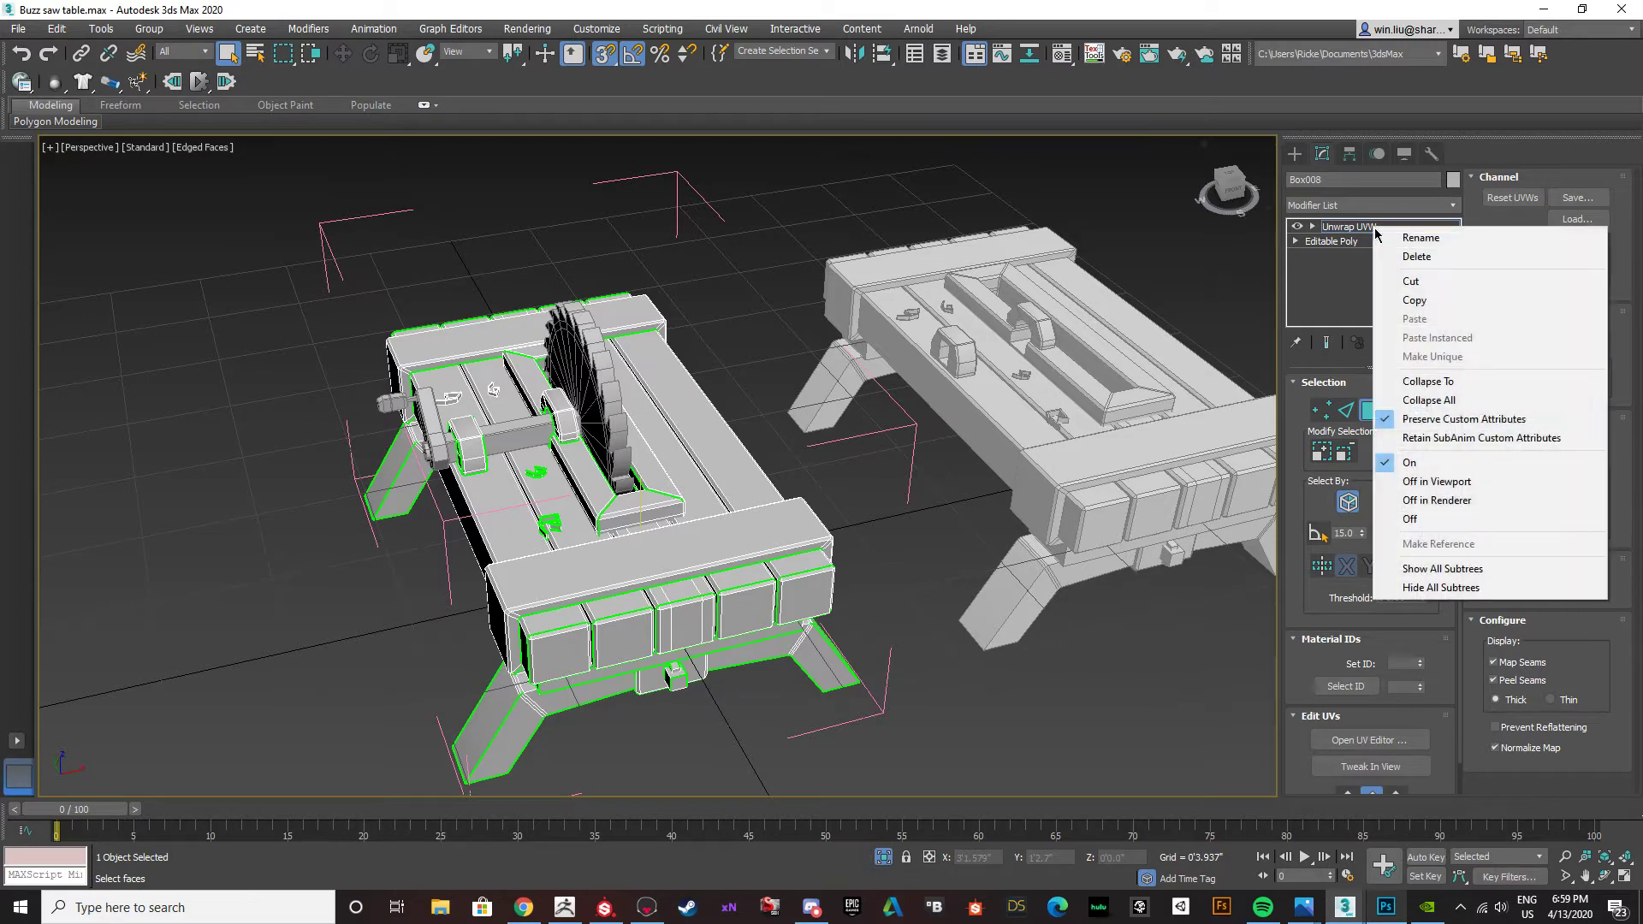
Collapse the low-poly saw table's entire modifier stack into its Editable Poly base.
{"action": "left_click", "coordinate": [1425, 401]}
{"action": "left_click", "coordinate": [900, 506]}
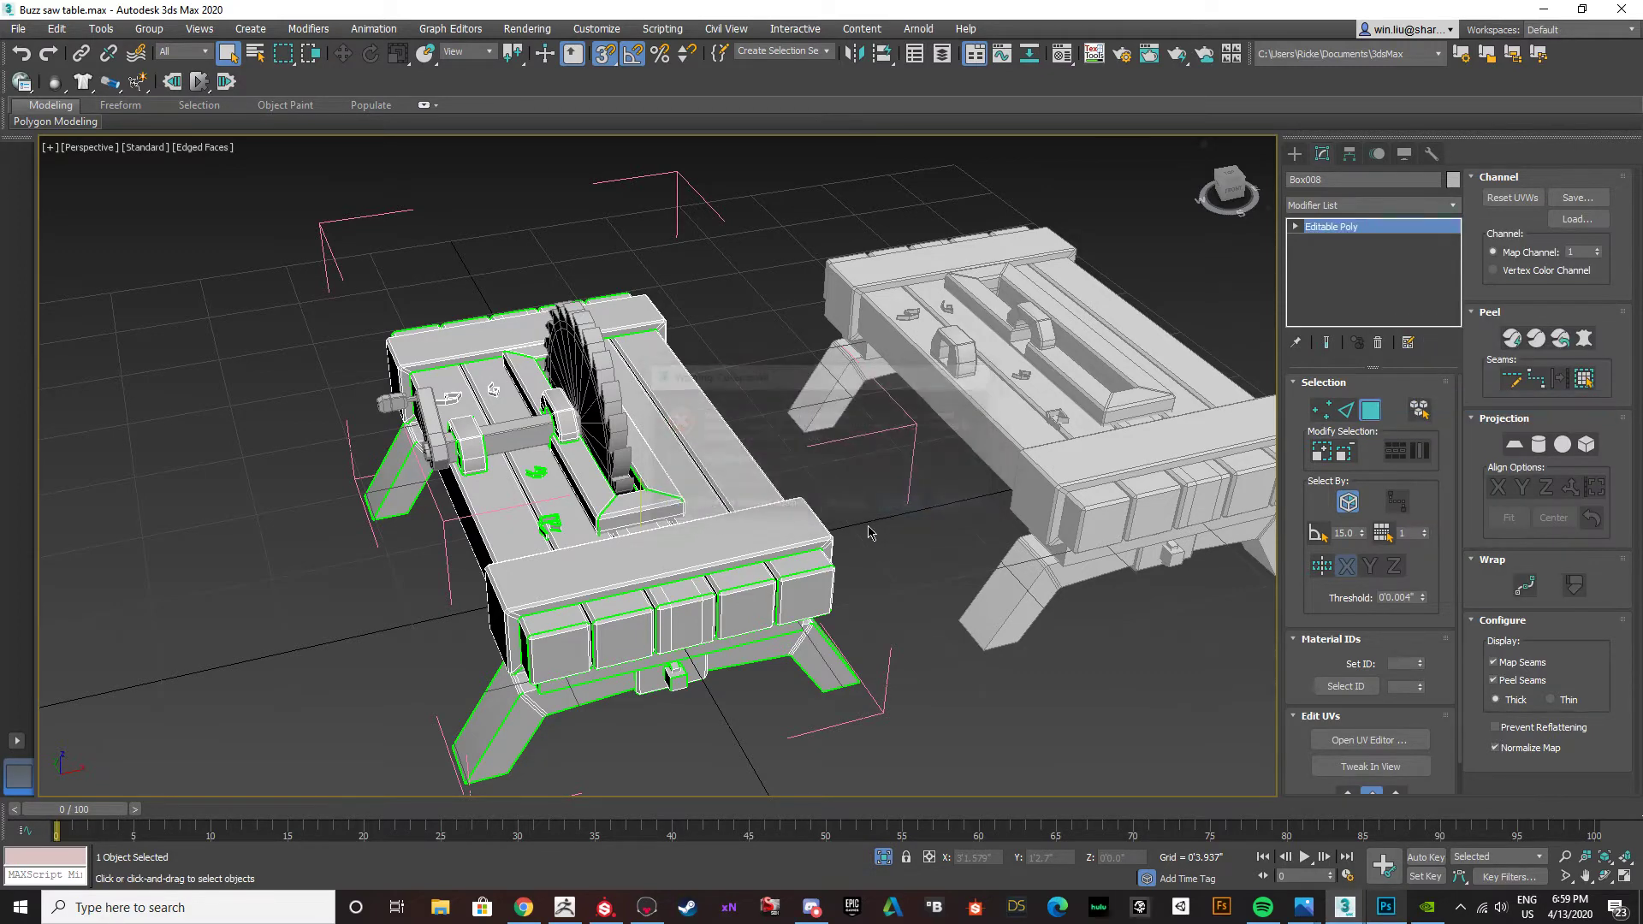
{"action": "middle_click_drag", "start_coordinate": [855, 514], "coordinate": [799, 513], "text": "alt"}
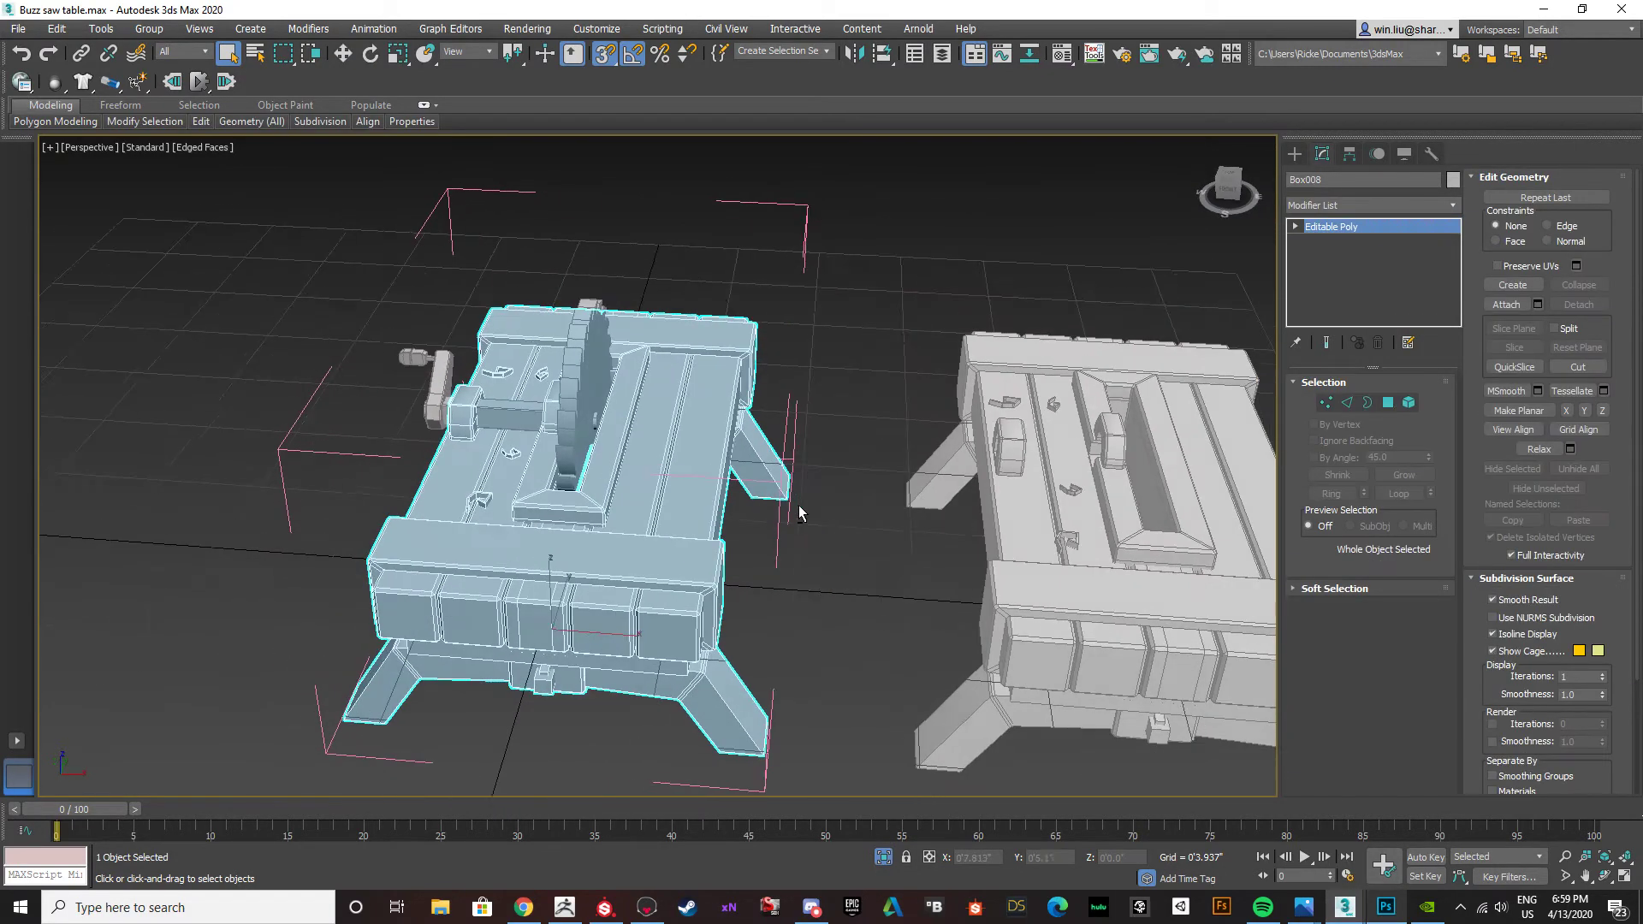
Unhide all hidden objects in the scene to bring back the high-poly saw table.
{"action": "right_click", "coordinate": [635, 455]}
{"action": "left_click", "coordinate": [685, 368]}
{"action": "middle_click_drag", "start_coordinate": [649, 465], "coordinate": [665, 466]}
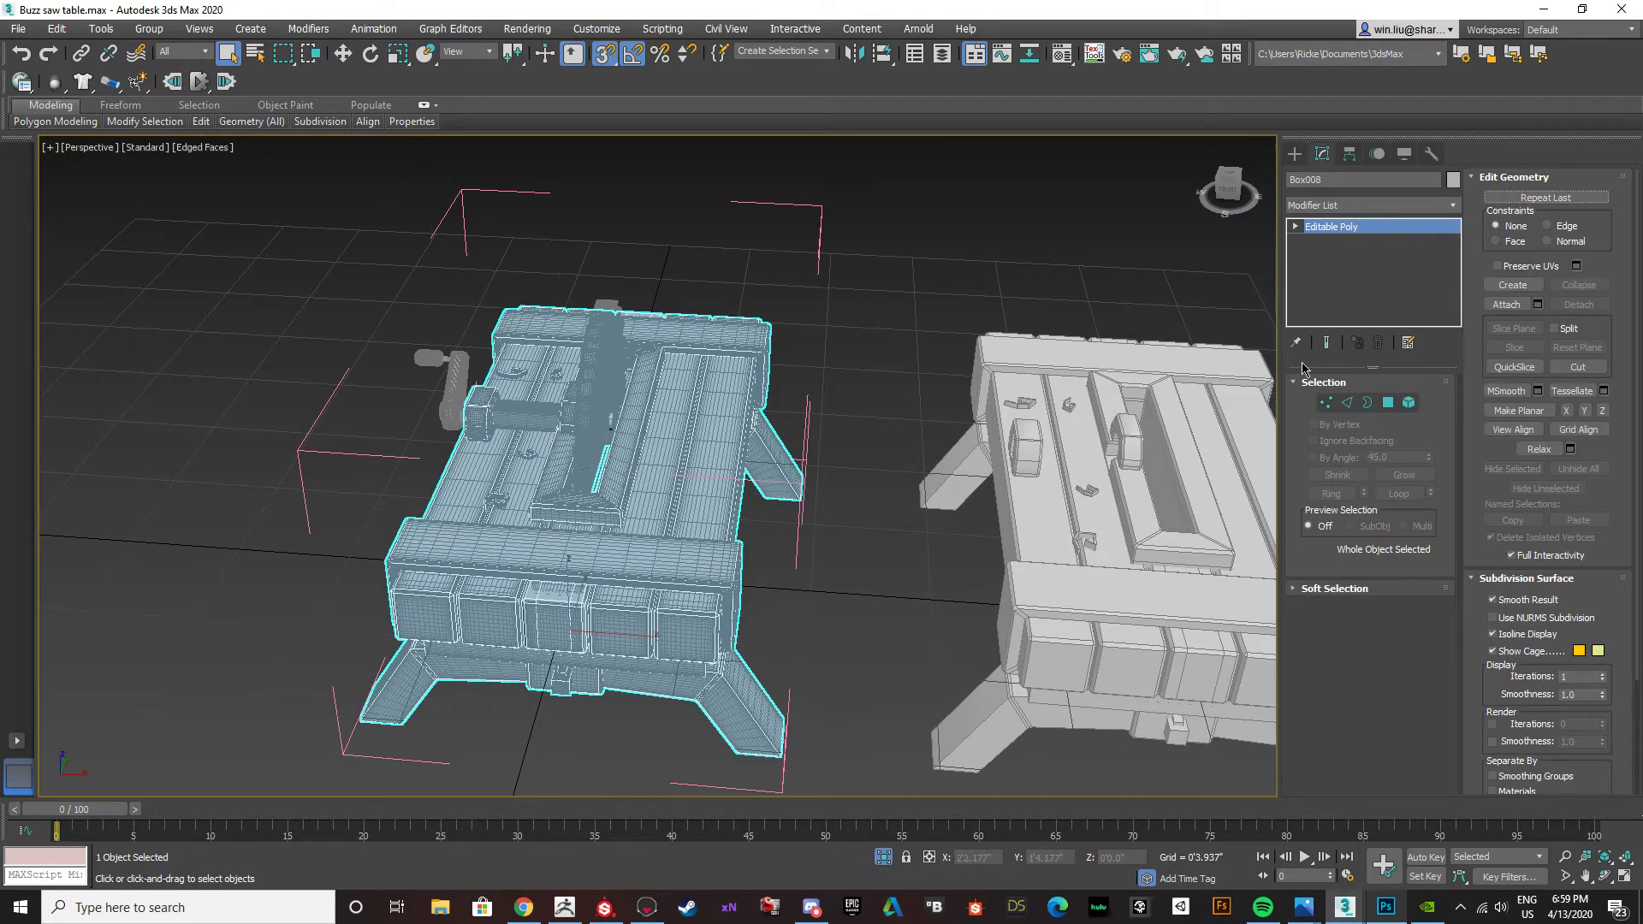
Move the high-poly saw table away from the low-poly one along X, to about X -1'5.1".
{"action": "left_click", "coordinate": [763, 379]}
{"action": "key", "text": "w"}
{"action": "left_click_drag", "start_coordinate": [657, 507], "coordinate": [193, 440]}
{"action": "mouse_move", "coordinate": [192, 440]}
{"action": "middle_mouse_down"}
{"action": "mouse_move", "coordinate": [496, 410]}
{"action": "mouse_move", "coordinate": [445, 412]}
{"action": "middle_mouse_up"}
Examine the high-poly table's bevelled edges and mesh density with edged faces shown and hidden.
{"action": "key", "text": "F4"}
{"action": "scroll", "coordinate": [532, 390], "scroll_direction": "up", "scroll_amount": 3}
{"action": "scroll", "coordinate": [521, 385], "scroll_direction": "down", "scroll_amount": 1}
{"action": "middle_click_drag", "start_coordinate": [398, 523], "coordinate": [448, 533]}
{"action": "scroll", "coordinate": [478, 590], "scroll_direction": "up", "scroll_amount": 4}
{"action": "scroll", "coordinate": [447, 572], "scroll_direction": "down", "scroll_amount": 3}
{"action": "key", "text": "F4"}
{"action": "key", "text": "F4"}
{"action": "key", "text": "F4"}
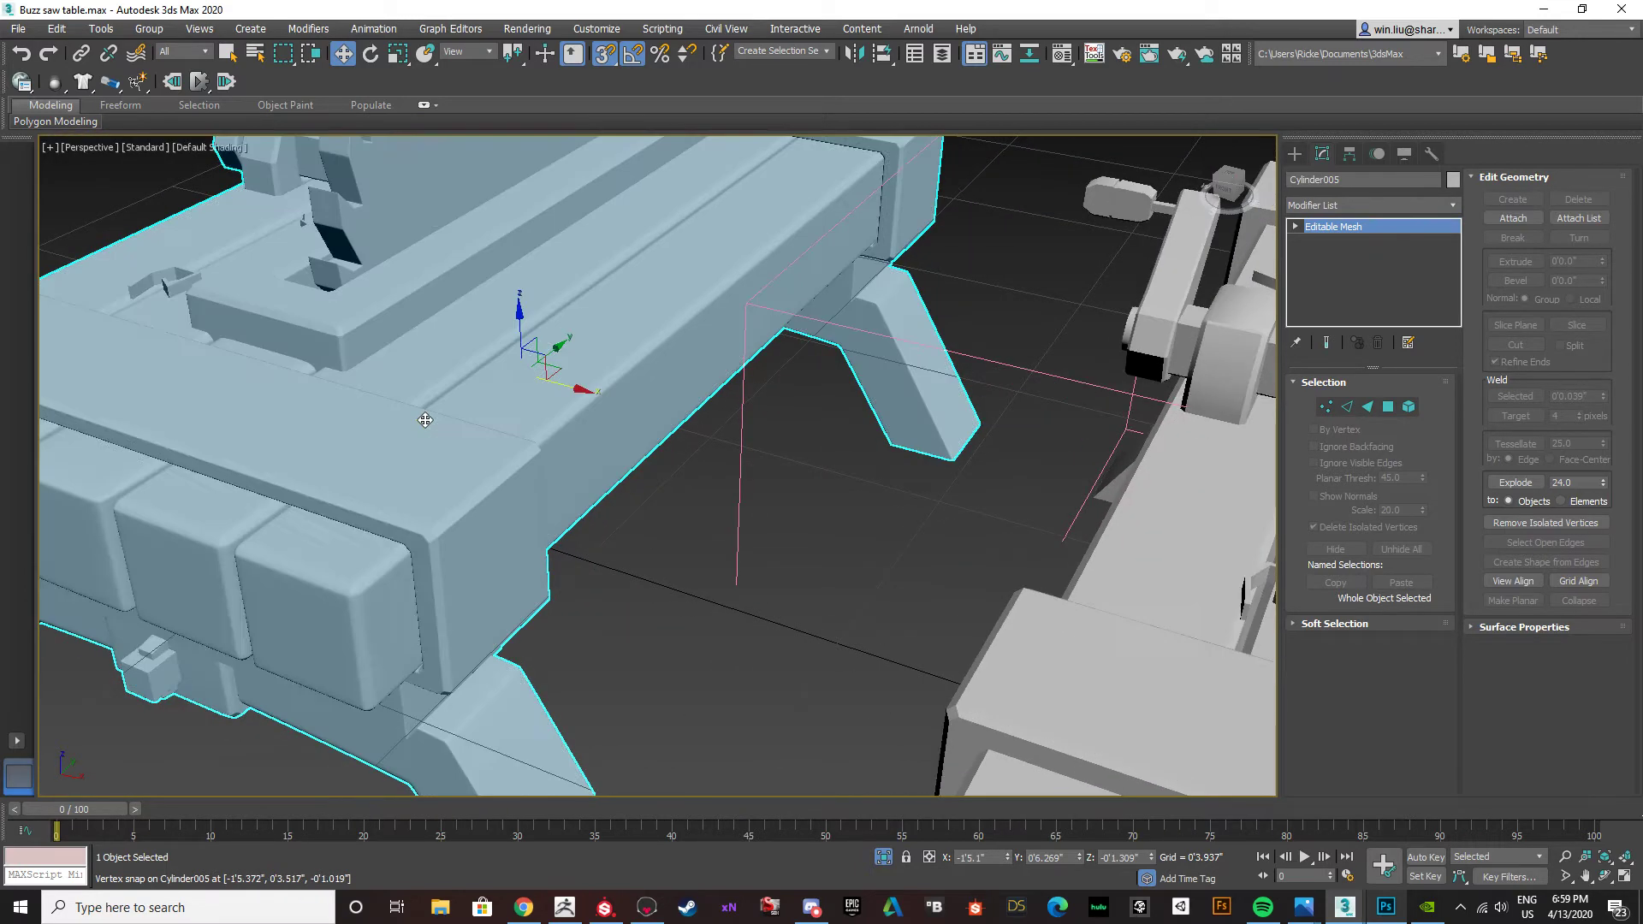
{"action": "key", "text": "F4"}
{"action": "scroll", "coordinate": [457, 437], "scroll_direction": "down", "scroll_amount": 3}
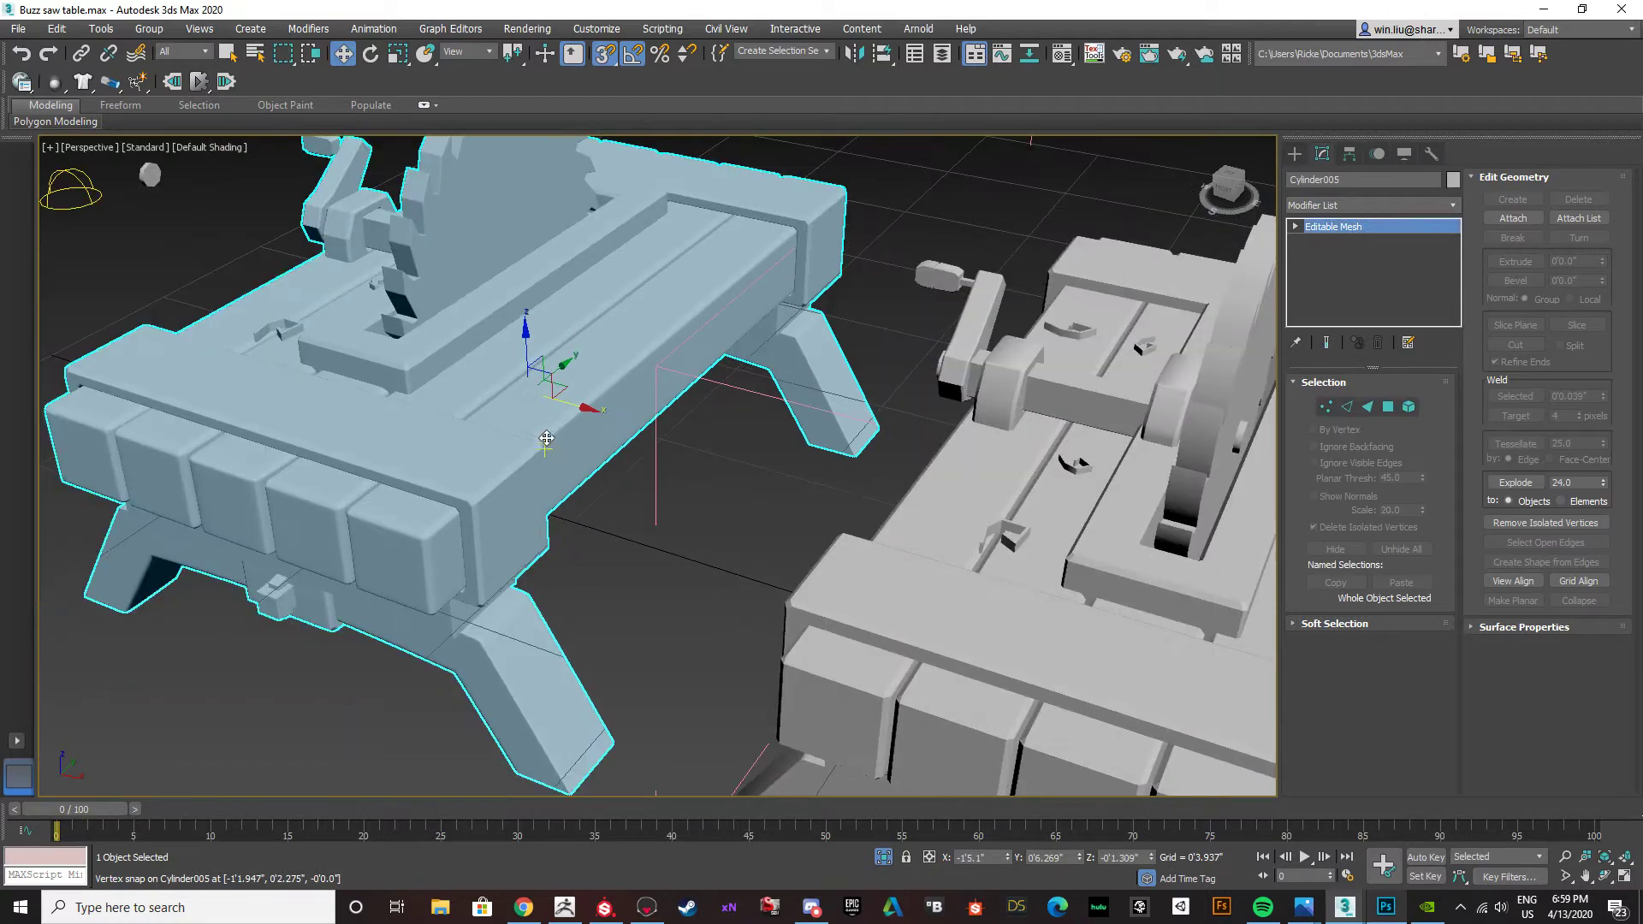
{"action": "middle_click_drag", "start_coordinate": [545, 438], "coordinate": [551, 453], "text": "alt"}
{"action": "key", "text": "F4"}
{"action": "key", "text": "F4"}
{"action": "key", "text": "F4"}
{"action": "scroll", "coordinate": [606, 378], "scroll_direction": "up", "scroll_amount": 5}
{"action": "scroll", "coordinate": [493, 527], "scroll_direction": "down", "scroll_amount": 3}
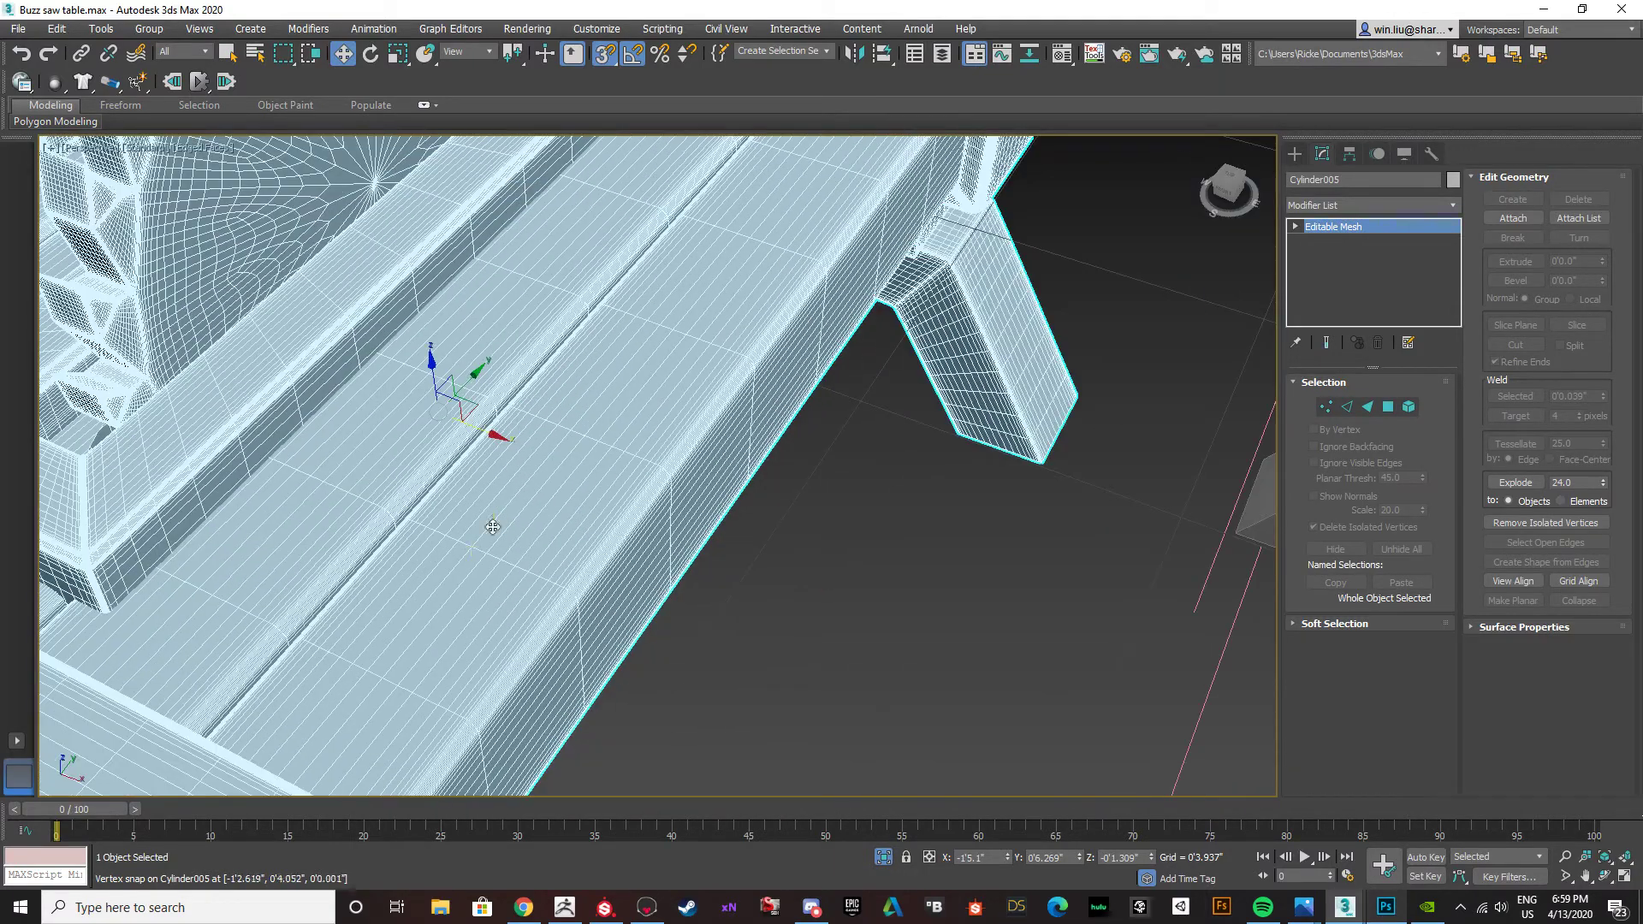
{"action": "scroll", "coordinate": [517, 471], "scroll_direction": "down", "scroll_amount": 5}
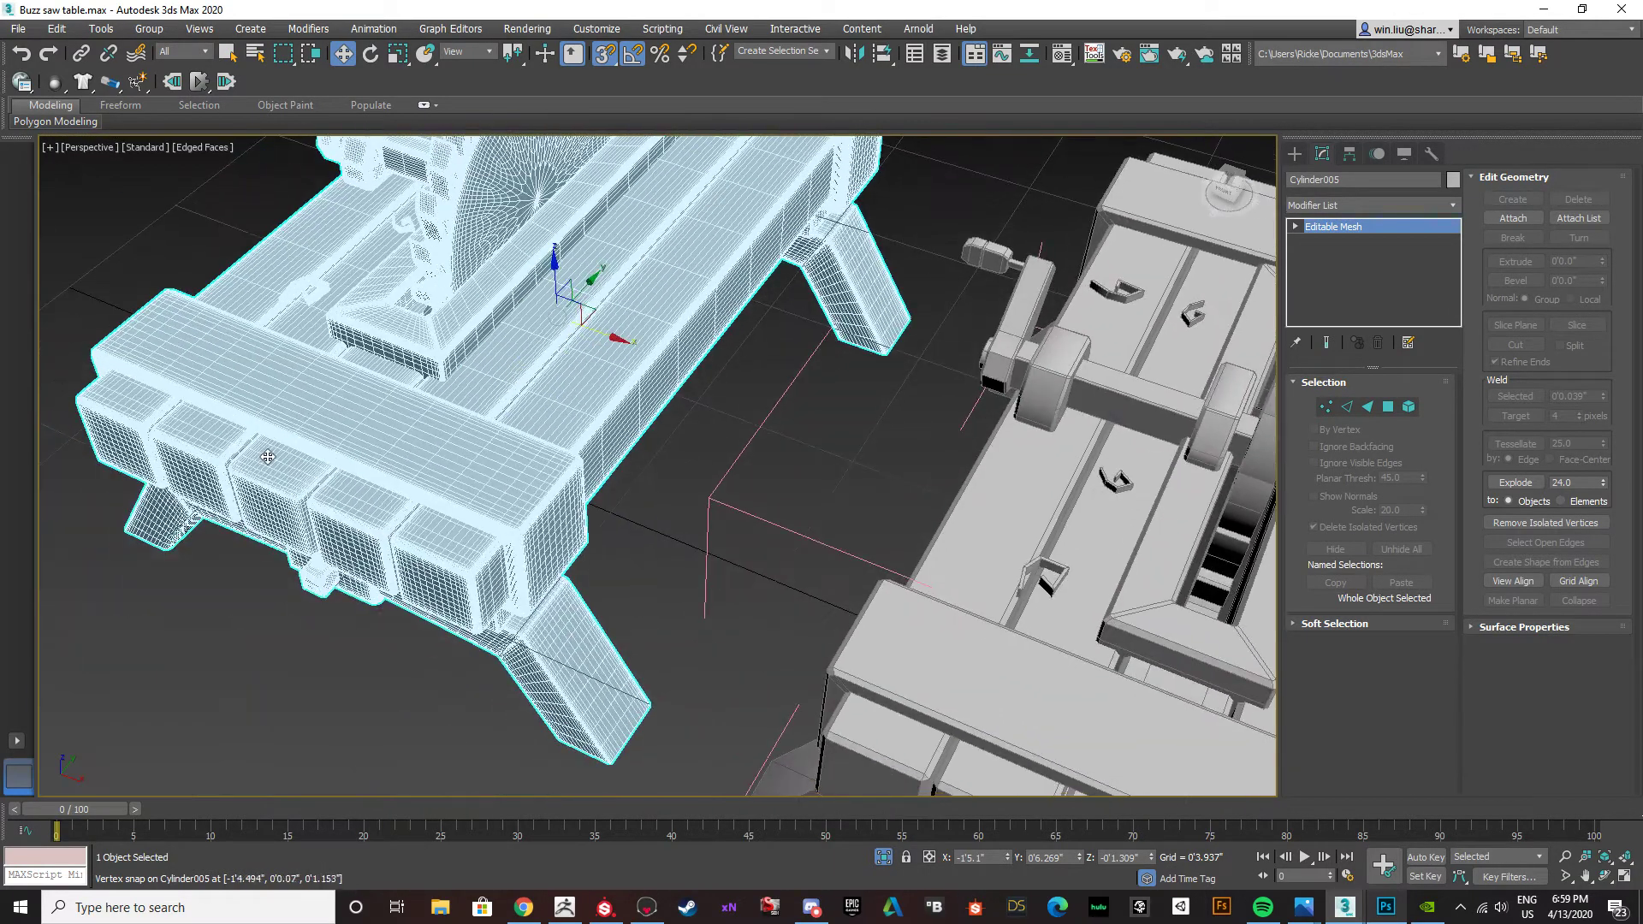
{"action": "middle_click_drag", "start_coordinate": [509, 374], "coordinate": [528, 449]}
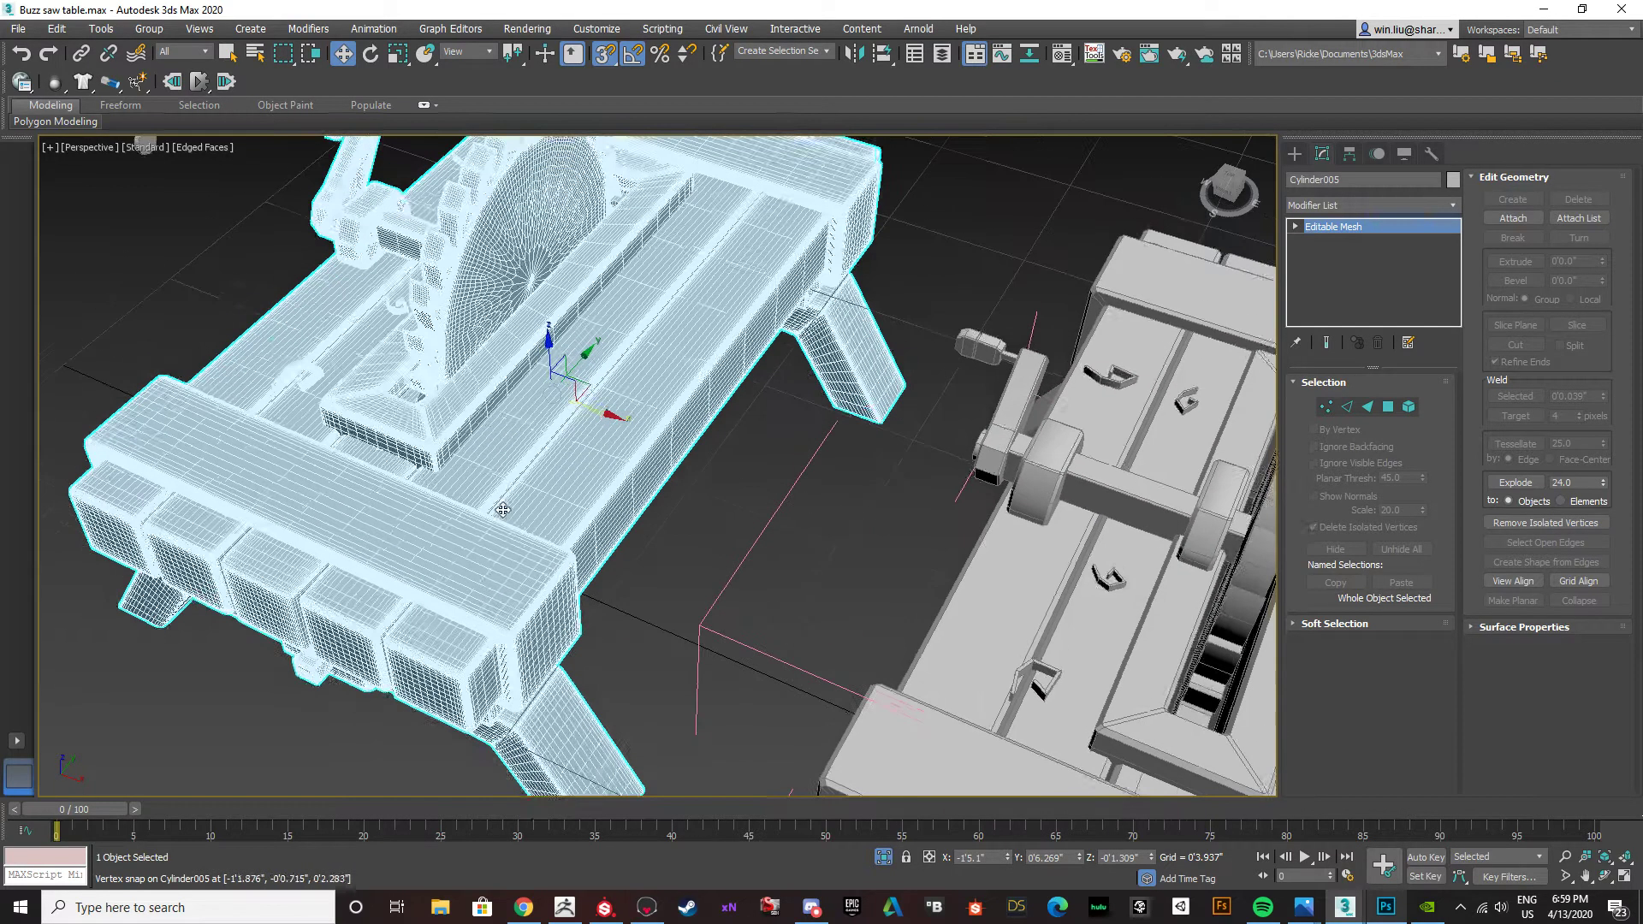
{"action": "key", "text": "F4"}
{"action": "middle_click_drag", "start_coordinate": [642, 469], "coordinate": [621, 425], "text": "alt"}
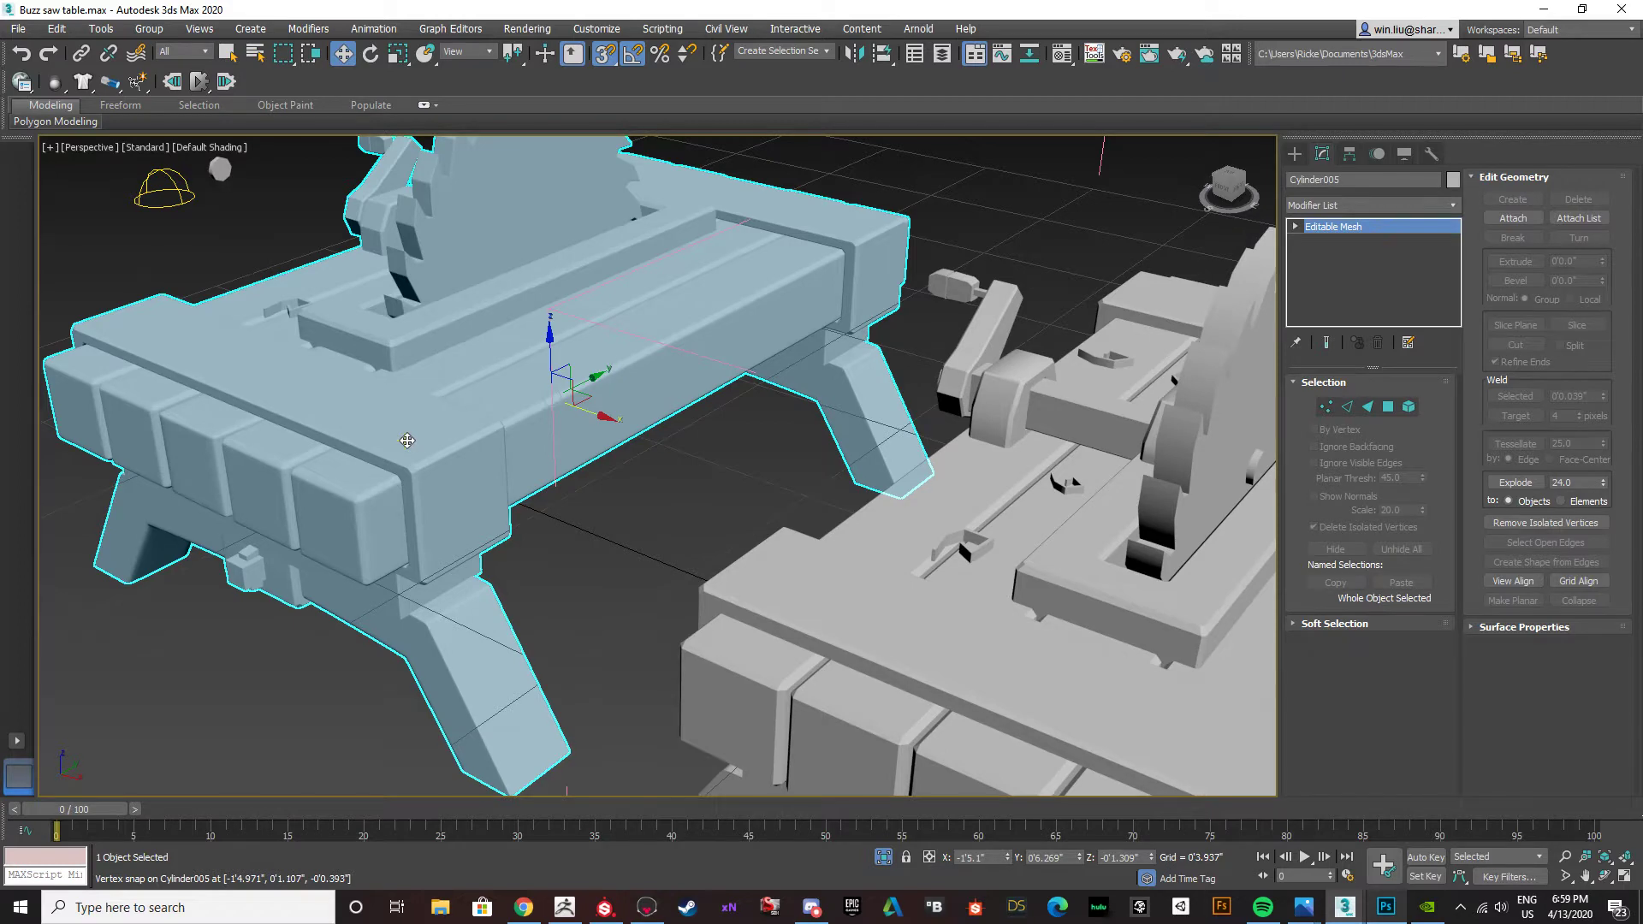
{"action": "scroll", "coordinate": [408, 440], "scroll_direction": "down", "scroll_amount": 6}
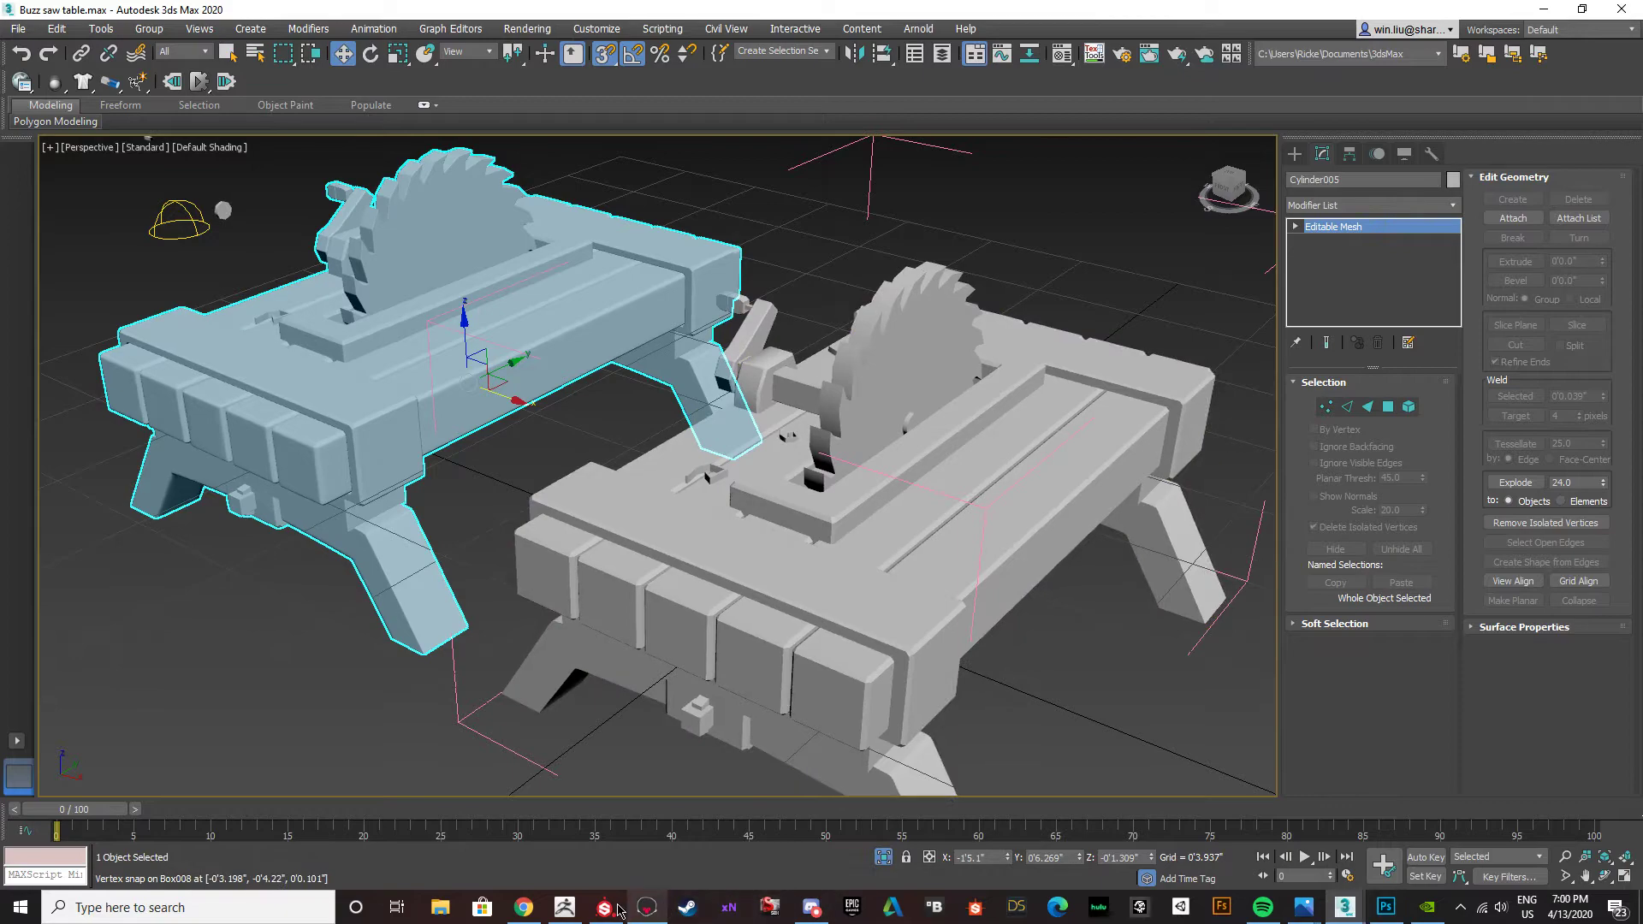
Switch to Photoshop, convert the ambient occlusion map's Background into a regular layer, and reset the colours to default black and white.
{"action": "left_click", "coordinate": [1385, 910]}
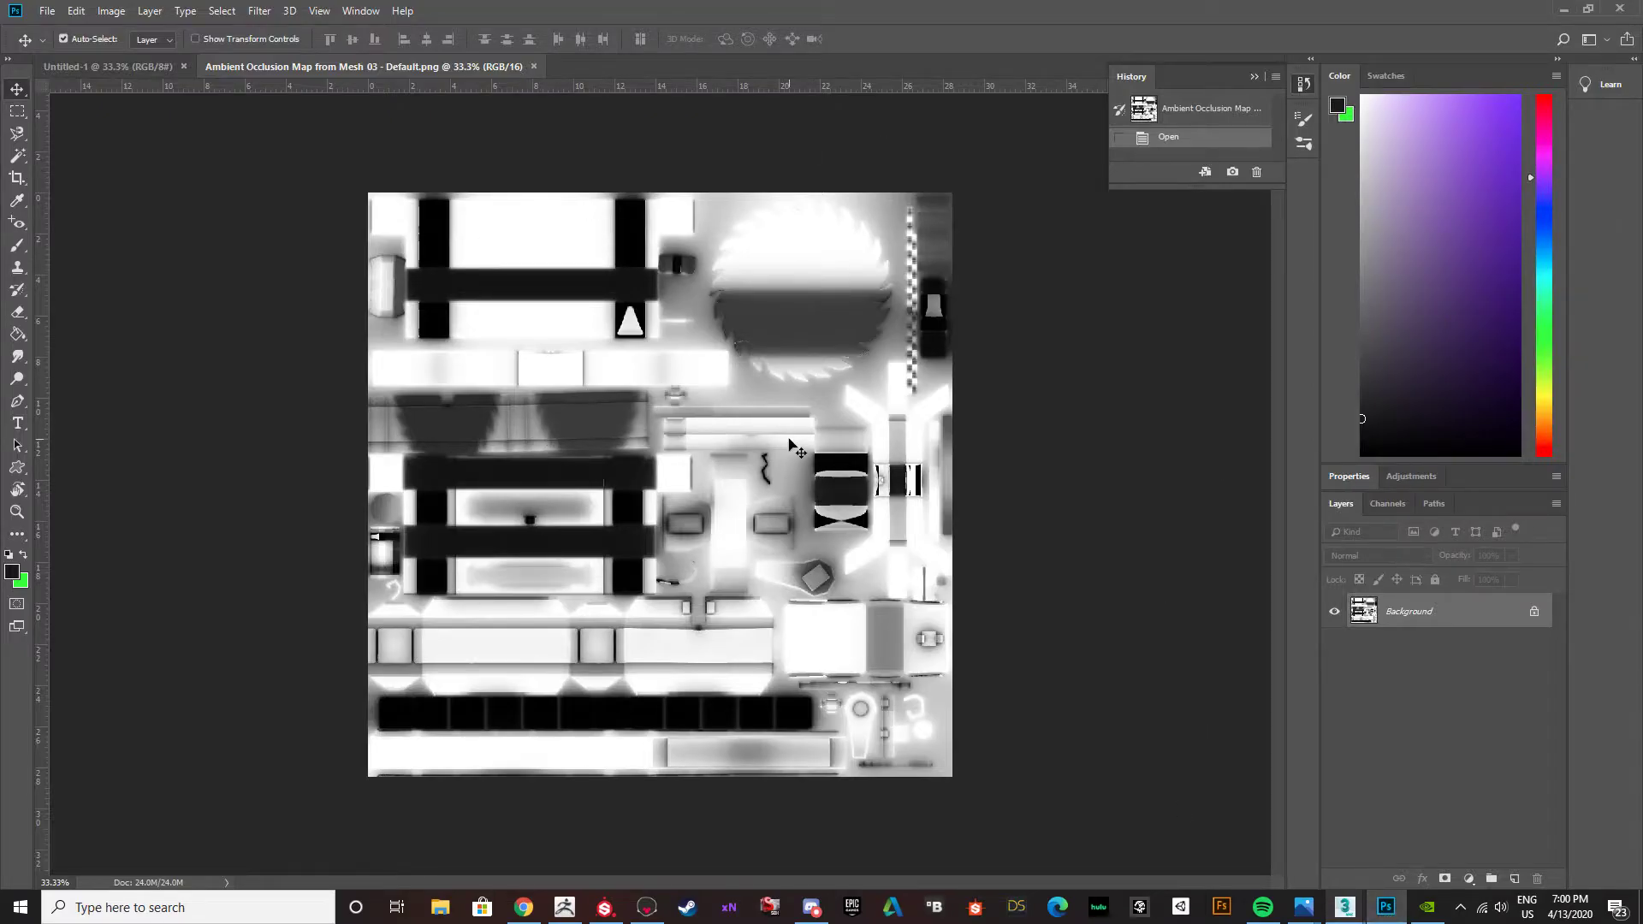
{"action": "double_click", "coordinate": [1420, 614]}
{"action": "left_click", "coordinate": [961, 268]}
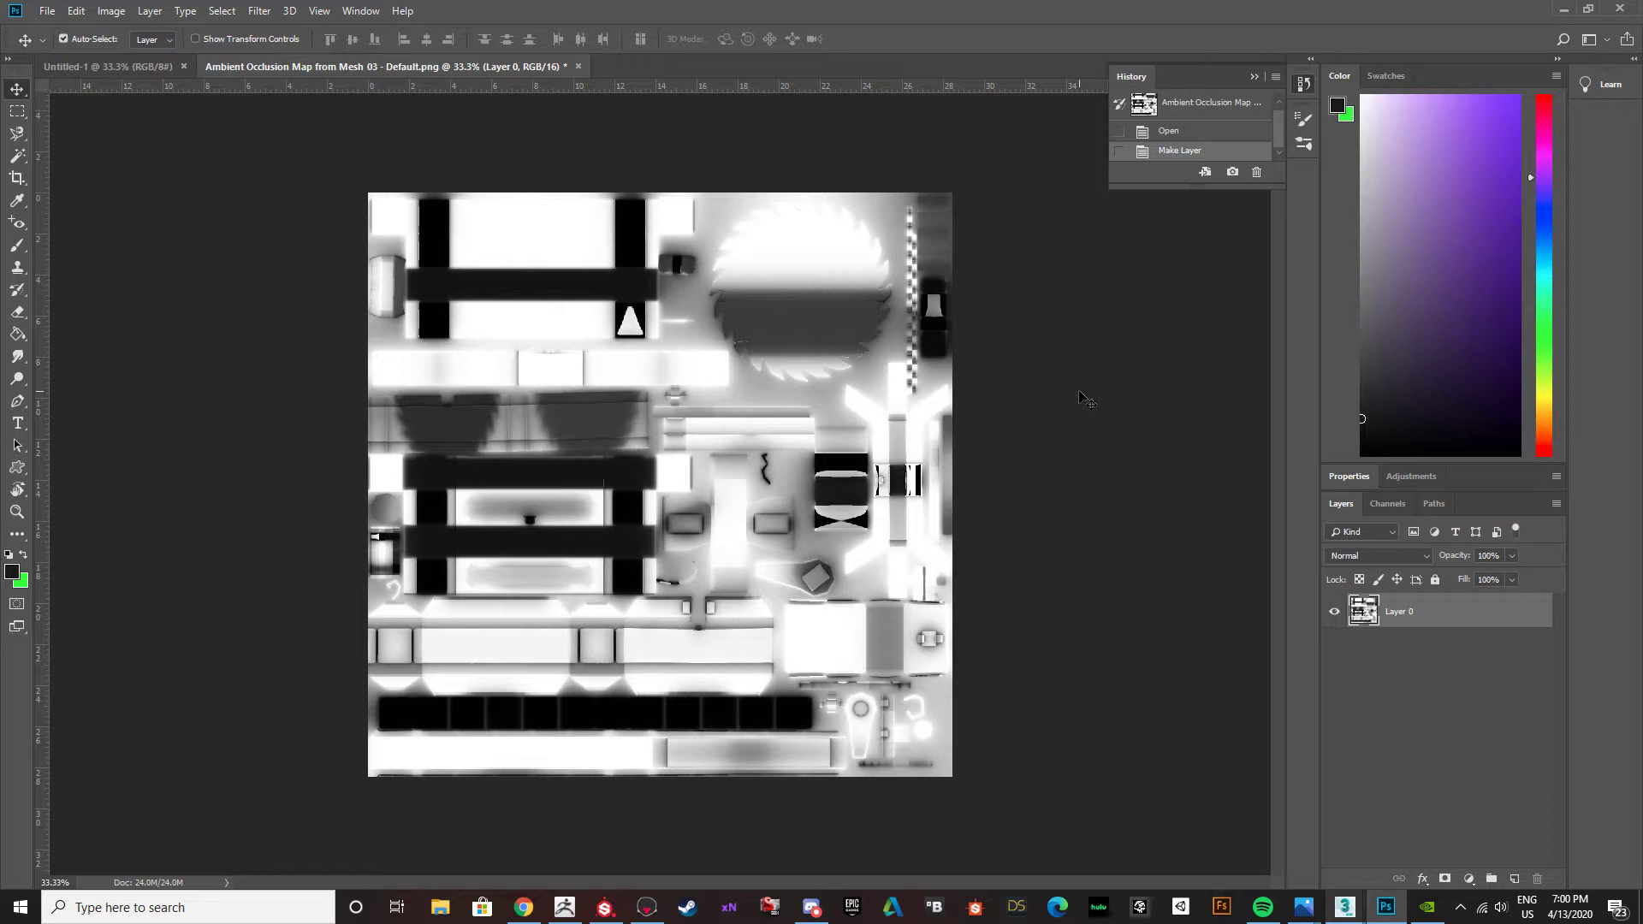
{"action": "left_click", "coordinate": [7, 556]}
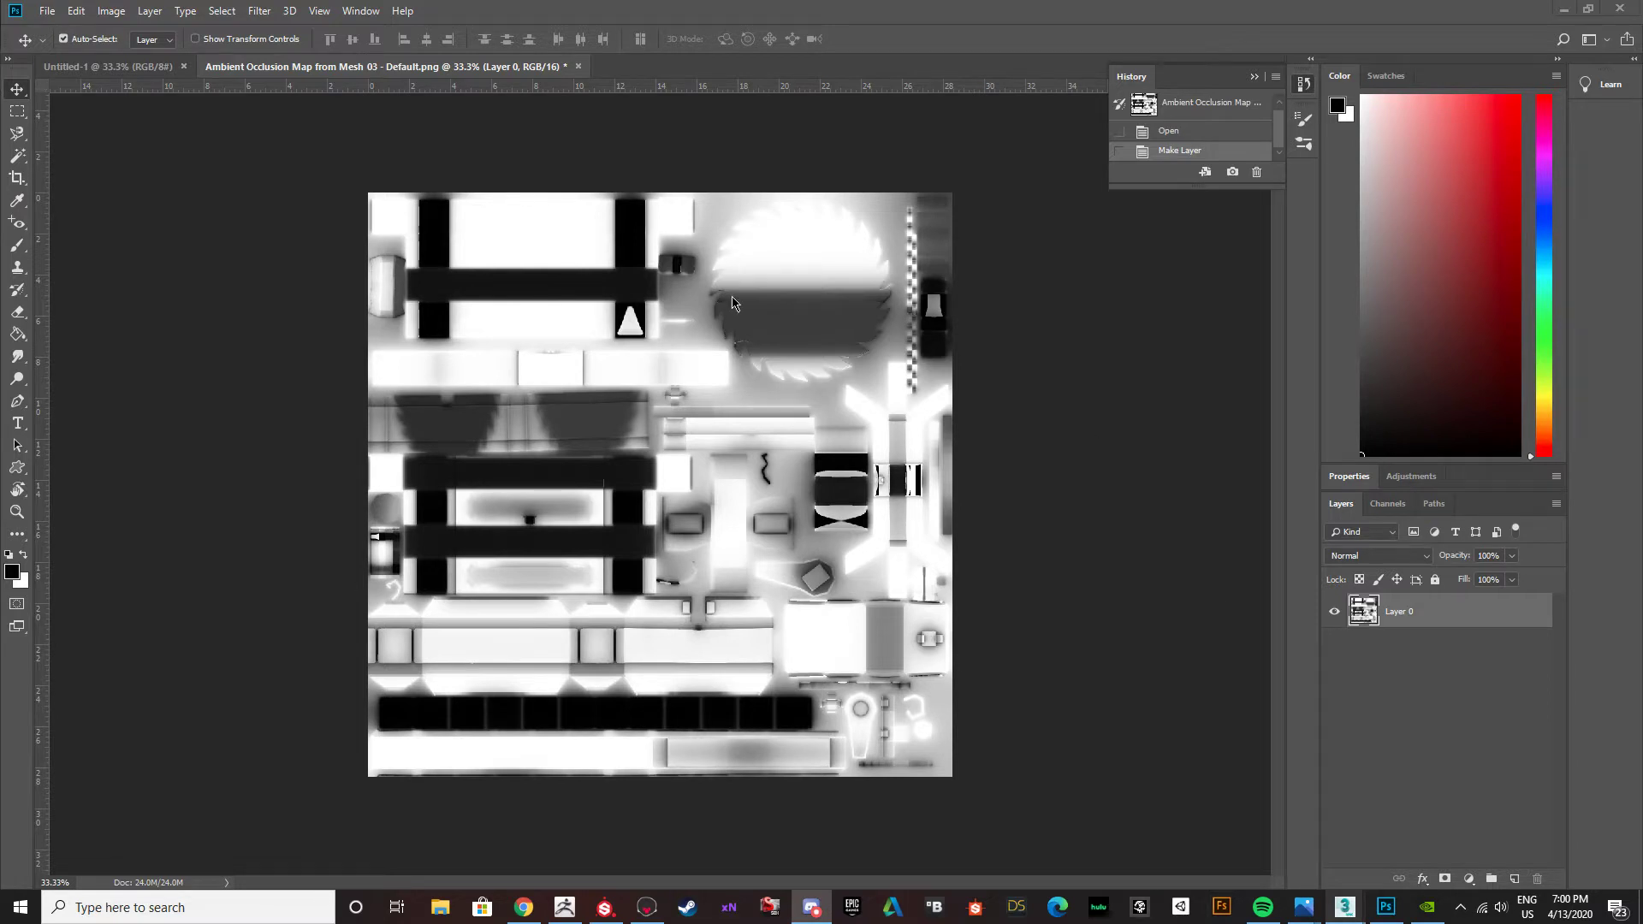
Switch back to Buzz saw table.max in 3ds Max and examine the low-poly table and its saw blade from several angles.
{"action": "mouse_move", "coordinate": [1340, 911]}
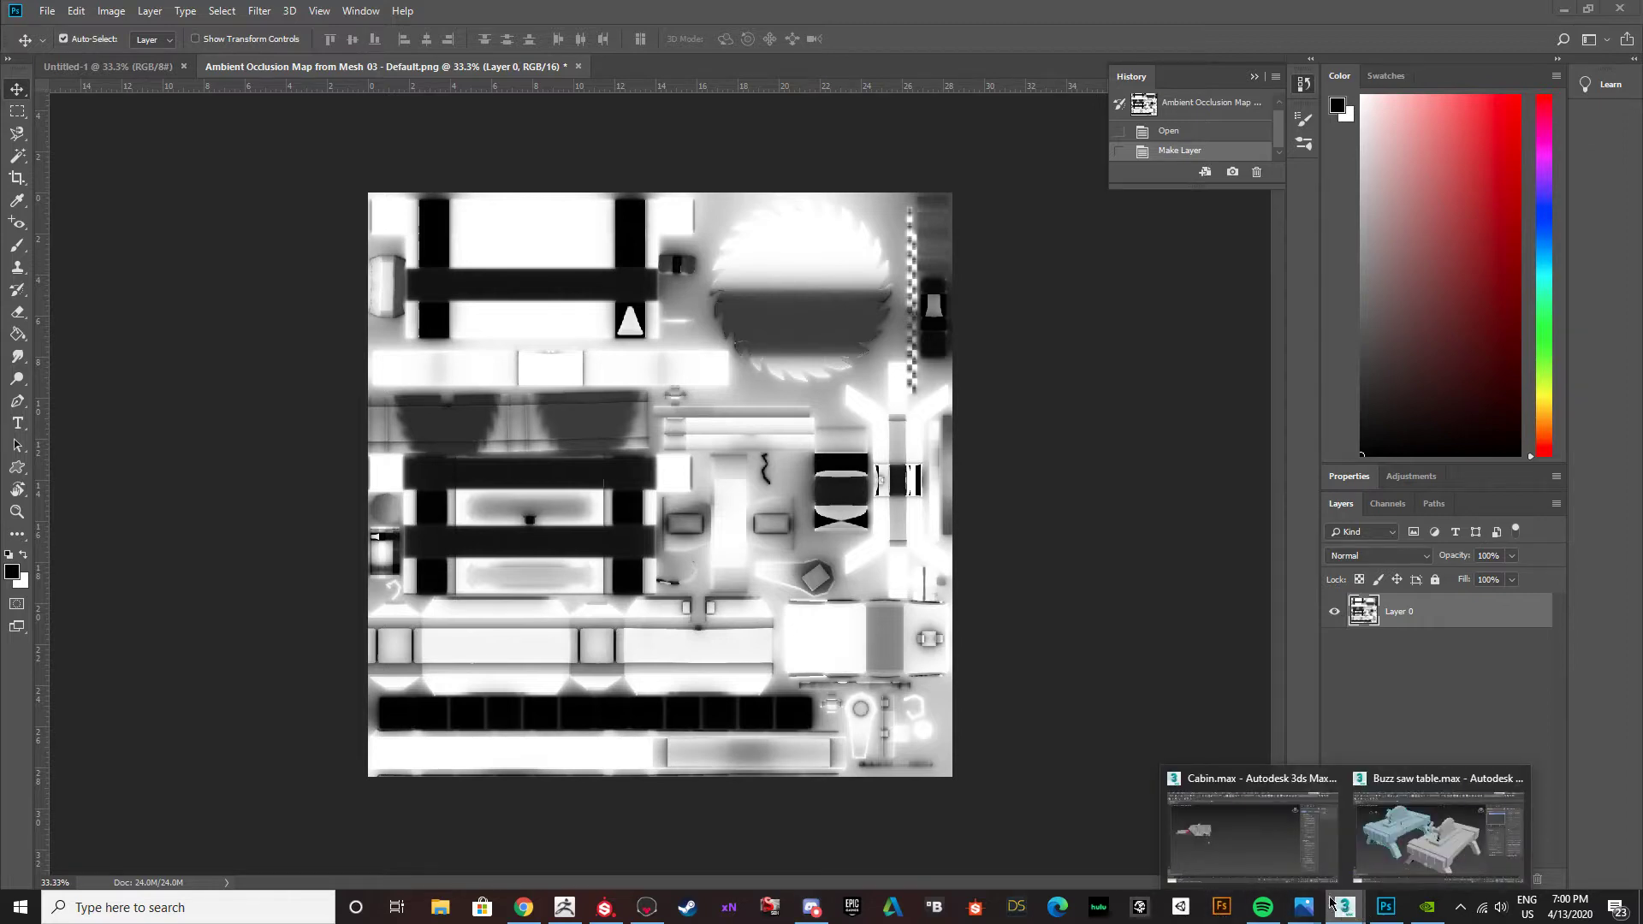
{"action": "left_click", "coordinate": [1434, 826]}
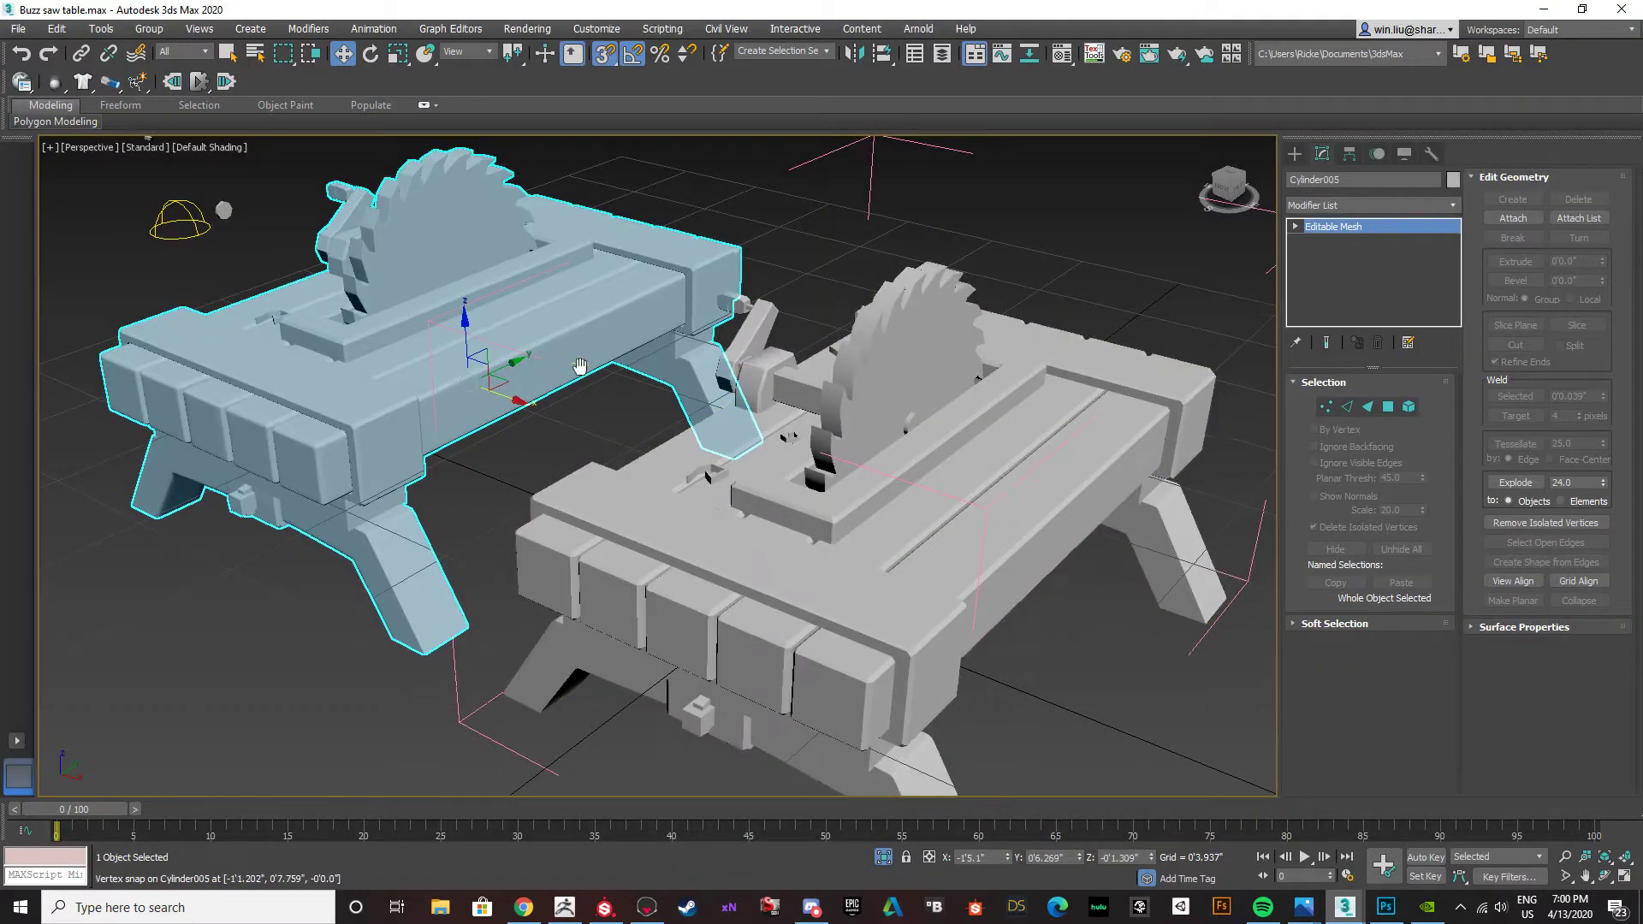
{"action": "left_click", "coordinate": [797, 558]}
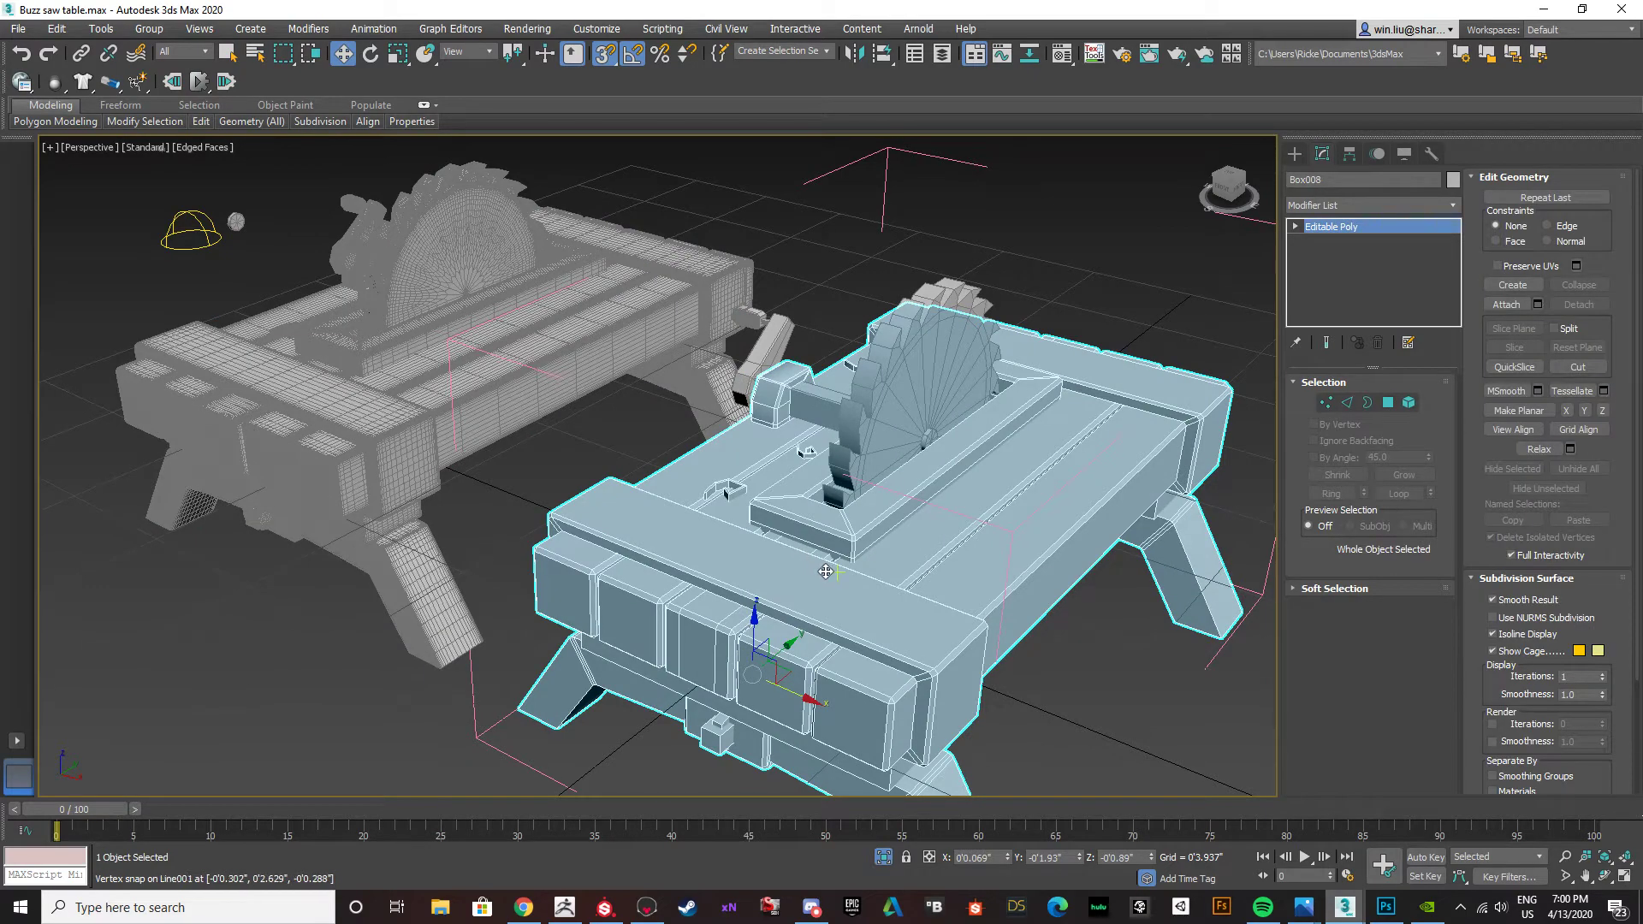
{"action": "middle_click_drag", "start_coordinate": [812, 566], "coordinate": [736, 462], "text": "alt"}
{"action": "left_click", "coordinate": [744, 328]}
{"action": "middle_click_drag", "start_coordinate": [744, 327], "coordinate": [796, 343], "text": "alt"}
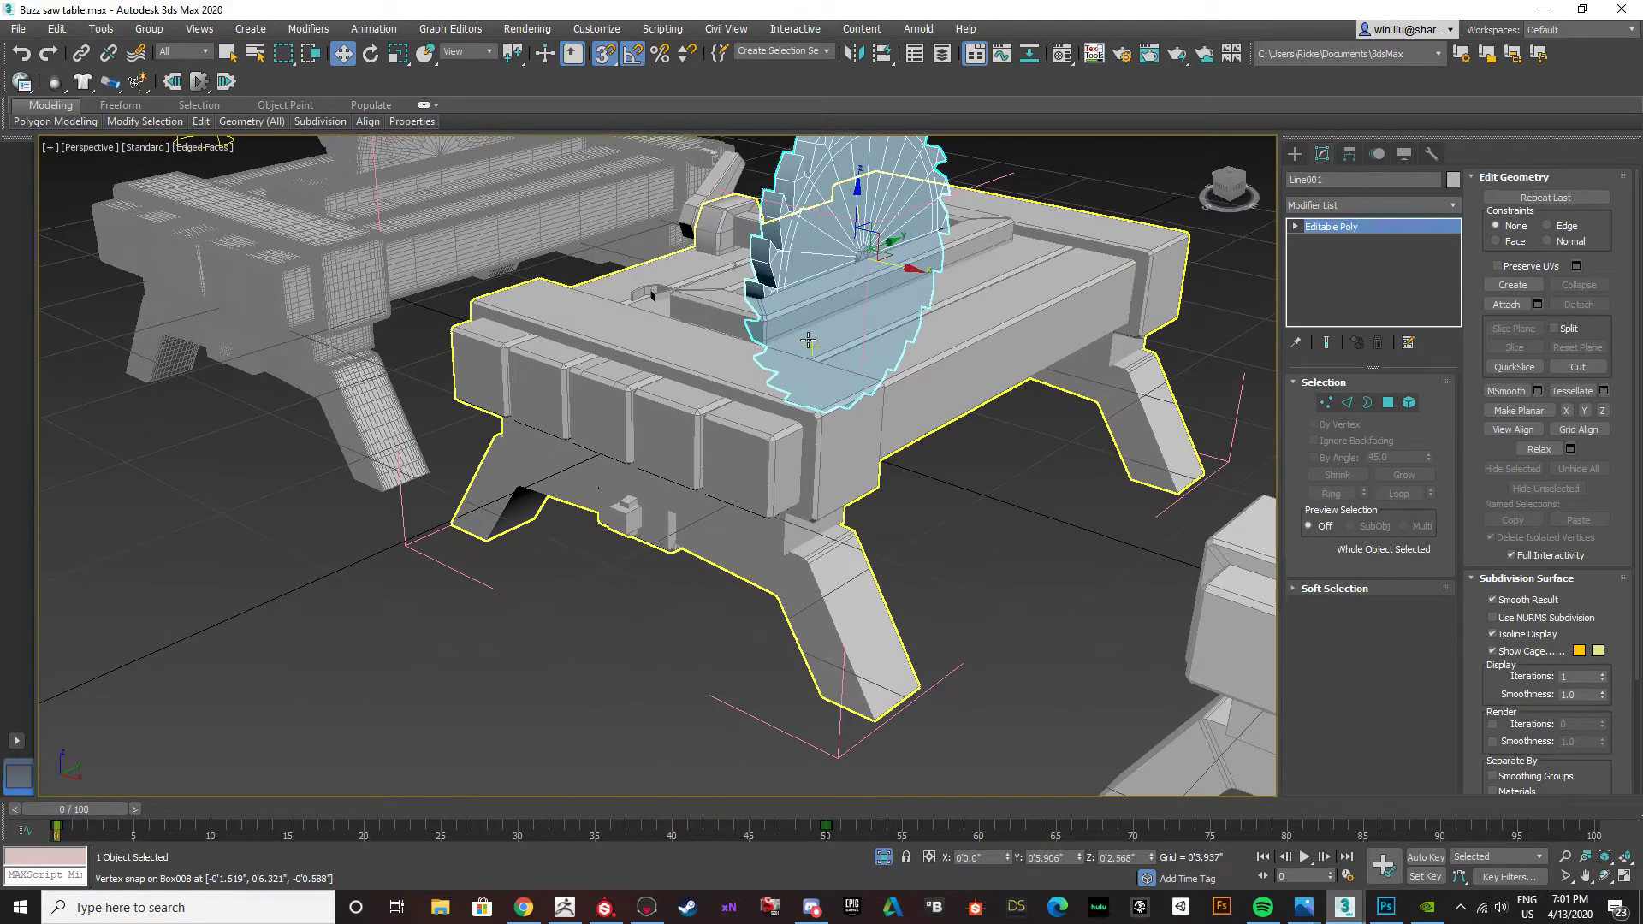
{"action": "middle_click_drag", "start_coordinate": [835, 361], "coordinate": [760, 397]}
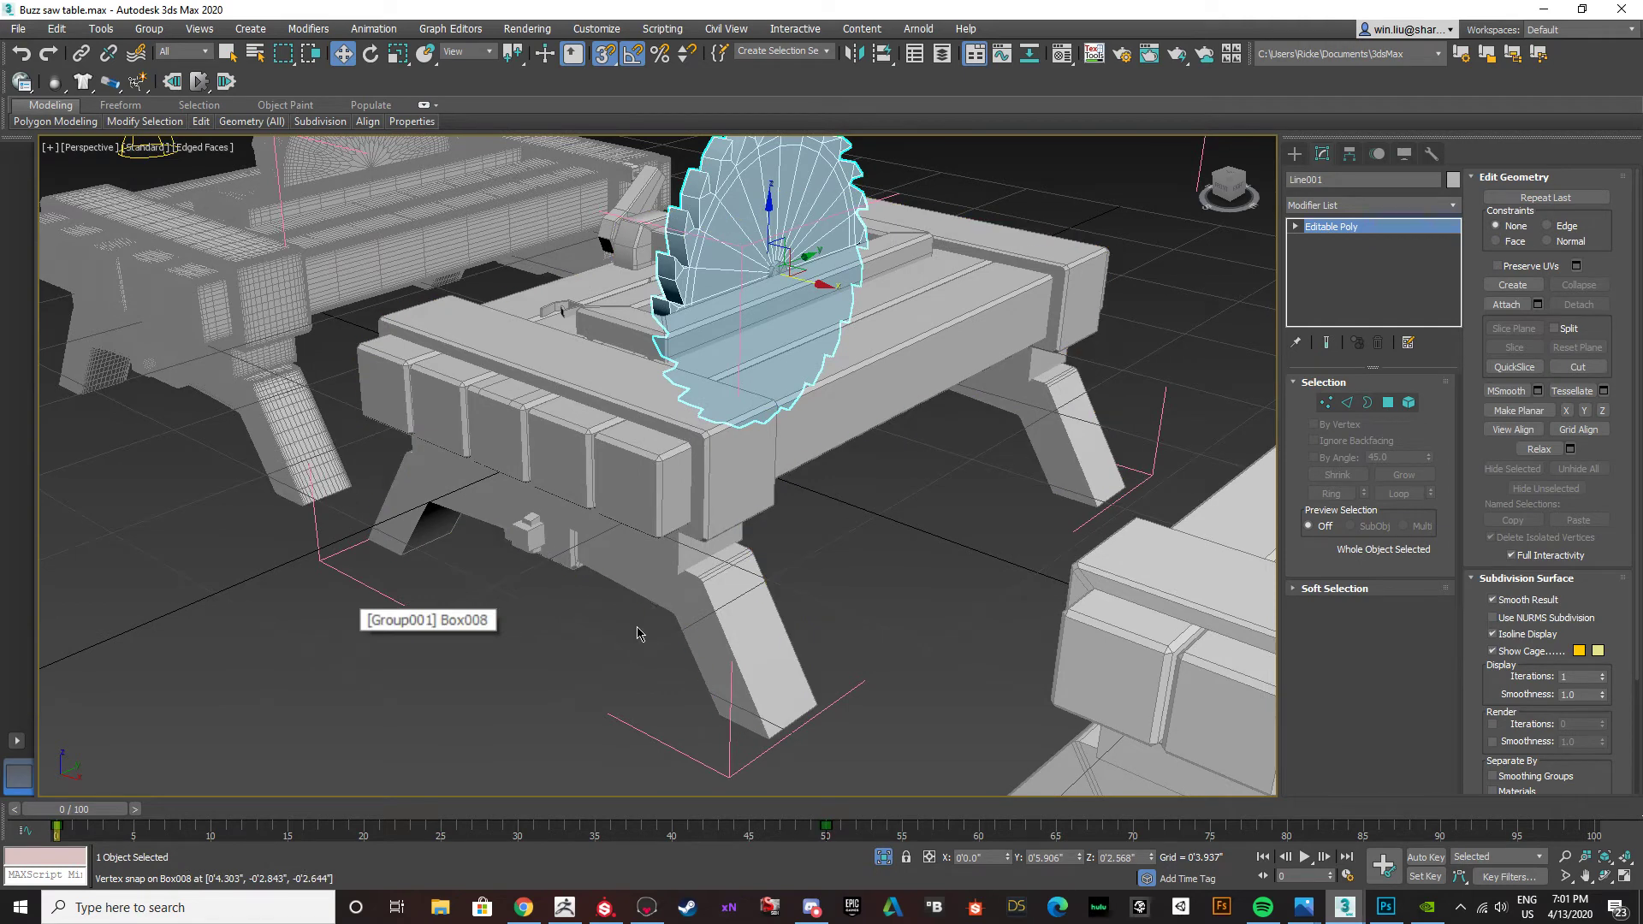
{"action": "middle_click_drag", "start_coordinate": [557, 616], "coordinate": [475, 471]}
{"action": "mouse_move", "coordinate": [521, 532]}
{"action": "middle_mouse_down", "text": "alt"}
{"action": "mouse_move", "coordinate": [560, 556]}
{"action": "mouse_move", "coordinate": [535, 552]}
{"action": "mouse_move", "coordinate": [542, 537]}
{"action": "middle_mouse_up", "text": "alt"}
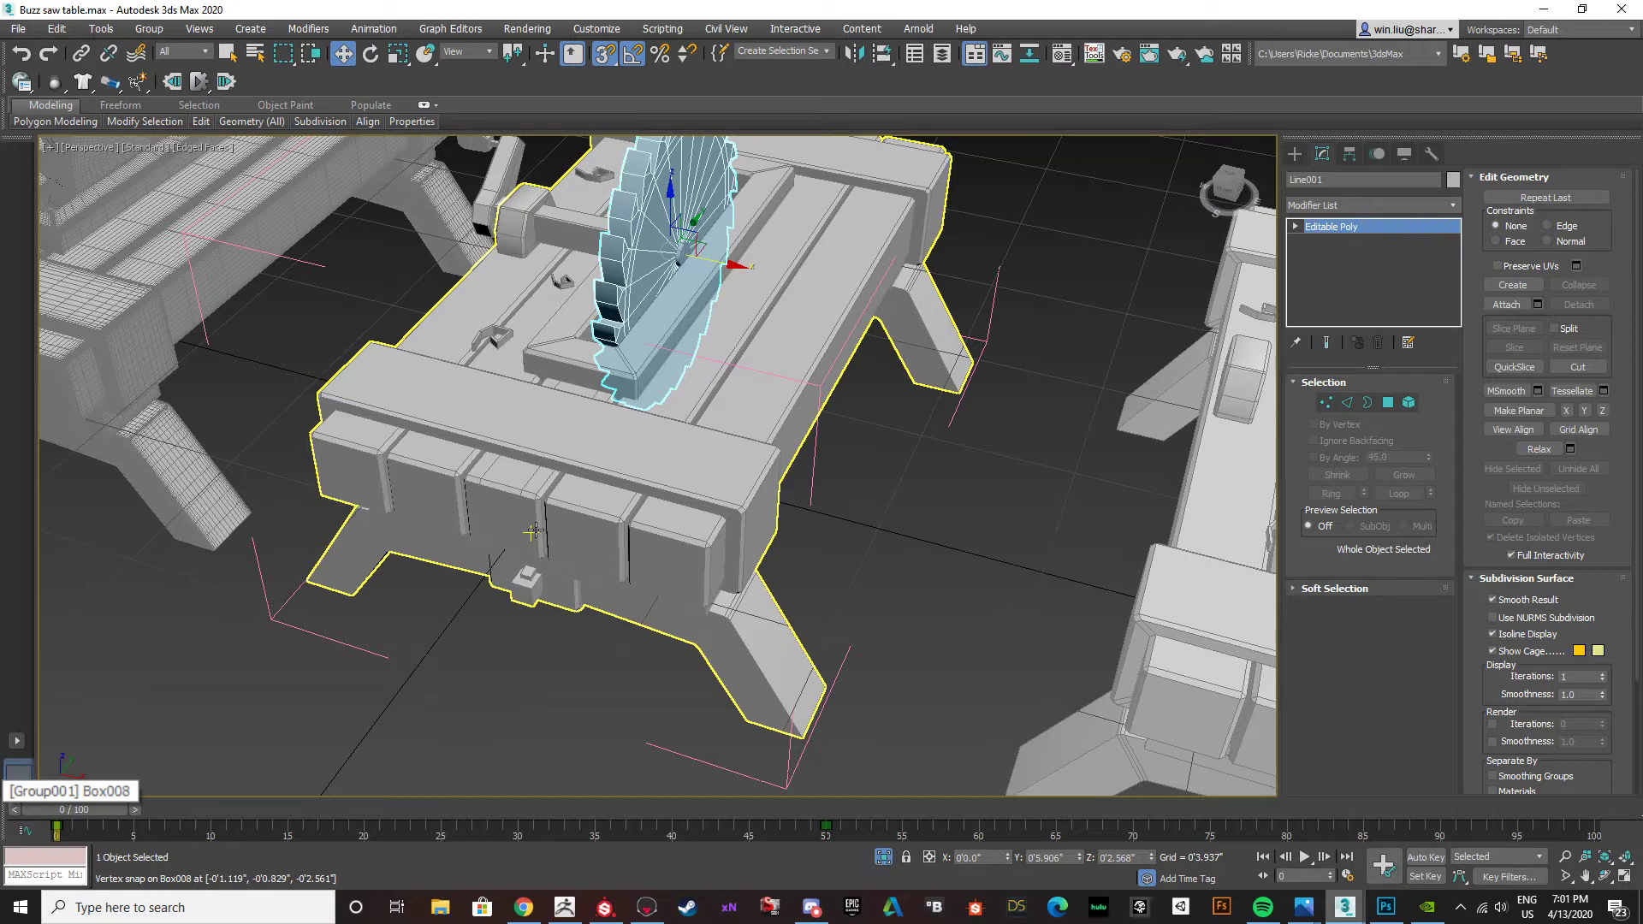
{"action": "middle_click_drag", "start_coordinate": [736, 609], "coordinate": [717, 625]}
Isolate the middle low-poly saw table together with its blade and crank parts.
{"action": "key", "text": "v"}
{"action": "key", "text": "r"}
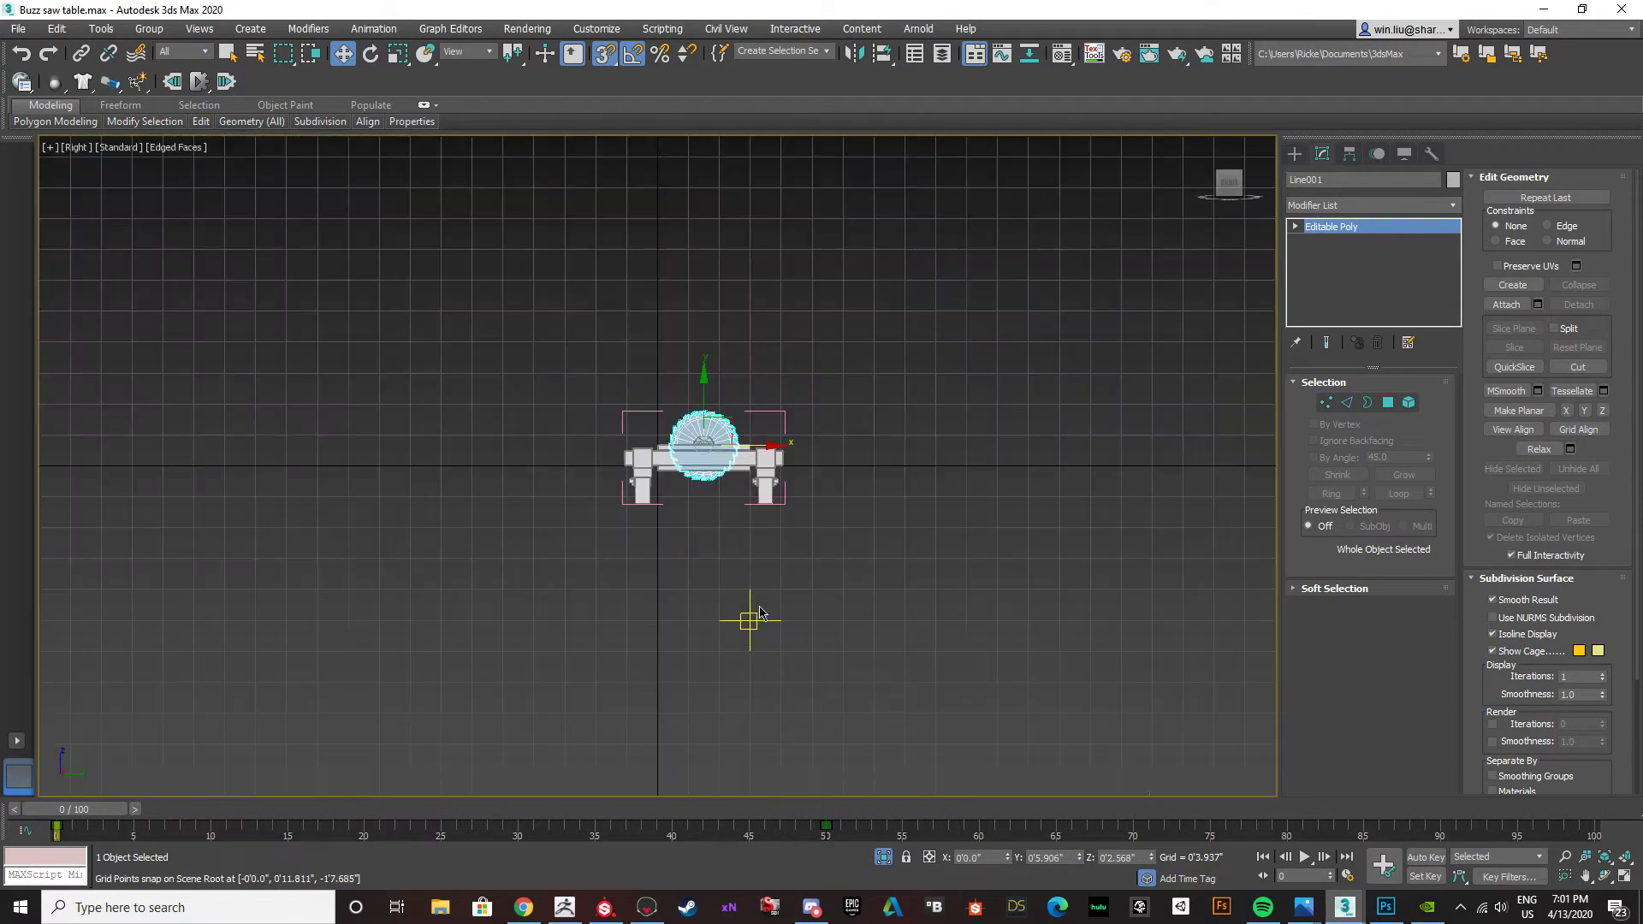
{"action": "middle_click_drag", "start_coordinate": [726, 523], "coordinate": [724, 695]}
{"action": "key", "text": "p"}
{"action": "key", "text": "z"}
{"action": "scroll", "coordinate": [616, 517], "scroll_direction": "down", "scroll_amount": 5}
{"action": "left_click_drag", "start_coordinate": [399, 207], "coordinate": [396, 202]}
{"action": "right_click", "coordinate": [523, 367]}
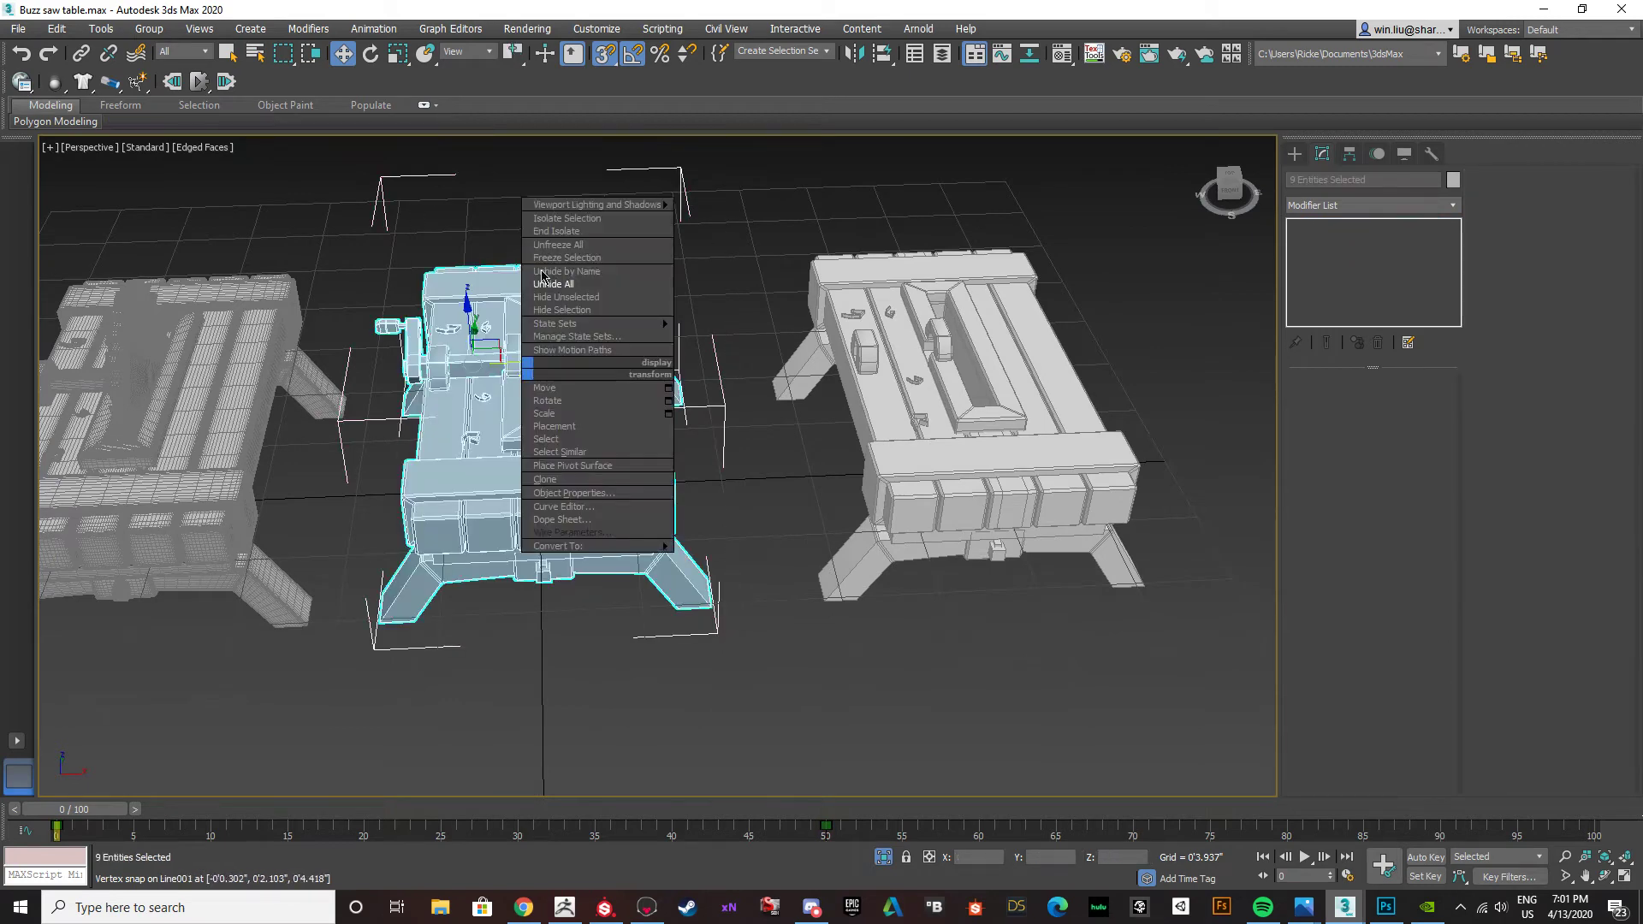
{"action": "left_click", "coordinate": [561, 217]}
{"action": "middle_click_drag", "start_coordinate": [685, 338], "coordinate": [858, 291], "text": "alt"}
Add a VertexPaint modifier to the table body, Box008.
{"action": "left_click", "coordinate": [944, 376]}
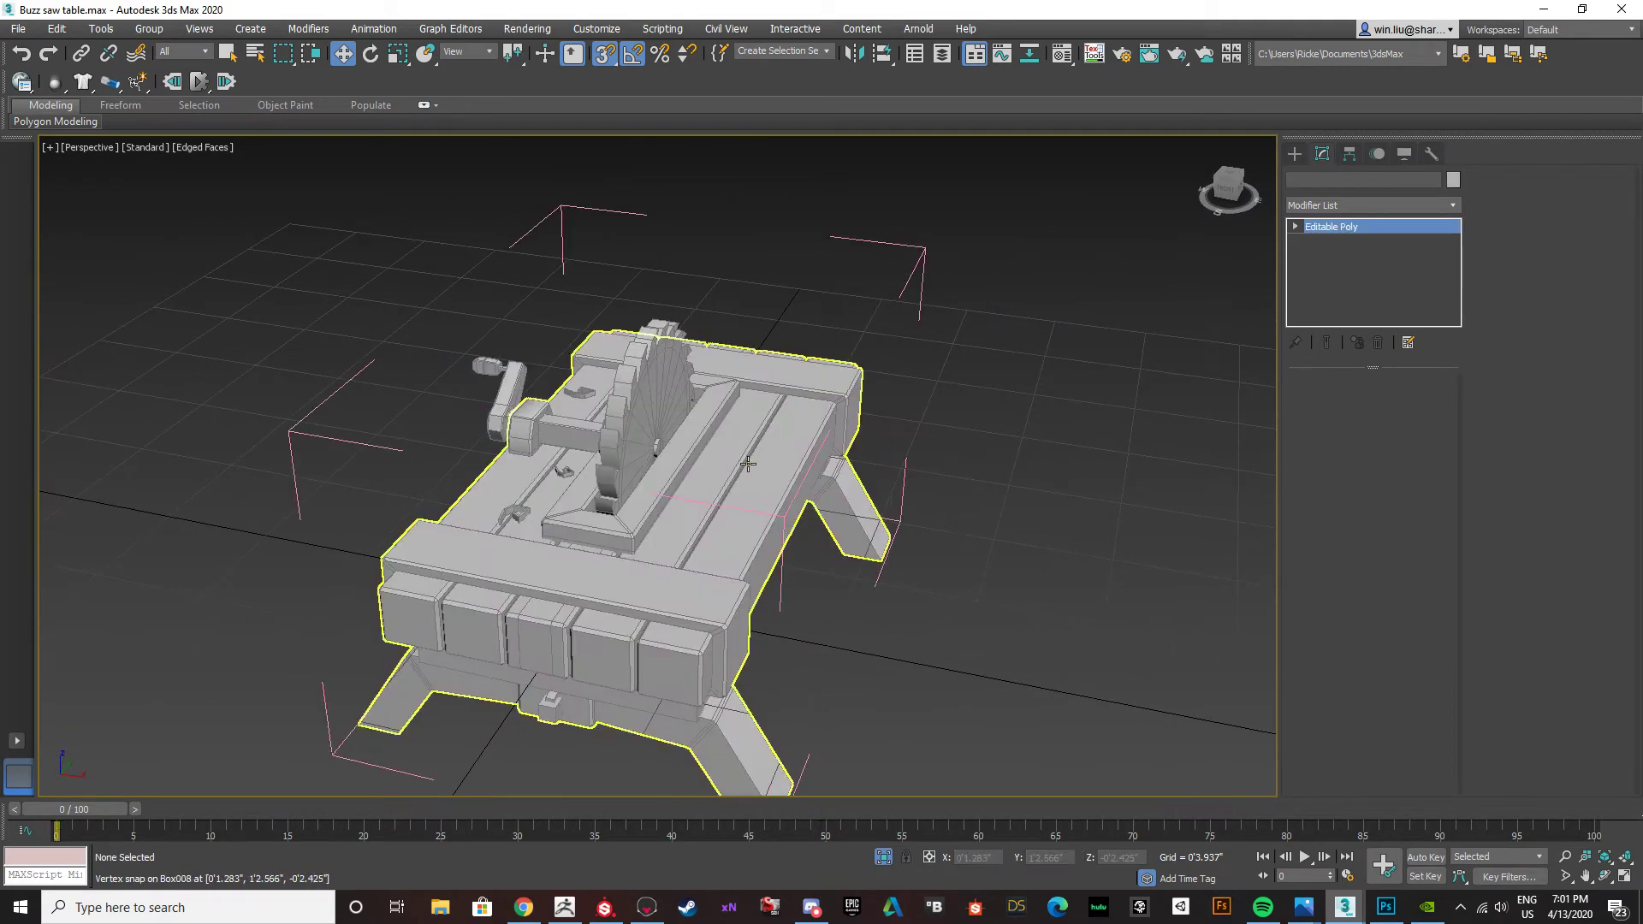
{"action": "left_click", "coordinate": [765, 492]}
{"action": "middle_click_drag", "start_coordinate": [765, 492], "coordinate": [757, 518], "text": "alt"}
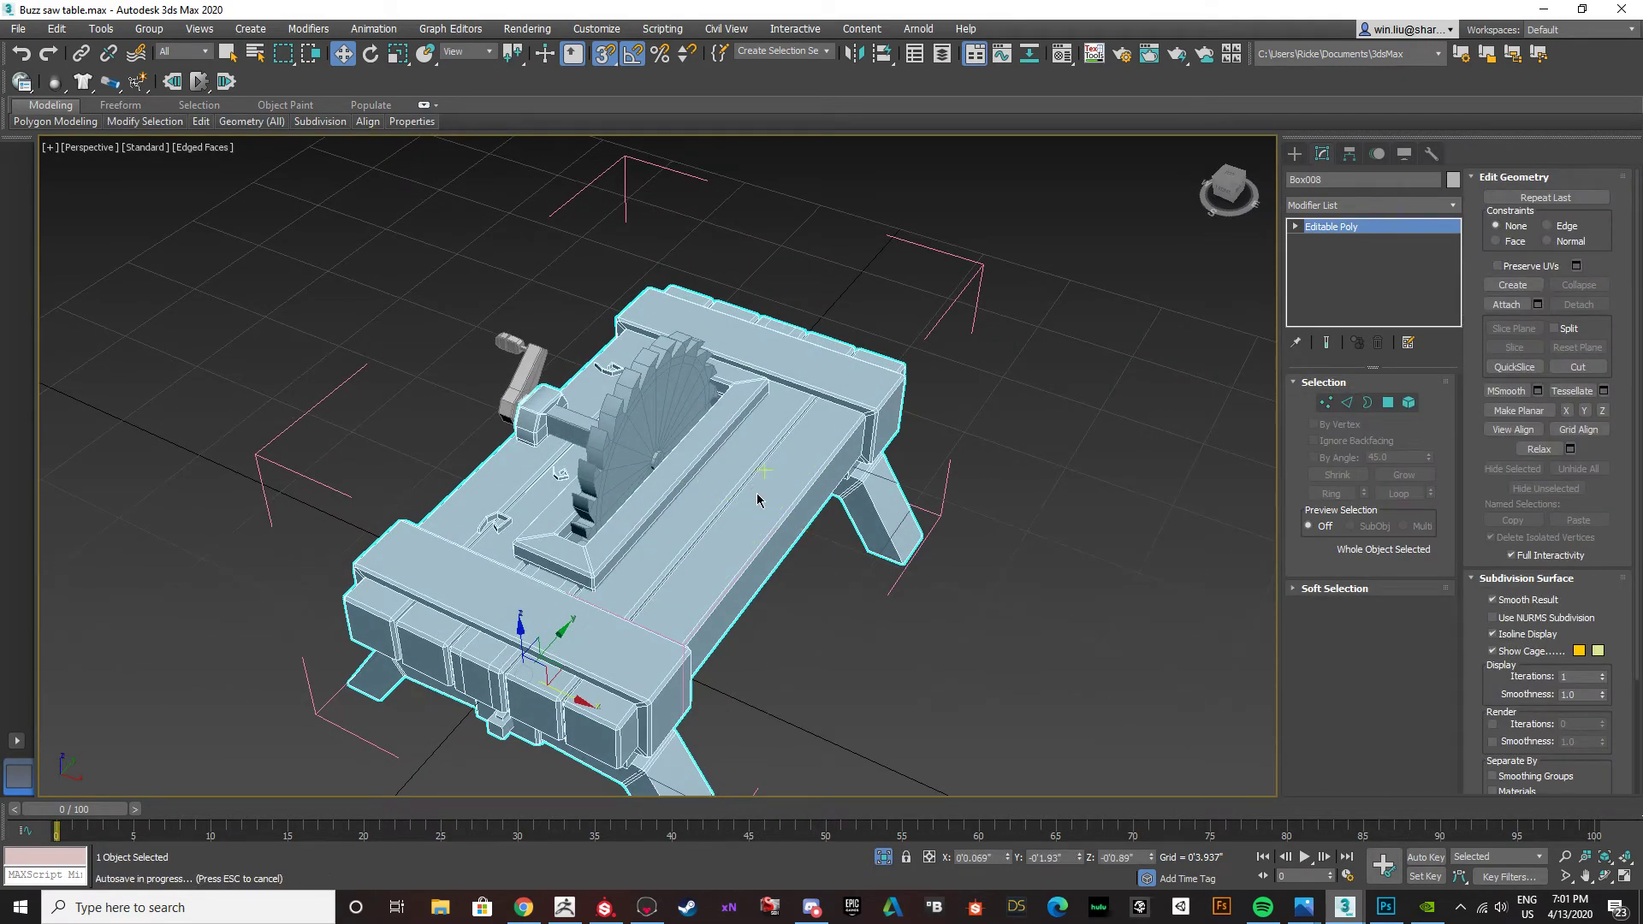
{"action": "left_click", "coordinate": [964, 429]}
{"action": "left_click", "coordinate": [868, 426]}
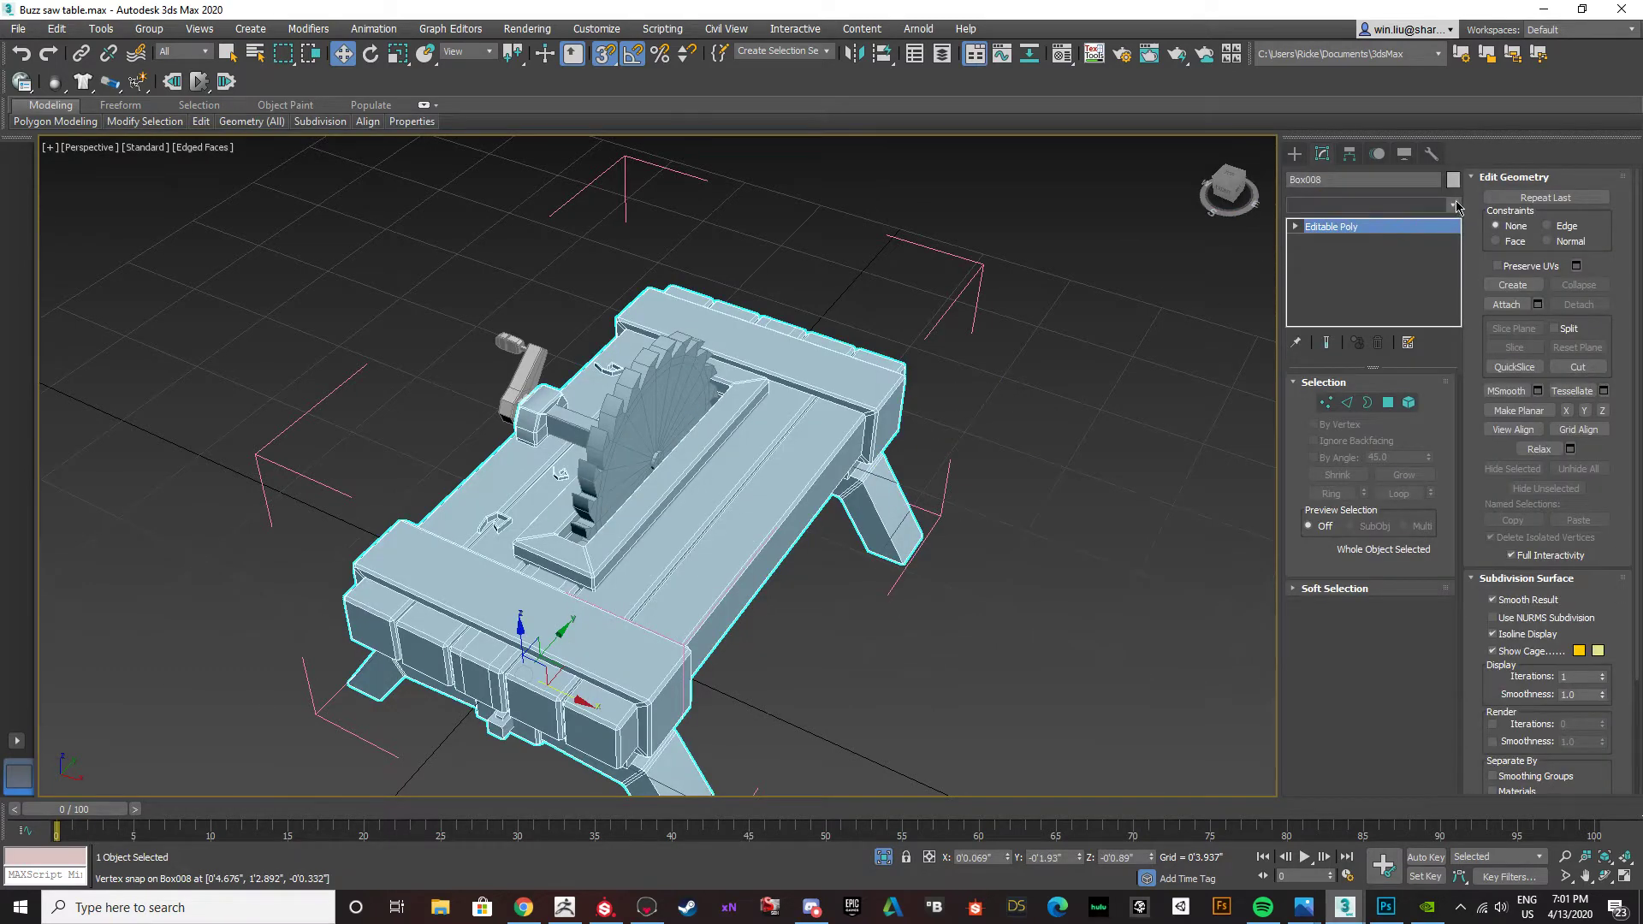
{"action": "left_click", "coordinate": [1454, 206]}
{"action": "key", "text": "v"}
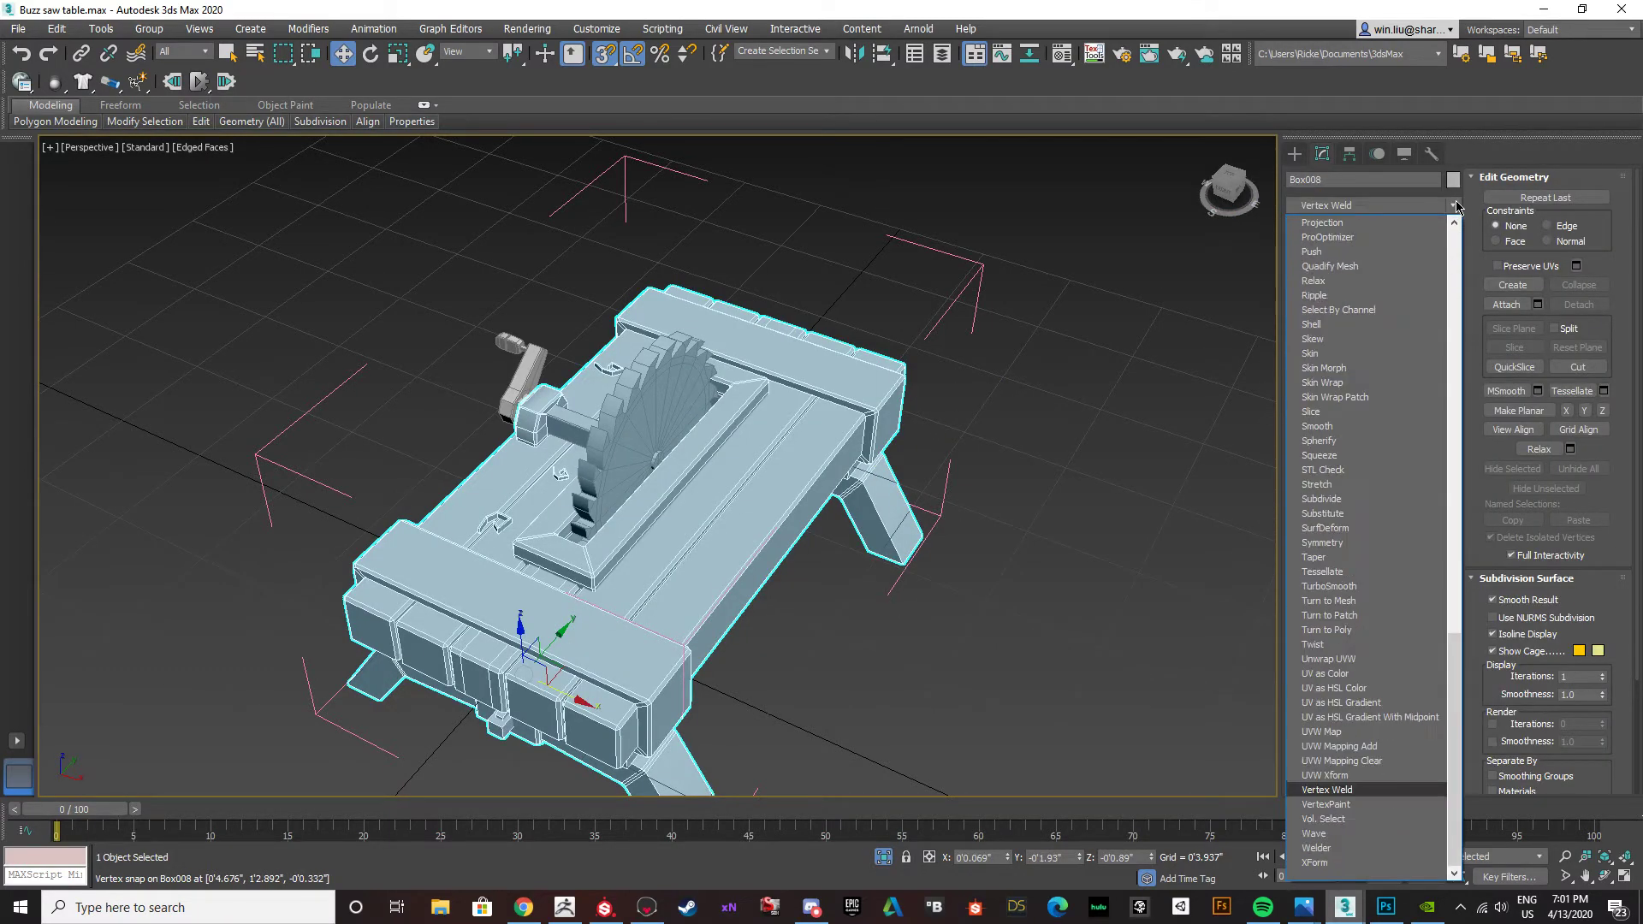
{"action": "key", "text": "v"}
{"action": "key", "text": "Return"}
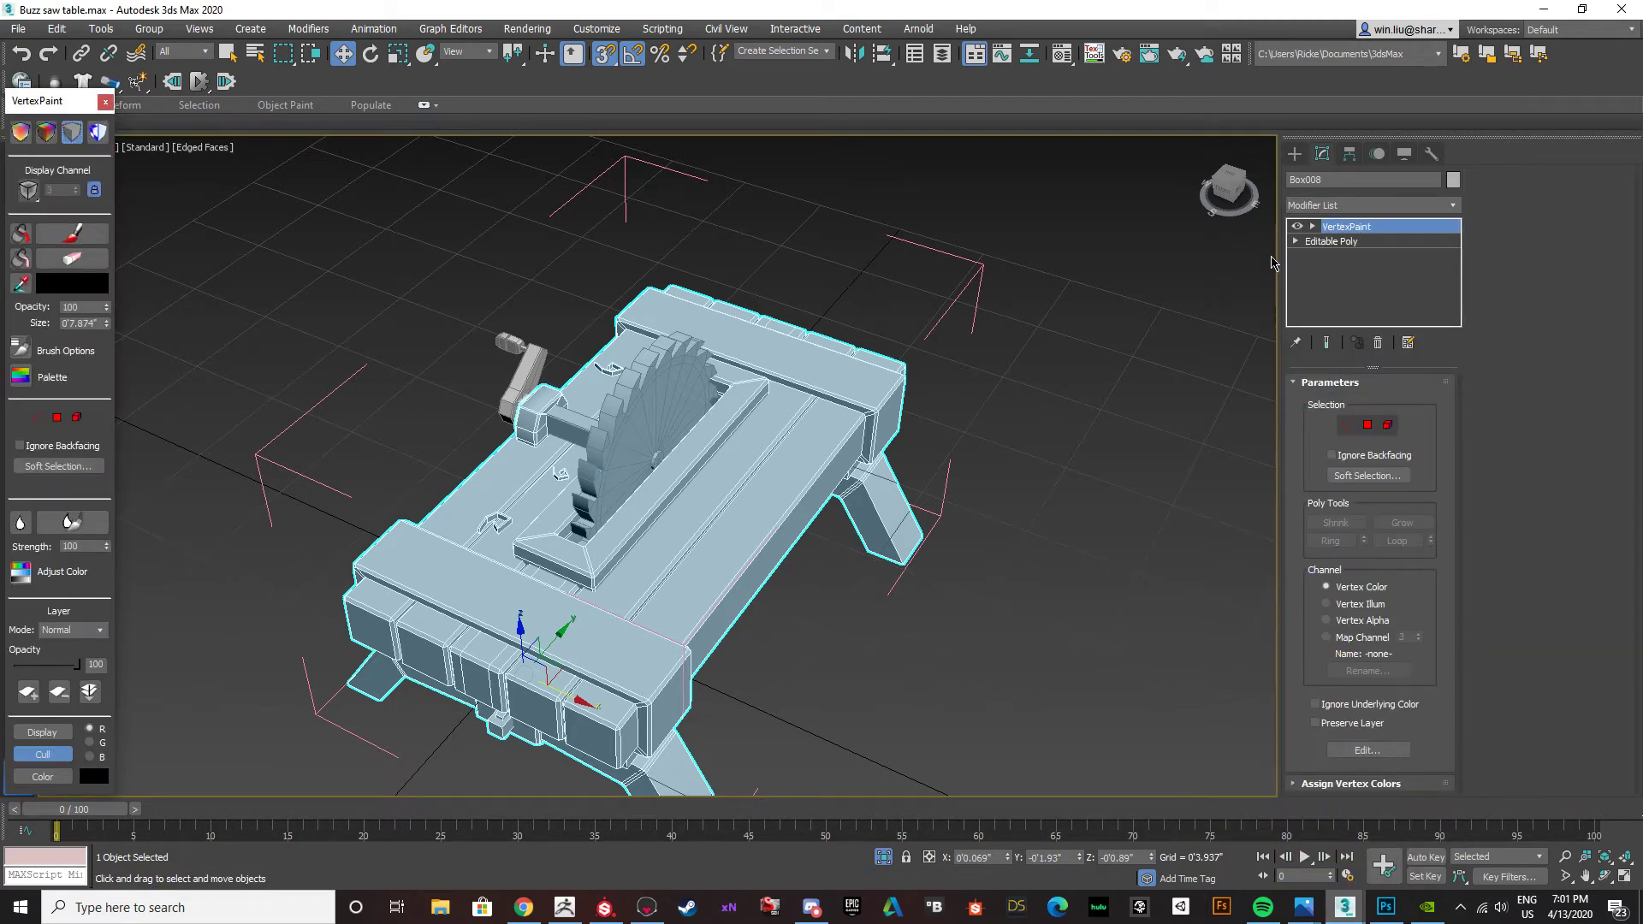
Display unshaded vertex colours on the table body and set the paint colour to pure red (255, 0, 0).
{"action": "left_click", "coordinate": [21, 131]}
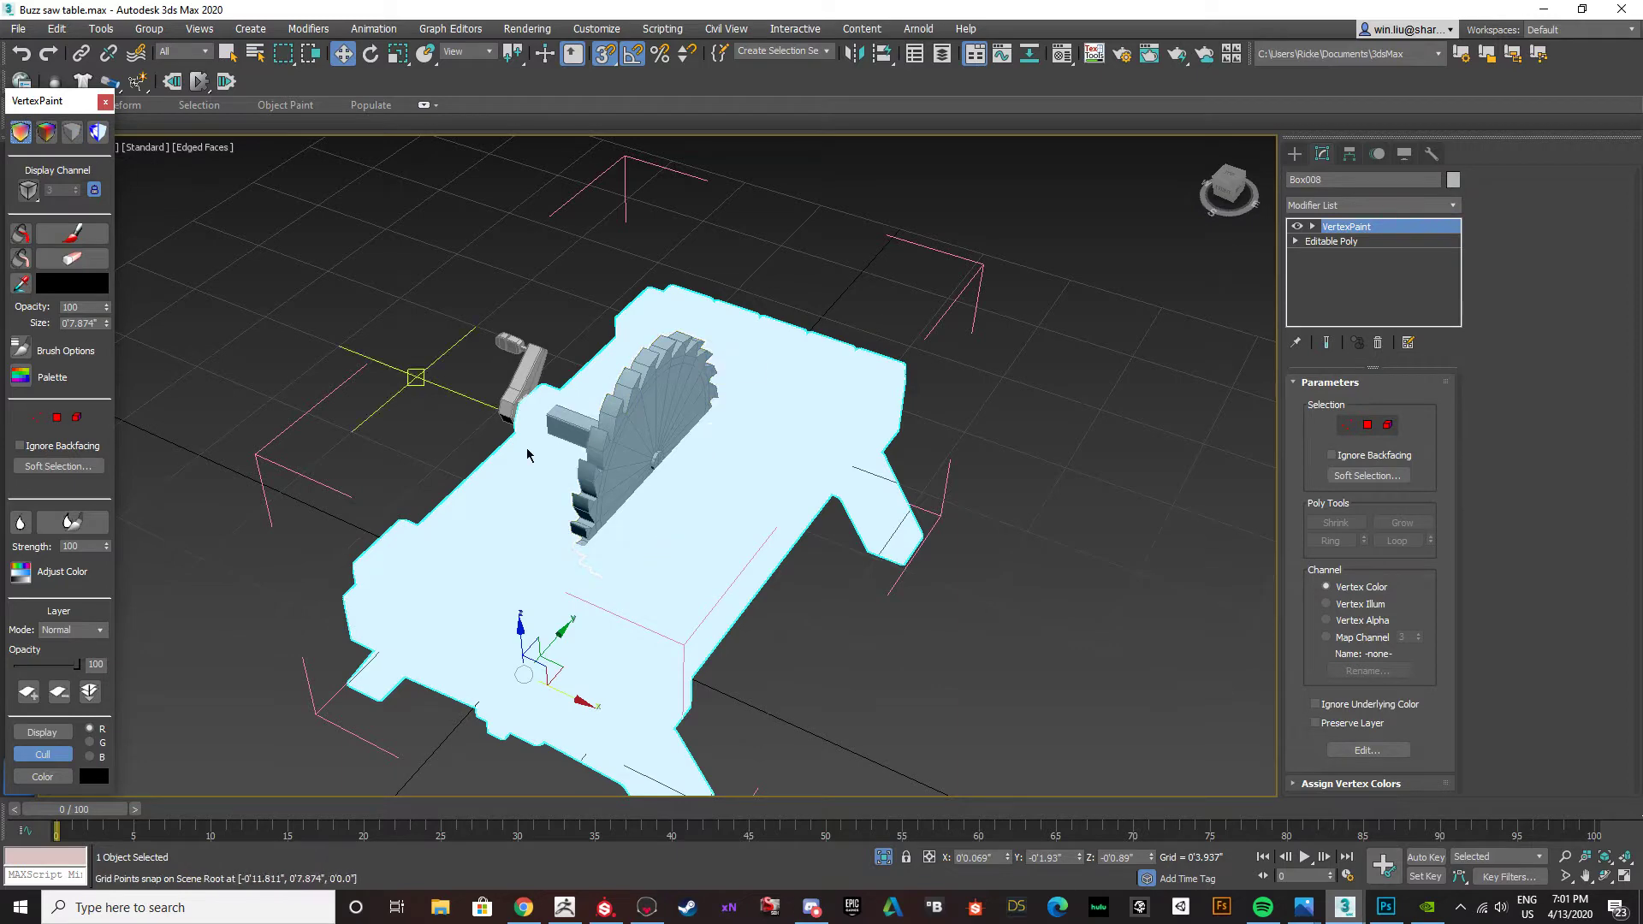
{"action": "middle_click_drag", "start_coordinate": [673, 538], "coordinate": [629, 530], "text": "alt"}
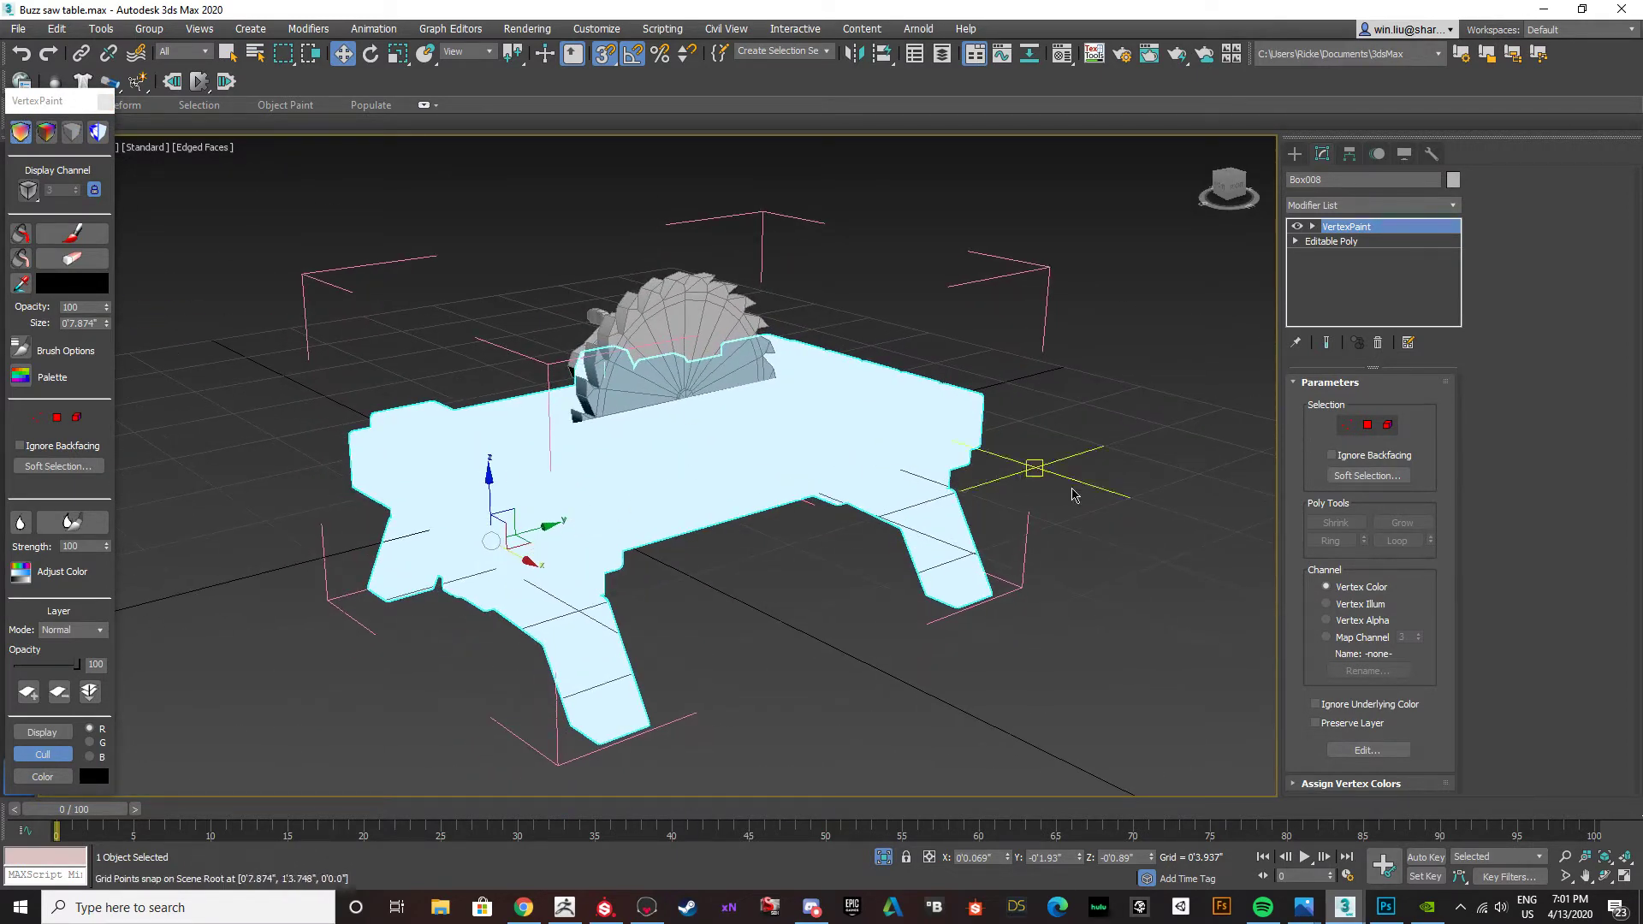
{"action": "left_click", "coordinate": [79, 285]}
{"action": "left_click_drag", "start_coordinate": [453, 137], "coordinate": [347, 112]}
{"action": "left_click", "coordinate": [634, 264]}
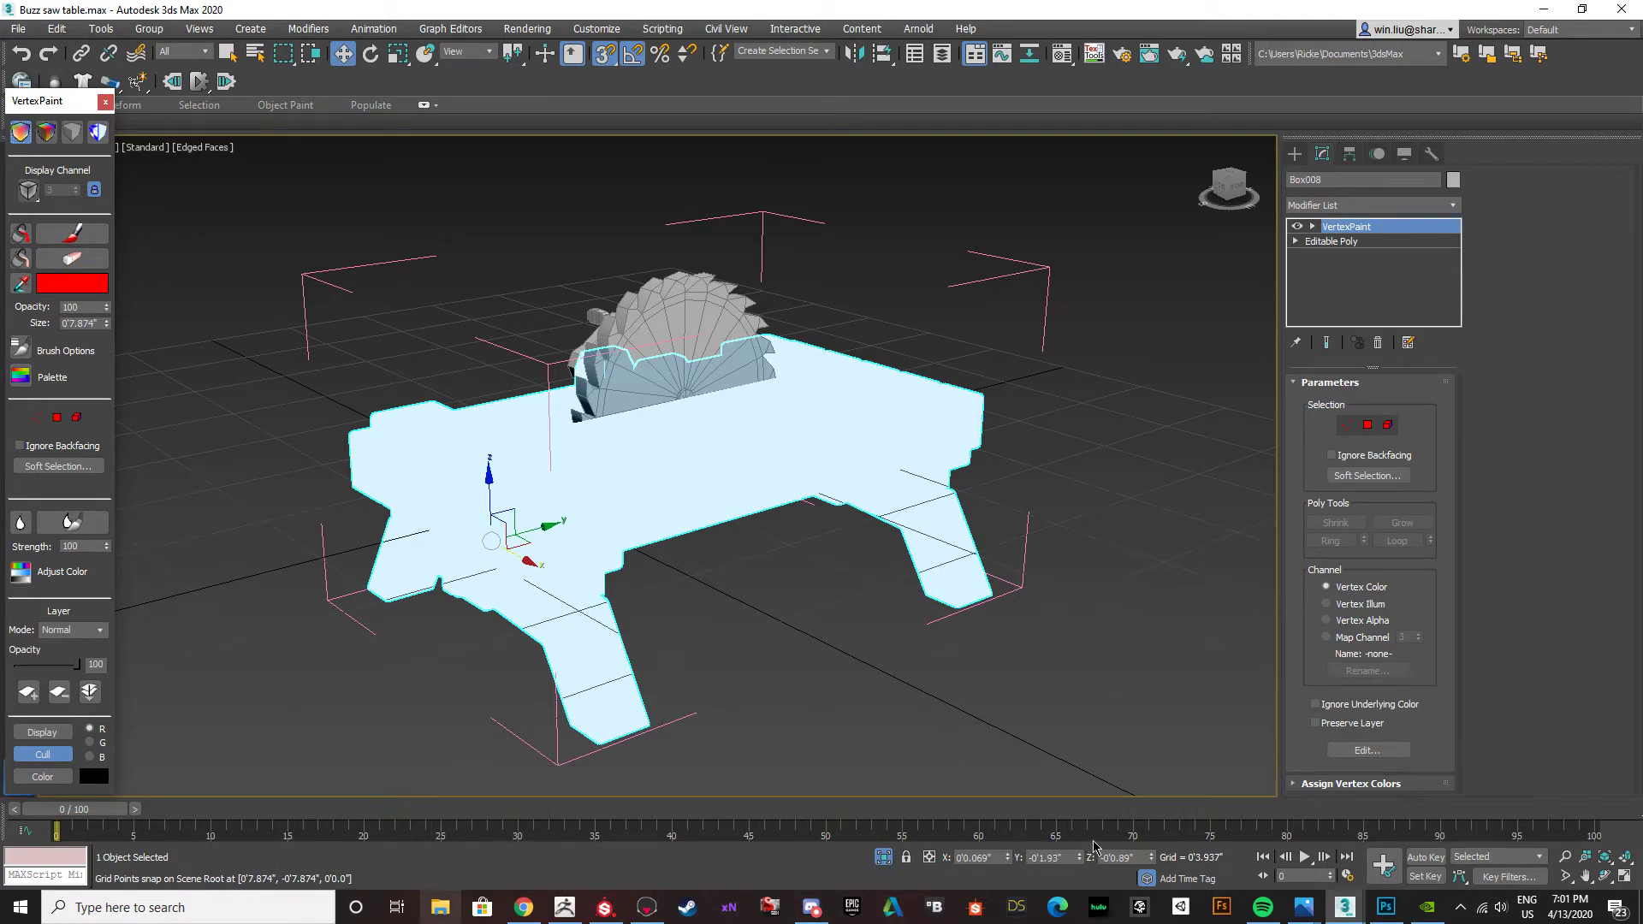
Select the tabletop end crossbeams, blade frame and axle brackets as elements and fill them with red vertex colour.
{"action": "middle_click_drag", "start_coordinate": [524, 452], "coordinate": [506, 441]}
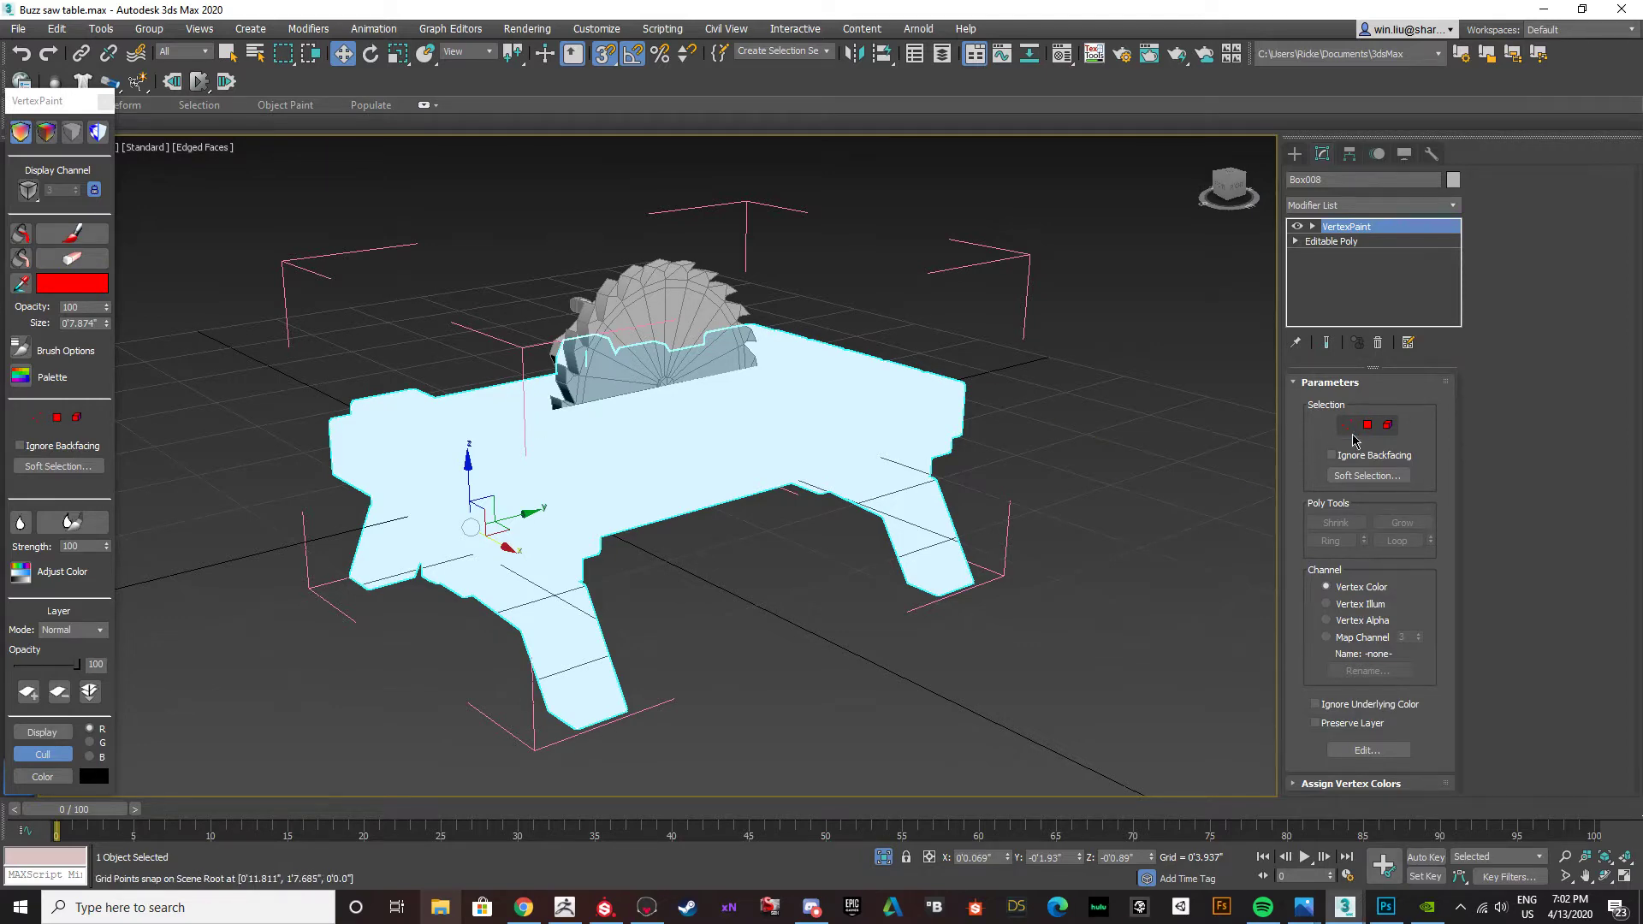
{"action": "left_click", "coordinate": [1387, 425]}
{"action": "left_click", "coordinate": [517, 528]}
{"action": "middle_click_drag", "start_coordinate": [542, 487], "coordinate": [470, 512], "text": "alt"}
{"action": "left_click", "coordinate": [871, 452], "text": "ctrl"}
{"action": "mouse_move", "coordinate": [396, 473]}
{"action": "middle_mouse_down", "text": "alt"}
{"action": "mouse_move", "coordinate": [576, 455]}
{"action": "mouse_move", "coordinate": [634, 433]}
{"action": "mouse_move", "coordinate": [574, 437]}
{"action": "mouse_move", "coordinate": [701, 396]}
{"action": "mouse_move", "coordinate": [793, 480]}
{"action": "mouse_move", "coordinate": [727, 462]}
{"action": "middle_mouse_up", "text": "alt"}
{"action": "scroll", "coordinate": [574, 436], "scroll_direction": "up", "scroll_amount": 3}
{"action": "left_click", "coordinate": [571, 434], "text": "ctrl"}
{"action": "left_click", "coordinate": [717, 358], "text": "ctrl"}
{"action": "left_click", "coordinate": [20, 233]}
Fill the centre bracket elements between the legs at both ends of the table with red vertex colour.
{"action": "middle_click_drag", "start_coordinate": [530, 416], "coordinate": [480, 554], "text": "alt"}
{"action": "scroll", "coordinate": [492, 570], "scroll_direction": "up", "scroll_amount": 4}
{"action": "left_click", "coordinate": [491, 571]}
{"action": "left_click", "coordinate": [467, 609], "text": "ctrl"}
{"action": "left_click", "coordinate": [463, 530], "text": "ctrl"}
{"action": "scroll", "coordinate": [465, 552], "scroll_direction": "down", "scroll_amount": 4}
{"action": "scroll", "coordinate": [449, 563], "scroll_direction": "up", "scroll_amount": 3}
{"action": "left_click", "coordinate": [441, 562], "text": "ctrl"}
{"action": "scroll", "coordinate": [444, 562], "scroll_direction": "down", "scroll_amount": 3}
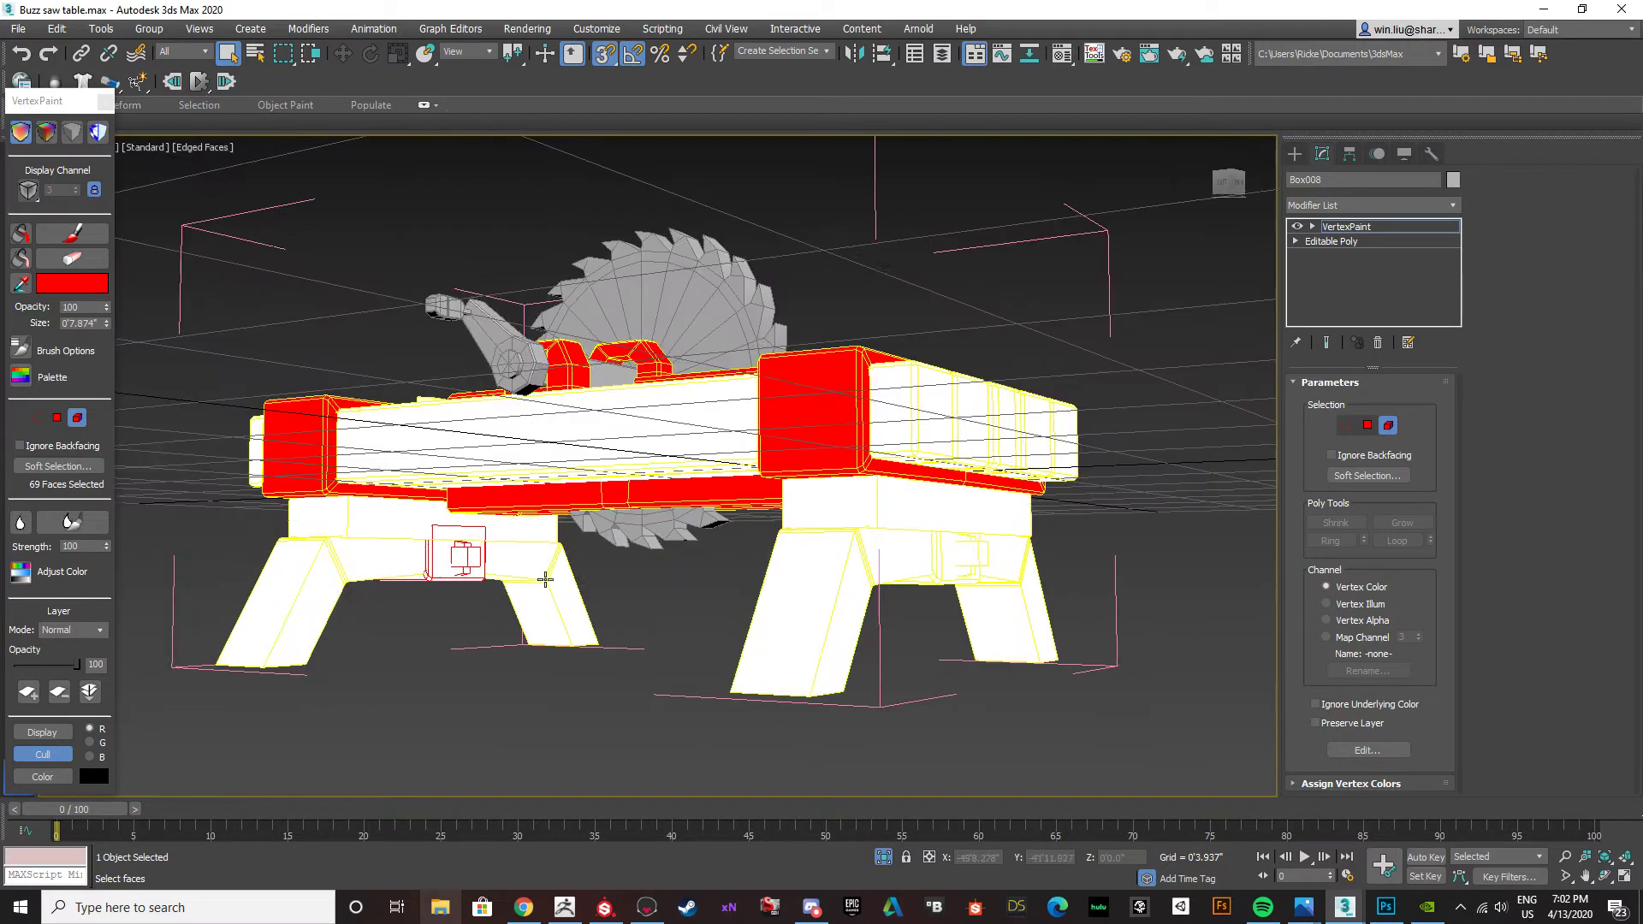
{"action": "middle_click_drag", "start_coordinate": [545, 581], "coordinate": [690, 531], "text": "alt"}
{"action": "scroll", "coordinate": [836, 568], "scroll_direction": "up", "scroll_amount": 4}
{"action": "left_click", "coordinate": [884, 562], "text": "ctrl"}
{"action": "left_click", "coordinate": [905, 514], "text": "ctrl"}
{"action": "scroll", "coordinate": [896, 483], "scroll_direction": "down", "scroll_amount": 3}
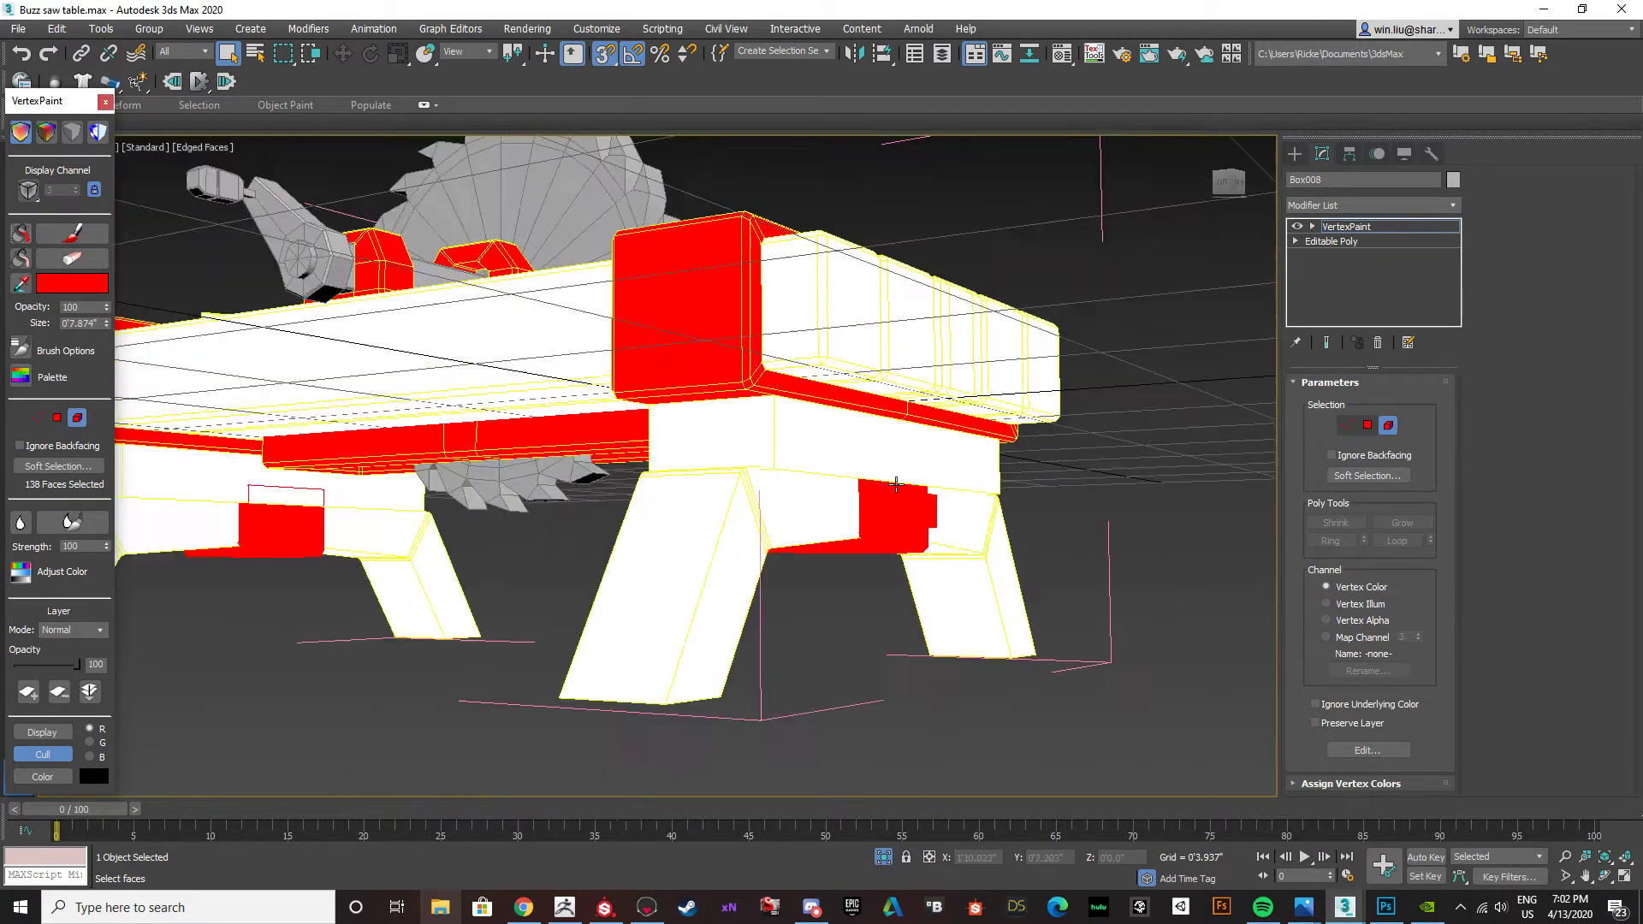
Select the tabletop planks and the legs as elements and fill them with blue vertex colour.
{"action": "scroll", "coordinate": [896, 483], "scroll_direction": "down", "scroll_amount": 4}
{"action": "middle_click_drag", "start_coordinate": [896, 483], "coordinate": [737, 567], "text": "alt"}
{"action": "left_click", "coordinate": [643, 569]}
{"action": "left_click", "coordinate": [704, 569], "text": "ctrl"}
{"action": "left_click", "coordinate": [759, 565], "text": "ctrl"}
{"action": "left_click", "coordinate": [828, 561], "text": "ctrl"}
{"action": "left_click", "coordinate": [856, 557], "text": "ctrl"}
{"action": "left_click", "coordinate": [873, 603], "text": "ctrl"}
{"action": "middle_click_drag", "start_coordinate": [611, 627], "coordinate": [689, 565], "text": "alt"}
{"action": "left_click", "coordinate": [517, 503], "text": "ctrl"}
{"action": "middle_click_drag", "start_coordinate": [519, 505], "coordinate": [611, 539], "text": "alt"}
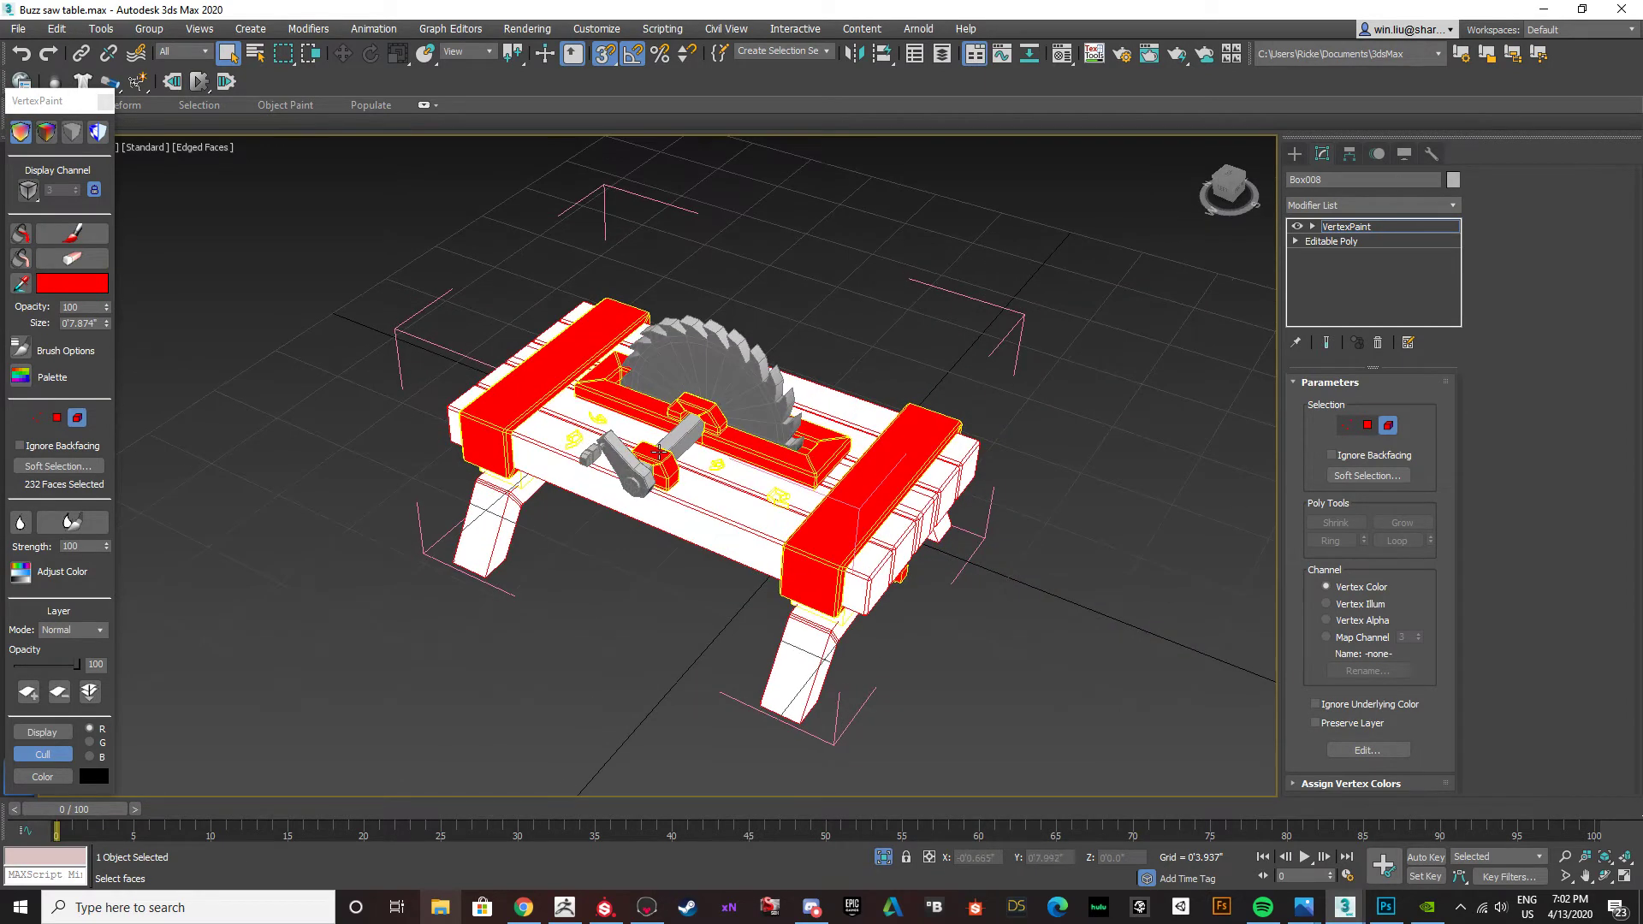
{"action": "scroll", "coordinate": [611, 539], "scroll_direction": "up", "scroll_amount": 5}
{"action": "left_click", "coordinate": [93, 287]}
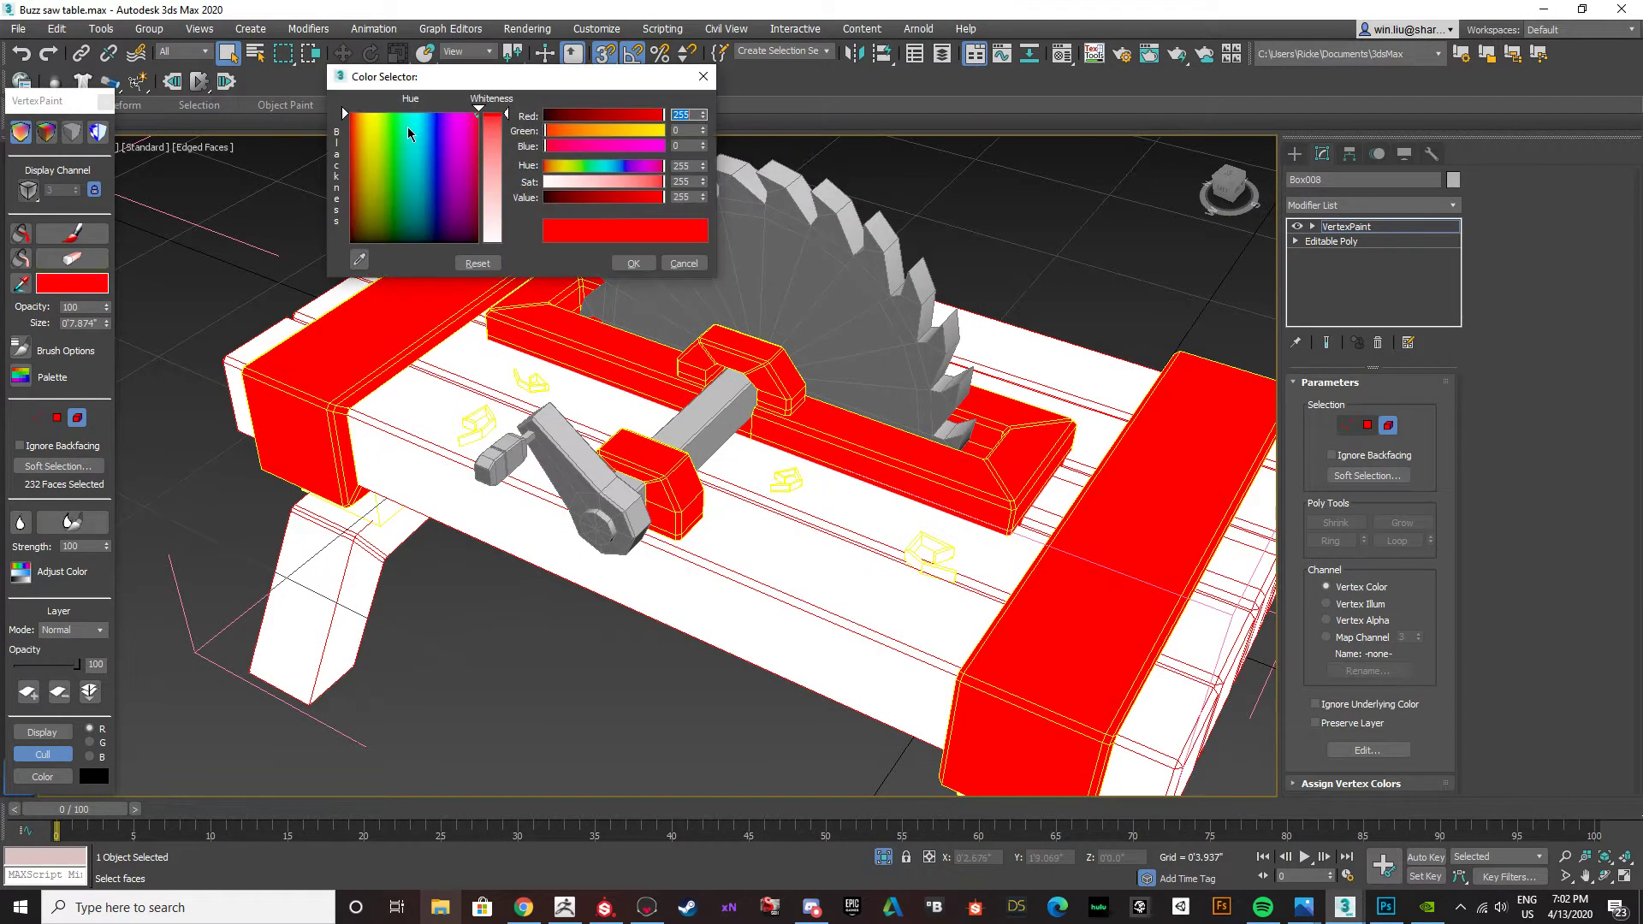
{"action": "left_click", "coordinate": [437, 126]}
{"action": "left_click_drag", "start_coordinate": [438, 118], "coordinate": [434, 119]}
{"action": "left_click", "coordinate": [633, 263]}
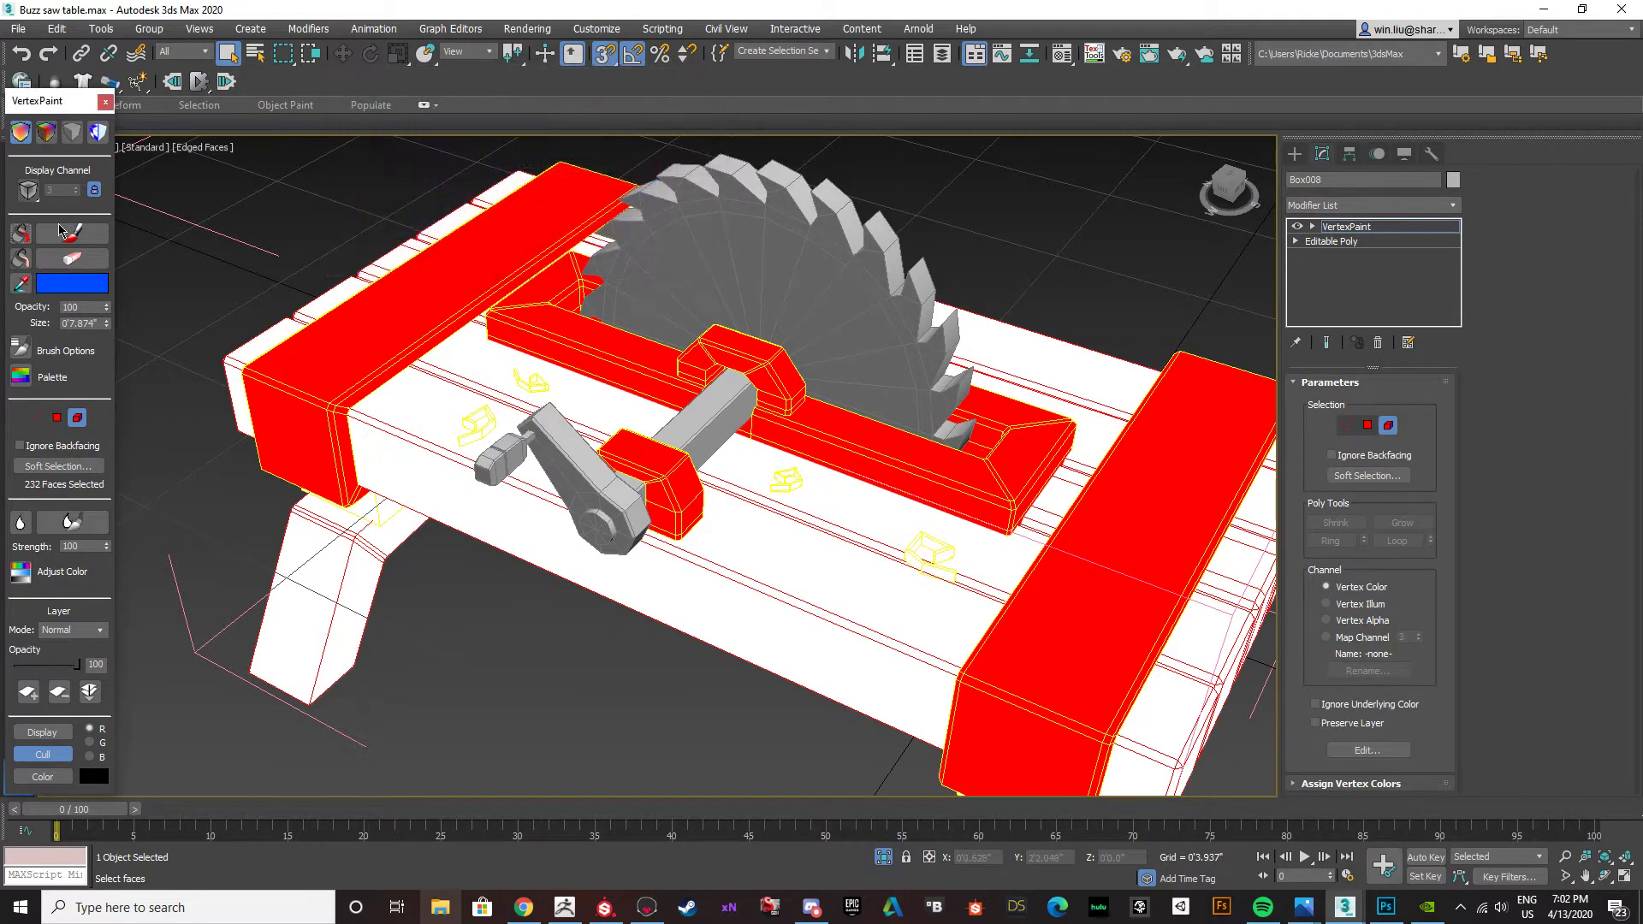
{"action": "left_click", "coordinate": [20, 233]}
Select the support beams beneath both ends of the tabletop as elements and fill them with blue vertex colour.
{"action": "middle_click_drag", "start_coordinate": [342, 480], "coordinate": [411, 351], "text": "alt"}
{"action": "left_click", "coordinate": [413, 502]}
{"action": "middle_click_drag", "start_coordinate": [413, 502], "coordinate": [886, 479], "text": "alt"}
{"action": "left_click", "coordinate": [1044, 424], "text": "ctrl"}
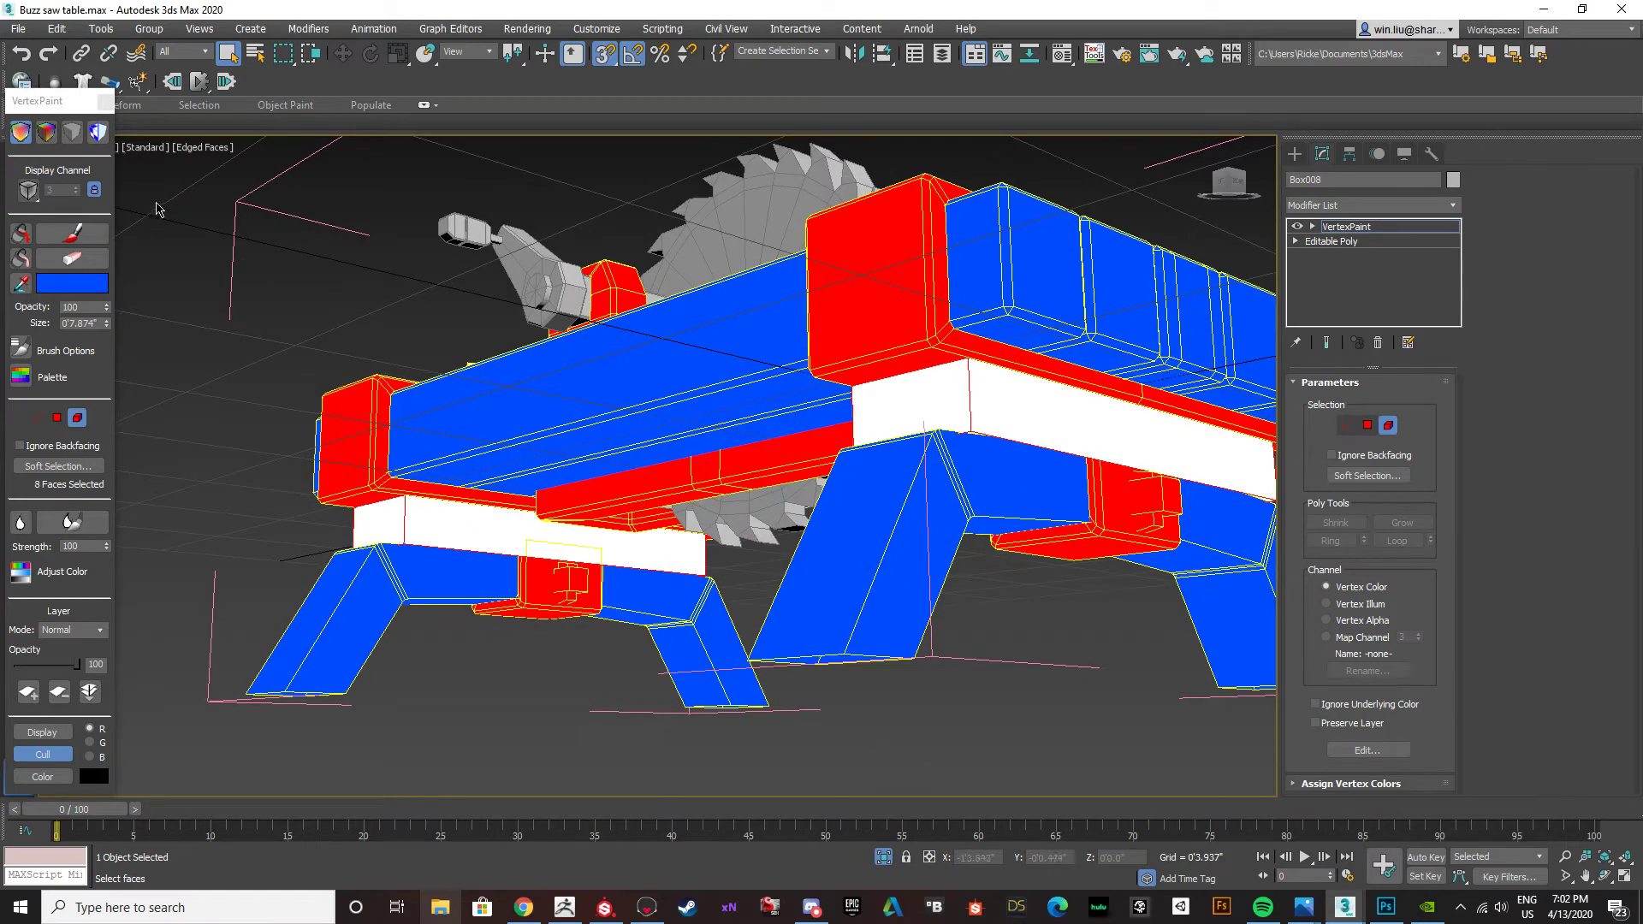
{"action": "left_click", "coordinate": [23, 234]}
Fill the small carved detail pieces on the tabletop planks with blue vertex colour and leave element selection.
{"action": "mouse_move", "coordinate": [761, 342]}
{"action": "middle_mouse_down", "text": "alt"}
{"action": "mouse_move", "coordinate": [905, 563]}
{"action": "mouse_move", "coordinate": [864, 545]}
{"action": "middle_mouse_up", "text": "alt"}
{"action": "scroll", "coordinate": [863, 545], "scroll_direction": "up", "scroll_amount": 3}
{"action": "left_click", "coordinate": [863, 545], "text": "ctrl"}
{"action": "middle_click_drag", "start_coordinate": [662, 430], "coordinate": [438, 344], "text": "alt"}
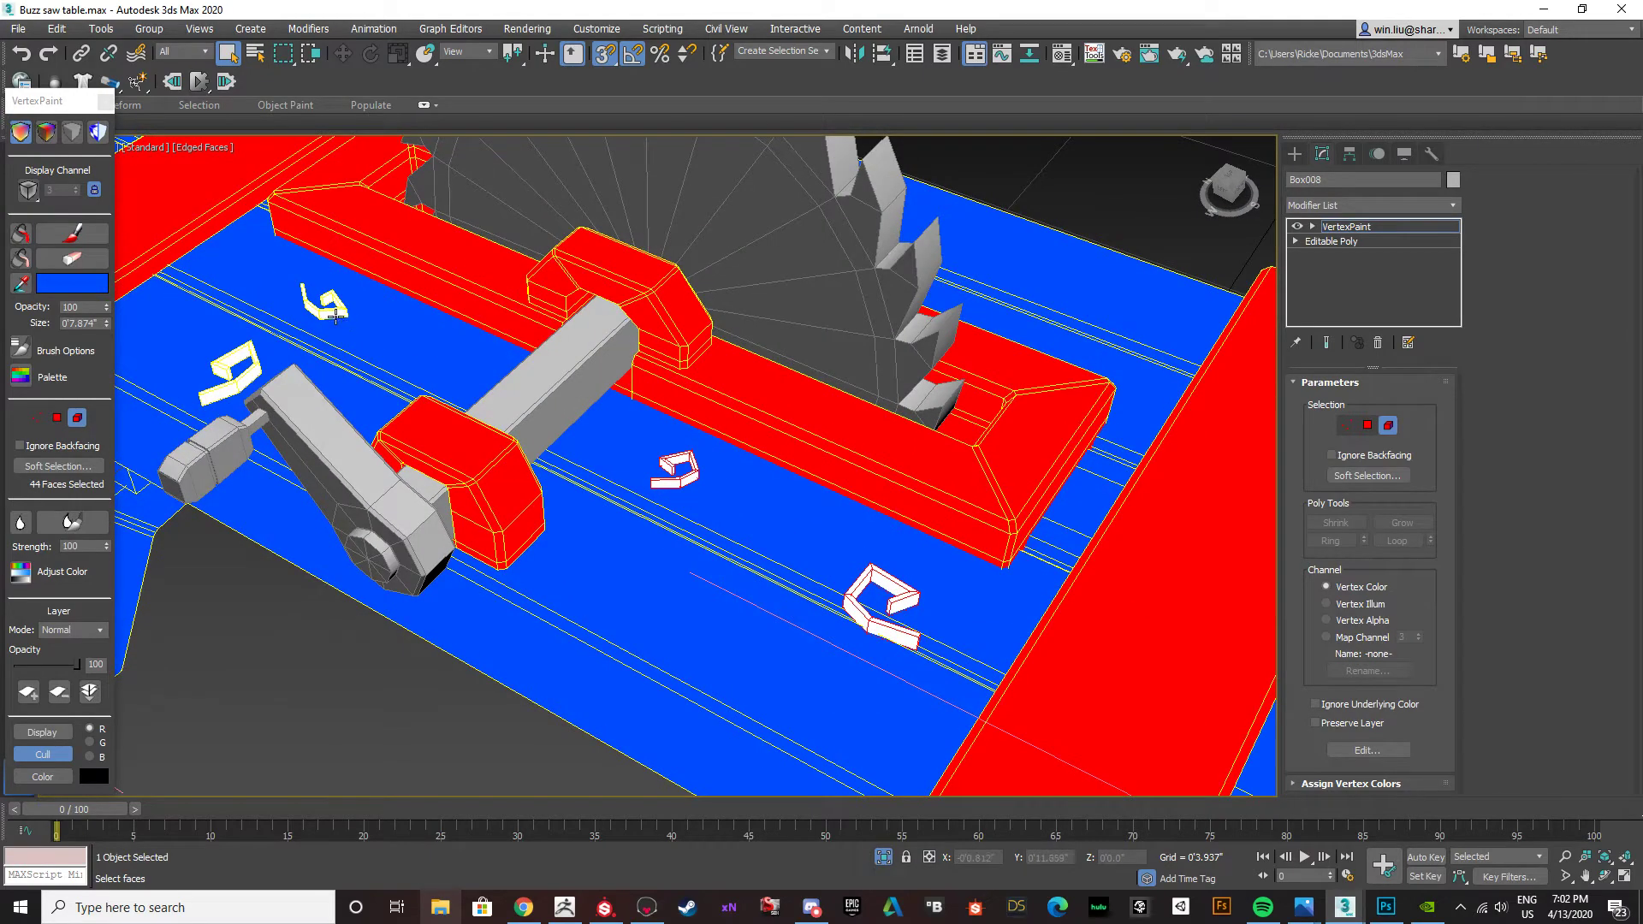
{"action": "left_click", "coordinate": [21, 235]}
{"action": "scroll", "coordinate": [317, 385], "scroll_direction": "down", "scroll_amount": 5}
{"action": "mouse_move", "coordinate": [317, 385]}
{"action": "middle_mouse_down", "text": "alt"}
{"action": "mouse_move", "coordinate": [409, 299]}
{"action": "mouse_move", "coordinate": [518, 268]}
{"action": "mouse_move", "coordinate": [360, 364]}
{"action": "middle_mouse_up", "text": "alt"}
{"action": "scroll", "coordinate": [429, 371], "scroll_direction": "up", "scroll_amount": 5}
{"action": "scroll", "coordinate": [394, 426], "scroll_direction": "down", "scroll_amount": 2}
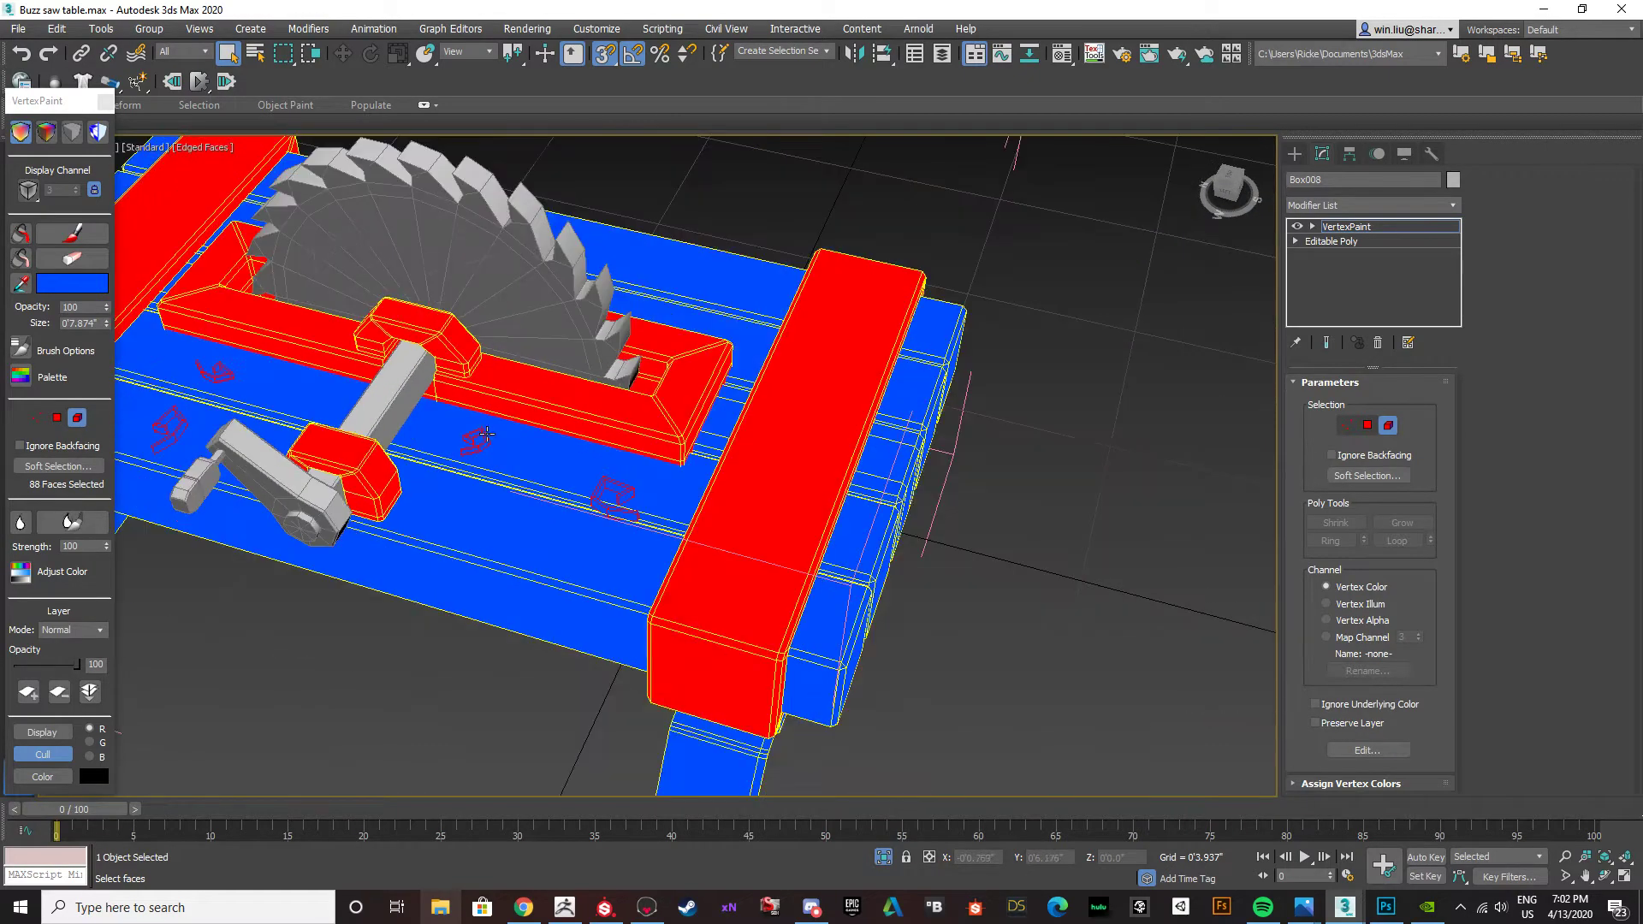
{"action": "left_click", "coordinate": [1388, 426]}
Select the saw blade, axle, crank arm and handle objects and combine them into a group named Group002.
{"action": "left_click", "coordinate": [395, 406]}
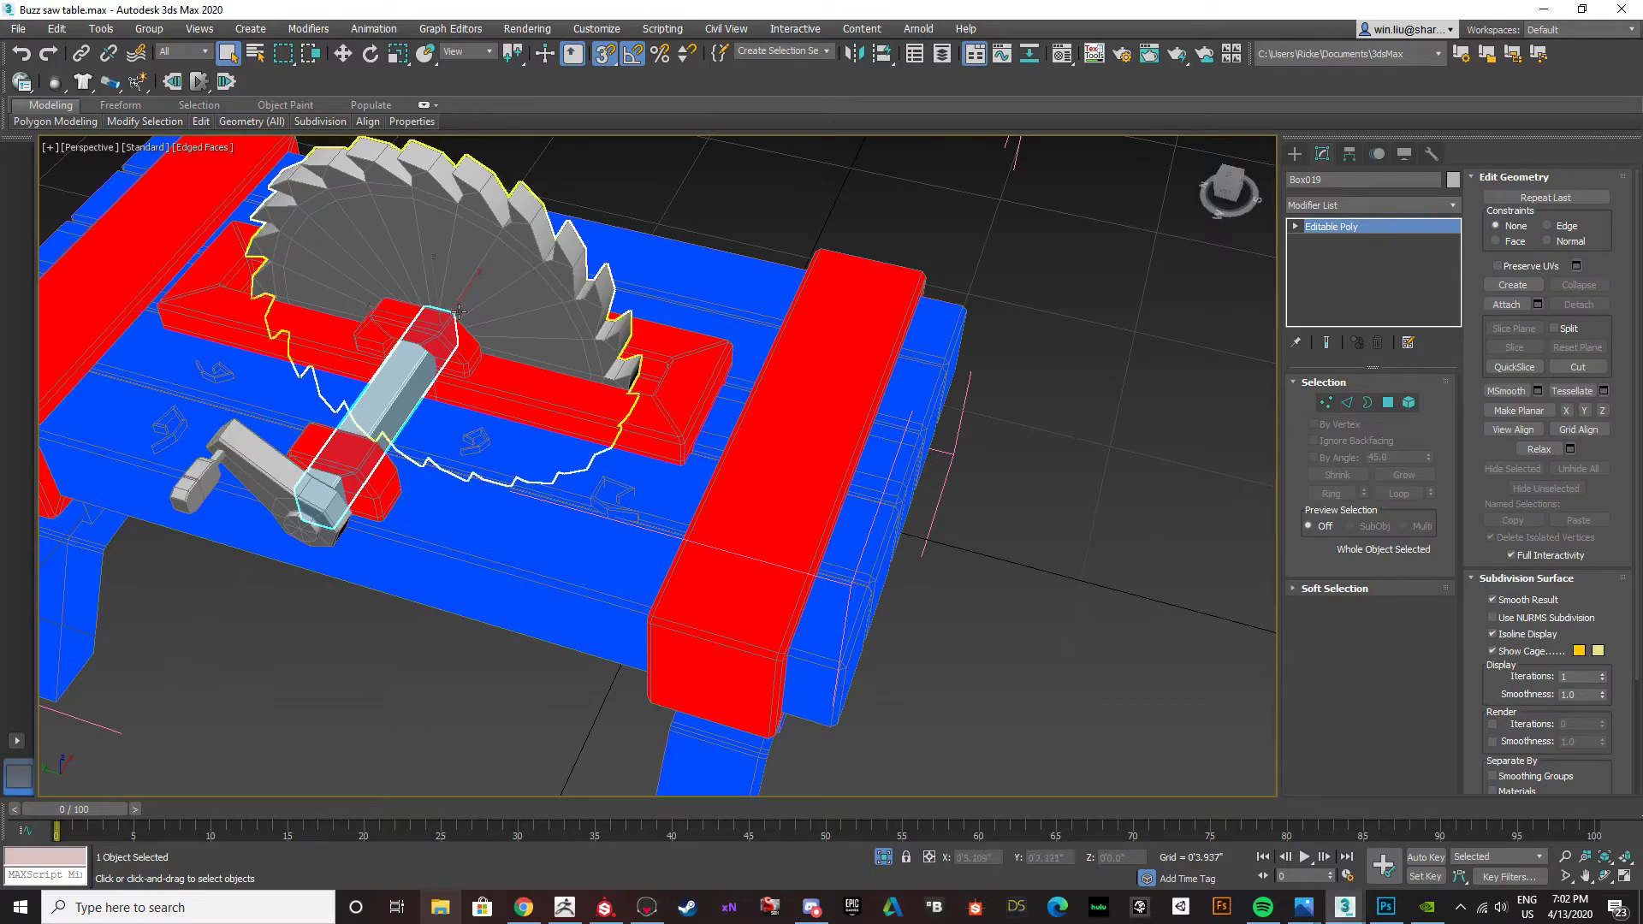
{"action": "left_click", "coordinate": [446, 289], "text": "ctrl"}
{"action": "left_click", "coordinate": [250, 469], "text": "ctrl"}
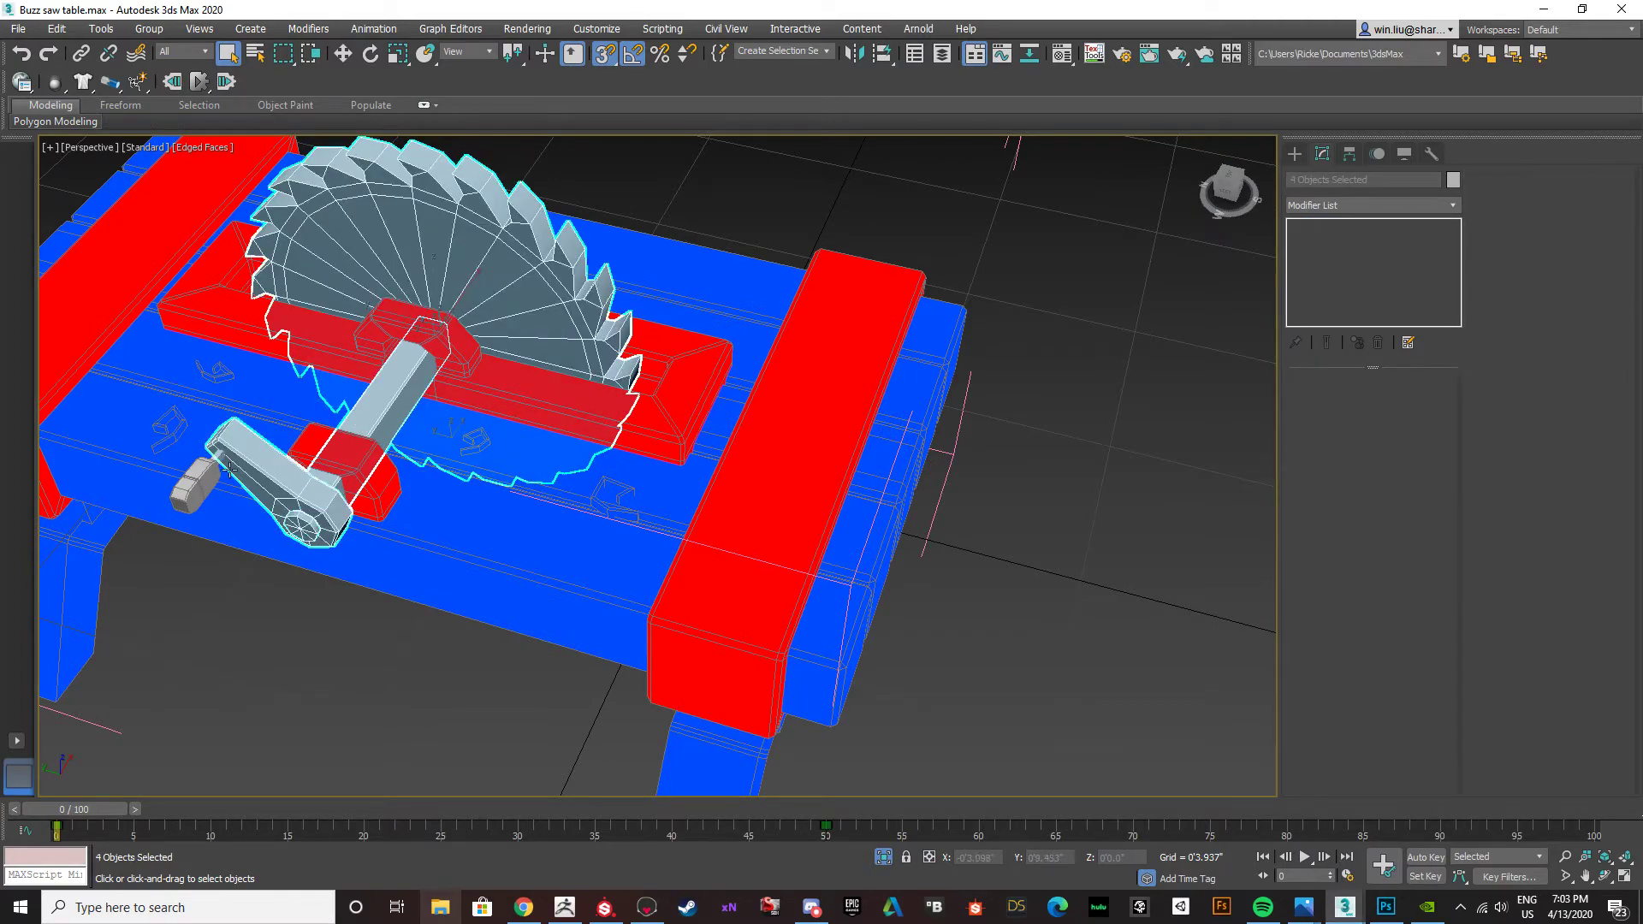
{"action": "scroll", "coordinate": [211, 464], "scroll_direction": "up", "scroll_amount": 3}
{"action": "scroll", "coordinate": [223, 451], "scroll_direction": "down", "scroll_amount": 5}
{"action": "middle_click_drag", "start_coordinate": [223, 451], "coordinate": [430, 427], "text": "alt"}
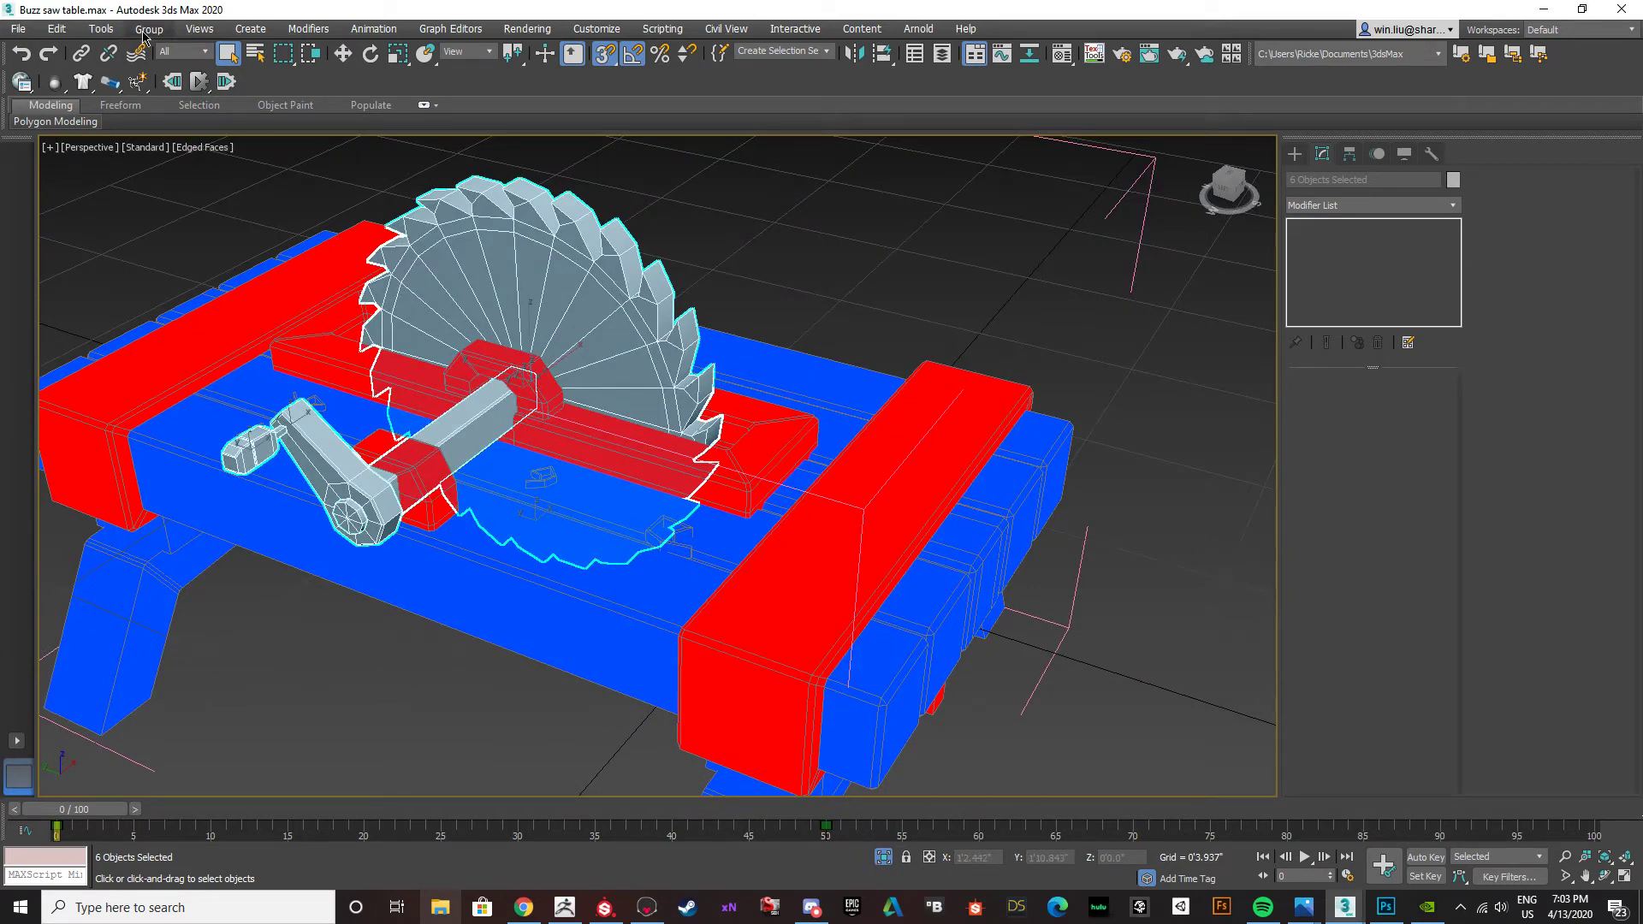
{"action": "key", "text": "ctrl+g"}
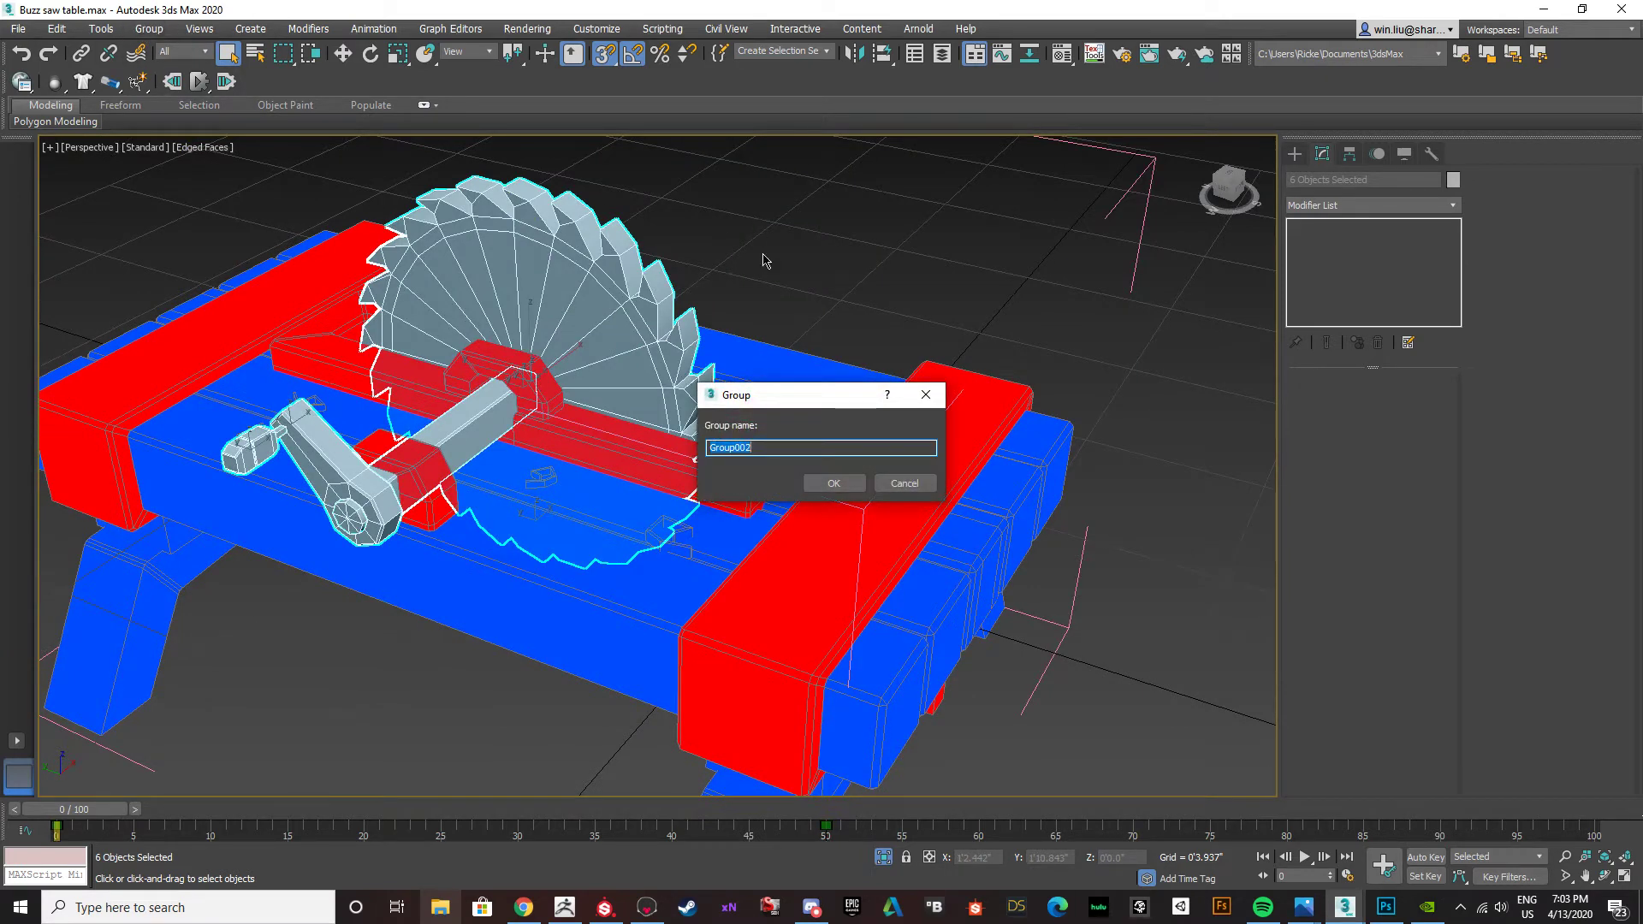
{"action": "left_click", "coordinate": [833, 484]}
Add a VertexPaint modifier to the blade and crank group and display its vertex colours unshaded.
{"action": "left_click", "coordinate": [1435, 205]}
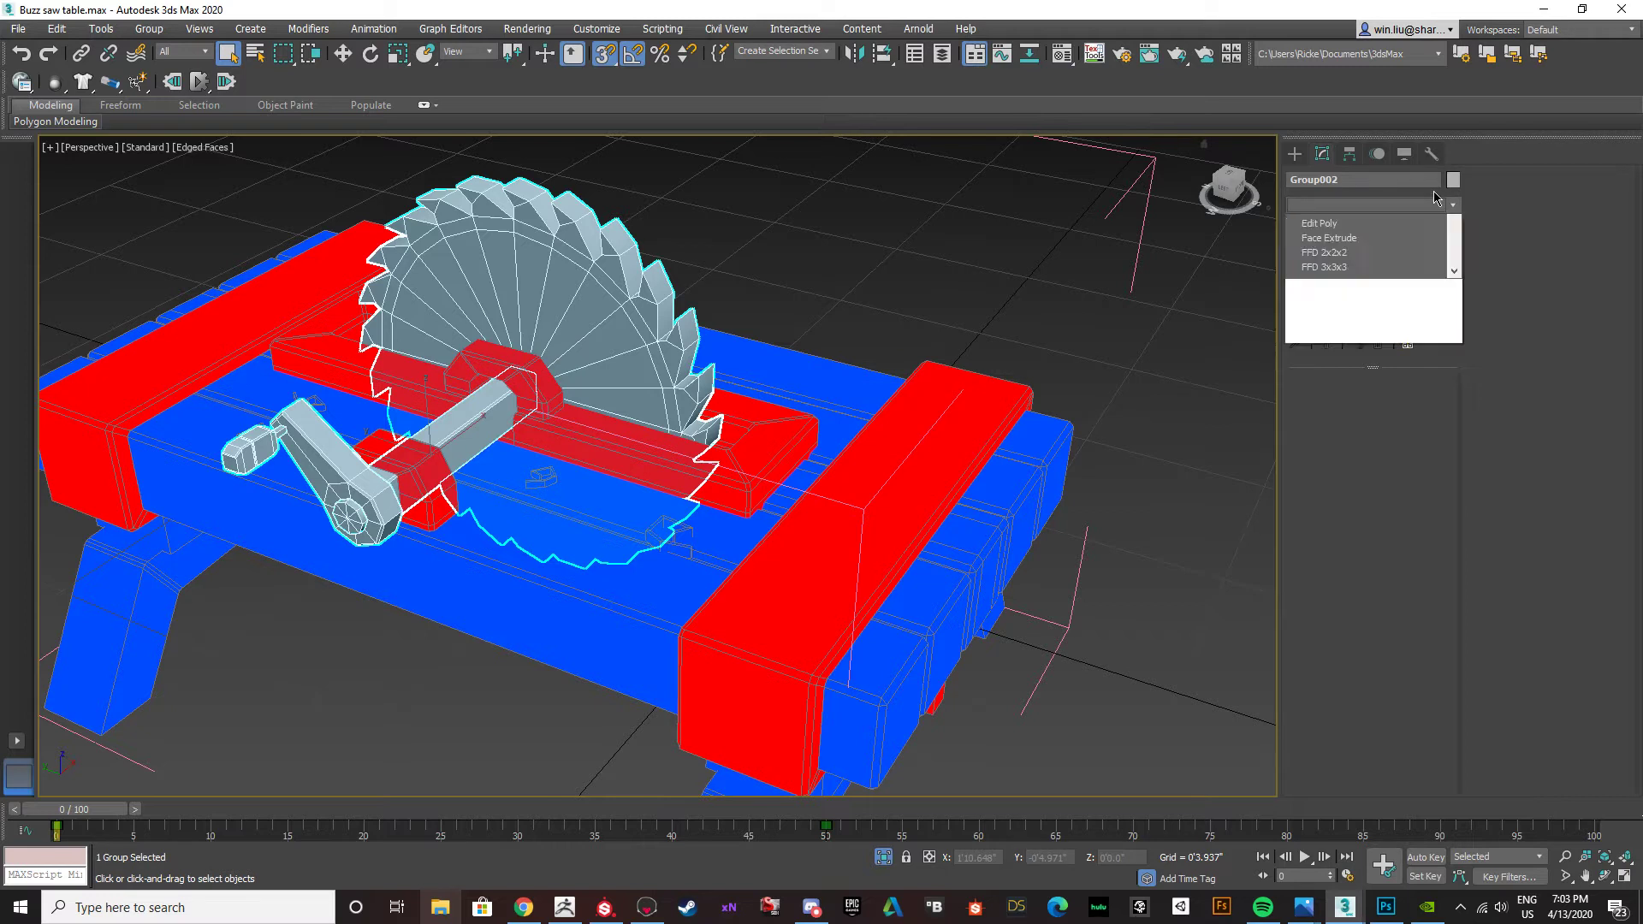
{"action": "key", "text": "v"}
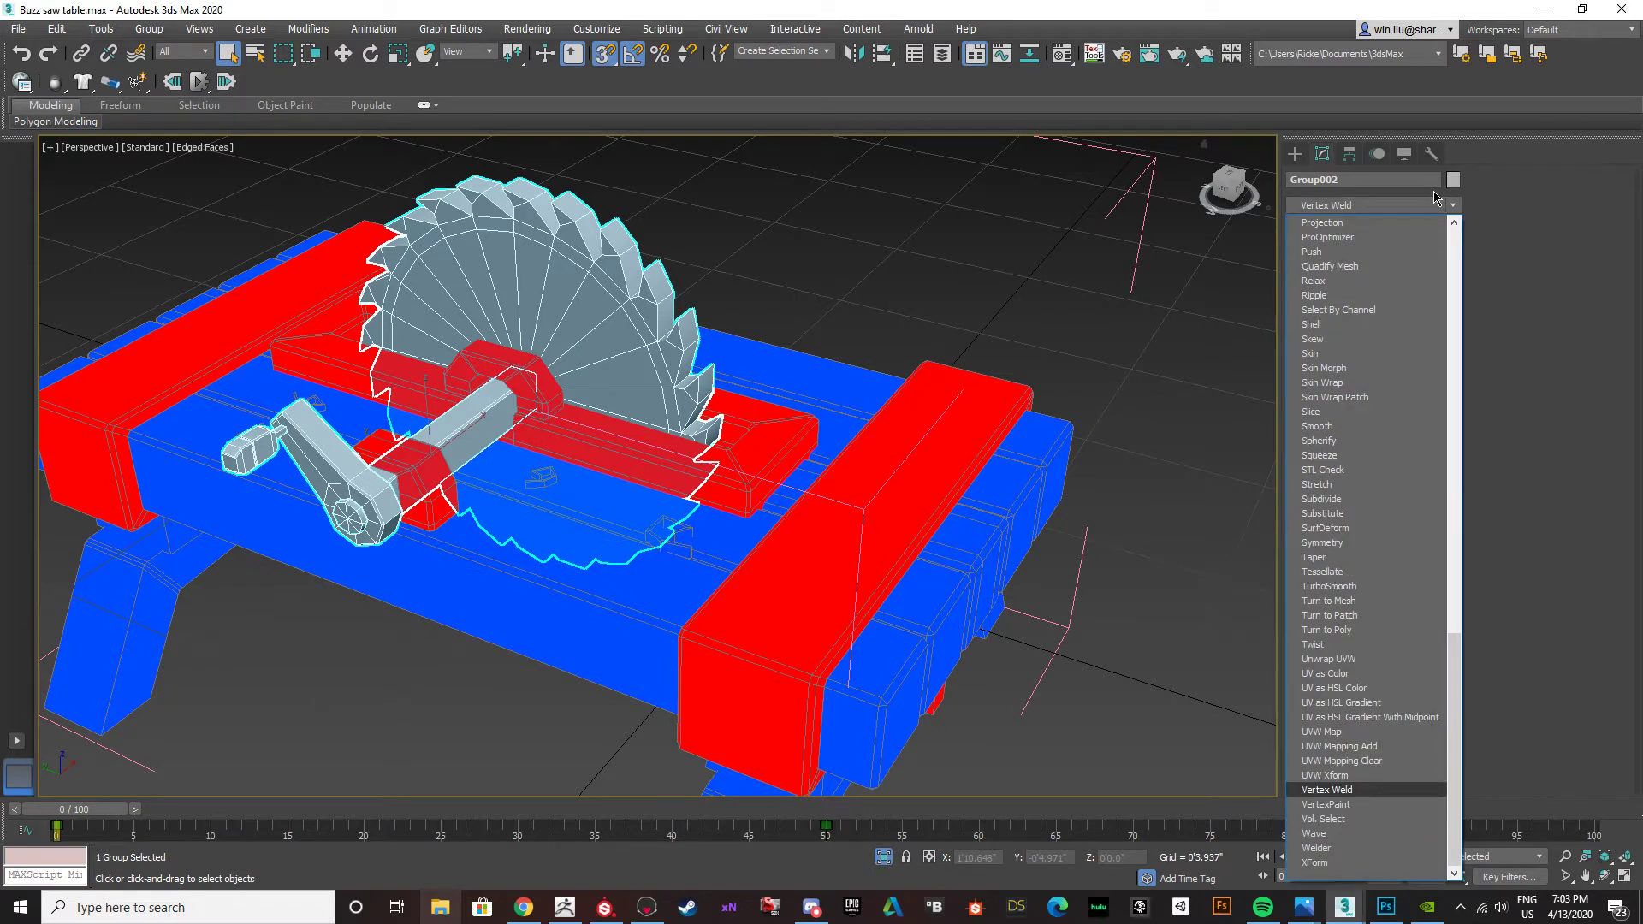
{"action": "key", "text": "v"}
{"action": "key", "text": "Return"}
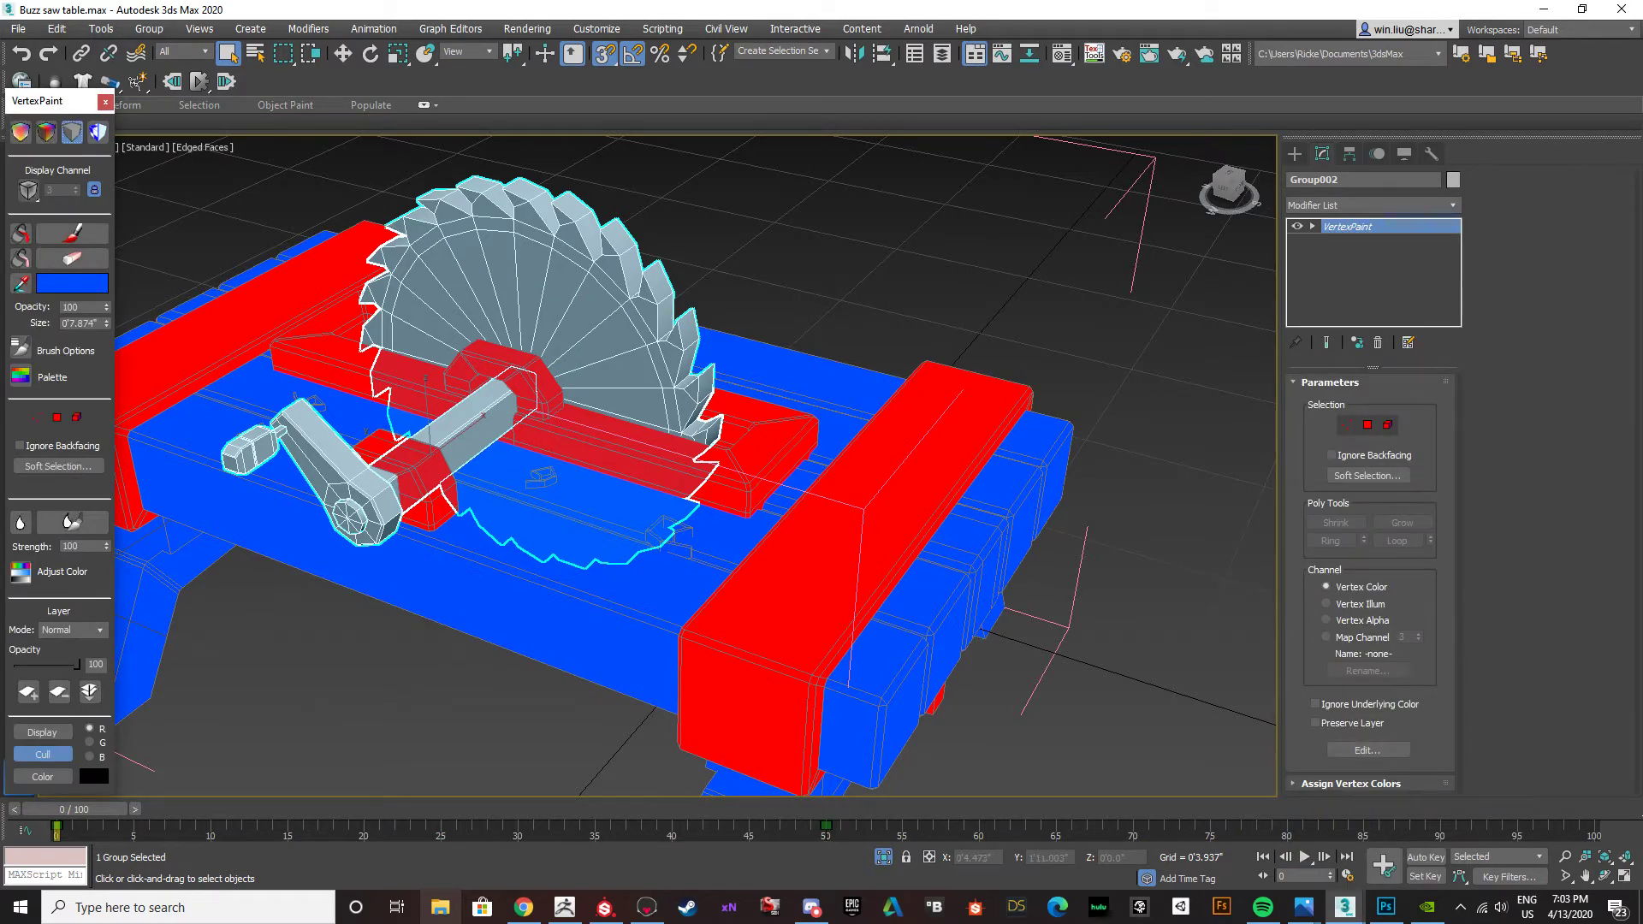
{"action": "left_click", "coordinate": [62, 236]}
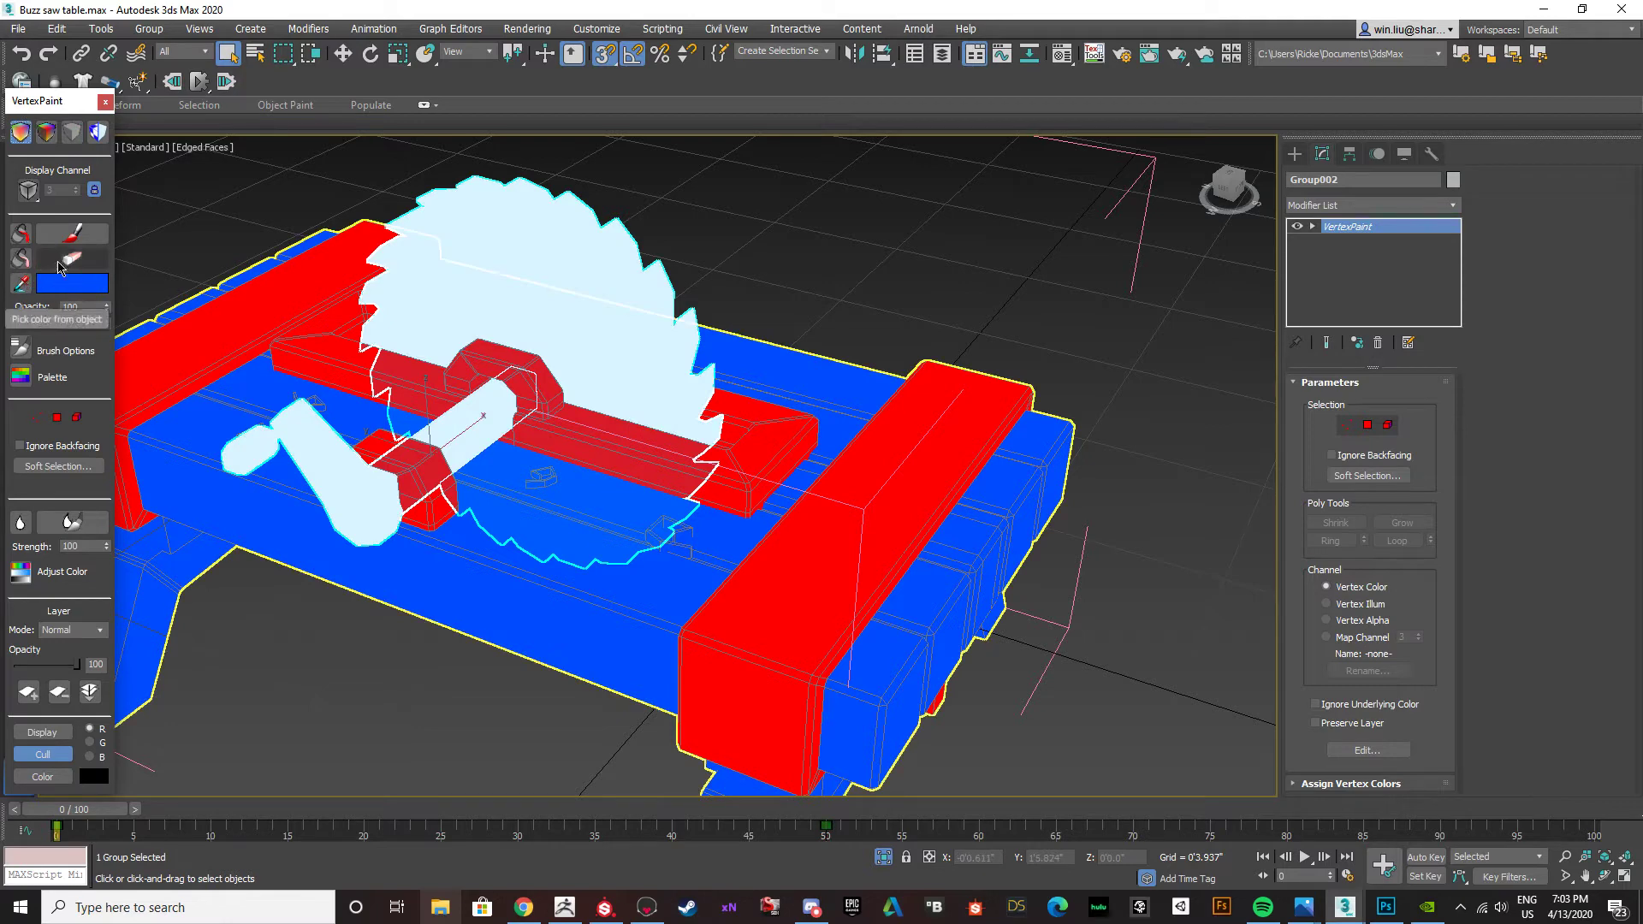
Sample red from the blade frame and fill all blade, axle, crank and handle elements with it, then leave element selection.
{"action": "scroll", "coordinate": [275, 385], "scroll_direction": "up", "scroll_amount": 4}
{"action": "left_click", "coordinate": [25, 285]}
{"action": "left_click", "coordinate": [729, 488]}
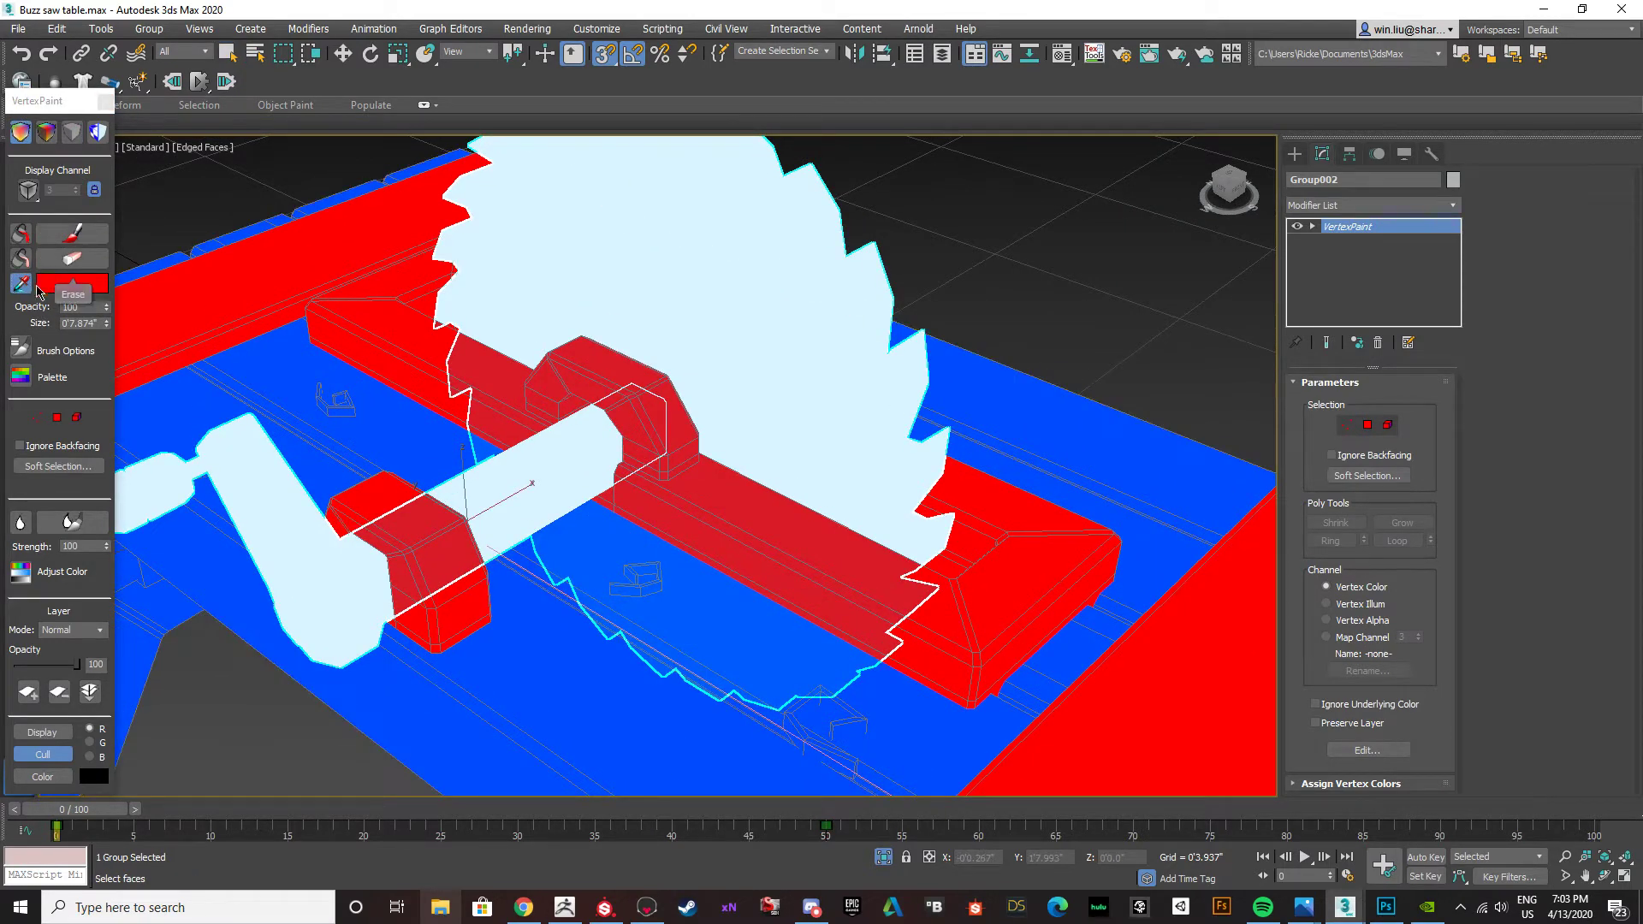
{"action": "left_click", "coordinate": [78, 418]}
{"action": "left_click", "coordinate": [533, 473]}
{"action": "middle_click_drag", "start_coordinate": [534, 473], "coordinate": [647, 358], "text": "alt"}
{"action": "left_click", "coordinate": [800, 371], "text": "ctrl"}
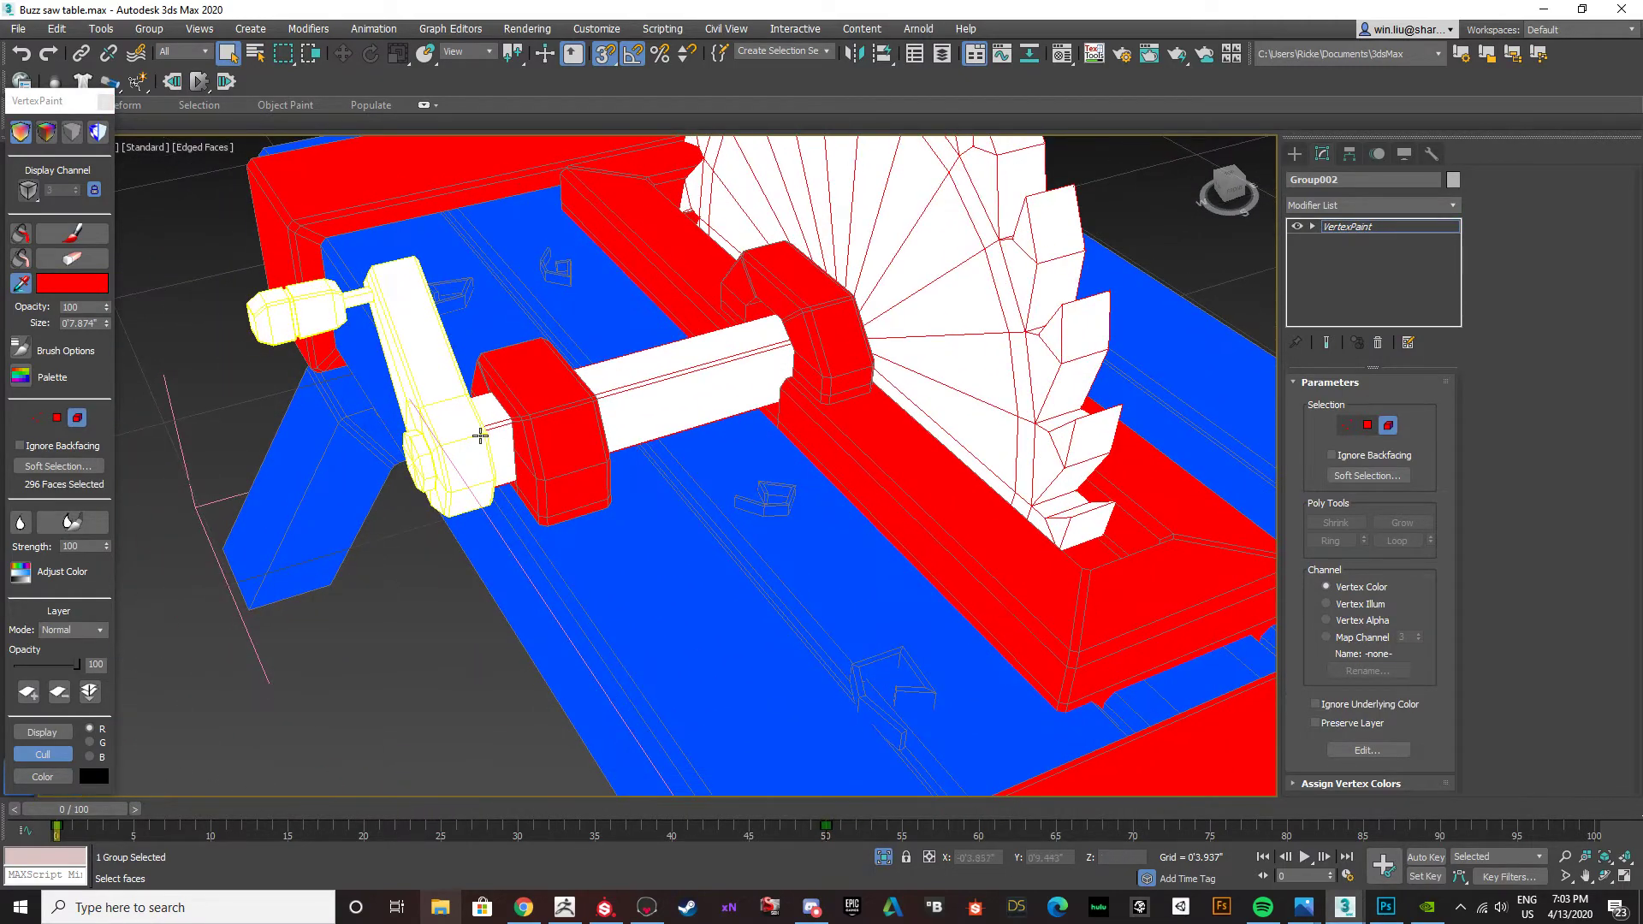
{"action": "scroll", "coordinate": [476, 439], "scroll_direction": "up", "scroll_amount": 3}
{"action": "middle_click_drag", "start_coordinate": [473, 440], "coordinate": [439, 470], "text": "alt"}
{"action": "left_click", "coordinate": [426, 468], "text": "ctrl"}
{"action": "left_click", "coordinate": [228, 266], "text": "ctrl"}
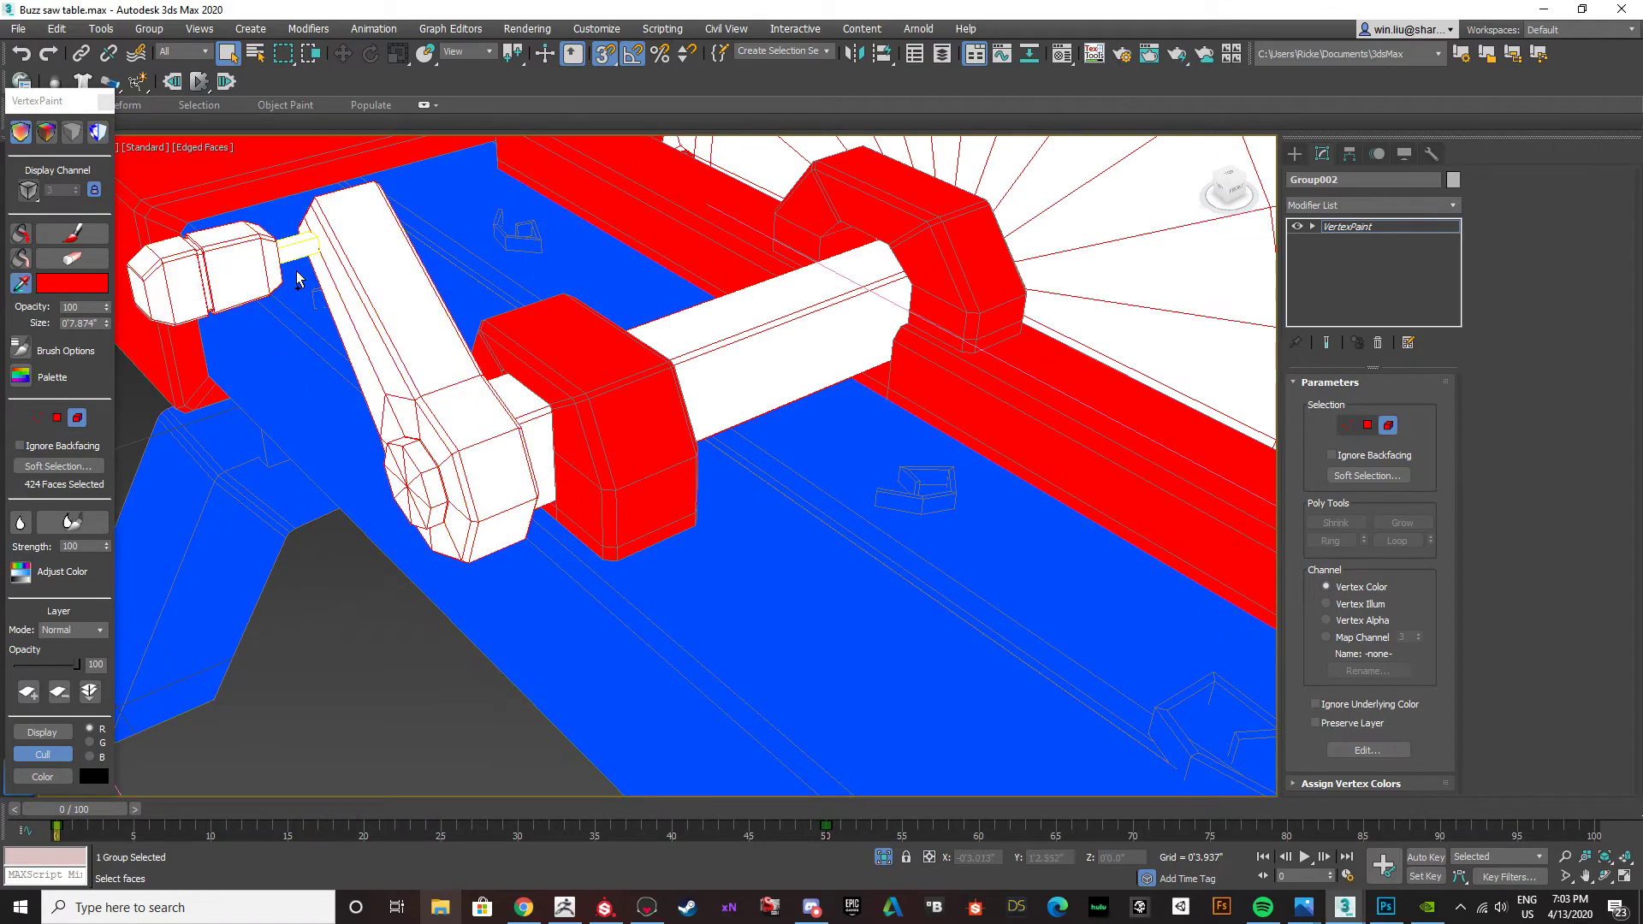
{"action": "left_click", "coordinate": [31, 234]}
{"action": "scroll", "coordinate": [476, 325], "scroll_direction": "down", "scroll_amount": 5}
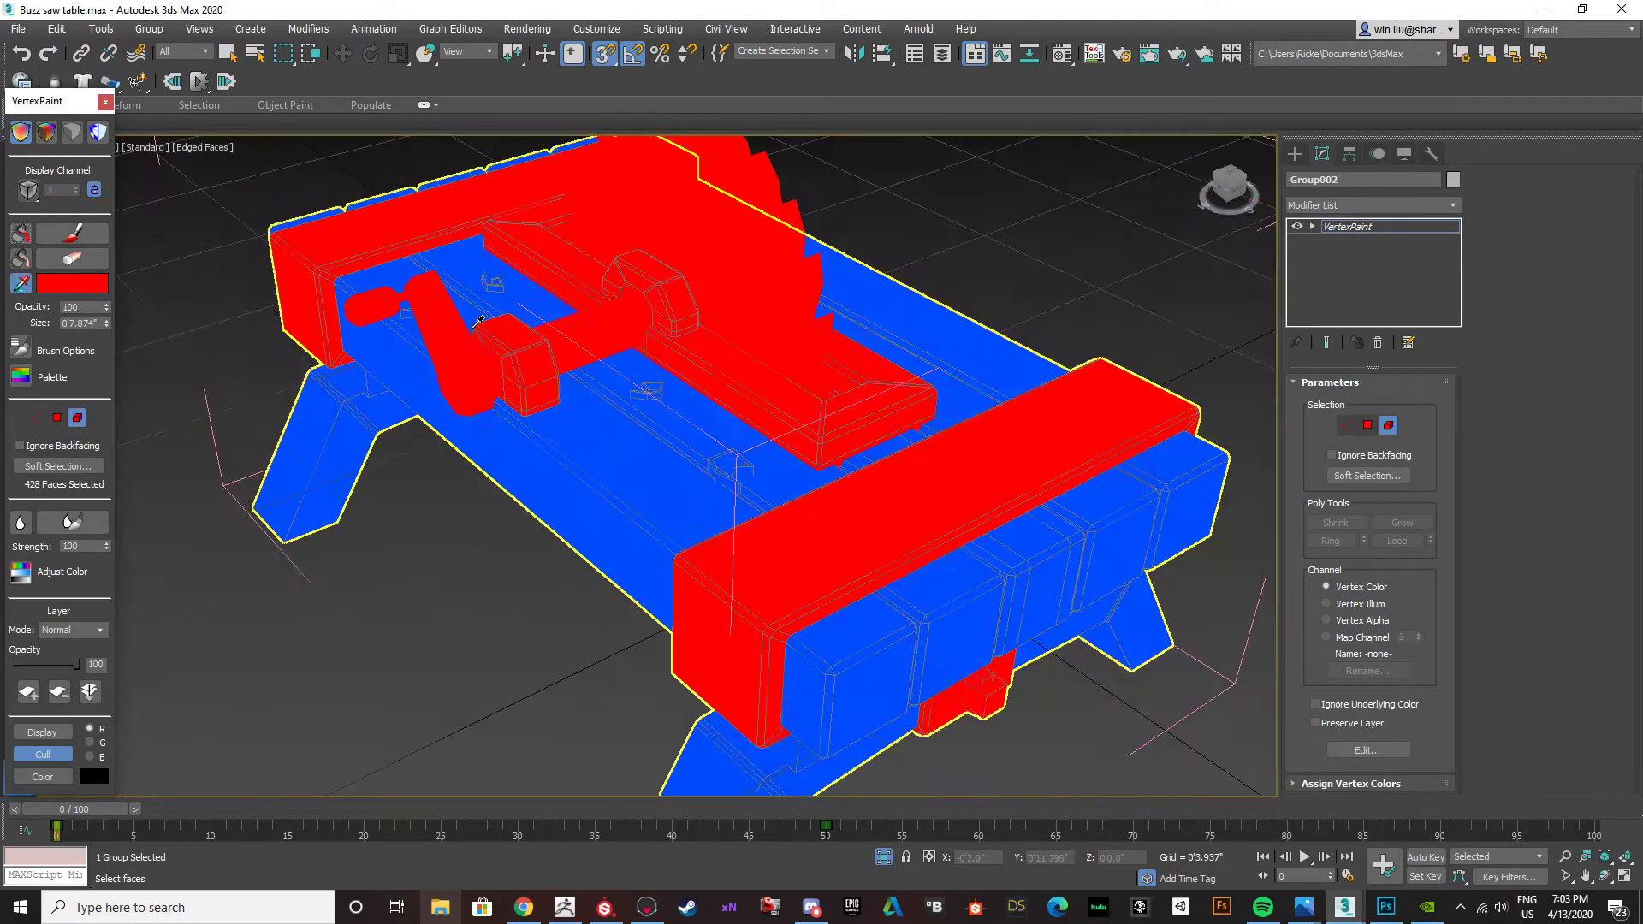
{"action": "mouse_move", "coordinate": [479, 329]}
{"action": "middle_mouse_down", "text": "alt"}
{"action": "mouse_move", "coordinate": [684, 321]}
{"action": "mouse_move", "coordinate": [603, 317]}
{"action": "mouse_move", "coordinate": [821, 333]}
{"action": "middle_mouse_up", "text": "alt"}
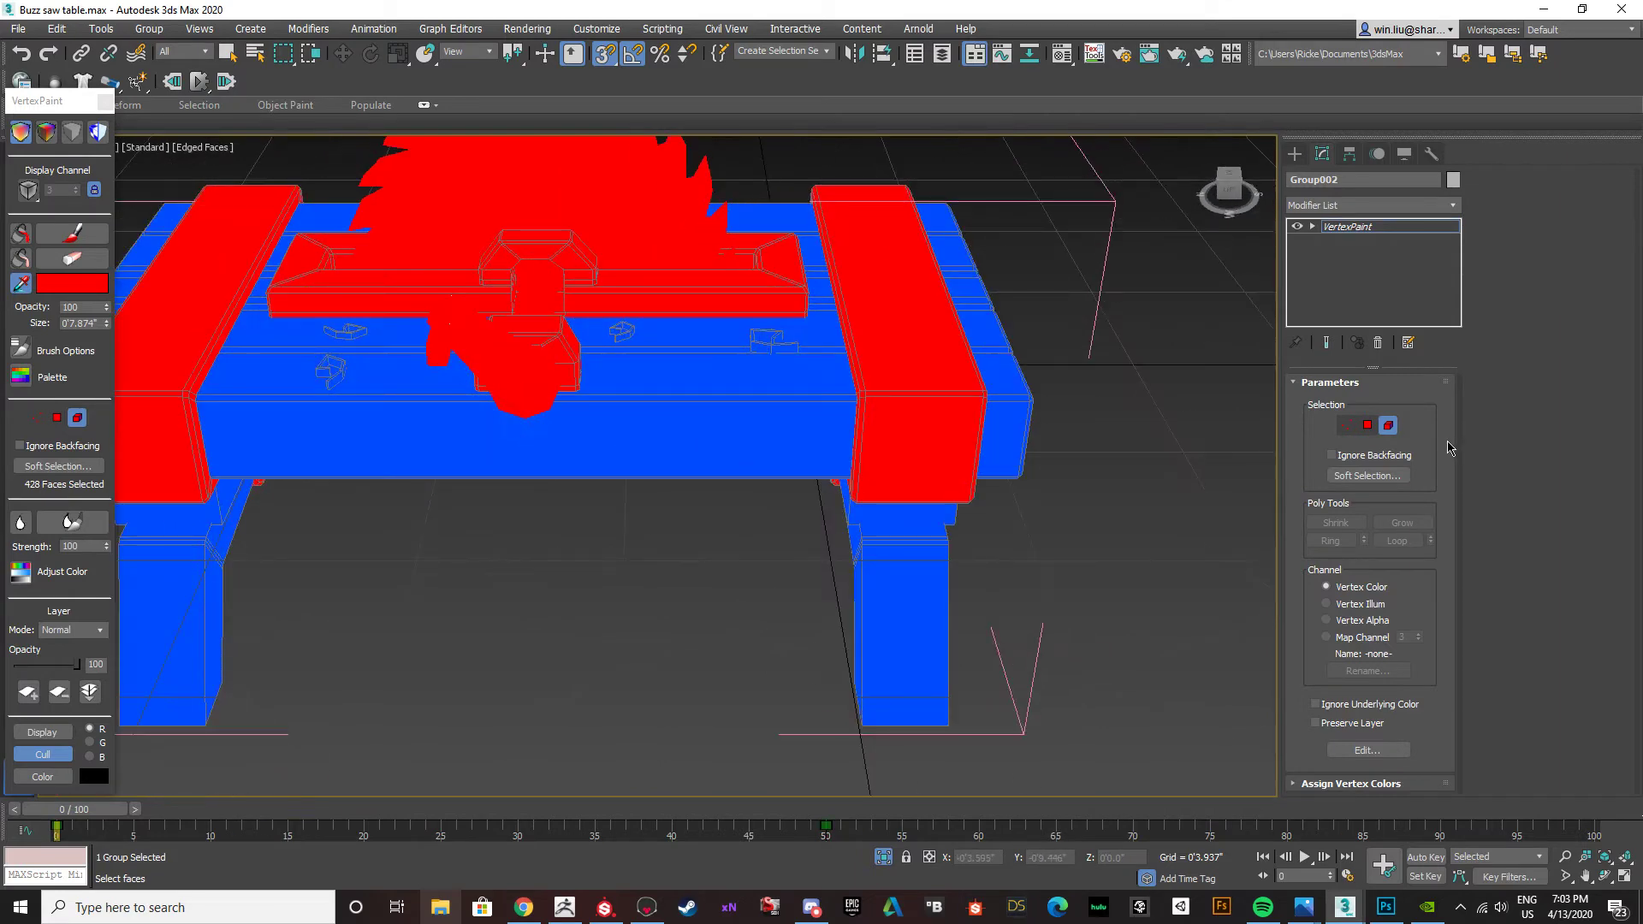
{"action": "left_click", "coordinate": [1390, 429]}
Select the complete table and export it as FBX to the Desktop, overwriting the existing Buzzsaw file.
{"action": "scroll", "coordinate": [1052, 513], "scroll_direction": "down", "scroll_amount": 5}
{"action": "middle_click_drag", "start_coordinate": [1052, 513], "coordinate": [796, 548], "text": "alt"}
{"action": "scroll", "coordinate": [924, 513], "scroll_direction": "down", "scroll_amount": 4}
{"action": "left_click_drag", "start_coordinate": [1096, 649], "coordinate": [328, 157]}
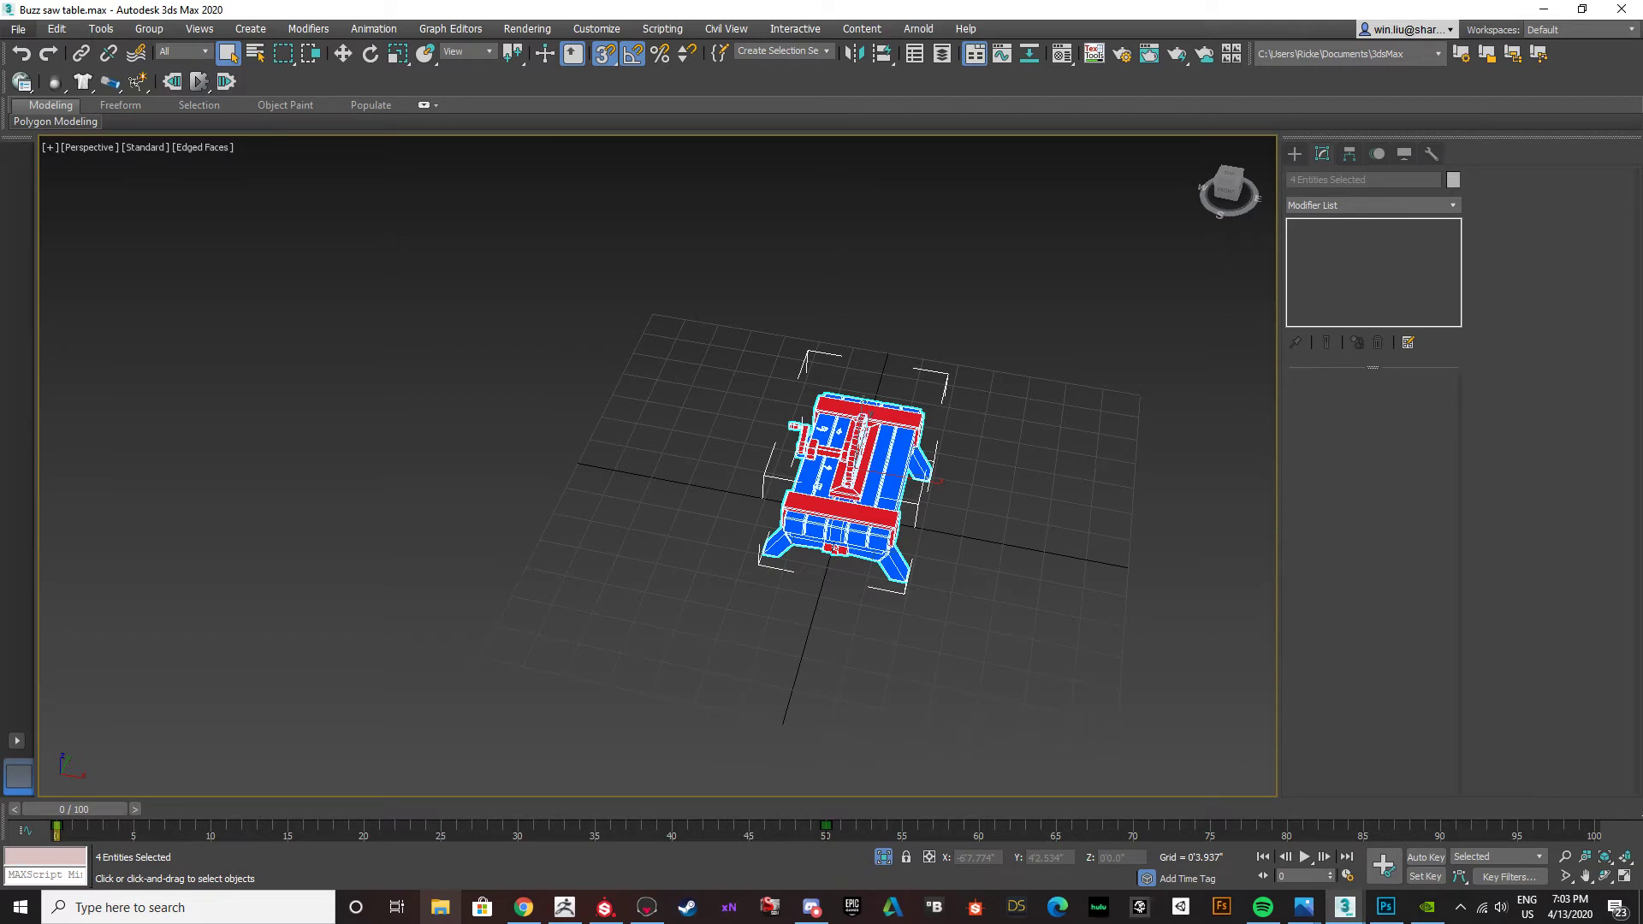
{"action": "left_click", "coordinate": [132, 394]}
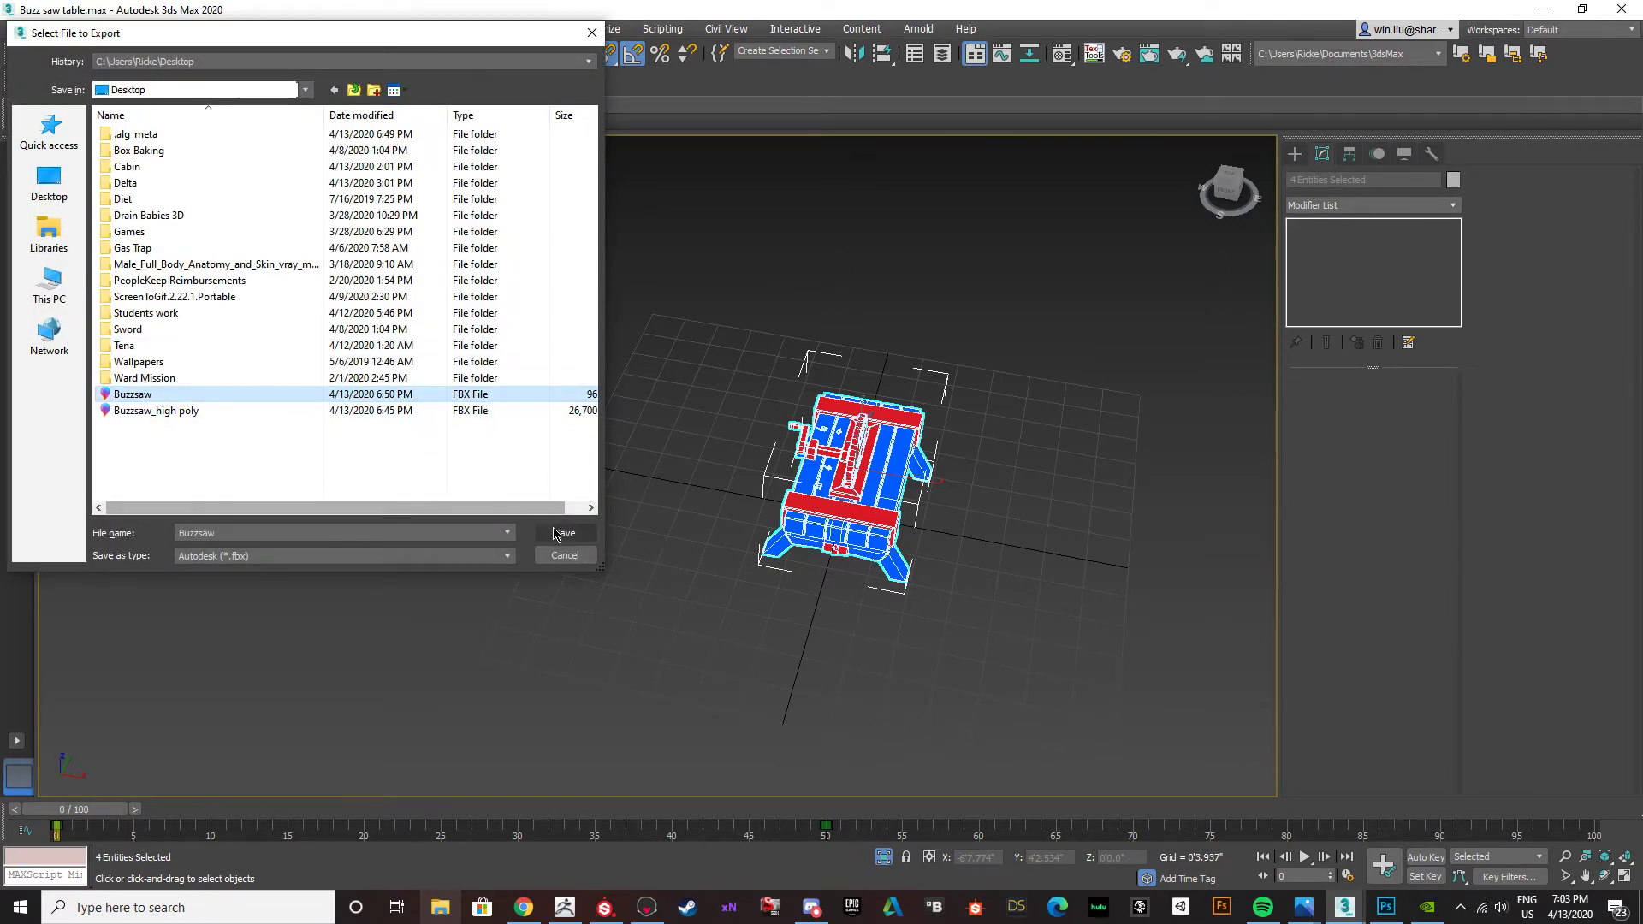
{"action": "left_click", "coordinate": [562, 533]}
{"action": "left_click", "coordinate": [877, 475]}
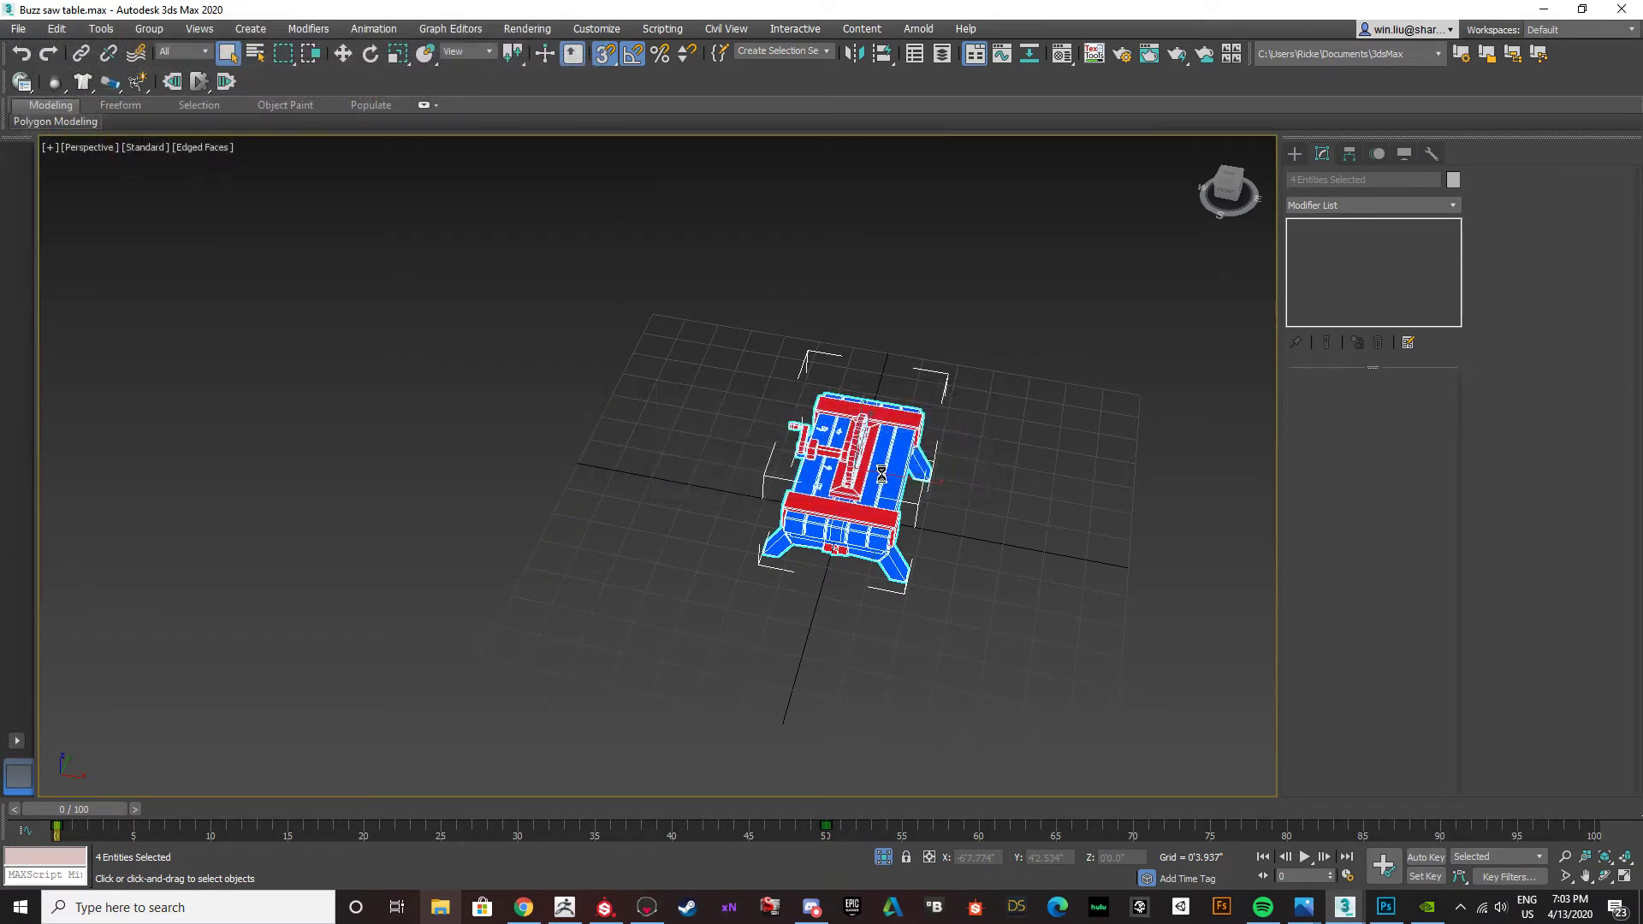
{"action": "left_click", "coordinate": [870, 646]}
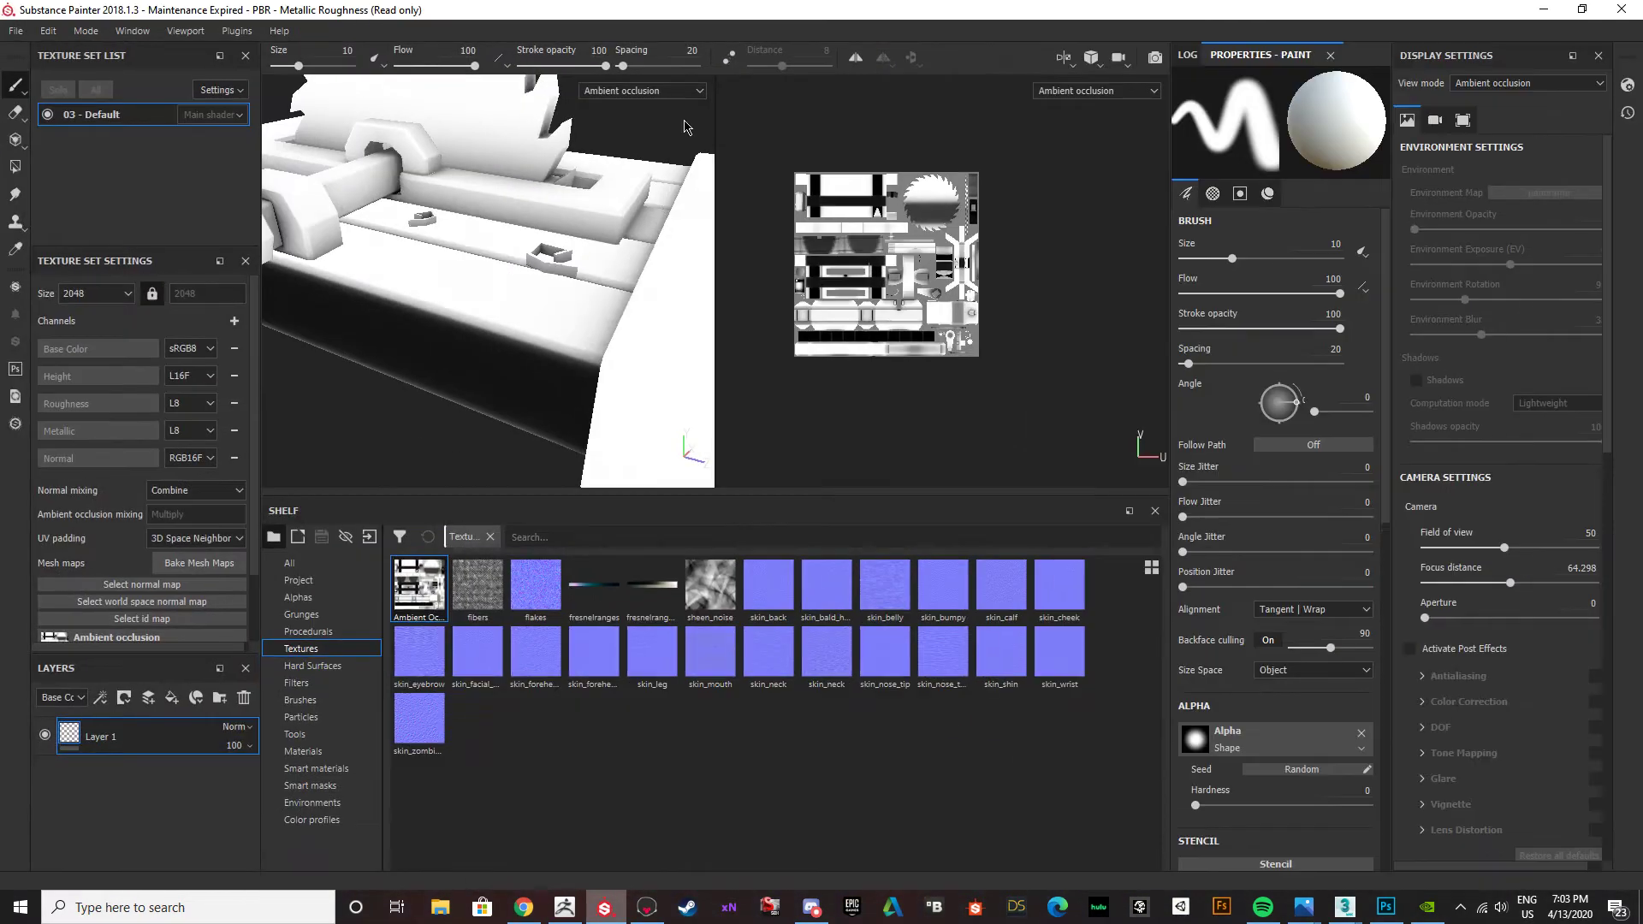
Switch to Substance Painter and examine the baked ambient occlusion on the table from several sides and distances.
{"action": "mouse_move", "coordinate": [359, 282]}
{"action": "left_mouse_down", "text": "alt"}
{"action": "mouse_move", "coordinate": [301, 321]}
{"action": "mouse_move", "coordinate": [577, 360]}
{"action": "mouse_move", "coordinate": [627, 296]}
{"action": "mouse_move", "coordinate": [553, 382]}
{"action": "left_mouse_up", "text": "alt"}
{"action": "right_click_drag", "start_coordinate": [554, 381], "coordinate": [597, 441], "text": "alt"}
{"action": "left_click_drag", "start_coordinate": [597, 441], "coordinate": [541, 291], "text": "alt"}
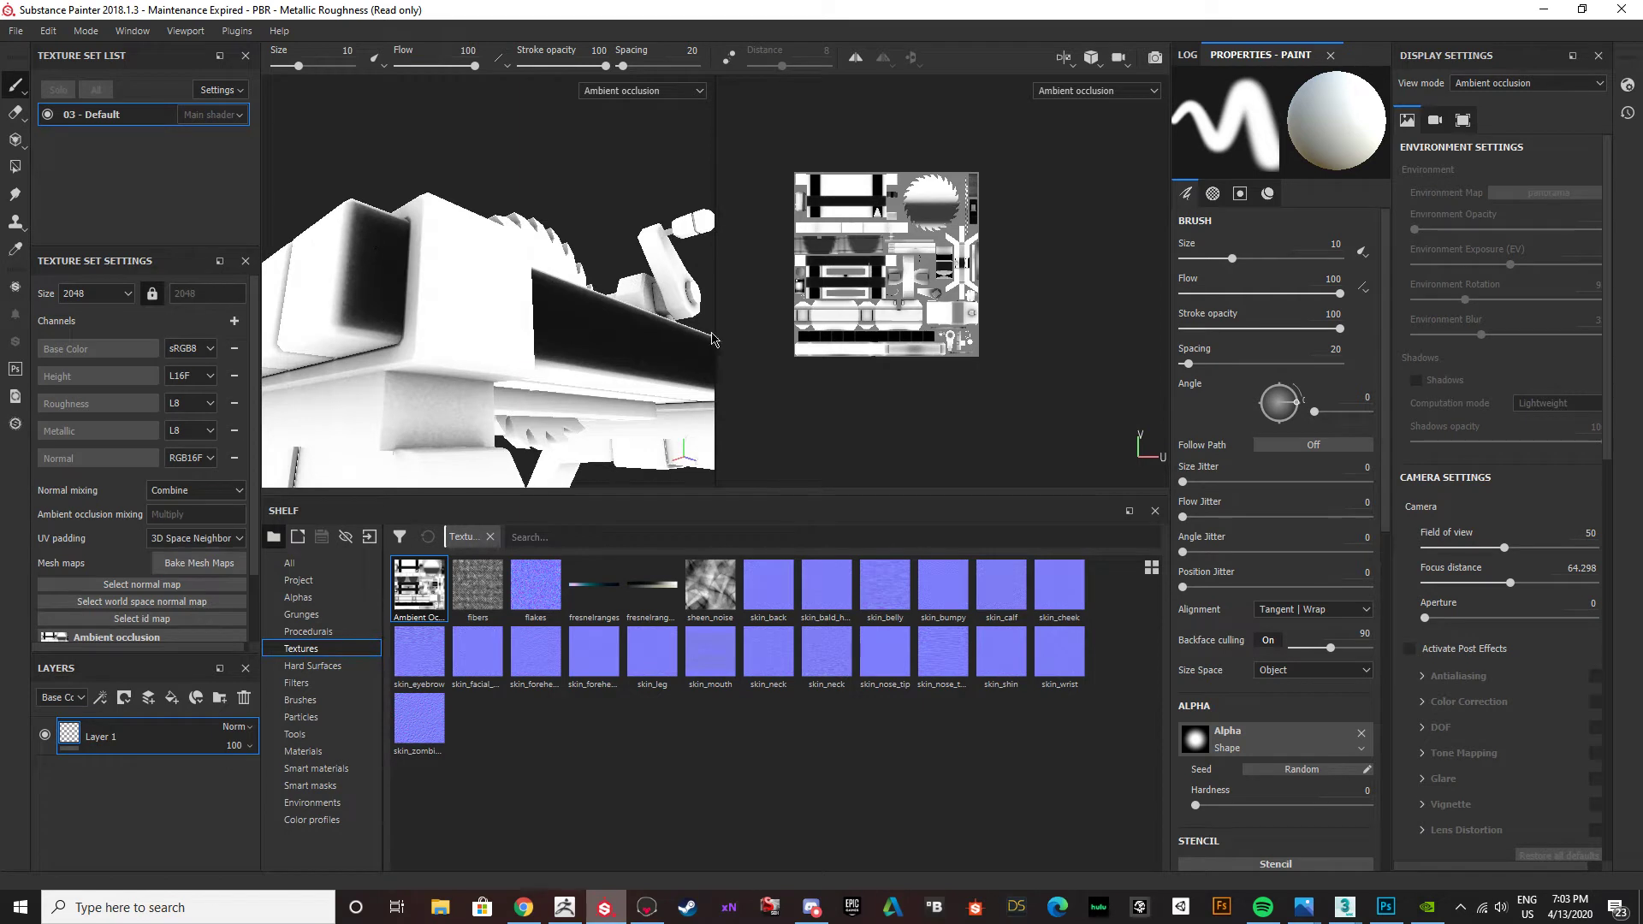
{"action": "left_click_drag", "start_coordinate": [370, 308], "coordinate": [481, 286], "text": "alt"}
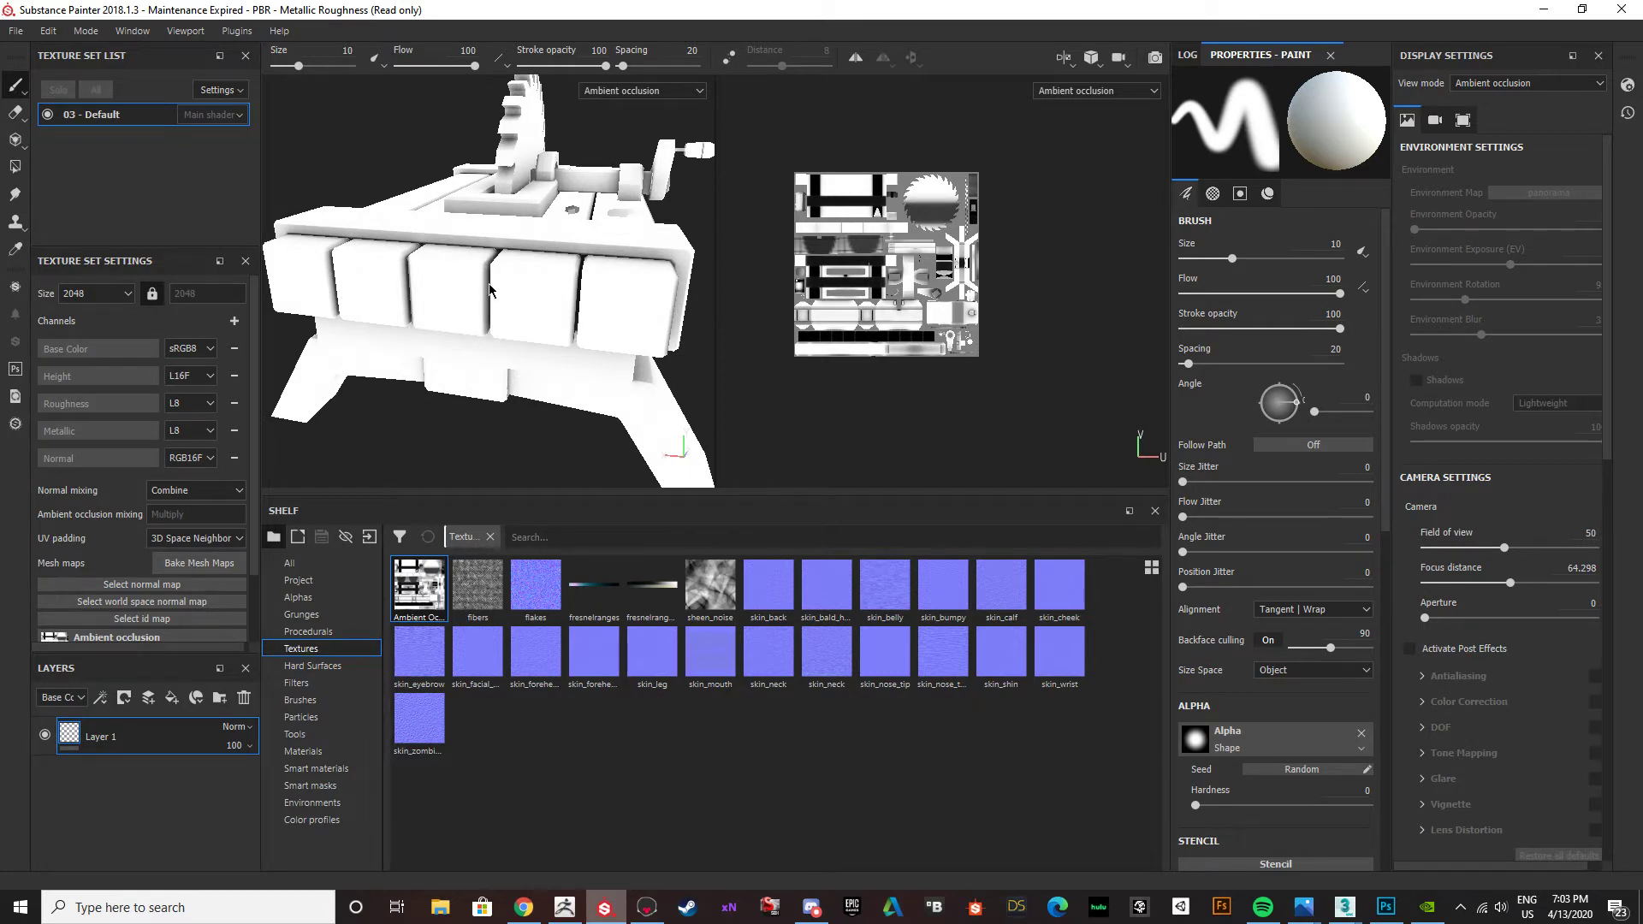
{"action": "scroll", "coordinate": [490, 291], "scroll_direction": "up", "scroll_amount": 8}
{"action": "left_click_drag", "start_coordinate": [503, 314], "coordinate": [582, 332], "text": "alt"}
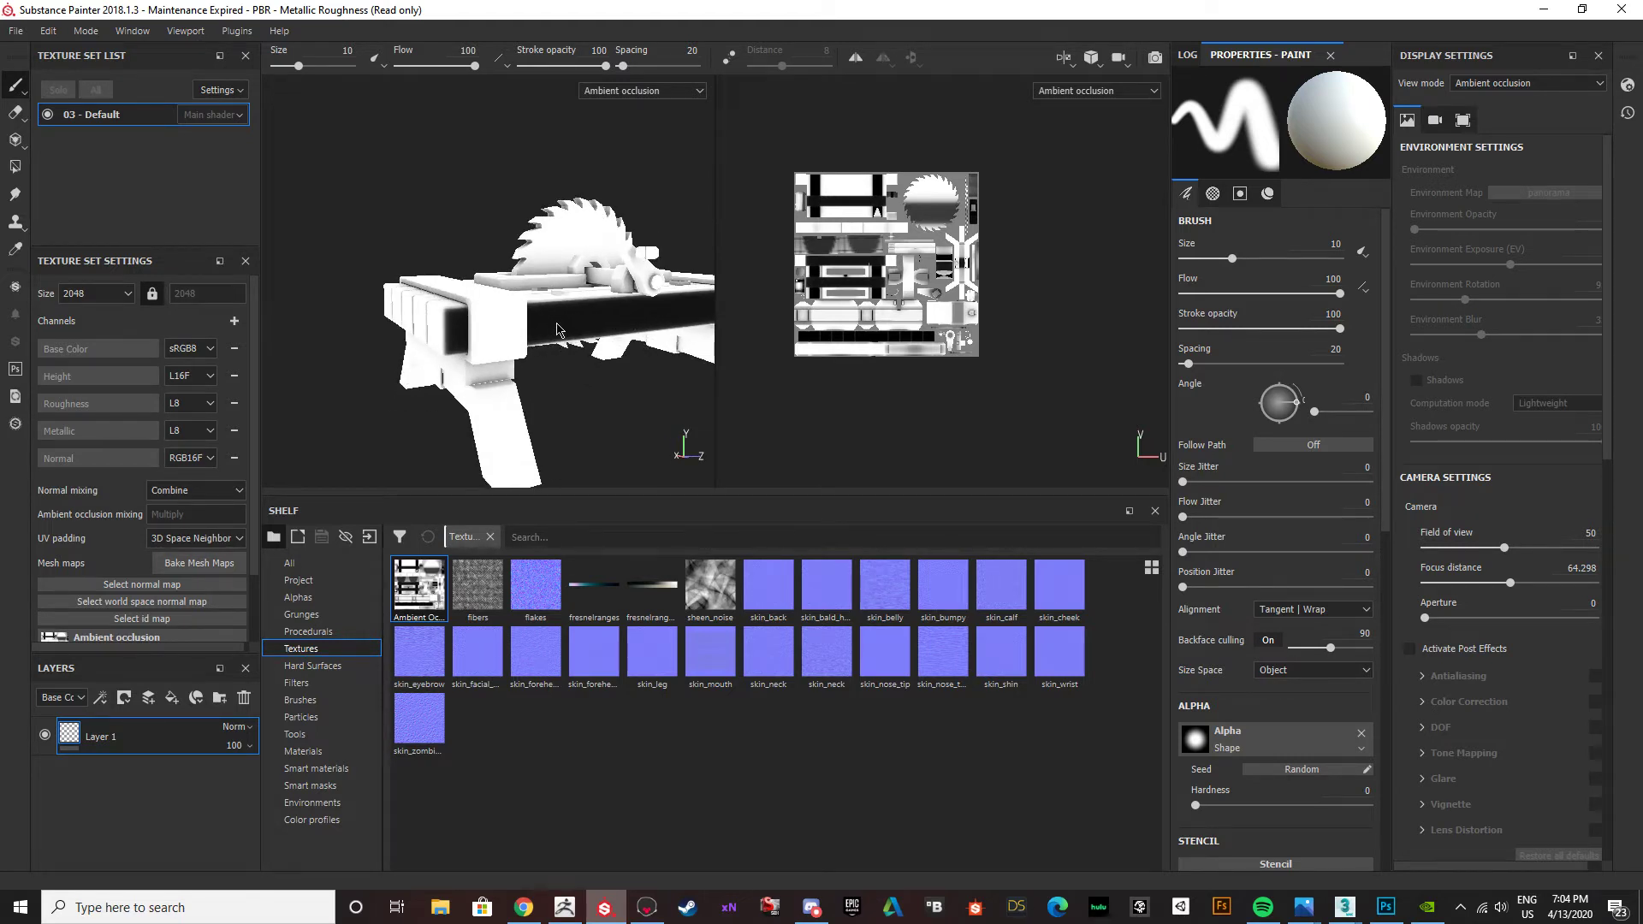
{"action": "scroll", "coordinate": [557, 329], "scroll_direction": "up", "scroll_amount": 5}
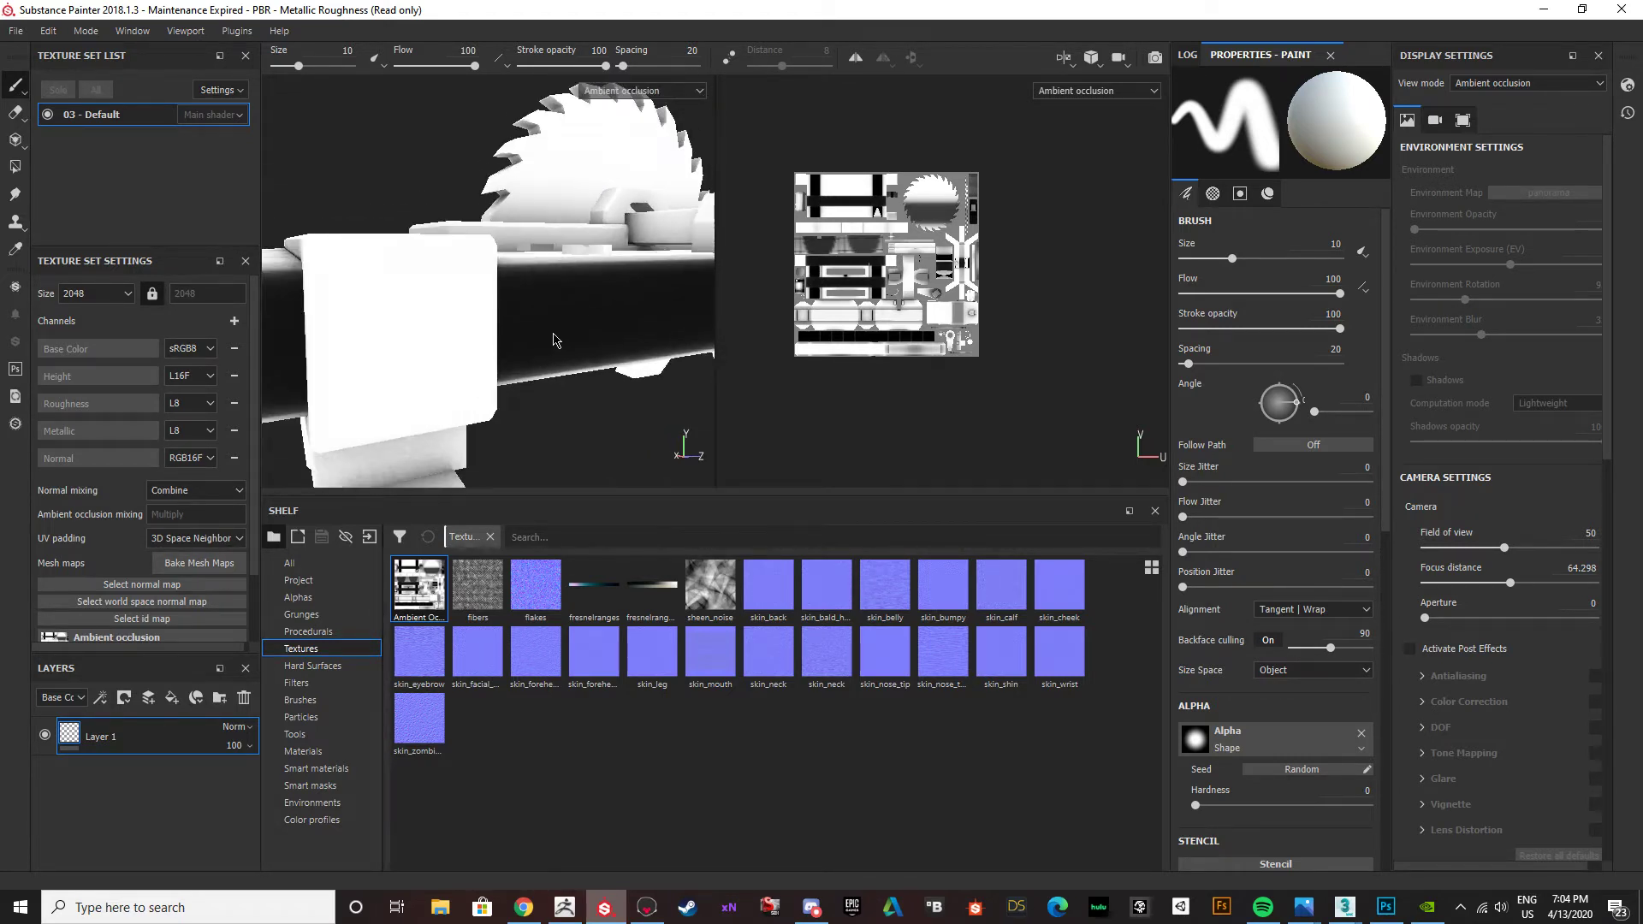
{"action": "scroll", "coordinate": [551, 333], "scroll_direction": "down", "scroll_amount": 5}
{"action": "left_click_drag", "start_coordinate": [456, 334], "coordinate": [384, 189], "text": "alt"}
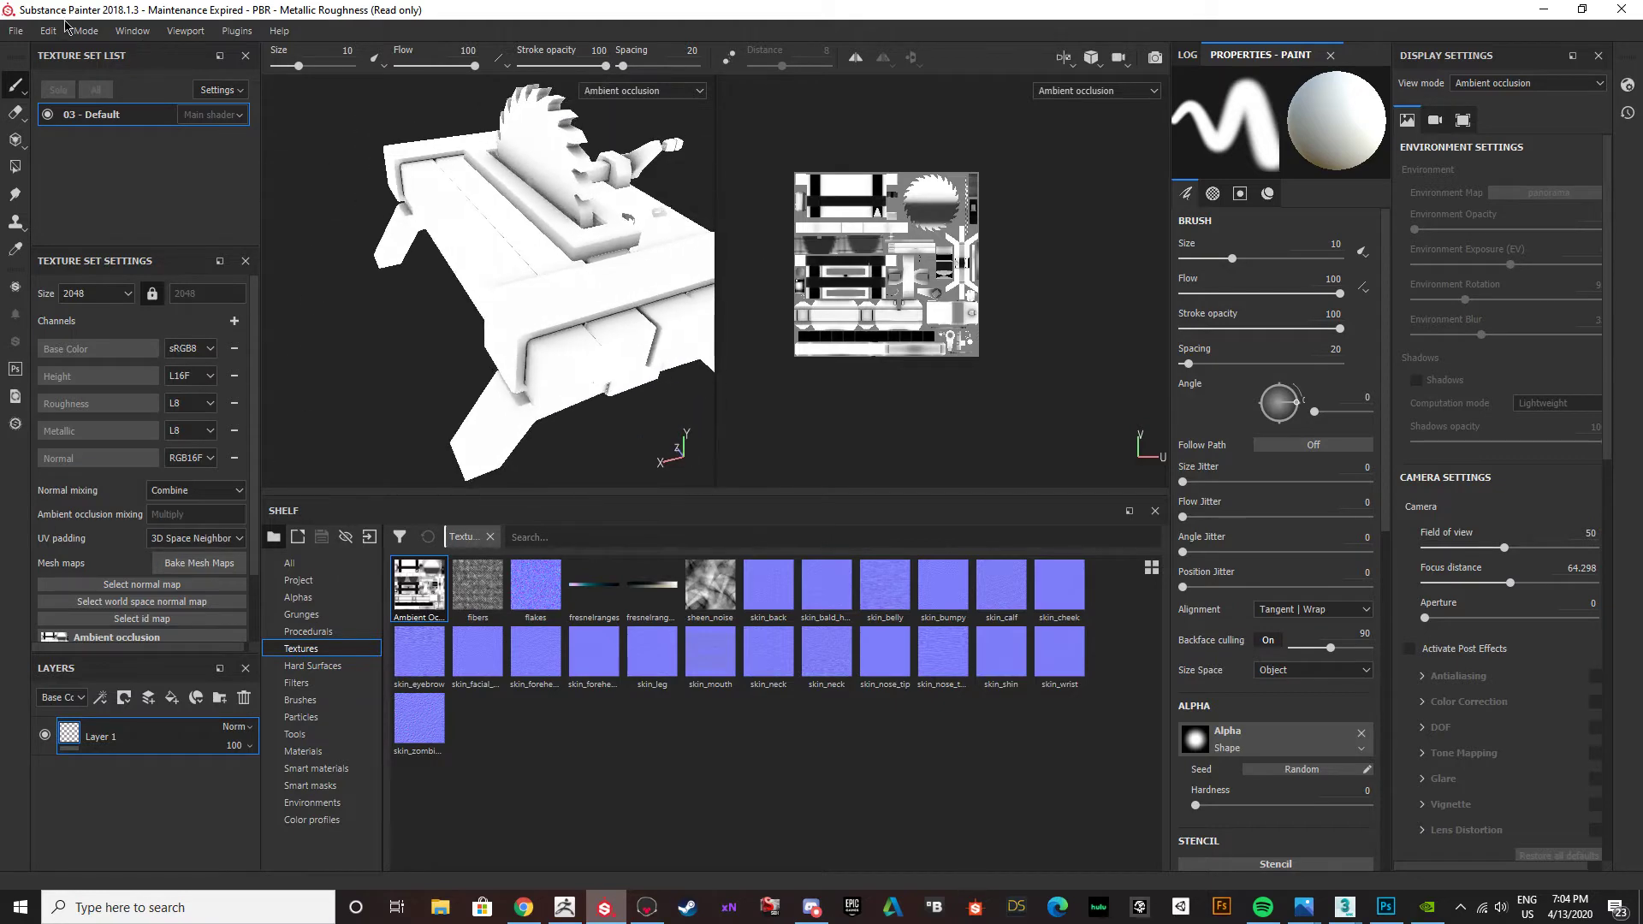
{"action": "left_click", "coordinate": [198, 563]}
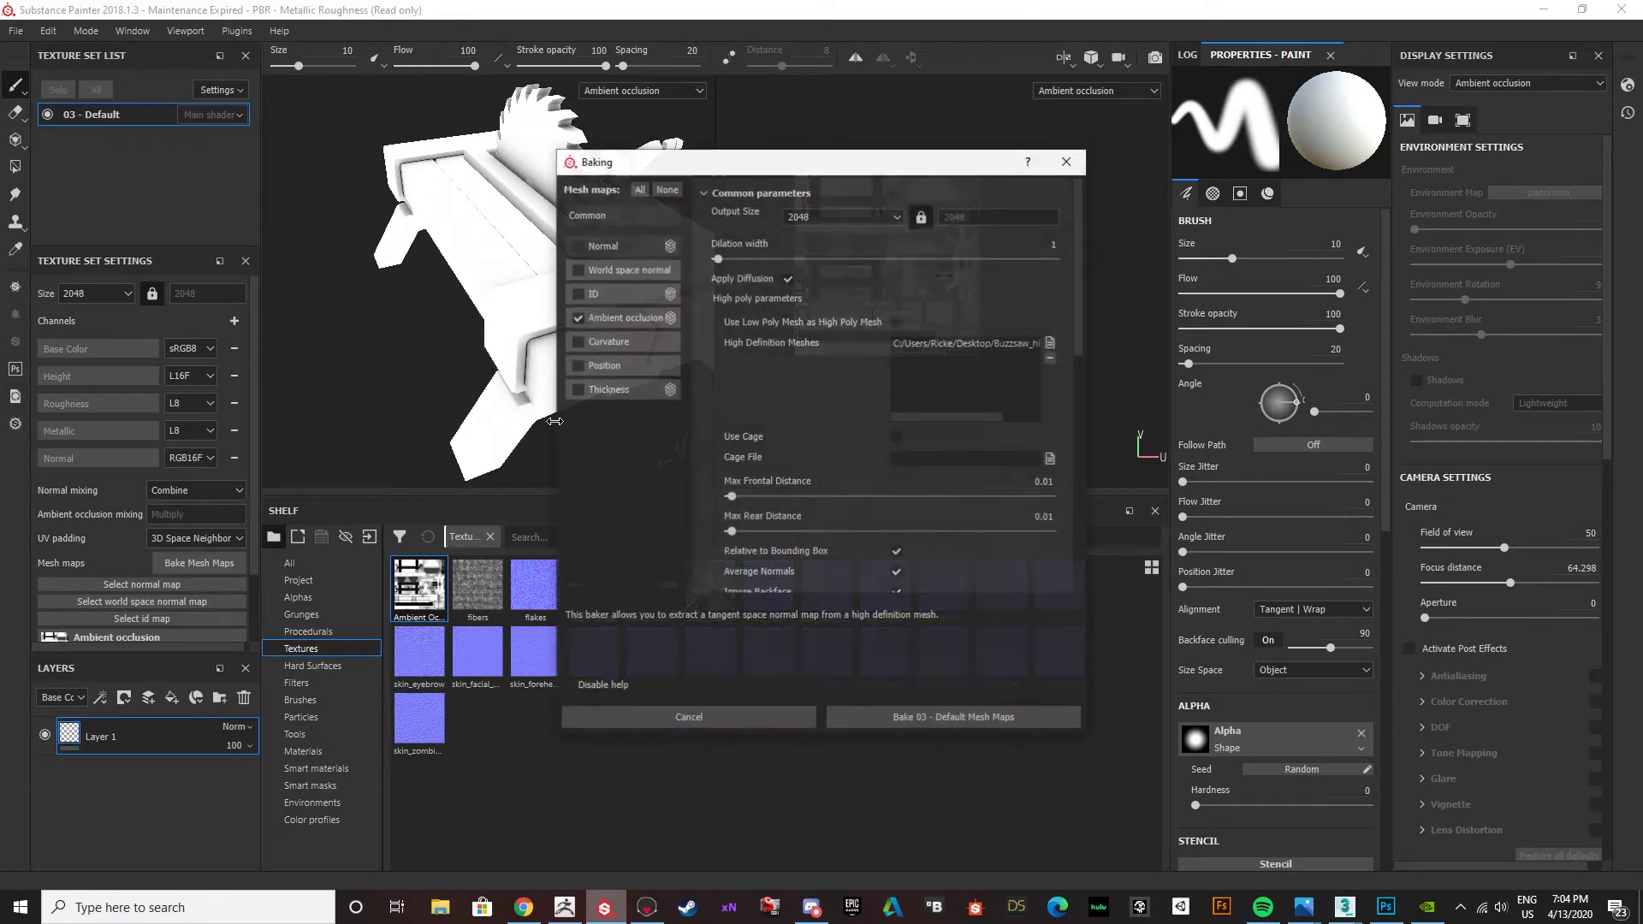
{"action": "left_click", "coordinate": [577, 318]}
{"action": "left_click", "coordinate": [577, 294]}
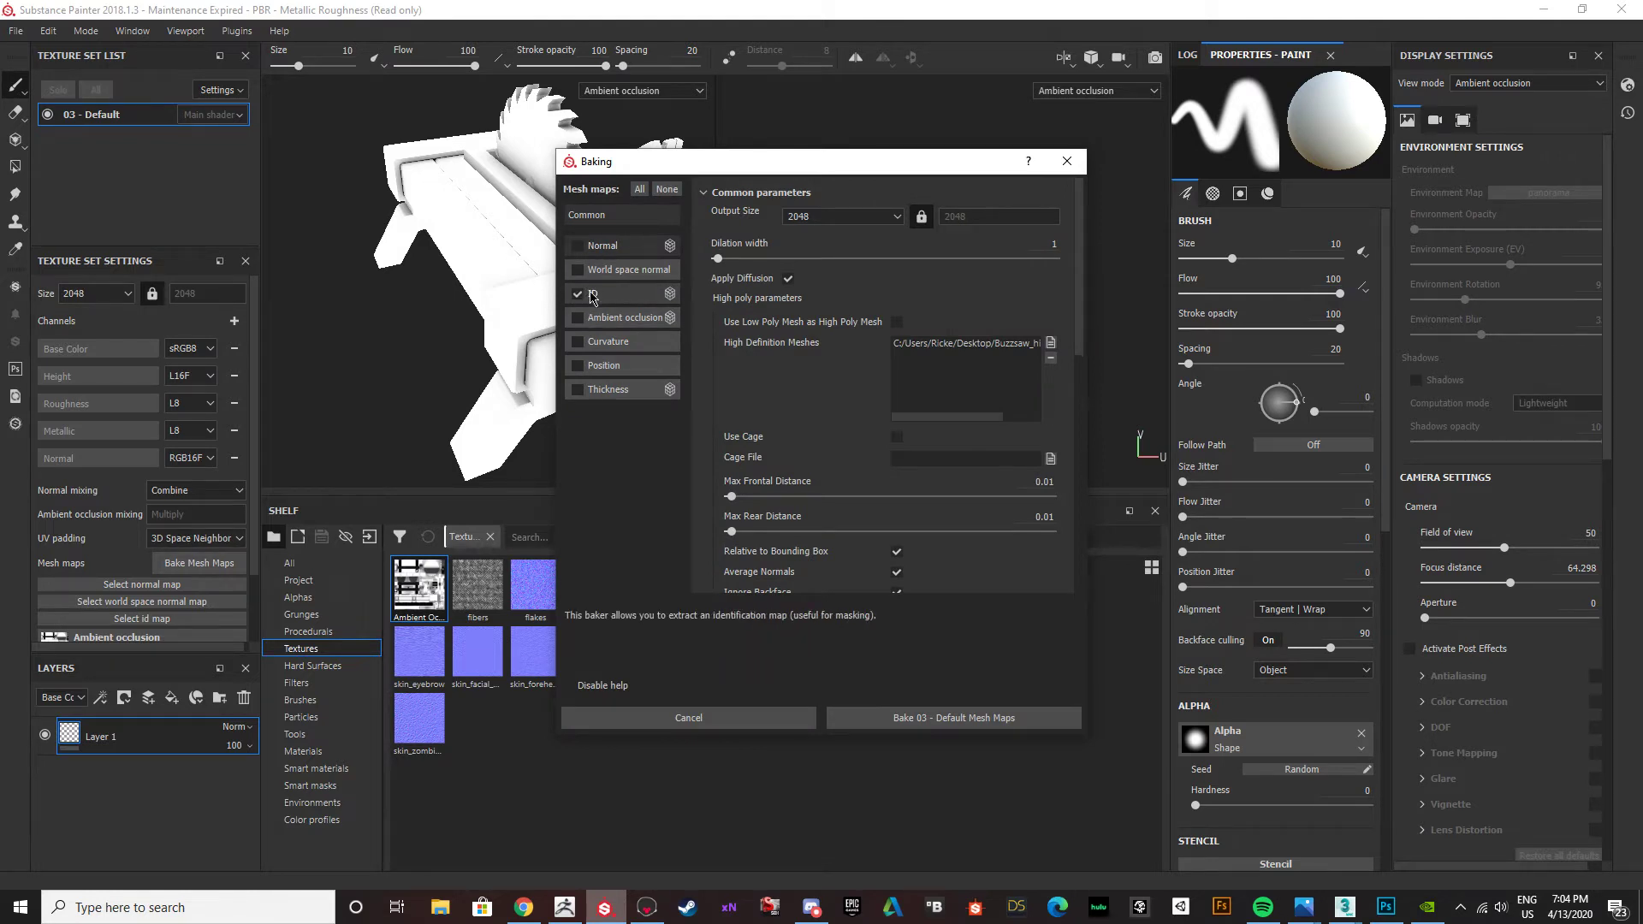
{"action": "left_click", "coordinate": [1067, 160]}
Replace the project mesh with the re-exported Buzzsaw FBX from the Desktop in the project configuration.
{"action": "left_click", "coordinate": [48, 30]}
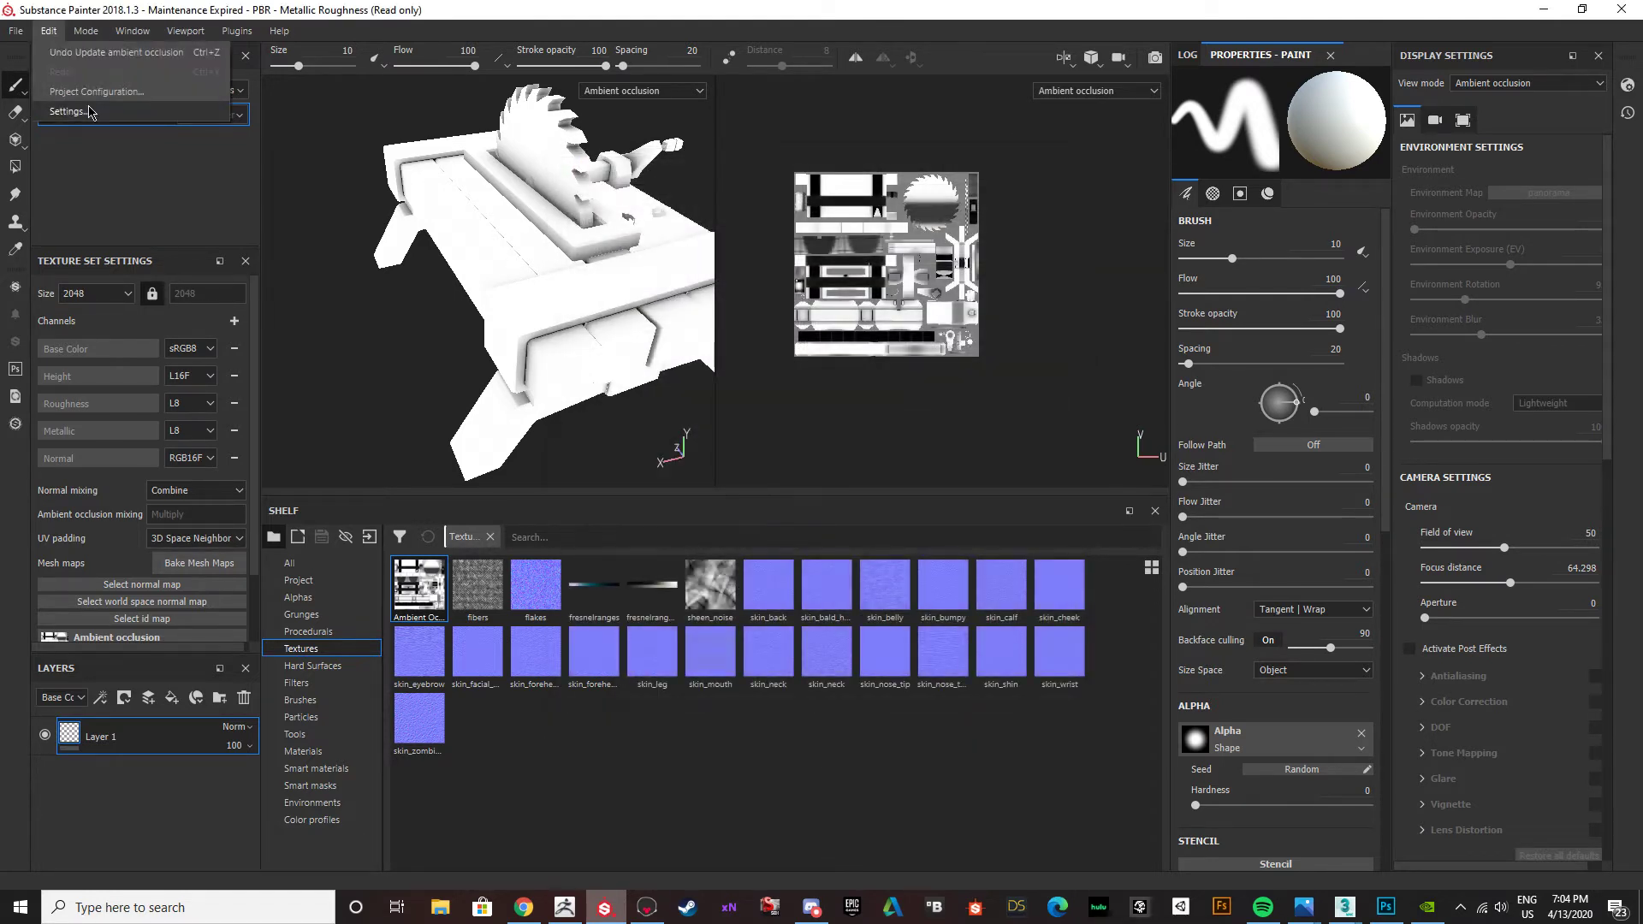
{"action": "left_click", "coordinate": [82, 82]}
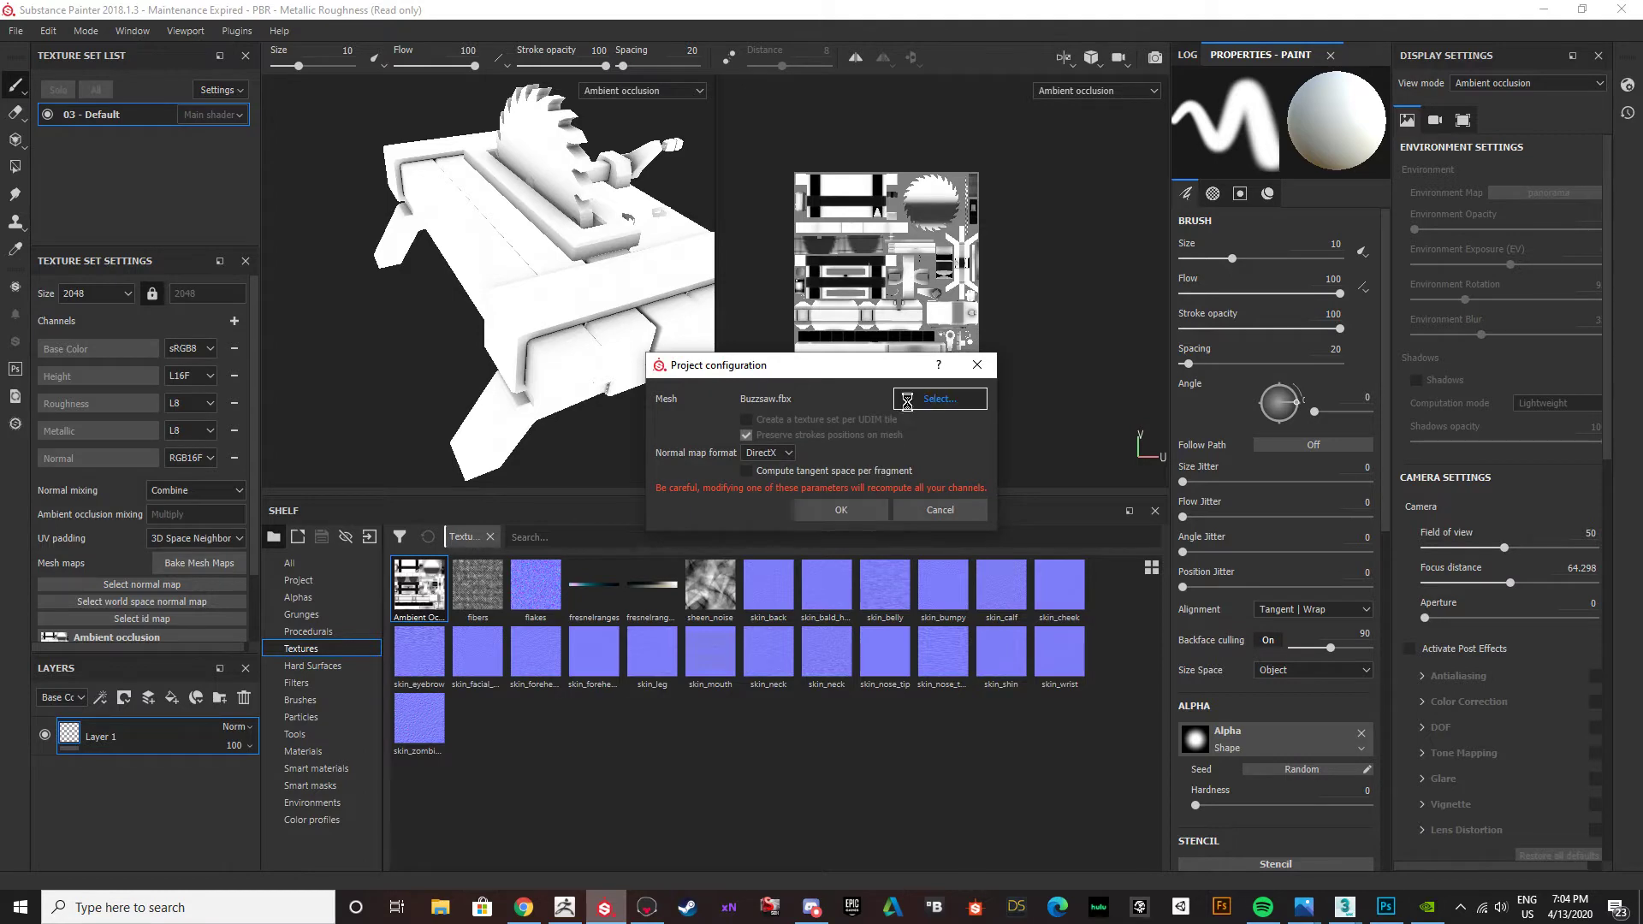
{"action": "left_click", "coordinate": [939, 399]}
{"action": "scroll", "coordinate": [856, 734], "scroll_direction": "down", "scroll_amount": 1}
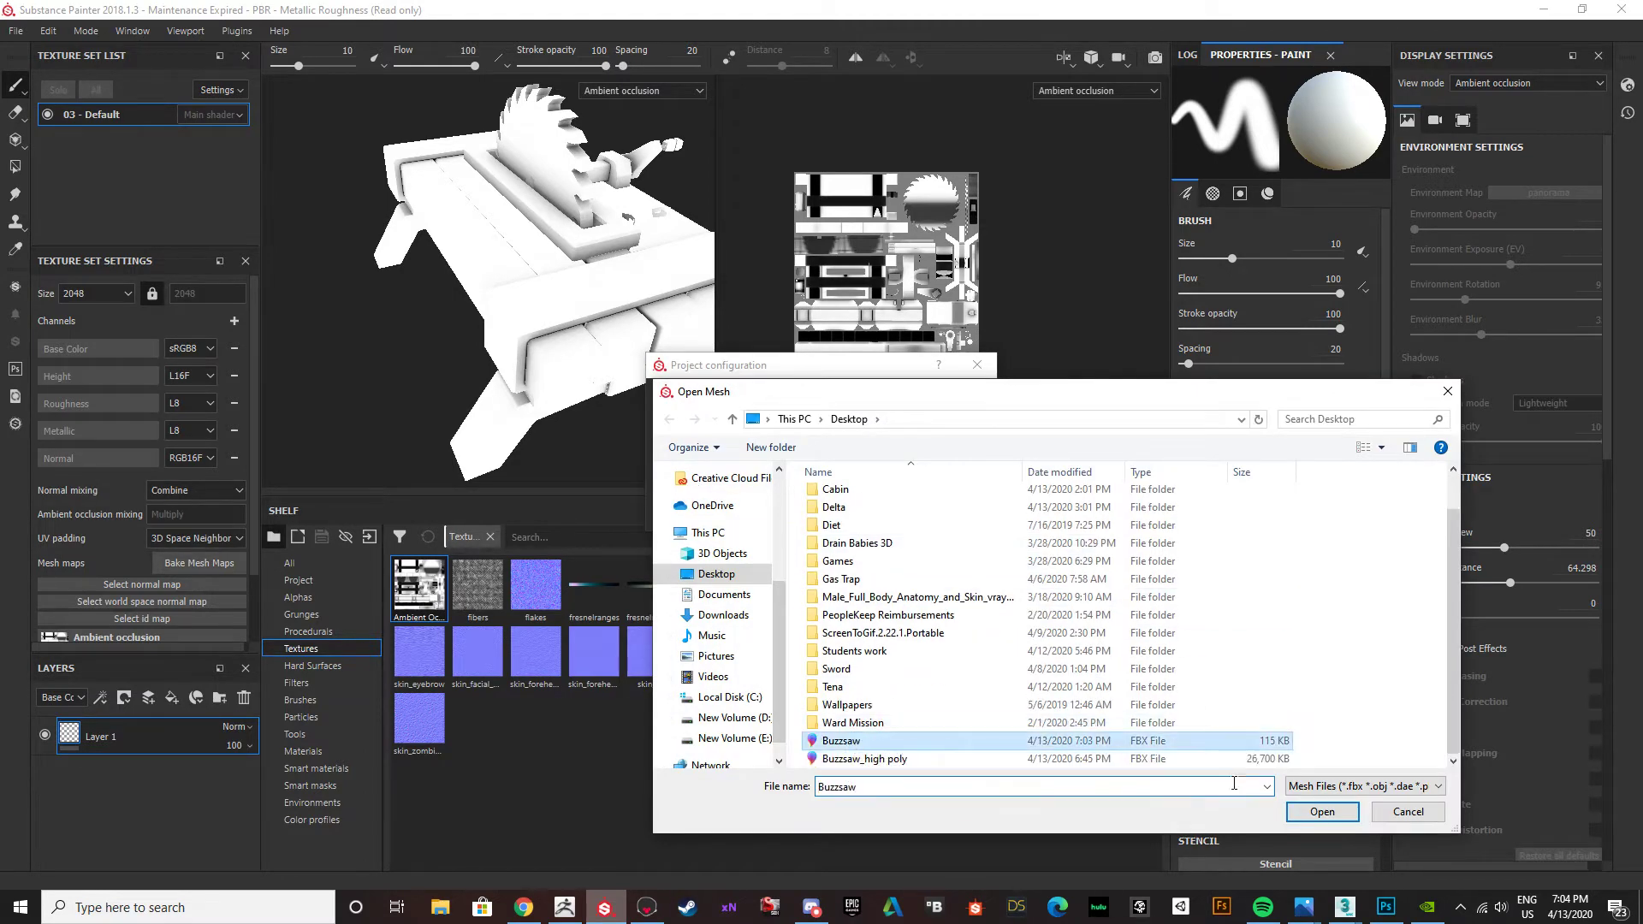
{"action": "double_click", "coordinate": [849, 740]}
{"action": "left_click", "coordinate": [841, 509]}
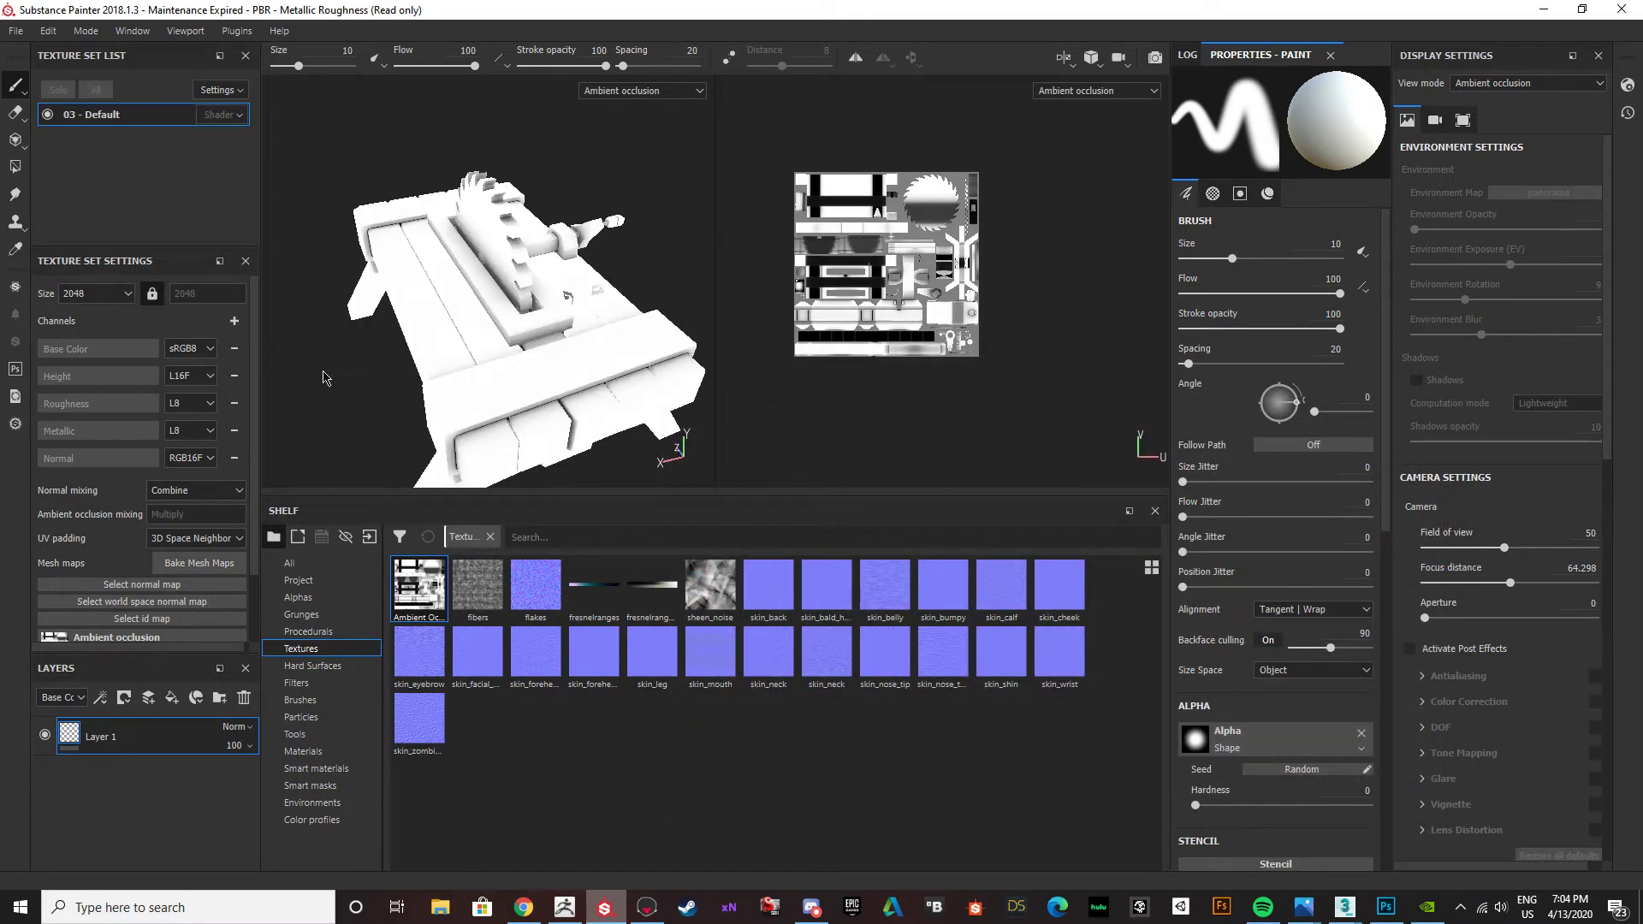
Try to bake only the ID mesh map, with ambient occlusion disabled and Vertex Color as the colour source.
{"action": "left_click", "coordinate": [167, 566]}
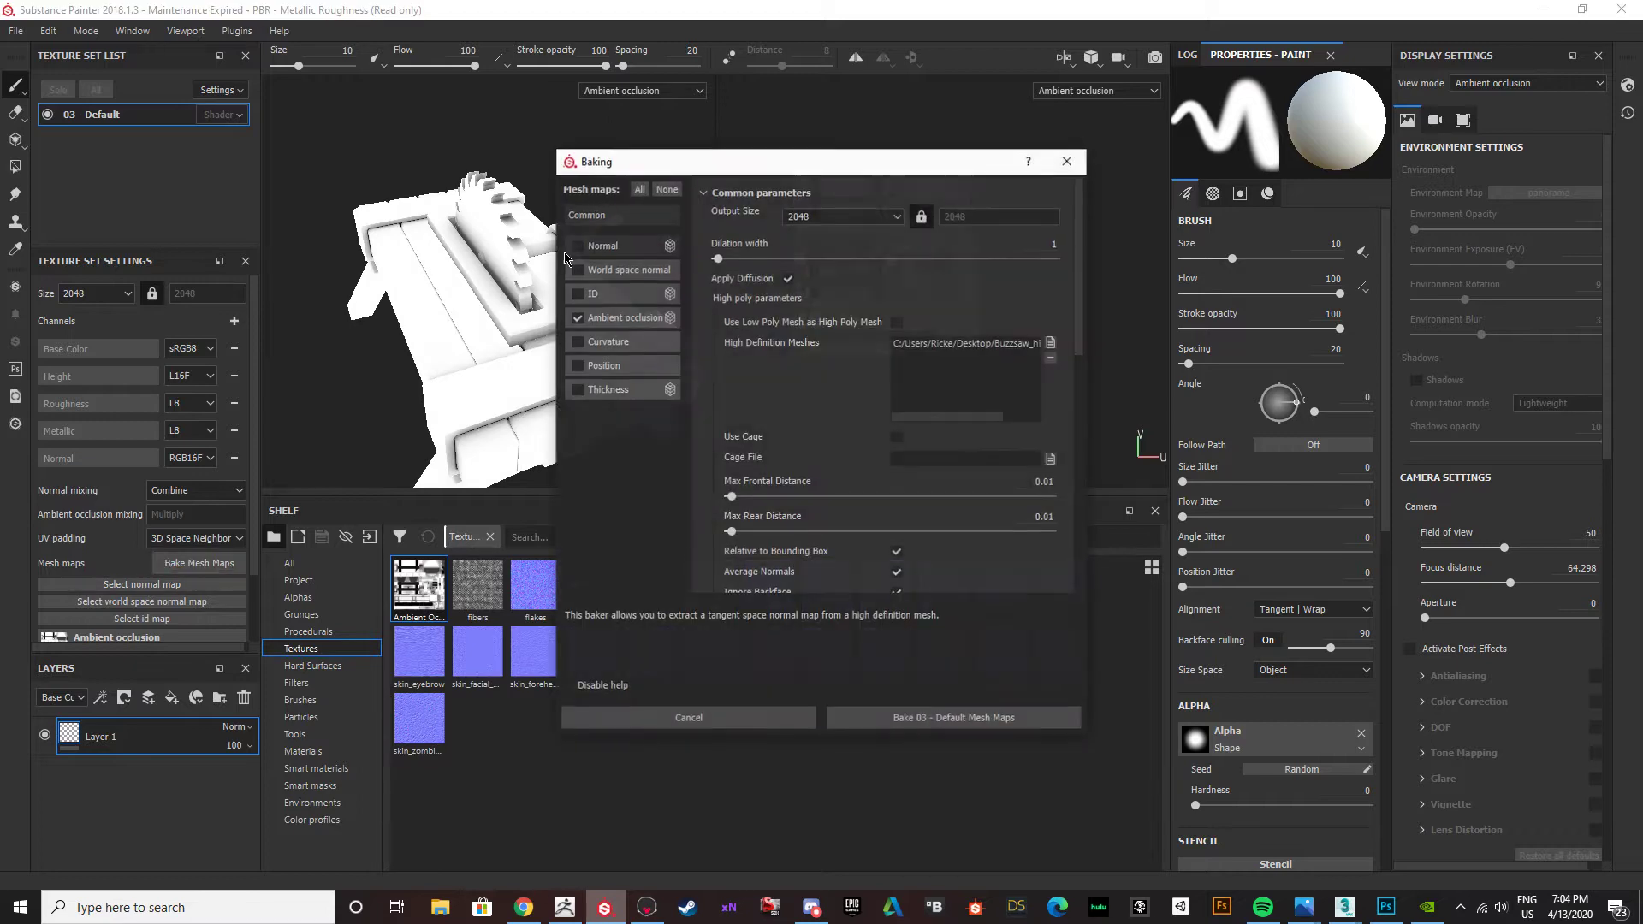
{"action": "left_click", "coordinate": [579, 296]}
{"action": "left_click", "coordinate": [578, 316]}
{"action": "left_click", "coordinate": [606, 296]}
{"action": "scroll", "coordinate": [779, 282], "scroll_direction": "down", "scroll_amount": 10}
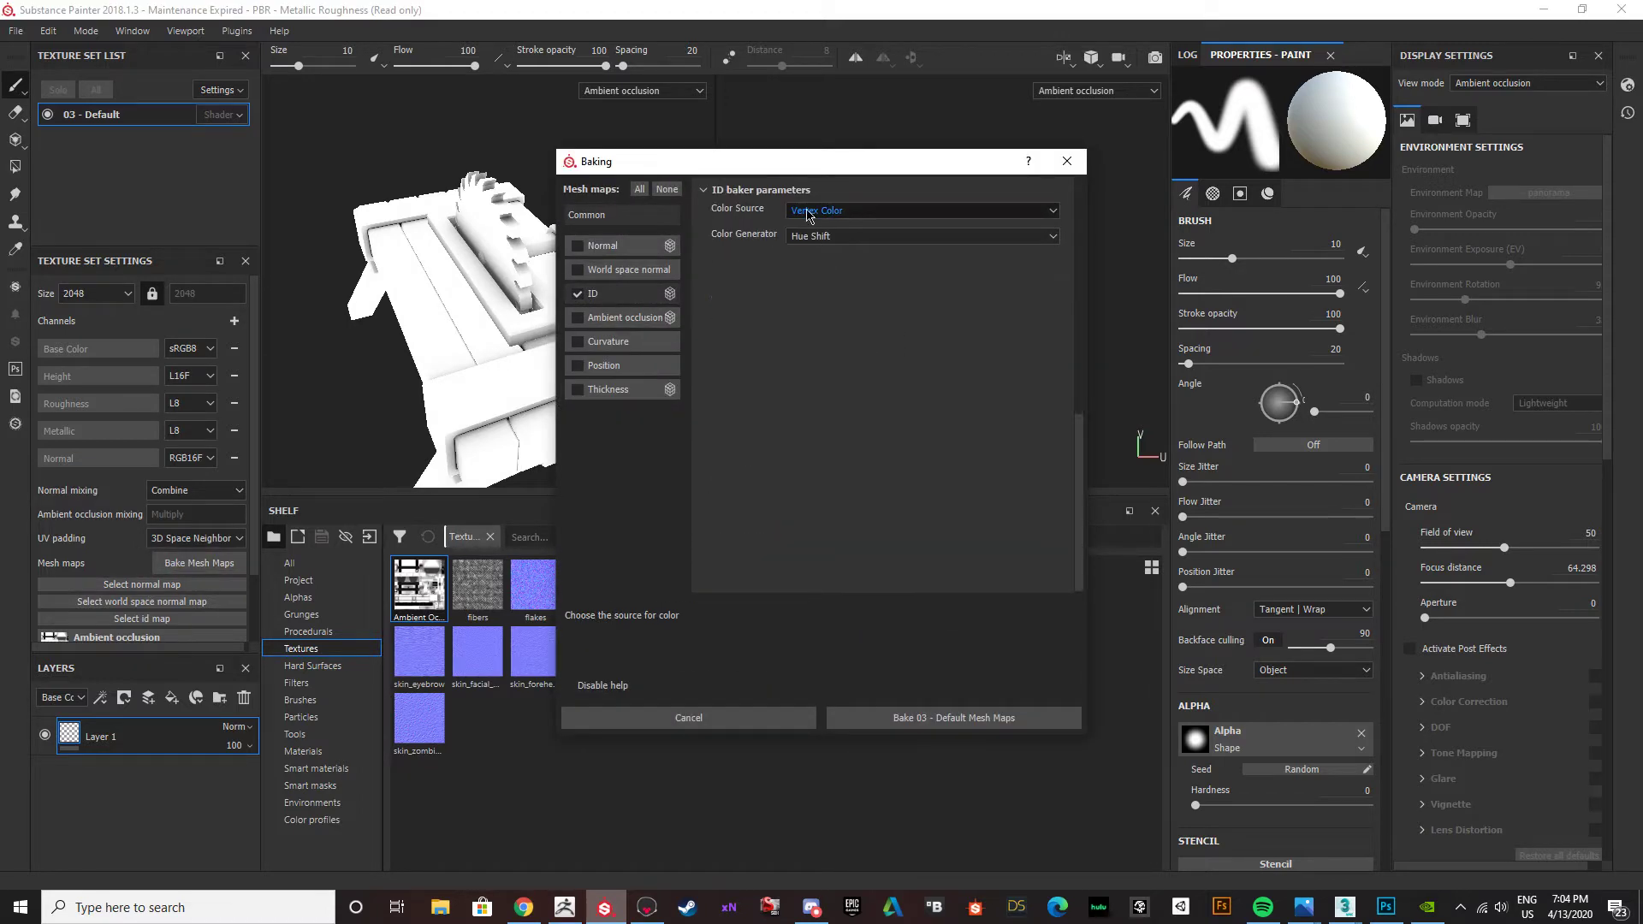
{"action": "left_click", "coordinate": [937, 724]}
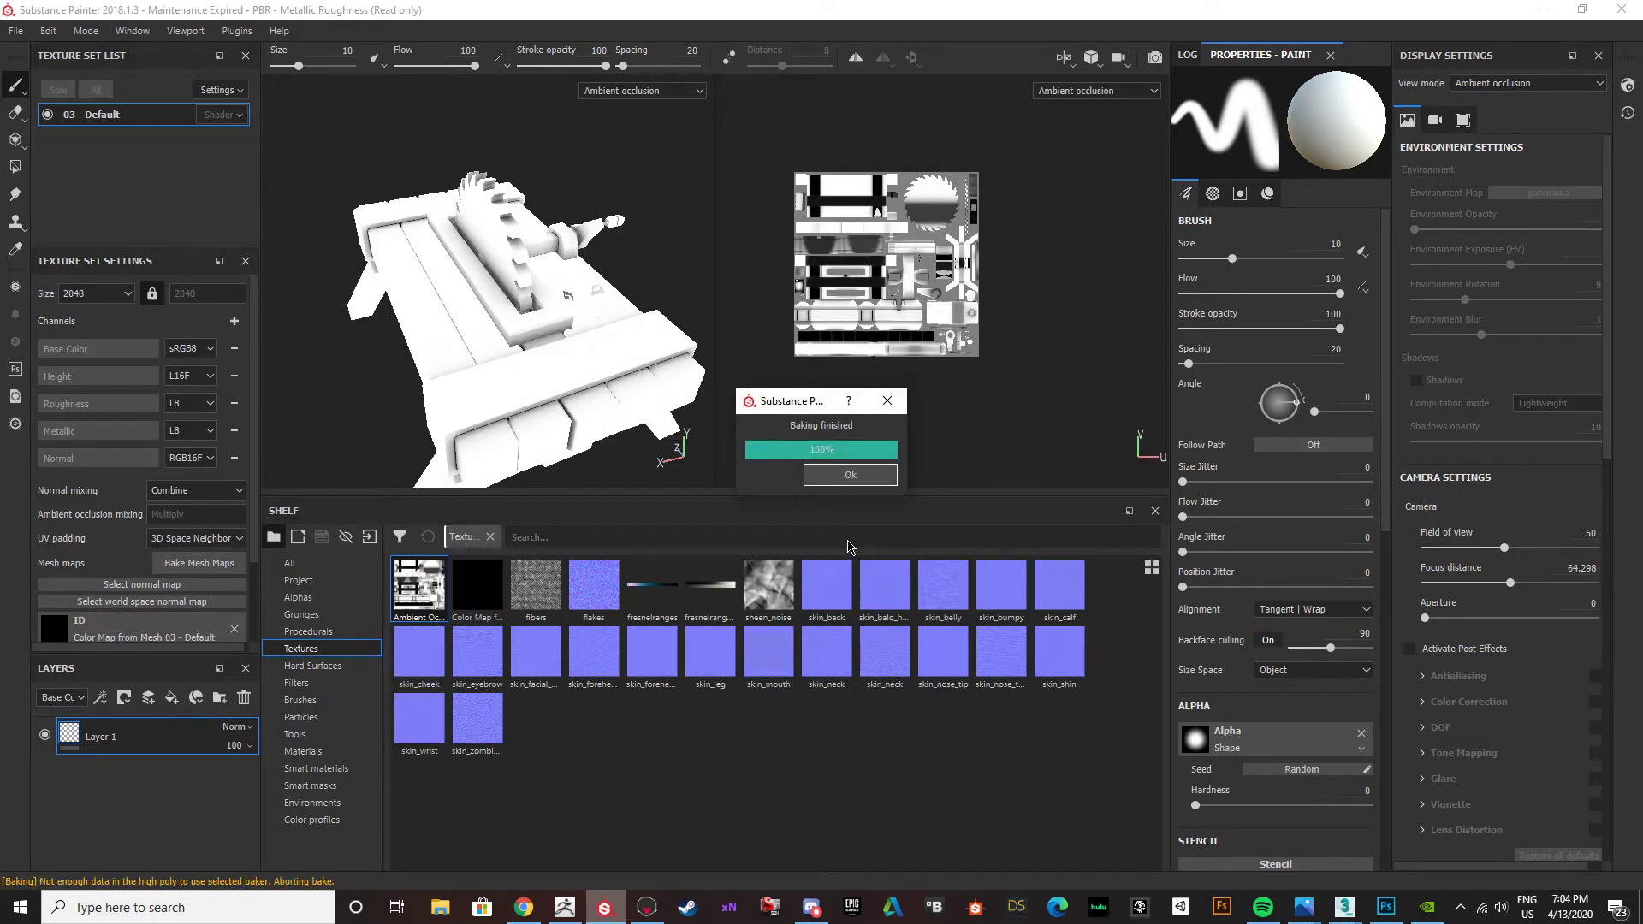
Enable Use Low Poly Mesh as High Poly Mesh and bake the ID map again.
{"action": "left_click", "coordinate": [195, 565]}
{"action": "left_click", "coordinate": [1018, 345]}
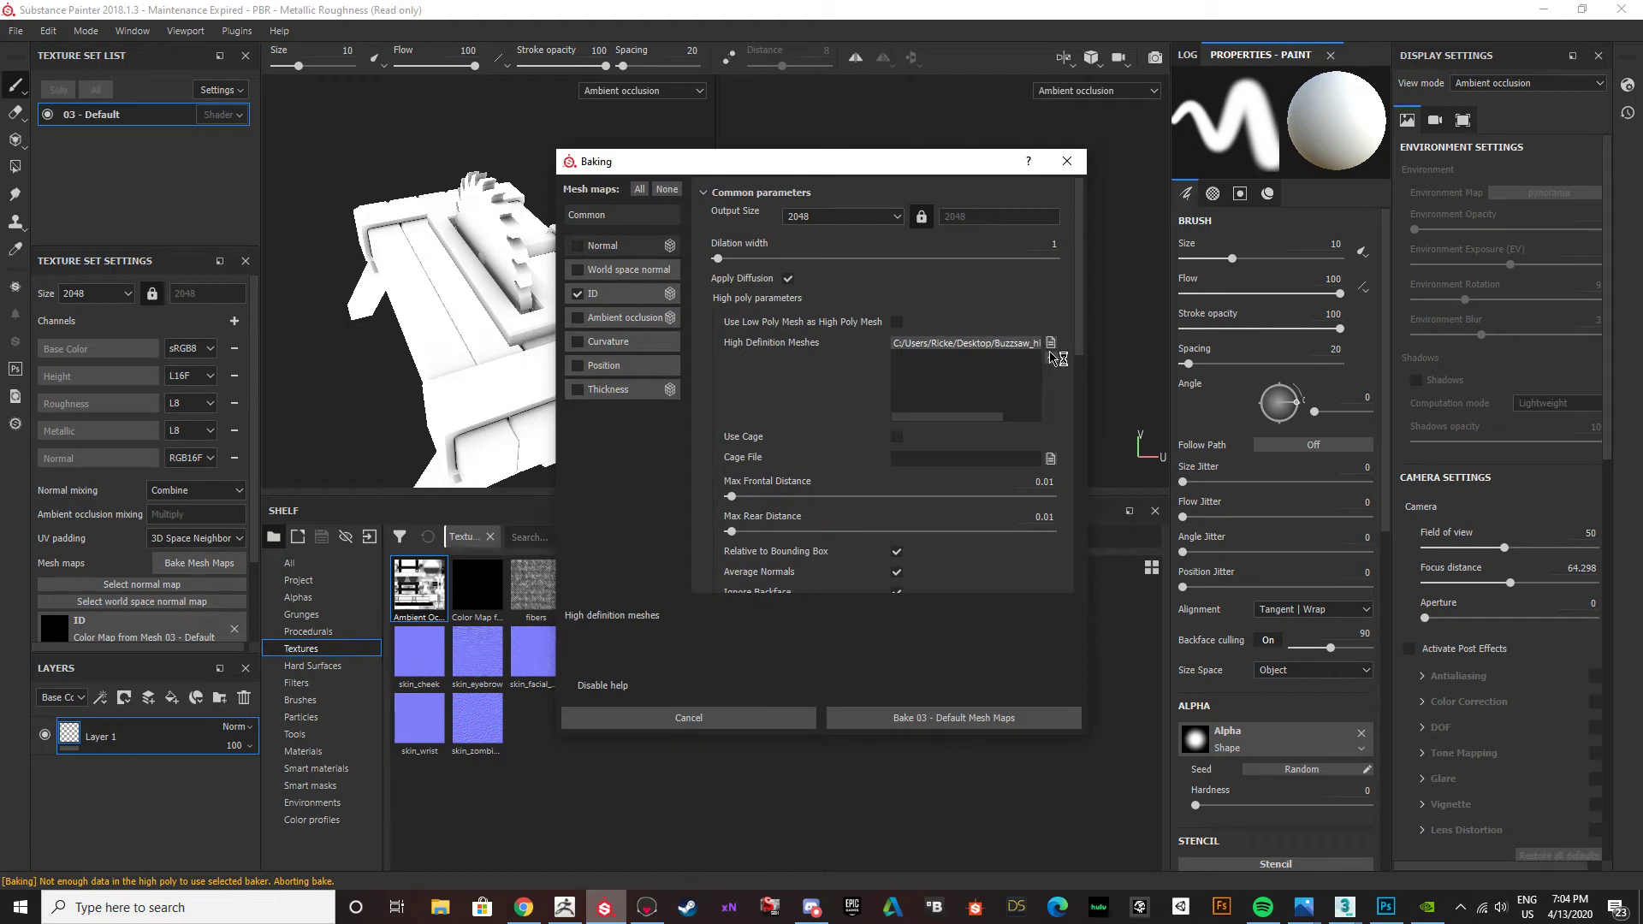
{"action": "left_click", "coordinate": [917, 718]}
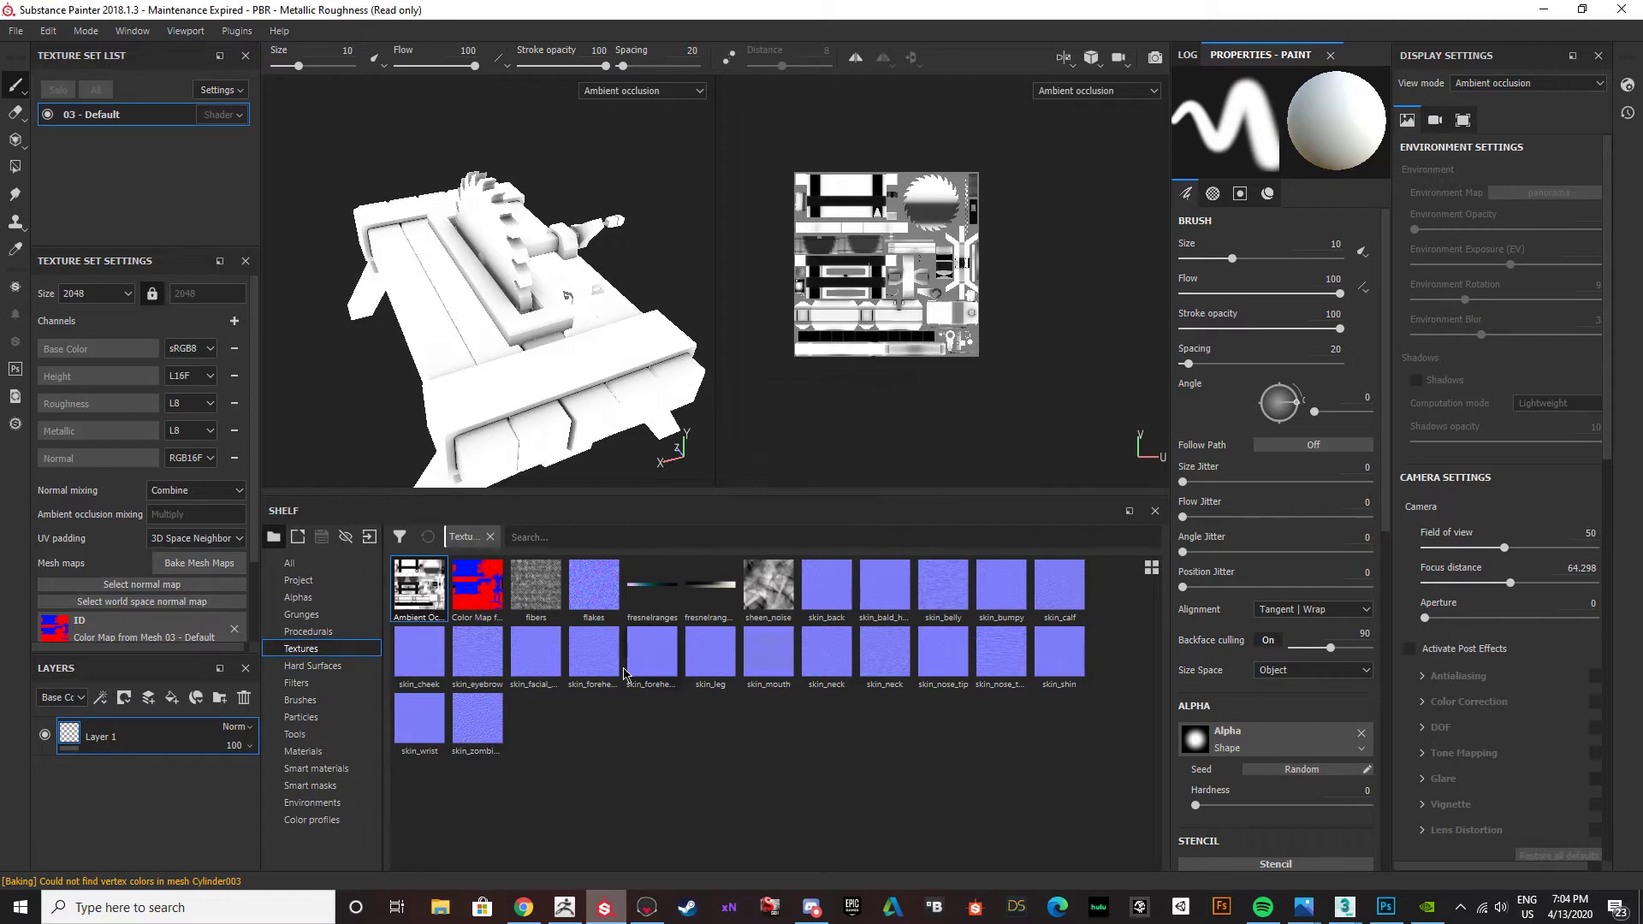
Export the baked Color Map from Mesh 03 - Default texture resource to the Desktop folder.
{"action": "mouse_move", "coordinate": [611, 663]}
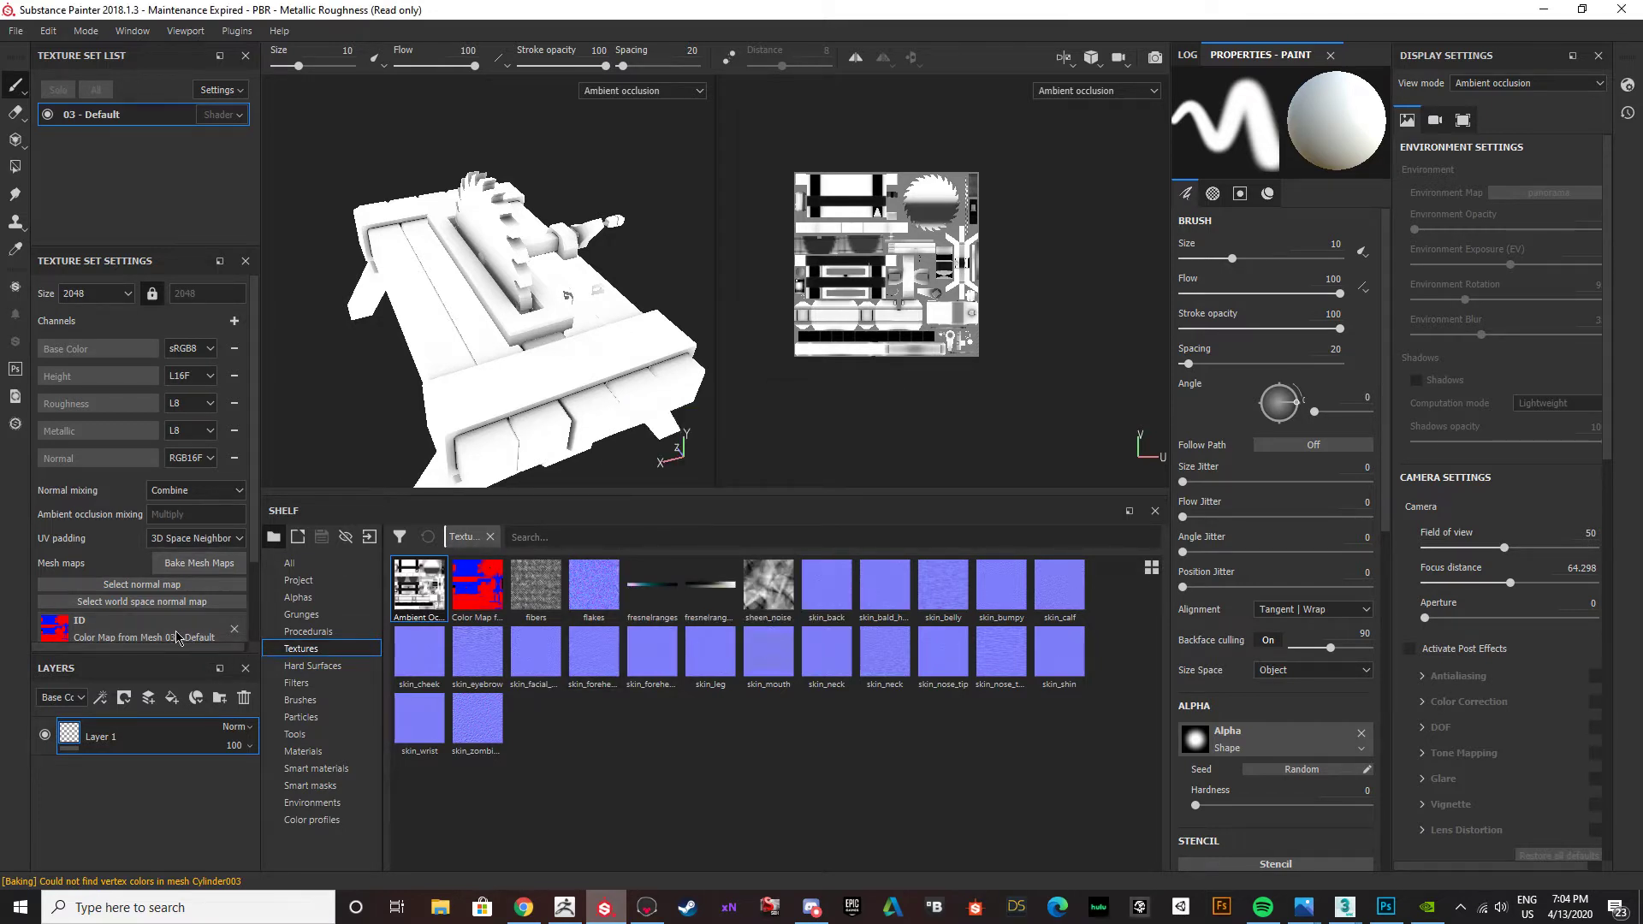
{"action": "right_click", "coordinate": [478, 584]}
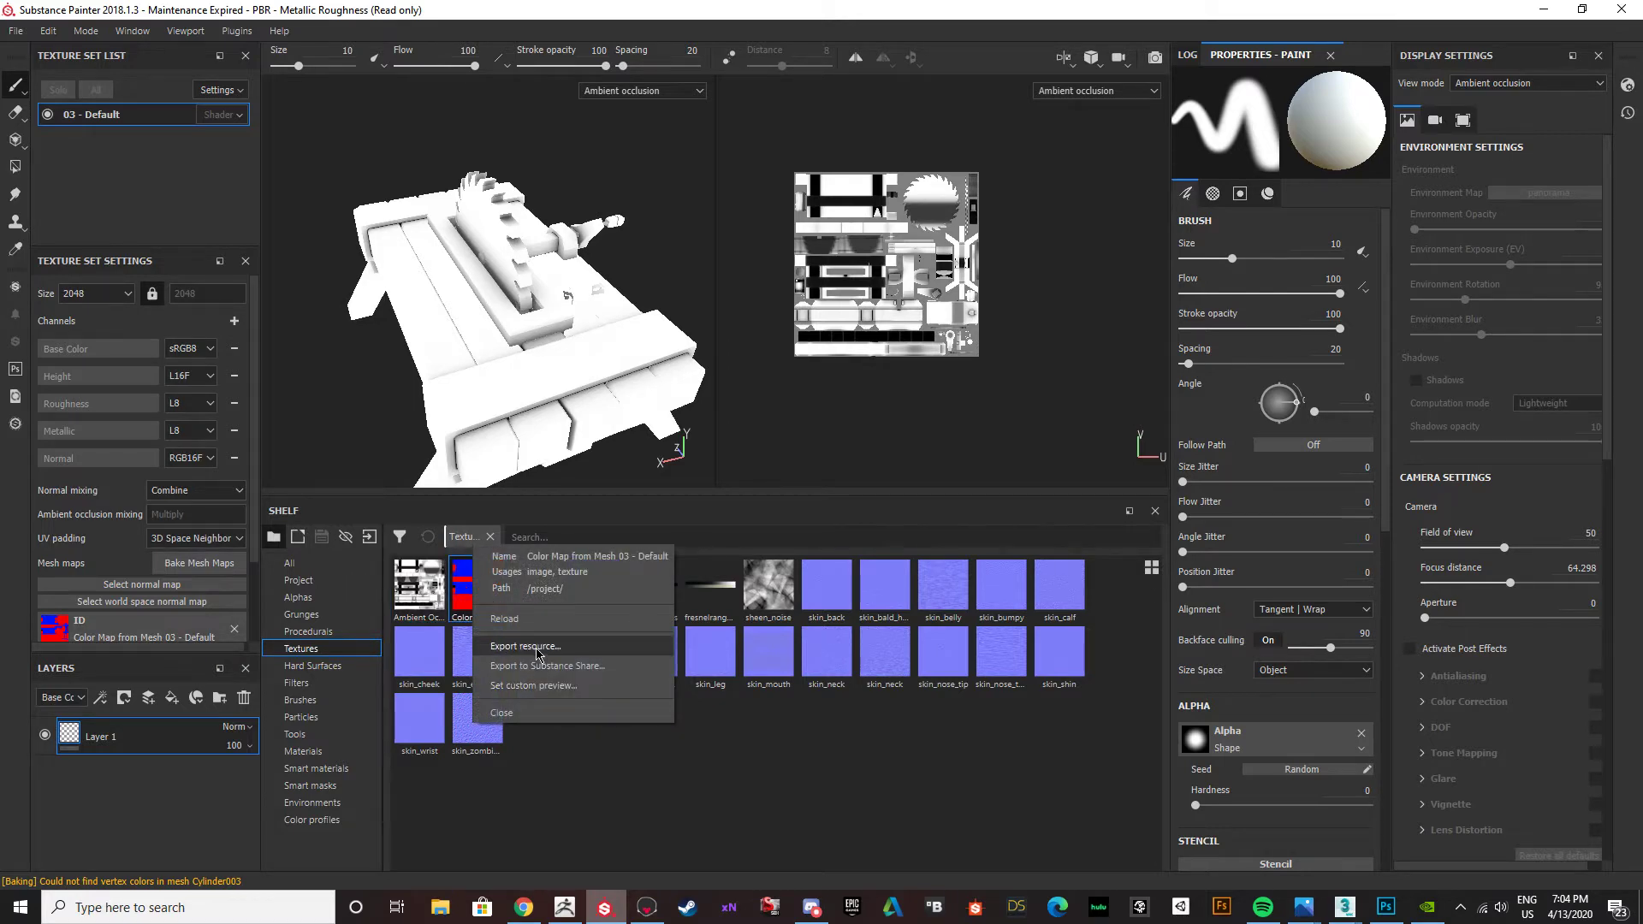
{"action": "left_click", "coordinate": [526, 646]}
{"action": "scroll", "coordinate": [263, 402], "scroll_direction": "down", "scroll_amount": 1}
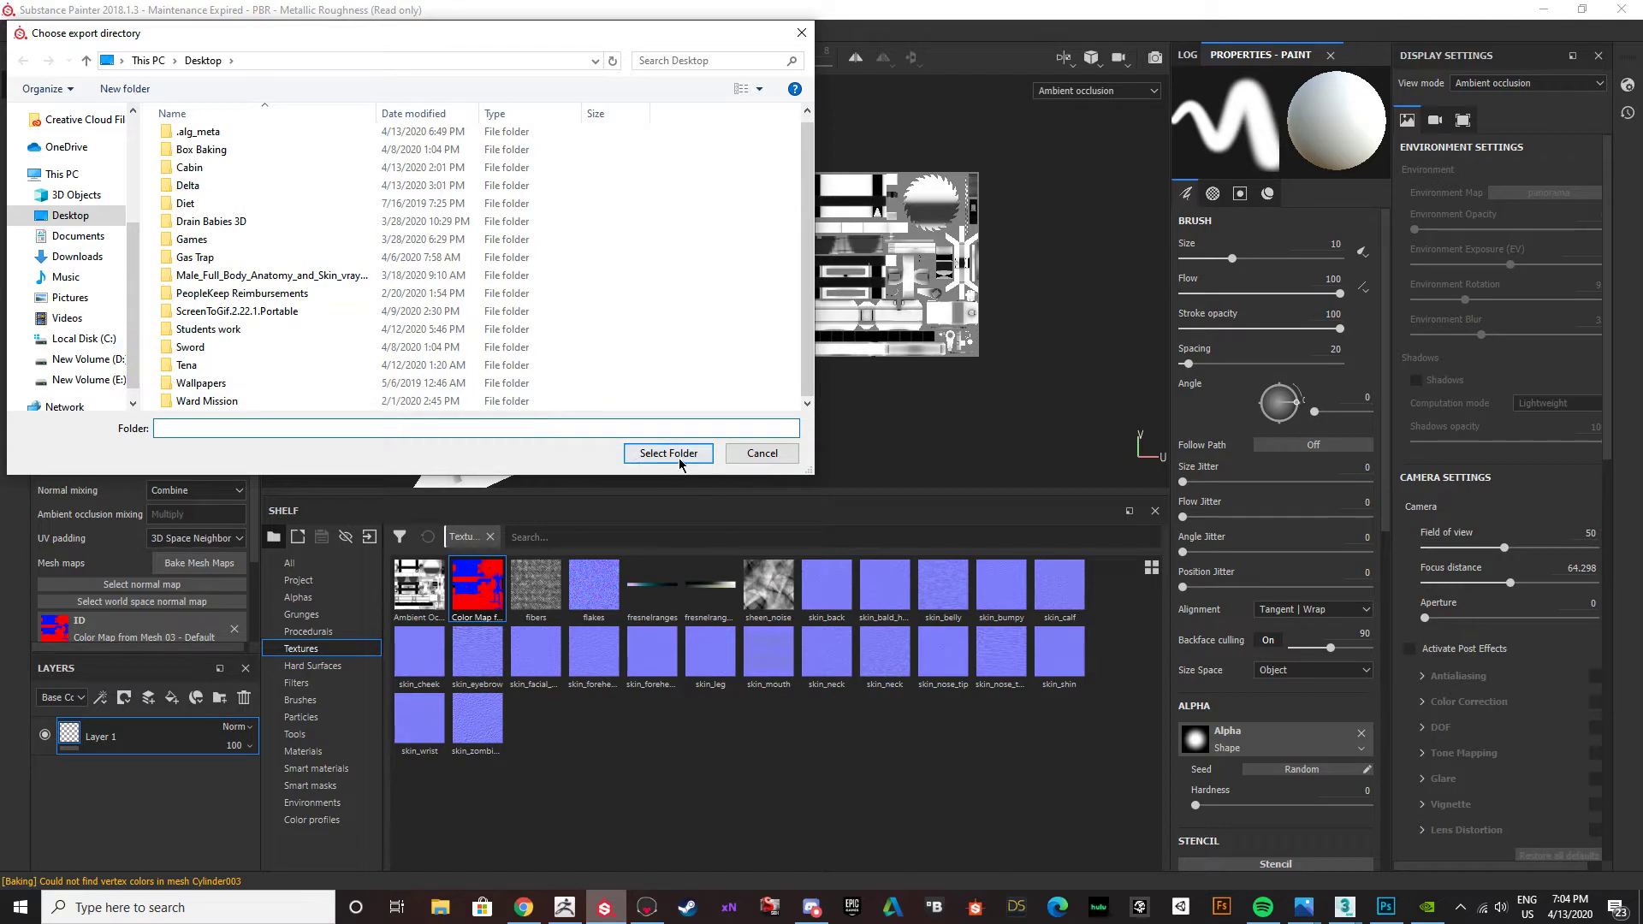
{"action": "type", "text": "id"}
{"action": "type", "text": "ID map"}
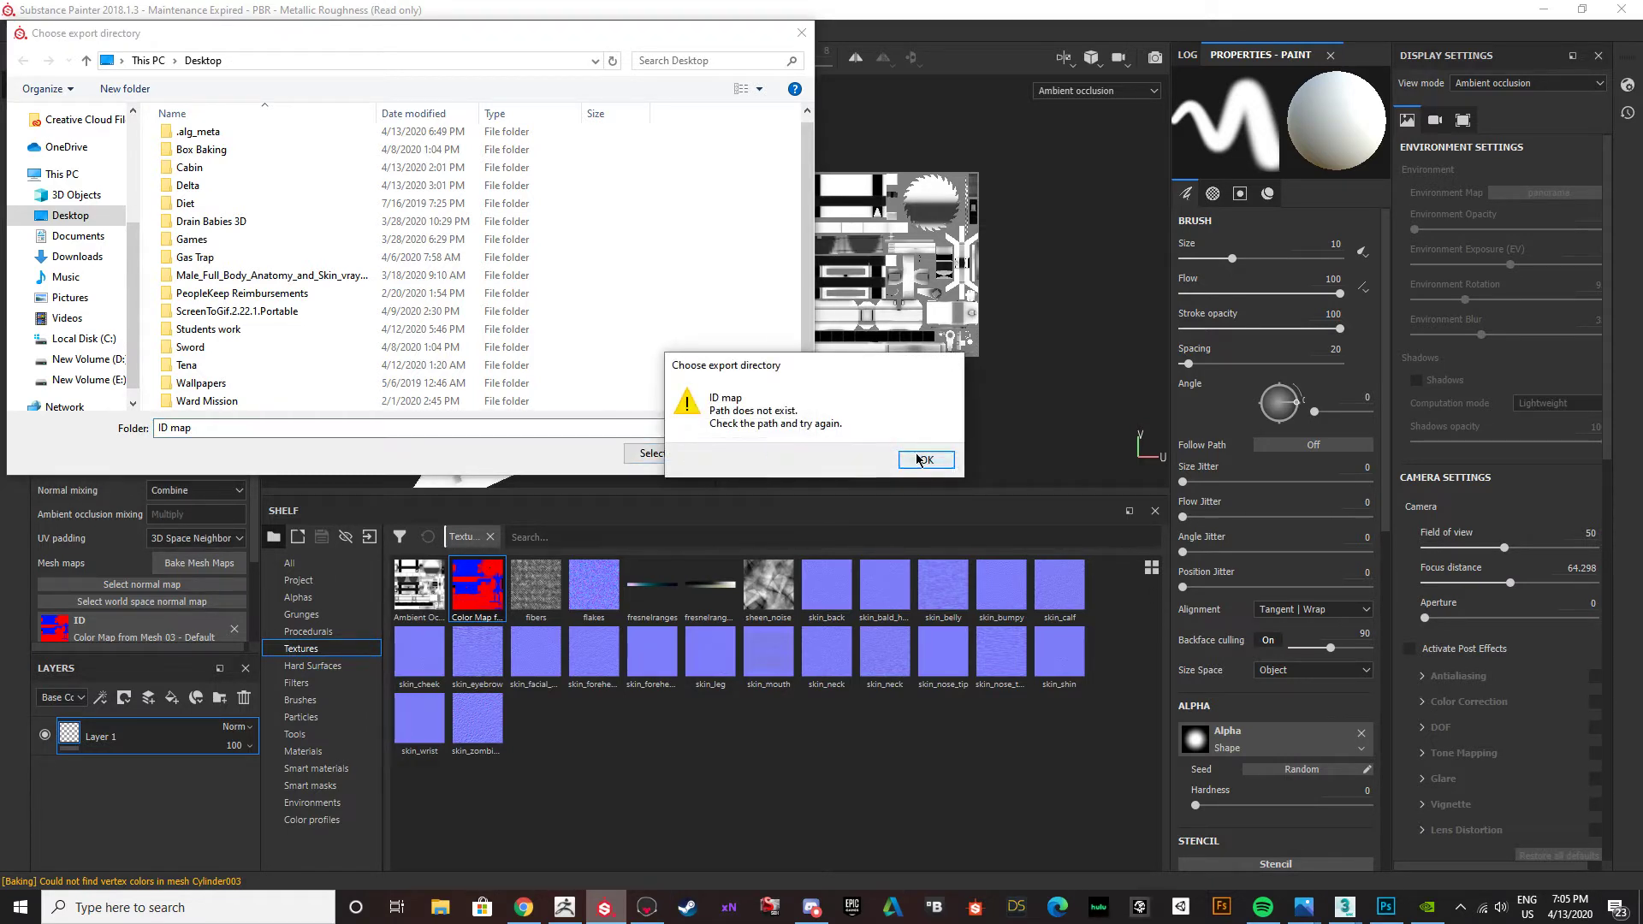
{"action": "left_click", "coordinate": [923, 459]}
{"action": "left_click", "coordinate": [70, 215]}
{"action": "left_click", "coordinate": [650, 453]}
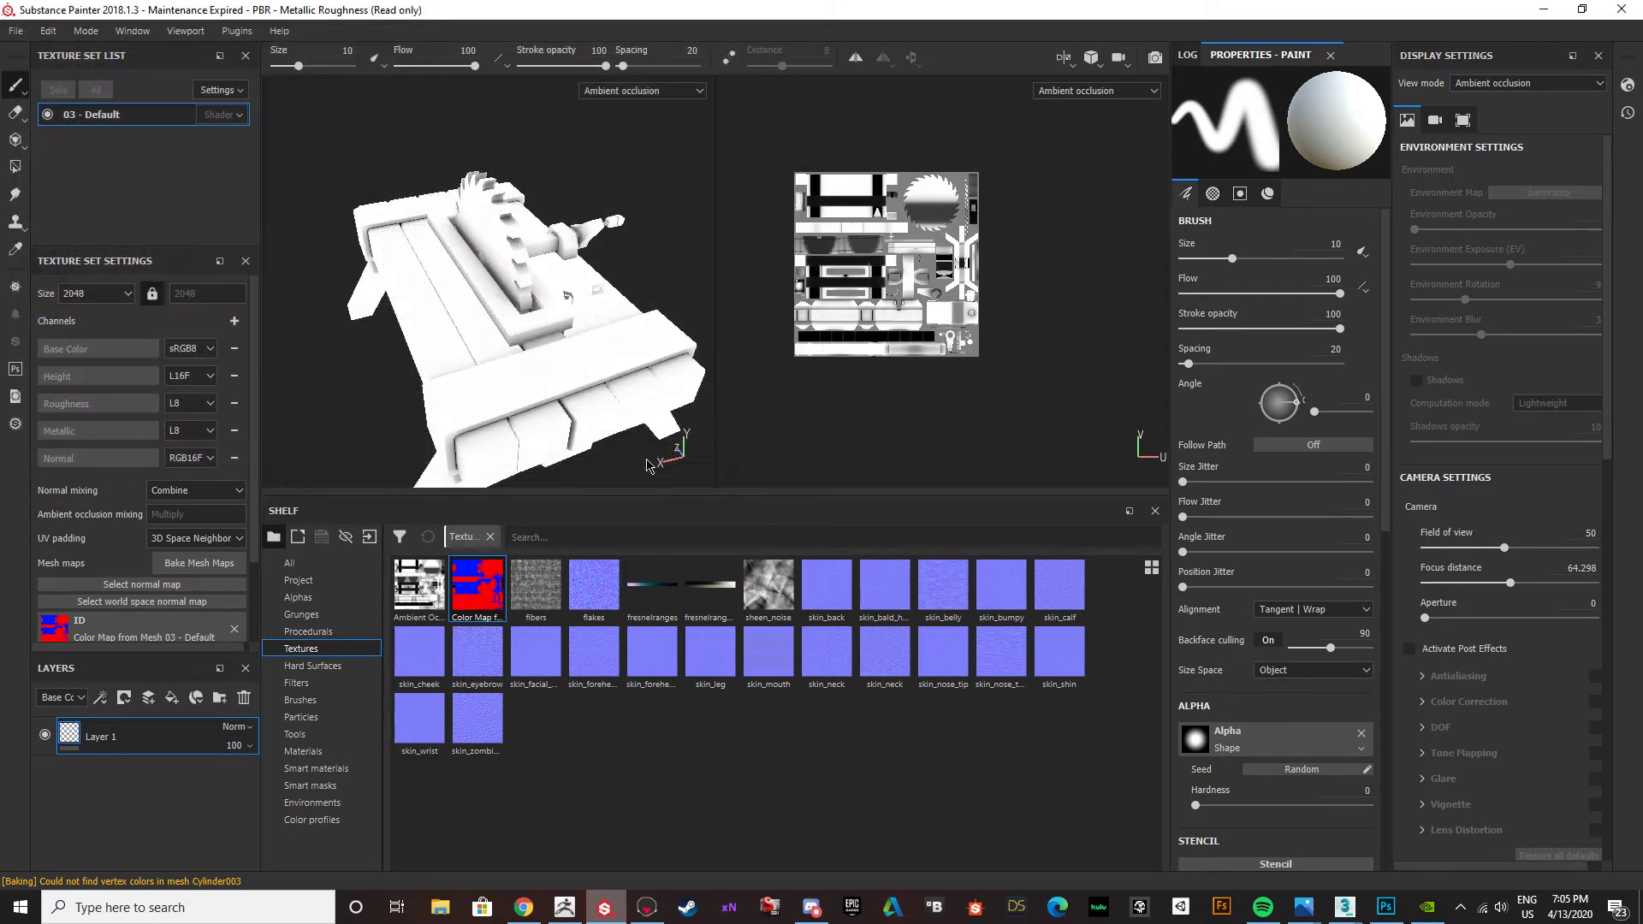
Look for the exported color map in Photoshop's file browser and on the Windows desktop.
{"action": "left_click", "coordinate": [1551, 10]}
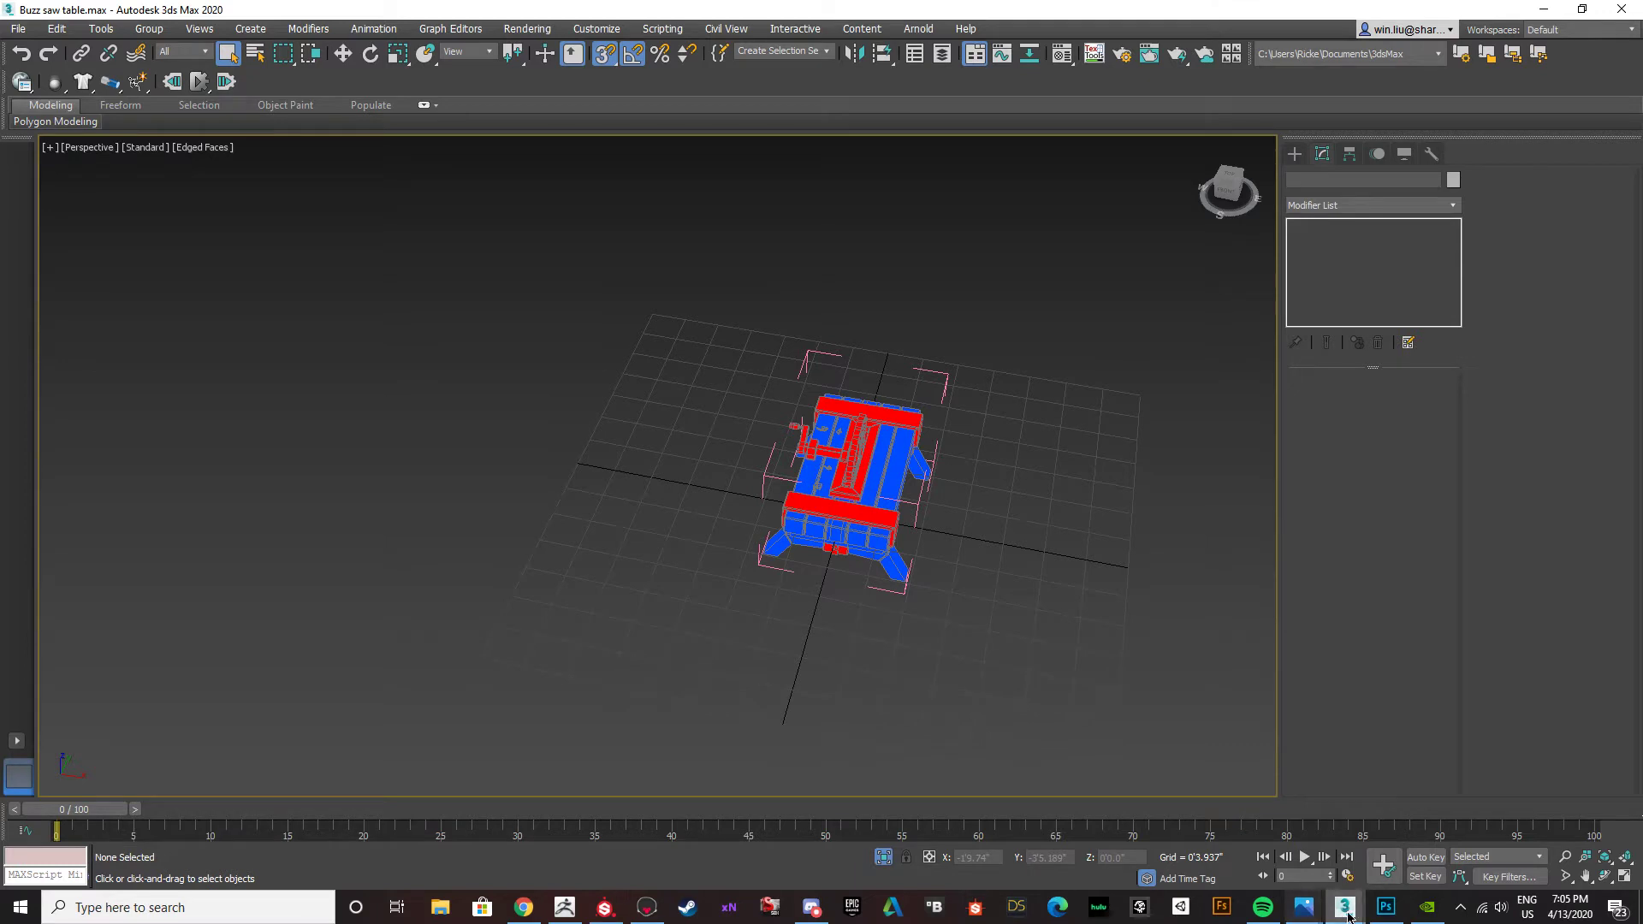
{"action": "left_click", "coordinate": [1386, 907]}
{"action": "left_click", "coordinate": [47, 11]}
{"action": "left_click", "coordinate": [68, 48]}
{"action": "scroll", "coordinate": [192, 299], "scroll_direction": "down", "scroll_amount": 7}
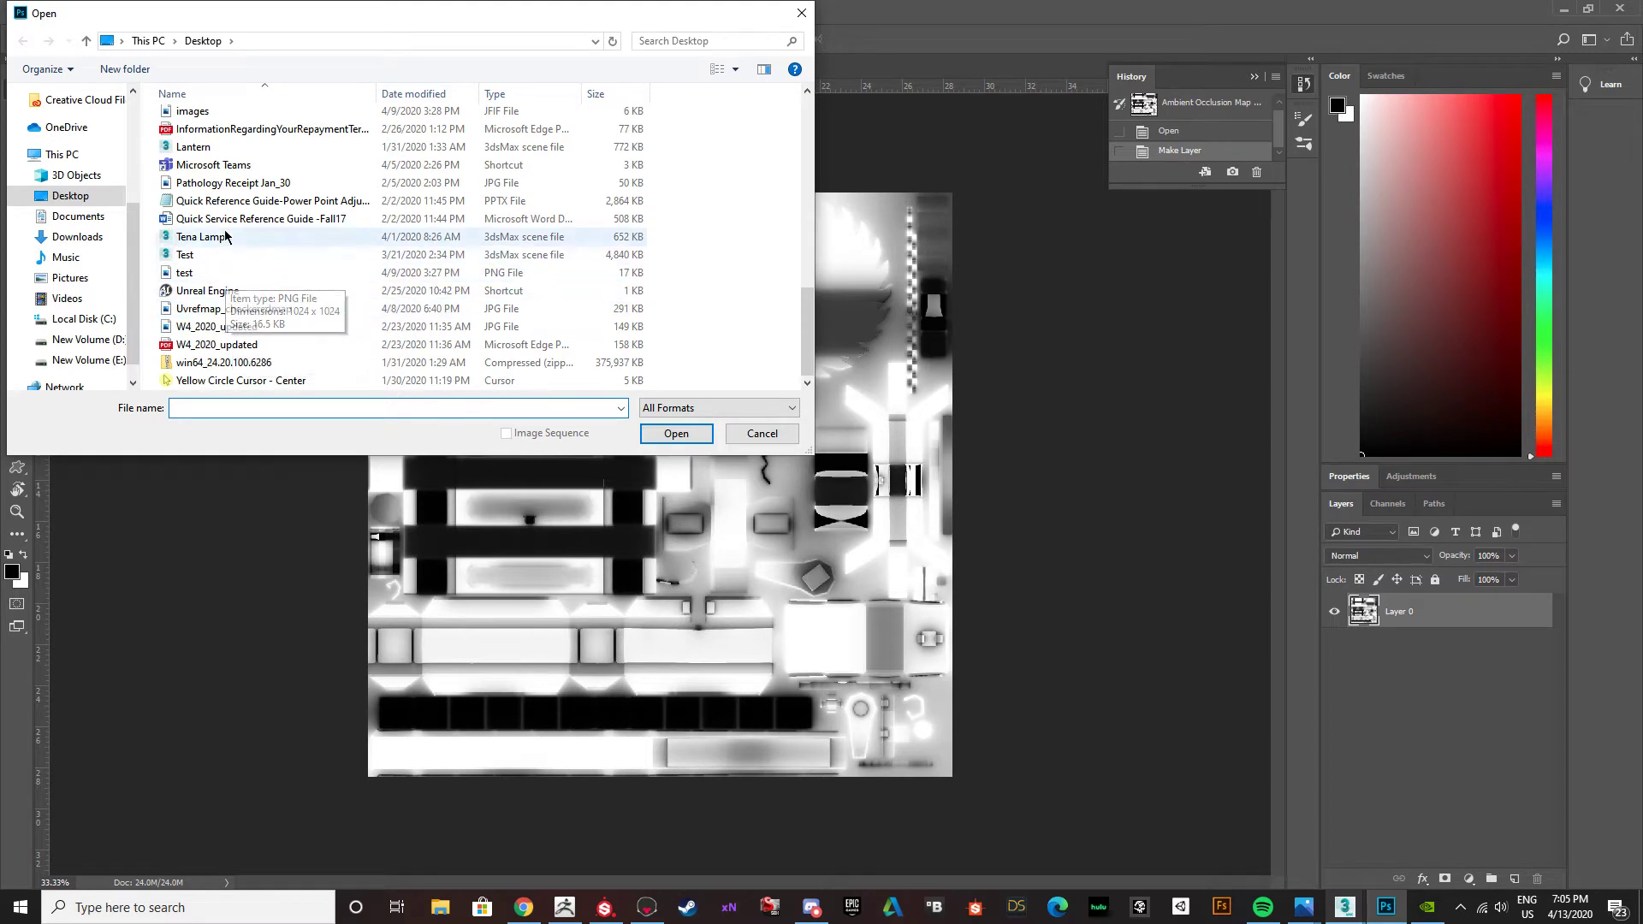
{"action": "scroll", "coordinate": [266, 232], "scroll_direction": "up", "scroll_amount": 6}
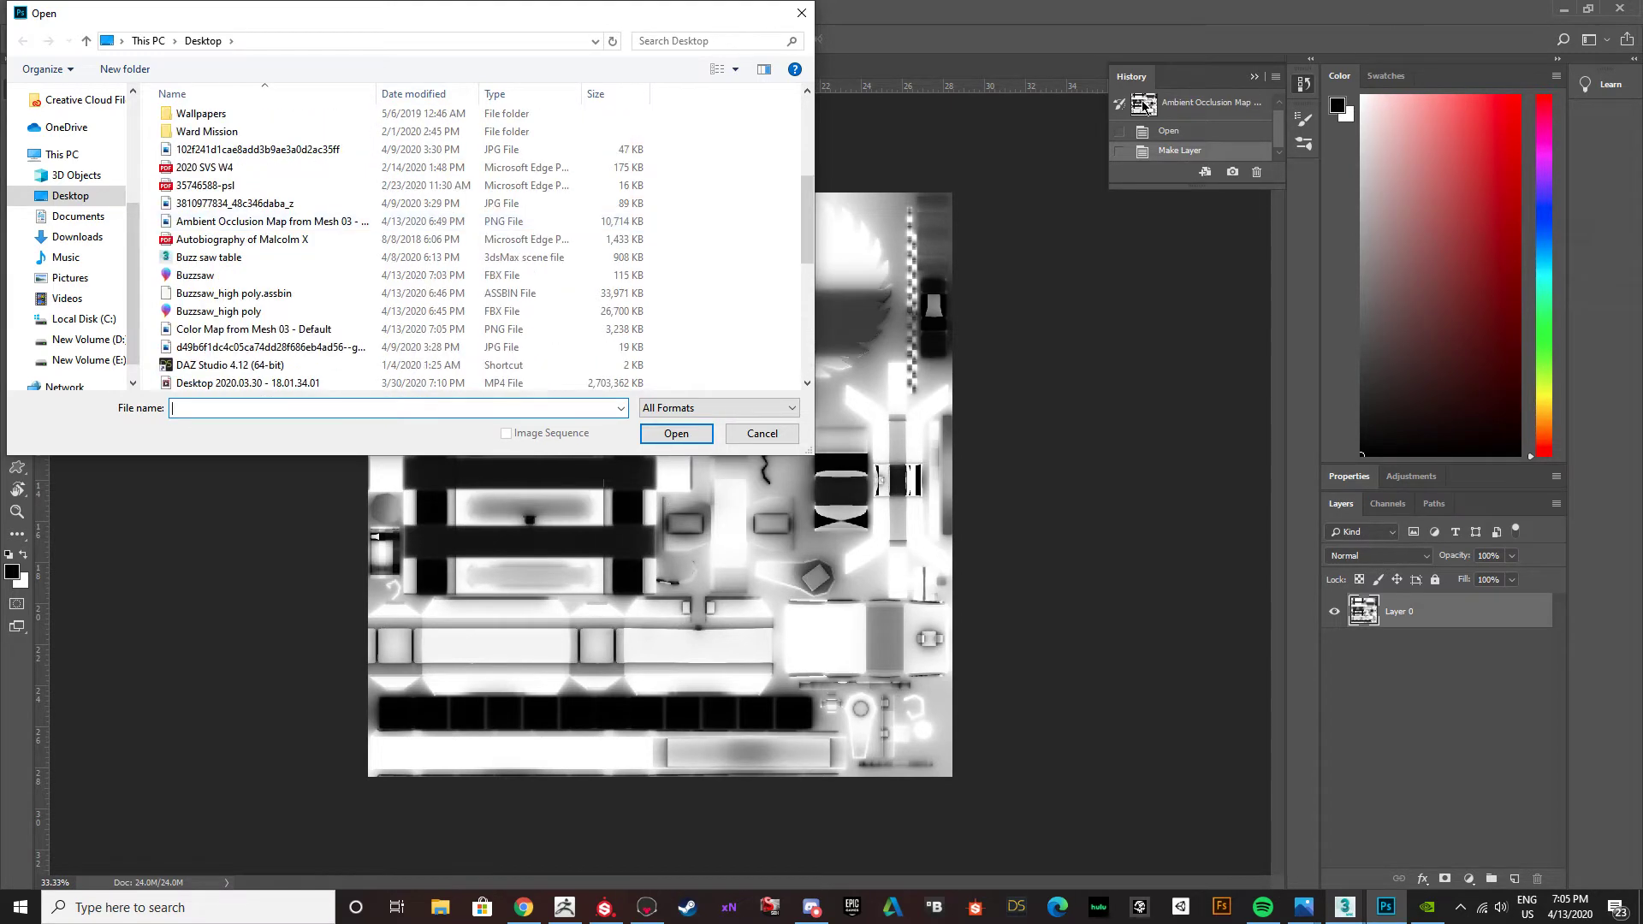
{"action": "left_click", "coordinate": [802, 13]}
{"action": "left_click", "coordinate": [1563, 9]}
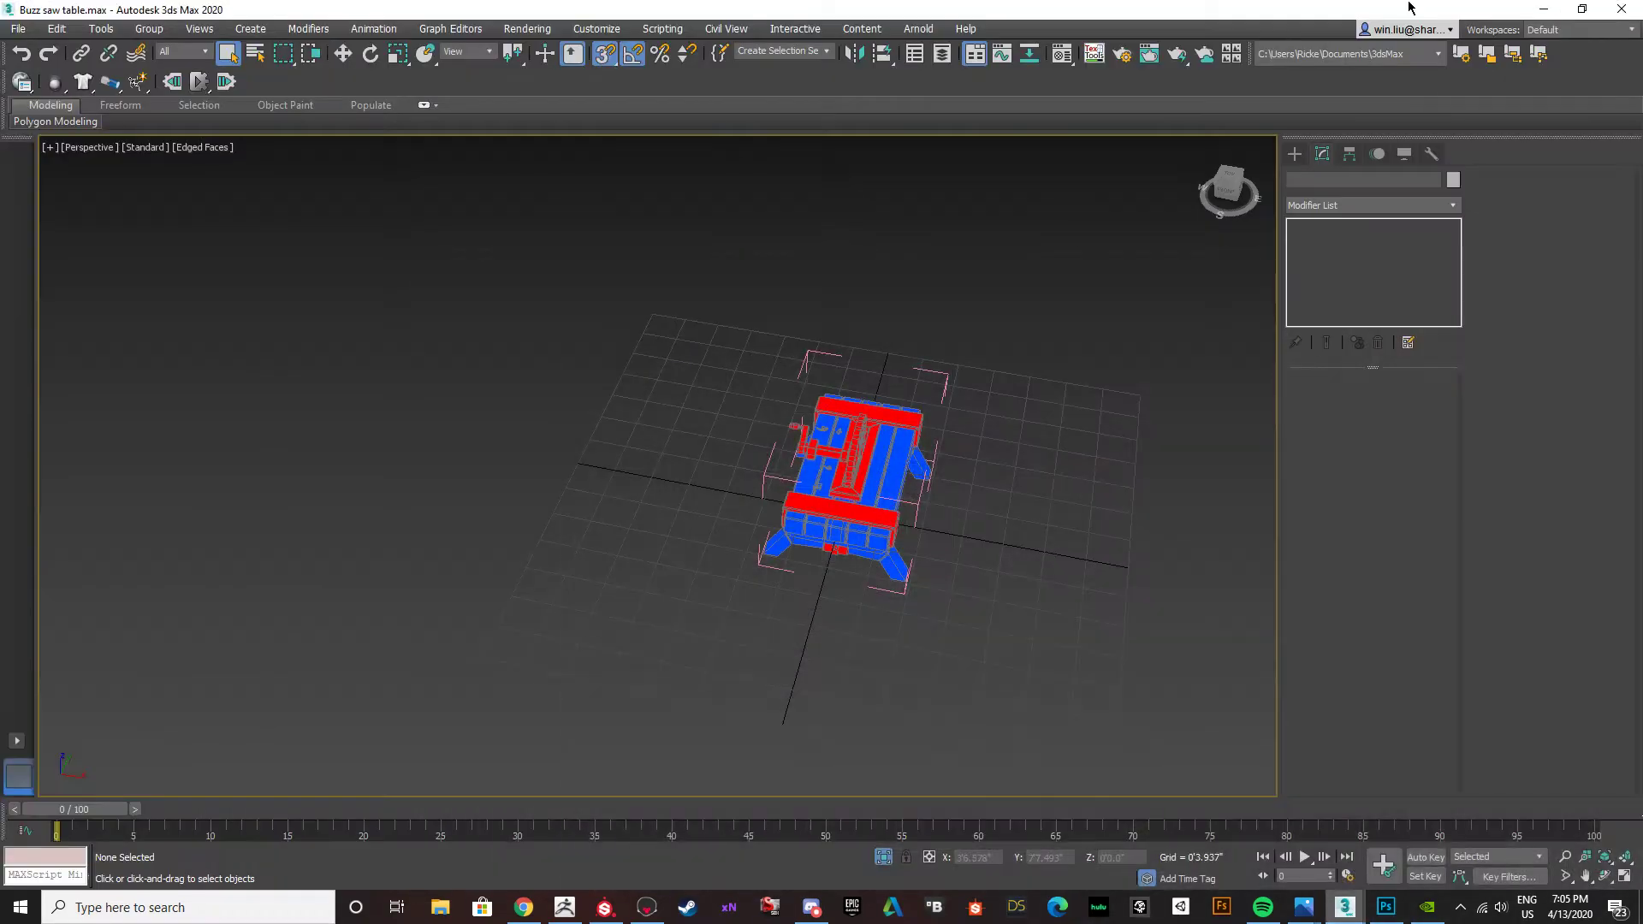
{"action": "left_click", "coordinate": [1561, 9]}
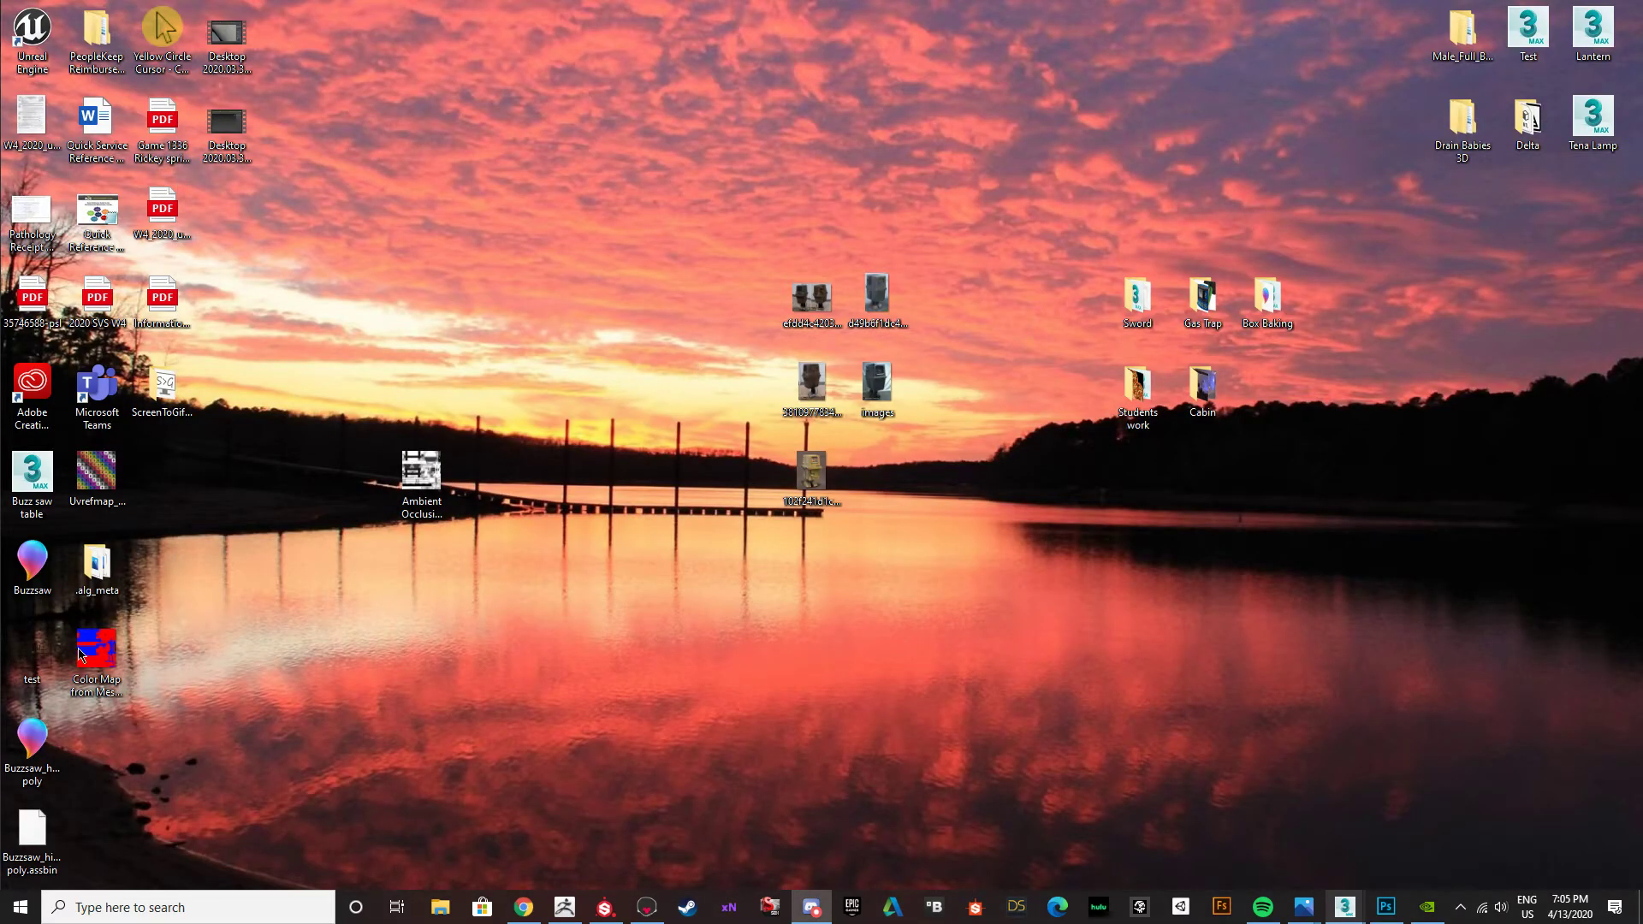
Open Color Map from Mesh 03 - Default in Photoshop and place it as a layer over the ambient occlusion map, aligned to the canvas.
{"action": "left_click", "coordinate": [1386, 907]}
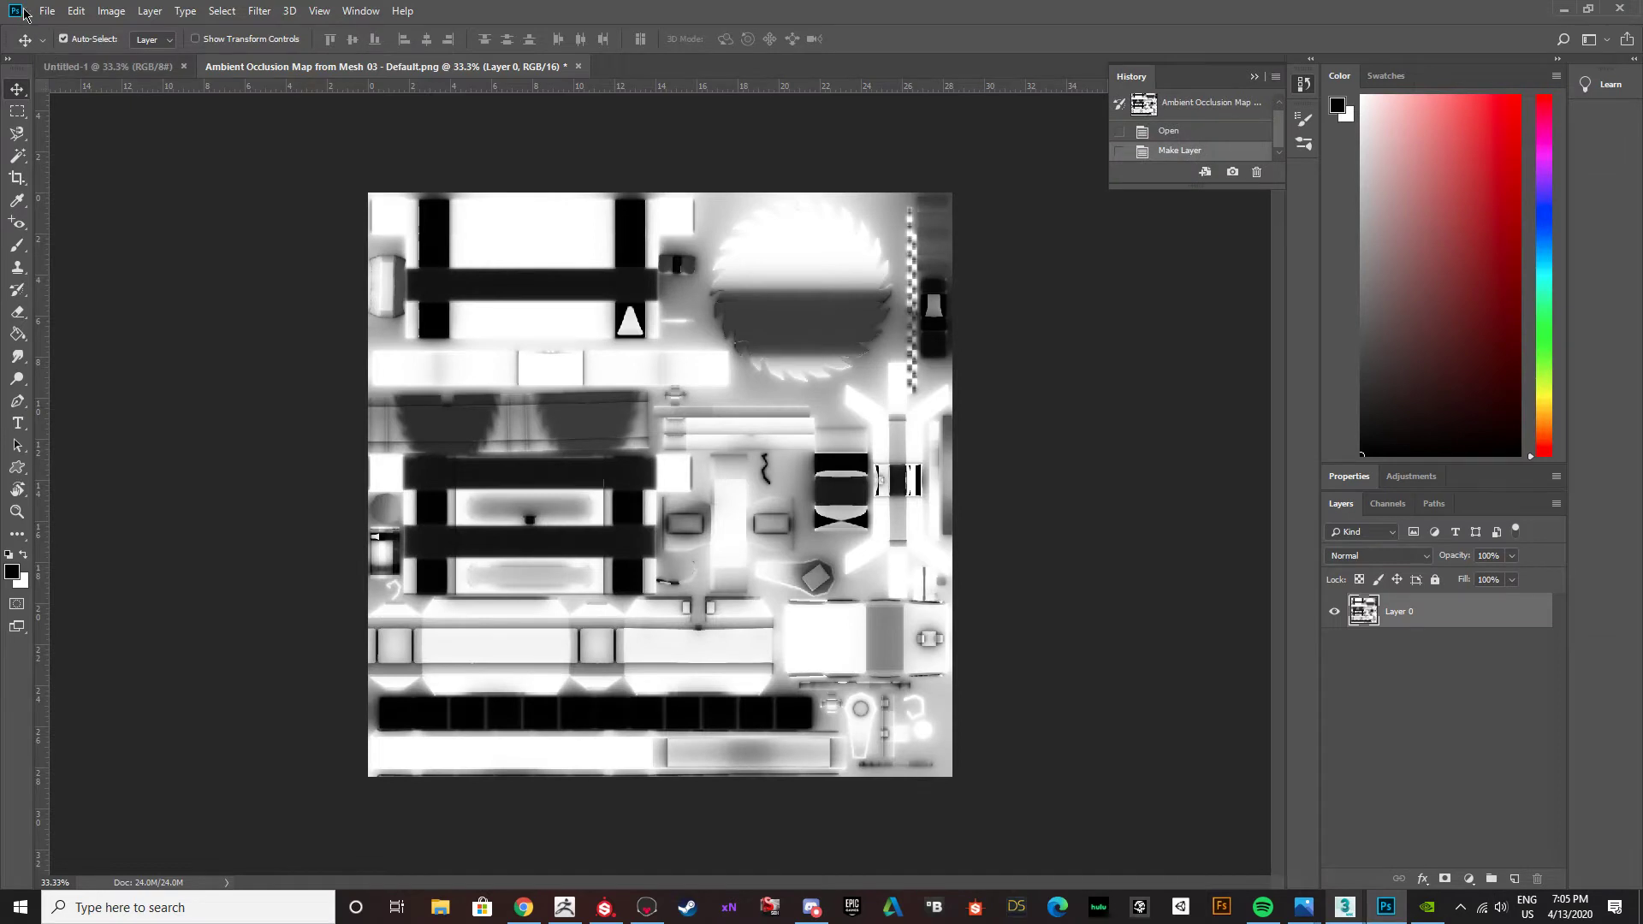
{"action": "left_click", "coordinate": [46, 12]}
{"action": "left_click", "coordinate": [60, 46]}
{"action": "scroll", "coordinate": [219, 183], "scroll_direction": "down", "scroll_amount": 3}
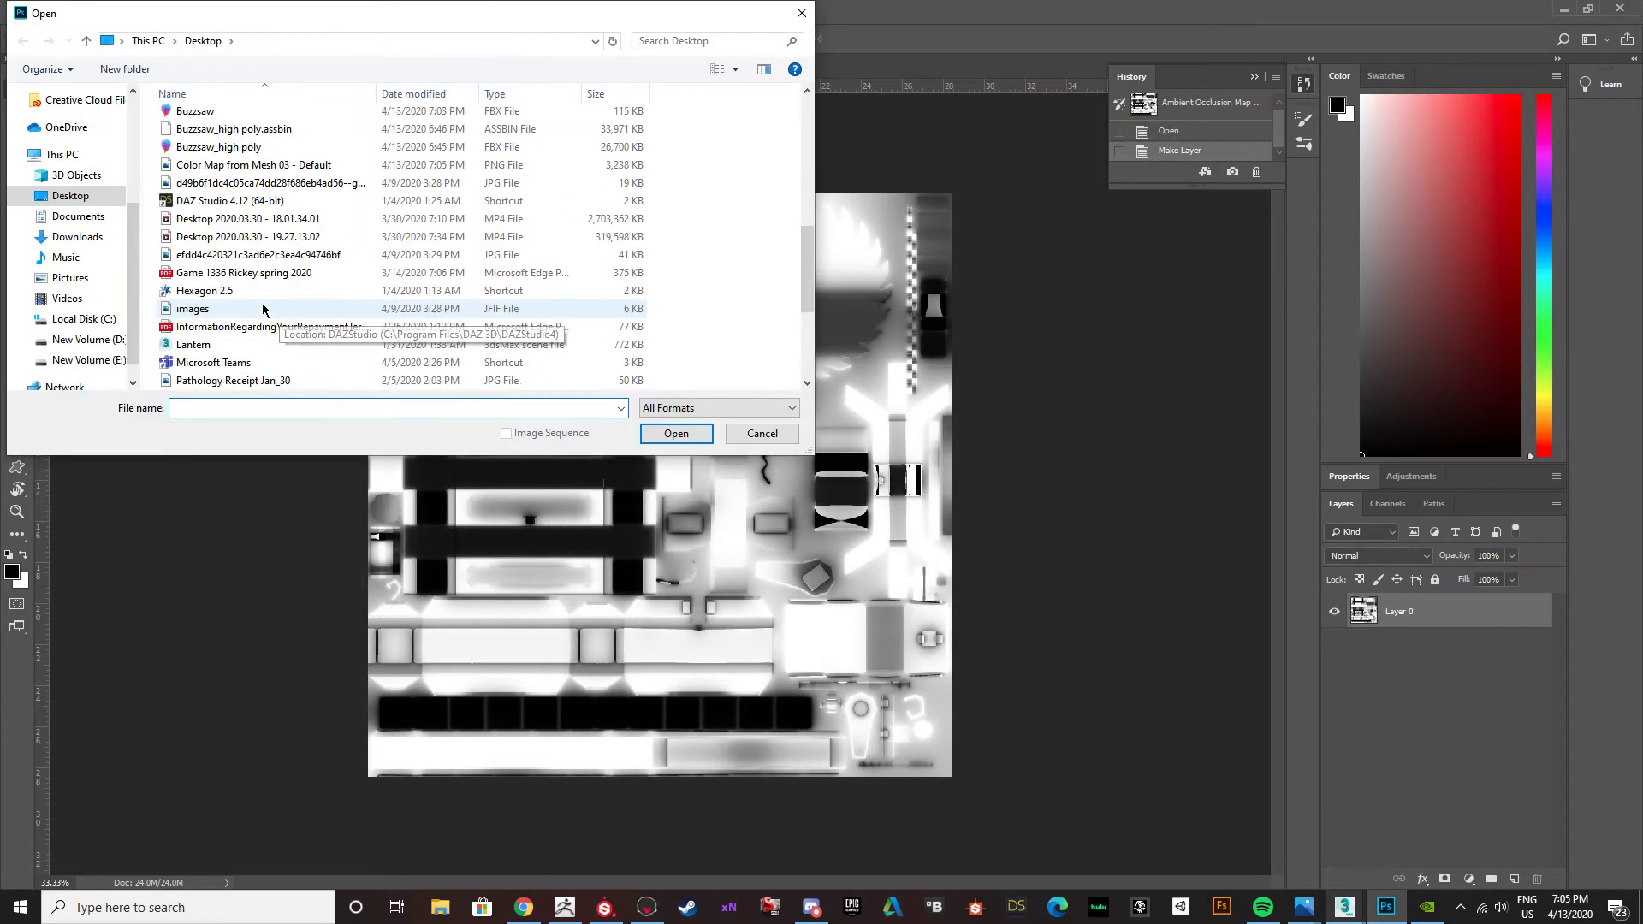
{"action": "left_click", "coordinate": [224, 165]}
{"action": "left_click", "coordinate": [676, 433]}
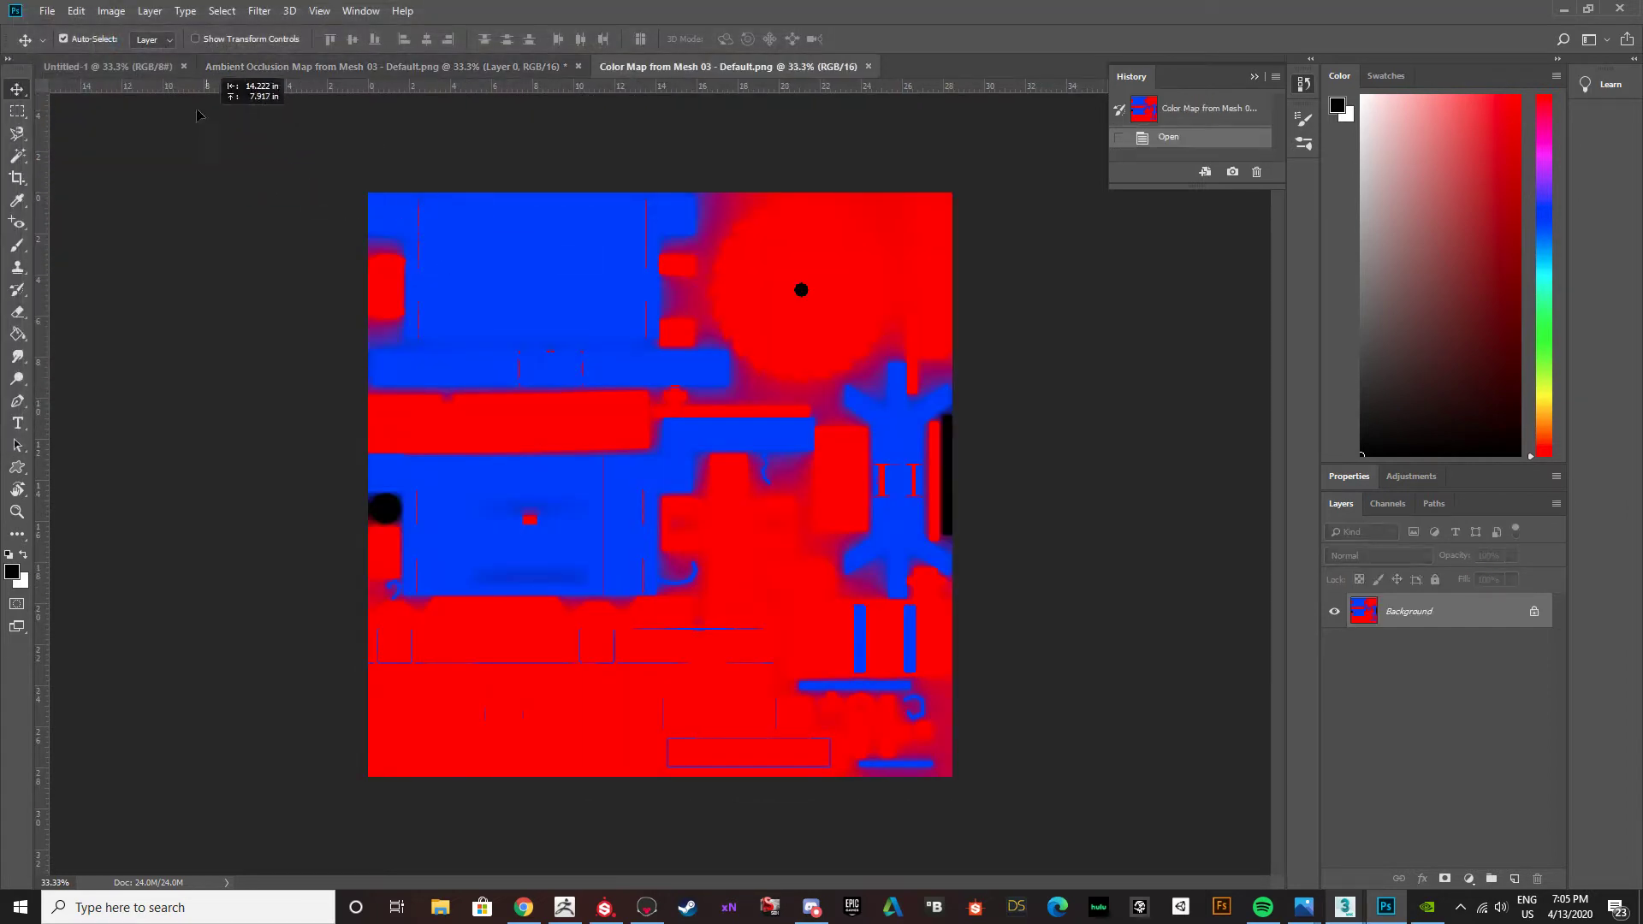
{"action": "left_click_drag", "start_coordinate": [289, 75], "coordinate": [648, 499]}
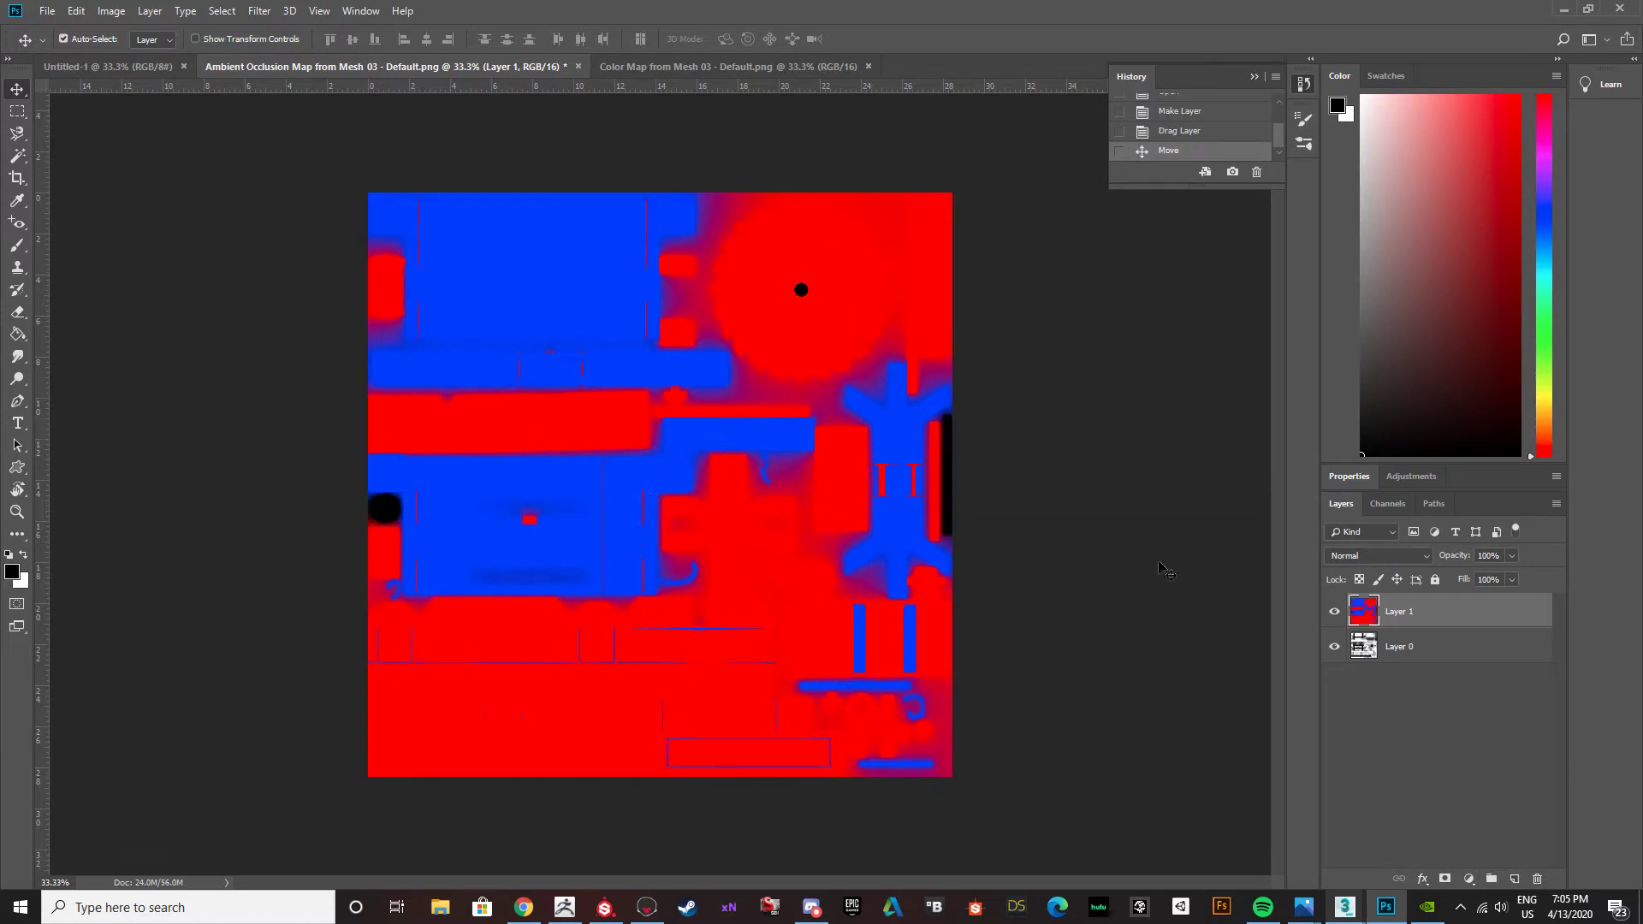
Compare the color map with the ambient occlusion map beneath by repeatedly hiding and showing the color layer.
{"action": "left_click", "coordinate": [1337, 611]}
{"action": "left_click", "coordinate": [1337, 611]}
{"action": "left_click", "coordinate": [1337, 611]}
{"action": "left_click", "coordinate": [1337, 611]}
{"action": "left_click", "coordinate": [1336, 611]}
{"action": "left_click", "coordinate": [1337, 611]}
{"action": "left_click", "coordinate": [1338, 611]}
{"action": "left_click", "coordinate": [1338, 611]}
{"action": "left_click", "coordinate": [1338, 611]}
{"action": "left_click", "coordinate": [1338, 611]}
{"action": "left_click", "coordinate": [1337, 611]}
{"action": "left_click", "coordinate": [1337, 611]}
Try to select individual color areas of the color map layer with the Magic Wand, then clear the selection.
{"action": "key", "text": "q"}
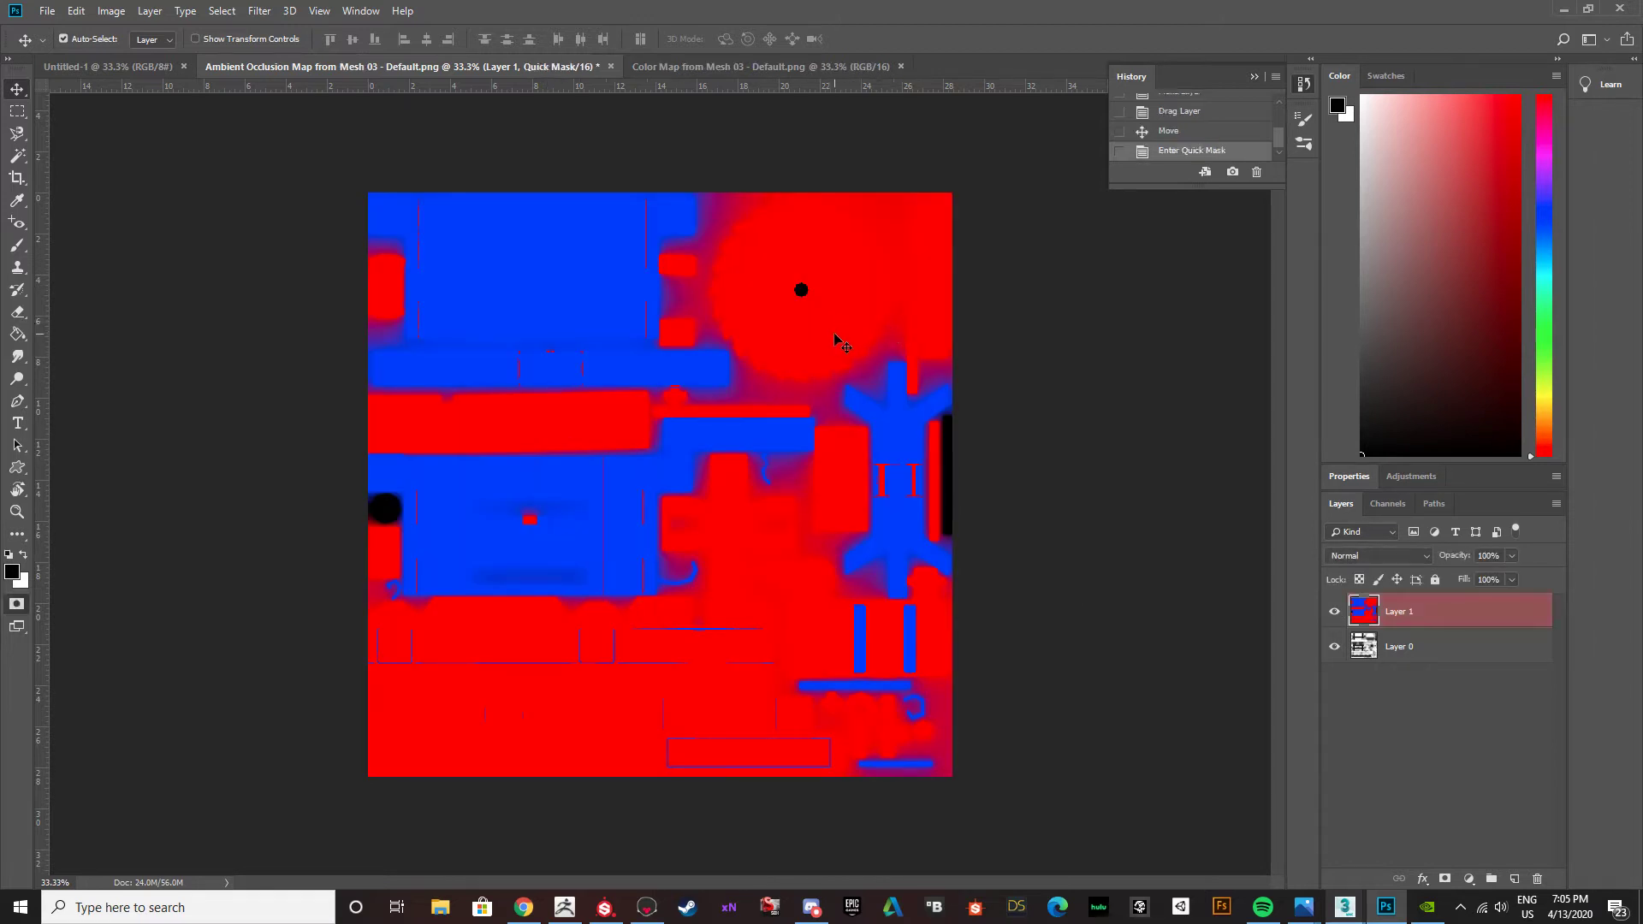
{"action": "key", "text": "w"}
{"action": "left_click", "coordinate": [824, 340]}
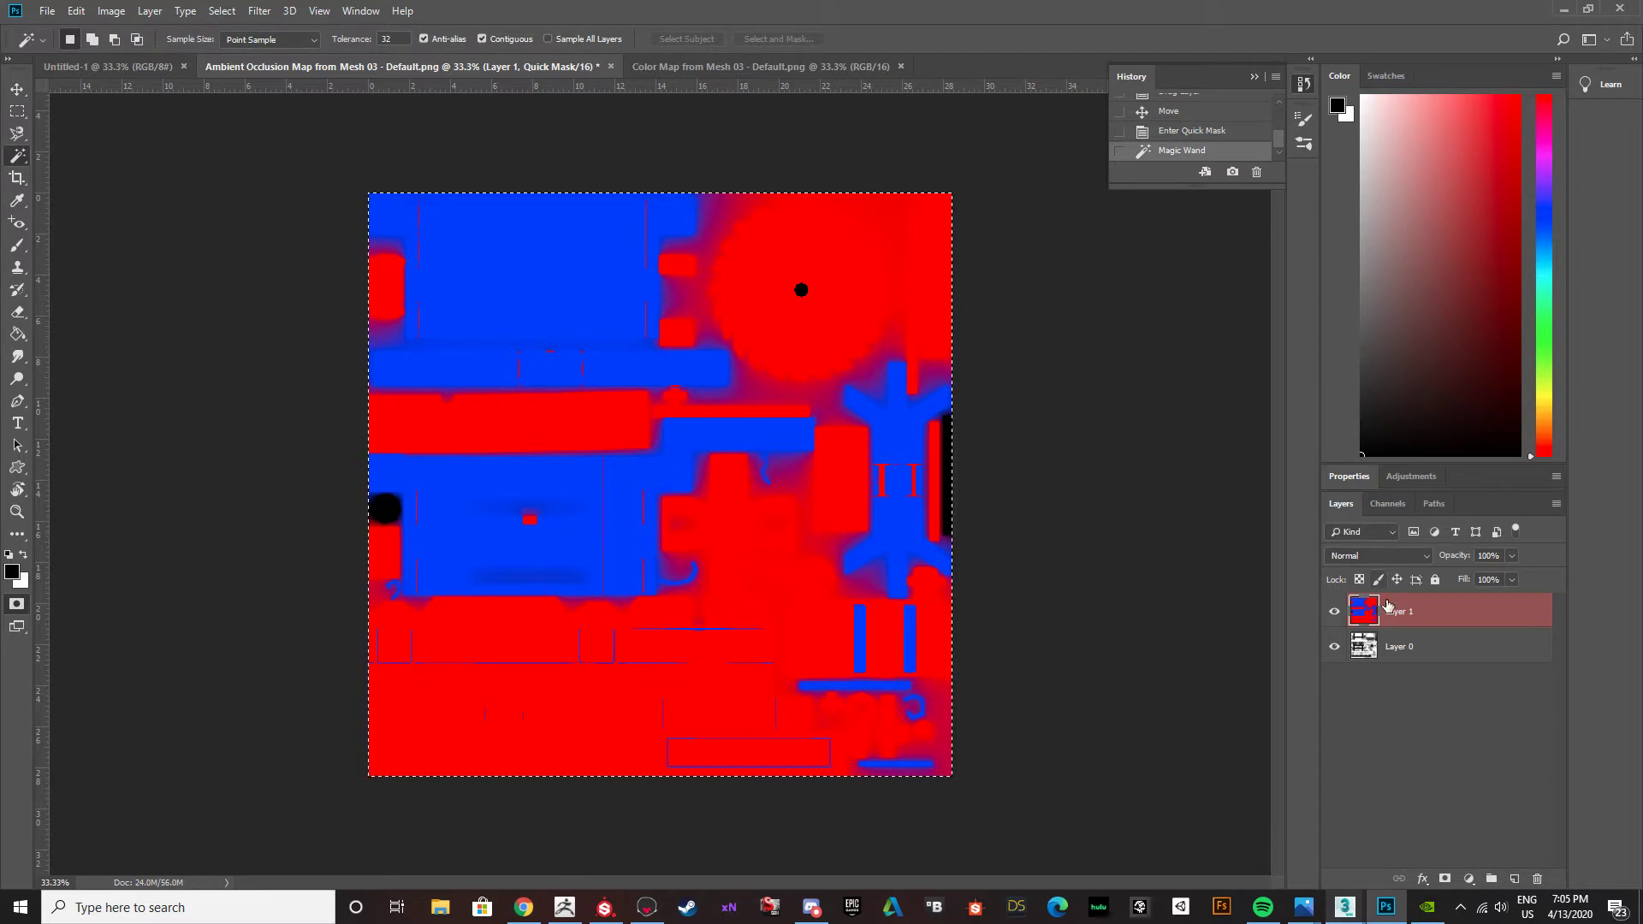
{"action": "left_click", "coordinate": [997, 548]}
{"action": "left_click", "coordinate": [836, 472]}
{"action": "key", "text": "ctrl+d"}
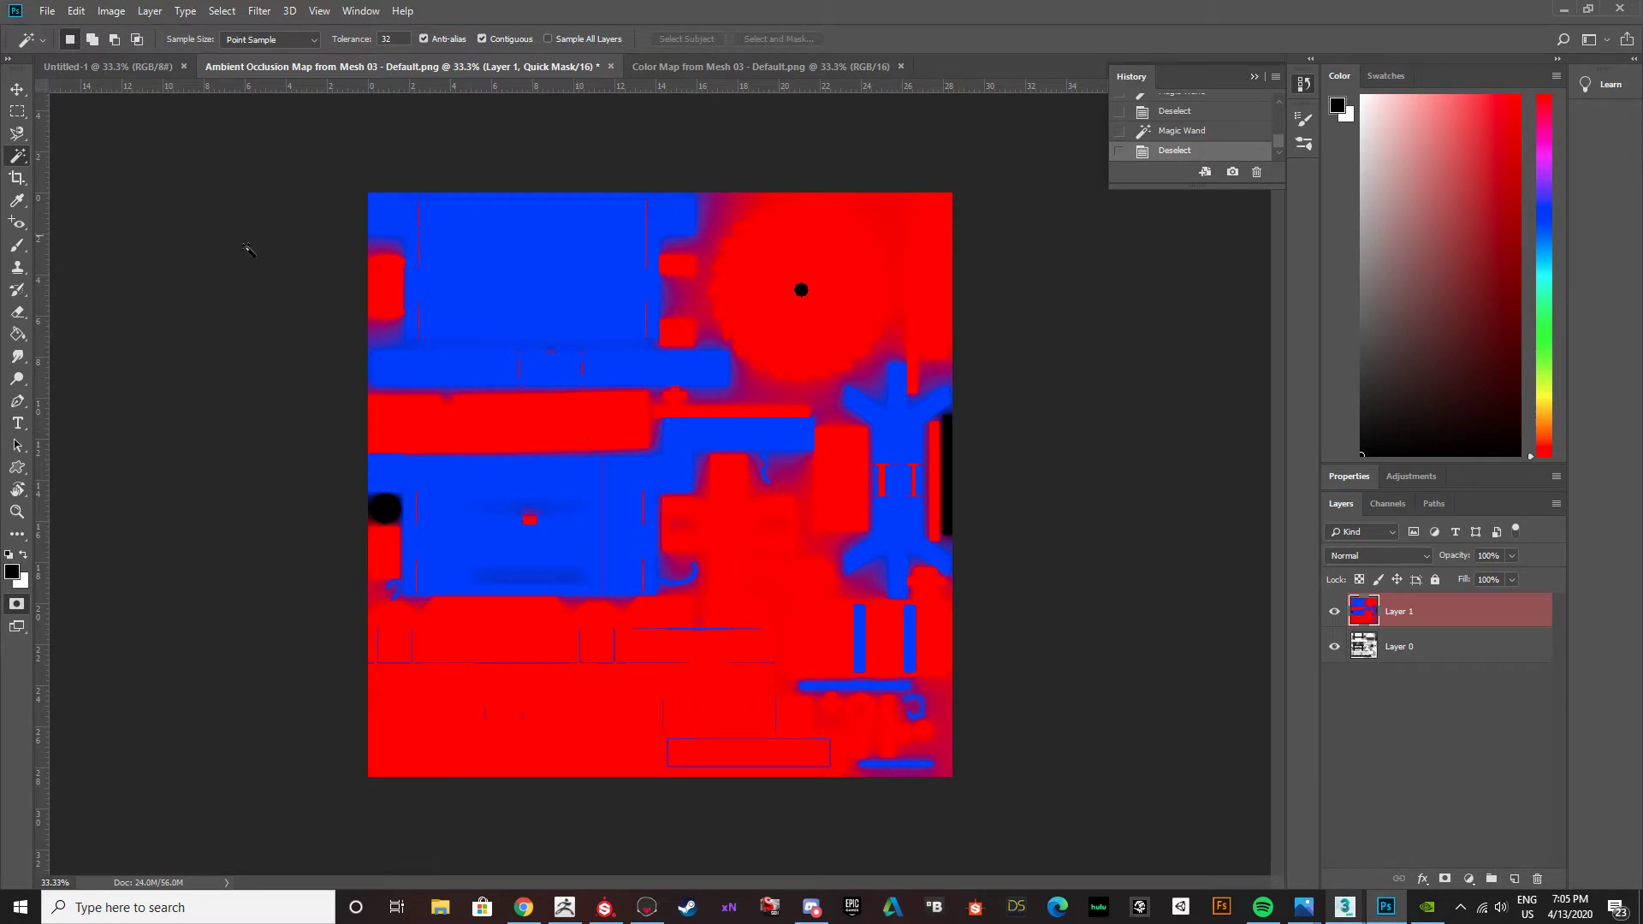
{"action": "scroll", "coordinate": [489, 363], "scroll_direction": "up", "scroll_amount": 14, "text": "alt"}
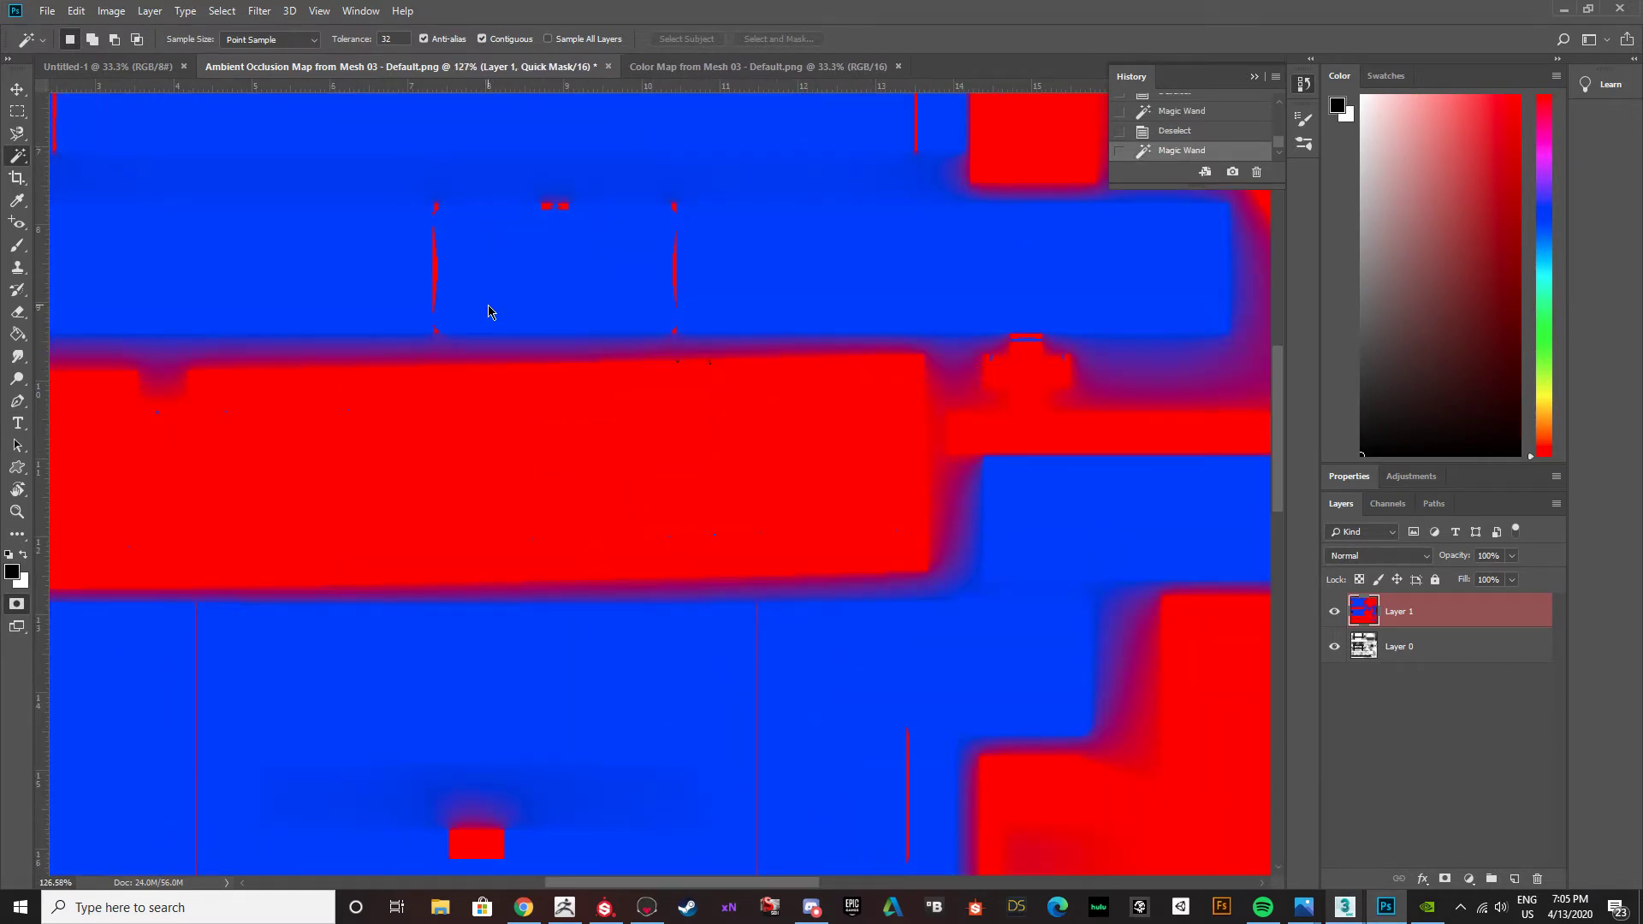
{"action": "scroll", "coordinate": [522, 347], "scroll_direction": "down", "scroll_amount": 10, "text": "alt"}
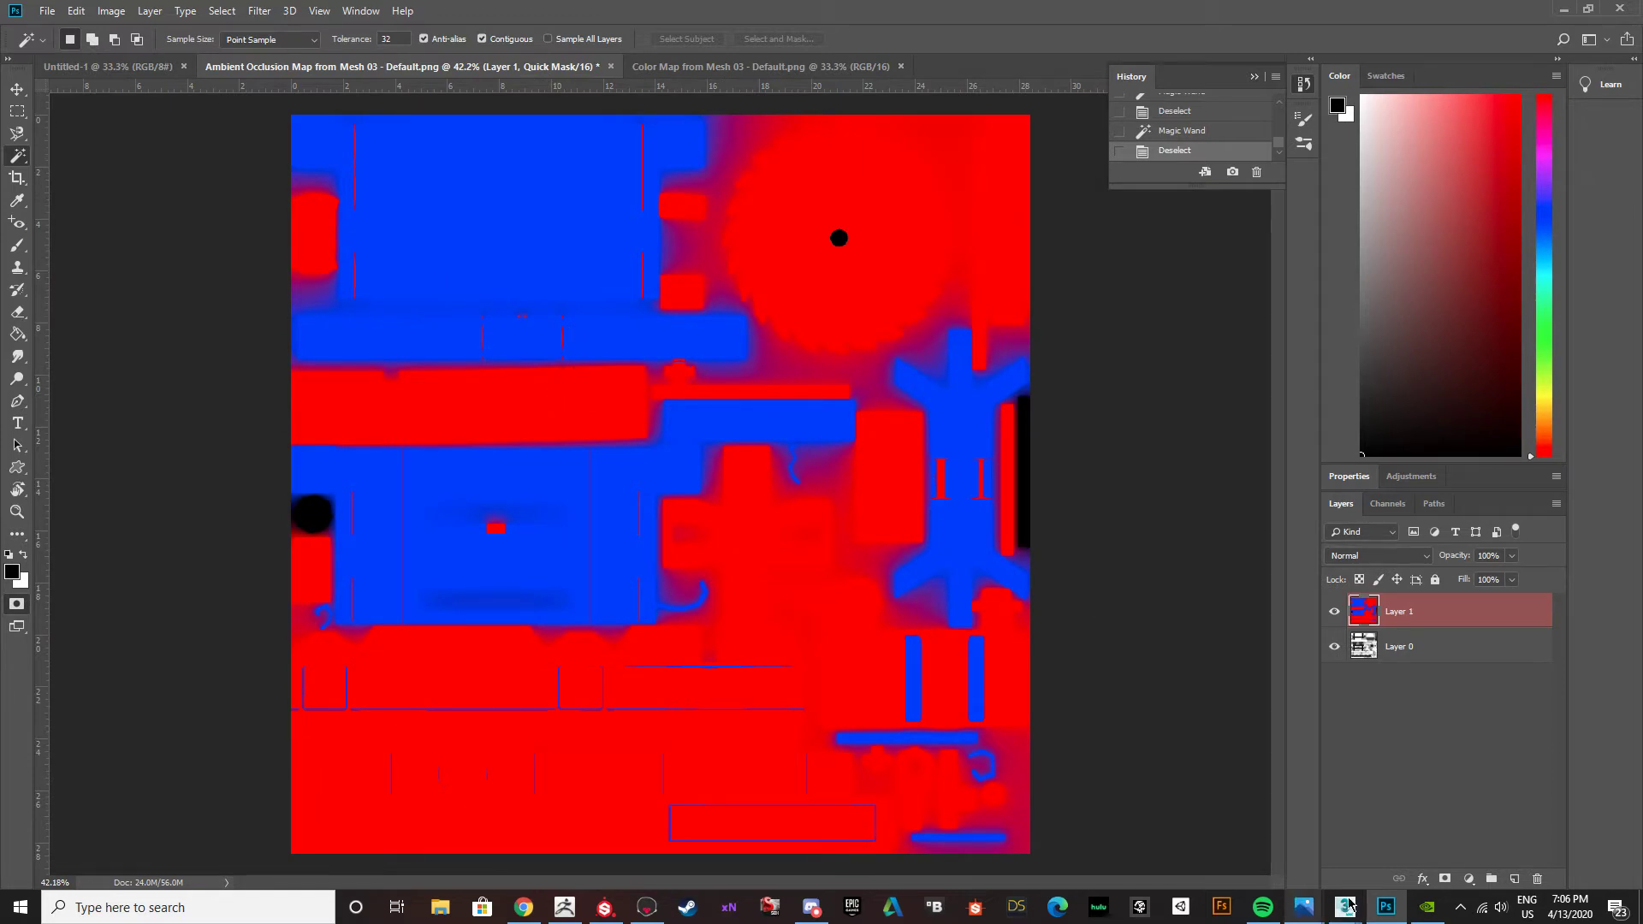
Hide the color map layer and choose brown 7a3400 as the foreground color for the Paint Bucket.
{"action": "left_click", "coordinate": [615, 917]}
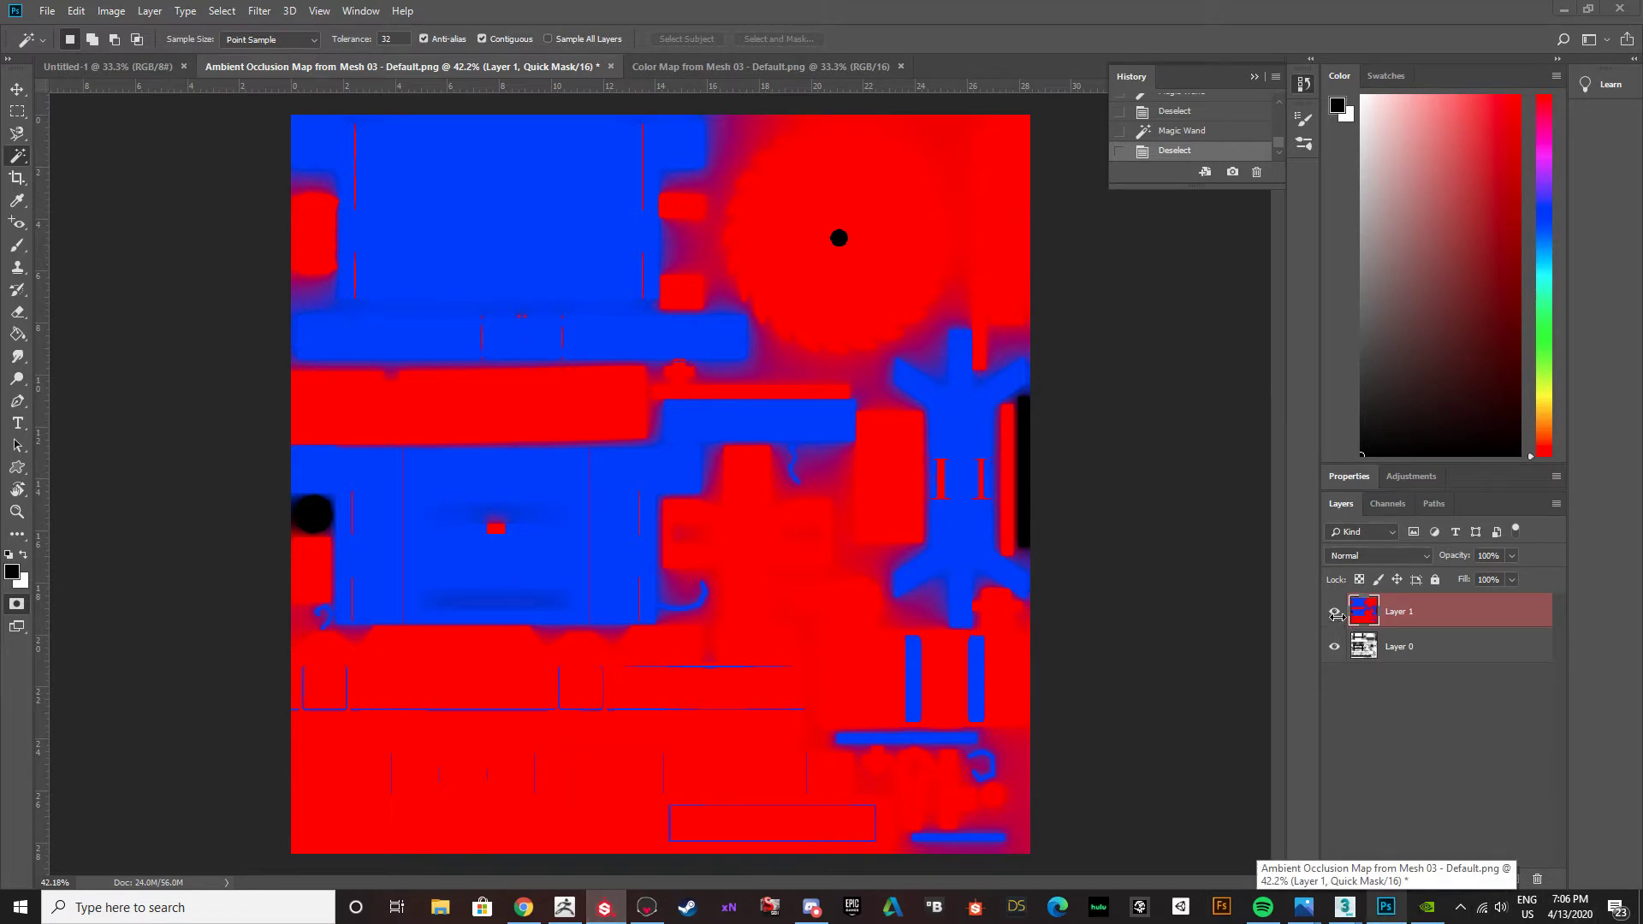
{"action": "left_click", "coordinate": [1335, 611]}
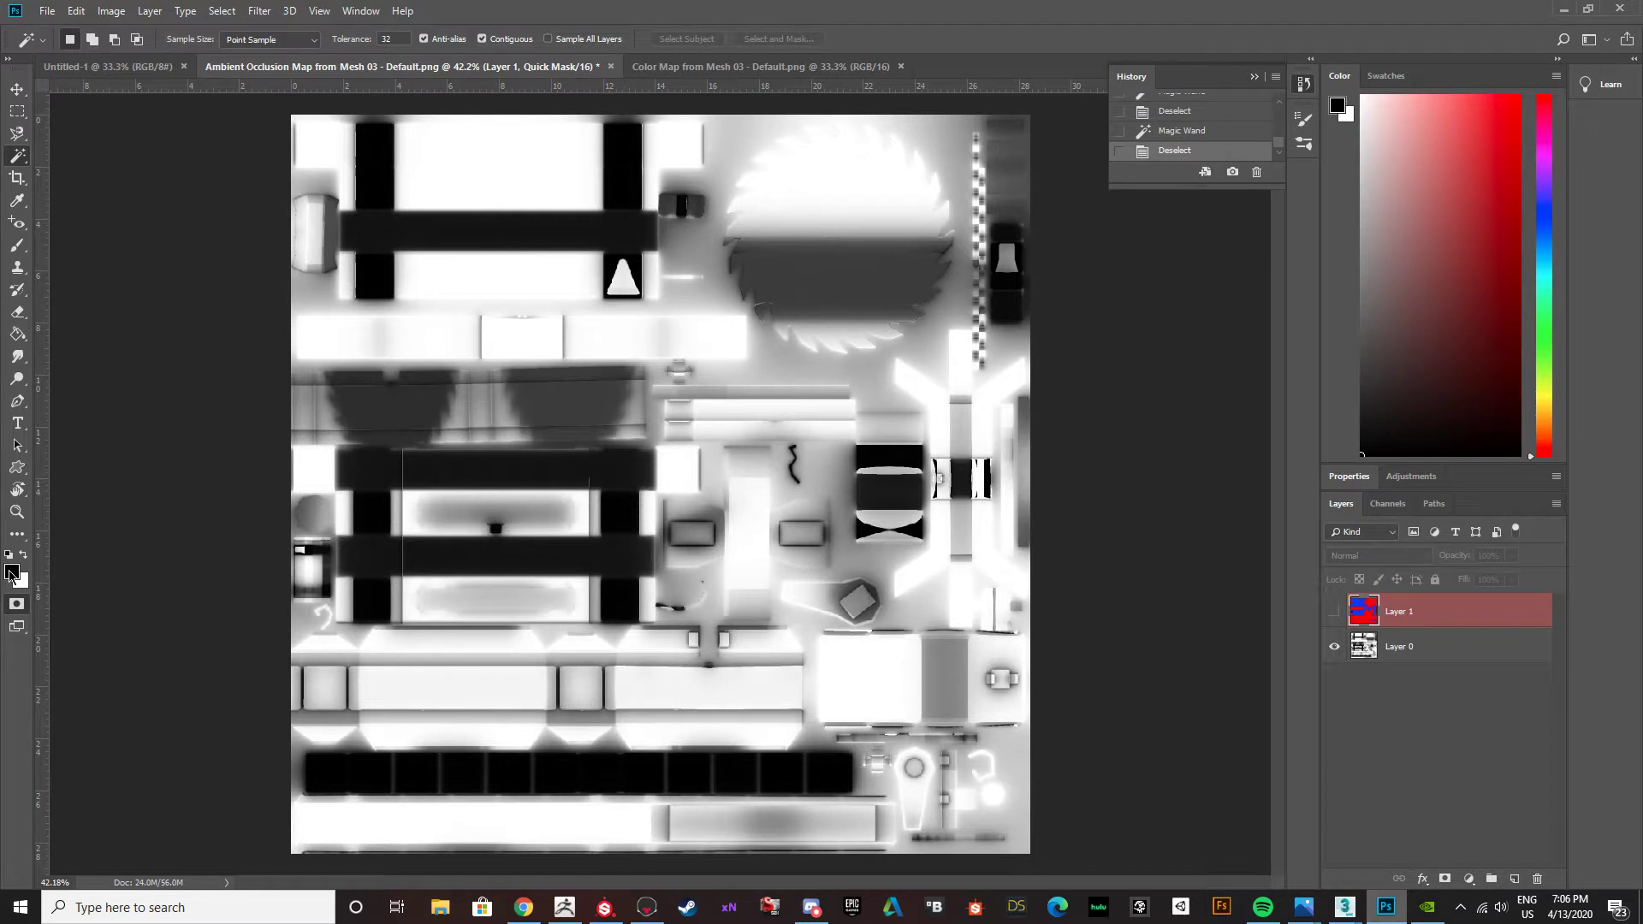
{"action": "left_click", "coordinate": [11, 571]}
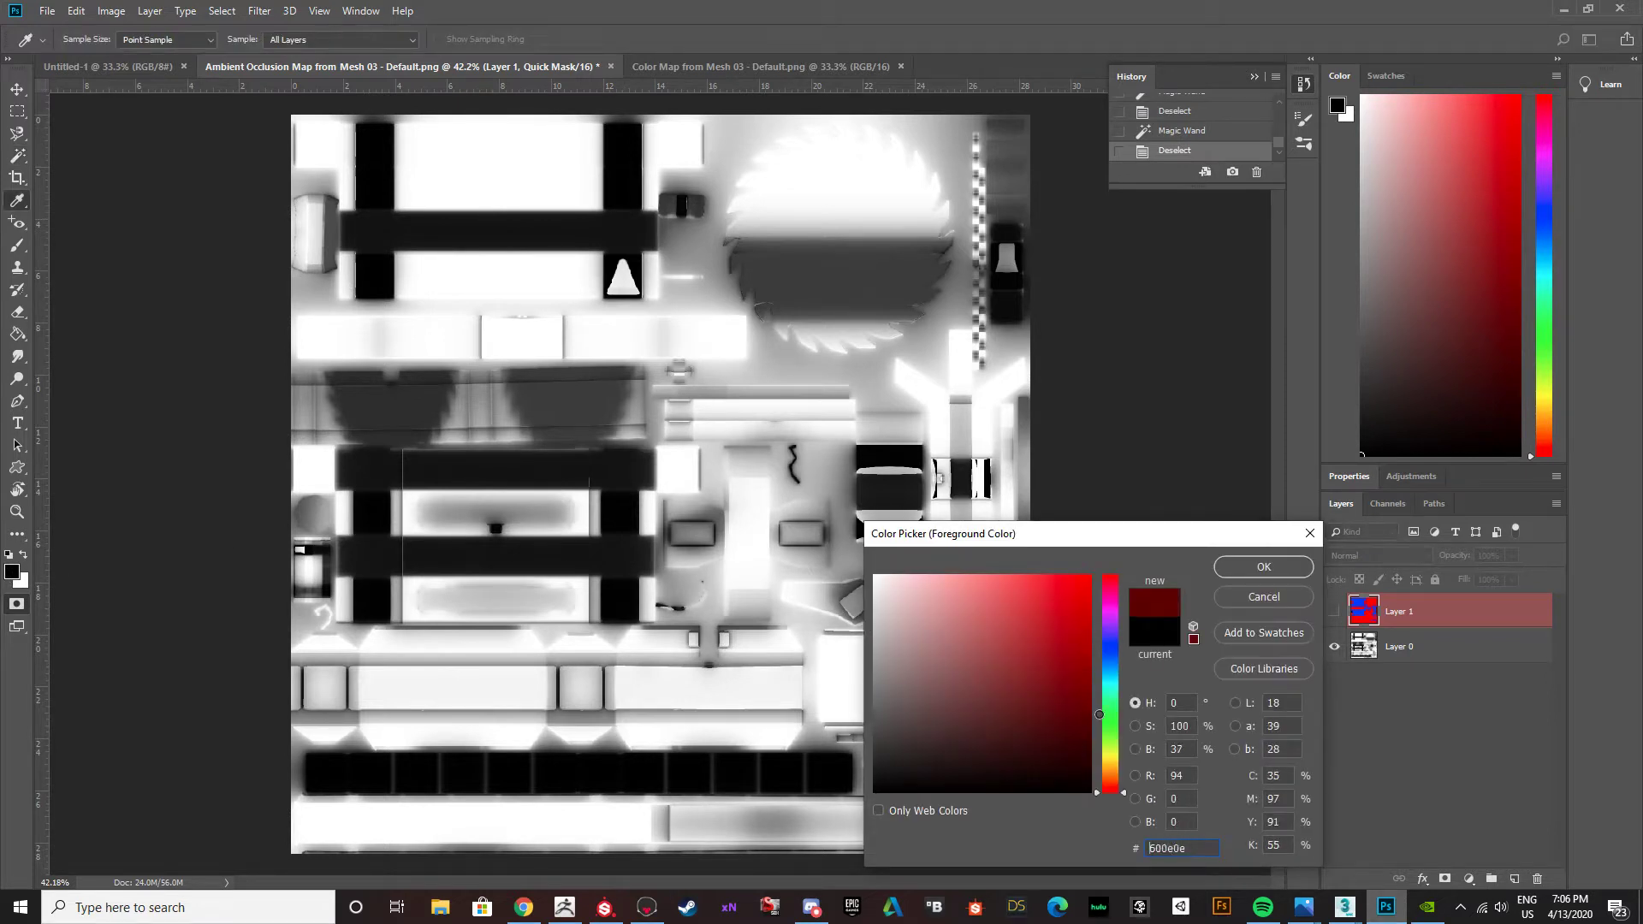
{"action": "left_click_drag", "start_coordinate": [1117, 804], "coordinate": [1116, 782]}
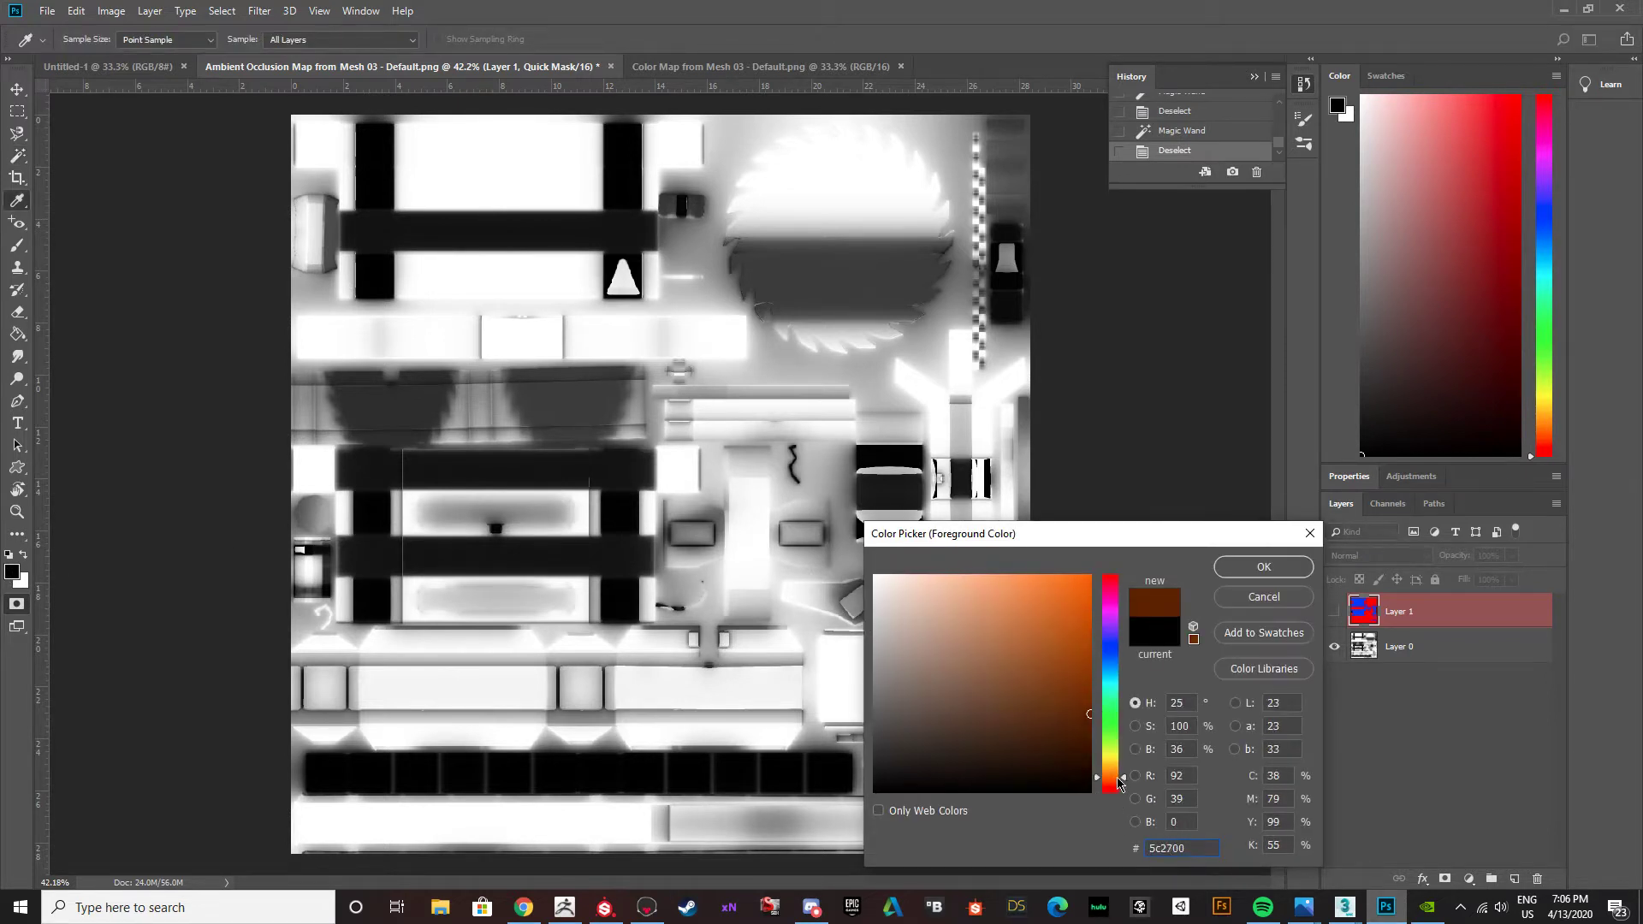
{"action": "left_click_drag", "start_coordinate": [1093, 691], "coordinate": [1092, 689]}
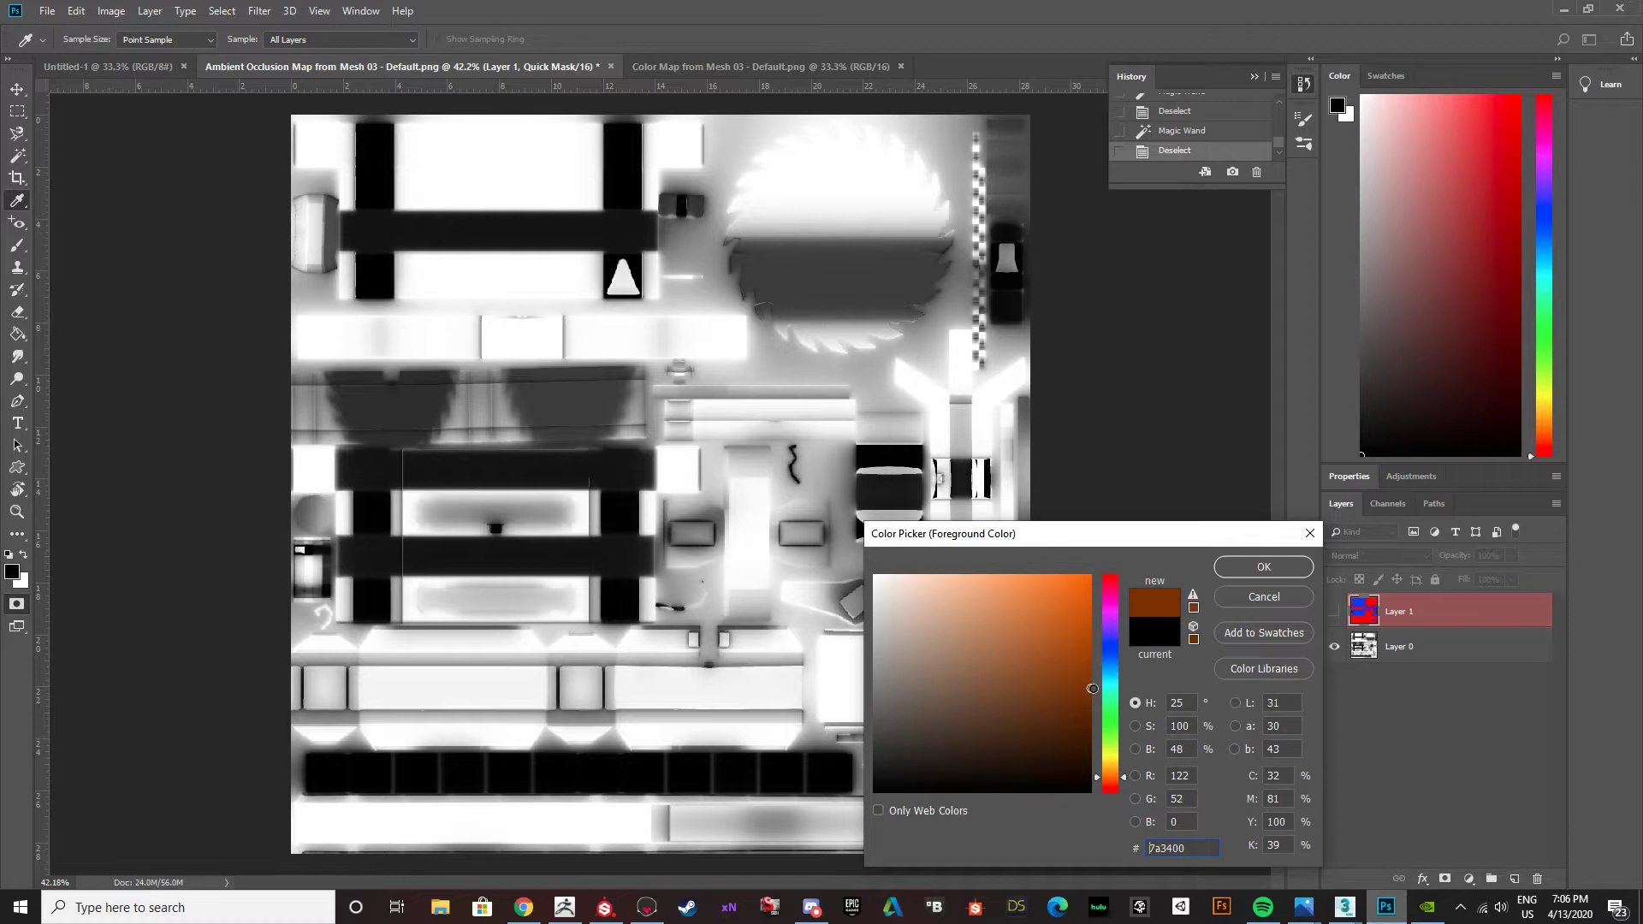
{"action": "left_click", "coordinate": [1235, 571]}
{"action": "key", "text": "w"}
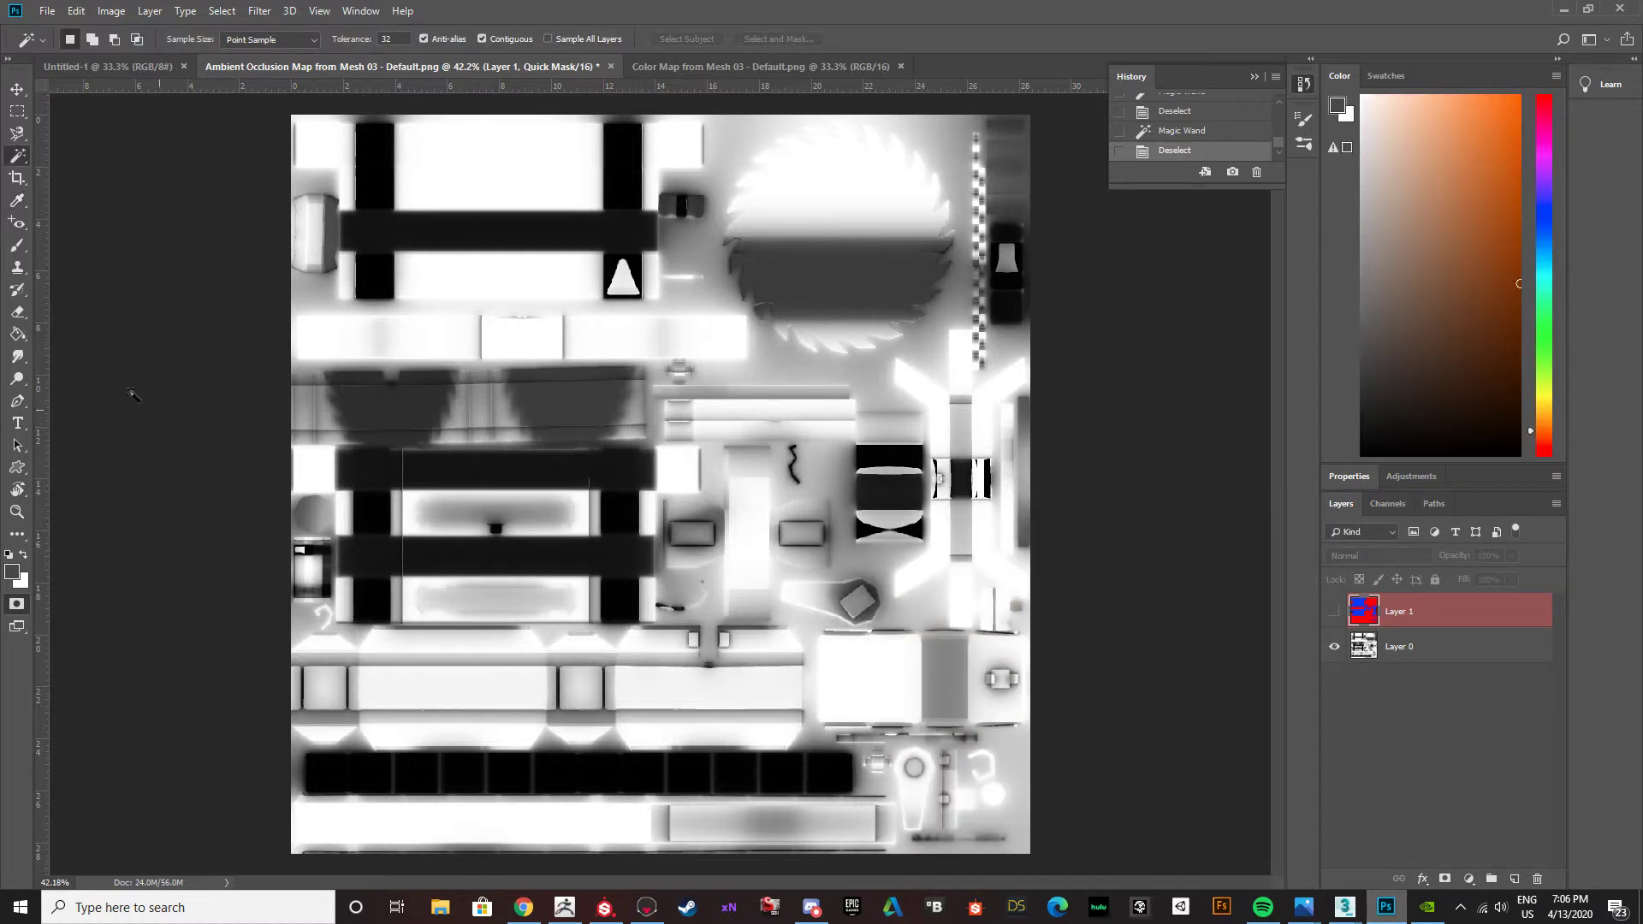
{"action": "left_click", "coordinate": [17, 335]}
{"action": "left_click", "coordinate": [12, 573]}
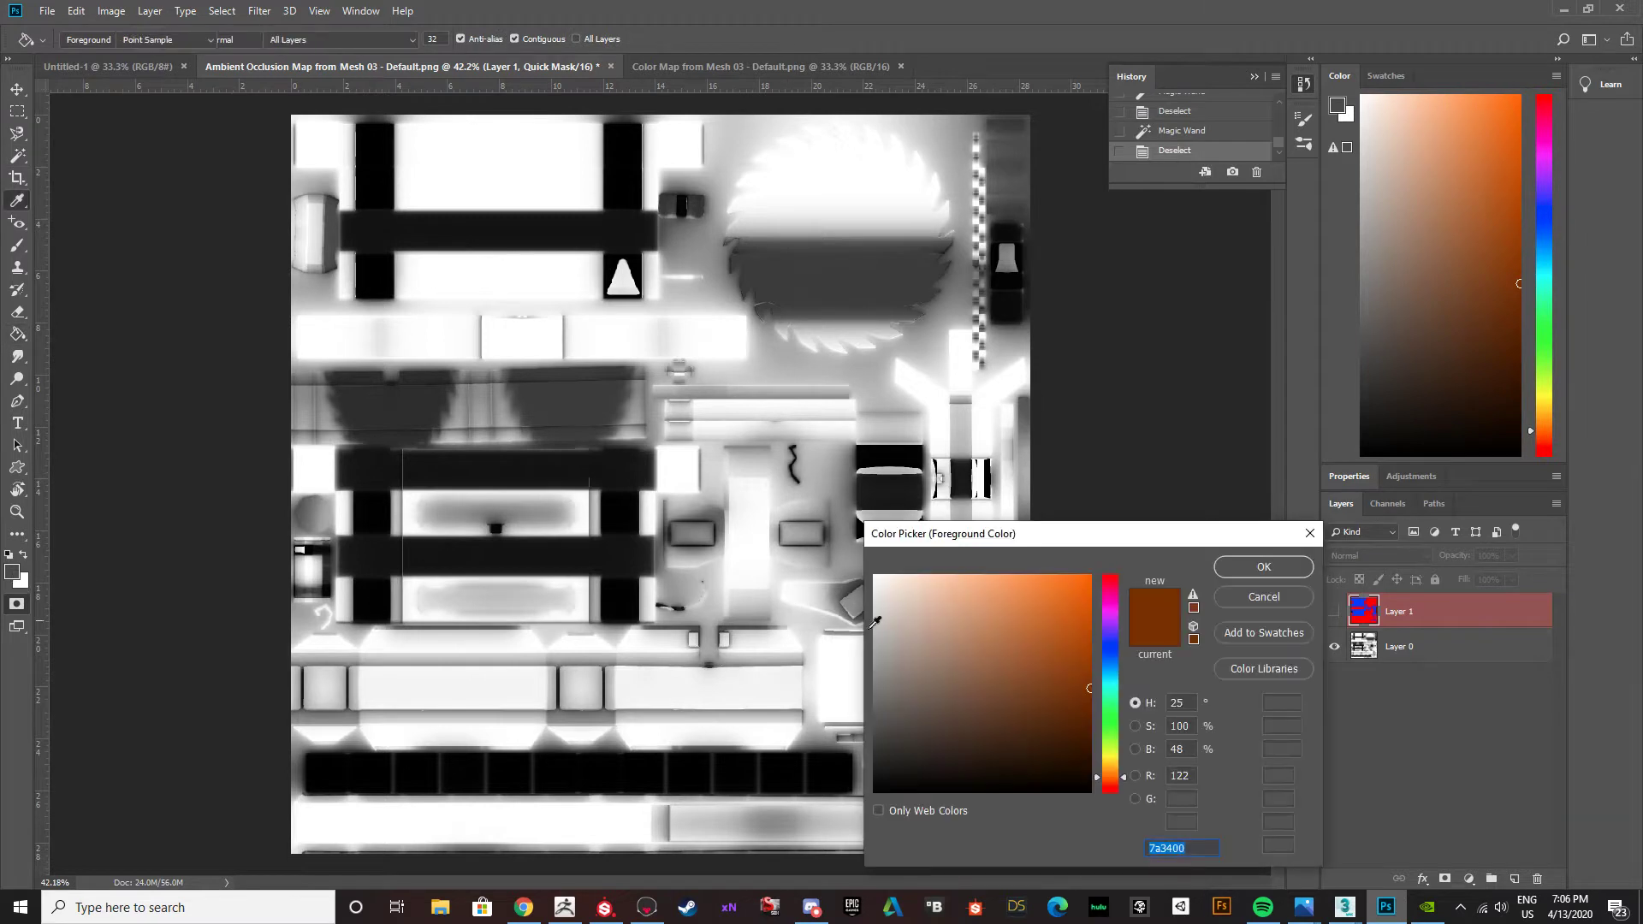
{"action": "left_click", "coordinate": [1258, 595]}
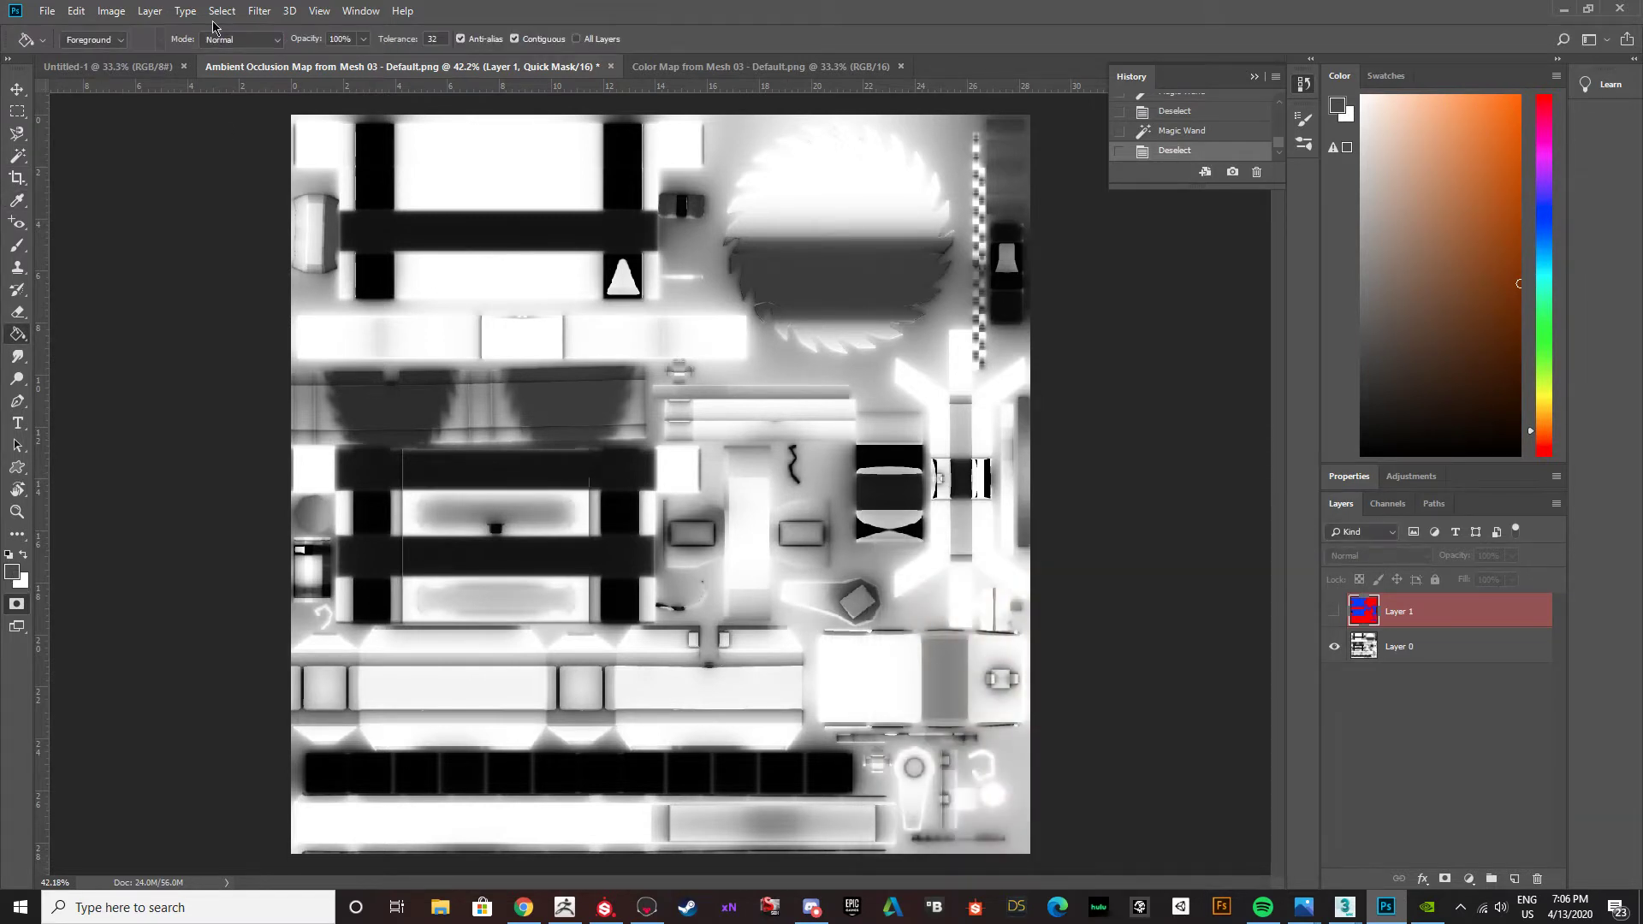
{"action": "left_click", "coordinate": [259, 12]}
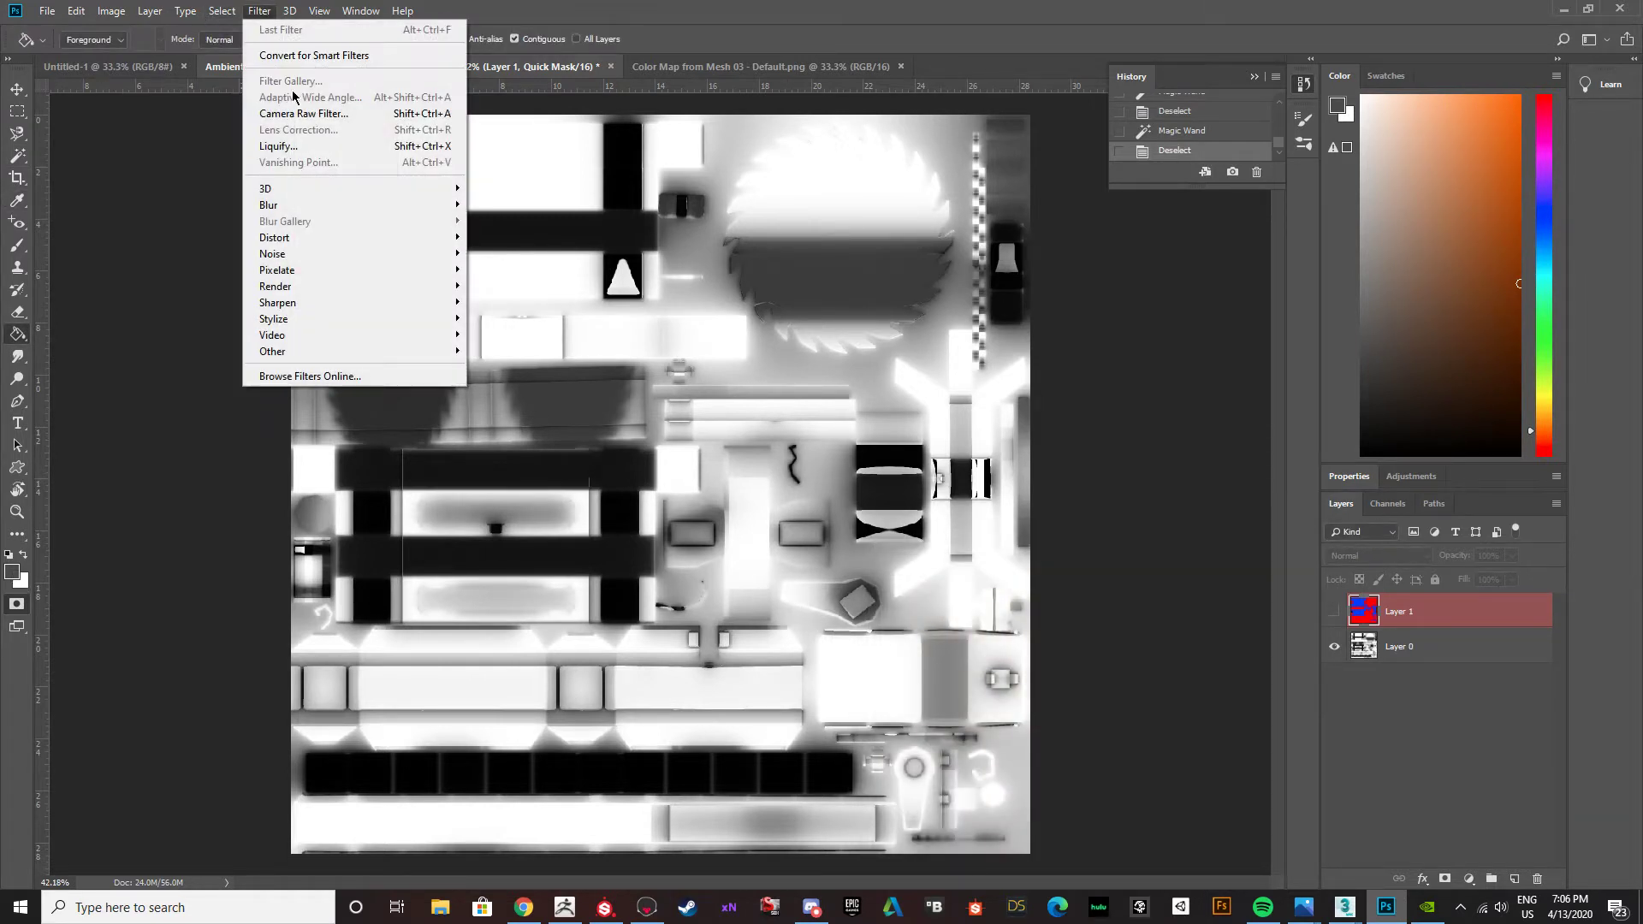
{"action": "mouse_move", "coordinate": [97, 15]}
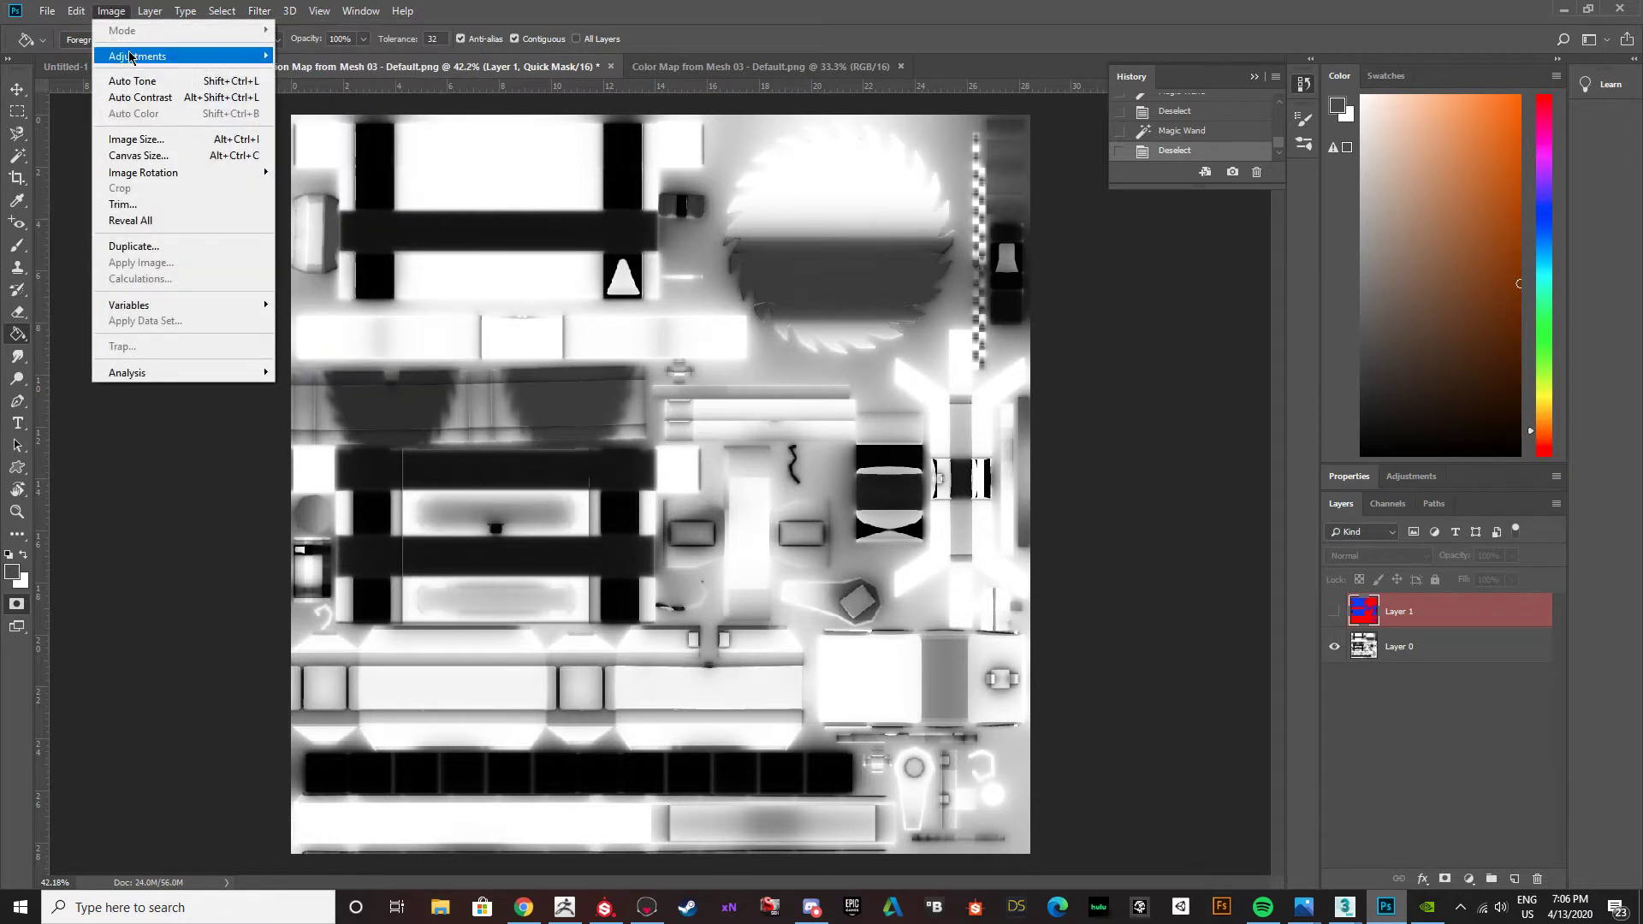
{"action": "mouse_move", "coordinate": [131, 57]}
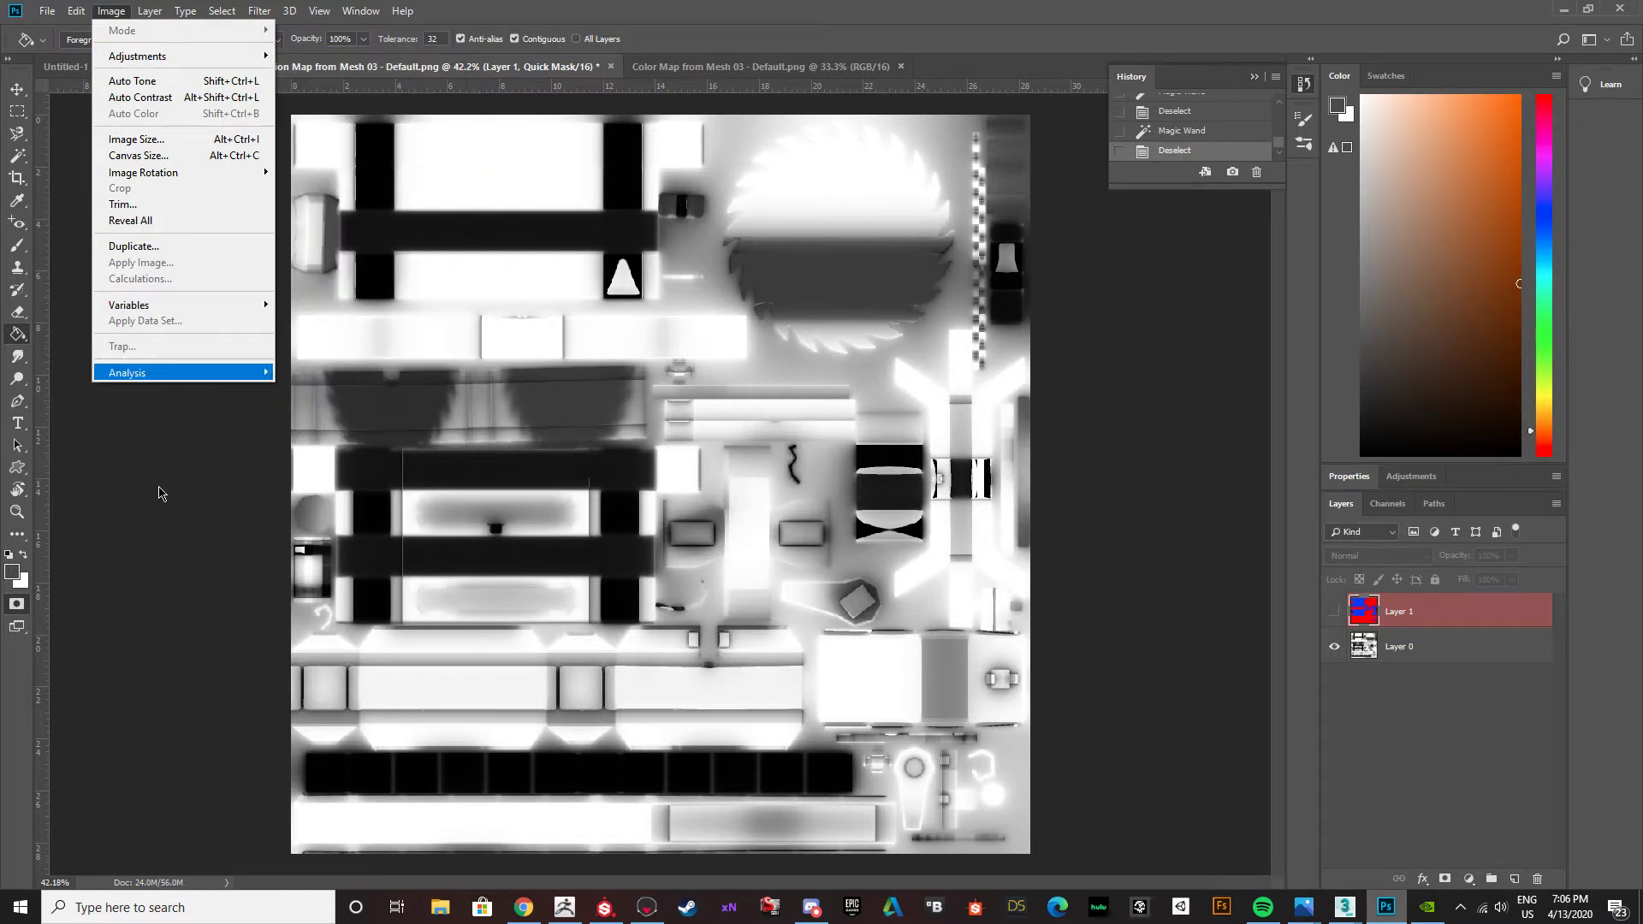
{"action": "left_click", "coordinate": [1198, 623]}
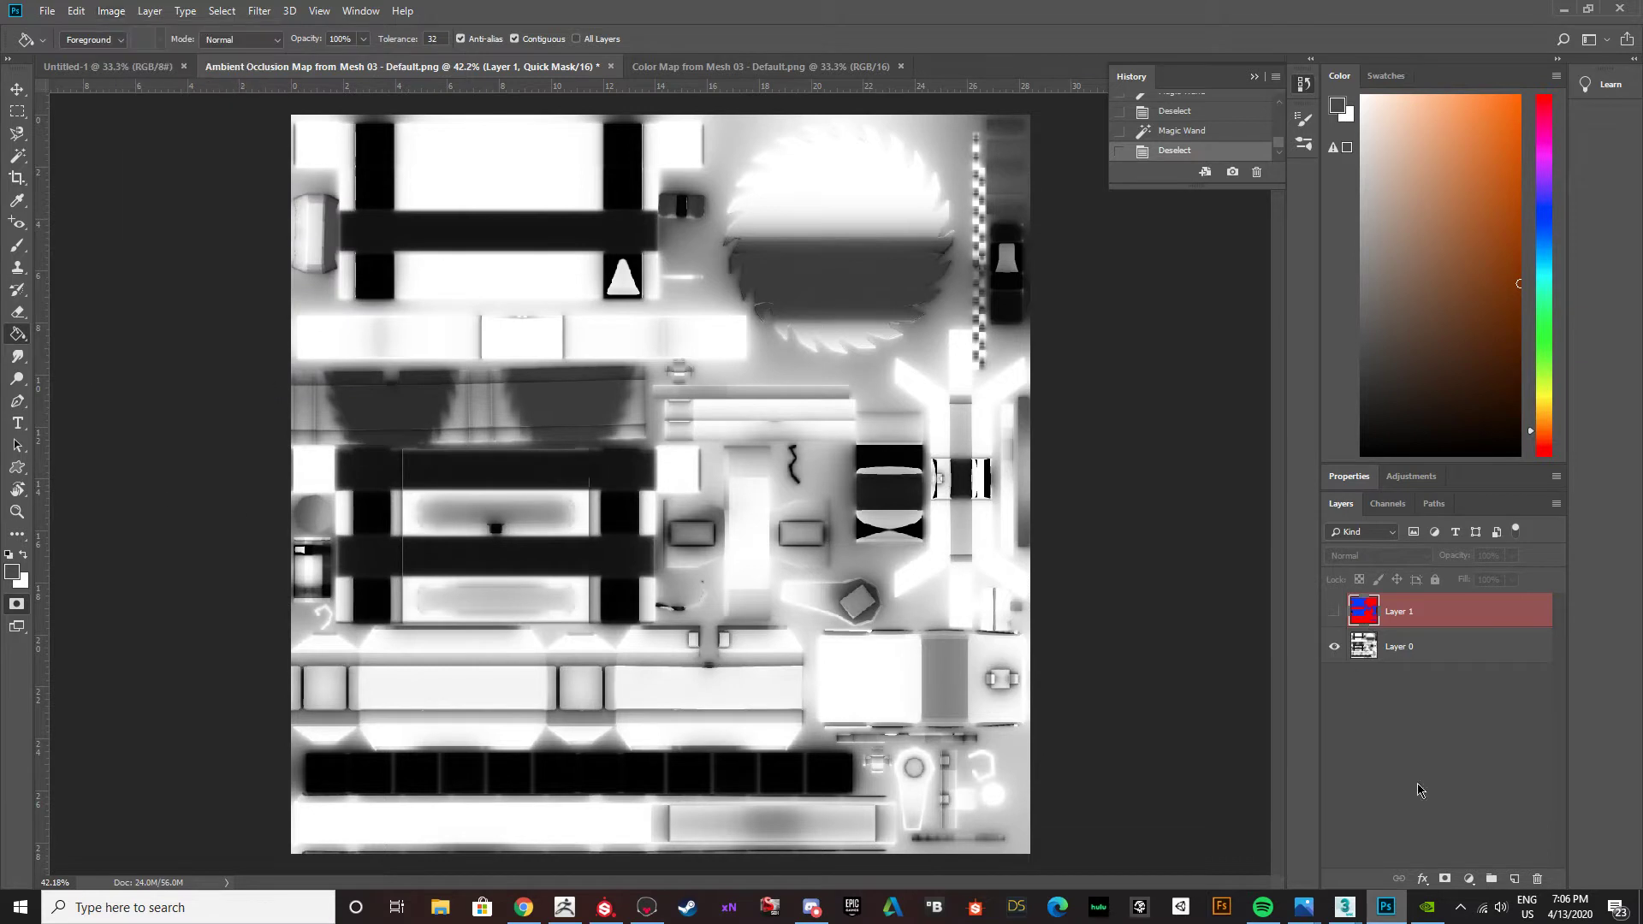
Add a new layer above the color map layer, try a black Paint Bucket fill on it and undo the fill.
{"action": "left_click", "coordinate": [1517, 879]}
{"action": "left_click", "coordinate": [676, 431]}
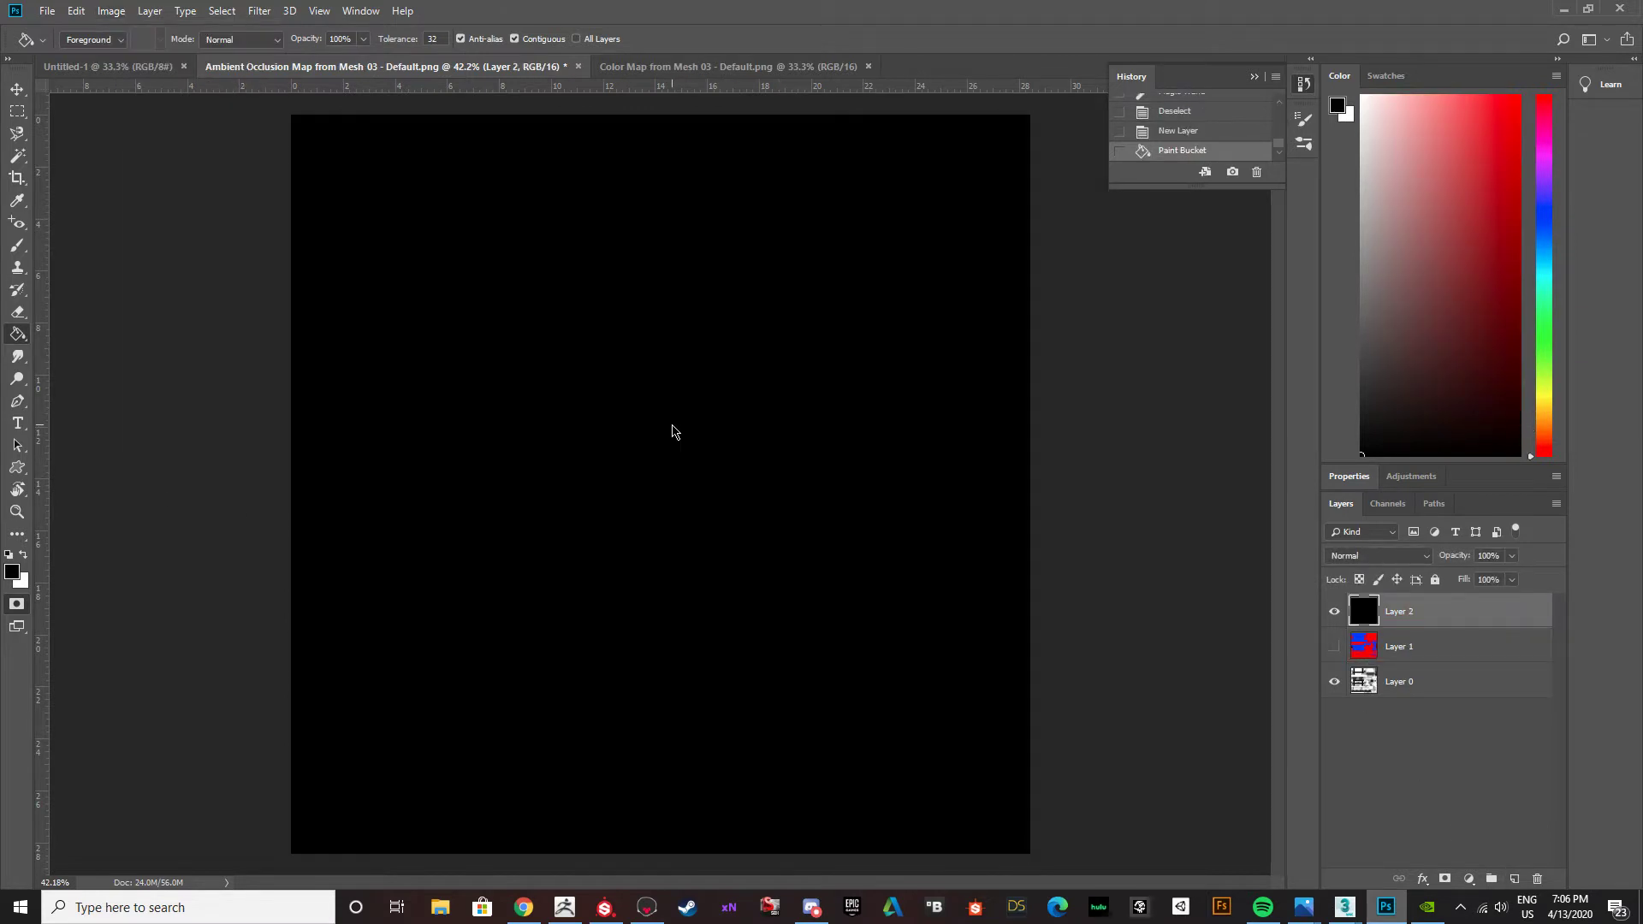
{"action": "key", "text": "ctrl+z"}
Set the foreground color to red a20303, try filling the new empty layer with it and undo the fill.
{"action": "left_click", "coordinate": [12, 570]}
{"action": "left_click", "coordinate": [1086, 653]}
{"action": "left_click", "coordinate": [1263, 566]}
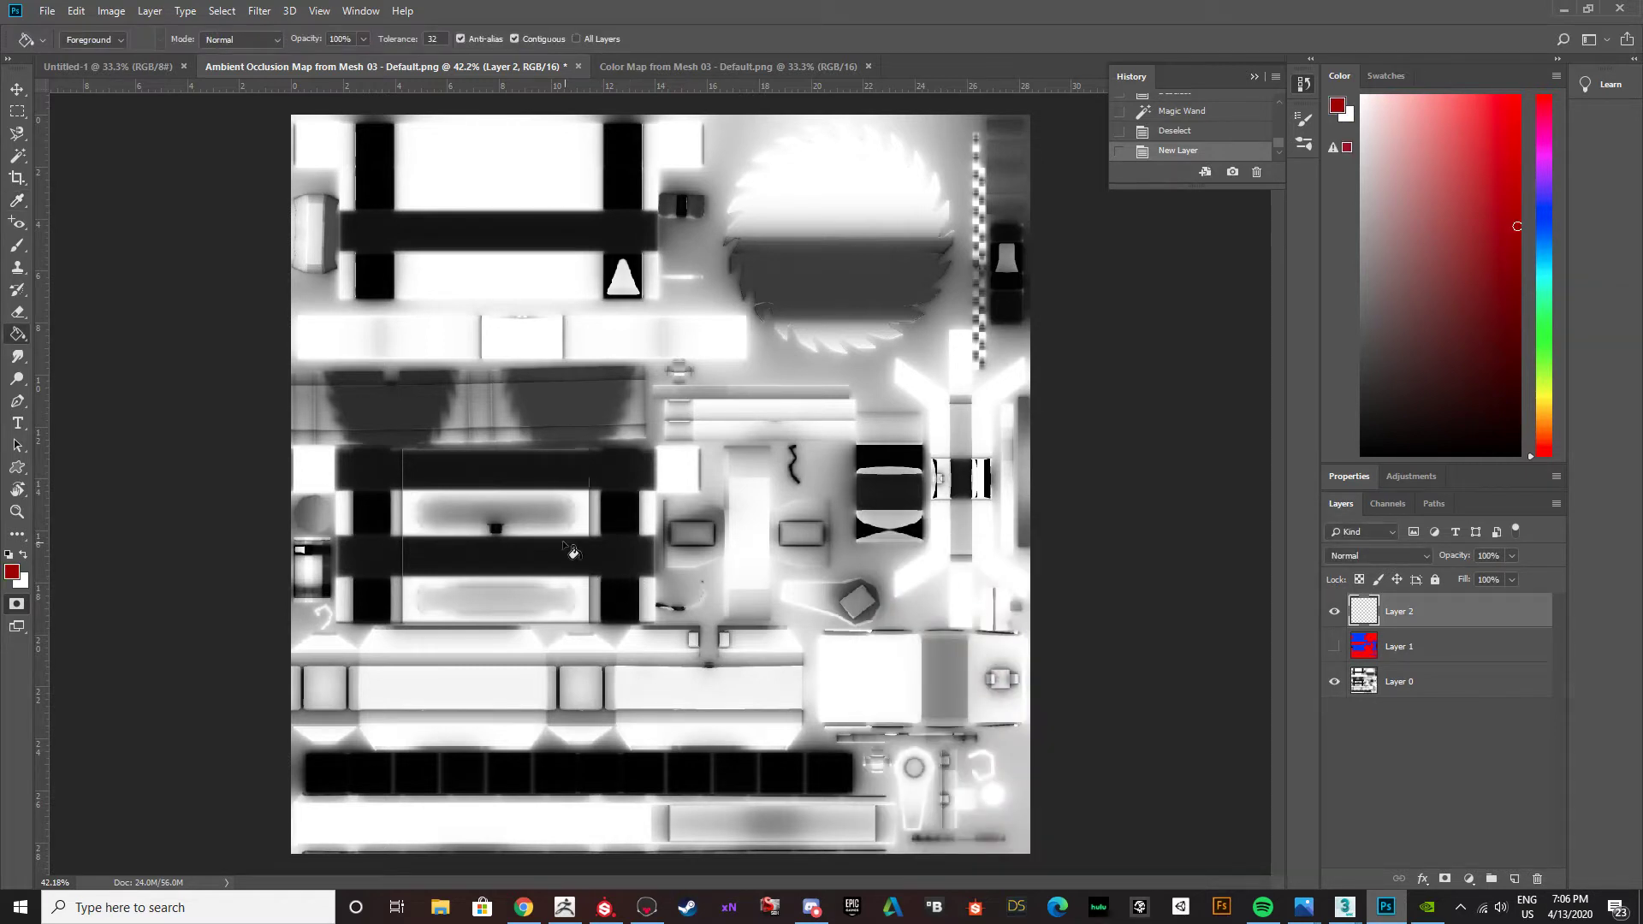
{"action": "left_click", "coordinate": [575, 553]}
{"action": "key", "text": "ctrl+z"}
Set the foreground color to dark brown 5a2003 and activate the Paint Bucket.
{"action": "left_click", "coordinate": [12, 570]}
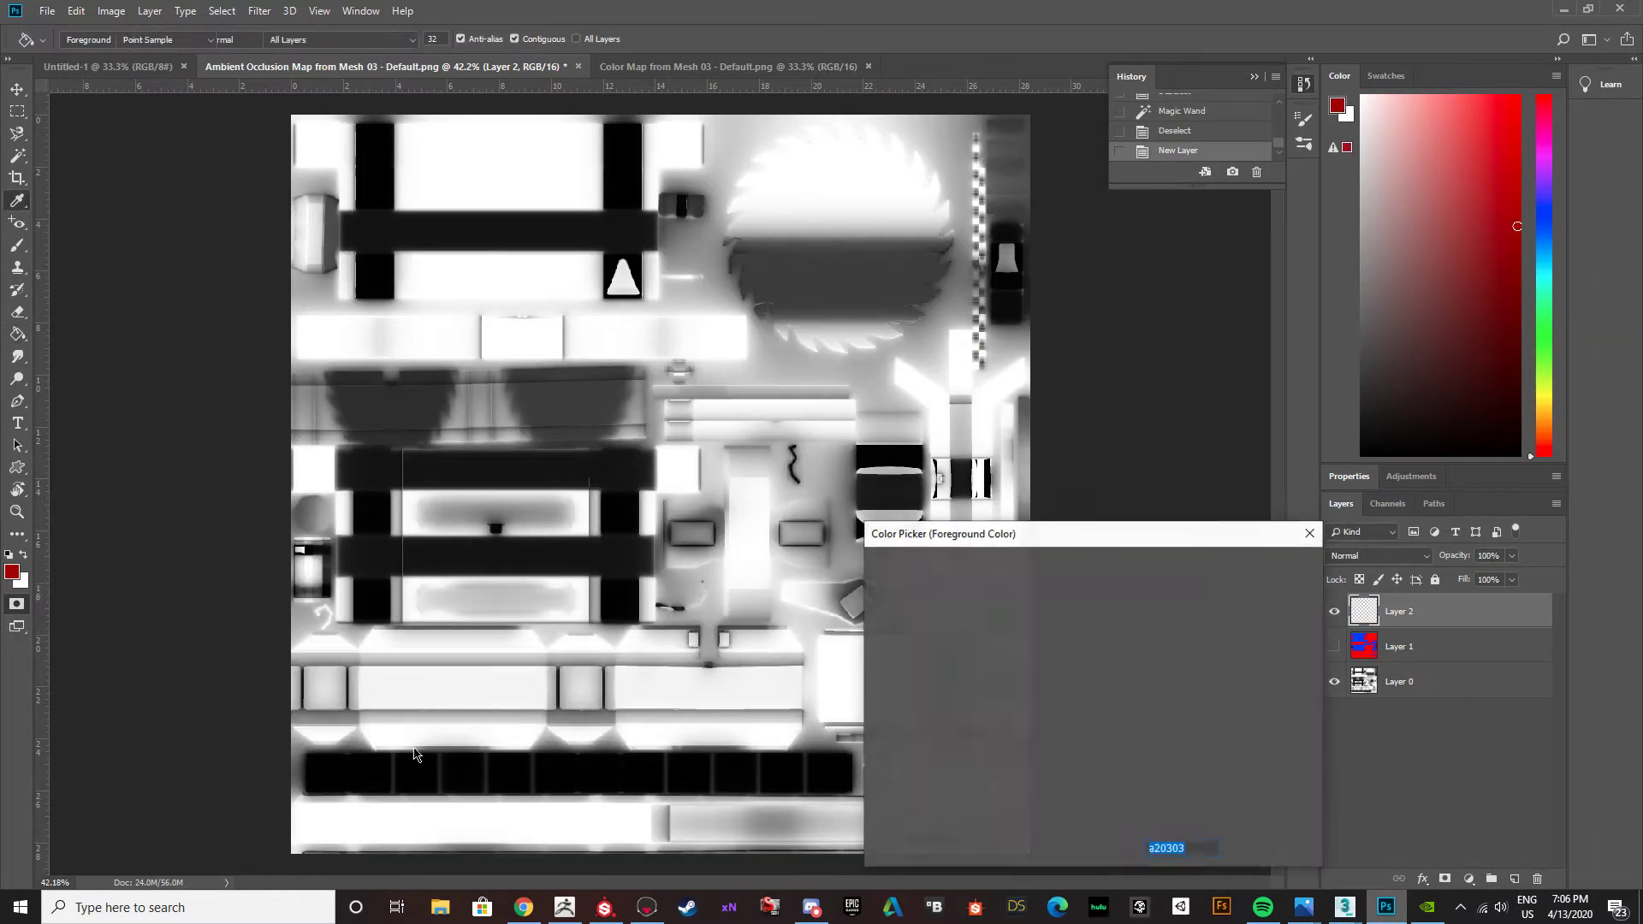
{"action": "left_click_drag", "start_coordinate": [1114, 769], "coordinate": [1114, 780]}
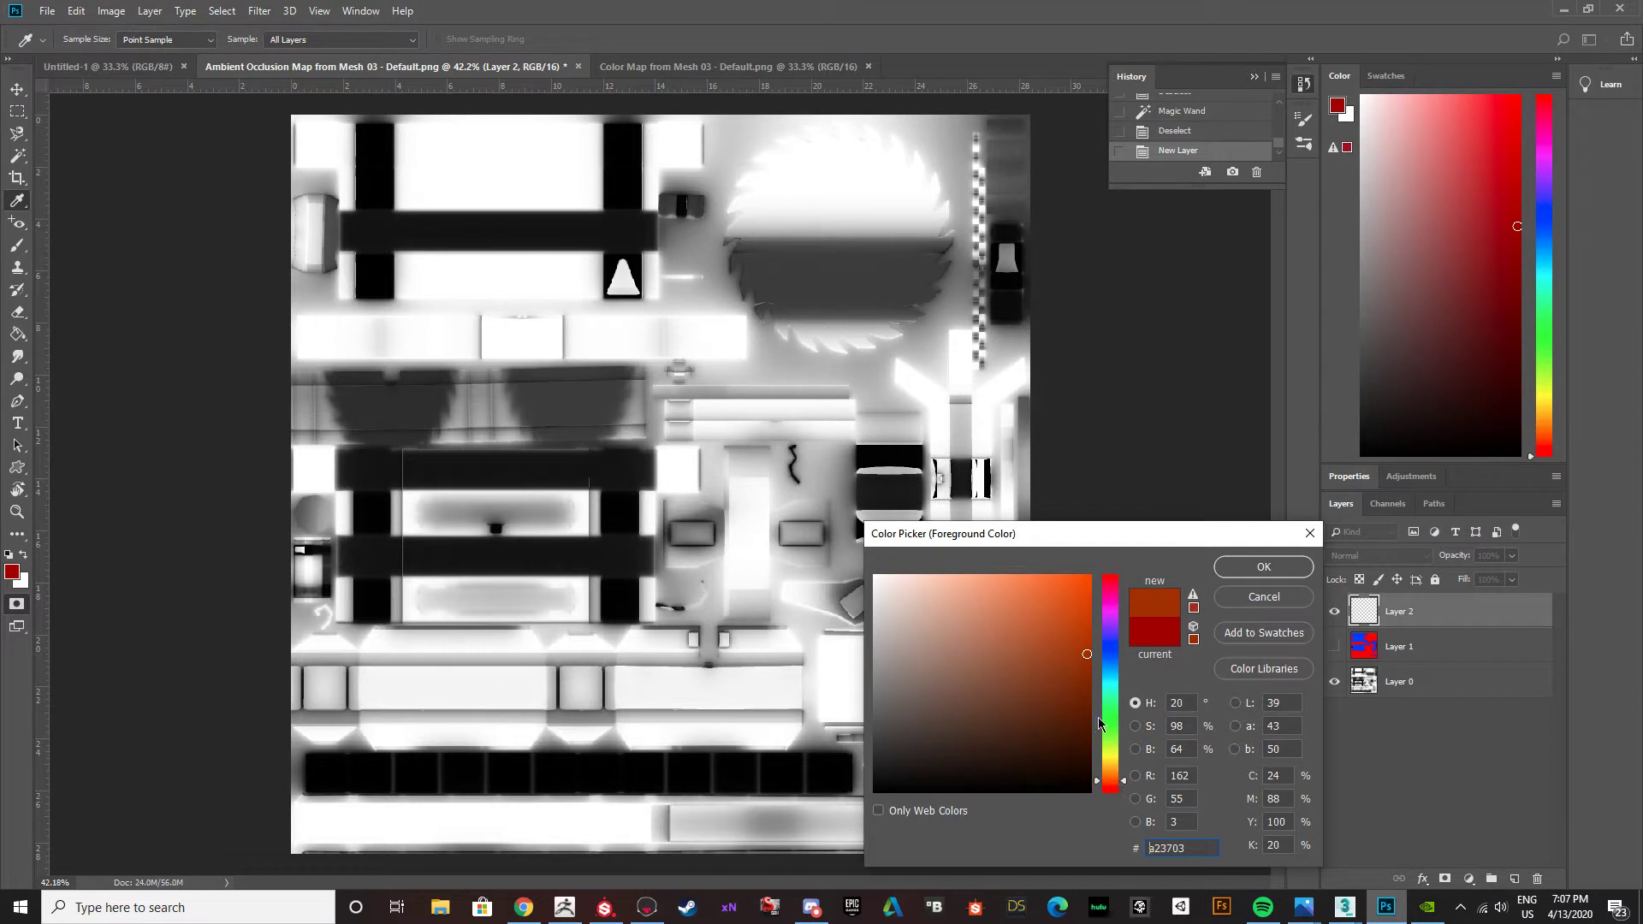
{"action": "left_click_drag", "start_coordinate": [1083, 688], "coordinate": [1087, 699]}
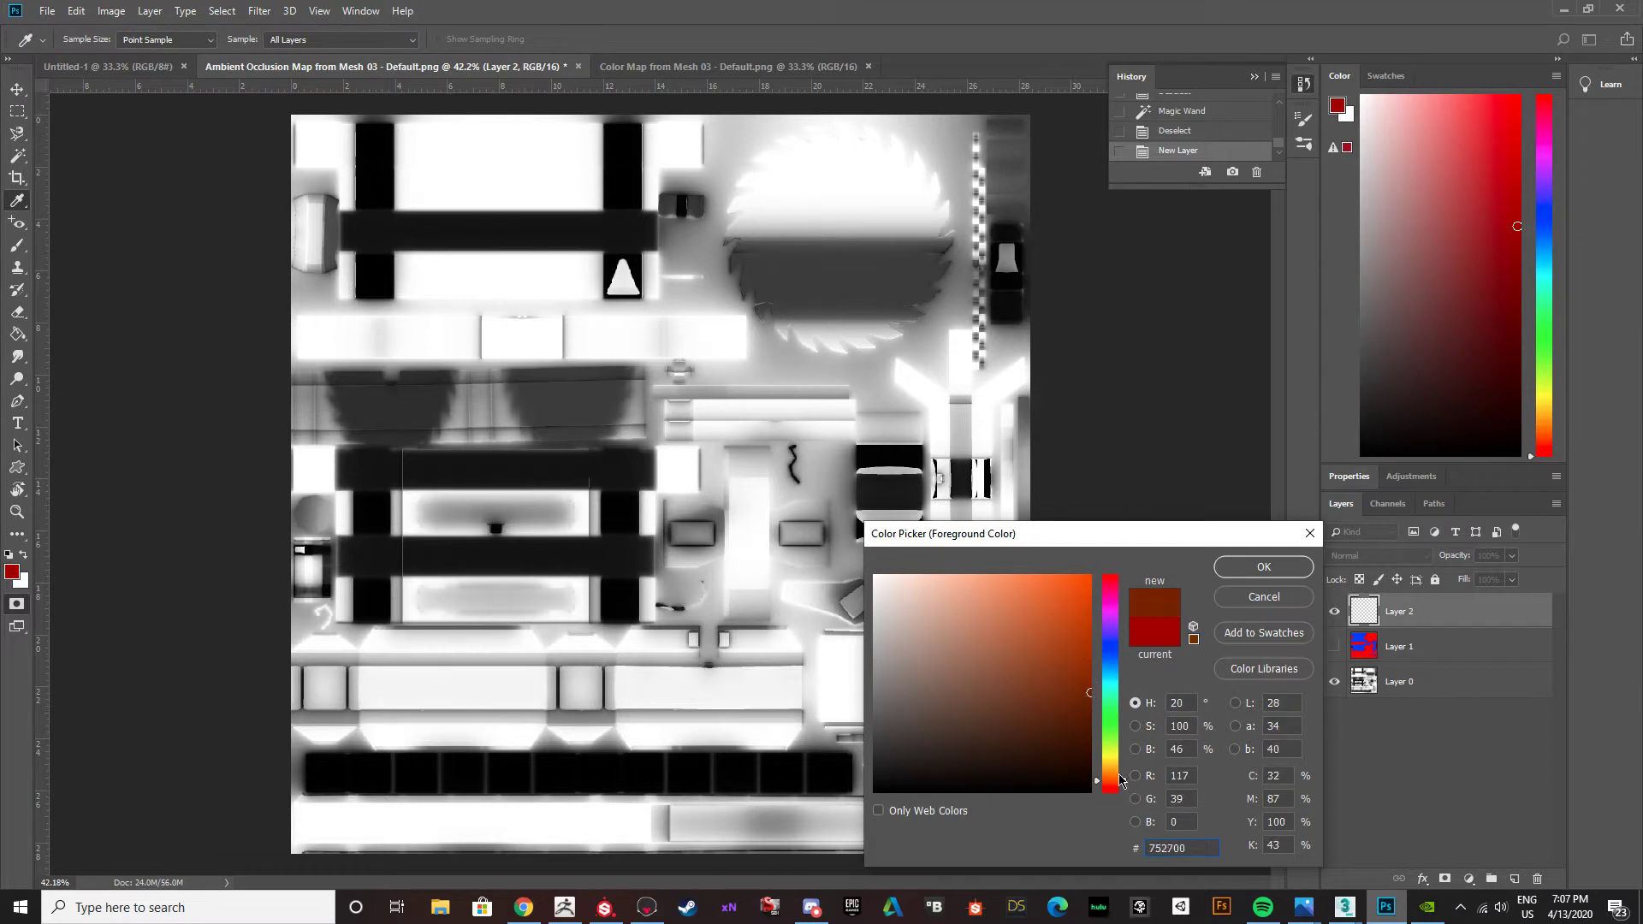
{"action": "left_click_drag", "start_coordinate": [1118, 774], "coordinate": [1117, 787]}
{"action": "left_click_drag", "start_coordinate": [1089, 692], "coordinate": [1084, 715]}
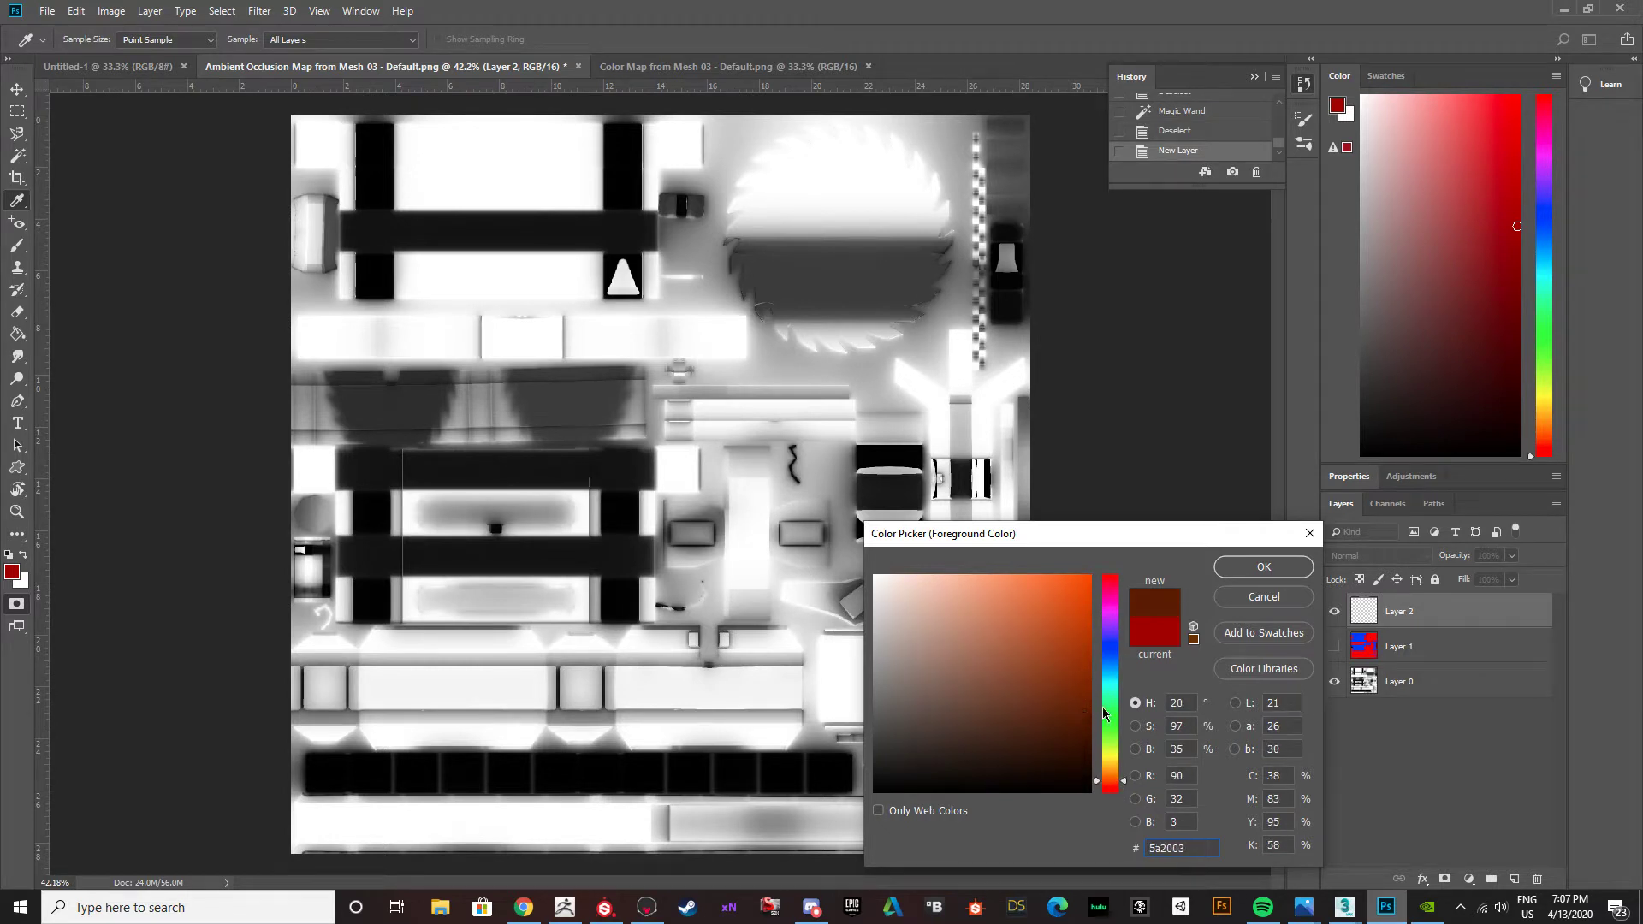
{"action": "left_click", "coordinate": [1284, 569]}
{"action": "key", "text": "g"}
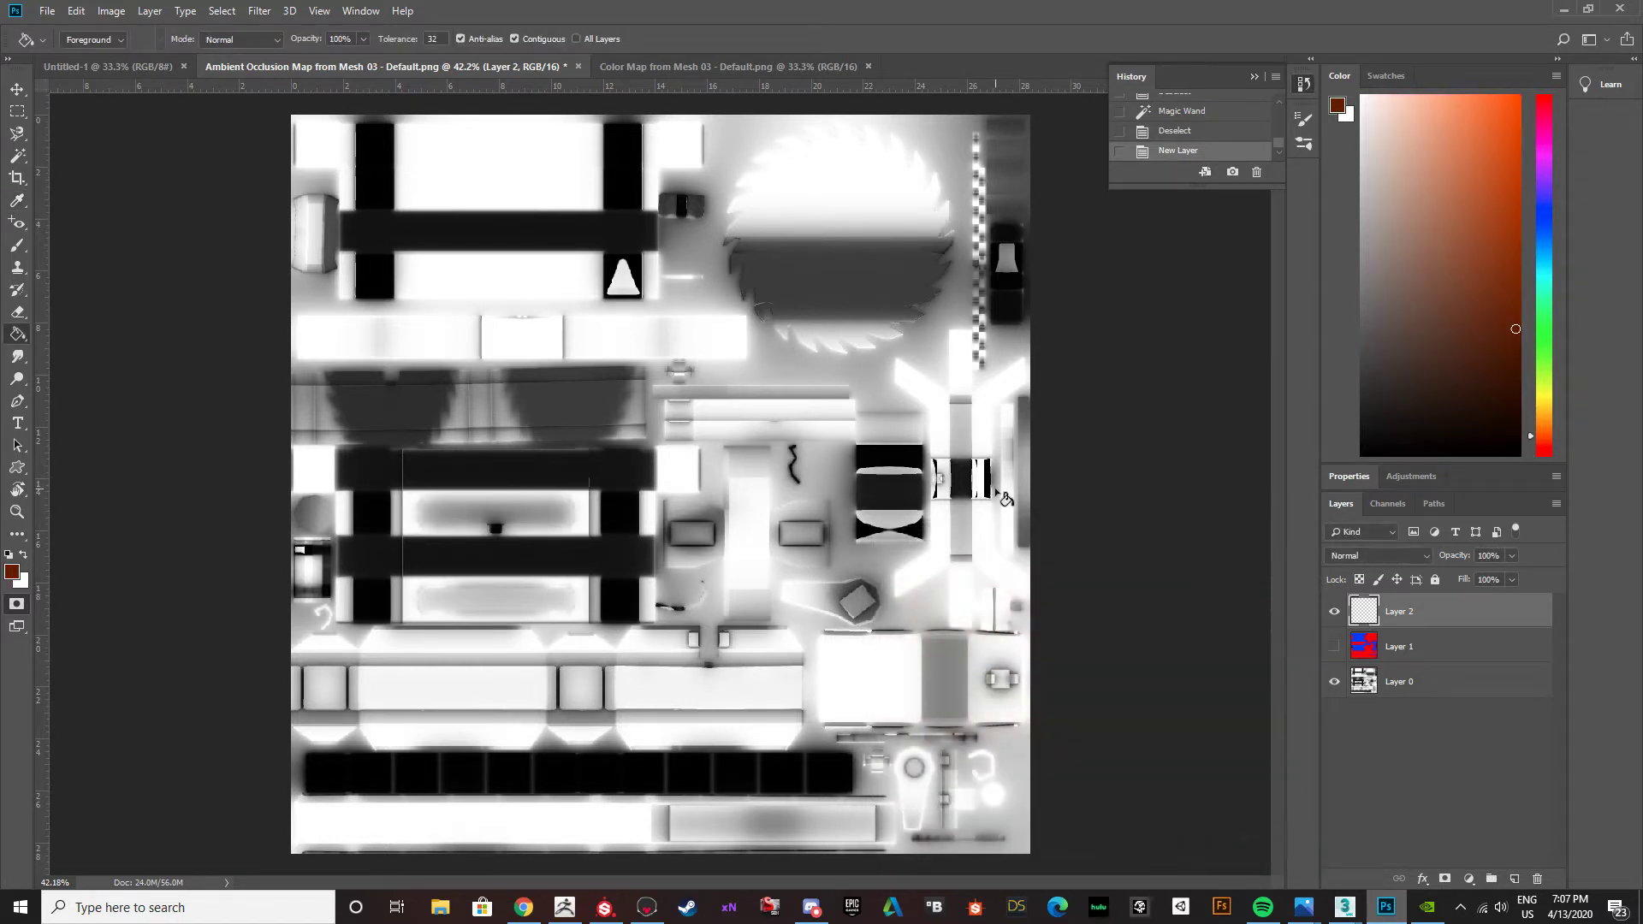
Show the color map layer, try a Magic Wand selection on the red strip with the empty layer active, and clear the selection.
{"action": "left_click", "coordinate": [1337, 646]}
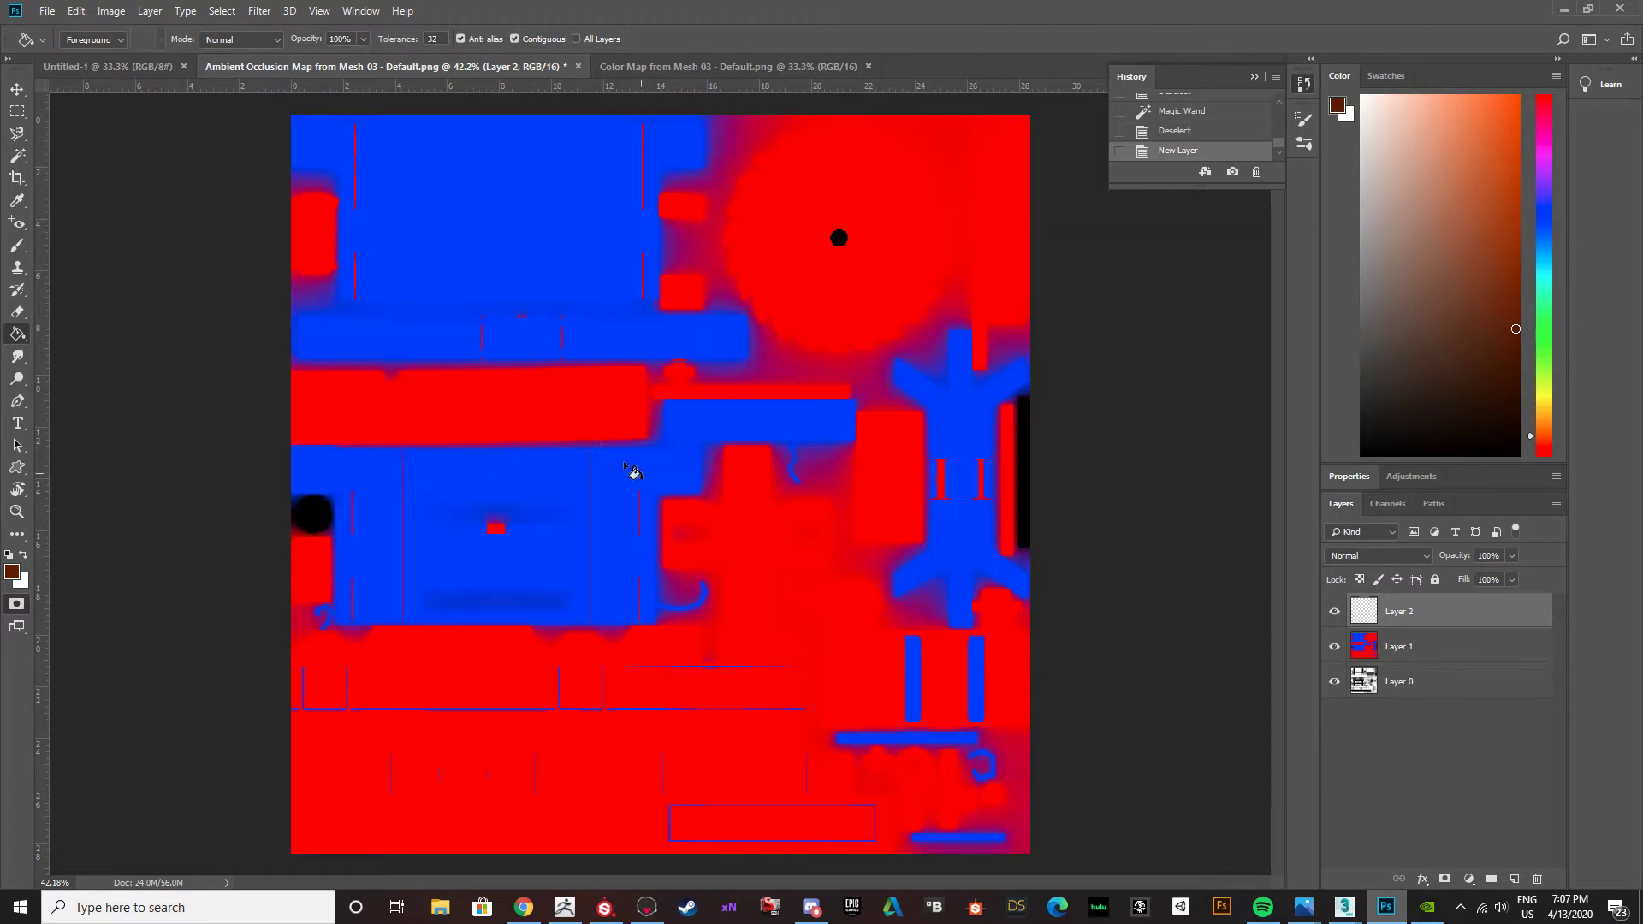
{"action": "key", "text": "w"}
{"action": "left_click", "coordinate": [580, 407]}
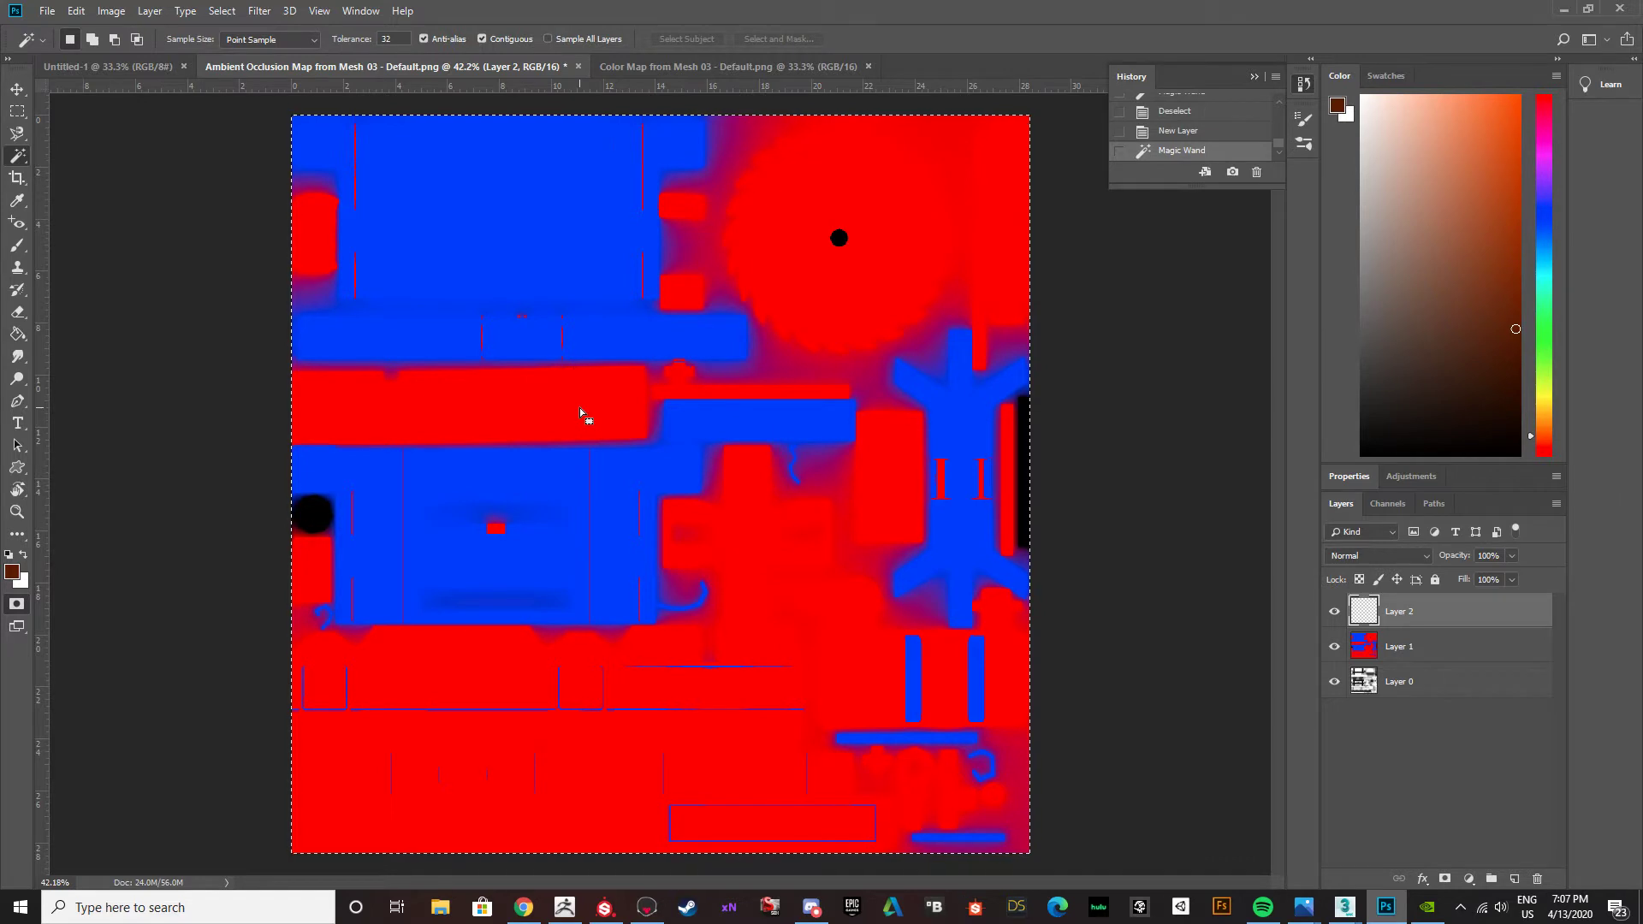
{"action": "key", "text": "ctrl+d"}
Toggle Quick Mask on the color map layer and try Magic Wand selections on the red strip and the lower blue panel.
{"action": "left_click", "coordinate": [1385, 647]}
{"action": "key", "text": "q"}
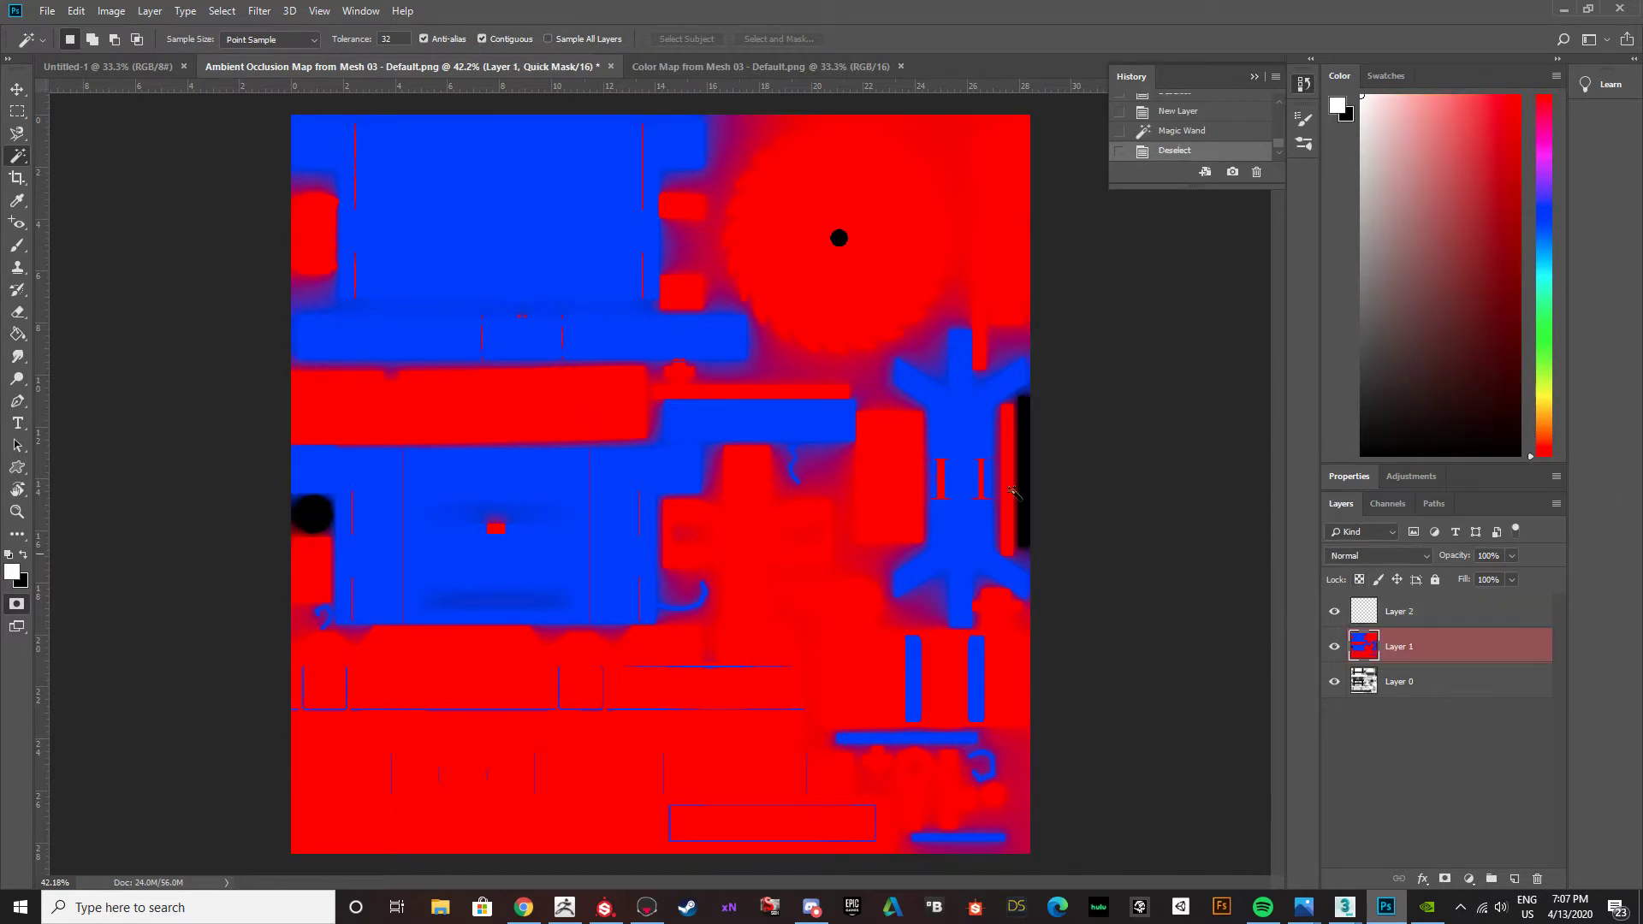
{"action": "left_click", "coordinate": [509, 419]}
{"action": "left_click", "coordinate": [710, 391], "text": "shift"}
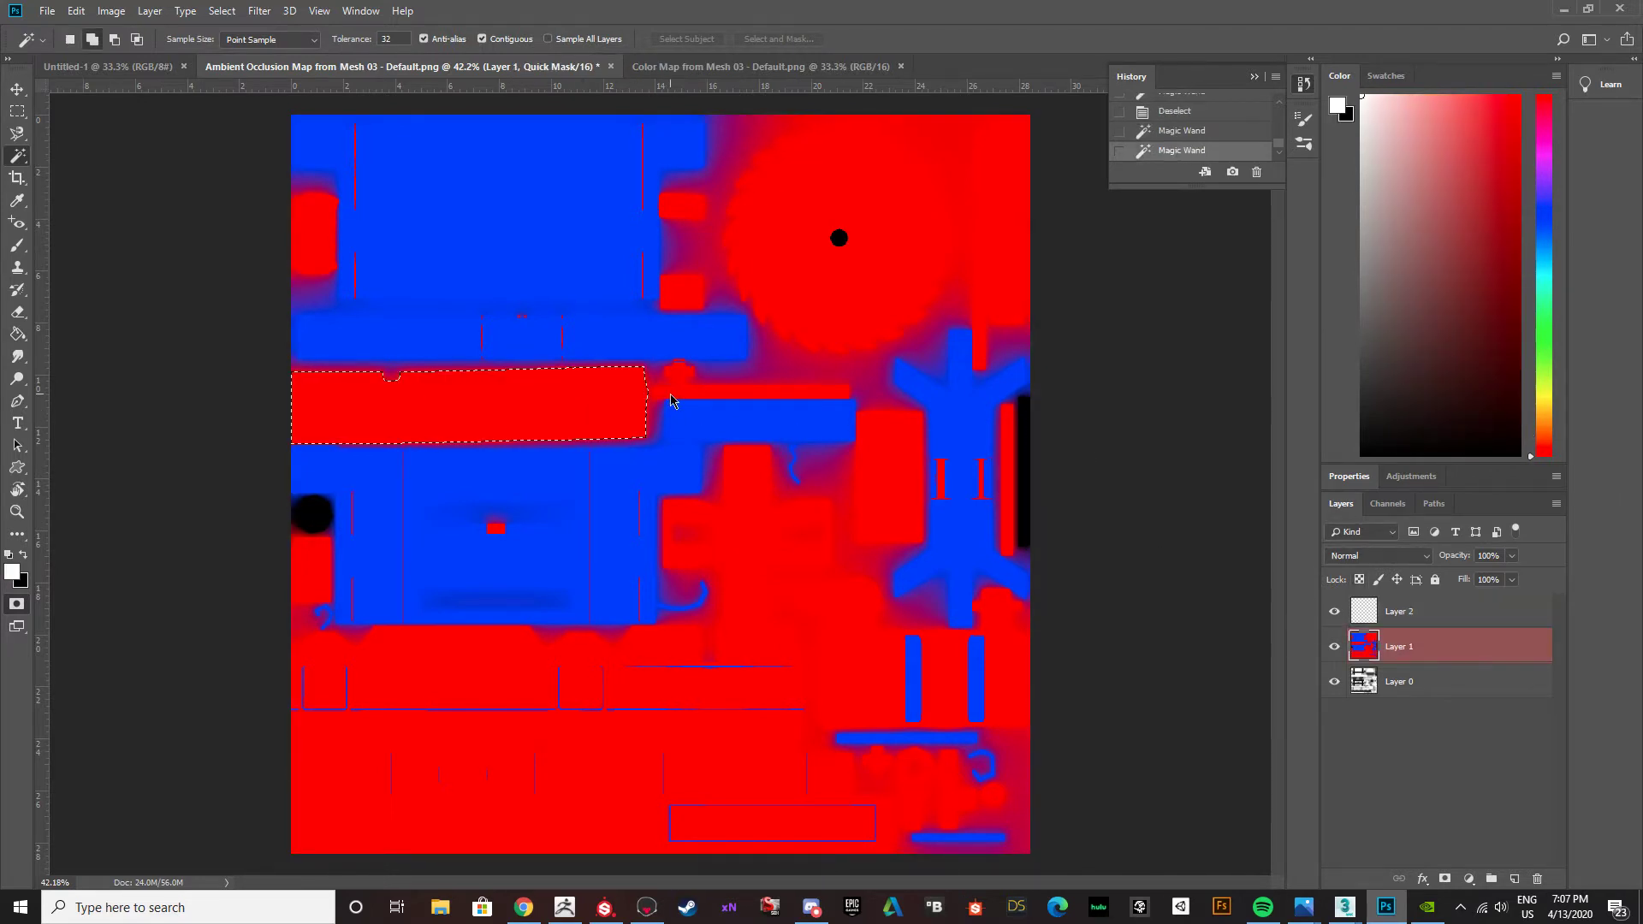
{"action": "left_click", "coordinate": [576, 502]}
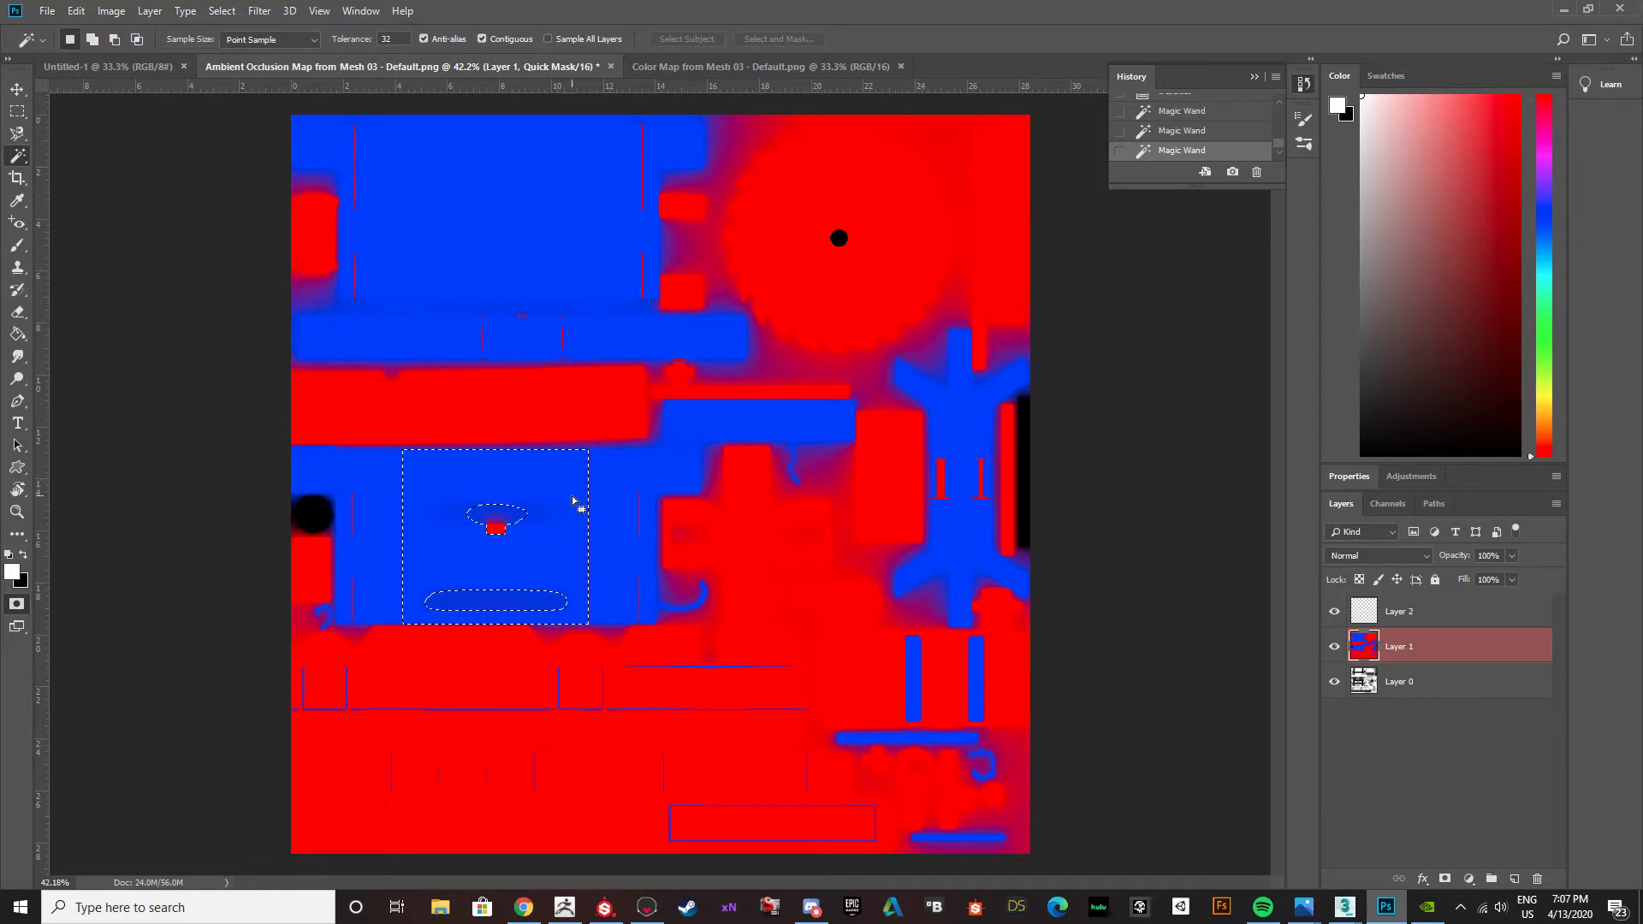
Try adding the remaining large and small blue areas to the Magic Wand selection, then clear the selection.
{"action": "left_click", "coordinate": [624, 477], "text": "shift"}
{"action": "left_click", "coordinate": [396, 304], "text": "shift"}
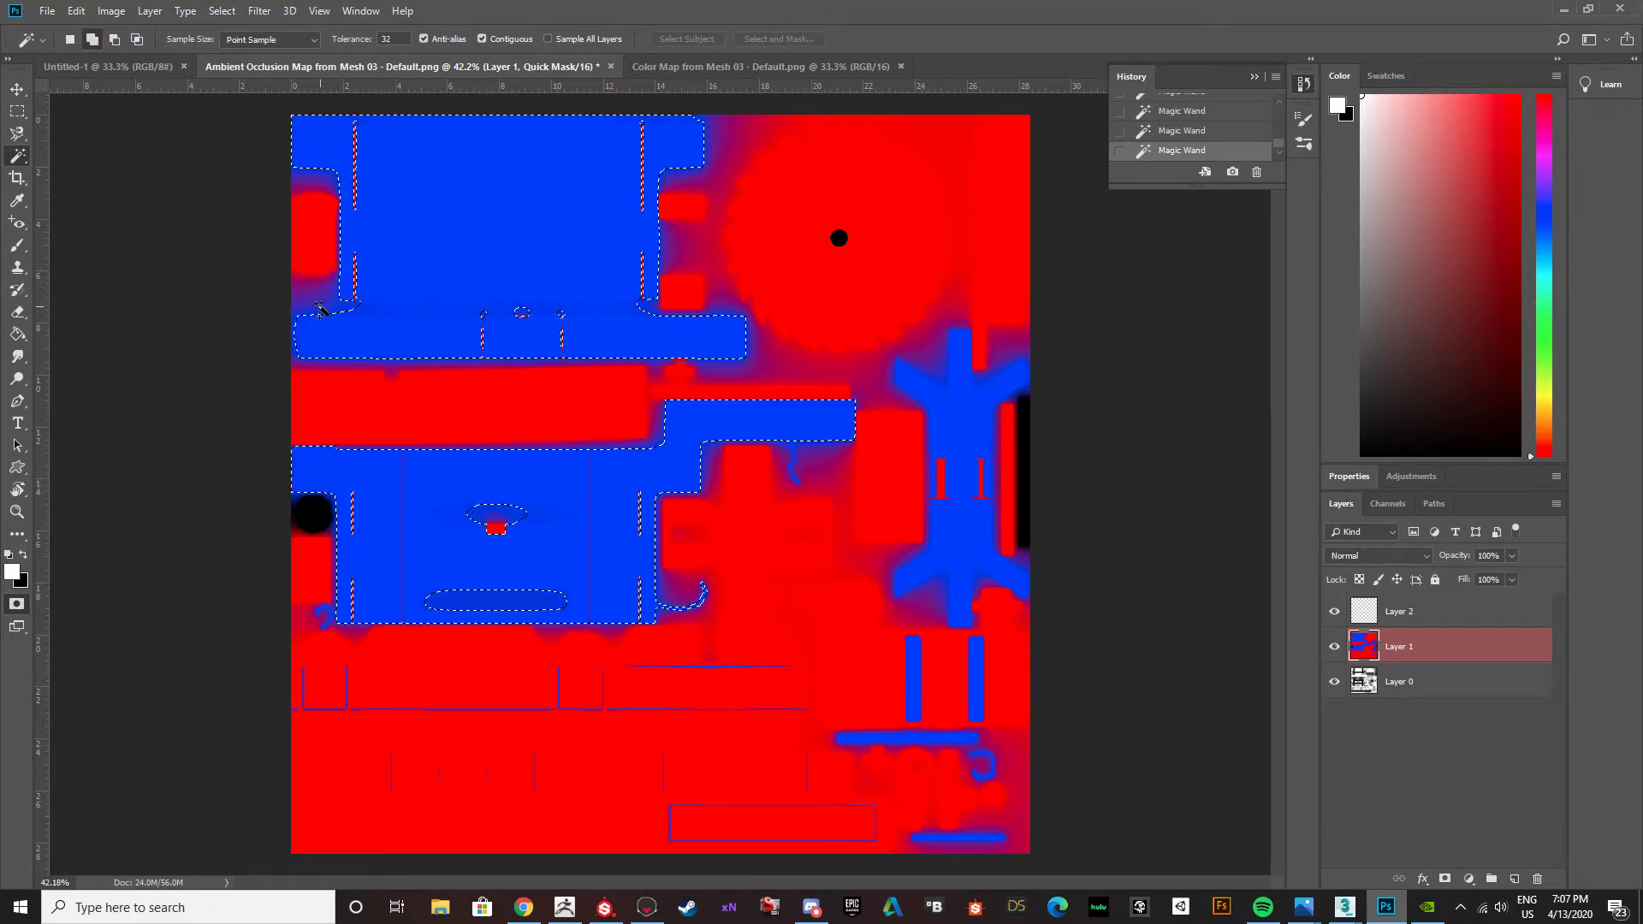
{"action": "left_click", "coordinate": [959, 460], "text": "shift"}
{"action": "left_click", "coordinate": [913, 678], "text": "shift"}
{"action": "left_click", "coordinate": [978, 682], "text": "shift"}
{"action": "left_click", "coordinate": [973, 737], "text": "shift"}
{"action": "left_click", "coordinate": [978, 774], "text": "shift"}
{"action": "left_click", "coordinate": [958, 837], "text": "shift"}
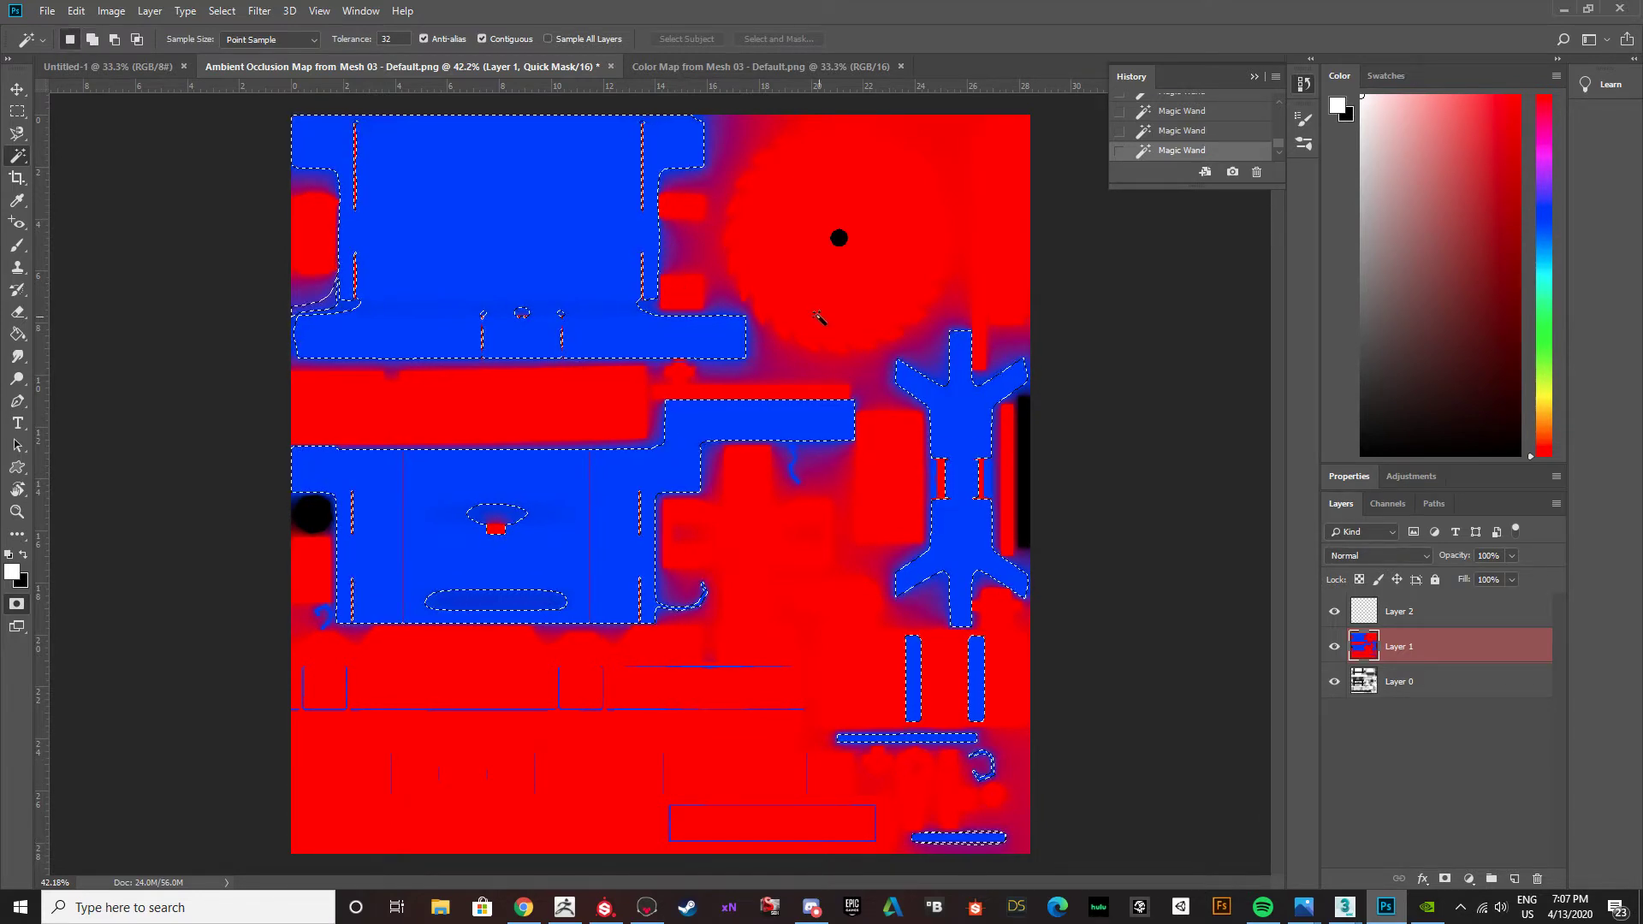
{"action": "key", "text": "ctrl+d"}
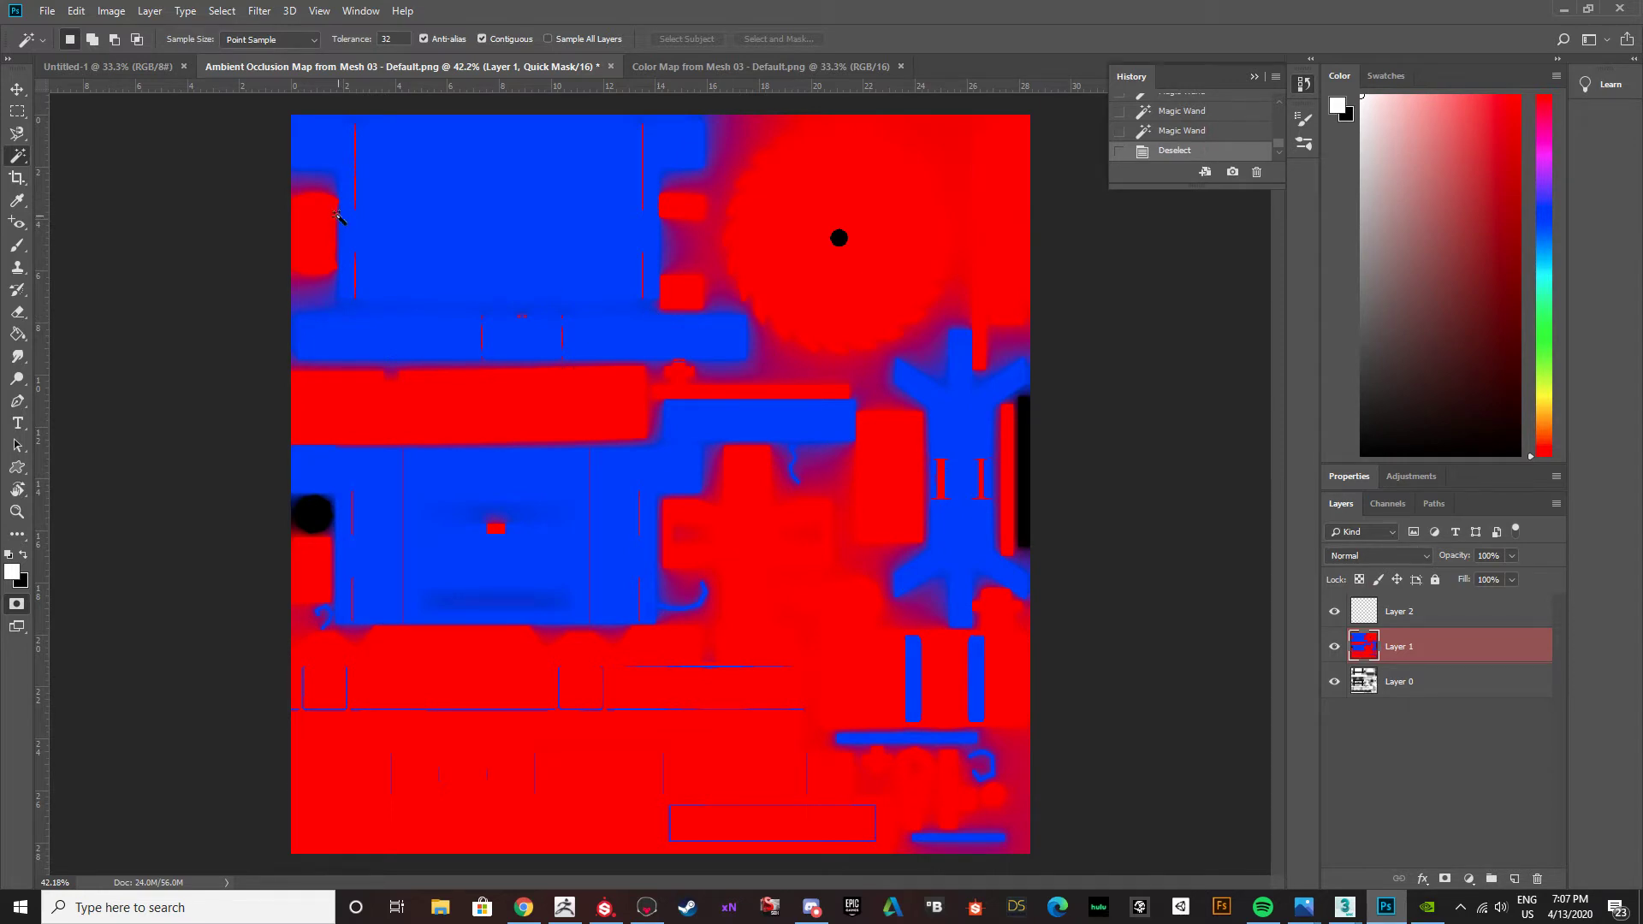
Exit Quick Mask mode with the color map layer active and choose the Magic Wand tool.
{"action": "key", "text": "v"}
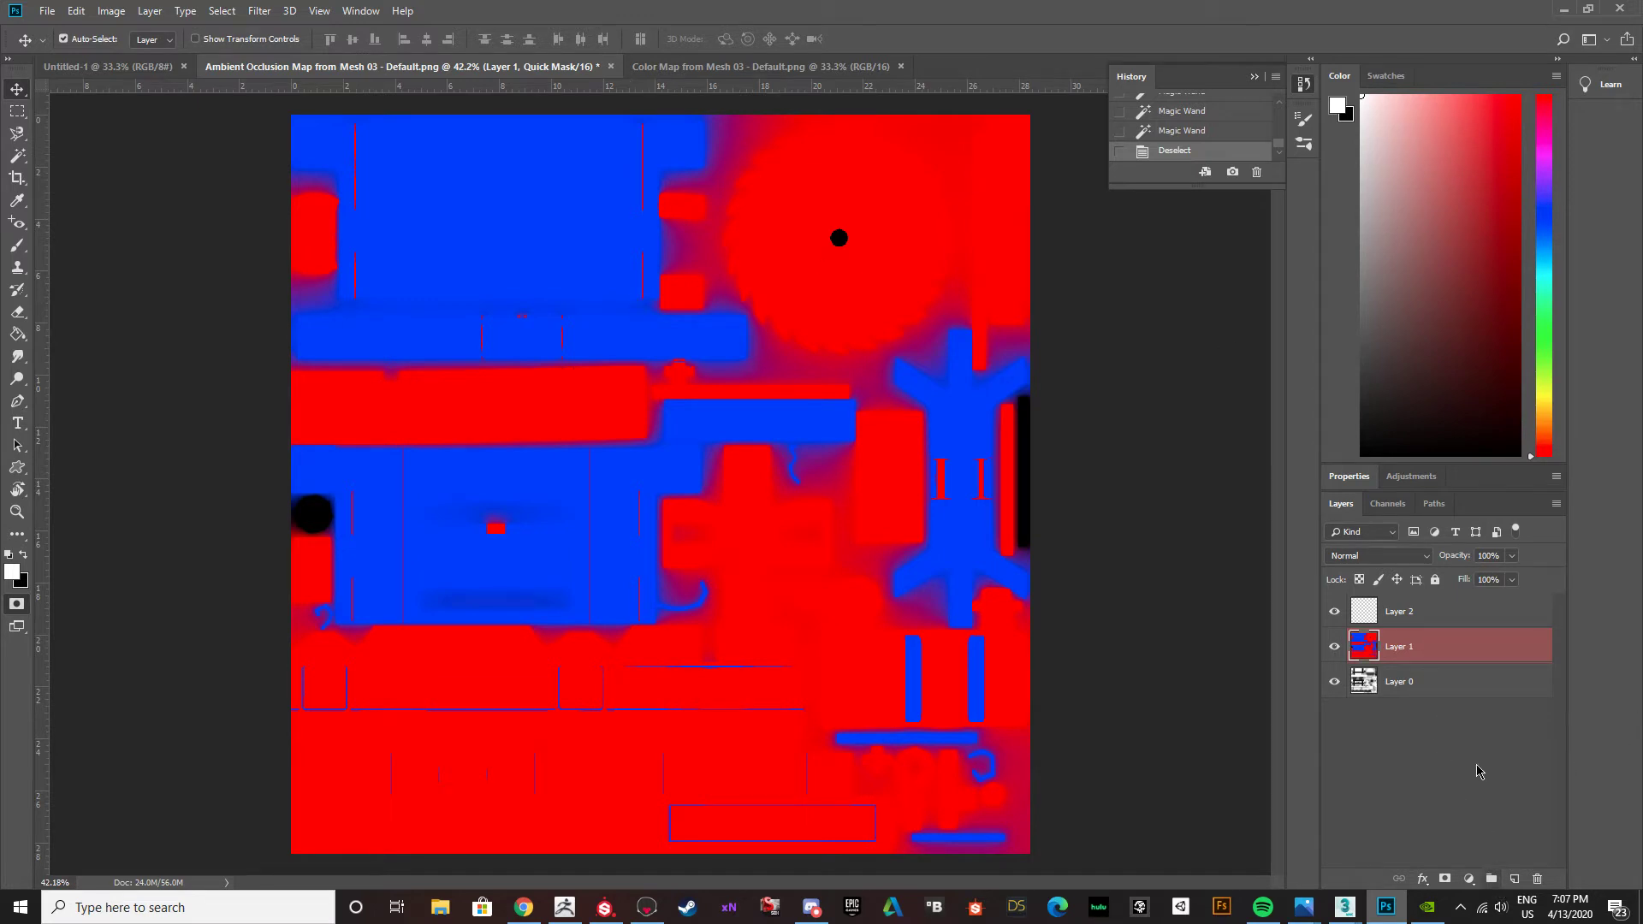
{"action": "left_click", "coordinate": [1416, 685]}
{"action": "left_click", "coordinate": [1409, 652]}
{"action": "left_click", "coordinate": [15, 605]}
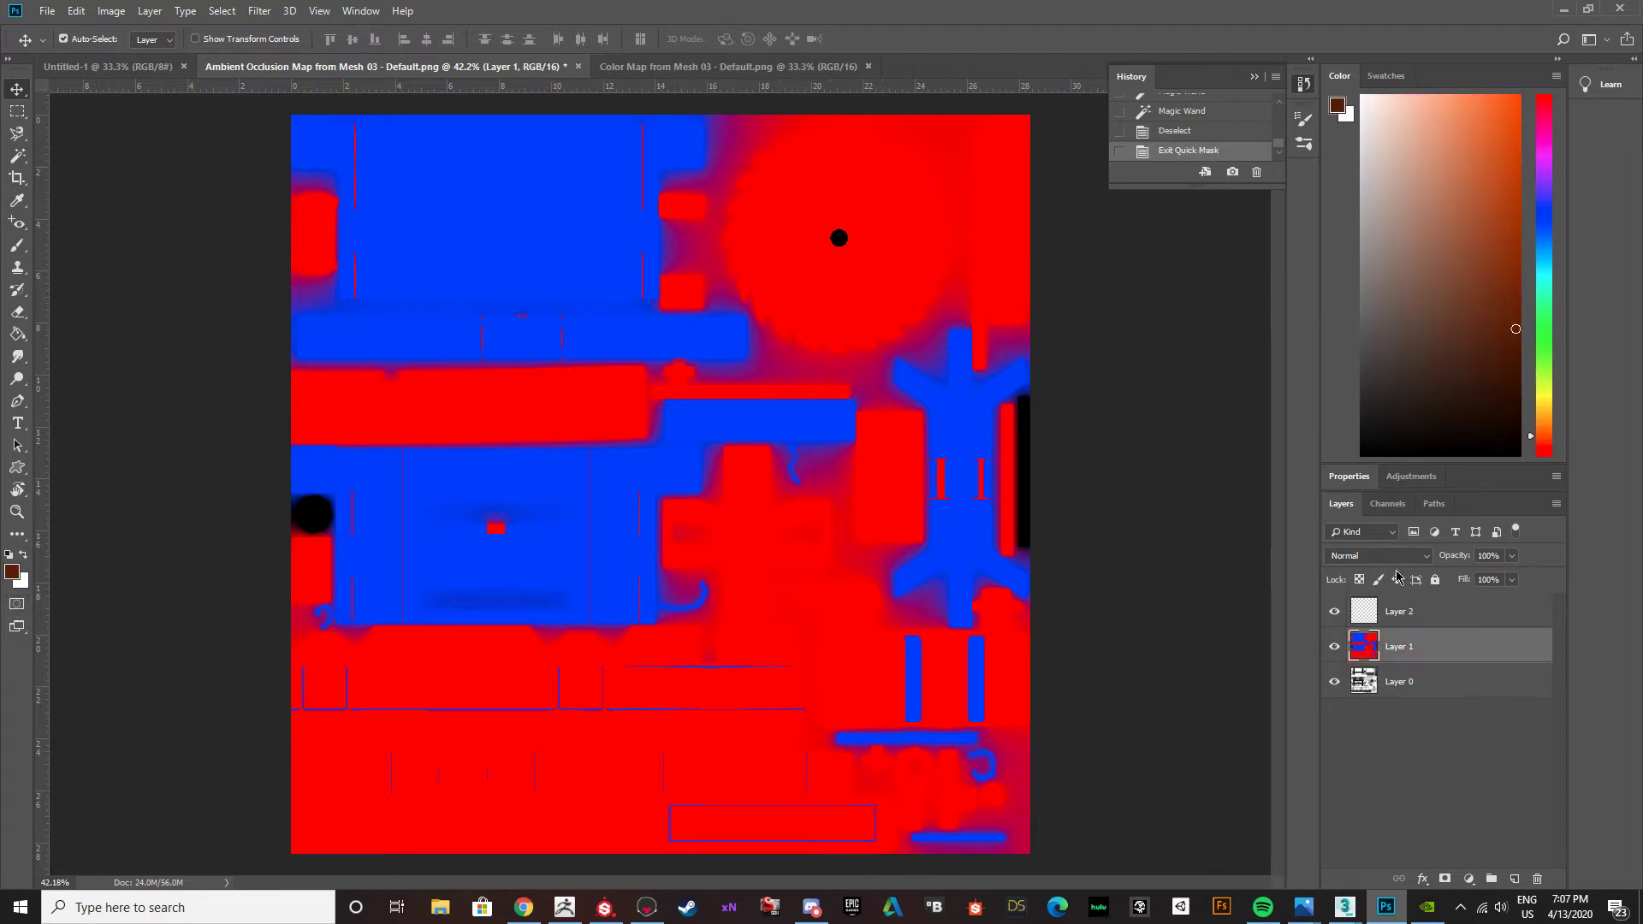
{"action": "left_click", "coordinate": [19, 158]}
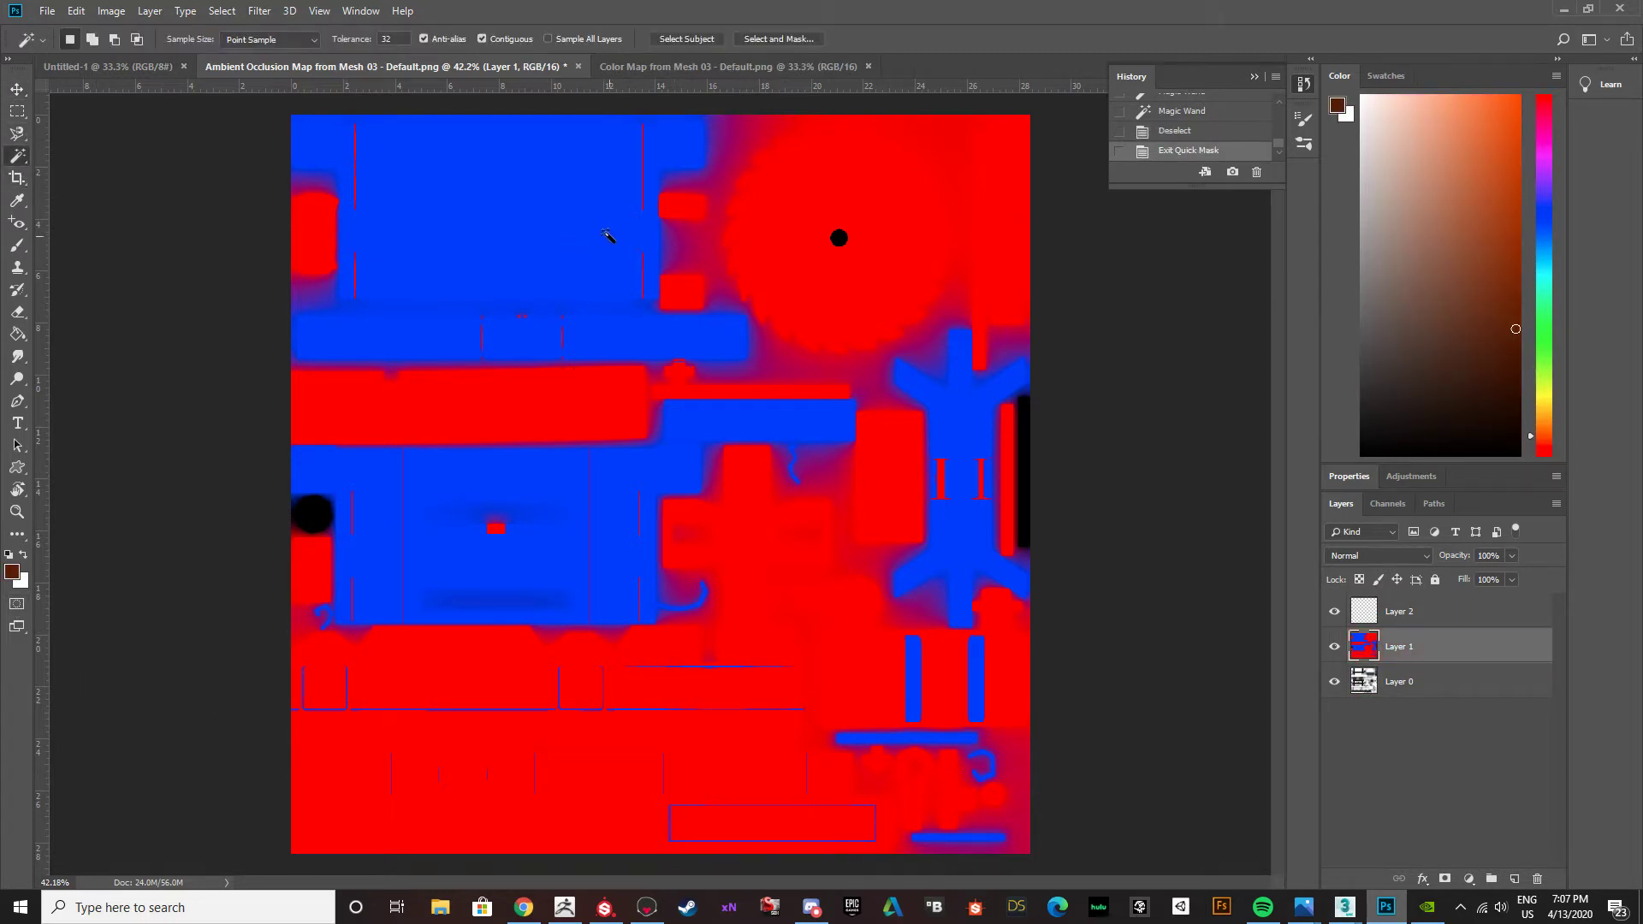
{"action": "right_click", "coordinate": [22, 165]}
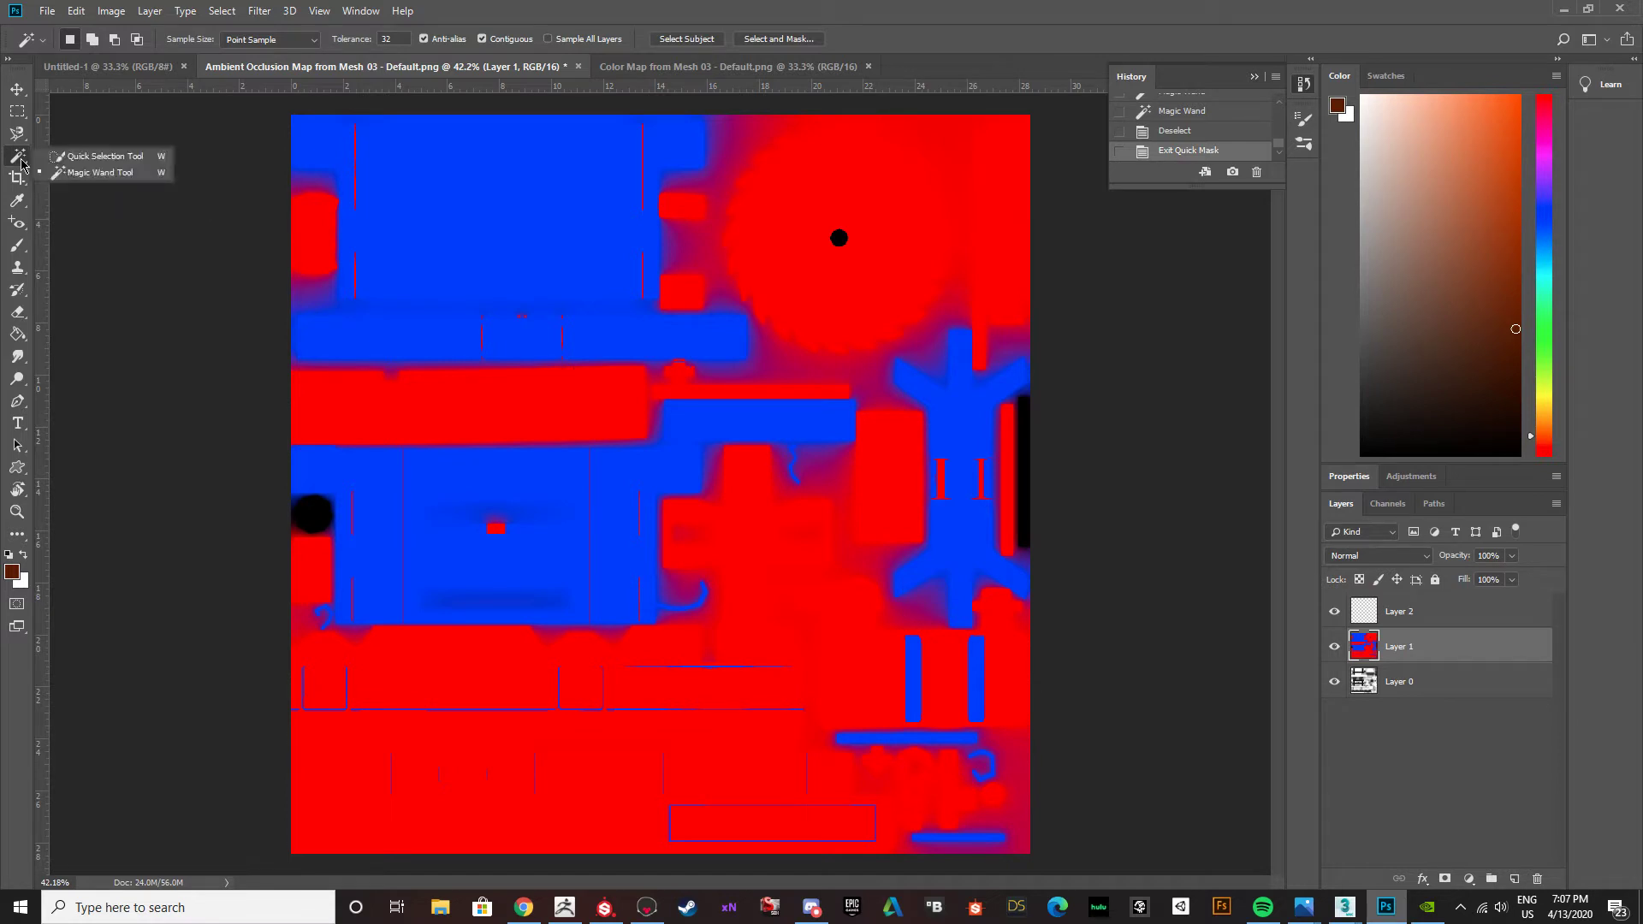
{"action": "left_click", "coordinate": [21, 164]}
Select the upper blue area of the color map with the Magic Wand and add the faded blue gradient along its left edge.
{"action": "left_click", "coordinate": [524, 209]}
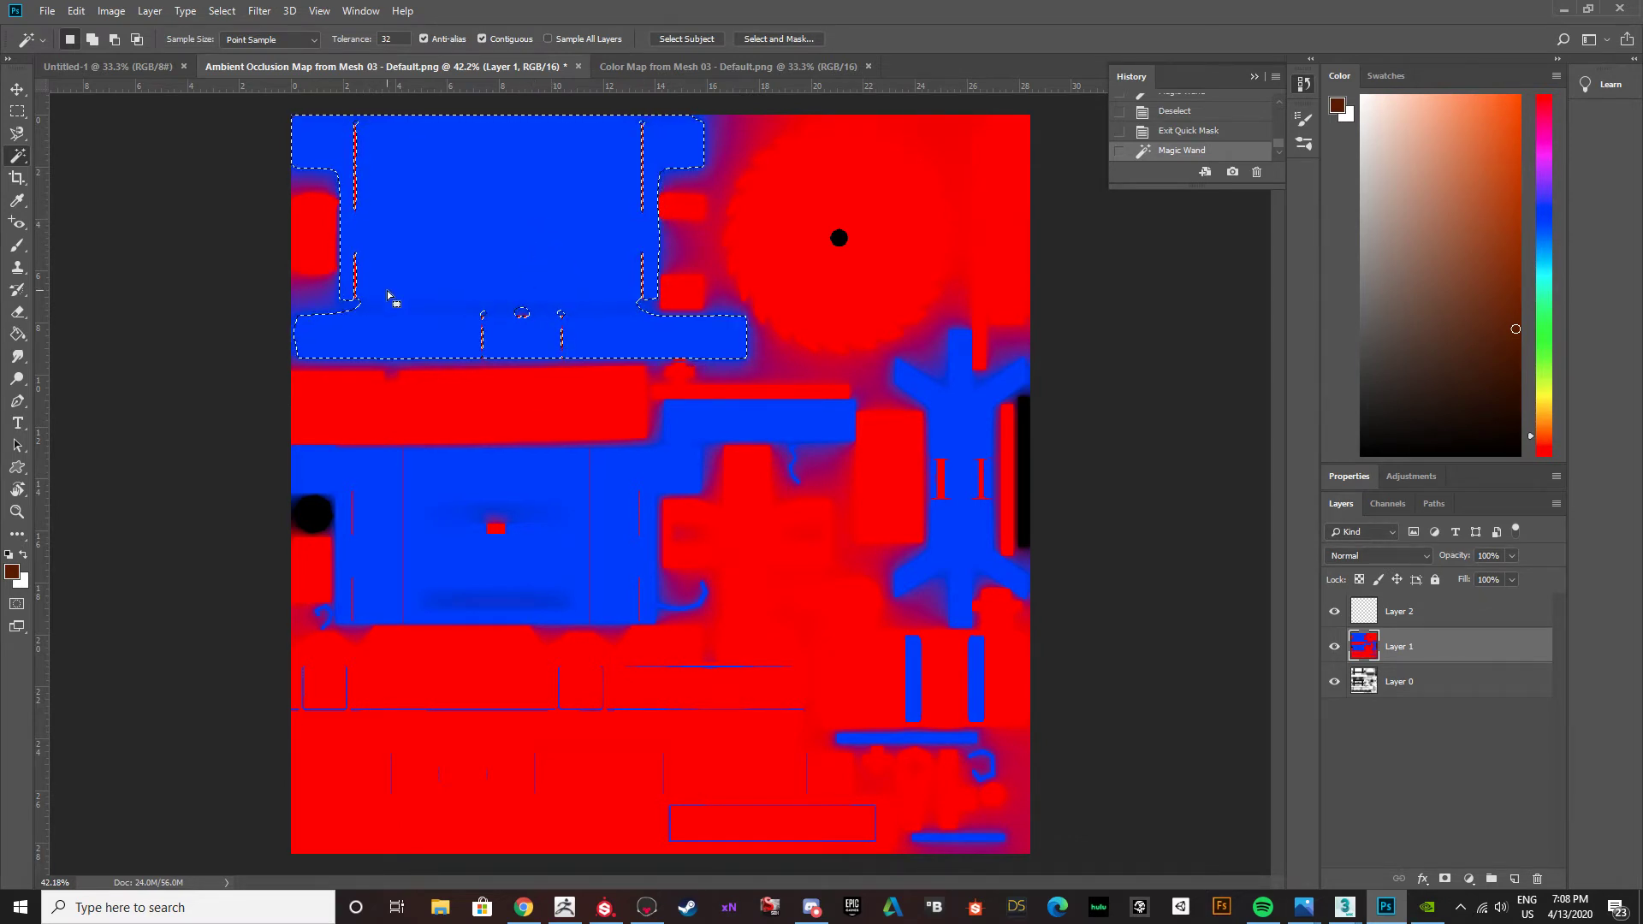
{"action": "scroll", "coordinate": [330, 283], "scroll_direction": "up", "scroll_amount": 5, "text": "alt"}
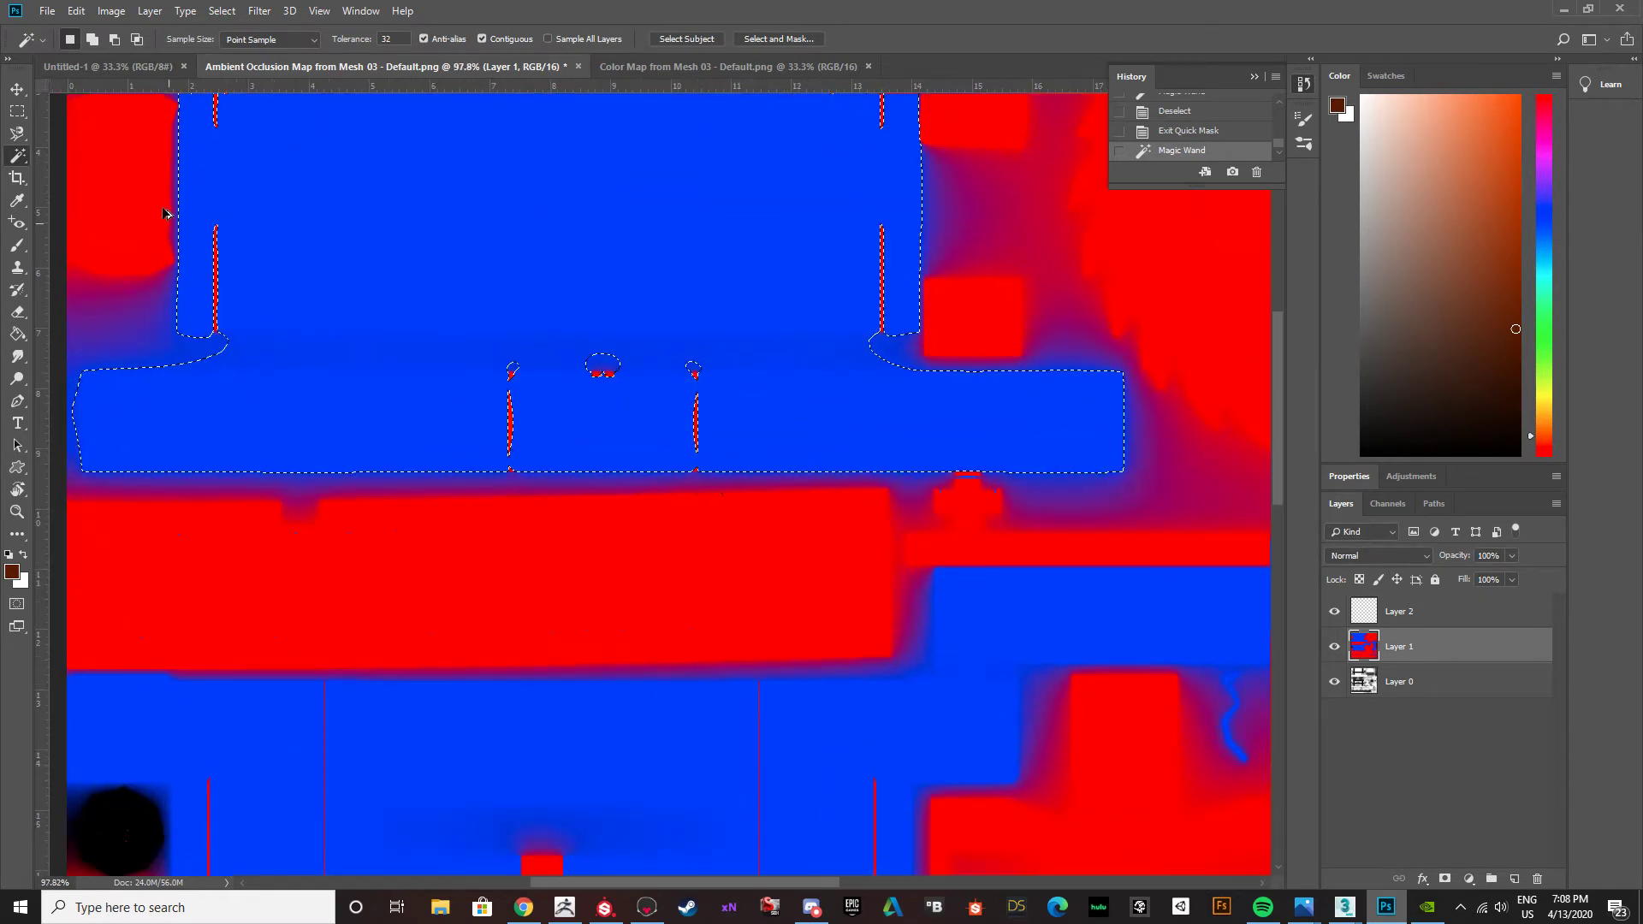
{"action": "key", "text": "shift"}
{"action": "left_click", "coordinate": [168, 351], "text": "shift"}
{"action": "left_click", "coordinate": [219, 377], "text": "shift"}
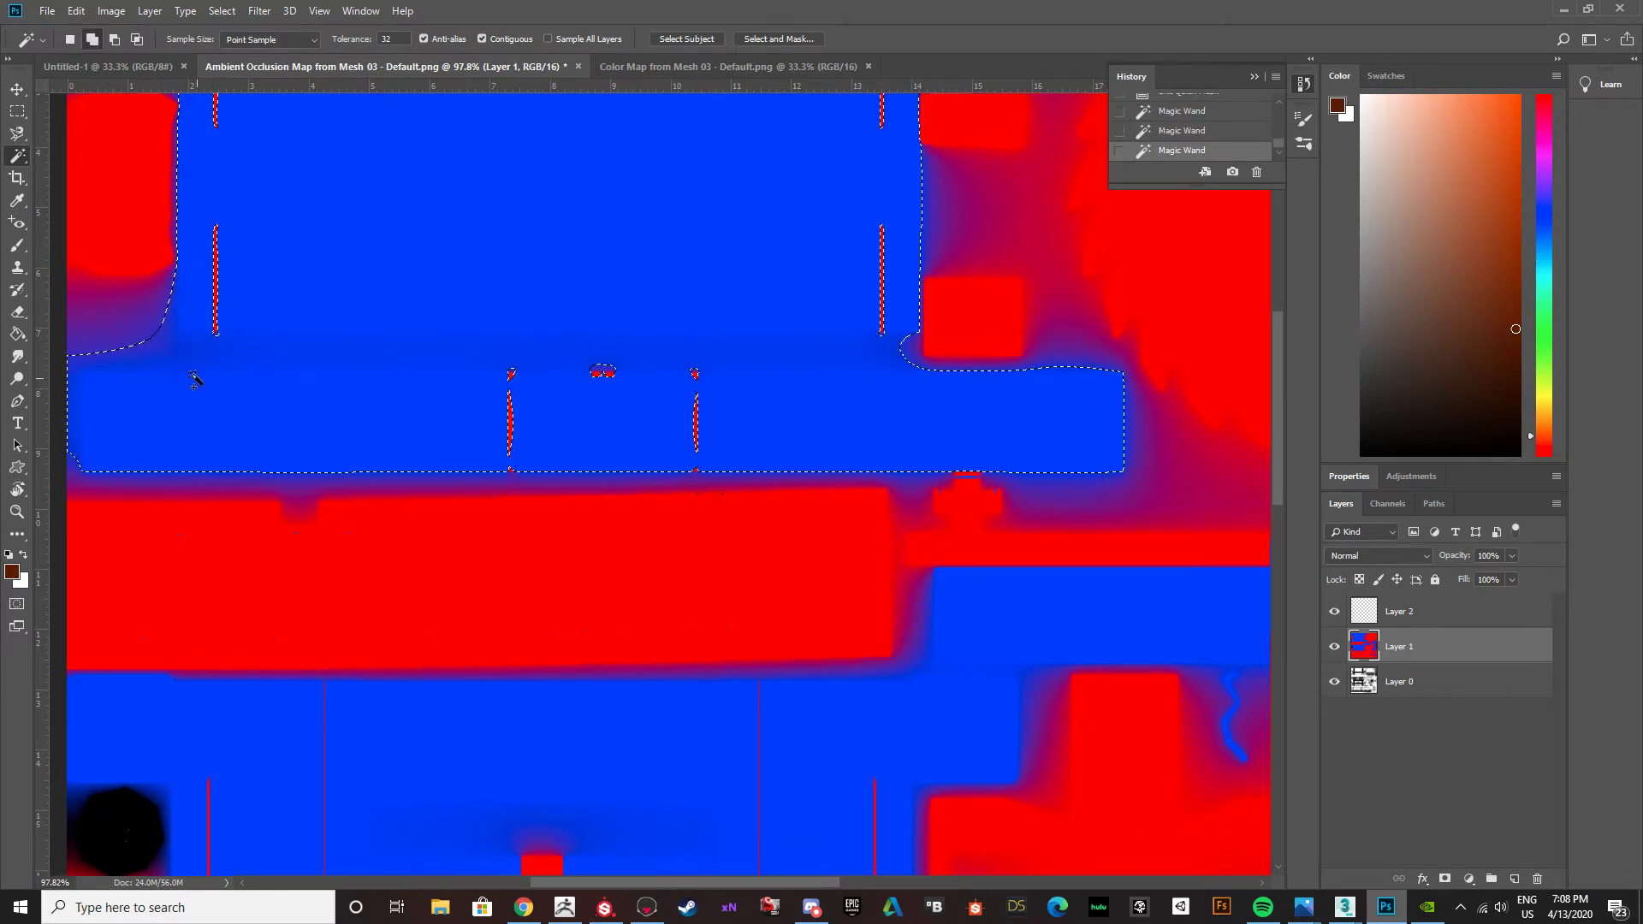
{"action": "scroll", "coordinate": [281, 374], "scroll_direction": "down", "scroll_amount": 6, "text": "alt"}
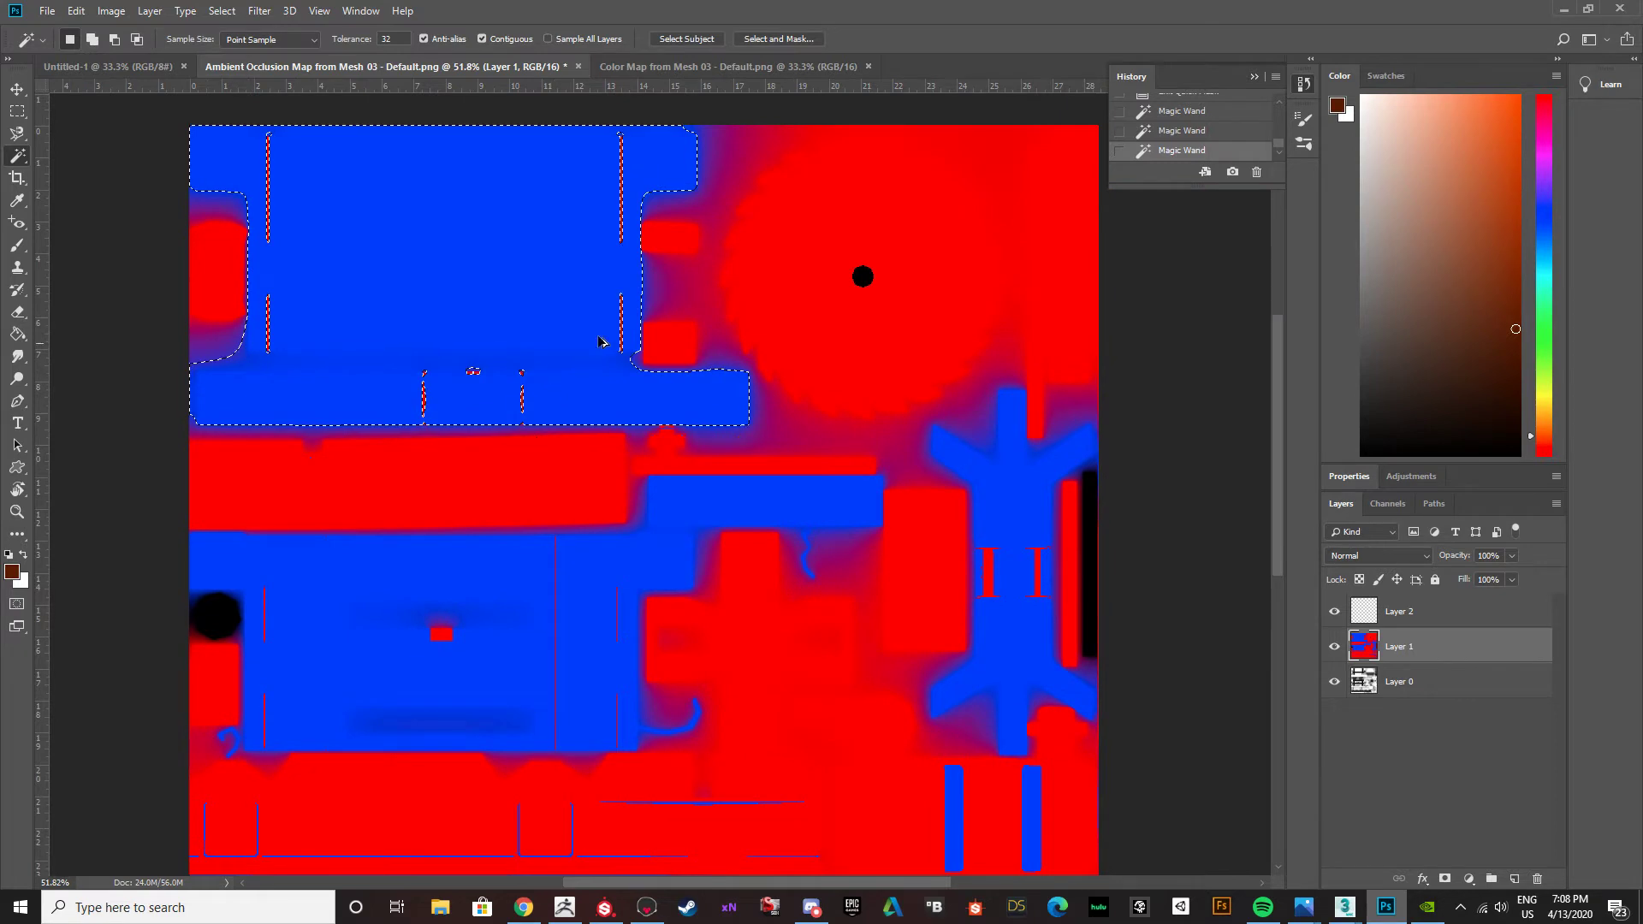
Add the blurred blue fringe around the upper area's lower-right corner and bar end to the selection, including the leftover edge slivers.
{"action": "scroll", "coordinate": [626, 274], "scroll_direction": "up", "scroll_amount": 4, "text": "alt"}
{"action": "scroll", "coordinate": [696, 476], "scroll_direction": "up", "scroll_amount": 4, "text": "alt"}
{"action": "left_click", "coordinate": [650, 466], "text": "shift"}
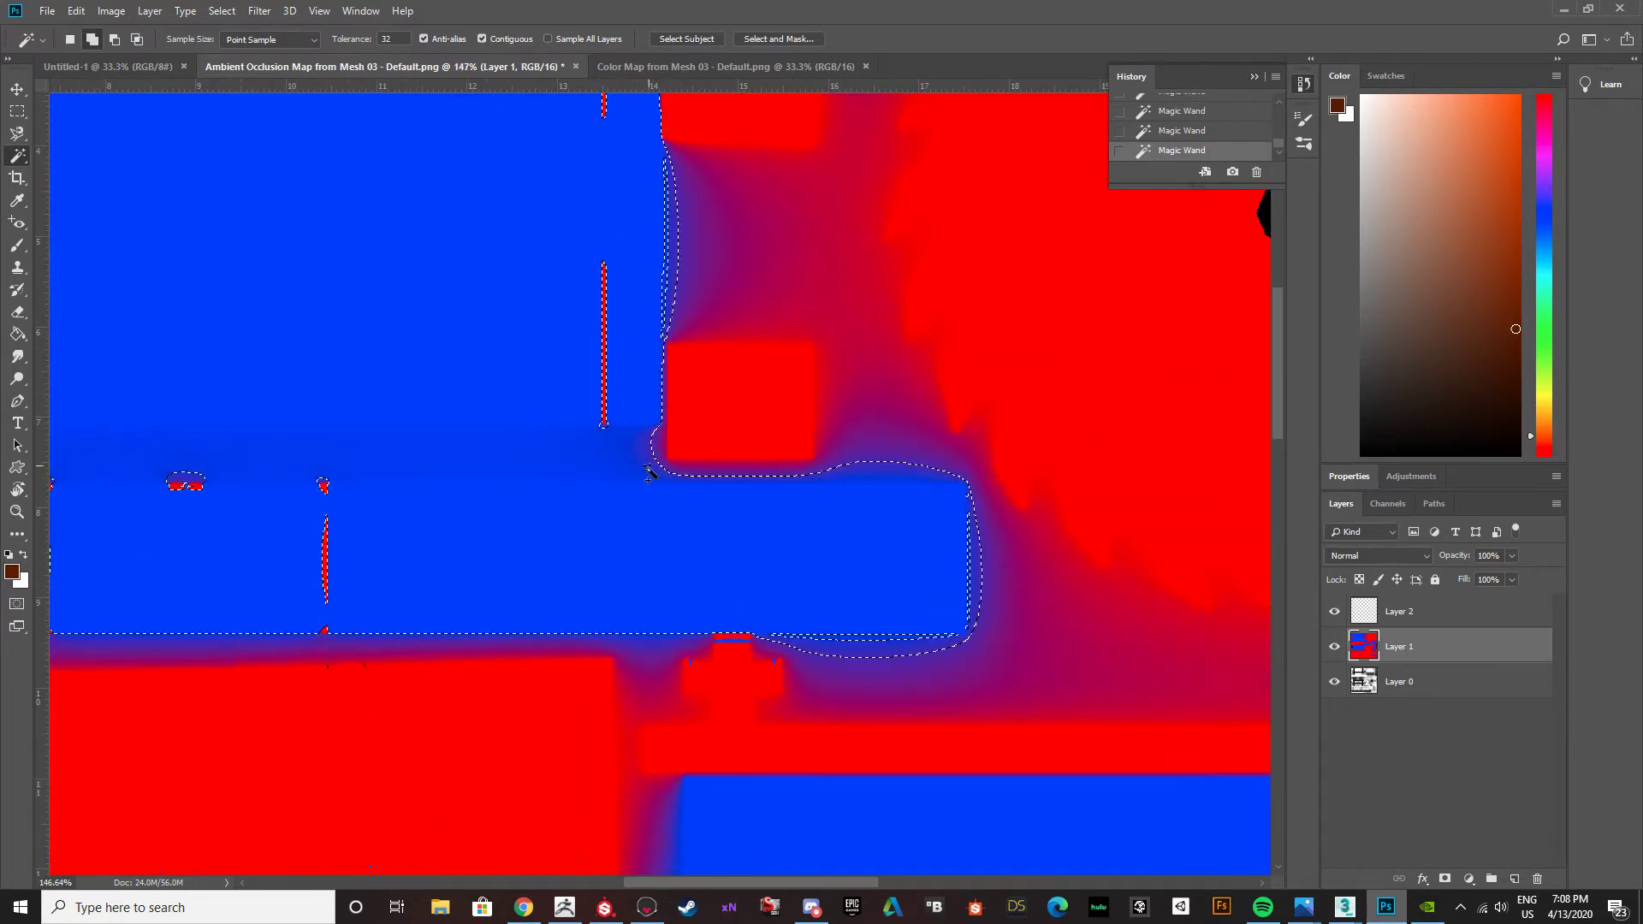
{"action": "key", "text": "ctrl+z"}
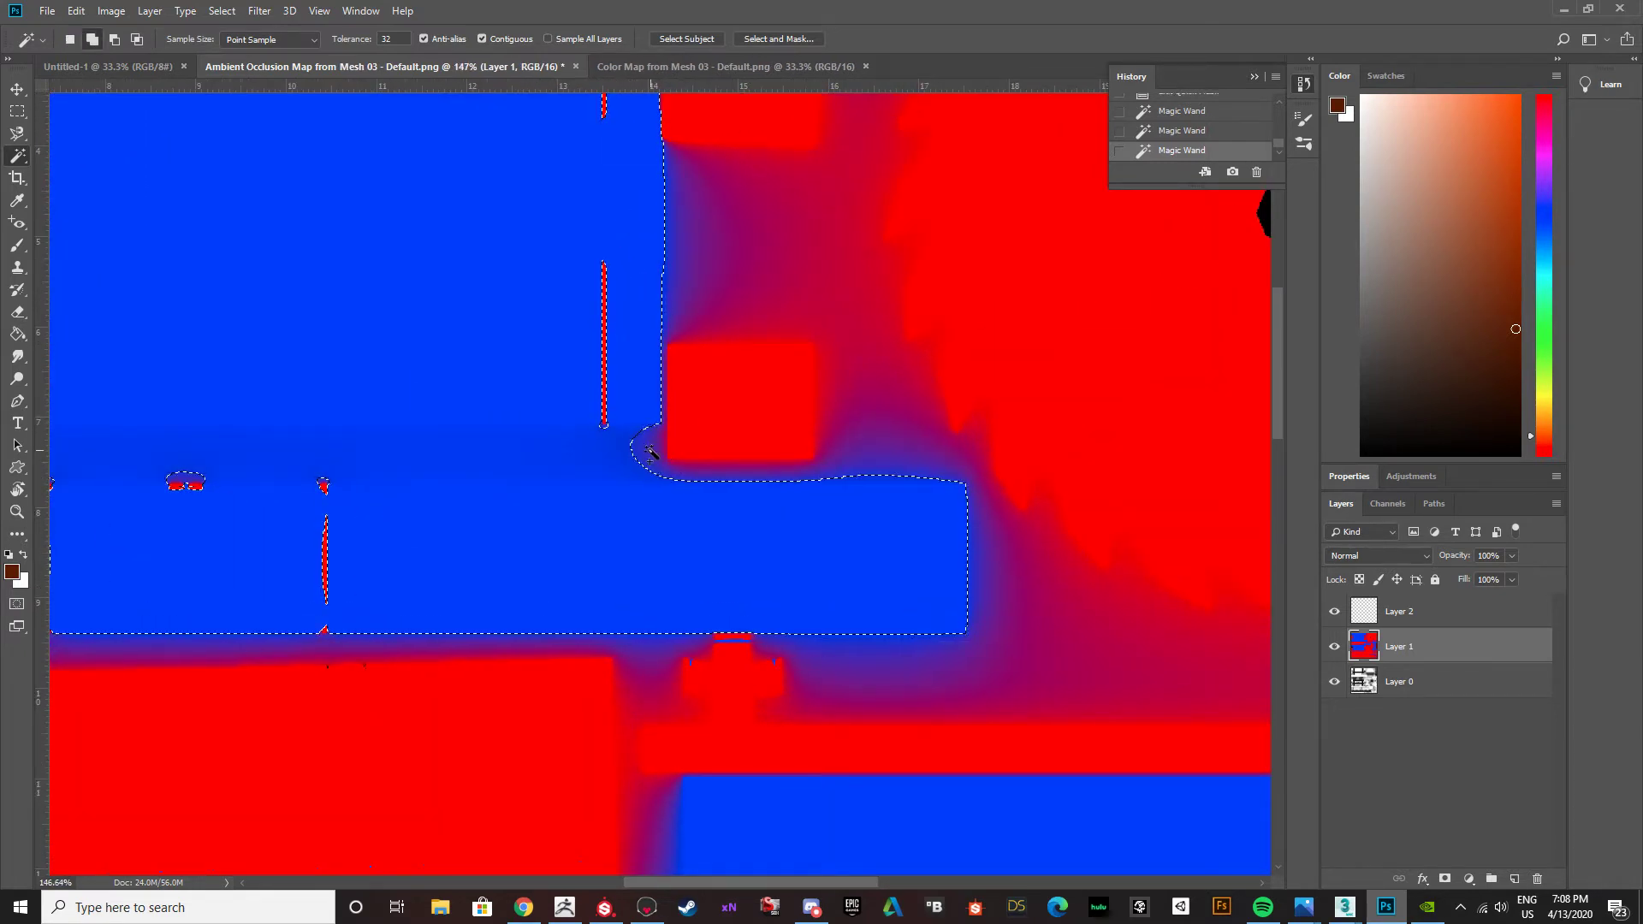
{"action": "key", "text": "shift"}
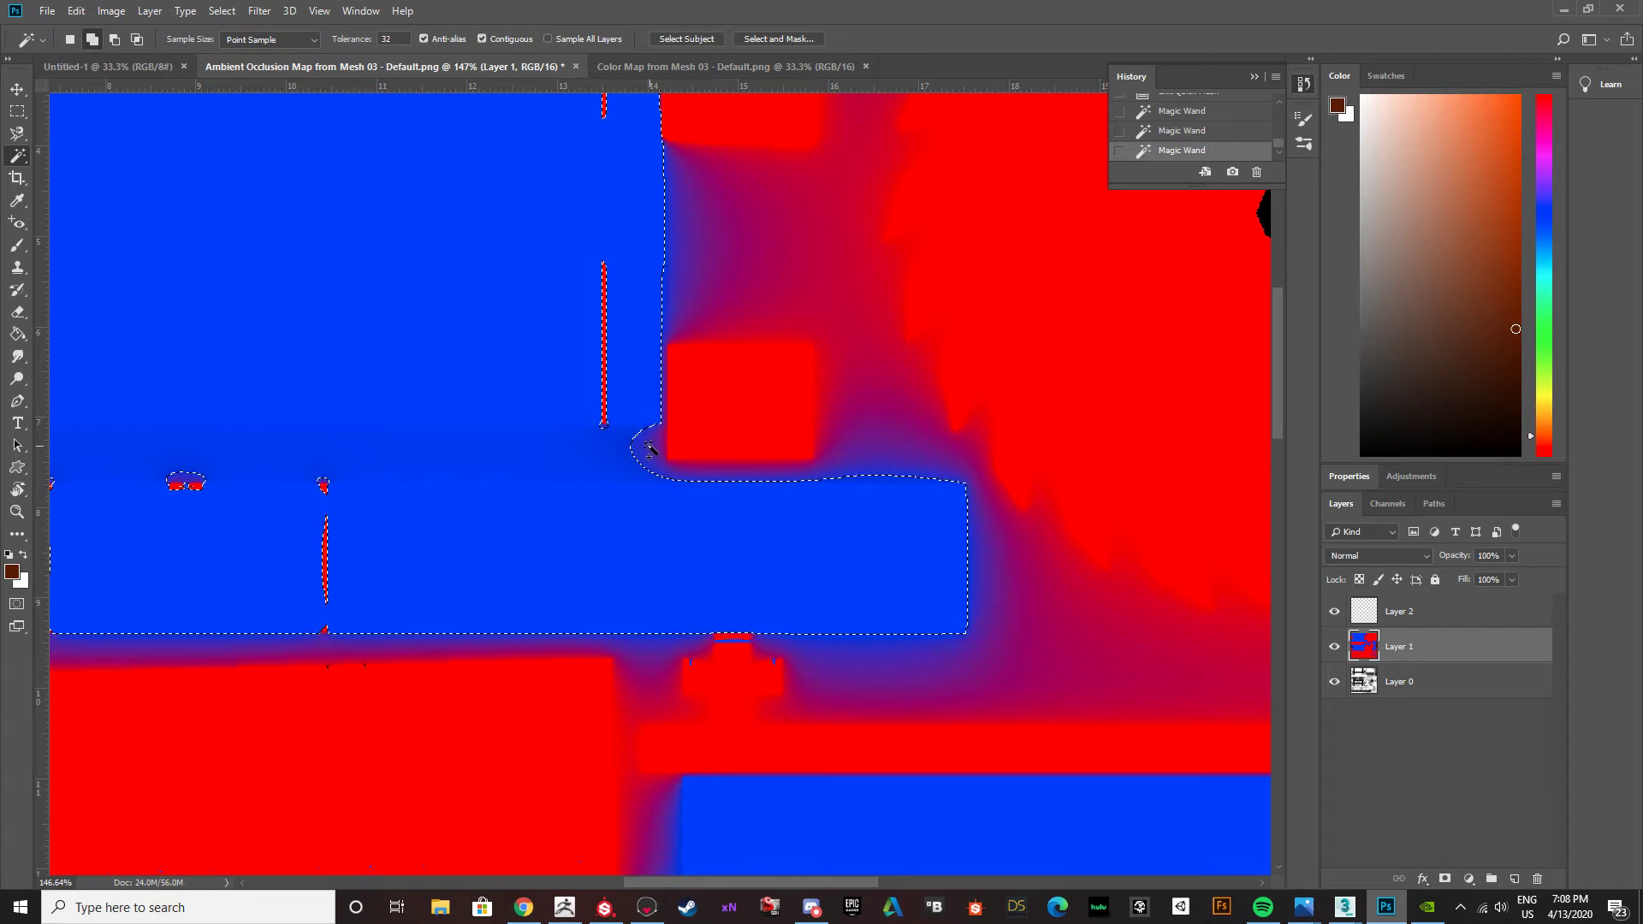
{"action": "left_click", "coordinate": [650, 467], "text": "shift"}
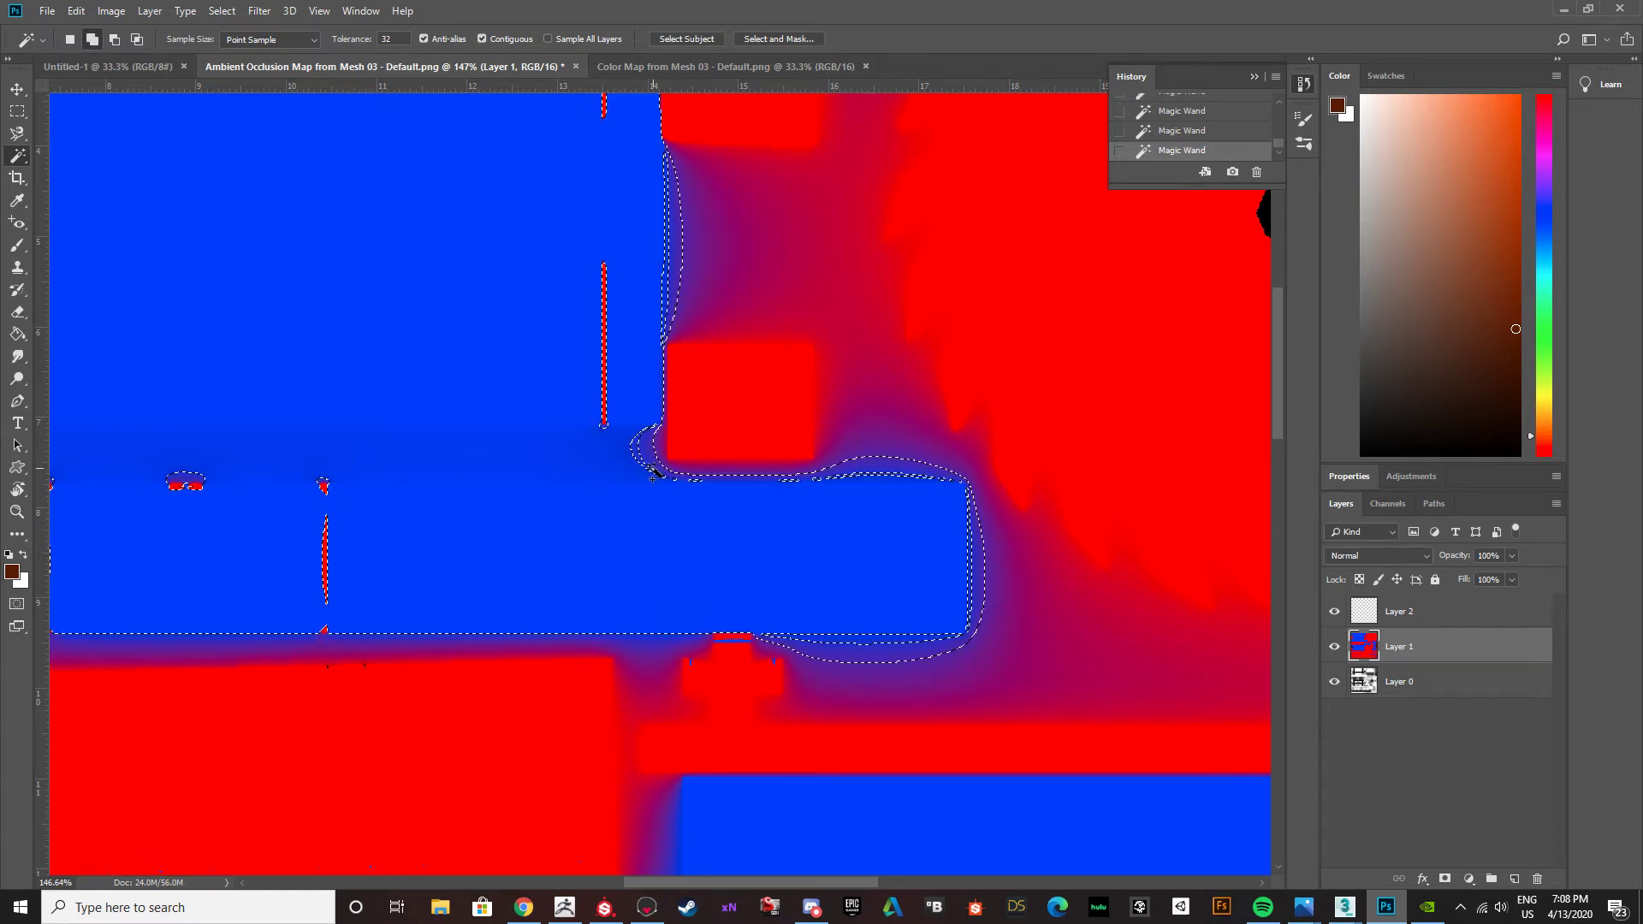
{"action": "key", "text": "shift"}
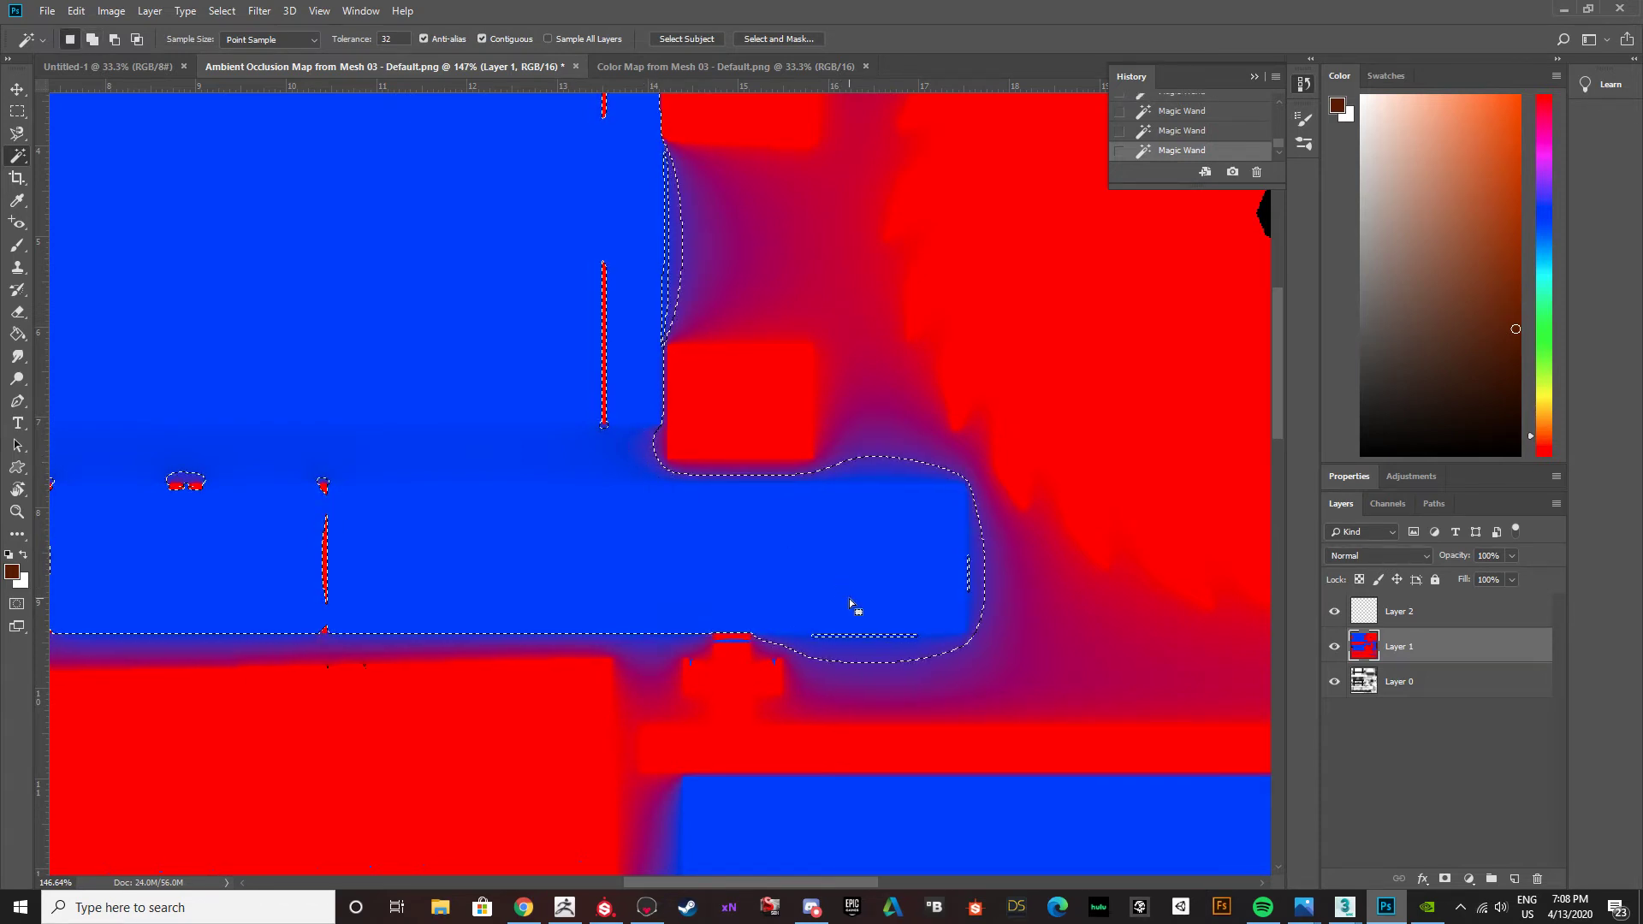
{"action": "left_click", "coordinate": [853, 638], "text": "shift"}
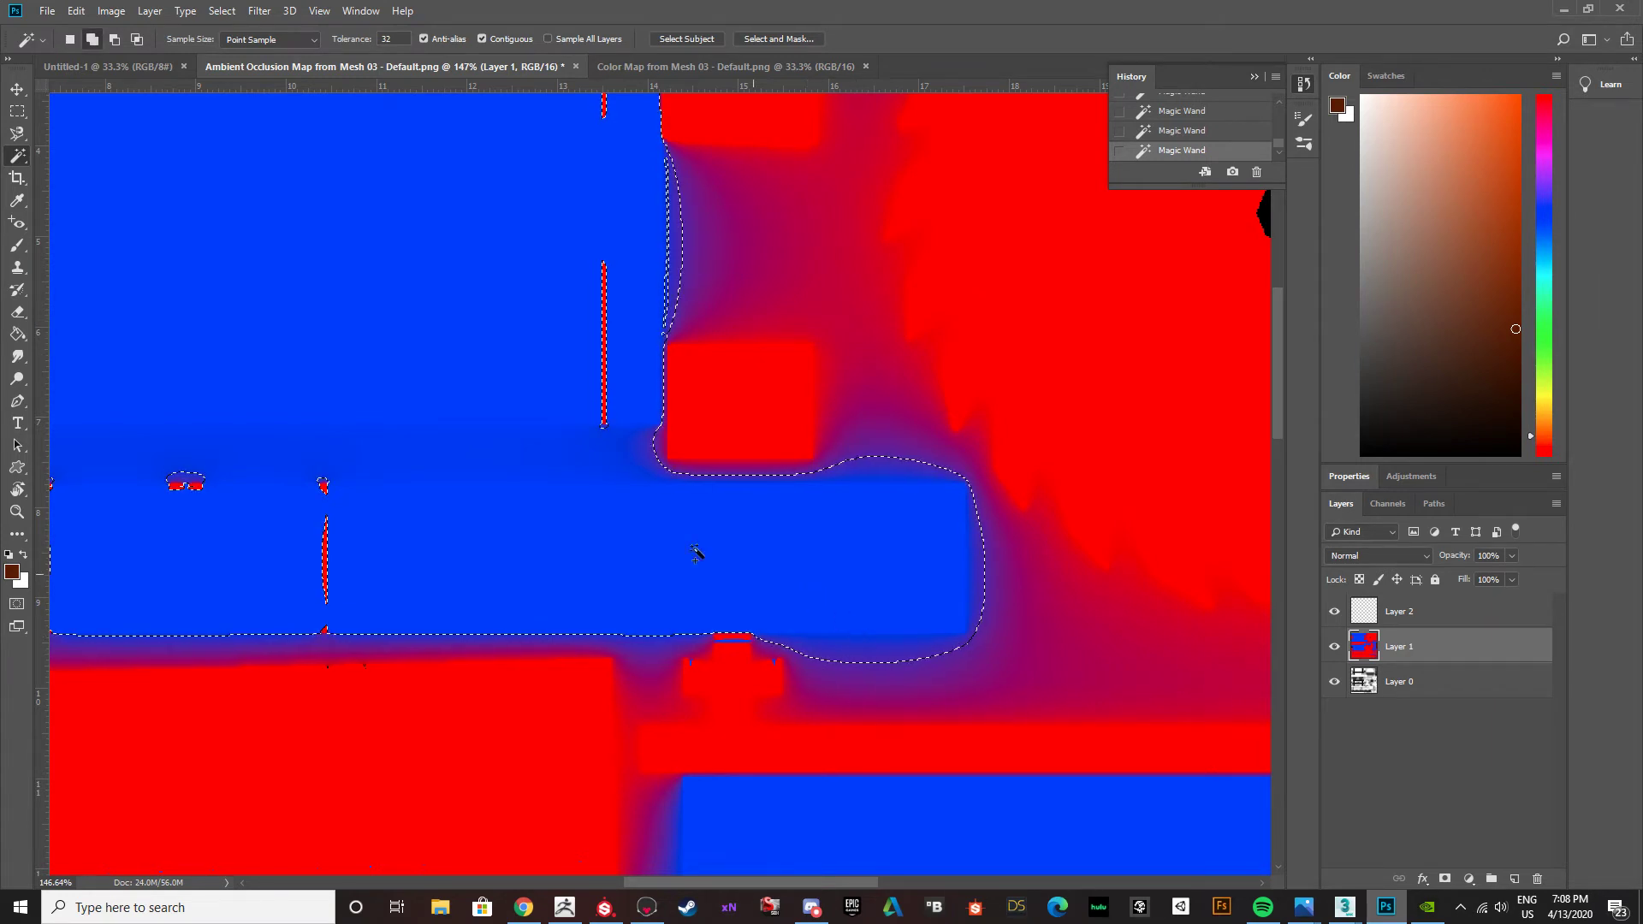
{"action": "scroll", "coordinate": [451, 485], "scroll_direction": "down", "scroll_amount": 5, "text": "alt"}
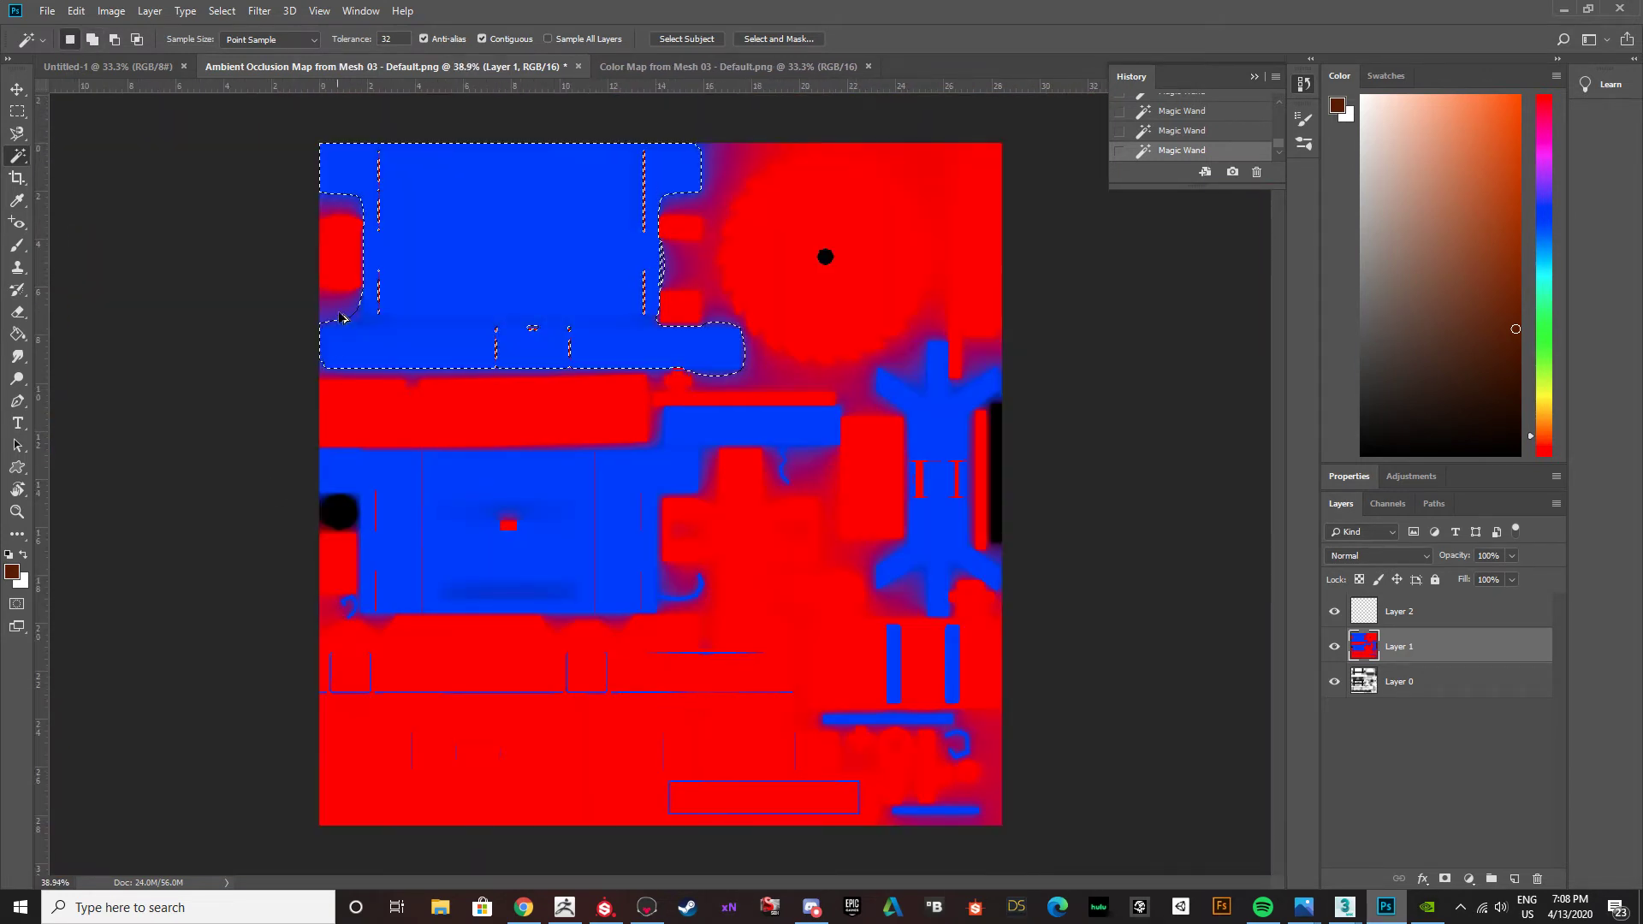
Add the lower blue panel to the selection, including its left and right sections and the darker patch around the small red square.
{"action": "scroll", "coordinate": [381, 479], "scroll_direction": "up", "scroll_amount": 2, "text": "alt"}
{"action": "left_click", "coordinate": [377, 483], "text": "shift"}
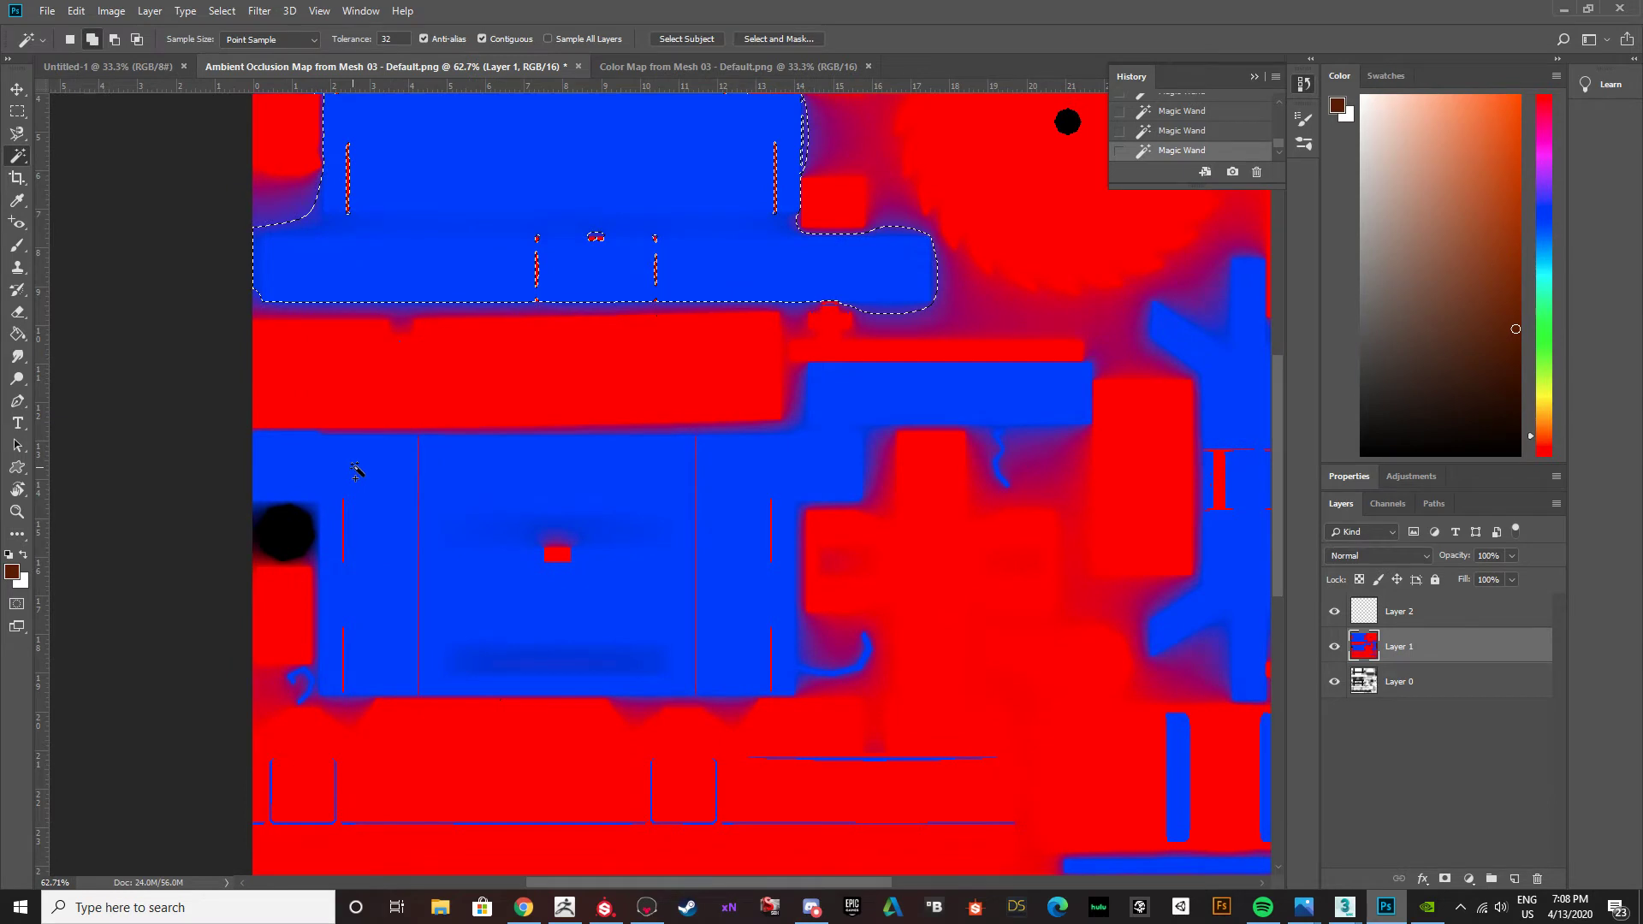
{"action": "left_click", "coordinate": [505, 578], "text": "shift"}
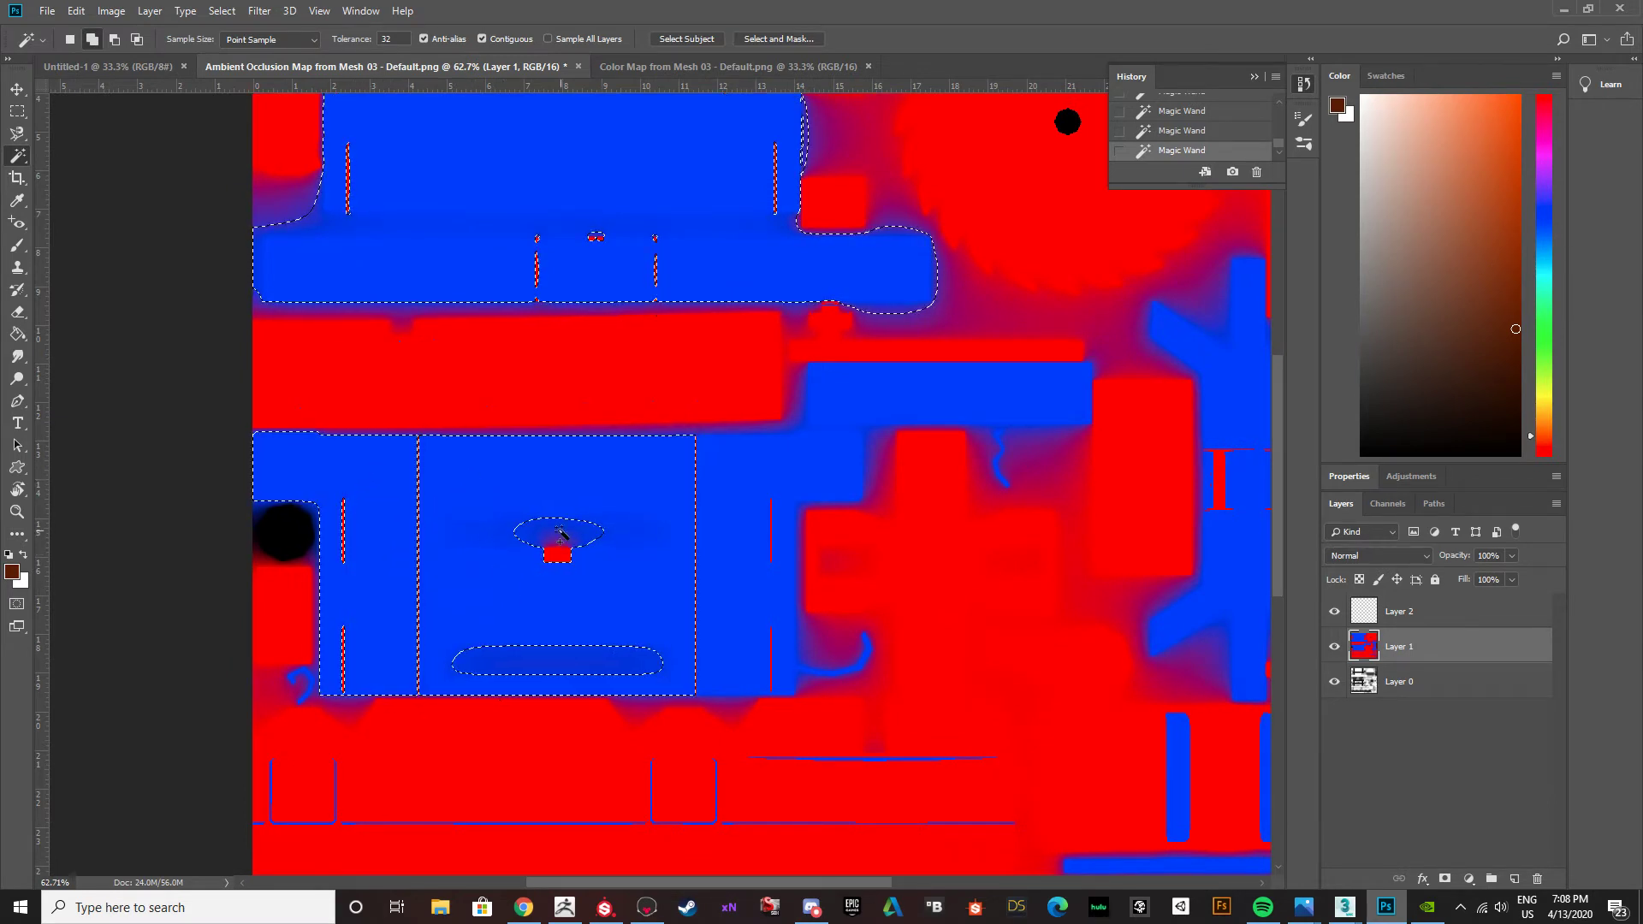
{"action": "left_click", "coordinate": [524, 534], "text": "shift"}
{"action": "left_click", "coordinate": [734, 605], "text": "shift"}
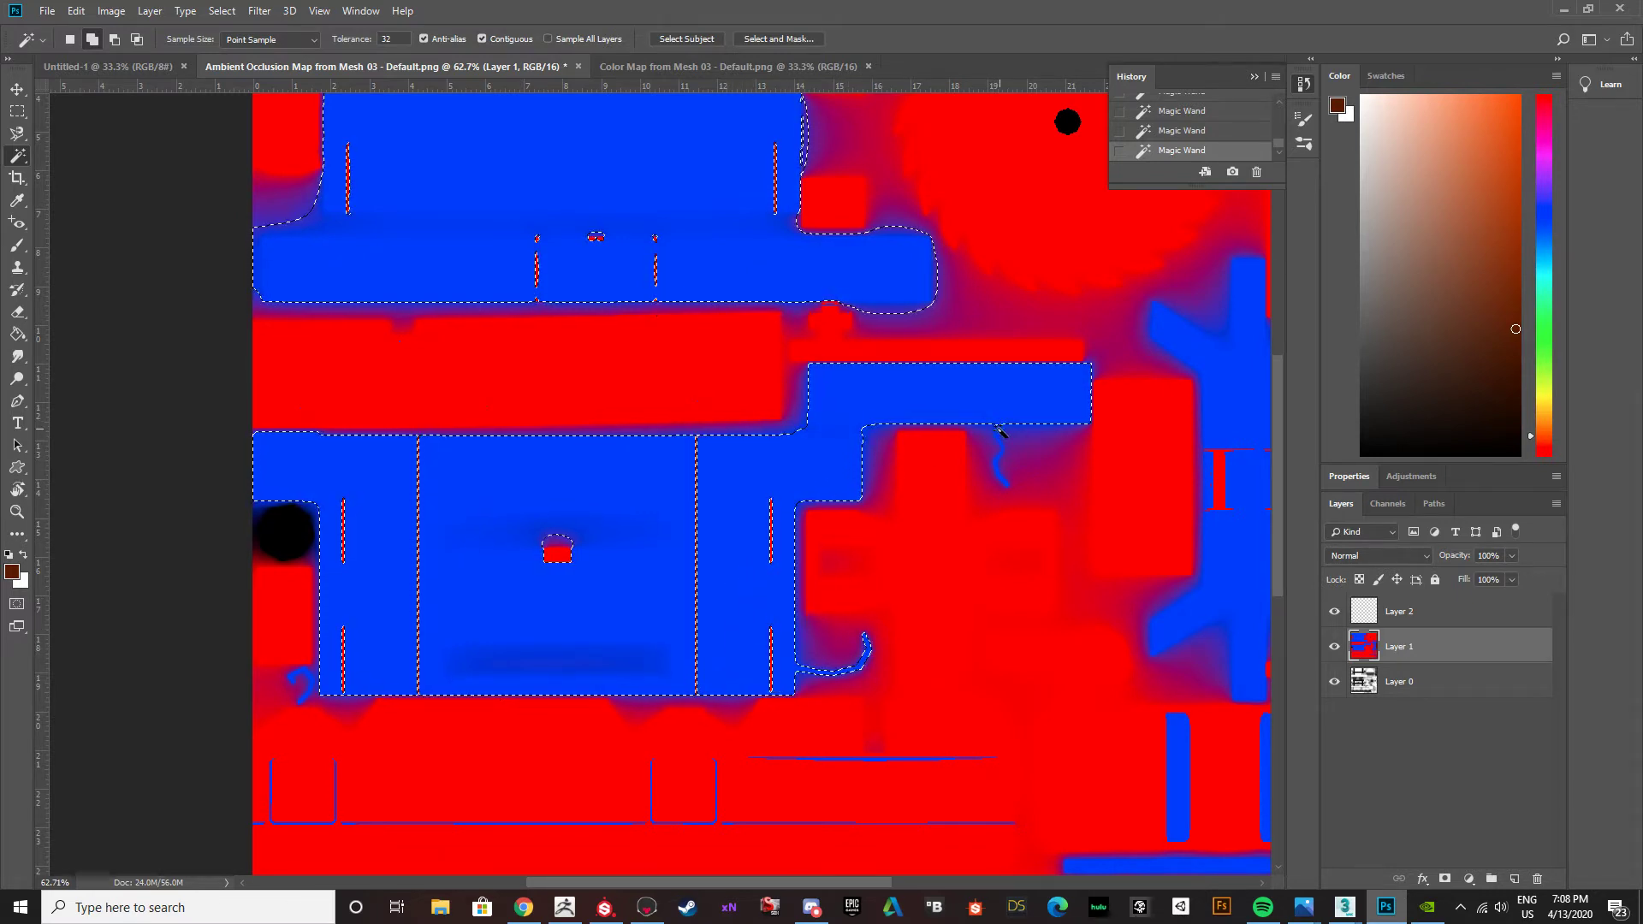
Add the thin wavy blue strand beneath the lower panel's right extension to the selection.
{"action": "scroll", "coordinate": [1001, 446], "scroll_direction": "up", "scroll_amount": 2, "text": "alt"}
{"action": "scroll", "coordinate": [1001, 447], "scroll_direction": "up", "scroll_amount": 3, "text": "alt"}
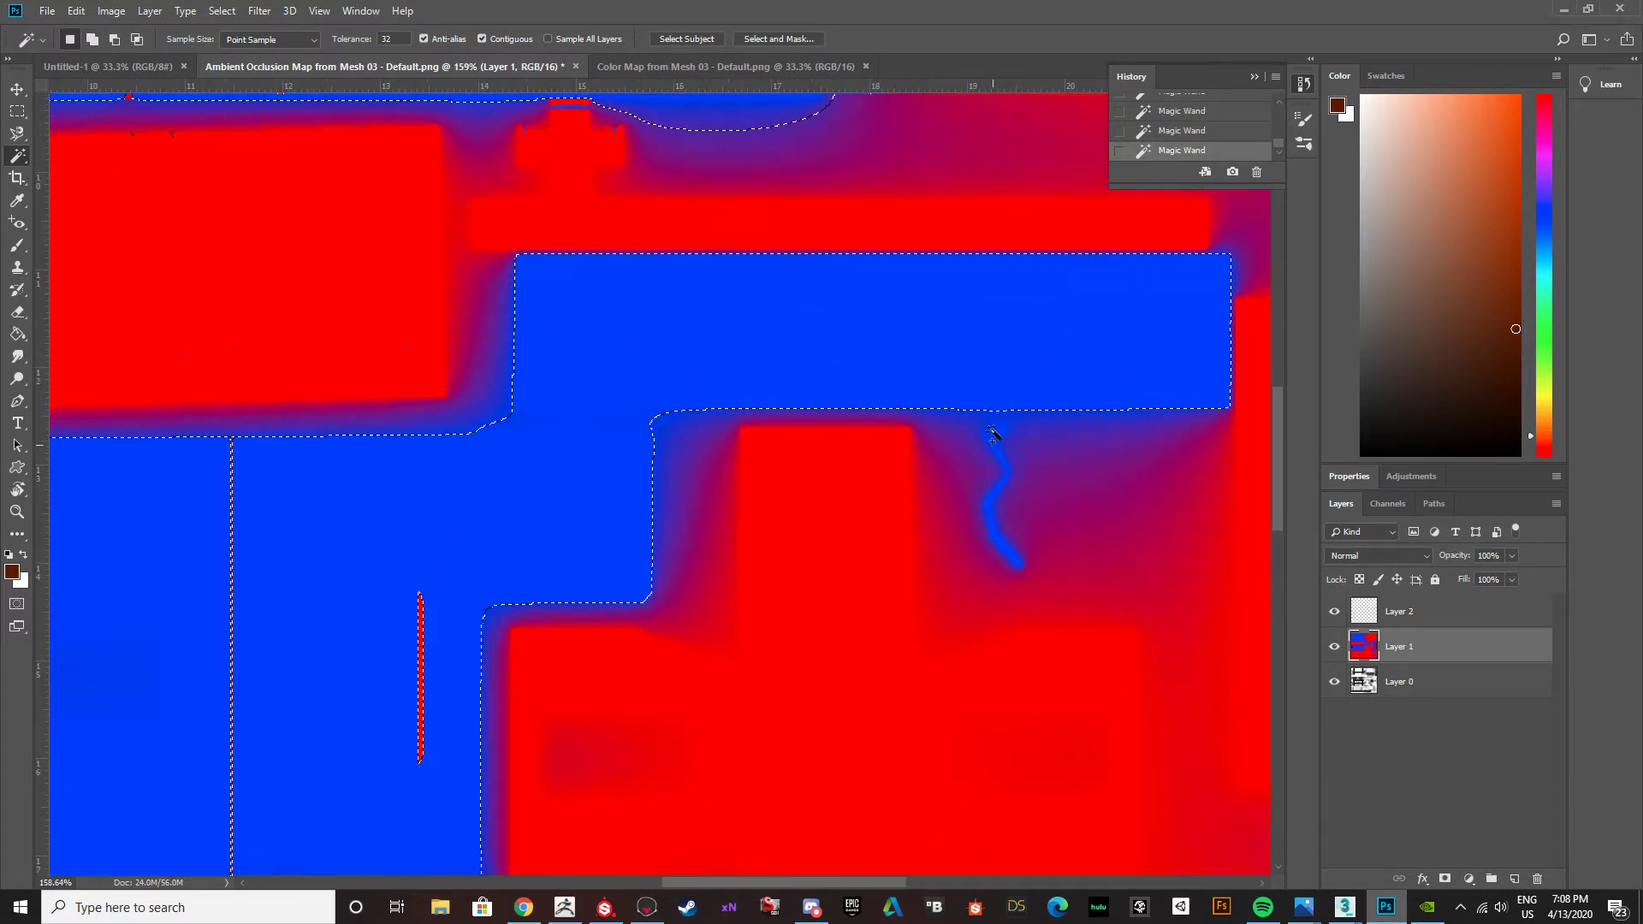
{"action": "left_click", "coordinate": [993, 486], "text": "shift"}
{"action": "scroll", "coordinate": [875, 482], "scroll_direction": "down", "scroll_amount": 3, "text": "alt"}
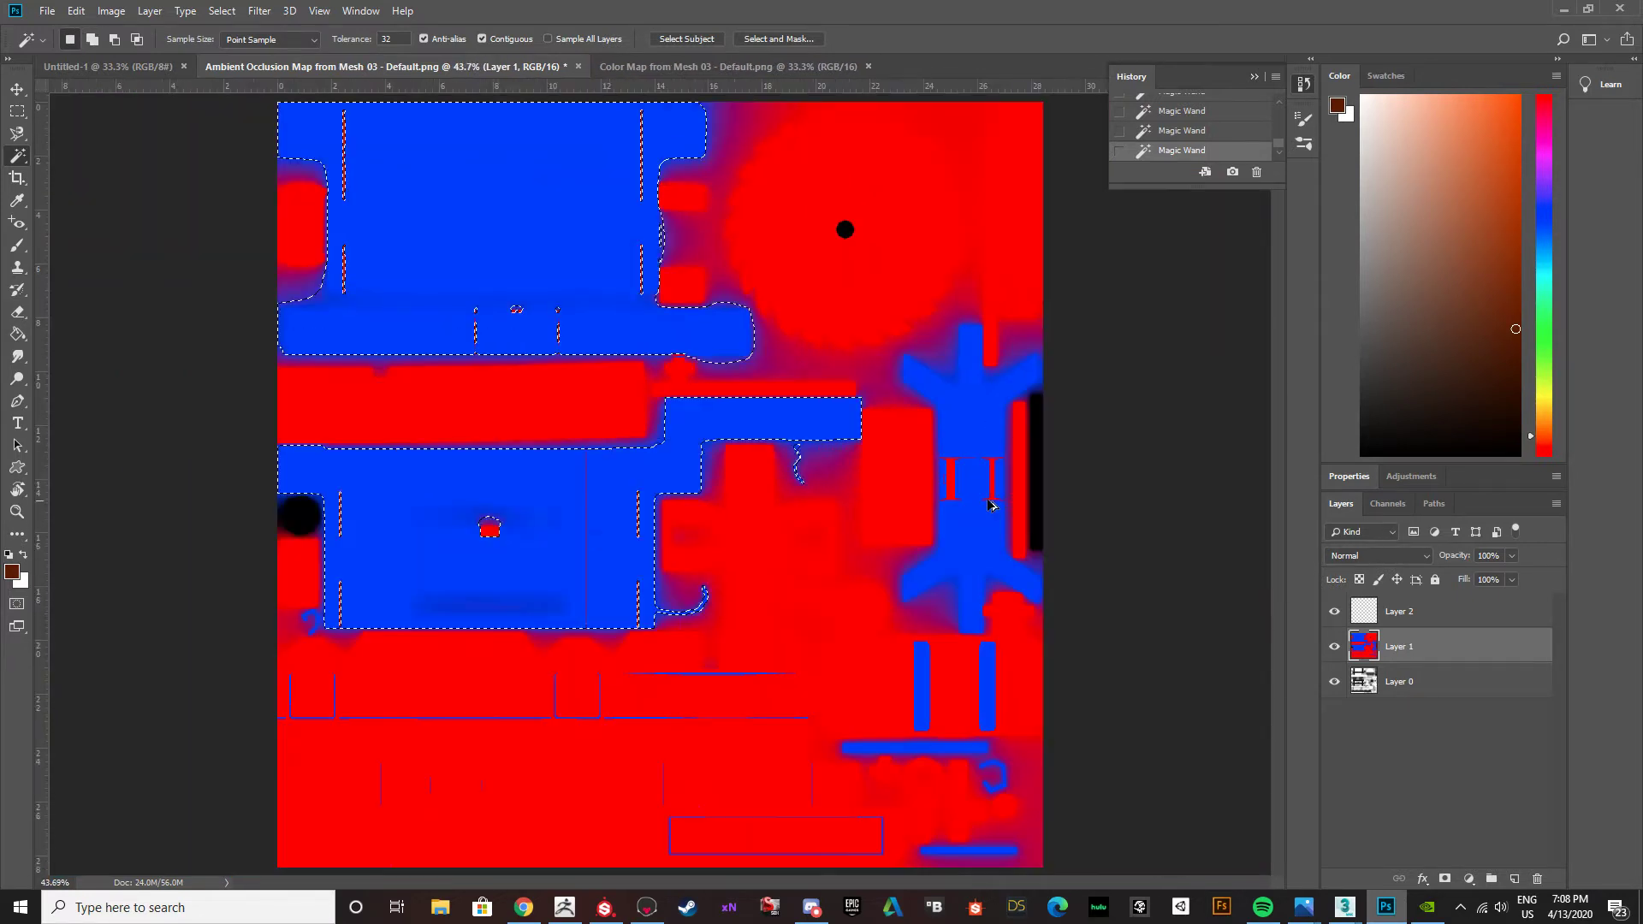
Add the branching blue shape near the map's right edge and the two vertical blue bars beneath it to the selection.
{"action": "left_click", "coordinate": [972, 460], "text": "shift"}
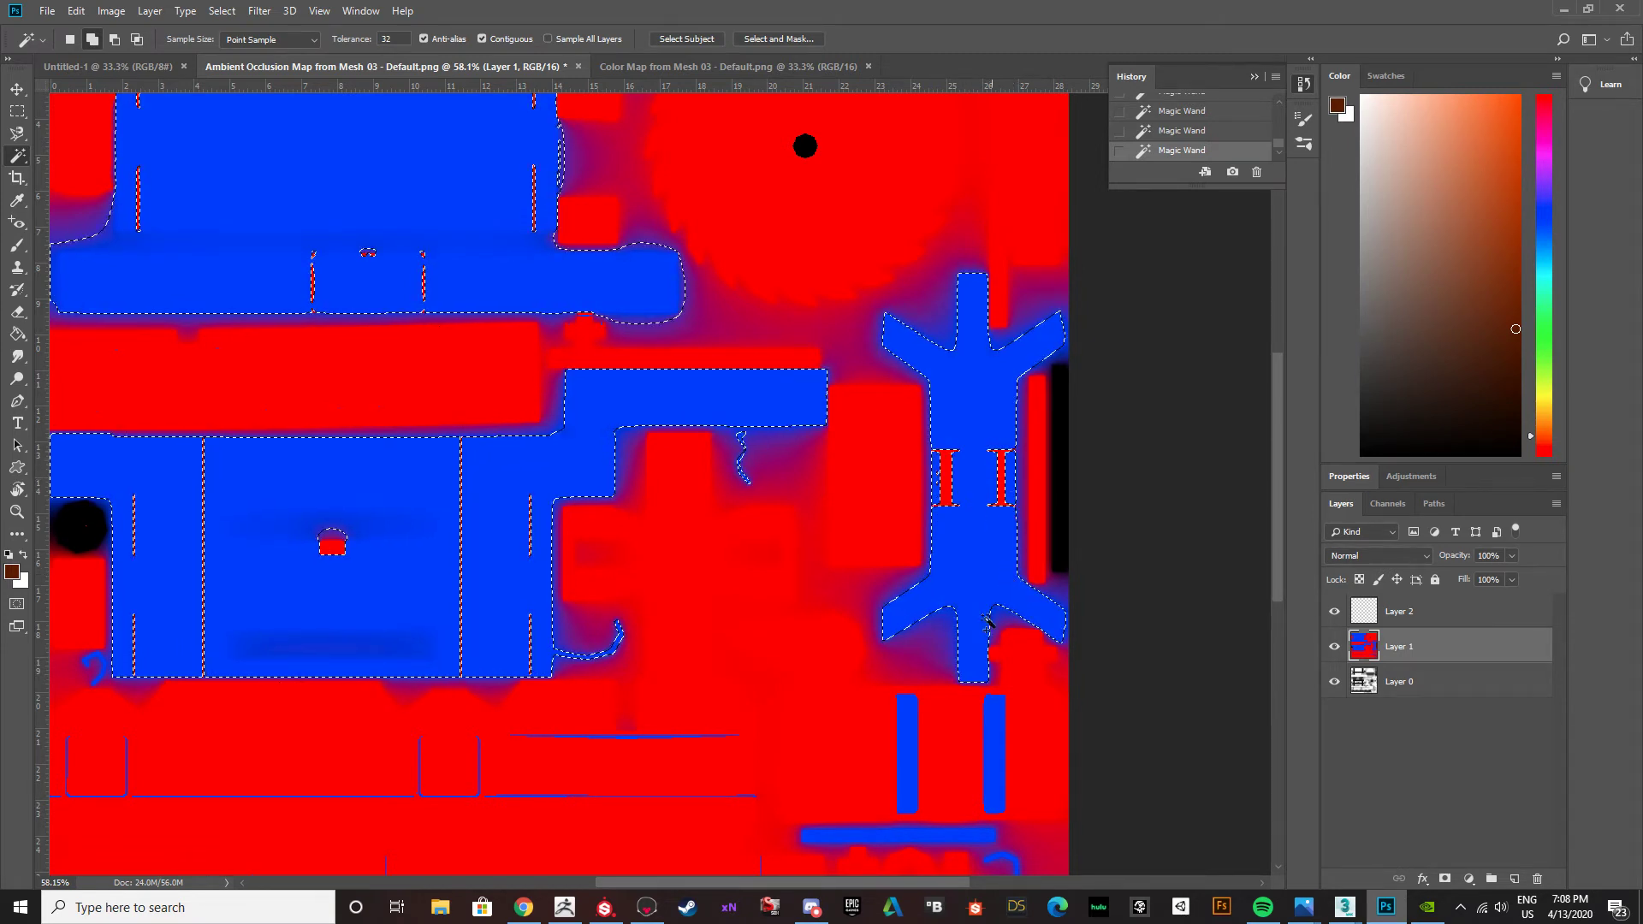
{"action": "left_click", "coordinate": [914, 734], "text": "shift"}
{"action": "left_click", "coordinate": [994, 733], "text": "shift"}
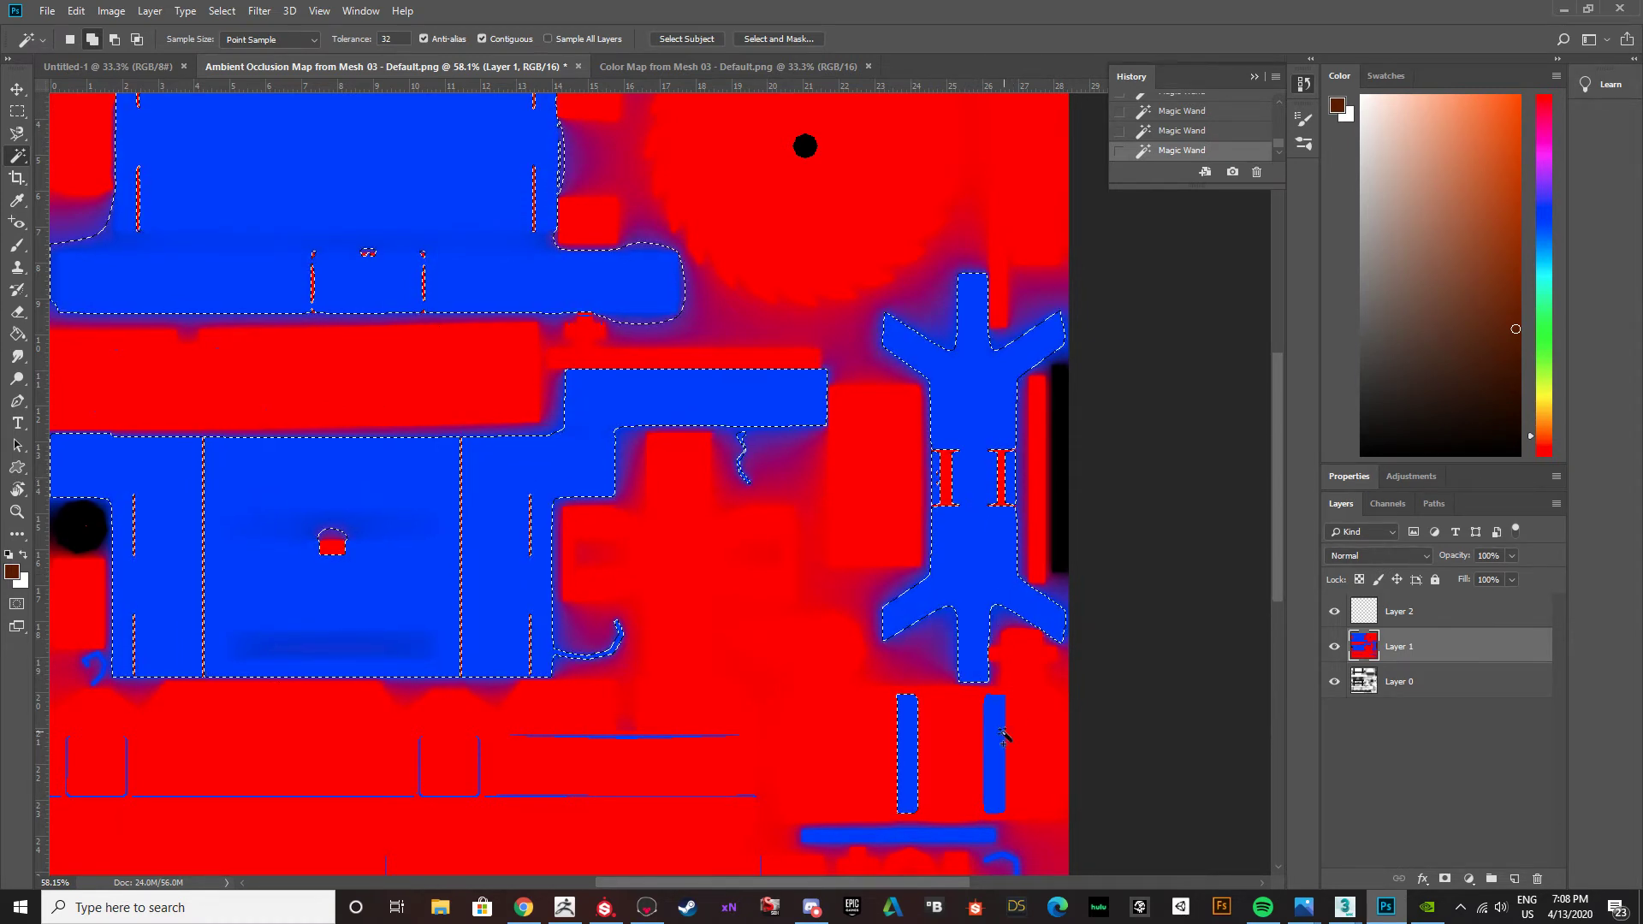
Add the two horizontal blue bars and the small curled shape near the map's lower-right corner to the selection.
{"action": "scroll", "coordinate": [890, 690], "scroll_direction": "down", "scroll_amount": 2}
{"action": "scroll", "coordinate": [890, 689], "scroll_direction": "down", "scroll_amount": 10}
{"action": "scroll", "coordinate": [839, 469], "scroll_direction": "up", "scroll_amount": 2}
{"action": "scroll", "coordinate": [898, 530], "scroll_direction": "up", "scroll_amount": 4}
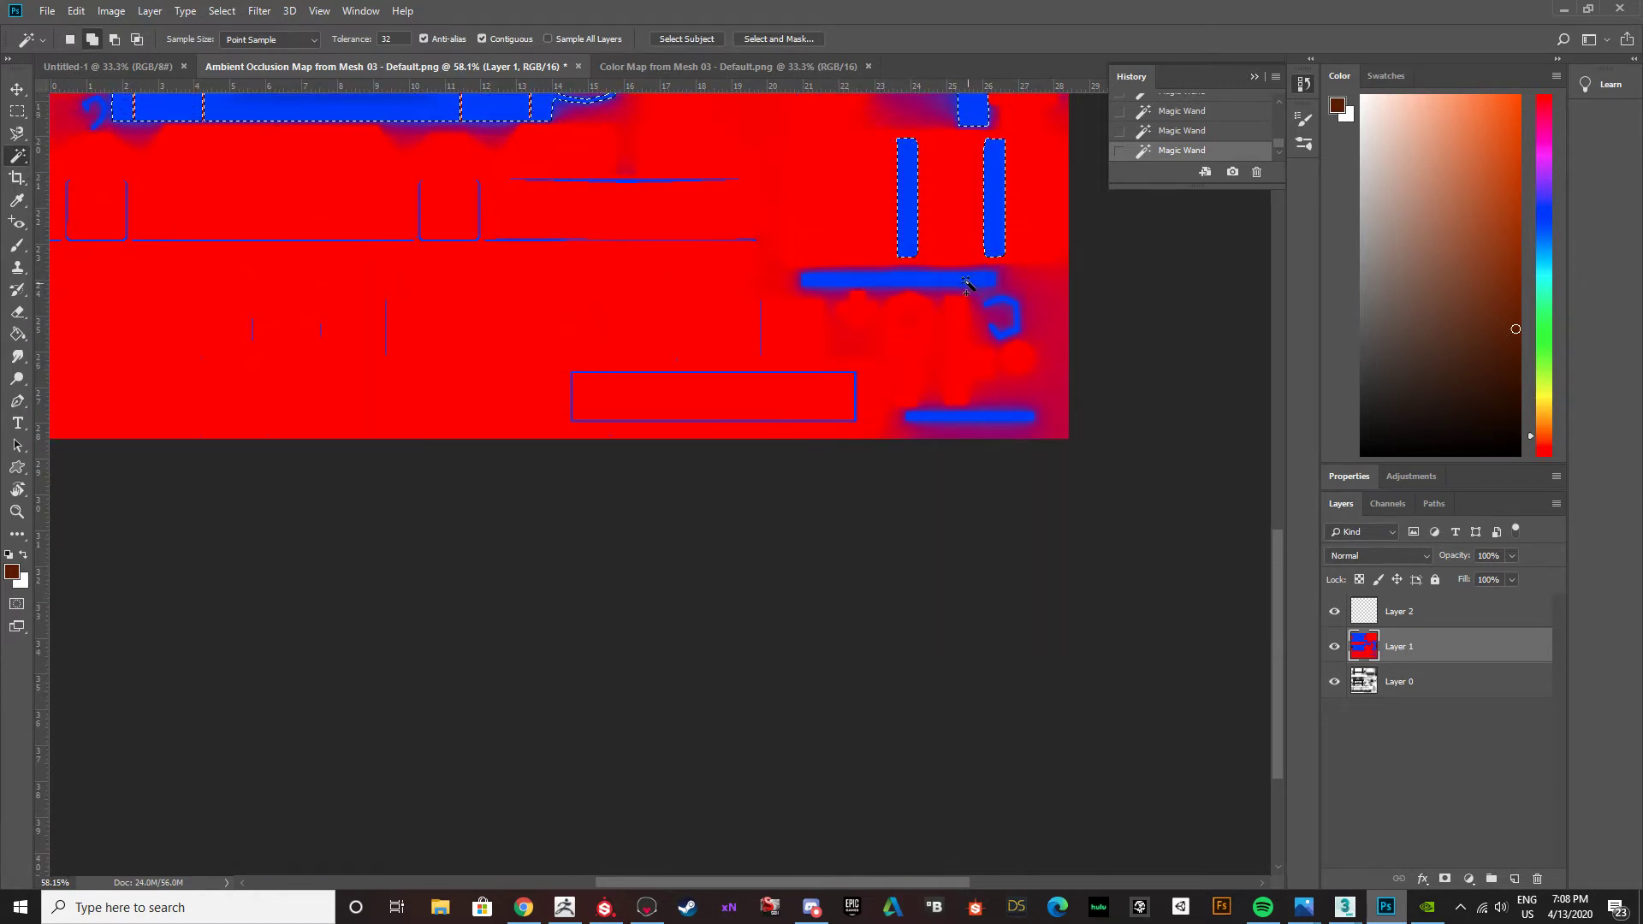
{"action": "left_click", "coordinate": [966, 417]}
{"action": "scroll", "coordinate": [759, 506], "scroll_direction": "down", "scroll_amount": 3, "text": "alt"}
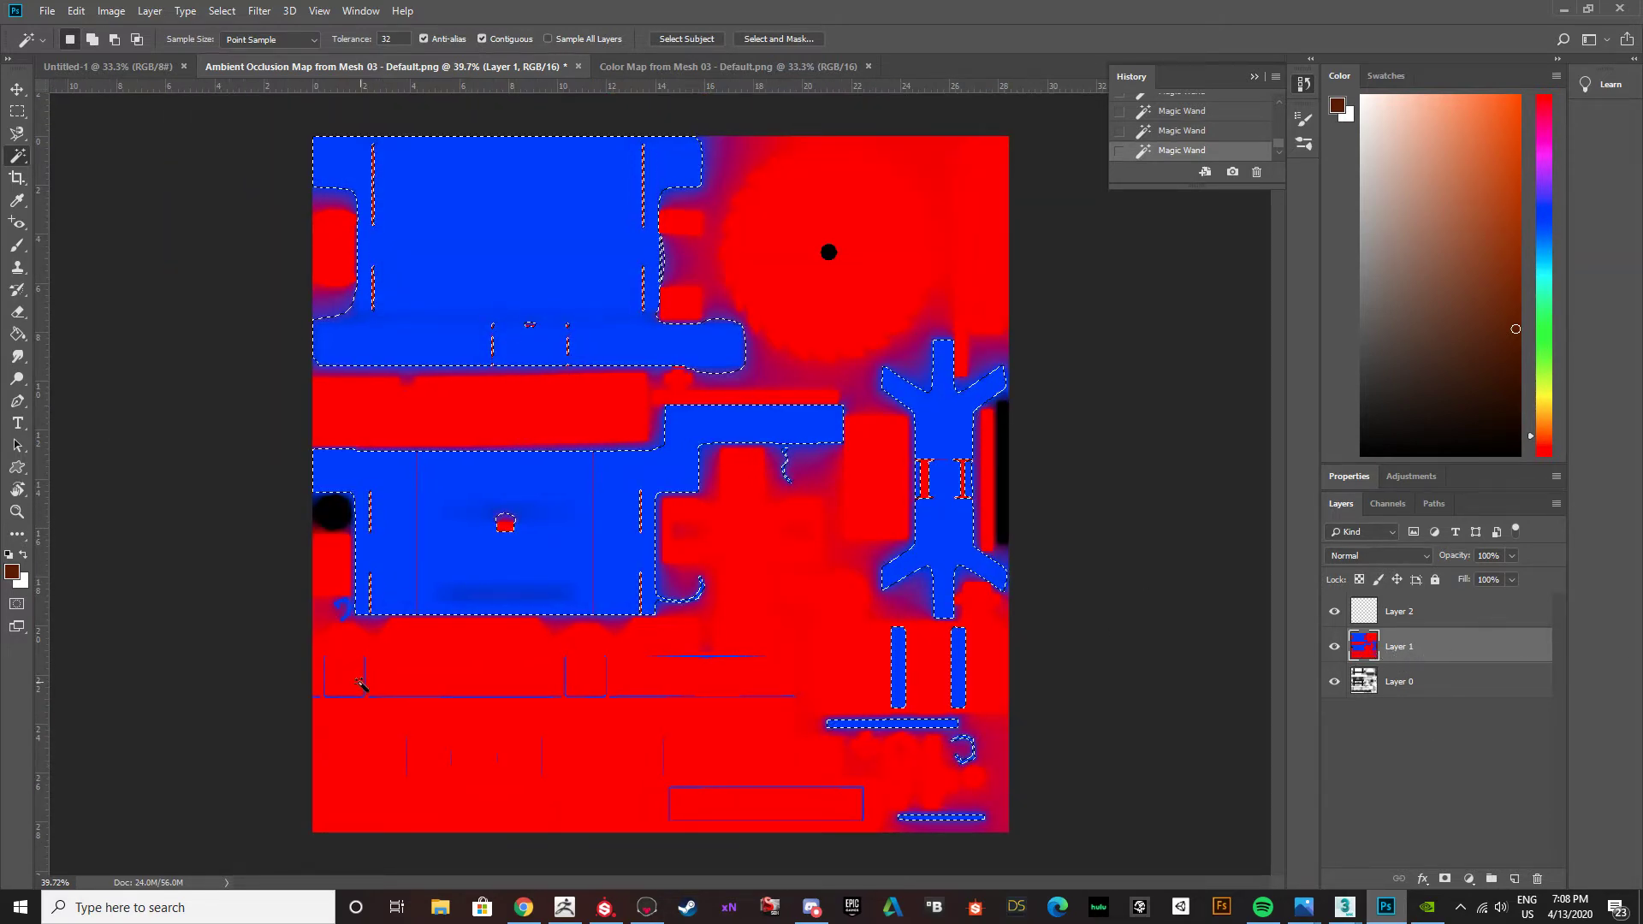
Add the leftmost thin U-shaped blue outline below the lower panel and the long line beside it to the selection.
{"action": "scroll", "coordinate": [359, 685], "scroll_direction": "up", "scroll_amount": 8, "text": "alt"}
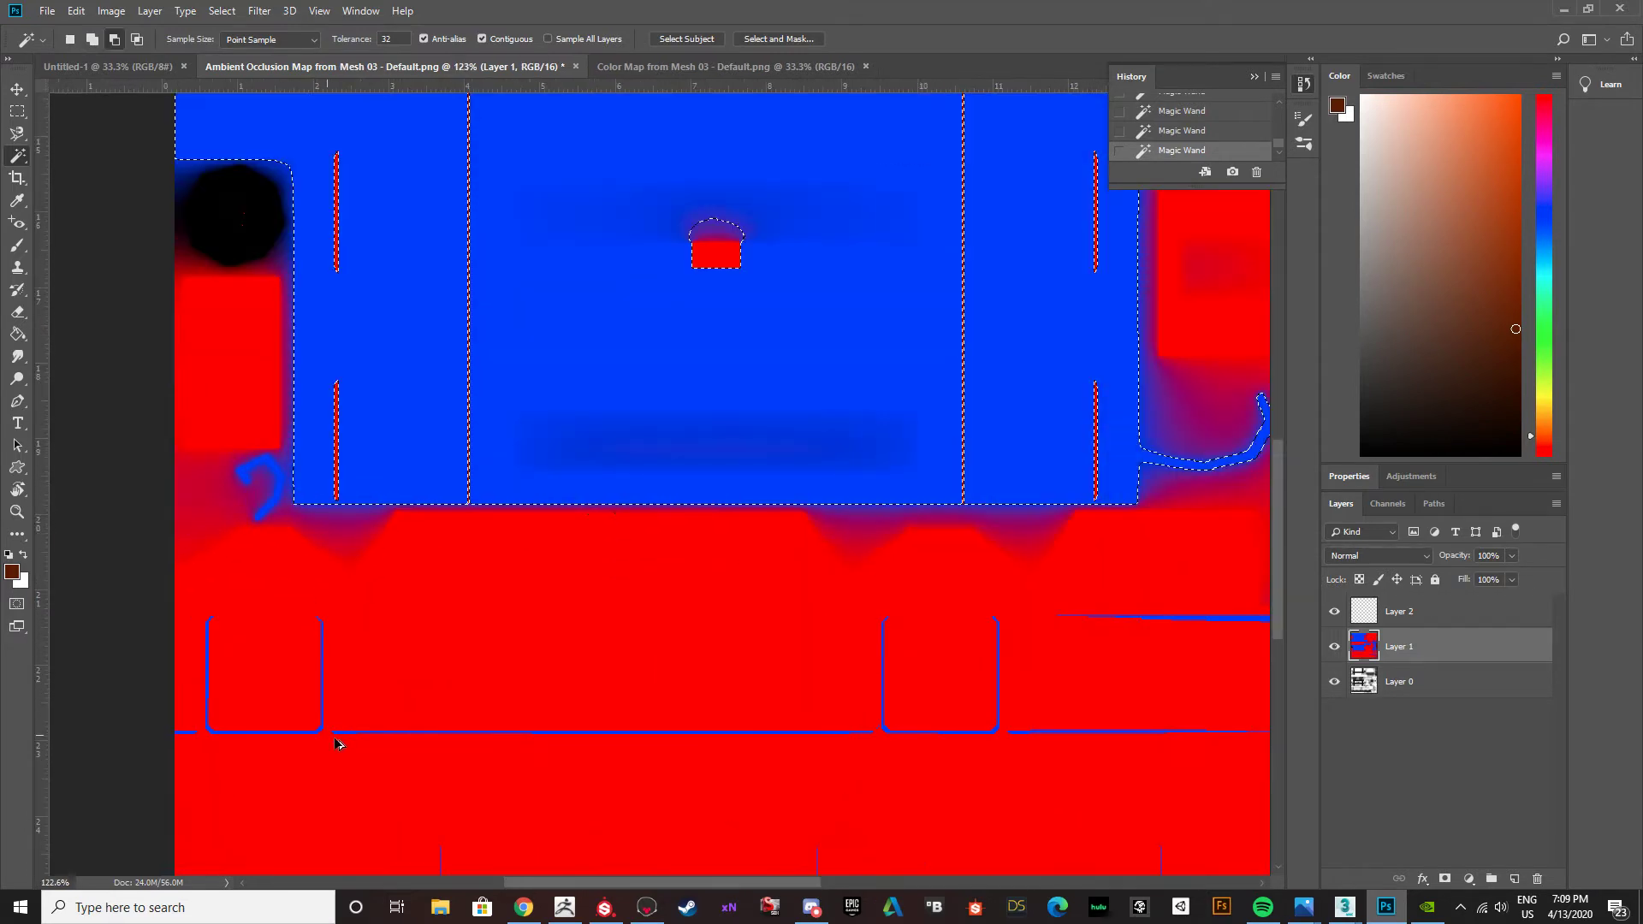
{"action": "scroll", "coordinate": [333, 742], "scroll_direction": "up", "scroll_amount": 4, "text": "alt"}
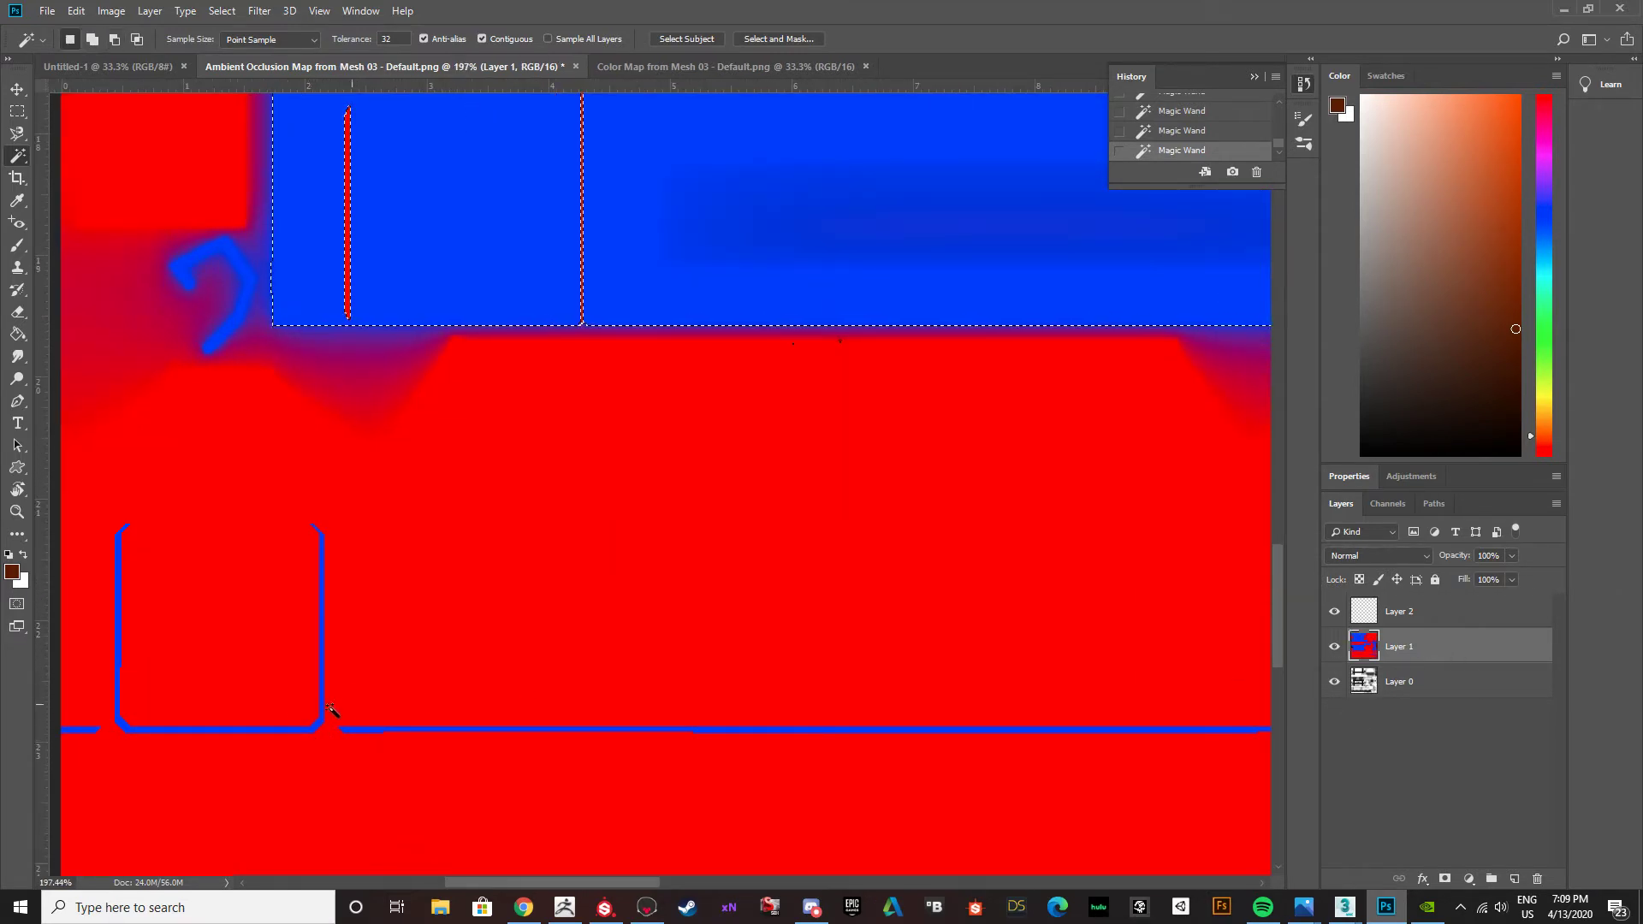
{"action": "left_click", "coordinate": [303, 729], "text": "shift"}
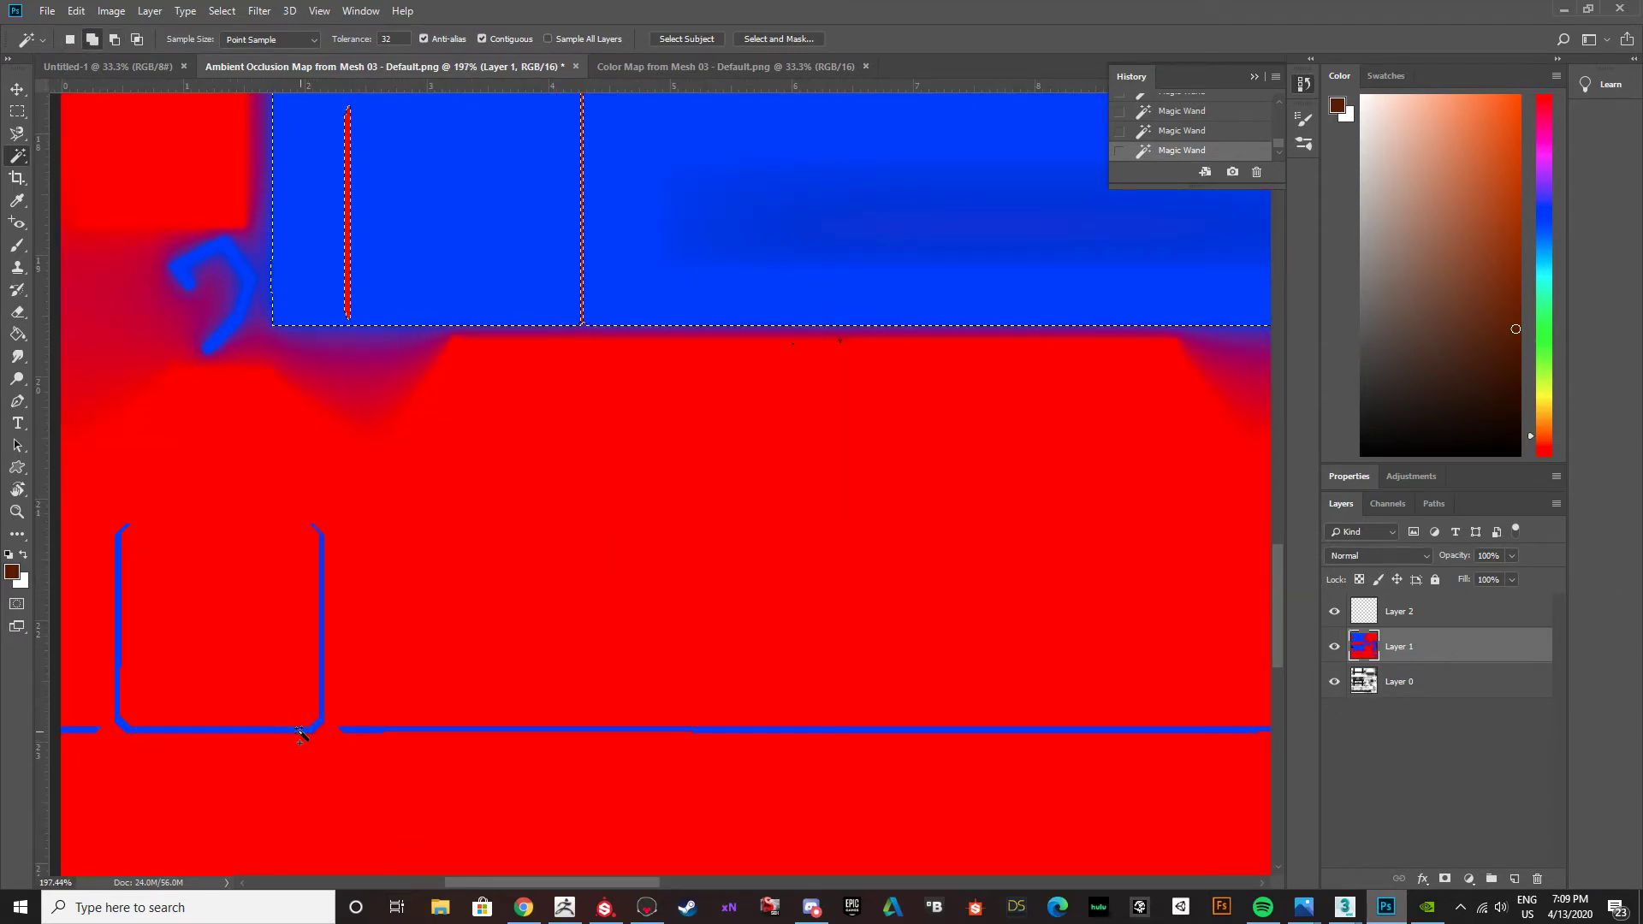
{"action": "left_click", "coordinate": [357, 731], "text": "shift"}
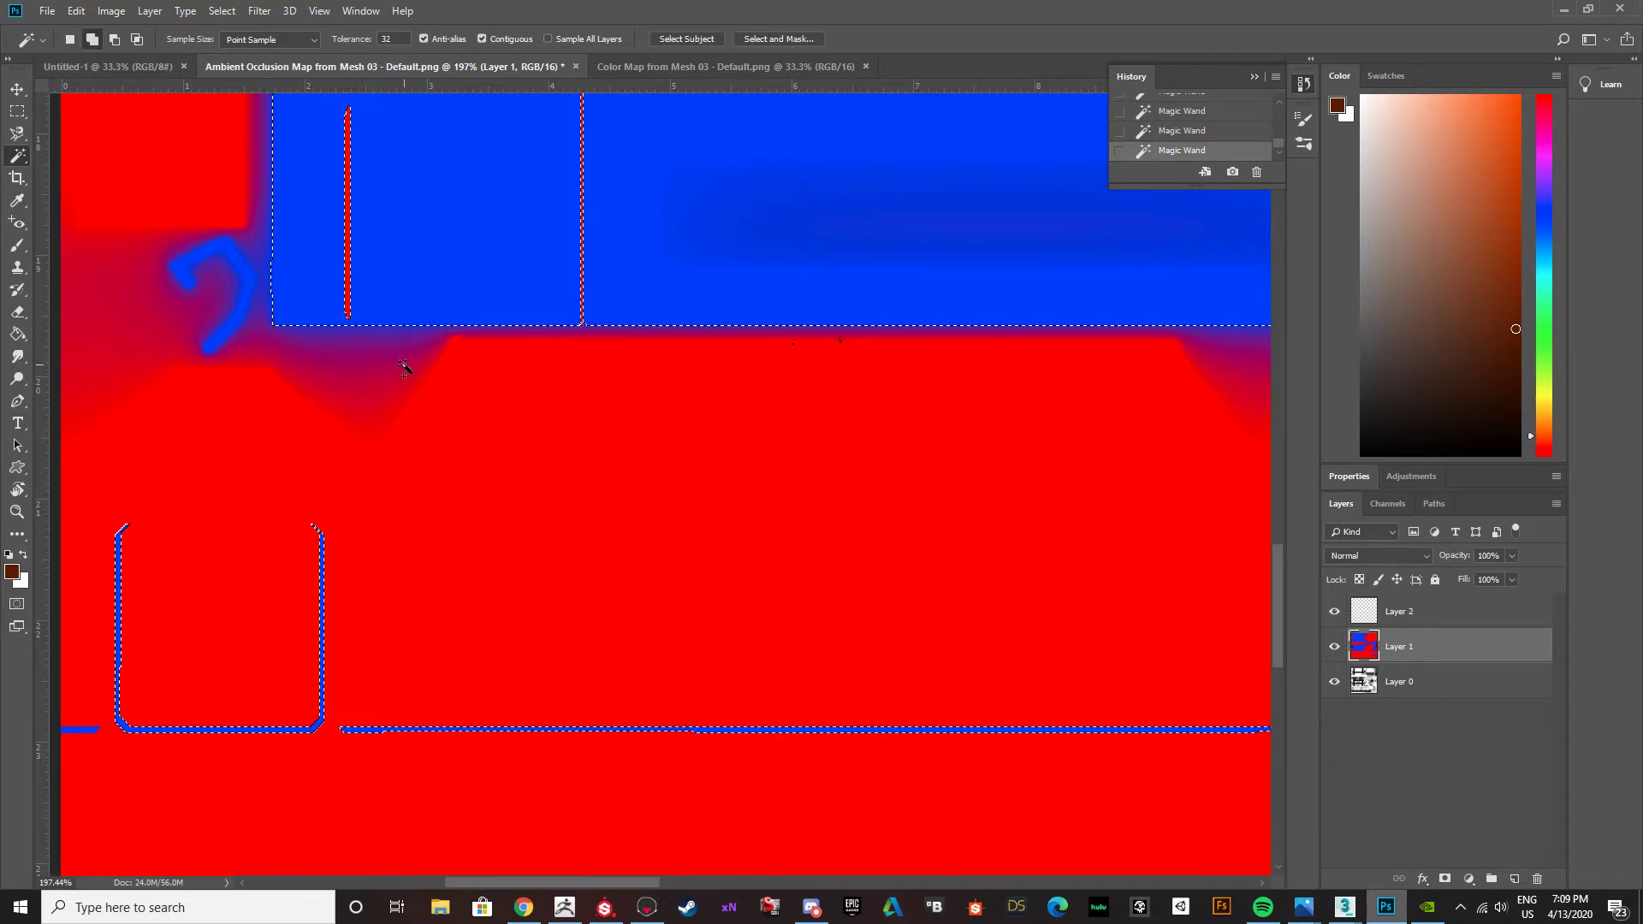
Add the blue hook at the lower panel's bottom-left corner and the short line at the map's left edge to the selection.
{"action": "left_click", "coordinate": [212, 336], "text": "shift"}
{"action": "scroll", "coordinate": [317, 462], "scroll_direction": "down", "scroll_amount": 1, "text": "alt"}
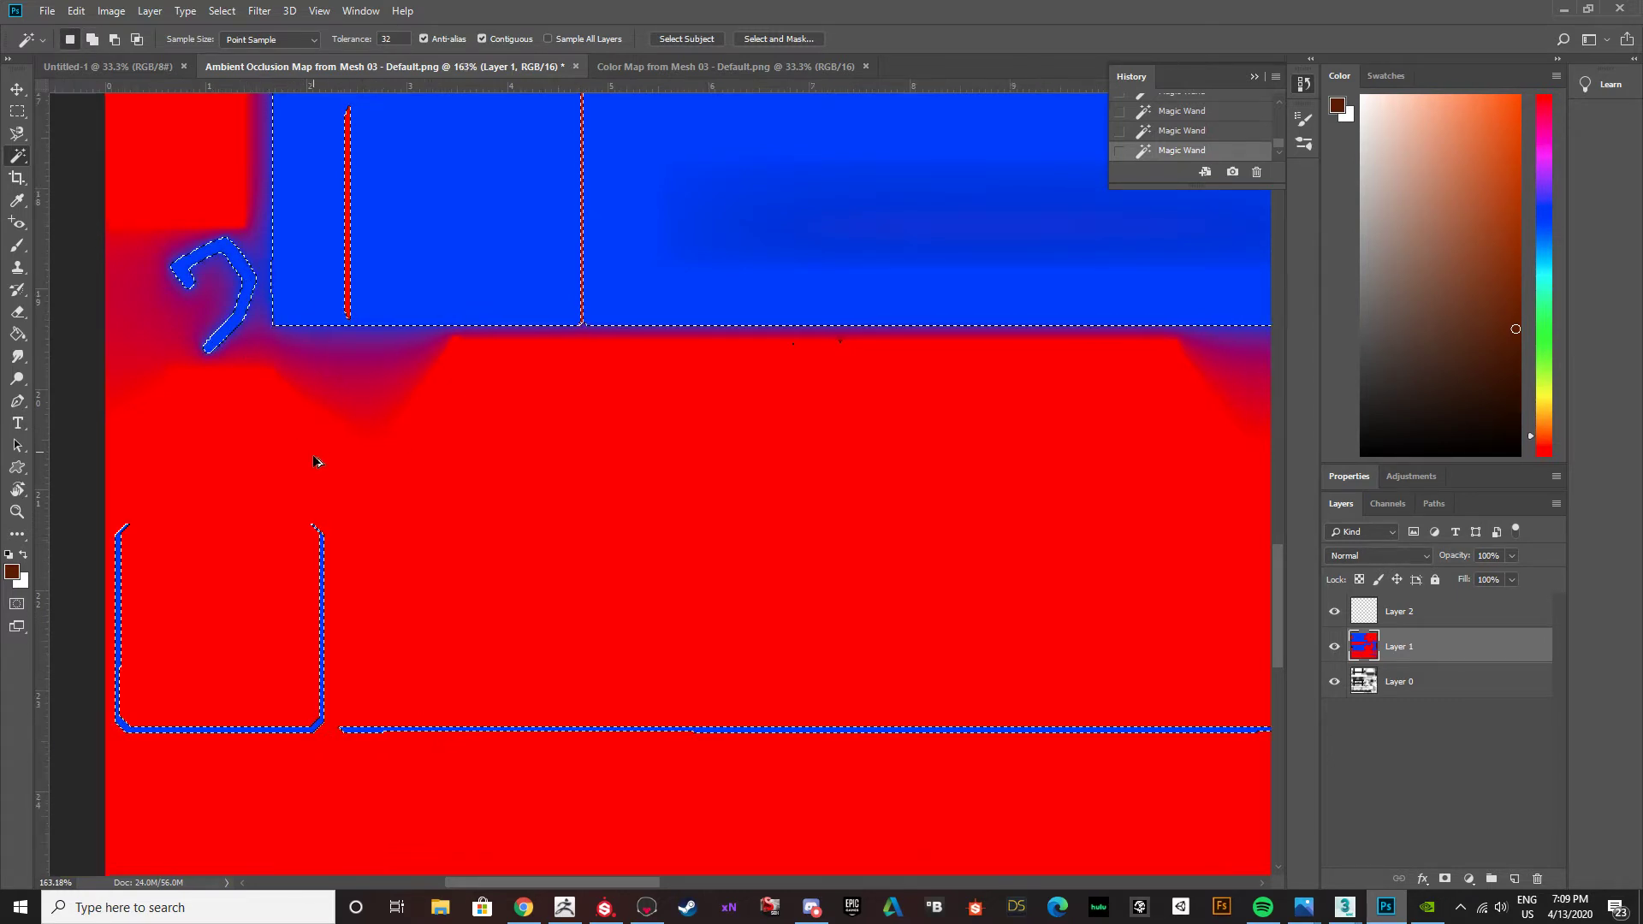
{"action": "scroll", "coordinate": [317, 462], "scroll_direction": "down", "scroll_amount": 1, "text": "alt"}
{"action": "scroll", "coordinate": [166, 660], "scroll_direction": "up", "scroll_amount": 5, "text": "alt"}
{"action": "left_click", "coordinate": [144, 660], "text": "shift"}
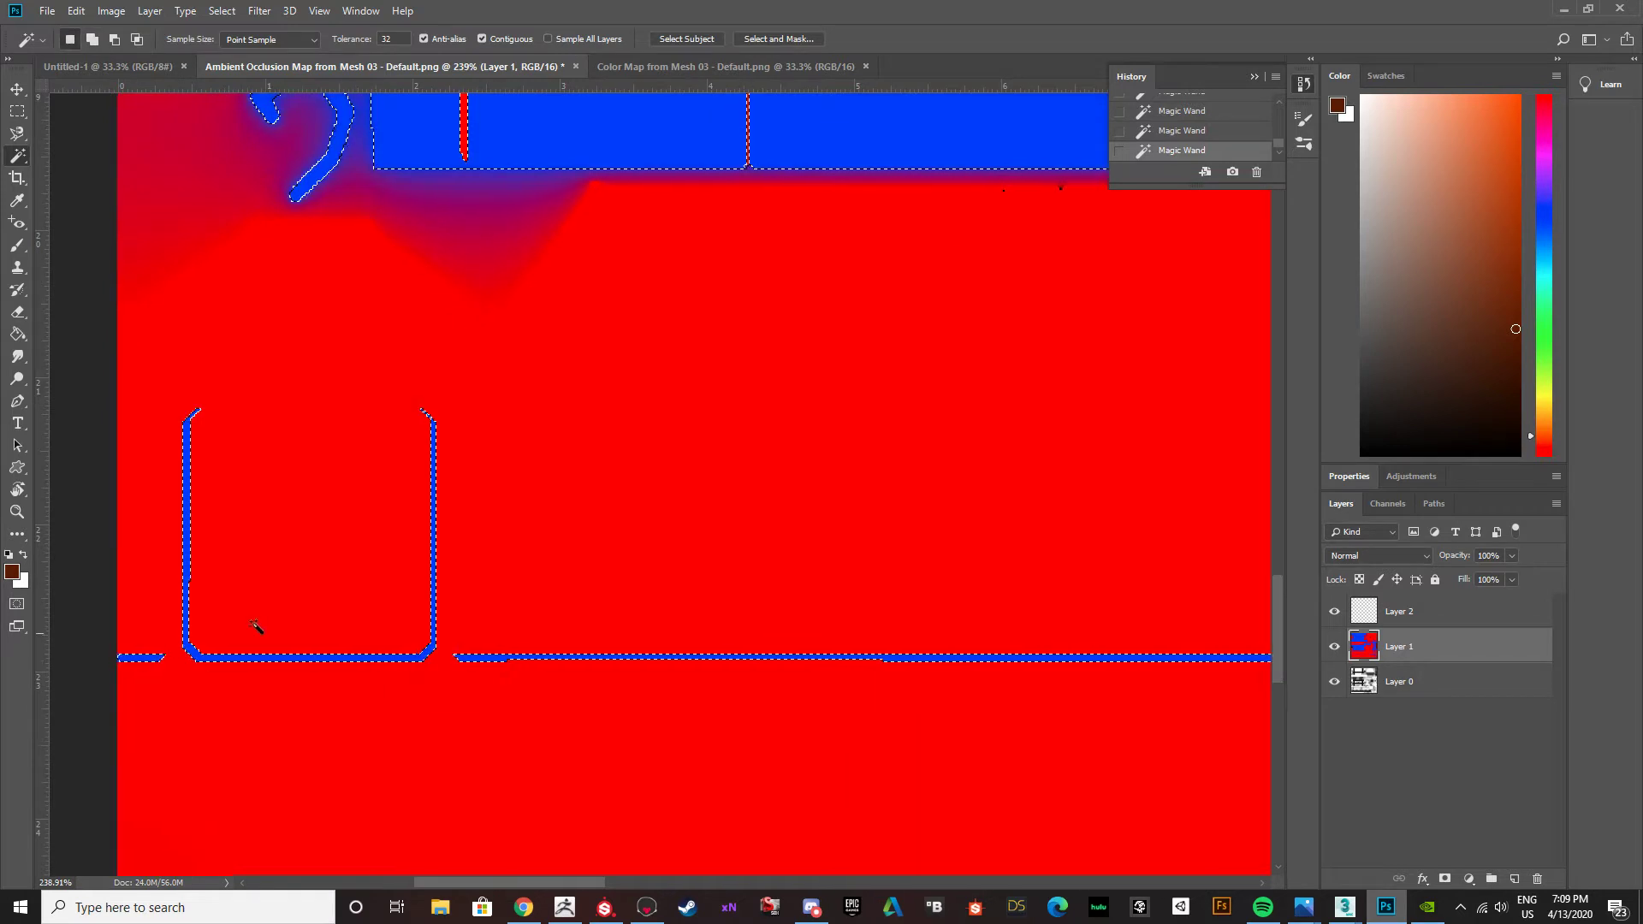
Add the second thin U-shaped blue outline and the two long lines to its right to the selection.
{"action": "scroll", "coordinate": [414, 616], "scroll_direction": "down", "scroll_amount": 5, "text": "alt"}
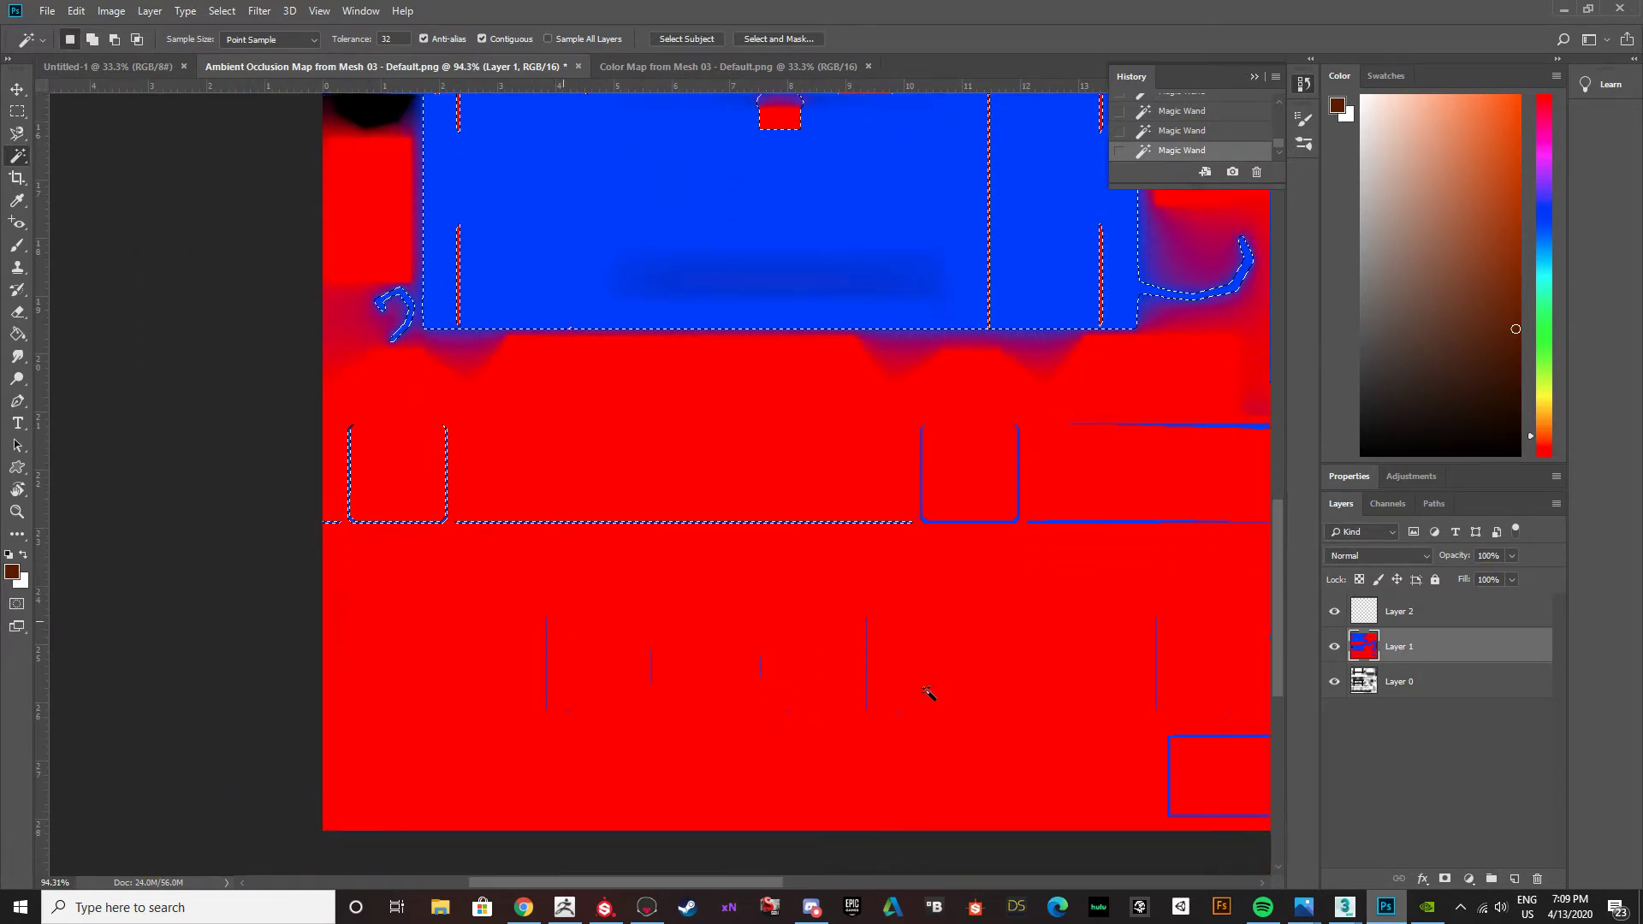
{"action": "scroll", "coordinate": [980, 624], "scroll_direction": "down", "scroll_amount": 2, "text": "alt"}
{"action": "scroll", "coordinate": [987, 557], "scroll_direction": "up", "scroll_amount": 5, "text": "alt"}
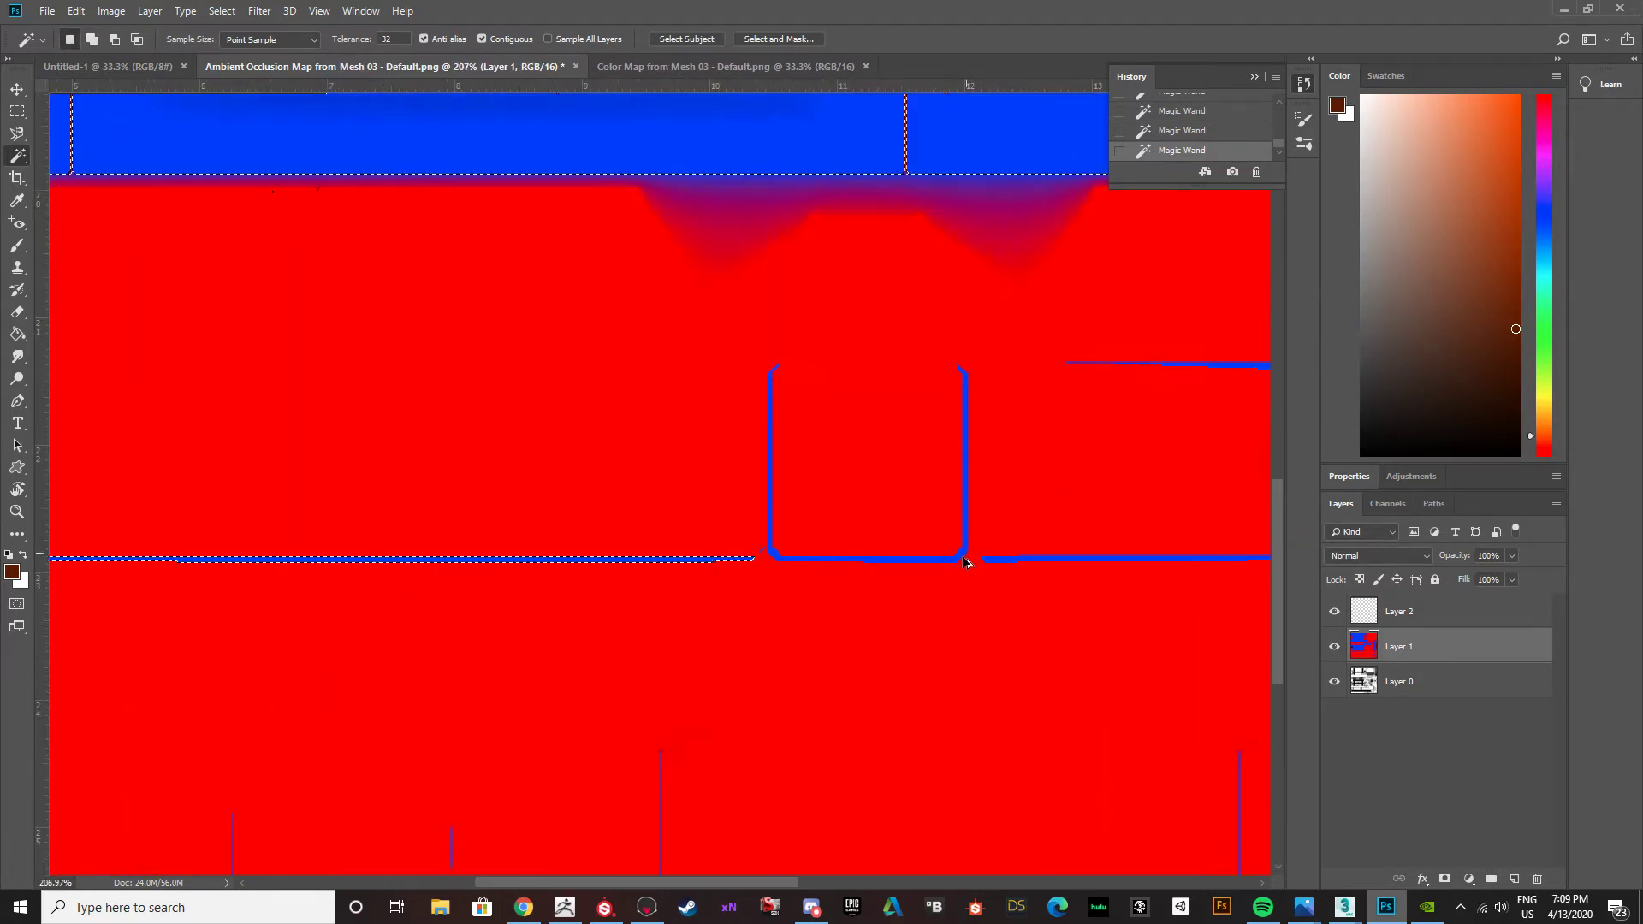
{"action": "scroll", "coordinate": [966, 562], "scroll_direction": "up", "scroll_amount": 2, "text": "alt"}
{"action": "left_click", "coordinate": [963, 558], "text": "shift"}
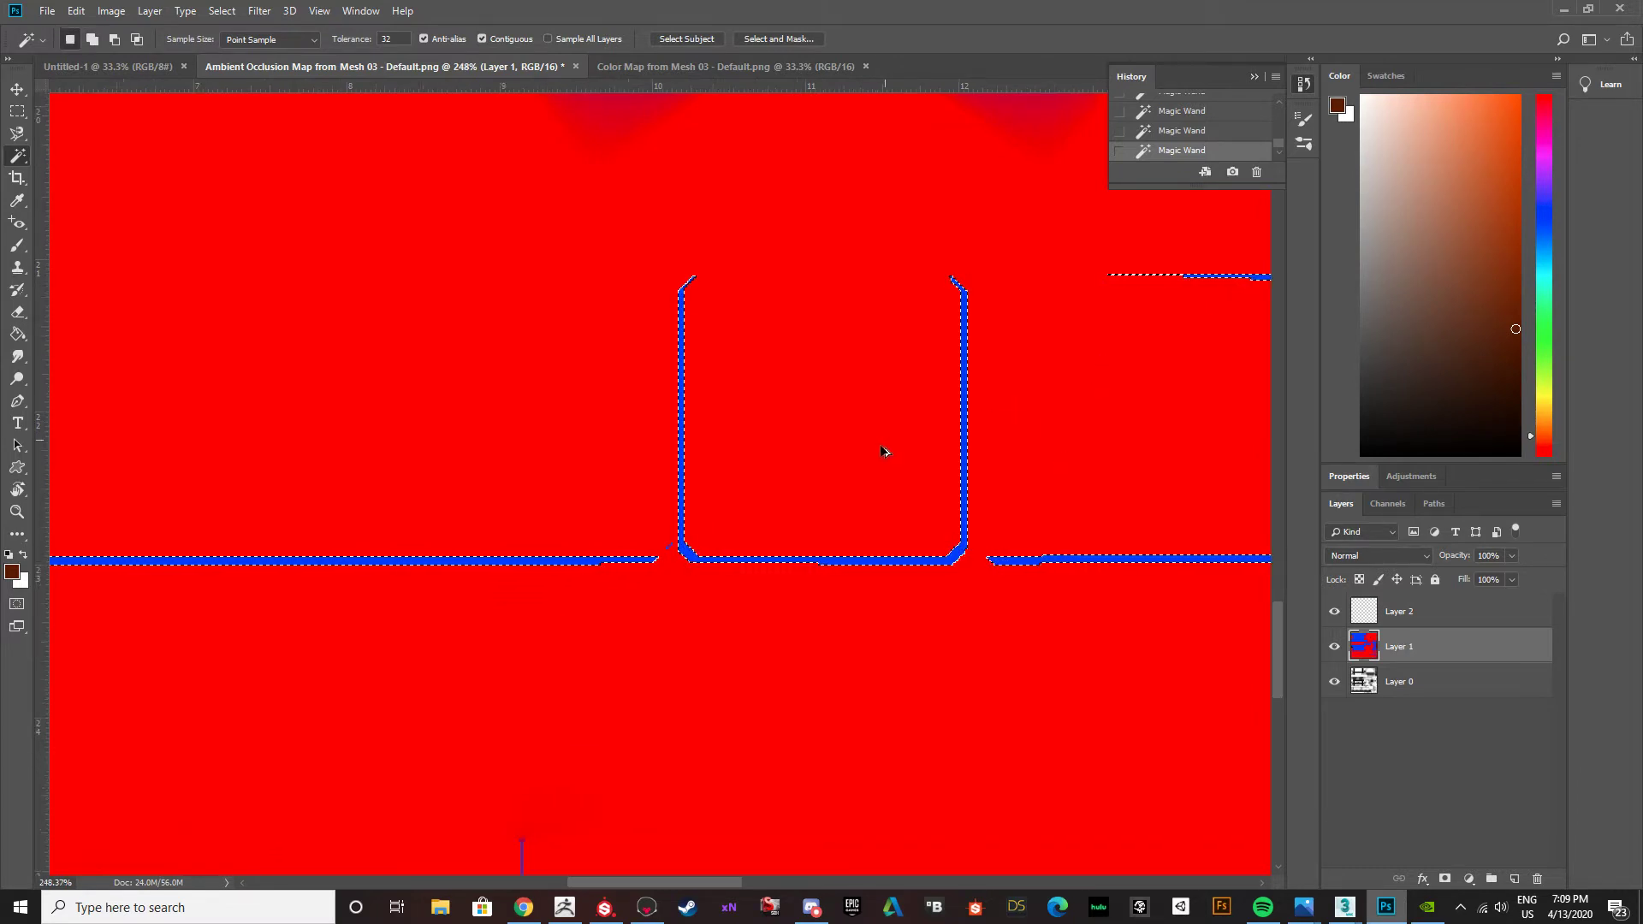
Add the long rectangular blue outline near the map's bottom edge to the selection.
{"action": "scroll", "coordinate": [886, 457], "scroll_direction": "down", "scroll_amount": 6, "text": "alt"}
{"action": "scroll", "coordinate": [1194, 708], "scroll_direction": "up", "scroll_amount": 5, "text": "alt"}
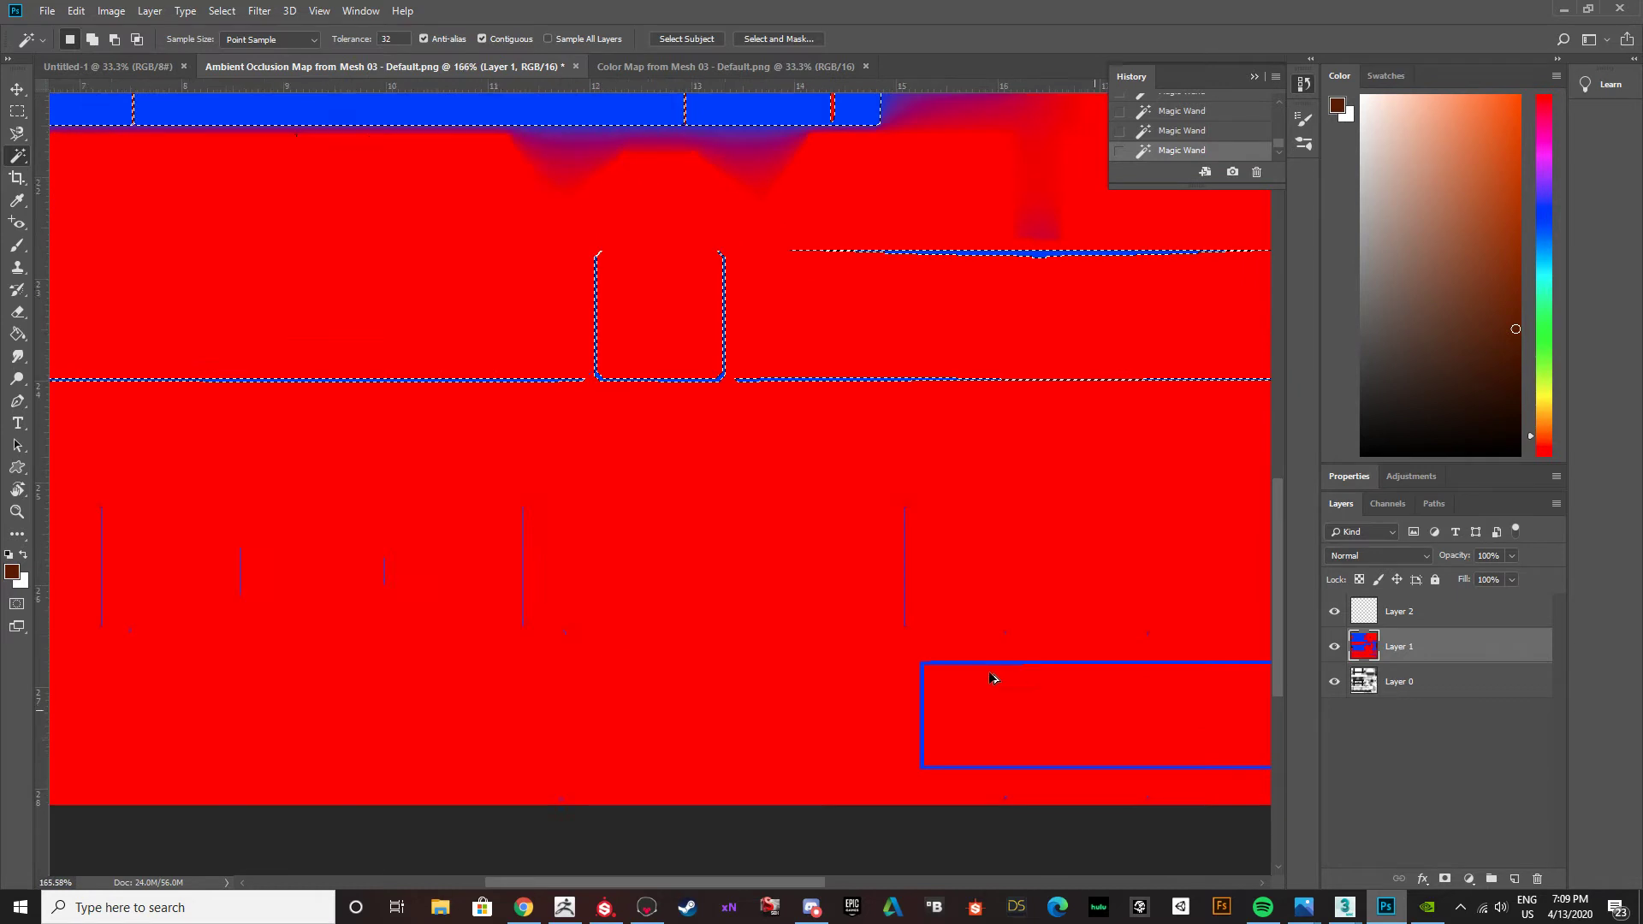
{"action": "left_click", "coordinate": [865, 640]}
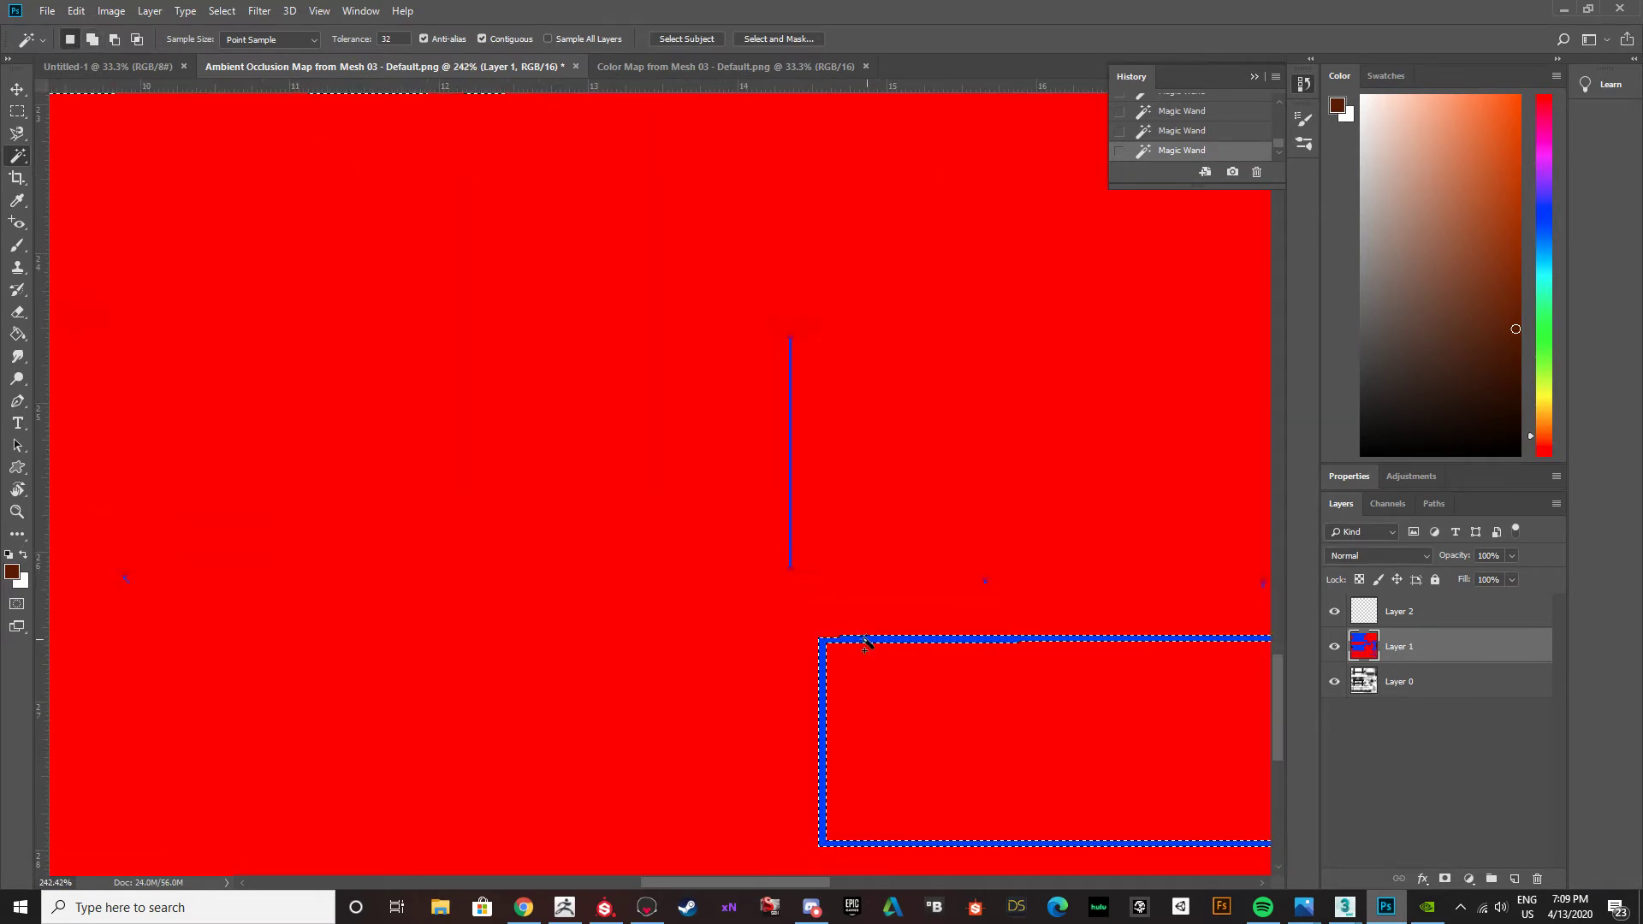
Try to add the thin vertical blue line above the rectangular outline's left end to the selection.
{"action": "left_click", "coordinate": [791, 467], "text": "shift"}
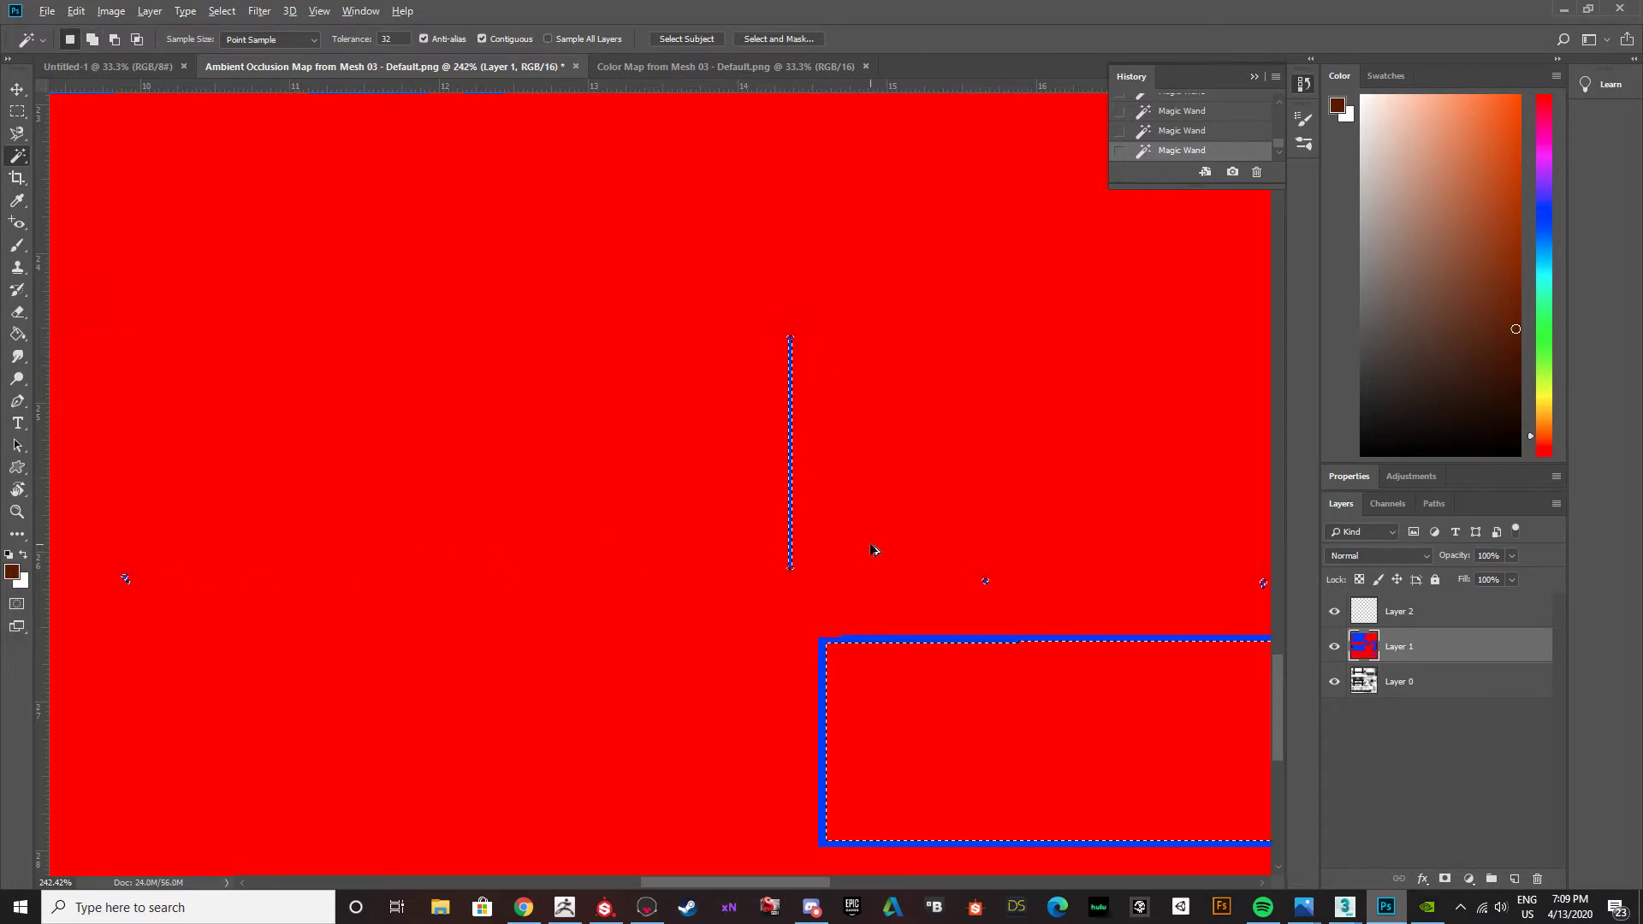
{"action": "scroll", "coordinate": [874, 550], "scroll_direction": "down", "scroll_amount": 5, "text": "alt"}
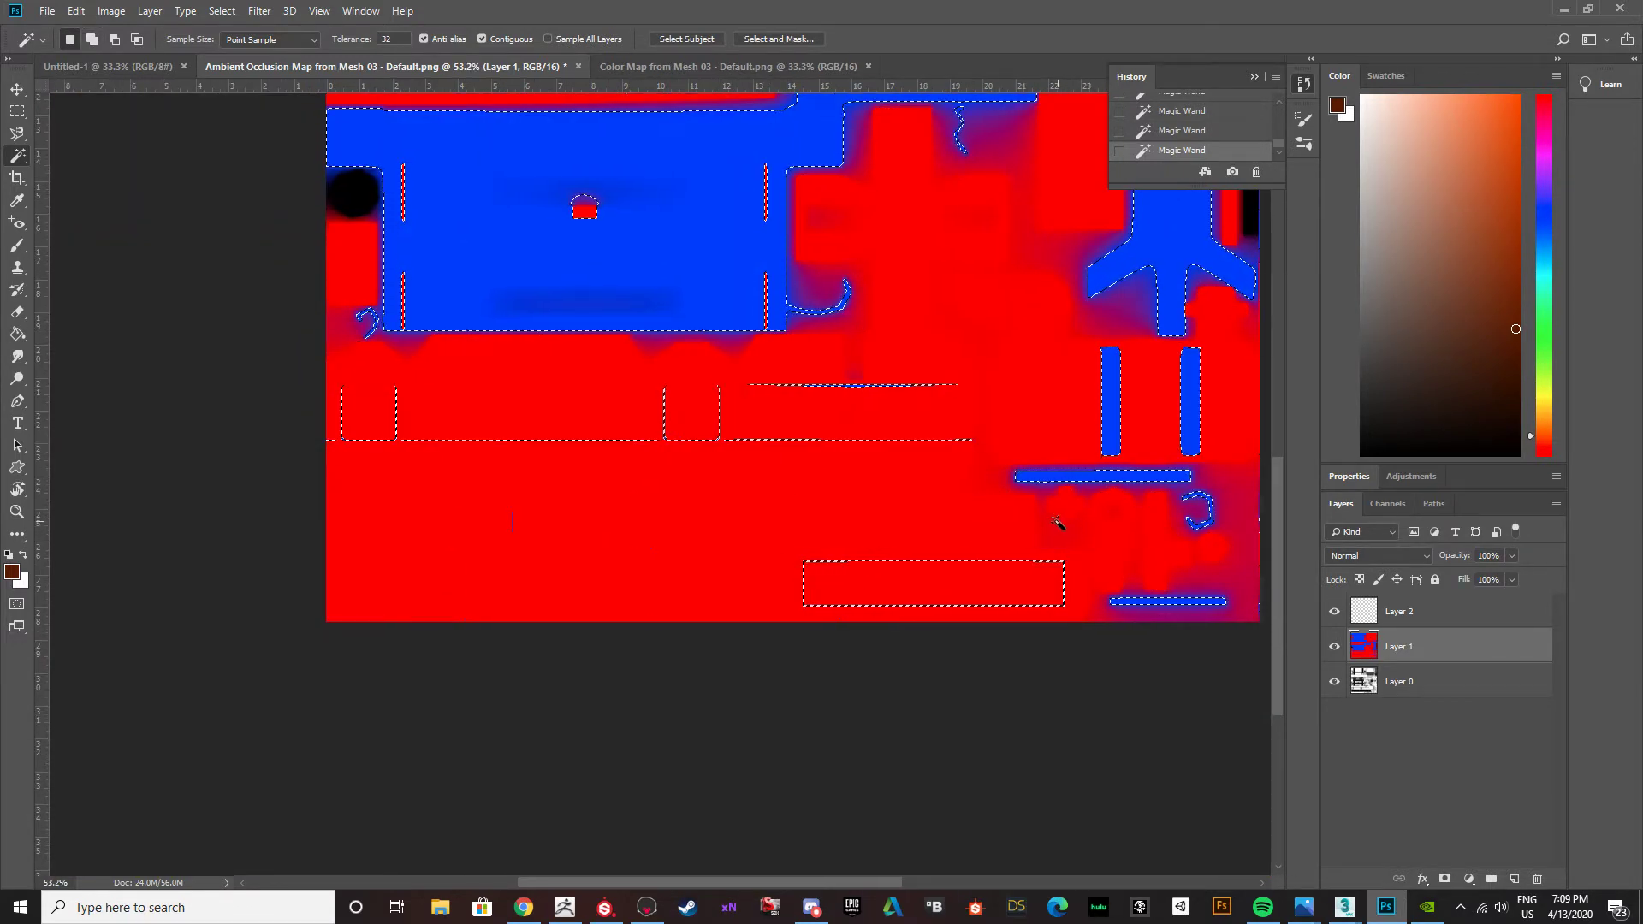
{"action": "scroll", "coordinate": [876, 574], "scroll_direction": "up", "scroll_amount": 5, "text": "alt"}
{"action": "scroll", "coordinate": [849, 552], "scroll_direction": "down", "scroll_amount": 5, "text": "alt"}
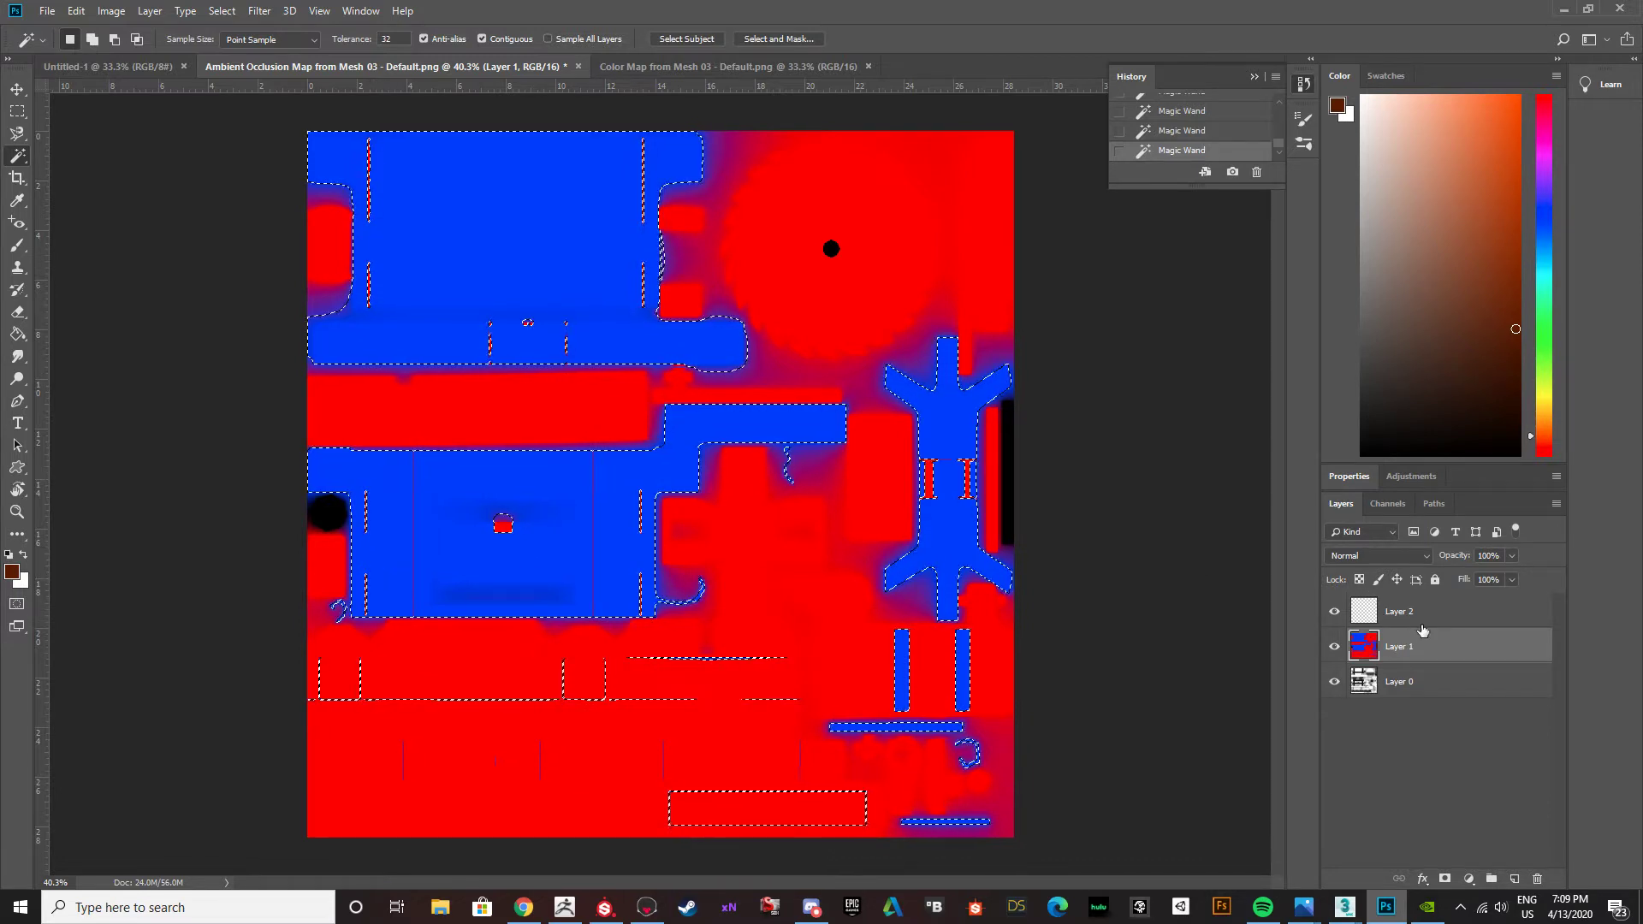
Hide the ID map on Layer 1 and fill the selected areas on Layer 2 with the brown foreground color.
{"action": "left_click", "coordinate": [1334, 647]}
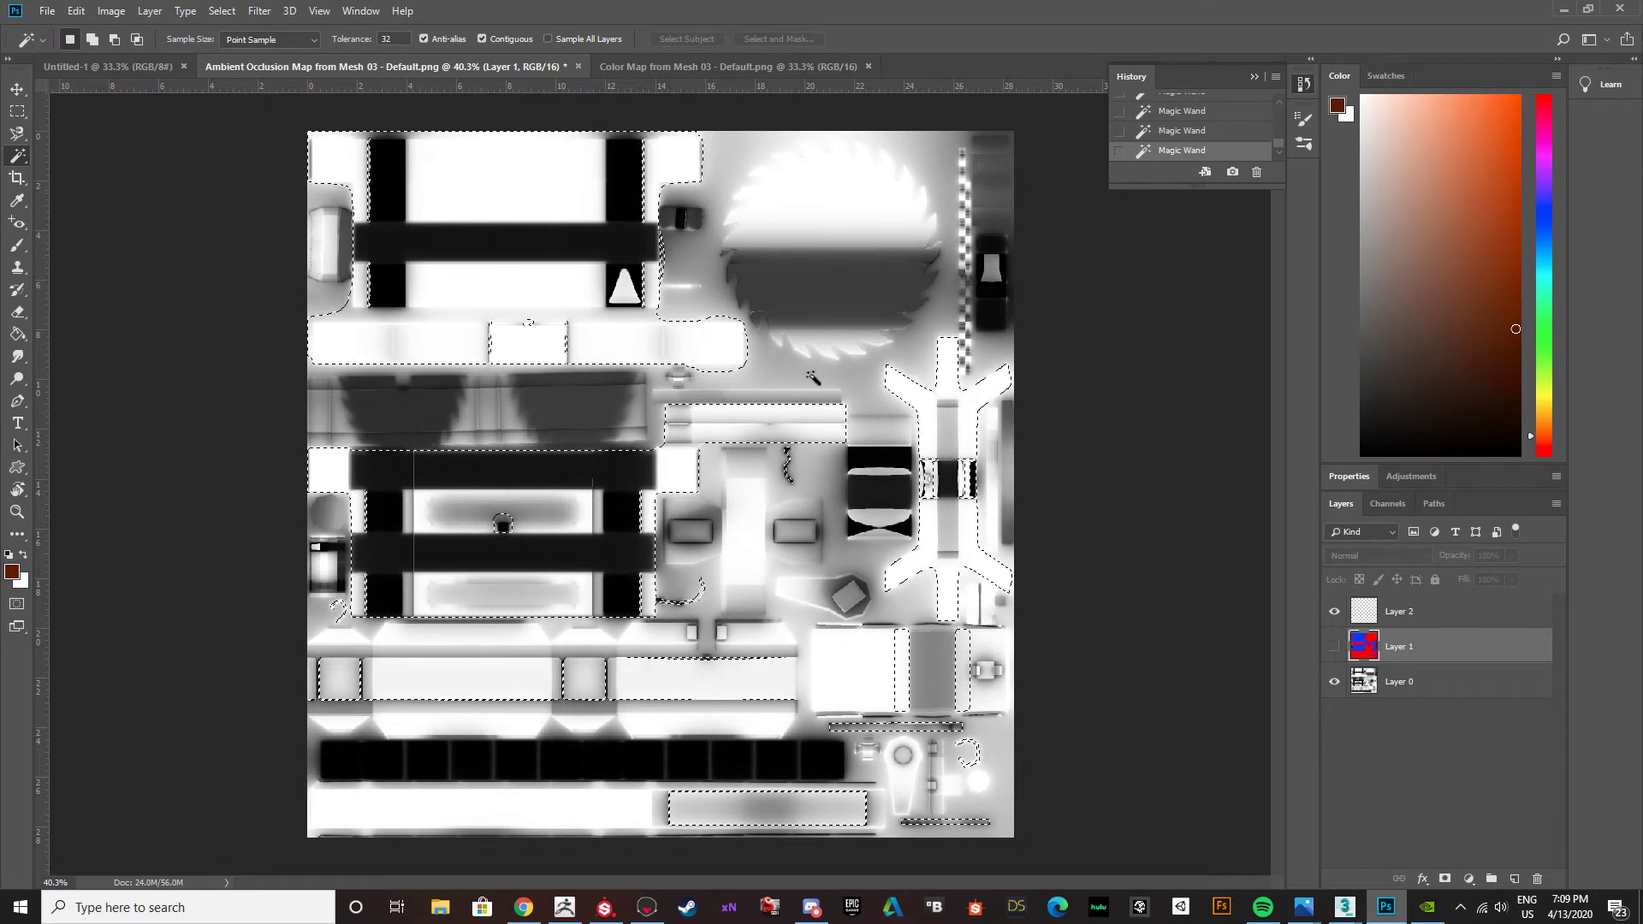
{"action": "left_click", "coordinate": [1416, 613]}
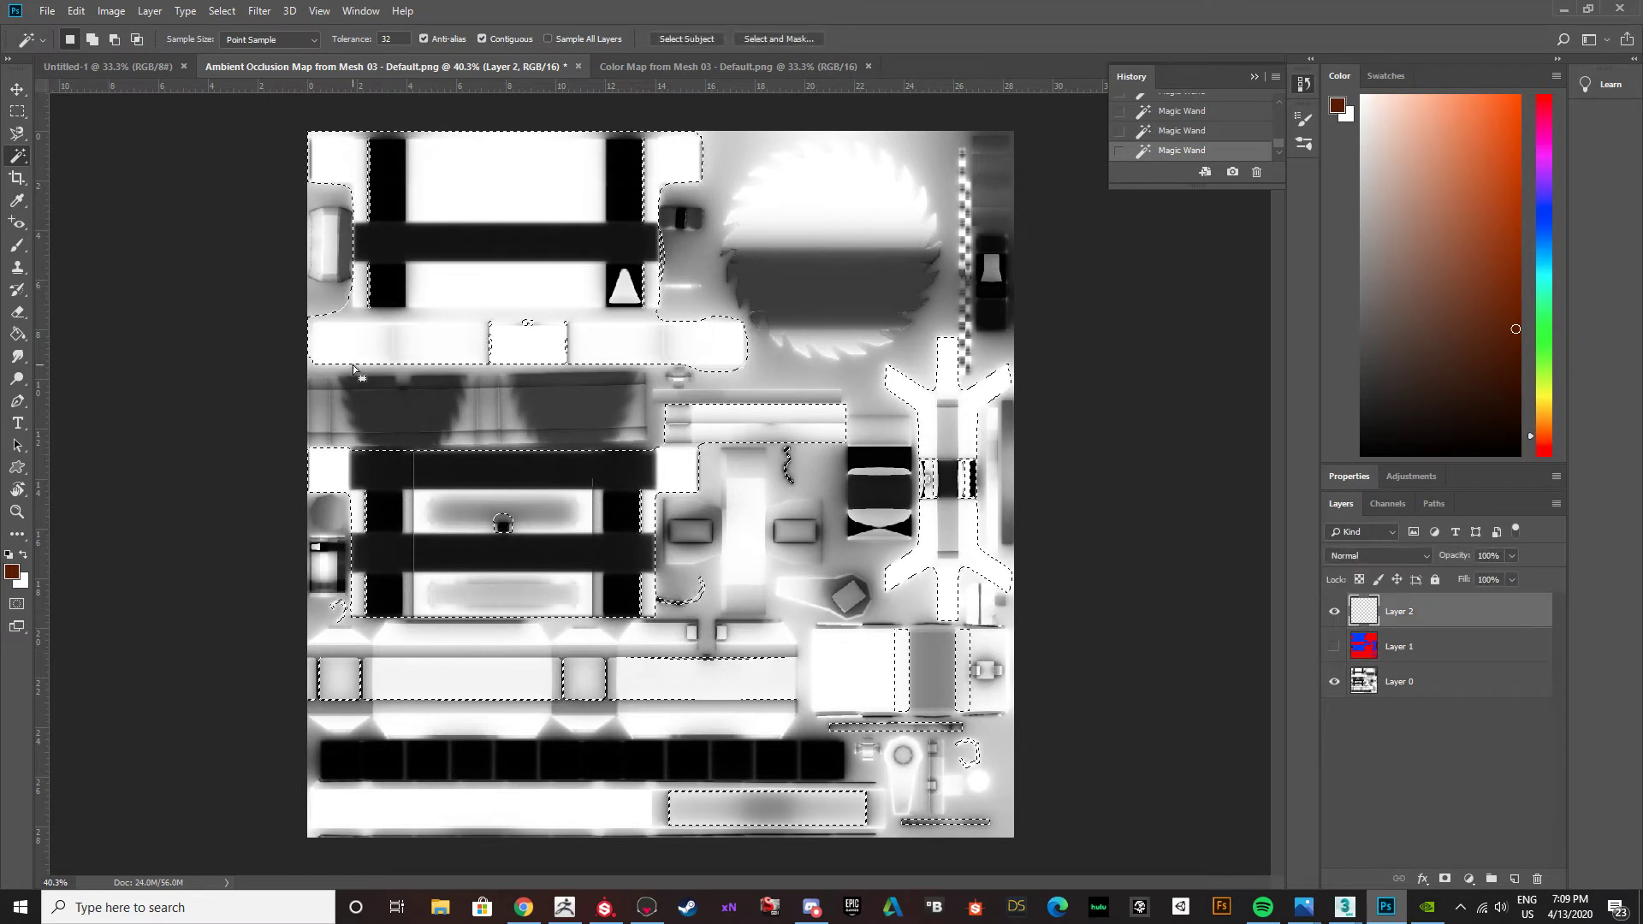
{"action": "key", "text": "g"}
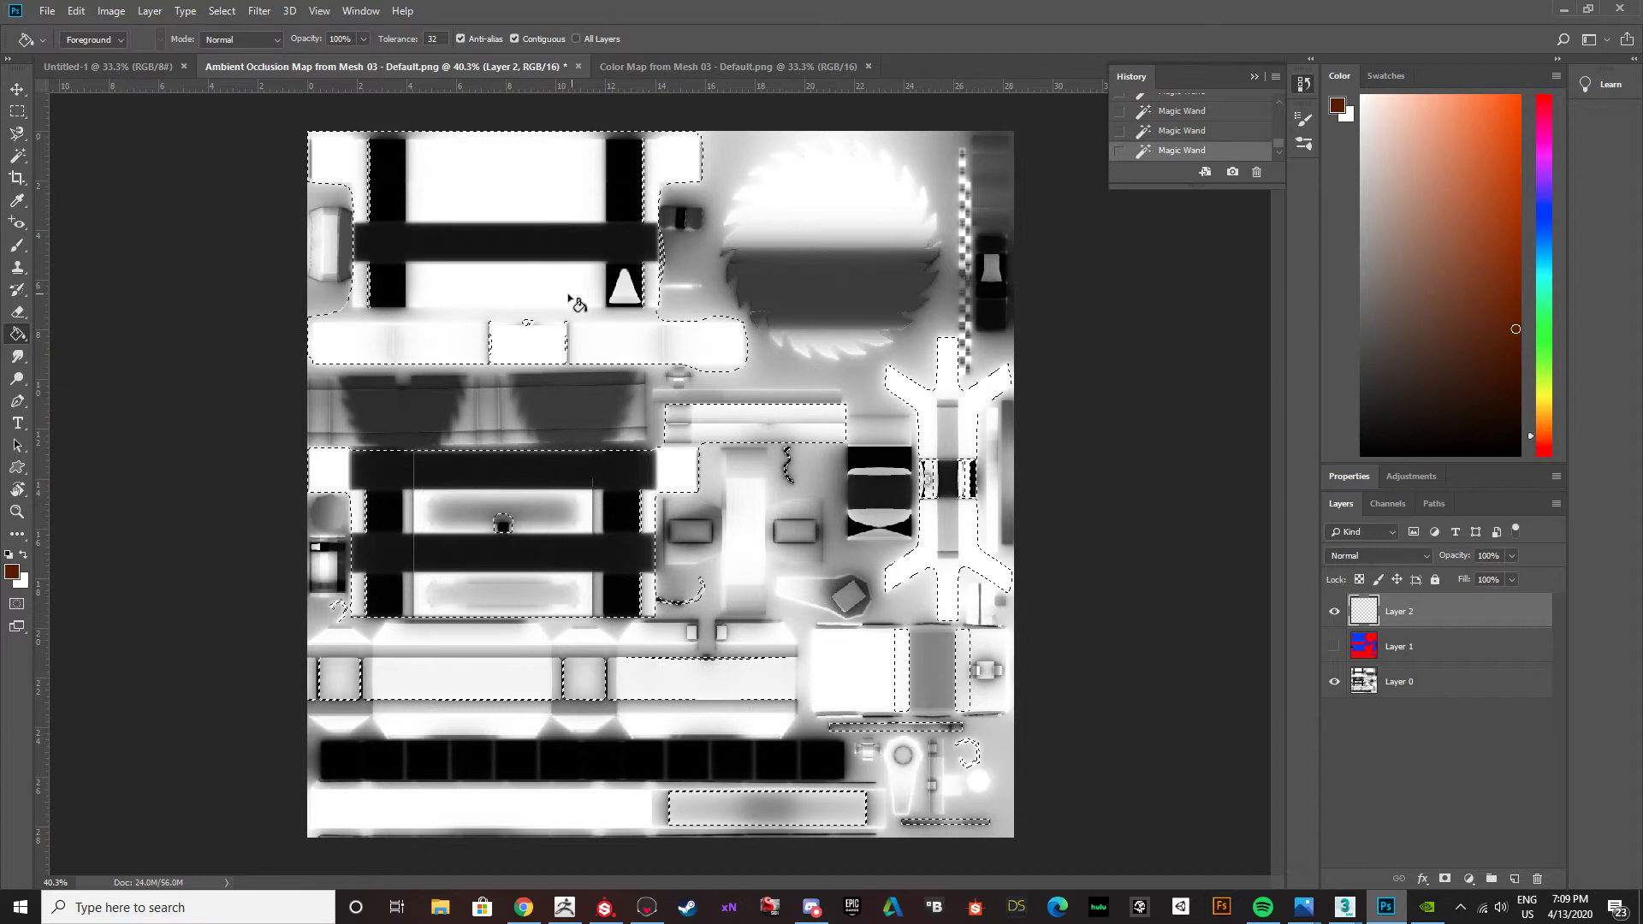
{"action": "left_click", "coordinate": [526, 268]}
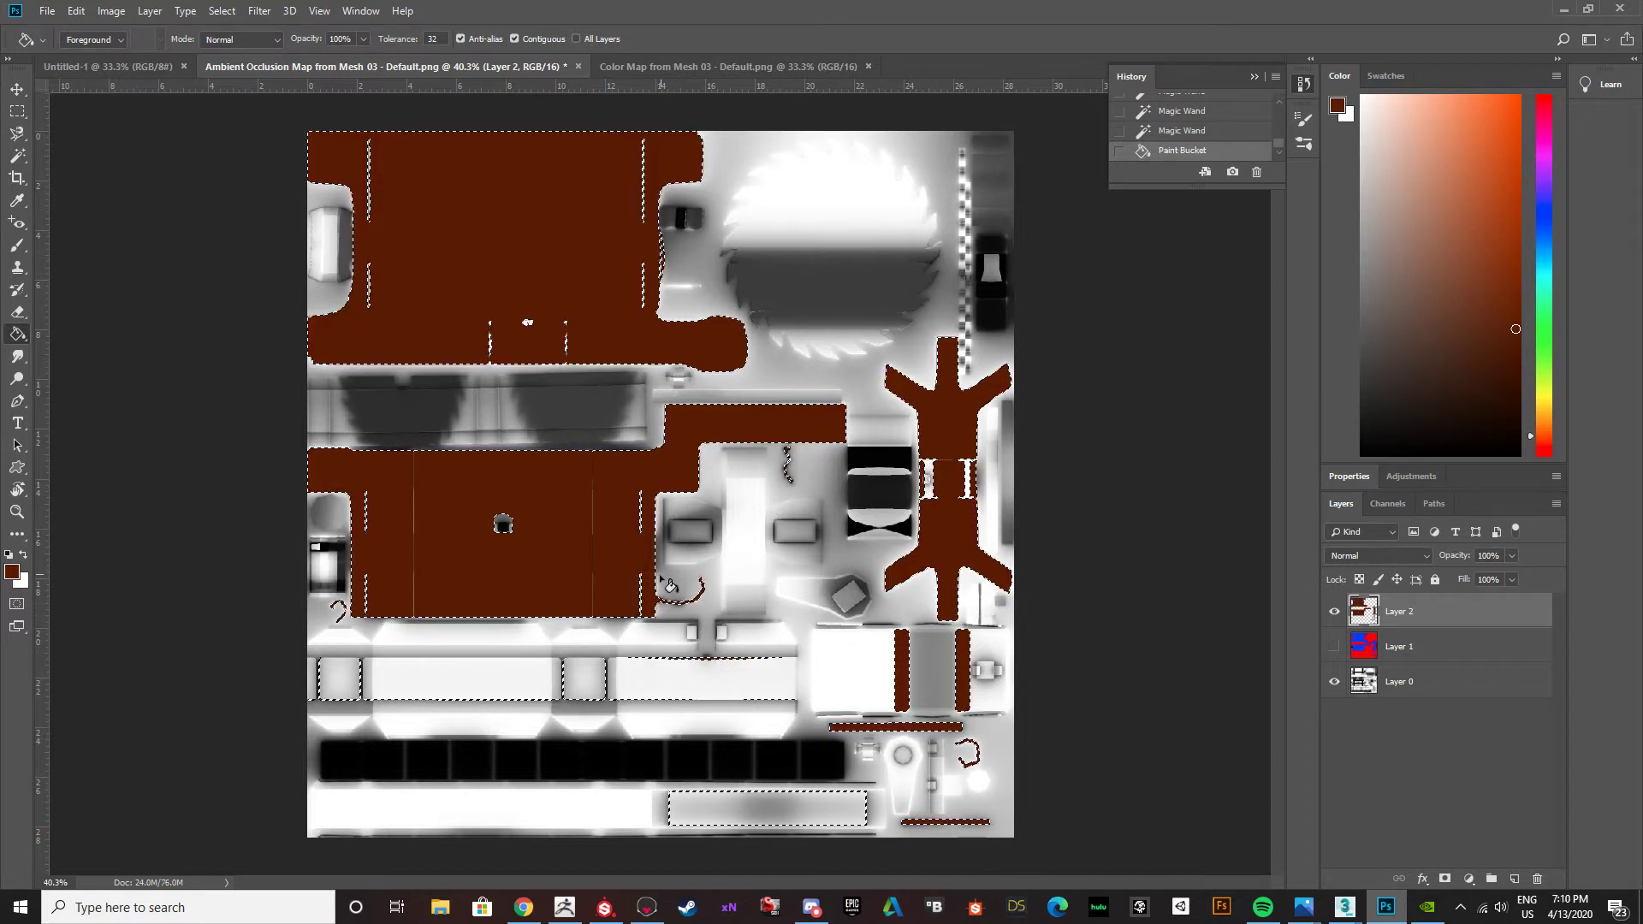
{"action": "left_click", "coordinate": [663, 682]}
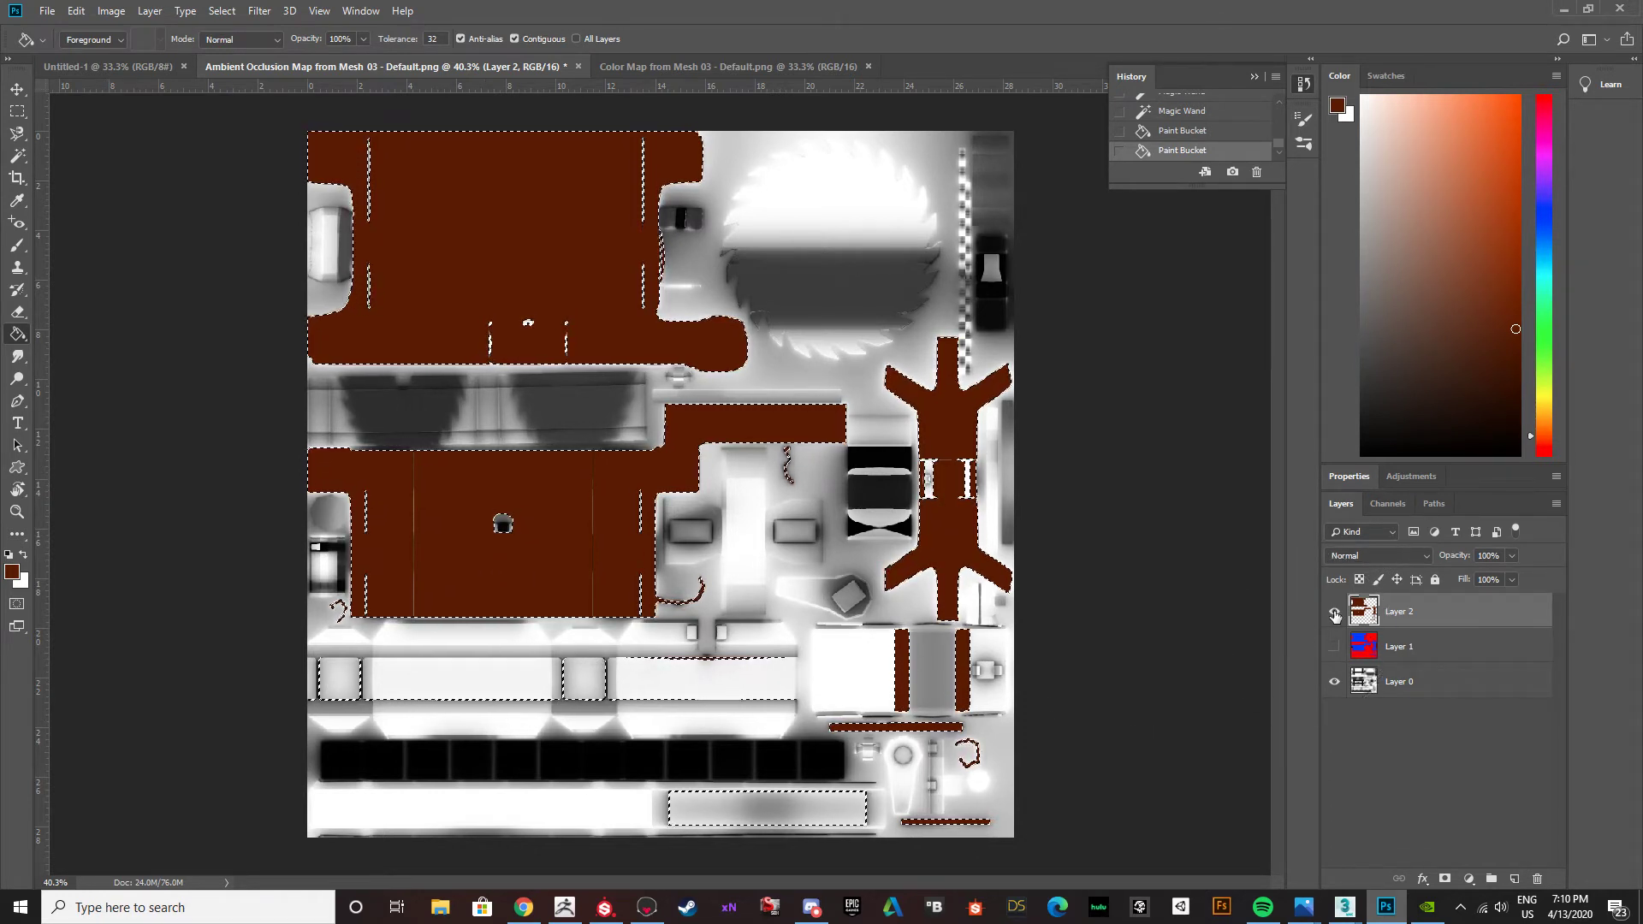
Compare the brown fill with the ID map by toggling Layer 2 and Layer 1, leave Layer 1 hidden, and clear the selection.
{"action": "left_click", "coordinate": [1334, 611]}
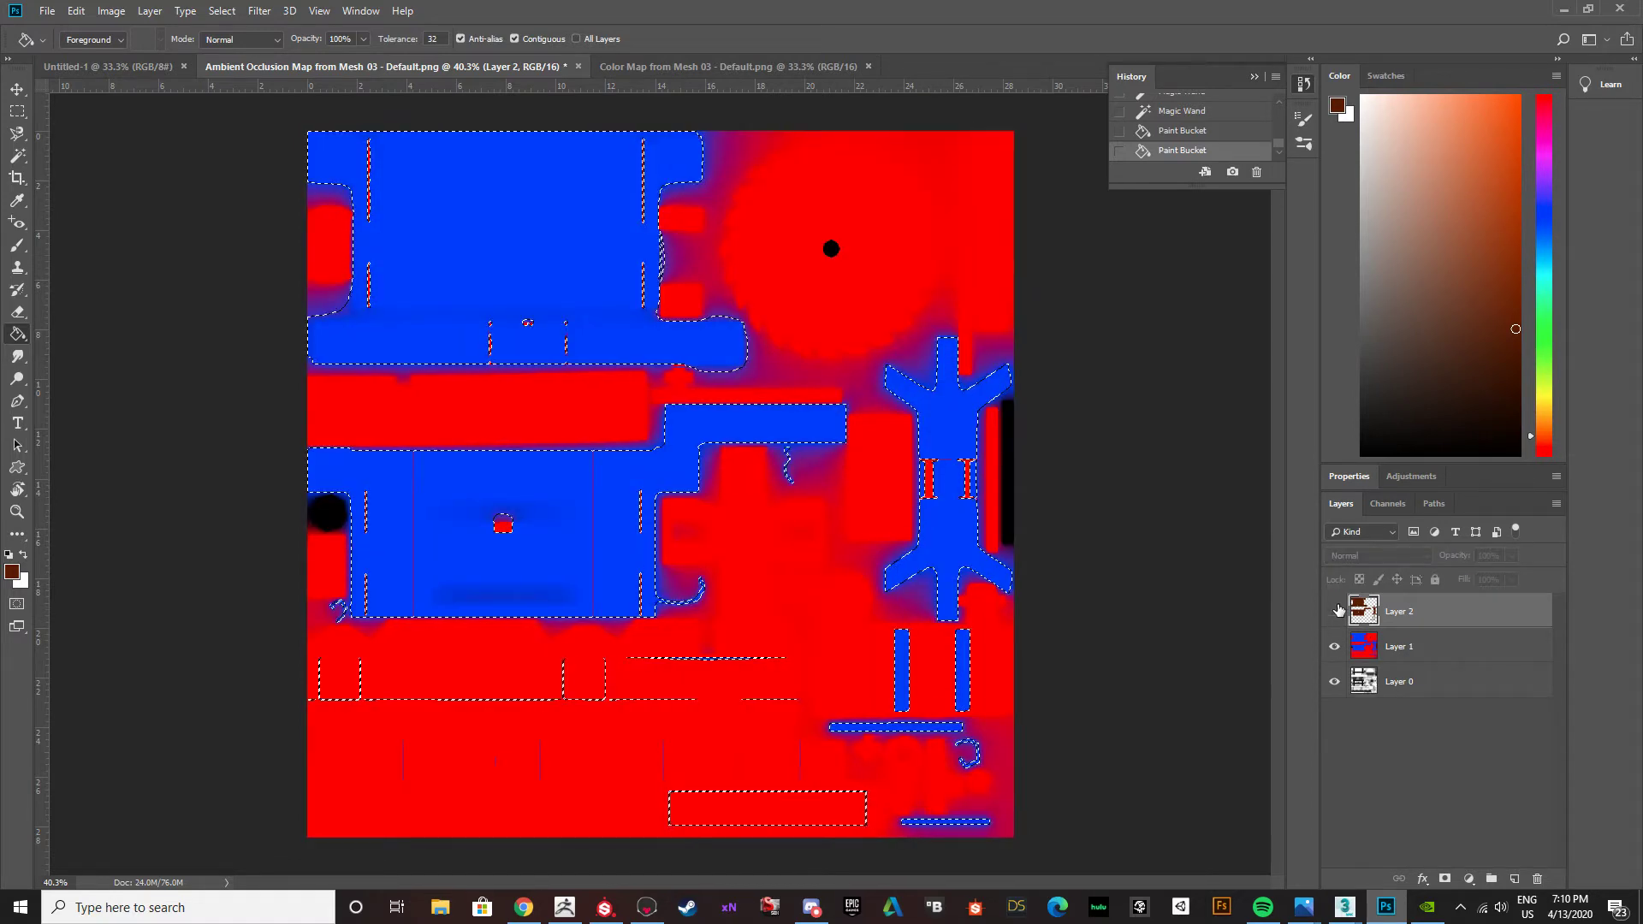
{"action": "left_click", "coordinate": [1335, 611]}
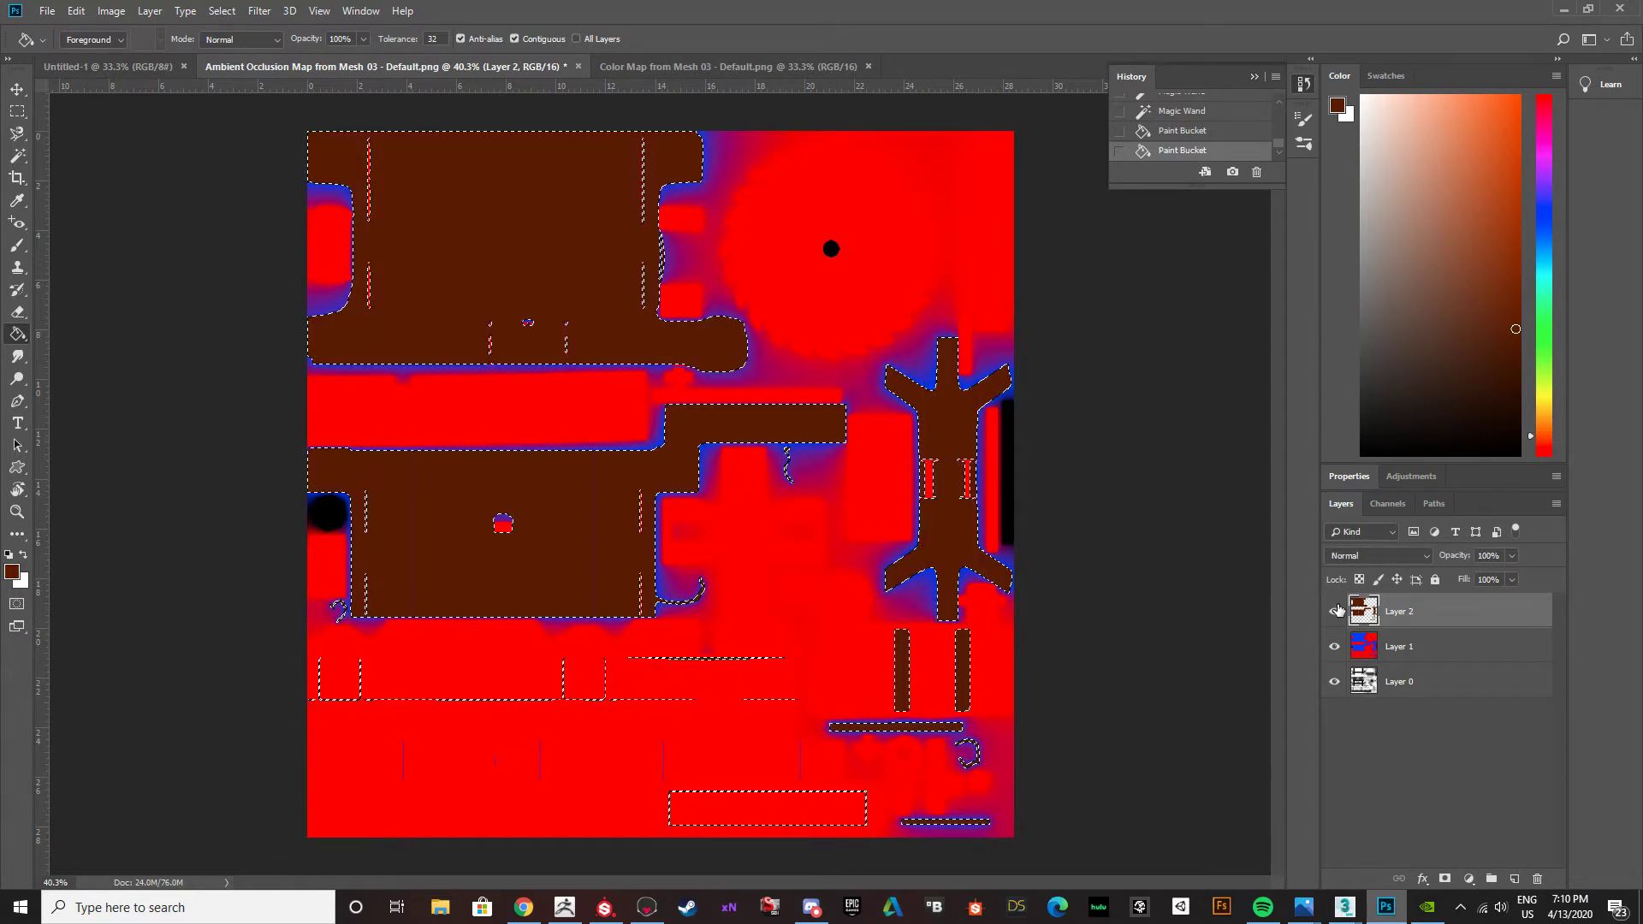
{"action": "left_click", "coordinate": [1335, 611]}
{"action": "left_click", "coordinate": [1334, 611]}
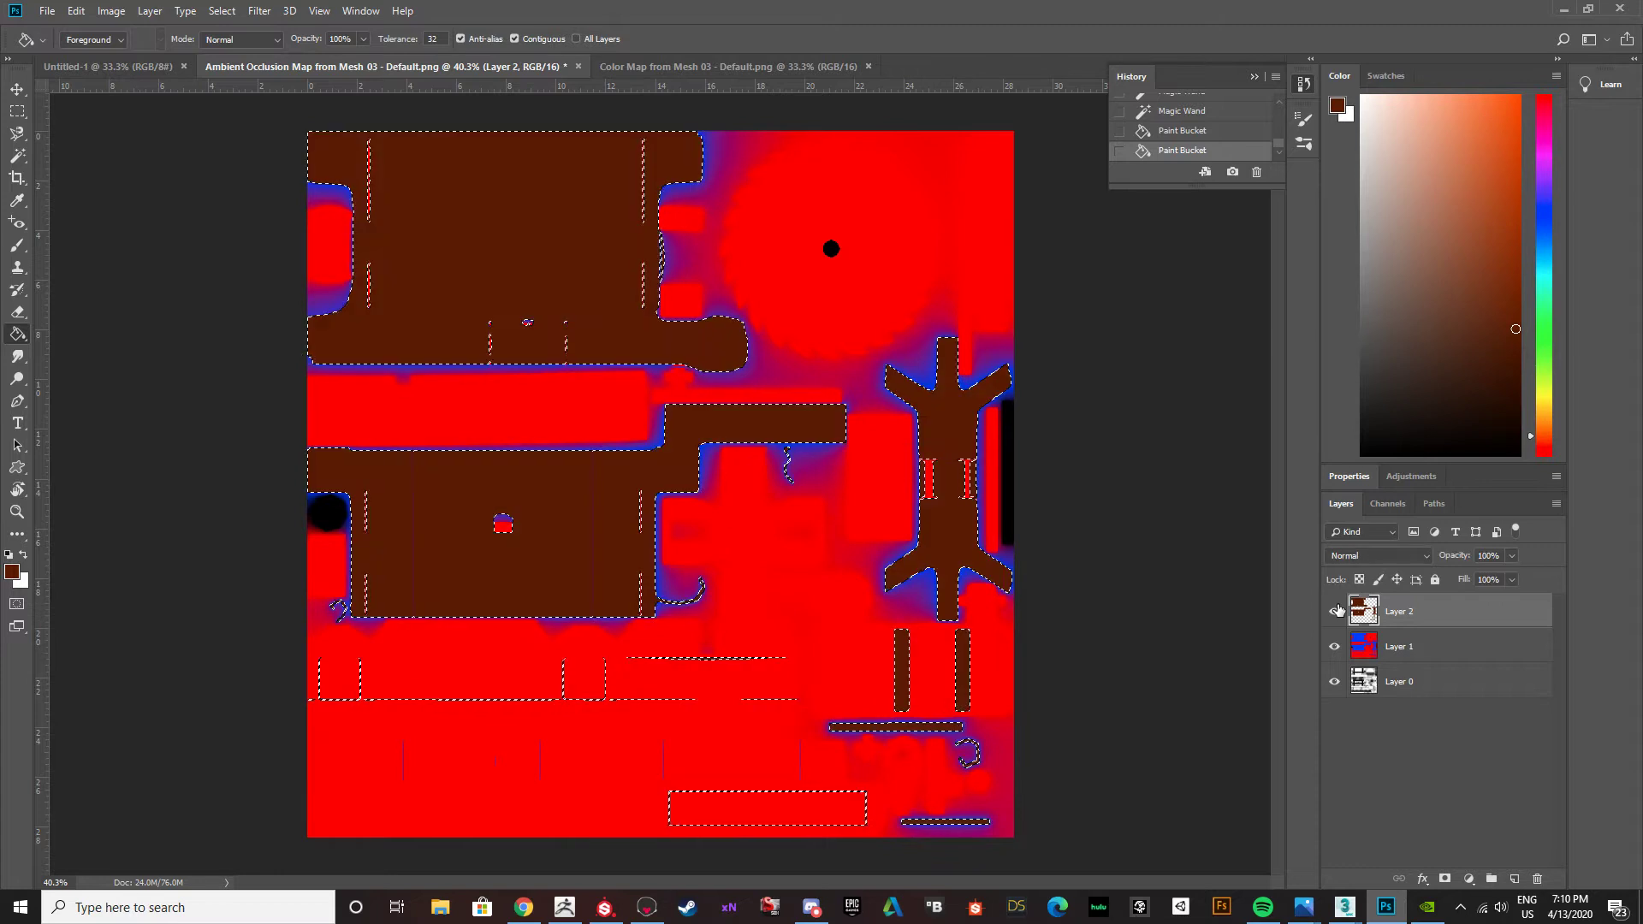
{"action": "left_click", "coordinate": [1335, 611]}
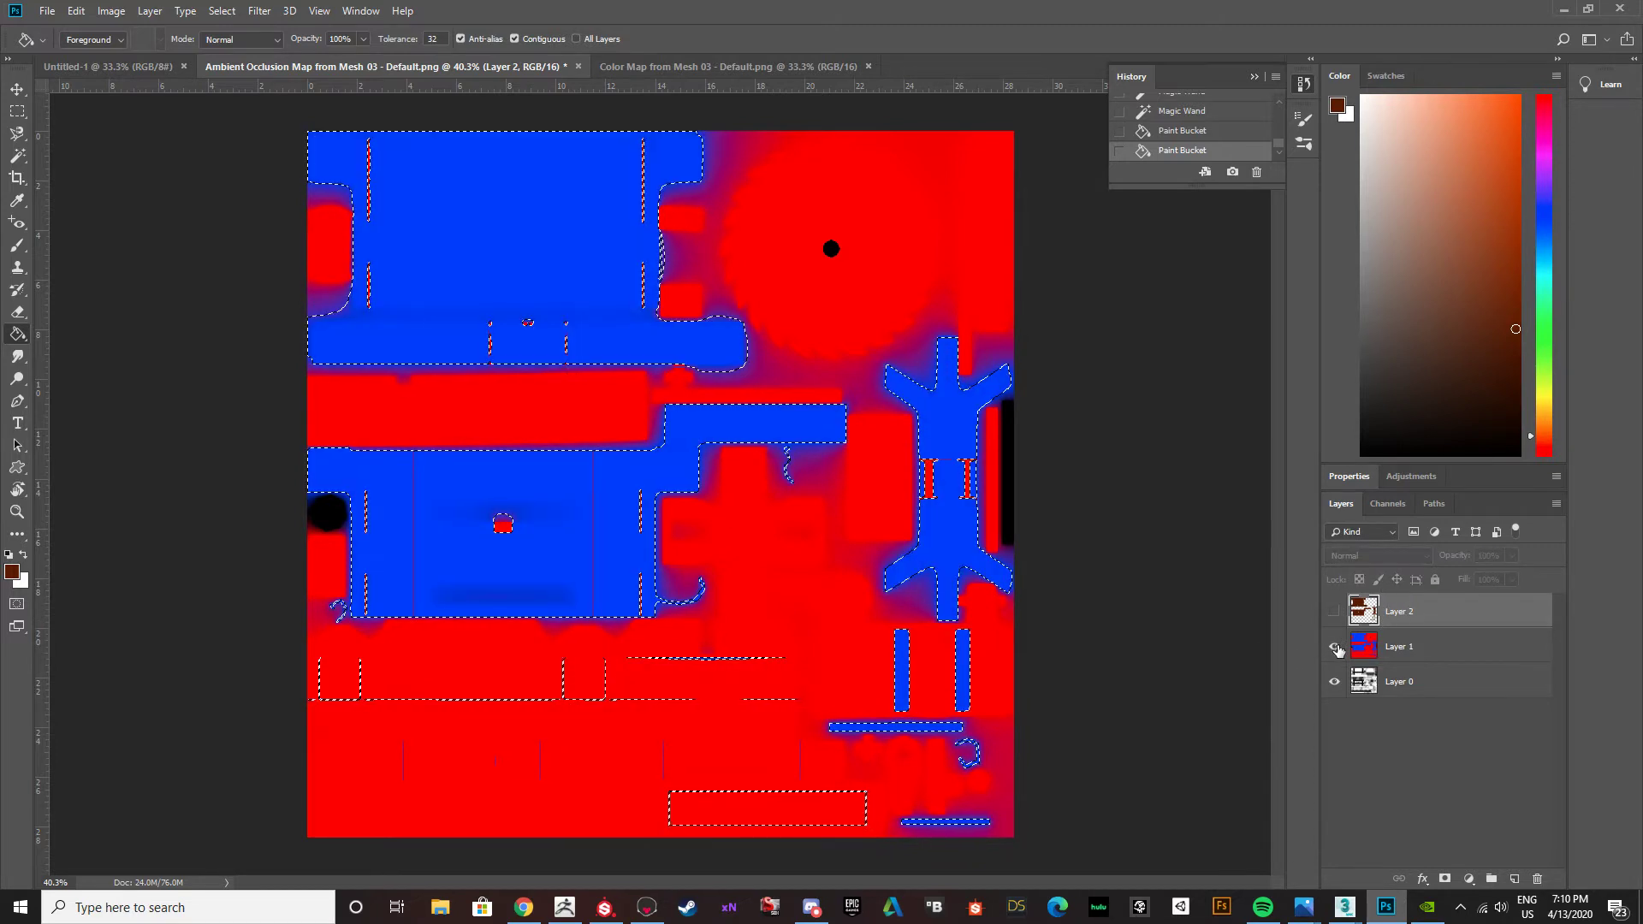
{"action": "left_click", "coordinate": [1334, 647]}
{"action": "left_click", "coordinate": [1334, 611]}
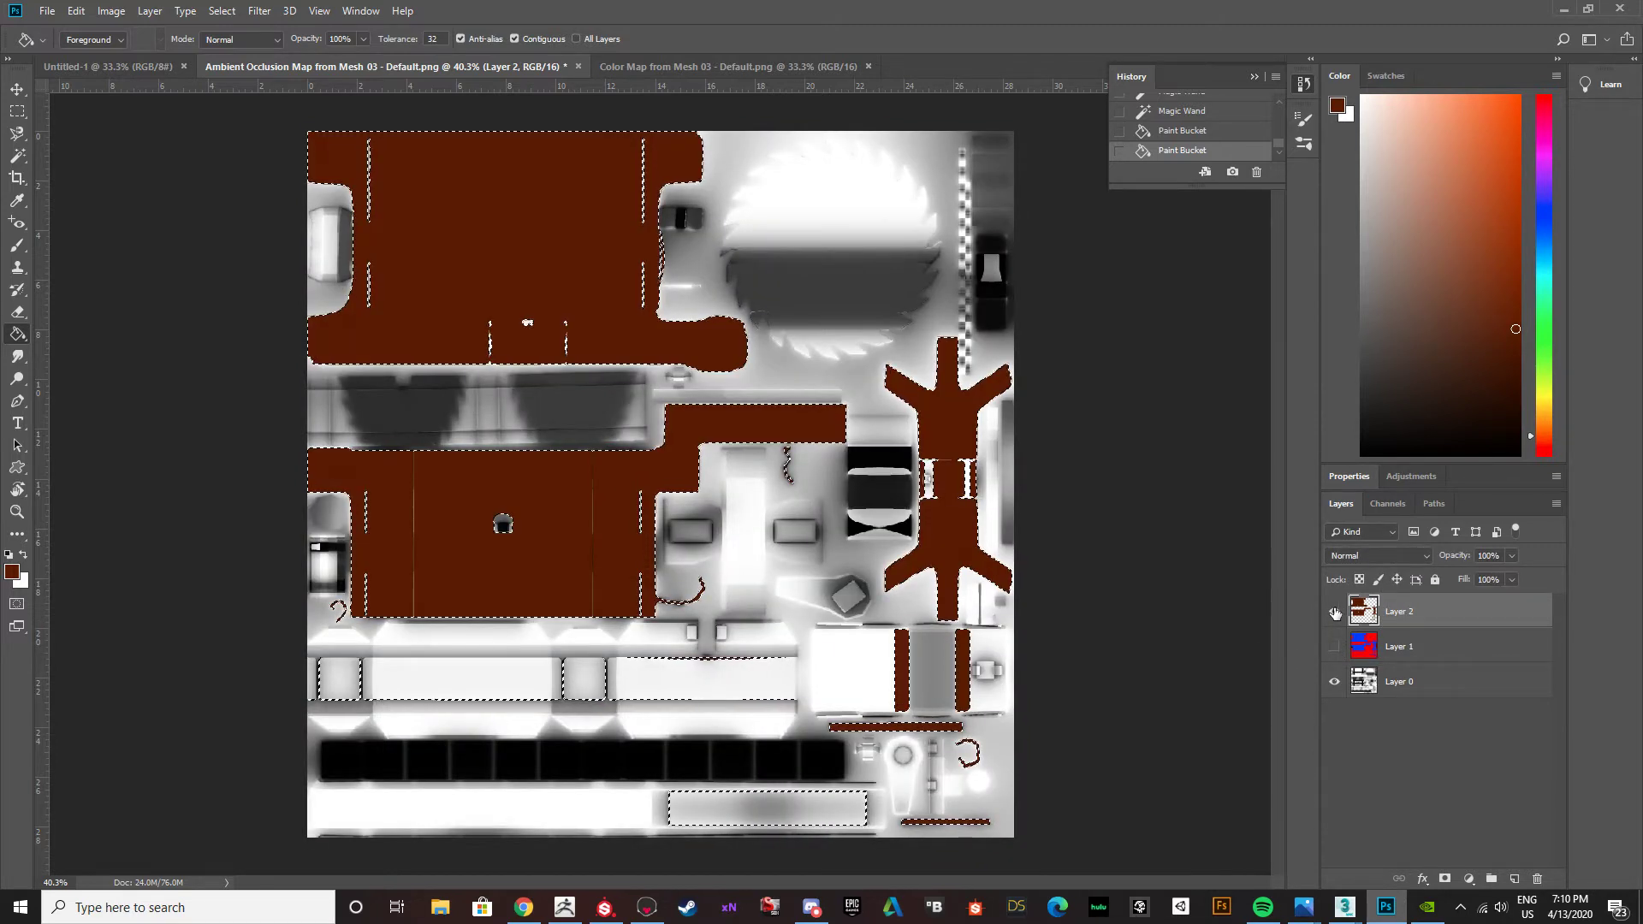
{"action": "key", "text": "ctrl+d"}
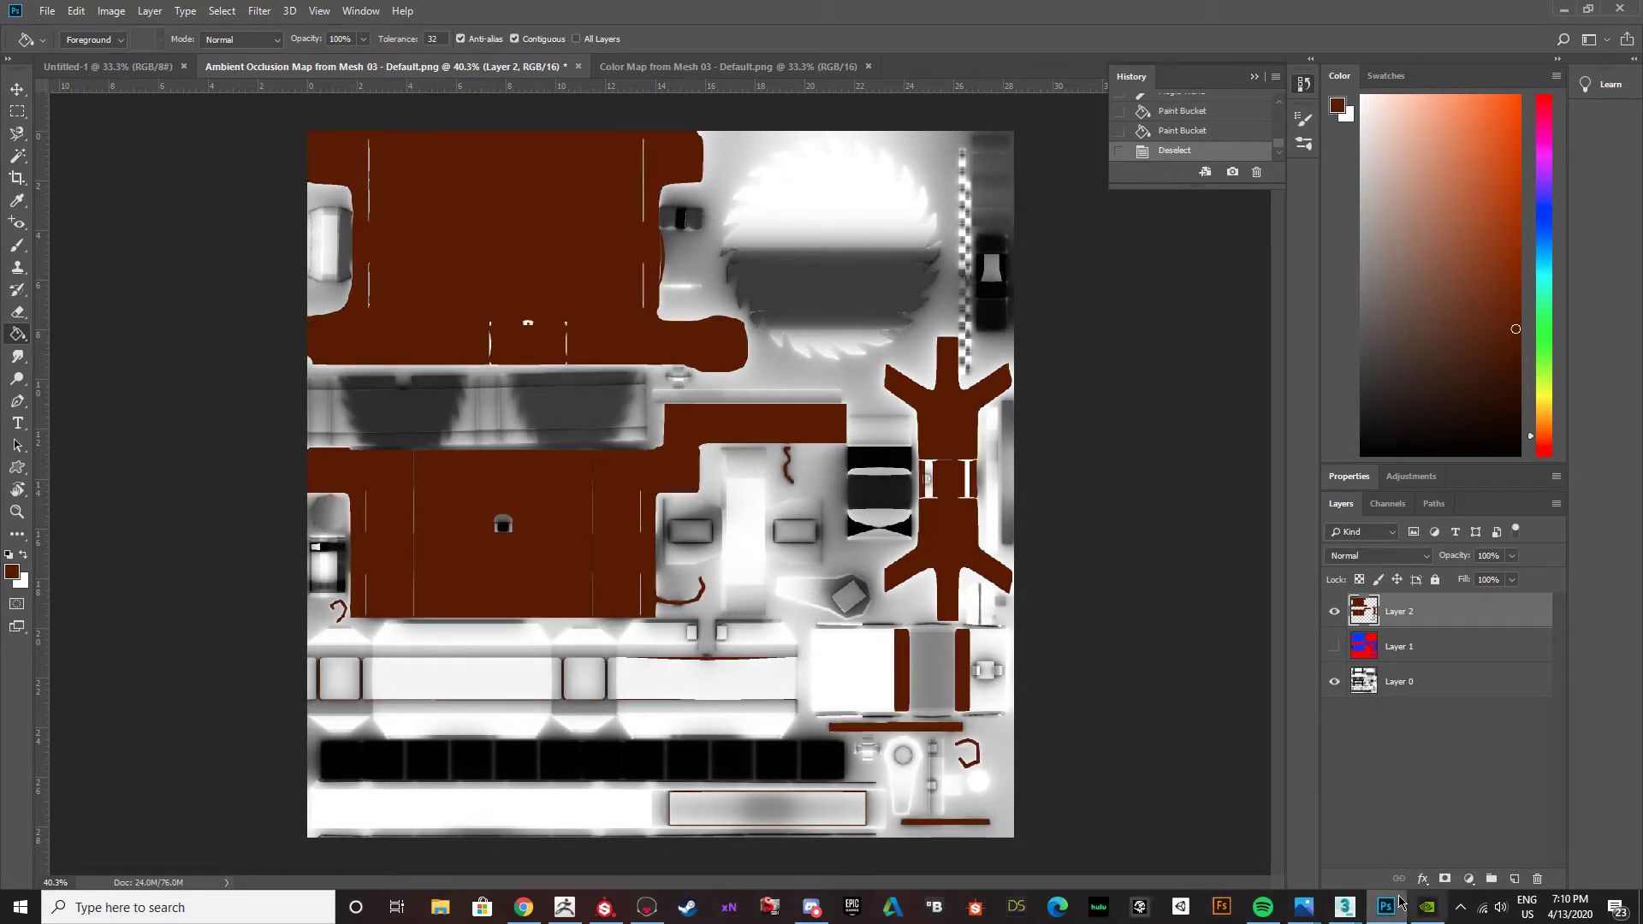
Switch to the Buzz saw table.max scene in 3ds Max and select the whole saw table model.
{"action": "mouse_move", "coordinate": [1345, 906]}
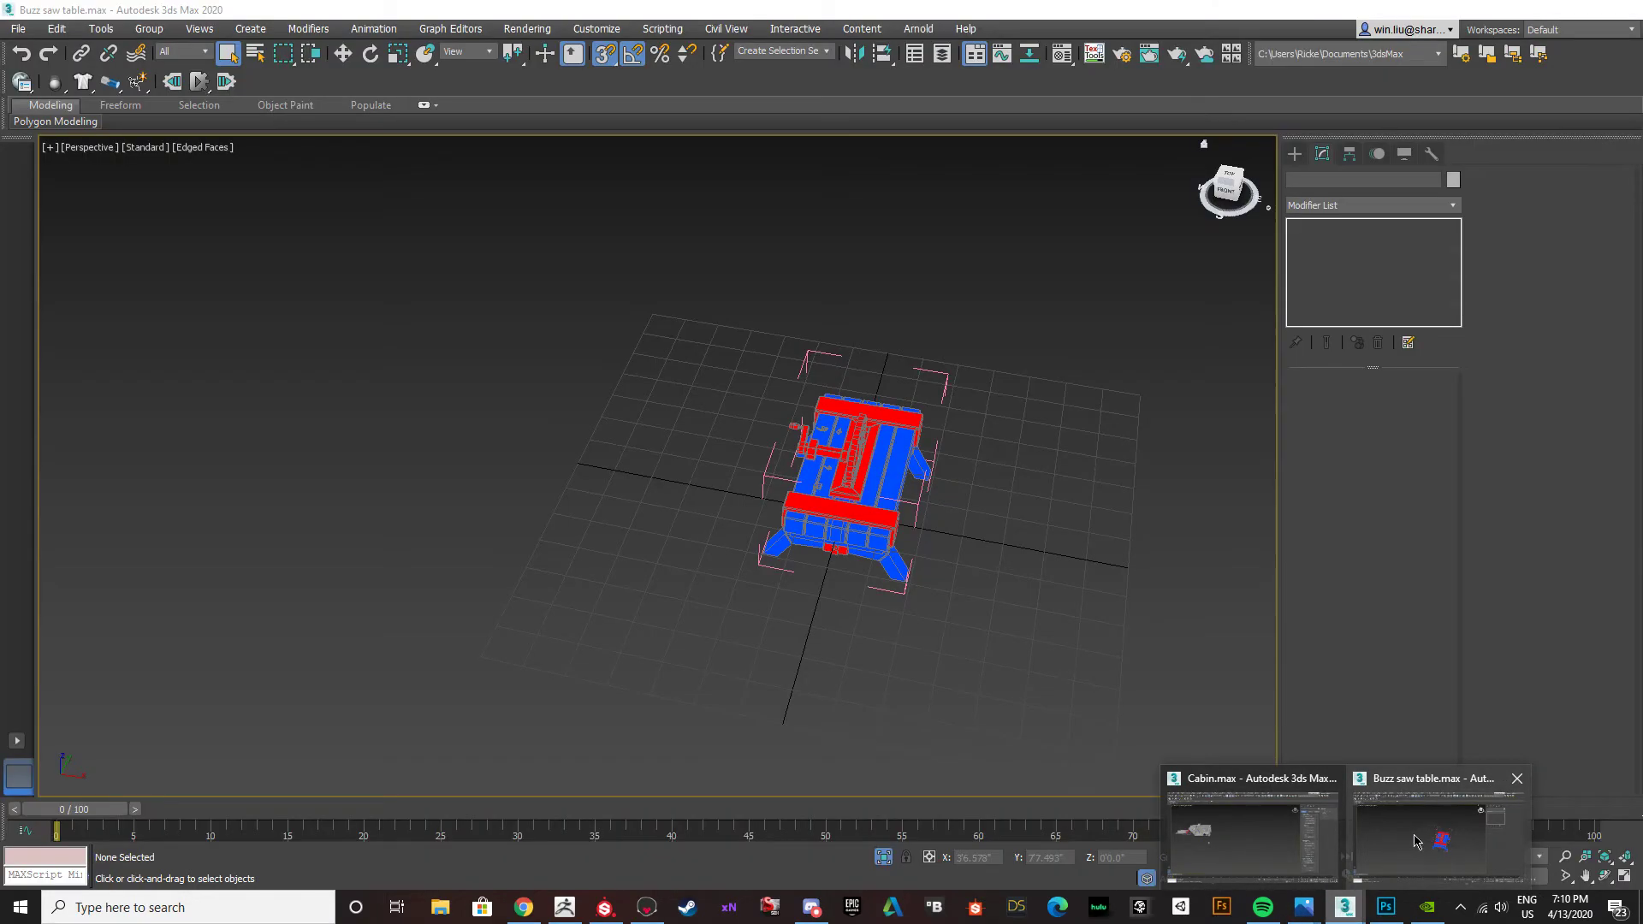
{"action": "left_click", "coordinate": [1416, 841]}
{"action": "scroll", "coordinate": [884, 497], "scroll_direction": "up", "scroll_amount": 5}
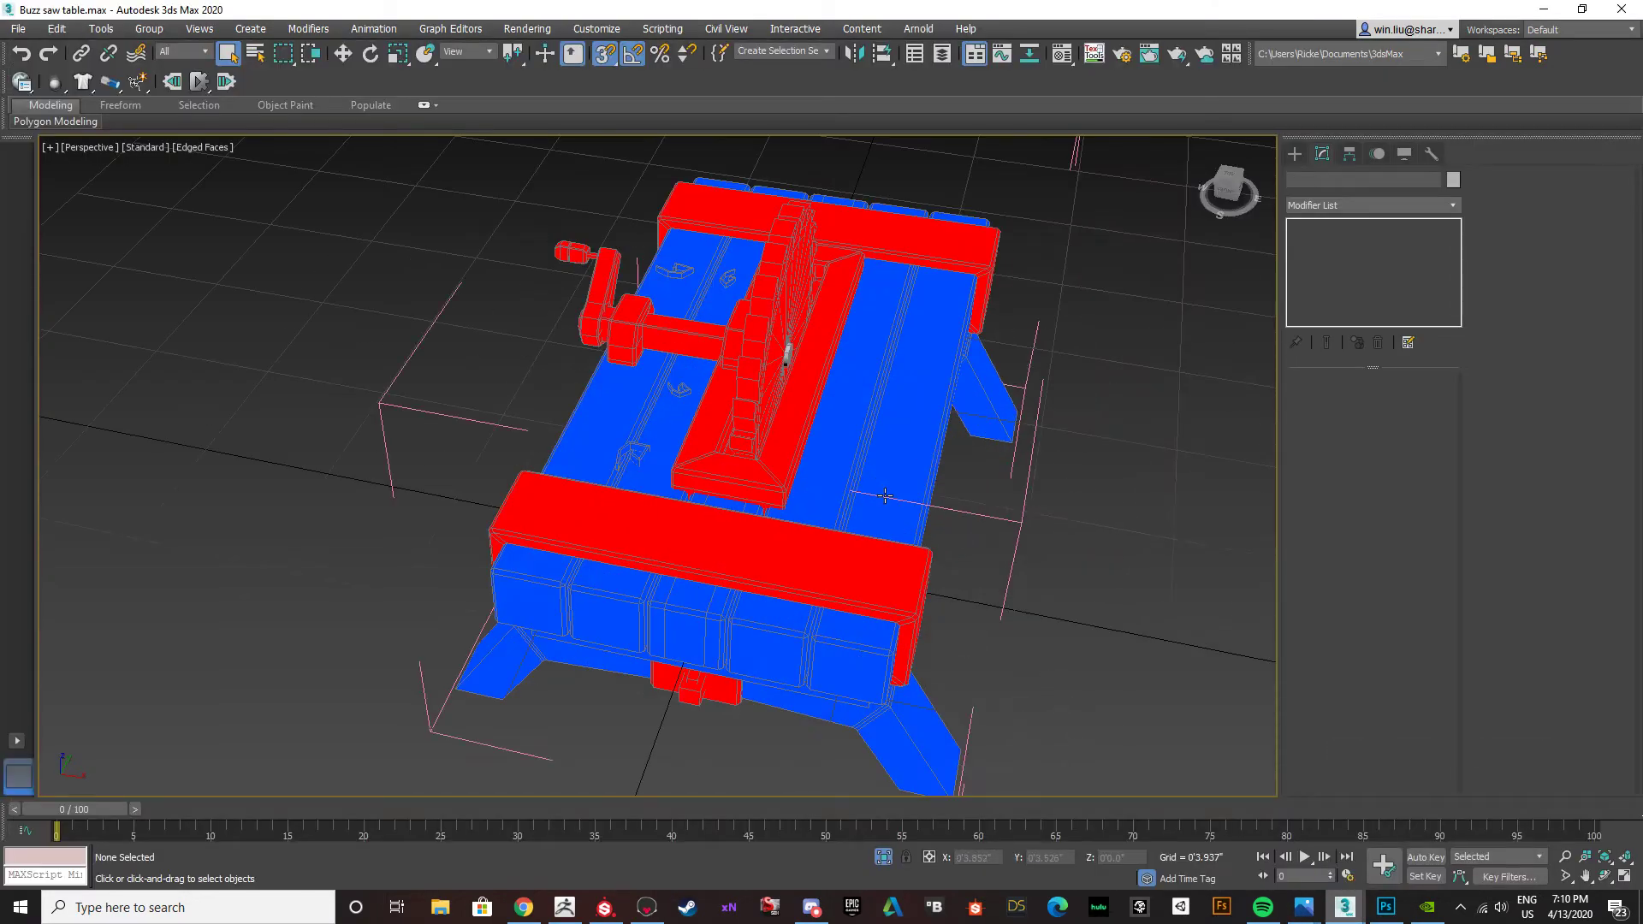
{"action": "left_click", "coordinate": [726, 555]}
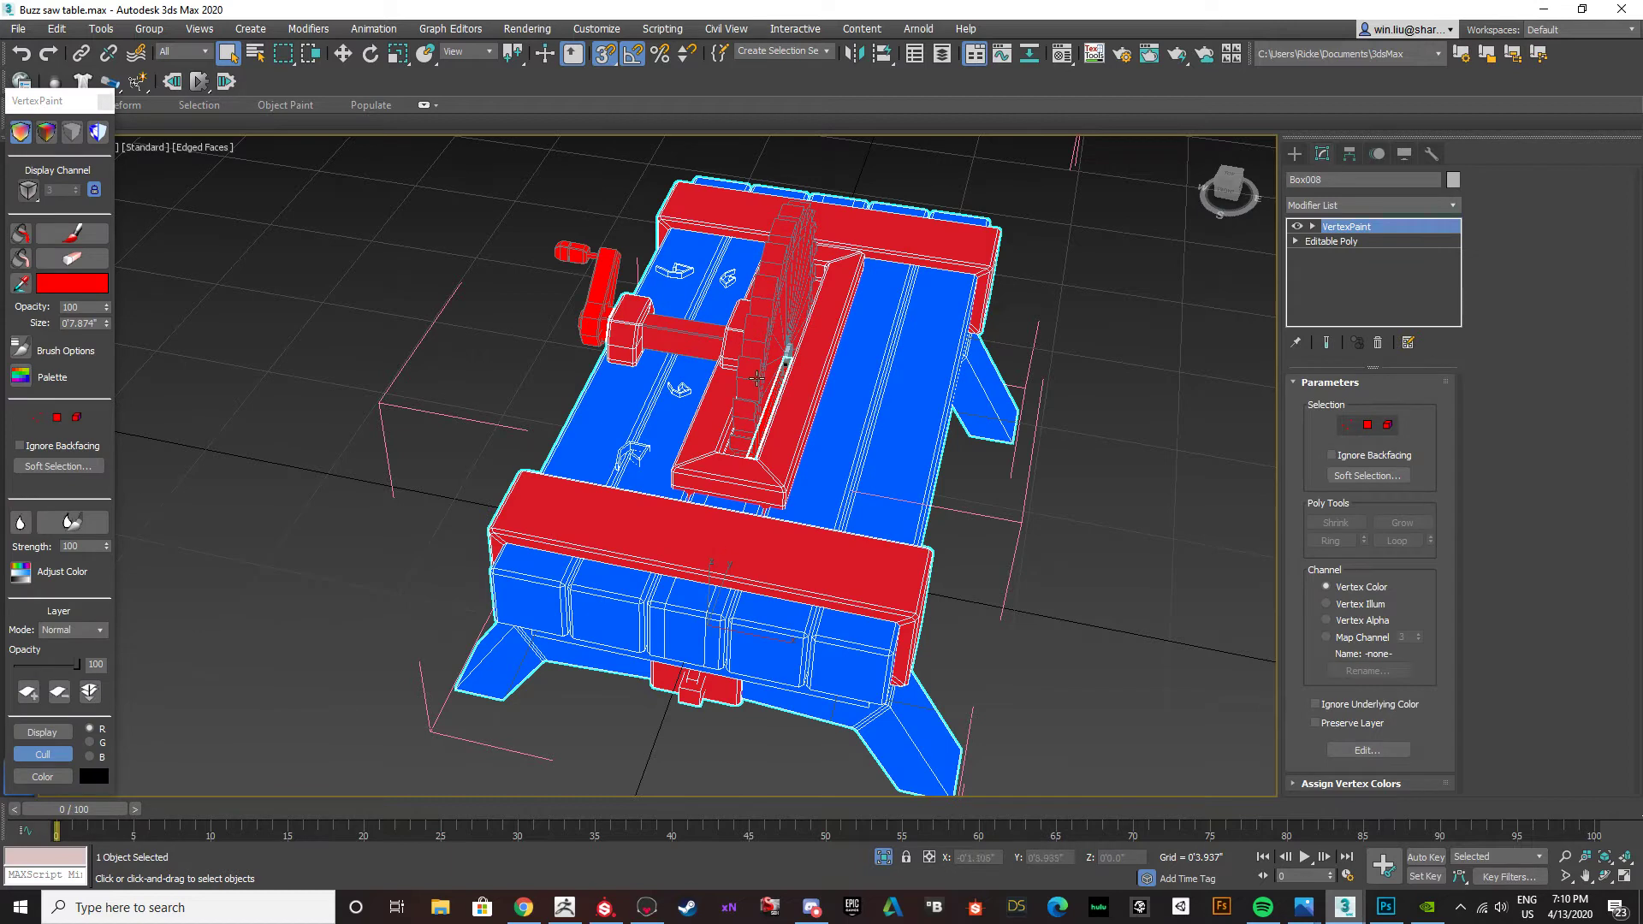
{"action": "scroll", "coordinate": [763, 363], "scroll_direction": "down", "scroll_amount": 5}
{"action": "left_click_drag", "start_coordinate": [969, 541], "coordinate": [638, 248]}
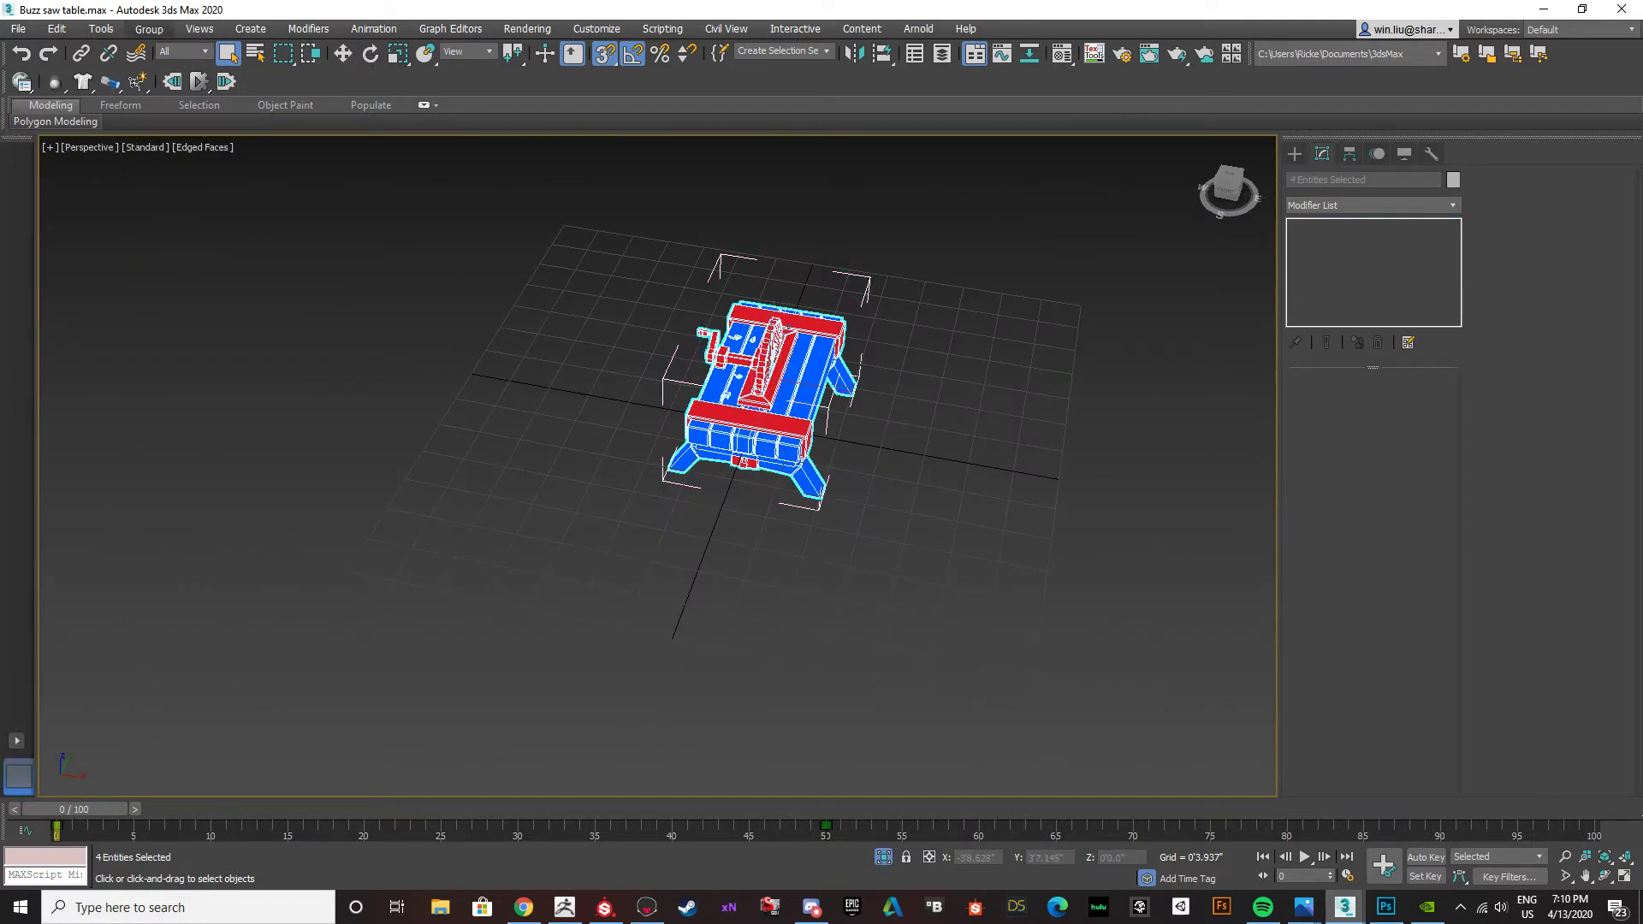
Ungroup the saw table's nested groups and regroup all of its parts into a single group.
{"action": "left_click", "coordinate": [176, 85]}
{"action": "key", "text": "ctrl+a"}
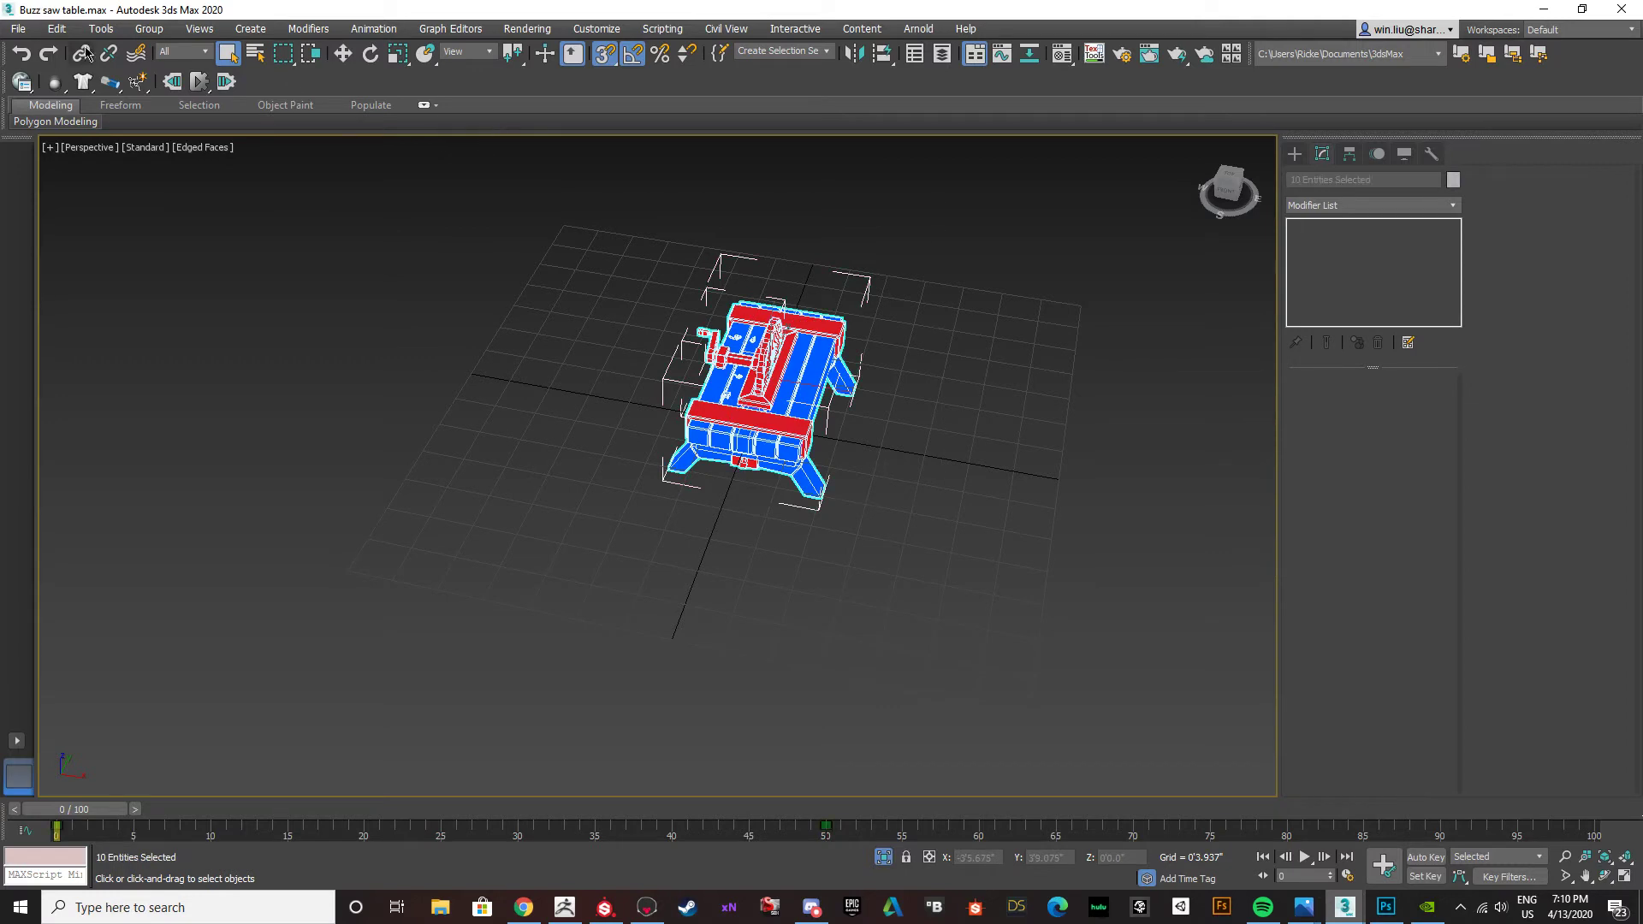
{"action": "key", "text": "Return"}
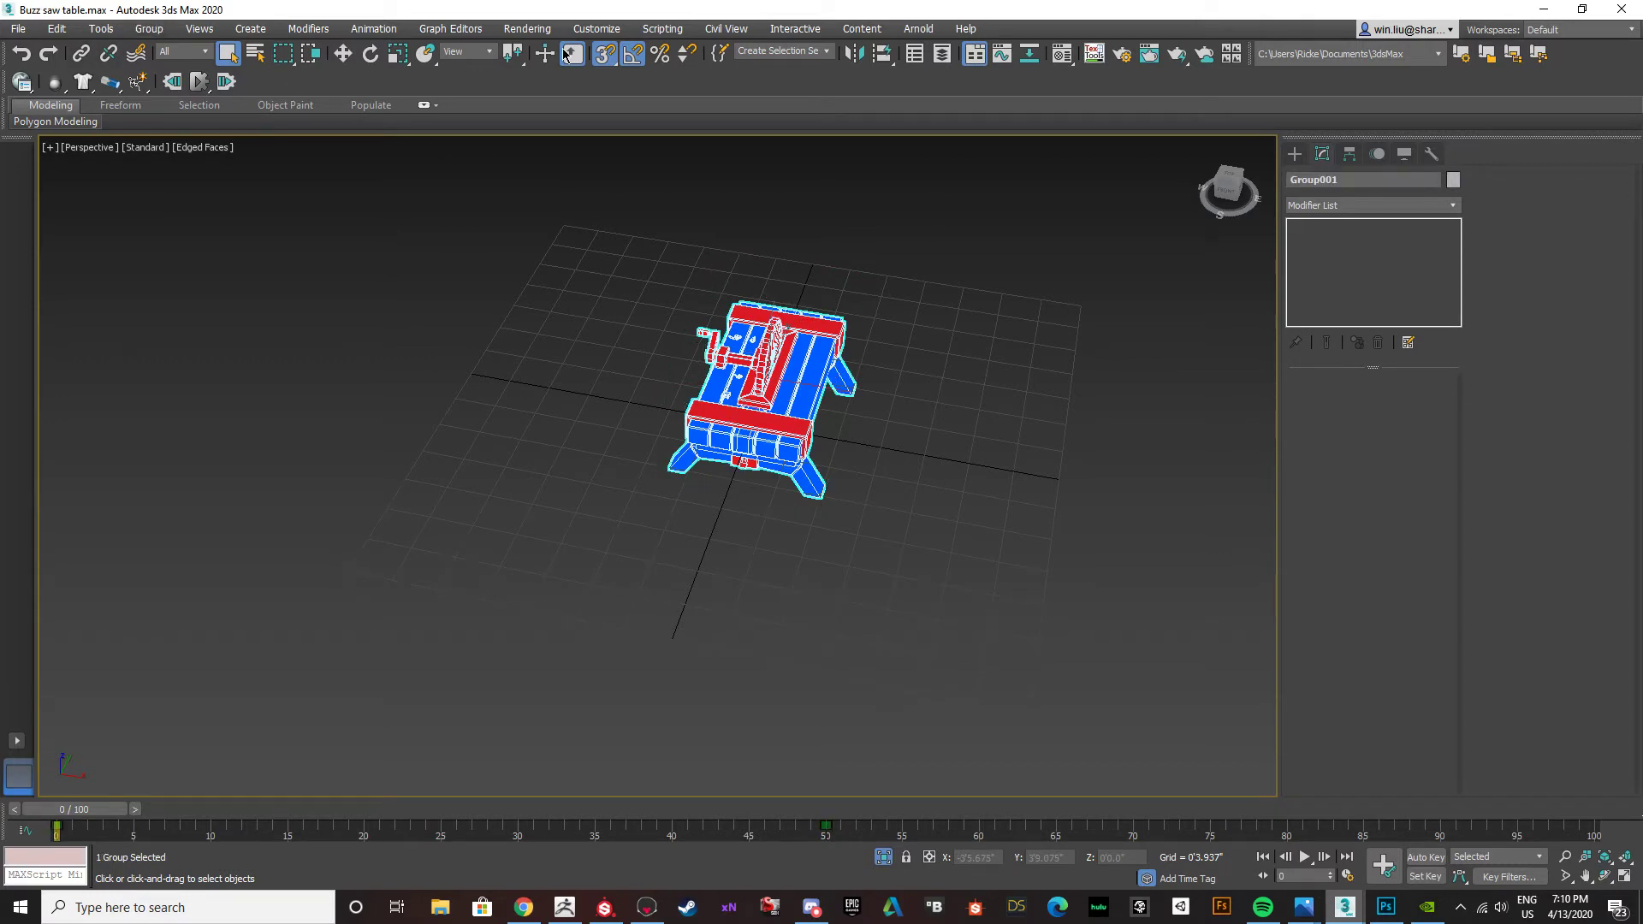
{"action": "left_click", "coordinate": [195, 68]}
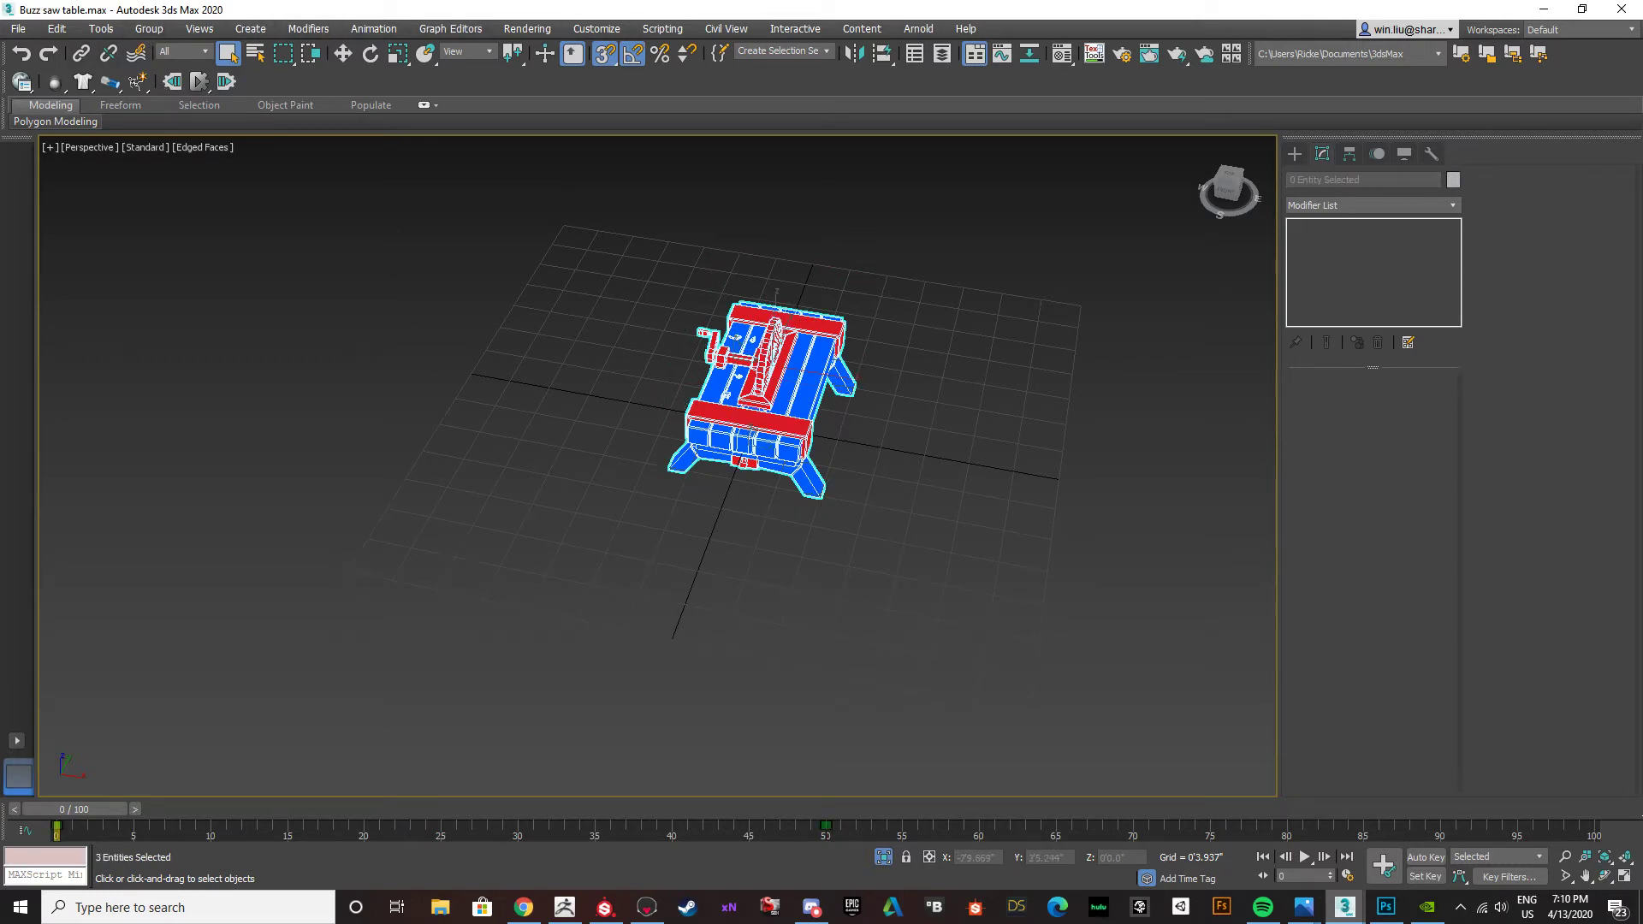
{"action": "left_click", "coordinate": [149, 28]}
{"action": "left_click", "coordinate": [167, 49]}
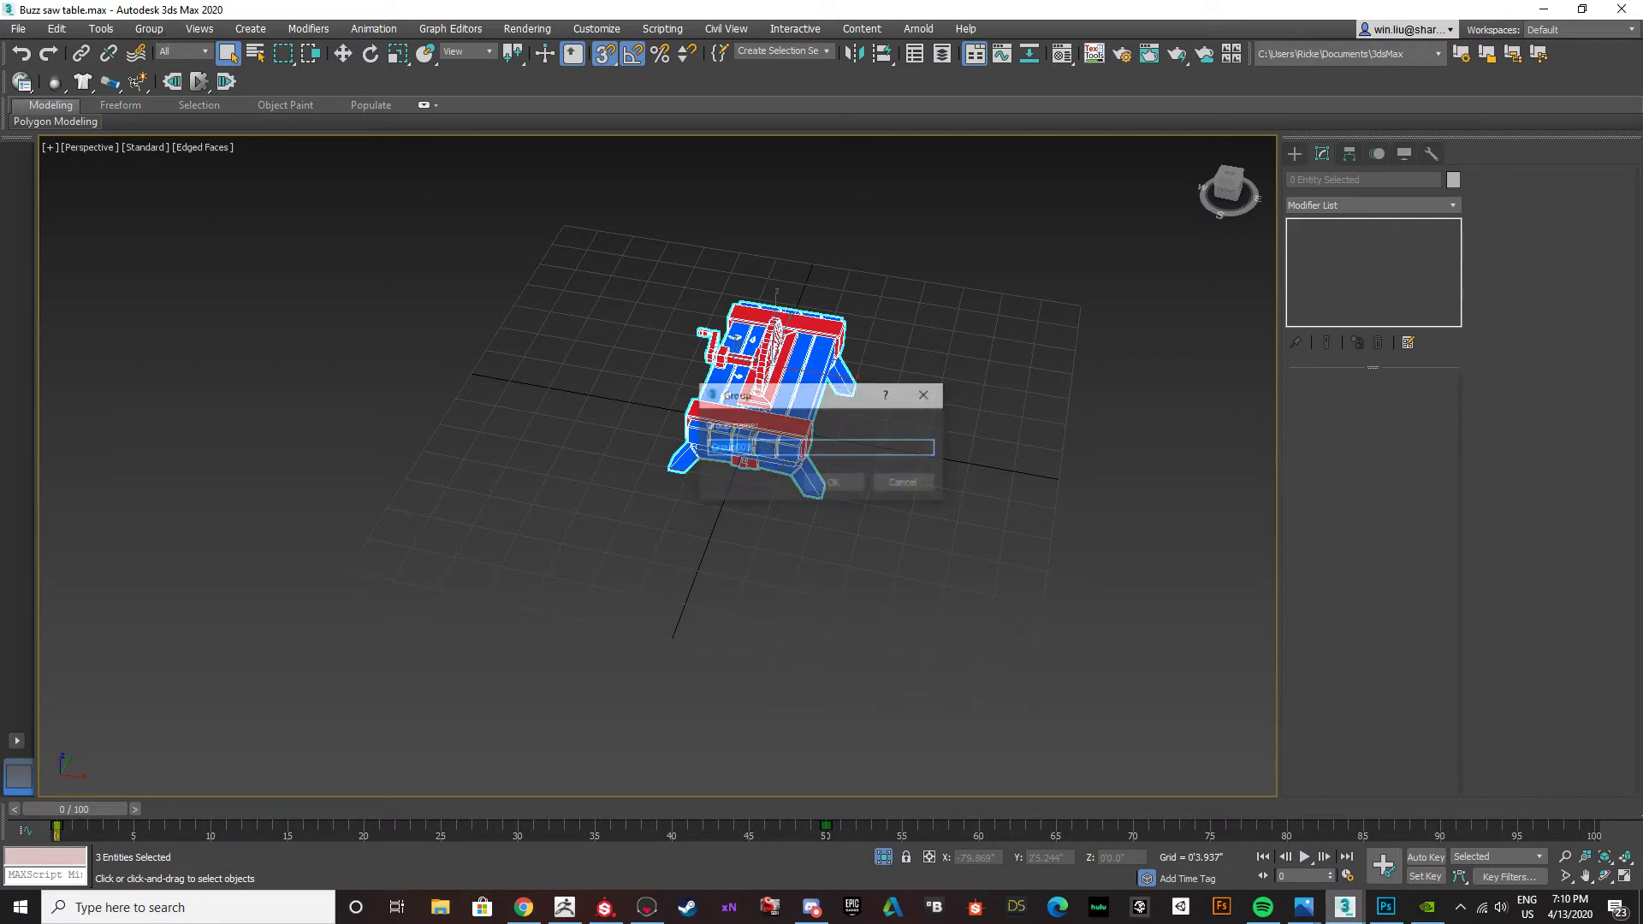
{"action": "left_click", "coordinate": [821, 491]}
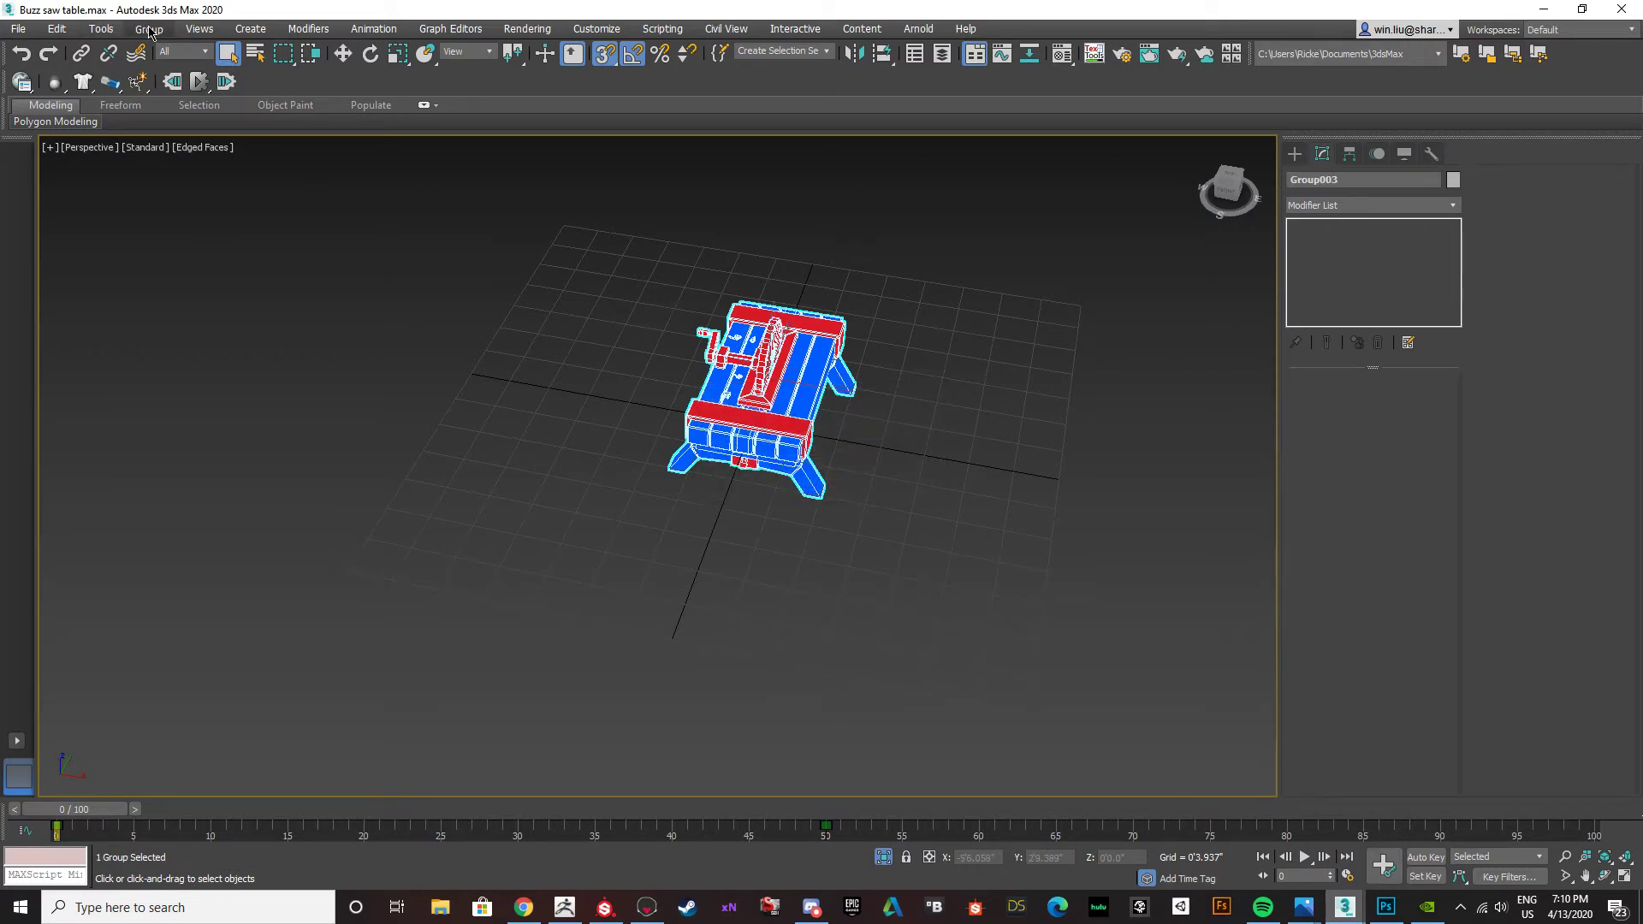
Apply an Unwrap UVW modifier to the saw table group and open its UV editor.
{"action": "left_click", "coordinate": [1447, 207]}
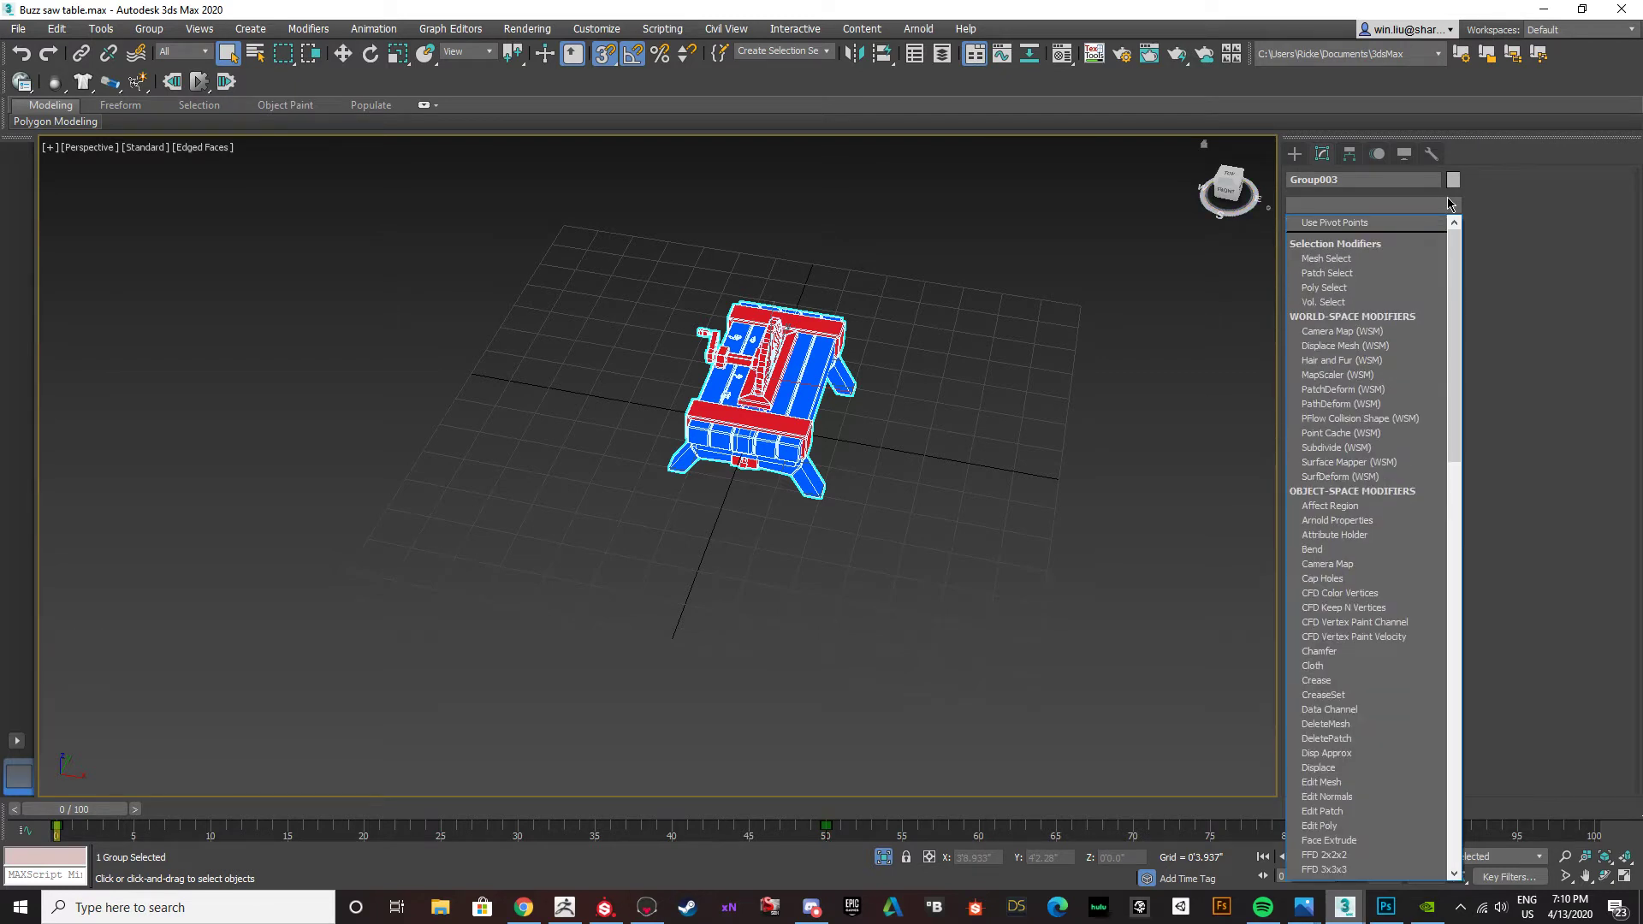
{"action": "key", "text": "u"}
{"action": "key", "text": "Return"}
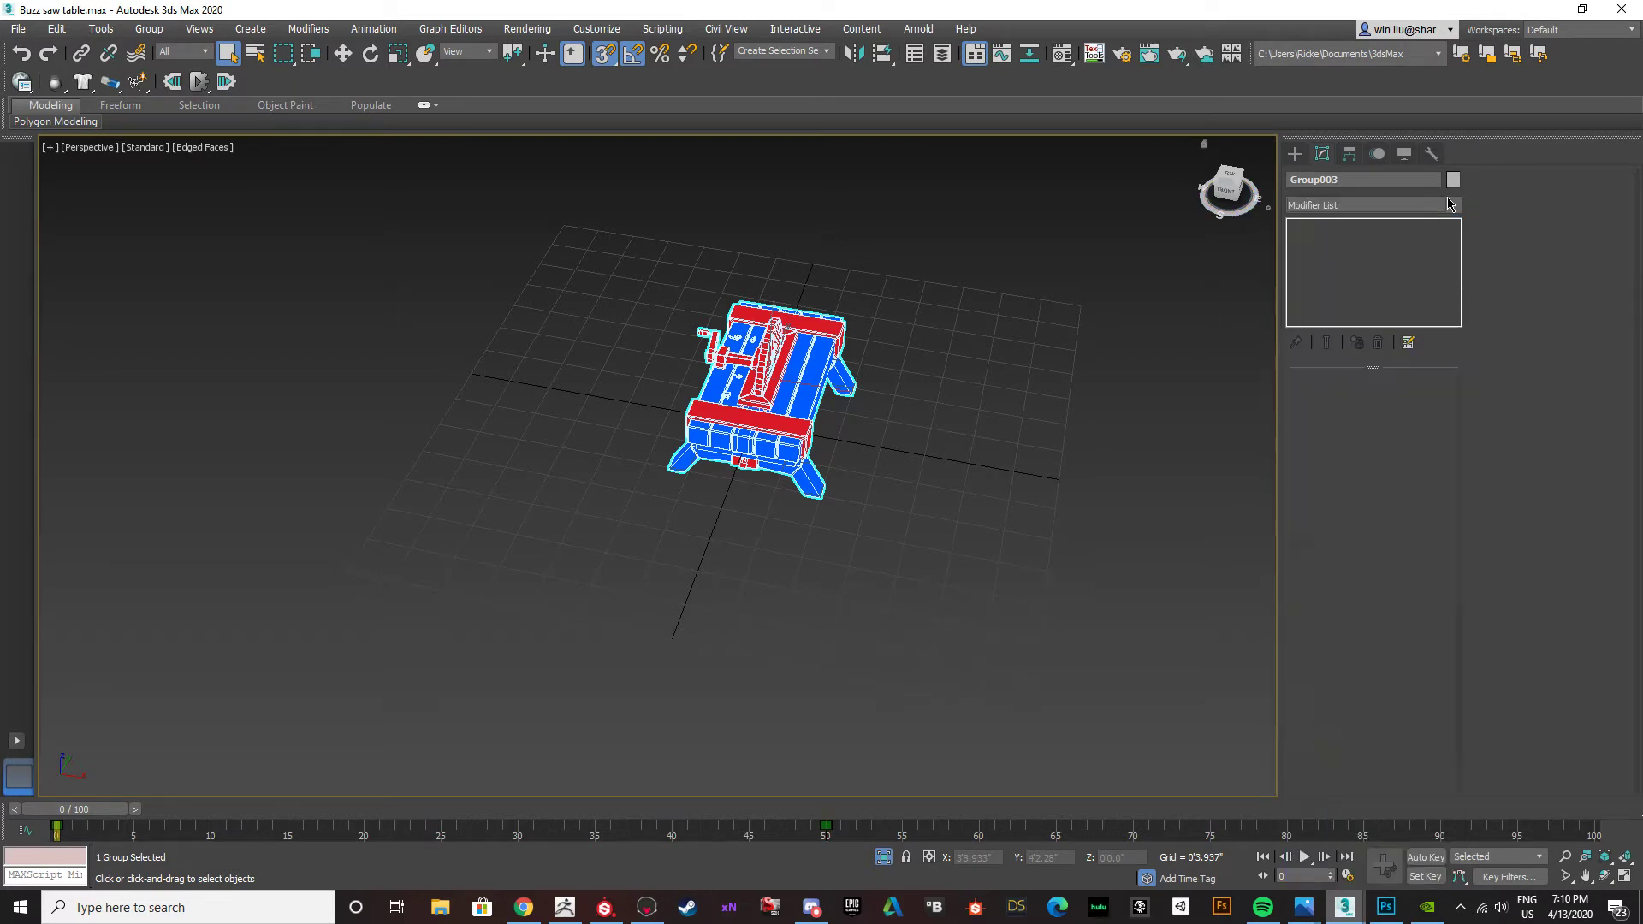
{"action": "left_click", "coordinate": [1368, 740]}
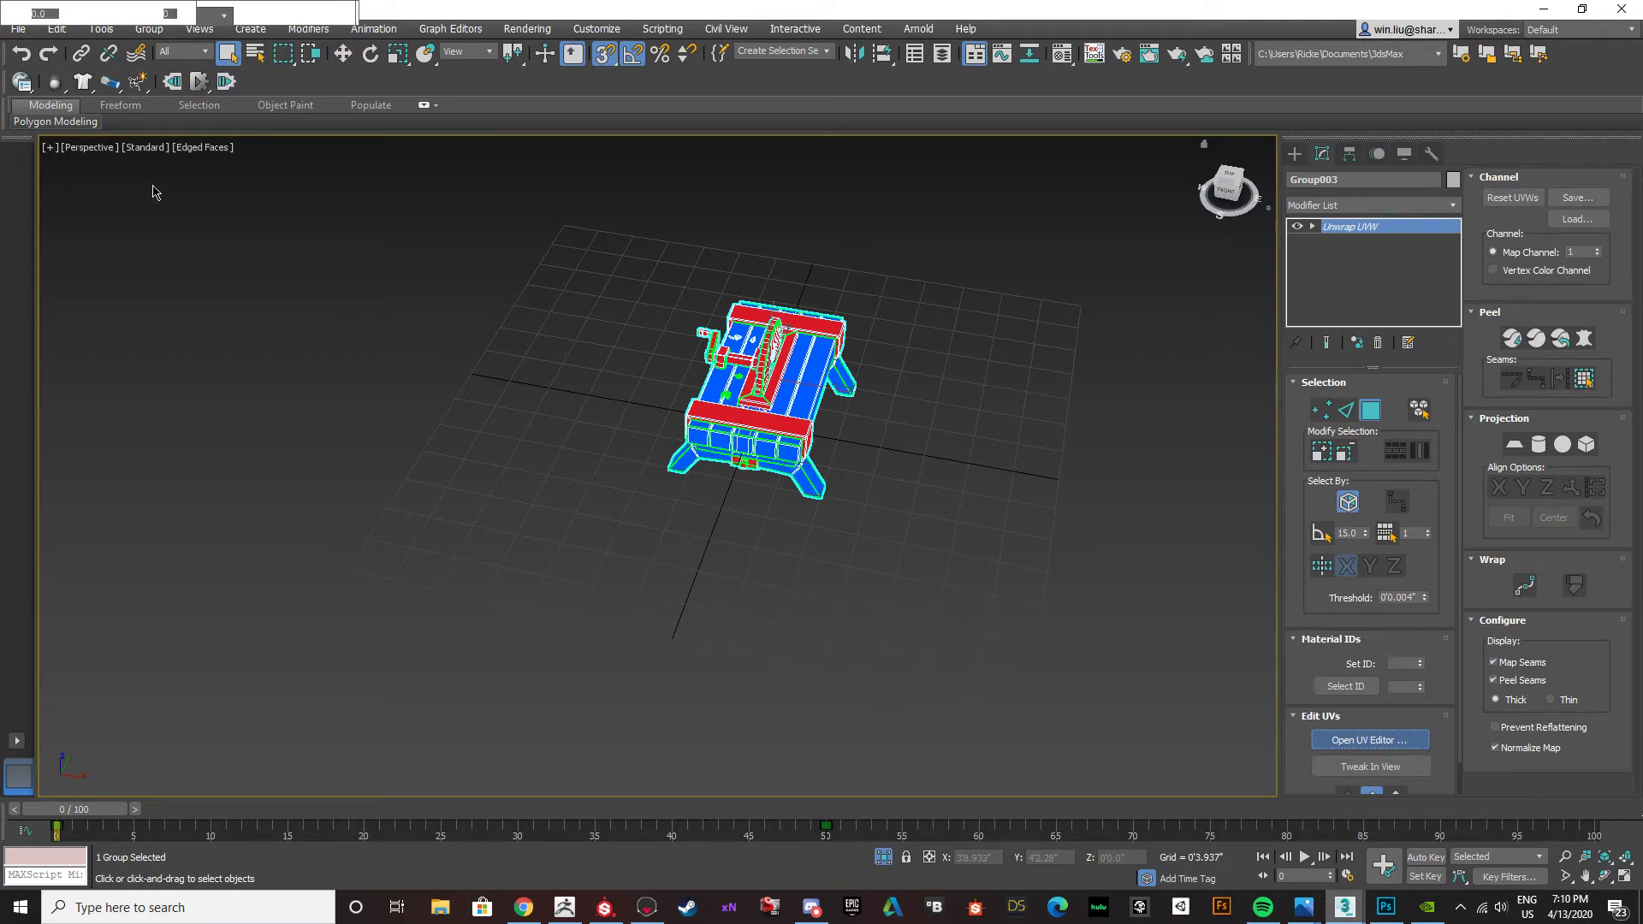
Set up a UVW template render with width and height of 2048 and start the render.
{"action": "left_click", "coordinate": [19, 104]}
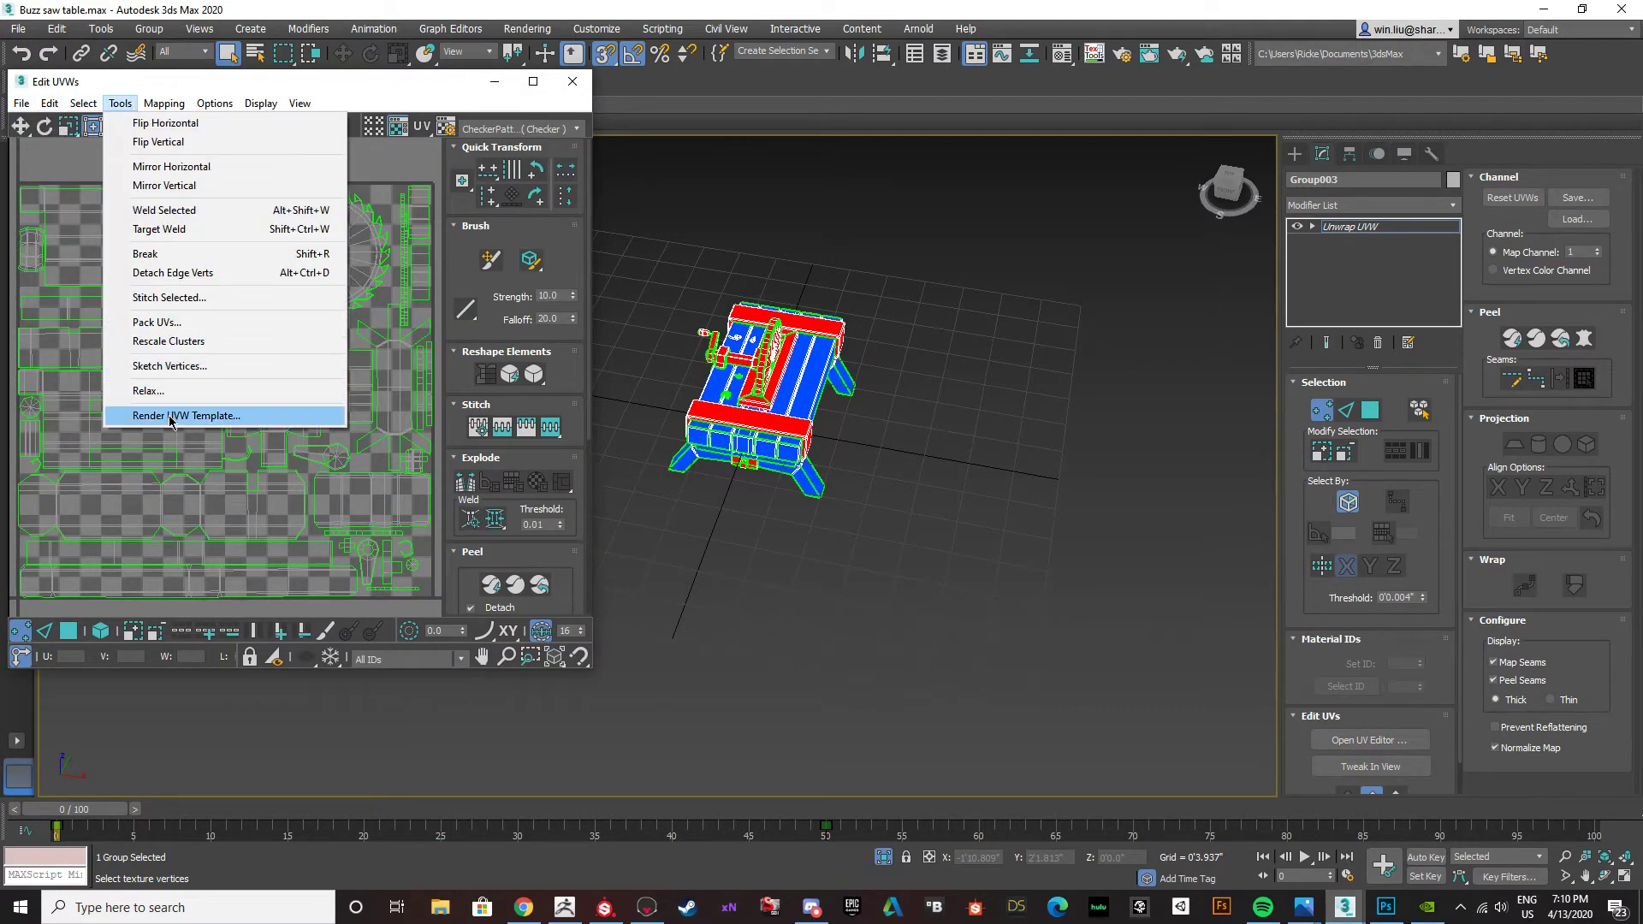
{"action": "left_click", "coordinate": [180, 415]}
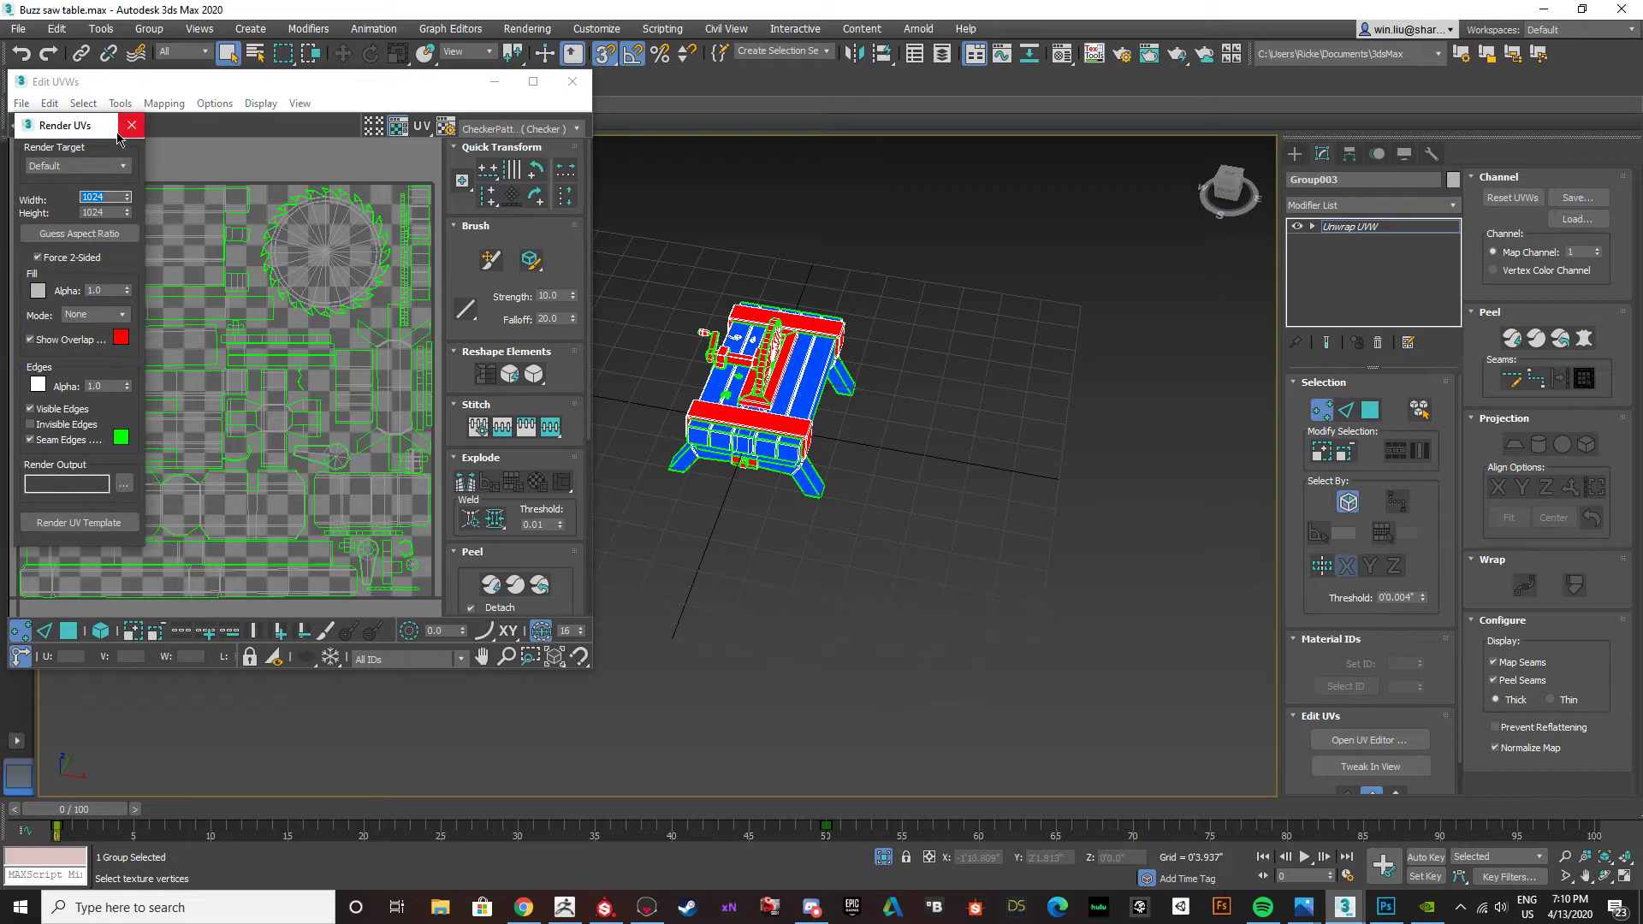
{"action": "type", "text": "2048"}
{"action": "key", "text": "Tab"}
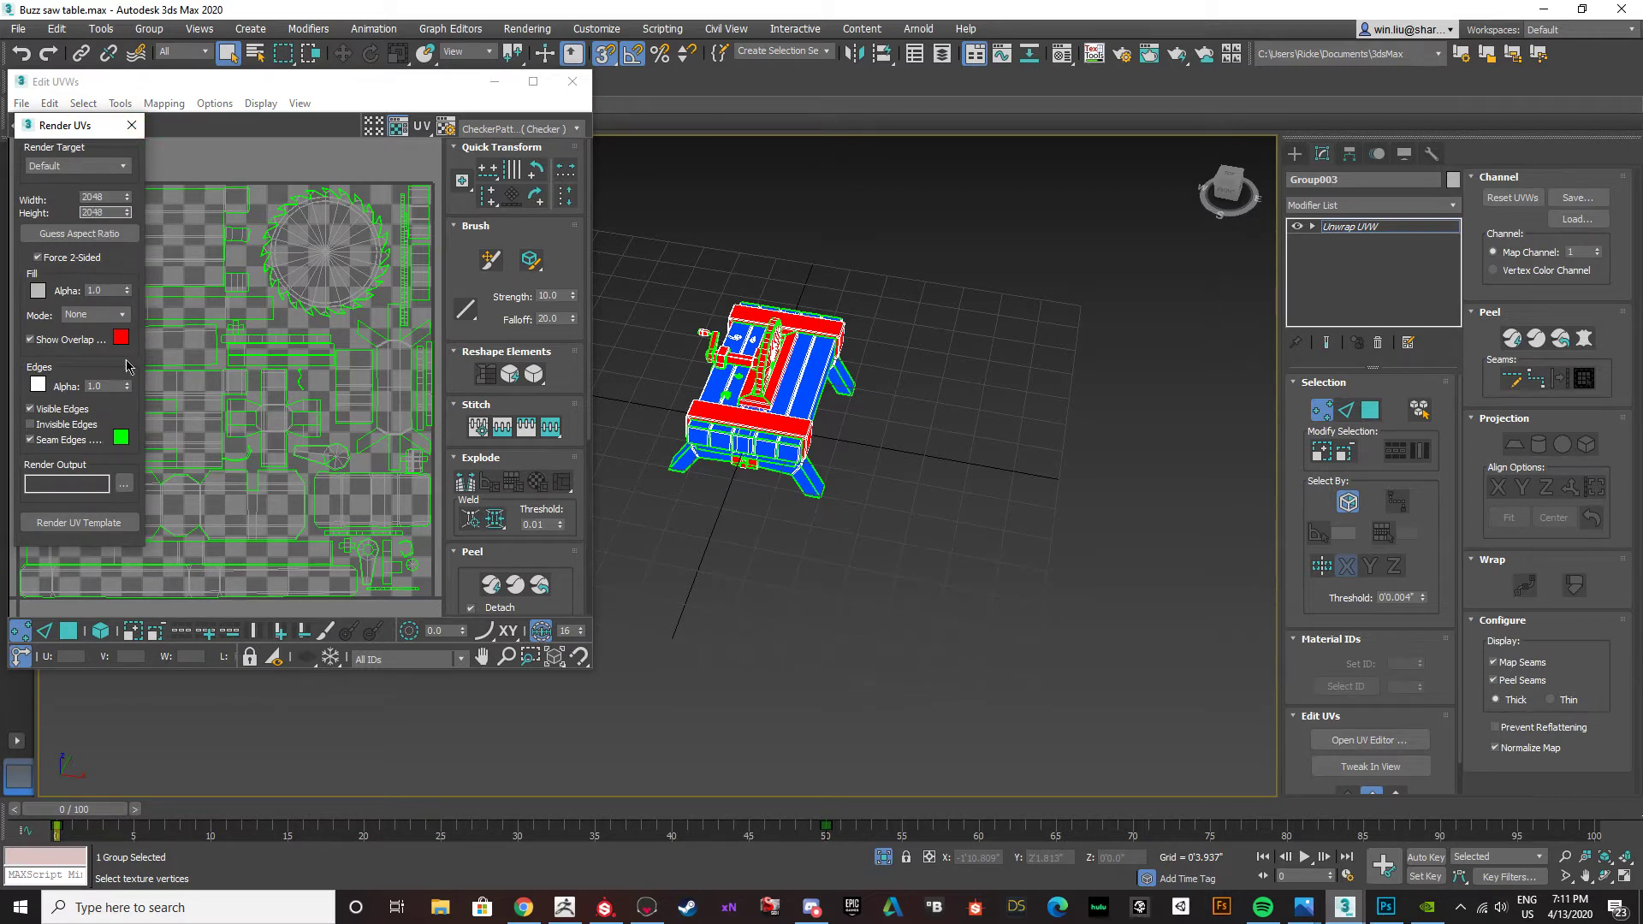
{"action": "left_click", "coordinate": [69, 524]}
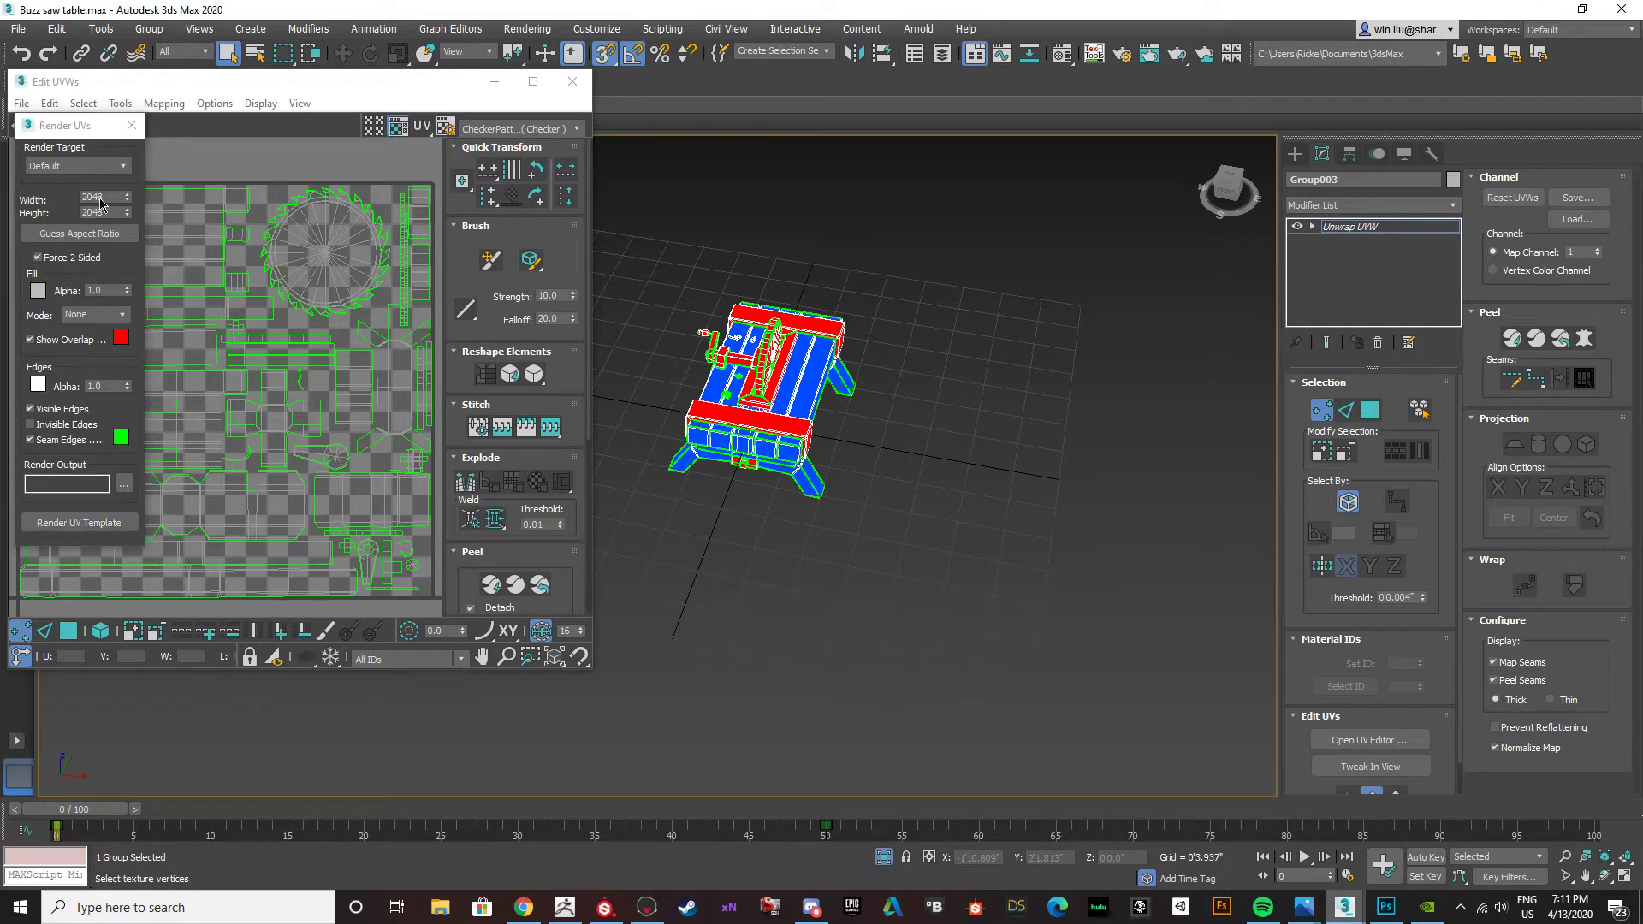
{"action": "left_click", "coordinate": [126, 166]}
{"action": "left_click", "coordinate": [124, 166]}
Move the main 3ds Max window off this display and minimize Photoshop, keeping the UV render settings in view.
{"action": "left_click_drag", "start_coordinate": [196, 89], "coordinate": [184, 90]}
{"action": "key", "text": "alt+Tab"}
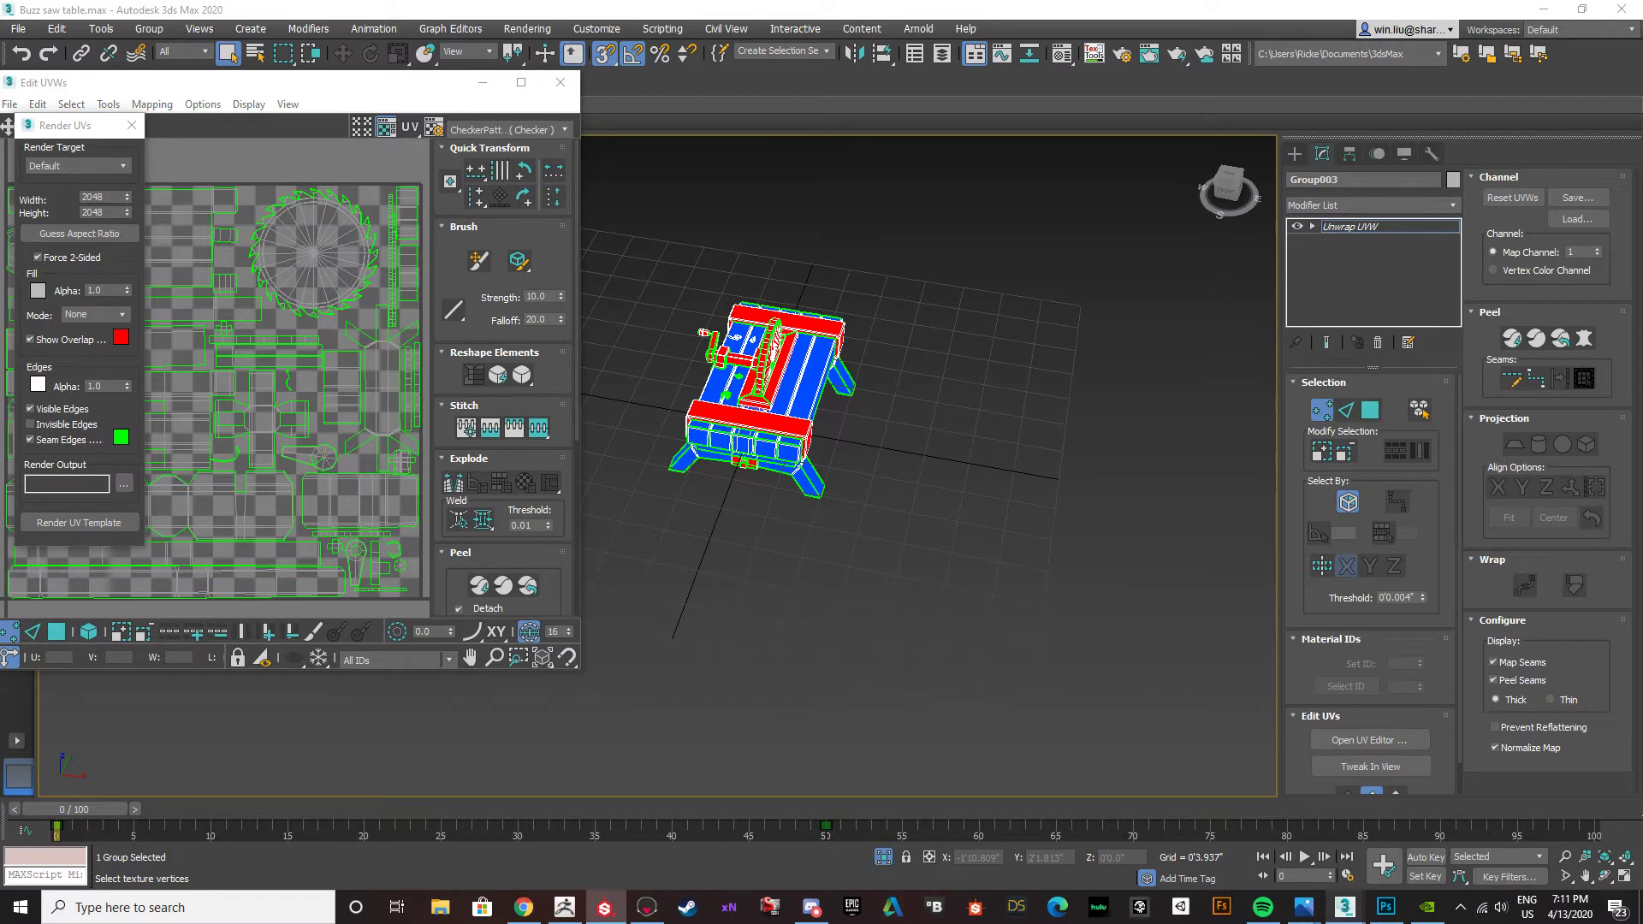
{"action": "key", "text": "alt+Tab"}
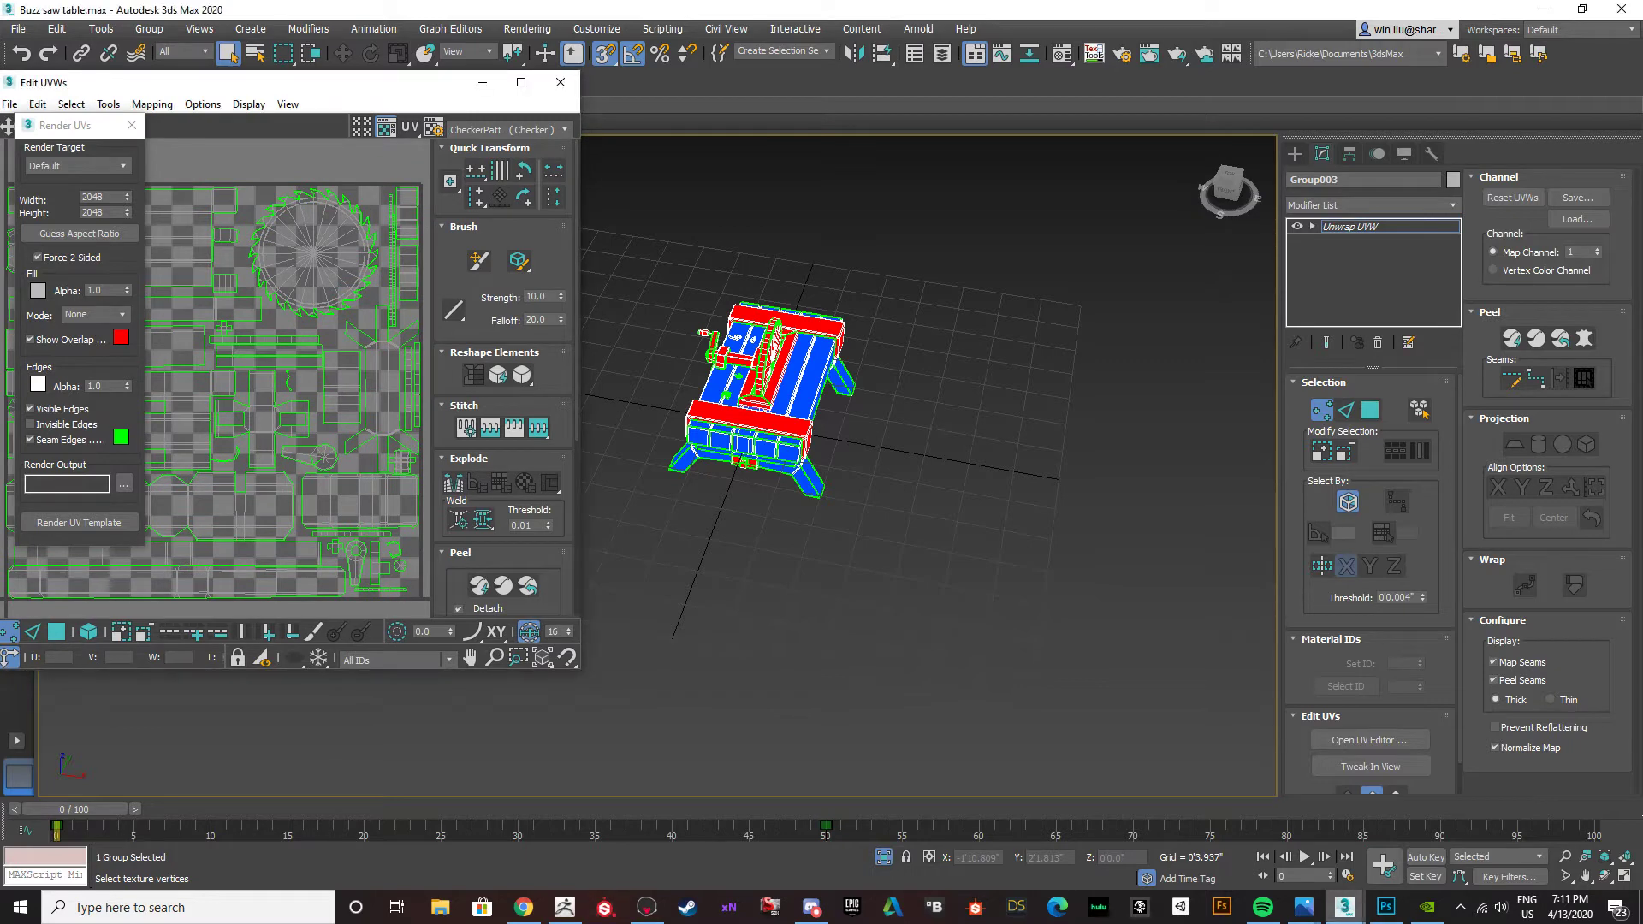
{"action": "left_click_drag", "start_coordinate": [1379, 14], "coordinate": [1380, 39]}
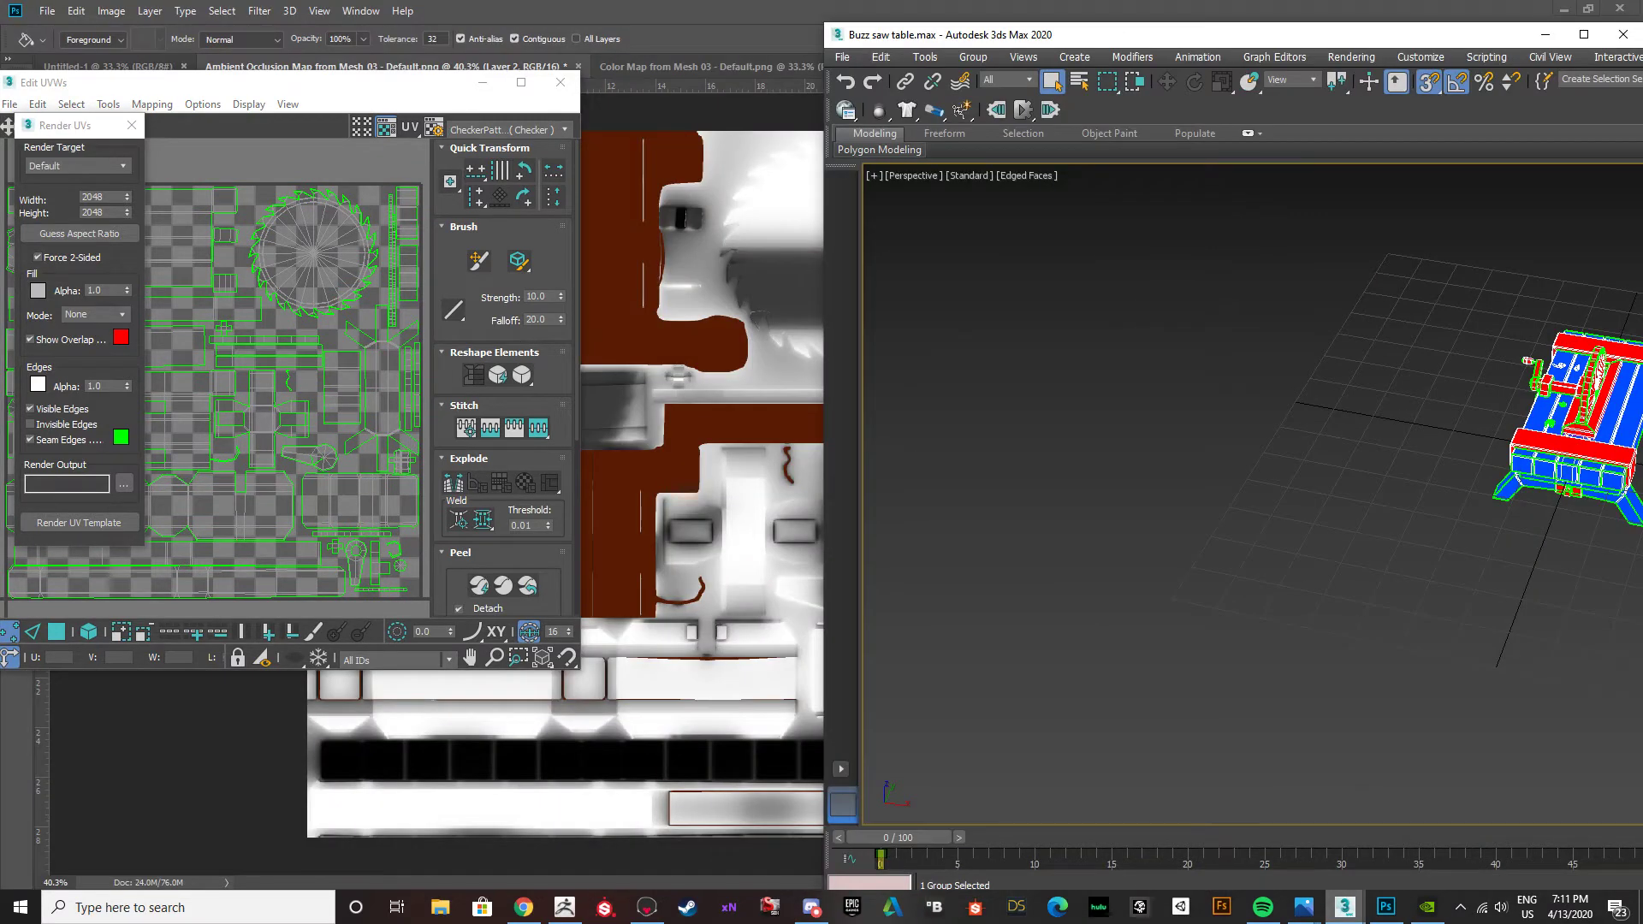
{"action": "key", "text": "super+shift+Left"}
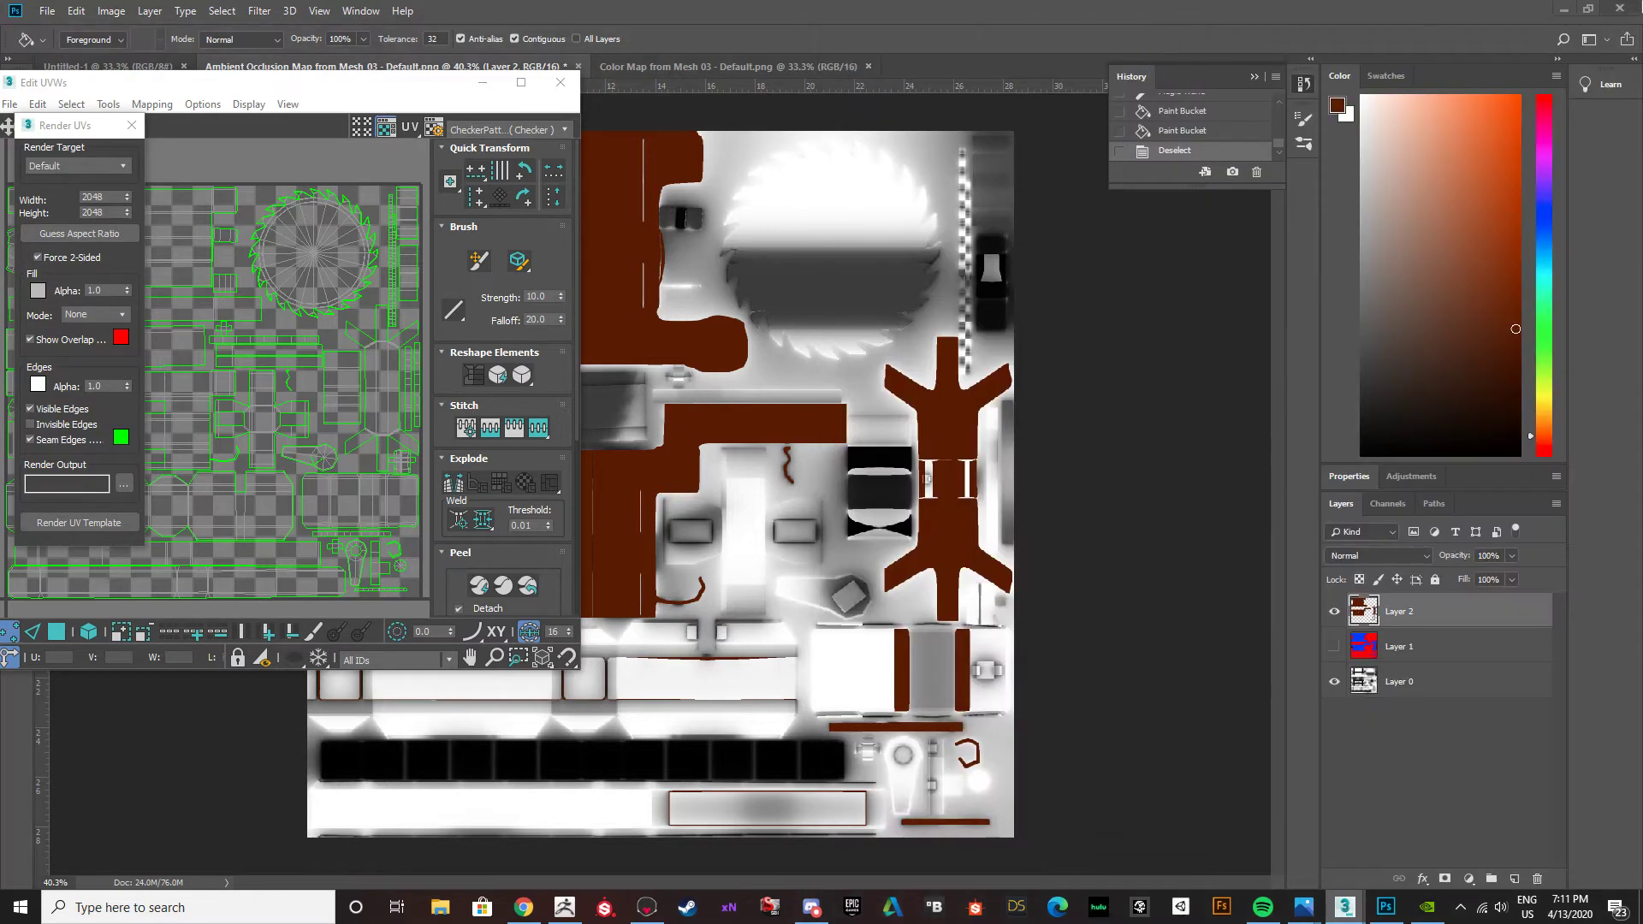
{"action": "left_click", "coordinate": [1563, 13]}
{"action": "left_click", "coordinate": [1563, 13]}
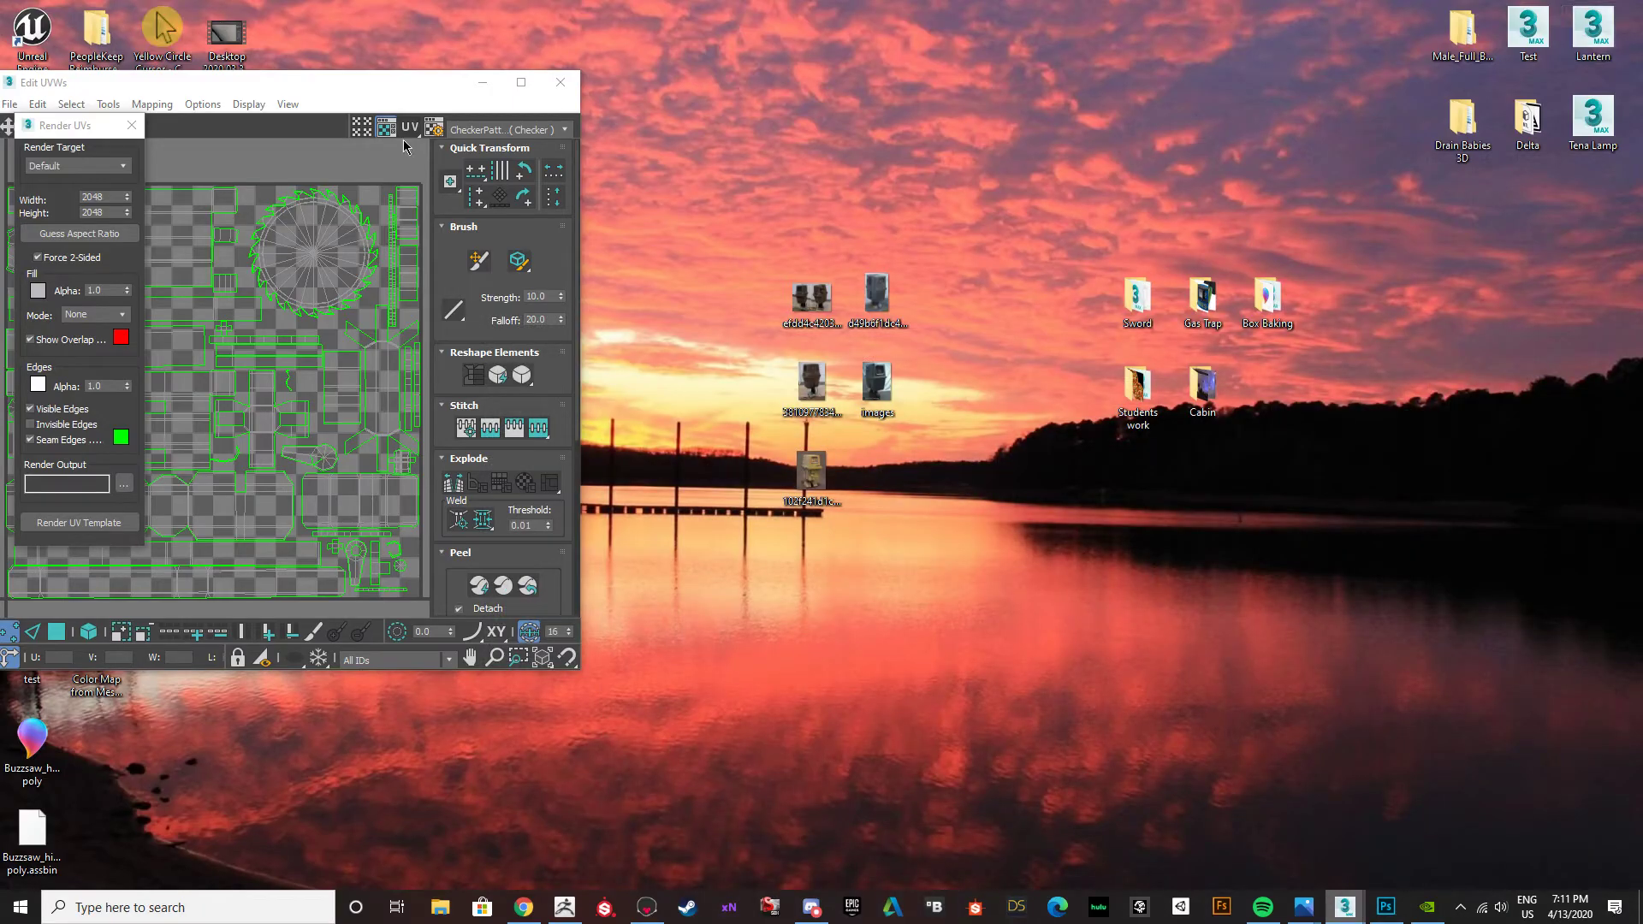
Render the UV template to a JPEG file named UVs on the Desktop and close the UV editor.
{"action": "left_click", "coordinate": [125, 485]}
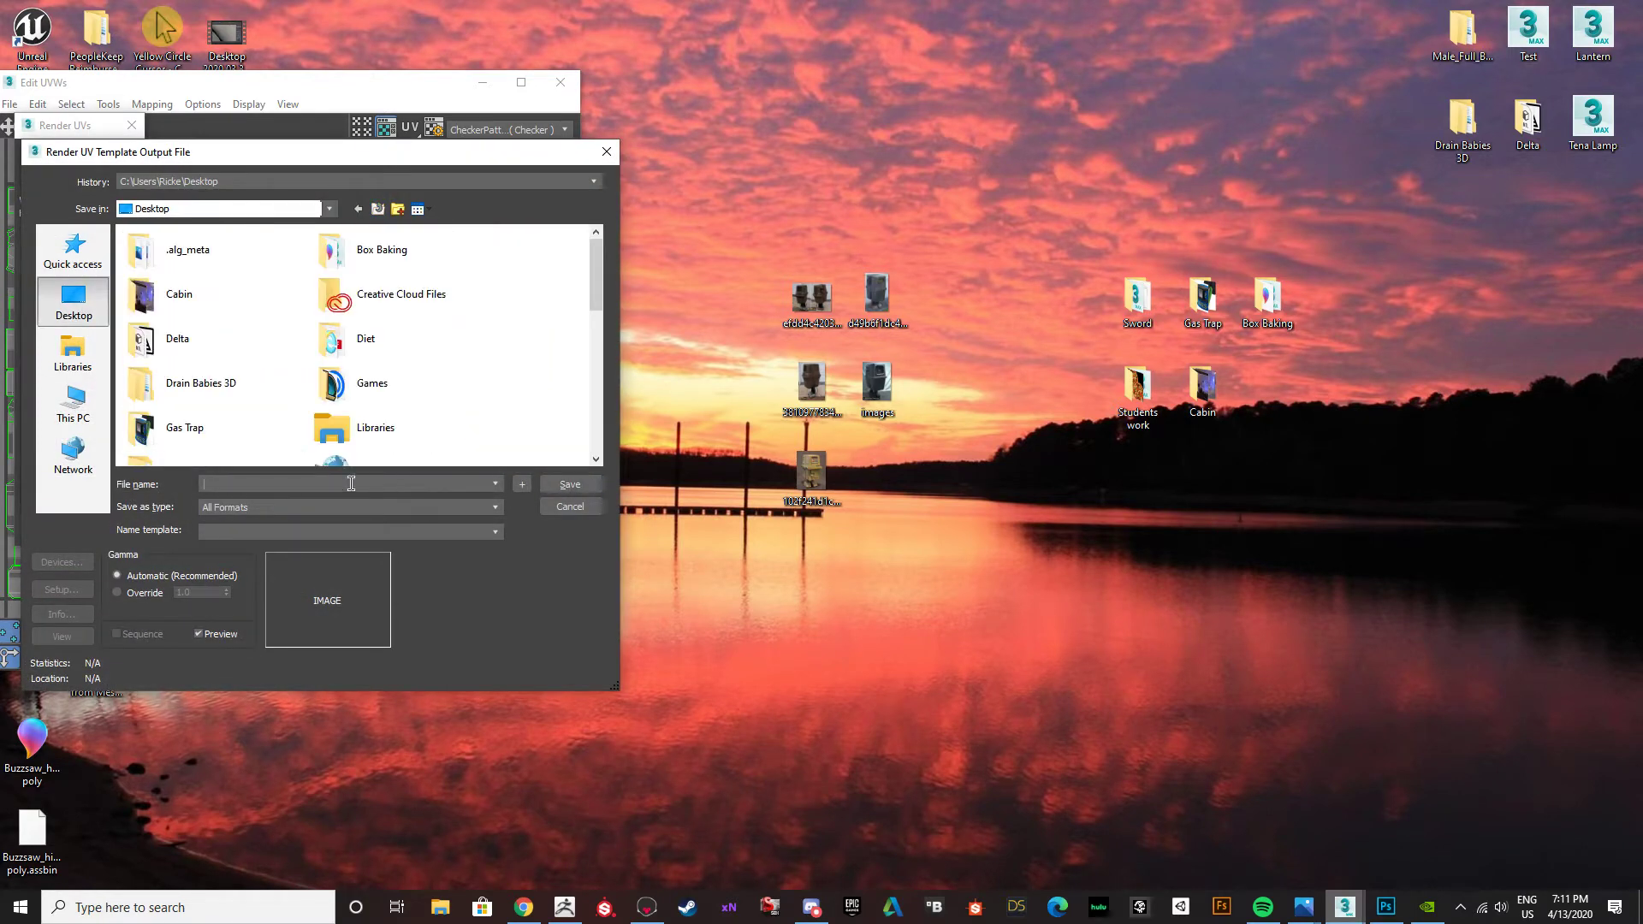
{"action": "type", "text": "UVs"}
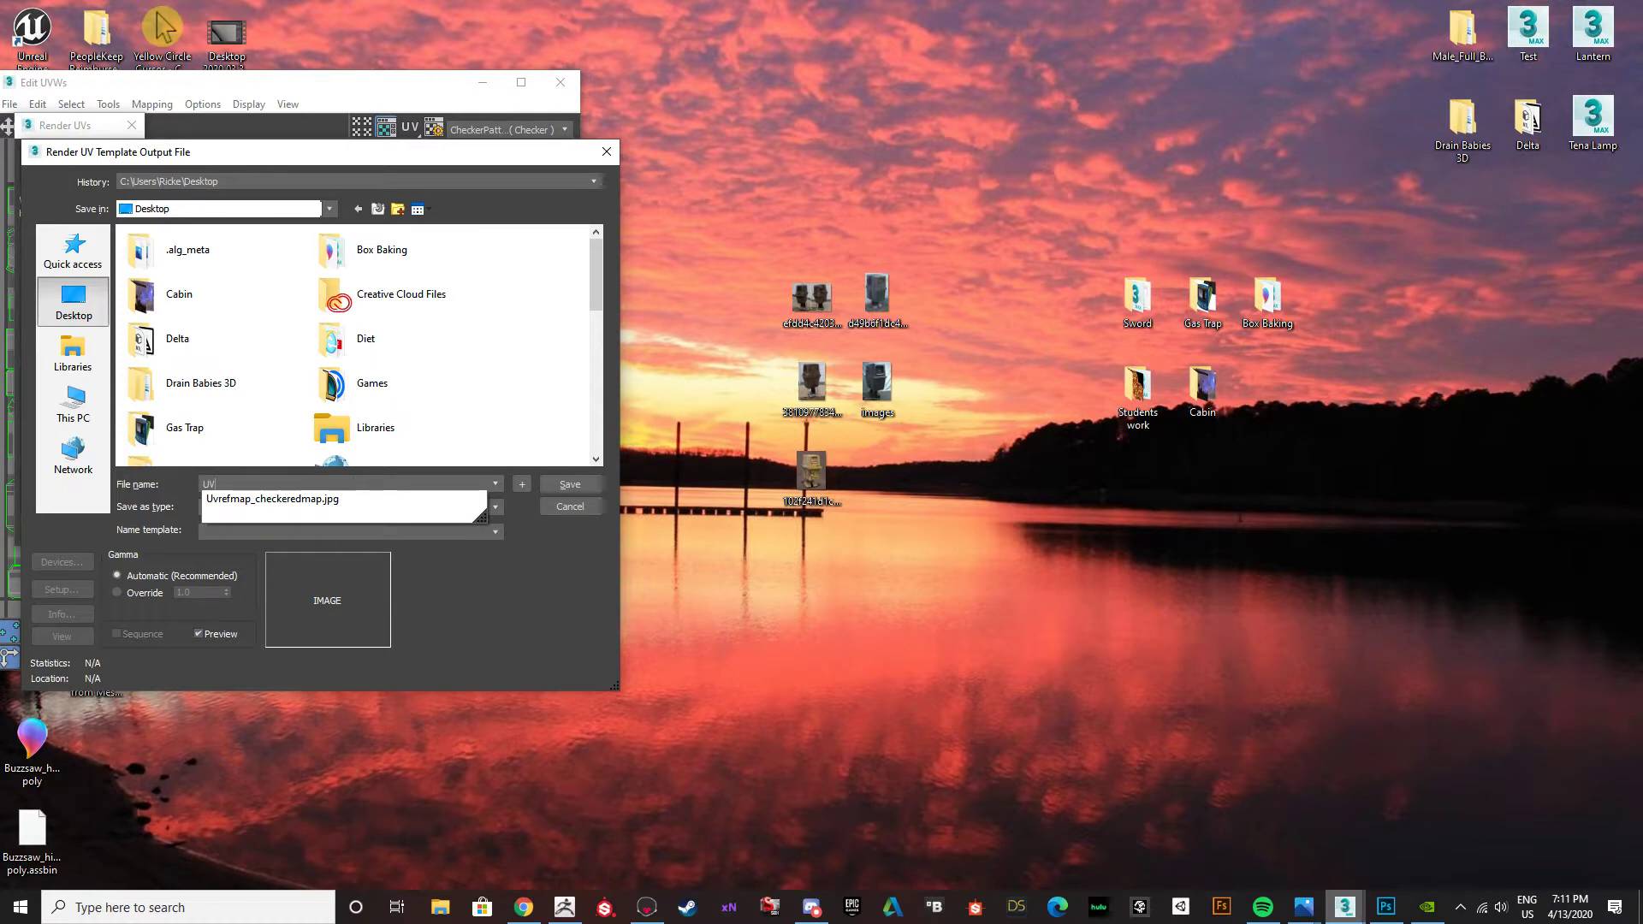
{"action": "left_click", "coordinate": [495, 507]}
{"action": "left_click", "coordinate": [252, 601]}
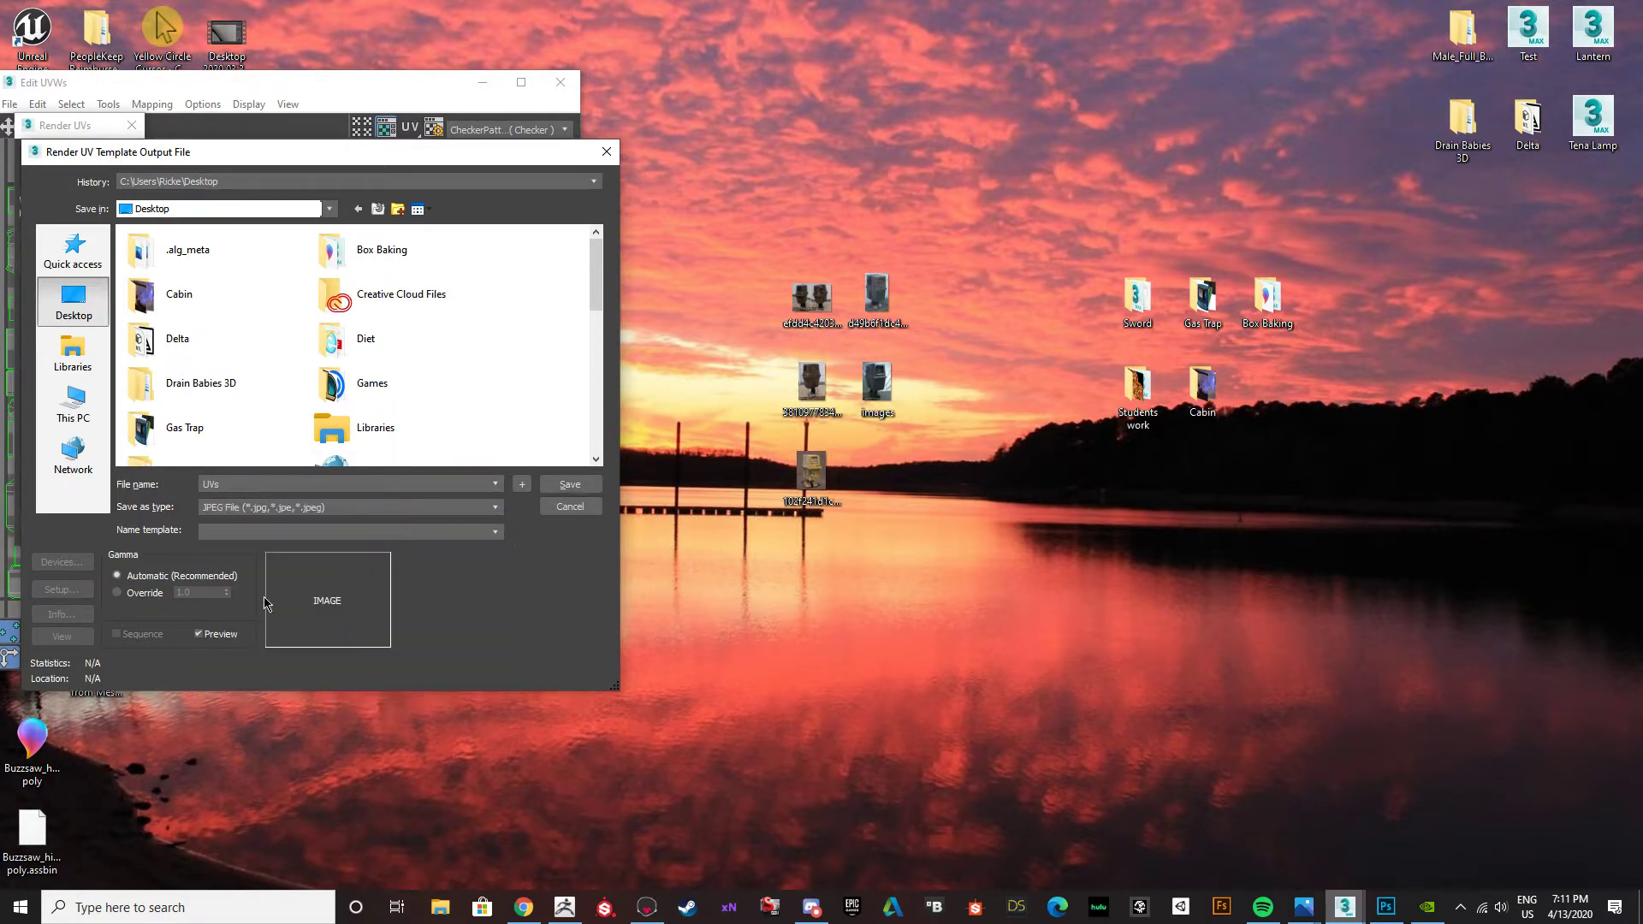
{"action": "left_click", "coordinate": [570, 484]}
{"action": "left_click", "coordinate": [271, 518]}
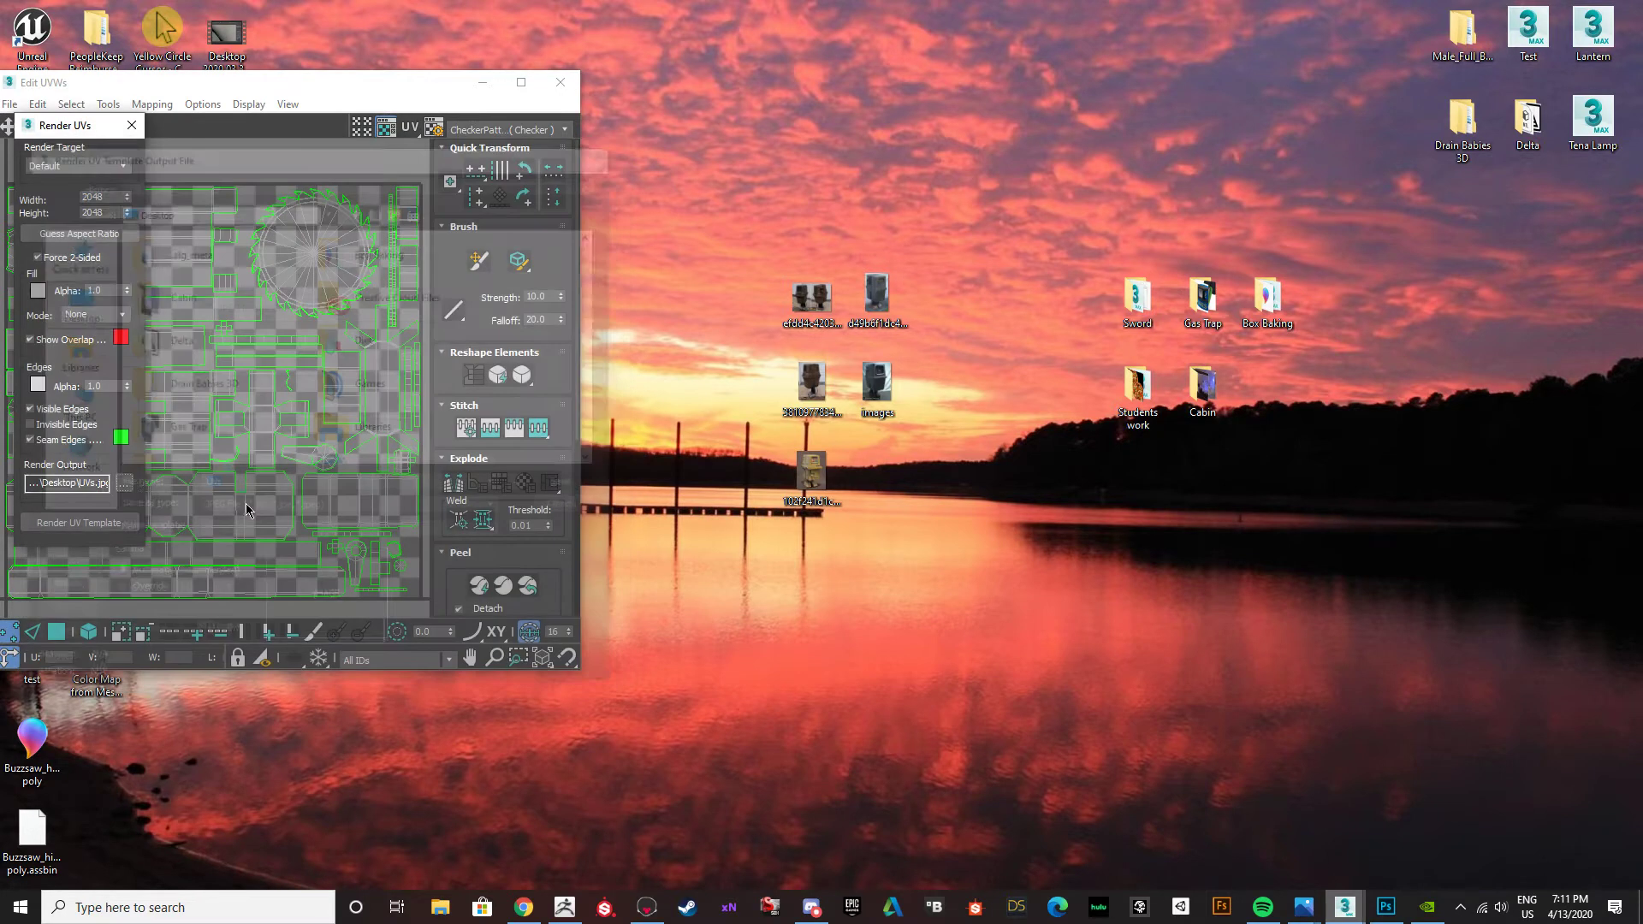
{"action": "left_click", "coordinate": [54, 523]}
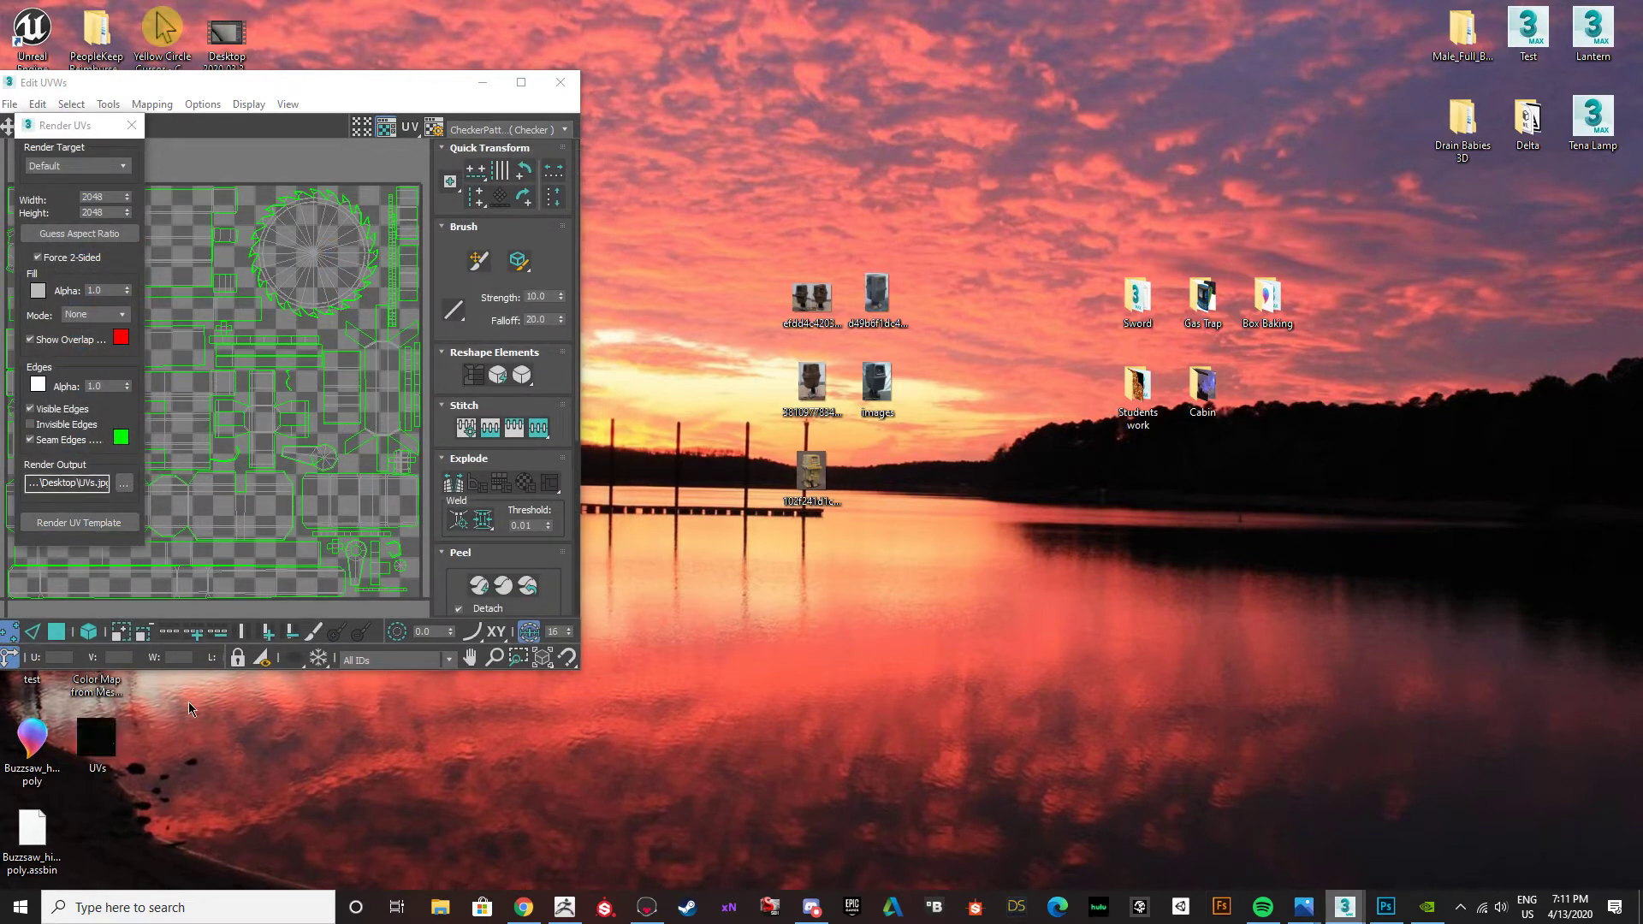
{"action": "left_click", "coordinate": [560, 82]}
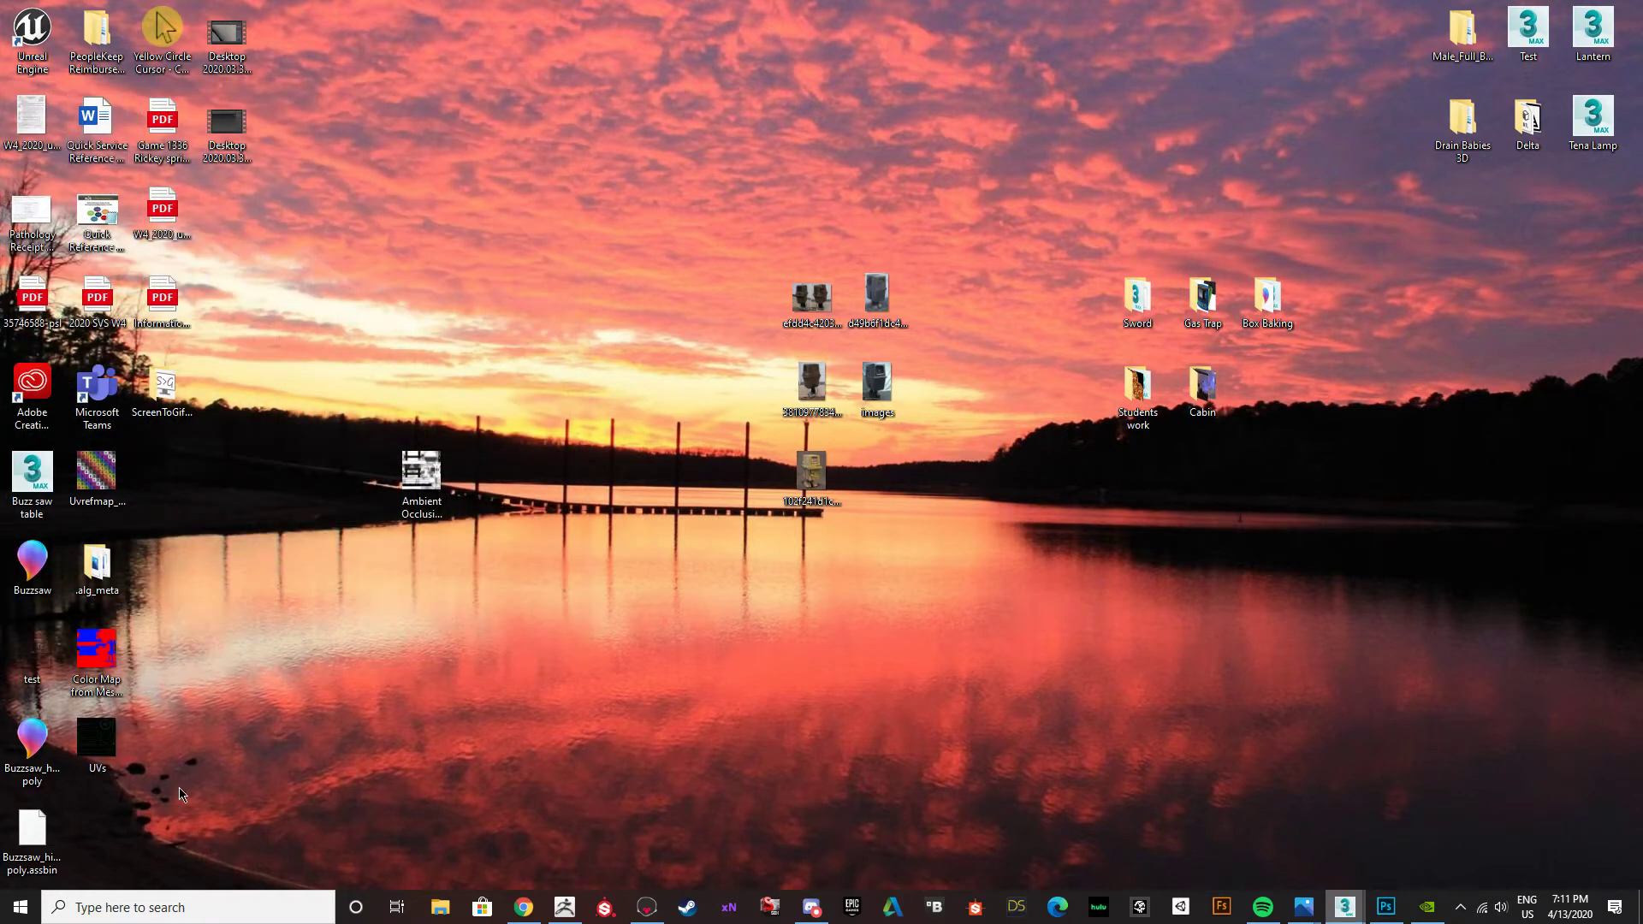
Switch to Photoshop and open UVs.jpg from the Desktop.
{"action": "left_click", "coordinate": [109, 753]}
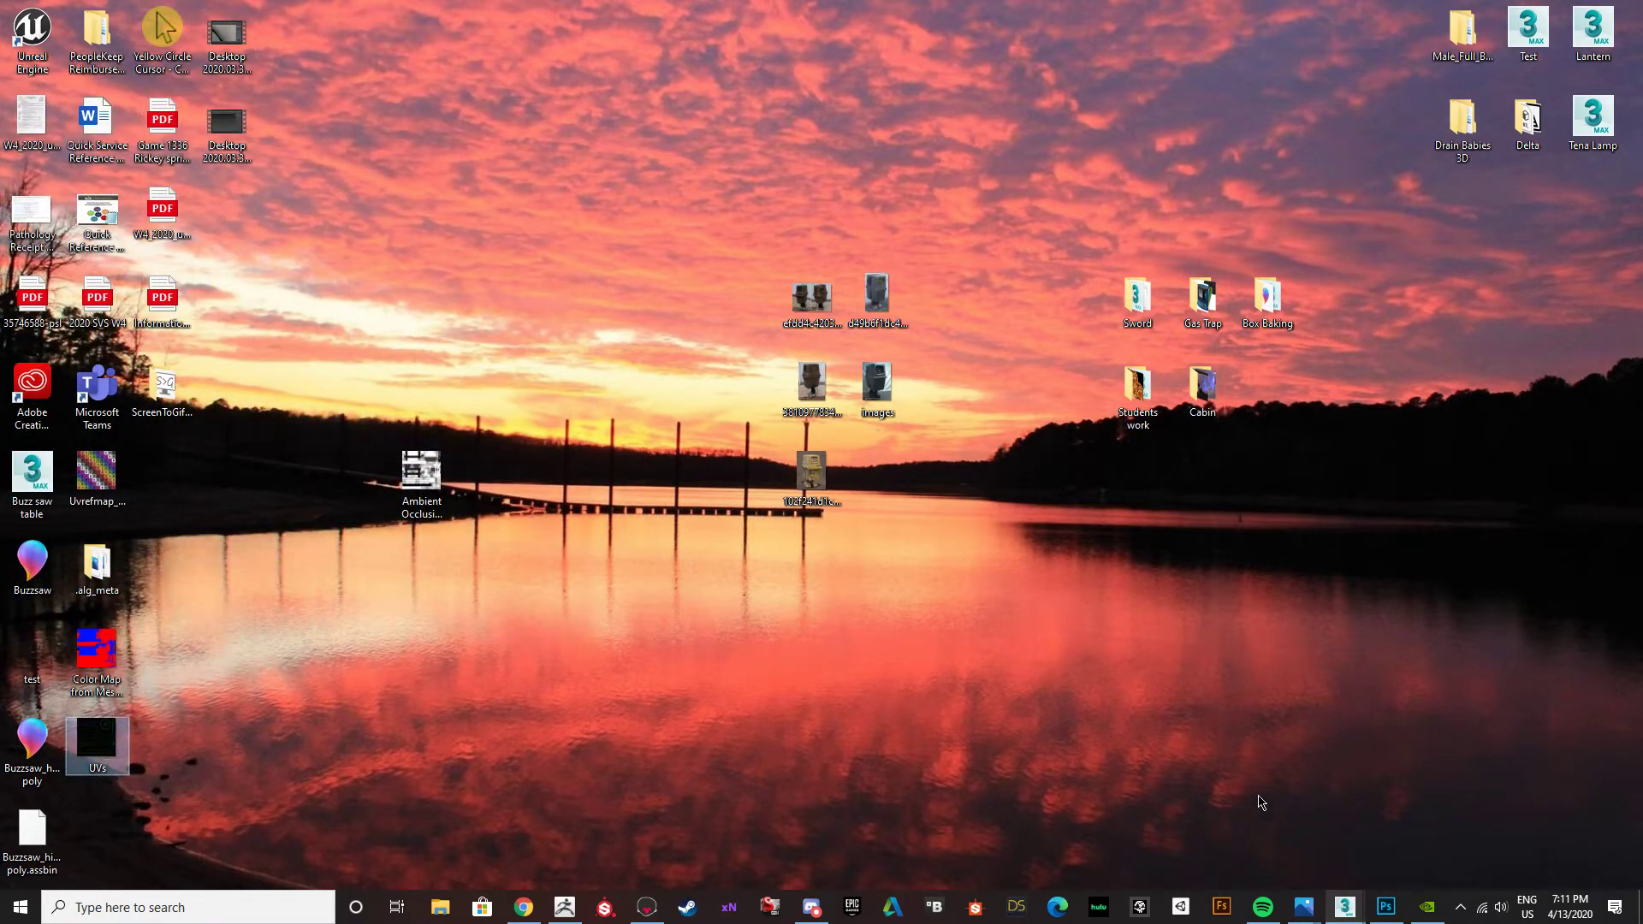
{"action": "left_click", "coordinate": [1375, 919]}
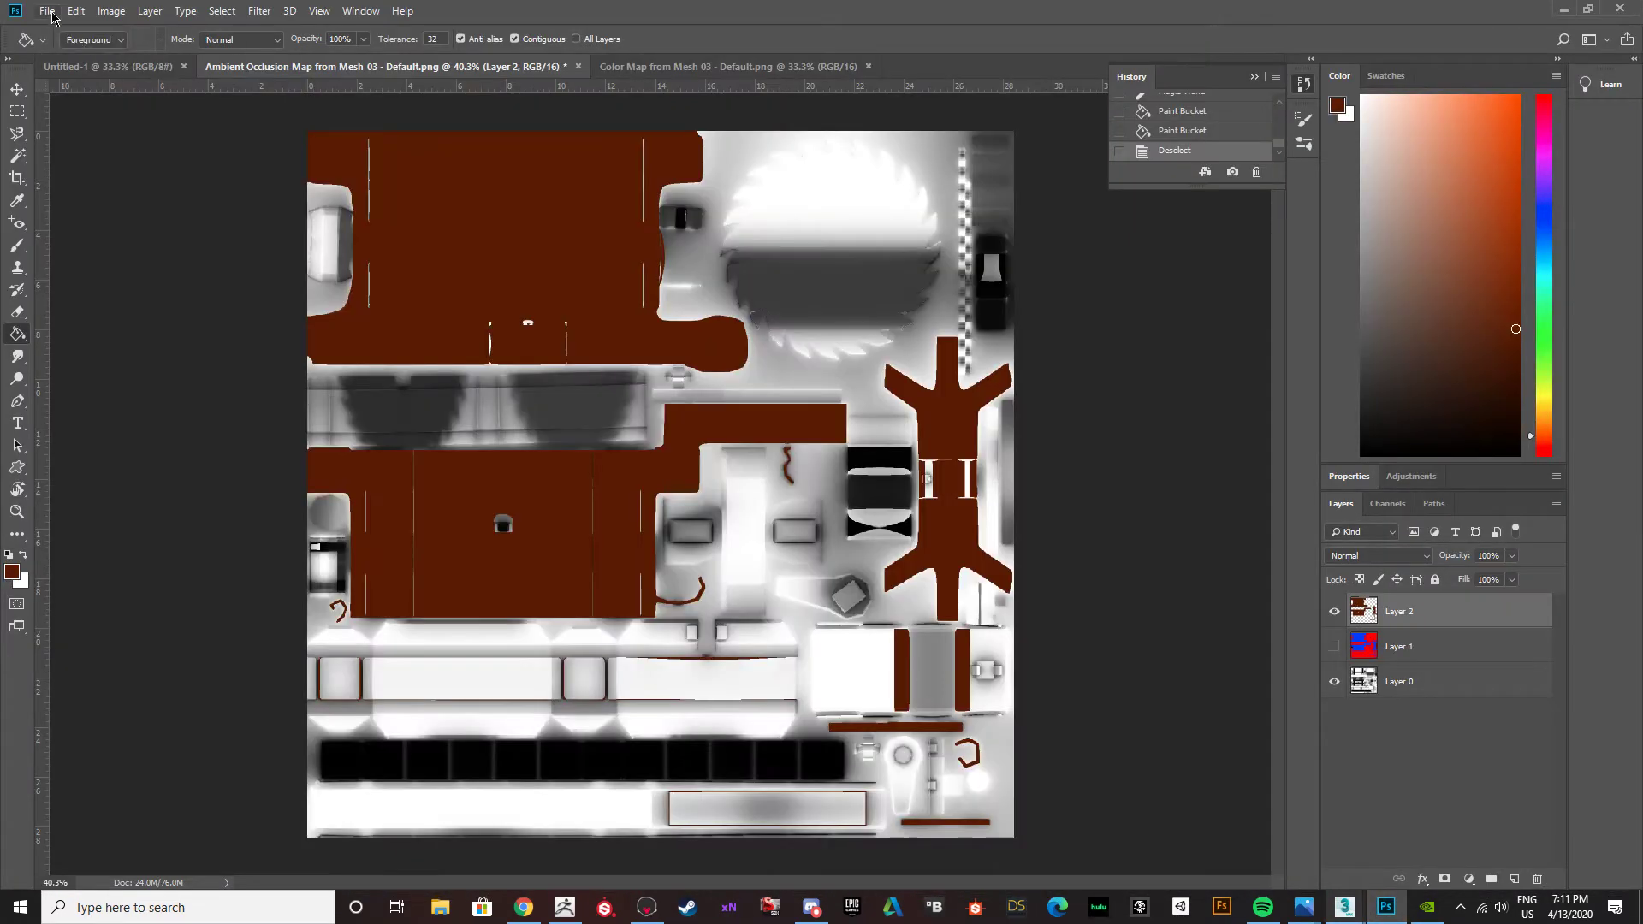
{"action": "left_click", "coordinate": [47, 12]}
{"action": "left_click", "coordinate": [67, 47]}
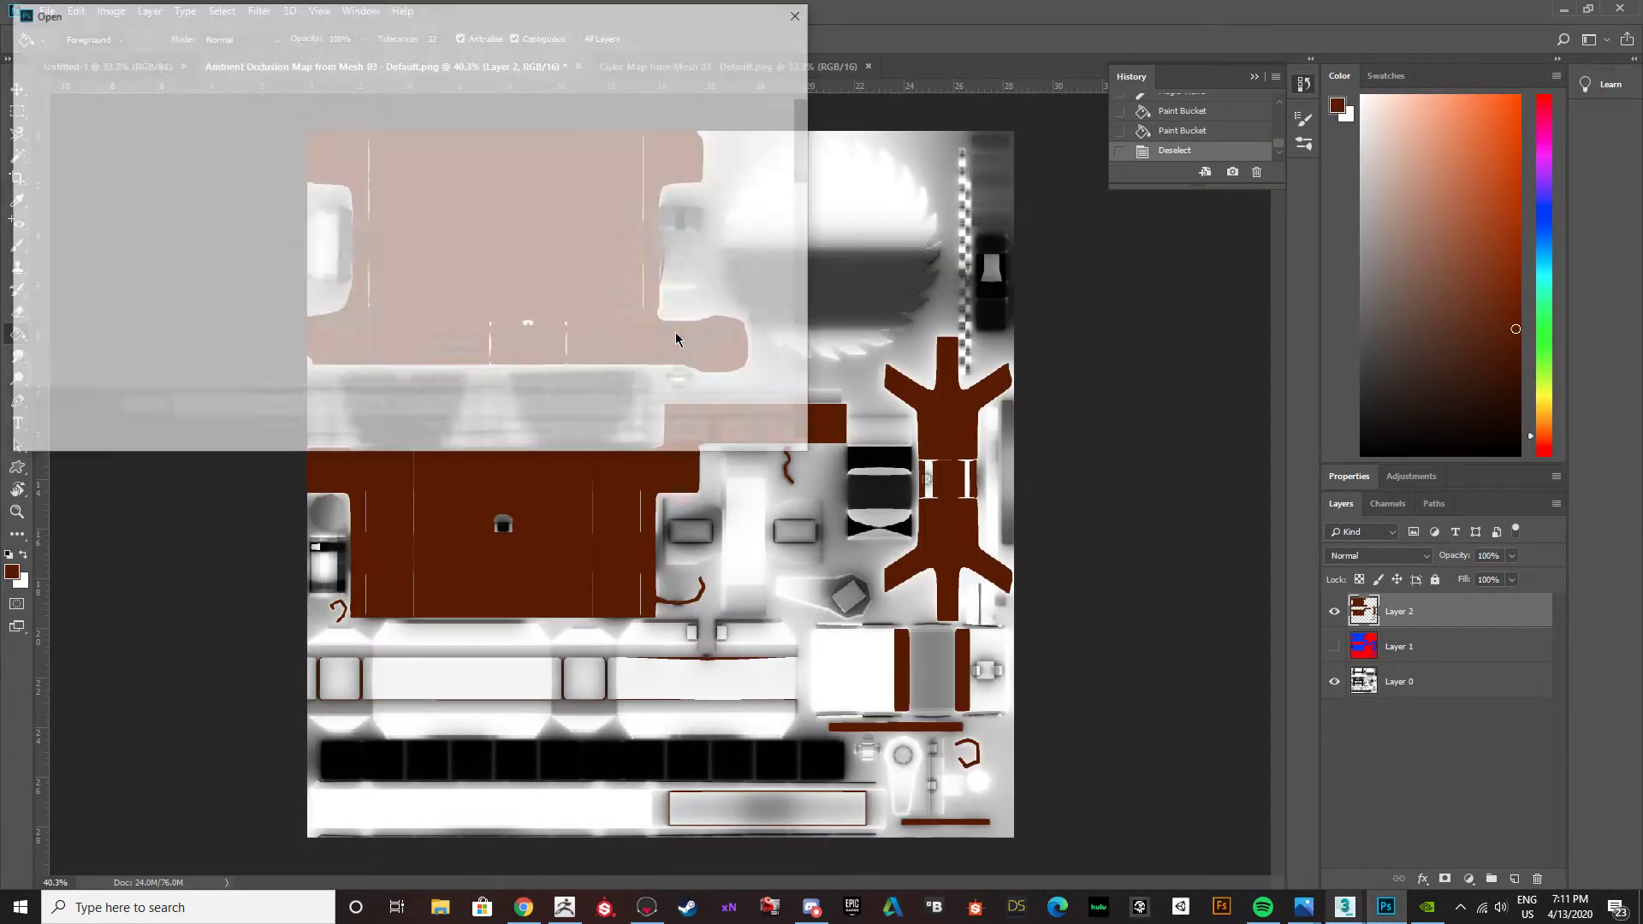
{"action": "scroll", "coordinate": [330, 308], "scroll_direction": "down", "scroll_amount": 12}
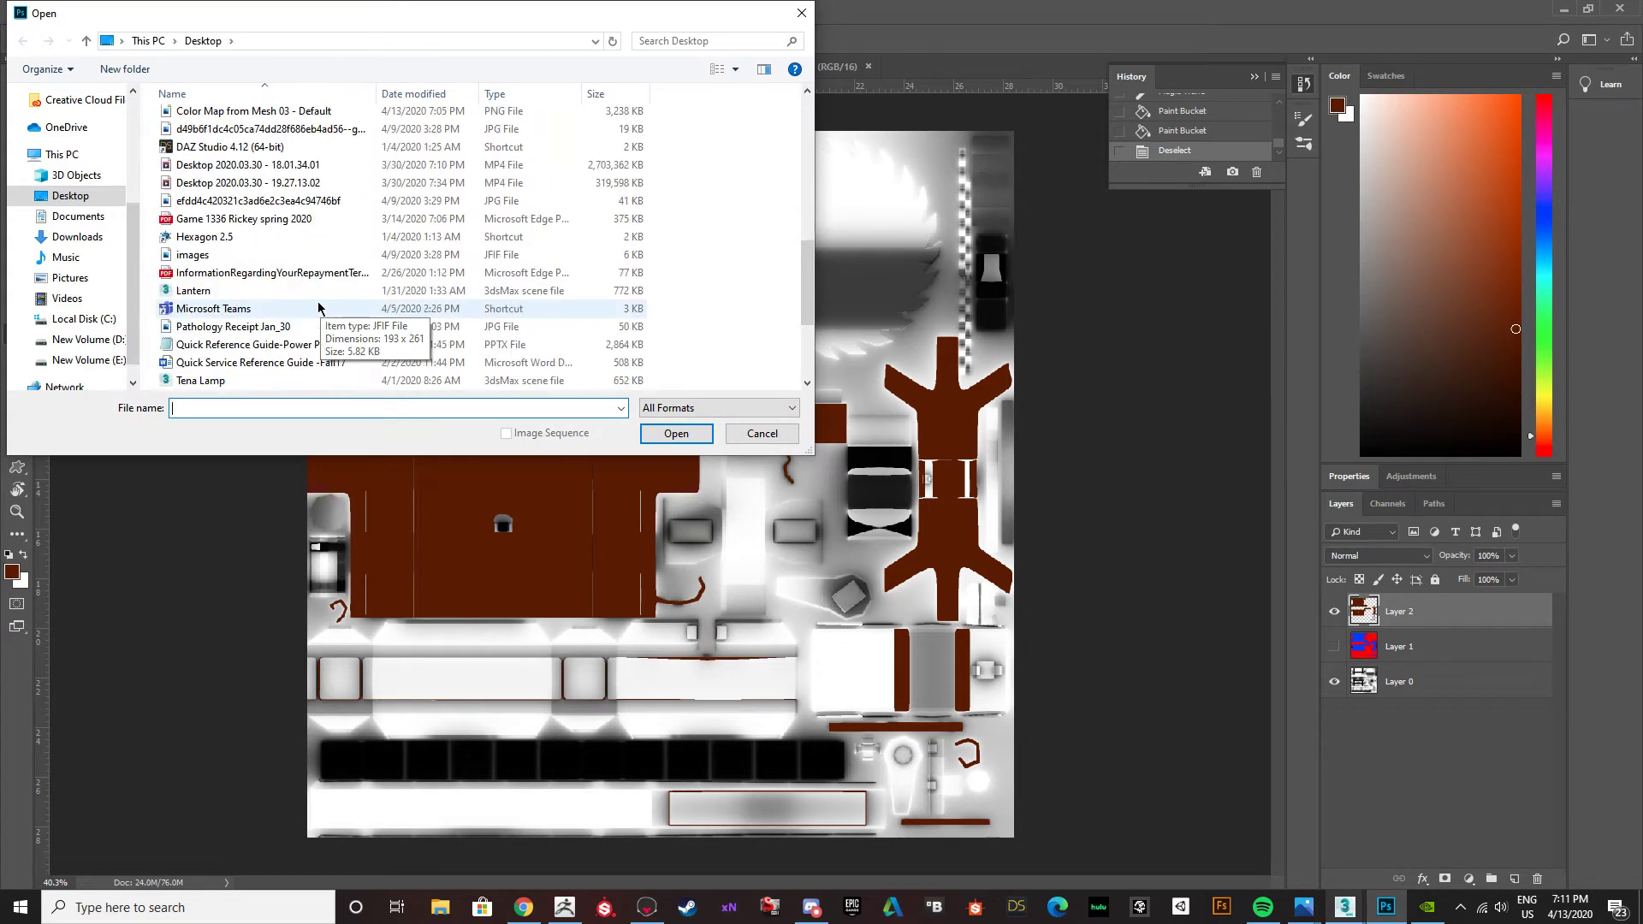
{"action": "left_click", "coordinate": [239, 308]}
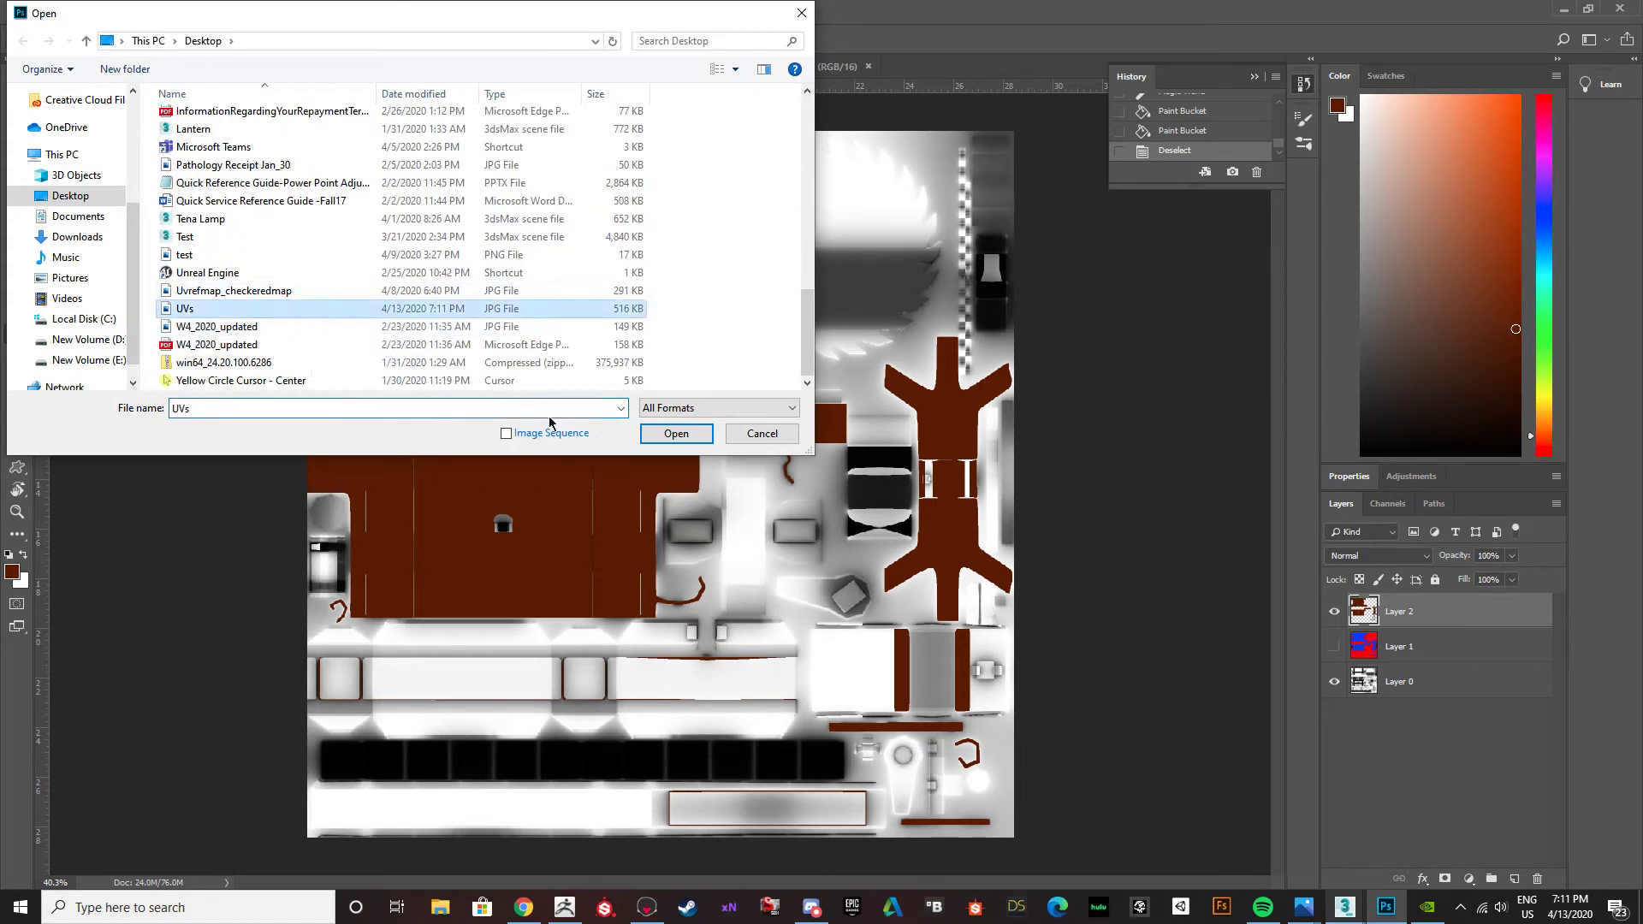
{"action": "left_click", "coordinate": [658, 435]}
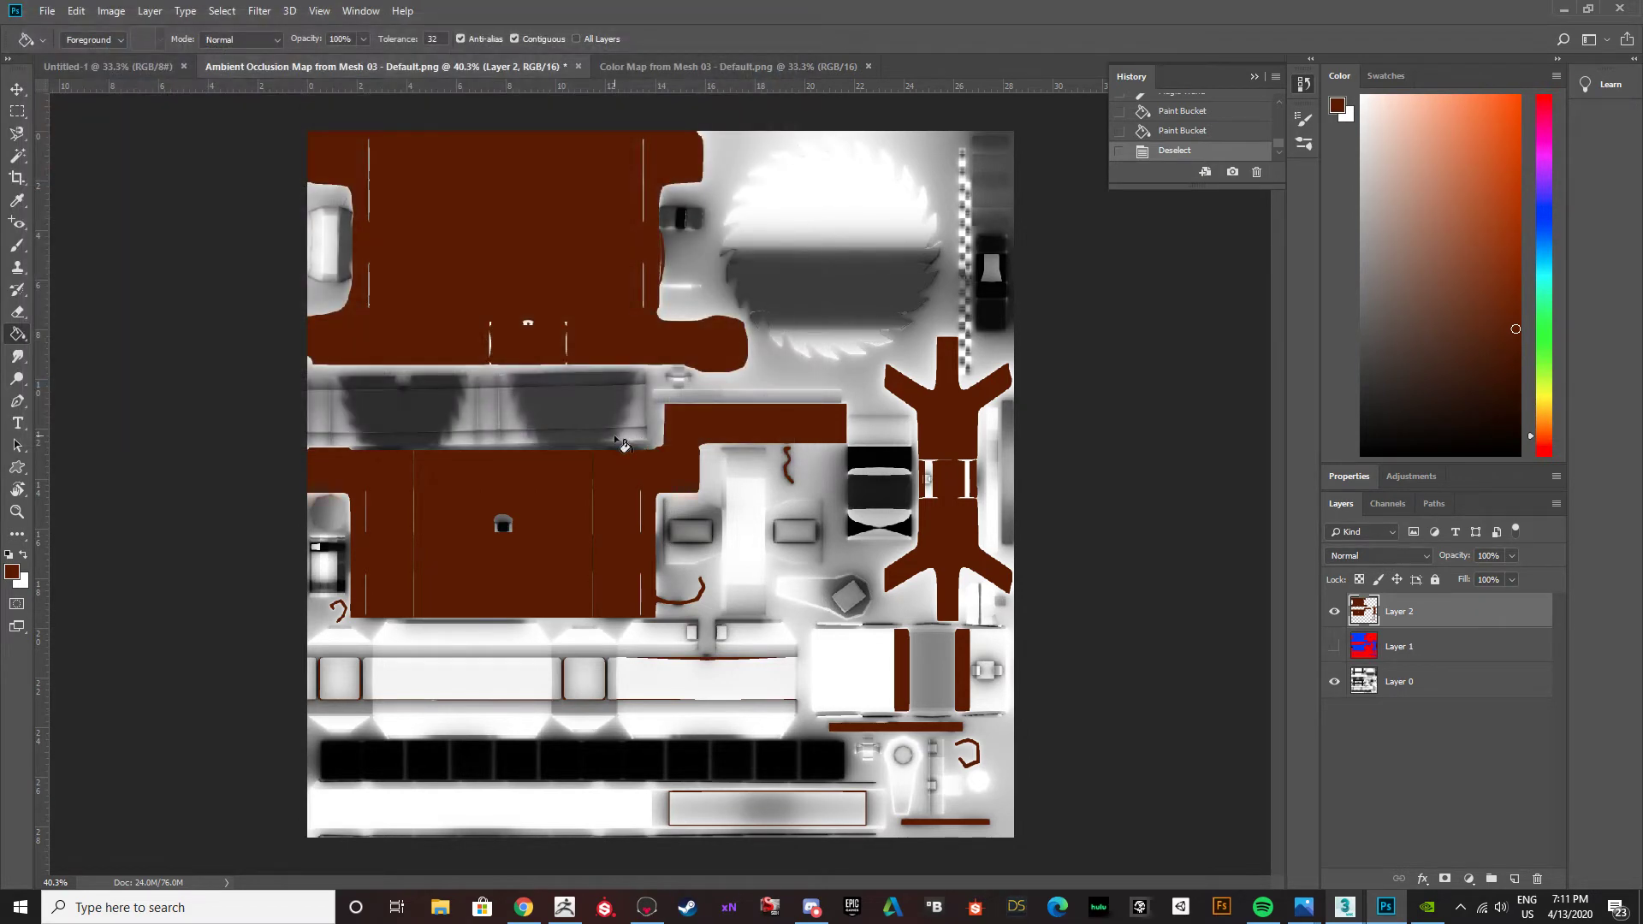
Copy the UV template into the Ambient Occlusion Map document as a new layer and align it with the canvas.
{"action": "left_click", "coordinate": [29, 92]}
{"action": "mouse_move", "coordinate": [796, 435]}
{"action": "left_mouse_down"}
{"action": "mouse_move", "coordinate": [322, 48]}
{"action": "mouse_move", "coordinate": [373, 133]}
{"action": "left_mouse_up"}
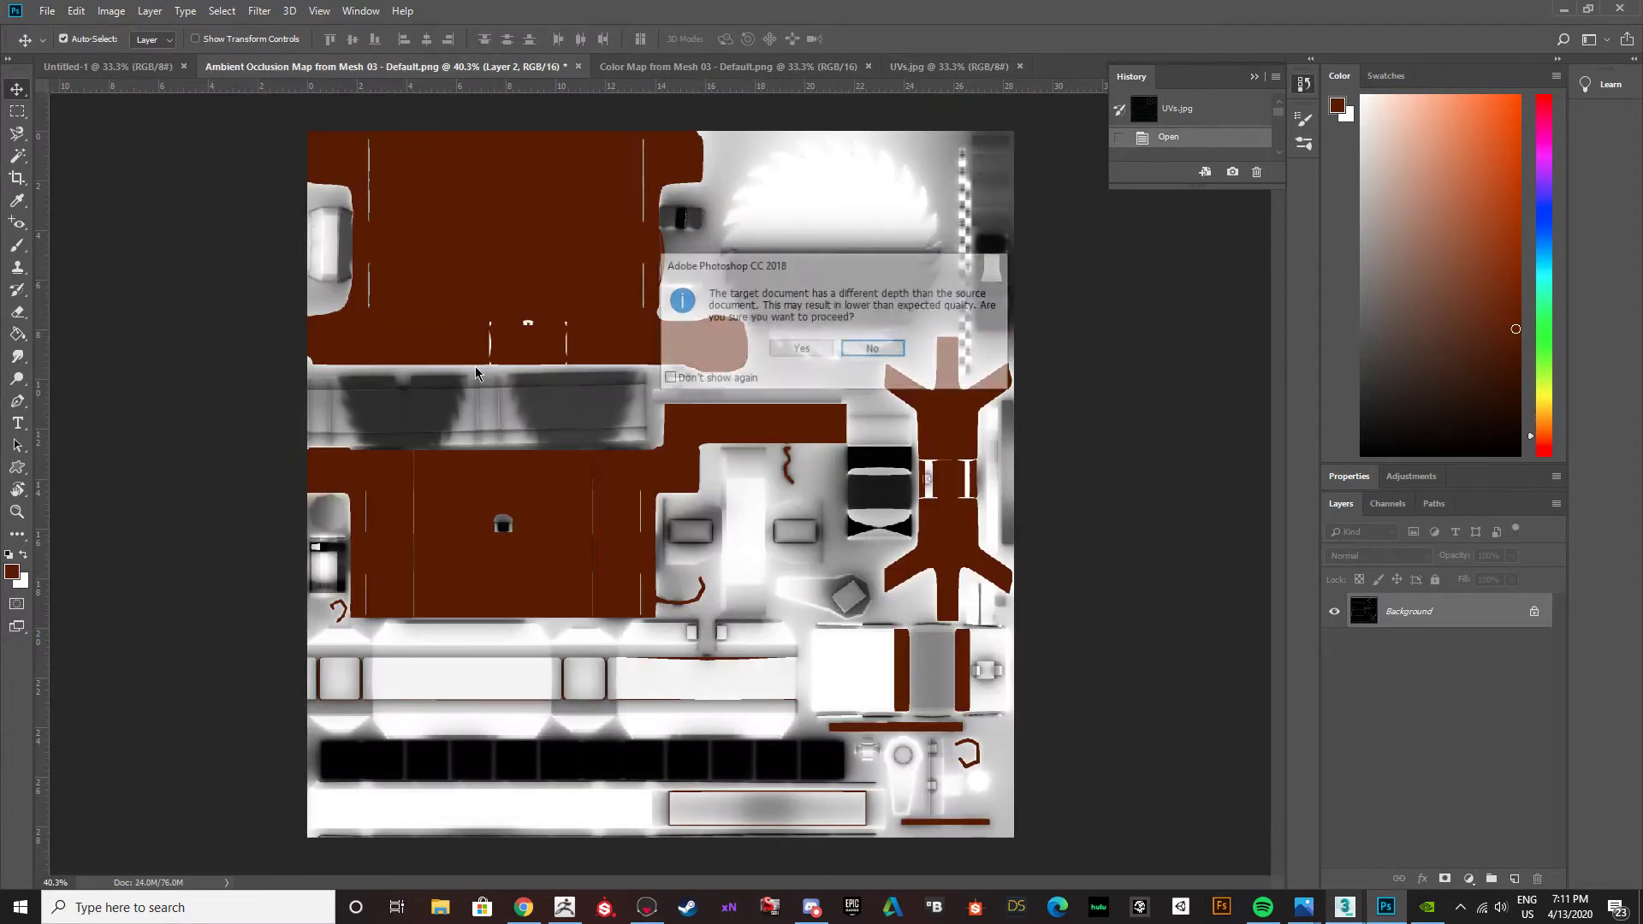
{"action": "left_click", "coordinate": [800, 349]}
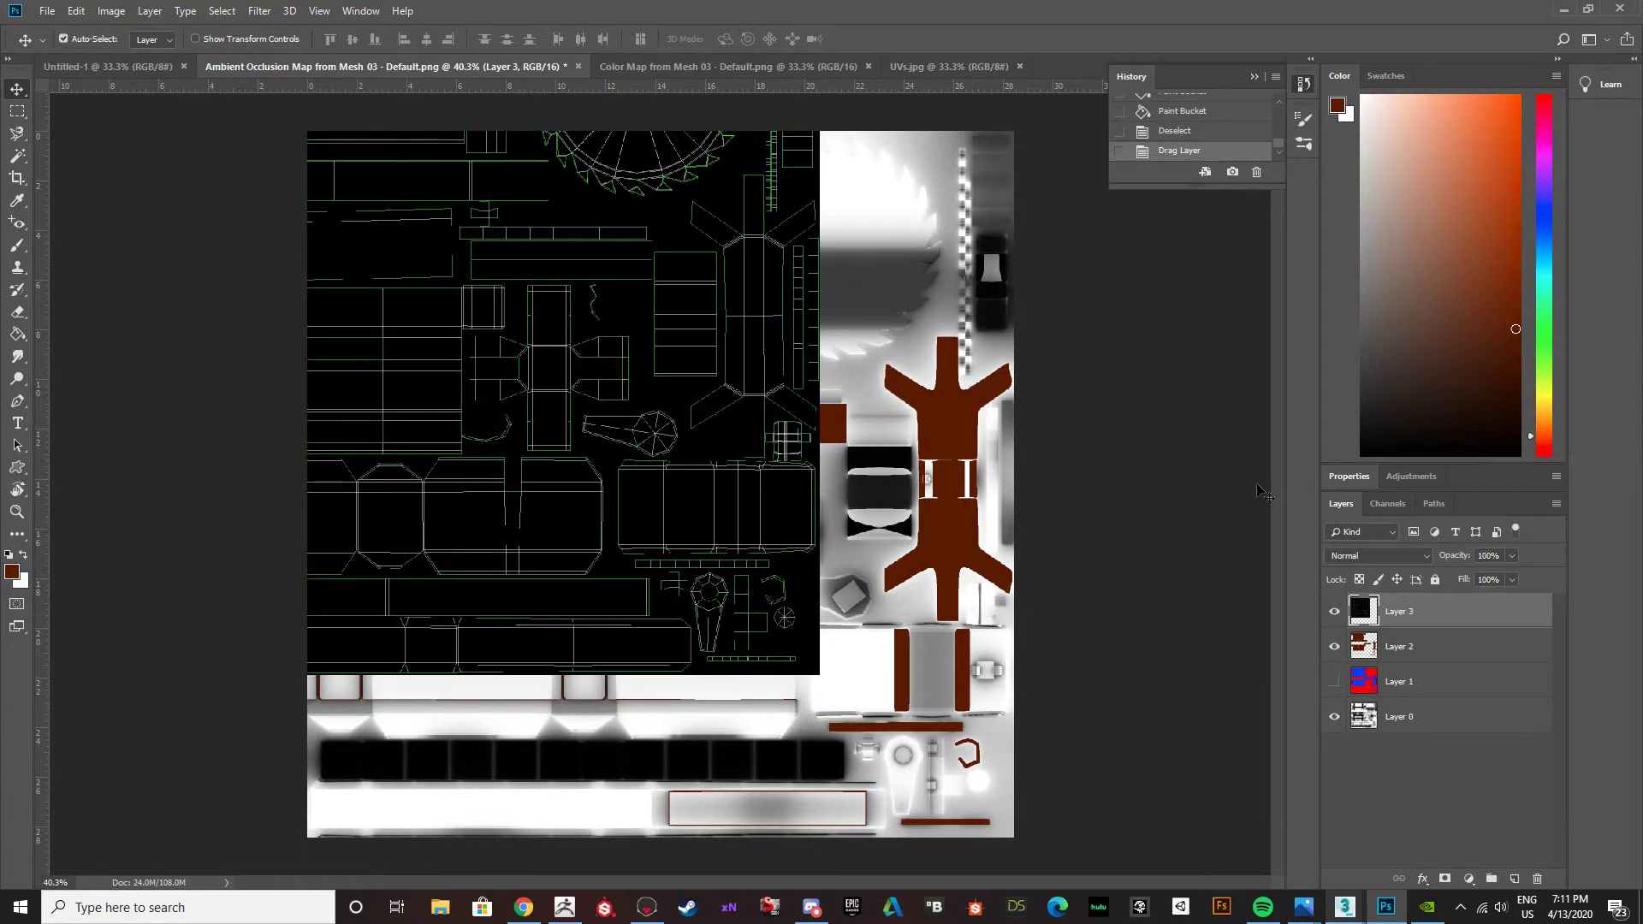
{"action": "left_click_drag", "start_coordinate": [661, 252], "coordinate": [887, 433]}
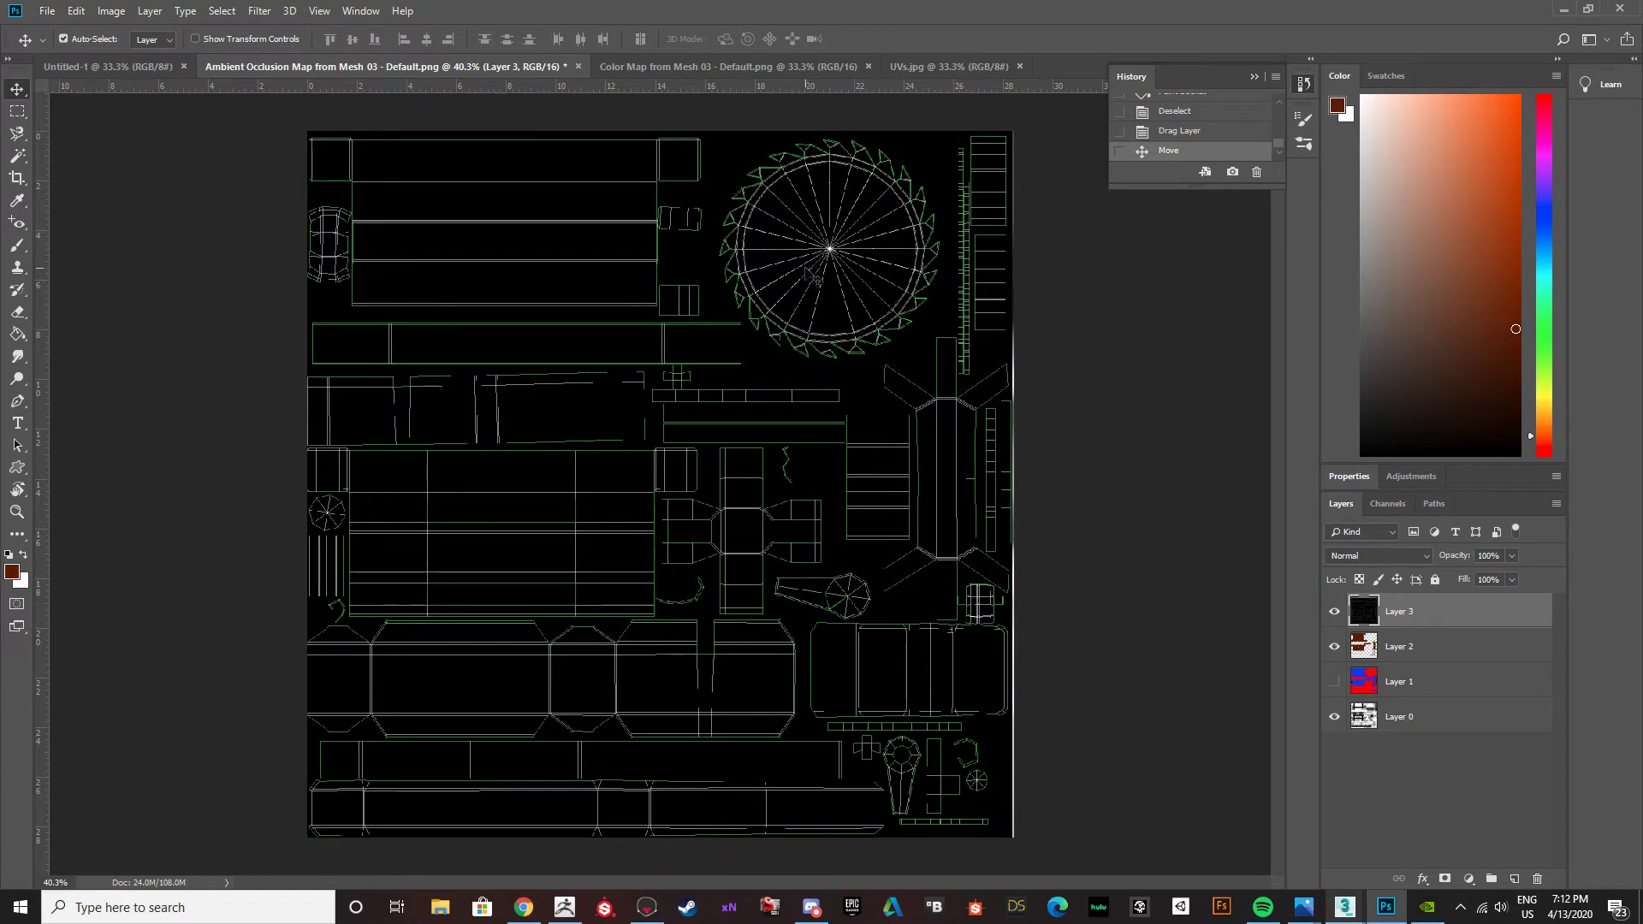
Try the Overlay, Multiply, Soft Light and Hard Light blend modes on the UV template layer and return it to Normal.
{"action": "left_click", "coordinate": [1511, 555]}
{"action": "left_click_drag", "start_coordinate": [1511, 573], "coordinate": [1570, 584]}
{"action": "left_click", "coordinate": [1427, 557]}
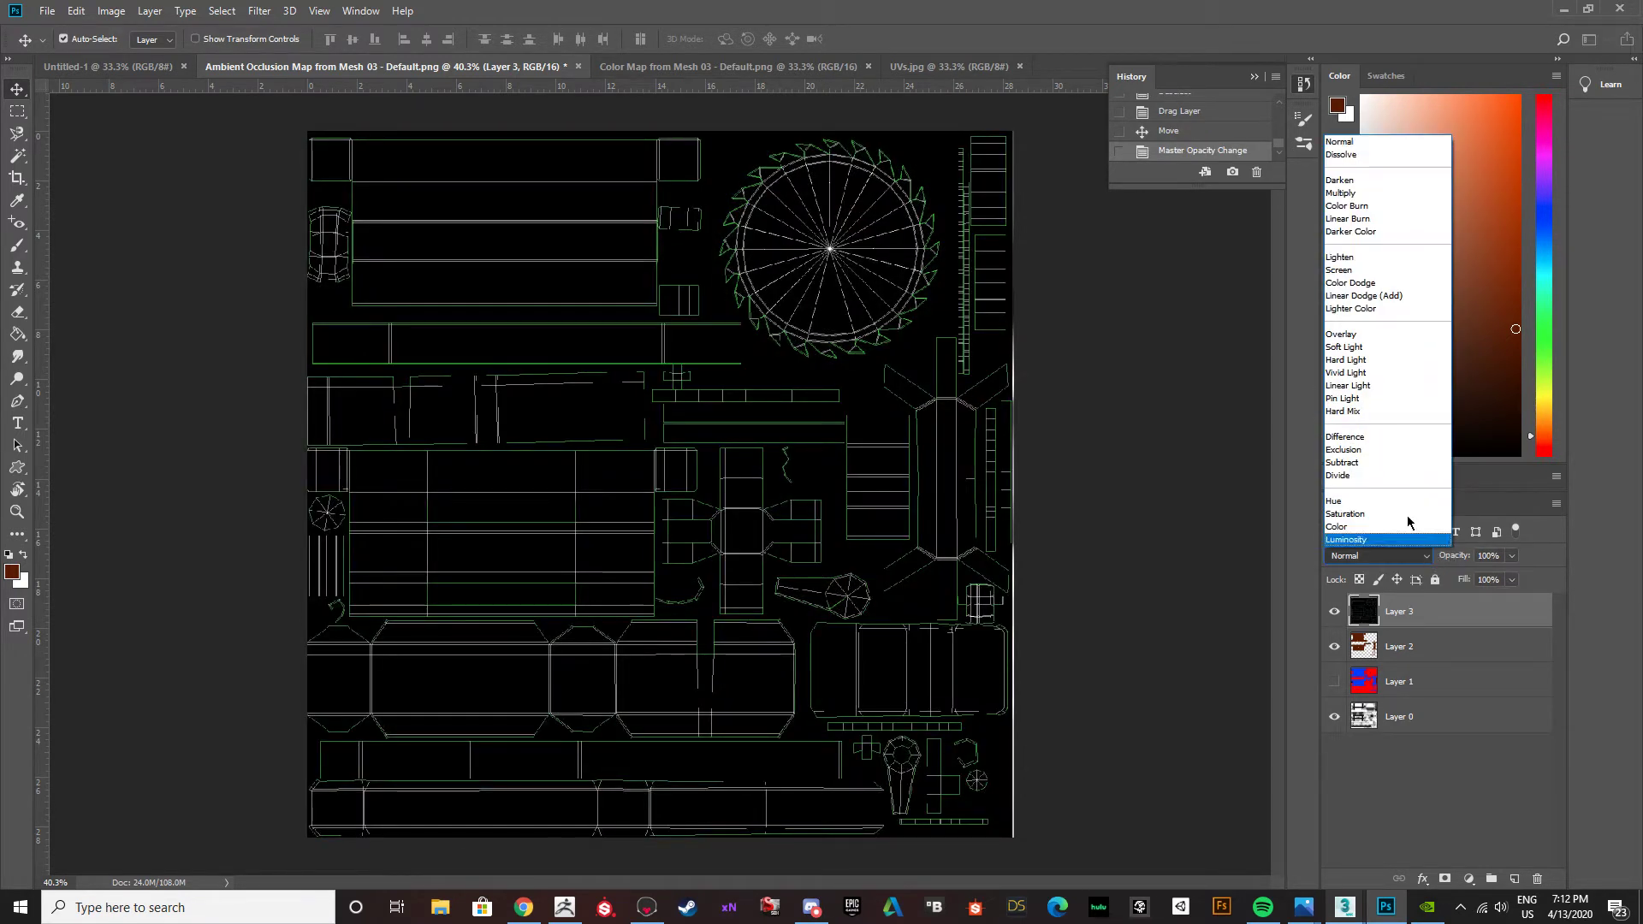
{"action": "left_click", "coordinate": [1373, 335]}
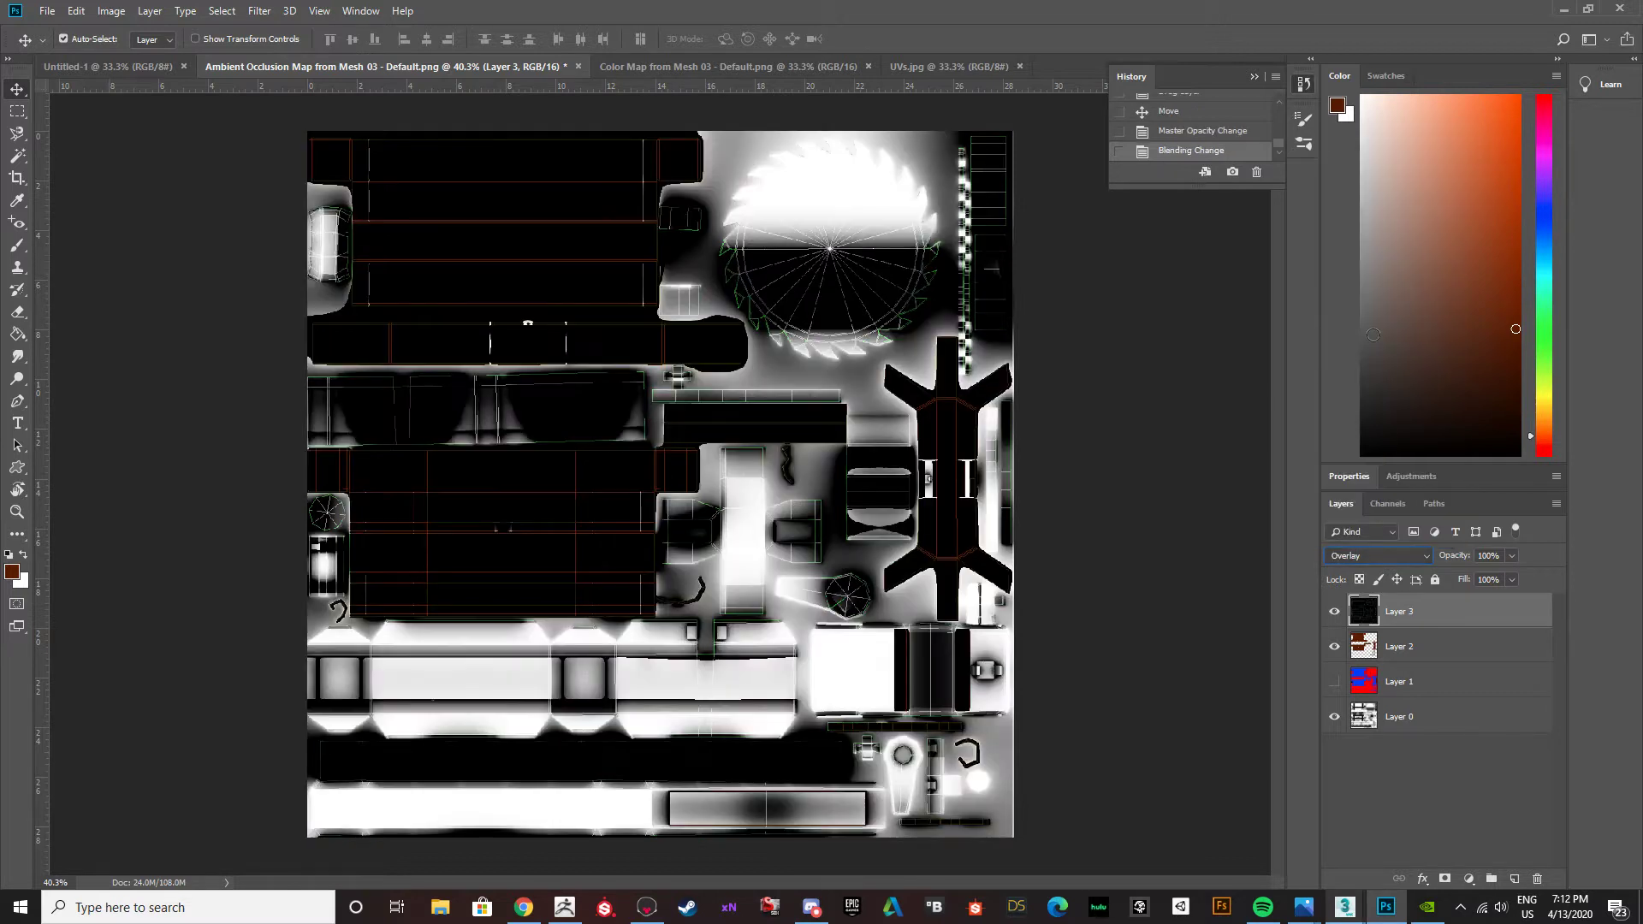
{"action": "left_click", "coordinate": [1427, 558]}
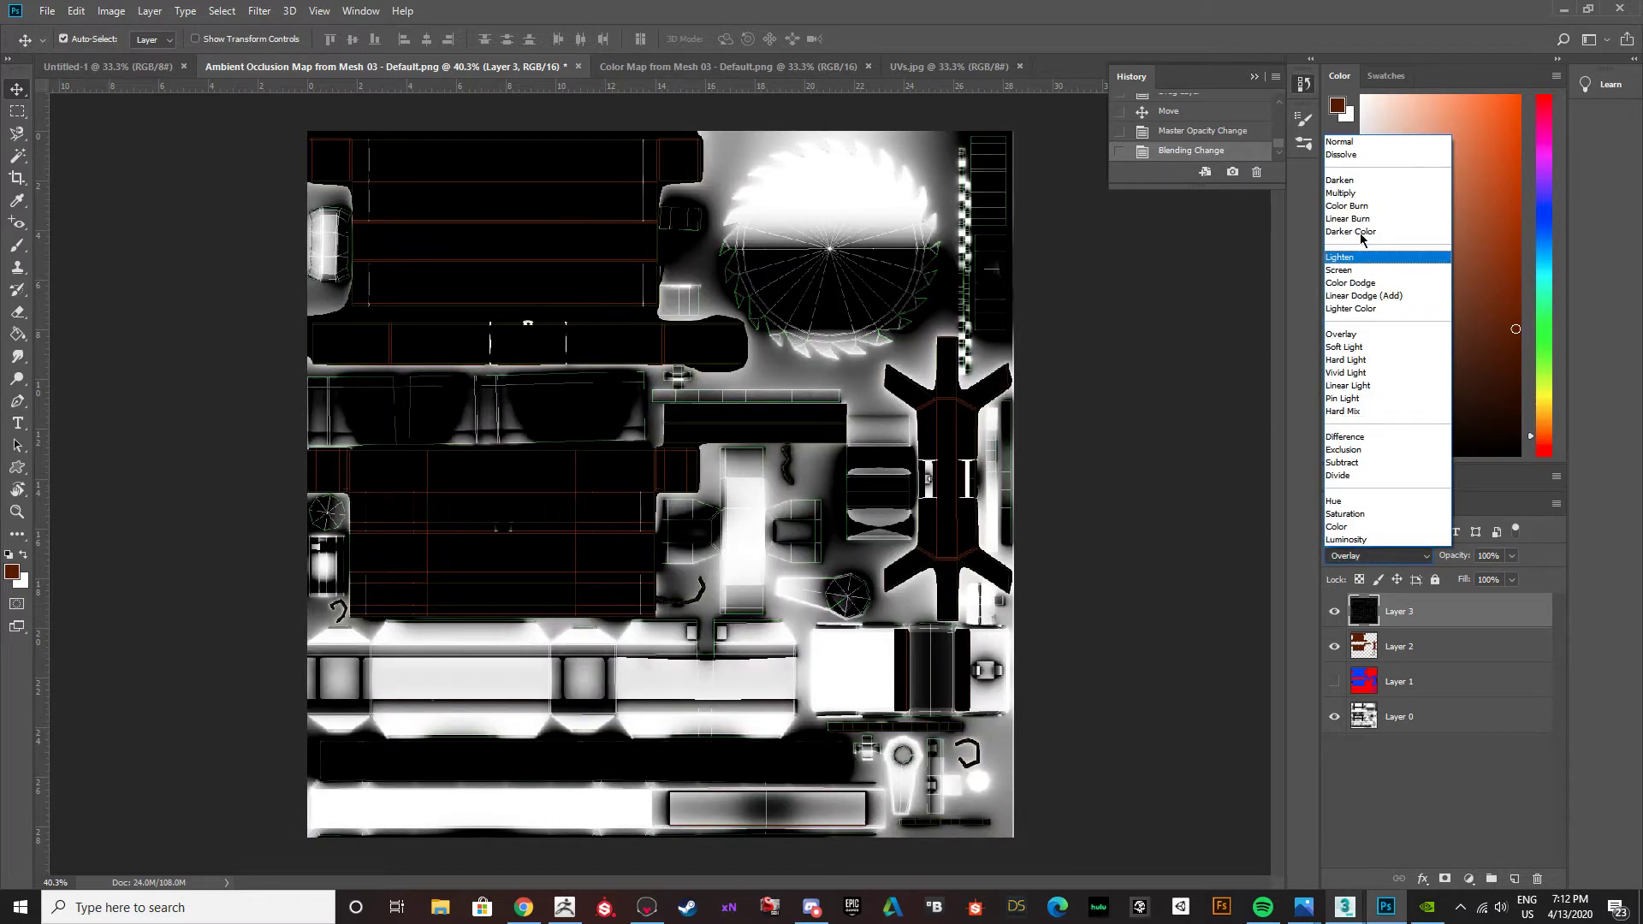
{"action": "left_click", "coordinate": [1350, 193]}
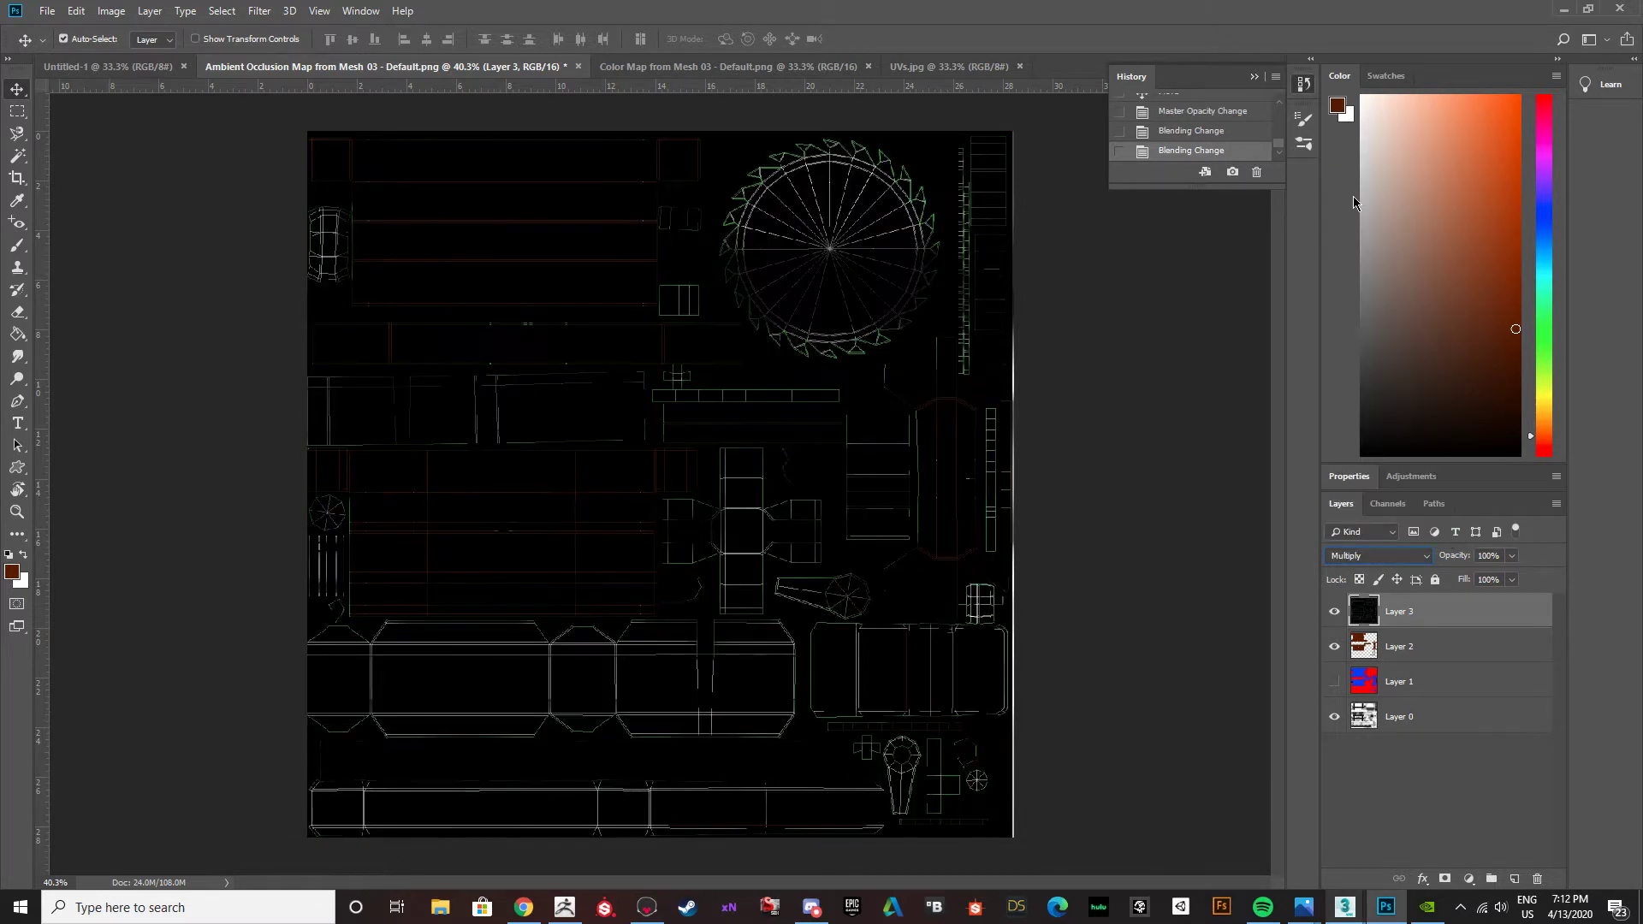
{"action": "left_click", "coordinate": [1425, 556]}
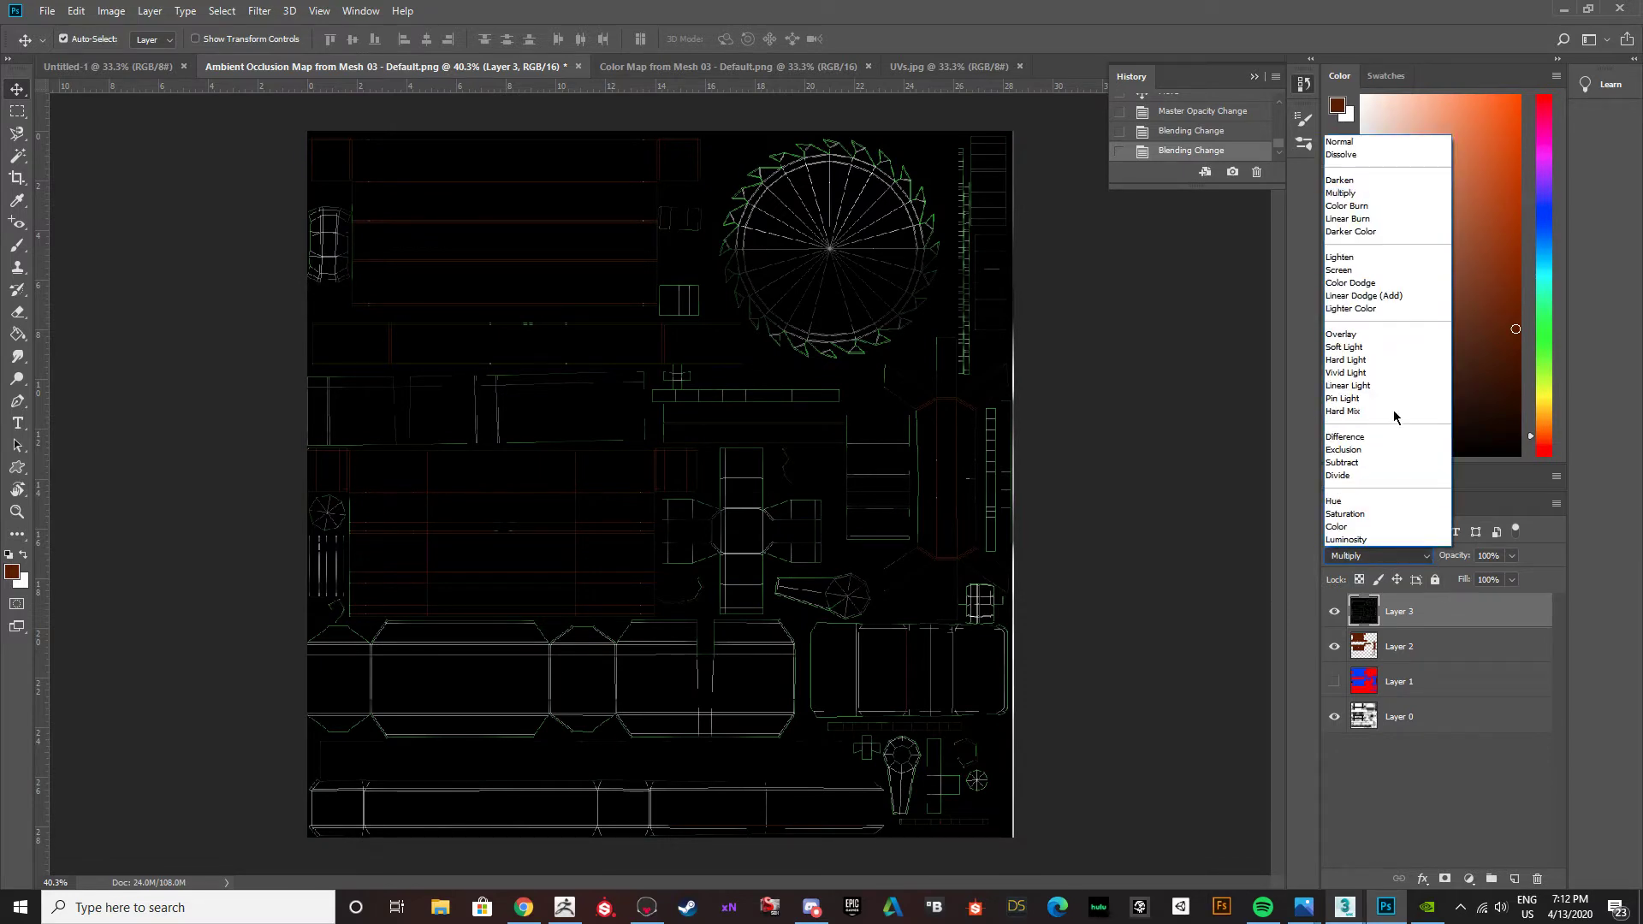
{"action": "left_click", "coordinate": [1375, 348]}
{"action": "left_click", "coordinate": [1420, 556]}
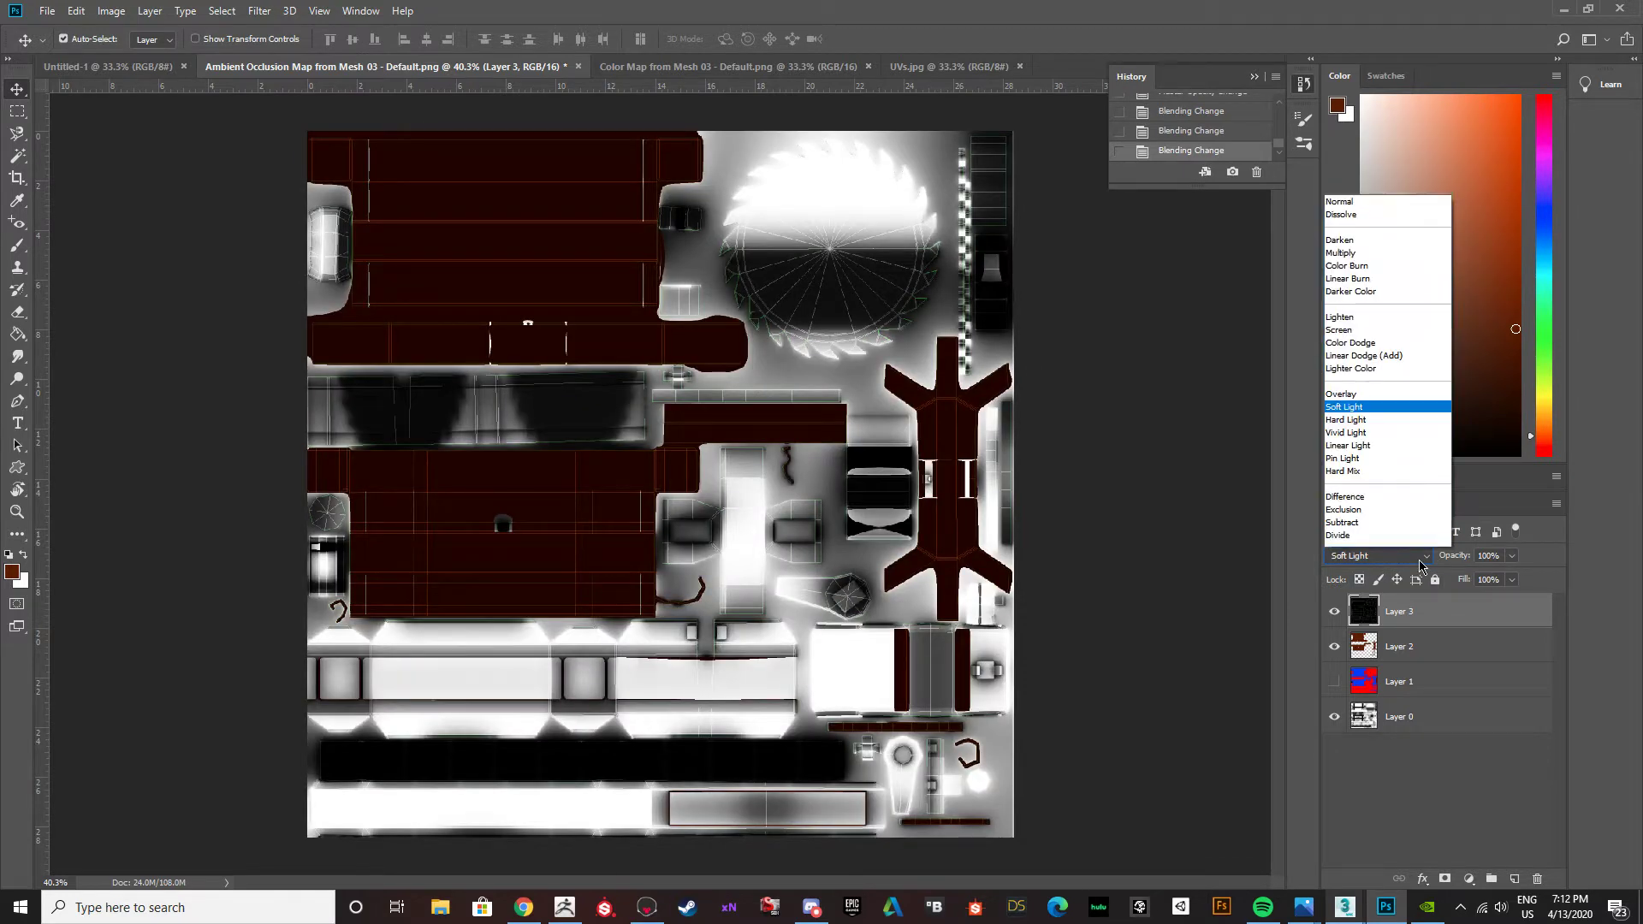
{"action": "left_click", "coordinate": [1352, 360]}
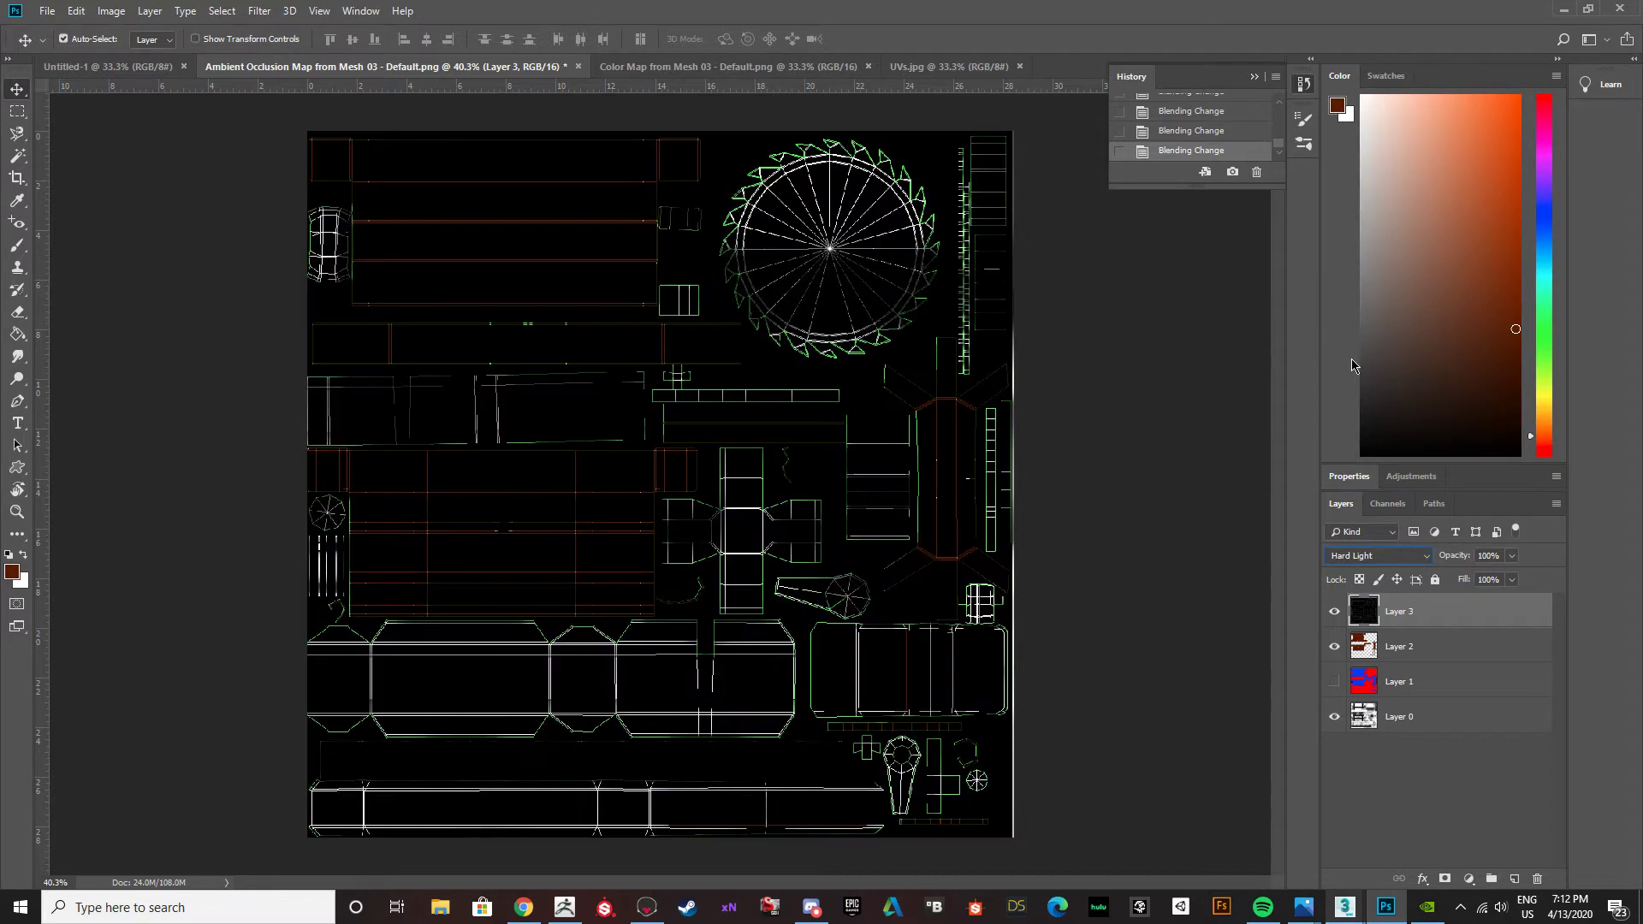
{"action": "left_click", "coordinate": [1334, 610]}
{"action": "left_click", "coordinate": [1334, 610]}
{"action": "left_click", "coordinate": [1395, 556]}
{"action": "left_click", "coordinate": [1360, 147]}
Set the opacity of the UV template layer to 50%.
{"action": "left_click", "coordinate": [1512, 556]}
{"action": "left_click_drag", "start_coordinate": [1514, 584], "coordinate": [1486, 584]}
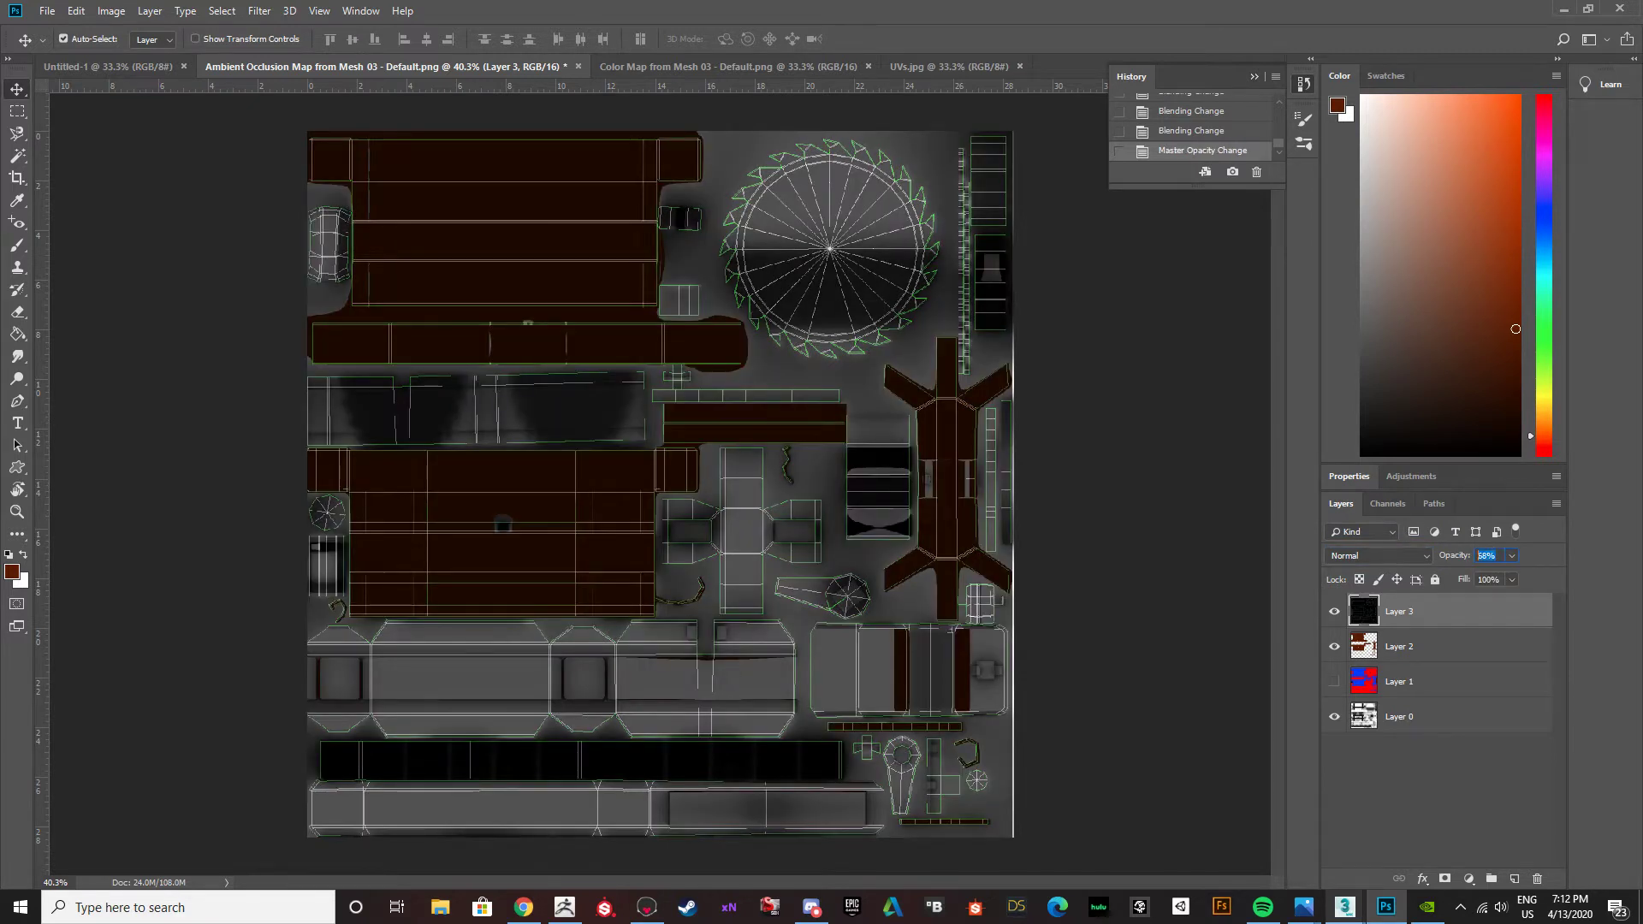
{"action": "type", "text": "50"}
{"action": "key", "text": "Return"}
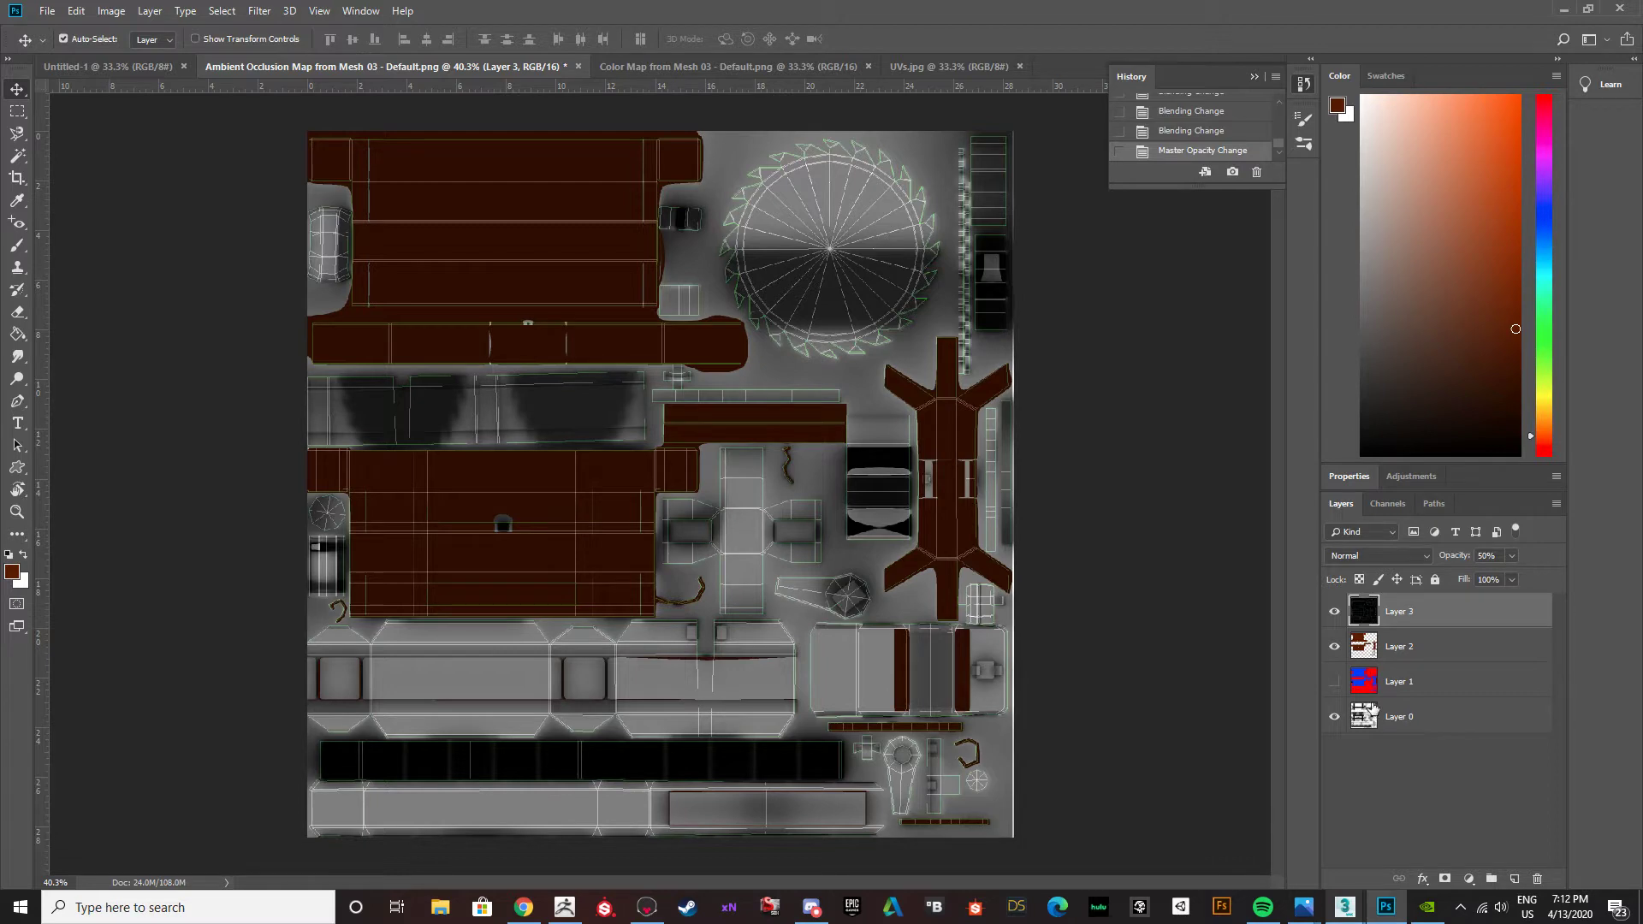
Compare the texture with and without the UV template overlay by switching the visibility of Layer 3.
{"action": "left_click", "coordinate": [1336, 610]}
{"action": "left_click", "coordinate": [1336, 610]}
{"action": "left_click", "coordinate": [1336, 610]}
{"action": "left_click", "coordinate": [1337, 611]}
{"action": "left_click", "coordinate": [1336, 611]}
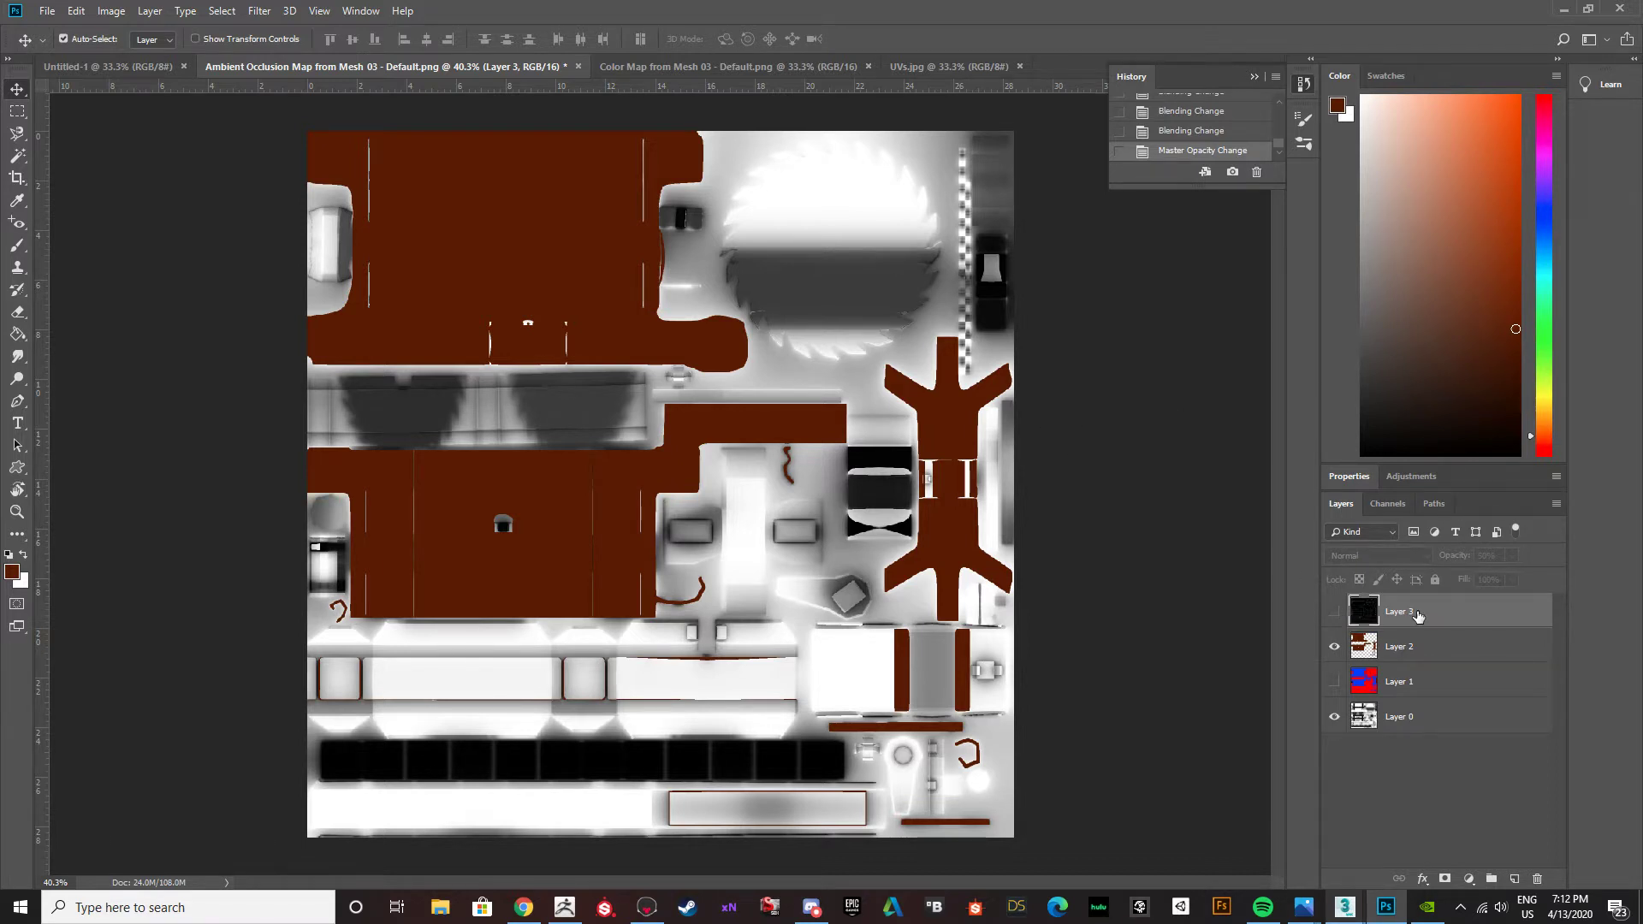
{"action": "left_click", "coordinate": [1334, 612]}
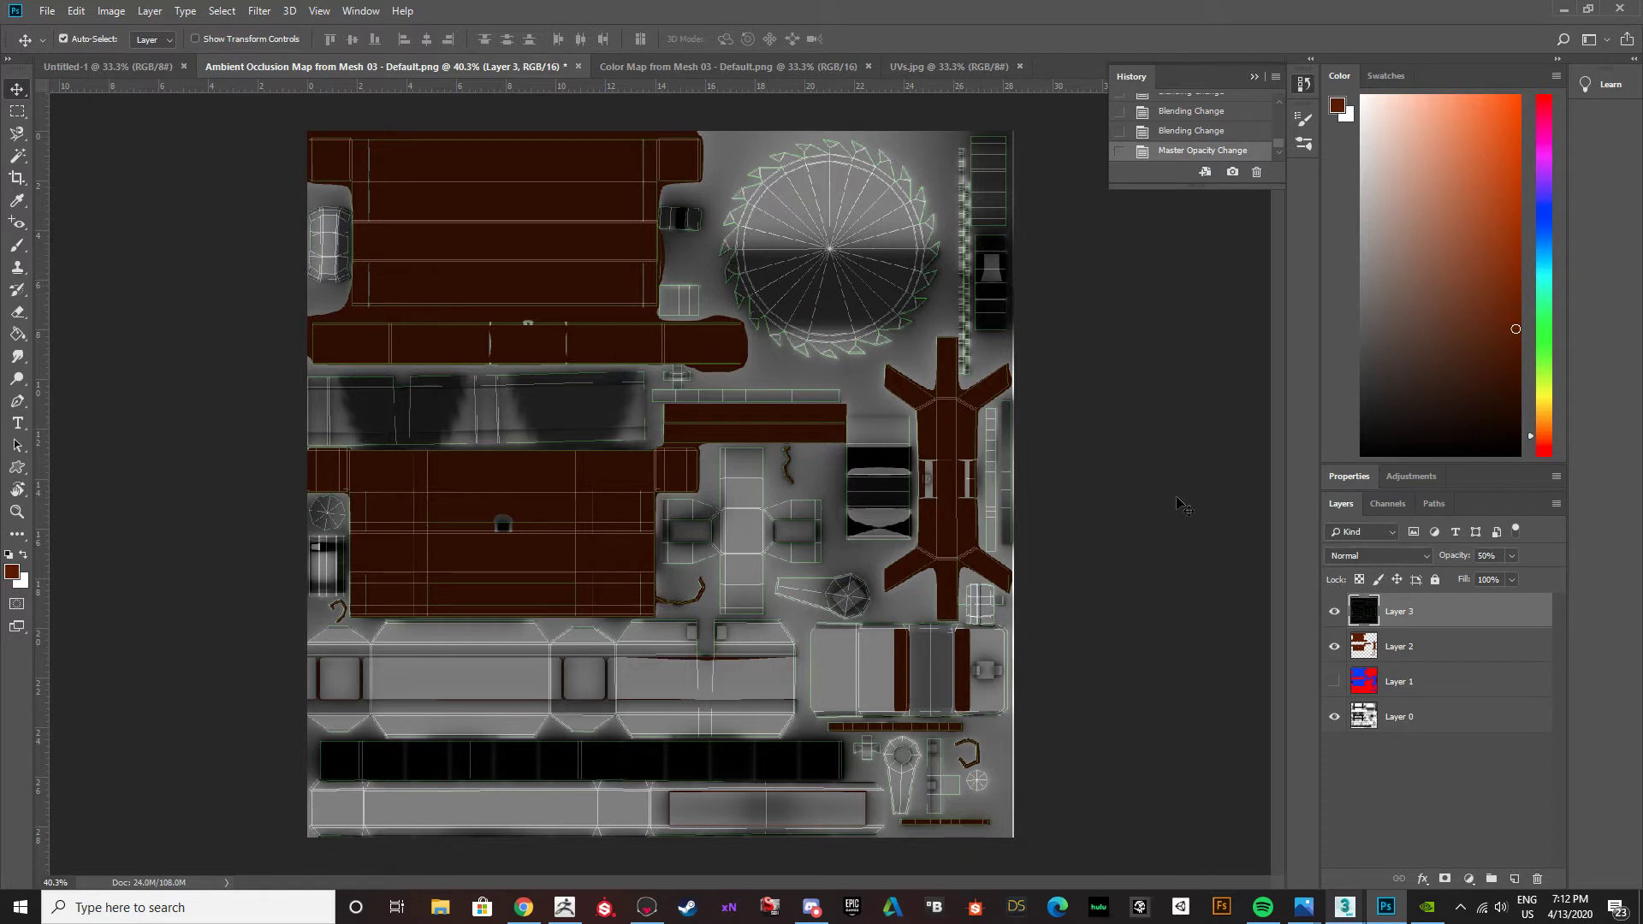
{"action": "left_click", "coordinate": [1336, 613]}
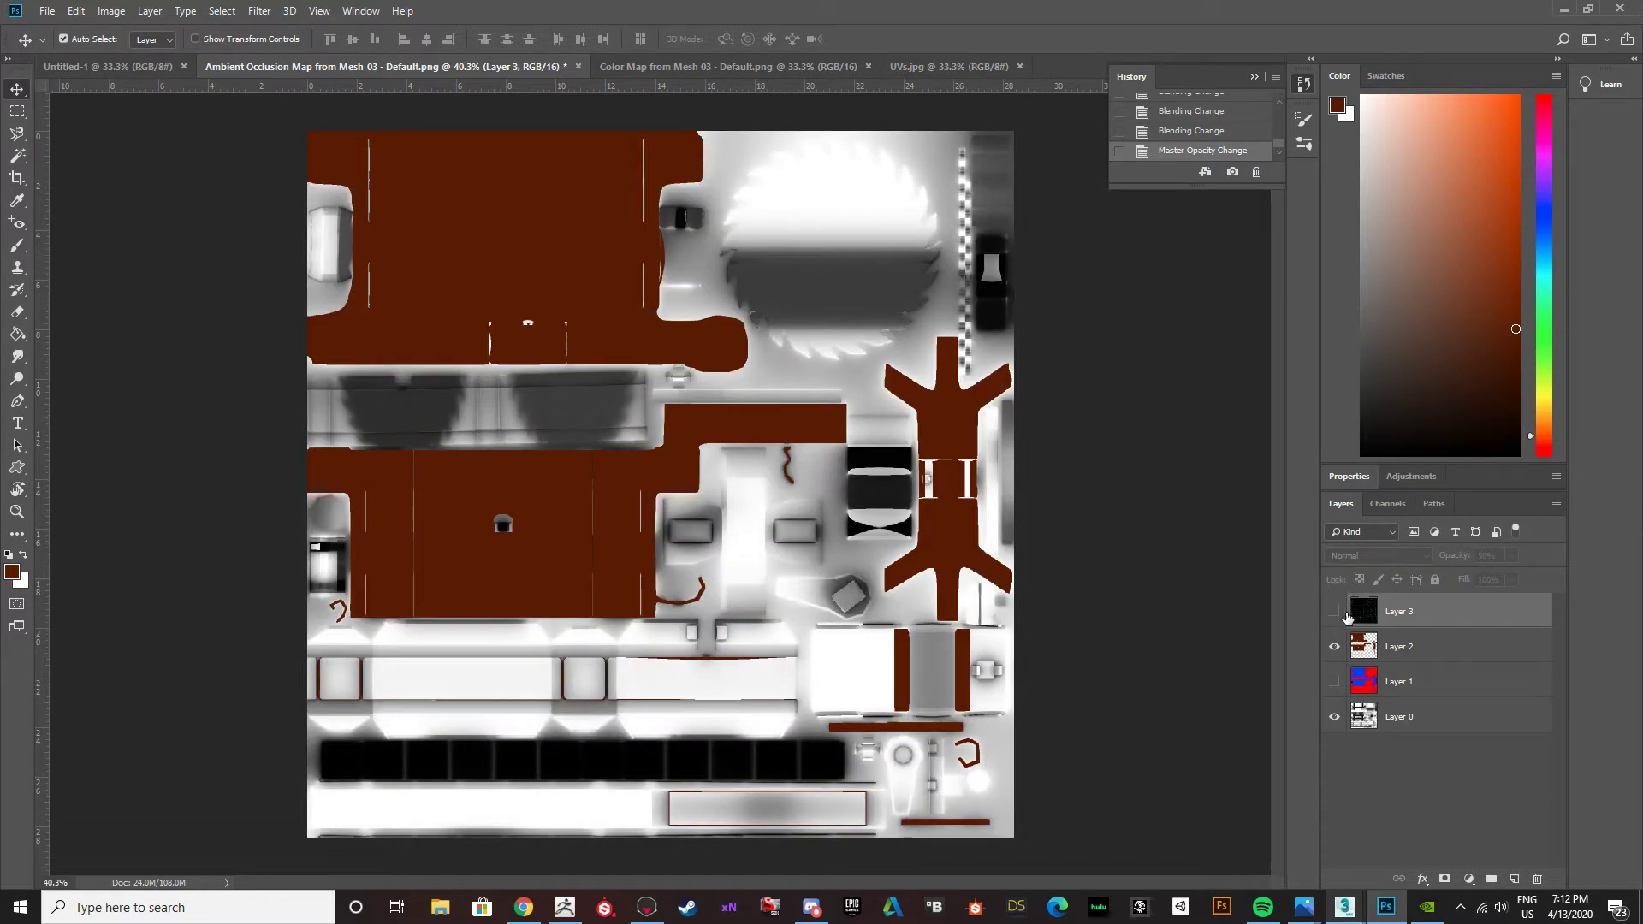
{"action": "left_click", "coordinate": [1343, 614]}
{"action": "left_click", "coordinate": [1344, 615]}
{"action": "left_click", "coordinate": [1343, 614]}
{"action": "left_click", "coordinate": [1343, 615]}
{"action": "left_click", "coordinate": [1335, 612]}
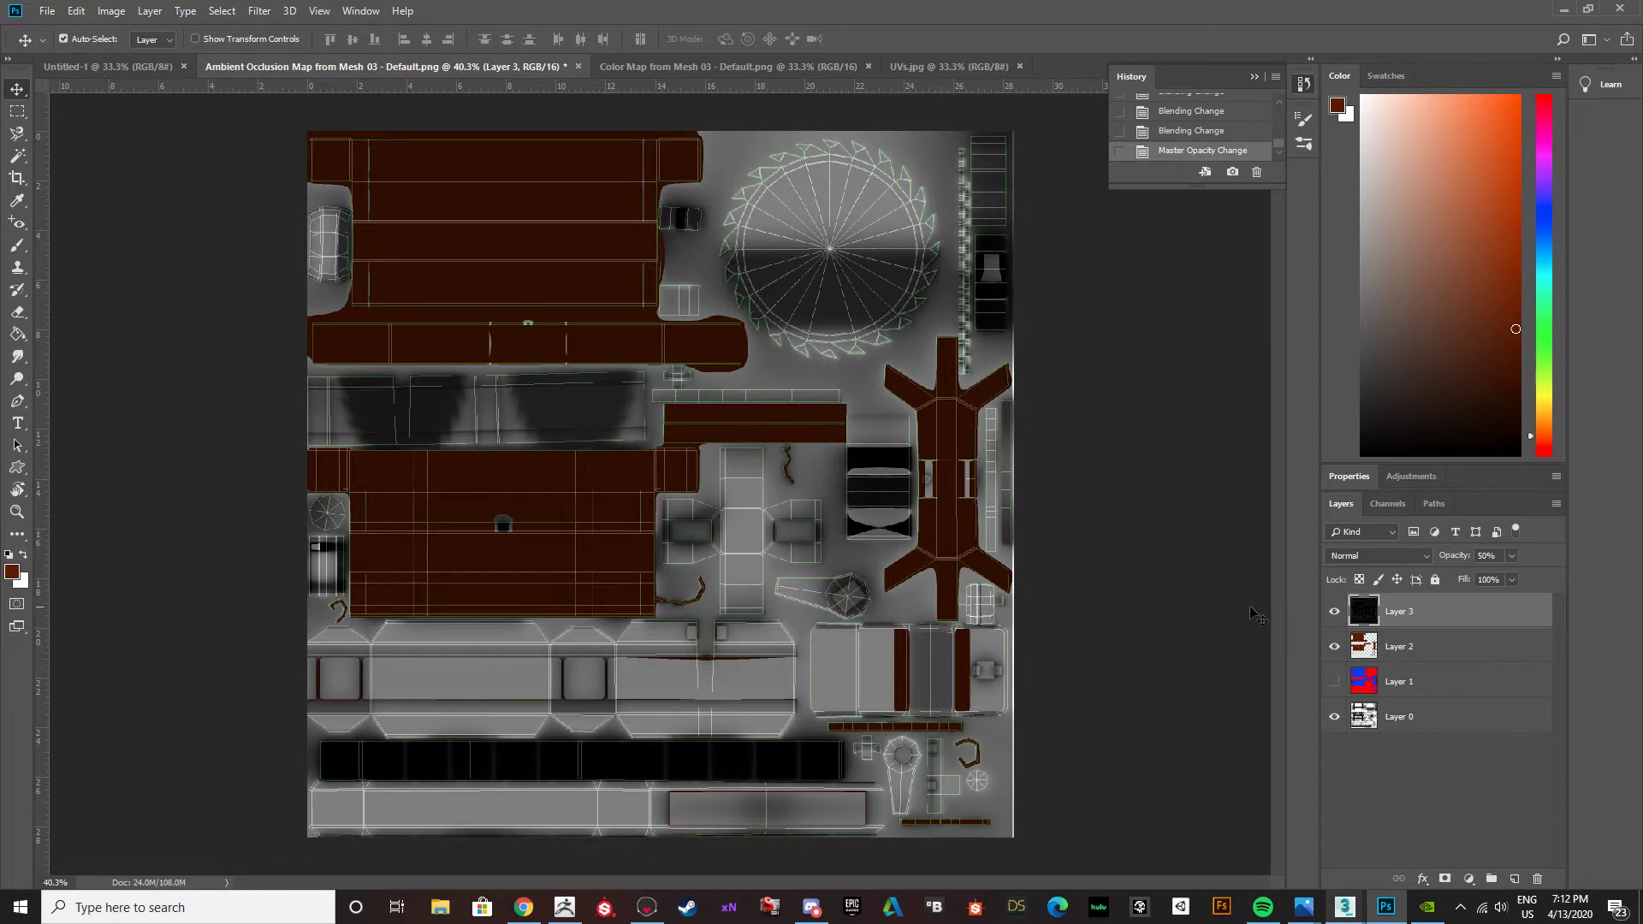
{"action": "left_click", "coordinate": [1336, 612]}
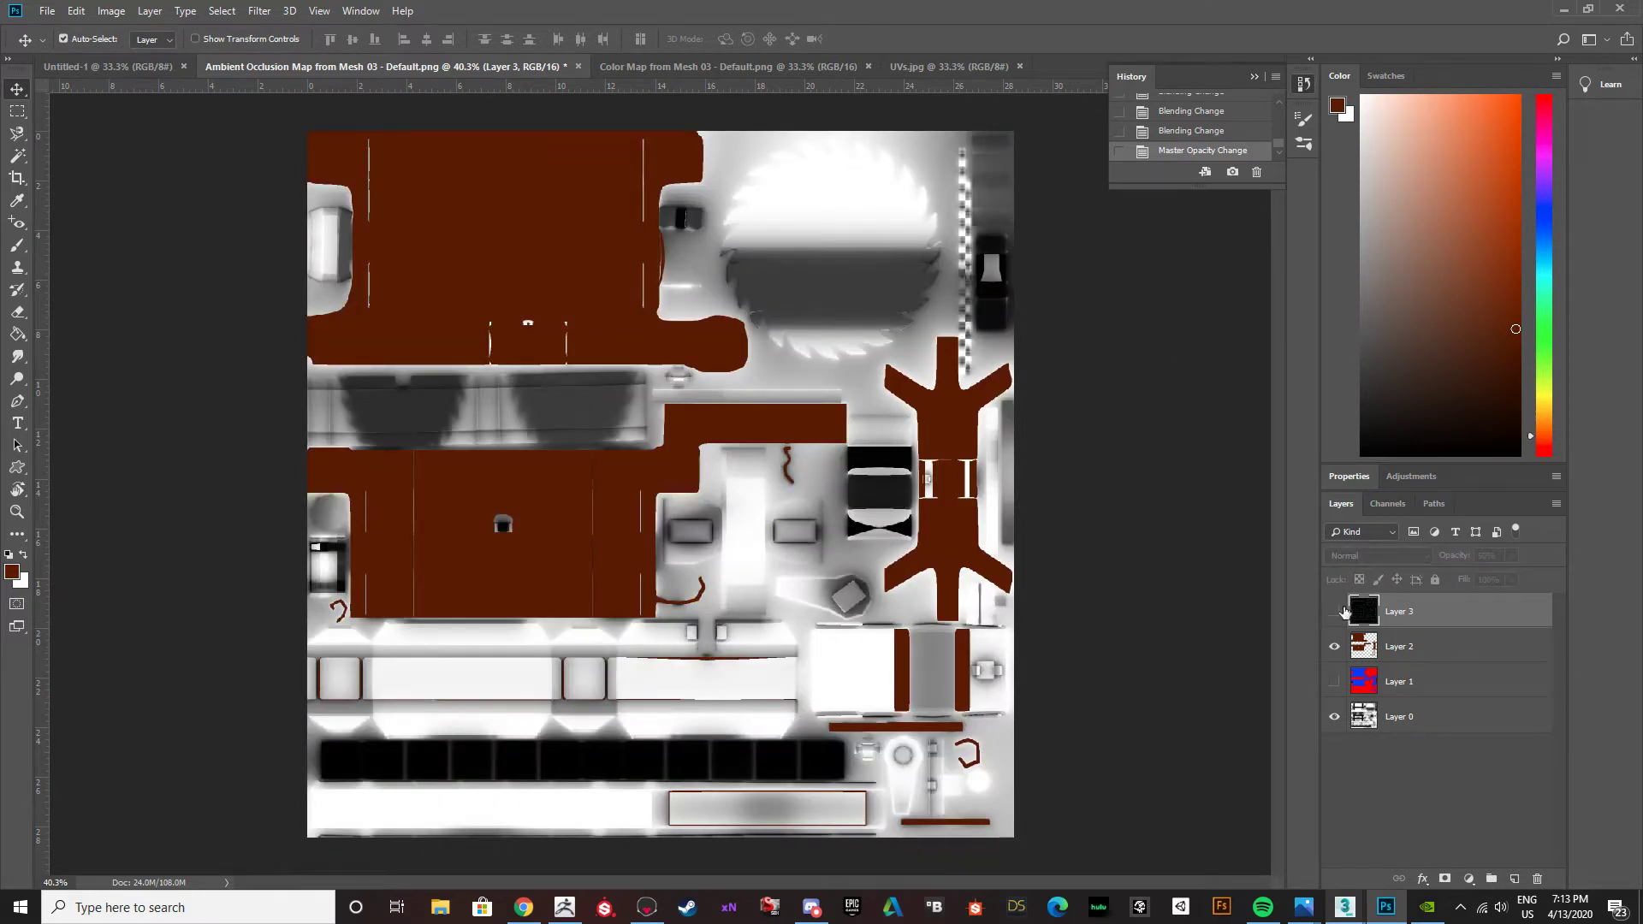
{"action": "left_click", "coordinate": [1334, 611]}
Try to select the saw blade on the red and blue color map layer with the Magic Wand.
{"action": "scroll", "coordinate": [826, 184], "scroll_direction": "up", "scroll_amount": 5, "text": "alt"}
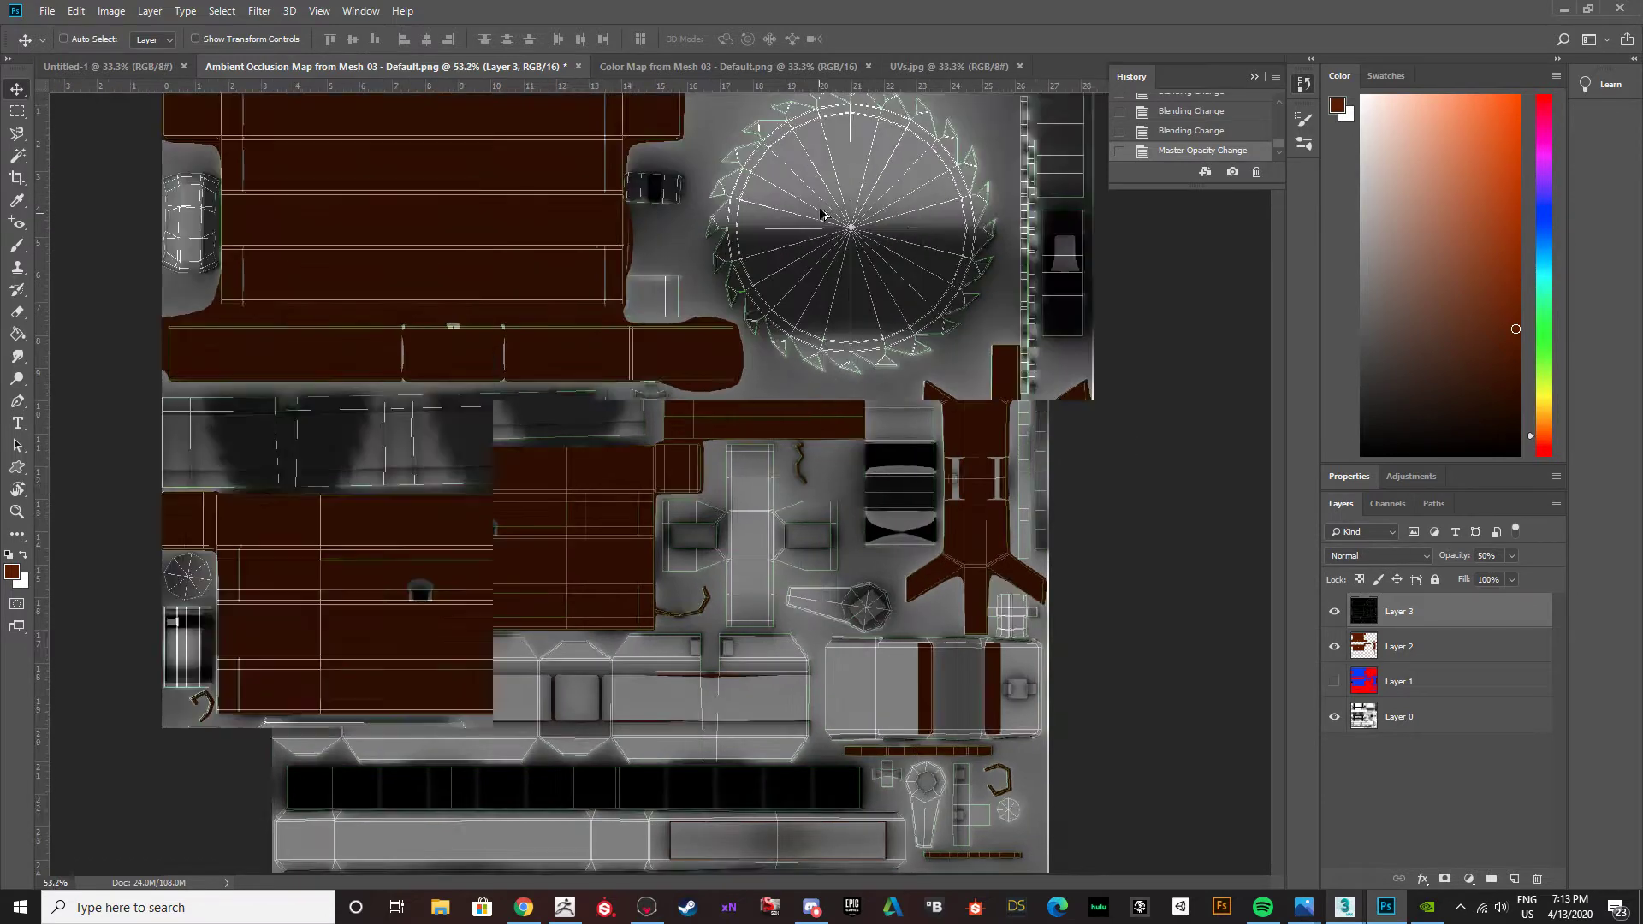
{"action": "scroll", "coordinate": [900, 321], "scroll_direction": "up", "scroll_amount": 1}
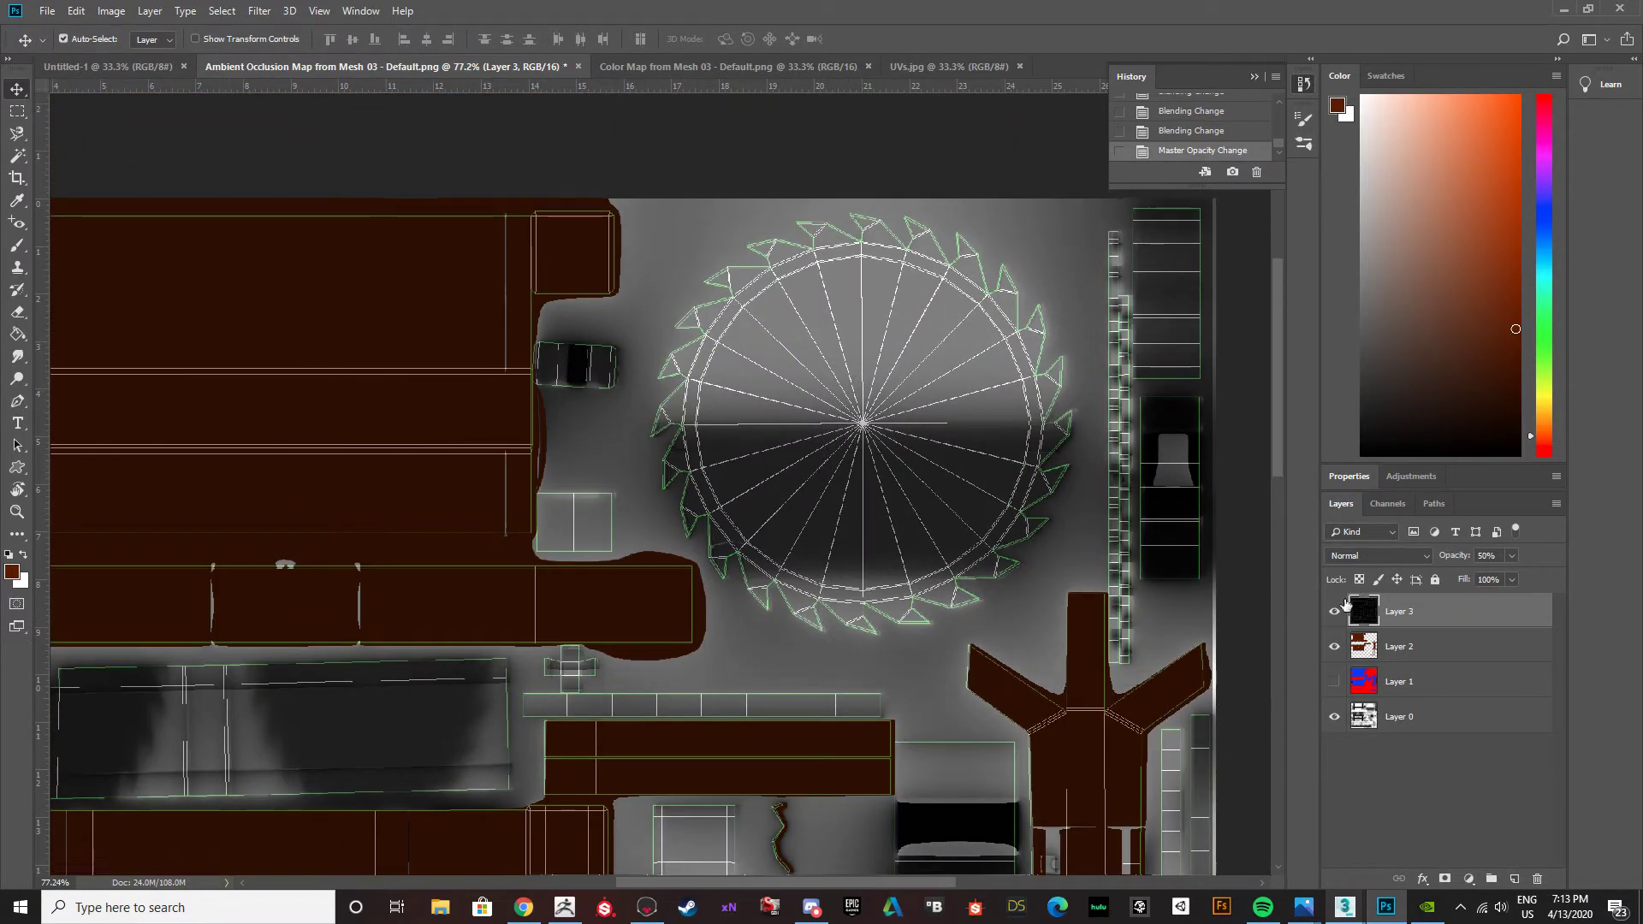
{"action": "left_click", "coordinate": [1334, 611]}
{"action": "left_click", "coordinate": [1334, 681]}
{"action": "left_click", "coordinate": [1393, 685]}
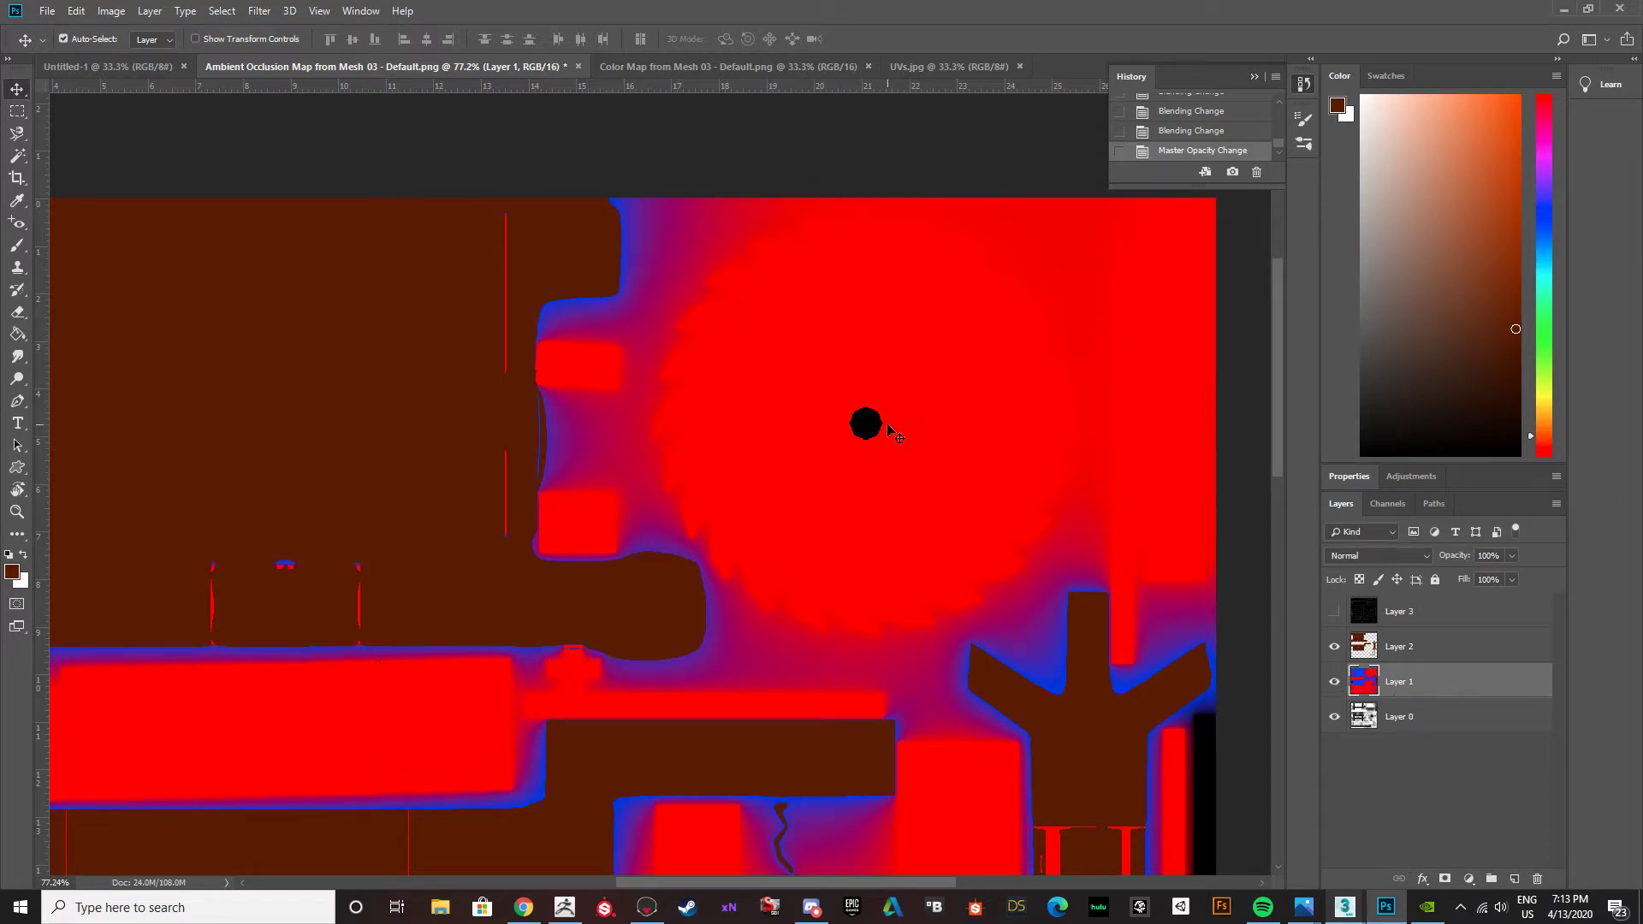
{"action": "key", "text": "w"}
{"action": "left_click", "coordinate": [898, 347]}
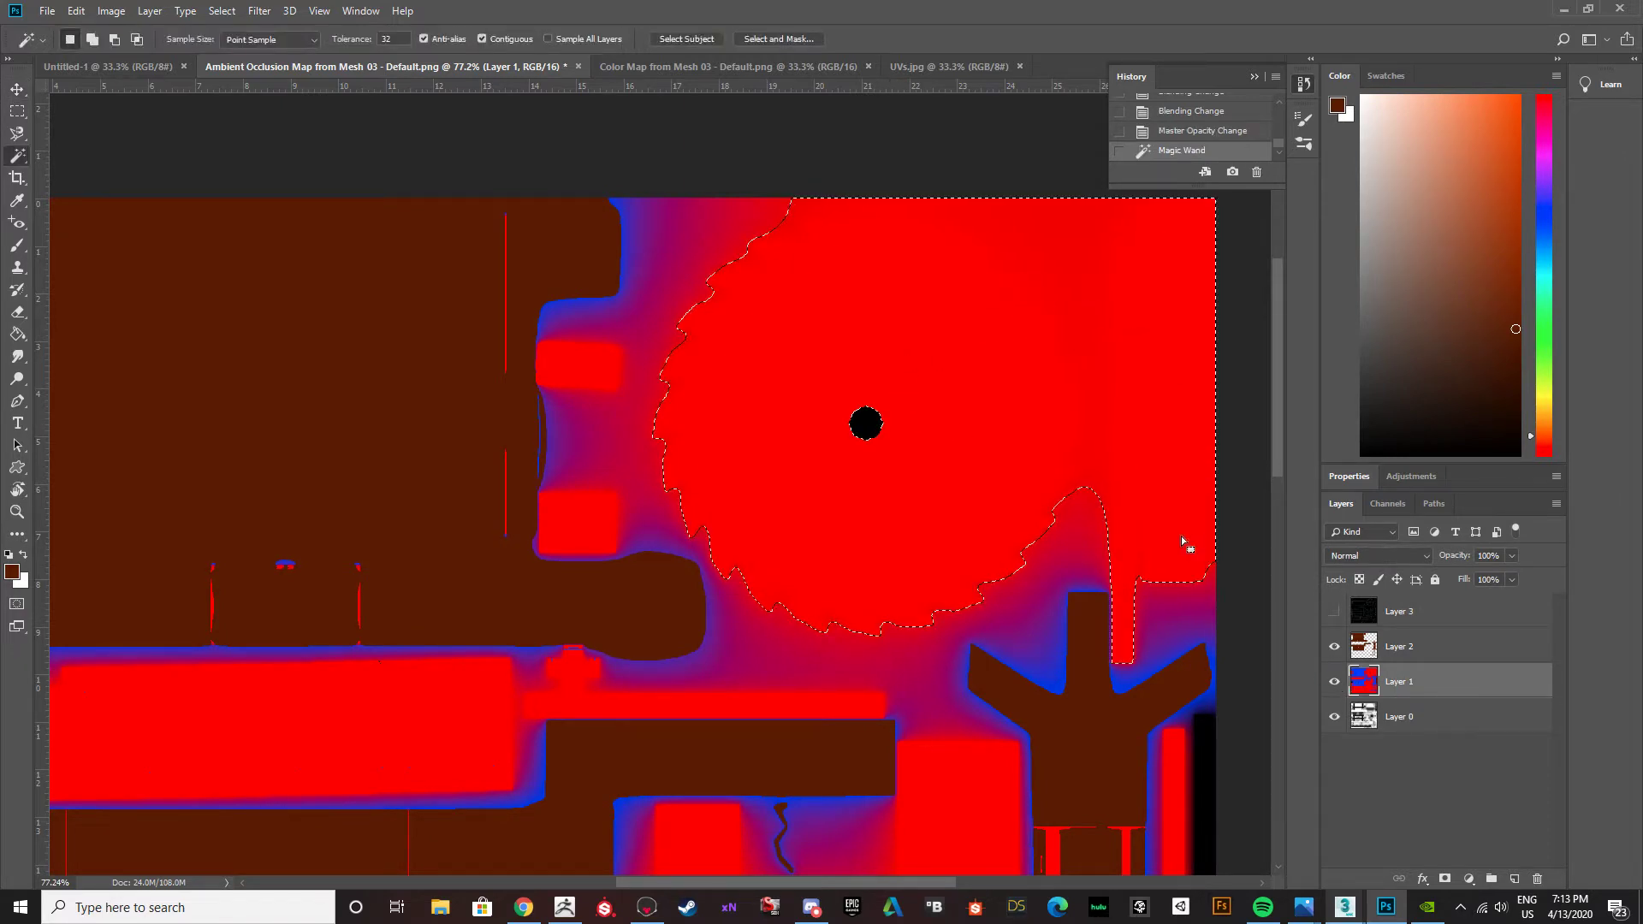
{"action": "left_click", "coordinate": [1334, 611]}
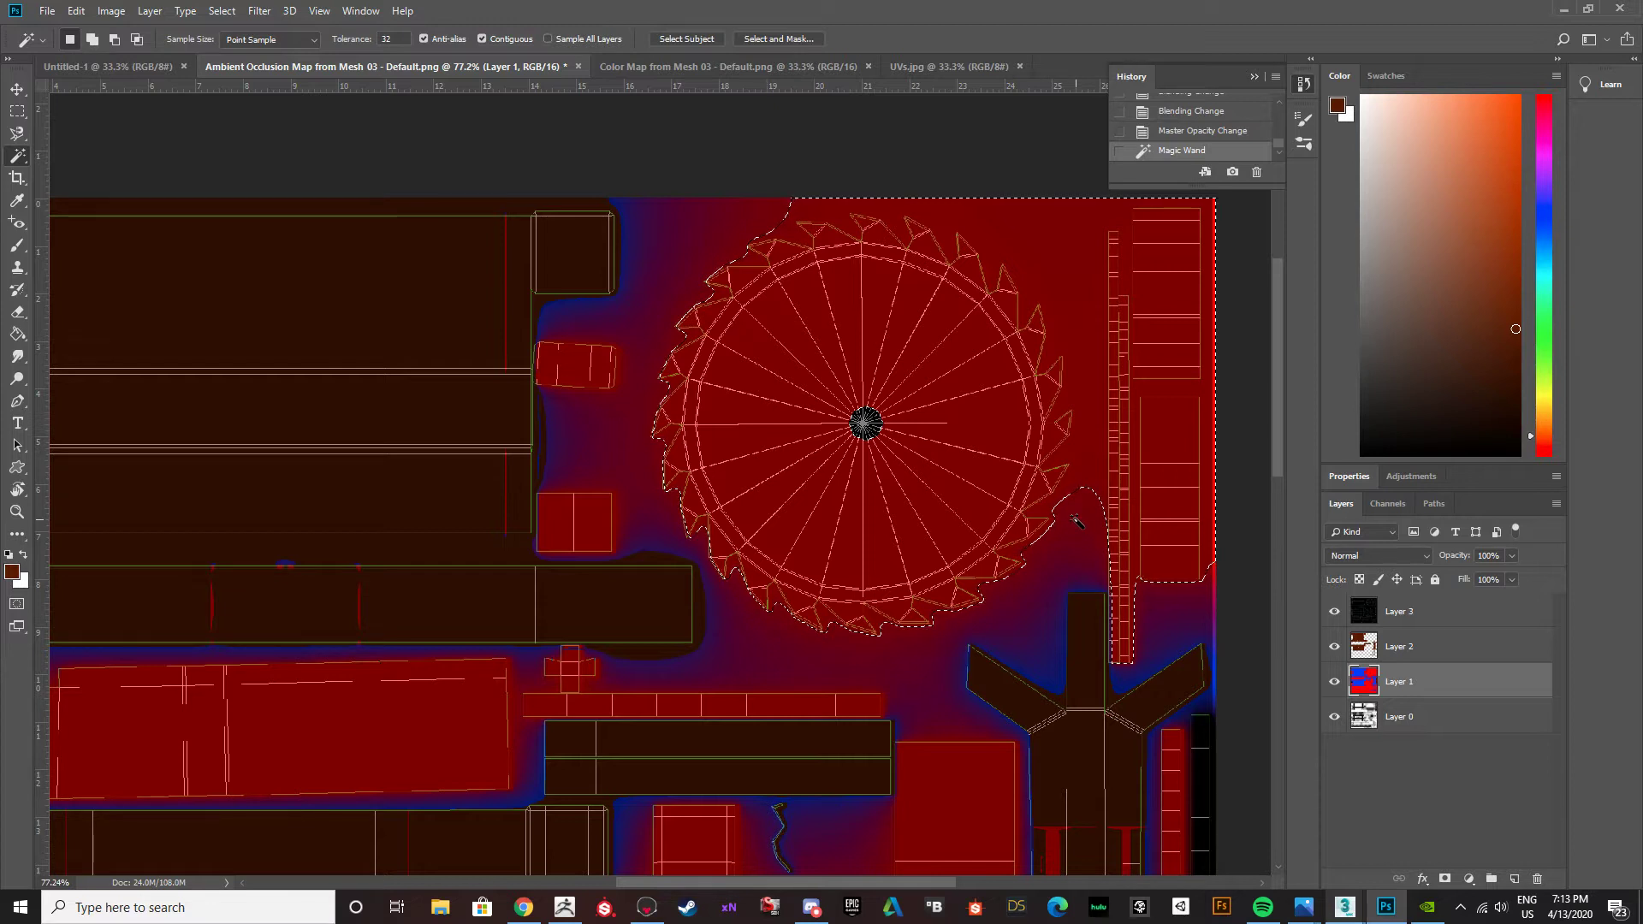
{"action": "key", "text": "ctrl+d"}
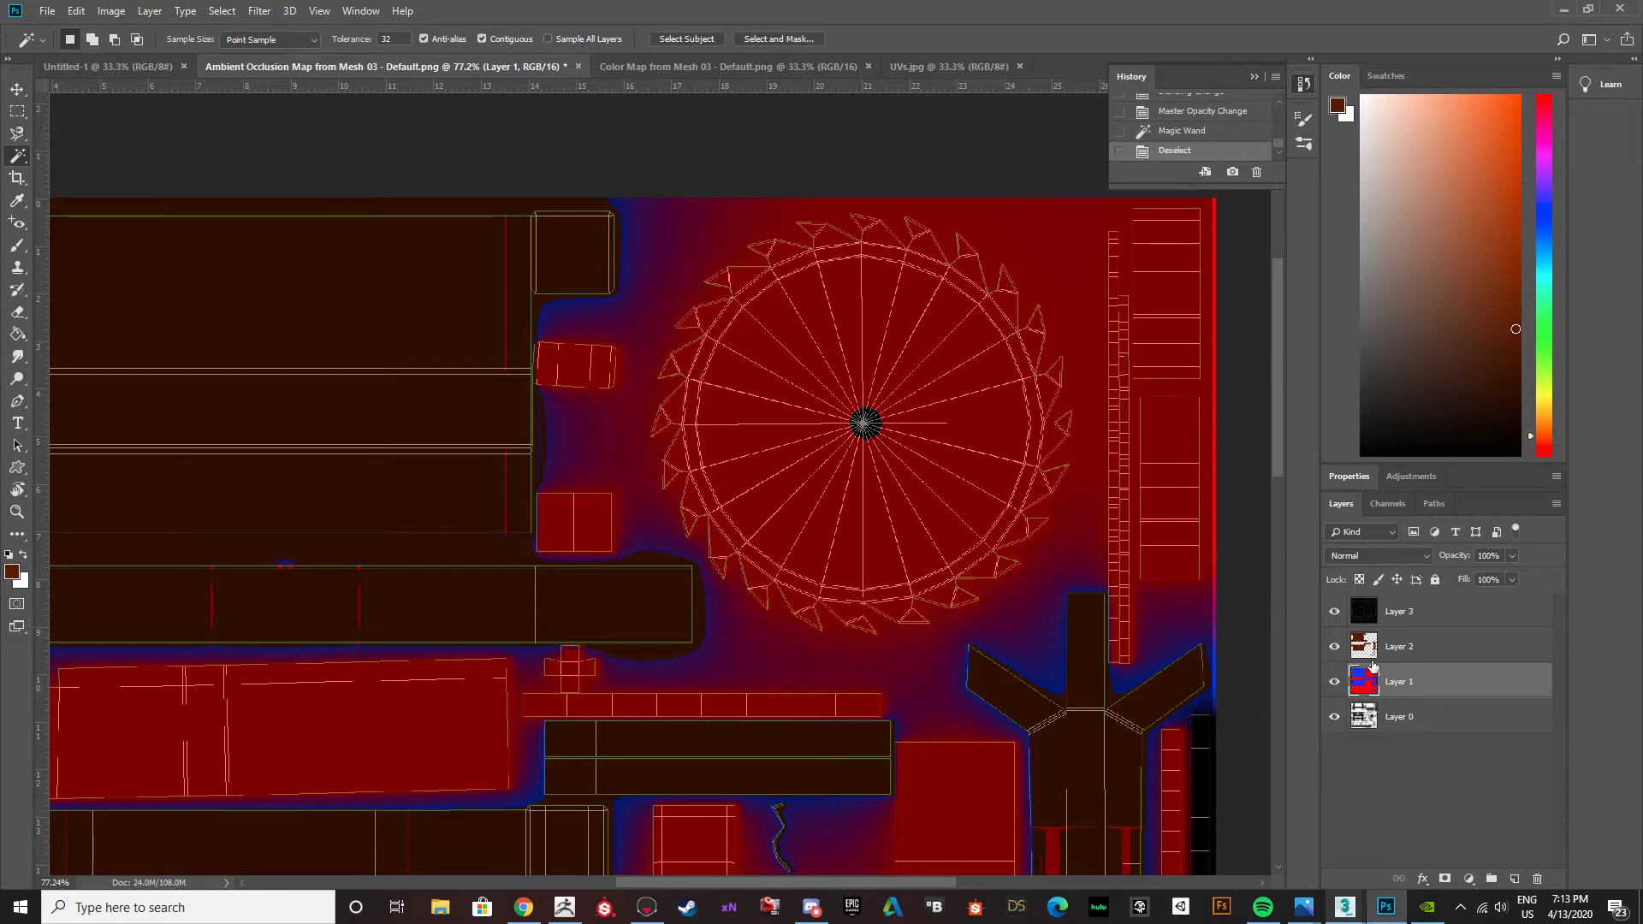
{"action": "left_click", "coordinate": [1334, 682]}
{"action": "left_click", "coordinate": [1334, 612]}
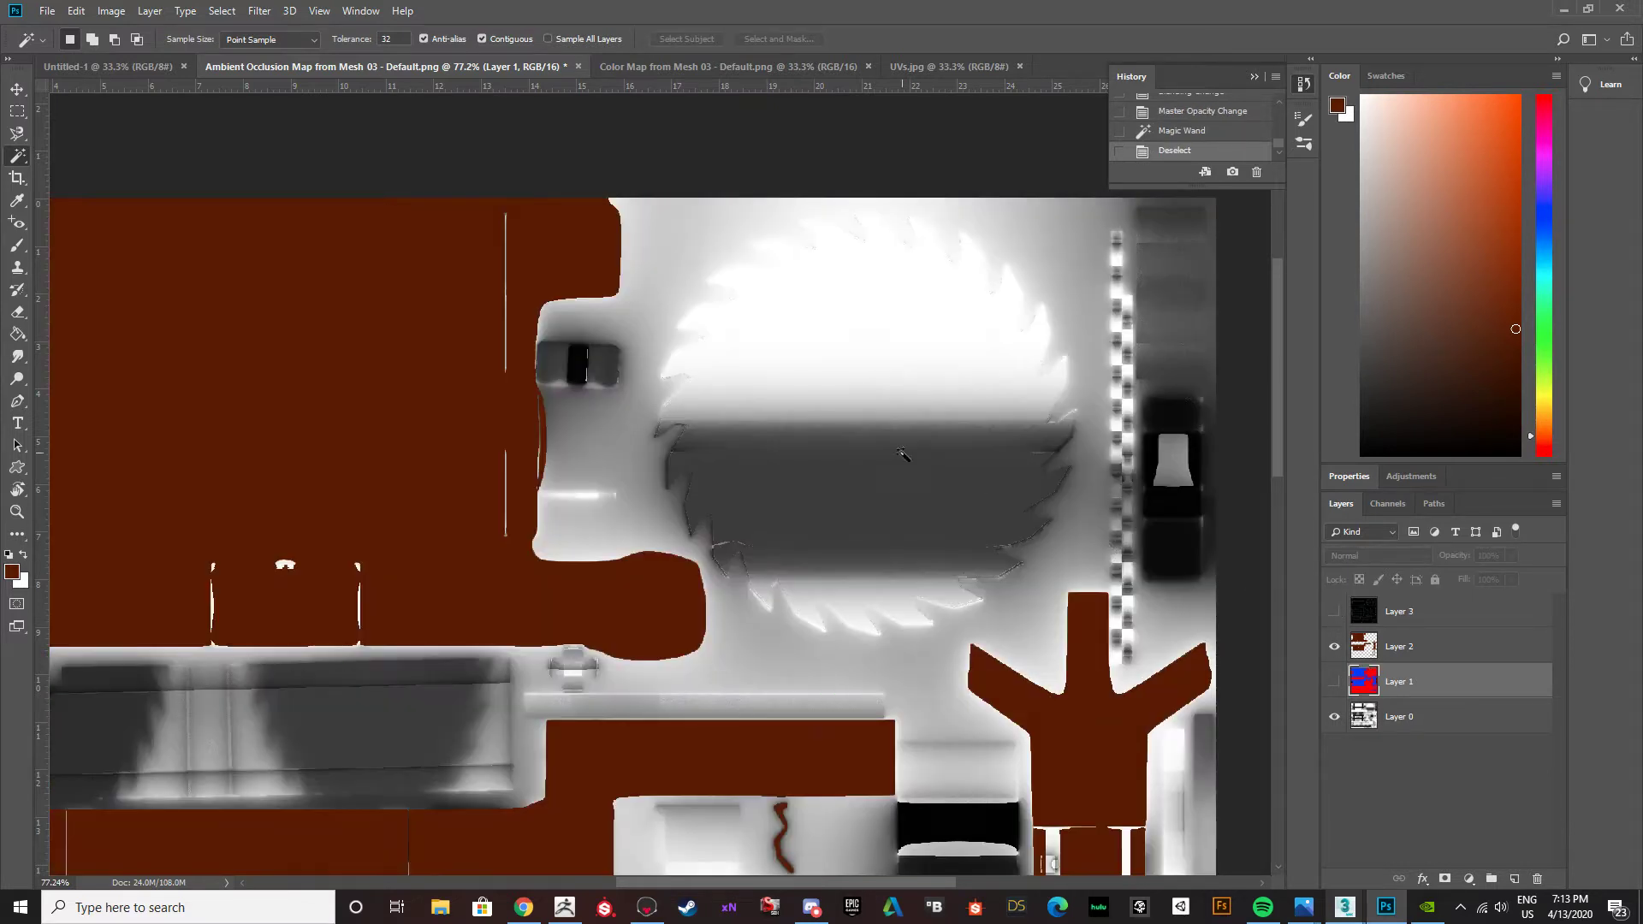
{"action": "left_click", "coordinate": [1334, 612]}
Make Layer 2 with the brown fills active and choose the Polygonal Lasso tool for outlining the saw blade.
{"action": "scroll", "coordinate": [788, 257], "scroll_direction": "up", "scroll_amount": 5, "text": "alt"}
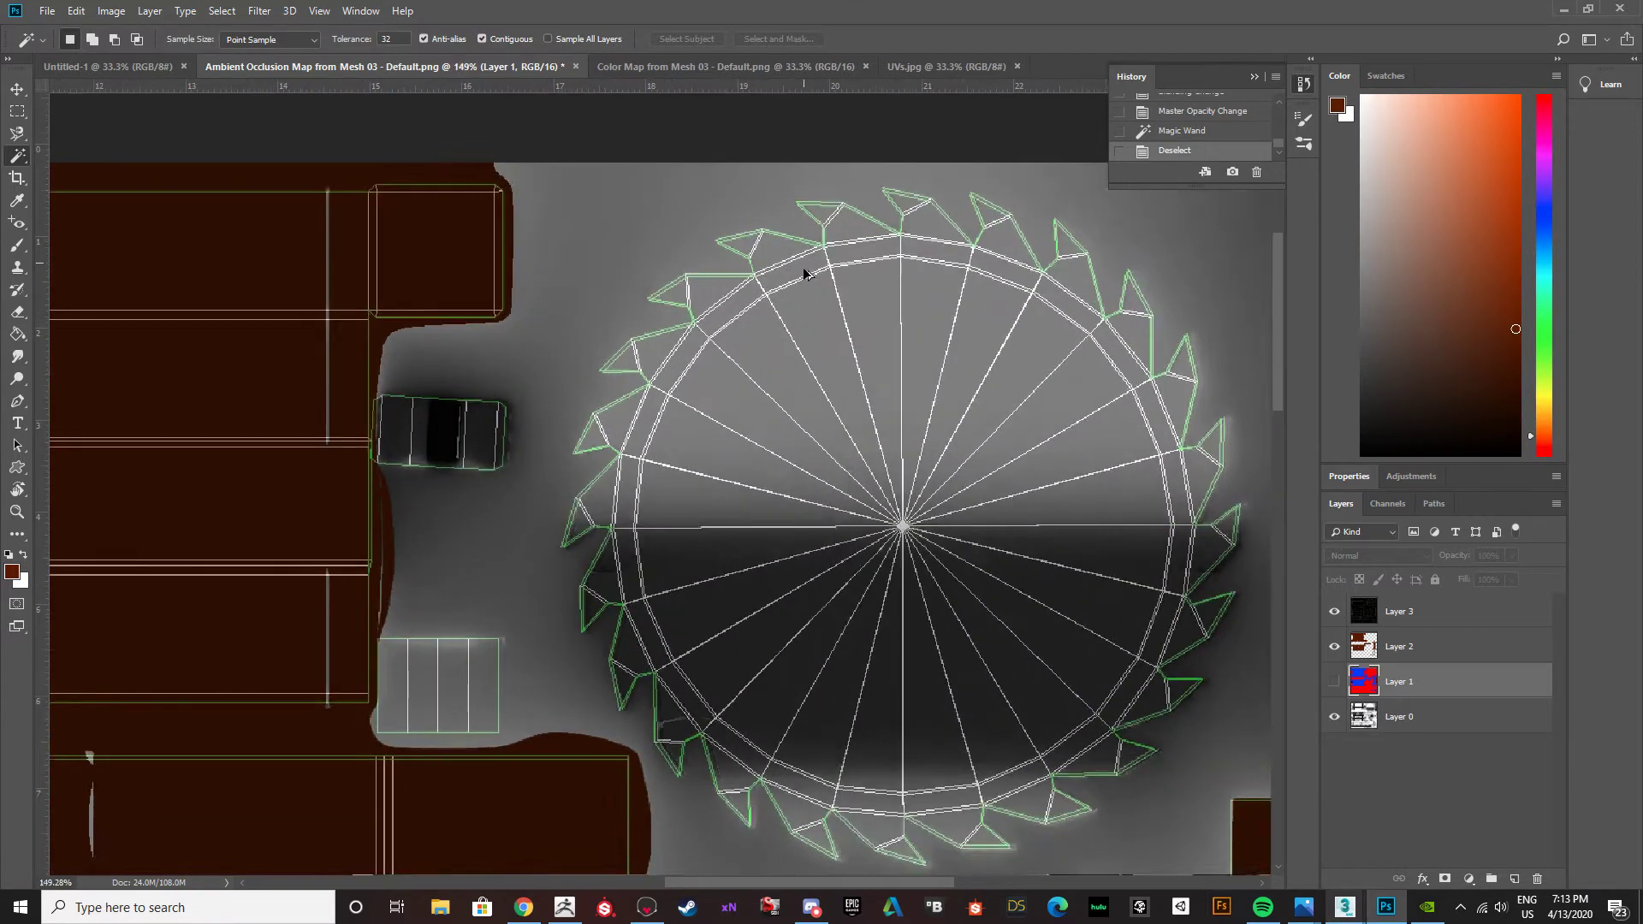
{"action": "scroll", "coordinate": [800, 272], "scroll_direction": "down", "scroll_amount": 1, "text": "alt"}
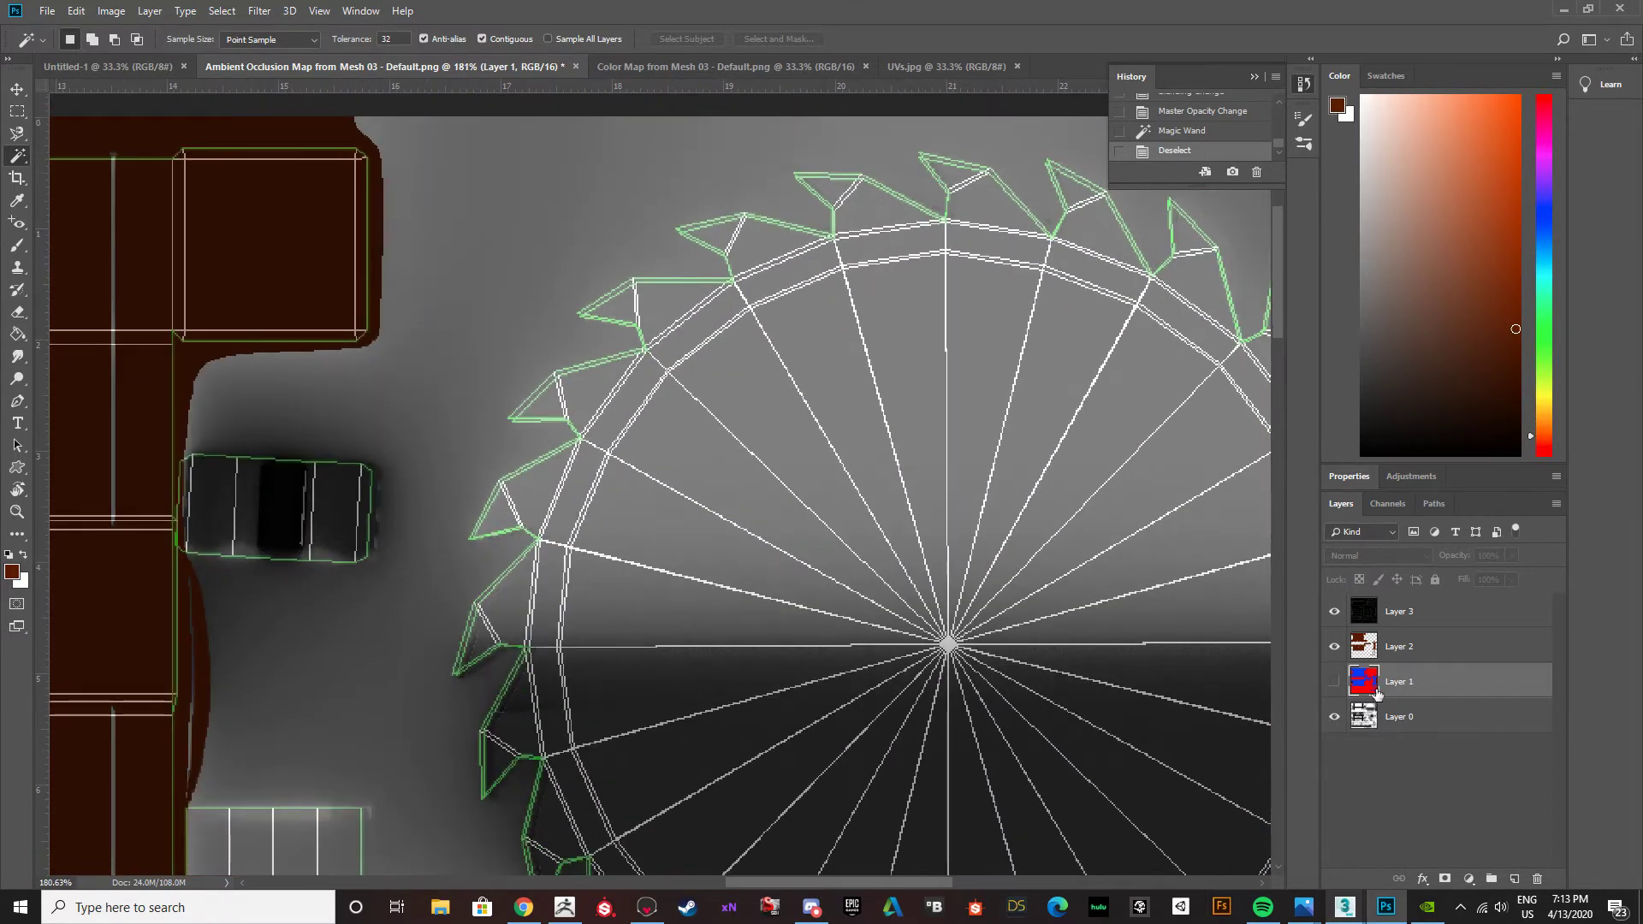
{"action": "left_click", "coordinate": [1408, 648]}
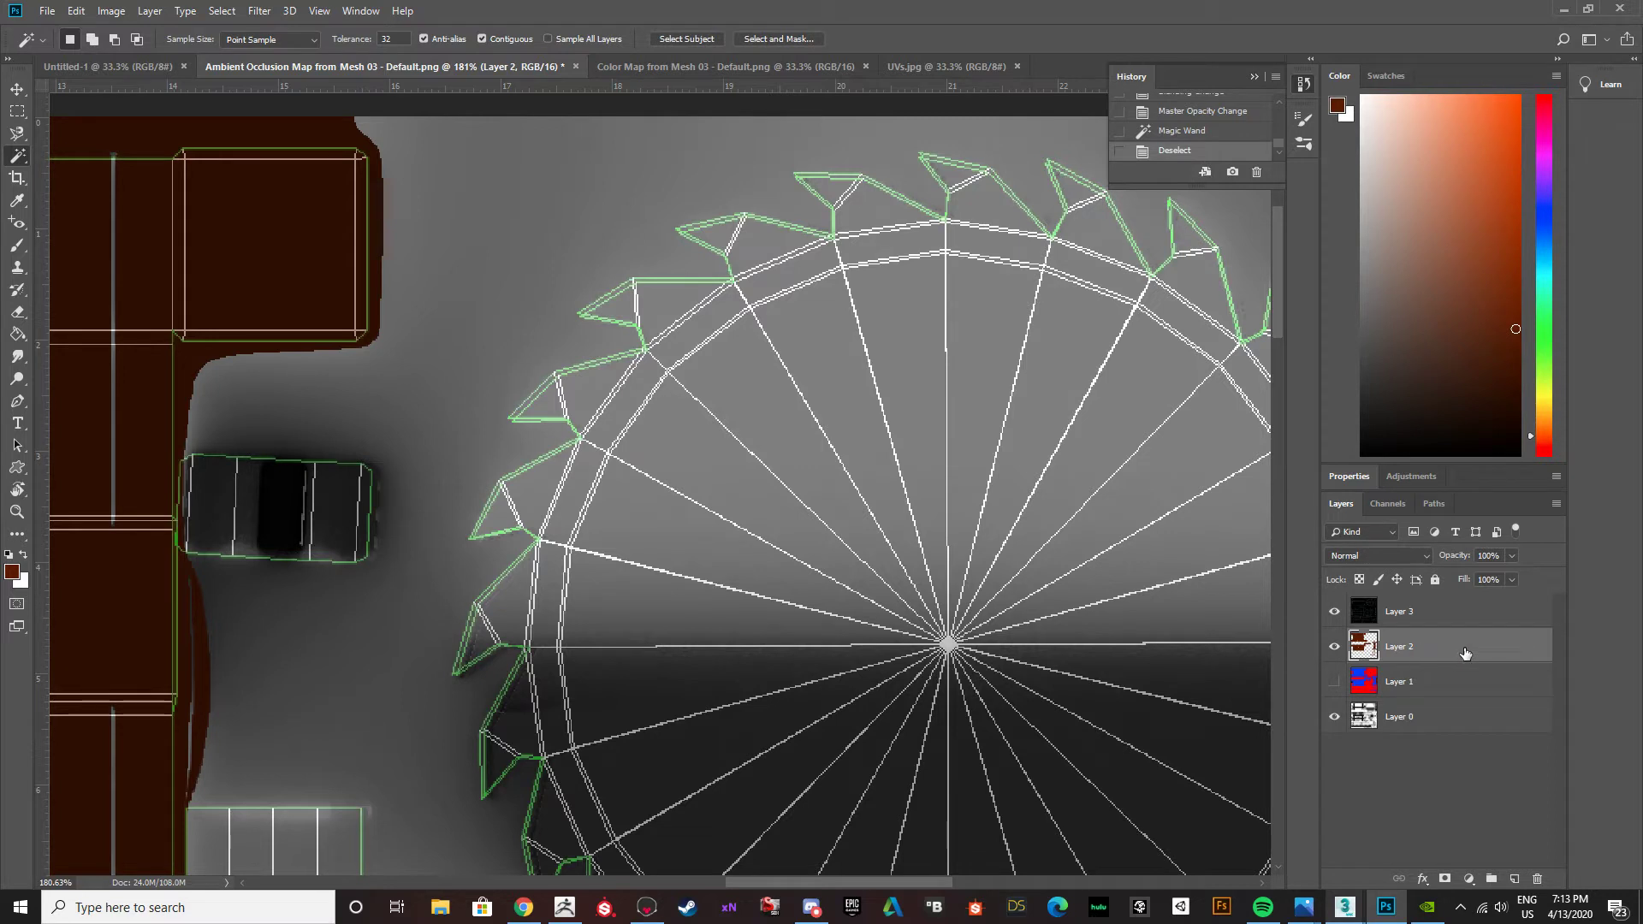
{"action": "left_click", "coordinate": [1335, 646]}
{"action": "left_click", "coordinate": [1335, 646]}
{"action": "right_click", "coordinate": [17, 157]}
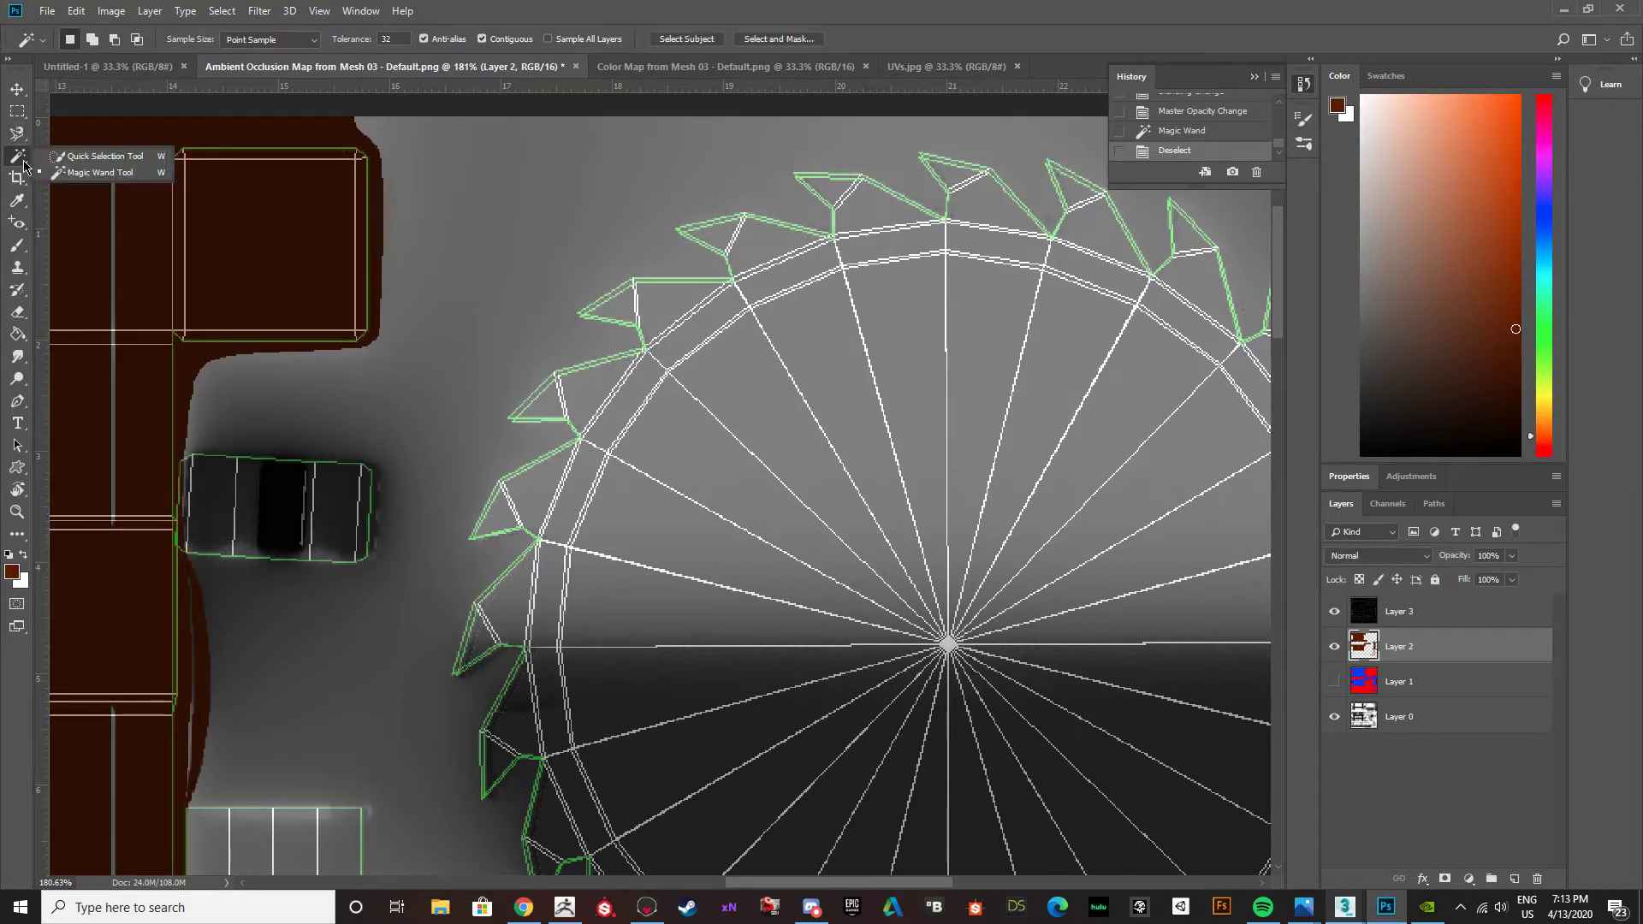
{"action": "left_click", "coordinate": [23, 112]}
{"action": "left_click", "coordinate": [24, 112]}
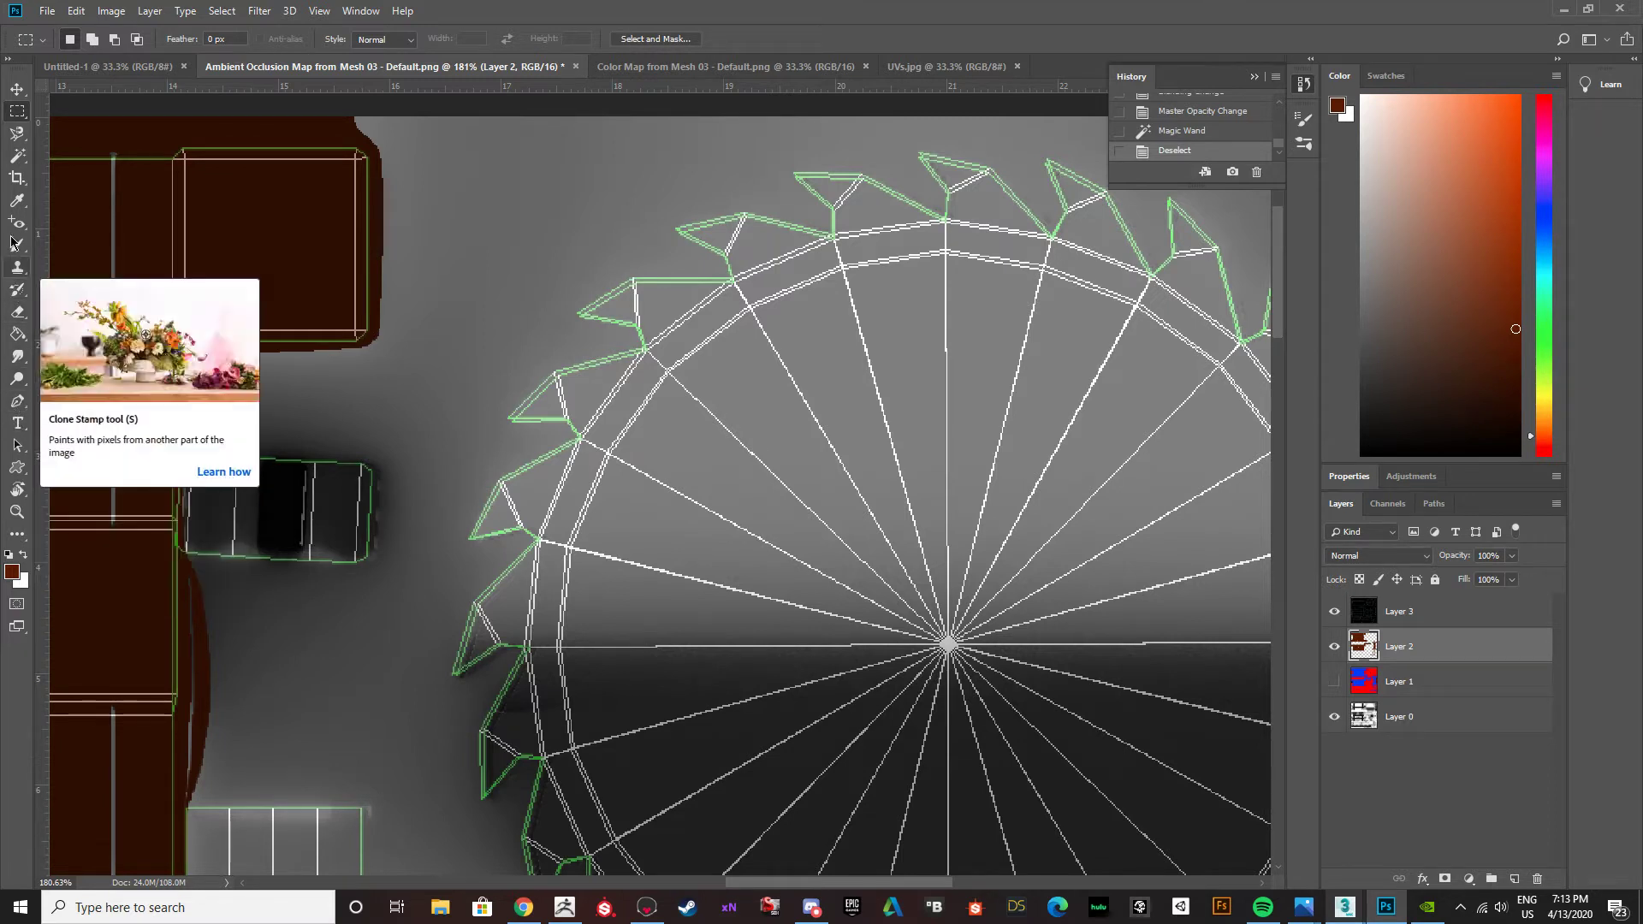
{"action": "left_click", "coordinate": [23, 135]}
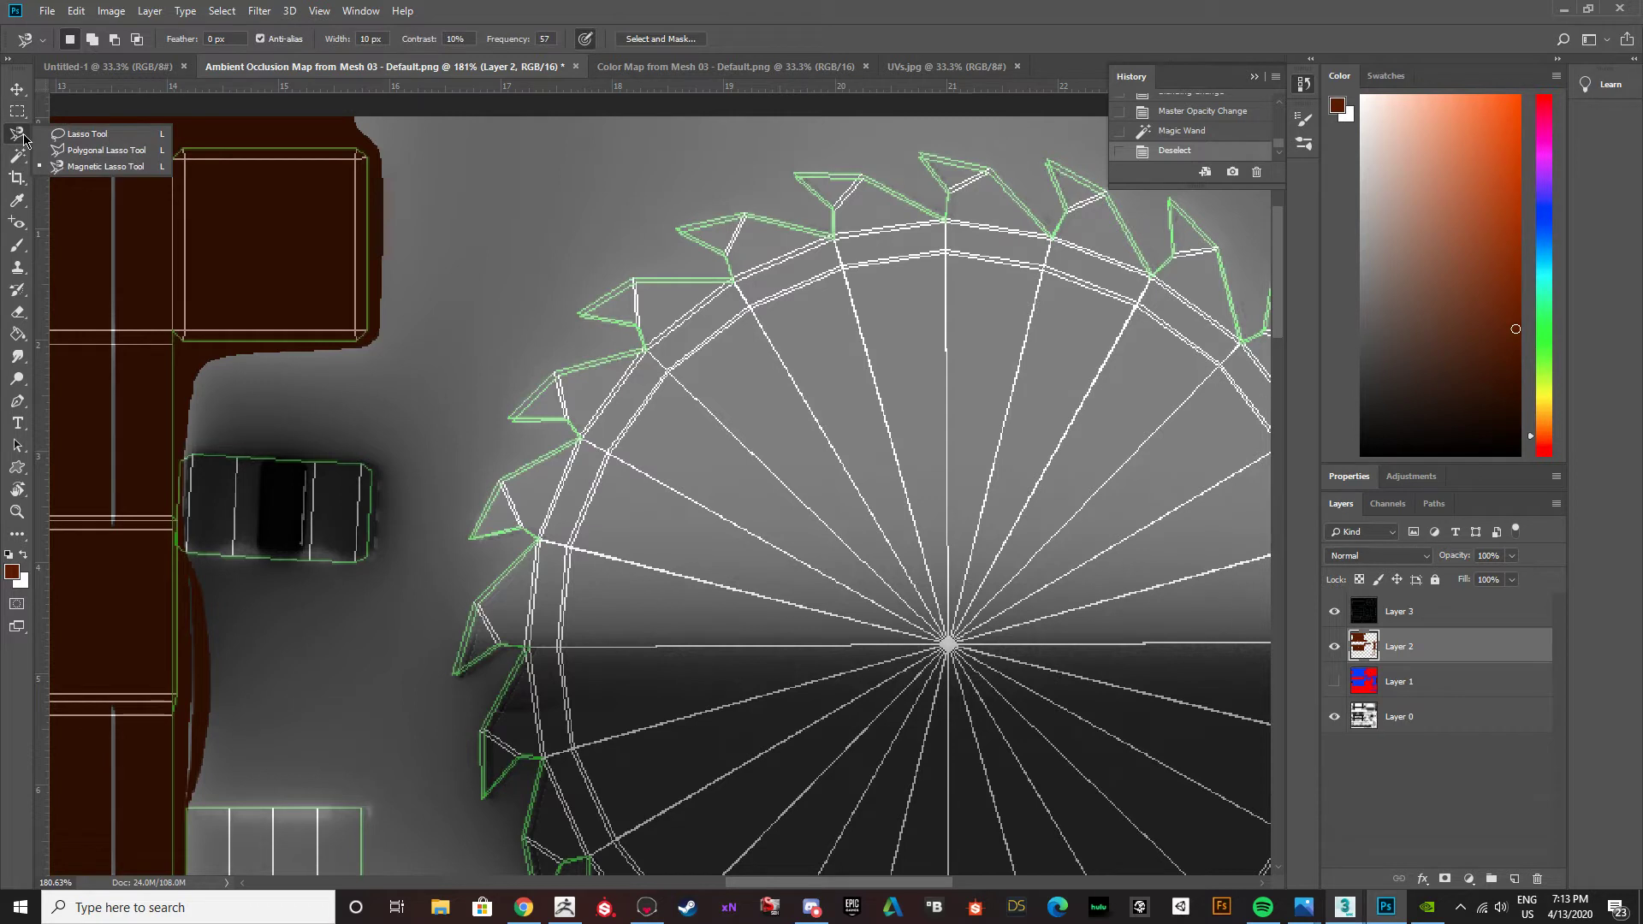
{"action": "left_click", "coordinate": [23, 136]}
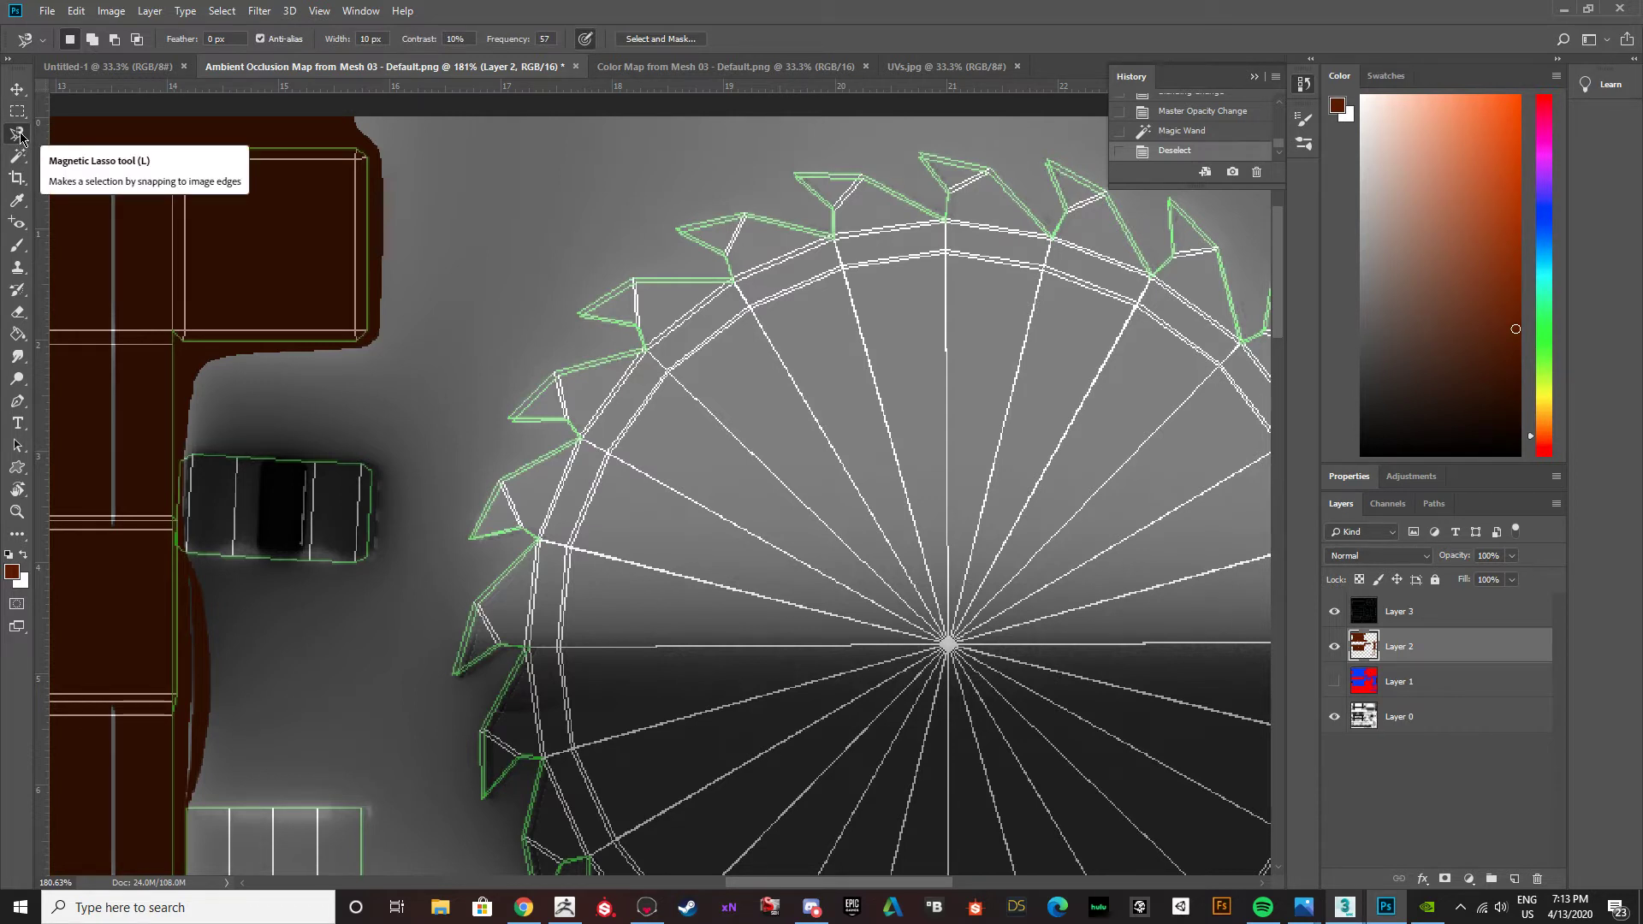
{"action": "left_click", "coordinate": [20, 137]}
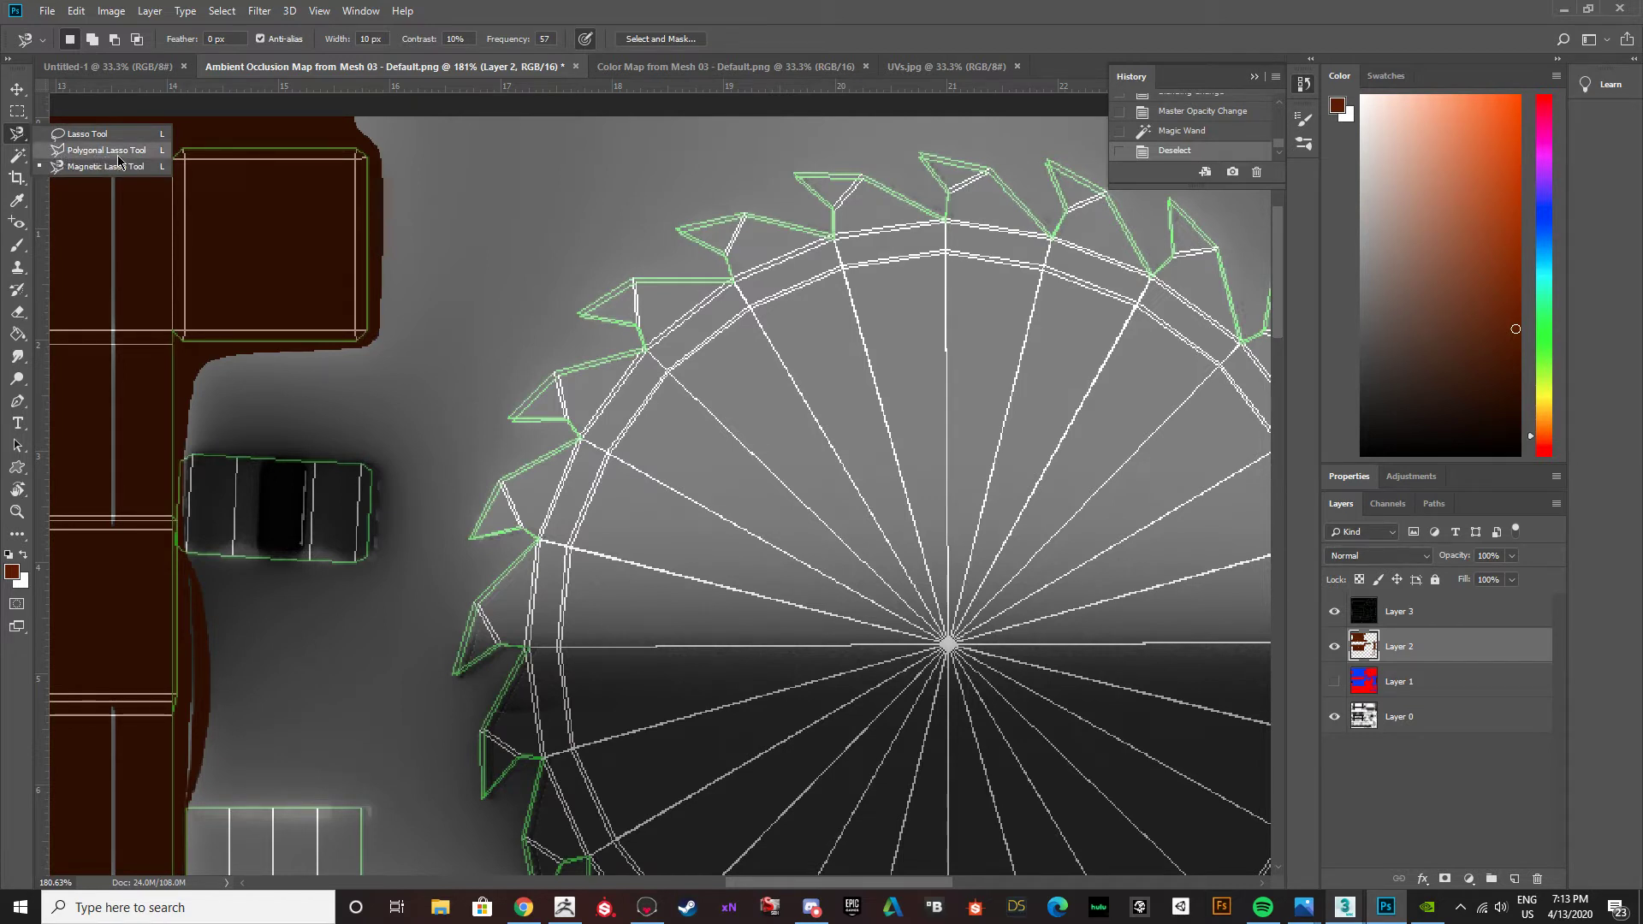
{"action": "left_click", "coordinate": [104, 153]}
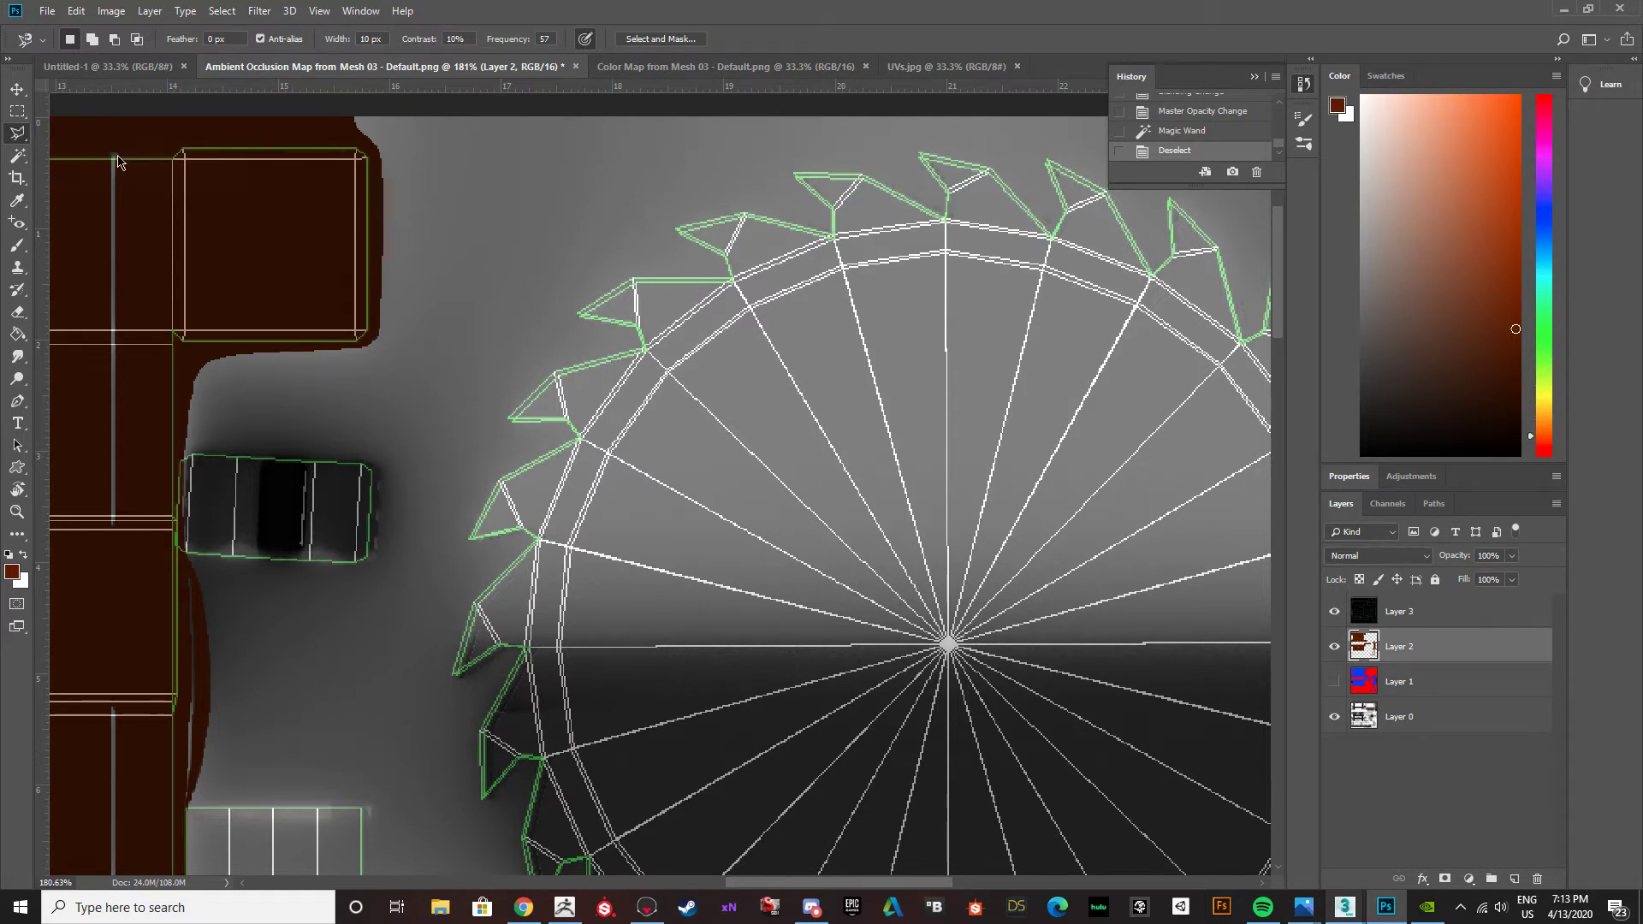
Start a Polygonal Lasso outline just outside the saw blade's teeth, tracing counterclockwise from the upper left down the left side.
{"action": "left_click", "coordinate": [723, 273]}
{"action": "left_click", "coordinate": [628, 276]}
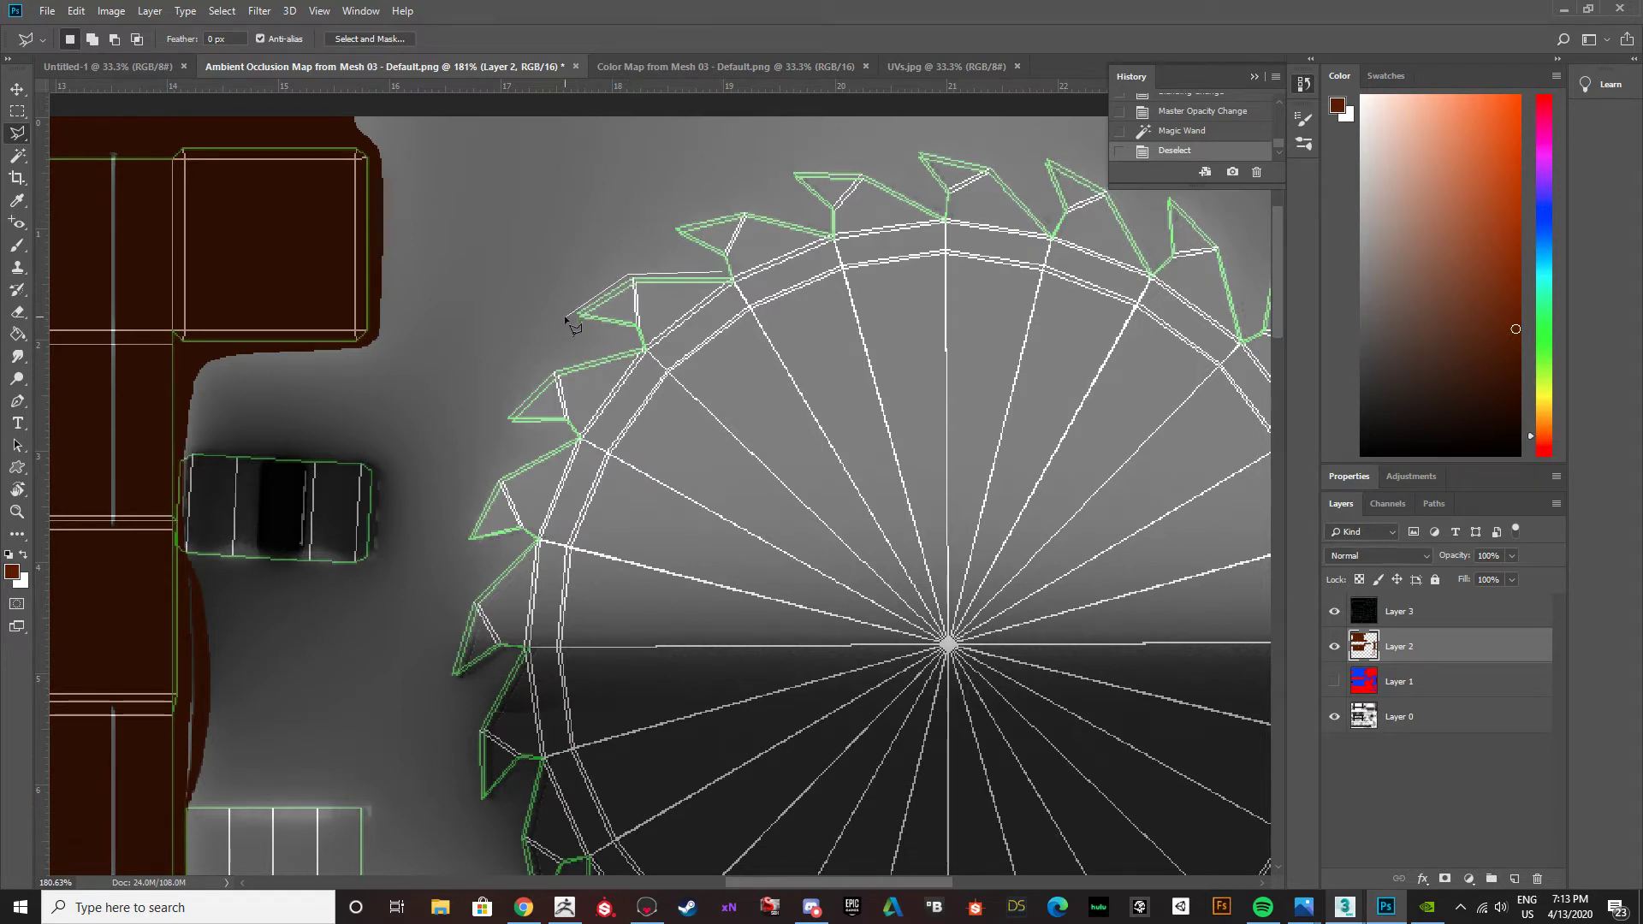
{"action": "left_click", "coordinate": [628, 334]}
{"action": "left_click", "coordinate": [622, 342]}
{"action": "left_click", "coordinate": [535, 370]}
{"action": "left_click", "coordinate": [570, 437]}
{"action": "left_click", "coordinate": [498, 475]}
{"action": "left_click", "coordinate": [458, 542]}
{"action": "left_click", "coordinate": [533, 537]}
{"action": "left_click", "coordinate": [471, 602]}
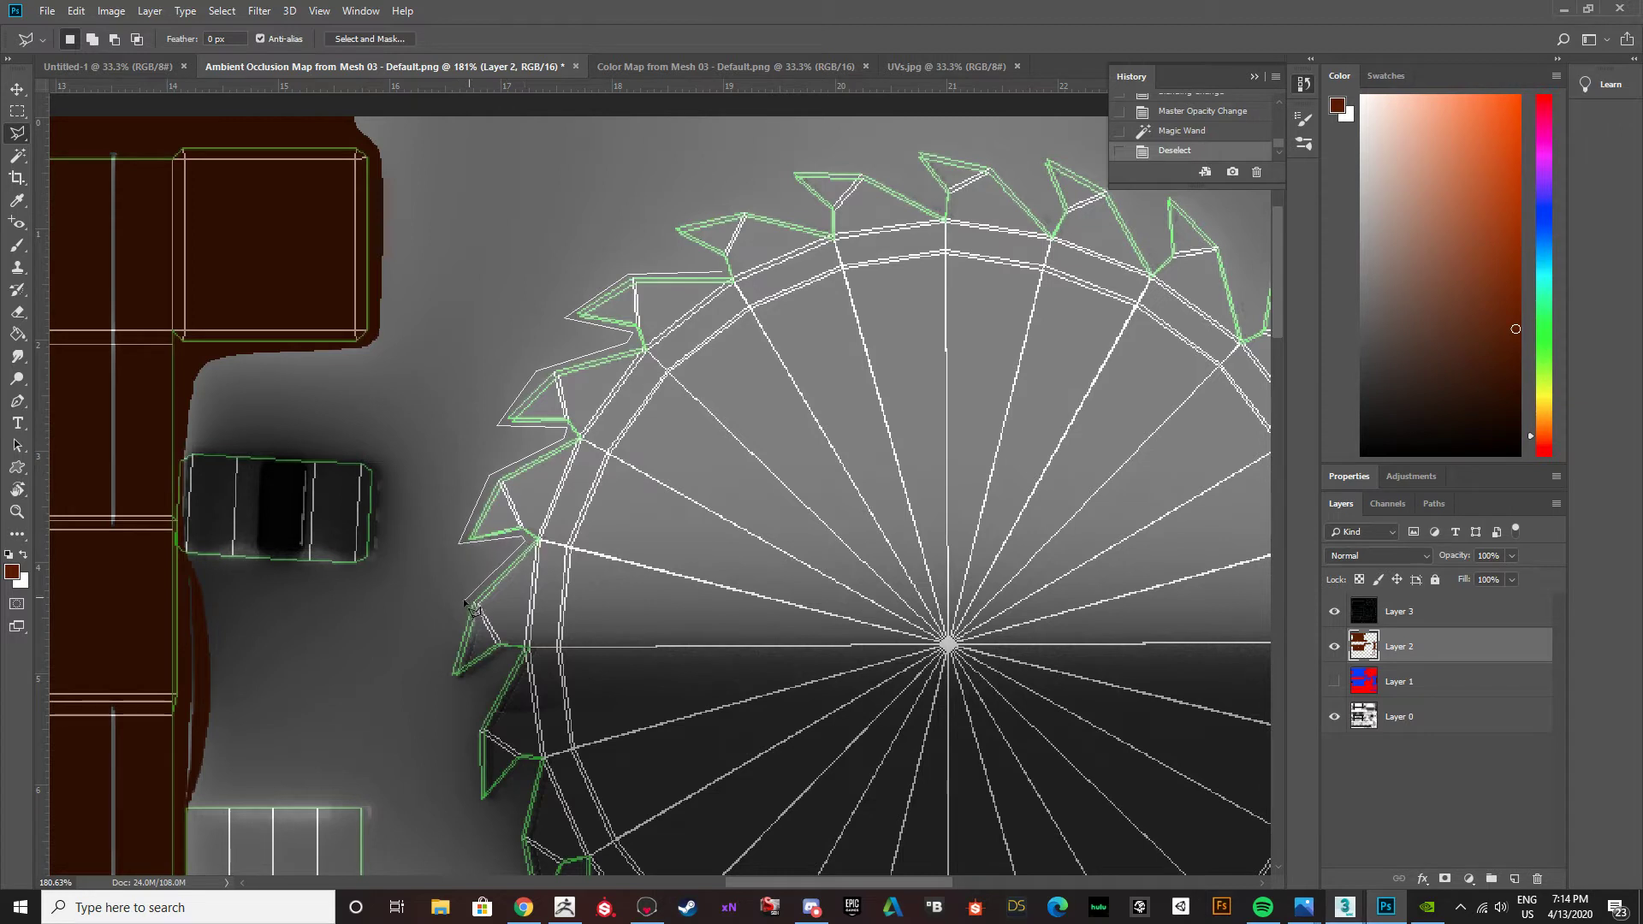
{"action": "left_click", "coordinate": [442, 686]}
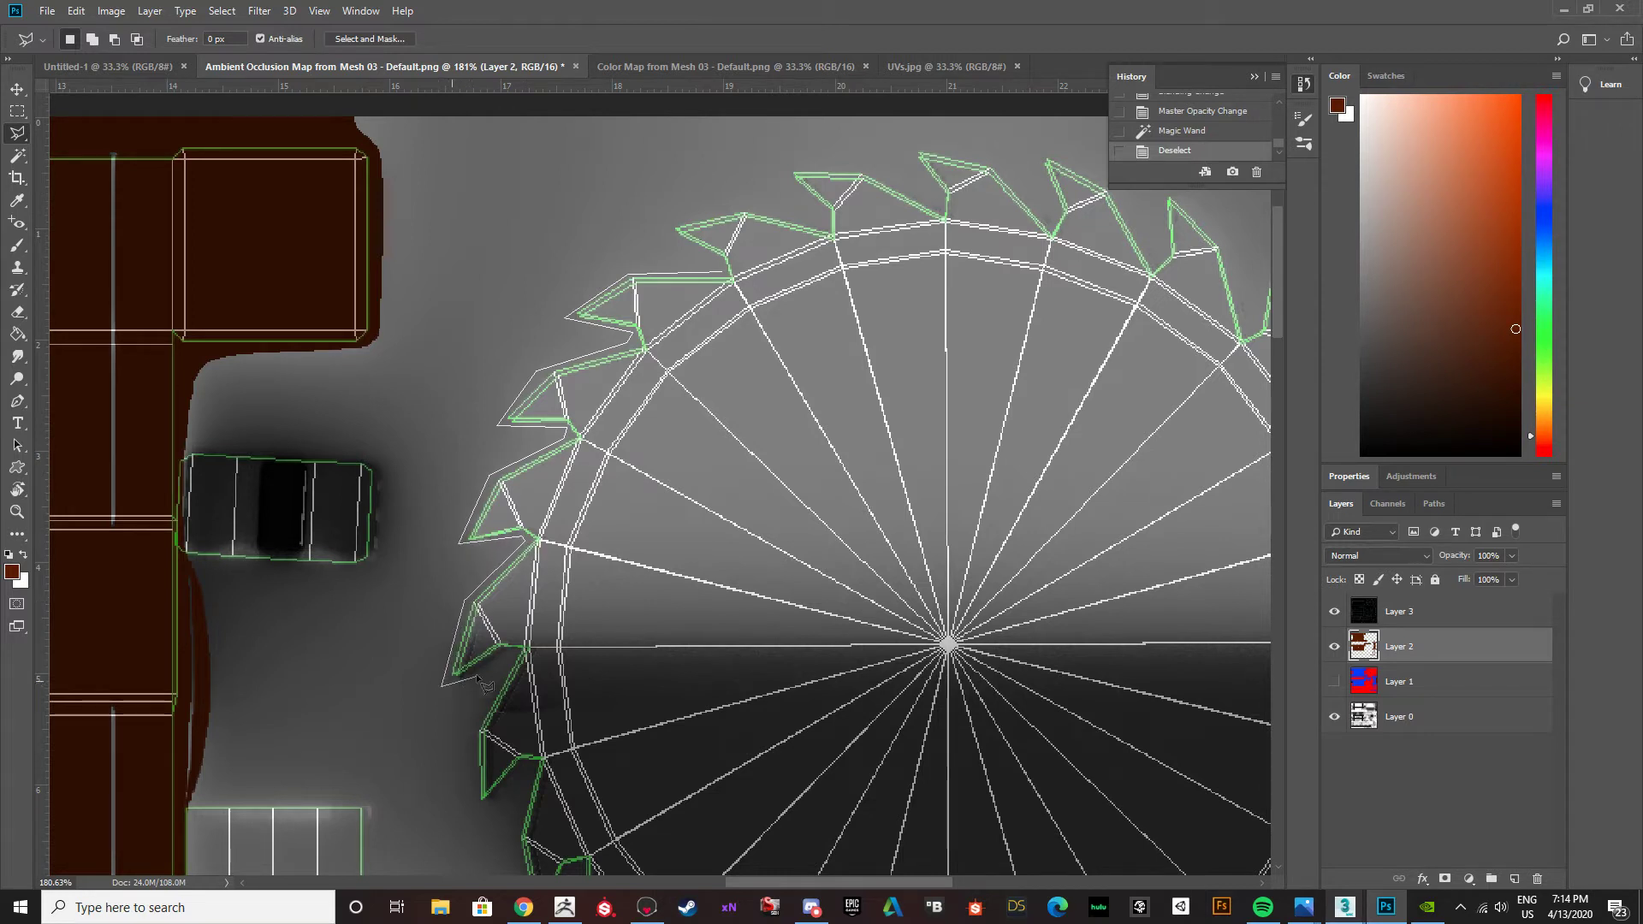
{"action": "left_click", "coordinate": [523, 651]}
{"action": "left_click", "coordinate": [475, 732]}
{"action": "left_click", "coordinate": [476, 809]}
Extend the lasso outline around the saw blade's lower-left teeth.
{"action": "left_click_drag", "start_coordinate": [511, 809], "coordinate": [462, 495]}
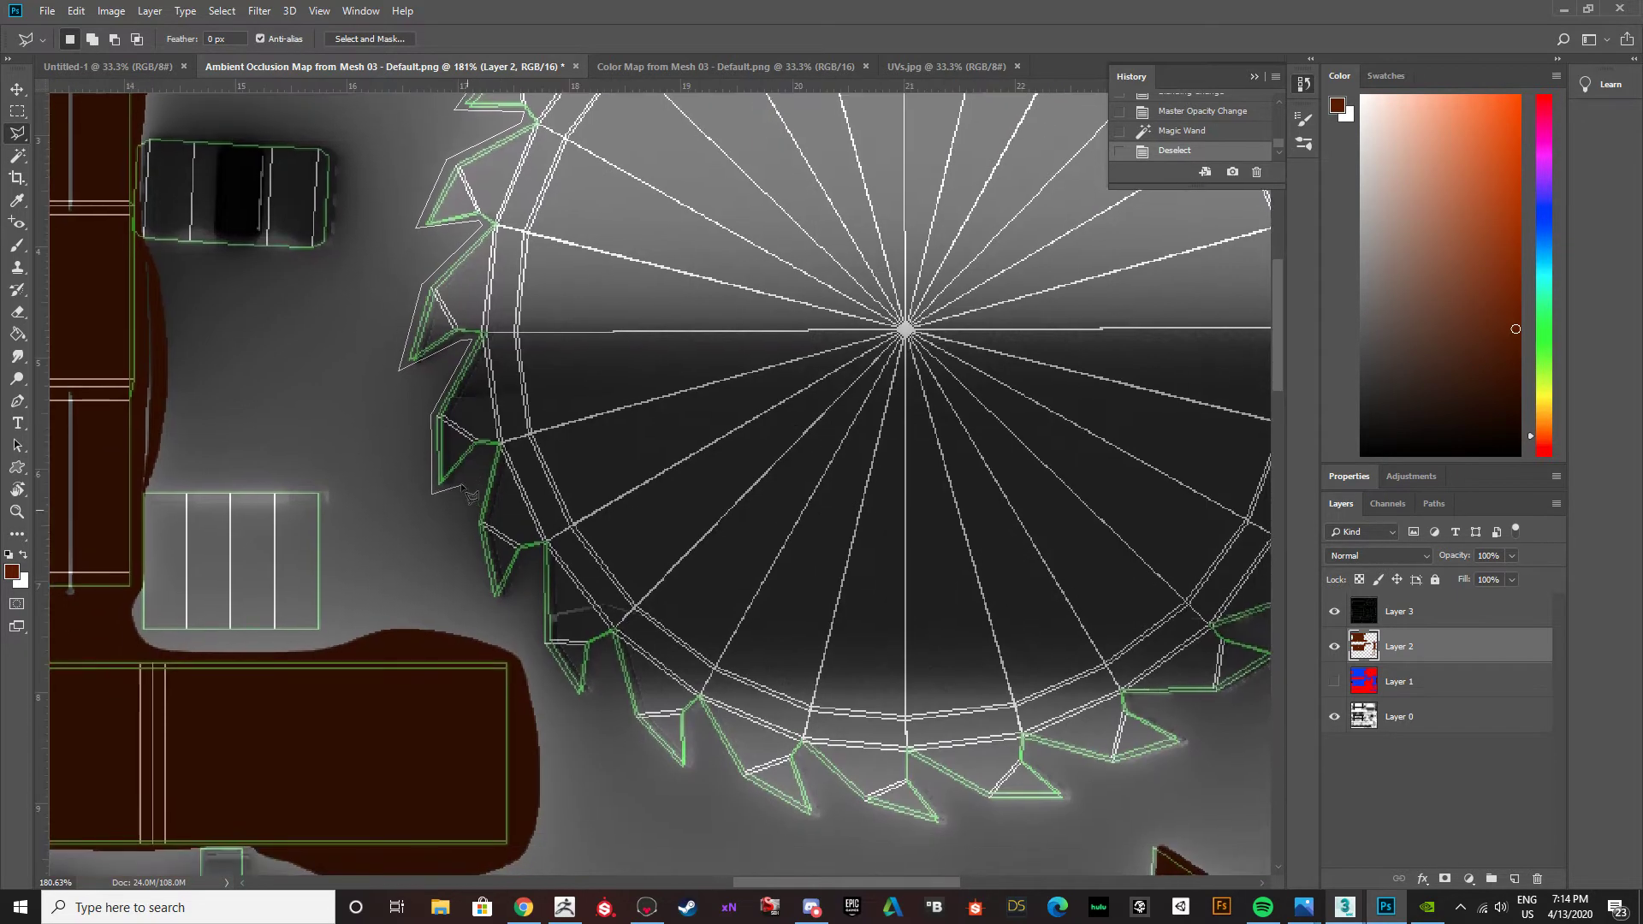
{"action": "left_click", "coordinate": [497, 448]}
{"action": "left_click", "coordinate": [474, 526]}
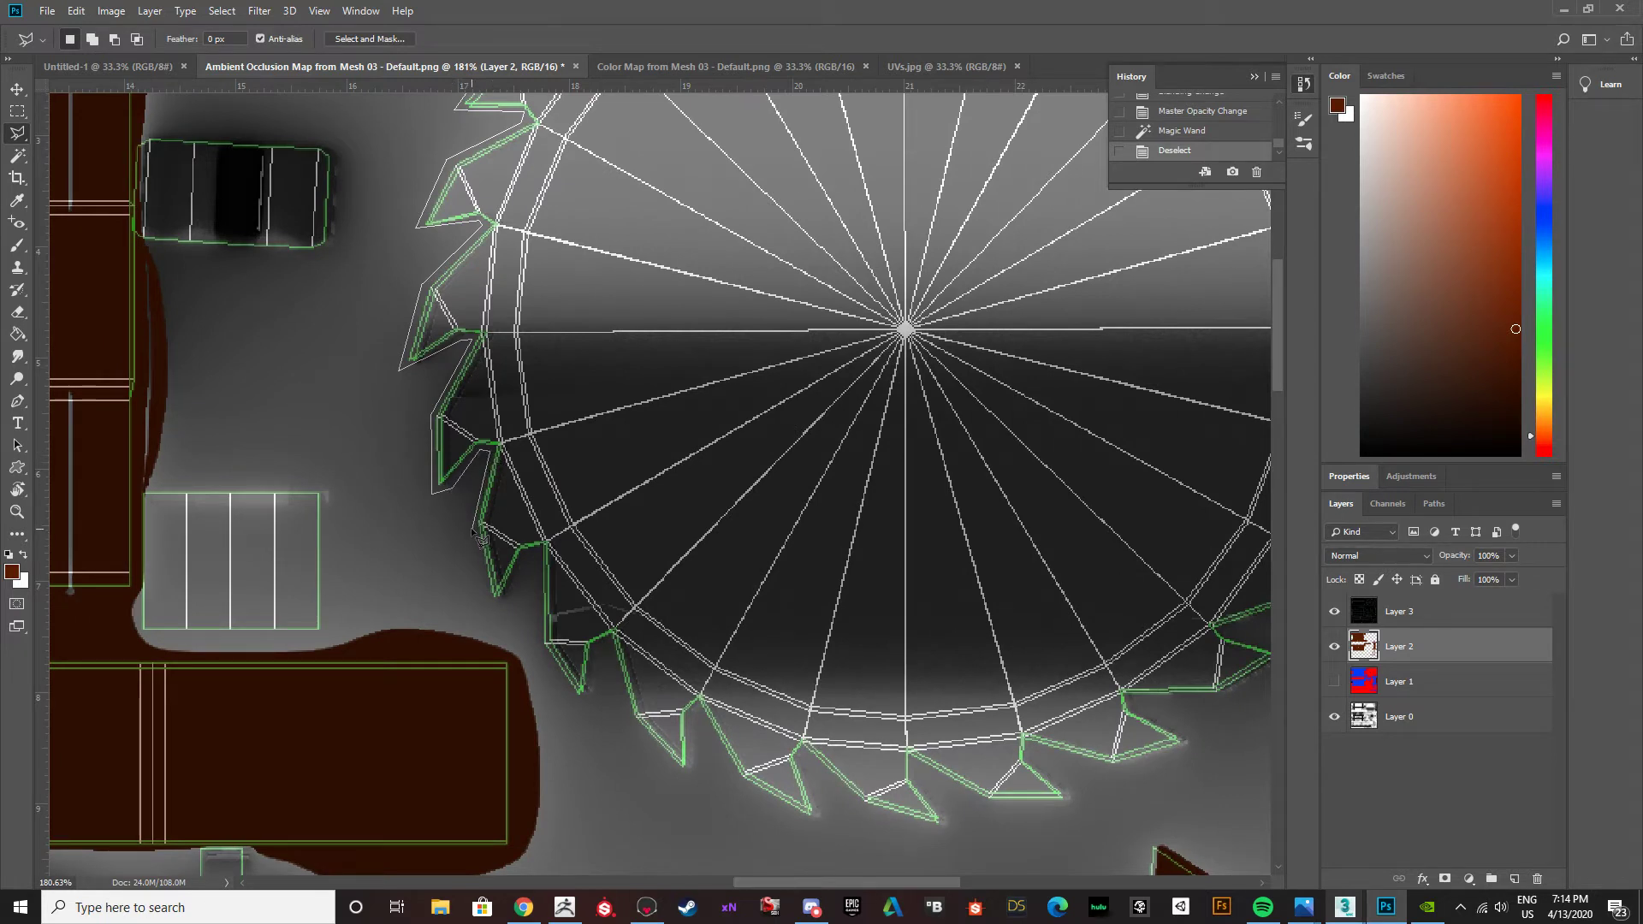
{"action": "left_click", "coordinate": [494, 606]}
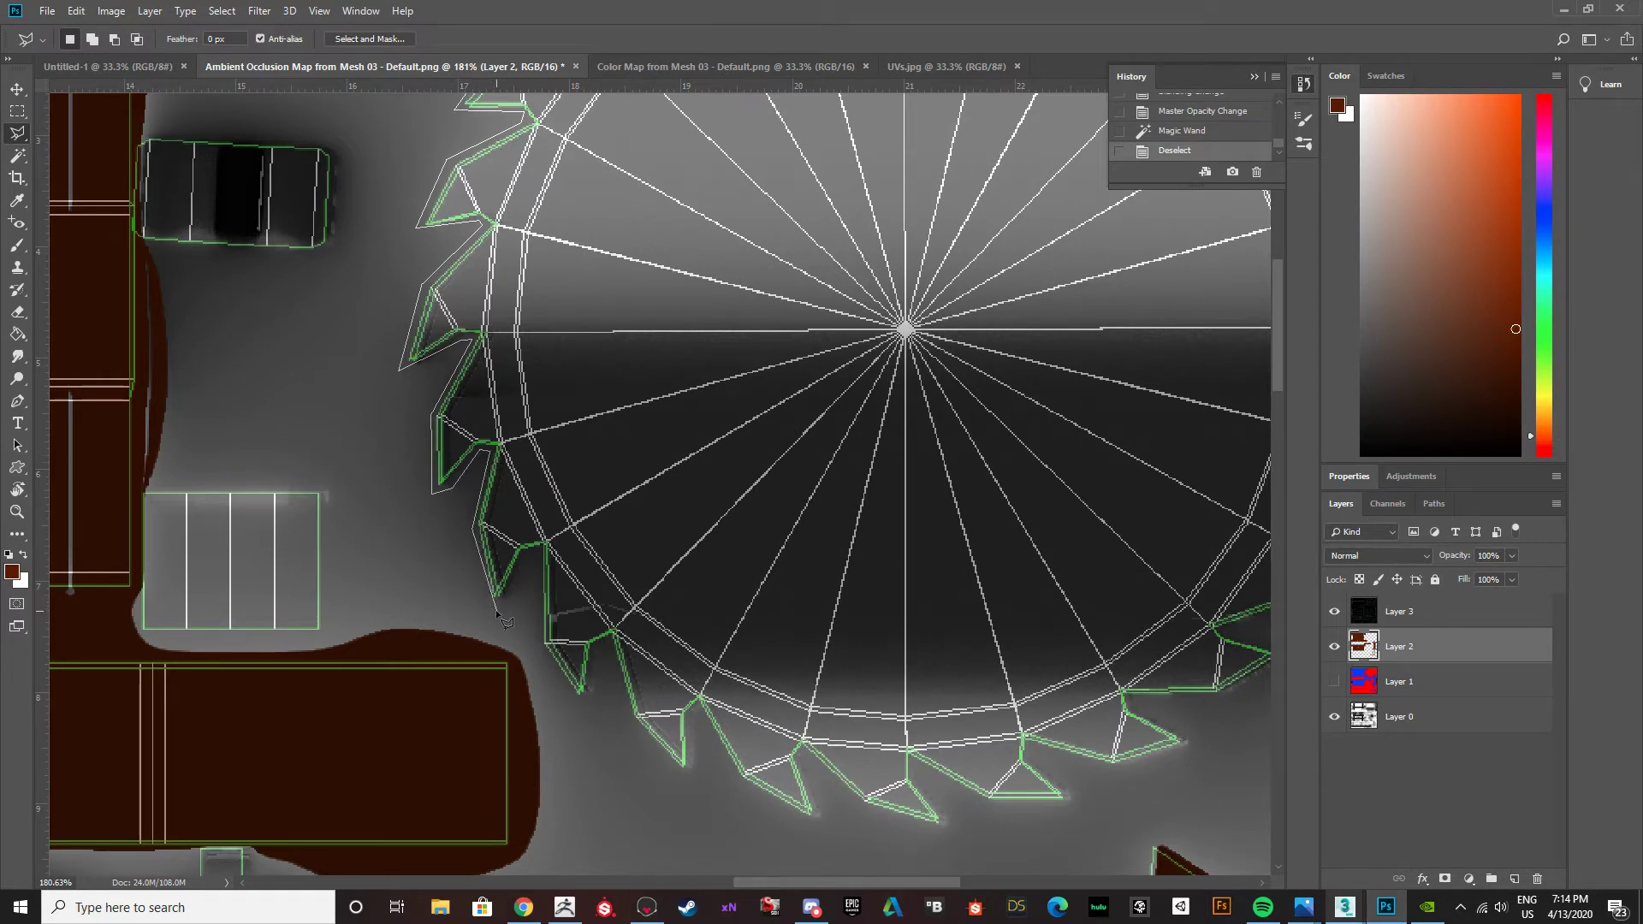
{"action": "left_click", "coordinate": [523, 547]}
{"action": "left_click", "coordinate": [608, 643]}
{"action": "left_click", "coordinate": [633, 717]}
{"action": "left_click", "coordinate": [699, 697]}
{"action": "left_click", "coordinate": [741, 779]}
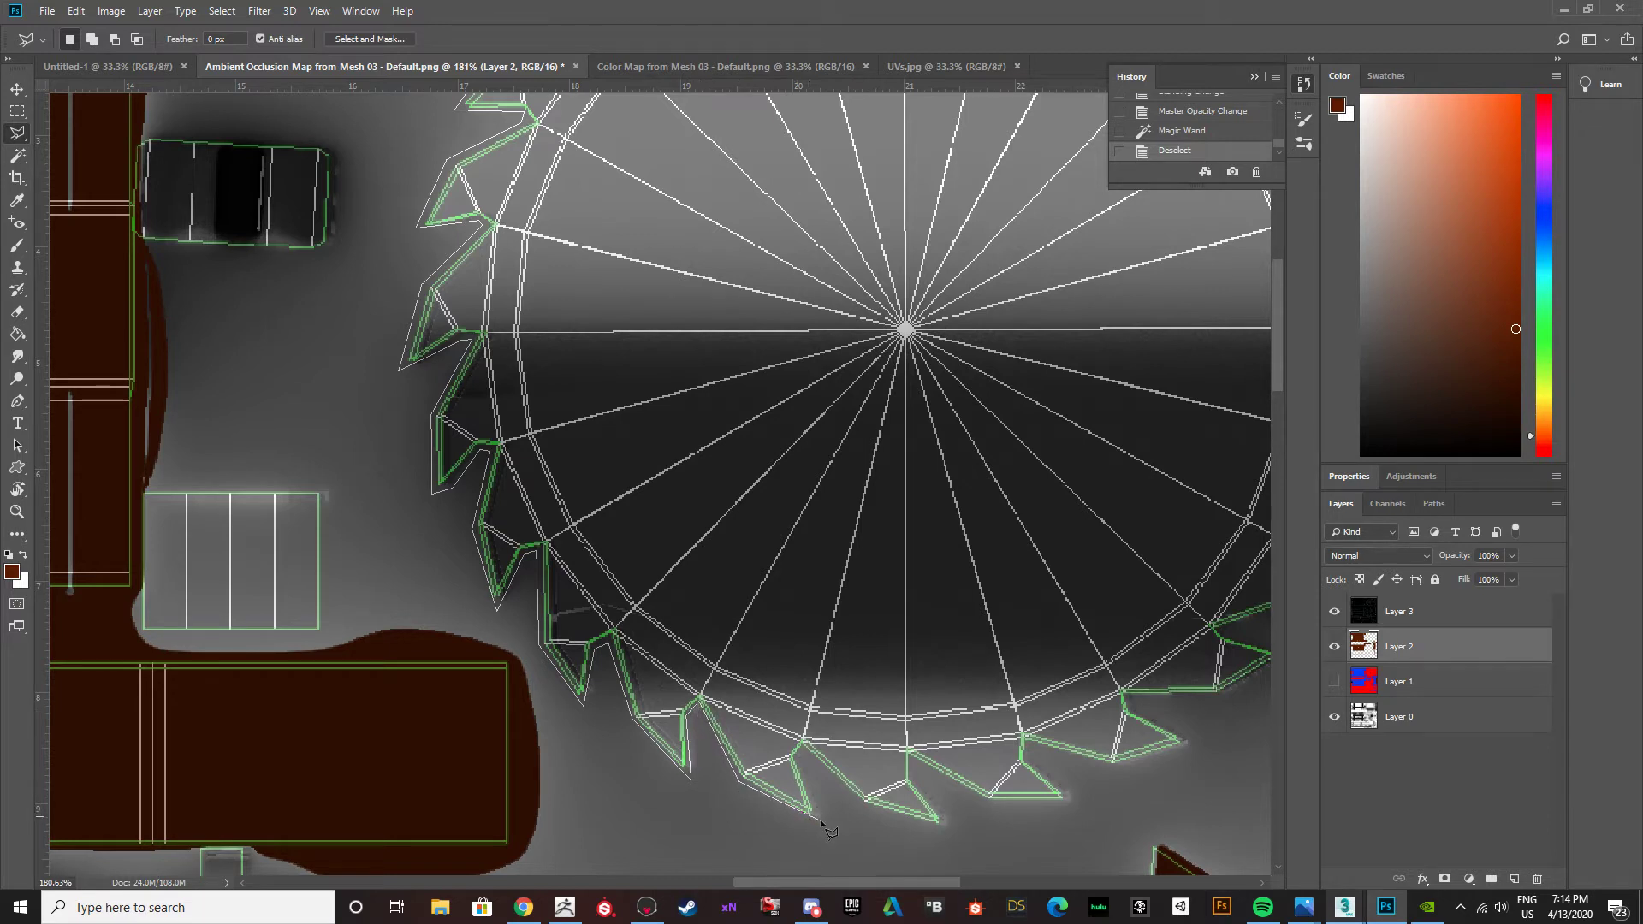
Continue the Polygonal Lasso outline around the saw blade's bottom and lower-right teeth, staying just outside the green UV edges.
{"action": "left_click", "coordinate": [823, 820]}
{"action": "left_click", "coordinate": [948, 828]}
{"action": "left_click", "coordinate": [907, 759]}
{"action": "left_click", "coordinate": [1078, 800]}
{"action": "left_click", "coordinate": [1027, 764]}
{"action": "left_click", "coordinate": [1032, 741]}
{"action": "left_click", "coordinate": [1112, 761]}
{"action": "left_click", "coordinate": [1202, 742]}
{"action": "left_click", "coordinate": [1134, 713]}
{"action": "left_click", "coordinate": [1133, 698]}
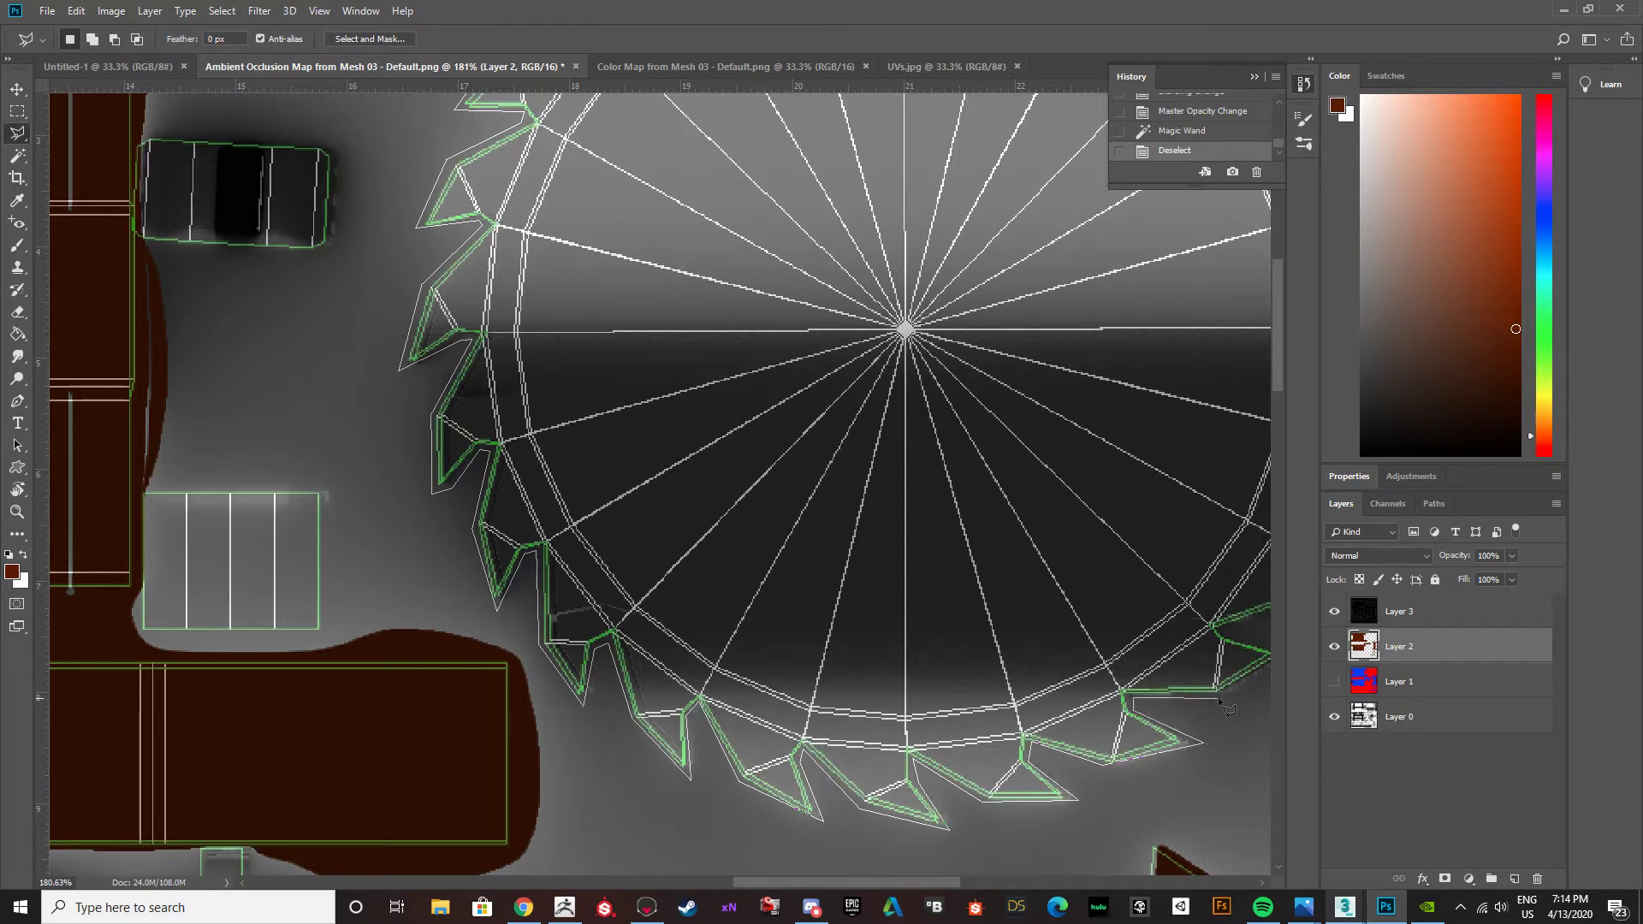
{"action": "left_click", "coordinate": [1220, 695]}
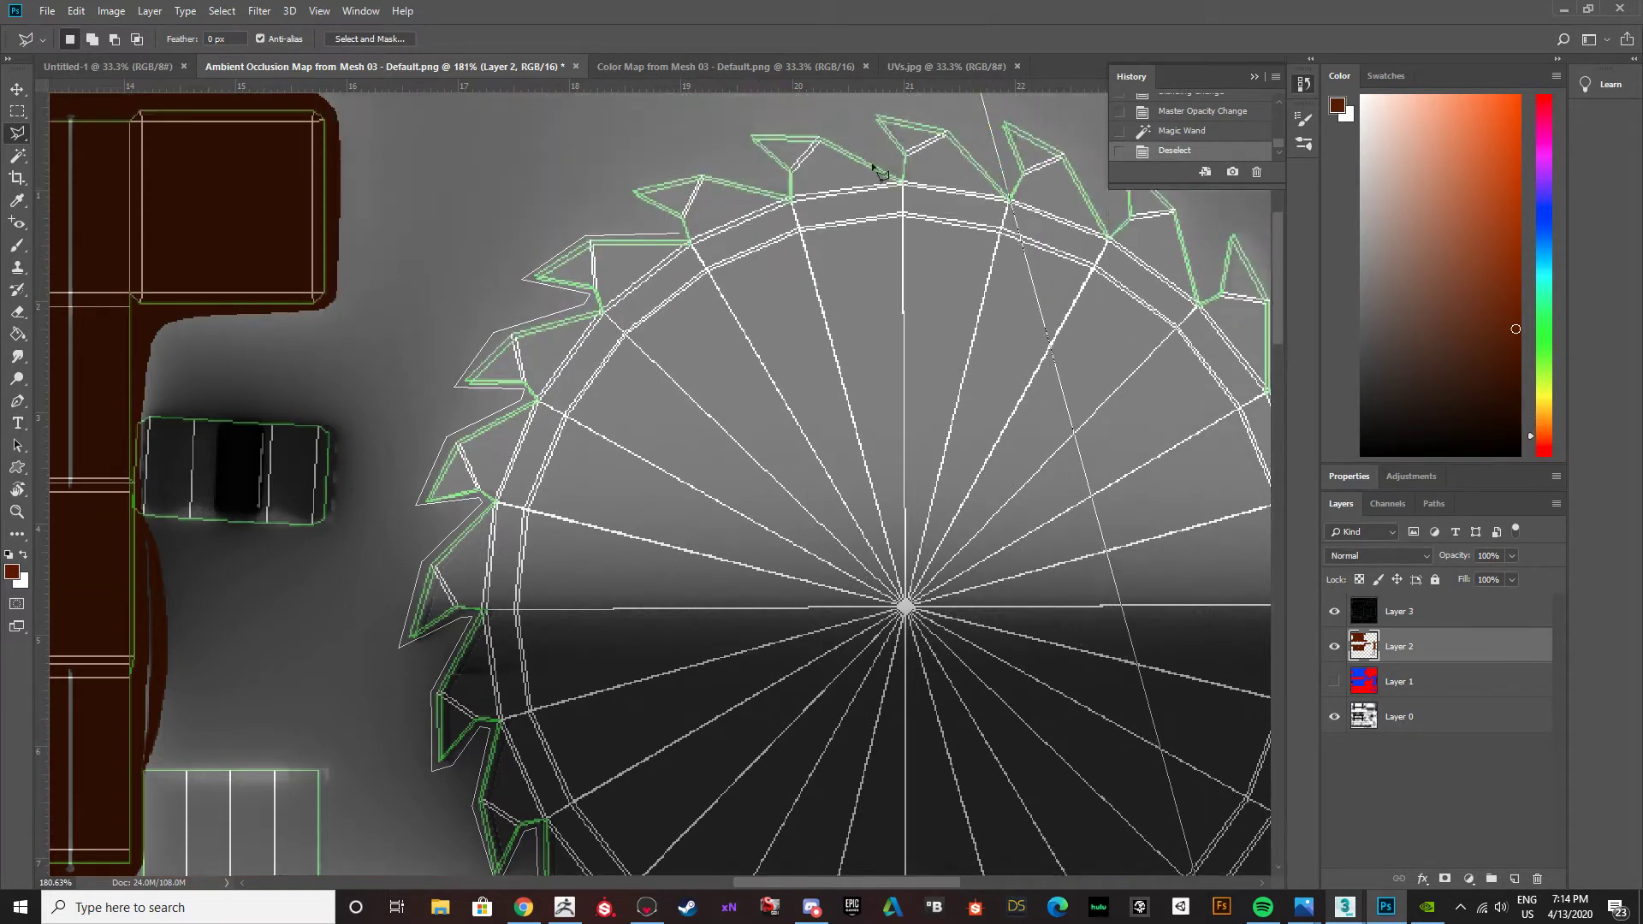
Close the lasso outline near the saw blade's upper-left teeth and discard the resulting selection.
{"action": "left_click", "coordinate": [680, 246]}
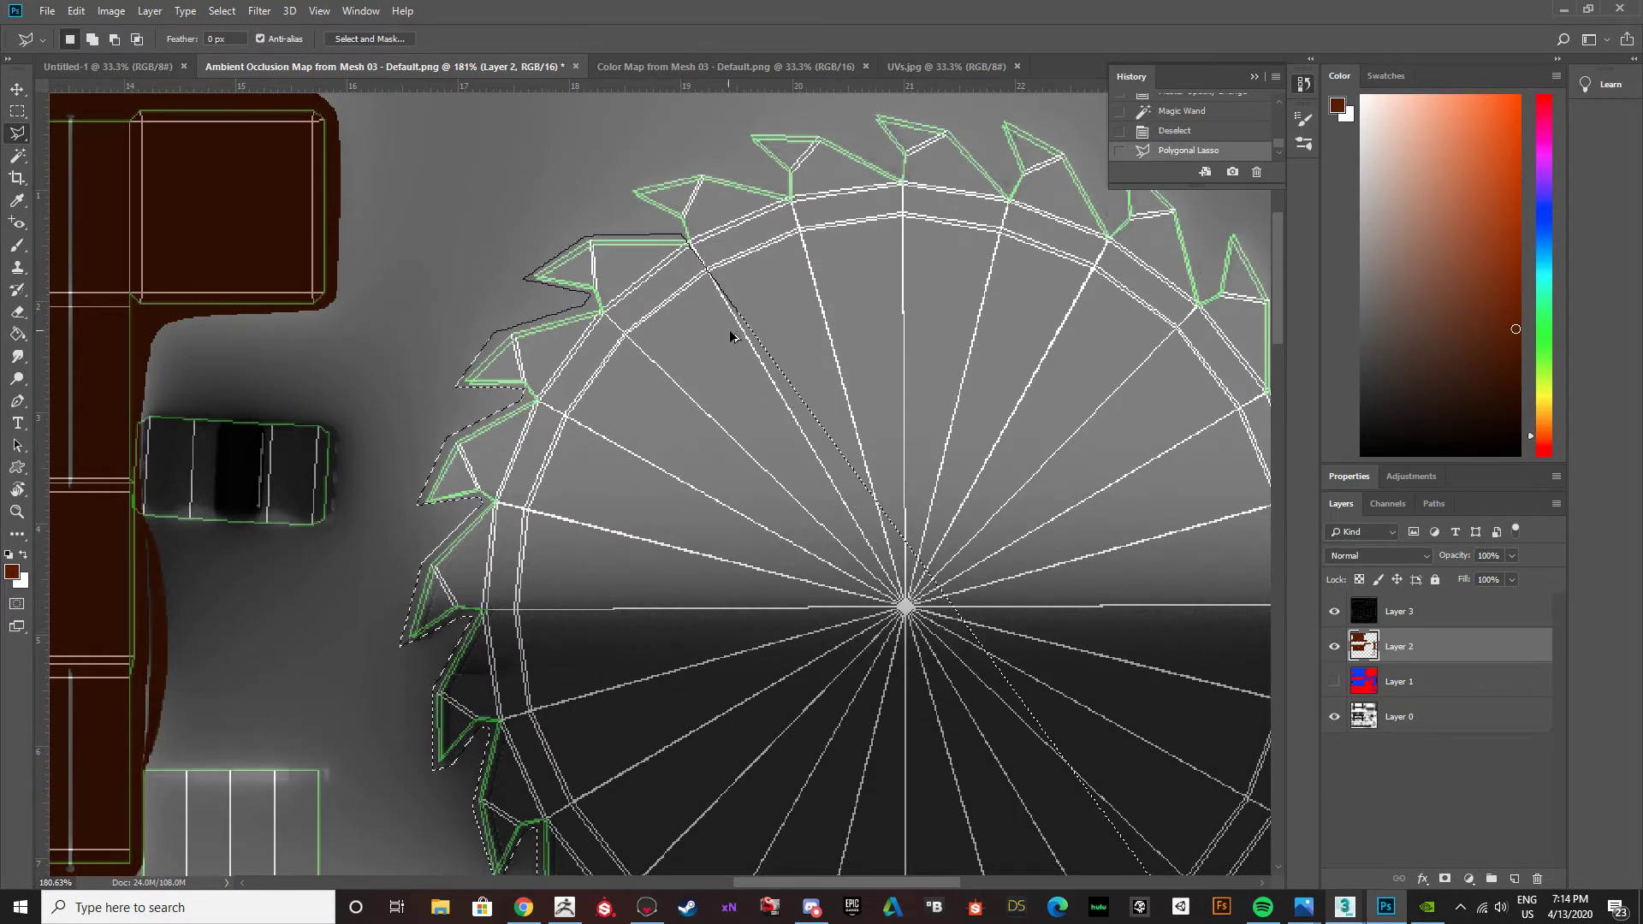
{"action": "scroll", "coordinate": [723, 333], "scroll_direction": "down", "scroll_amount": 3, "text": "alt"}
{"action": "scroll", "coordinate": [737, 352], "scroll_direction": "down", "scroll_amount": 1, "text": "alt"}
{"action": "key", "text": "ctrl+d"}
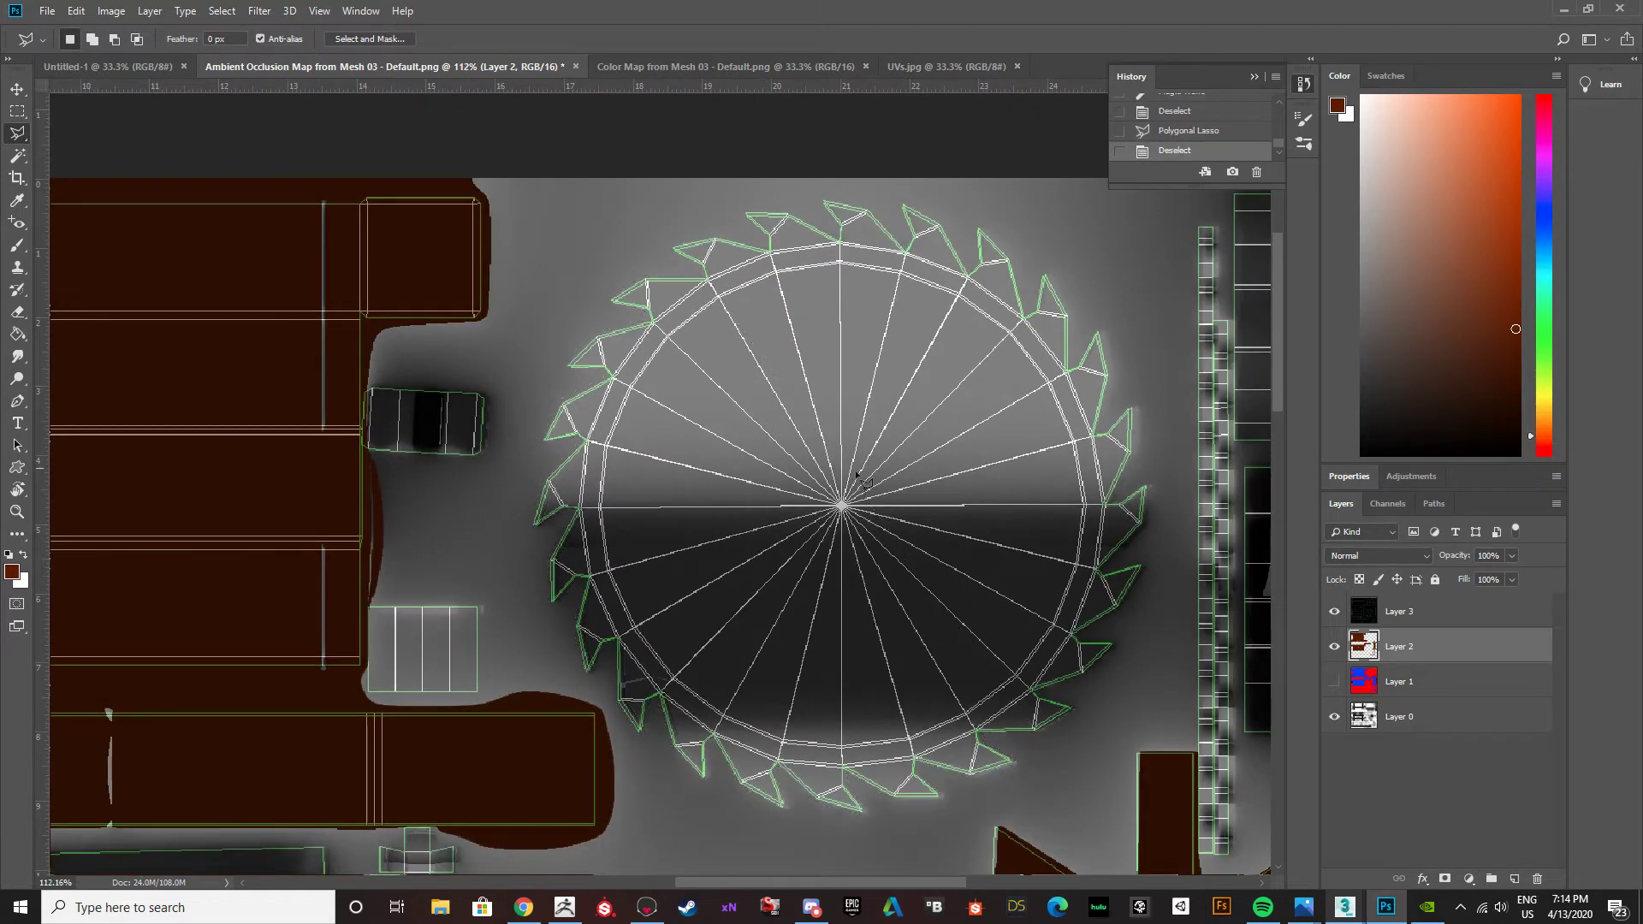
Load the brown fills of Layer 2 as a selection, keep that layer visible and hide the UV template on Layer 3.
{"action": "left_click", "coordinate": [1333, 646]}
{"action": "left_click", "coordinate": [1360, 683], "text": "ctrl"}
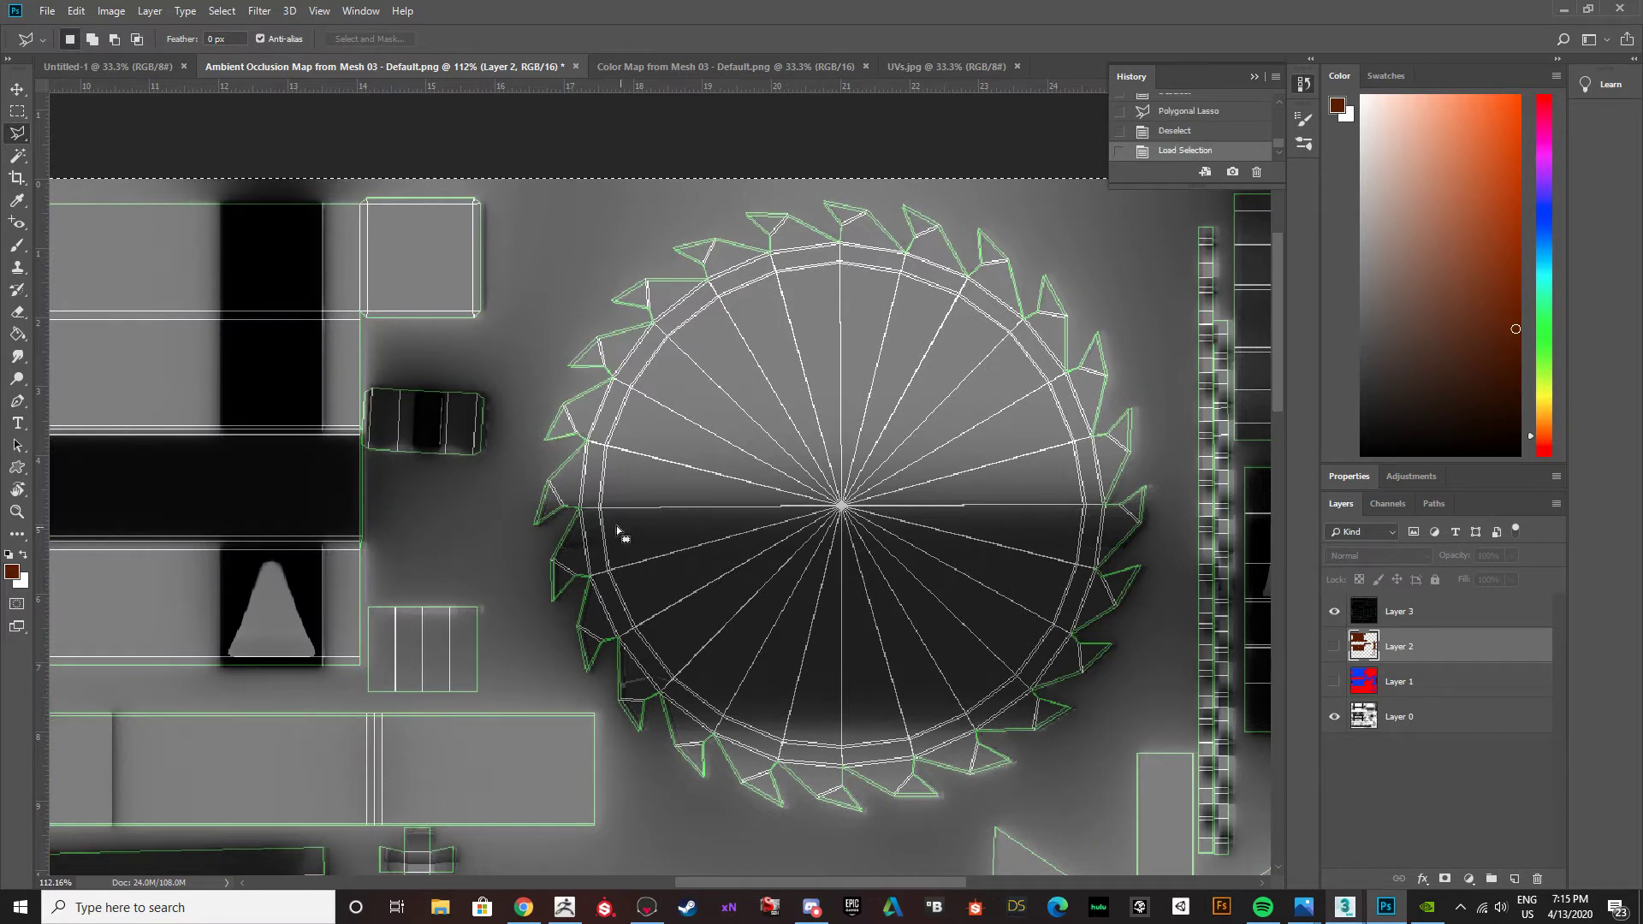
{"action": "scroll", "coordinate": [596, 527], "scroll_direction": "down", "scroll_amount": 2, "text": "alt"}
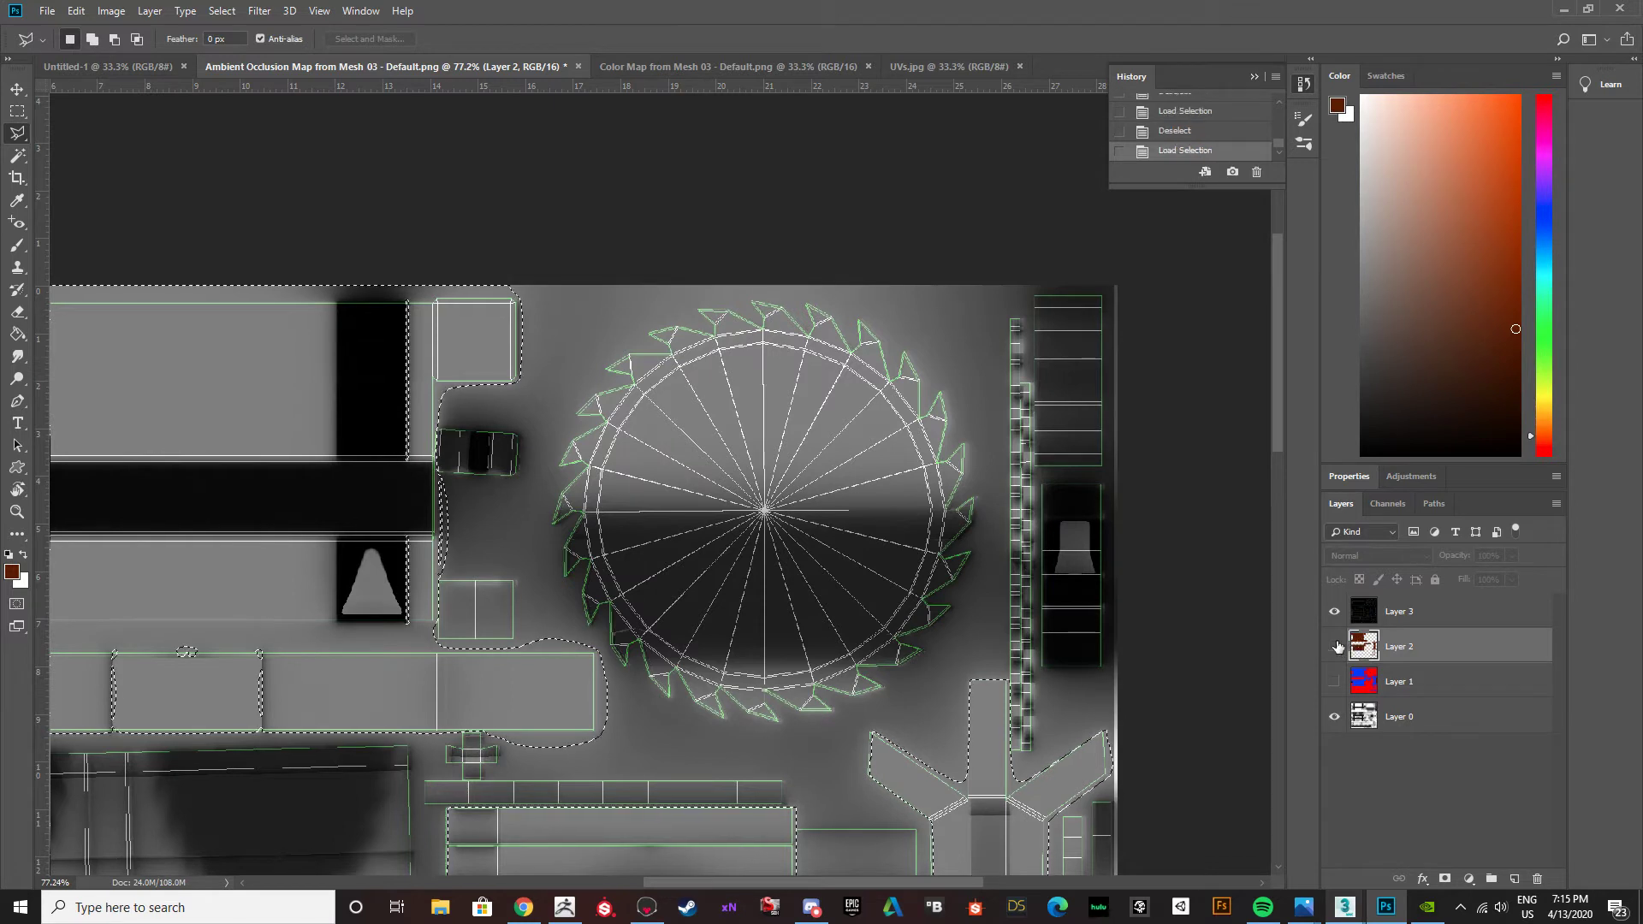
{"action": "left_click", "coordinate": [1334, 647]}
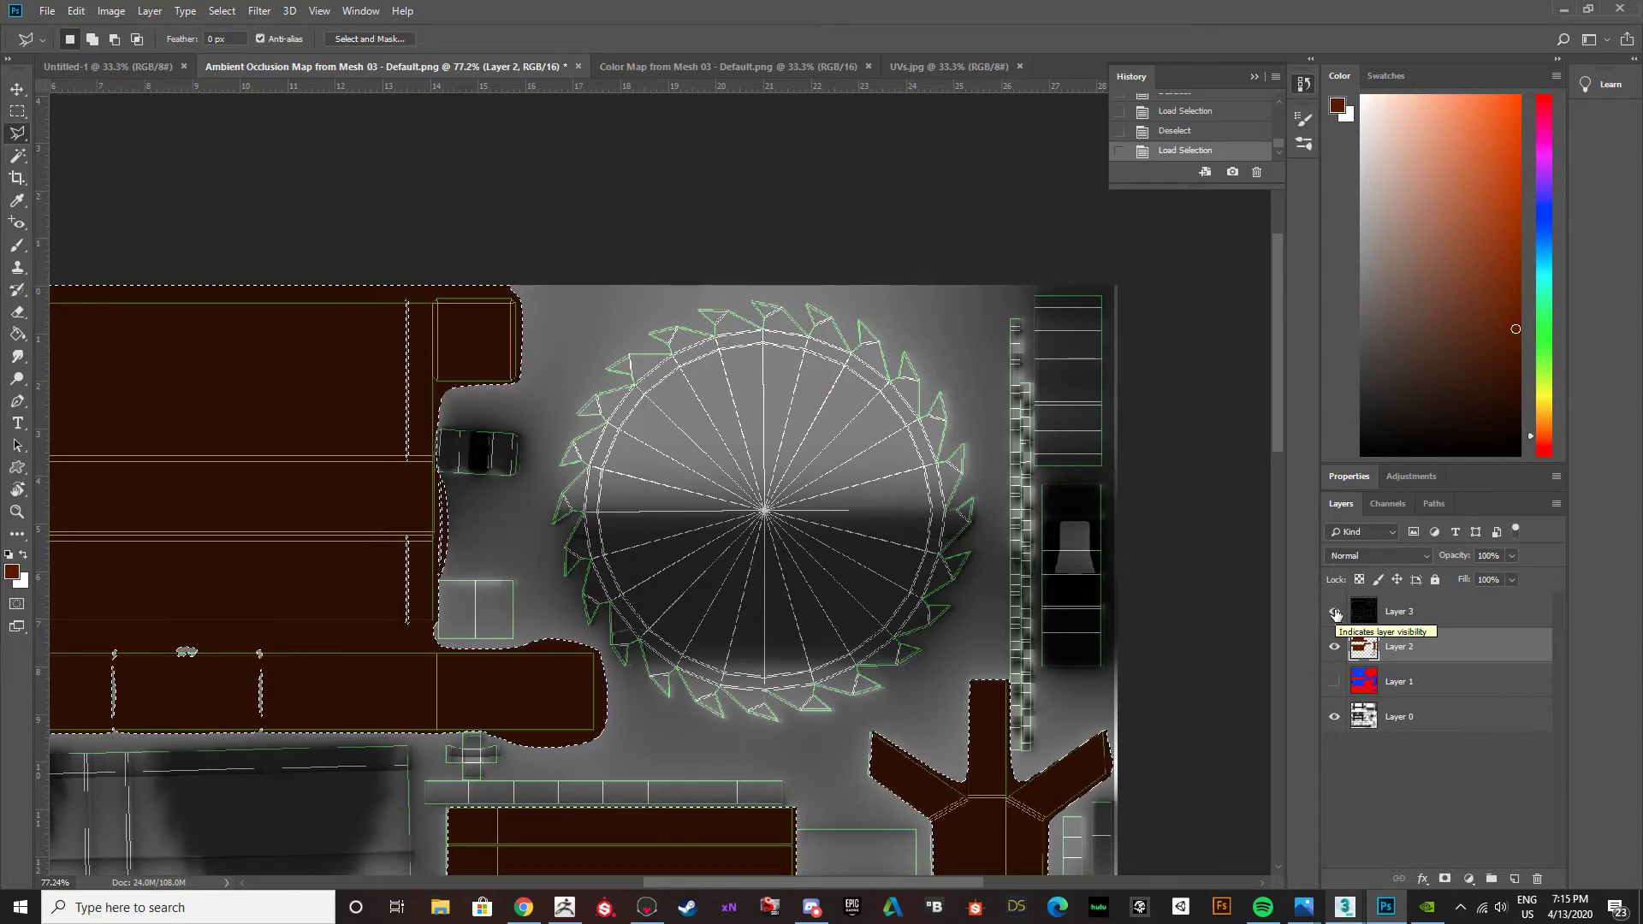
{"action": "left_click", "coordinate": [1334, 613]}
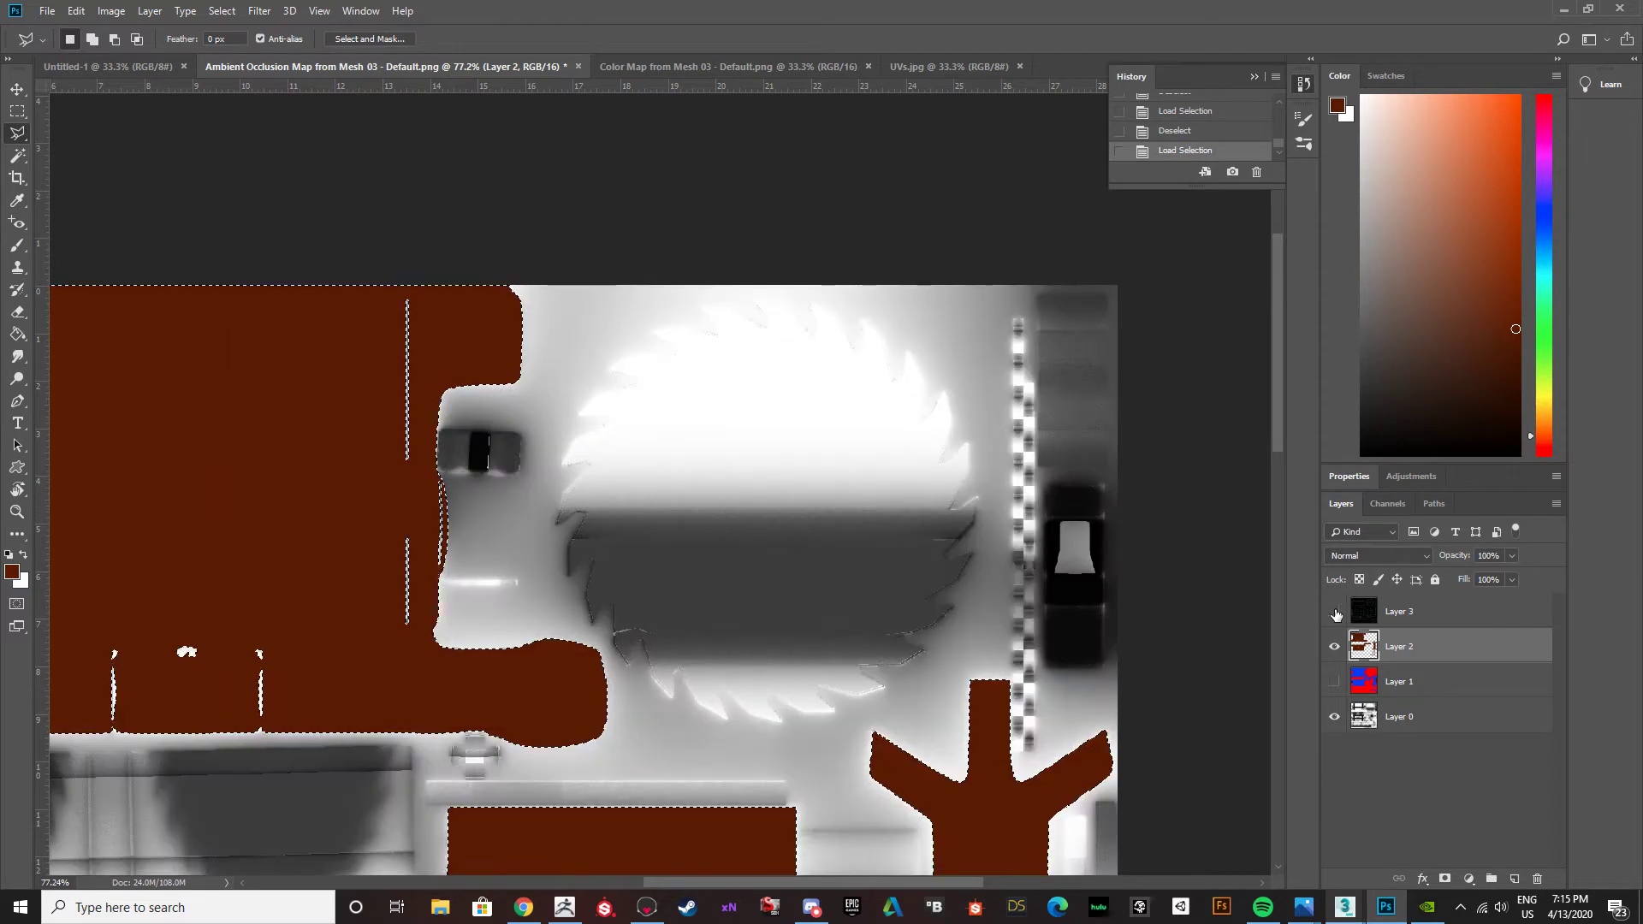
{"action": "scroll", "coordinate": [574, 612], "scroll_direction": "down", "scroll_amount": 1}
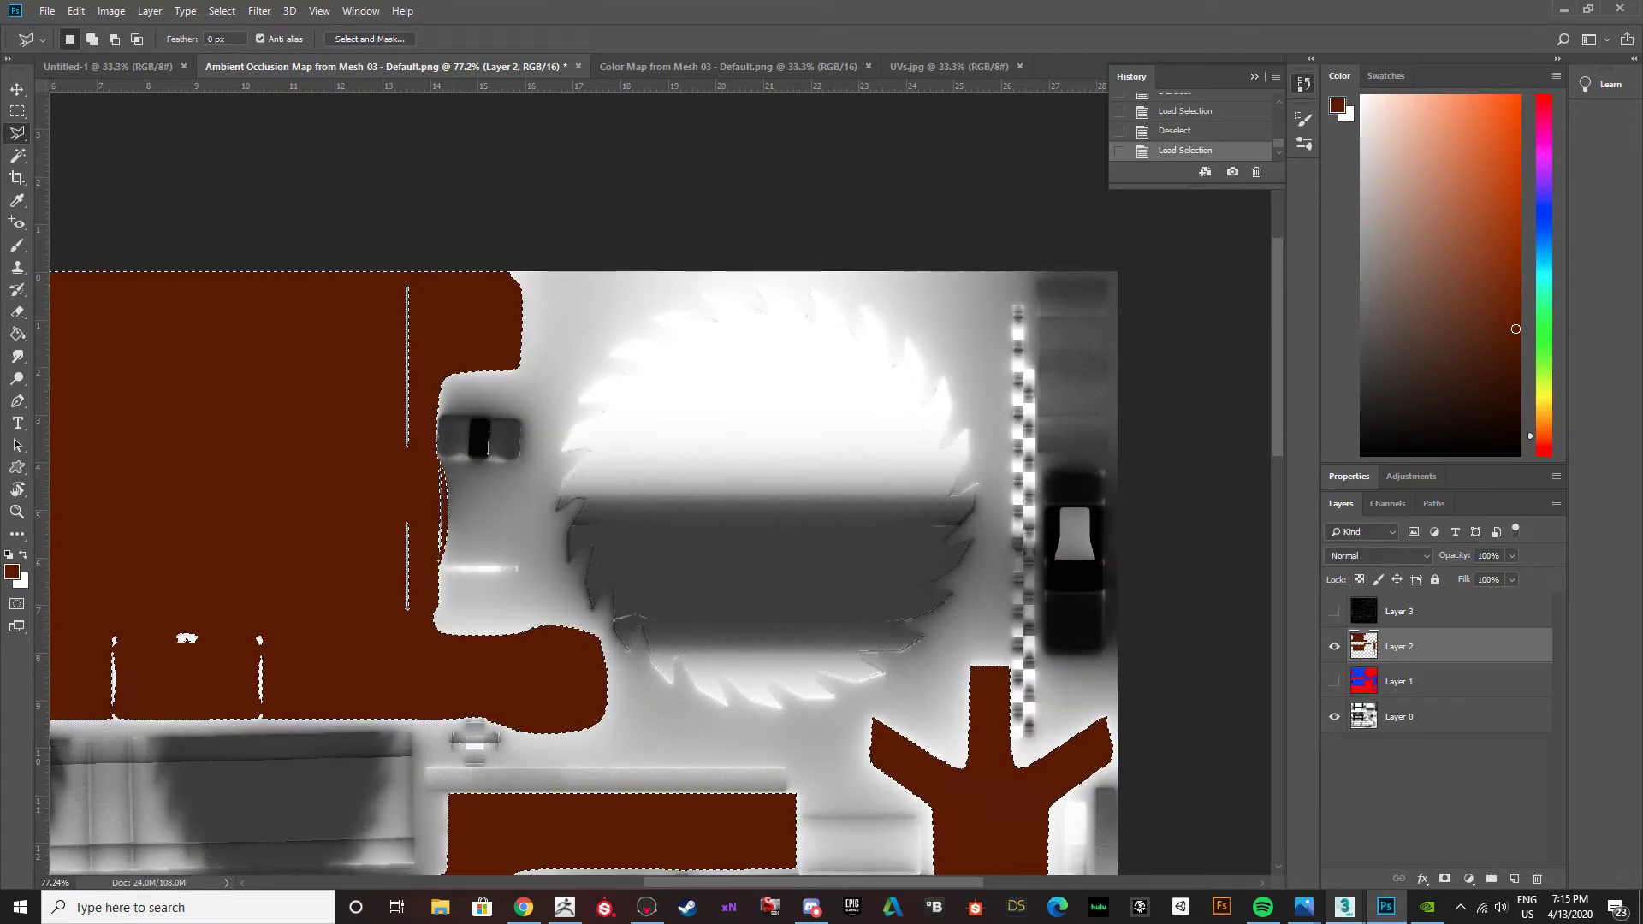
Set the foreground color to the dark grey 555555.
{"action": "left_click", "coordinate": [12, 571]}
{"action": "mouse_move", "coordinate": [973, 673]}
{"action": "left_mouse_down"}
{"action": "mouse_move", "coordinate": [827, 728]}
{"action": "mouse_move", "coordinate": [835, 717]}
{"action": "left_mouse_up"}
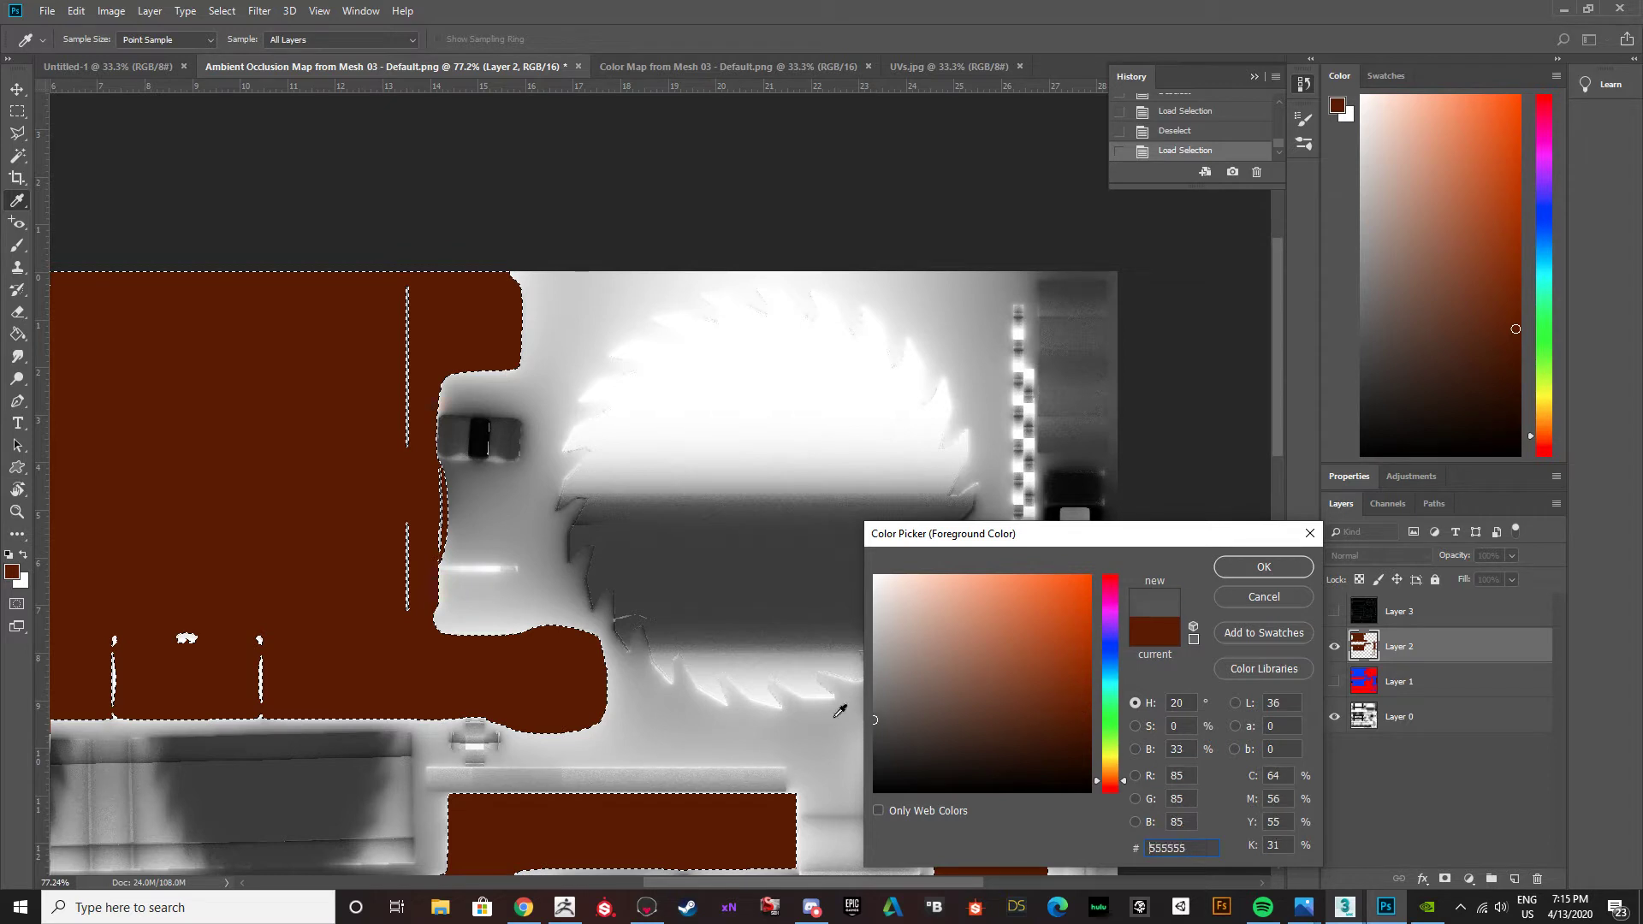
{"action": "left_click", "coordinate": [1264, 566]}
{"action": "key", "text": "l"}
Invert the selection to cover everything outside the brown fills and choose the Paint Bucket tool.
{"action": "key", "text": "ctrl+i"}
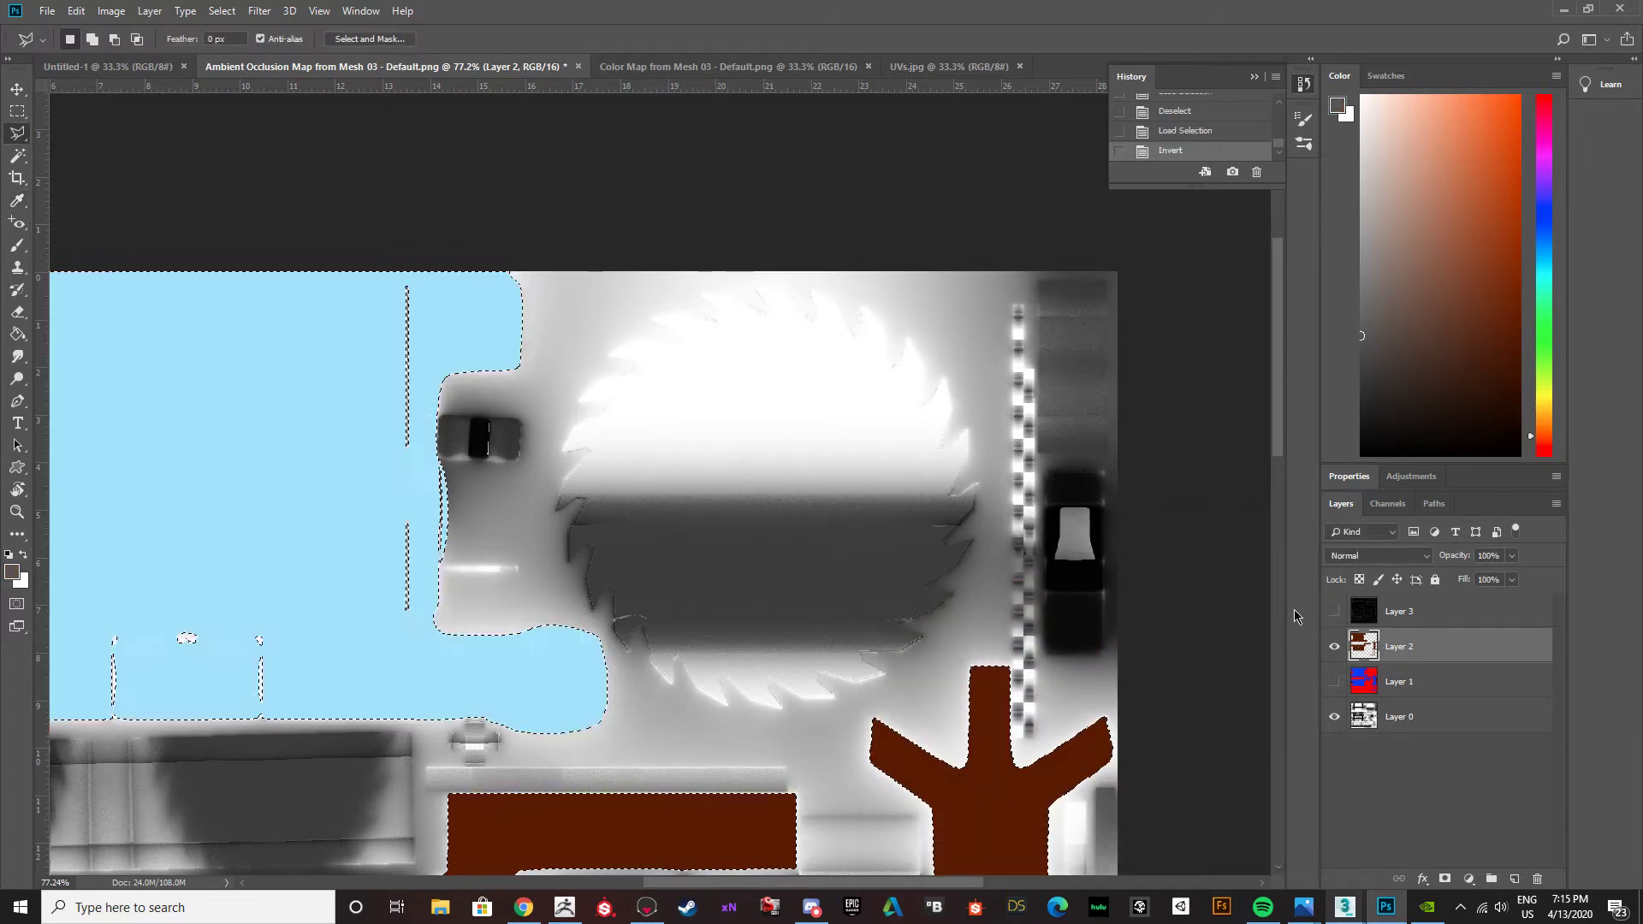
{"action": "key", "text": "ctrl+z"}
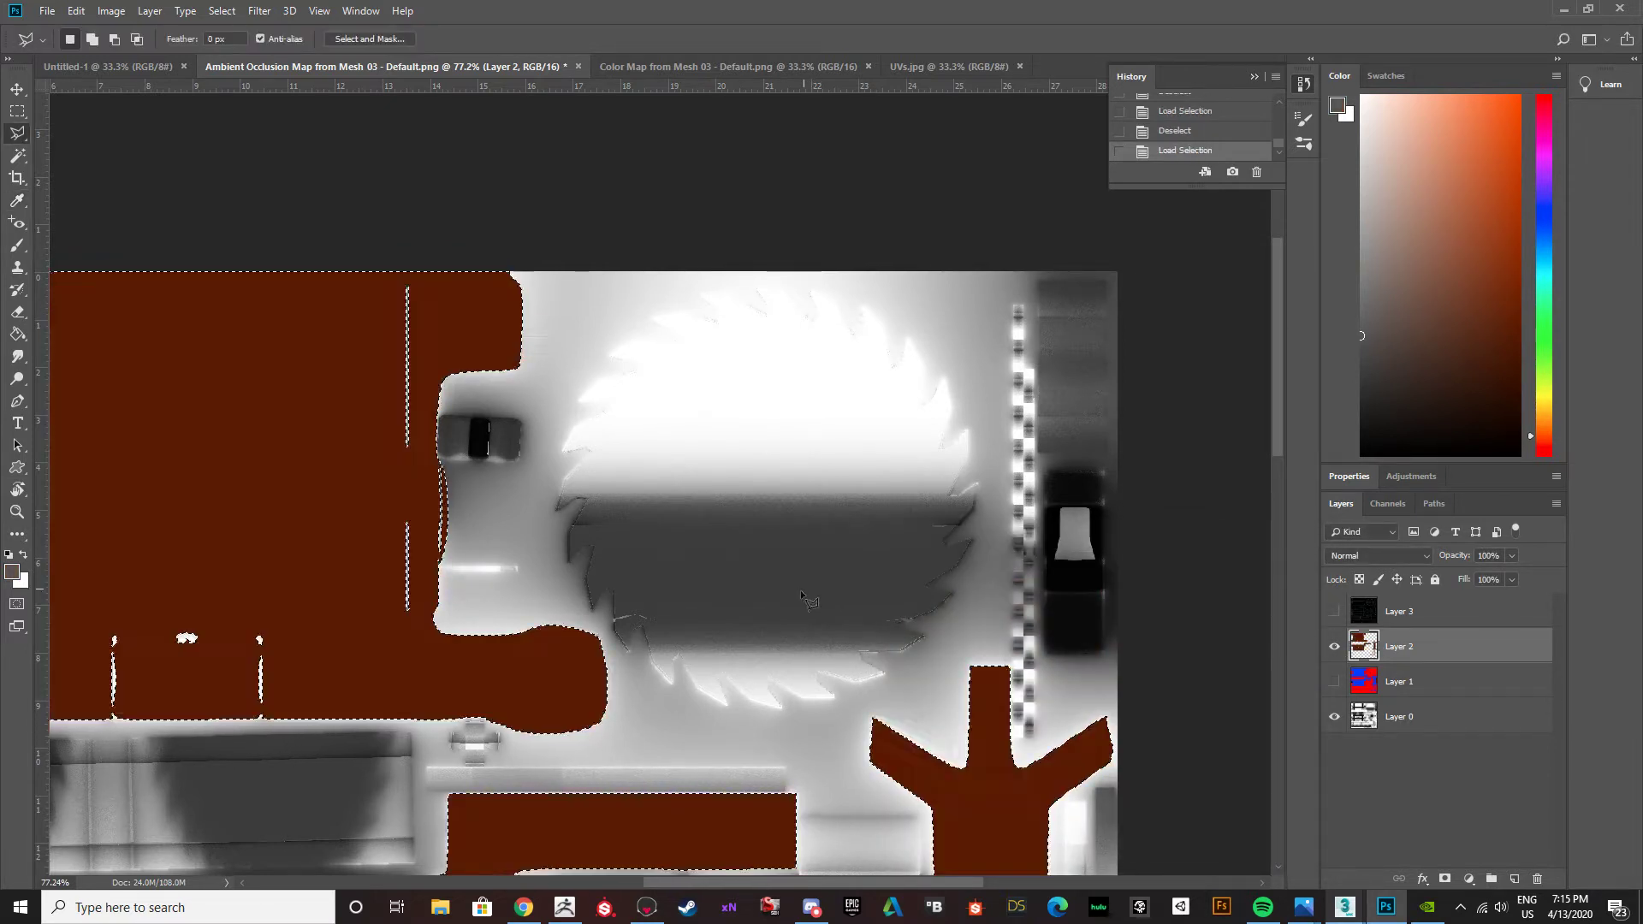
{"action": "left_click", "coordinate": [216, 12]}
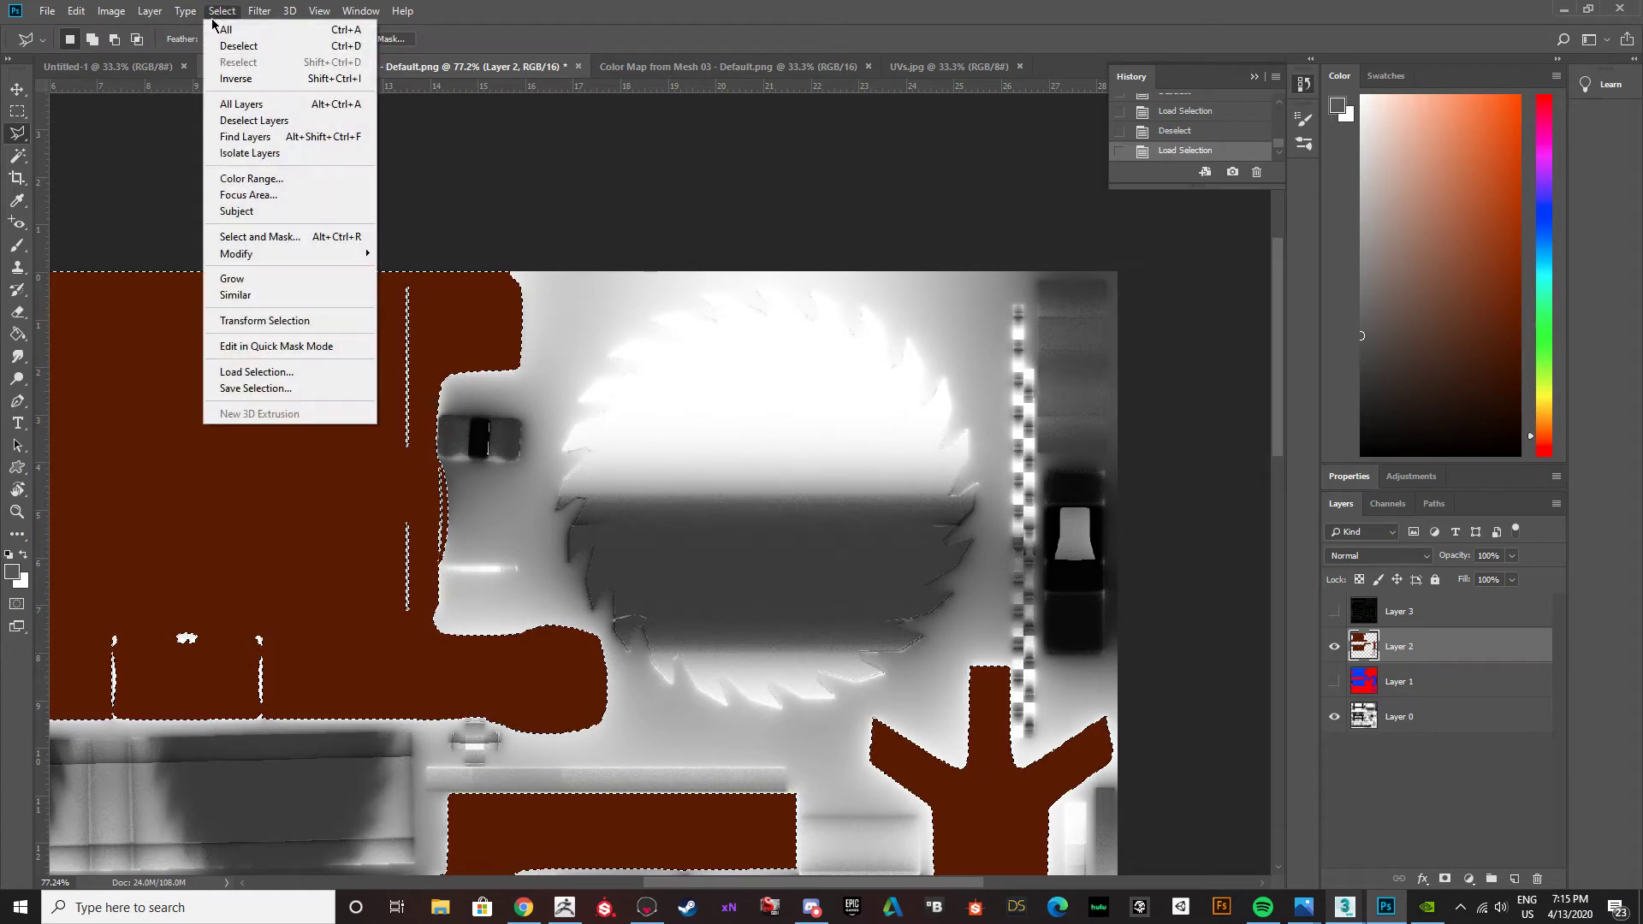
{"action": "left_click", "coordinate": [231, 80]}
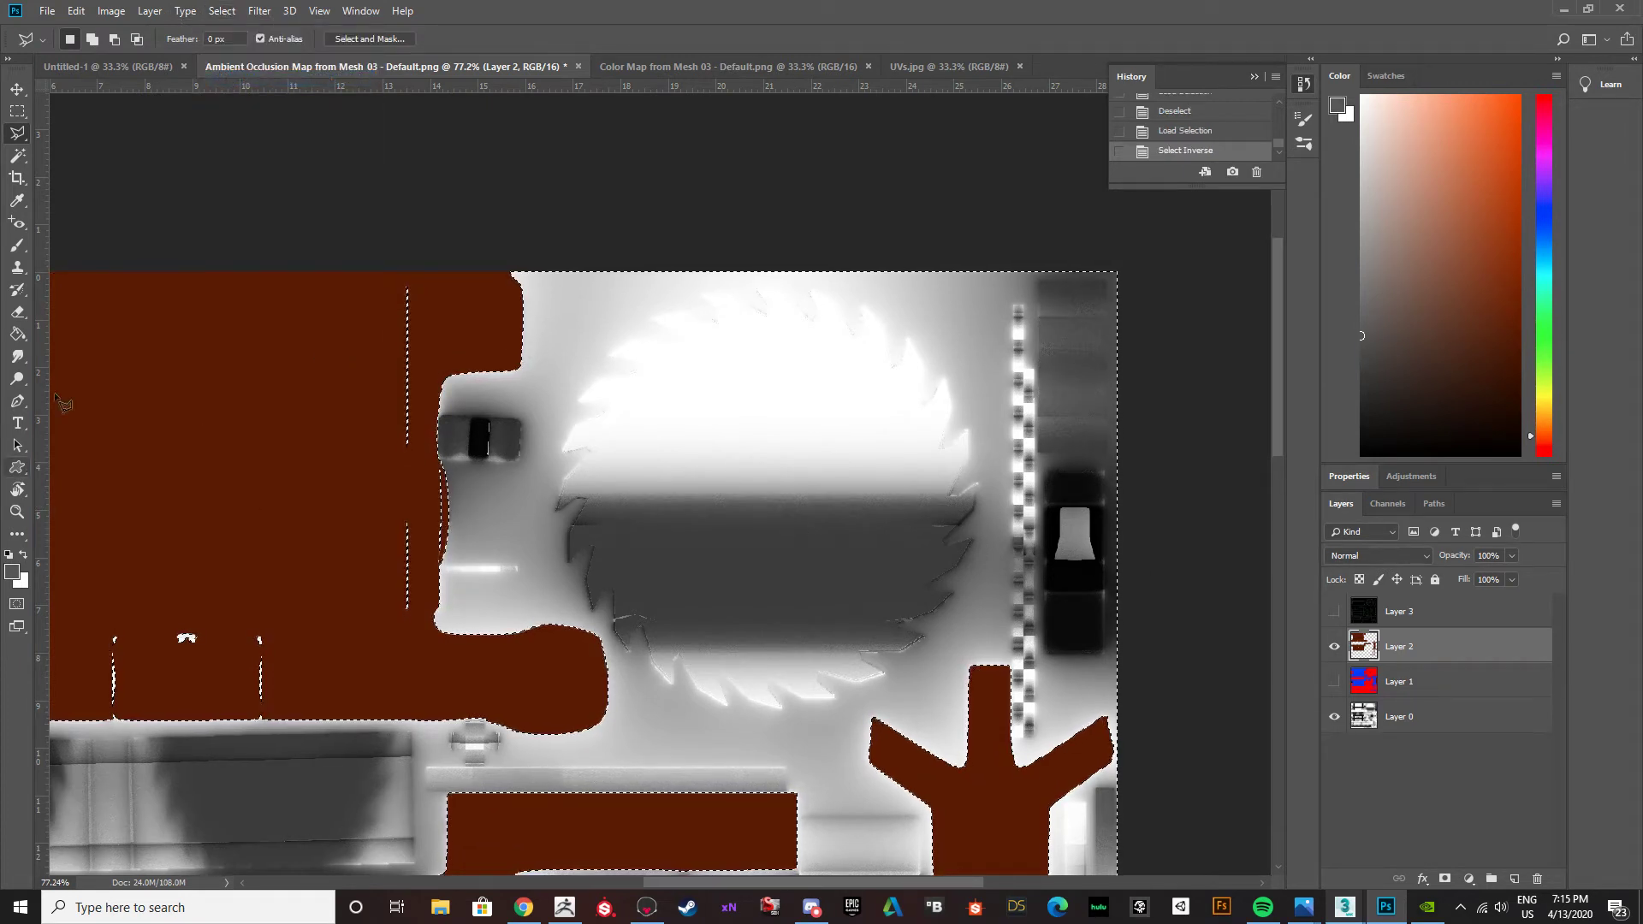
{"action": "left_click", "coordinate": [17, 334]}
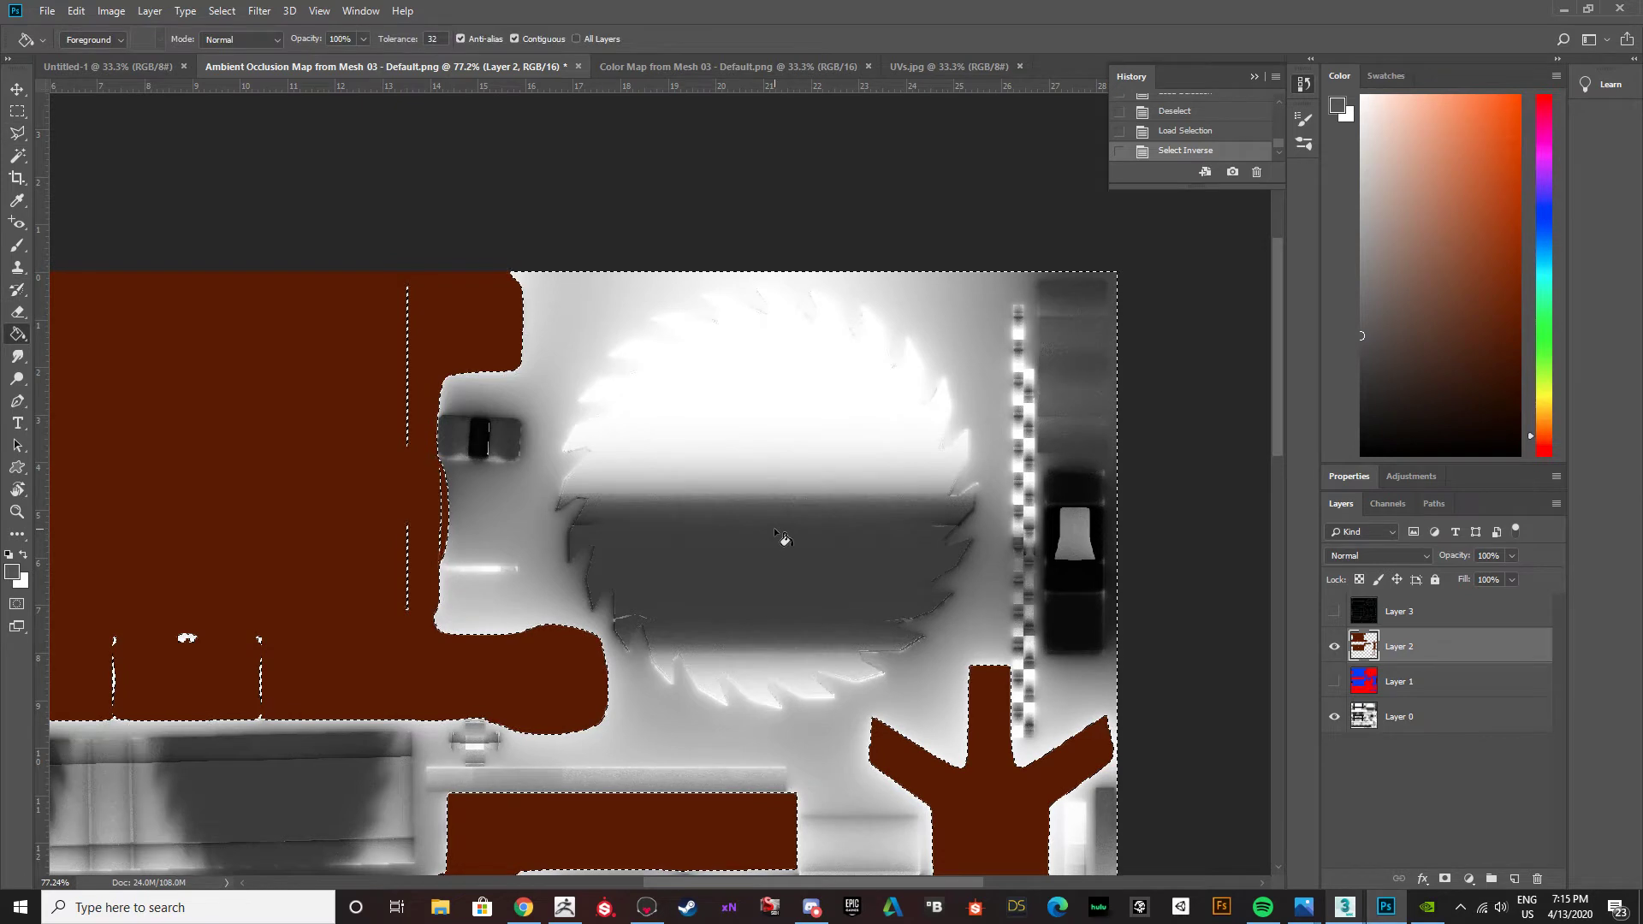
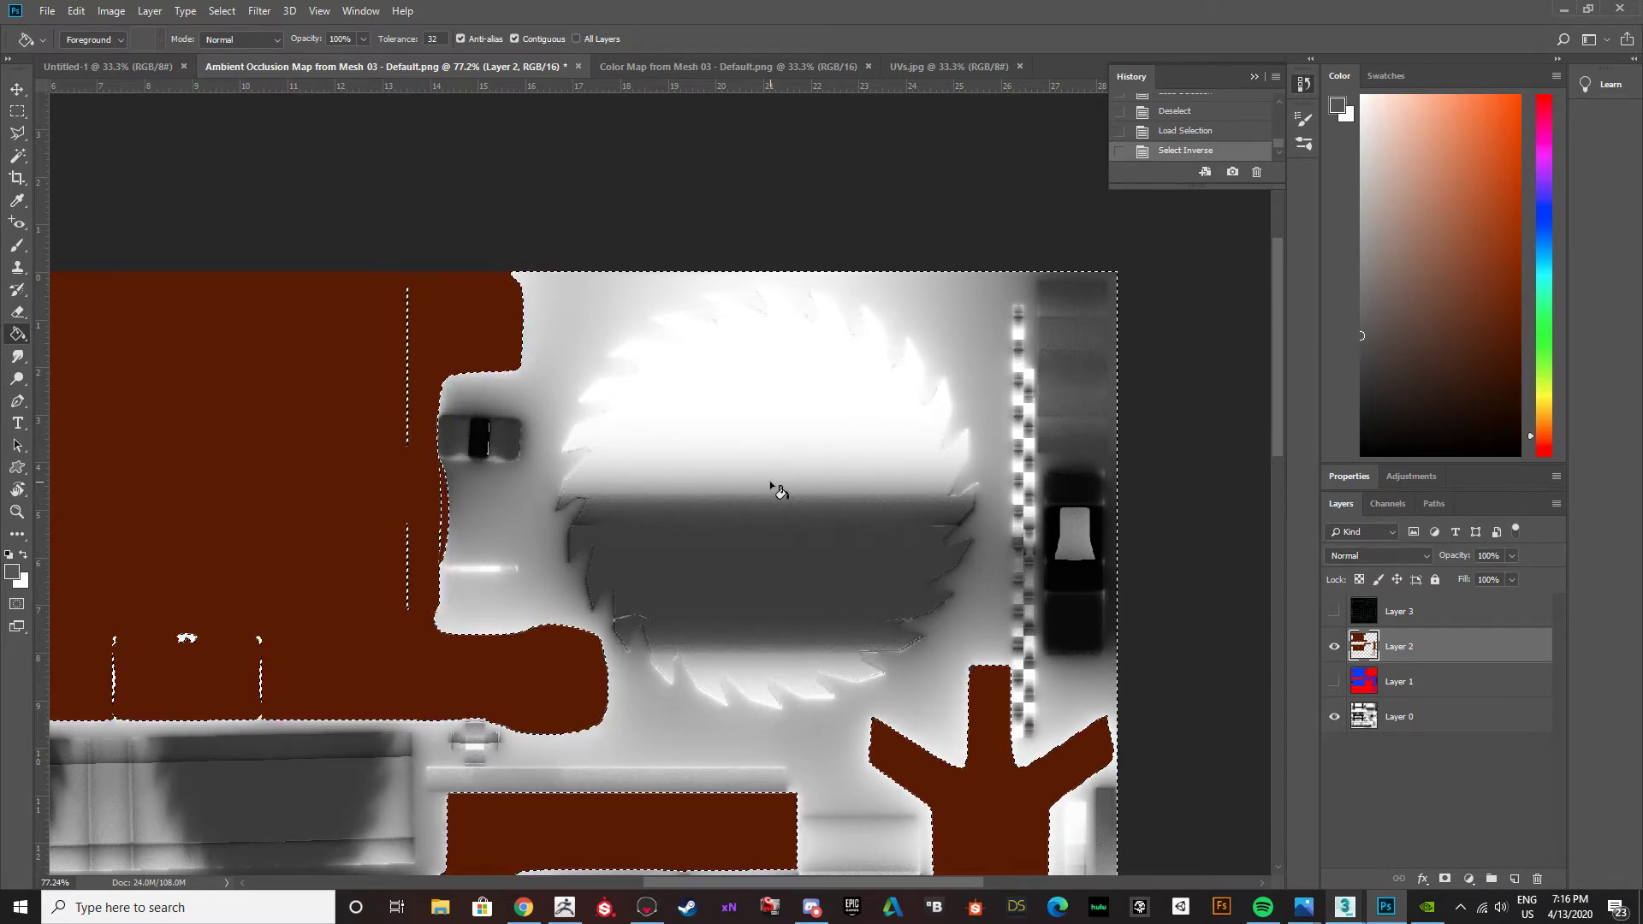
Fill the inverted selection around the brown fills on Layer 2 with the dark grey and deselect.
{"action": "left_click", "coordinate": [774, 488]}
{"action": "key", "text": "ctrl+d"}
{"action": "scroll", "coordinate": [618, 597], "scroll_direction": "down", "scroll_amount": 2, "text": "alt"}
{"action": "scroll", "coordinate": [618, 599], "scroll_direction": "down", "scroll_amount": 2, "text": "alt"}
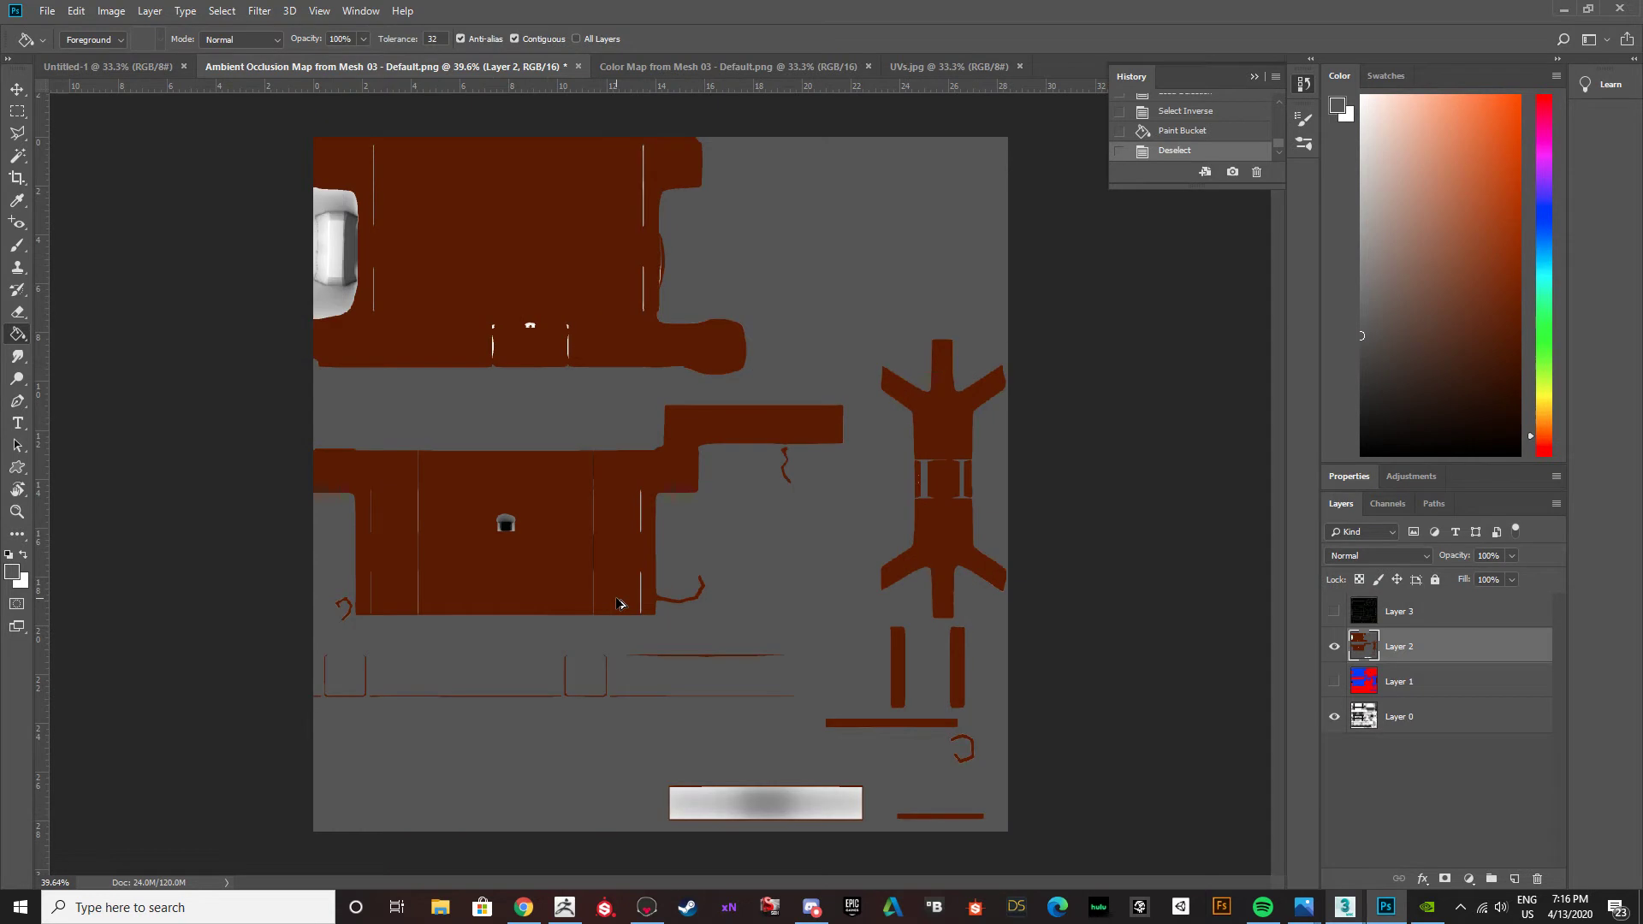
Bring back the selection, compare Layer 2's fills with the Layer 1 colour map and Layer 3 UV template, and deselect again.
{"action": "key", "text": "ctrl+z"}
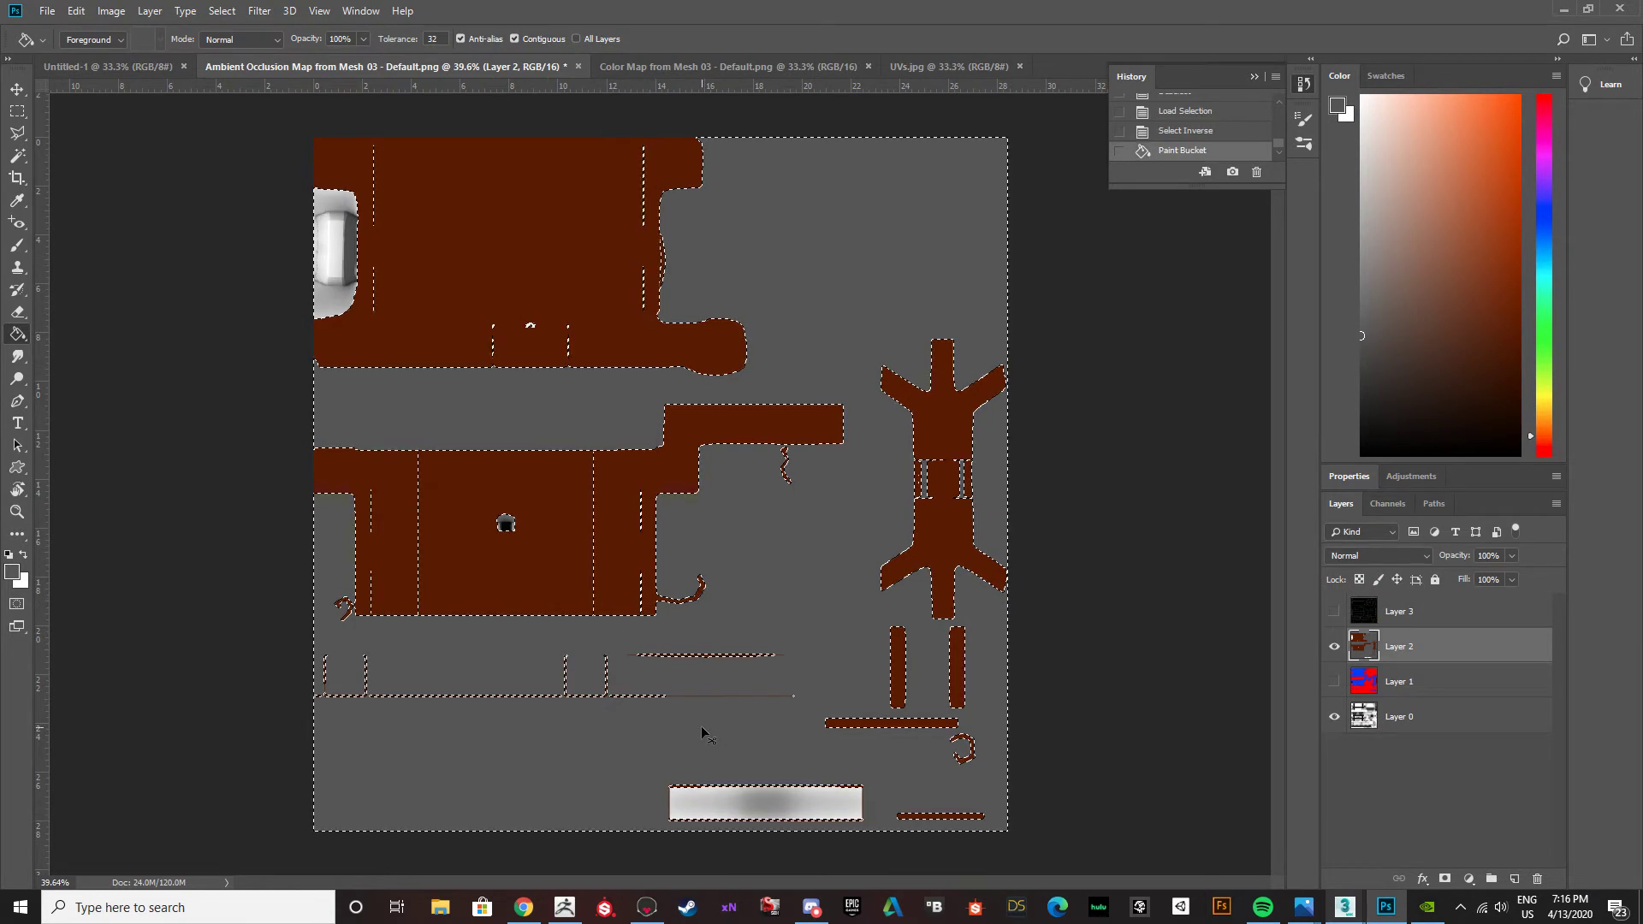
{"action": "left_click", "coordinate": [1334, 681]}
{"action": "left_click", "coordinate": [1334, 681]}
{"action": "left_click", "coordinate": [1334, 611]}
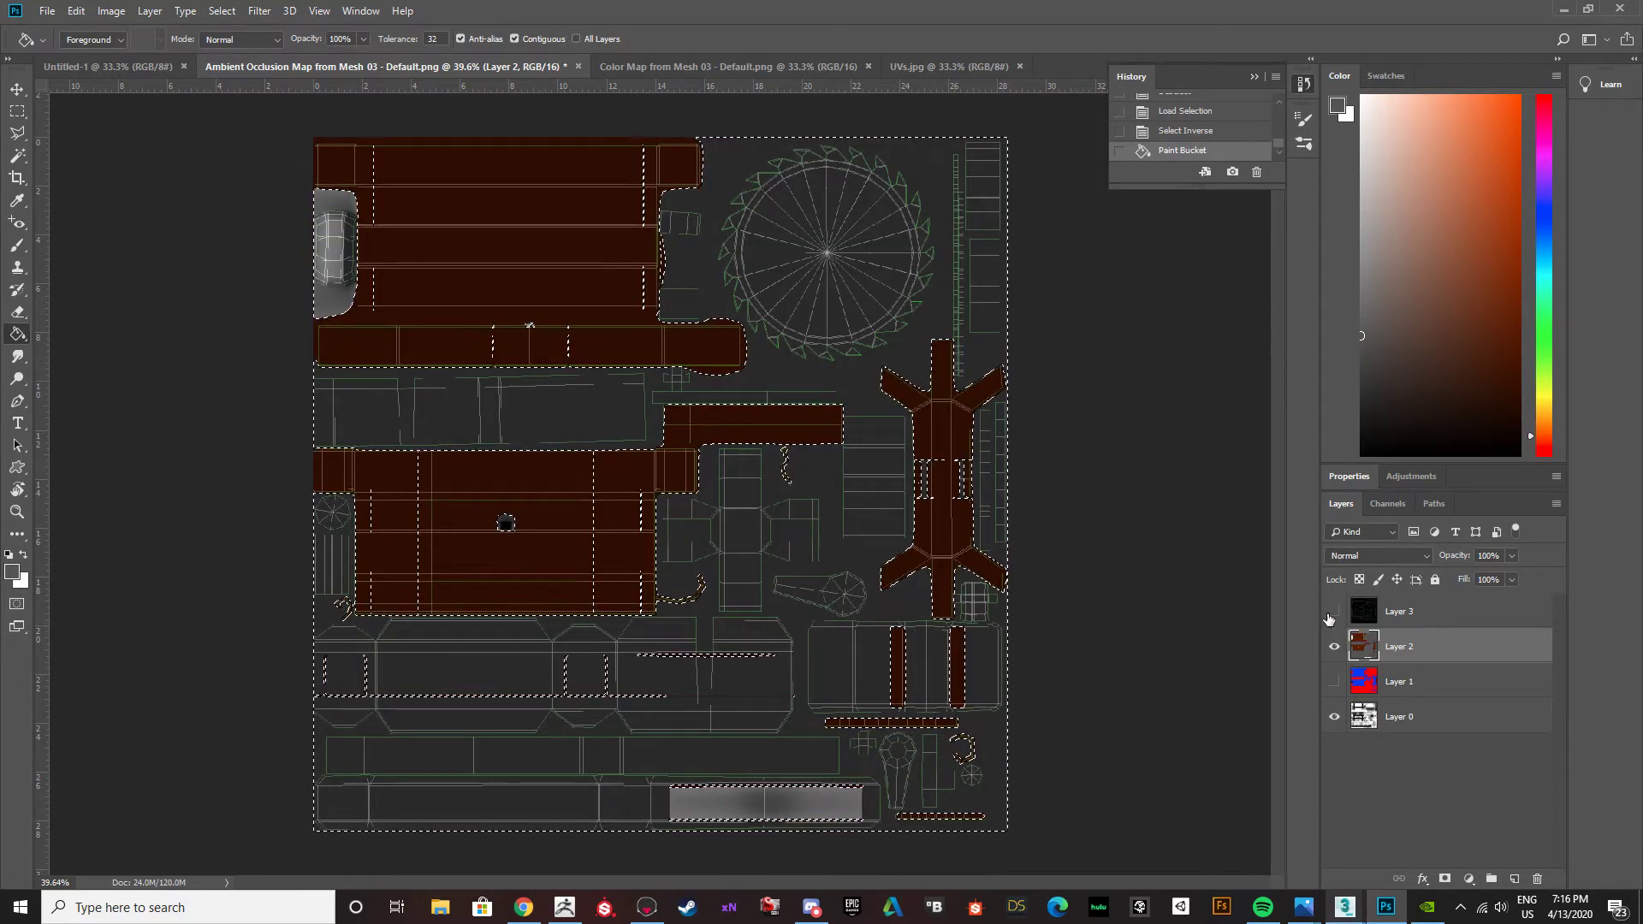
{"action": "left_click", "coordinate": [1334, 611]}
{"action": "left_click", "coordinate": [1334, 681]}
{"action": "left_click", "coordinate": [1335, 681]}
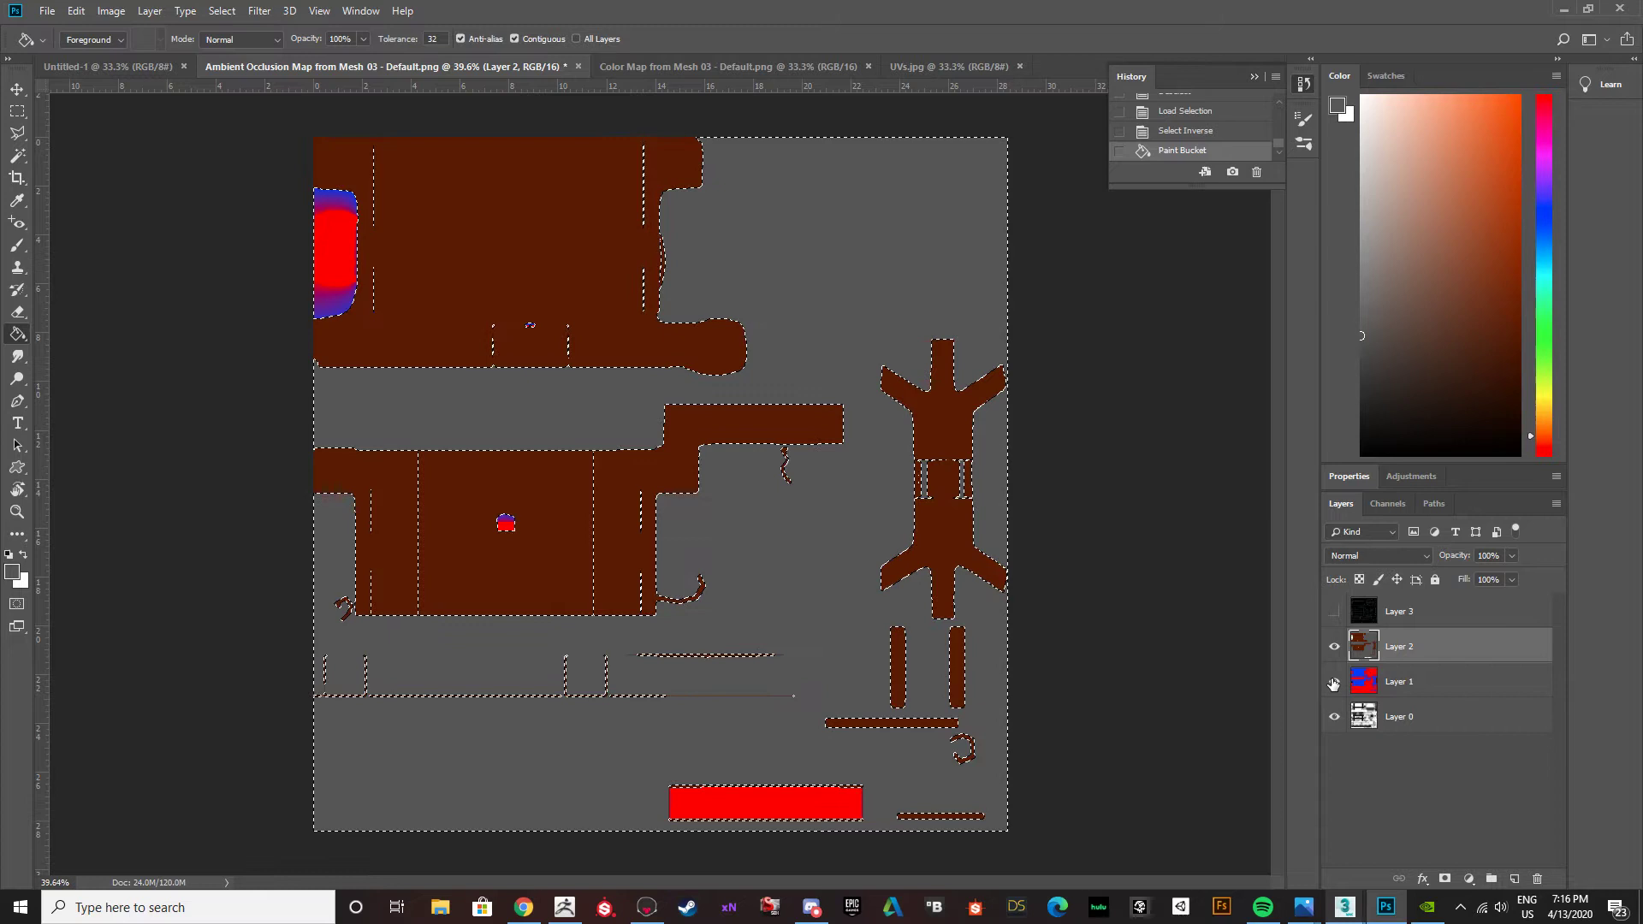
{"action": "left_click", "coordinate": [1334, 682]}
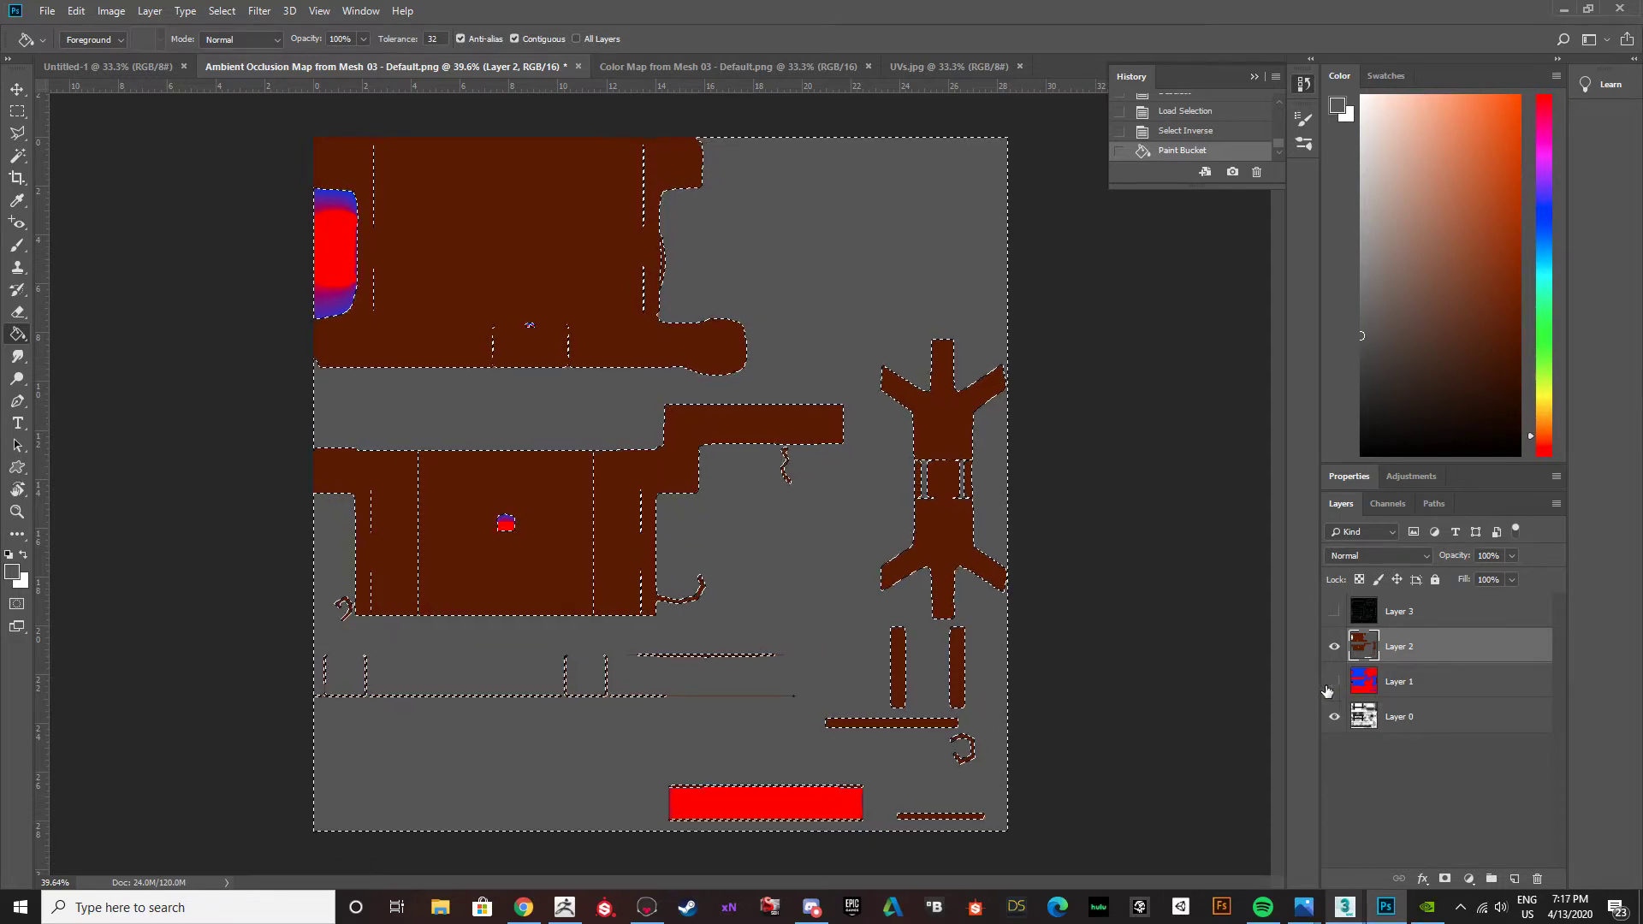
{"action": "key", "text": "ctrl+d"}
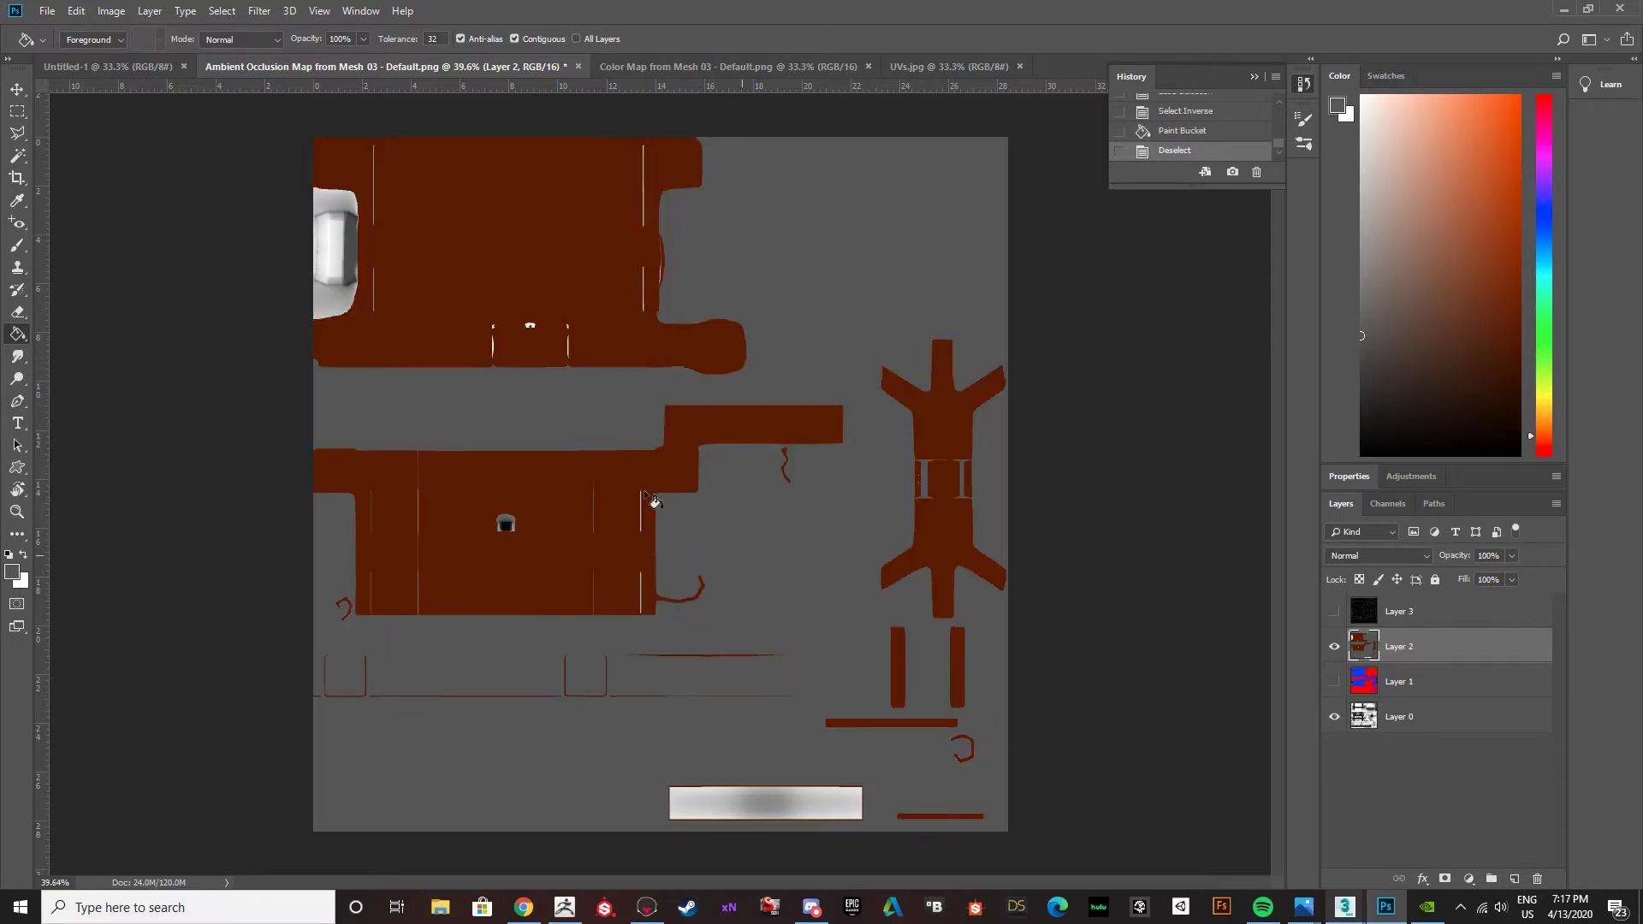
Outline the small light-grey part at the texture's left edge, beside the upper brown fill, with the Polygonal Lasso.
{"action": "scroll", "coordinate": [307, 259], "scroll_direction": "up", "scroll_amount": 5, "text": "alt"}
{"action": "scroll", "coordinate": [288, 295], "scroll_direction": "up", "scroll_amount": 2}
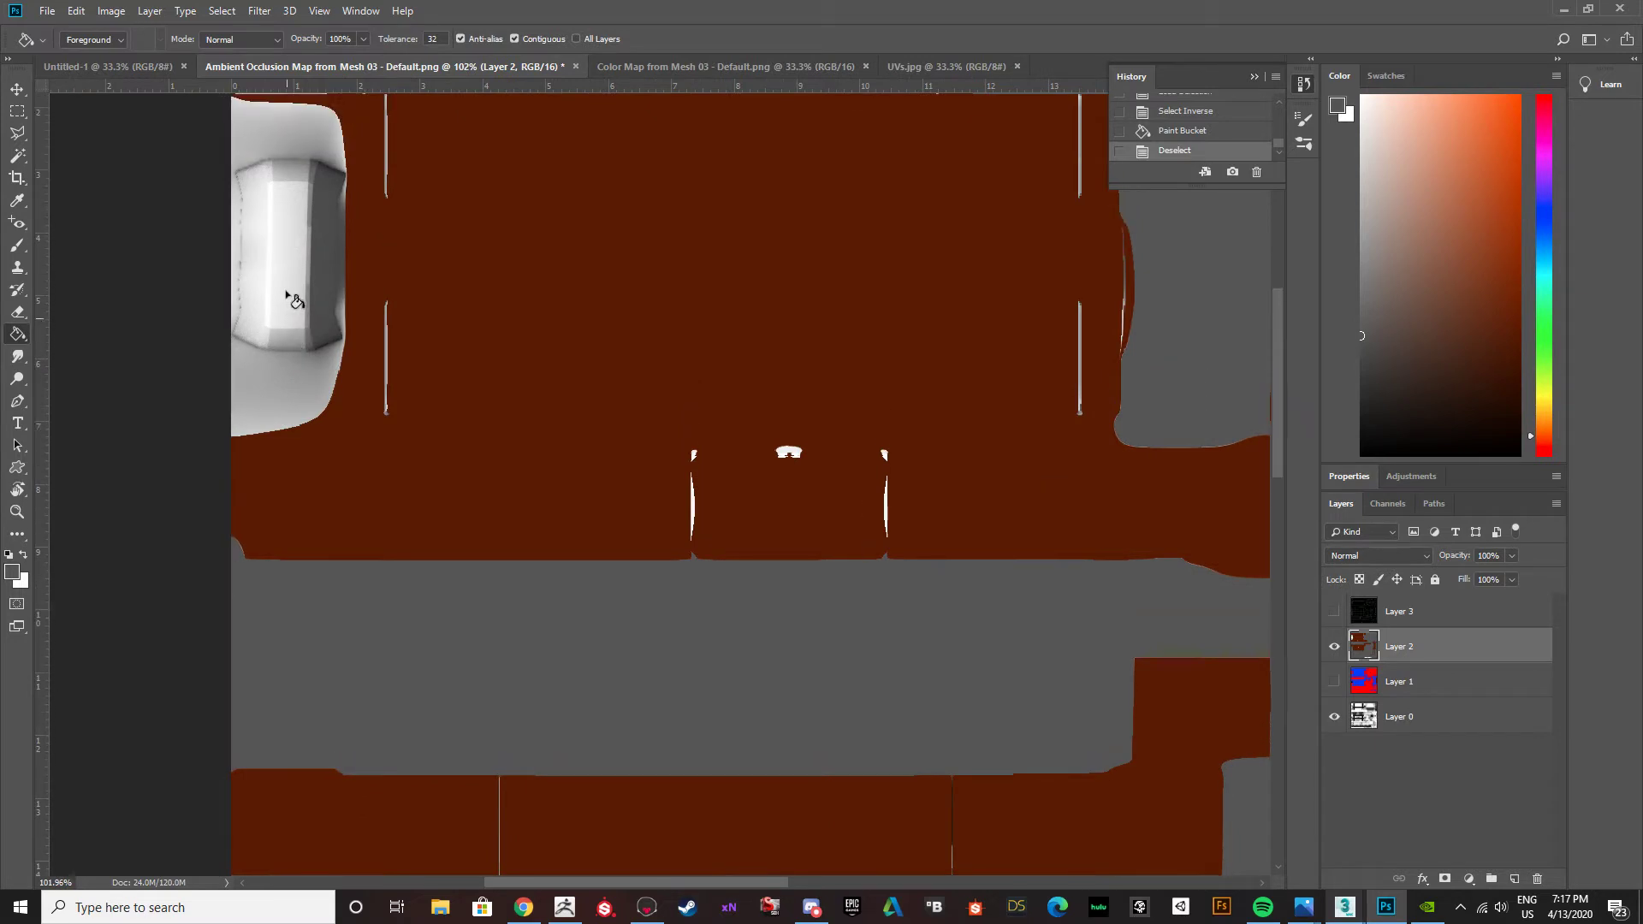
{"action": "scroll", "coordinate": [290, 299], "scroll_direction": "up", "scroll_amount": 2}
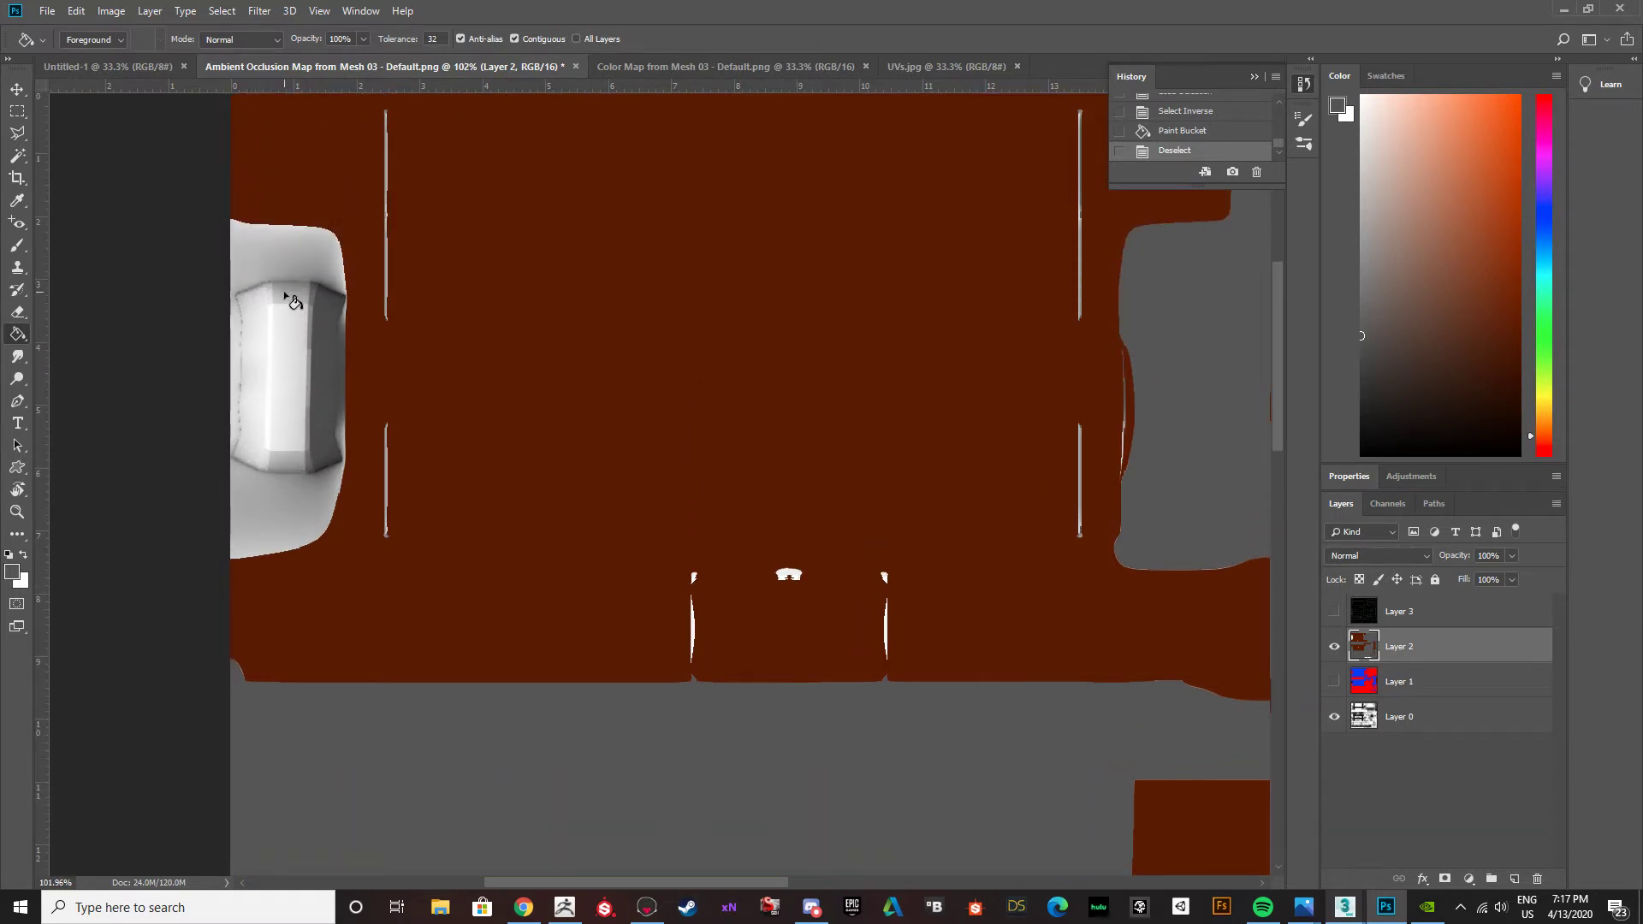
{"action": "key", "text": "l"}
{"action": "left_click", "coordinate": [235, 286]}
{"action": "left_click", "coordinate": [273, 274]}
{"action": "left_click", "coordinate": [316, 276]}
{"action": "left_click", "coordinate": [346, 293]}
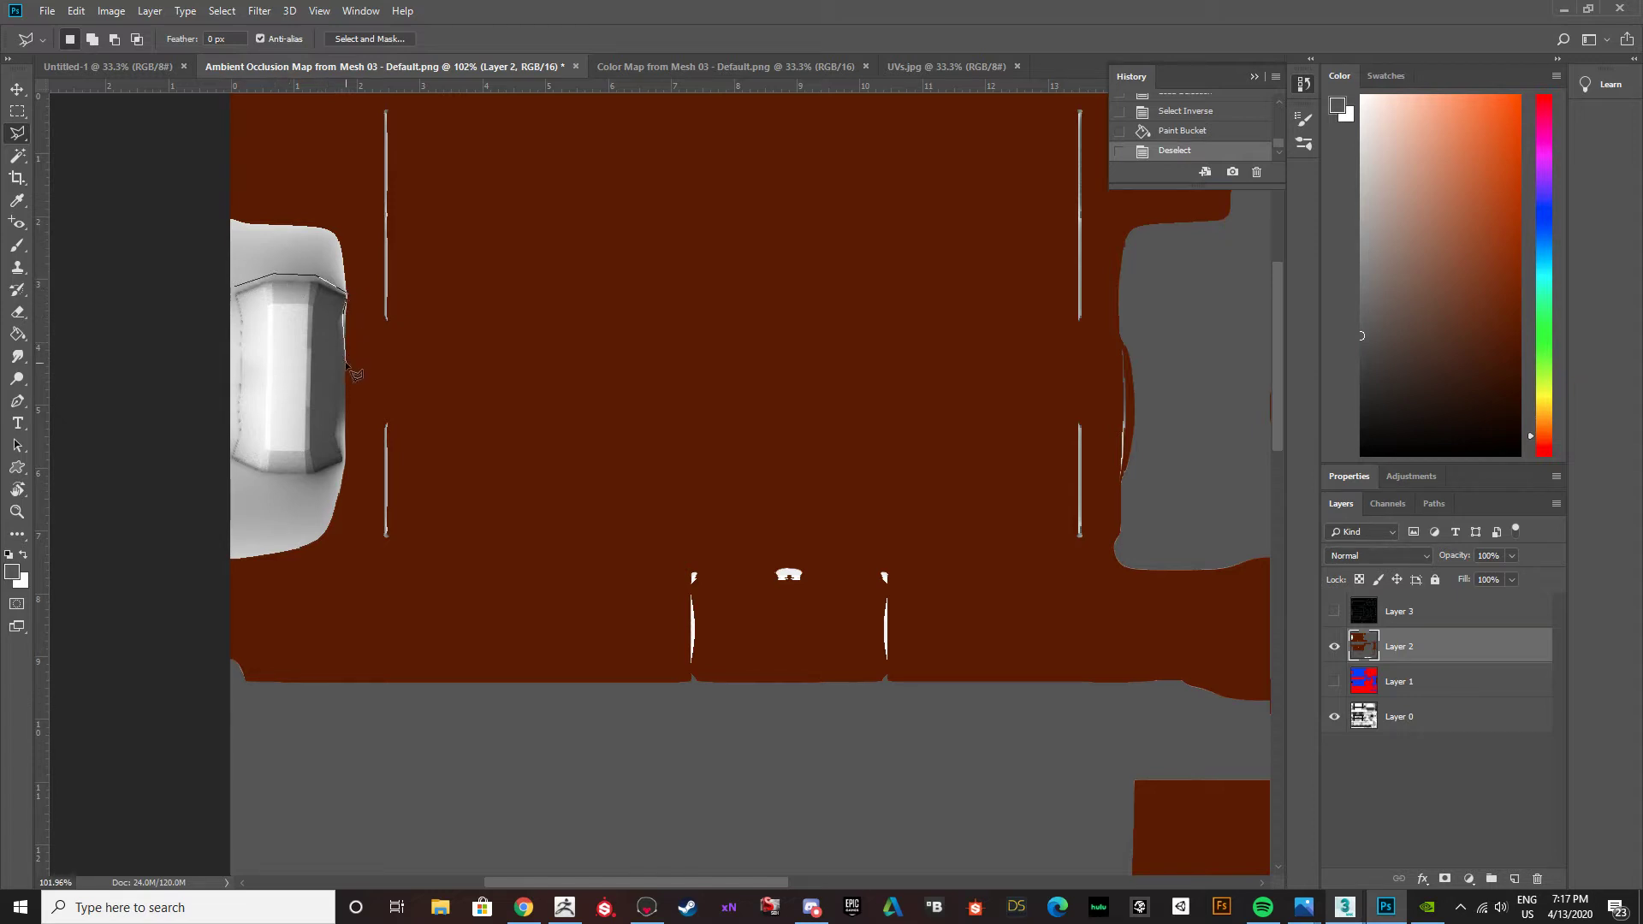
{"action": "left_click", "coordinate": [341, 434]}
{"action": "left_click", "coordinate": [344, 466]}
{"action": "left_click", "coordinate": [262, 477]}
{"action": "left_click", "coordinate": [227, 458]}
{"action": "left_click", "coordinate": [236, 293]}
Fill the outlined part with dark grey and invert the selection to protect it.
{"action": "key", "text": "g"}
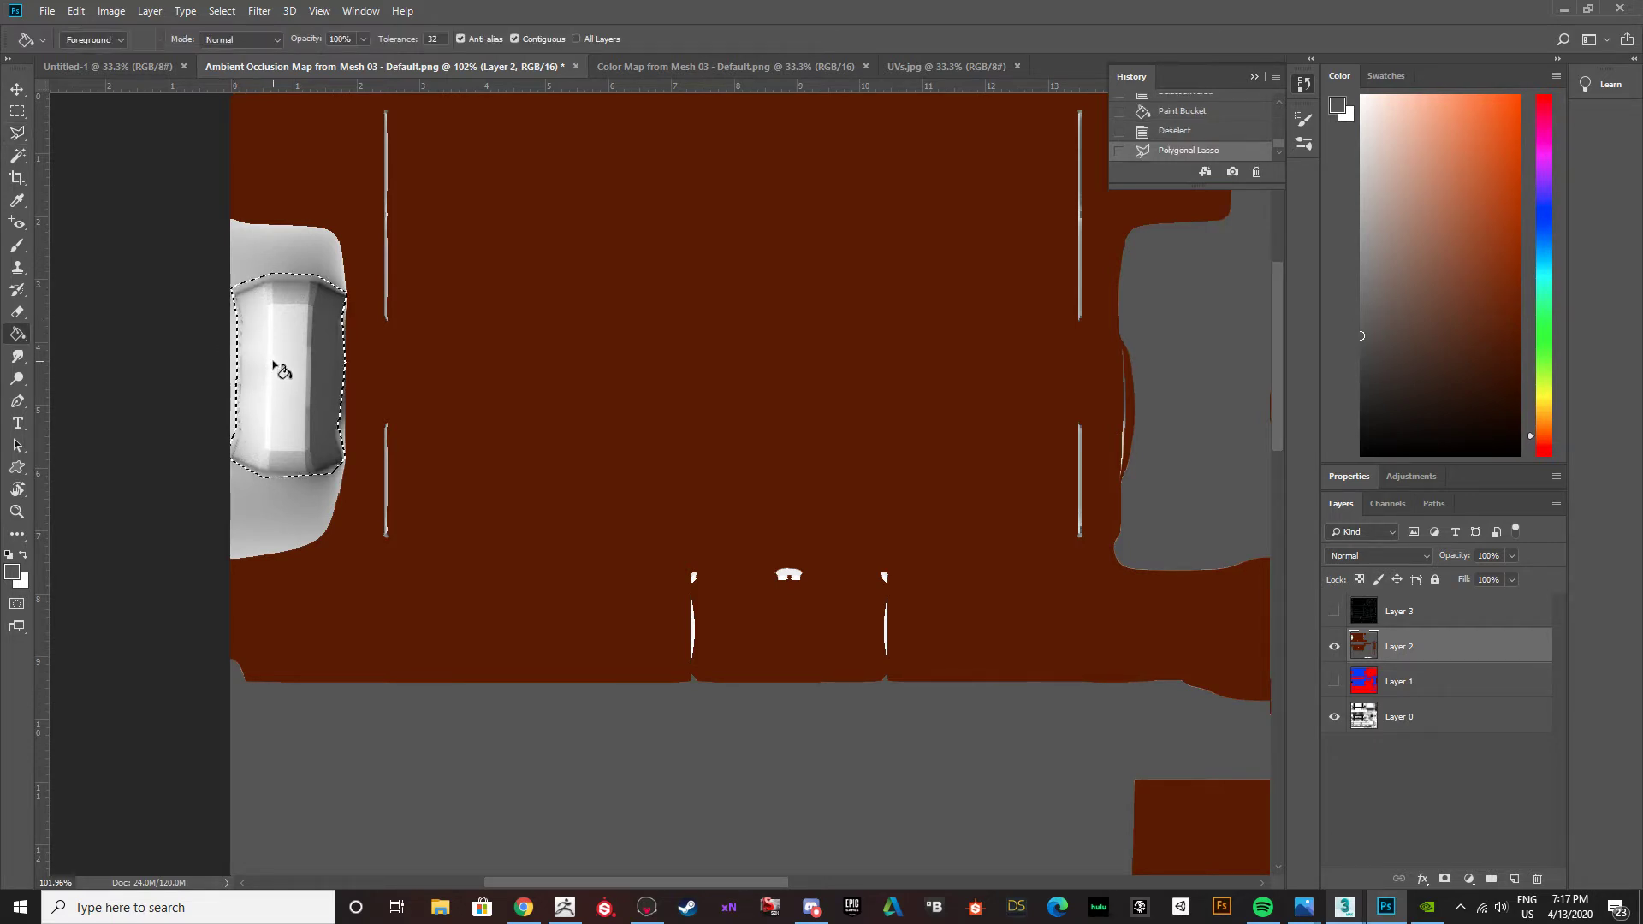
{"action": "left_click", "coordinate": [282, 364]}
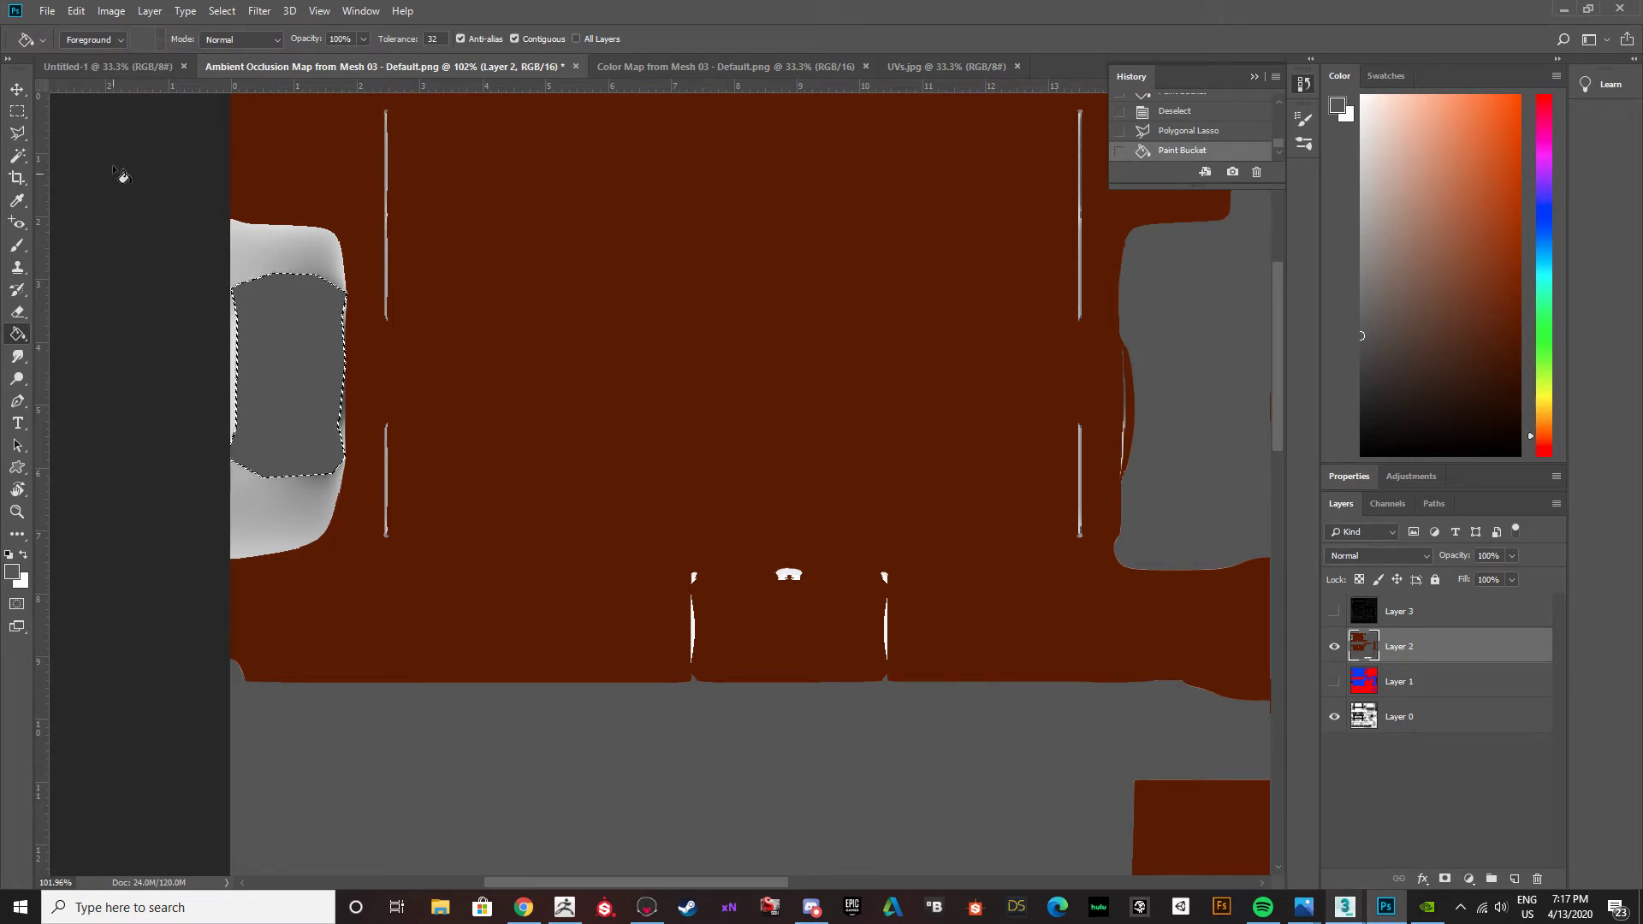
{"action": "left_click", "coordinate": [222, 11]}
{"action": "left_click", "coordinate": [248, 78]}
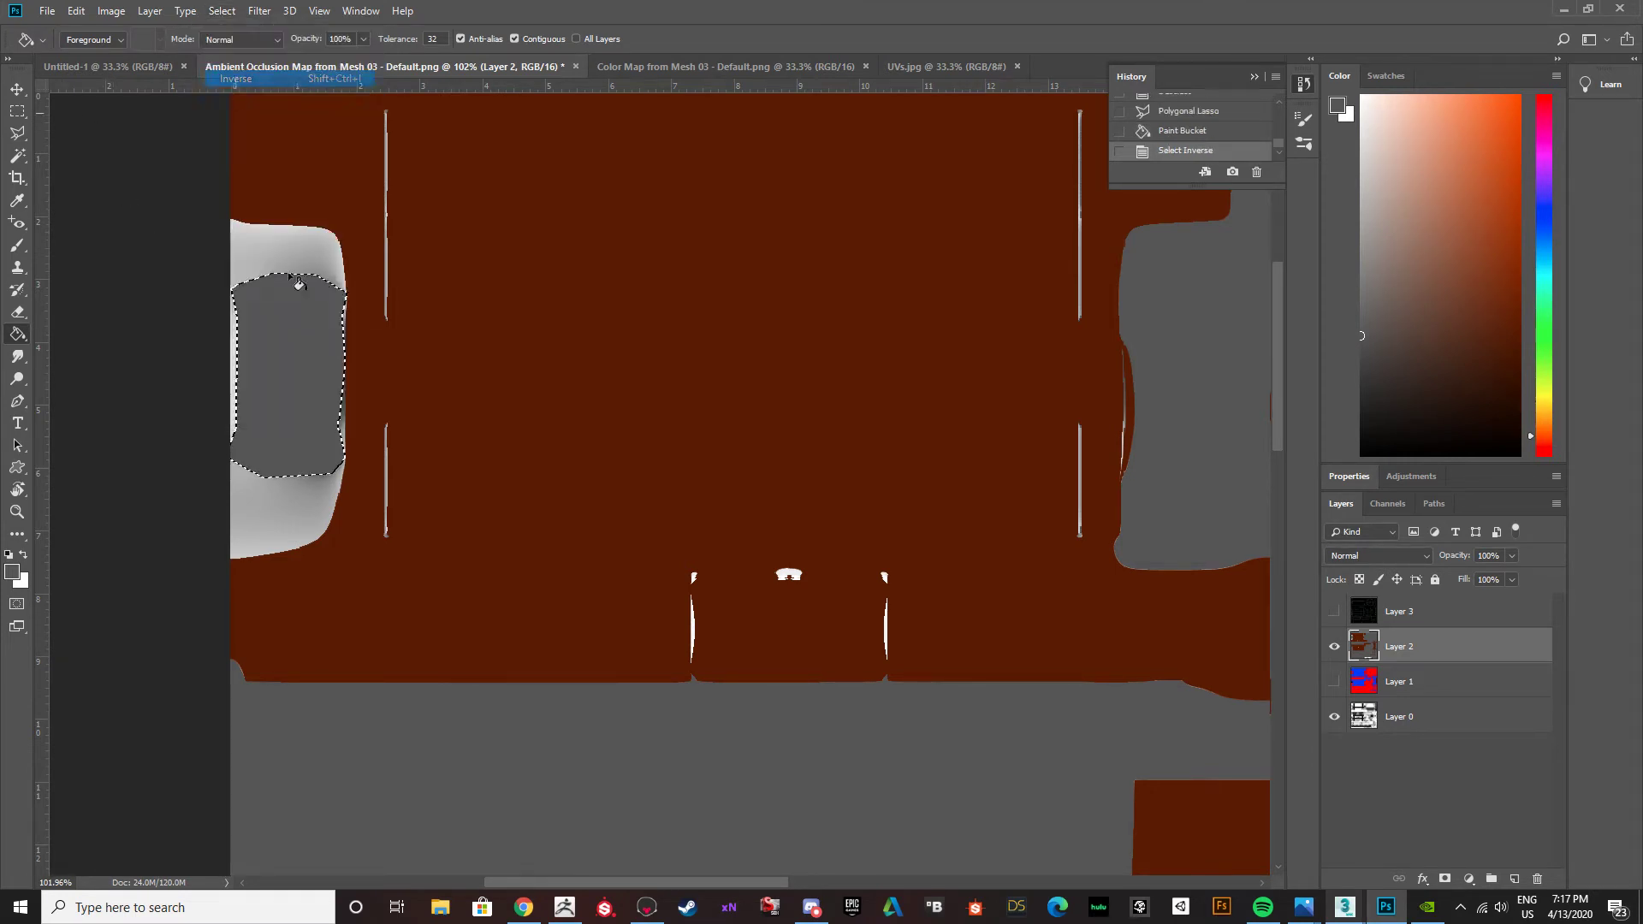
Choose the Brush tool and change its textured tip to a plain round brush.
{"action": "left_click", "coordinate": [17, 246]}
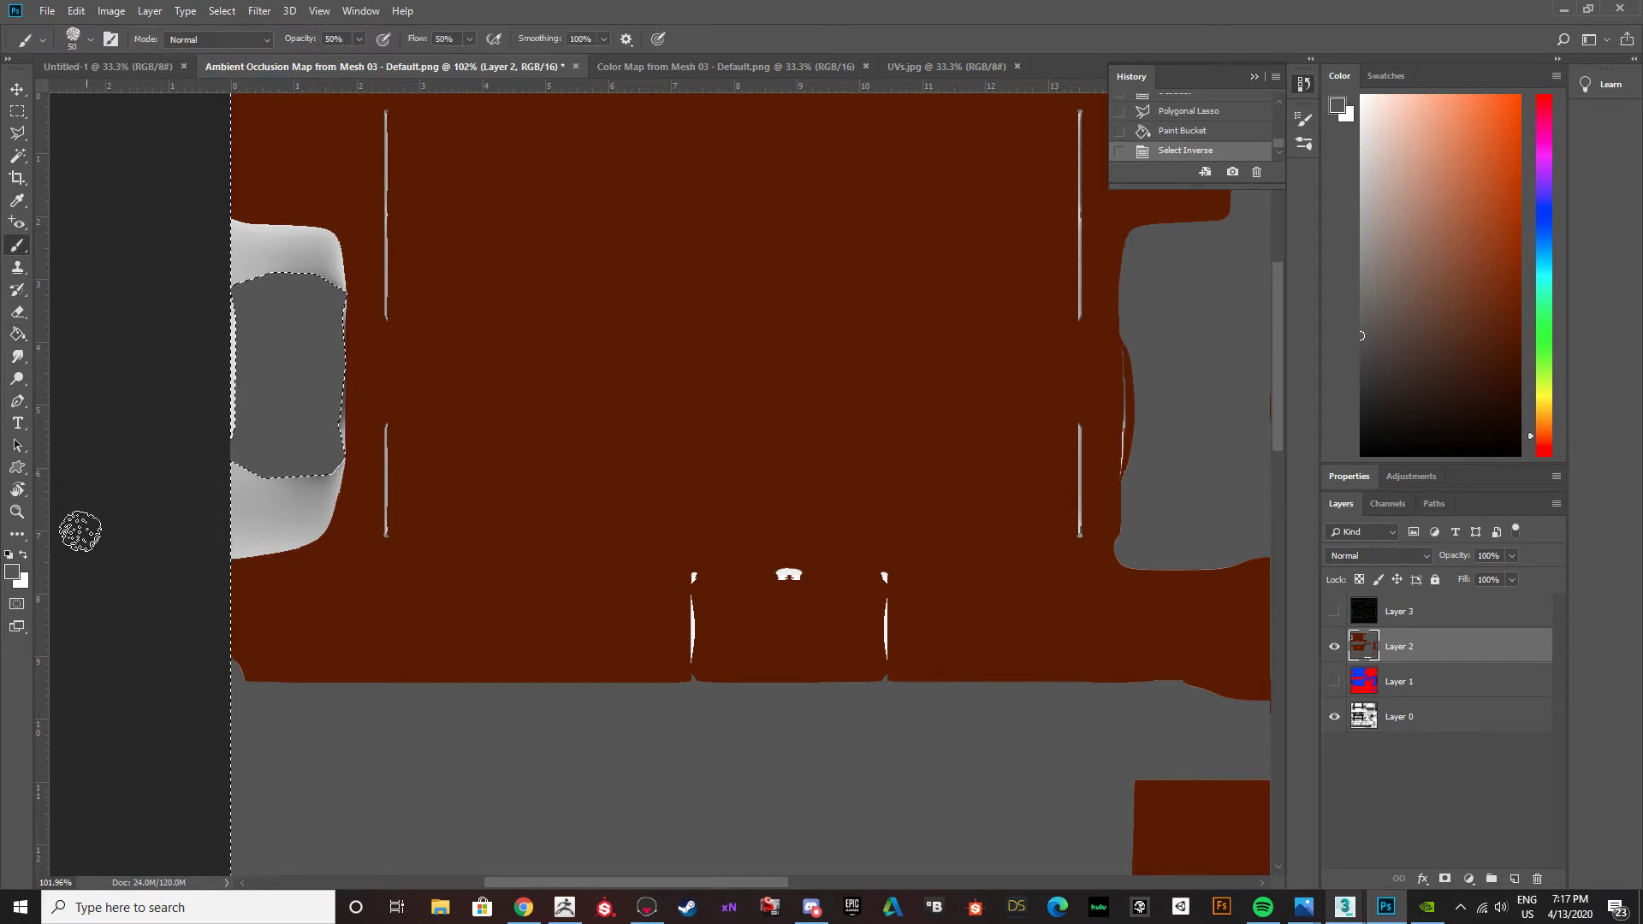
{"action": "left_click", "coordinate": [76, 39]}
{"action": "left_click", "coordinate": [36, 169]}
{"action": "left_click", "coordinate": [119, 471]}
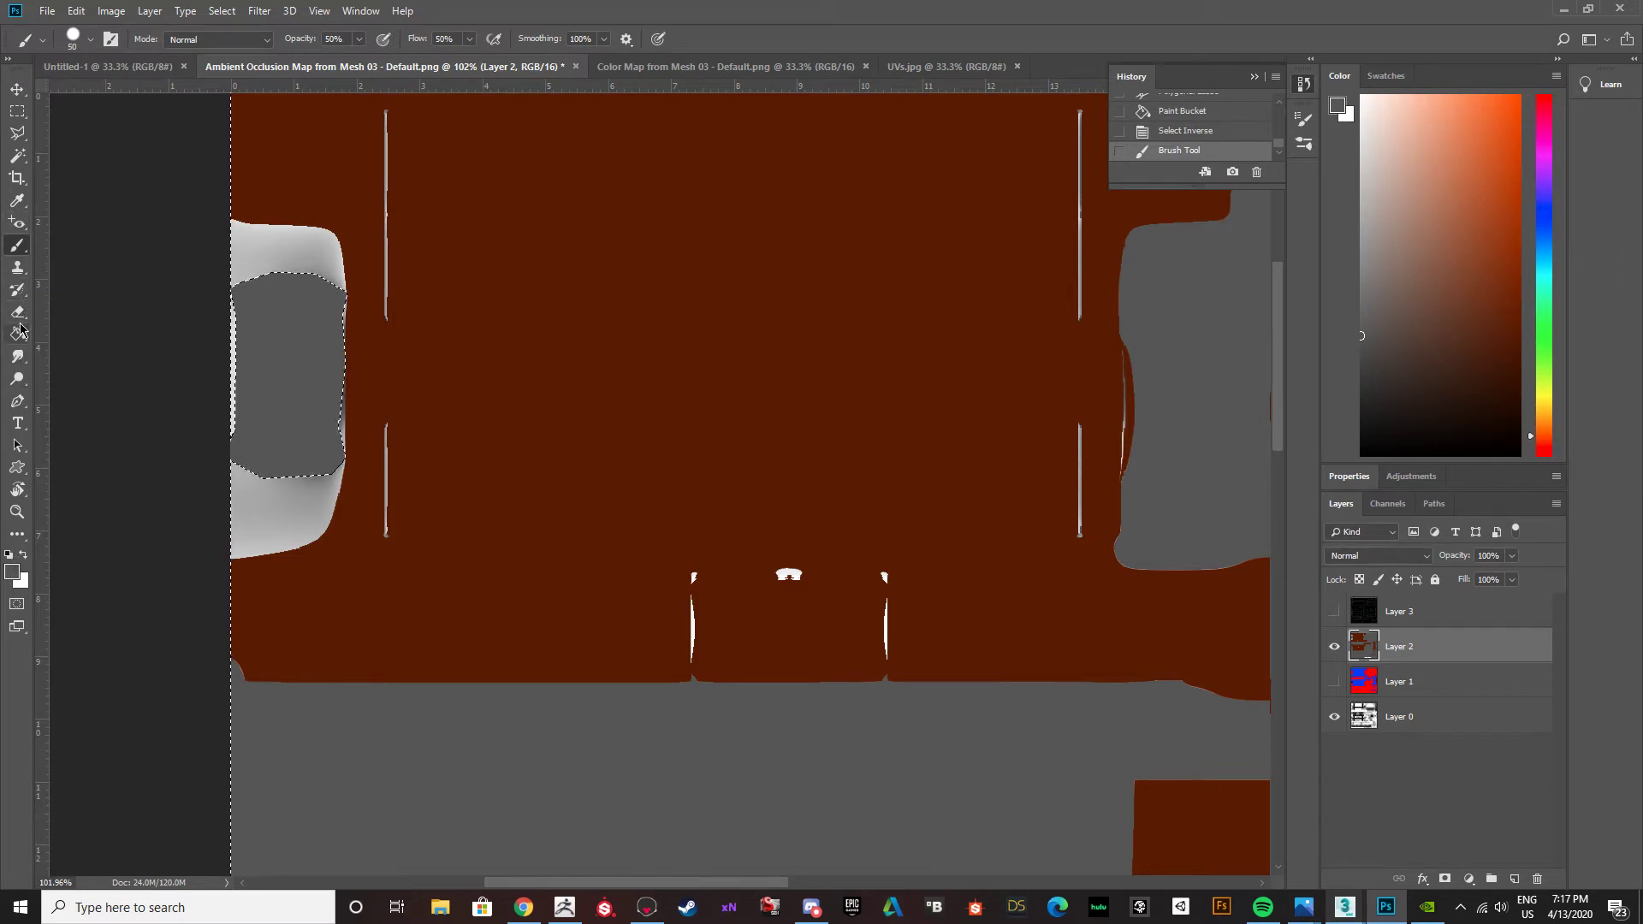
Sample the brown fill as the background color and the dark grey as the foreground color, returning to the Brush tool.
{"action": "left_click", "coordinate": [17, 200]}
{"action": "left_click", "coordinate": [448, 366]}
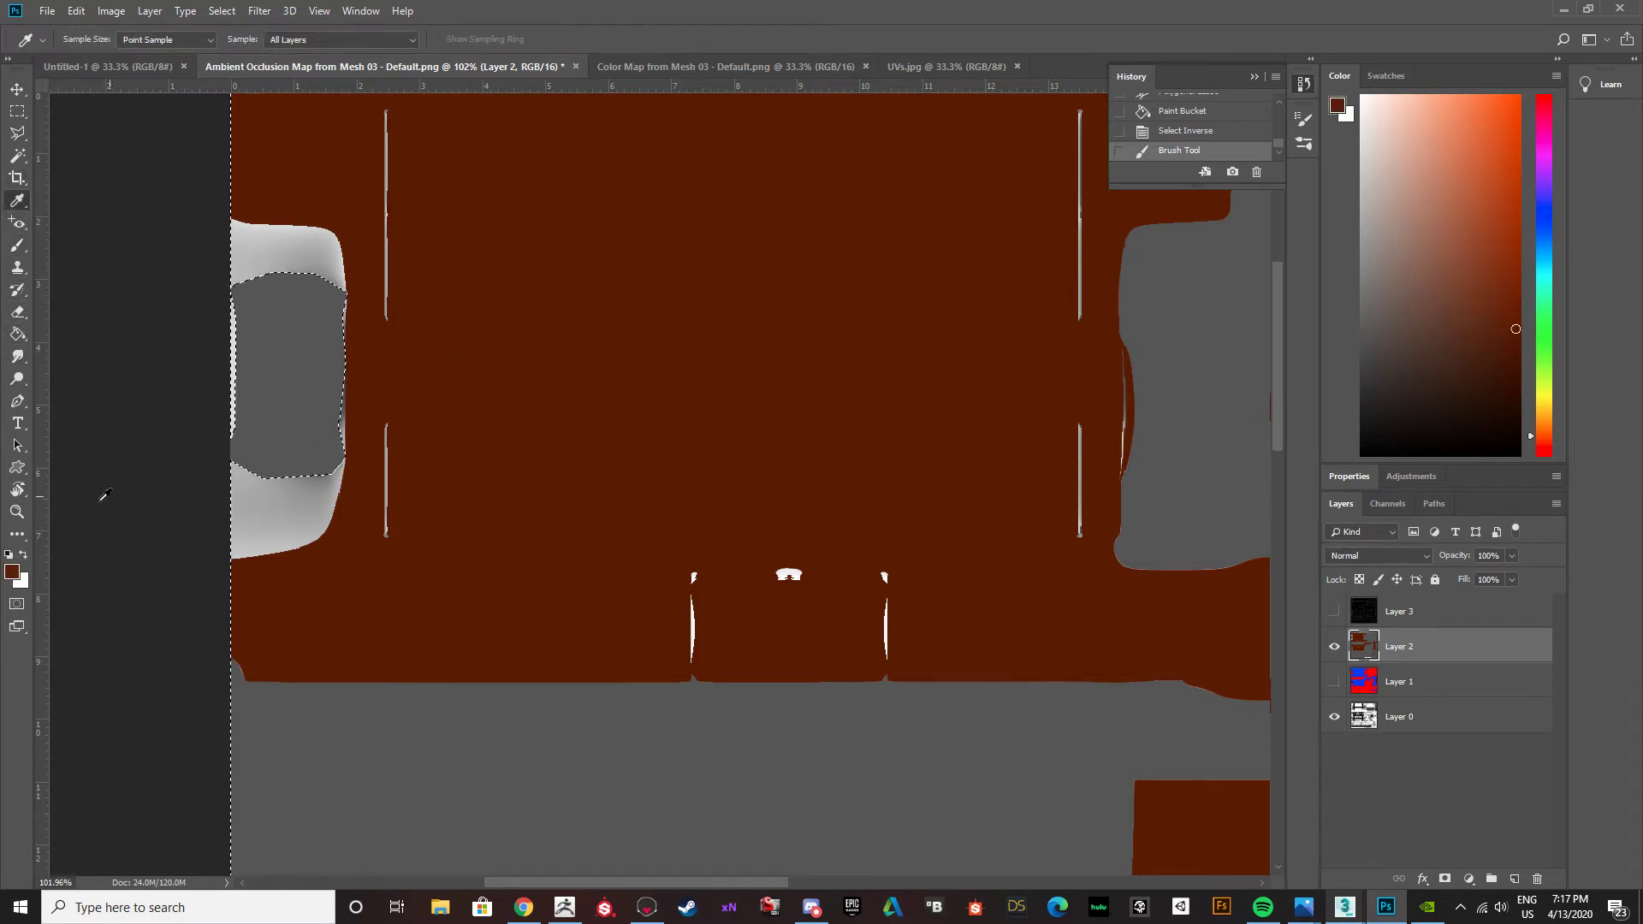
{"action": "left_click", "coordinate": [24, 554]}
{"action": "left_click", "coordinate": [265, 373]}
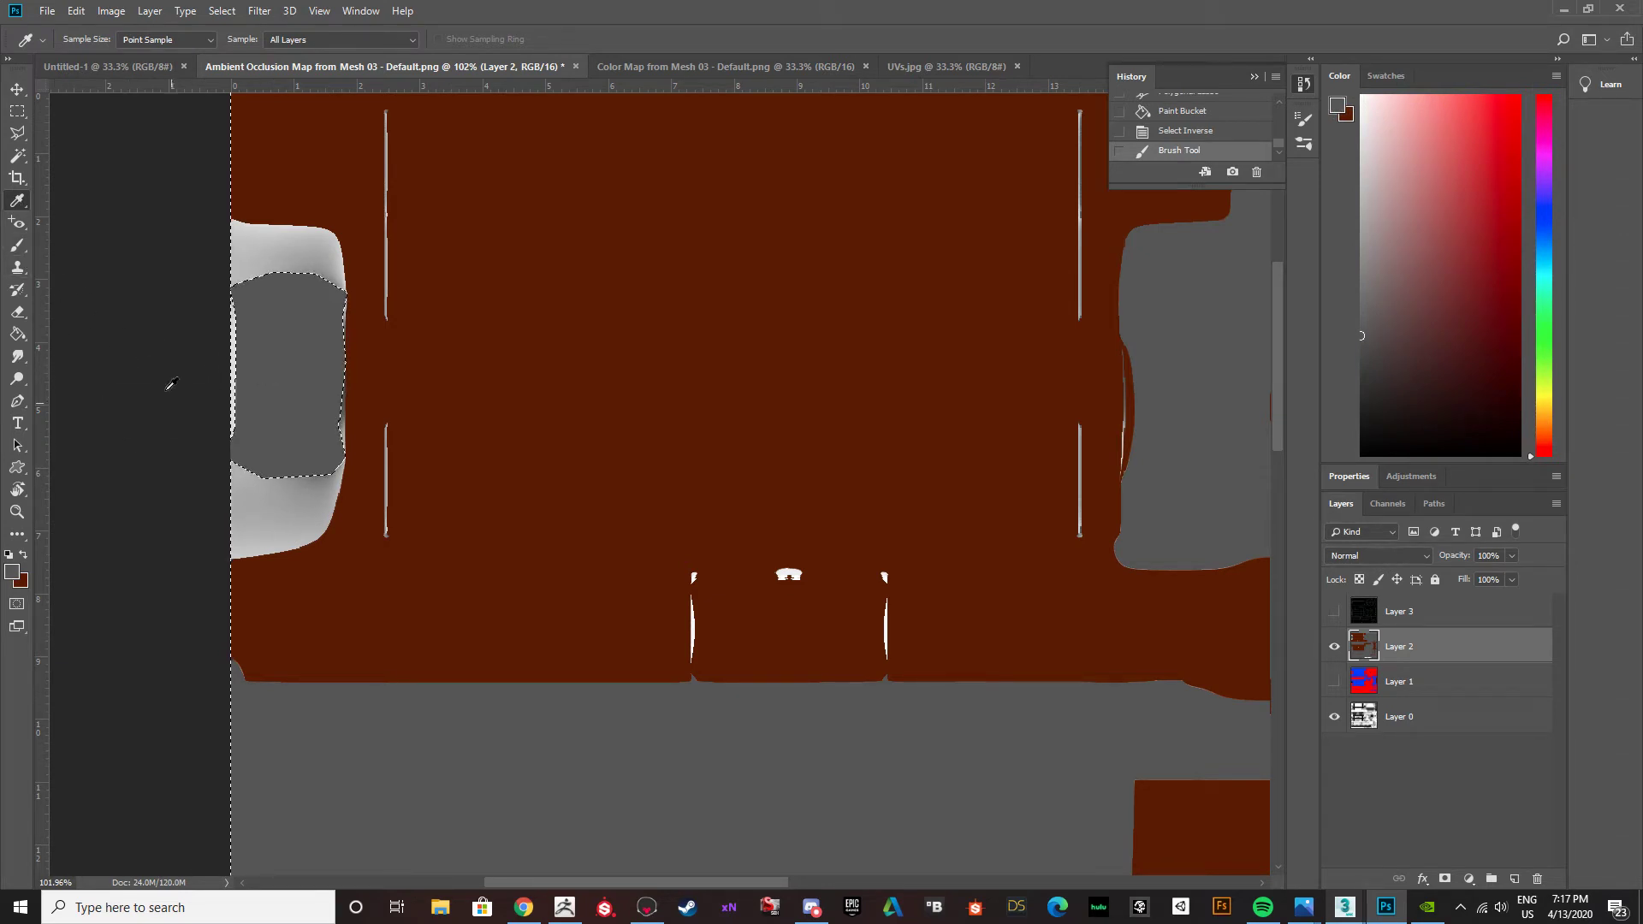
{"action": "left_click", "coordinate": [17, 245]}
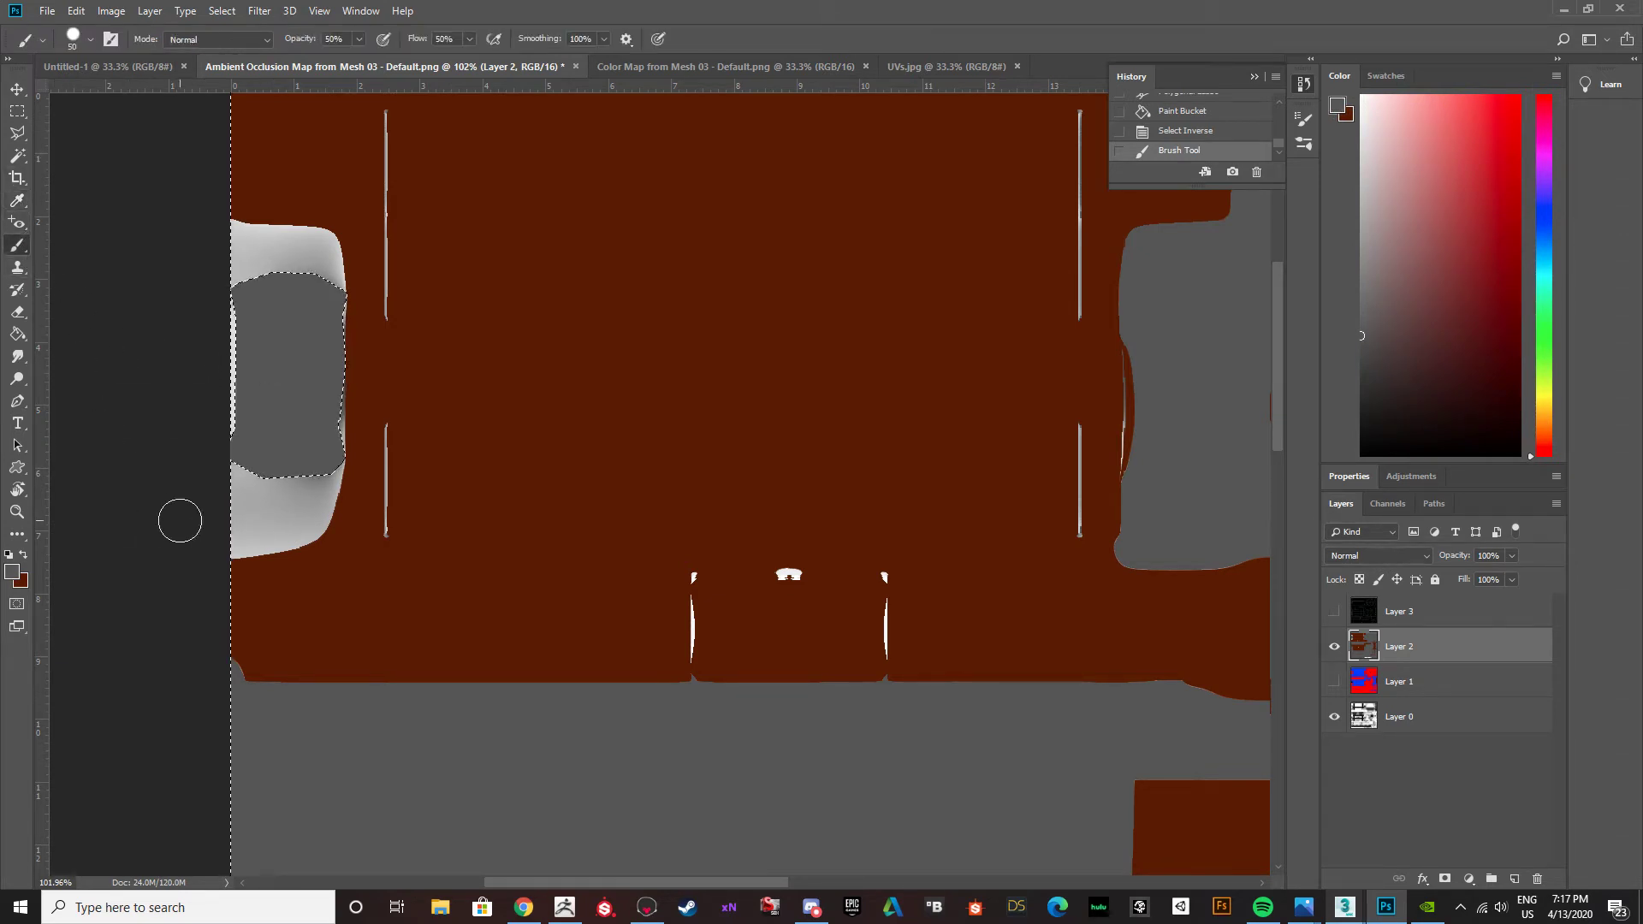
{"action": "key", "text": "c"}
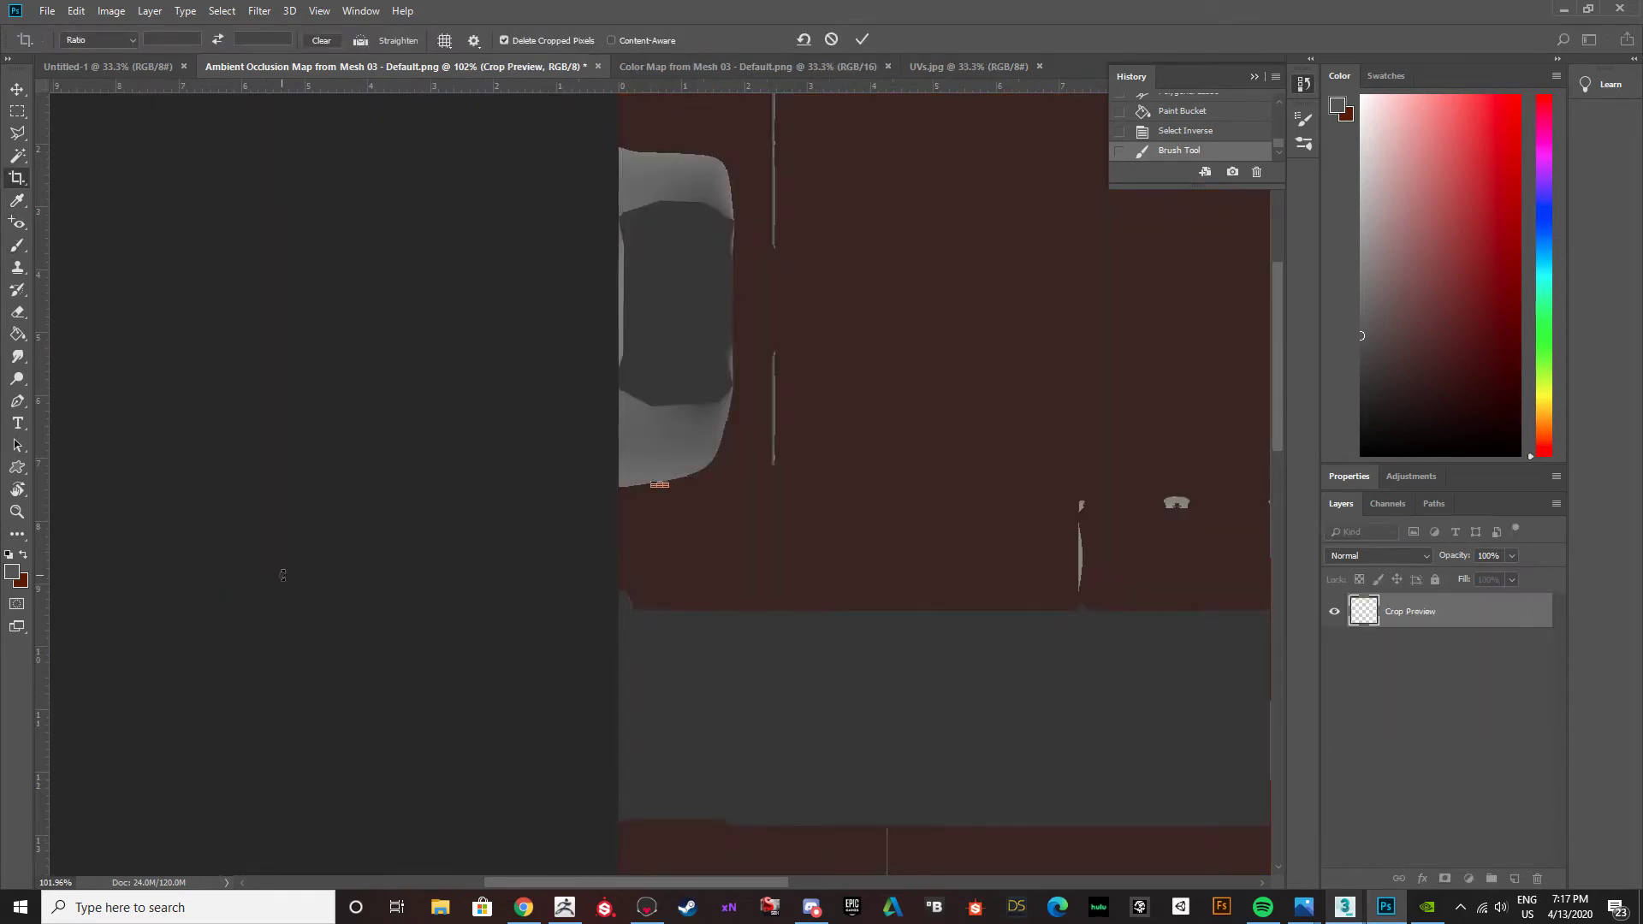
{"action": "key", "text": "ctrl+z"}
{"action": "scroll", "coordinate": [617, 497], "scroll_direction": "down", "scroll_amount": 8, "text": "ctrl"}
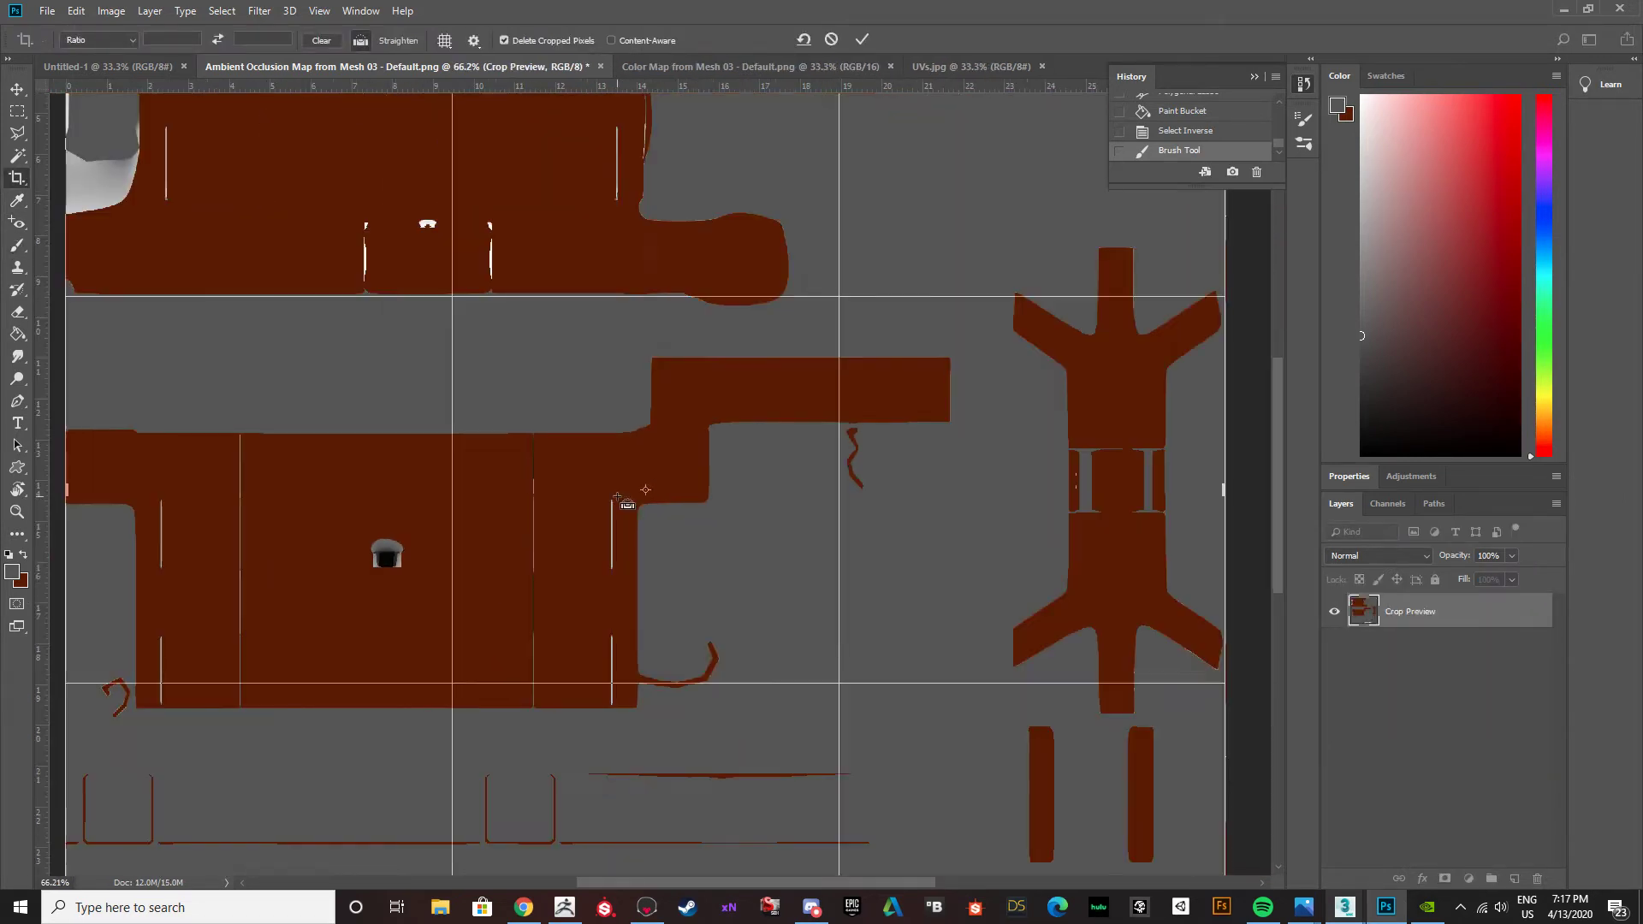
{"action": "scroll", "coordinate": [264, 265], "scroll_direction": "up", "scroll_amount": 4, "text": "ctrl"}
{"action": "scroll", "coordinate": [265, 264], "scroll_direction": "up", "scroll_amount": 2, "text": "ctrl"}
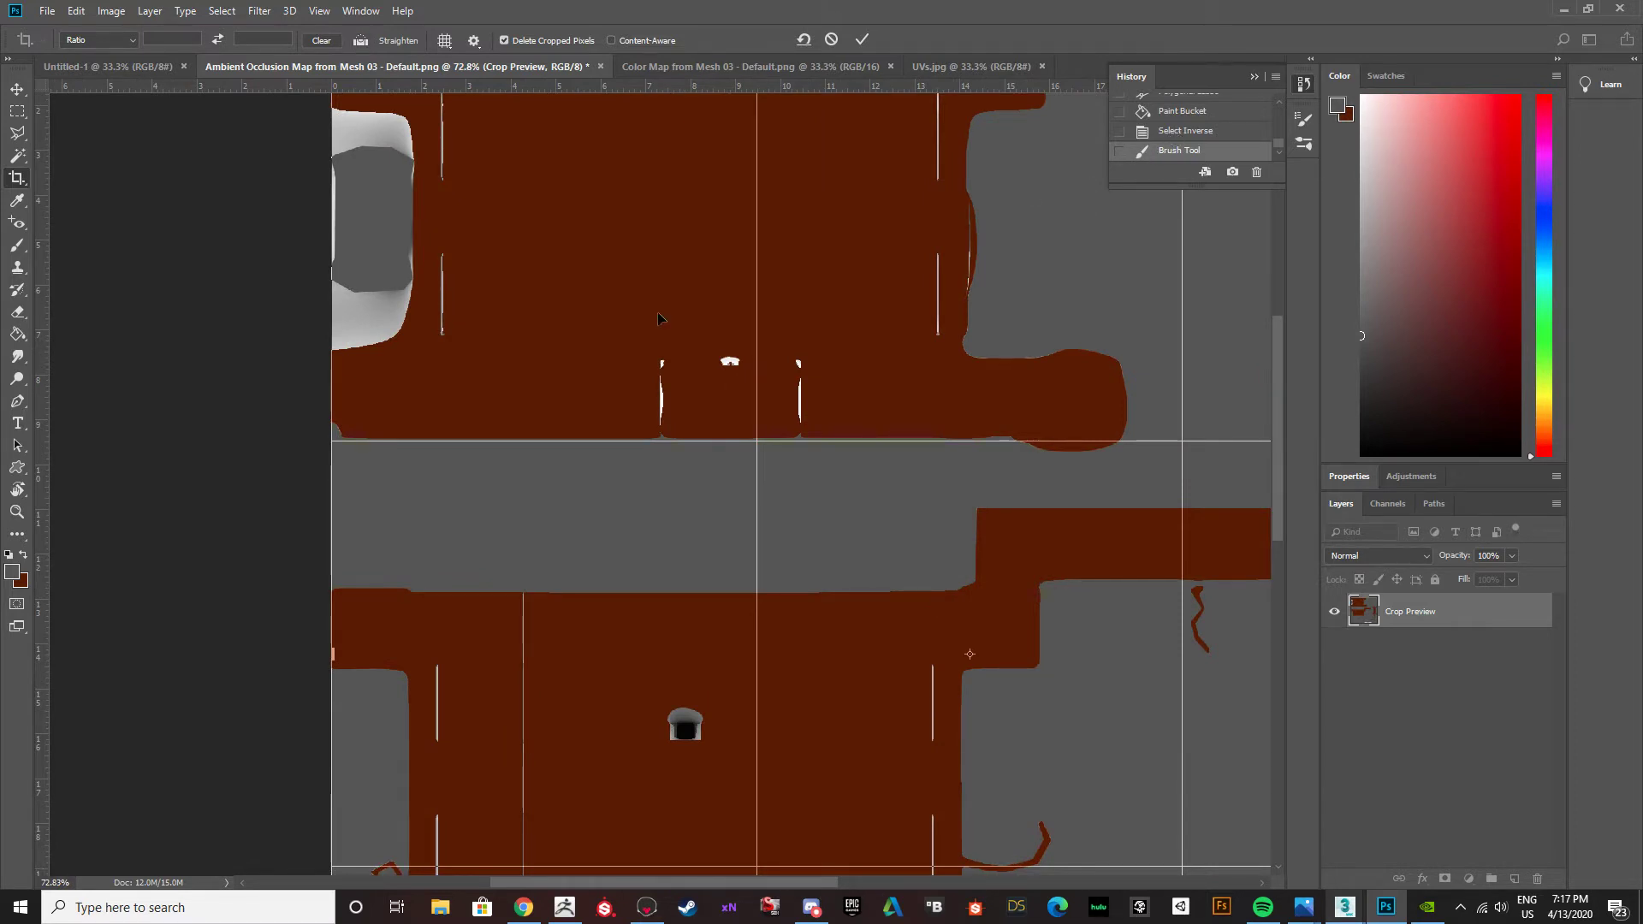
{"action": "key", "text": "v"}
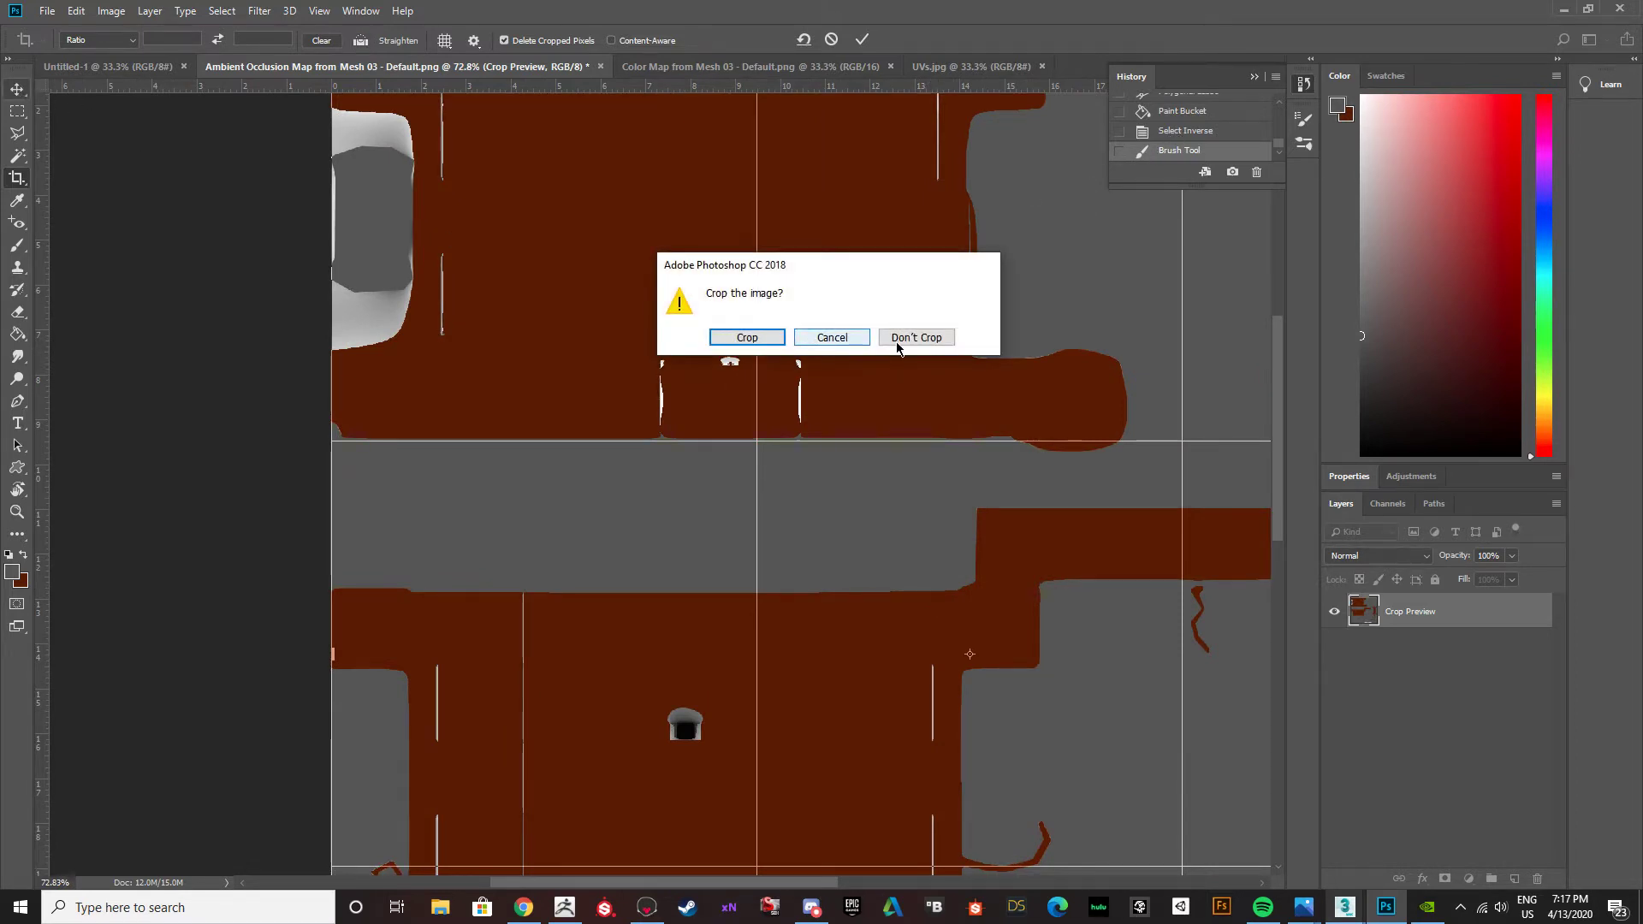
{"action": "left_click", "coordinate": [898, 337]}
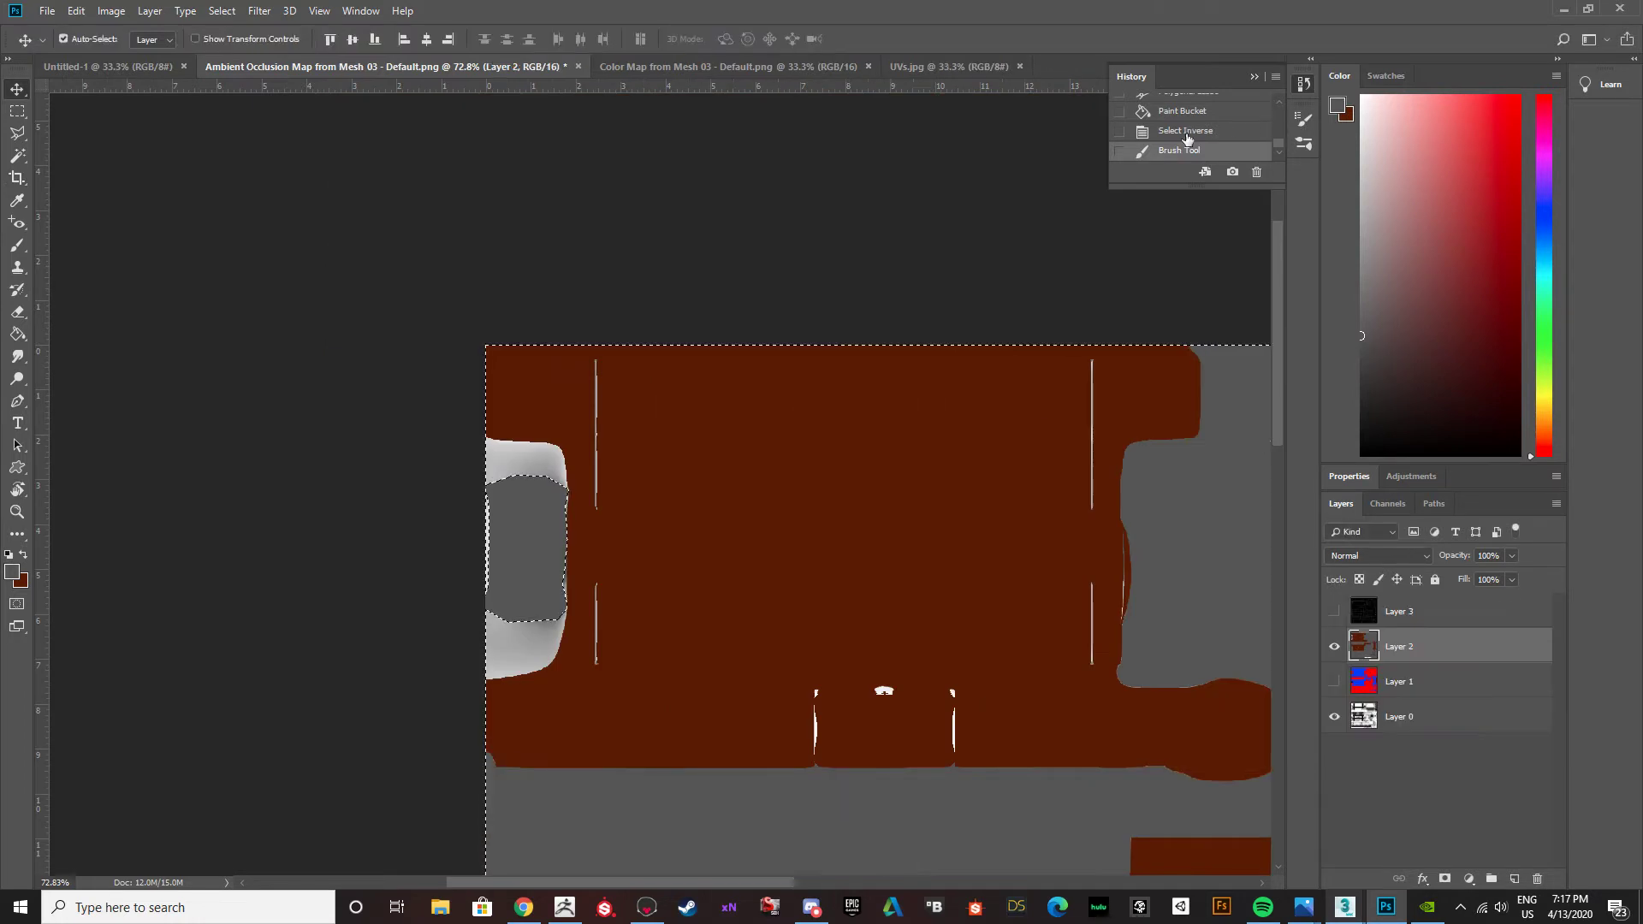
Undo the stray brush mark, try a stroke over the light area below the dark grey part, and undo it.
{"action": "key", "text": "ctrl+z"}
{"action": "key", "text": "b"}
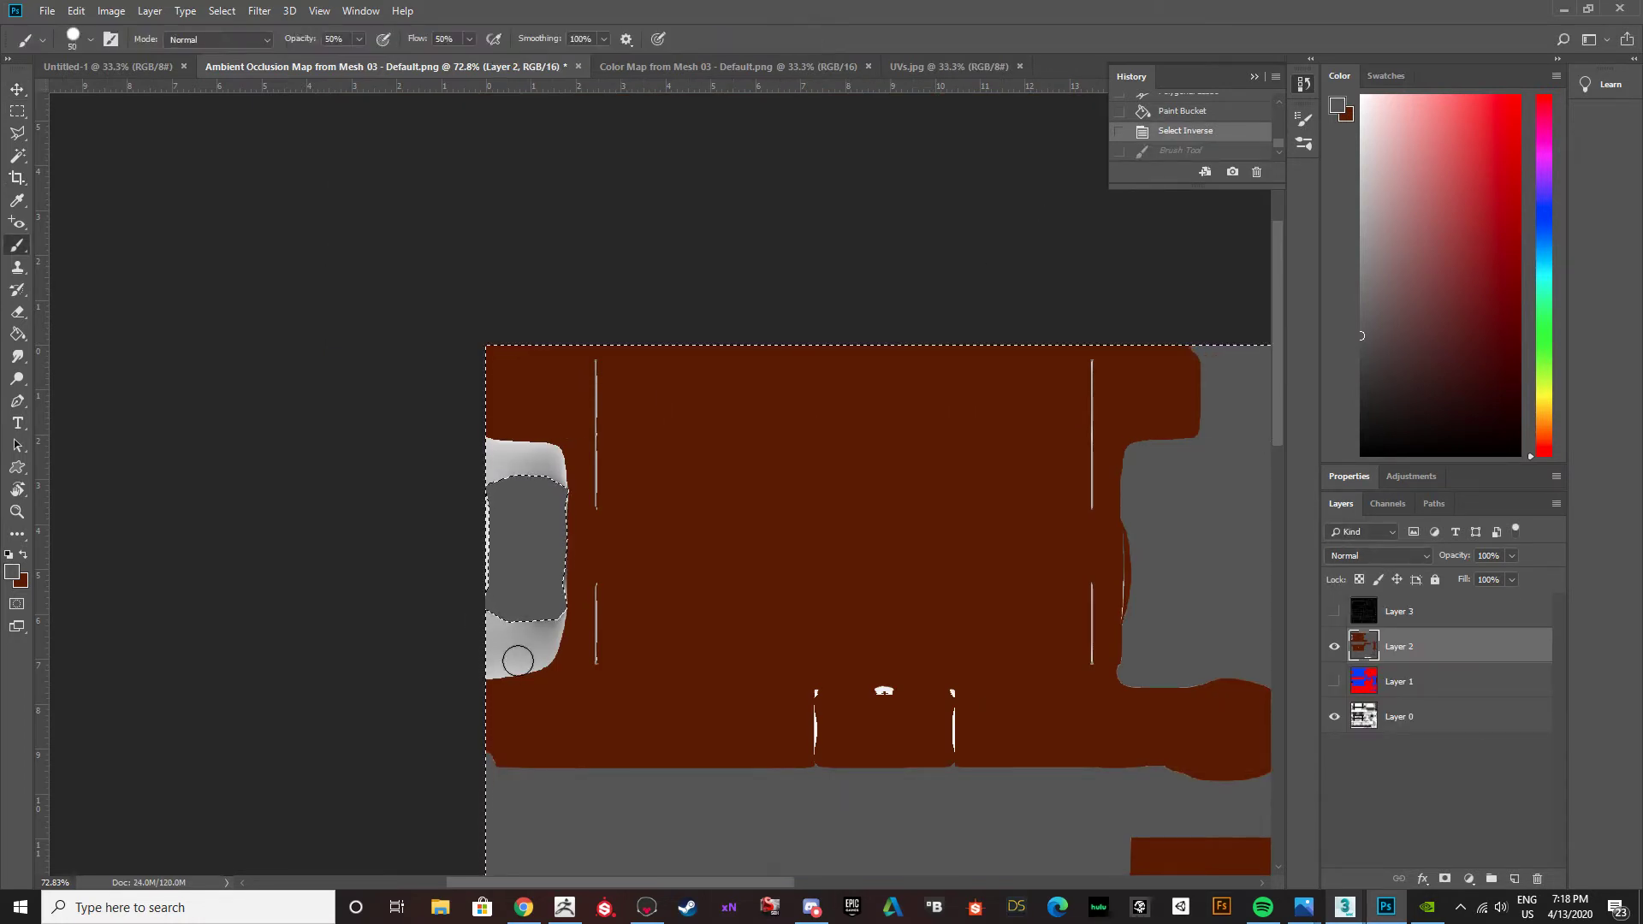
{"action": "left_click_drag", "start_coordinate": [543, 658], "coordinate": [527, 668]}
{"action": "key", "text": "ctrl+z"}
Make the brown the foreground color and set the brush's opacity and flow to 100%.
{"action": "key", "text": "x"}
{"action": "left_click", "coordinate": [359, 40]}
{"action": "left_click_drag", "start_coordinate": [359, 58], "coordinate": [522, 59]}
{"action": "left_click", "coordinate": [469, 39]}
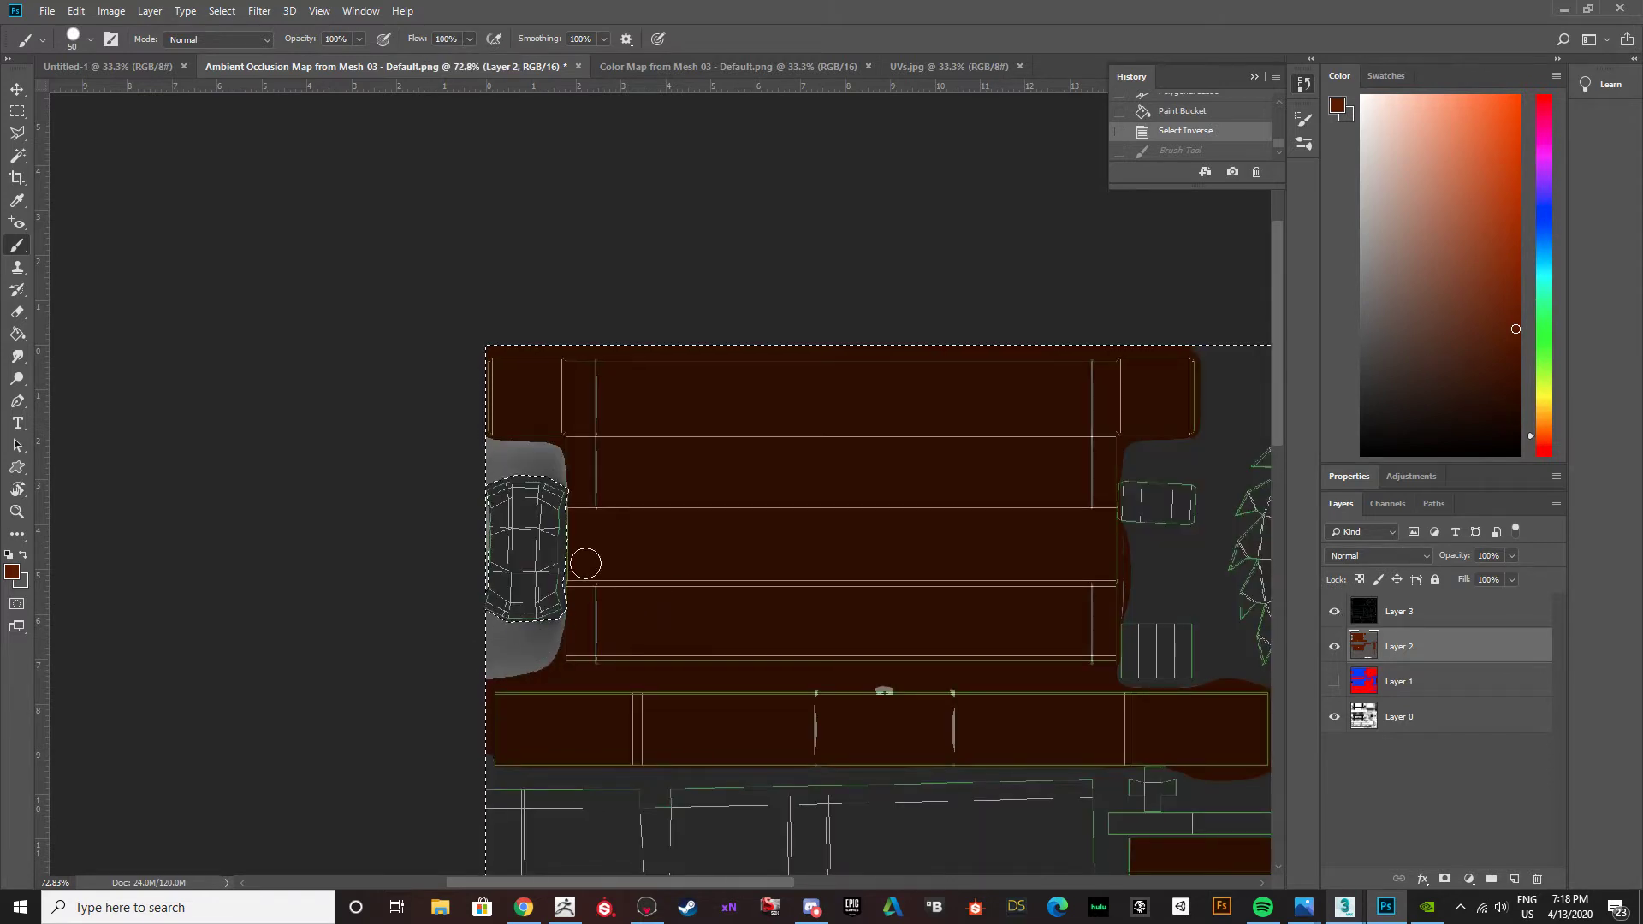
Hide the UV template on Layer 3 and paint the light areas above and below the dark grey part brown.
{"action": "left_click", "coordinate": [1335, 612]}
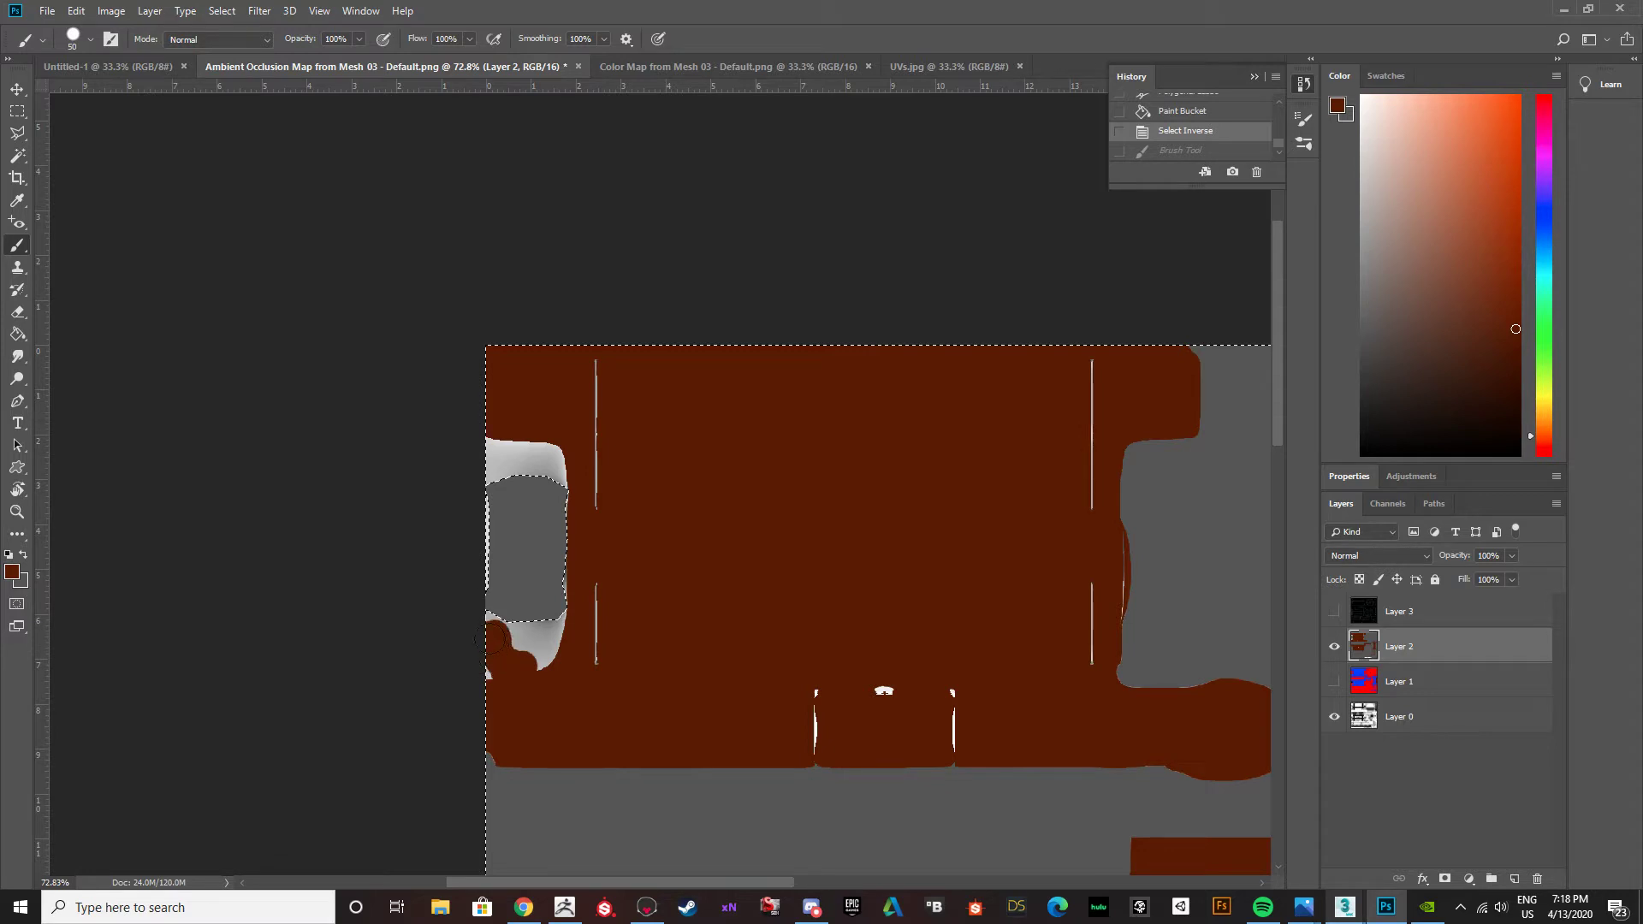
{"action": "mouse_move", "coordinate": [489, 660]}
{"action": "left_mouse_down"}
{"action": "mouse_move", "coordinate": [510, 594]}
{"action": "mouse_move", "coordinate": [539, 594]}
{"action": "mouse_move", "coordinate": [542, 624]}
{"action": "mouse_move", "coordinate": [554, 611]}
{"action": "mouse_move", "coordinate": [528, 680]}
{"action": "left_mouse_up"}
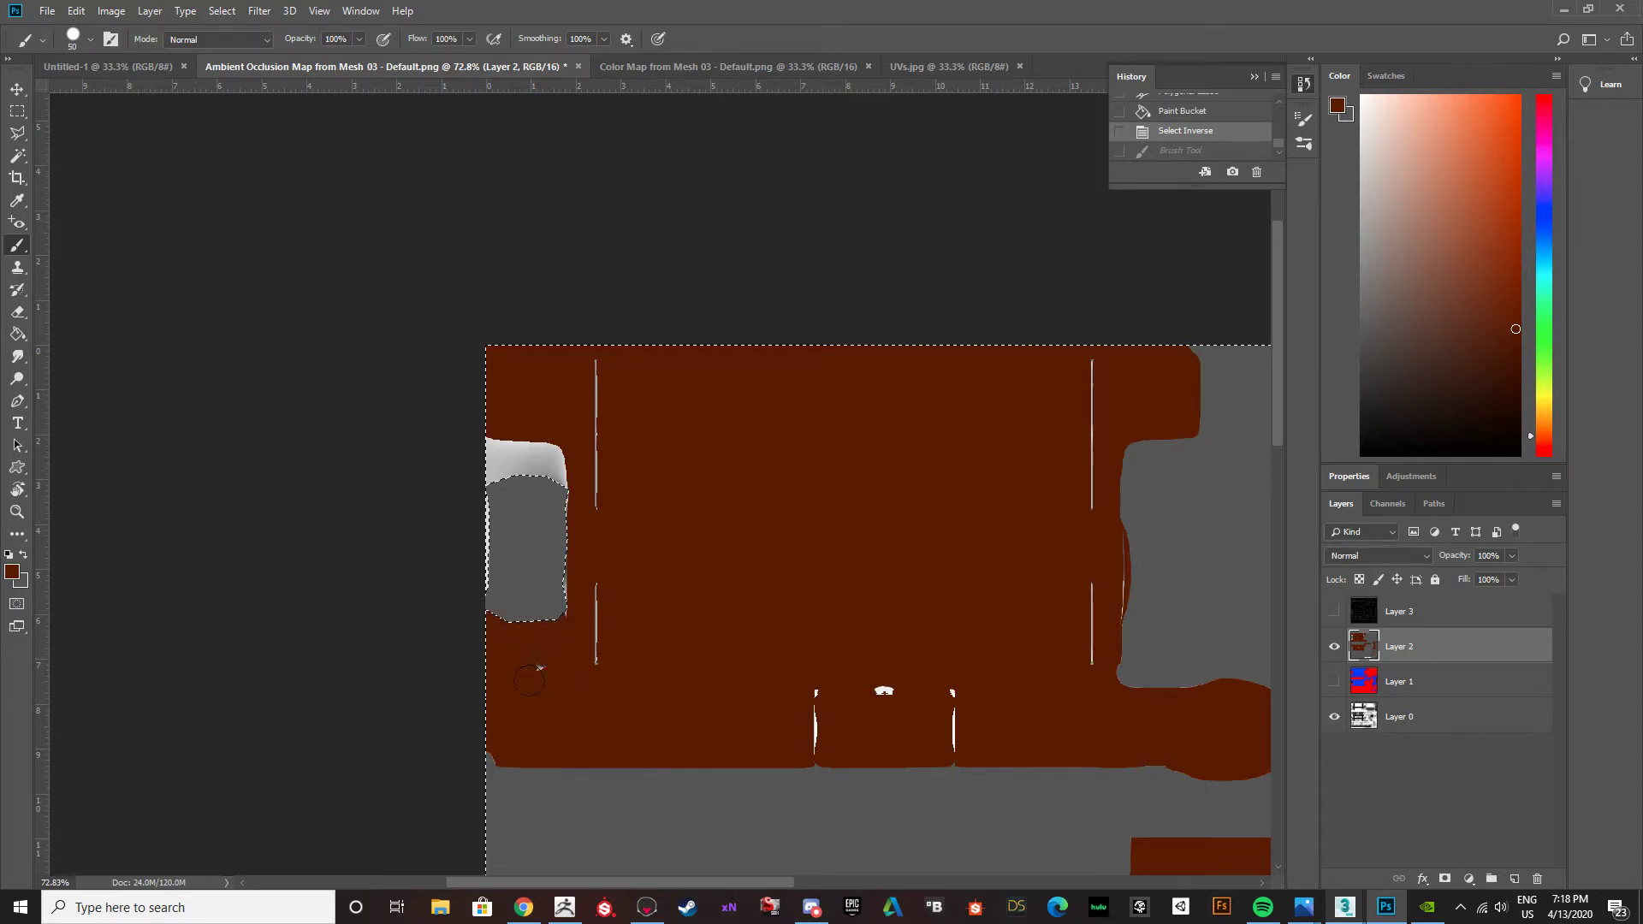
{"action": "mouse_move", "coordinate": [555, 595]}
{"action": "left_mouse_down"}
{"action": "mouse_move", "coordinate": [552, 467]}
{"action": "mouse_move", "coordinate": [470, 428]}
{"action": "mouse_move", "coordinate": [492, 556]}
{"action": "mouse_move", "coordinate": [534, 393]}
{"action": "left_mouse_up"}
Compare the unfilled strip near the texture's lower edge with the Layer 3 UV template and the Layer 1 colour map.
{"action": "scroll", "coordinate": [757, 620], "scroll_direction": "down", "scroll_amount": 8, "text": "alt"}
{"action": "scroll", "coordinate": [717, 577], "scroll_direction": "up", "scroll_amount": 3, "text": "alt"}
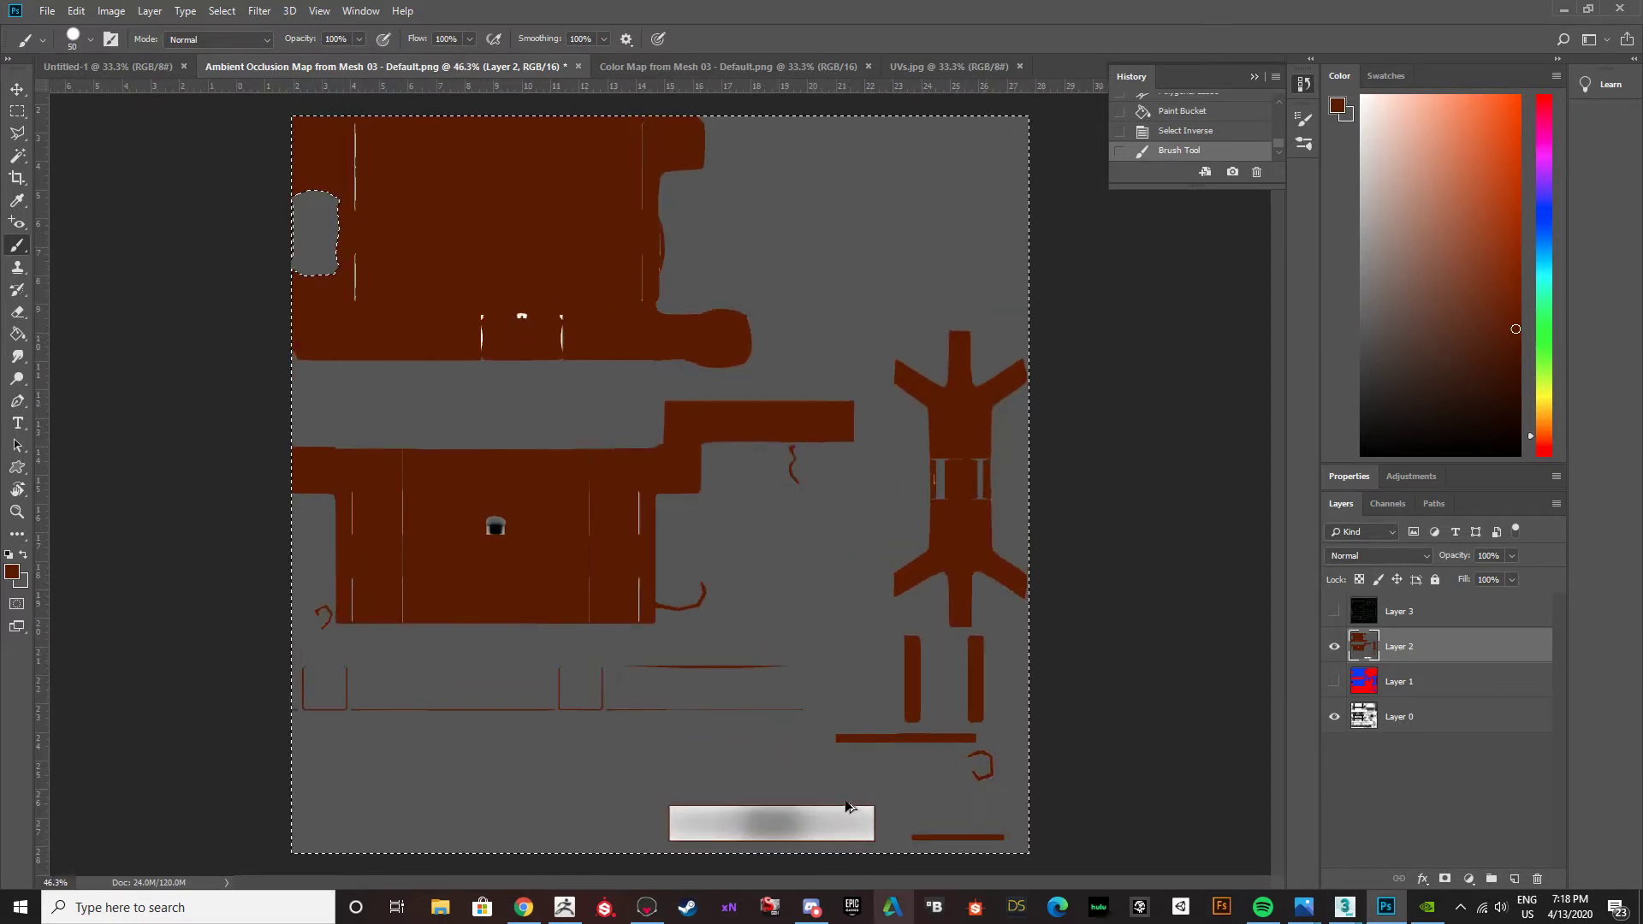
{"action": "left_click", "coordinate": [1333, 611]}
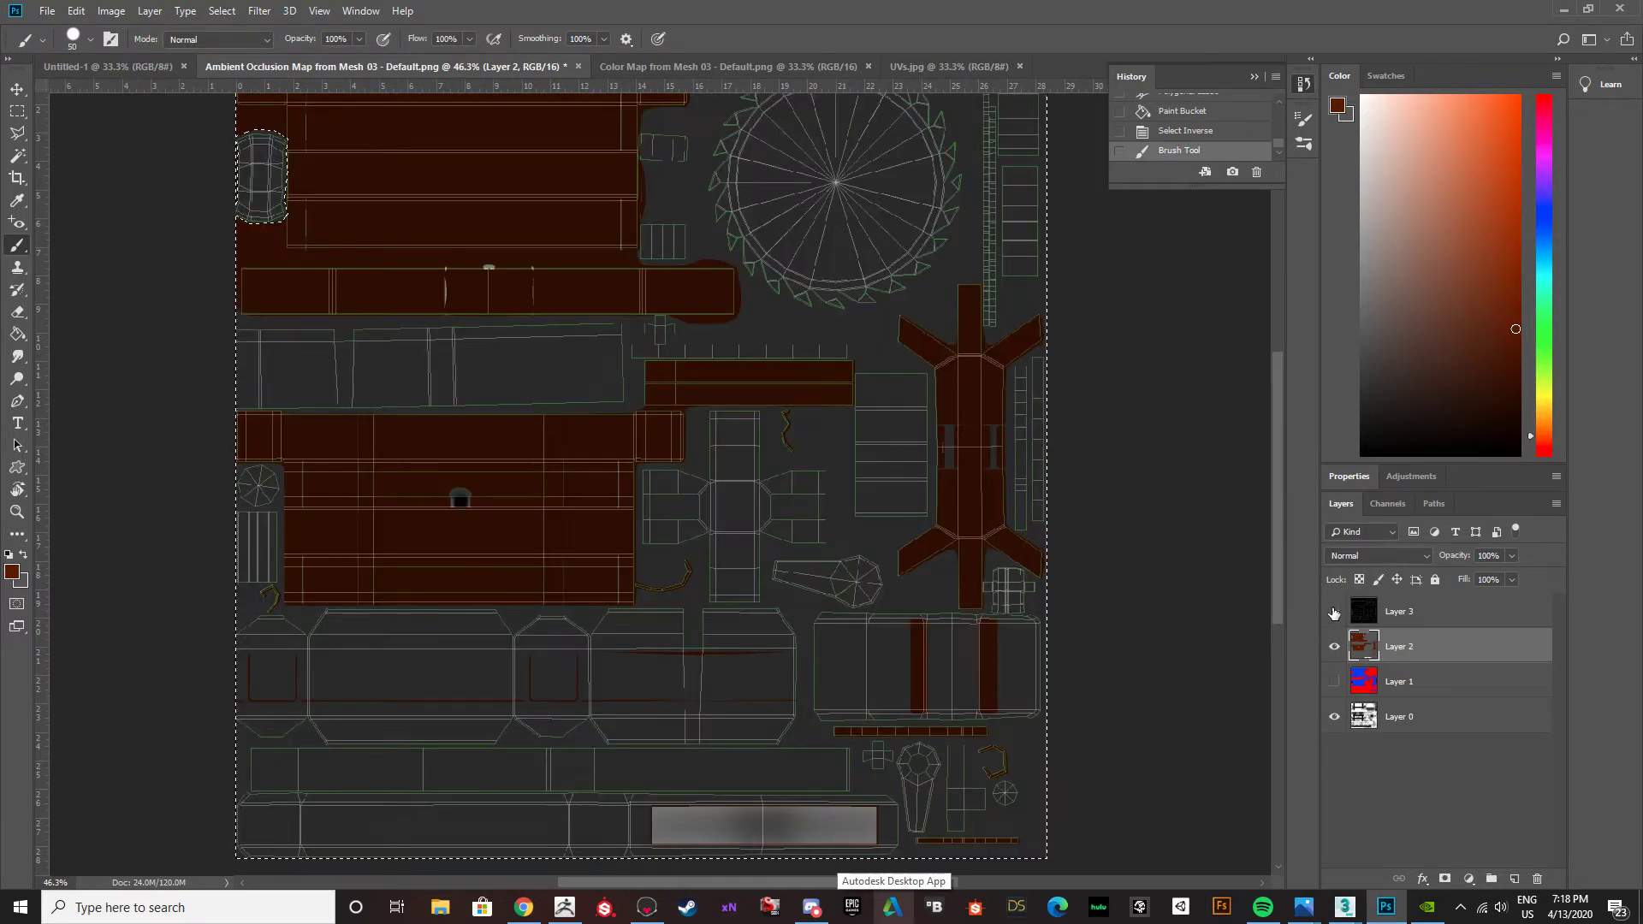
{"action": "left_click", "coordinate": [1333, 612]}
{"action": "left_click", "coordinate": [1335, 681]}
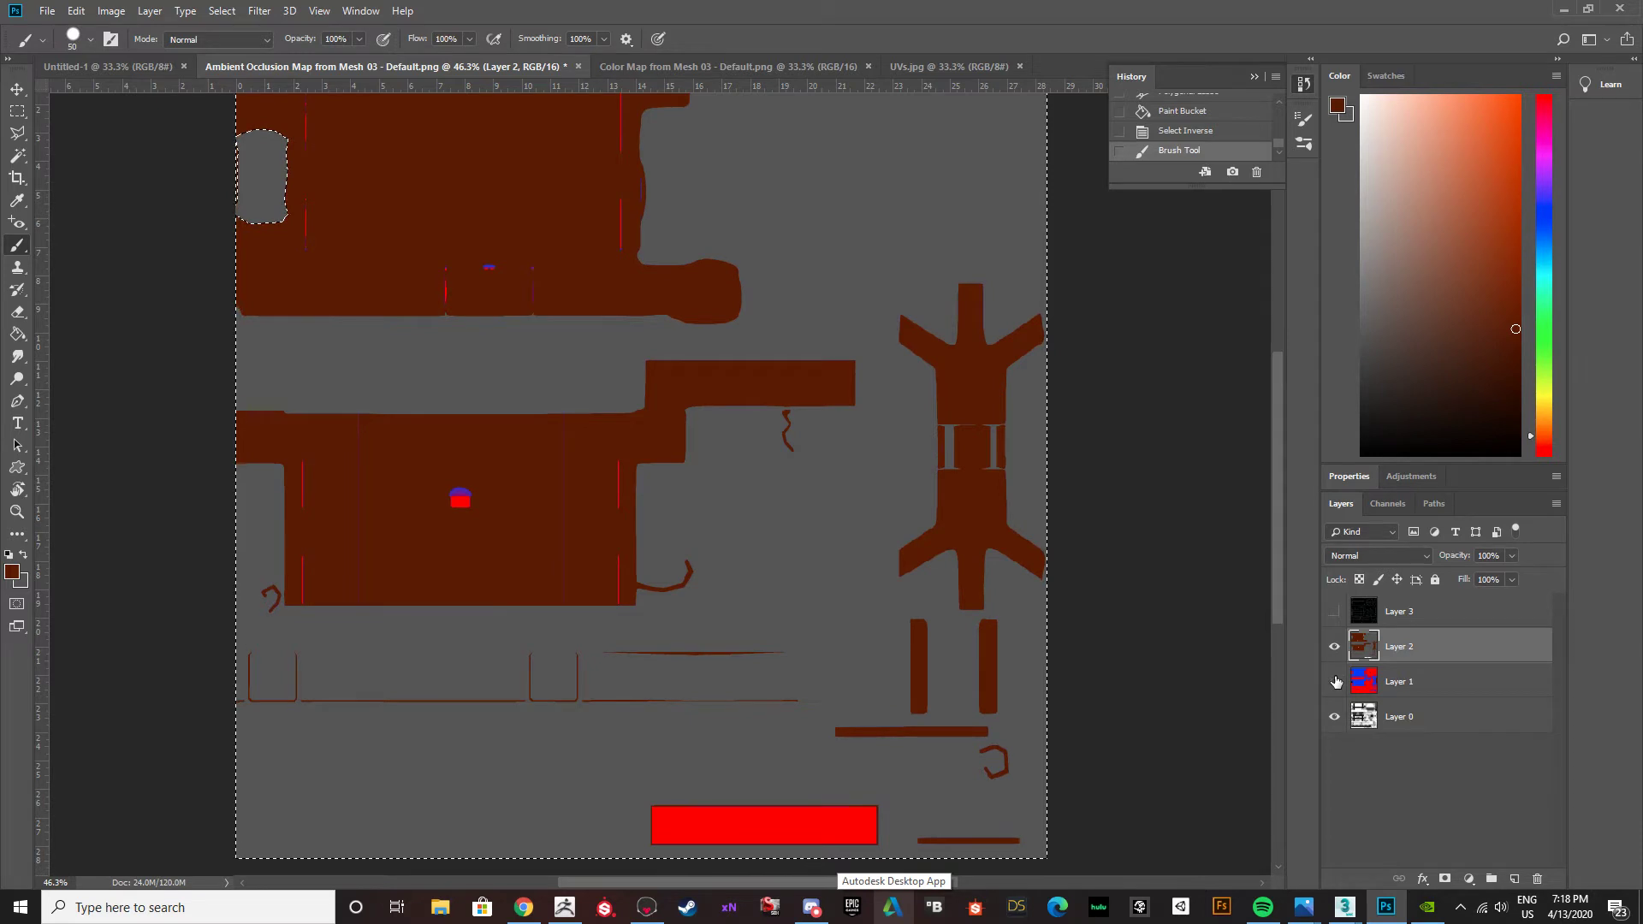
{"action": "left_click", "coordinate": [1334, 682]}
Replace the selection with a Magic Wand selection of the unfilled lower strip and ready the Paint Bucket with dark grey.
{"action": "key", "text": "ctrl+d"}
{"action": "key", "text": "m"}
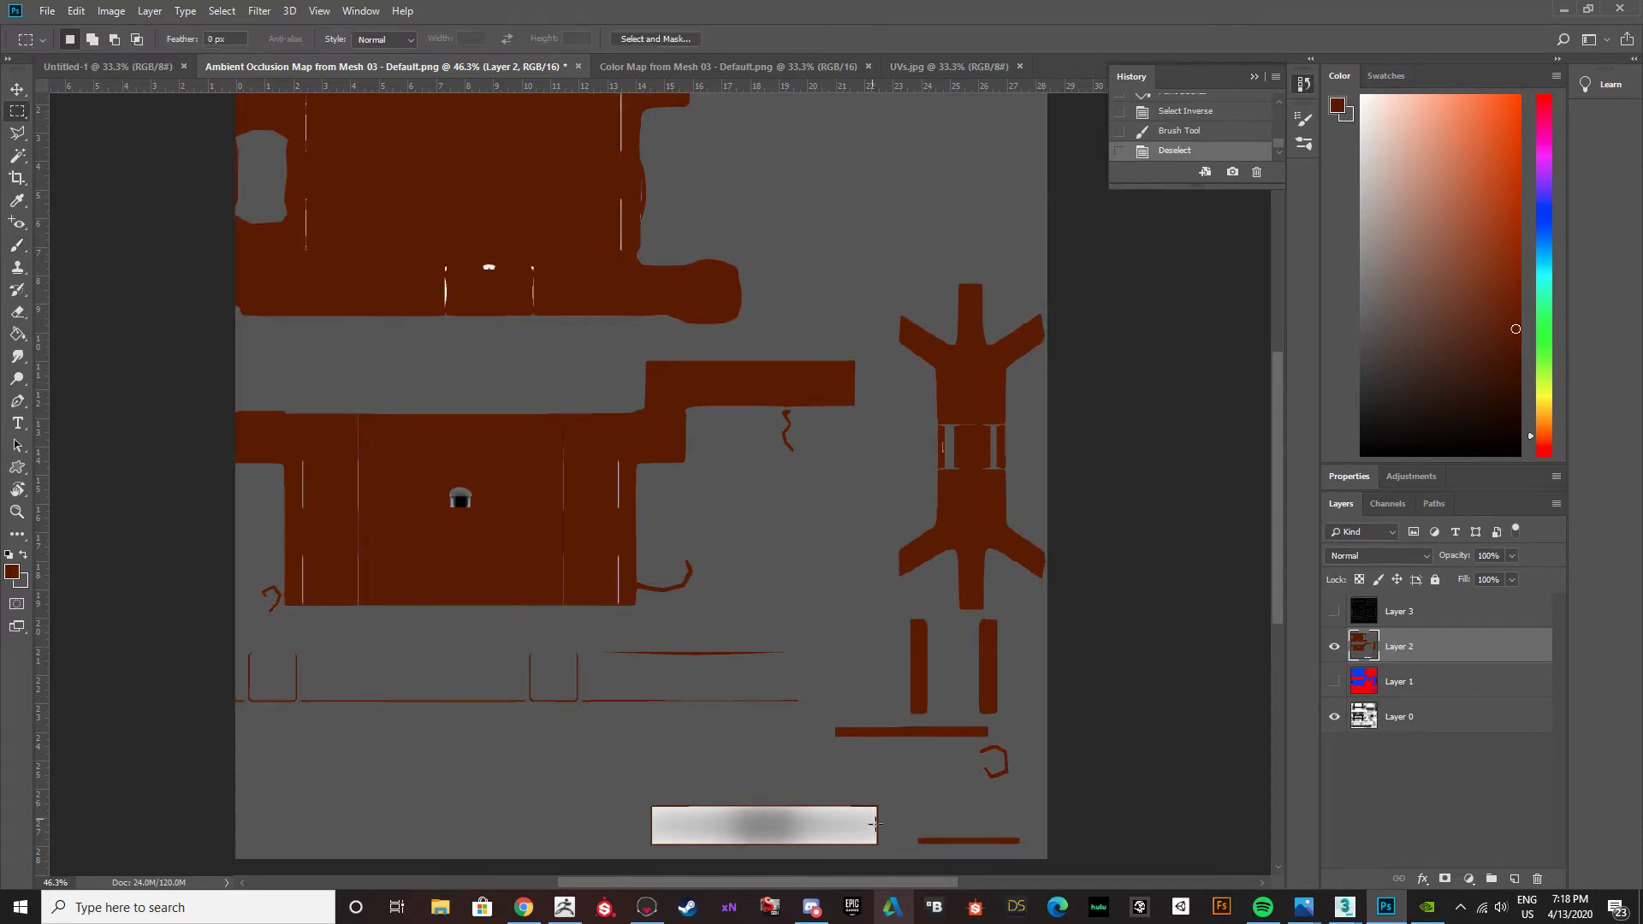
{"action": "scroll", "coordinate": [881, 851], "scroll_direction": "up", "scroll_amount": 5, "text": "alt"}
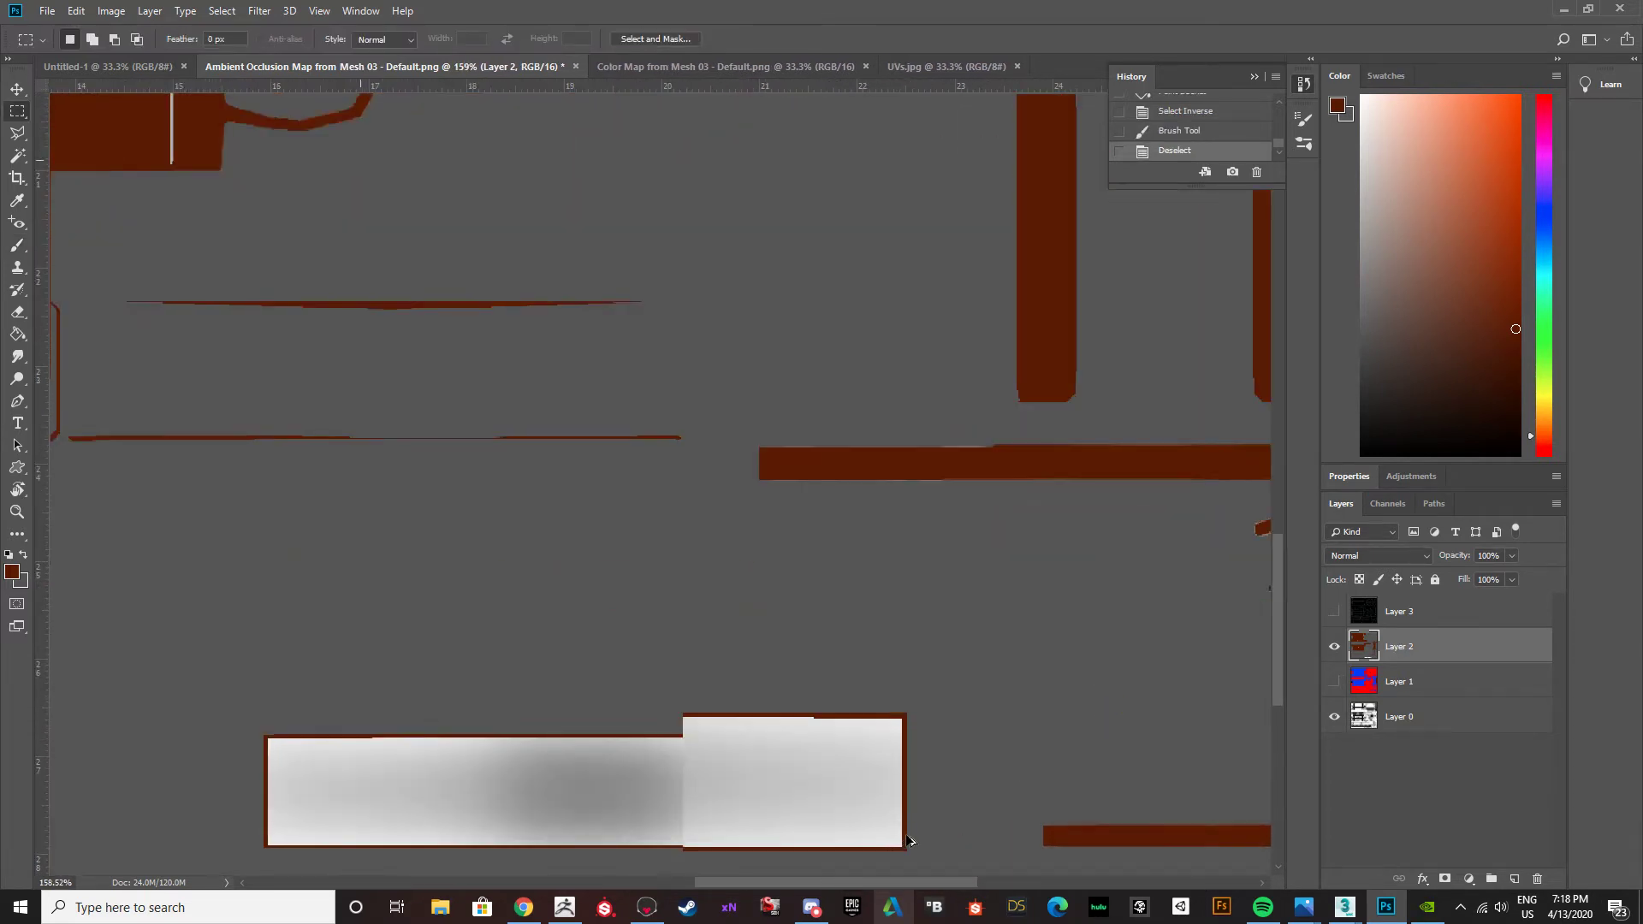
{"action": "key", "text": "w"}
{"action": "left_click", "coordinate": [775, 758]}
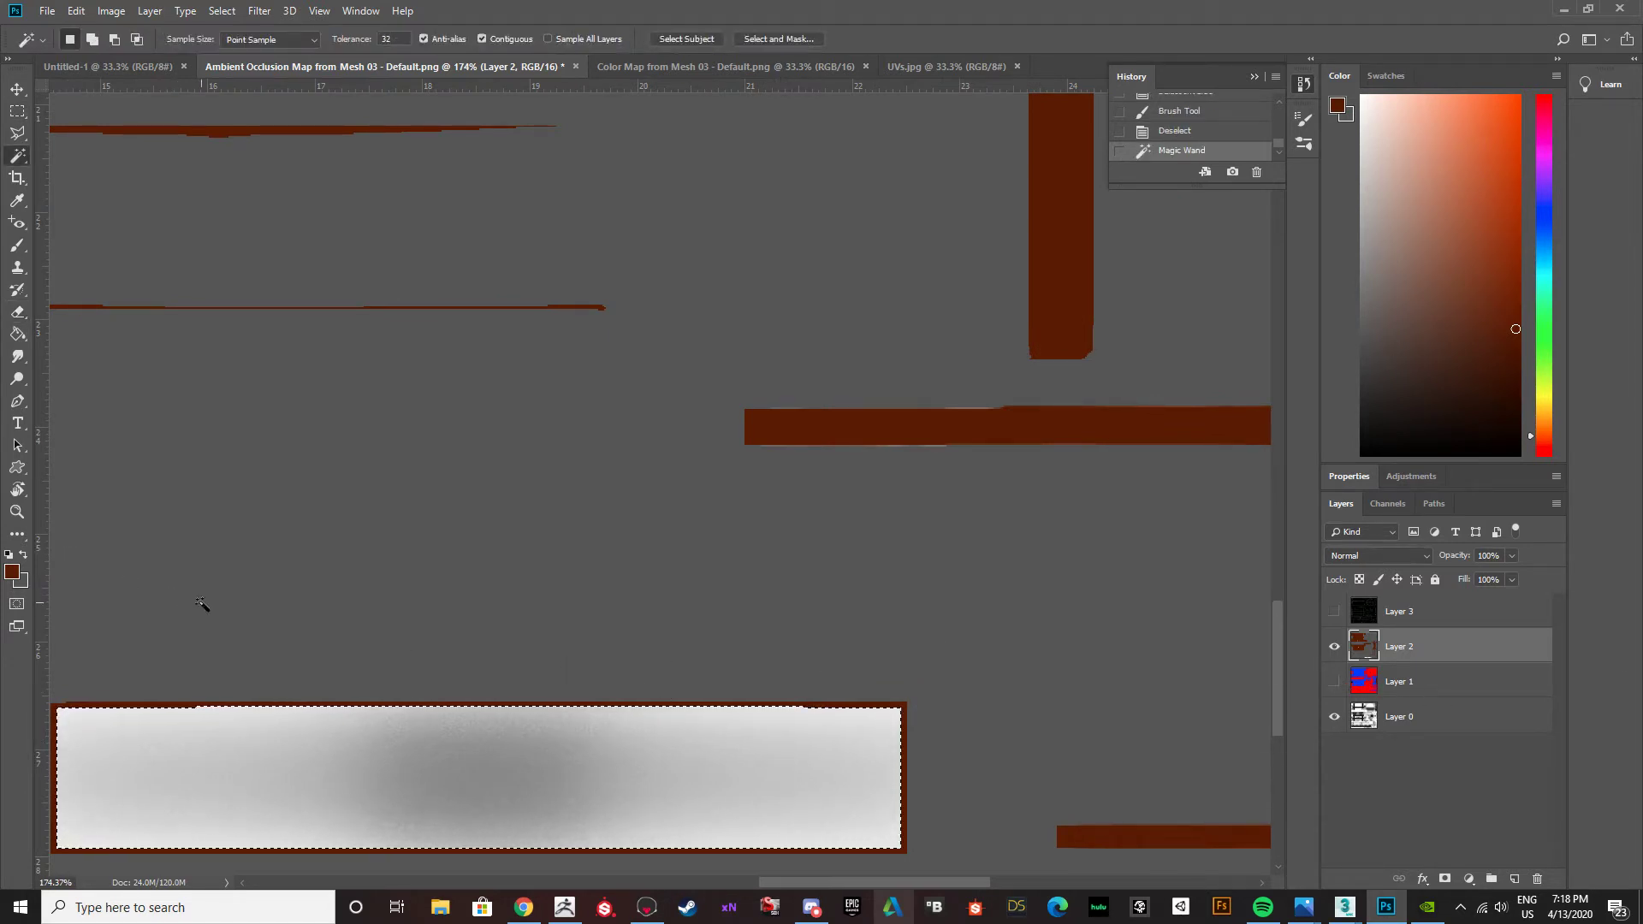
{"action": "key", "text": "x"}
{"action": "key", "text": "g"}
Show the Layer 1 colour map and briefly hide Layer 2 to check the selected strip's material.
{"action": "left_click", "coordinate": [1334, 681]}
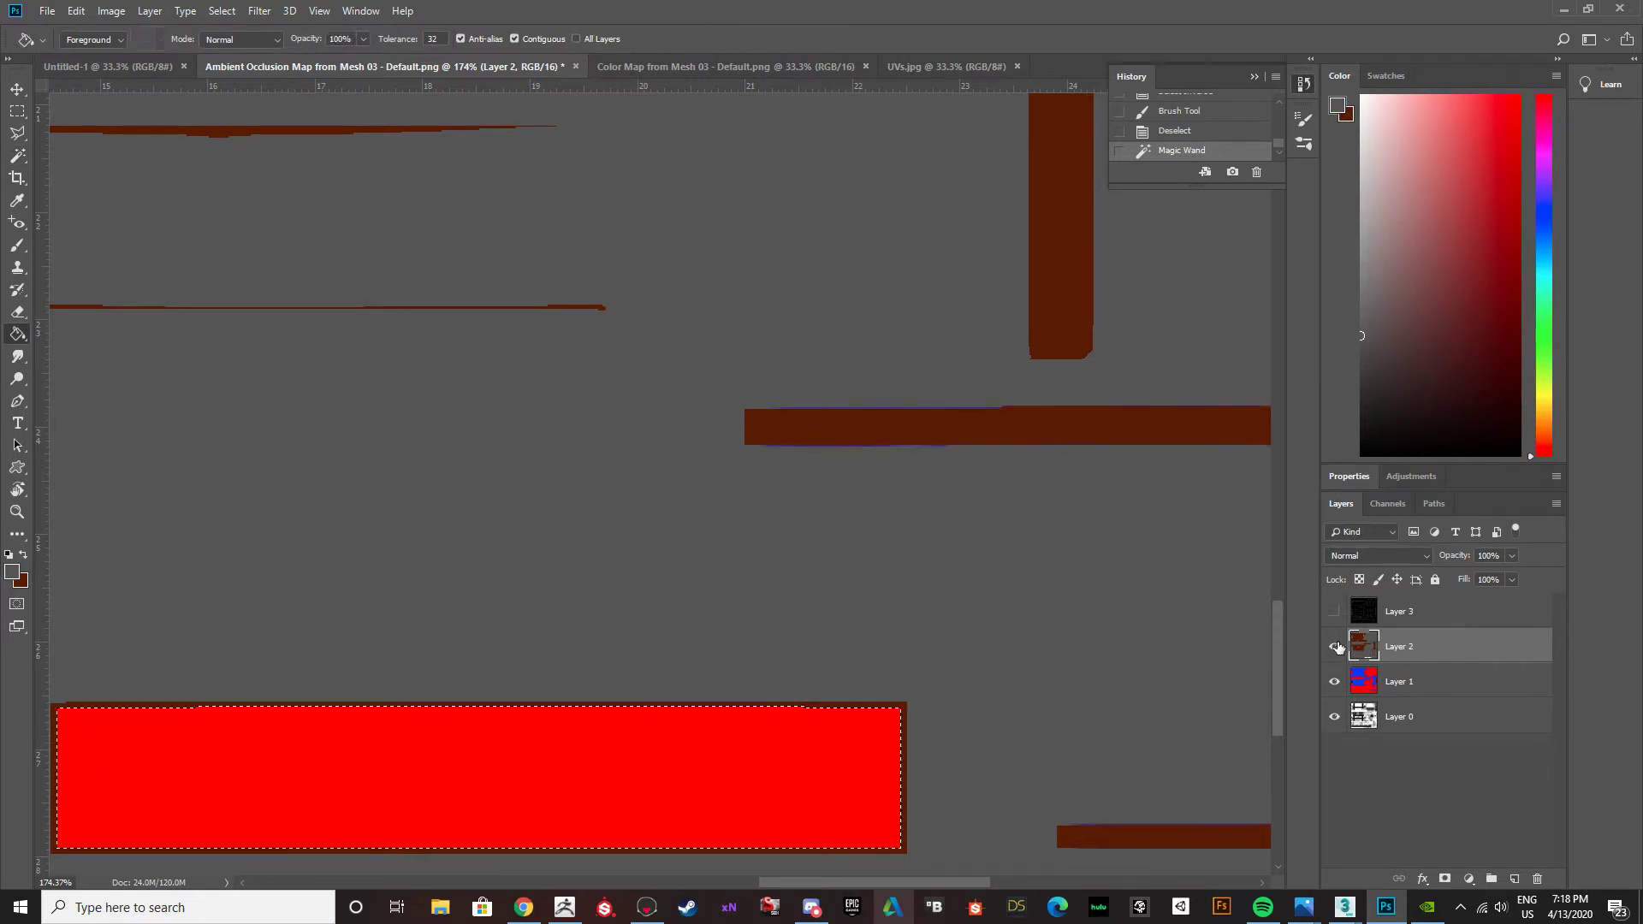
{"action": "left_click", "coordinate": [1334, 646]}
{"action": "scroll", "coordinate": [597, 632], "scroll_direction": "down", "scroll_amount": 8, "text": "alt"}
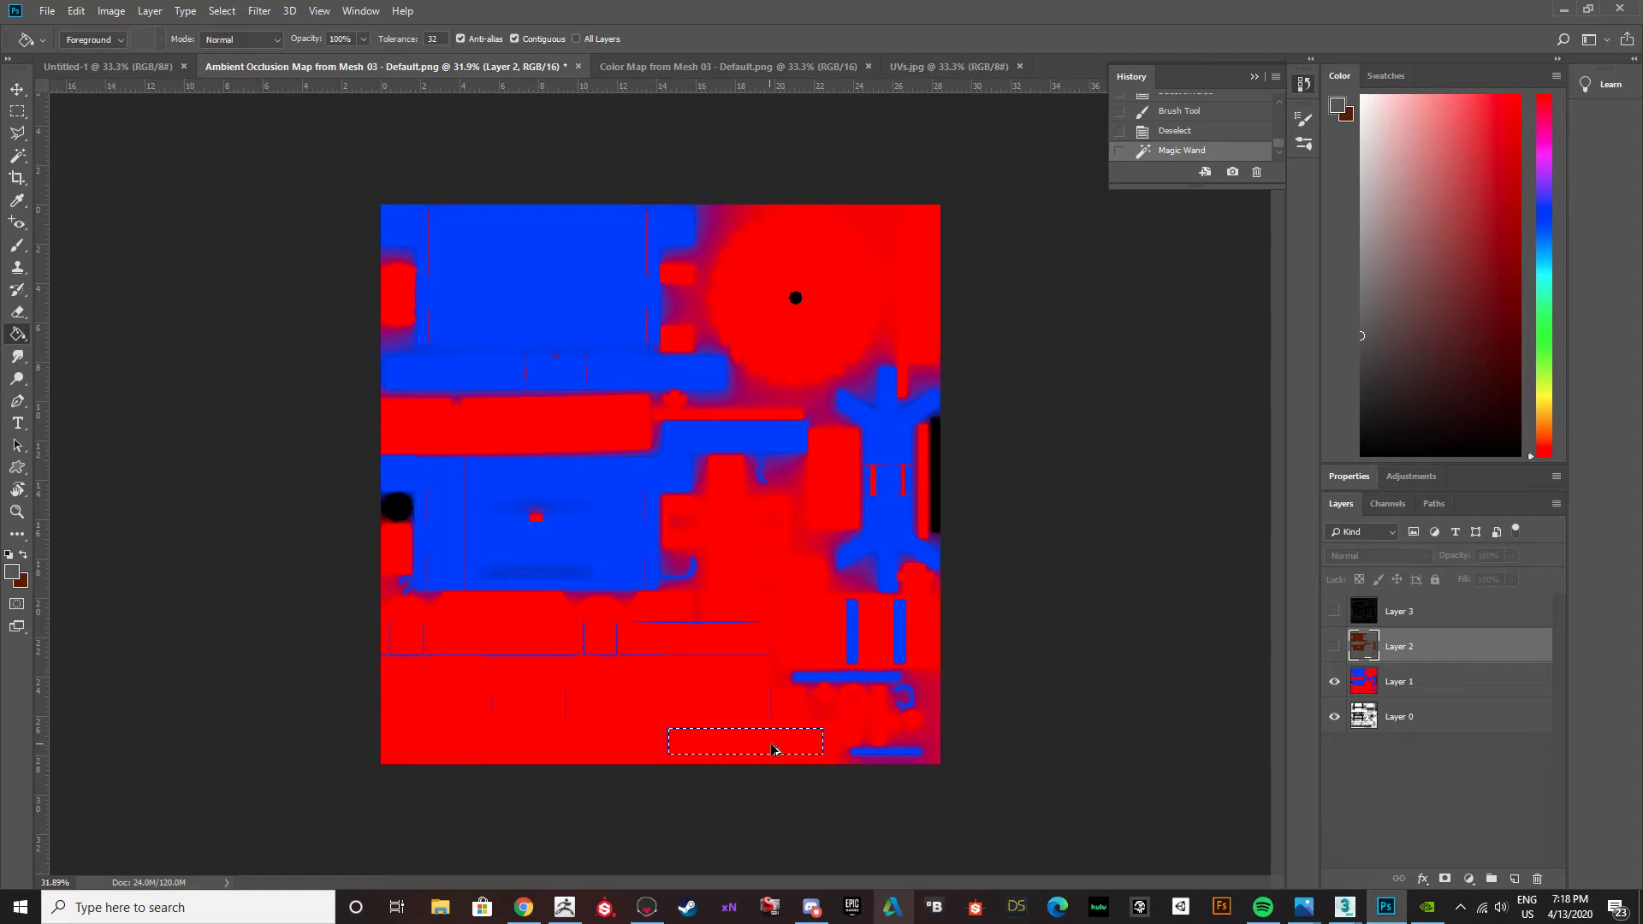
{"action": "scroll", "coordinate": [762, 748], "scroll_direction": "up", "scroll_amount": 5, "text": "alt"}
{"action": "left_click", "coordinate": [1334, 645]}
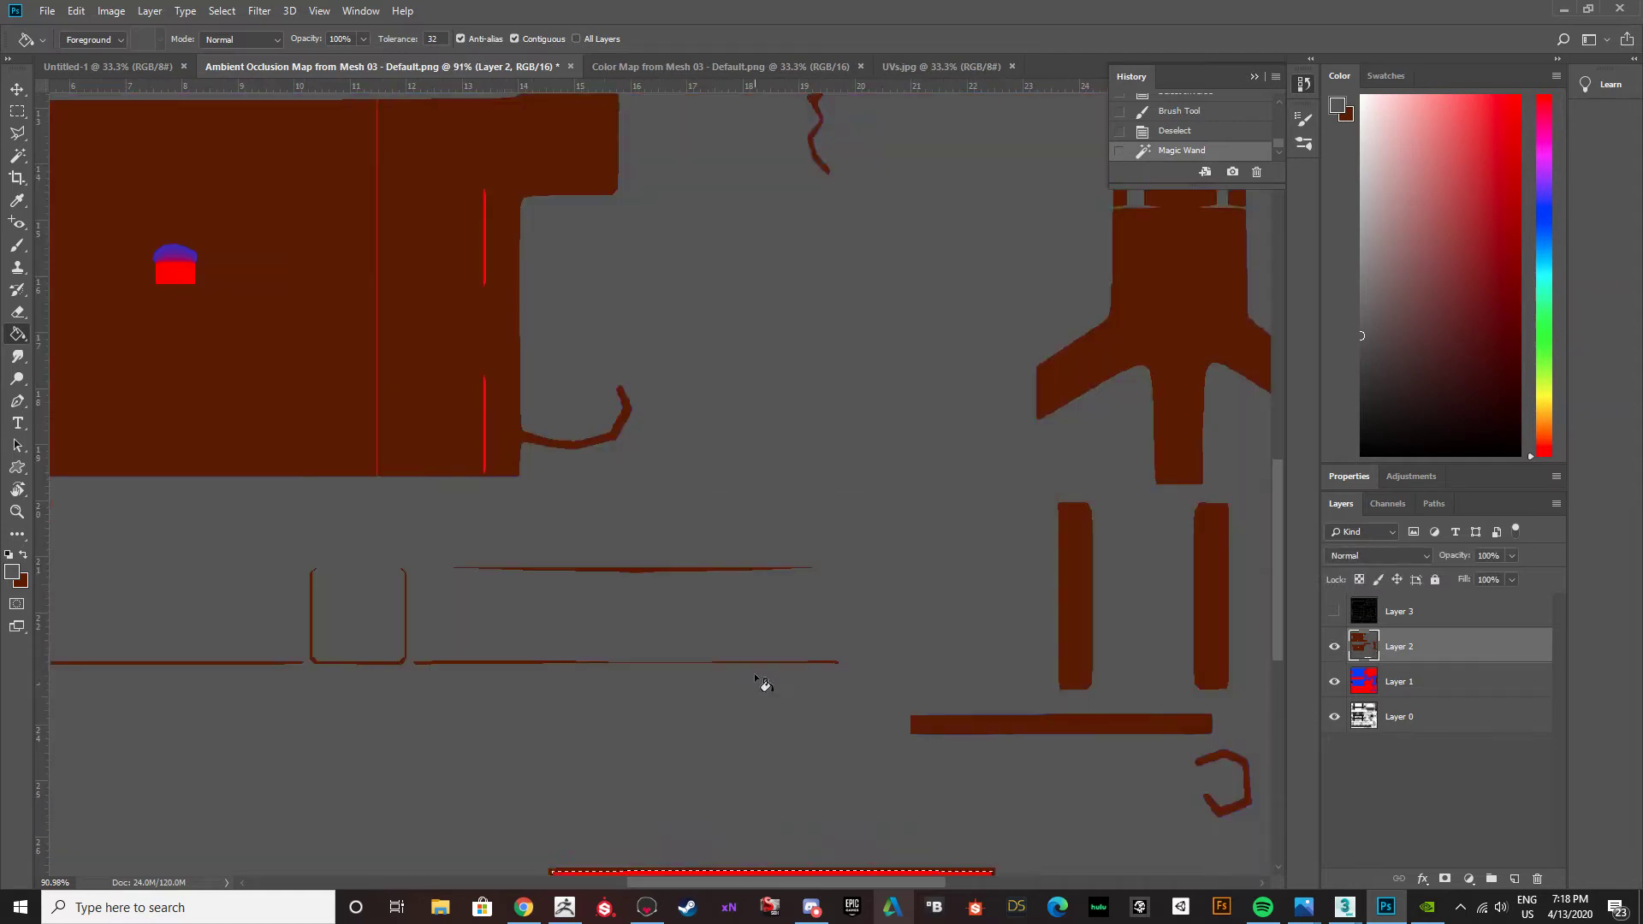
Fill the selected red strip near the texture's lower edge with dark grey and clear the selection.
{"action": "scroll", "coordinate": [749, 676], "scroll_direction": "down", "scroll_amount": 3}
{"action": "scroll", "coordinate": [746, 695], "scroll_direction": "down", "scroll_amount": 2}
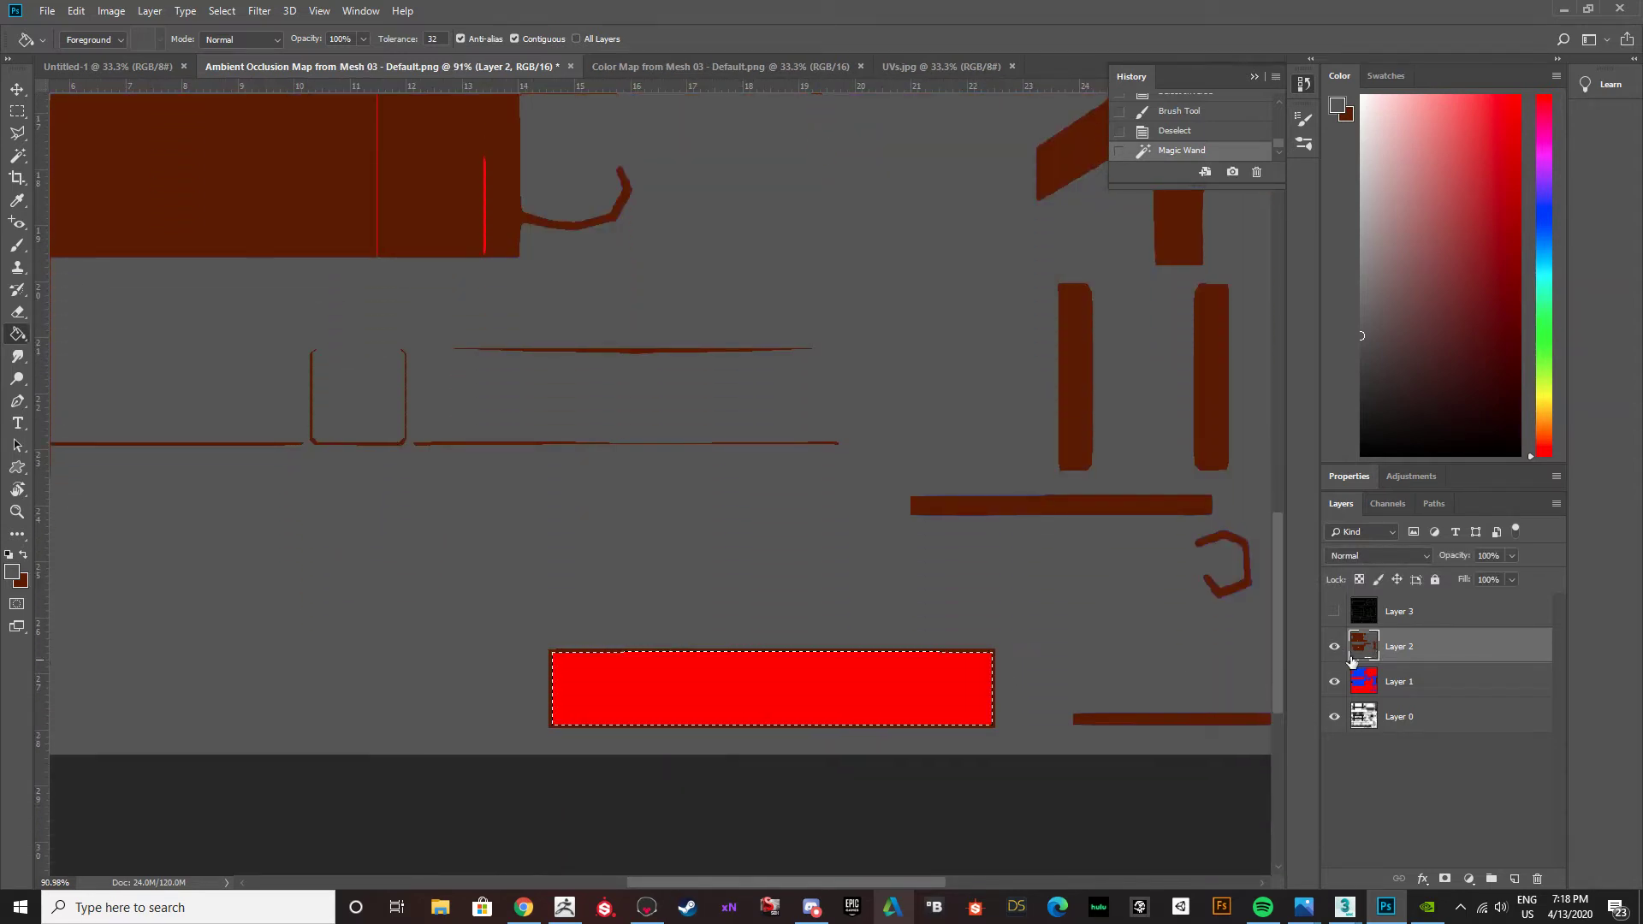
{"action": "left_click", "coordinate": [865, 710]}
{"action": "key", "text": "ctrl+d"}
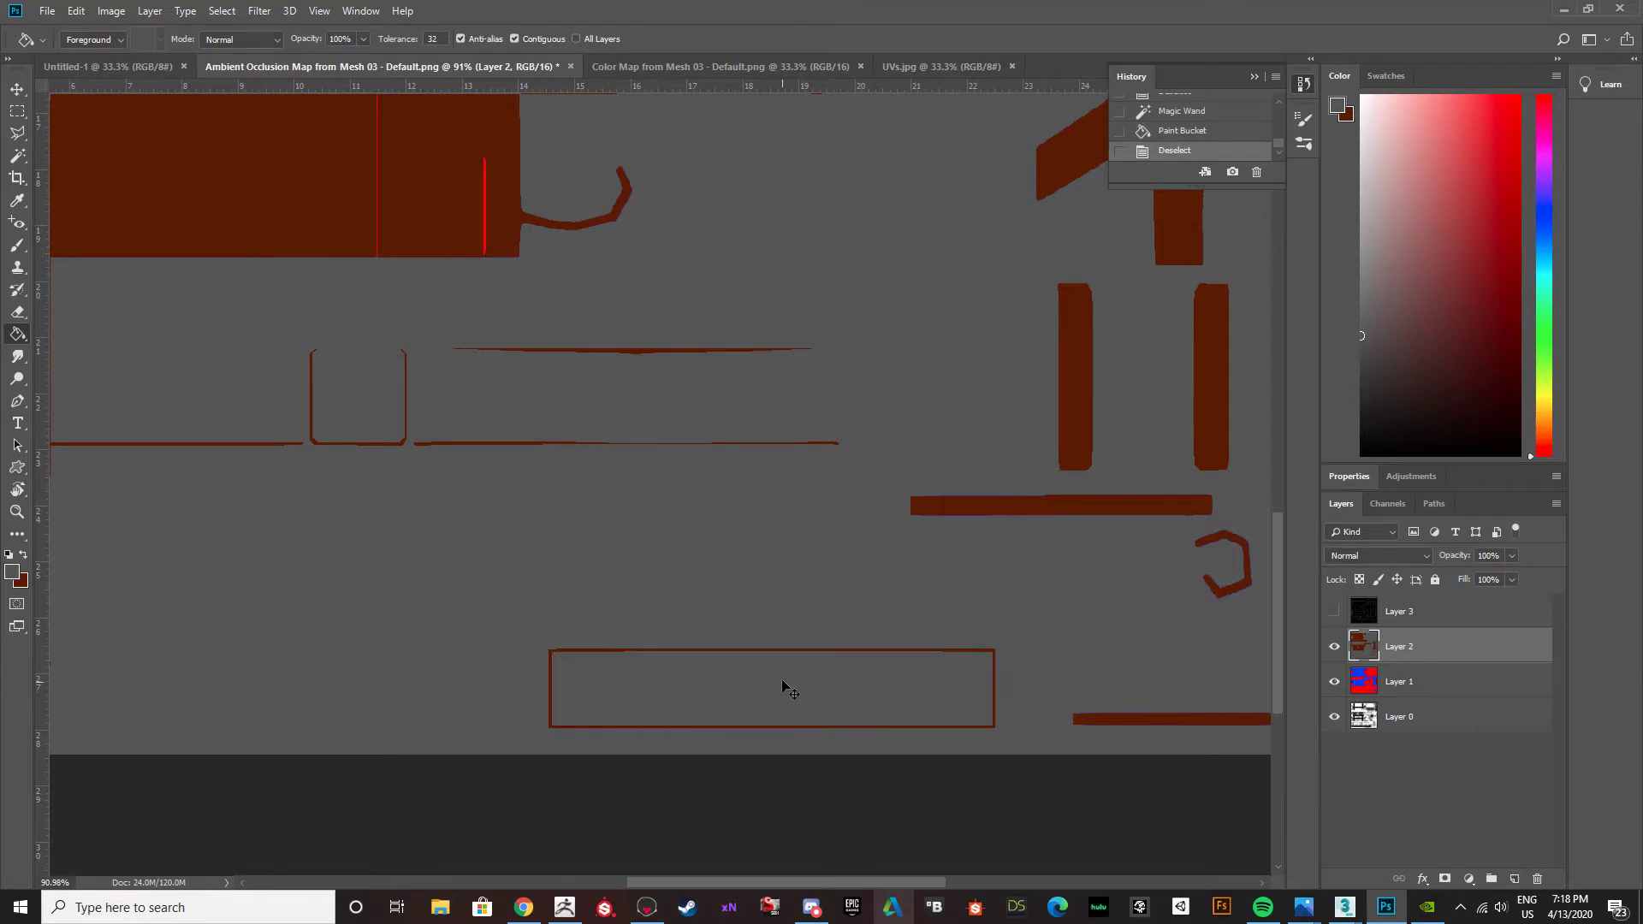
Hide the Layer 1 colour map and check the texture for remaining unfilled areas.
{"action": "scroll", "coordinate": [771, 659], "scroll_direction": "down", "scroll_amount": 5, "text": "alt"}
{"action": "scroll", "coordinate": [458, 547], "scroll_direction": "up", "scroll_amount": 6, "text": "alt"}
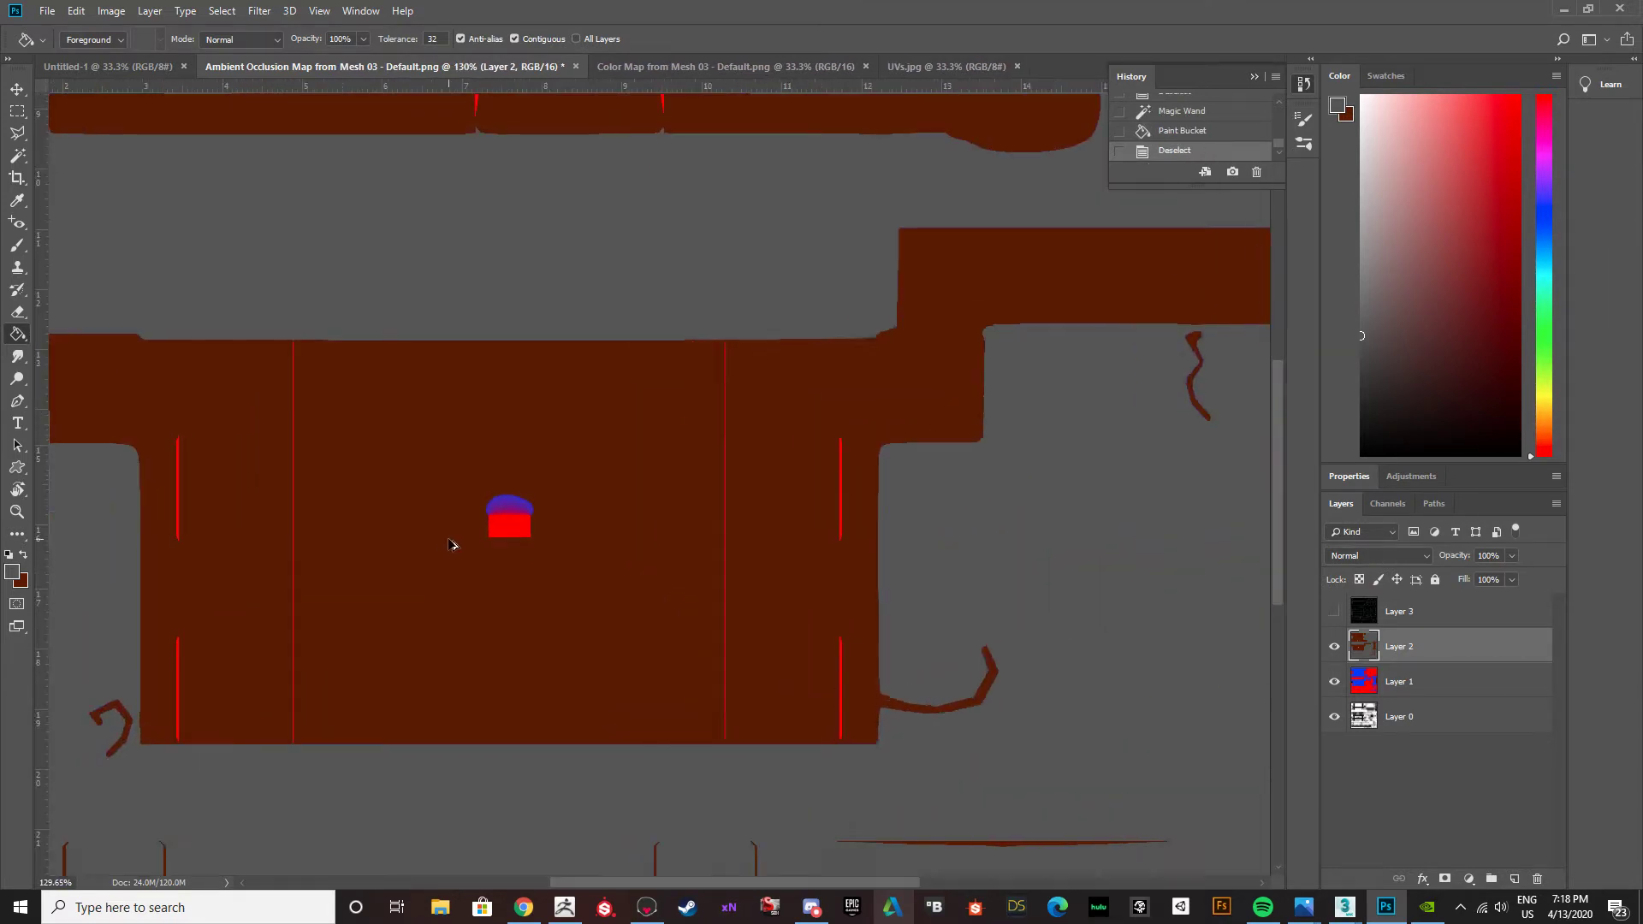
{"action": "left_click", "coordinate": [1335, 682]}
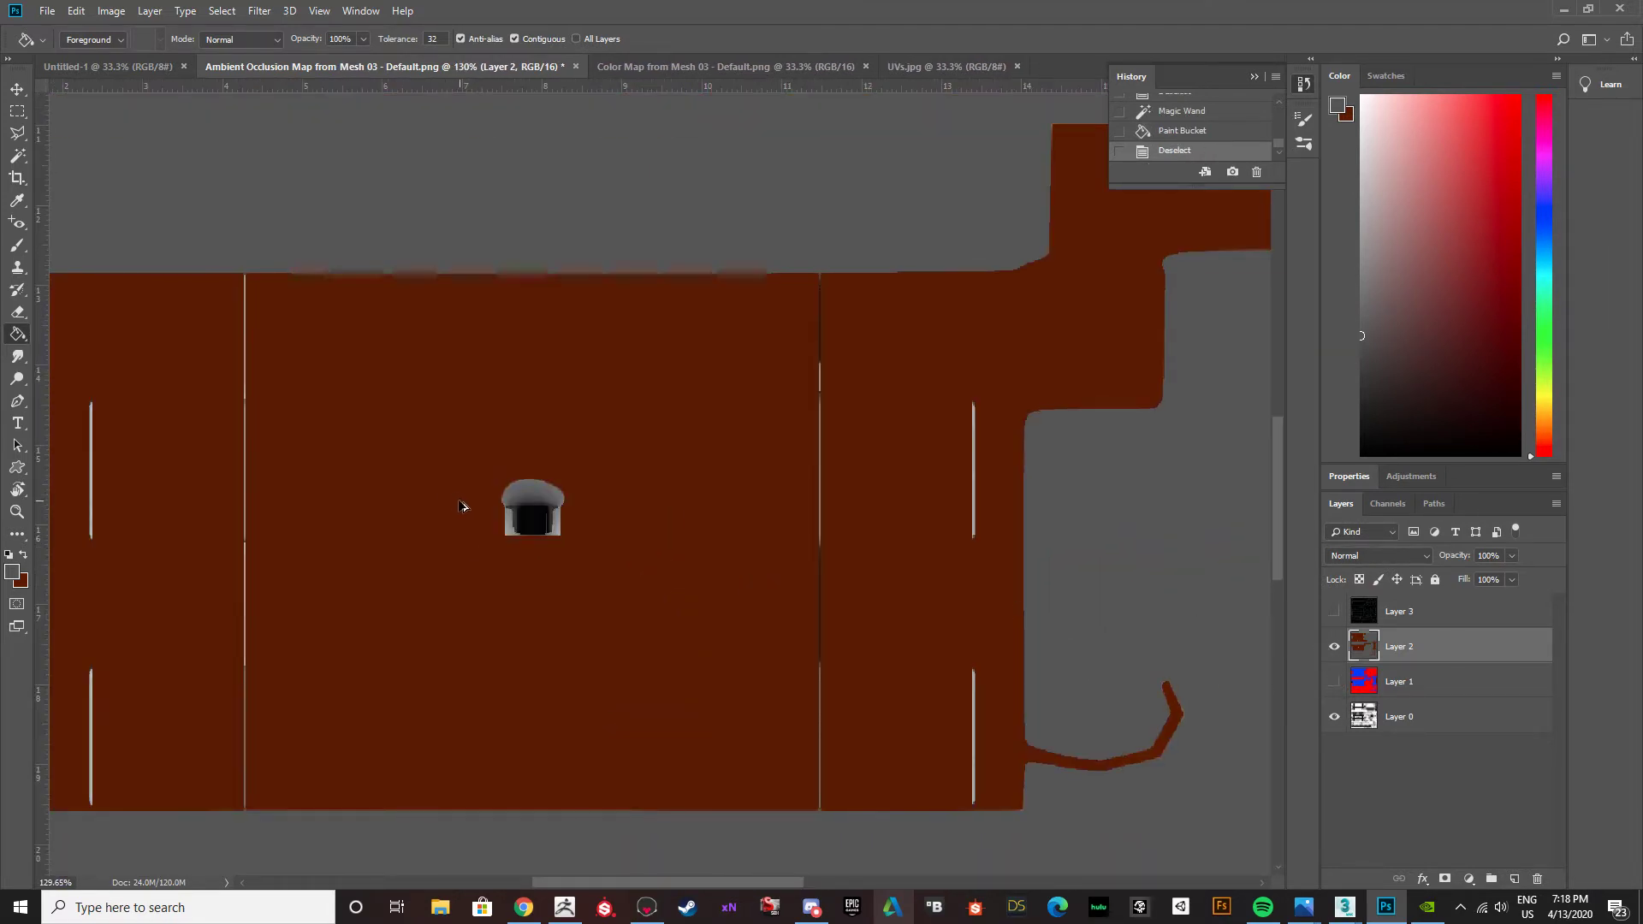
{"action": "scroll", "coordinate": [496, 522], "scroll_direction": "down", "scroll_amount": 4, "text": "alt"}
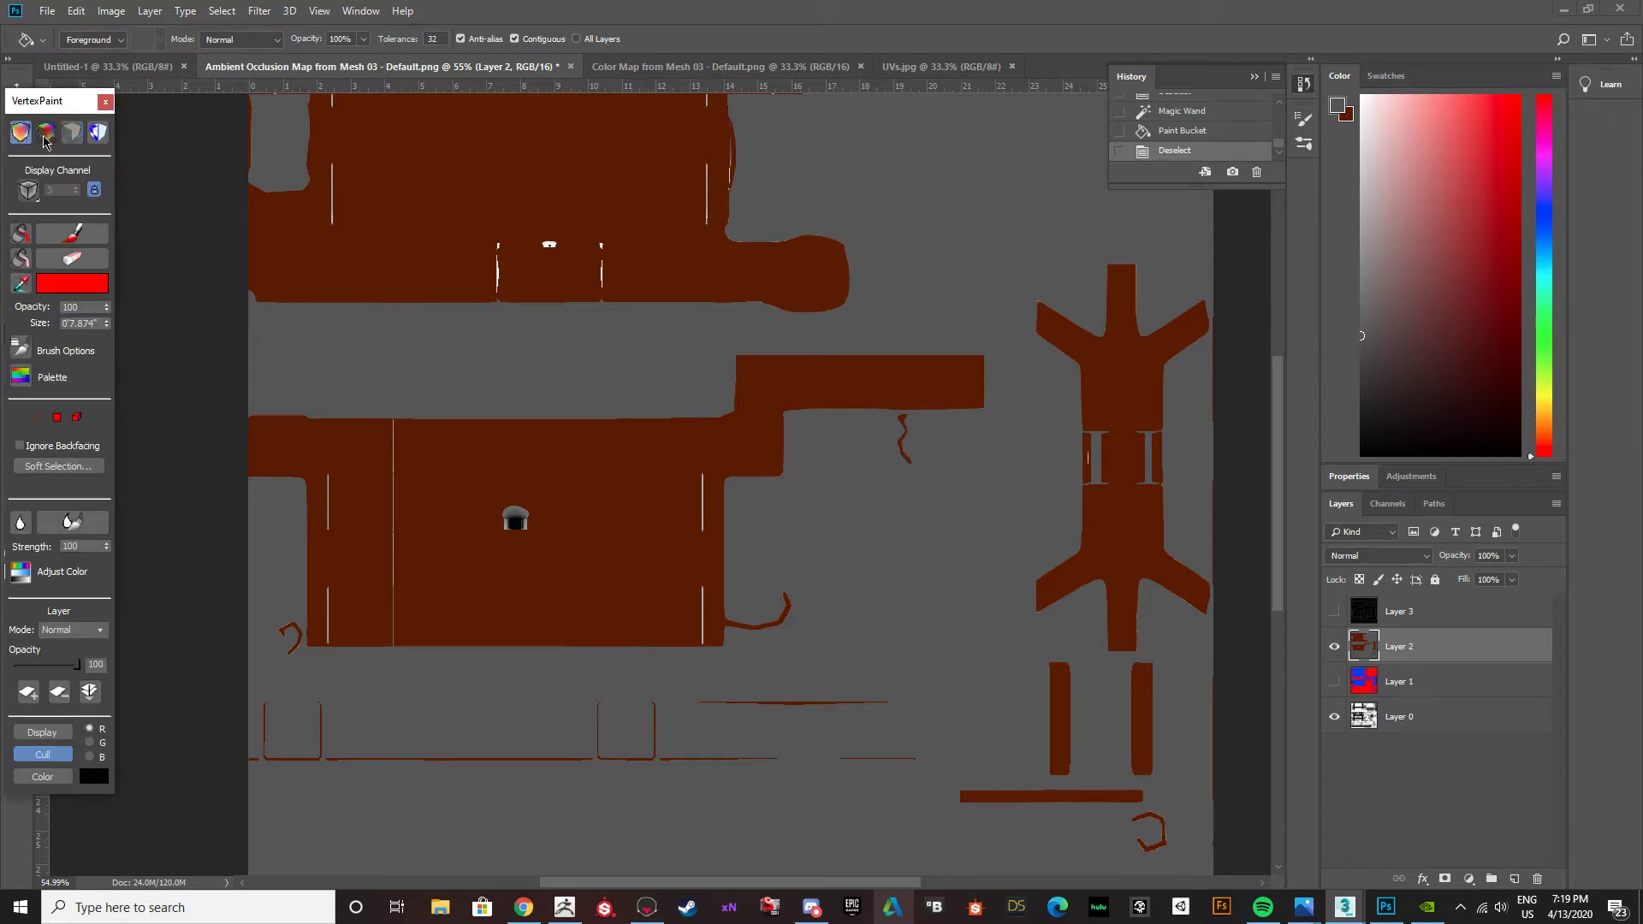
Close the VertexPaint window and open the 3ds Max Material Editor, moving it clear of the canvas.
{"action": "left_click", "coordinate": [105, 103]}
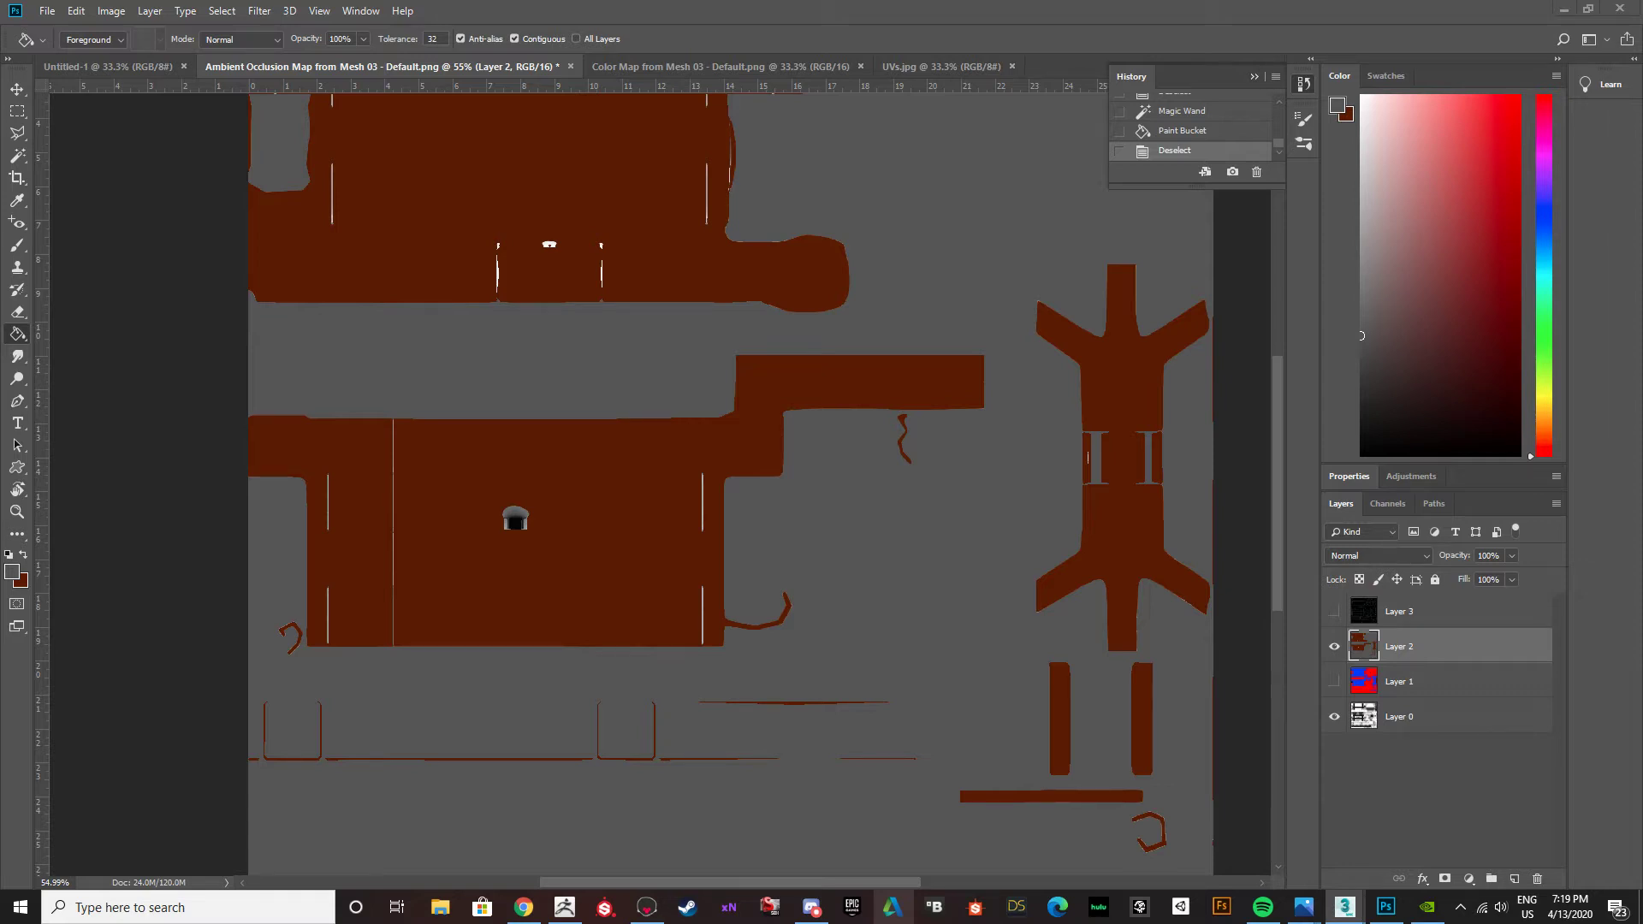
{"action": "key", "text": "m"}
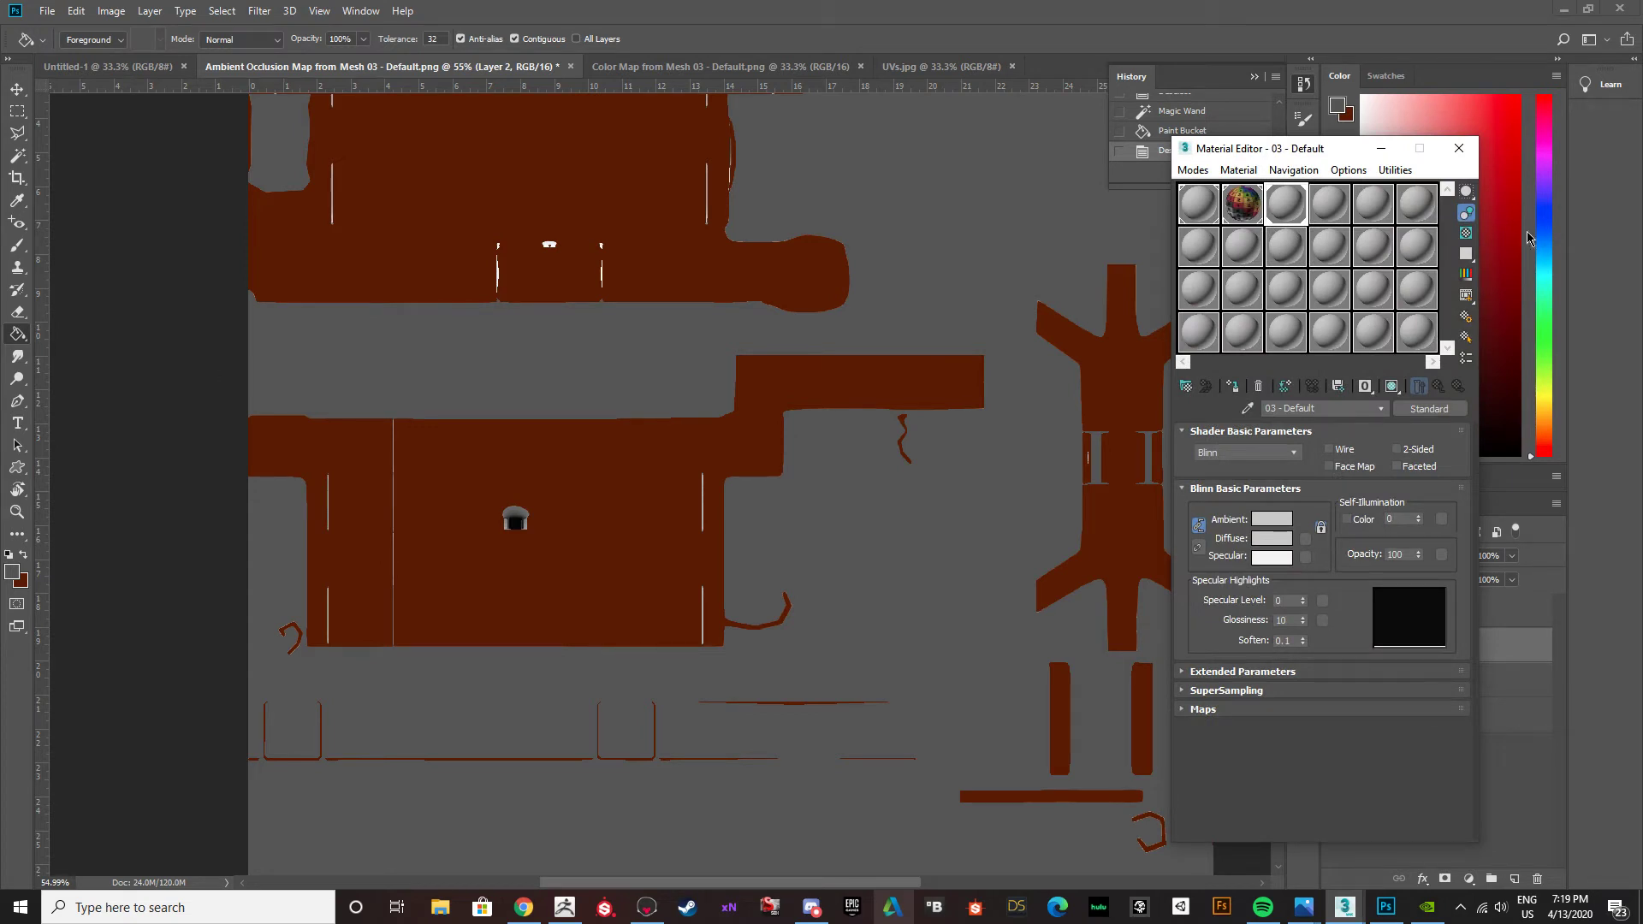
{"action": "left_click_drag", "start_coordinate": [1343, 154], "coordinate": [0, 163]}
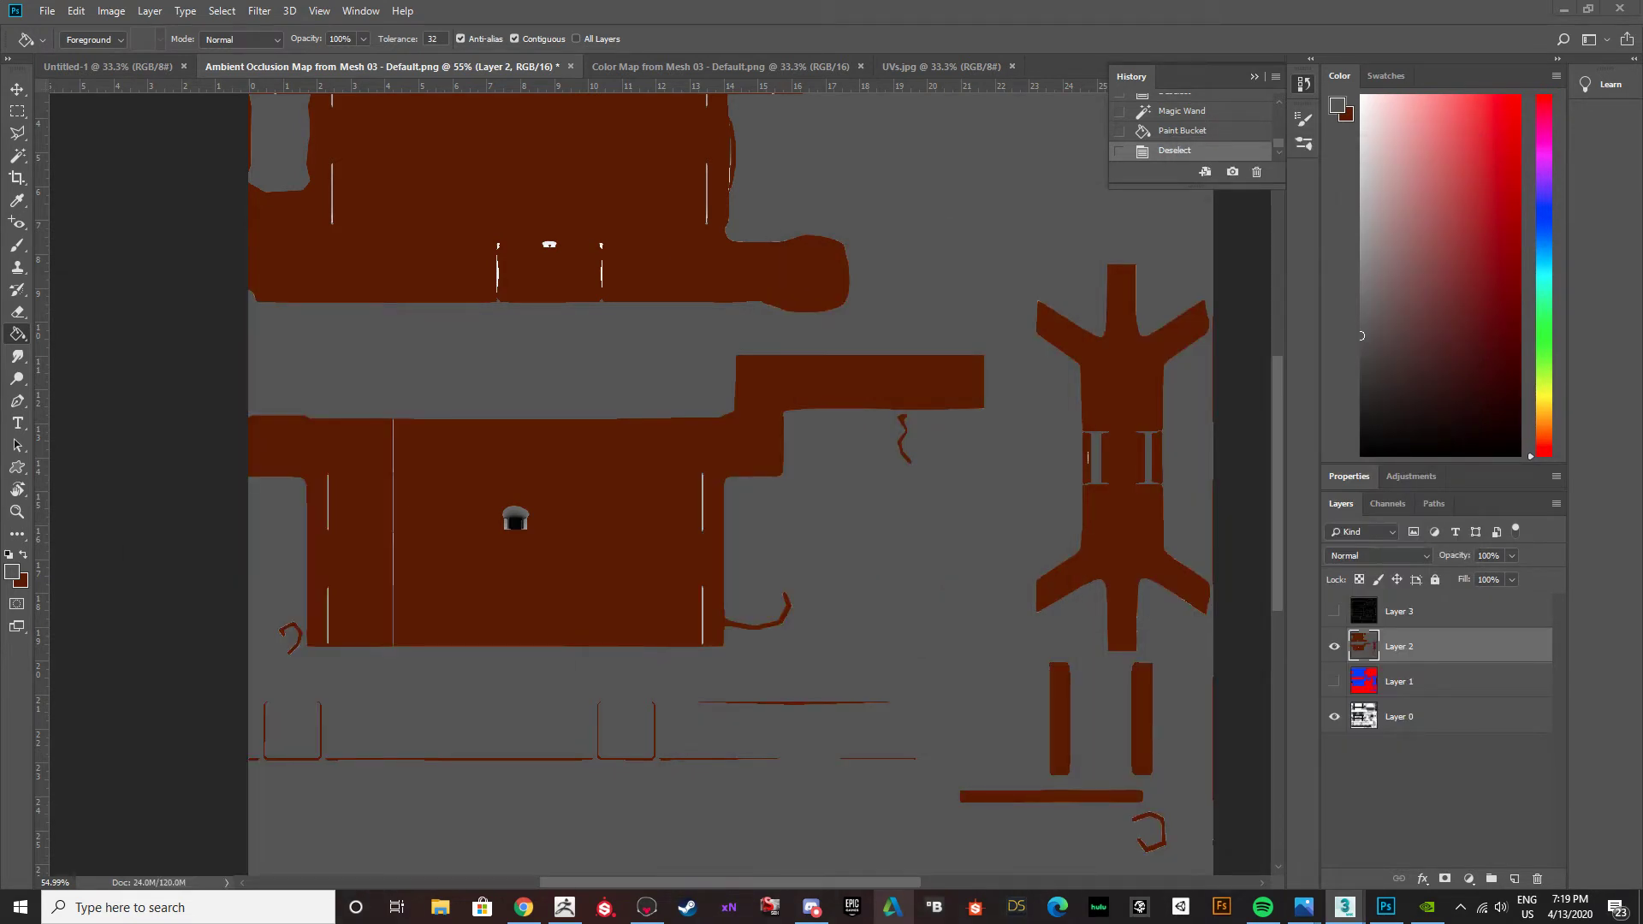
Move the Layer 0 ambient occlusion map above Layer 2 and set its blending mode to Multiply.
{"action": "left_click", "coordinate": [47, 11]}
{"action": "left_click", "coordinate": [1536, 787]}
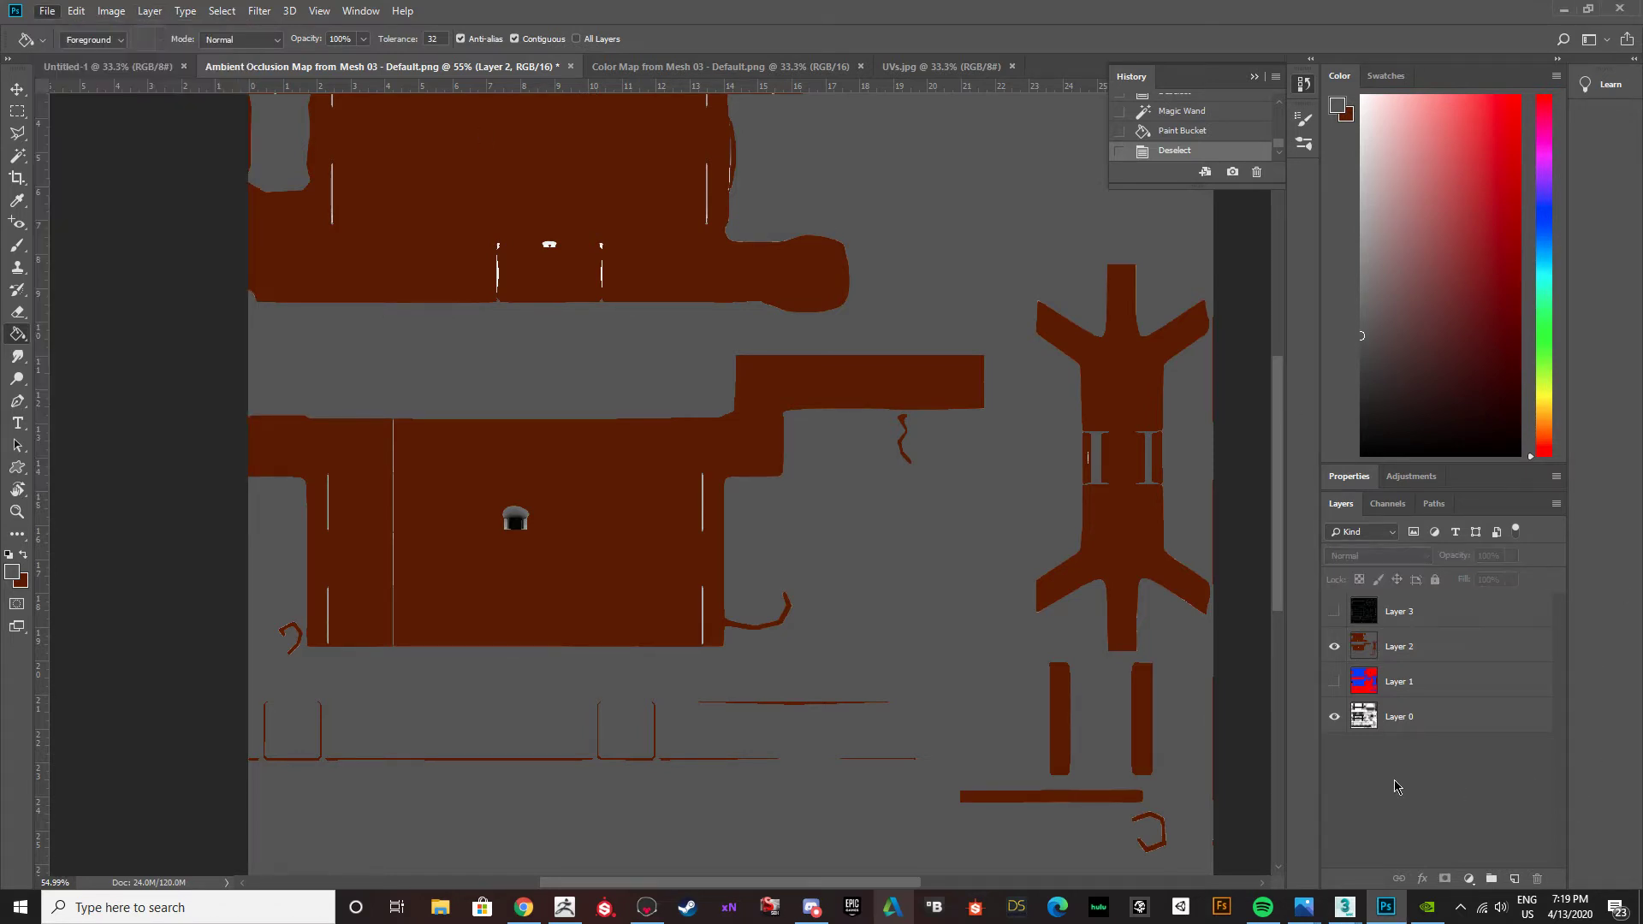
{"action": "left_click", "coordinate": [1379, 722]}
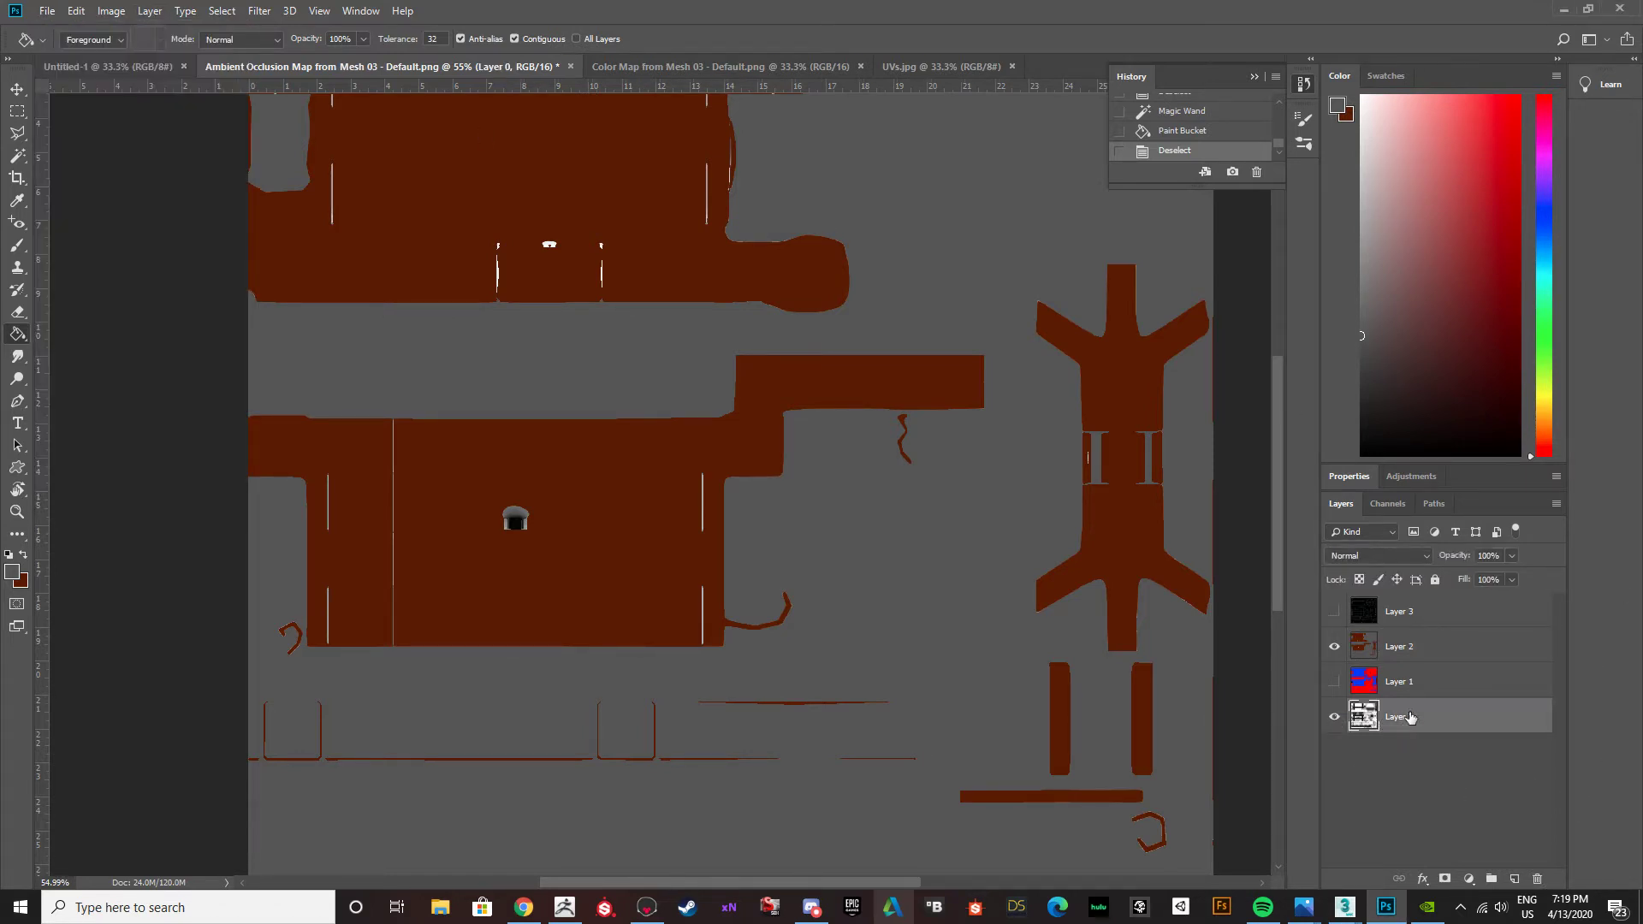
{"action": "left_click_drag", "start_coordinate": [1385, 620], "coordinate": [1384, 628]}
{"action": "left_click", "coordinate": [1386, 556]}
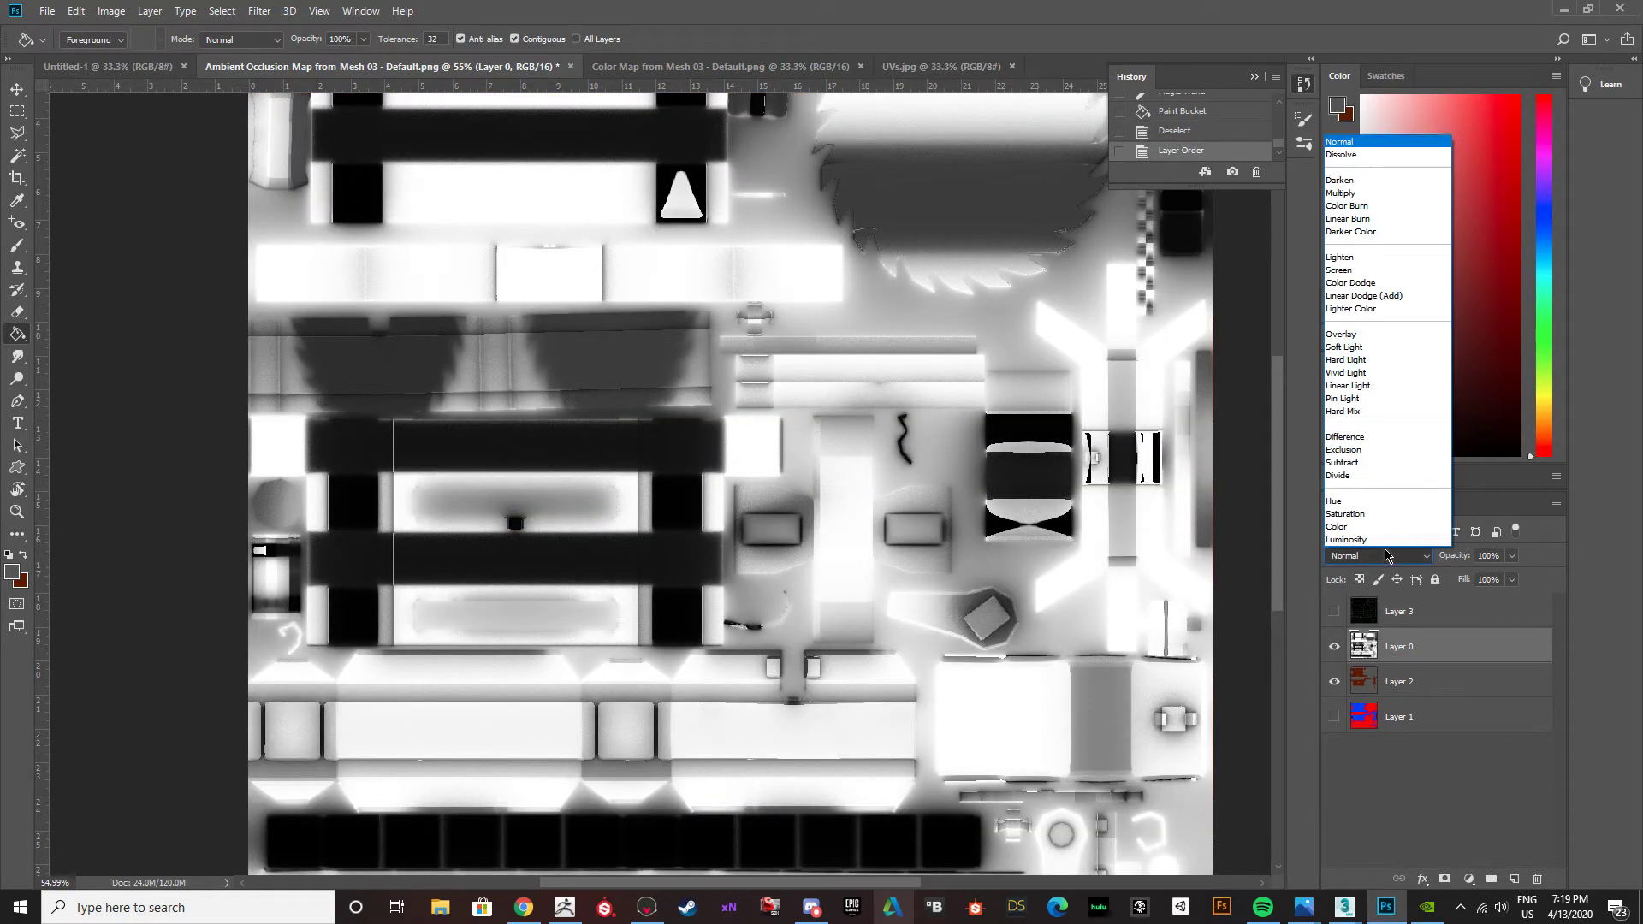
{"action": "left_click", "coordinate": [1351, 193]}
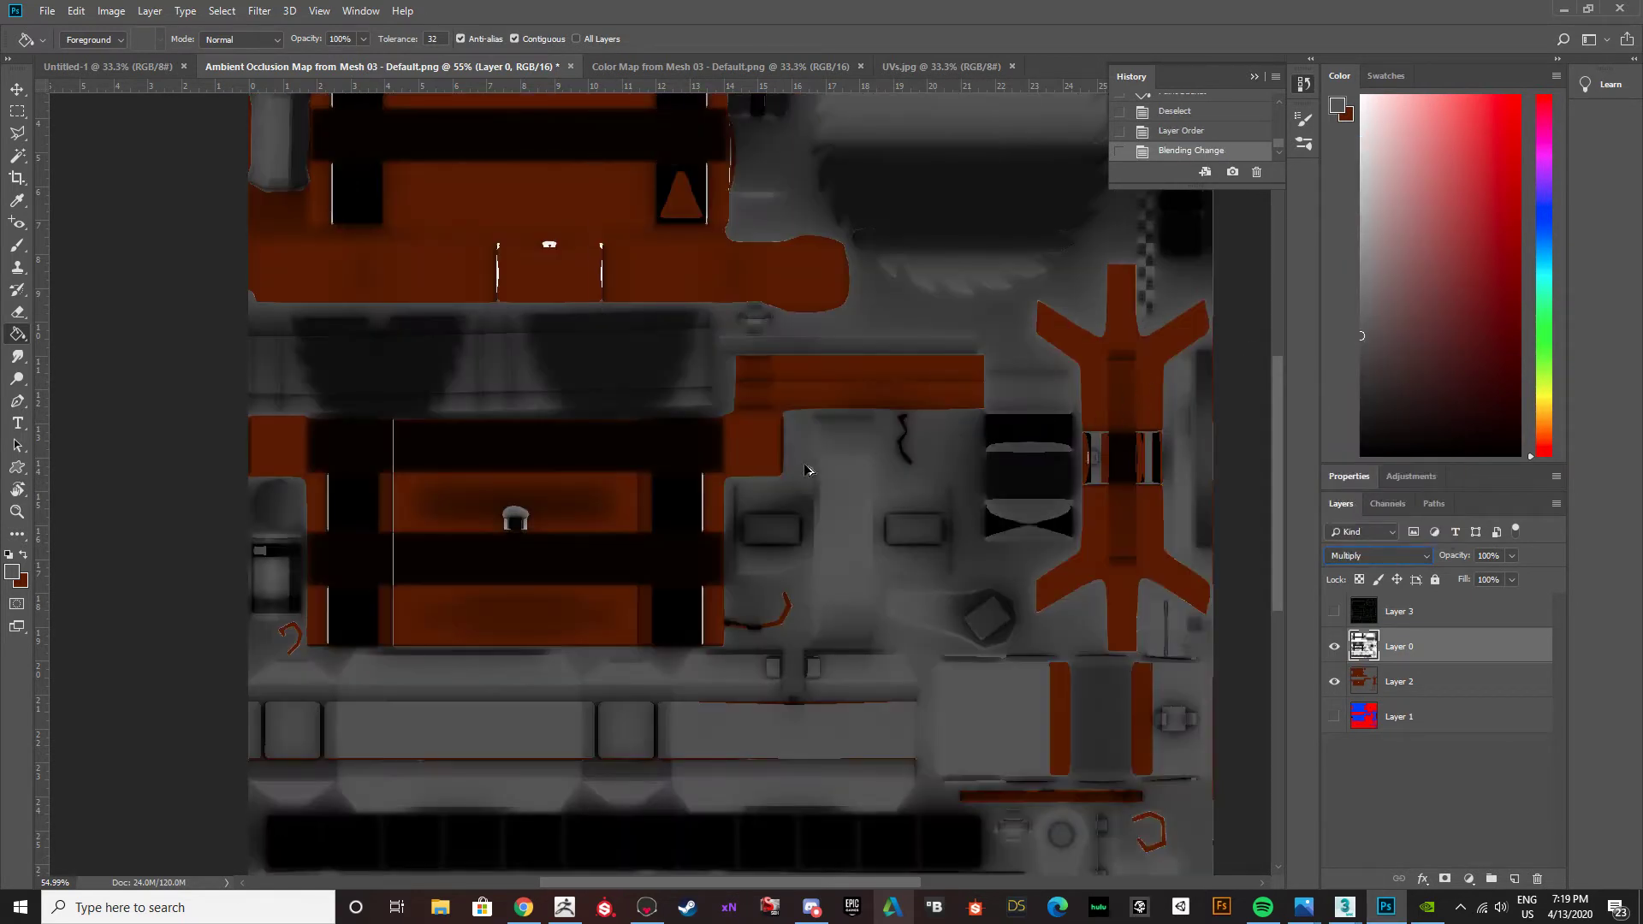
Export the combined texture to the Desktop as a PNG named BuzzsawTable_Albedo.
{"action": "left_click", "coordinate": [18, 89]}
{"action": "scroll", "coordinate": [143, 275], "scroll_direction": "down", "scroll_amount": 4, "text": "alt"}
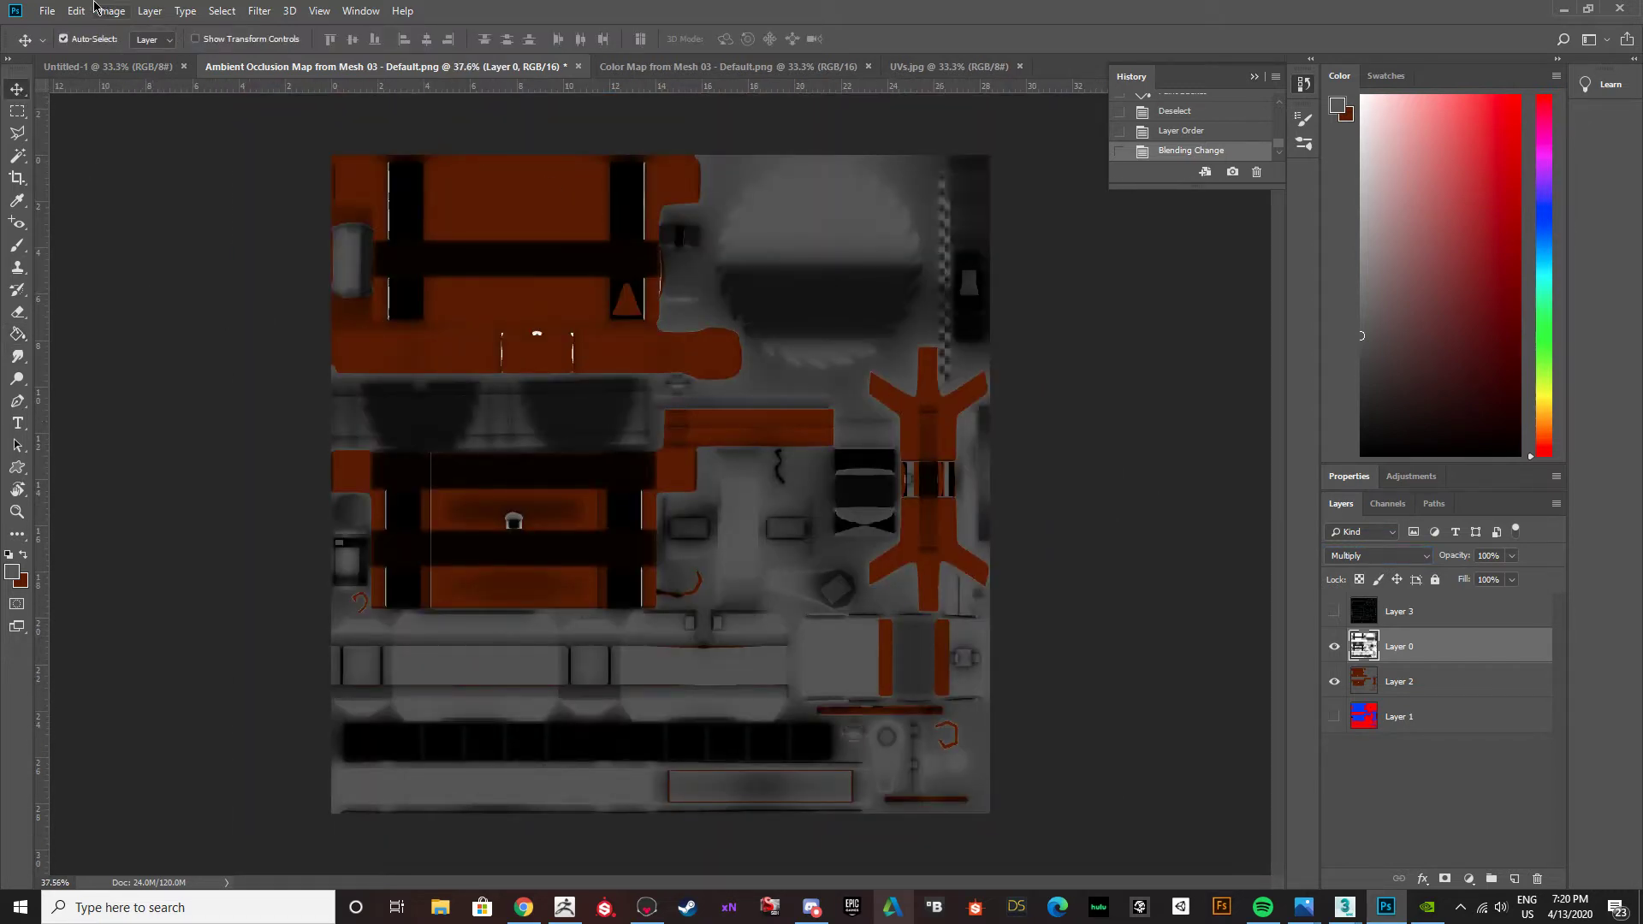
{"action": "left_click", "coordinate": [56, 12]}
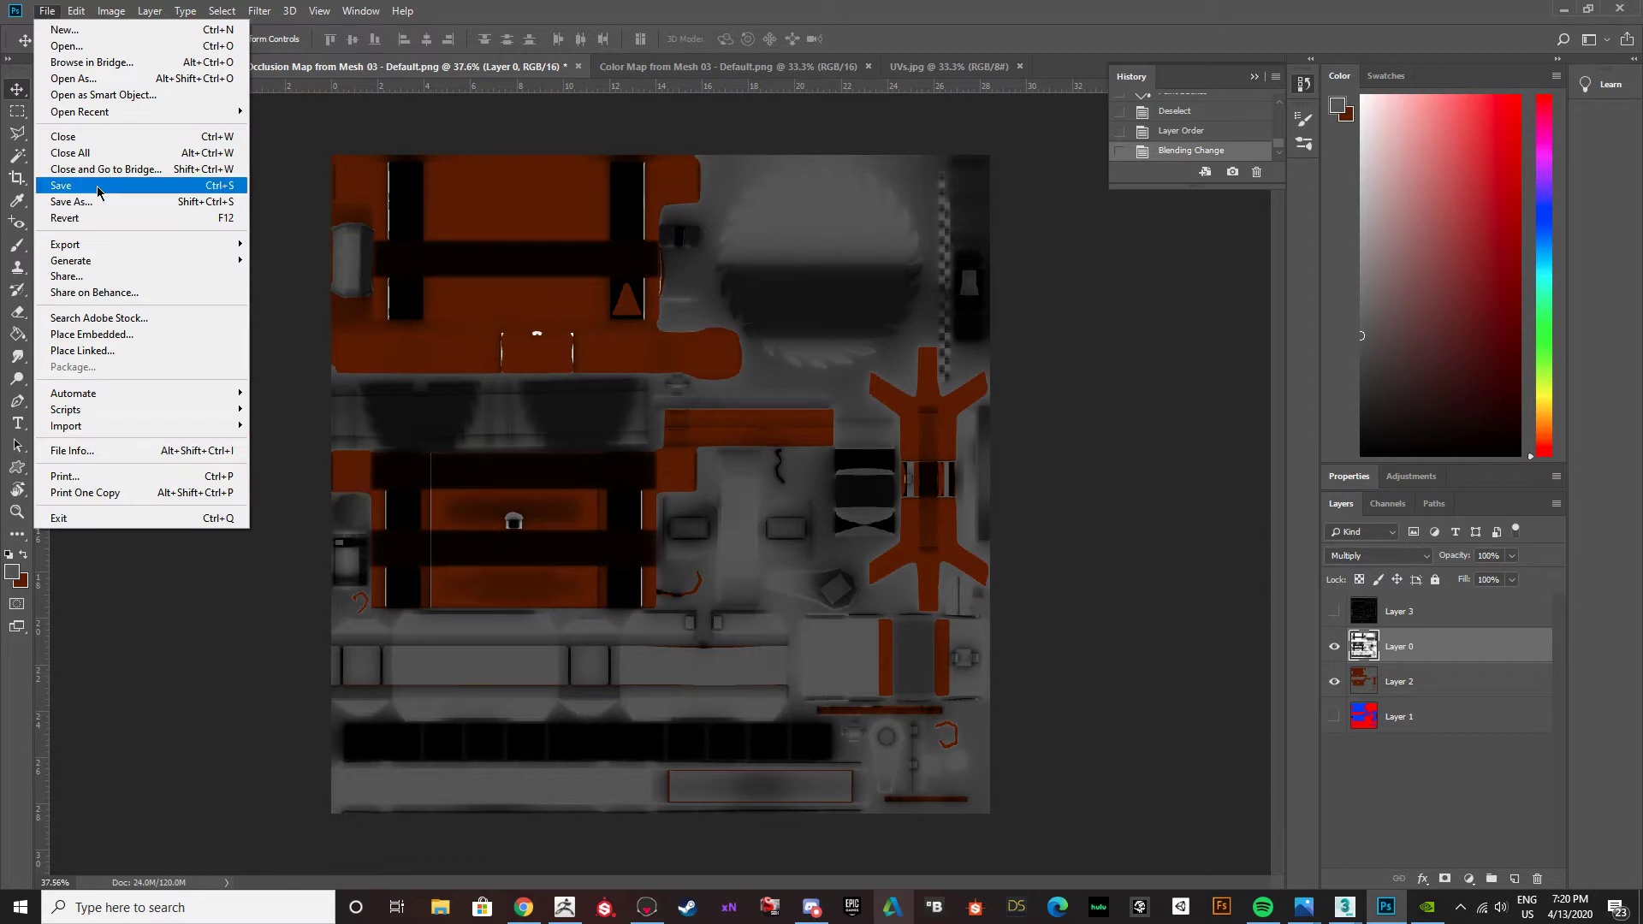
{"action": "mouse_move", "coordinate": [94, 250]}
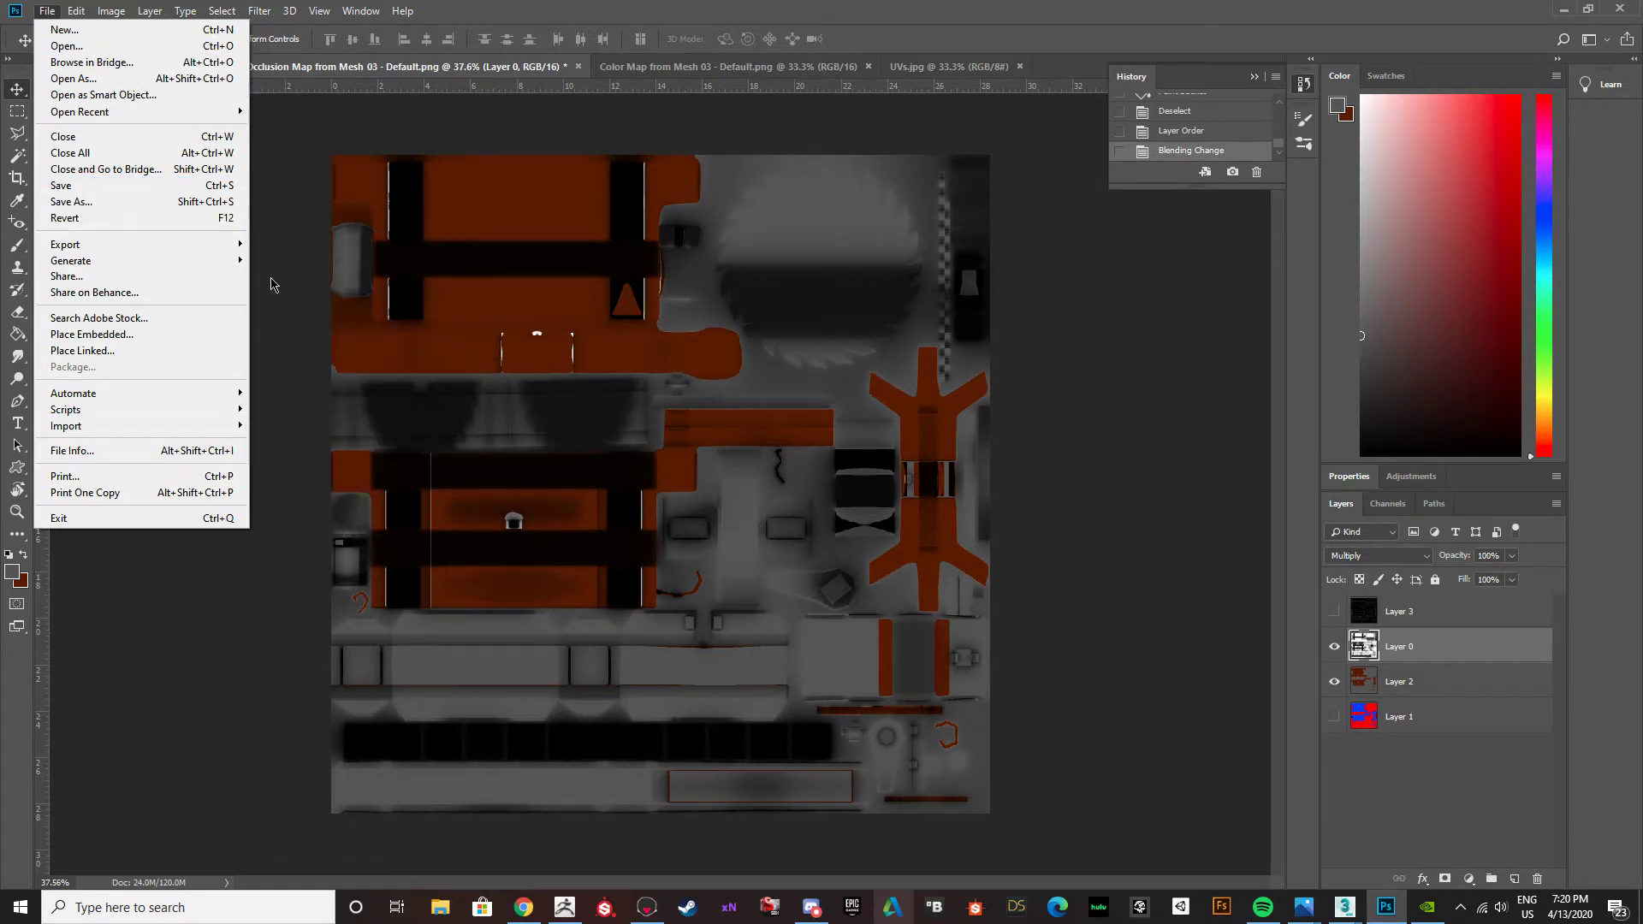
{"action": "left_click", "coordinate": [316, 244]}
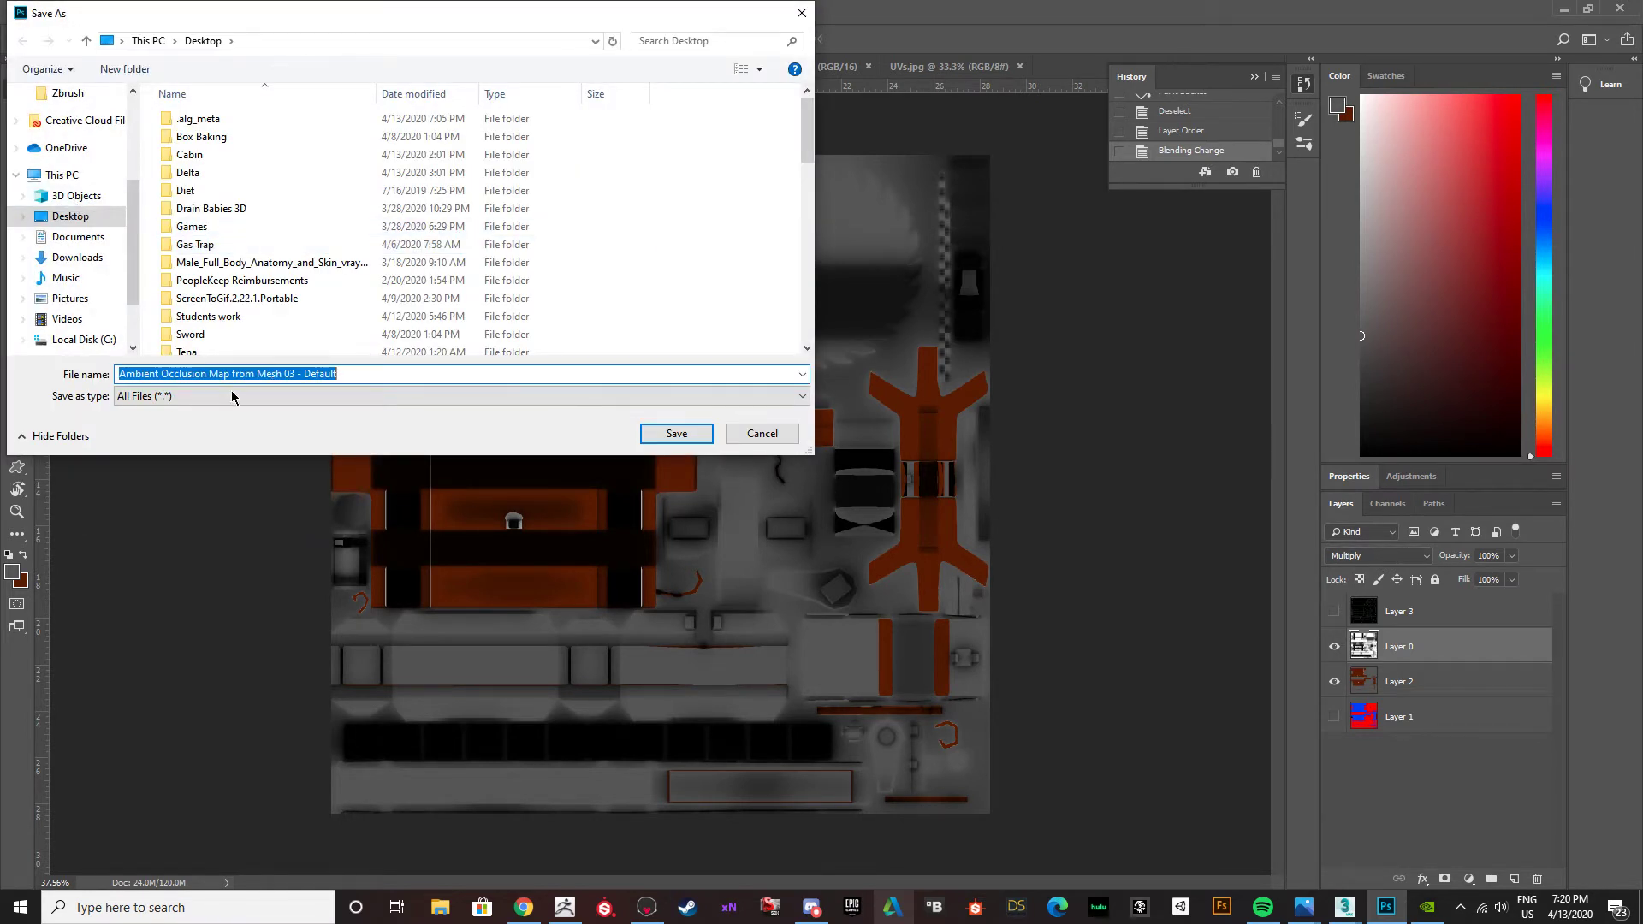
{"action": "type", "text": "B"}
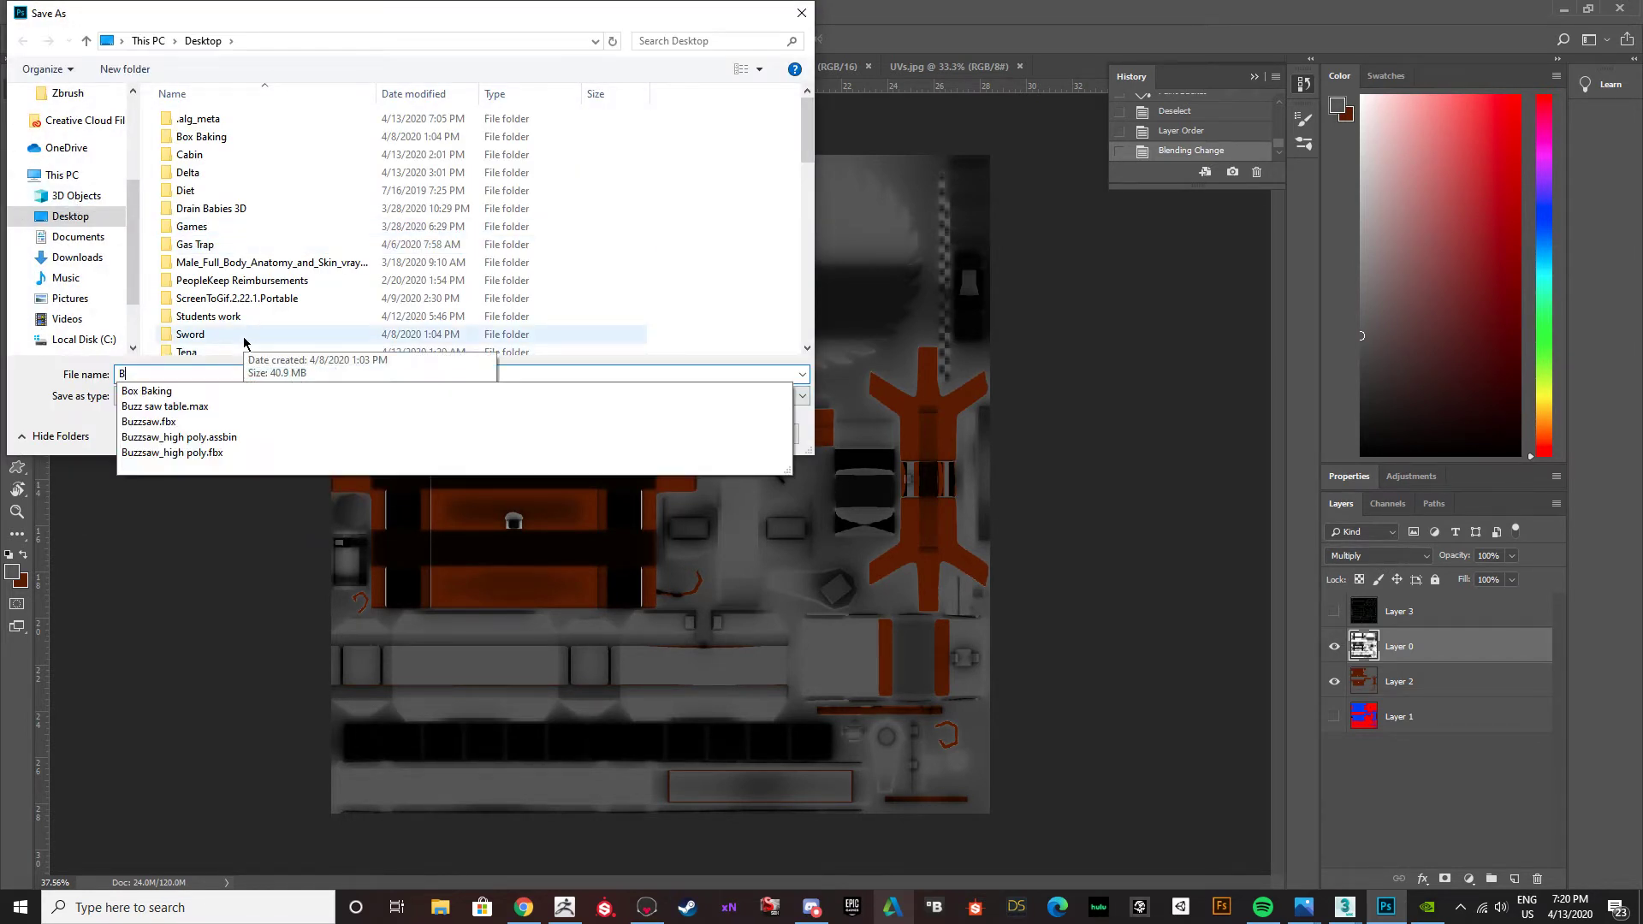
{"action": "type", "text": "uzzsaw Tabl"}
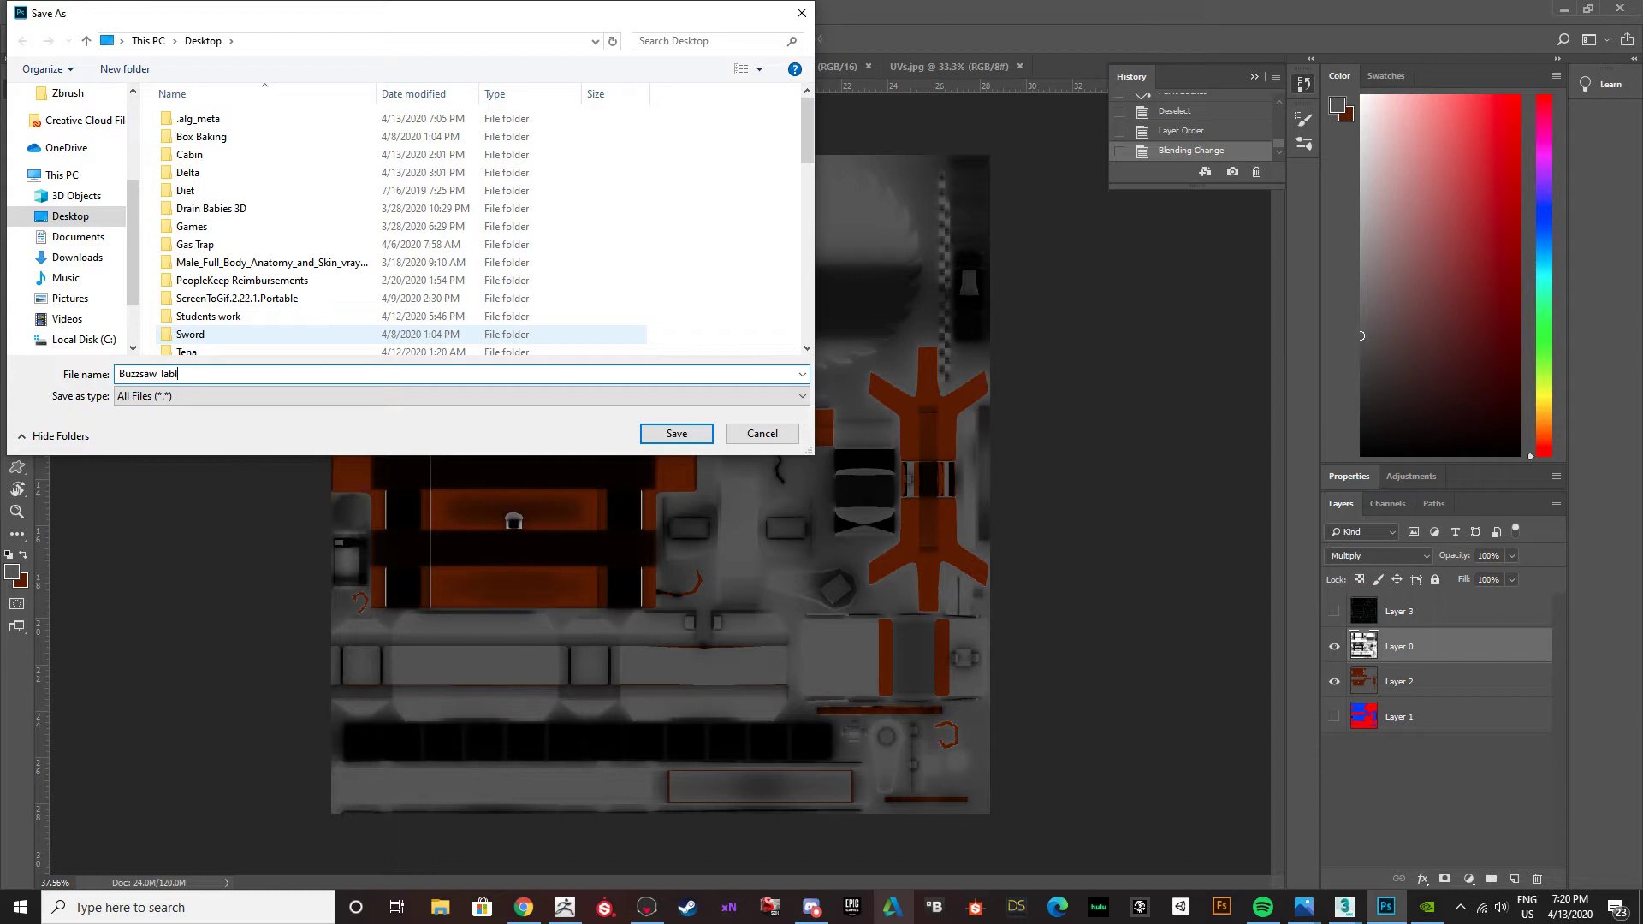
{"action": "key", "text": "BackSpace"}
{"action": "key", "text": "BackSpace"}
{"action": "key", "text": "BackSpace"}
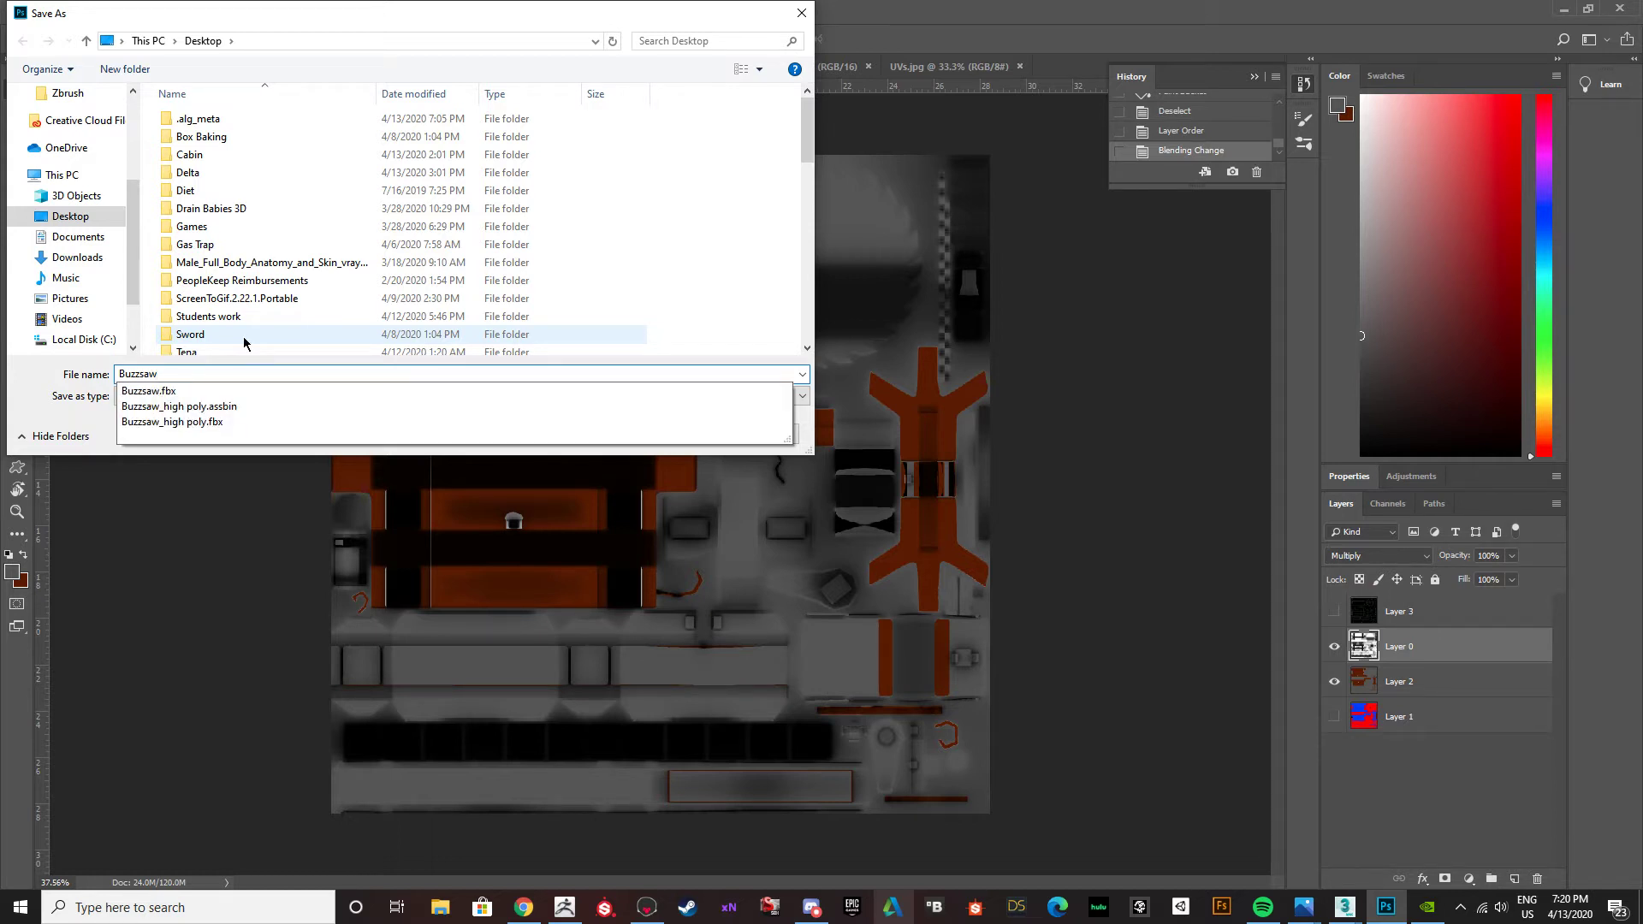
{"action": "type", "text": "Table_Albedo"}
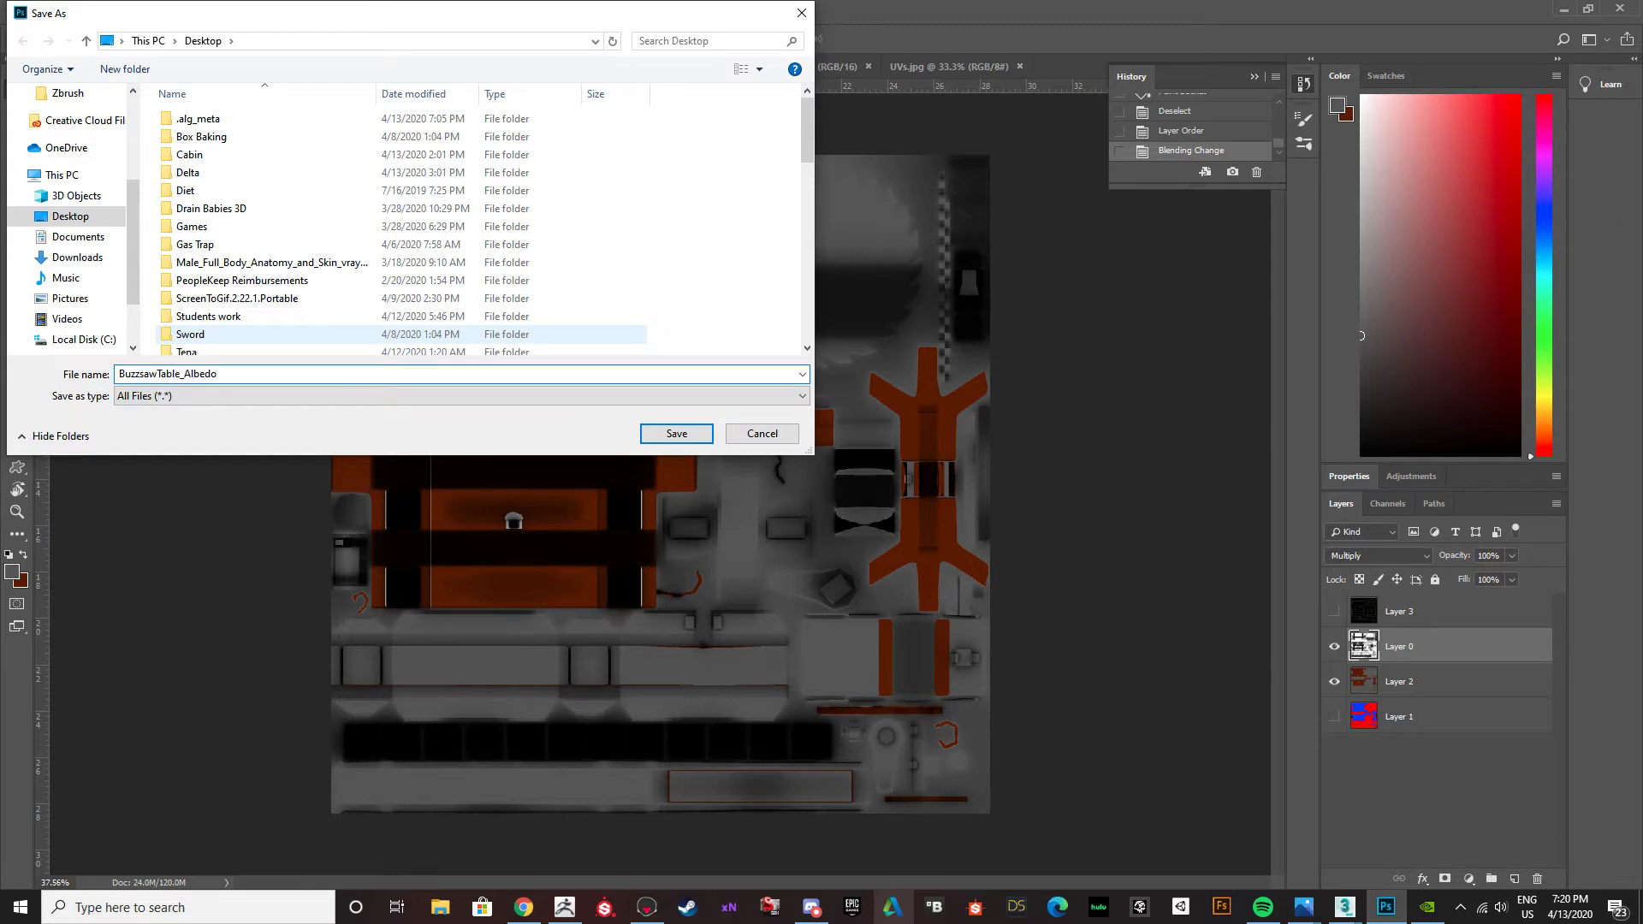
{"action": "left_click", "coordinate": [674, 435]}
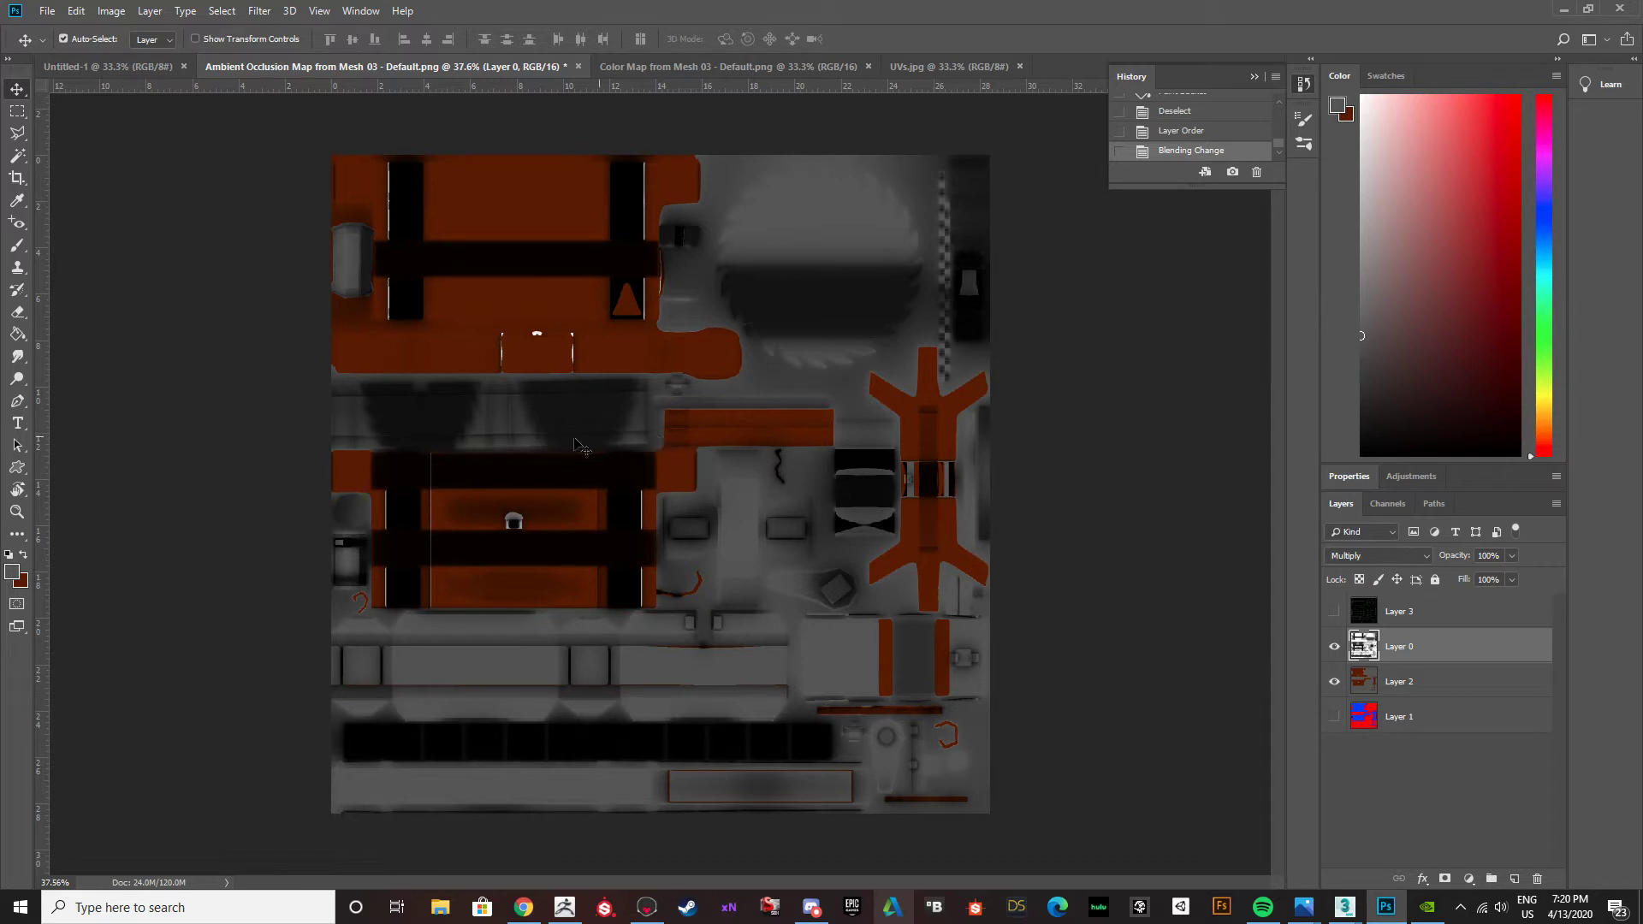
Briefly hide Layer 2 to compare the ambient occlusion map alone with the coloured texture.
{"action": "key", "text": "alt+Tab"}
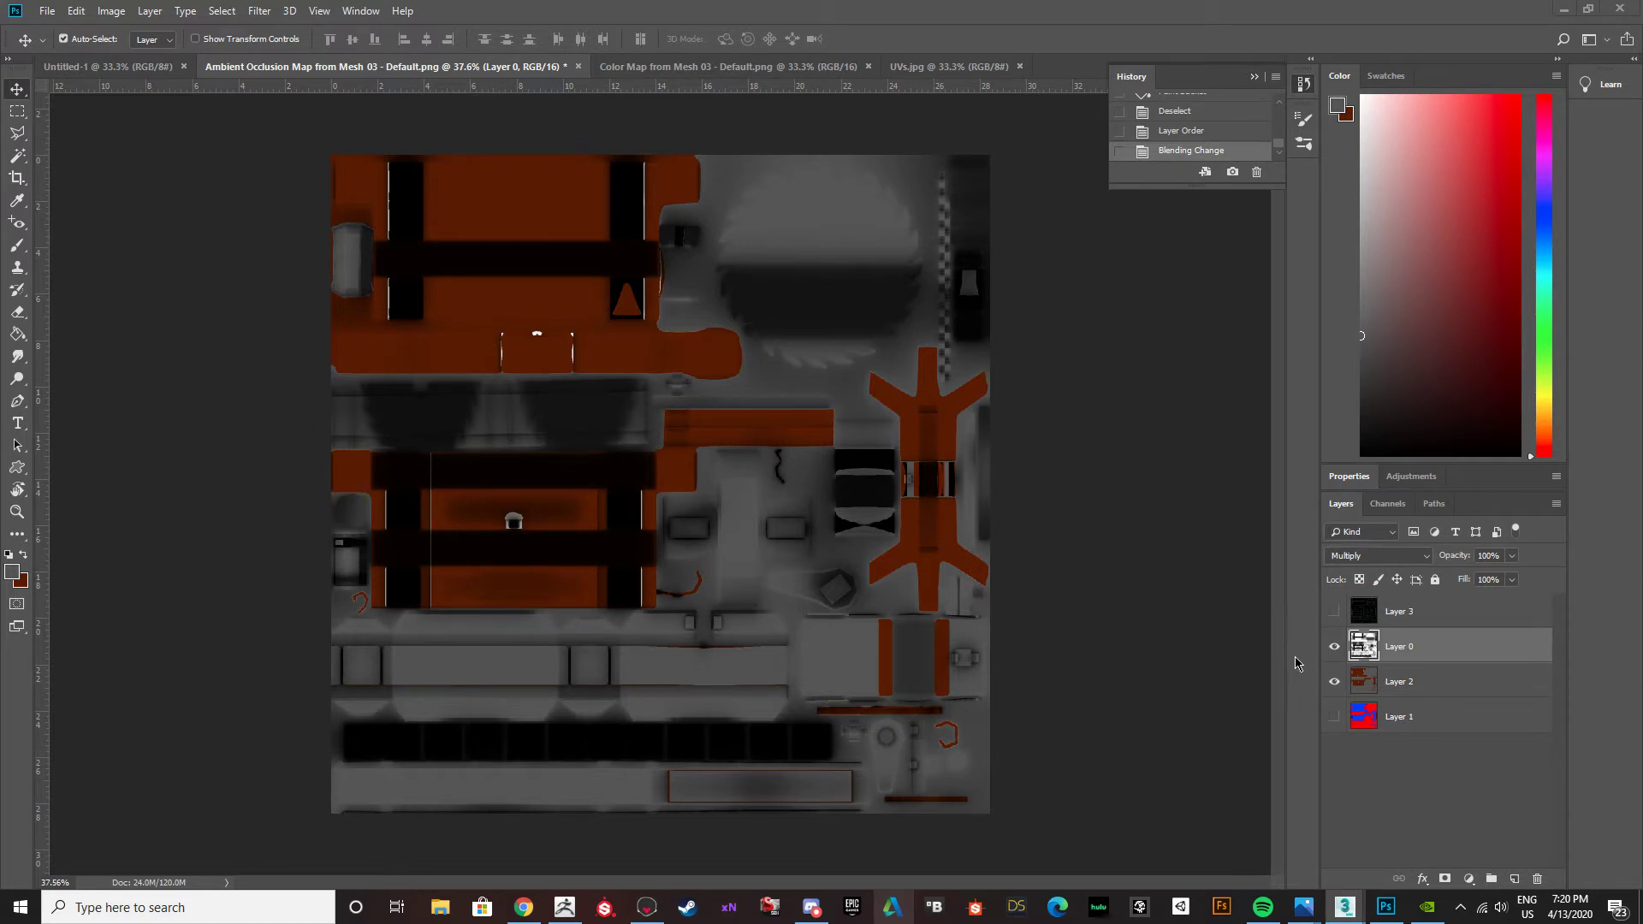
{"action": "left_click", "coordinate": [1334, 681]}
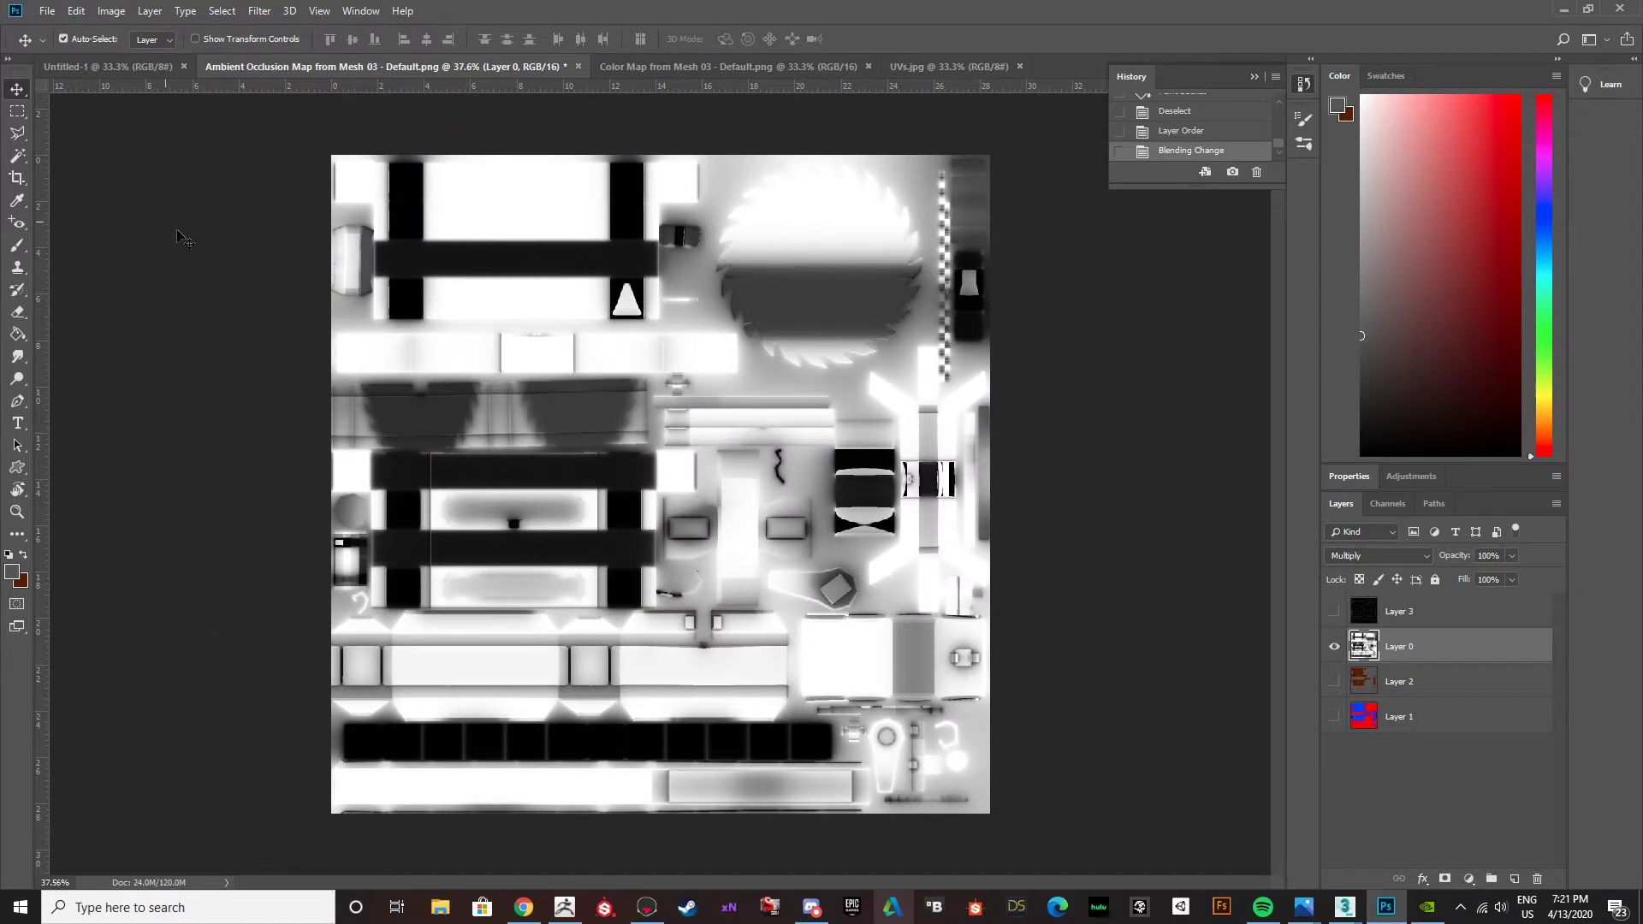
{"action": "left_click", "coordinate": [1333, 681]}
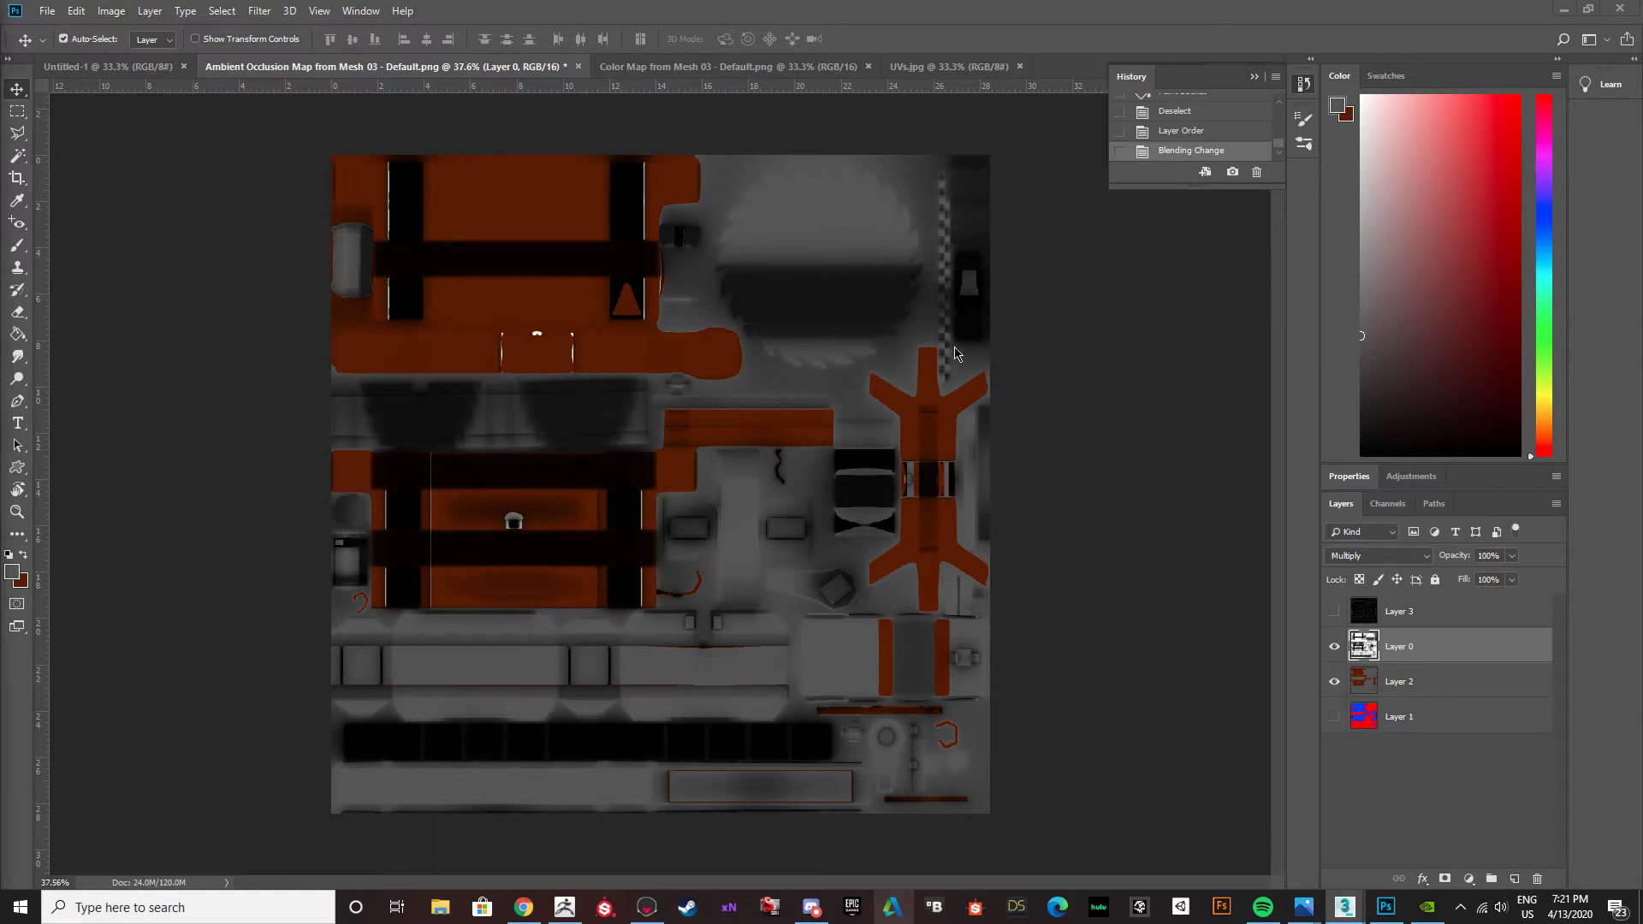
Switch to 3ds Max and place the Material Editor beside the buzz saw table model.
{"action": "key", "text": "alt+Tab"}
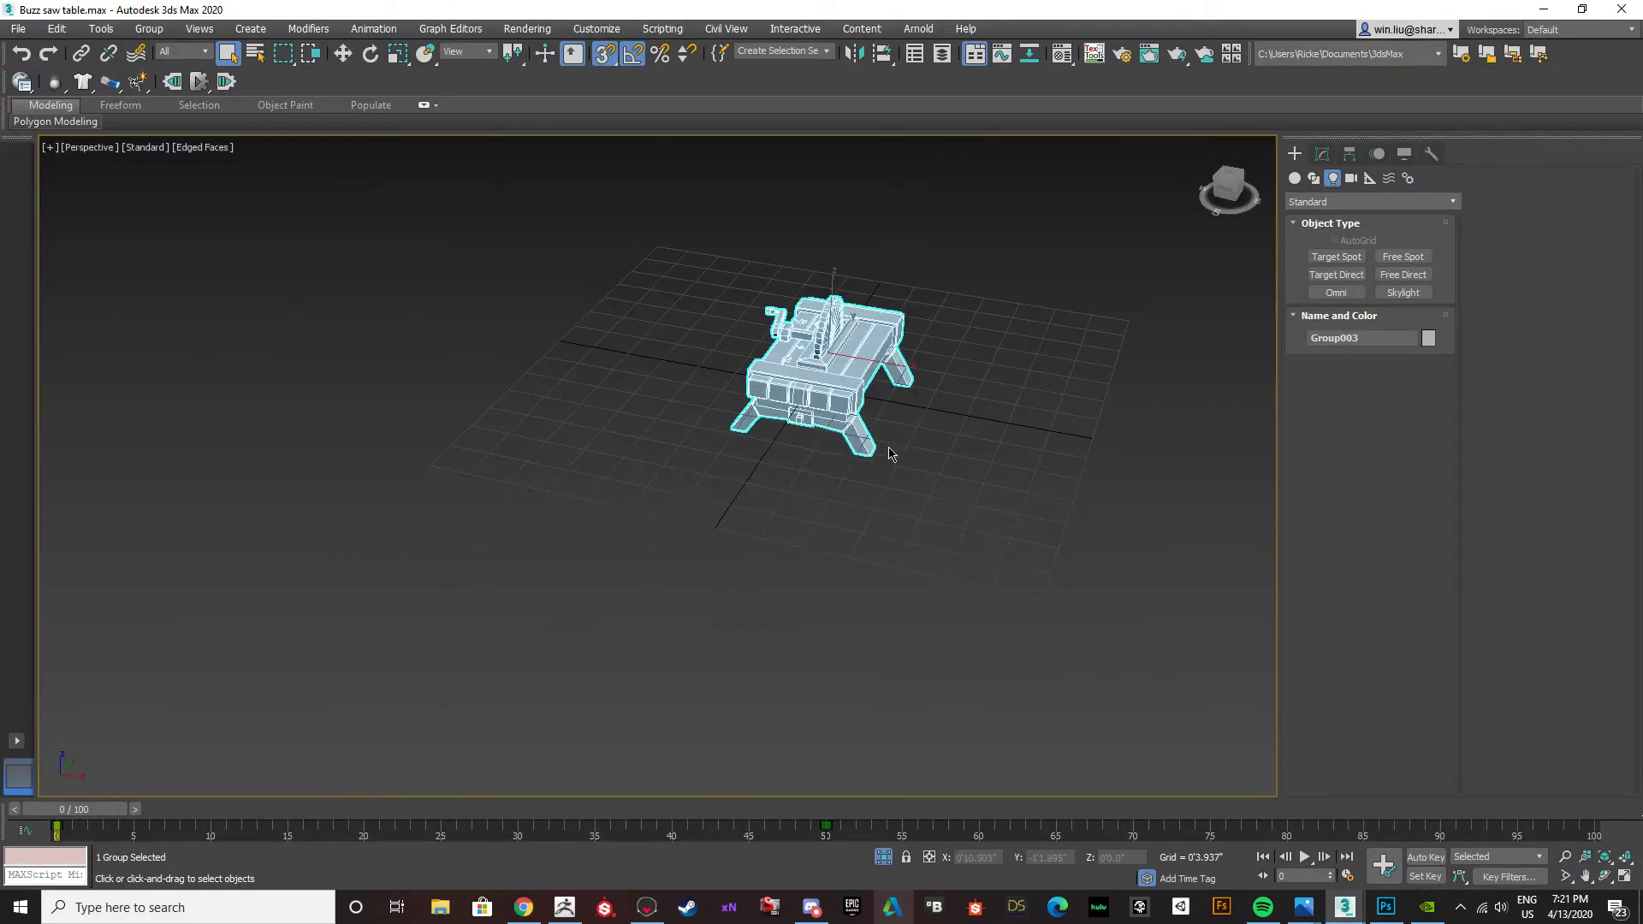
{"action": "key", "text": "F10"}
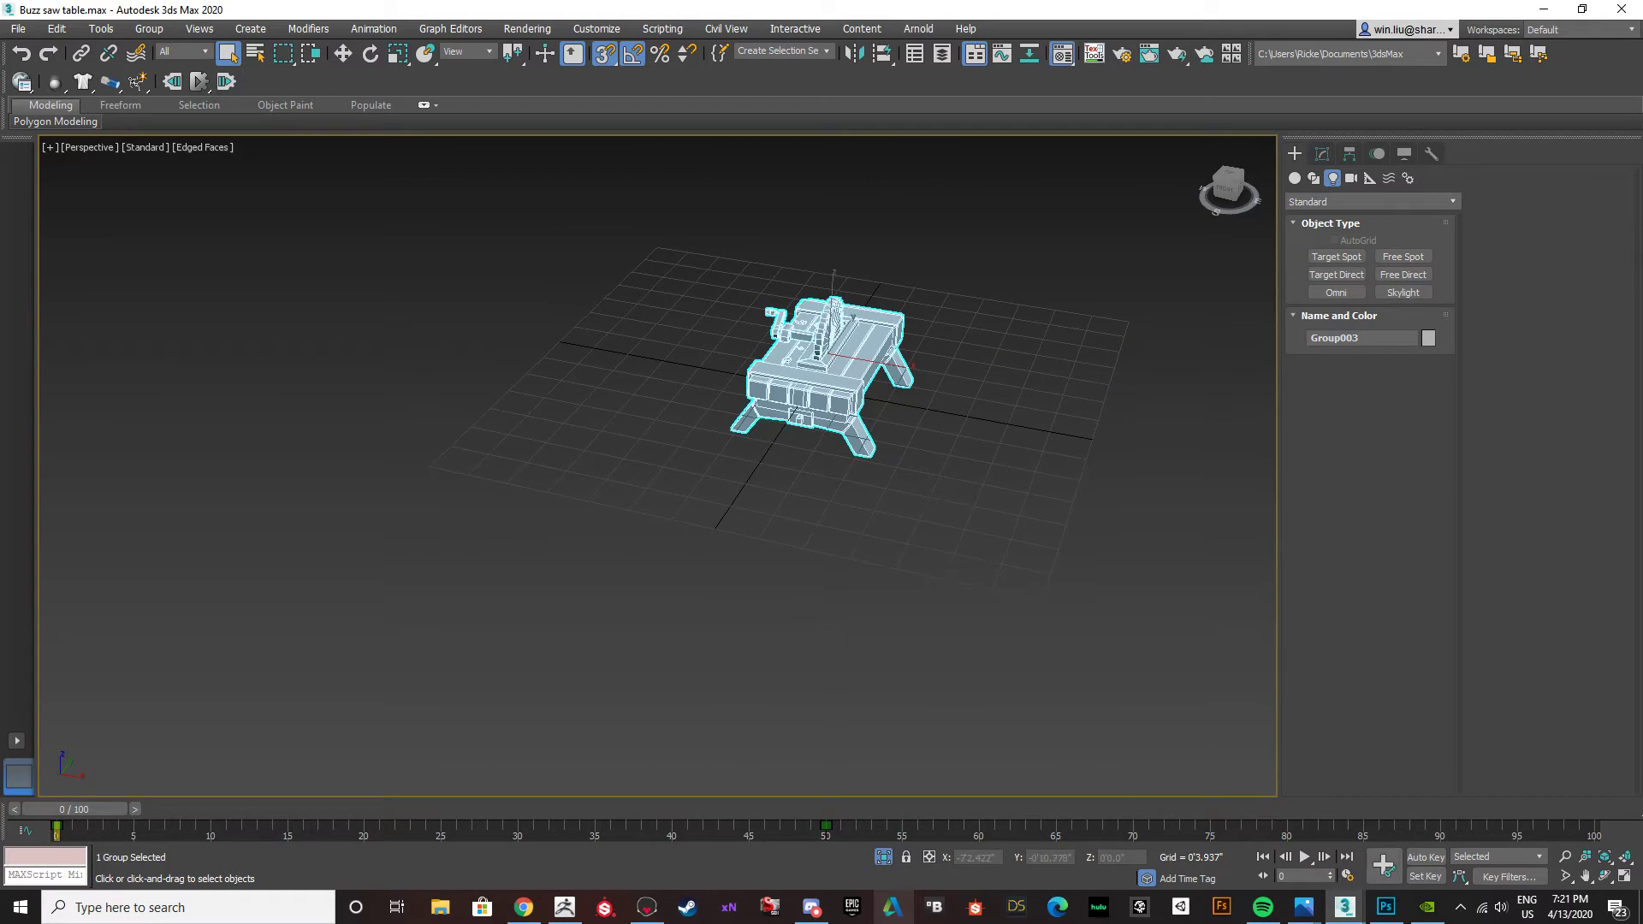
{"action": "key", "text": "m"}
{"action": "left_click_drag", "start_coordinate": [183, 249], "coordinate": [404, 226]}
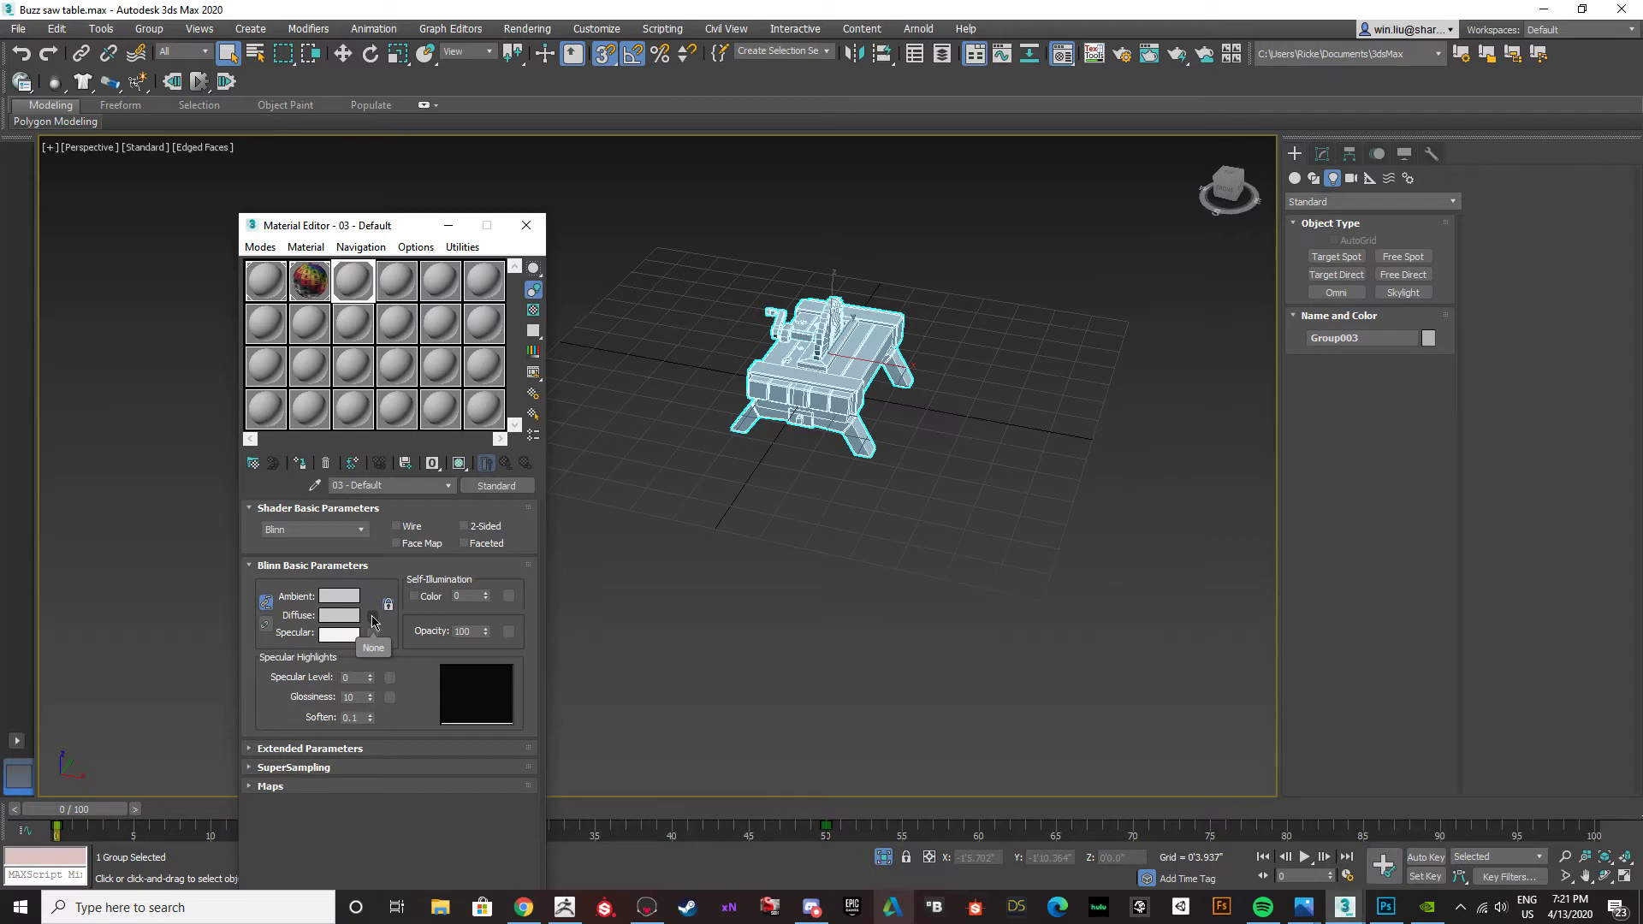
Load BuzzsawTable_Albedo from the Desktop as a Bitmap into the diffuse map of the 03 - Default material.
{"action": "left_click", "coordinate": [372, 616]}
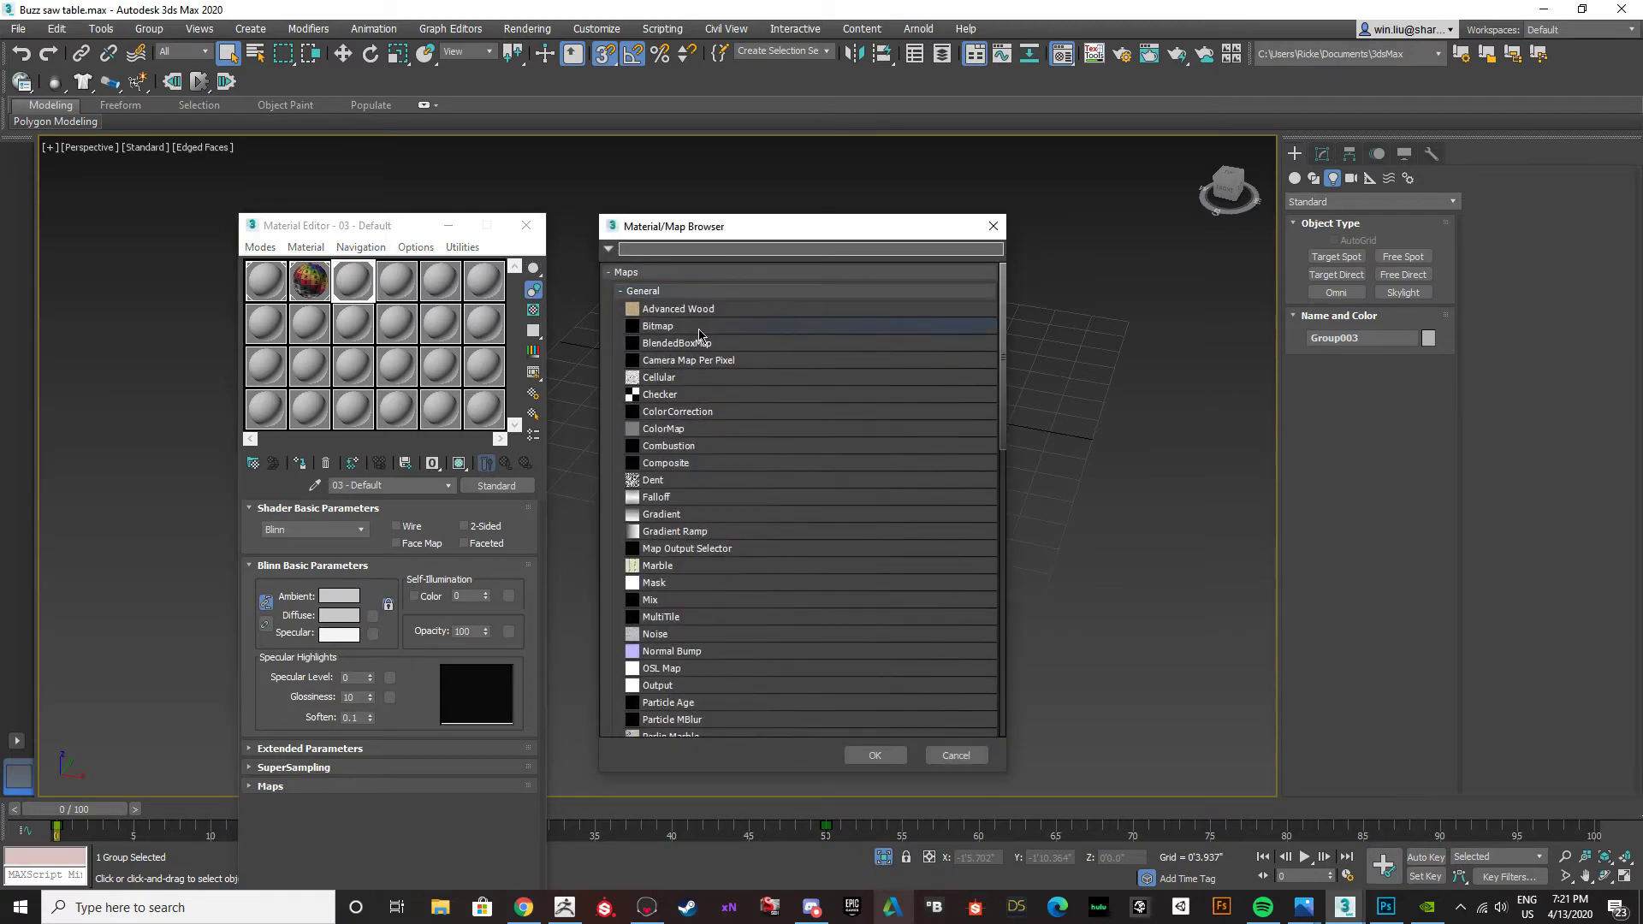
{"action": "left_click", "coordinate": [695, 330]}
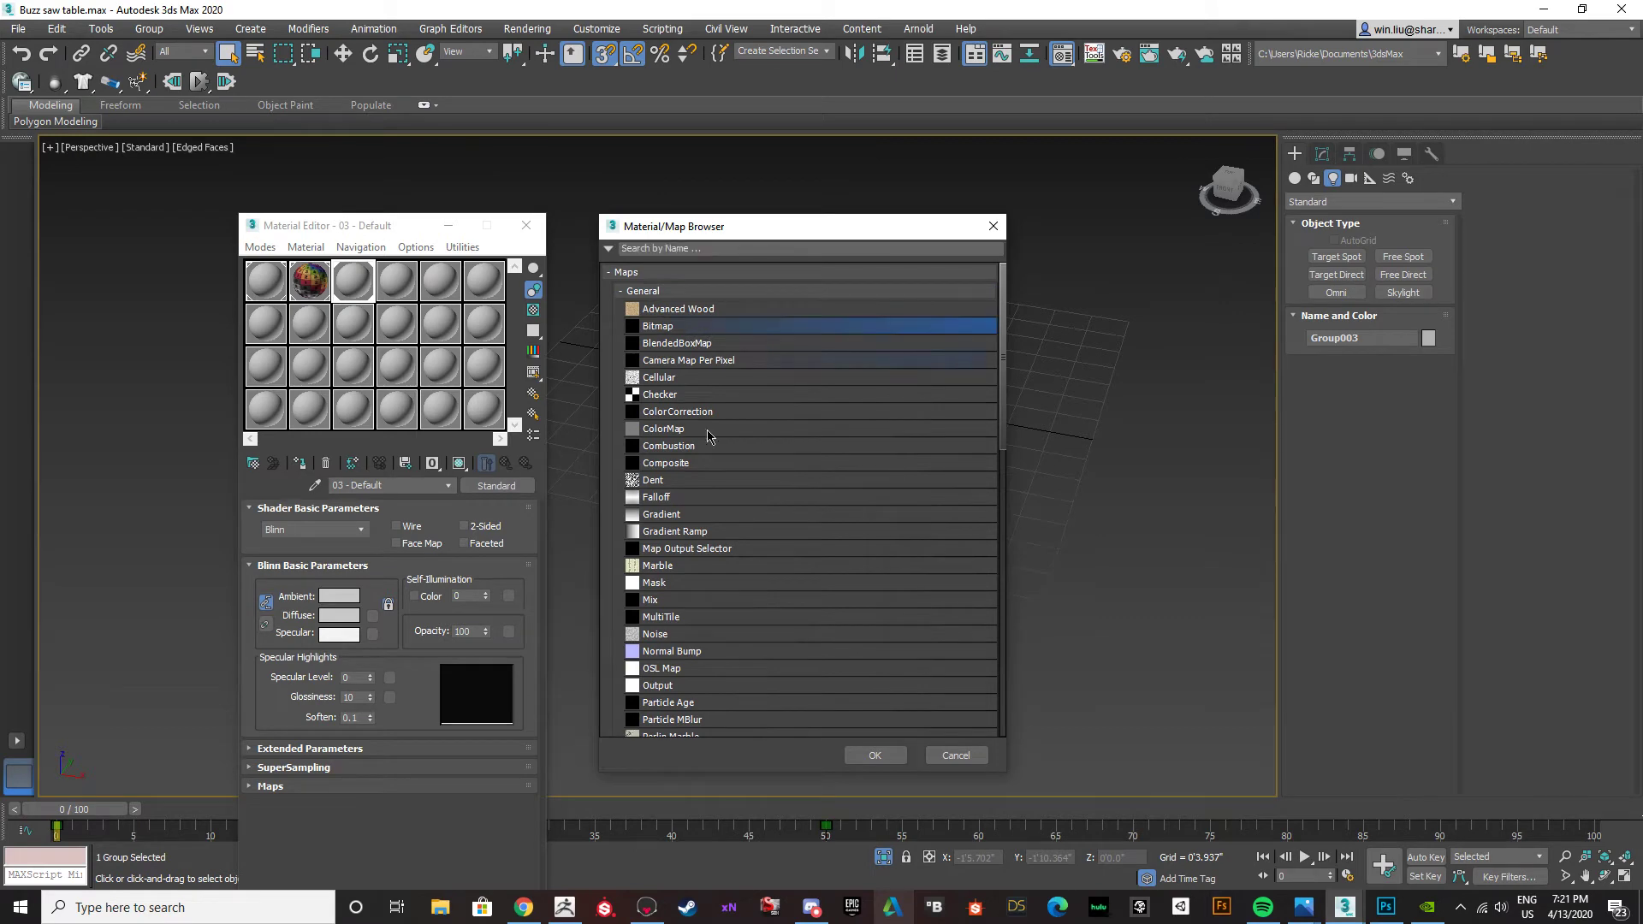
{"action": "left_click", "coordinate": [882, 755]}
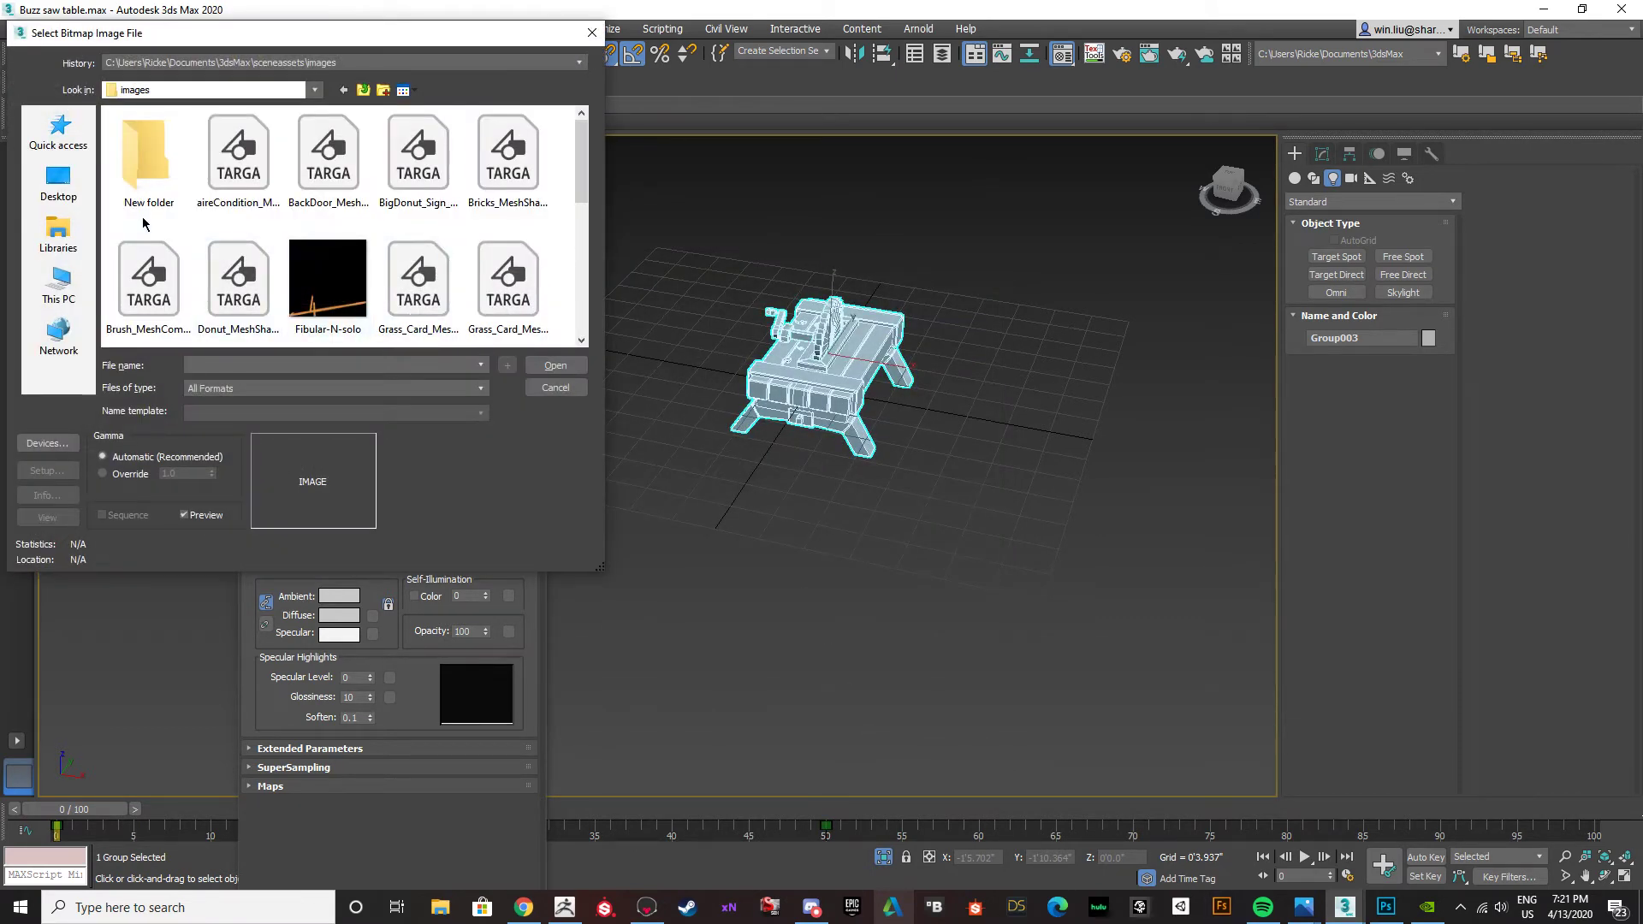
{"action": "left_click", "coordinate": [58, 180]}
{"action": "scroll", "coordinate": [298, 308], "scroll_direction": "down", "scroll_amount": 5}
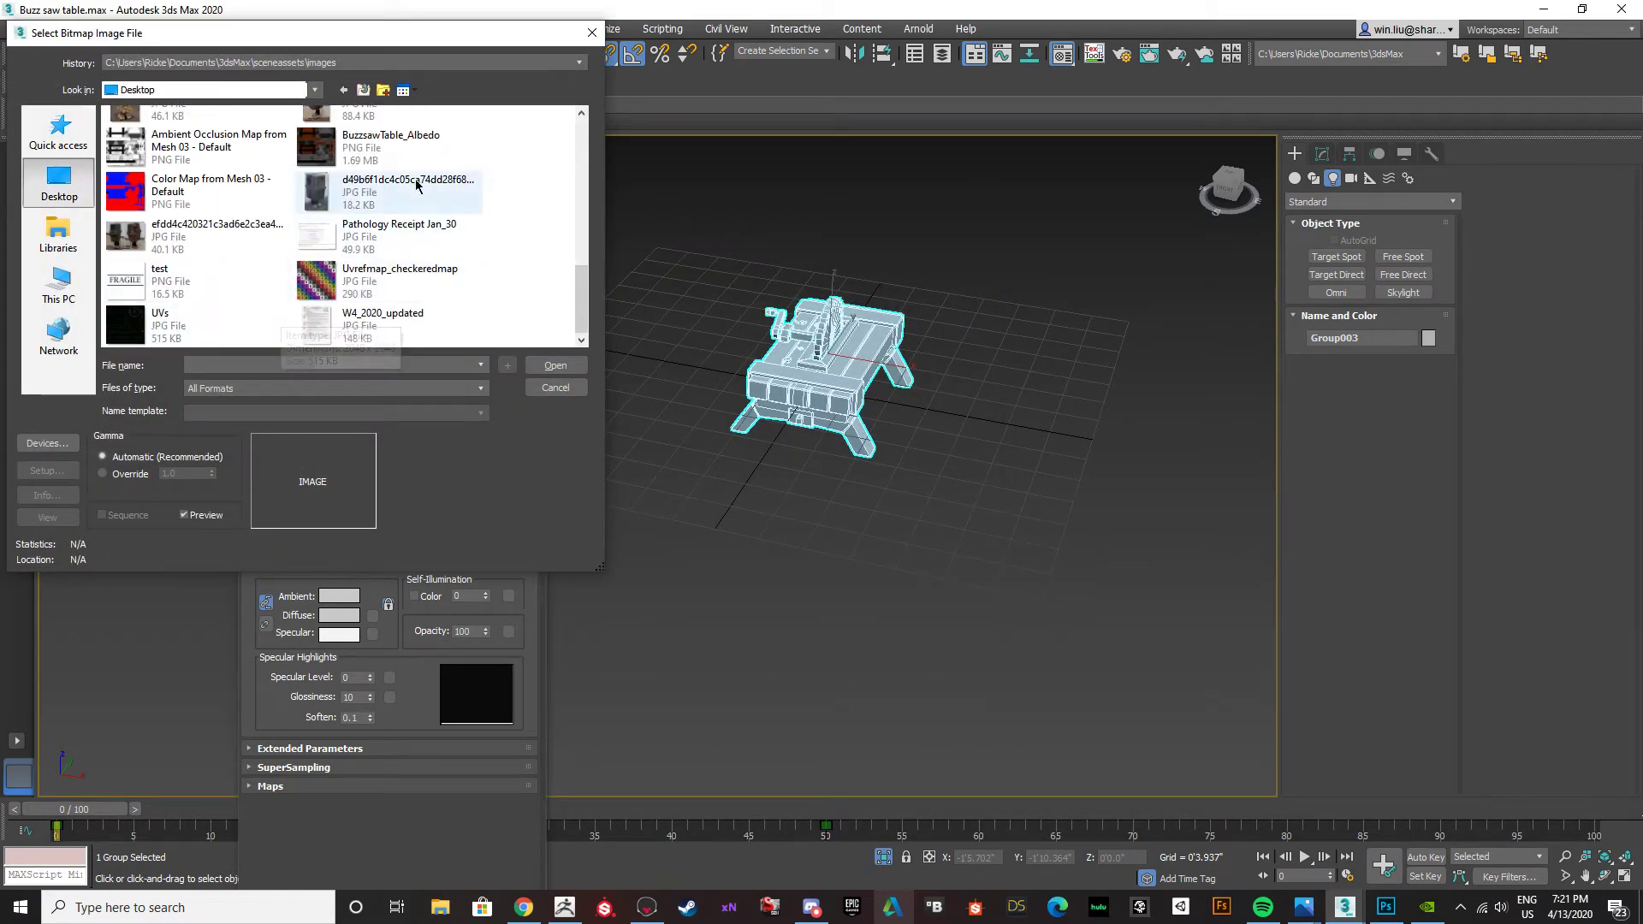
{"action": "scroll", "coordinate": [312, 261], "scroll_direction": "up", "scroll_amount": 3}
{"action": "left_click", "coordinate": [394, 267]}
{"action": "left_click", "coordinate": [572, 370]}
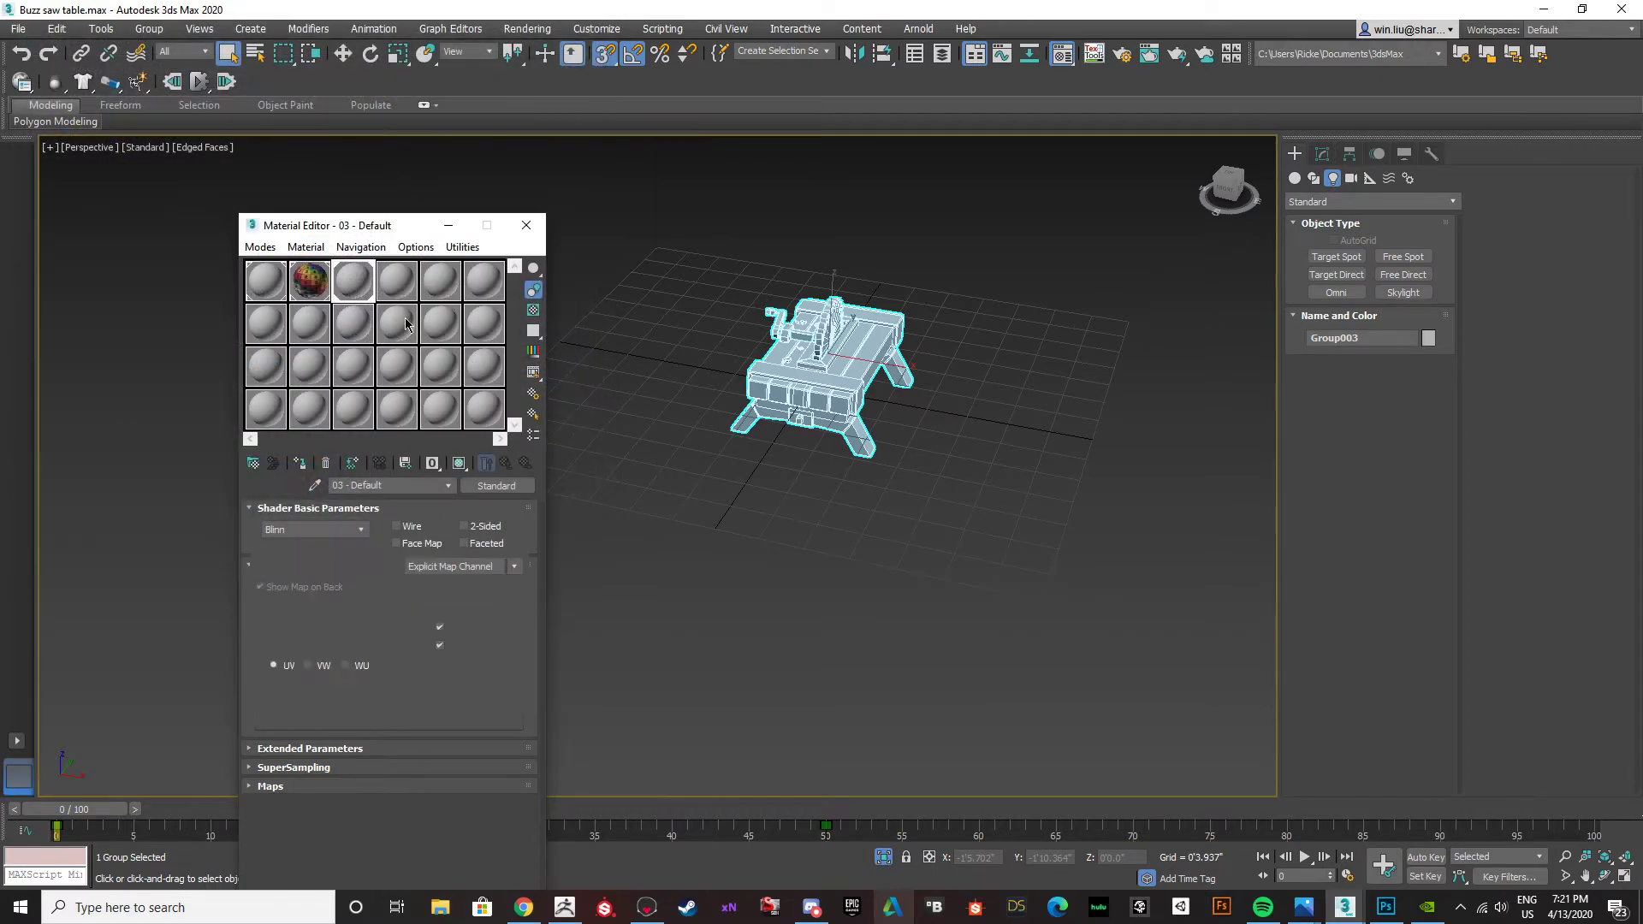
Assign the 03 - Default material to the selected buzz saw table group.
{"action": "left_click_drag", "start_coordinate": [359, 272], "coordinate": [783, 382]}
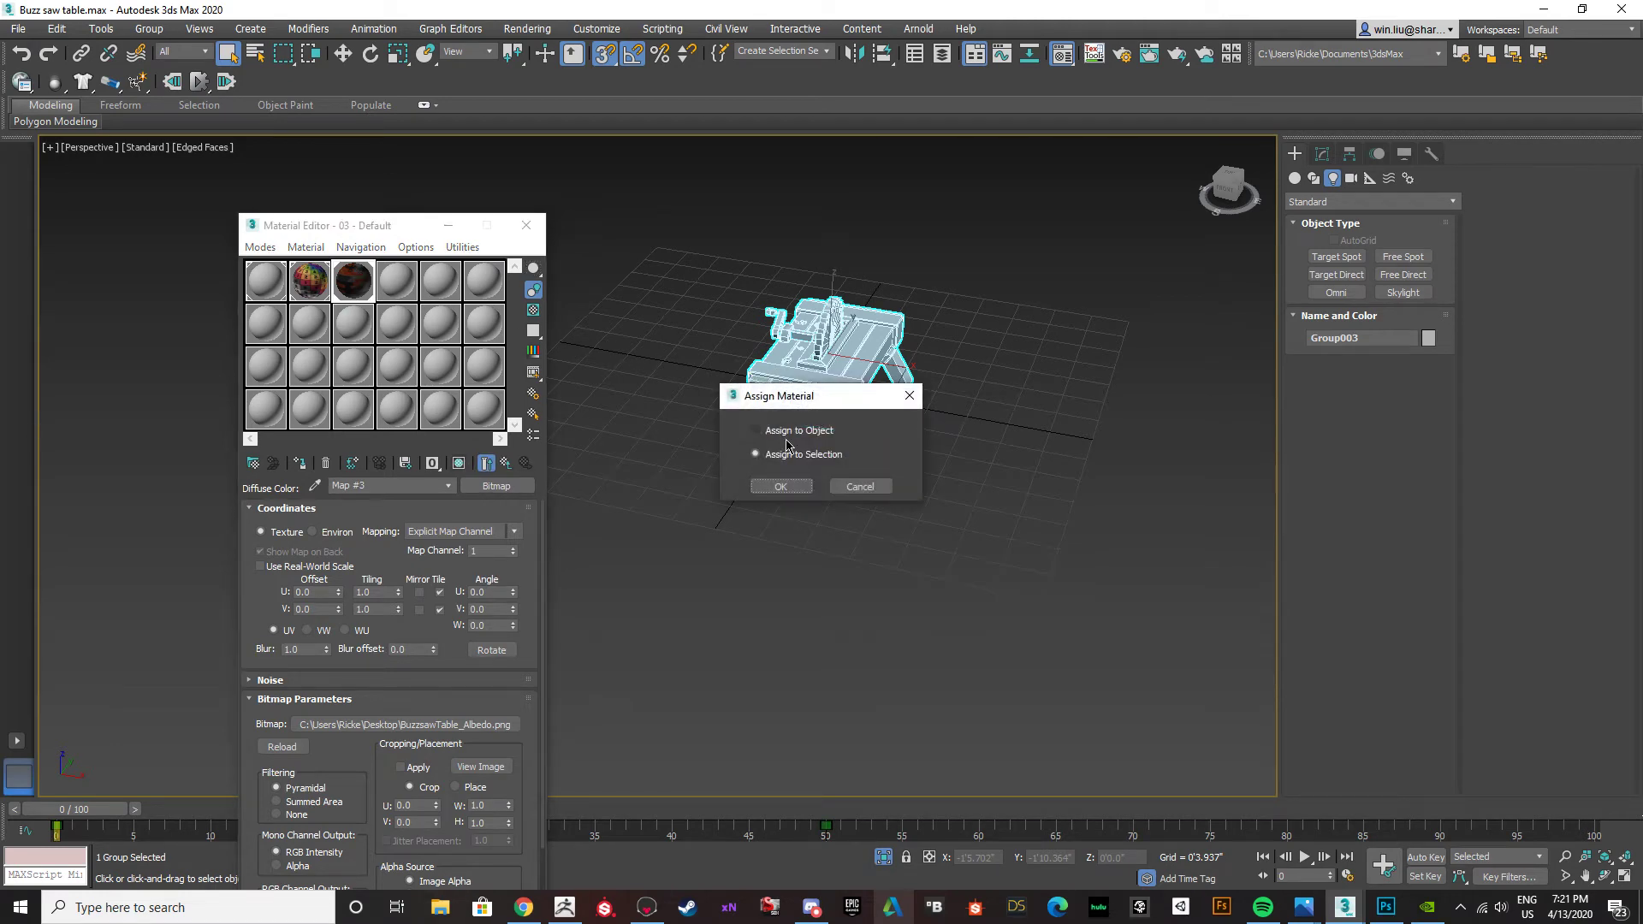
{"action": "left_click", "coordinate": [780, 485]}
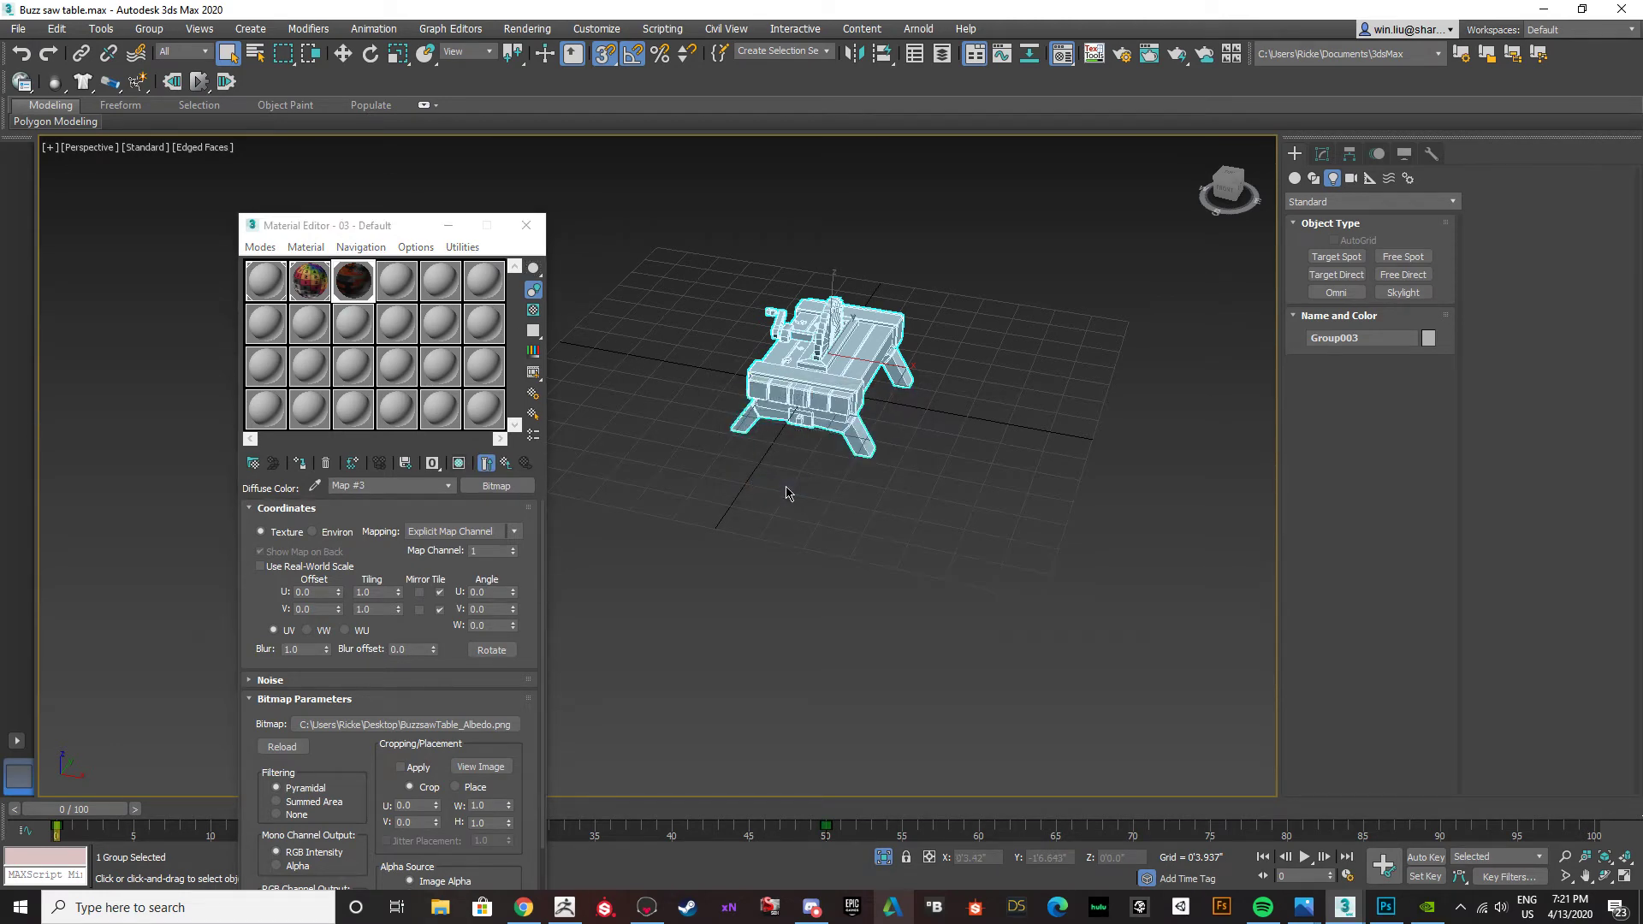
{"action": "scroll", "coordinate": [828, 384], "scroll_direction": "up", "scroll_amount": 5}
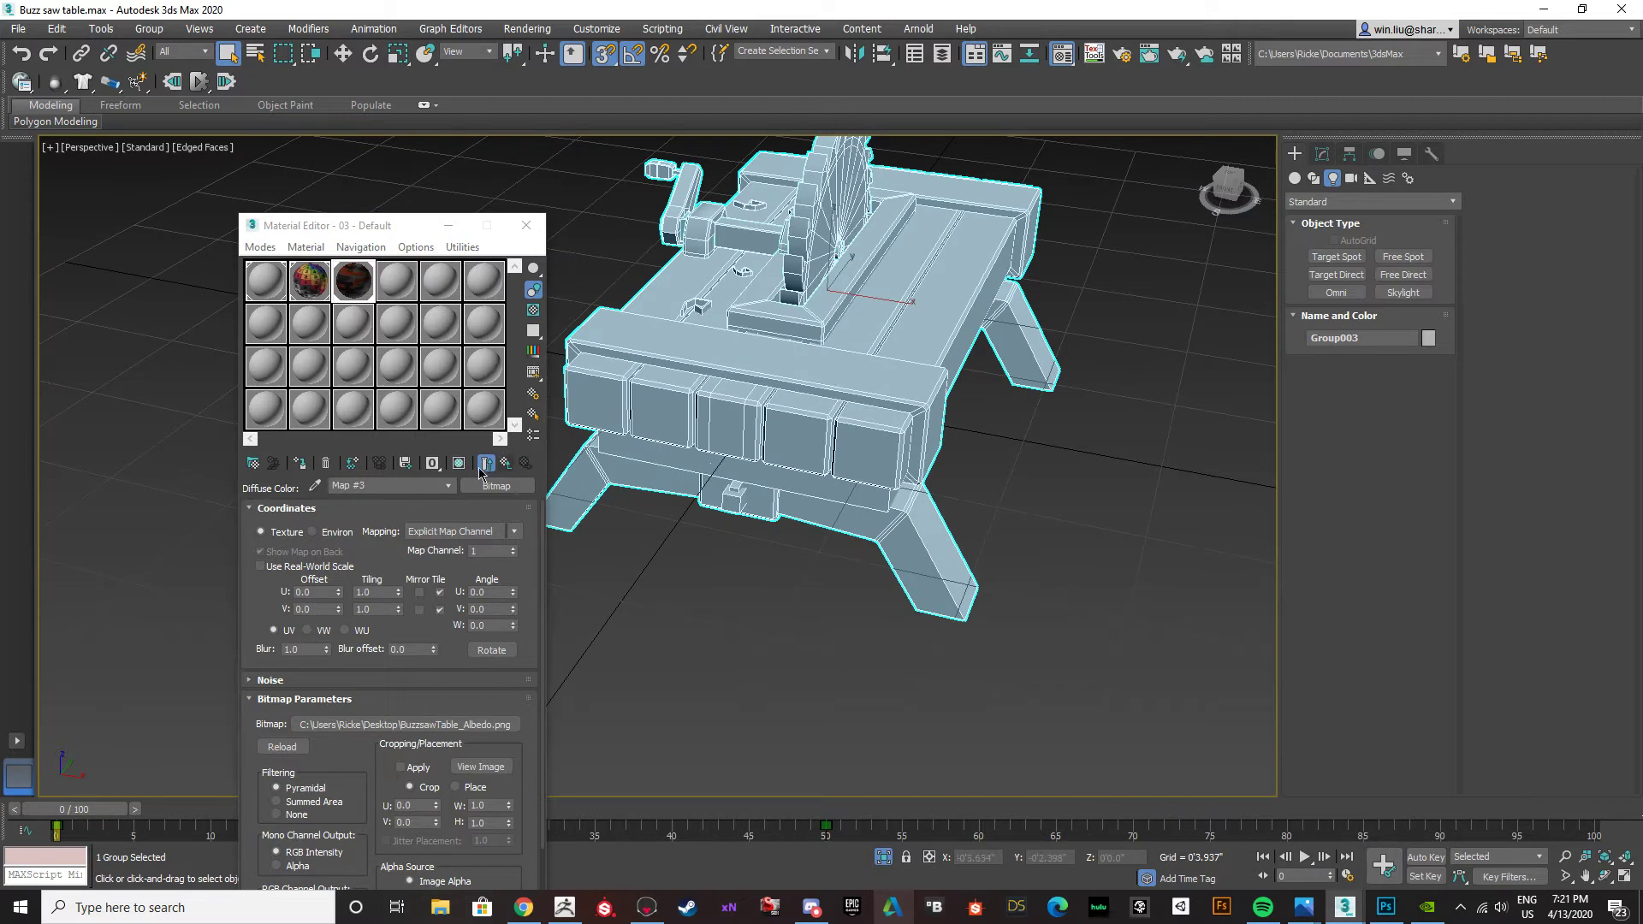
Display the albedo texture on the model in the viewport, with the Material Editor closed and edged faces turned off.
{"action": "left_click", "coordinate": [484, 465]}
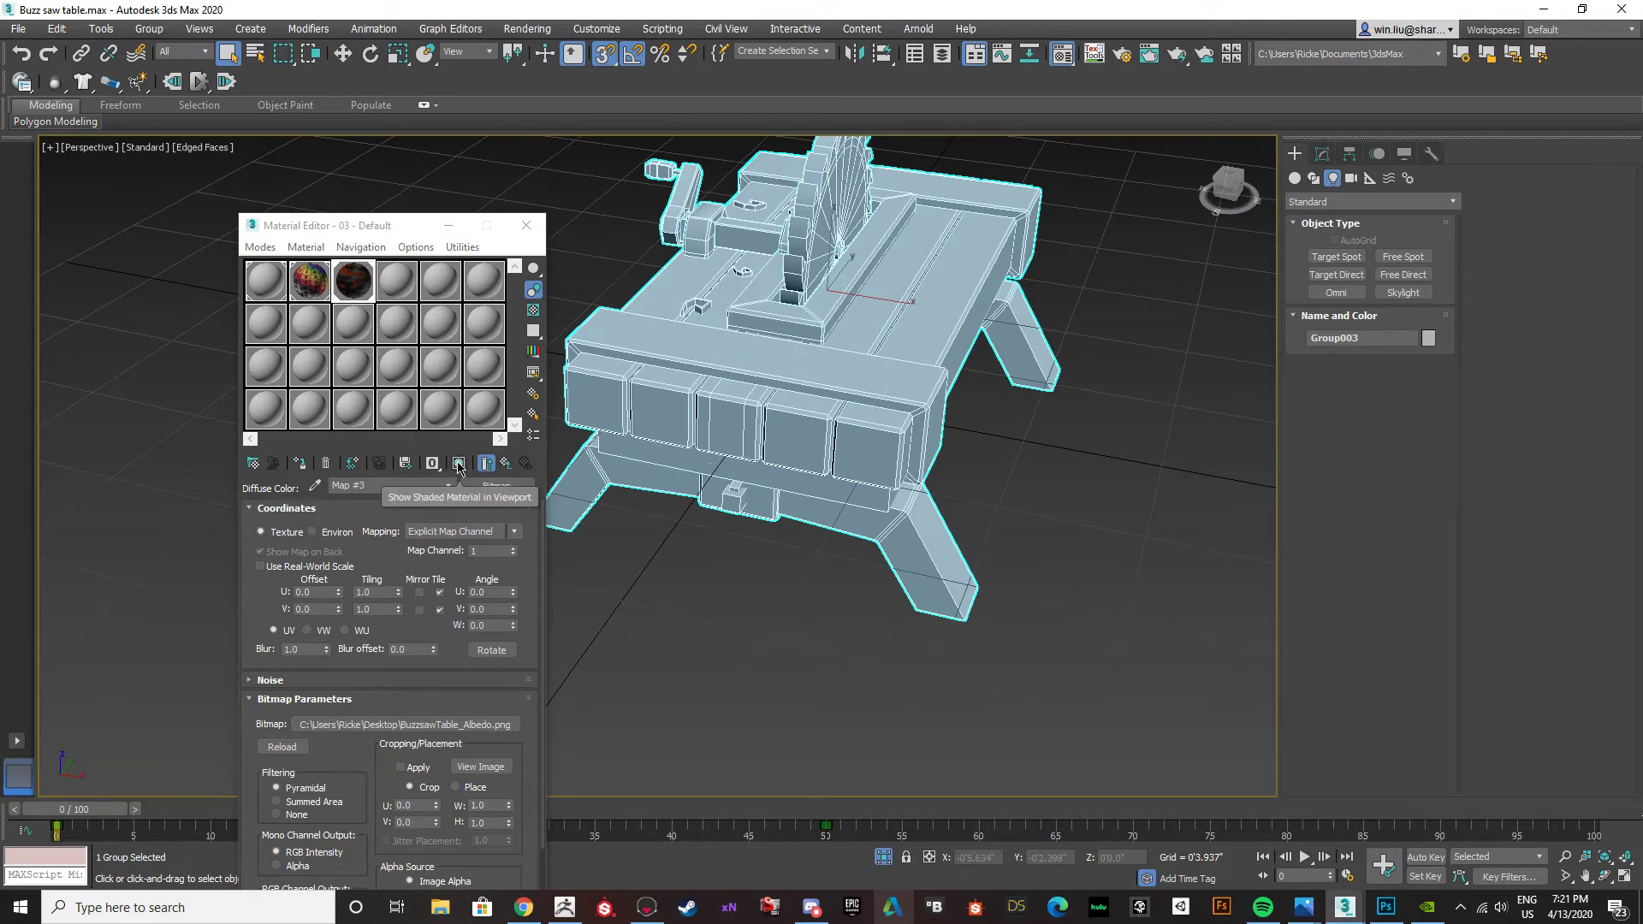
{"action": "left_click", "coordinate": [460, 465]}
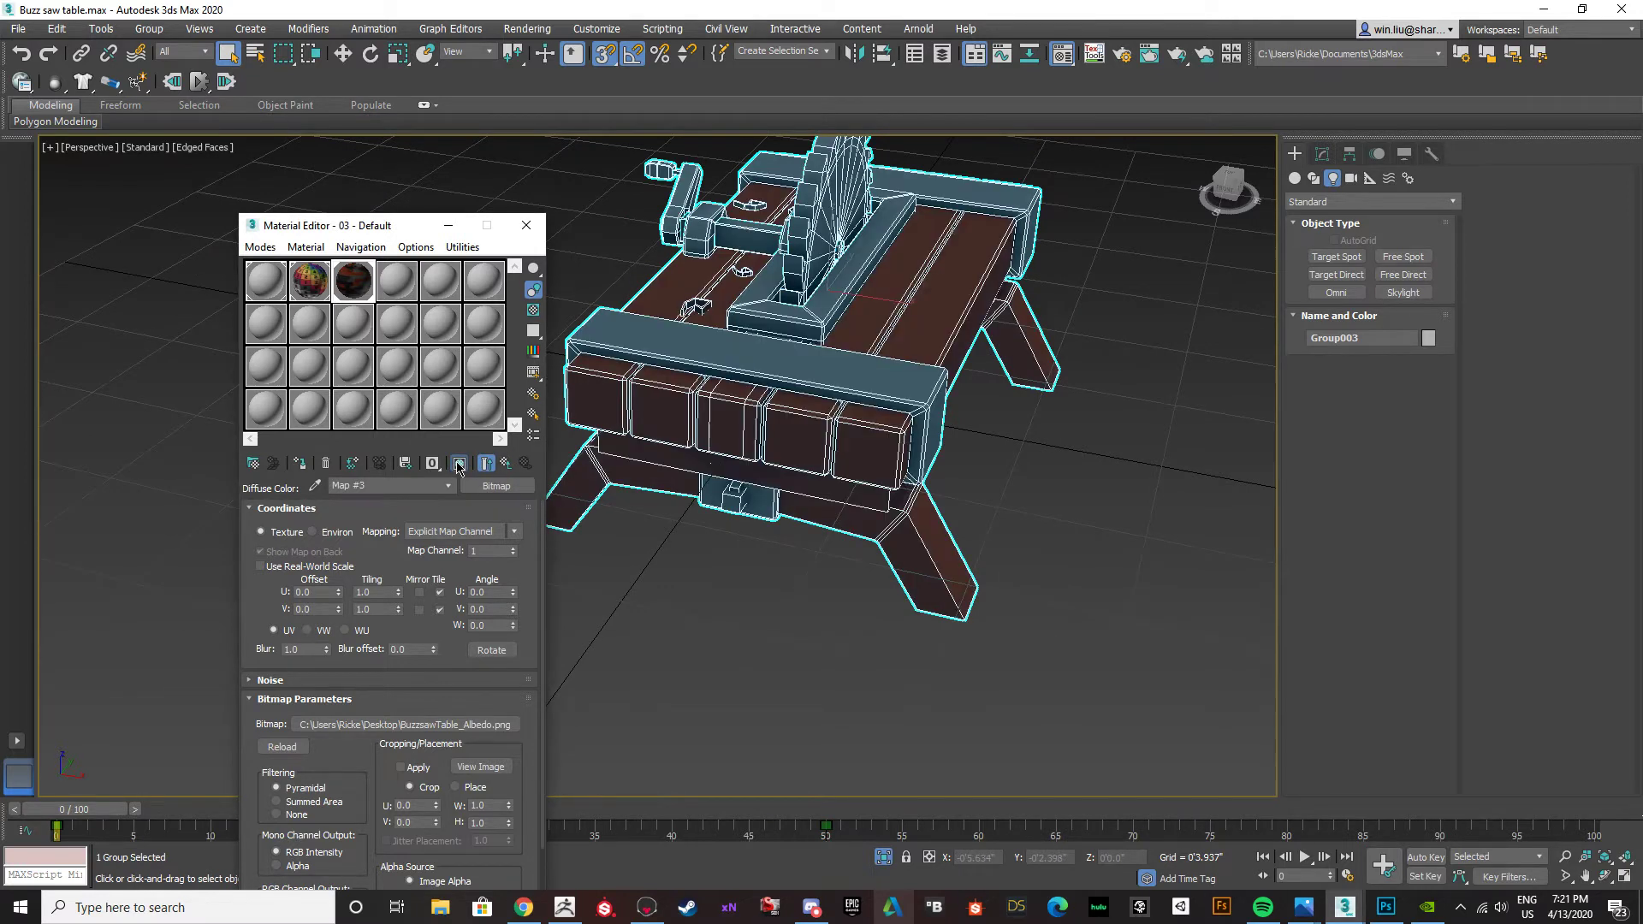
{"action": "left_click", "coordinate": [528, 227]}
{"action": "left_click", "coordinate": [1005, 463]}
{"action": "middle_click_drag", "start_coordinate": [1005, 463], "coordinate": [867, 503]}
{"action": "key", "text": "F4"}
Examine the textured table from several angles, focusing on the spiral details, saw slot and crank on the tabletop.
{"action": "middle_click_drag", "start_coordinate": [944, 460], "coordinate": [664, 550], "text": "alt"}
{"action": "middle_click_drag", "start_coordinate": [686, 433], "coordinate": [455, 429], "text": "alt"}
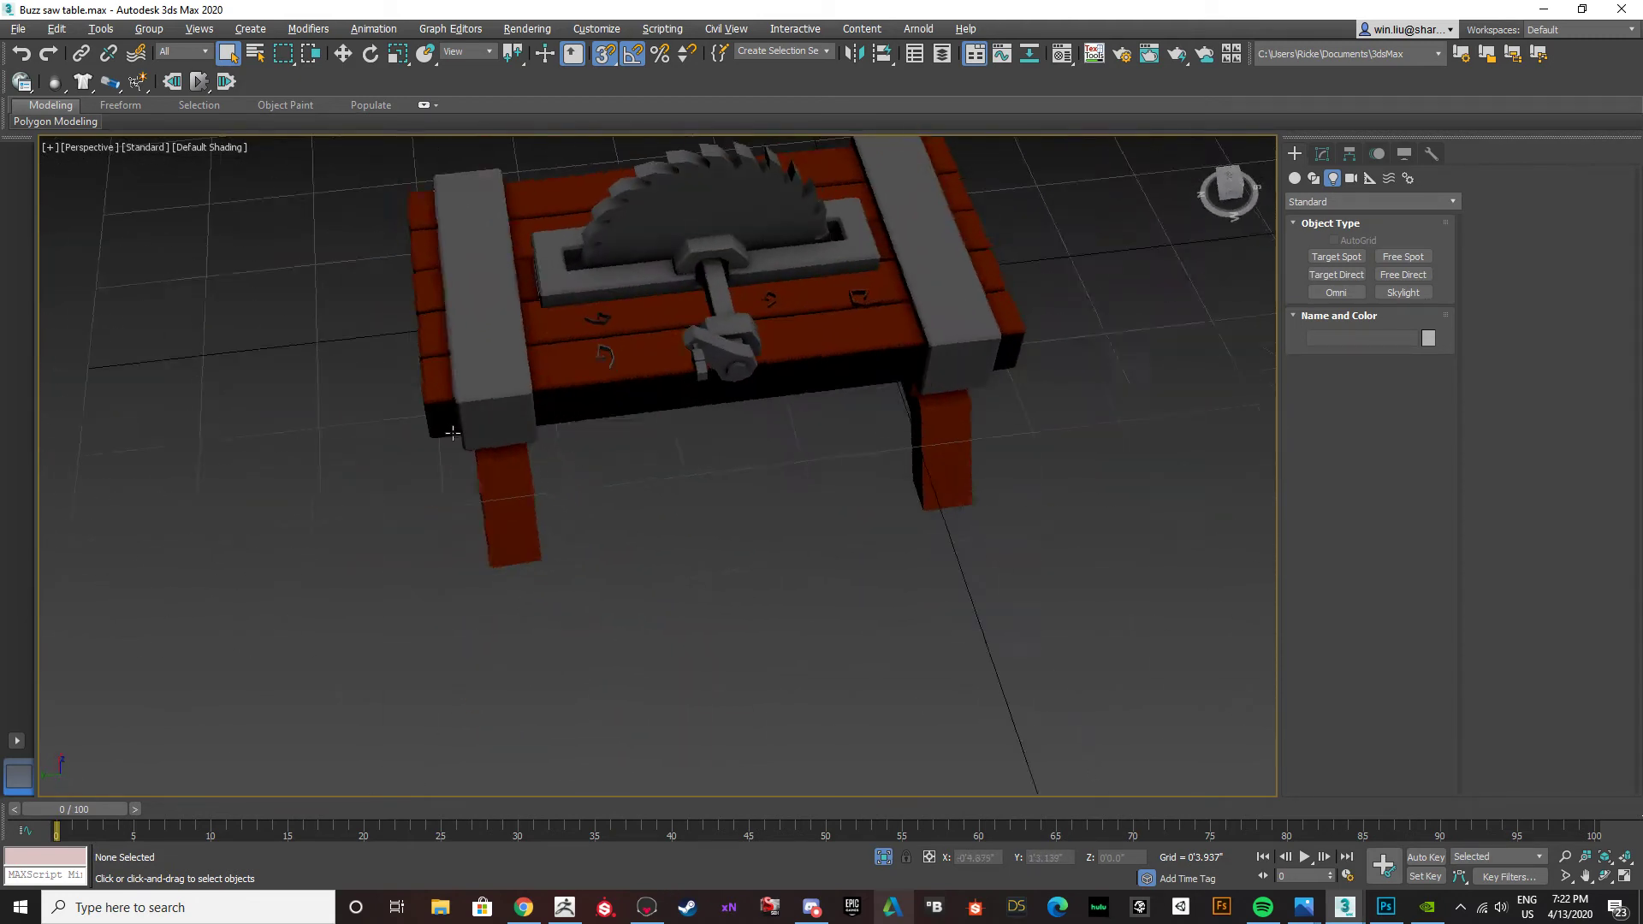
{"action": "scroll", "coordinate": [568, 337], "scroll_direction": "up", "scroll_amount": 5}
{"action": "middle_click_drag", "start_coordinate": [568, 337], "coordinate": [670, 341]}
{"action": "scroll", "coordinate": [761, 426], "scroll_direction": "down", "scroll_amount": 4}
{"action": "scroll", "coordinate": [897, 436], "scroll_direction": "up", "scroll_amount": 5}
{"action": "scroll", "coordinate": [880, 437], "scroll_direction": "down", "scroll_amount": 5}
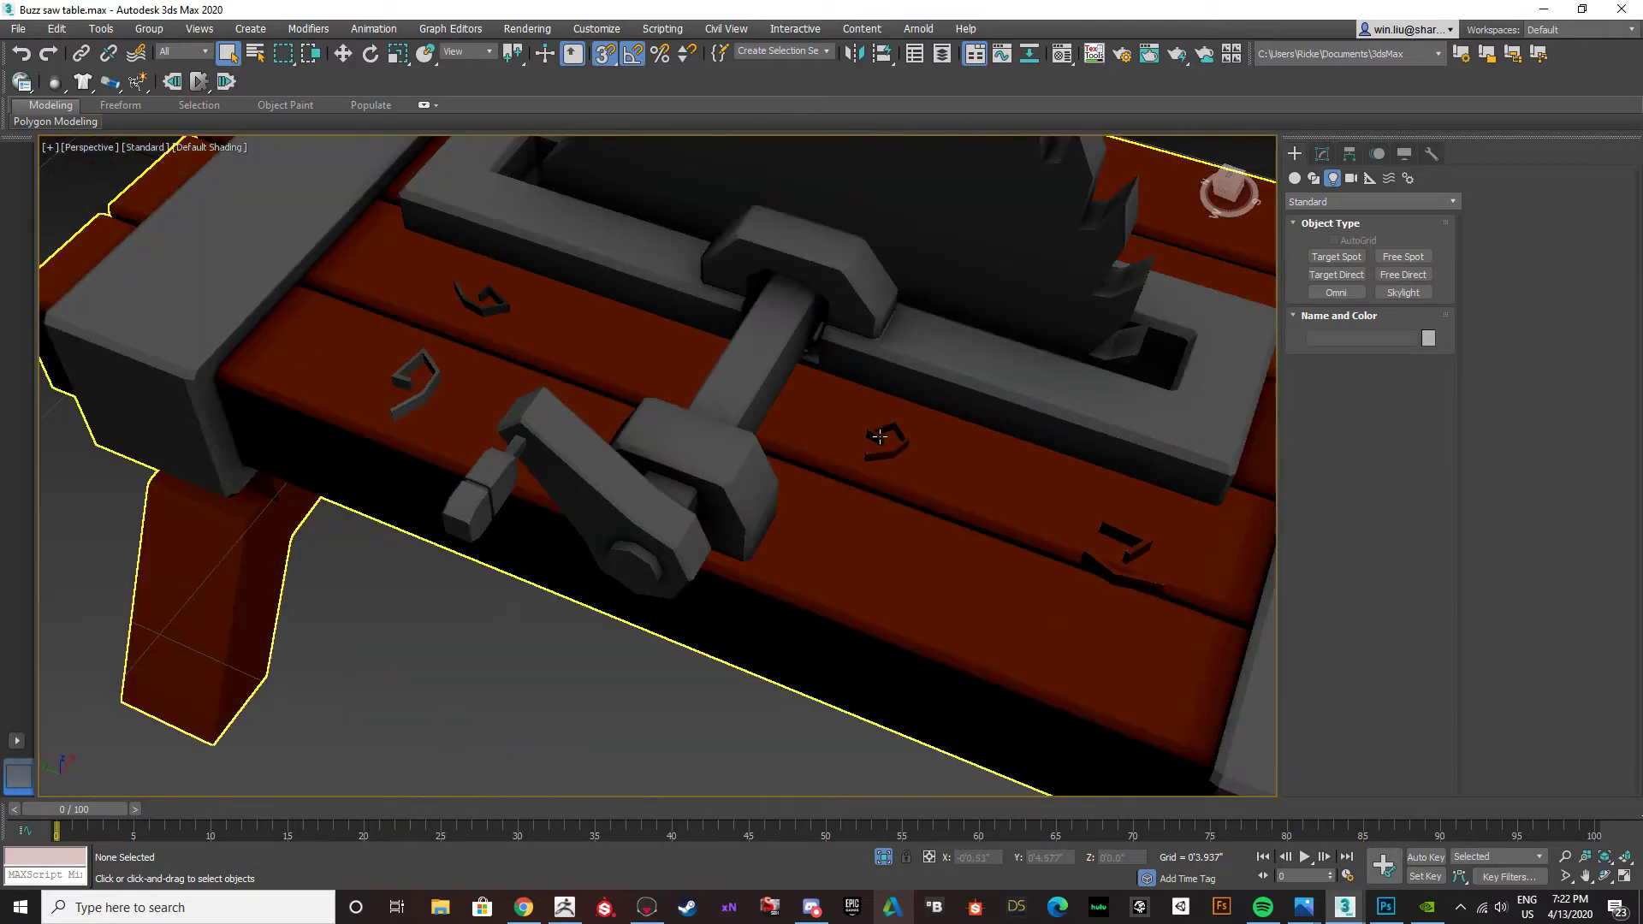
{"action": "scroll", "coordinate": [459, 293], "scroll_direction": "up", "scroll_amount": 8}
{"action": "scroll", "coordinate": [681, 356], "scroll_direction": "down", "scroll_amount": 6}
{"action": "scroll", "coordinate": [633, 419], "scroll_direction": "up", "scroll_amount": 4}
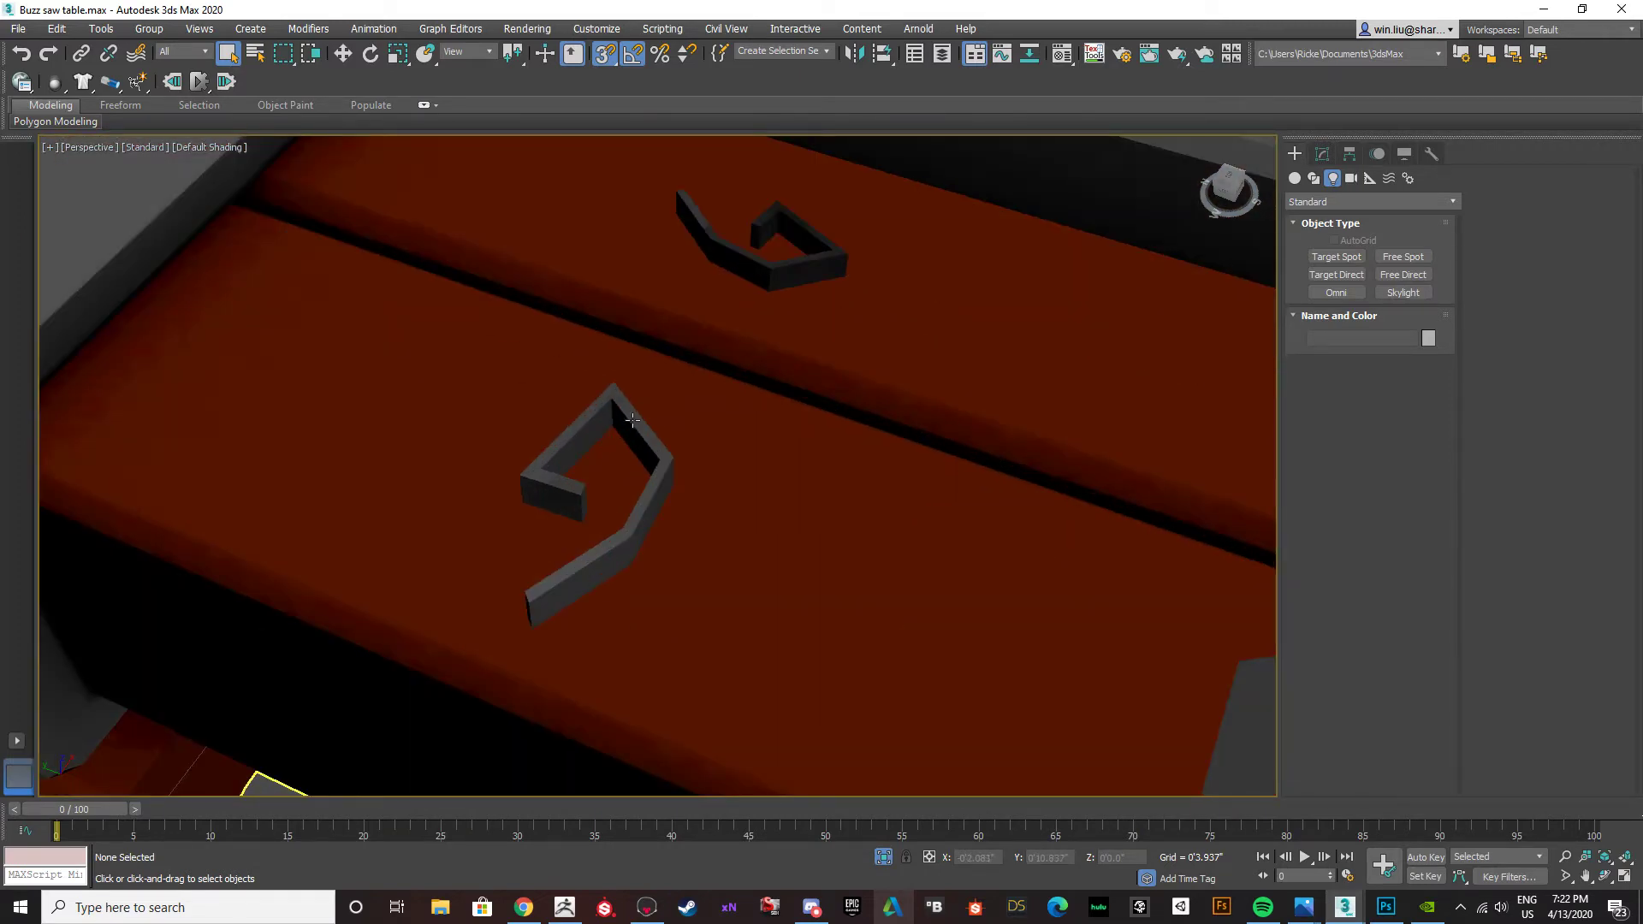
{"action": "left_click", "coordinate": [633, 419]}
{"action": "scroll", "coordinate": [774, 449], "scroll_direction": "down", "scroll_amount": 6}
{"action": "middle_click_drag", "start_coordinate": [897, 451], "coordinate": [768, 420]}
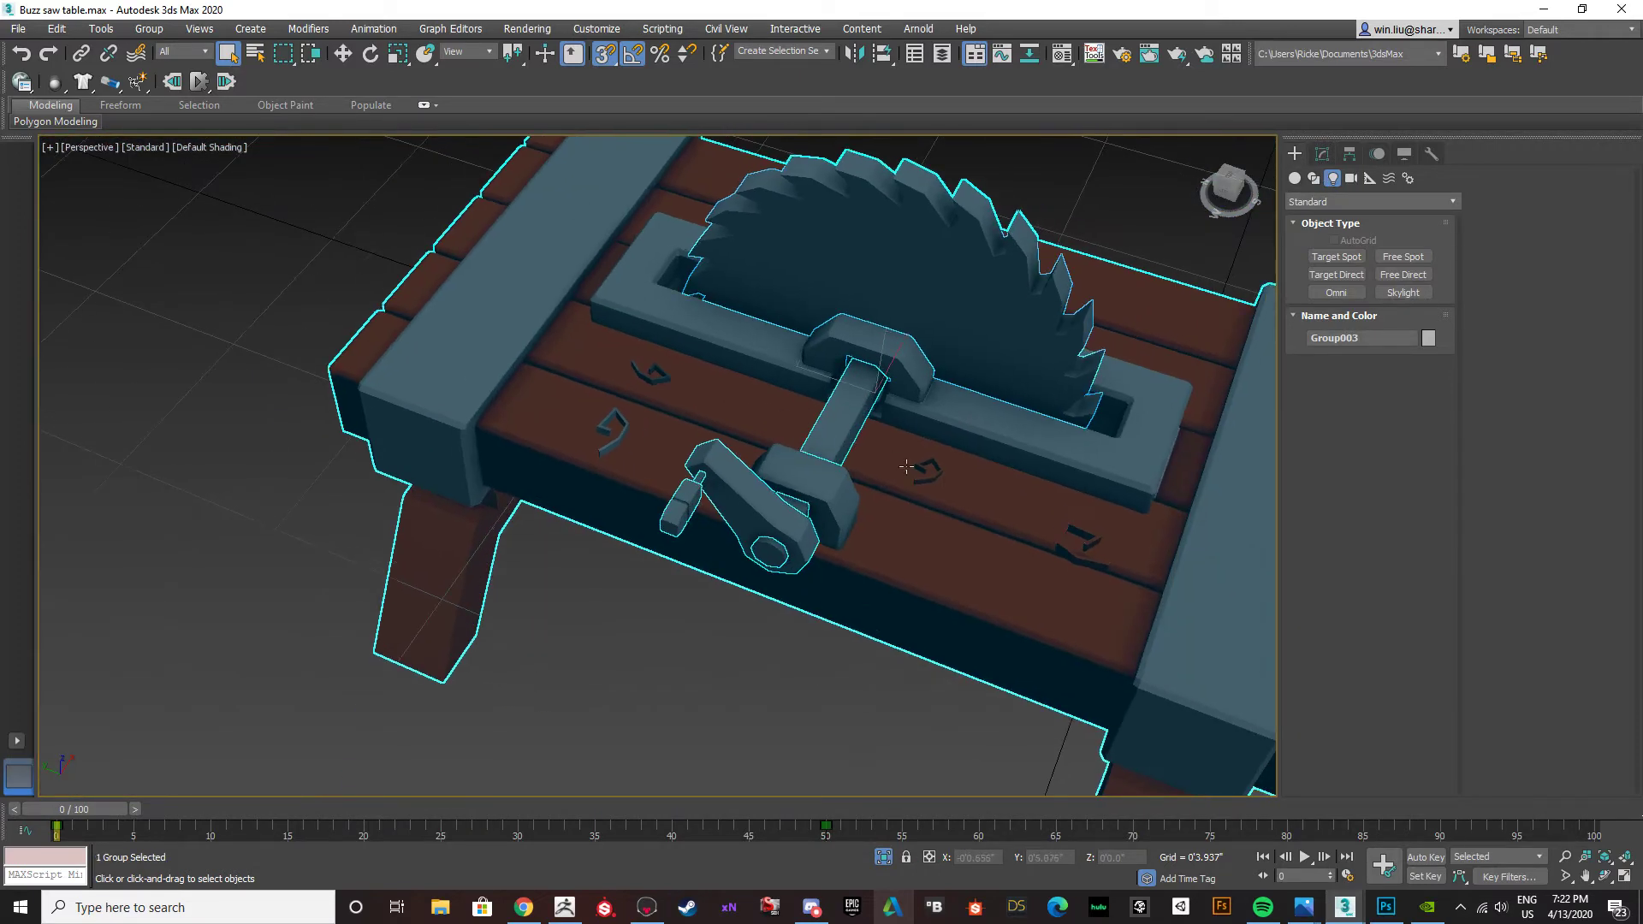
{"action": "scroll", "coordinate": [929, 420], "scroll_direction": "up", "scroll_amount": 6}
{"action": "scroll", "coordinate": [894, 467], "scroll_direction": "down", "scroll_amount": 2}
{"action": "middle_click_drag", "start_coordinate": [895, 466], "coordinate": [745, 432]}
{"action": "scroll", "coordinate": [744, 432], "scroll_direction": "down", "scroll_amount": 8}
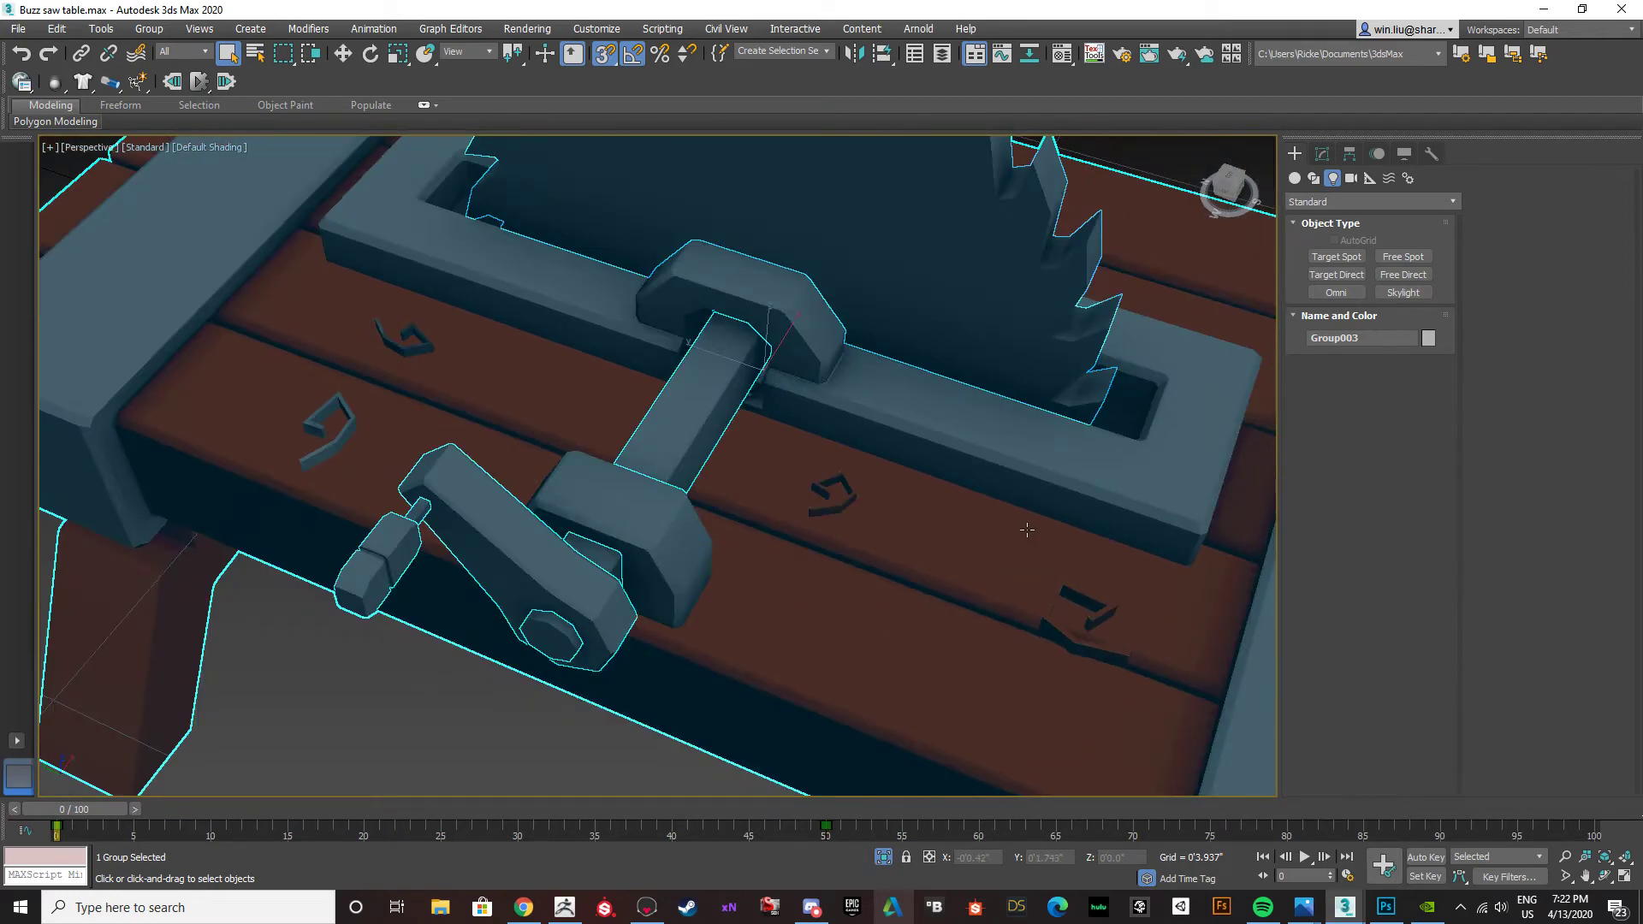
{"action": "scroll", "coordinate": [920, 443], "scroll_direction": "up", "scroll_amount": 3}
{"action": "left_click", "coordinate": [382, 671]}
{"action": "middle_click_drag", "start_coordinate": [420, 738], "coordinate": [757, 568]}
{"action": "scroll", "coordinate": [367, 554], "scroll_direction": "down", "scroll_amount": 8}
{"action": "middle_click_drag", "start_coordinate": [756, 568], "coordinate": [605, 428], "text": "alt"}
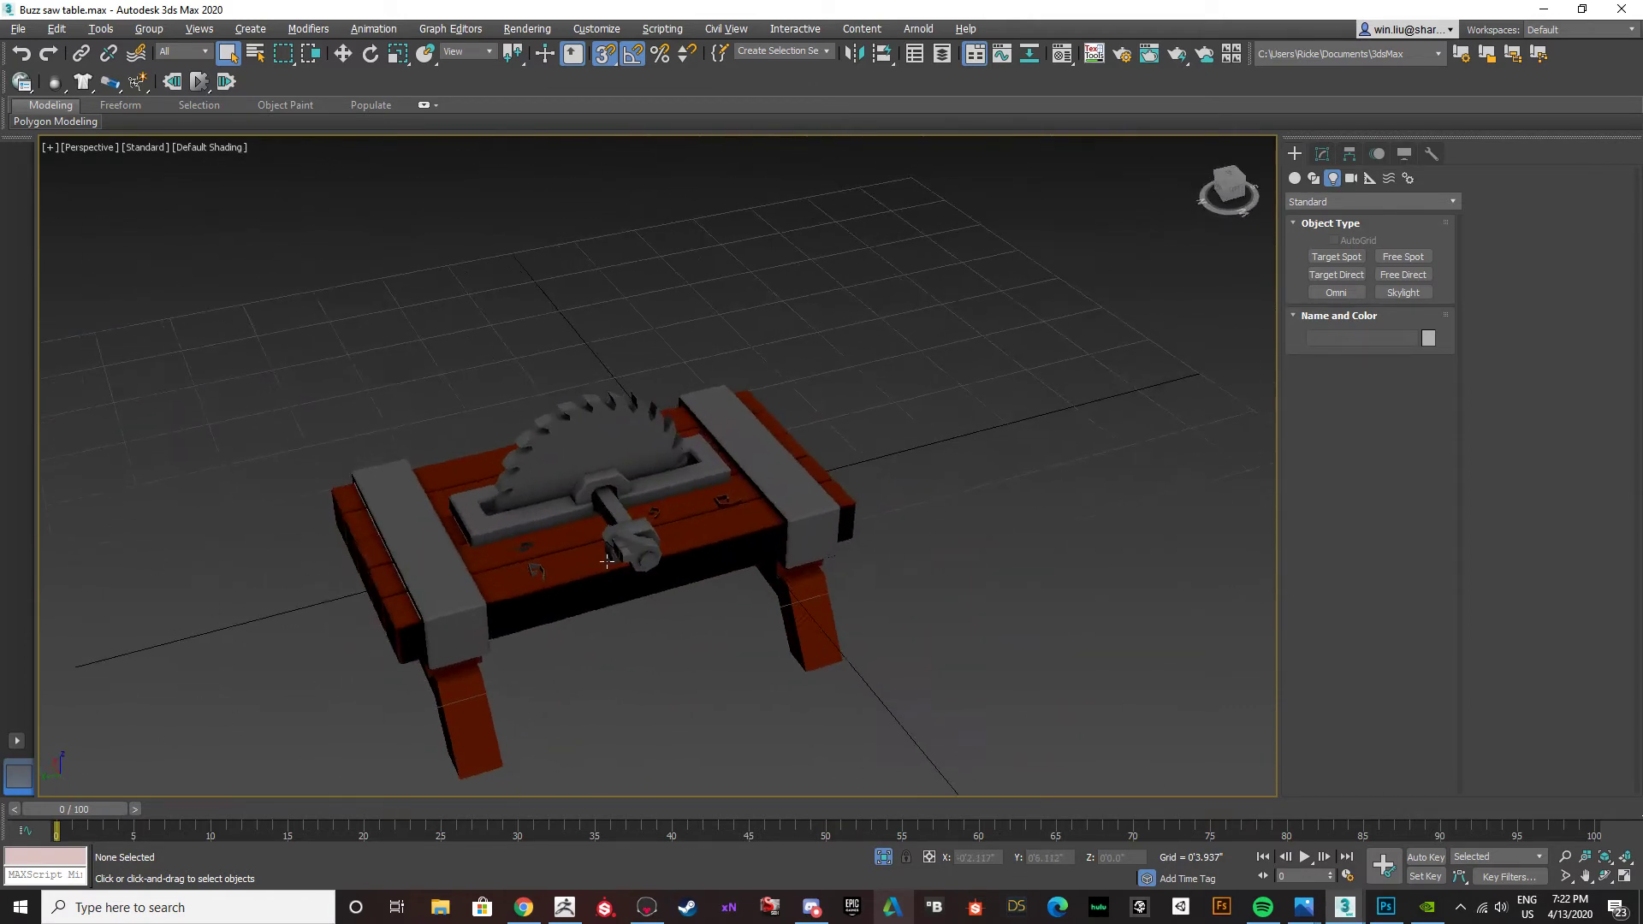
Ungroup the buzz saw table group and select the table body on its own.
{"action": "scroll", "coordinate": [605, 414], "scroll_direction": "up", "scroll_amount": 8}
{"action": "scroll", "coordinate": [558, 493], "scroll_direction": "down", "scroll_amount": 5}
{"action": "scroll", "coordinate": [328, 588], "scroll_direction": "up", "scroll_amount": 10}
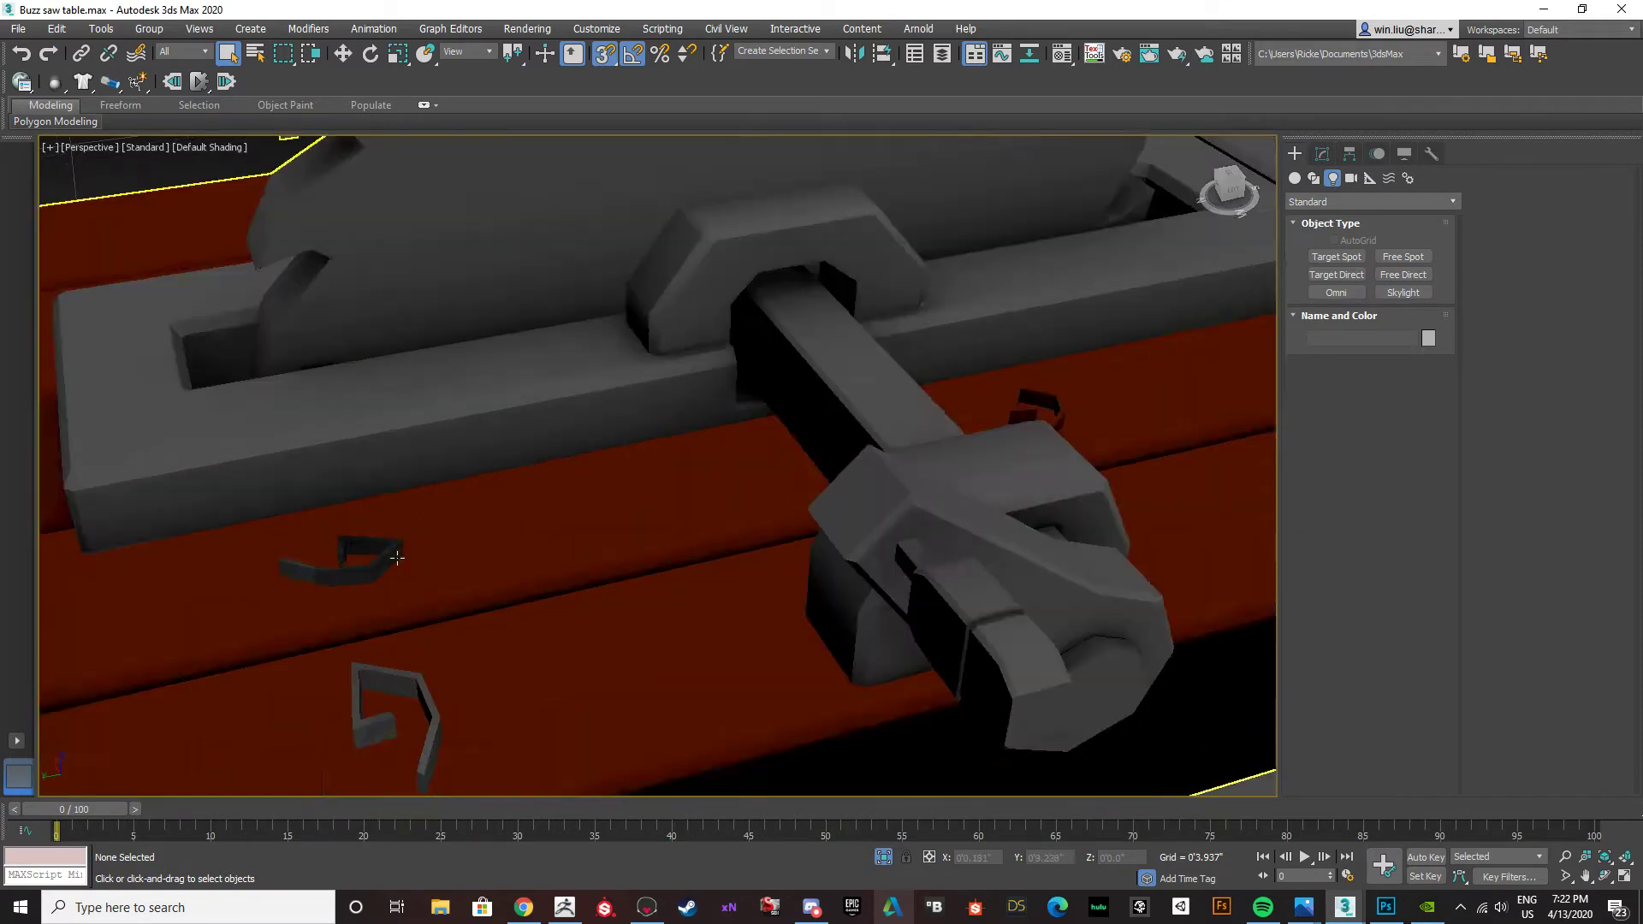
{"action": "left_click", "coordinate": [355, 575]}
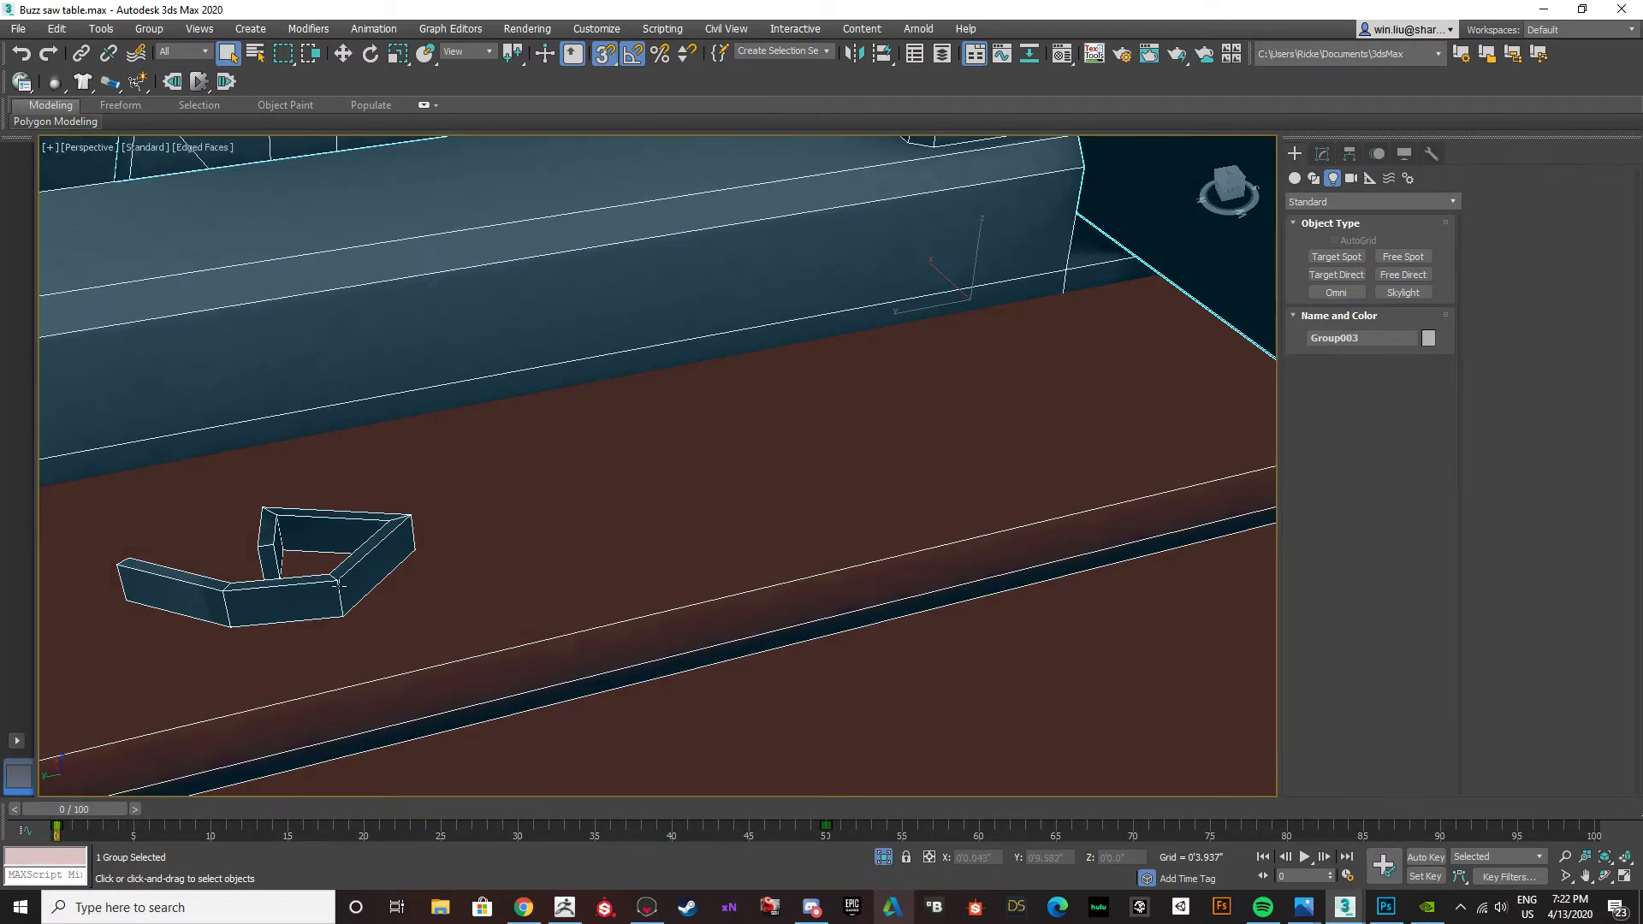
{"action": "left_click", "coordinate": [1322, 154]}
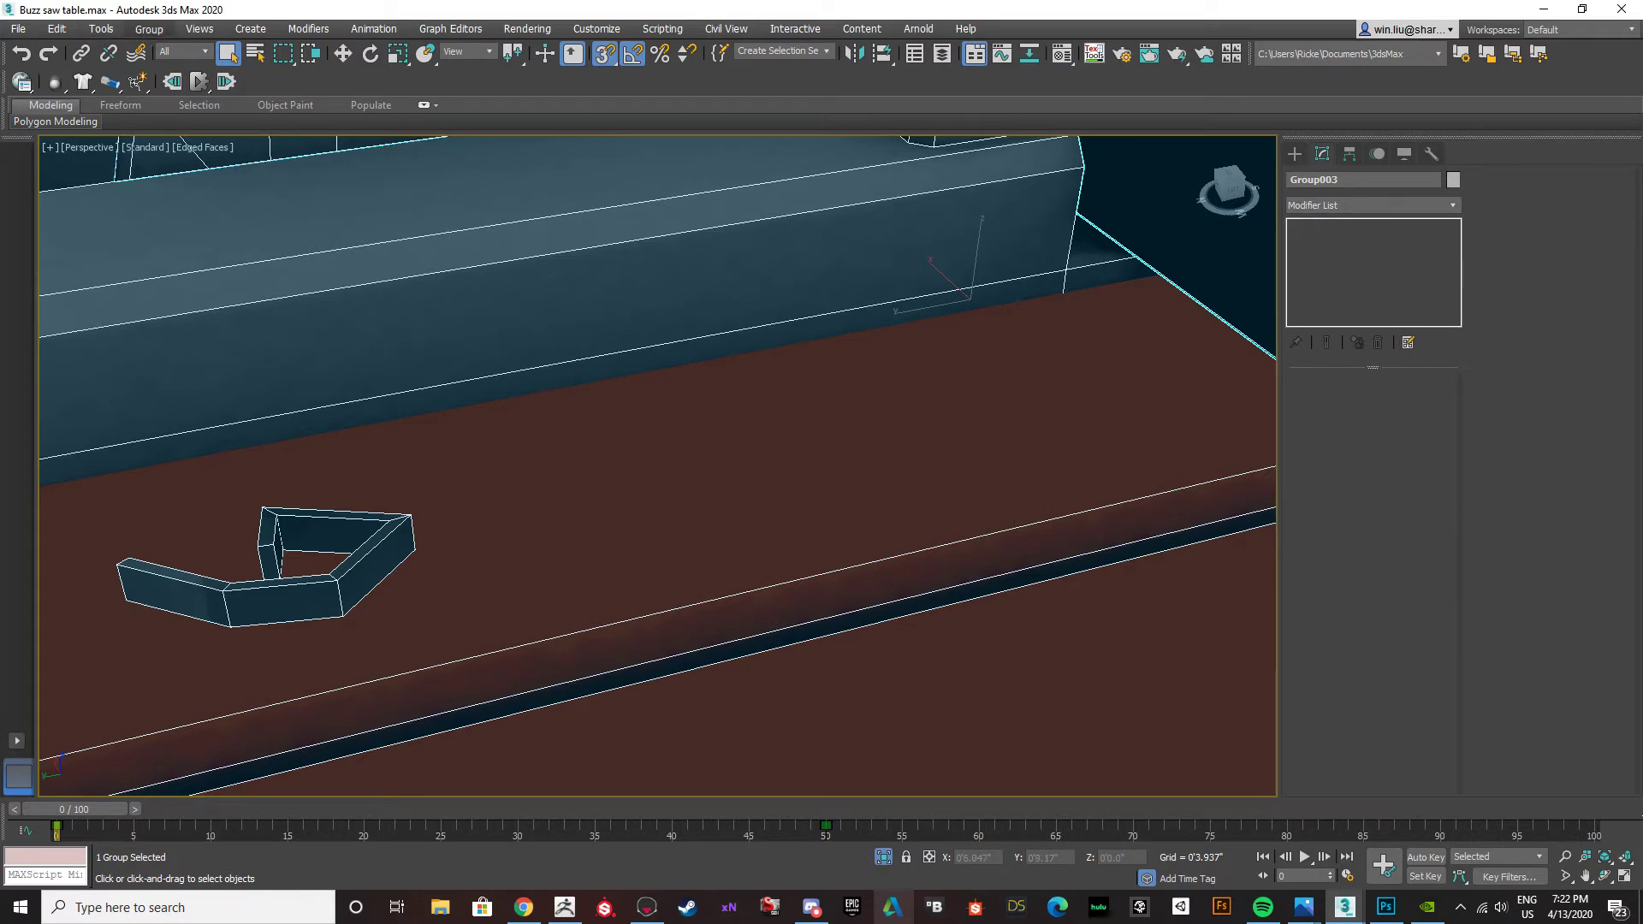
{"action": "left_click", "coordinate": [386, 520]}
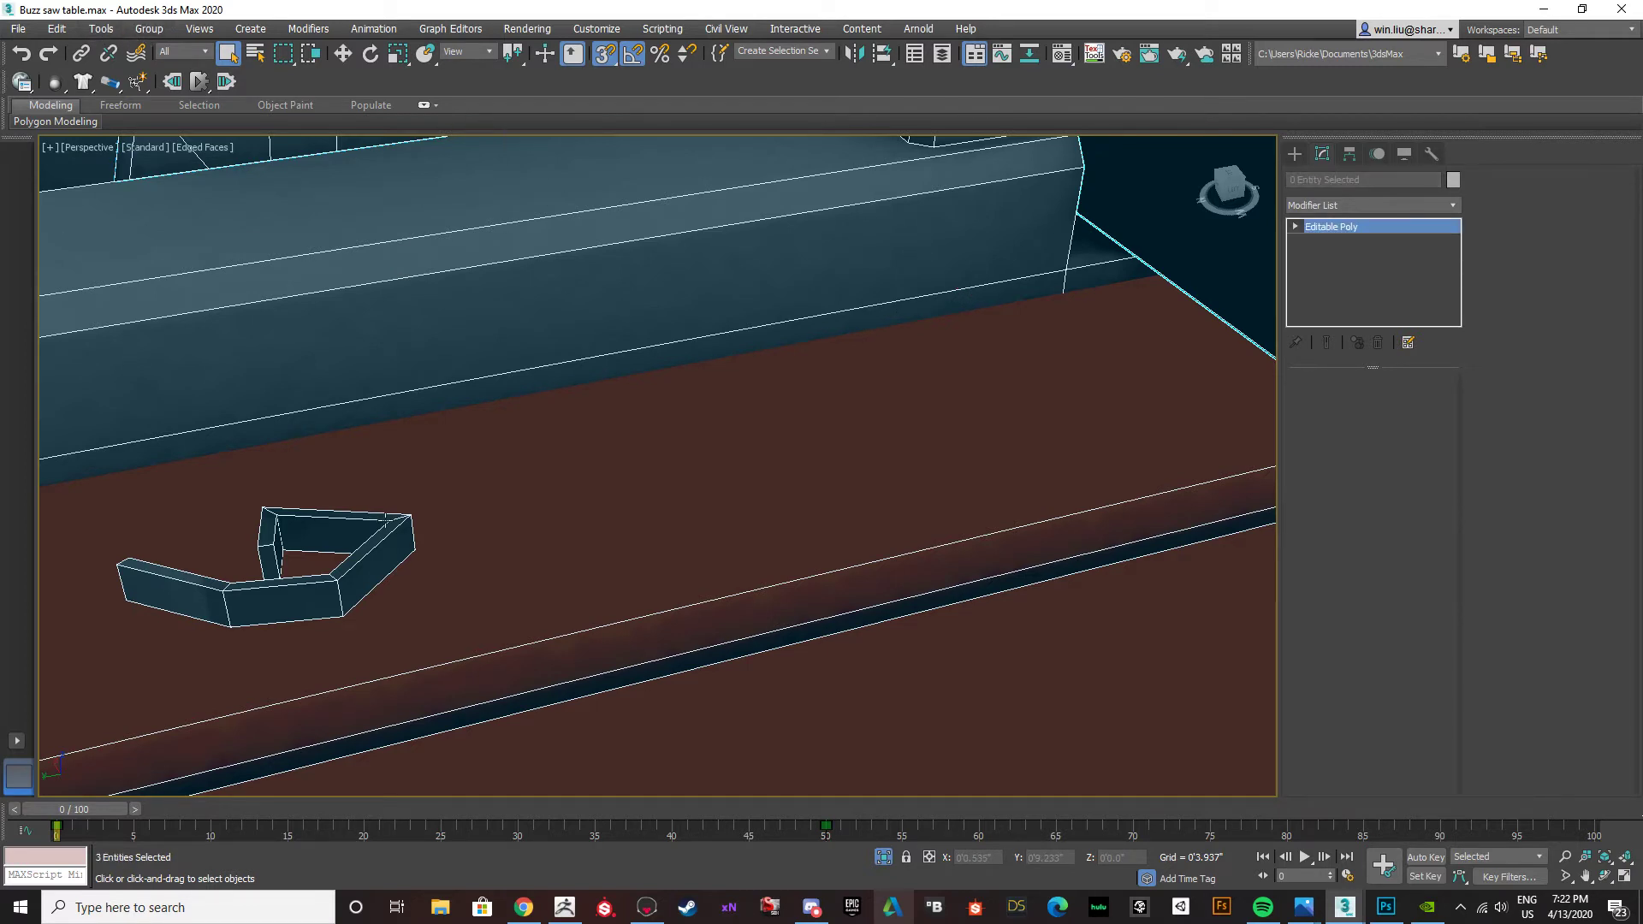
{"action": "scroll", "coordinate": [436, 519], "scroll_direction": "down", "scroll_amount": 6}
{"action": "key", "text": "F4"}
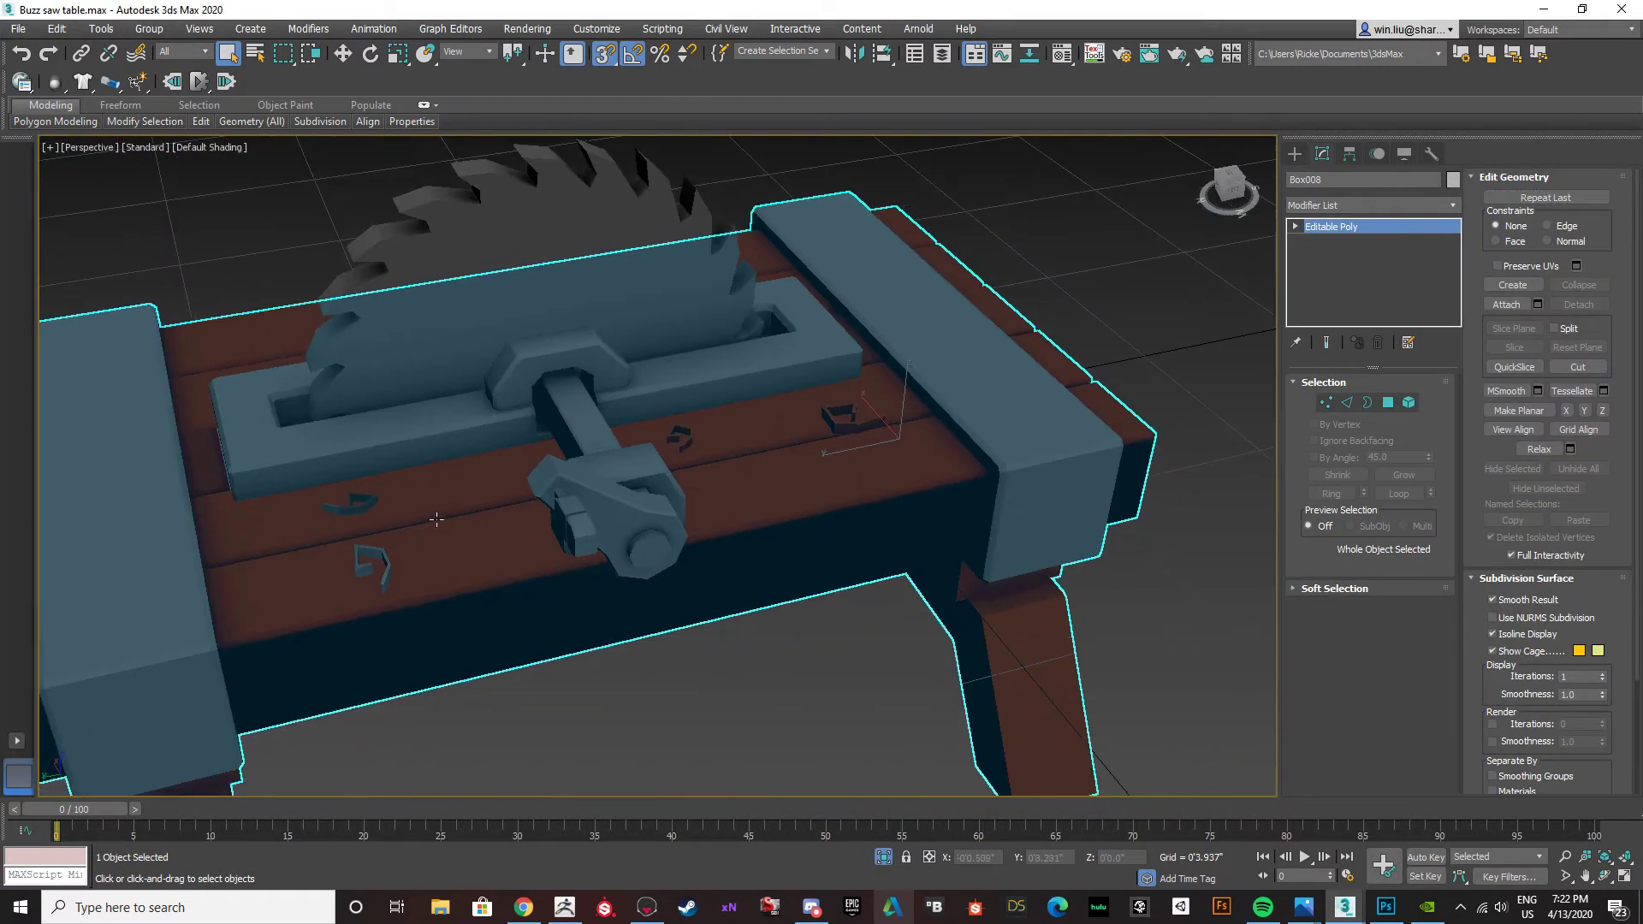
Apply an Unwrap UVW modifier to the table body Box008 and open its UV editor.
{"action": "left_click", "coordinate": [820, 714]}
{"action": "scroll", "coordinate": [866, 437], "scroll_direction": "up", "scroll_amount": 8}
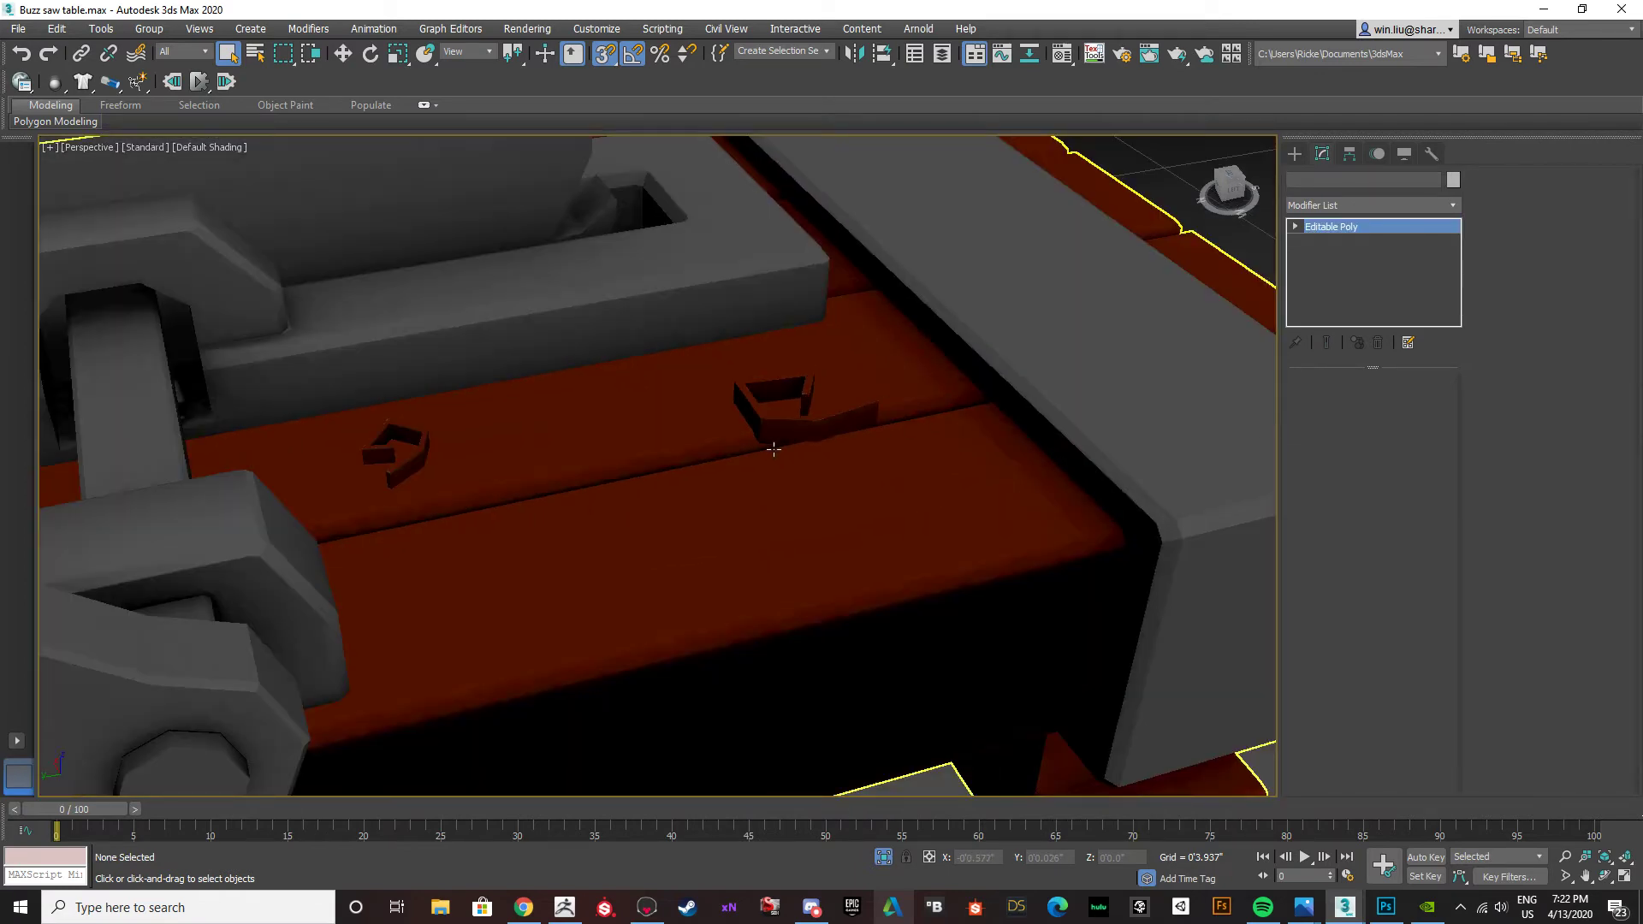
{"action": "left_click", "coordinate": [773, 449]}
{"action": "left_click", "coordinate": [1453, 205]}
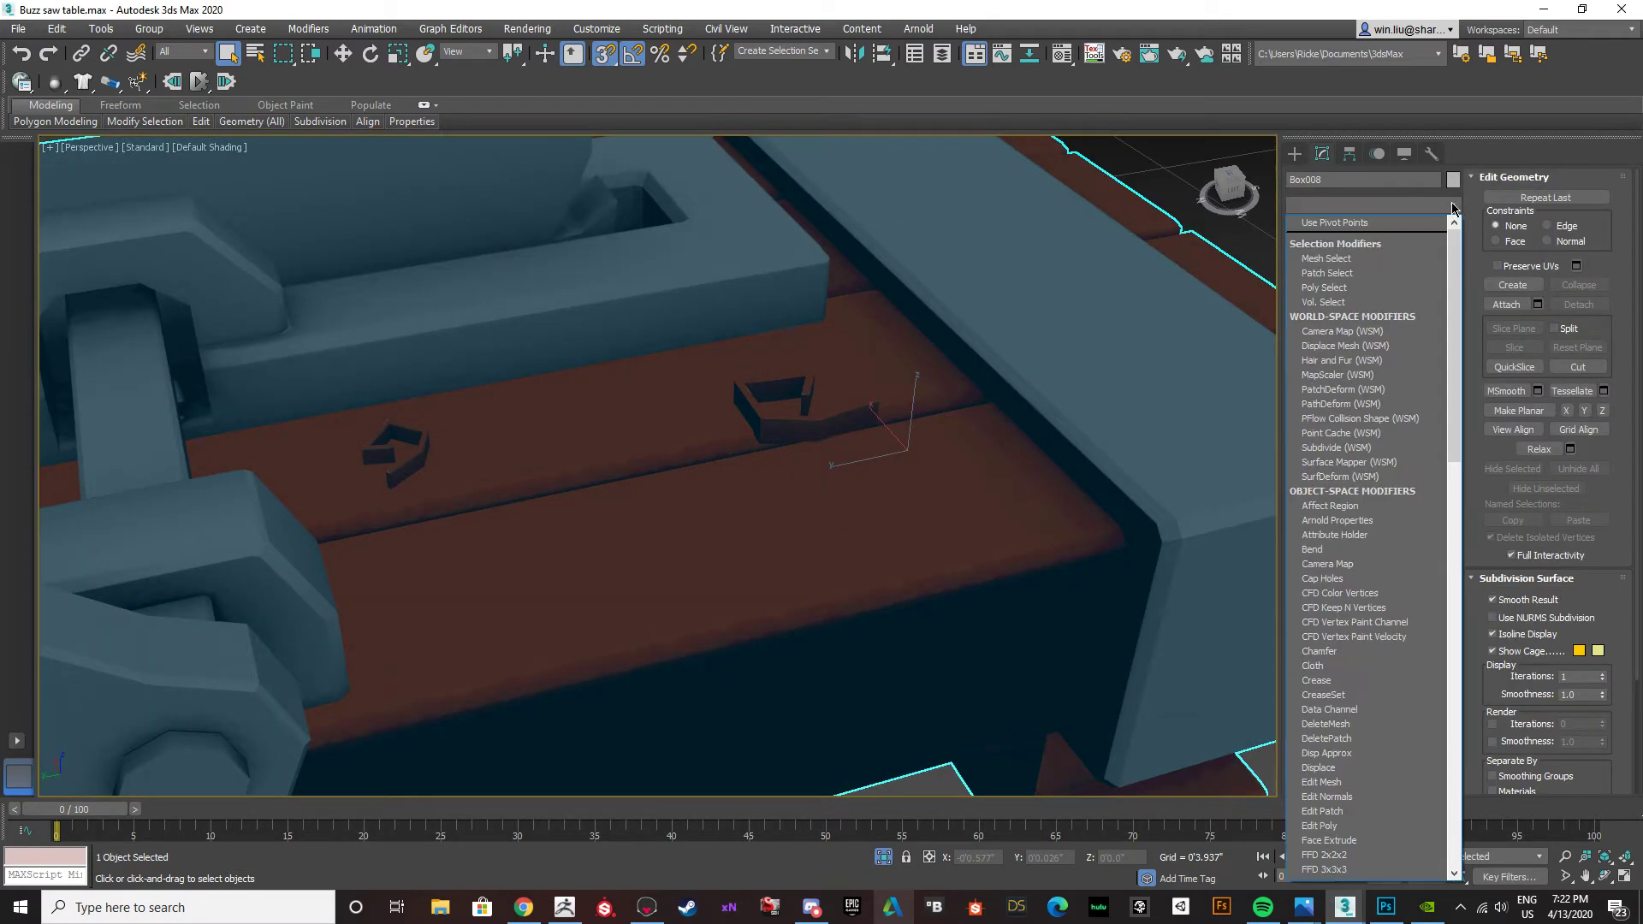
{"action": "key", "text": "u"}
{"action": "key", "text": "Return"}
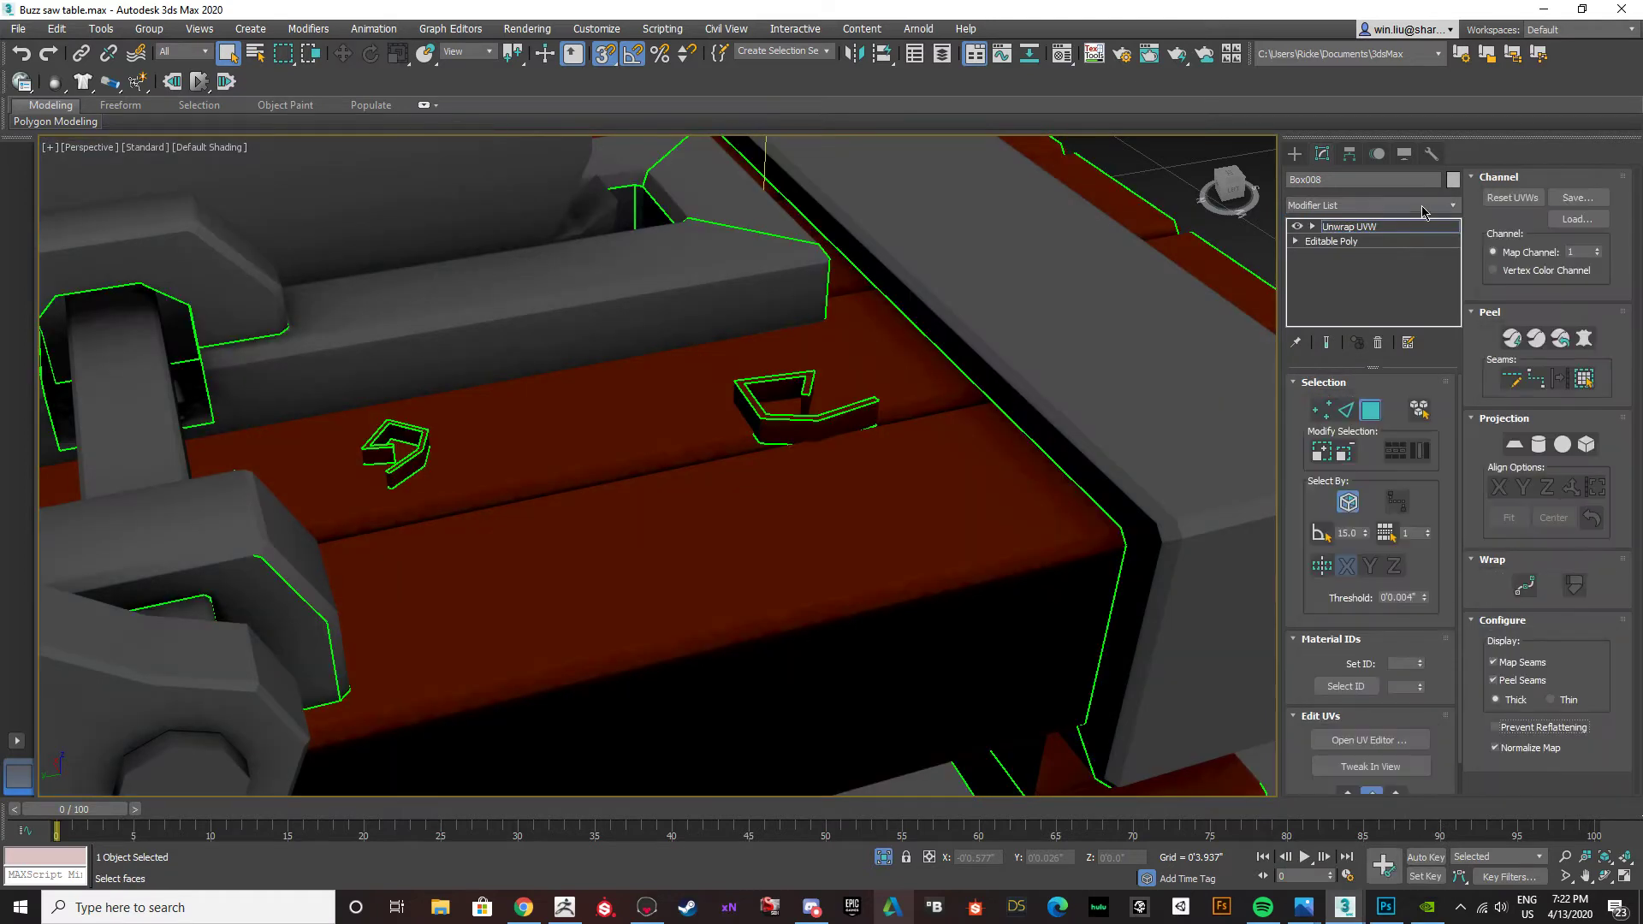
{"action": "left_click", "coordinate": [1385, 740]}
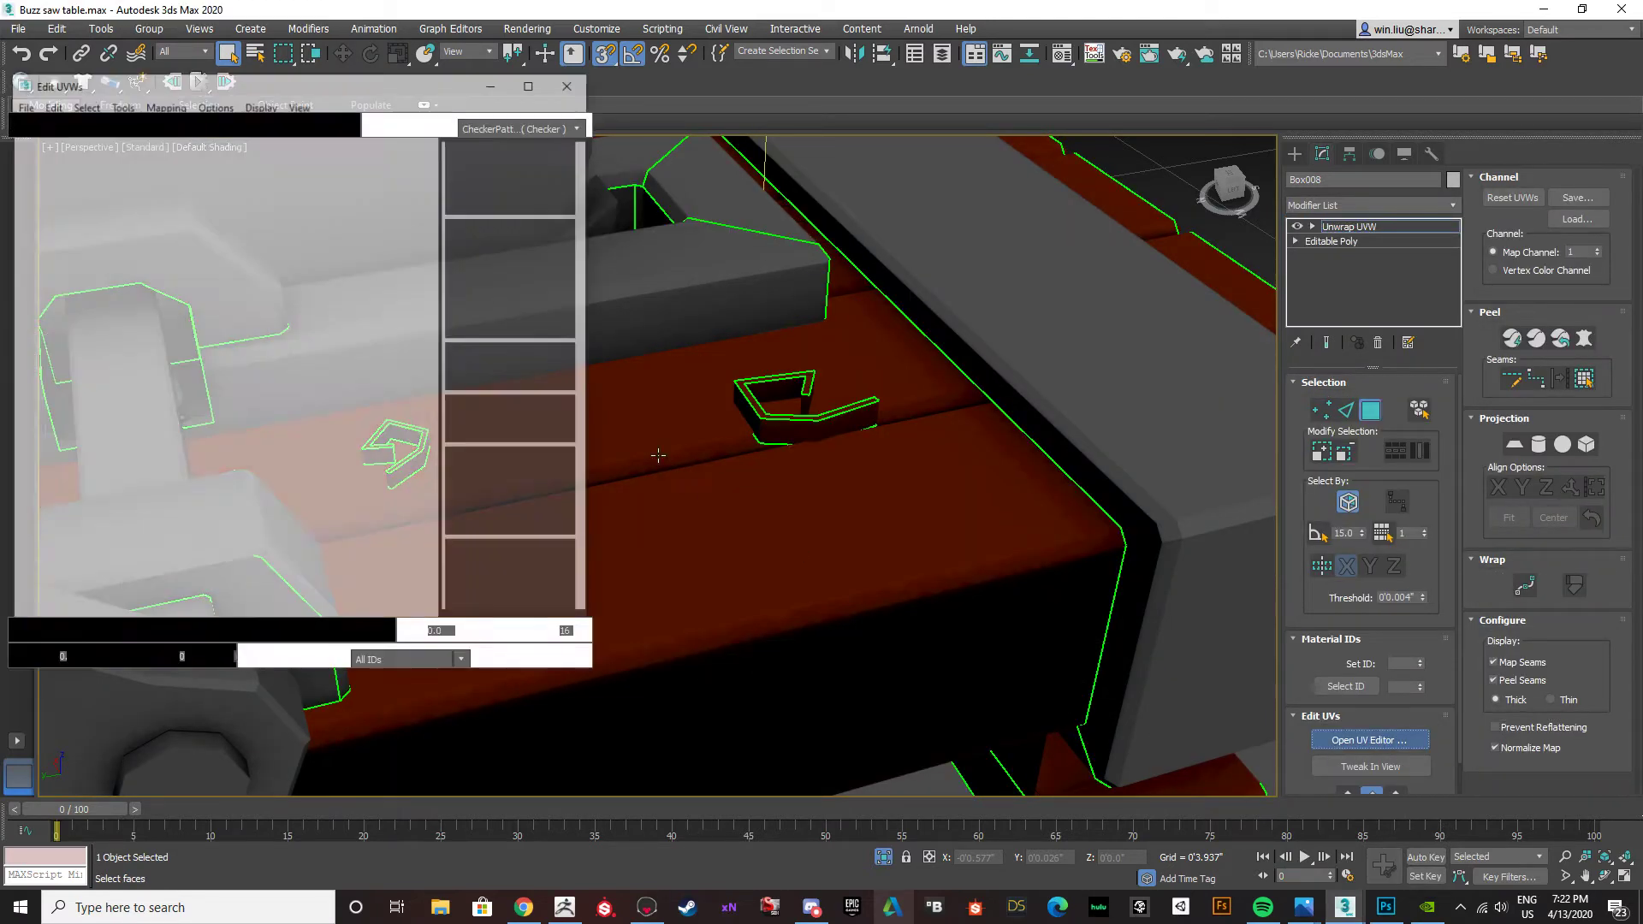
Inspect the UV islands of the two spirals on the handle side of the crank, then close the UV editor.
{"action": "middle_click_drag", "start_coordinate": [841, 316], "coordinate": [987, 315]}
{"action": "middle_click_drag", "start_coordinate": [901, 399], "coordinate": [1486, 296]}
{"action": "left_click", "coordinate": [856, 513]}
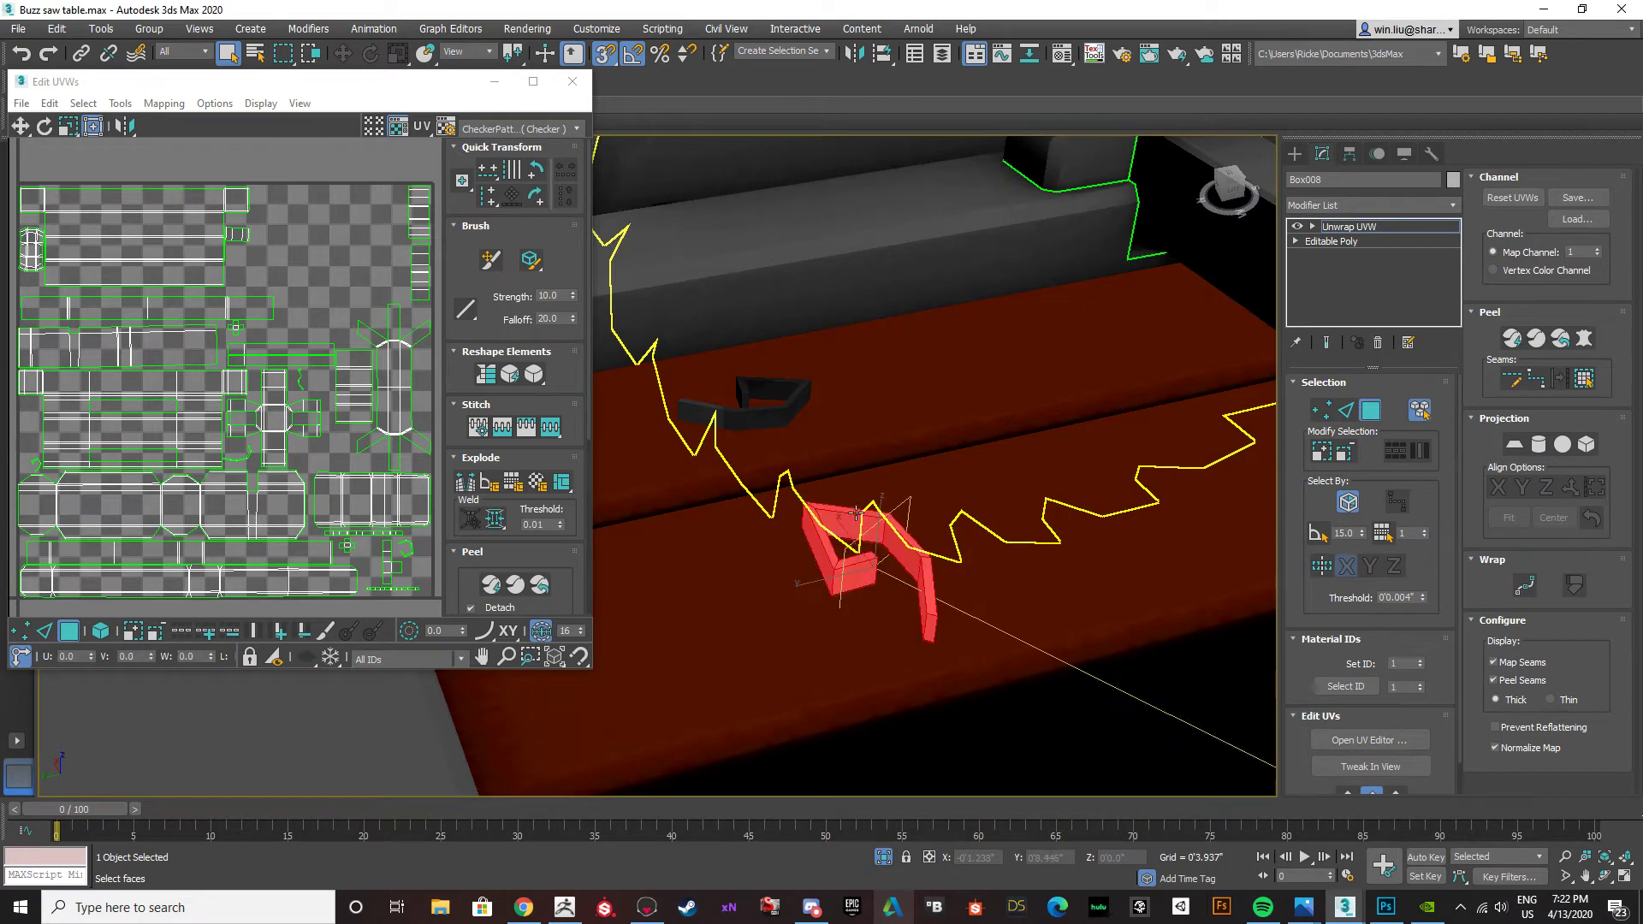
{"action": "left_click", "coordinate": [782, 411], "text": "ctrl"}
{"action": "scroll", "coordinate": [291, 497], "scroll_direction": "down", "scroll_amount": 15}
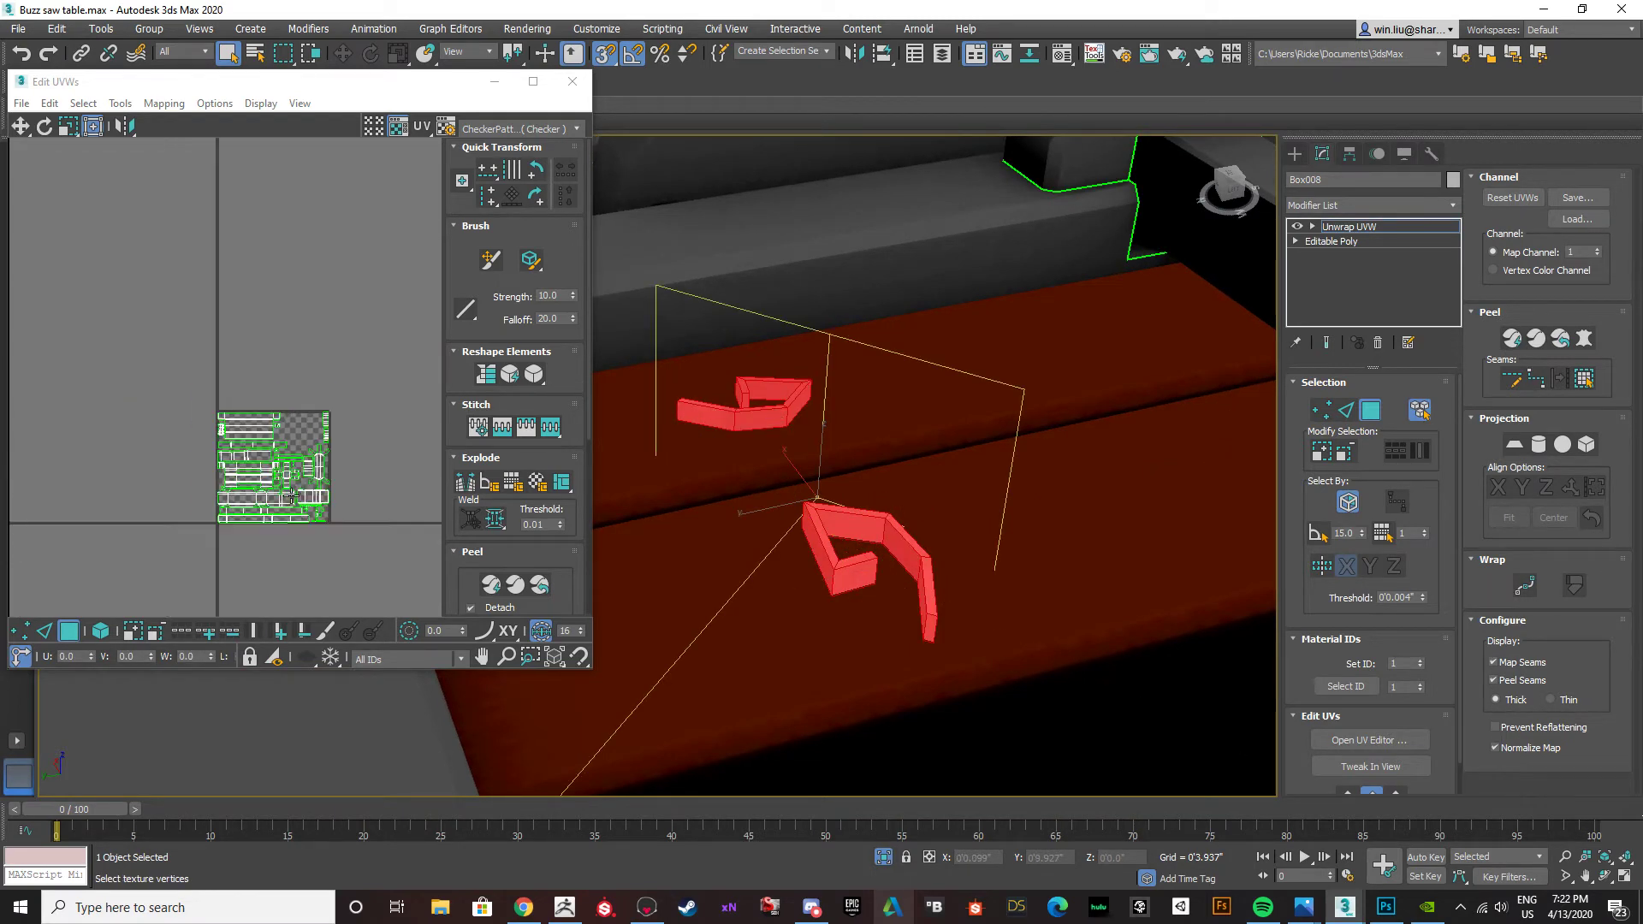
{"action": "scroll", "coordinate": [291, 496], "scroll_direction": "down", "scroll_amount": 1}
{"action": "scroll", "coordinate": [181, 481], "scroll_direction": "down", "scroll_amount": 3}
{"action": "scroll", "coordinate": [103, 443], "scroll_direction": "up", "scroll_amount": 2}
{"action": "left_click_drag", "start_coordinate": [138, 449], "coordinate": [351, 498]}
{"action": "scroll", "coordinate": [342, 479], "scroll_direction": "up", "scroll_amount": 8}
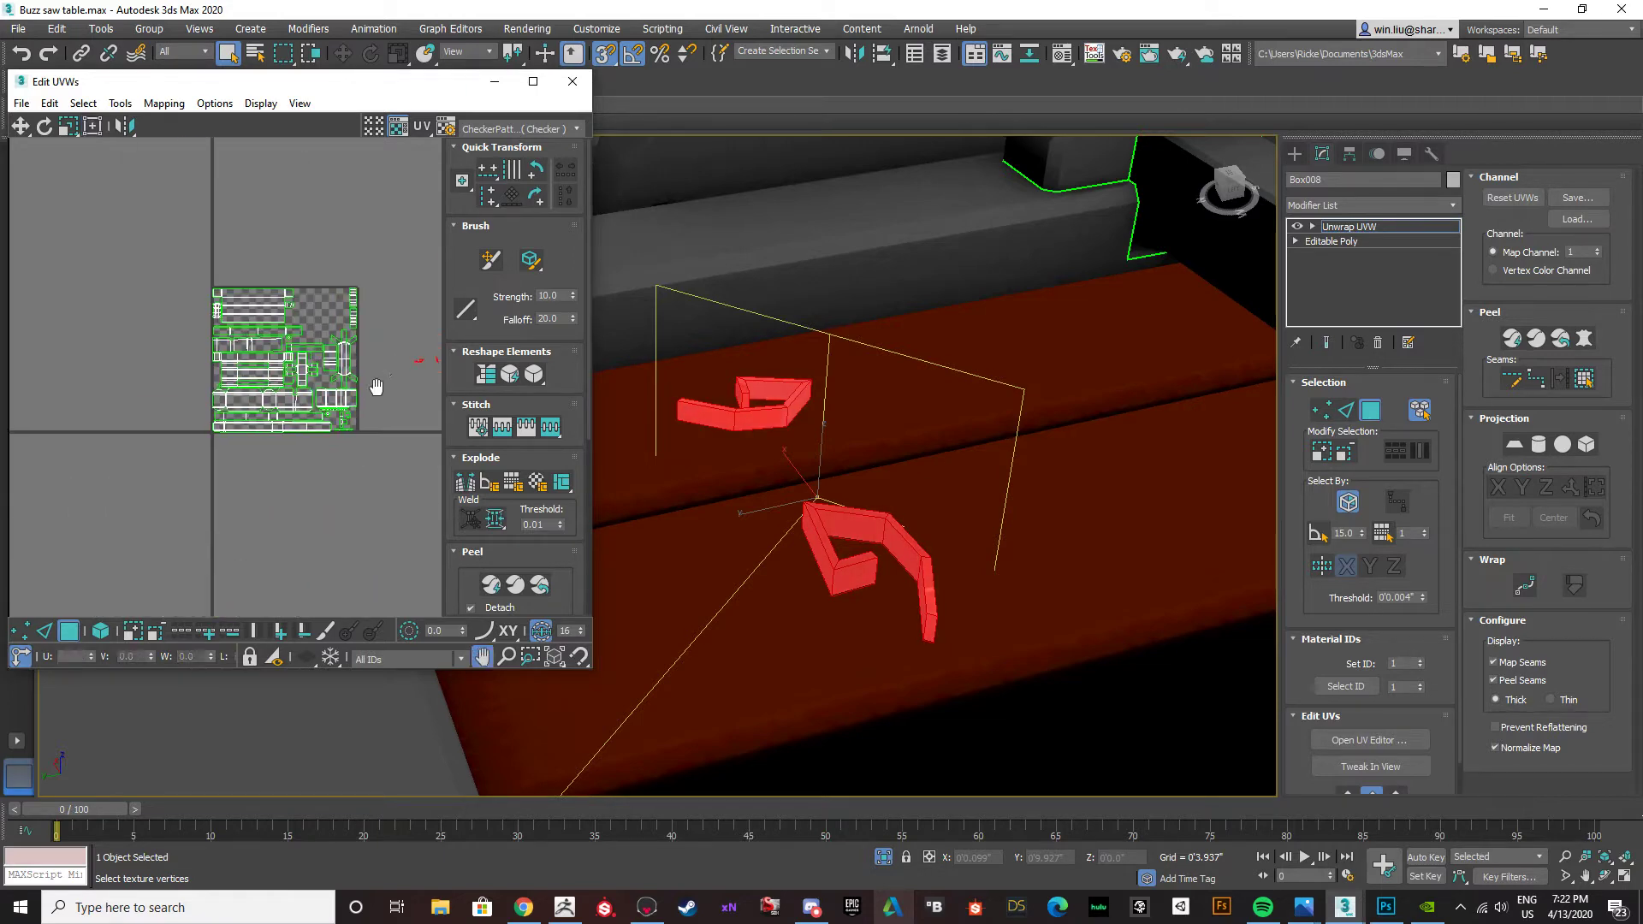
{"action": "middle_click_drag", "start_coordinate": [382, 387], "coordinate": [307, 396]}
{"action": "left_click_drag", "start_coordinate": [342, 79], "coordinate": [721, 0]}
{"action": "scroll", "coordinate": [891, 514], "scroll_direction": "up", "scroll_amount": 6}
{"action": "left_click", "coordinate": [930, 502]}
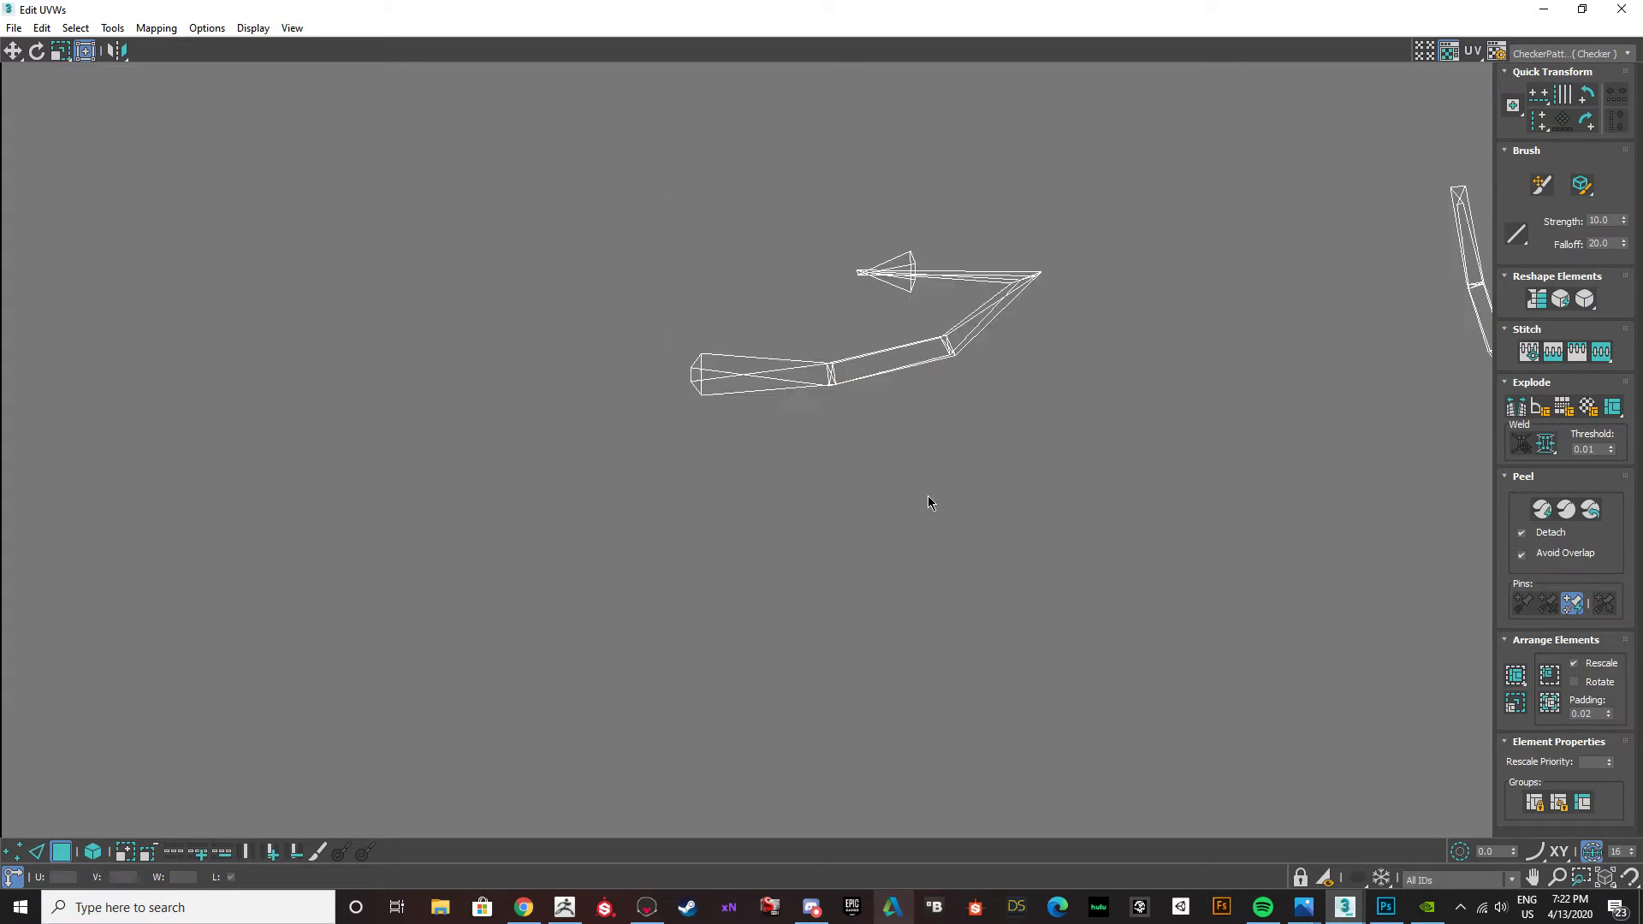
{"action": "left_click", "coordinate": [811, 381]}
{"action": "scroll", "coordinate": [726, 206], "scroll_direction": "down", "scroll_amount": 5}
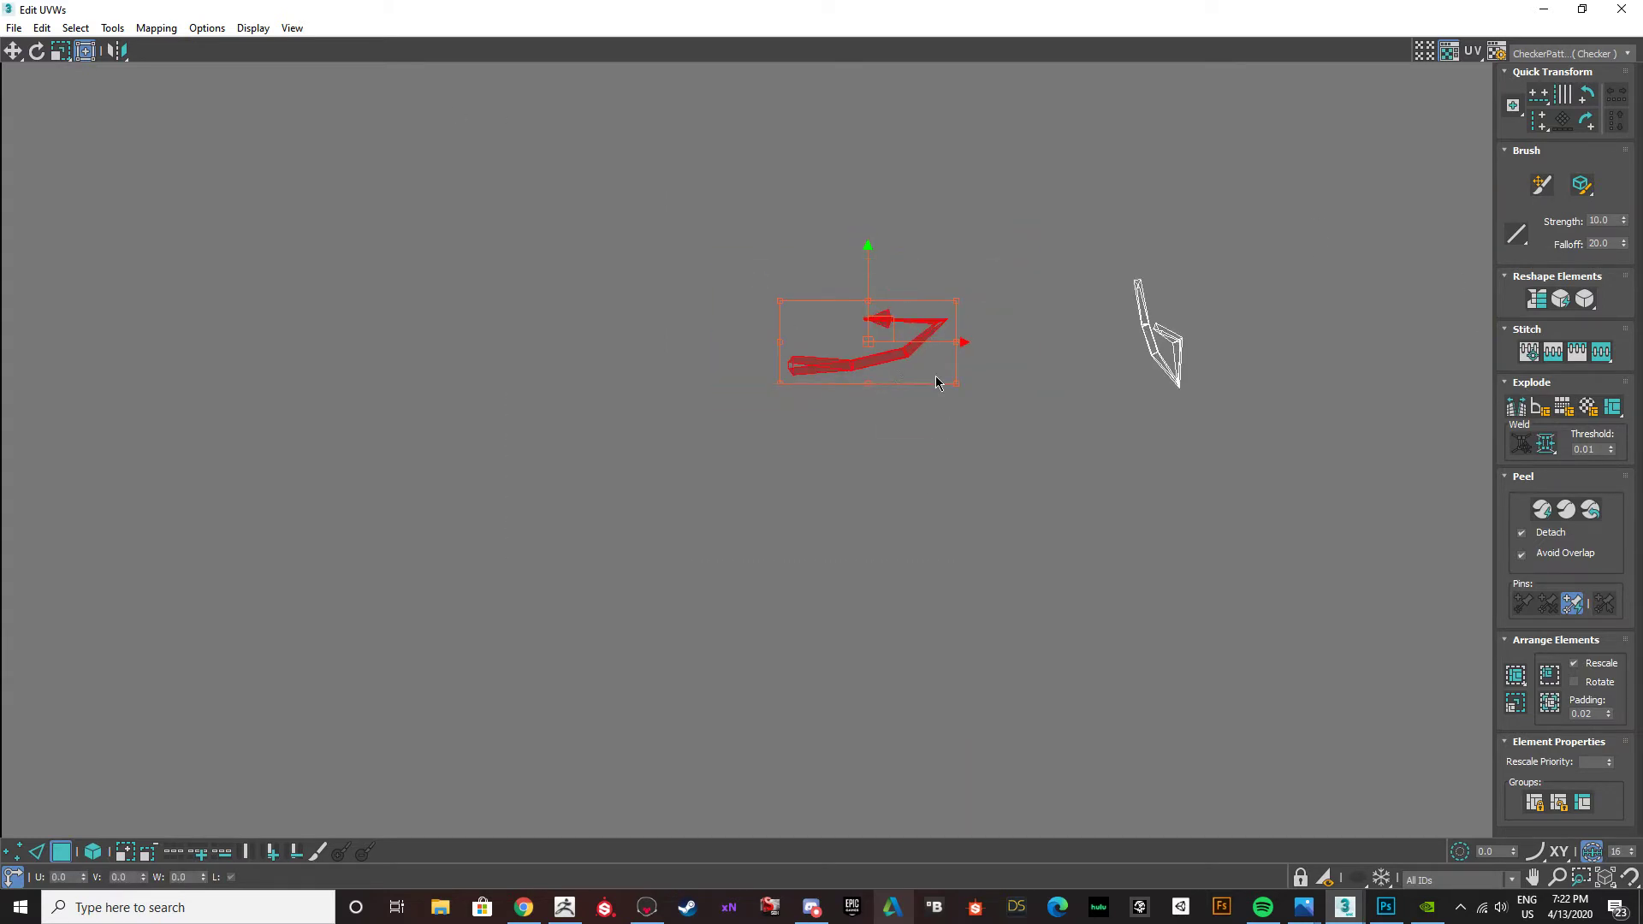
{"action": "left_click_drag", "start_coordinate": [872, 140], "coordinate": [717, 120]}
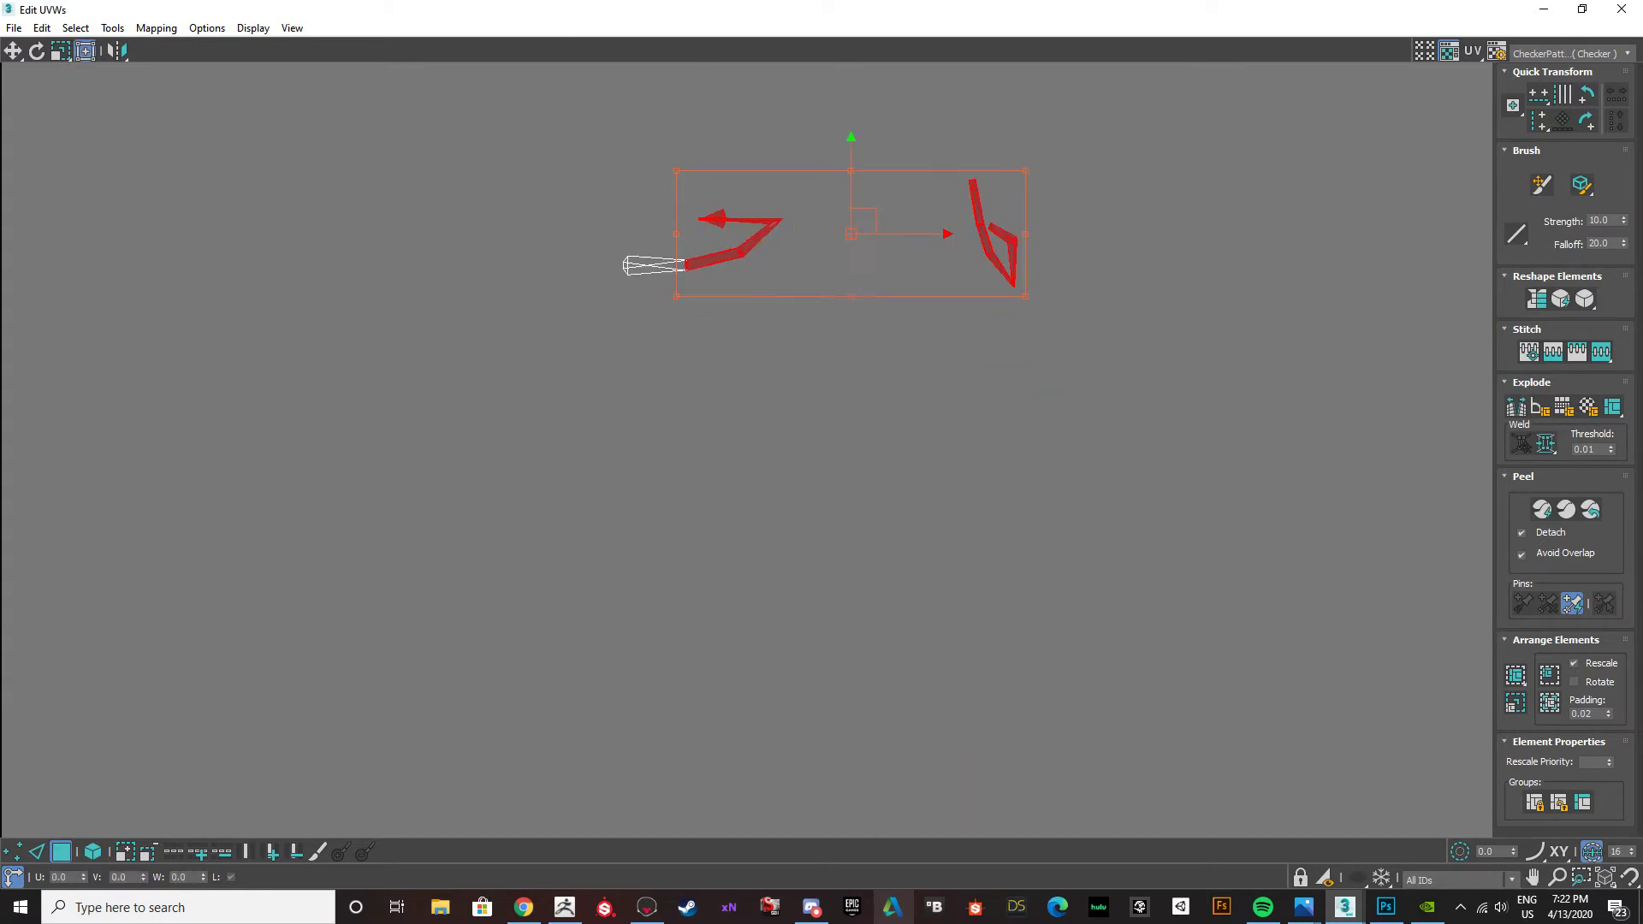
{"action": "left_click", "coordinate": [1623, 9]}
Collapse the table body's whole modifier stack back to an Editable Poly.
{"action": "scroll", "coordinate": [786, 442], "scroll_direction": "down", "scroll_amount": 5}
{"action": "middle_click_drag", "start_coordinate": [840, 444], "coordinate": [717, 393], "text": "alt"}
{"action": "scroll", "coordinate": [717, 393], "scroll_direction": "up", "scroll_amount": 4}
{"action": "right_click", "coordinate": [1350, 229]}
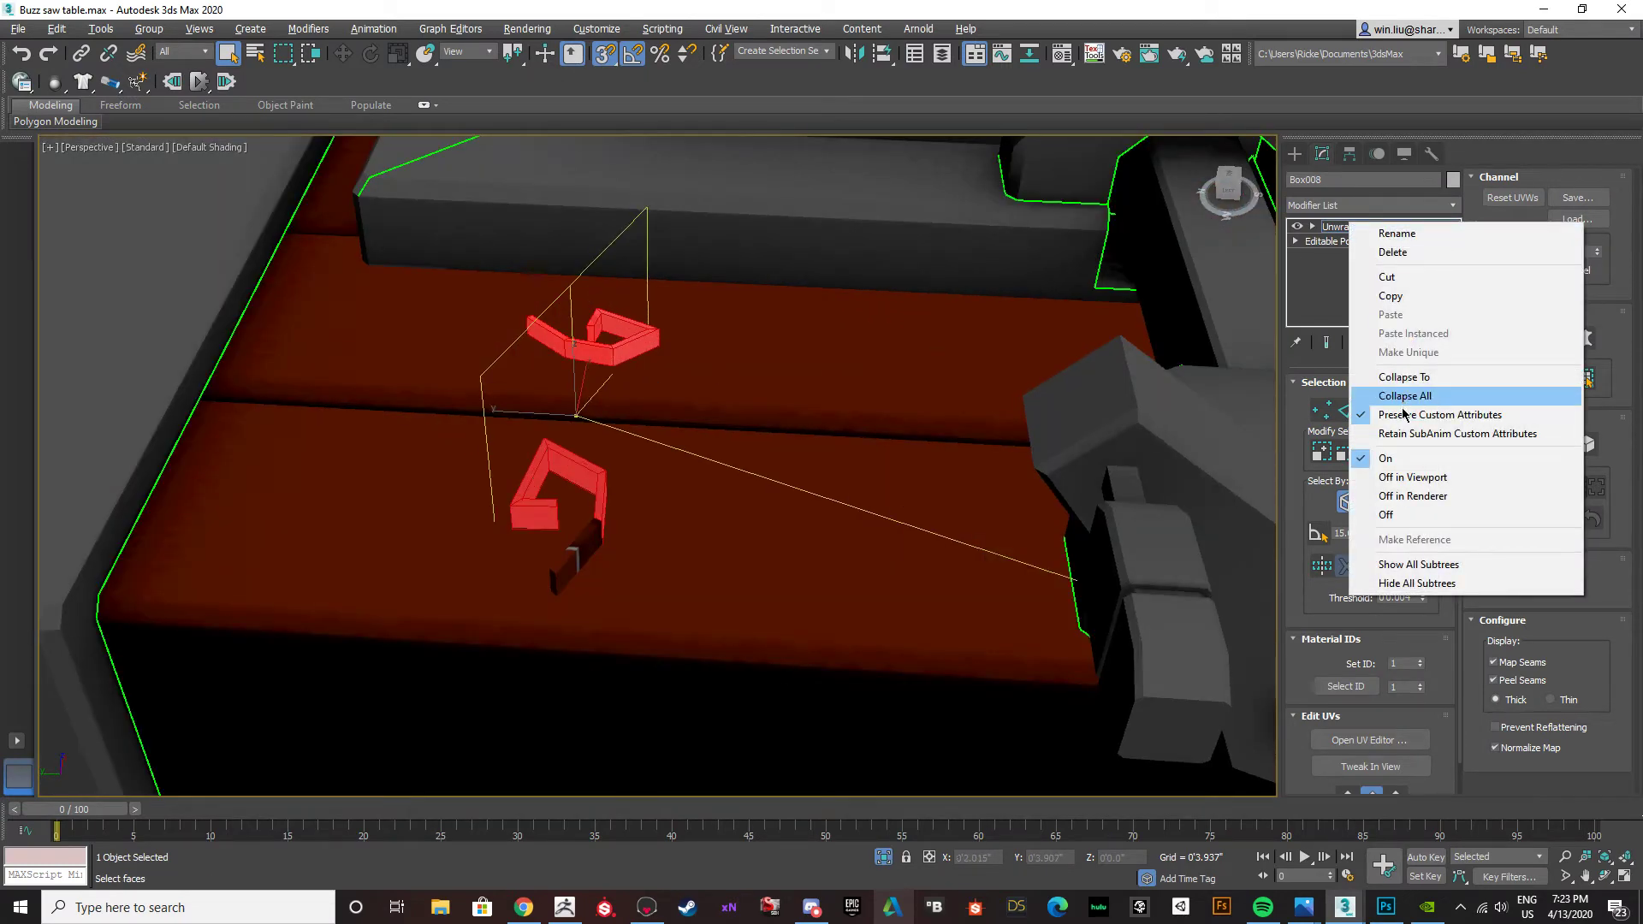
{"action": "left_click", "coordinate": [1386, 395]}
{"action": "left_click", "coordinate": [904, 503]}
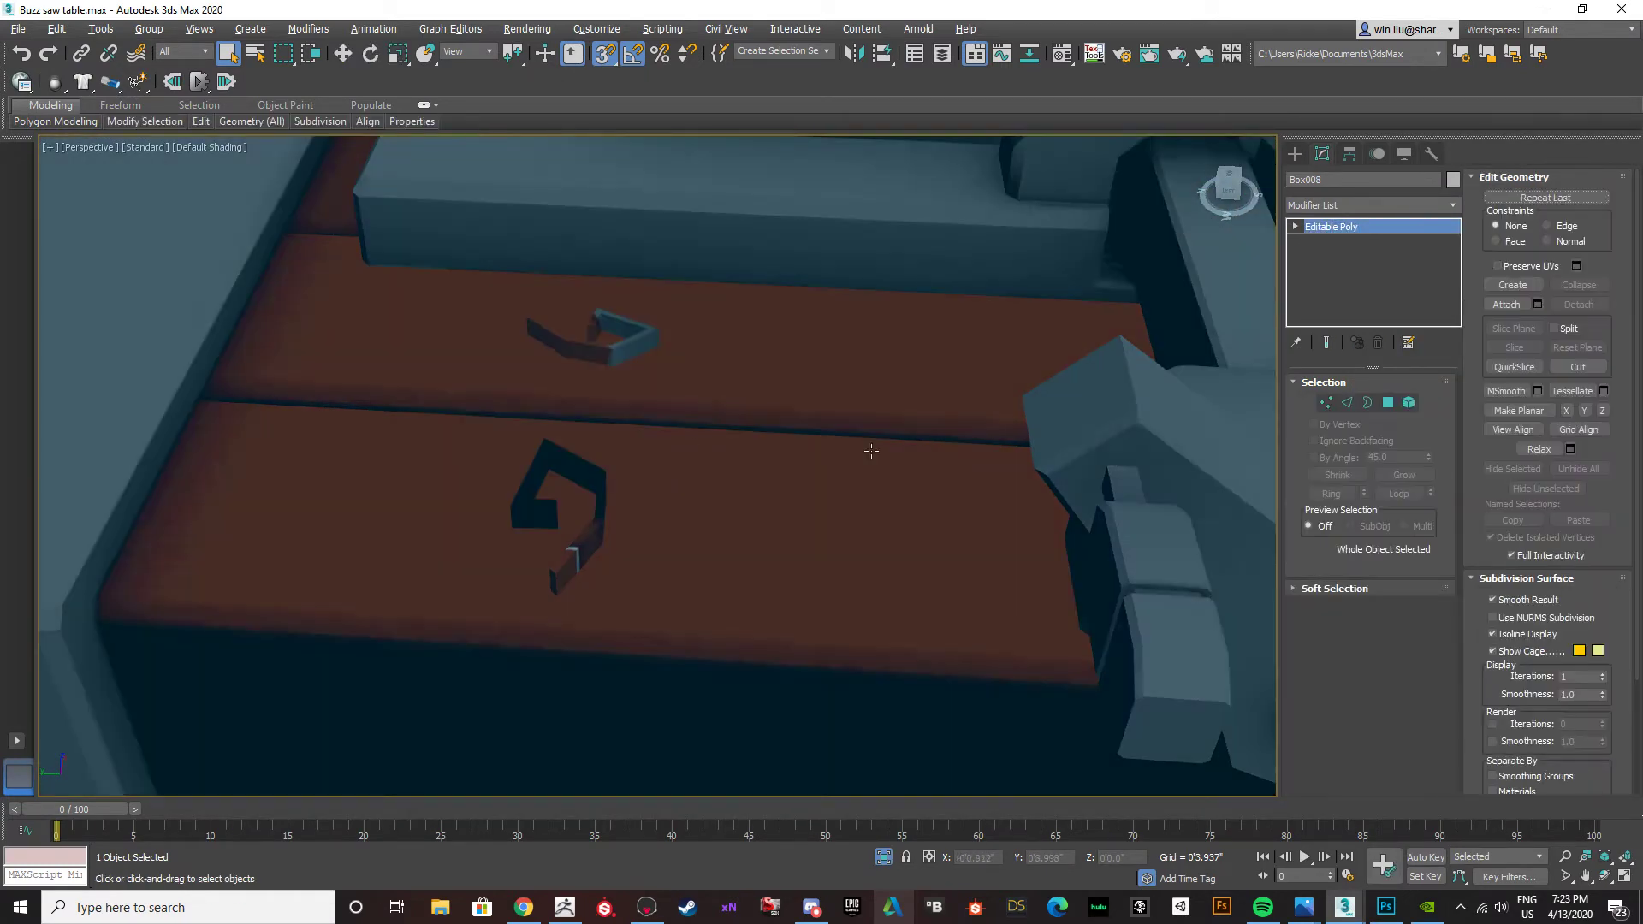
Delete the two spiral elements on the planks at the handle side of the crank.
{"action": "left_click", "coordinate": [1410, 403]}
{"action": "left_click", "coordinate": [573, 480]}
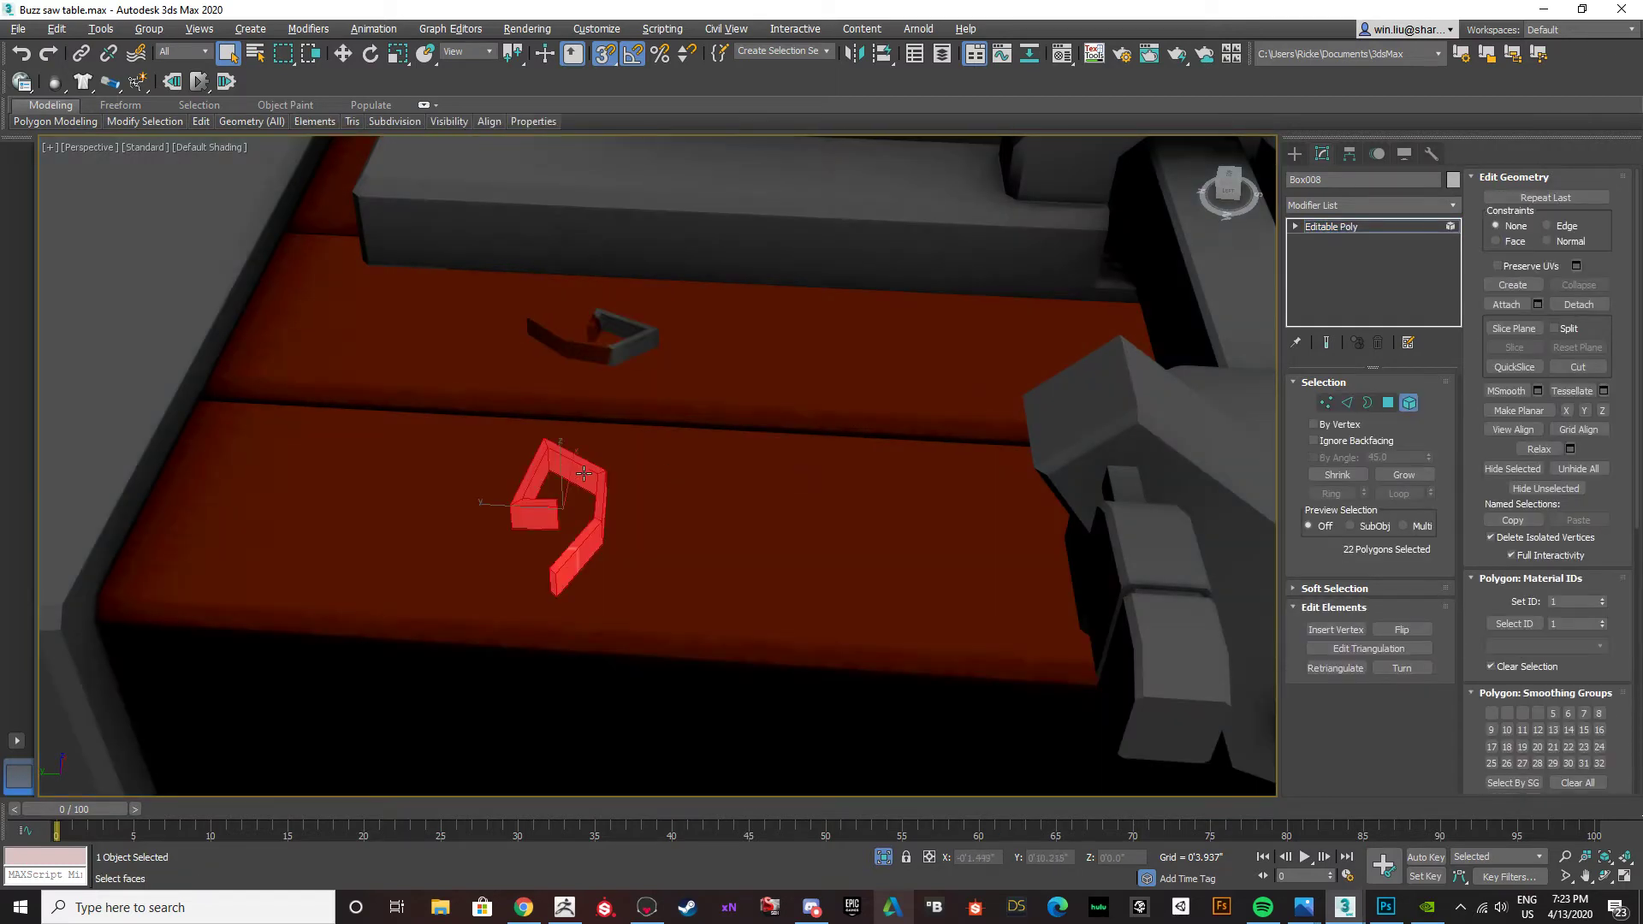
{"action": "middle_click_drag", "start_coordinate": [513, 491], "coordinate": [502, 488]}
{"action": "key", "text": "Delete"}
{"action": "left_click", "coordinate": [631, 342]}
{"action": "key", "text": "Delete"}
Clone the large remaining spiral element and place the copy on the opposite side of the crank.
{"action": "scroll", "coordinate": [631, 342], "scroll_direction": "down", "scroll_amount": 7}
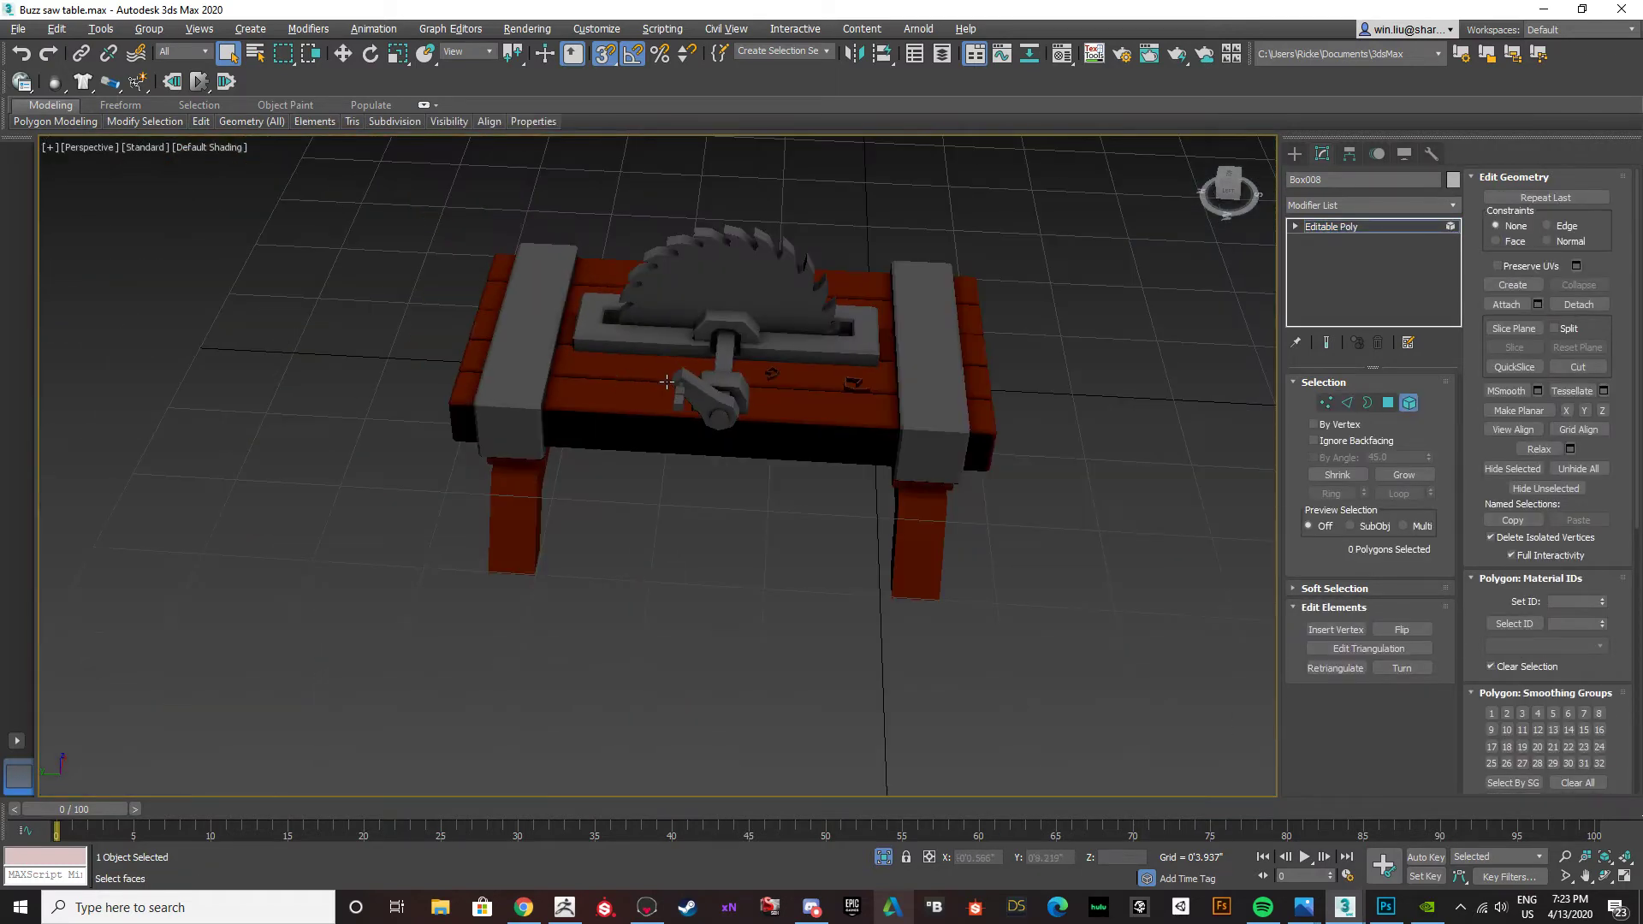
{"action": "scroll", "coordinate": [826, 380], "scroll_direction": "up", "scroll_amount": 7}
{"action": "left_click", "coordinate": [1409, 403]}
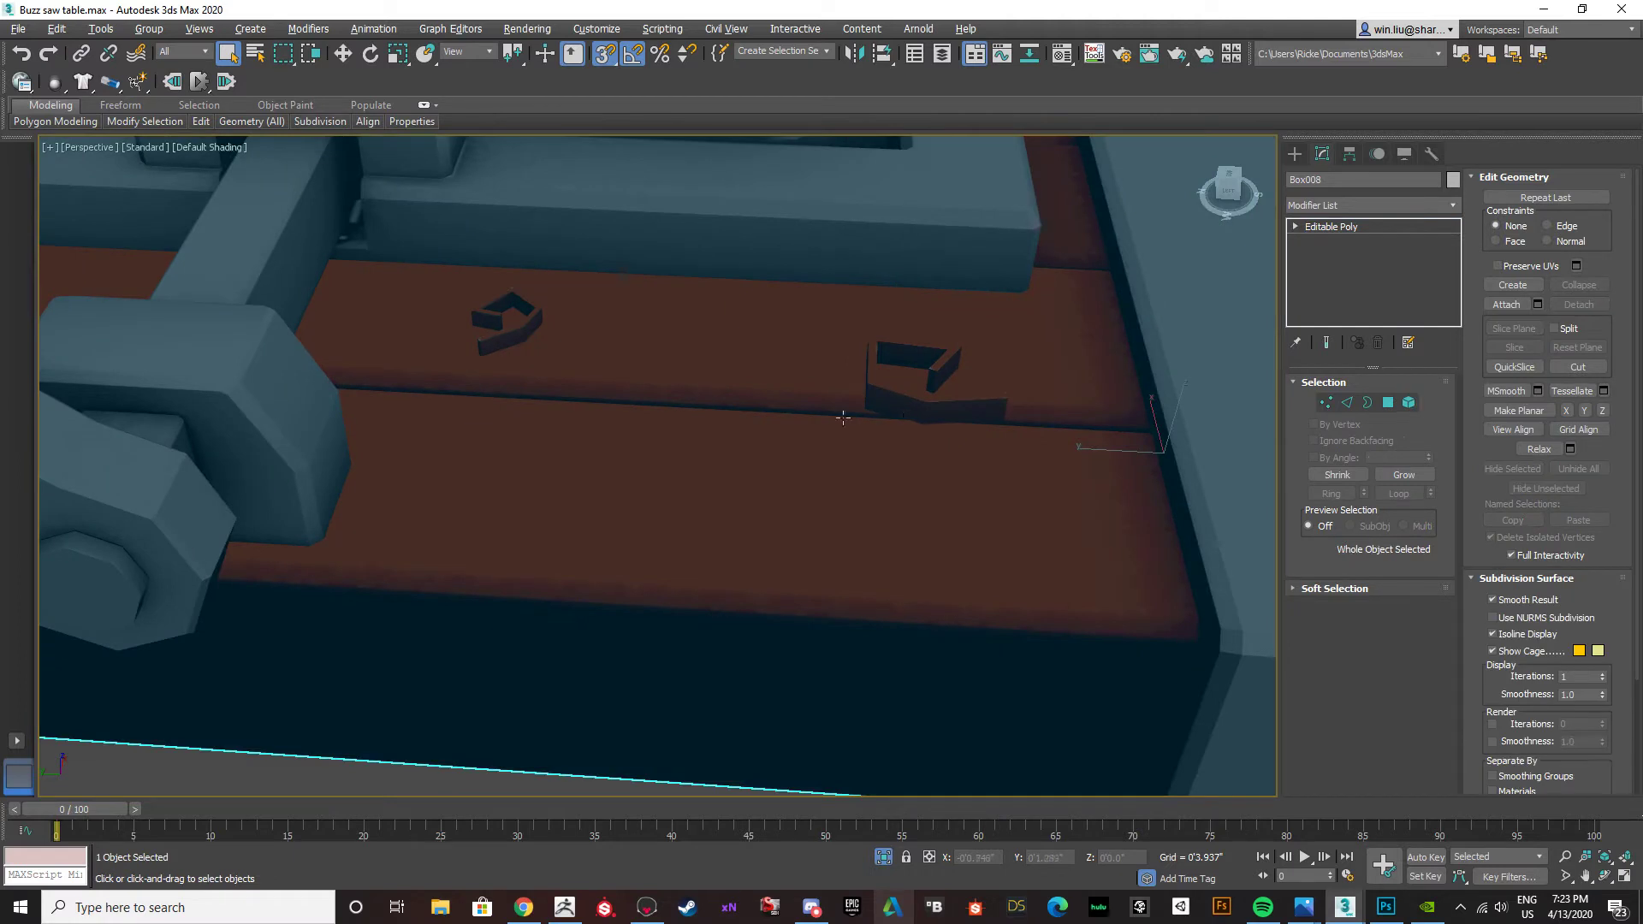
{"action": "left_click", "coordinate": [1411, 405]}
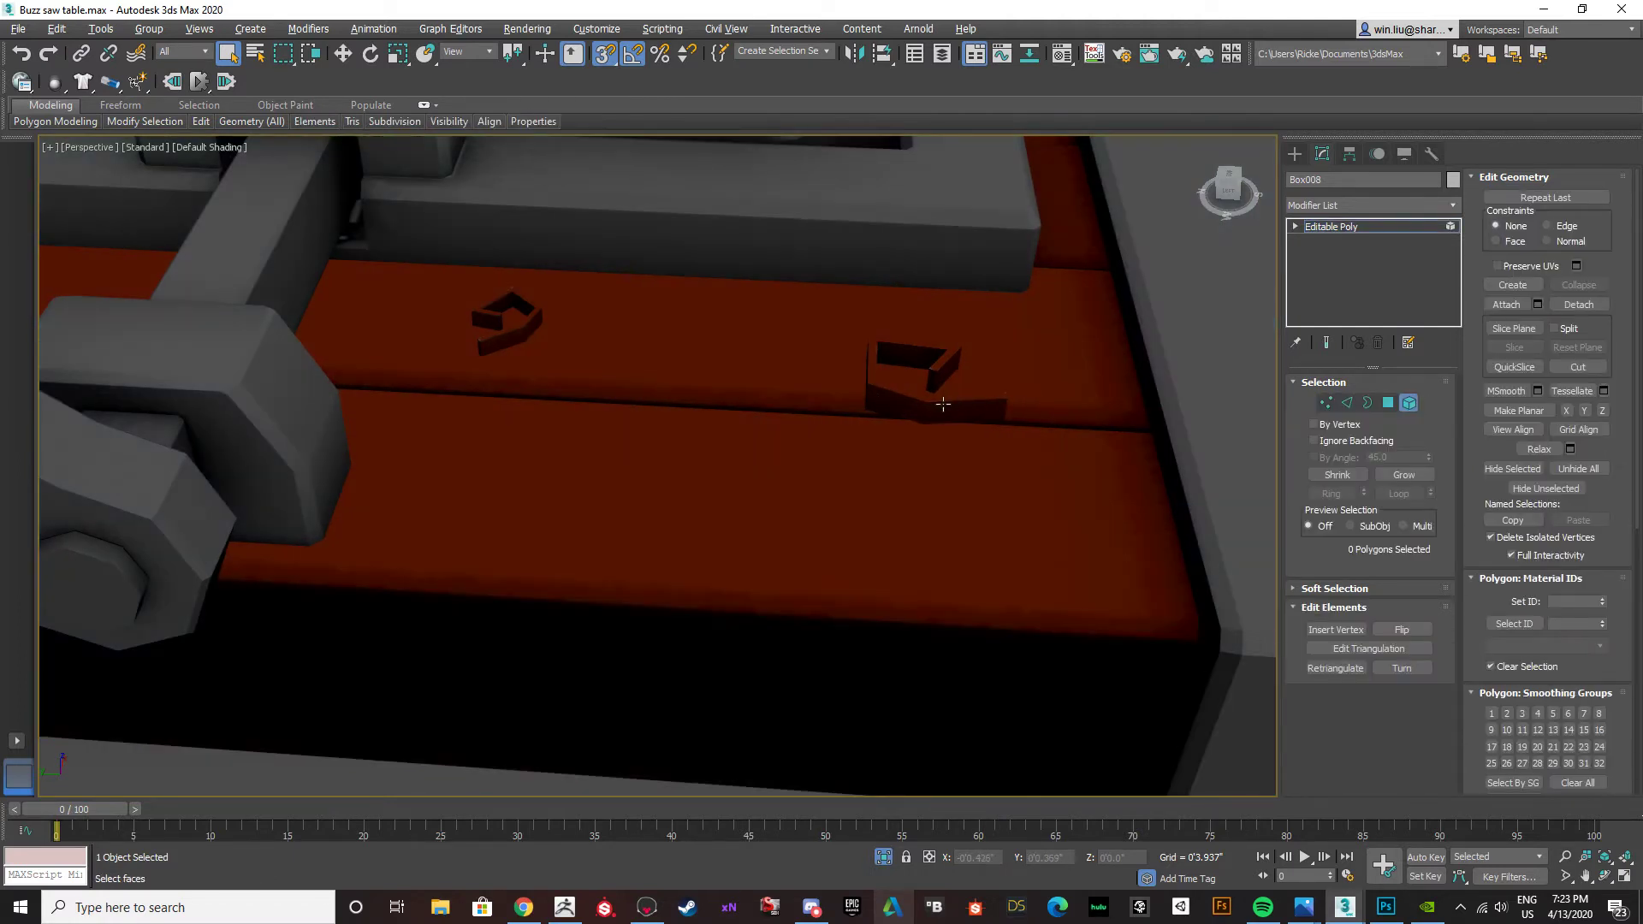
{"action": "left_click", "coordinate": [932, 408]}
{"action": "scroll", "coordinate": [932, 406], "scroll_direction": "down", "scroll_amount": 5}
{"action": "middle_click_drag", "start_coordinate": [929, 404], "coordinate": [961, 407]}
{"action": "key", "text": "w"}
{"action": "left_click_drag", "start_coordinate": [958, 406], "coordinate": [429, 377], "text": "shift"}
{"action": "left_click", "coordinate": [878, 454]}
With snapping off, clone the copied spiral again and move the second copy closer to the crank shaft.
{"action": "middle_click_drag", "start_coordinate": [370, 373], "coordinate": [389, 445], "text": "alt"}
{"action": "key", "text": "s"}
{"action": "mouse_move", "coordinate": [373, 373]}
{"action": "left_mouse_down", "text": "shift"}
{"action": "mouse_move", "coordinate": [496, 348]}
{"action": "mouse_move", "coordinate": [470, 342]}
{"action": "left_mouse_up", "text": "shift"}
{"action": "left_click", "coordinate": [901, 455]}
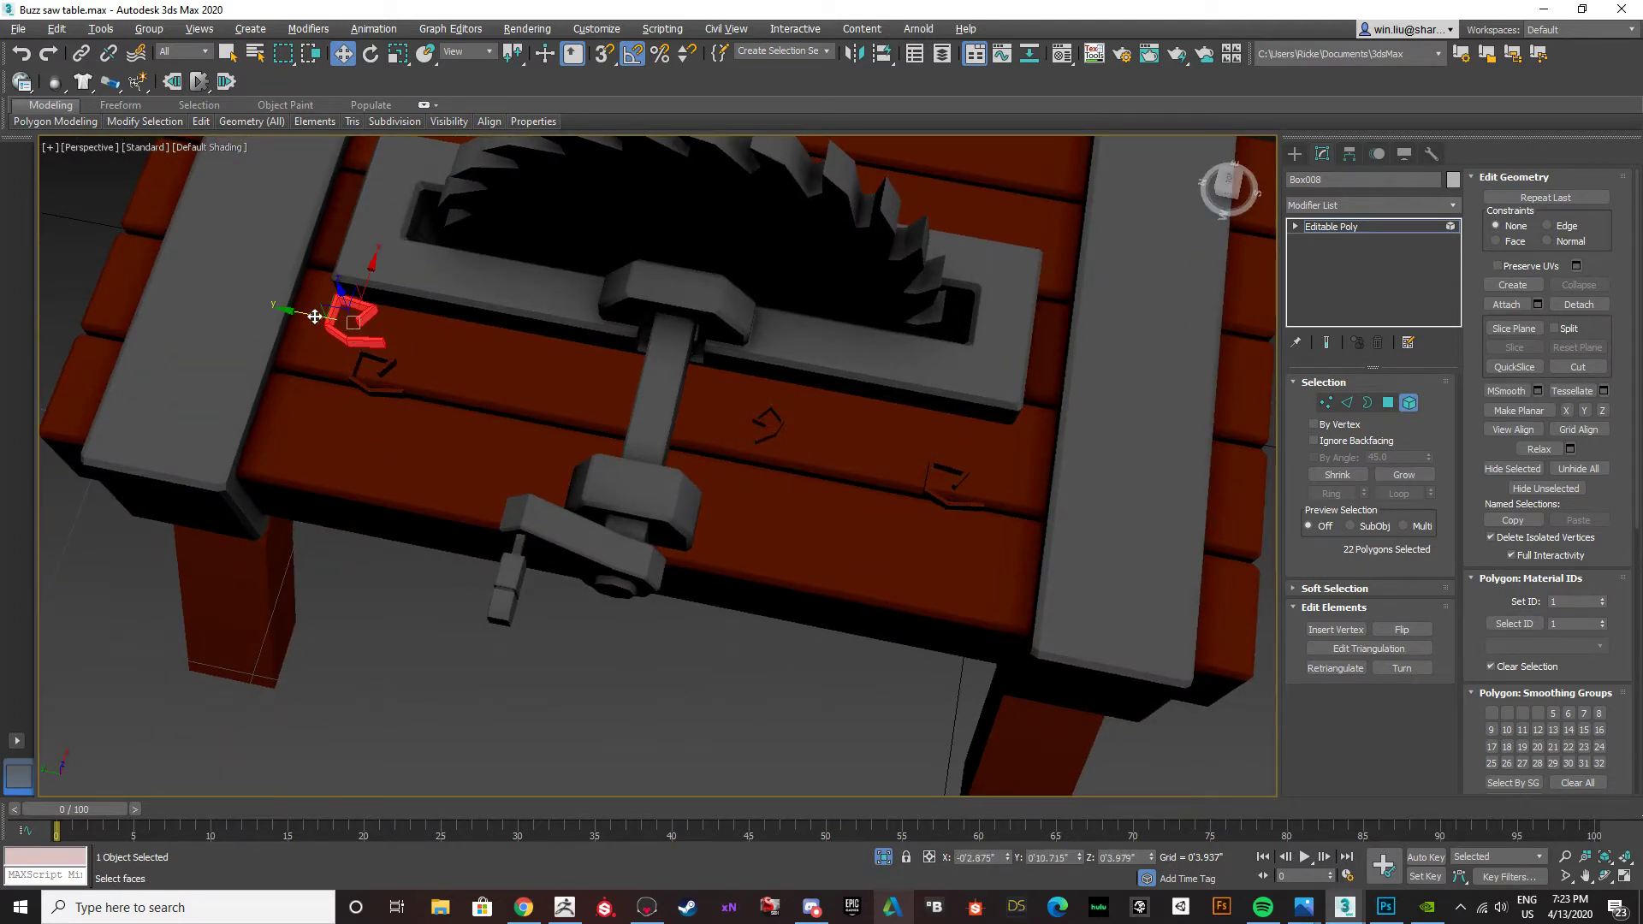
{"action": "left_click_drag", "start_coordinate": [315, 316], "coordinate": [447, 341]}
Rotate the second spiral copy about 165 degrees around Z and scale it down.
{"action": "key", "text": "e"}
{"action": "left_click_drag", "start_coordinate": [484, 411], "coordinate": [339, 396]}
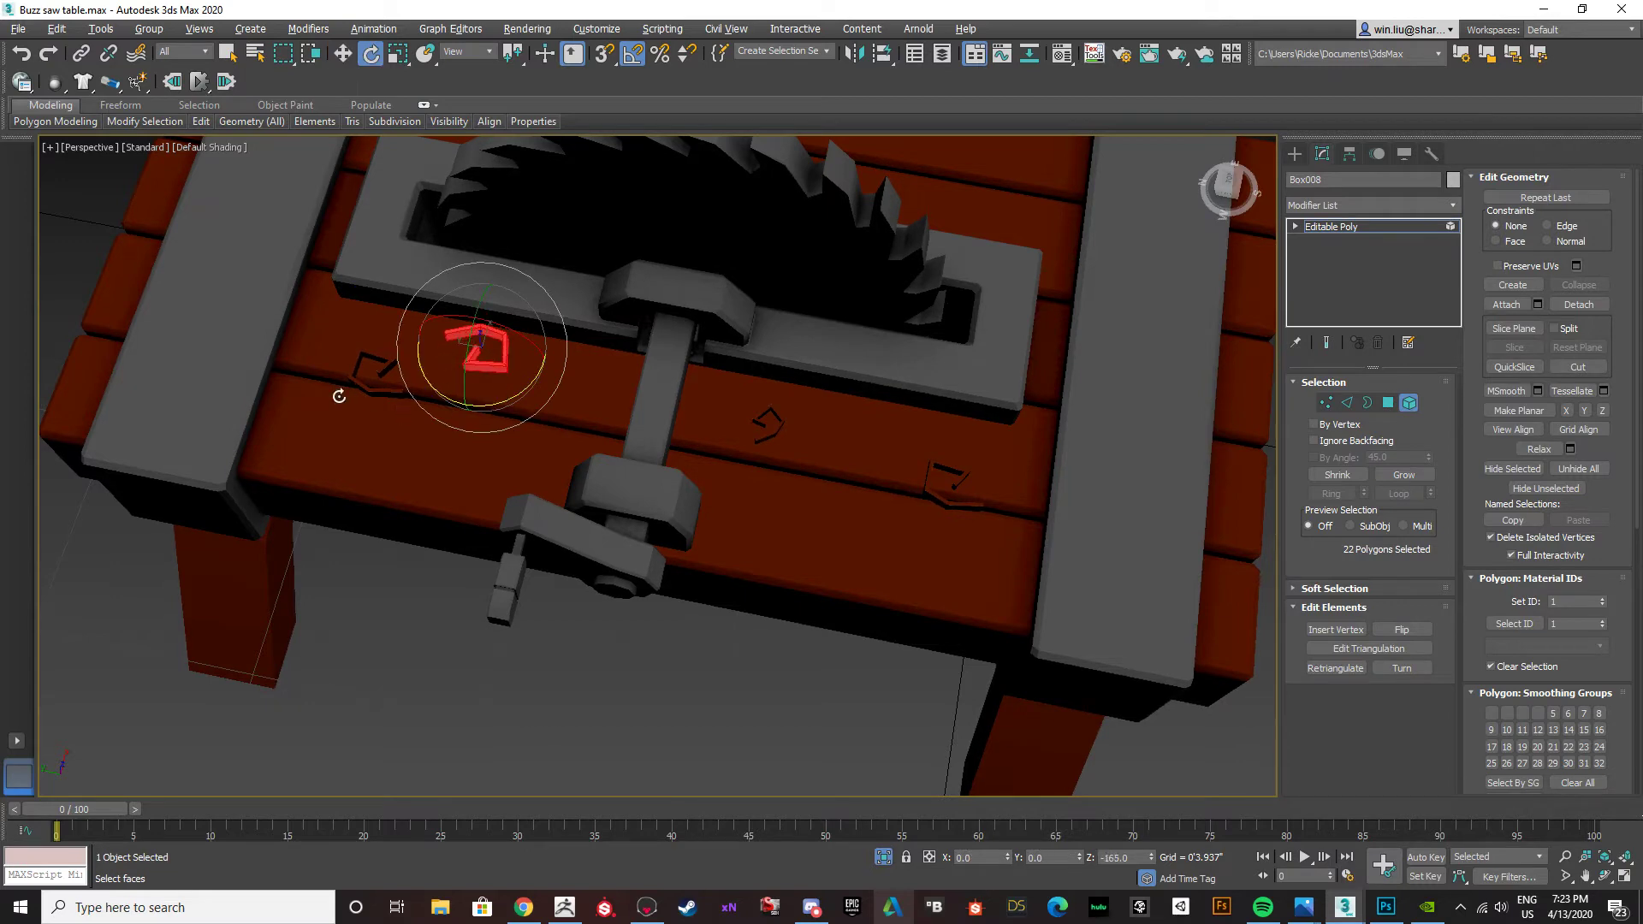
{"action": "middle_click_drag", "start_coordinate": [339, 396], "coordinate": [326, 393]}
{"action": "key", "text": "r"}
{"action": "middle_click_drag", "start_coordinate": [464, 441], "coordinate": [502, 436], "text": "alt"}
{"action": "left_click", "coordinate": [461, 670]}
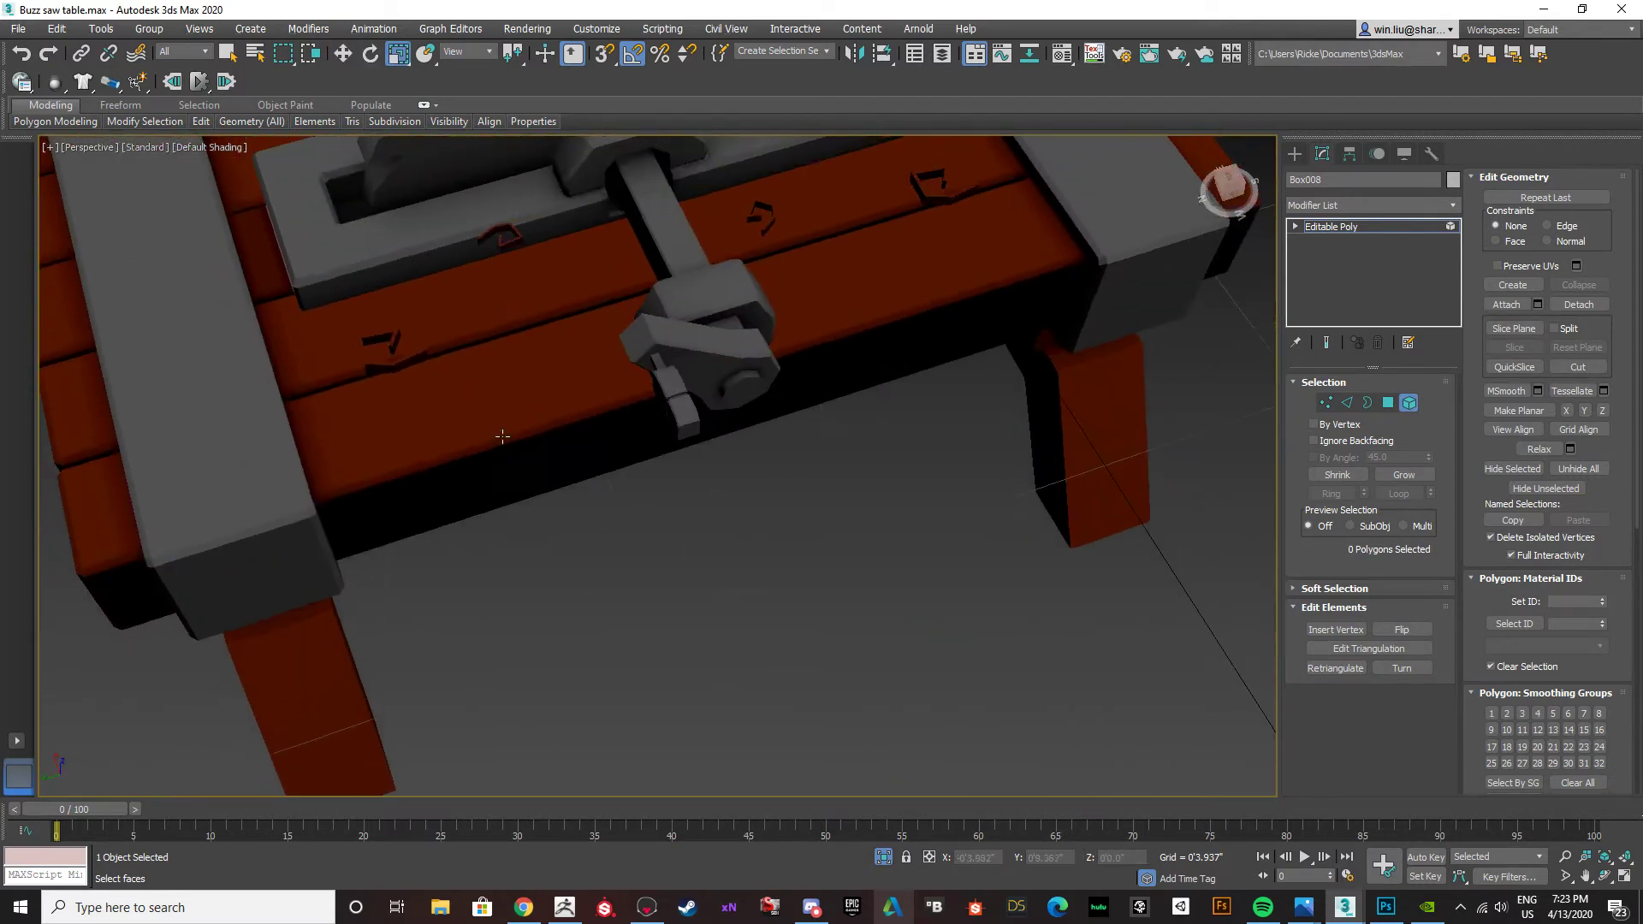
Move the smaller spiral copy away from the saw slot toward the front edge of the tabletop.
{"action": "left_click", "coordinate": [505, 244]}
{"action": "left_click", "coordinate": [503, 246]}
{"action": "key", "text": "w"}
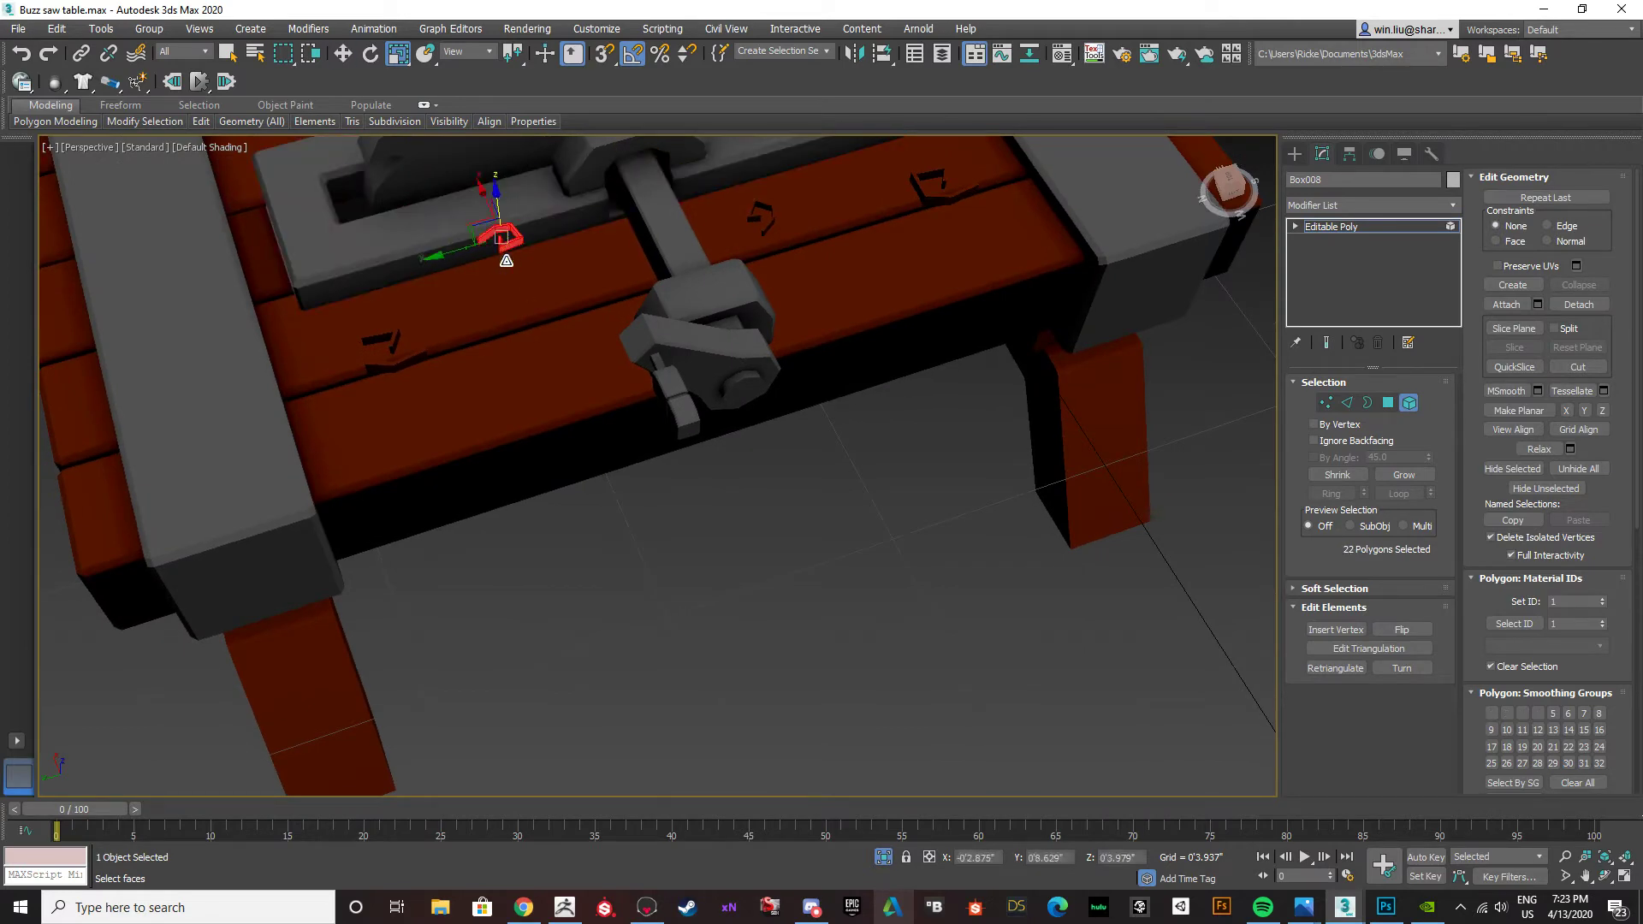
{"action": "mouse_move", "coordinate": [511, 279]}
{"action": "middle_mouse_down", "text": "alt"}
{"action": "mouse_move", "coordinate": [513, 308]}
{"action": "mouse_move", "coordinate": [518, 276]}
{"action": "middle_mouse_up", "text": "alt"}
{"action": "left_click_drag", "start_coordinate": [509, 319], "coordinate": [502, 342]}
{"action": "left_click", "coordinate": [603, 666]}
Review the rearranged spirals and the table's front side, leaving sub-object editing of the table body.
{"action": "middle_click_drag", "start_coordinate": [575, 531], "coordinate": [556, 599], "text": "alt"}
{"action": "middle_click_drag", "start_coordinate": [702, 505], "coordinate": [759, 378]}
{"action": "scroll", "coordinate": [611, 379], "scroll_direction": "up", "scroll_amount": 3}
{"action": "left_click", "coordinate": [736, 399]}
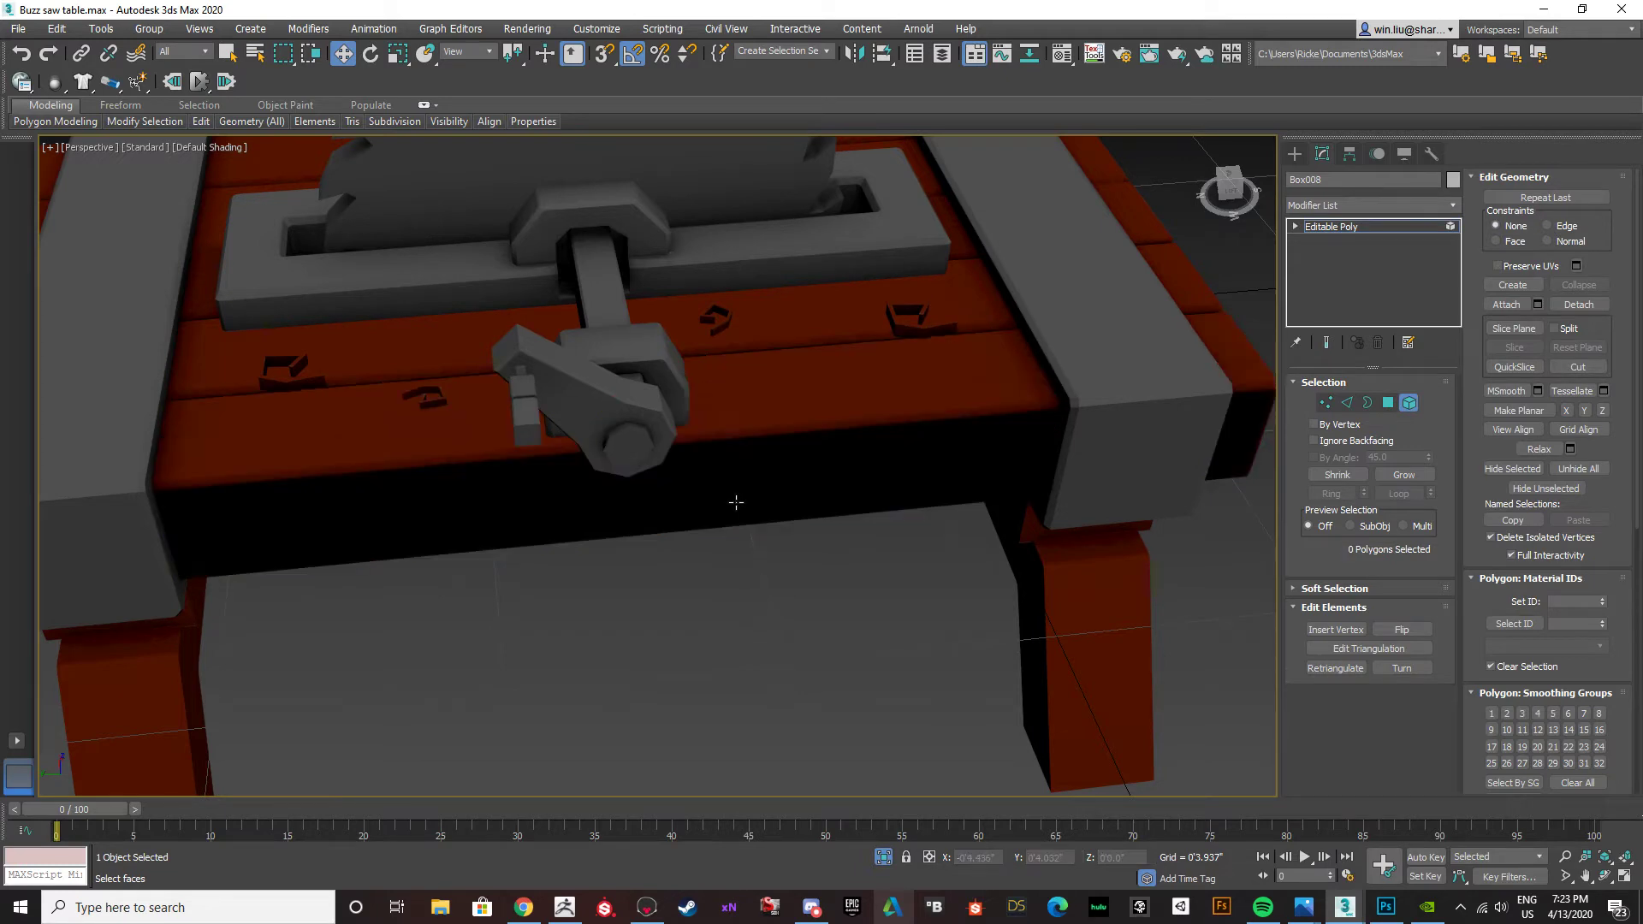
{"action": "left_click", "coordinate": [1387, 403]}
{"action": "left_click", "coordinate": [733, 503]}
{"action": "middle_click_drag", "start_coordinate": [733, 503], "coordinate": [864, 479], "text": "alt"}
{"action": "left_click", "coordinate": [1392, 406]}
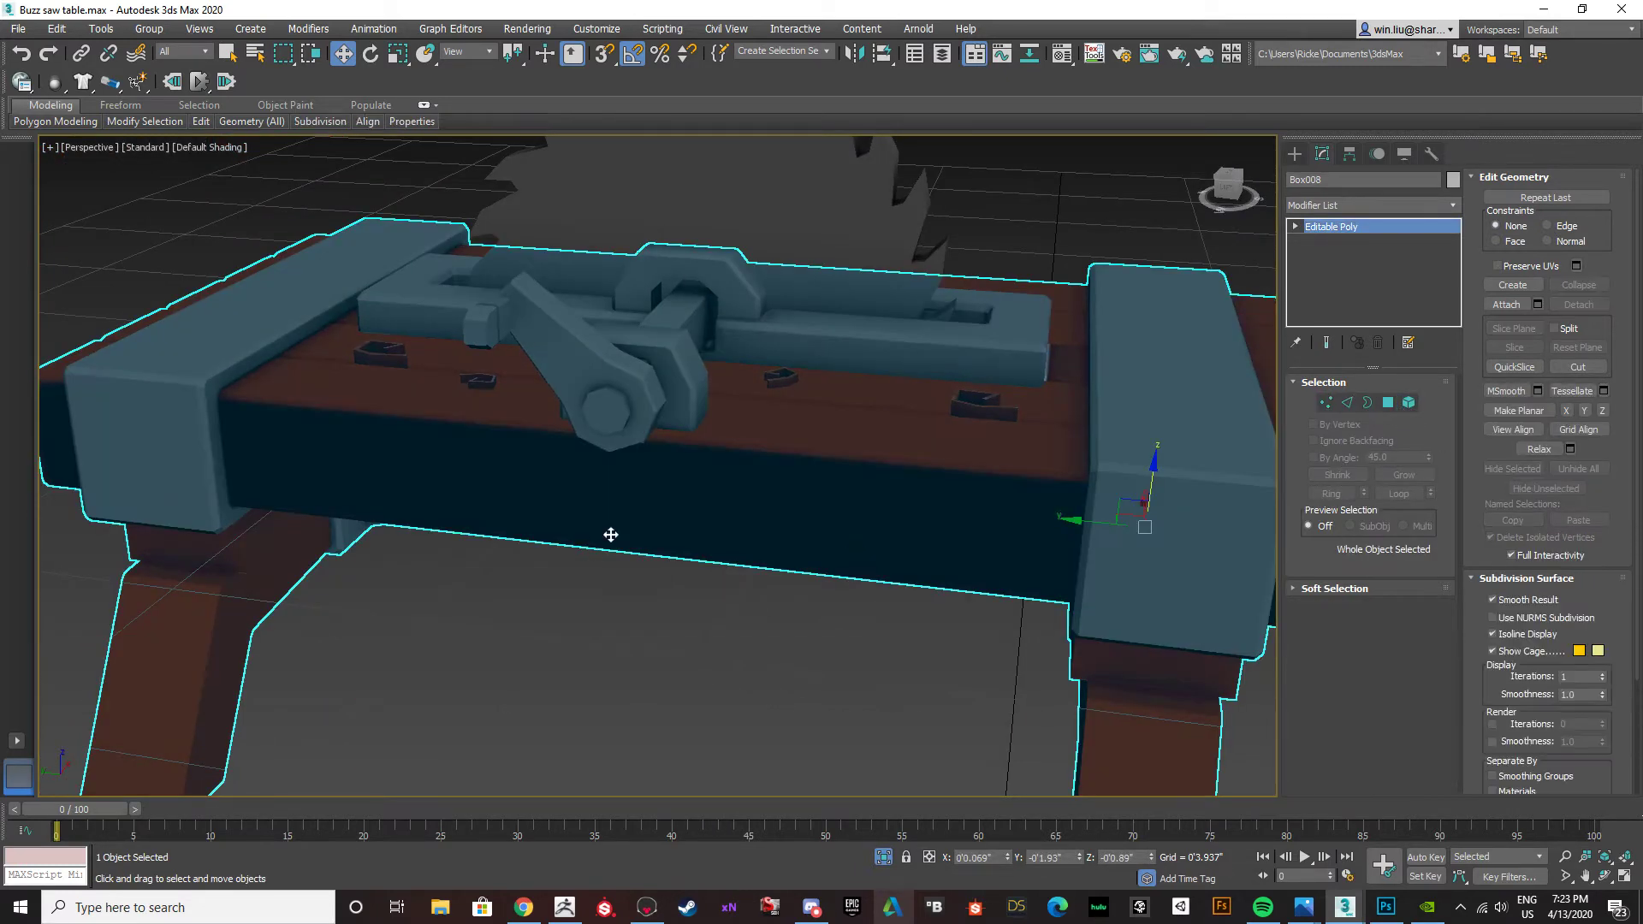
Add an Unwrap UVW modifier to the table body and select its dark front side faces in polygon mode.
{"action": "left_click", "coordinate": [1454, 206]}
{"action": "type", "text": "u"}
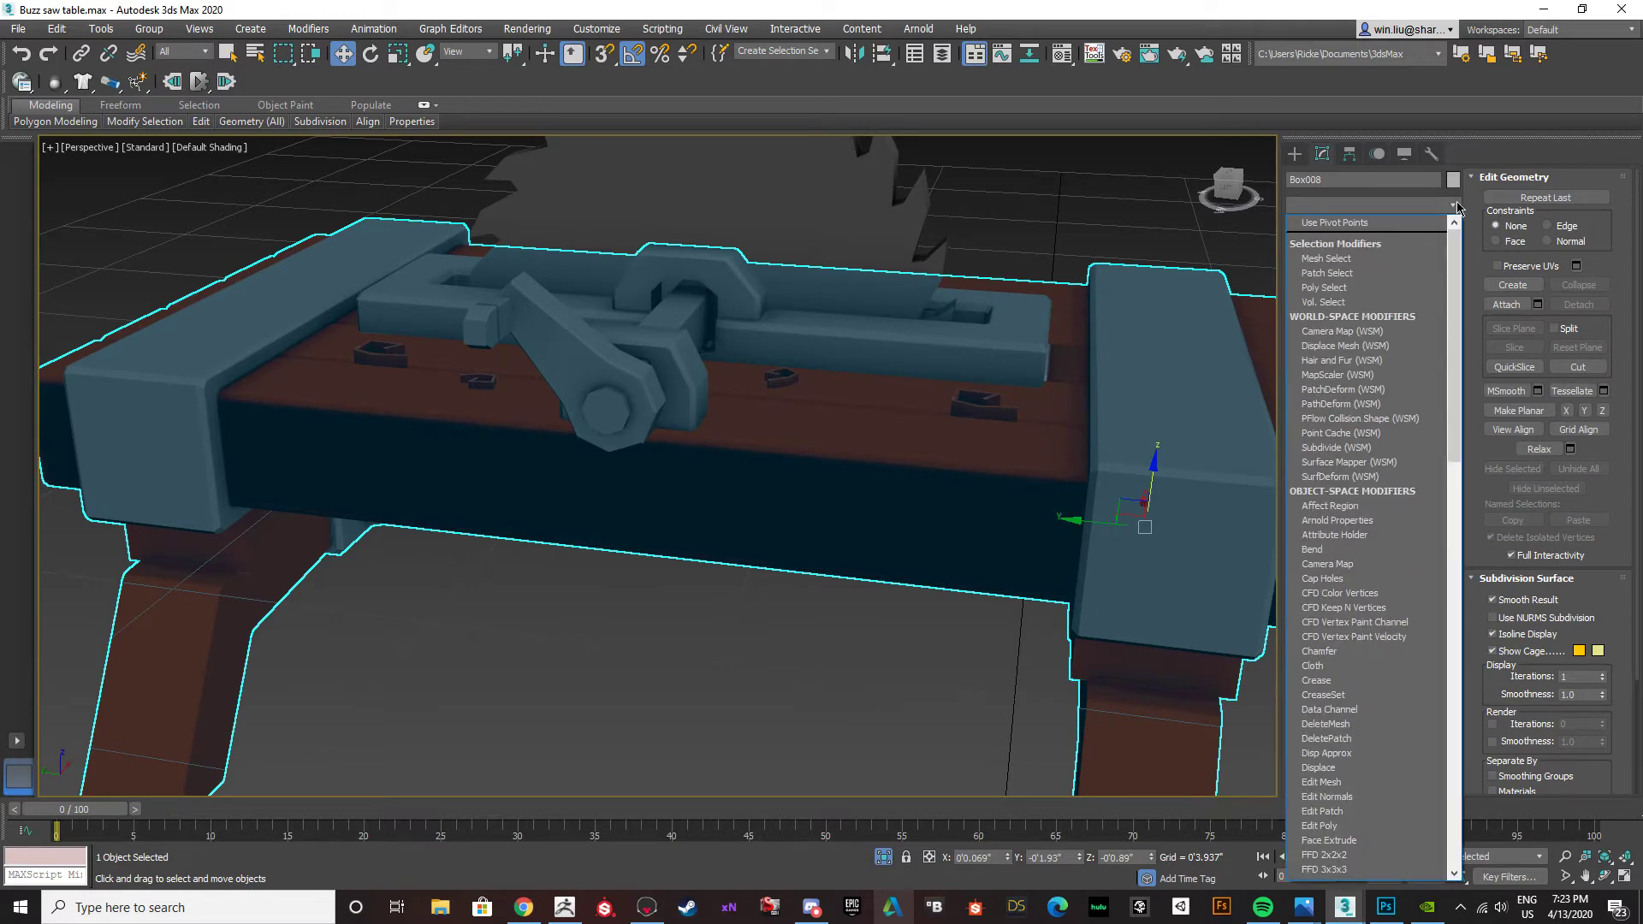
{"action": "key", "text": "Return"}
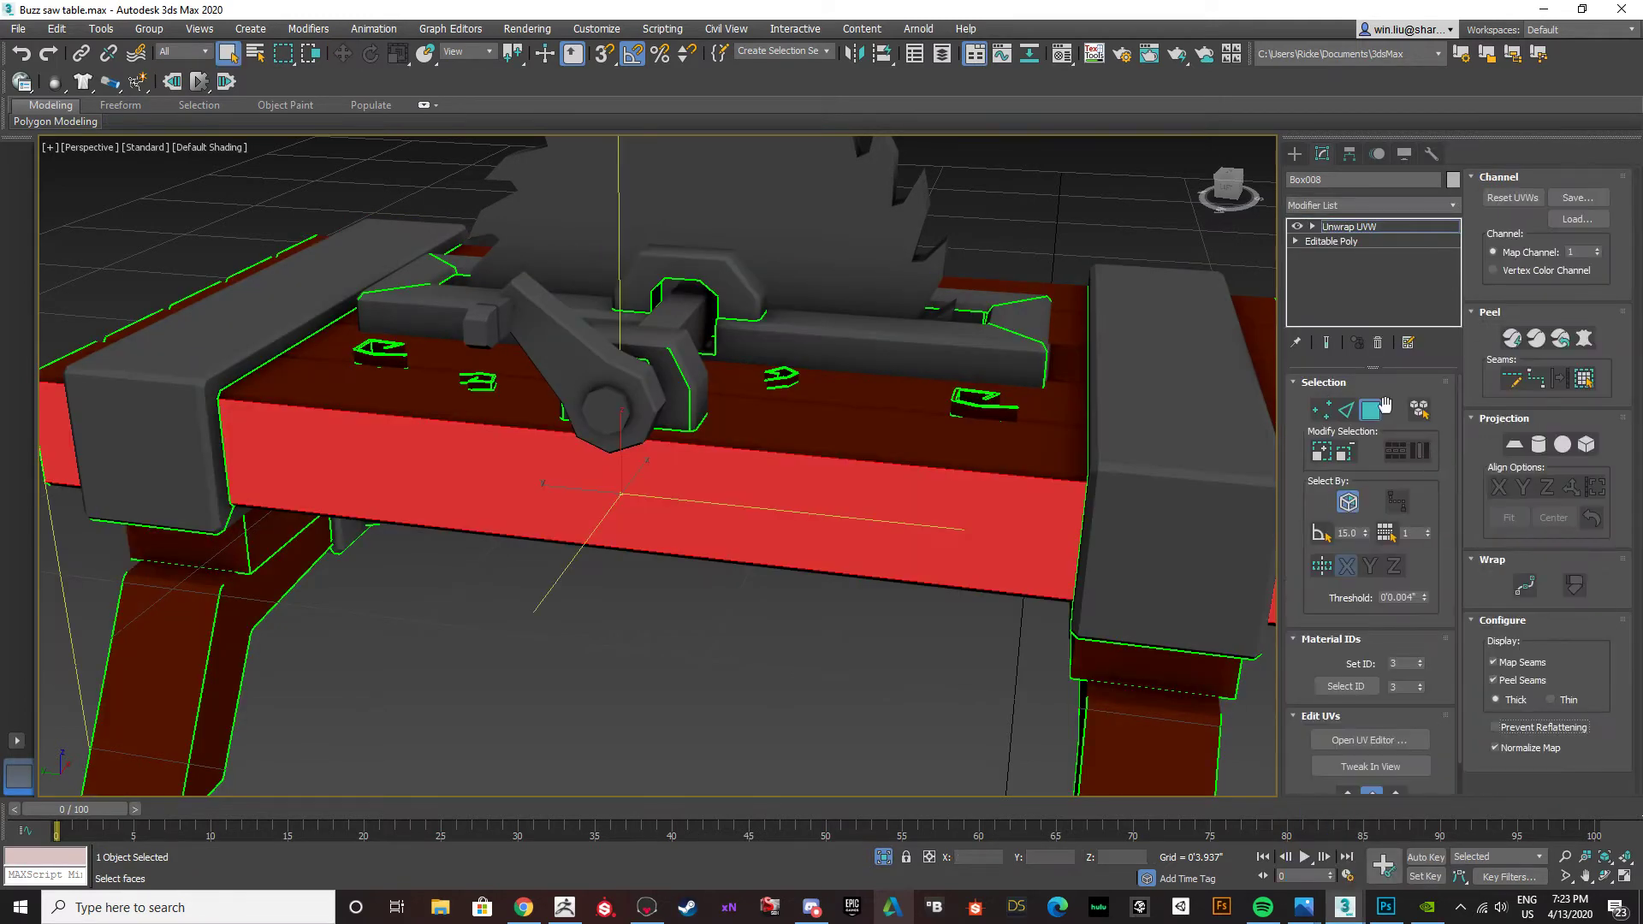
{"action": "left_click", "coordinate": [811, 670]}
{"action": "left_click", "coordinate": [800, 536]}
{"action": "middle_click_drag", "start_coordinate": [799, 535], "coordinate": [864, 449], "text": "alt"}
{"action": "middle_click_drag", "start_coordinate": [522, 407], "coordinate": [637, 450], "text": "alt"}
{"action": "middle_click_drag", "start_coordinate": [638, 450], "coordinate": [701, 426]}
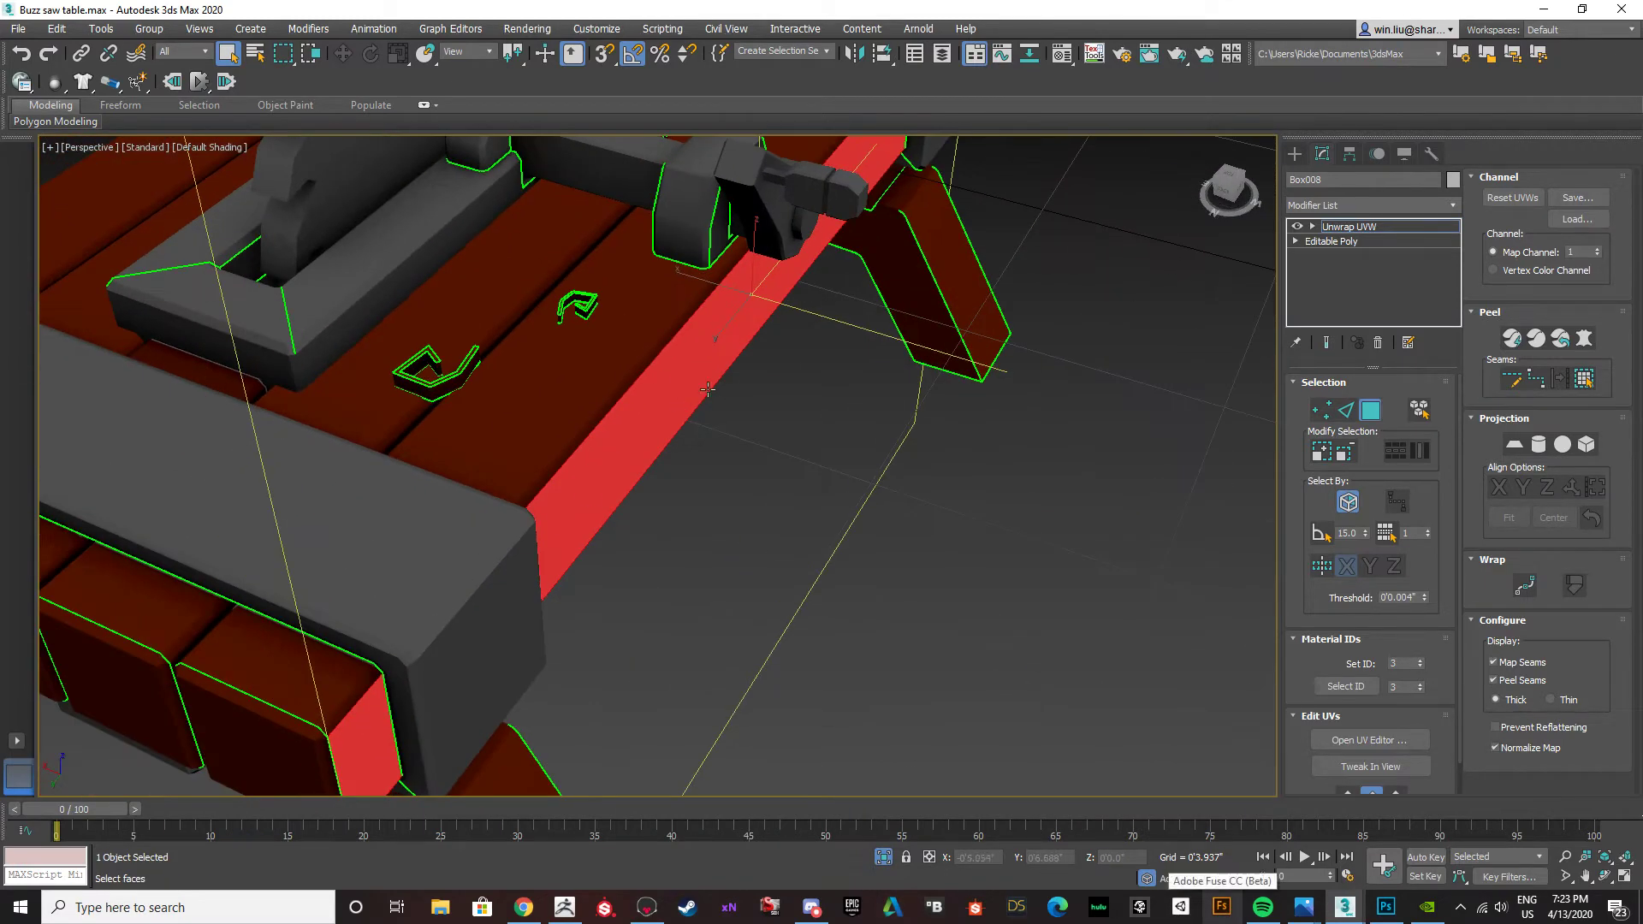
Check the plank gap faces, reselect the table's front side and open the UV editor to locate it in the layout.
{"action": "scroll", "coordinate": [452, 421], "scroll_direction": "up", "scroll_amount": 5}
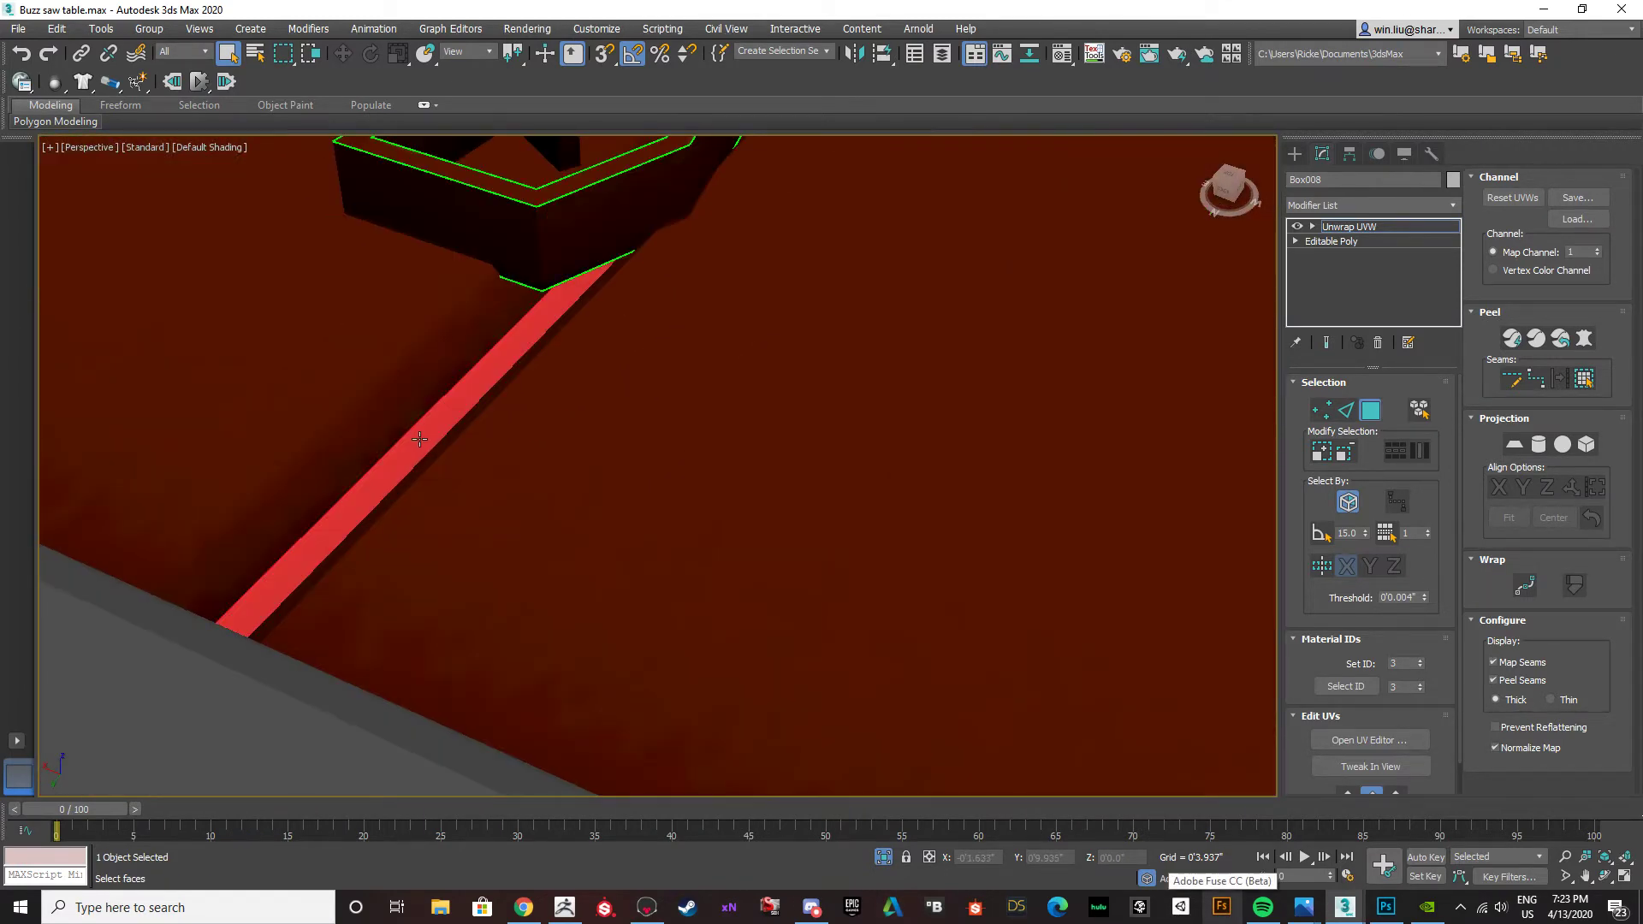
{"action": "scroll", "coordinate": [414, 433], "scroll_direction": "down", "scroll_amount": 3}
{"action": "middle_click_drag", "start_coordinate": [414, 433], "coordinate": [295, 377]}
{"action": "scroll", "coordinate": [432, 413], "scroll_direction": "up", "scroll_amount": 4}
{"action": "scroll", "coordinate": [432, 412], "scroll_direction": "down", "scroll_amount": 5}
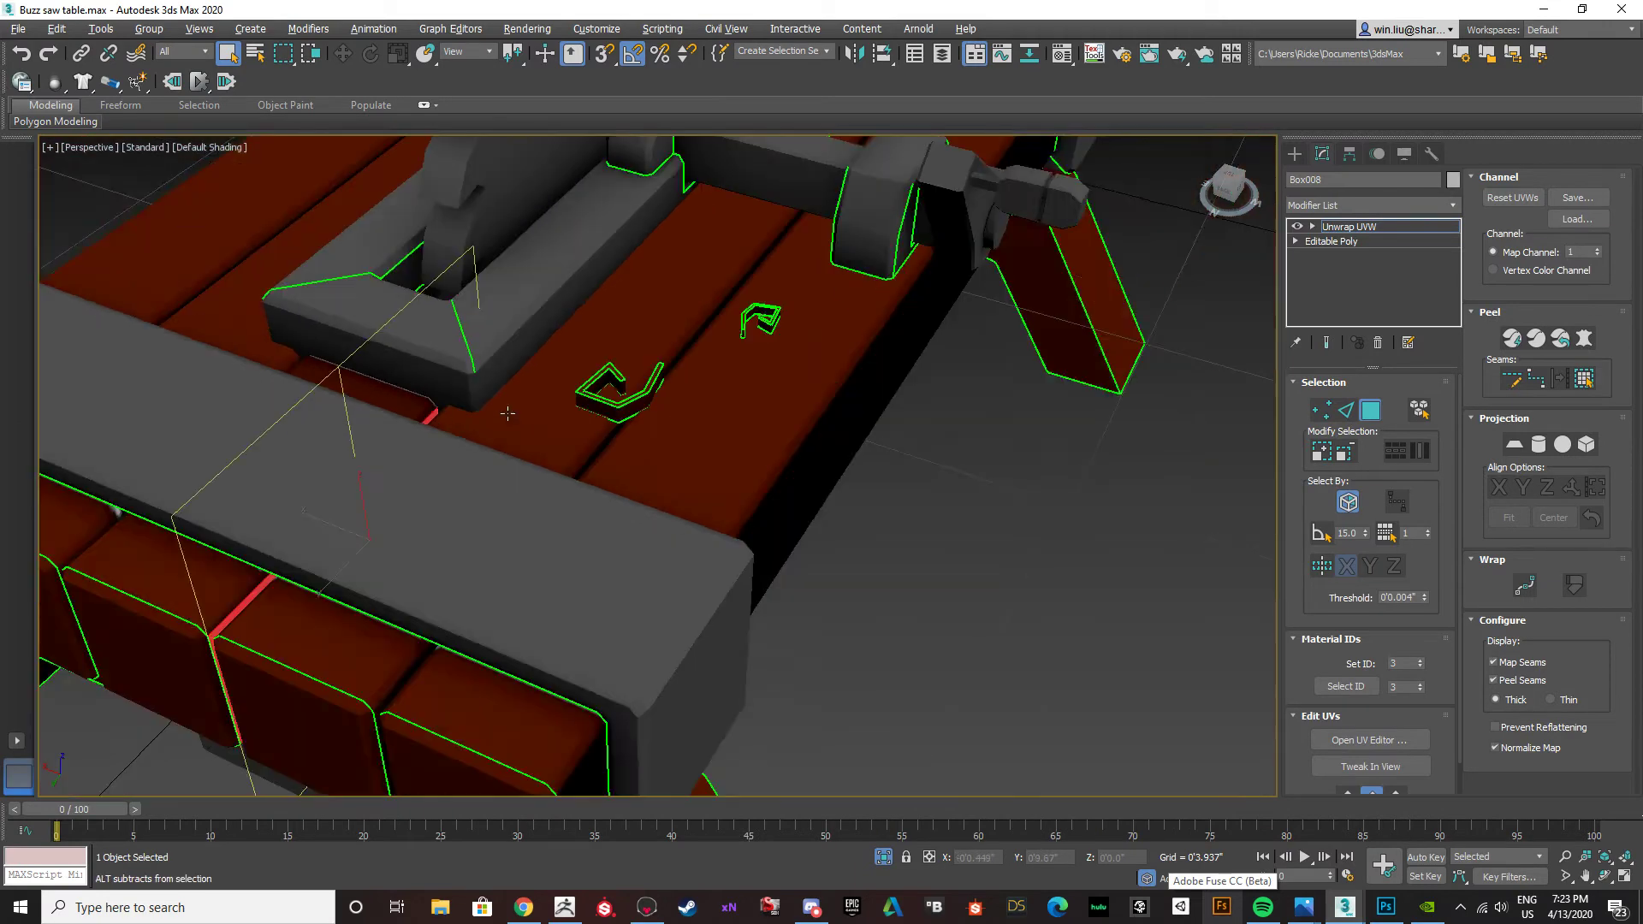
{"action": "middle_click_drag", "start_coordinate": [492, 409], "coordinate": [530, 334], "text": "alt"}
{"action": "left_click_drag", "start_coordinate": [530, 334], "coordinate": [465, 356], "text": "alt"}
{"action": "middle_click_drag", "start_coordinate": [466, 356], "coordinate": [479, 377], "text": "alt"}
{"action": "middle_click_drag", "start_coordinate": [685, 488], "coordinate": [653, 465]}
{"action": "left_click", "coordinate": [689, 524]}
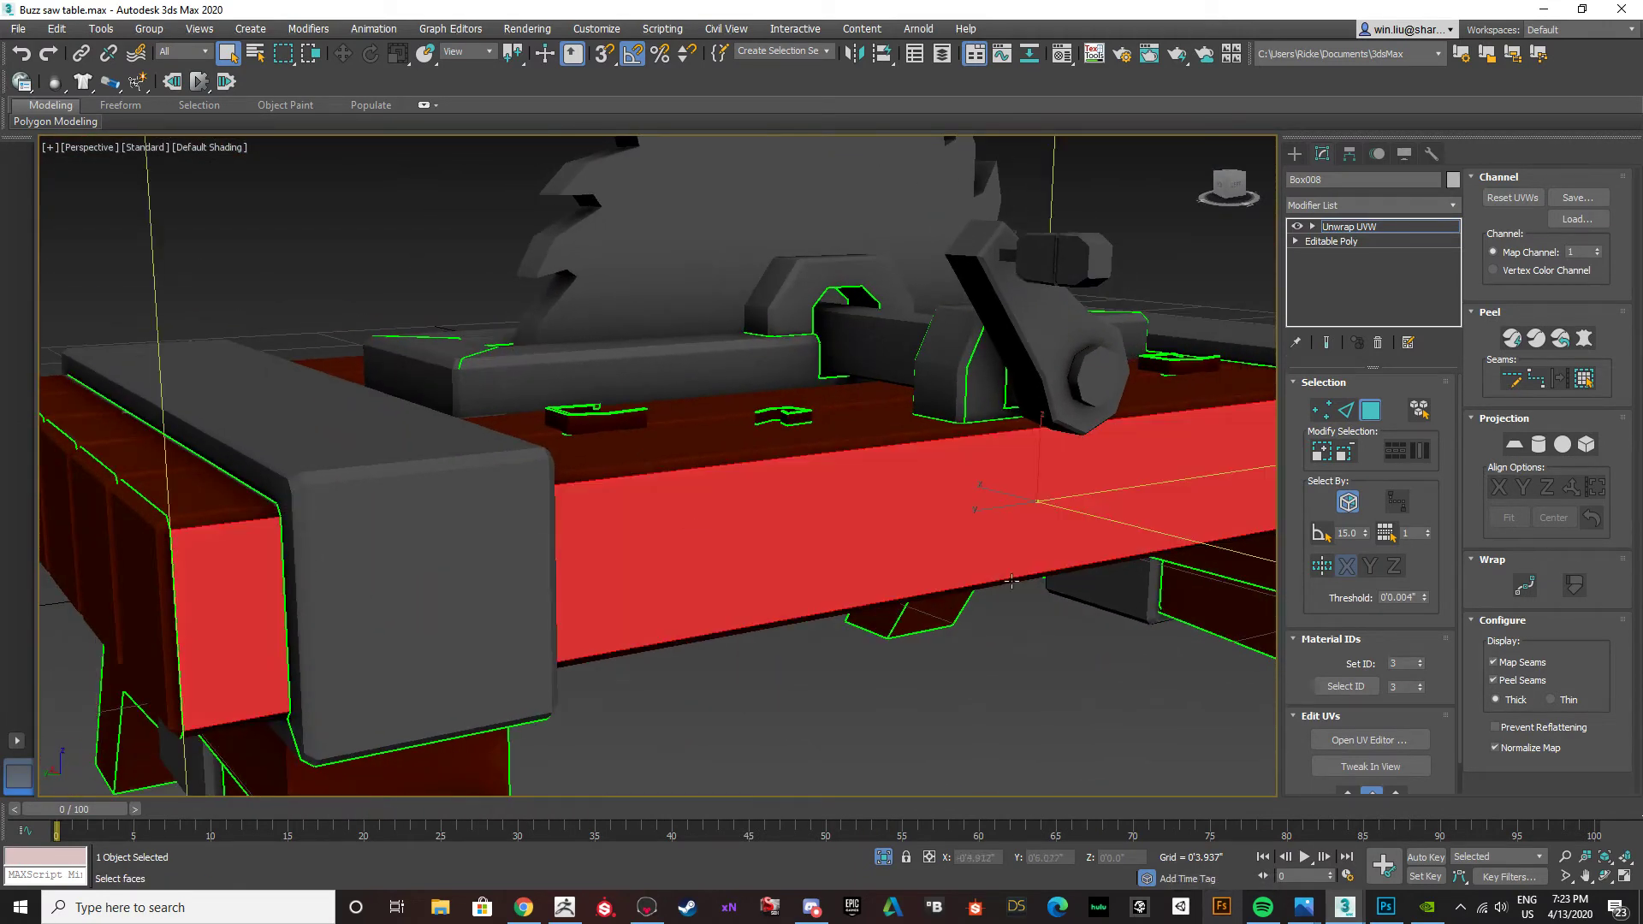
{"action": "middle_click_drag", "start_coordinate": [1061, 599], "coordinate": [1018, 650], "text": "alt"}
{"action": "middle_click_drag", "start_coordinate": [1018, 651], "coordinate": [946, 588]}
{"action": "left_click", "coordinate": [1370, 740]}
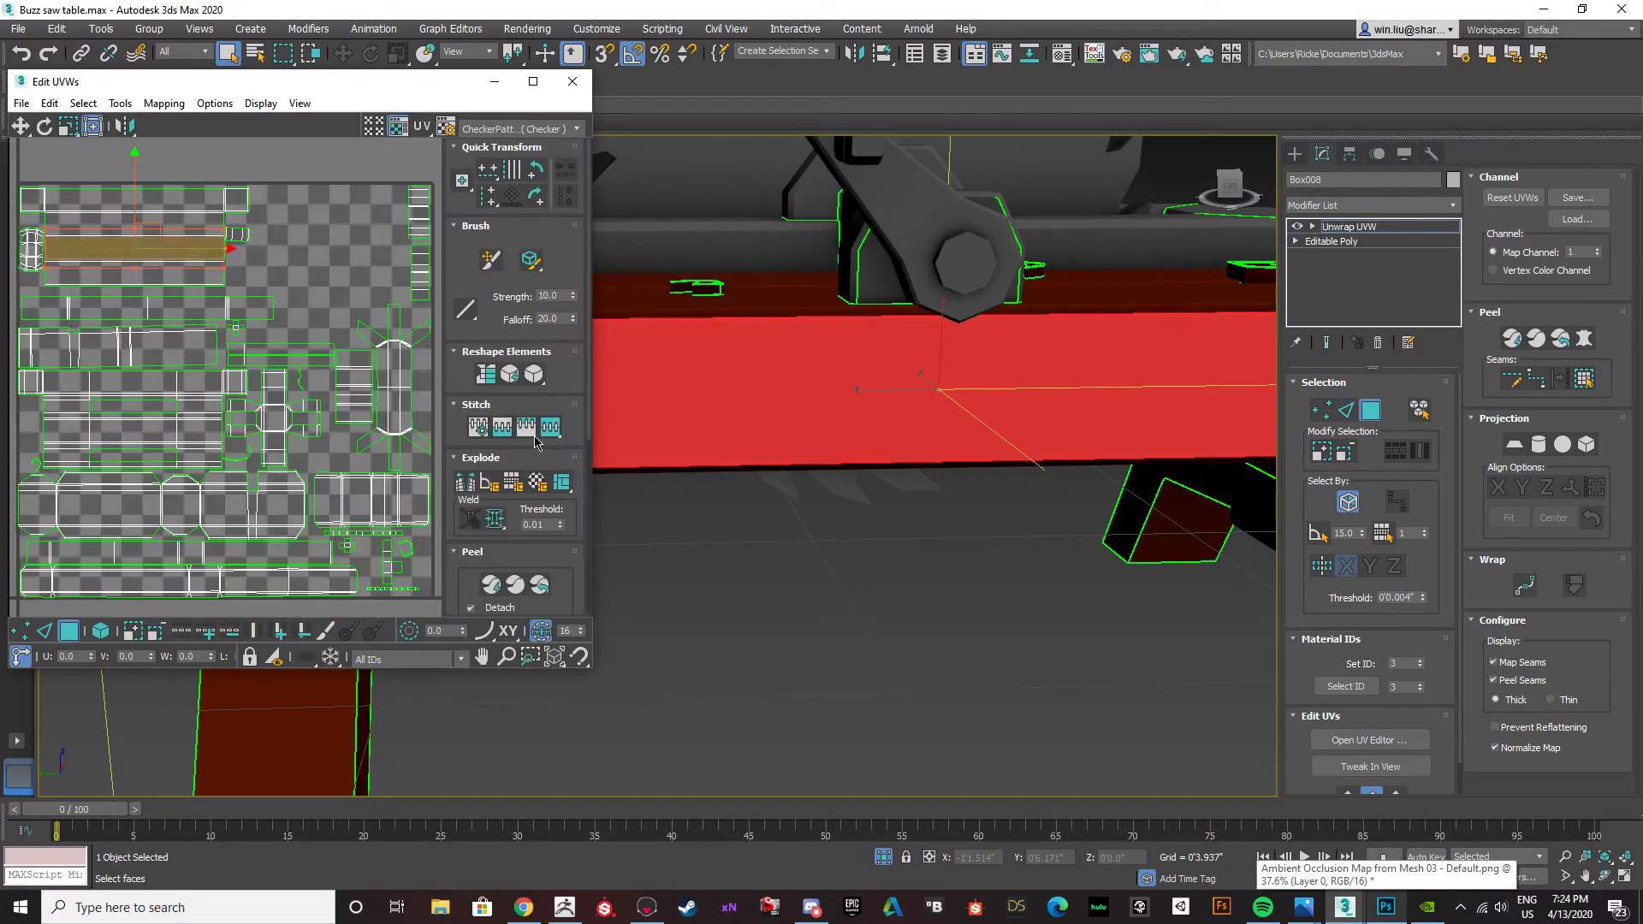
{"action": "middle_click_drag", "start_coordinate": [273, 258], "coordinate": [337, 297]}
{"action": "left_click", "coordinate": [338, 297]}
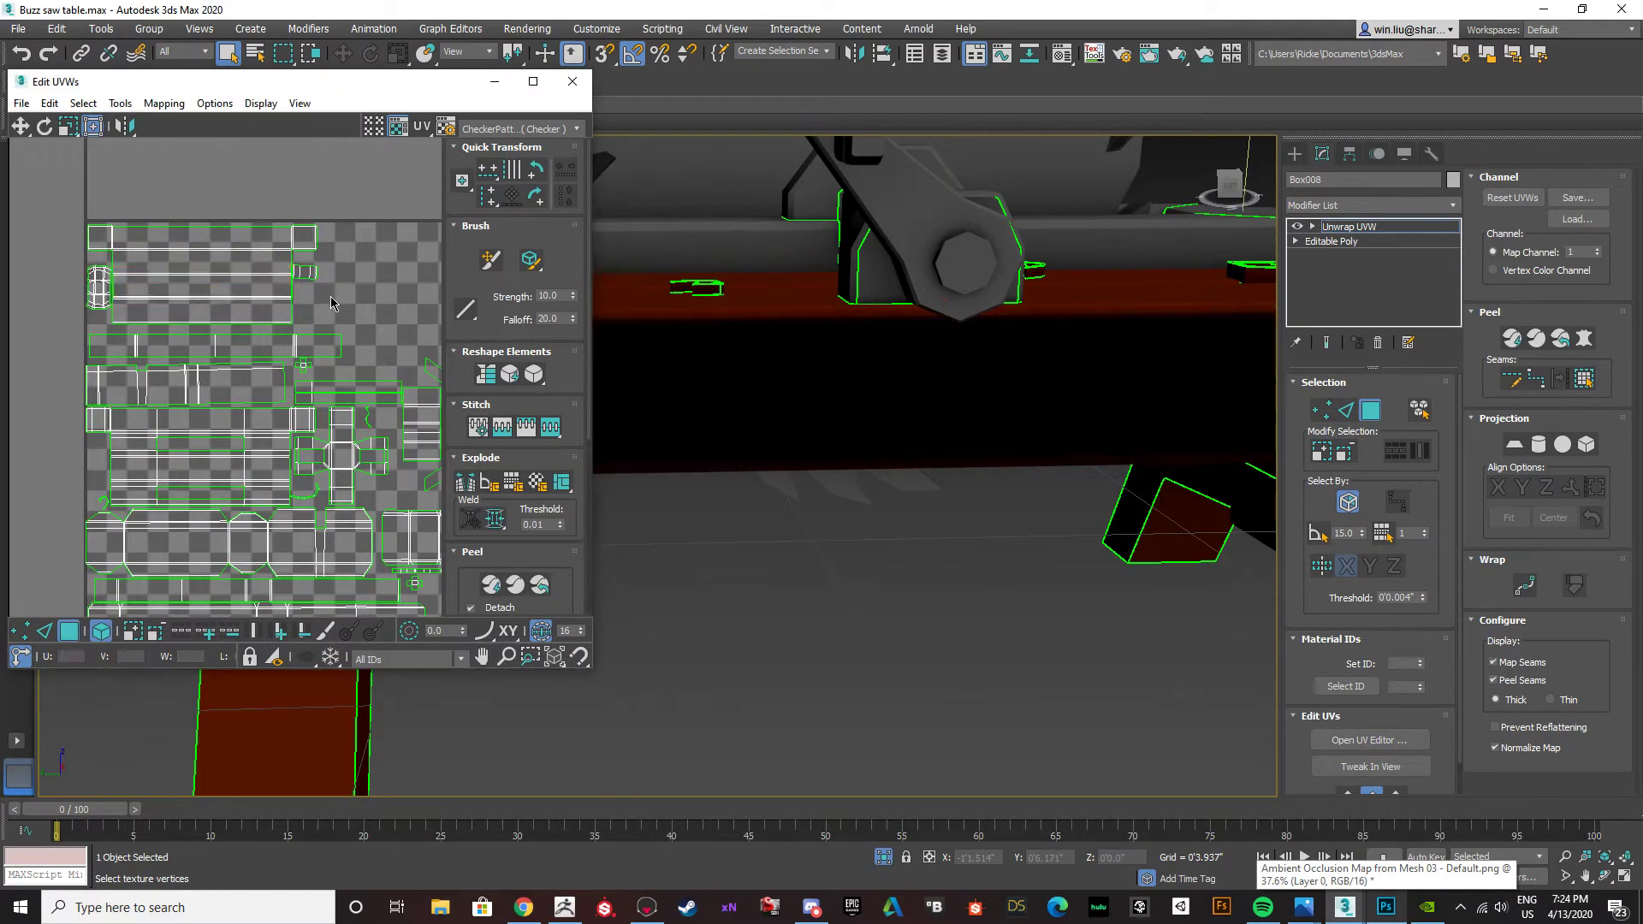
{"action": "left_click", "coordinate": [249, 288]}
{"action": "scroll", "coordinate": [222, 291], "scroll_direction": "up", "scroll_amount": 2}
{"action": "left_click_drag", "start_coordinate": [216, 299], "coordinate": [294, 213]}
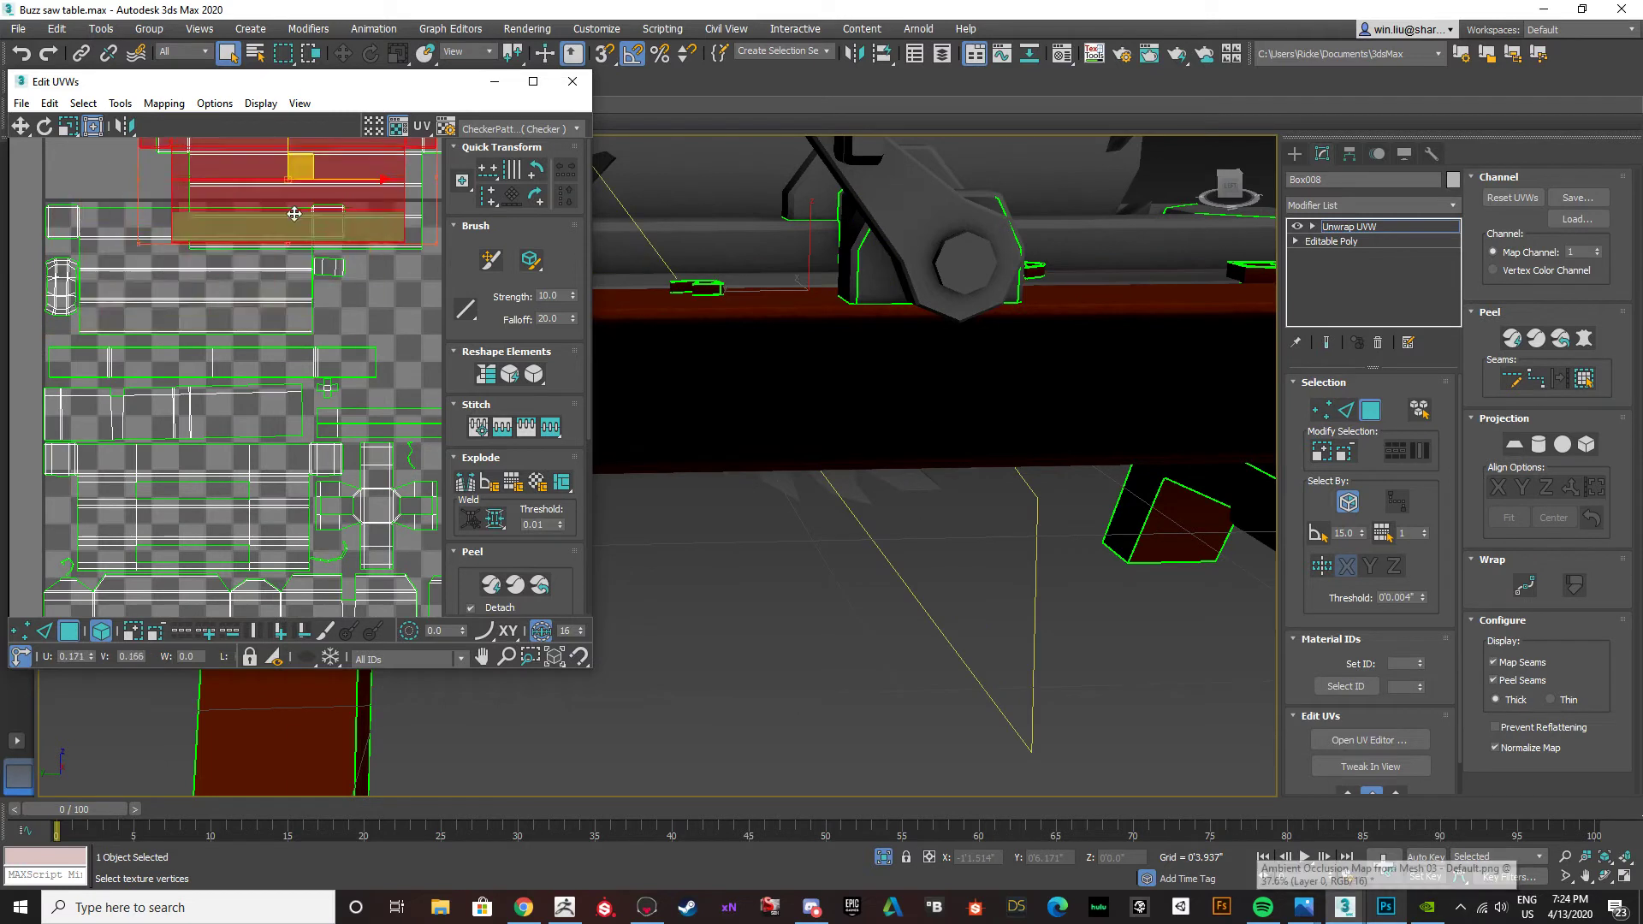
{"action": "key", "text": "ctrl+z"}
{"action": "key", "text": "ctrl+z"}
{"action": "key", "text": "ctrl+z"}
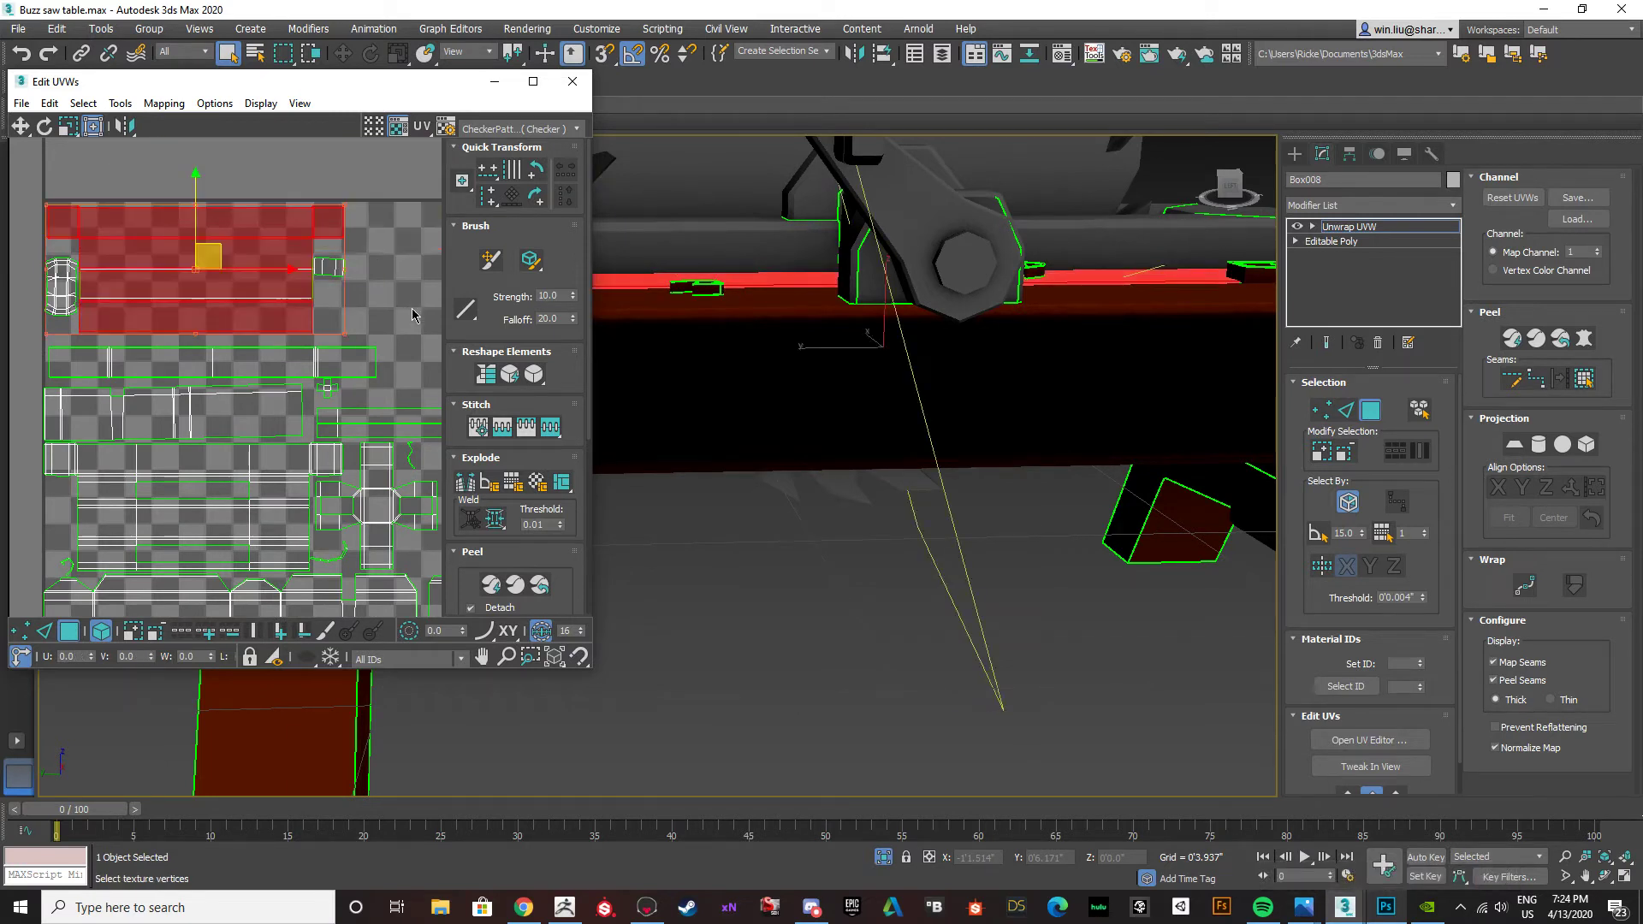
{"action": "left_click", "coordinate": [412, 315]}
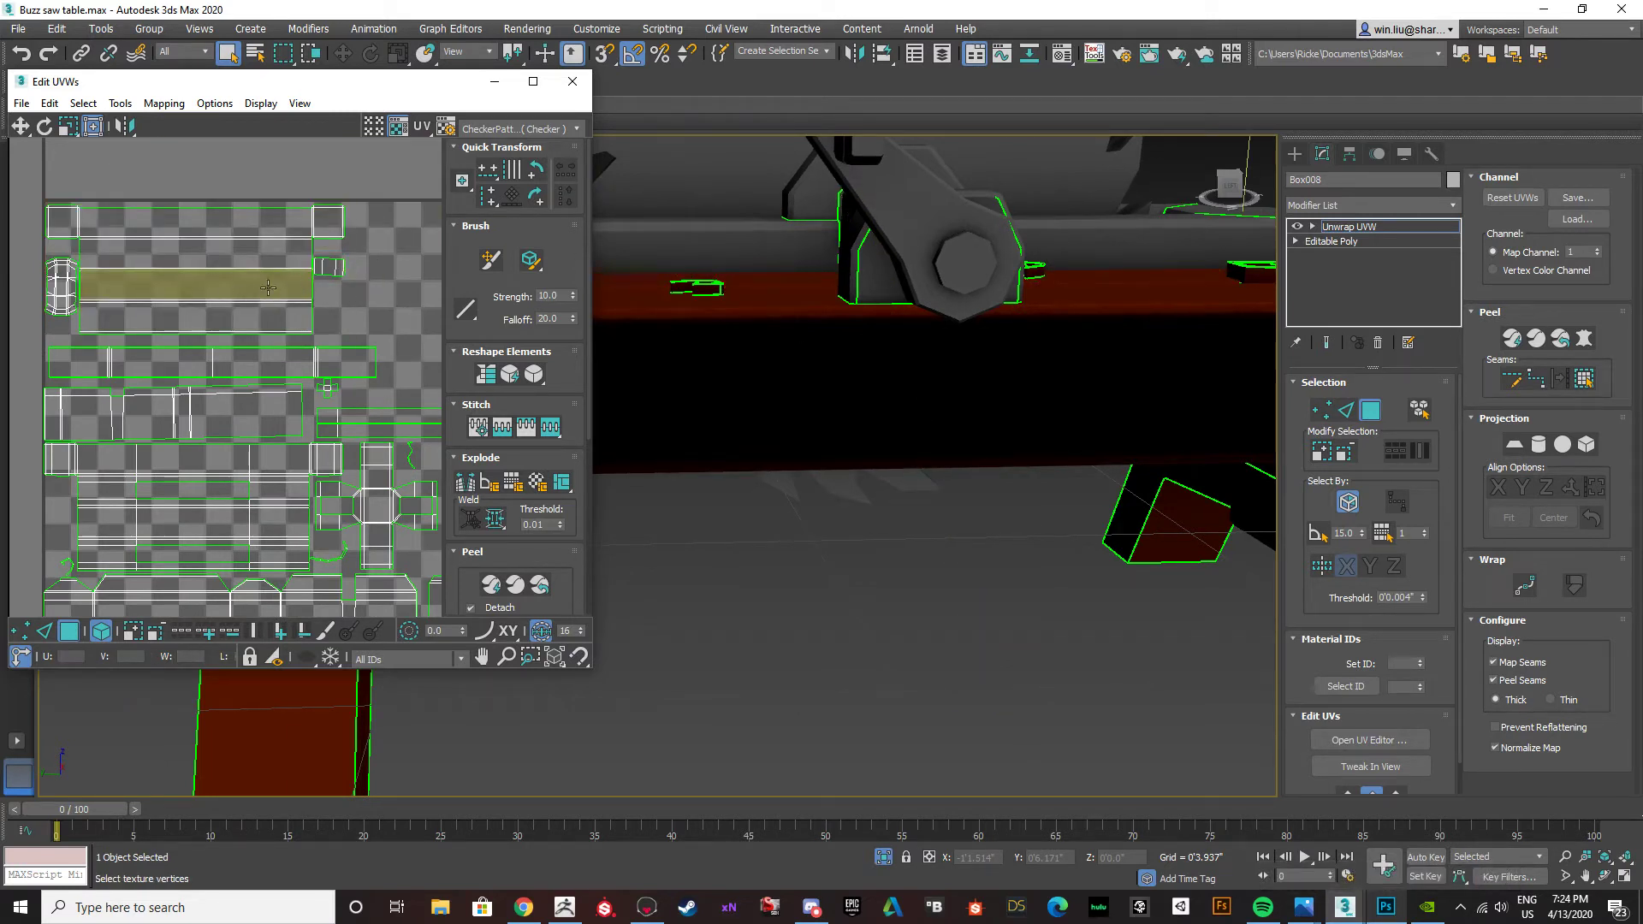
Move the UV editor out of the way, switch to Photoshop and hide Layer 2 to expose the ambient occlusion layer.
{"action": "left_click_drag", "start_coordinate": [390, 88], "coordinate": [0, 248]}
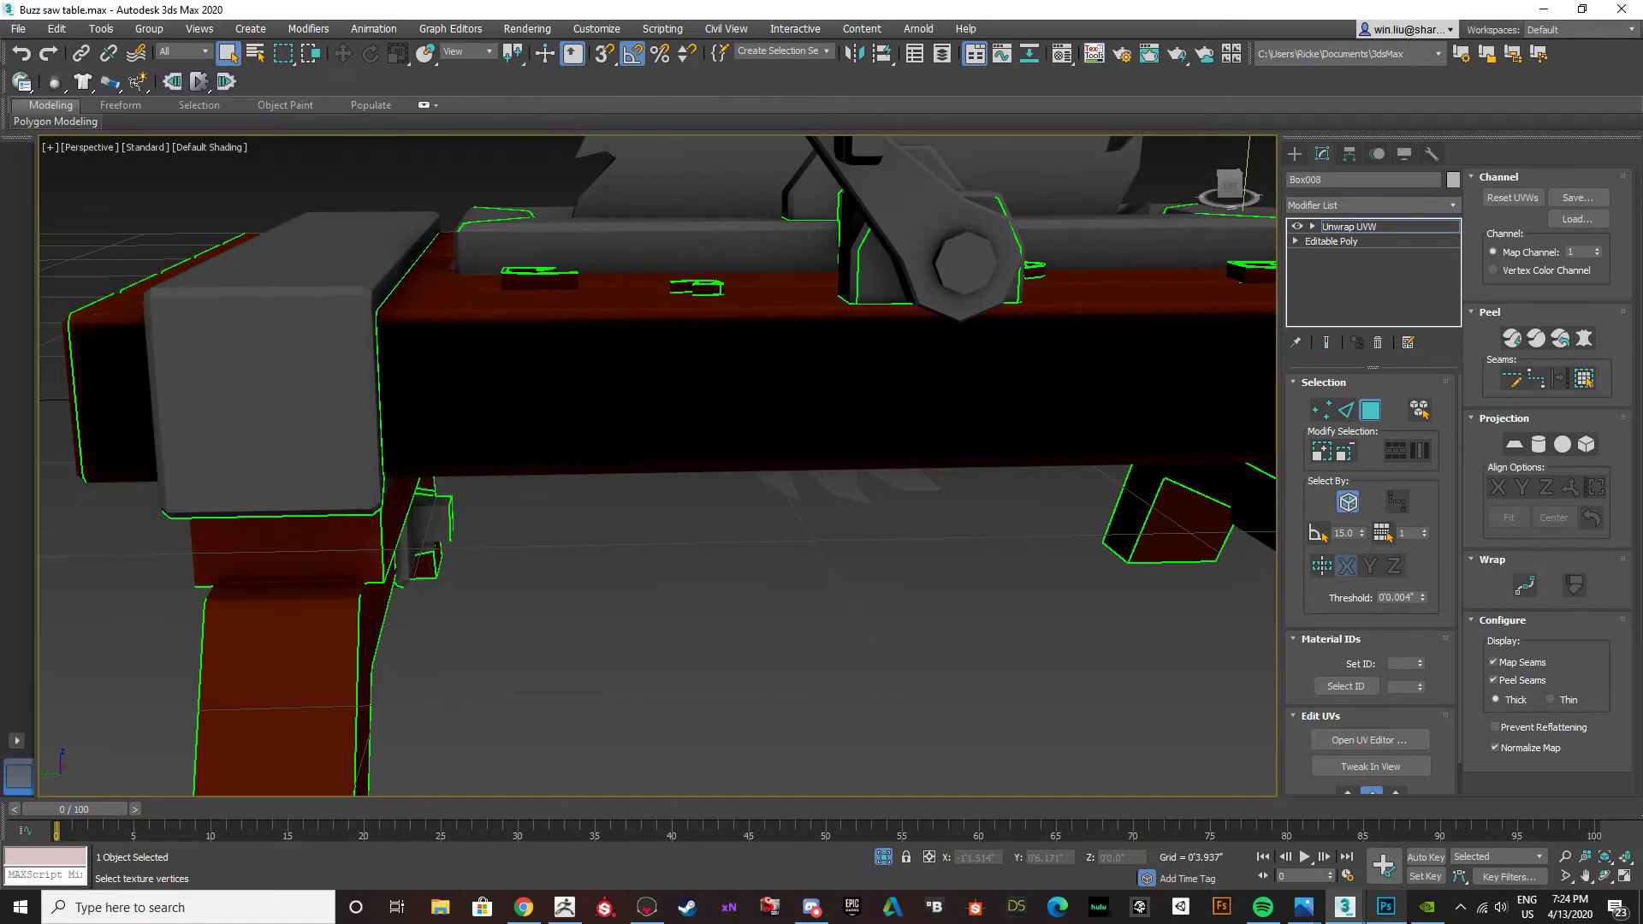
{"action": "left_click", "coordinate": [1387, 907]}
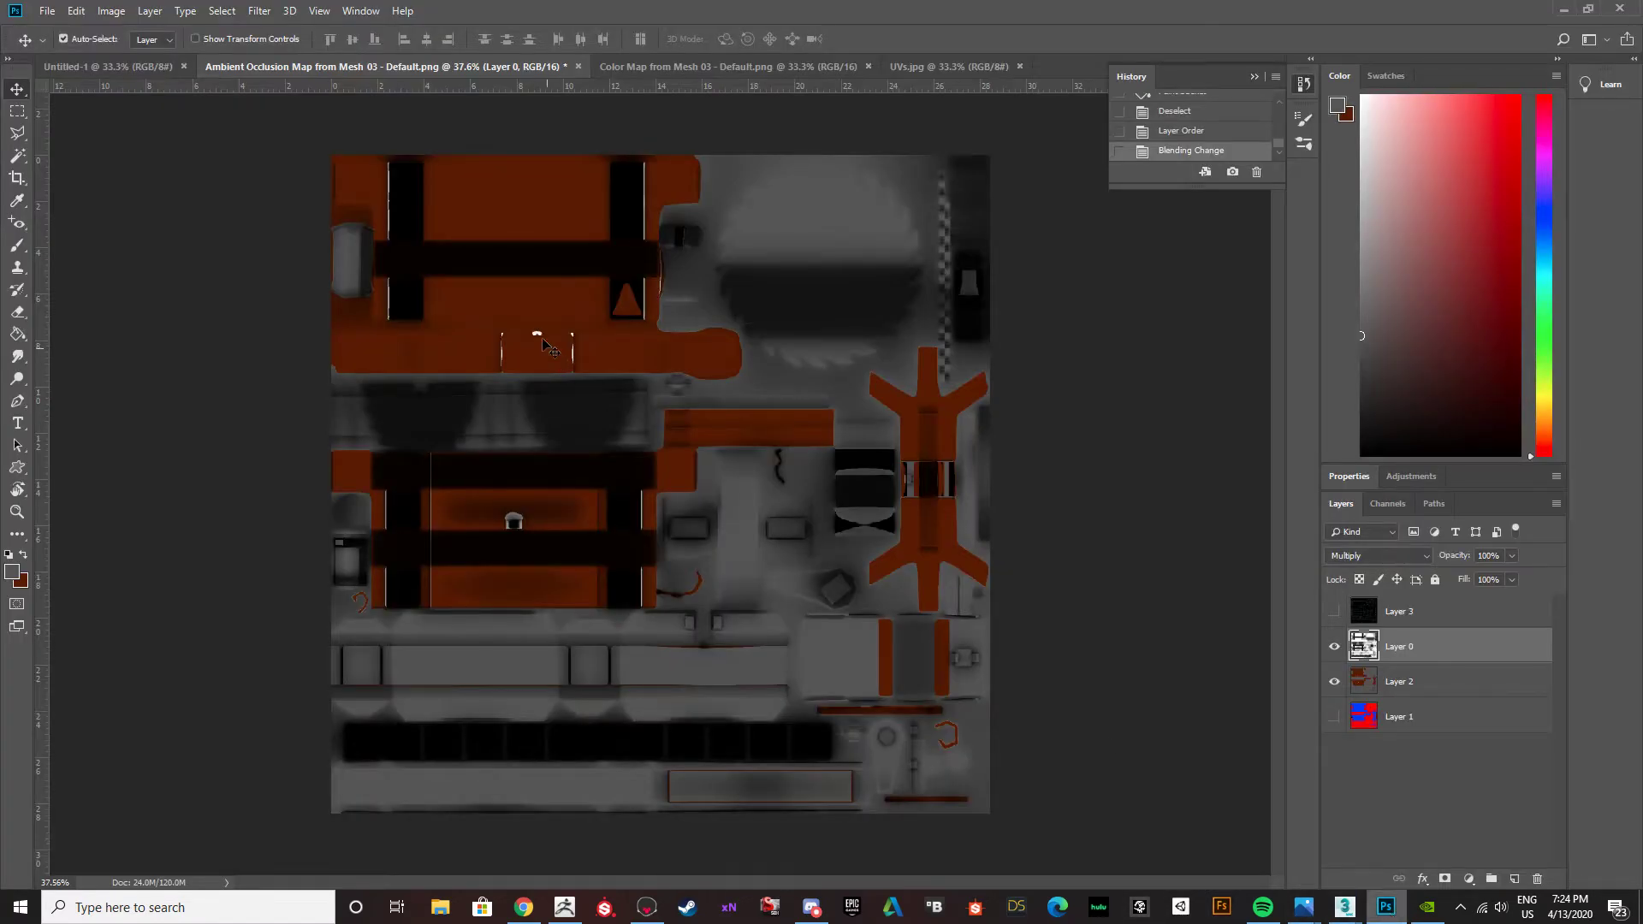
{"action": "scroll", "coordinate": [445, 248], "scroll_direction": "up", "scroll_amount": 3, "text": "alt"}
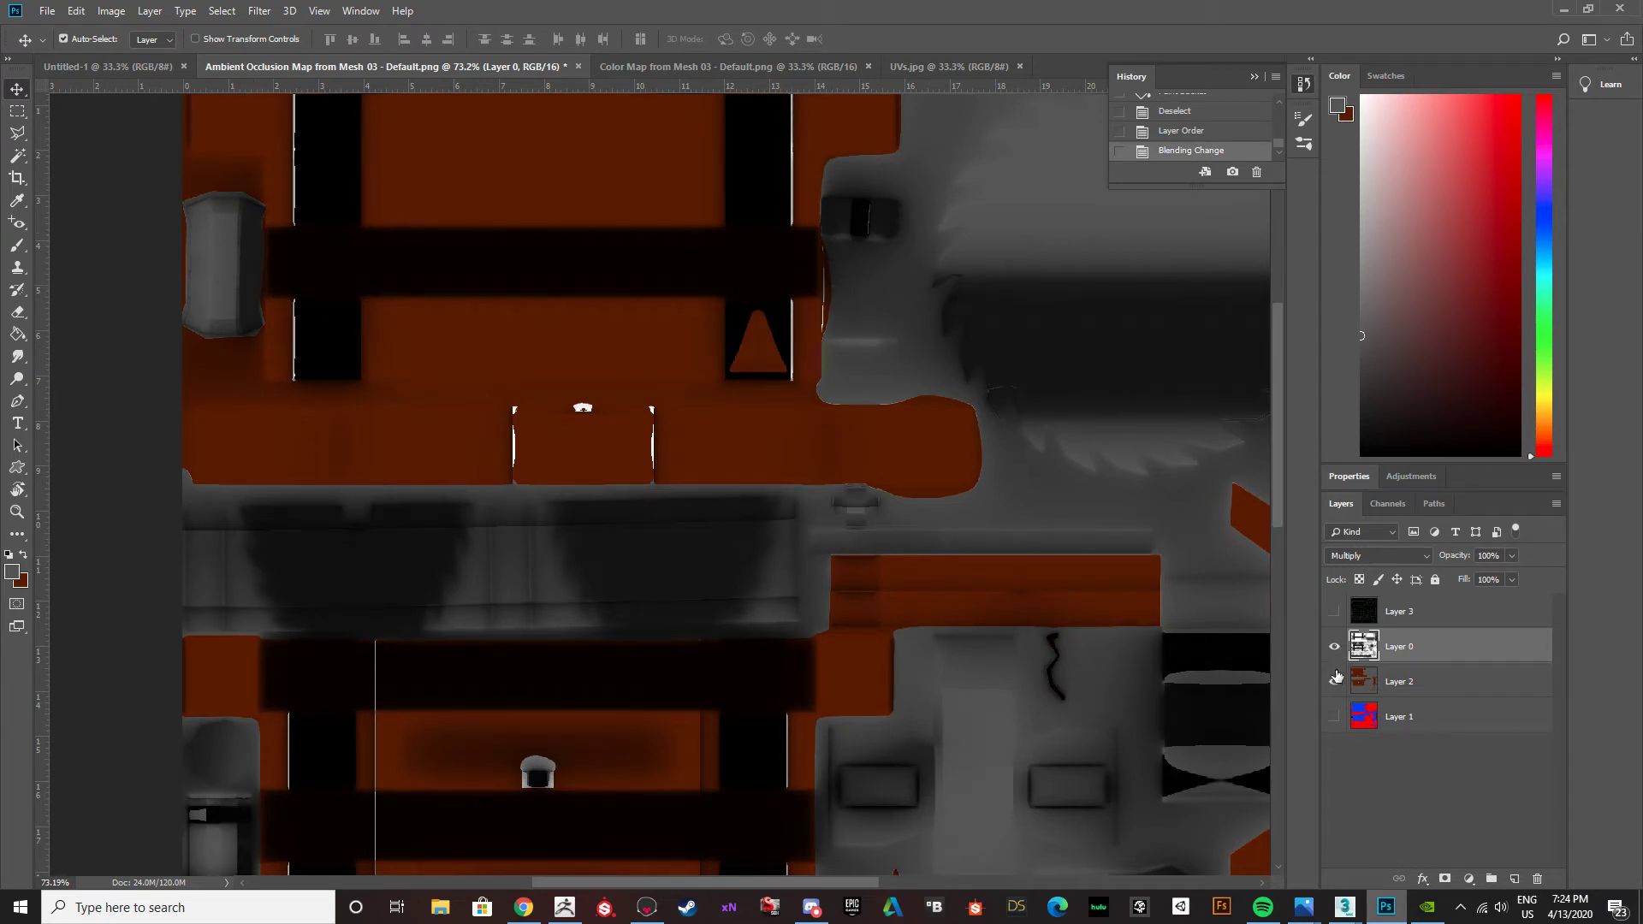
{"action": "left_click", "coordinate": [1335, 680]}
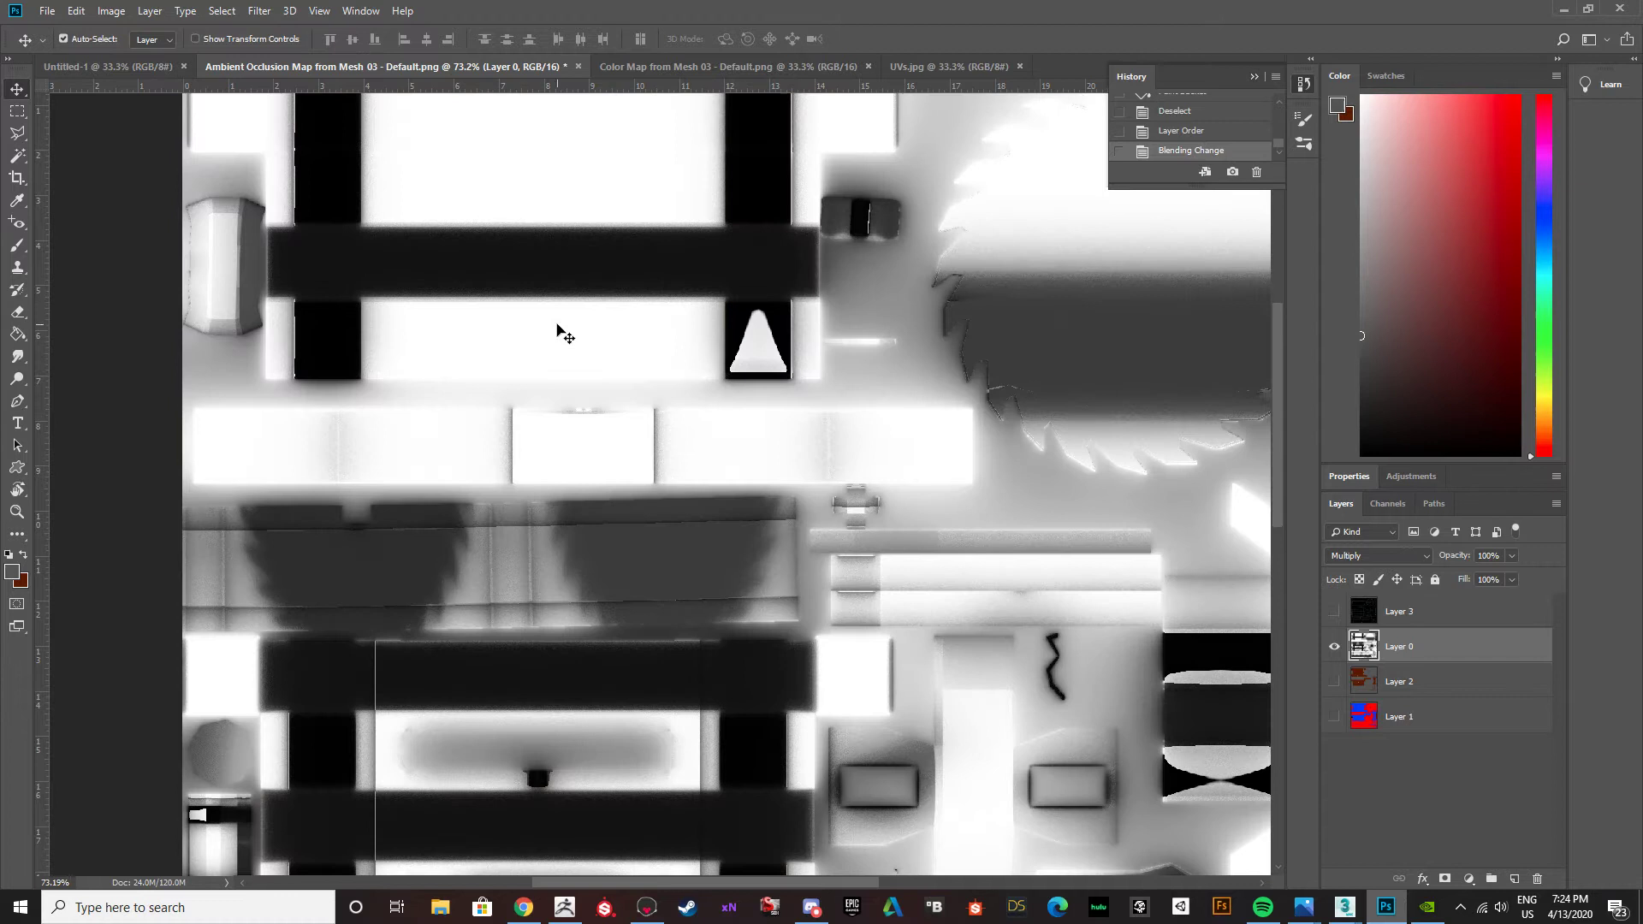
Marquee-select the upper dark horizontal band on Layer 0, paint it white with the Brush and deselect it.
{"action": "key", "text": "b"}
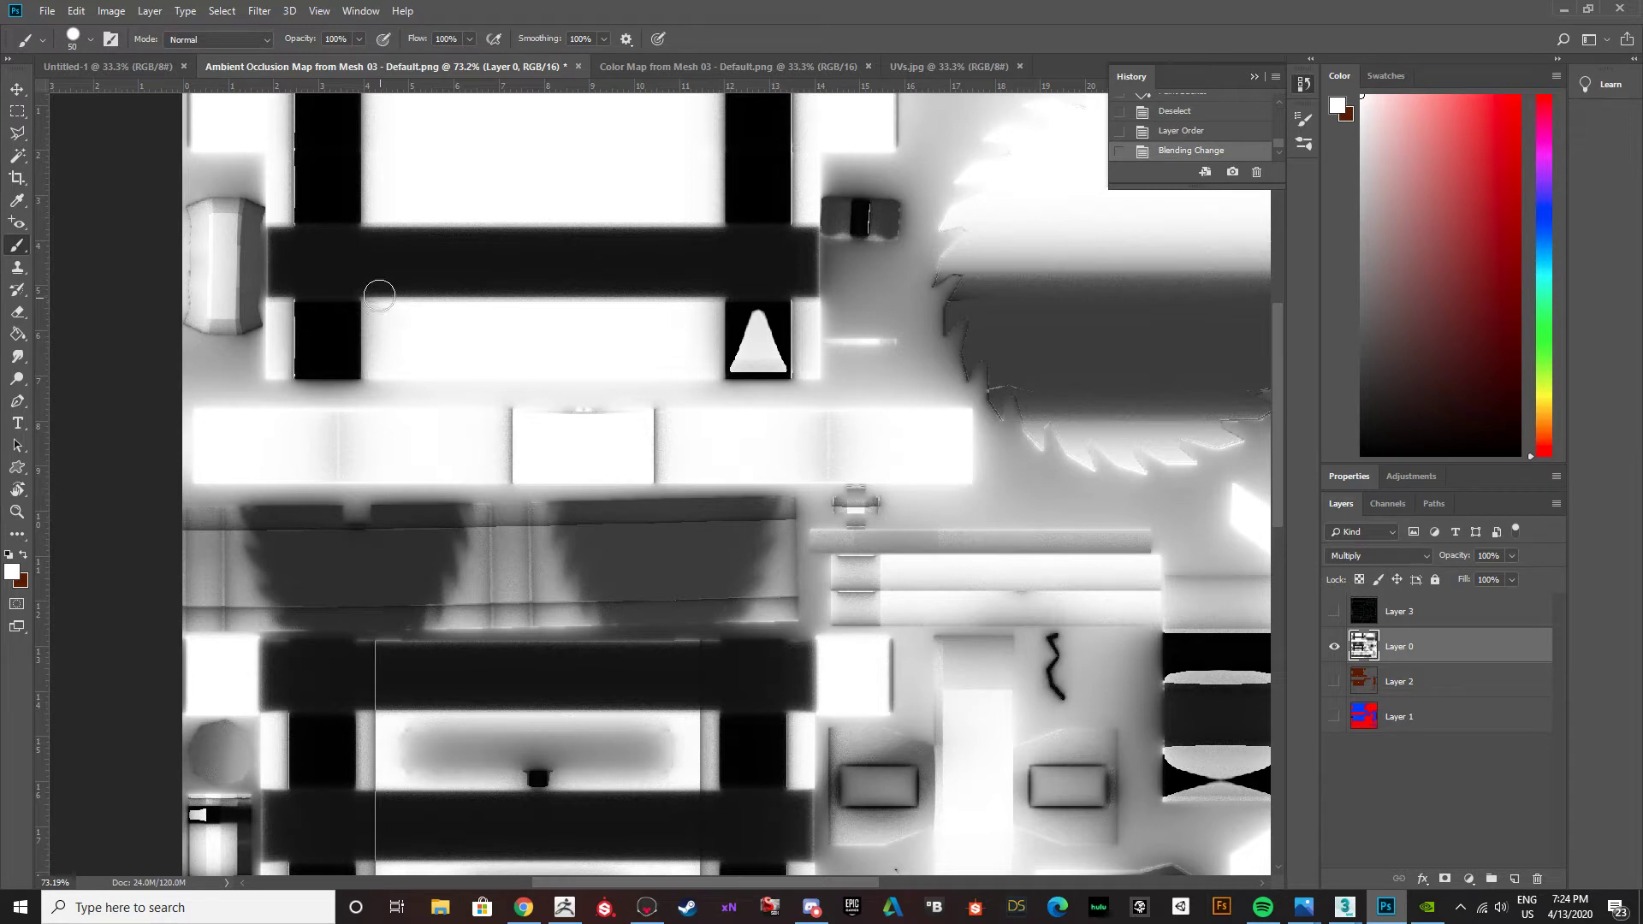
{"action": "key", "text": "m"}
{"action": "left_click_drag", "start_coordinate": [499, 295], "coordinate": [819, 297]}
{"action": "key", "text": "b"}
{"action": "left_click_drag", "start_coordinate": [399, 279], "coordinate": [485, 279]}
{"action": "mouse_move", "coordinate": [344, 283]}
{"action": "left_mouse_down"}
{"action": "mouse_move", "coordinate": [762, 272]}
{"action": "mouse_move", "coordinate": [319, 257]}
{"action": "mouse_move", "coordinate": [776, 245]}
{"action": "mouse_move", "coordinate": [278, 248]}
{"action": "mouse_move", "coordinate": [274, 301]}
{"action": "mouse_move", "coordinate": [517, 274]}
{"action": "left_mouse_up"}
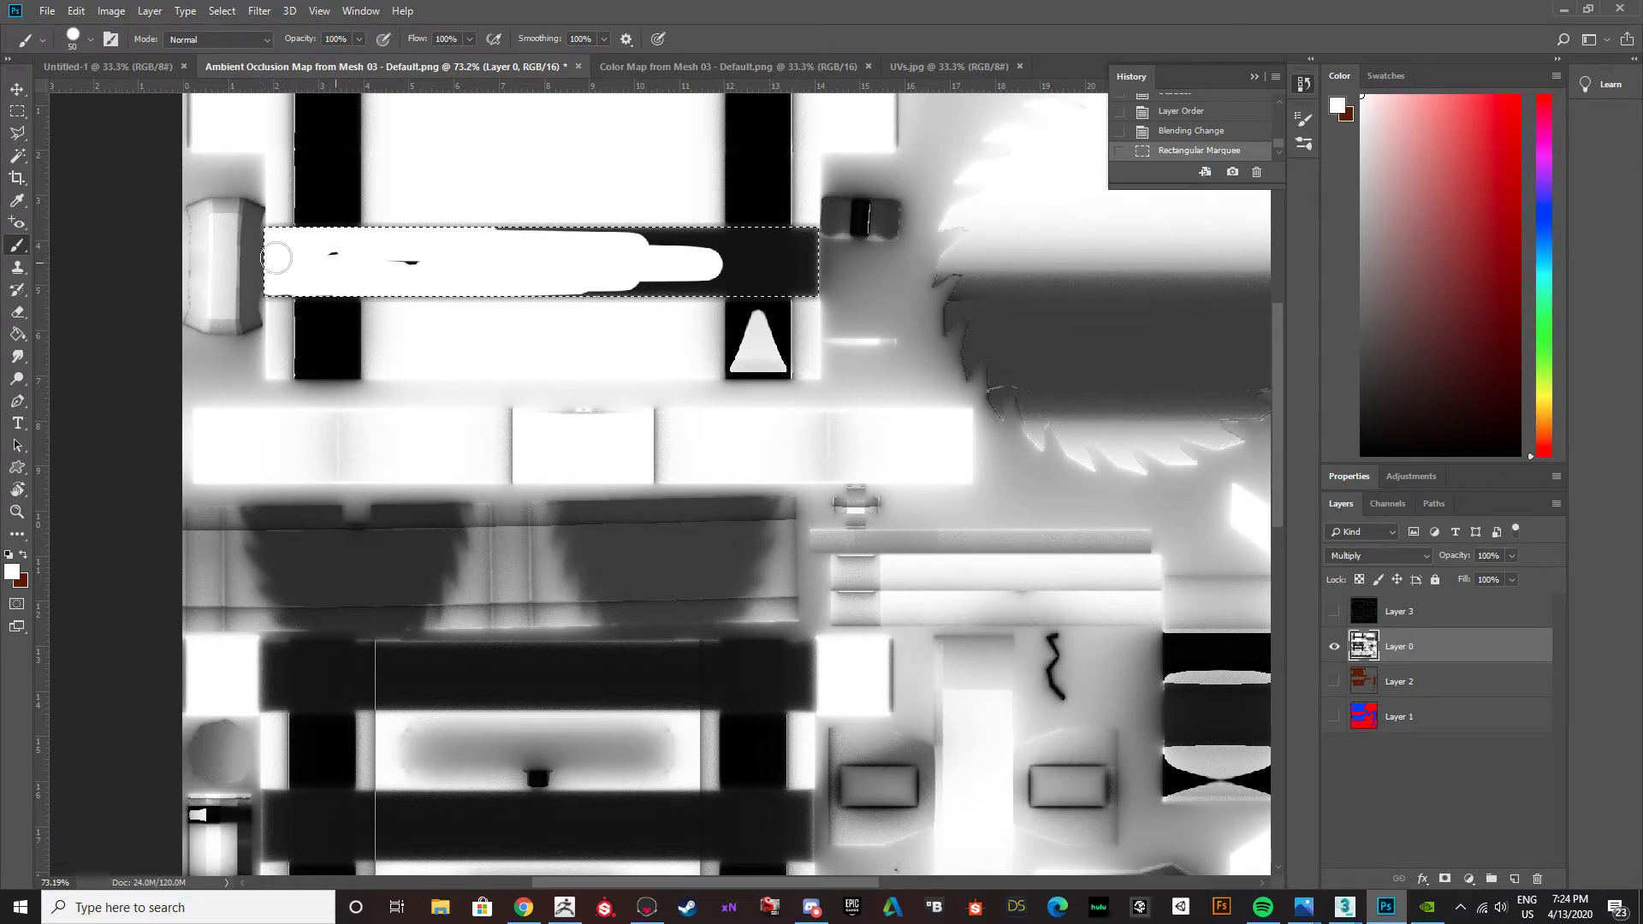
{"action": "mouse_move", "coordinate": [688, 243]}
{"action": "left_mouse_down"}
{"action": "mouse_move", "coordinate": [323, 228]}
{"action": "mouse_move", "coordinate": [858, 230]}
{"action": "mouse_move", "coordinate": [753, 239]}
{"action": "mouse_move", "coordinate": [841, 237]}
{"action": "left_mouse_up"}
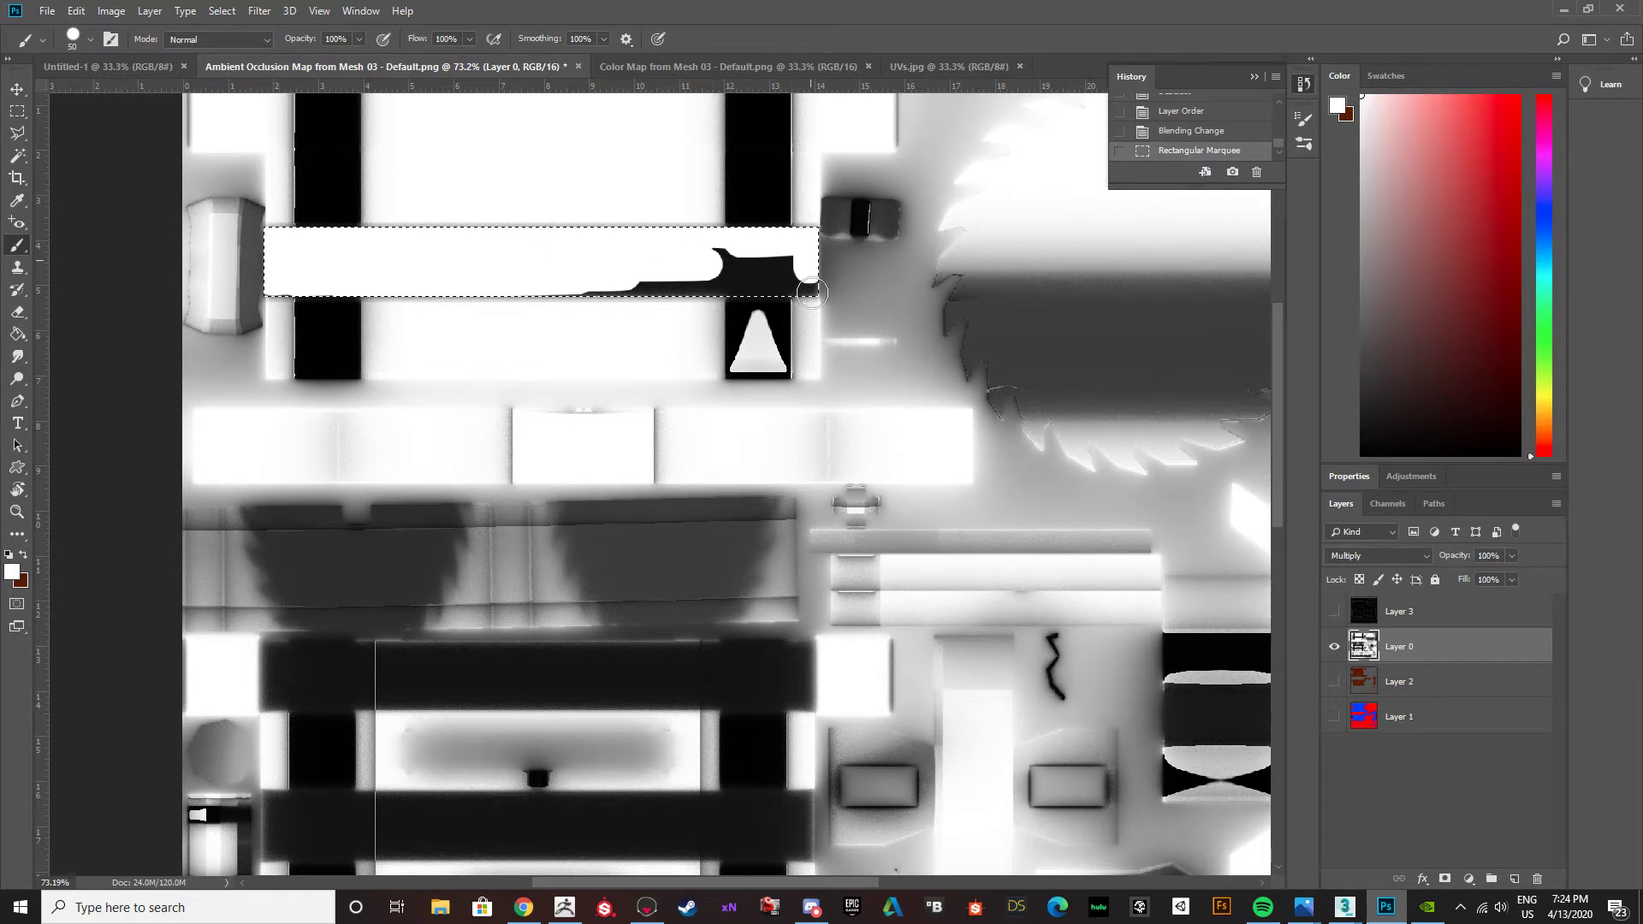
{"action": "left_click_drag", "start_coordinate": [799, 288], "coordinate": [538, 288]}
{"action": "left_click_drag", "start_coordinate": [807, 274], "coordinate": [747, 255]}
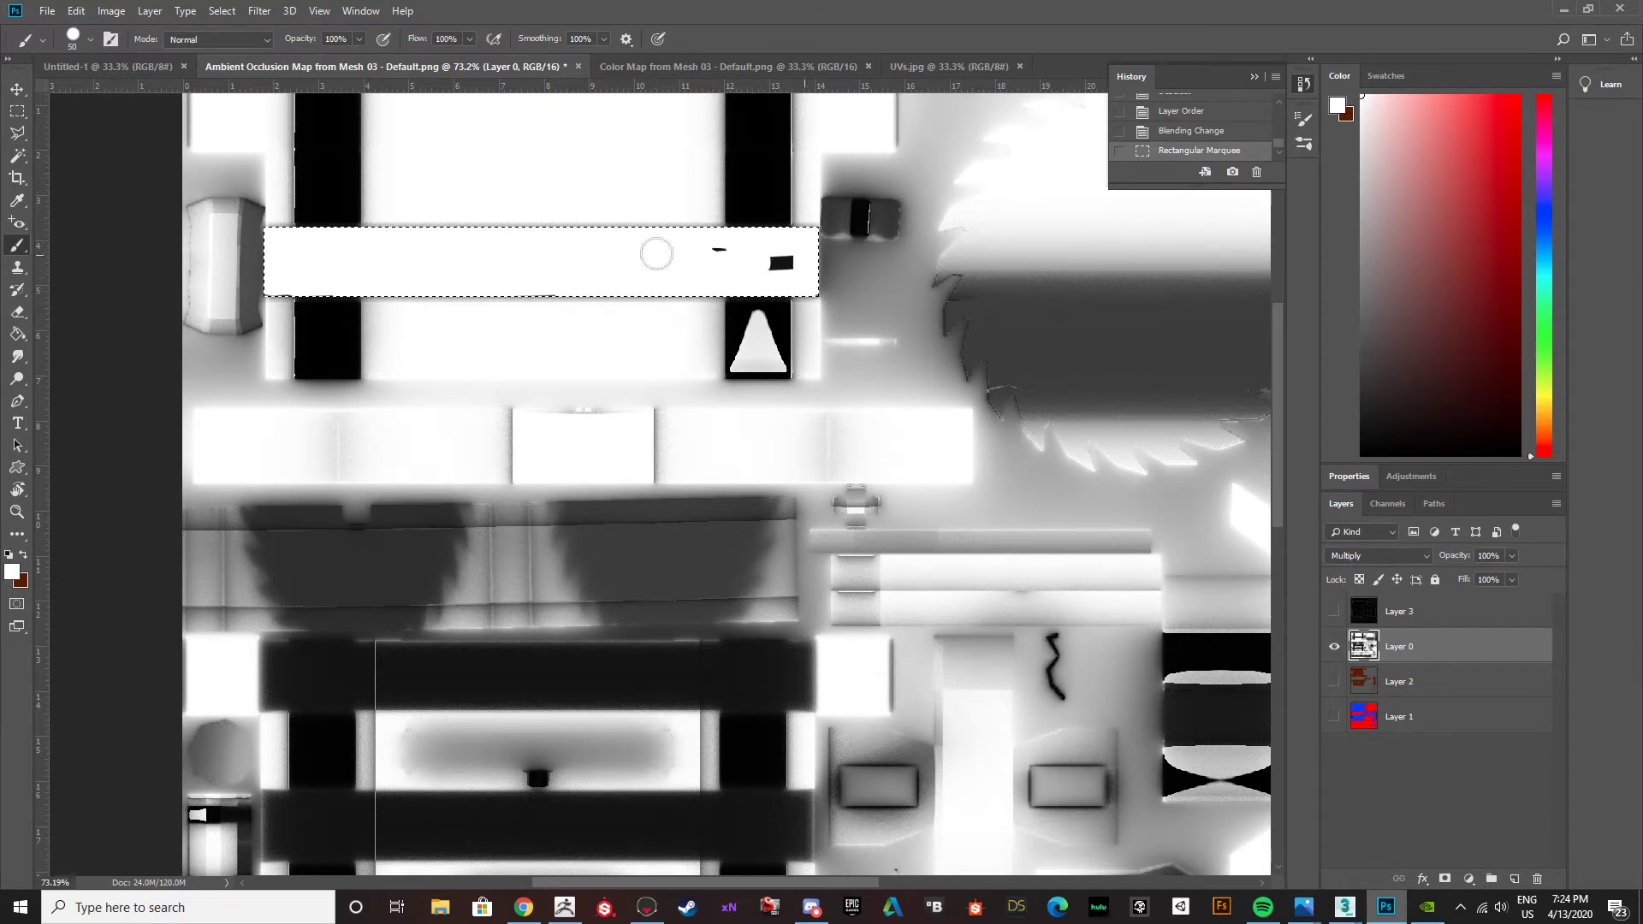
{"action": "left_click_drag", "start_coordinate": [804, 301], "coordinate": [807, 267]}
{"action": "key", "text": "ctrl+d"}
Paint out the dark line along the white band's upper edge between the two black columns, using a marquee selection.
{"action": "left_click_drag", "start_coordinate": [629, 227], "coordinate": [356, 226]}
{"action": "key", "text": "ctrl+z"}
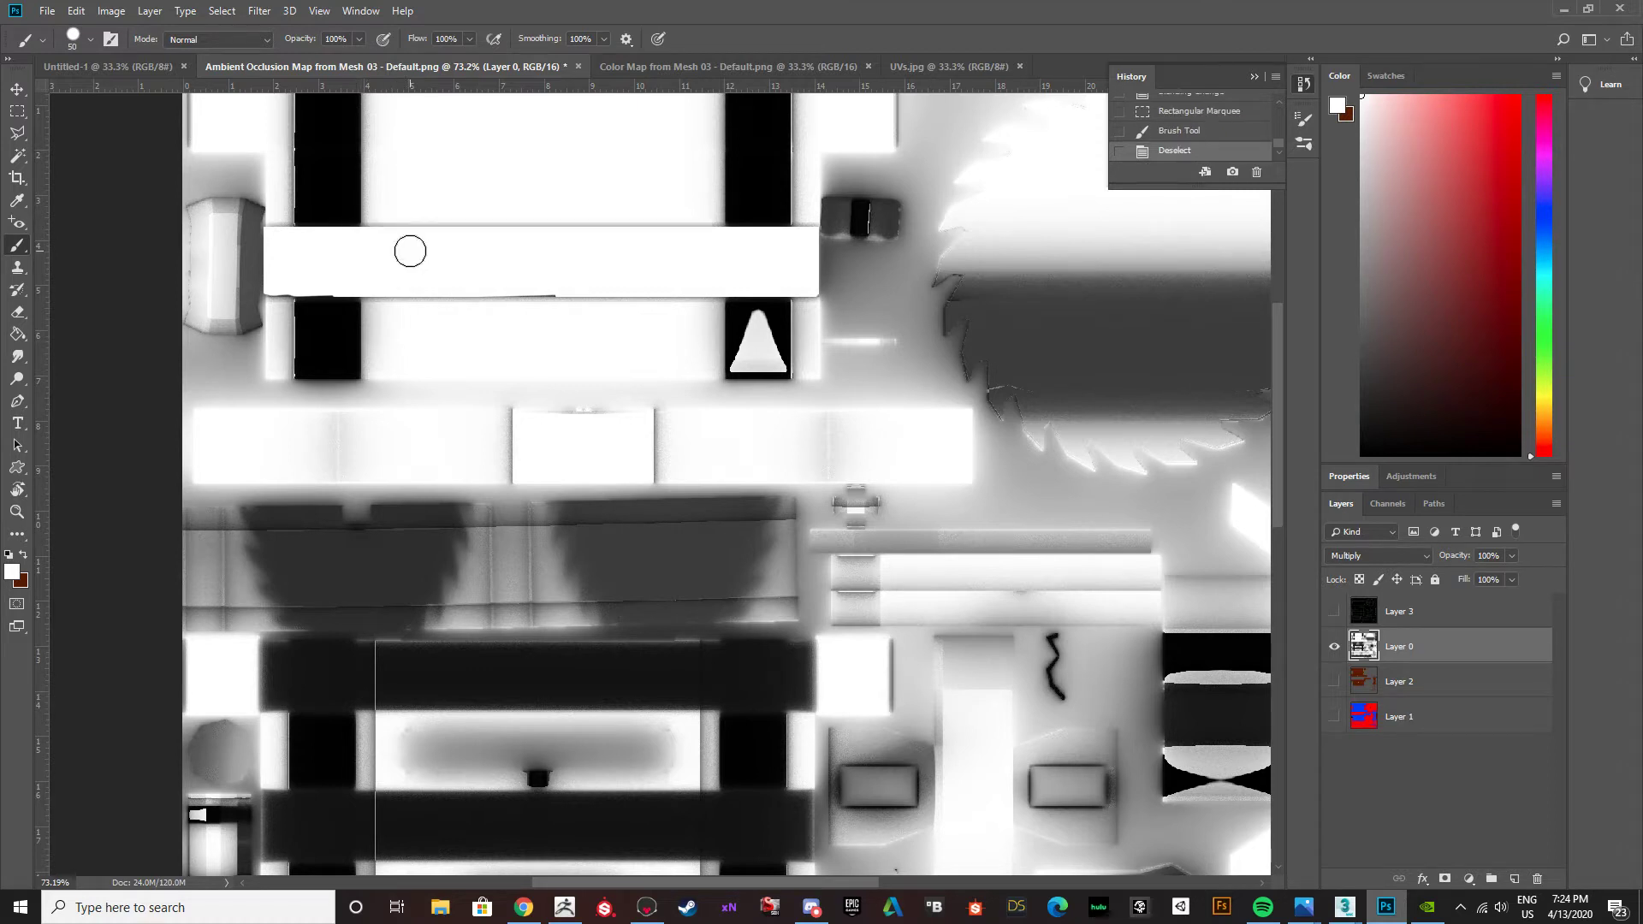
{"action": "key", "text": "m"}
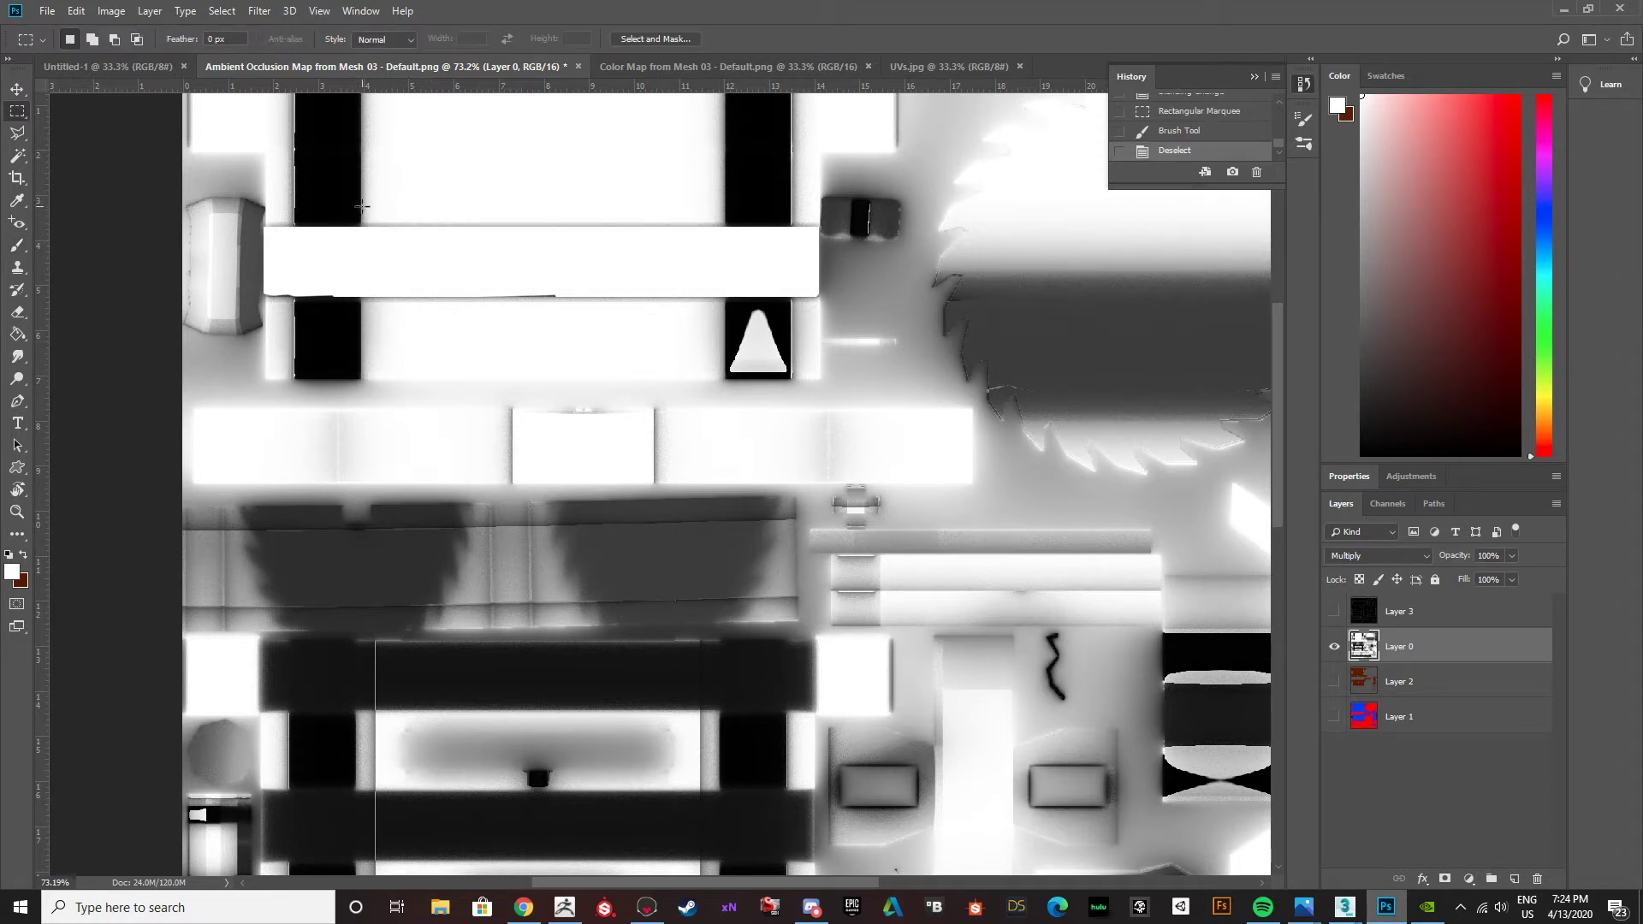
{"action": "mouse_move", "coordinate": [363, 219]}
{"action": "left_mouse_down"}
{"action": "mouse_move", "coordinate": [724, 241]}
{"action": "mouse_move", "coordinate": [543, 224]}
{"action": "mouse_move", "coordinate": [273, 235]}
{"action": "left_mouse_up"}
{"action": "key", "text": "b"}
{"action": "left_click_drag", "start_coordinate": [398, 228], "coordinate": [410, 232]}
{"action": "key", "text": "ctrl+d"}
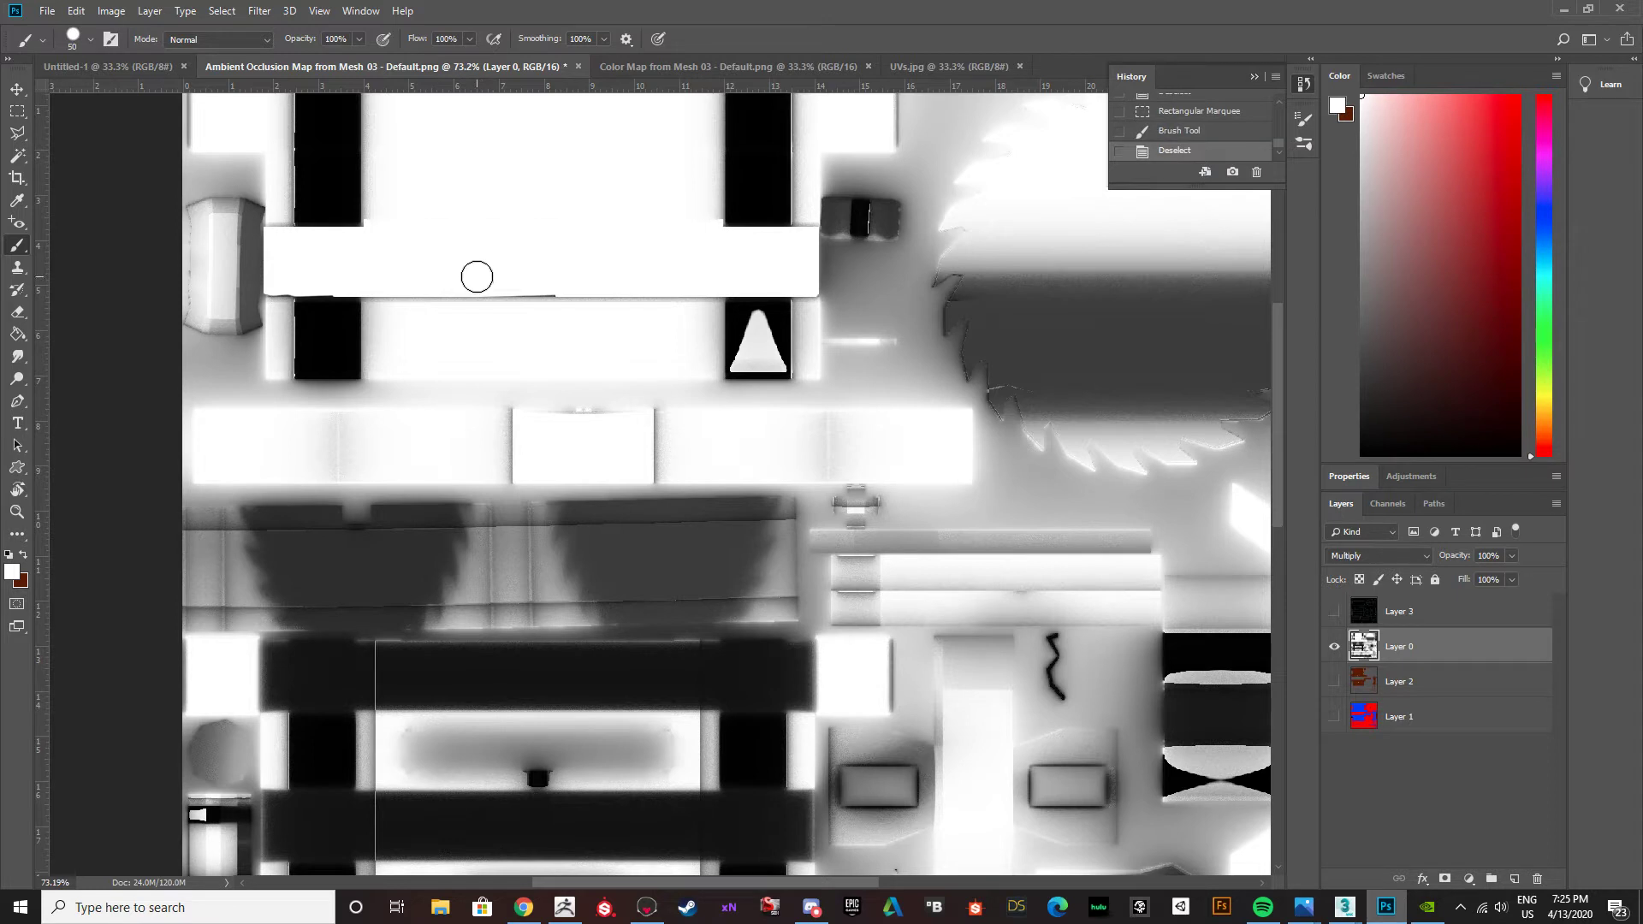
Paint out the dark line along the white band's lower edge between the black columns, using a marquee selection.
{"action": "key", "text": "m"}
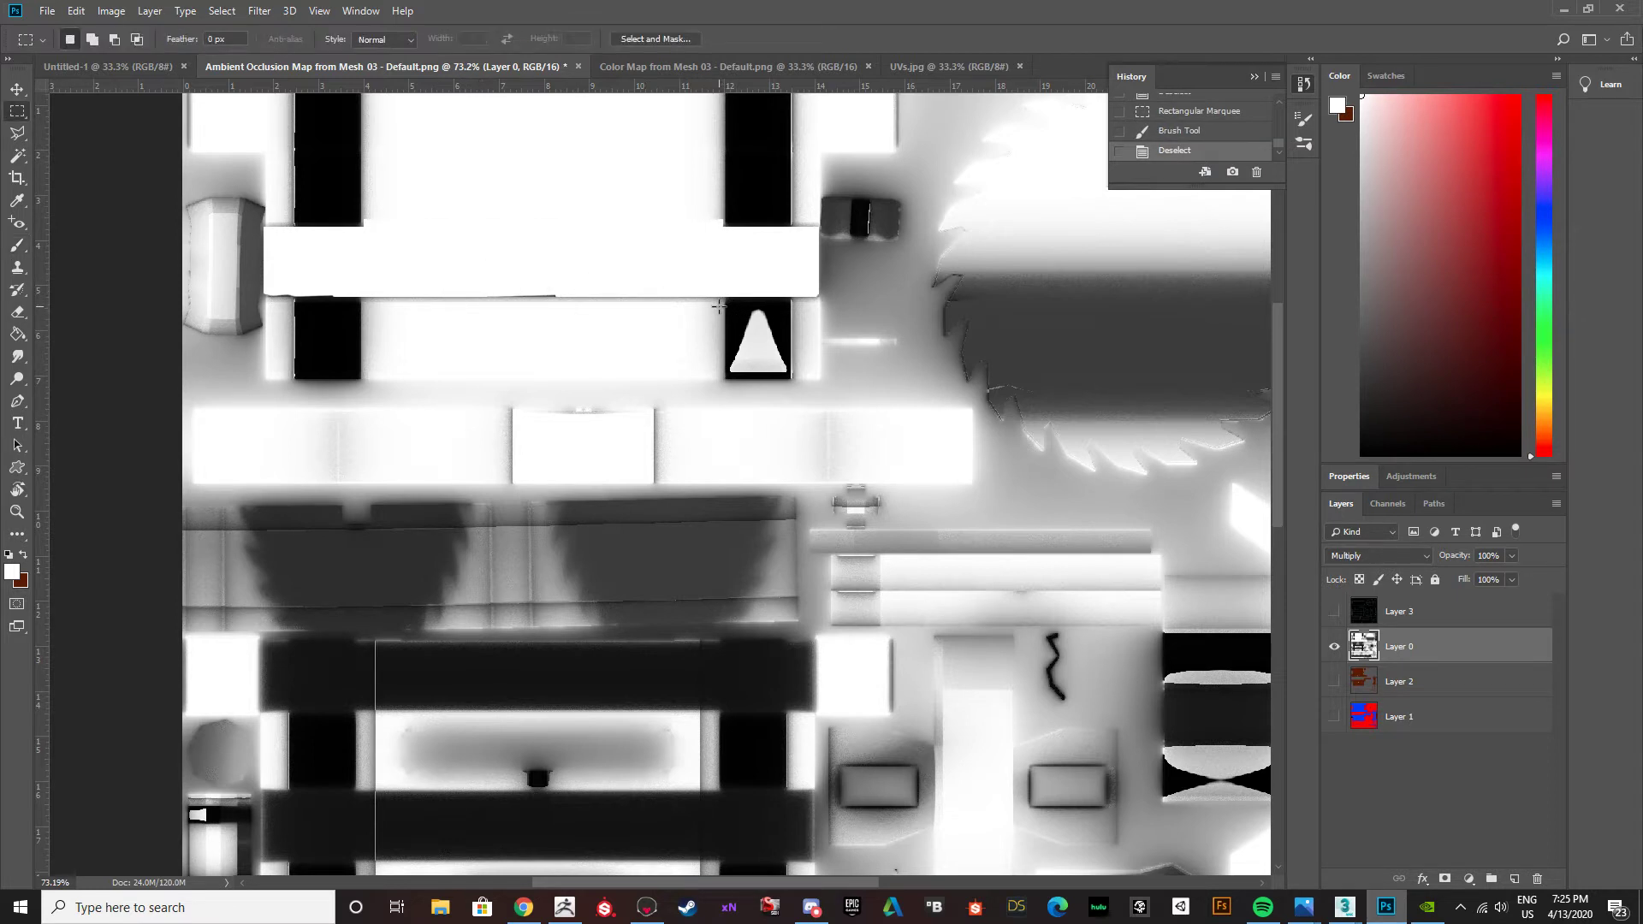
{"action": "left_click_drag", "start_coordinate": [720, 299], "coordinate": [362, 276]}
{"action": "key", "text": "b"}
{"action": "left_click_drag", "start_coordinate": [465, 299], "coordinate": [757, 288]}
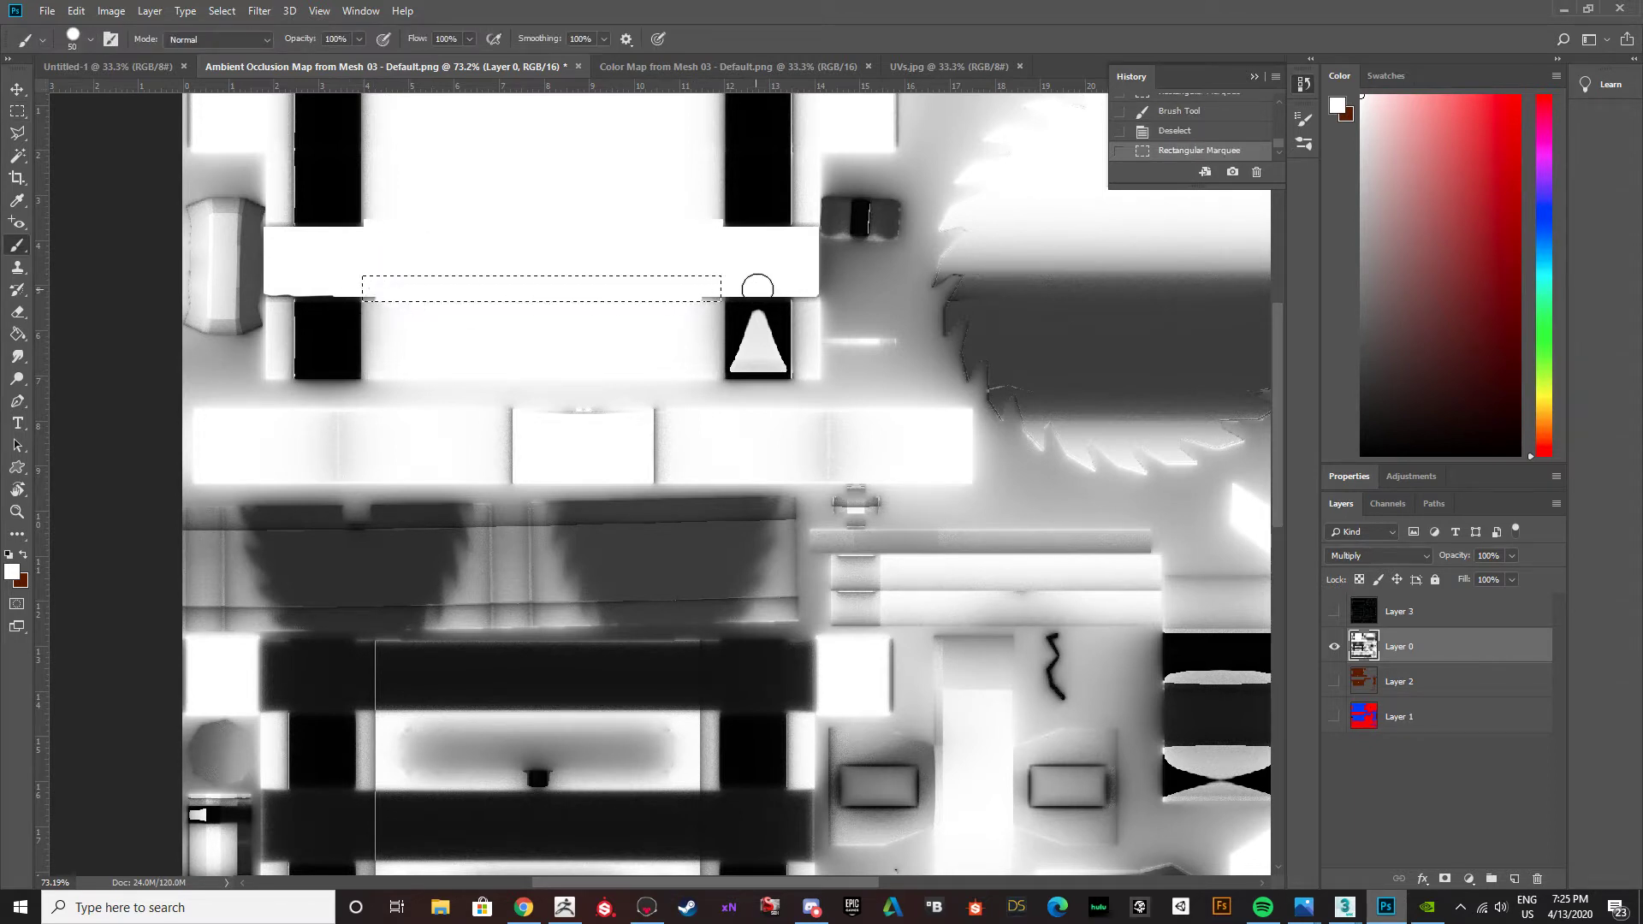
{"action": "key", "text": "ctrl+d"}
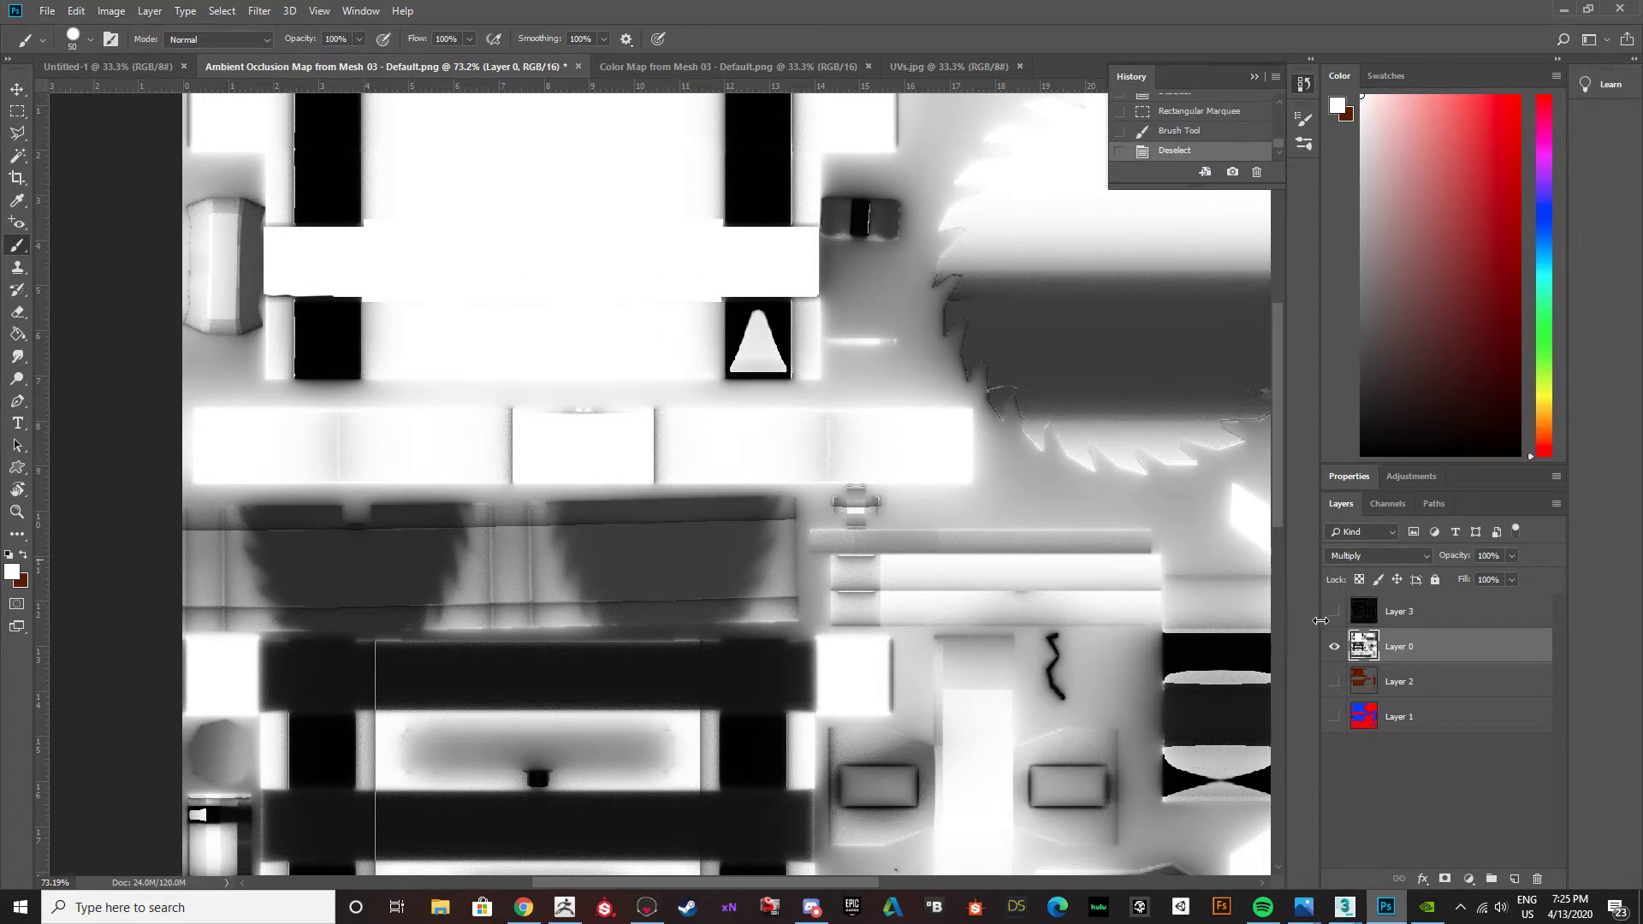
Show Layer 2 again and export the image as a PNG to the Desktop, overwriting BuzzsawTable_Albedo.
{"action": "left_click", "coordinate": [1333, 681]}
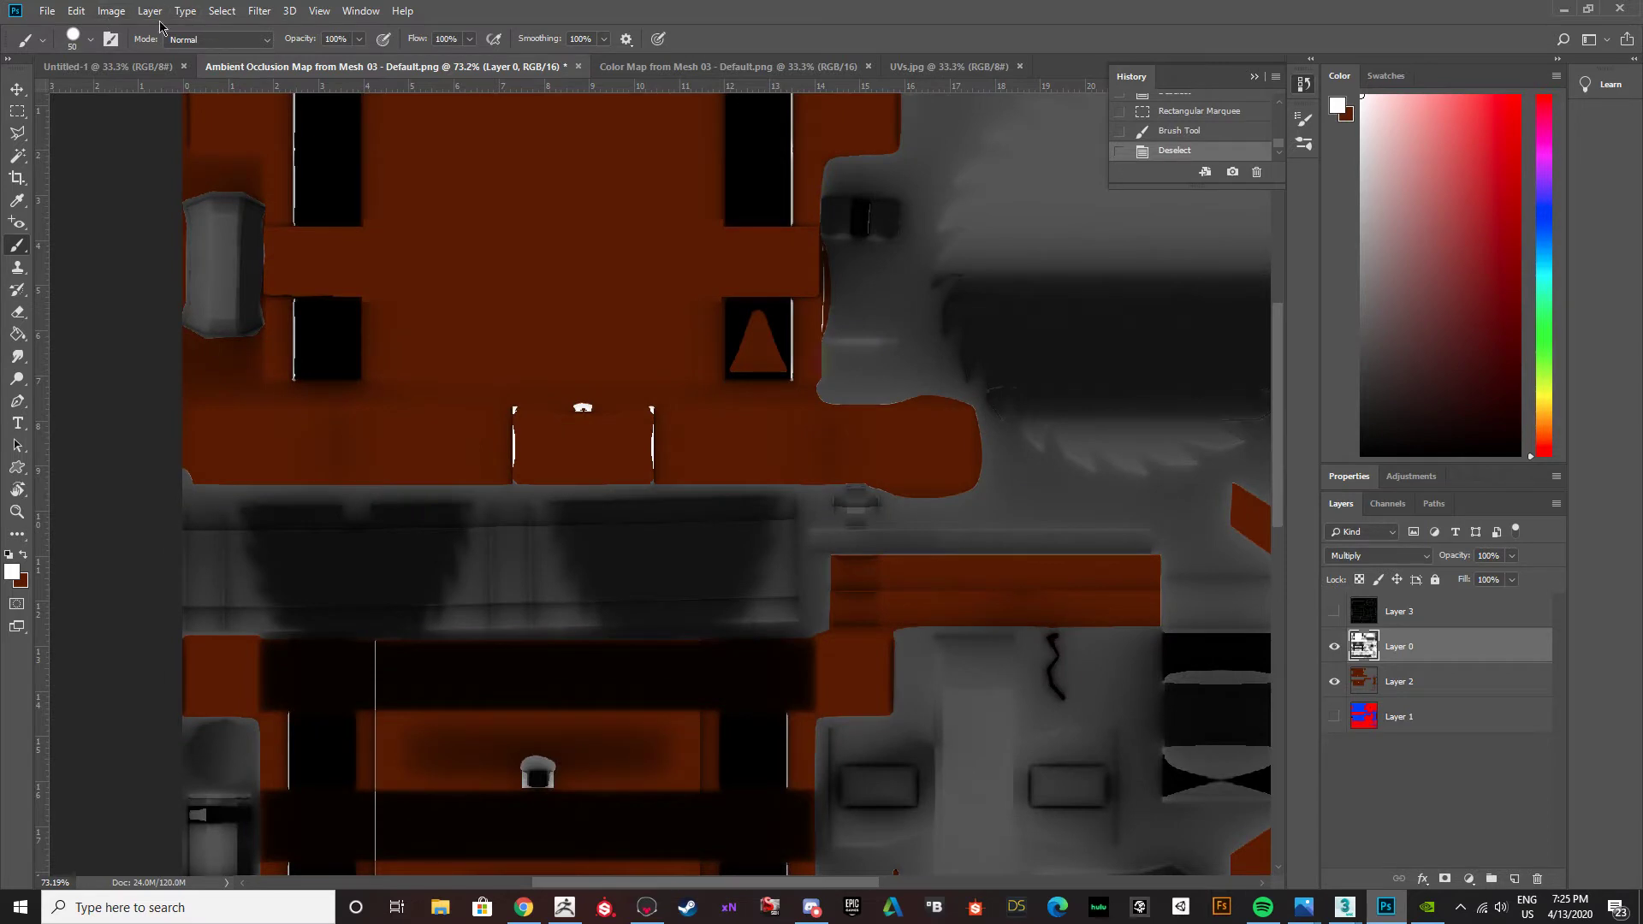
{"action": "left_click", "coordinate": [40, 10]}
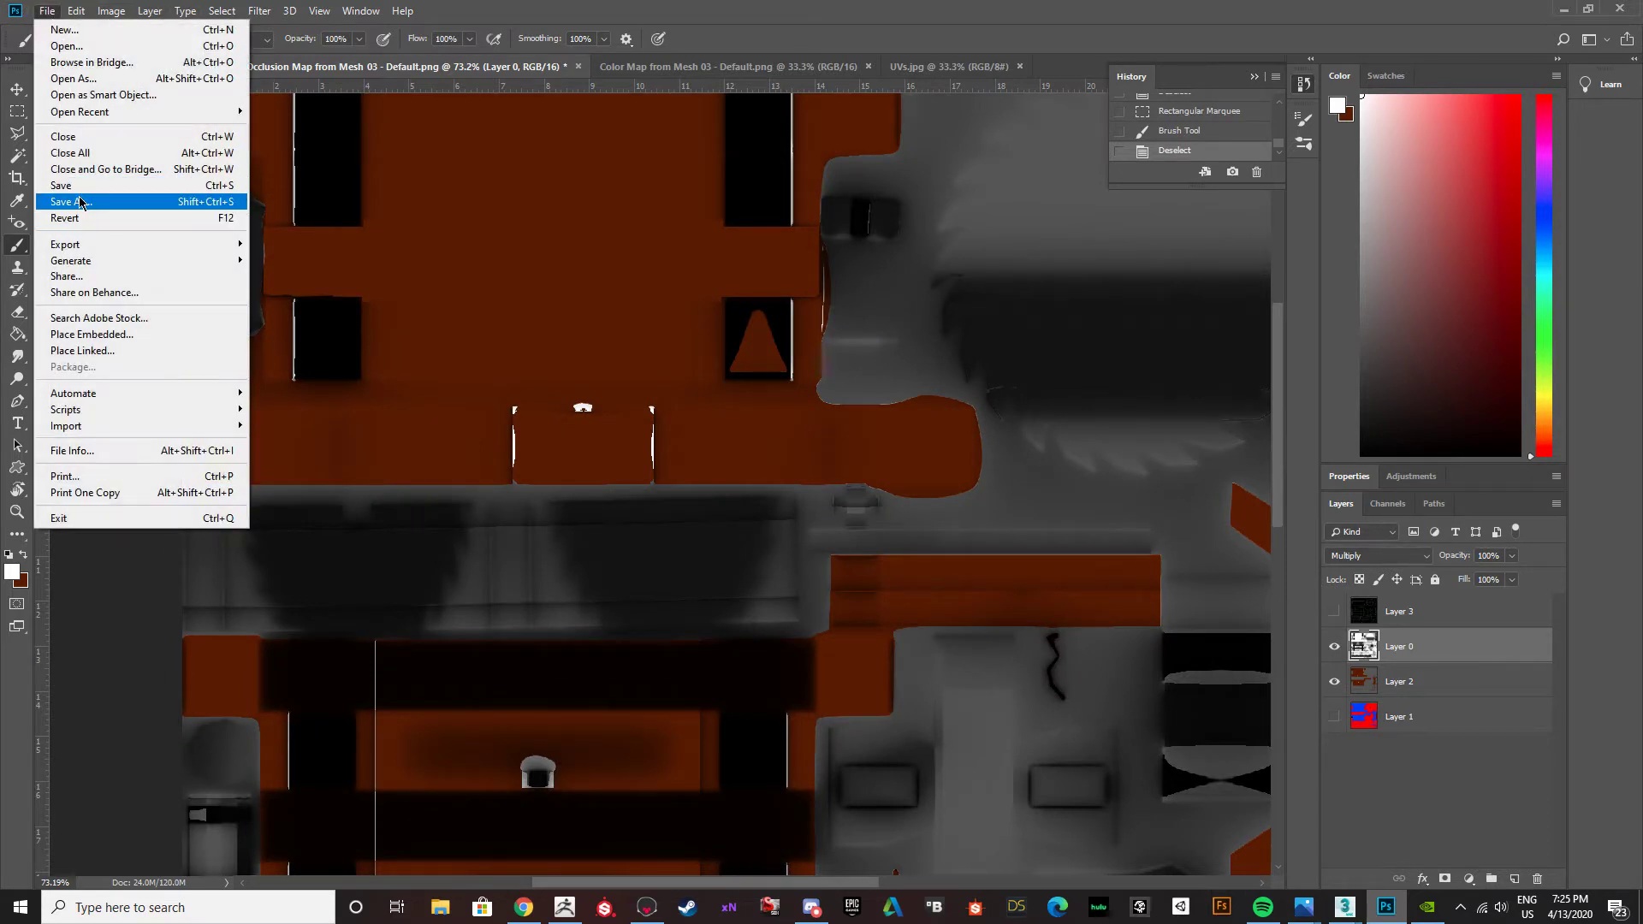
{"action": "mouse_move", "coordinate": [114, 240]}
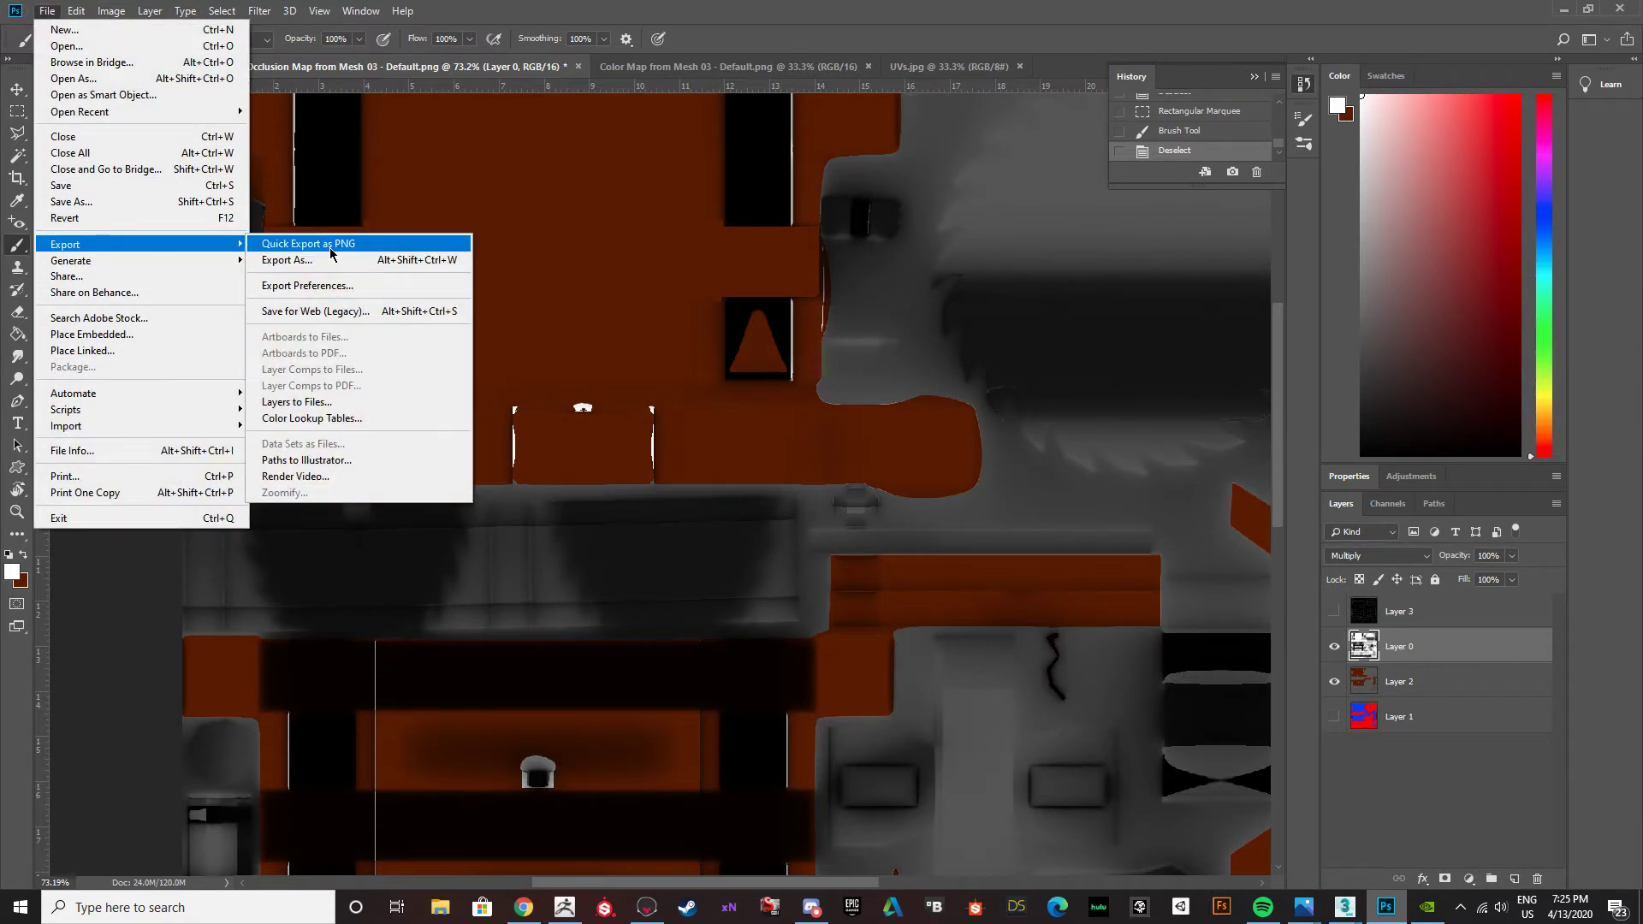
{"action": "left_click", "coordinate": [332, 246]}
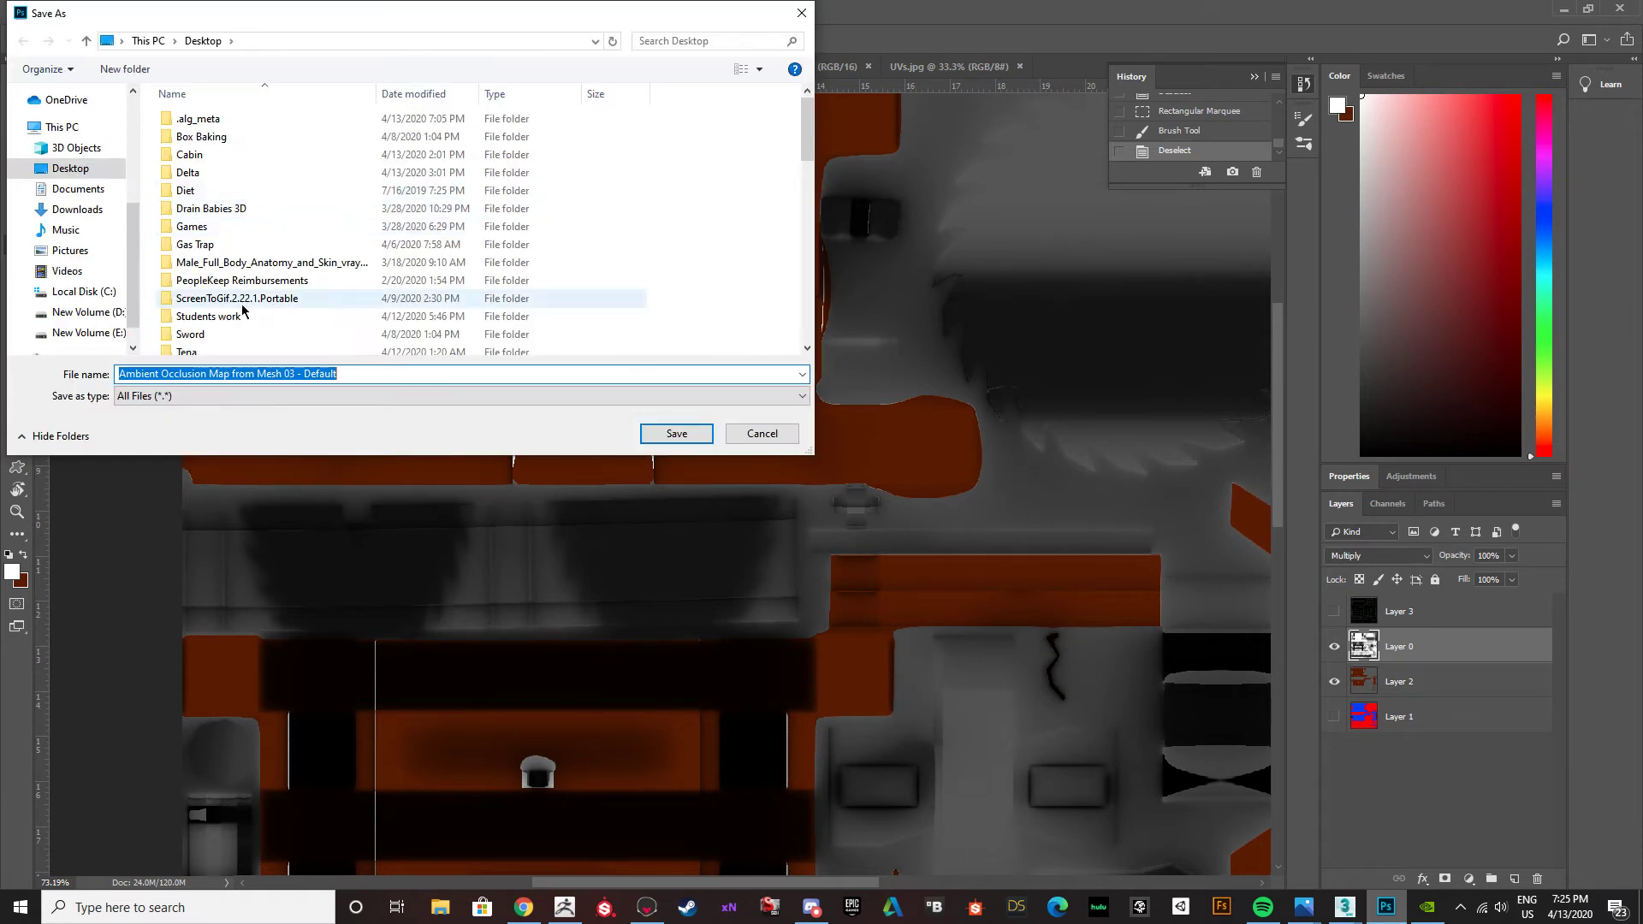
{"action": "scroll", "coordinate": [419, 278], "scroll_direction": "down", "scroll_amount": 5}
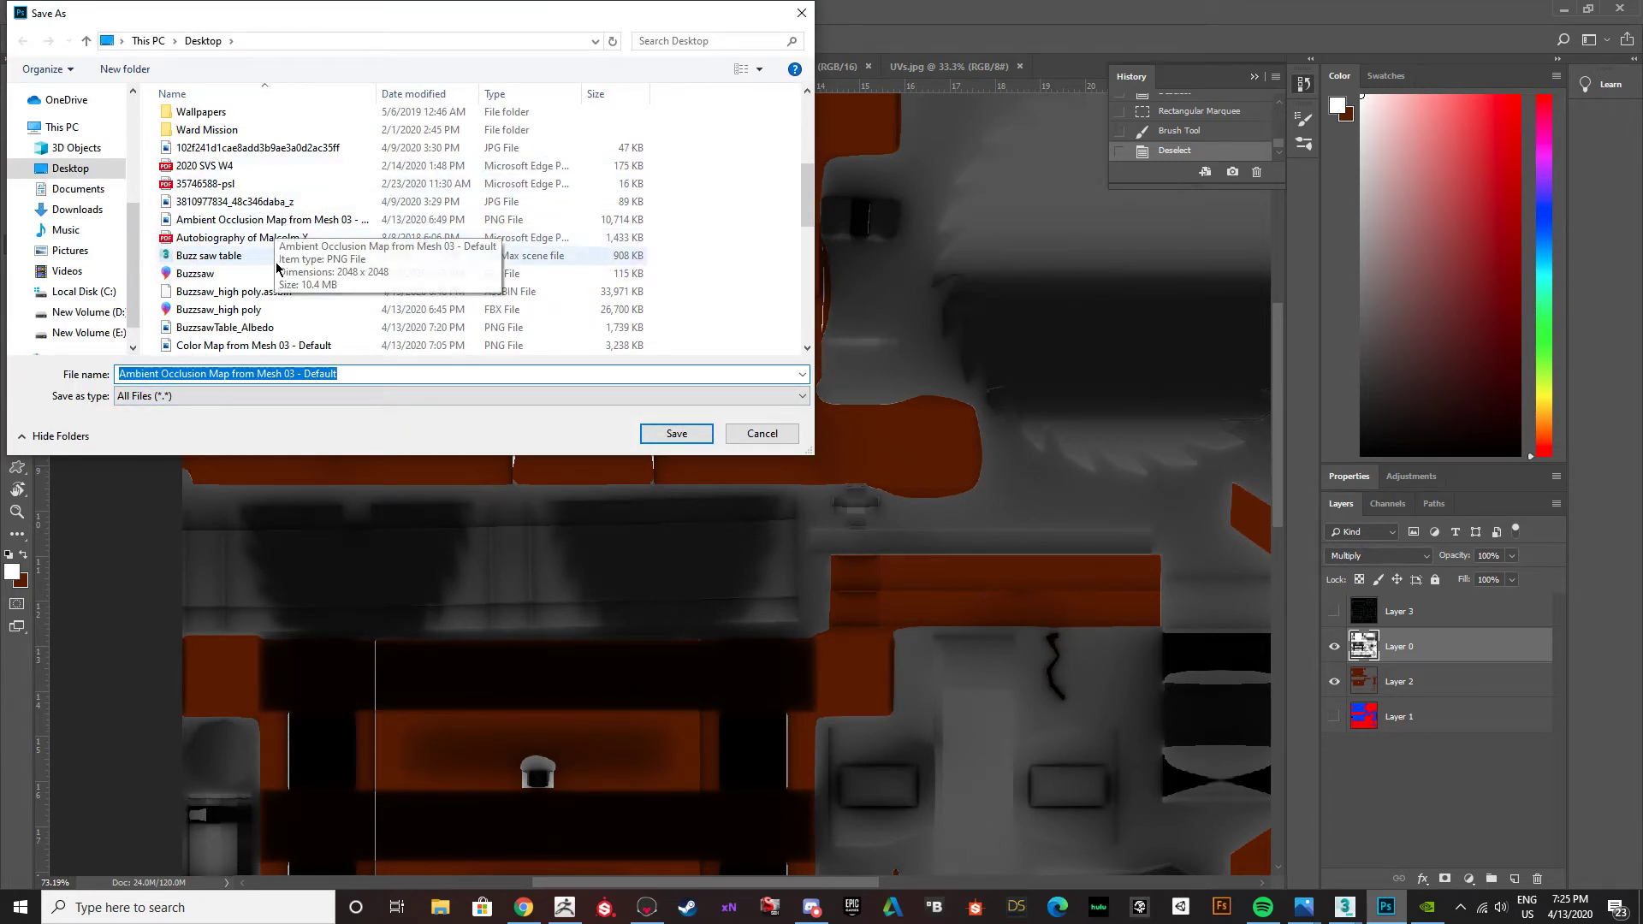
{"action": "left_click", "coordinate": [265, 331]}
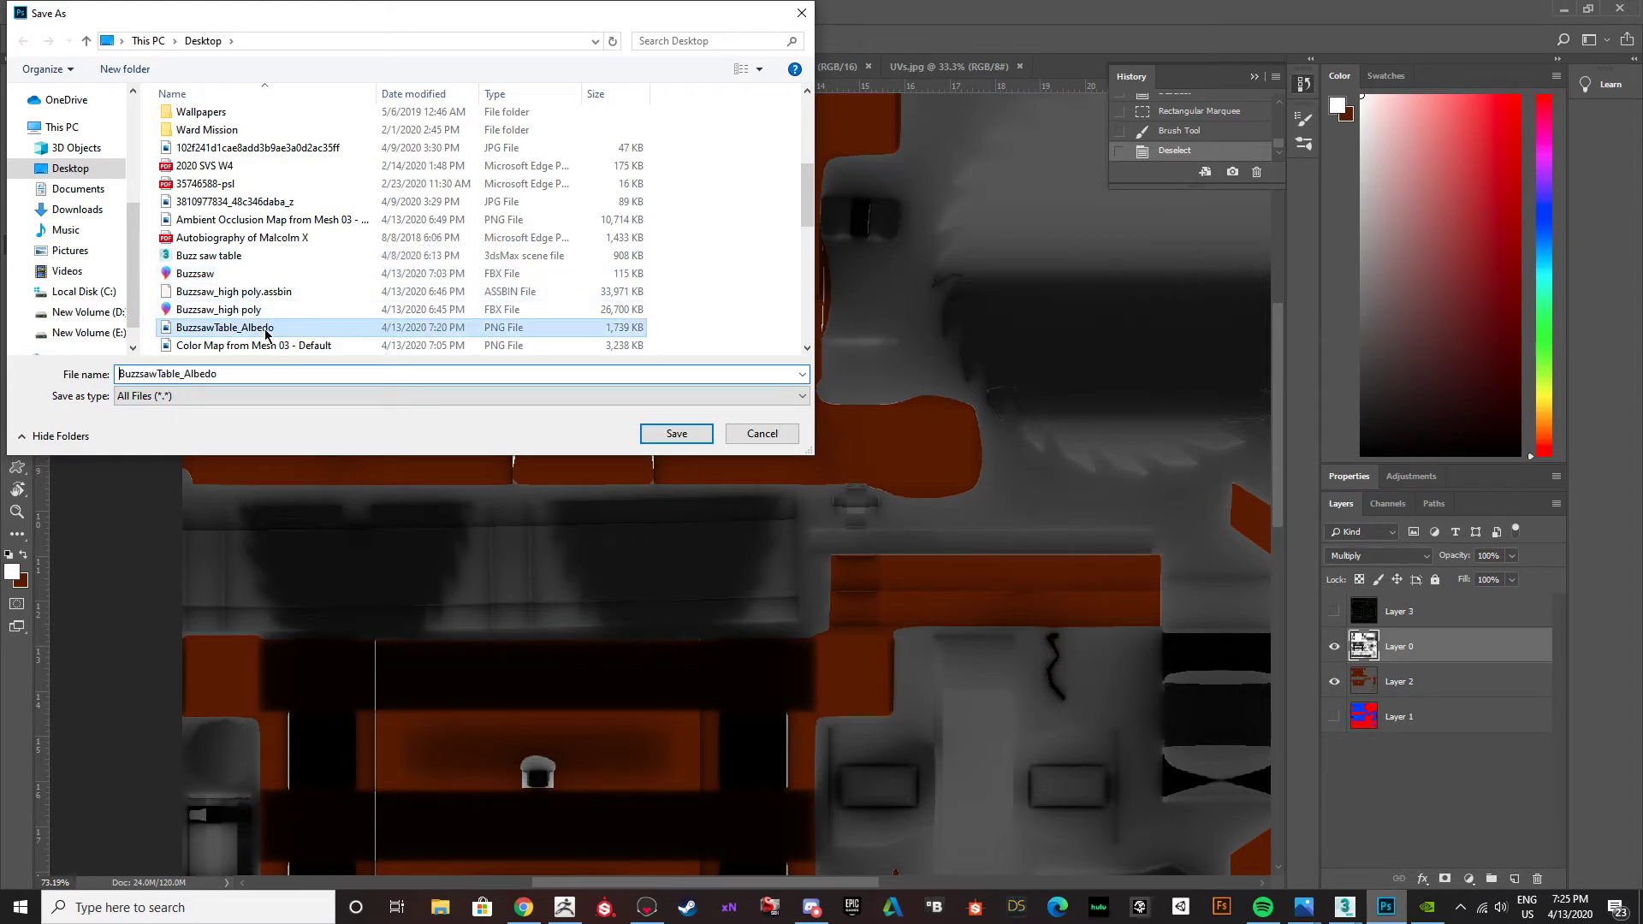
{"action": "left_click", "coordinate": [676, 434]}
{"action": "left_click", "coordinate": [838, 456]}
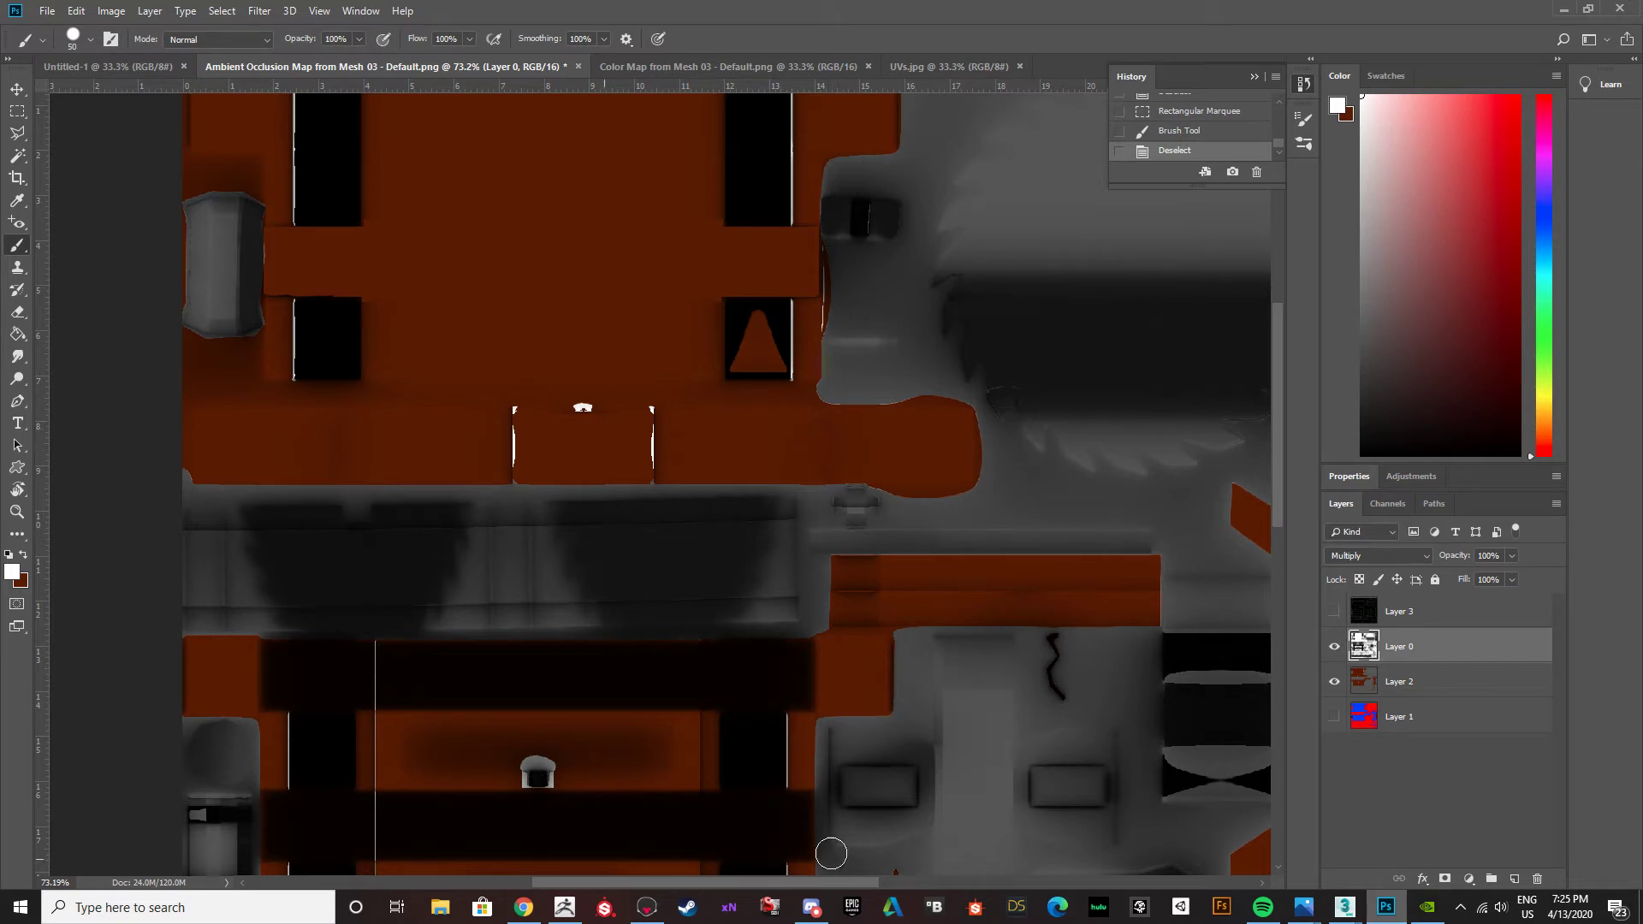
Switch to the Buzz saw table.max scene in 3ds Max and inspect the updated texture on the table's front side.
{"action": "mouse_move", "coordinate": [1344, 907]}
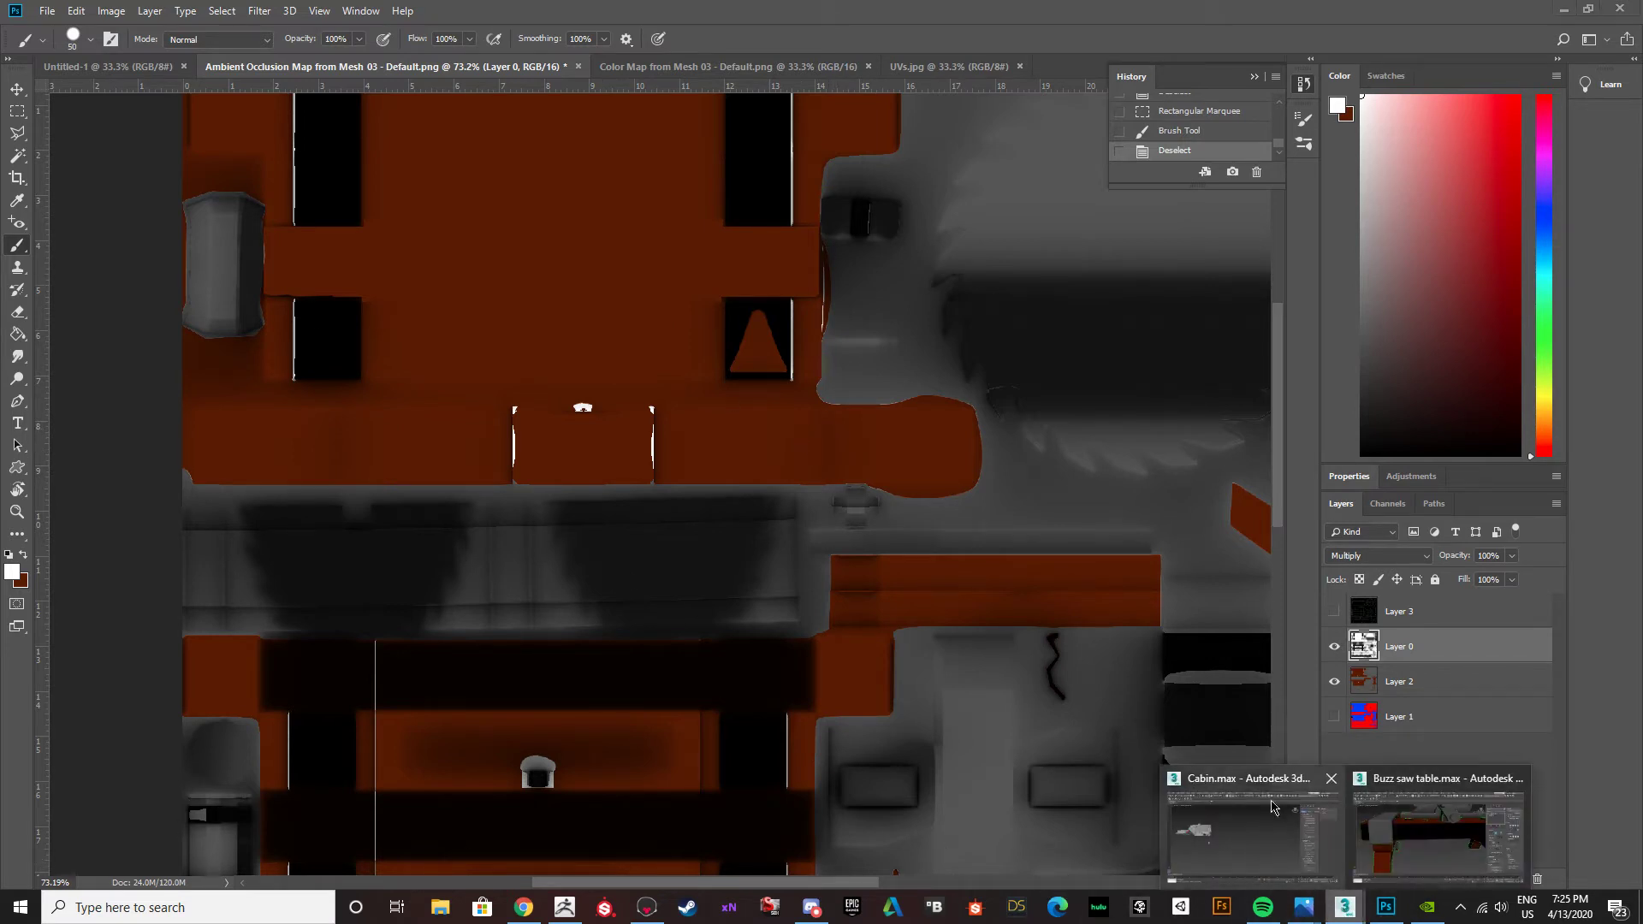
{"action": "left_click", "coordinate": [1437, 834]}
{"action": "scroll", "coordinate": [523, 540], "scroll_direction": "down", "scroll_amount": 5}
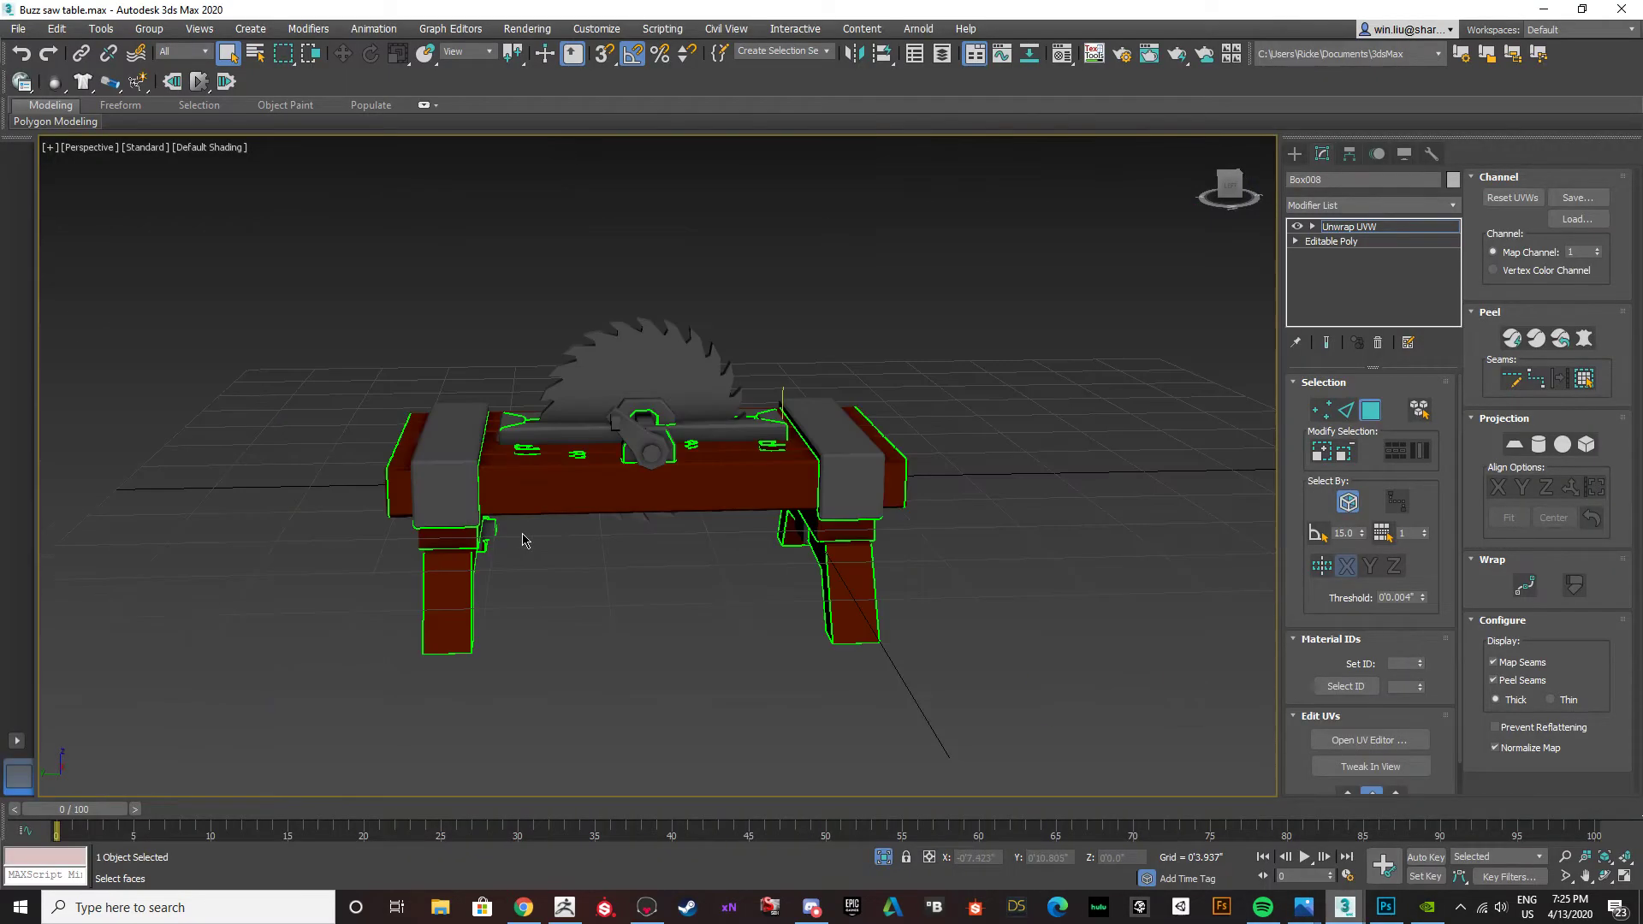
{"action": "scroll", "coordinate": [524, 540], "scroll_direction": "up", "scroll_amount": 3}
{"action": "mouse_move", "coordinate": [523, 540]}
{"action": "middle_mouse_down", "text": "alt"}
{"action": "mouse_move", "coordinate": [604, 503]}
{"action": "mouse_move", "coordinate": [540, 550]}
{"action": "middle_mouse_up", "text": "alt"}
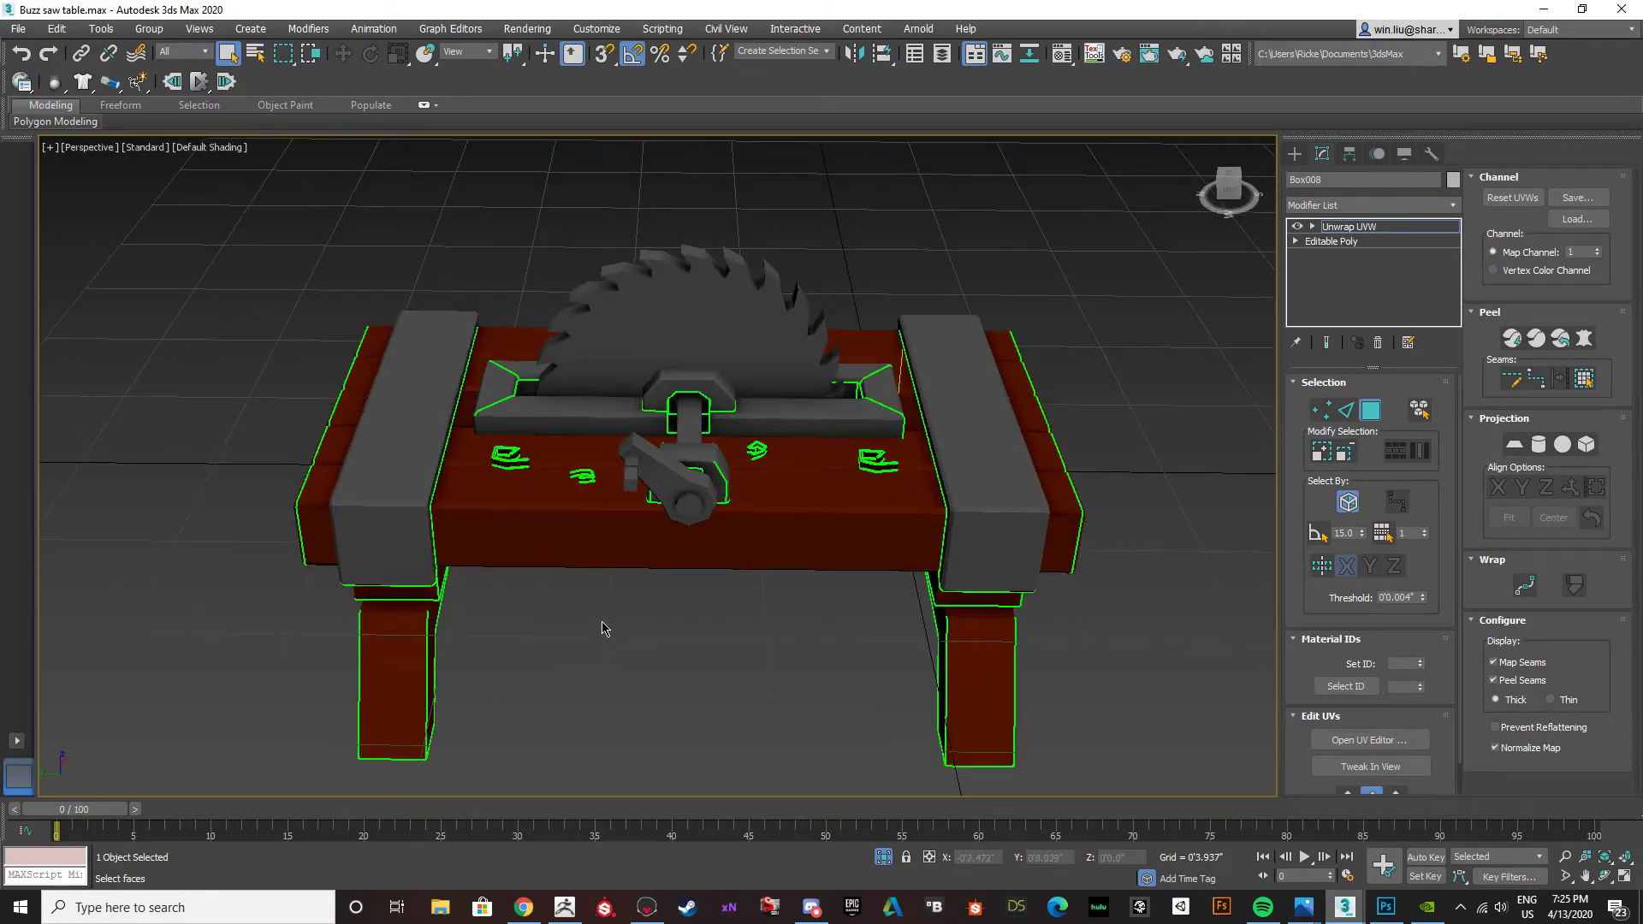
Inspect the table's front and underside and collapse its Unwrap UVW modifier into the Editable Poly.
{"action": "middle_click_drag", "start_coordinate": [604, 629], "coordinate": [525, 550], "text": "alt"}
{"action": "left_click", "coordinate": [530, 486]}
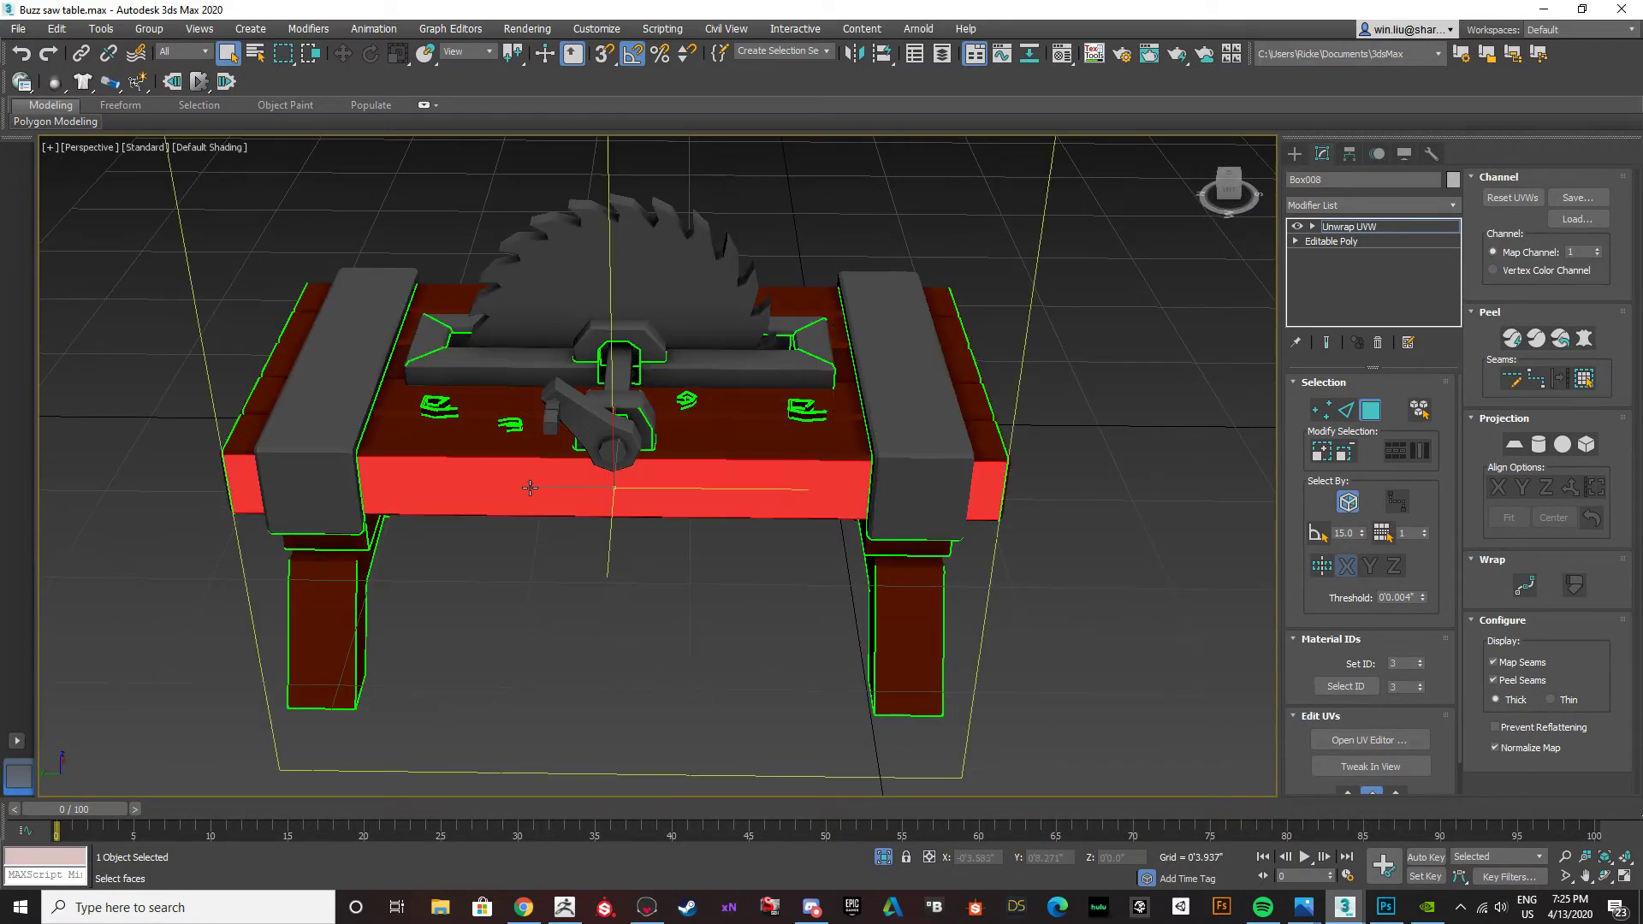
{"action": "left_click", "coordinate": [532, 654]}
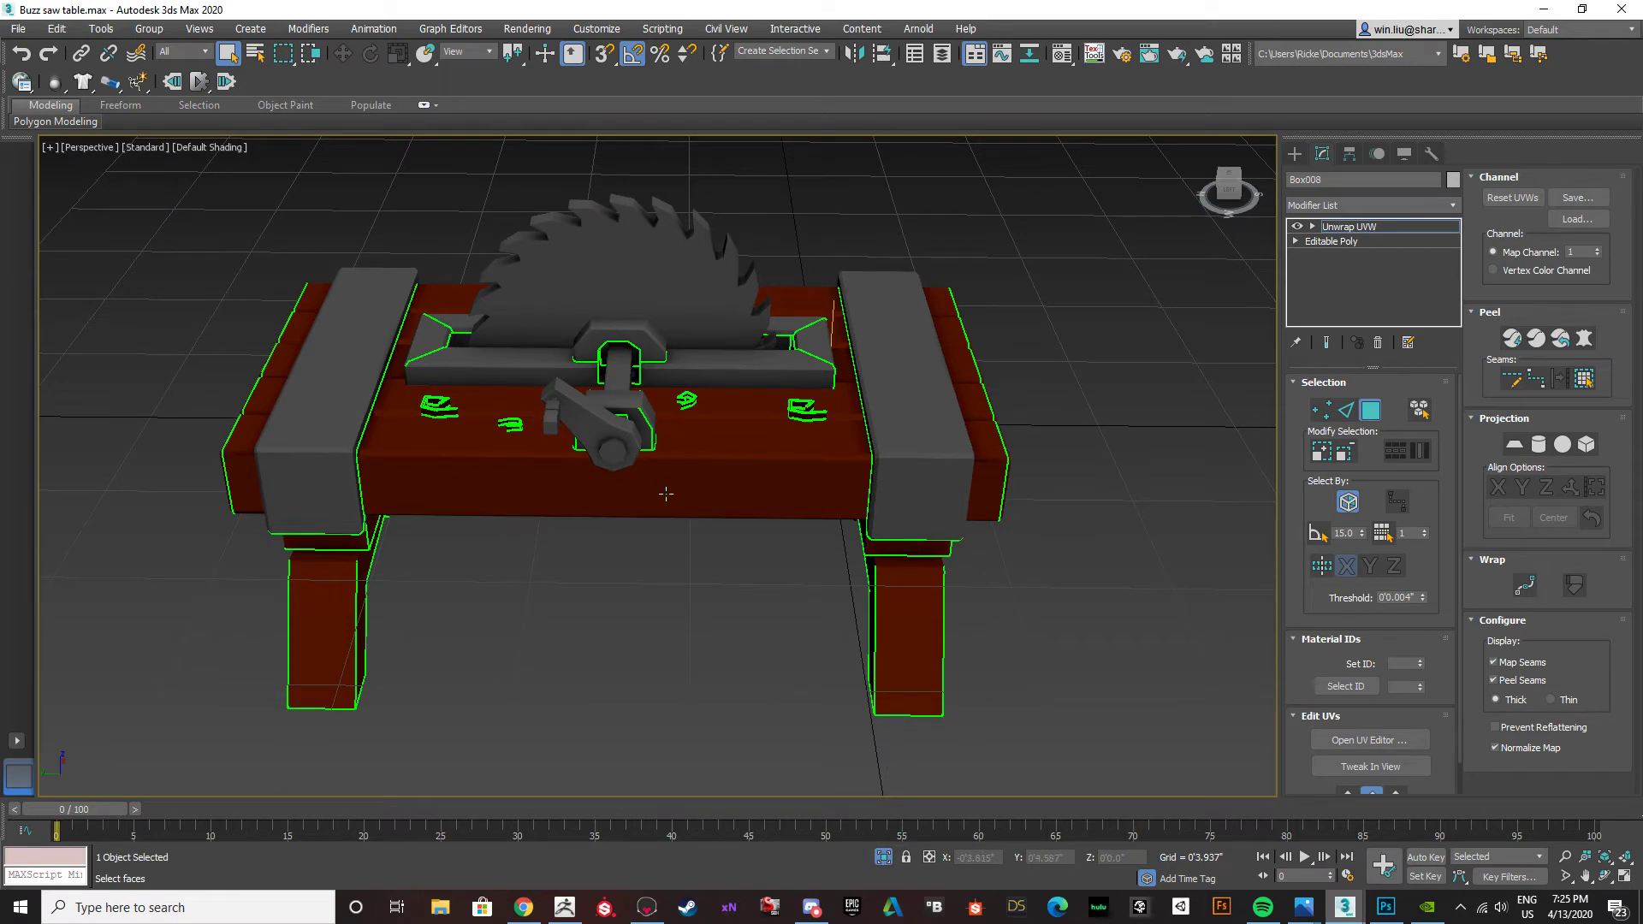
{"action": "middle_click_drag", "start_coordinate": [701, 633], "coordinate": [621, 600], "text": "alt"}
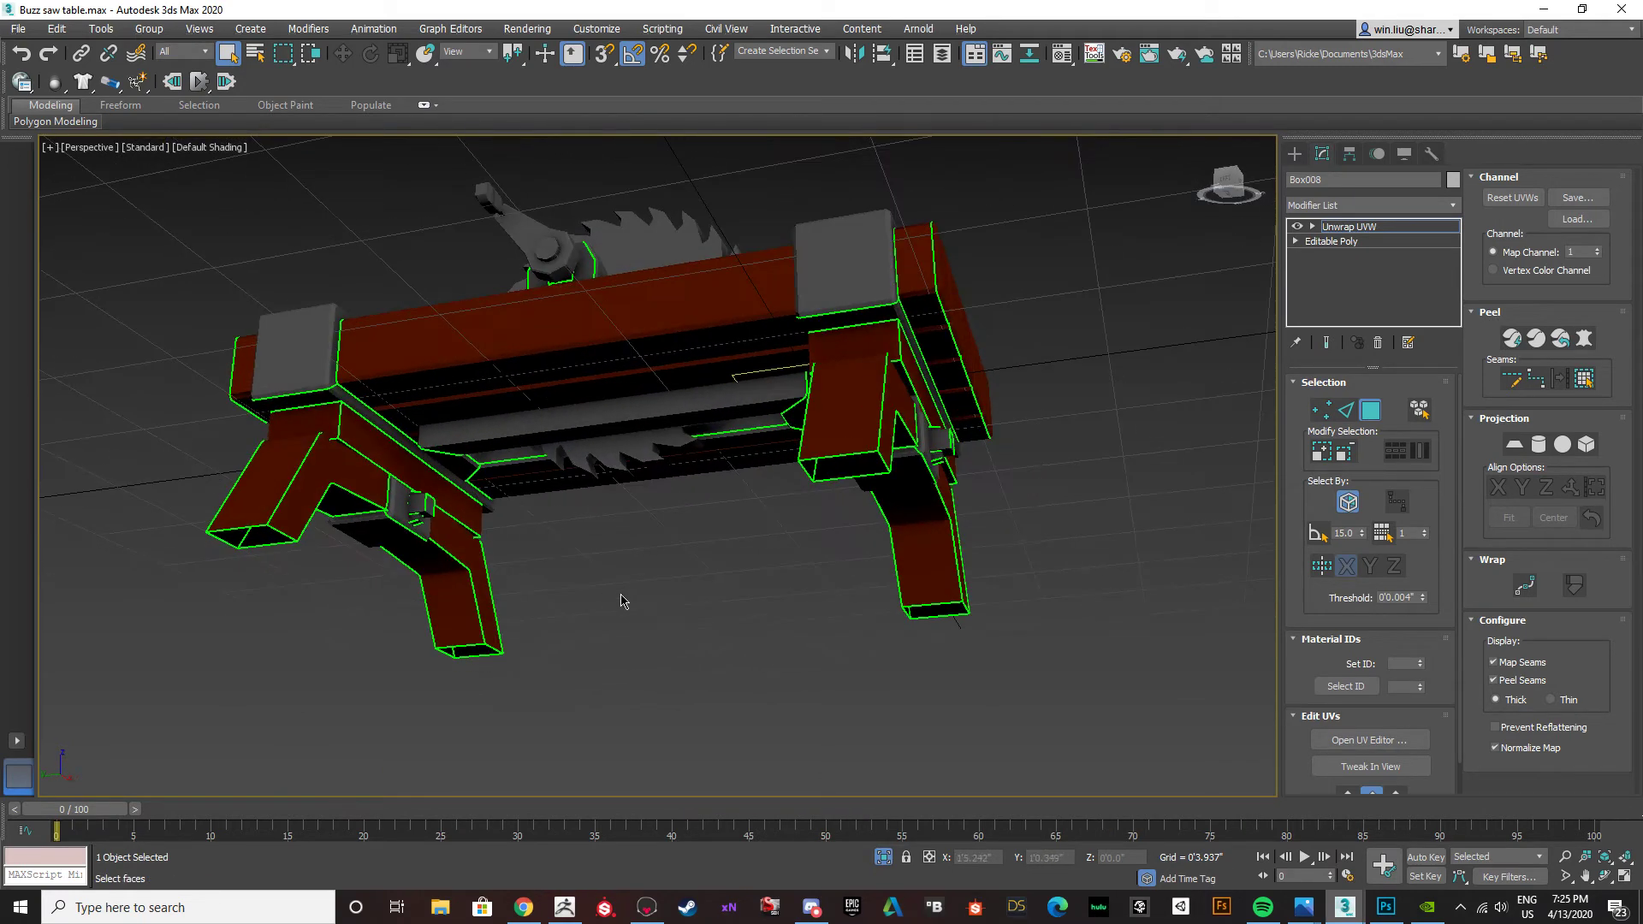
{"action": "right_click", "coordinate": [1395, 227]}
{"action": "left_click", "coordinate": [1459, 369]}
{"action": "left_click", "coordinate": [900, 510]}
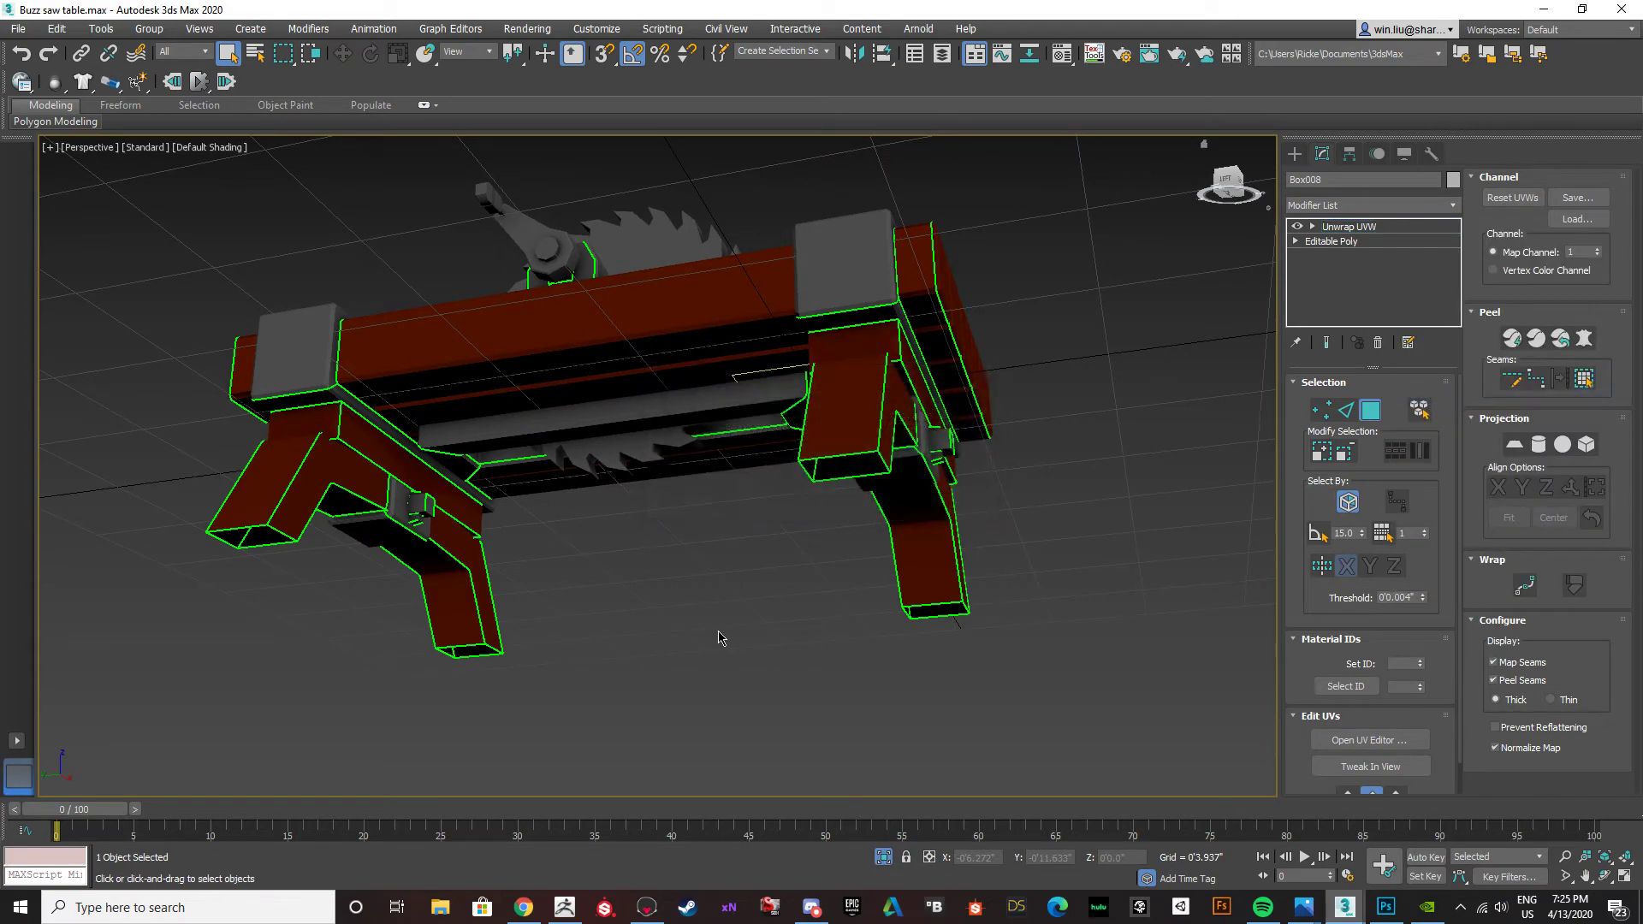
Examine the texture on the table's planks, legs, engraved spirals and saw assembly from several angles, toggling edged faces.
{"action": "middle_click_drag", "start_coordinate": [476, 446], "coordinate": [547, 555], "text": "alt"}
{"action": "left_click", "coordinate": [678, 612]}
{"action": "middle_click_drag", "start_coordinate": [679, 613], "coordinate": [646, 599], "text": "alt"}
{"action": "key", "text": "F4"}
{"action": "key", "text": "F4"}
{"action": "left_click", "coordinate": [439, 506]}
{"action": "middle_click_drag", "start_coordinate": [611, 618], "coordinate": [509, 693], "text": "alt"}
{"action": "left_click", "coordinate": [252, 408]}
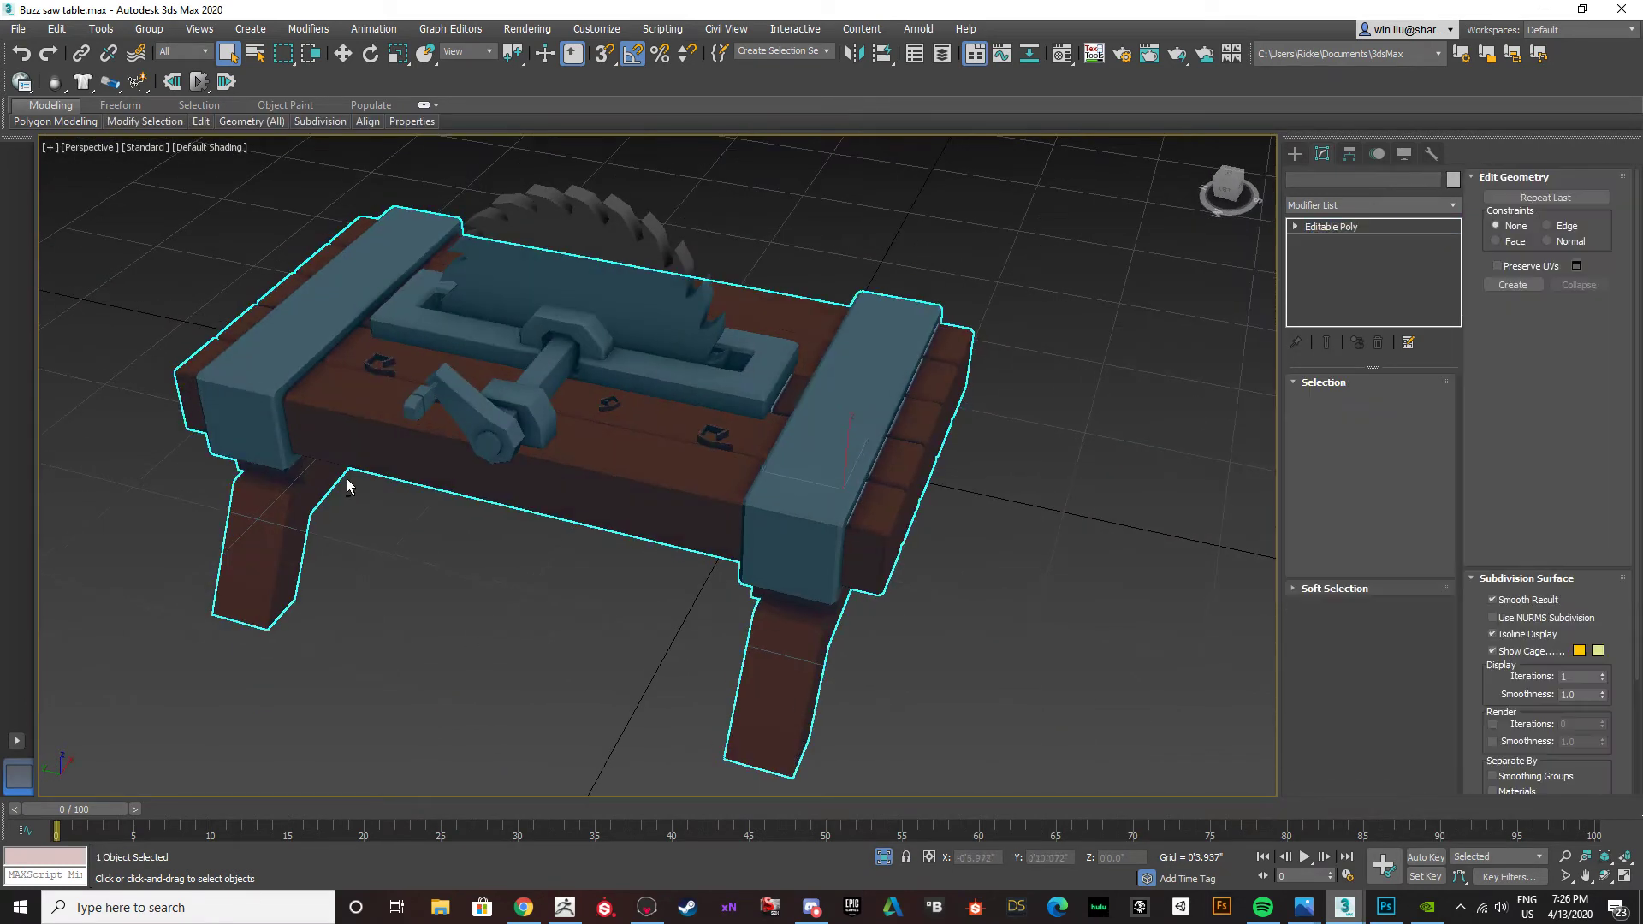
{"action": "scroll", "coordinate": [342, 428], "scroll_direction": "up", "scroll_amount": 6}
{"action": "scroll", "coordinate": [435, 475], "scroll_direction": "down", "scroll_amount": 3}
{"action": "mouse_move", "coordinate": [436, 475]}
{"action": "middle_mouse_down", "text": "alt"}
{"action": "mouse_move", "coordinate": [419, 445]}
{"action": "mouse_move", "coordinate": [504, 504]}
{"action": "mouse_move", "coordinate": [509, 492]}
{"action": "middle_mouse_up", "text": "alt"}
{"action": "scroll", "coordinate": [505, 492], "scroll_direction": "down", "scroll_amount": 3}
{"action": "key", "text": "F4"}
{"action": "left_click", "coordinate": [495, 642]}
{"action": "key", "text": "F4"}
{"action": "middle_click_drag", "start_coordinate": [494, 642], "coordinate": [484, 511], "text": "alt"}
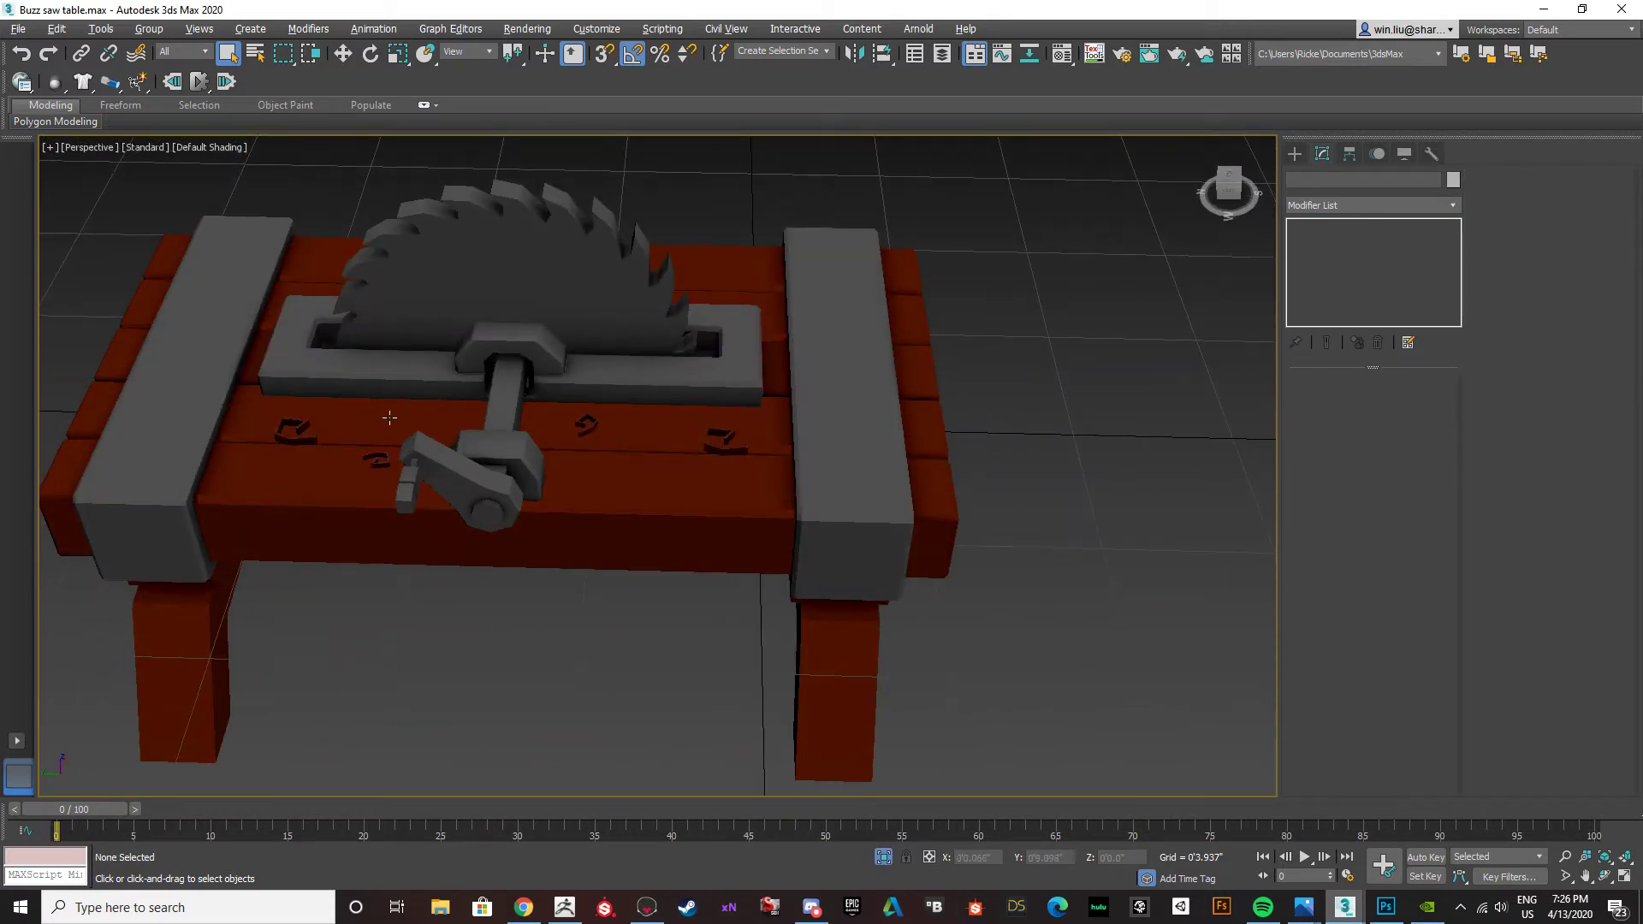
{"action": "scroll", "coordinate": [314, 432], "scroll_direction": "up", "scroll_amount": 5}
{"action": "scroll", "coordinate": [356, 433], "scroll_direction": "down", "scroll_amount": 3}
{"action": "middle_click_drag", "start_coordinate": [419, 455], "coordinate": [527, 425], "text": "alt"}
{"action": "scroll", "coordinate": [580, 499], "scroll_direction": "down", "scroll_amount": 3}
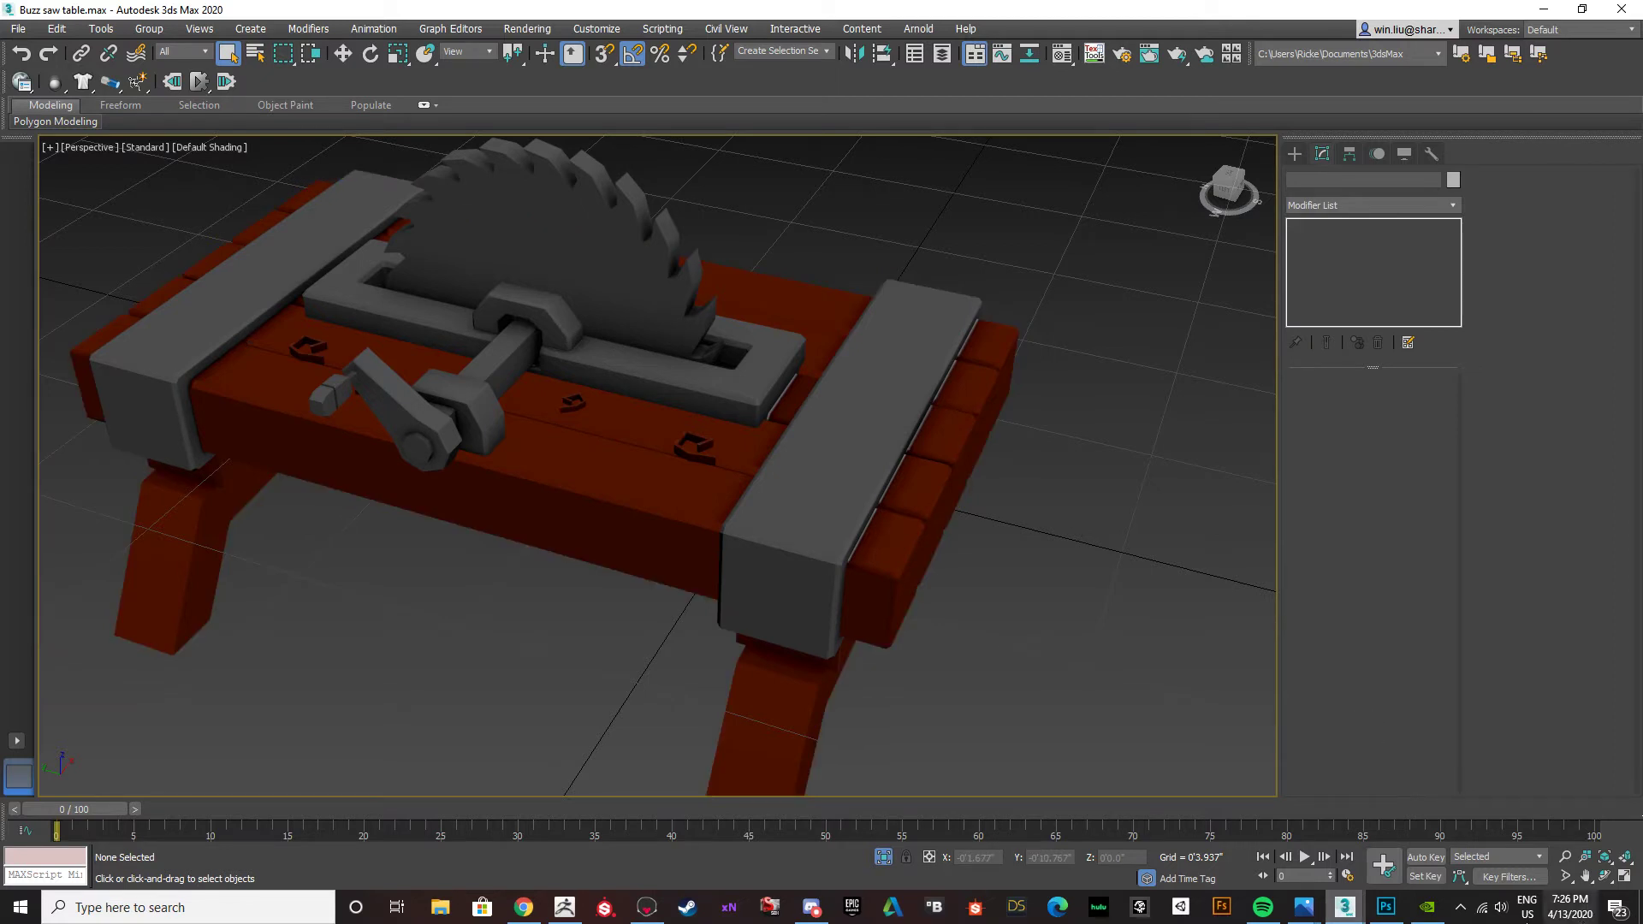
Switch to Photoshop and select the grey areas around the brown shapes on Layer 2 with the Magic Wand.
{"action": "left_click", "coordinate": [1385, 915]}
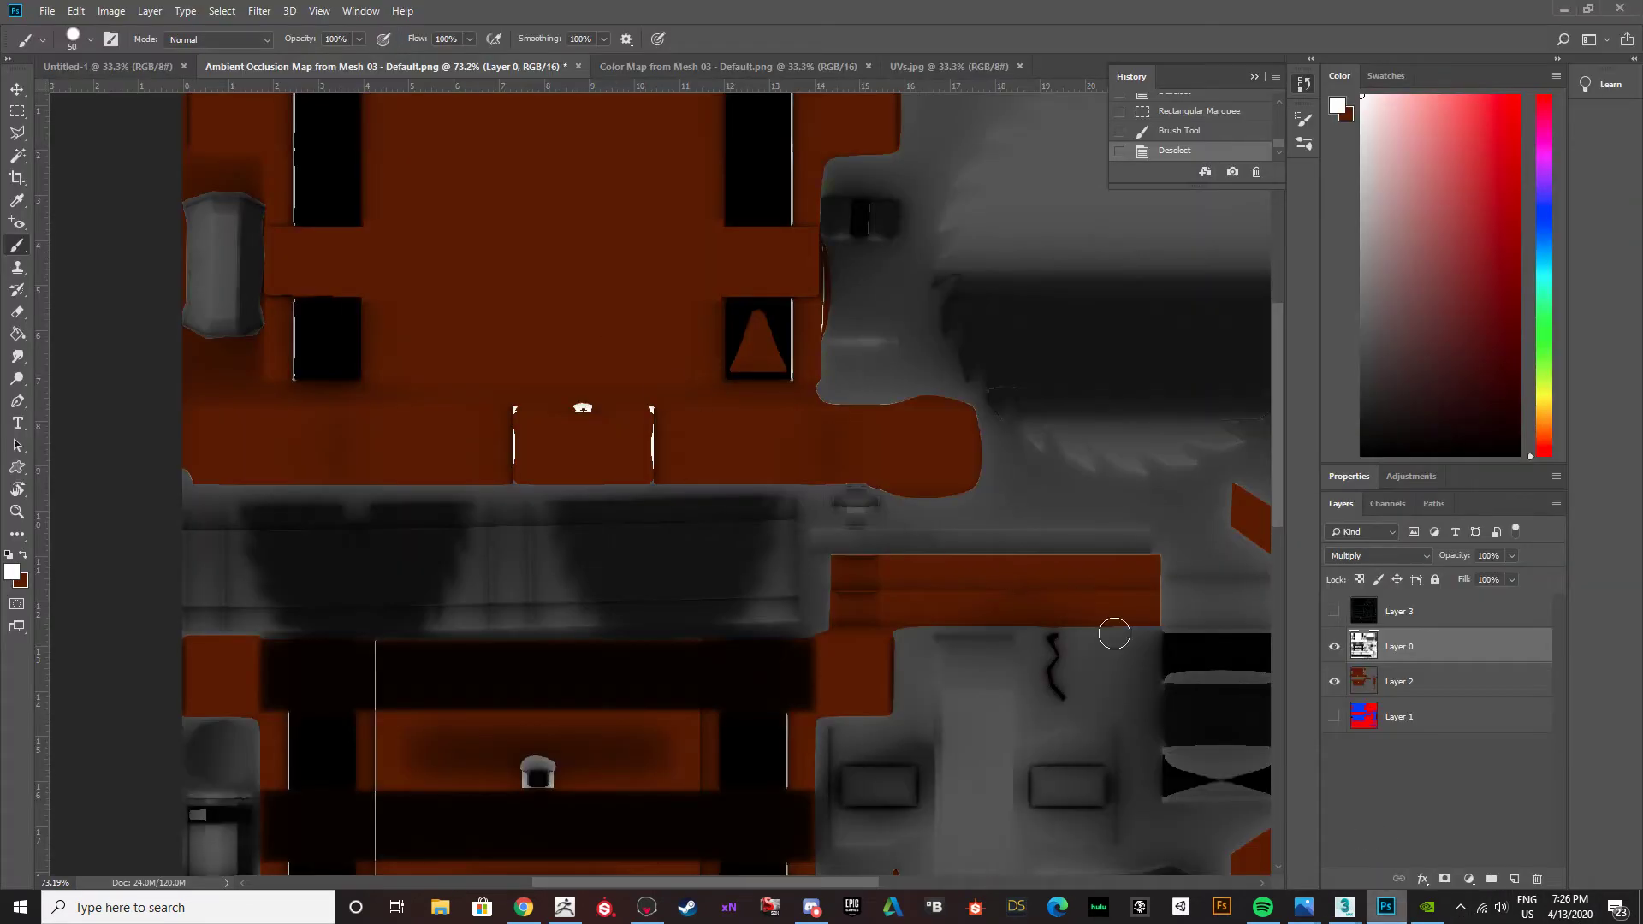
{"action": "left_click", "coordinate": [1372, 684]}
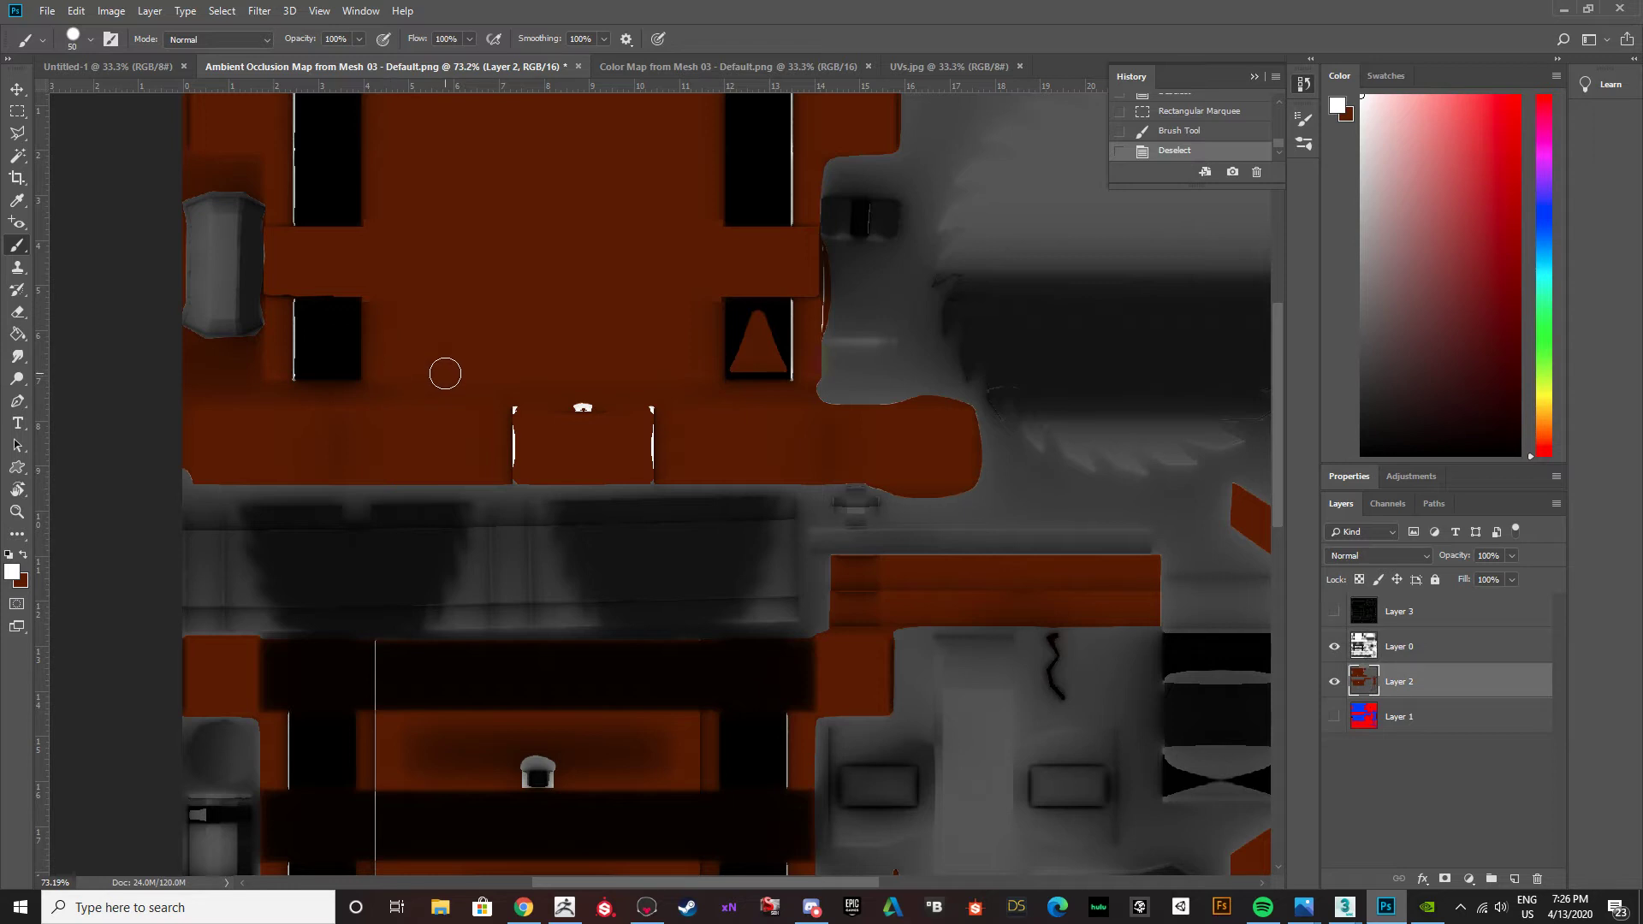
{"action": "key", "text": "w"}
{"action": "left_click", "coordinate": [907, 332]}
{"action": "scroll", "coordinate": [851, 447], "scroll_direction": "down", "scroll_amount": 2, "text": "alt"}
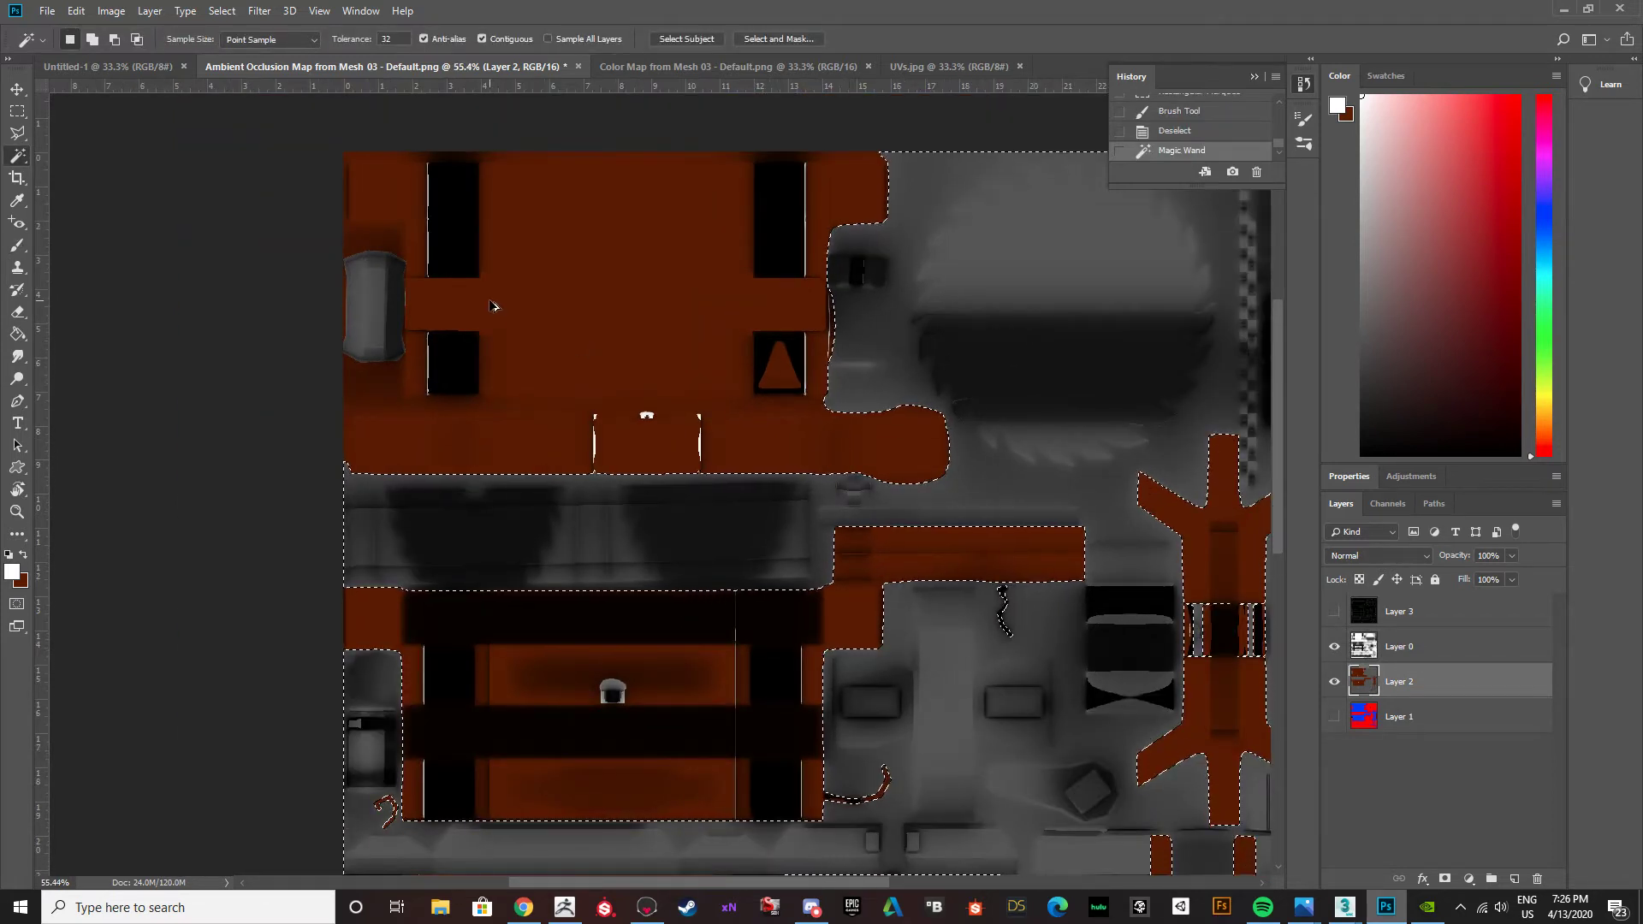
{"action": "left_click", "coordinate": [377, 308], "text": "shift"}
{"action": "scroll", "coordinate": [616, 651], "scroll_direction": "down", "scroll_amount": 1}
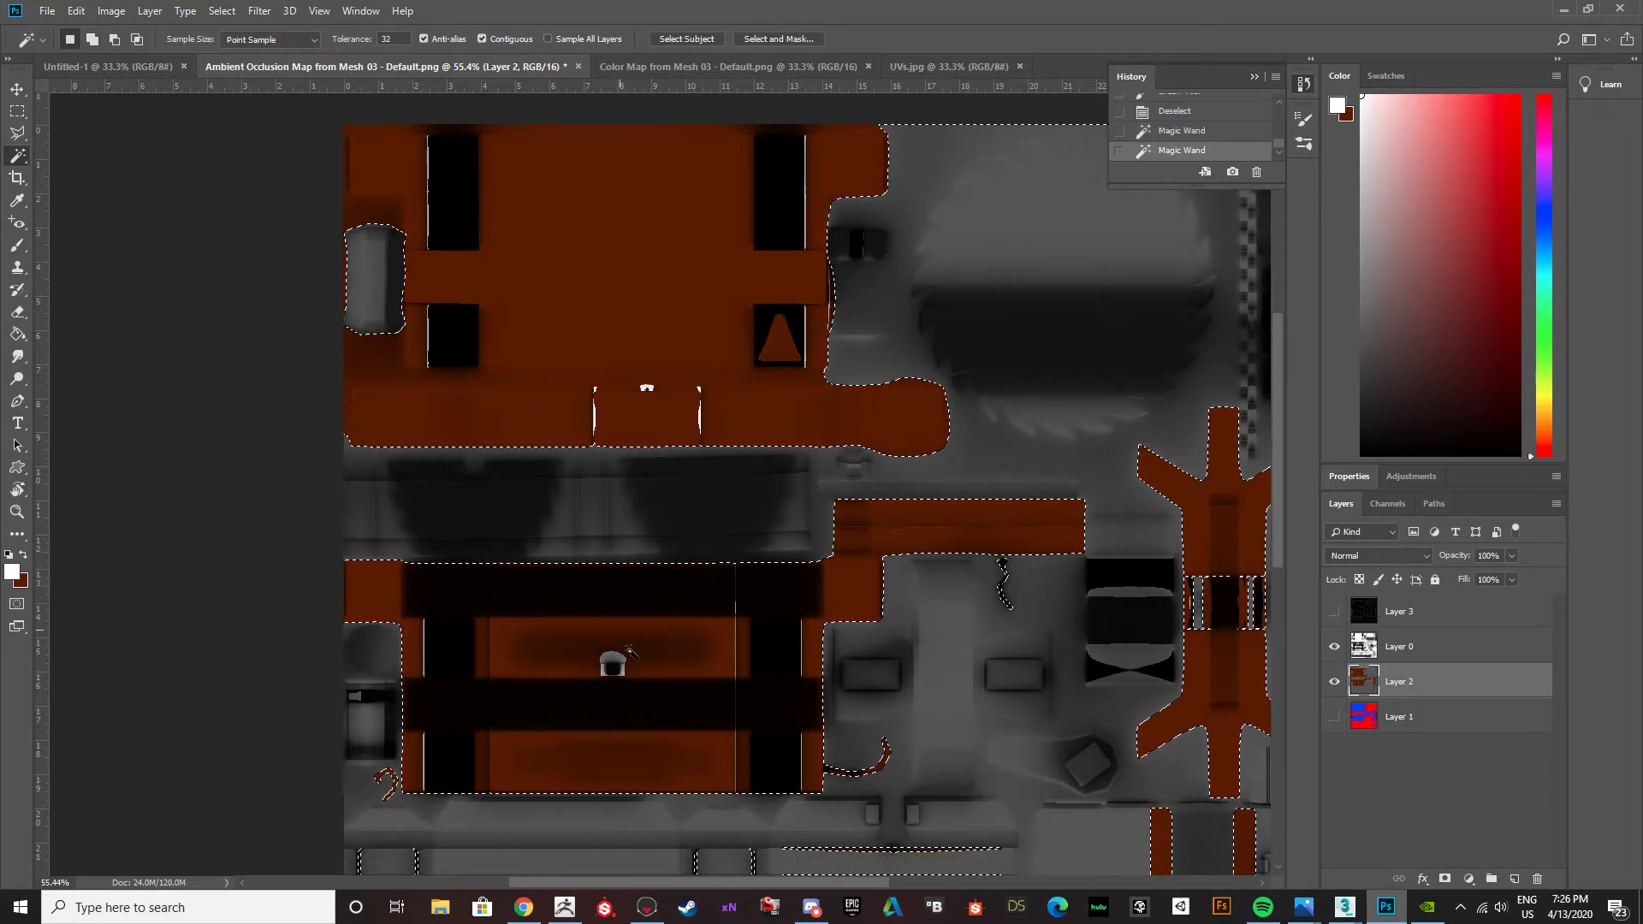
{"action": "scroll", "coordinate": [617, 646], "scroll_direction": "down", "scroll_amount": 3}
{"action": "scroll", "coordinate": [618, 644], "scroll_direction": "down", "scroll_amount": 1, "text": "alt"}
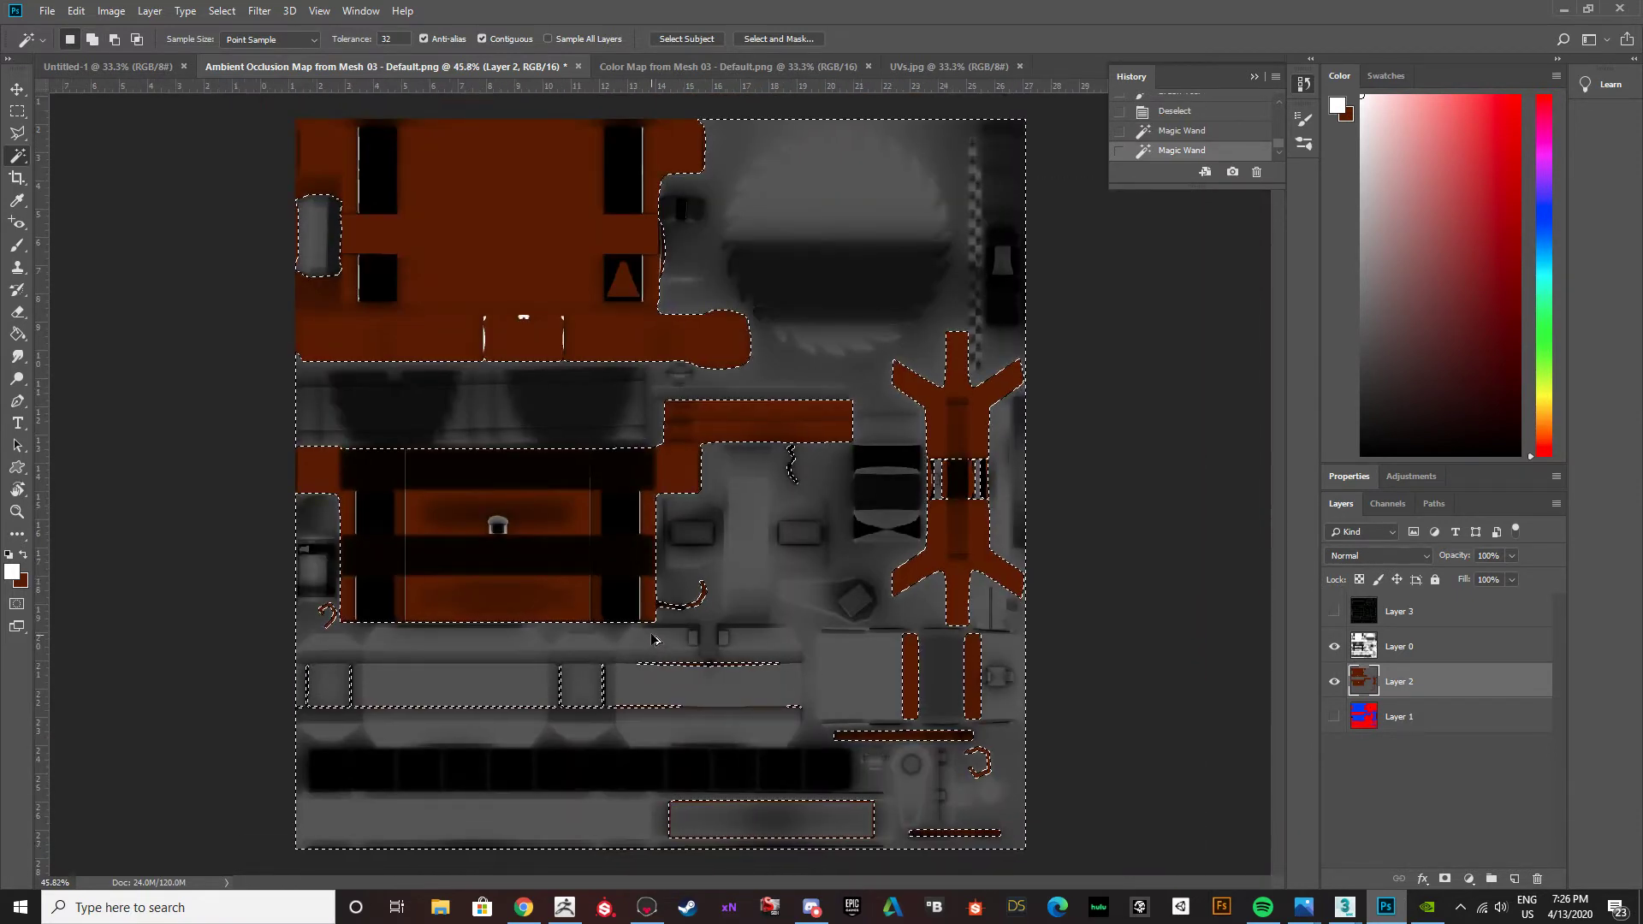
{"action": "scroll", "coordinate": [651, 639], "scroll_direction": "up", "scroll_amount": 1, "text": "alt"}
{"action": "left_click", "coordinate": [259, 11]}
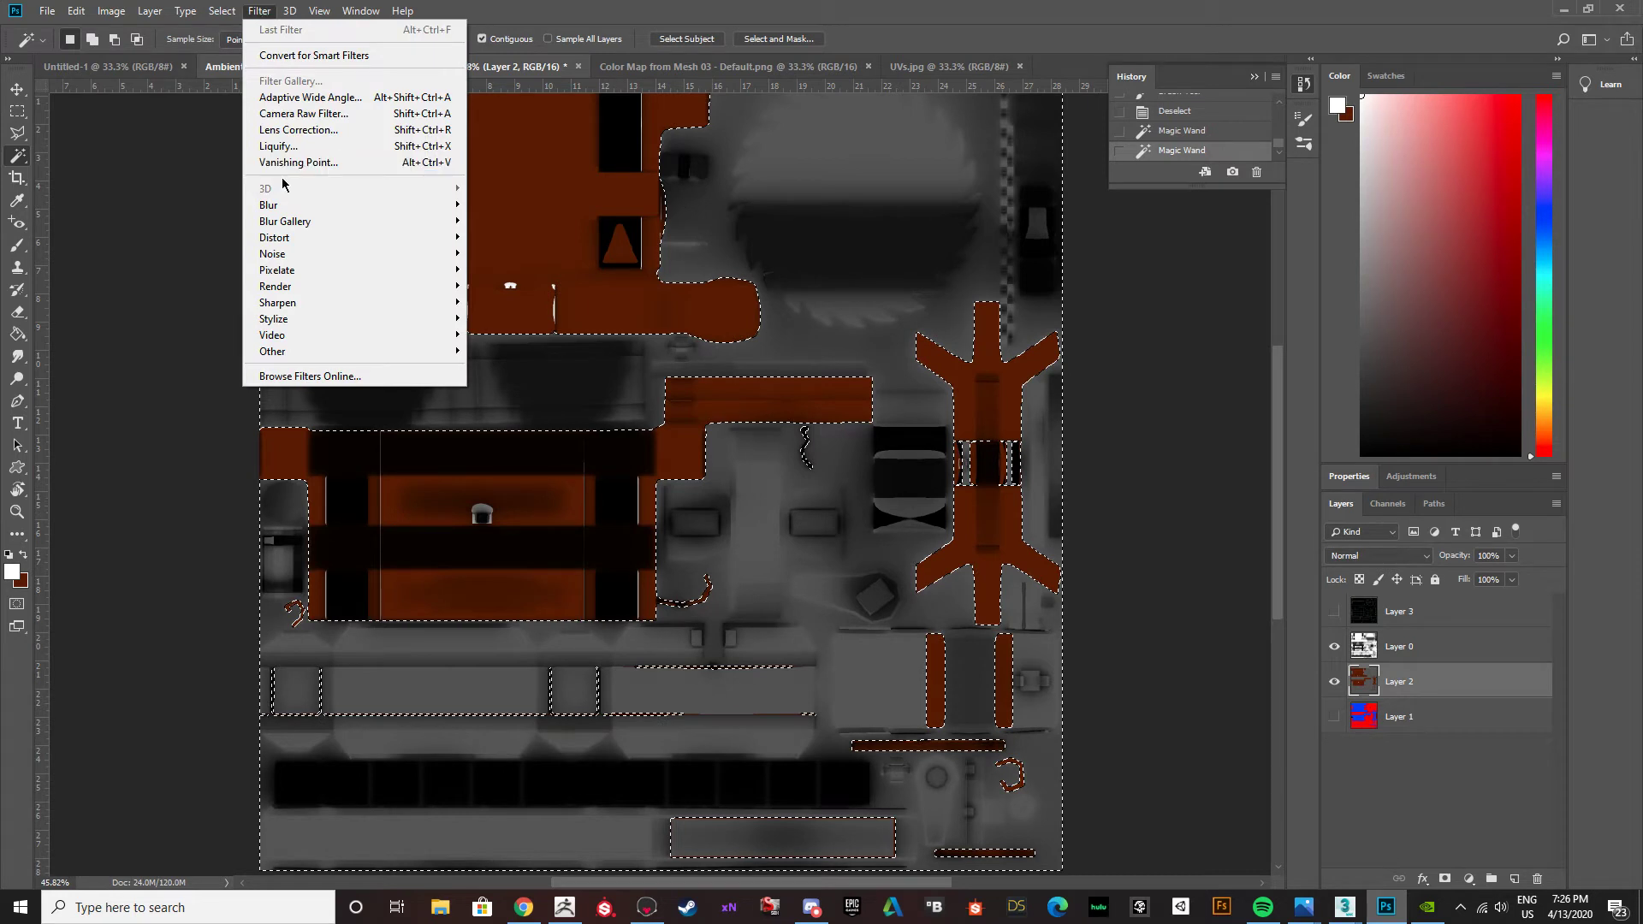
{"action": "mouse_move", "coordinate": [282, 253]}
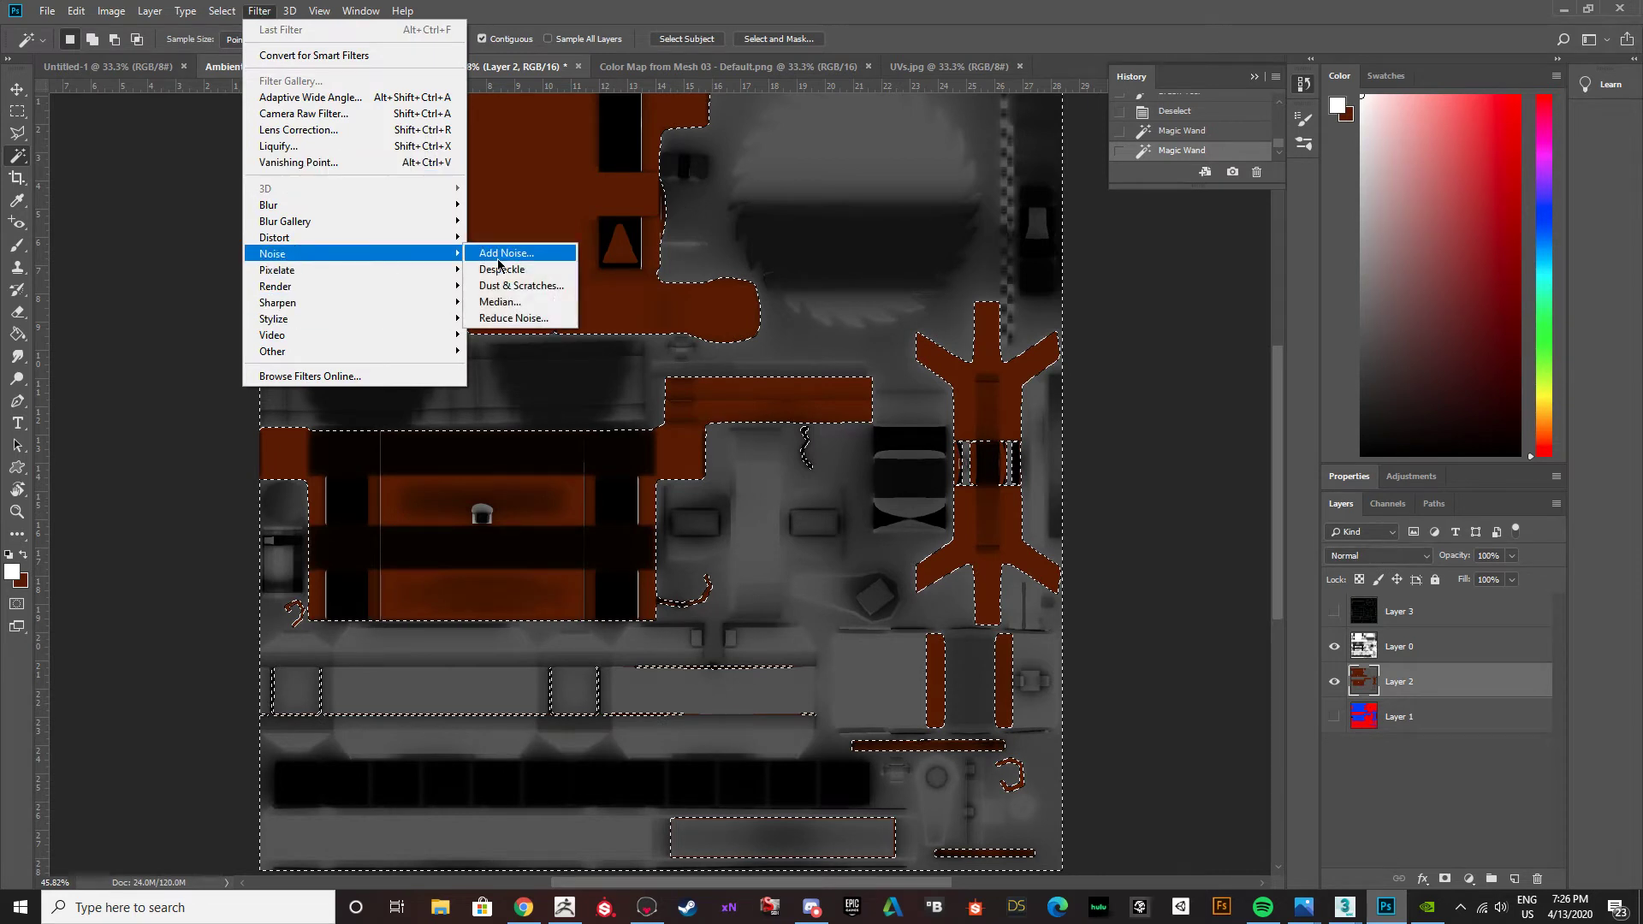
{"action": "left_click", "coordinate": [505, 253]}
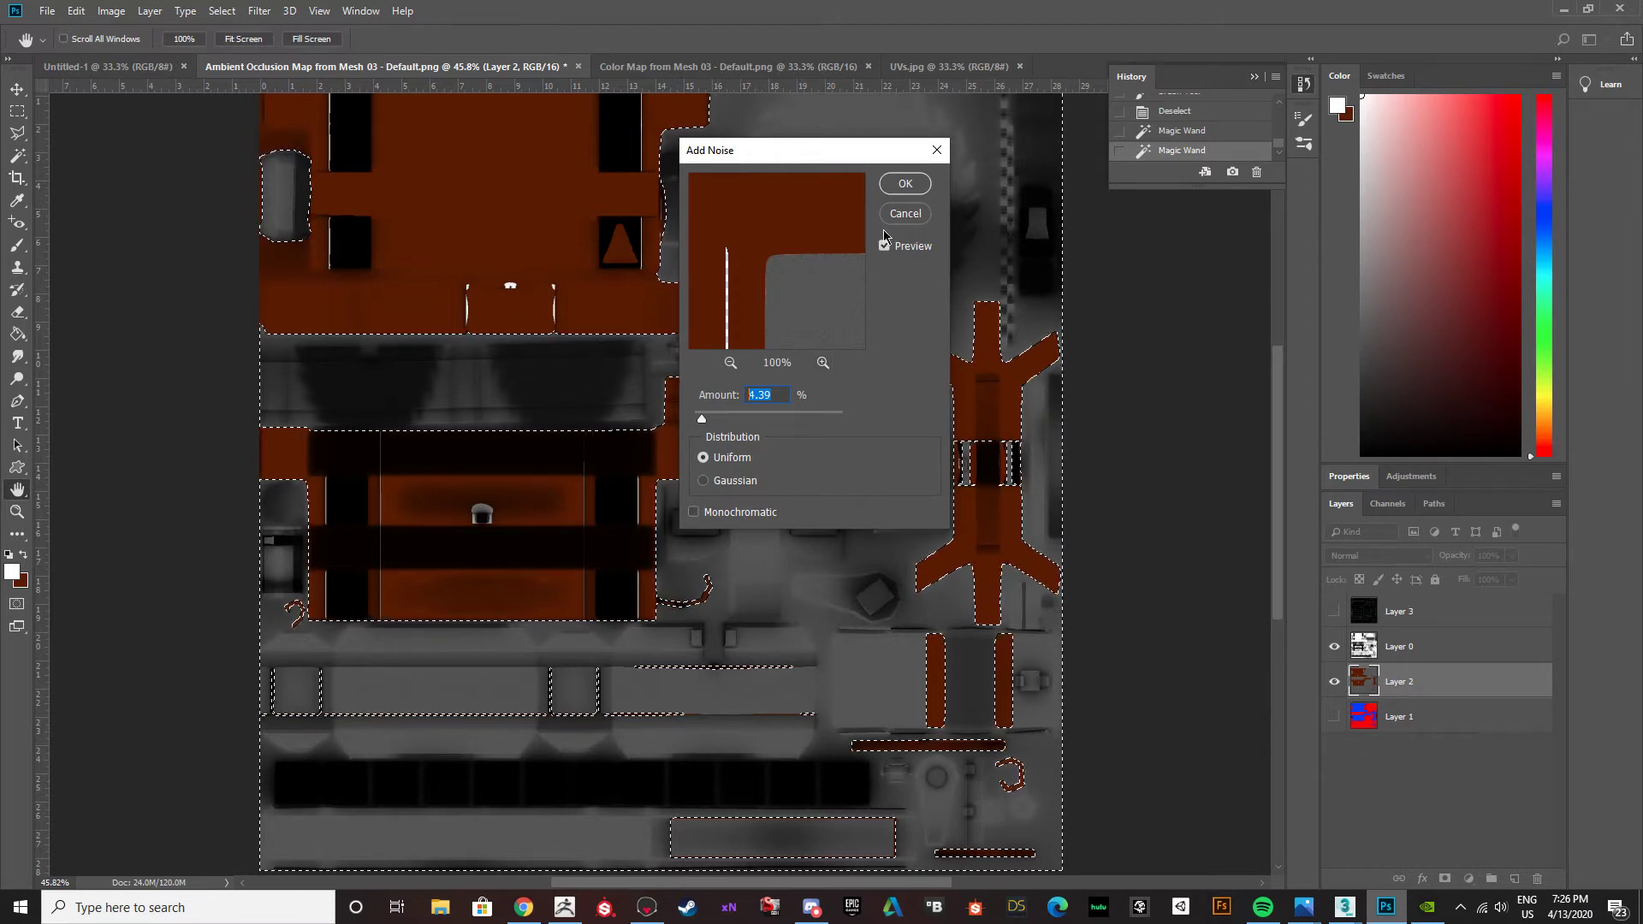
{"action": "left_click", "coordinate": [904, 214]}
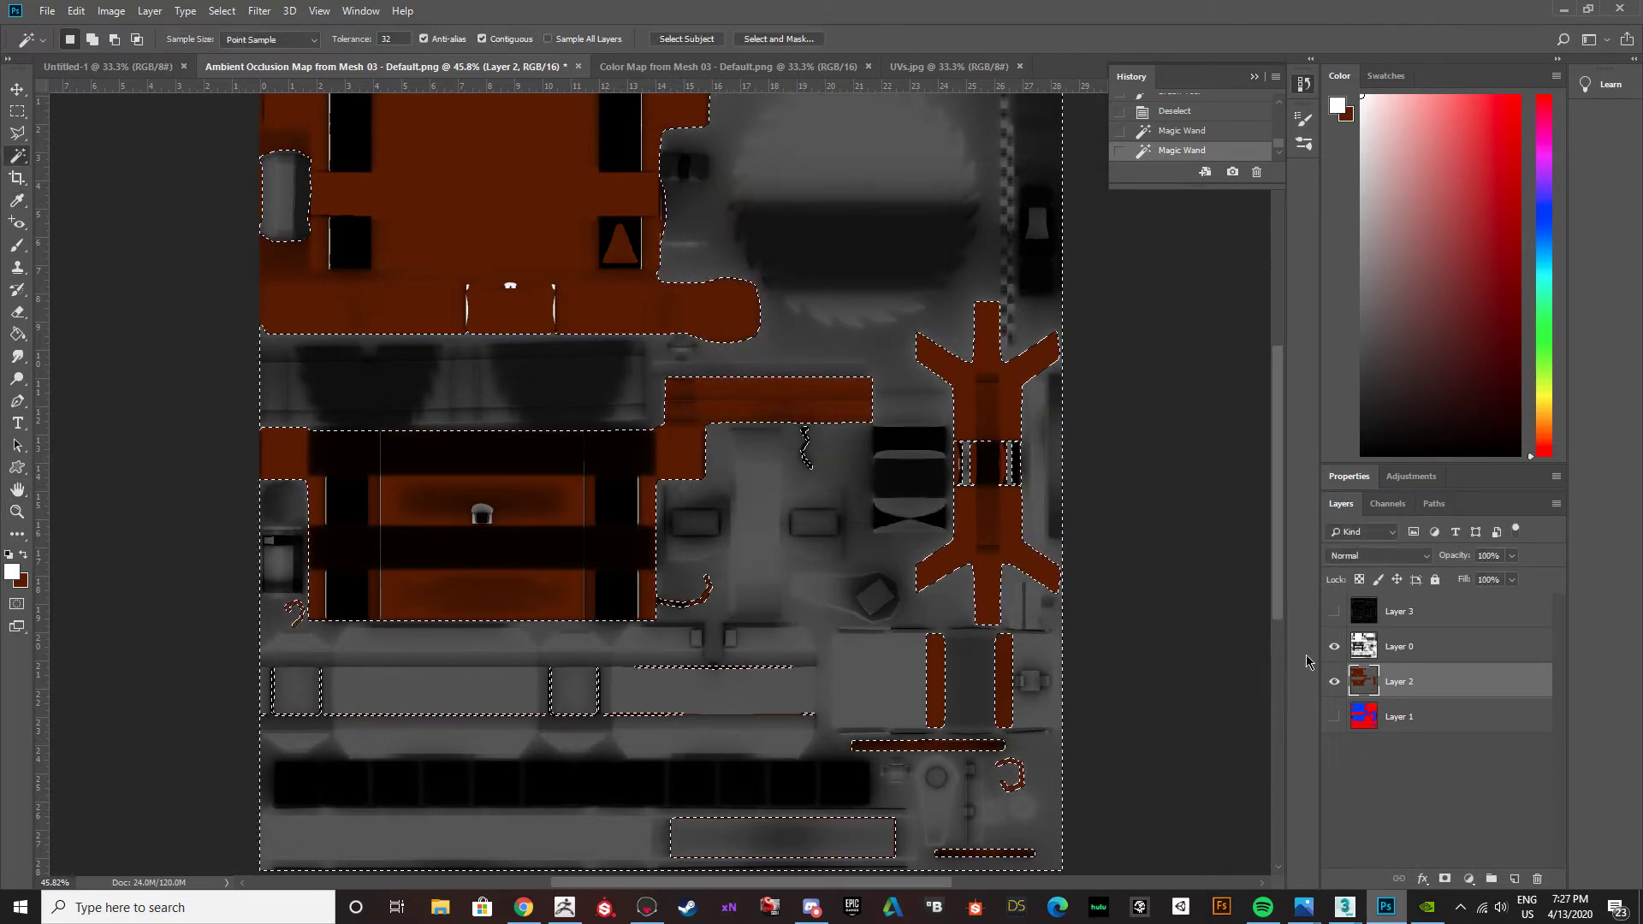
Hide Layer 0 and apply the Add Noise filter with a 2% uniform amount to the selected grey areas of Layer 2.
{"action": "left_click", "coordinate": [1334, 646]}
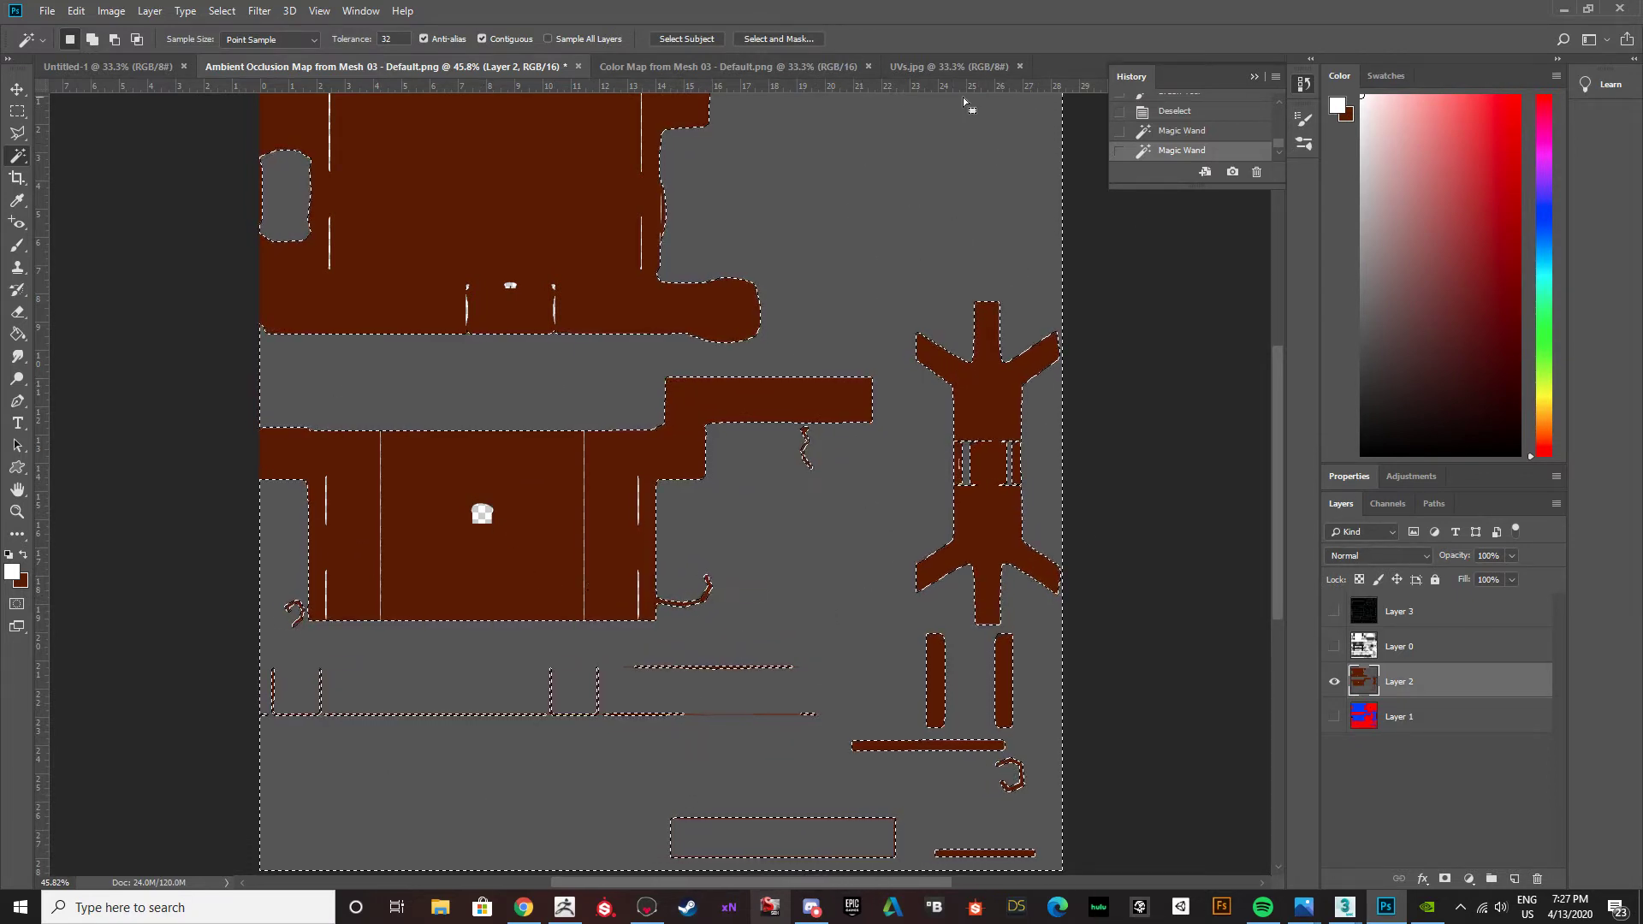
{"action": "left_click", "coordinate": [259, 11]}
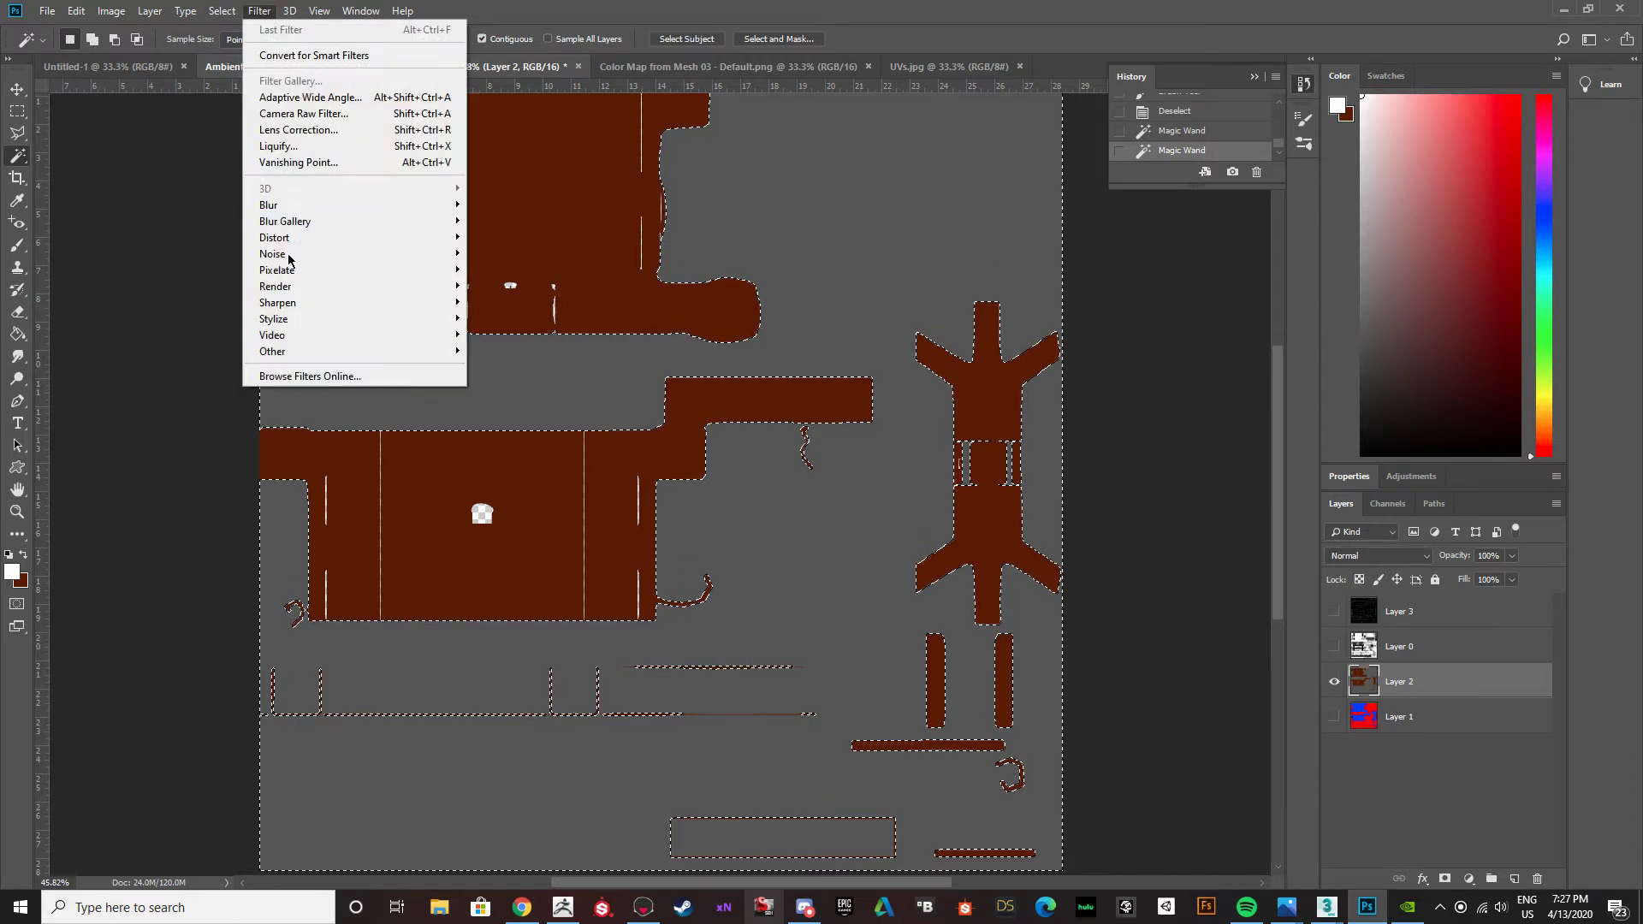
{"action": "mouse_move", "coordinate": [289, 259]}
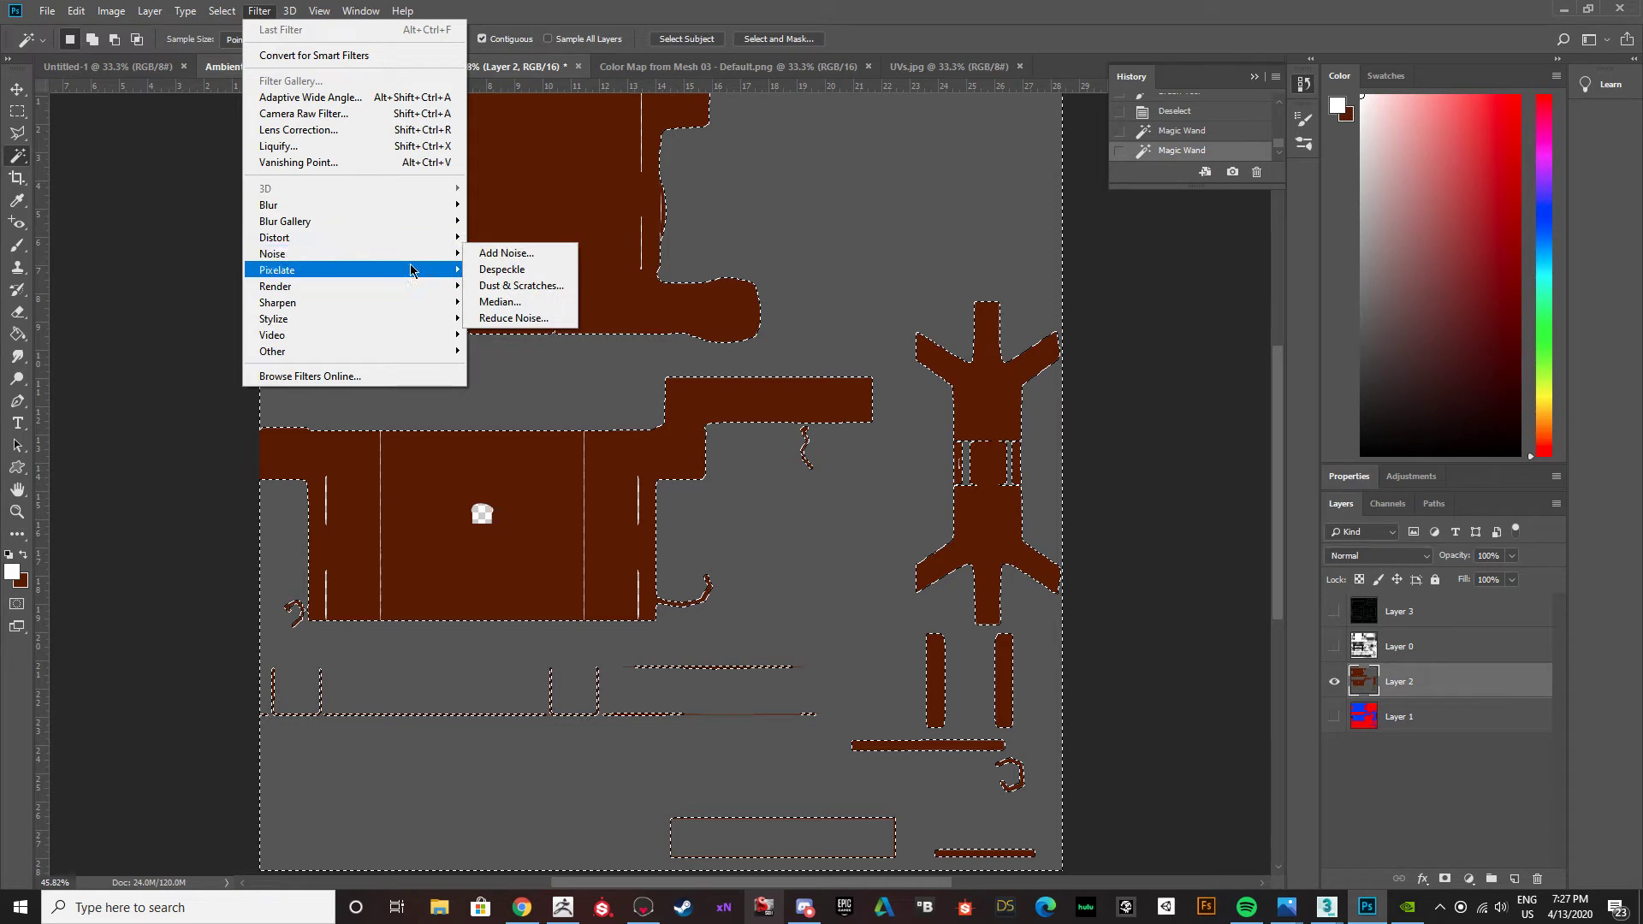
{"action": "left_click", "coordinate": [505, 255]}
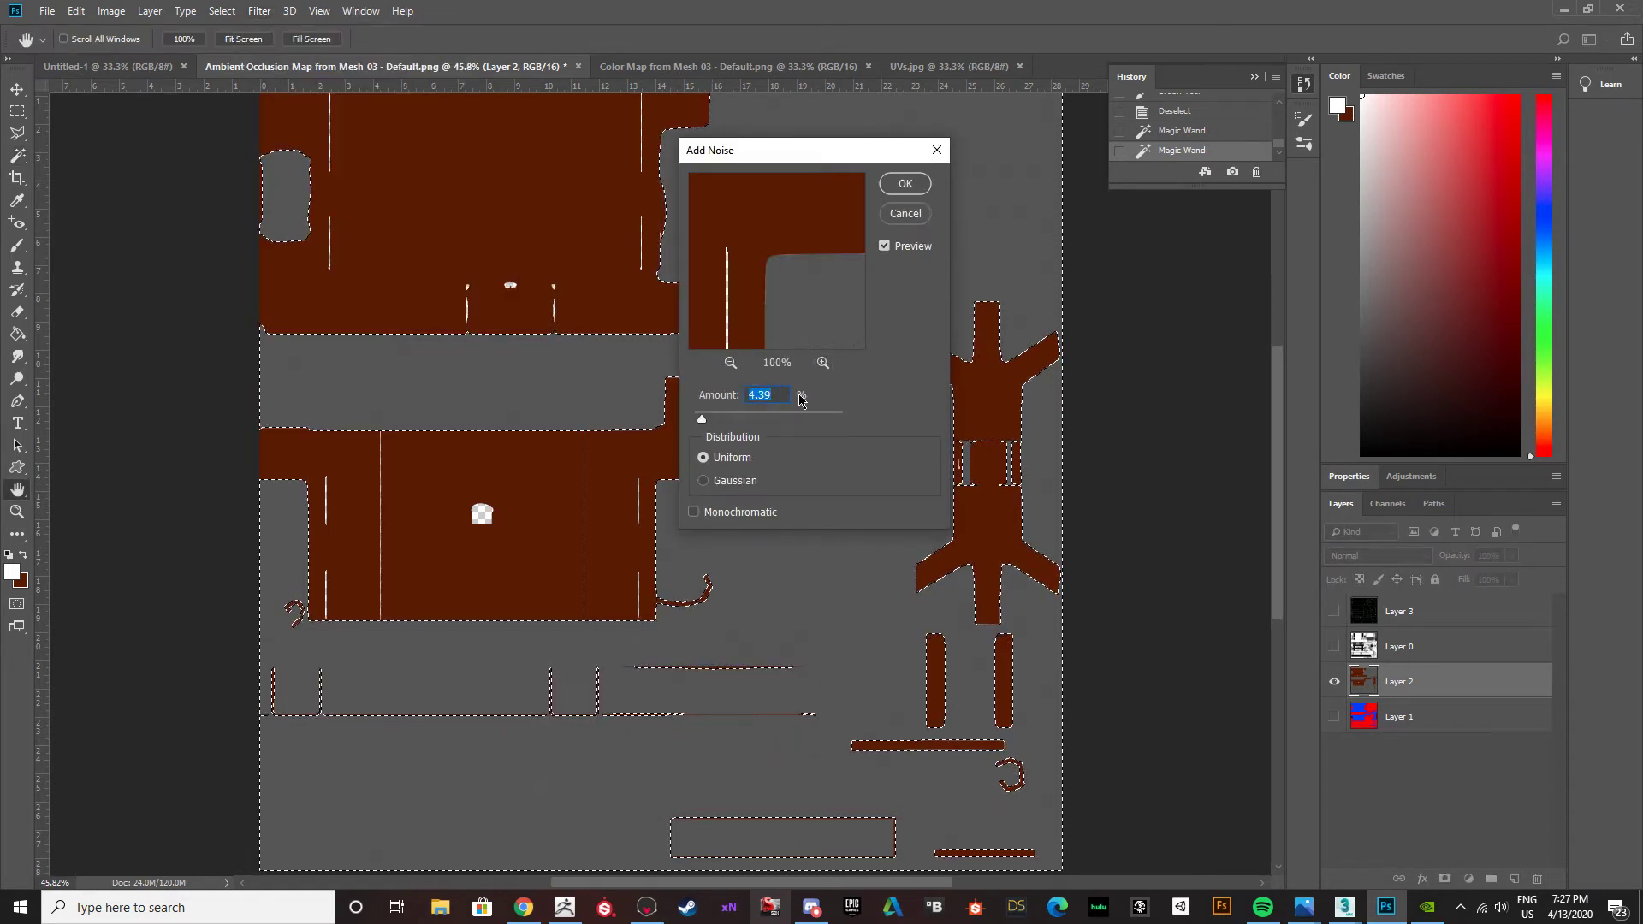
{"action": "left_click", "coordinate": [822, 363]}
{"action": "left_click", "coordinate": [822, 362]}
{"action": "left_click", "coordinate": [822, 363]}
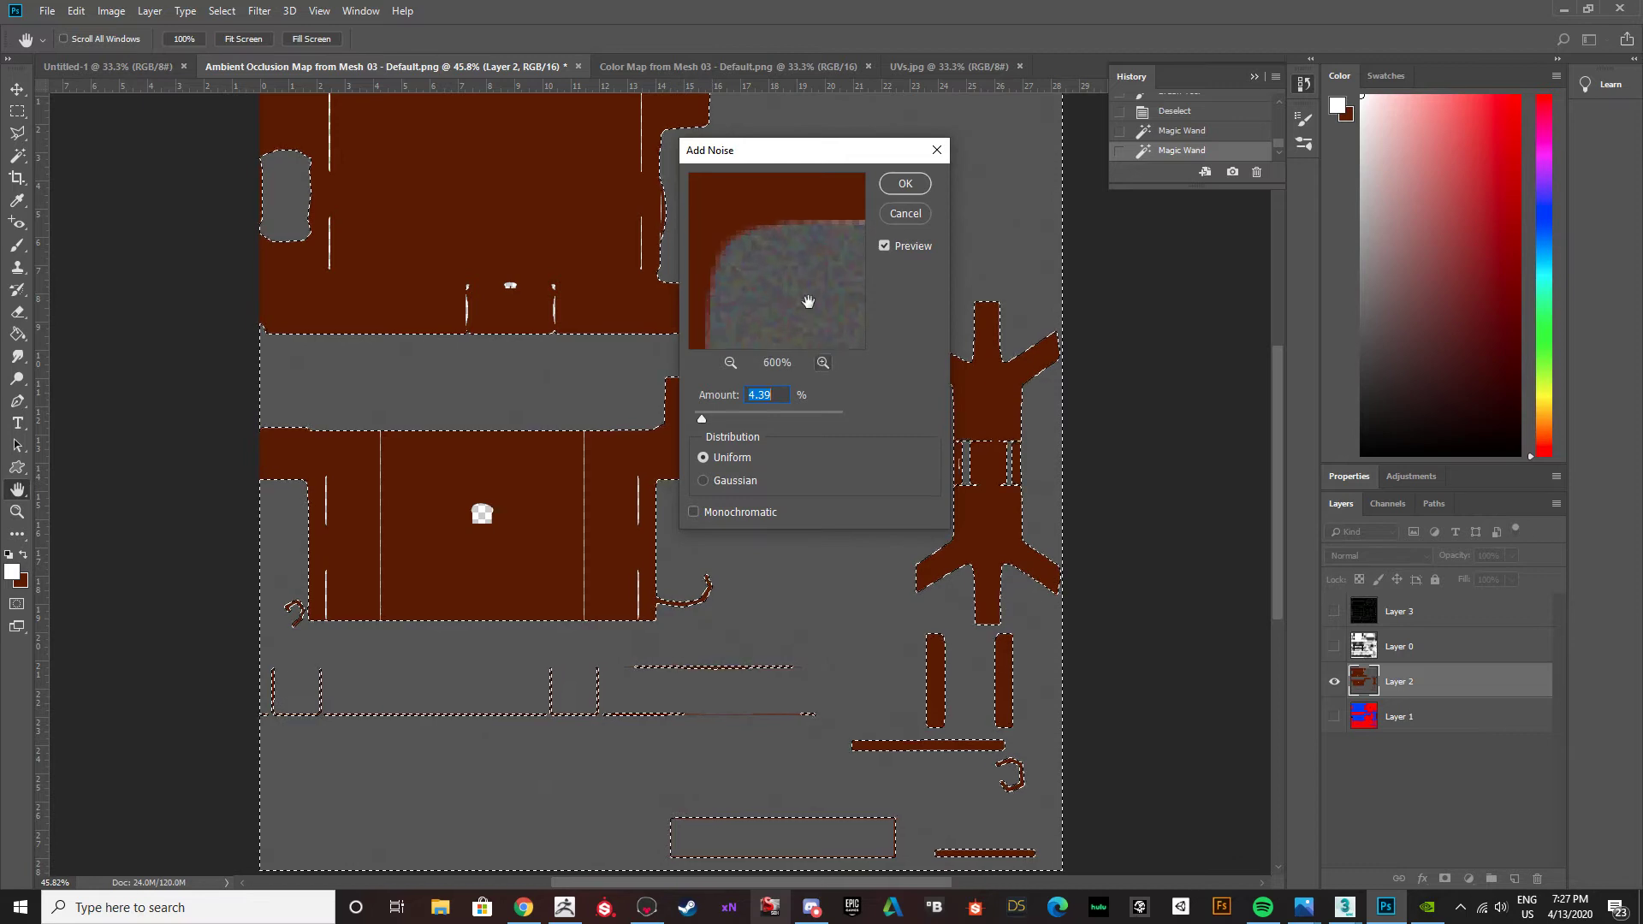
{"action": "left_click_drag", "start_coordinate": [781, 293], "coordinate": [751, 244]}
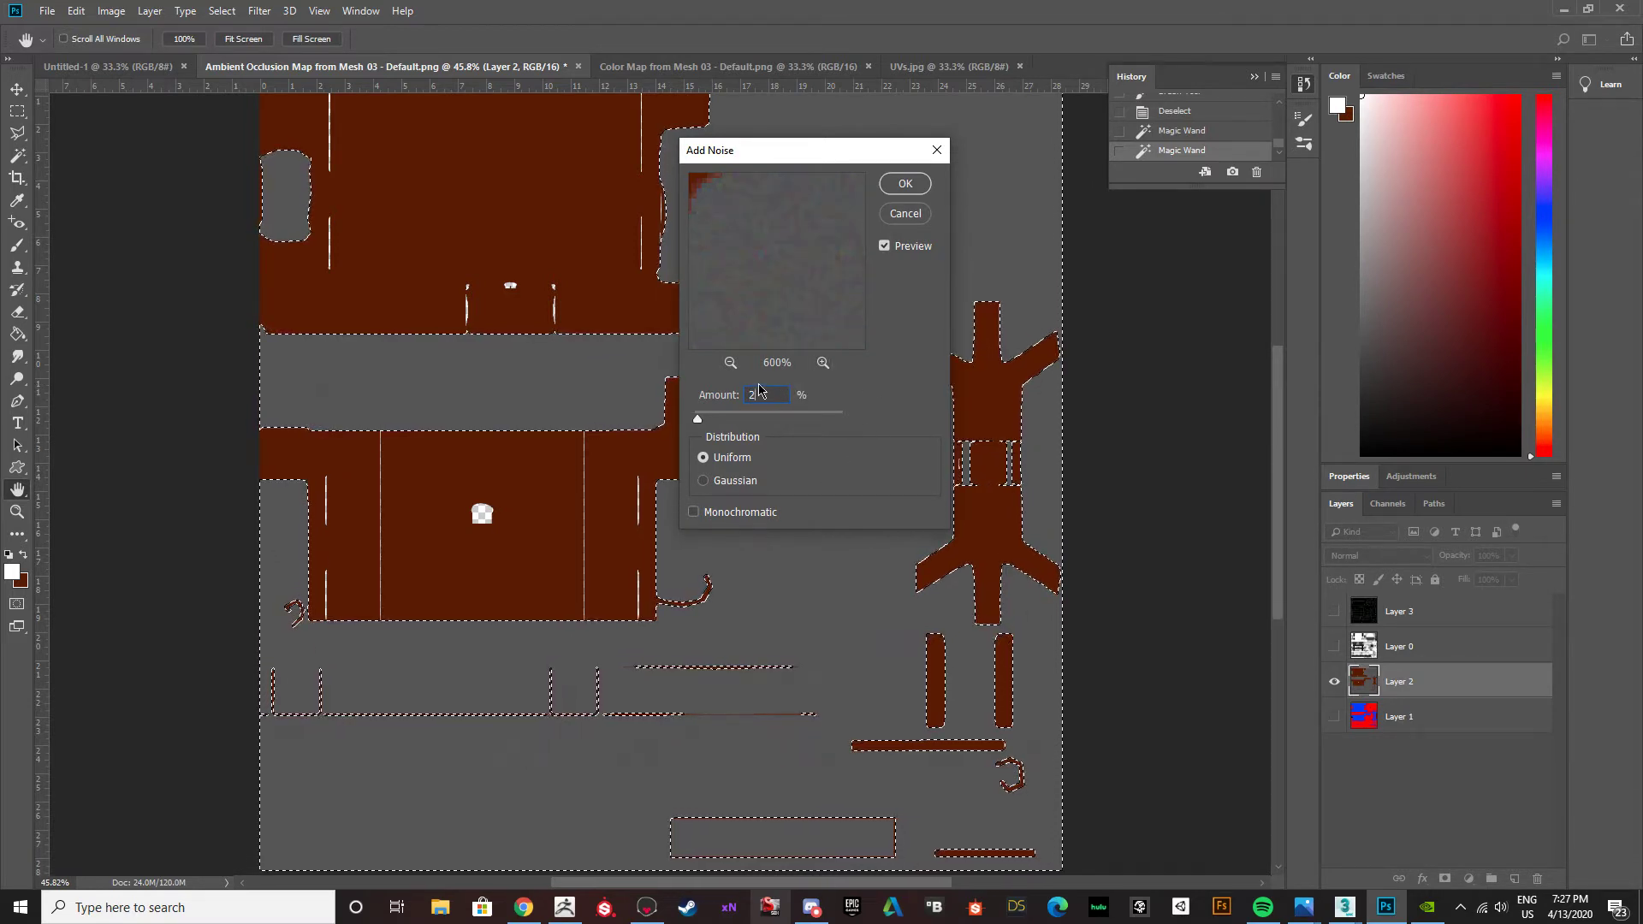
{"action": "type", "text": "0"}
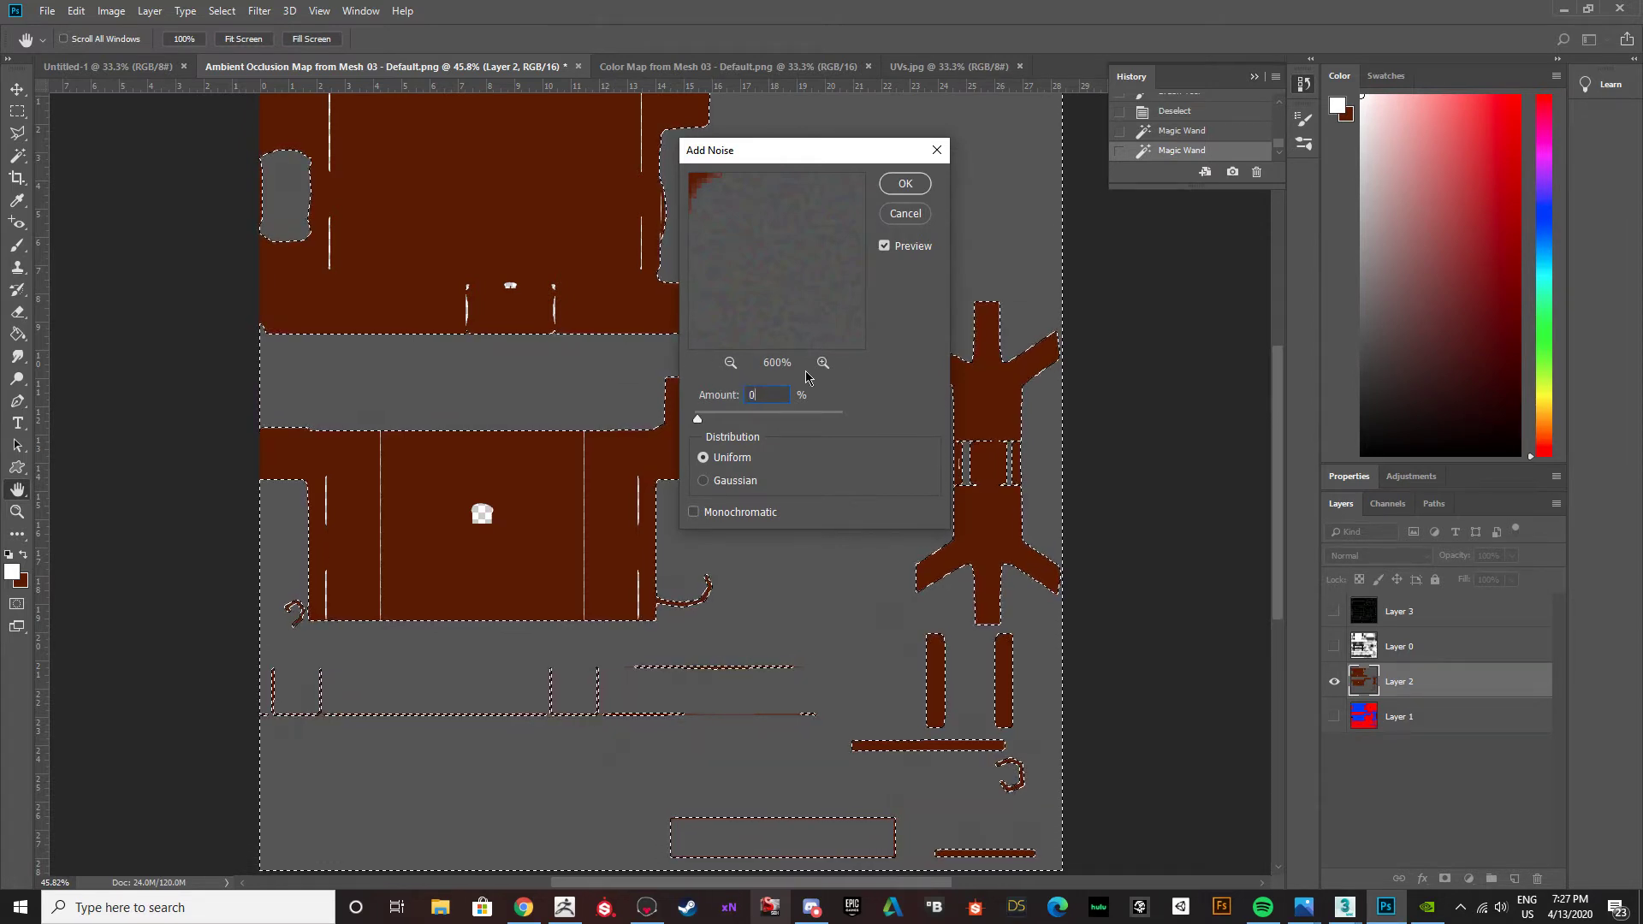
{"action": "left_click", "coordinate": [732, 364]}
{"action": "left_click", "coordinate": [733, 364]}
{"action": "left_click", "coordinate": [856, 243]}
{"action": "left_click", "coordinate": [836, 333]}
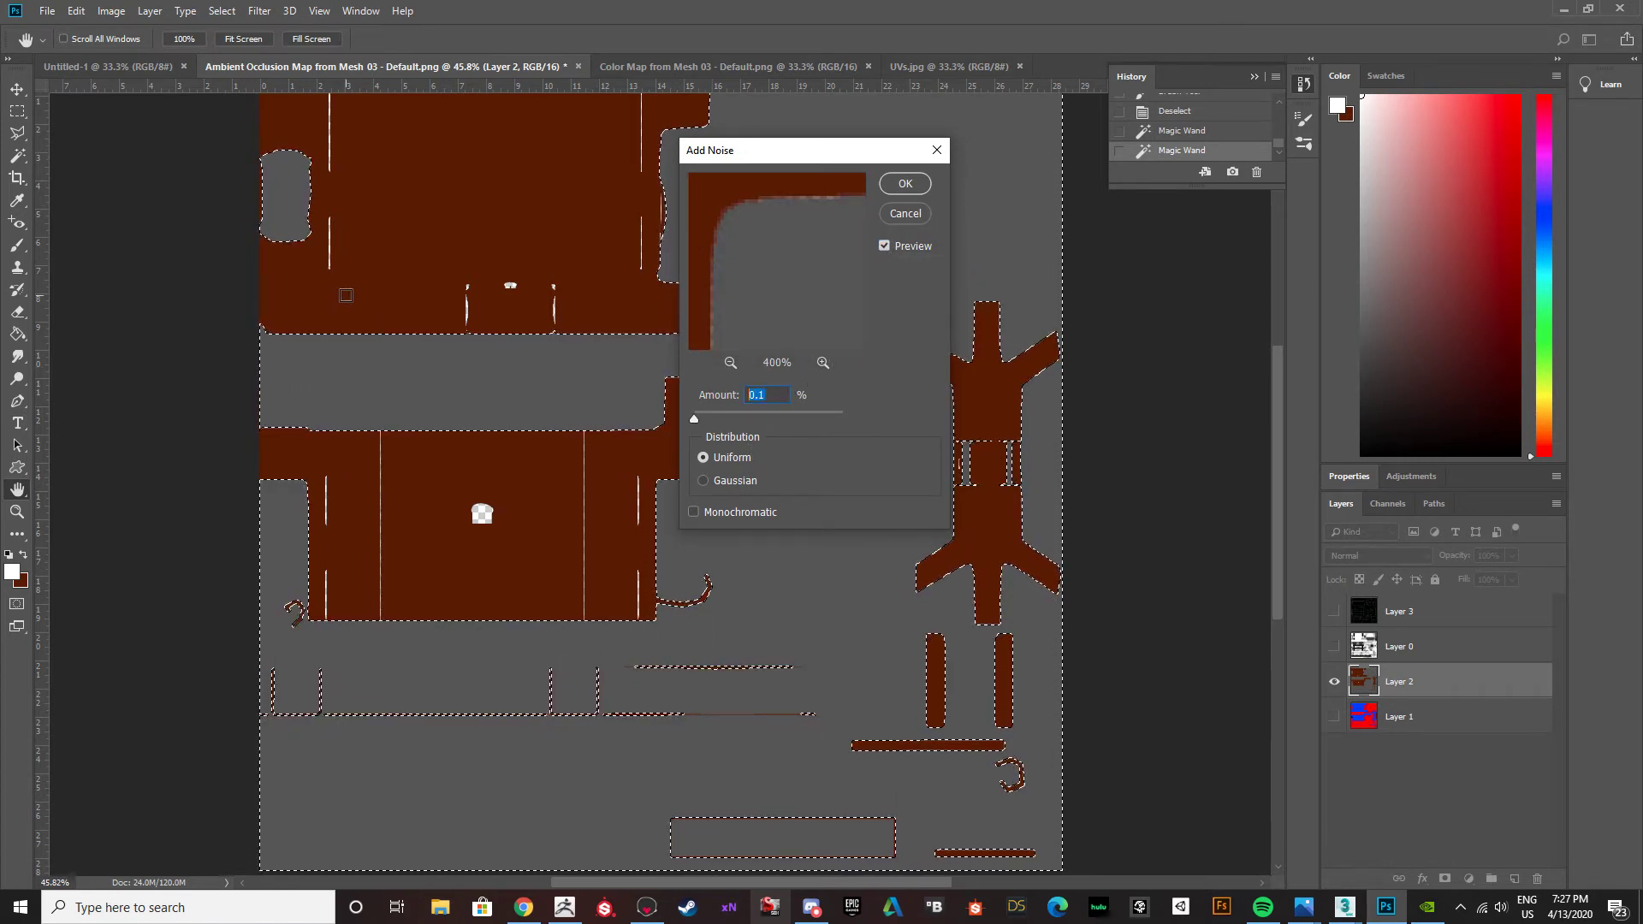
{"action": "type", "text": "2"}
{"action": "left_click", "coordinate": [885, 247]}
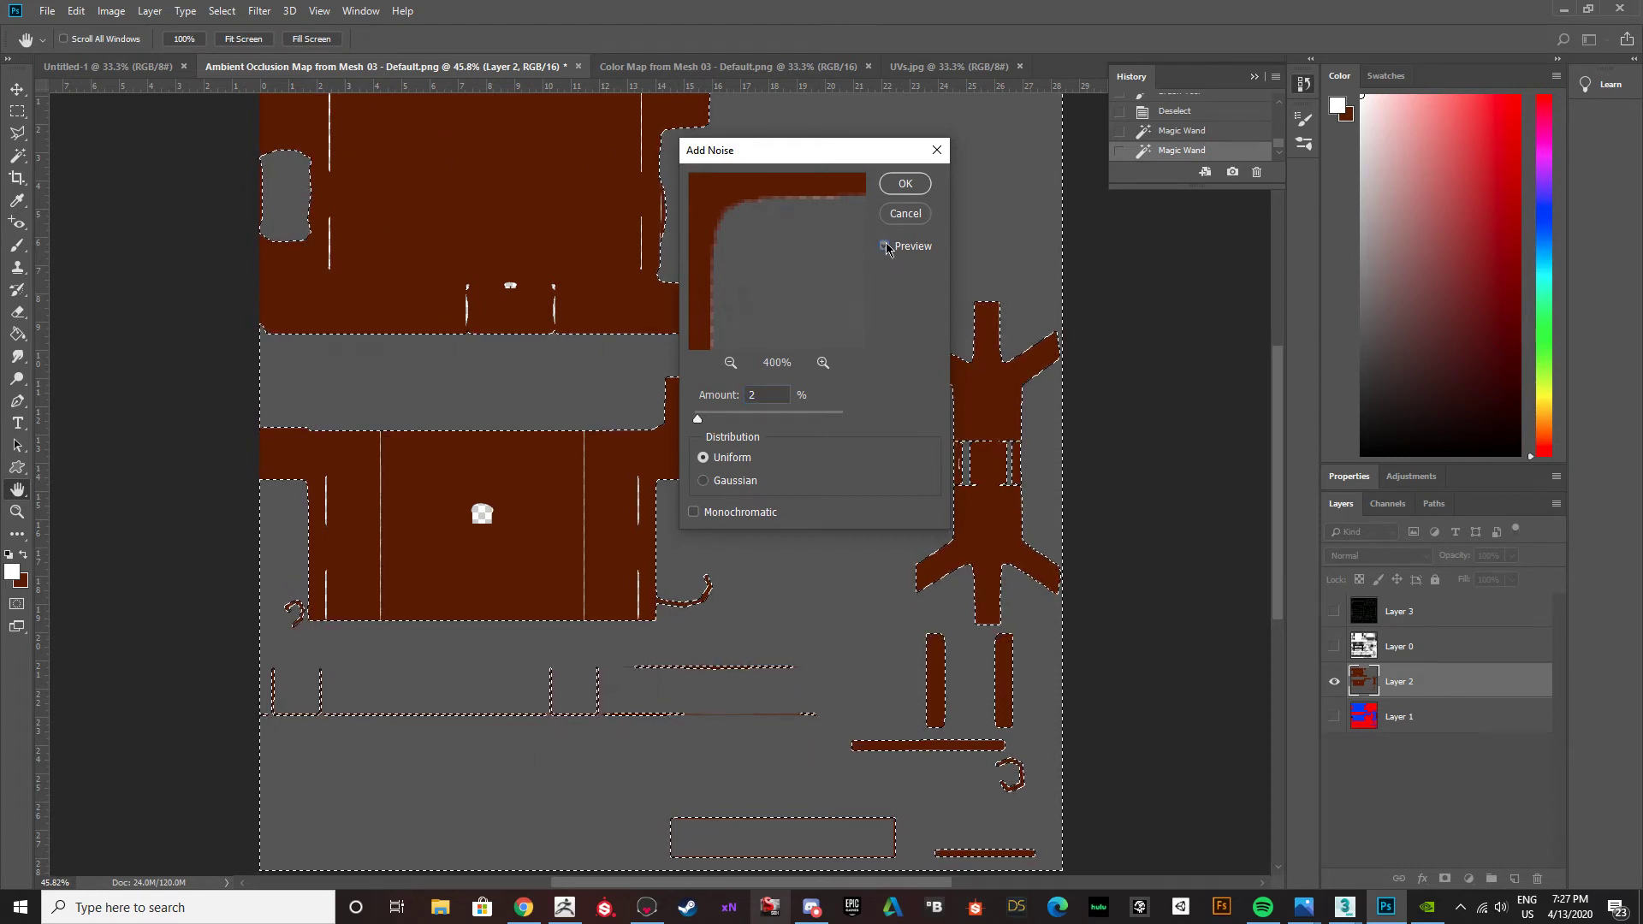
{"action": "left_click", "coordinate": [904, 183]}
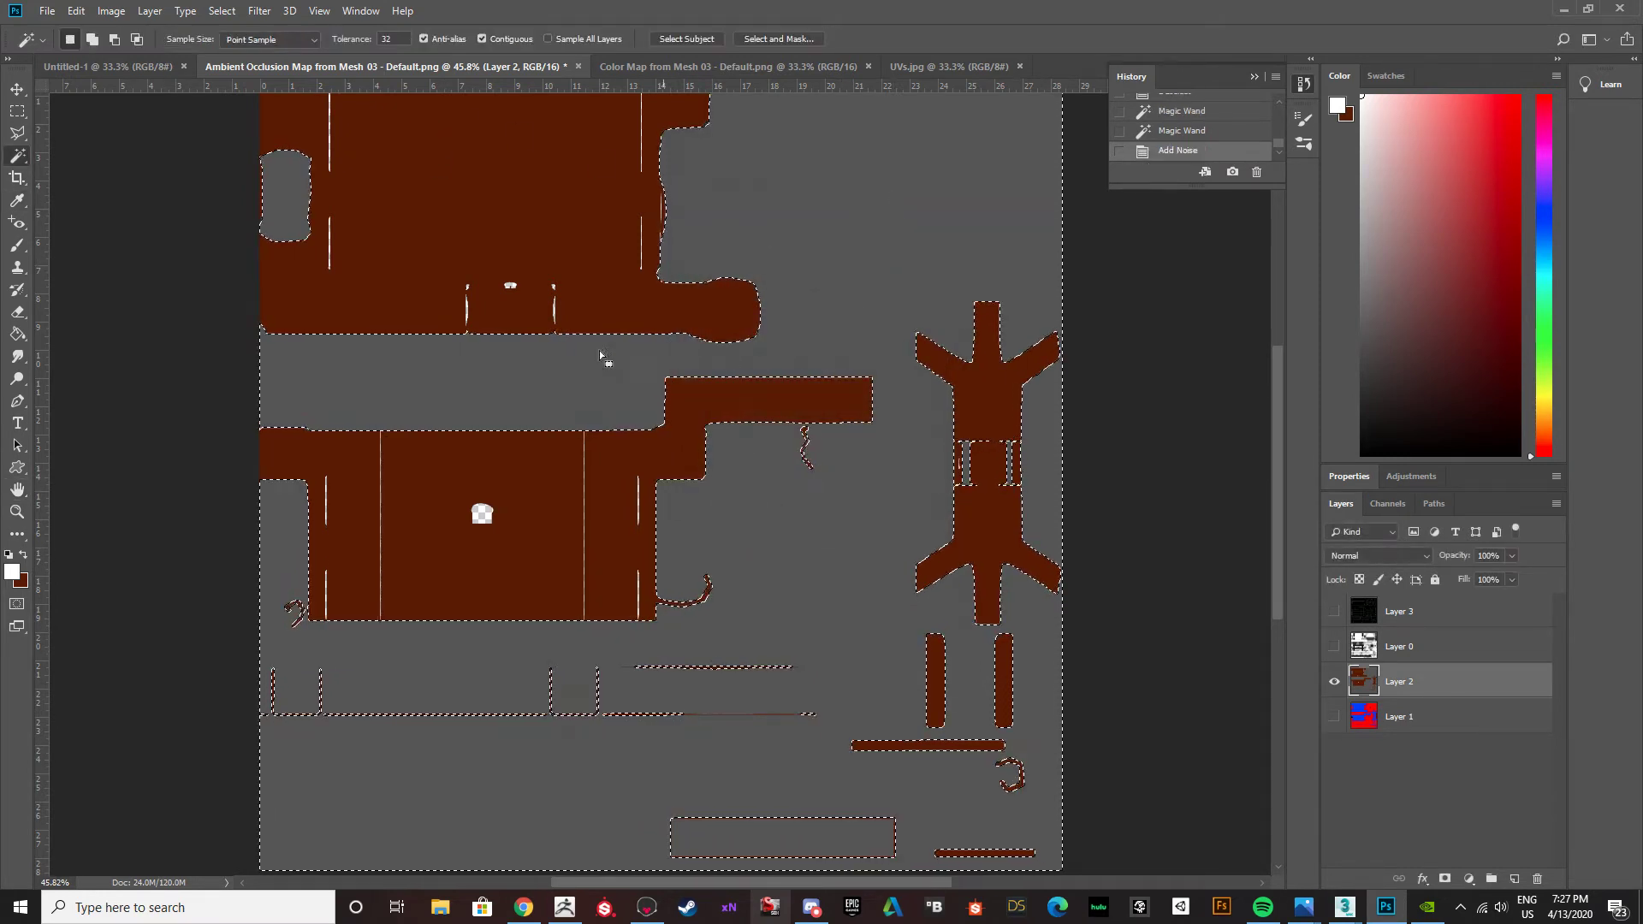
Examine the noise grain in the grey areas of Layer 2 up close and at overview size.
{"action": "scroll", "coordinate": [777, 434], "scroll_direction": "up", "scroll_amount": 4, "text": "alt"}
{"action": "scroll", "coordinate": [754, 470], "scroll_direction": "up", "scroll_amount": 12, "text": "alt"}
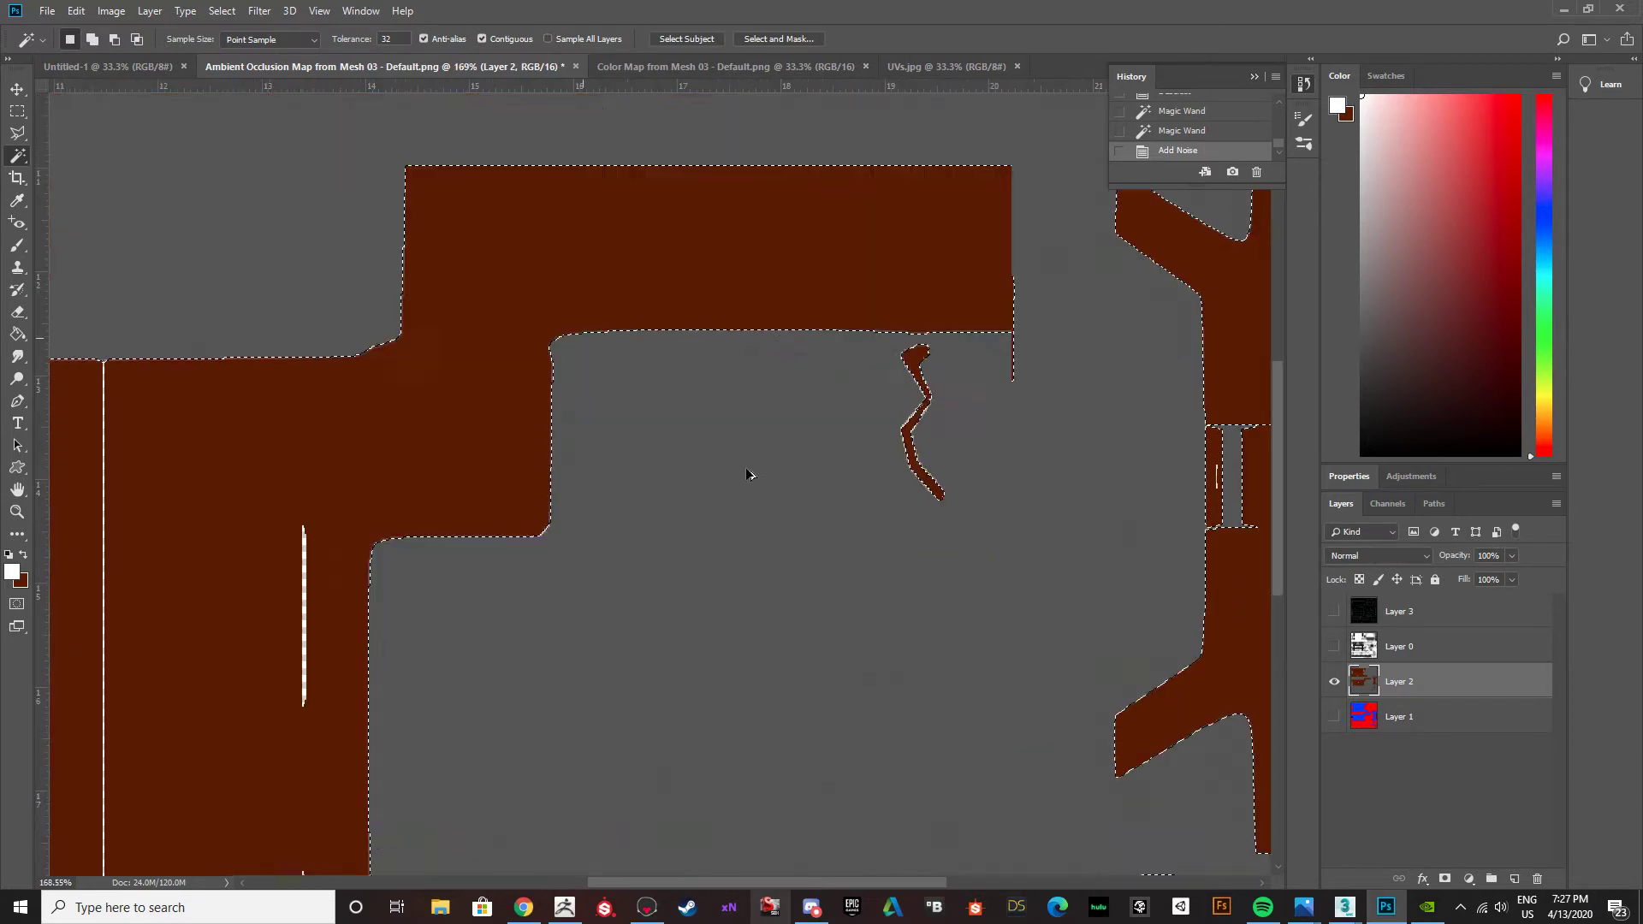
{"action": "scroll", "coordinate": [733, 475], "scroll_direction": "up", "scroll_amount": 8, "text": "alt"}
{"action": "scroll", "coordinate": [663, 458], "scroll_direction": "up", "scroll_amount": 2, "text": "alt"}
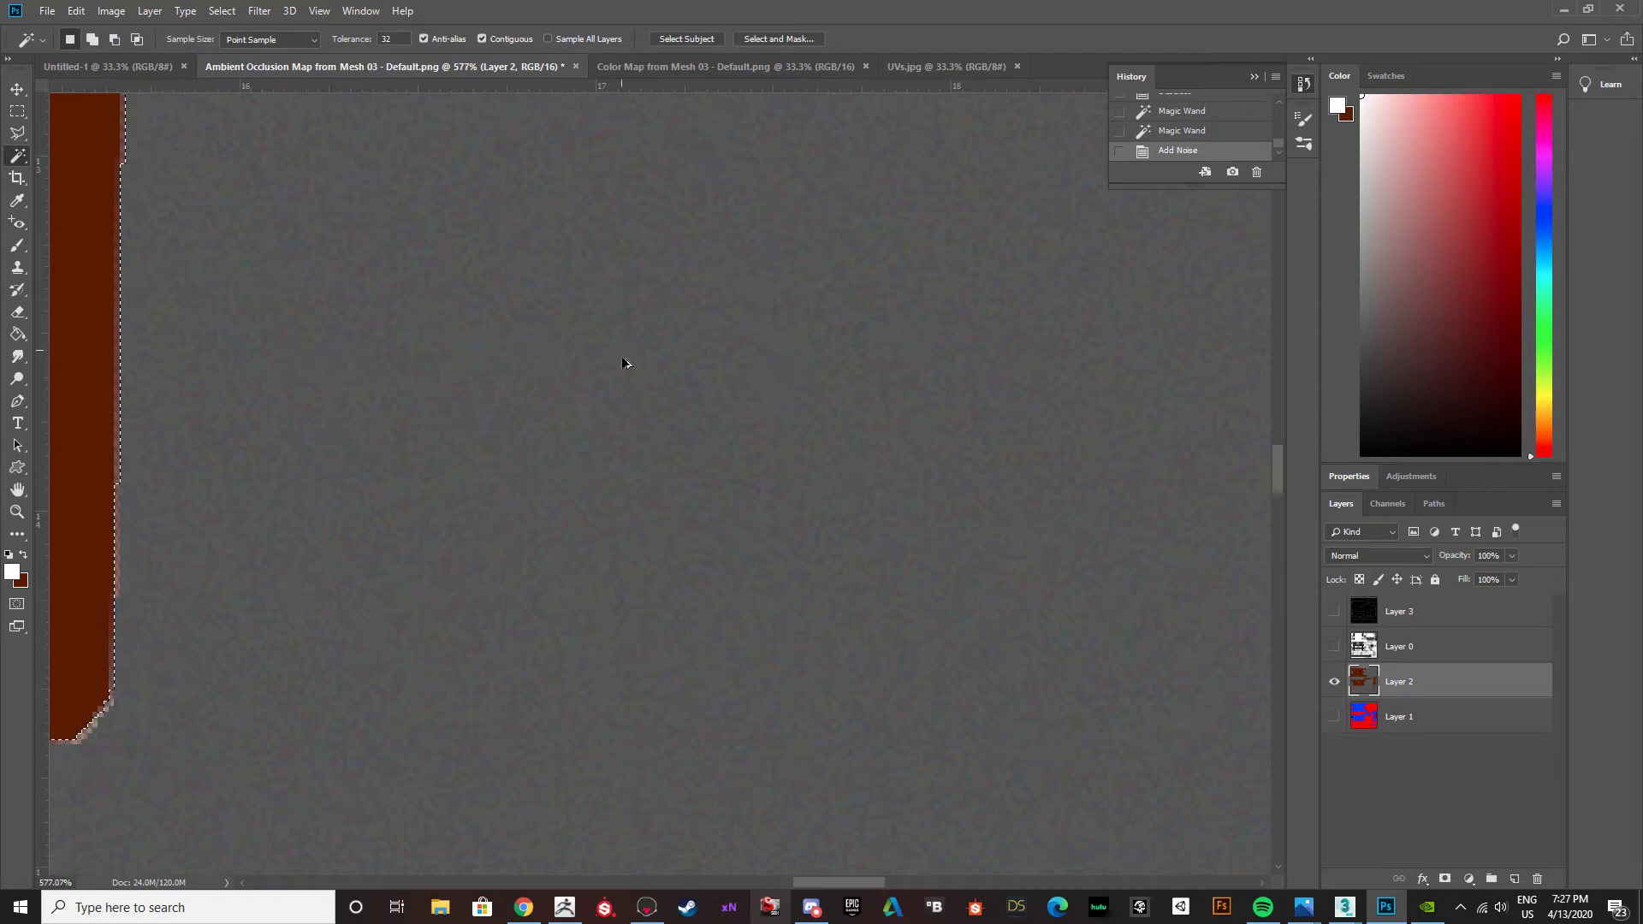
{"action": "scroll", "coordinate": [624, 358], "scroll_direction": "down", "scroll_amount": 3, "text": "alt"}
{"action": "scroll", "coordinate": [589, 504], "scroll_direction": "down", "scroll_amount": 10, "text": "alt"}
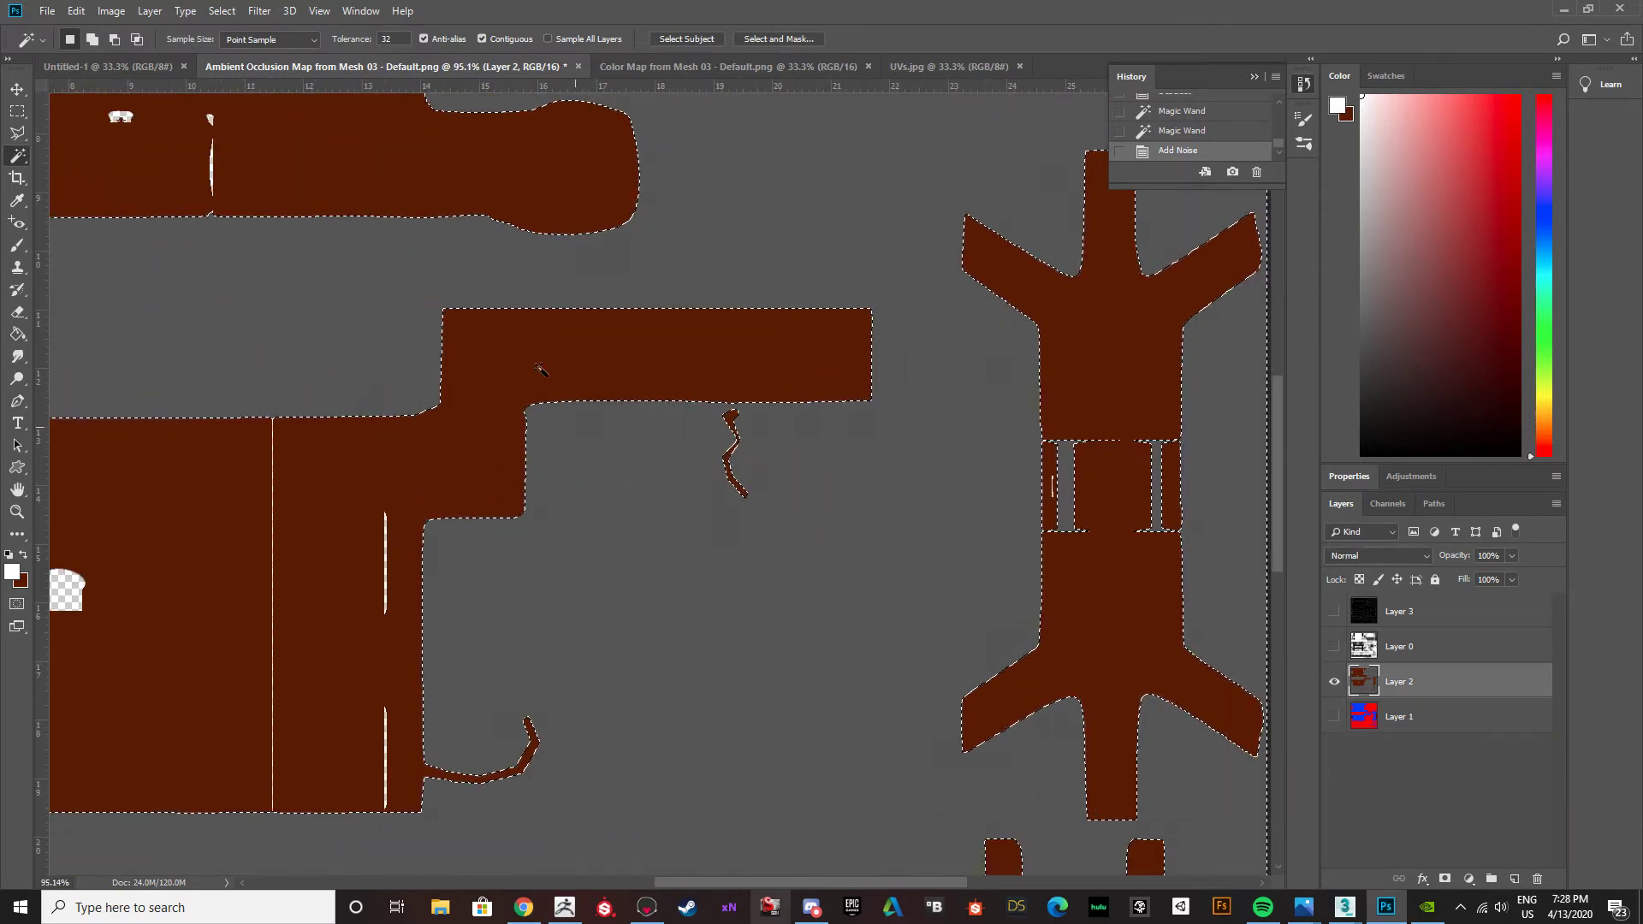
{"action": "left_click", "coordinate": [258, 12]}
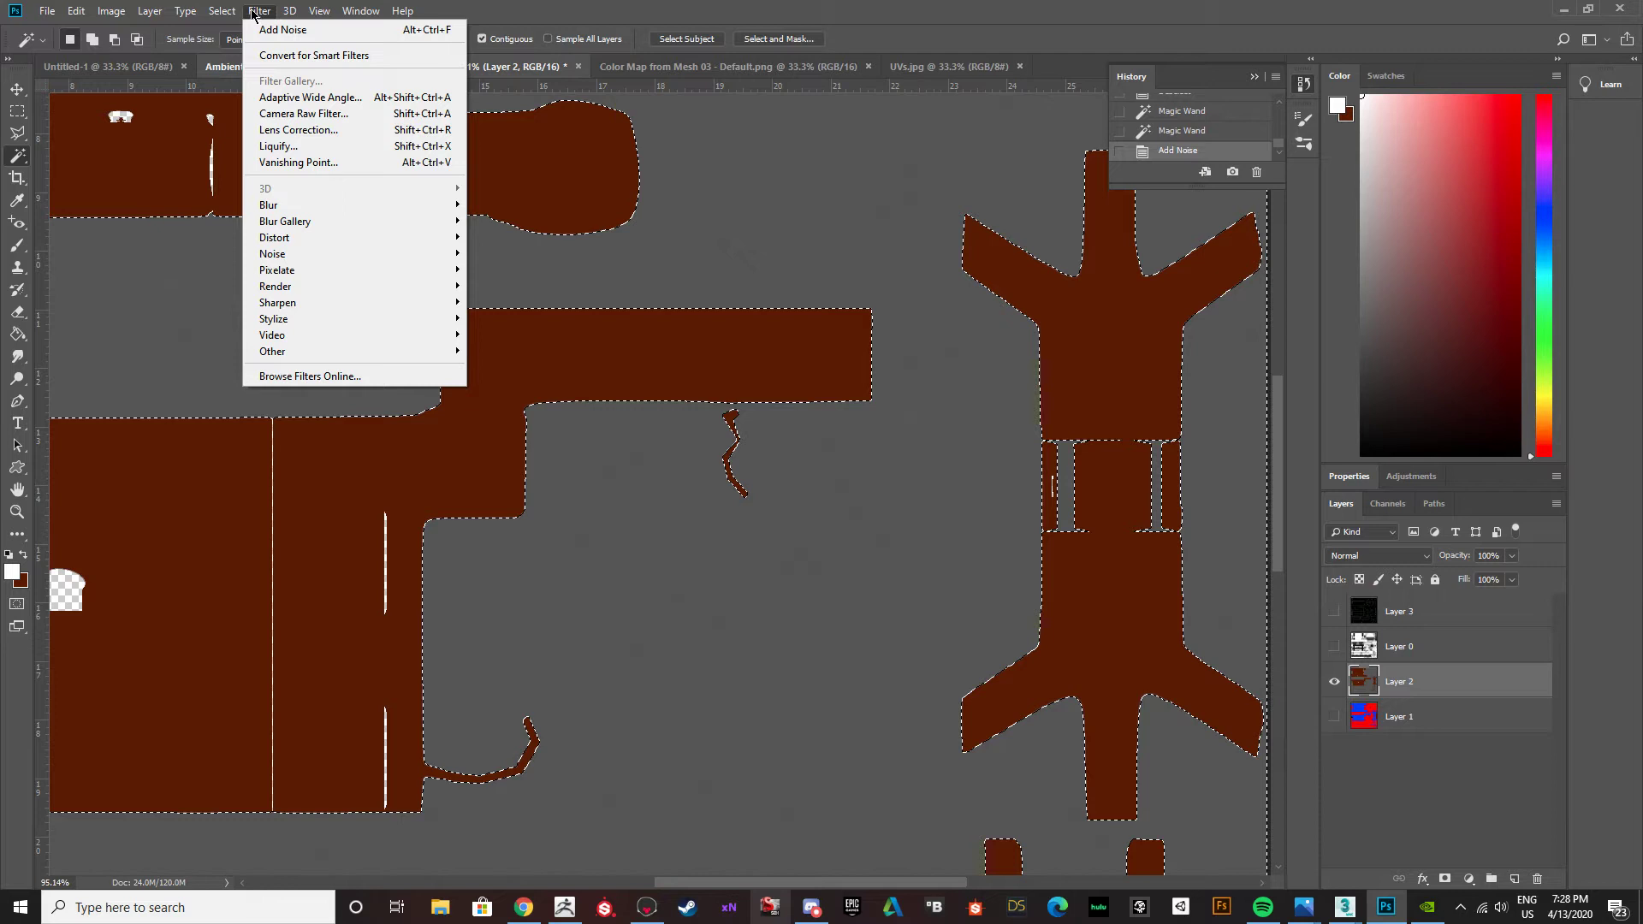
{"action": "left_click", "coordinate": [253, 11]}
Copy the selected grey areas of Layer 2 and paste them onto a new layer.
{"action": "key", "text": "ctrl+d"}
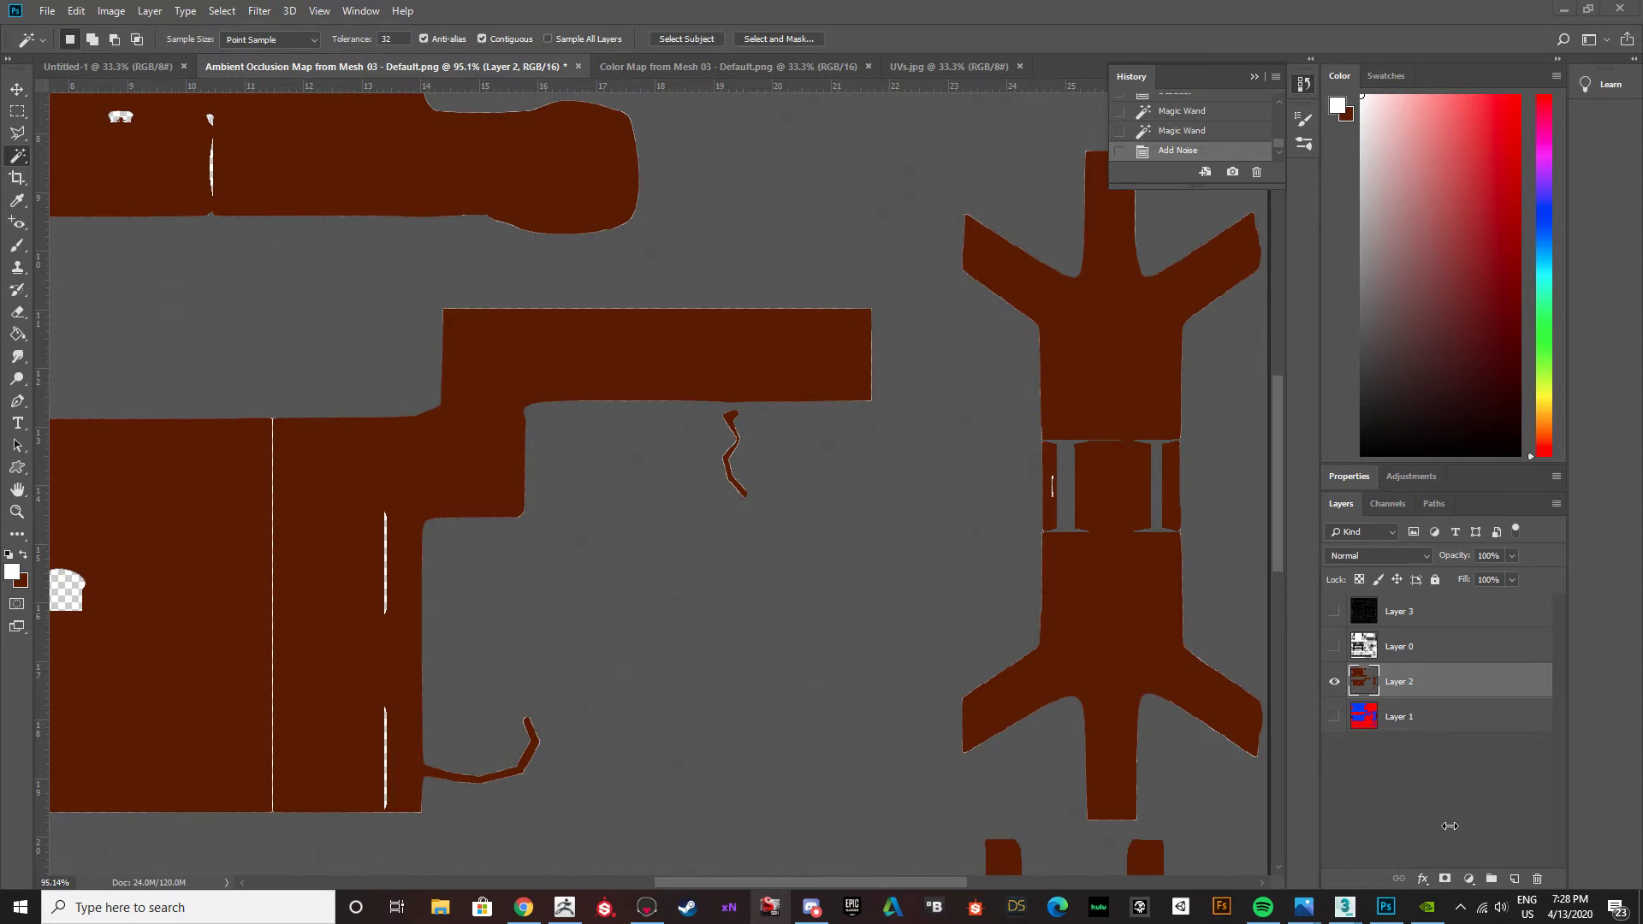
{"action": "left_click", "coordinate": [1363, 681], "text": "ctrl"}
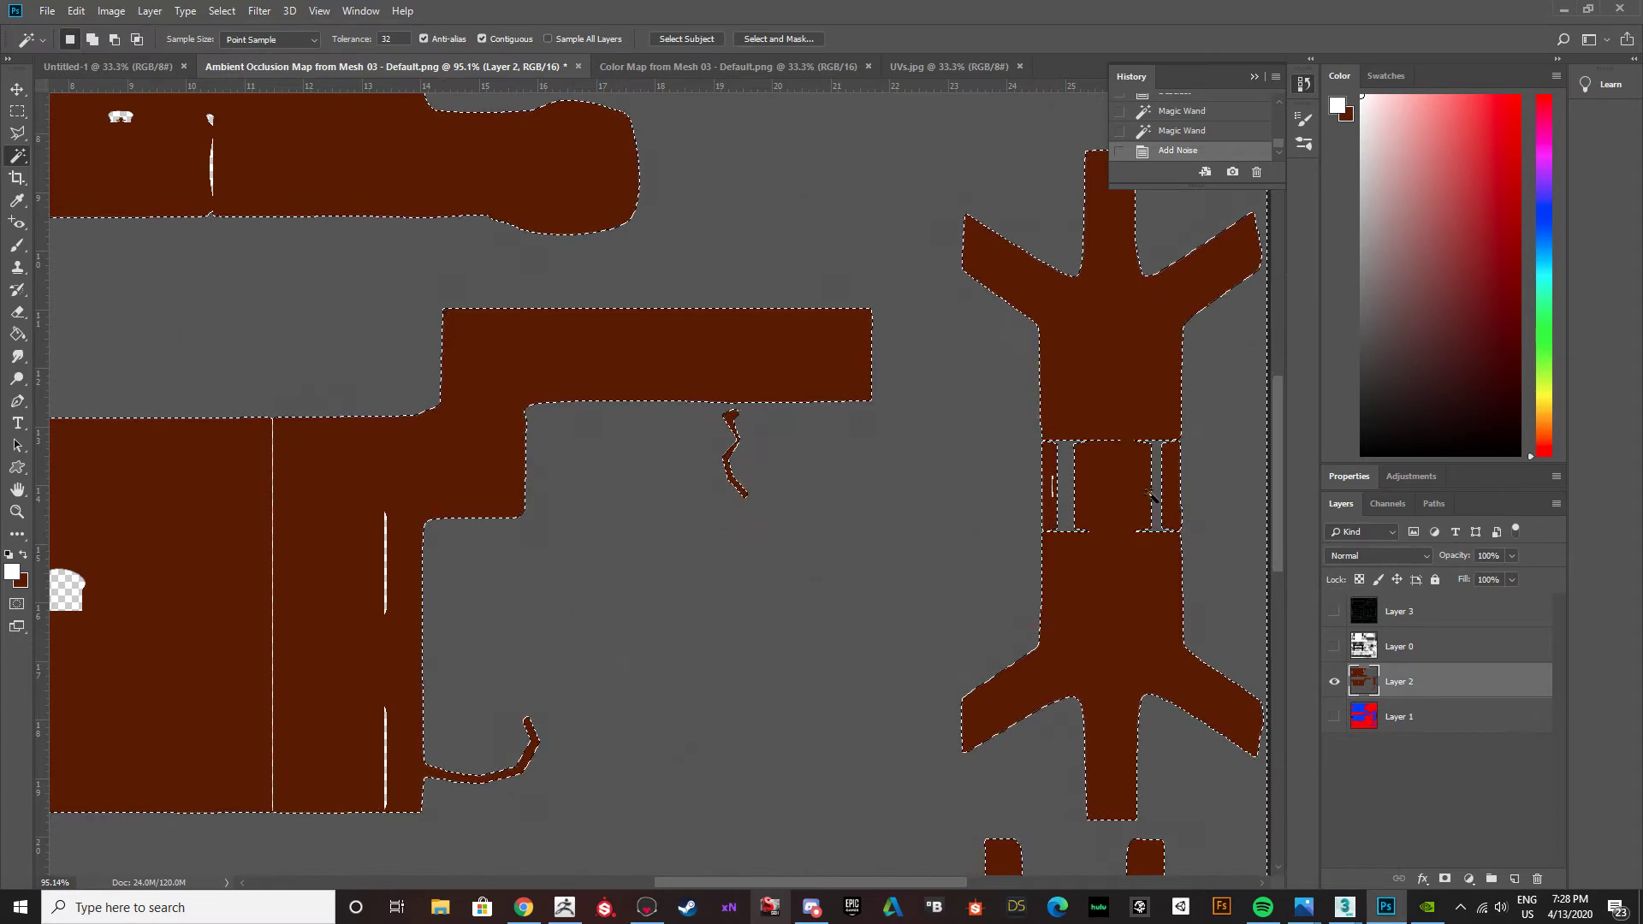
{"action": "key", "text": "ctrl+v"}
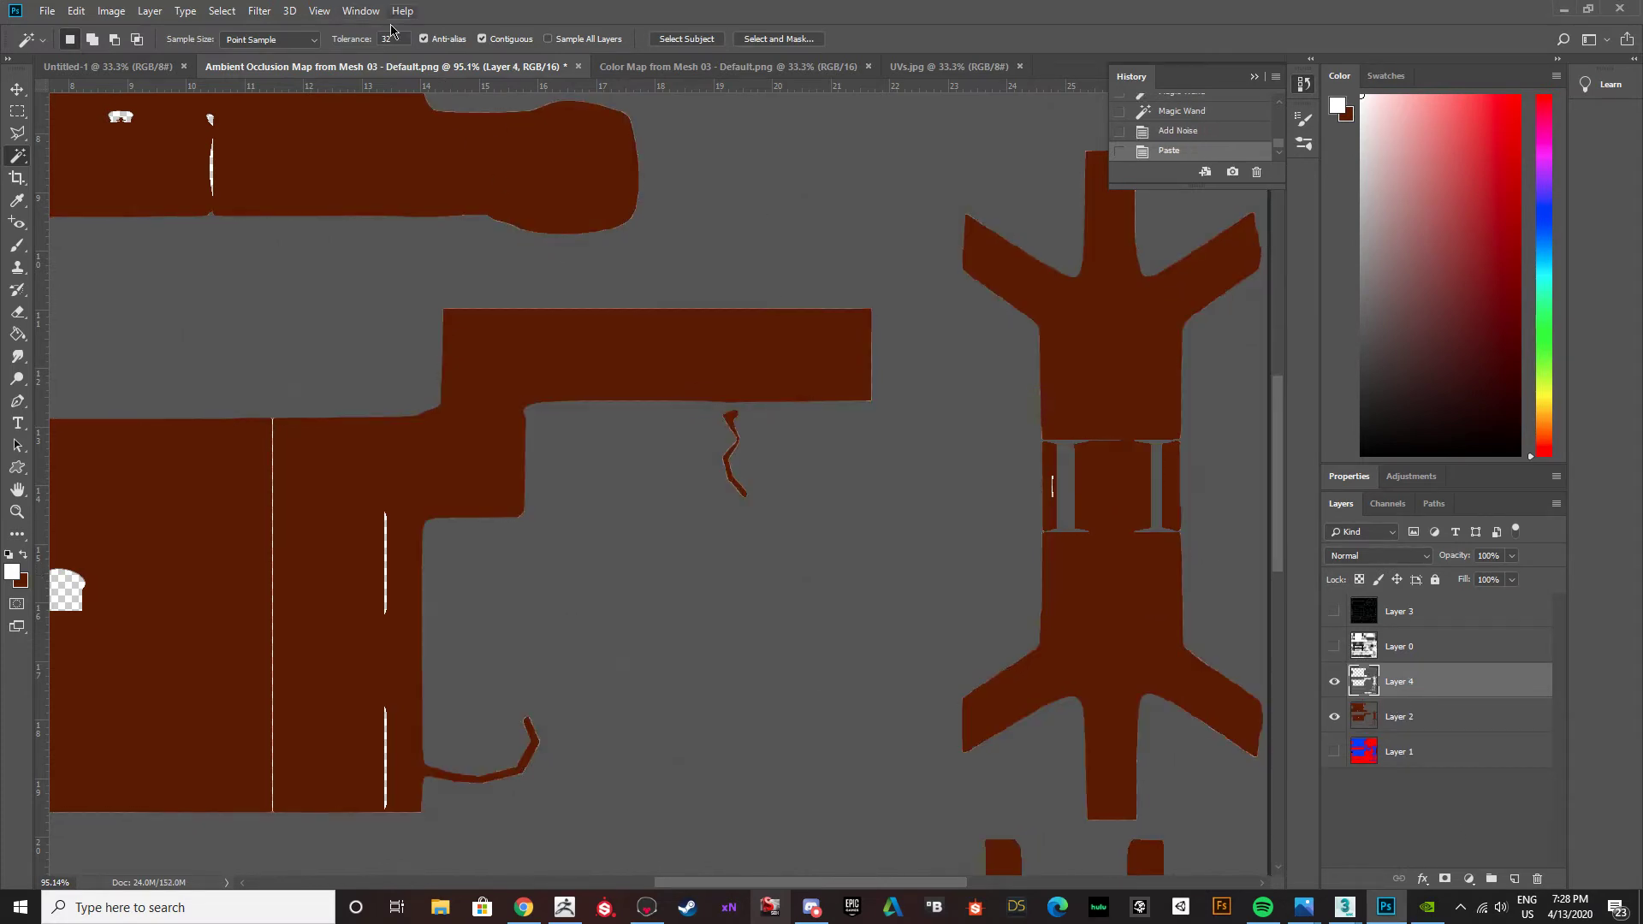
Delete Layer 4, the pasted copy of the grey areas.
{"action": "left_click", "coordinate": [222, 11]}
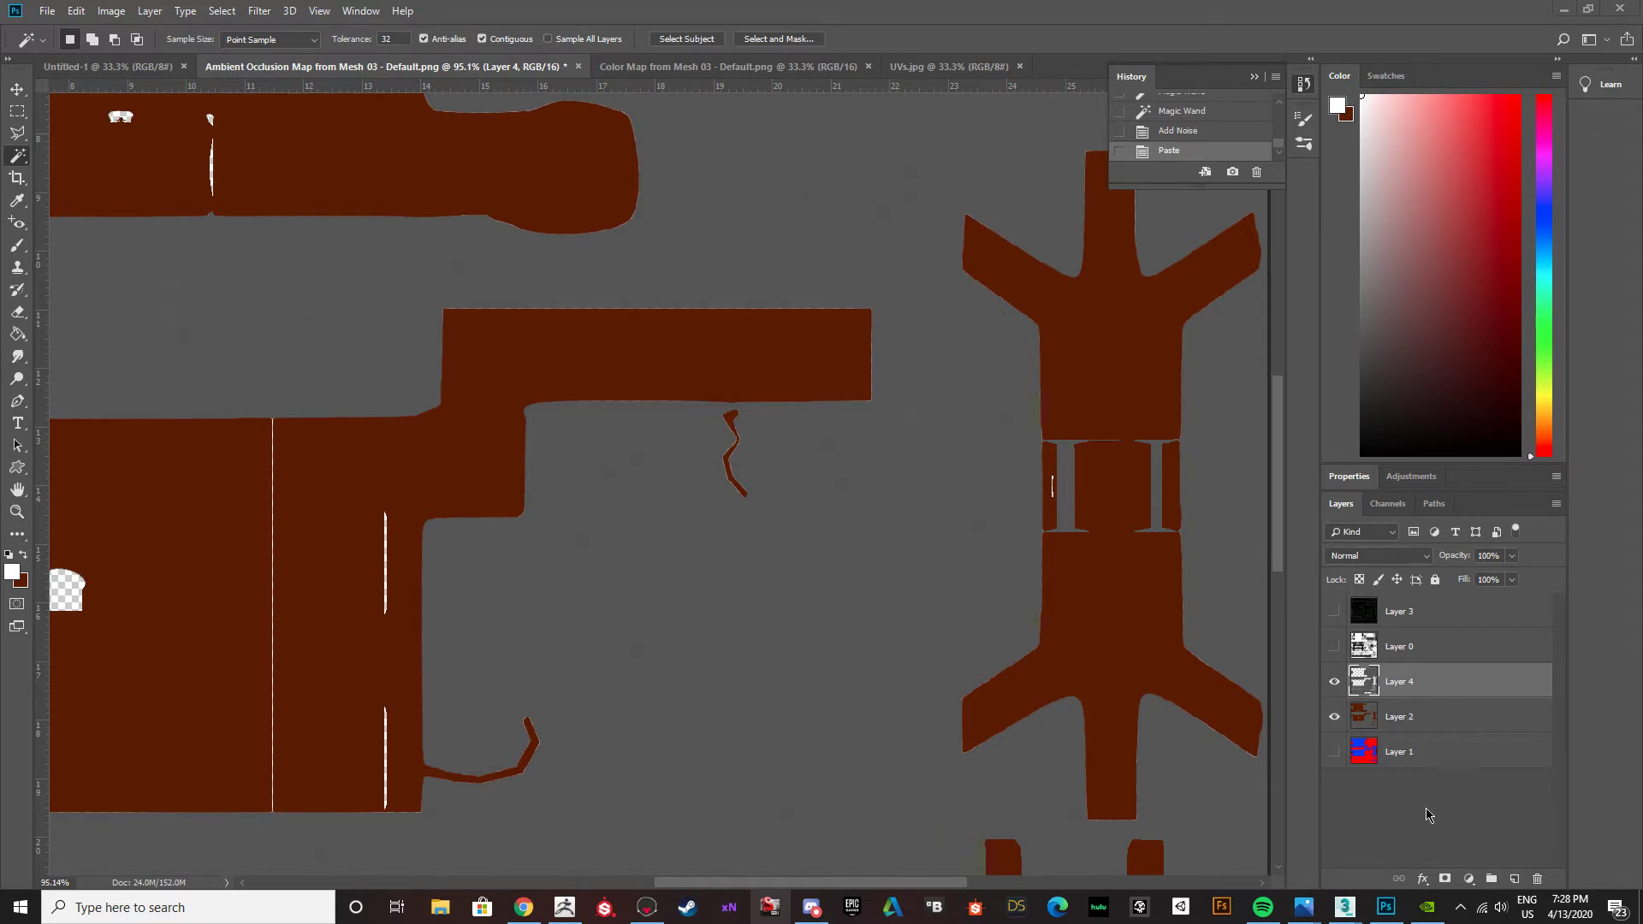
{"action": "left_click", "coordinate": [1435, 689]}
{"action": "left_click", "coordinate": [1539, 879]}
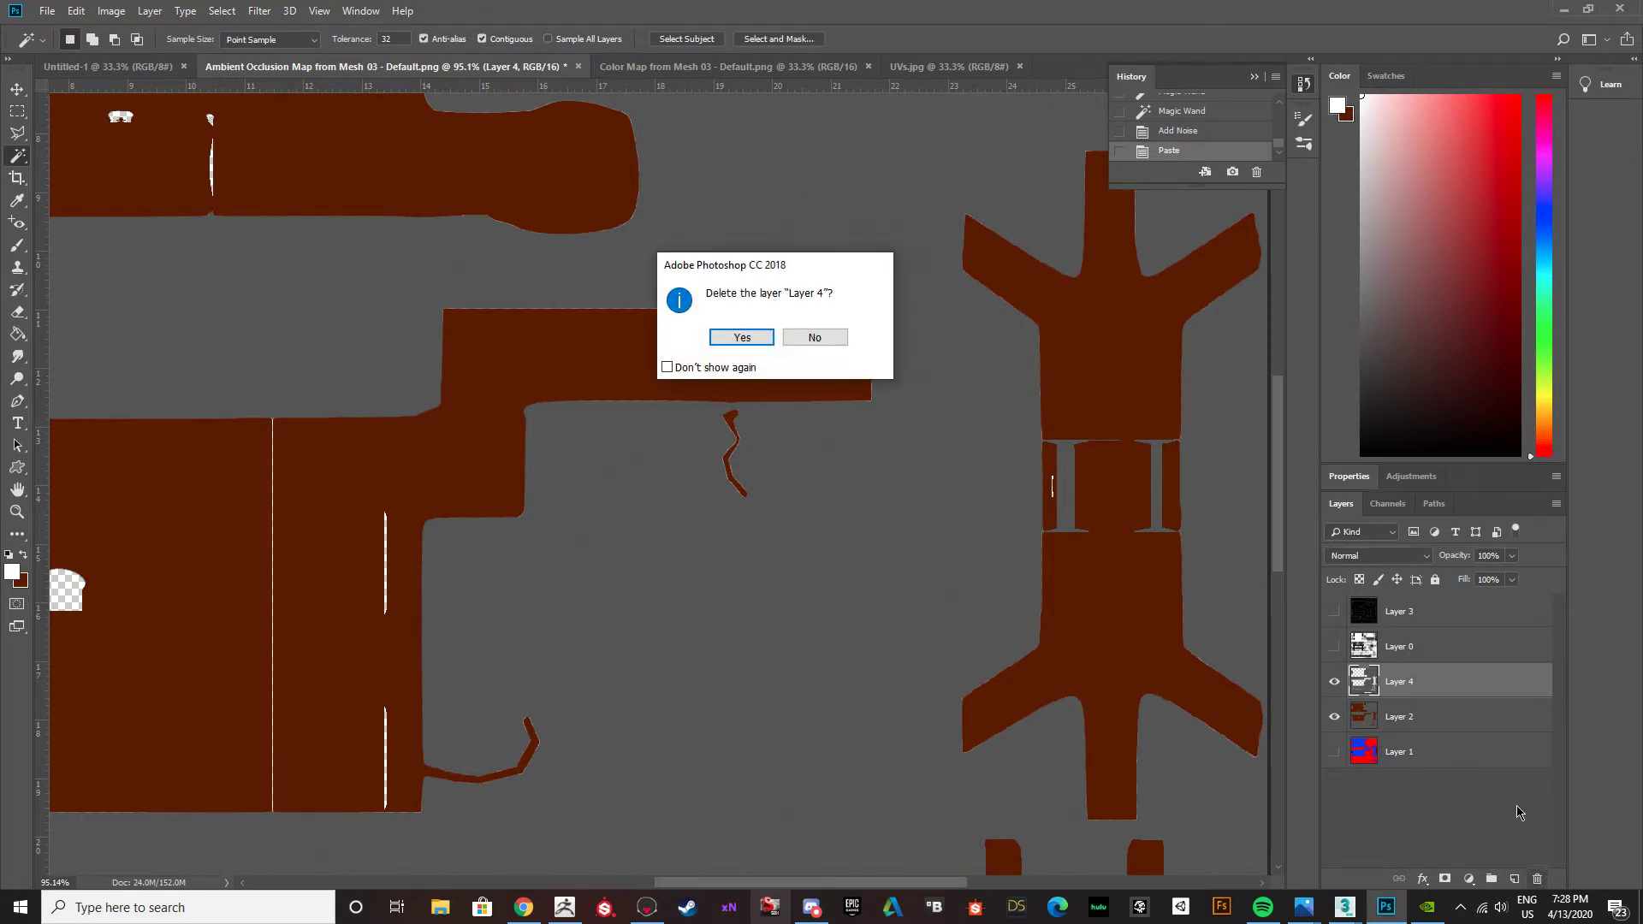
{"action": "left_click", "coordinate": [774, 338]}
{"action": "scroll", "coordinate": [596, 313], "scroll_direction": "down", "scroll_amount": 5, "text": "alt"}
{"action": "scroll", "coordinate": [597, 313], "scroll_direction": "down", "scroll_amount": 1, "text": "alt"}
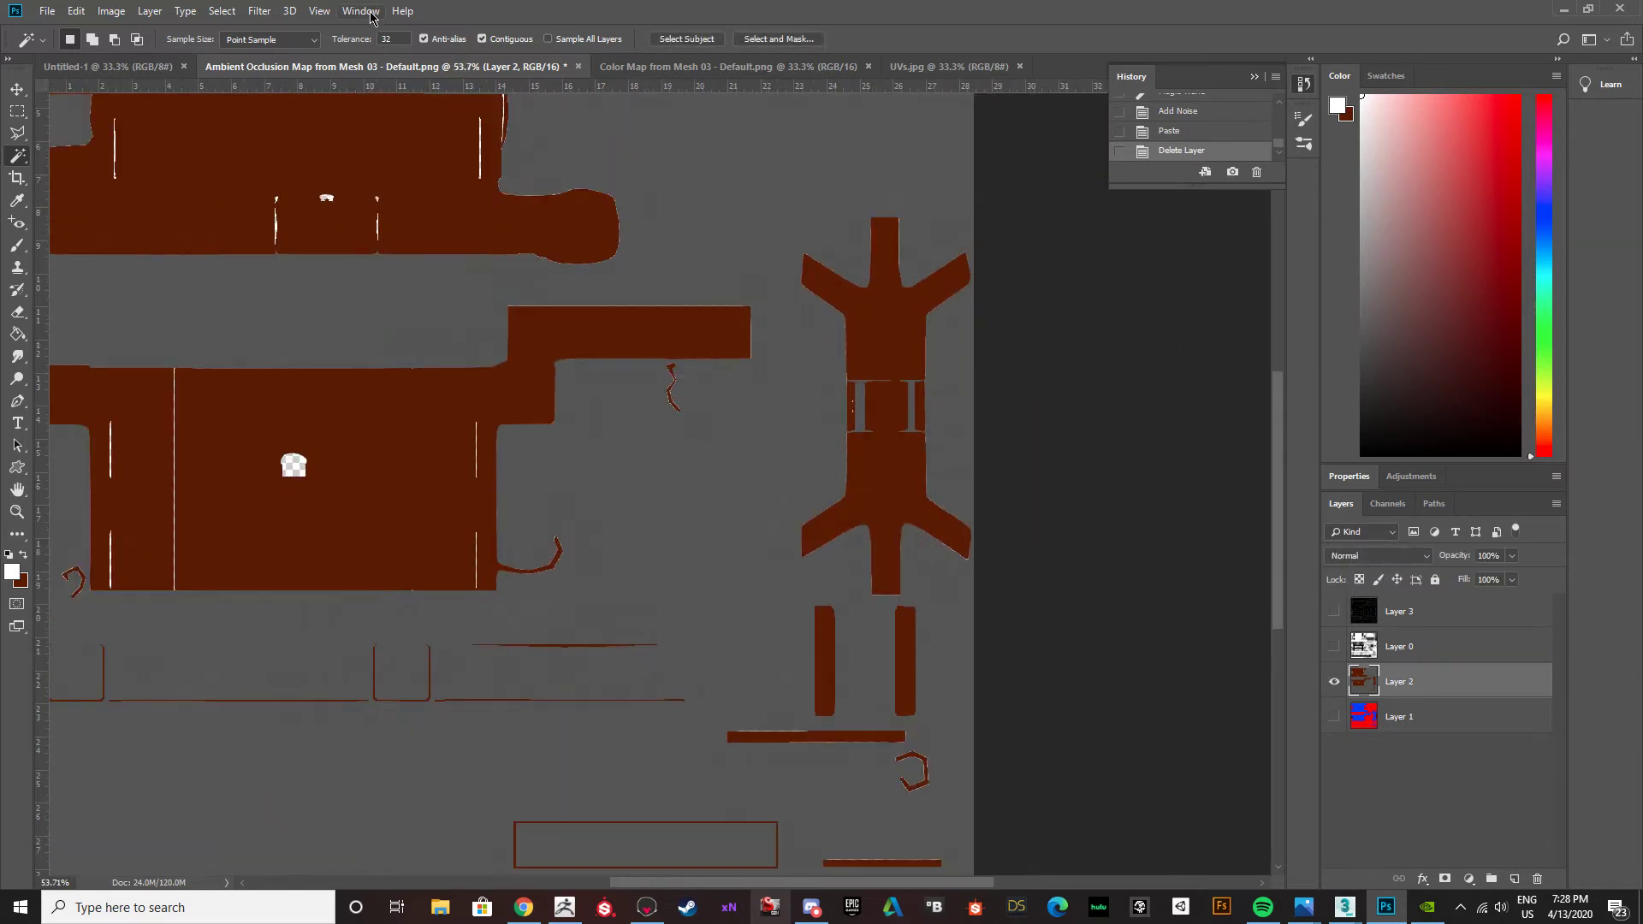
{"action": "left_click", "coordinate": [257, 13]}
{"action": "mouse_move", "coordinate": [267, 192]}
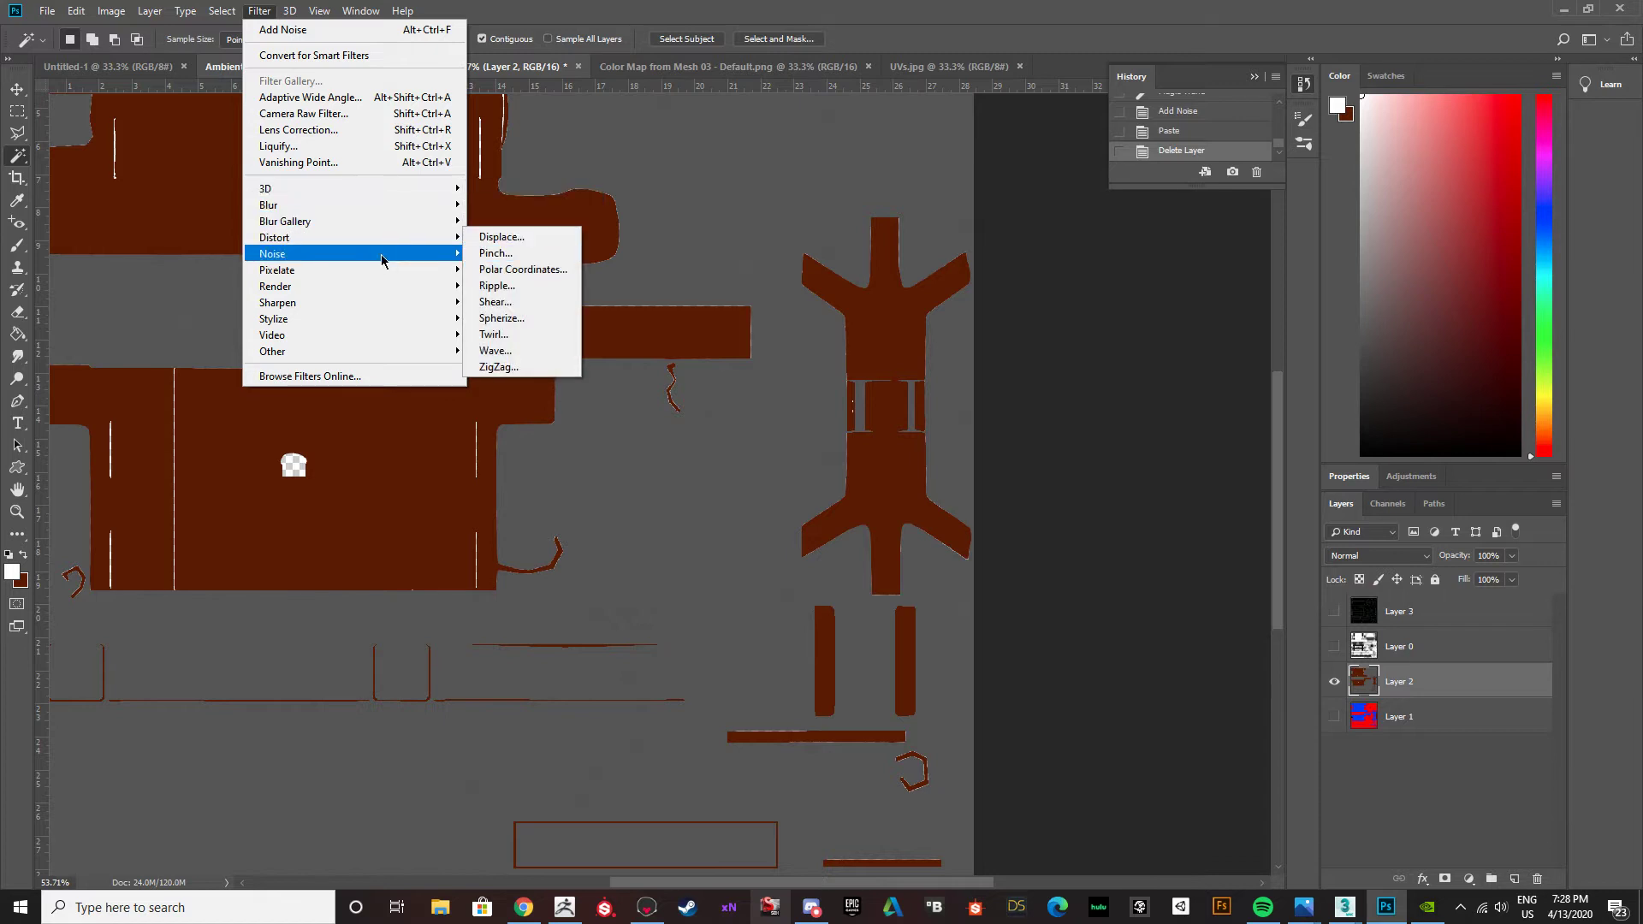
{"action": "left_click", "coordinate": [137, 264]}
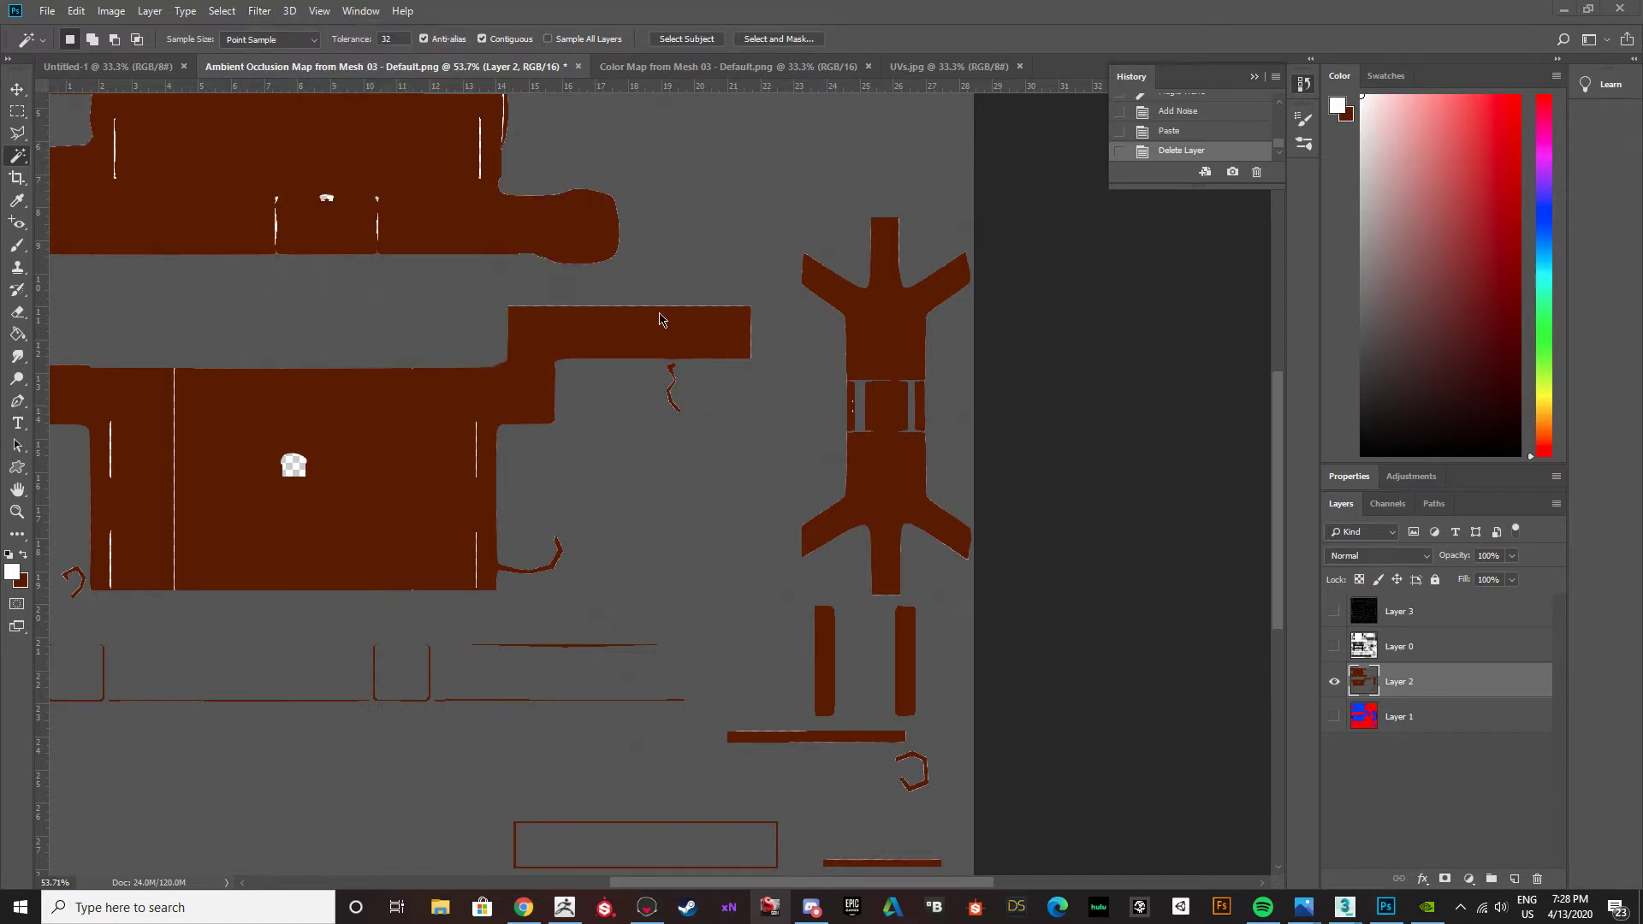
{"action": "scroll", "coordinate": [660, 319], "scroll_direction": "down", "scroll_amount": 5, "text": "alt"}
{"action": "scroll", "coordinate": [666, 317], "scroll_direction": "up", "scroll_amount": 3, "text": "alt"}
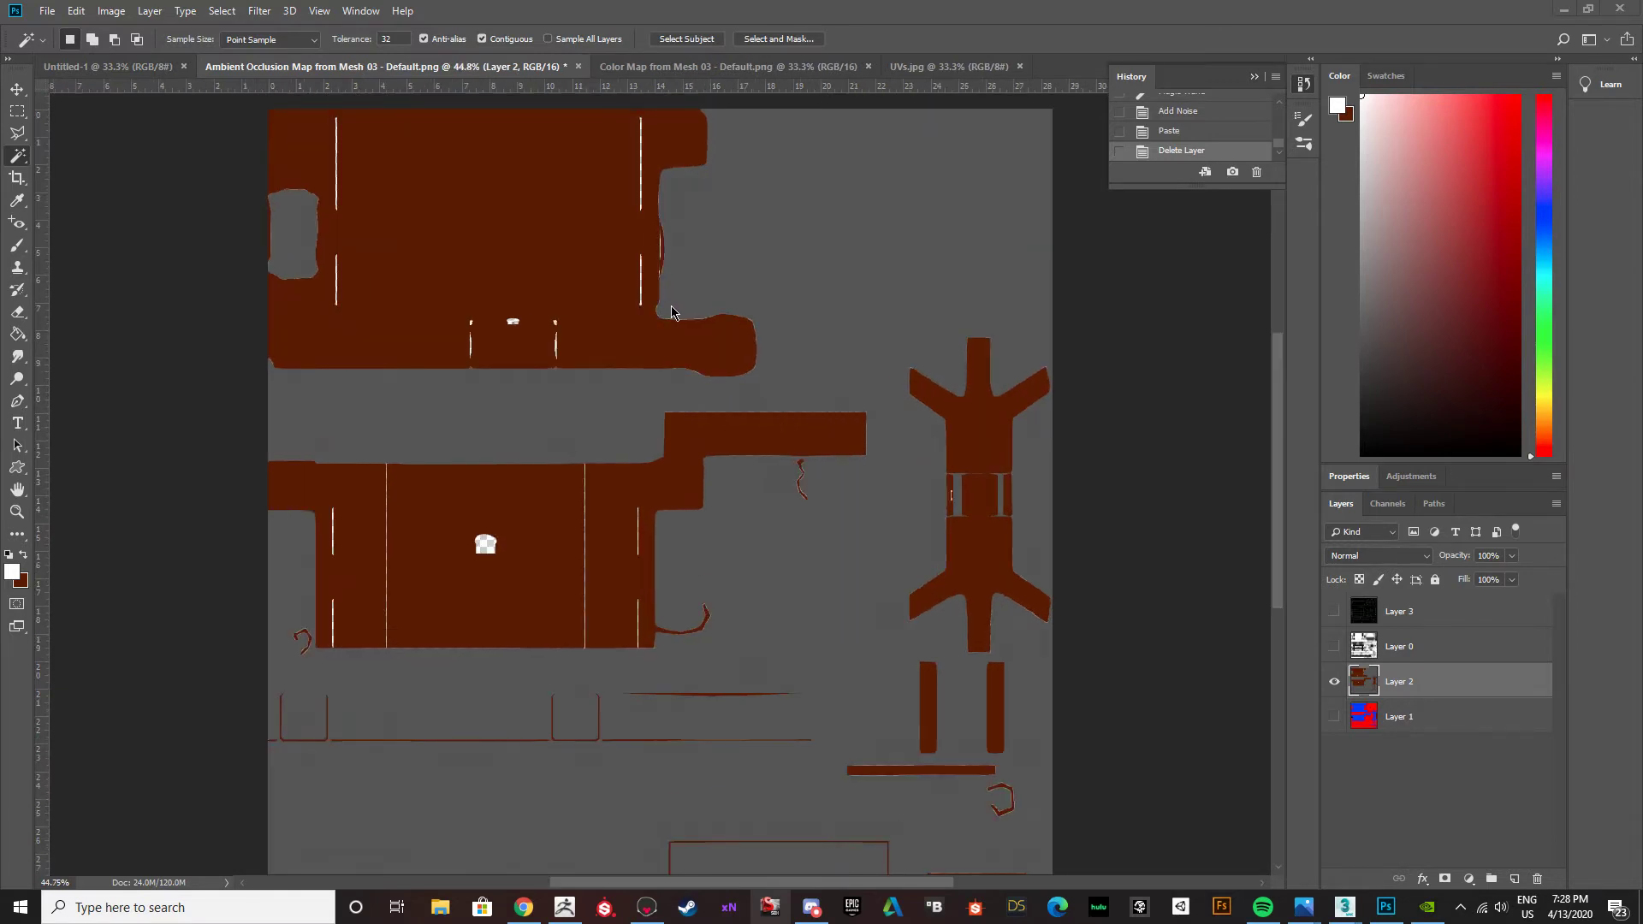
Switch to Chrome and search Google Images for "metal seamless texture" in a new tab.
{"action": "left_click", "coordinate": [524, 907]}
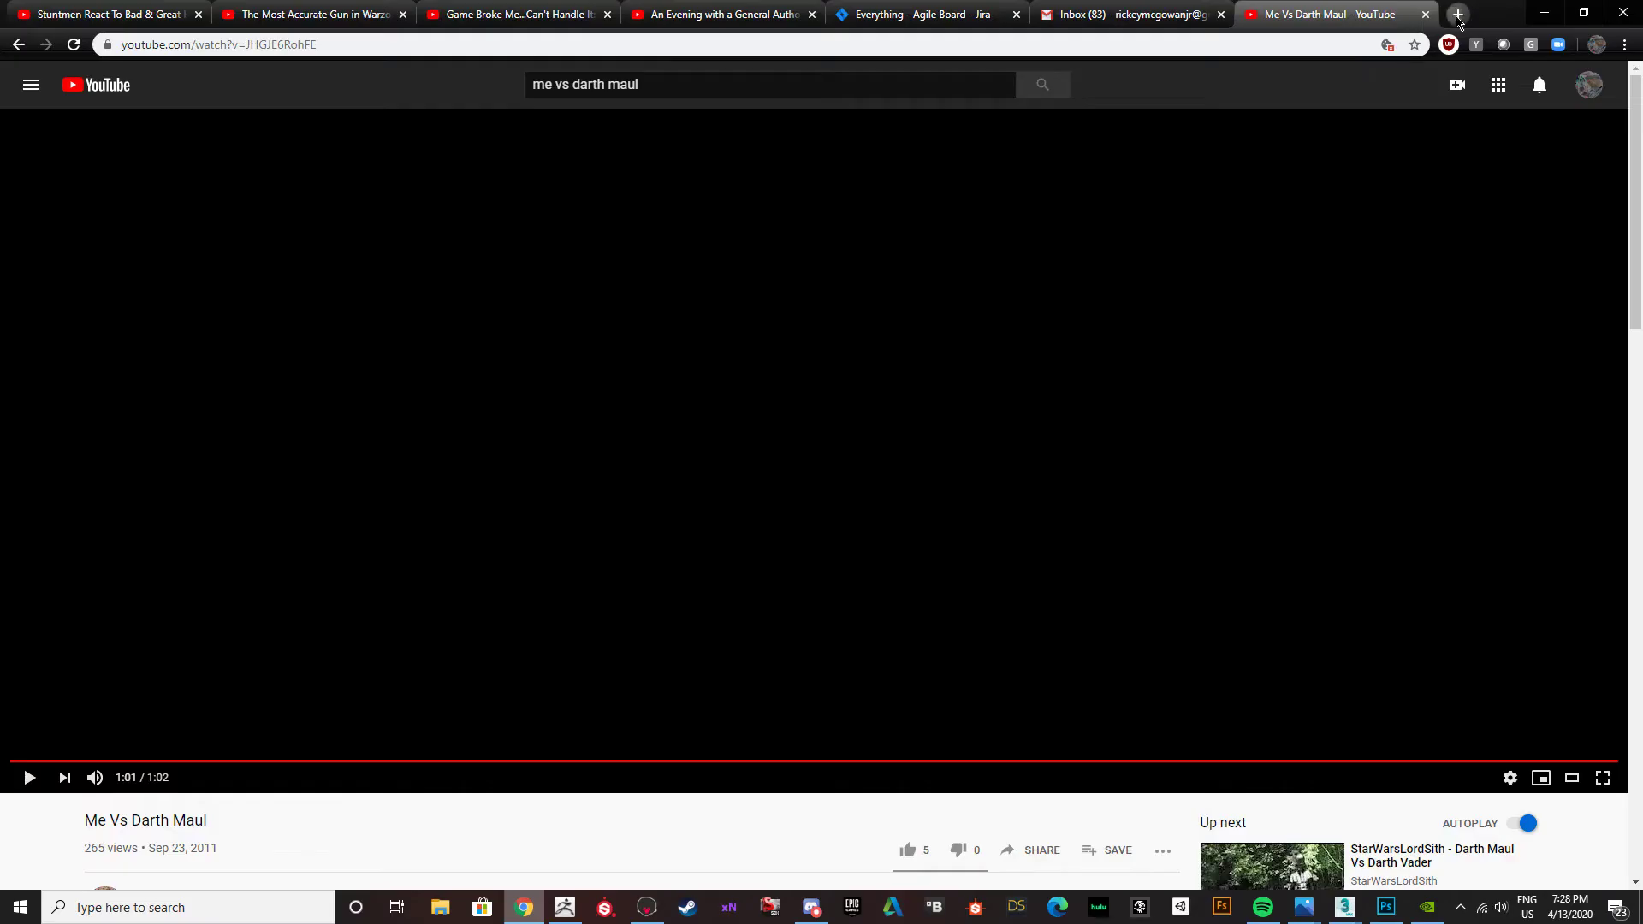
{"action": "left_click", "coordinate": [1457, 16]}
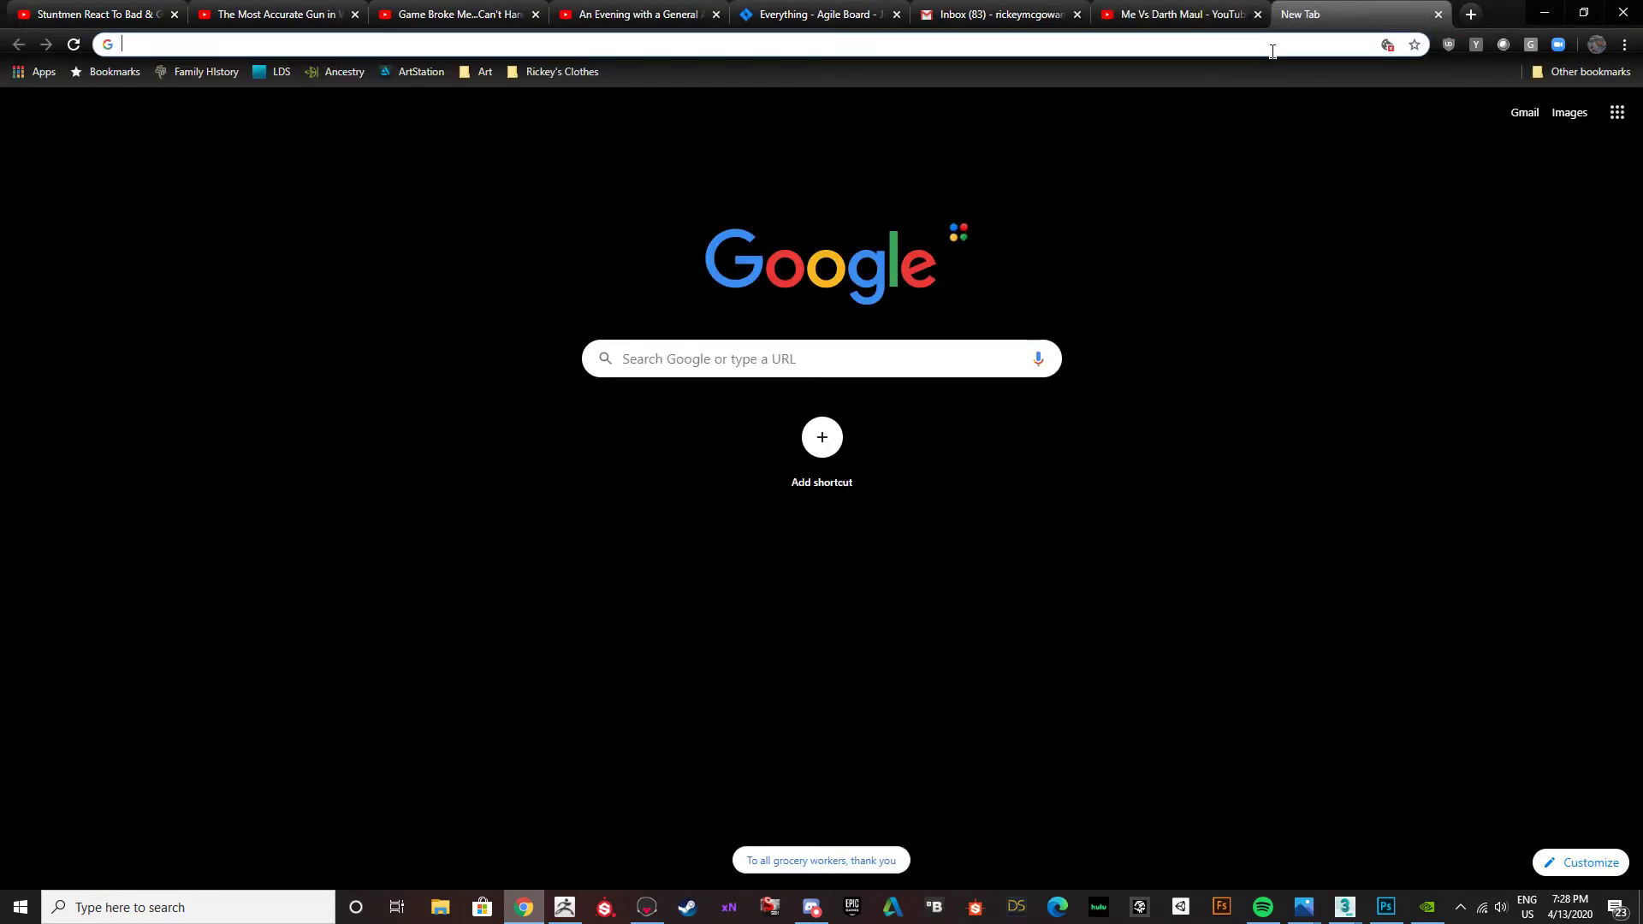
{"action": "type", "text": "metal seamless"}
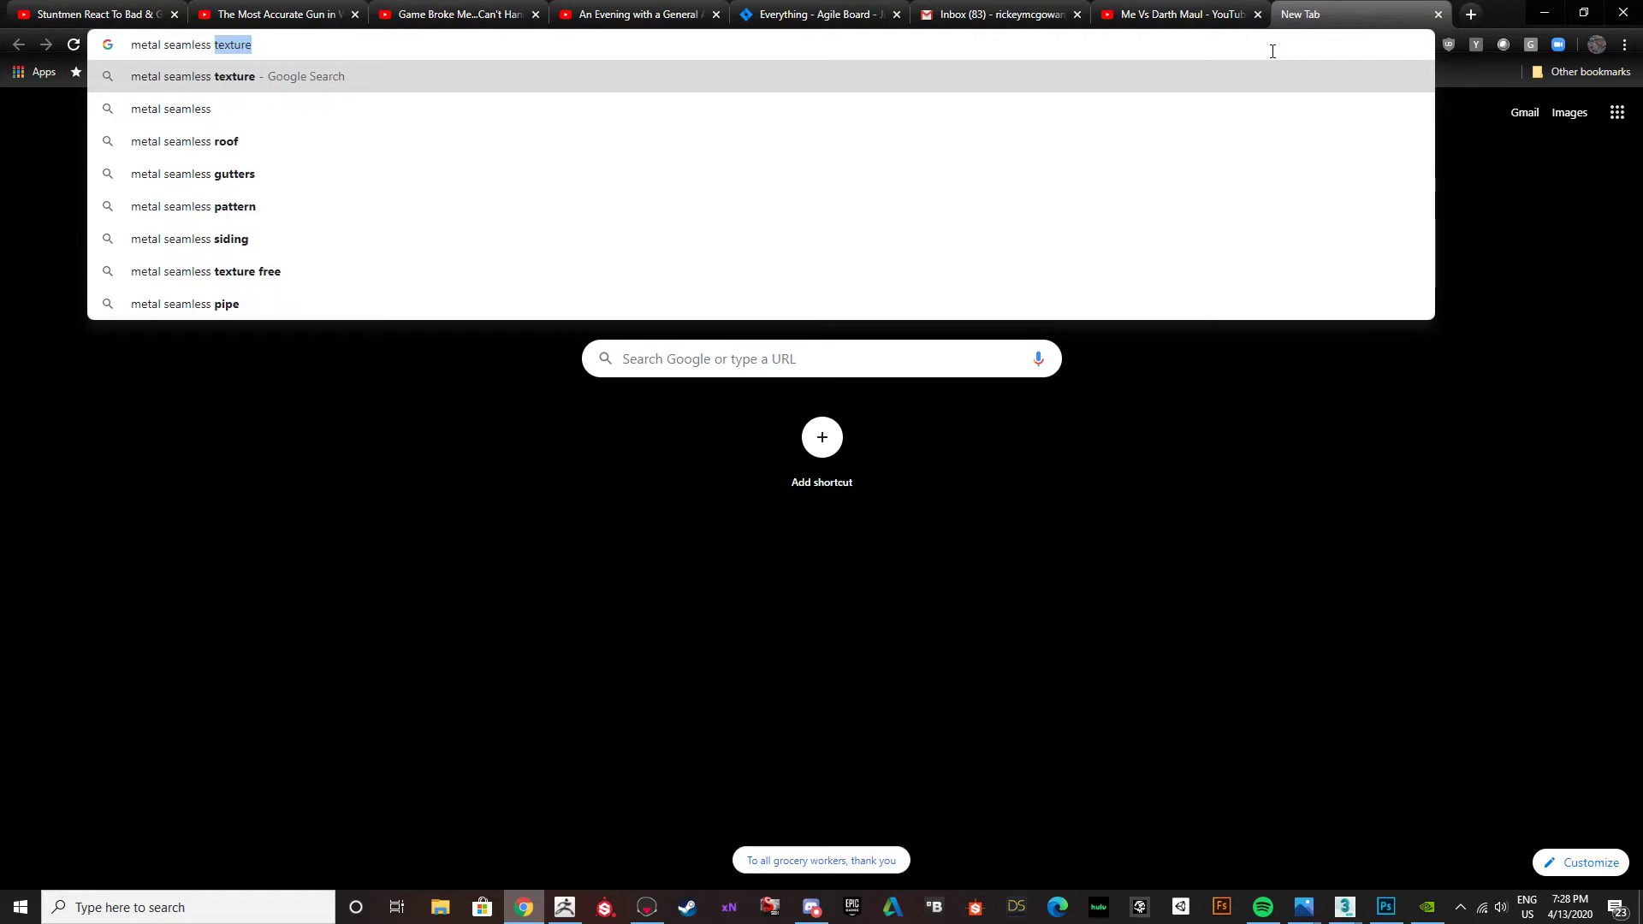
{"action": "key", "text": "Return"}
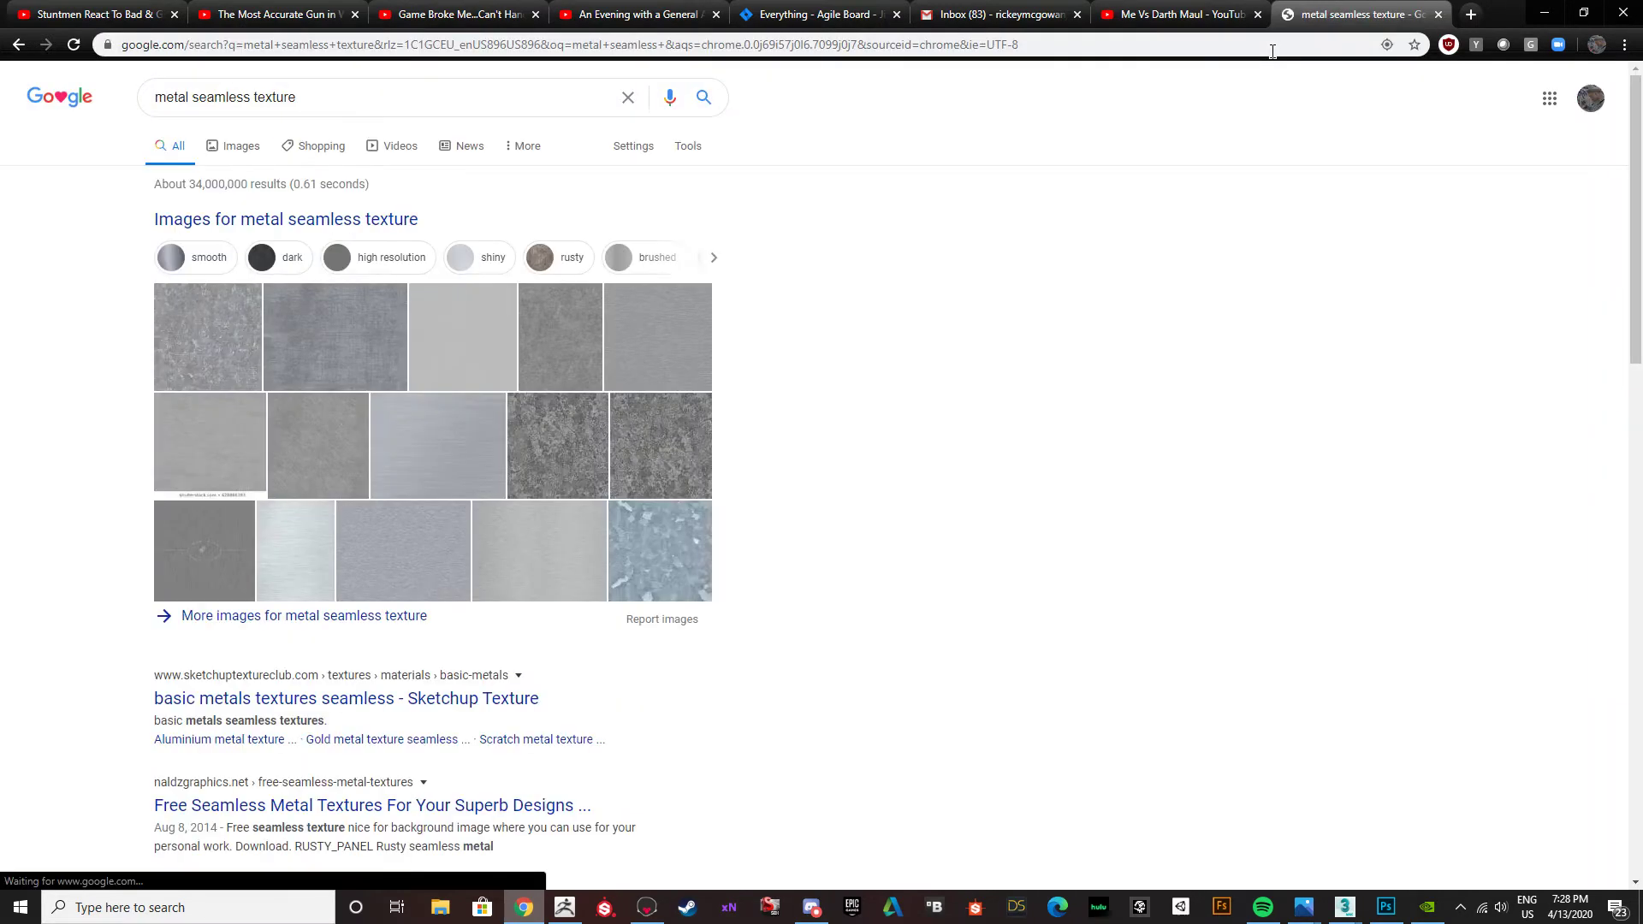
{"action": "left_click", "coordinate": [248, 157]}
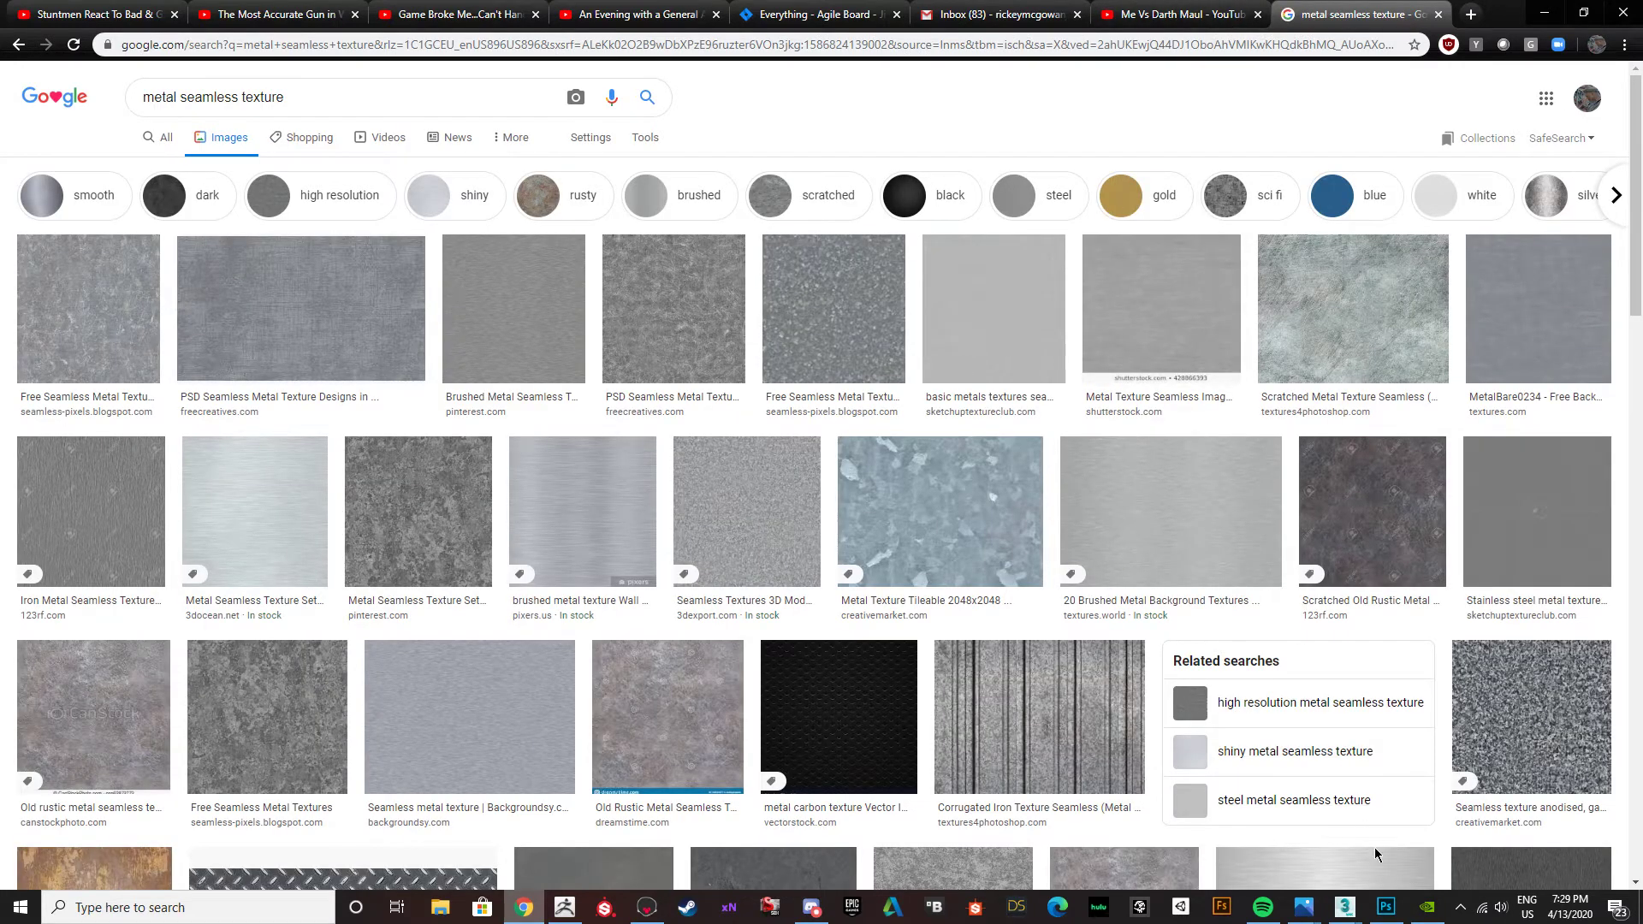
Compare the metal texture image results with the Photoshop map and narrow them to smooth textures.
{"action": "left_click", "coordinate": [1386, 907]}
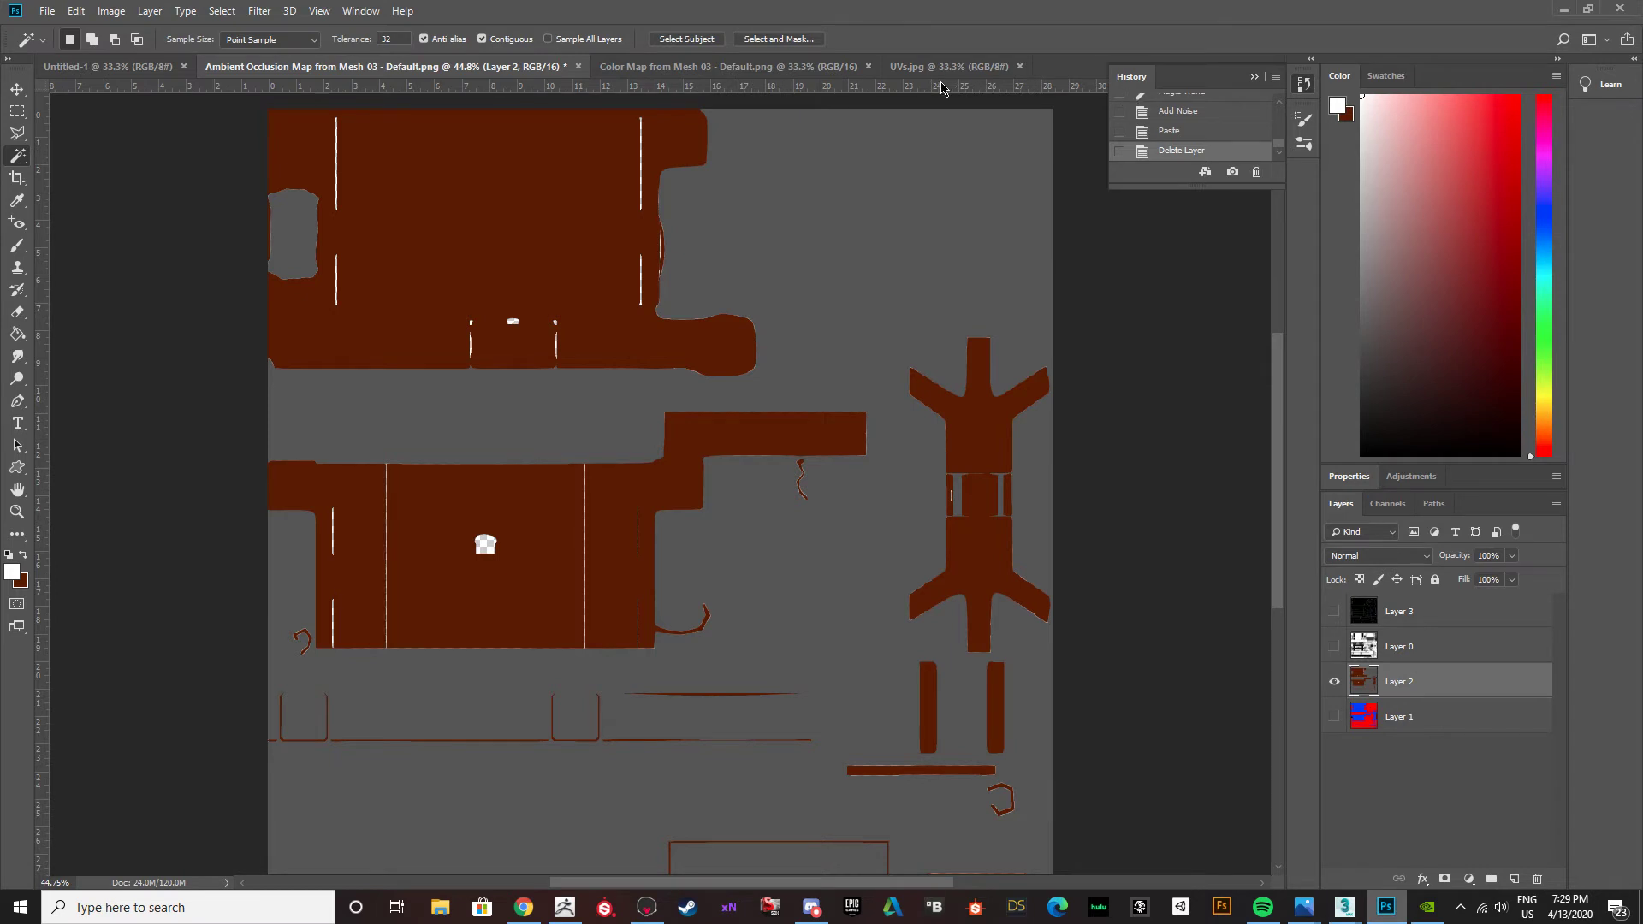
{"action": "left_click", "coordinate": [1571, 11]}
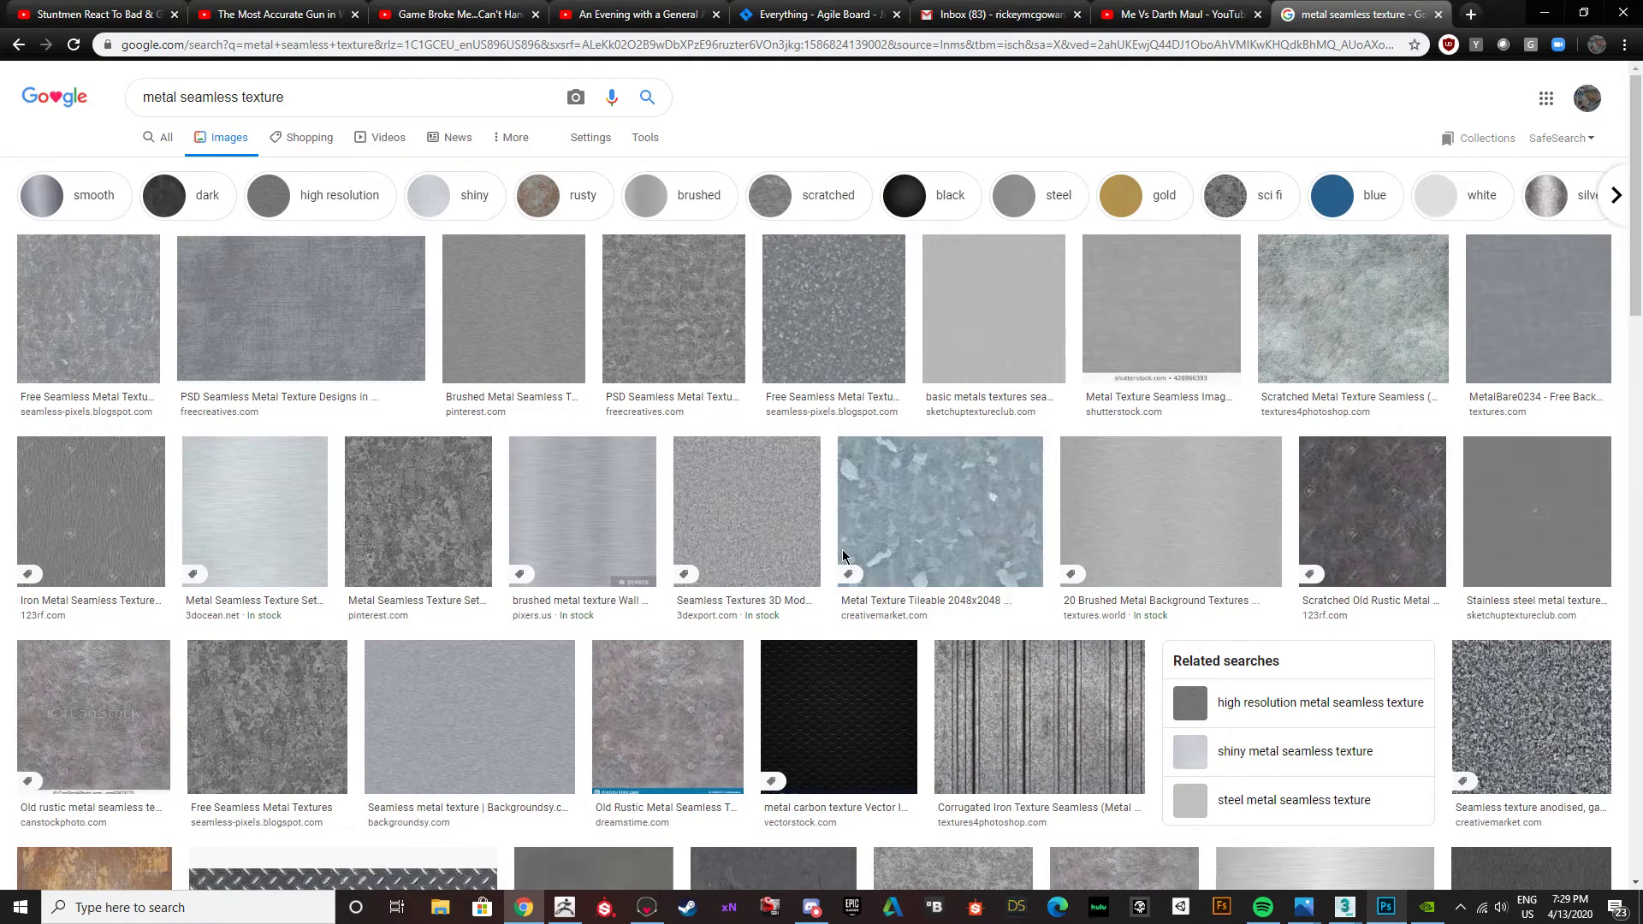
{"action": "scroll", "coordinate": [679, 566], "scroll_direction": "down", "scroll_amount": 5}
{"action": "scroll", "coordinate": [679, 561], "scroll_direction": "down", "scroll_amount": 4}
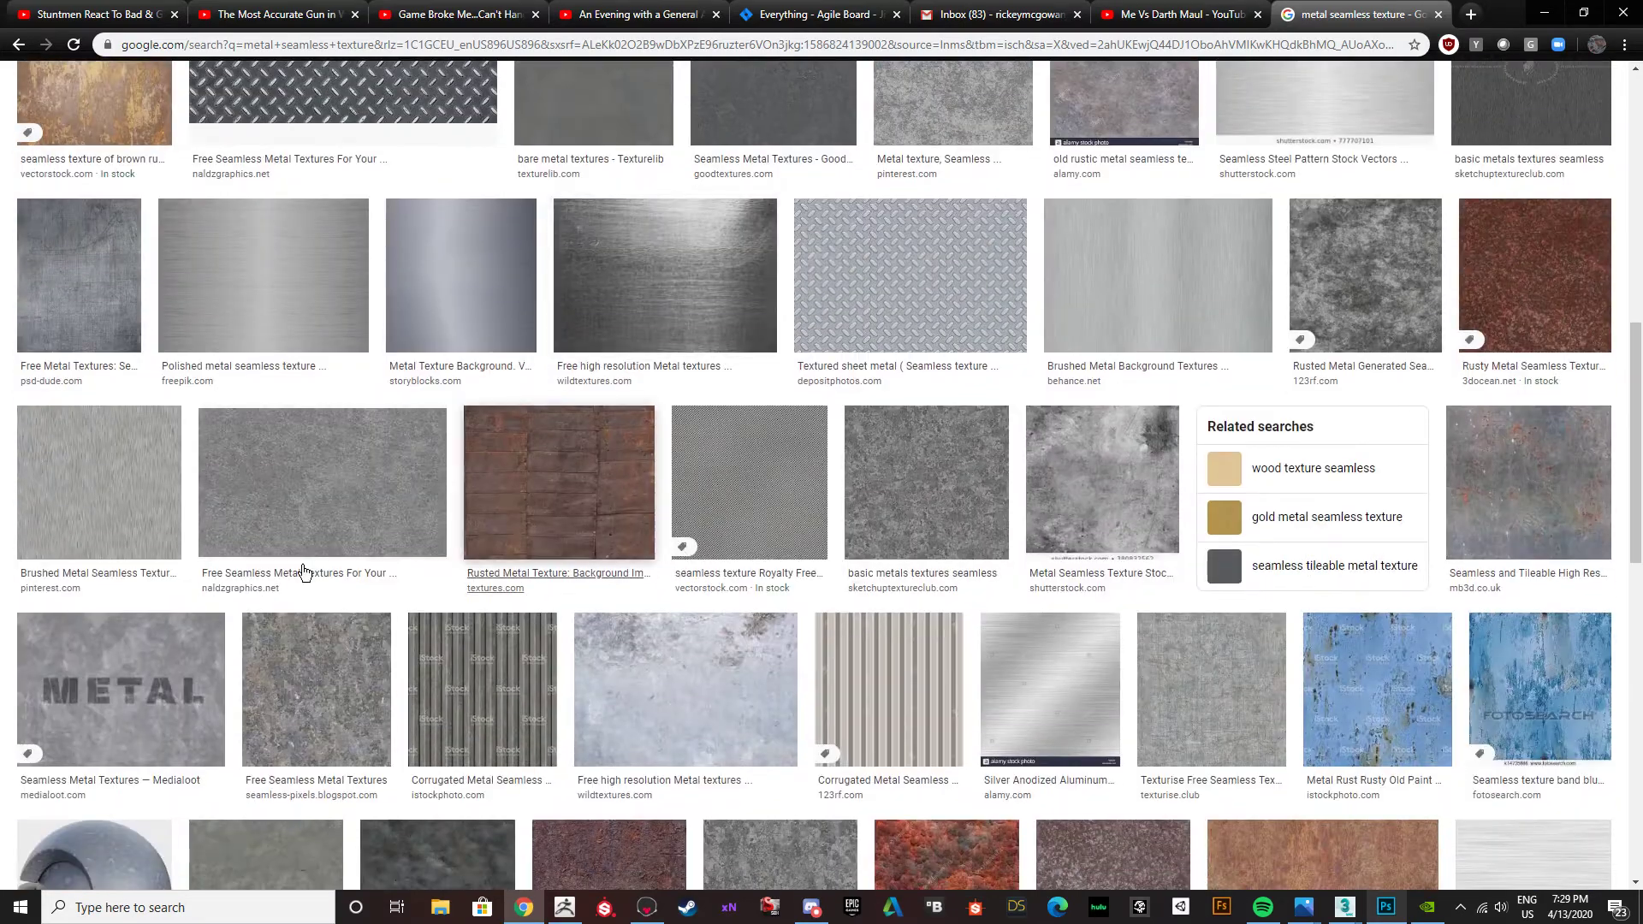
{"action": "scroll", "coordinate": [477, 546], "scroll_direction": "up", "scroll_amount": 4}
{"action": "scroll", "coordinate": [476, 545], "scroll_direction": "up", "scroll_amount": 5}
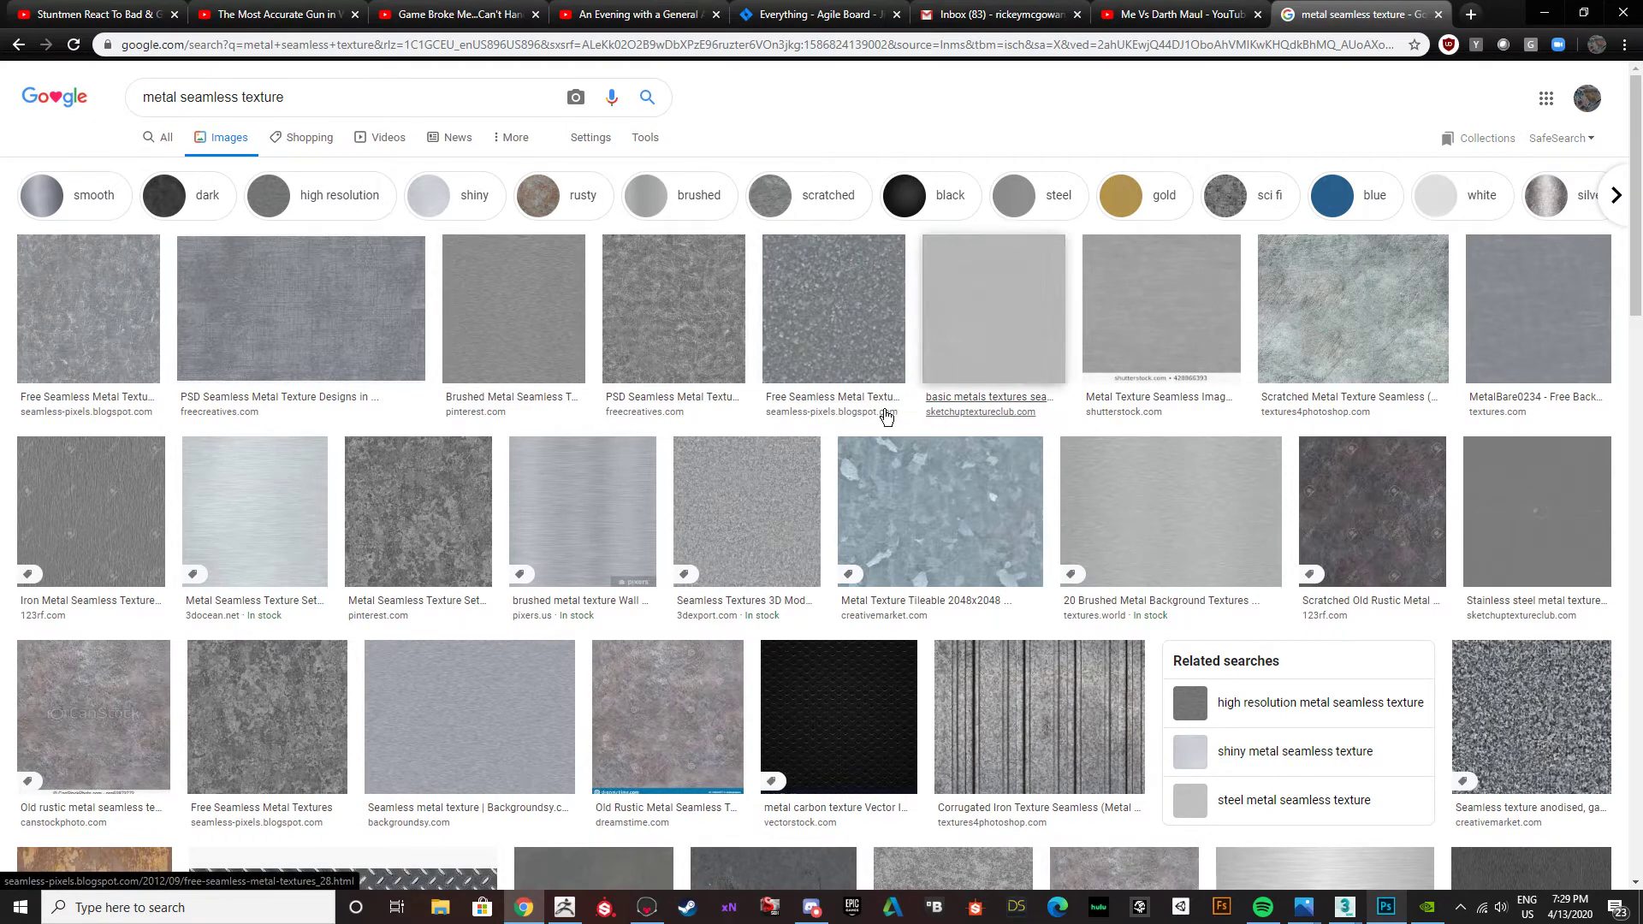
{"action": "scroll", "coordinate": [845, 420], "scroll_direction": "down", "scroll_amount": 3}
{"action": "scroll", "coordinate": [664, 428], "scroll_direction": "up", "scroll_amount": 3}
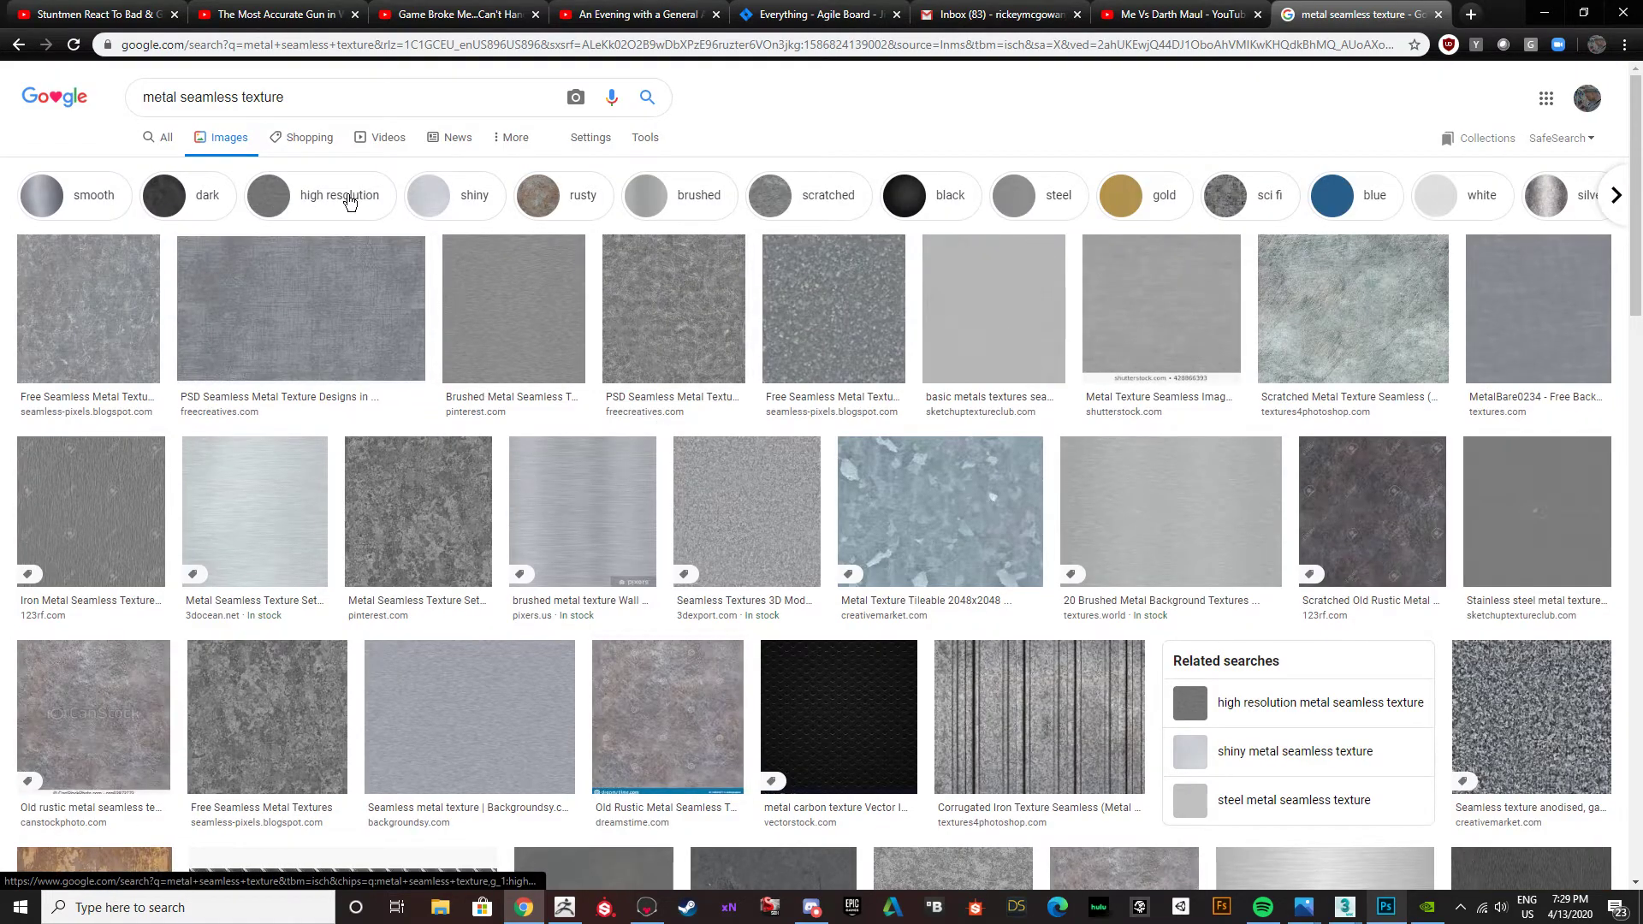
{"action": "left_click", "coordinate": [89, 198]}
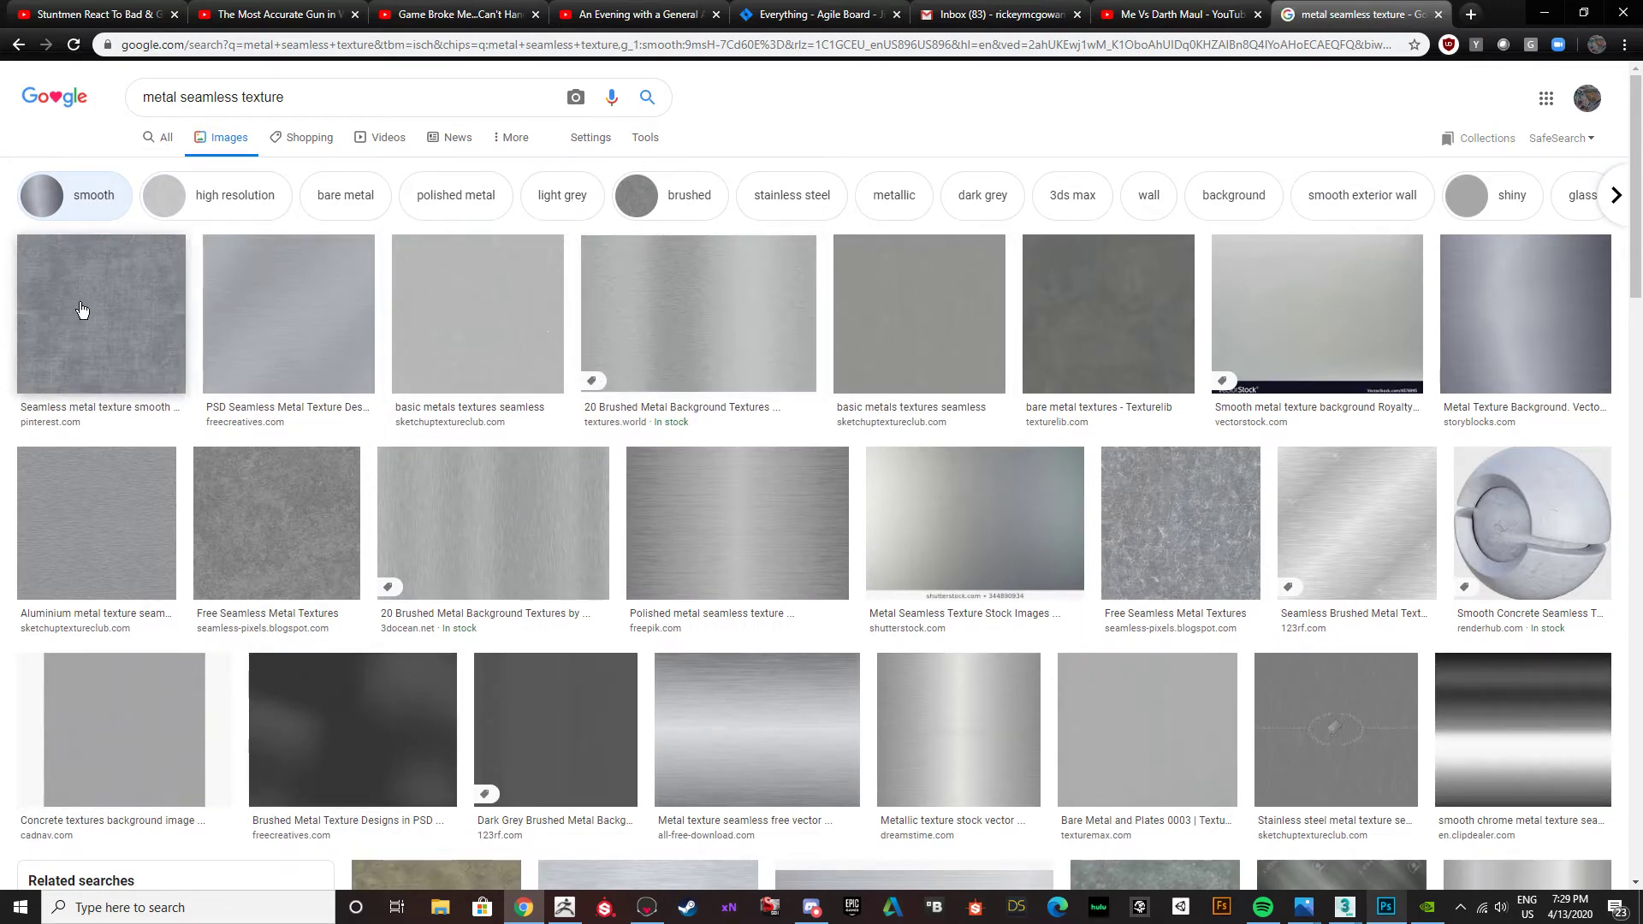
Switch to Photoshop and show the UV wireframe on Layer 3 over the brown and grey map.
{"action": "left_click", "coordinate": [1386, 907]}
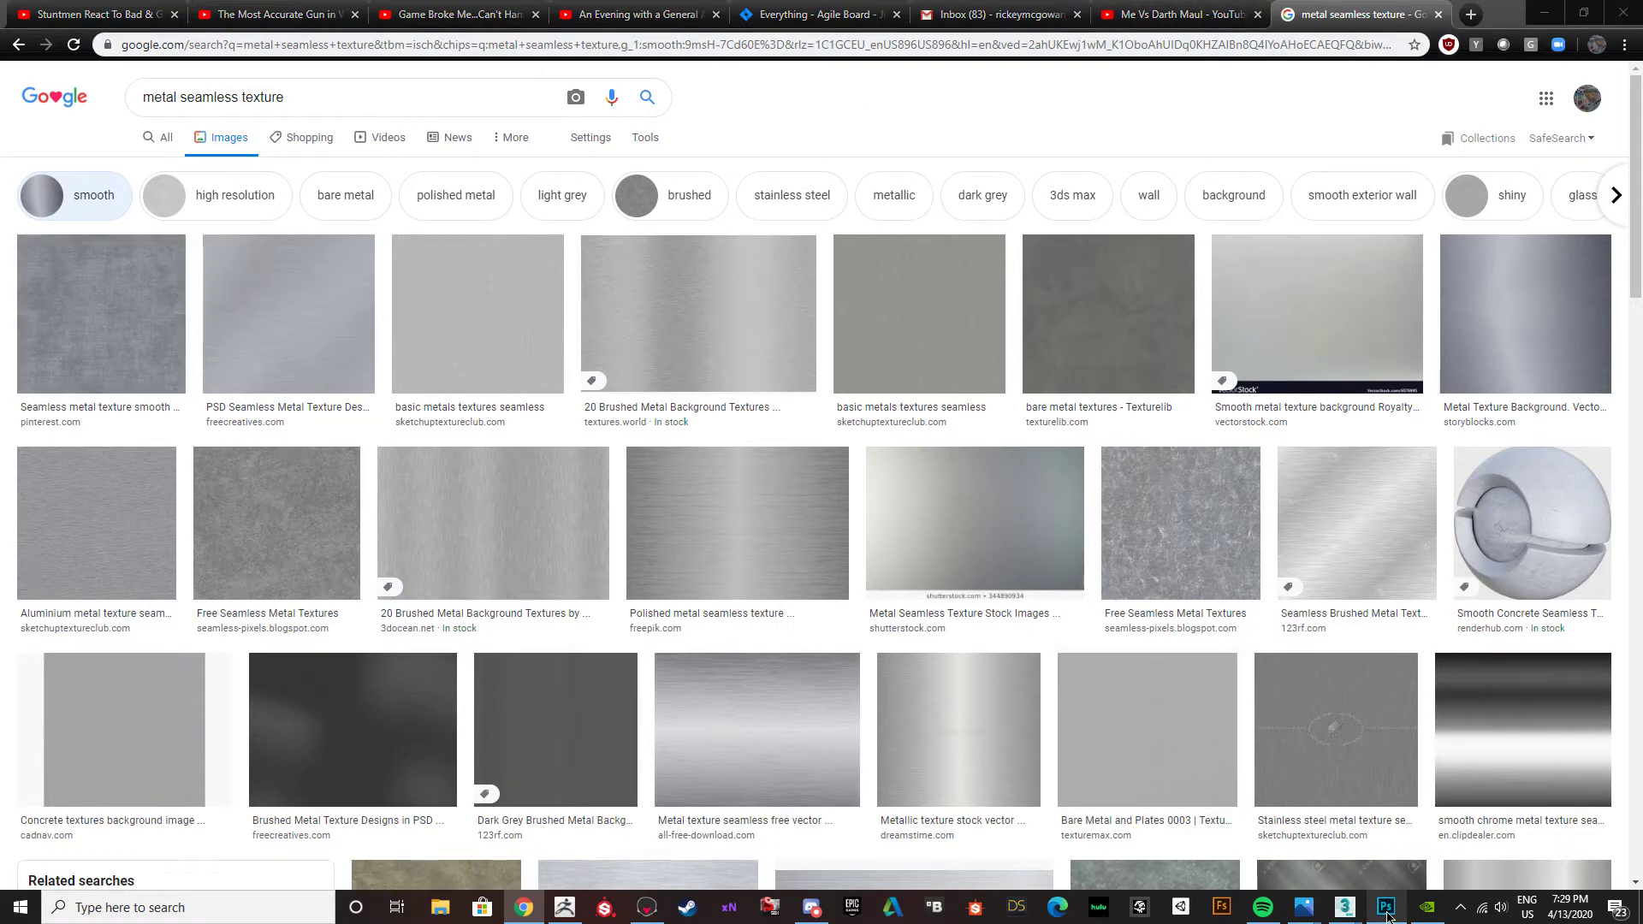
{"action": "scroll", "coordinate": [826, 484], "scroll_direction": "up", "scroll_amount": 1}
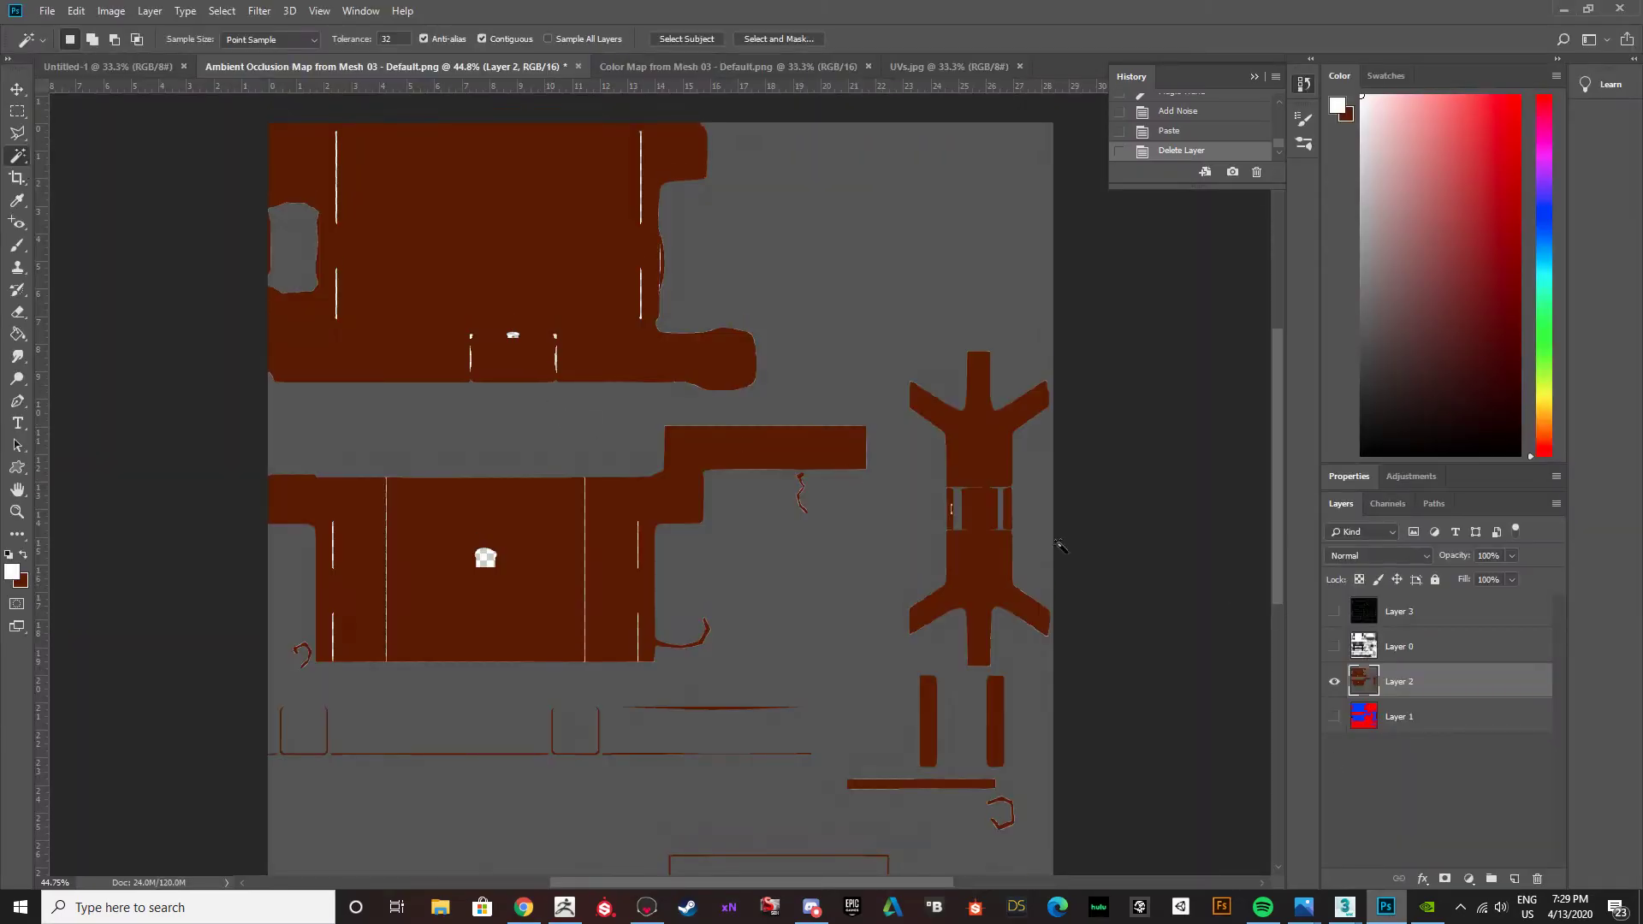
{"action": "left_click", "coordinate": [1335, 613]}
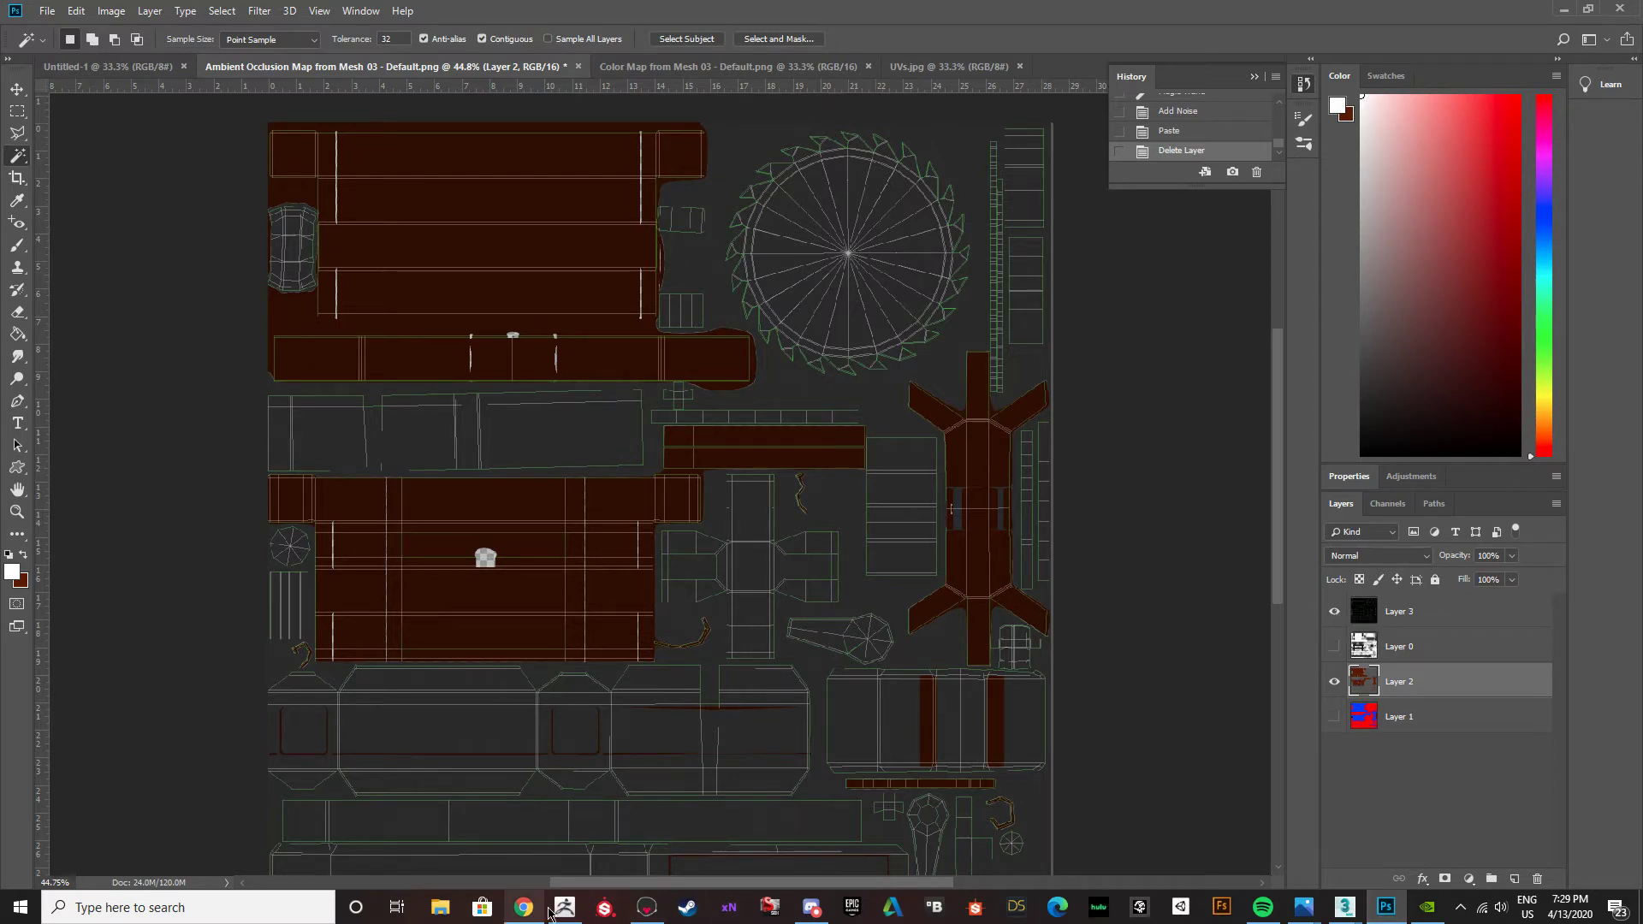
Switch to Chrome and look through the smooth seamless metal texture results for a suitable grey metal.
{"action": "left_click", "coordinate": [525, 911]}
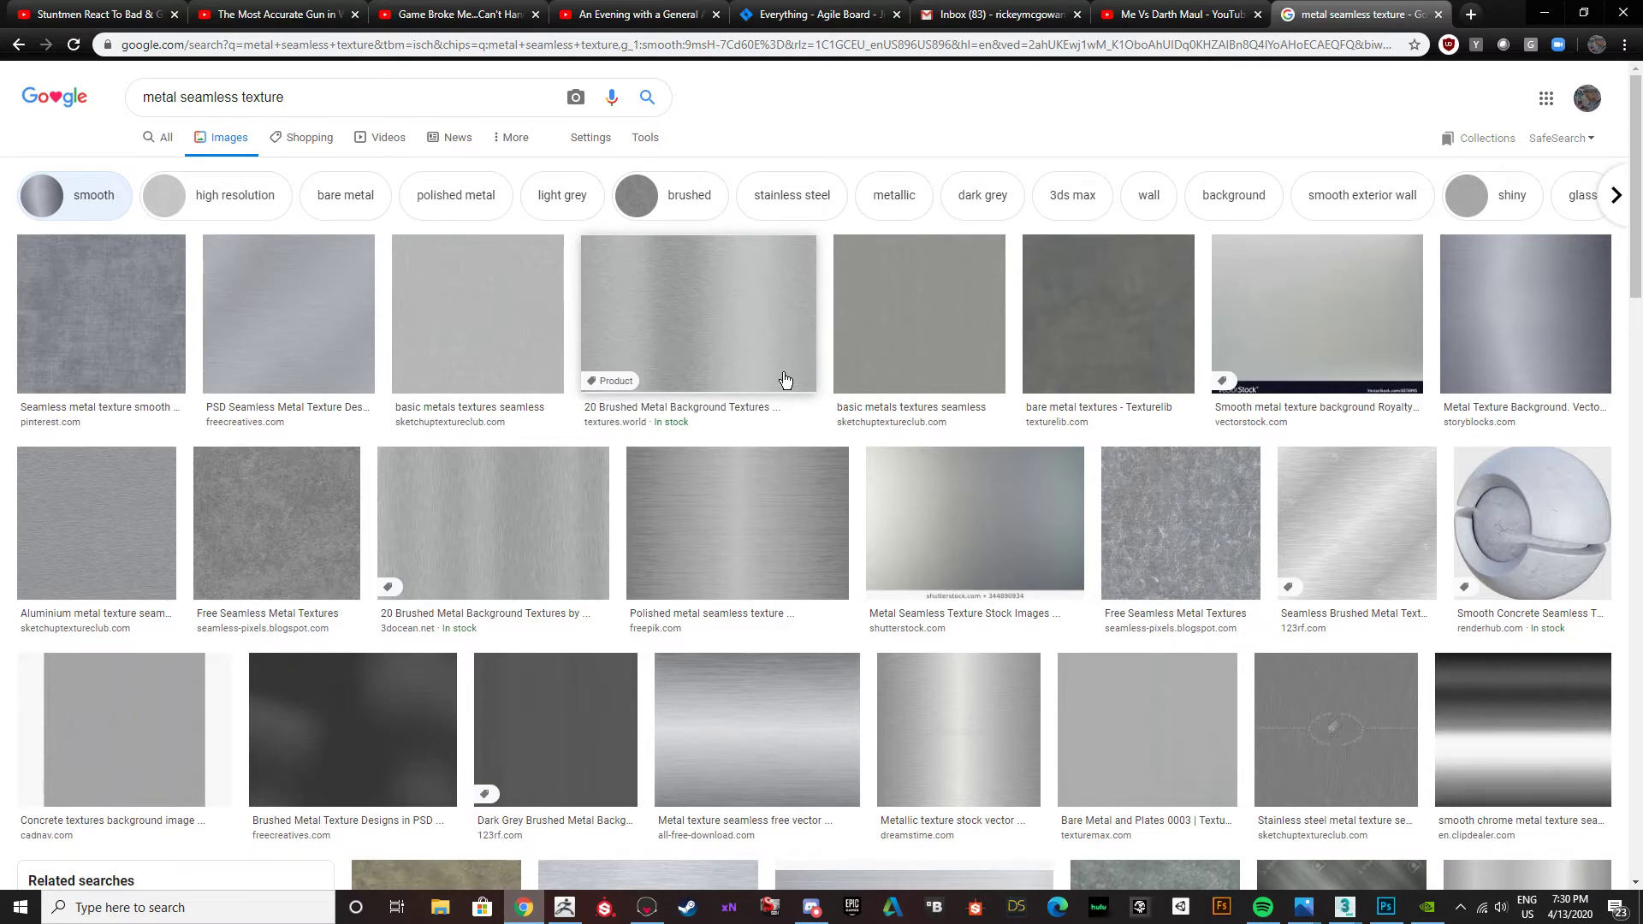
{"action": "scroll", "coordinate": [685, 420], "scroll_direction": "down", "scroll_amount": 3}
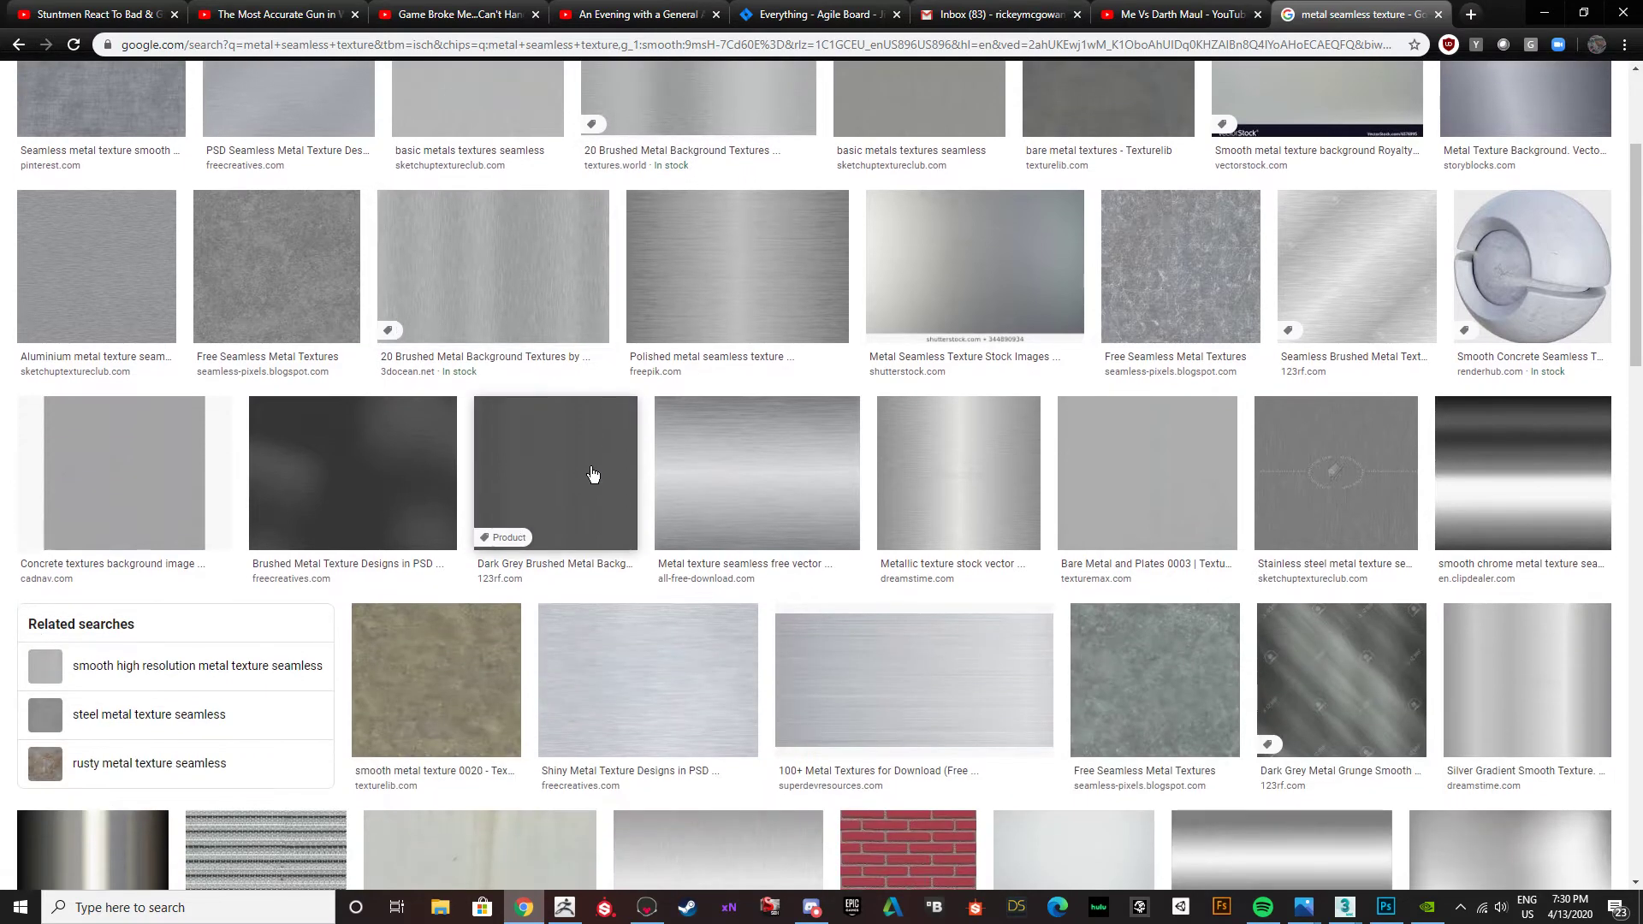
{"action": "scroll", "coordinate": [633, 558], "scroll_direction": "down", "scroll_amount": 3}
{"action": "scroll", "coordinate": [598, 548], "scroll_direction": "up", "scroll_amount": 6}
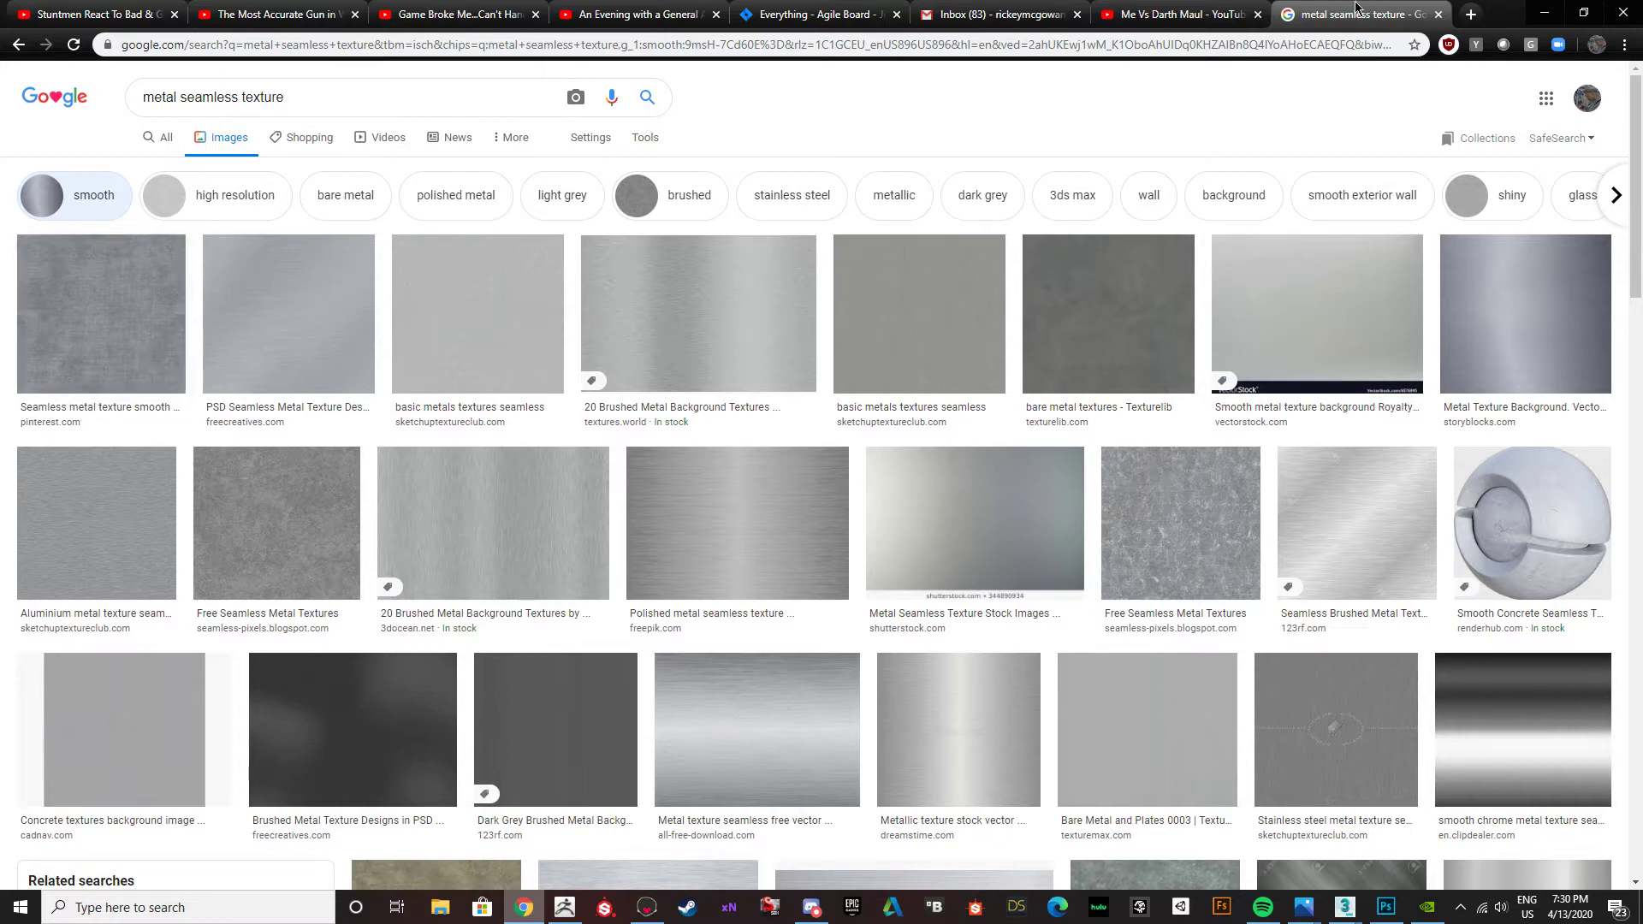
{"action": "left_click", "coordinate": [1175, 17]}
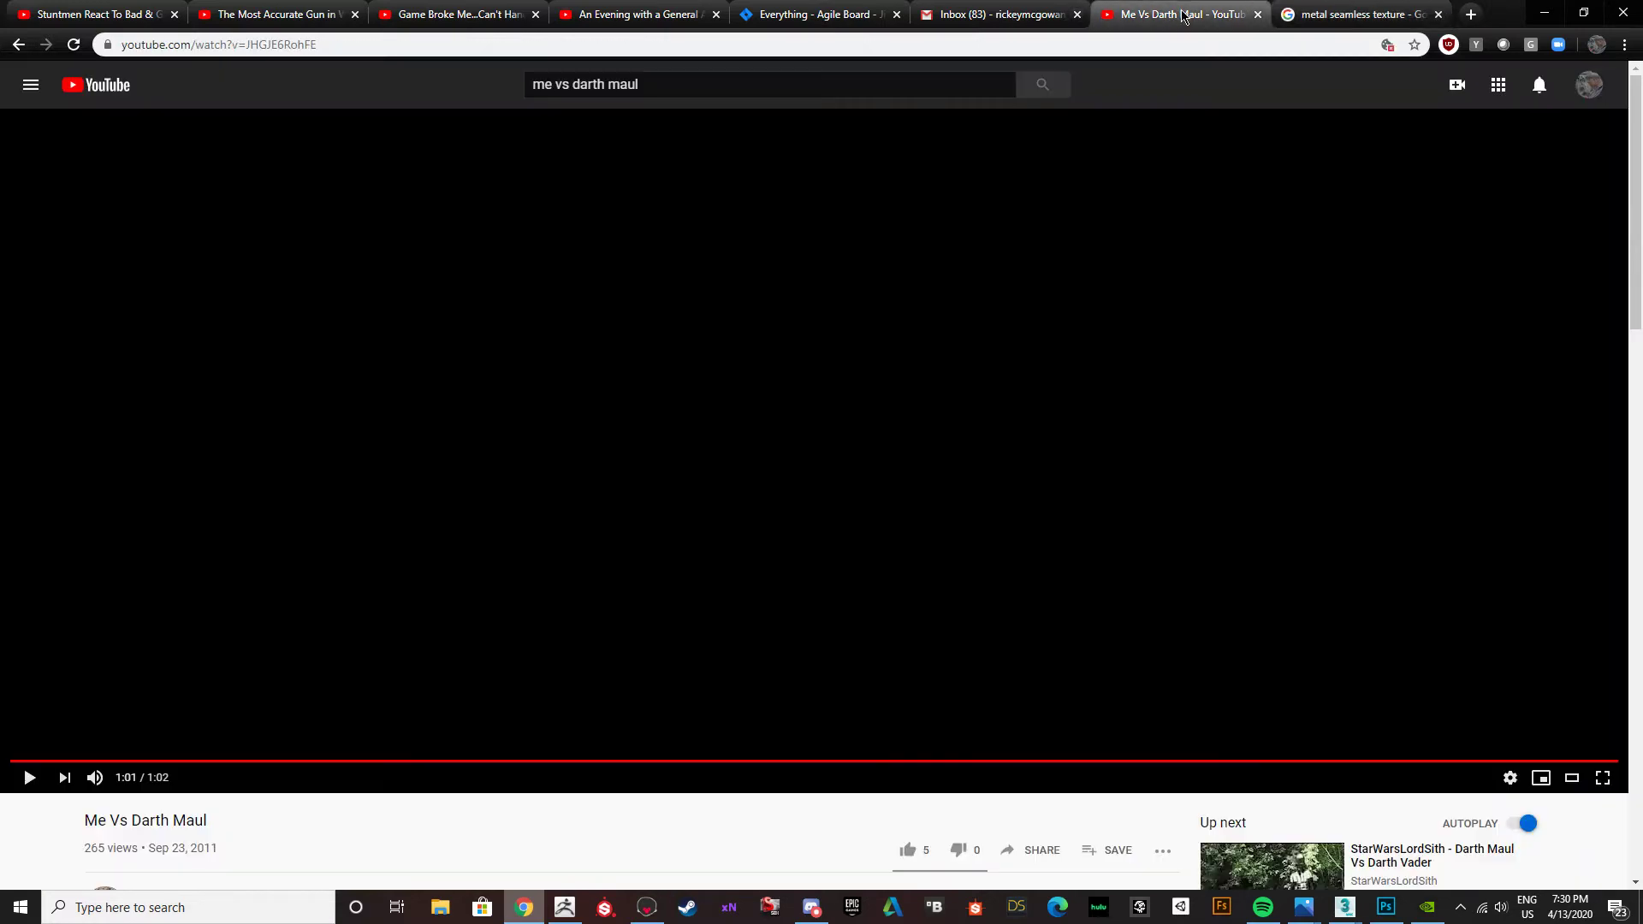
{"action": "left_click", "coordinate": [1363, 15]}
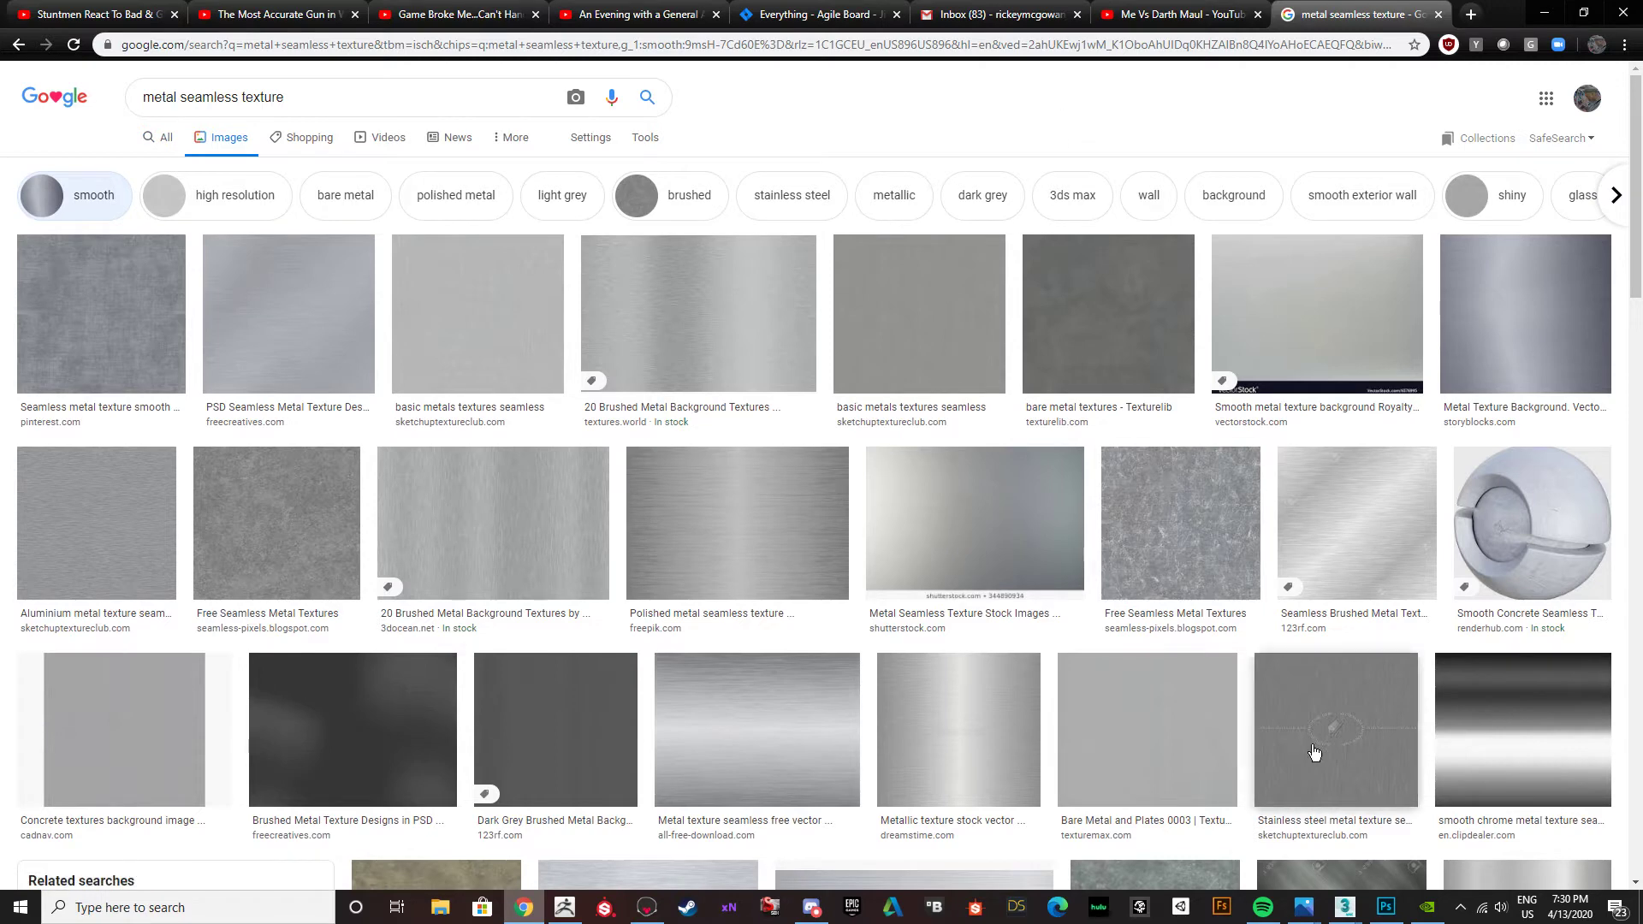
Switch to Marmoset Toolbag and examine the metal bands and wood texture of the barrels in the cabin scene.
{"action": "left_click", "coordinate": [648, 913]}
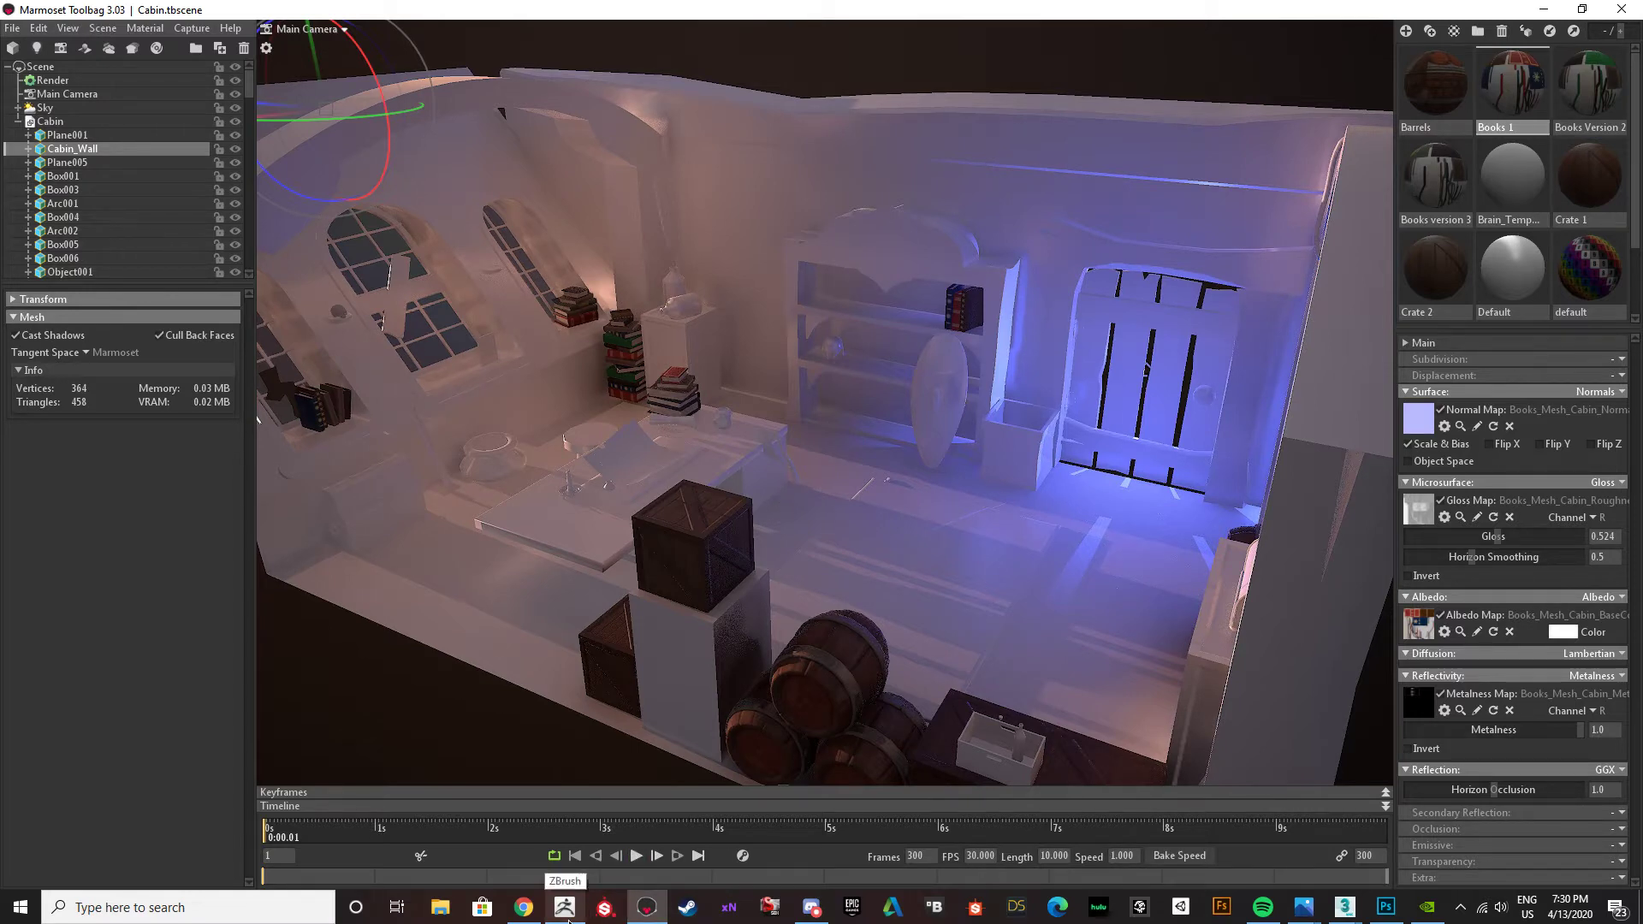
{"action": "scroll", "coordinate": [787, 444], "scroll_direction": "up", "scroll_amount": 8}
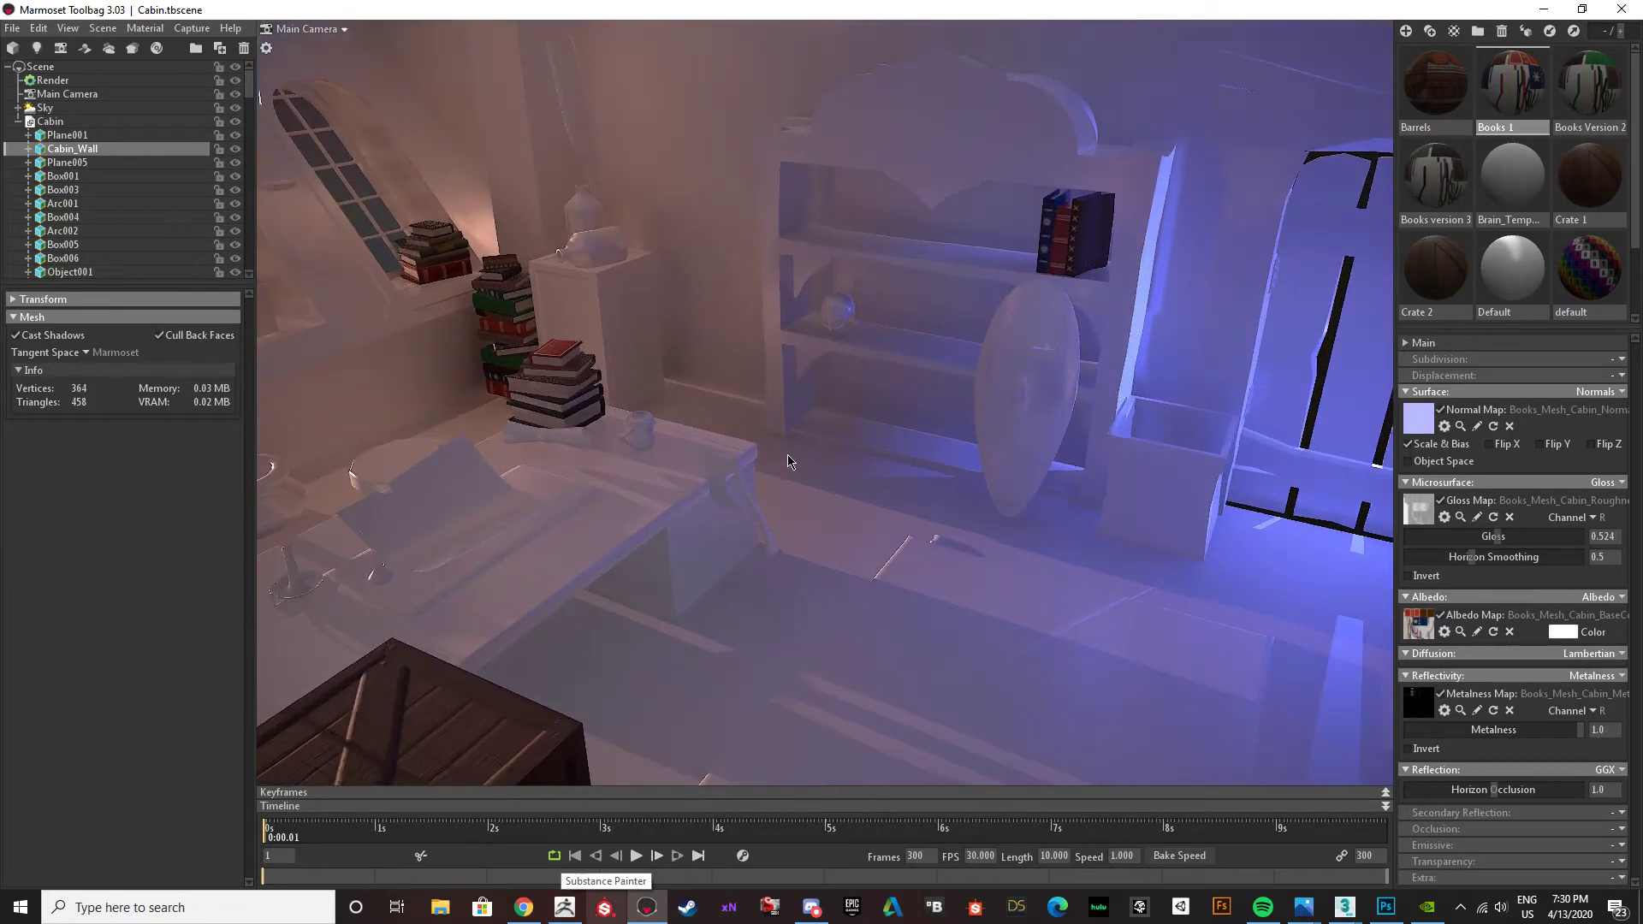
{"action": "scroll", "coordinate": [827, 480], "scroll_direction": "down", "scroll_amount": 4}
{"action": "left_click_drag", "start_coordinate": [859, 610], "coordinate": [836, 543]}
{"action": "scroll", "coordinate": [840, 557], "scroll_direction": "down", "scroll_amount": 3}
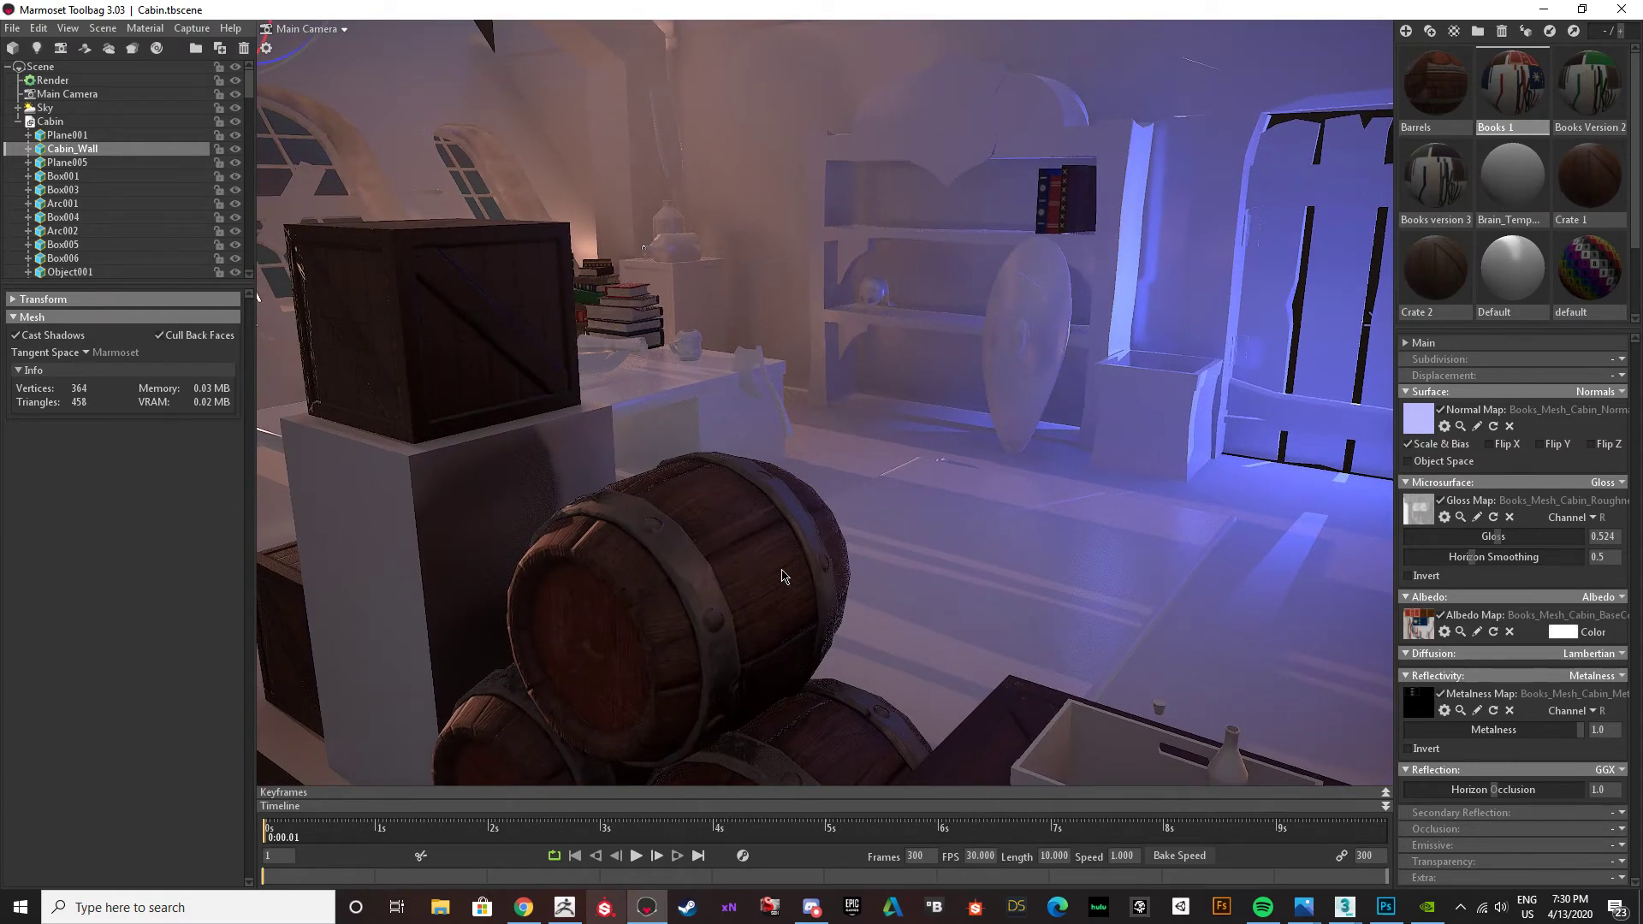
{"action": "left_click", "coordinate": [777, 582]}
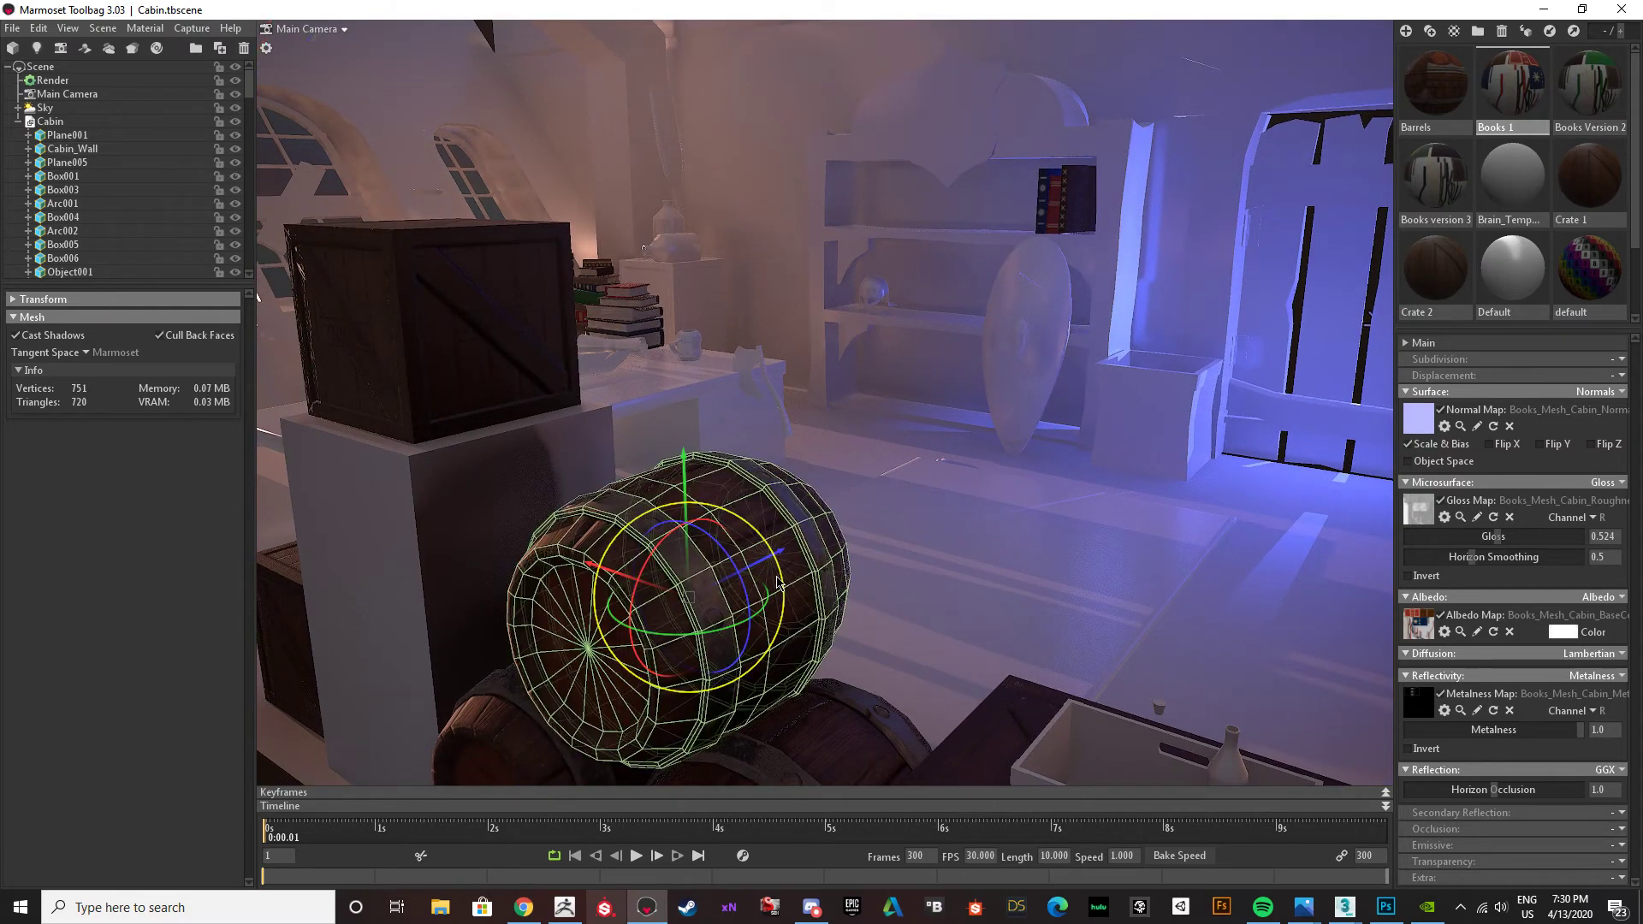
{"action": "left_click_drag", "start_coordinate": [777, 581], "coordinate": [935, 583]}
{"action": "scroll", "coordinate": [794, 584], "scroll_direction": "up", "scroll_amount": 3}
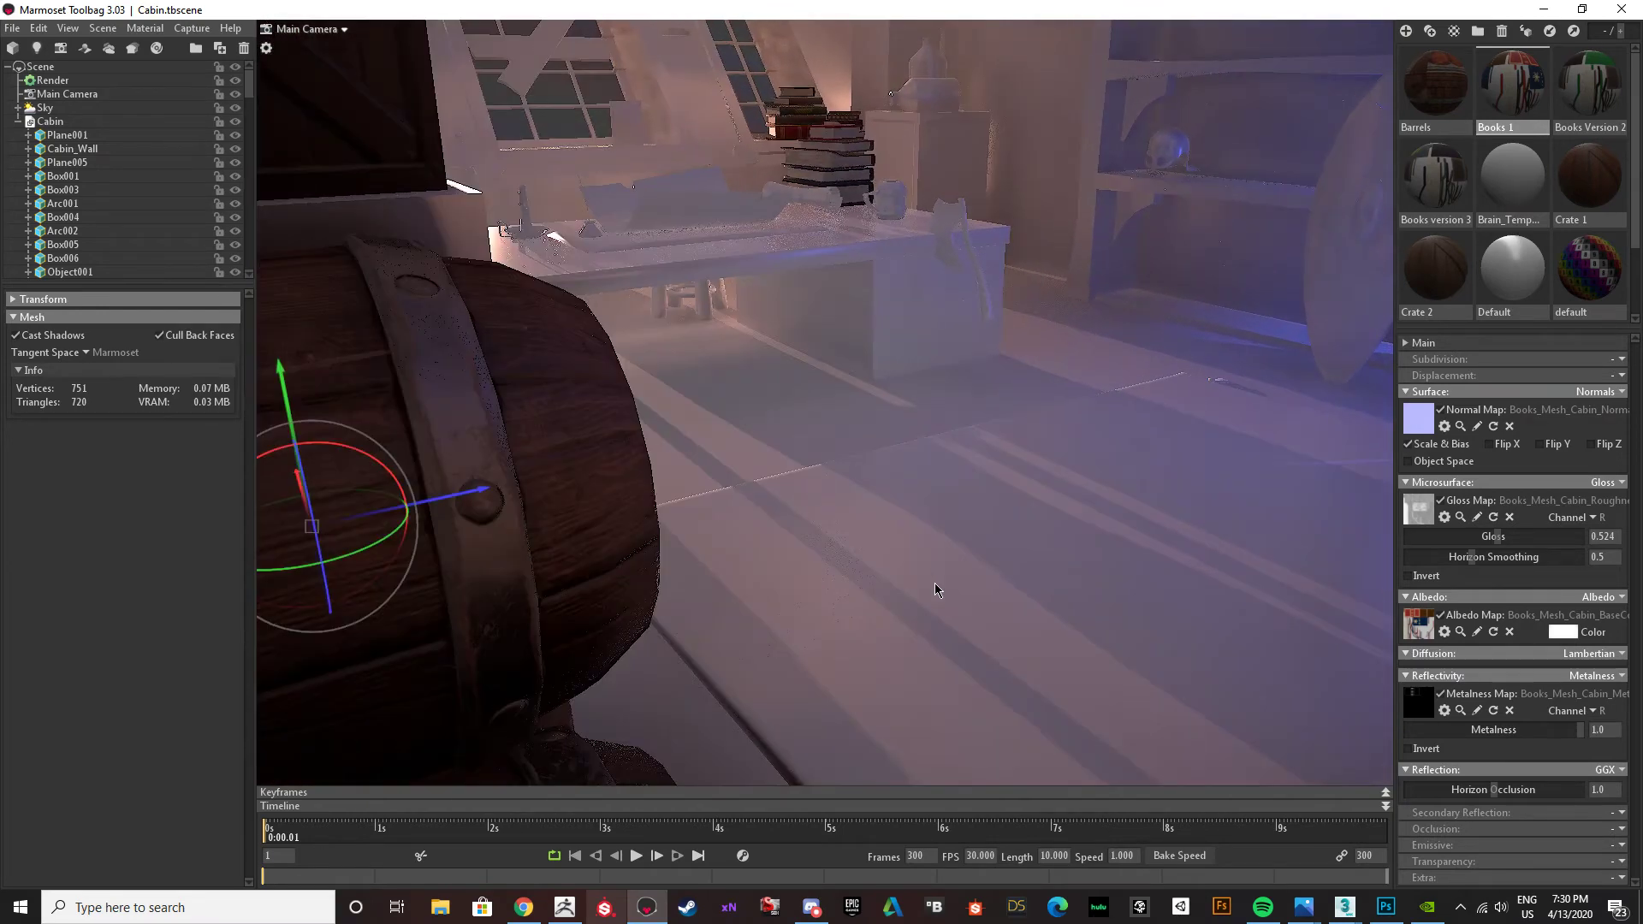
{"action": "middle_click_drag", "start_coordinate": [833, 558], "coordinate": [903, 565]}
{"action": "left_click_drag", "start_coordinate": [867, 540], "coordinate": [876, 543]}
{"action": "middle_click_drag", "start_coordinate": [953, 553], "coordinate": [934, 510]}
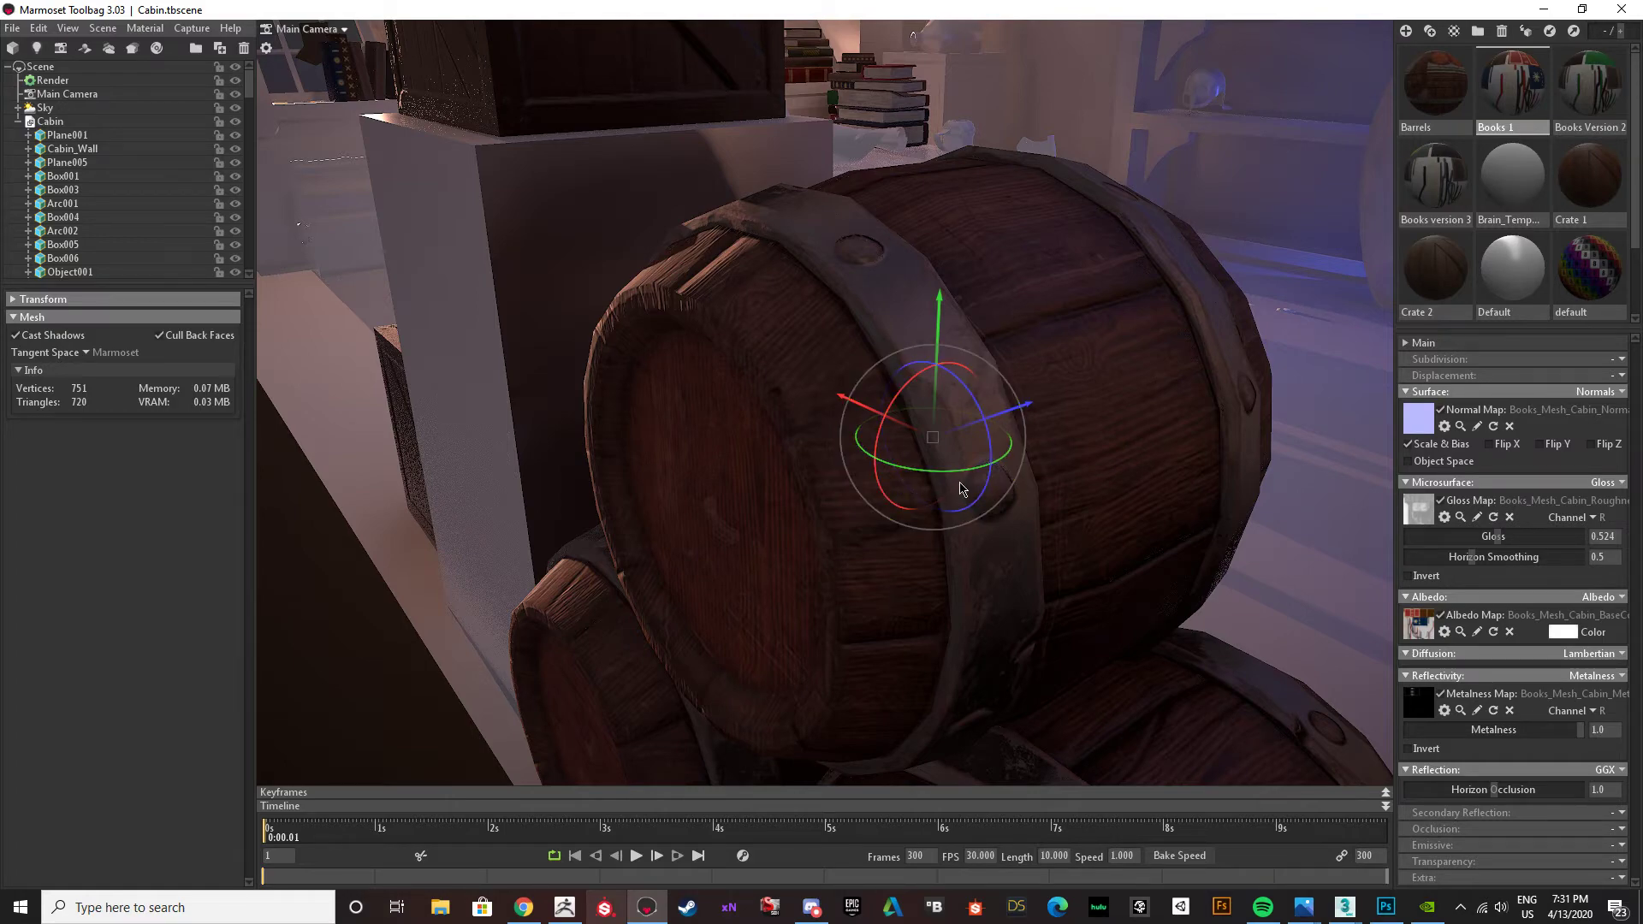
{"action": "left_click_drag", "start_coordinate": [958, 484], "coordinate": [919, 461]}
{"action": "left_click_drag", "start_coordinate": [705, 423], "coordinate": [862, 567]}
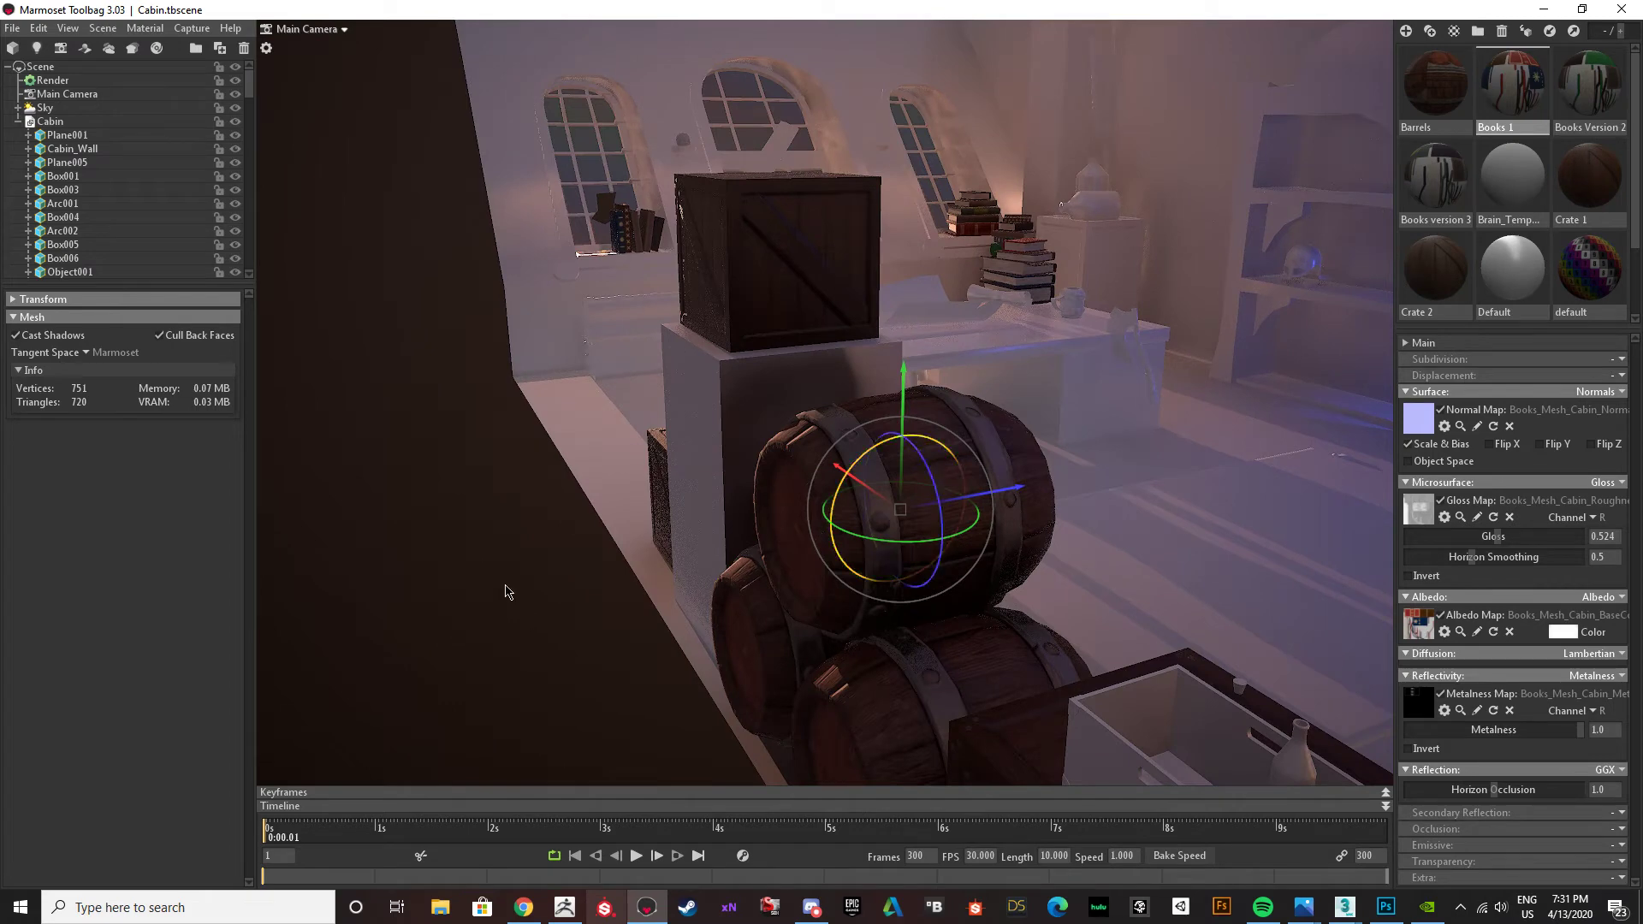
{"action": "left_click", "coordinate": [439, 629]}
{"action": "mouse_move", "coordinate": [440, 629]}
{"action": "left_mouse_down"}
{"action": "mouse_move", "coordinate": [490, 594]}
{"action": "mouse_move", "coordinate": [462, 611]}
{"action": "left_mouse_up"}
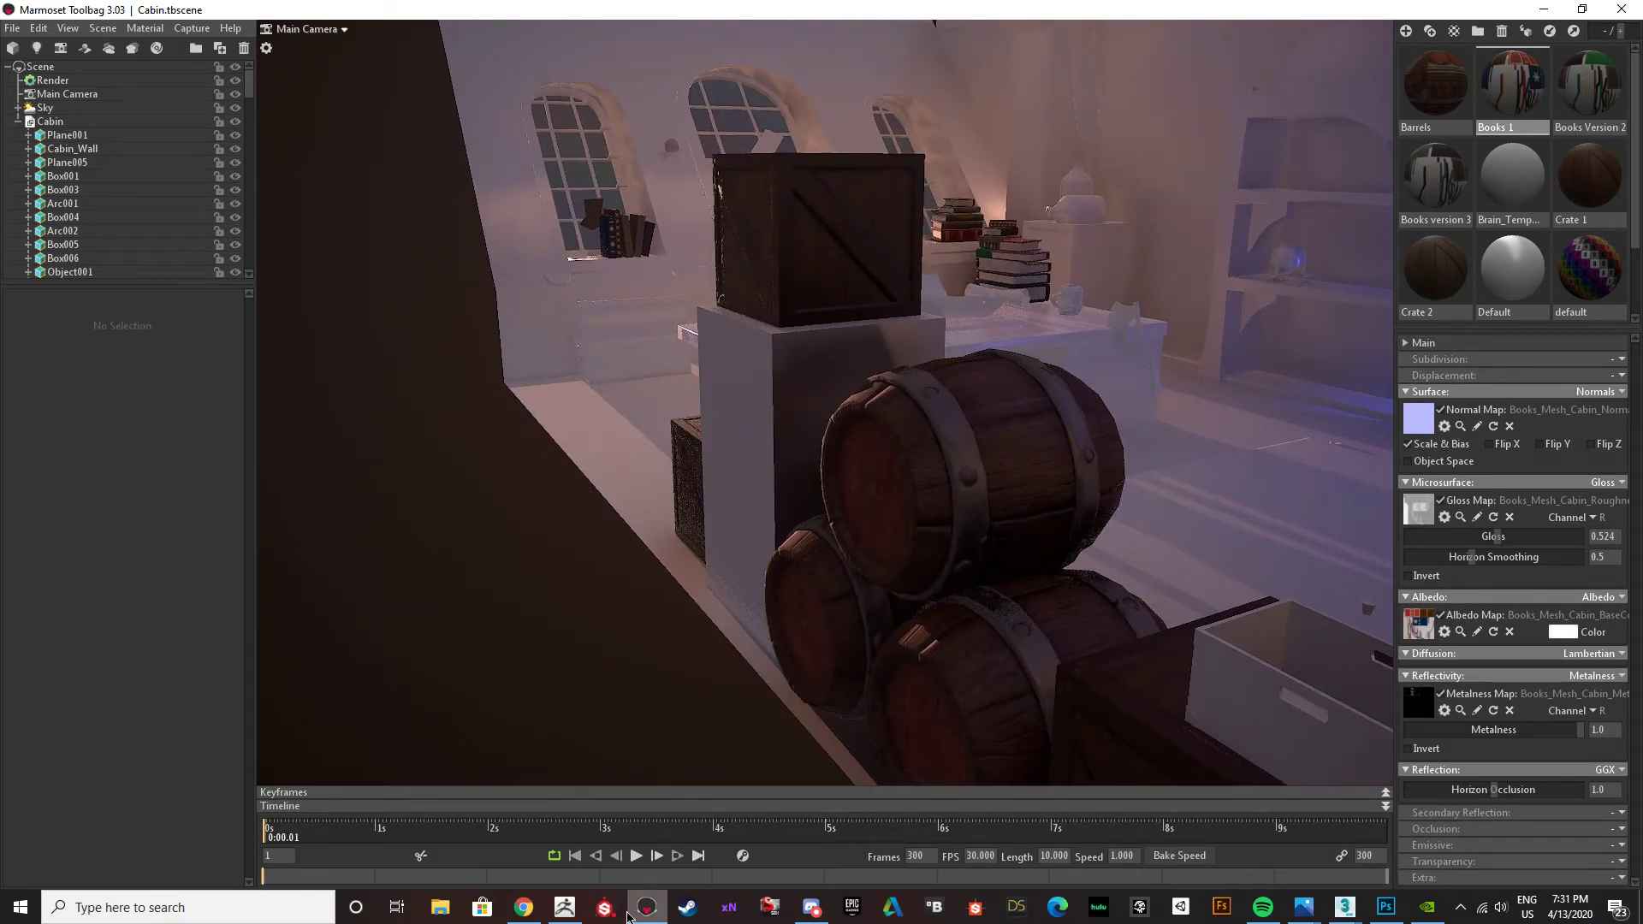
Switch to Photoshop and hide Layer 2 with the brown and grey colours.
{"action": "left_click", "coordinate": [1389, 912]}
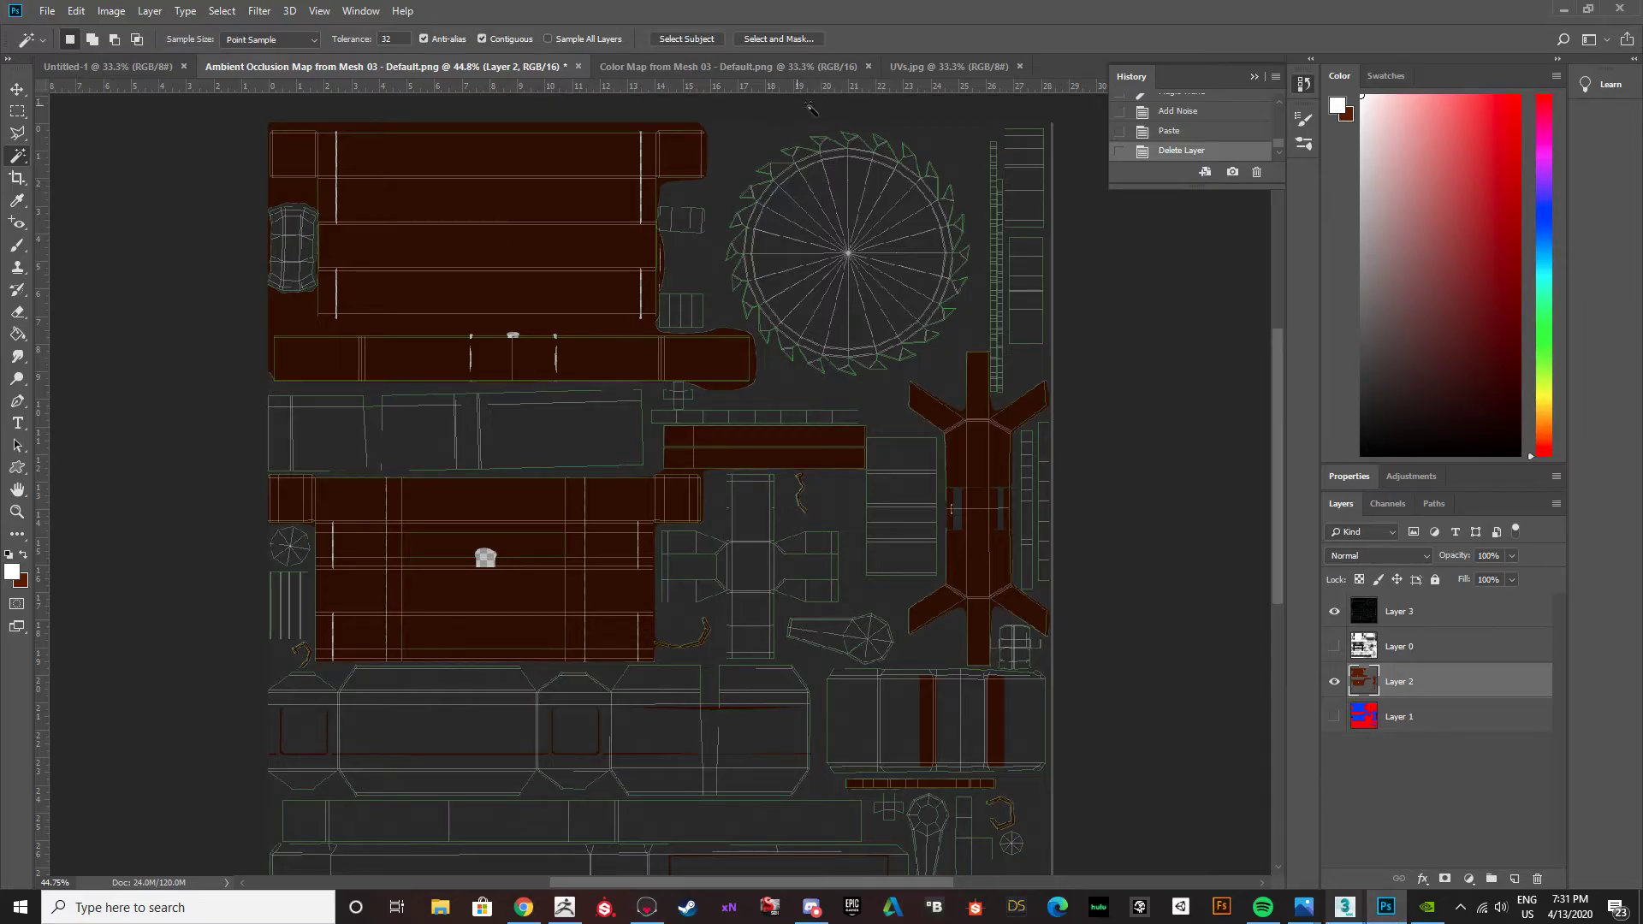
{"action": "left_click", "coordinate": [1335, 681]}
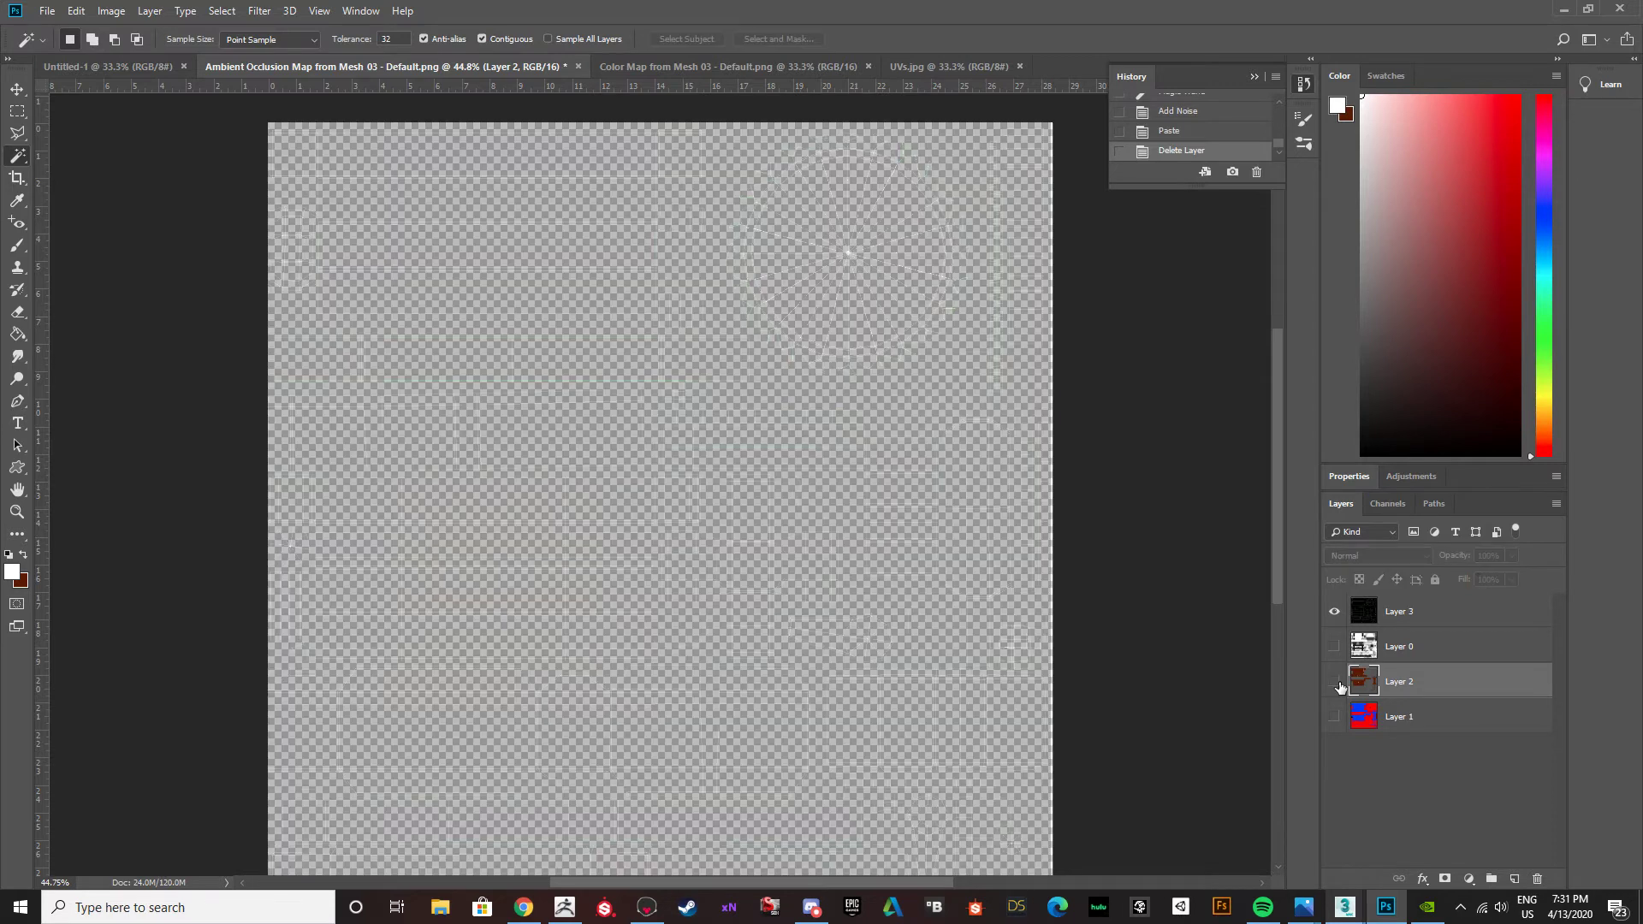
Show Layer 2 with the brown and grey colours.
{"action": "left_click", "coordinate": [1335, 682]}
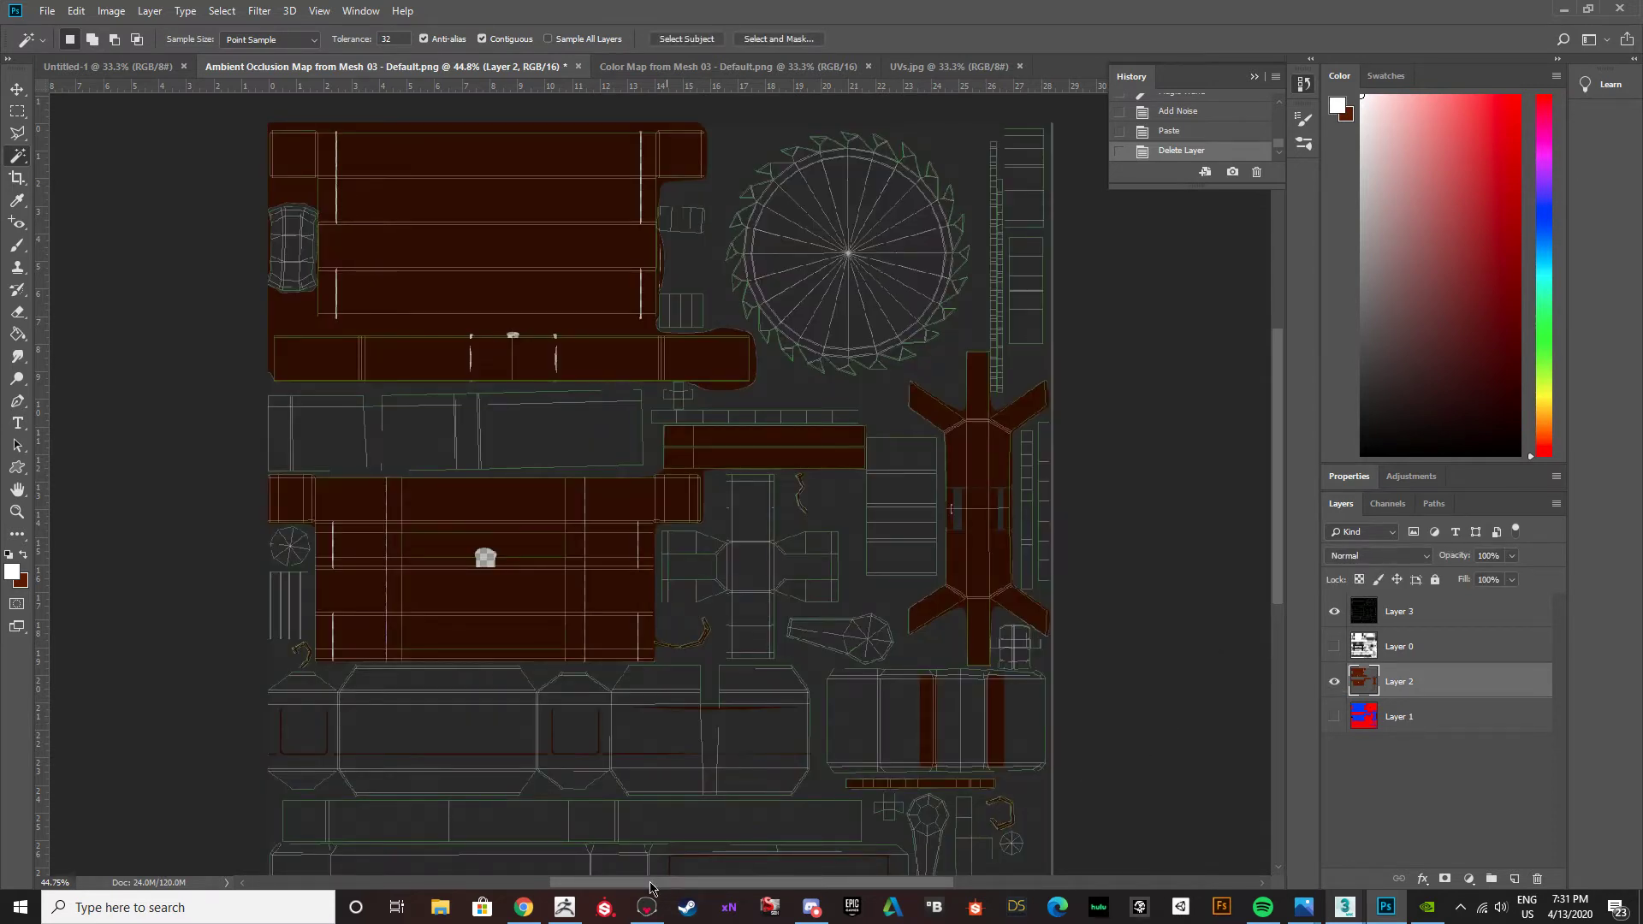
Switch to Discord and look through the earlier posts in the ask-and-share channel.
{"action": "left_click", "coordinate": [532, 914]}
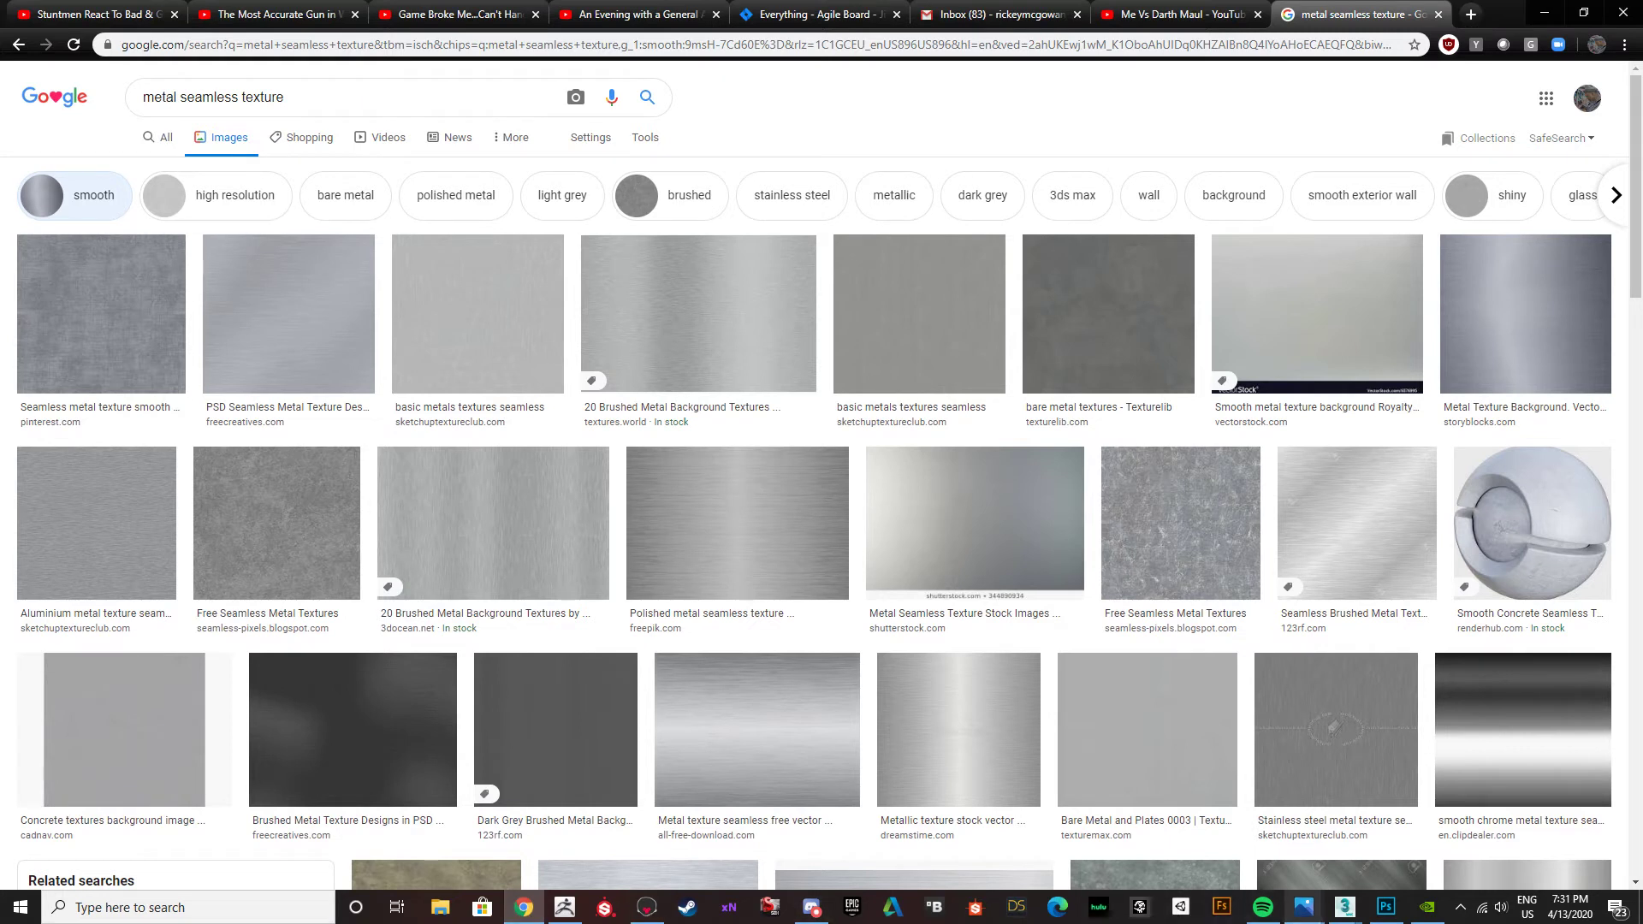
{"action": "left_click", "coordinate": [815, 914]}
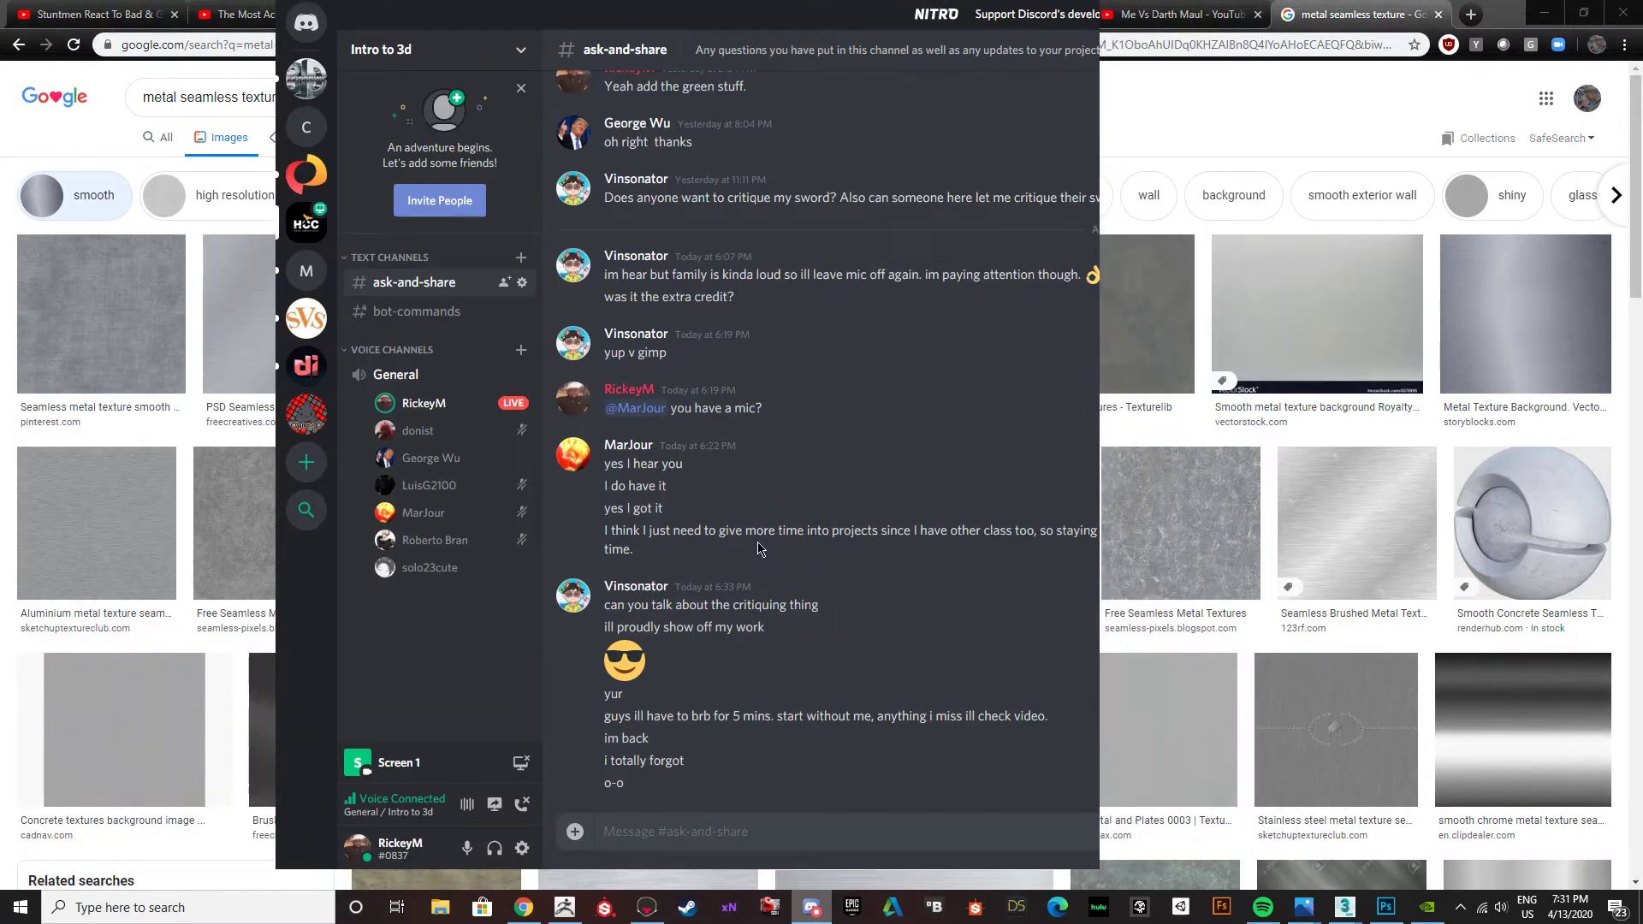
{"action": "scroll", "coordinate": [761, 546], "scroll_direction": "up", "scroll_amount": 5}
{"action": "scroll", "coordinate": [695, 546], "scroll_direction": "up", "scroll_amount": 15}
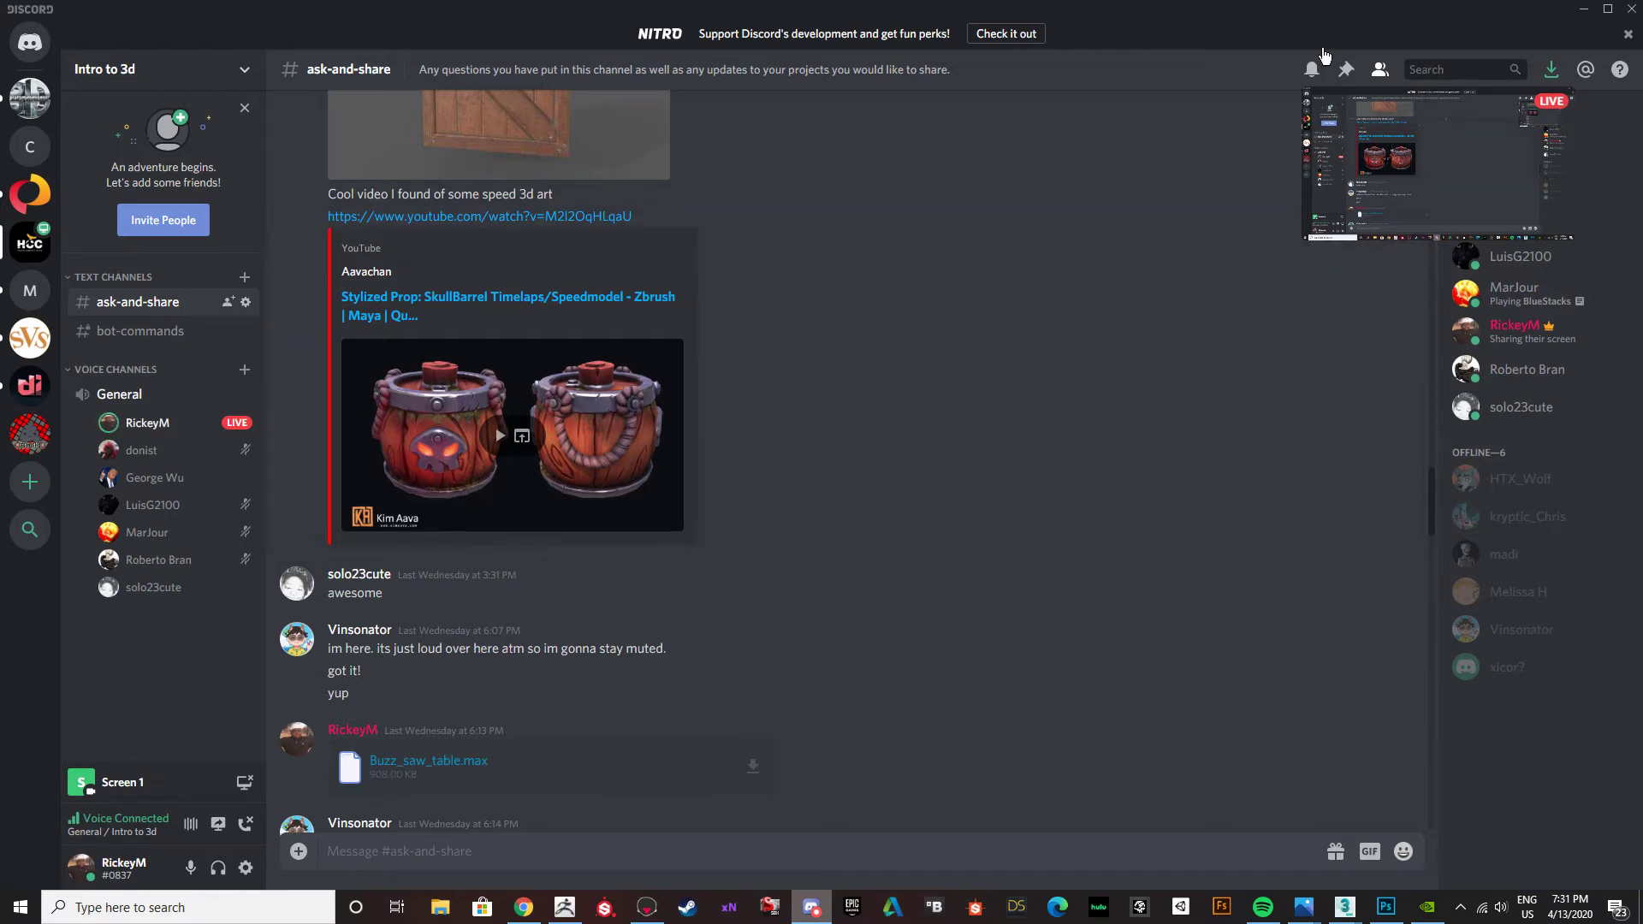
{"action": "left_click", "coordinate": [1580, 12]}
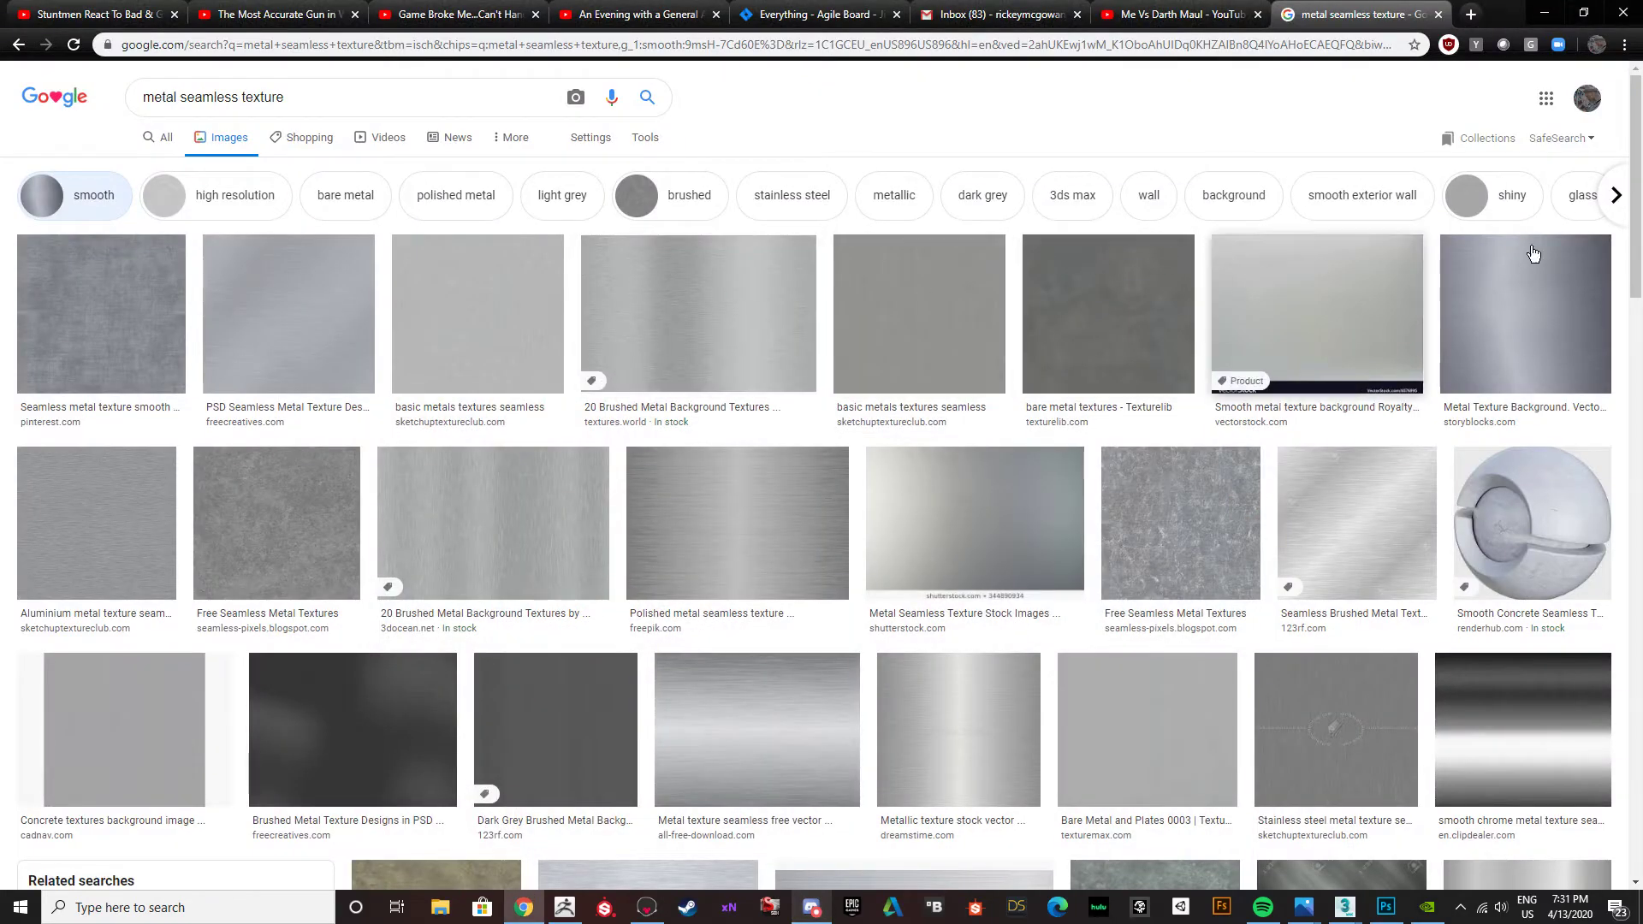
In Chrome, compare enlarged previews of the blue-grey, rough grey and scratched seamless metal textures.
{"action": "left_click", "coordinate": [111, 298]}
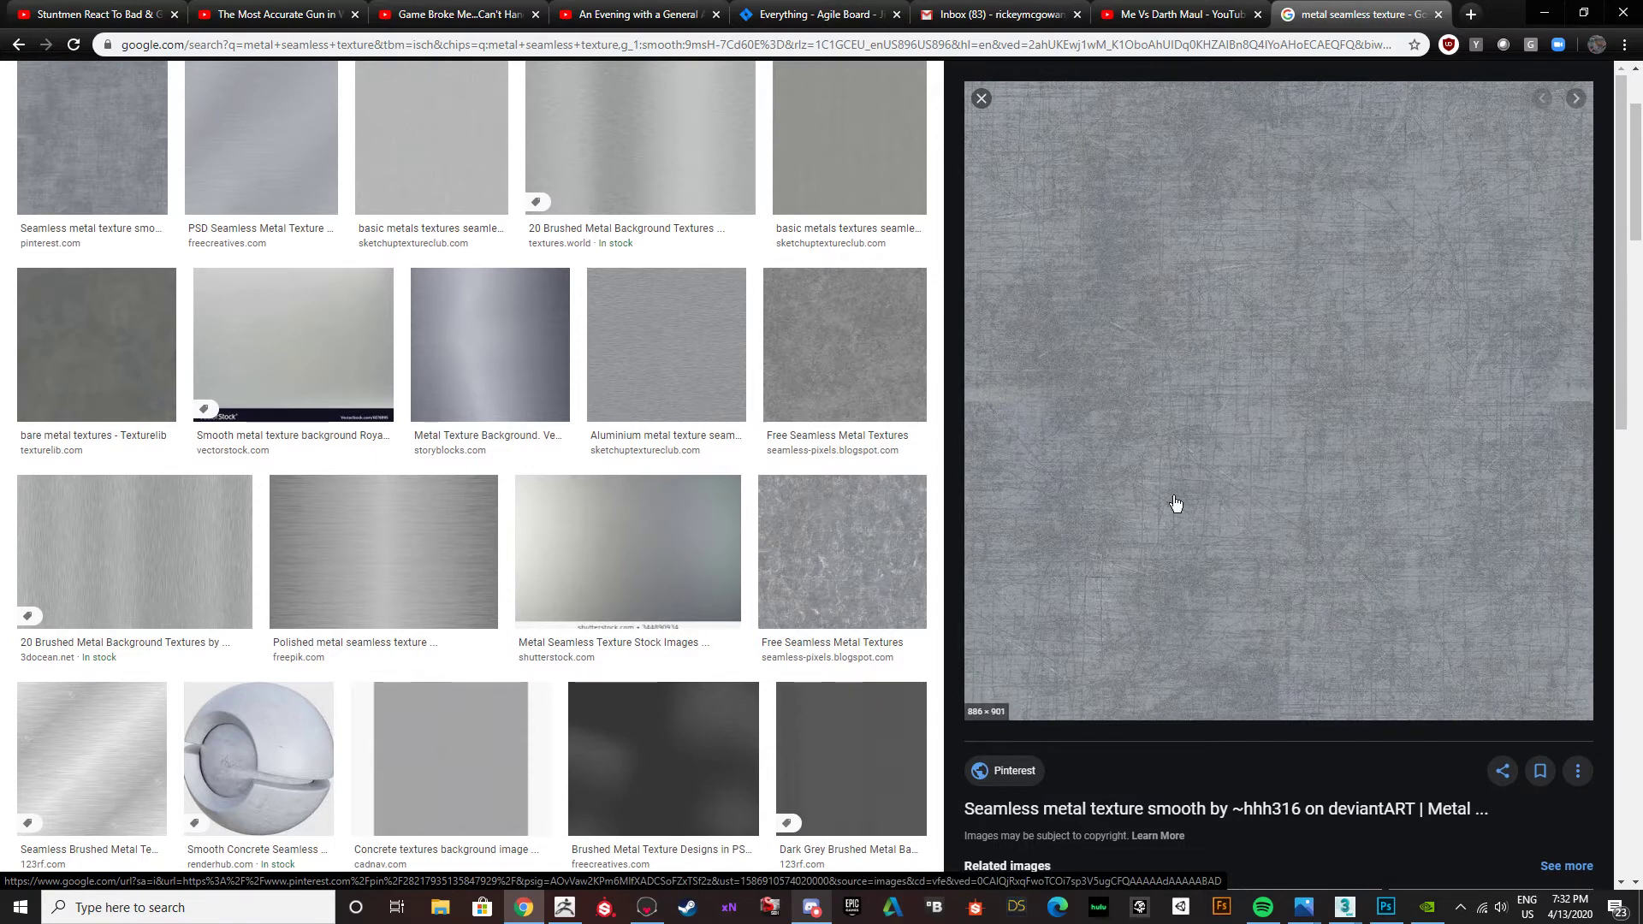
{"action": "scroll", "coordinate": [205, 301], "scroll_direction": "up", "scroll_amount": 2}
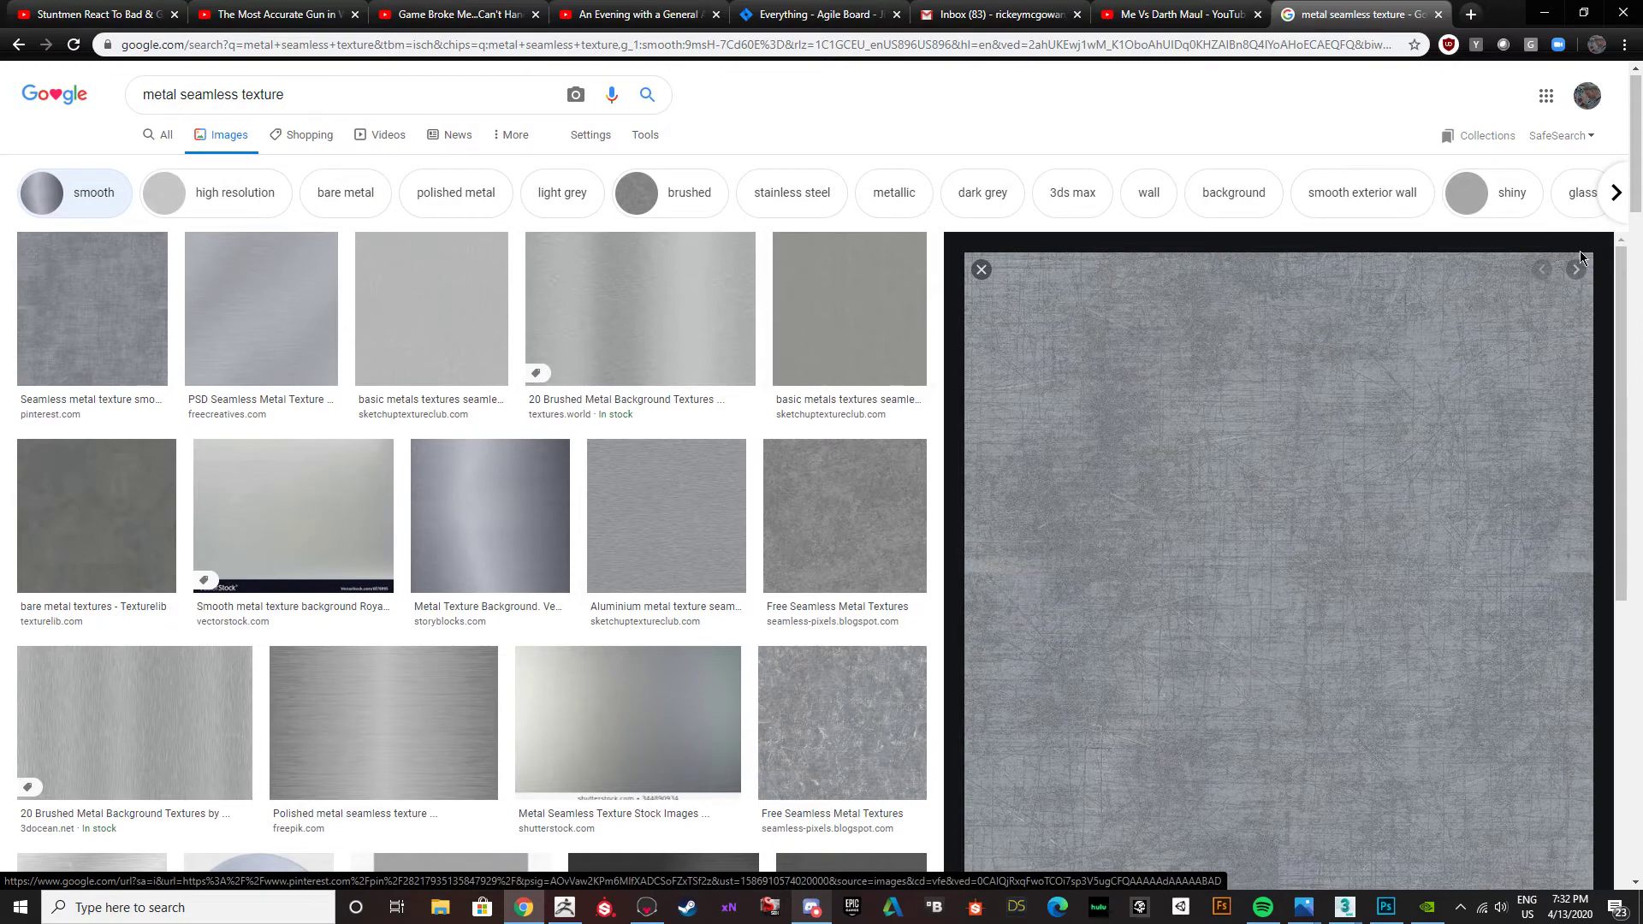
{"action": "left_click", "coordinate": [981, 270]}
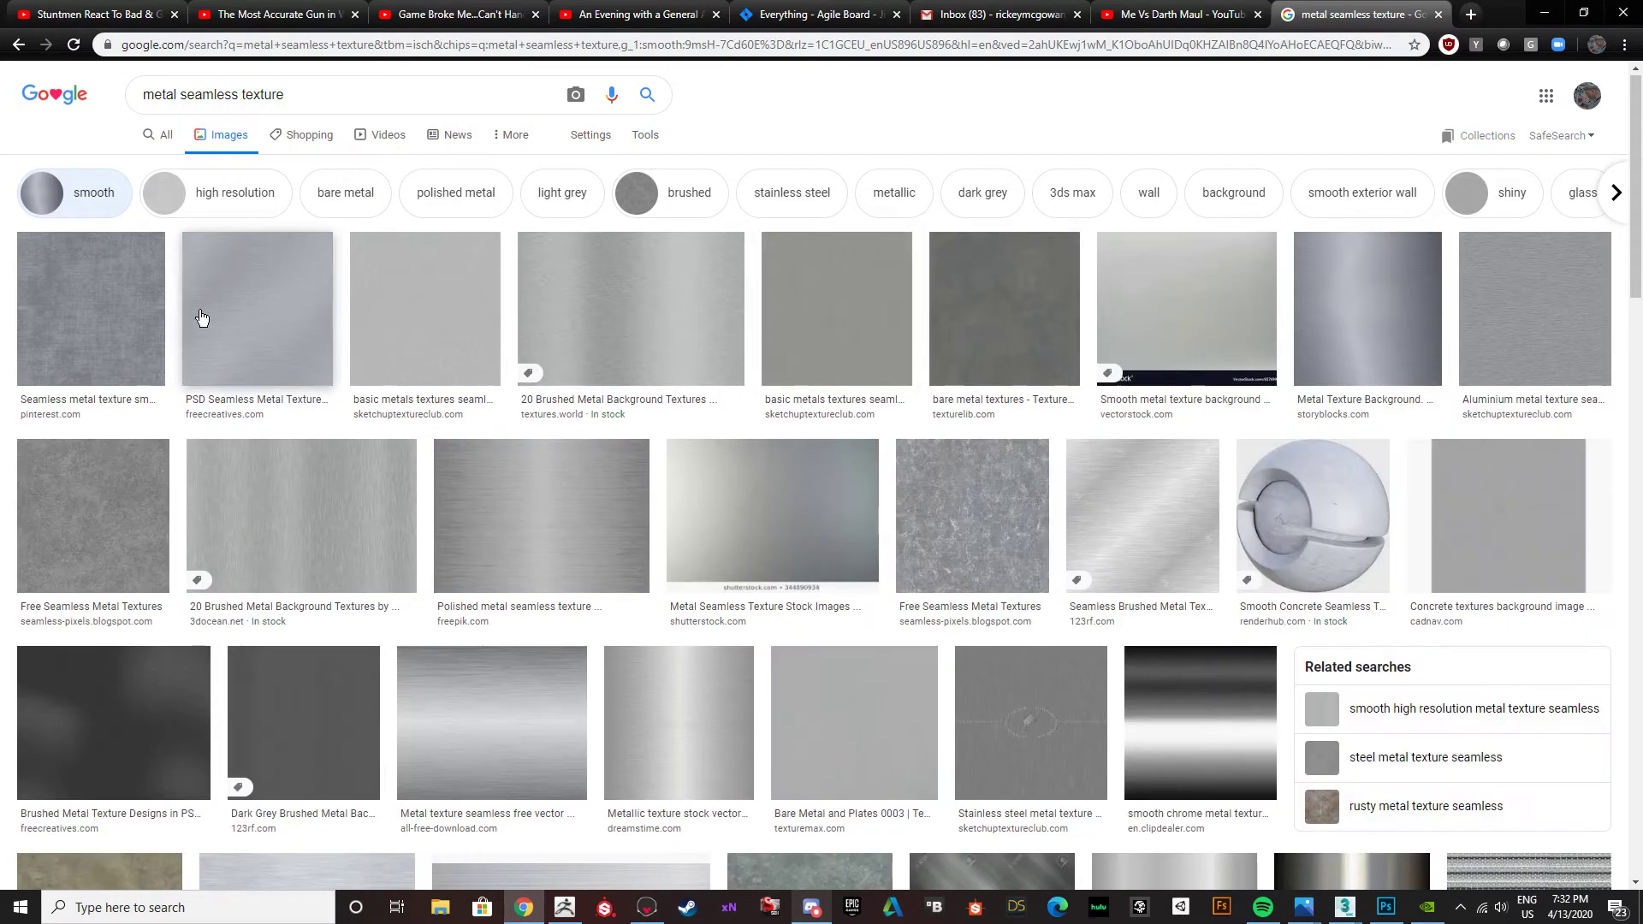
{"action": "left_click", "coordinate": [106, 519]}
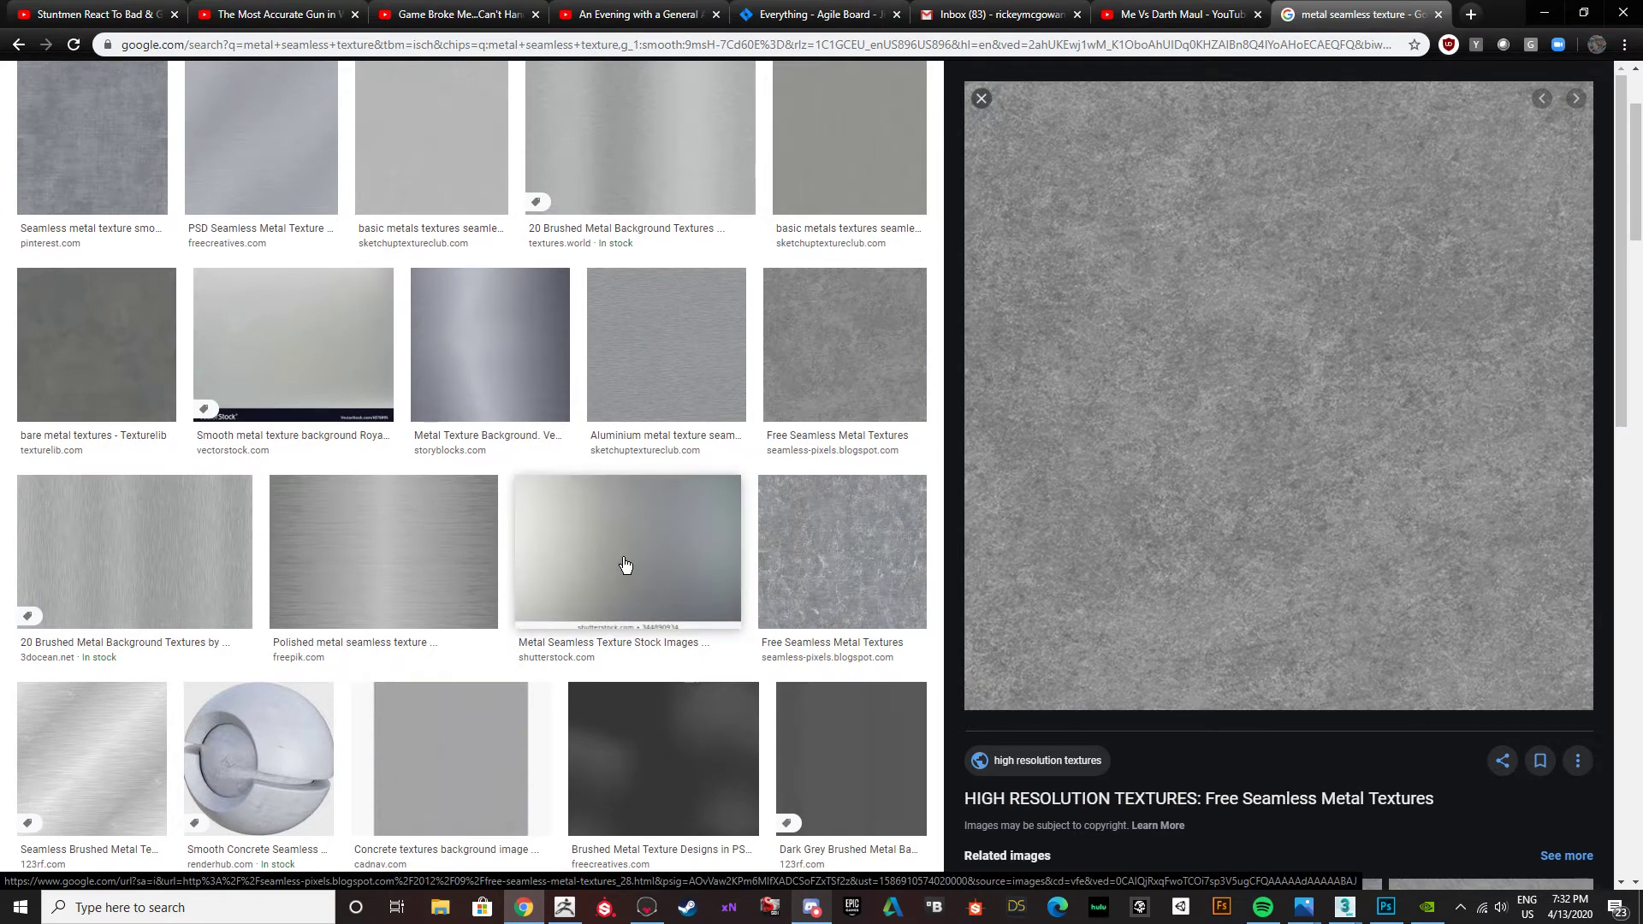
{"action": "left_click", "coordinate": [811, 573]}
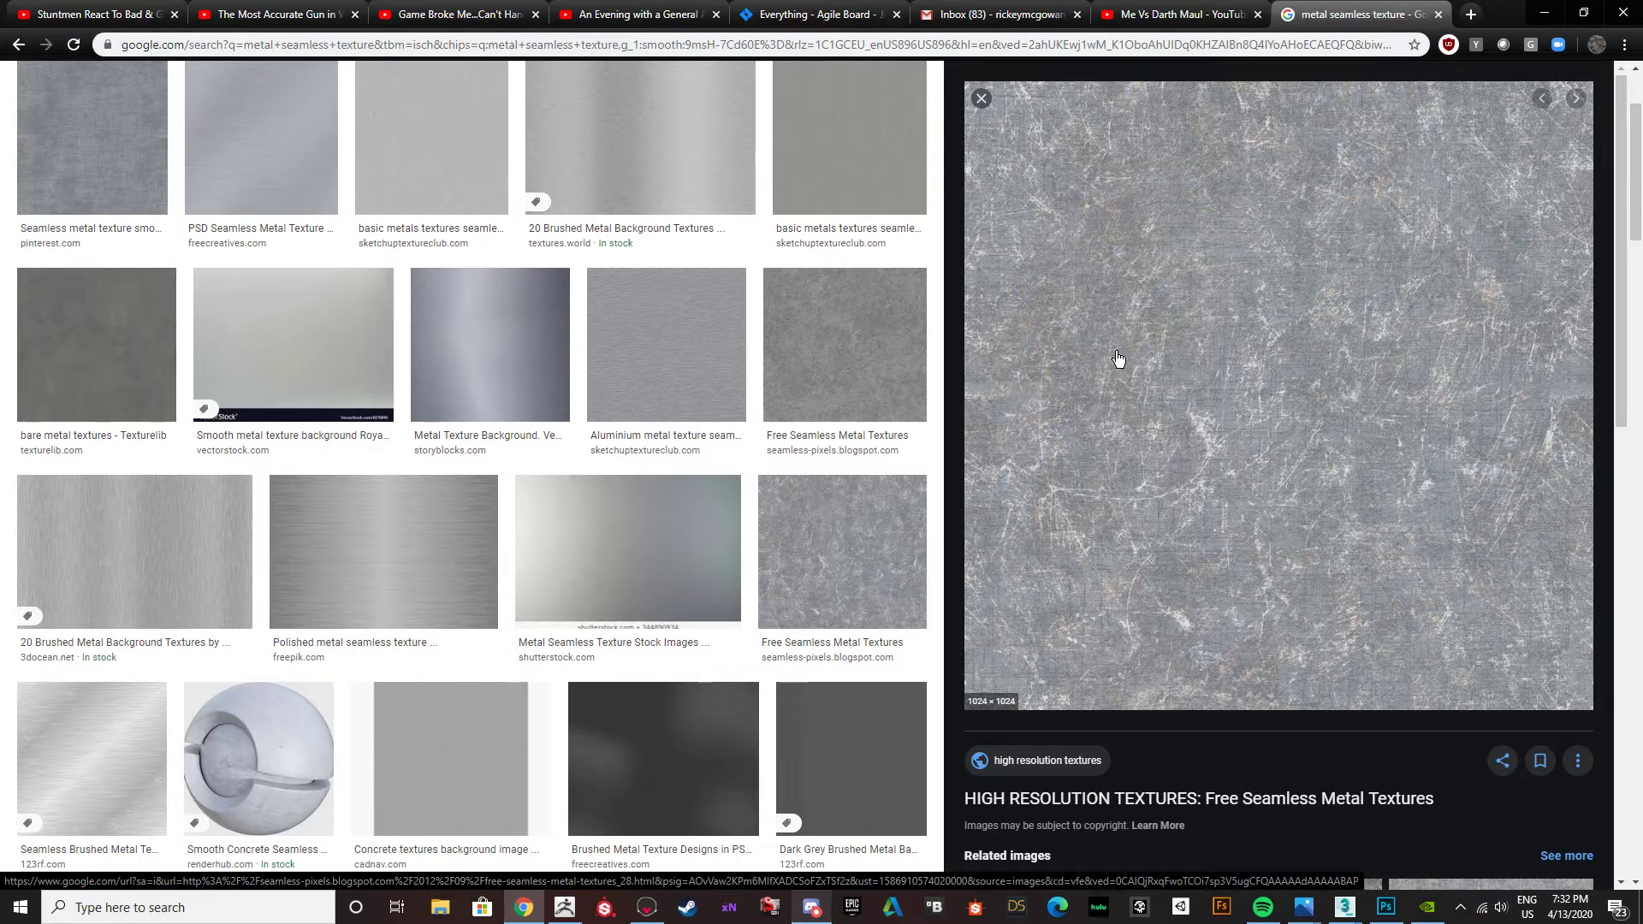
{"action": "scroll", "coordinate": [872, 615], "scroll_direction": "down", "scroll_amount": 1}
{"action": "scroll", "coordinate": [872, 615], "scroll_direction": "down", "scroll_amount": 3}
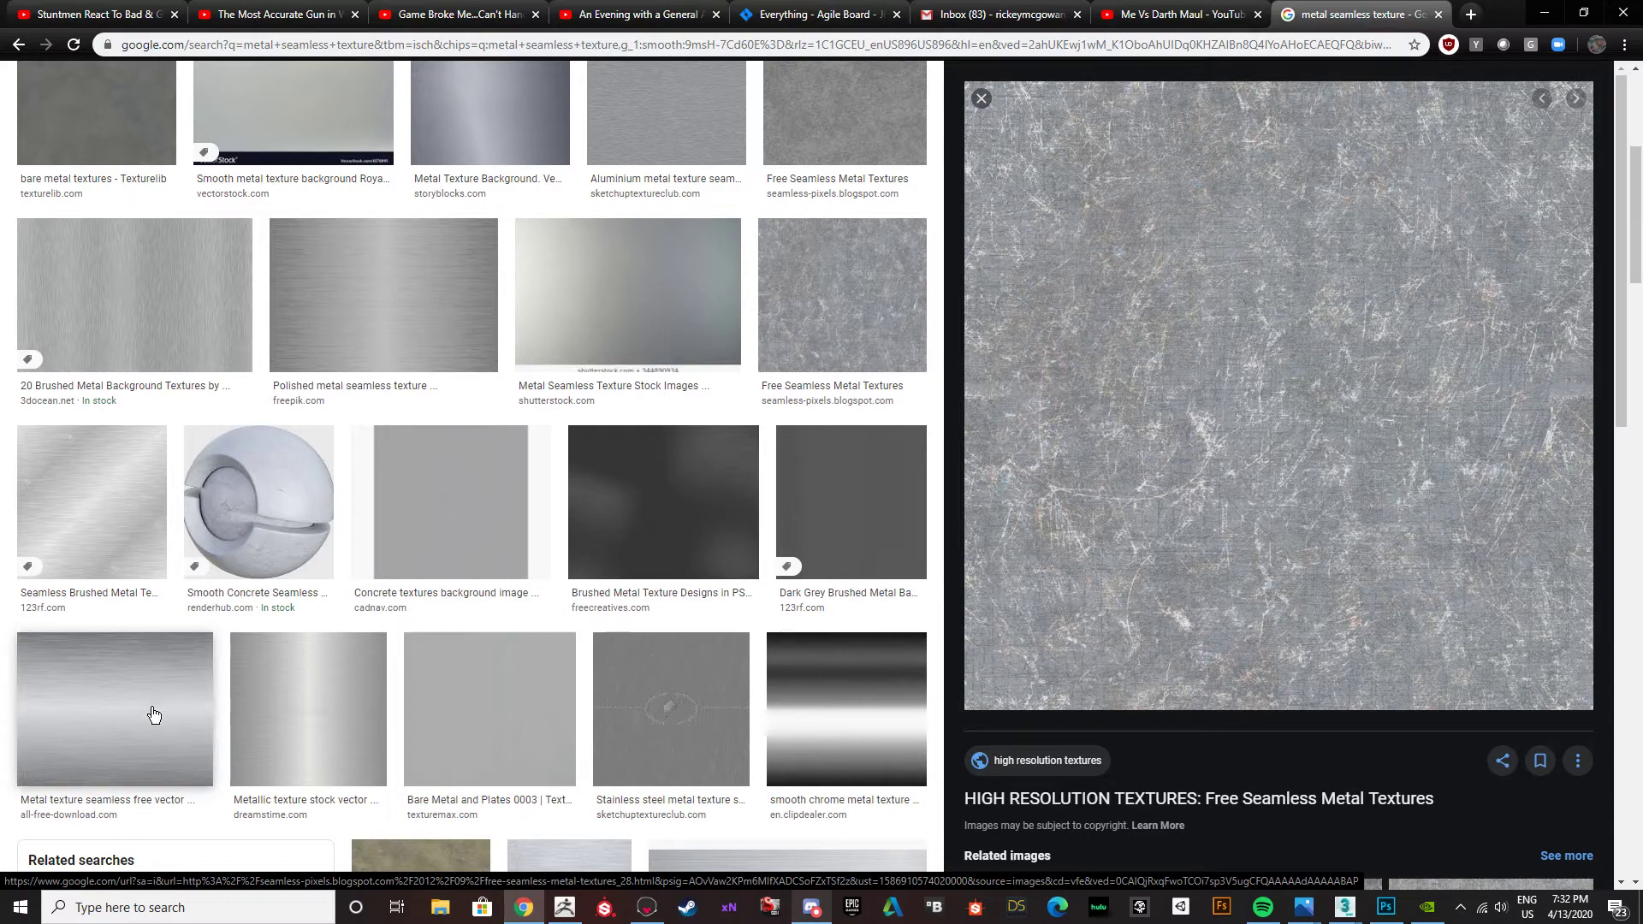
{"action": "left_click_drag", "start_coordinate": [352, 563], "coordinate": [1269, 411]}
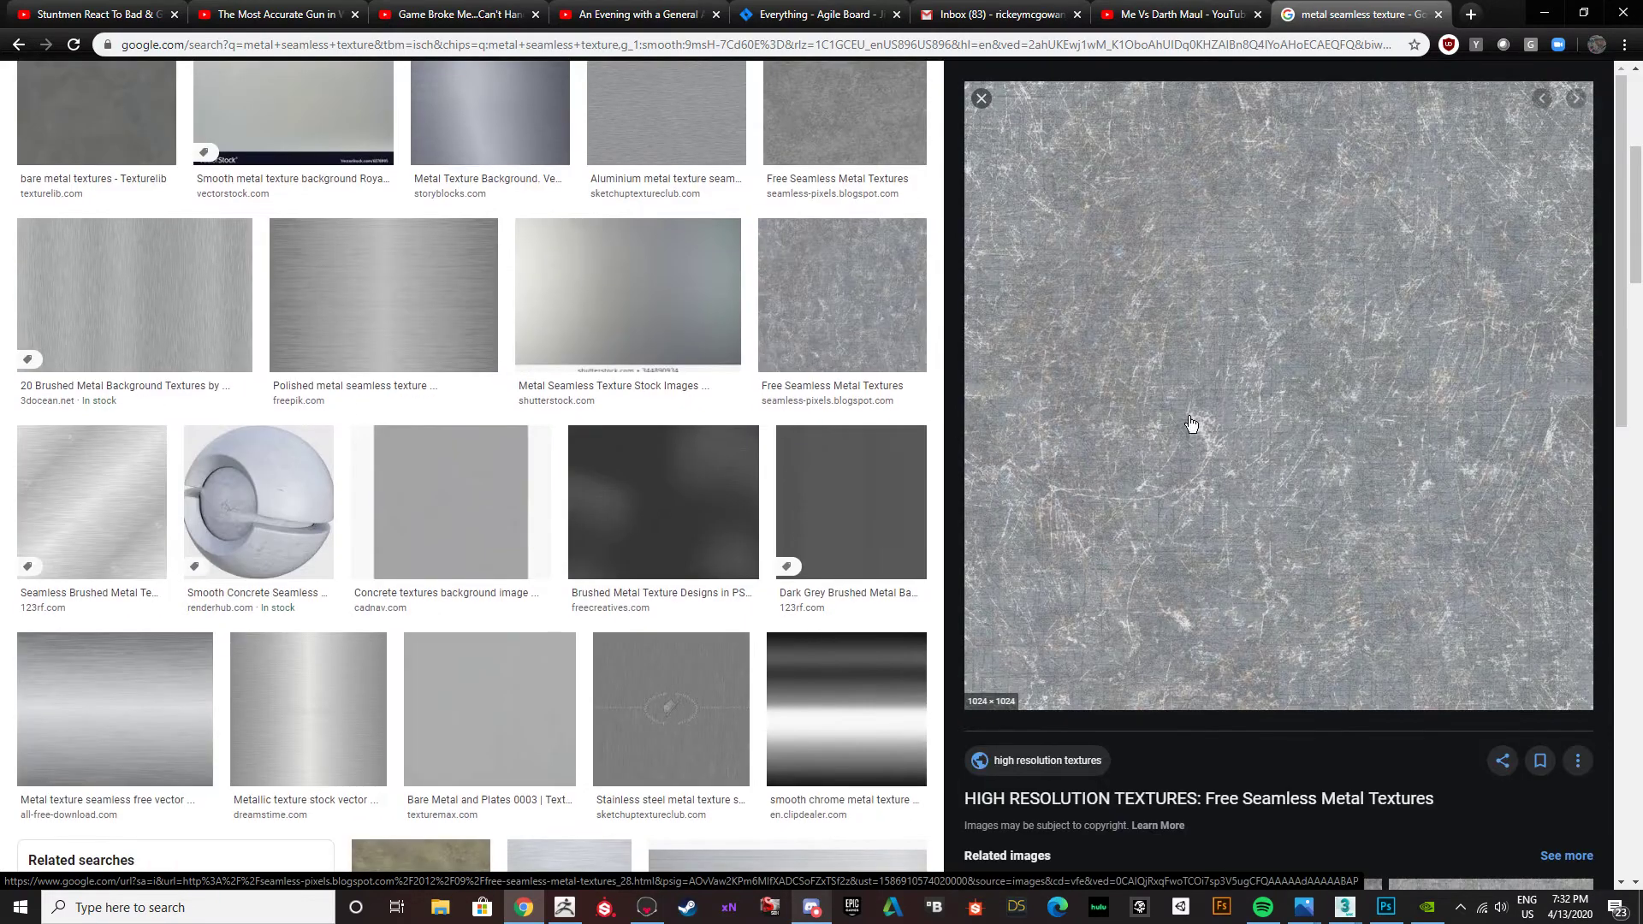
Save the 1024 × 1024 scratched metal image as Tileable metal eroded scratch texture background 01.
{"action": "right_click", "coordinate": [1219, 327]}
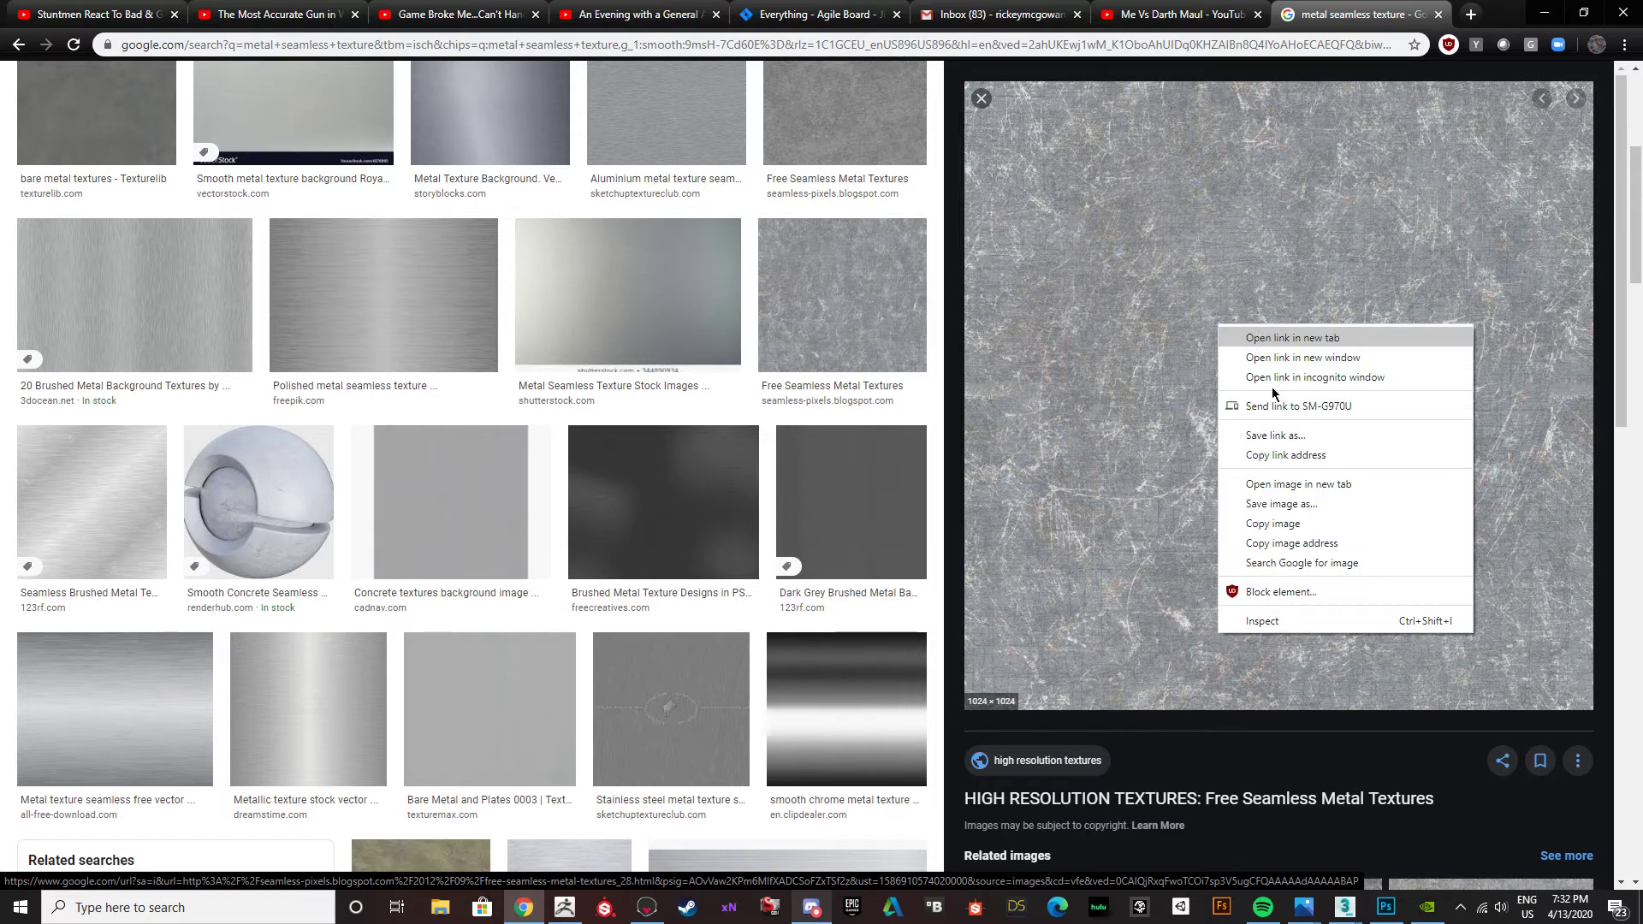
{"action": "left_click", "coordinate": [1282, 504]}
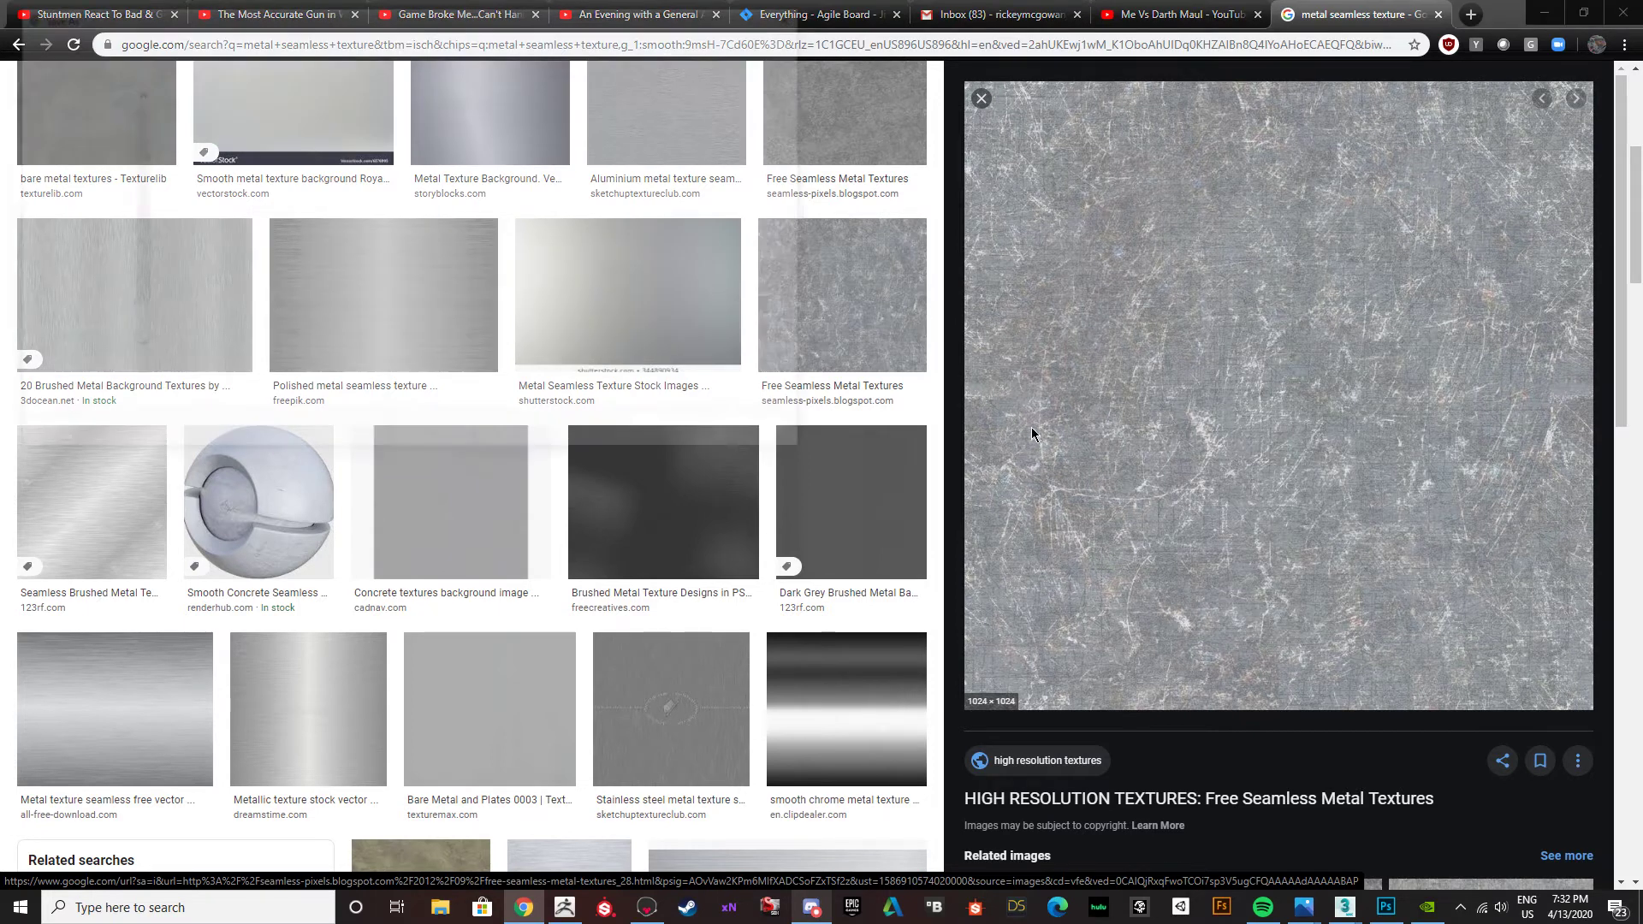
{"action": "left_click", "coordinate": [654, 429]}
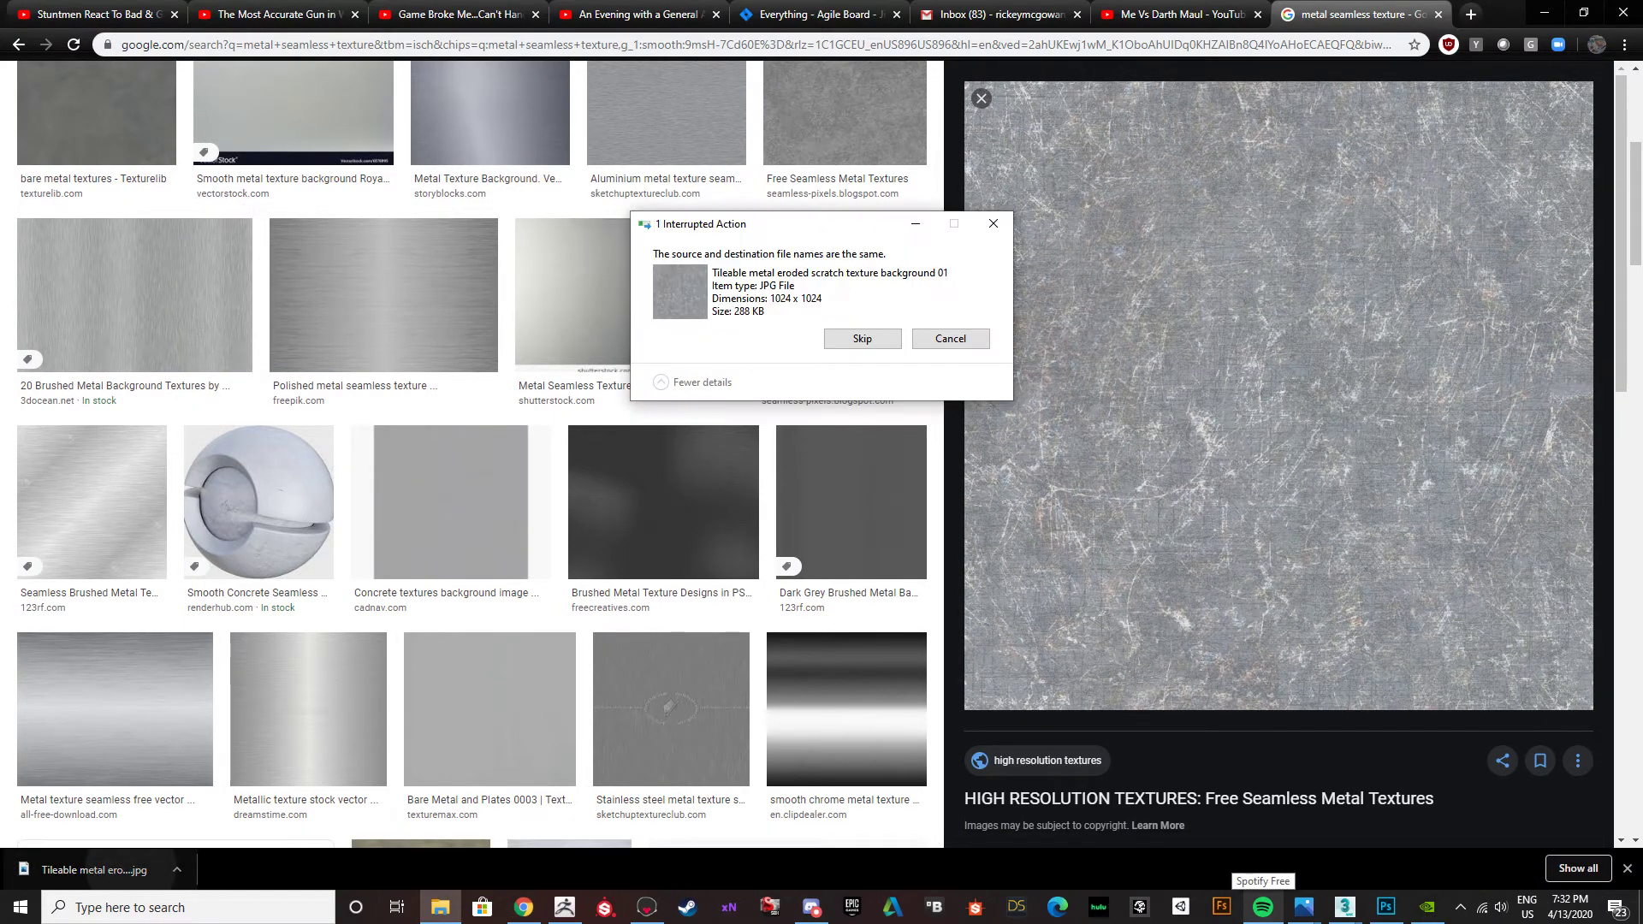
{"action": "left_click", "coordinate": [950, 338]}
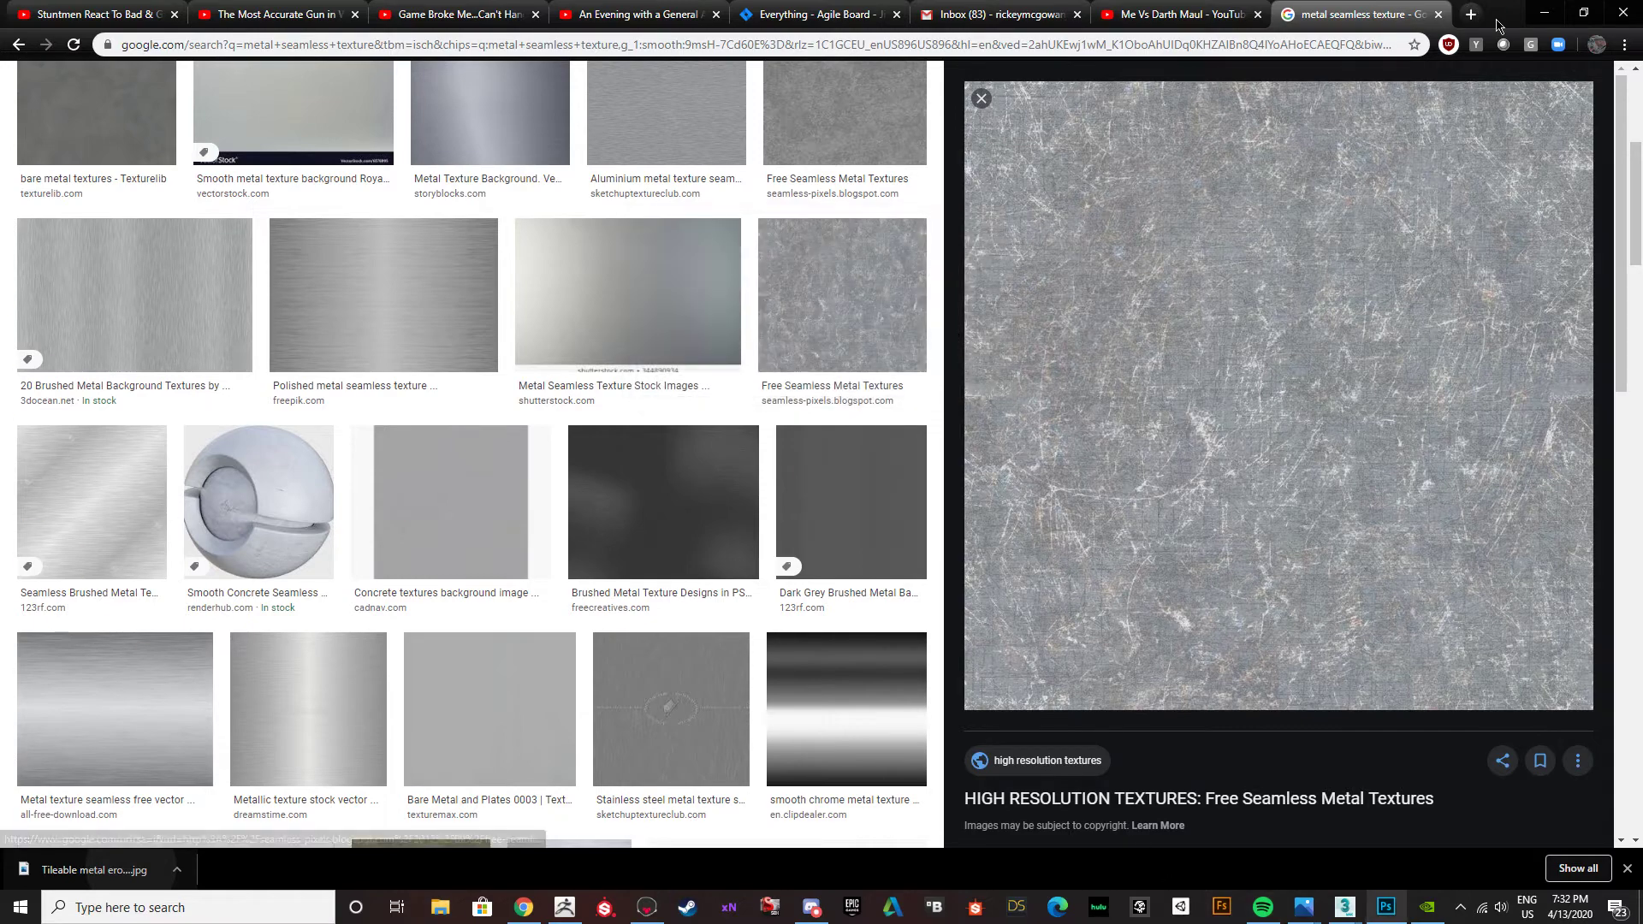
Switch to Photoshop and hide the UV wireframe on Layer 3.
{"action": "left_click", "coordinate": [1384, 907]}
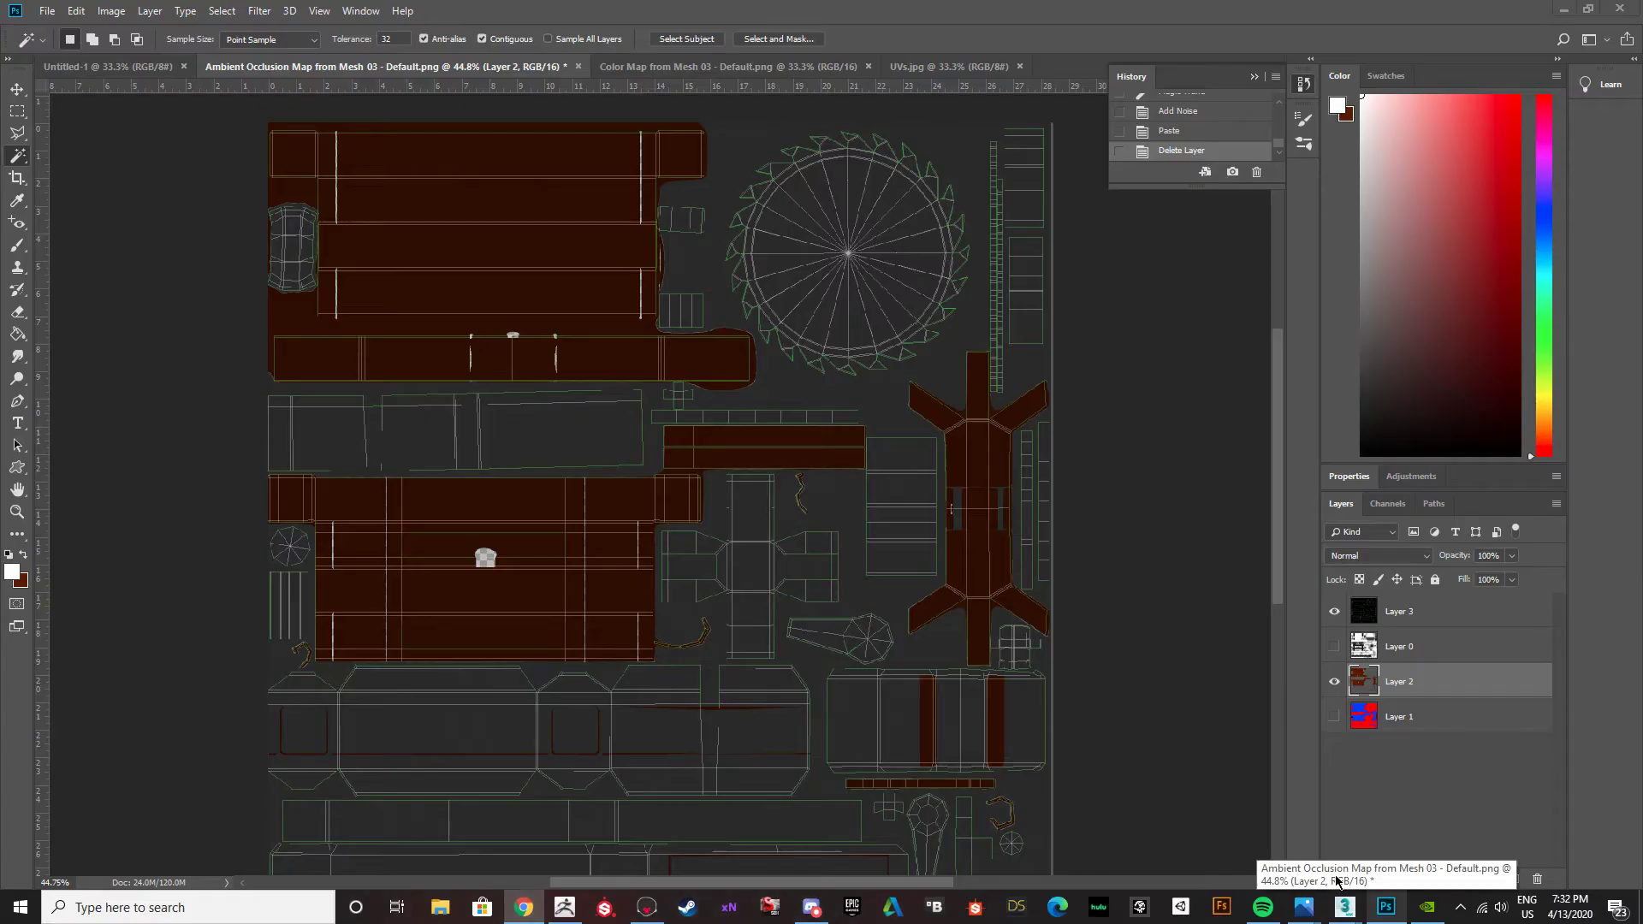
{"action": "left_click", "coordinate": [1382, 909]}
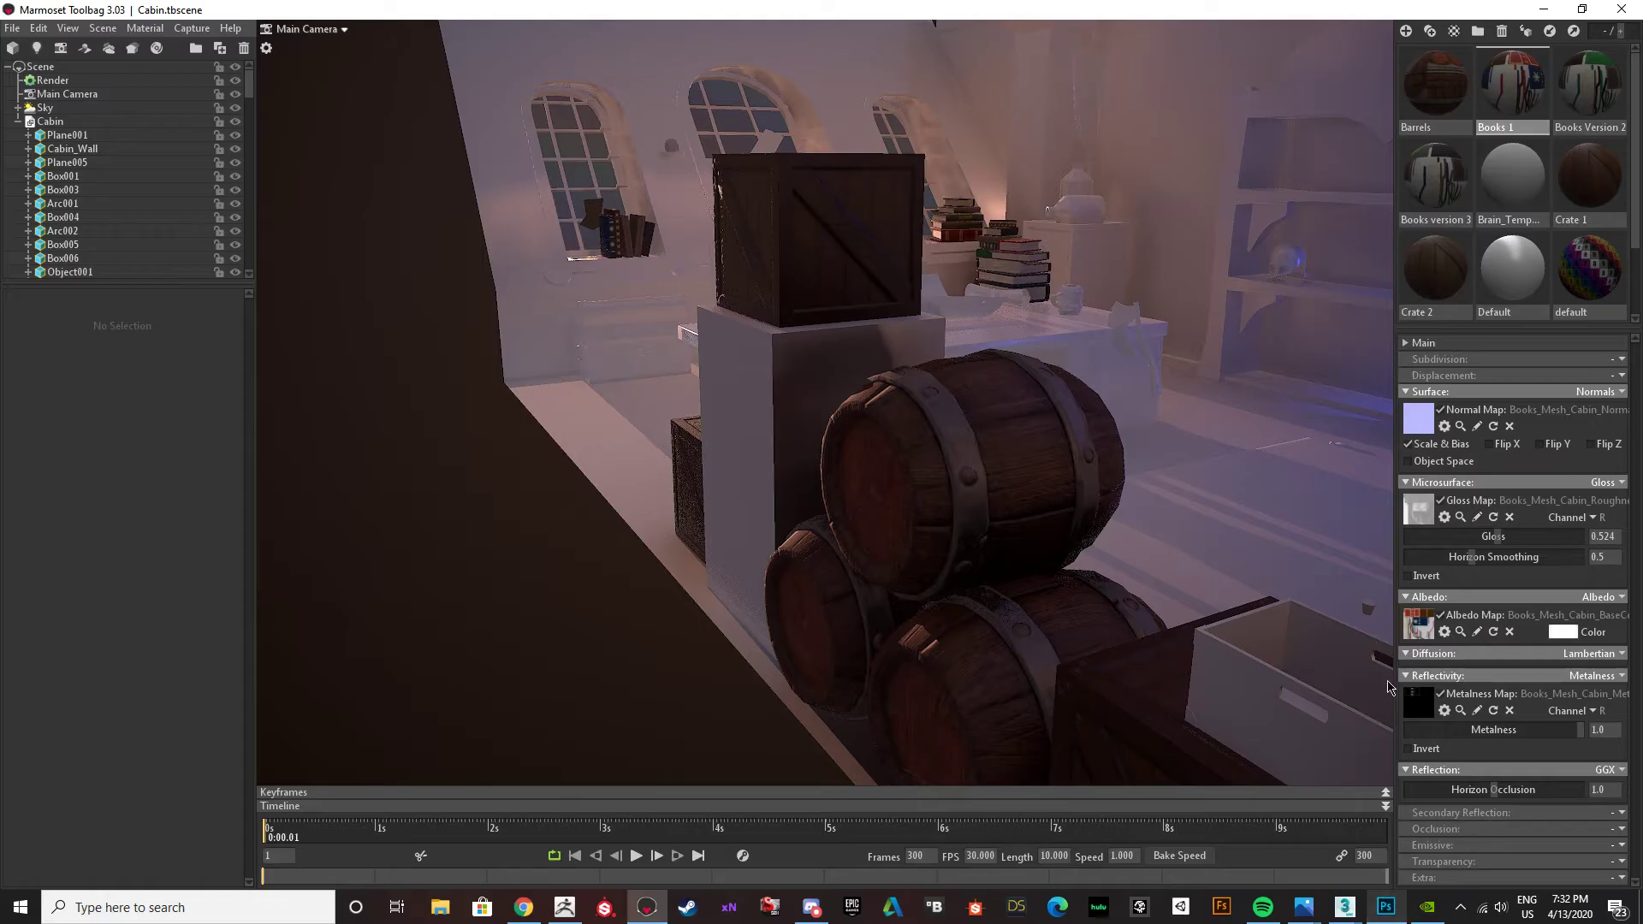
{"action": "left_click", "coordinate": [1384, 910]}
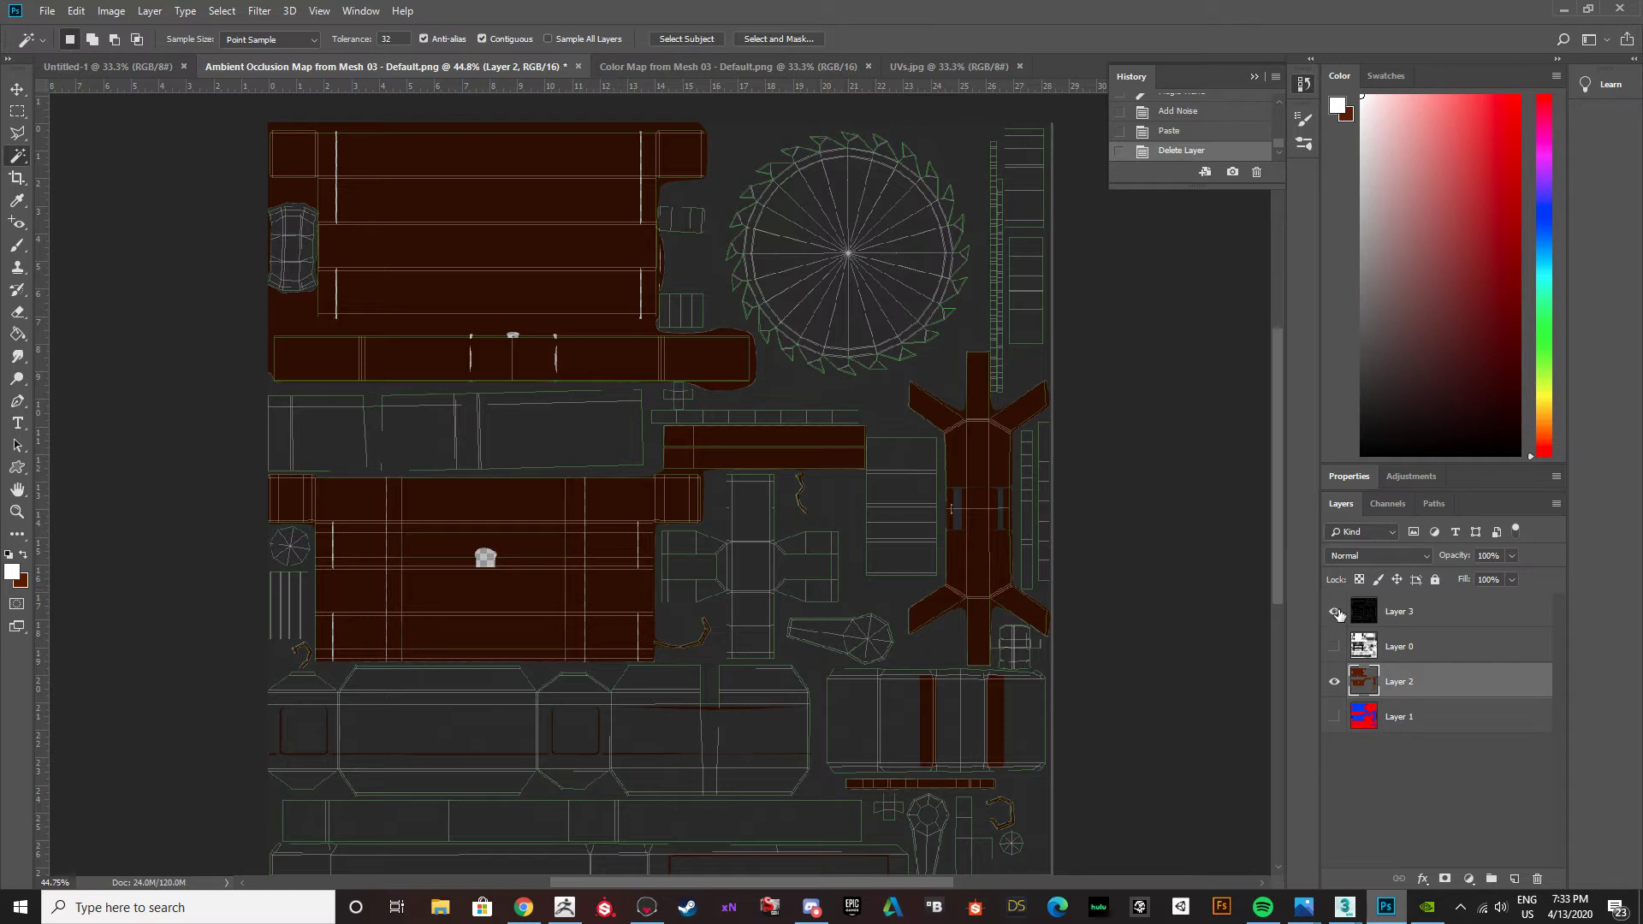
{"action": "left_click", "coordinate": [1335, 610]}
{"action": "left_click", "coordinate": [260, 10]}
{"action": "mouse_move", "coordinate": [294, 195]}
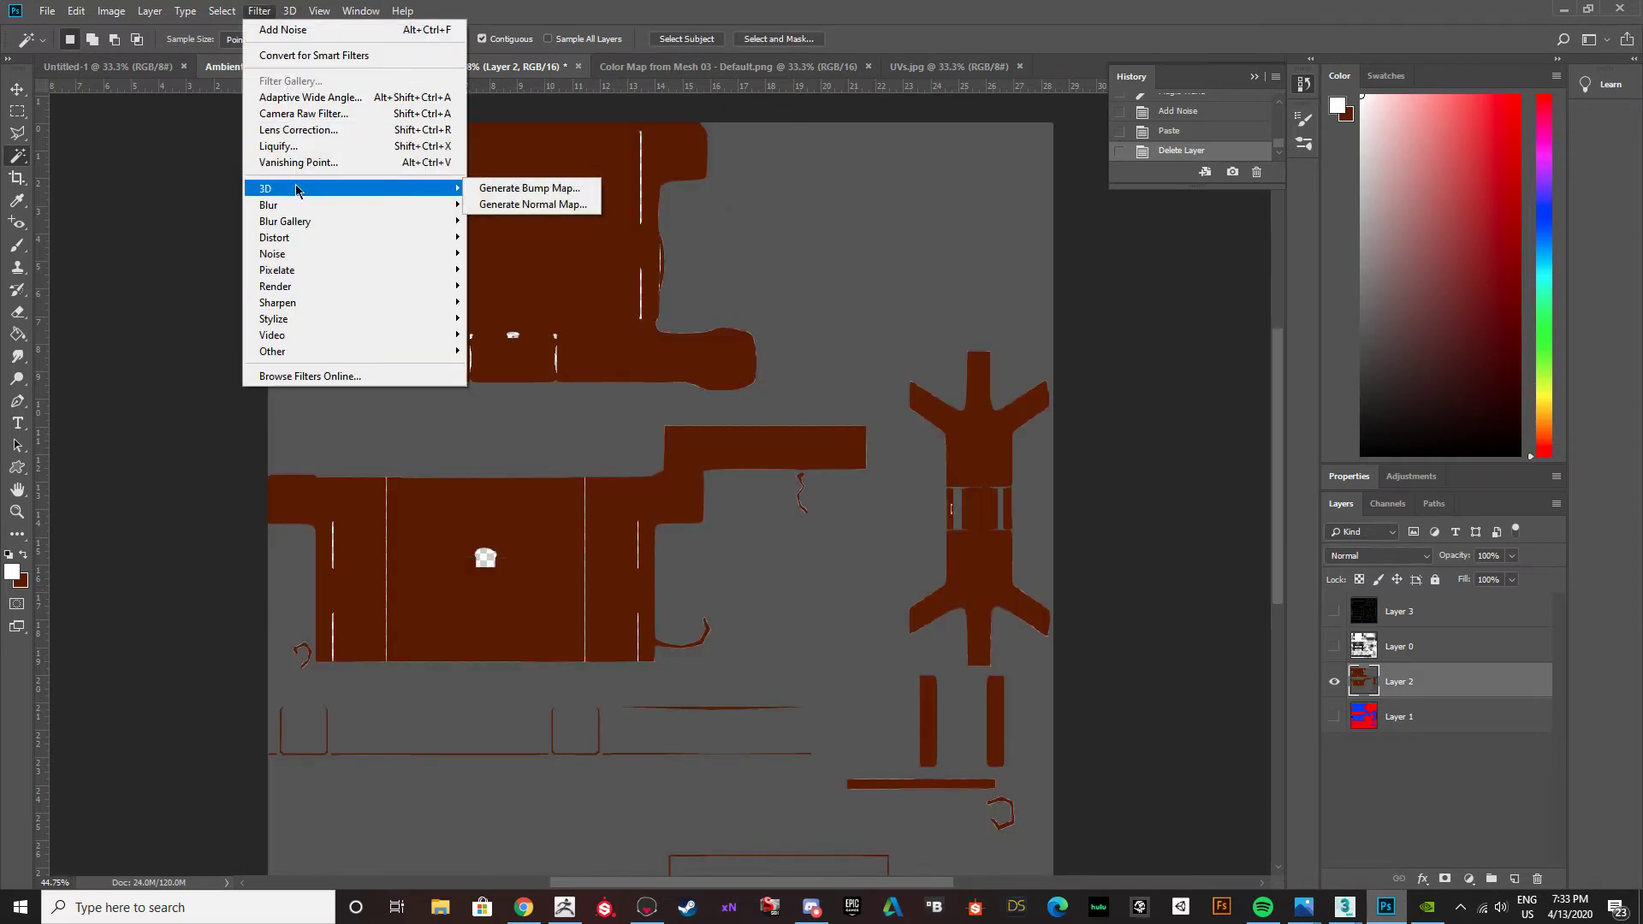
{"action": "left_click", "coordinate": [1428, 687]}
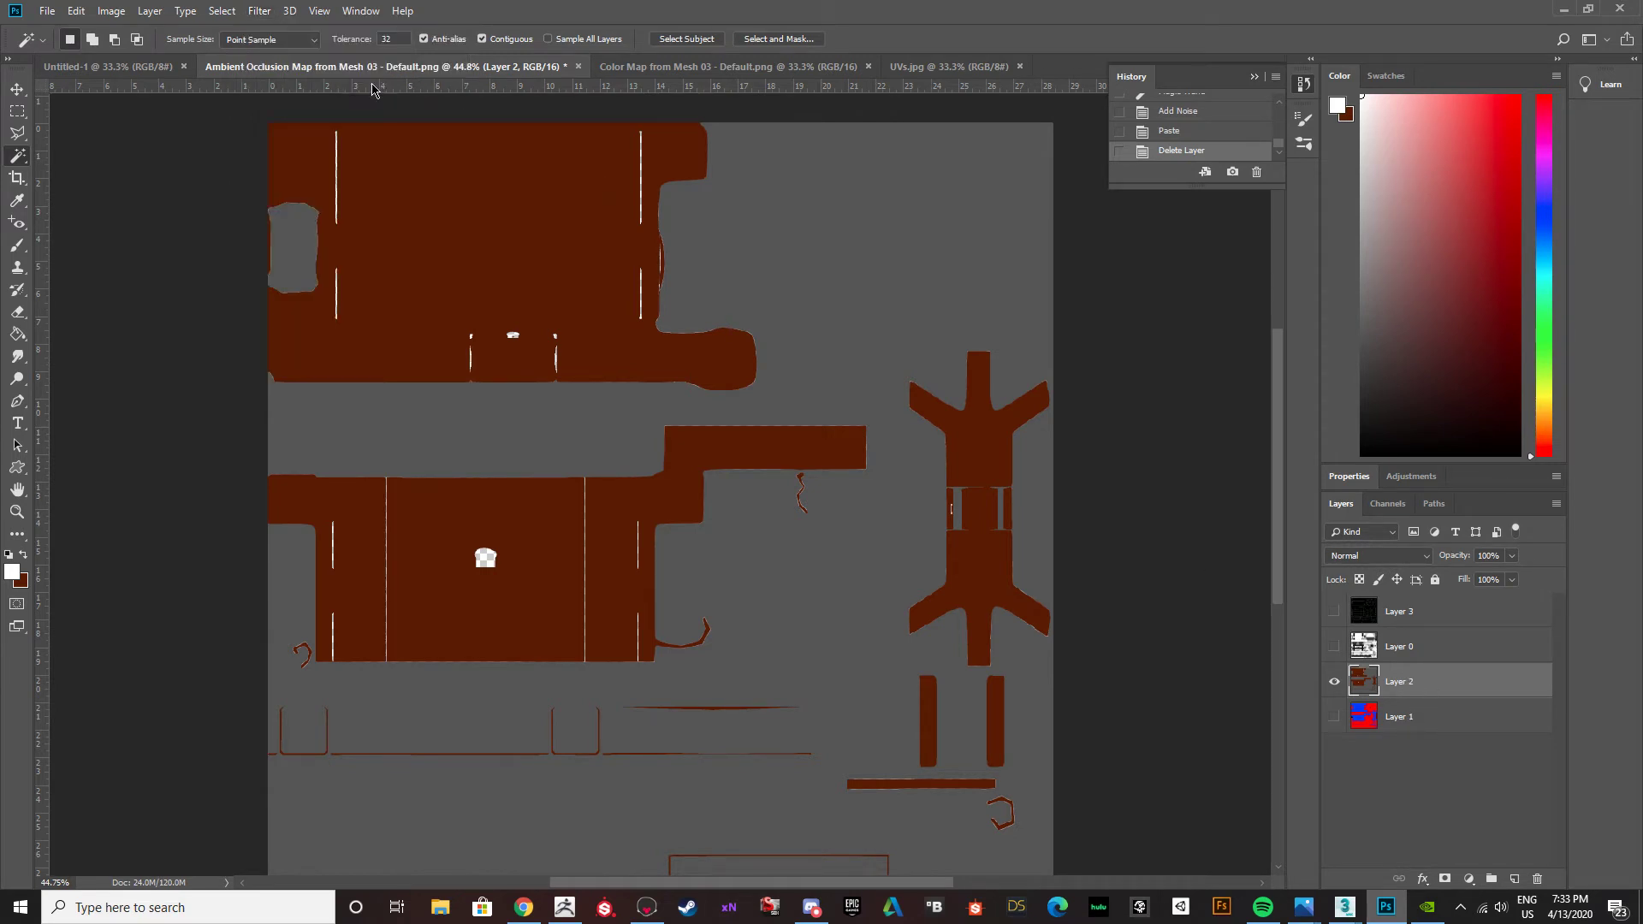
{"action": "left_click", "coordinate": [267, 14]}
{"action": "mouse_move", "coordinate": [295, 235]}
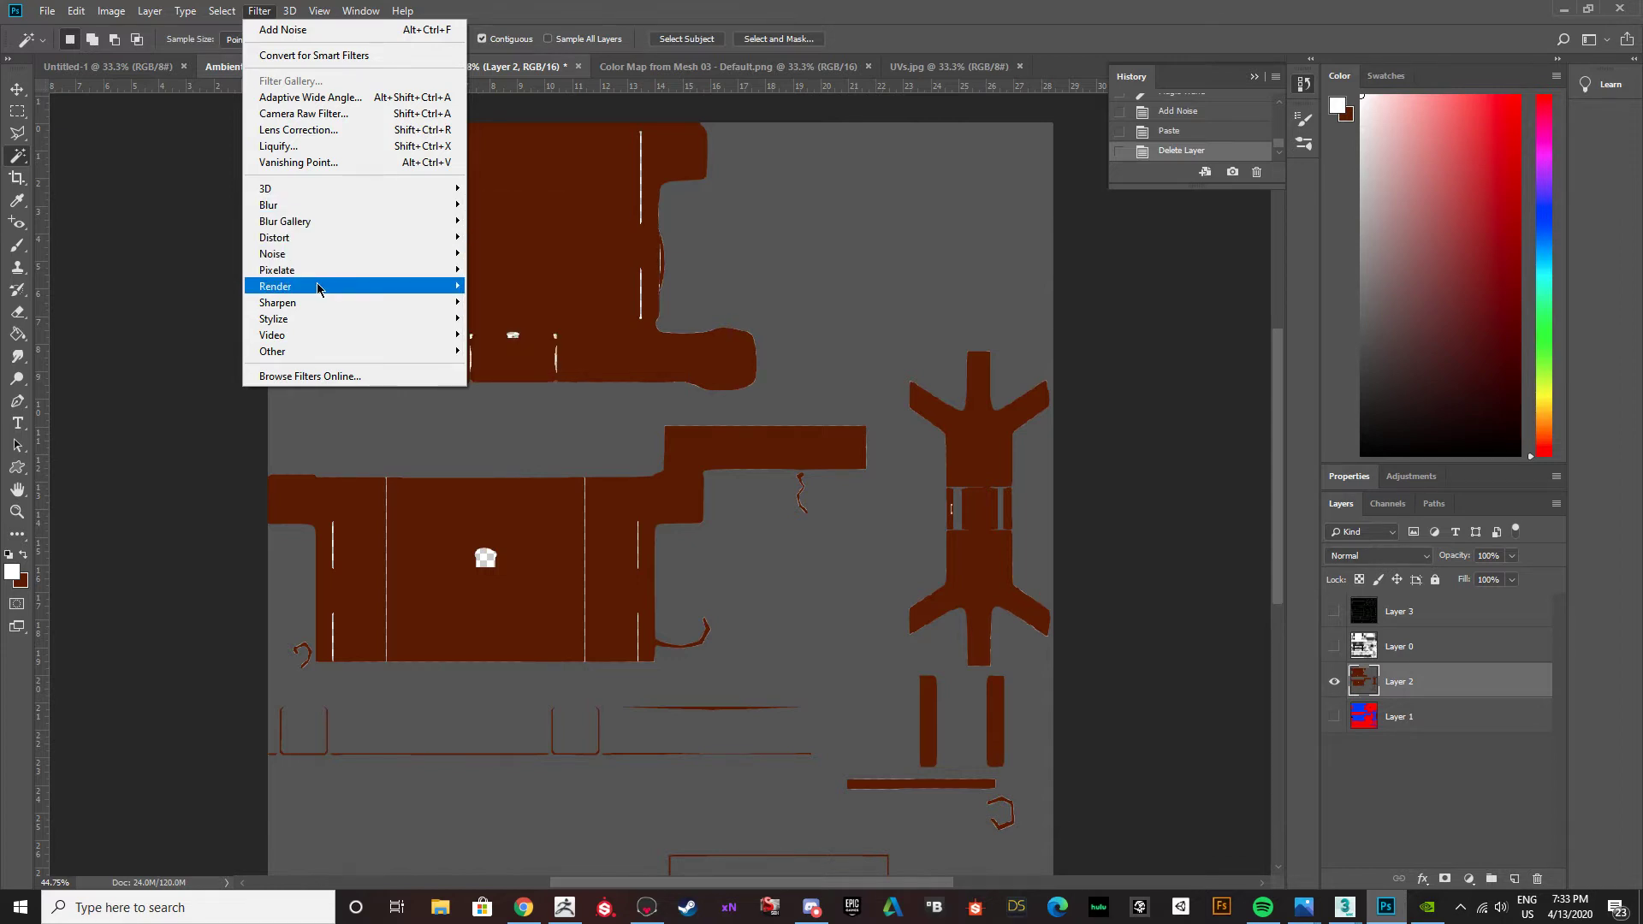
{"action": "mouse_move", "coordinate": [317, 289]}
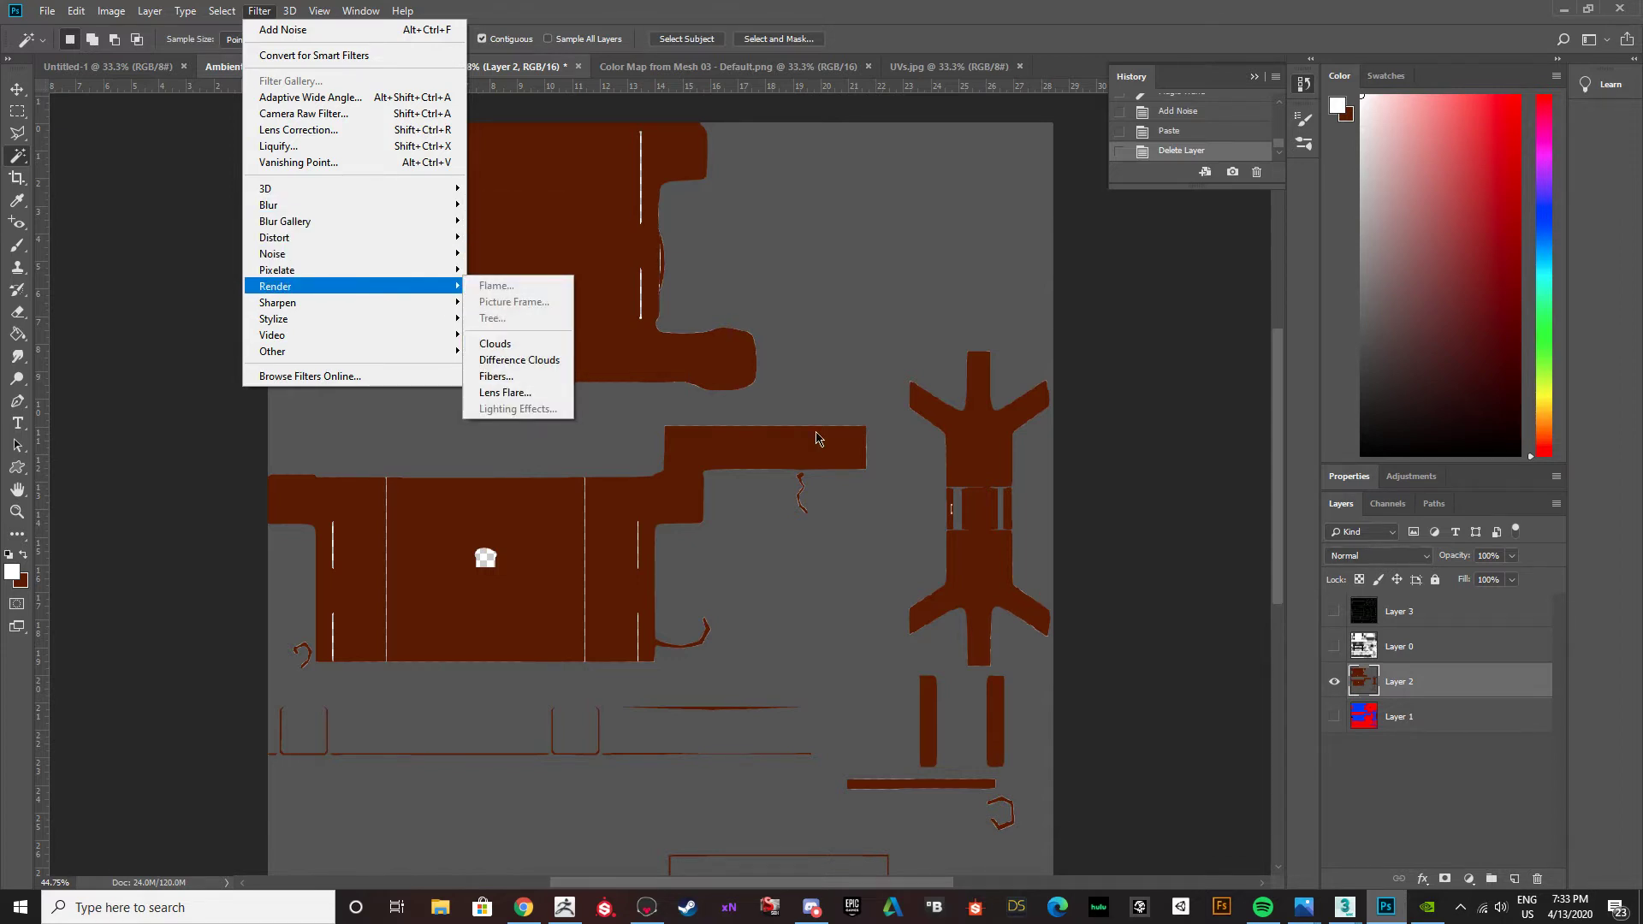
{"action": "left_click", "coordinate": [126, 140]}
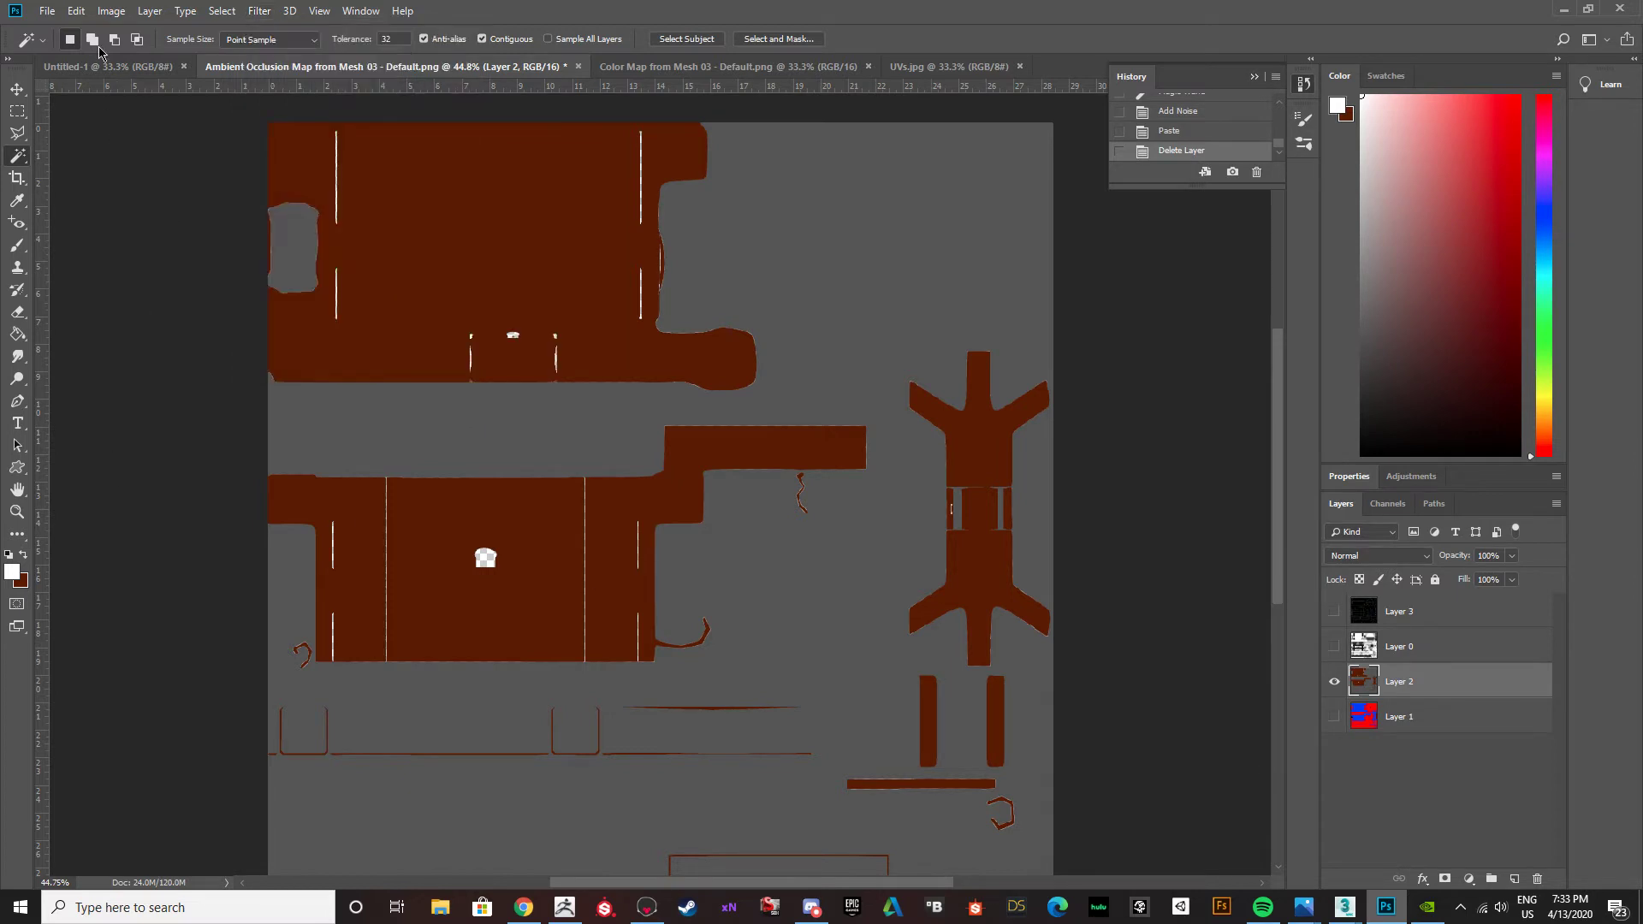
{"action": "left_click", "coordinate": [256, 11]}
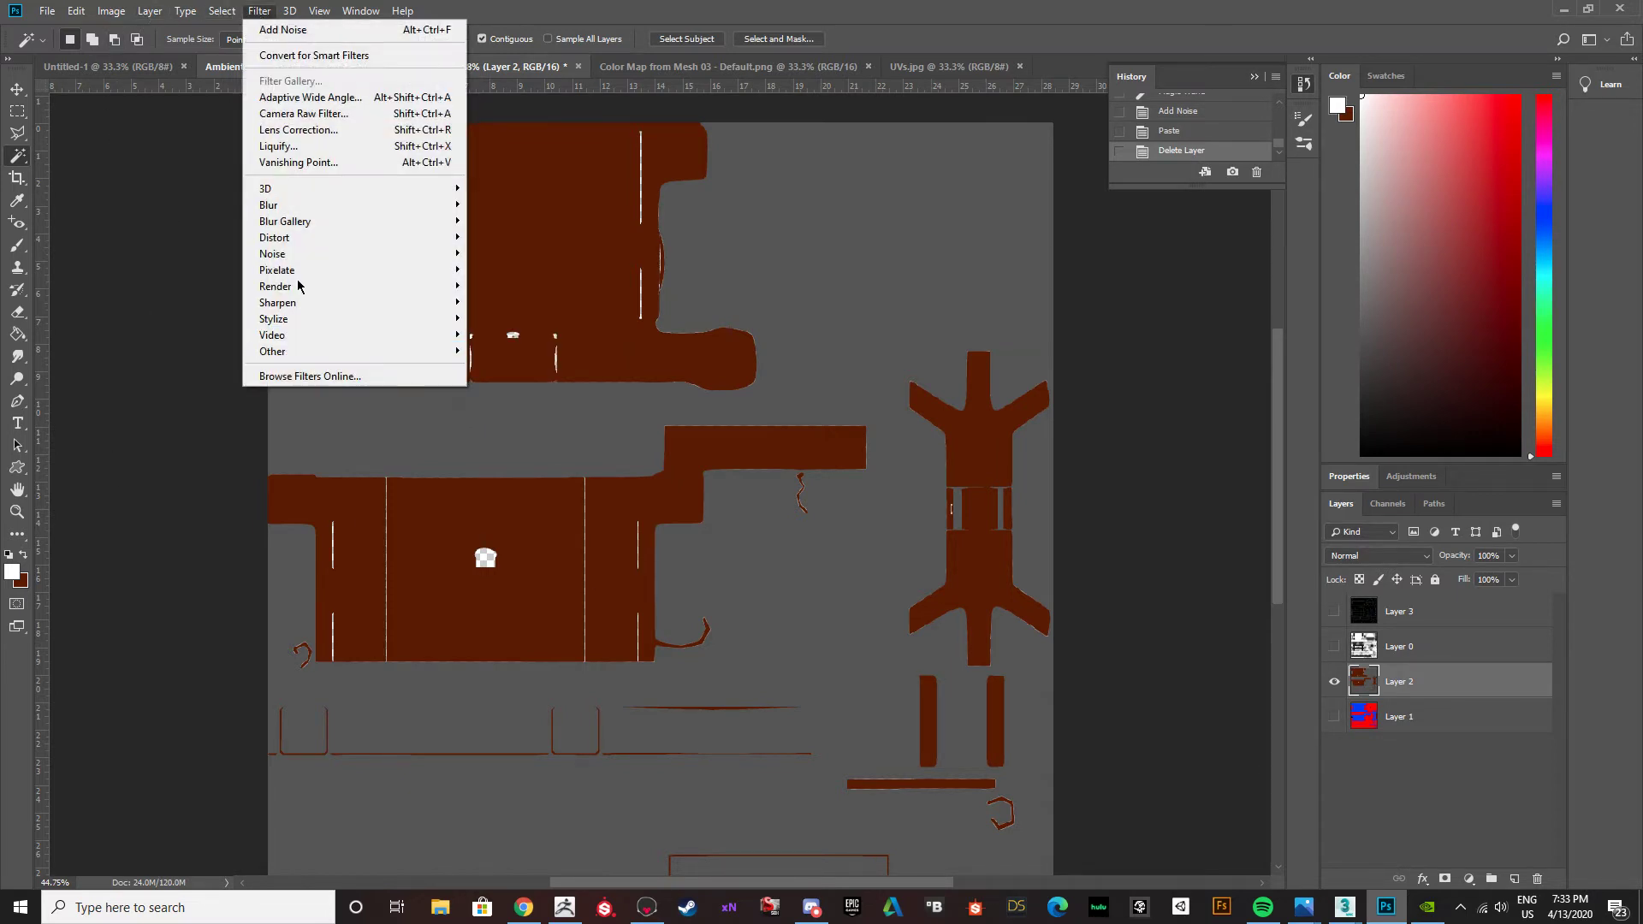
{"action": "left_click", "coordinate": [1211, 623]}
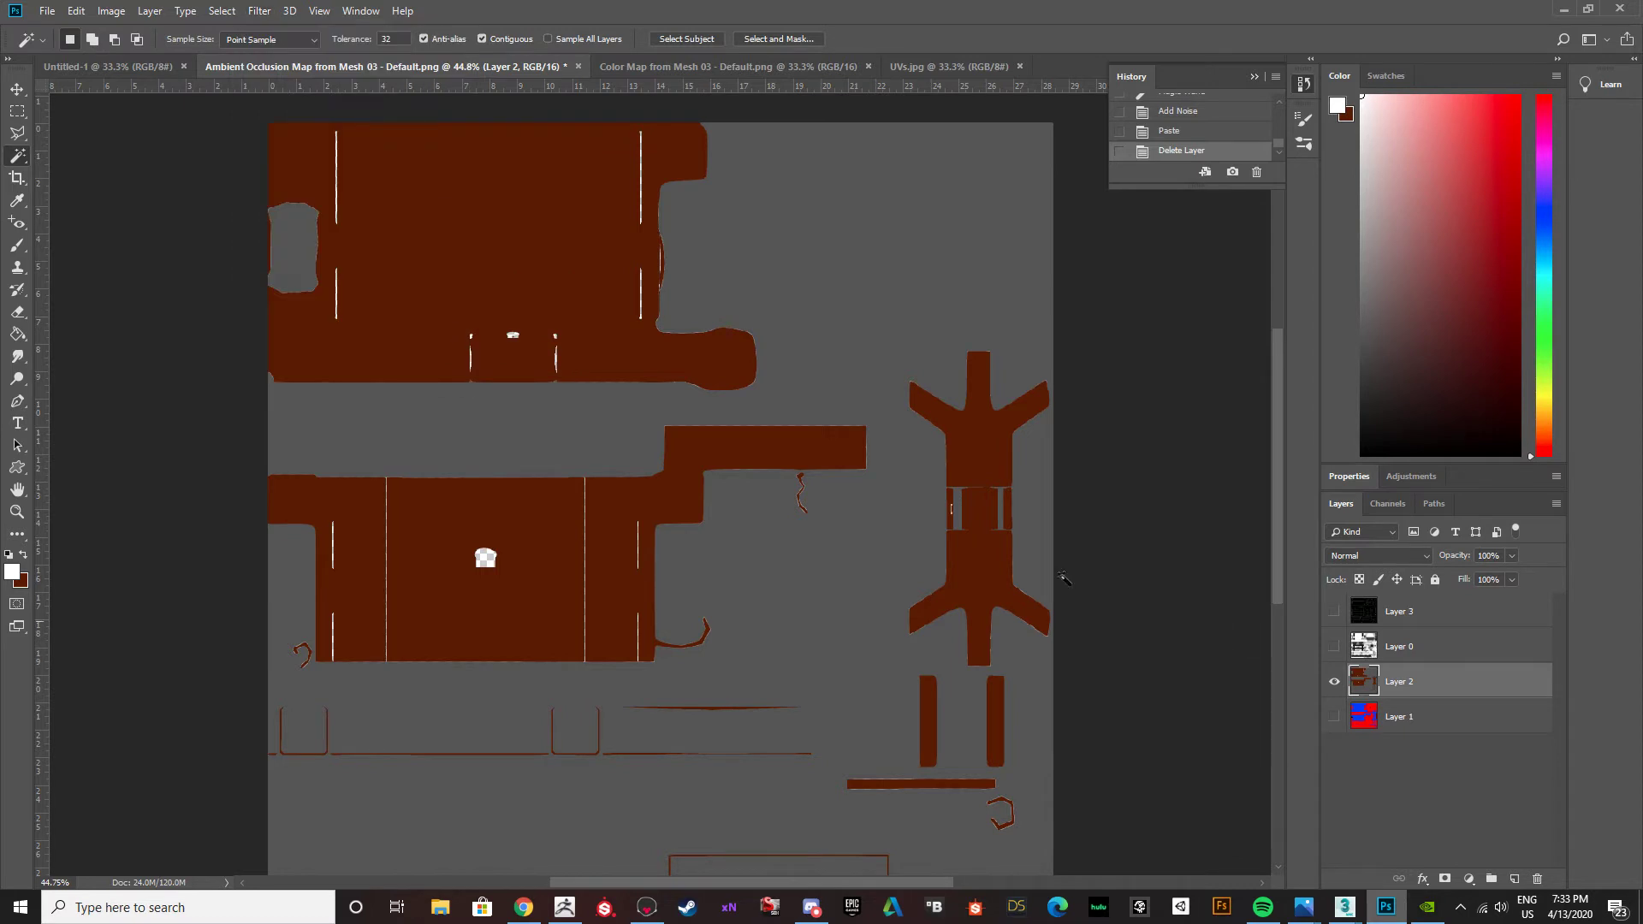
Select the connected grey metal area on Layer 2 with the Magic Wand.
{"action": "left_click", "coordinate": [347, 444]}
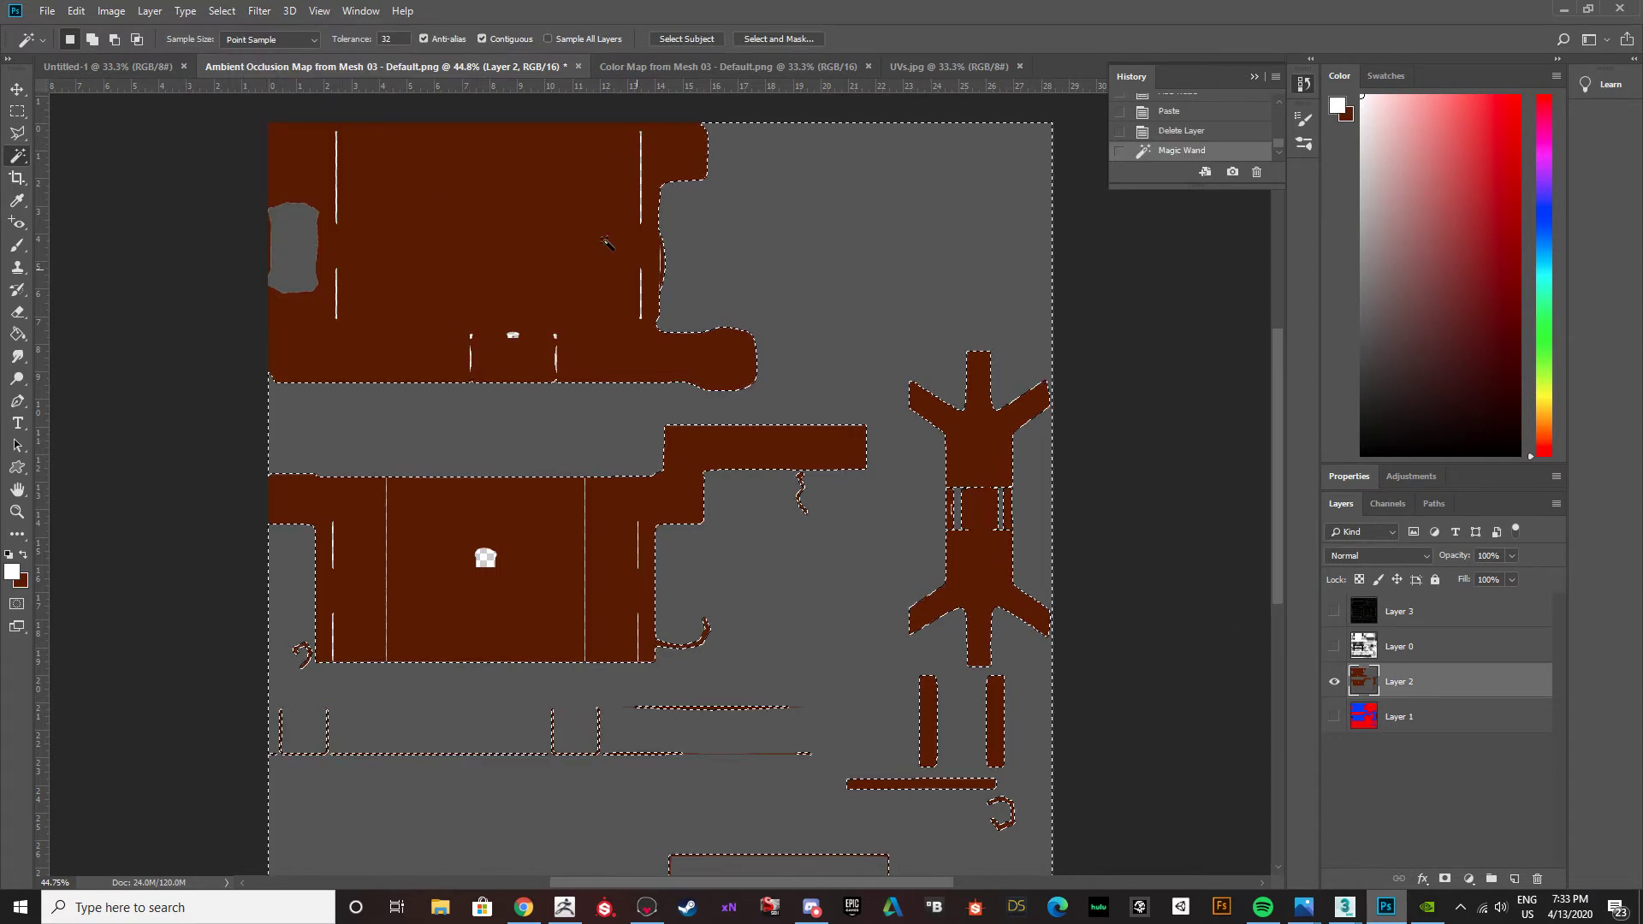
Try the Clouds render filter on the selected grey area of Layer 2.
{"action": "left_click", "coordinate": [259, 11]}
{"action": "mouse_move", "coordinate": [298, 290]}
{"action": "left_click", "coordinate": [492, 344]}
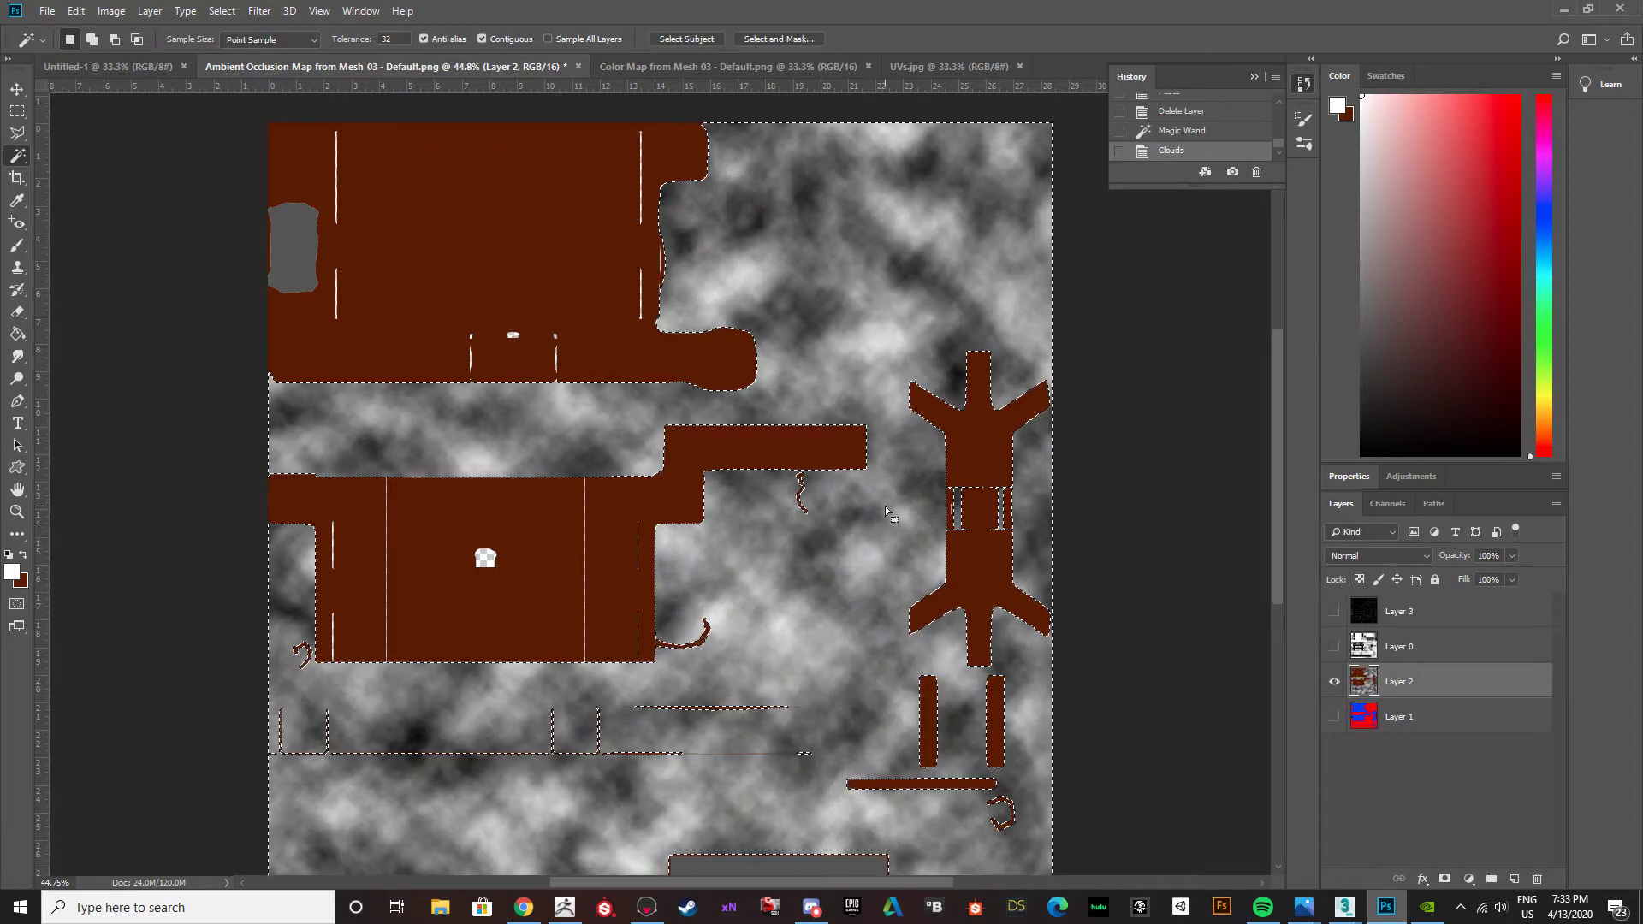
{"action": "key", "text": "ctrl+z"}
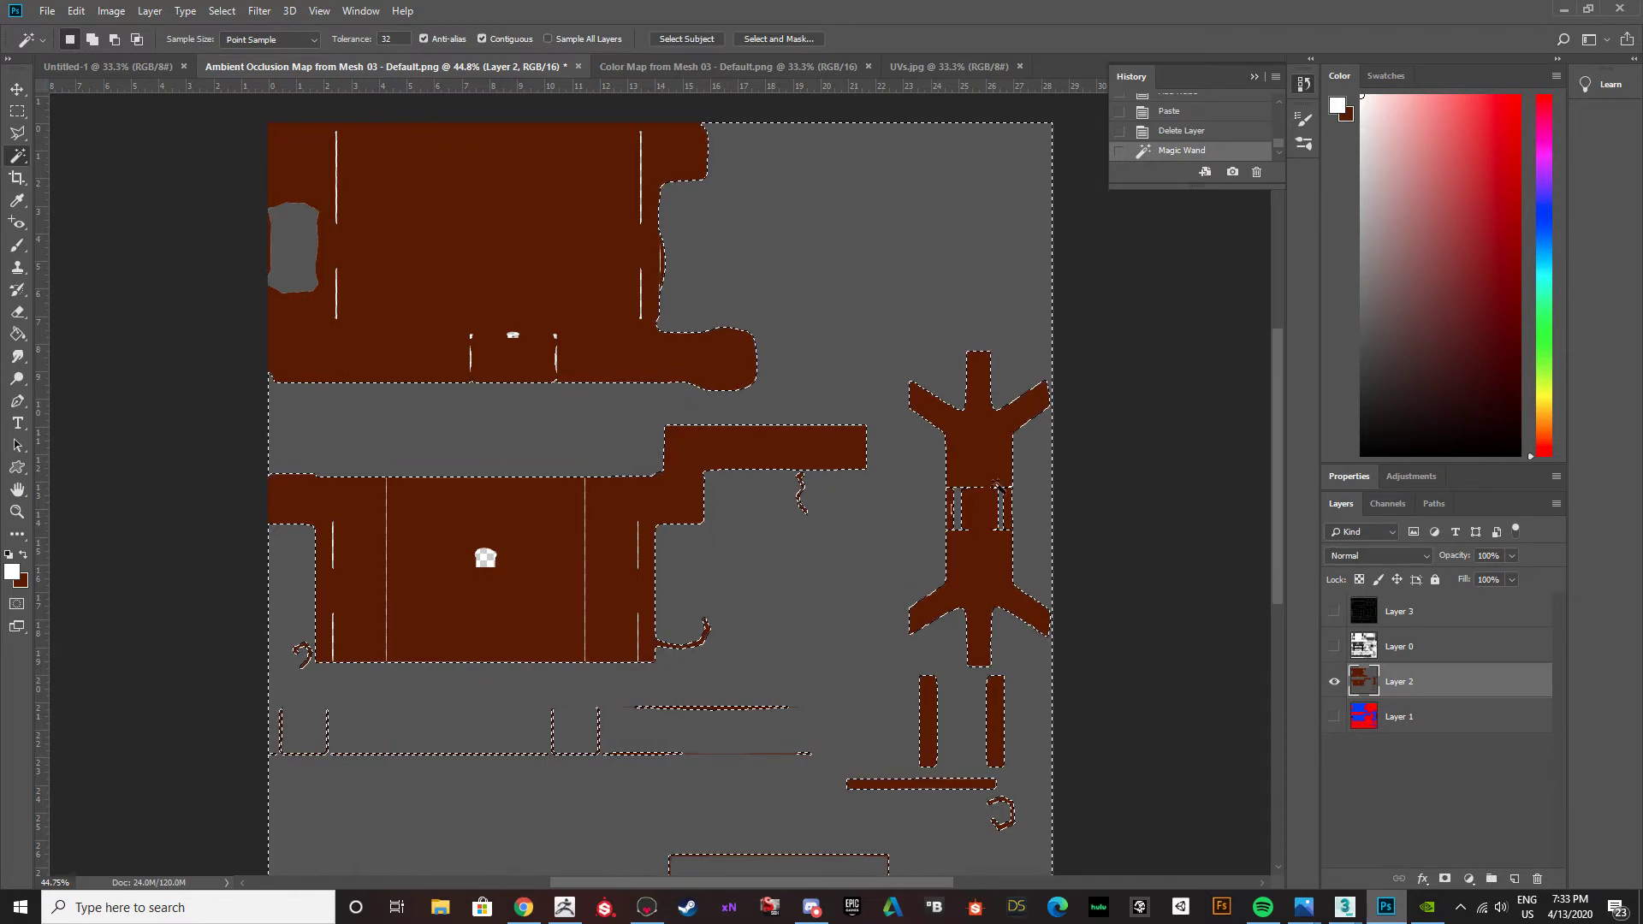
Create a new layer above Layer 2 and fill the selected metal area with the lighter grey 8a8a8a.
{"action": "left_click", "coordinate": [1515, 878]}
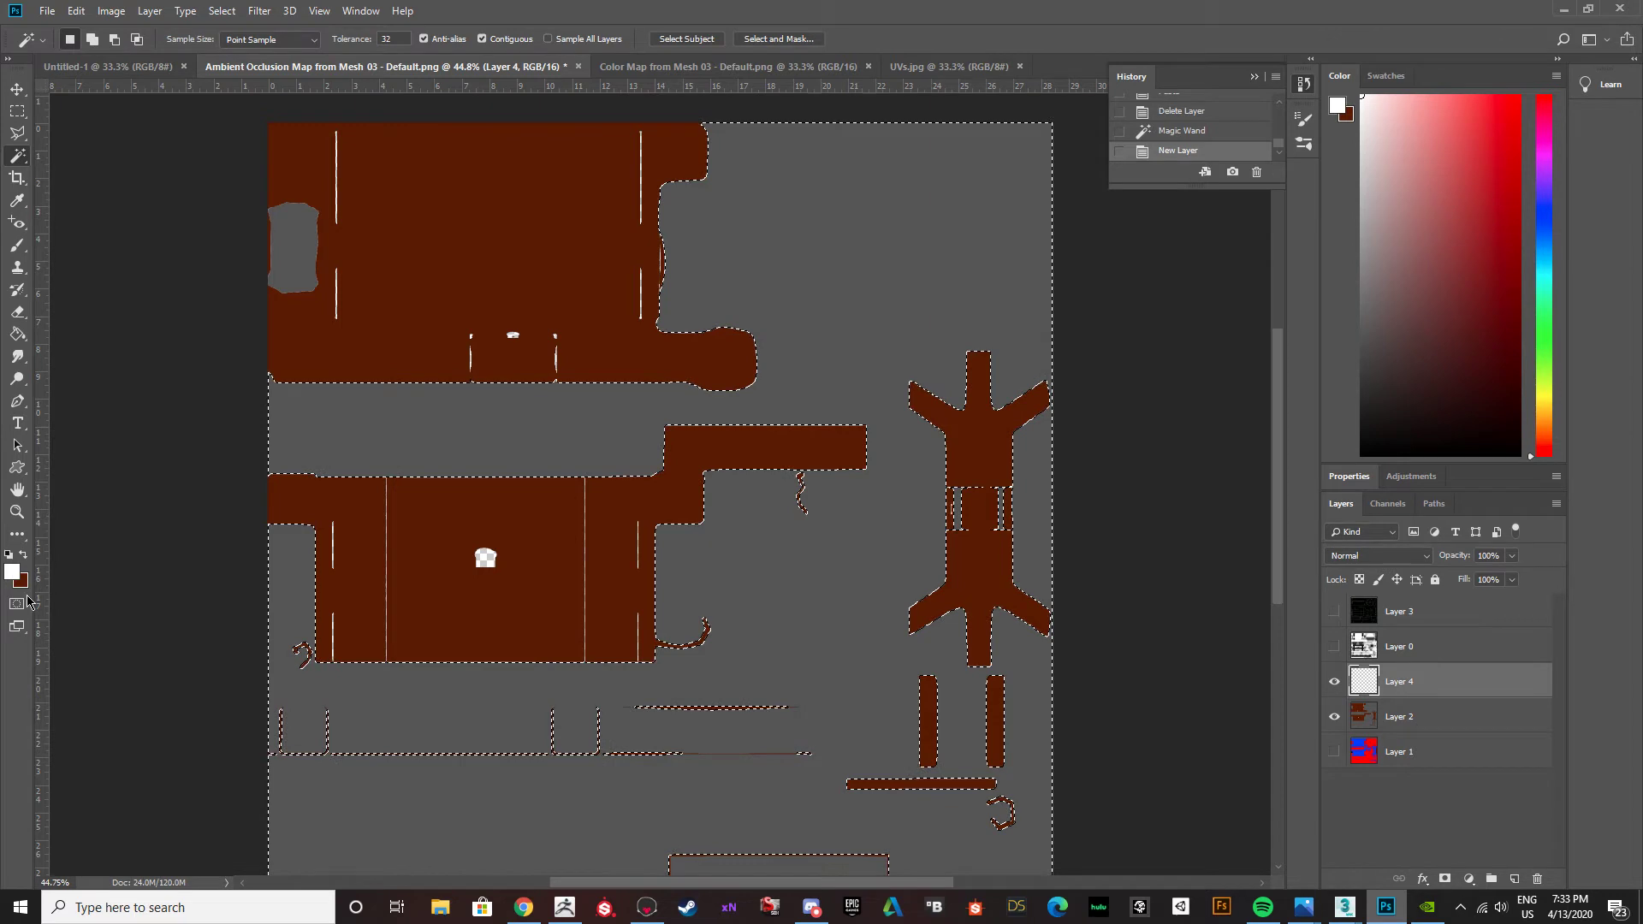
{"action": "left_click", "coordinate": [13, 572]}
{"action": "left_click_drag", "start_coordinate": [874, 694], "coordinate": [873, 674]}
{"action": "left_click", "coordinate": [1263, 567]}
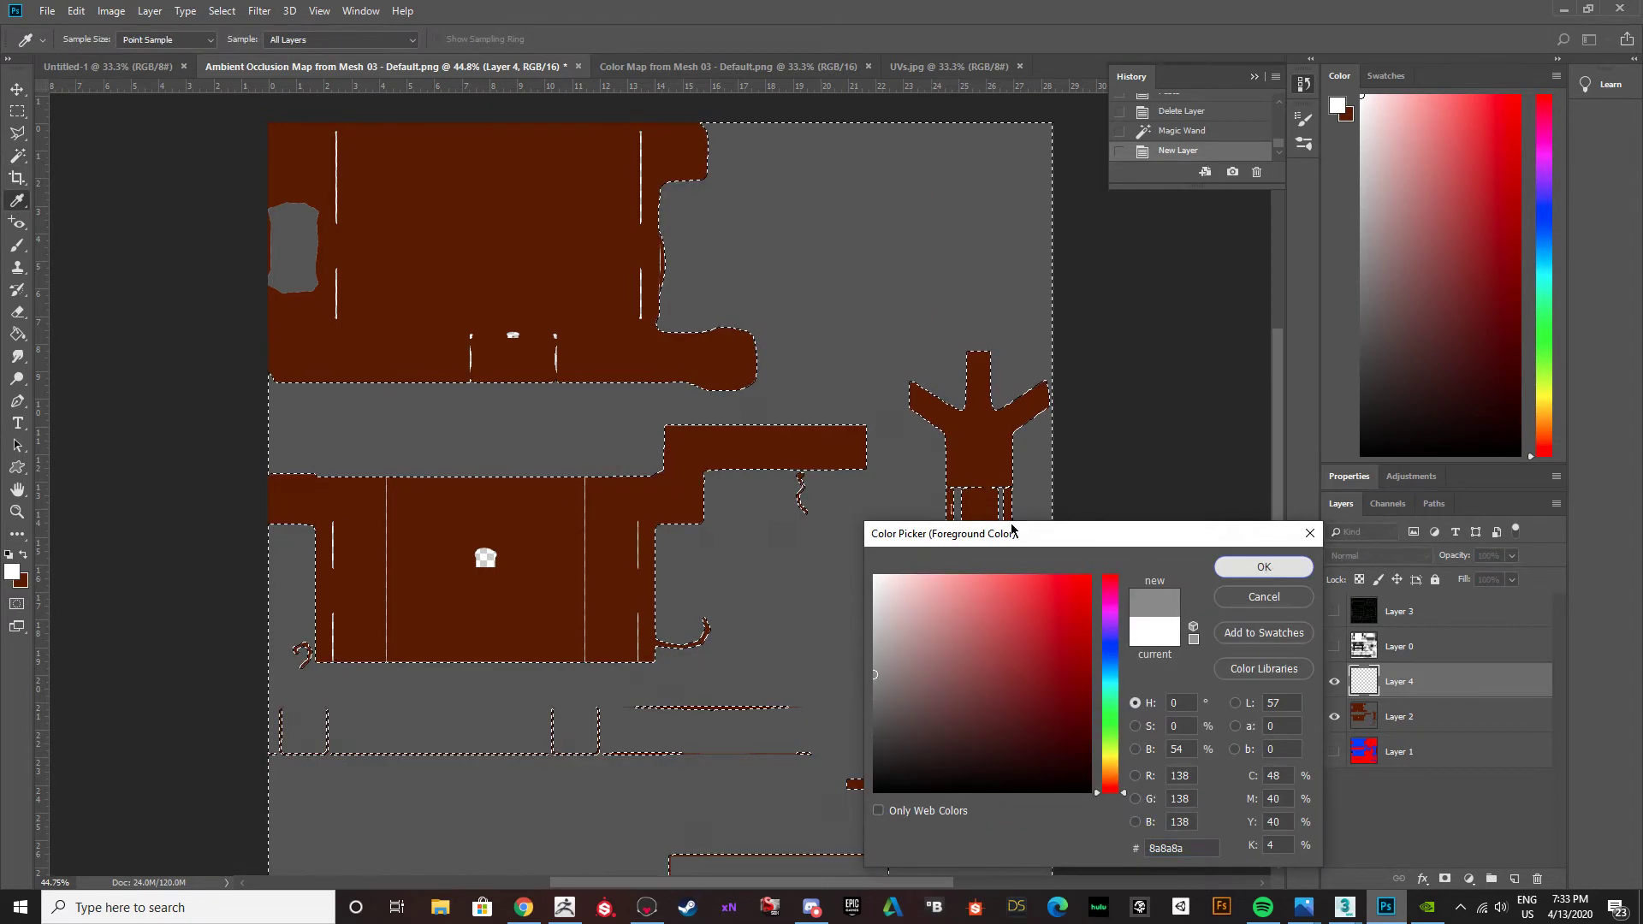
{"action": "key", "text": "g"}
{"action": "left_click", "coordinate": [667, 533]}
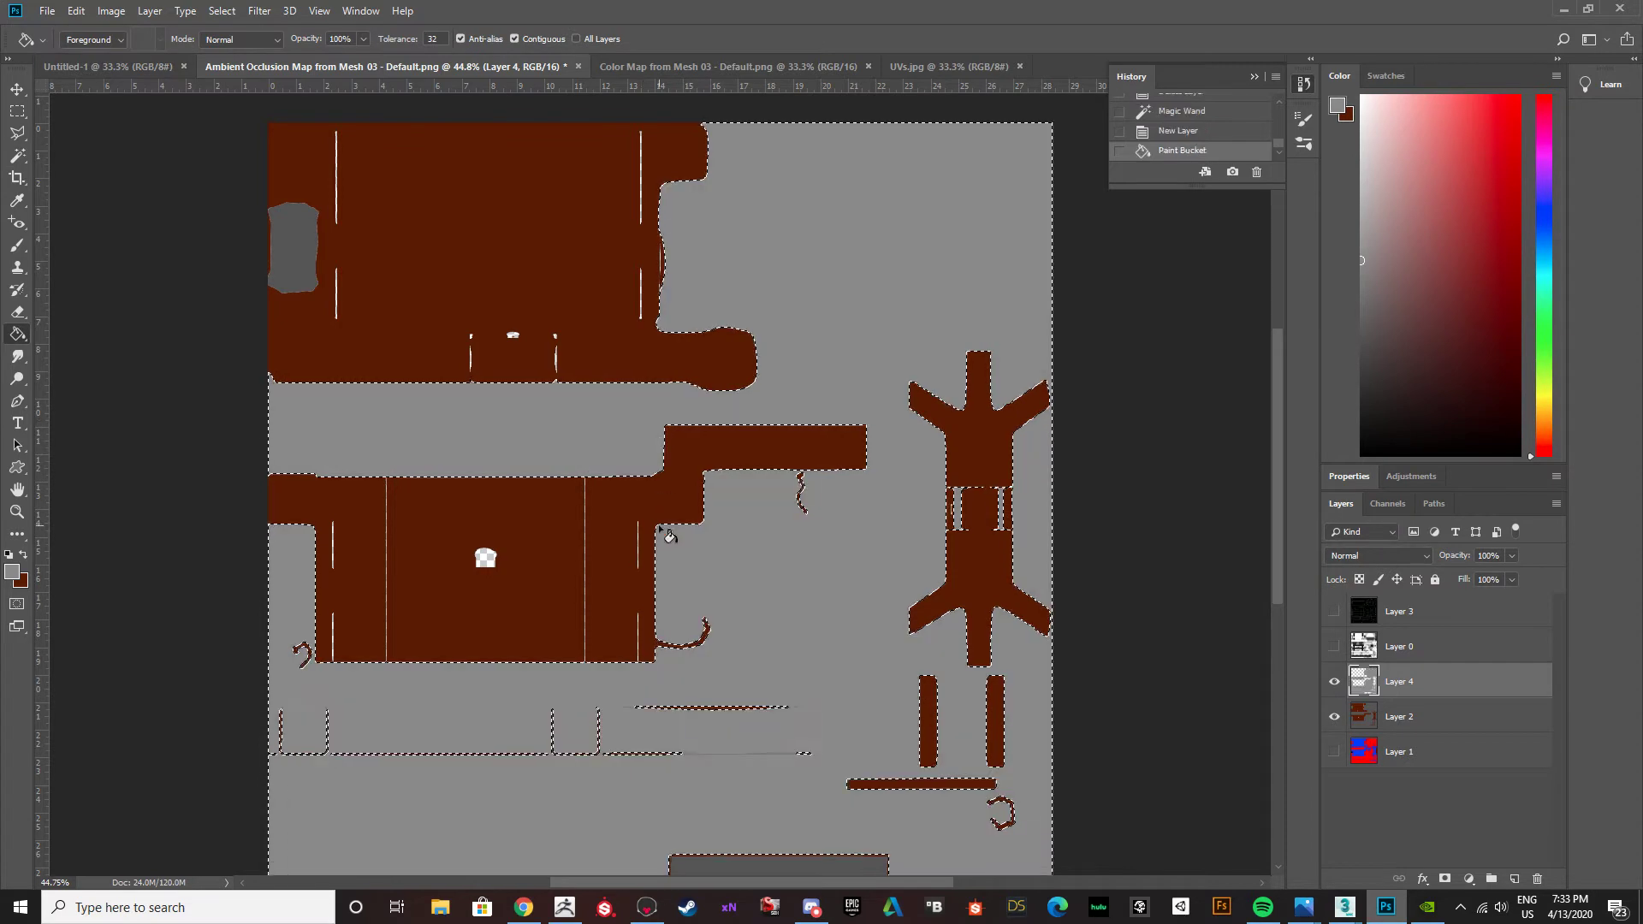
Fill the leftover dark grey rectangle near the map's lower edge with the same grey on Layer 4, and load that layer's filled area as a selection.
{"action": "scroll", "coordinate": [855, 633], "scroll_direction": "down", "scroll_amount": 3}
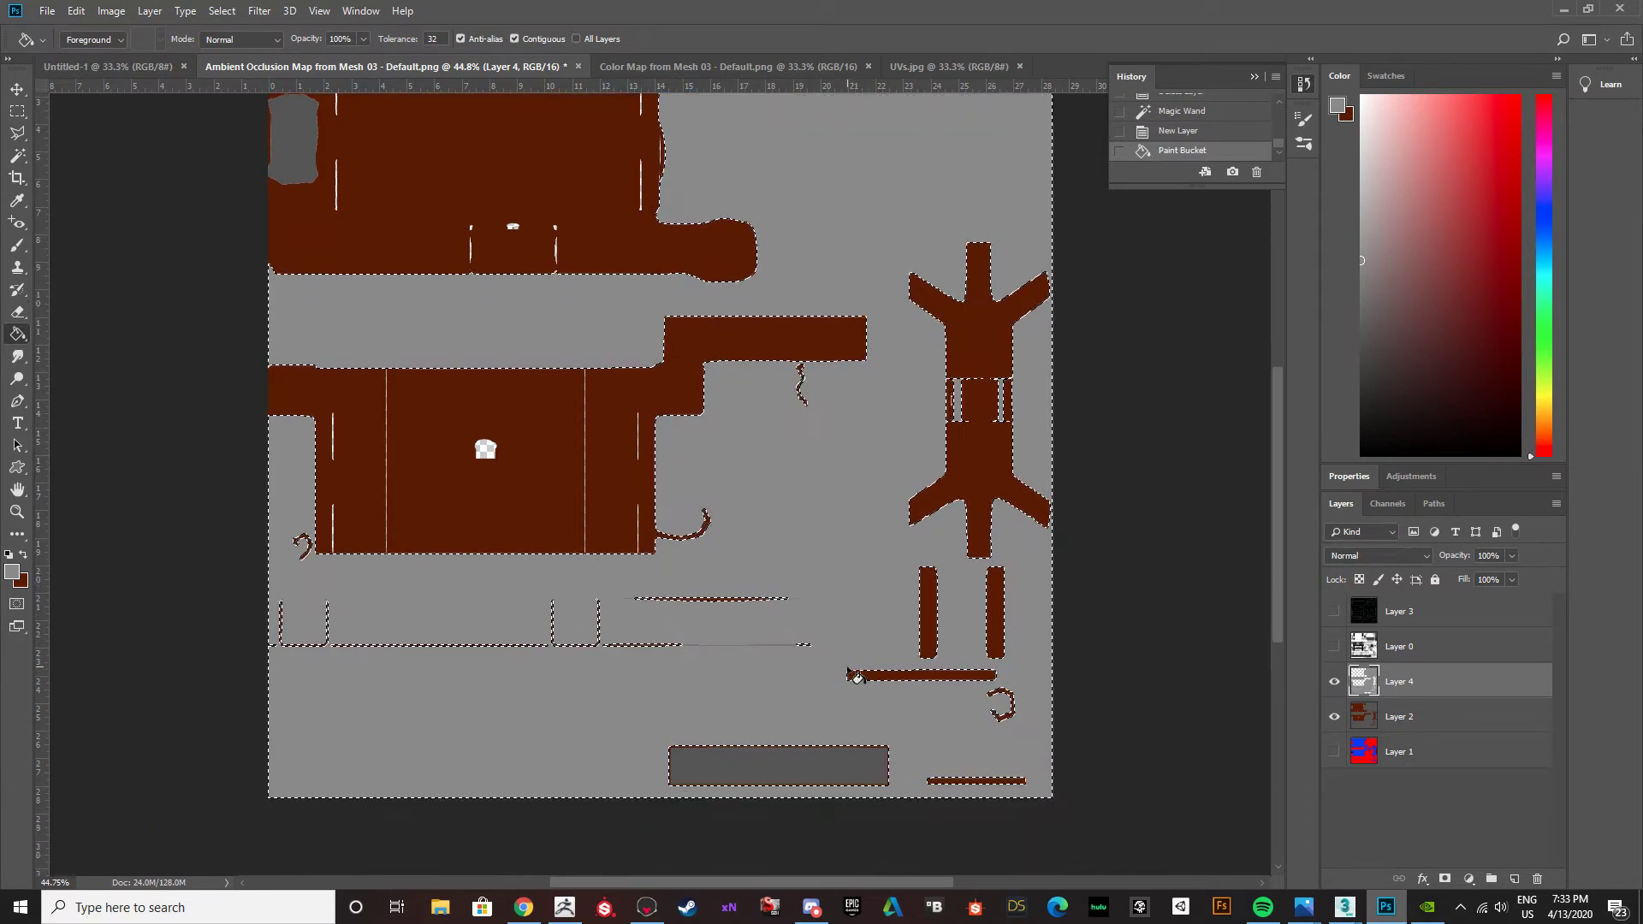
{"action": "key", "text": "w"}
{"action": "left_click", "coordinate": [834, 774]}
{"action": "key", "text": "g"}
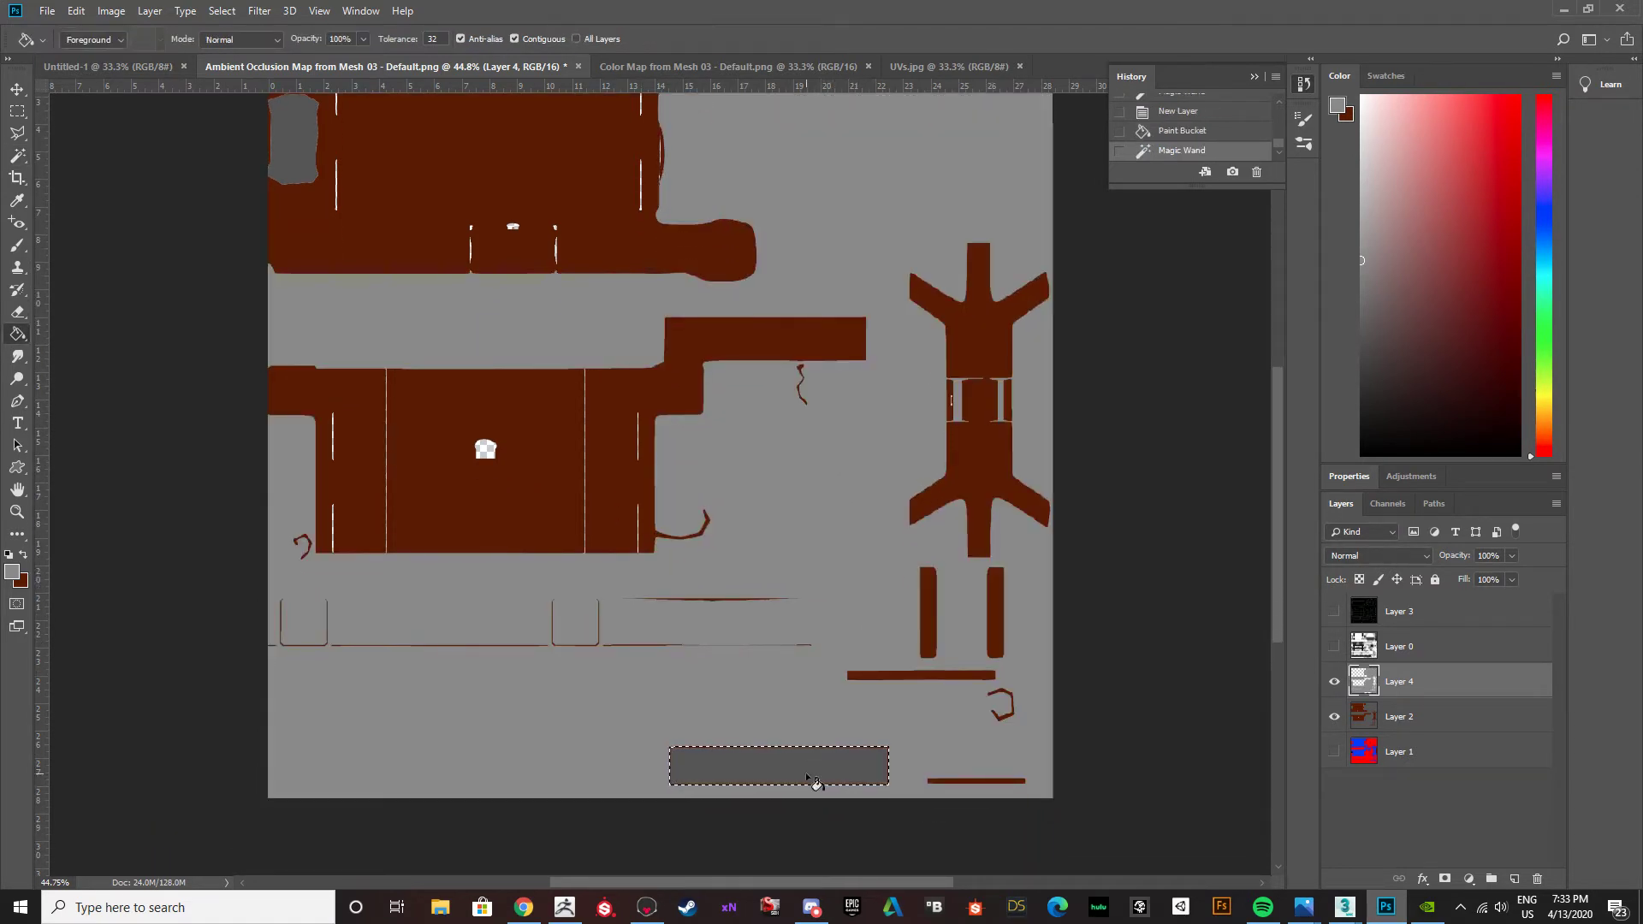
{"action": "left_click", "coordinate": [813, 781]}
{"action": "left_click", "coordinate": [1369, 691], "text": "ctrl"}
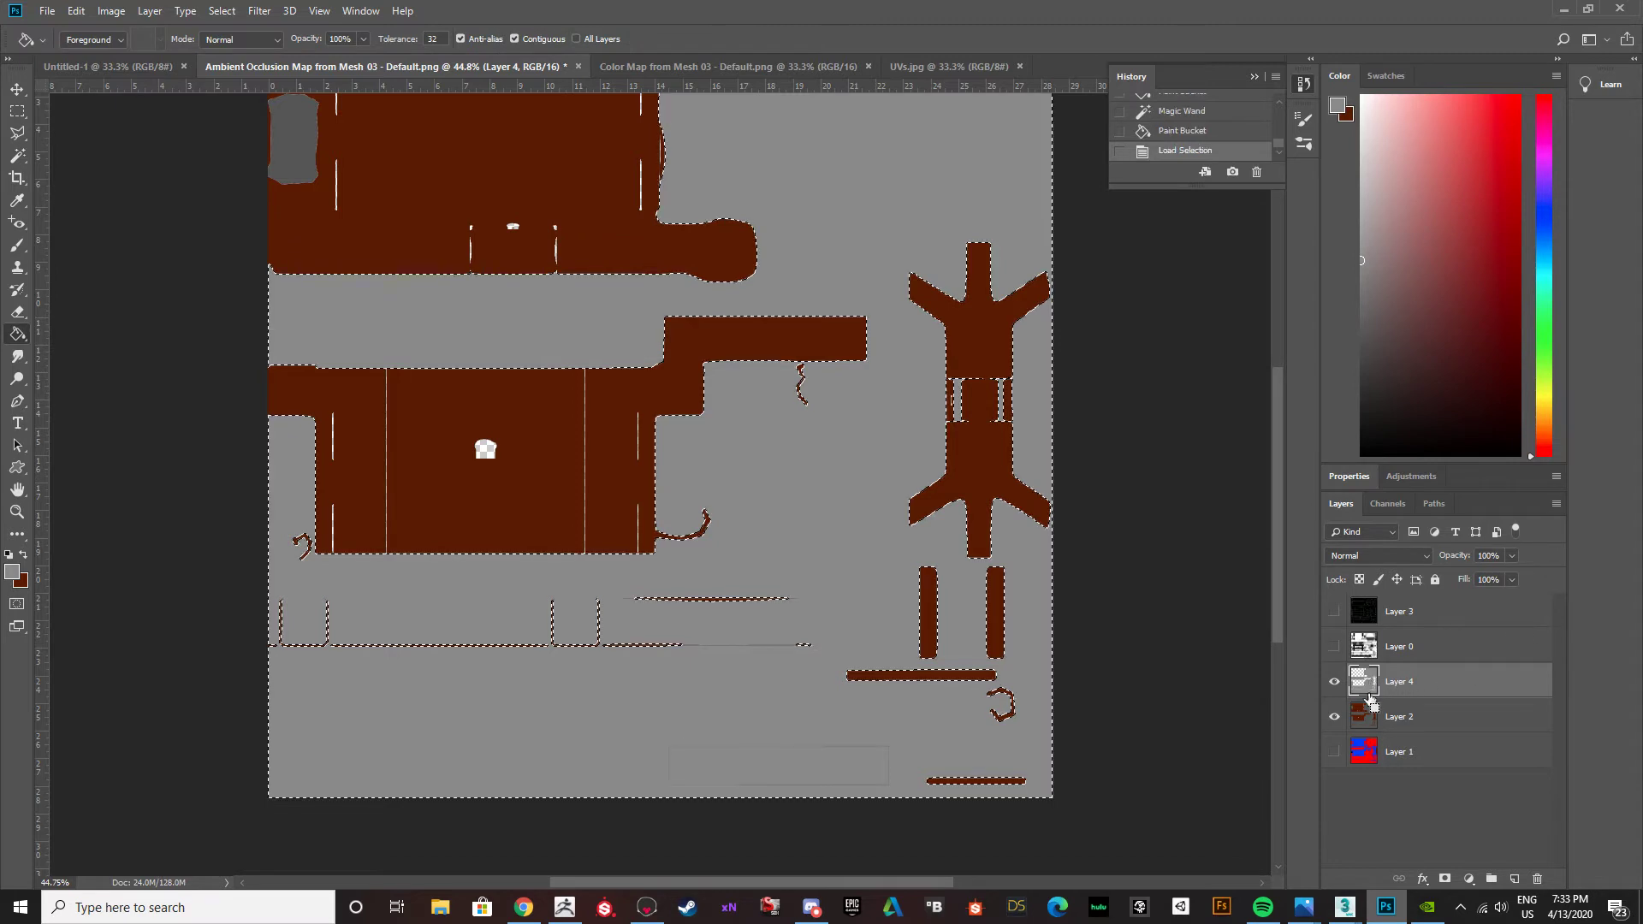
Render Clouds into the selected metal area on Layer 4 and clear the selection.
{"action": "left_click", "coordinate": [260, 10]}
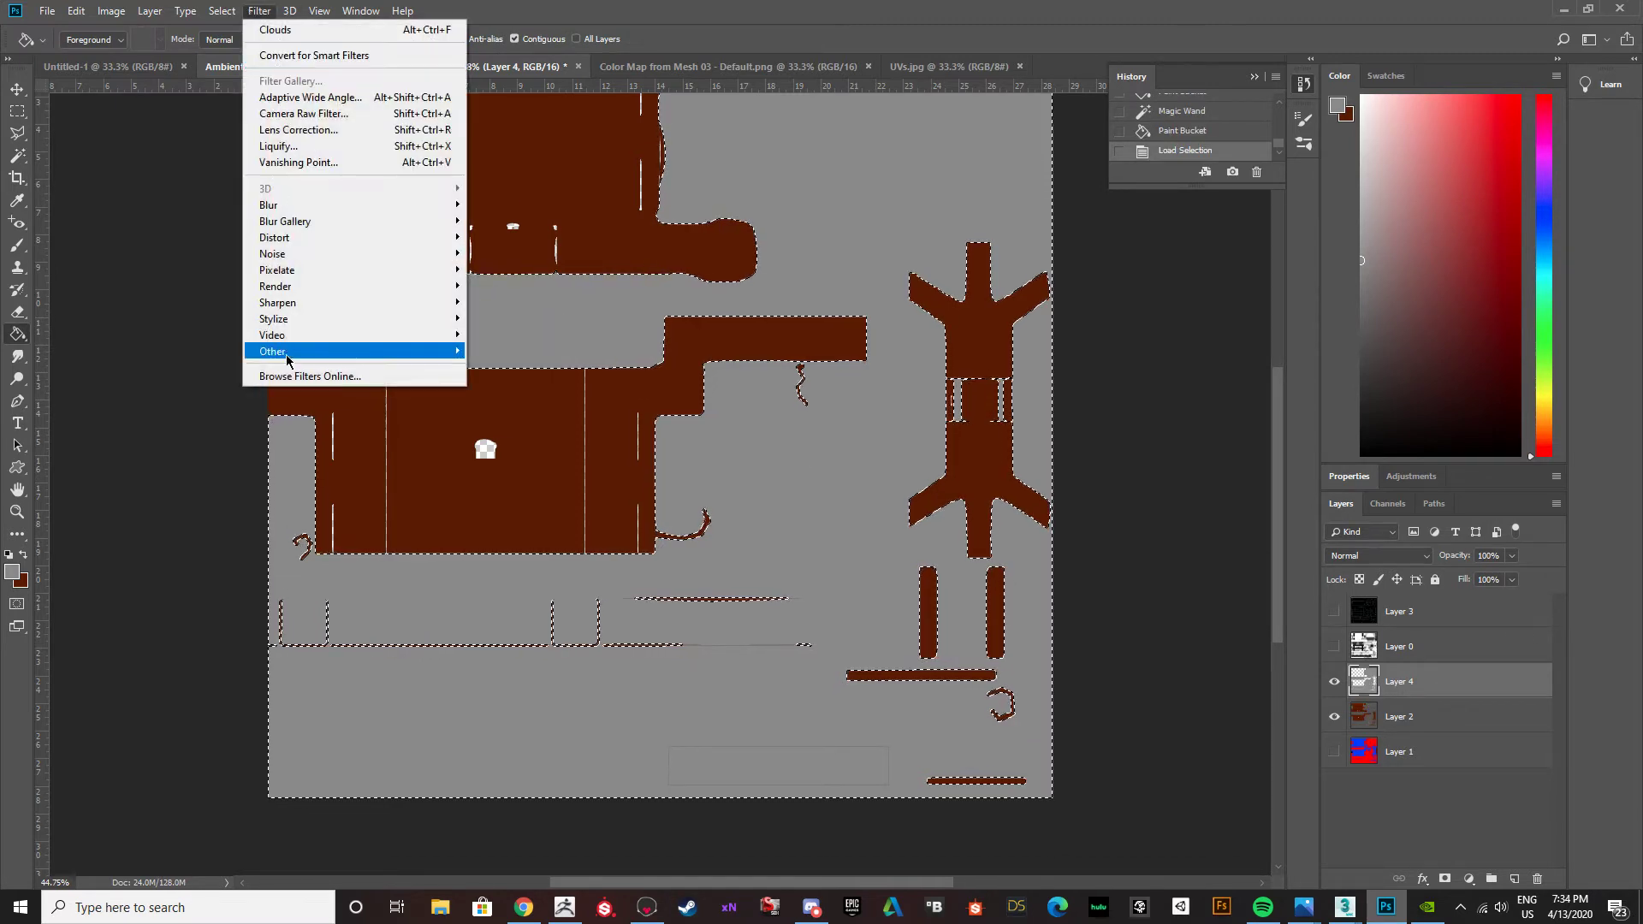
{"action": "mouse_move", "coordinate": [282, 286]}
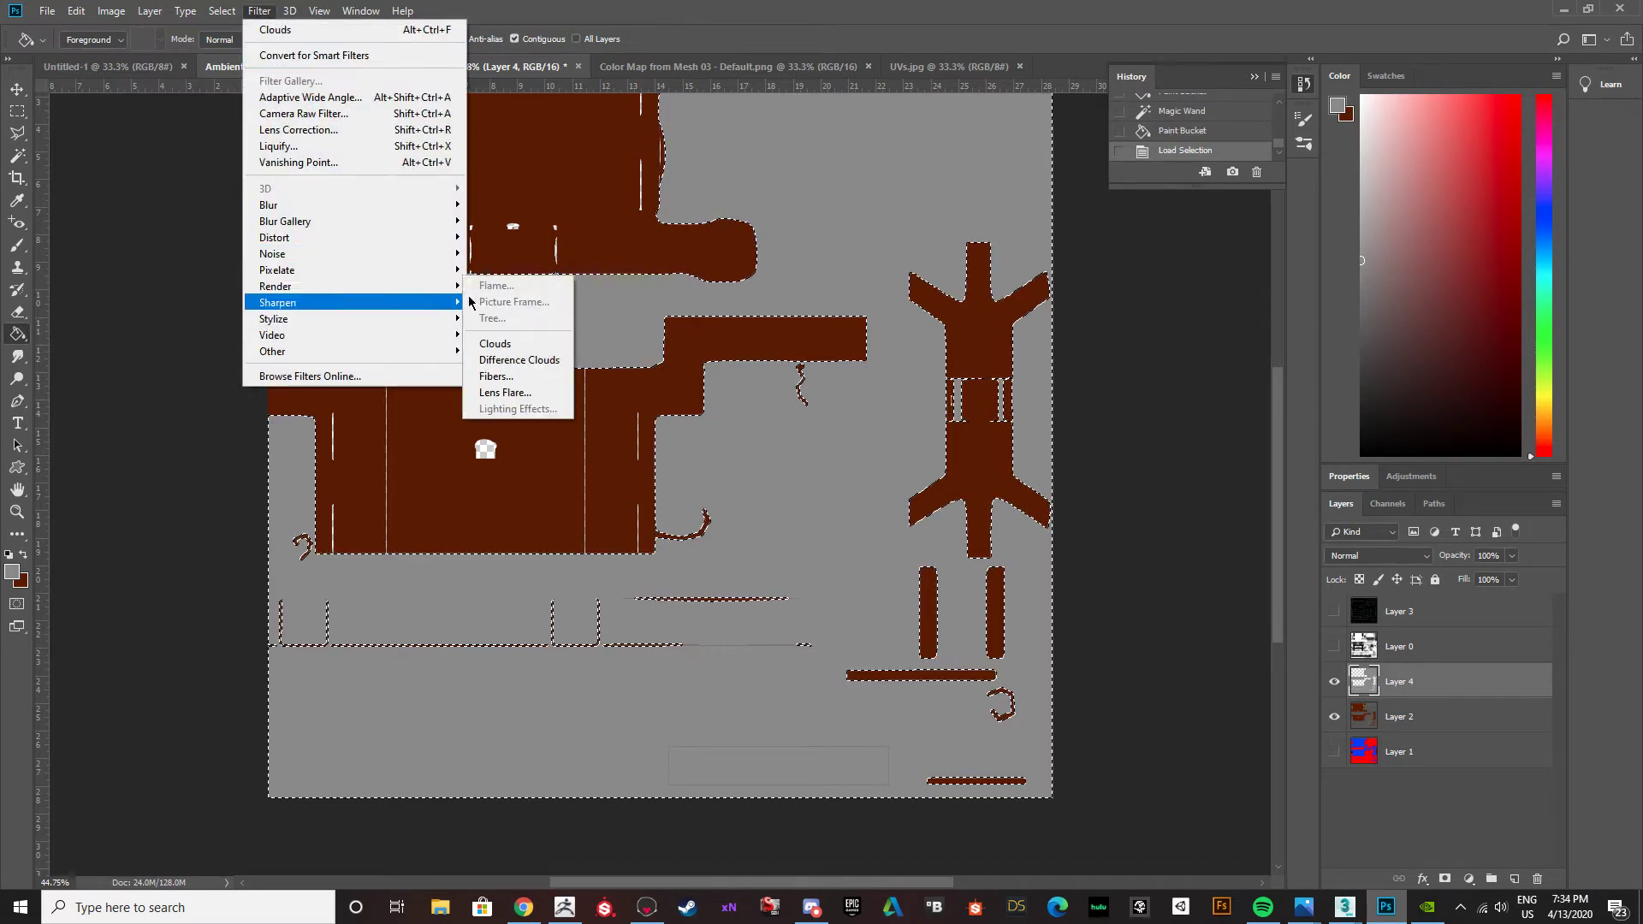
{"action": "left_click", "coordinate": [507, 346]}
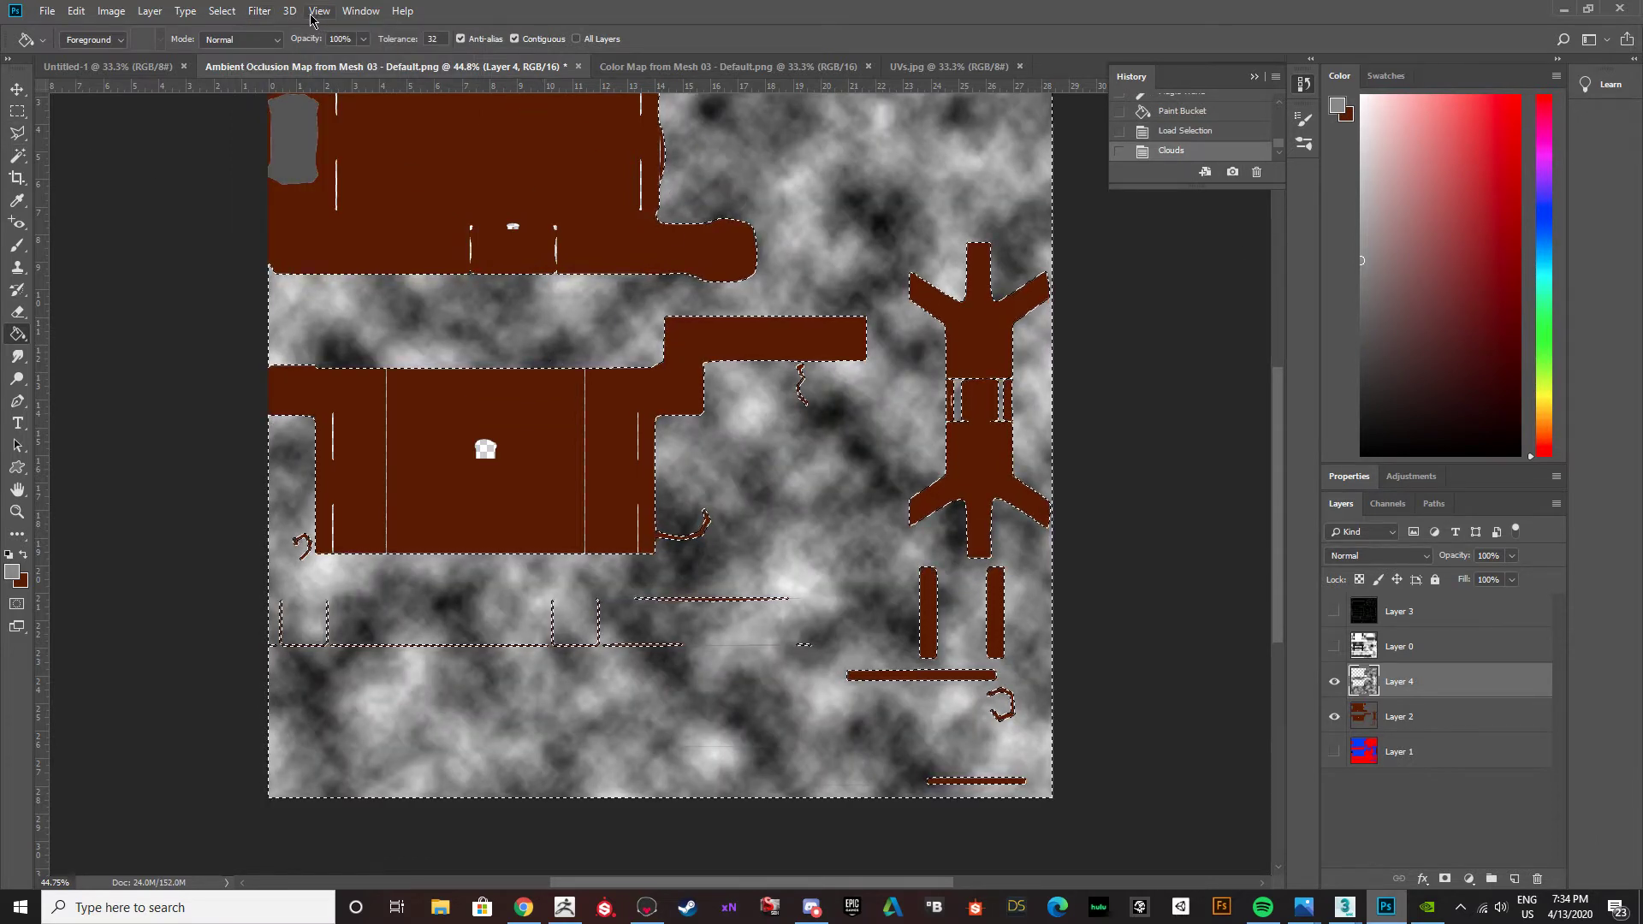
{"action": "left_click", "coordinate": [260, 10]}
{"action": "mouse_move", "coordinate": [222, 10]}
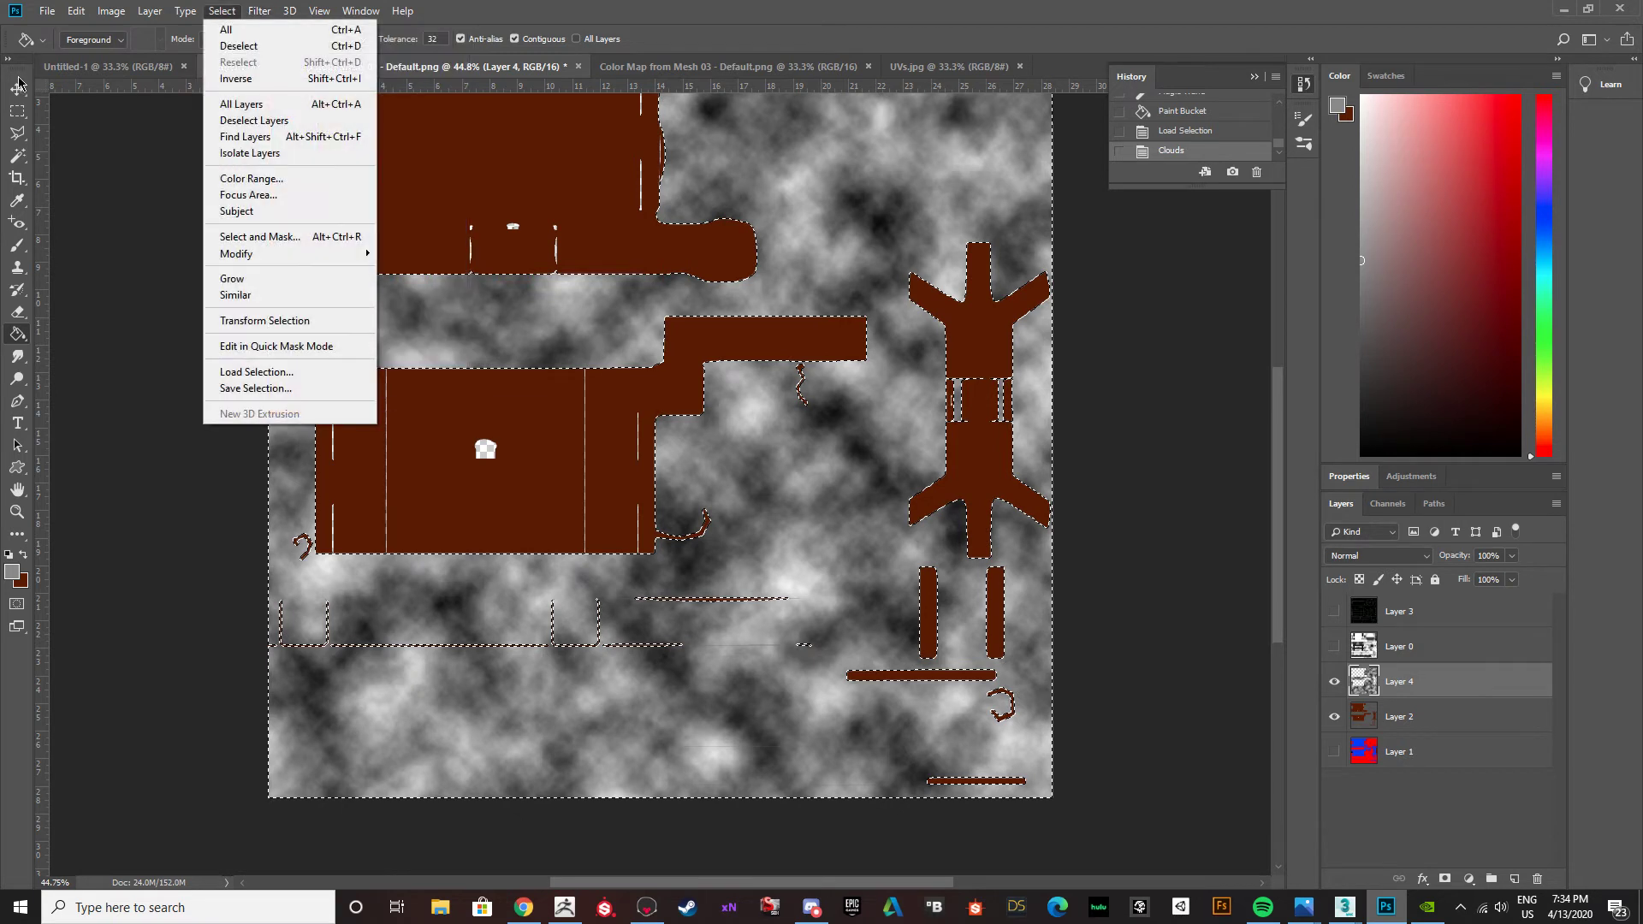
{"action": "left_click", "coordinate": [18, 84]}
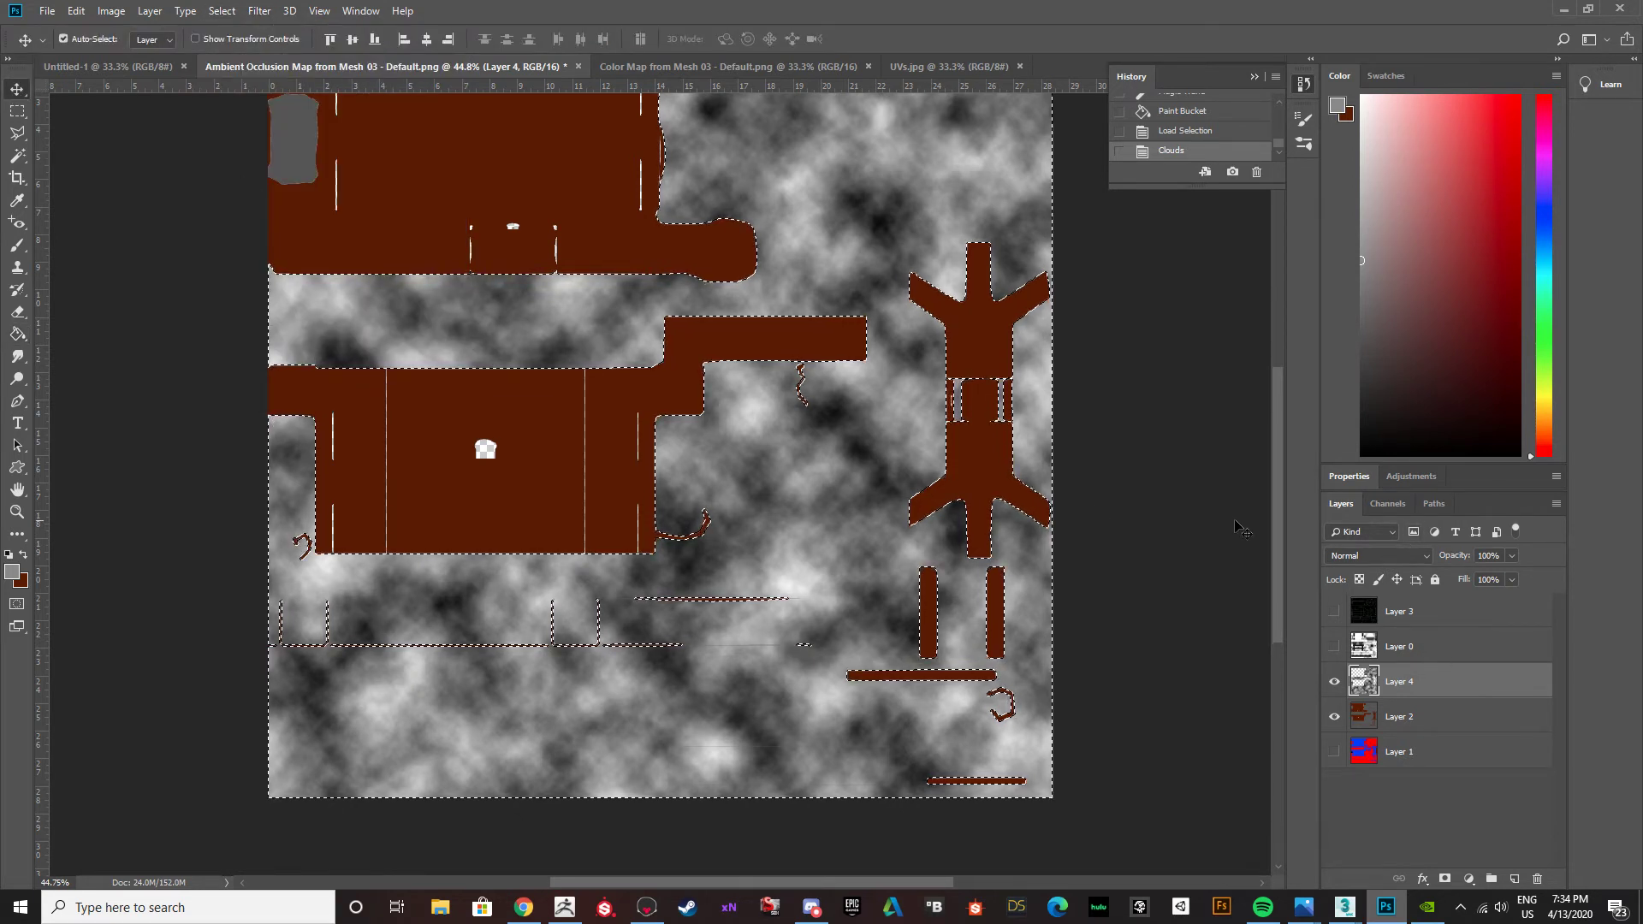
{"action": "key", "text": "ctrl+d"}
Try Overlay on the clouds layer, settle on Soft Light blending, and lower its opacity to 24%.
{"action": "left_click", "coordinate": [1403, 557]}
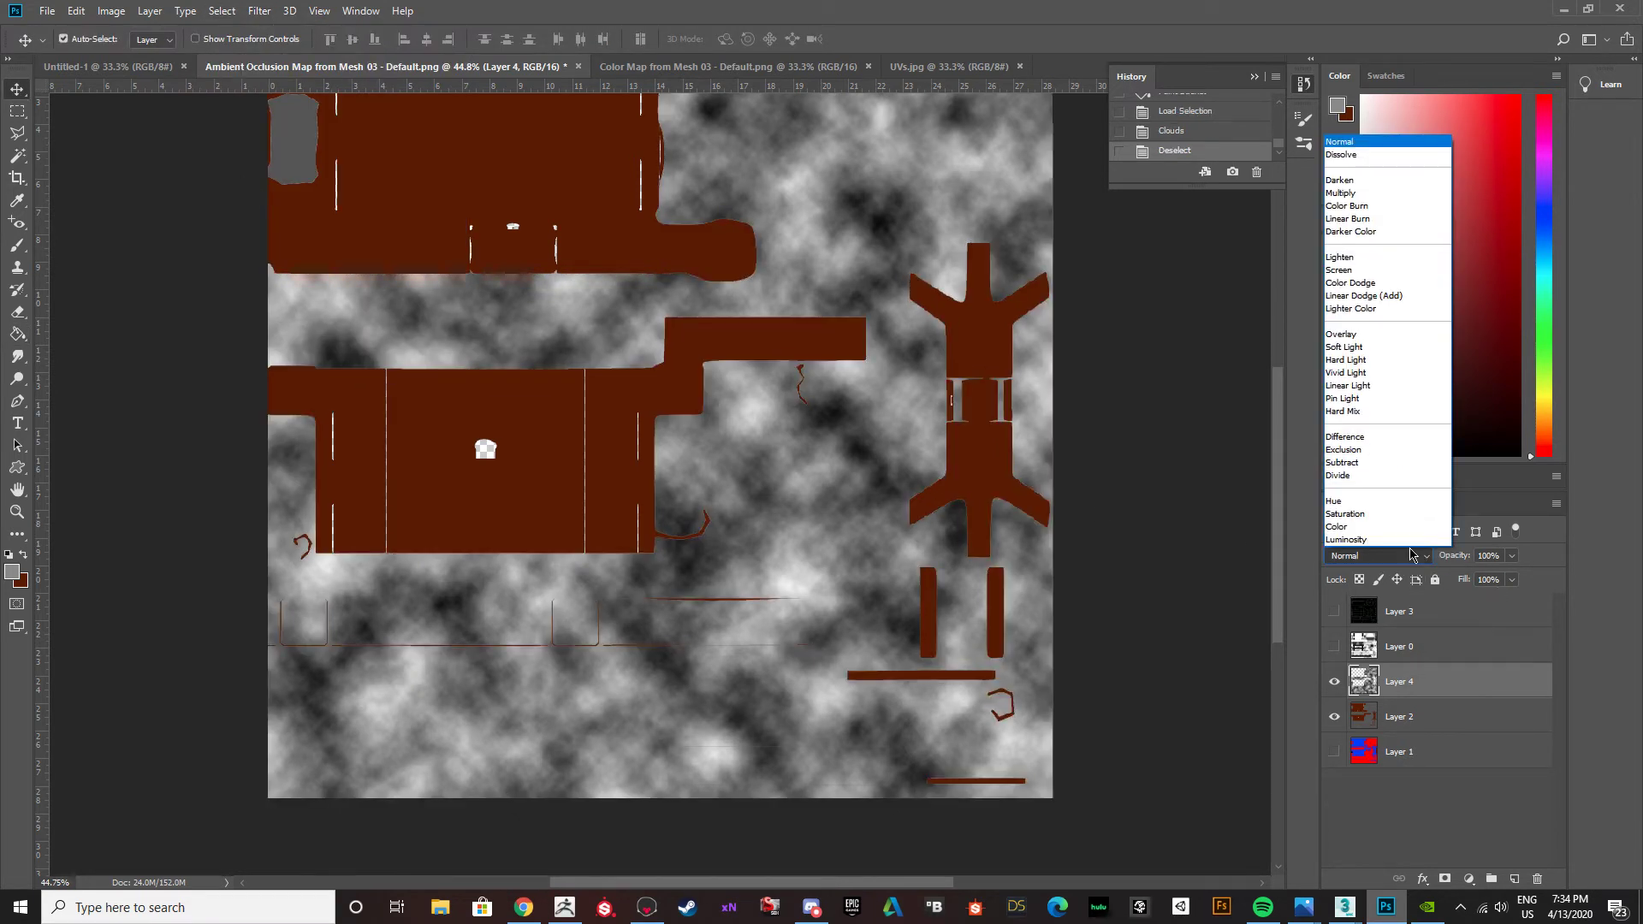
{"action": "left_click", "coordinate": [1360, 336]}
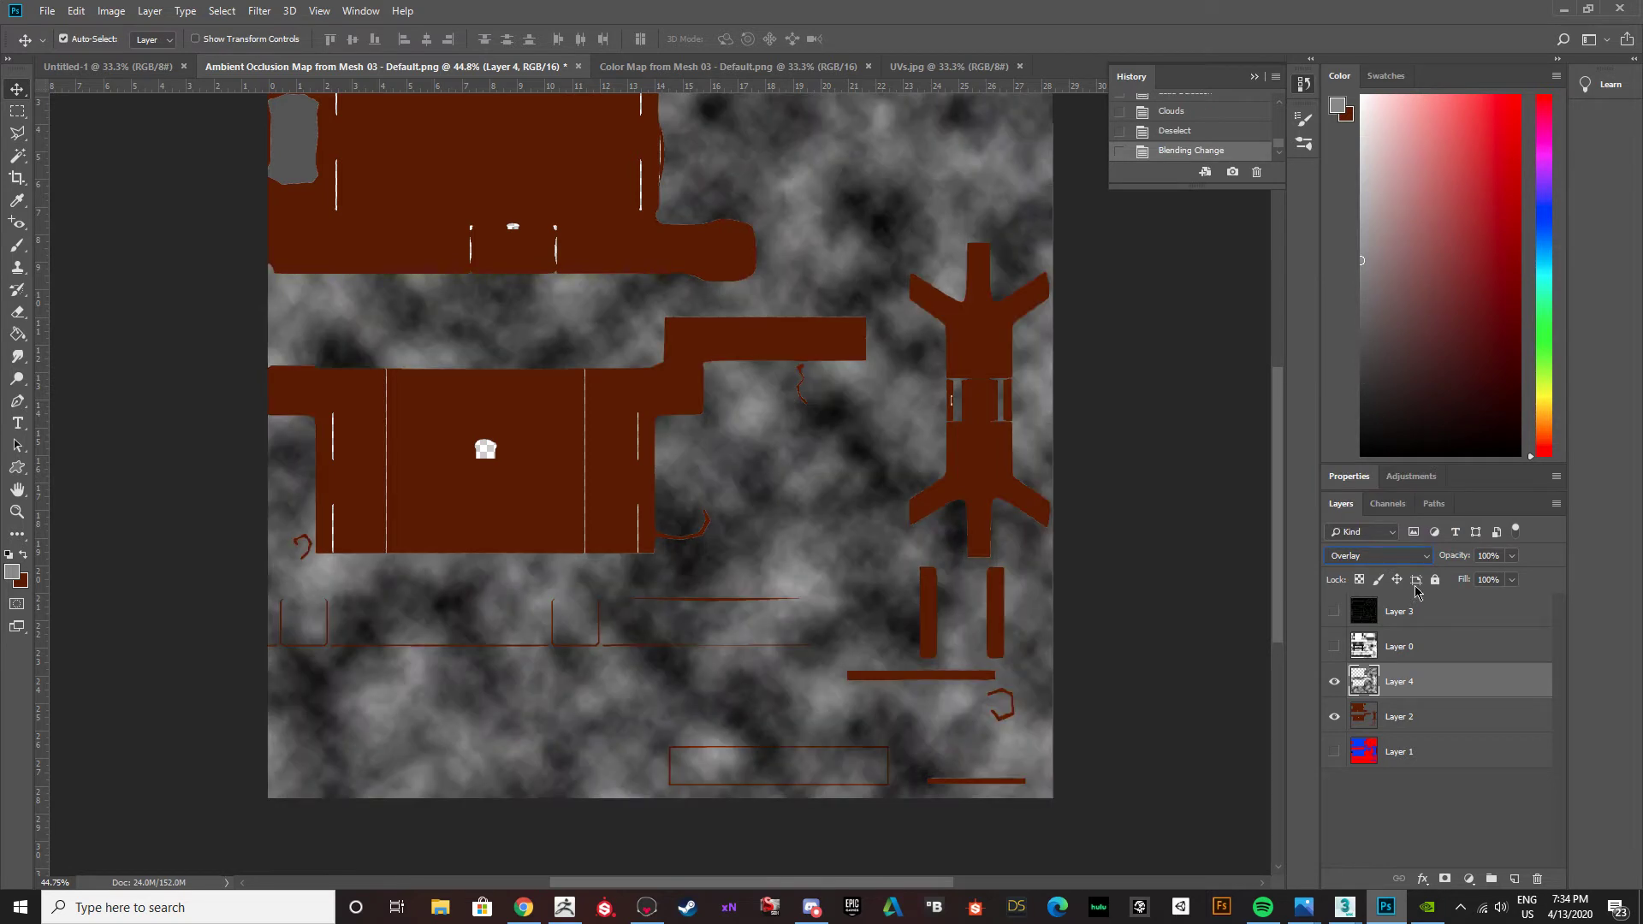
{"action": "left_click", "coordinate": [1403, 556]}
{"action": "left_click", "coordinate": [1360, 352]}
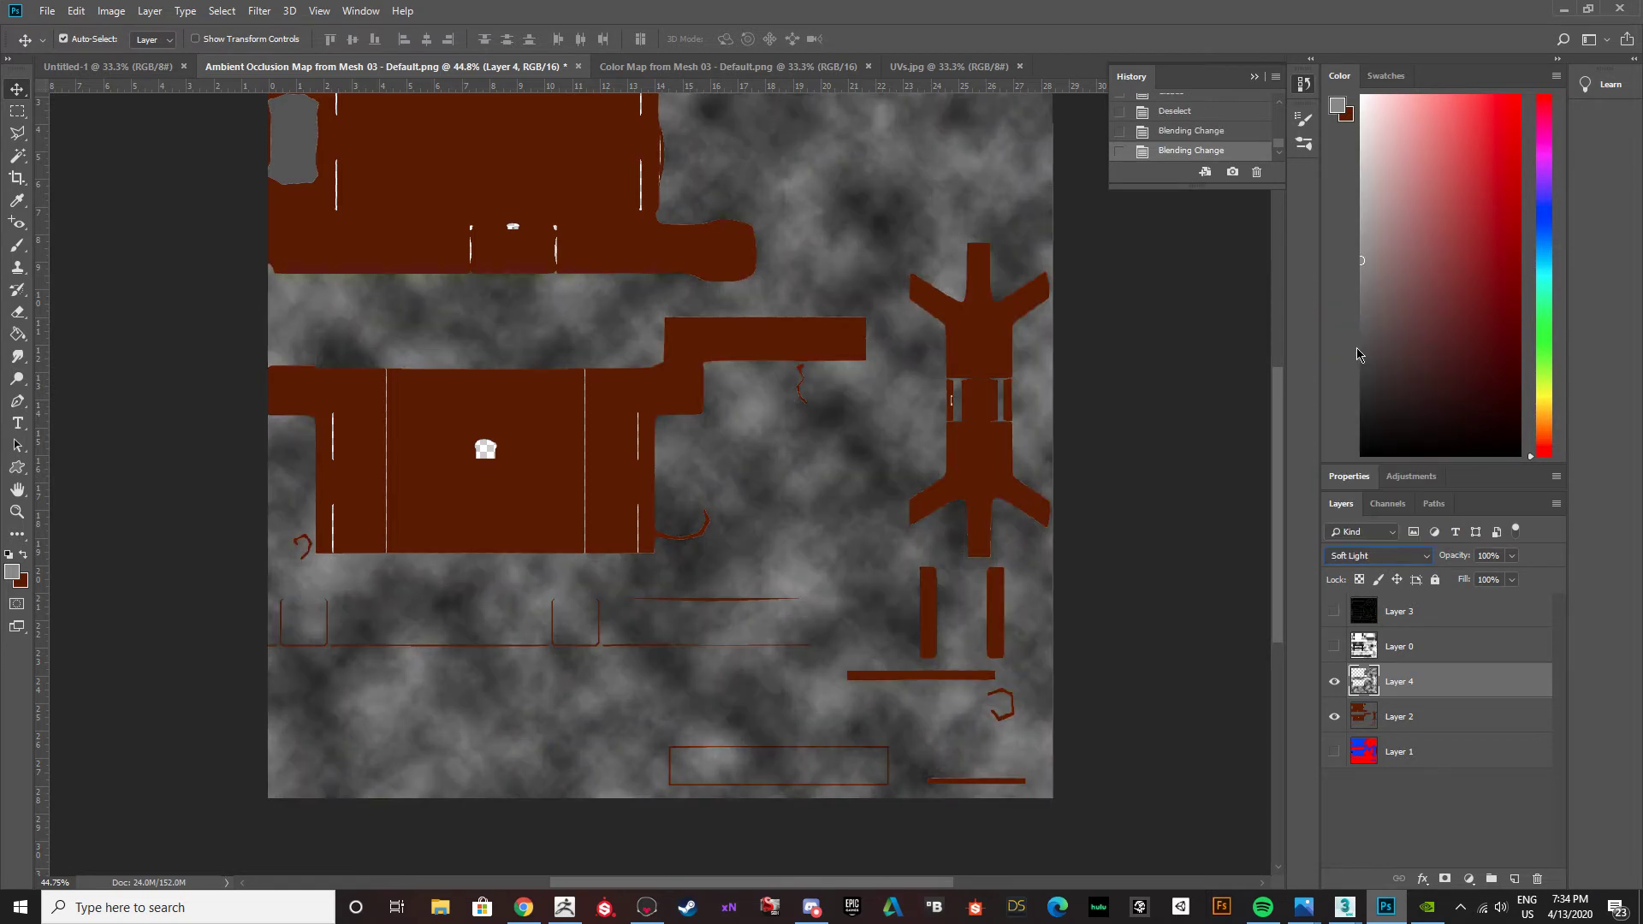
{"action": "left_click", "coordinate": [1513, 557]}
{"action": "left_click_drag", "start_coordinate": [1513, 574], "coordinate": [1467, 580]}
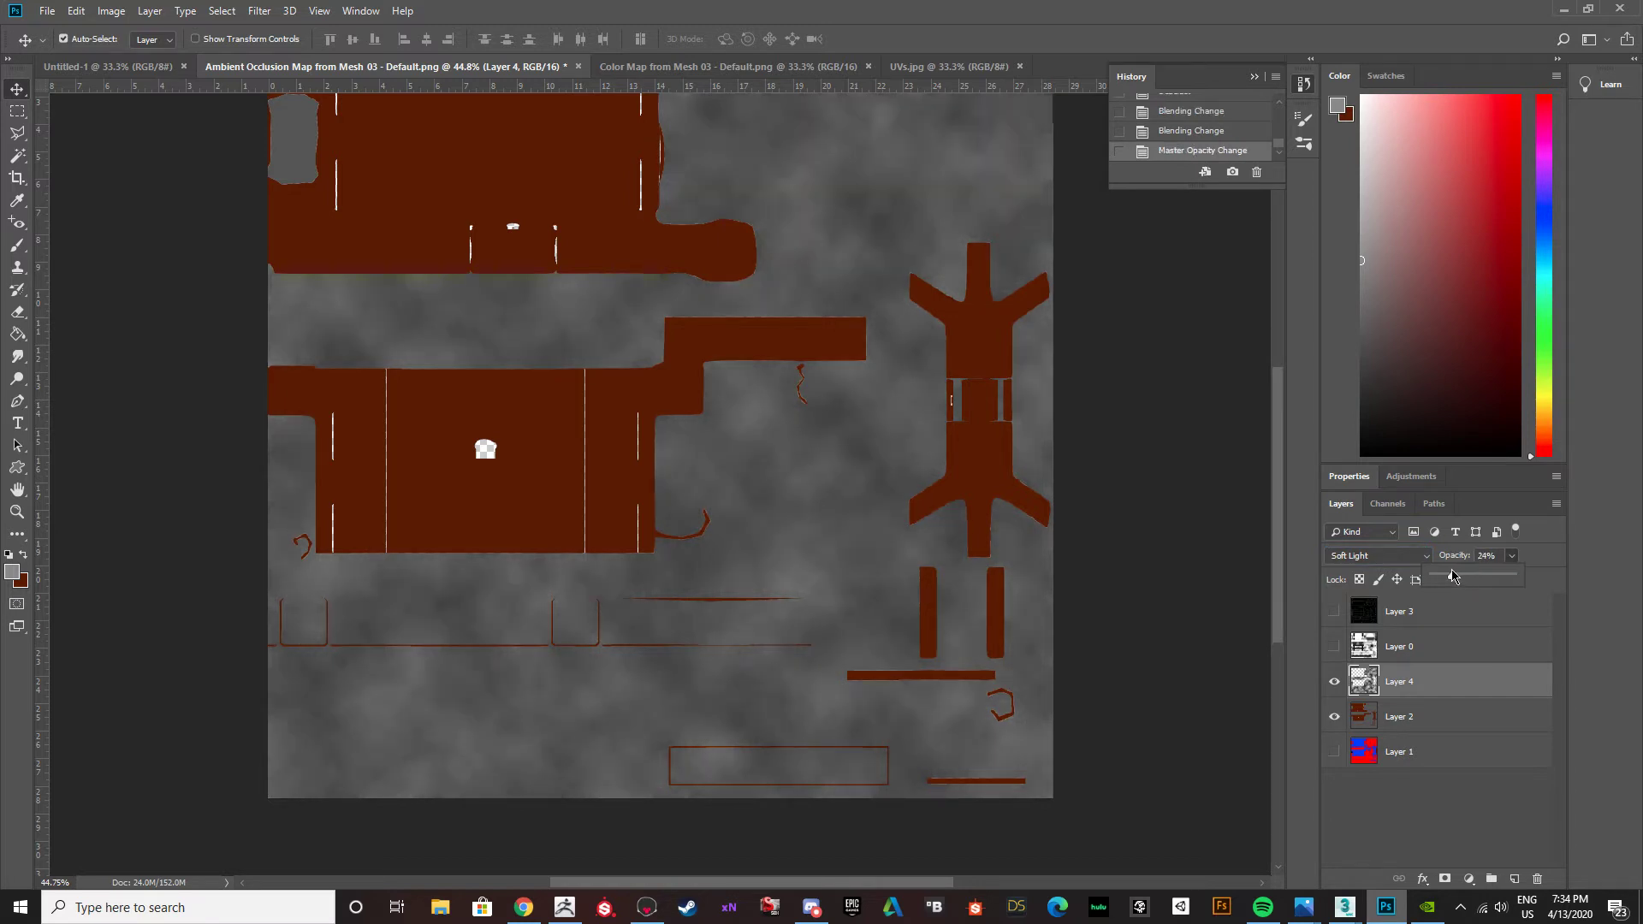
{"action": "left_click", "coordinate": [261, 11]}
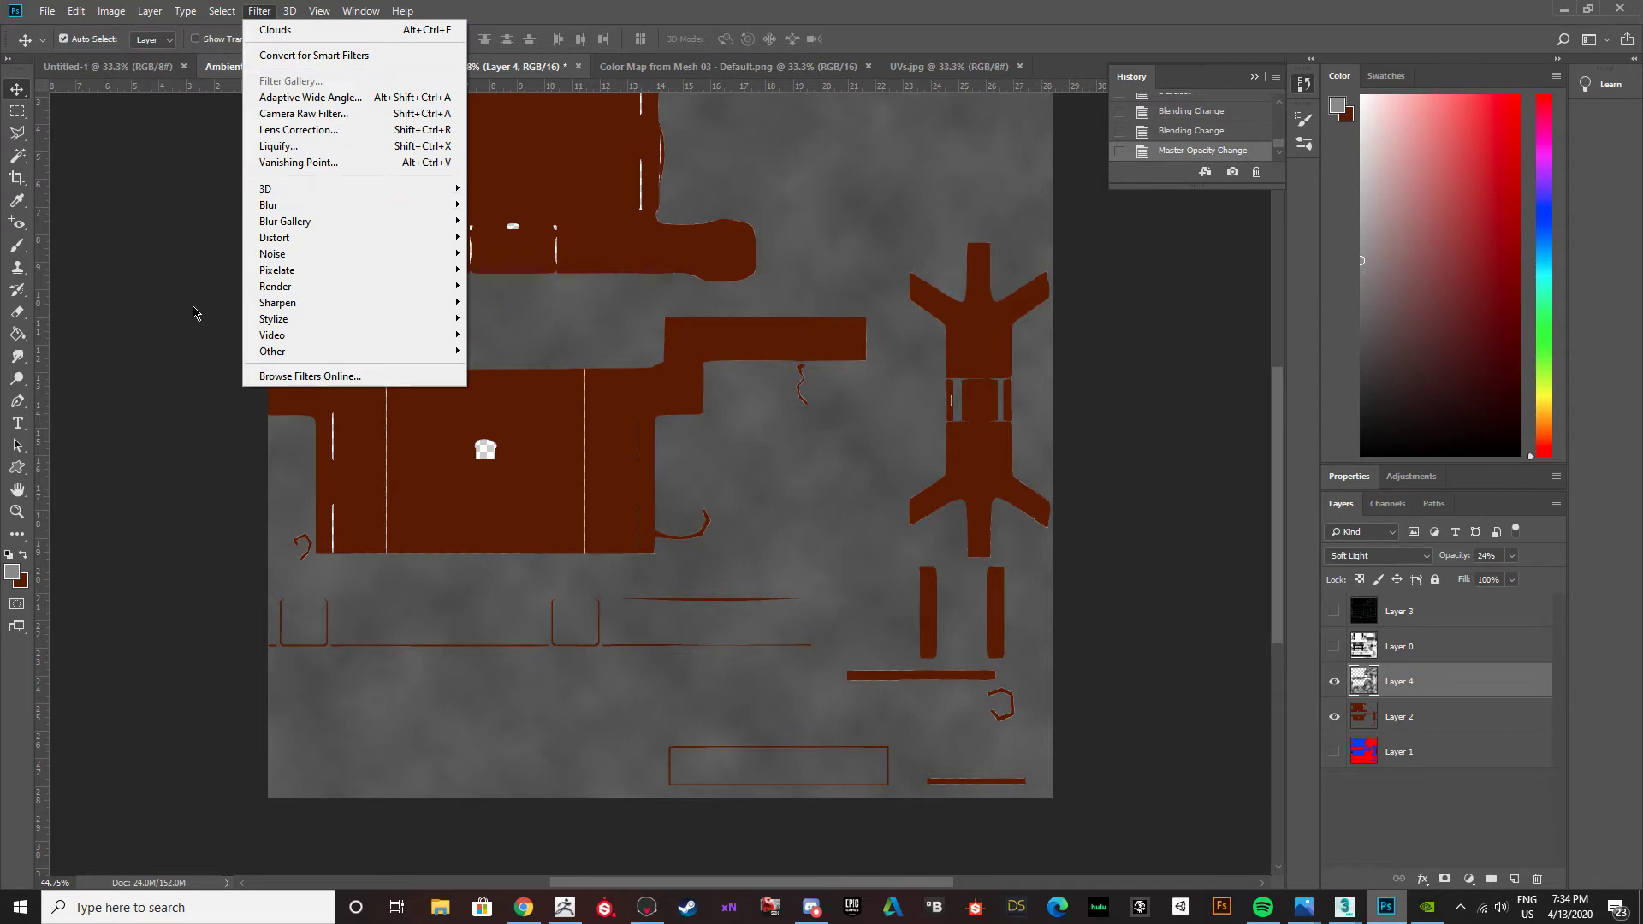
{"action": "mouse_move", "coordinate": [275, 244]}
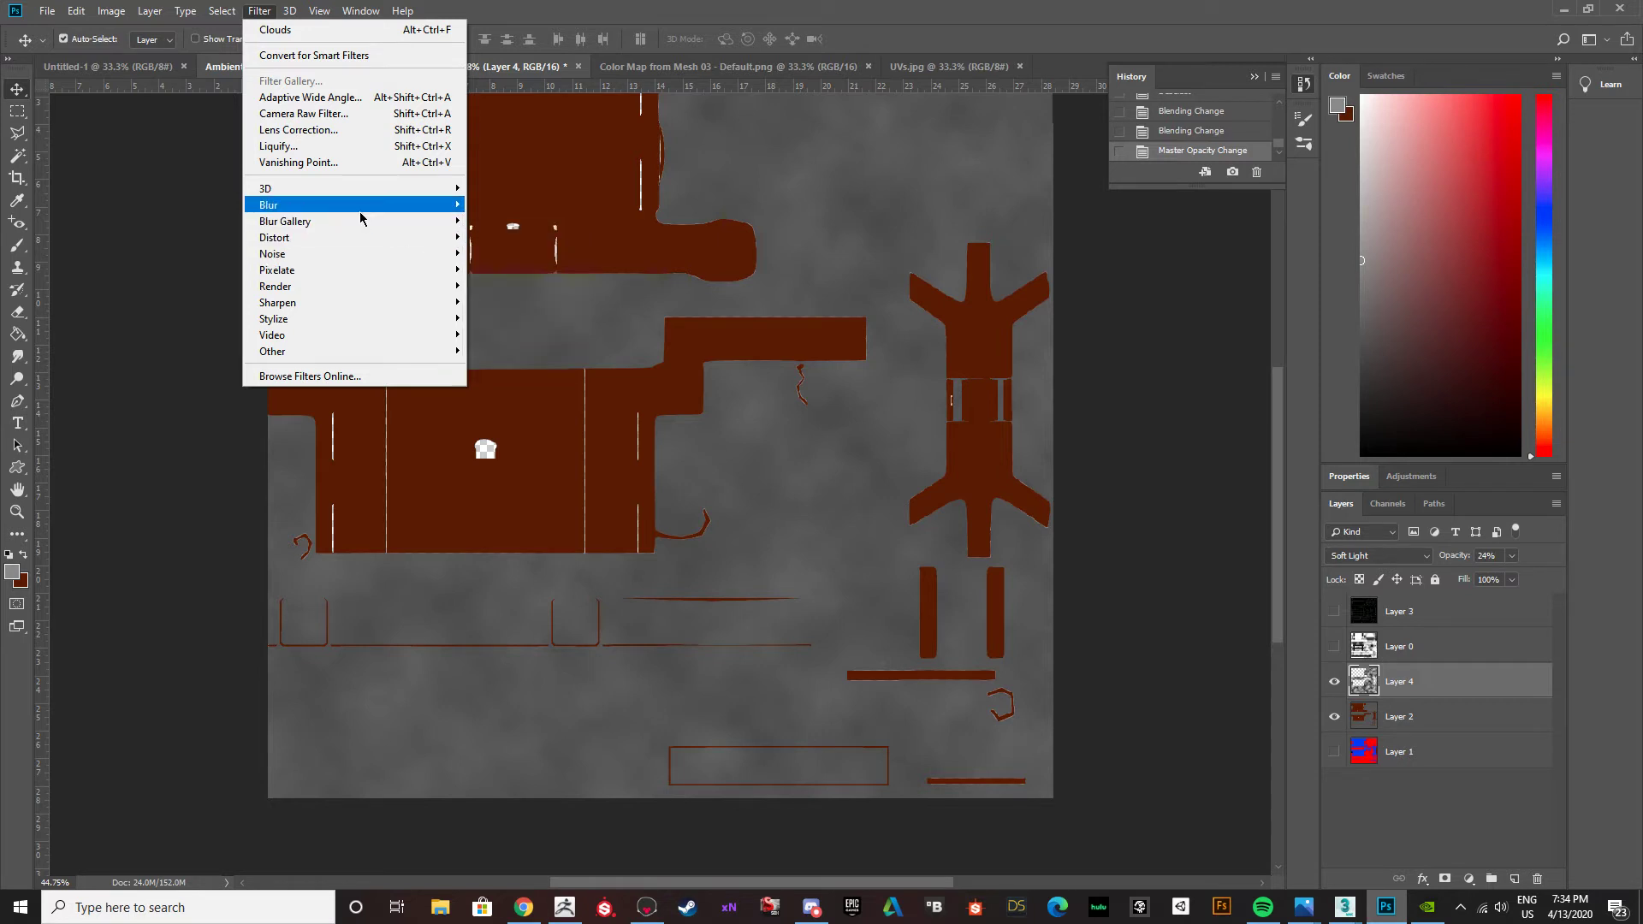
{"action": "mouse_move", "coordinate": [355, 229]}
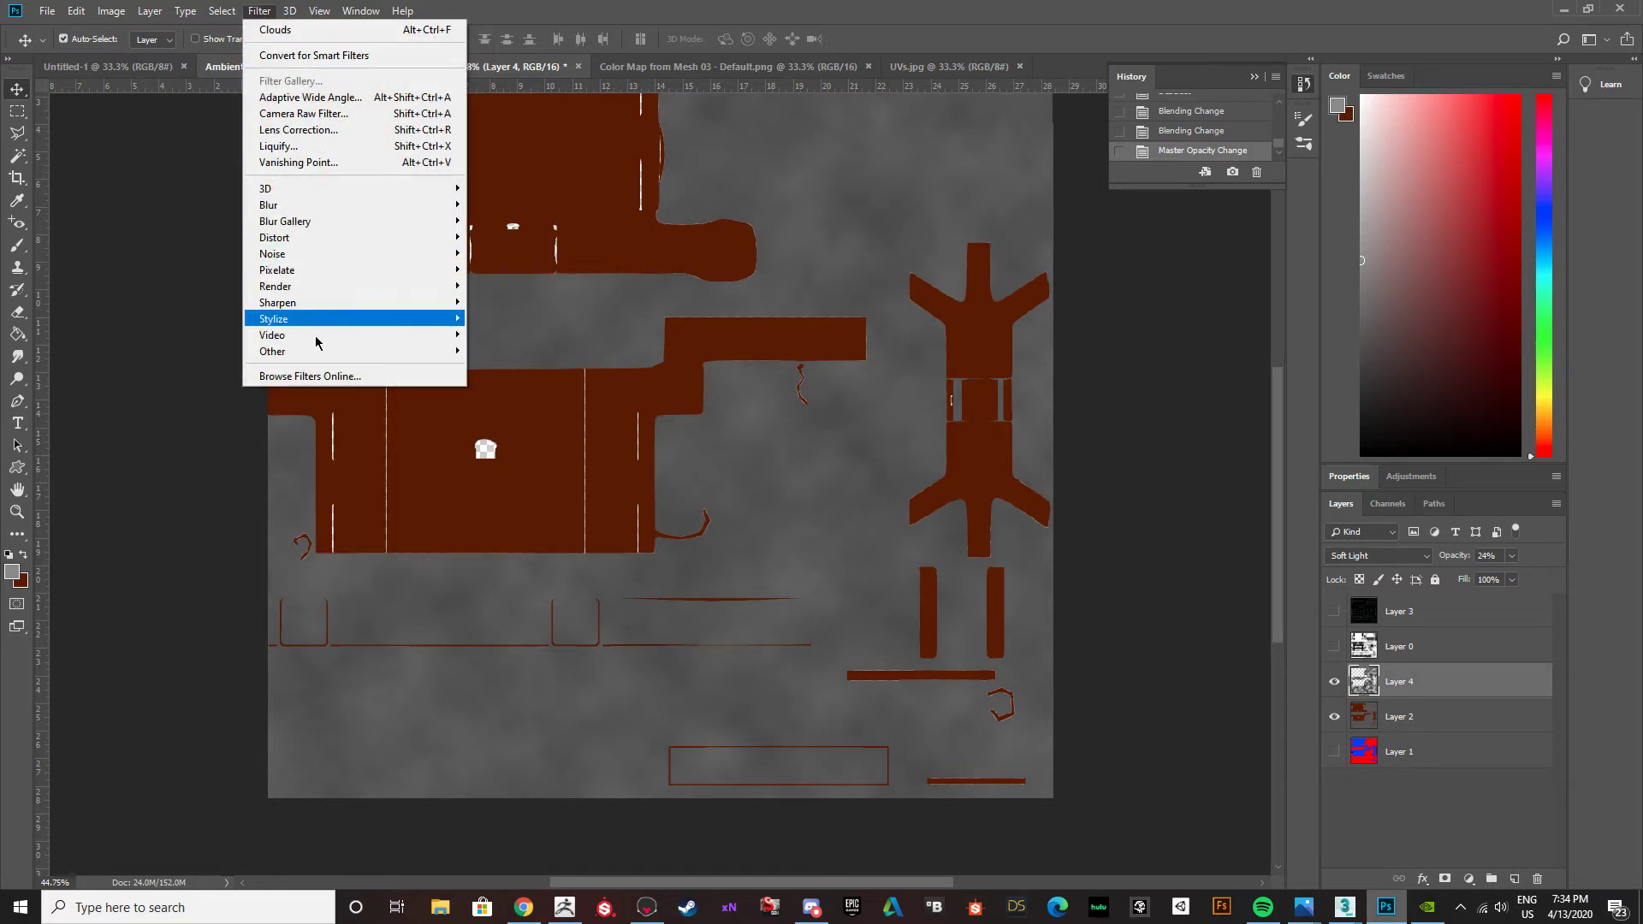
{"action": "mouse_move", "coordinate": [301, 321]}
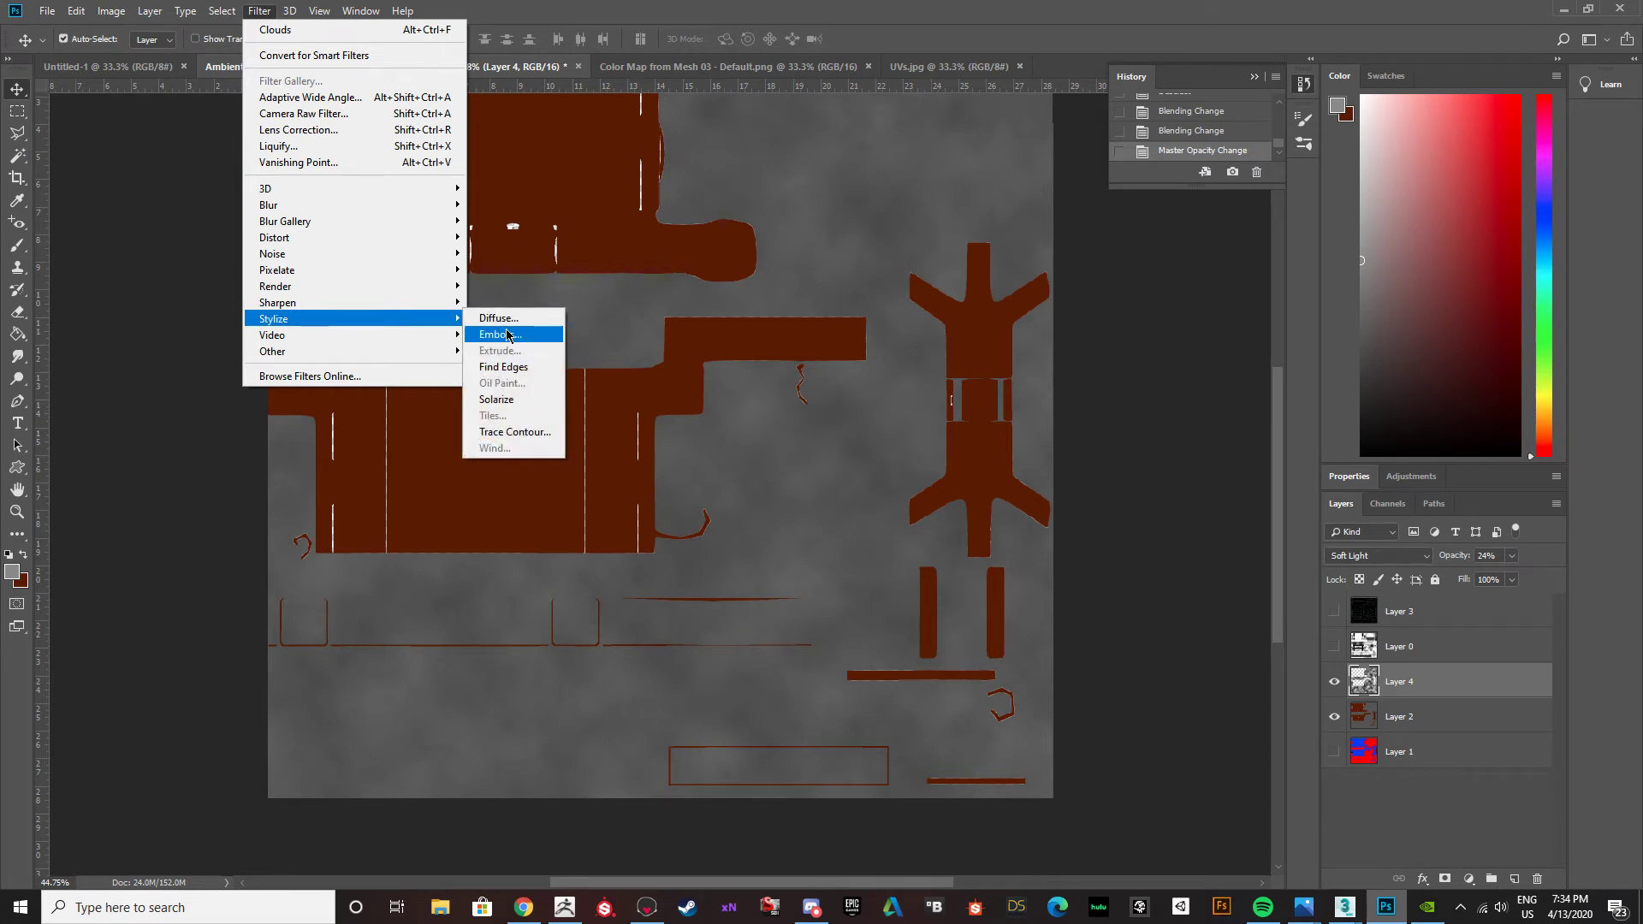
{"action": "mouse_move", "coordinate": [391, 308]}
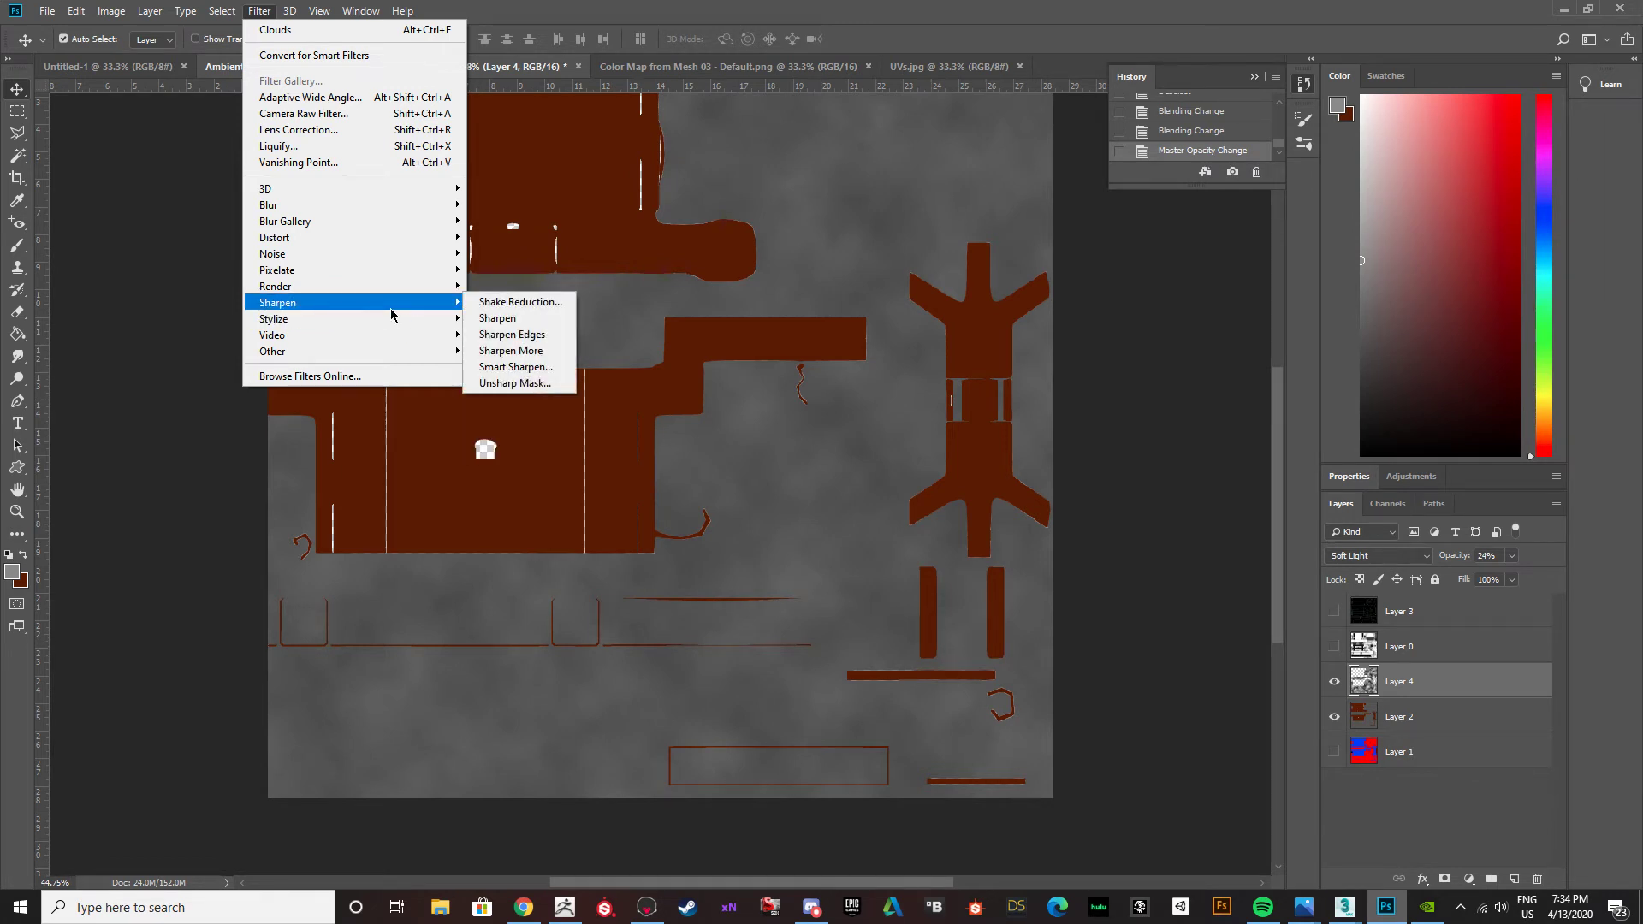
{"action": "left_click", "coordinate": [112, 535]}
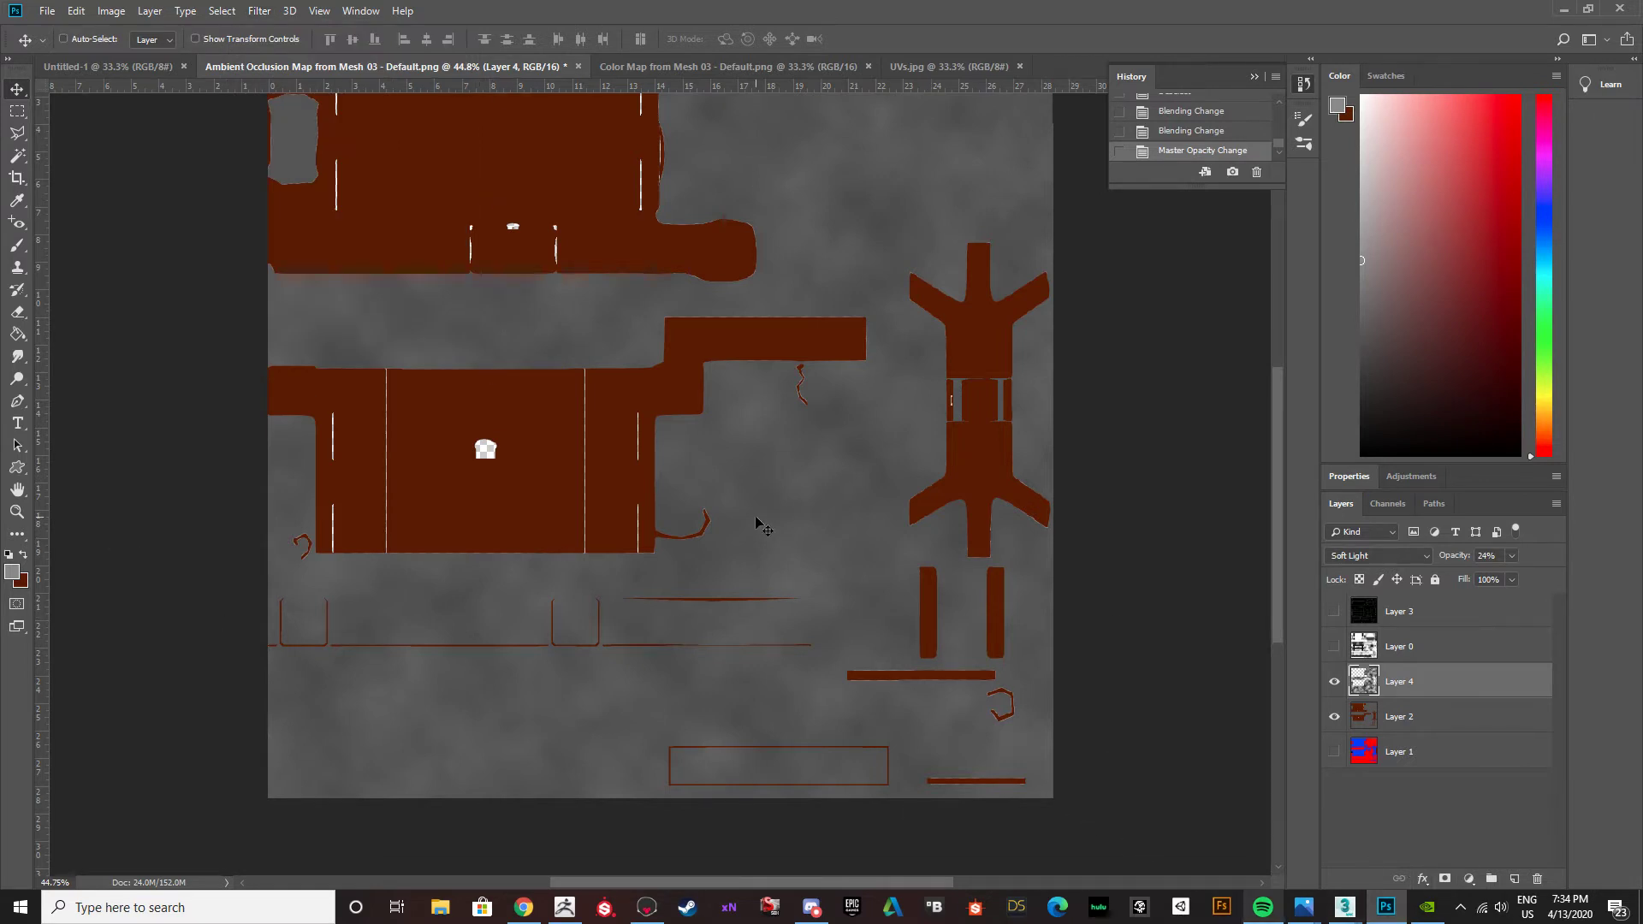
Lower the opacity of the clouds on Layer 4 to 14%.
{"action": "scroll", "coordinate": [762, 523], "scroll_direction": "down", "scroll_amount": 2, "text": "alt"}
{"action": "left_click", "coordinate": [1512, 556]}
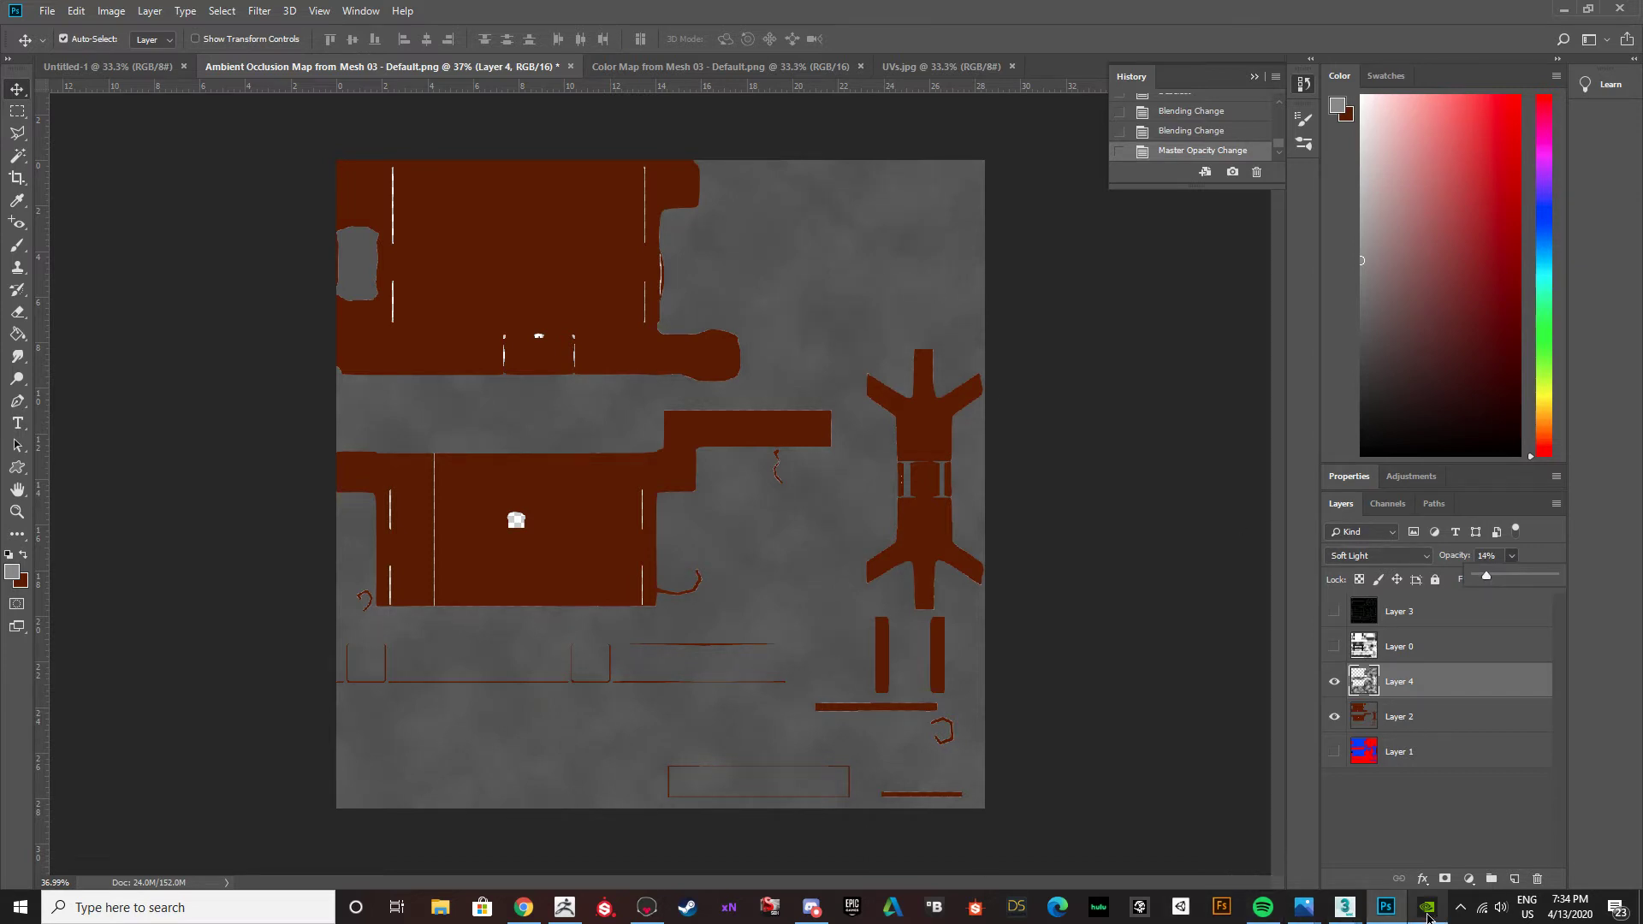
Minimise the open application windows to reach the texture files on the desktop.
{"action": "left_click", "coordinate": [1400, 8]}
{"action": "left_click_drag", "start_coordinate": [821, 10], "coordinate": [0, 120]}
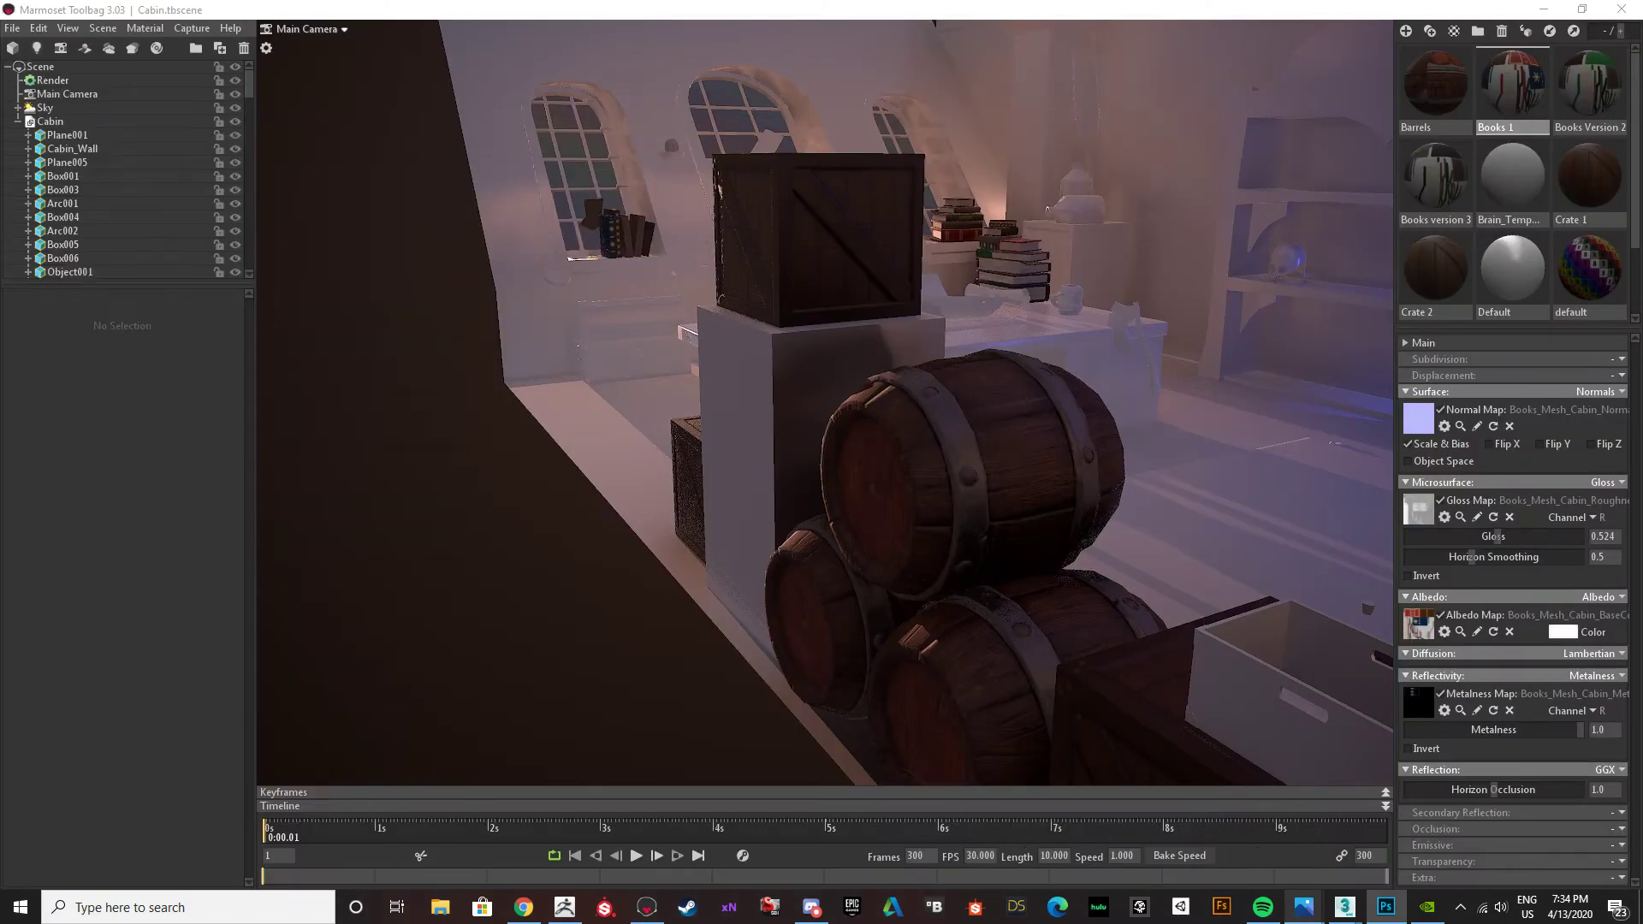
{"action": "left_click", "coordinate": [1547, 15]}
{"action": "left_click", "coordinate": [1545, 11]}
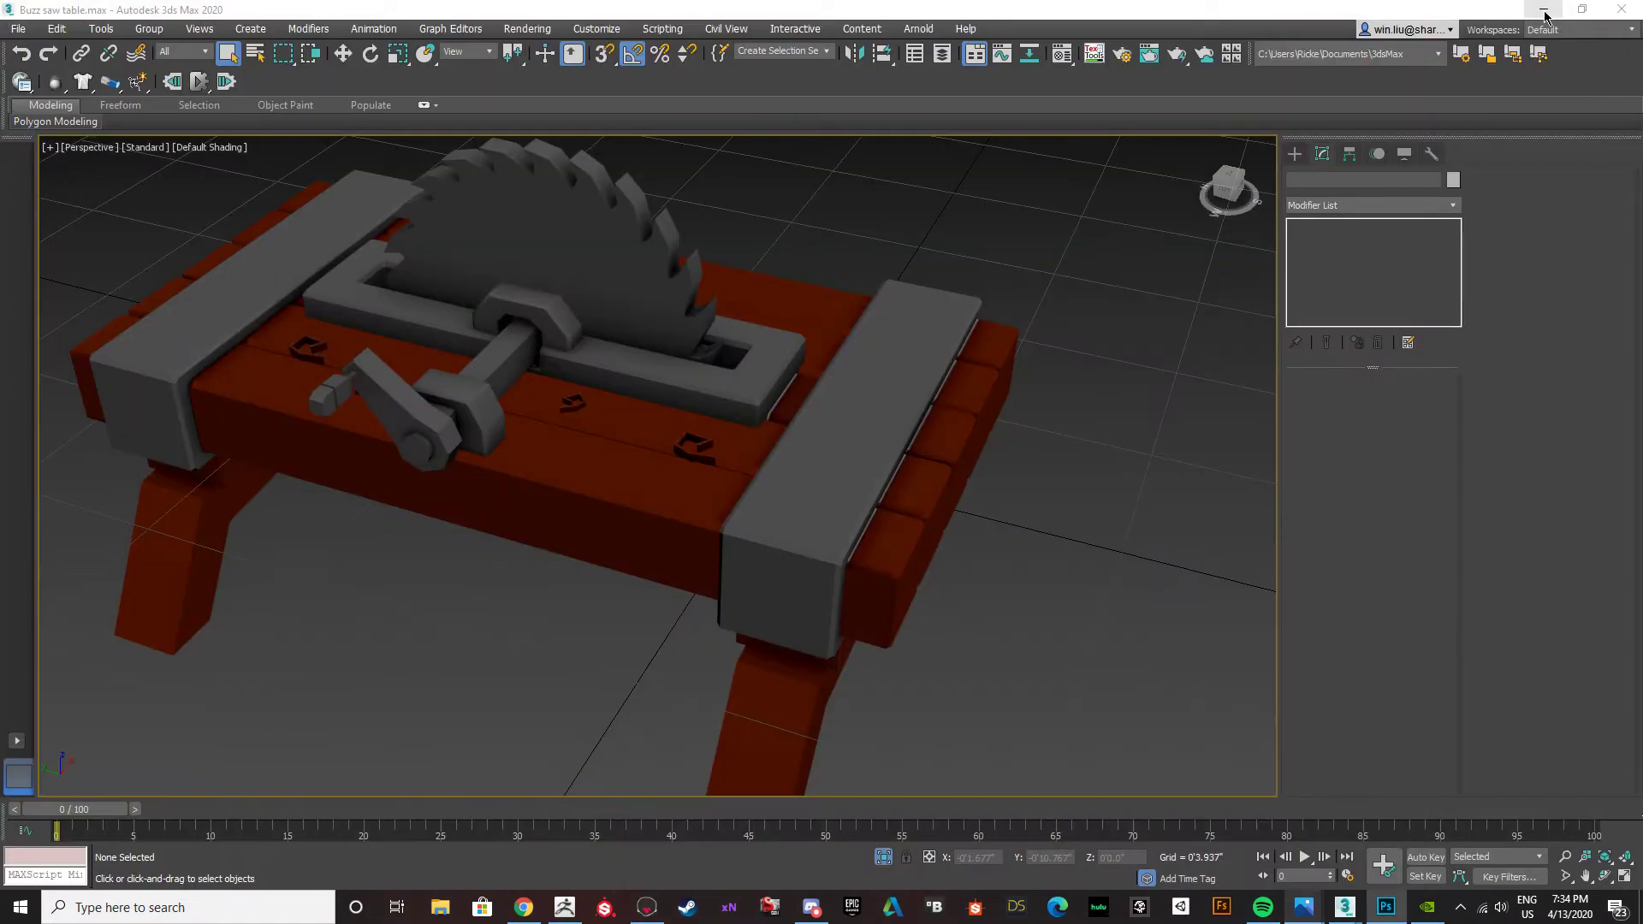
{"action": "left_click", "coordinate": [1545, 12]}
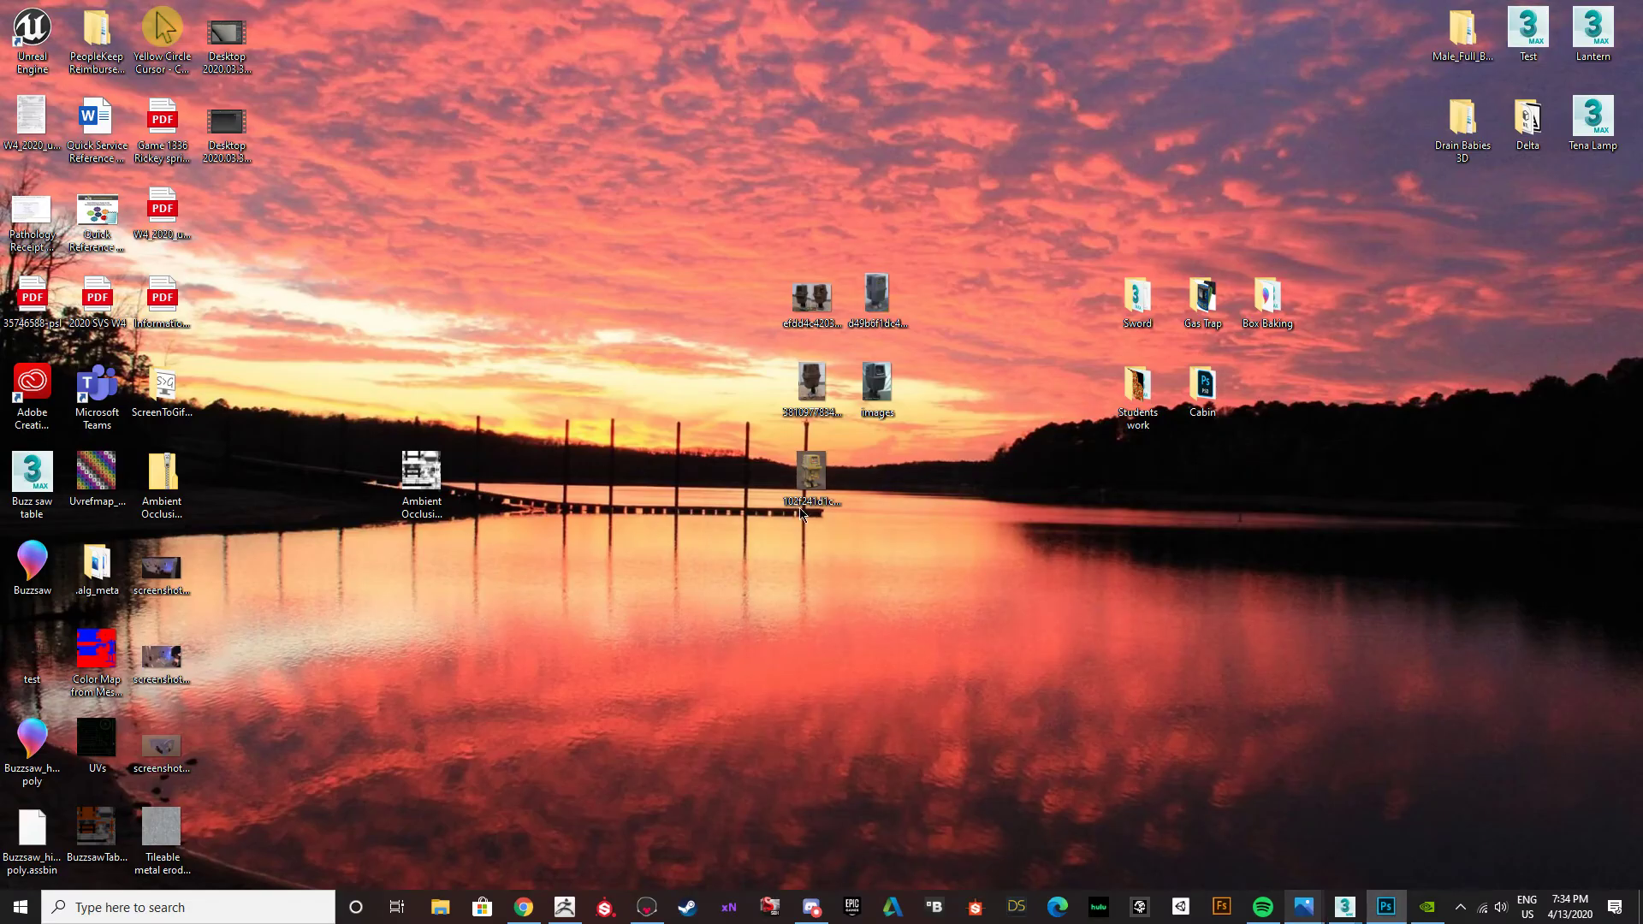
Place the desktop image "Tileable metal eroded scratch texture background 01" in the Photoshop ambient occlusion map and align it with the canvas's upper-left corner.
{"action": "left_click_drag", "start_coordinate": [156, 840], "coordinate": [1067, 575]}
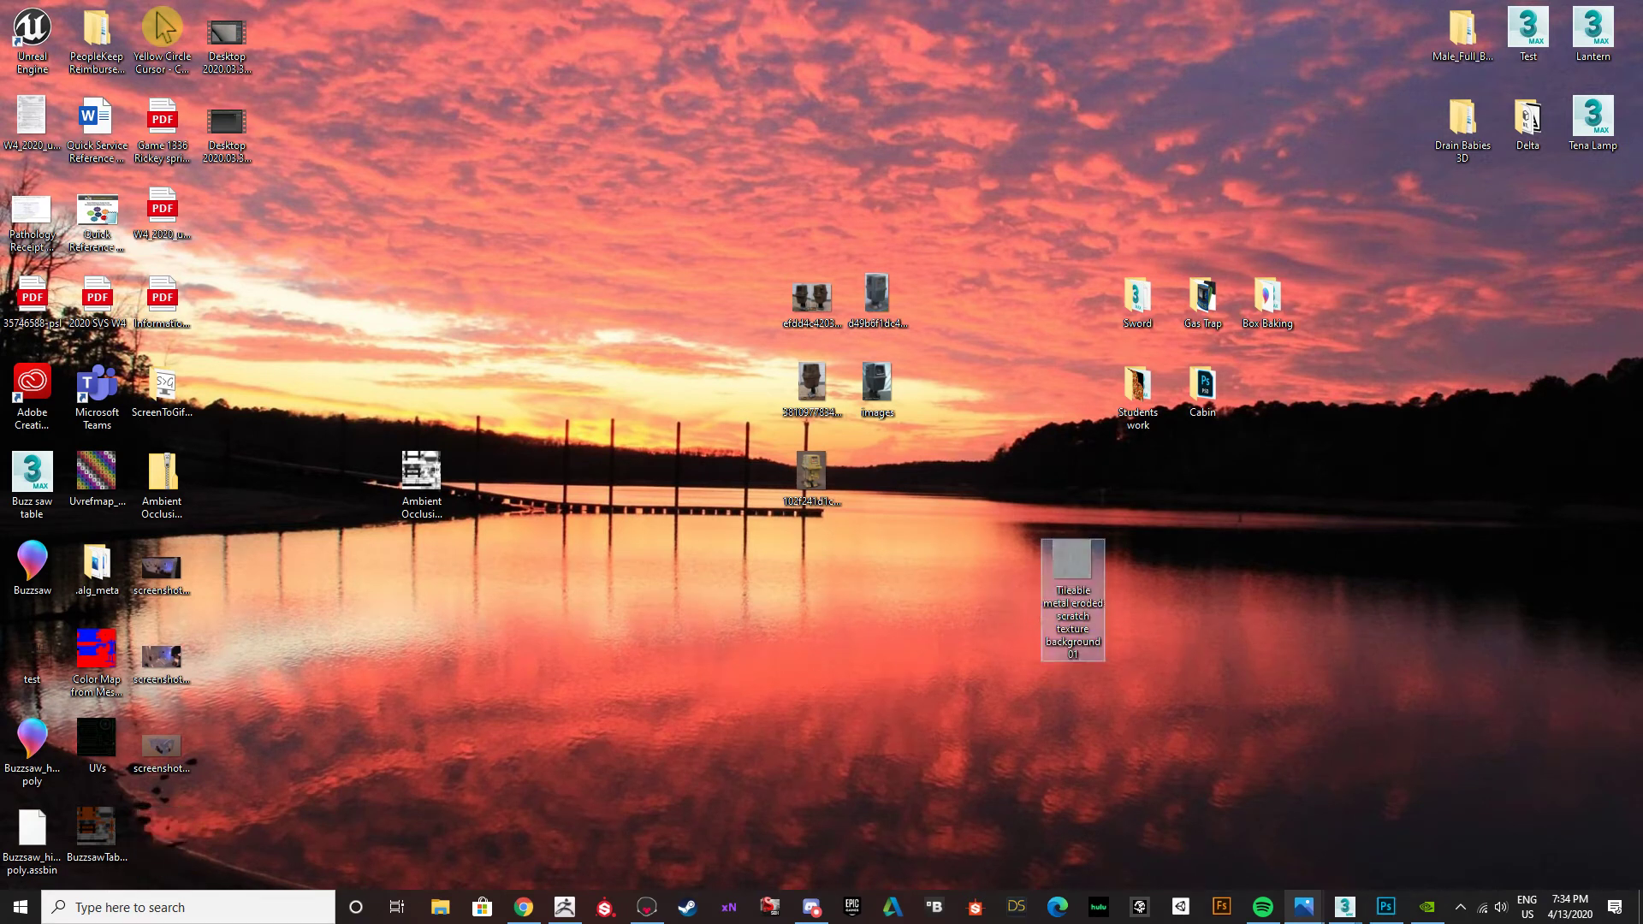
{"action": "left_click_drag", "start_coordinate": [1071, 566], "coordinate": [1641, 548]}
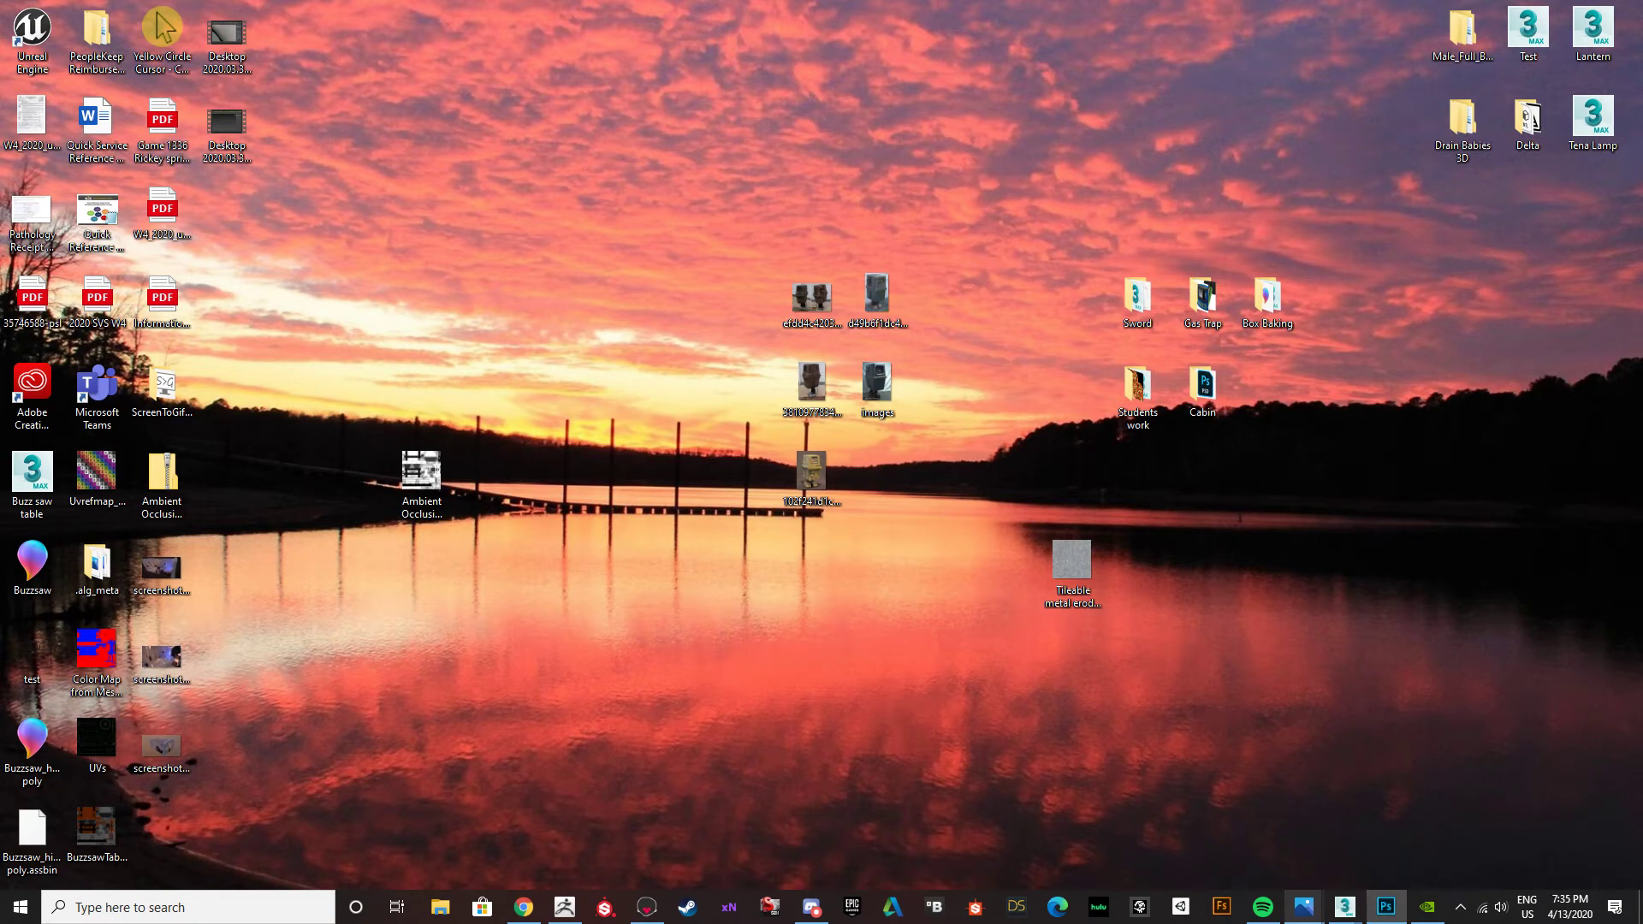
{"action": "left_click_drag", "start_coordinate": [0, 101], "coordinate": [599, 1]}
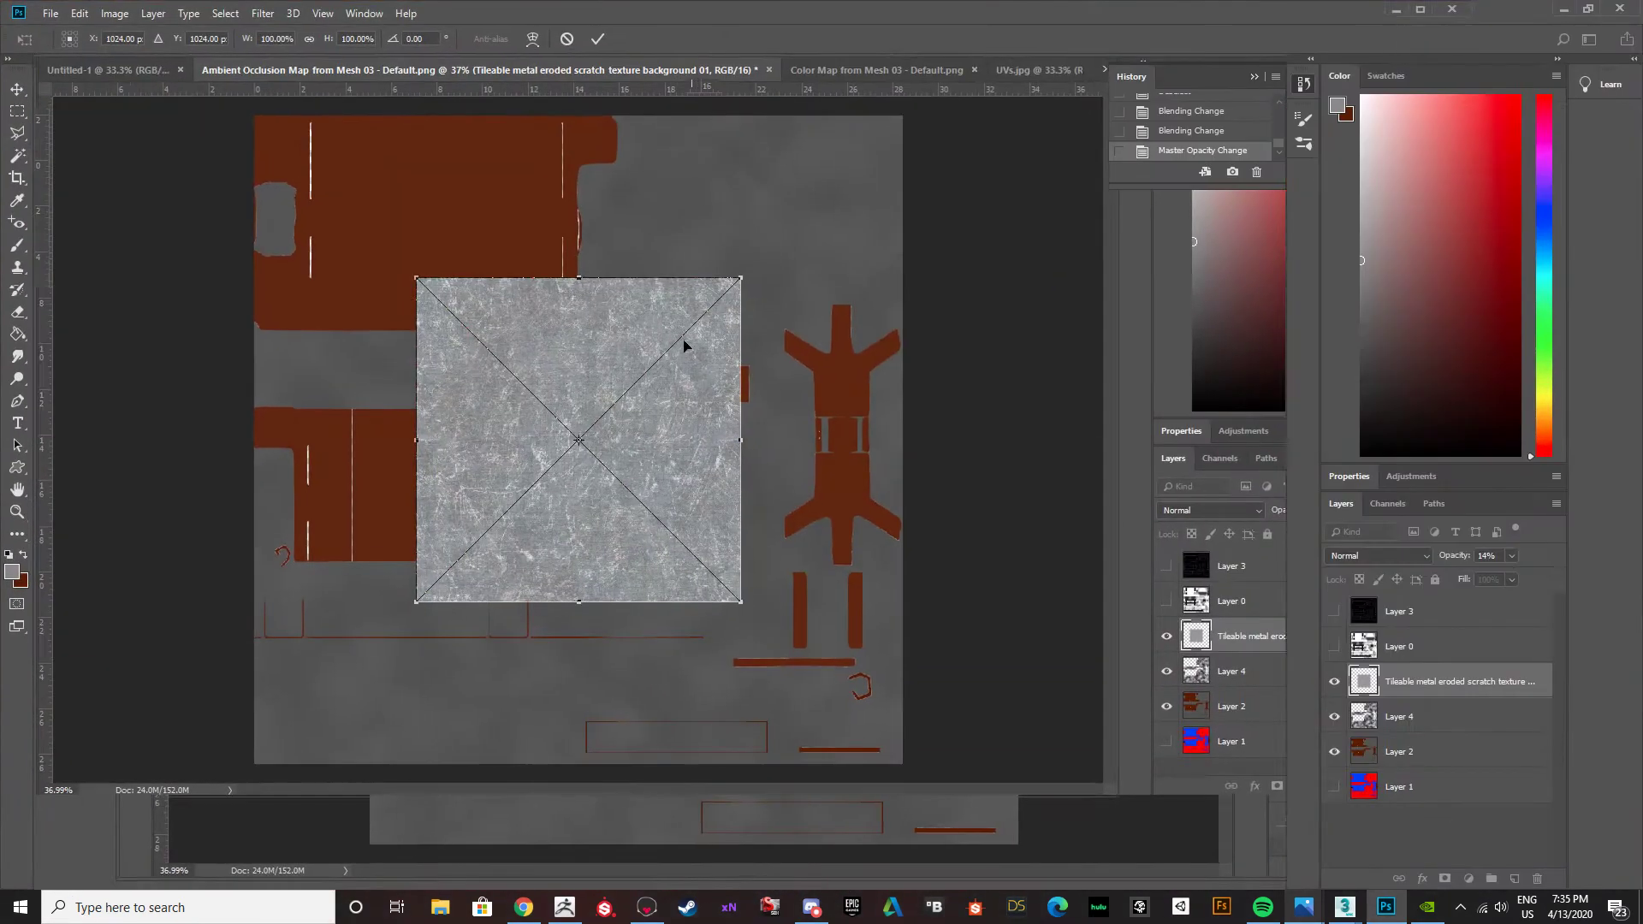
{"action": "left_click_drag", "start_coordinate": [620, 419], "coordinate": [456, 250]}
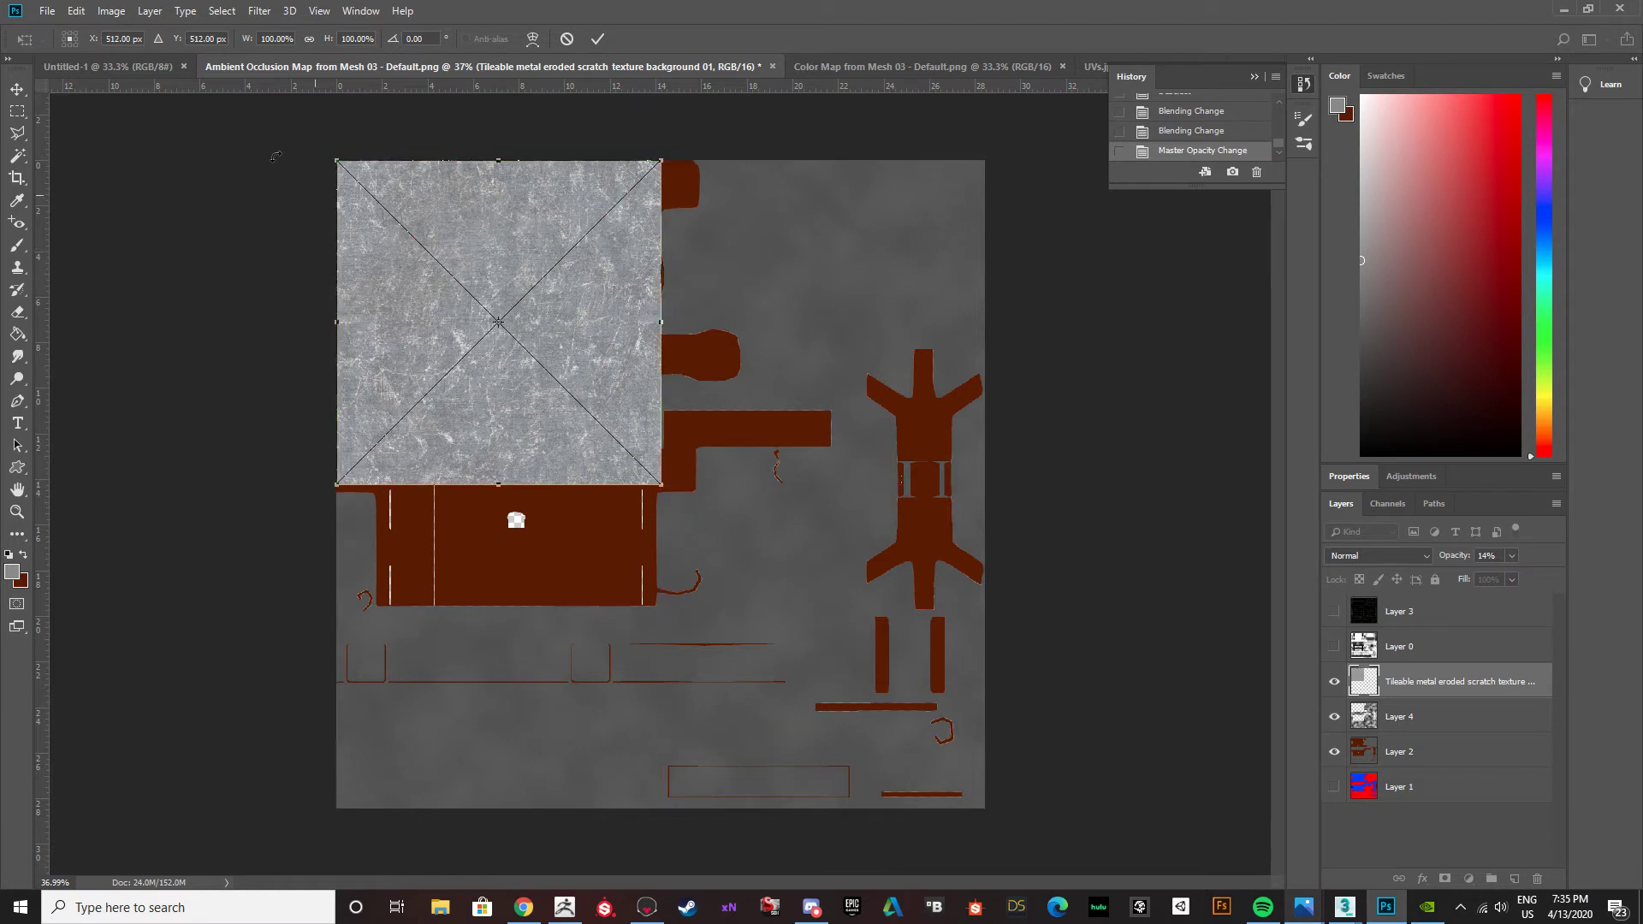
{"action": "left_click", "coordinate": [17, 89]}
{"action": "left_click", "coordinate": [738, 339]}
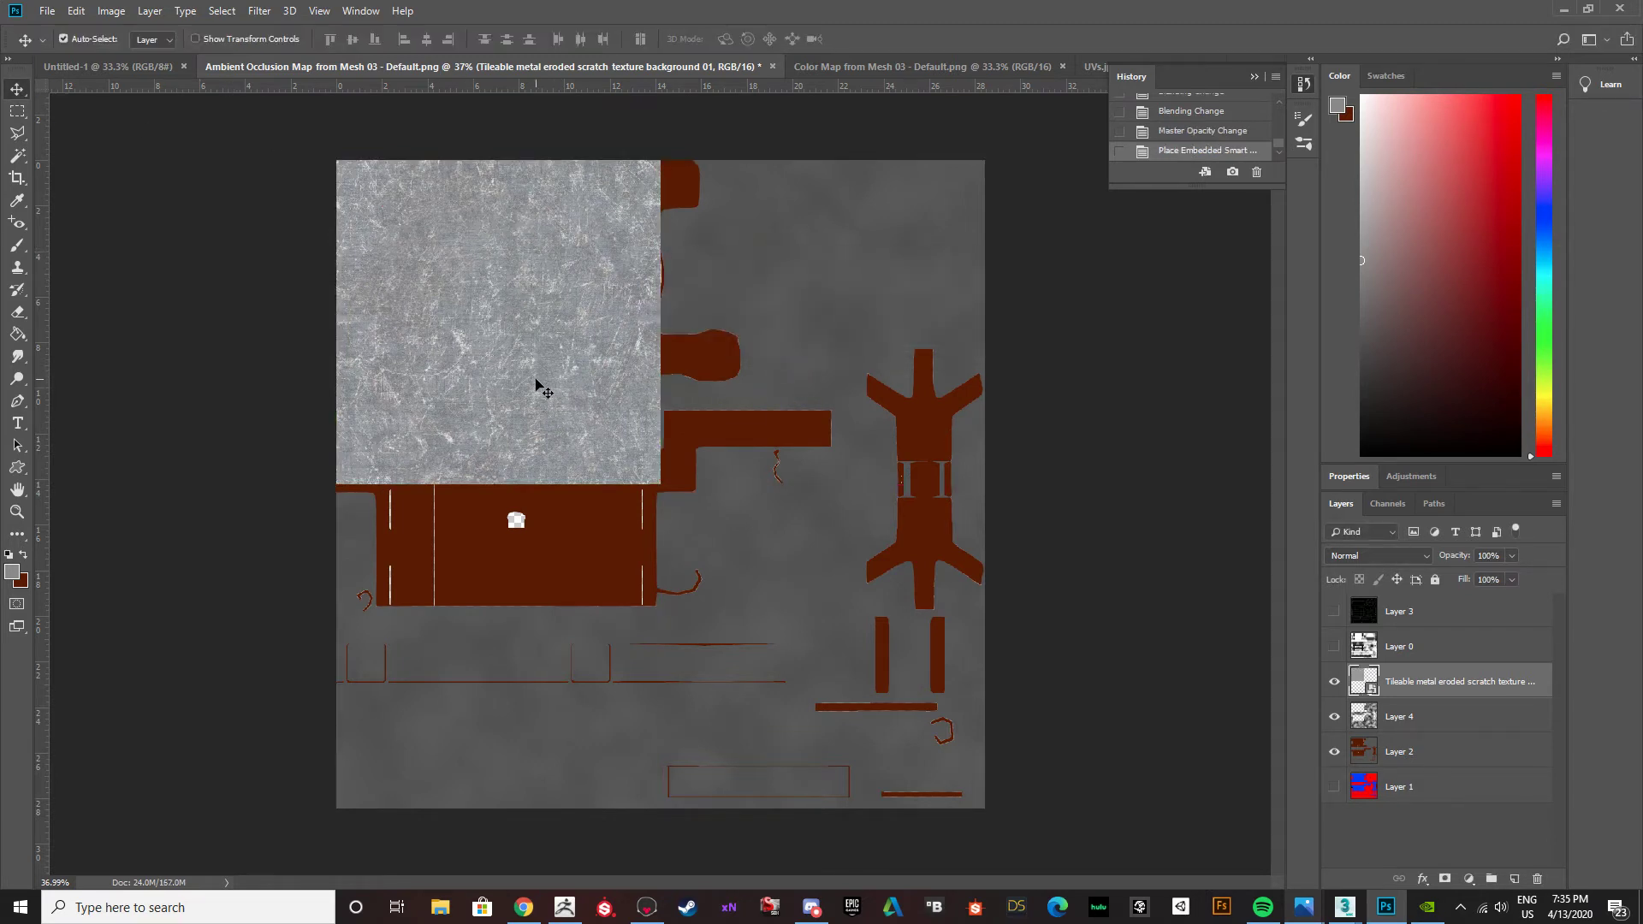
Duplicate the scratch texture tile until four tiles cover the whole canvas, and merge them into one layer.
{"action": "left_click_drag", "start_coordinate": [537, 382], "coordinate": [853, 377], "text": "alt"}
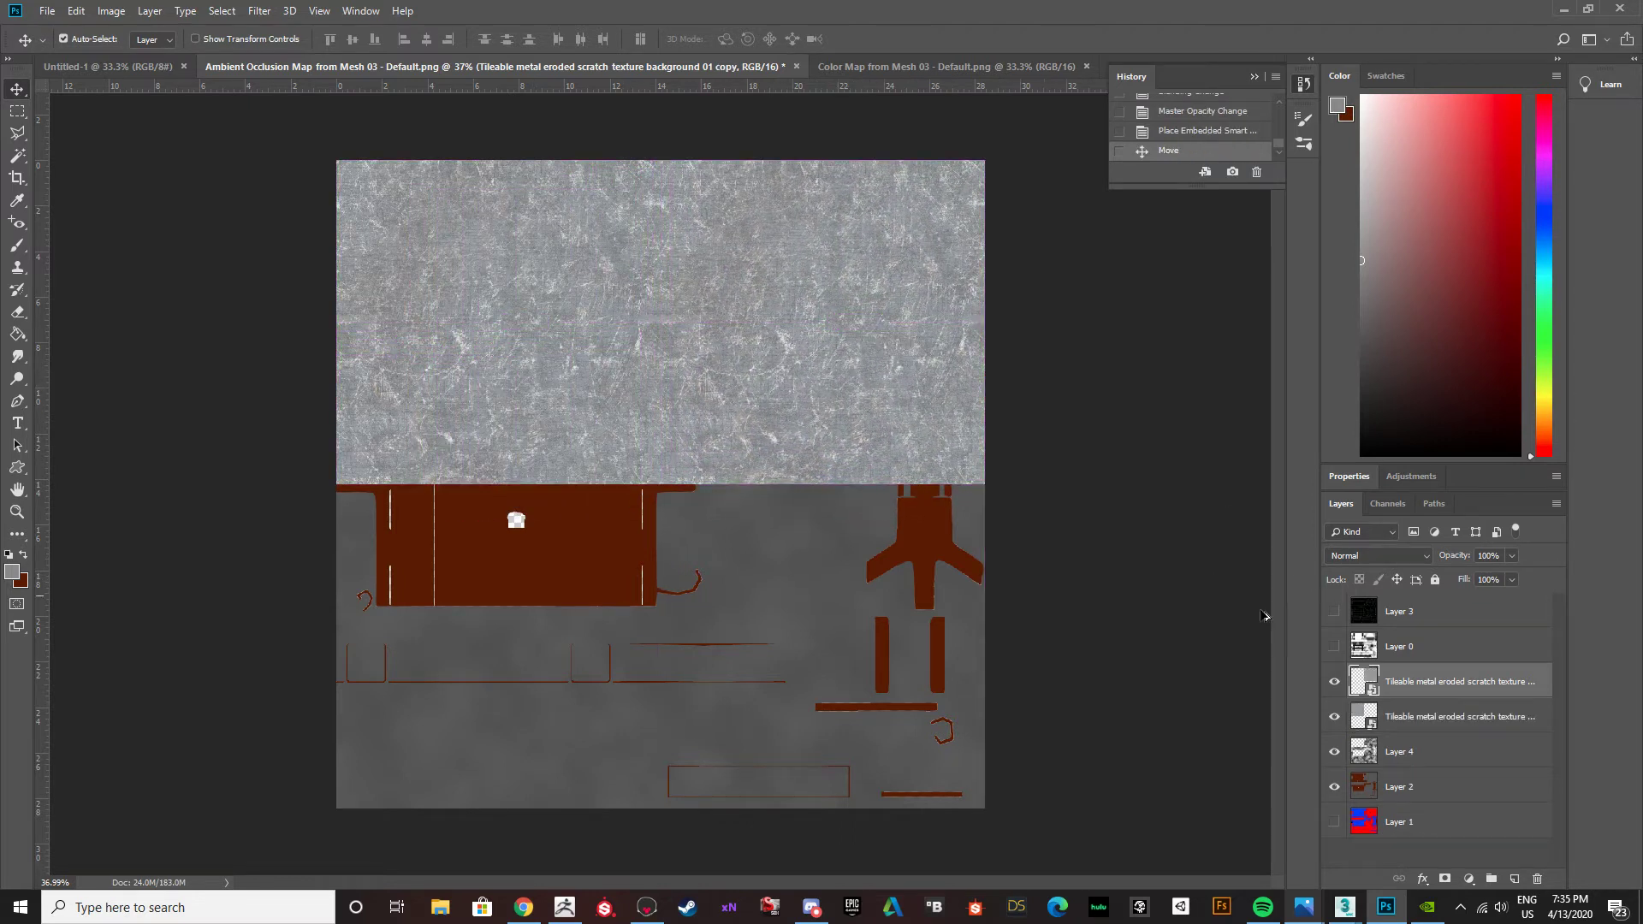
{"action": "left_click", "coordinate": [1401, 723], "text": "shift"}
{"action": "left_click_drag", "start_coordinate": [646, 345], "coordinate": [648, 671], "text": "alt"}
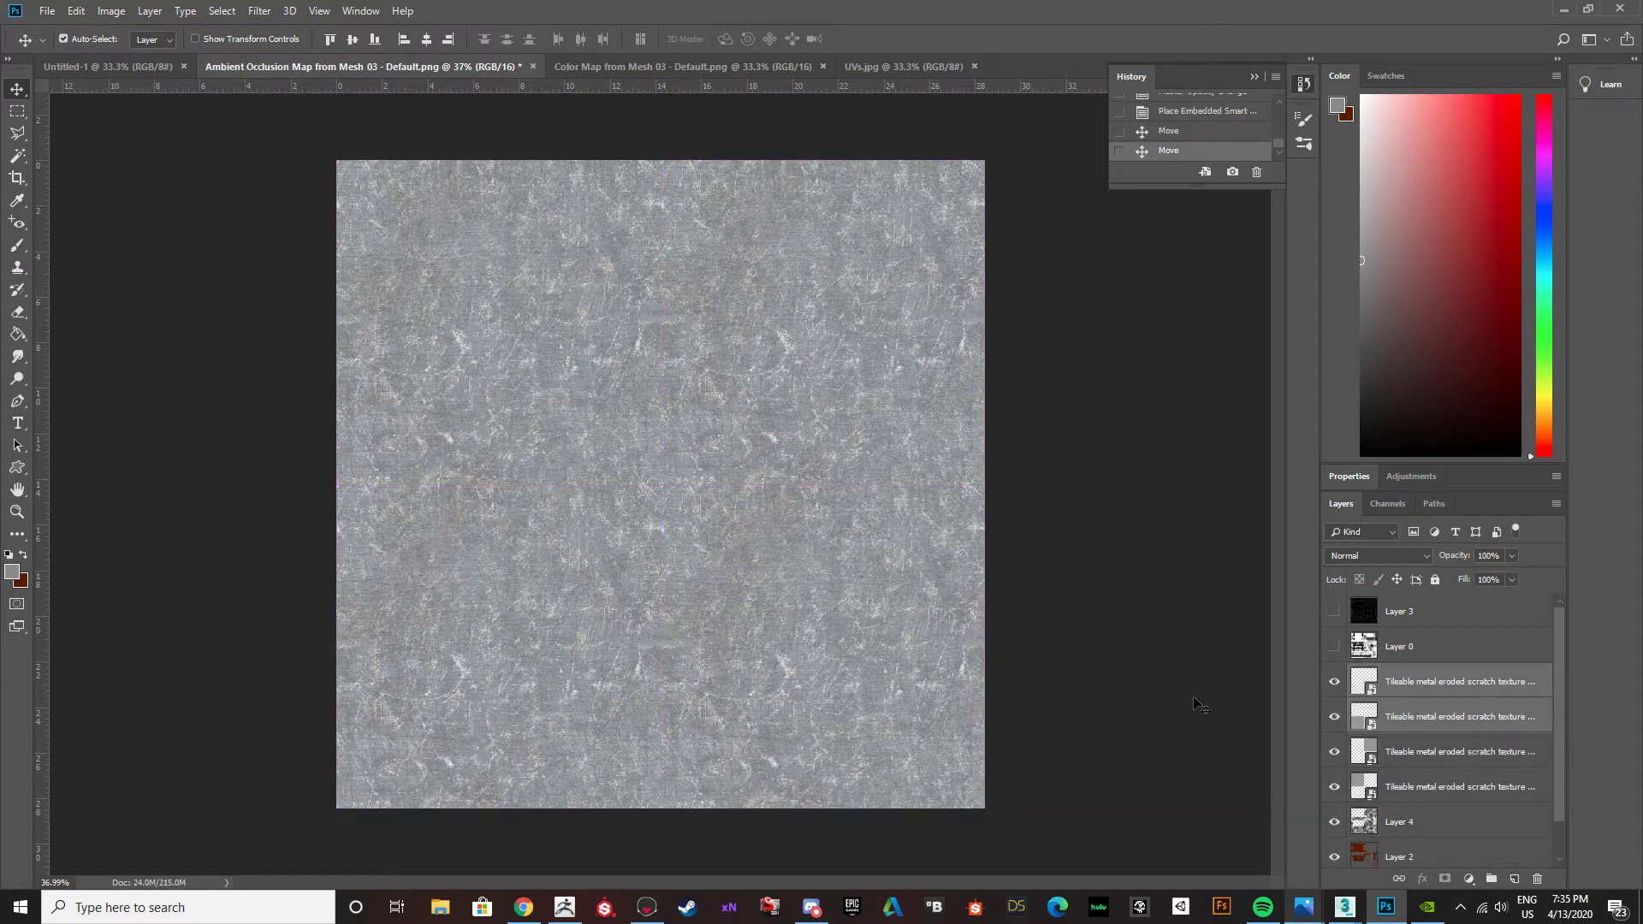
{"action": "left_click", "coordinate": [1404, 681]}
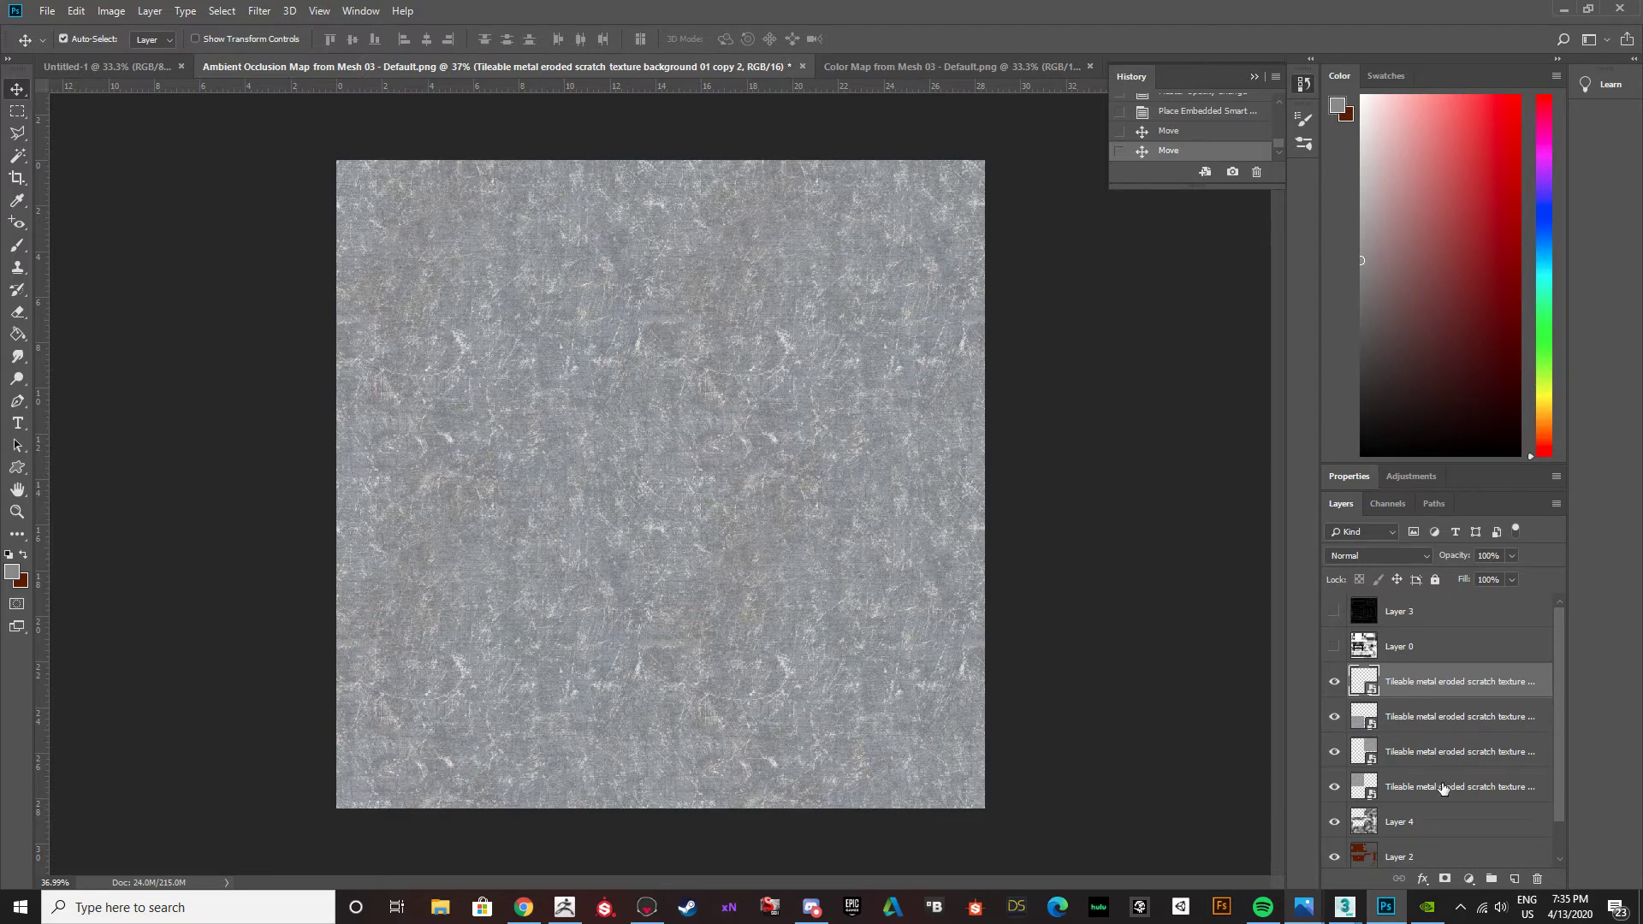
{"action": "left_click", "coordinate": [1437, 787], "text": "shift"}
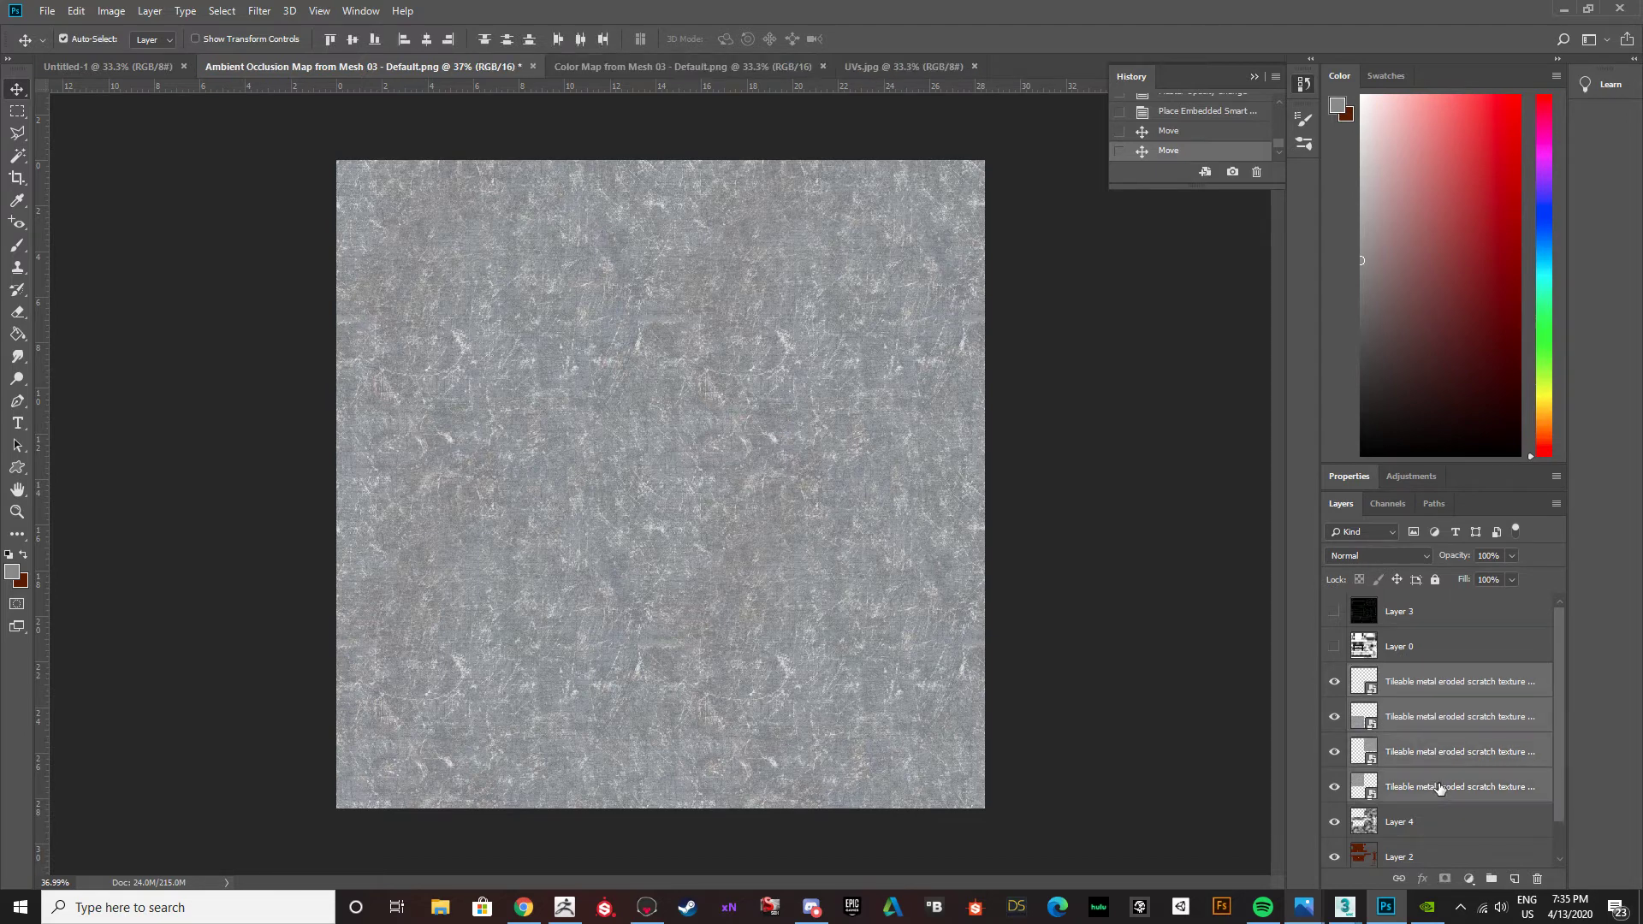
{"action": "key", "text": "ctrl+e"}
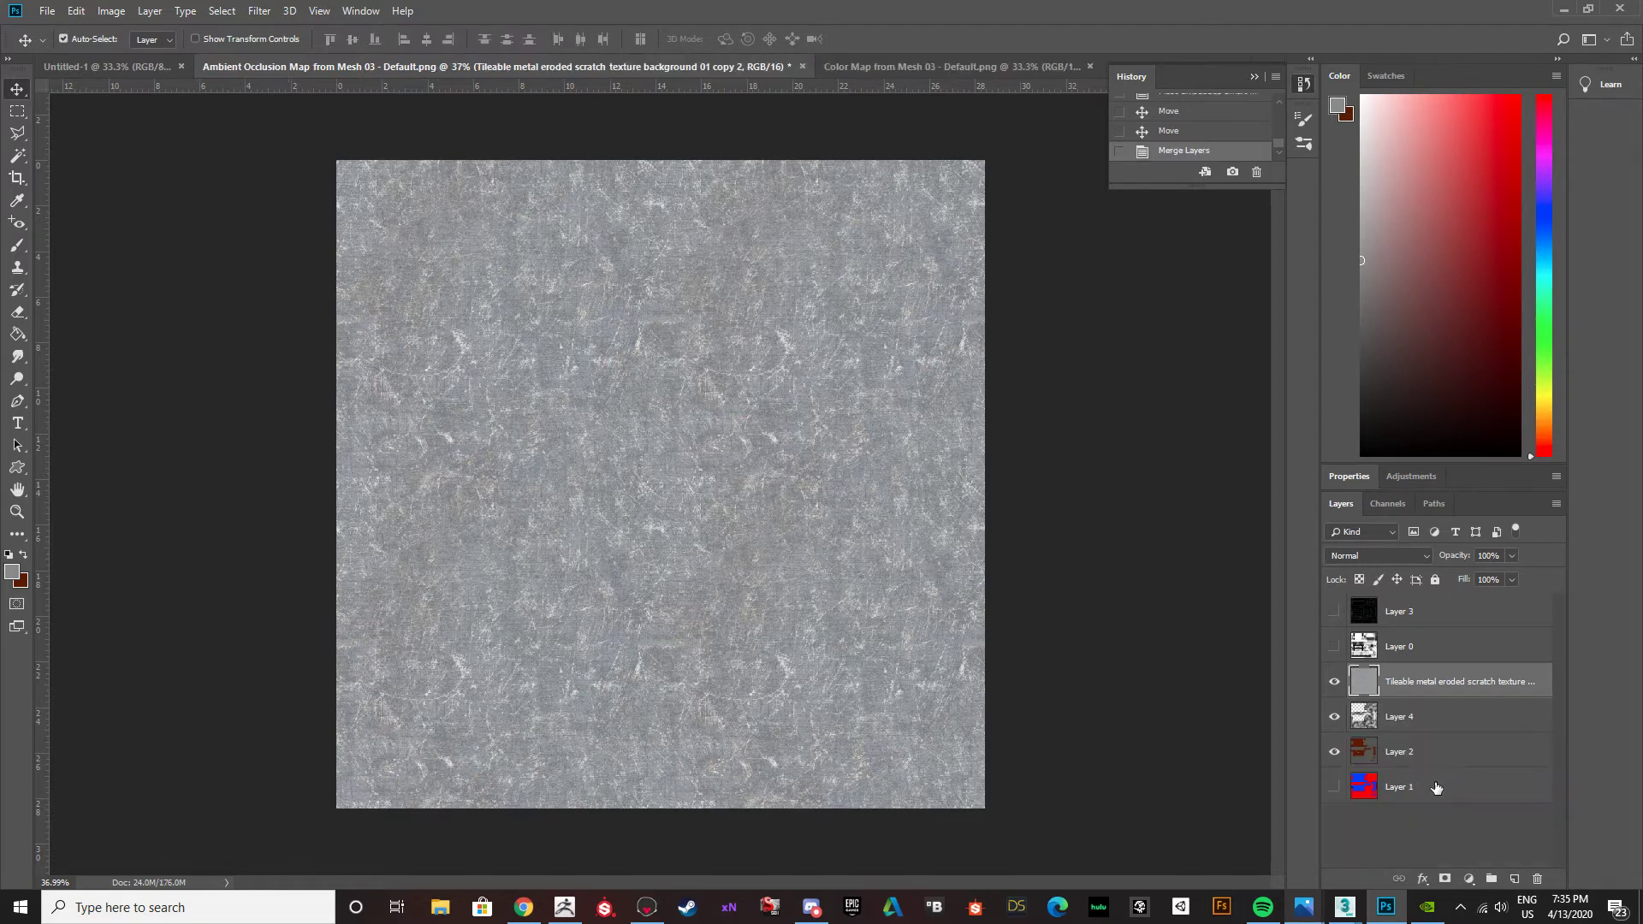
Toggle the merged scratch texture layer's visibility to compare the map with and without it.
{"action": "left_click", "coordinate": [1335, 682]}
{"action": "left_click", "coordinate": [1335, 682]}
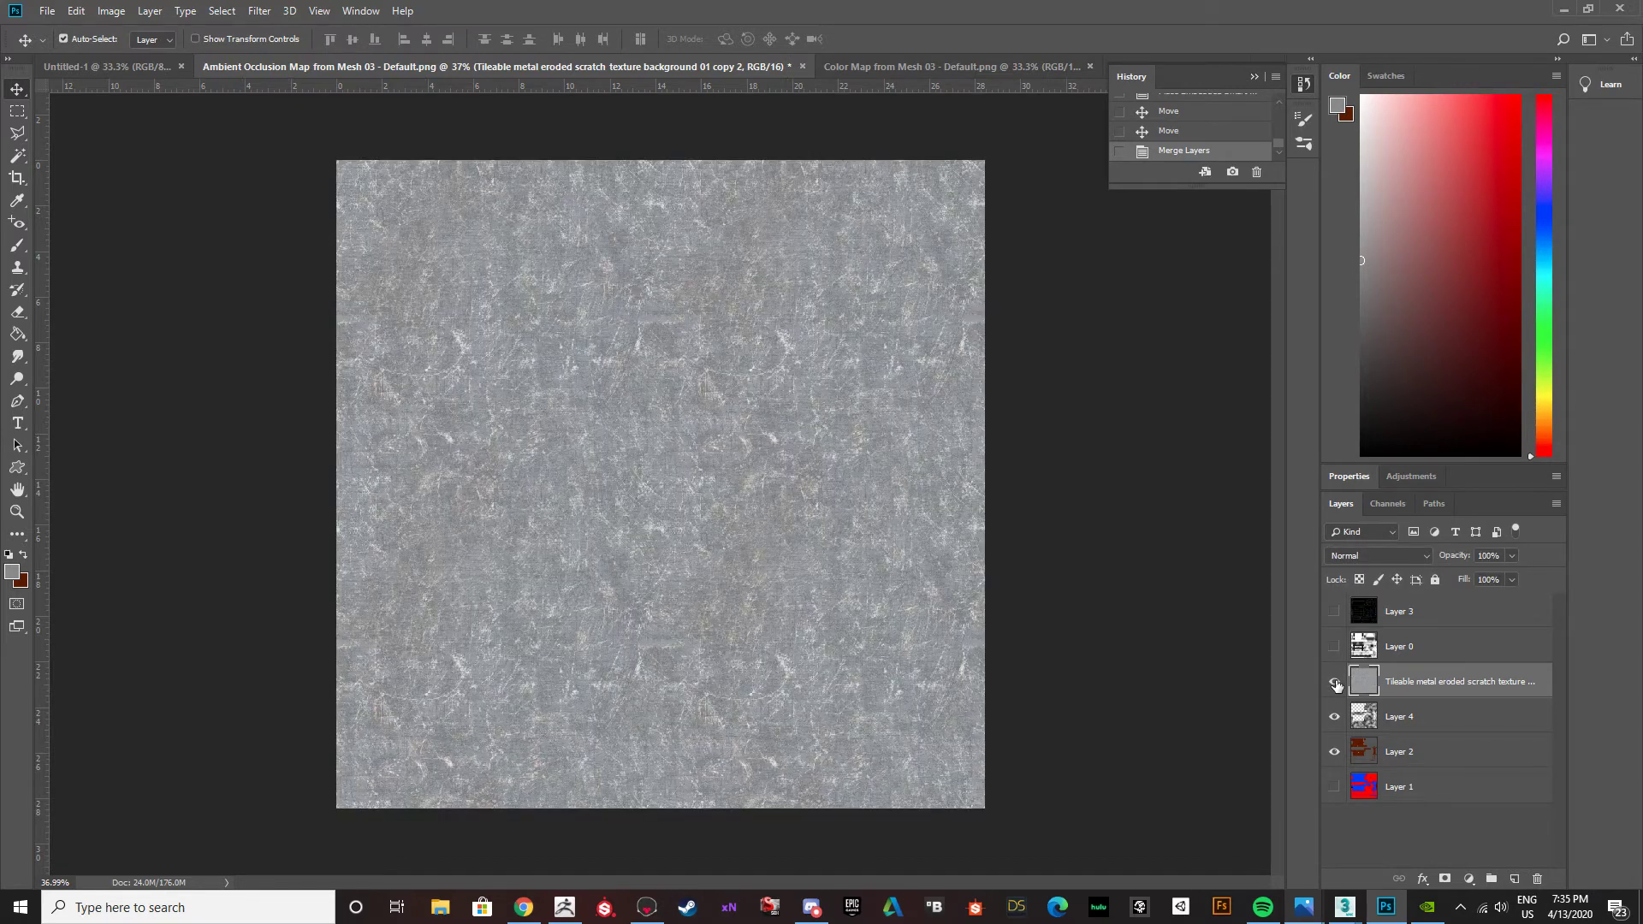
{"action": "left_click", "coordinate": [1419, 556]}
{"action": "left_click", "coordinate": [1420, 557]}
{"action": "left_click", "coordinate": [1420, 558]}
{"action": "left_click", "coordinate": [1420, 557]}
{"action": "left_click", "coordinate": [1334, 683]}
{"action": "left_click", "coordinate": [1334, 685]}
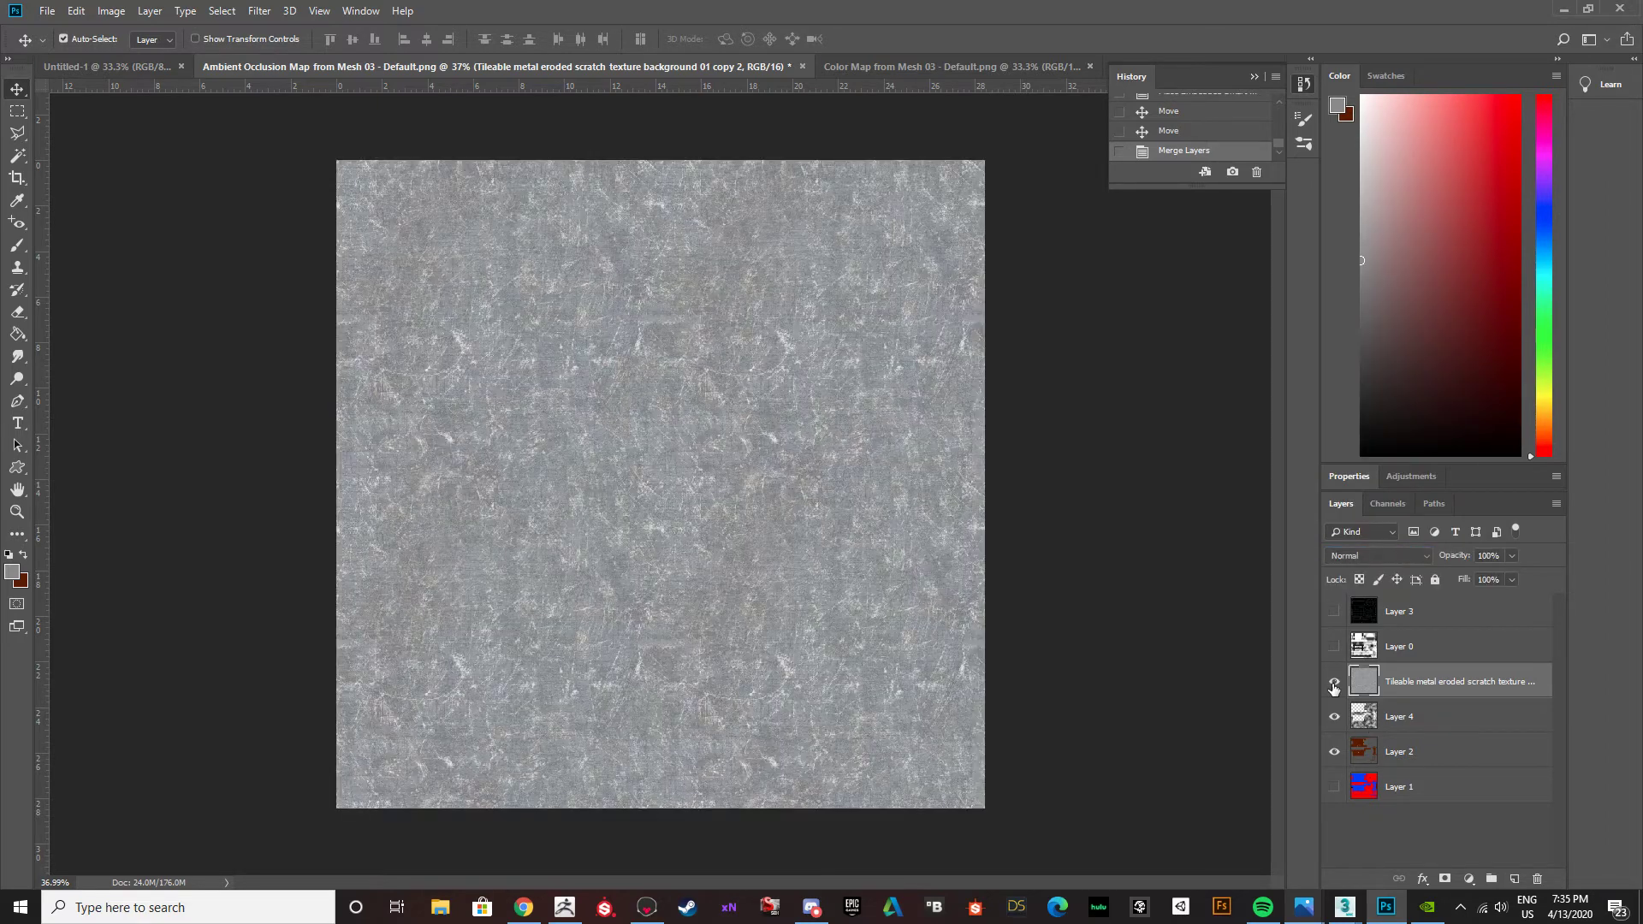
Try the Multiply, Overlay and Soft Light blend modes on the merged scratch texture layer.
{"action": "left_click", "coordinate": [1425, 558]}
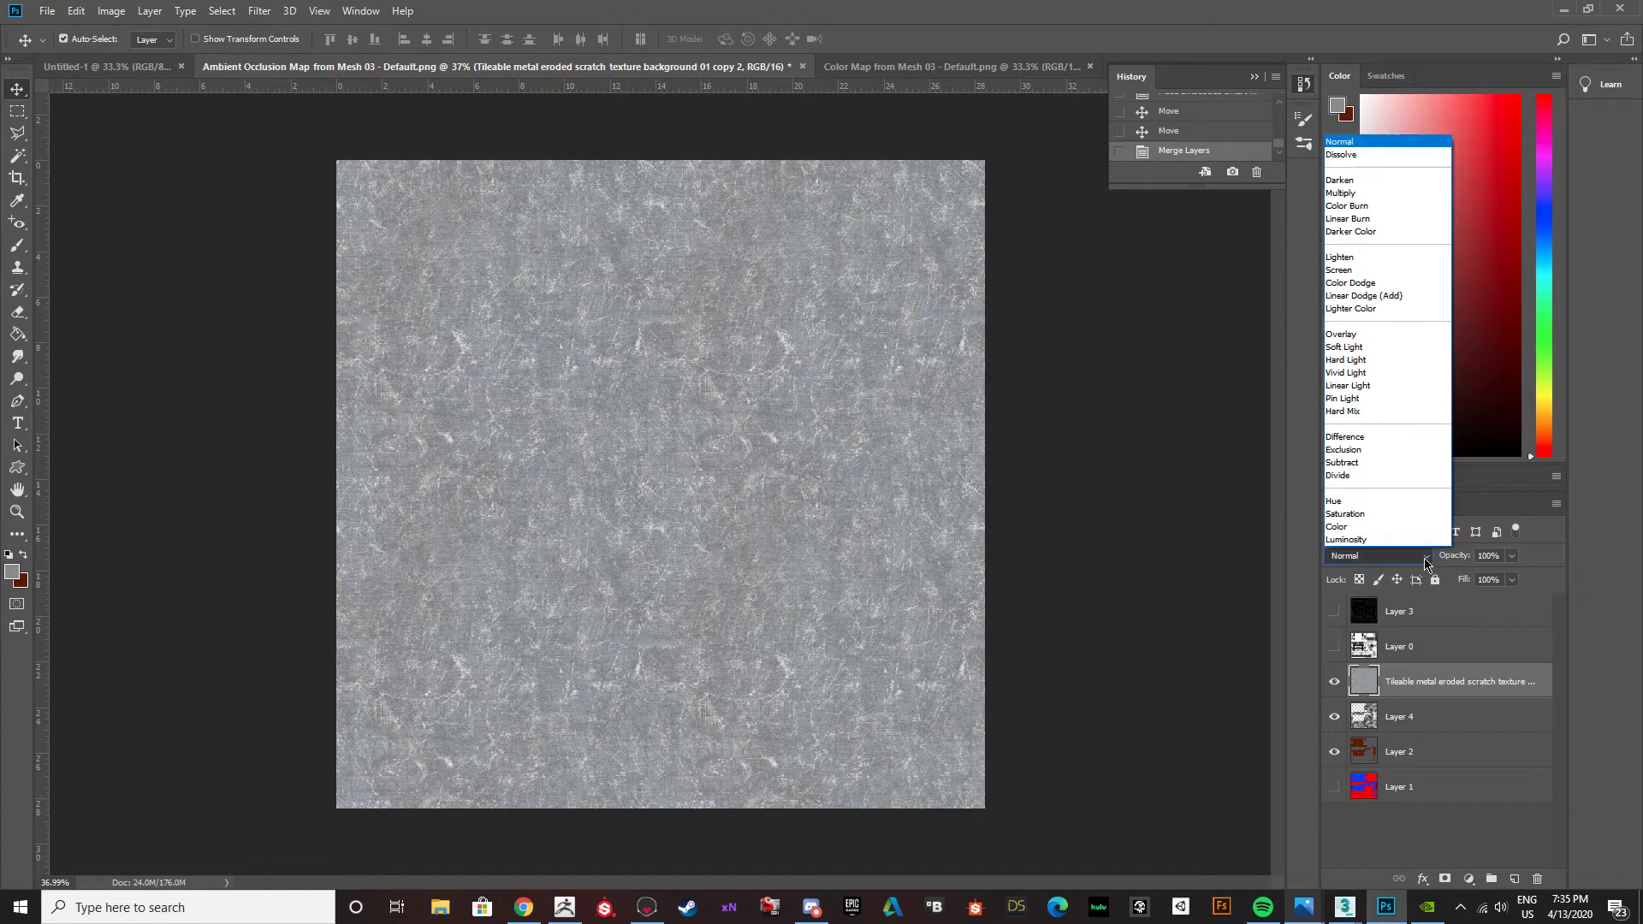
{"action": "left_click", "coordinate": [1347, 194]}
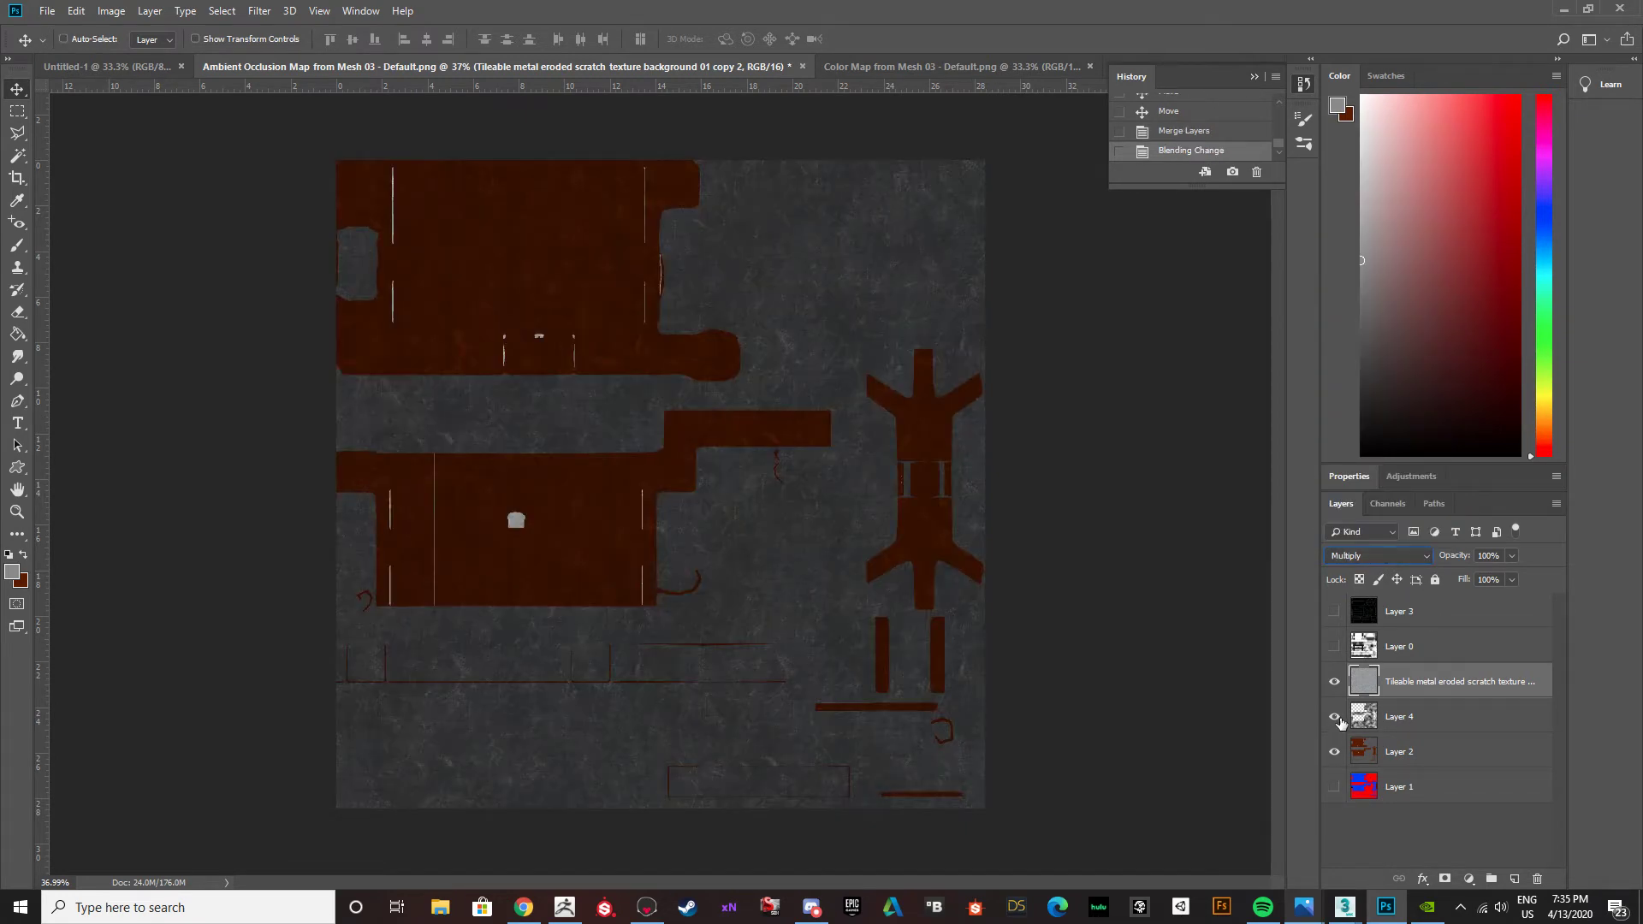
{"action": "left_click", "coordinate": [1386, 556]}
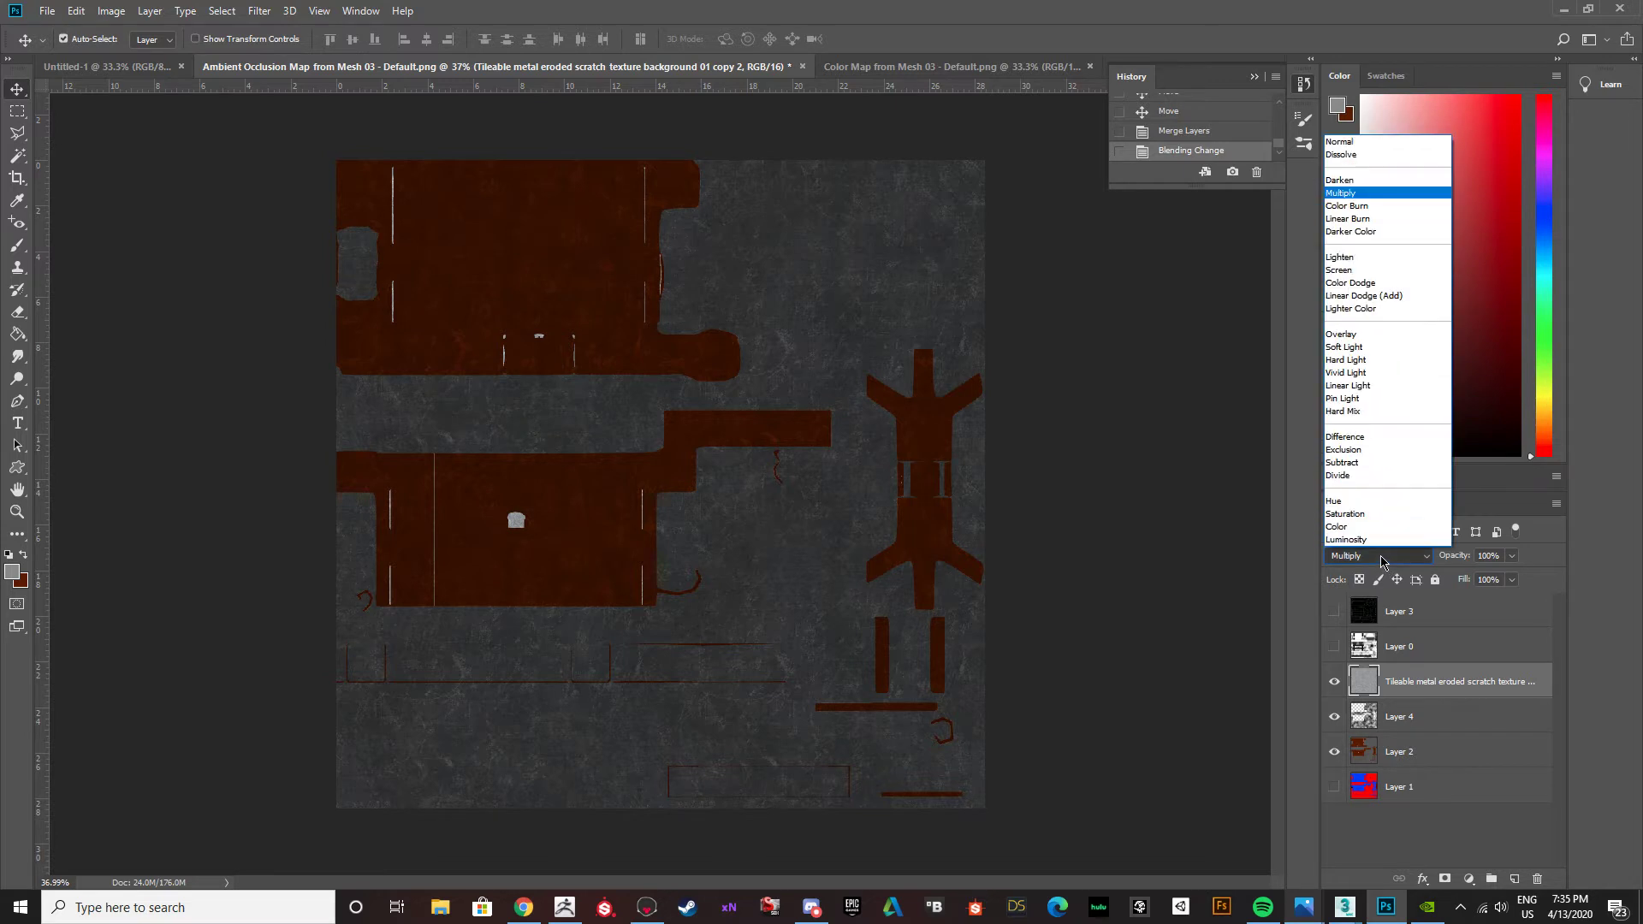
{"action": "left_click", "coordinate": [1354, 334]}
{"action": "left_click", "coordinate": [1416, 557]}
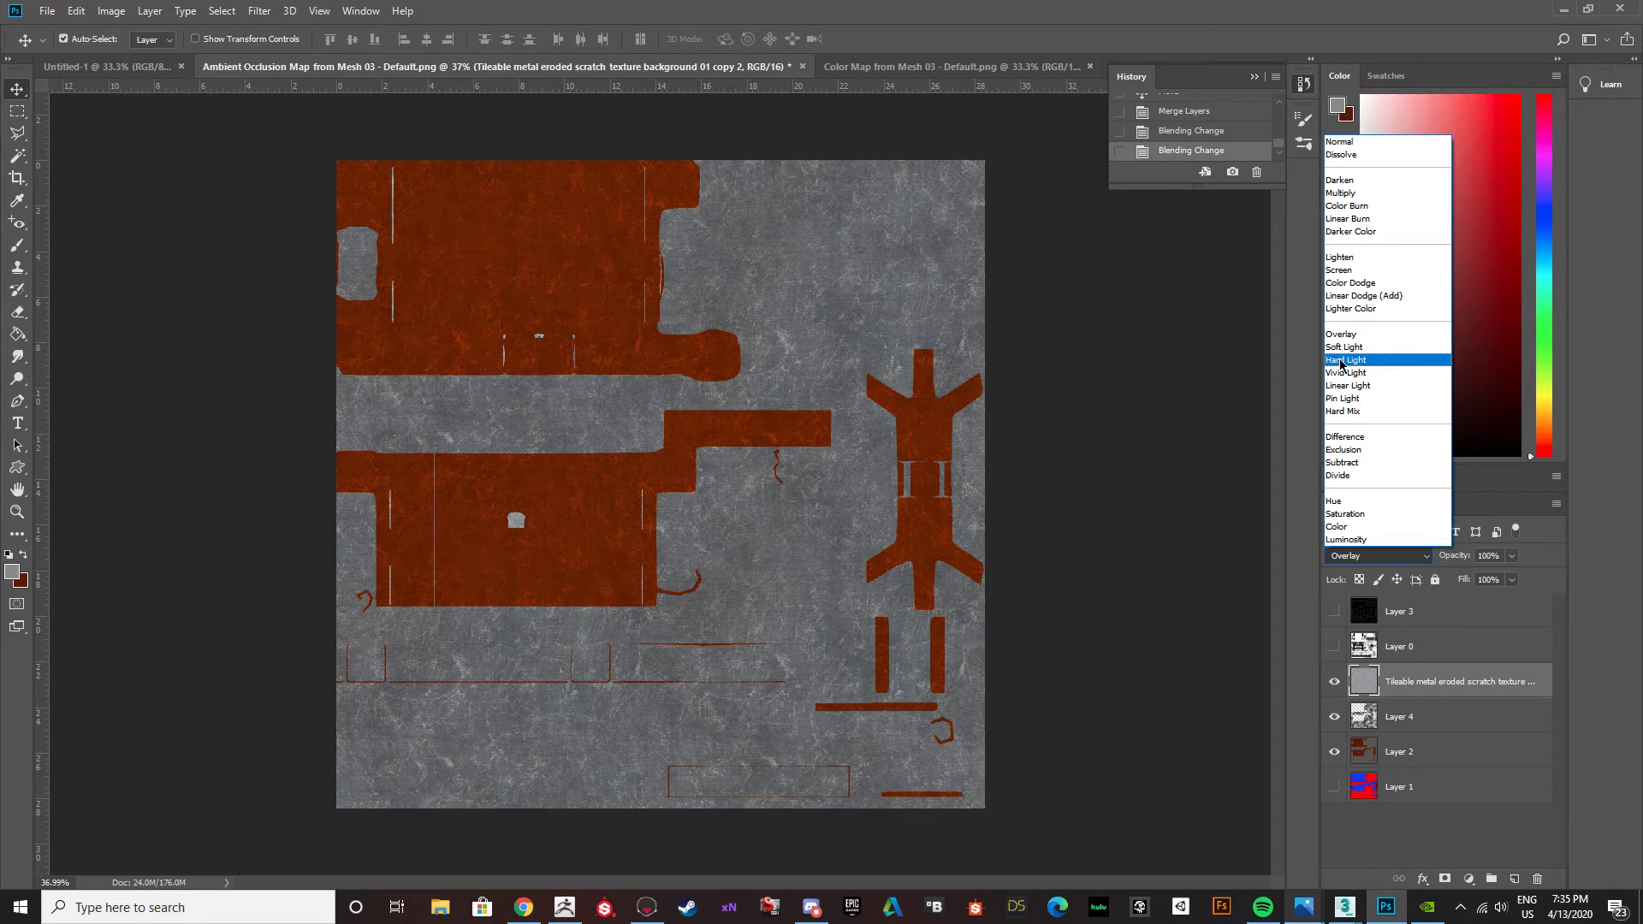
{"action": "left_click", "coordinate": [1342, 349]}
{"action": "left_click", "coordinate": [1425, 557]}
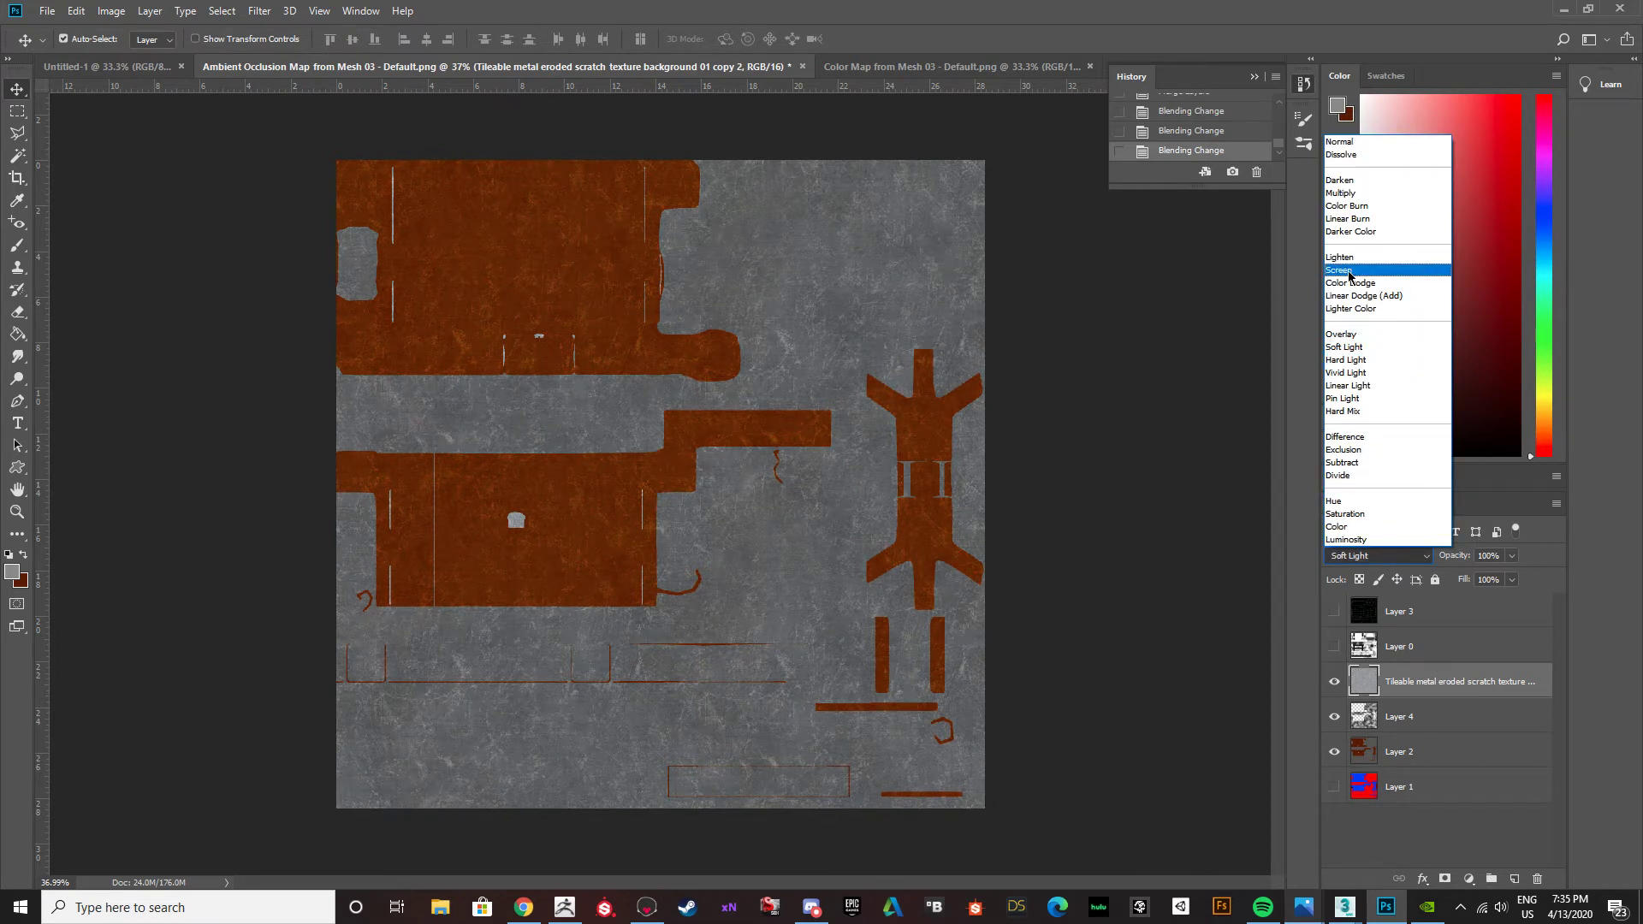
{"action": "left_click", "coordinate": [1344, 335]}
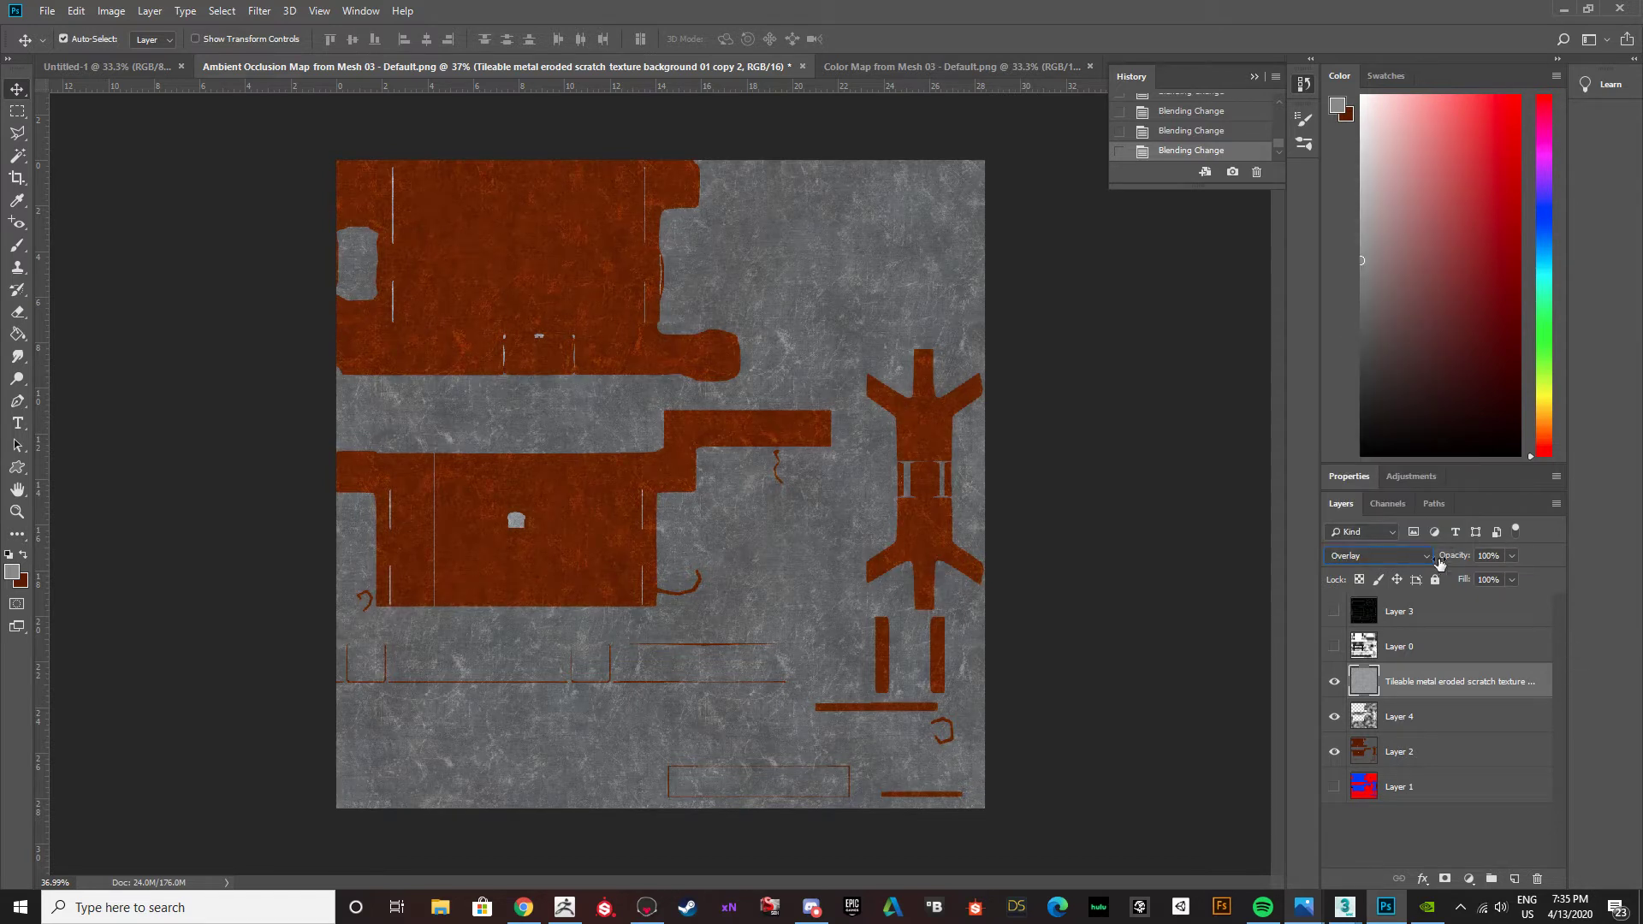
Blend the merged scratch texture layer in Soft Light mode at 53% opacity.
{"action": "left_click", "coordinate": [1378, 555]}
{"action": "left_click", "coordinate": [1352, 346]}
{"action": "left_click", "coordinate": [1509, 556]}
{"action": "left_click_drag", "start_coordinate": [1516, 575], "coordinate": [1491, 578]}
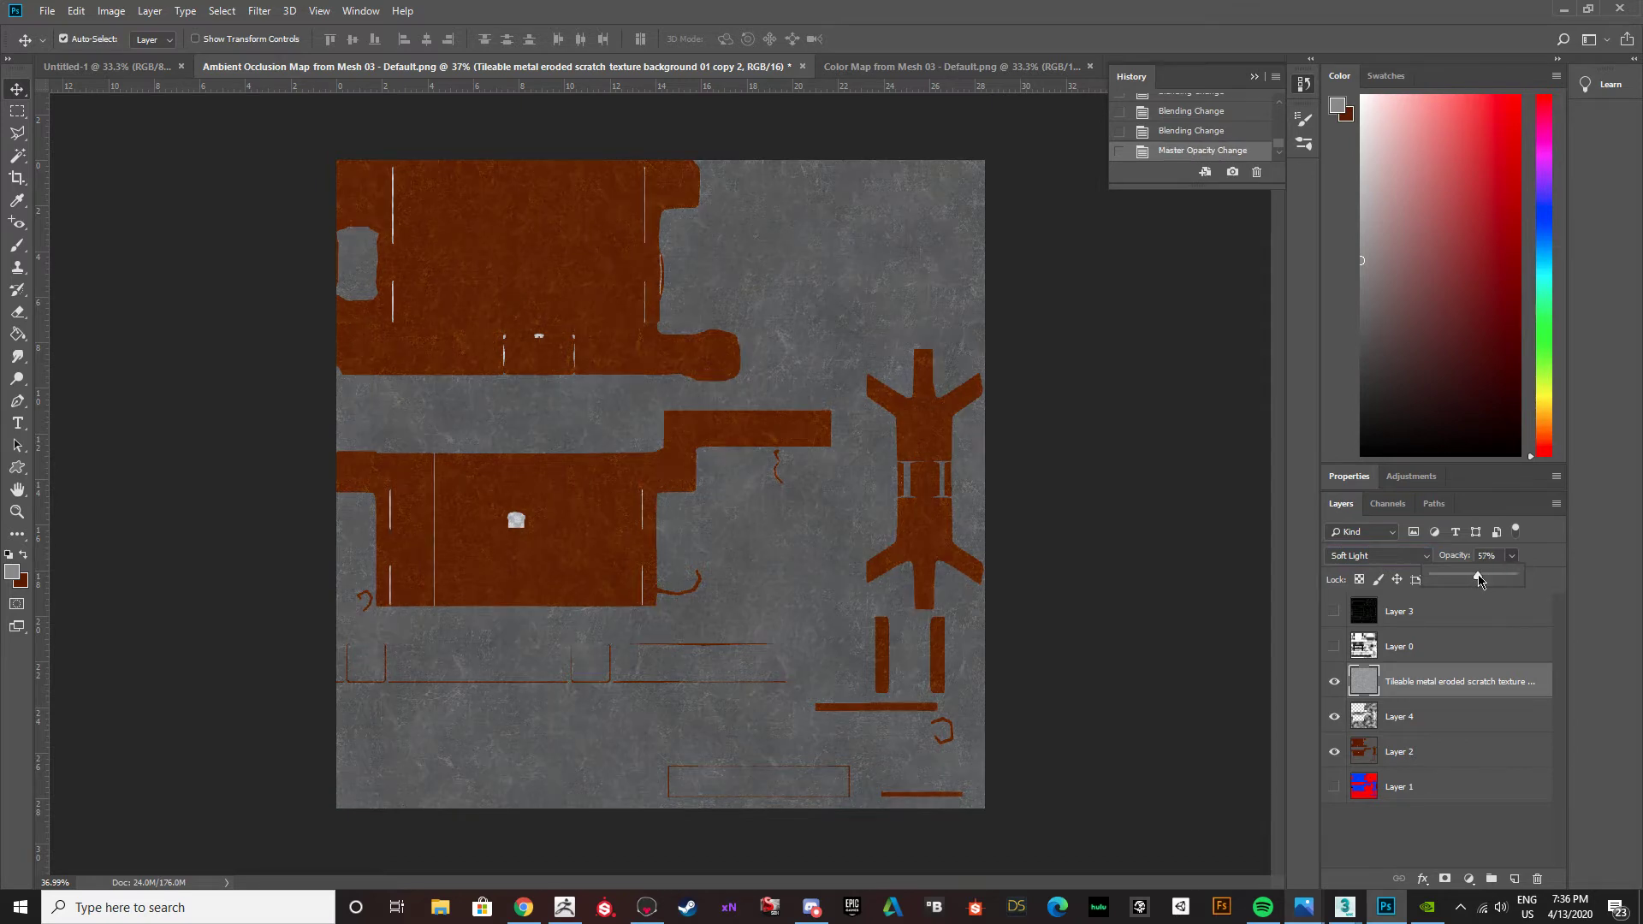
Load Layer 4's metal area as a selection and make the scratch texture layer active.
{"action": "left_click", "coordinate": [1378, 726]}
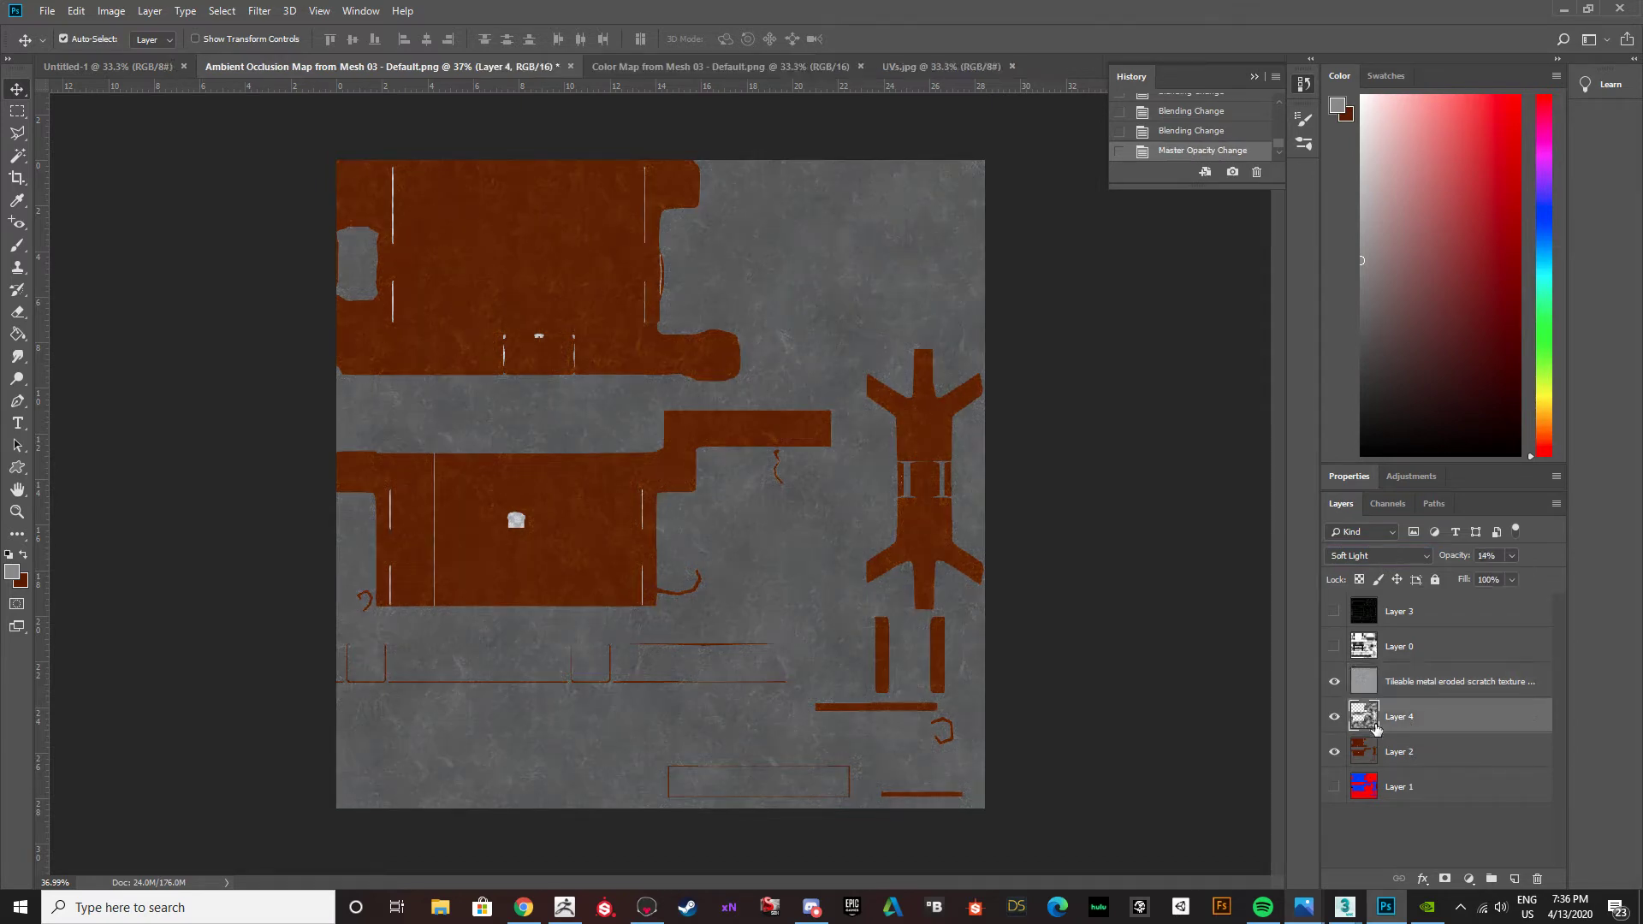
{"action": "left_click", "coordinate": [1369, 725], "text": "ctrl"}
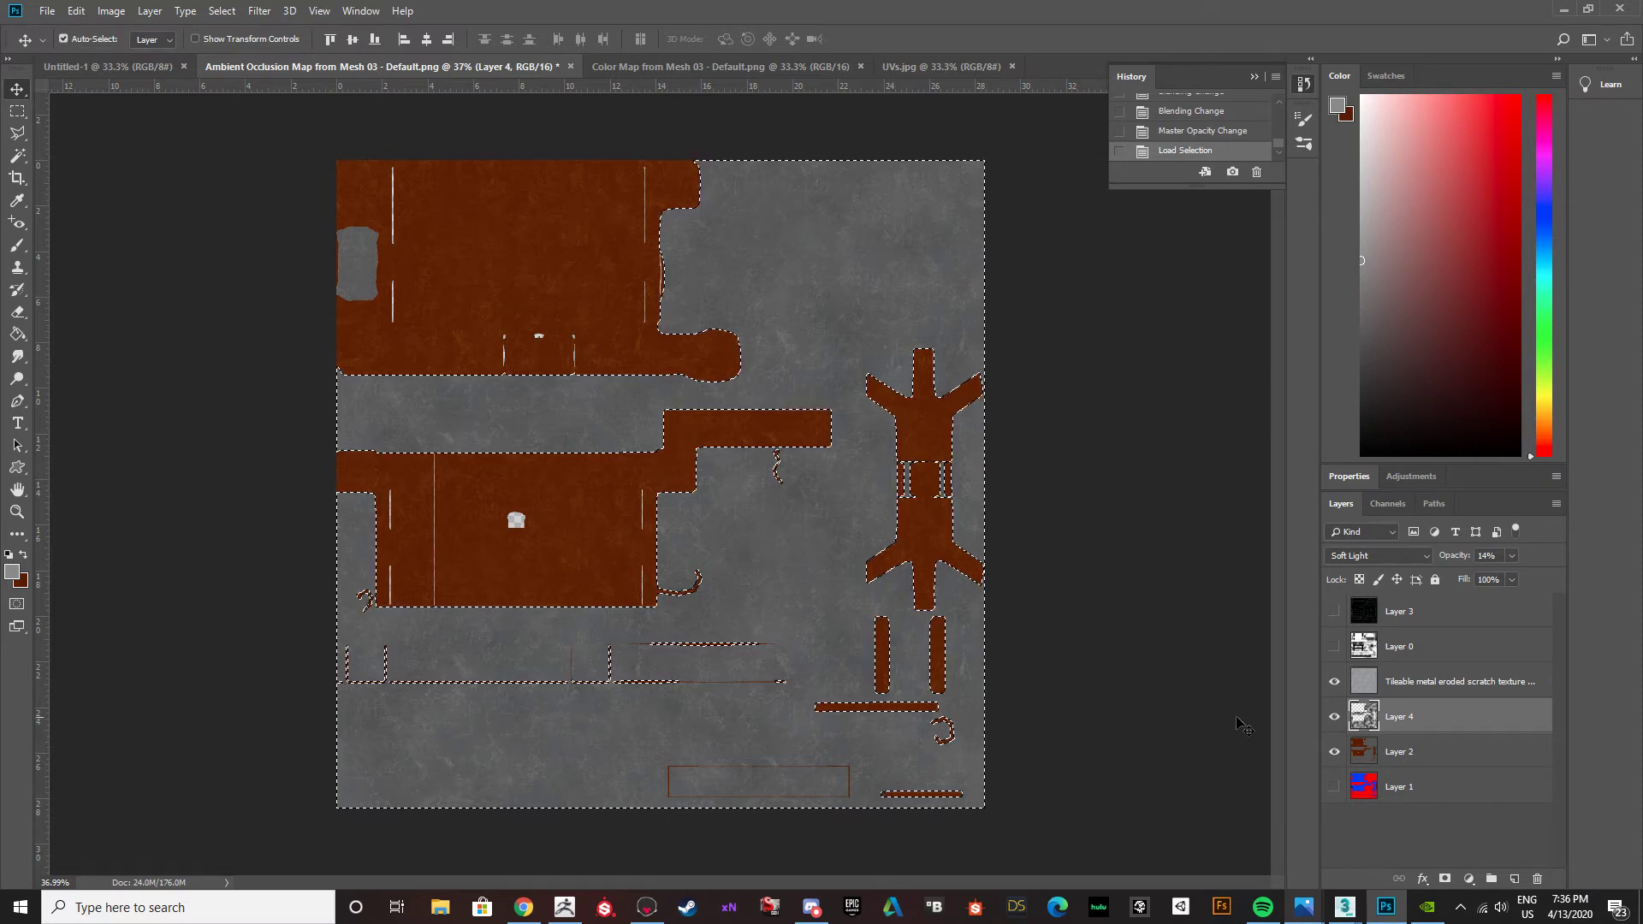
{"action": "left_click", "coordinate": [1335, 682]}
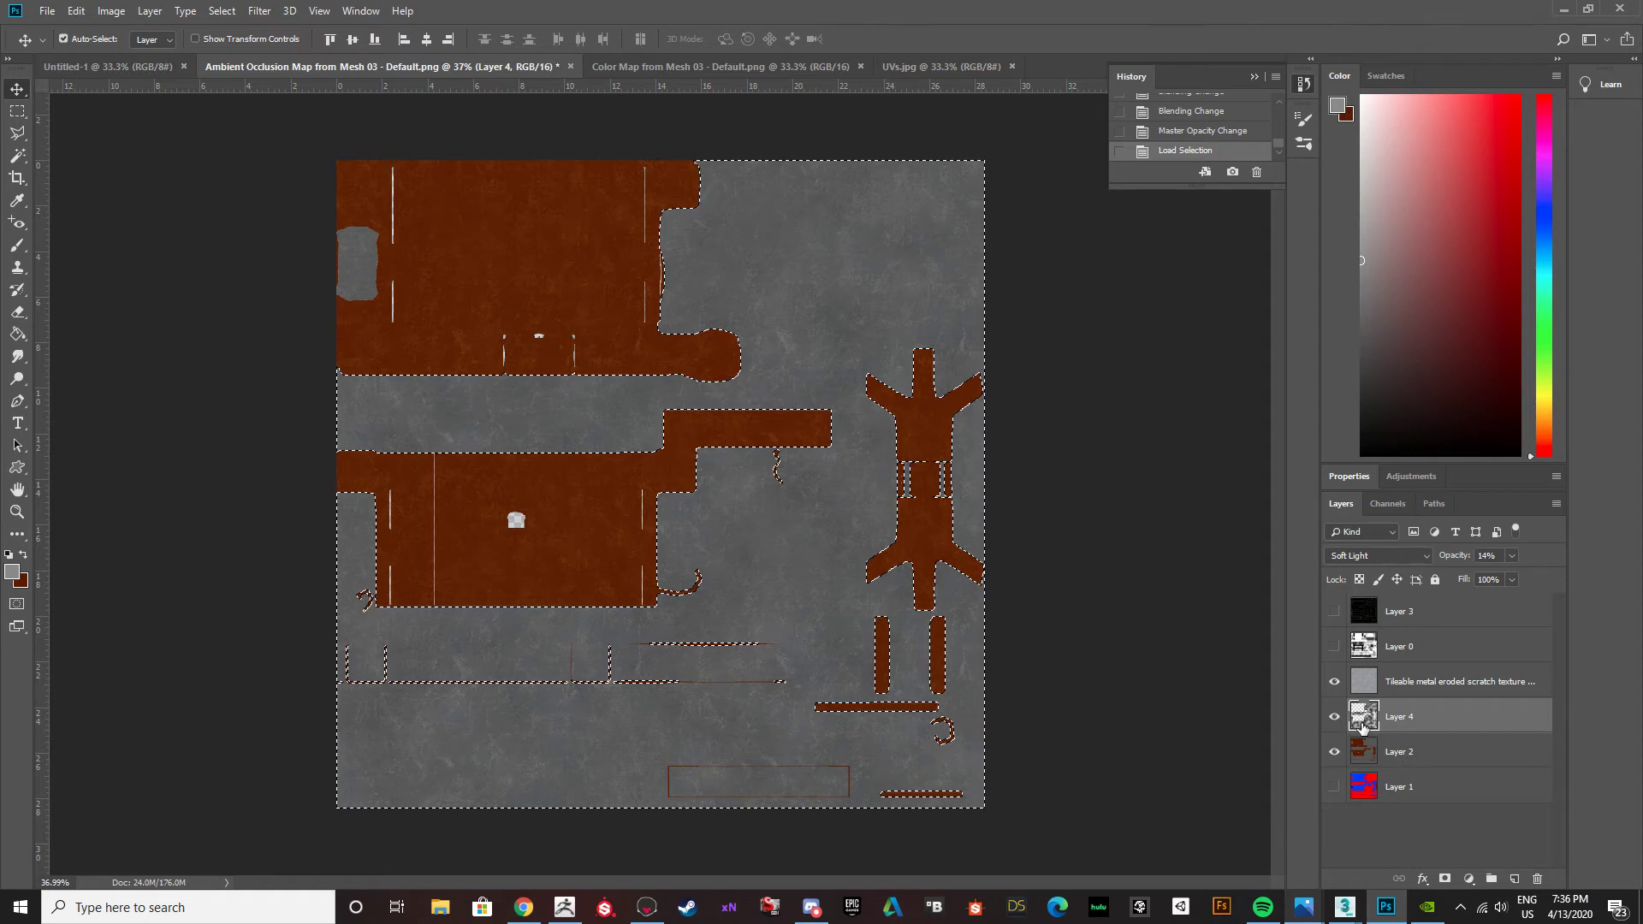
{"action": "left_click", "coordinate": [1365, 690]}
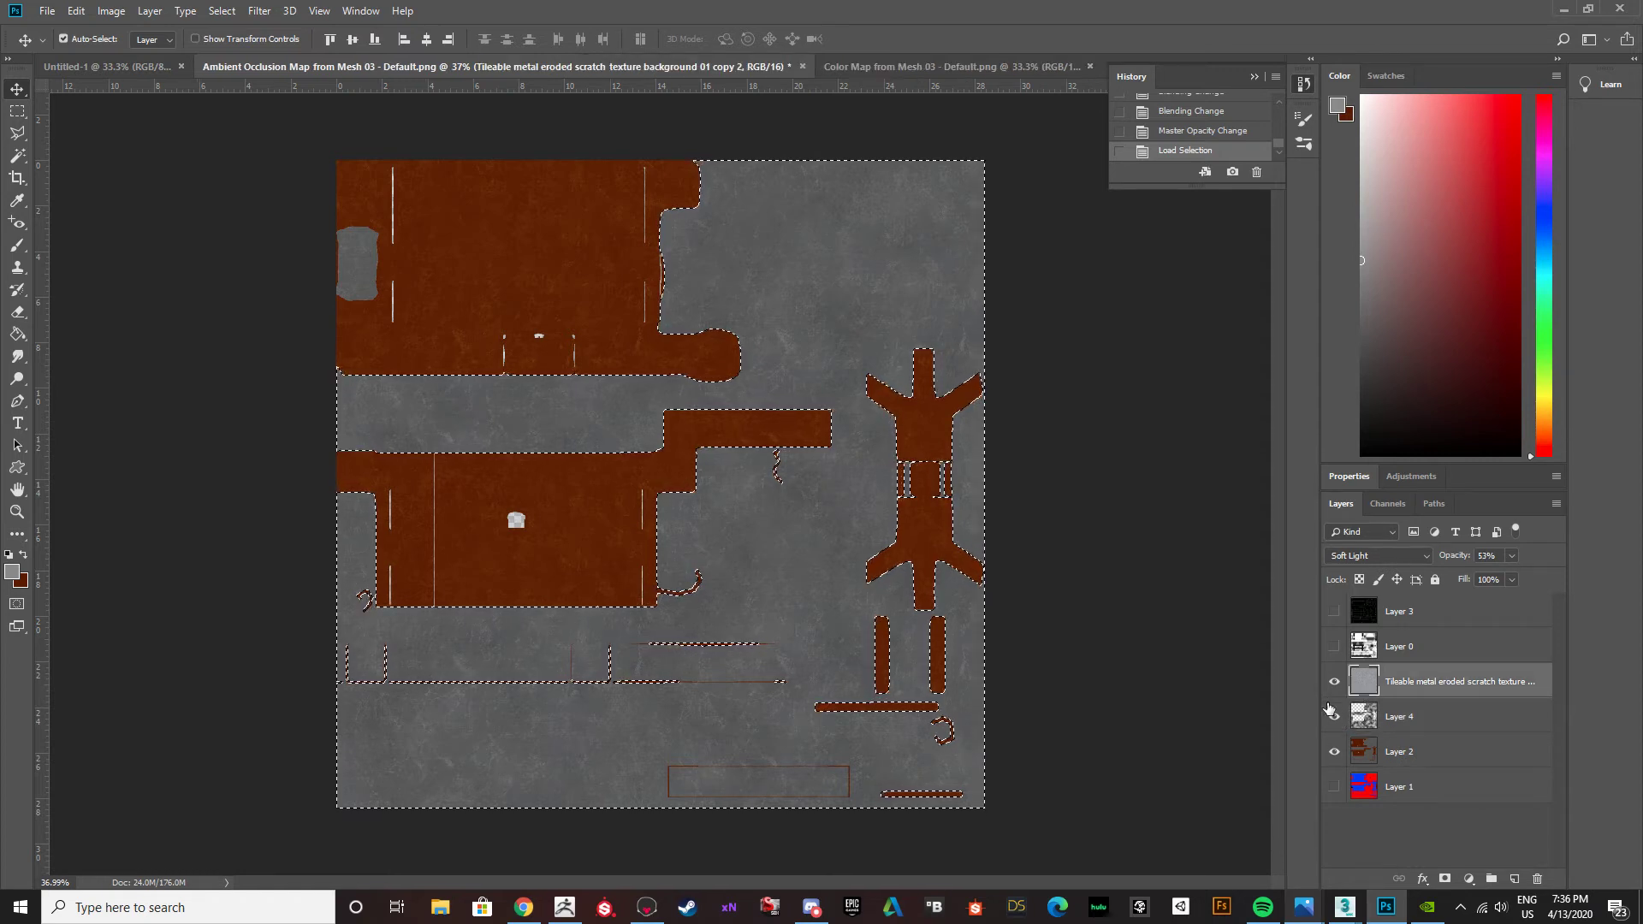
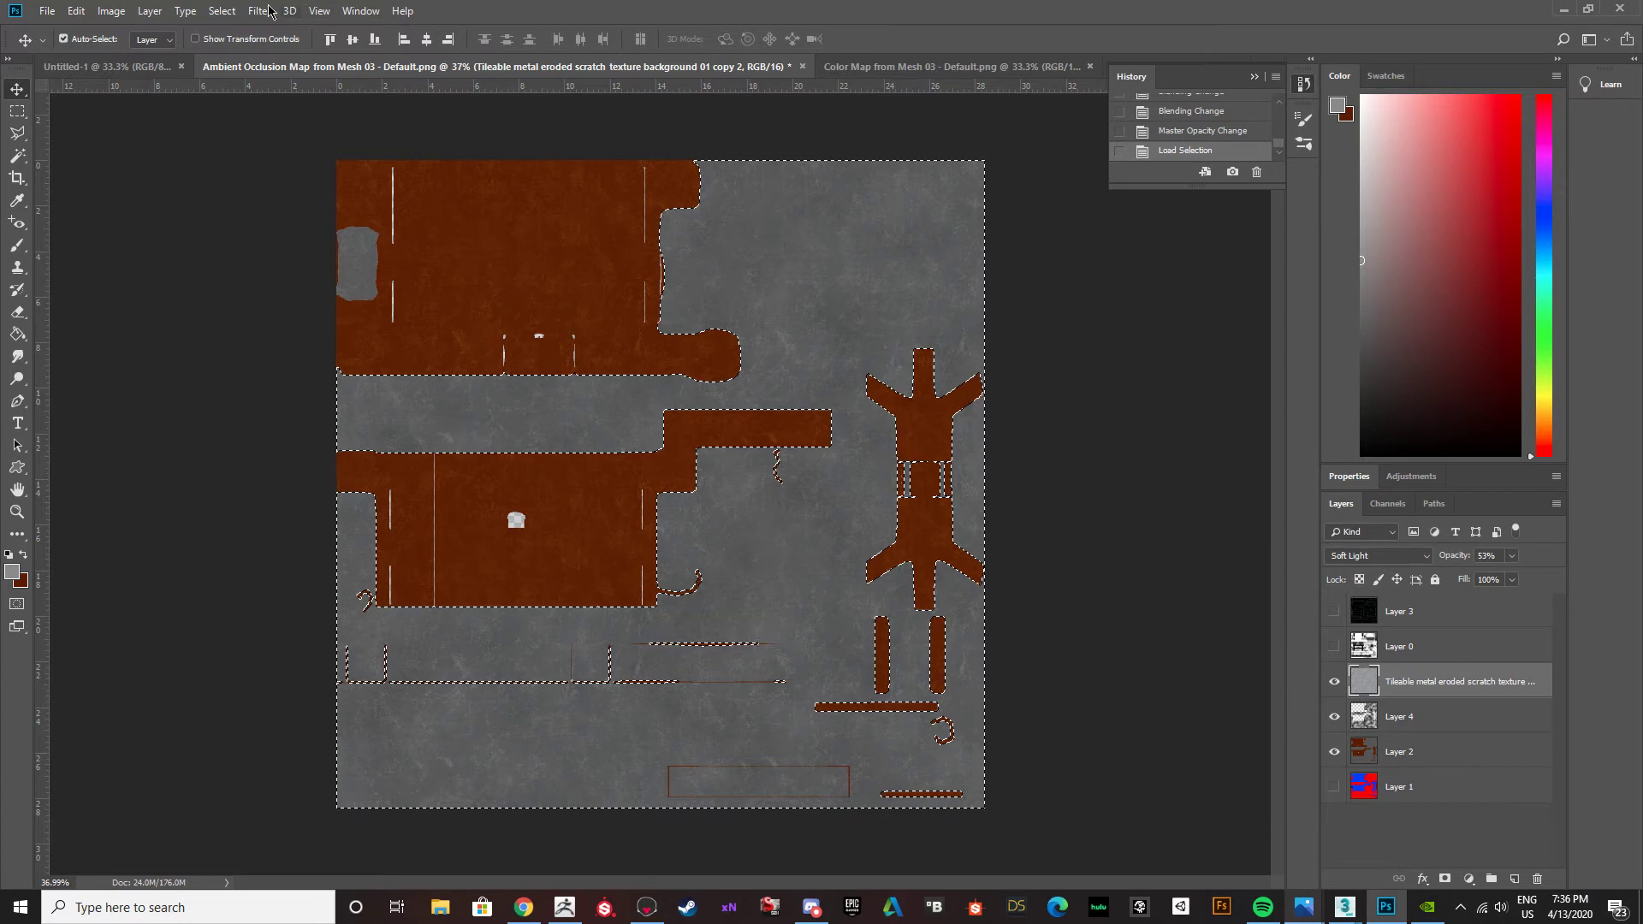
Invert the selection, delete the scratch texture outside the metal areas, then deselect the area and the layer.
{"action": "left_click", "coordinate": [222, 12]}
{"action": "left_click", "coordinate": [242, 75]}
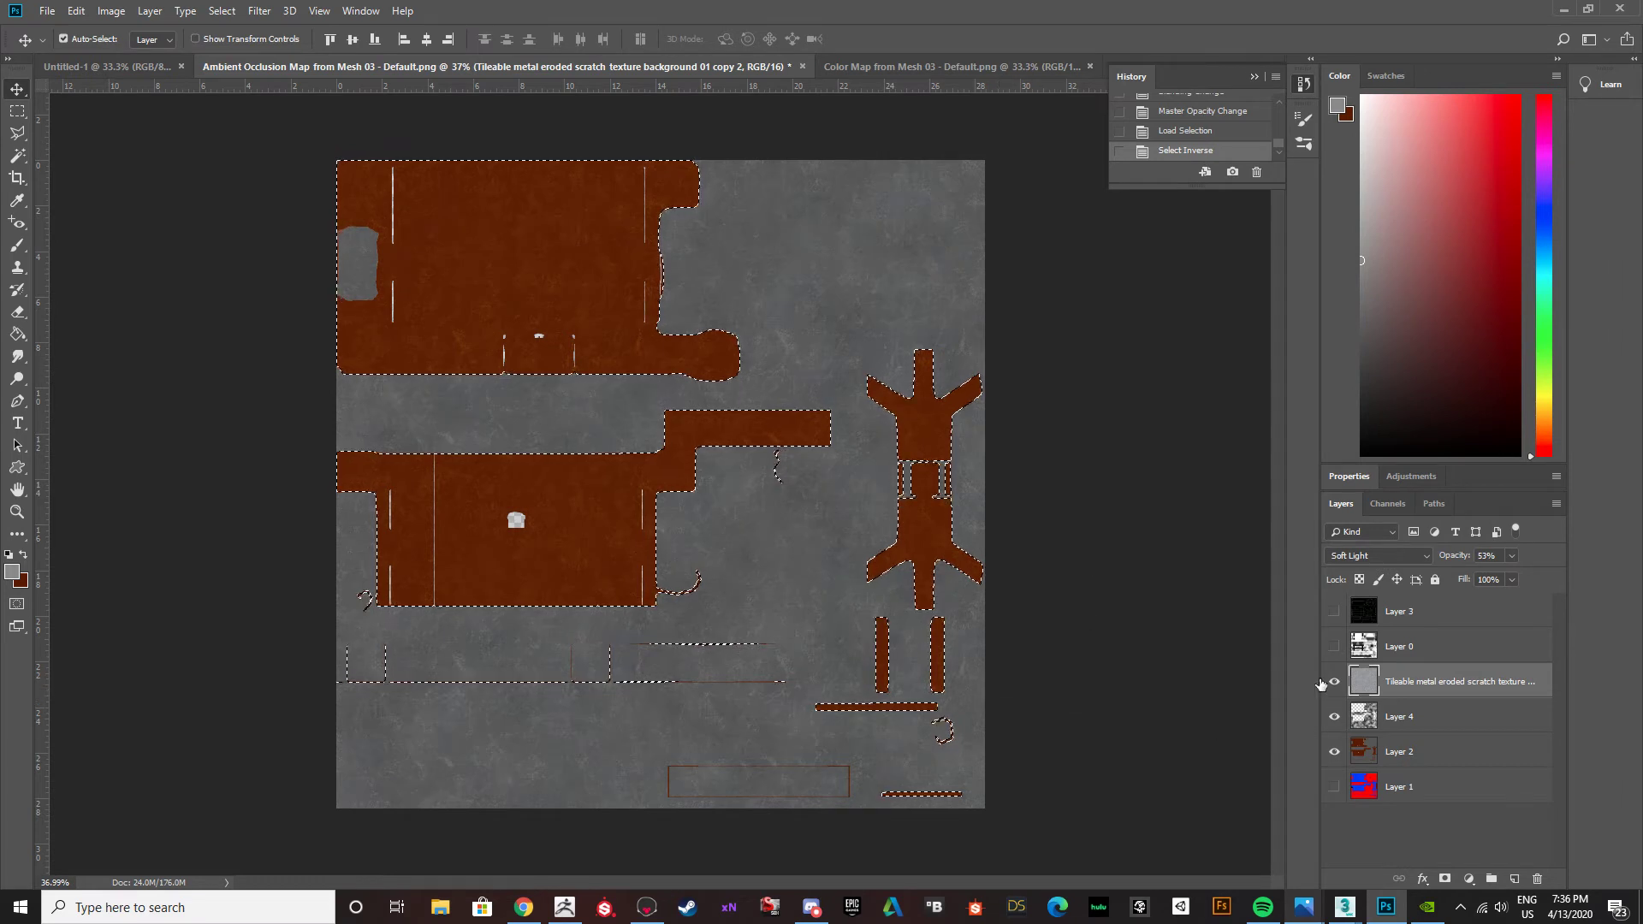
{"action": "key", "text": "Delete"}
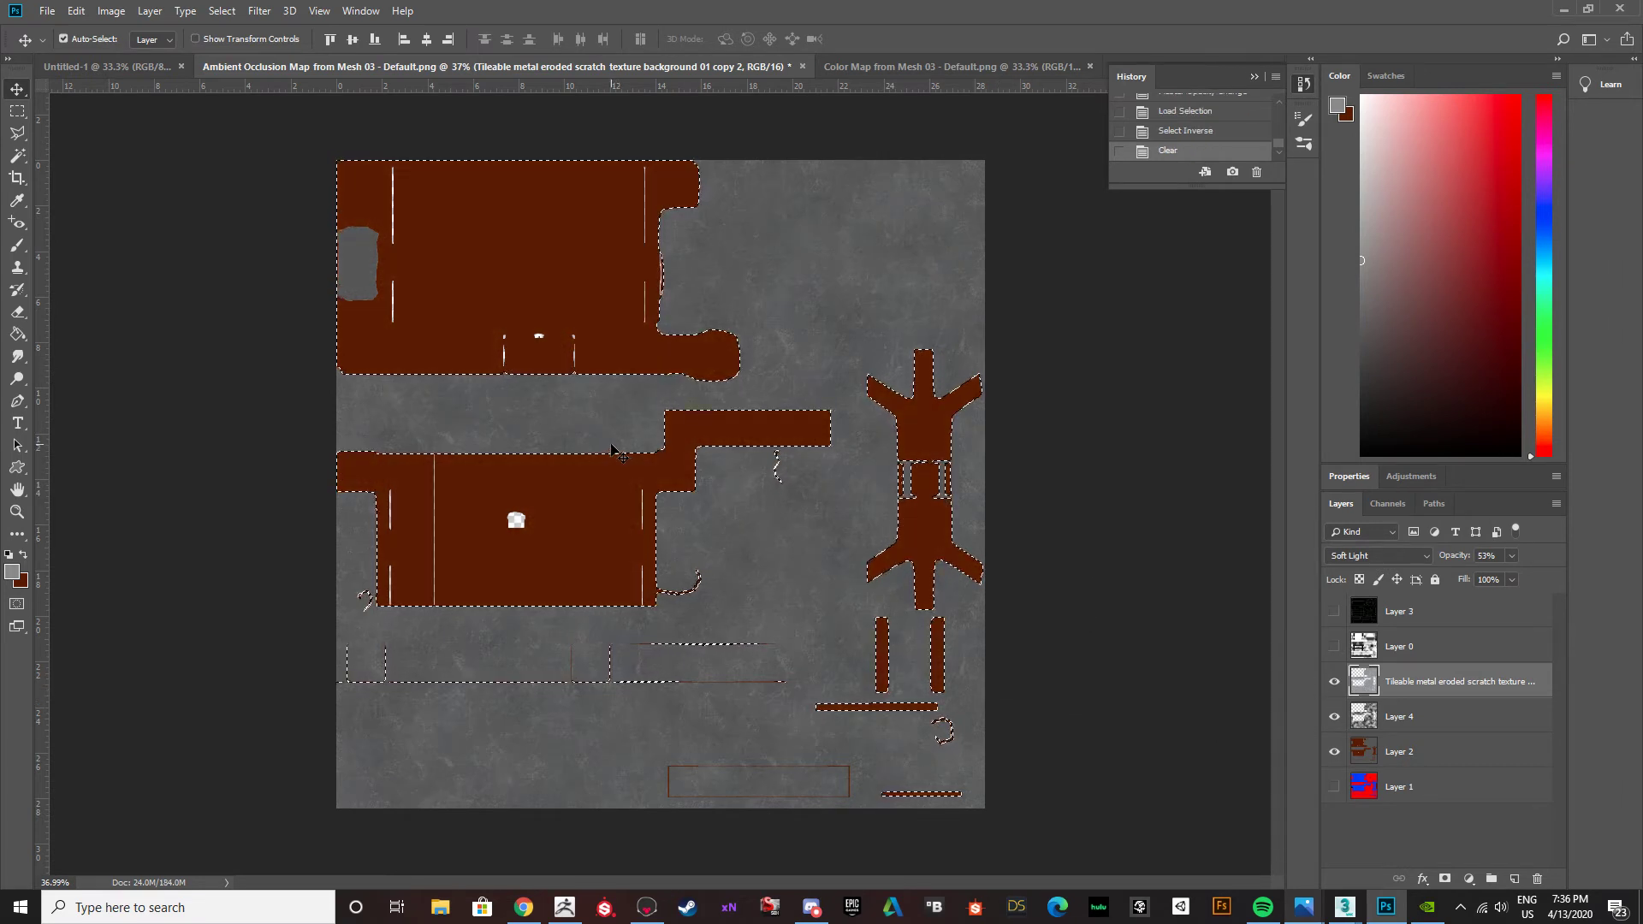
{"action": "key", "text": "ctrl+d"}
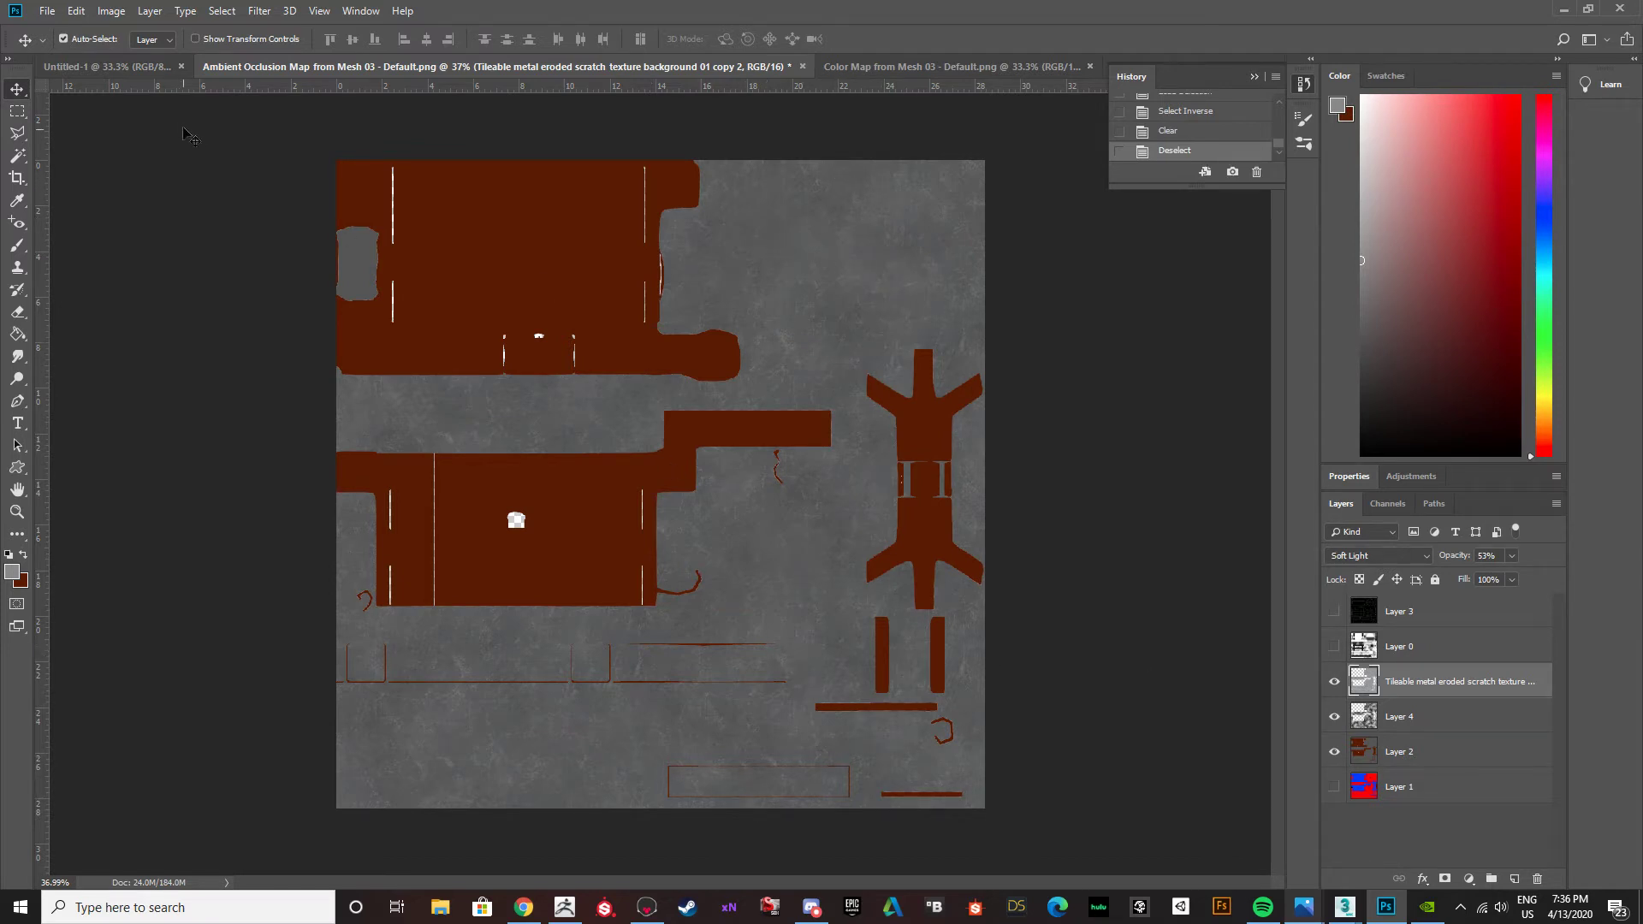
{"action": "left_click", "coordinate": [459, 106]}
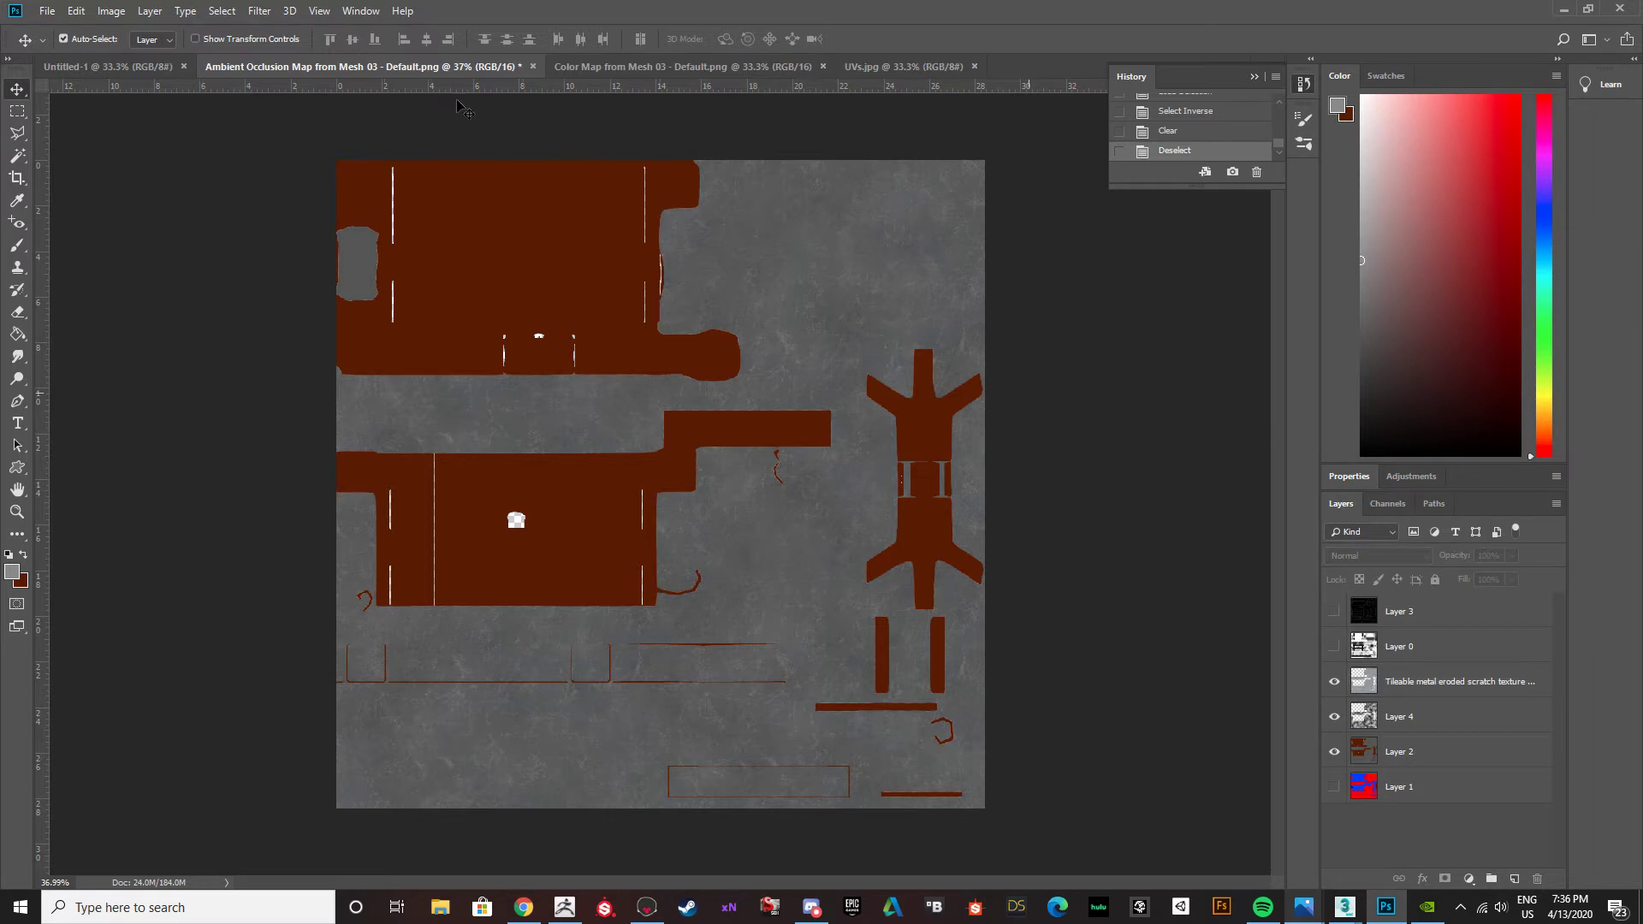
Show Layer 0 so its ambient occlusion shading is included in the map.
{"action": "left_click", "coordinate": [50, 15]}
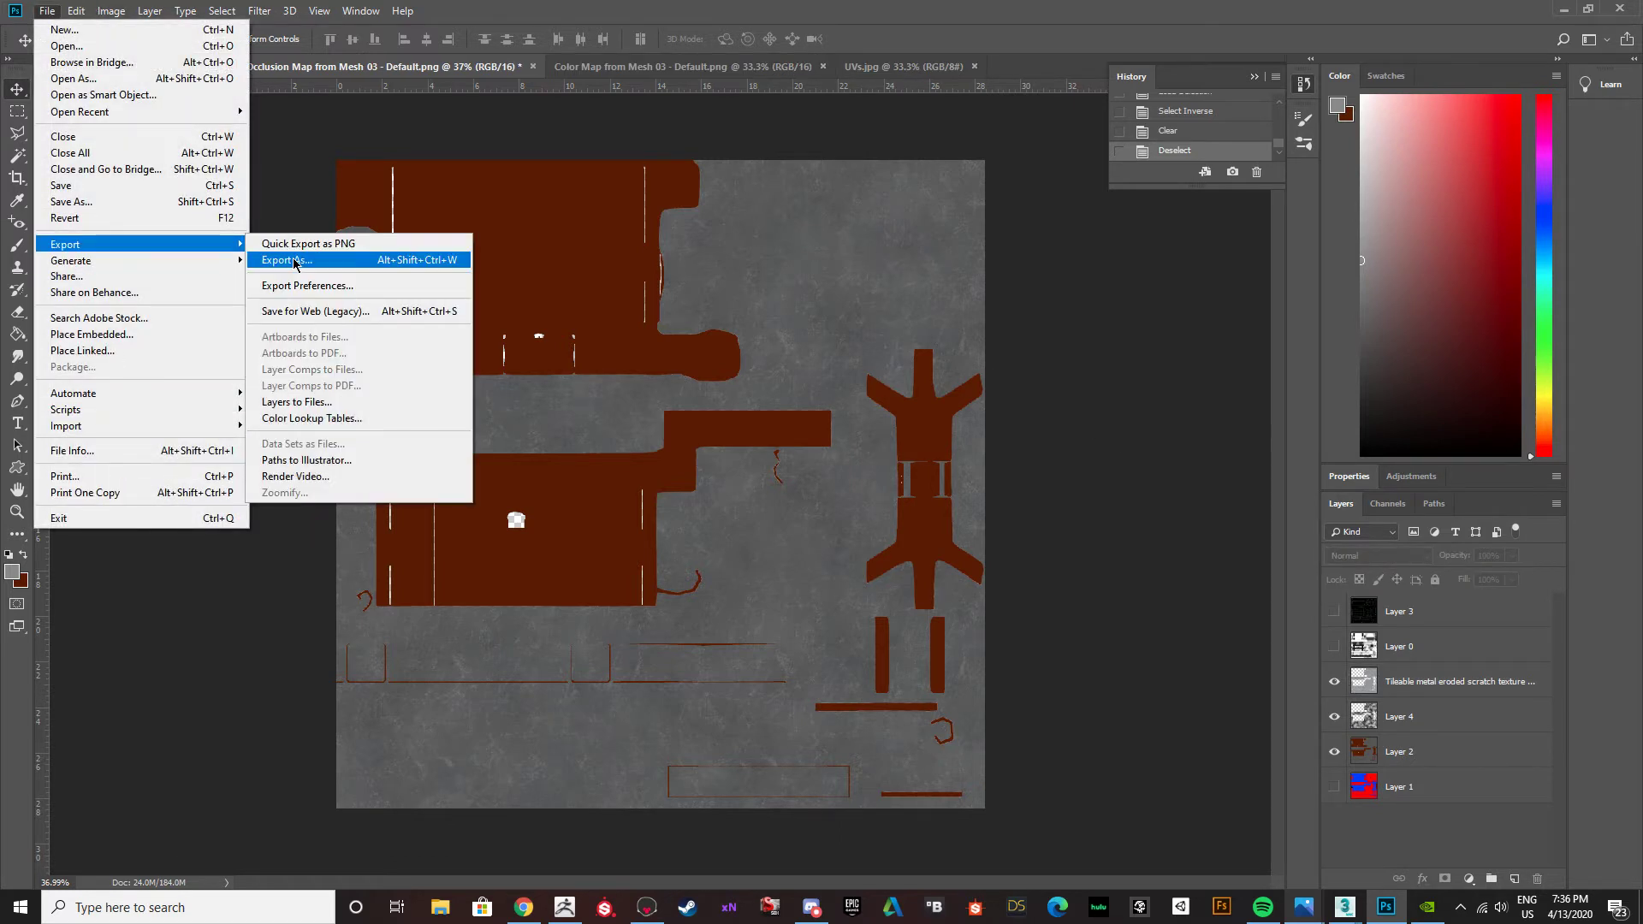
{"action": "left_click", "coordinate": [1089, 332]}
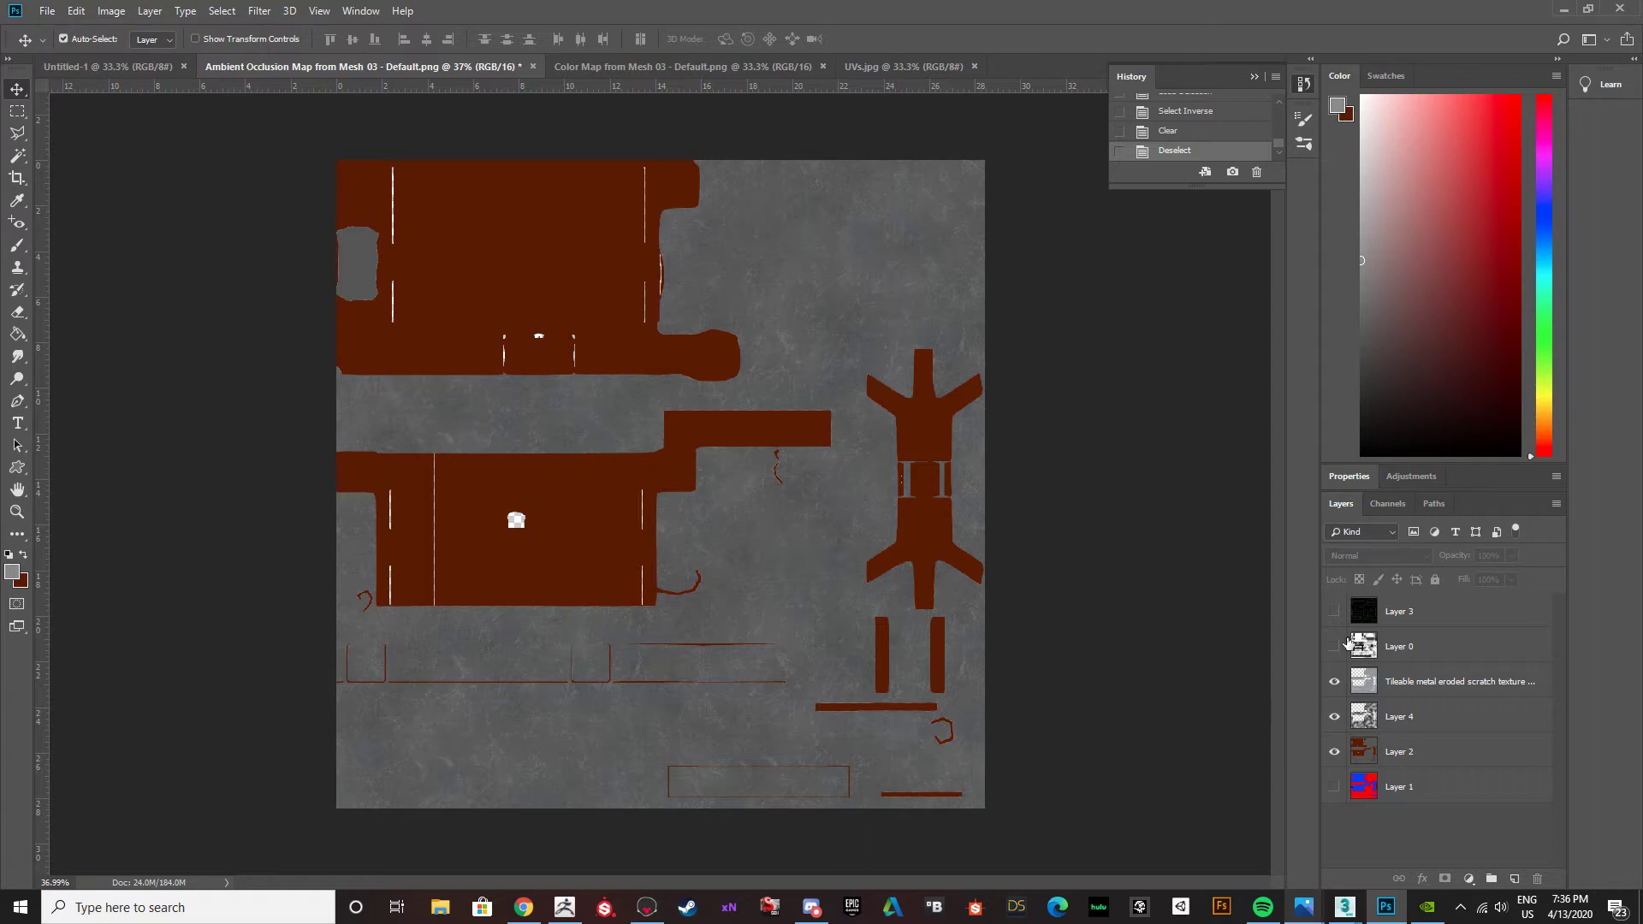
{"action": "left_click", "coordinate": [1334, 647]}
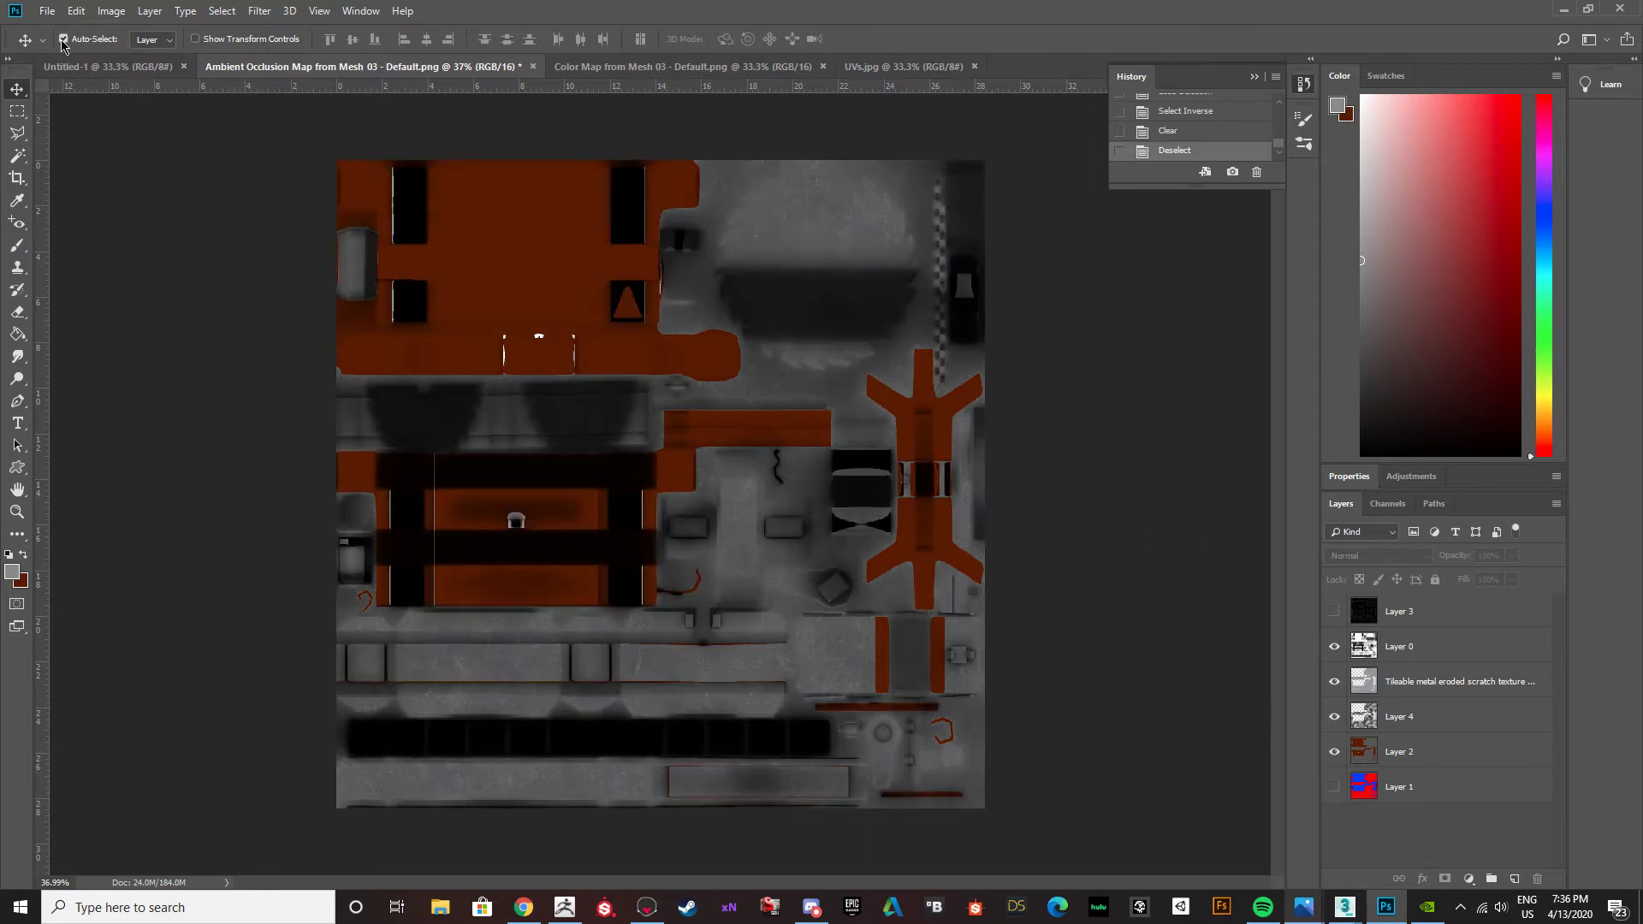
Export the map as a PNG to the Desktop, replacing the existing BuzzsawTable_Albedo file.
{"action": "left_click", "coordinate": [45, 12]}
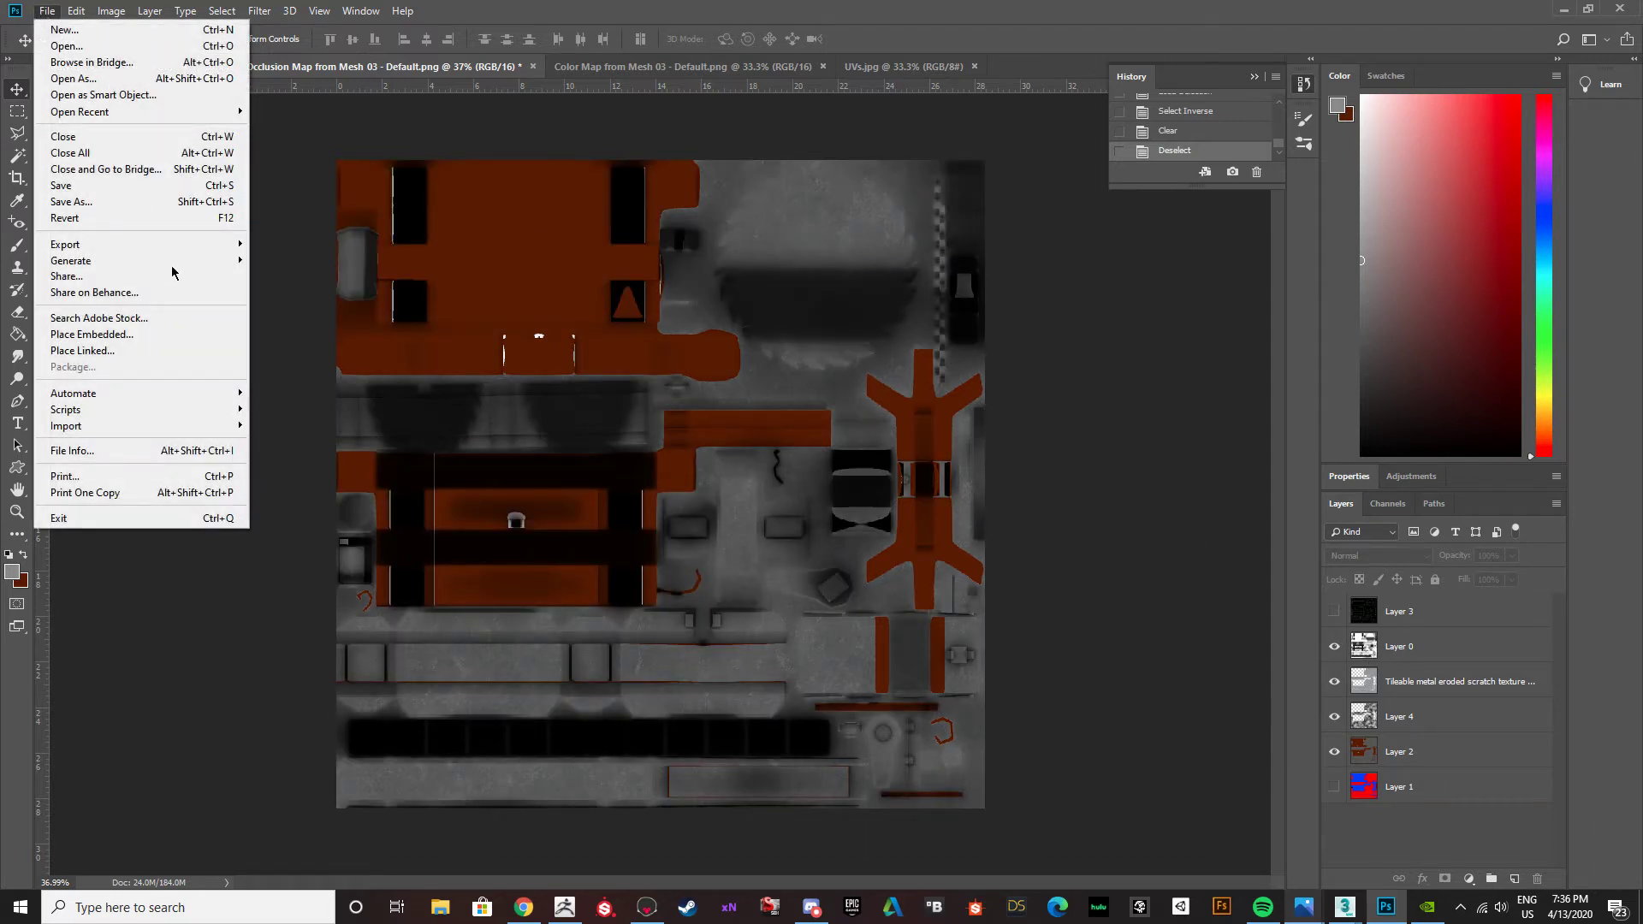
{"action": "mouse_move", "coordinate": [113, 248]}
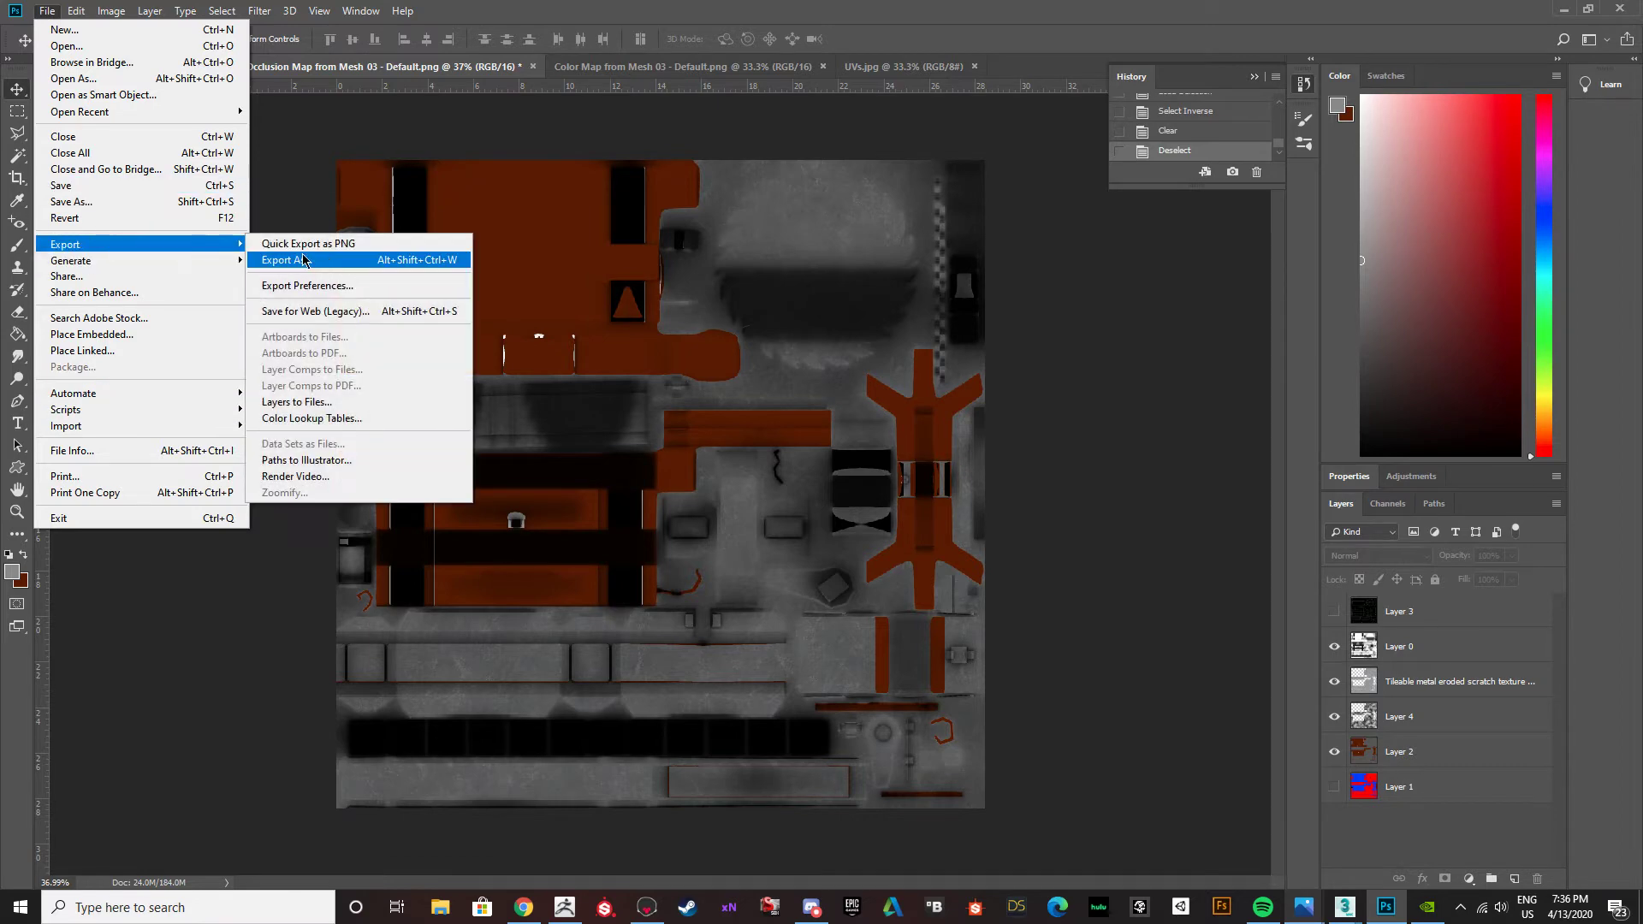
{"action": "left_click", "coordinate": [328, 260]}
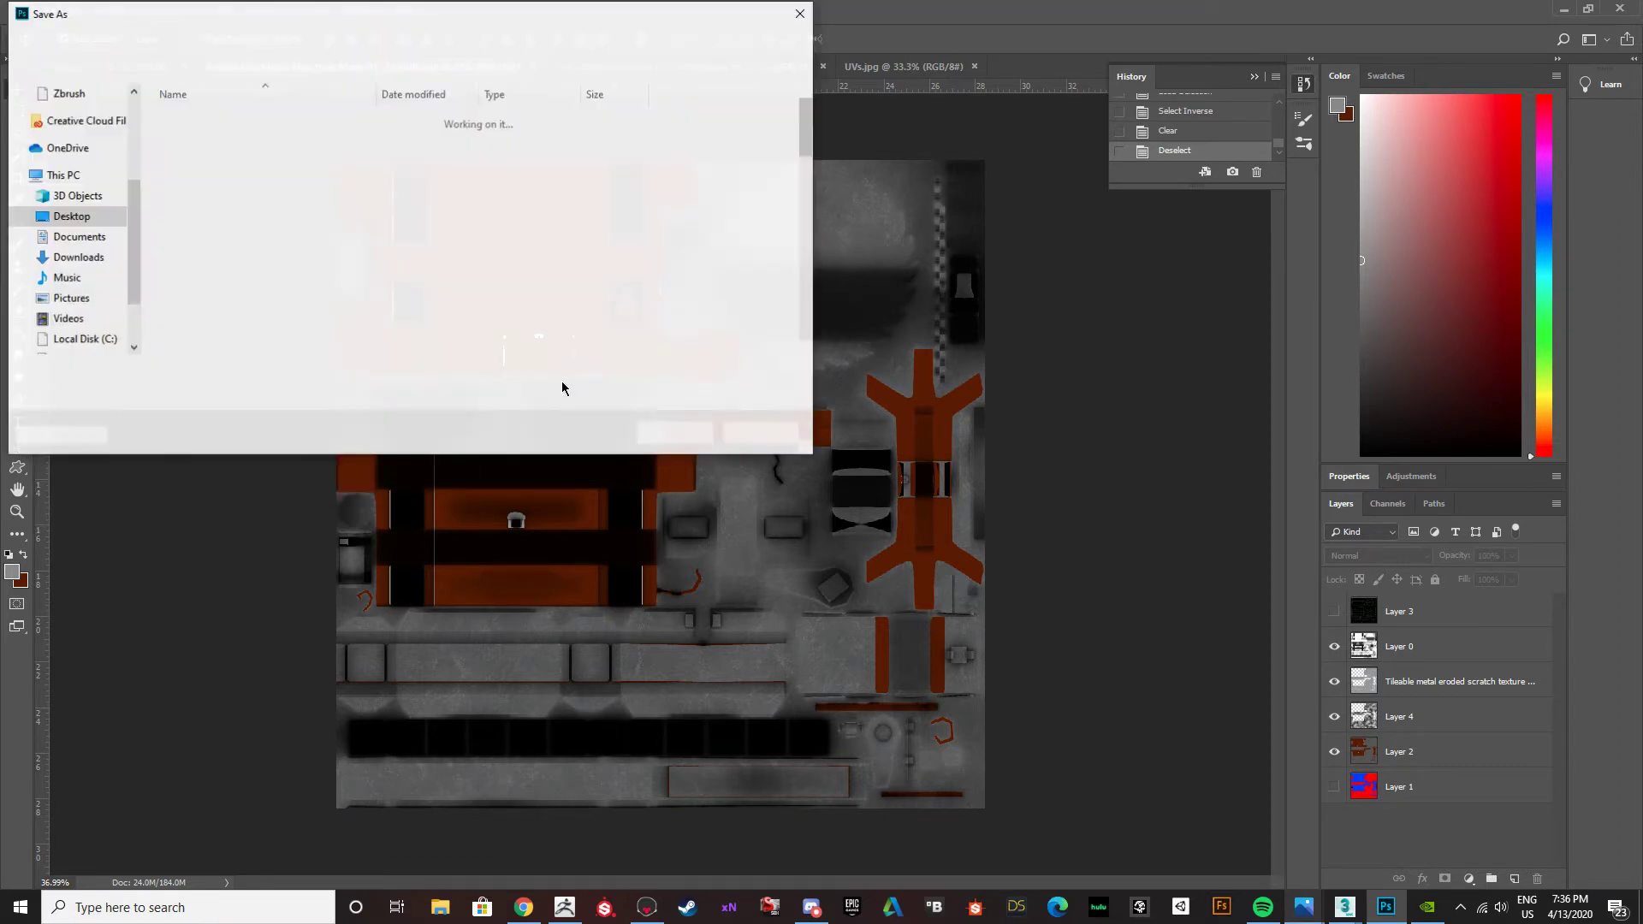
{"action": "scroll", "coordinate": [197, 290], "scroll_direction": "down", "scroll_amount": 5}
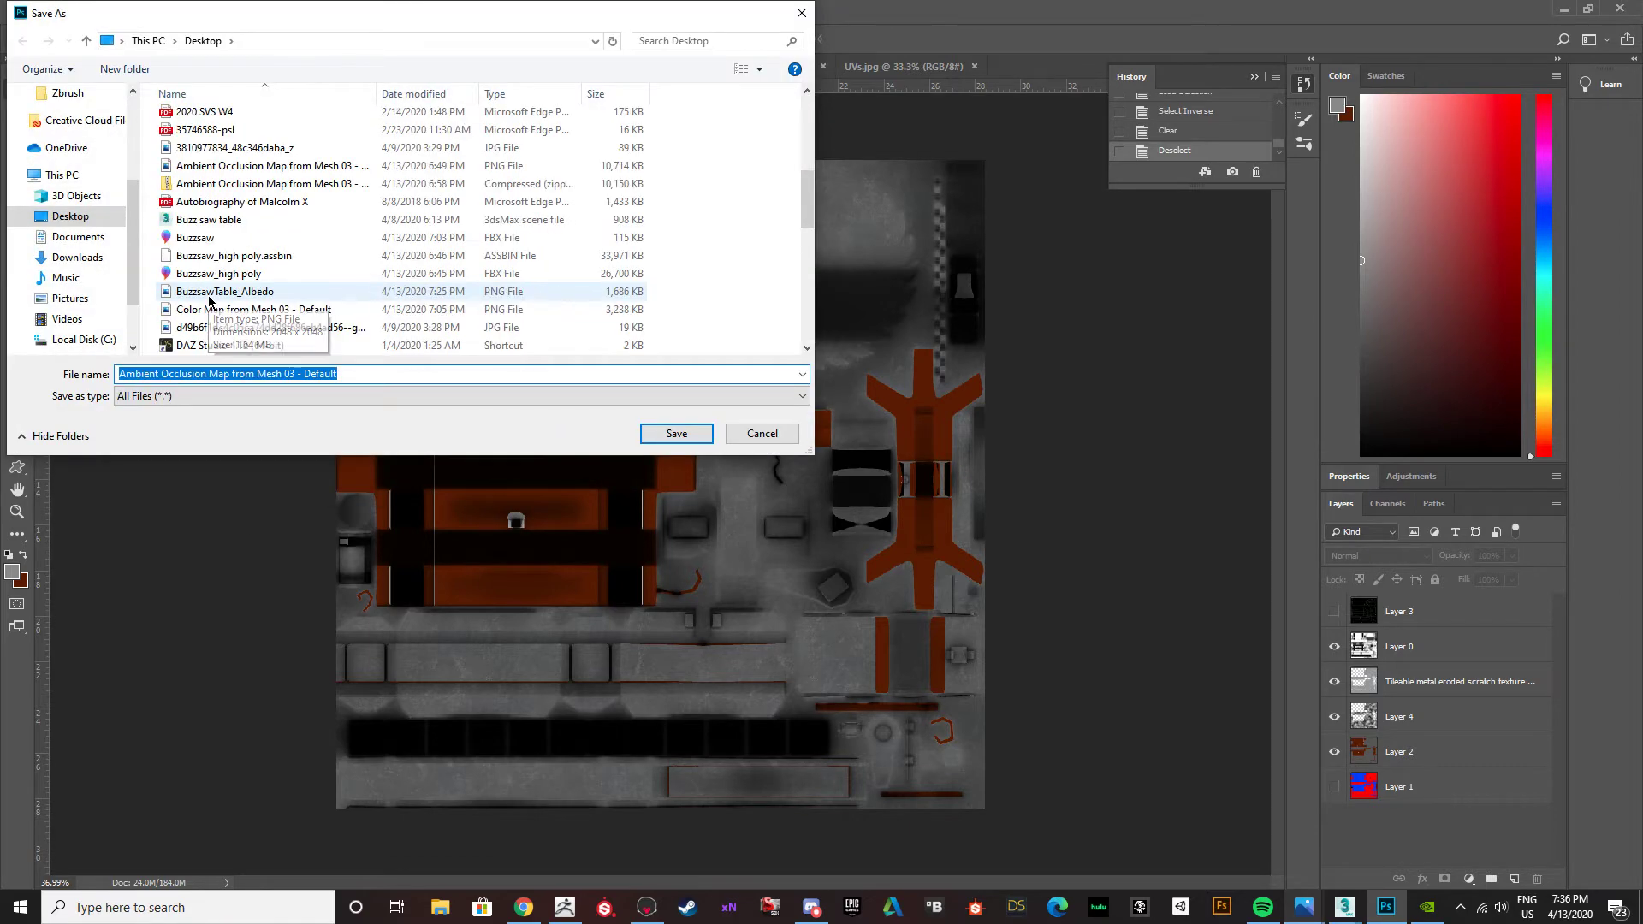
{"action": "left_click", "coordinate": [272, 295]}
{"action": "left_click", "coordinate": [676, 433]}
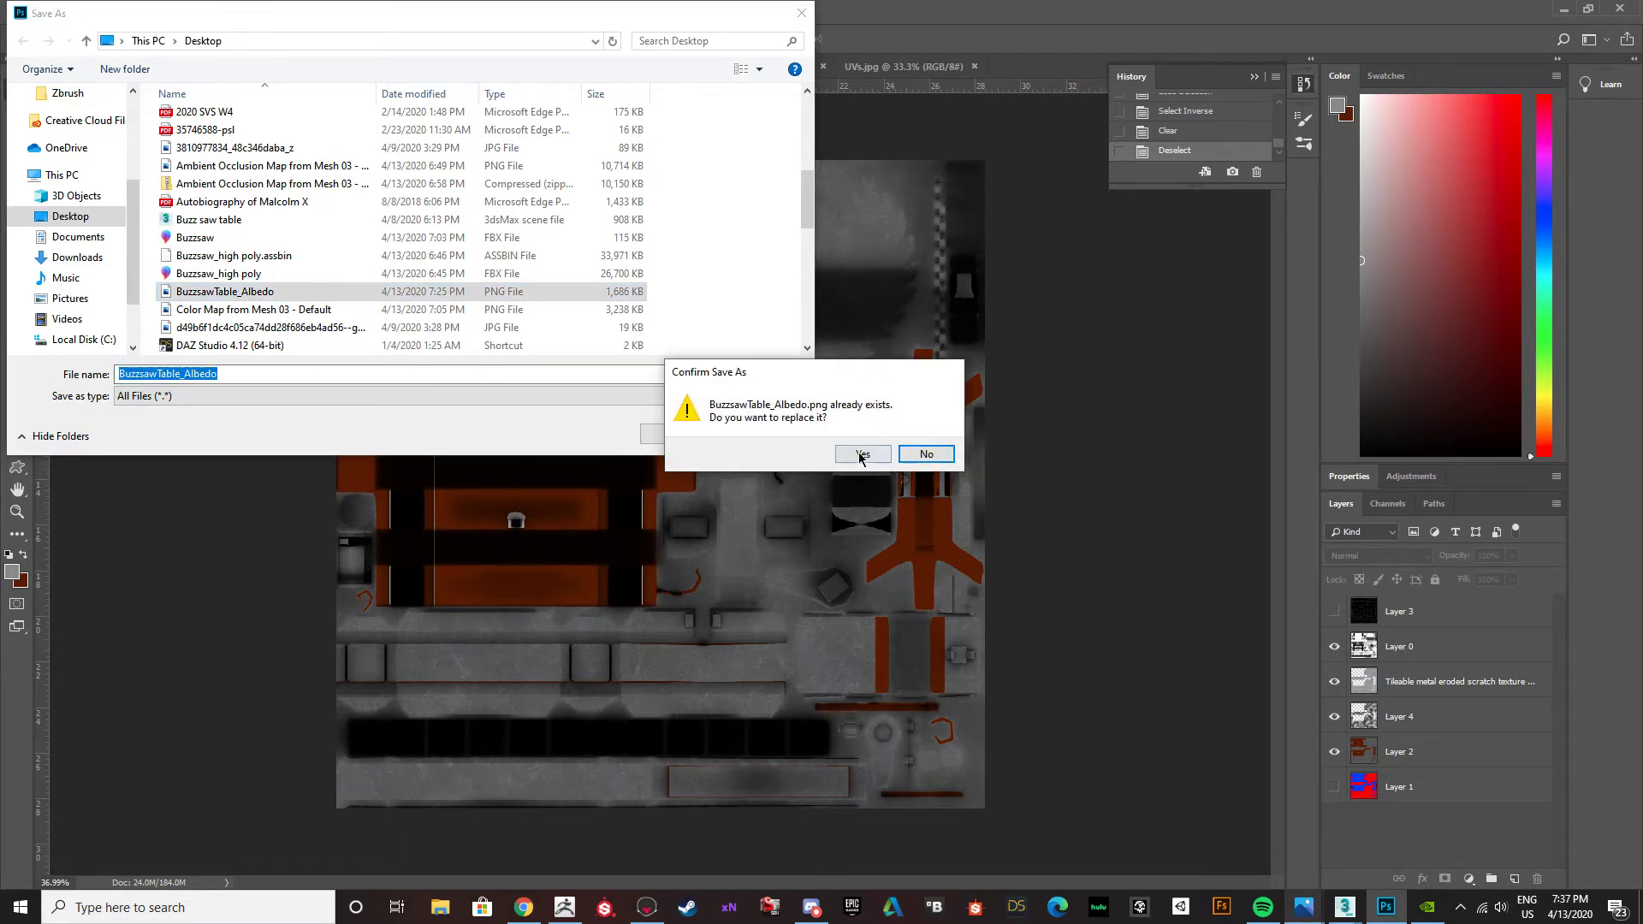
{"action": "left_click", "coordinate": [856, 457]}
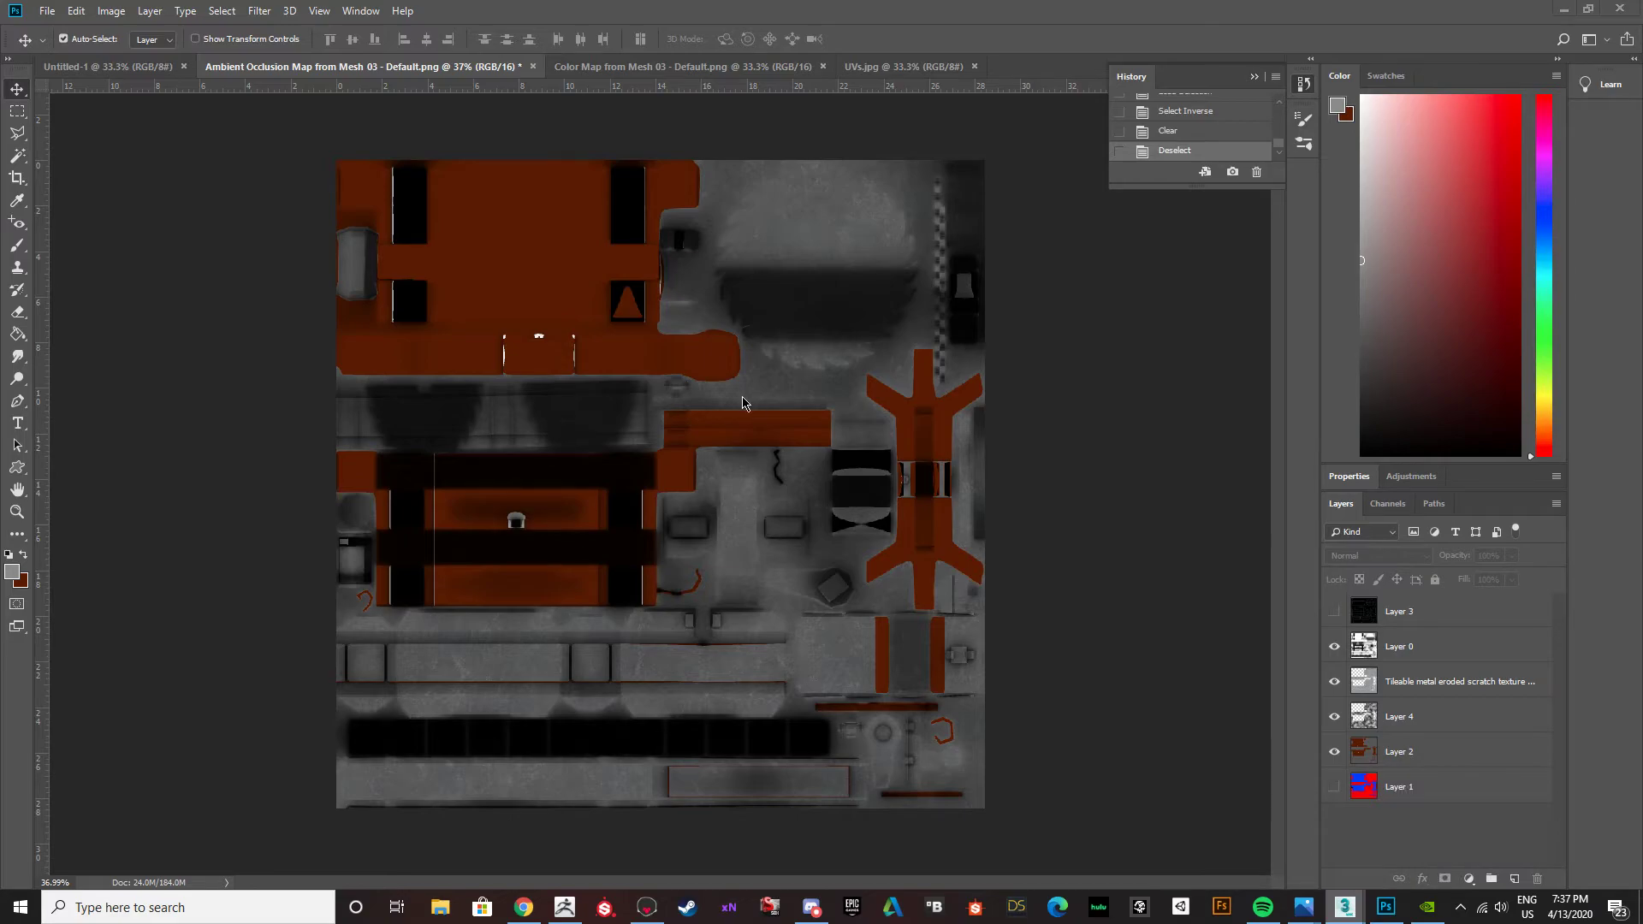
Switch to 3ds Max and examine the updated texture on the blade, crank, frame and straps from several angles.
{"action": "key", "text": "alt+Tab"}
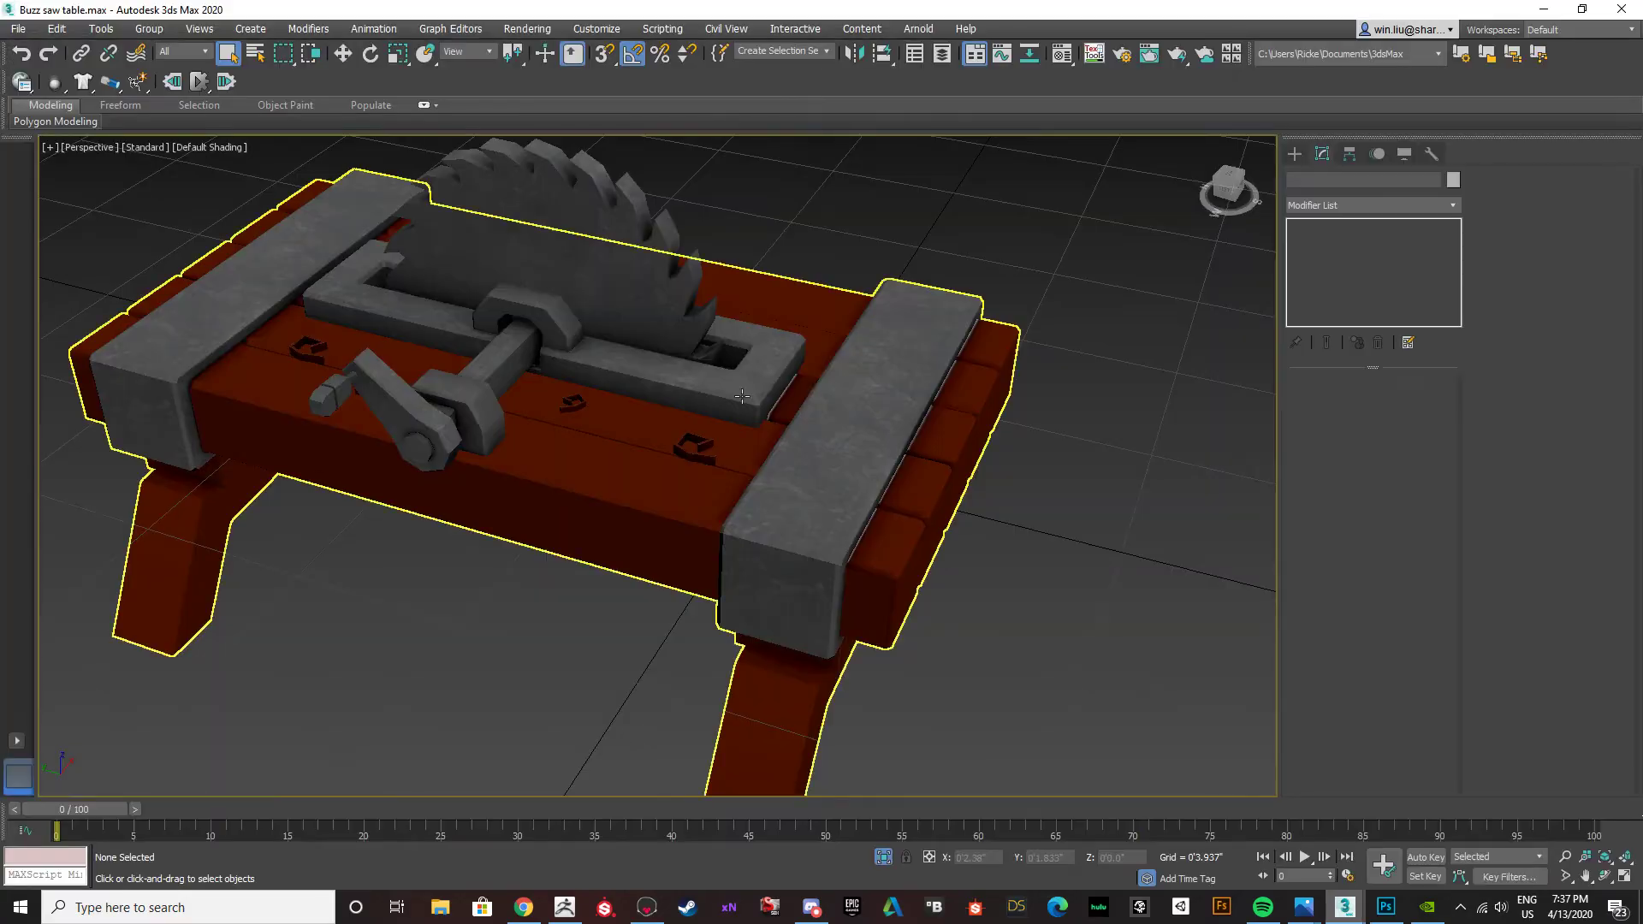
{"action": "middle_click_drag", "start_coordinate": [714, 427], "coordinate": [777, 440], "text": "alt"}
{"action": "scroll", "coordinate": [664, 454], "scroll_direction": "up", "scroll_amount": 3}
{"action": "scroll", "coordinate": [664, 455], "scroll_direction": "down", "scroll_amount": 5}
{"action": "middle_click_drag", "start_coordinate": [664, 455], "coordinate": [566, 459], "text": "alt"}
{"action": "scroll", "coordinate": [398, 458], "scroll_direction": "up", "scroll_amount": 6}
{"action": "scroll", "coordinate": [398, 457], "scroll_direction": "down", "scroll_amount": 6}
{"action": "middle_click_drag", "start_coordinate": [407, 466], "coordinate": [712, 454], "text": "alt"}
{"action": "scroll", "coordinate": [708, 429], "scroll_direction": "up", "scroll_amount": 8}
{"action": "scroll", "coordinate": [708, 430], "scroll_direction": "down", "scroll_amount": 2}
{"action": "scroll", "coordinate": [586, 440], "scroll_direction": "up", "scroll_amount": 5}
{"action": "scroll", "coordinate": [502, 412], "scroll_direction": "down", "scroll_amount": 6}
{"action": "middle_click_drag", "start_coordinate": [503, 412], "coordinate": [596, 405], "text": "alt"}
{"action": "scroll", "coordinate": [622, 452], "scroll_direction": "up", "scroll_amount": 5}
{"action": "left_click", "coordinate": [622, 451]}
{"action": "scroll", "coordinate": [519, 482], "scroll_direction": "down", "scroll_amount": 7}
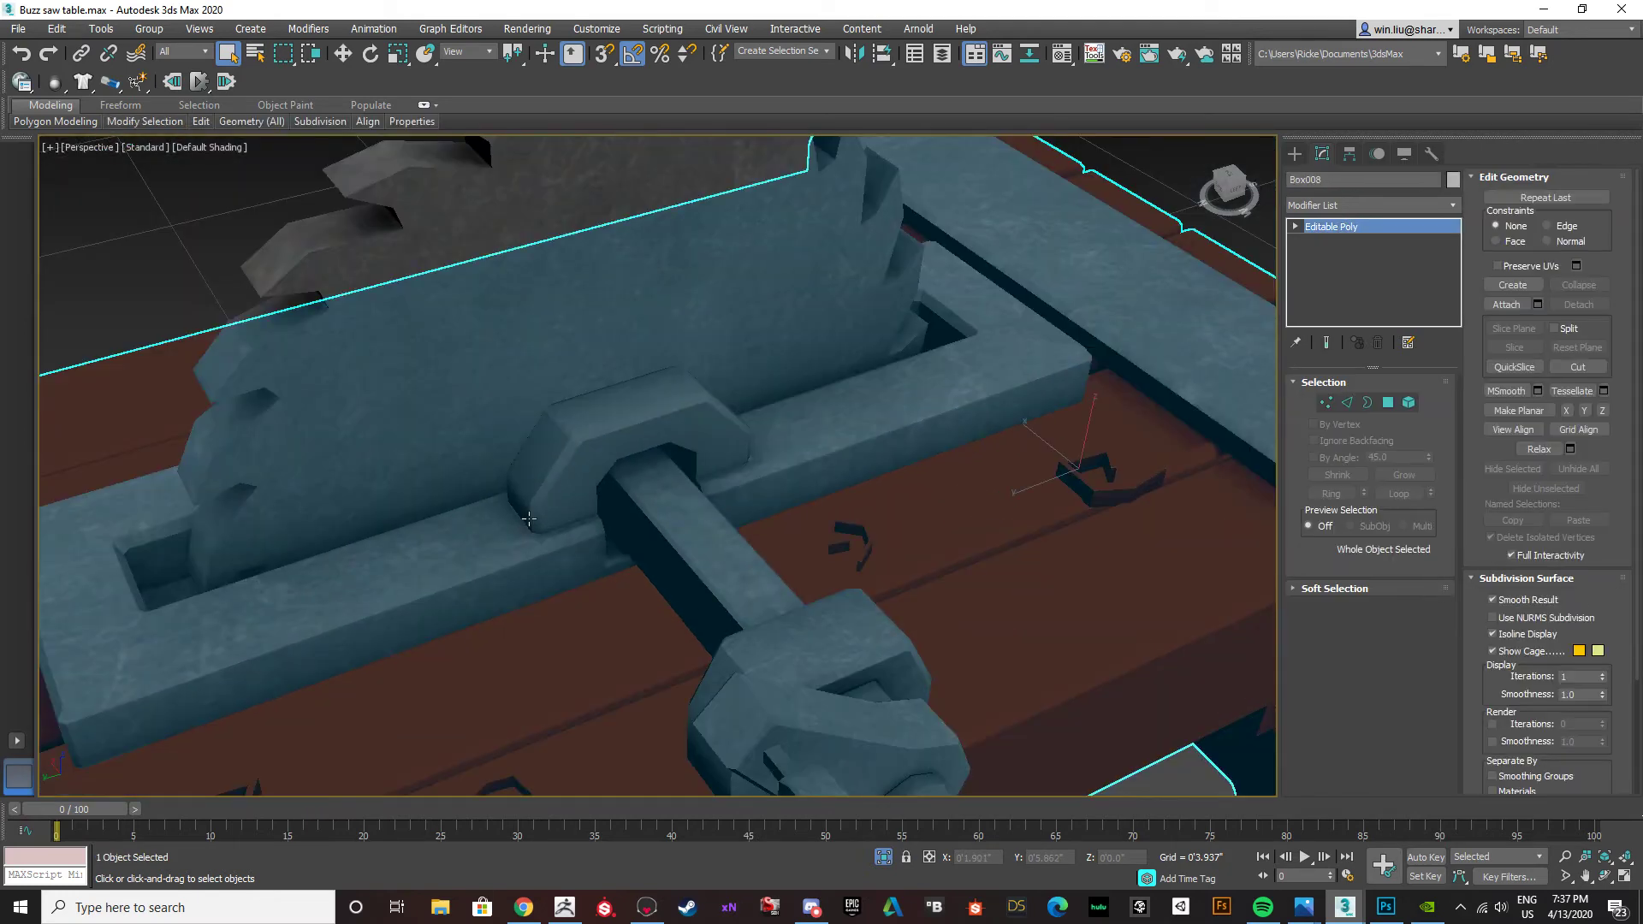
{"action": "middle_click_drag", "start_coordinate": [519, 481], "coordinate": [524, 424], "text": "alt"}
{"action": "left_click", "coordinate": [547, 417]}
{"action": "middle_click_drag", "start_coordinate": [688, 522], "coordinate": [718, 546], "text": "alt"}
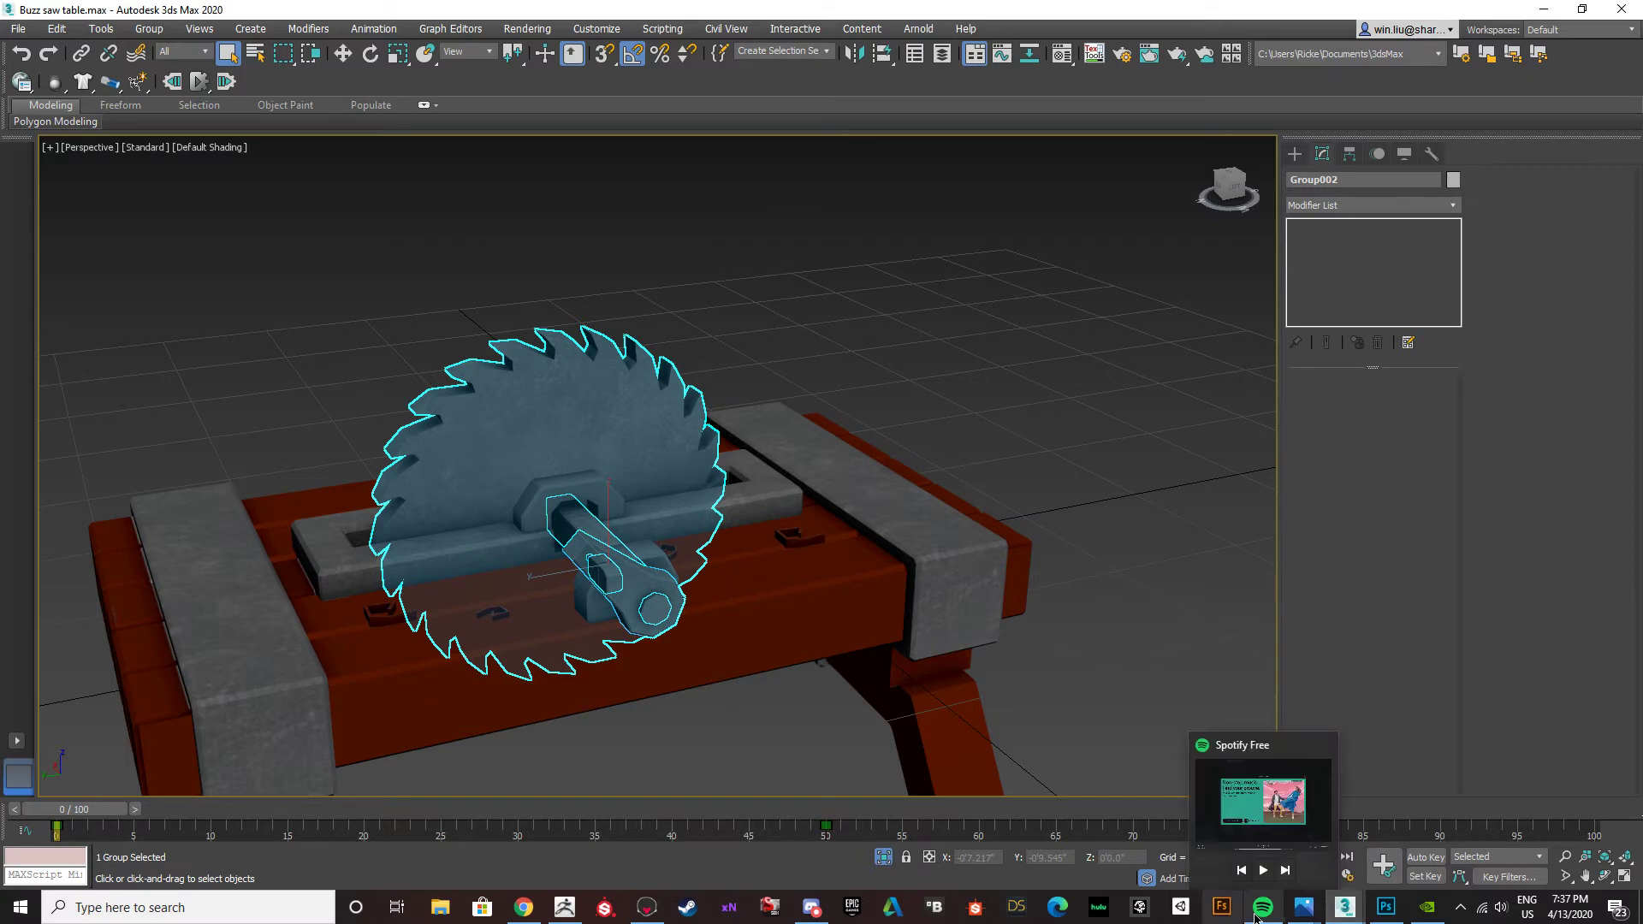
{"action": "mouse_move", "coordinate": [1362, 907]}
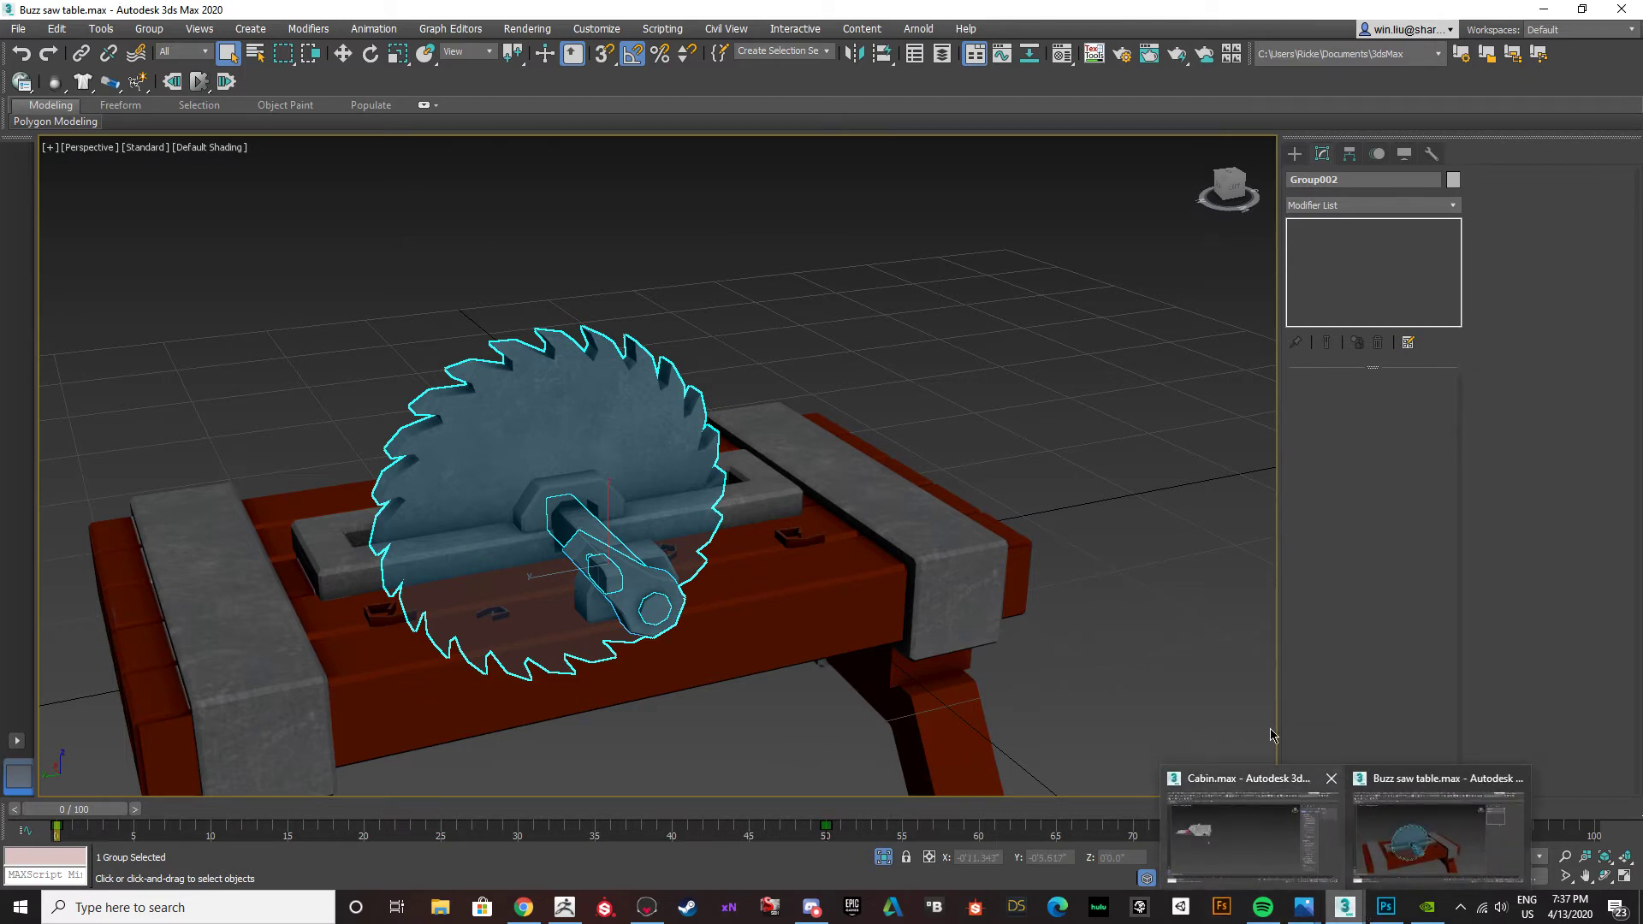
Select the narrow bevel polygon along the inner top edge of the metal strap beside the blade, then leave polygon editing.
{"action": "left_click", "coordinate": [694, 505]}
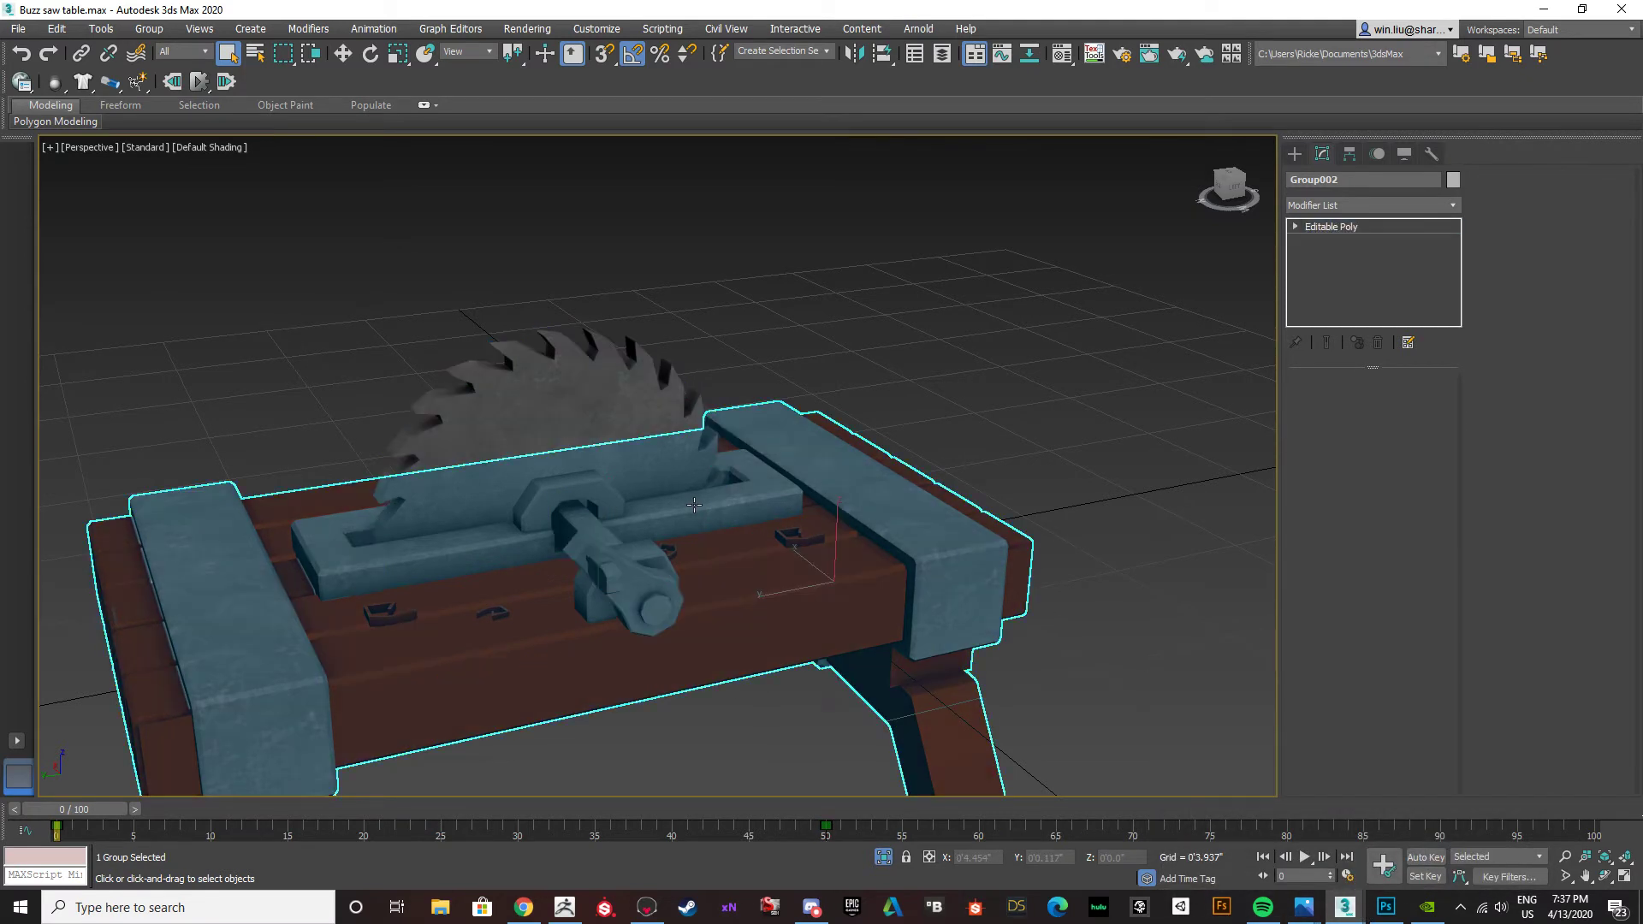
{"action": "scroll", "coordinate": [969, 528], "scroll_direction": "up", "scroll_amount": 6}
{"action": "scroll", "coordinate": [1002, 528], "scroll_direction": "down", "scroll_amount": 7}
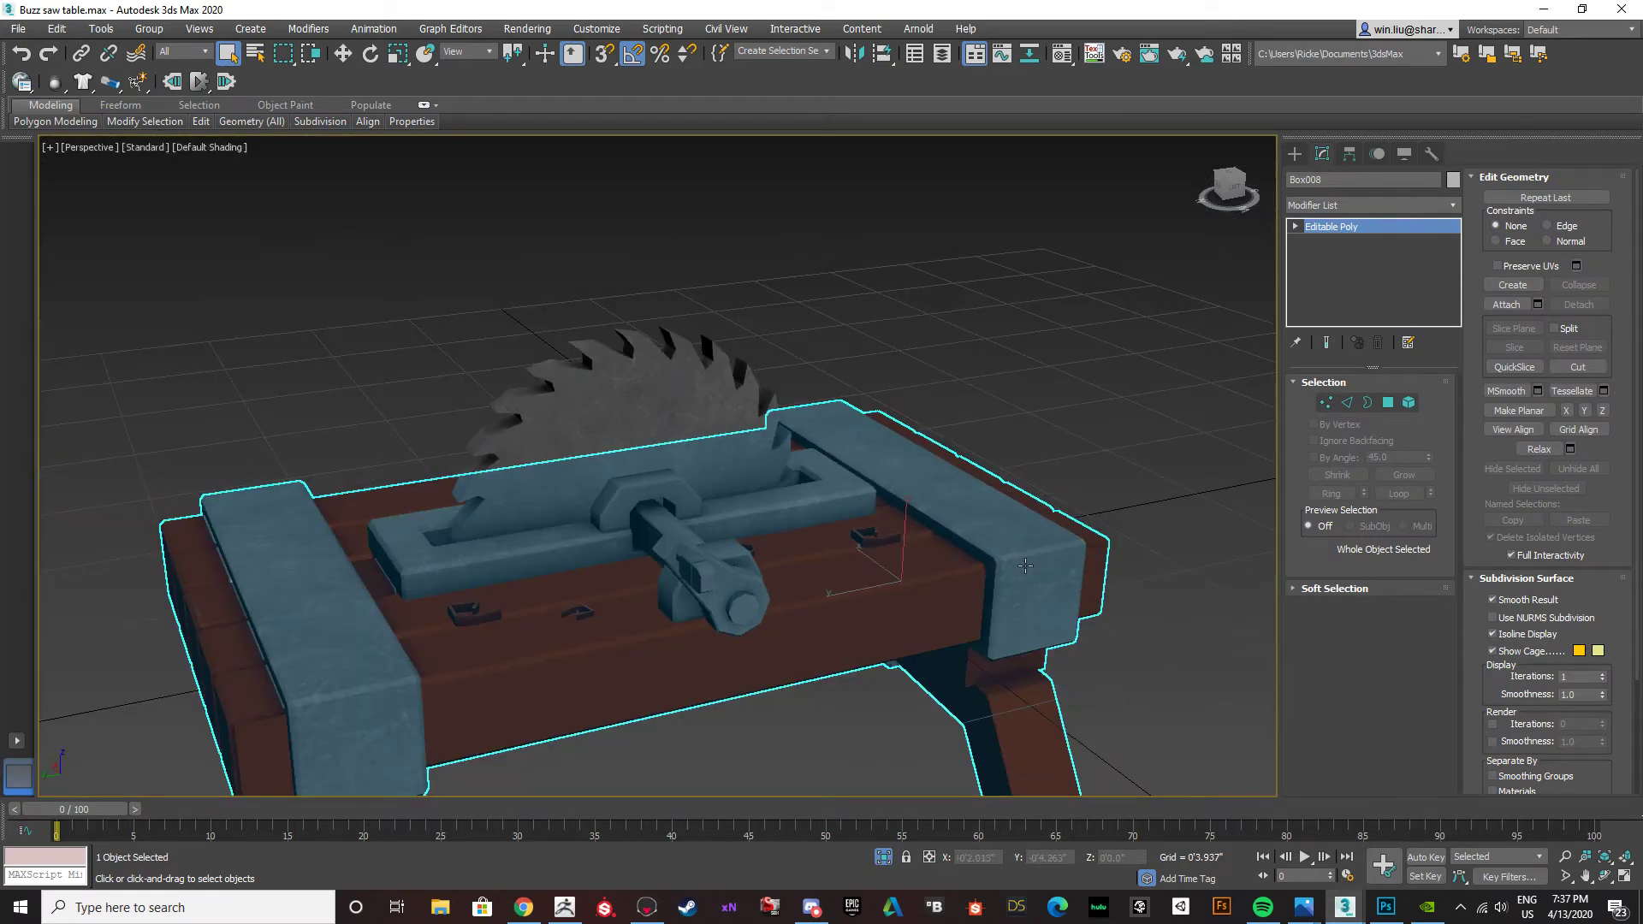
{"action": "scroll", "coordinate": [1018, 565], "scroll_direction": "up", "scroll_amount": 7}
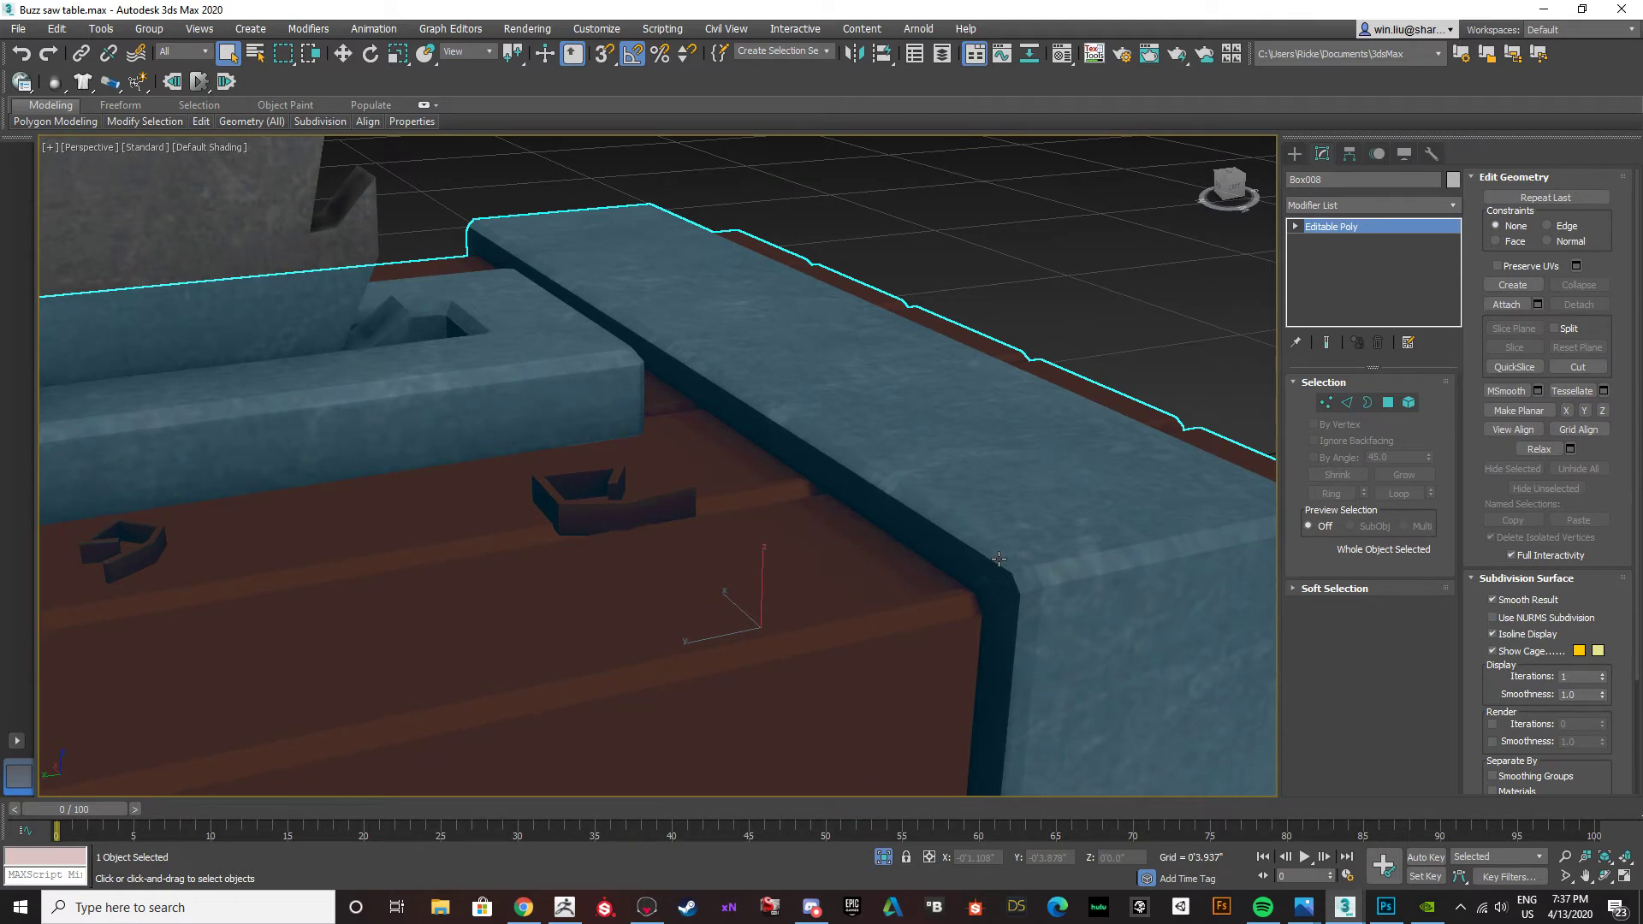
{"action": "key", "text": "4"}
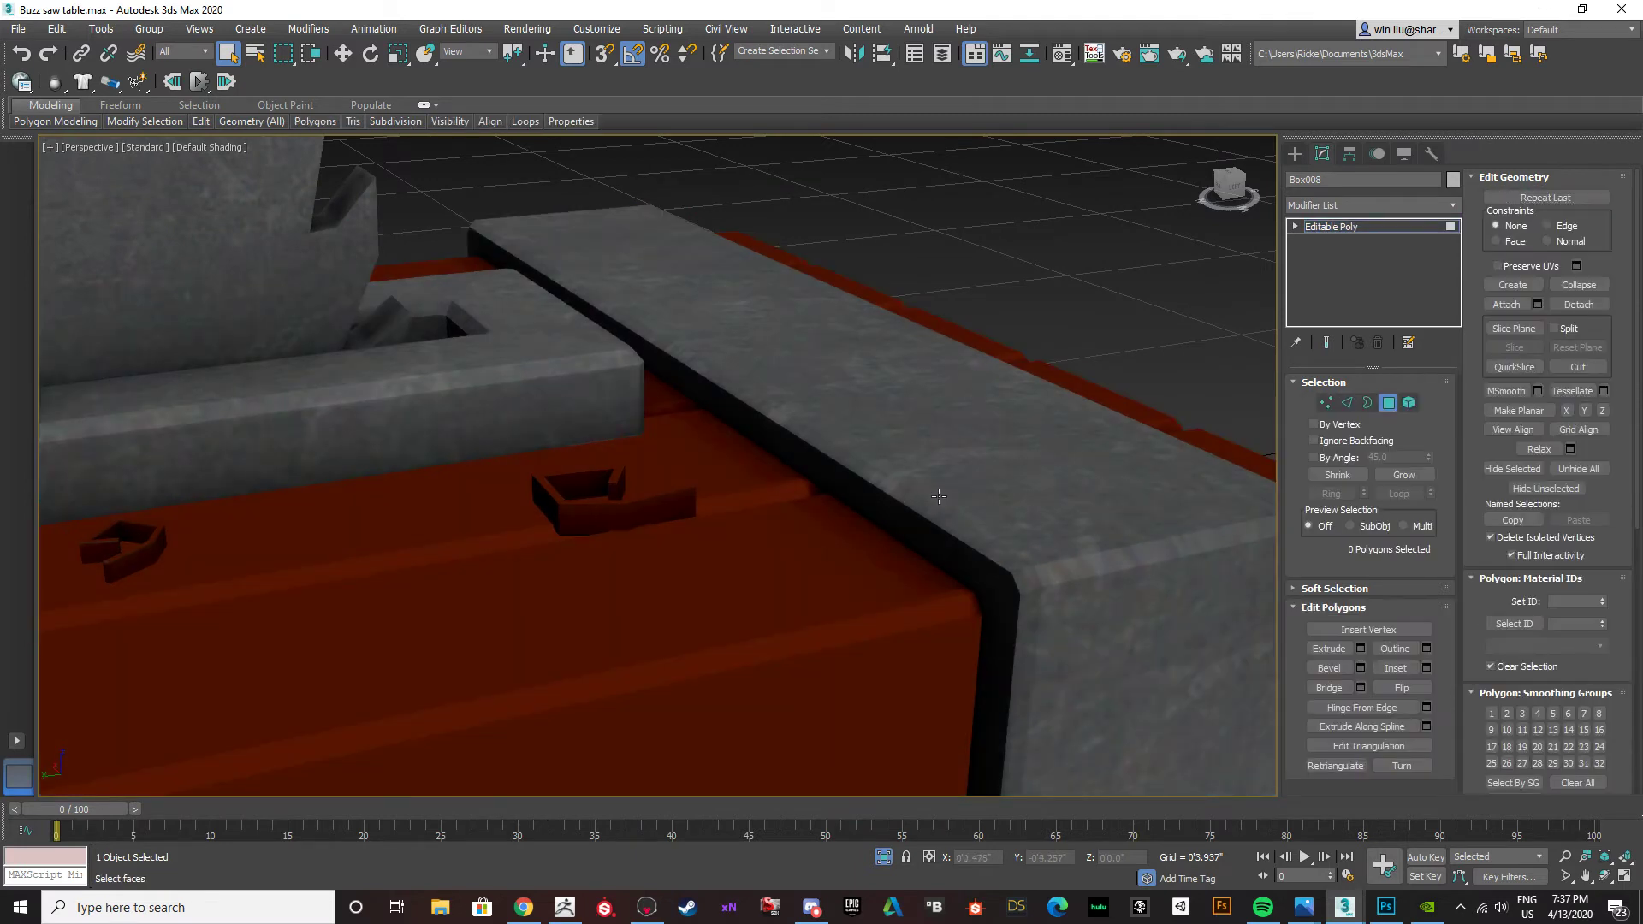
{"action": "left_click", "coordinate": [934, 509]}
{"action": "left_click", "coordinate": [1019, 575]}
{"action": "left_click", "coordinate": [1033, 637]}
{"action": "left_click", "coordinate": [1028, 582]}
{"action": "left_click", "coordinate": [993, 547]}
{"action": "left_click", "coordinate": [1034, 624]}
{"action": "left_click", "coordinate": [1029, 582]}
{"action": "left_click", "coordinate": [988, 542]}
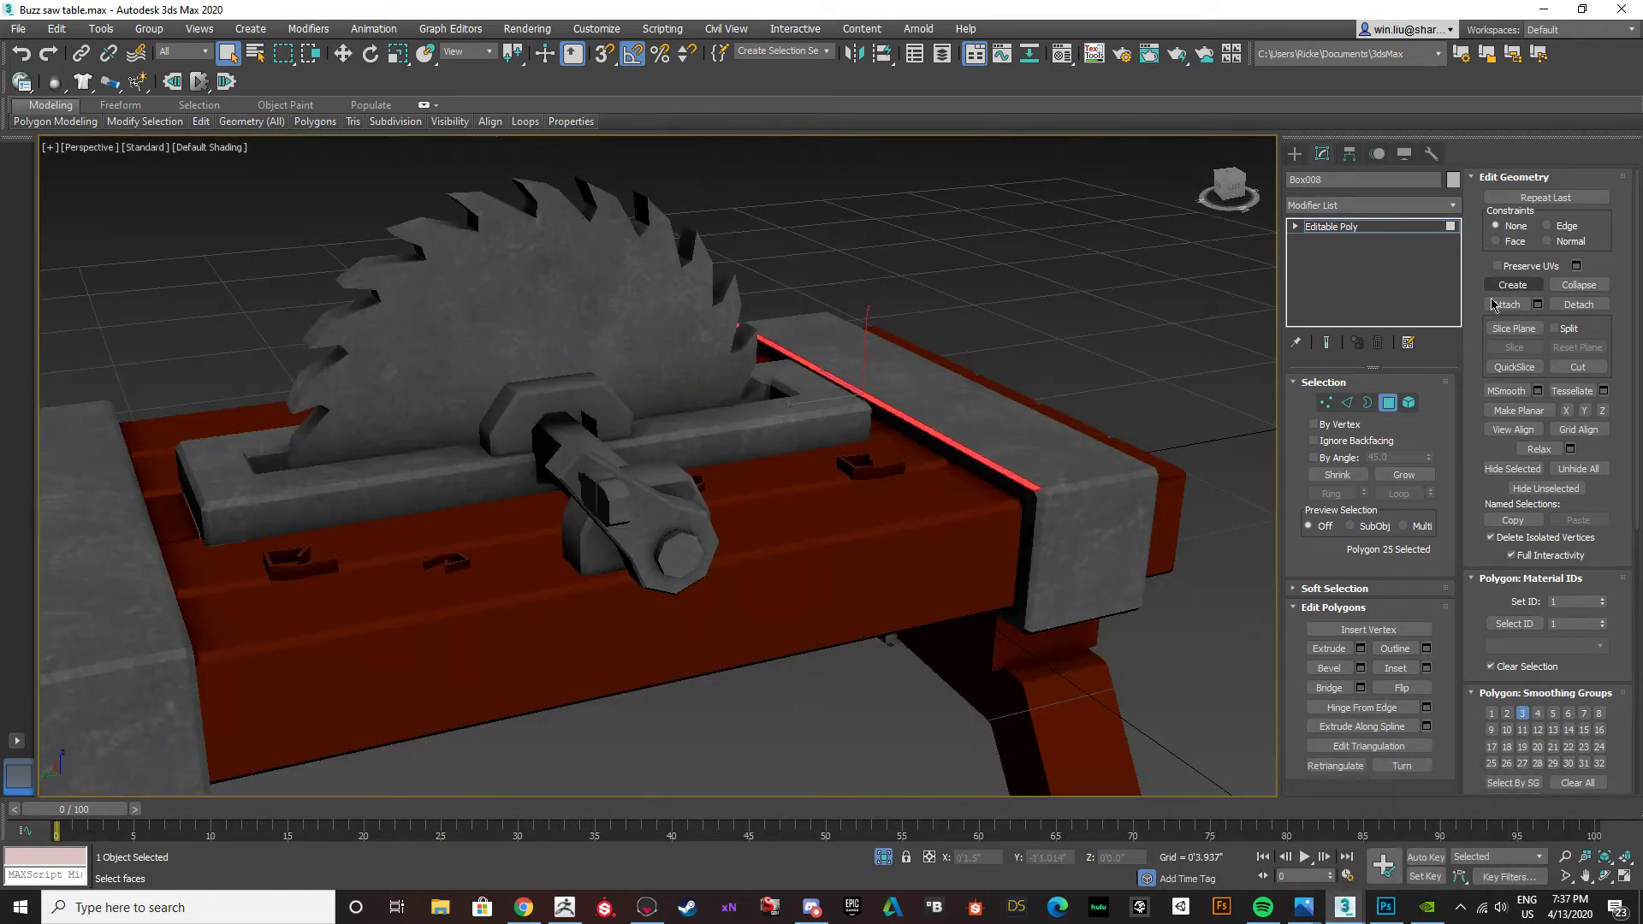
{"action": "left_click", "coordinate": [1393, 403]}
Add an Unwrap UVW modifier to the table and open its UV editor.
{"action": "left_click", "coordinate": [1455, 208]}
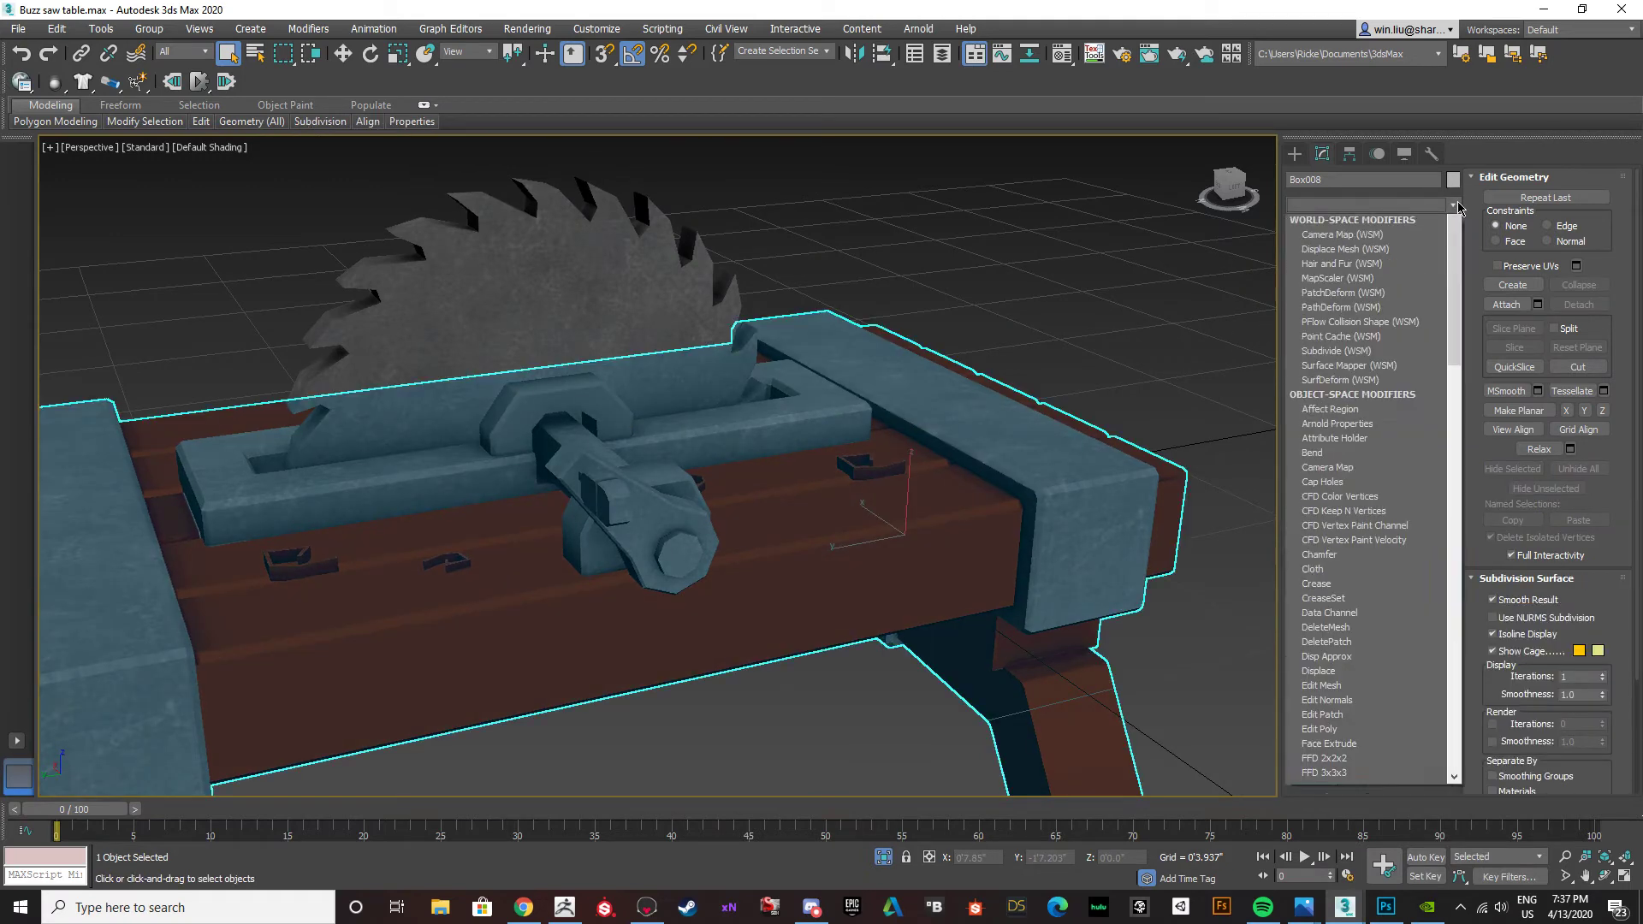
{"action": "type", "text": "u"}
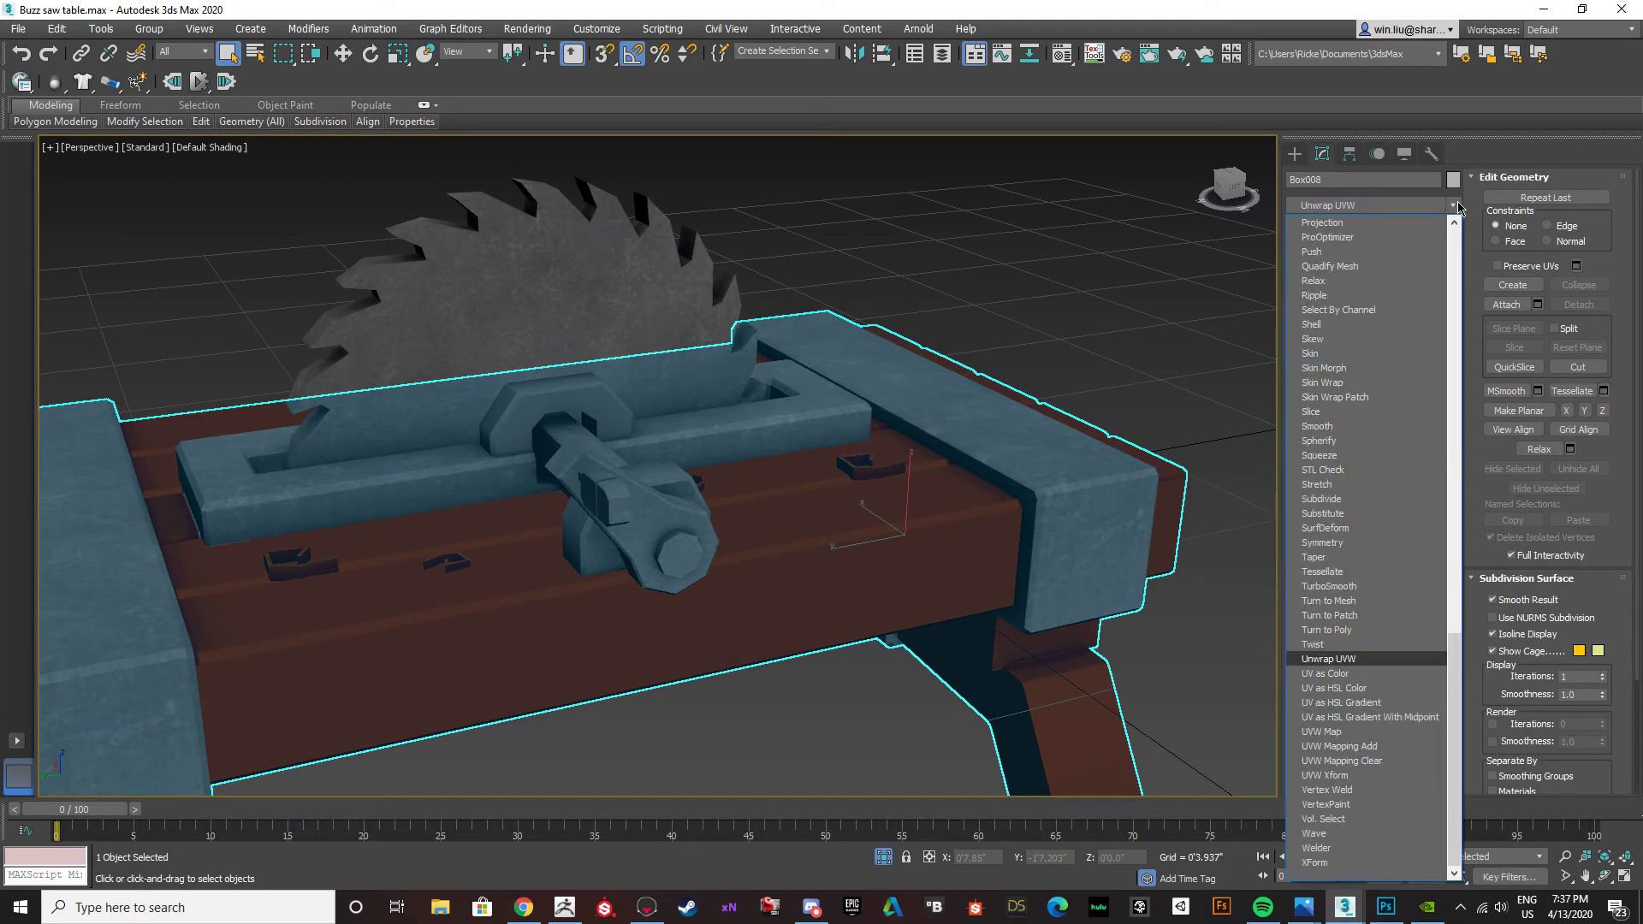
{"action": "key", "text": "Return"}
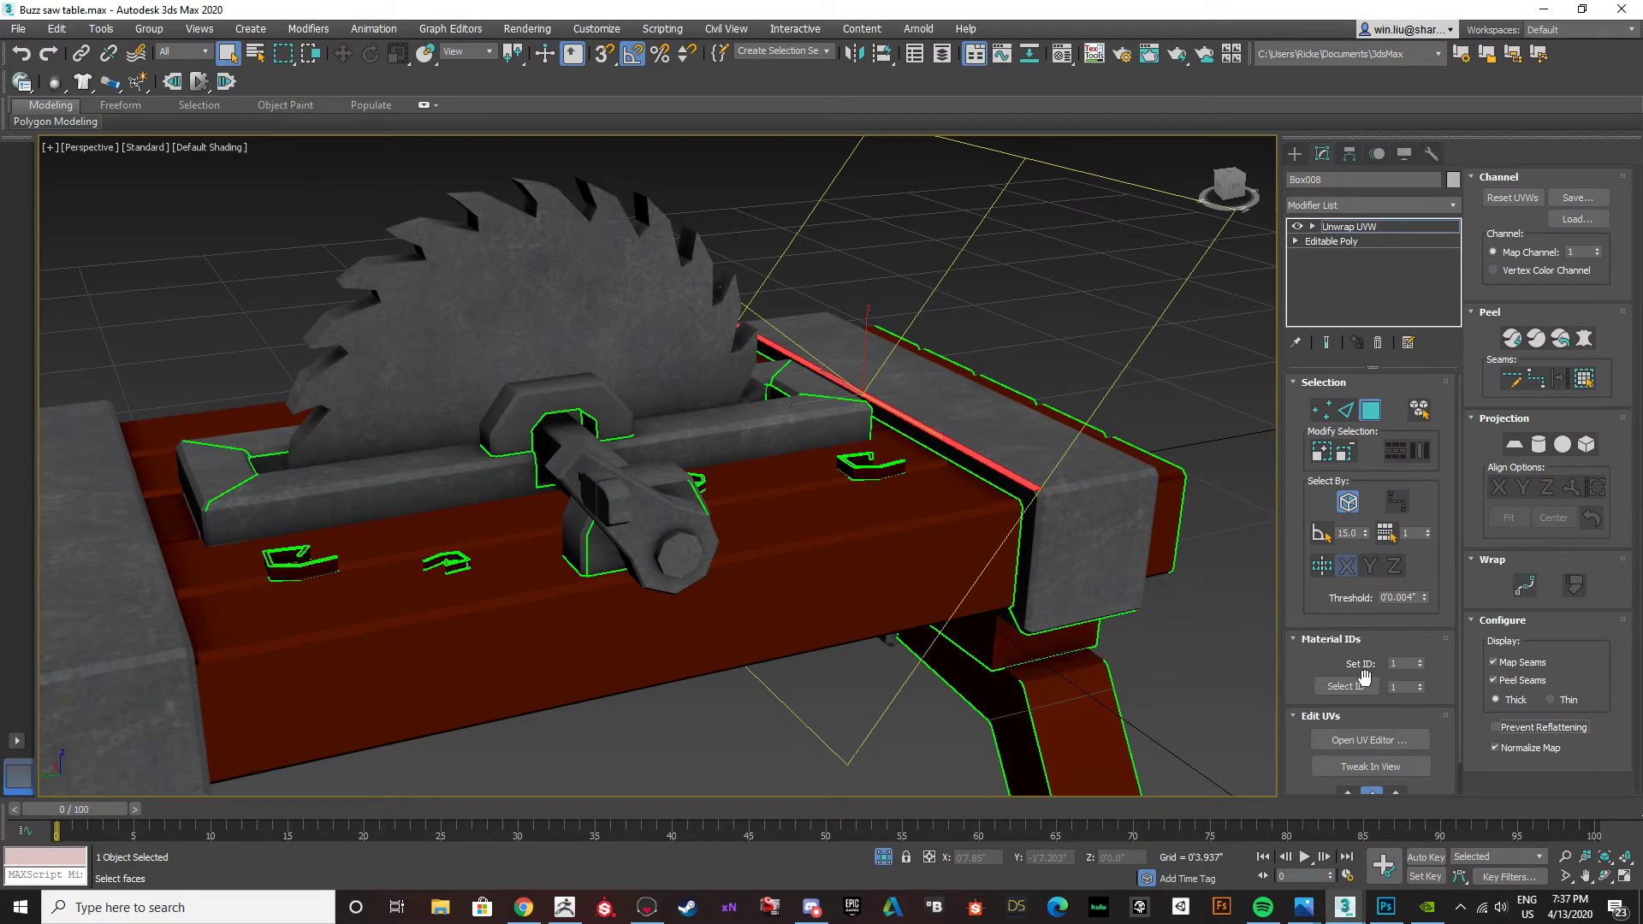
{"action": "left_click", "coordinate": [1361, 741]}
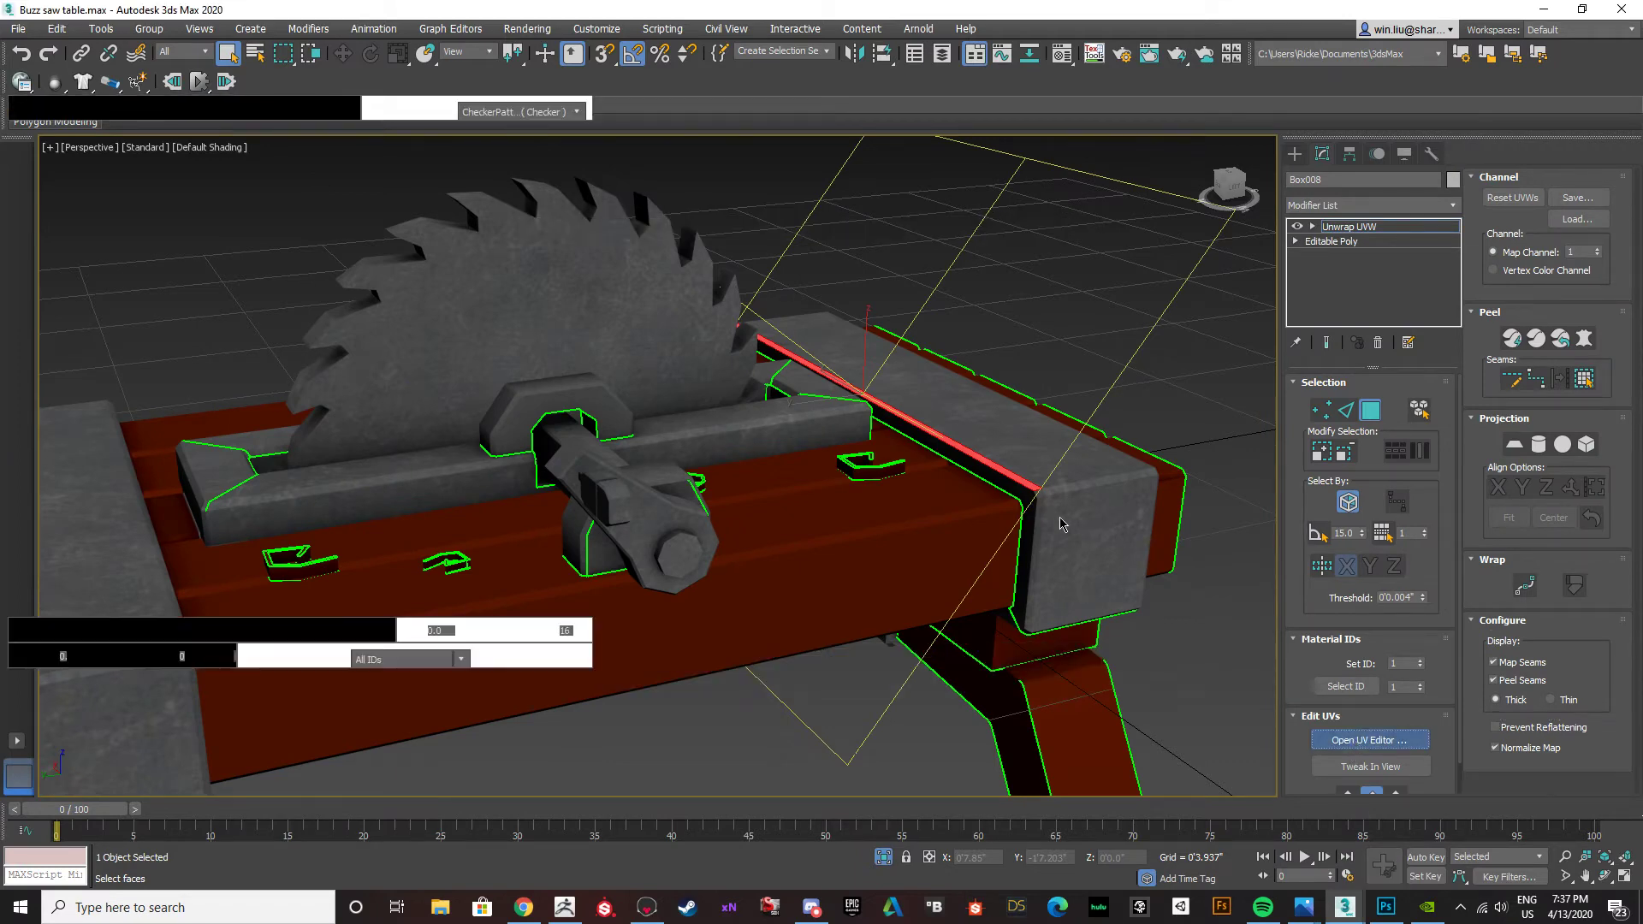
Using element selection, locate and select the UV islands of both metal straps in the UV layout.
{"action": "scroll", "coordinate": [268, 509], "scroll_direction": "up", "scroll_amount": 10}
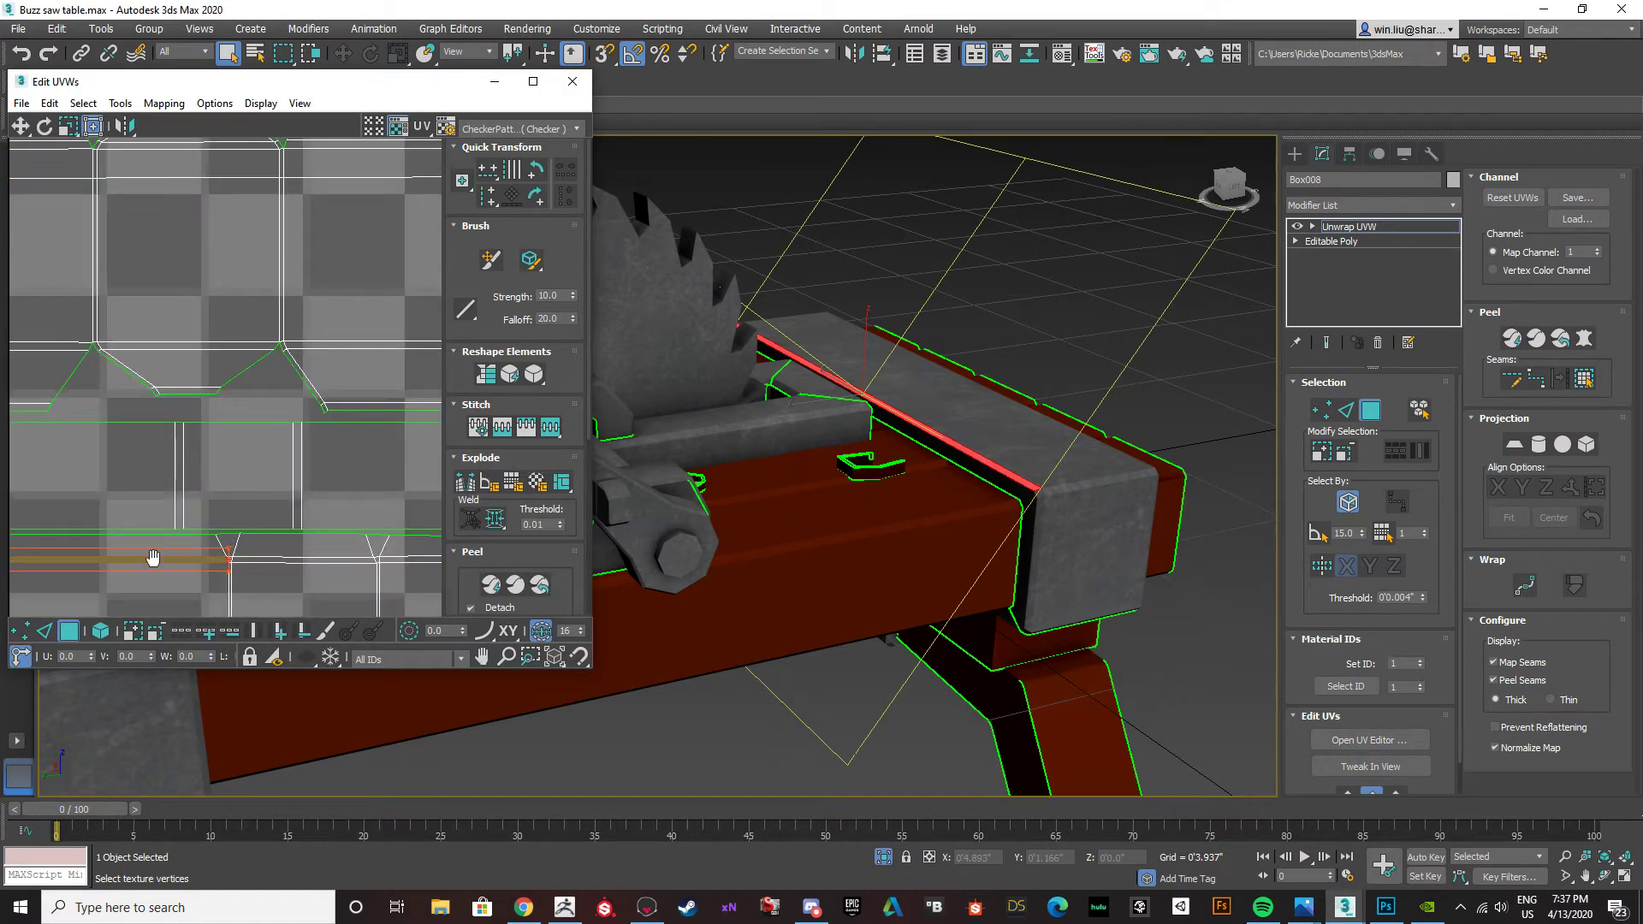
{"action": "left_click", "coordinate": [101, 630]}
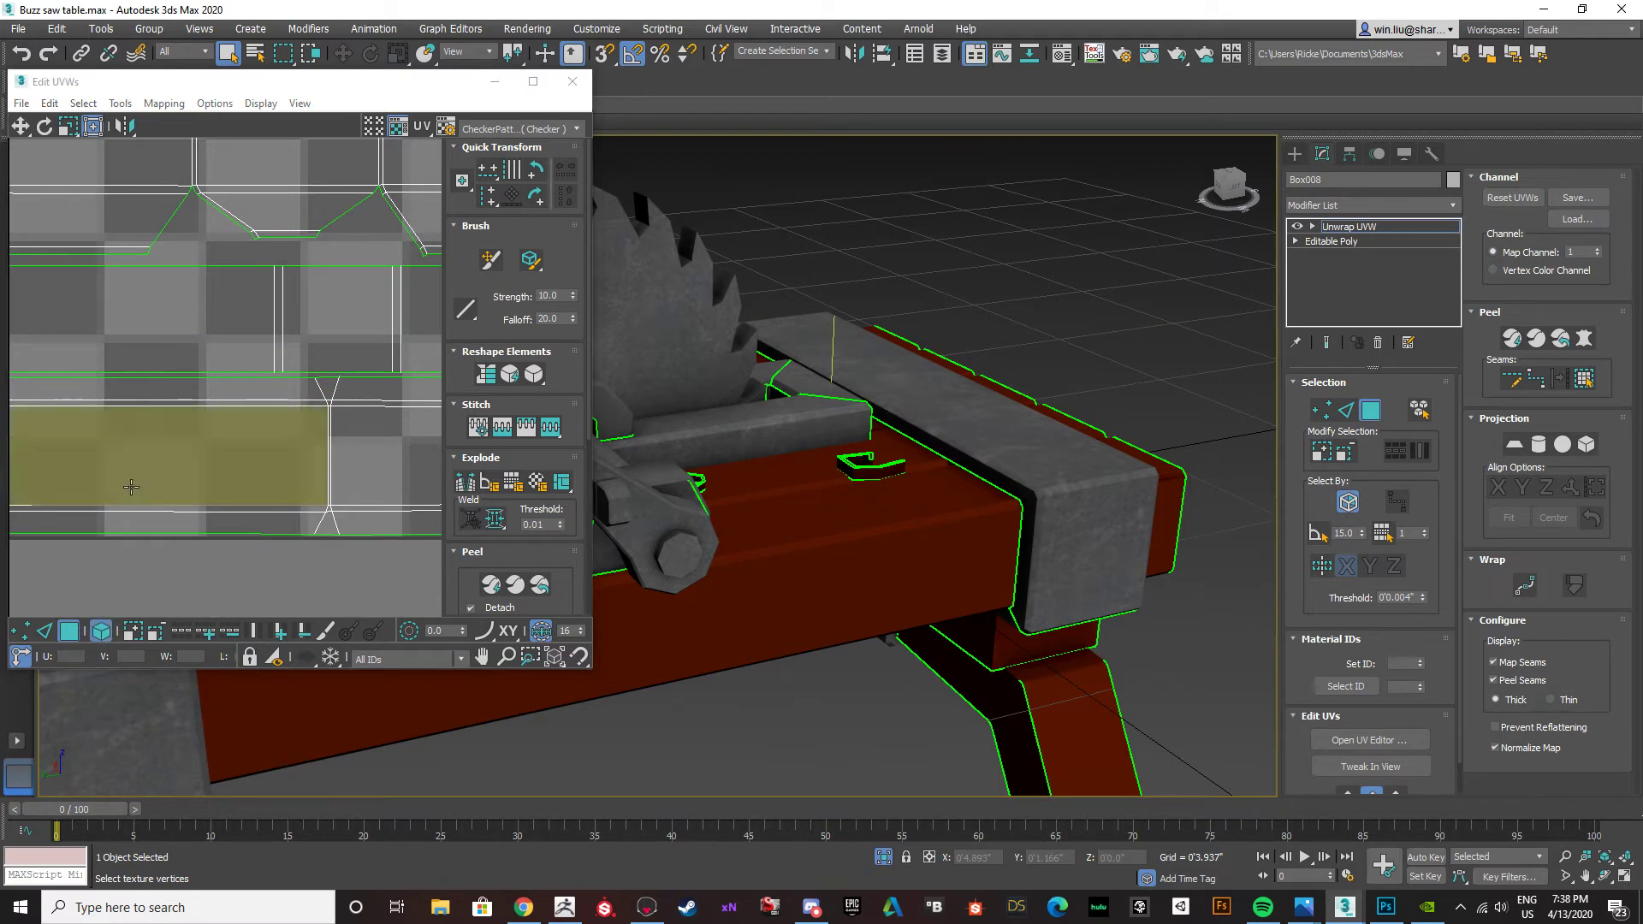
{"action": "left_click", "coordinate": [1048, 496]}
{"action": "scroll", "coordinate": [1048, 496], "scroll_direction": "down", "scroll_amount": 6}
{"action": "middle_click_drag", "start_coordinate": [1048, 496], "coordinate": [975, 535], "text": "alt"}
{"action": "scroll", "coordinate": [394, 502], "scroll_direction": "down", "scroll_amount": 4}
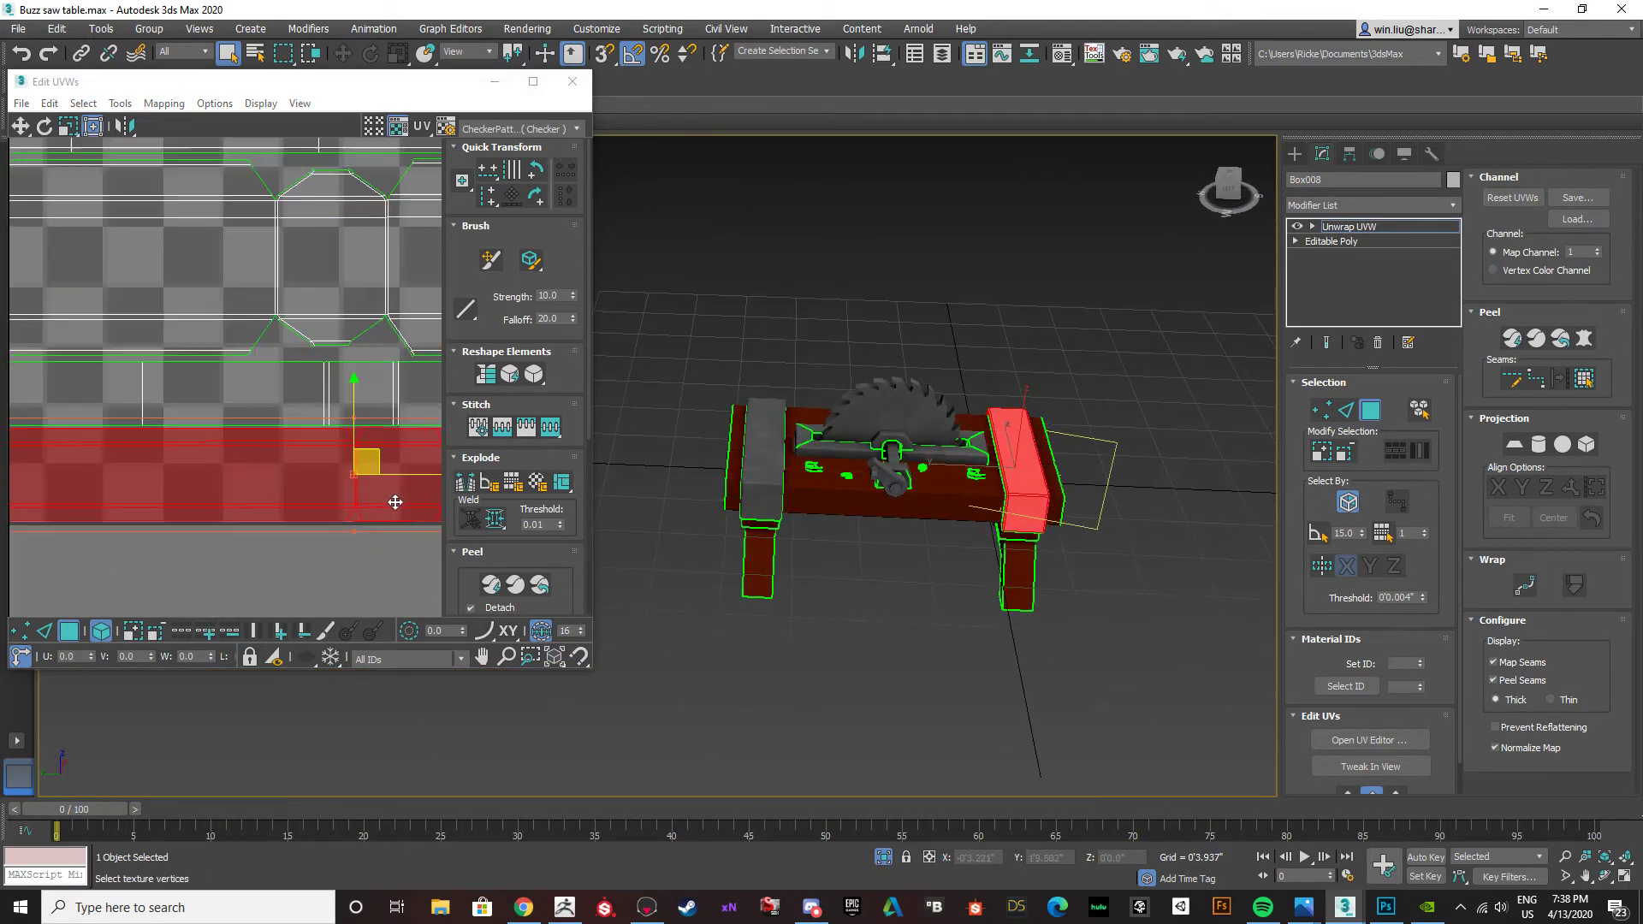
{"action": "left_click_drag", "start_coordinate": [370, 565], "coordinate": [310, 484]}
{"action": "left_click", "coordinate": [825, 678]}
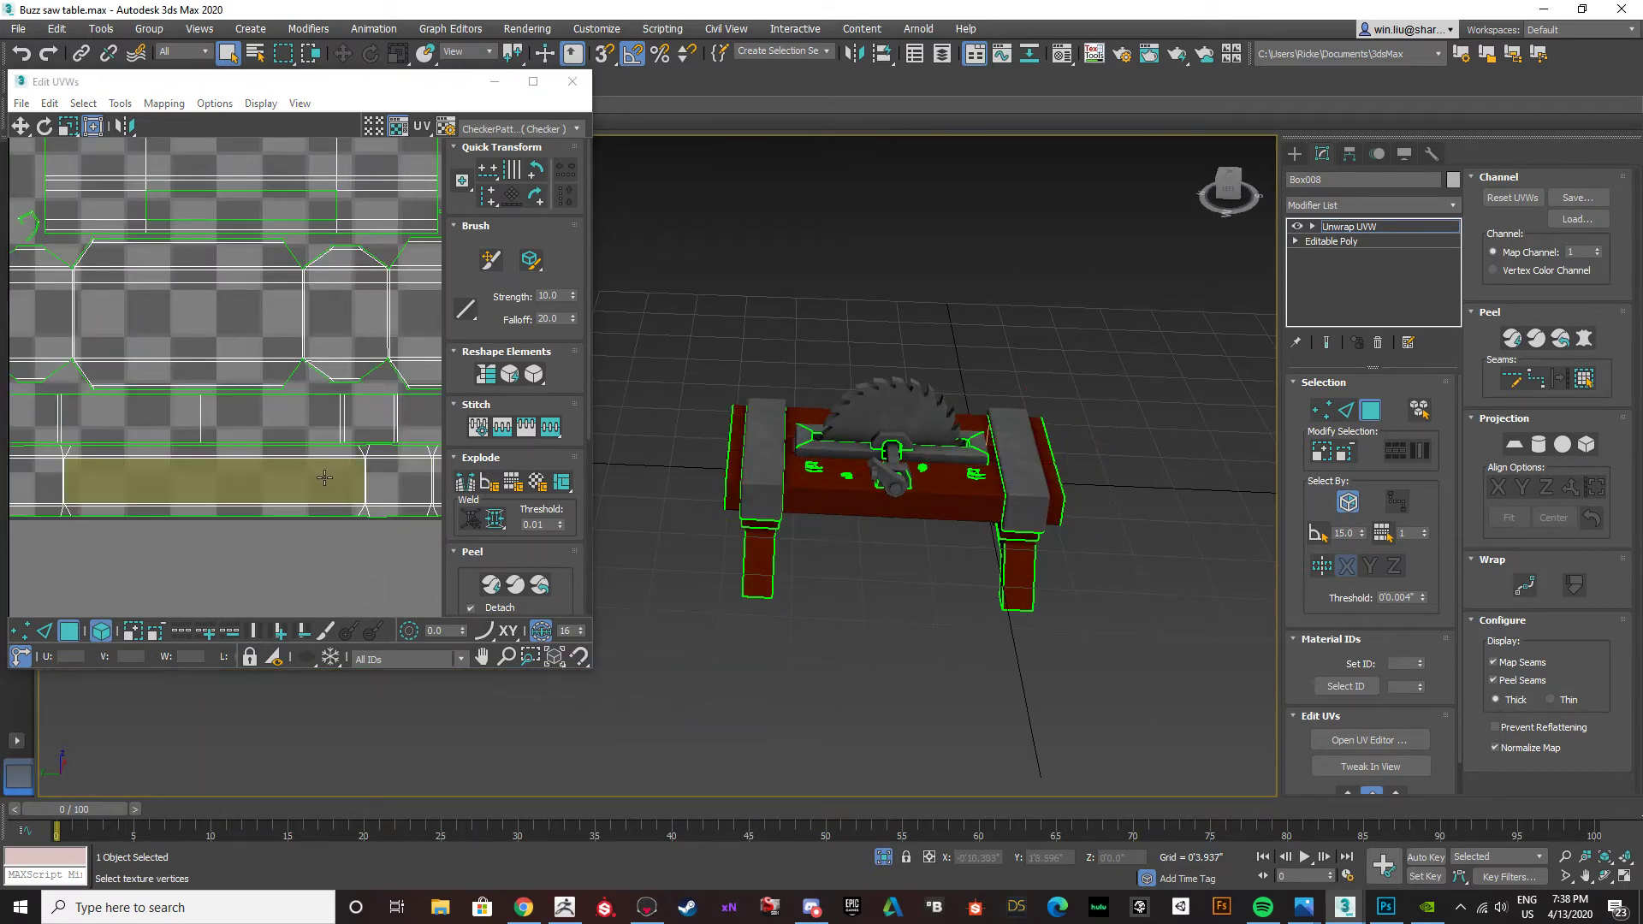
{"action": "scroll", "coordinate": [106, 494], "scroll_direction": "up", "scroll_amount": 1}
{"action": "scroll", "coordinate": [109, 498], "scroll_direction": "down", "scroll_amount": 2}
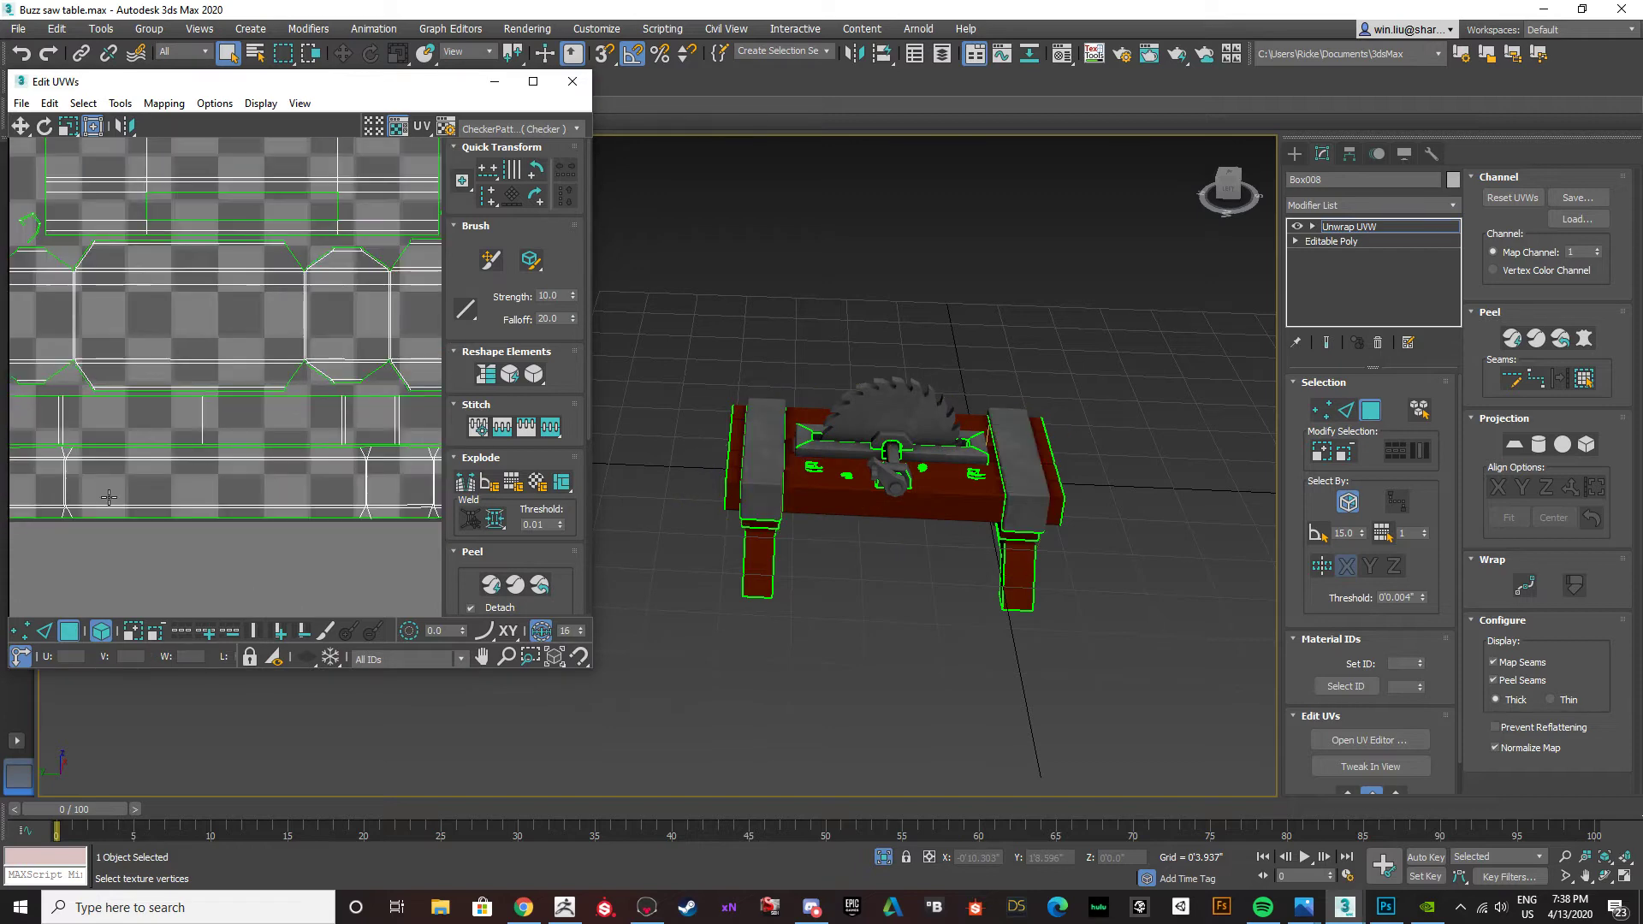
{"action": "left_click", "coordinate": [211, 509]}
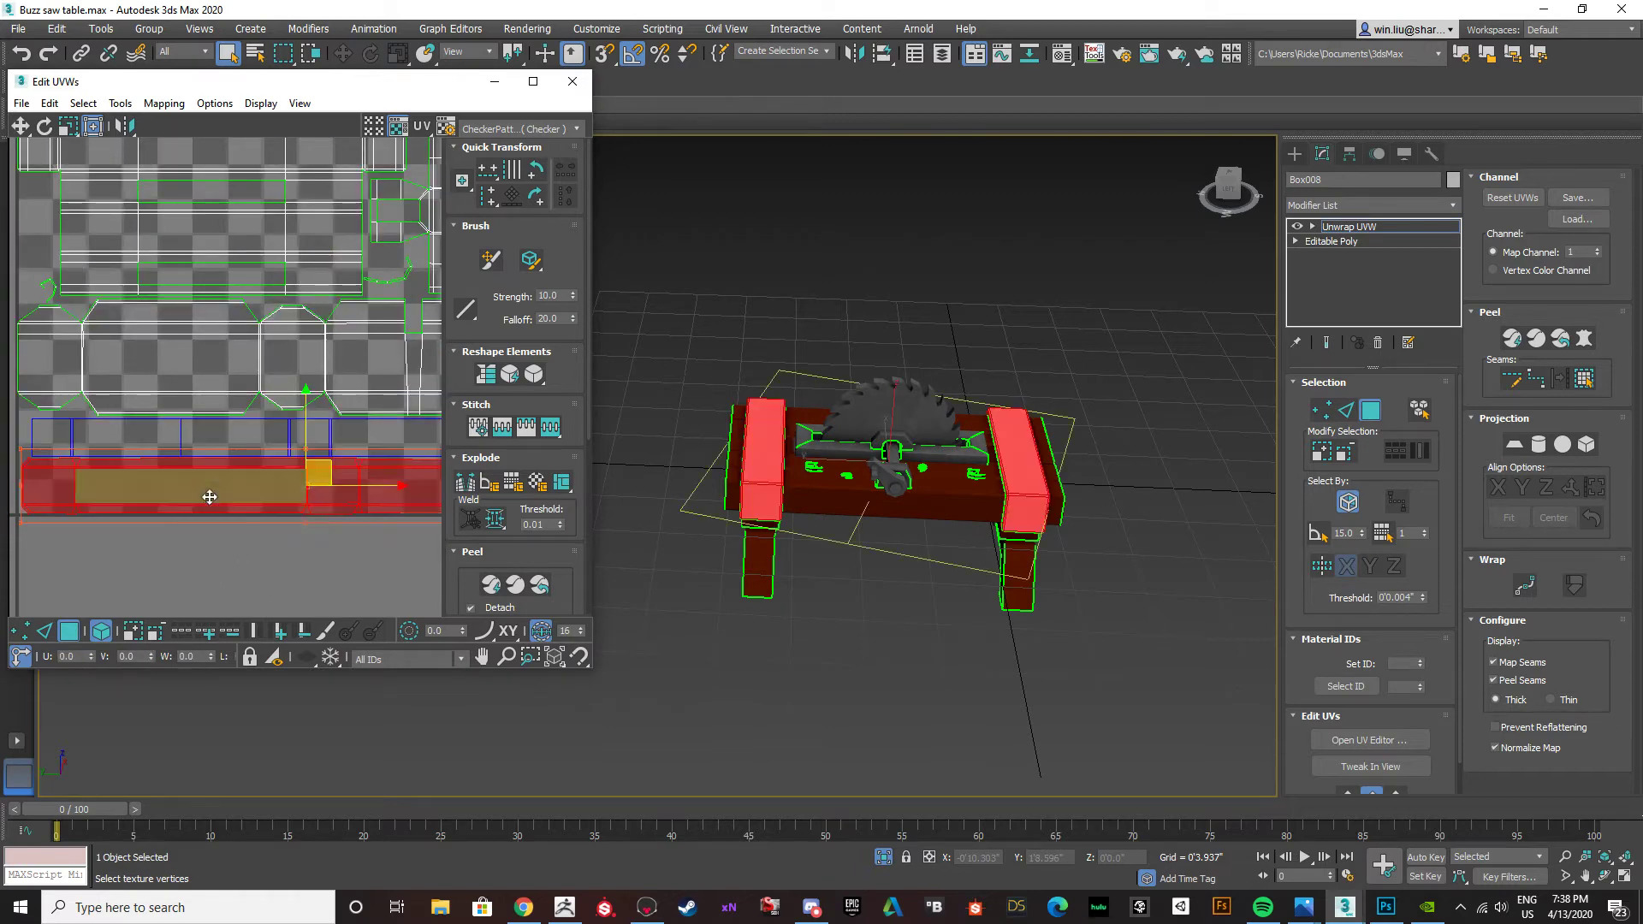
Switch to Photoshop and examine the metal strap strips along the lower edge of the texture map up close.
{"action": "left_click", "coordinate": [1385, 907]}
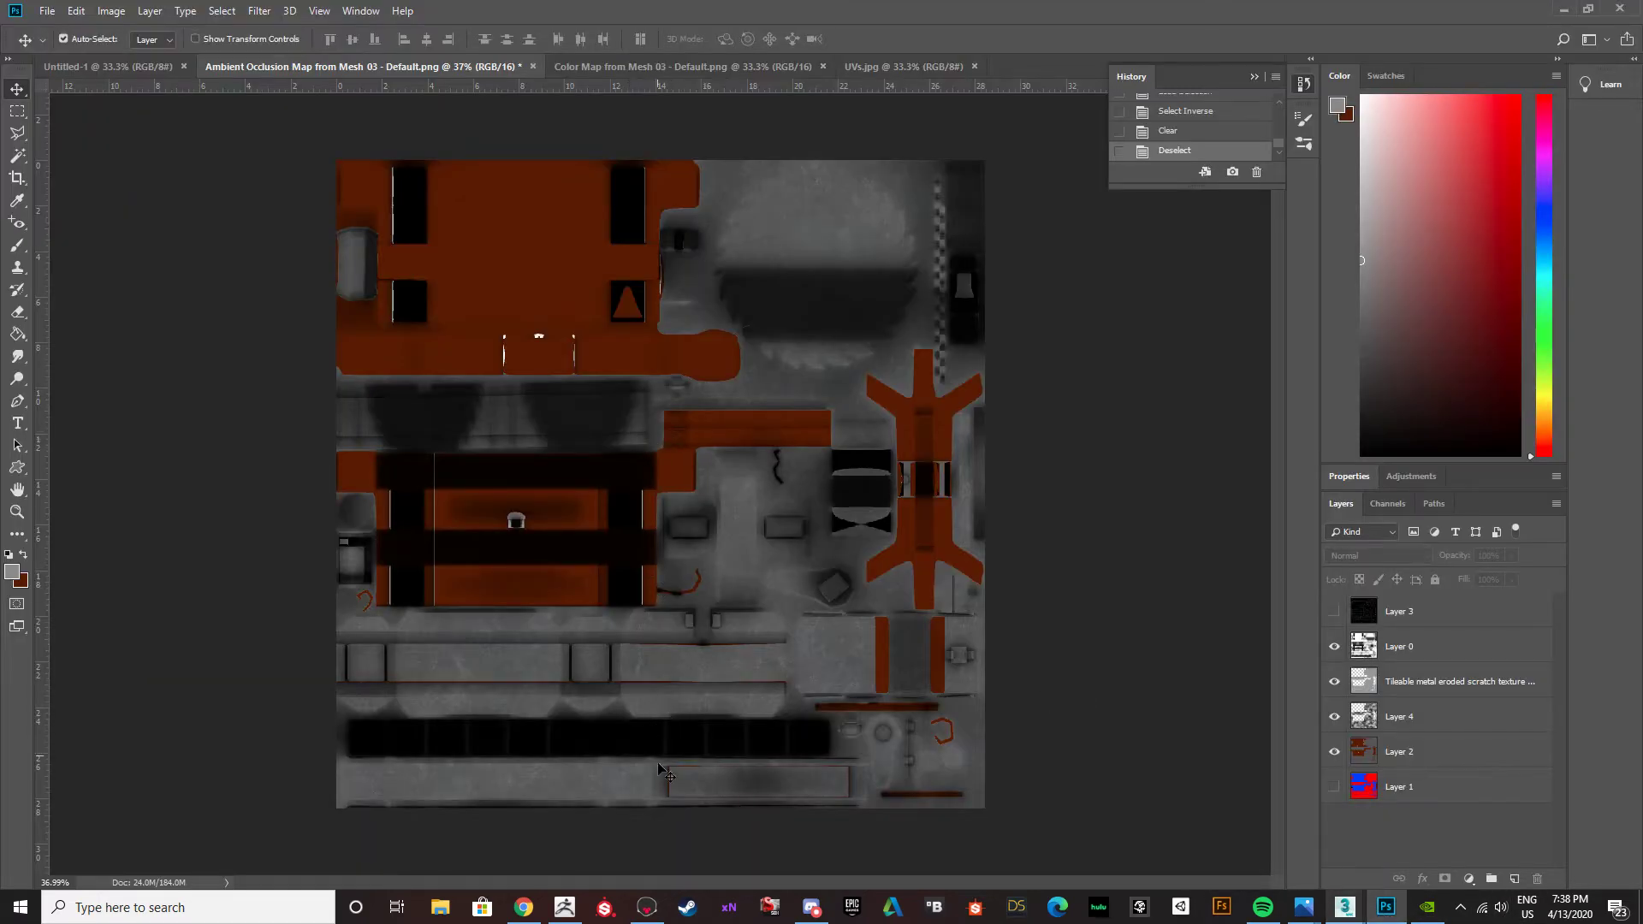
{"action": "scroll", "coordinate": [654, 807], "scroll_direction": "up", "scroll_amount": 3, "text": "alt"}
{"action": "scroll", "coordinate": [653, 805], "scroll_direction": "down", "scroll_amount": 4}
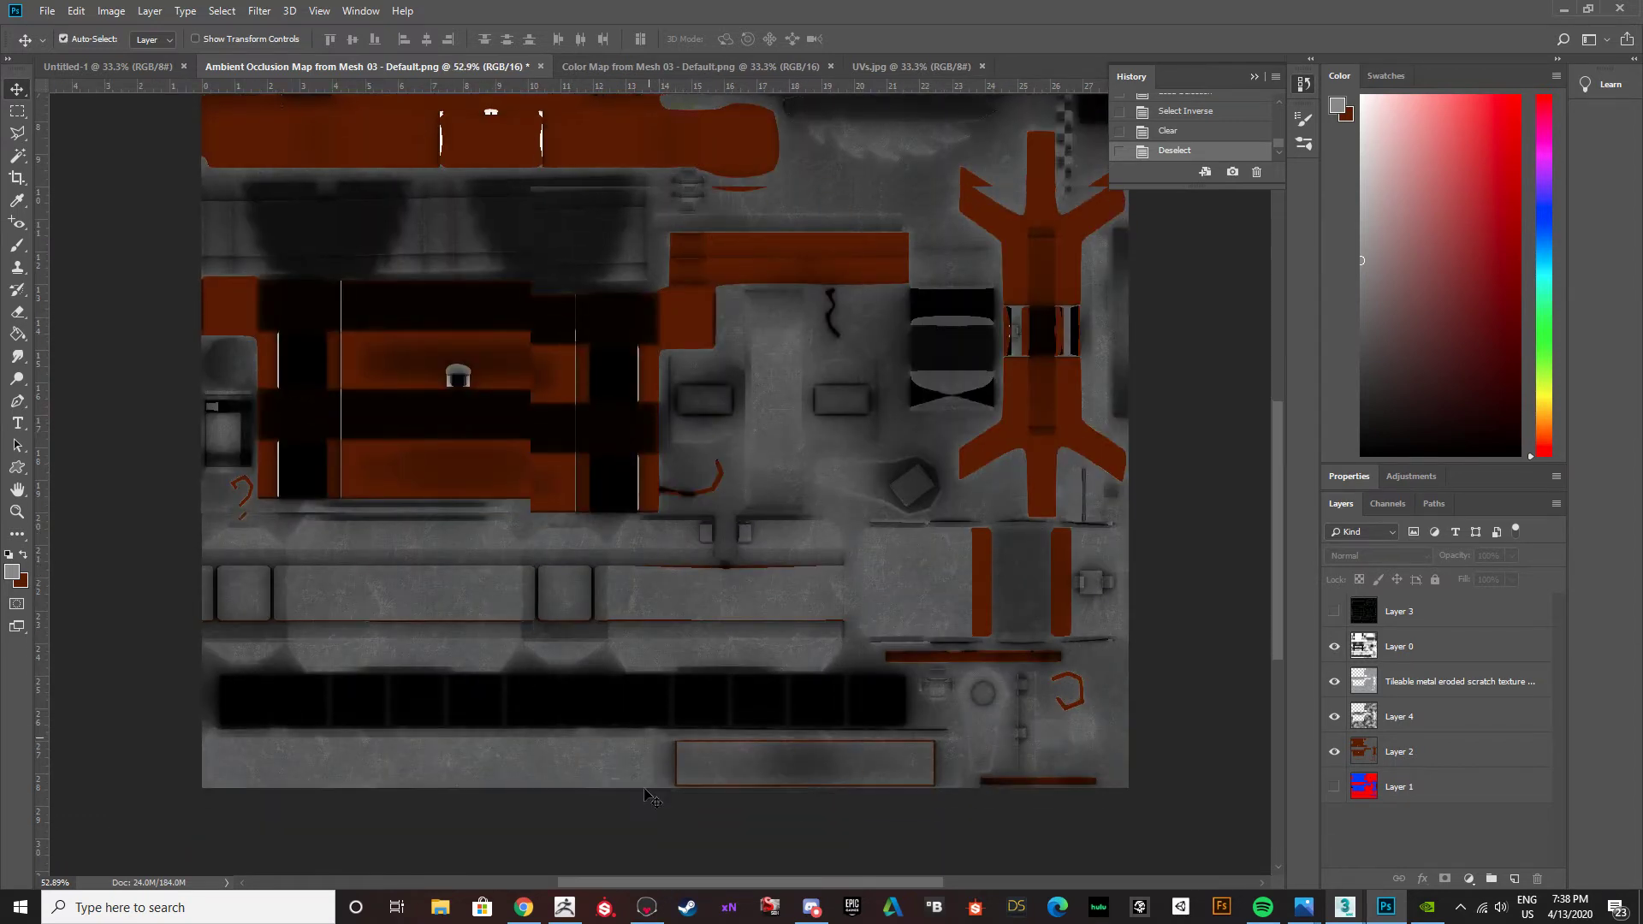
{"action": "scroll", "coordinate": [548, 651], "scroll_direction": "up", "scroll_amount": 1, "text": "alt"}
{"action": "scroll", "coordinate": [572, 695], "scroll_direction": "up", "scroll_amount": 4, "text": "alt"}
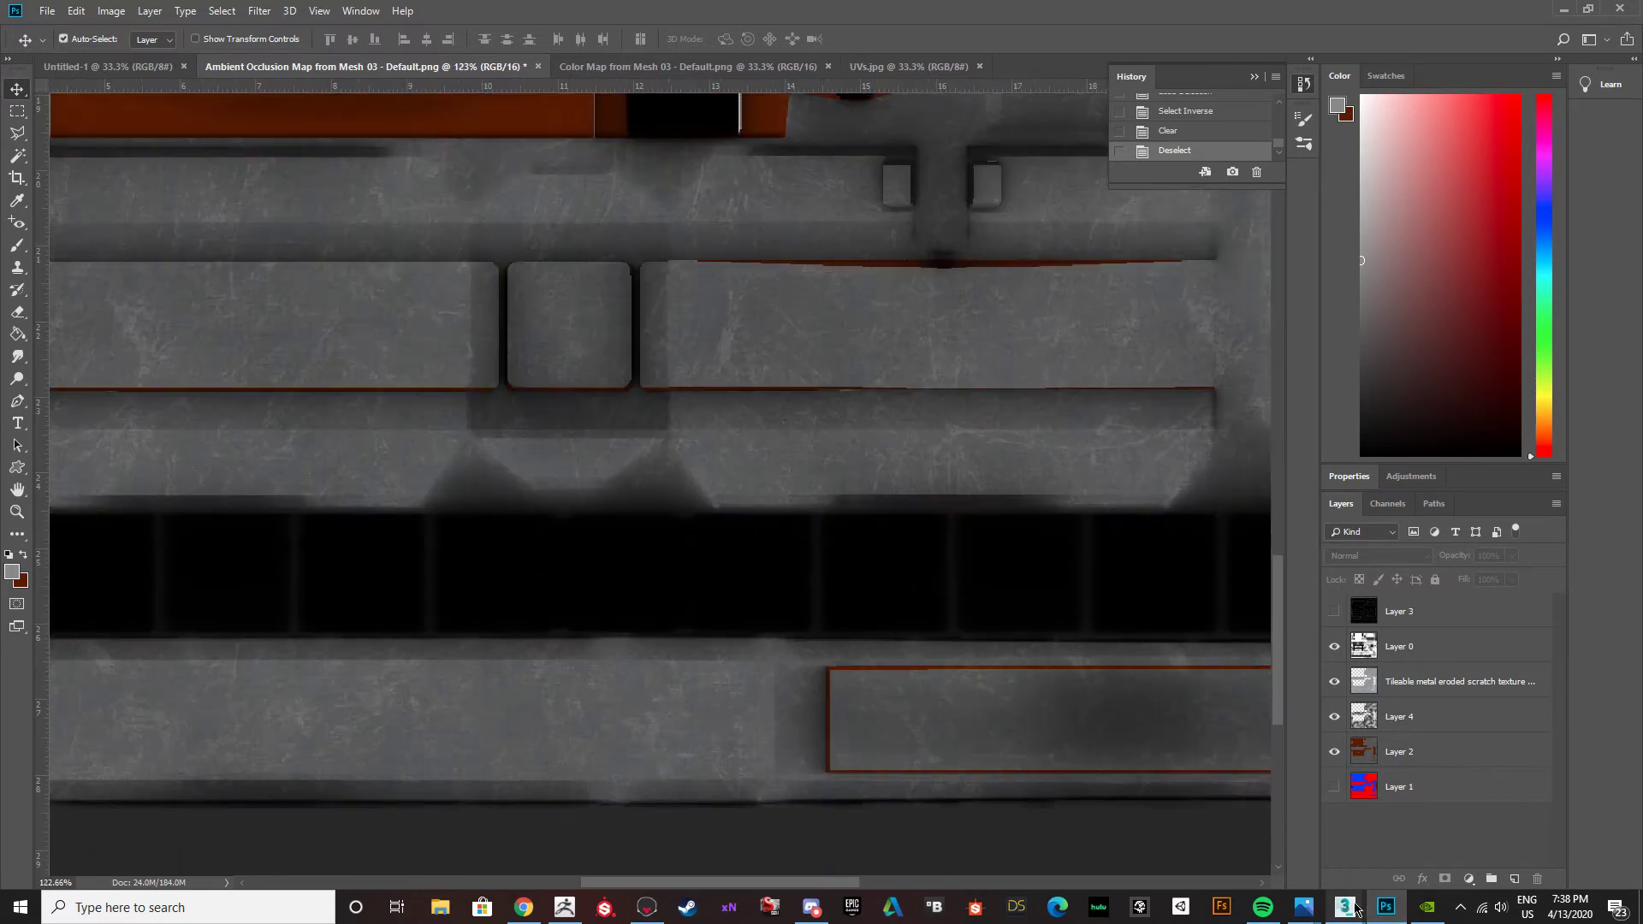
Switch to the buzz saw table scene in 3ds Max, inspect the metal strap islands in the UV editor, and clear their selection.
{"action": "mouse_move", "coordinate": [1355, 909]}
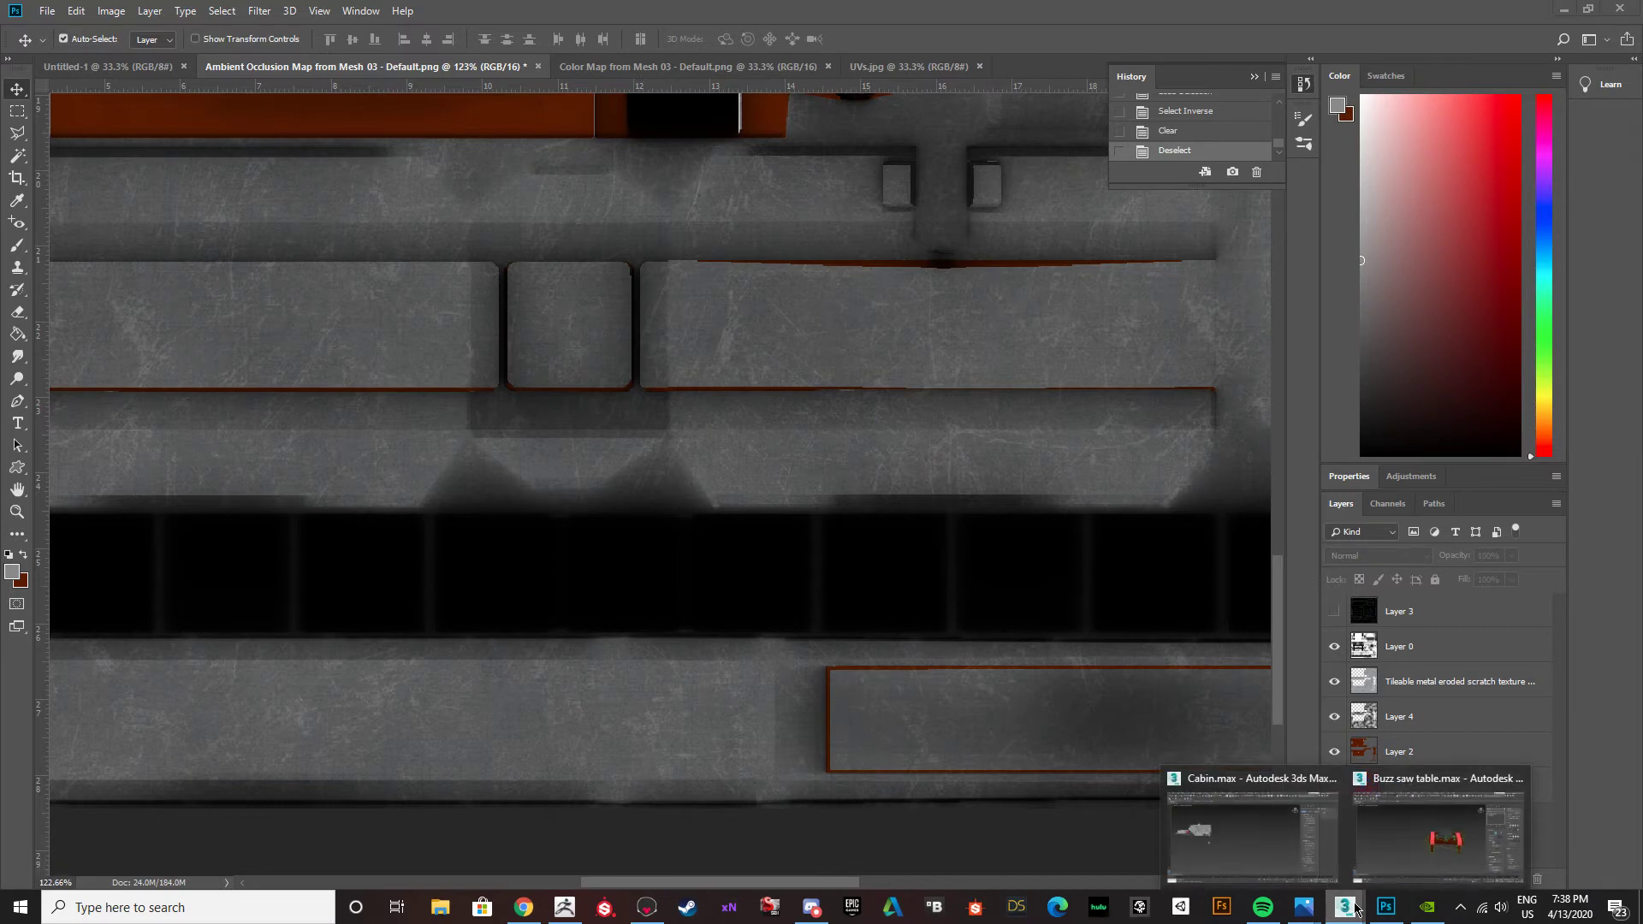
{"action": "left_click", "coordinate": [1416, 858]}
{"action": "scroll", "coordinate": [338, 502], "scroll_direction": "down", "scroll_amount": 4}
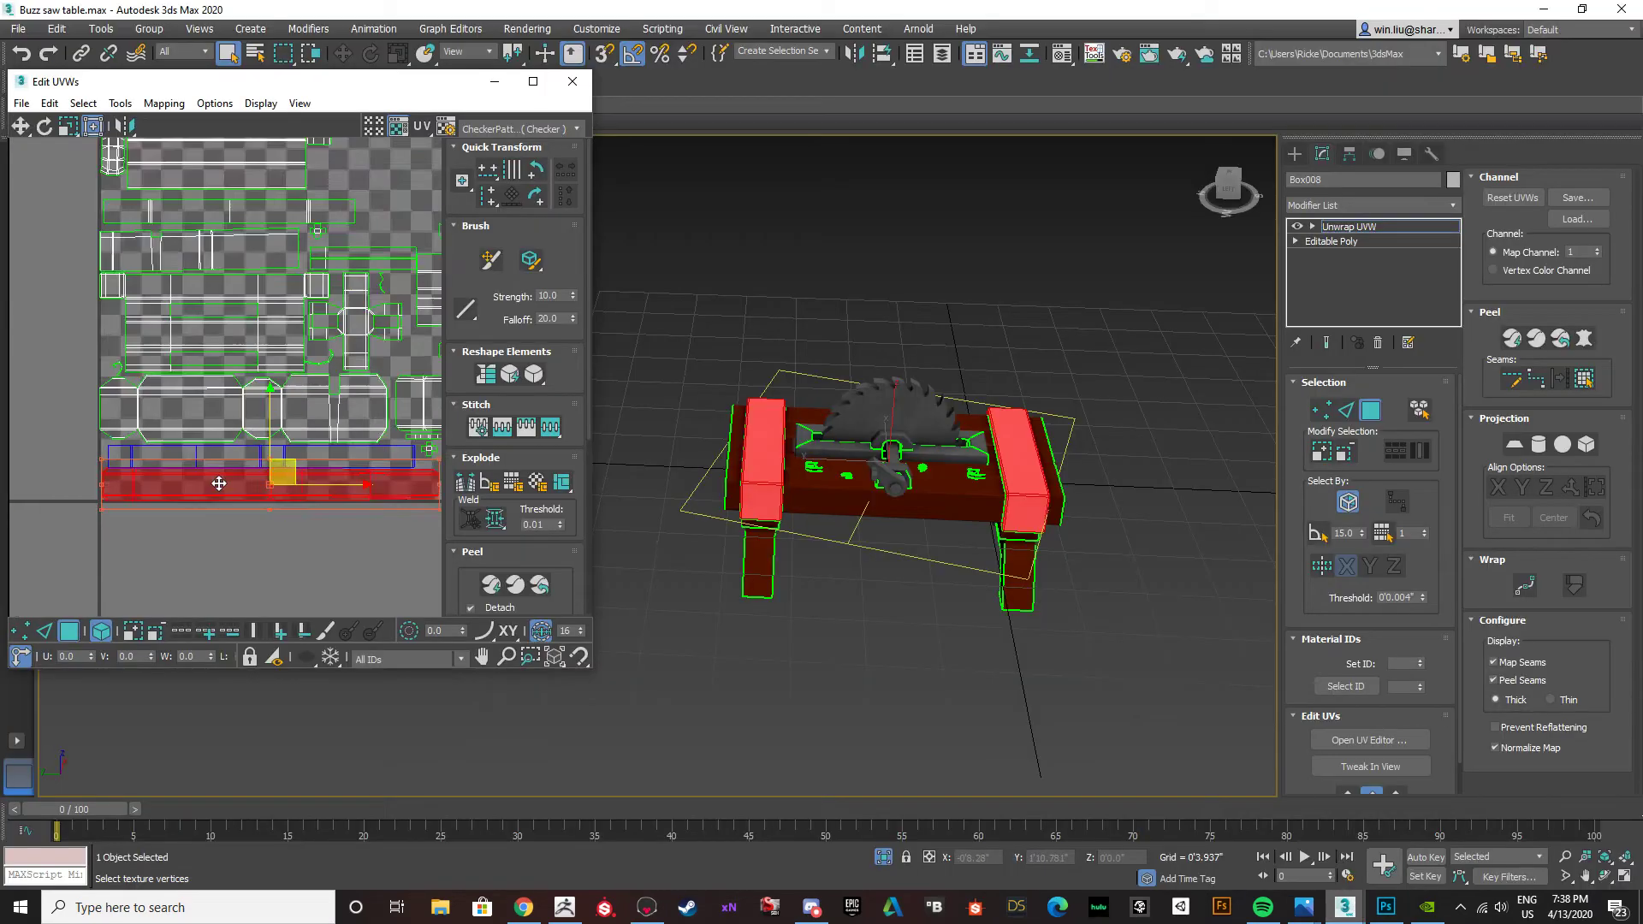
{"action": "scroll", "coordinate": [333, 476], "scroll_direction": "up", "scroll_amount": 6}
{"action": "left_click", "coordinate": [255, 565]}
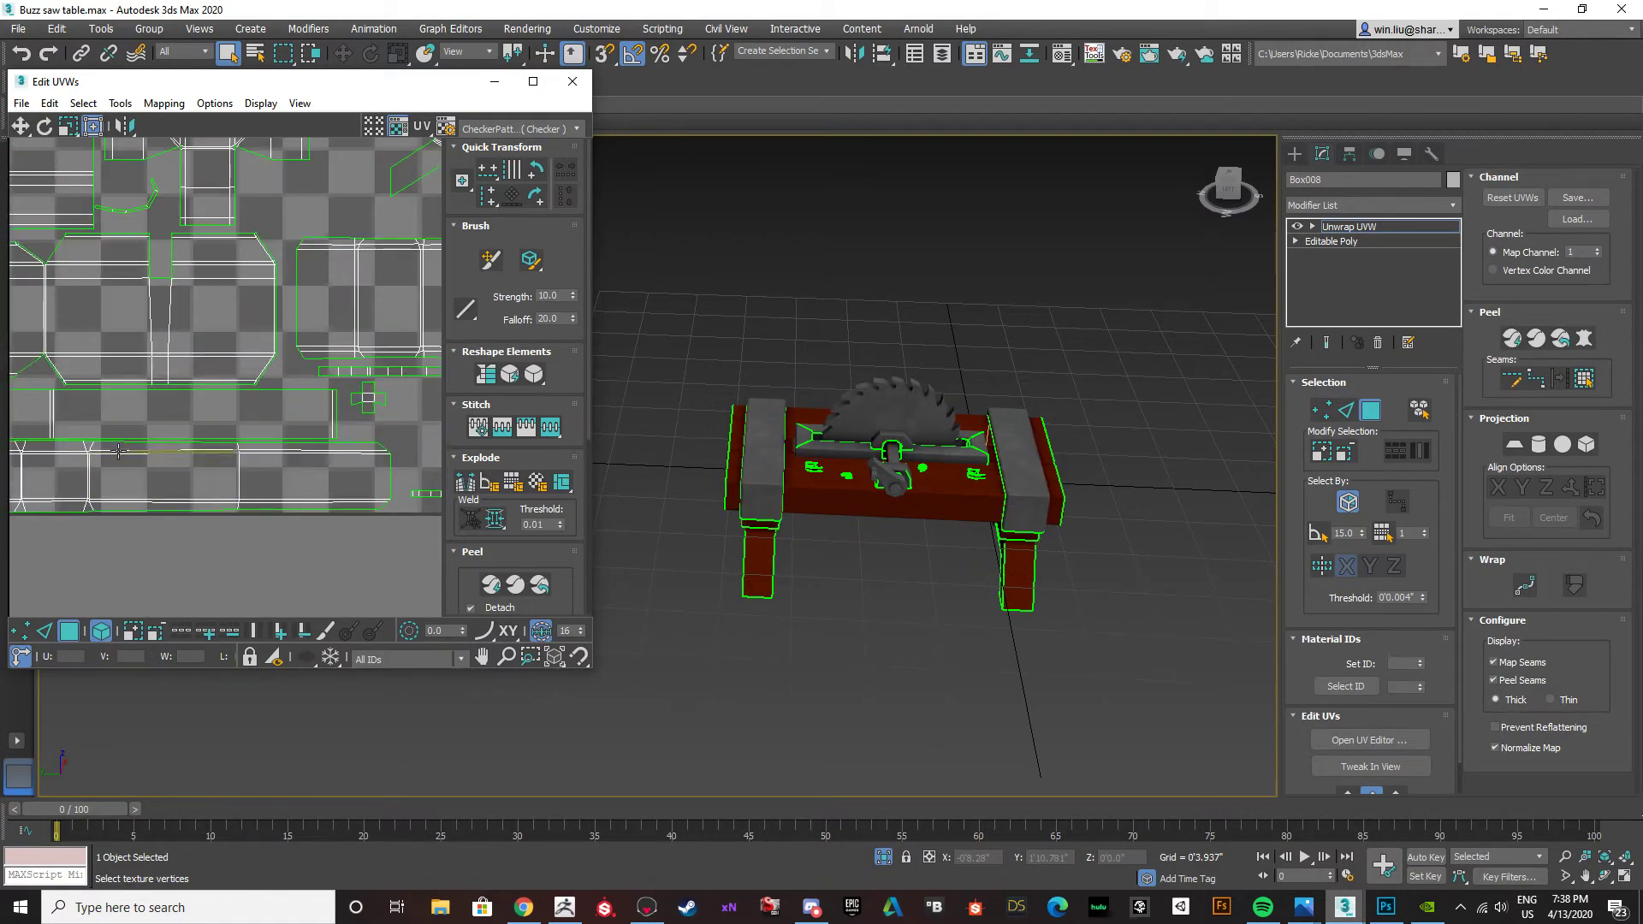
Return to Photoshop, choose the Brush tool on Layer 2, and hide Layer 4, the scratch texture and Layer 0.
{"action": "left_click", "coordinate": [1385, 903]}
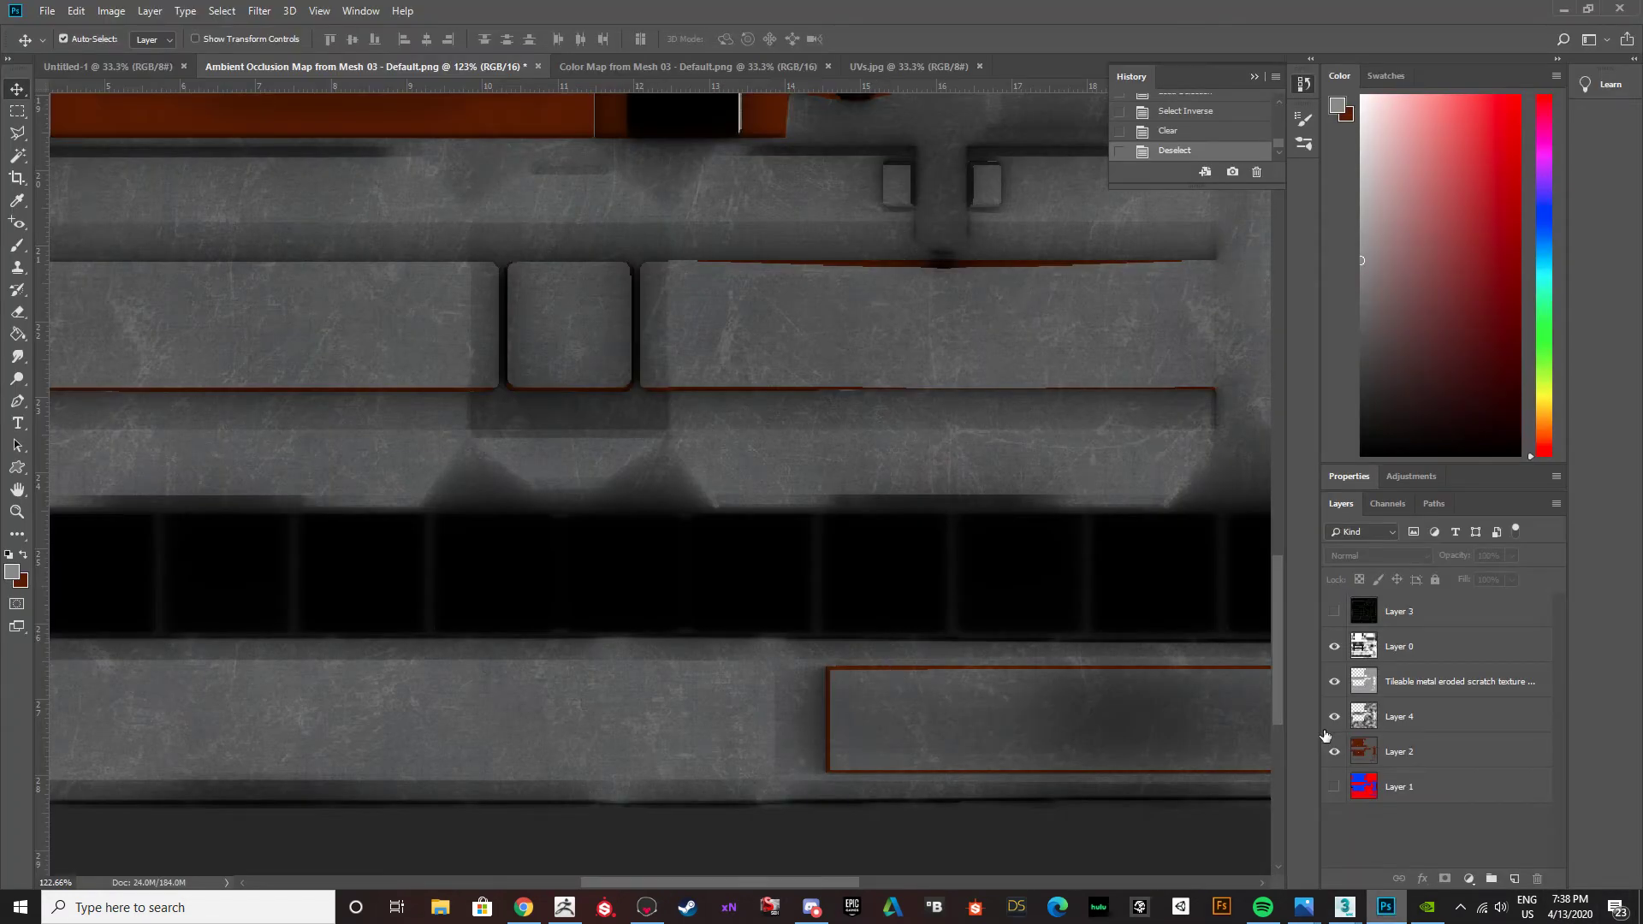
{"action": "left_click", "coordinate": [1363, 756]}
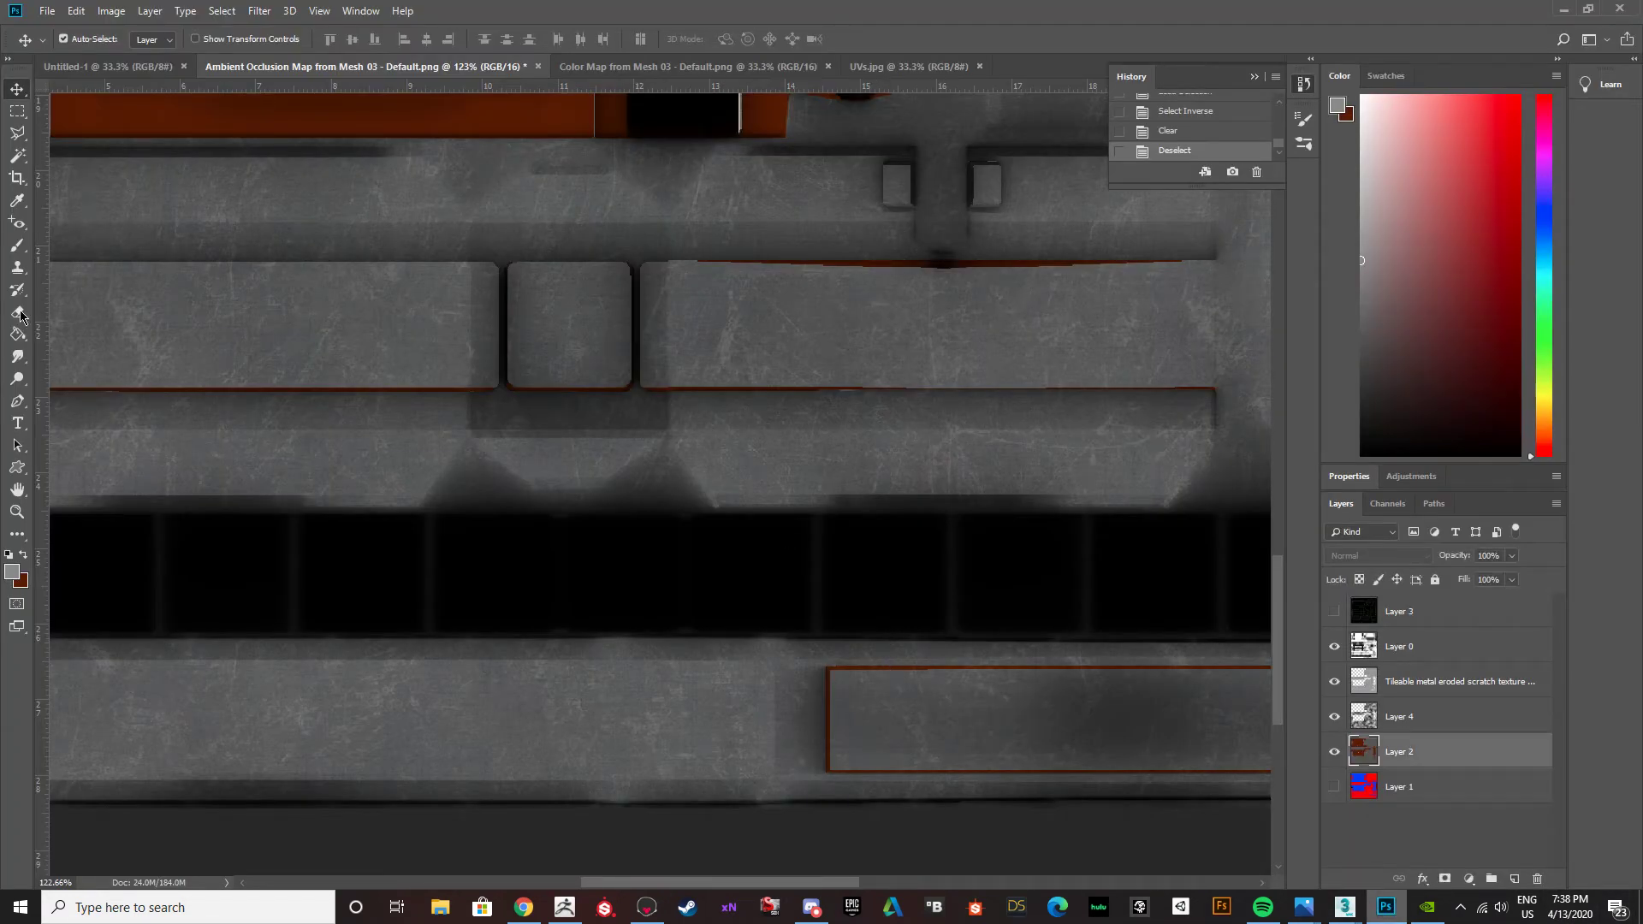
{"action": "left_click", "coordinate": [15, 249]}
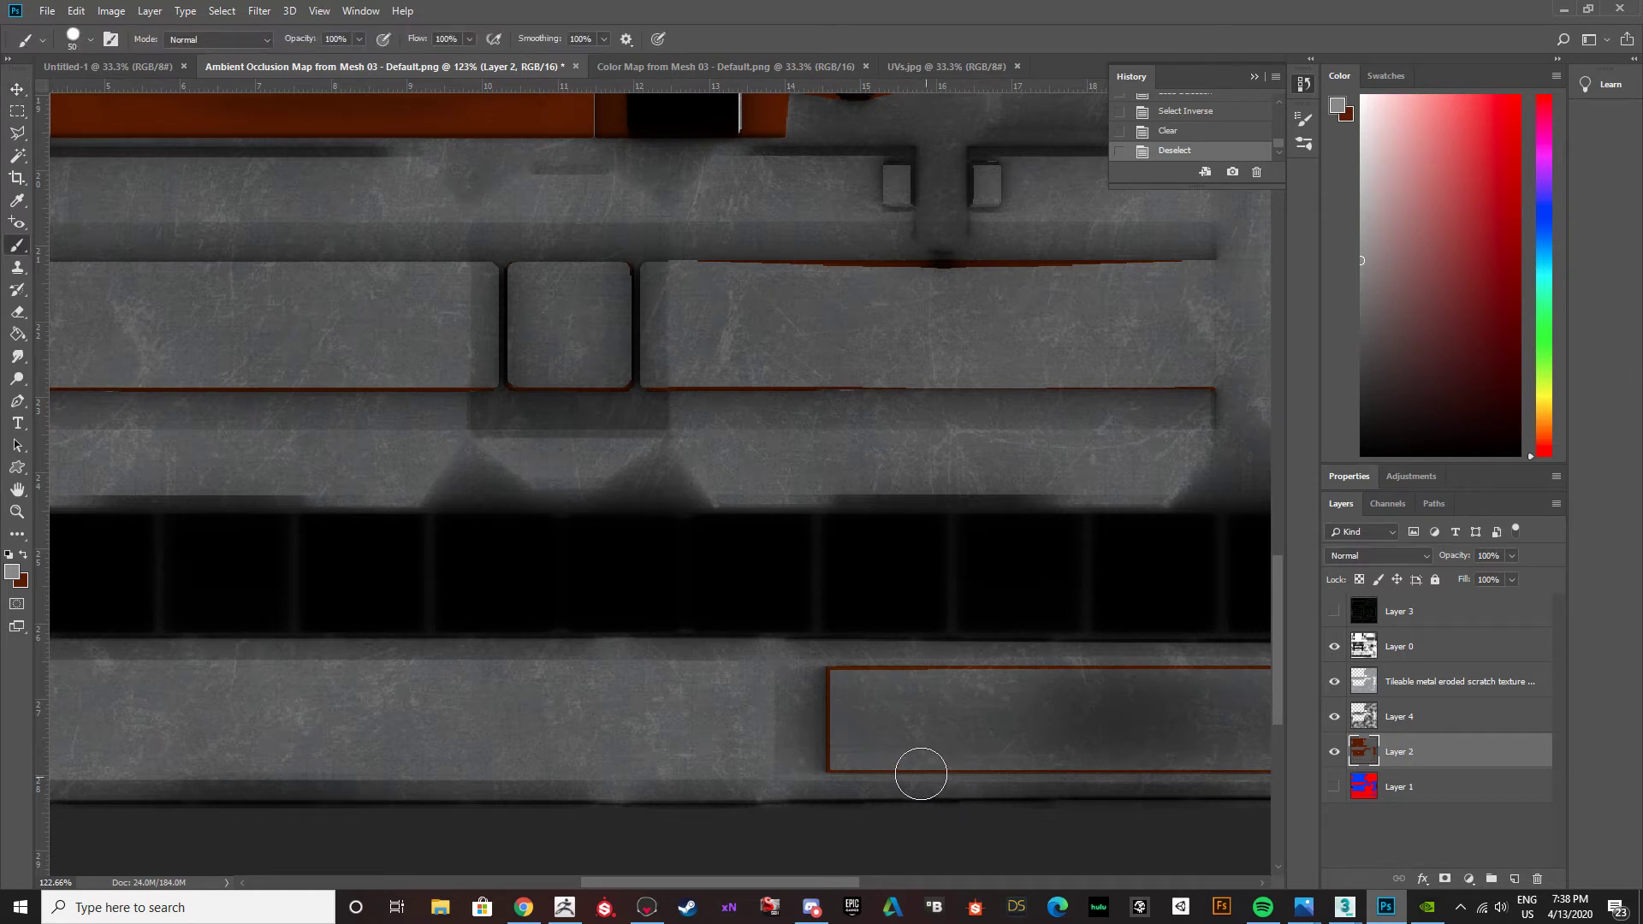
{"action": "left_click_drag", "start_coordinate": [826, 680], "coordinate": [828, 708]}
{"action": "key", "text": "ctrl+z"}
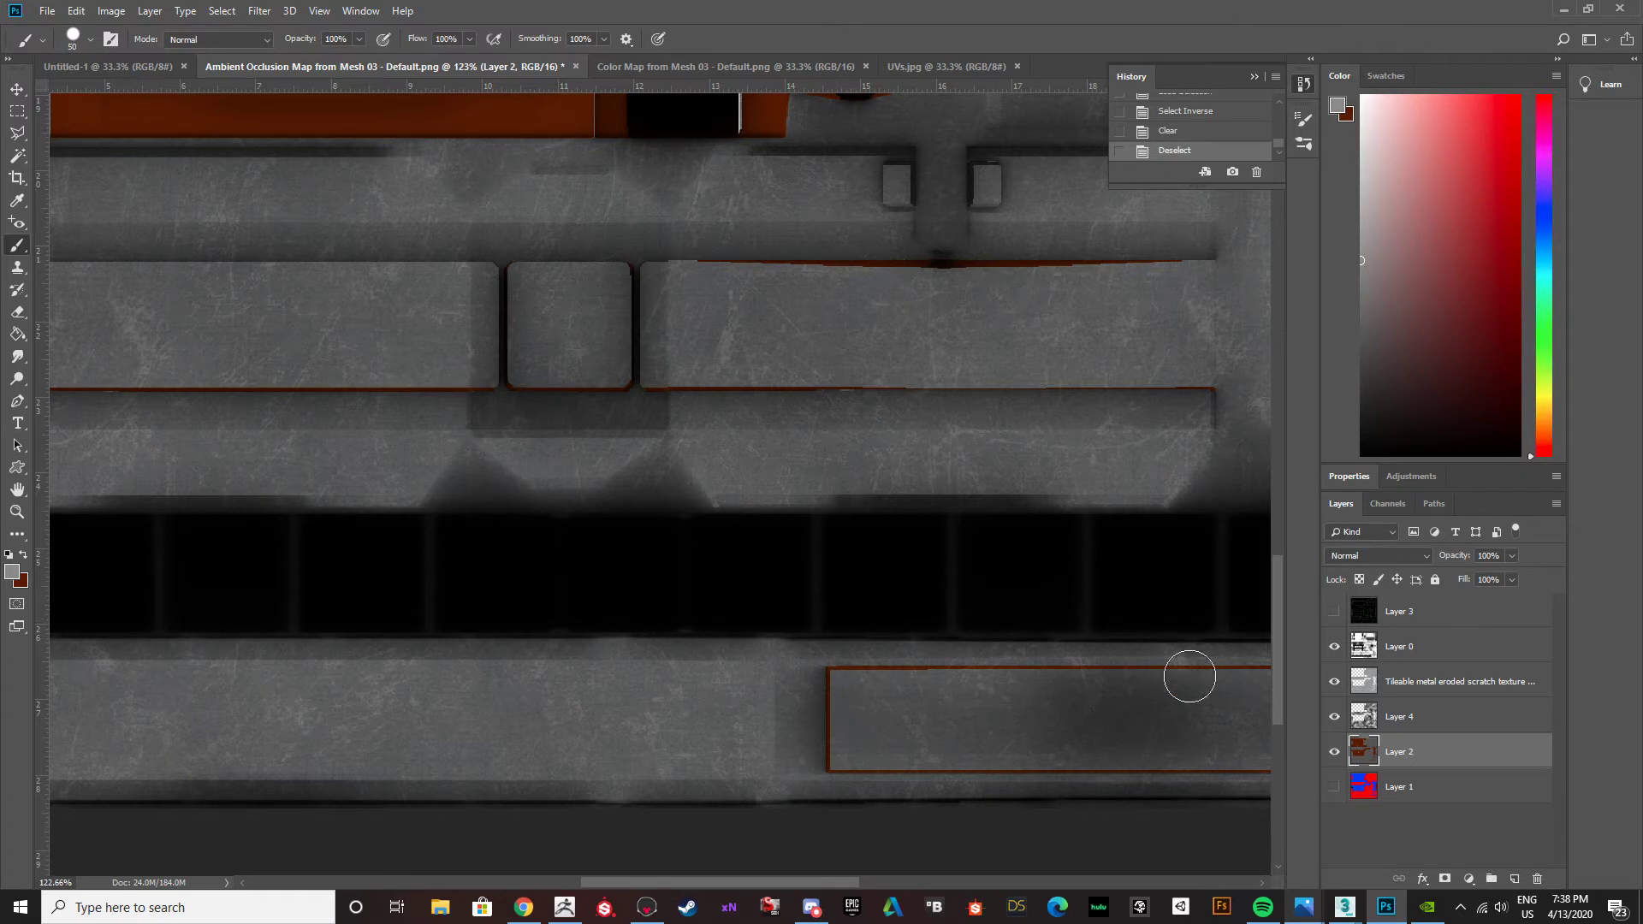
{"action": "left_click", "coordinate": [1333, 682]}
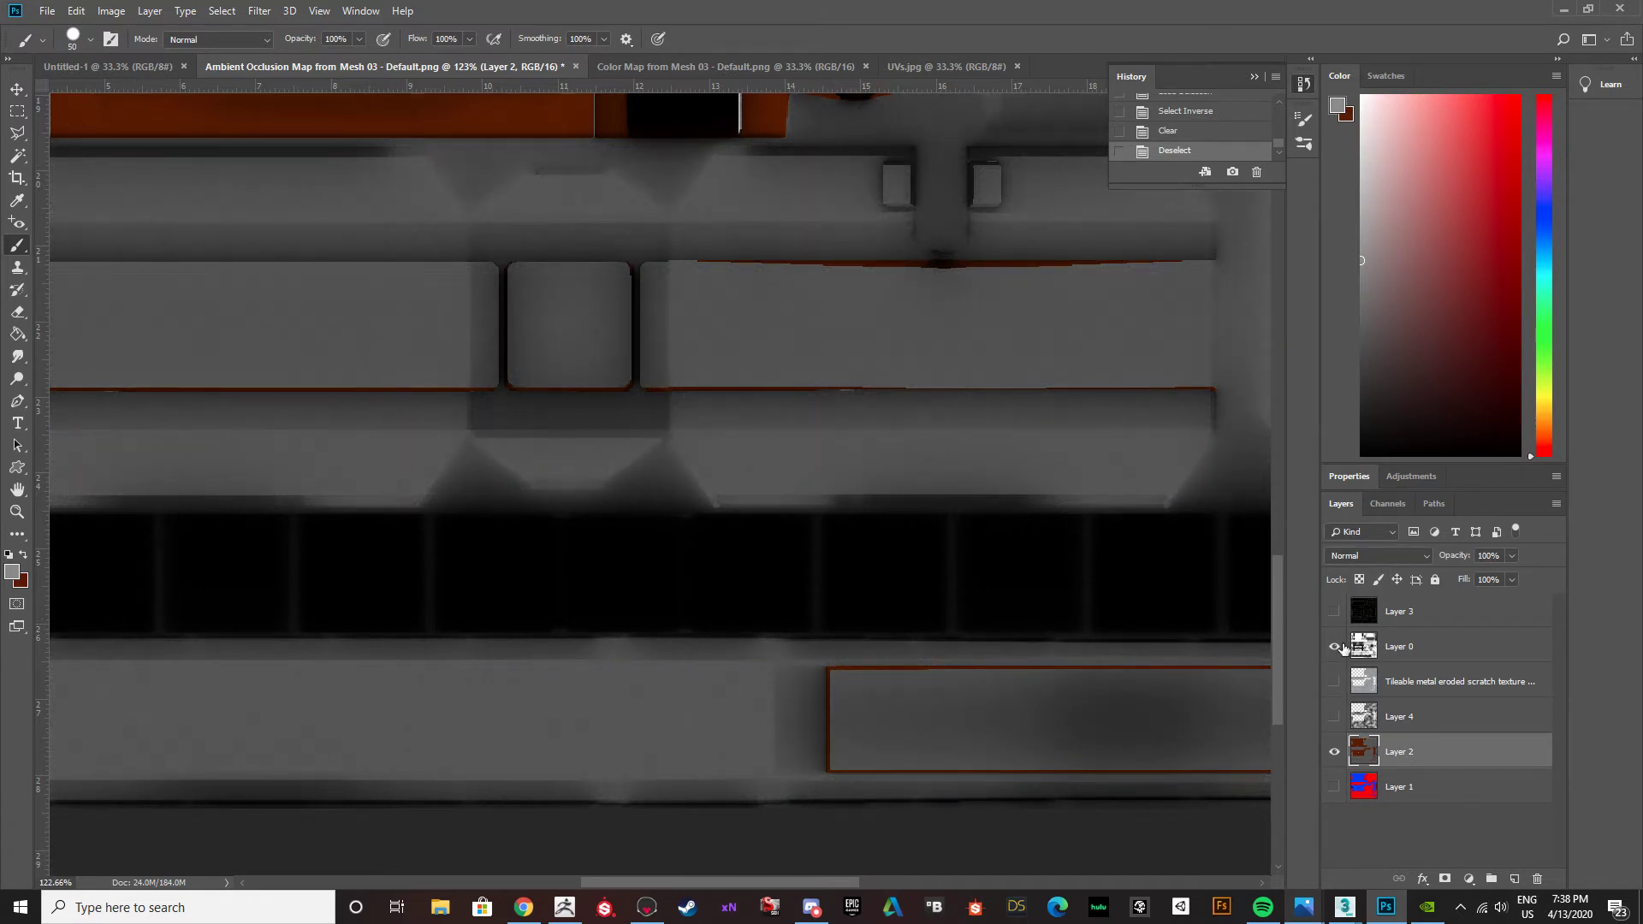
{"action": "left_click", "coordinate": [1334, 647]}
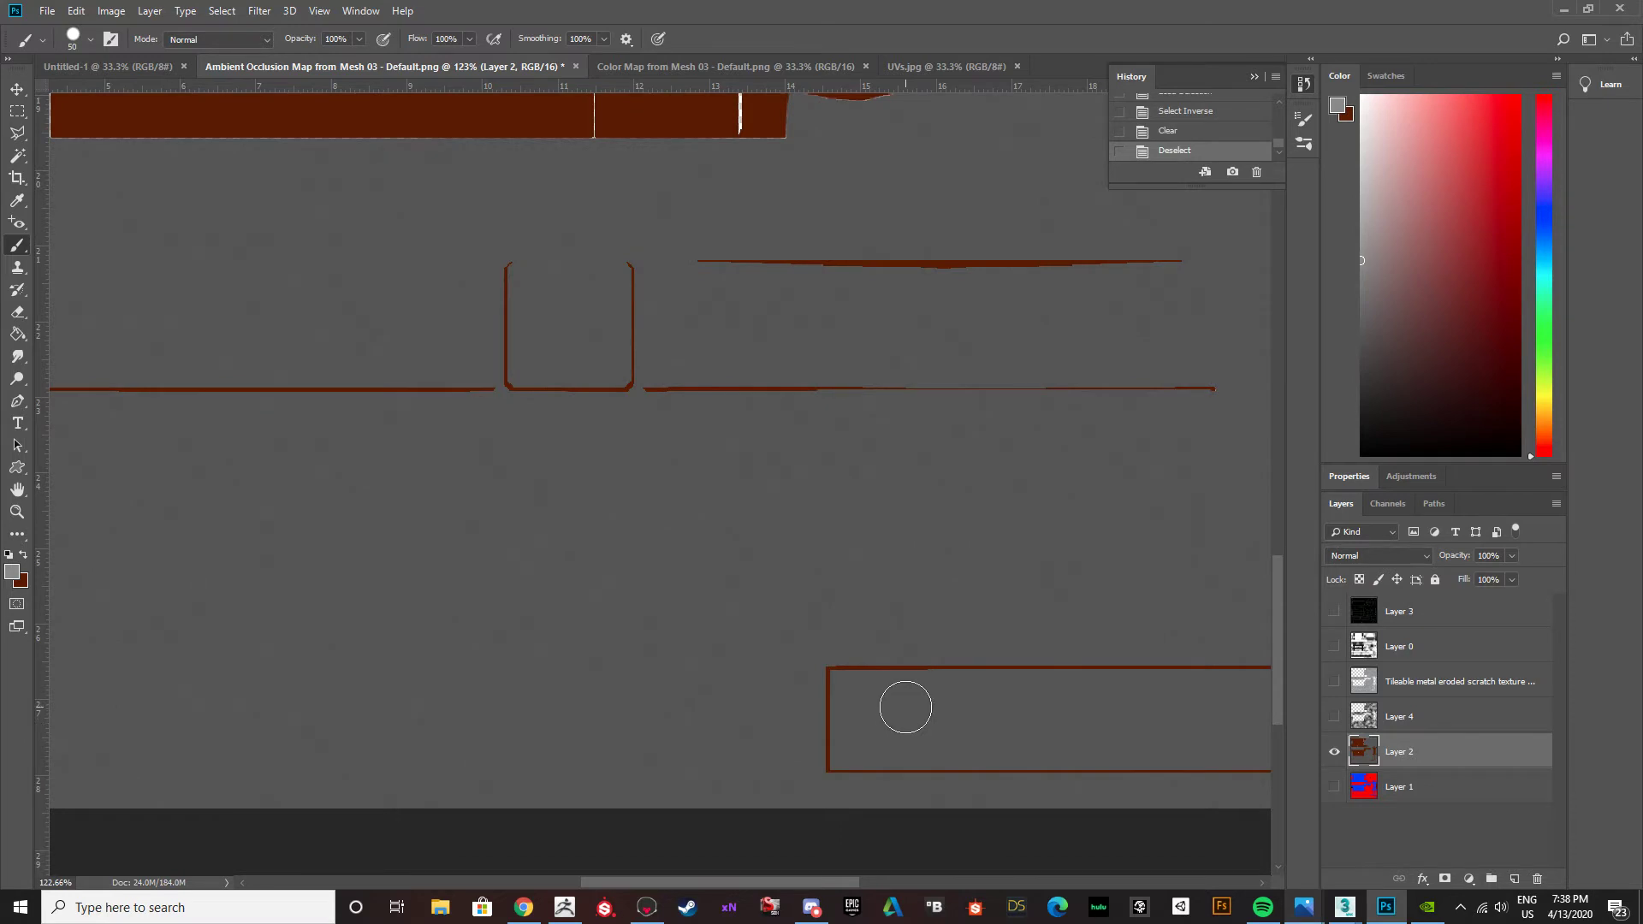
Sample the surrounding gray and paint over the brown rectangular outline near the lower edge of the map on Layer 2.
{"action": "left_click", "coordinate": [890, 693], "text": "alt"}
{"action": "mouse_move", "coordinate": [835, 679]}
{"action": "left_mouse_down"}
{"action": "mouse_move", "coordinate": [829, 748]}
{"action": "mouse_move", "coordinate": [870, 763]}
{"action": "mouse_move", "coordinate": [1140, 760]}
{"action": "left_mouse_up"}
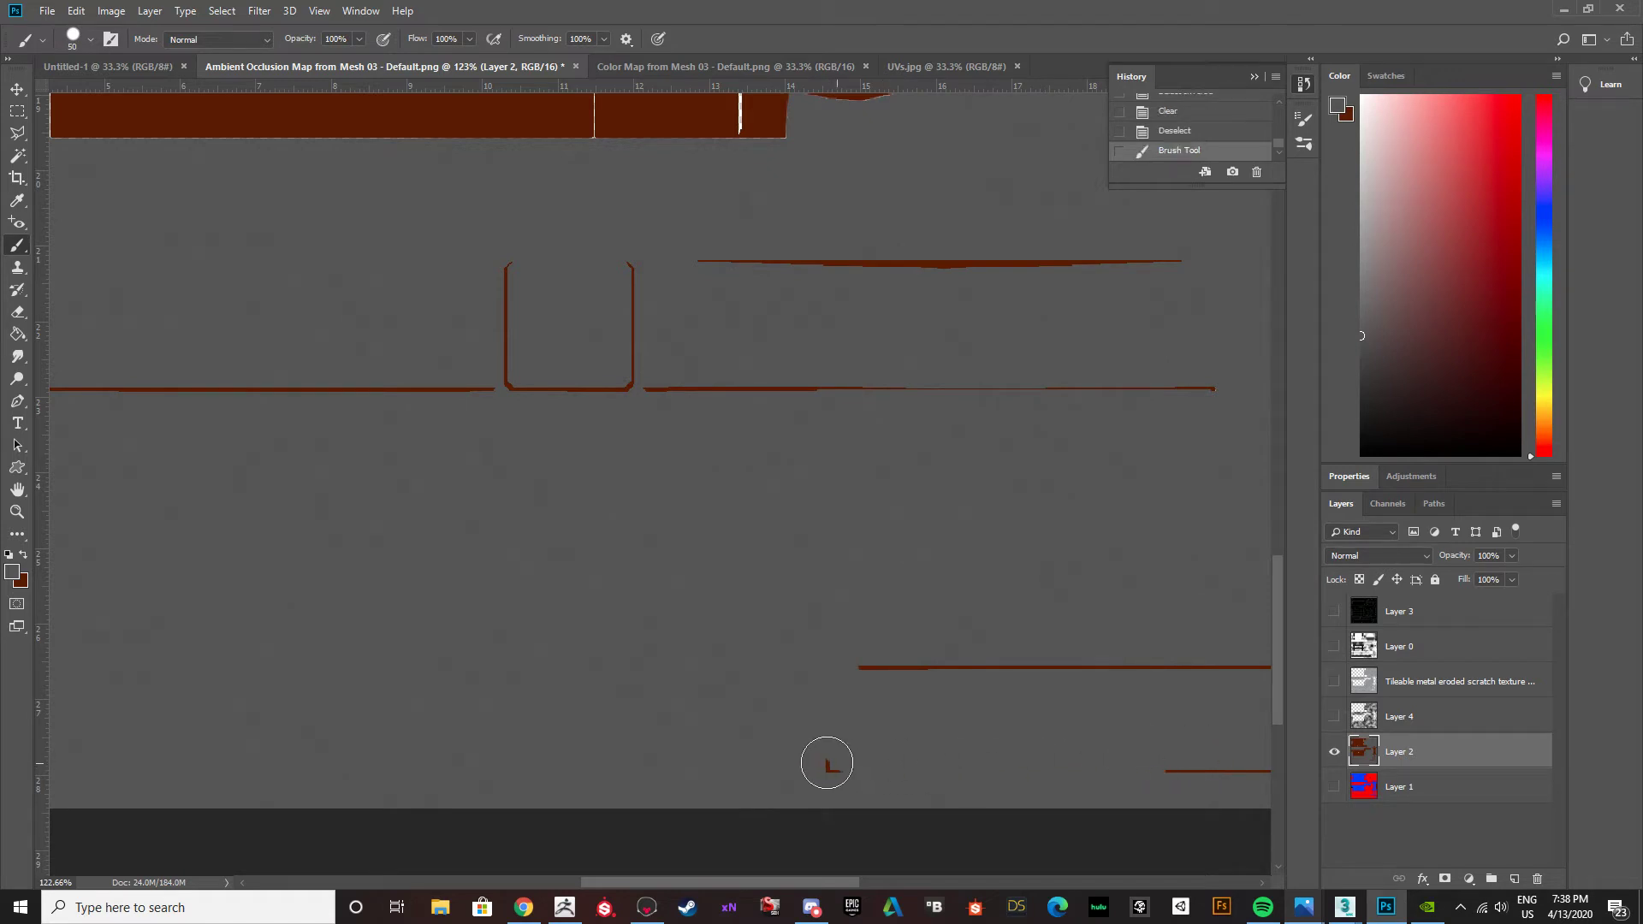
{"action": "left_click_drag", "start_coordinate": [860, 667], "coordinate": [1298, 667]}
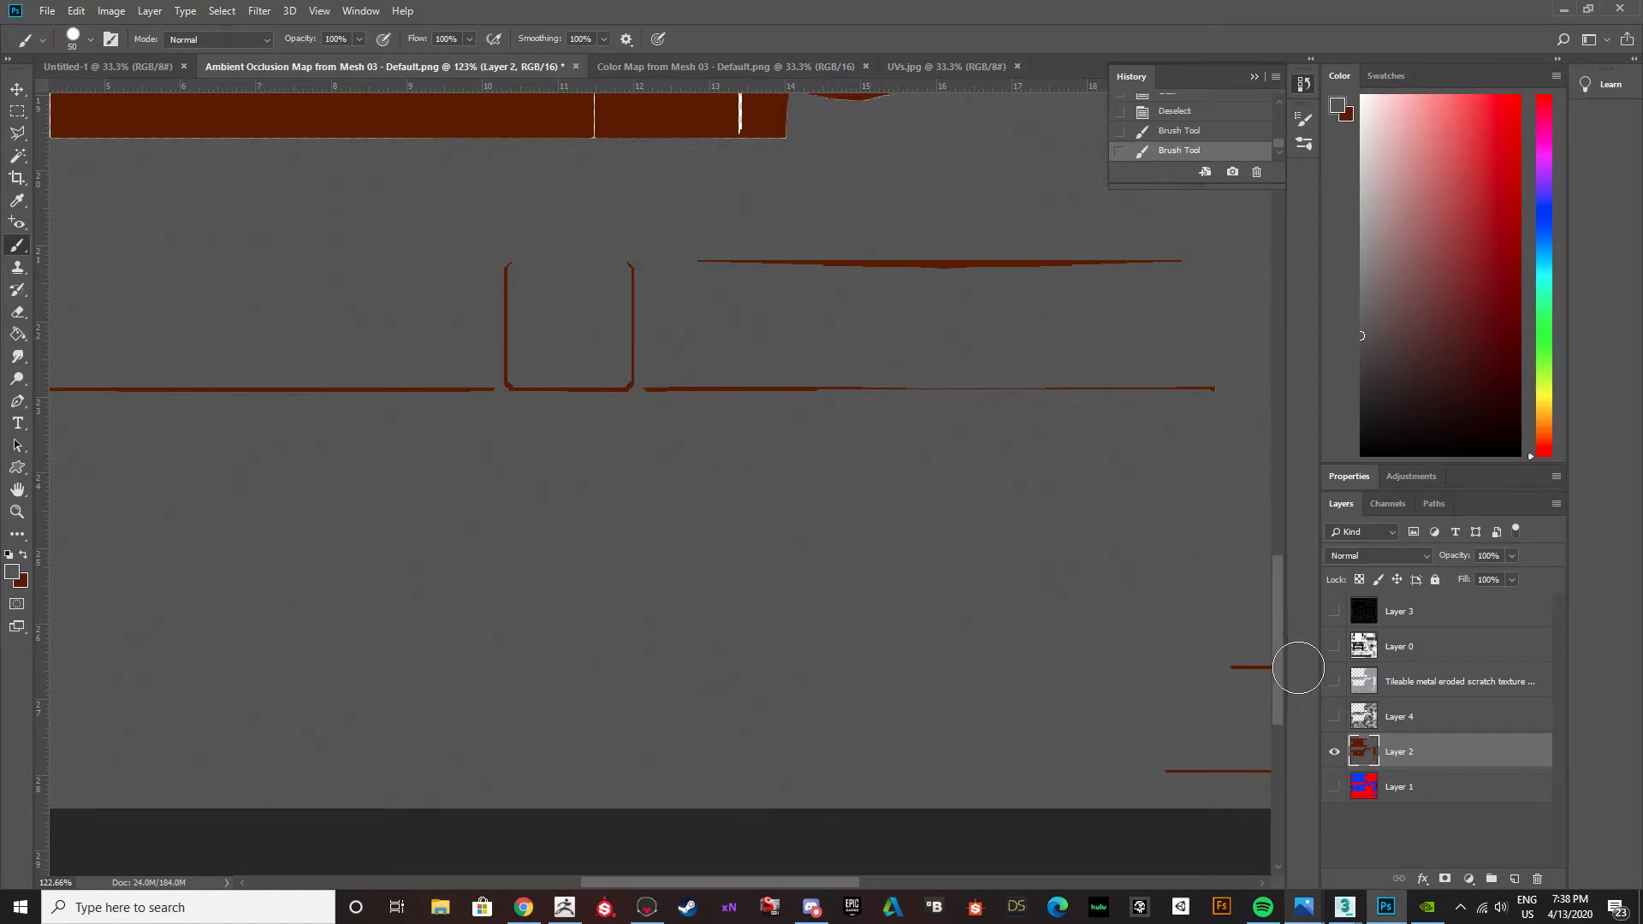
{"action": "left_click_drag", "start_coordinate": [844, 882], "coordinate": [894, 882]}
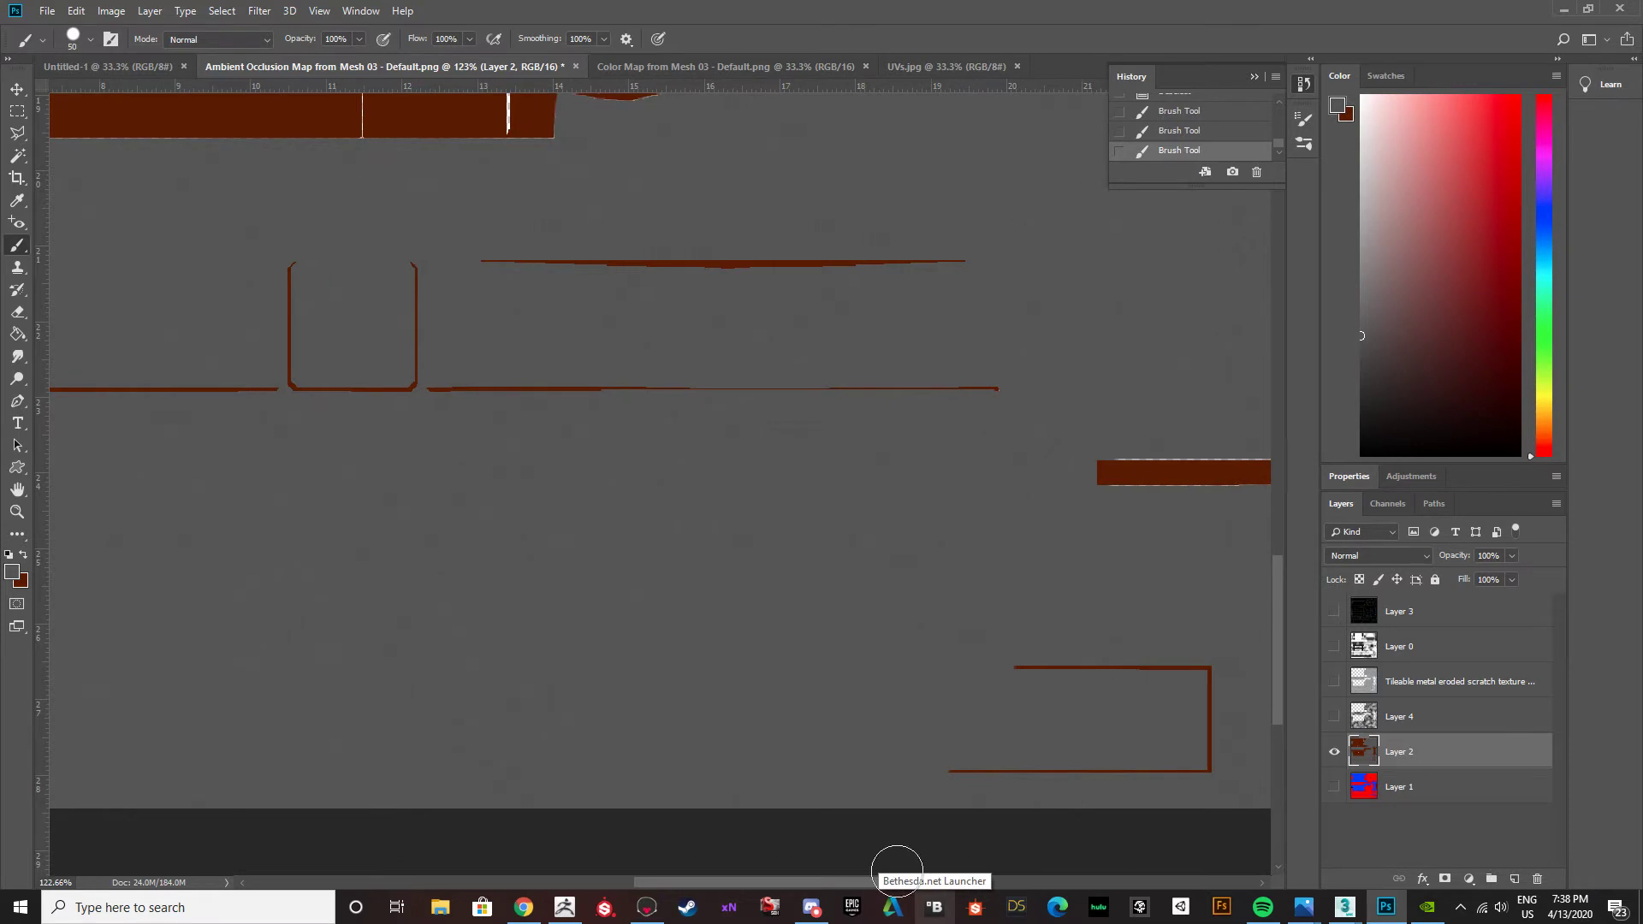
{"action": "mouse_move", "coordinate": [972, 671]}
{"action": "left_mouse_down"}
{"action": "mouse_move", "coordinate": [1229, 660]}
{"action": "mouse_move", "coordinate": [1192, 769]}
{"action": "mouse_move", "coordinate": [887, 767]}
{"action": "left_mouse_up"}
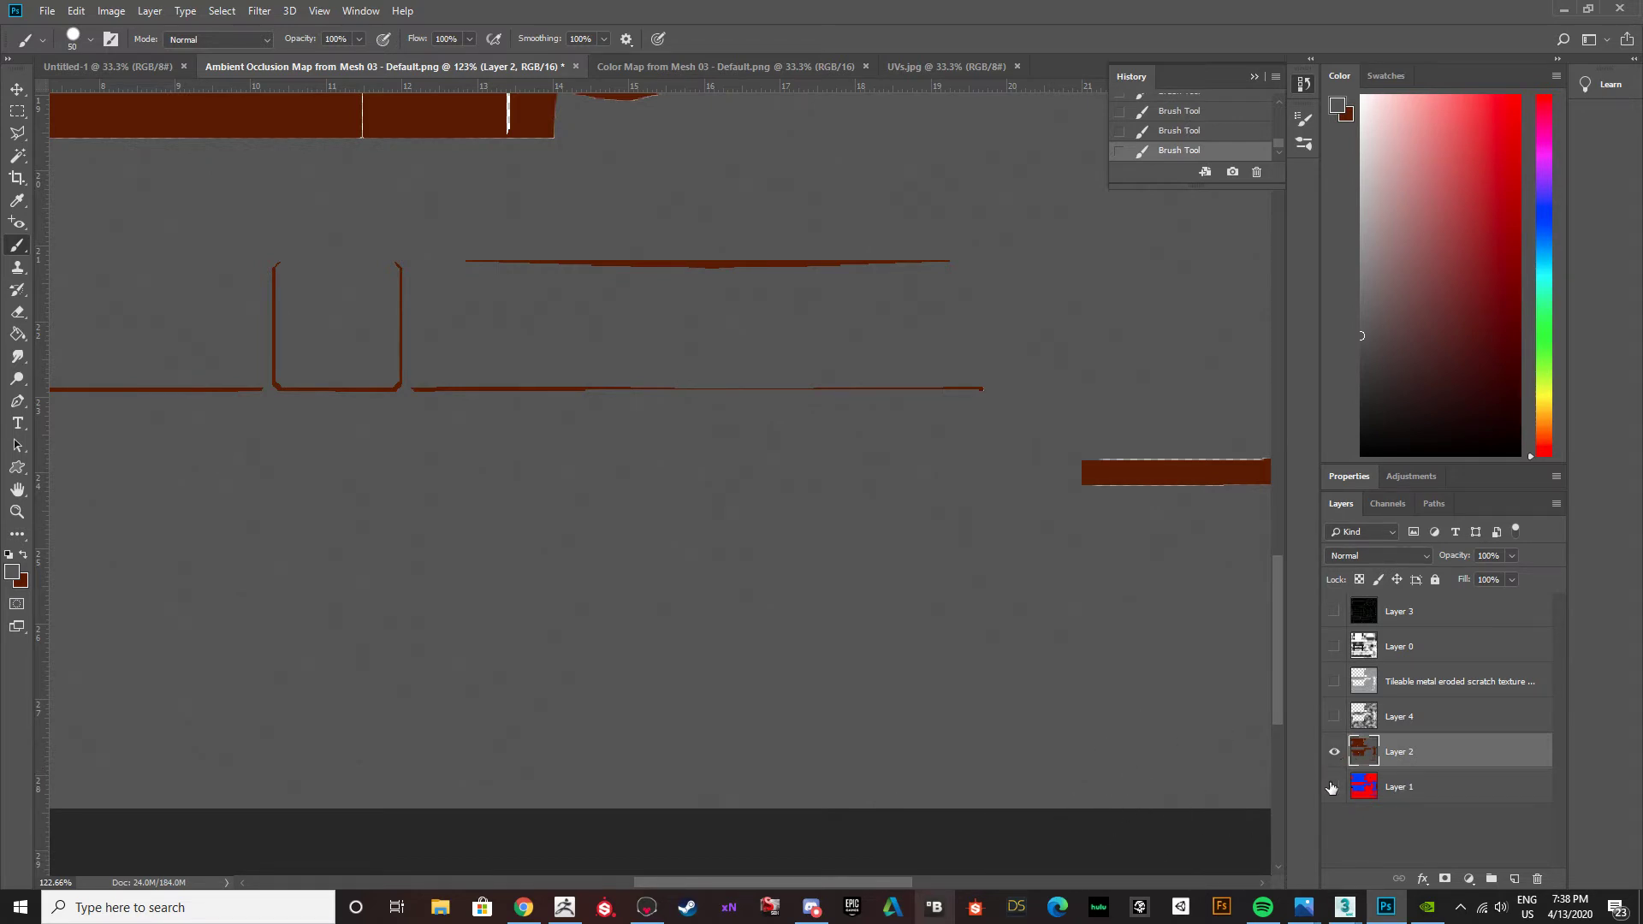
Show the scratch texture, Layer 4 and the UV wireframe in Layer 3, and check the lower strips against the UV outlines.
{"action": "left_click", "coordinate": [1334, 682]}
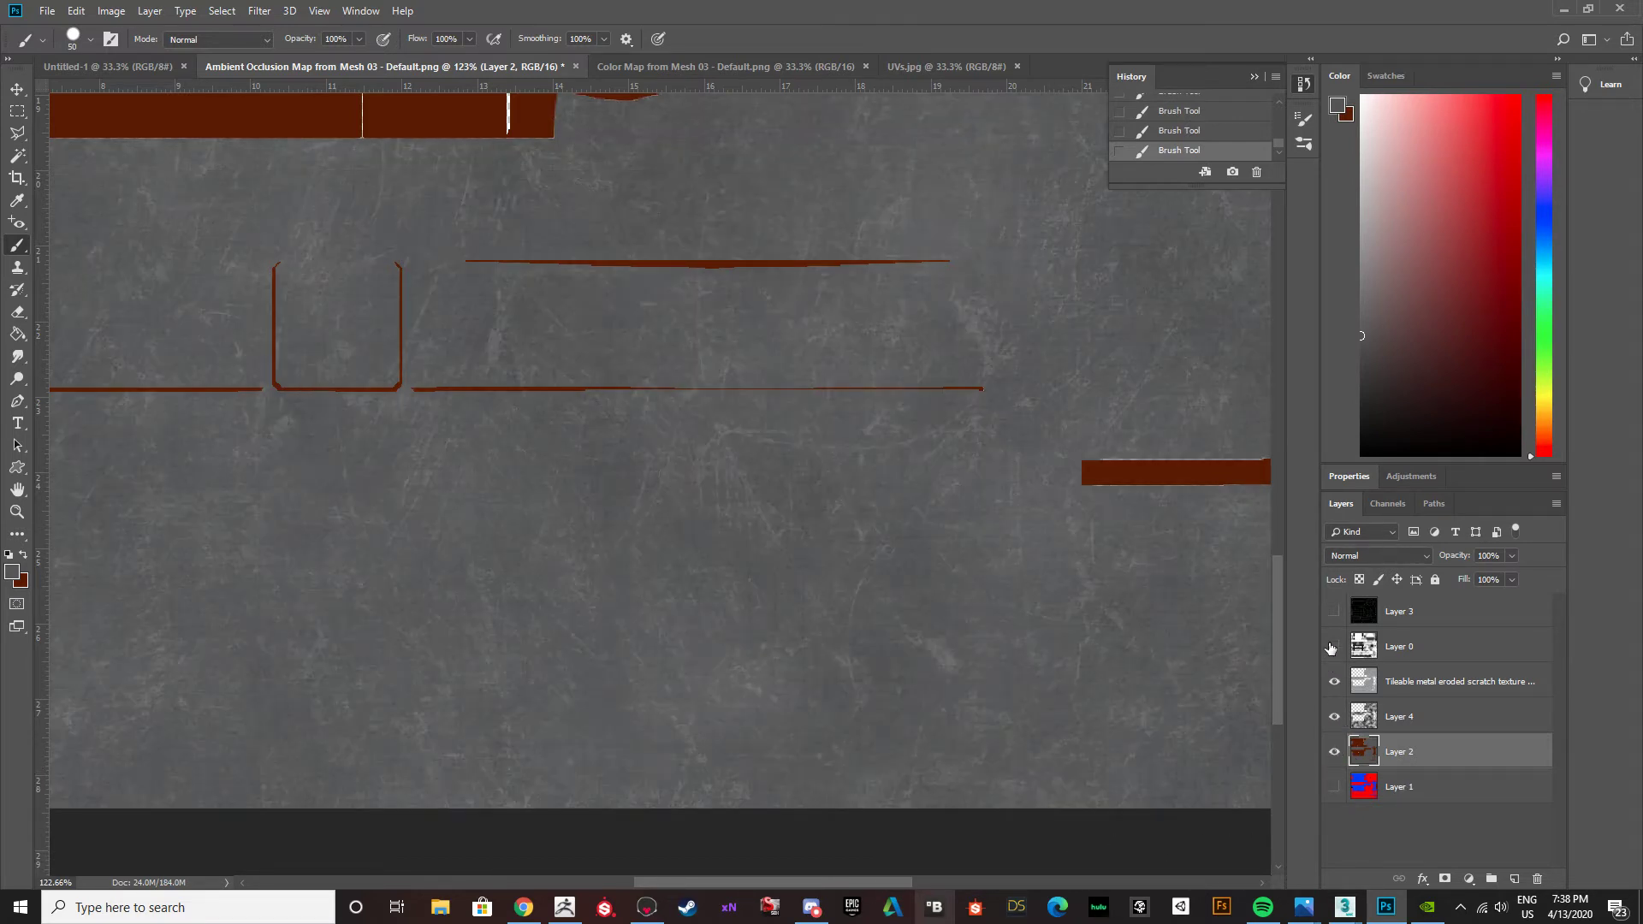
{"action": "left_click", "coordinate": [1334, 613]}
{"action": "scroll", "coordinate": [631, 698], "scroll_direction": "down", "scroll_amount": 2}
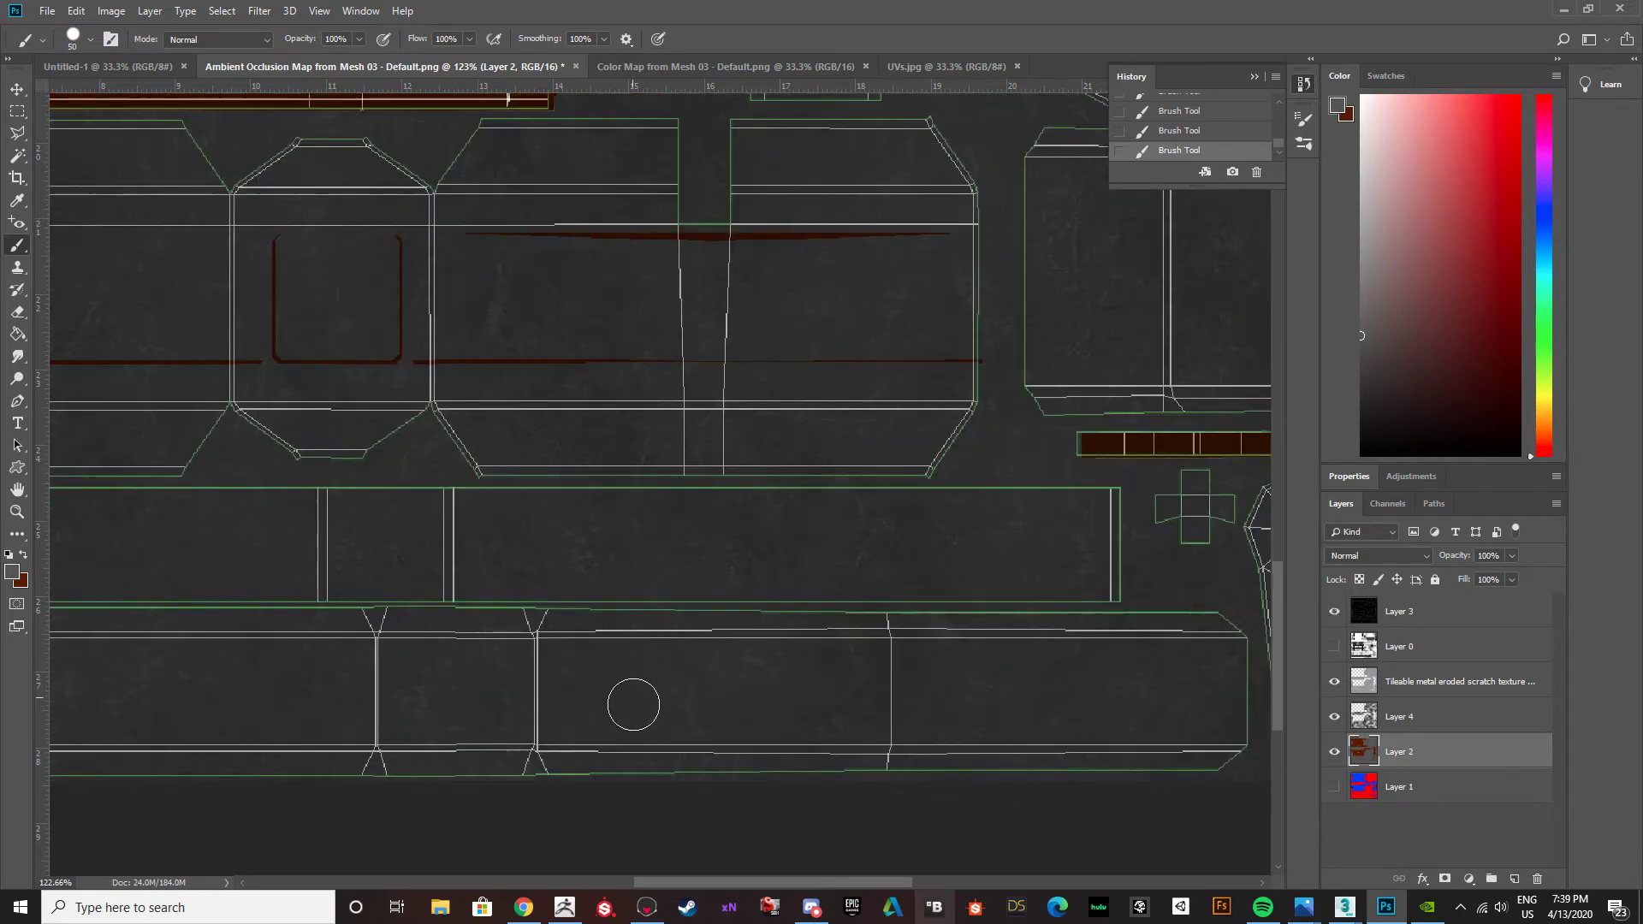
{"action": "scroll", "coordinate": [625, 785], "scroll_direction": "down", "scroll_amount": 2, "text": "alt"}
{"action": "scroll", "coordinate": [623, 782], "scroll_direction": "down", "scroll_amount": 4, "text": "alt"}
{"action": "left_click_drag", "start_coordinate": [684, 885], "coordinate": [619, 883]}
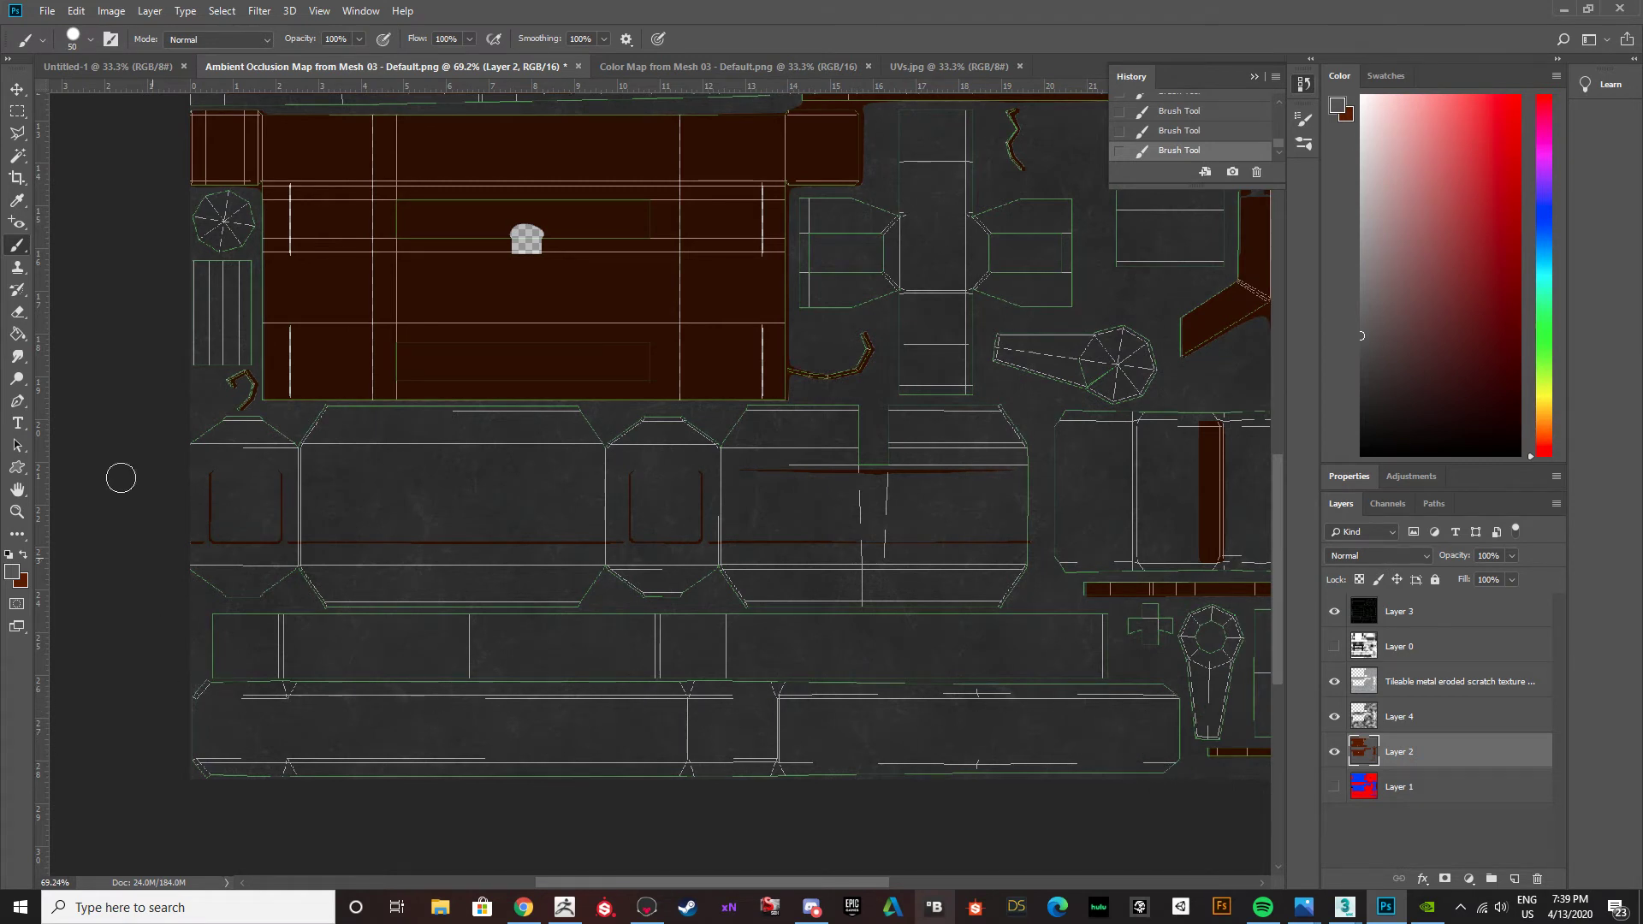
Swap the foreground and background colors and set the foreground to the reddish brown #602b20.
{"action": "left_click", "coordinate": [27, 554]}
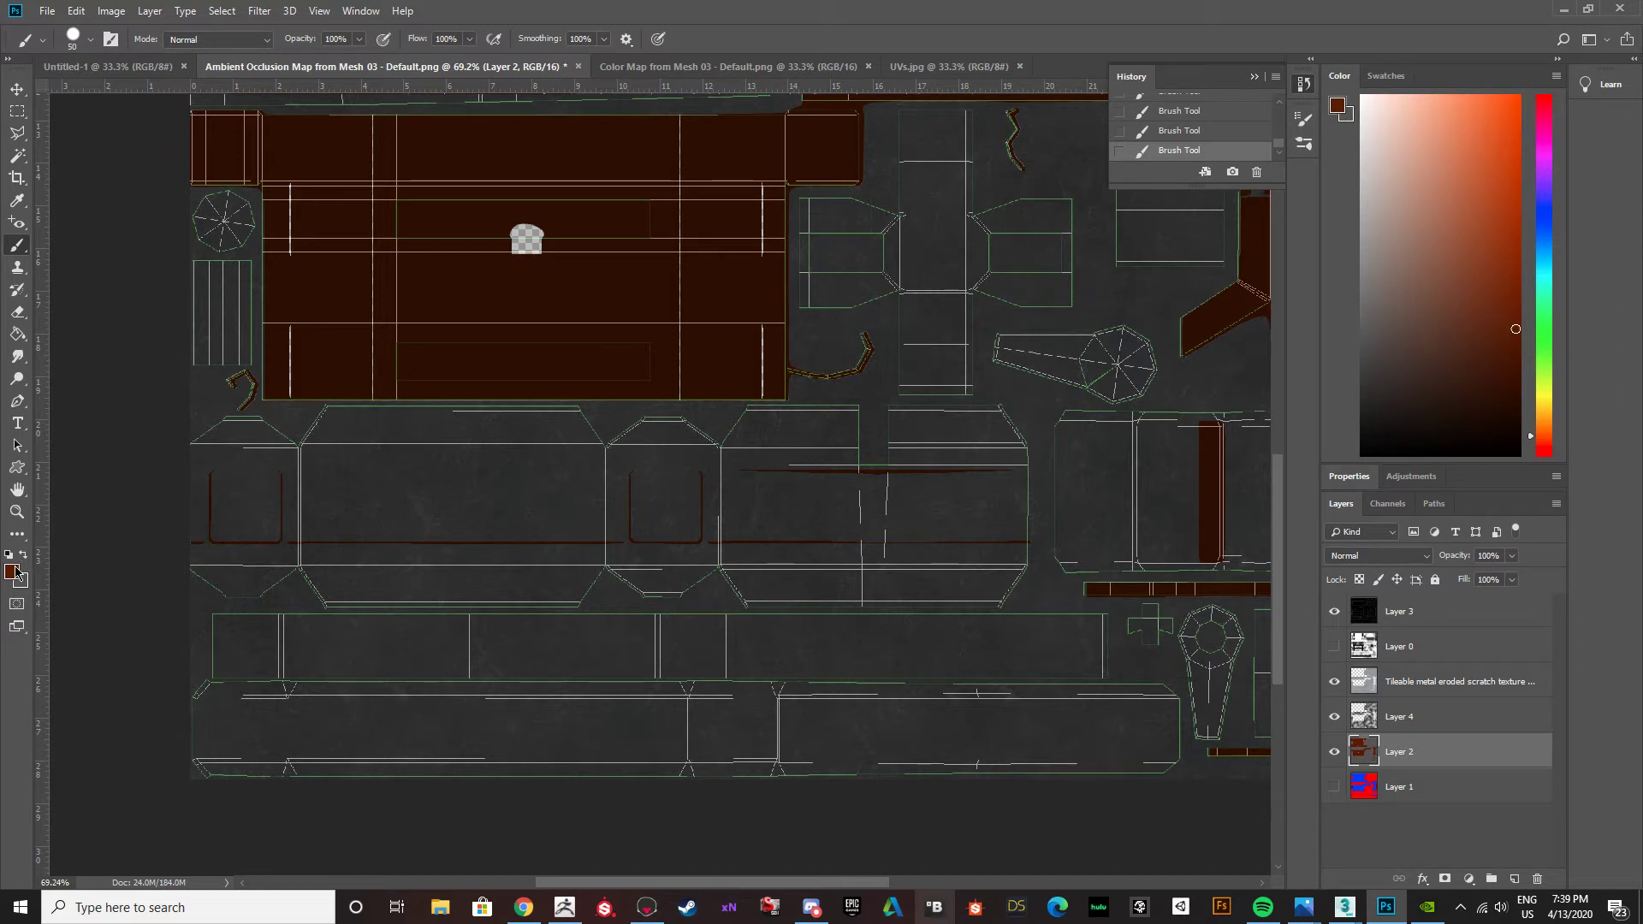
{"action": "left_click", "coordinate": [15, 571]}
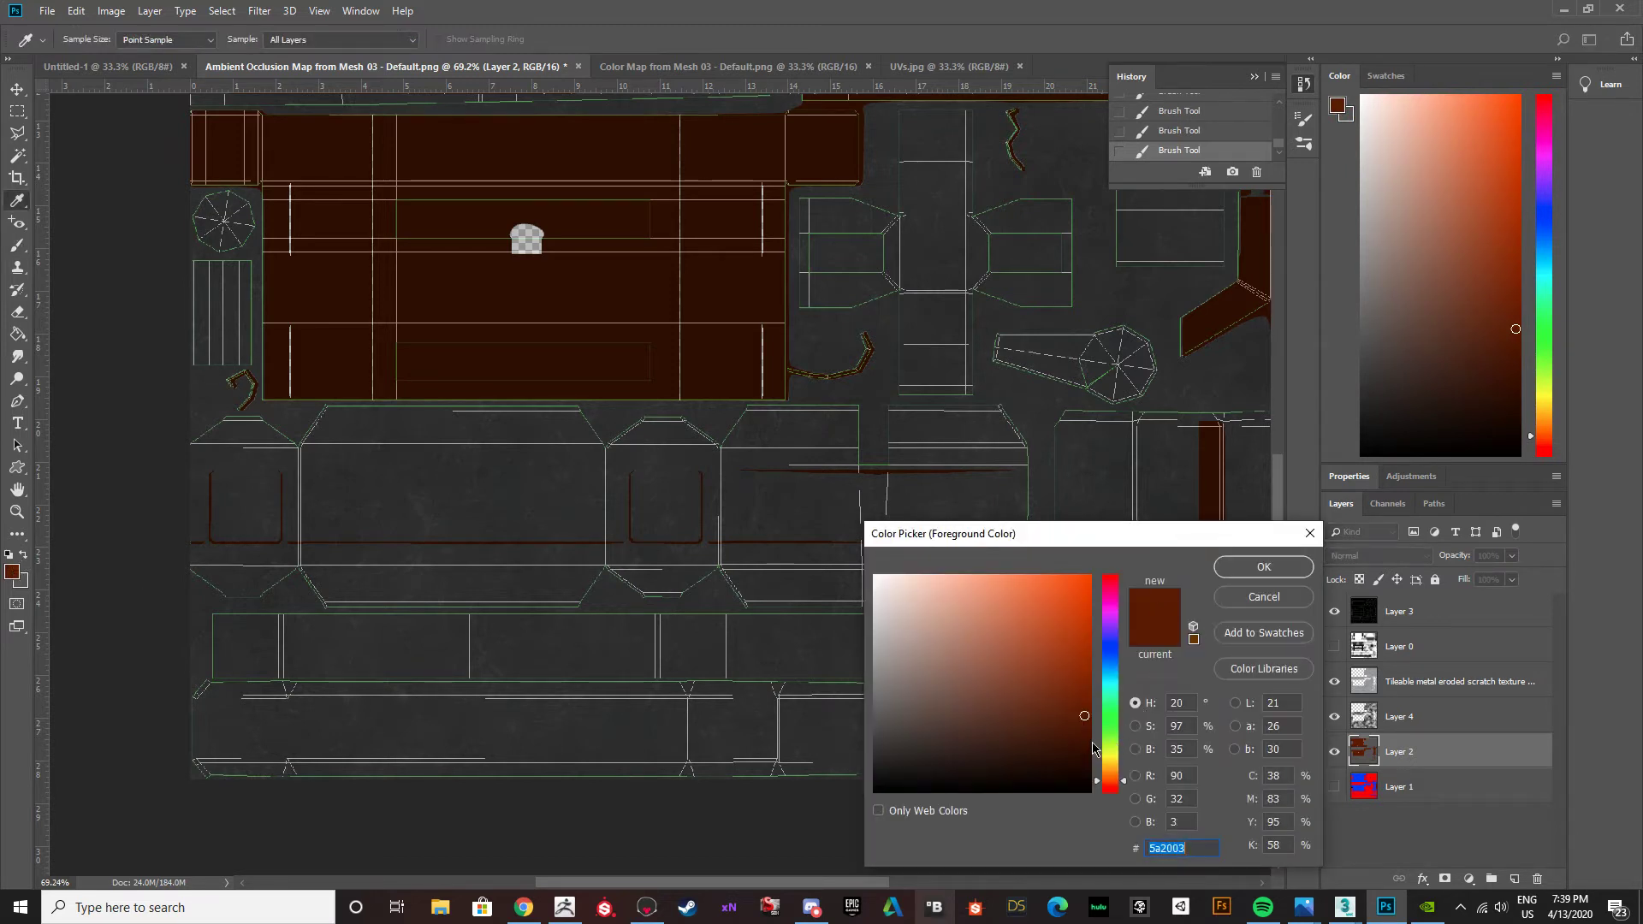
{"action": "left_click_drag", "start_coordinate": [1109, 784], "coordinate": [1111, 793]}
{"action": "left_click_drag", "start_coordinate": [1087, 712], "coordinate": [1017, 708]}
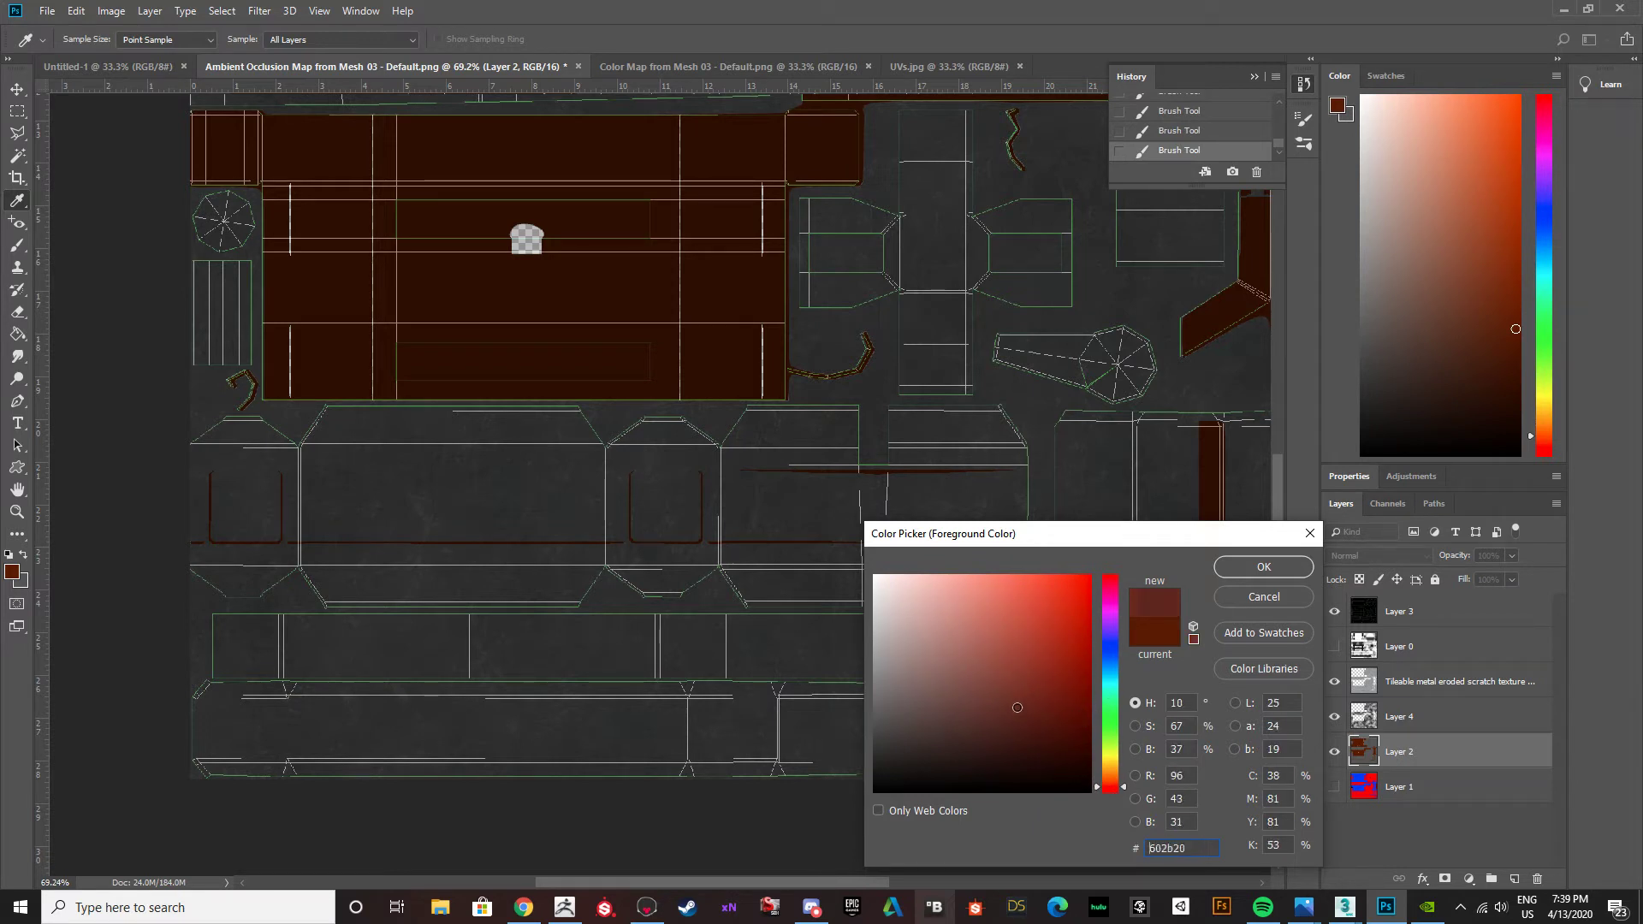
{"action": "left_click", "coordinate": [1223, 569]}
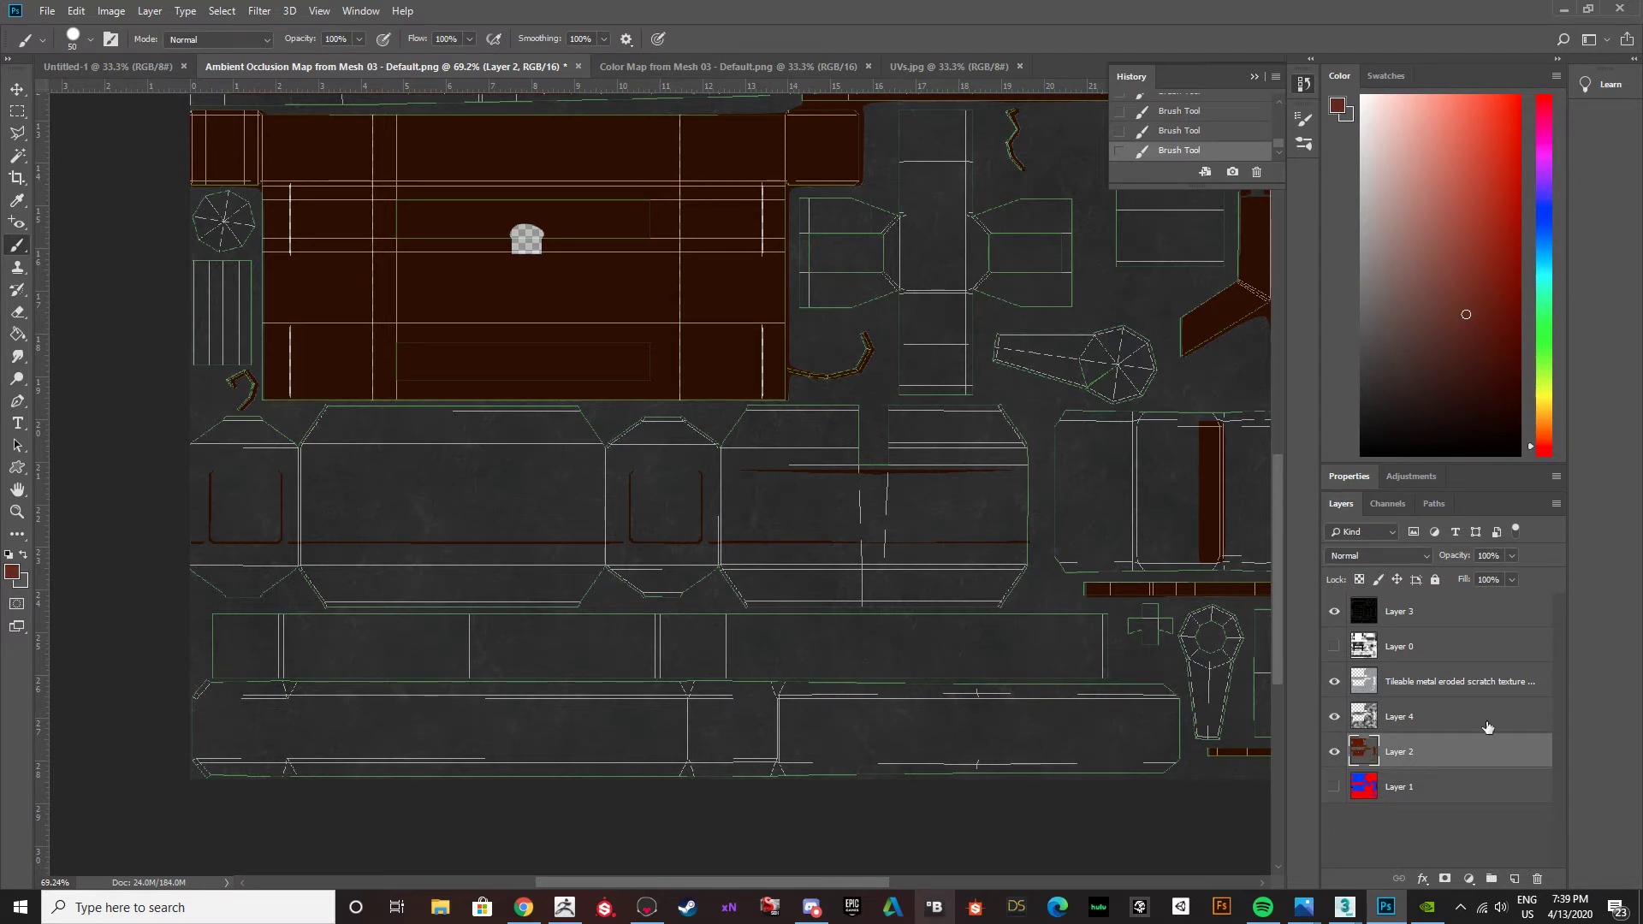
Check what Layer 2 contributes by toggling its visibility, and add a new empty layer directly above it.
{"action": "left_click", "coordinate": [1334, 752]}
{"action": "left_click", "coordinate": [1334, 751]}
{"action": "left_click", "coordinate": [1515, 879]}
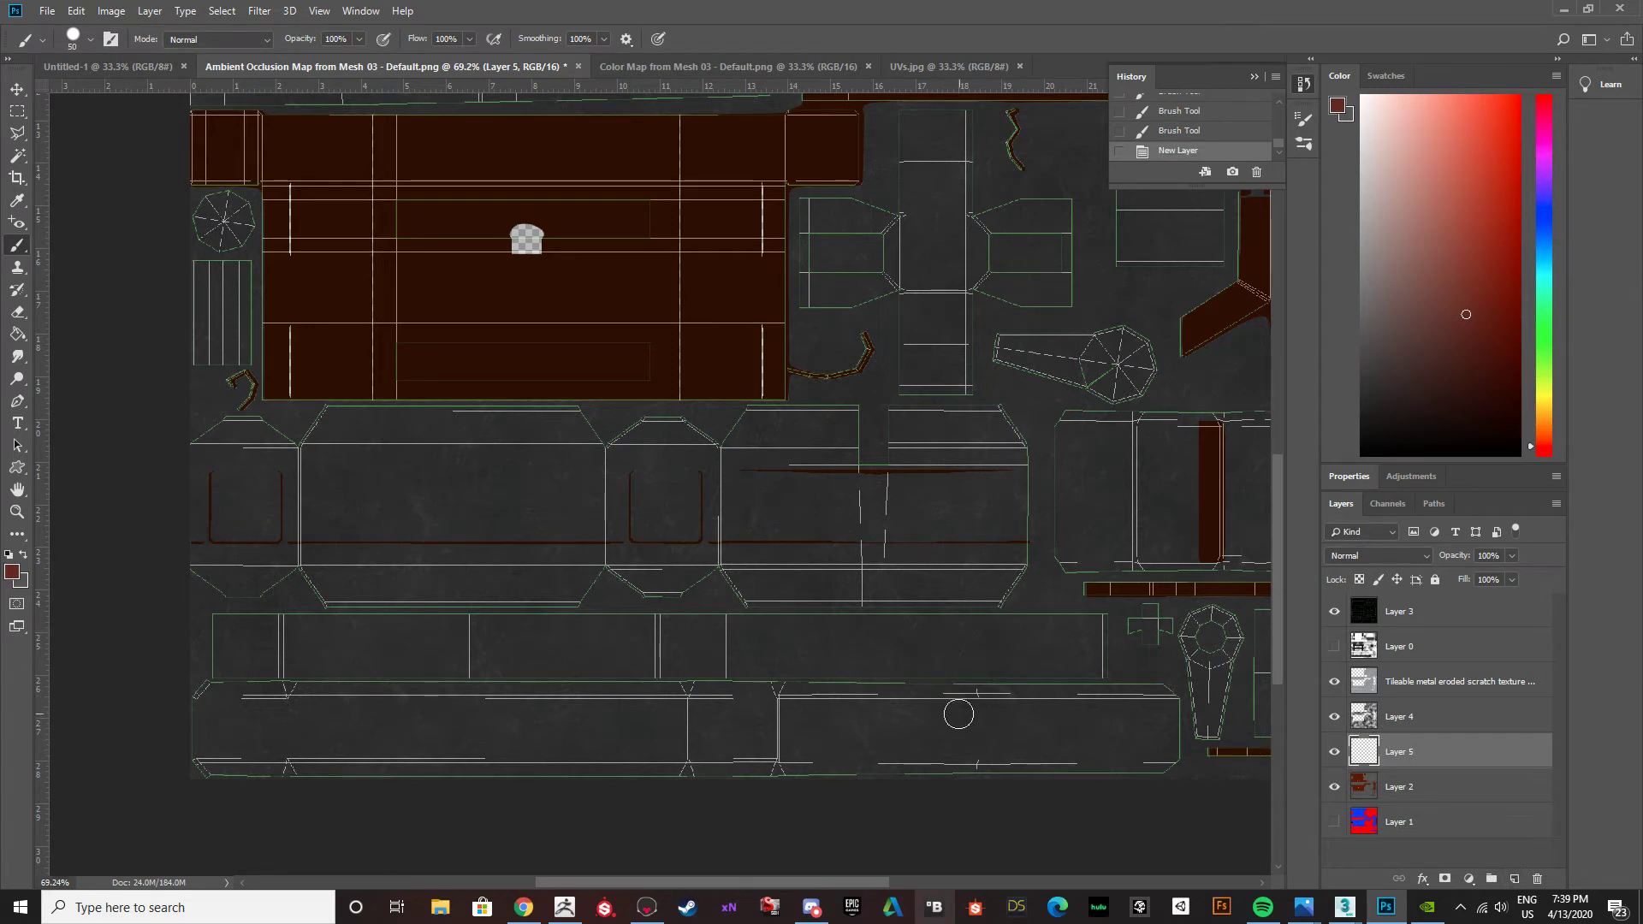
{"action": "left_click", "coordinate": [1333, 611]}
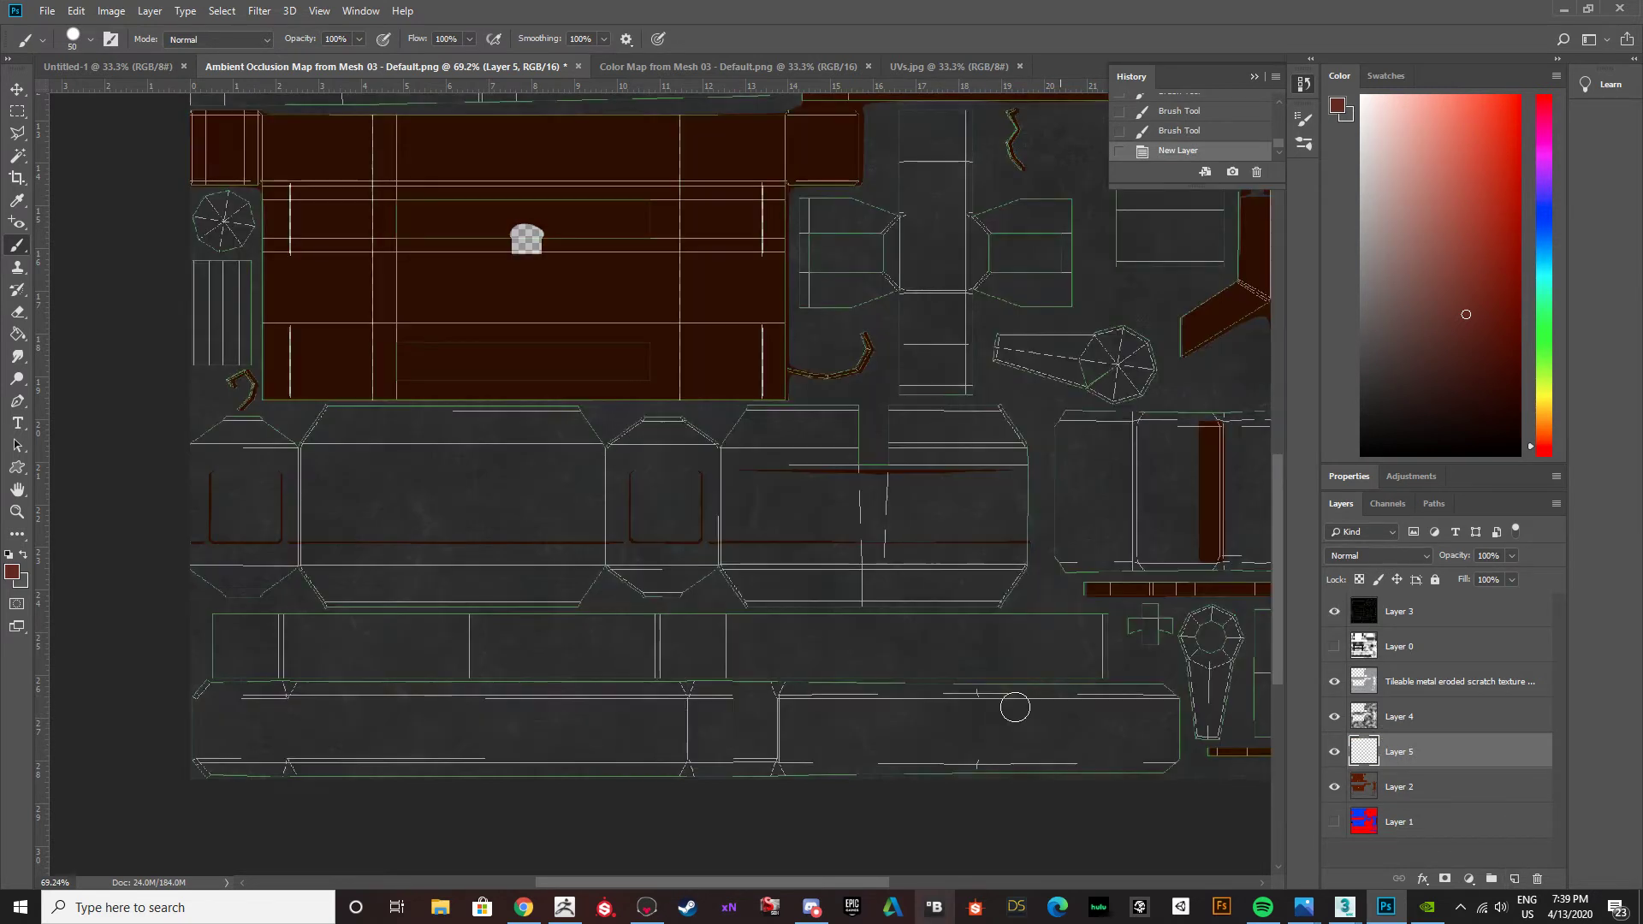
{"action": "left_click_drag", "start_coordinate": [853, 882], "coordinate": [862, 884]}
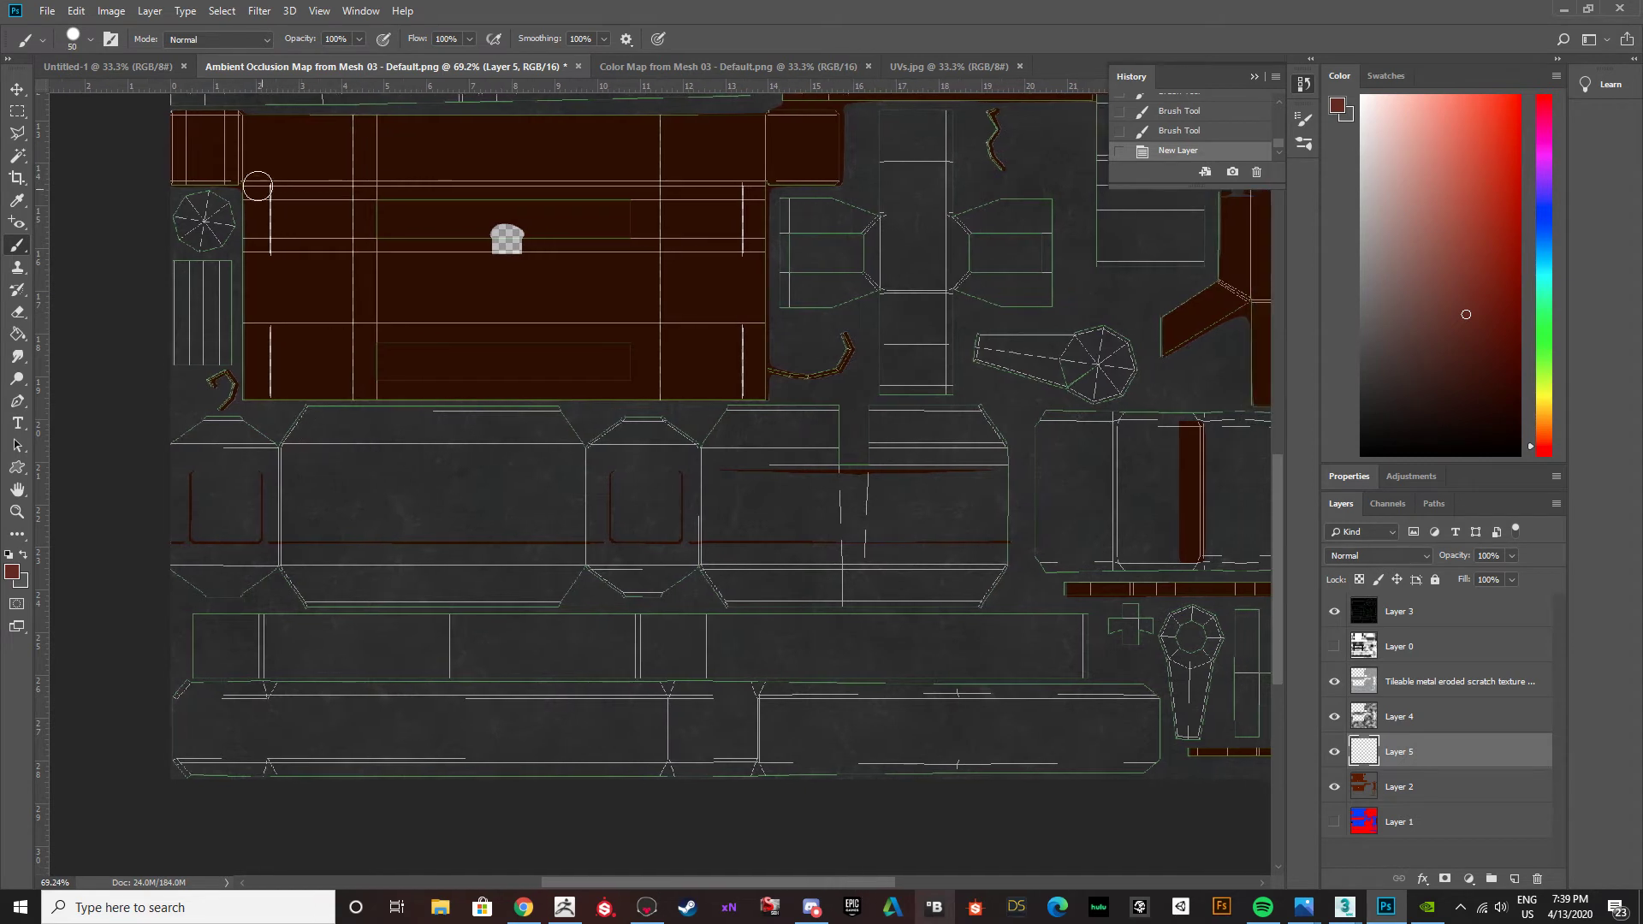
Change the brush preset to Soft Round for painting on the new layer.
{"action": "left_click", "coordinate": [85, 39]}
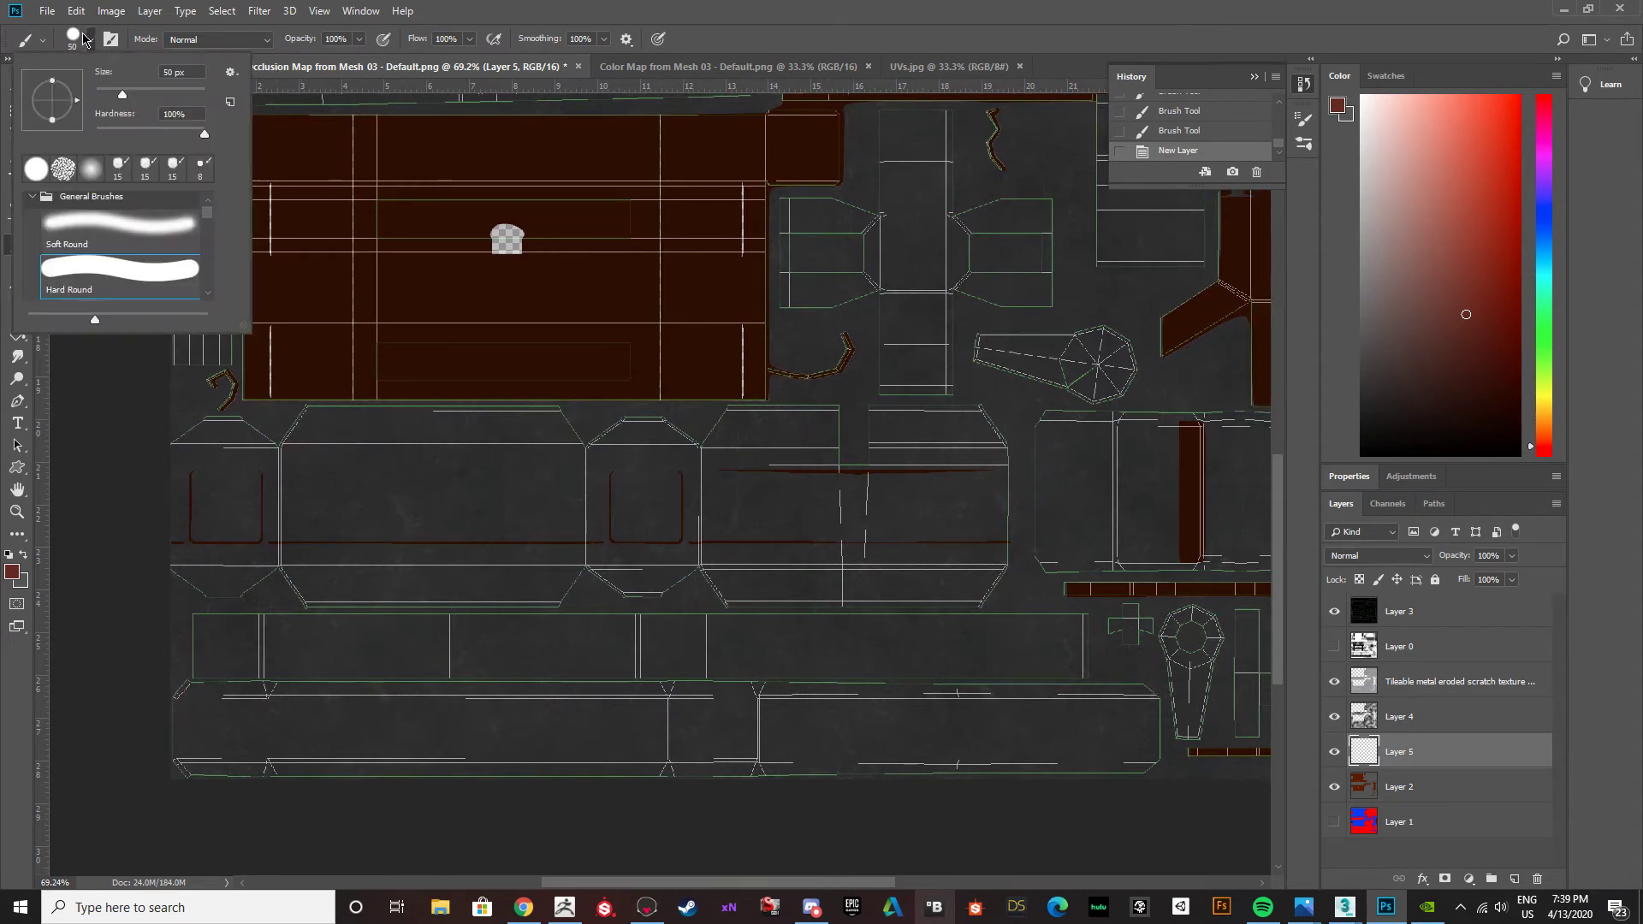
{"action": "left_click", "coordinate": [121, 238]}
{"action": "left_click", "coordinate": [120, 752]}
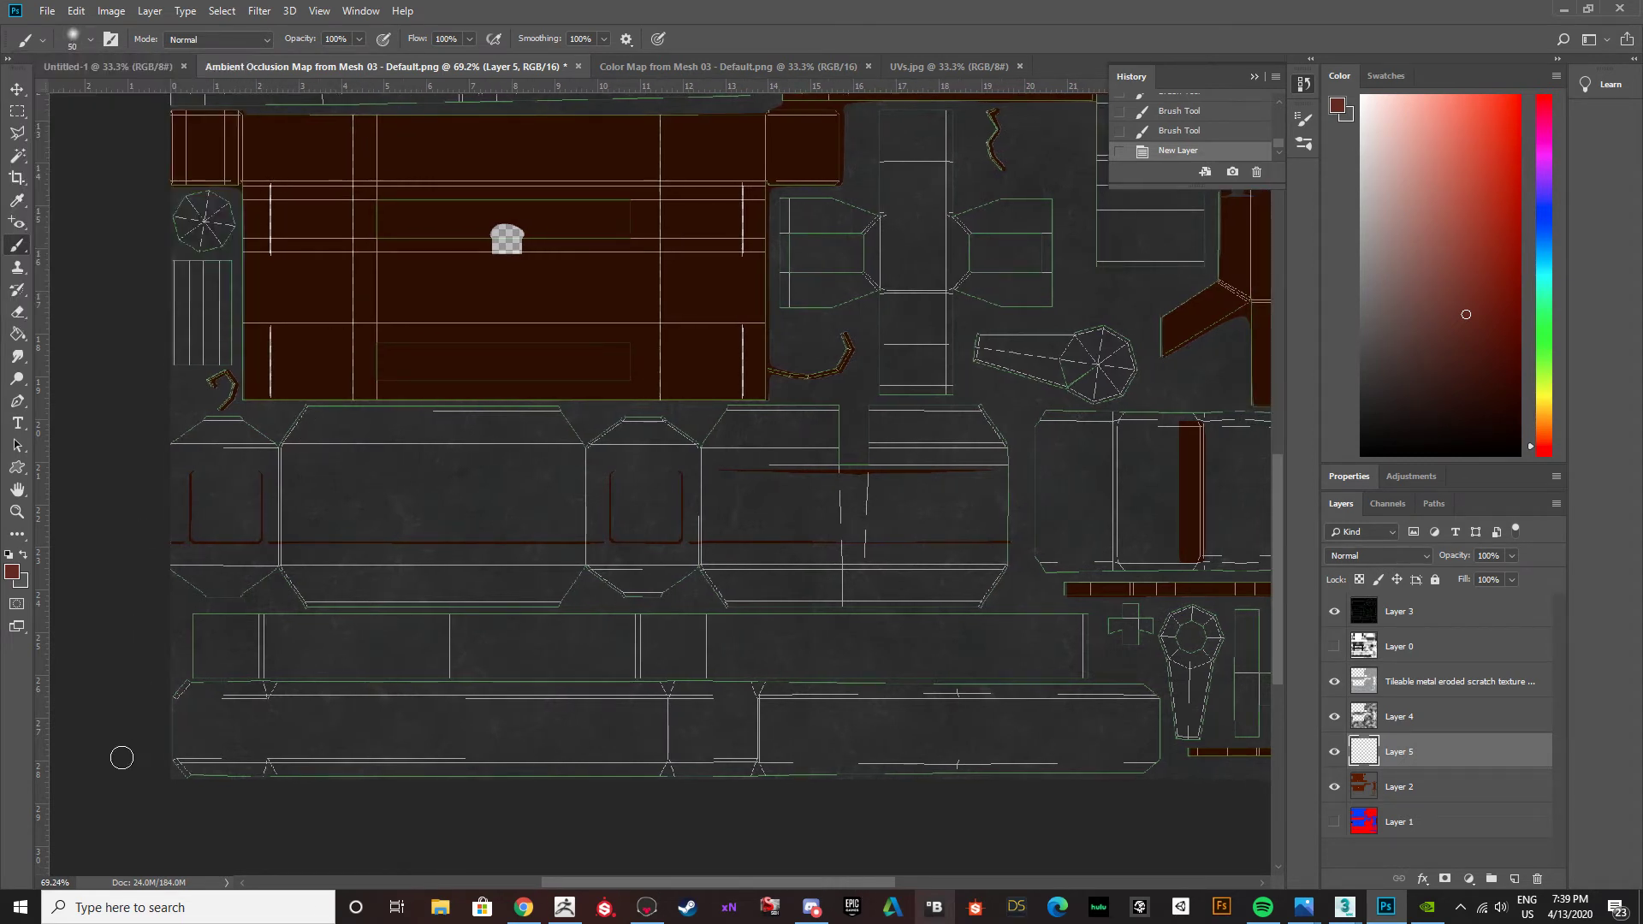
{"action": "scroll", "coordinate": [734, 757], "scroll_direction": "down", "scroll_amount": 3}
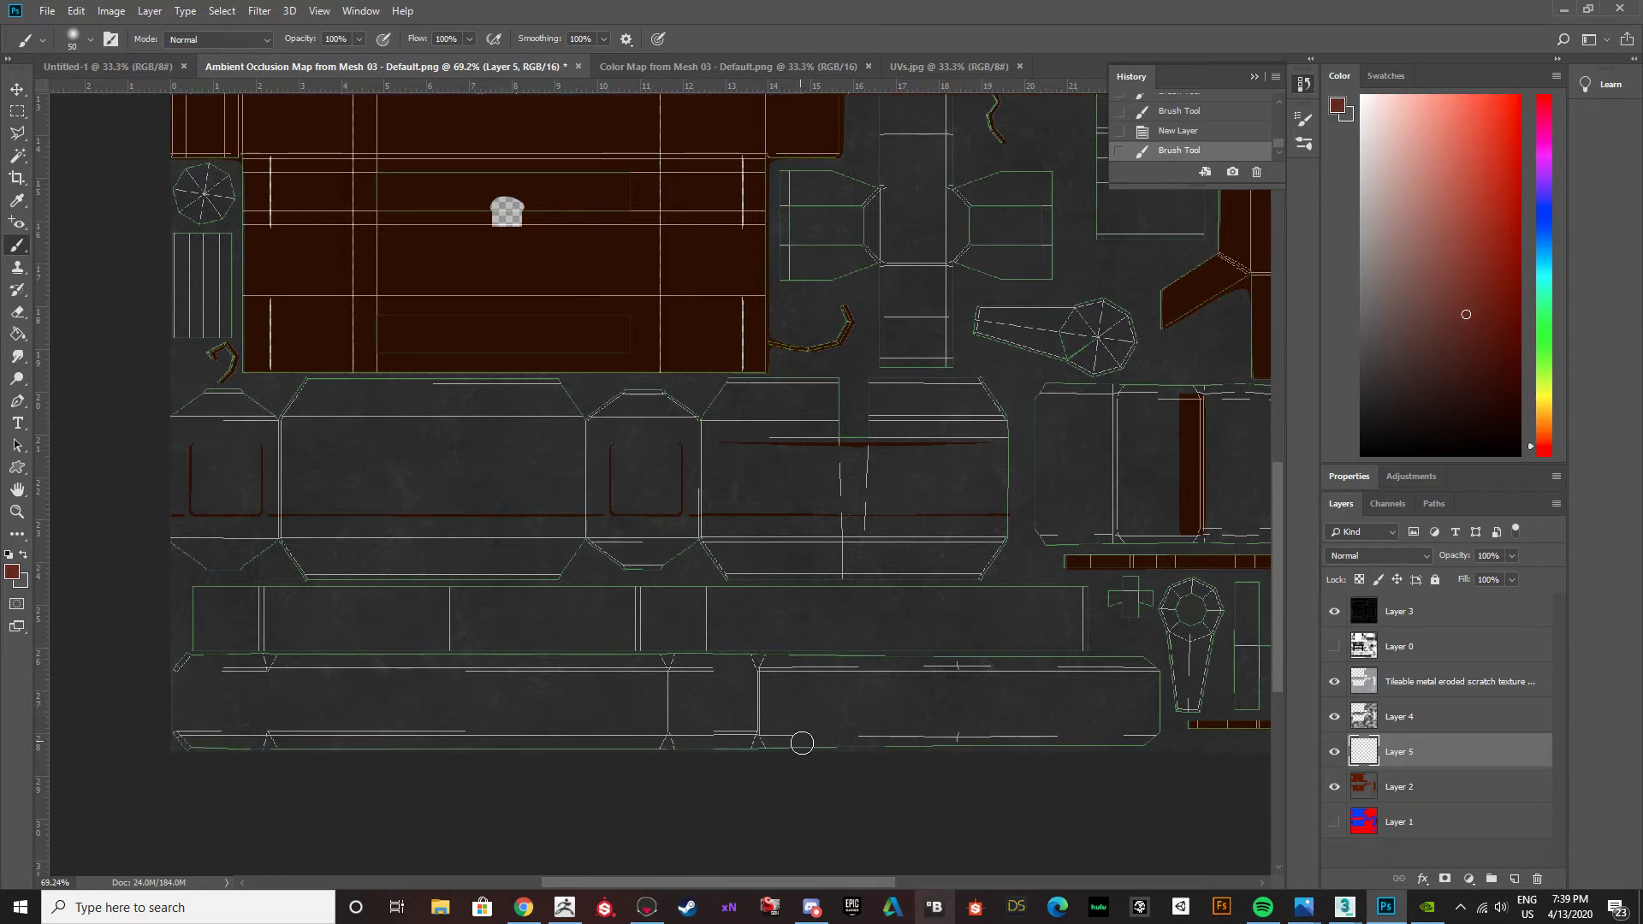
Show the ambient occlusion in Layer 0, hide the UV wireframe in Layer 3, and review the metal strips in the lower map.
{"action": "scroll", "coordinate": [834, 760], "scroll_direction": "up", "scroll_amount": 4, "text": "alt"}
{"action": "scroll", "coordinate": [835, 760], "scroll_direction": "up", "scroll_amount": 3, "text": "alt"}
{"action": "left_click_drag", "start_coordinate": [866, 881], "coordinate": [780, 879]}
{"action": "scroll", "coordinate": [766, 807], "scroll_direction": "down", "scroll_amount": 2, "text": "alt"}
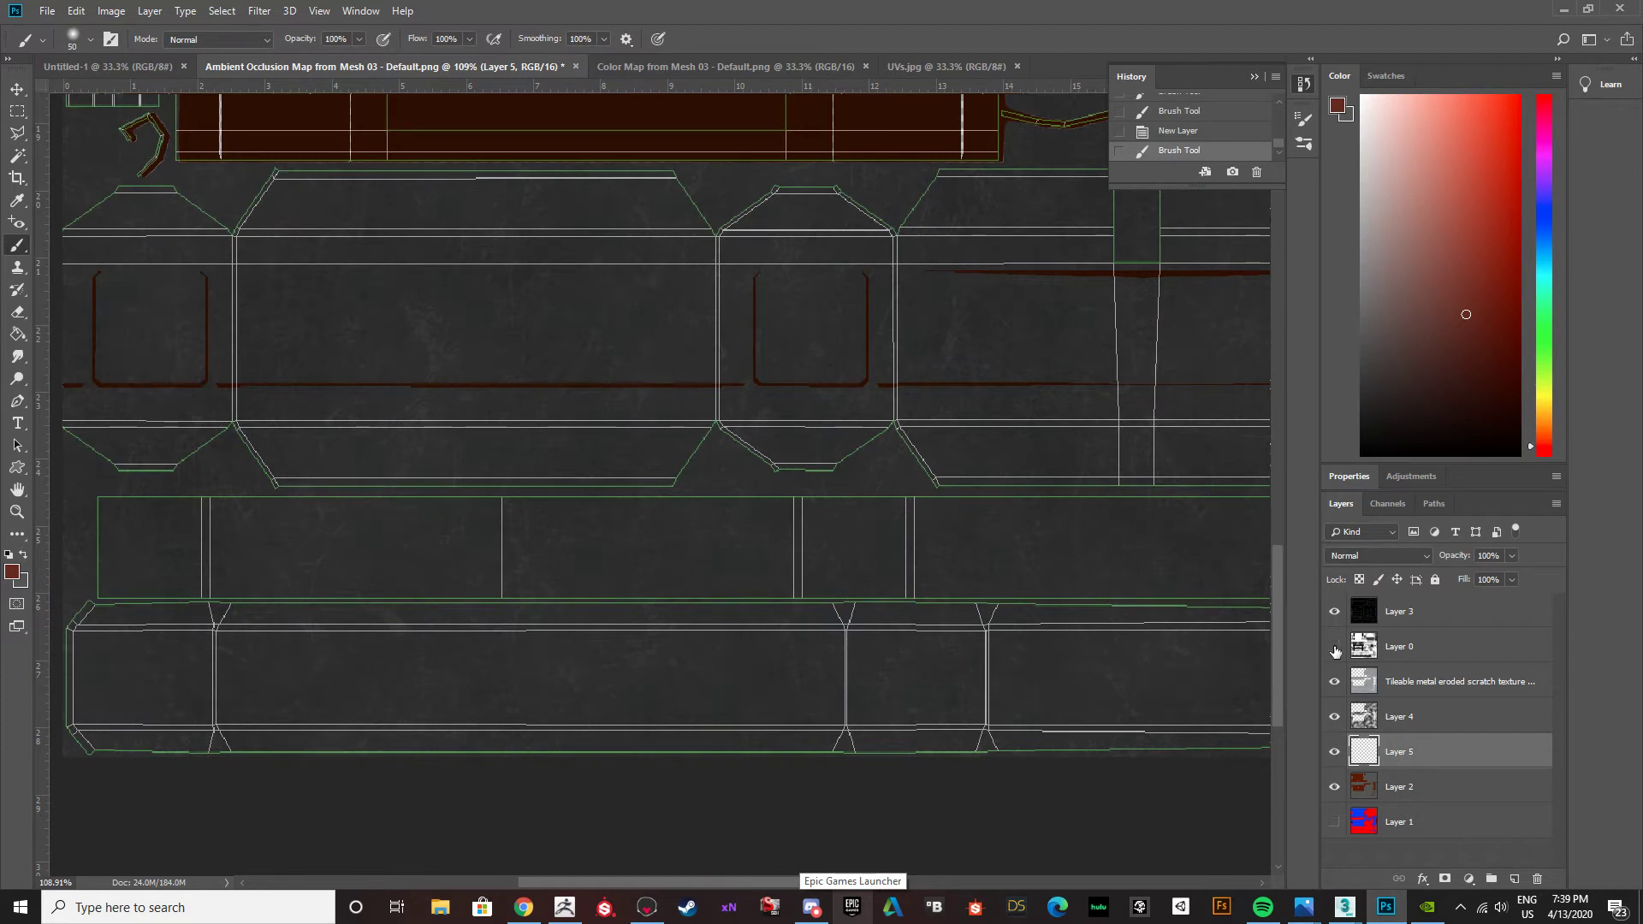
{"action": "left_click", "coordinate": [1333, 646]}
{"action": "left_click", "coordinate": [1334, 612]}
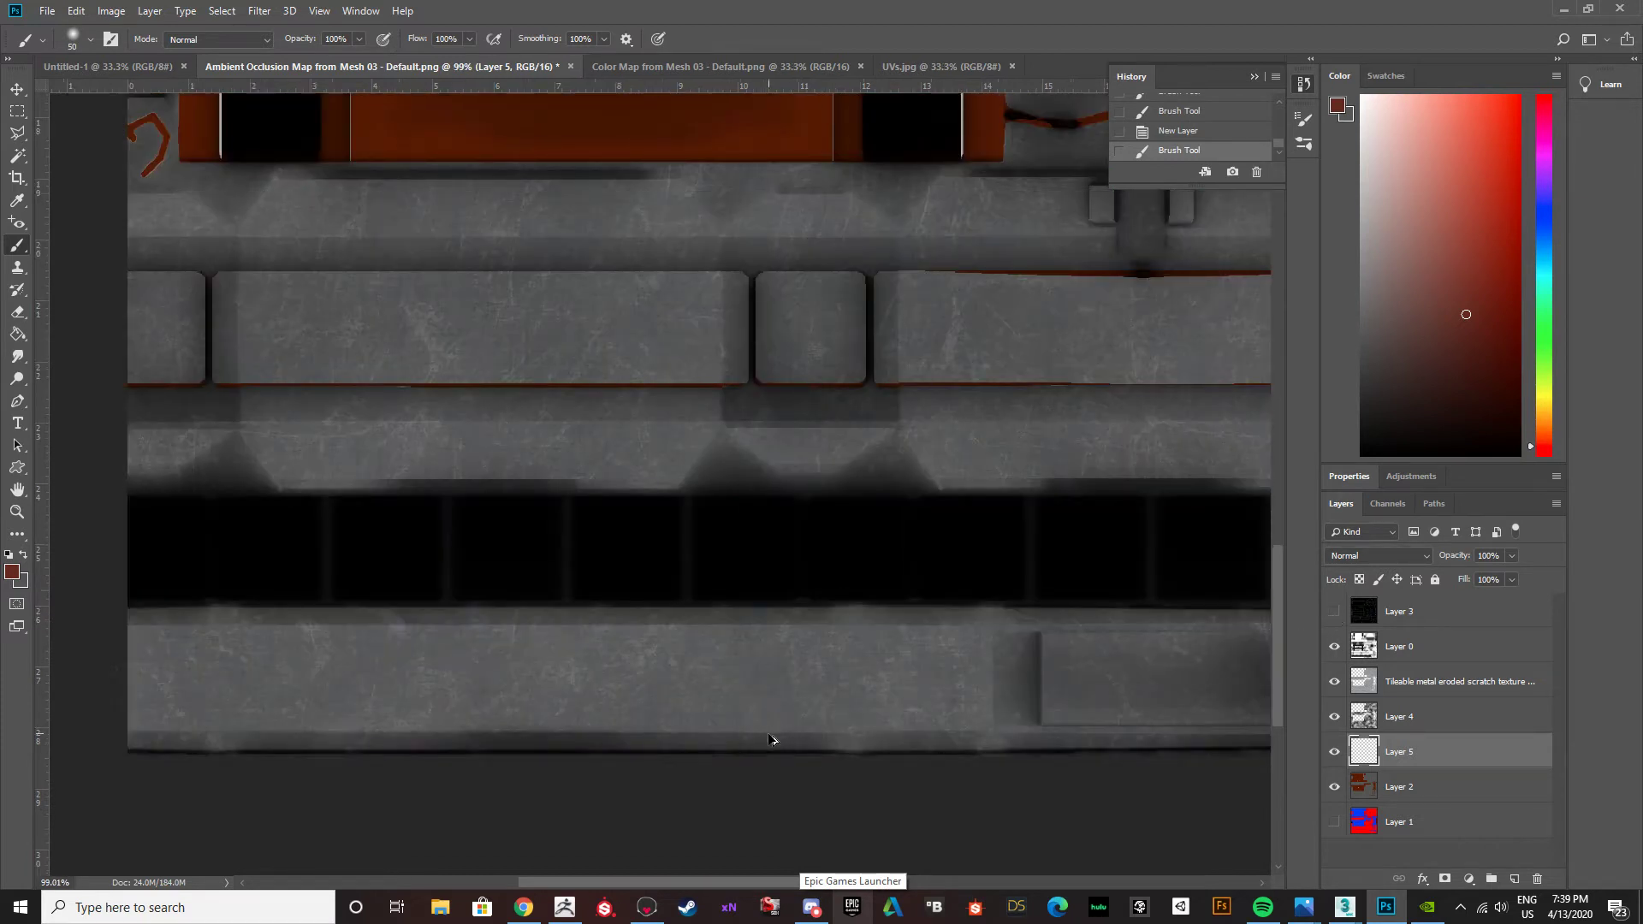
{"action": "scroll", "coordinate": [773, 741], "scroll_direction": "down", "scroll_amount": 3, "text": "alt"}
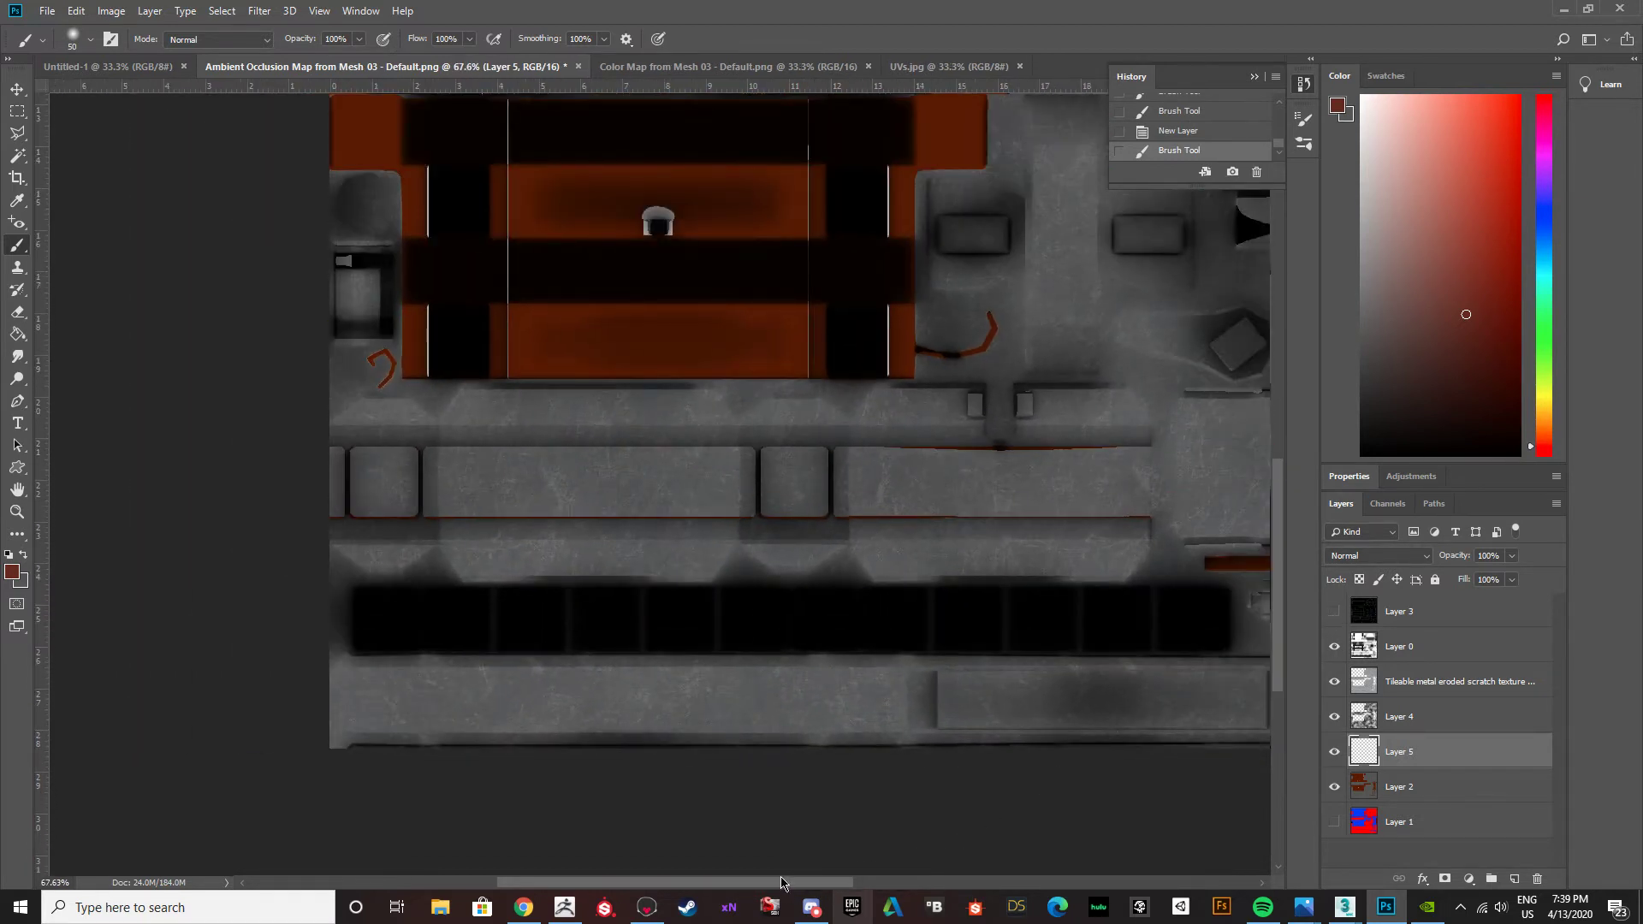
{"action": "scroll", "coordinate": [1015, 723], "scroll_direction": "right", "scroll_amount": 3}
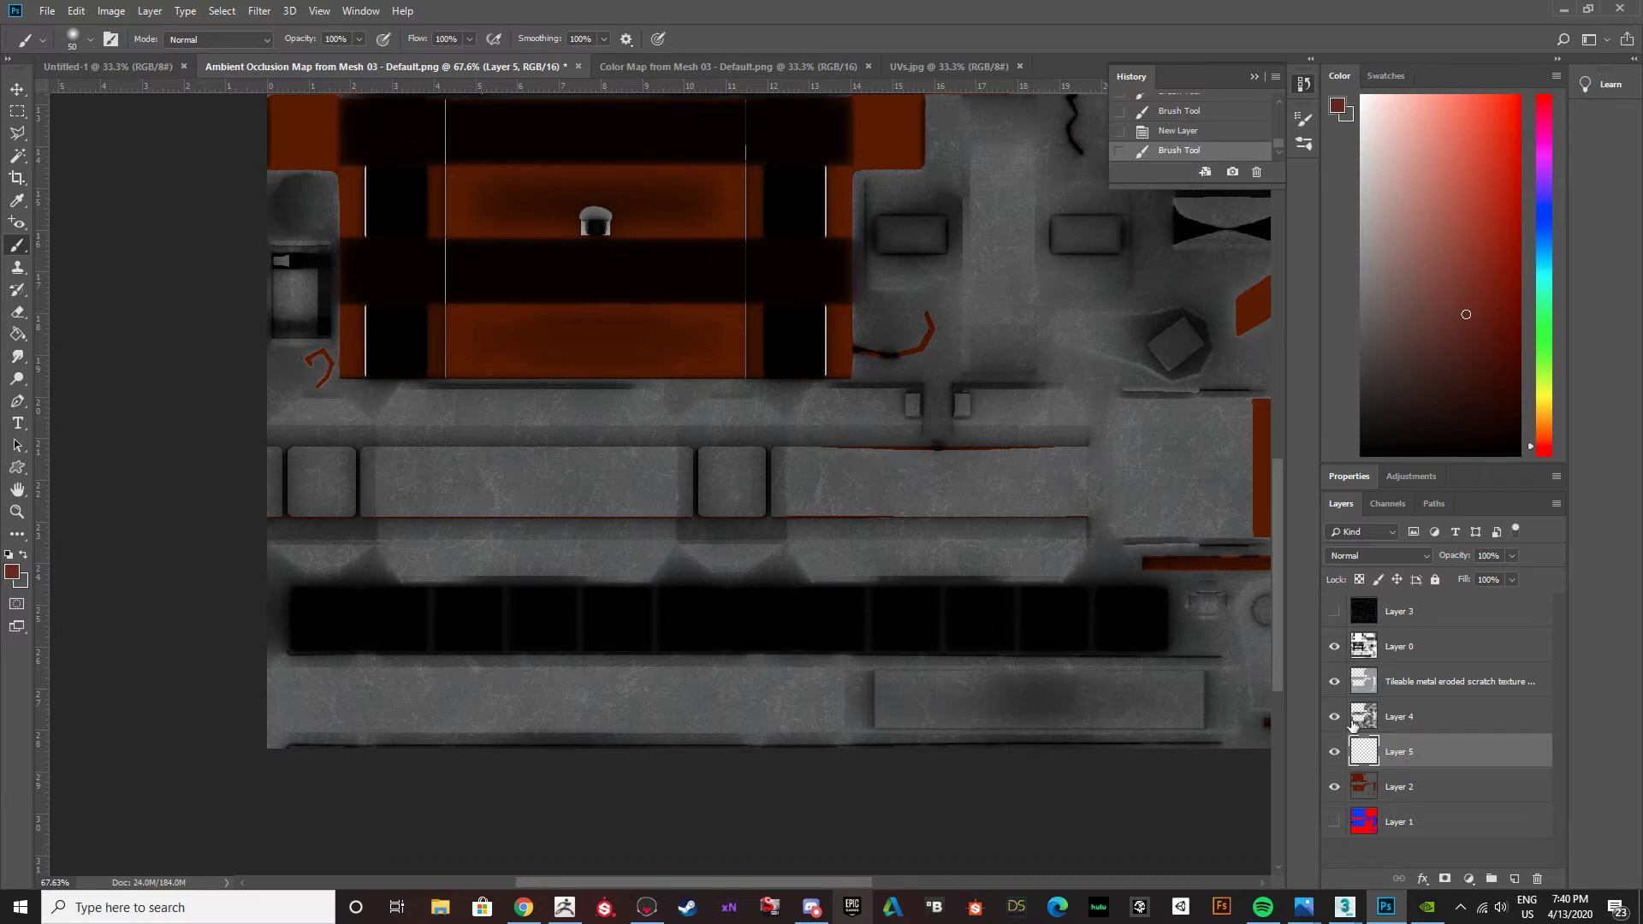
Select Layer 2 and hide Layer 5, Layer 4, the scratch texture and Layer 0 to isolate the base colors.
{"action": "left_click", "coordinate": [1363, 782]}
{"action": "left_click", "coordinate": [1334, 752]}
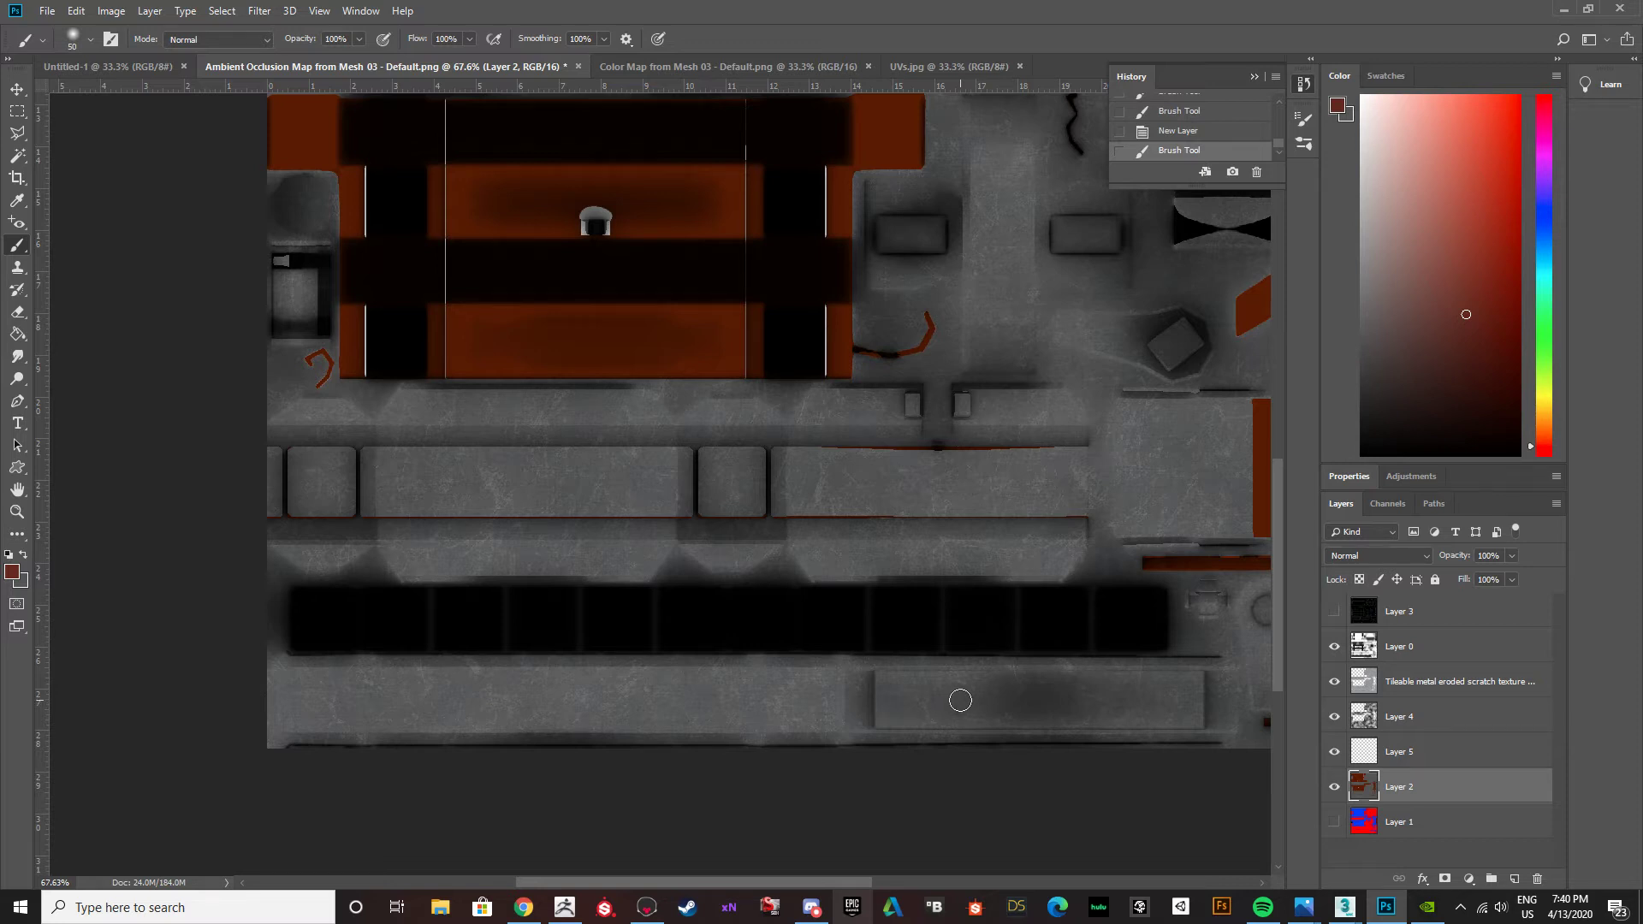
{"action": "left_click", "coordinate": [1334, 716]}
{"action": "left_click", "coordinate": [1334, 752]}
{"action": "left_click", "coordinate": [1333, 681]}
{"action": "left_click", "coordinate": [1334, 646]}
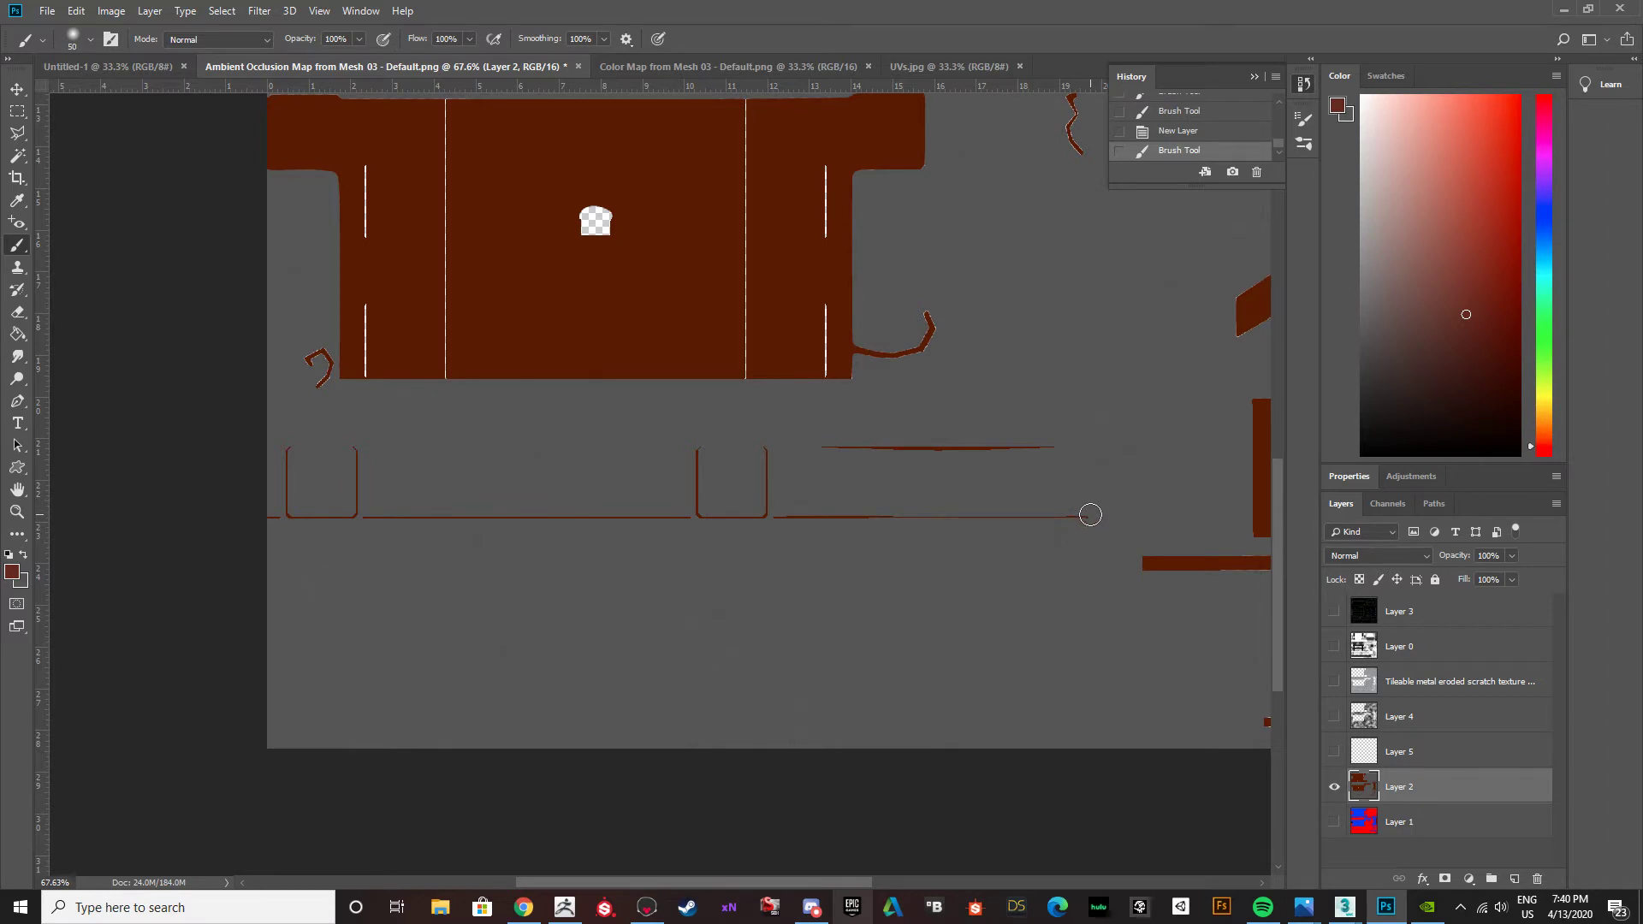
Paint over the remaining thin brown lines below the brown tabletop area with the sampled gray, and show the hidden layers again.
{"action": "left_click", "coordinate": [1090, 515], "text": "alt"}
{"action": "mouse_move", "coordinate": [1090, 514]}
{"action": "left_mouse_down"}
{"action": "mouse_move", "coordinate": [262, 515]}
{"action": "mouse_move", "coordinate": [1049, 510]}
{"action": "left_mouse_up"}
{"action": "mouse_move", "coordinate": [1056, 447]}
{"action": "left_mouse_down"}
{"action": "mouse_move", "coordinate": [730, 437]}
{"action": "mouse_move", "coordinate": [763, 517]}
{"action": "mouse_move", "coordinate": [766, 476]}
{"action": "mouse_move", "coordinate": [685, 444]}
{"action": "mouse_move", "coordinate": [698, 514]}
{"action": "mouse_move", "coordinate": [693, 440]}
{"action": "mouse_move", "coordinate": [348, 444]}
{"action": "mouse_move", "coordinate": [356, 513]}
{"action": "mouse_move", "coordinate": [286, 466]}
{"action": "mouse_move", "coordinate": [293, 495]}
{"action": "left_mouse_up"}
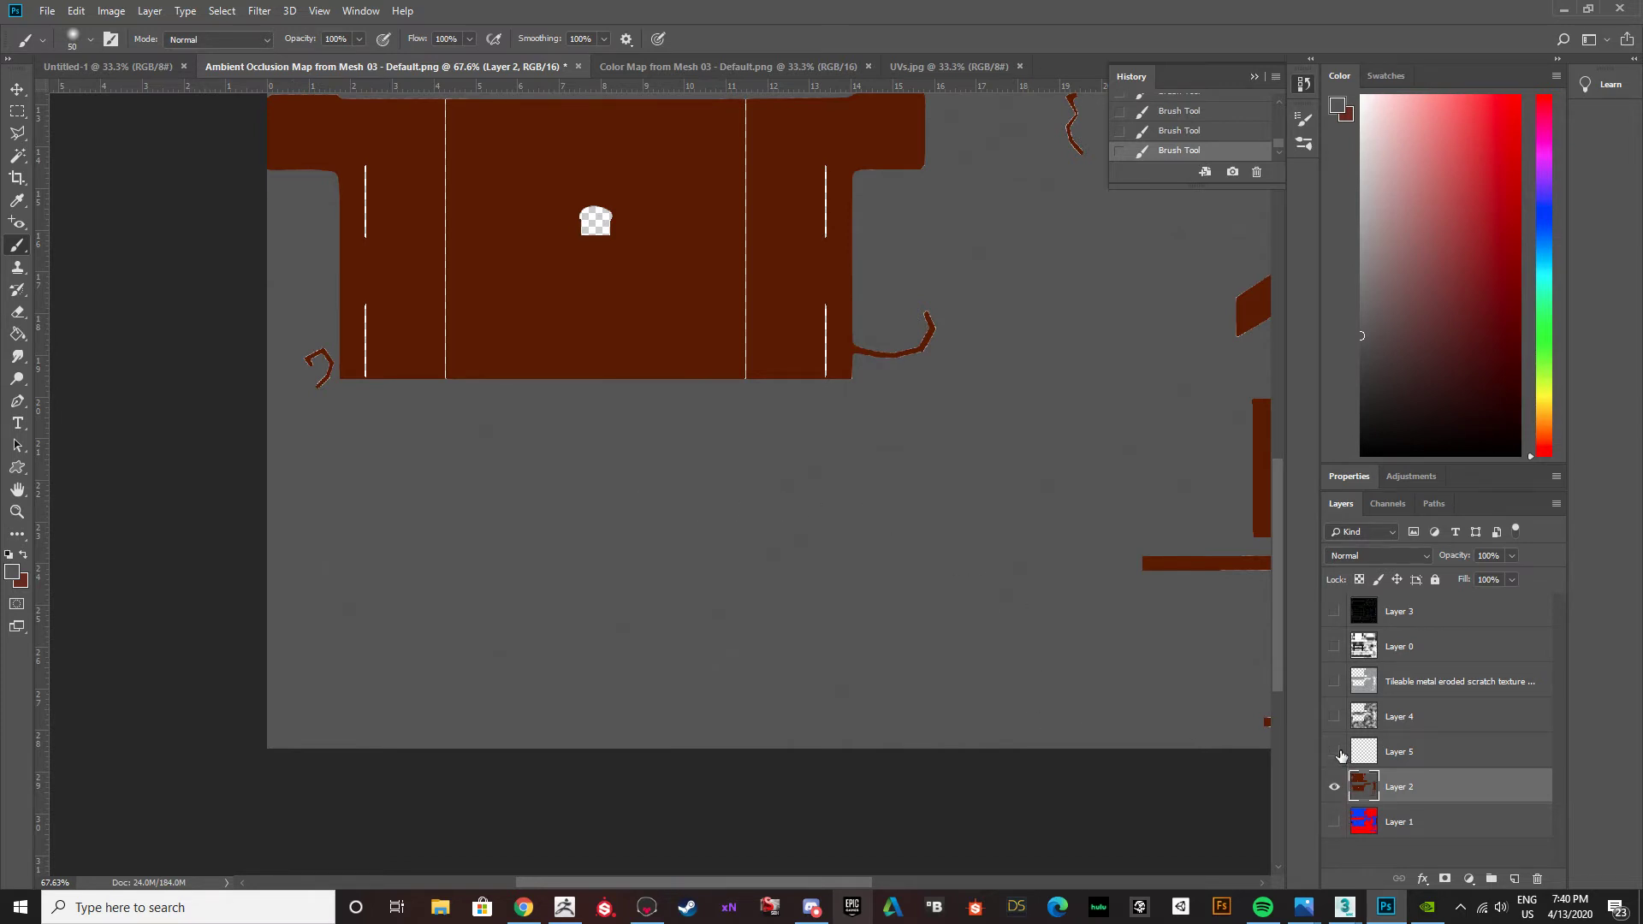
{"action": "left_click_drag", "start_coordinate": [1333, 716], "coordinate": [1332, 622]}
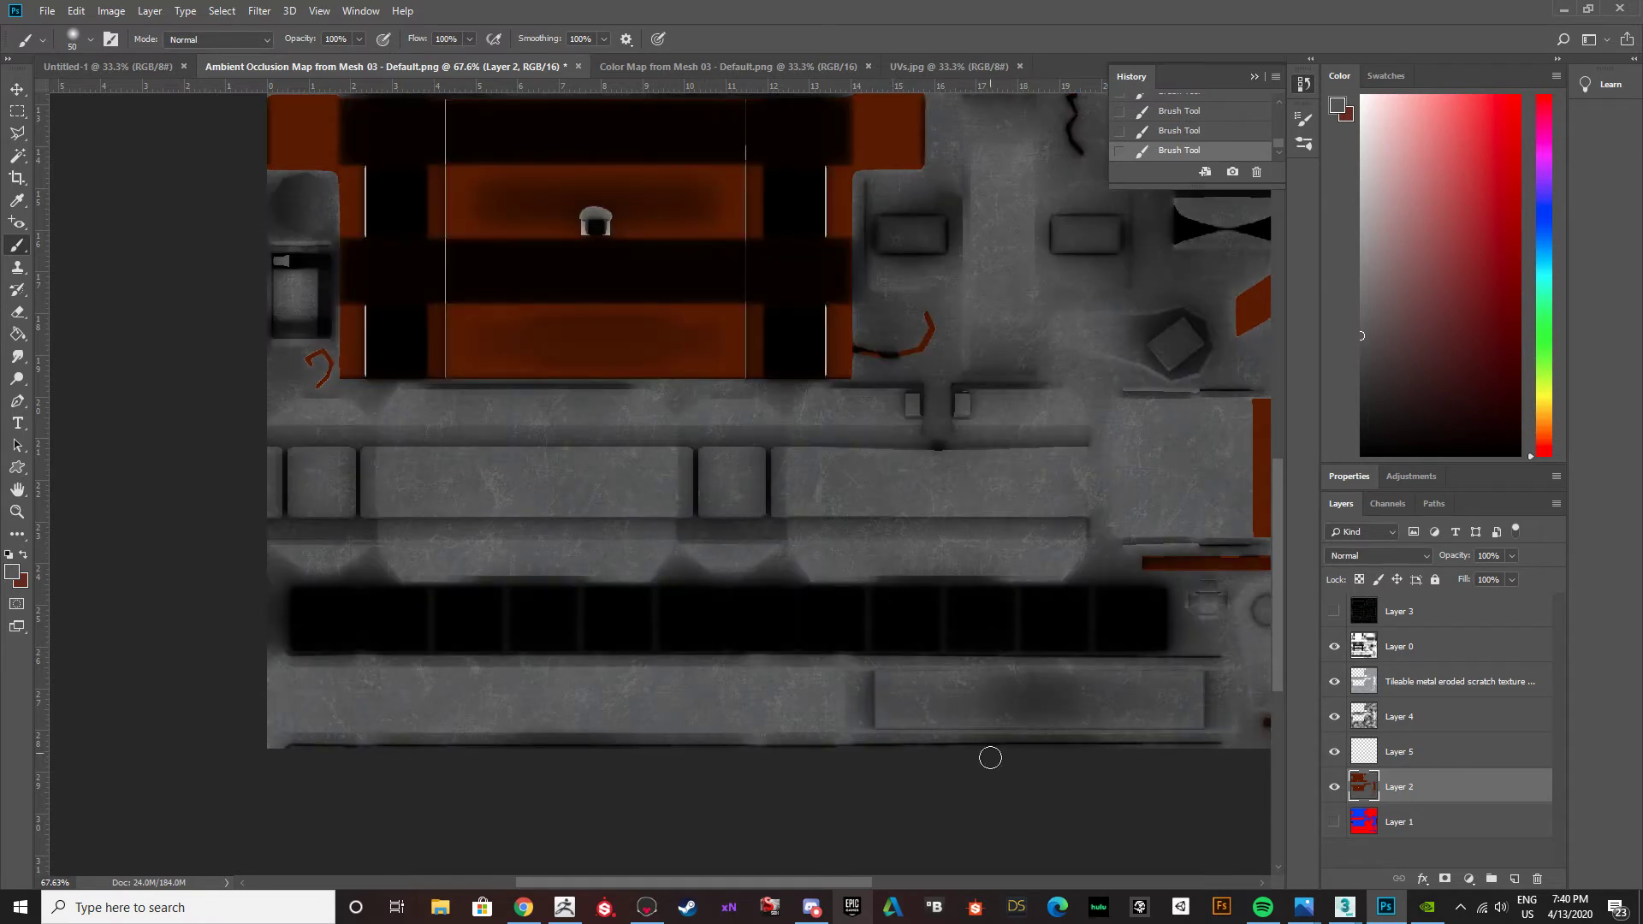
Set the foreground color to the dark reddish brown 4b2b23 for the rust.
{"action": "left_click", "coordinate": [13, 571]}
{"action": "left_click", "coordinate": [1080, 745]}
{"action": "mouse_move", "coordinate": [1110, 793]}
{"action": "left_mouse_down"}
{"action": "mouse_move", "coordinate": [1048, 733]}
{"action": "mouse_move", "coordinate": [988, 733]}
{"action": "mouse_move", "coordinate": [1116, 784]}
{"action": "left_mouse_up"}
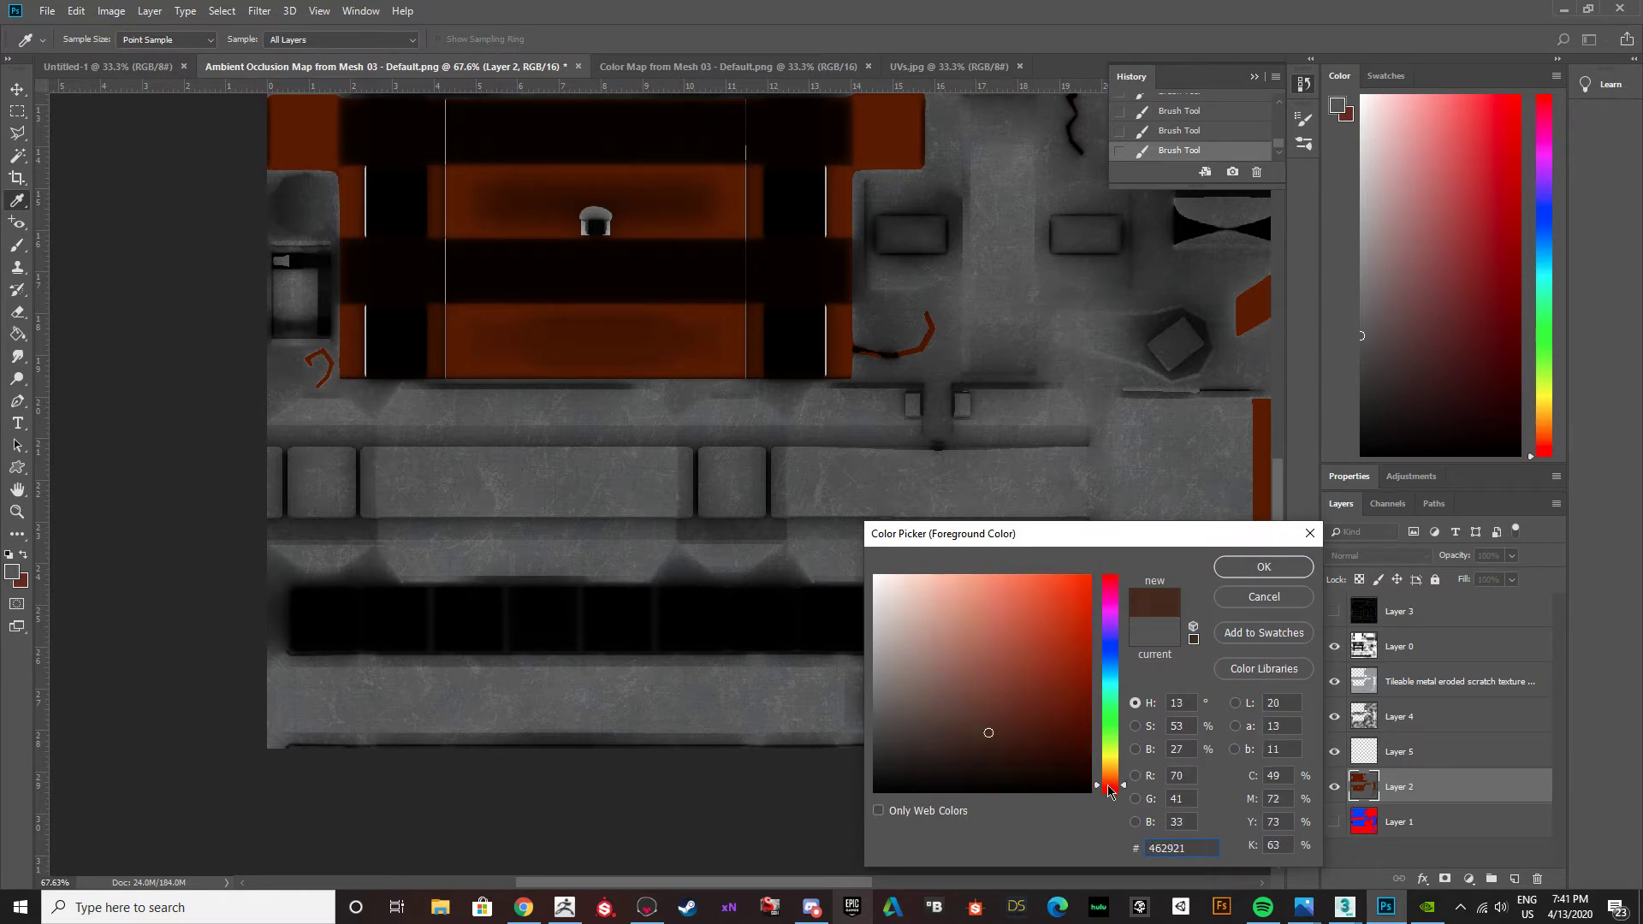
{"action": "left_click", "coordinate": [990, 725]}
{"action": "left_click_drag", "start_coordinate": [990, 725], "coordinate": [990, 728]}
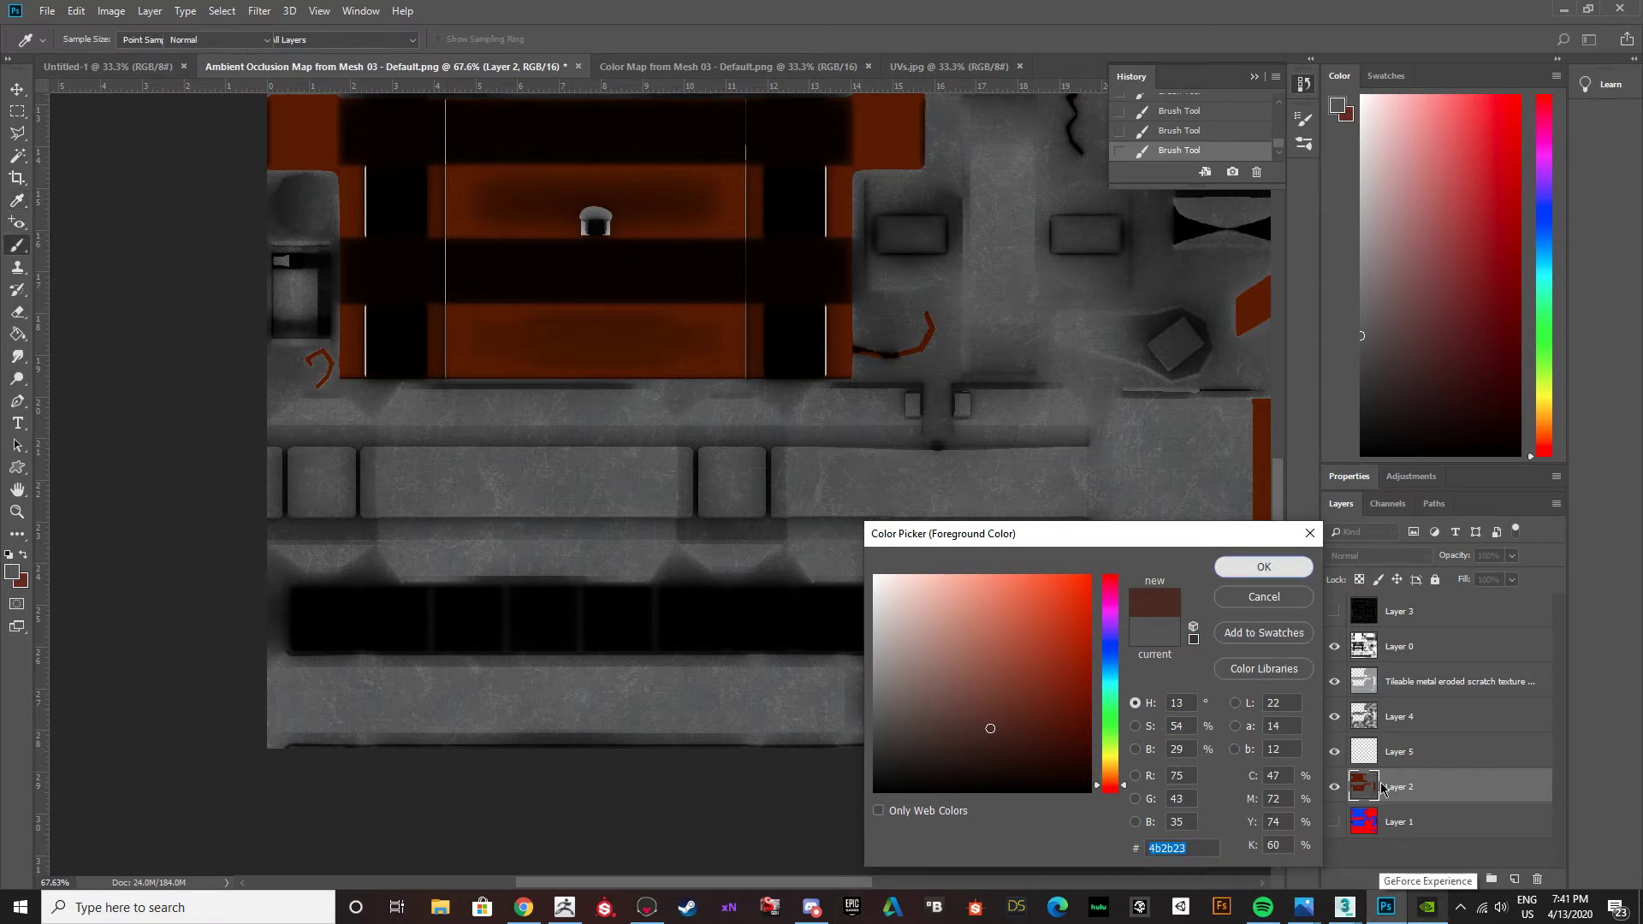
{"action": "left_click", "coordinate": [1275, 567]}
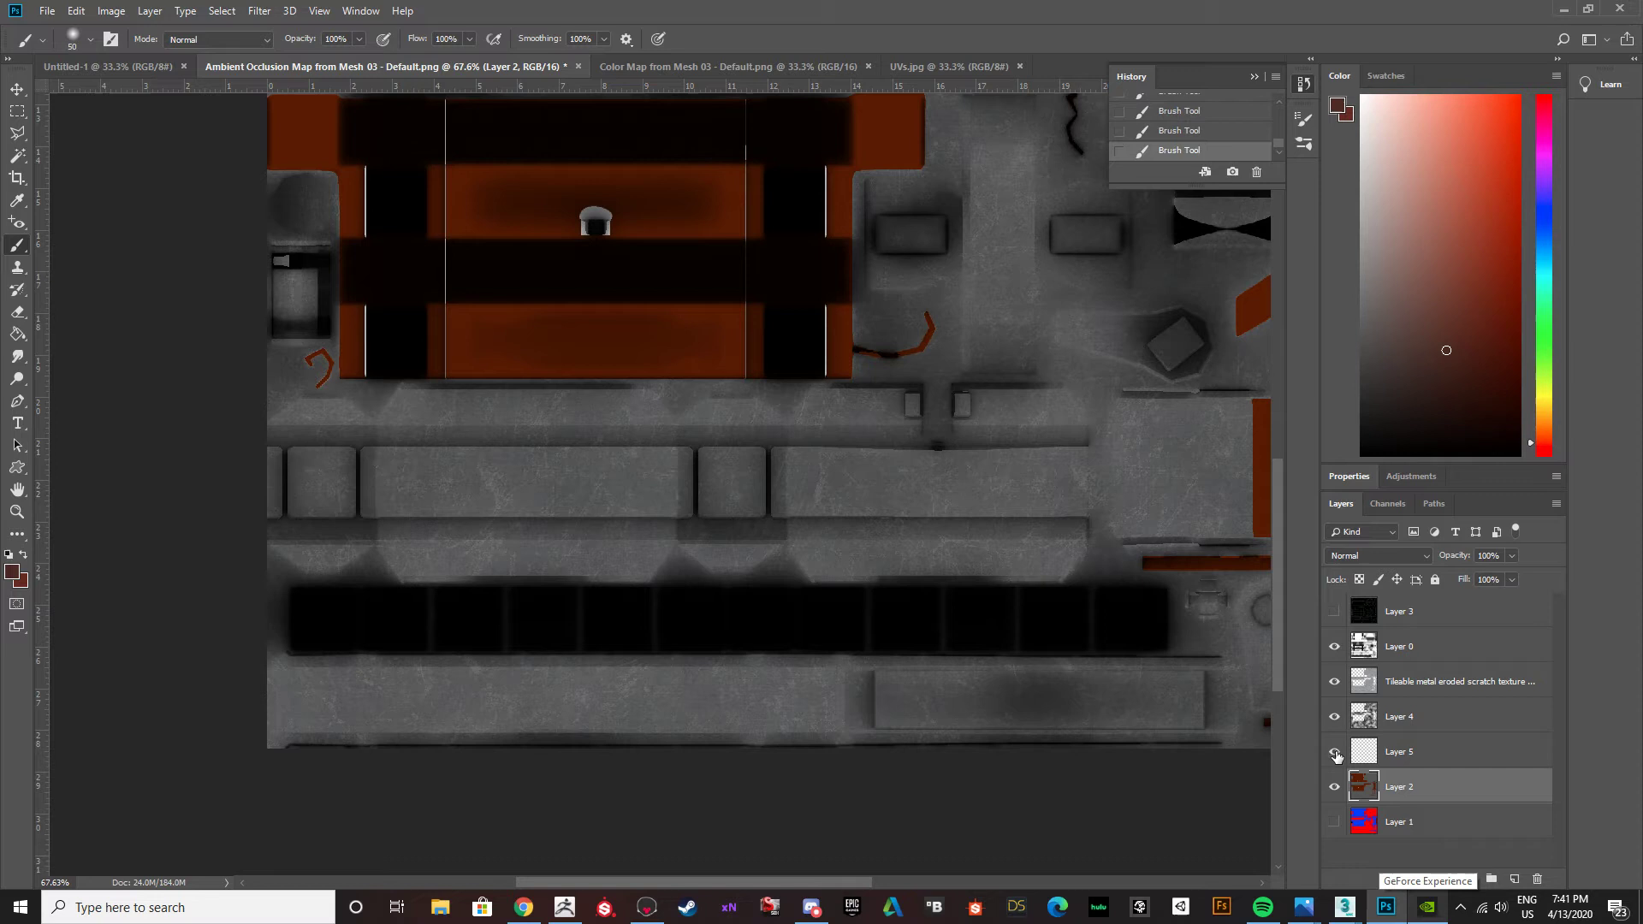
Rename Layer 5 as Rust and Layer 2 as Base Color.
{"action": "left_click", "coordinate": [1395, 759]}
{"action": "double_click", "coordinate": [1401, 753]}
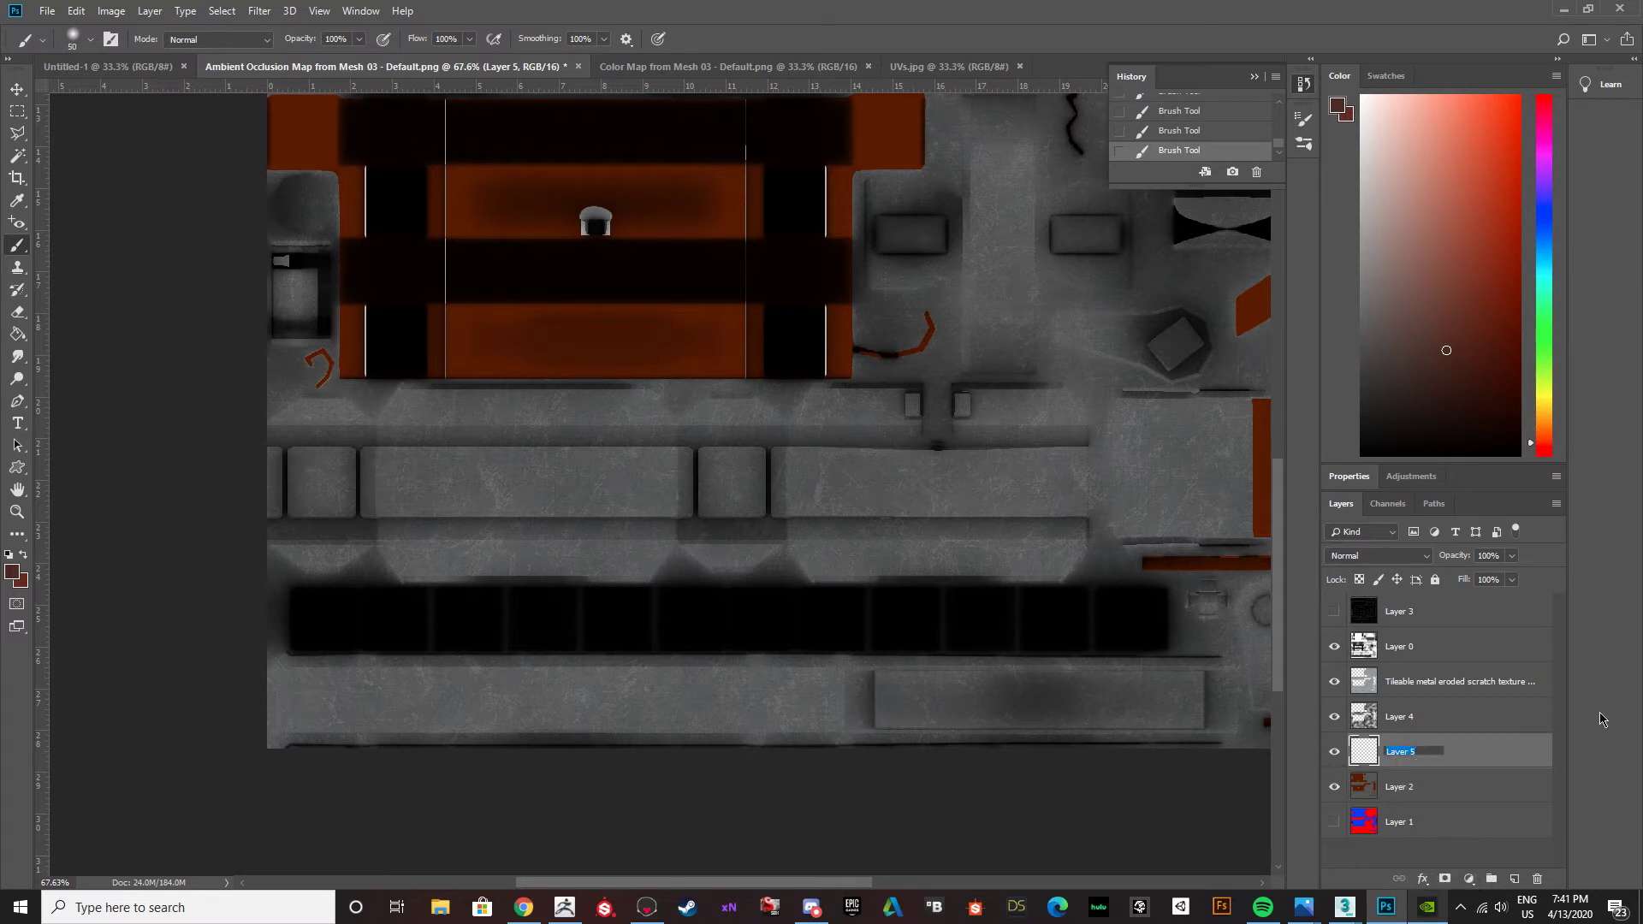
{"action": "type", "text": "Rust"}
{"action": "key", "text": "Return"}
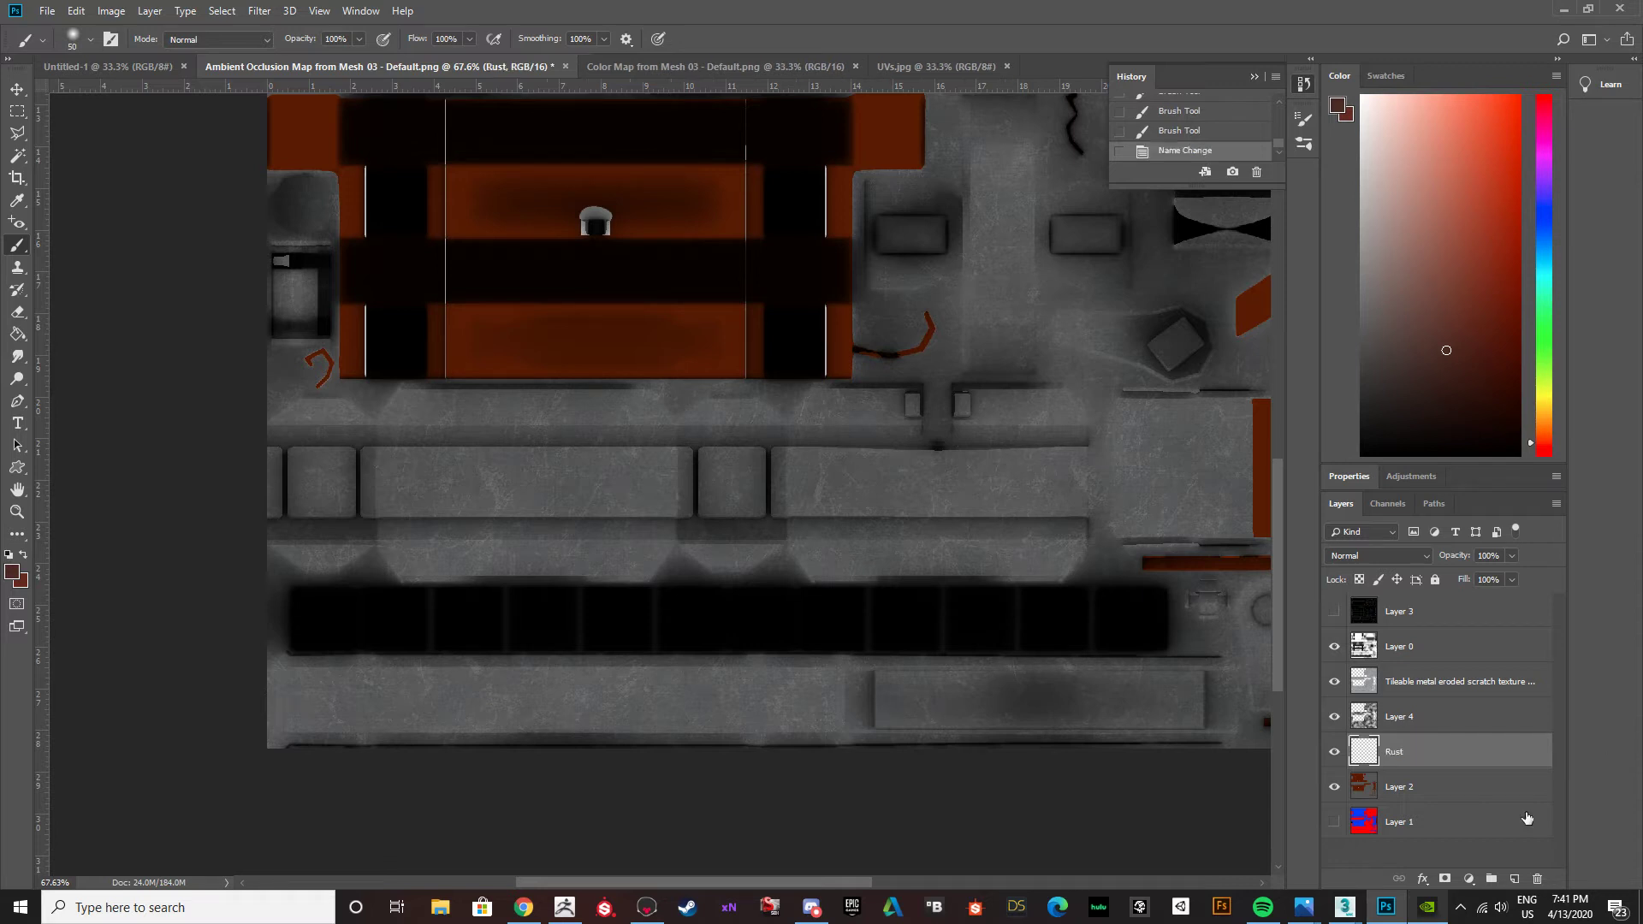
{"action": "double_click", "coordinate": [1388, 786]}
{"action": "type", "text": "Base Color"}
{"action": "key", "text": "Return"}
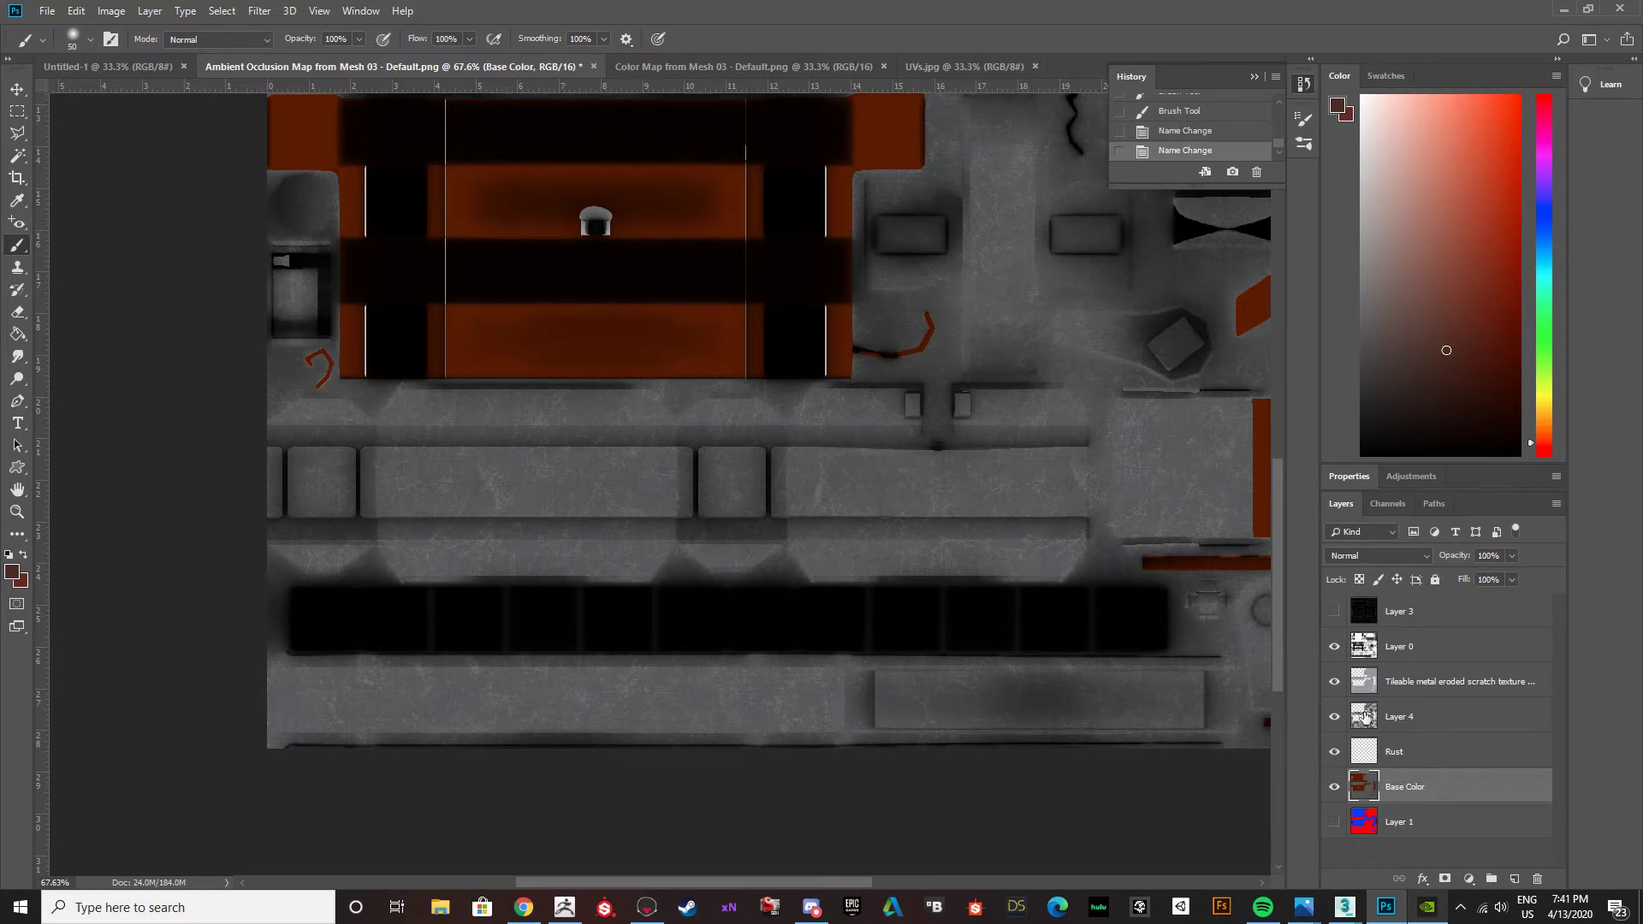
Rename Layer 4 as Clouds and the tileable scratch texture layer as Metal Scratch.
{"action": "double_click", "coordinate": [1403, 716]}
{"action": "type", "text": "Clouds"}
{"action": "key", "text": "Return"}
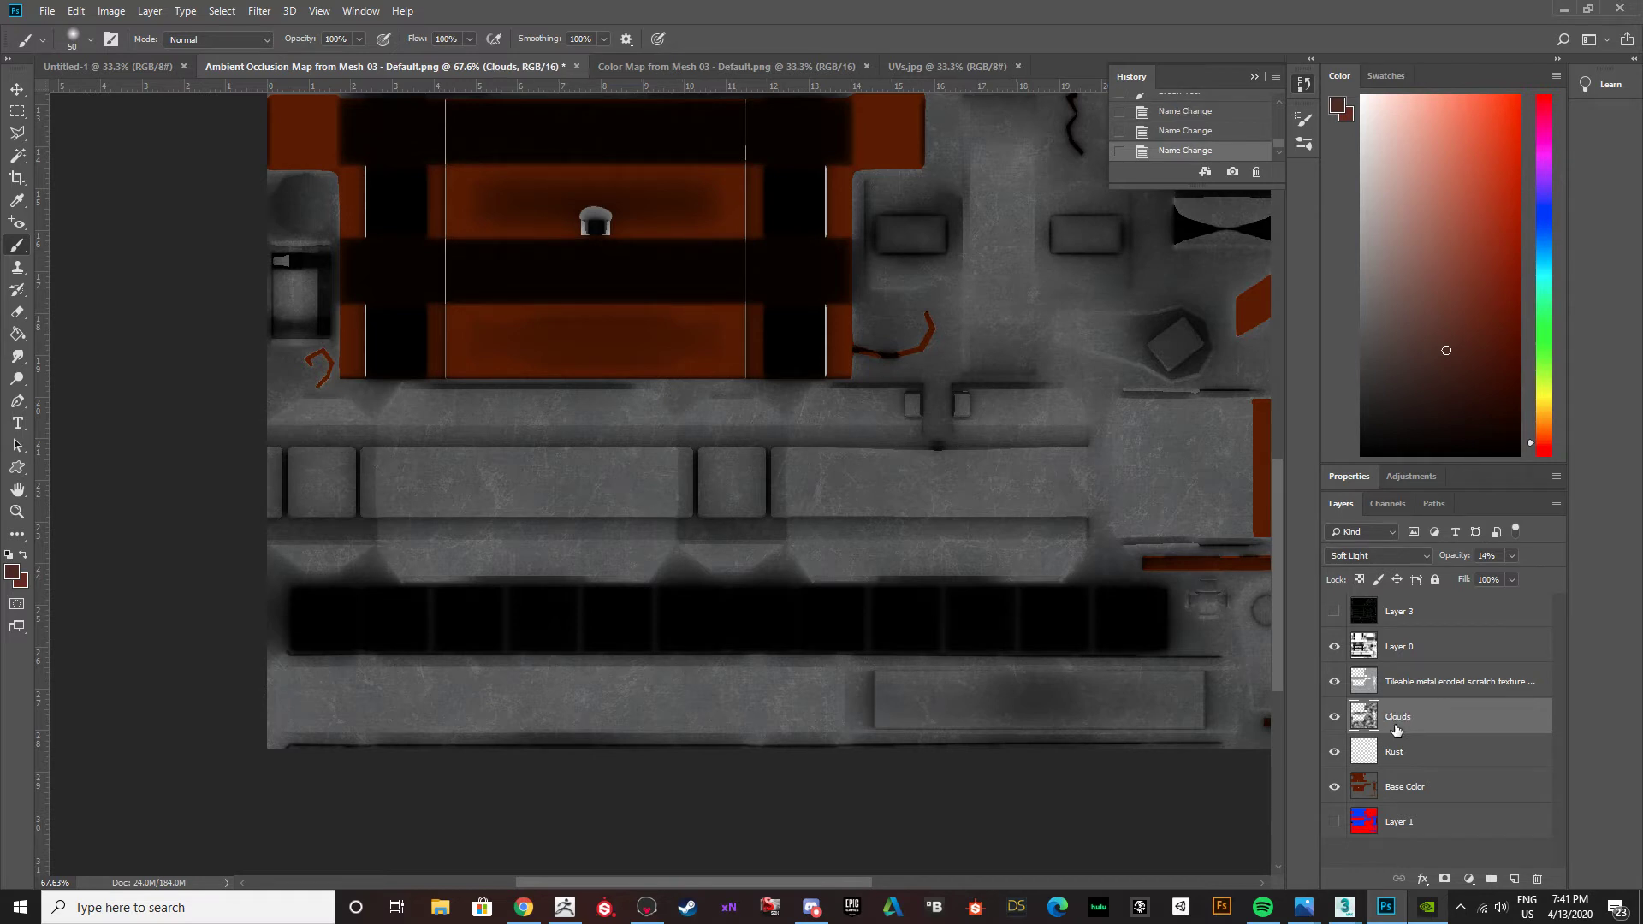
{"action": "left_click", "coordinate": [1411, 686]}
{"action": "double_click", "coordinate": [1411, 684]}
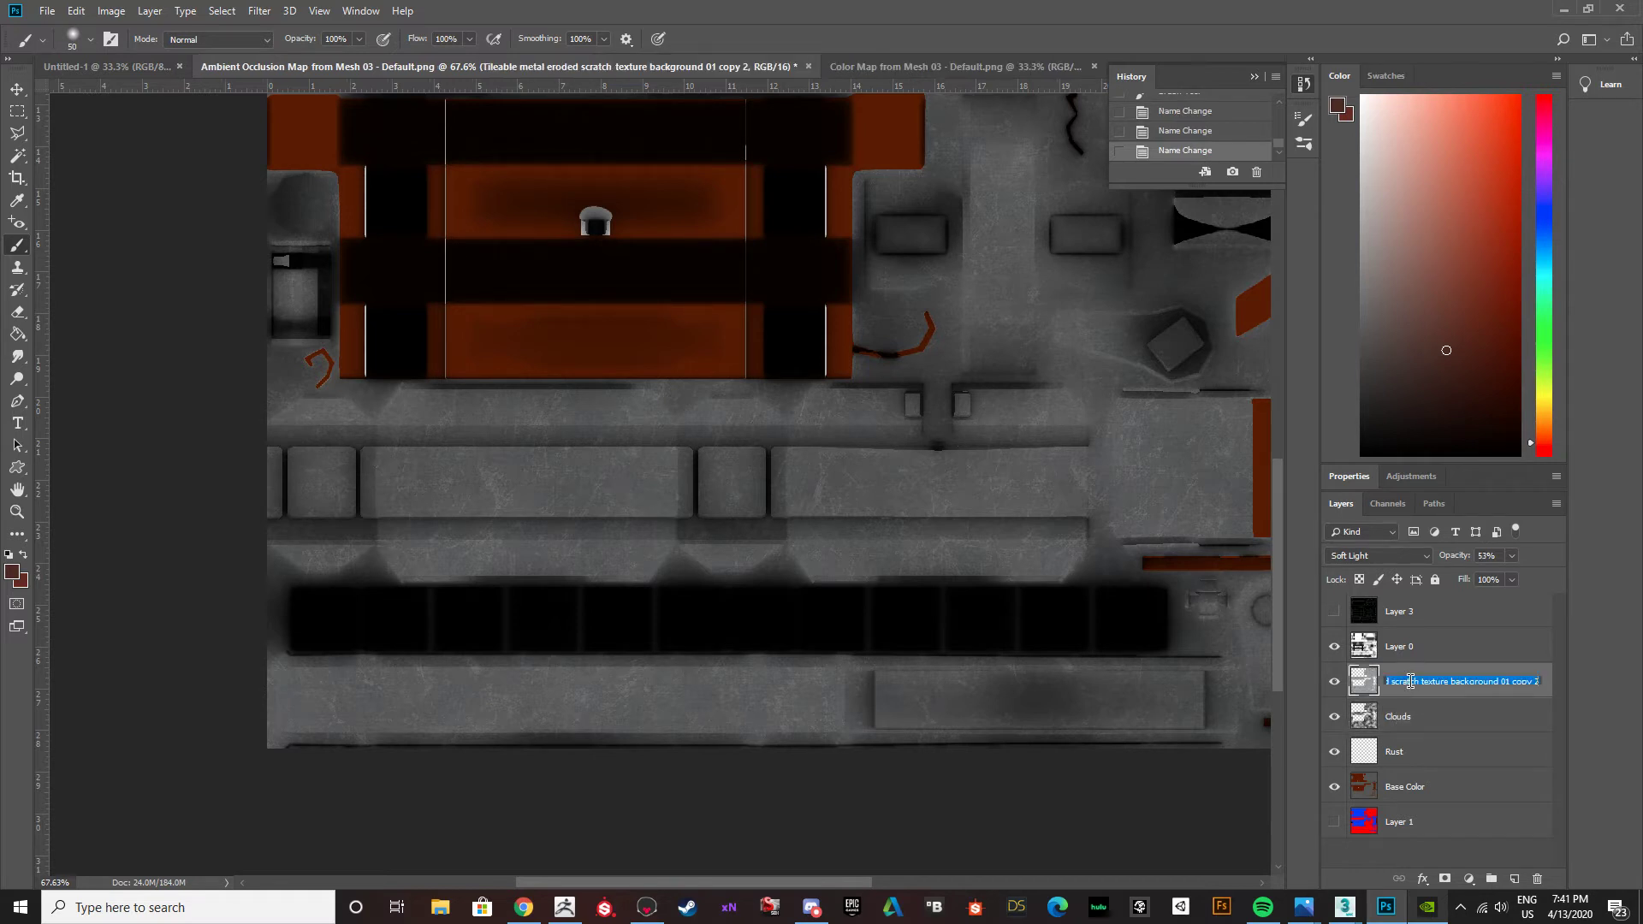
{"action": "type", "text": "Metal Scratch"}
{"action": "key", "text": "Return"}
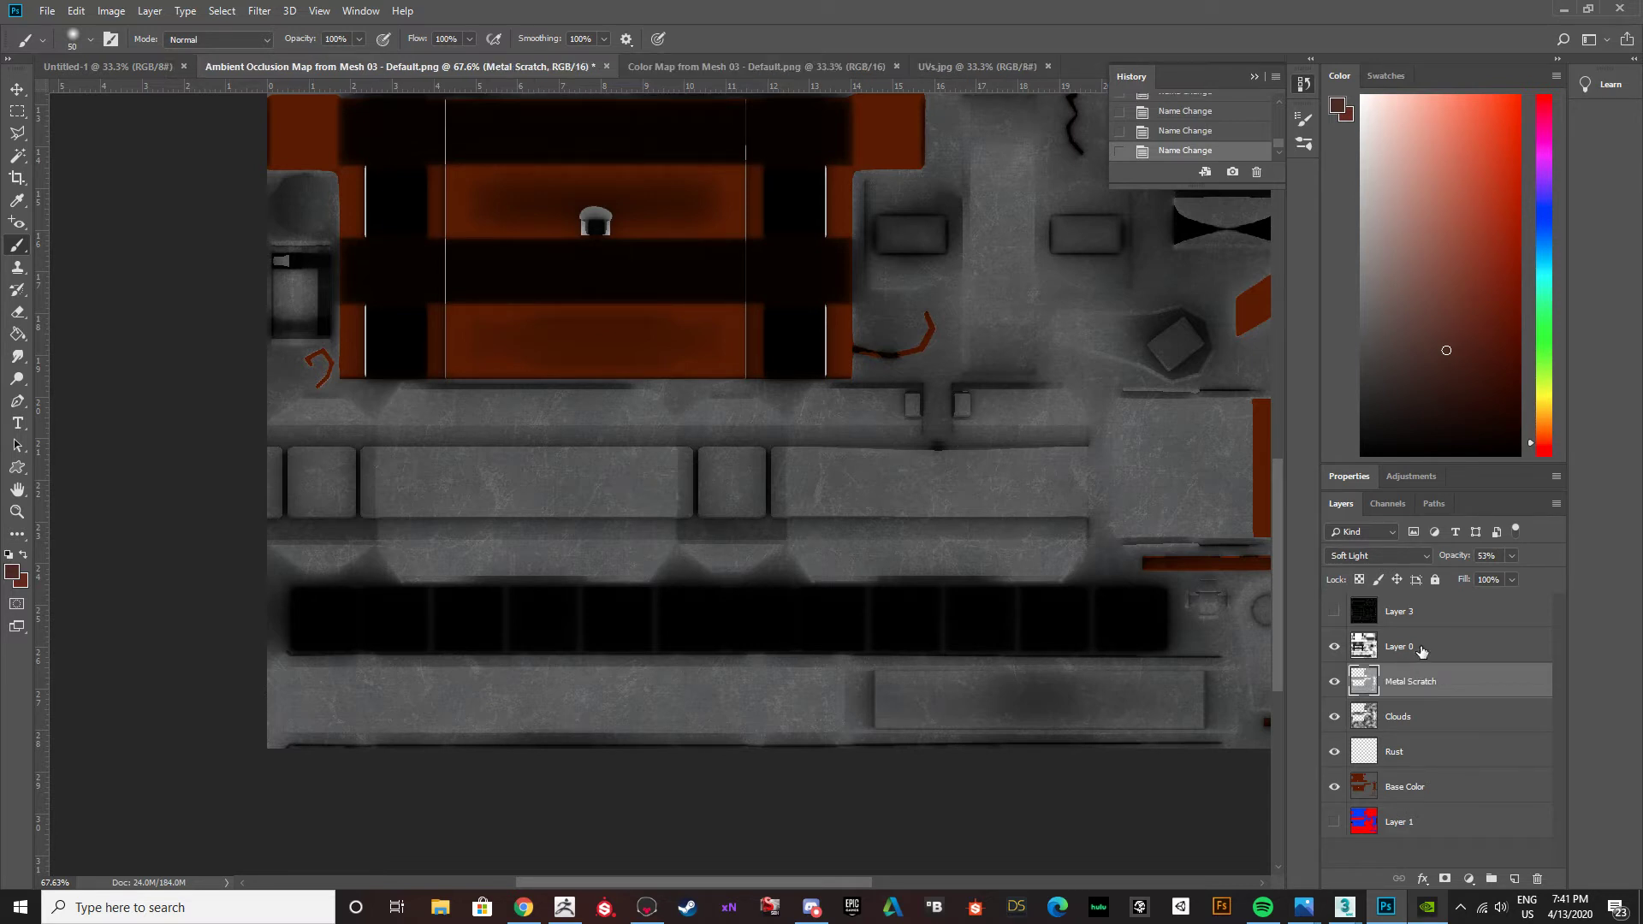
{"action": "double_click", "coordinate": [1427, 649]}
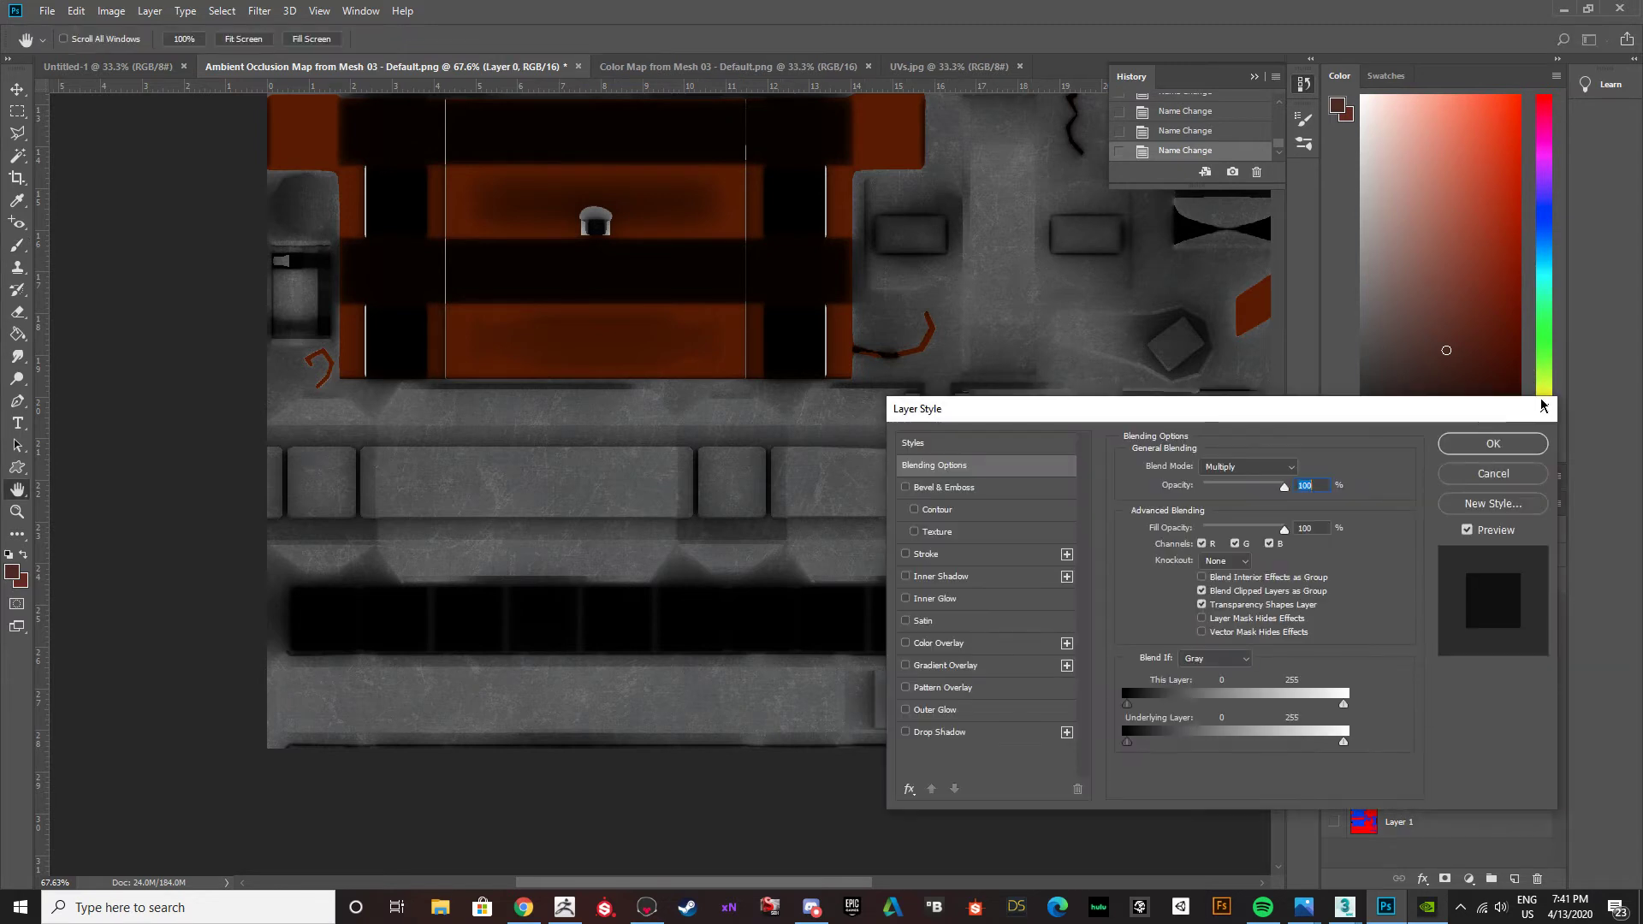
{"action": "left_click", "coordinate": [1494, 474]}
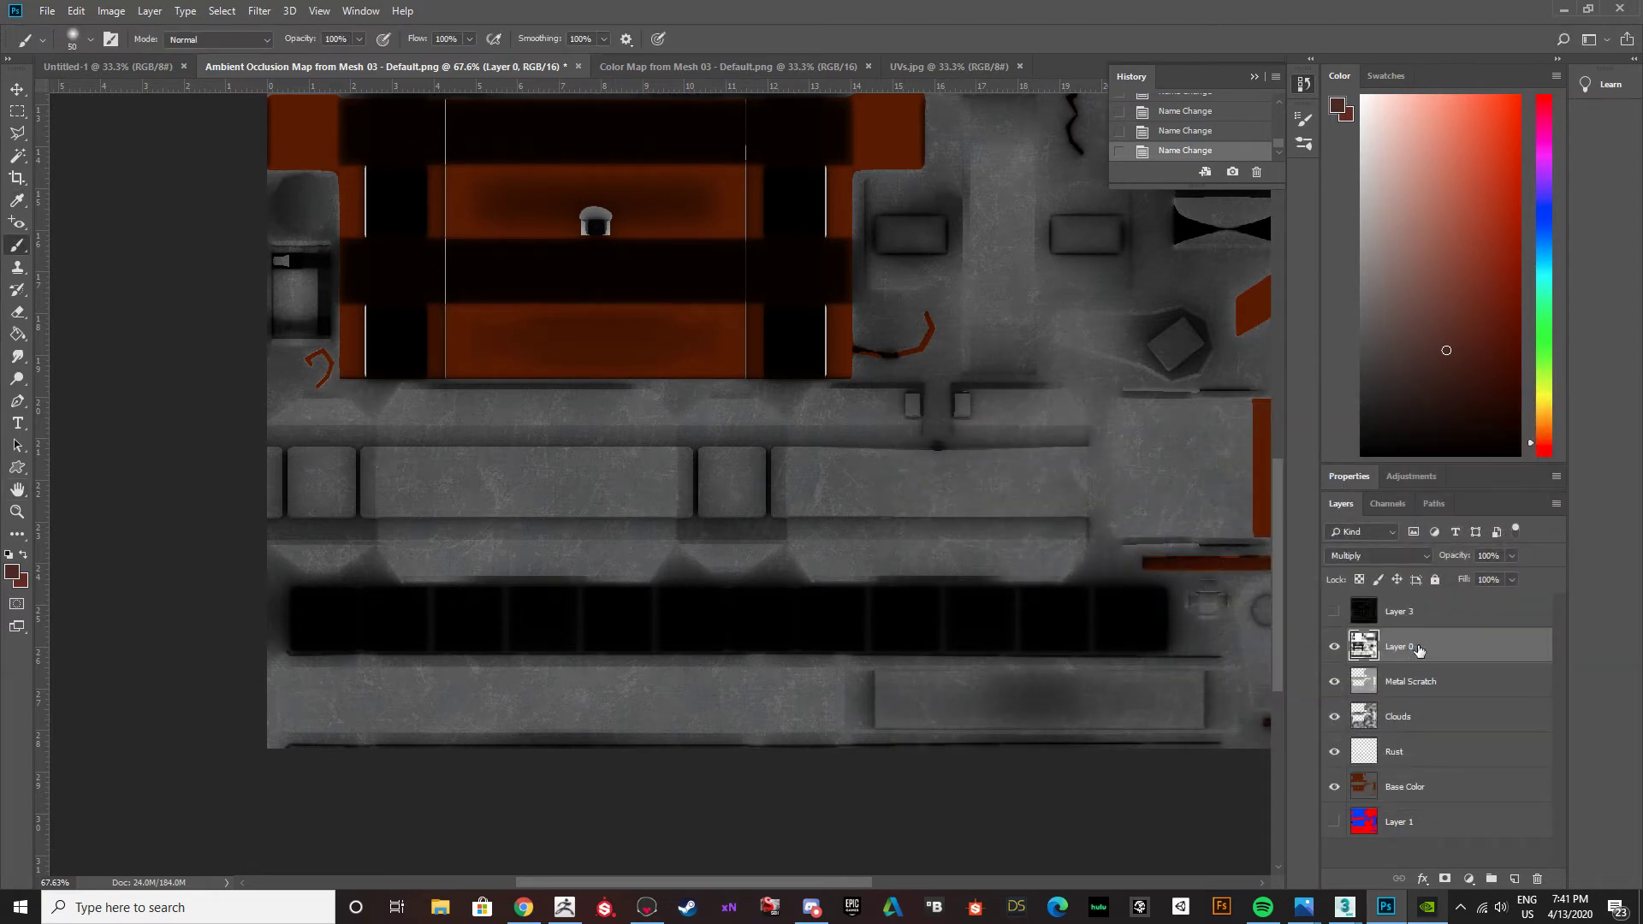
{"action": "right_click", "coordinate": [1412, 648]}
{"action": "left_click", "coordinate": [1407, 651]}
{"action": "right_click", "coordinate": [1407, 647]}
{"action": "left_click", "coordinate": [1407, 648]}
Rename Layer 0 as AO and Layer 3 as UVs.
{"action": "double_click", "coordinate": [1392, 648]}
{"action": "type", "text": "AO"}
{"action": "key", "text": "Return"}
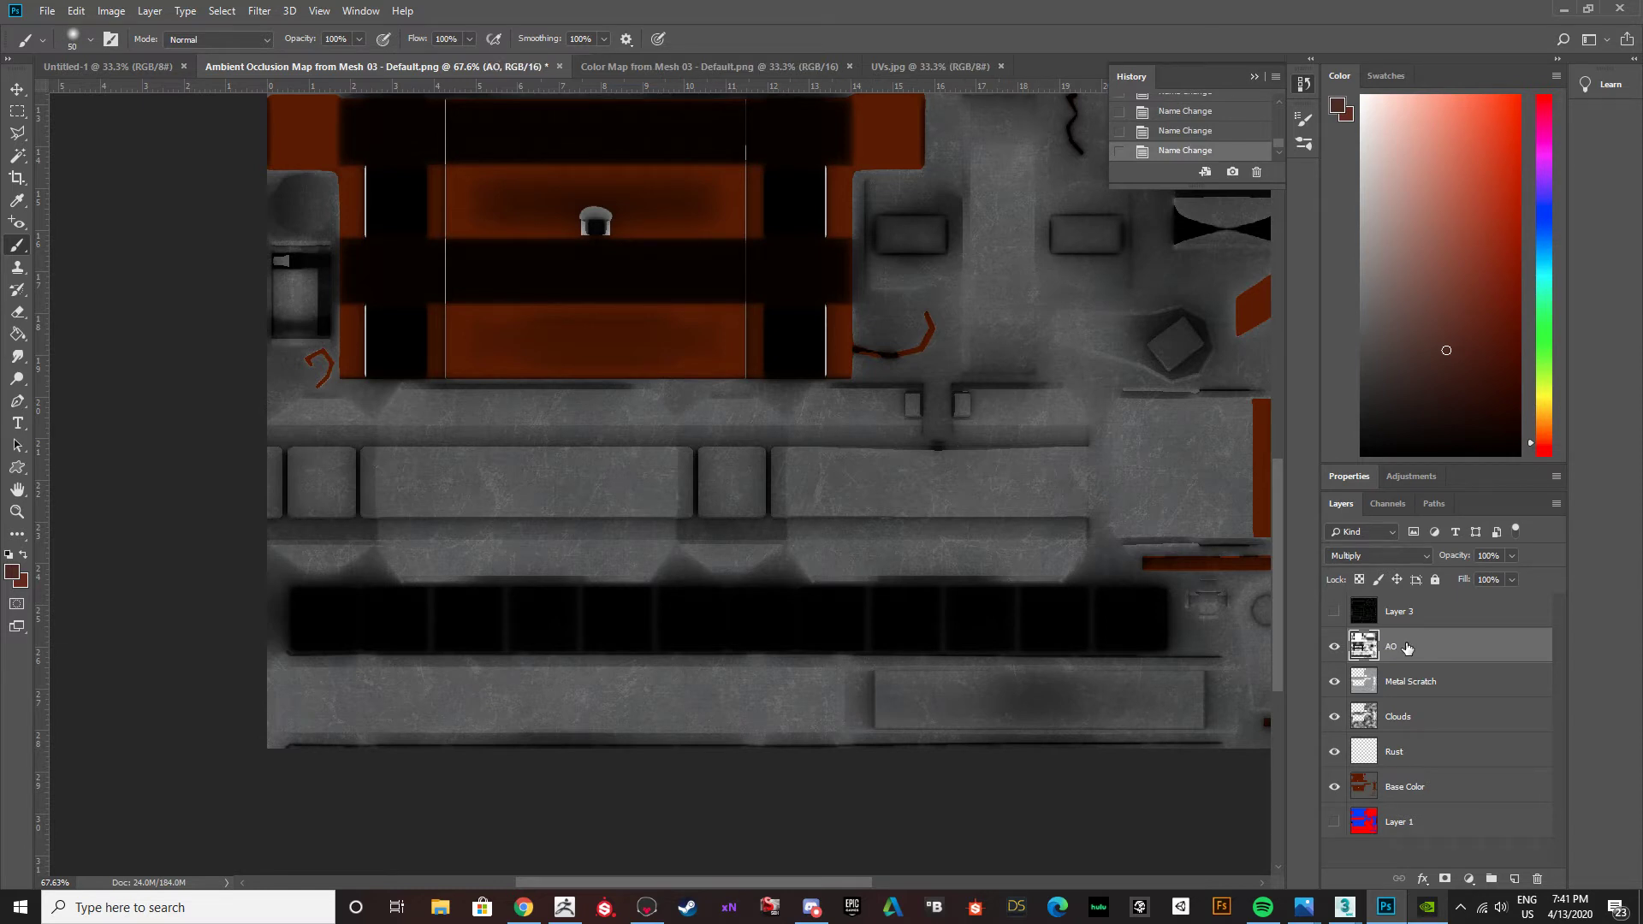
{"action": "double_click", "coordinate": [1390, 612]}
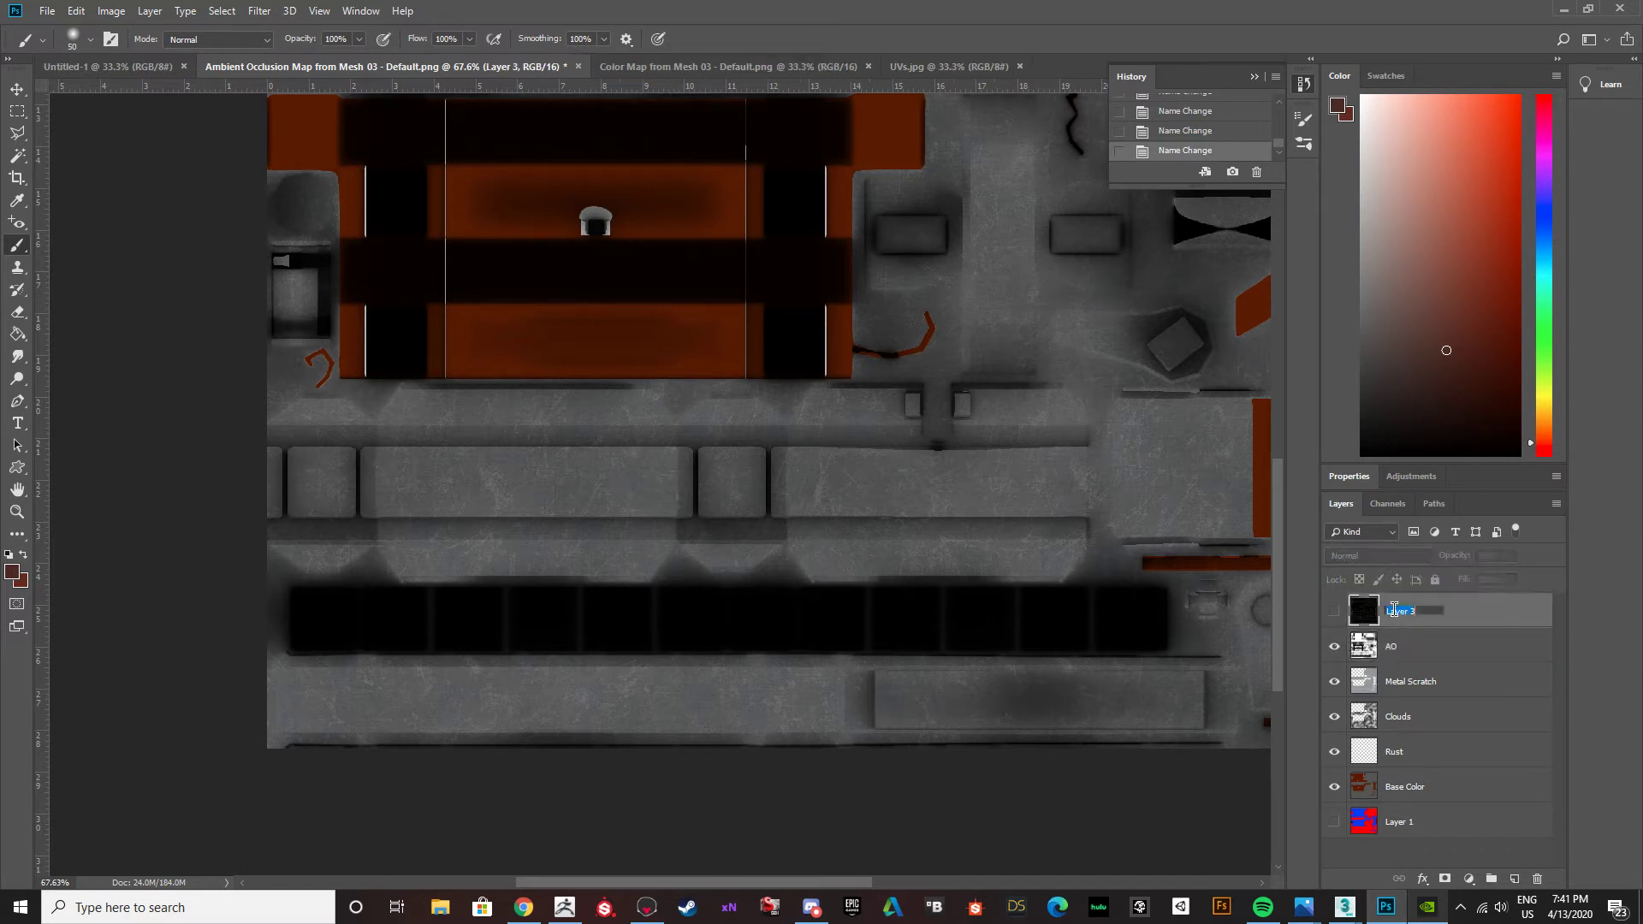
{"action": "type", "text": "UVs"}
{"action": "key", "text": "Return"}
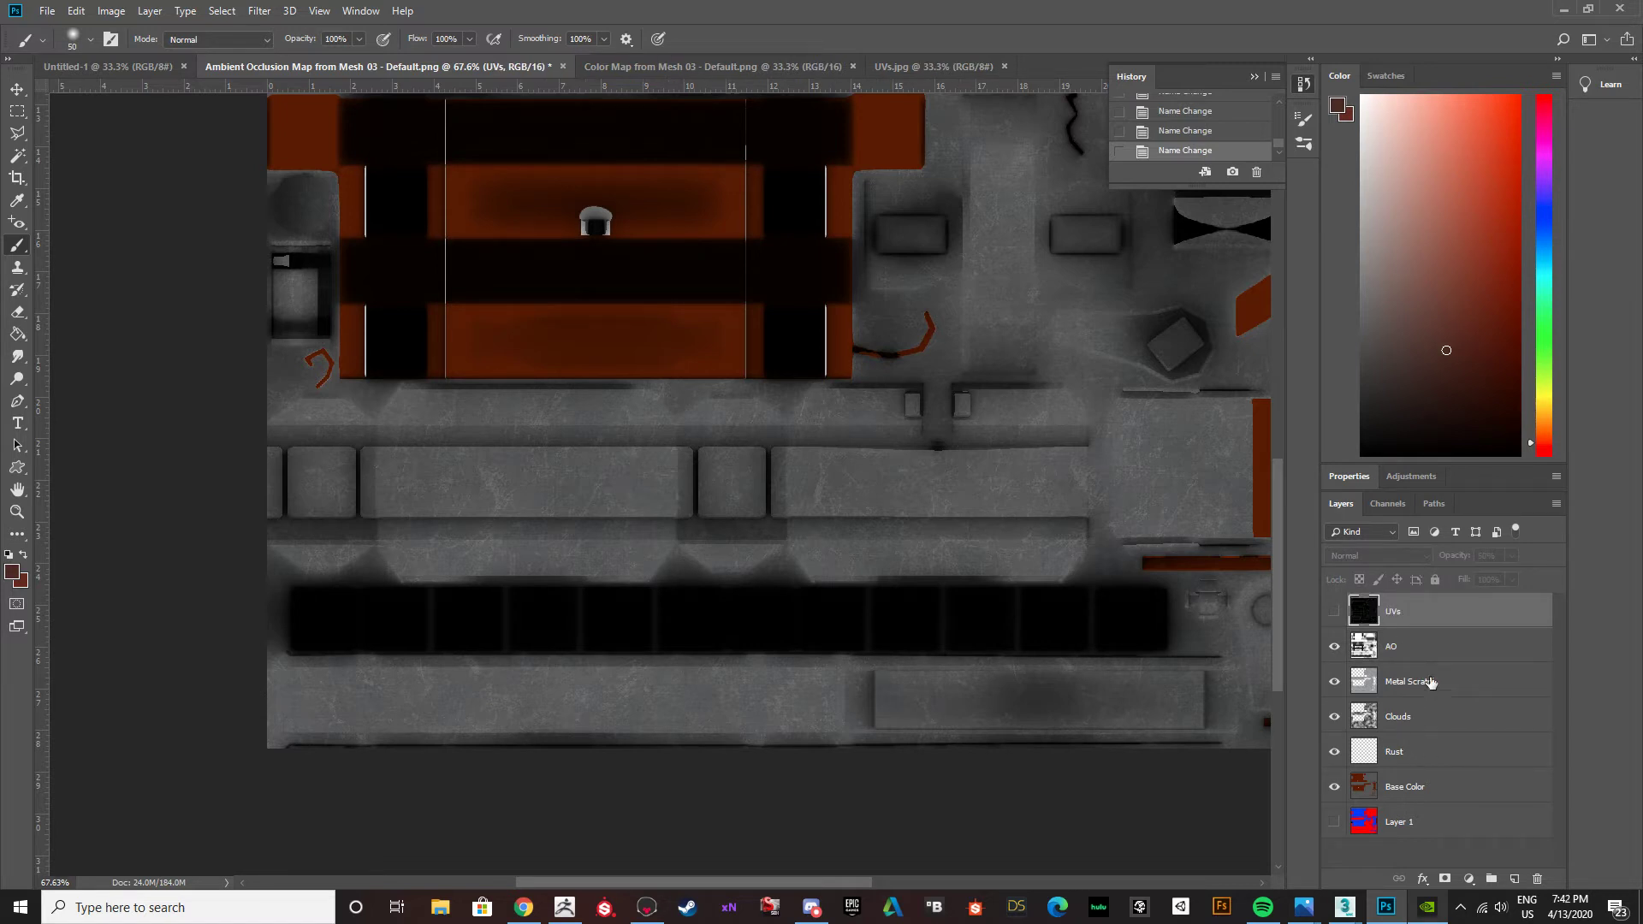
Check the AO layer's effect, select the Rust layer, and set the brush to 50% opacity and 50% flow.
{"action": "left_click", "coordinate": [1334, 647]}
{"action": "left_click", "coordinate": [1334, 647]}
{"action": "left_click", "coordinate": [1424, 753]}
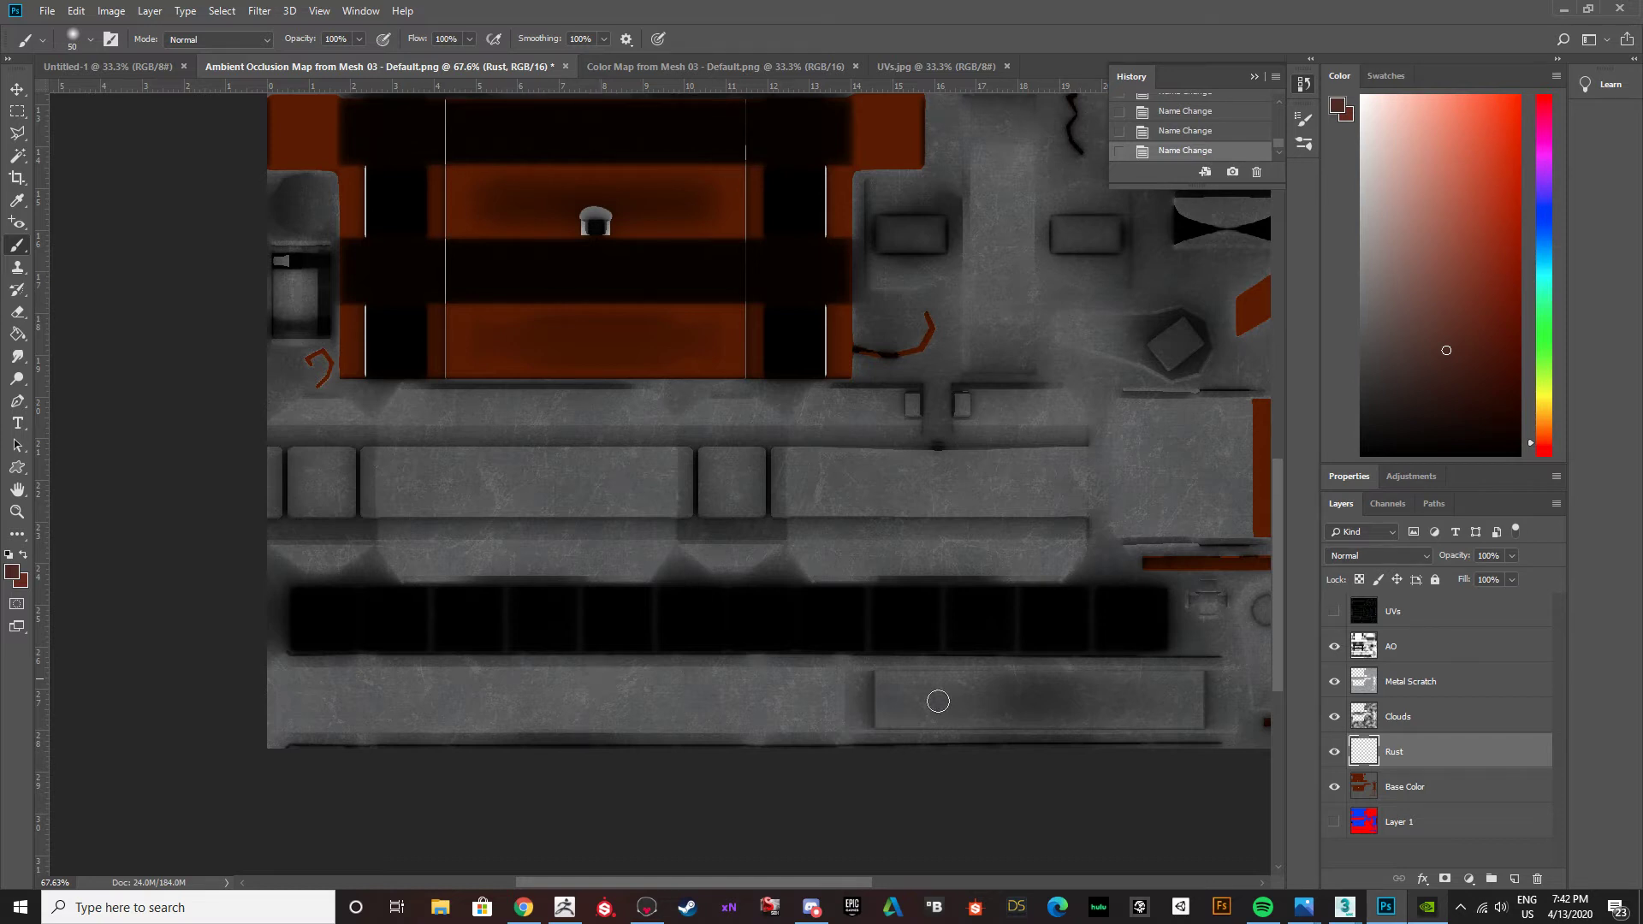
{"action": "left_click_drag", "start_coordinate": [828, 886], "coordinate": [839, 886]}
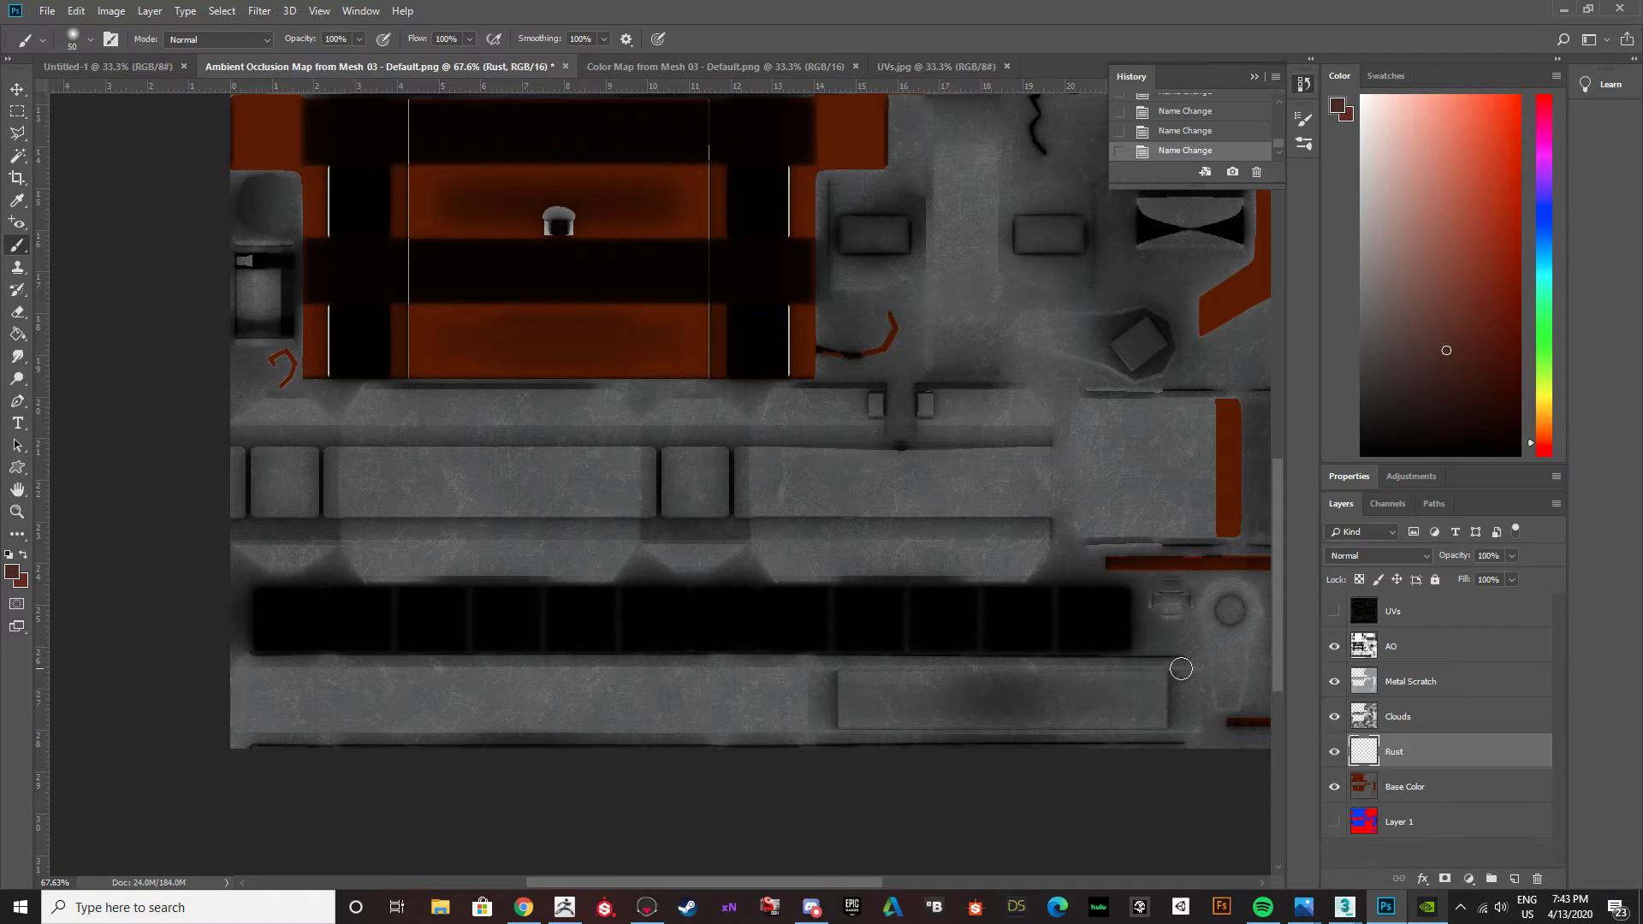
{"action": "left_click", "coordinate": [347, 42]}
Try painting short freehand rust strokes along the upper edge of the rectangular panel in the lowest metal strip.
{"action": "mouse_move", "coordinate": [1162, 649]}
{"action": "left_mouse_down"}
{"action": "mouse_move", "coordinate": [1164, 676]}
{"action": "mouse_move", "coordinate": [1189, 672]}
{"action": "left_mouse_up"}
{"action": "key", "text": "ctrl+z"}
{"action": "left_click_drag", "start_coordinate": [1117, 666], "coordinate": [1132, 677]}
{"action": "mouse_move", "coordinate": [1013, 677]}
{"action": "left_mouse_down"}
{"action": "mouse_move", "coordinate": [1057, 673]}
{"action": "mouse_move", "coordinate": [1008, 670]}
{"action": "left_mouse_up"}
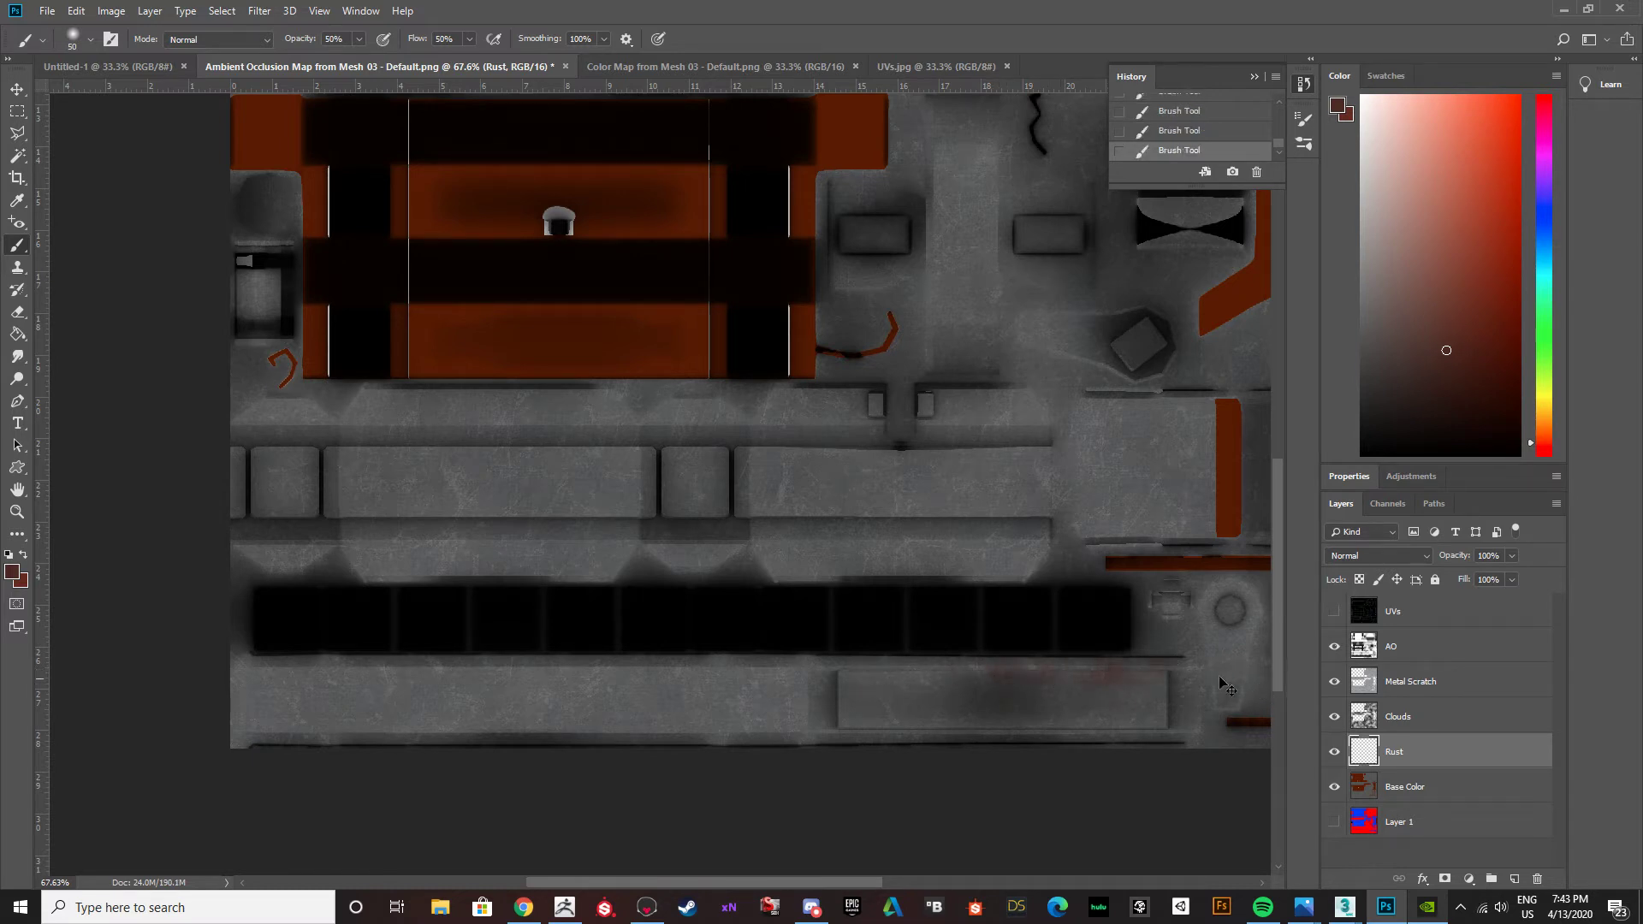
Undo the trial rust strokes, going back in the history to the last layer rename.
{"action": "left_click", "coordinate": [1180, 114]}
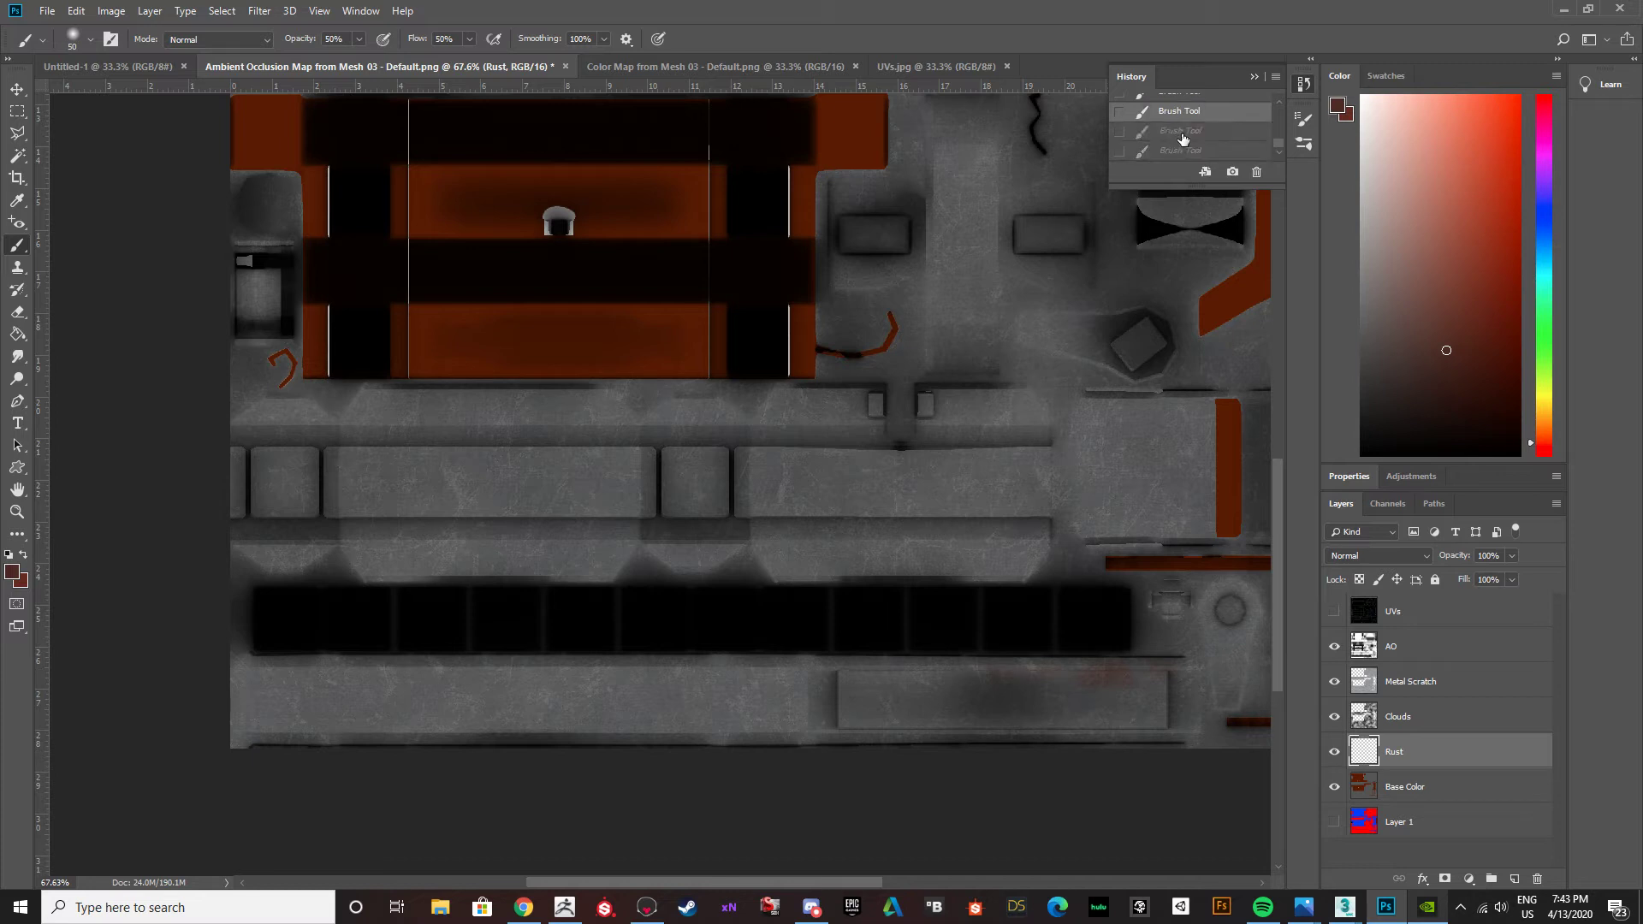
{"action": "scroll", "coordinate": [1184, 139], "scroll_direction": "up", "scroll_amount": 1}
{"action": "left_click", "coordinate": [1189, 127]}
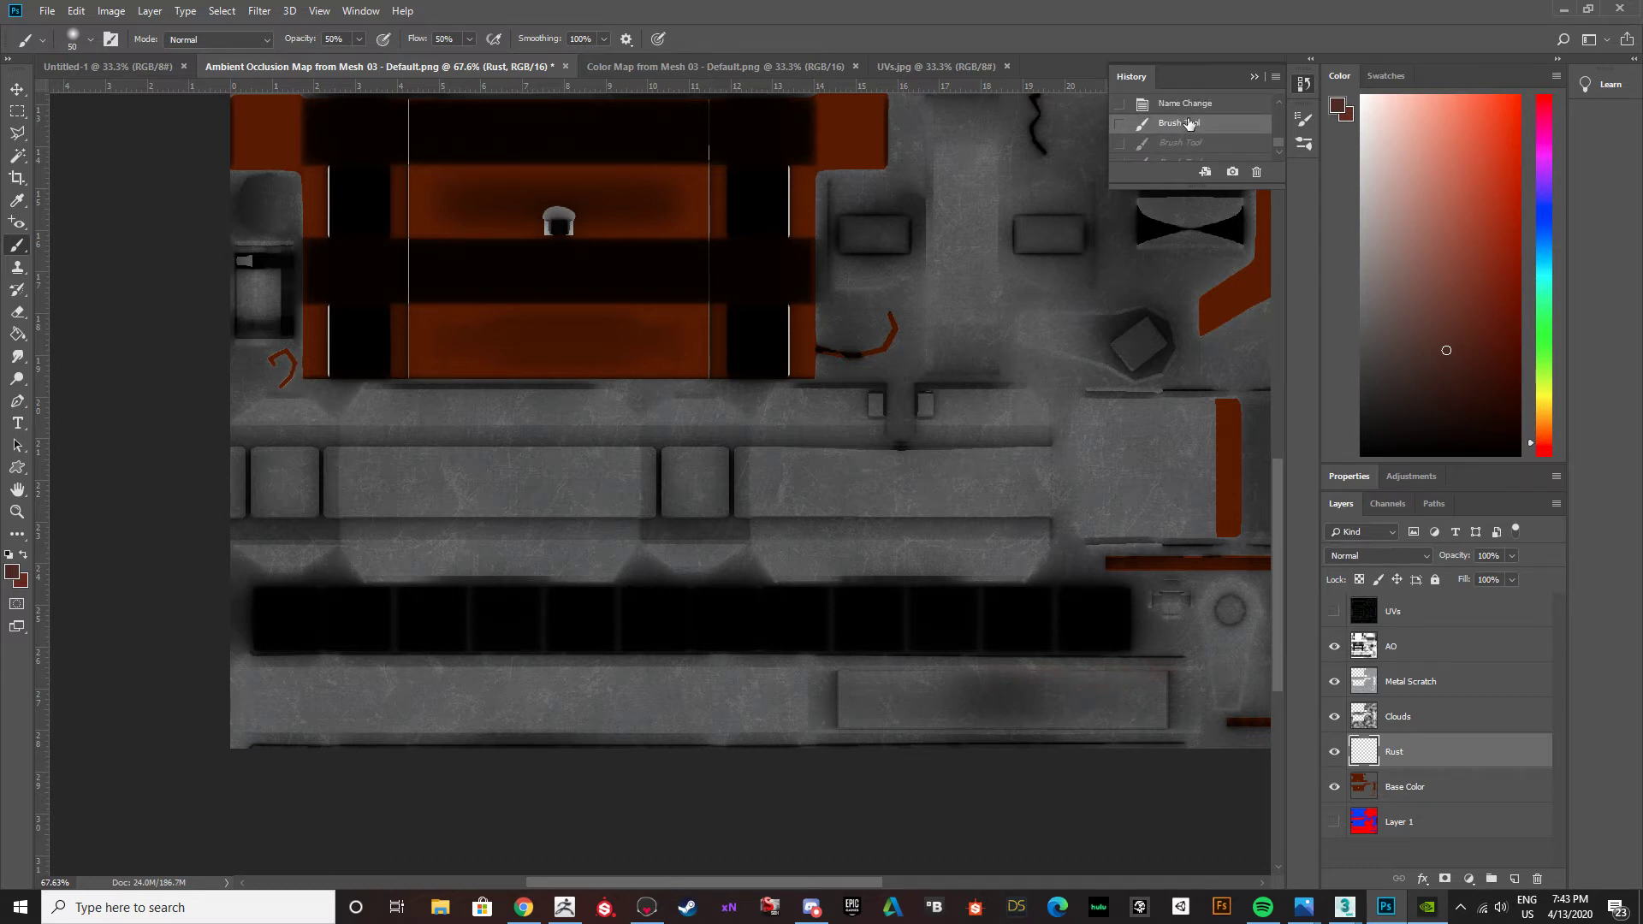
{"action": "scroll", "coordinate": [1188, 126], "scroll_direction": "up", "scroll_amount": 1}
{"action": "left_click", "coordinate": [1188, 135]}
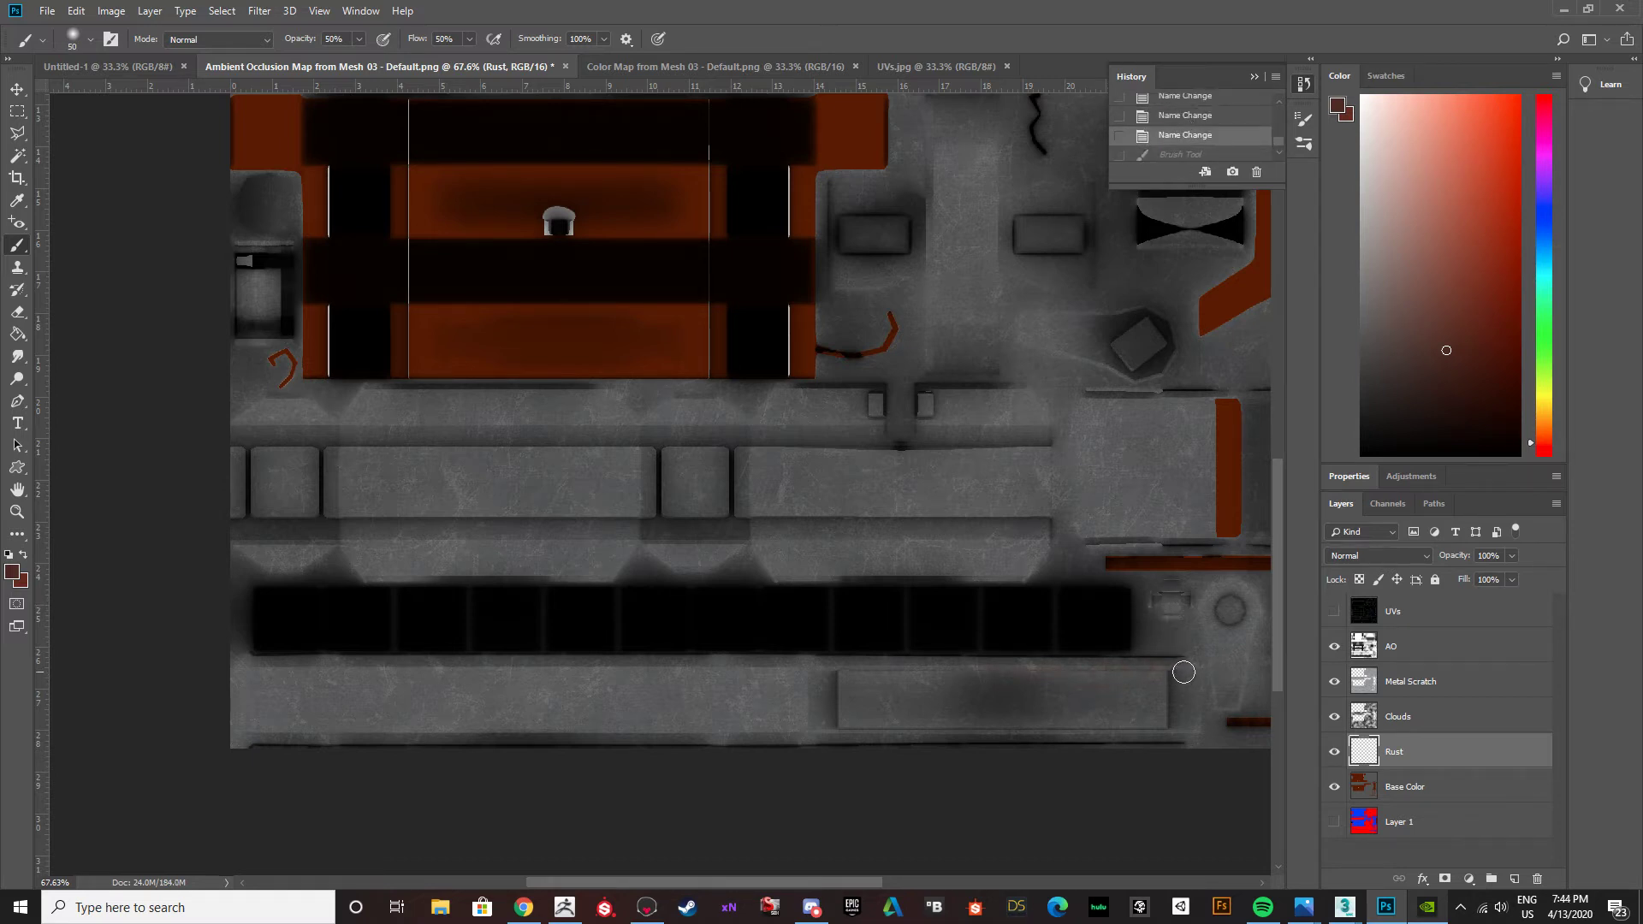
Paint straight rust lines along the upper and lower edges of the lowest metal strip.
{"action": "key", "text": "ctrl+shift+z"}
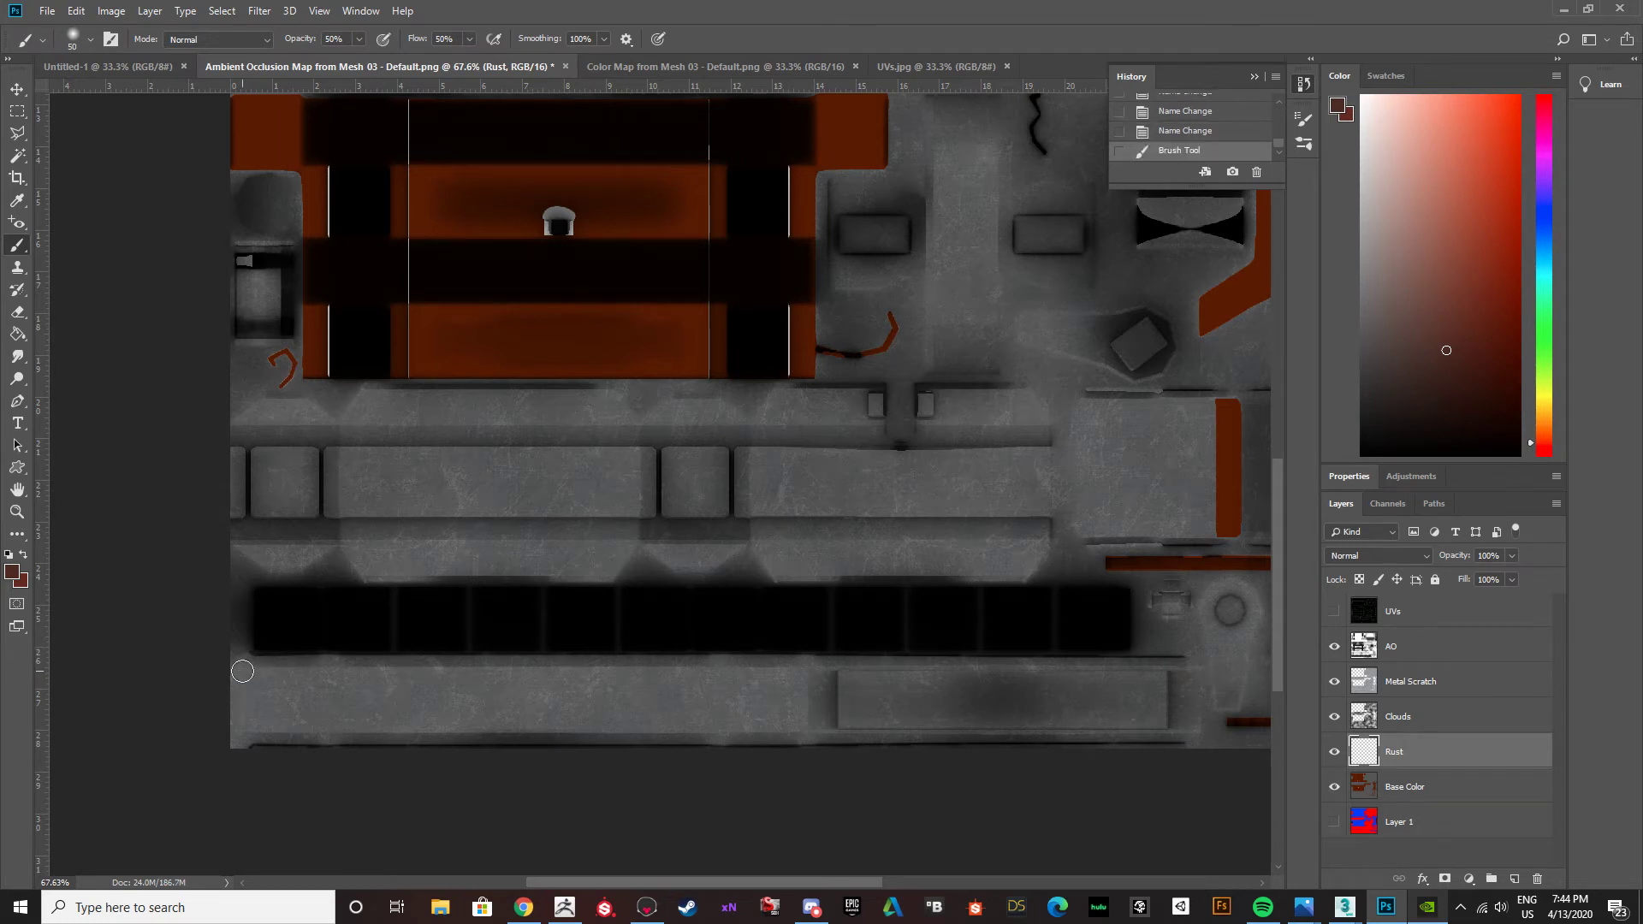
{"action": "left_click", "coordinate": [242, 669], "text": "shift"}
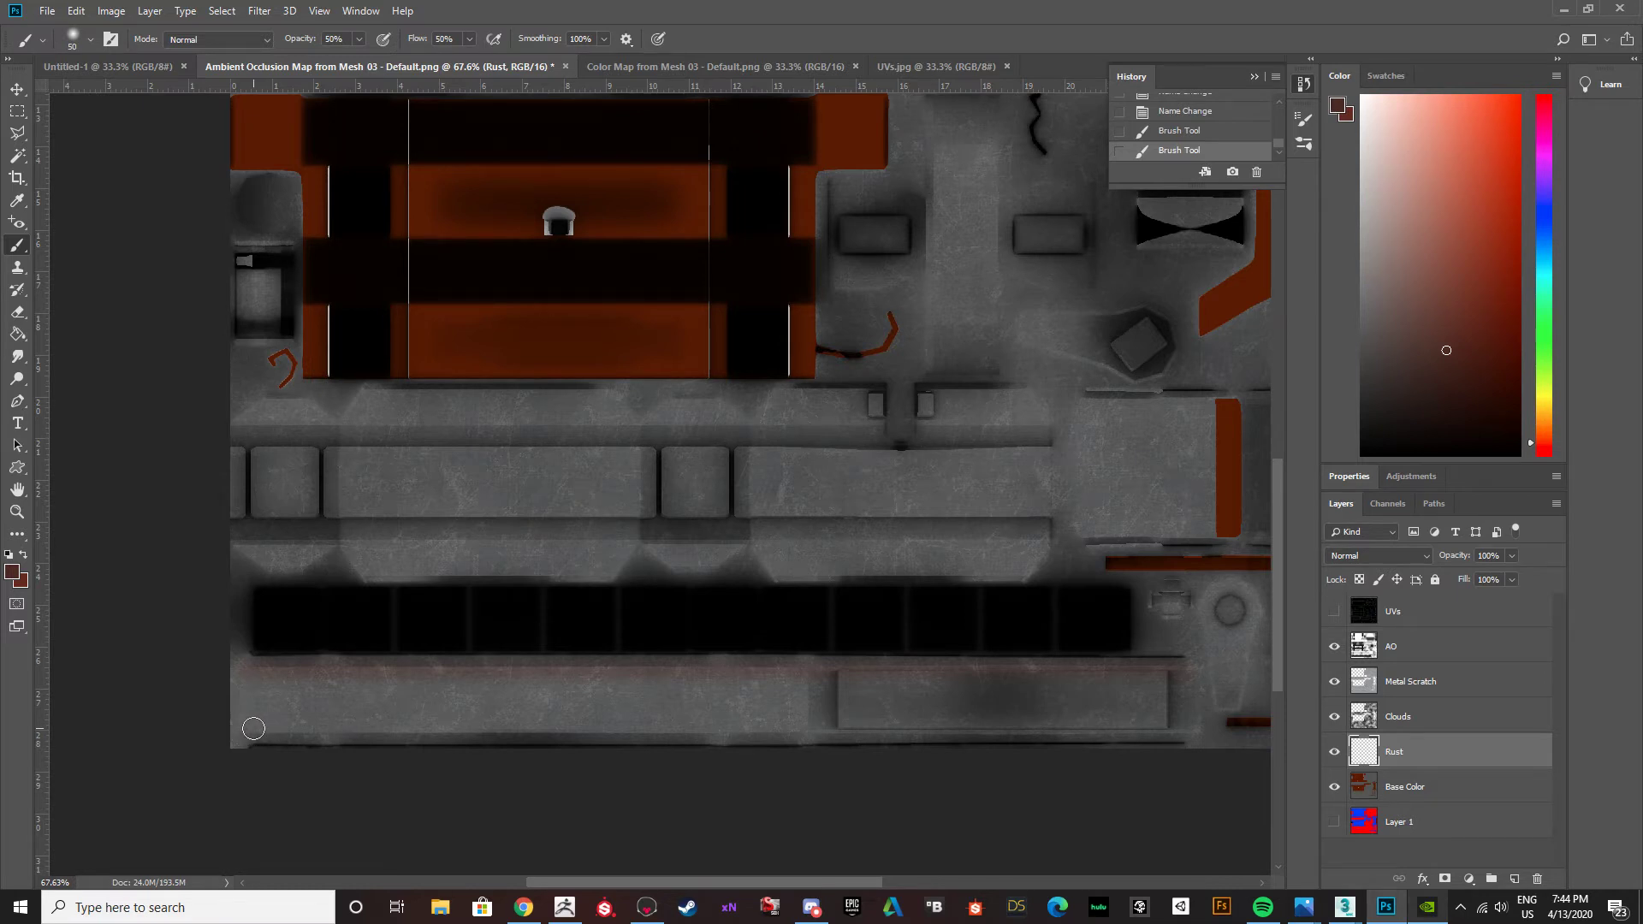
{"action": "left_click", "coordinate": [252, 728]}
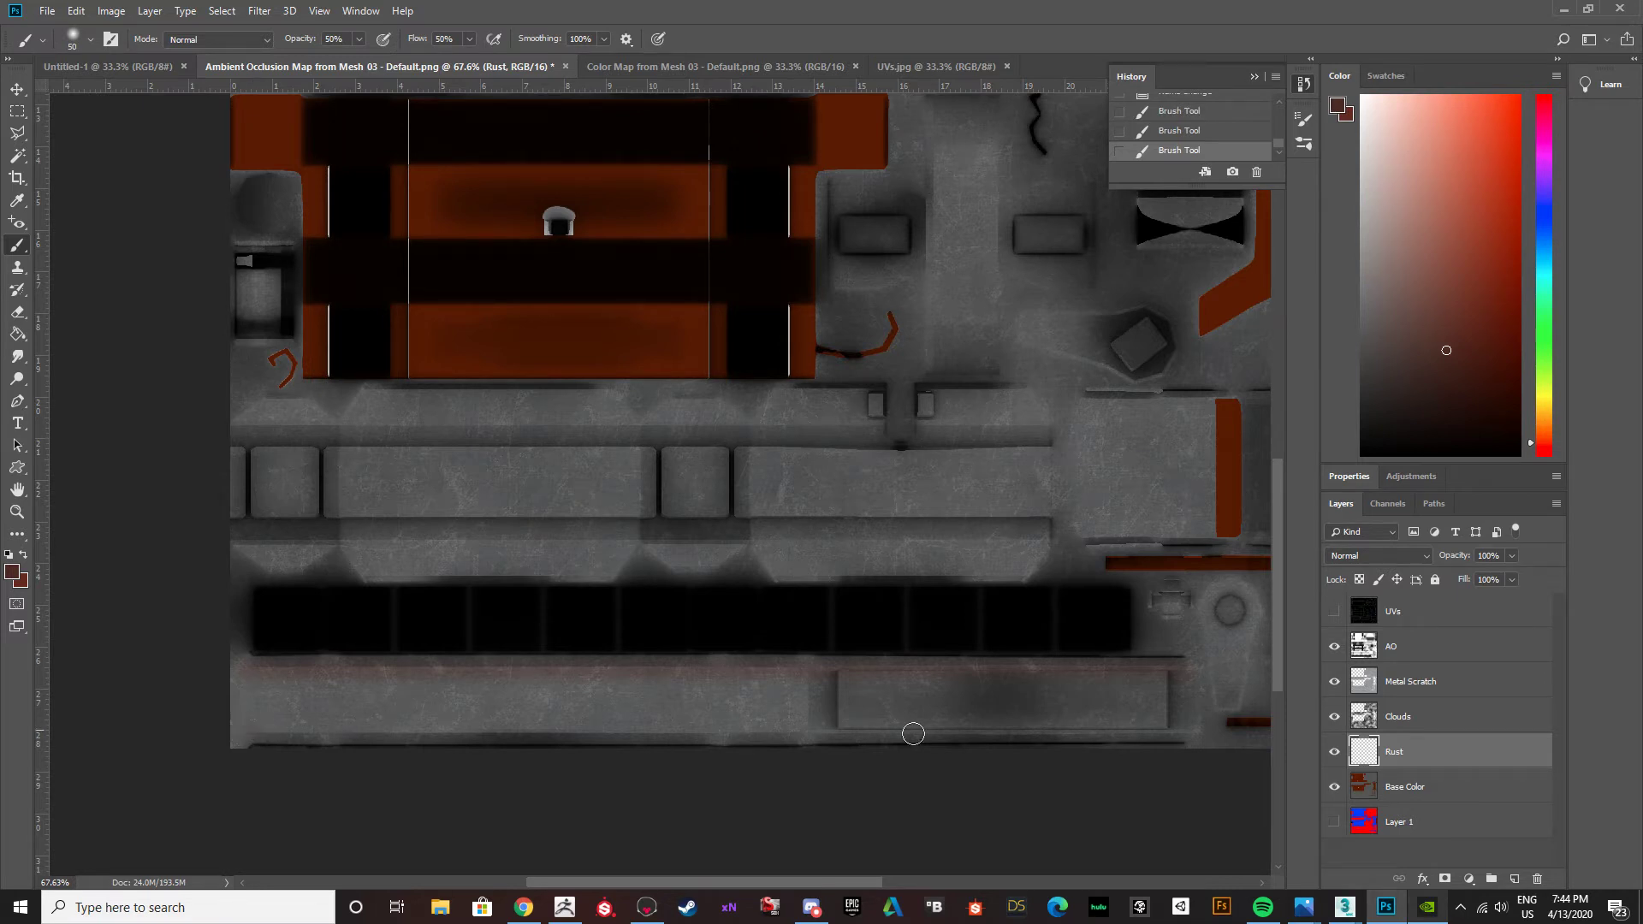
{"action": "left_click", "coordinate": [1166, 725], "text": "shift"}
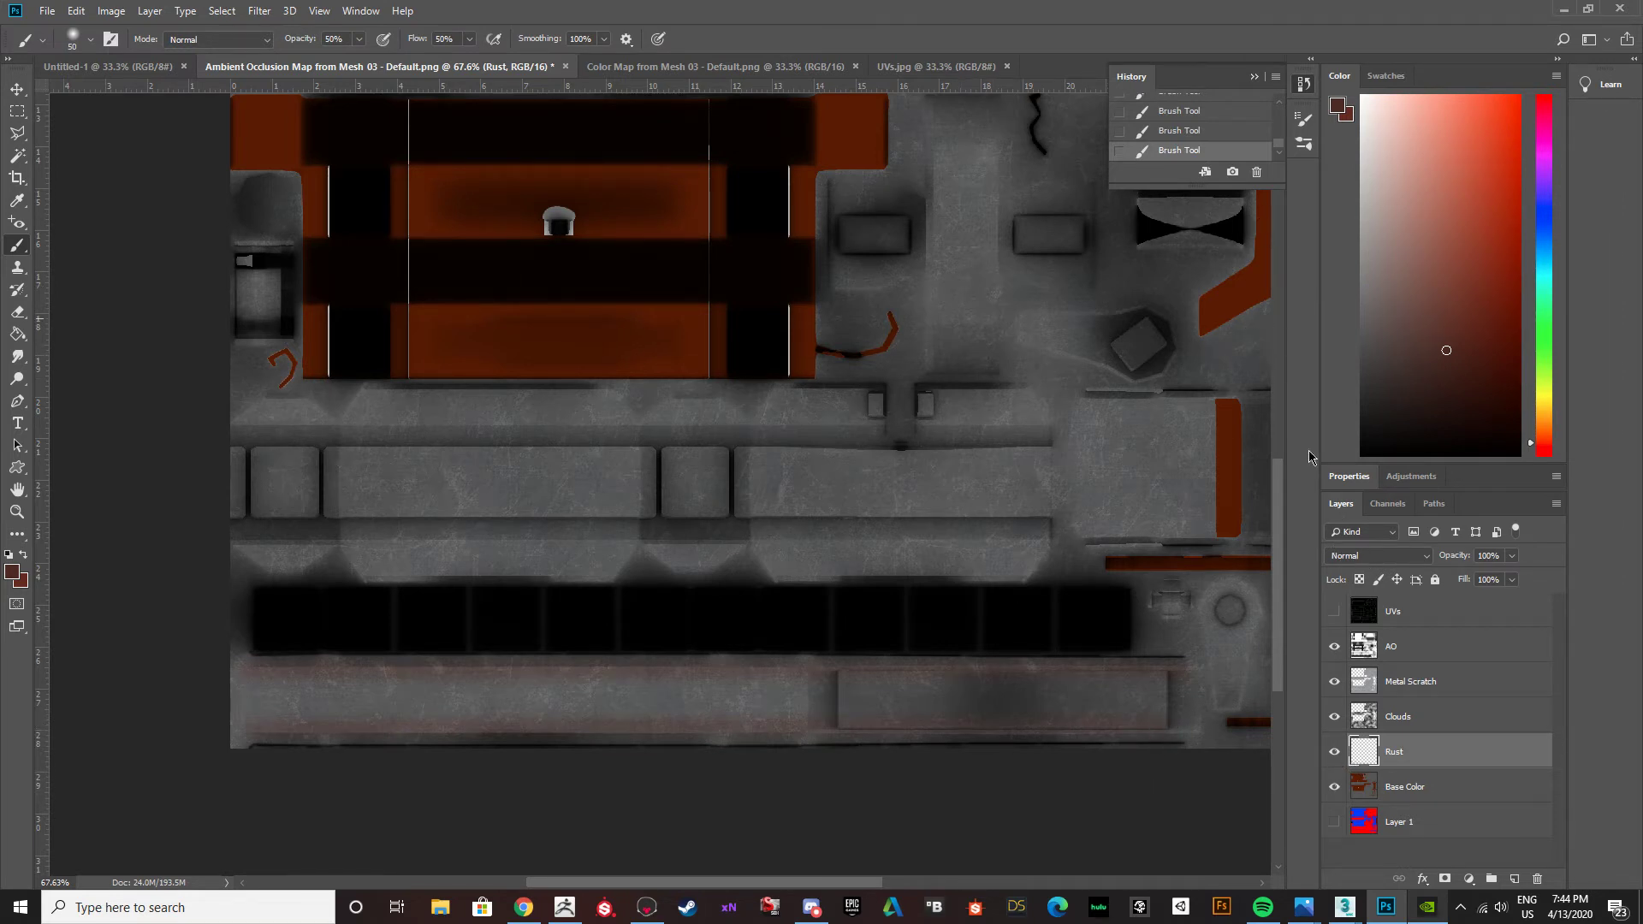
Set the Rust layer's blend mode to Multiply and its opacity to 84%.
{"action": "left_click", "coordinate": [1404, 561]}
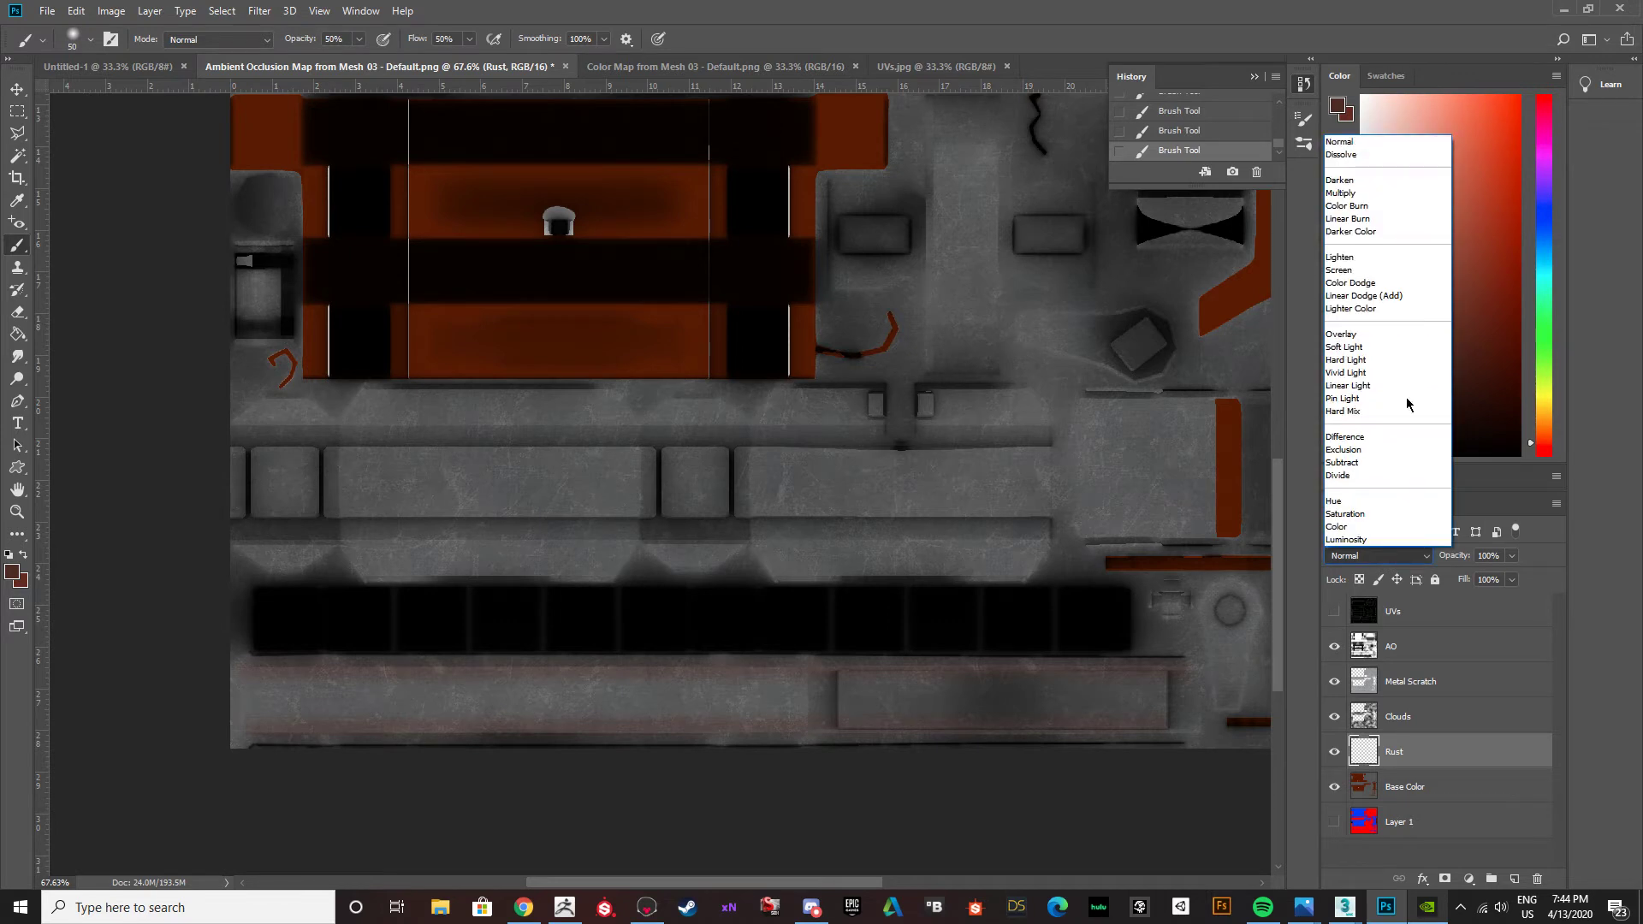
{"action": "left_click", "coordinate": [1367, 193]}
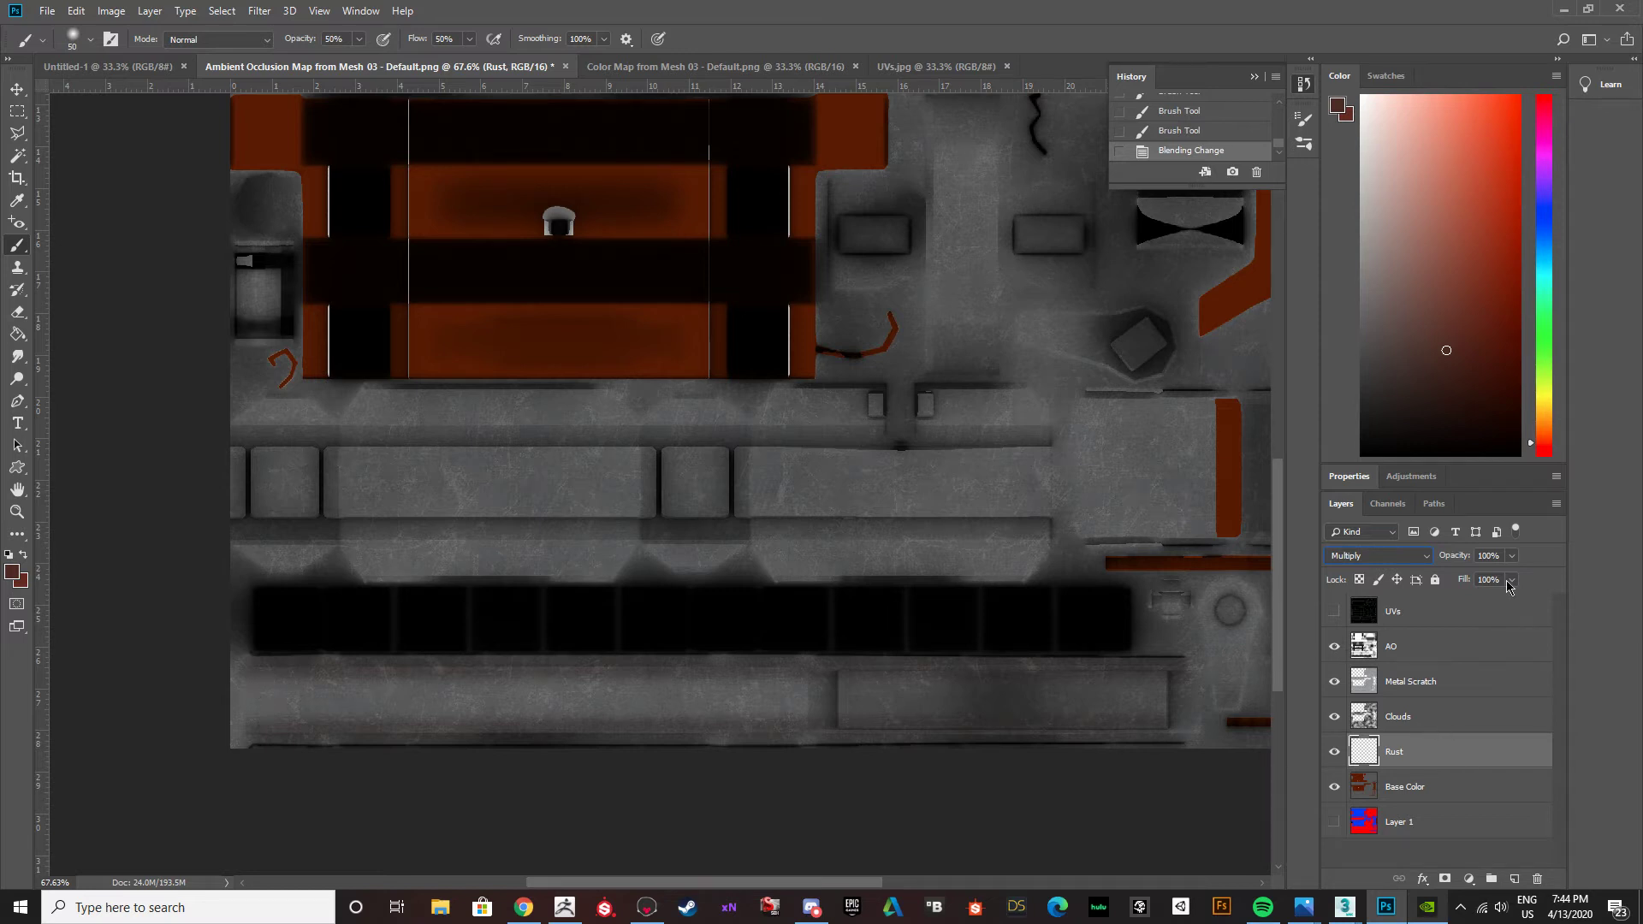
{"action": "left_click", "coordinate": [1512, 557]}
{"action": "left_click_drag", "start_coordinate": [1516, 579], "coordinate": [1501, 583]}
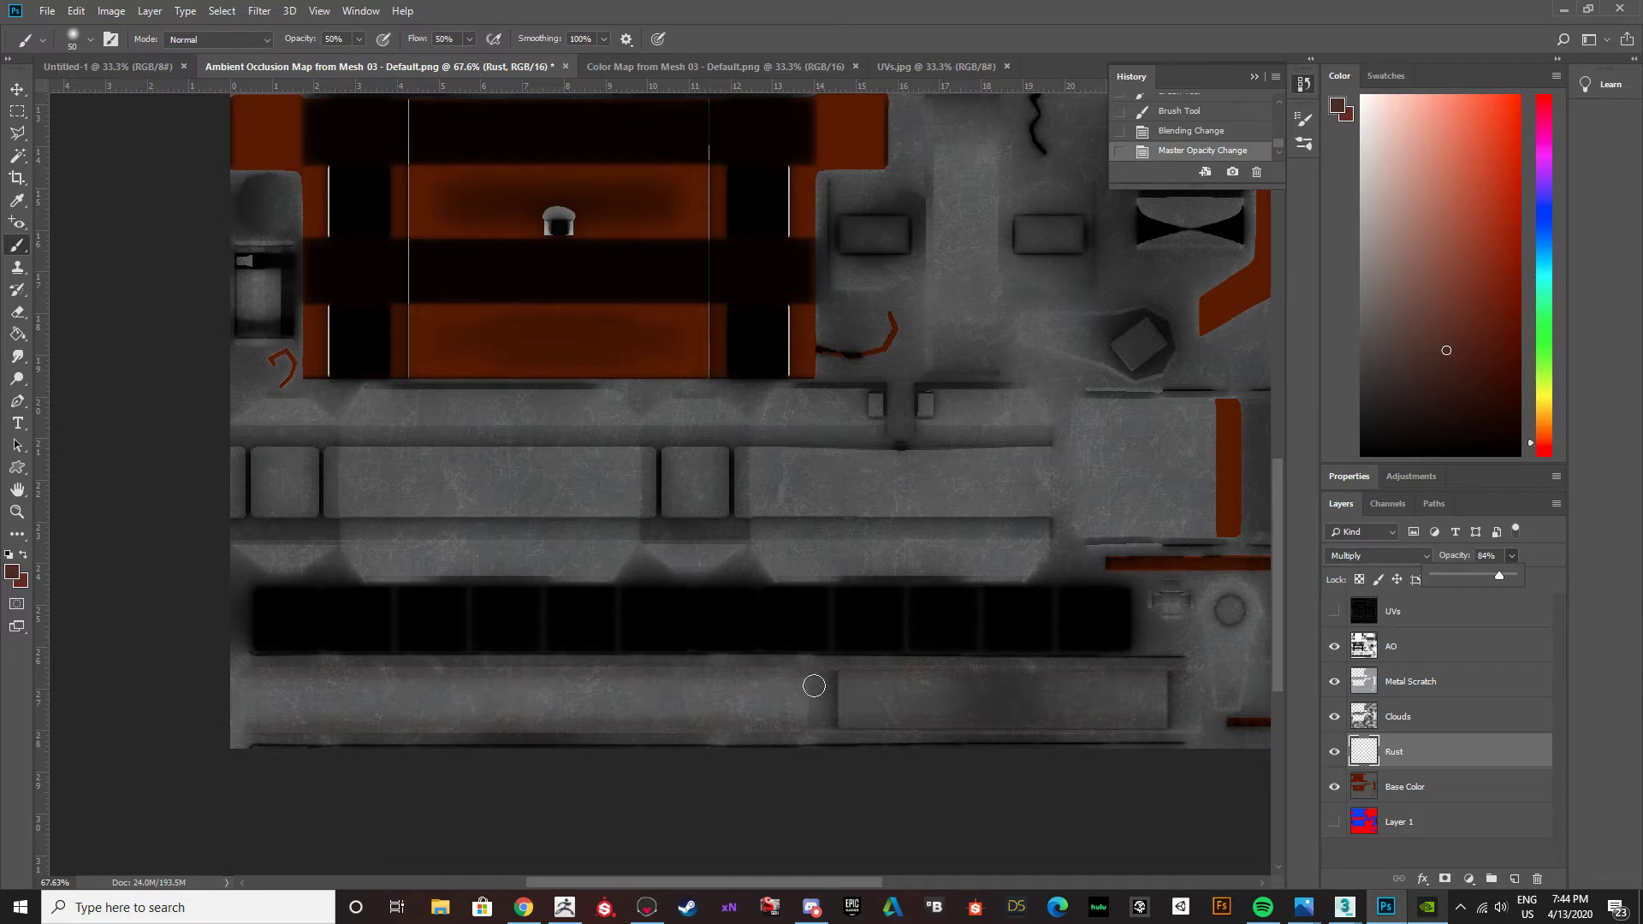
Enlarge the brush to 70 and try painting irregular rust patches along both edges of the lowest metal strip.
{"action": "key", "text": "bracketright"}
{"action": "key", "text": "bracketright"}
{"action": "key", "text": "bracketright"}
{"action": "key", "text": "bracketleft"}
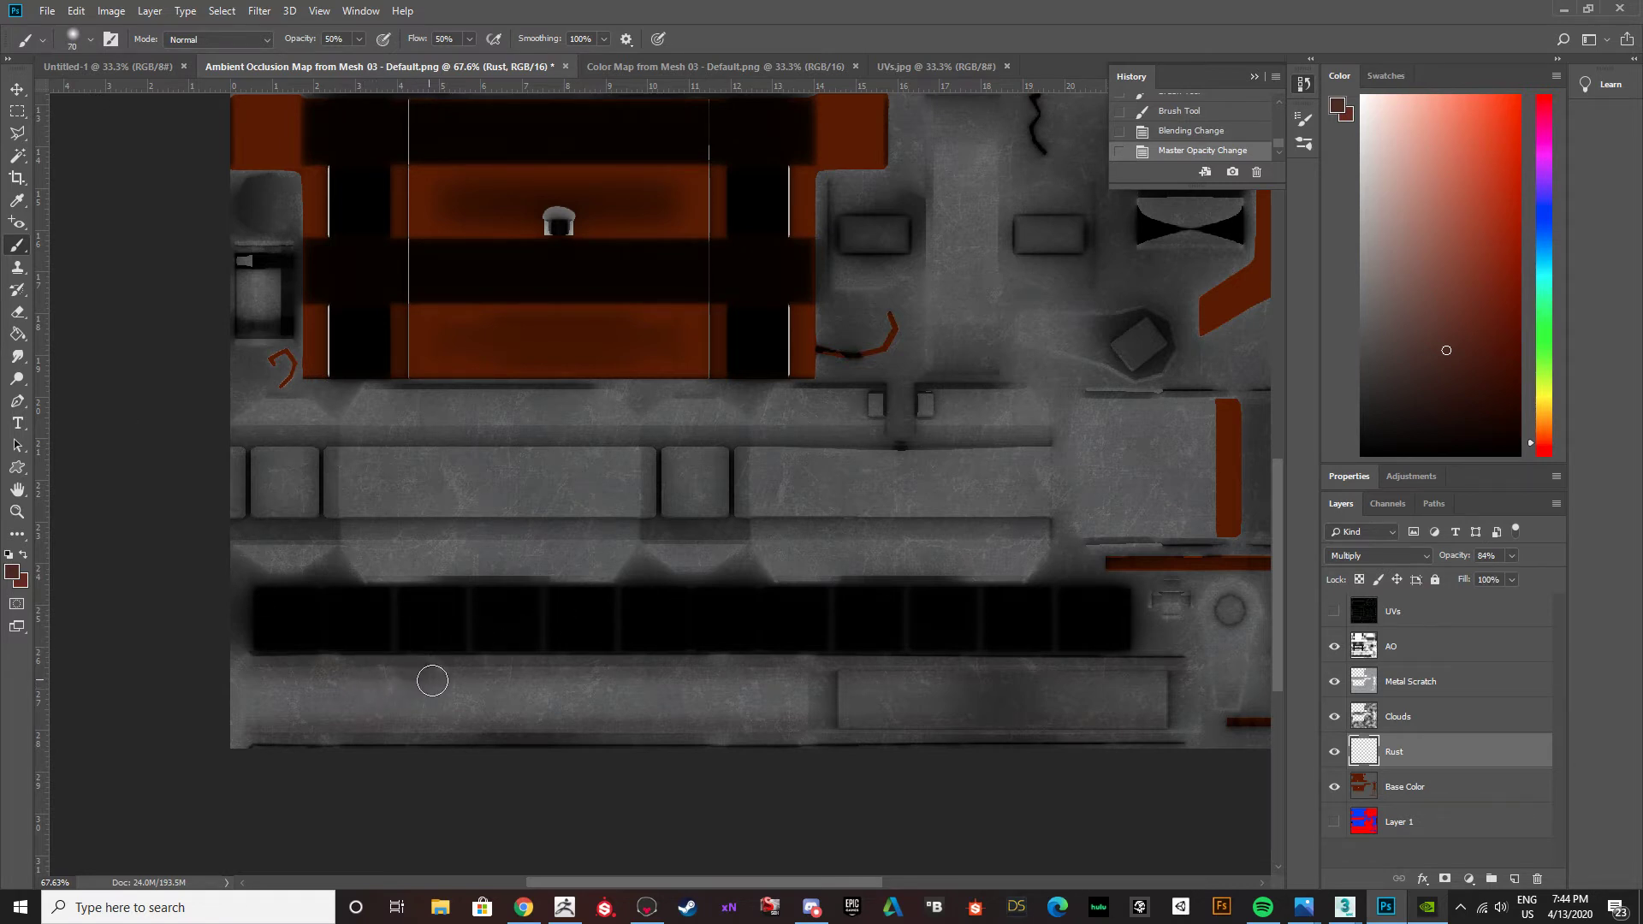
{"action": "mouse_move", "coordinate": [450, 684]}
{"action": "left_mouse_down"}
{"action": "mouse_move", "coordinate": [514, 686]}
{"action": "mouse_move", "coordinate": [480, 681]}
{"action": "left_mouse_up"}
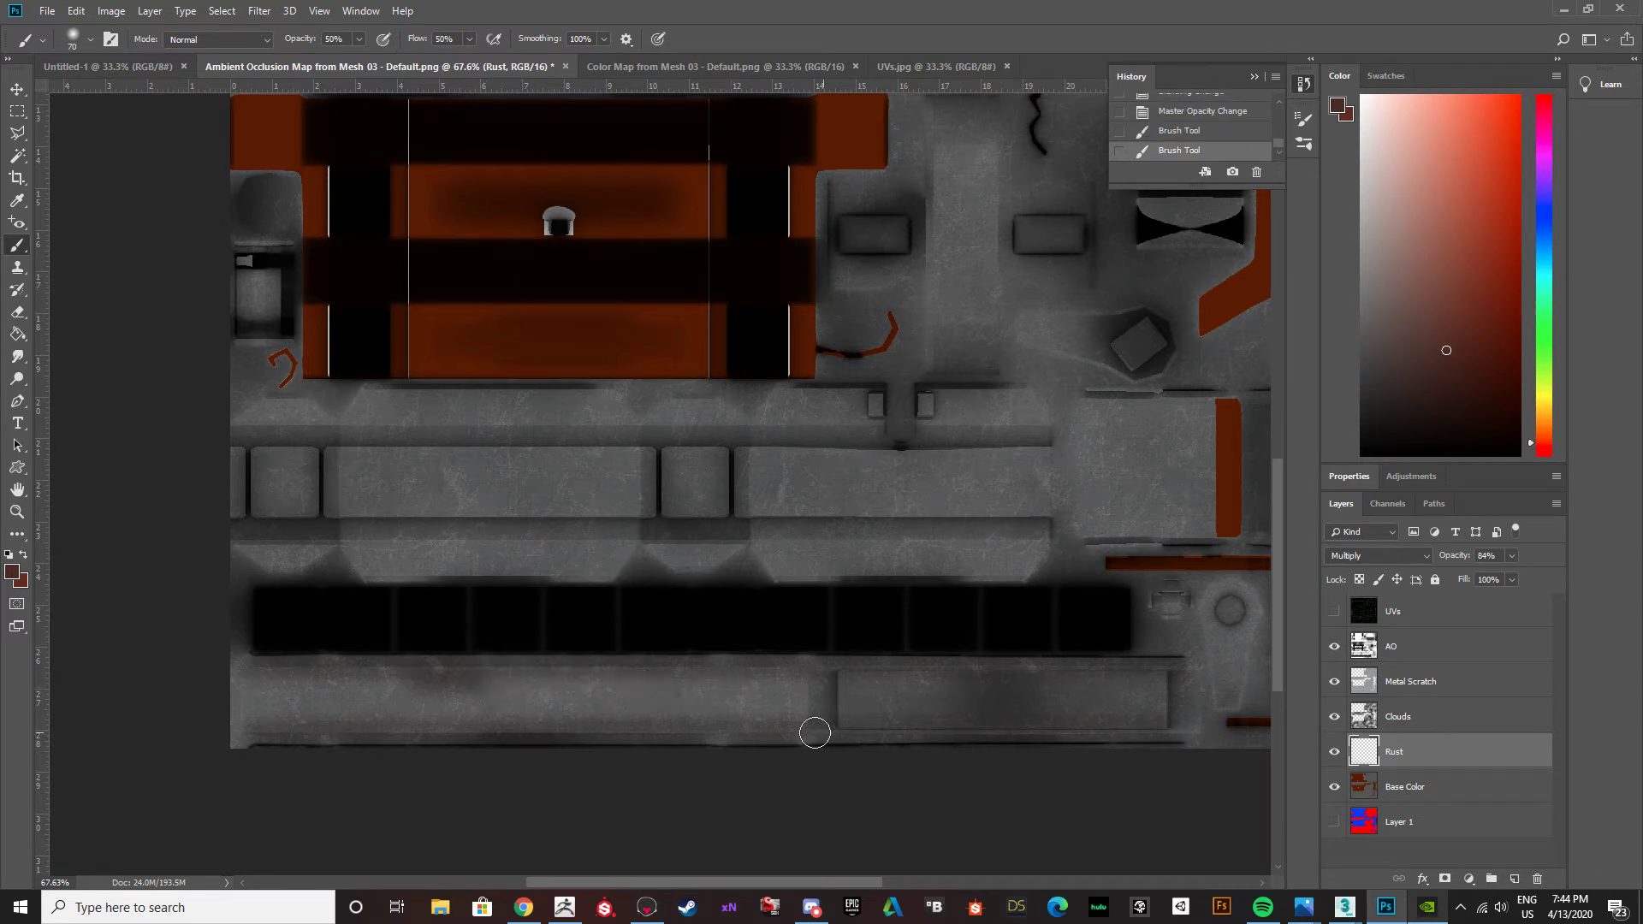
{"action": "left_click_drag", "start_coordinate": [800, 726], "coordinate": [641, 719]}
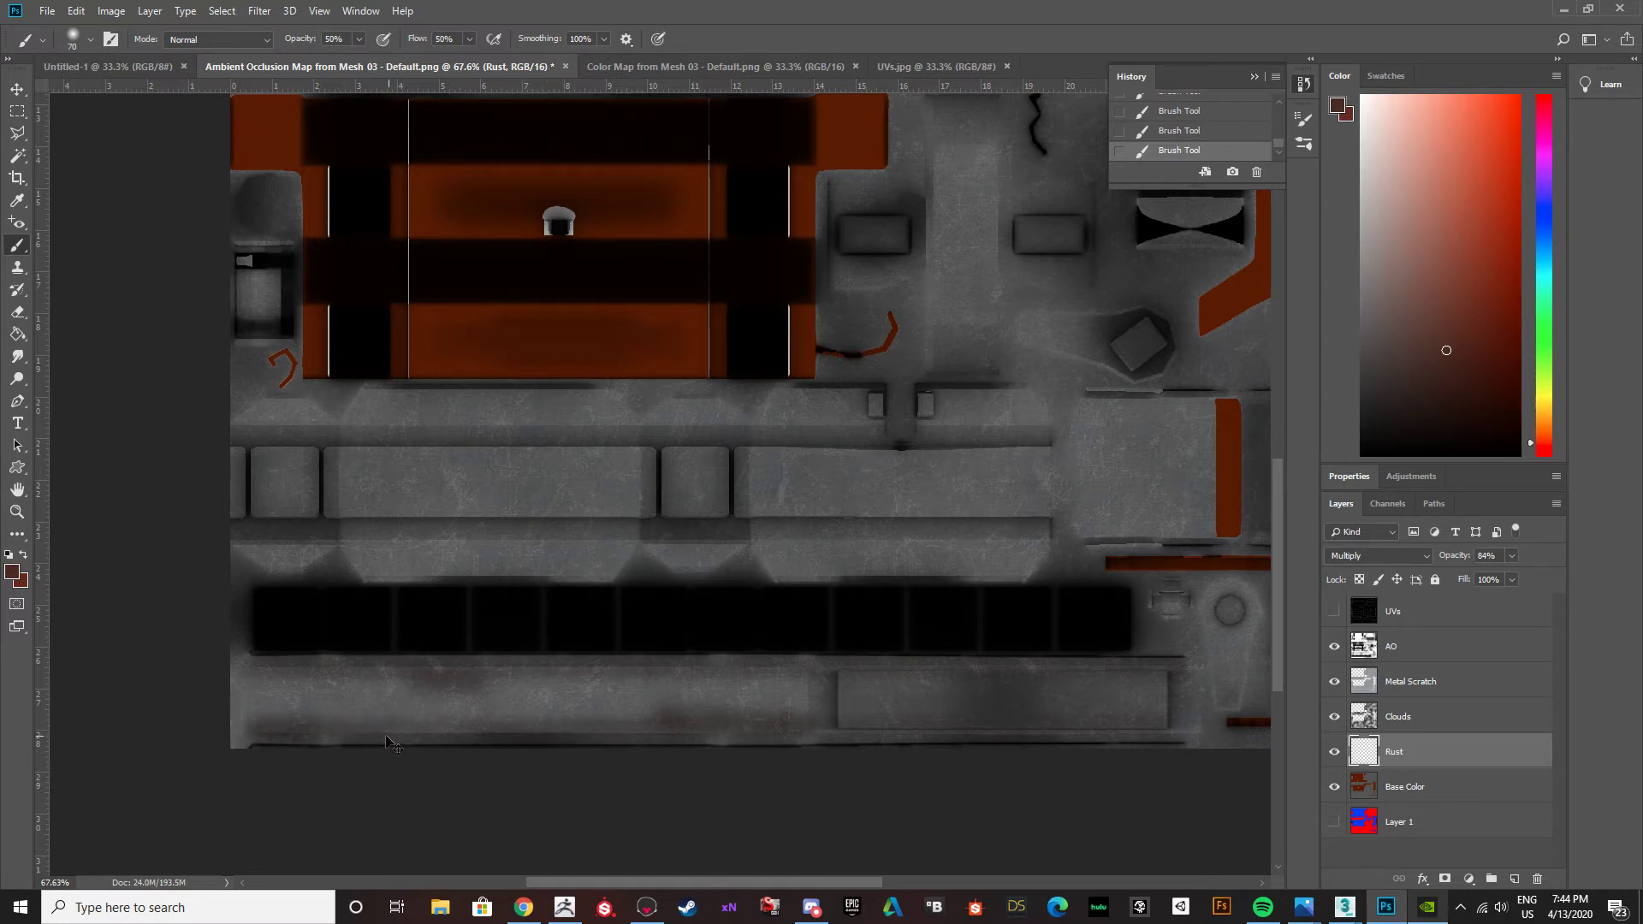
{"action": "mouse_move", "coordinate": [259, 723]}
{"action": "left_mouse_down"}
{"action": "mouse_move", "coordinate": [351, 719]}
{"action": "mouse_move", "coordinate": [334, 723]}
{"action": "left_mouse_up"}
Undo the irregular rust patches, going back in the history to the layer opacity change.
{"action": "left_click", "coordinate": [1181, 110]}
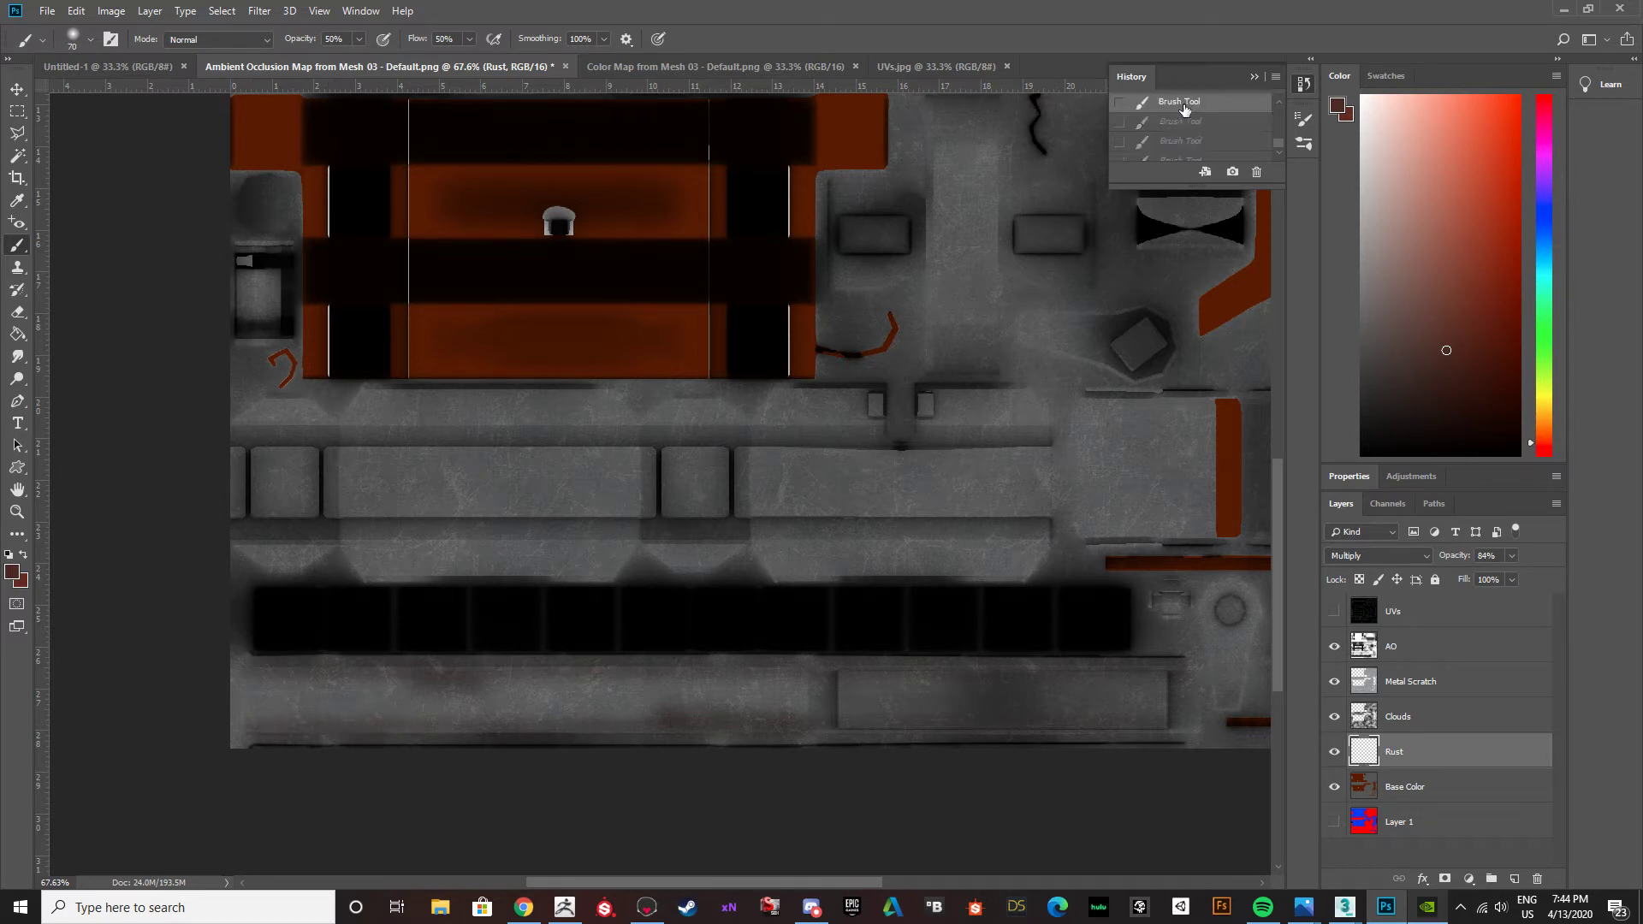
{"action": "scroll", "coordinate": [1182, 156], "scroll_direction": "up", "scroll_amount": 1}
{"action": "left_click", "coordinate": [1181, 147]}
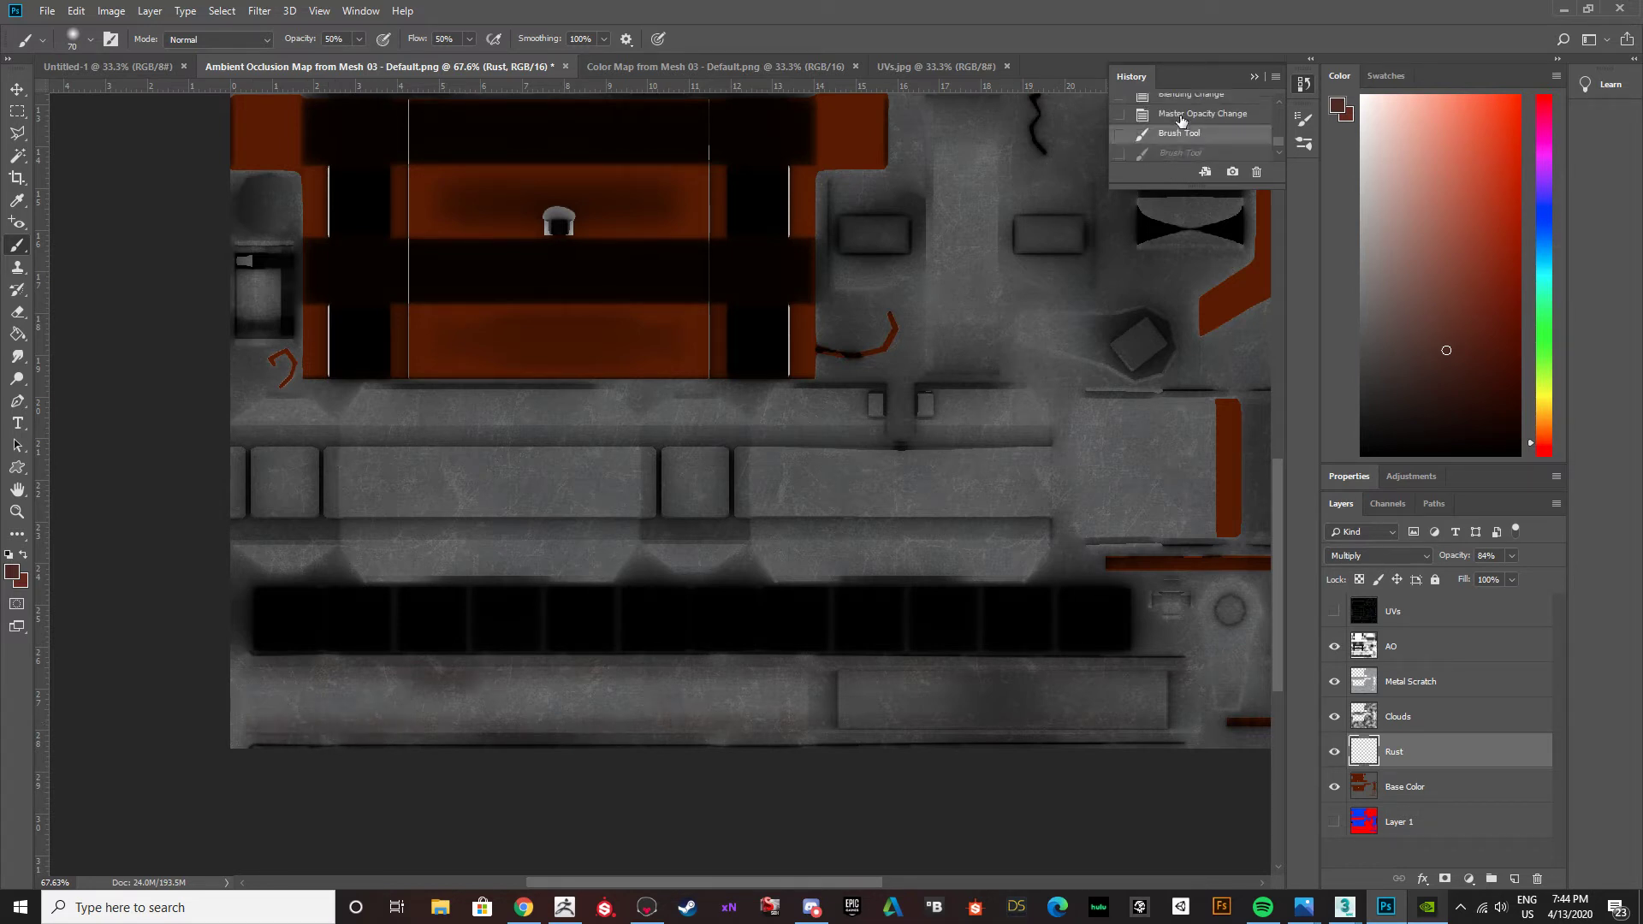
Switch to the Move tool, look over the texture map, collapse the history list and reselect the Rust layer.
{"action": "left_click", "coordinate": [17, 88]}
{"action": "left_click", "coordinate": [130, 530]}
{"action": "scroll", "coordinate": [484, 545], "scroll_direction": "up", "scroll_amount": 2}
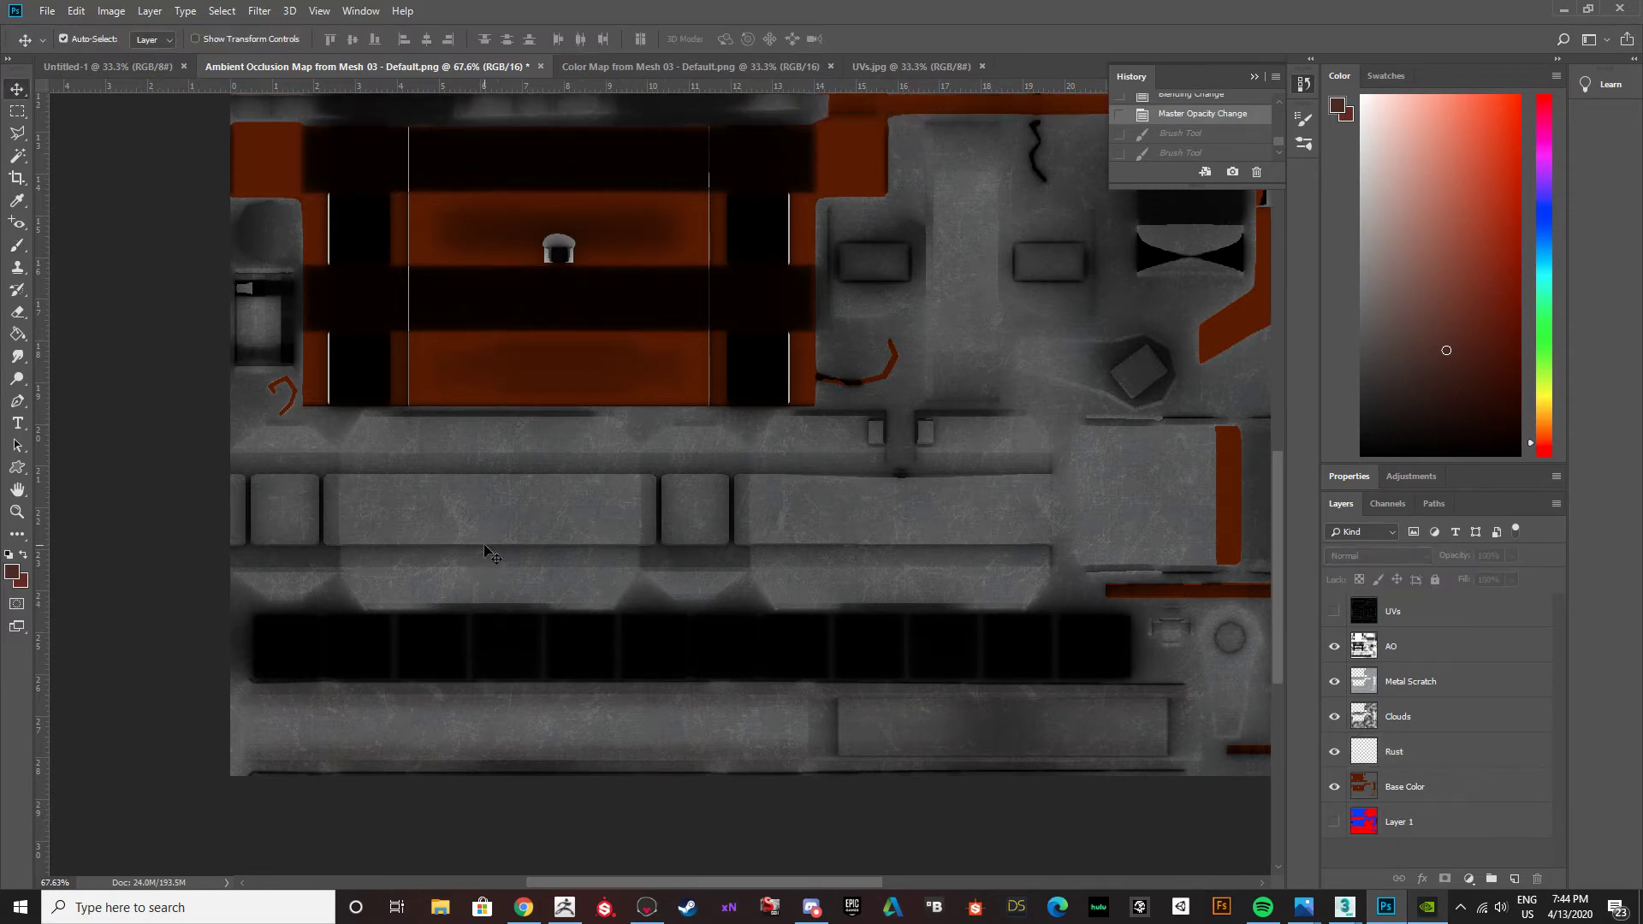
{"action": "scroll", "coordinate": [485, 546], "scroll_direction": "down", "scroll_amount": 2, "text": "alt"}
{"action": "scroll", "coordinate": [484, 546], "scroll_direction": "down", "scroll_amount": 1, "text": "alt"}
{"action": "scroll", "coordinate": [484, 546], "scroll_direction": "up", "scroll_amount": 2, "text": "alt"}
{"action": "scroll", "coordinate": [484, 546], "scroll_direction": "down", "scroll_amount": 2, "text": "alt"}
{"action": "scroll", "coordinate": [484, 546], "scroll_direction": "up", "scroll_amount": 1, "text": "alt"}
{"action": "scroll", "coordinate": [484, 546], "scroll_direction": "up", "scroll_amount": 5}
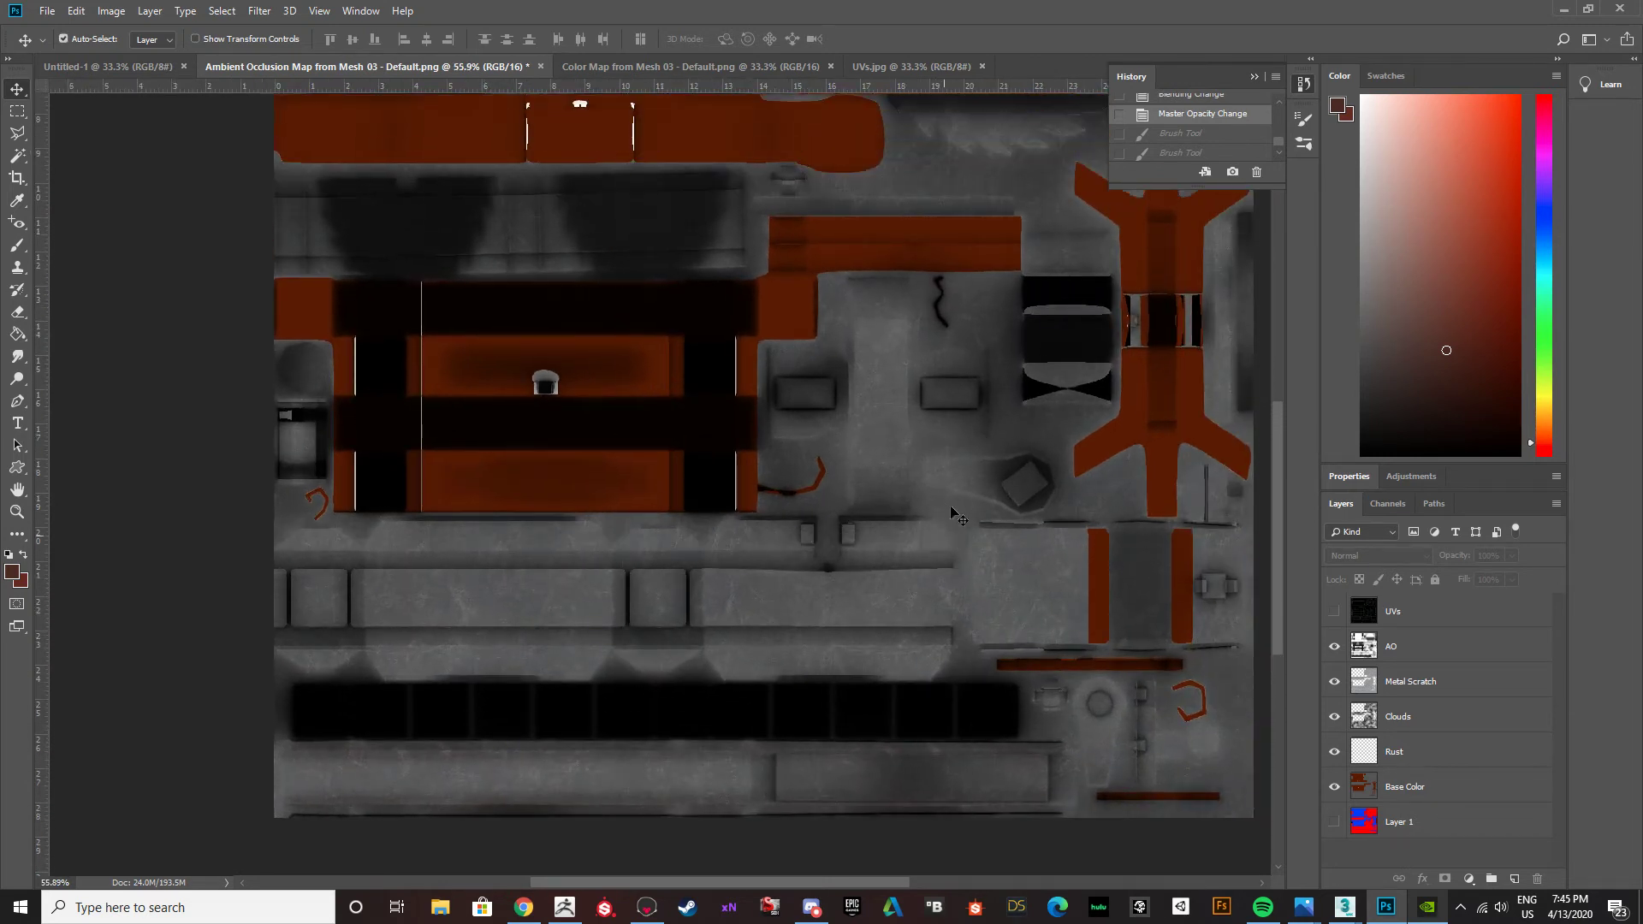
{"action": "left_click", "coordinate": [1253, 79]}
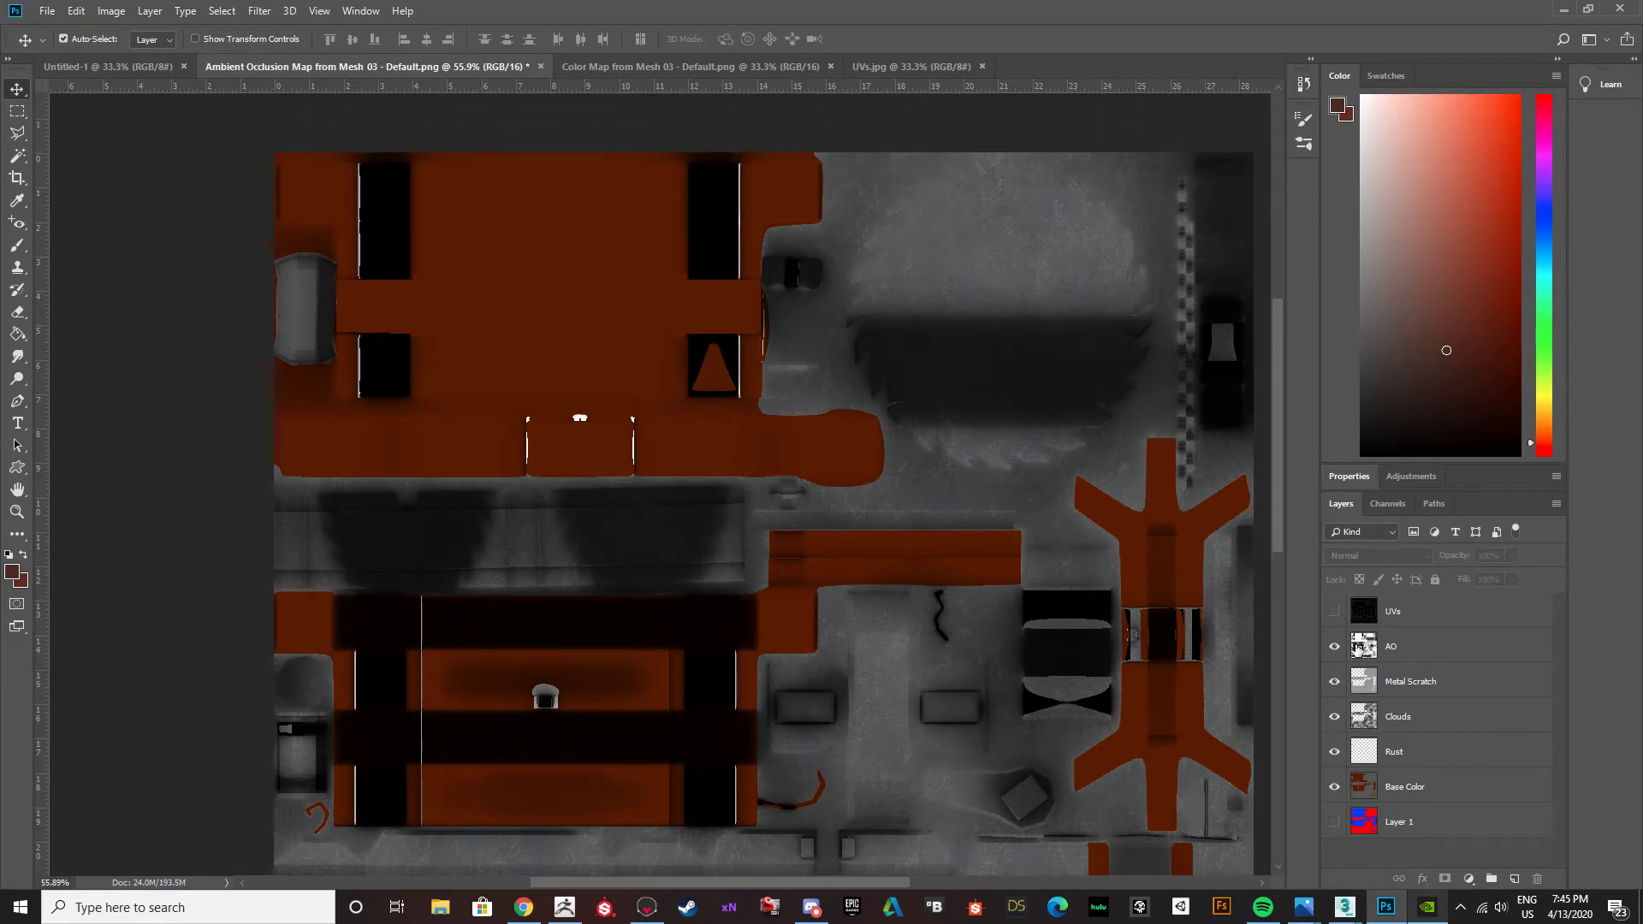
{"action": "left_click", "coordinate": [1400, 753]}
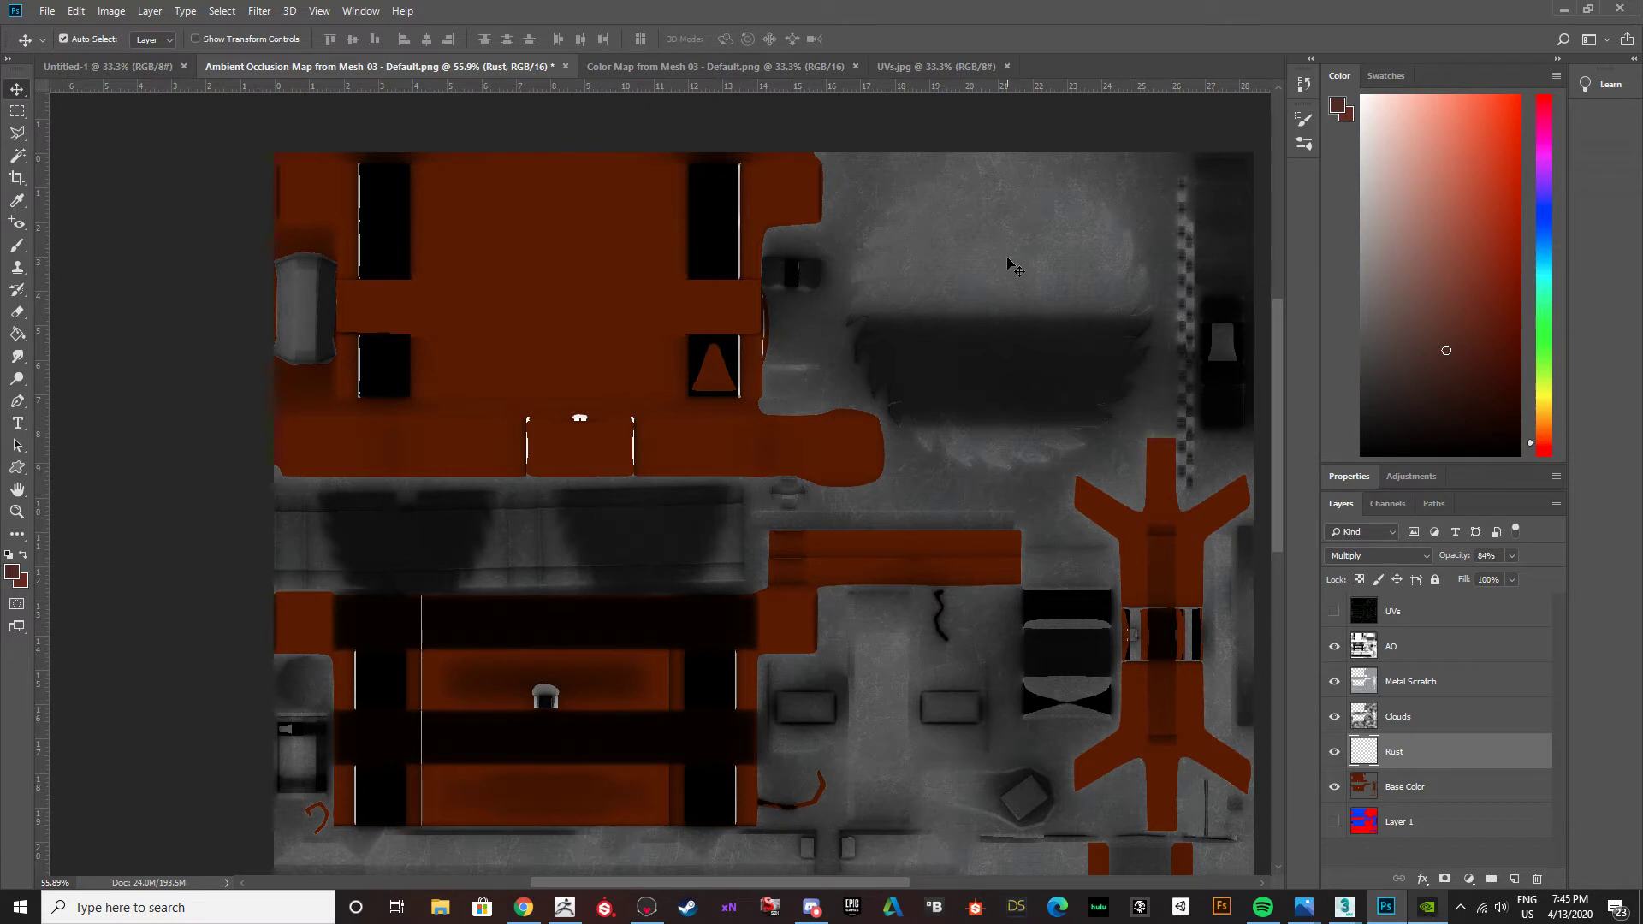
Paint a soft rust ring around the circular saw blade's rim on the Rust layer, using the UVs layer as a temporary guide.
{"action": "key", "text": "b"}
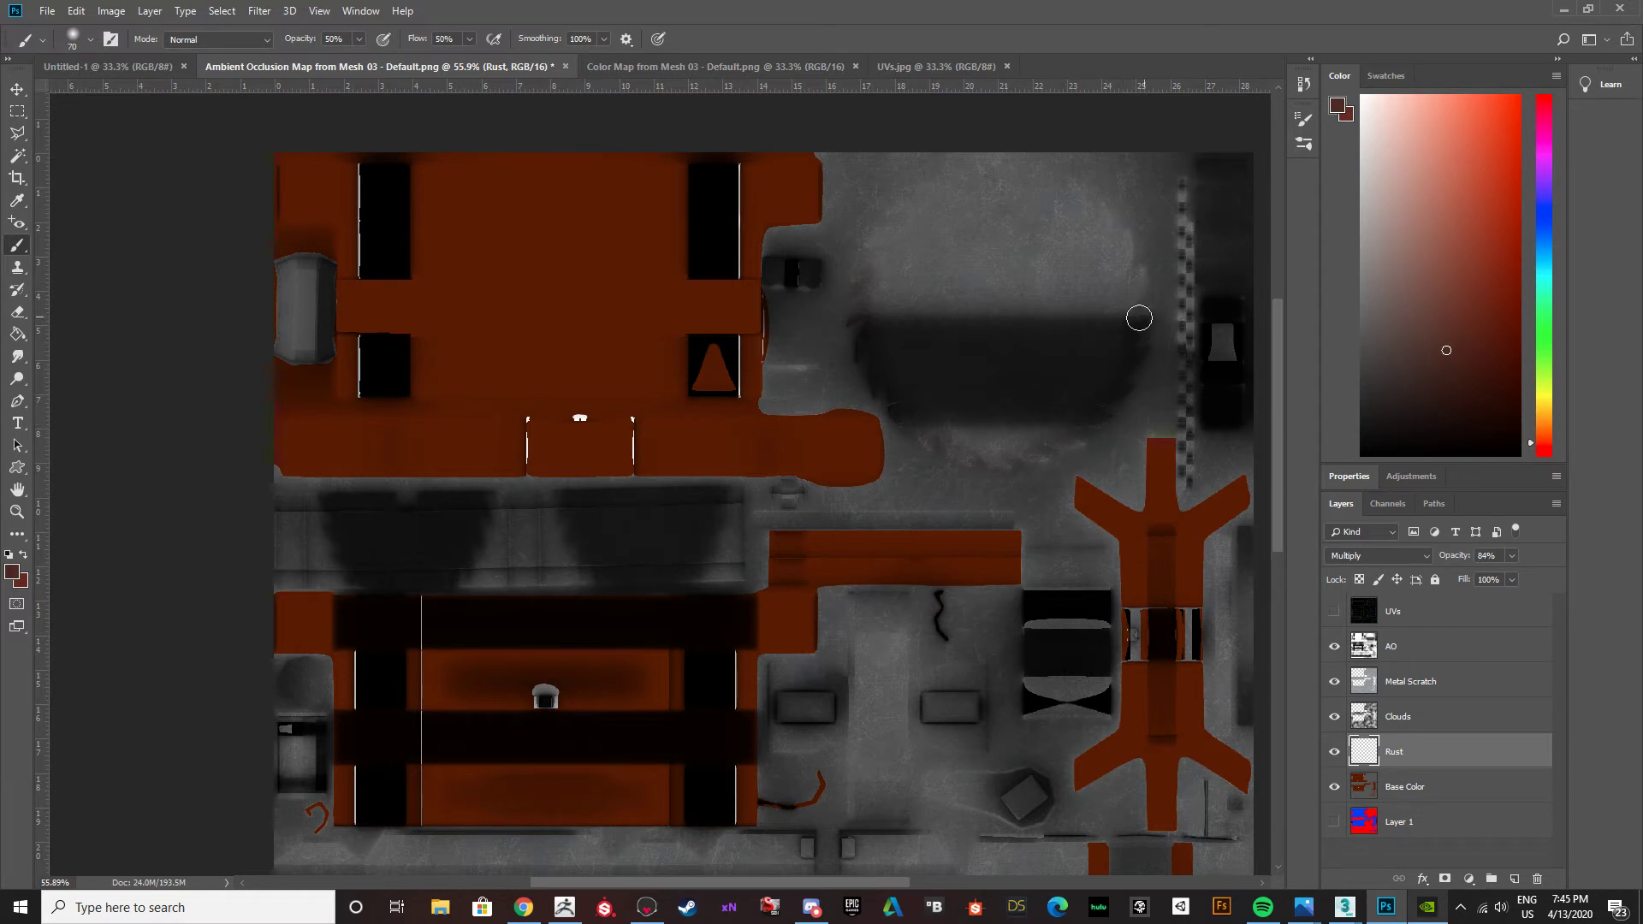
{"action": "mouse_move", "coordinate": [1102, 223]}
{"action": "left_mouse_down"}
{"action": "mouse_move", "coordinate": [1071, 185]}
{"action": "mouse_move", "coordinate": [1071, 214]}
{"action": "mouse_move", "coordinate": [1044, 176]}
{"action": "mouse_move", "coordinate": [999, 171]}
{"action": "left_mouse_up"}
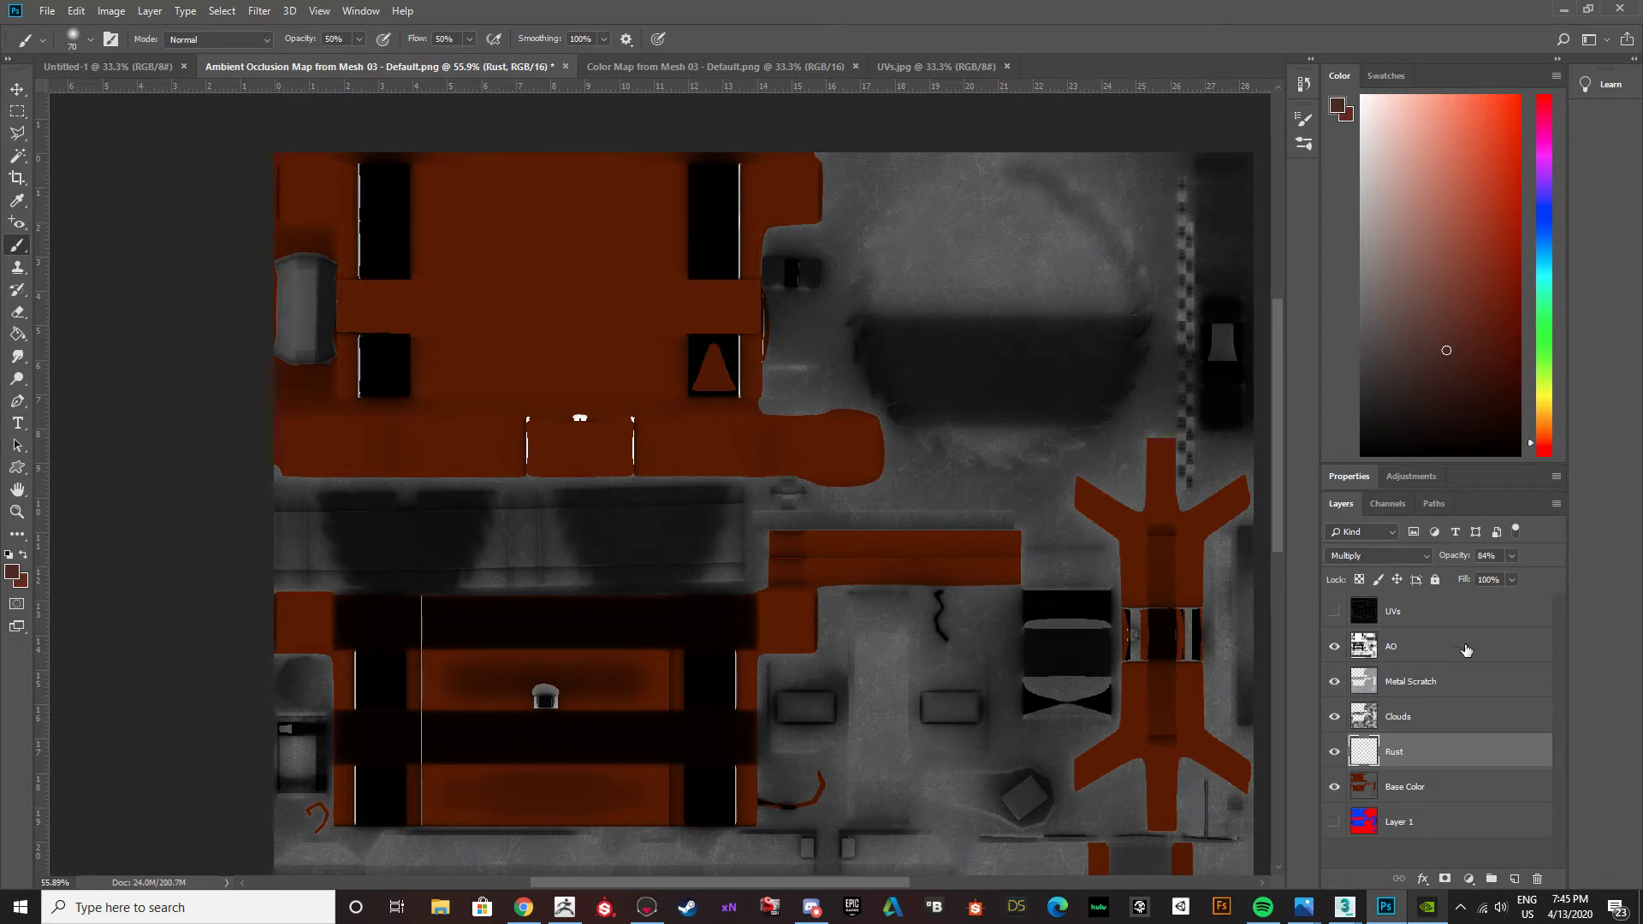
{"action": "left_click", "coordinate": [1340, 610]}
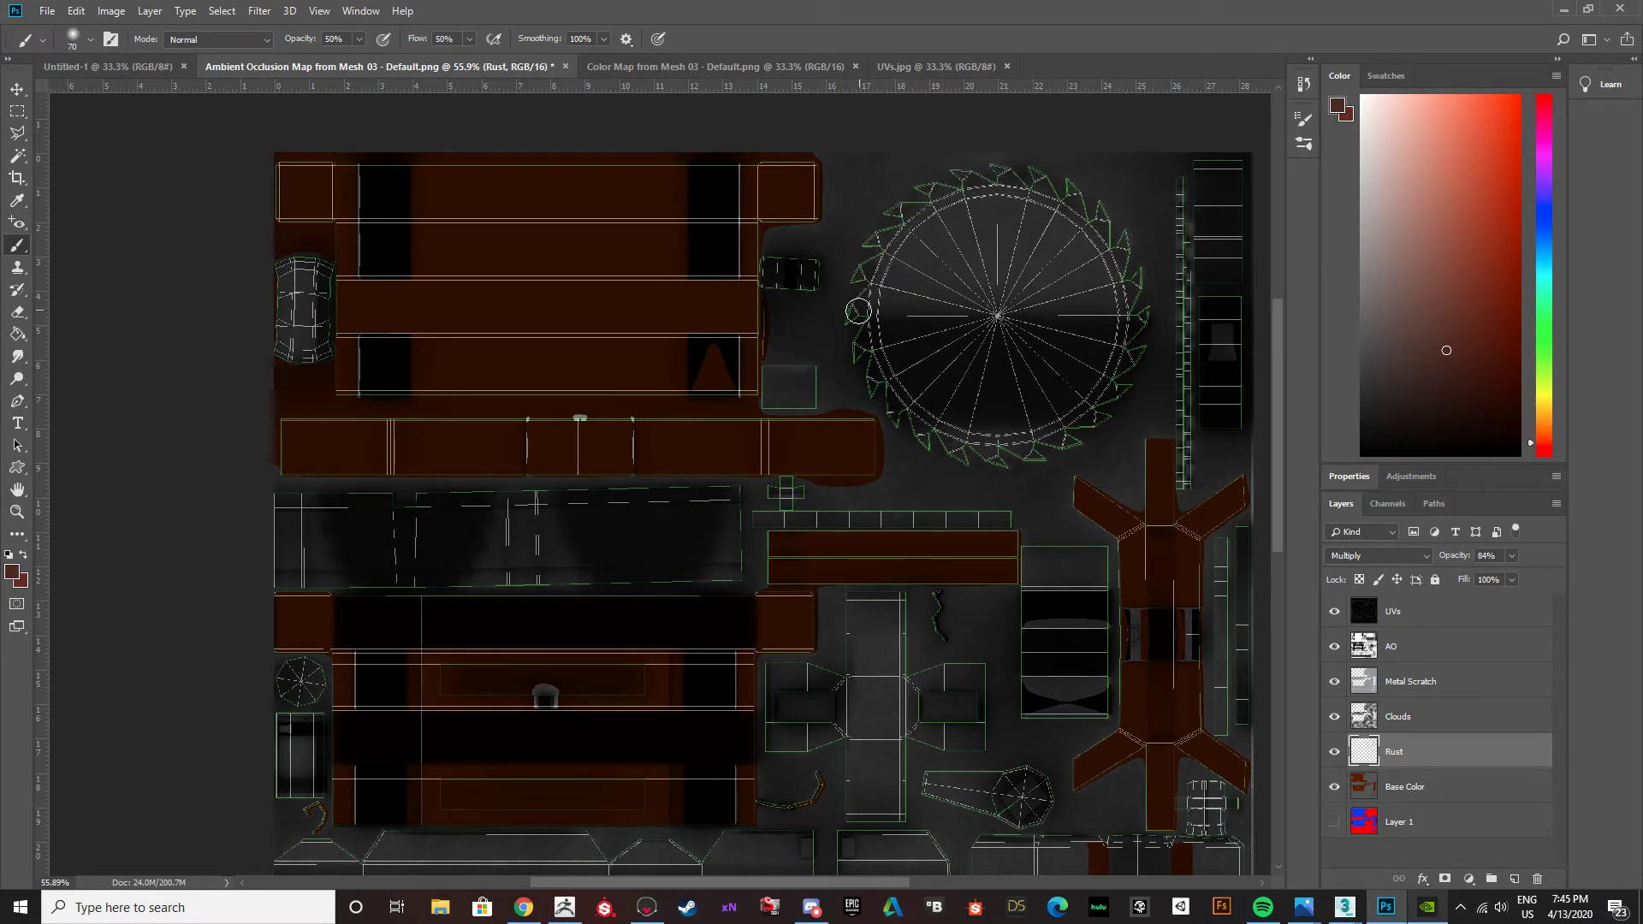
{"action": "left_click", "coordinate": [1334, 611]}
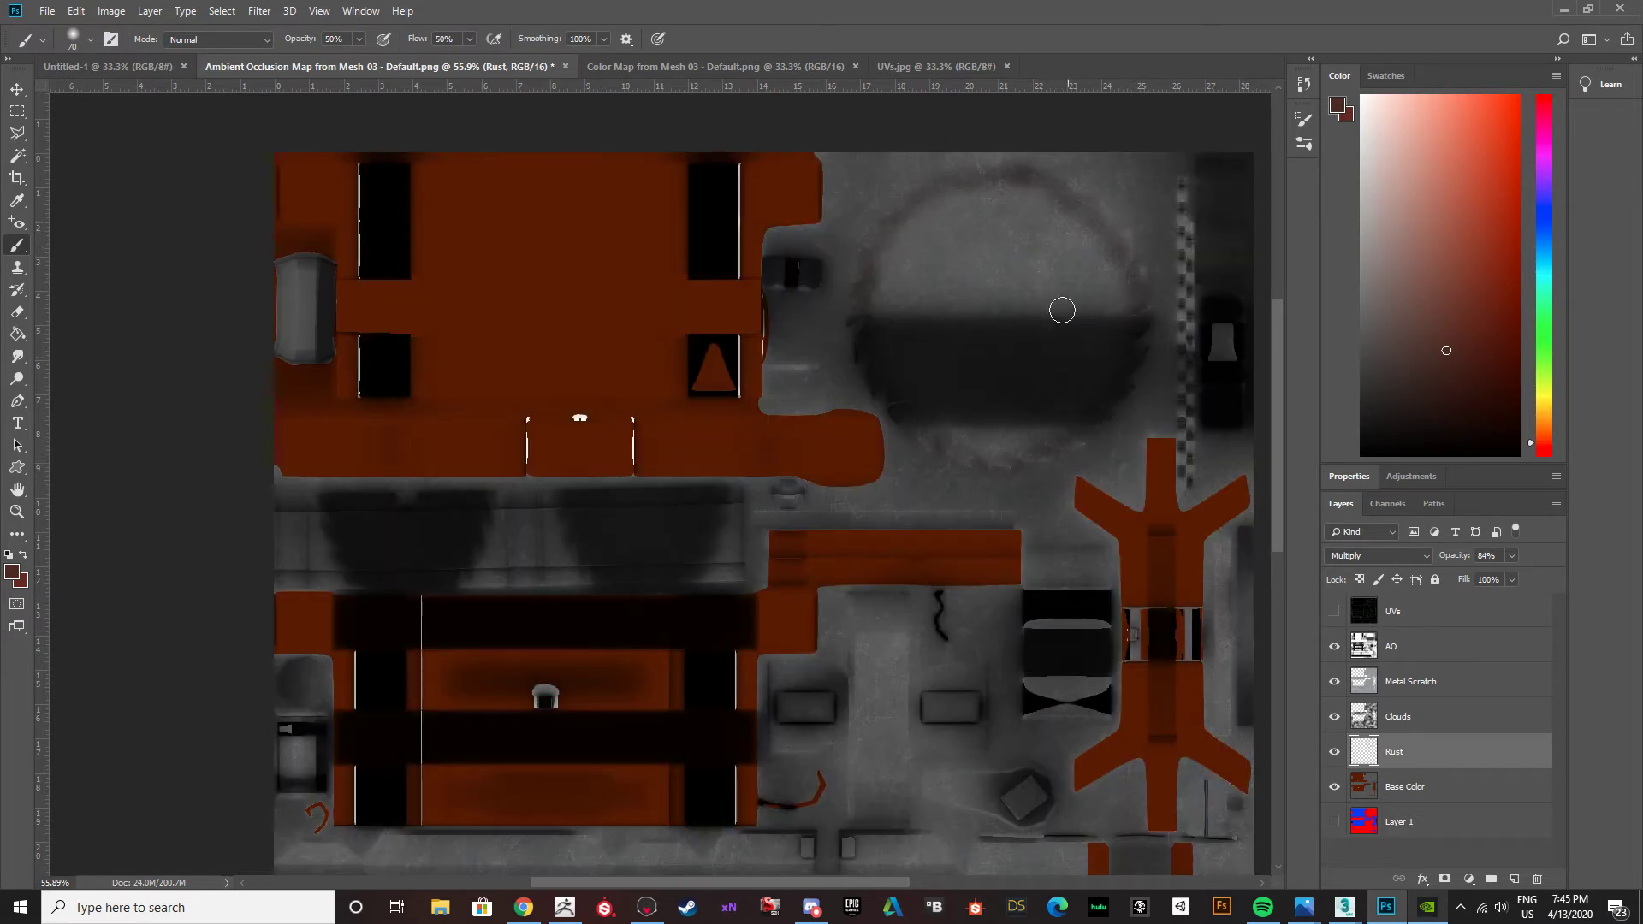
Set the brush to size 300 with 25% opacity and 25% flow, and brush faint rust over the circular saw blade.
{"action": "key", "text": "bracketright"}
{"action": "key", "text": "bracketright"}
{"action": "key", "text": "bracketright"}
{"action": "key", "text": "bracketright"}
{"action": "key", "text": "bracketright"}
{"action": "key", "text": "bracketright"}
{"action": "key", "text": "bracketright"}
{"action": "key", "text": "bracketright"}
{"action": "key", "text": "bracketright"}
{"action": "key", "text": "bracketright"}
{"action": "key", "text": "bracketright"}
{"action": "key", "text": "bracketright"}
{"action": "key", "text": "bracketleft"}
{"action": "key", "text": "bracketleft"}
{"action": "key", "text": "bracketleft"}
{"action": "left_click", "coordinate": [350, 40]}
{"action": "type", "text": "25"}
{"action": "key", "text": "Tab"}
{"action": "type", "text": "25"}
{"action": "key", "text": "Tab"}
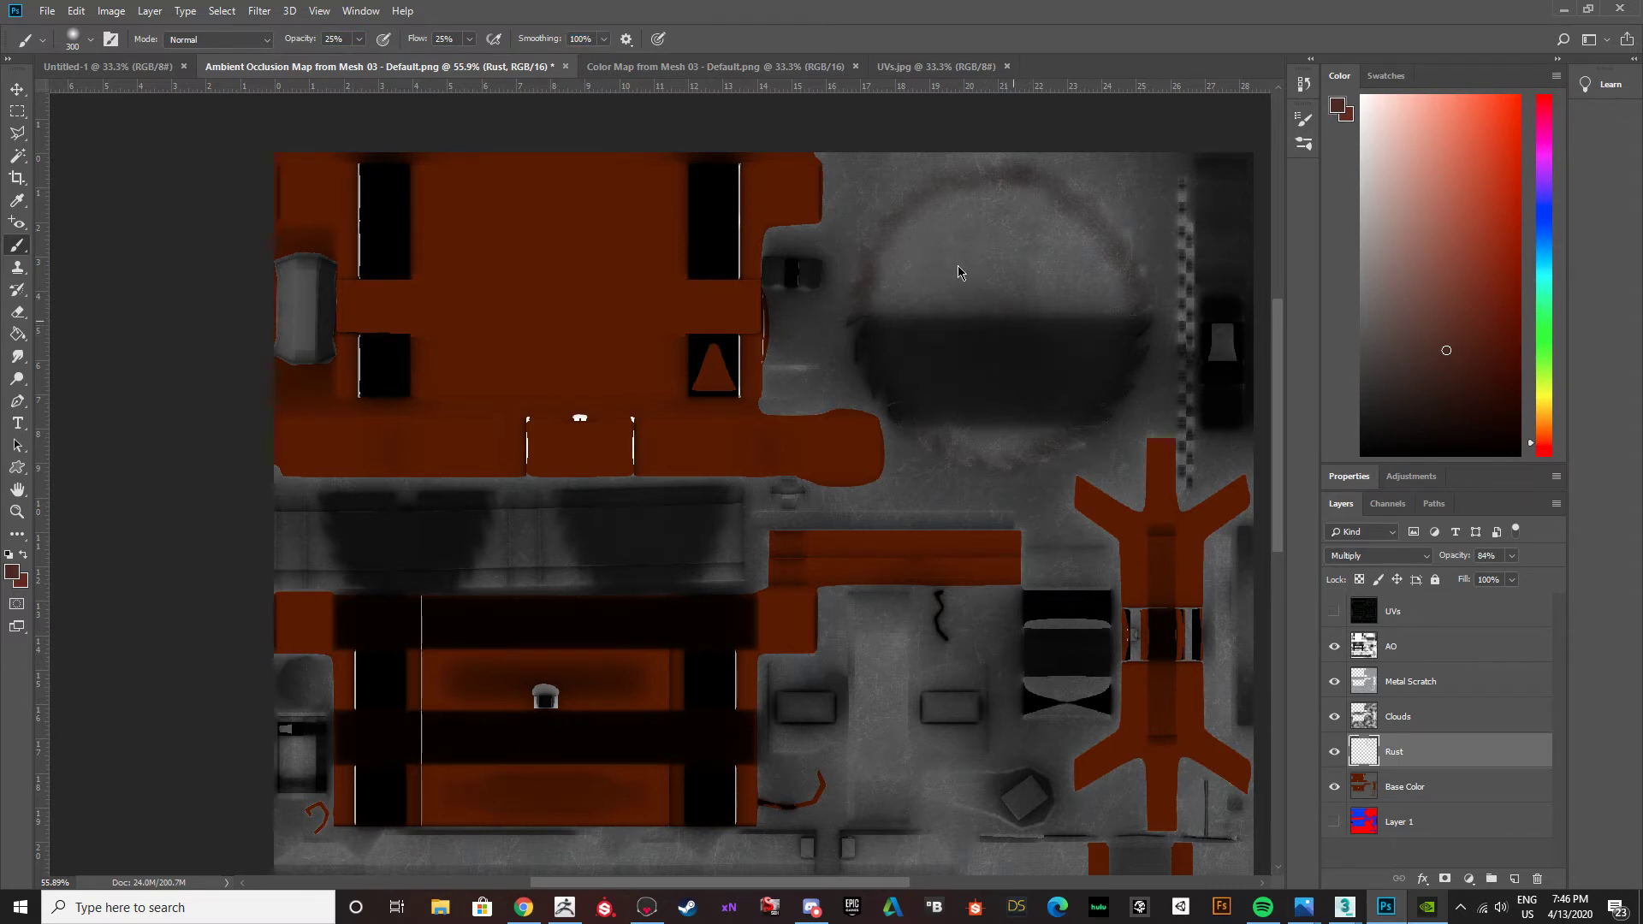
{"action": "scroll", "coordinate": [984, 256], "scroll_direction": "up", "scroll_amount": 1}
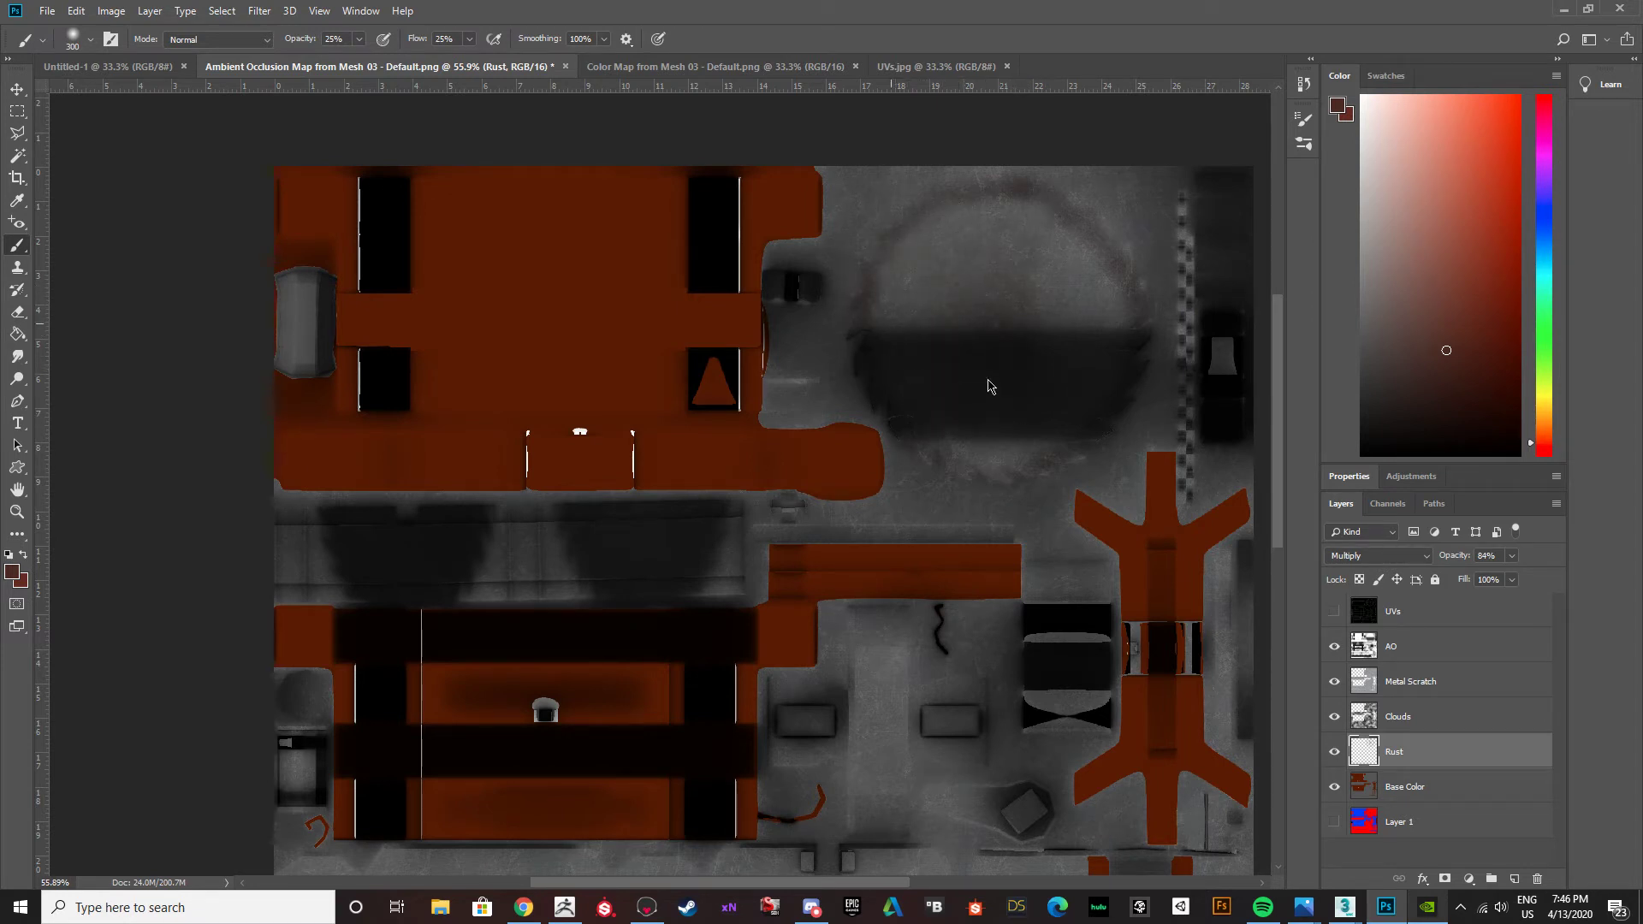
{"action": "mouse_move", "coordinate": [1029, 210]}
{"action": "left_mouse_down"}
{"action": "mouse_move", "coordinate": [991, 191]}
{"action": "mouse_move", "coordinate": [892, 317]}
{"action": "mouse_move", "coordinate": [830, 216]}
{"action": "left_mouse_up"}
Set the Eraser to size 200 with 25% opacity and 25% flow, and fade the rust ring on the saw blade.
{"action": "key", "text": "e"}
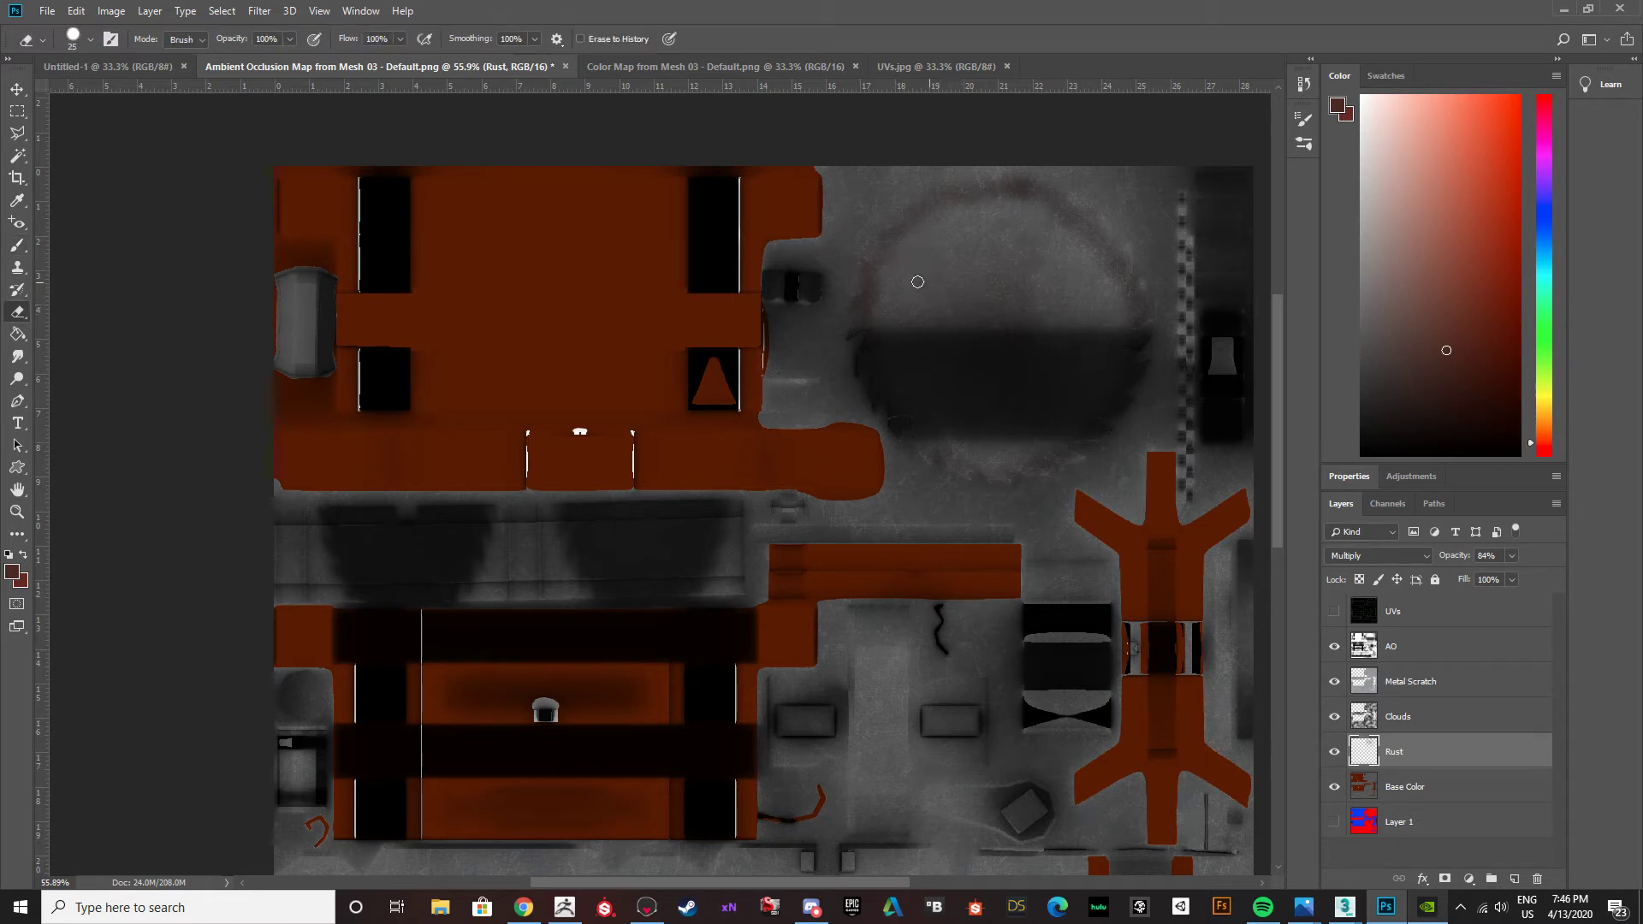
{"action": "key", "text": "bracketright"}
{"action": "key", "text": "bracketright"}
{"action": "key", "text": "bracketright"}
{"action": "key", "text": "bracketright"}
{"action": "key", "text": "bracketright"}
{"action": "key", "text": "bracketright"}
{"action": "key", "text": "bracketright"}
{"action": "key", "text": "bracketright"}
{"action": "key", "text": "bracketright"}
{"action": "key", "text": "bracketright"}
{"action": "key", "text": "bracketright"}
{"action": "left_click", "coordinate": [267, 38]}
{"action": "type", "text": "25"}
{"action": "key", "text": "Tab"}
{"action": "type", "text": "25"}
{"action": "key", "text": "Tab"}
{"action": "key", "text": "Return"}
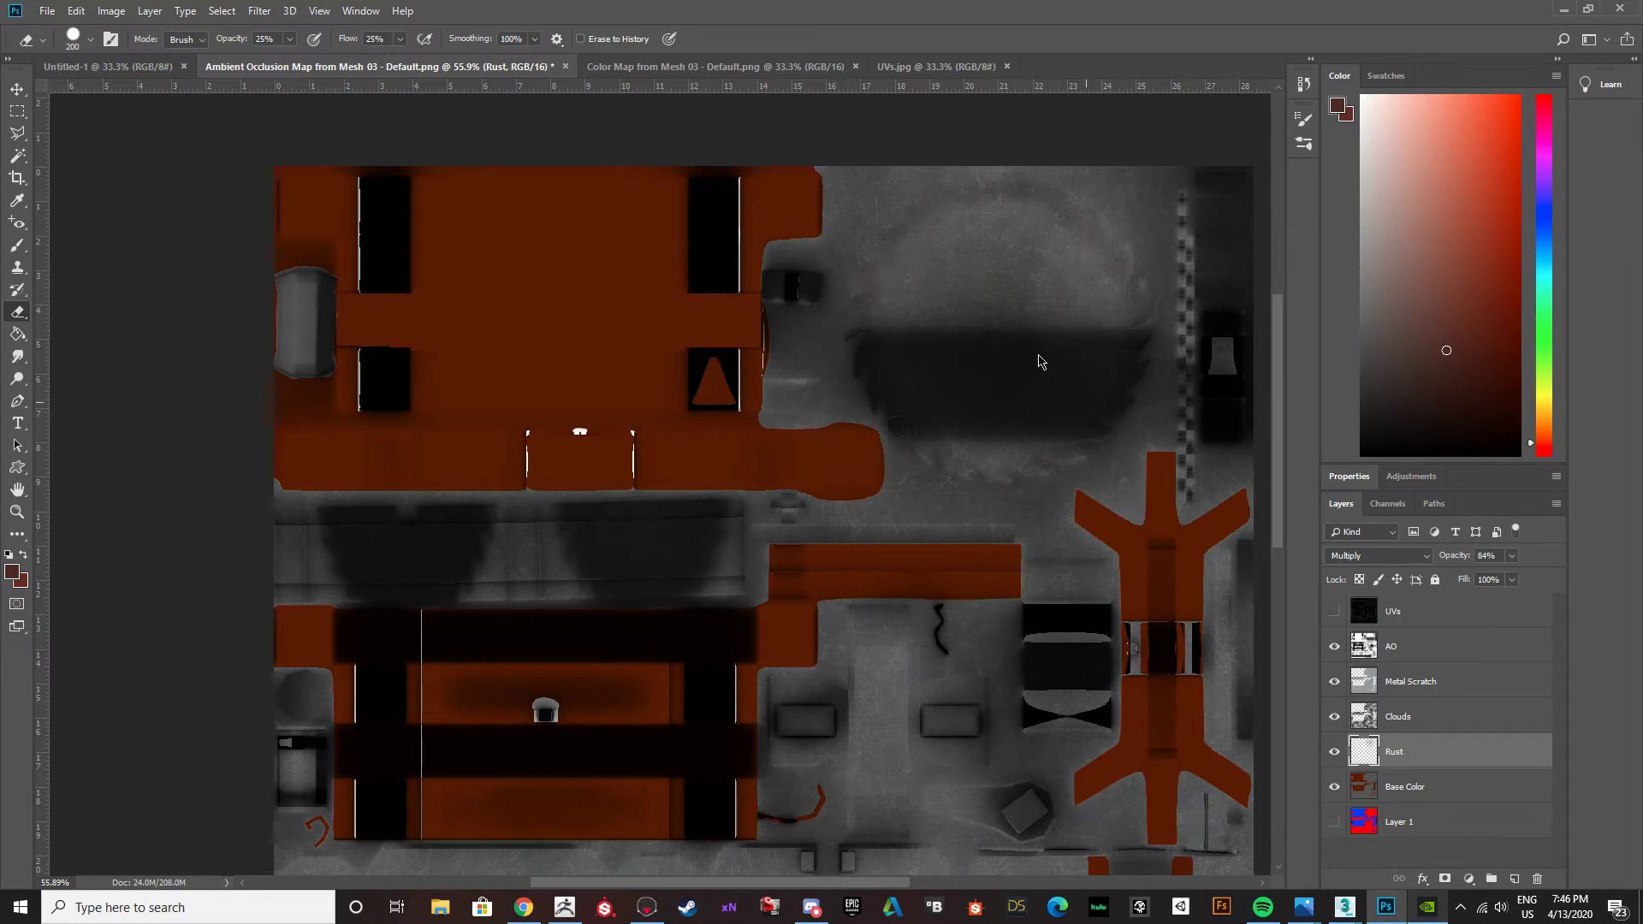
Touch up the saw blade's faint rust with a smaller brush, return to the Eraser and check the rest of the texture map.
{"action": "key", "text": "b"}
{"action": "key", "text": "bracketleft"}
{"action": "key", "text": "bracketleft"}
{"action": "key", "text": "bracketleft"}
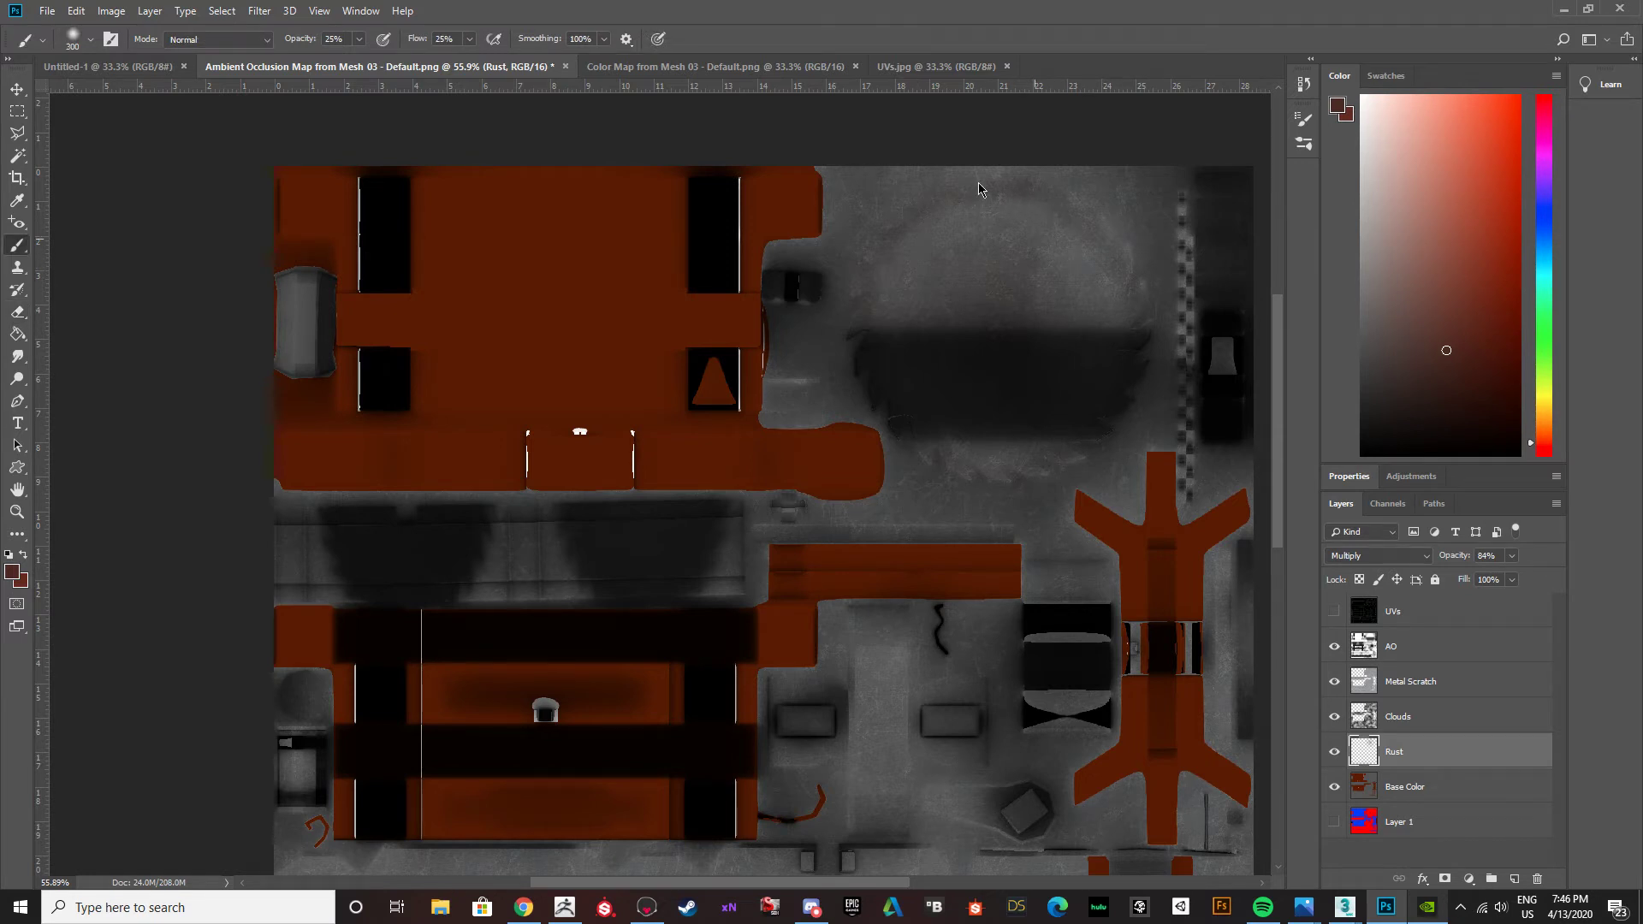
{"action": "key", "text": "bracketleft"}
{"action": "key", "text": "bracketleft"}
{"action": "key", "text": "bracketleft"}
{"action": "key", "text": "bracketleft"}
{"action": "key", "text": "bracketleft"}
{"action": "key", "text": "bracketleft"}
{"action": "key", "text": "bracketleft"}
{"action": "key", "text": "e"}
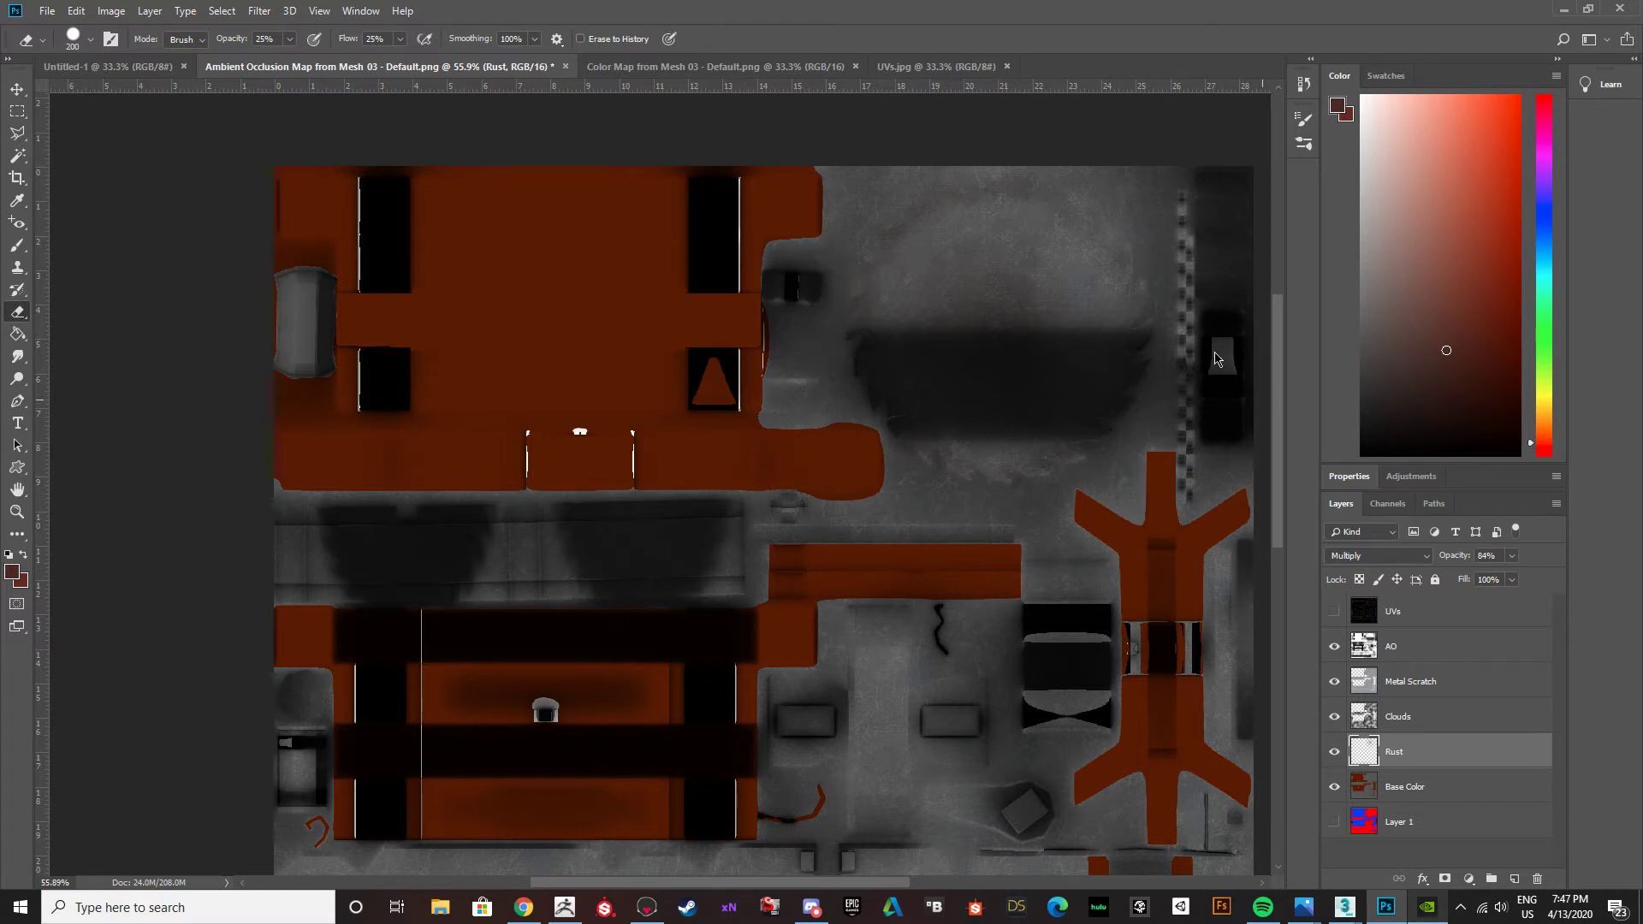
{"action": "scroll", "coordinate": [929, 434], "scroll_direction": "down", "scroll_amount": 3, "text": "alt"}
{"action": "scroll", "coordinate": [944, 420], "scroll_direction": "up", "scroll_amount": 3, "text": "alt"}
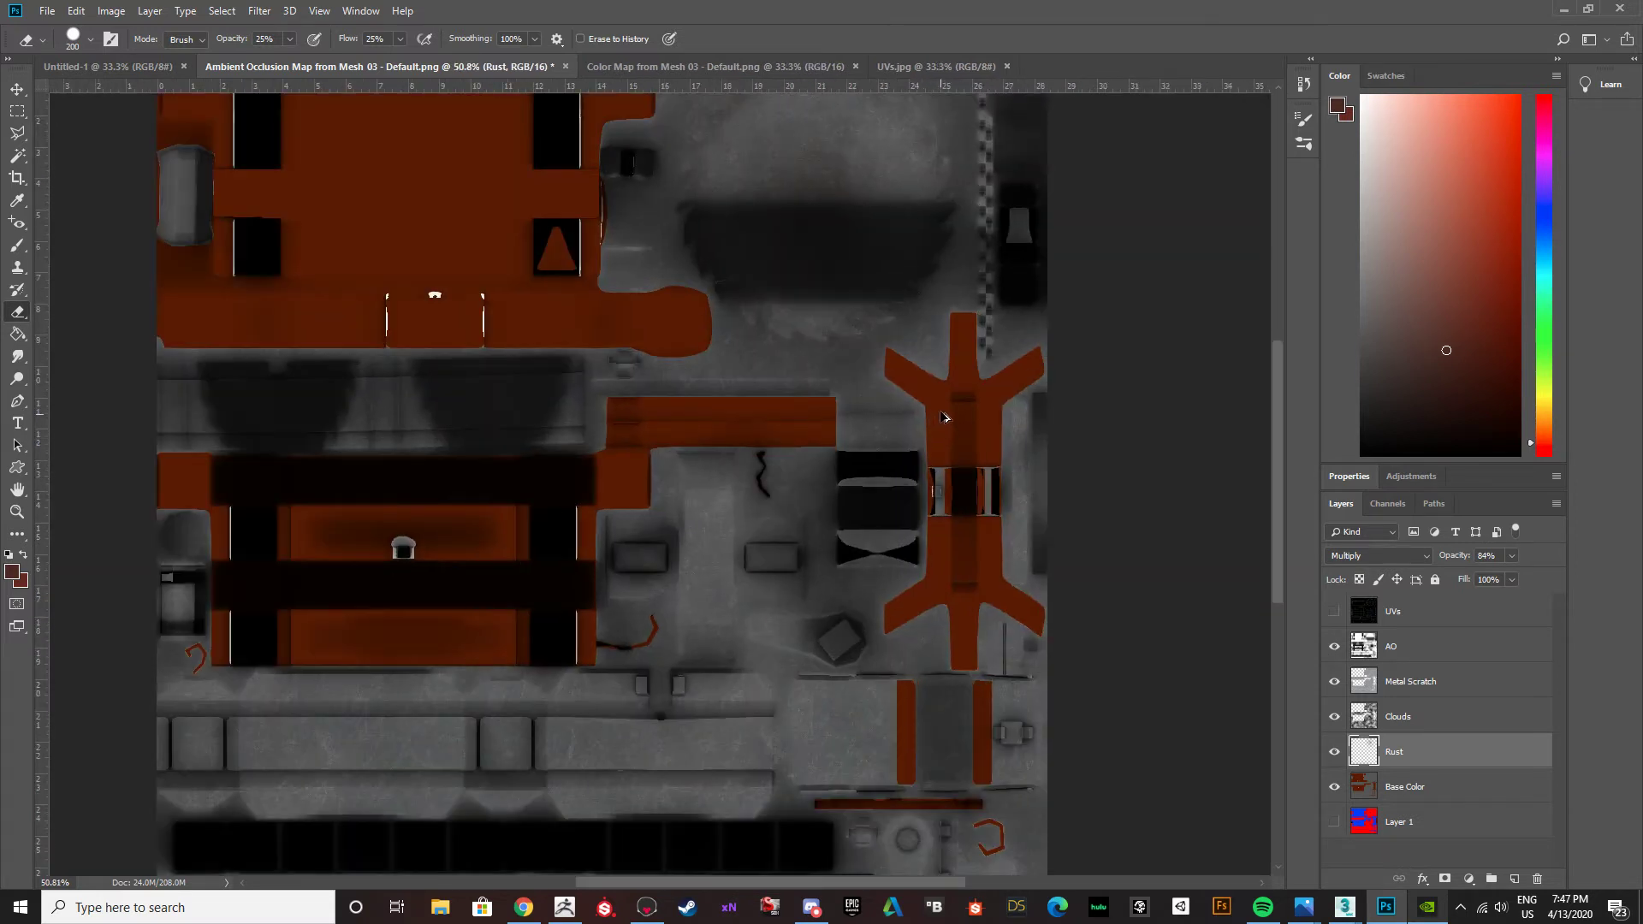
Switch to Chrome and search Google Images for "buzz saw blade".
{"action": "left_click", "coordinate": [524, 908]}
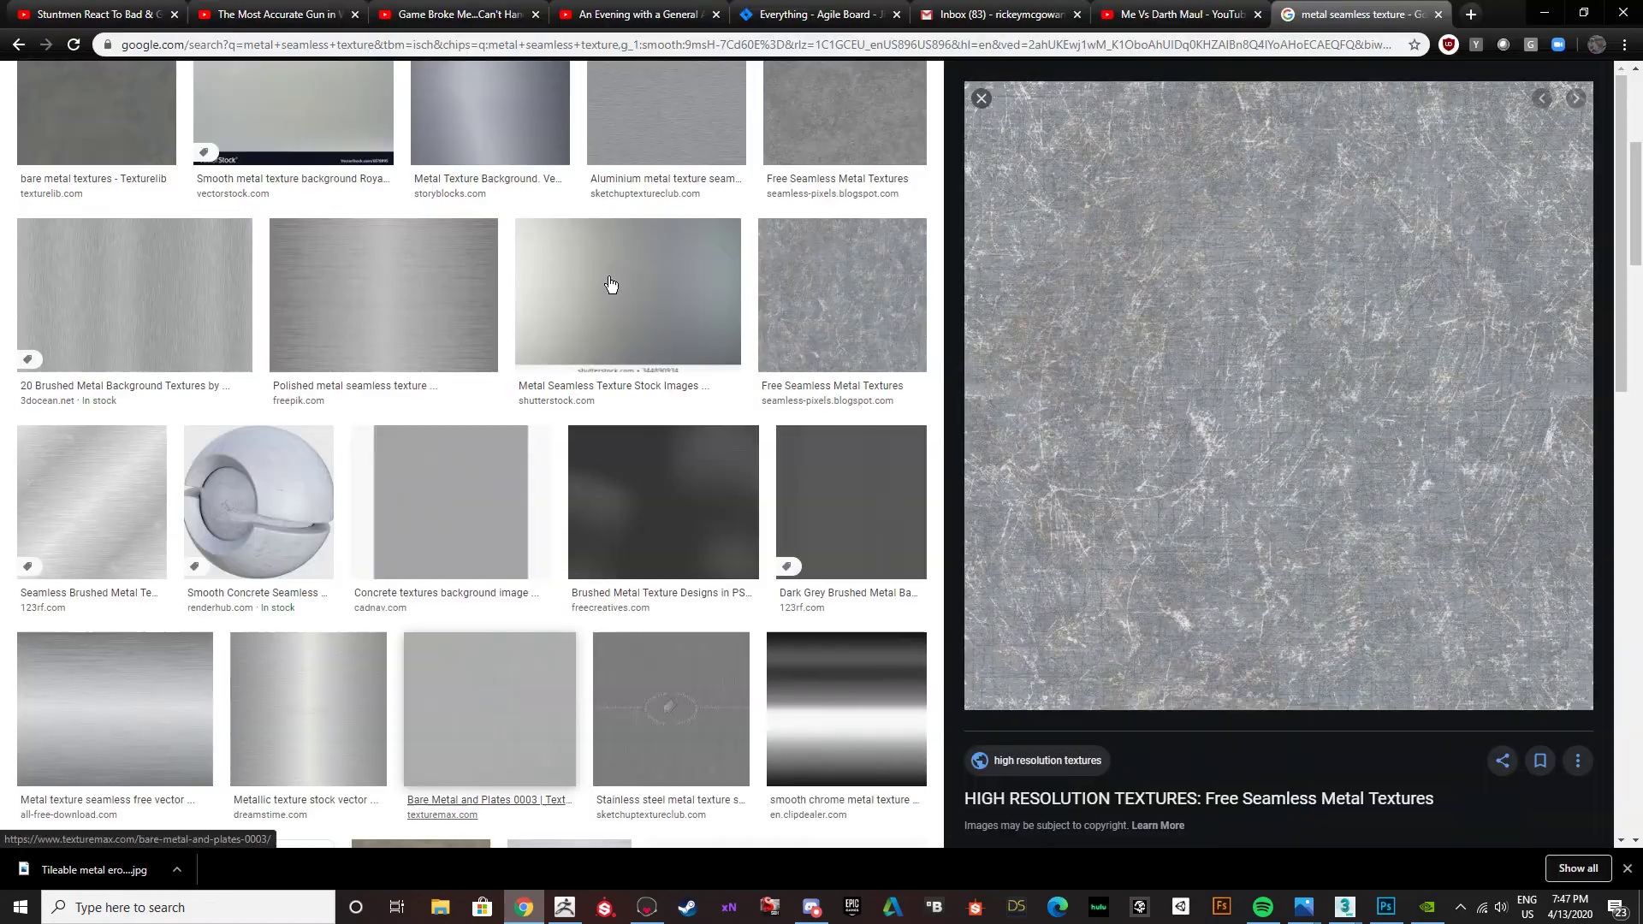
{"action": "scroll", "coordinate": [603, 308], "scroll_direction": "up", "scroll_amount": 1}
{"action": "scroll", "coordinate": [621, 413], "scroll_direction": "up", "scroll_amount": 4}
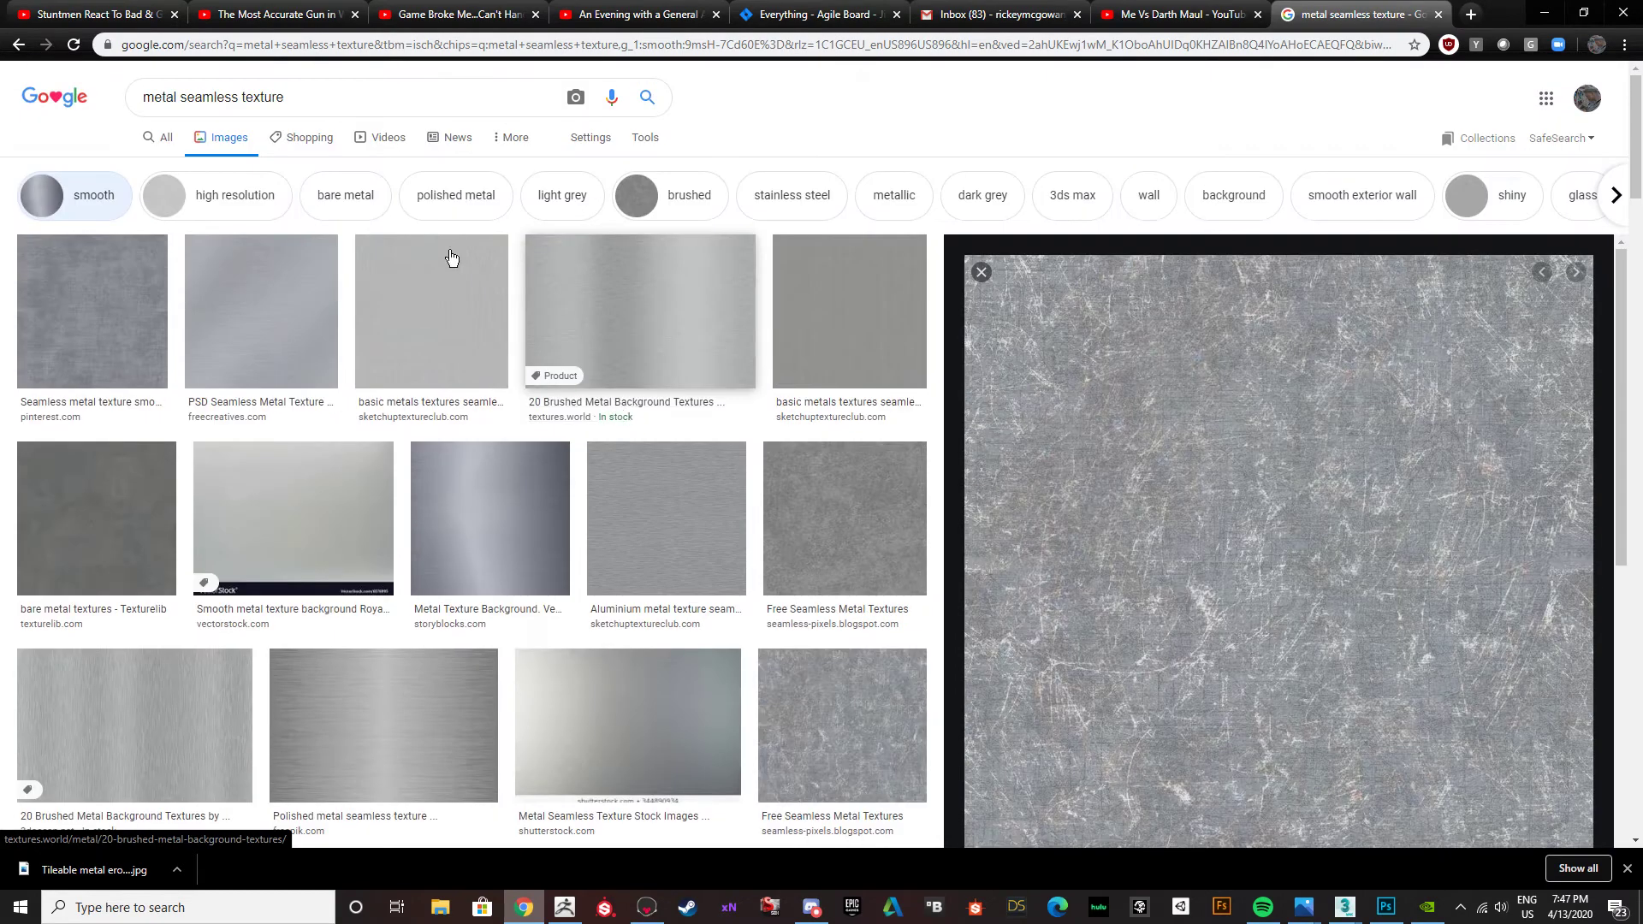
{"action": "triple_click", "coordinate": [314, 104]}
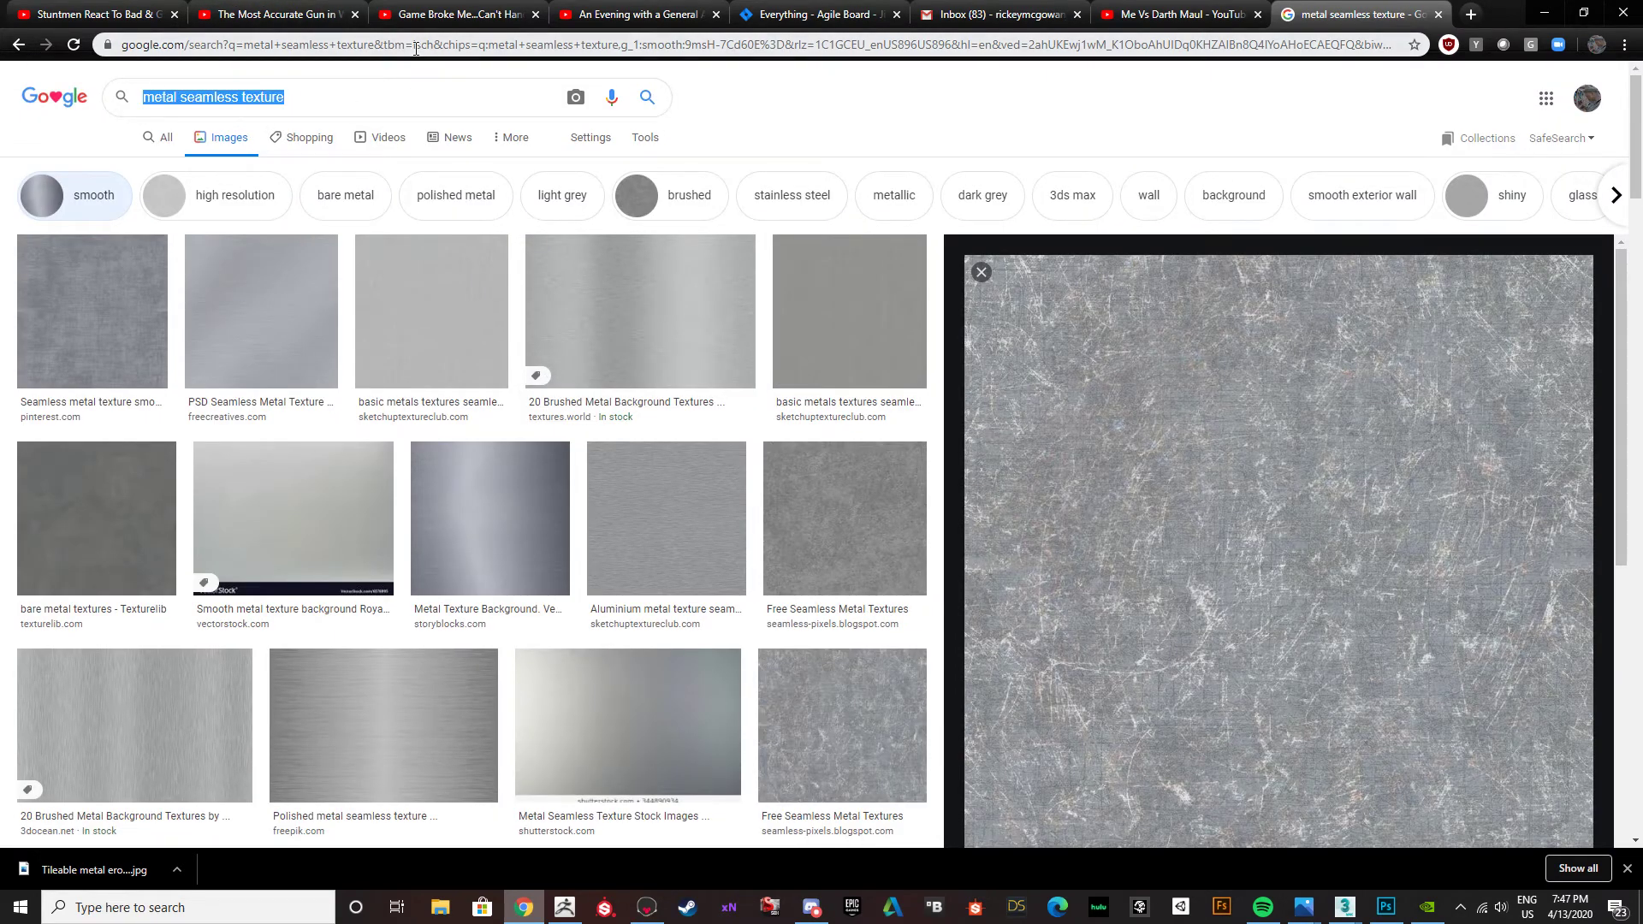
{"action": "type", "text": "bu"}
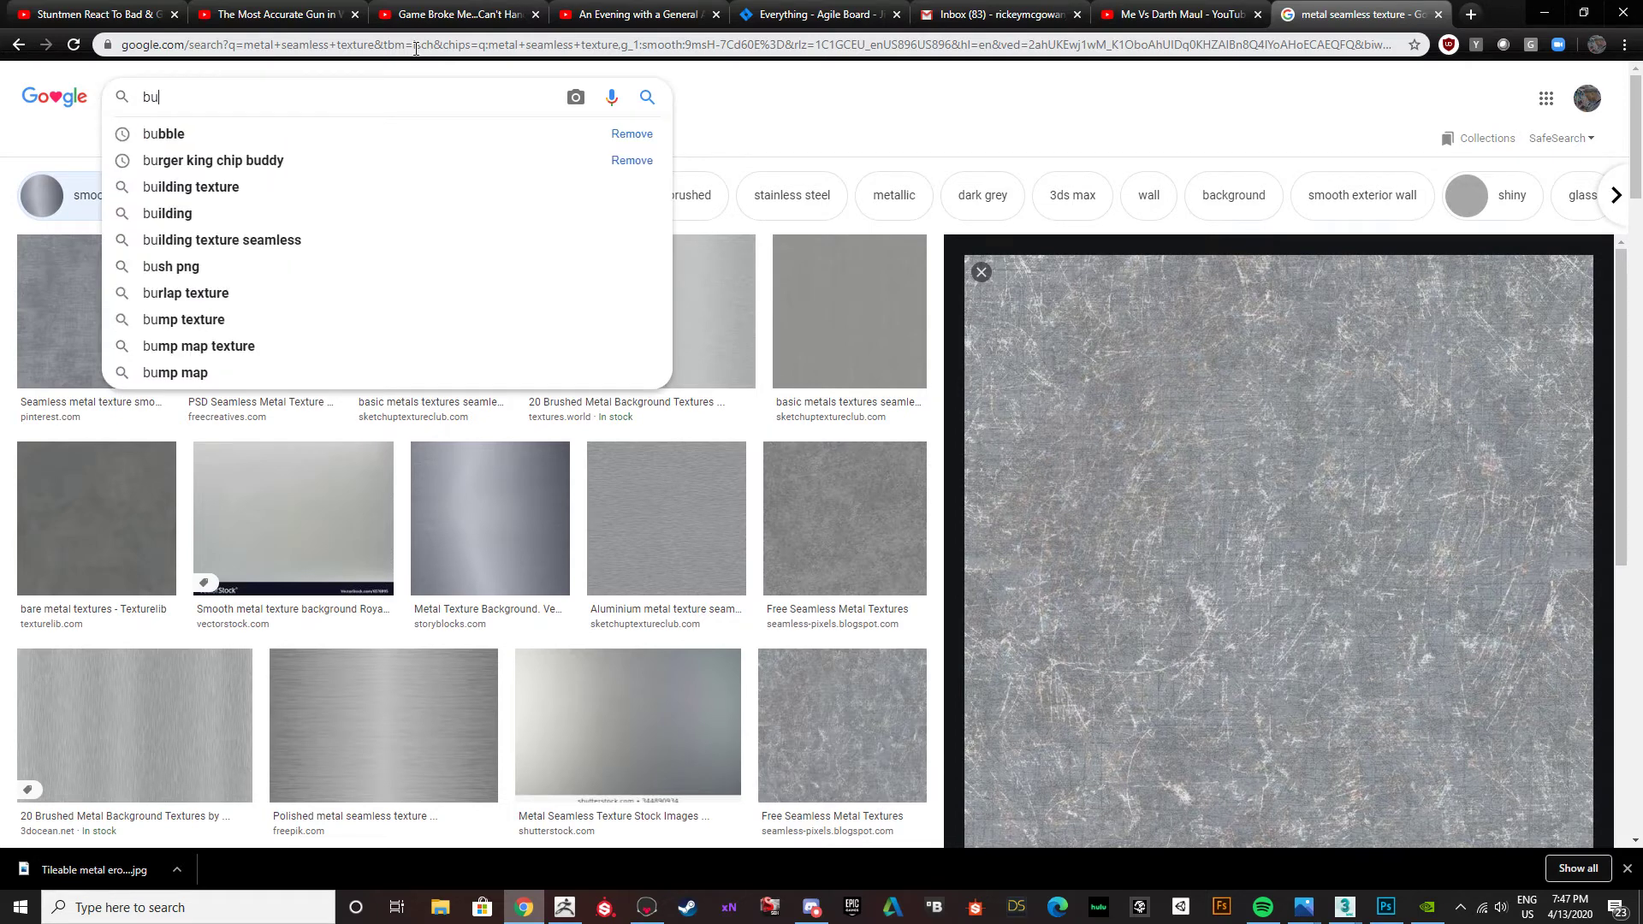
{"action": "type", "text": "zz saw"}
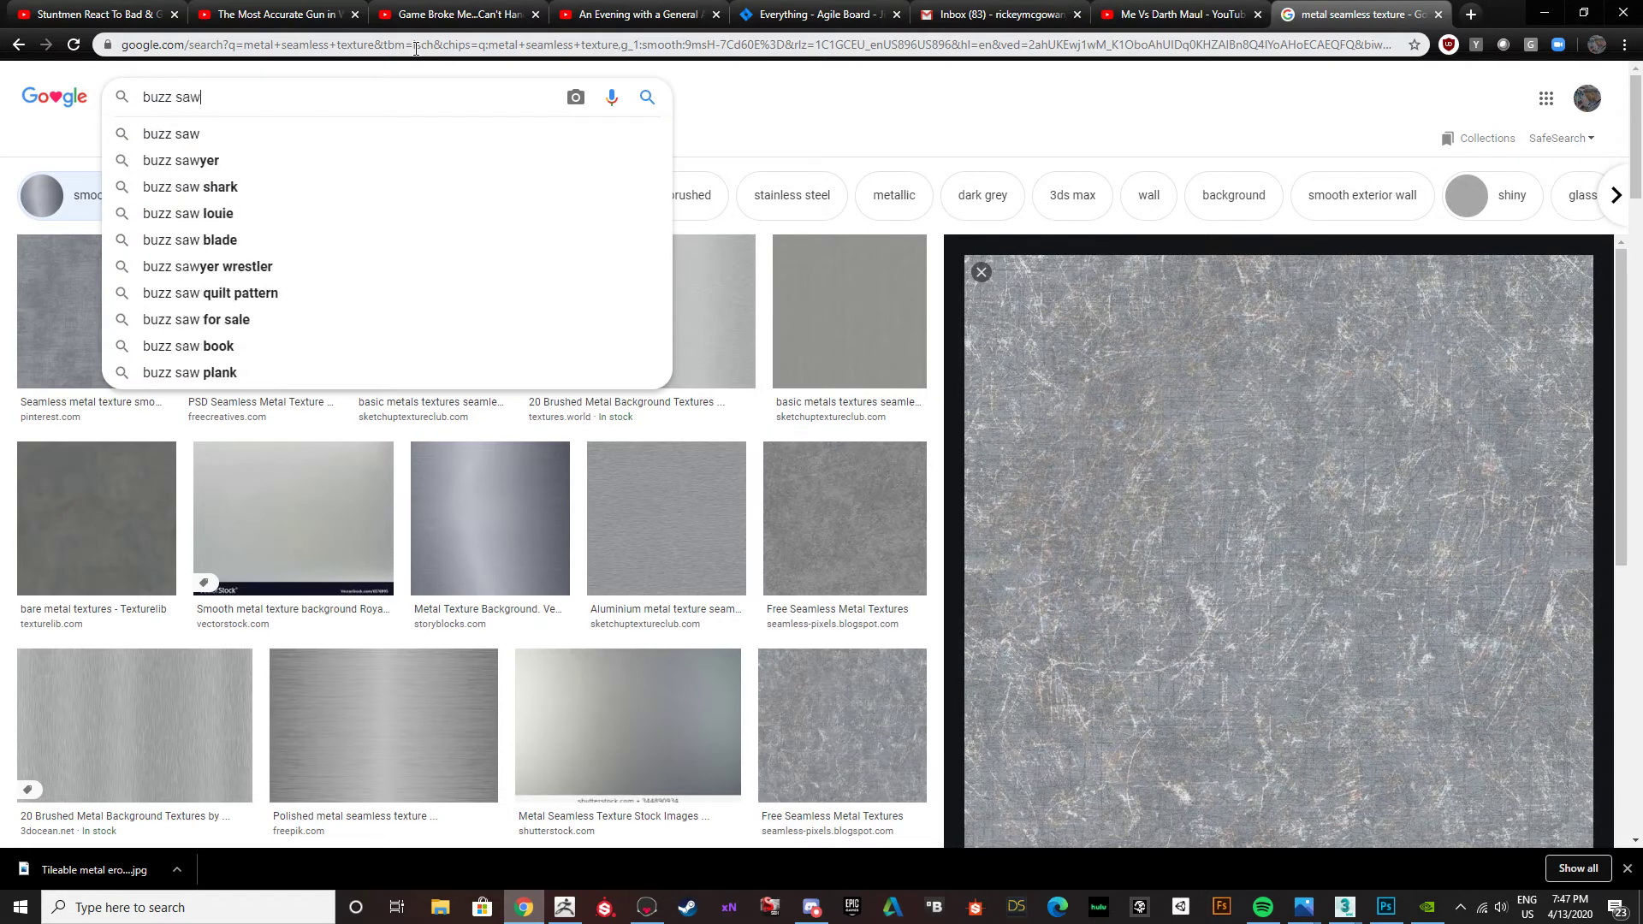
{"action": "type", "text": " blade"}
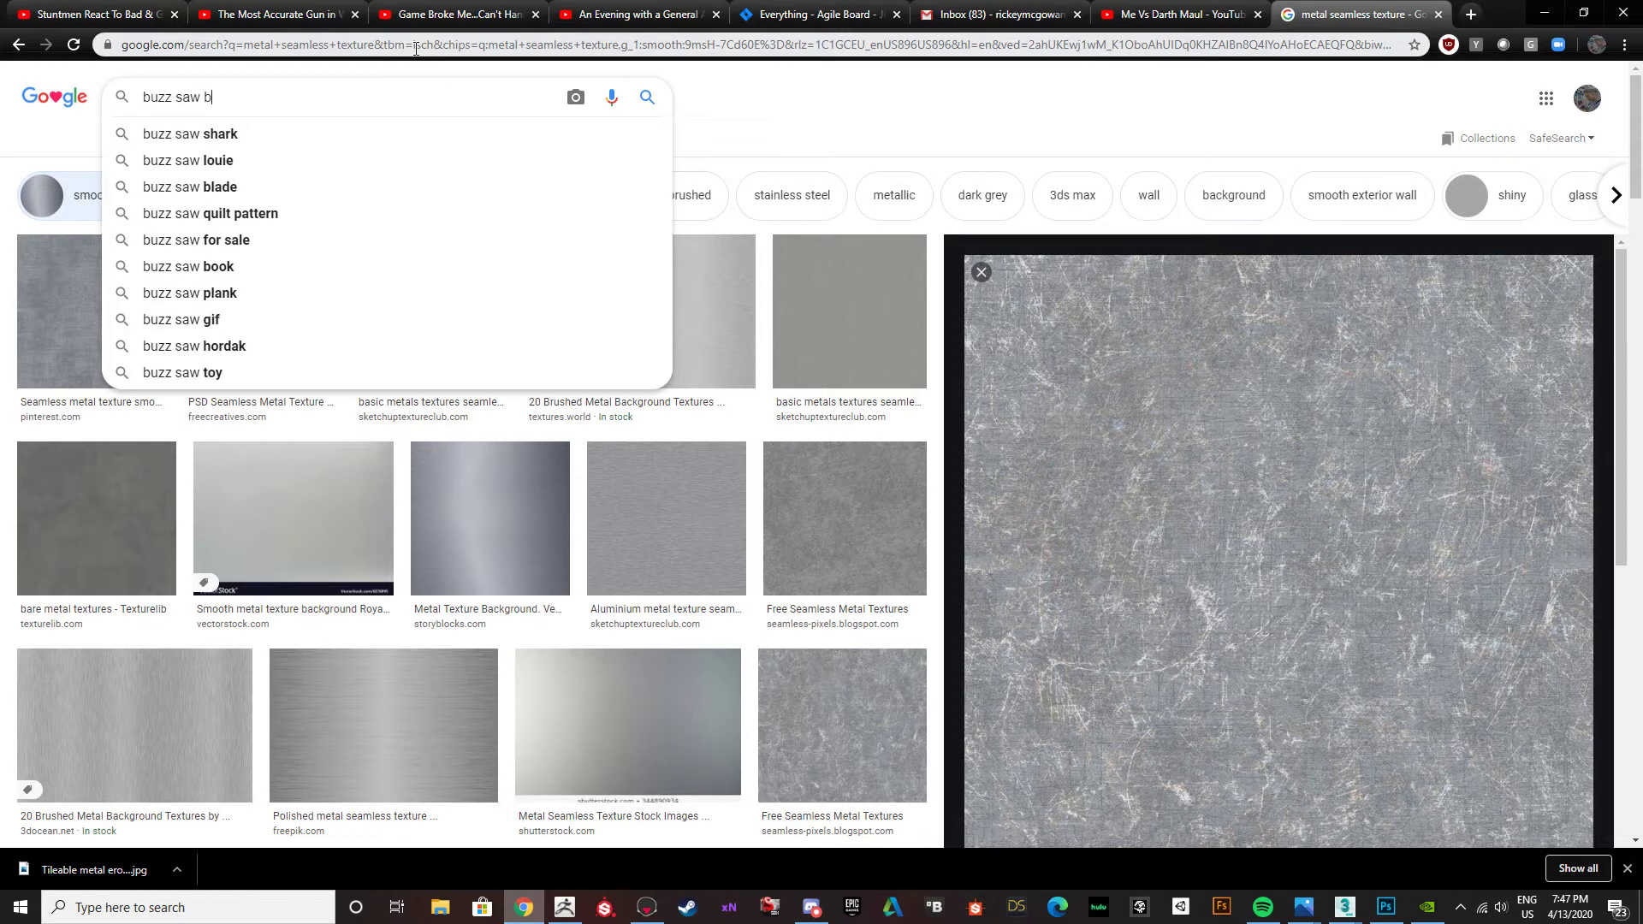
{"action": "key", "text": "Return"}
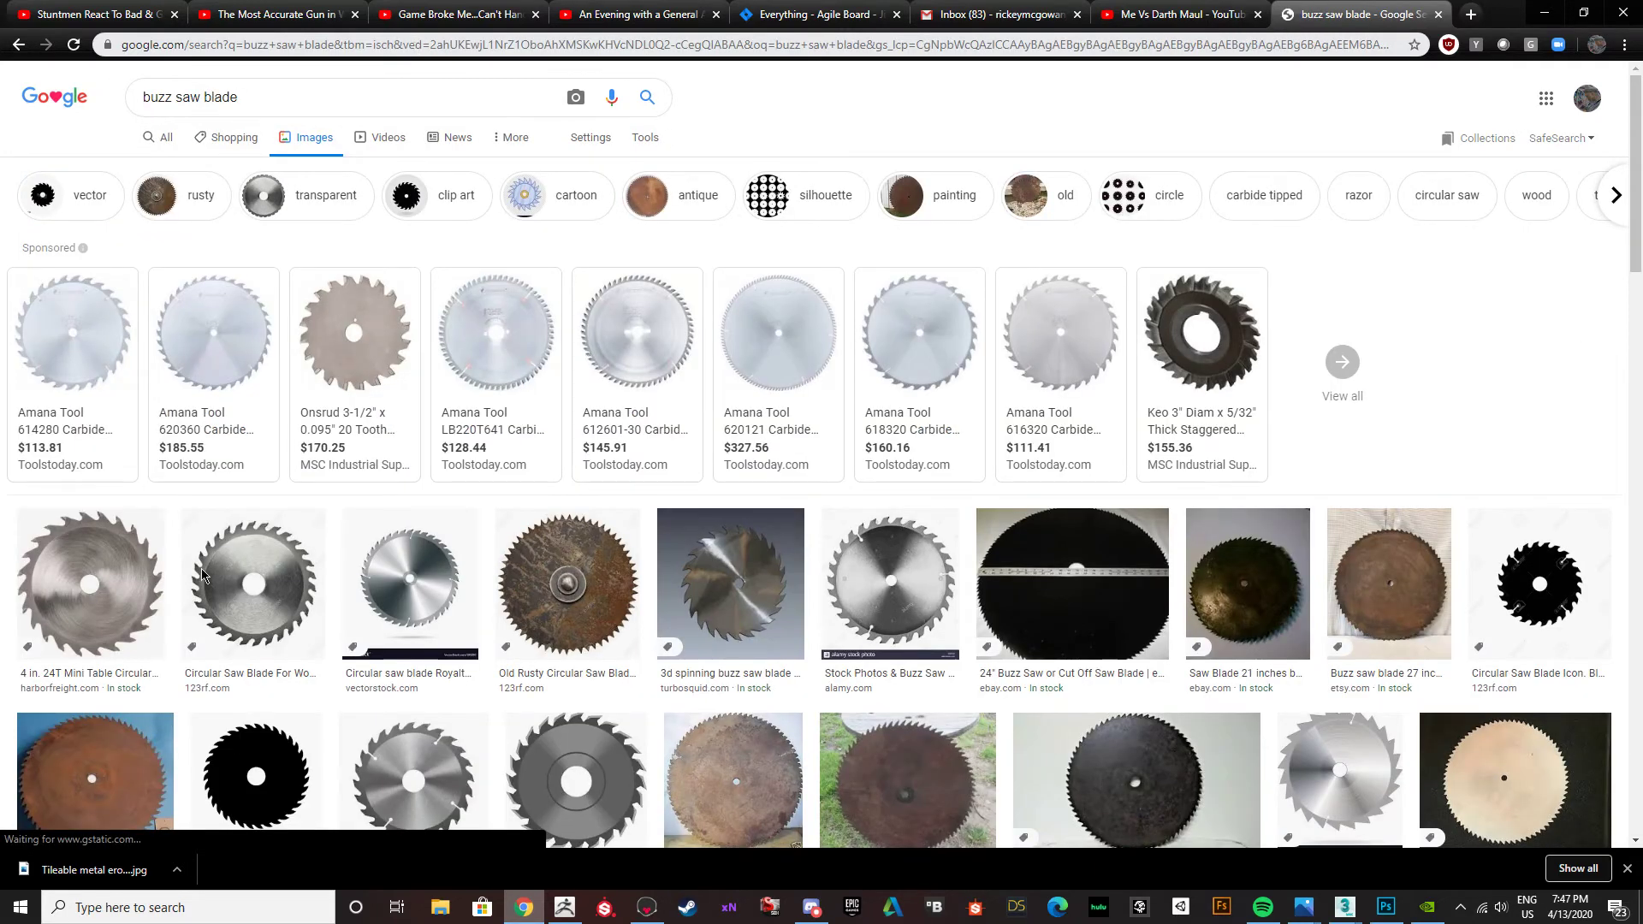
Switch to ZBrush and save the open tool as Fatty Tissue3 on the Desktop.
{"action": "left_click", "coordinate": [565, 909]}
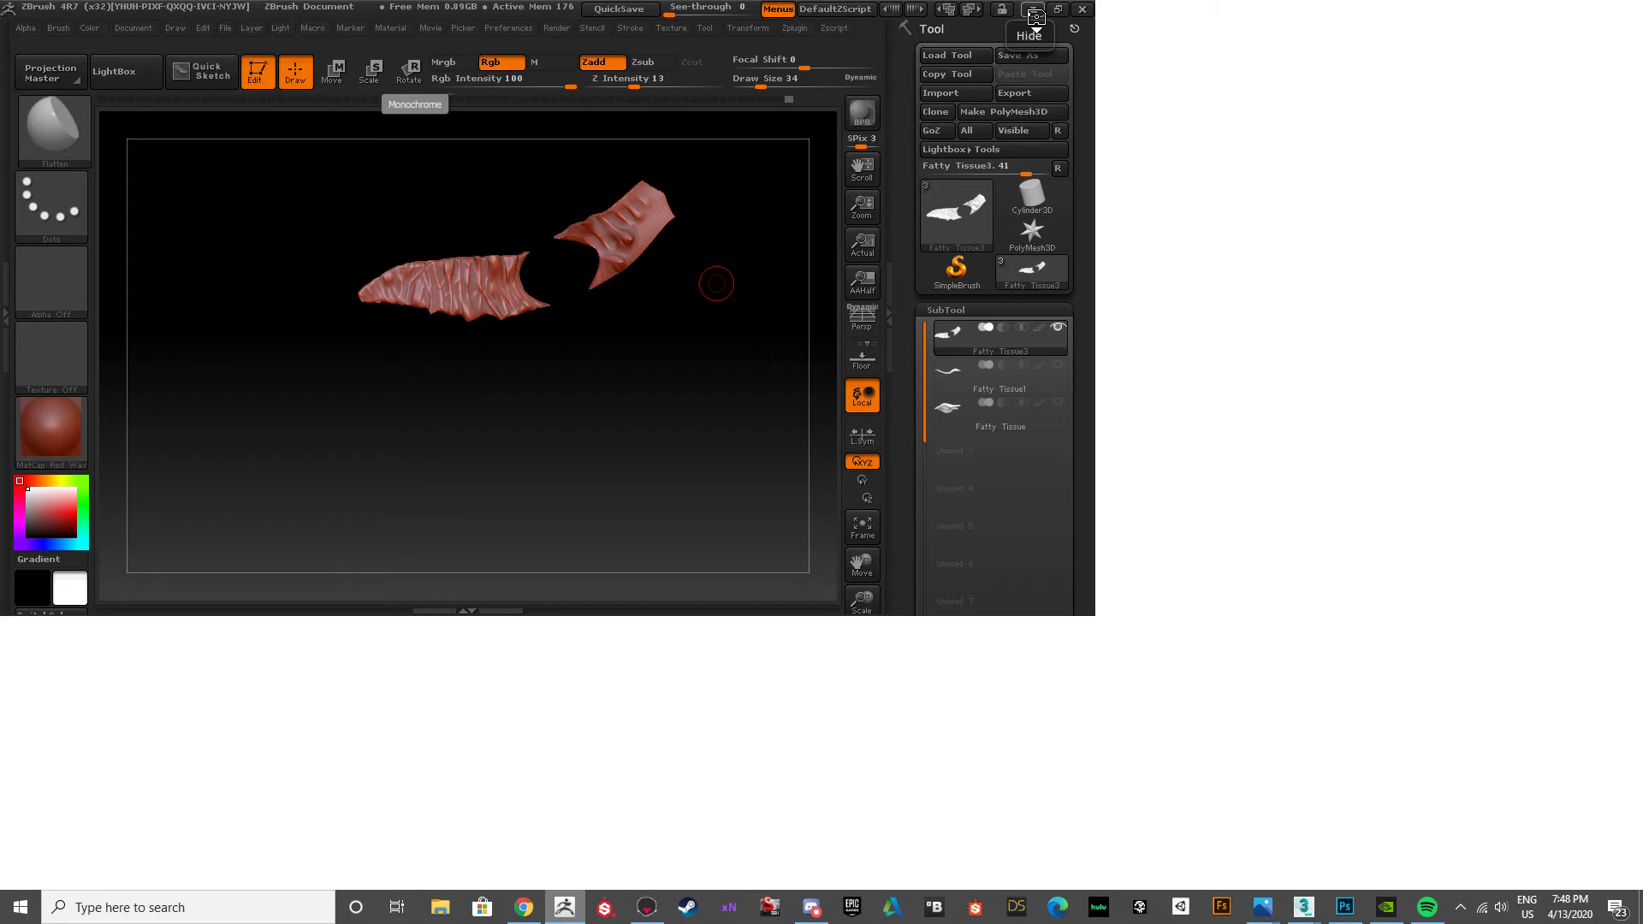
{"action": "left_click", "coordinate": [1035, 16]}
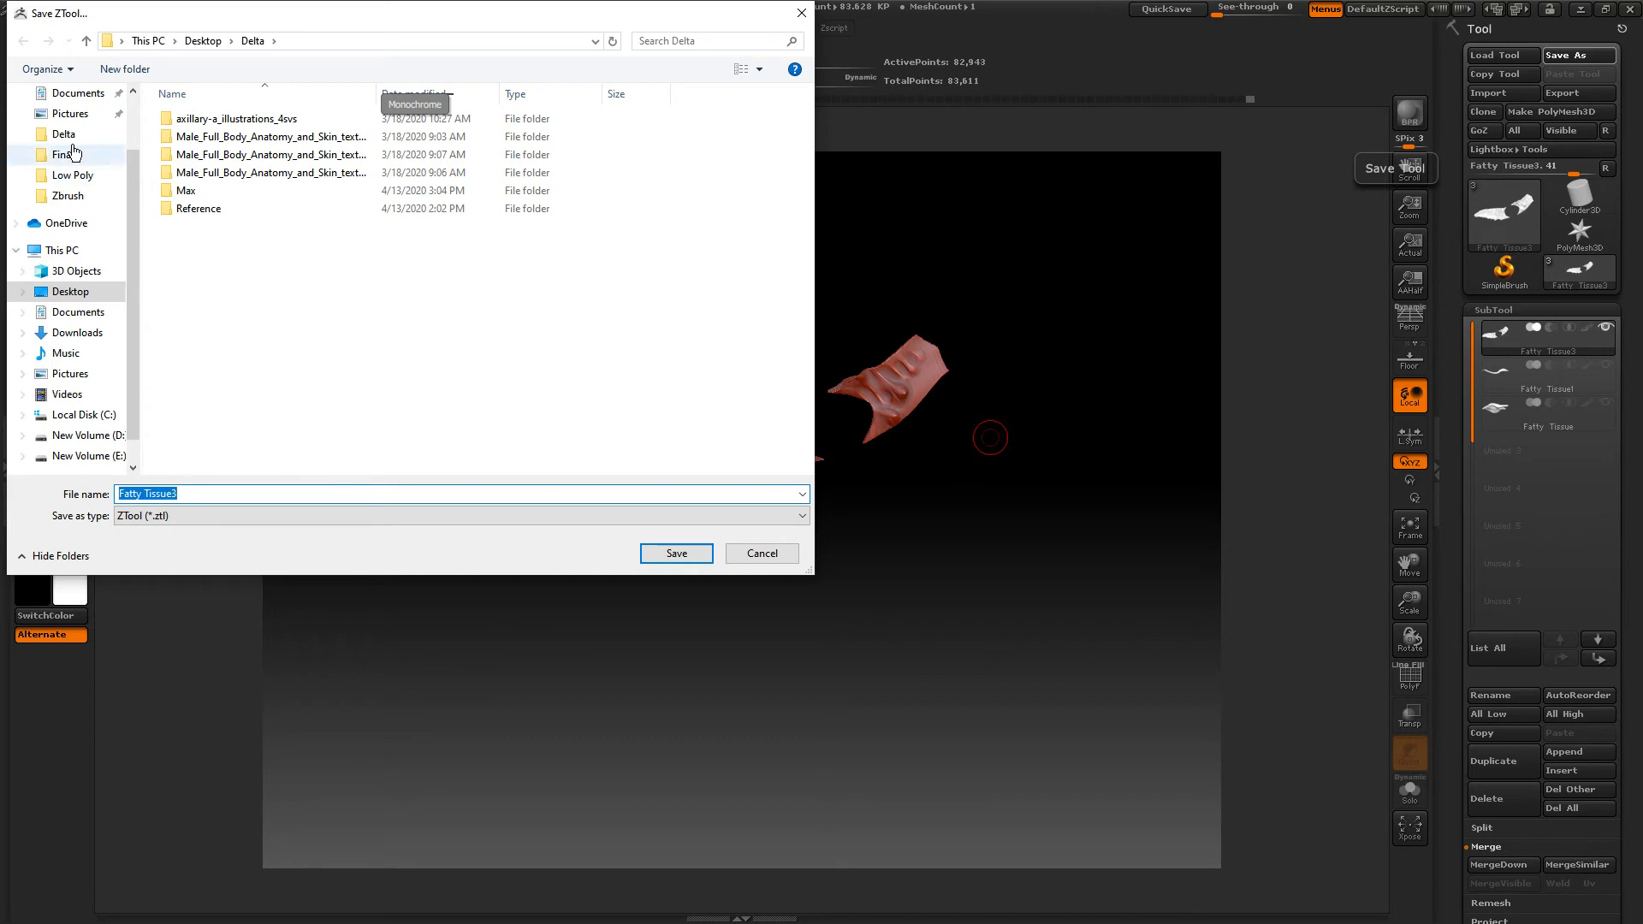
{"action": "left_click", "coordinate": [74, 252]}
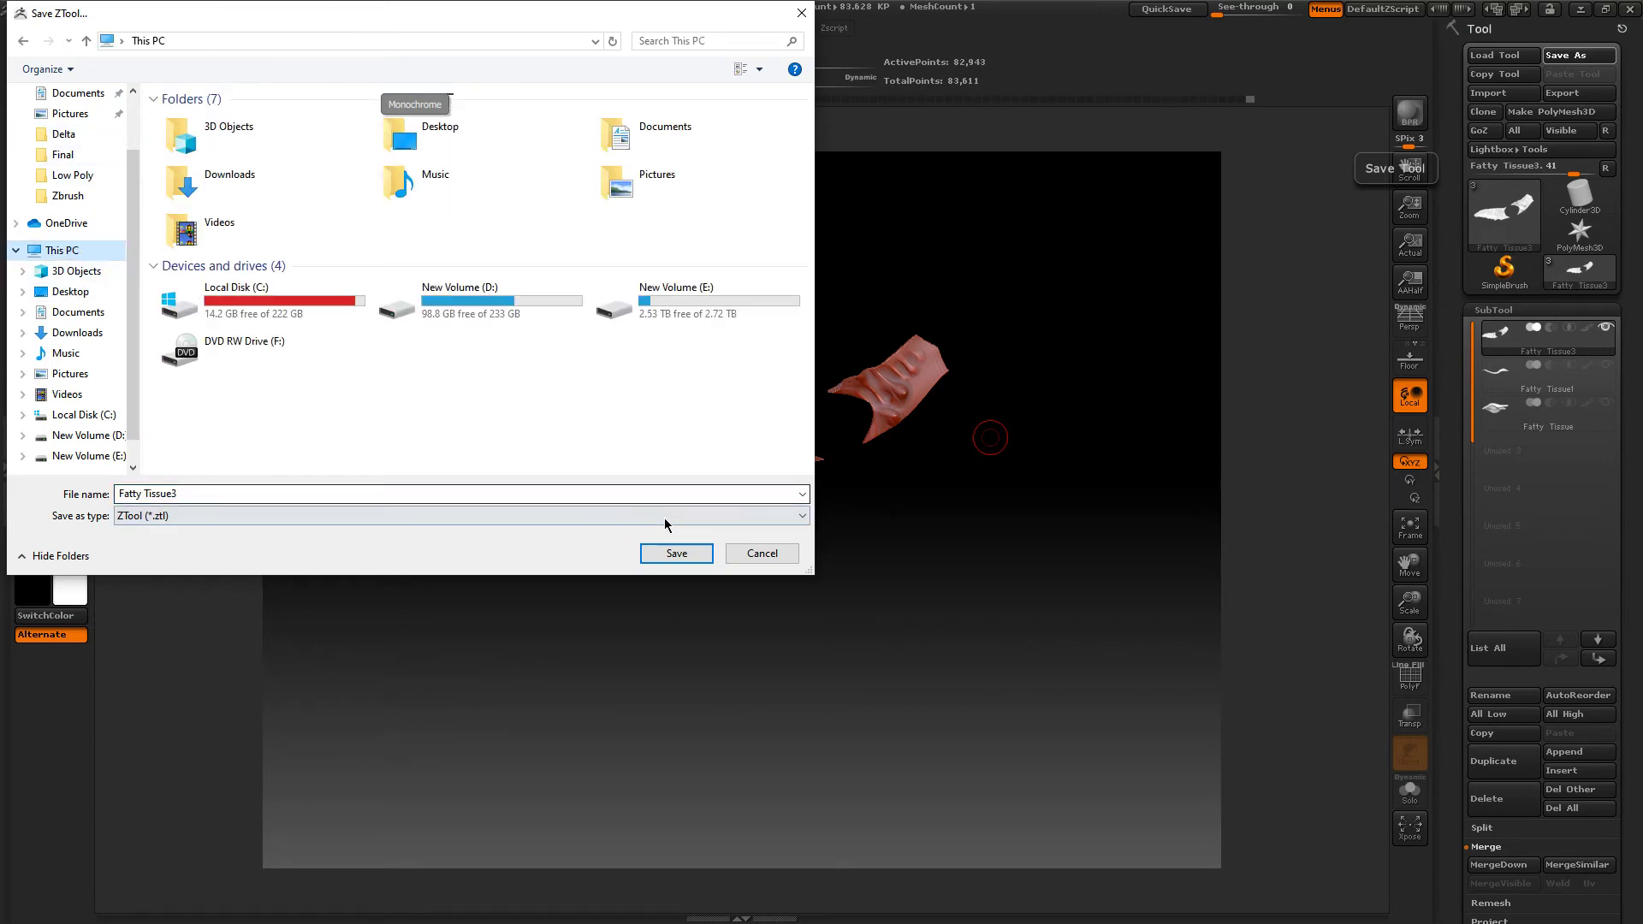
{"action": "left_click", "coordinate": [70, 291]}
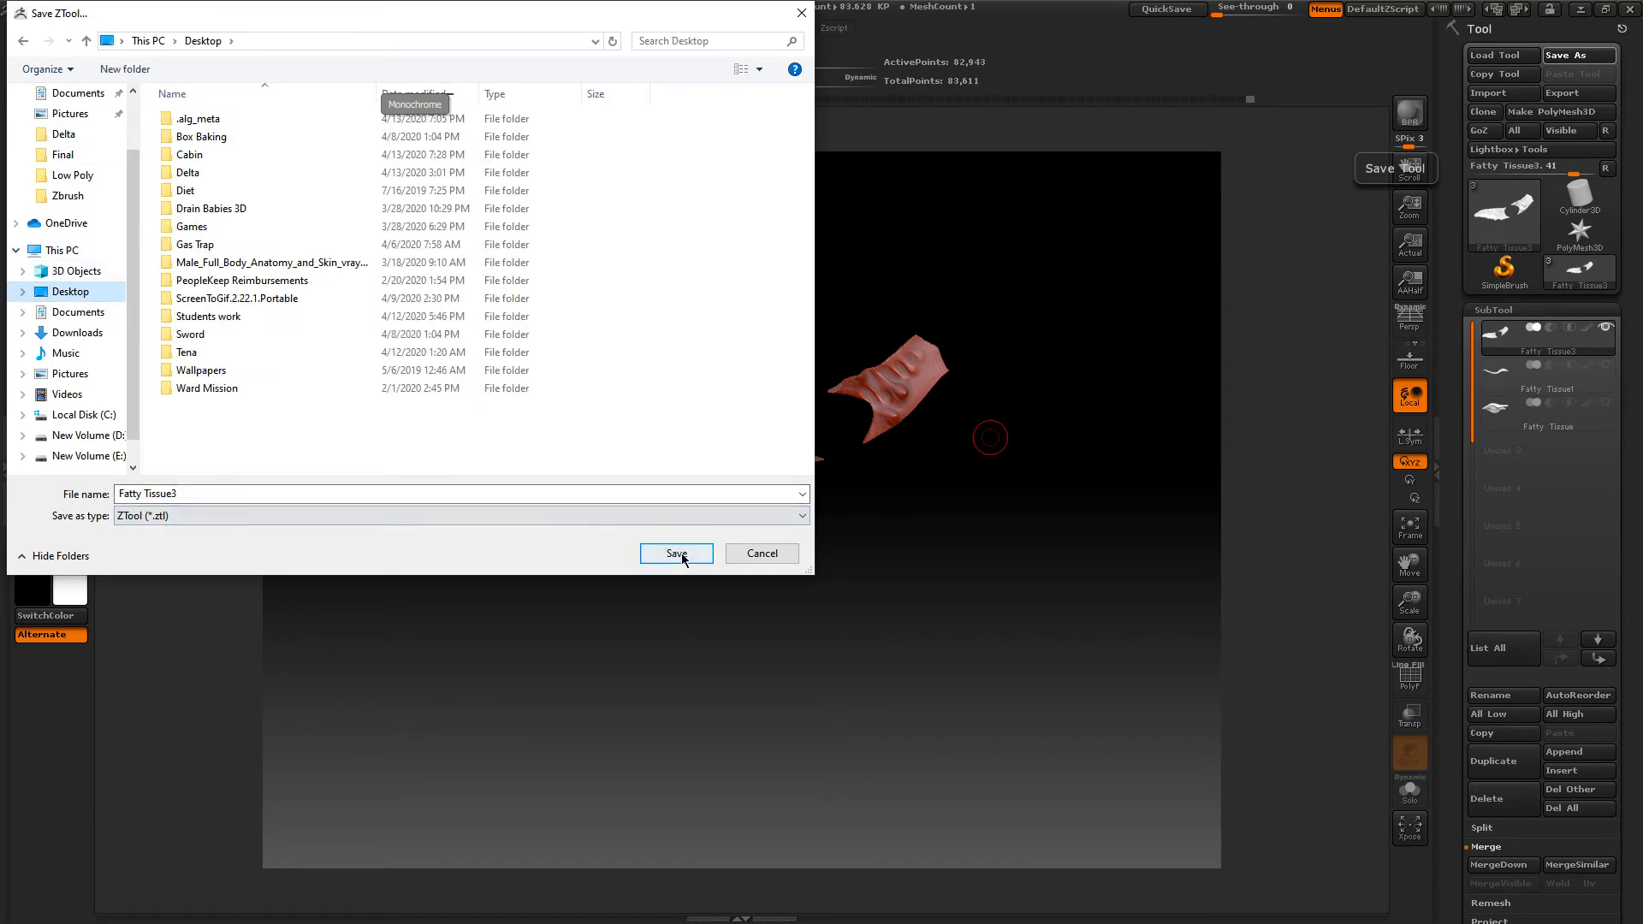
{"action": "left_click", "coordinate": [677, 554]}
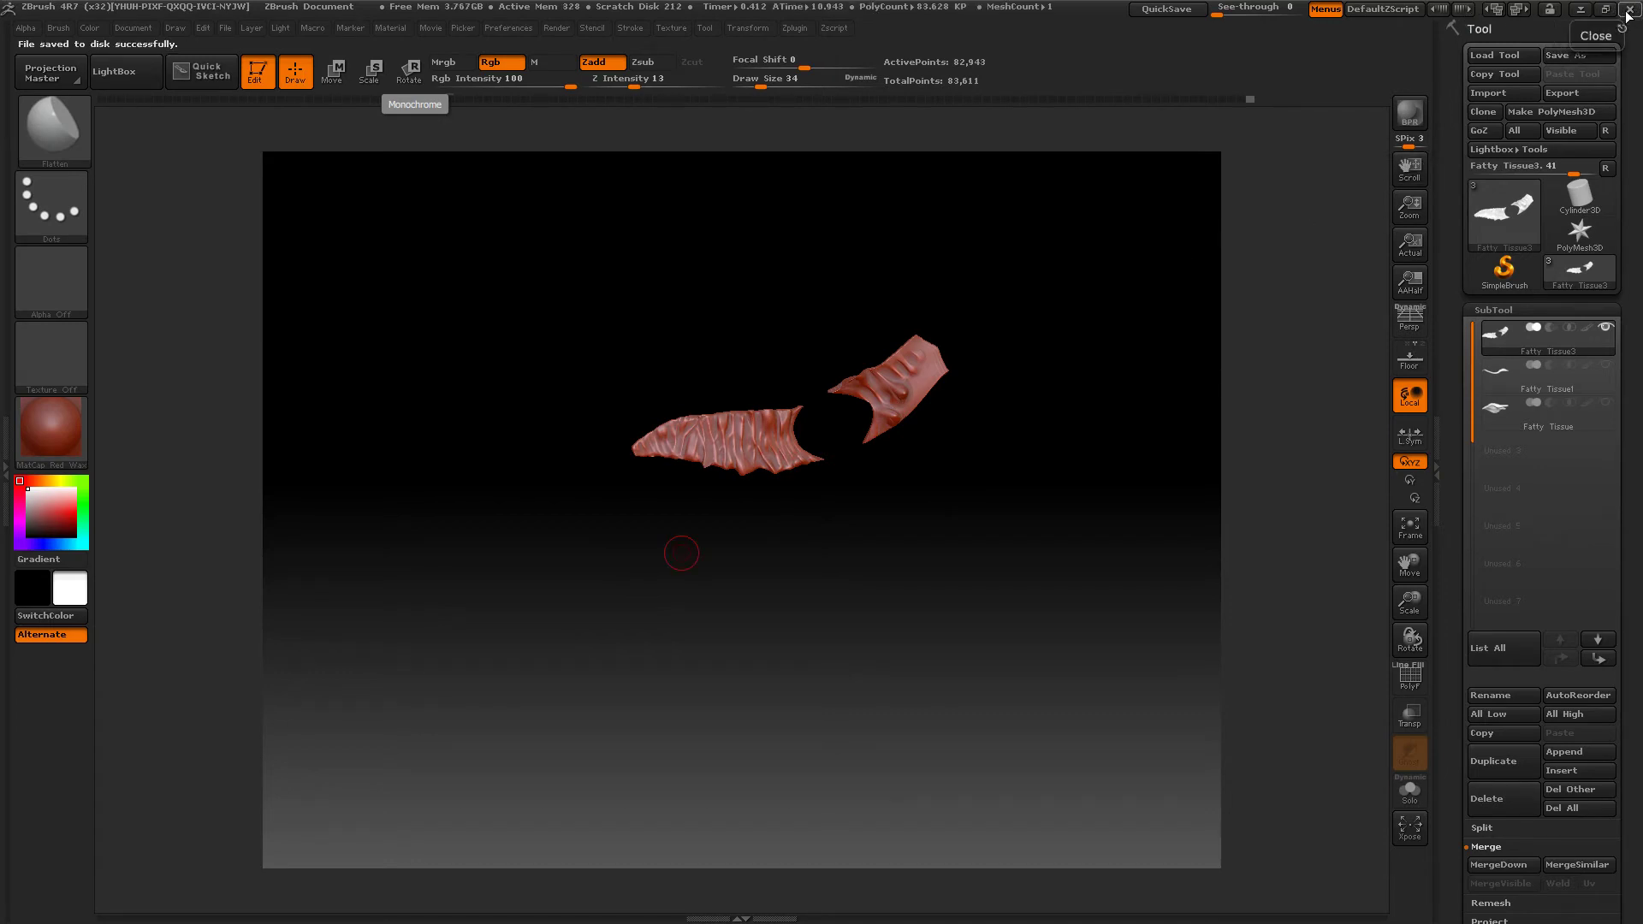
Close ZBrush, saving its project to the Desktop as ZBrushProject.
{"action": "left_click", "coordinate": [1630, 9]}
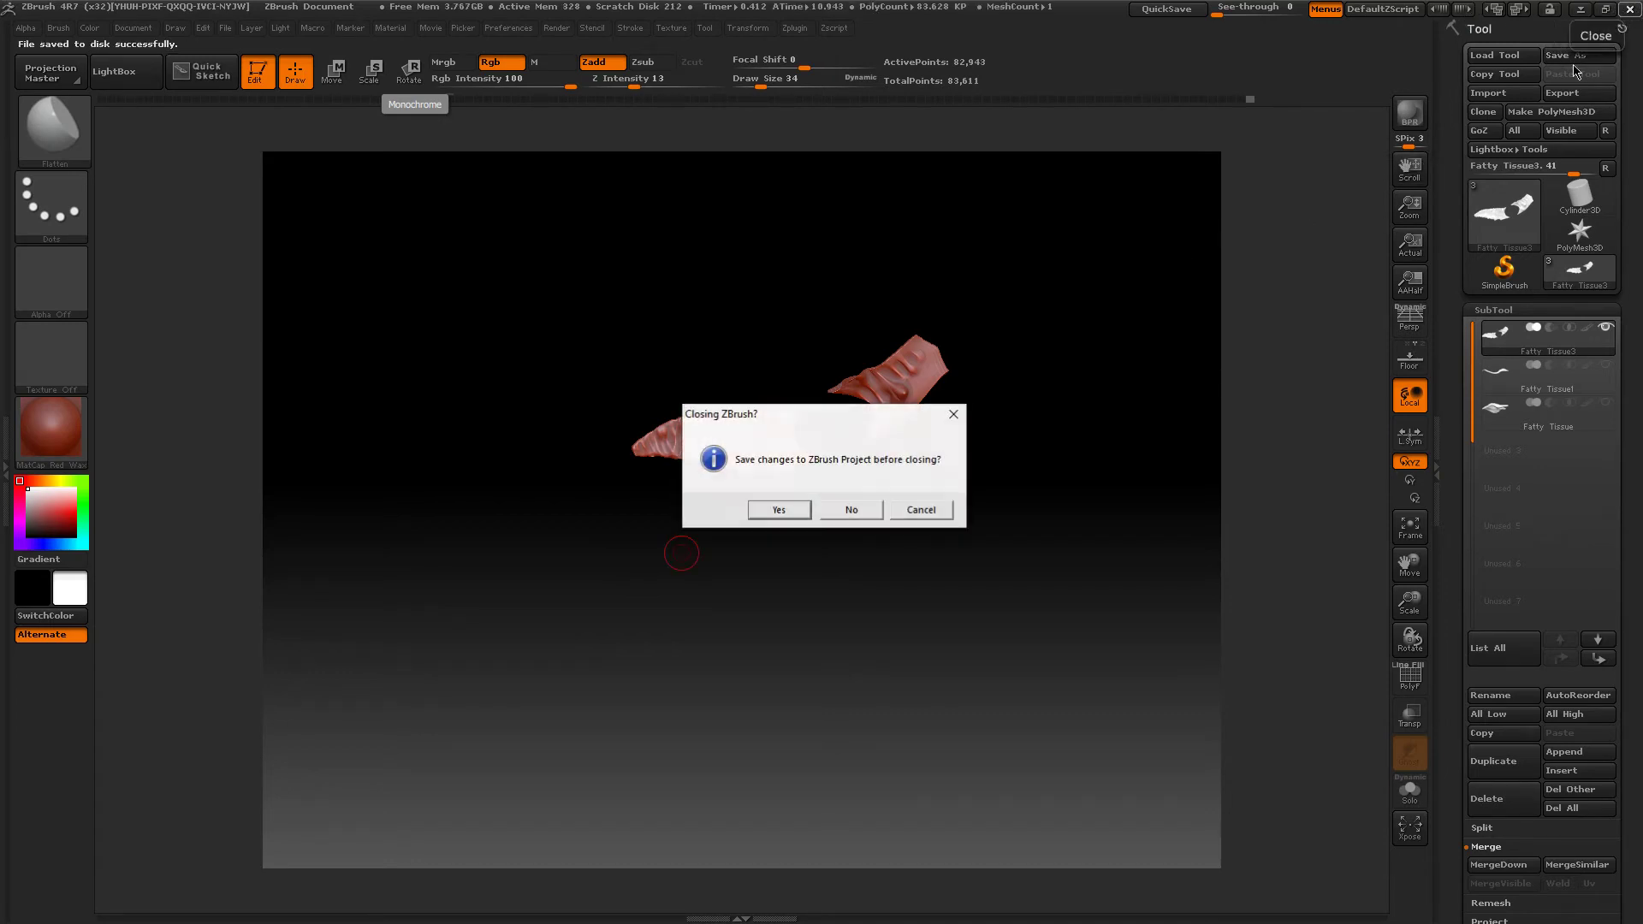
{"action": "left_click", "coordinate": [779, 510]}
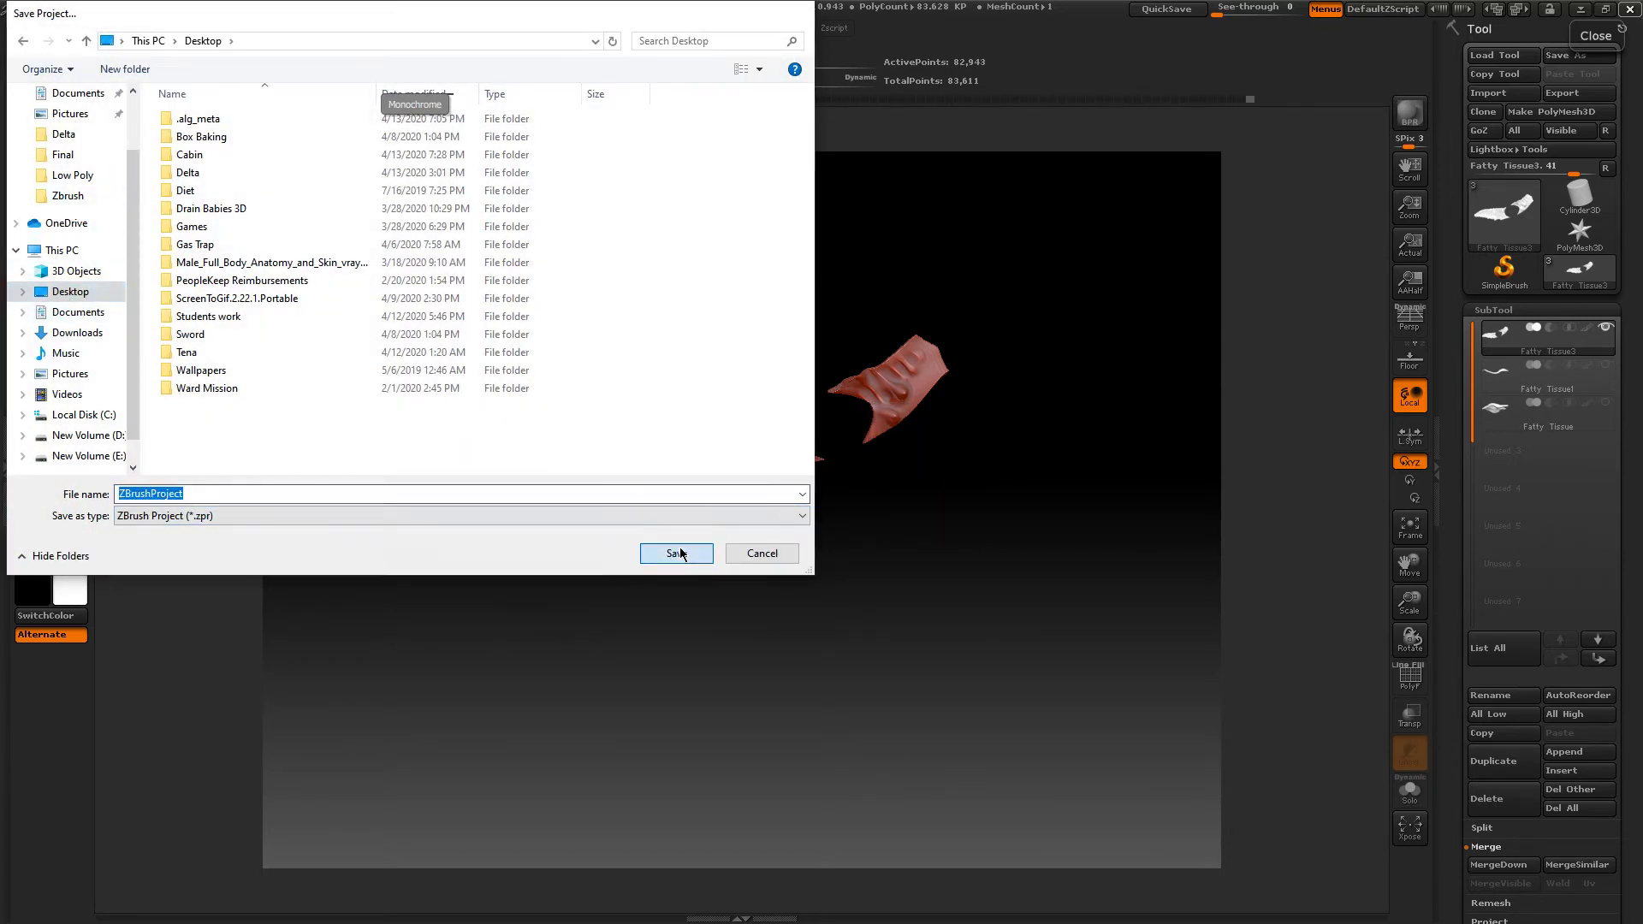
{"action": "left_click", "coordinate": [676, 553]}
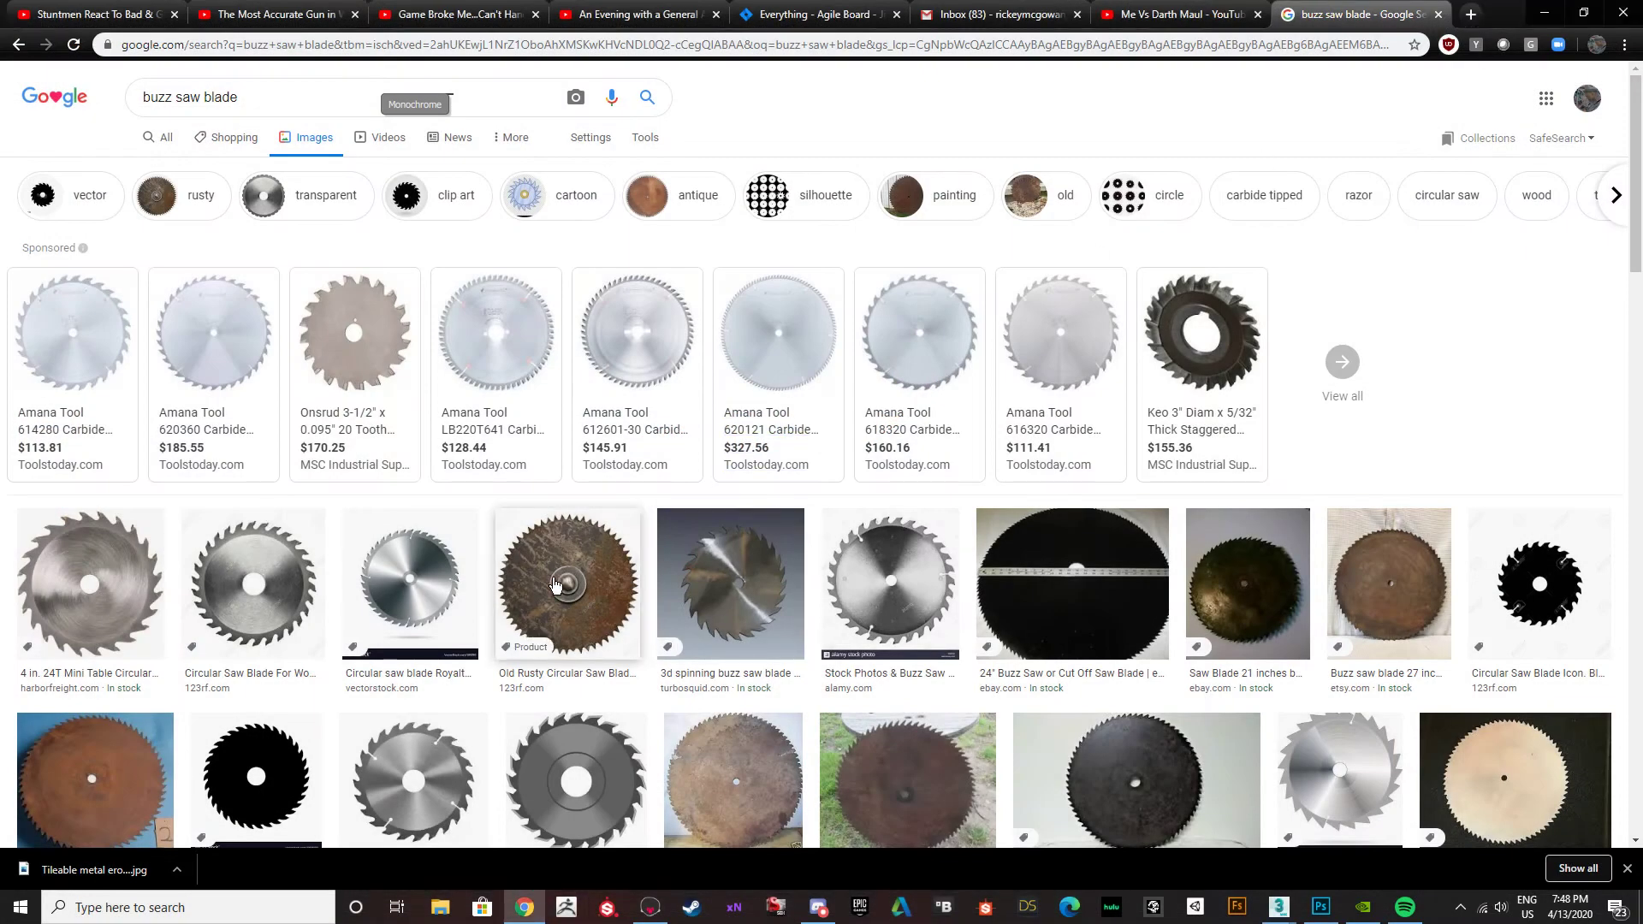
Find the Industrial Carbide Saw and Tool blade image in the results and save it to the Desktop as a JPEG named unnamed.
{"action": "scroll", "coordinate": [727, 590], "scroll_direction": "down", "scroll_amount": 3}
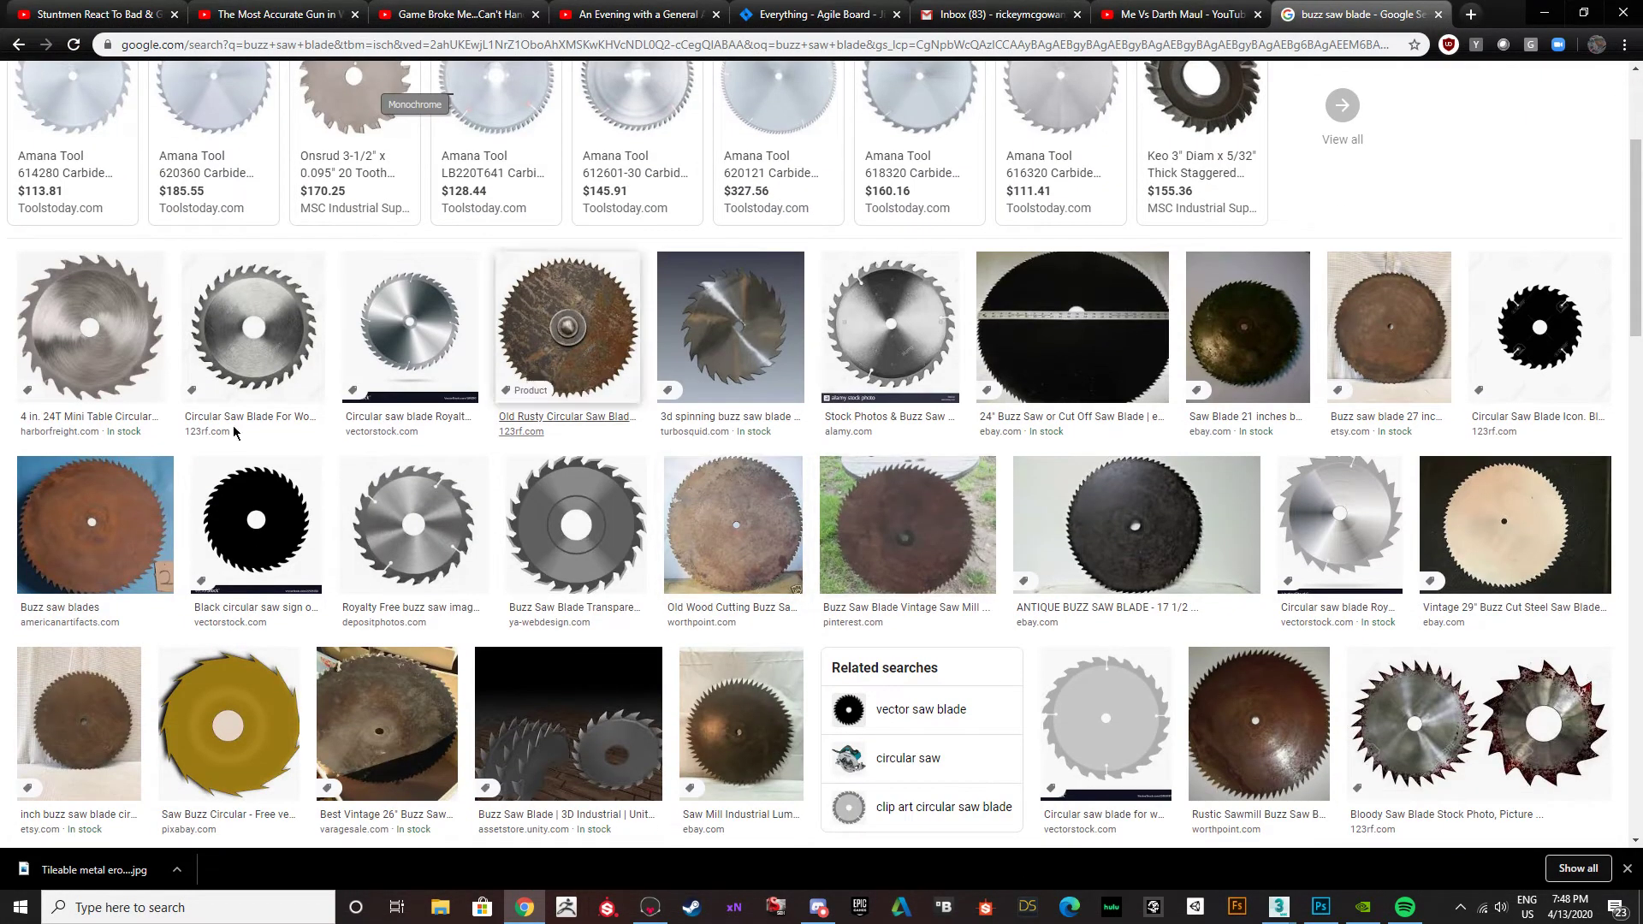
{"action": "scroll", "coordinate": [370, 560], "scroll_direction": "down", "scroll_amount": 4}
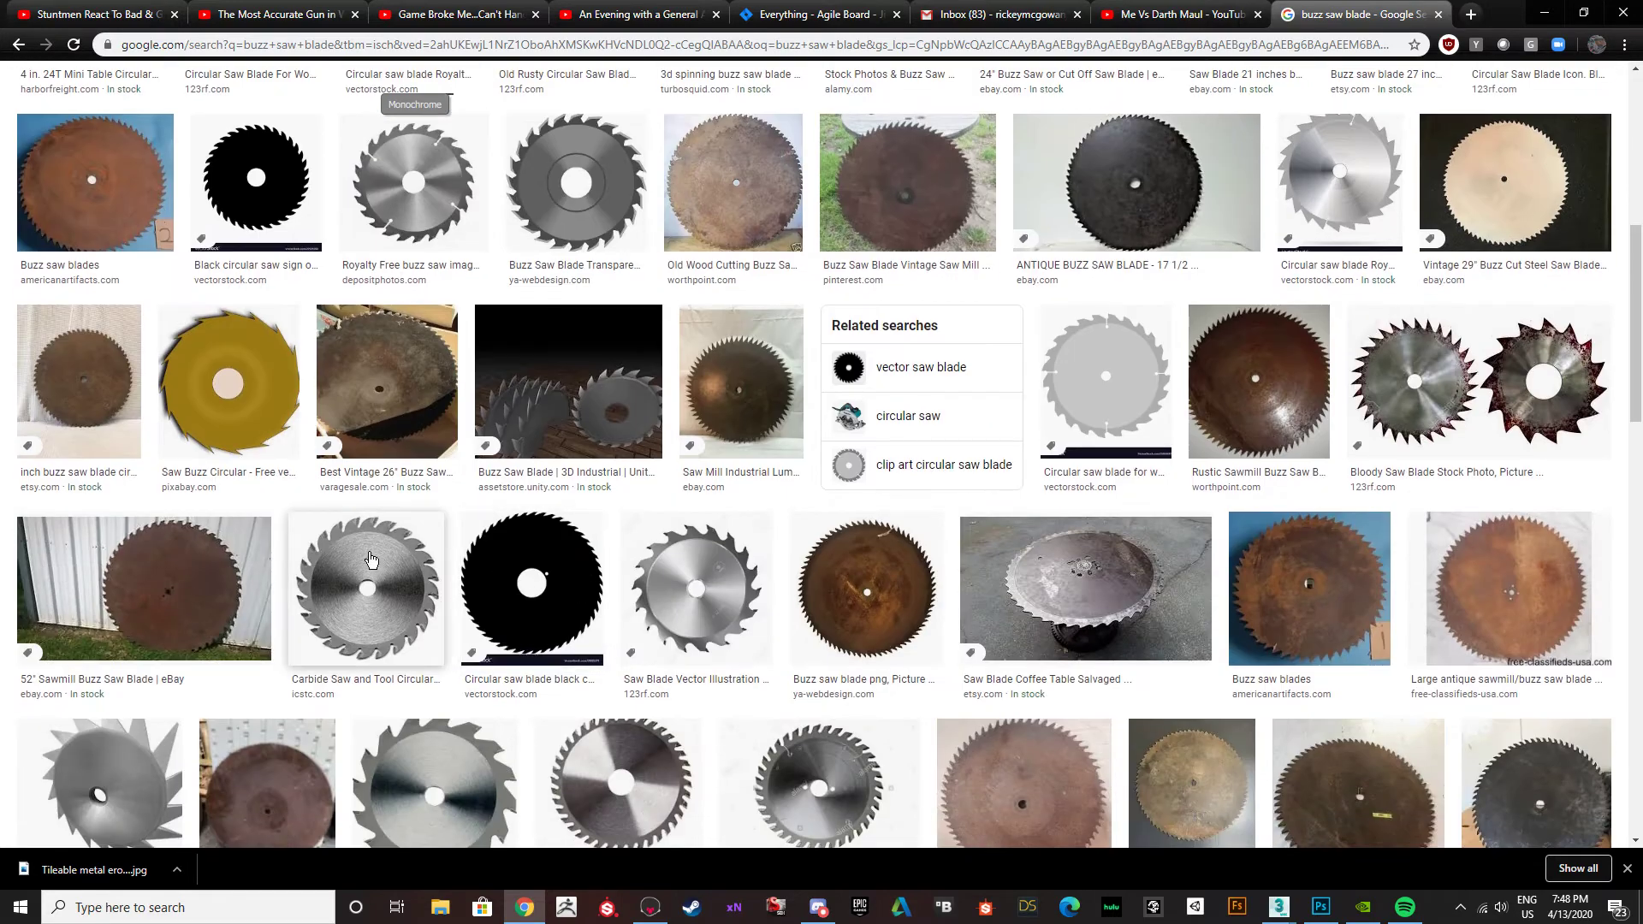
{"action": "scroll", "coordinate": [370, 560], "scroll_direction": "down", "scroll_amount": 1}
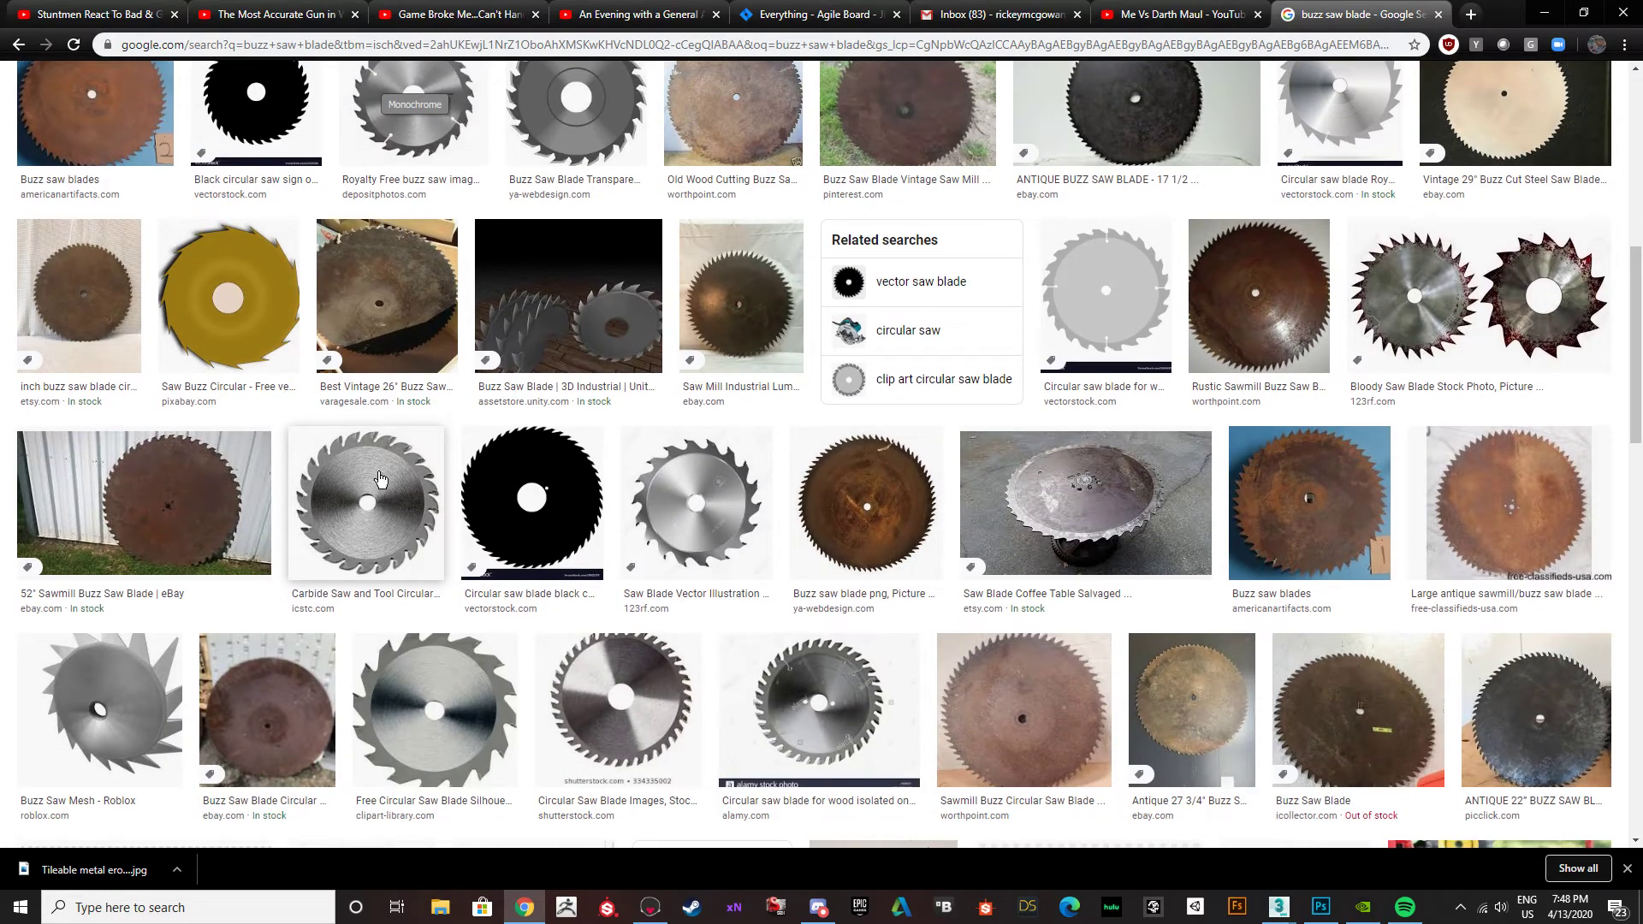
{"action": "left_click", "coordinate": [402, 500]}
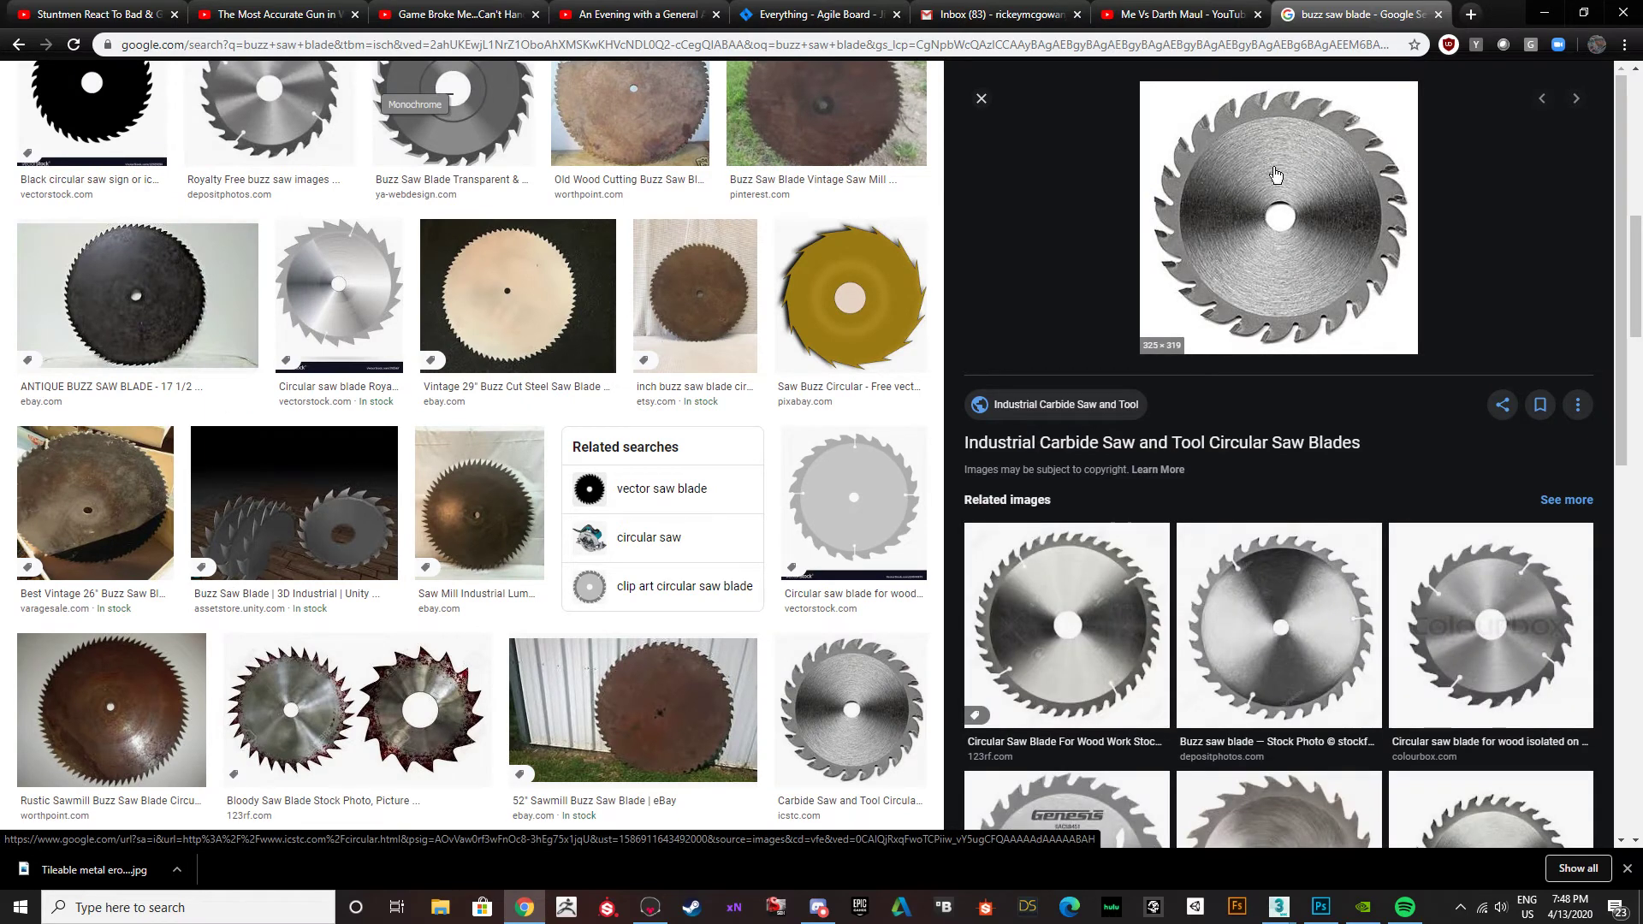
{"action": "scroll", "coordinate": [676, 494], "scroll_direction": "down", "scroll_amount": 5}
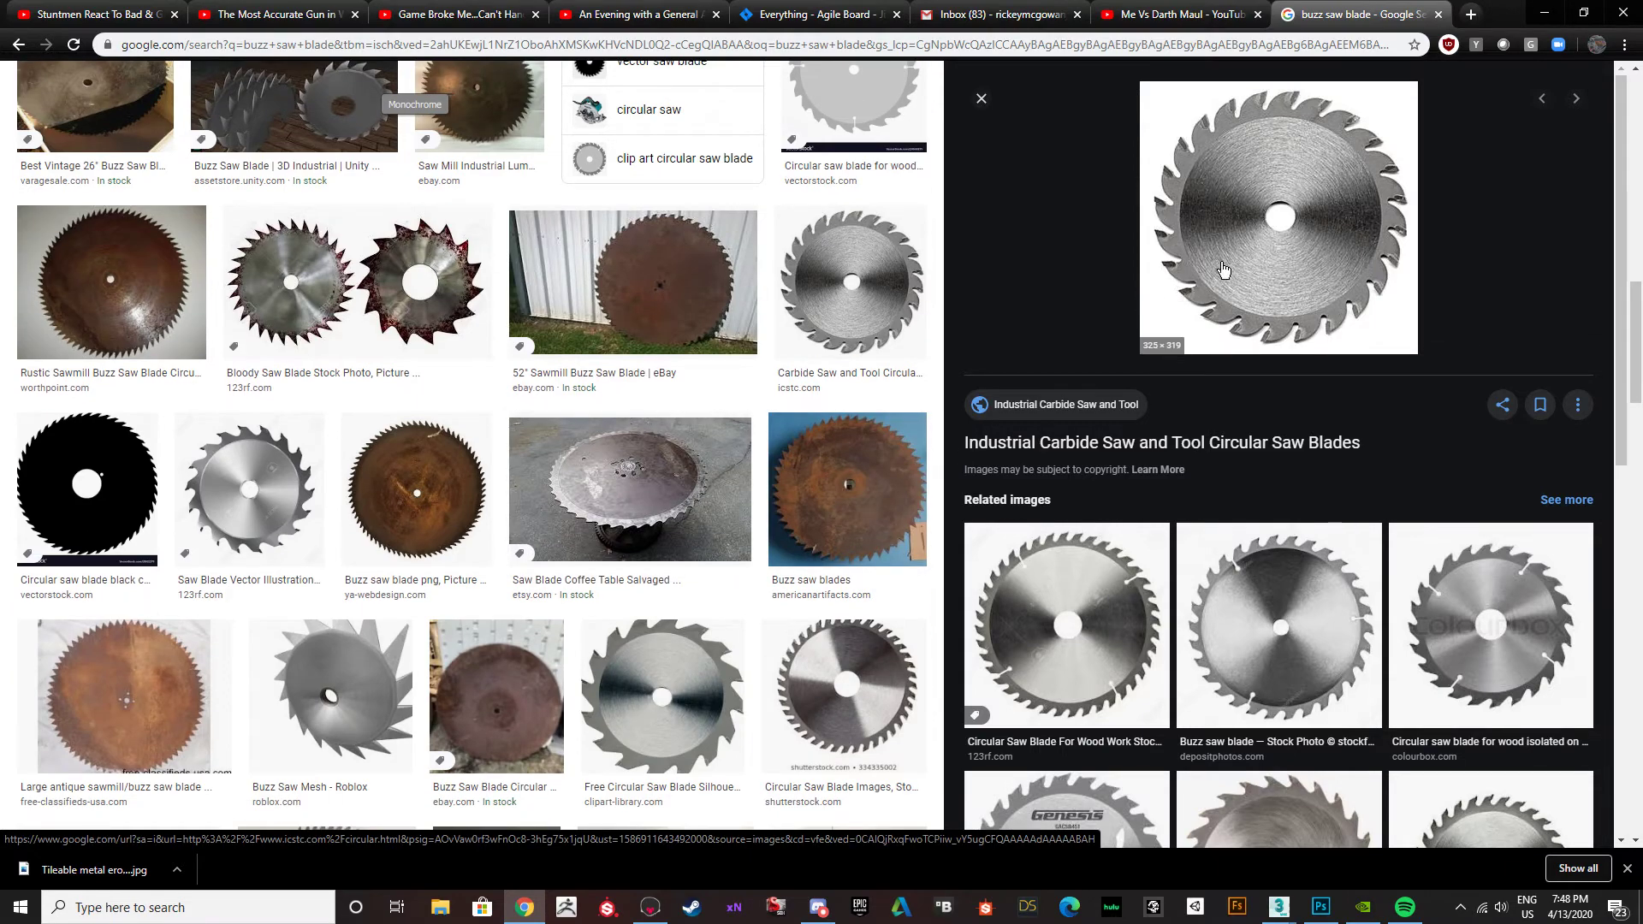
{"action": "right_click", "coordinate": [1236, 208]}
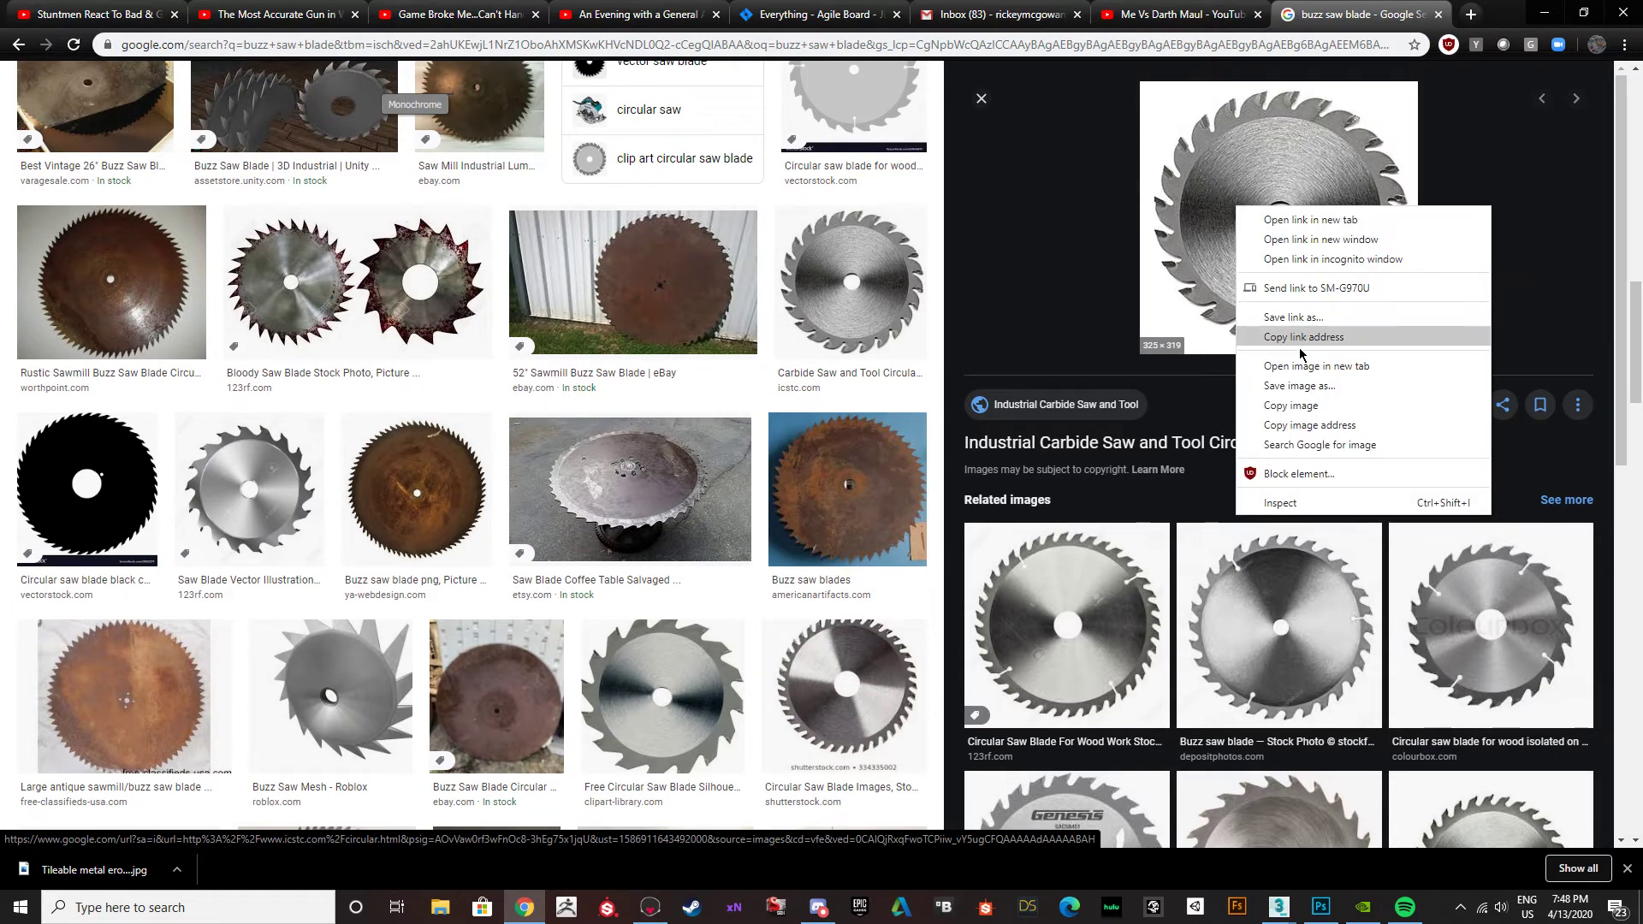
{"action": "left_click", "coordinate": [1306, 391]}
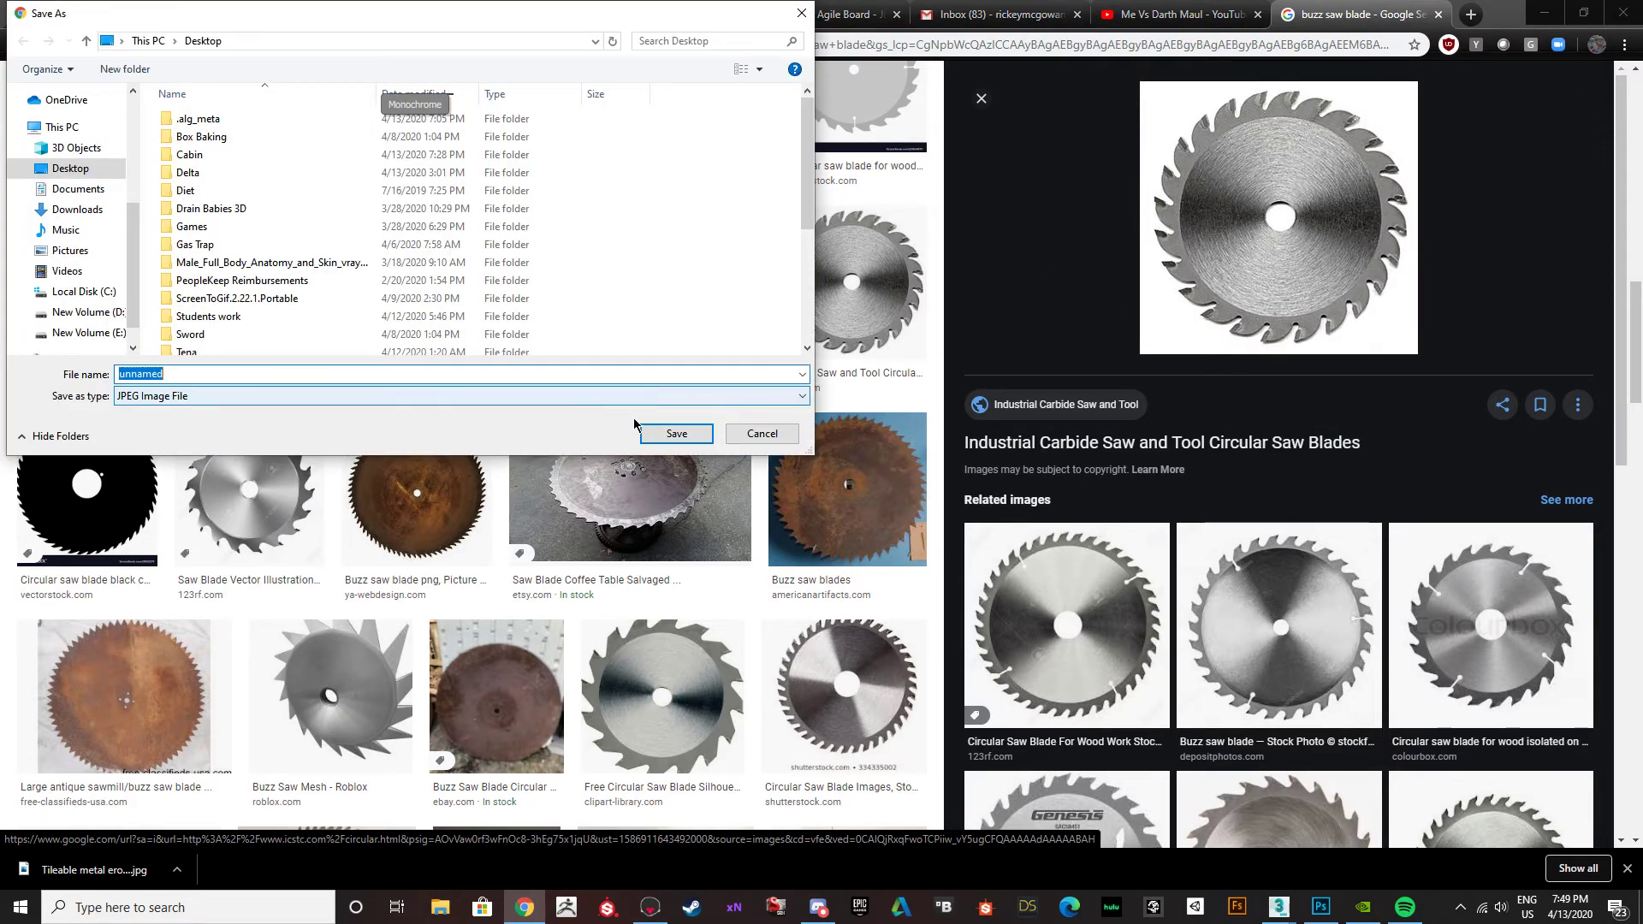
{"action": "left_click", "coordinate": [664, 428]}
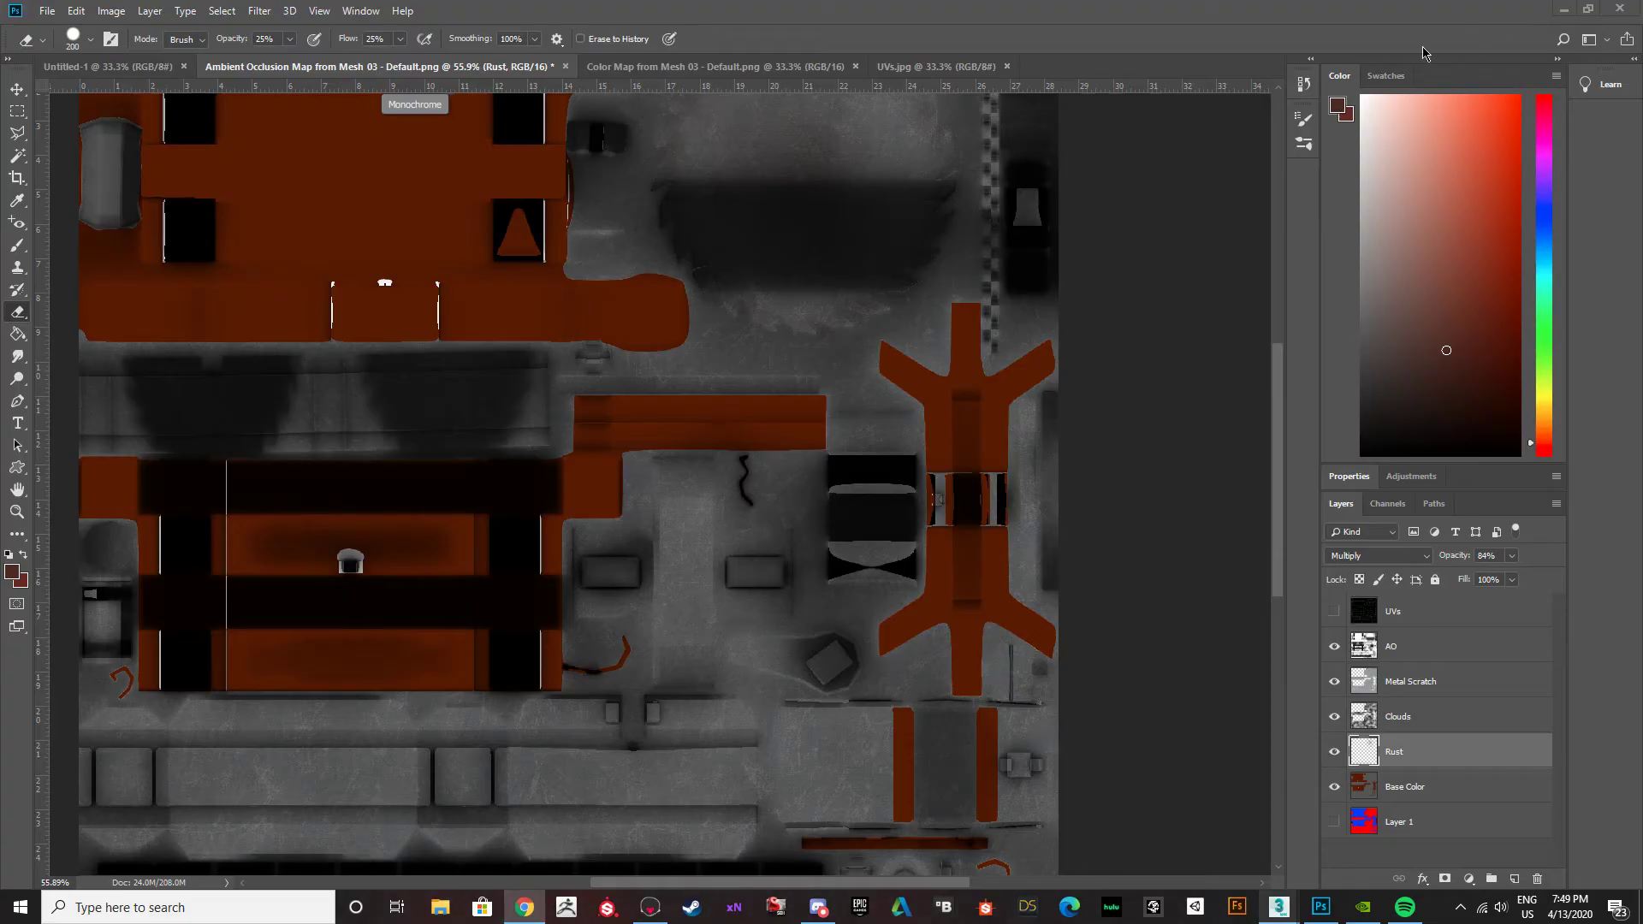
Put the browser away and bring up 3ds Max with its rendered UV map window.
{"action": "left_click", "coordinate": [1544, 14]}
{"action": "left_click_drag", "start_coordinate": [1035, 19], "coordinate": [0, 86]}
{"action": "left_click", "coordinate": [572, 82]}
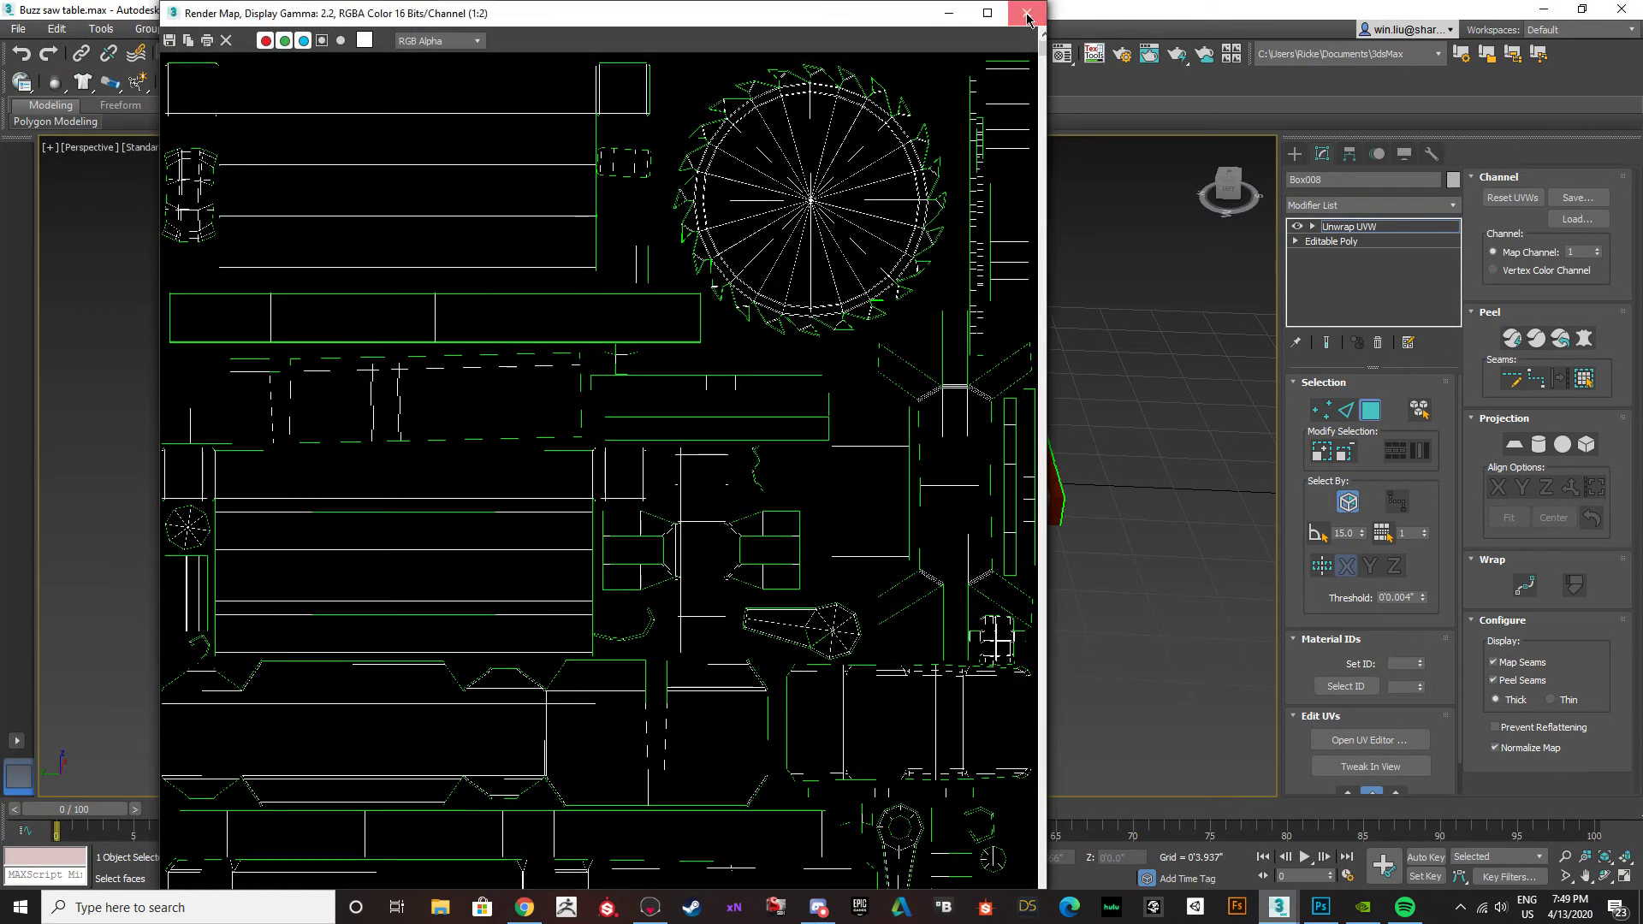
Put 3ds Max away and place the Desktop's unnamed blade image over the blade area of the Photoshop ambient occlusion document, scaled to about 233%.
{"action": "left_click", "coordinate": [1023, 15]}
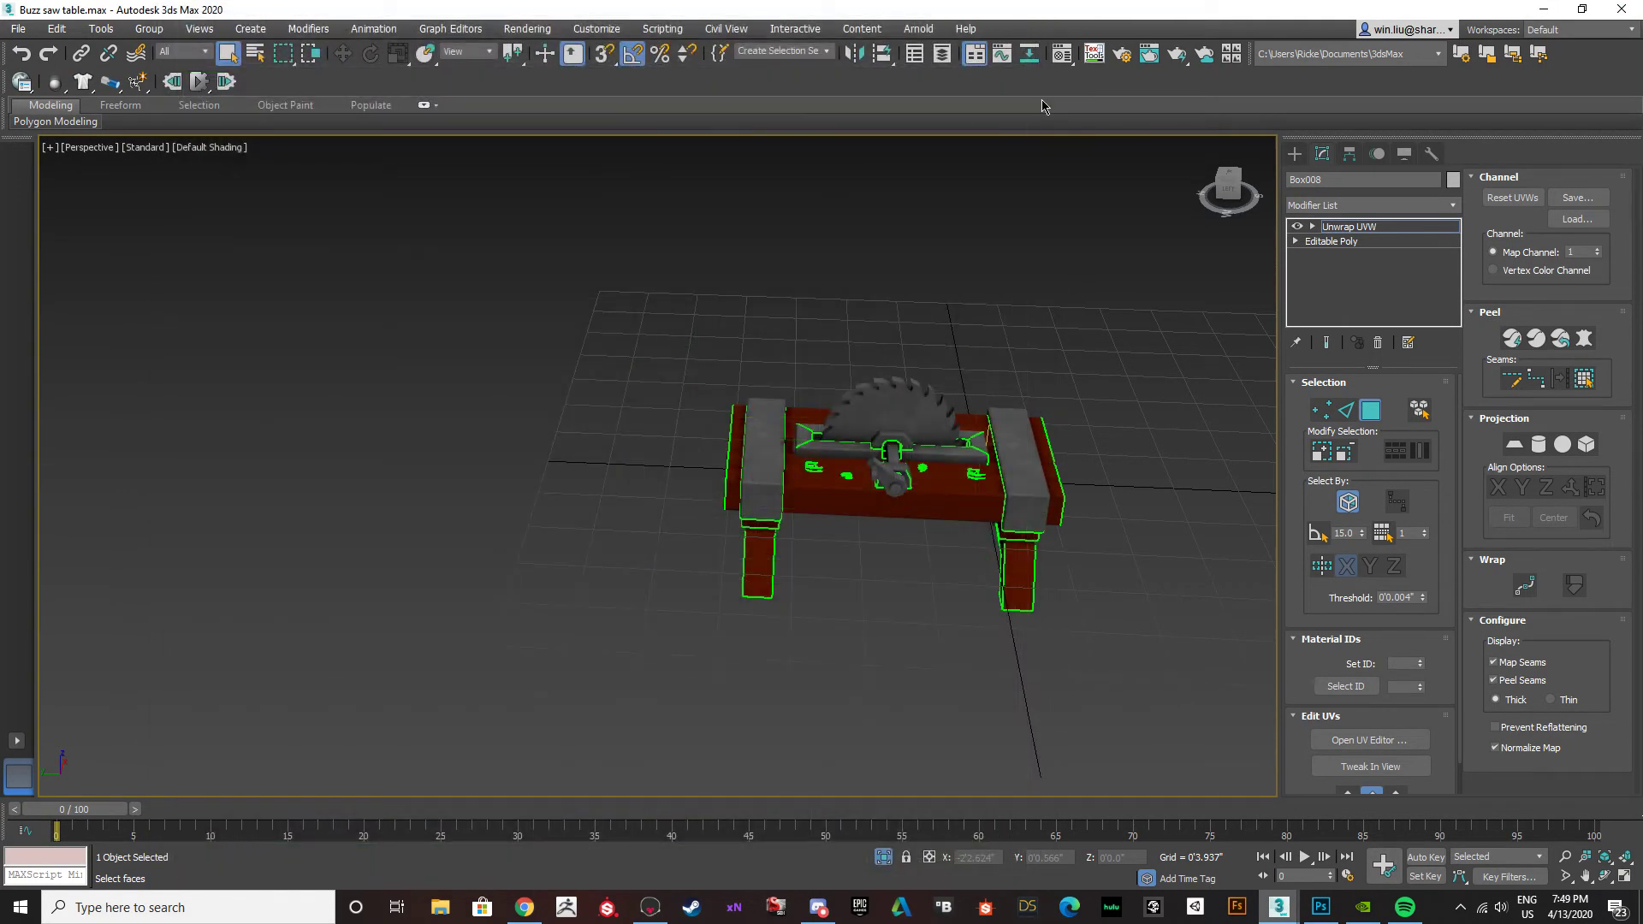
{"action": "left_click", "coordinate": [1542, 10]}
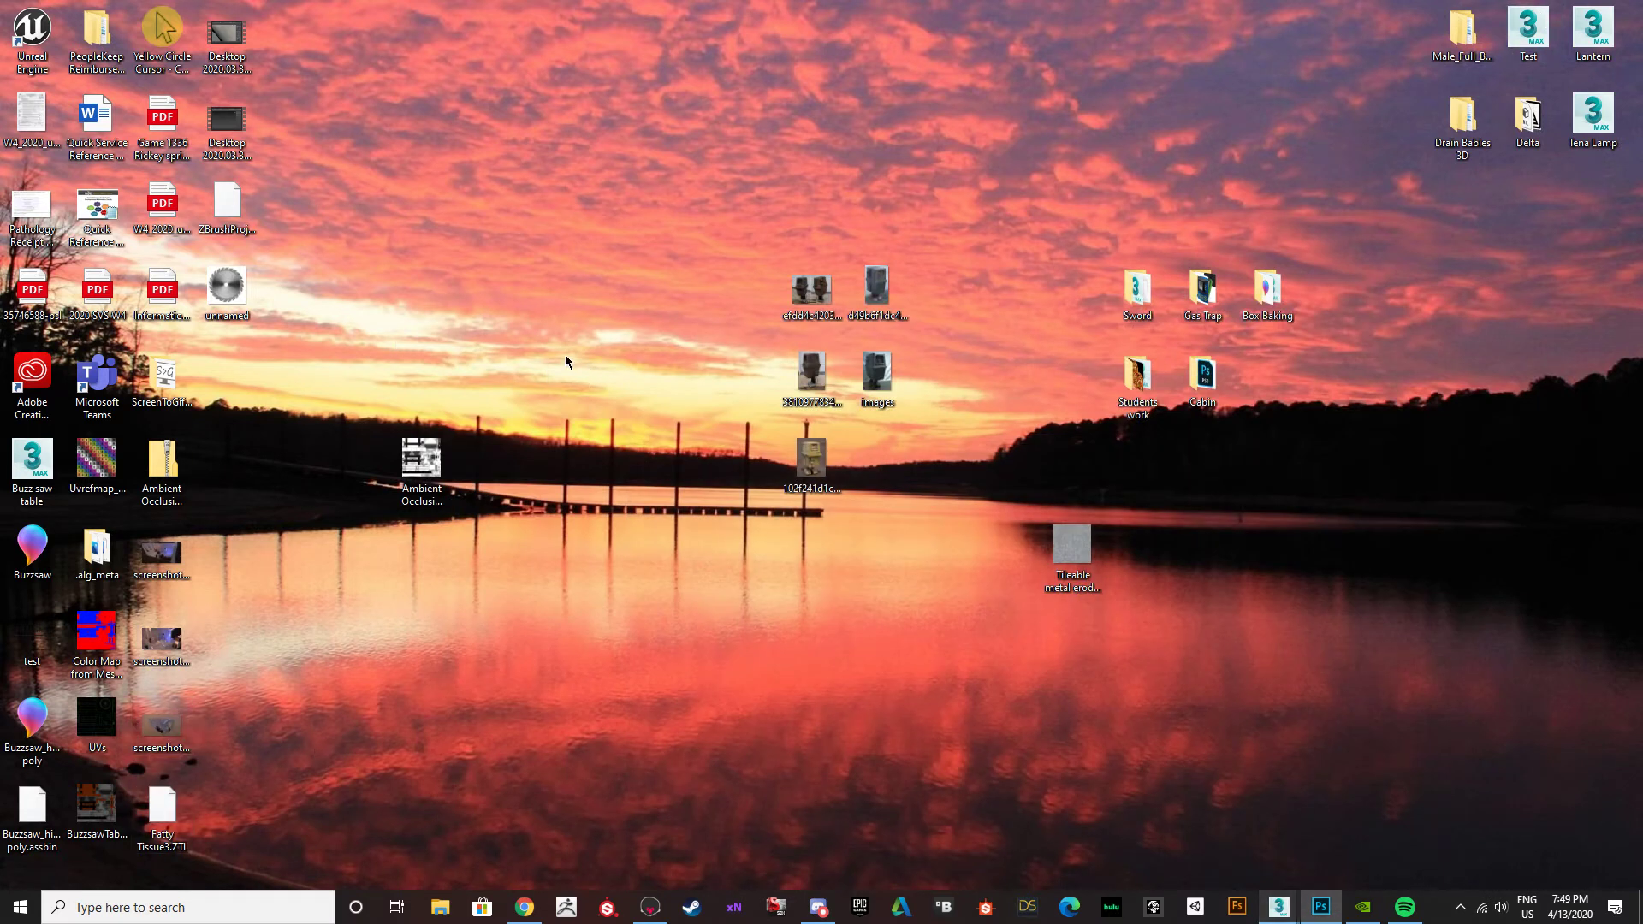
{"action": "left_click_drag", "start_coordinate": [235, 279], "coordinate": [583, 311]}
{"action": "left_click_drag", "start_coordinate": [0, 38], "coordinate": [855, 2]}
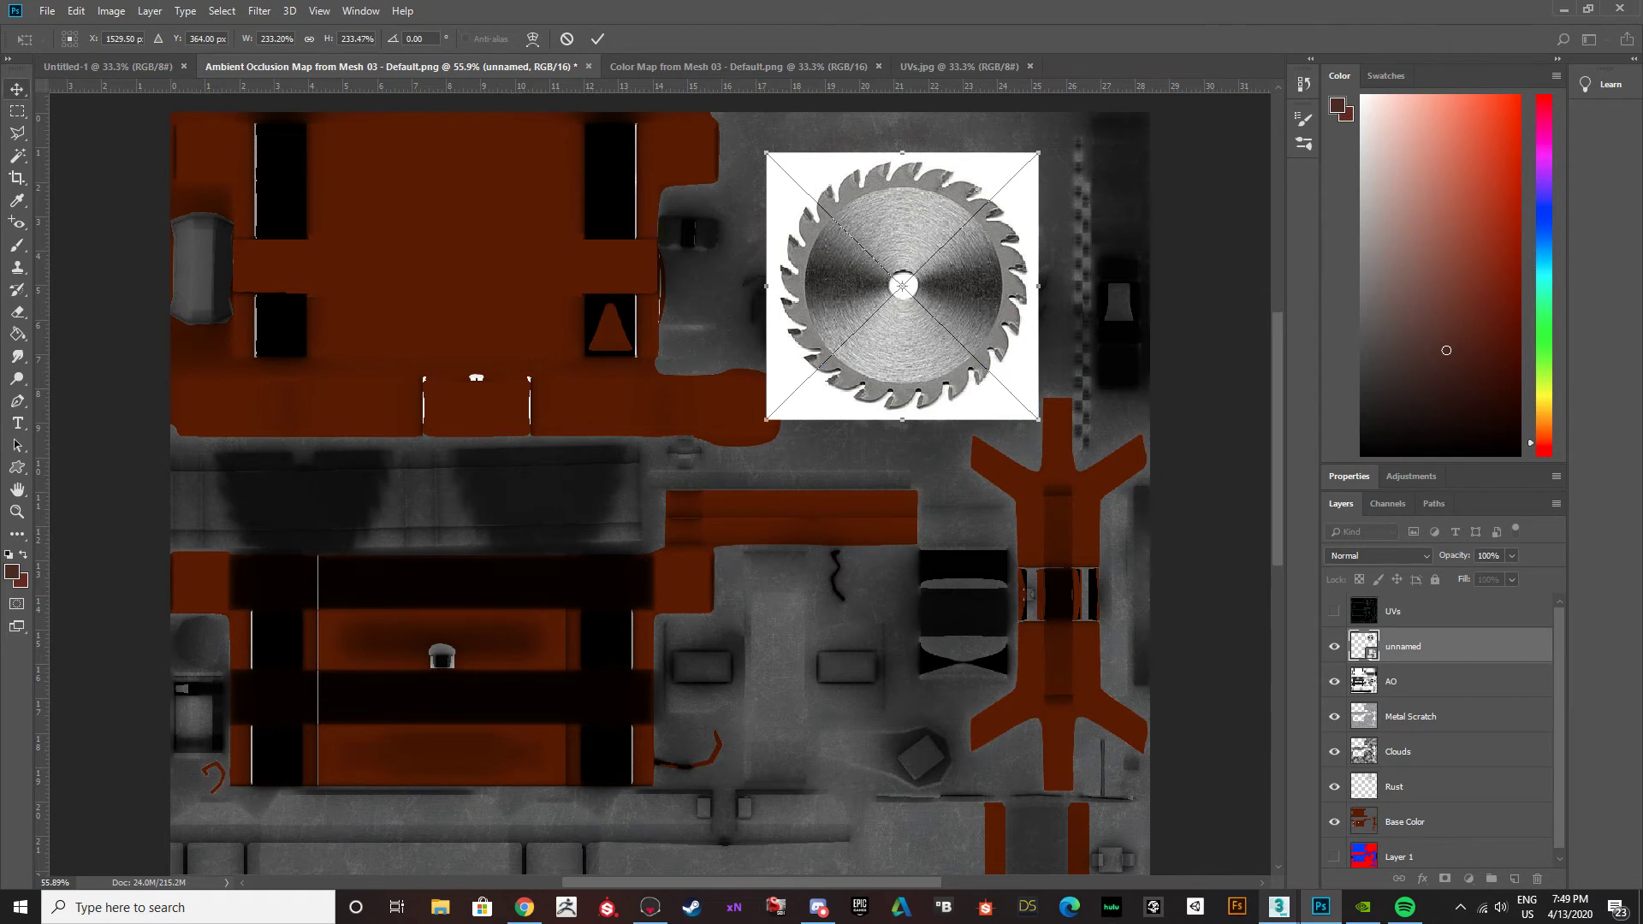
{"action": "key", "text": "Return"}
{"action": "scroll", "coordinate": [1010, 248], "scroll_direction": "up", "scroll_amount": 3, "text": "alt"}
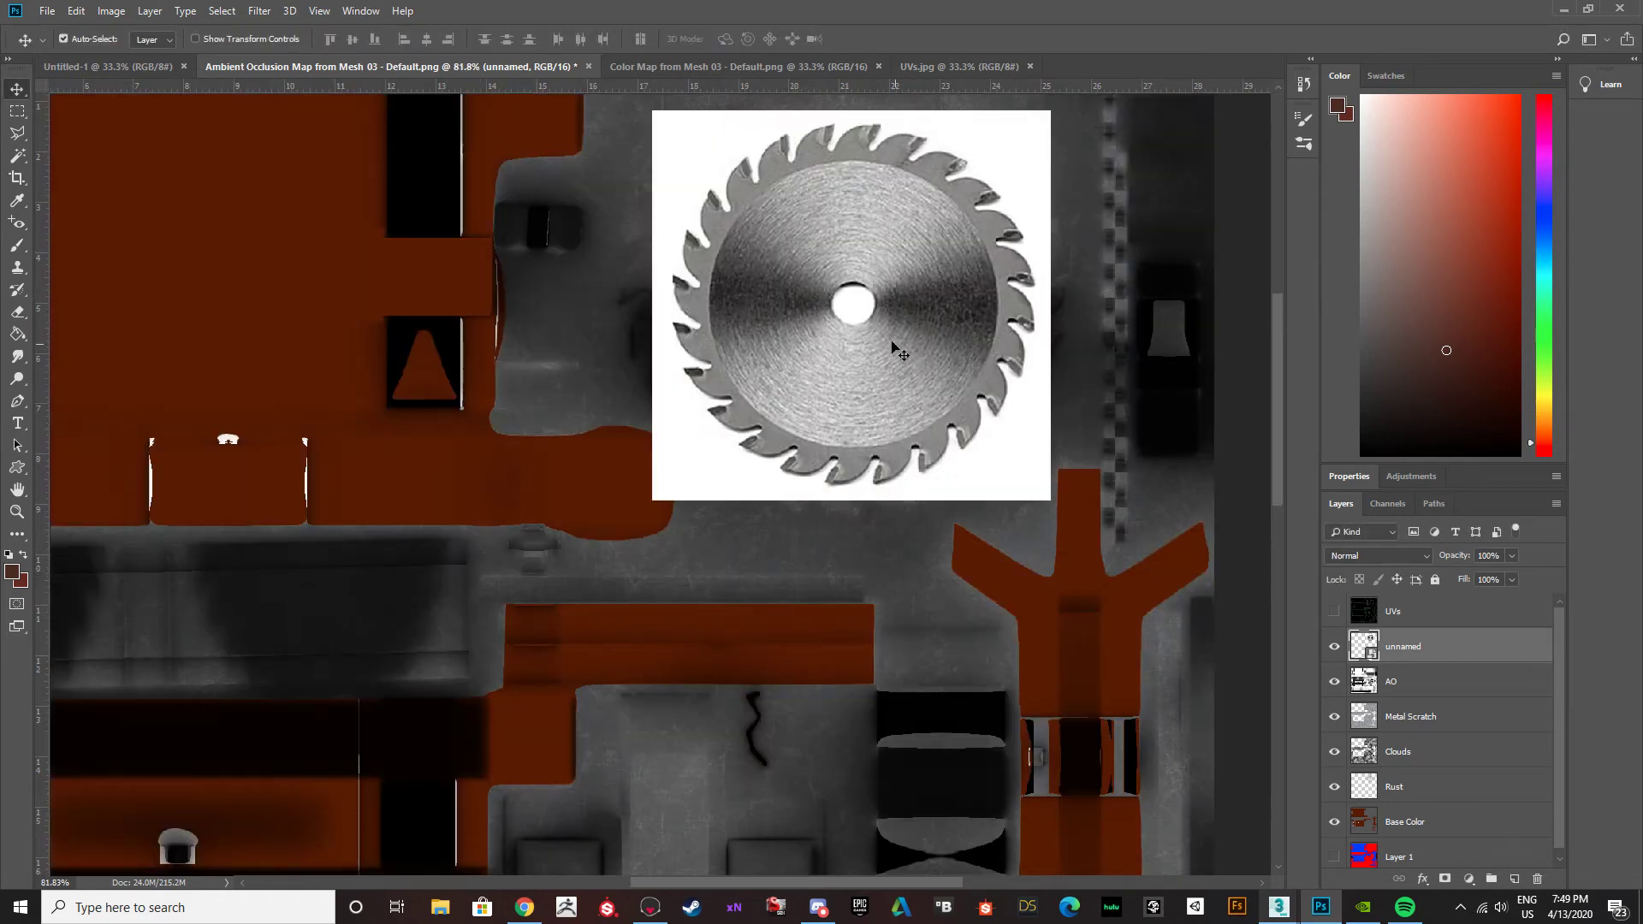
Rasterize the unnamed saw blade layer so that it can be erased.
{"action": "key", "text": "e"}
{"action": "right_click", "coordinate": [1415, 655]}
{"action": "left_click", "coordinate": [1404, 656]}
{"action": "right_click", "coordinate": [1406, 655]}
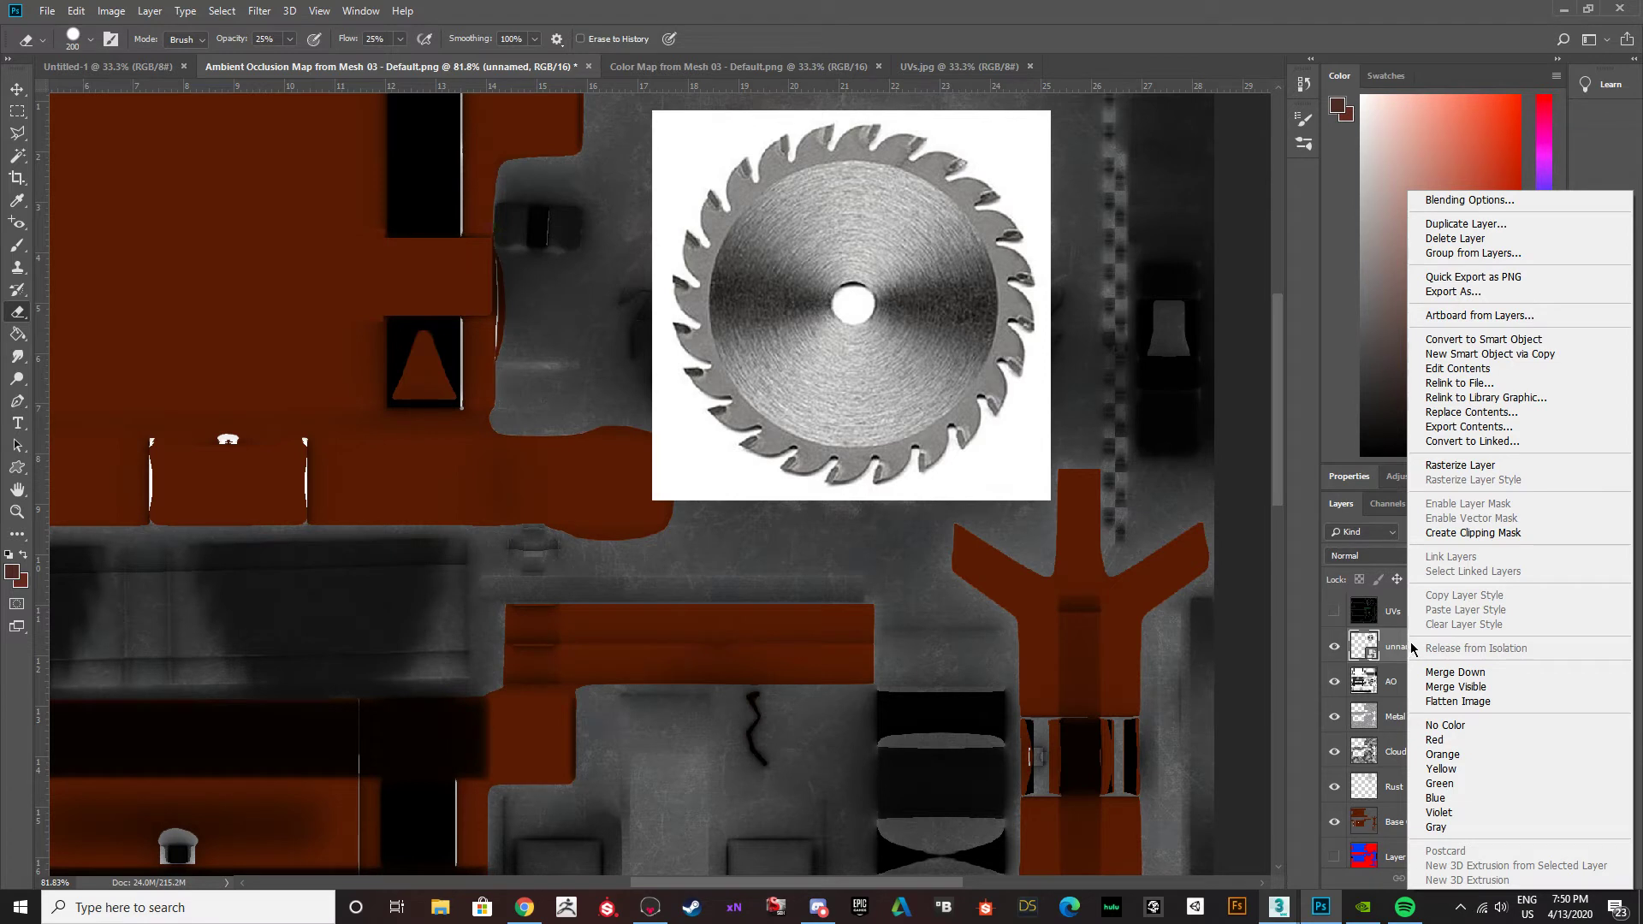
{"action": "left_click", "coordinate": [1379, 657]}
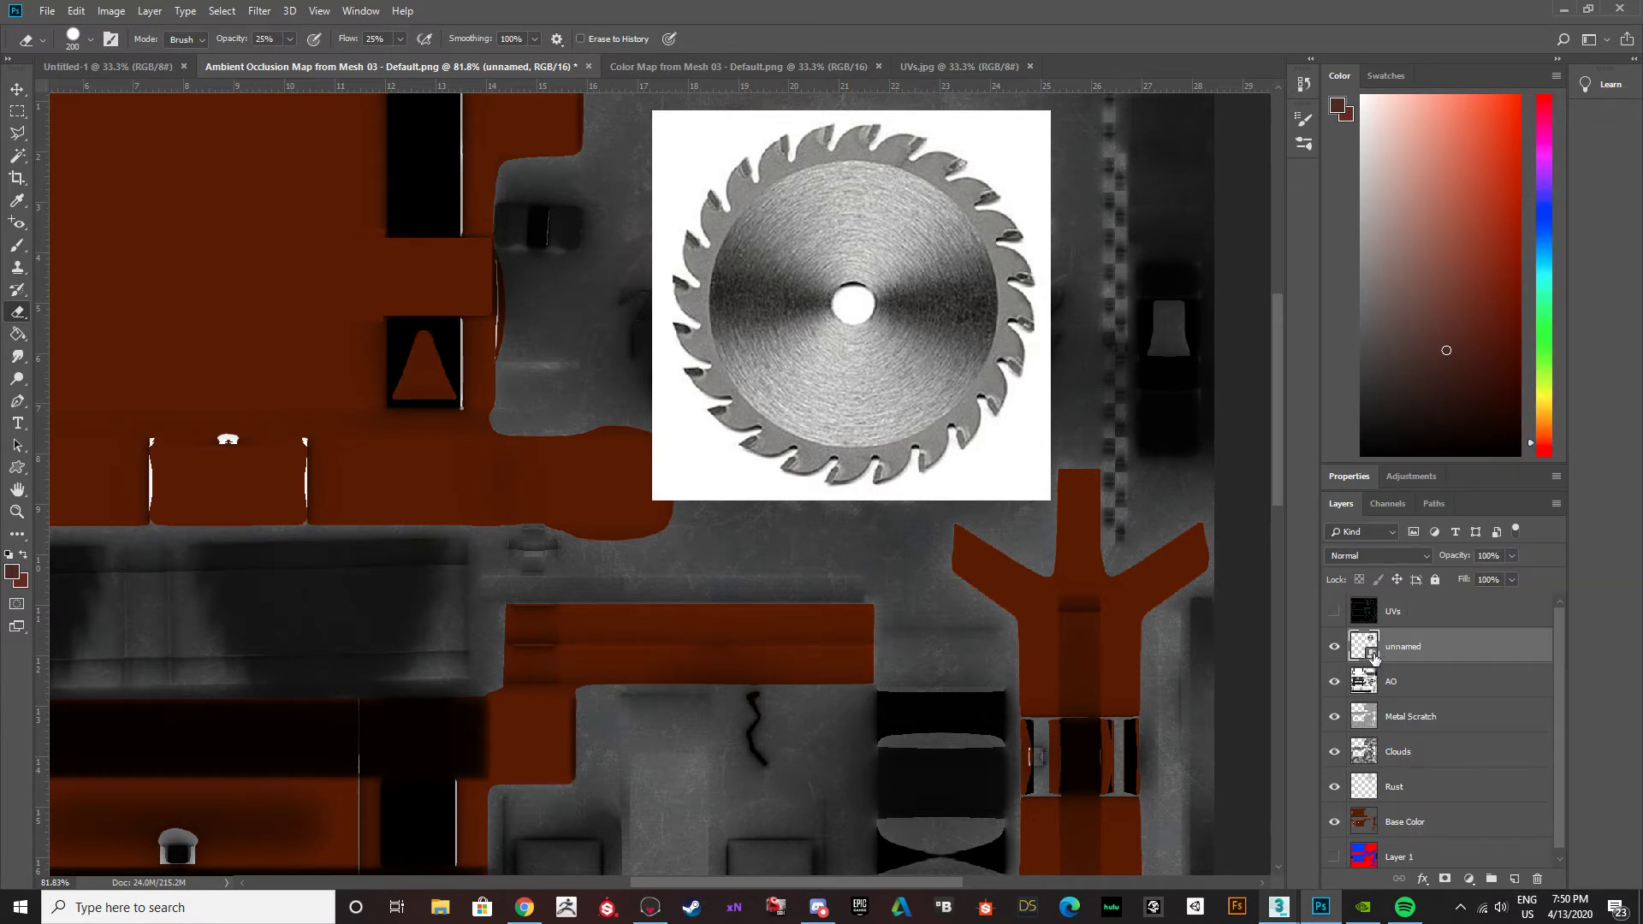
{"action": "right_click", "coordinate": [1421, 655]}
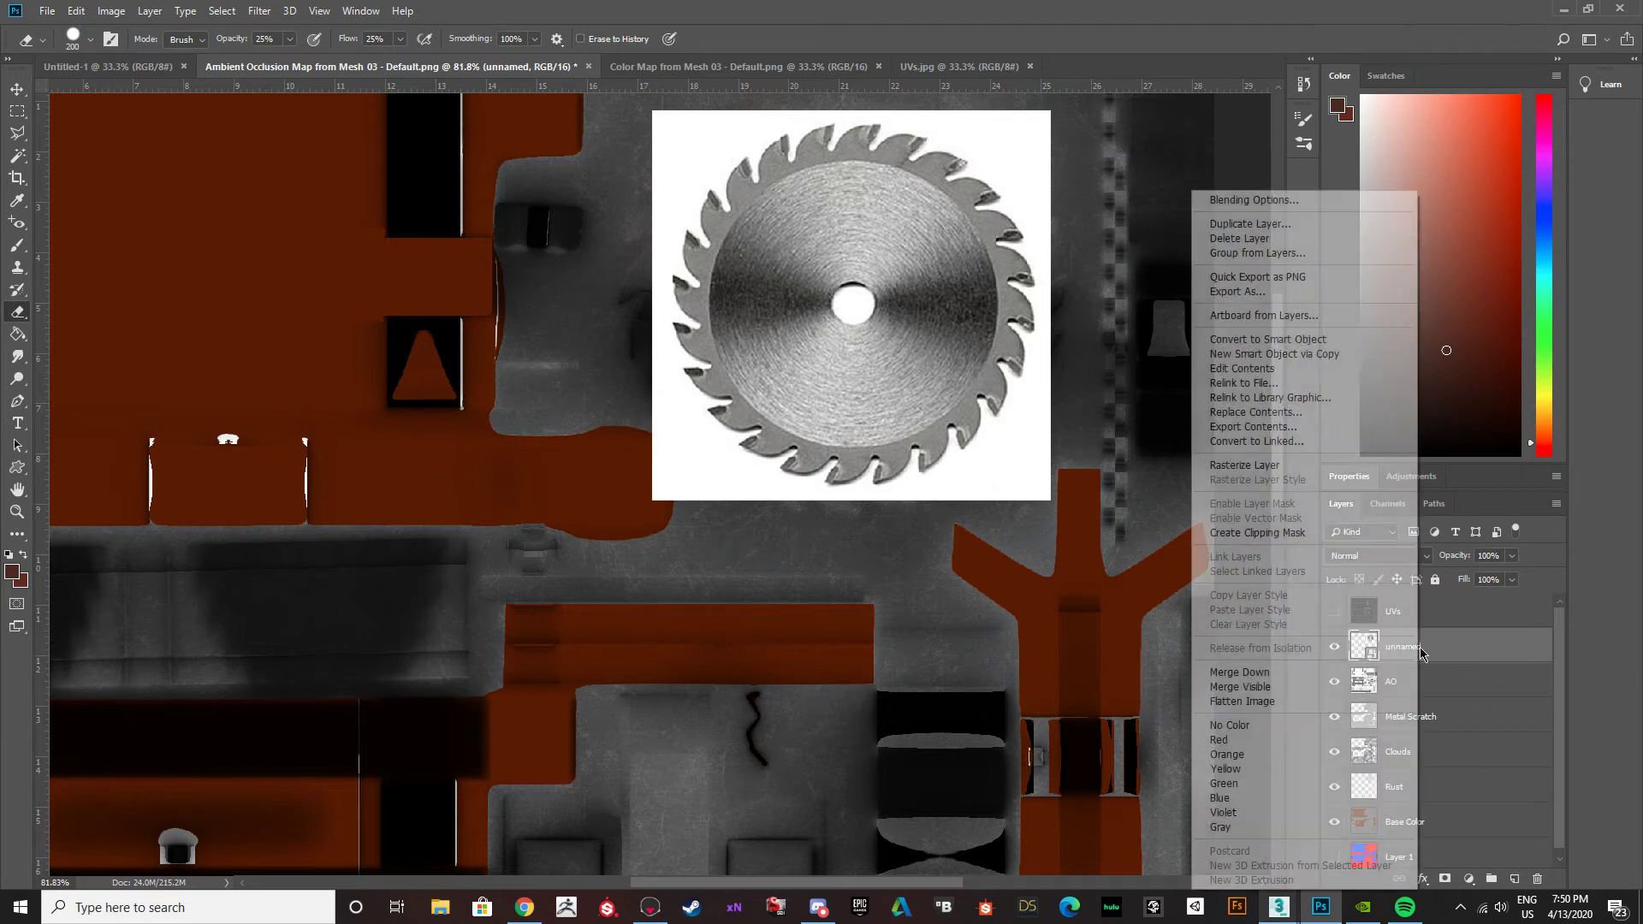
{"action": "left_click", "coordinate": [1244, 467]}
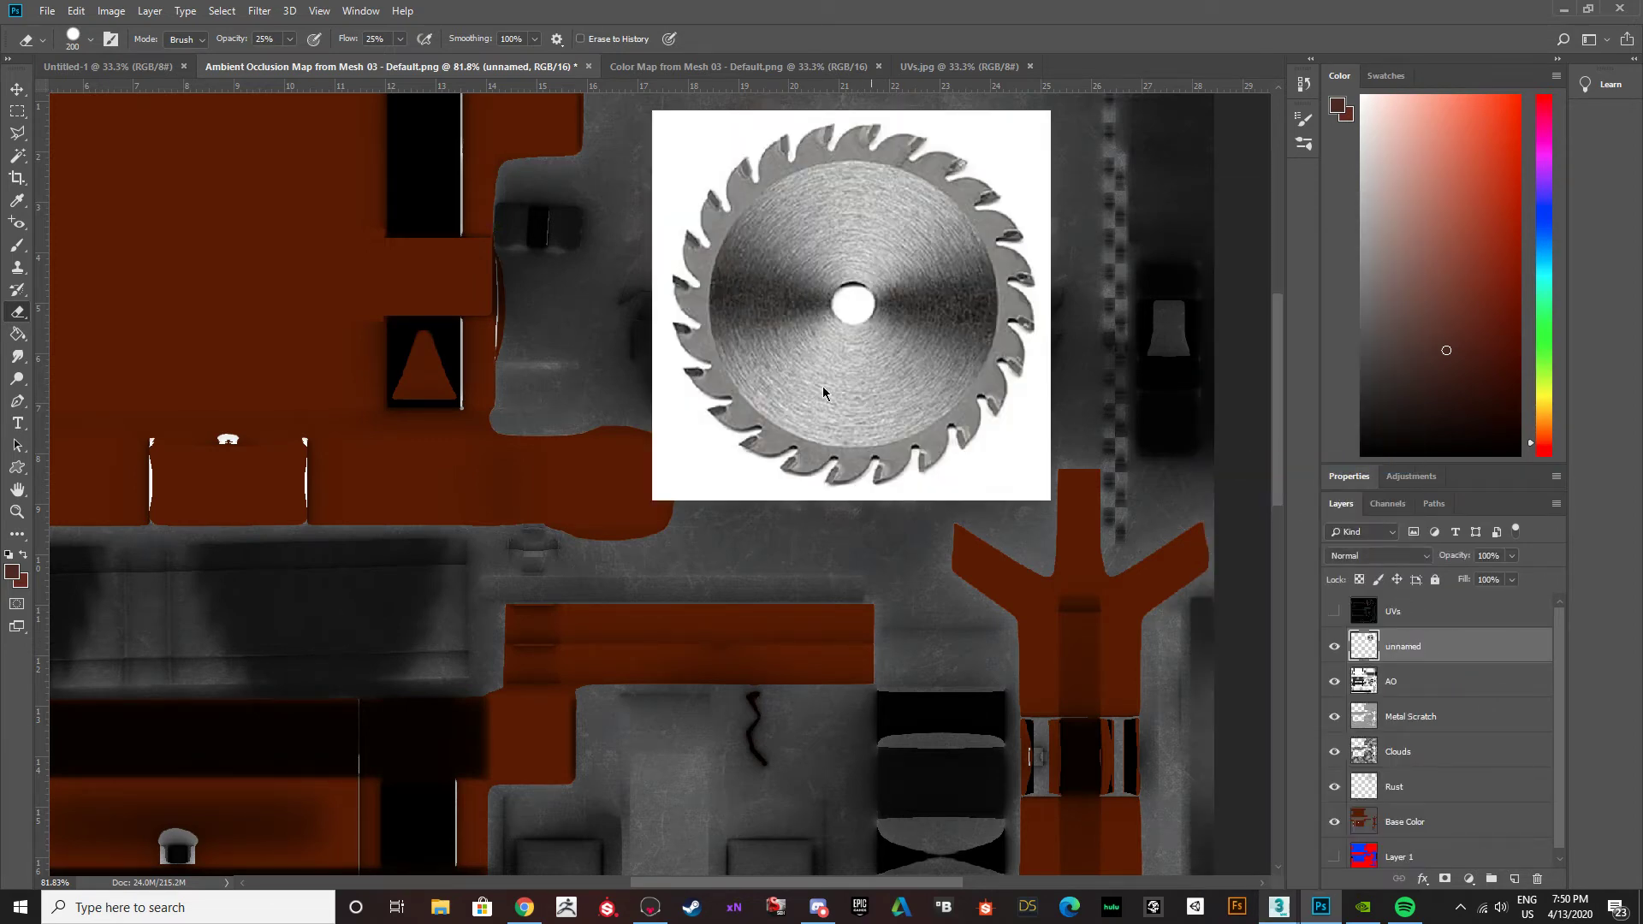
Undo the faint test erasure at the blade image's corner and set the eraser's opacity and flow to 100%.
{"action": "left_click", "coordinate": [1002, 499]}
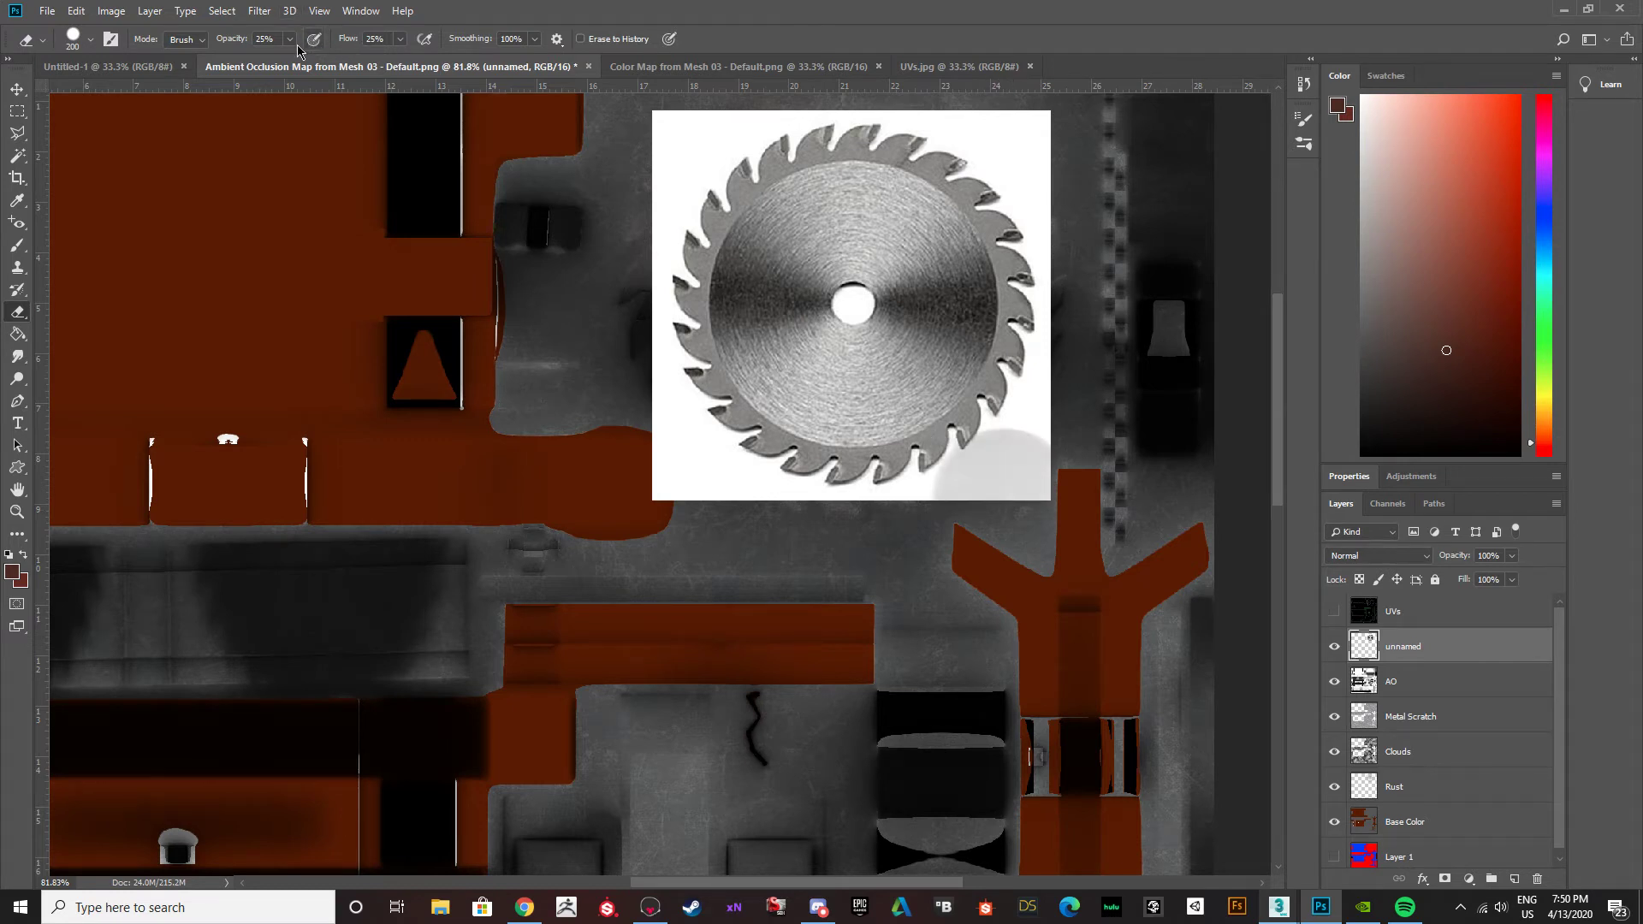
{"action": "key", "text": "ctrl+z"}
{"action": "left_click_drag", "start_coordinate": [278, 40], "coordinate": [193, 31]}
{"action": "type", "text": "100"}
{"action": "key", "text": "Tab"}
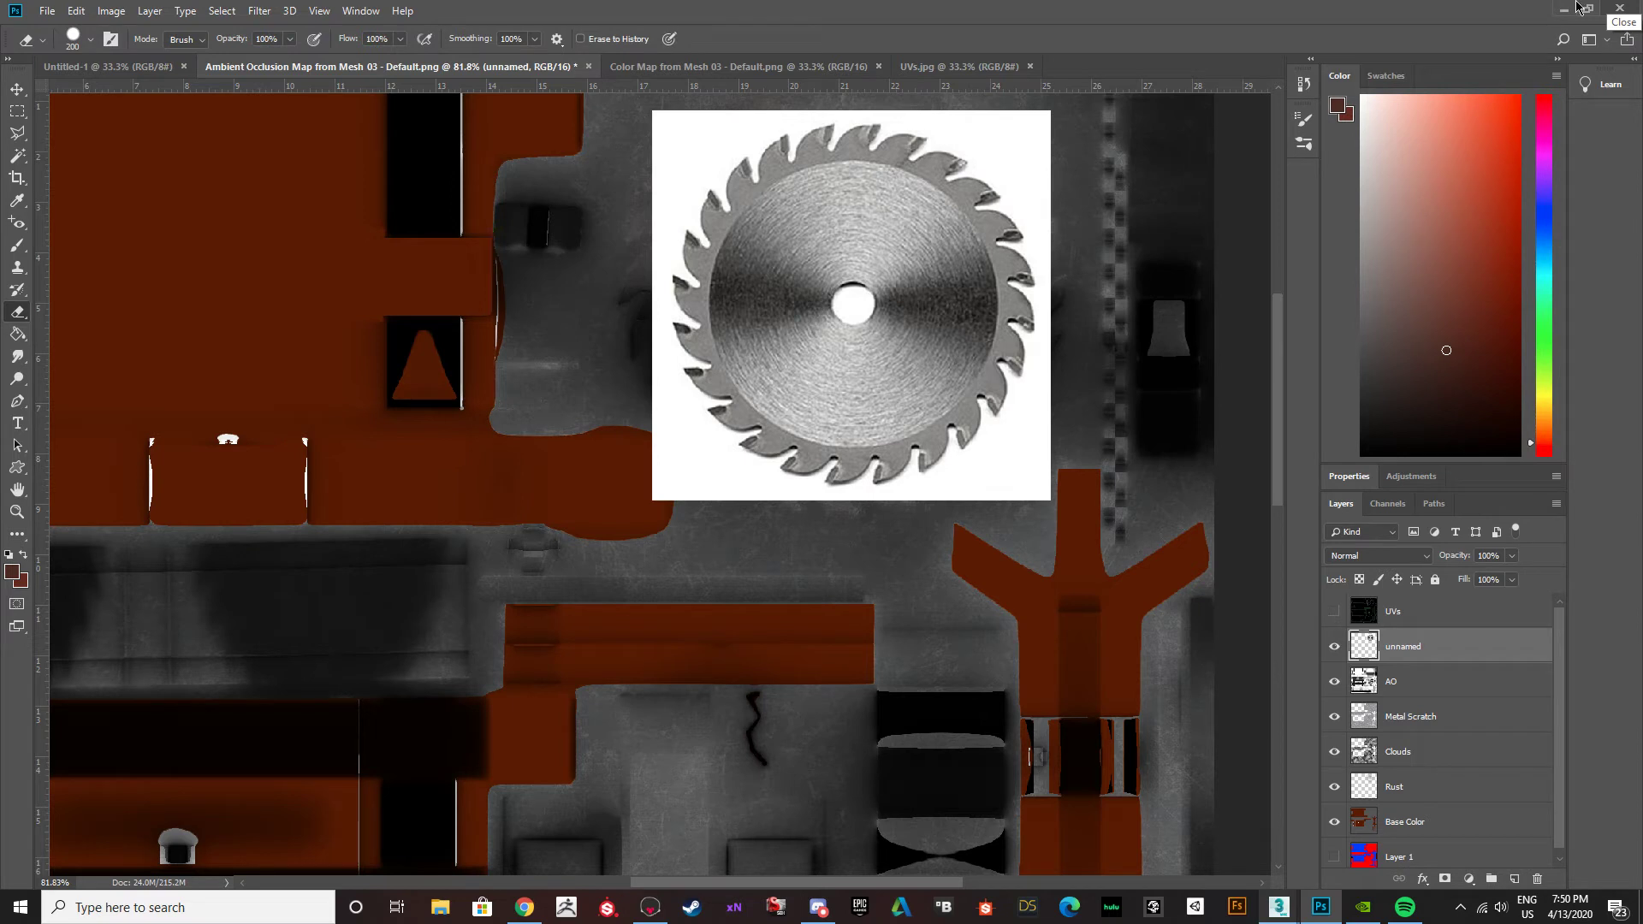
Erase the white background and the teeth around the saw blade image, leaving only the round brushed-metal disc.
{"action": "mouse_move", "coordinate": [1011, 371]}
{"action": "left_mouse_down"}
{"action": "mouse_move", "coordinate": [927, 439]}
{"action": "mouse_move", "coordinate": [784, 472]}
{"action": "mouse_move", "coordinate": [680, 462]}
{"action": "mouse_move", "coordinate": [590, 342]}
{"action": "mouse_move", "coordinate": [562, 203]}
{"action": "mouse_move", "coordinate": [604, 98]}
{"action": "left_mouse_up"}
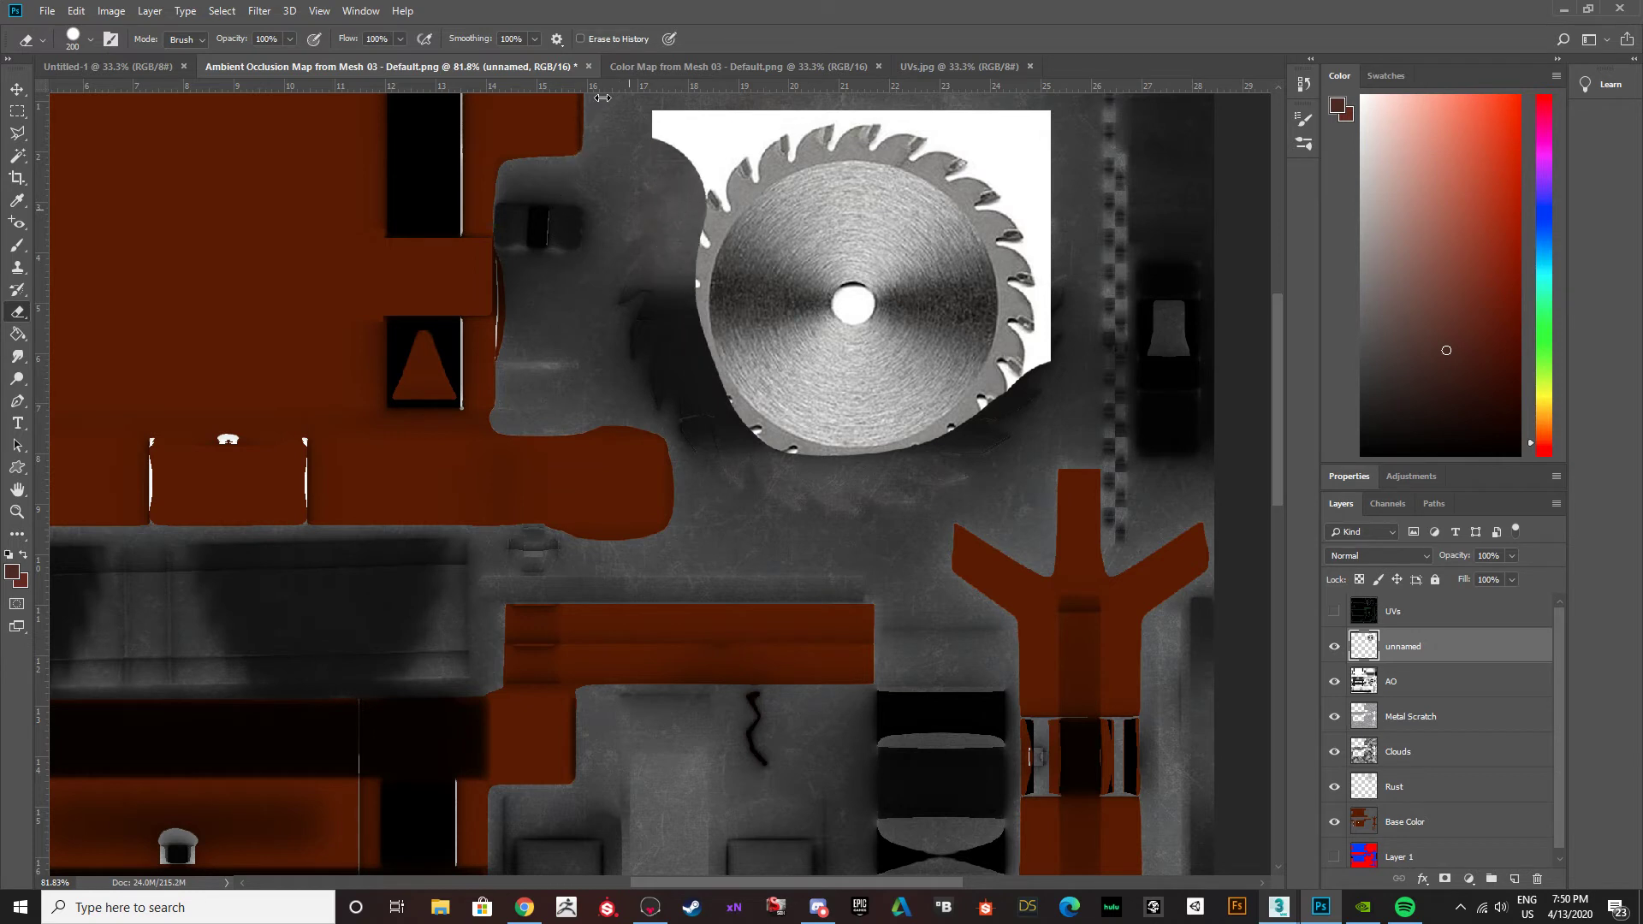
{"action": "scroll", "coordinate": [785, 152], "scroll_direction": "up", "scroll_amount": 2}
{"action": "mouse_move", "coordinate": [582, 205]}
{"action": "left_mouse_down"}
{"action": "mouse_move", "coordinate": [663, 131]}
{"action": "mouse_move", "coordinate": [890, 110]}
{"action": "mouse_move", "coordinate": [981, 175]}
{"action": "mouse_move", "coordinate": [1018, 274]}
{"action": "mouse_move", "coordinate": [1003, 433]}
{"action": "mouse_move", "coordinate": [898, 521]}
{"action": "mouse_move", "coordinate": [804, 546]}
{"action": "mouse_move", "coordinate": [737, 541]}
{"action": "mouse_move", "coordinate": [616, 458]}
{"action": "left_mouse_up"}
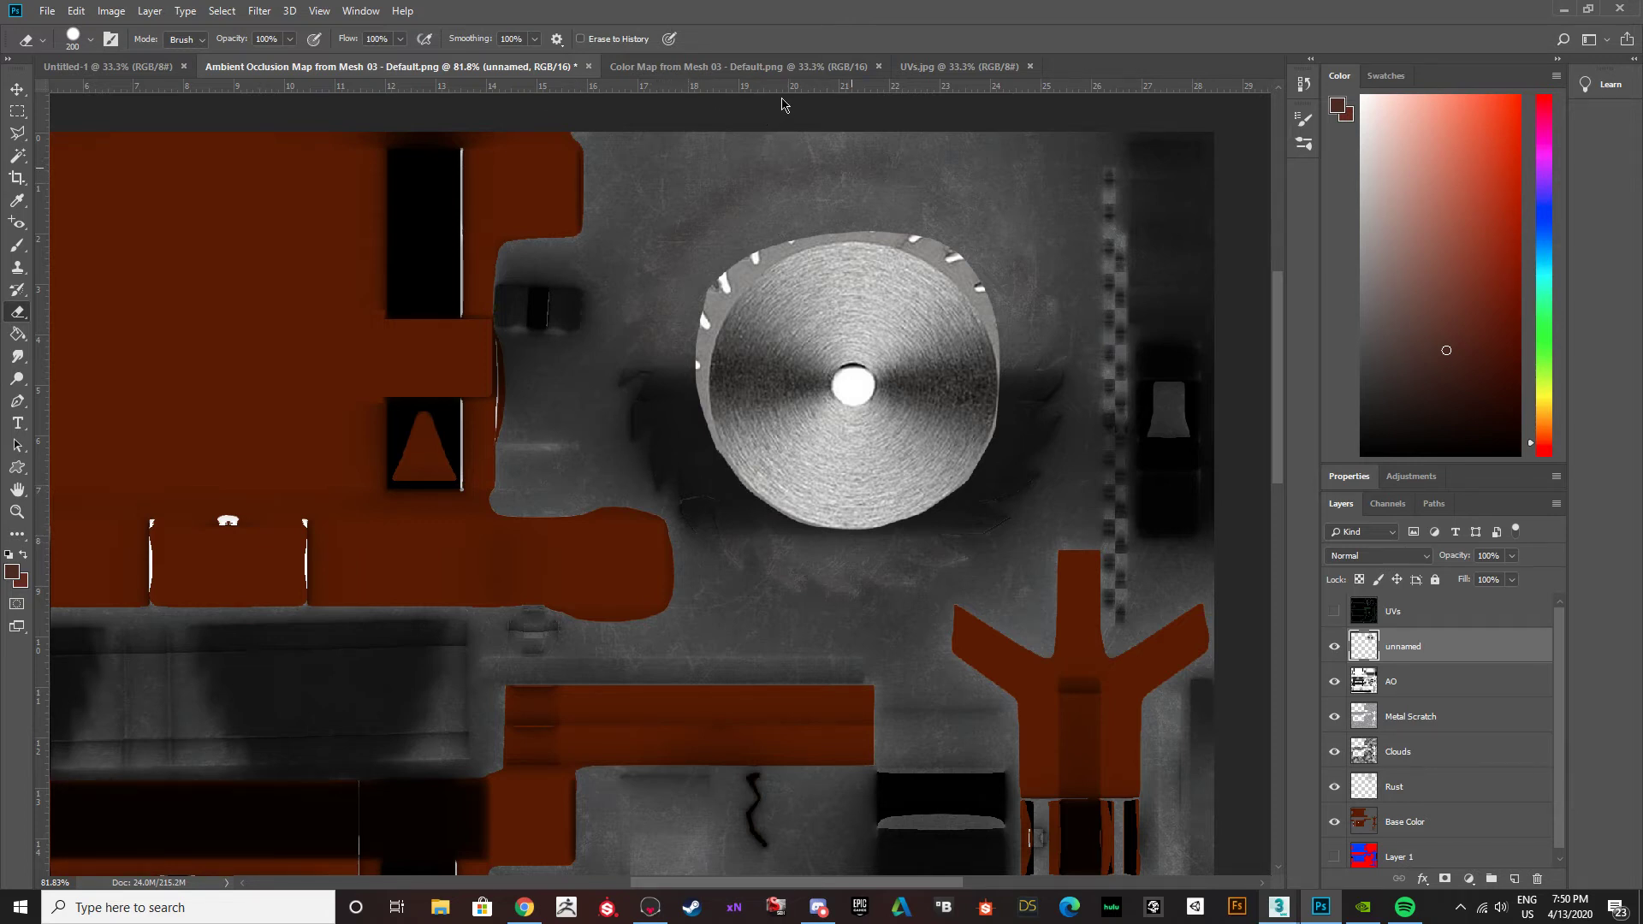
{"action": "scroll", "coordinate": [950, 205], "scroll_direction": "up", "scroll_amount": 2}
{"action": "left_click_drag", "start_coordinate": [862, 155], "coordinate": [939, 213]}
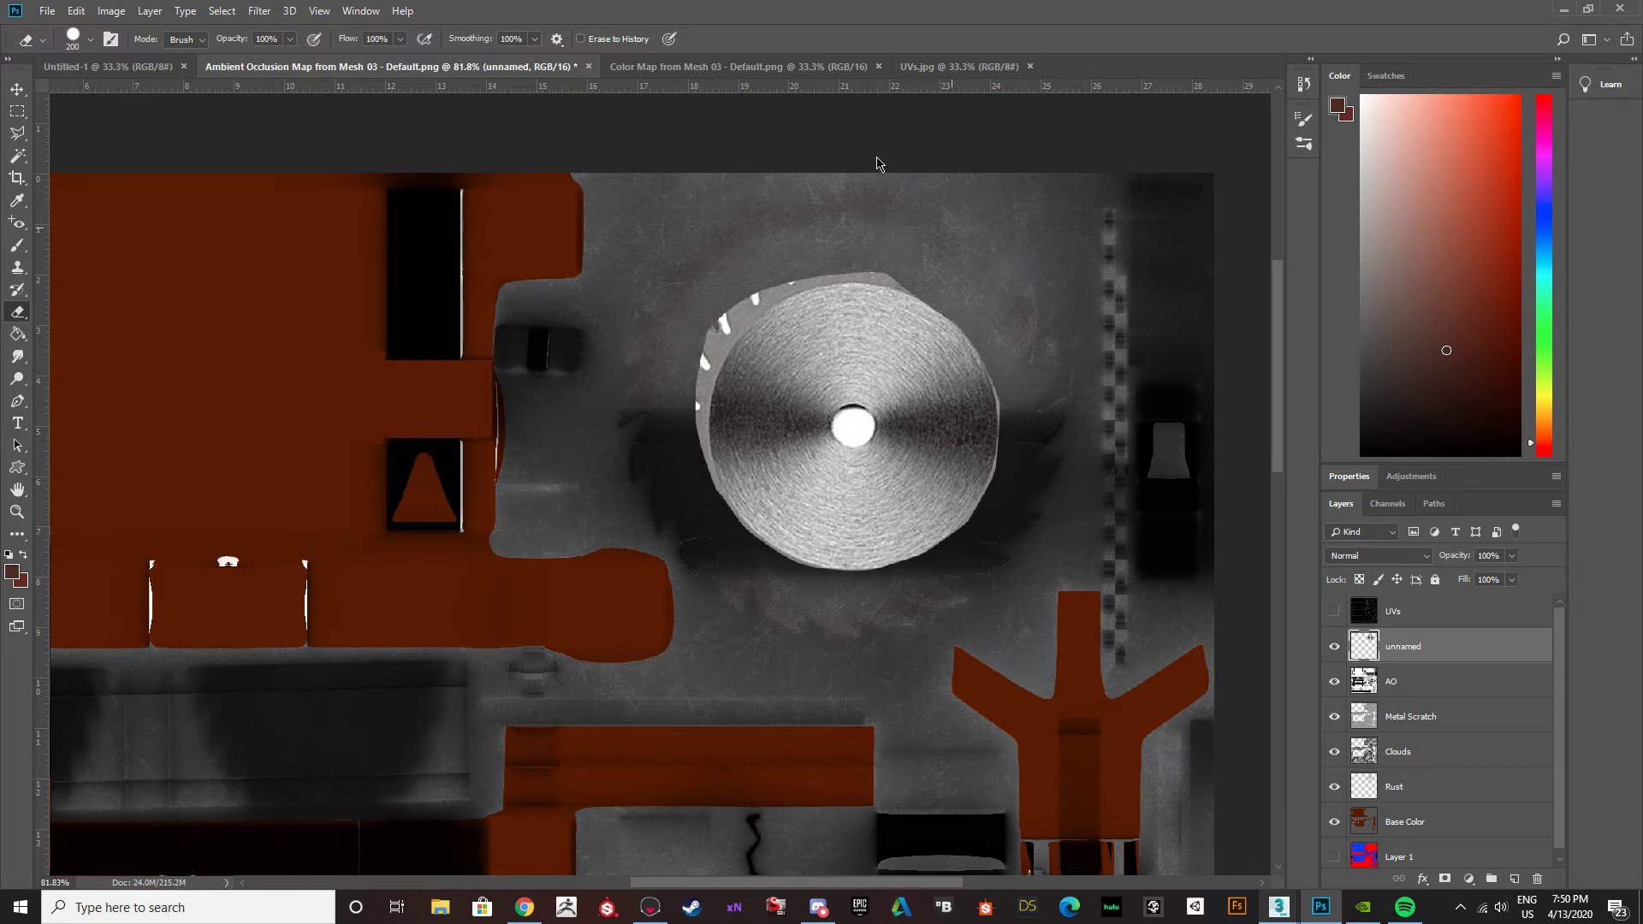
{"action": "mouse_move", "coordinate": [815, 148]}
{"action": "left_mouse_down"}
{"action": "mouse_move", "coordinate": [763, 139]}
{"action": "mouse_move", "coordinate": [655, 177]}
{"action": "mouse_move", "coordinate": [581, 272]}
{"action": "left_mouse_up"}
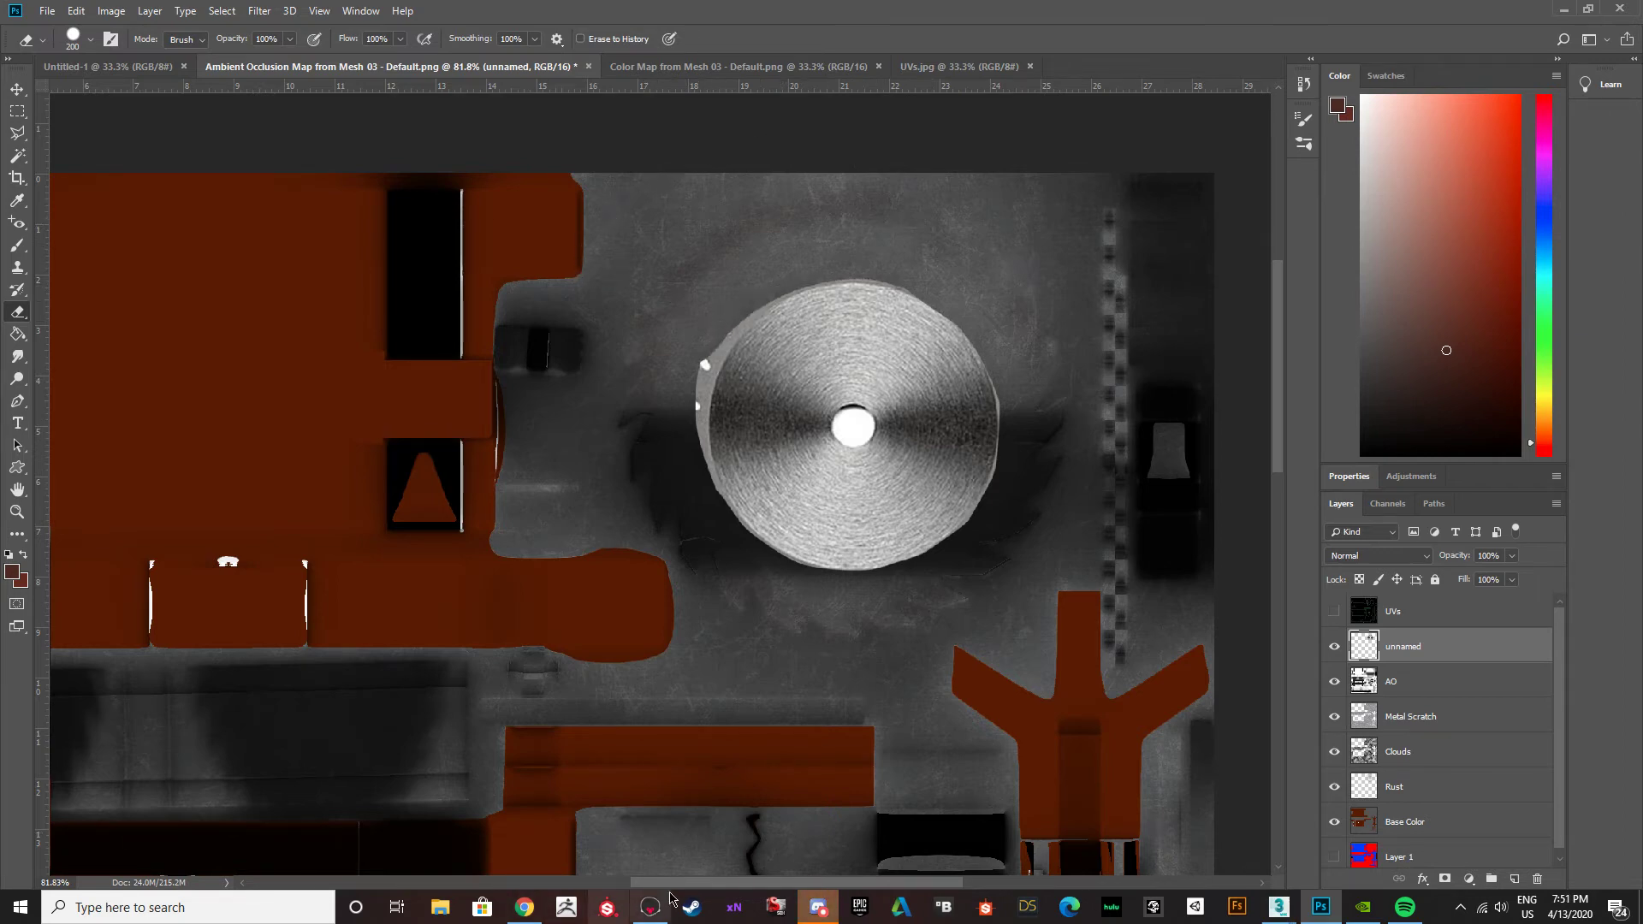
{"action": "left_click", "coordinate": [819, 908]}
{"action": "left_click", "coordinate": [819, 910]}
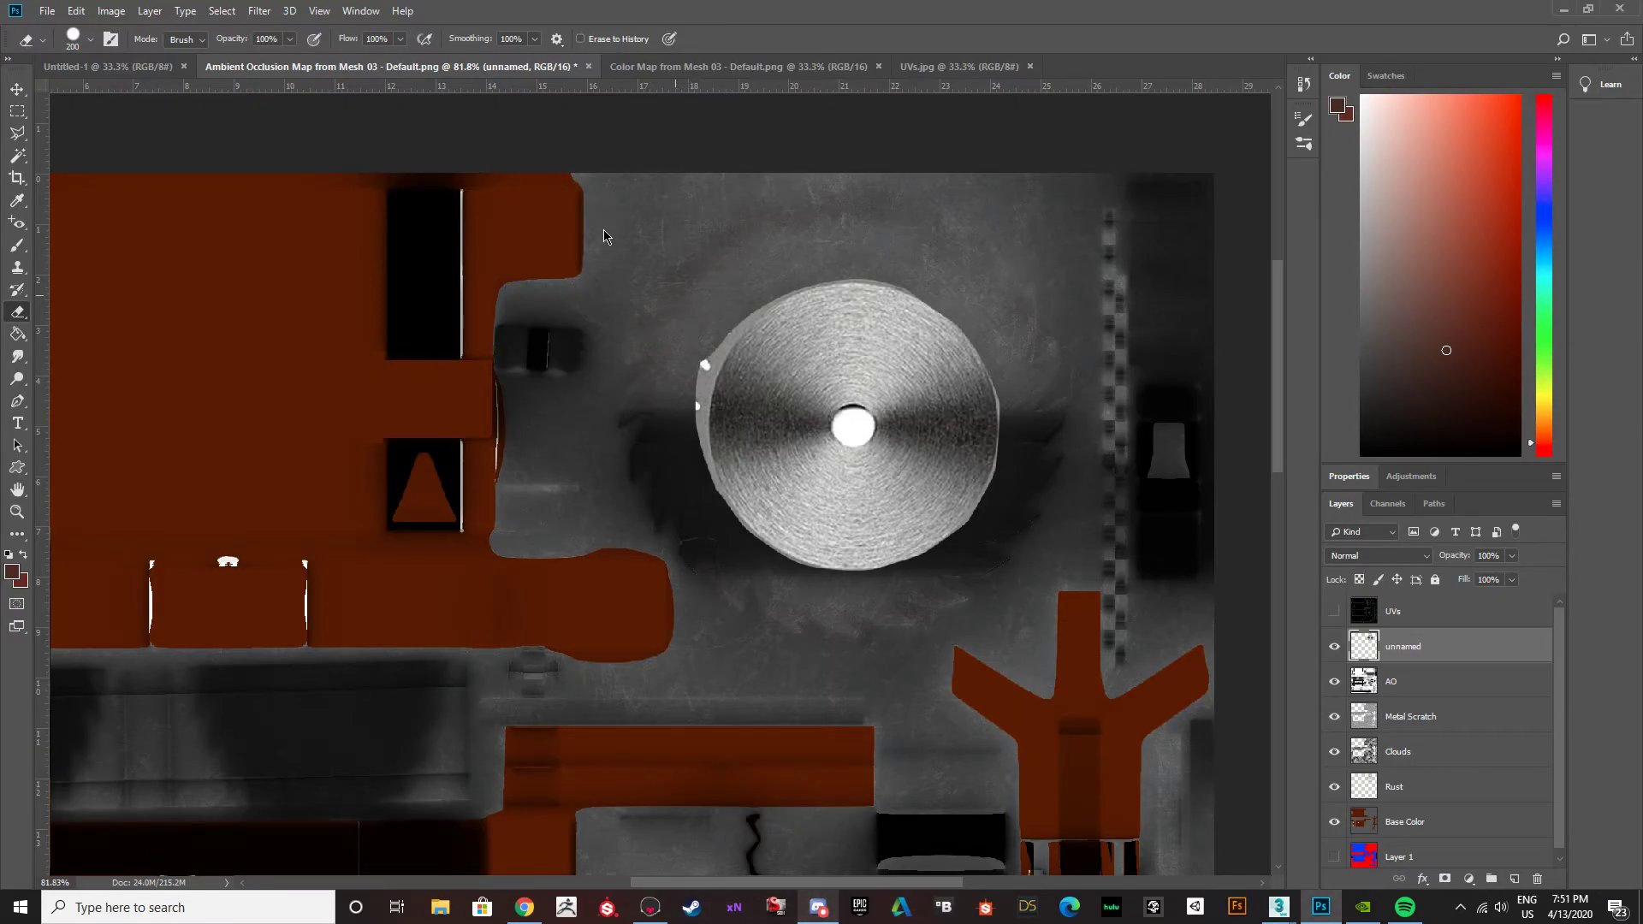
{"action": "mouse_move", "coordinate": [578, 271]}
{"action": "left_mouse_down"}
{"action": "mouse_move", "coordinate": [562, 355]}
{"action": "mouse_move", "coordinate": [587, 465]}
{"action": "left_mouse_up"}
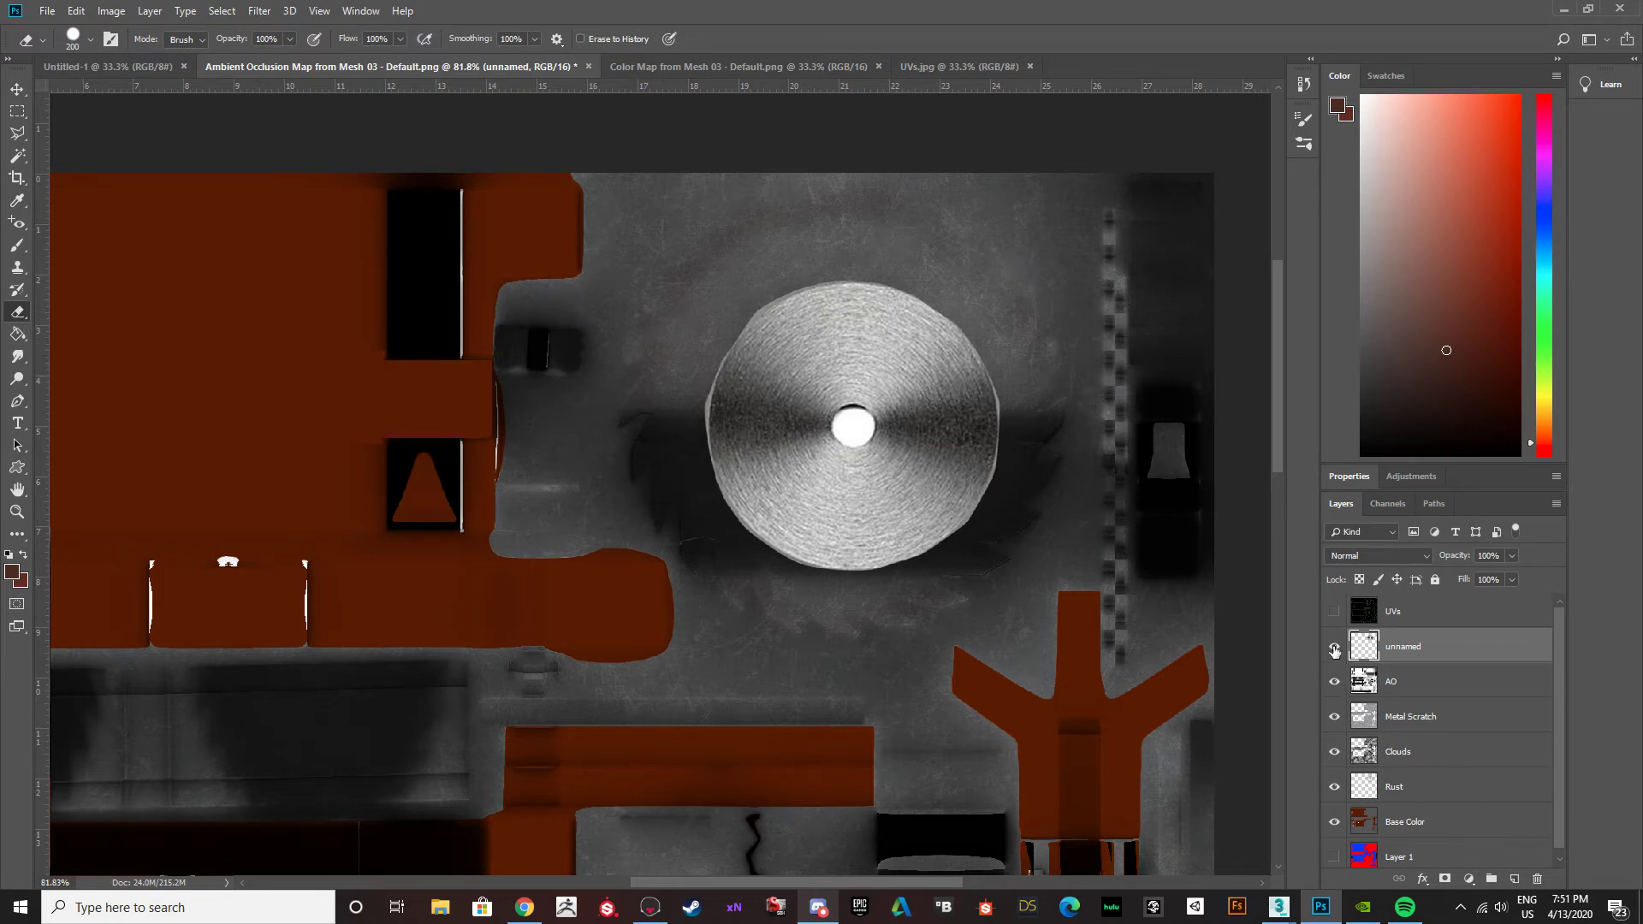
Show the UVs layer with all other layers hidden and examine the layout of the saw blade's UVs.
{"action": "left_click_drag", "start_coordinate": [1333, 650], "coordinate": [1333, 824]}
{"action": "left_click", "coordinate": [1334, 611]}
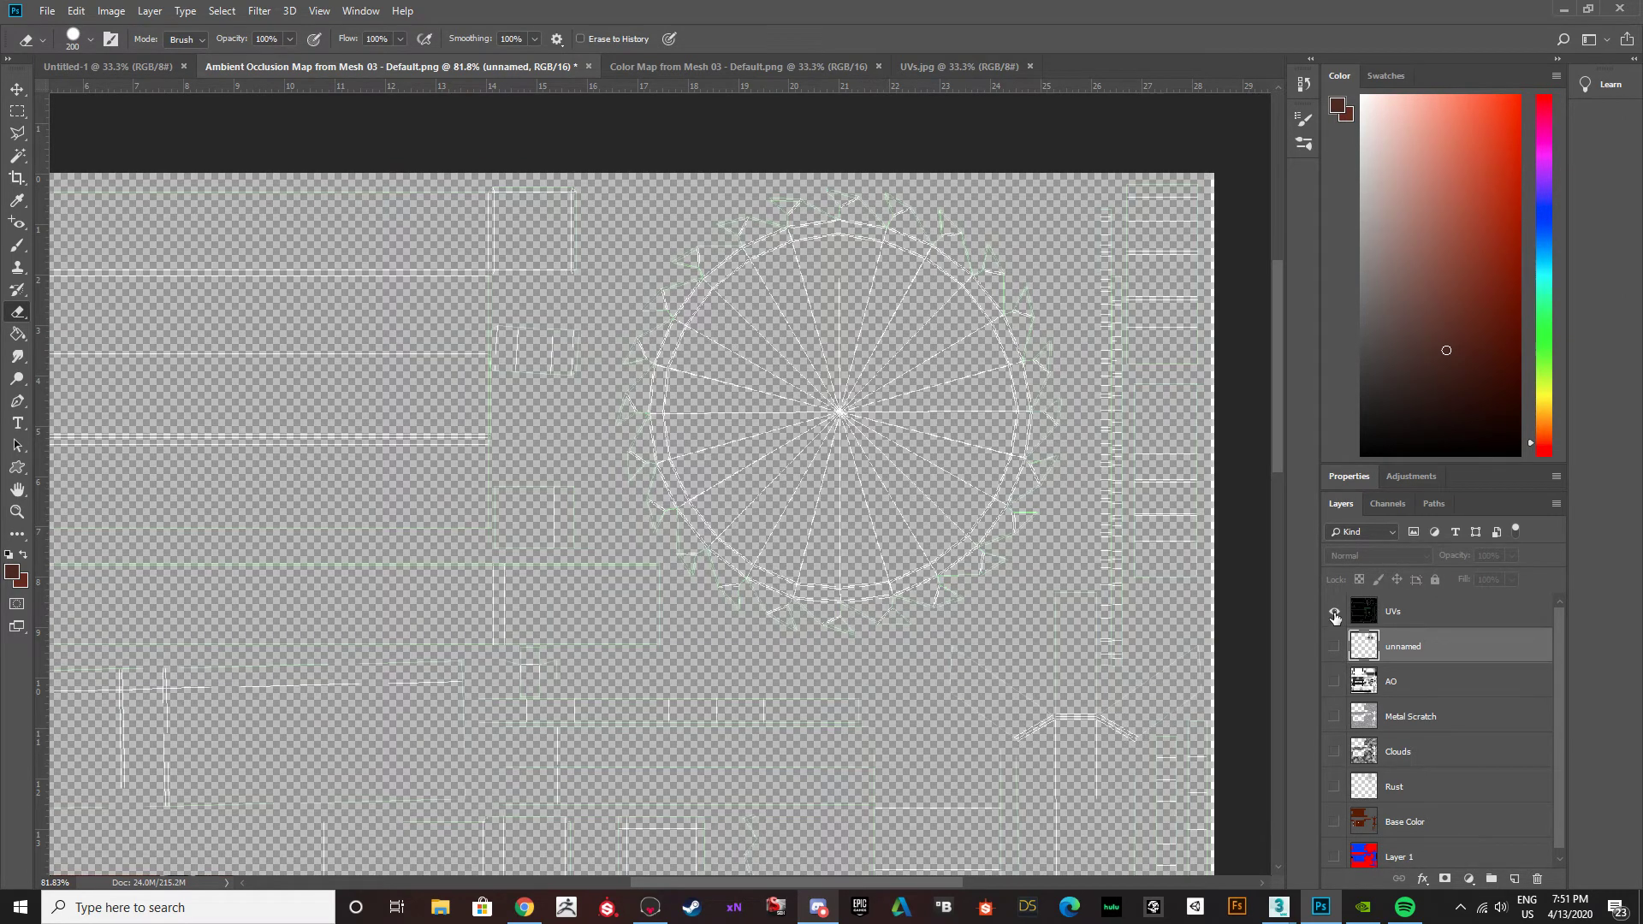
{"action": "left_click", "coordinate": [1438, 611]}
{"action": "left_click", "coordinate": [1512, 555]}
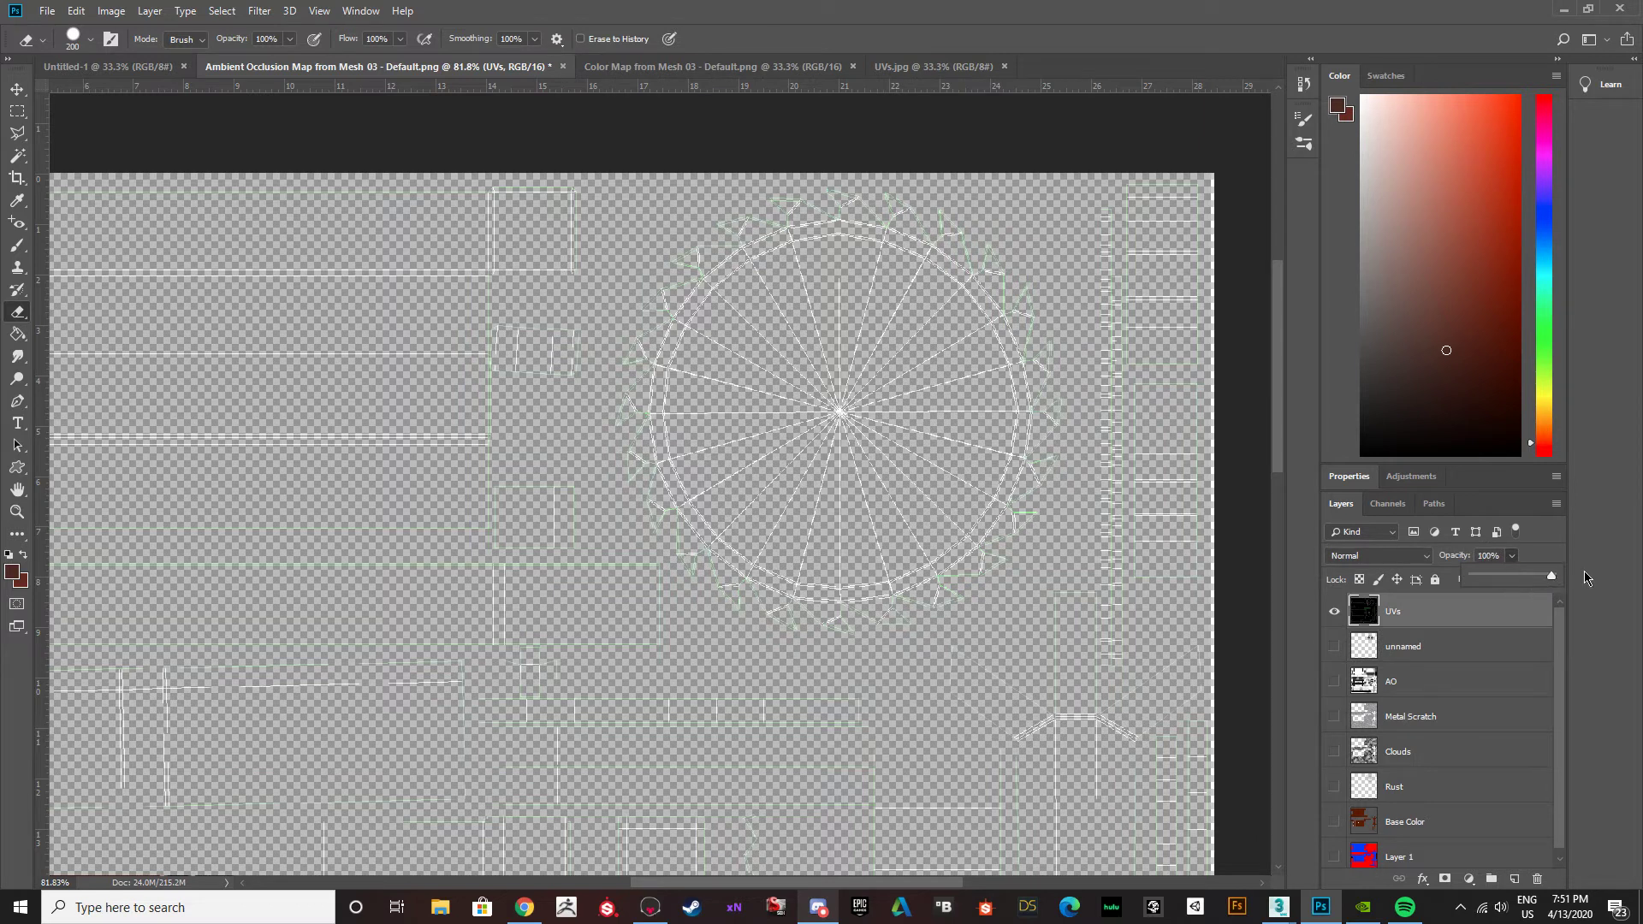
{"action": "scroll", "coordinate": [809, 546], "scroll_direction": "down", "scroll_amount": 6, "text": "alt"}
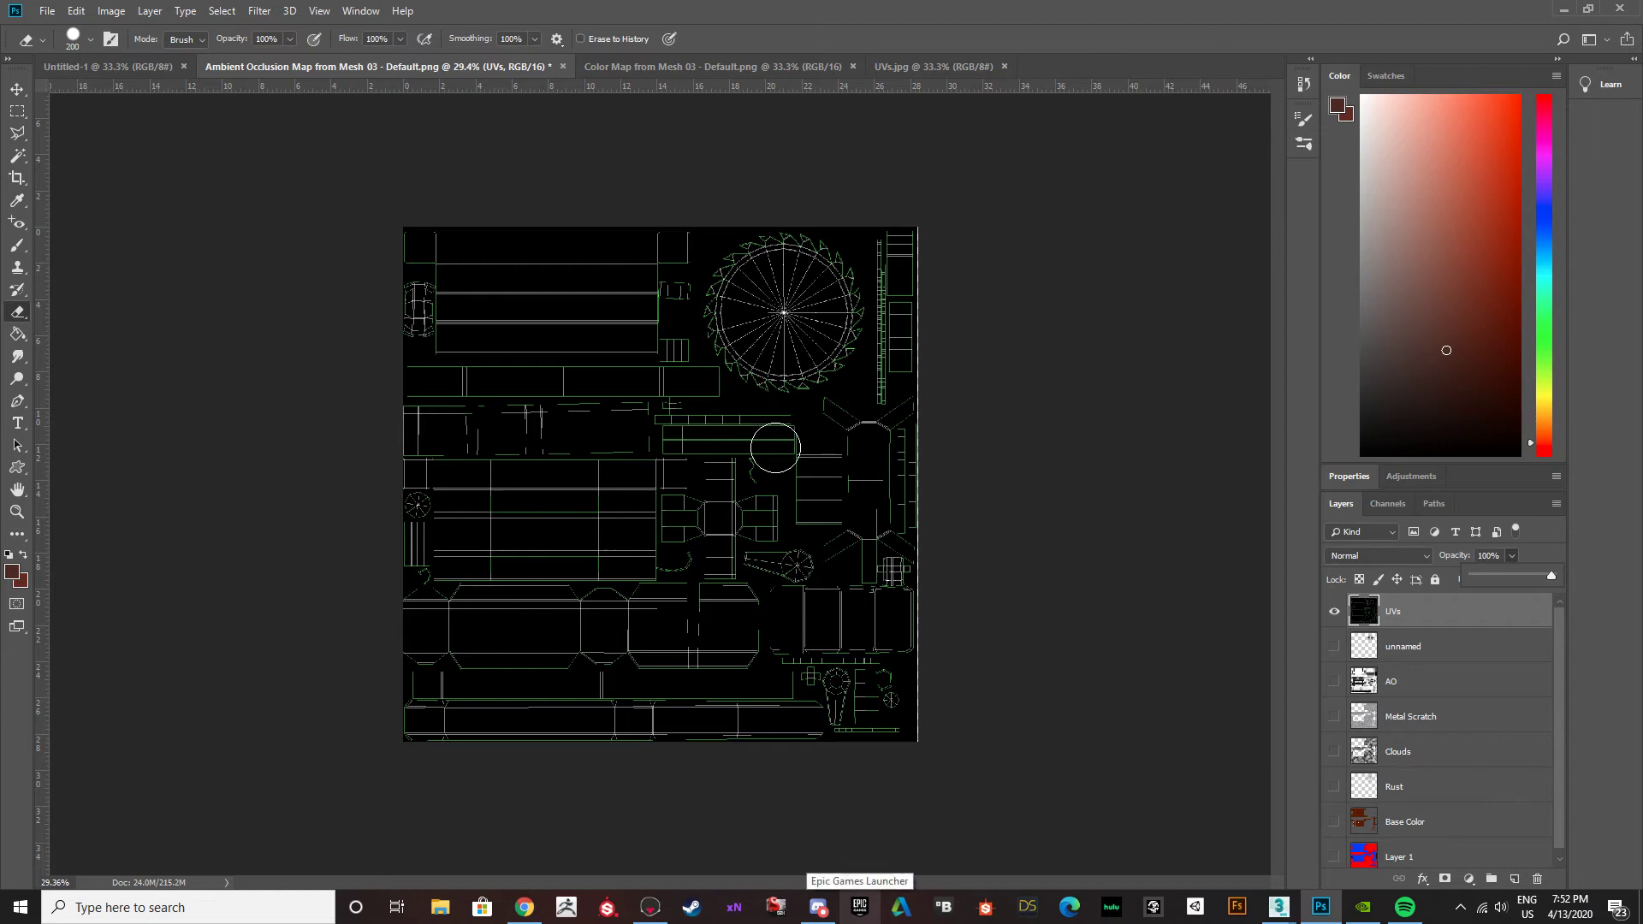
{"action": "scroll", "coordinate": [750, 427], "scroll_direction": "up", "scroll_amount": 3, "text": "alt"}
{"action": "scroll", "coordinate": [716, 395], "scroll_direction": "up", "scroll_amount": 3}
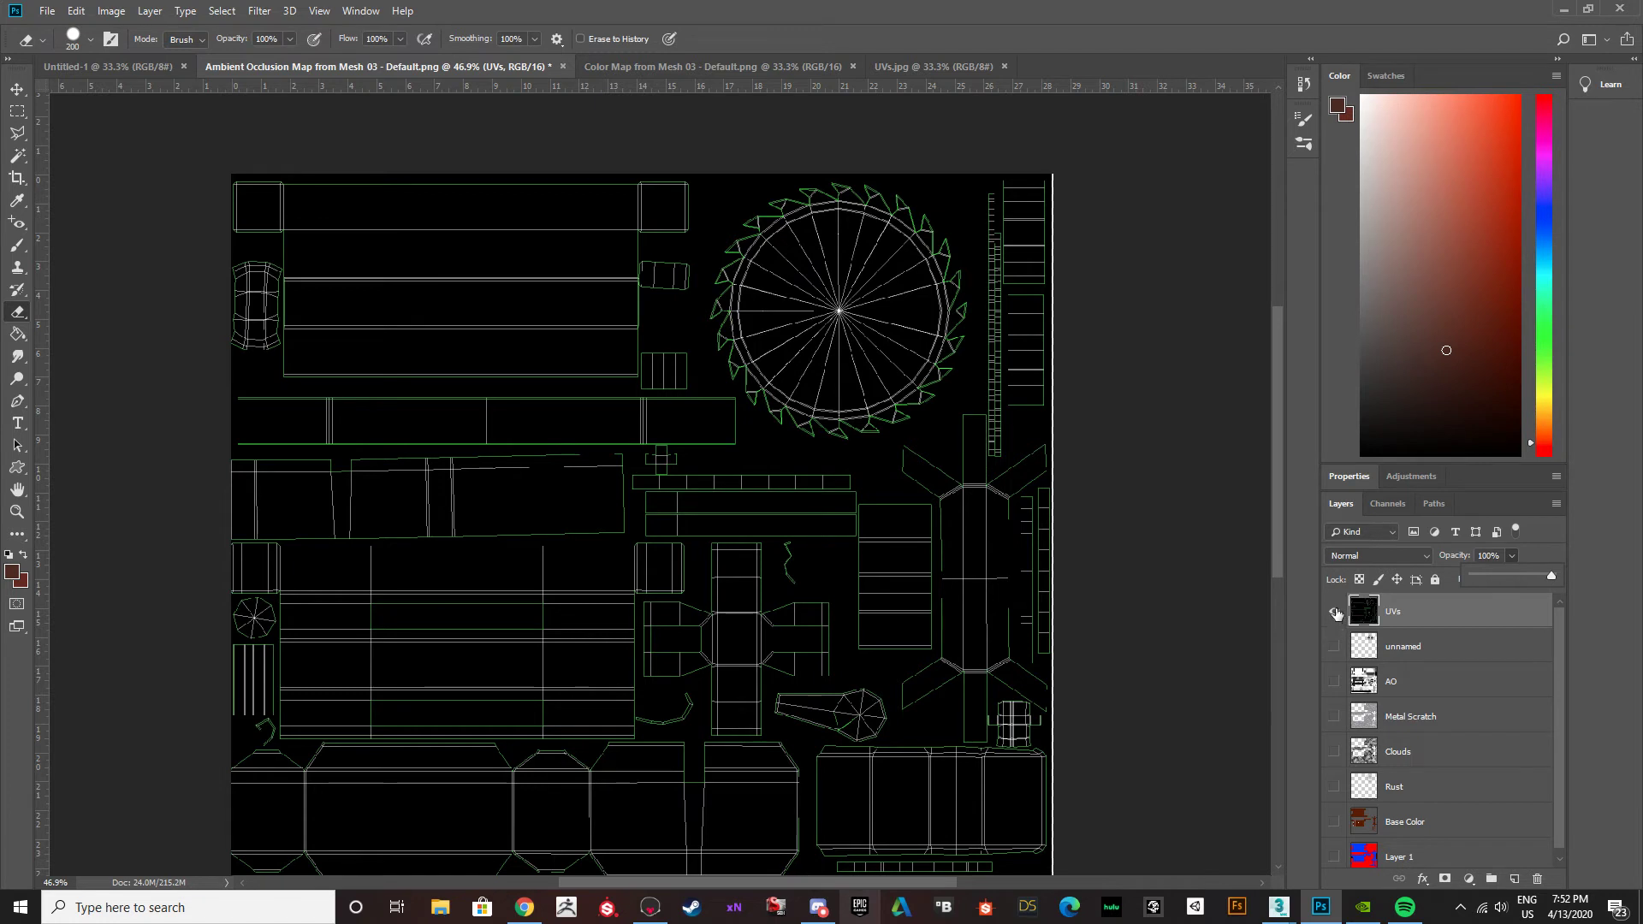
Hide the UVs layer and show the unnamed, AO, Metal Scratch, Clouds, Rust and Base Color layers again.
{"action": "left_click_drag", "start_coordinate": [1334, 644], "coordinate": [1332, 672]}
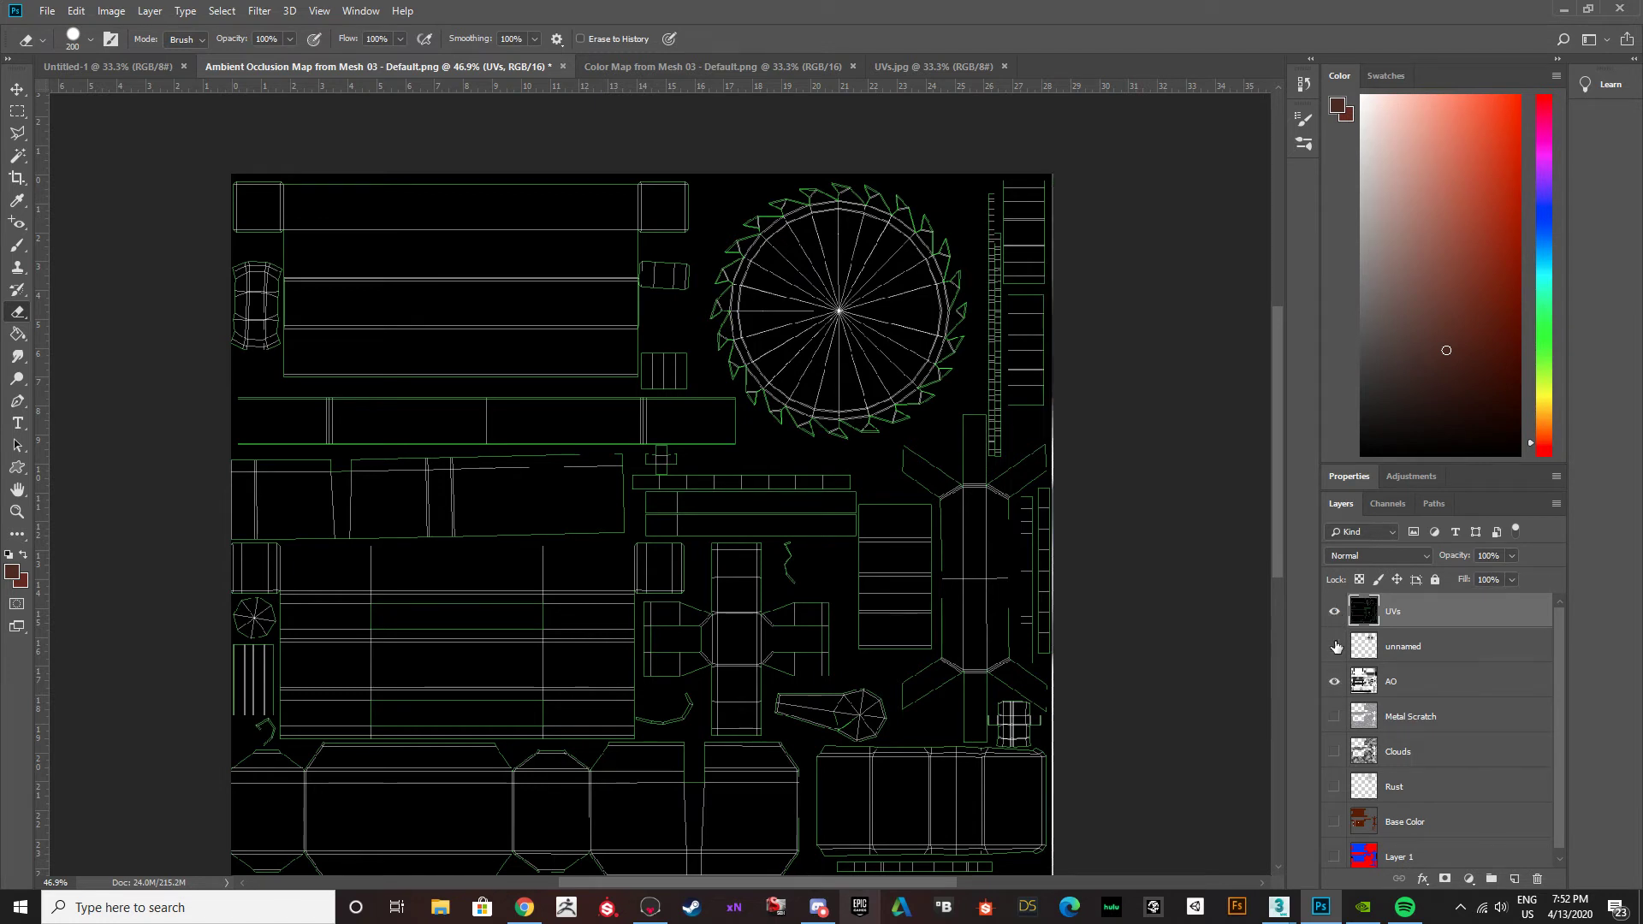
{"action": "left_click", "coordinate": [1334, 613]}
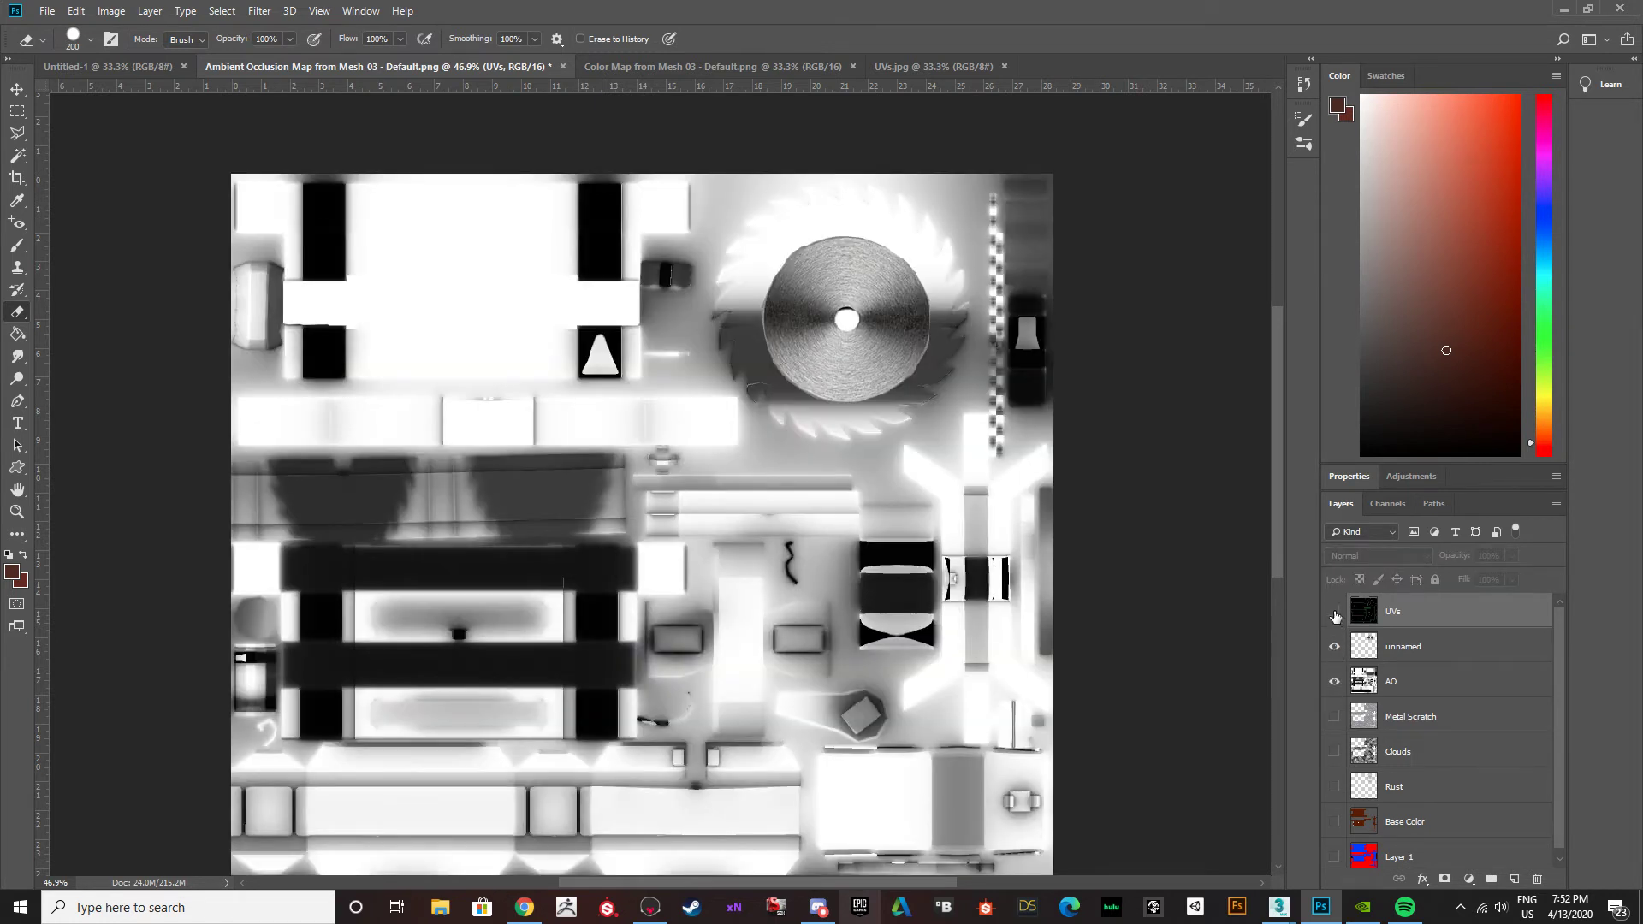
{"action": "left_click_drag", "start_coordinate": [1334, 724], "coordinate": [1334, 753]}
{"action": "left_click", "coordinate": [1333, 784]}
{"action": "left_click", "coordinate": [1334, 821]}
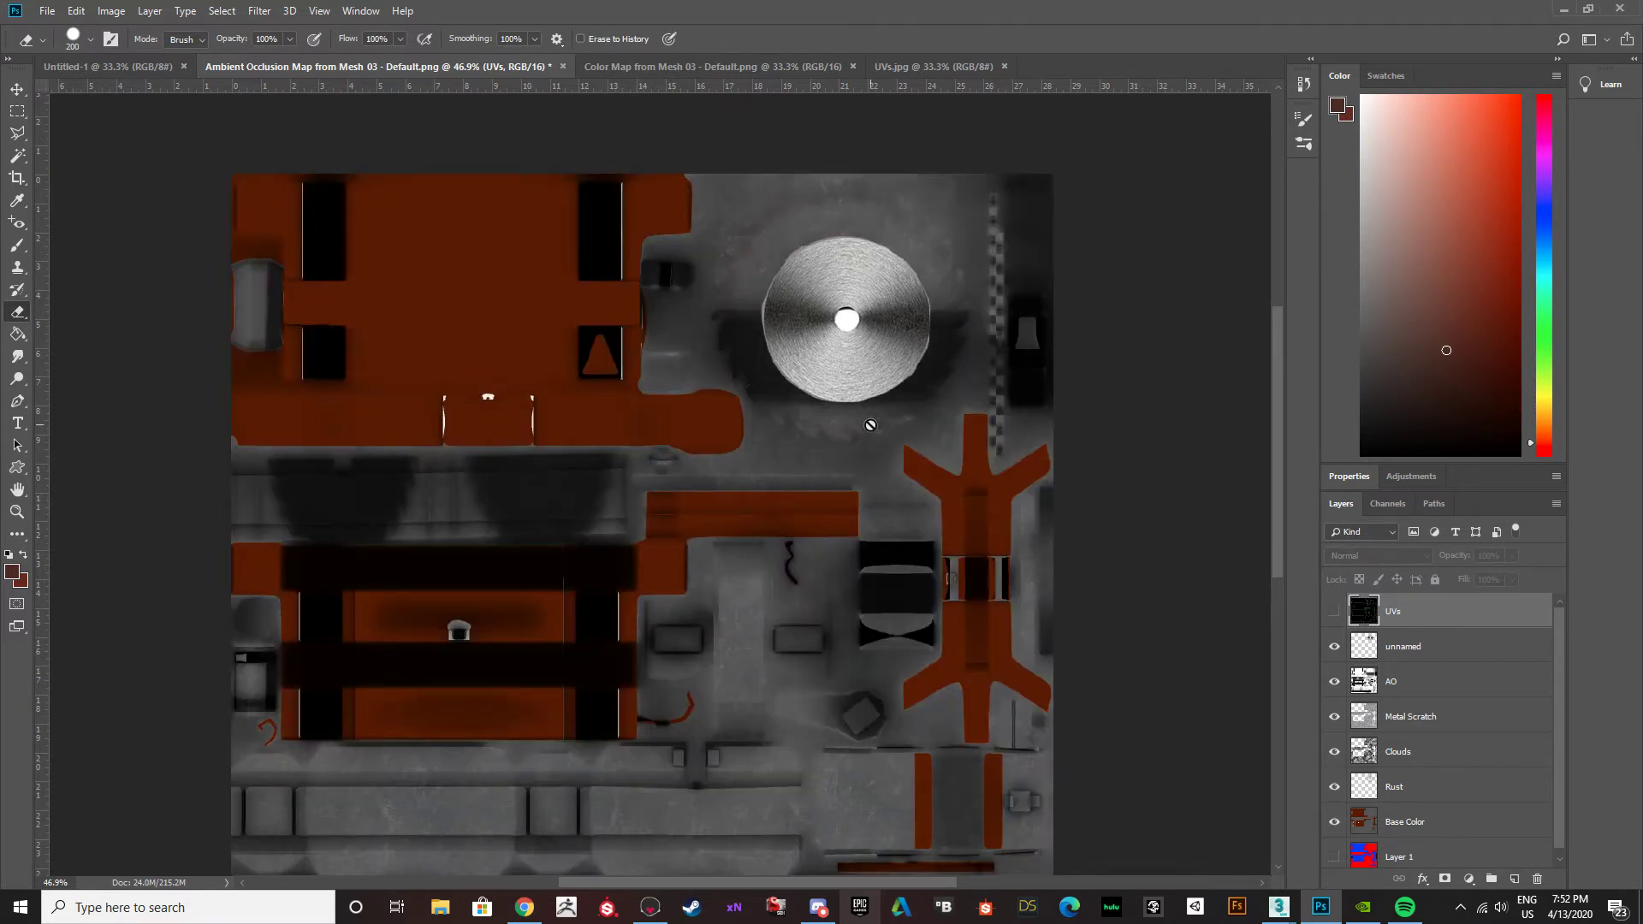
Delete the white centre hole from the unnamed blade layer with the Magic Wand and erase the leftovers along the disc's rim.
{"action": "key", "text": "w"}
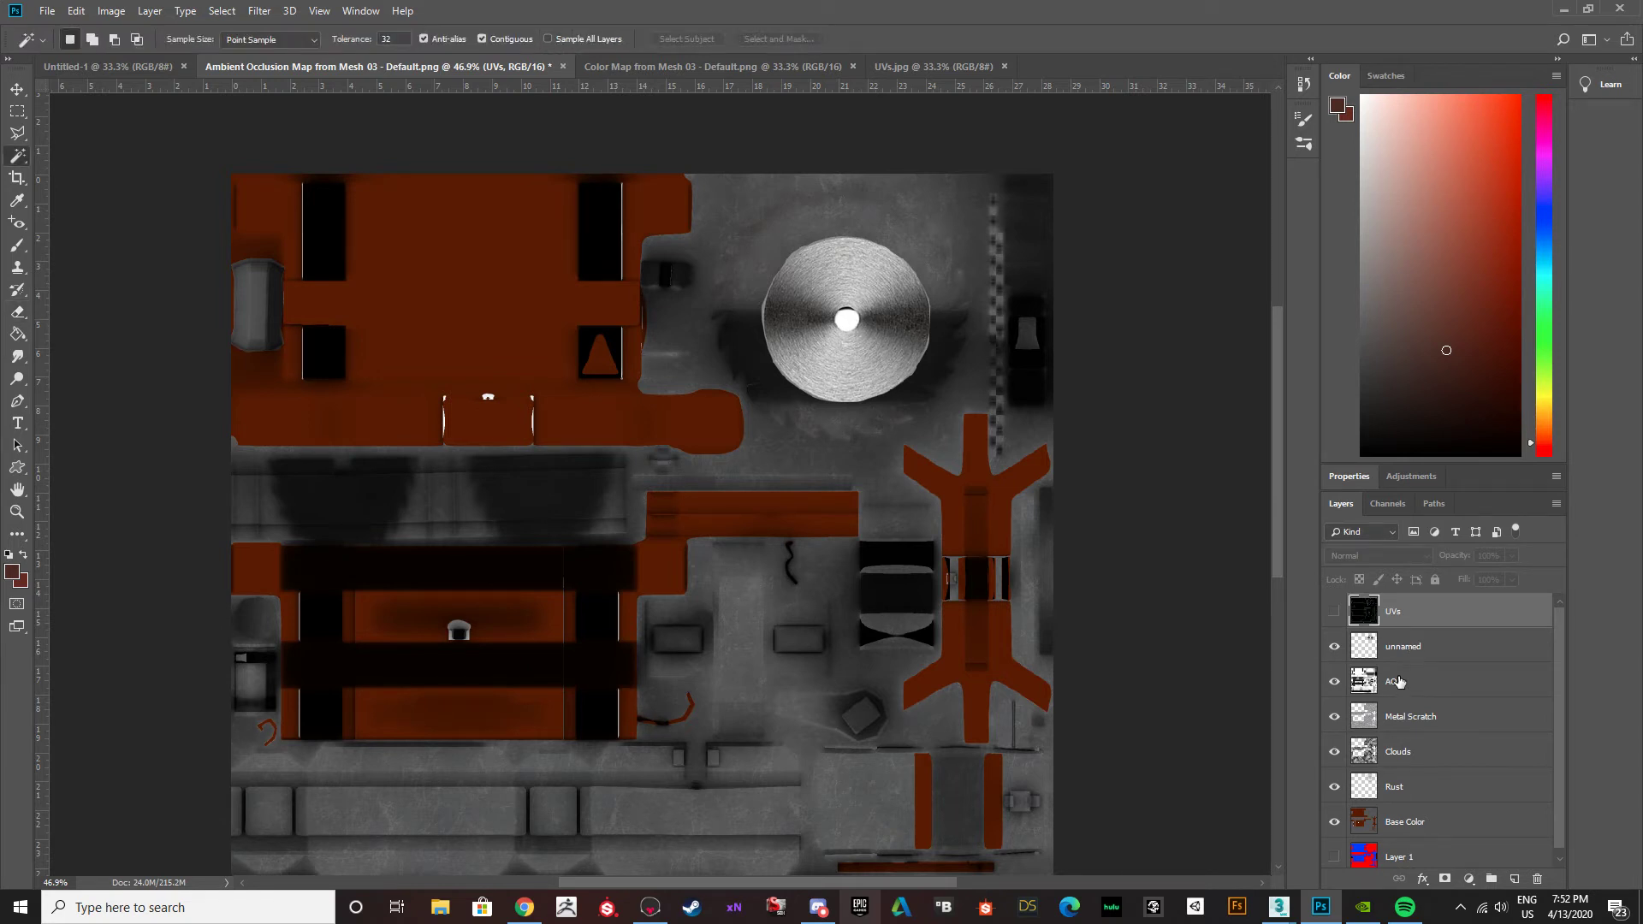
{"action": "left_click", "coordinate": [1413, 650]}
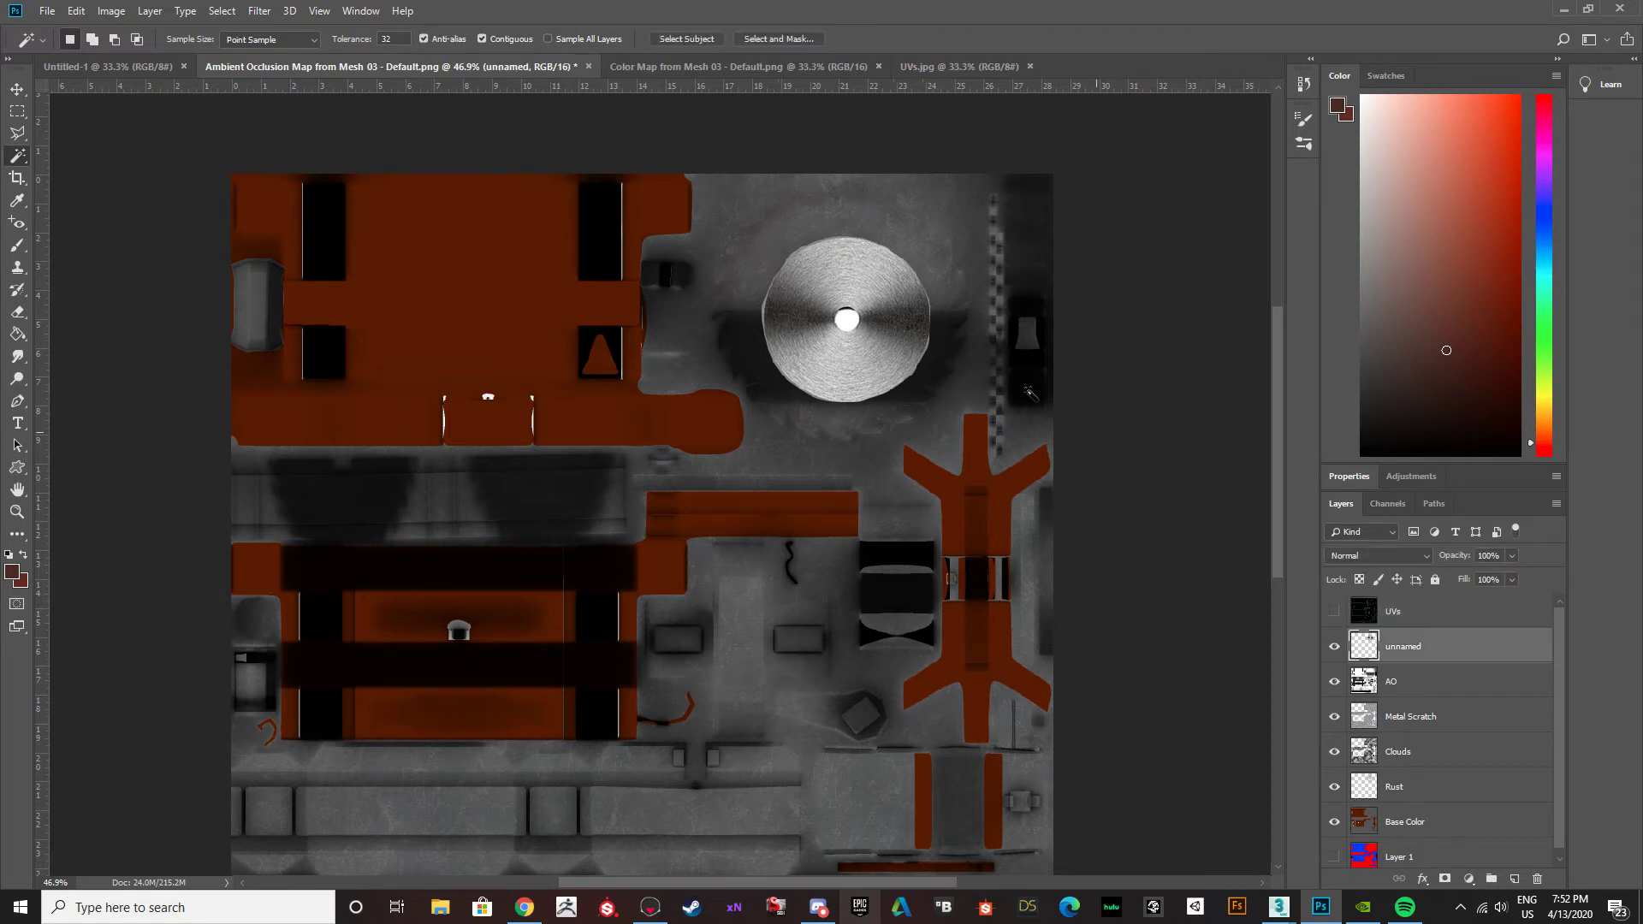
{"action": "left_click", "coordinate": [852, 323]}
{"action": "key", "text": "Delete"}
{"action": "scroll", "coordinate": [861, 344], "scroll_direction": "up", "scroll_amount": 1}
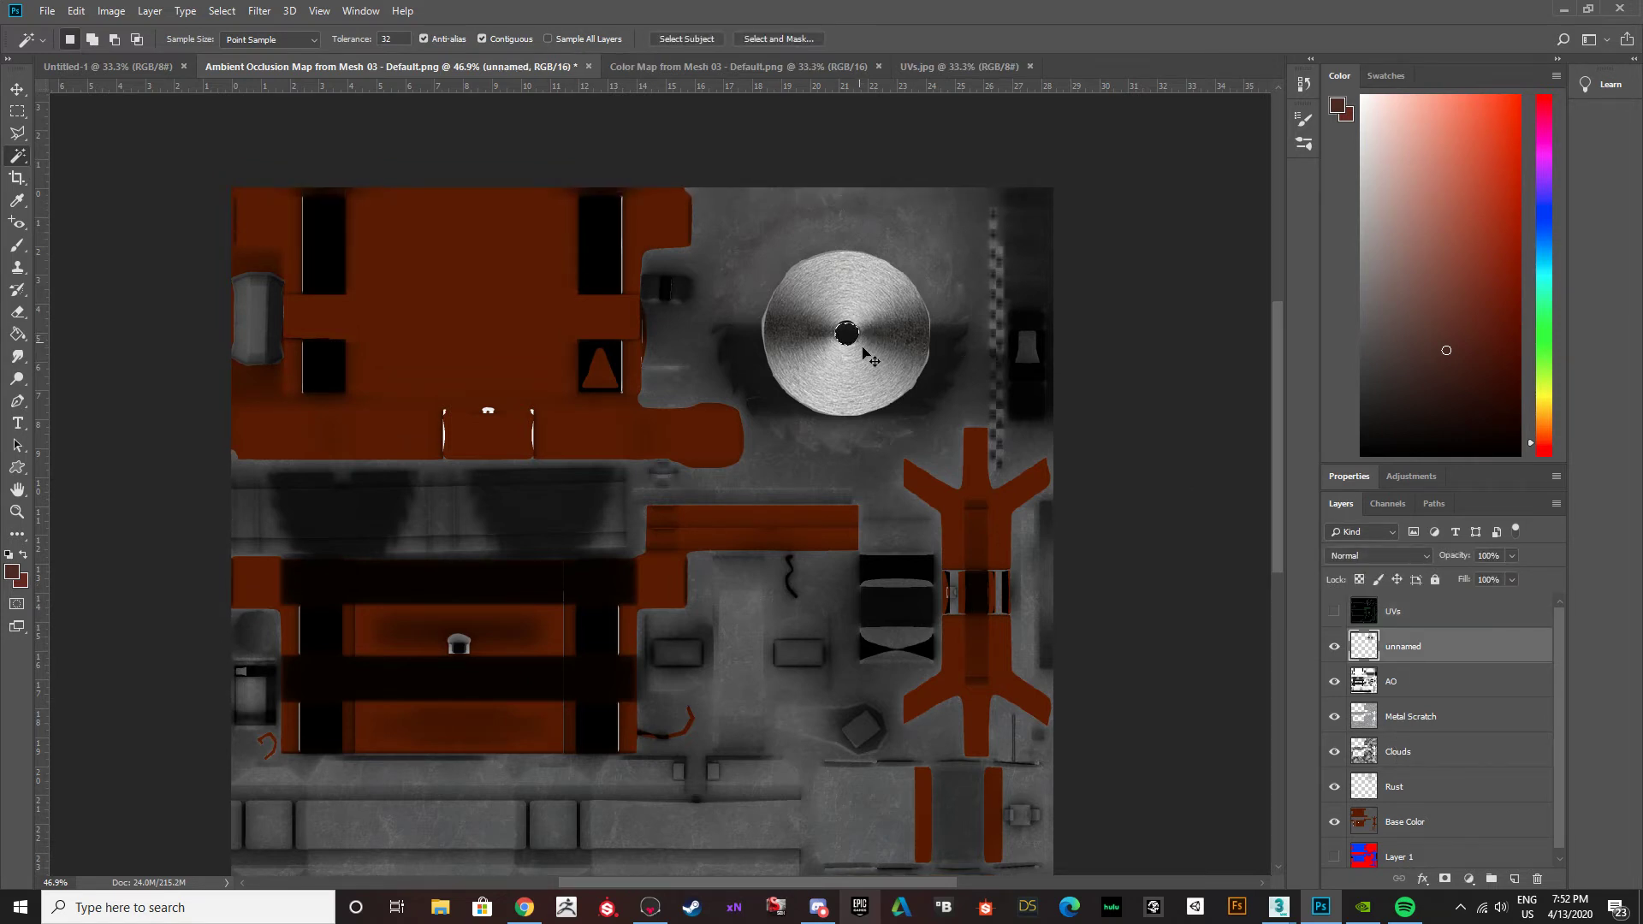
{"action": "scroll", "coordinate": [866, 352], "scroll_direction": "up", "scroll_amount": 3, "text": "alt"}
{"action": "key", "text": "e"}
{"action": "left_click_drag", "start_coordinate": [456, 177], "coordinate": [455, 274]}
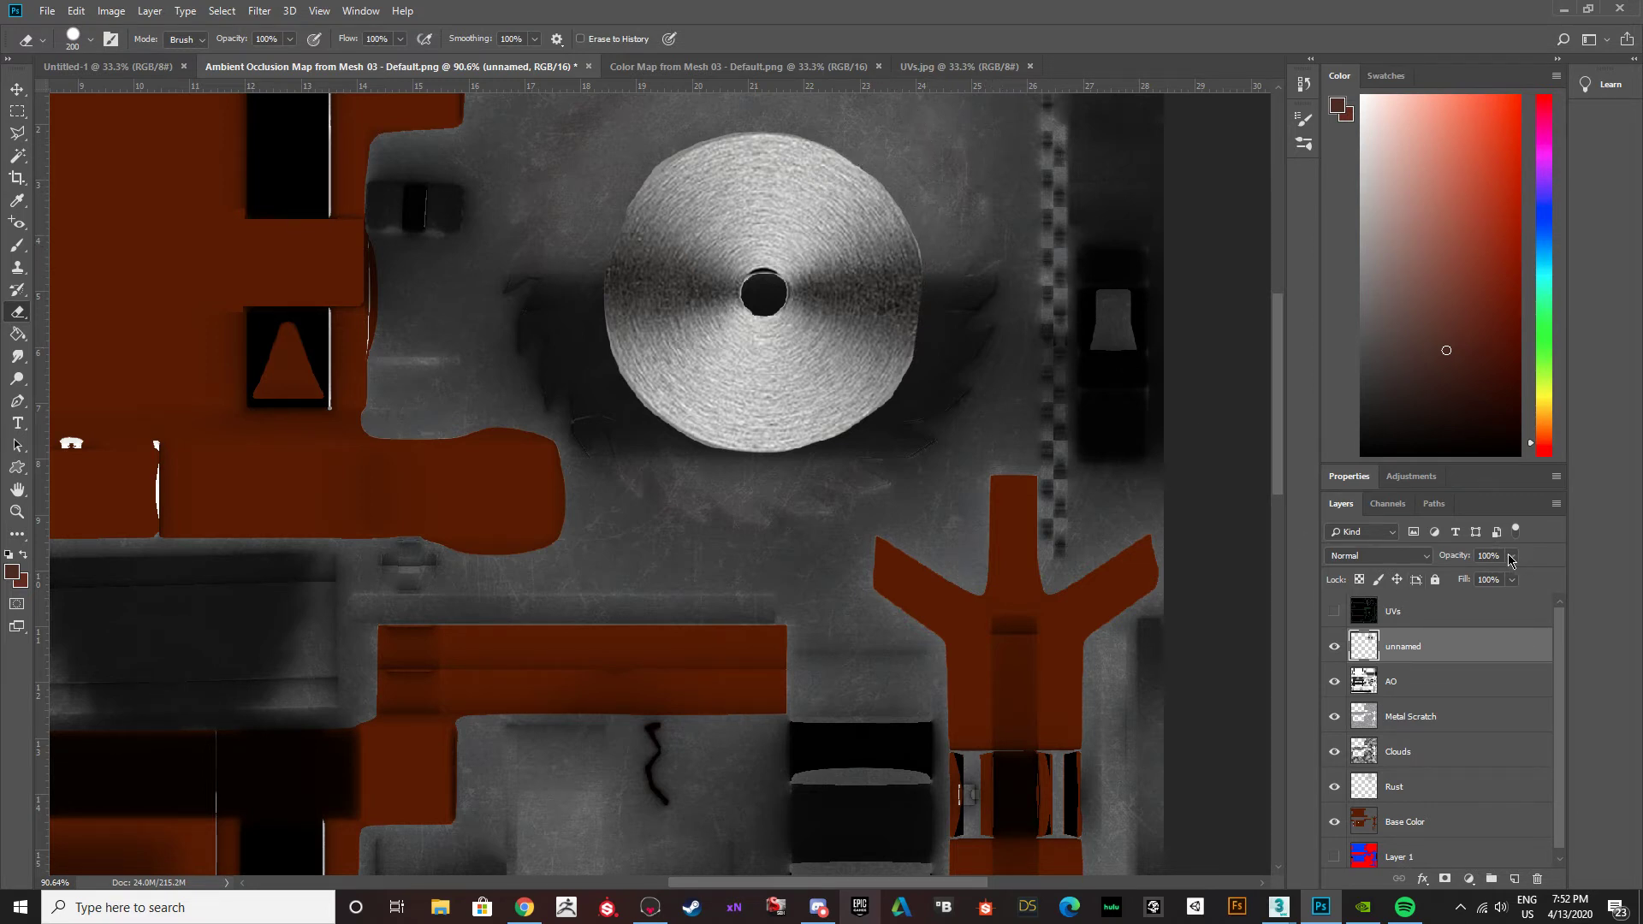
Try the Multiply and Overlay blend modes on the unnamed blade layer.
{"action": "left_click", "coordinate": [1428, 559]}
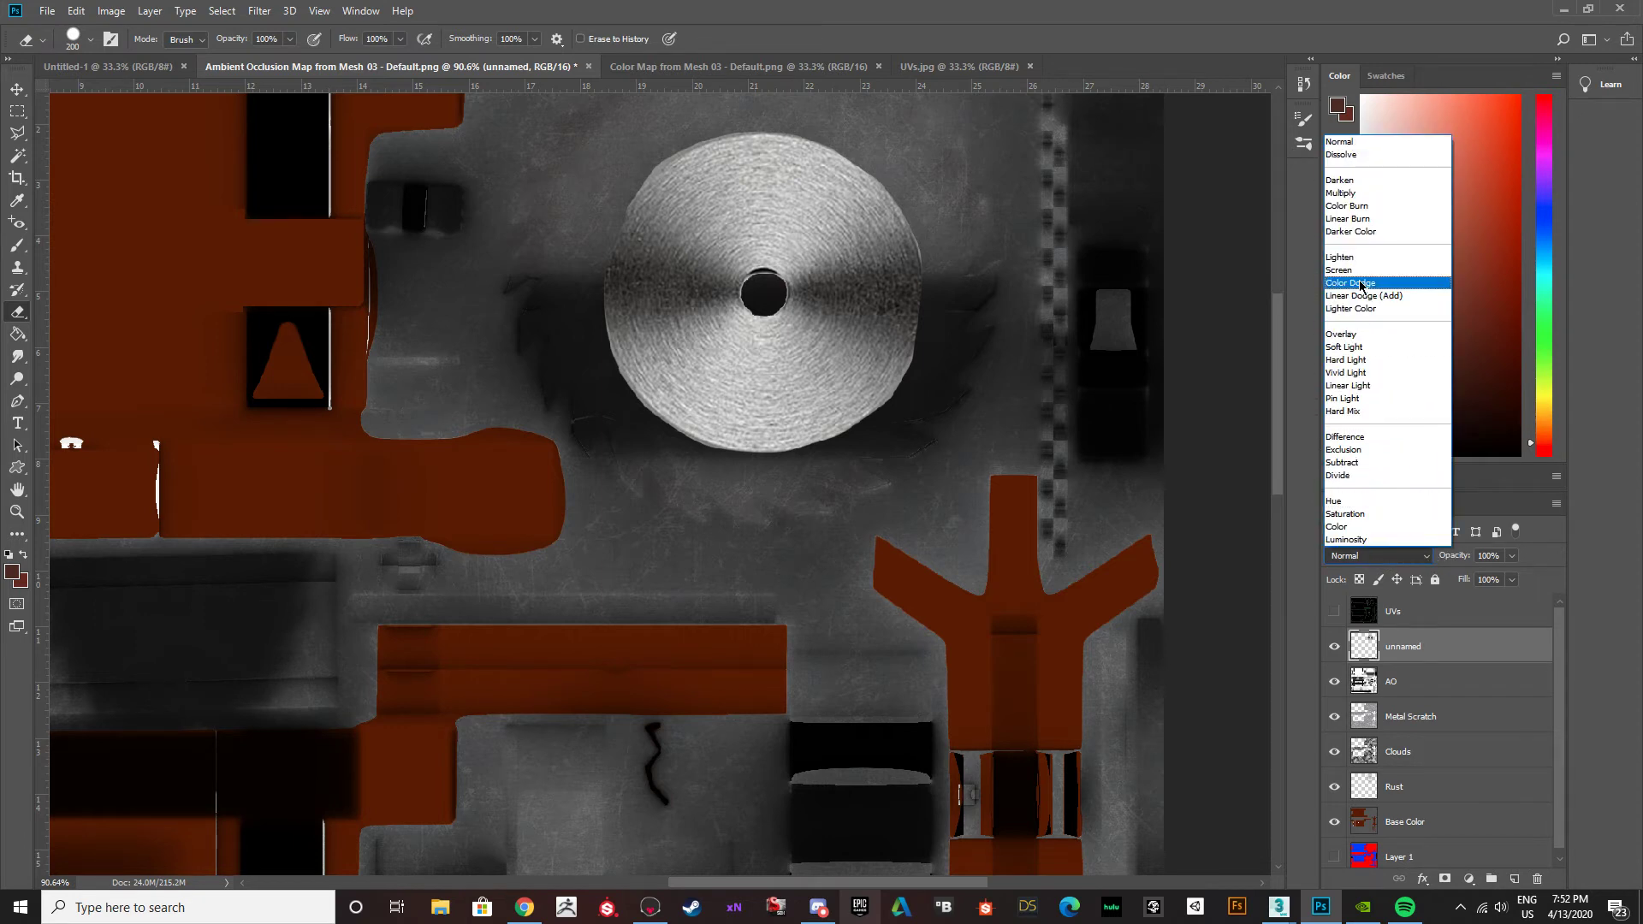
{"action": "left_click", "coordinate": [1358, 193]}
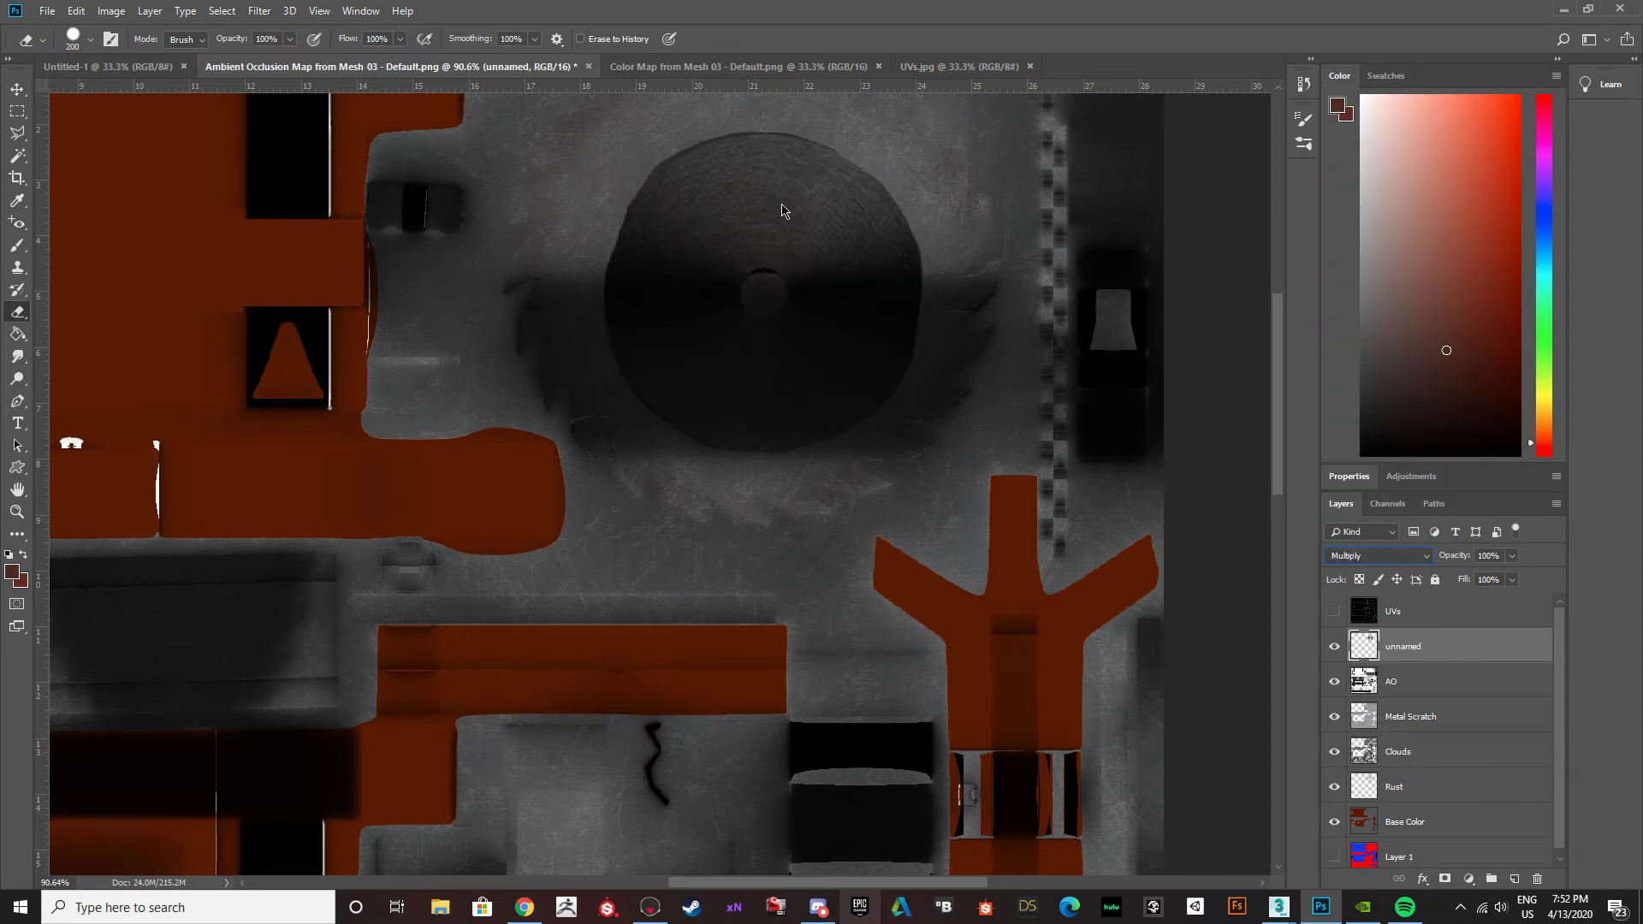
{"action": "left_click", "coordinate": [1427, 557]}
{"action": "left_click", "coordinate": [1378, 335]}
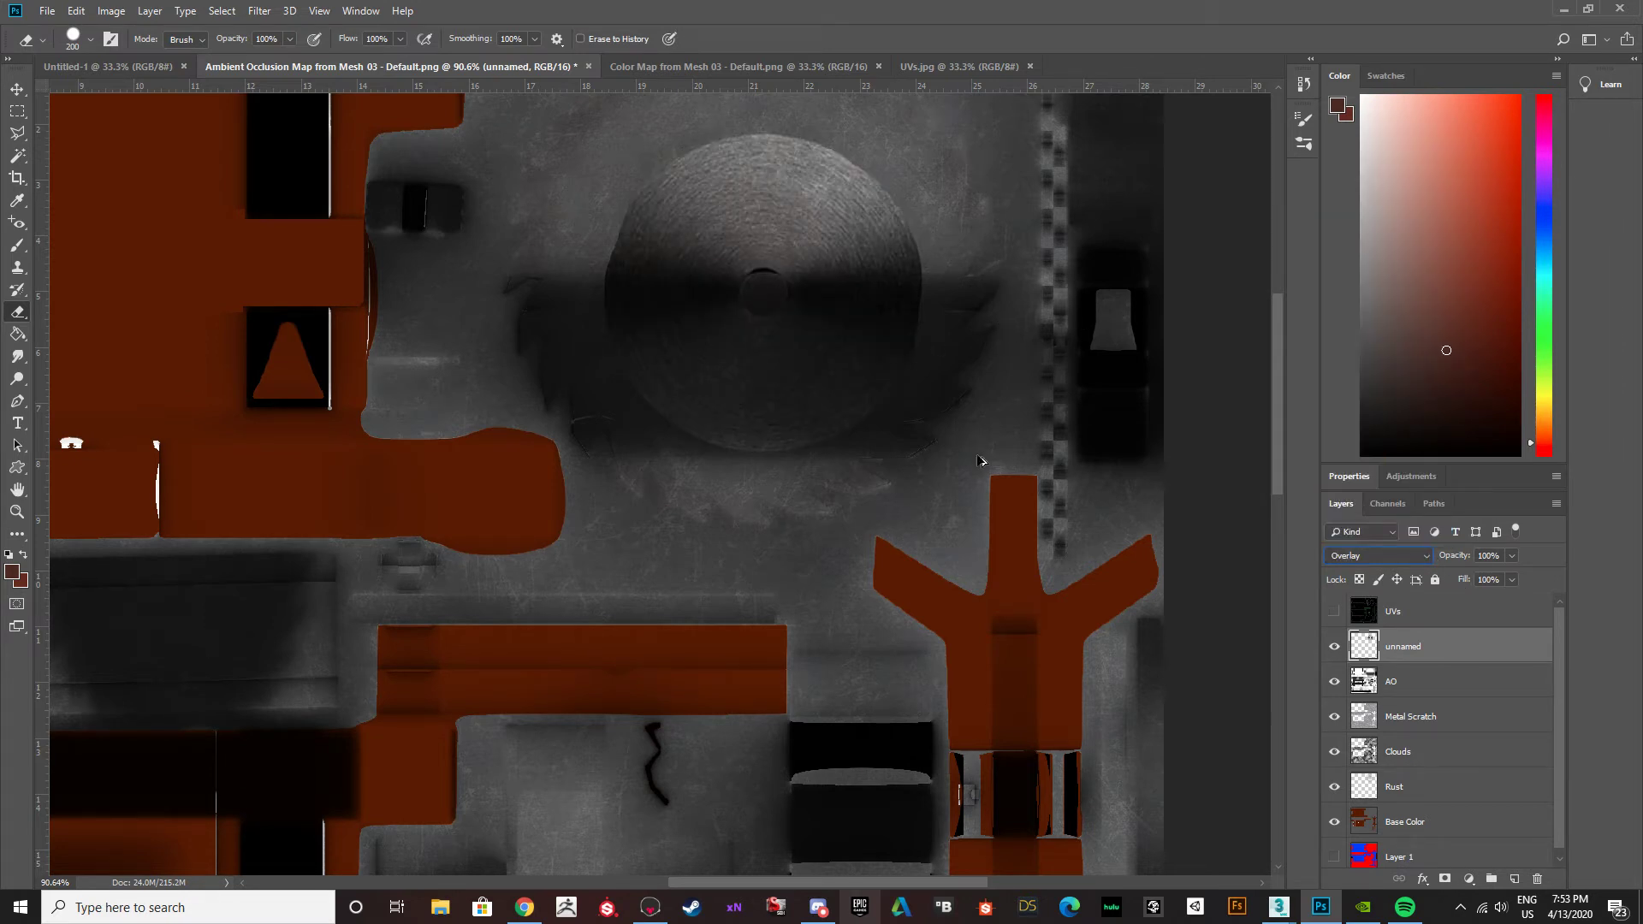
Show the UVs layer, stack the unnamed blade layer above it and set the blade layer's blend mode to Normal.
{"action": "left_click", "coordinate": [17, 89]}
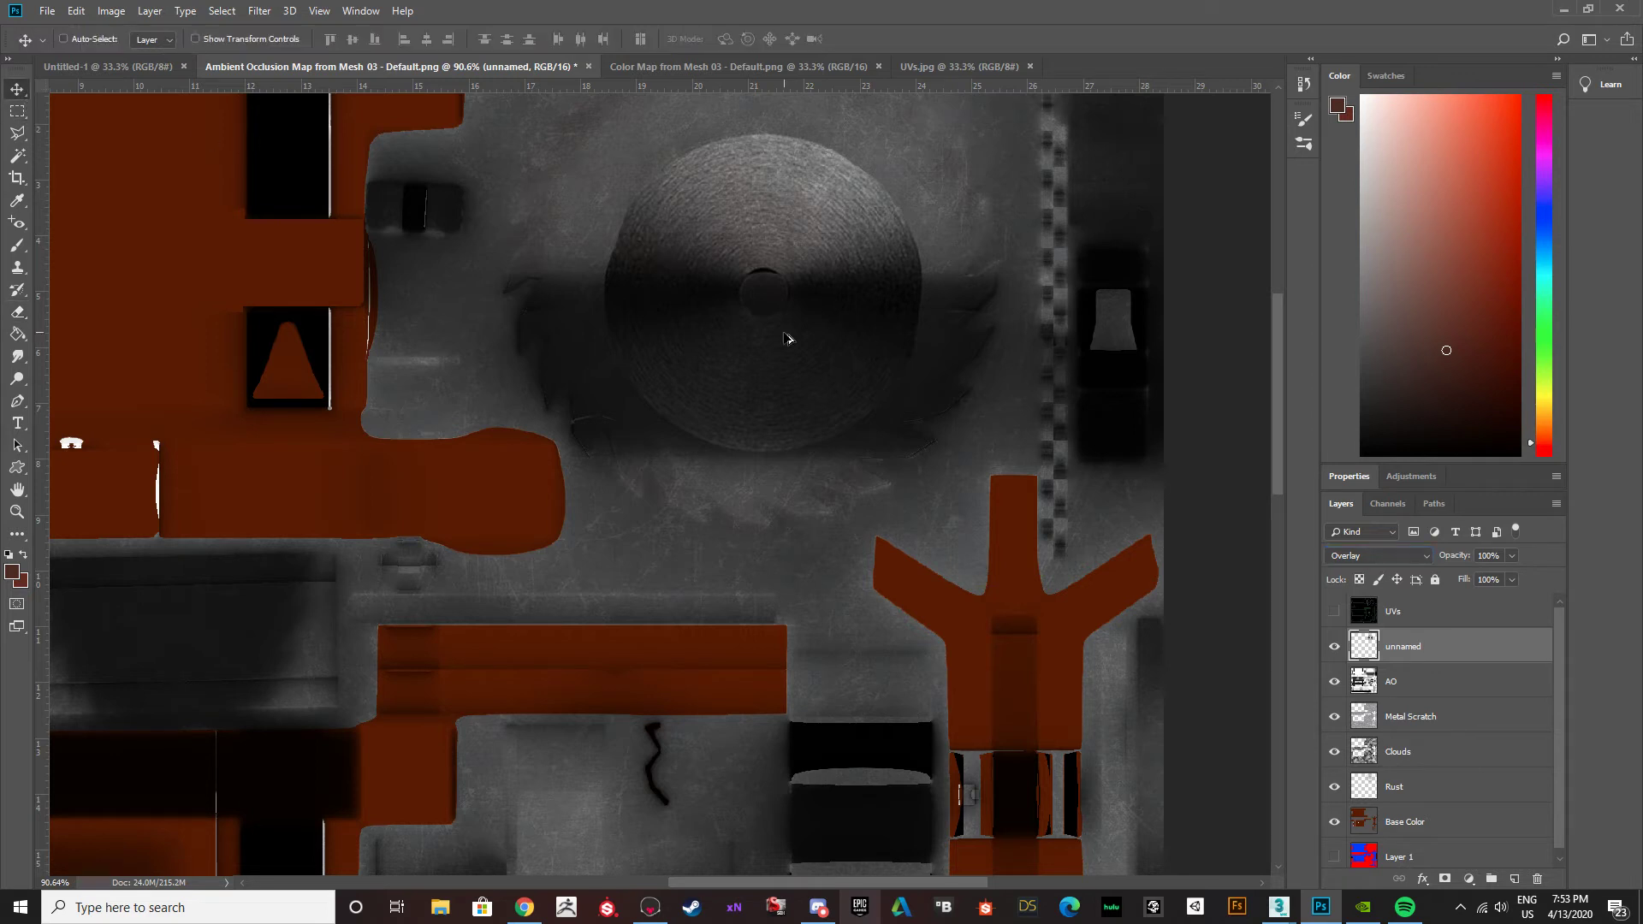
{"action": "scroll", "coordinate": [788, 337], "scroll_direction": "down", "scroll_amount": 3, "text": "alt"}
{"action": "scroll", "coordinate": [802, 362], "scroll_direction": "up", "scroll_amount": 2, "text": "alt"}
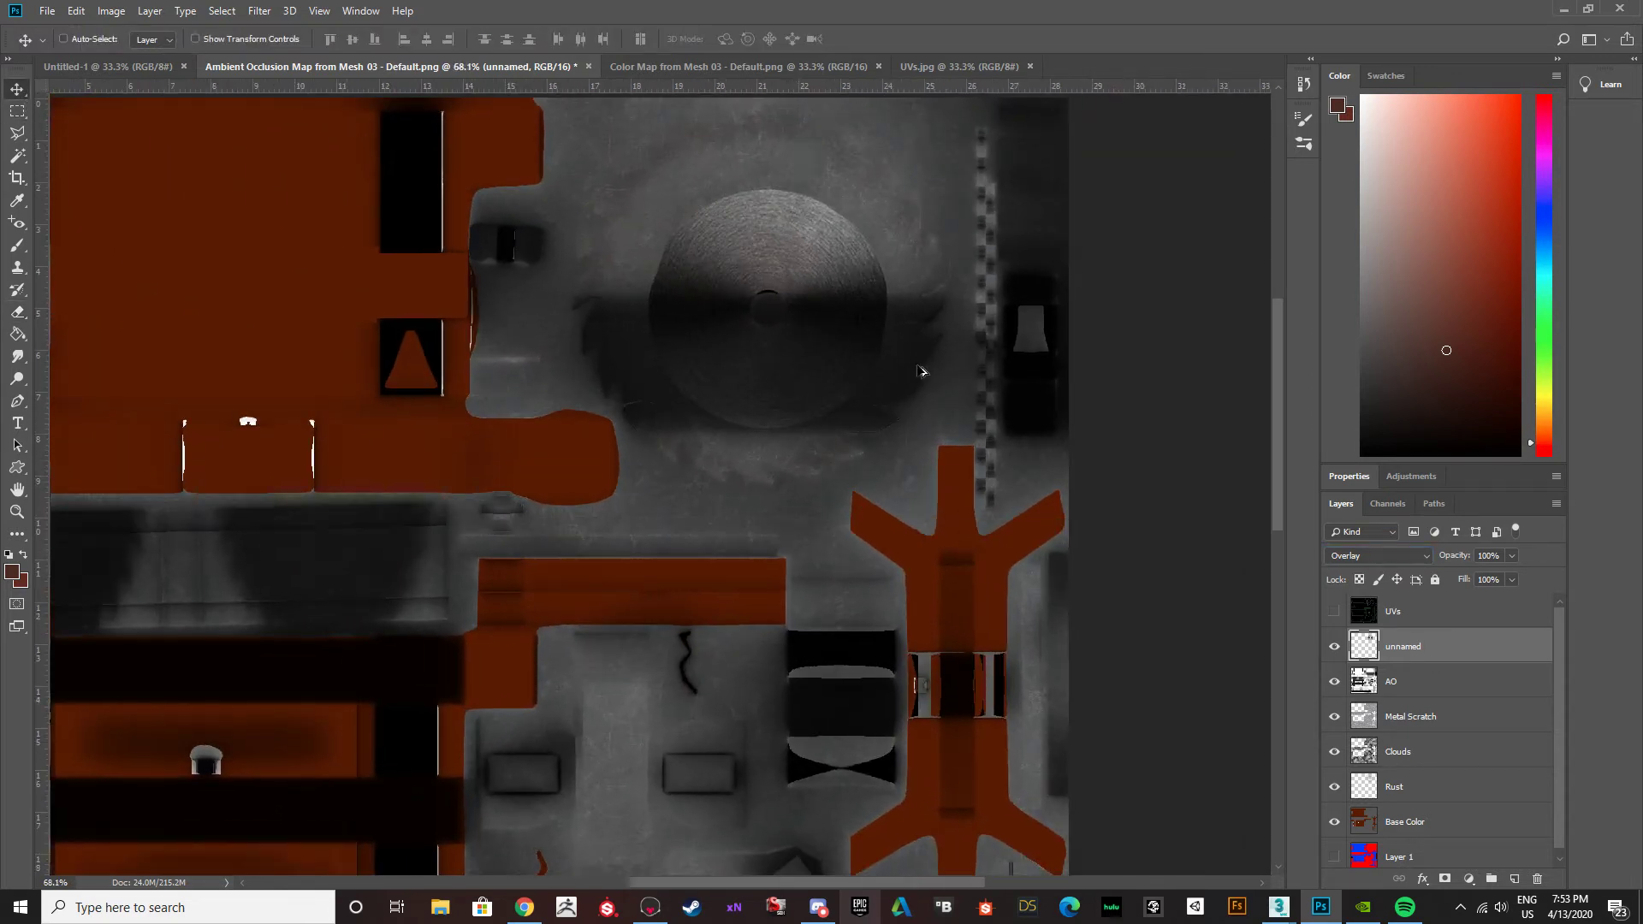
{"action": "left_click", "coordinate": [1335, 612]}
{"action": "left_click", "coordinate": [1335, 611]}
{"action": "left_click", "coordinate": [1335, 612]}
{"action": "left_click_drag", "start_coordinate": [1412, 655], "coordinate": [1403, 594]}
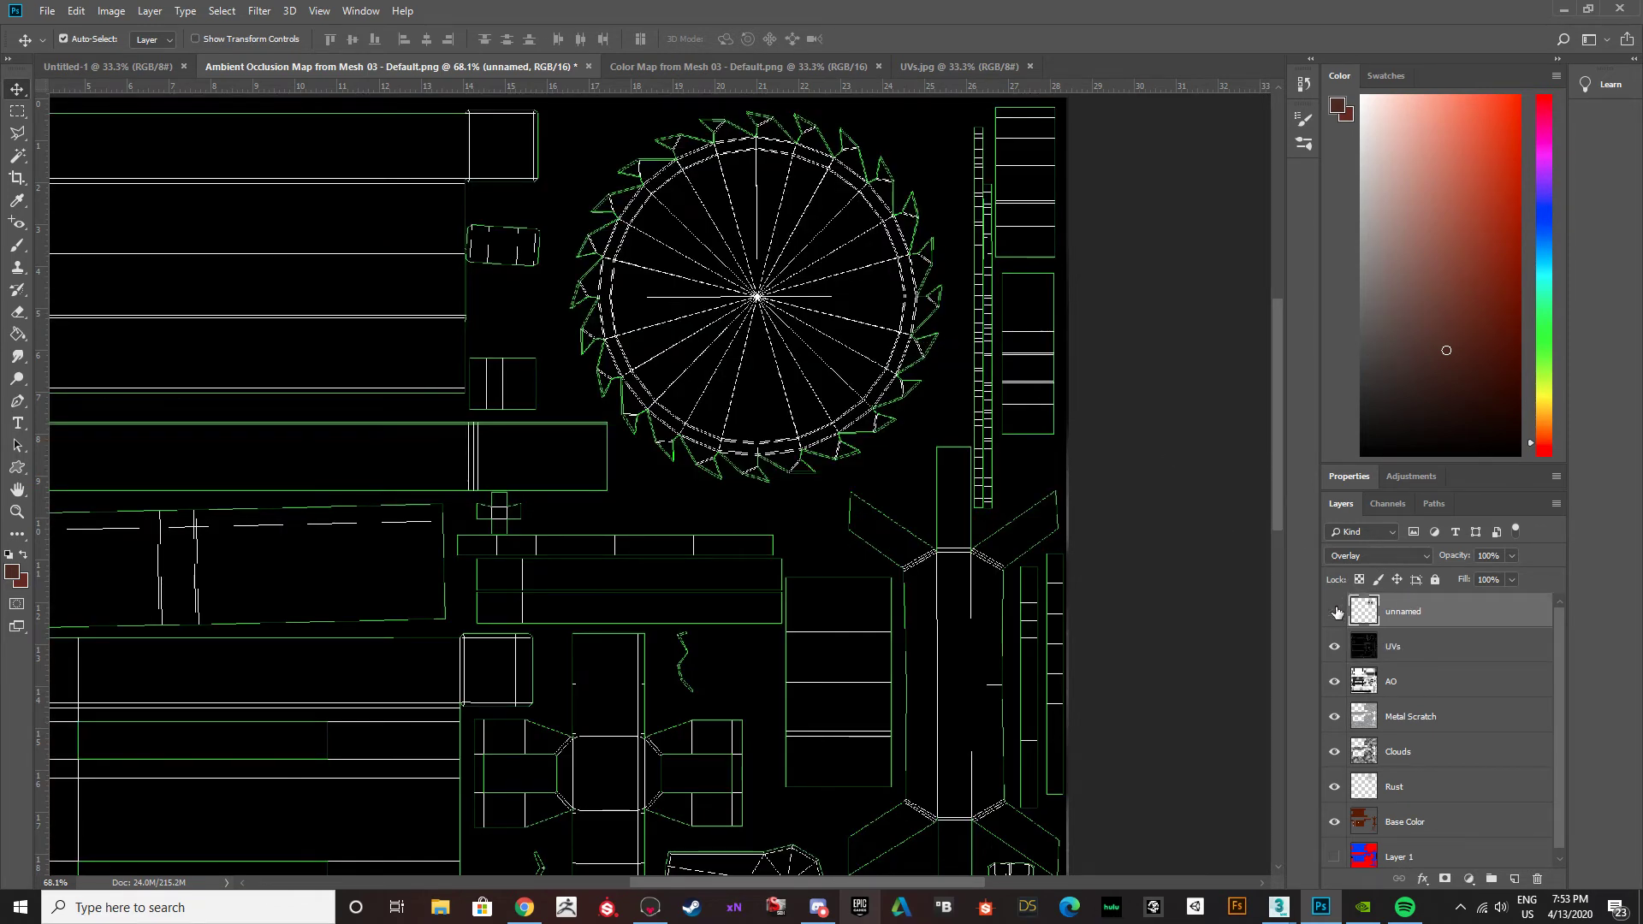
{"action": "left_click", "coordinate": [1424, 556]}
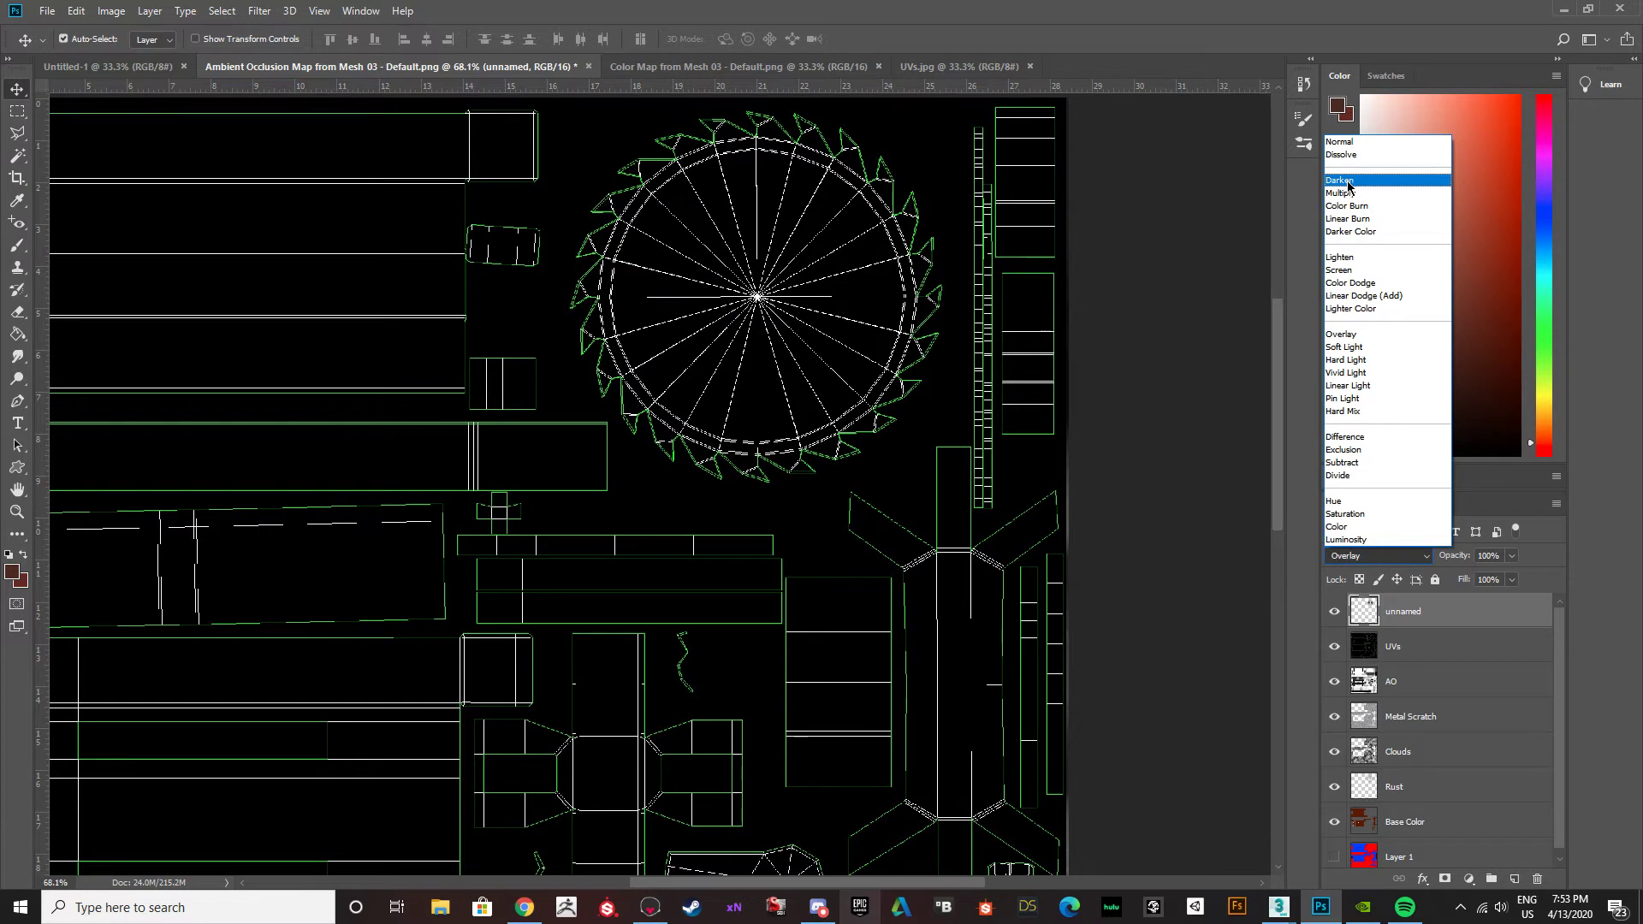
{"action": "left_click", "coordinate": [1341, 142]}
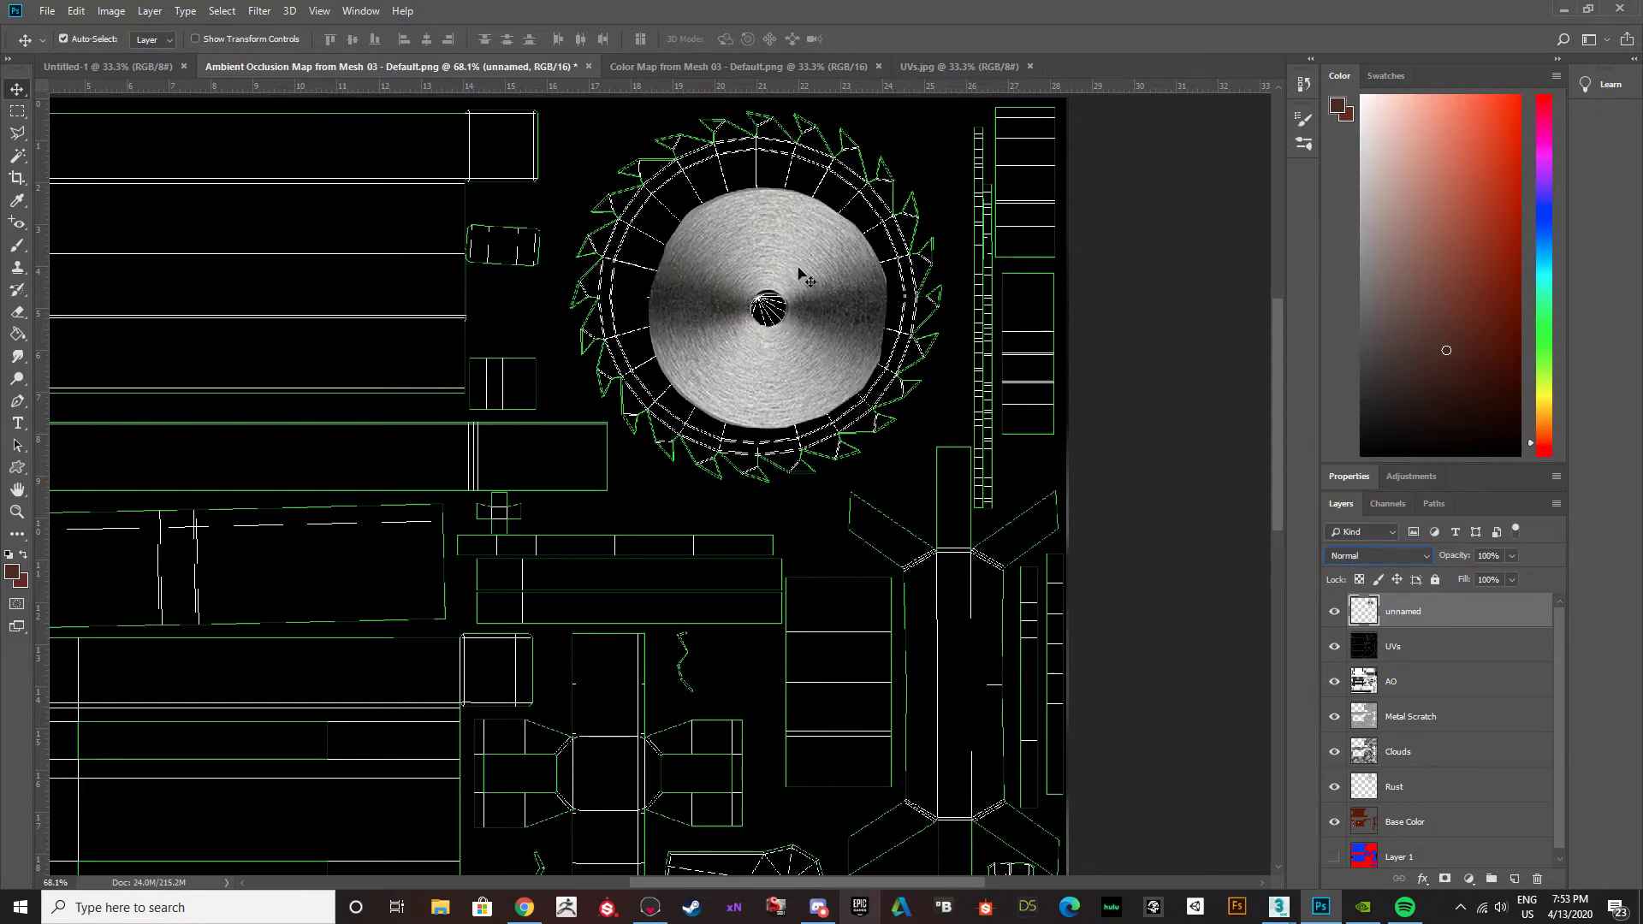
Scale the brushed-metal disc to about 134% wide and 132% high, fitting it to the inner circle of the blade's UVs.
{"action": "key", "text": "ctrl+t"}
{"action": "left_click_drag", "start_coordinate": [649, 185], "coordinate": [589, 157]}
{"action": "left_click_drag", "start_coordinate": [885, 428], "coordinate": [915, 449]}
{"action": "left_click_drag", "start_coordinate": [607, 457], "coordinate": [604, 459]}
{"action": "left_click_drag", "start_coordinate": [602, 143], "coordinate": [598, 138]}
{"action": "left_click_drag", "start_coordinate": [913, 138], "coordinate": [918, 134]}
{"action": "left_click_drag", "start_coordinate": [602, 295], "coordinate": [597, 295]}
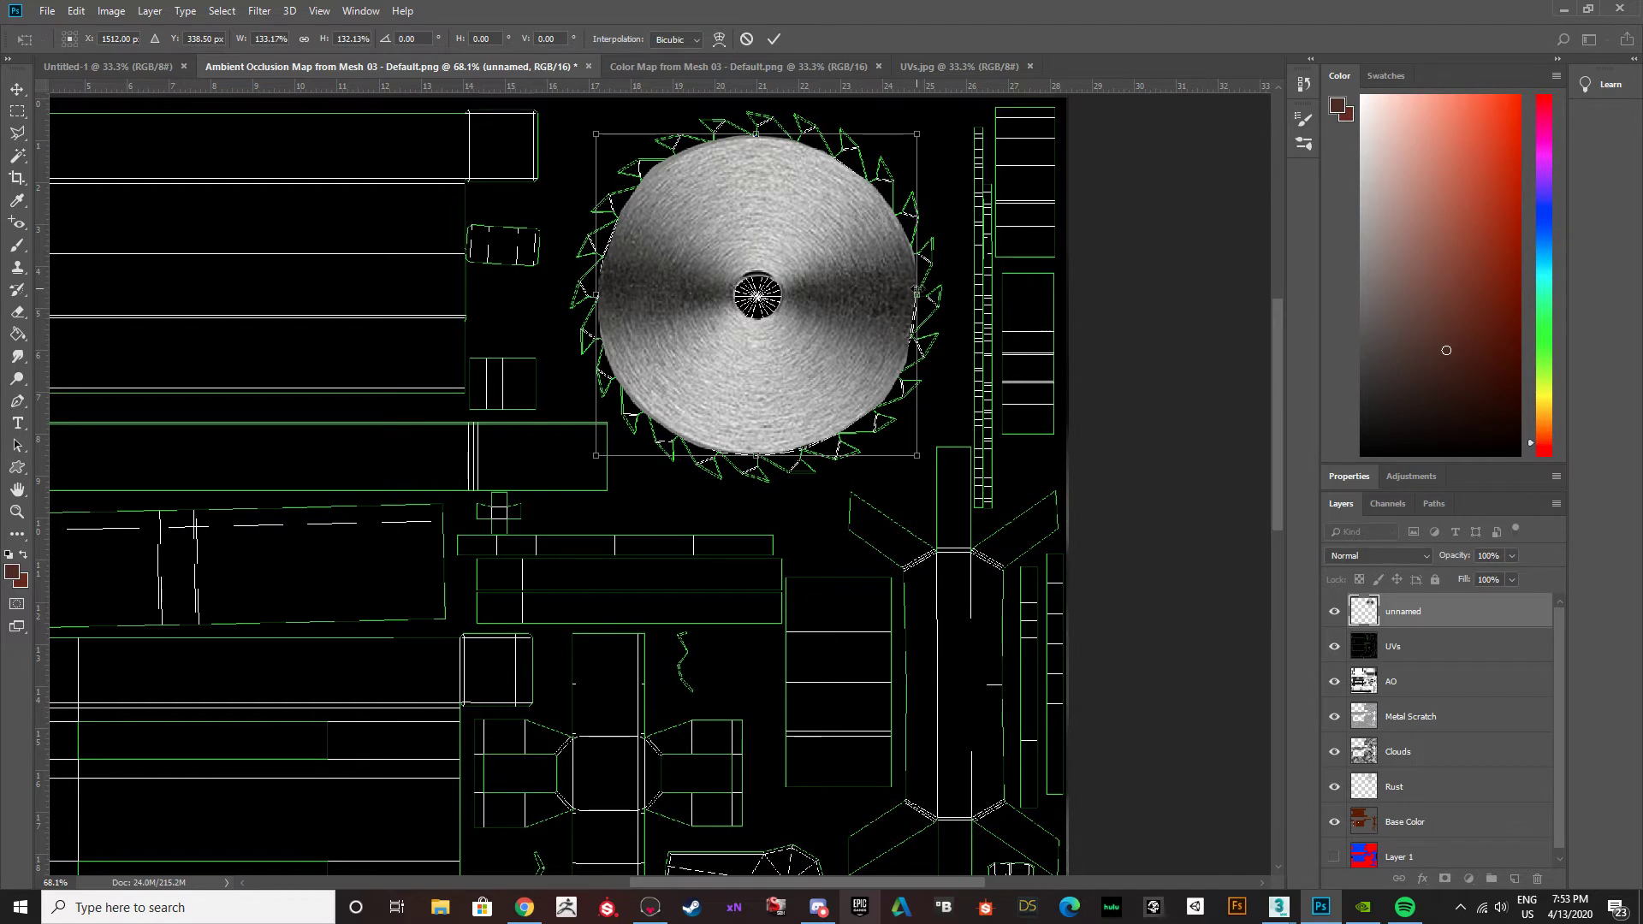
{"action": "left_click_drag", "start_coordinate": [916, 292], "coordinate": [917, 292]}
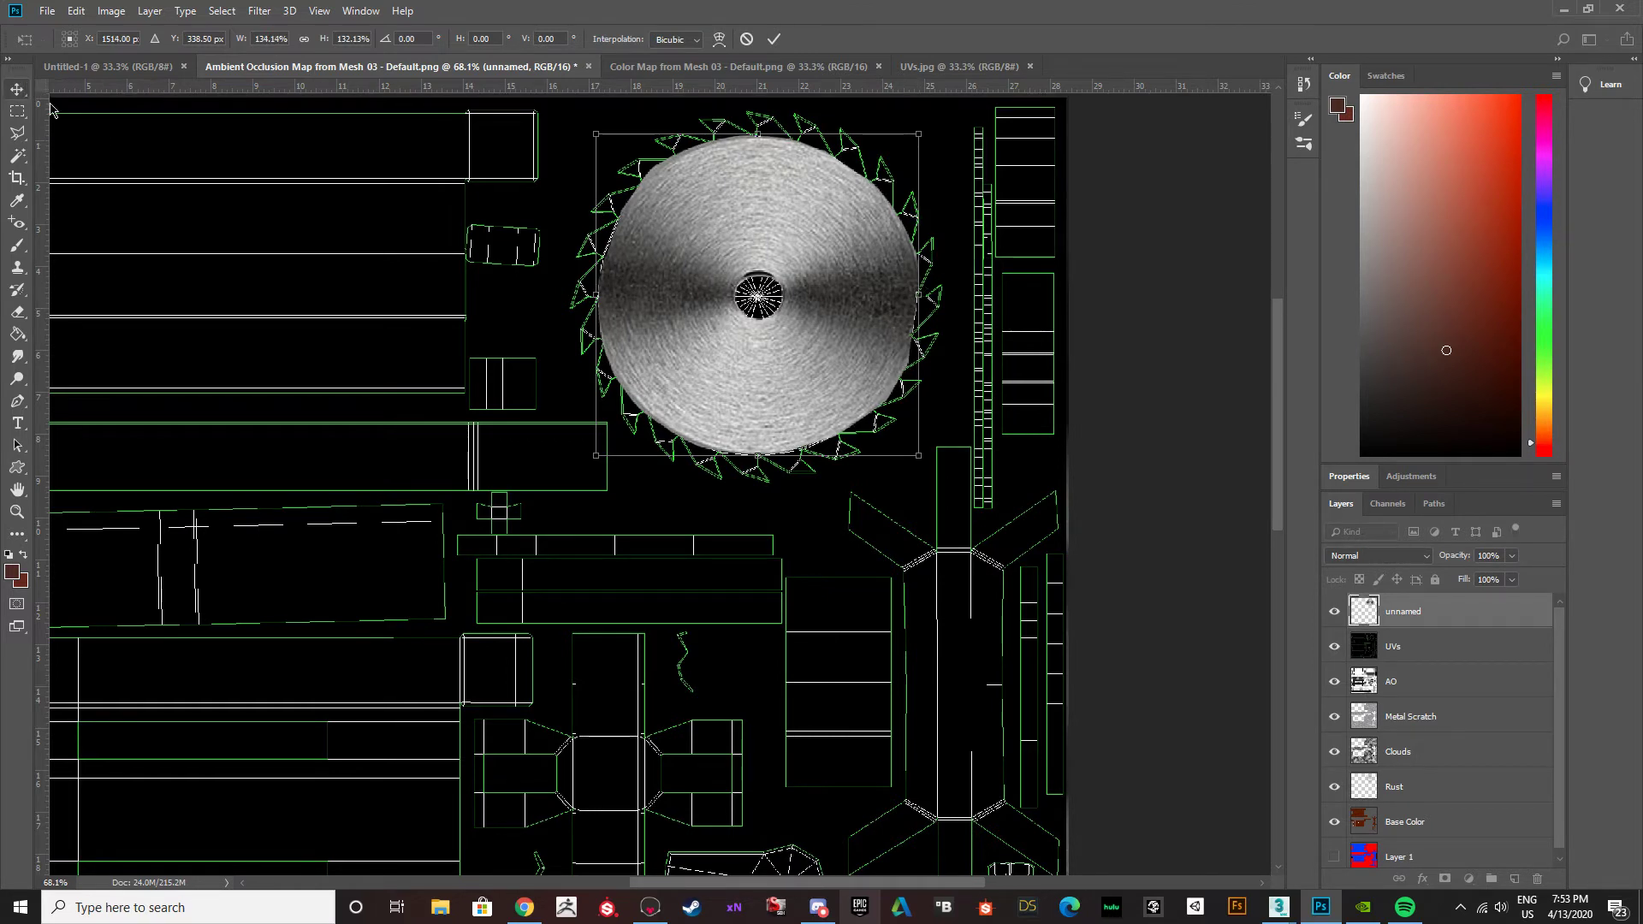
{"action": "key", "text": "Return"}
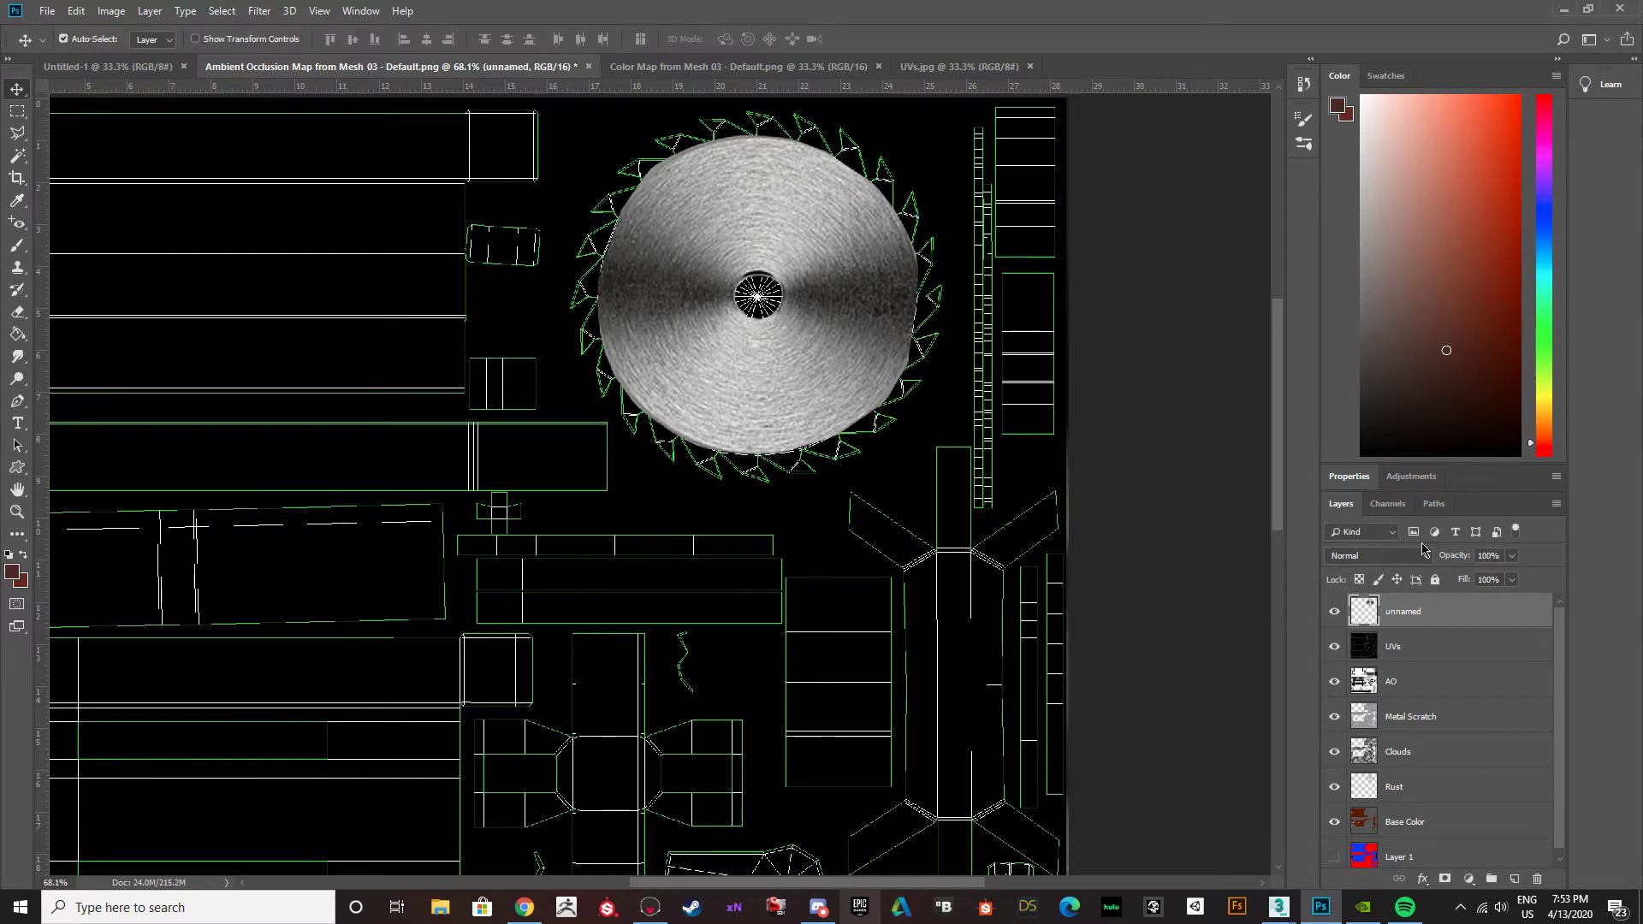
Move the unnamed blade layer below the UVs layer and hide the UVs layer.
{"action": "left_click_drag", "start_coordinate": [1389, 614], "coordinate": [1399, 657]}
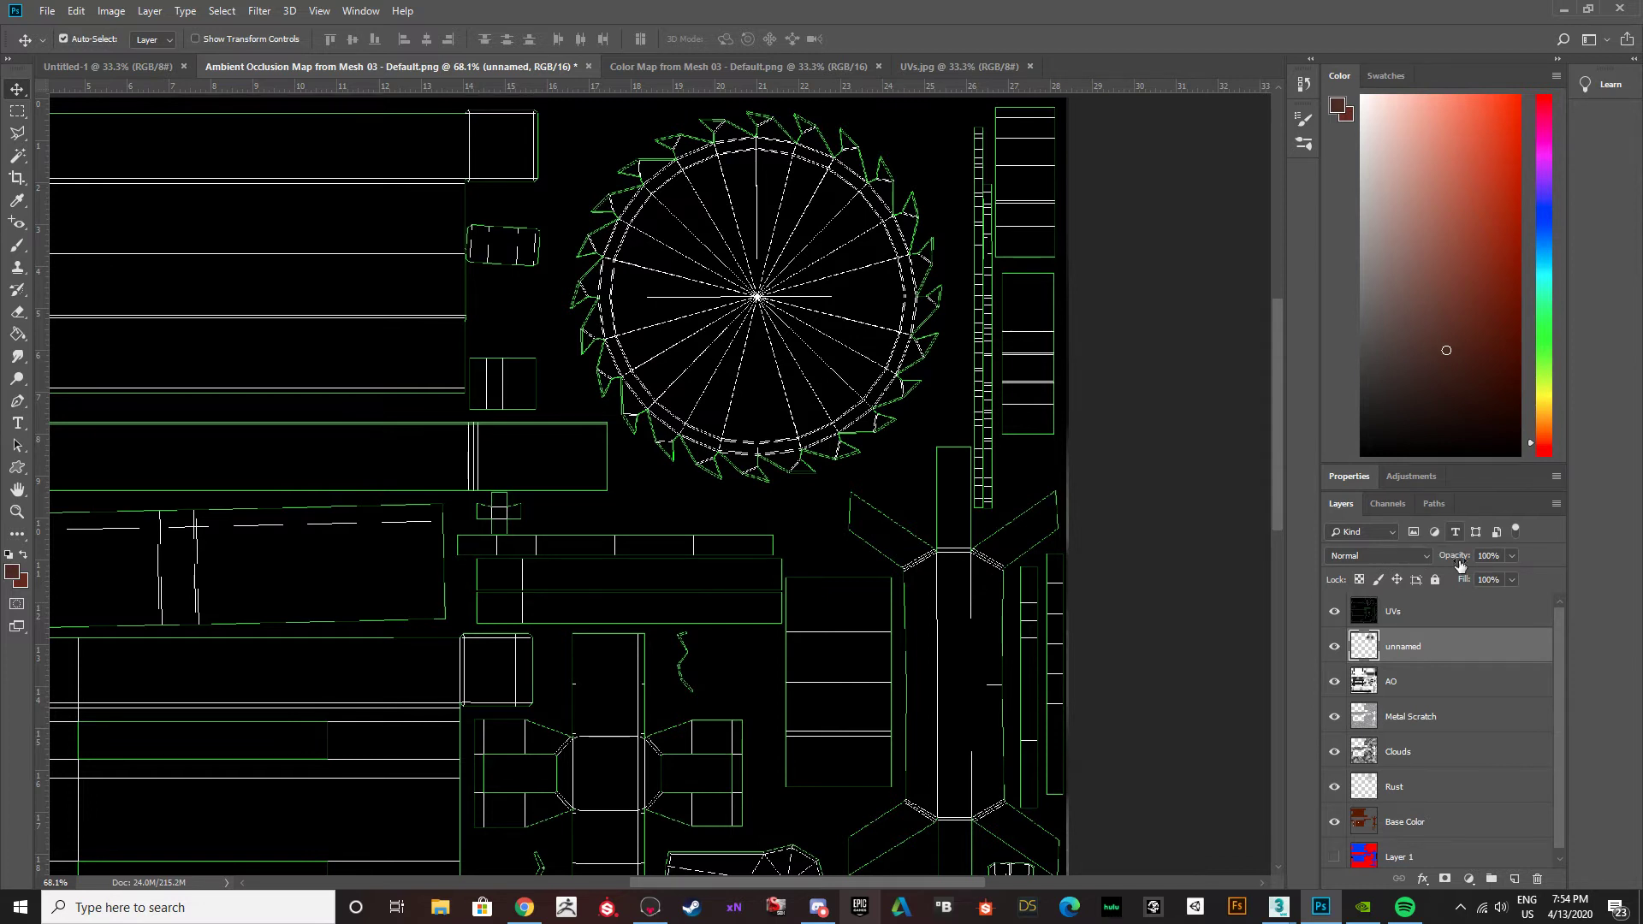
{"action": "left_click", "coordinate": [1334, 612]}
Set the unnamed blade layer's blend mode to Overlay and its opacity to 72%.
{"action": "left_click", "coordinate": [1418, 556]}
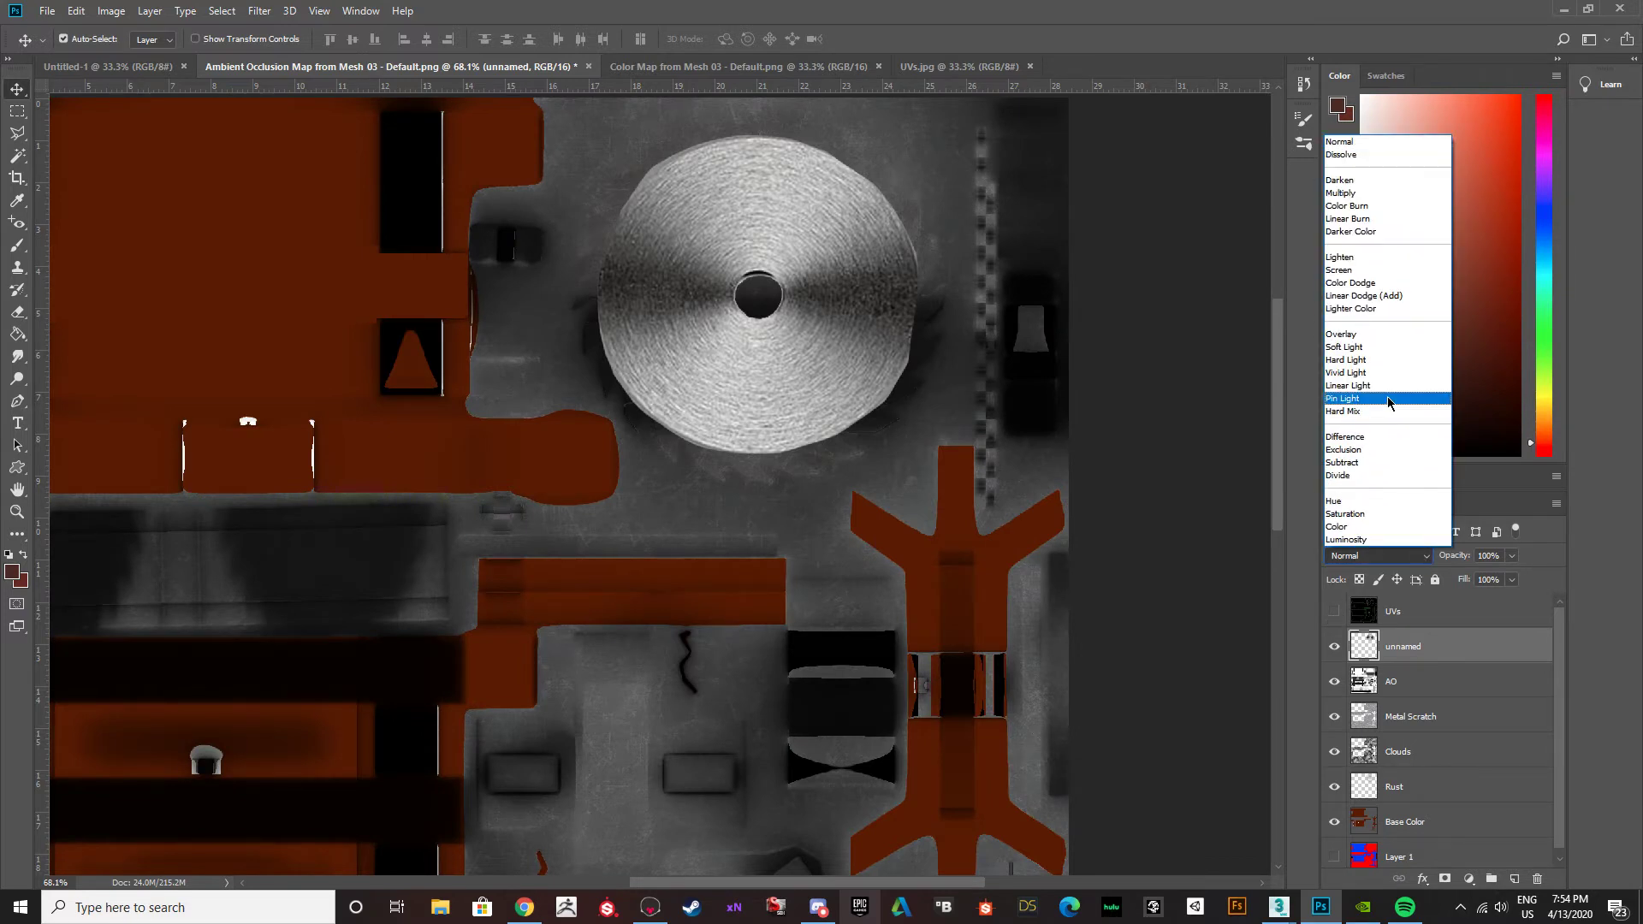
{"action": "left_click", "coordinate": [1351, 335]}
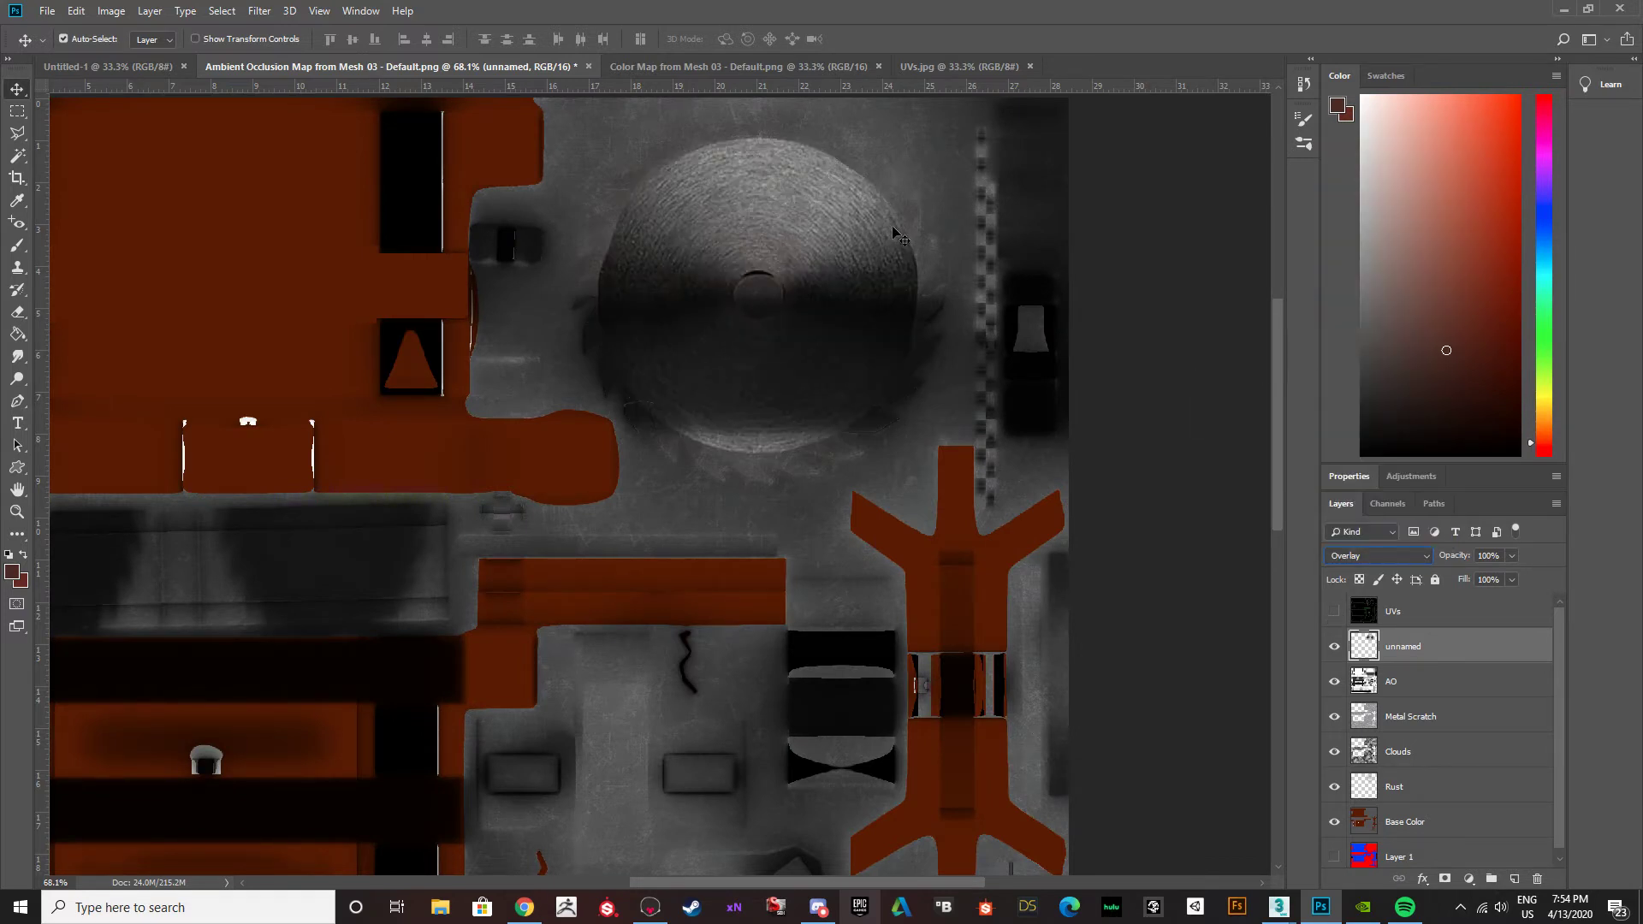
{"action": "left_click", "coordinate": [1512, 557]}
{"action": "left_click_drag", "start_coordinate": [1514, 573], "coordinate": [1484, 579]}
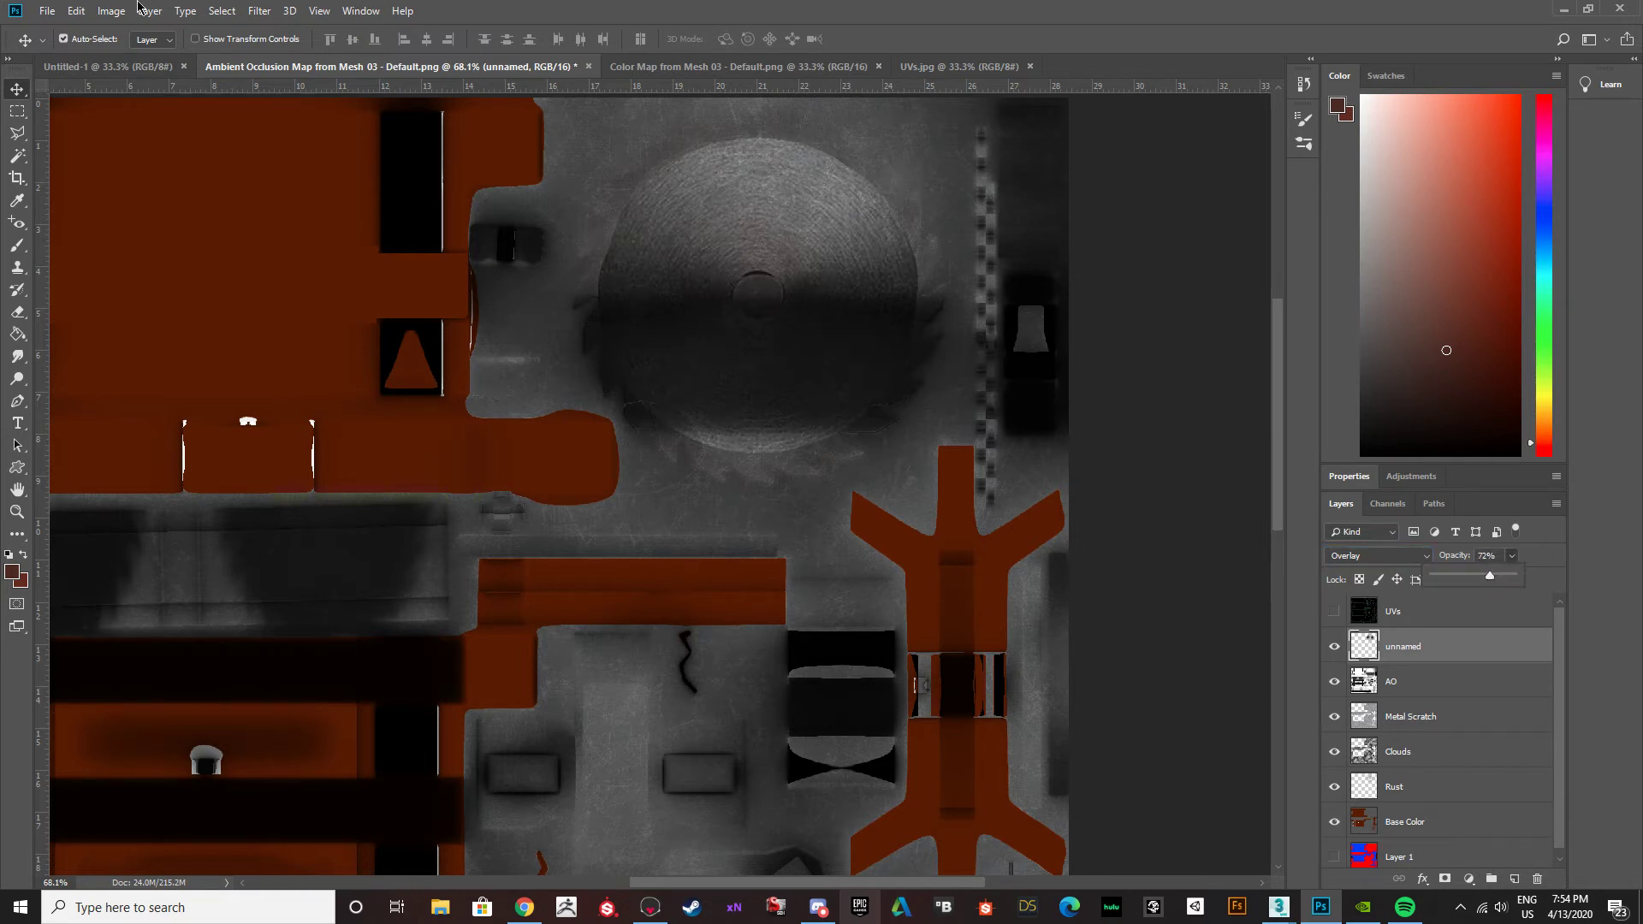
Set the Eraser to 25% opacity and 25% flow, shrink its brush and fade the rim of the metal disc.
{"action": "key", "text": "e"}
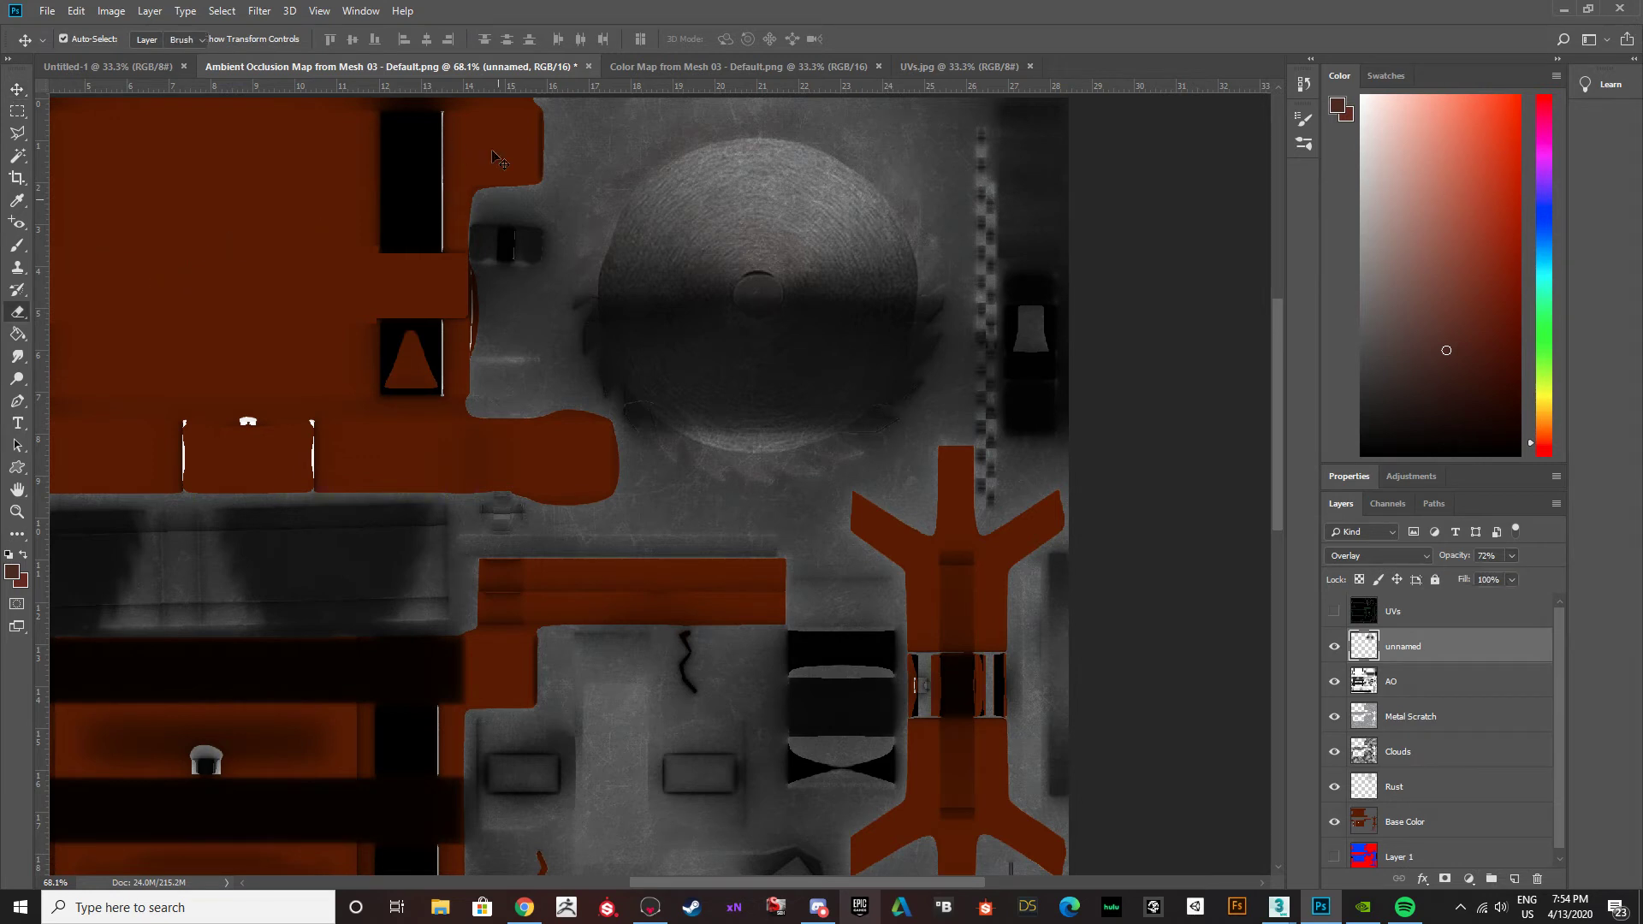
{"action": "left_click", "coordinate": [278, 40]}
{"action": "type", "text": "25"}
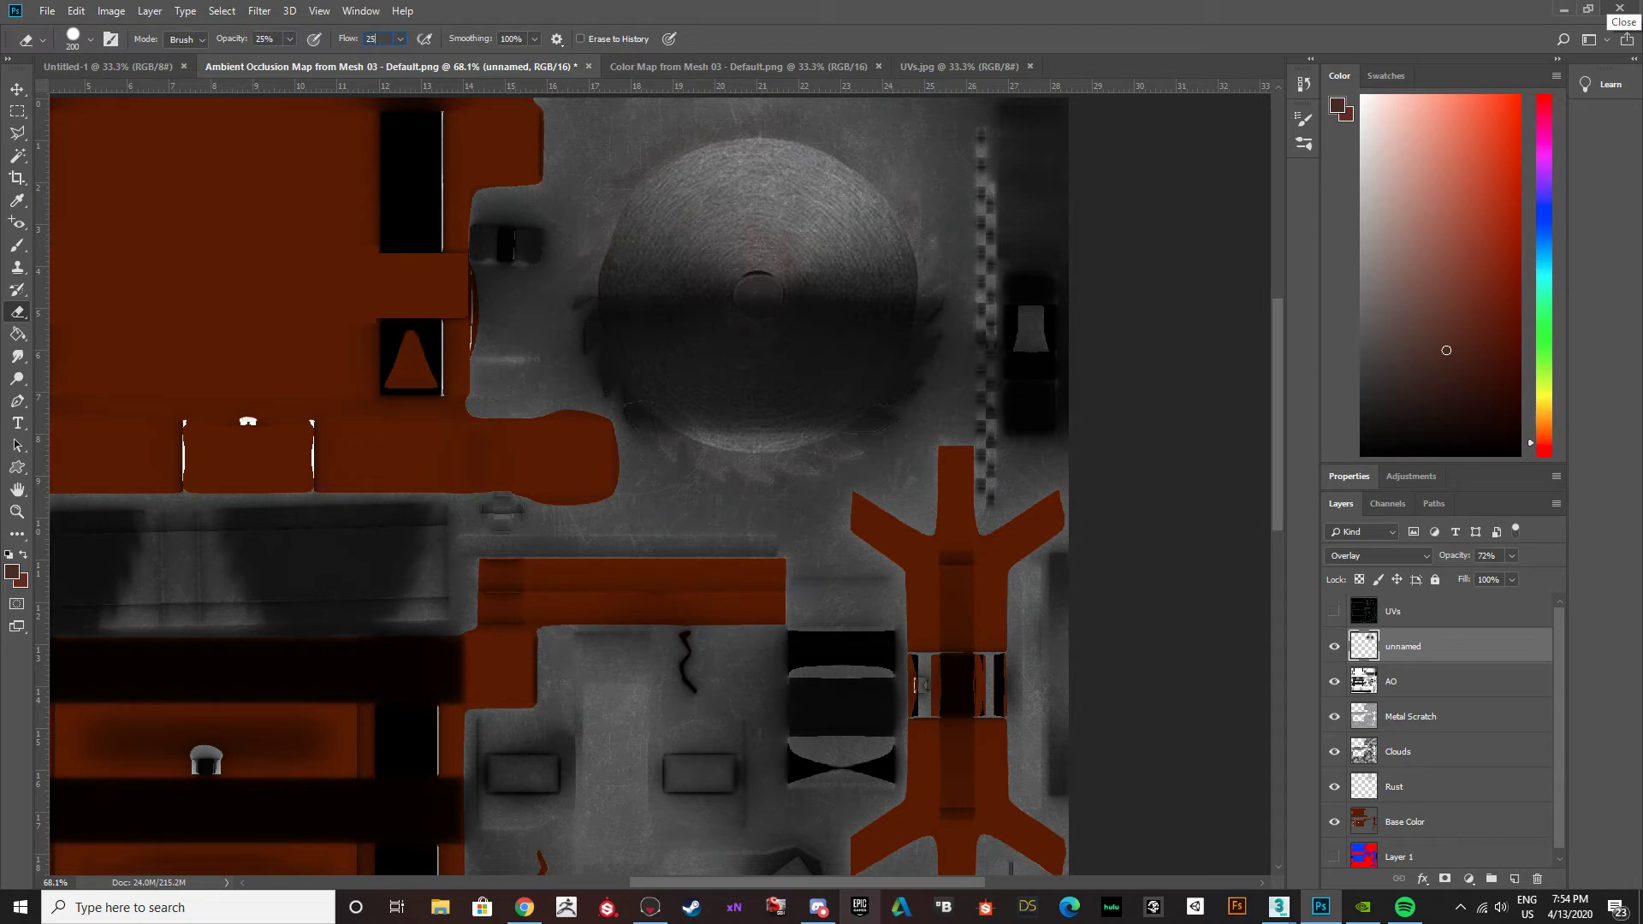
{"action": "key", "text": "Tab"}
{"action": "key", "text": "Return"}
{"action": "key", "text": "bracketleft"}
{"action": "key", "text": "bracketleft"}
{"action": "key", "text": "bracketleft"}
{"action": "key", "text": "bracketleft"}
{"action": "key", "text": "bracketleft"}
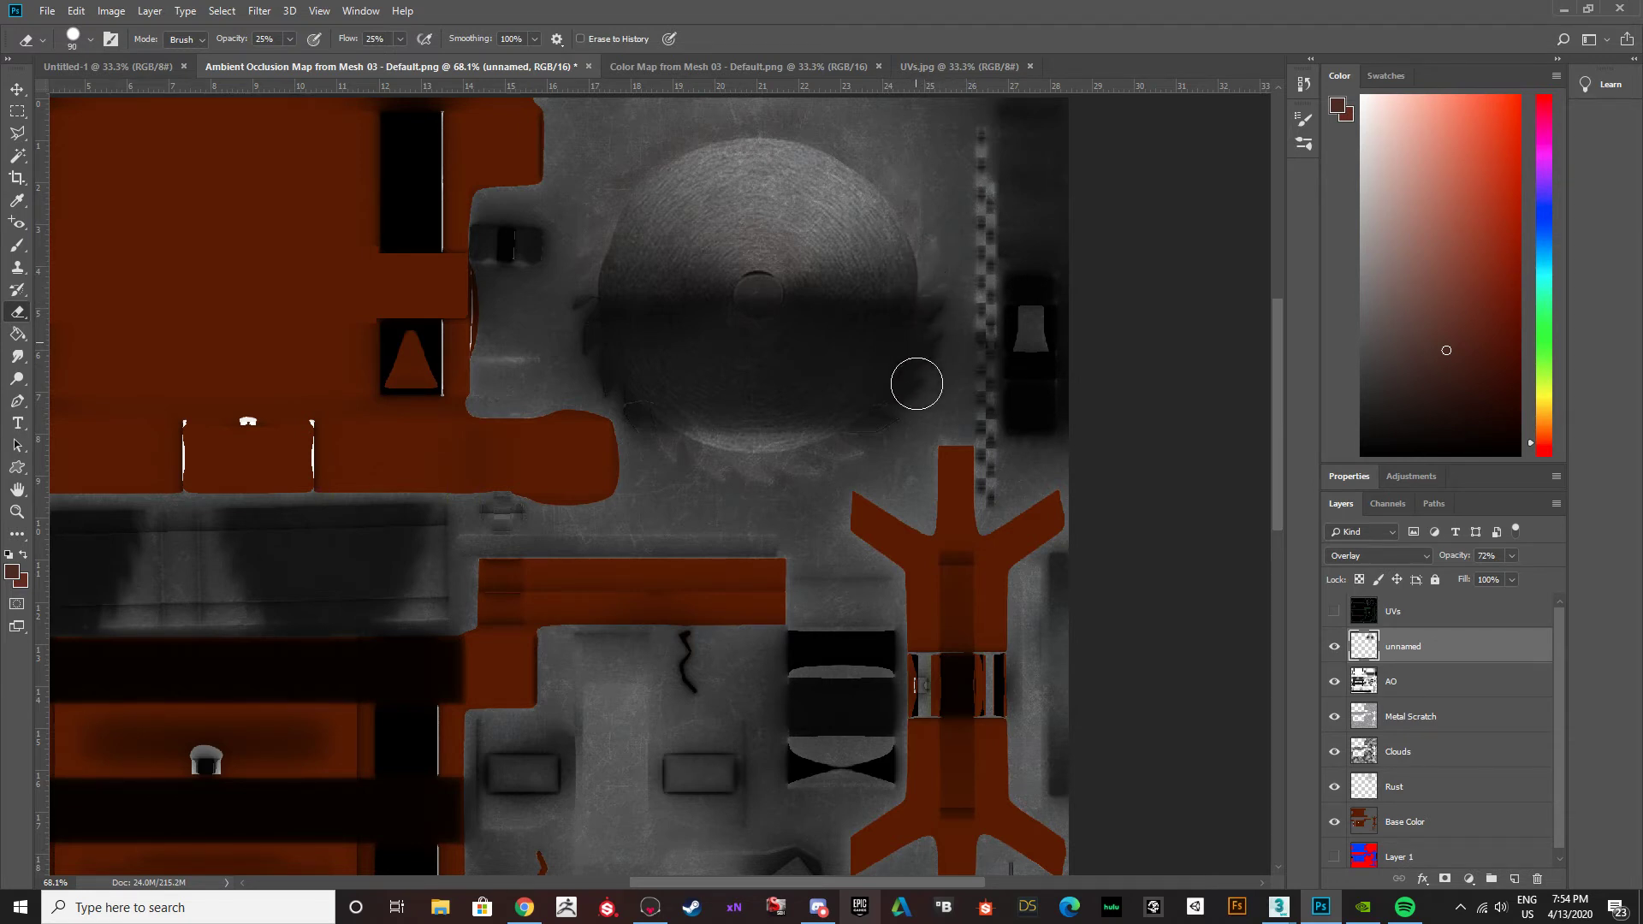
{"action": "mouse_move", "coordinate": [888, 179]}
{"action": "left_mouse_down"}
{"action": "mouse_move", "coordinate": [653, 139]}
{"action": "mouse_move", "coordinate": [807, 134]}
{"action": "mouse_move", "coordinate": [737, 126]}
{"action": "mouse_move", "coordinate": [836, 136]}
{"action": "mouse_move", "coordinate": [611, 172]}
{"action": "left_mouse_up"}
{"action": "mouse_move", "coordinate": [585, 282]}
{"action": "left_mouse_down"}
{"action": "mouse_move", "coordinate": [591, 257]}
{"action": "mouse_move", "coordinate": [576, 316]}
{"action": "mouse_move", "coordinate": [598, 433]}
{"action": "mouse_move", "coordinate": [631, 454]}
{"action": "mouse_move", "coordinate": [756, 462]}
{"action": "mouse_move", "coordinate": [843, 439]}
{"action": "mouse_move", "coordinate": [895, 396]}
{"action": "mouse_move", "coordinate": [916, 202]}
{"action": "mouse_move", "coordinate": [898, 165]}
{"action": "mouse_move", "coordinate": [778, 114]}
{"action": "mouse_move", "coordinate": [651, 140]}
{"action": "mouse_move", "coordinate": [782, 129]}
{"action": "mouse_move", "coordinate": [830, 141]}
{"action": "mouse_move", "coordinate": [663, 160]}
{"action": "mouse_move", "coordinate": [843, 180]}
{"action": "left_mouse_up"}
{"action": "left_click", "coordinate": [822, 911]}
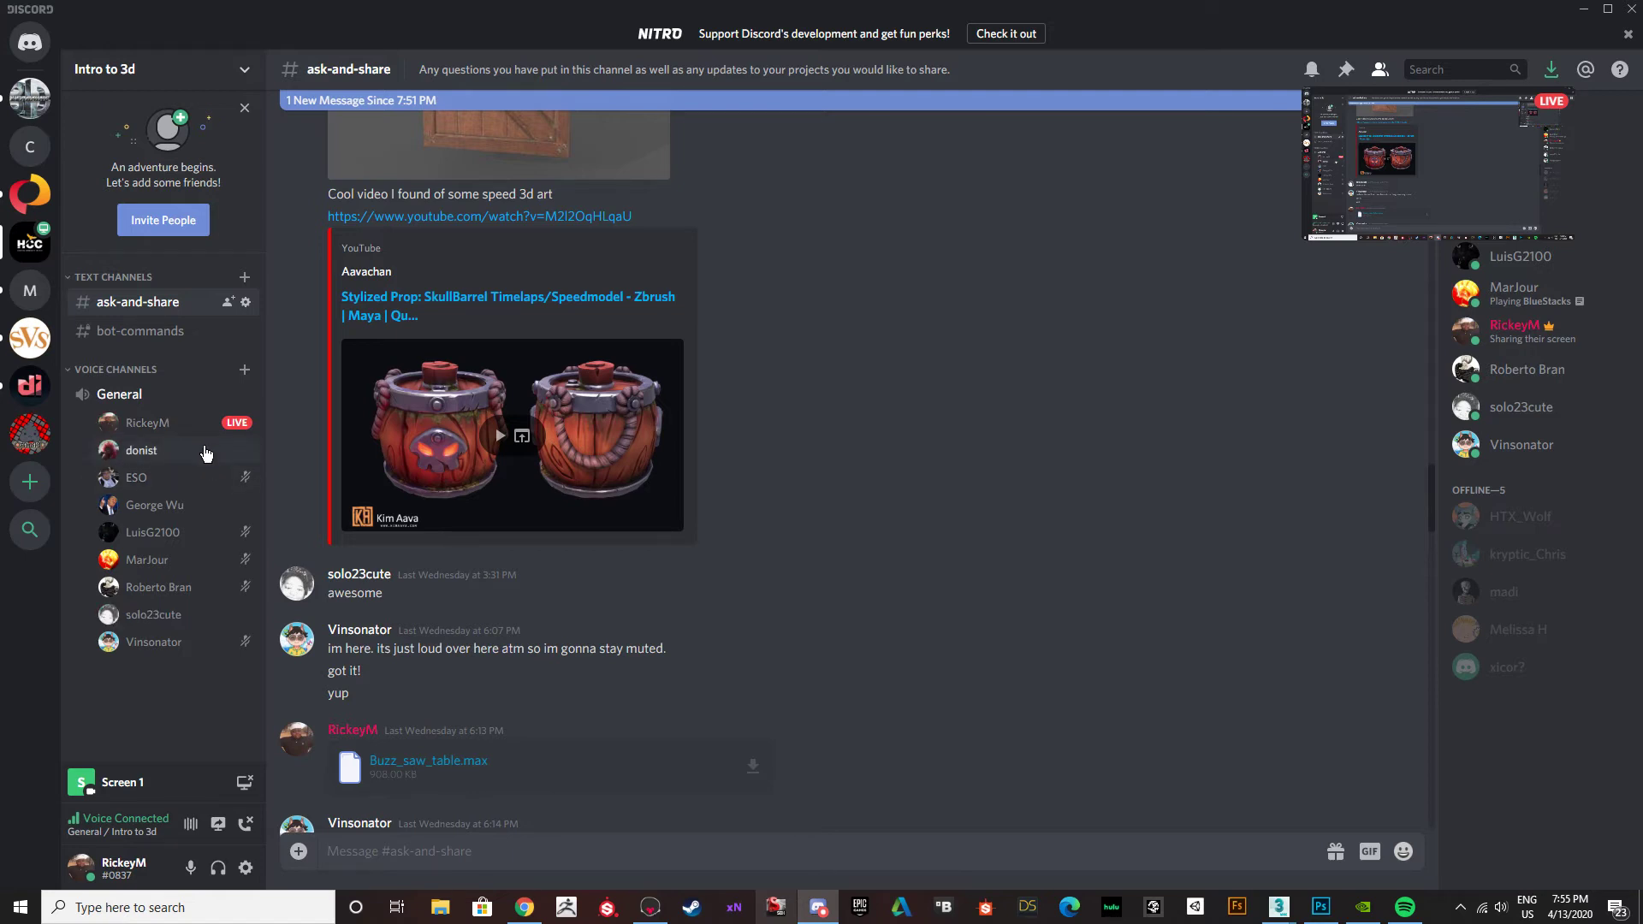
{"action": "left_click", "coordinate": [1584, 8]}
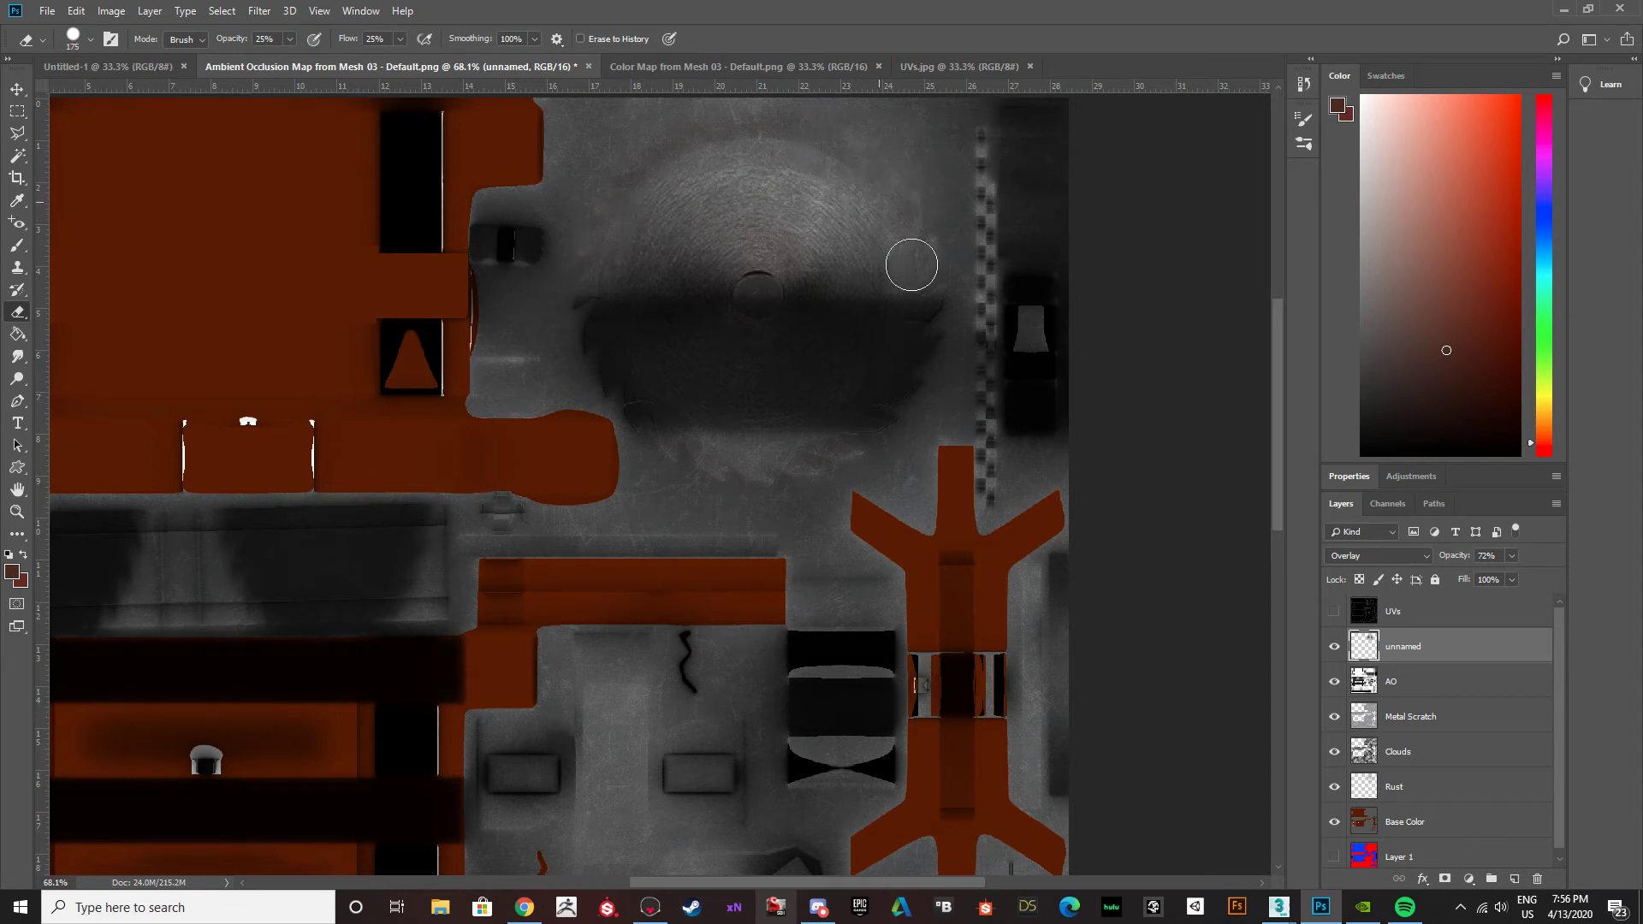
Export the texture as a PNG to the Desktop, replacing the existing BuzzsawTable_Albedo file.
{"action": "scroll", "coordinate": [833, 473], "scroll_direction": "down", "scroll_amount": 3, "text": "alt"}
{"action": "scroll", "coordinate": [838, 445], "scroll_direction": "up", "scroll_amount": 2, "text": "alt"}
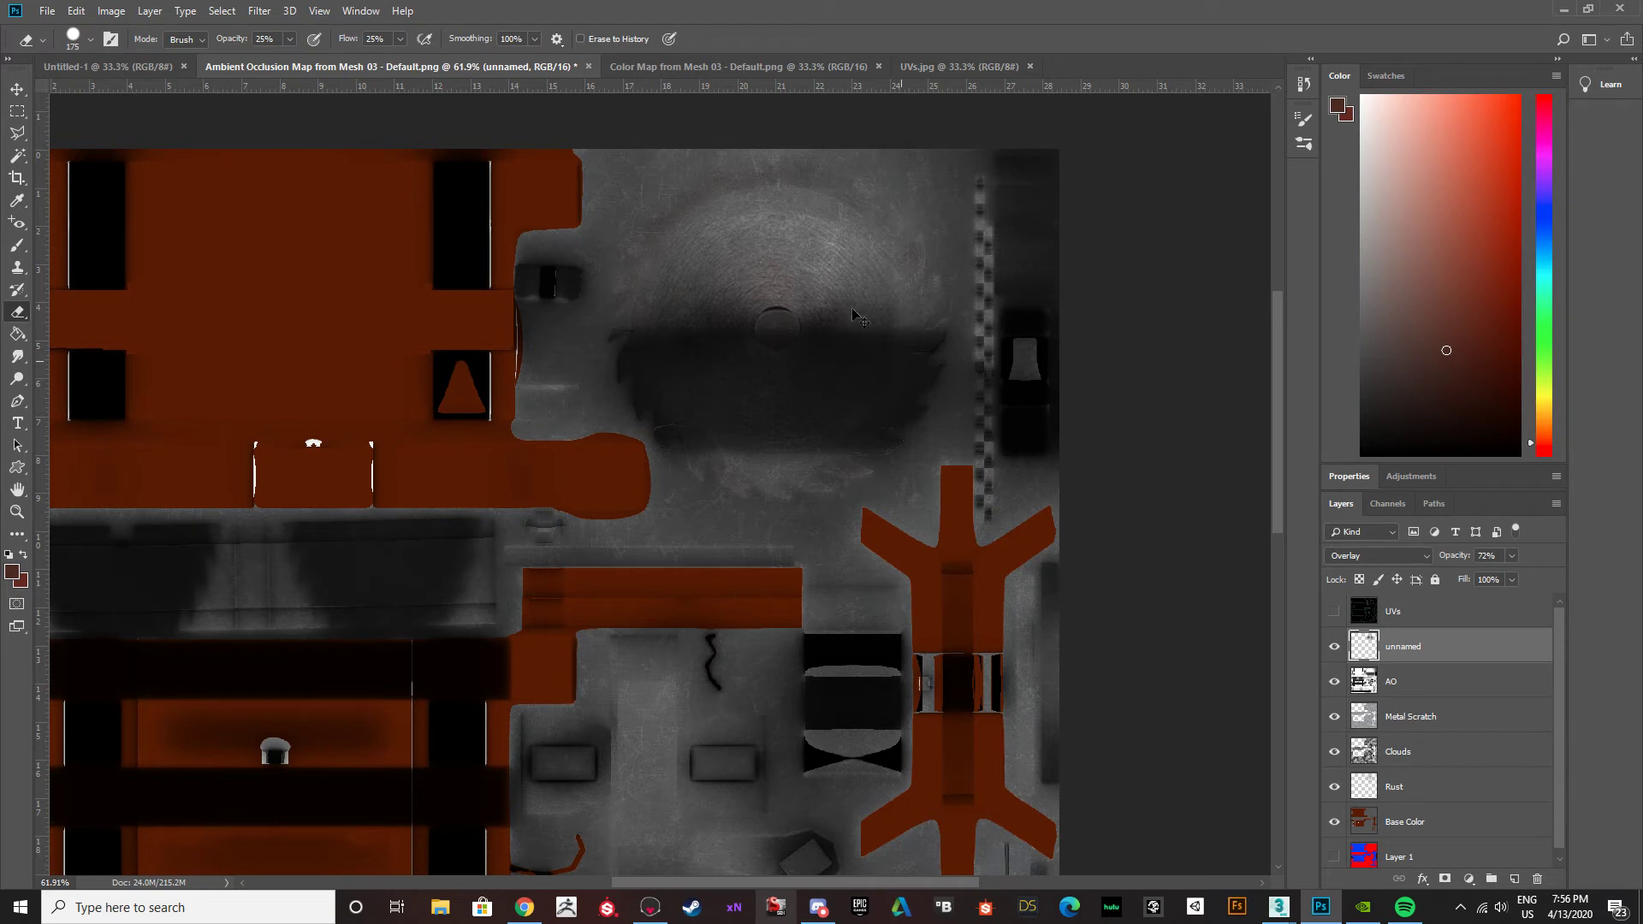
{"action": "left_click", "coordinate": [47, 11]}
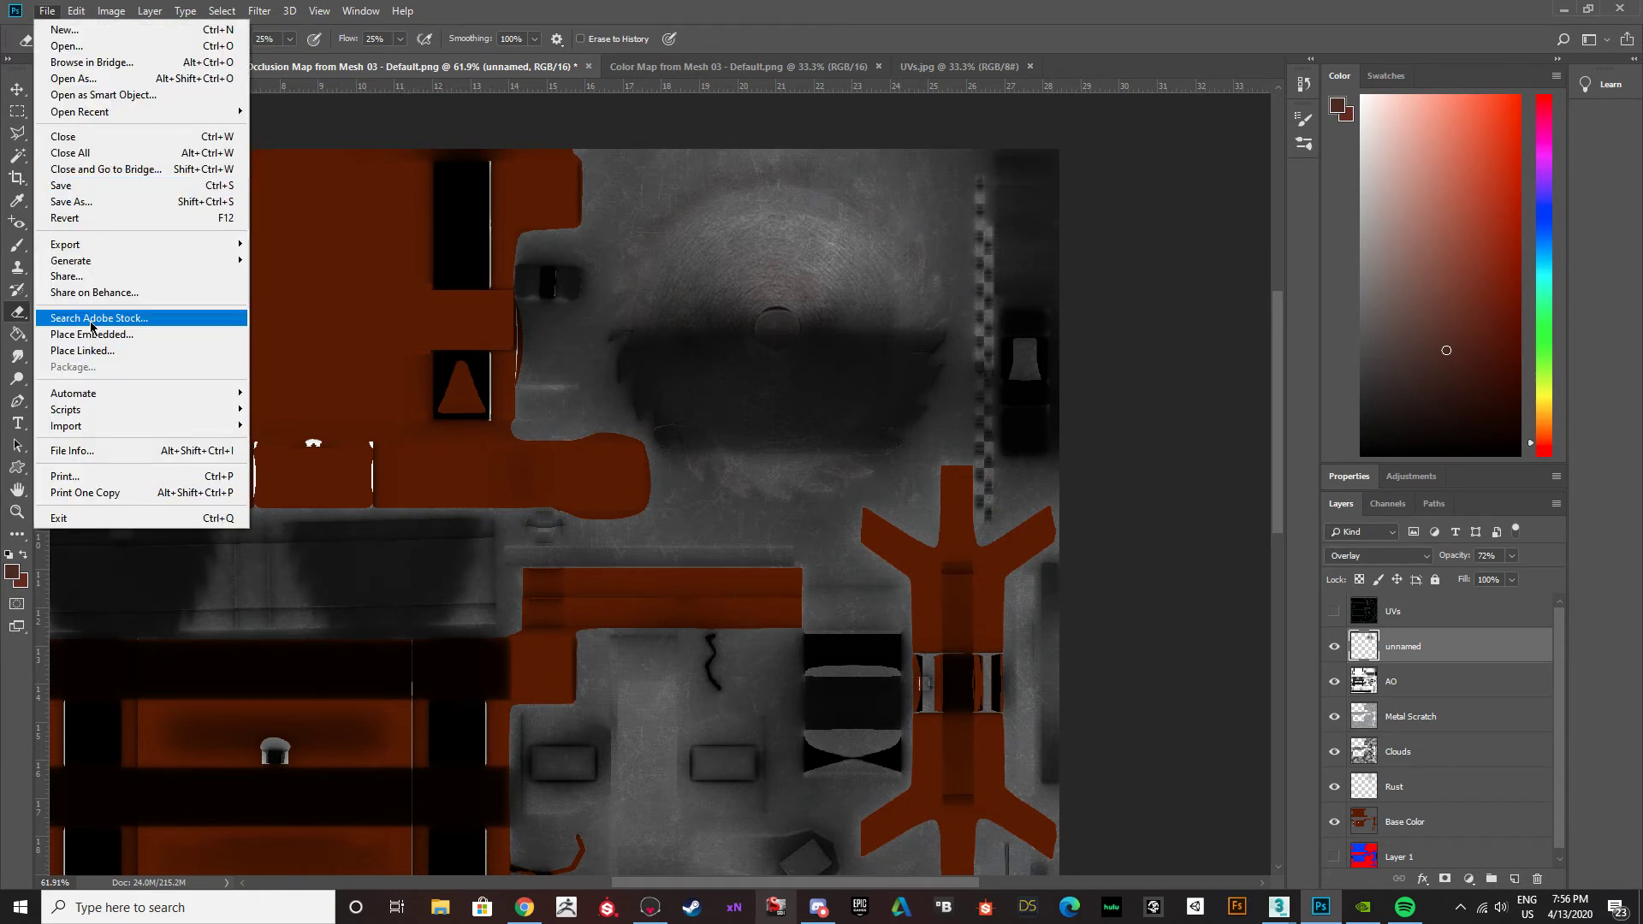
{"action": "mouse_move", "coordinate": [181, 247]}
{"action": "left_click", "coordinate": [316, 246]}
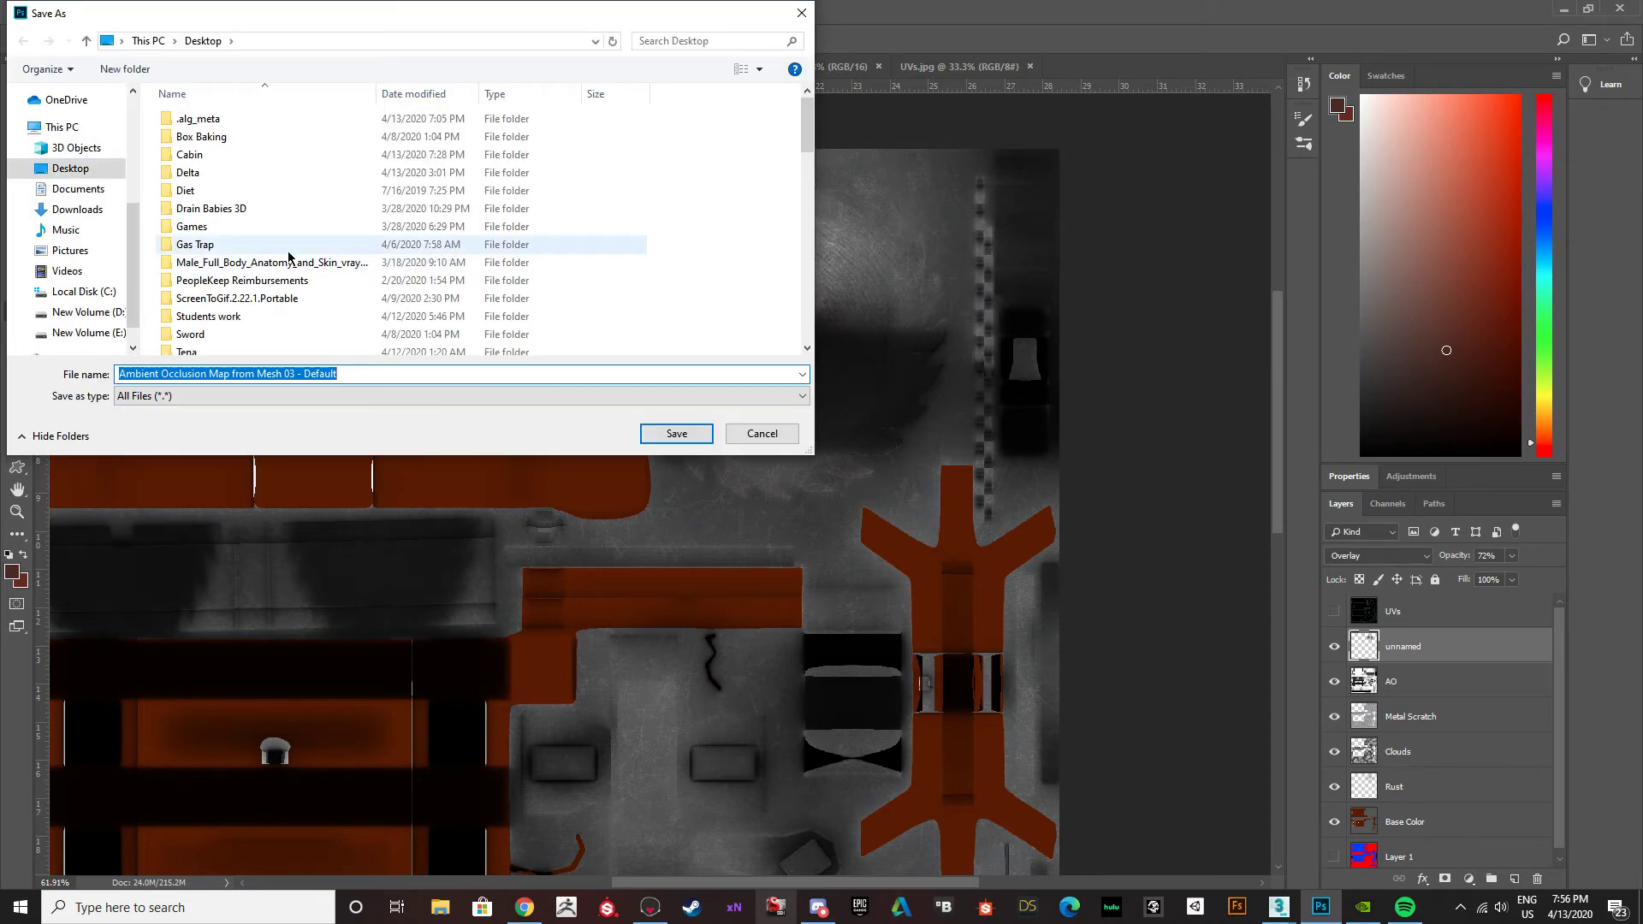
{"action": "scroll", "coordinate": [286, 248], "scroll_direction": "down", "scroll_amount": 8}
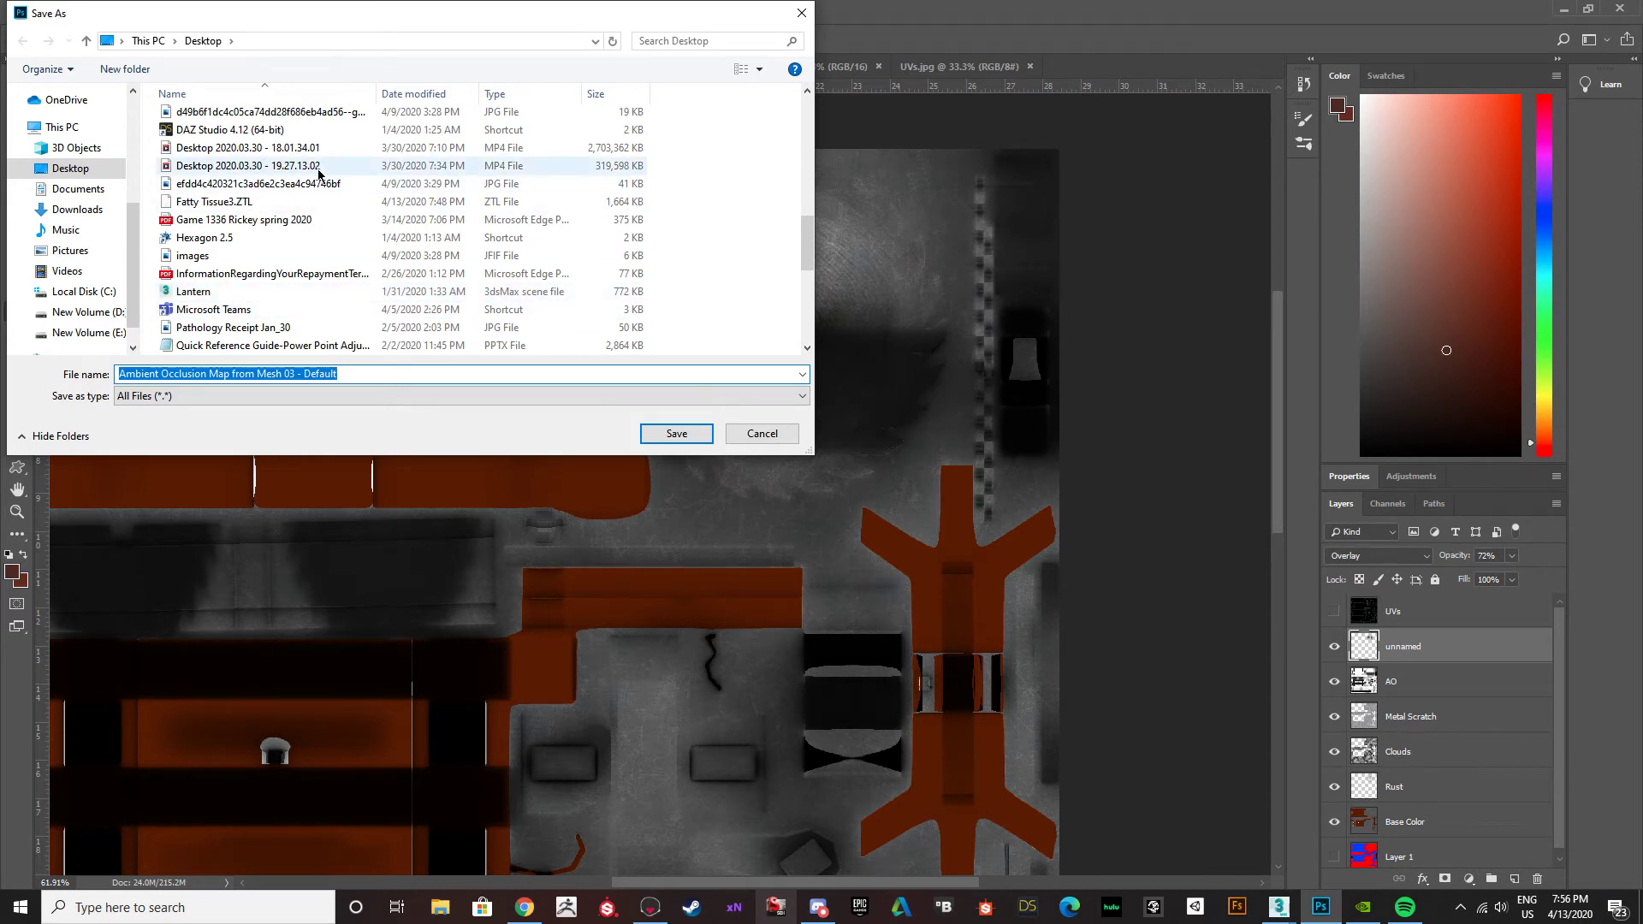
{"action": "scroll", "coordinate": [291, 244], "scroll_direction": "up", "scroll_amount": 2}
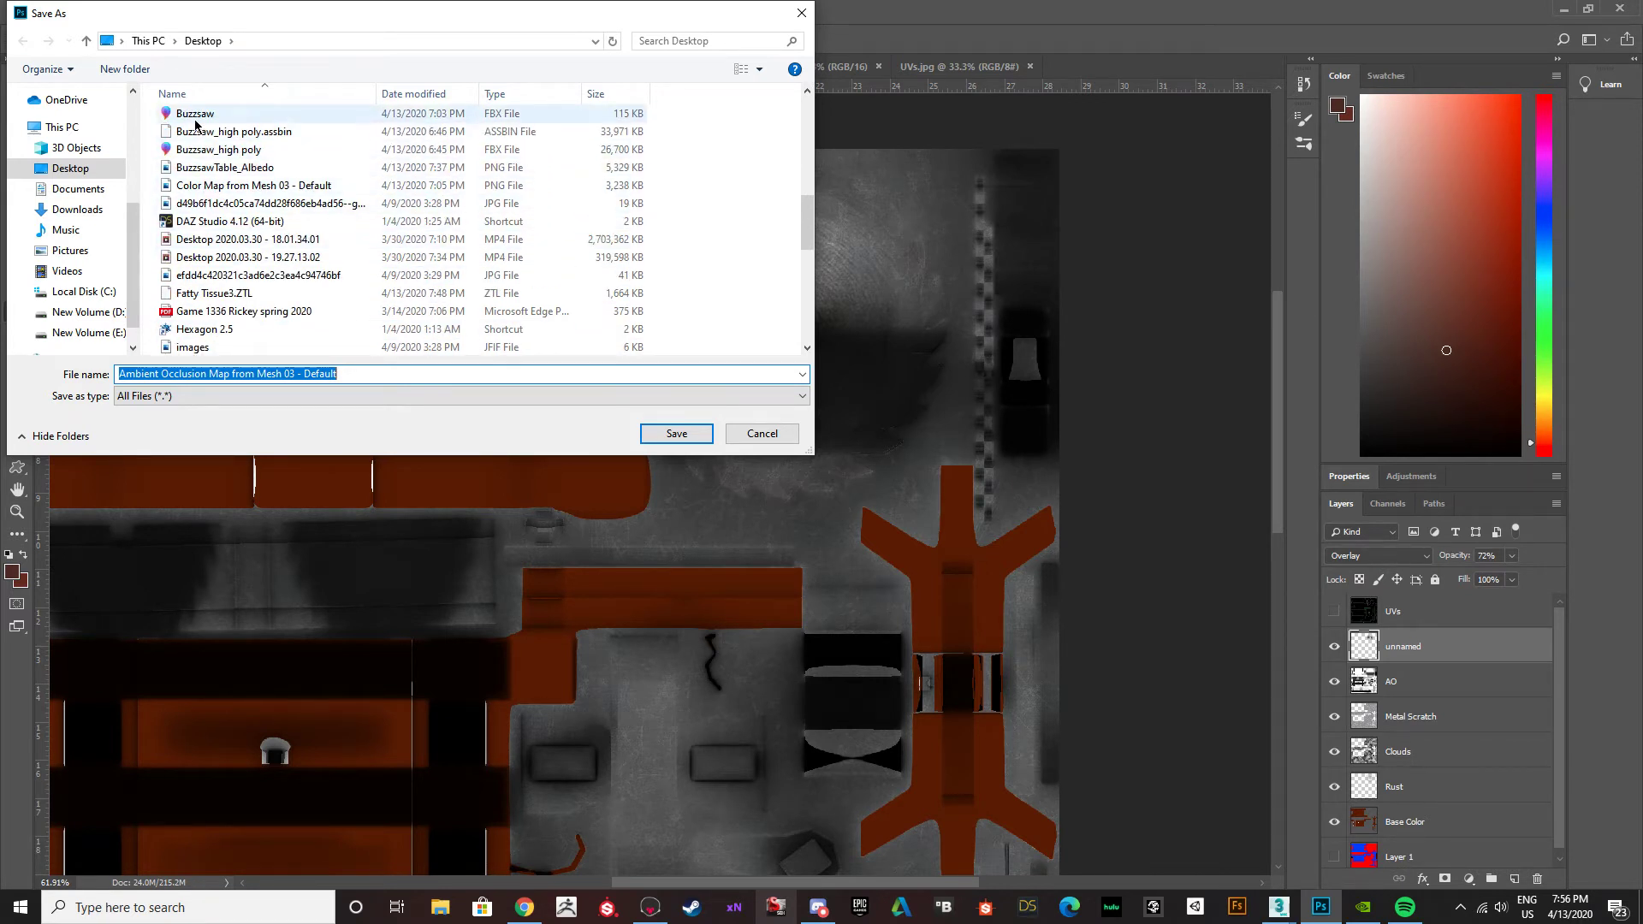
{"action": "left_click", "coordinate": [246, 171]}
{"action": "left_click", "coordinate": [677, 434]}
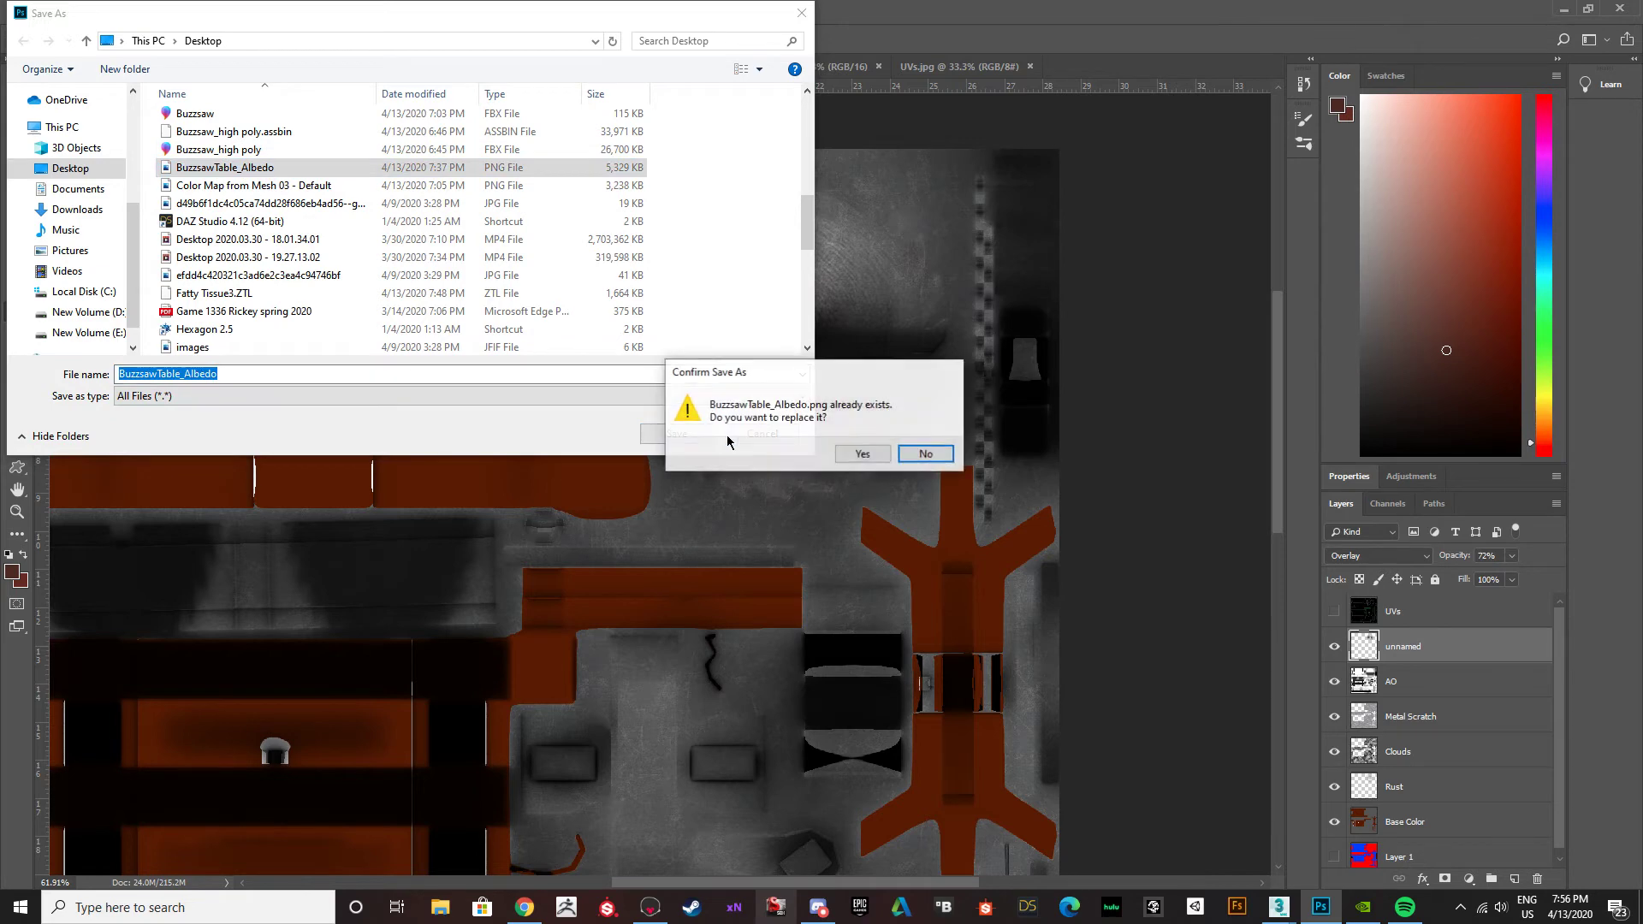
{"action": "left_click", "coordinate": [864, 458]}
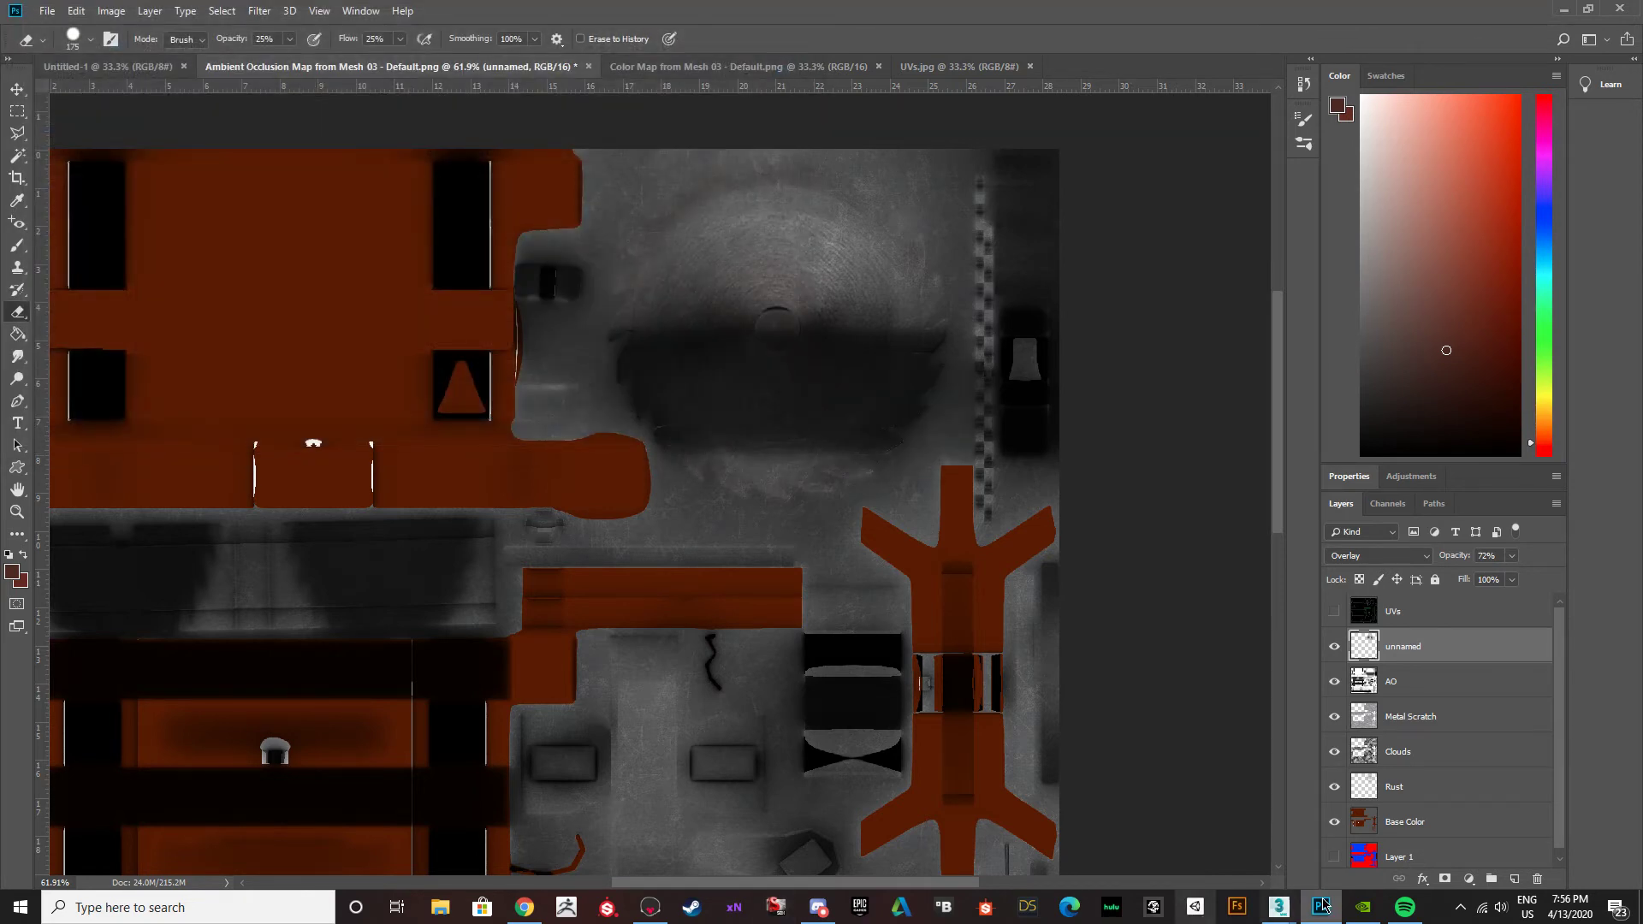
Switch to 3ds Max and examine the updated texture on the saw blade, metal bands and table top from several angles.
{"action": "mouse_move", "coordinate": [1279, 907]}
{"action": "left_click", "coordinate": [1335, 847]}
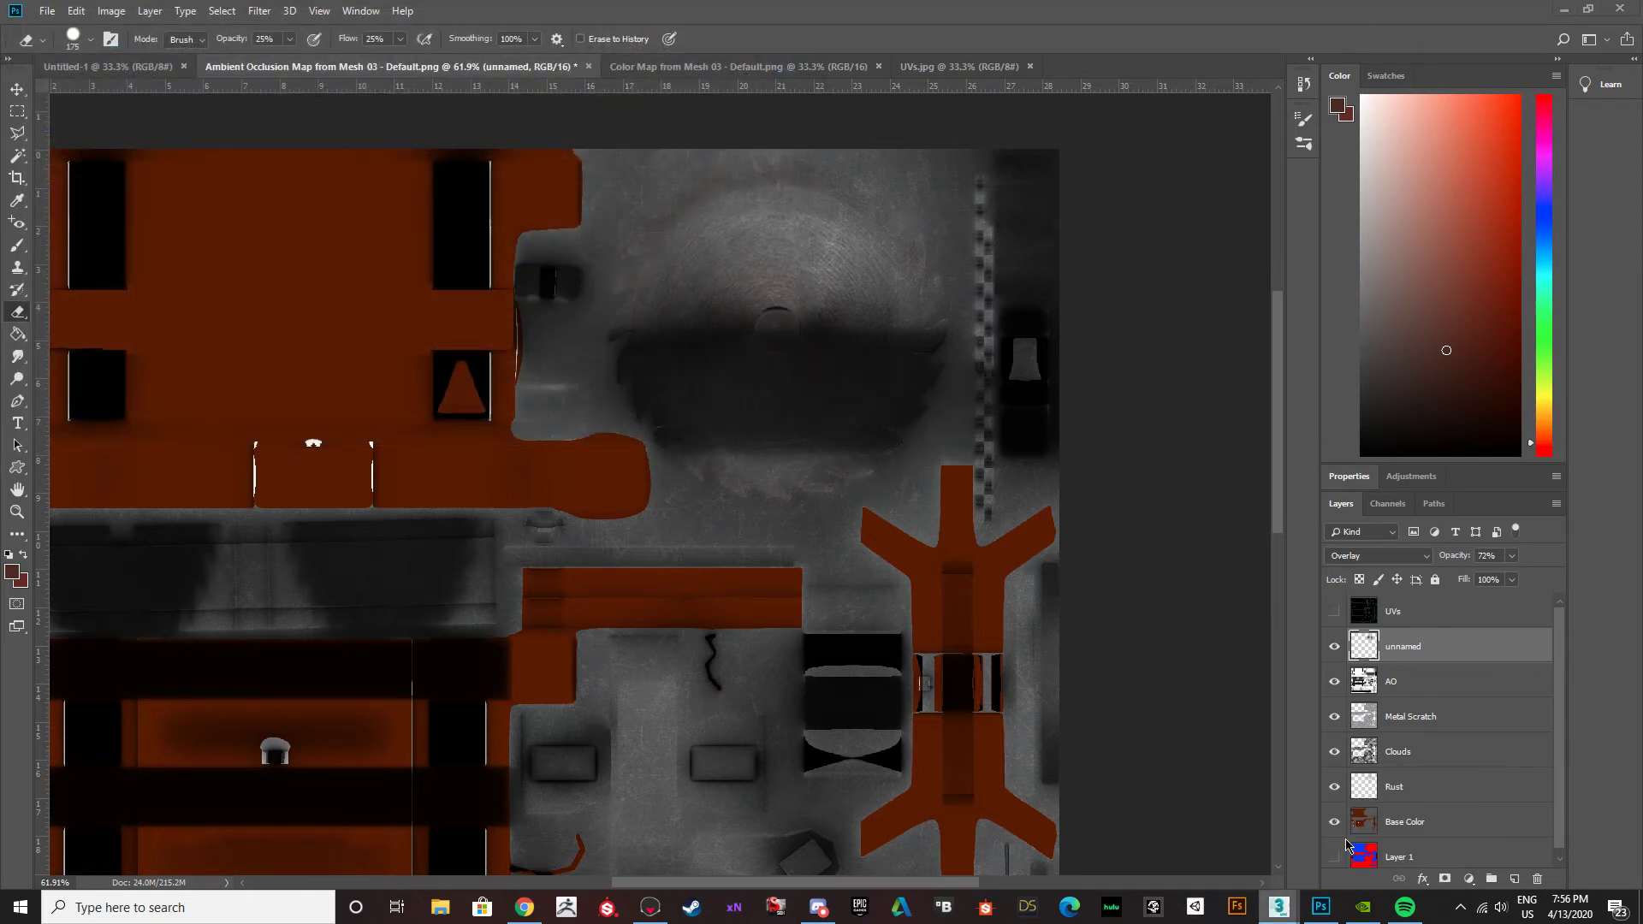
{"action": "scroll", "coordinate": [939, 370], "scroll_direction": "up", "scroll_amount": 4}
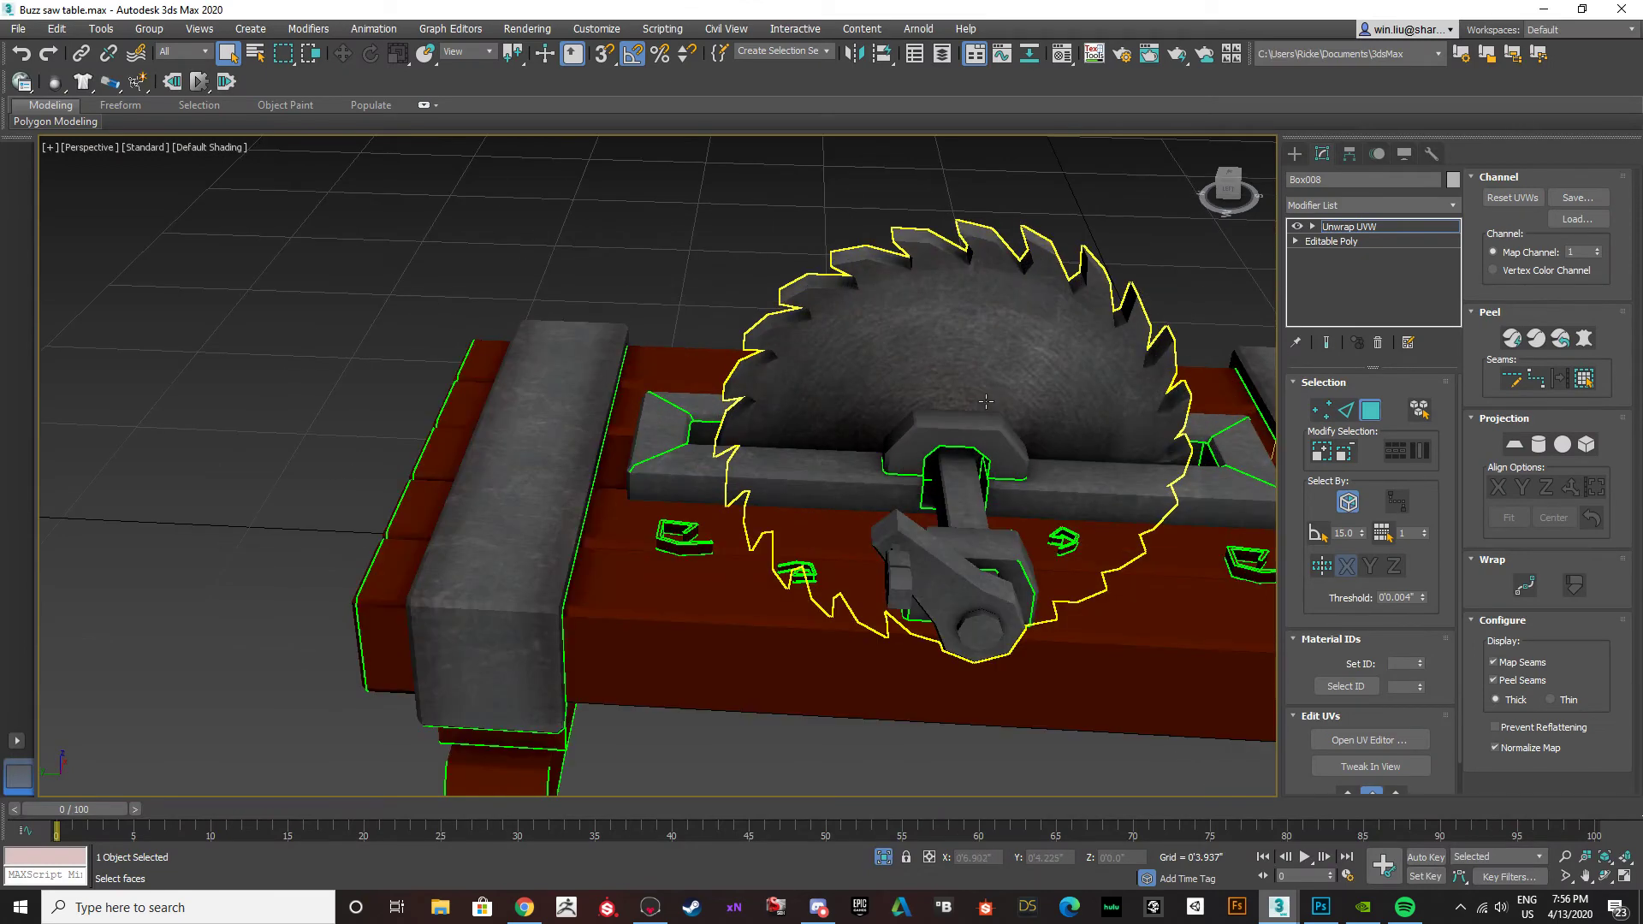
{"action": "middle_click_drag", "start_coordinate": [986, 411], "coordinate": [964, 359], "text": "alt"}
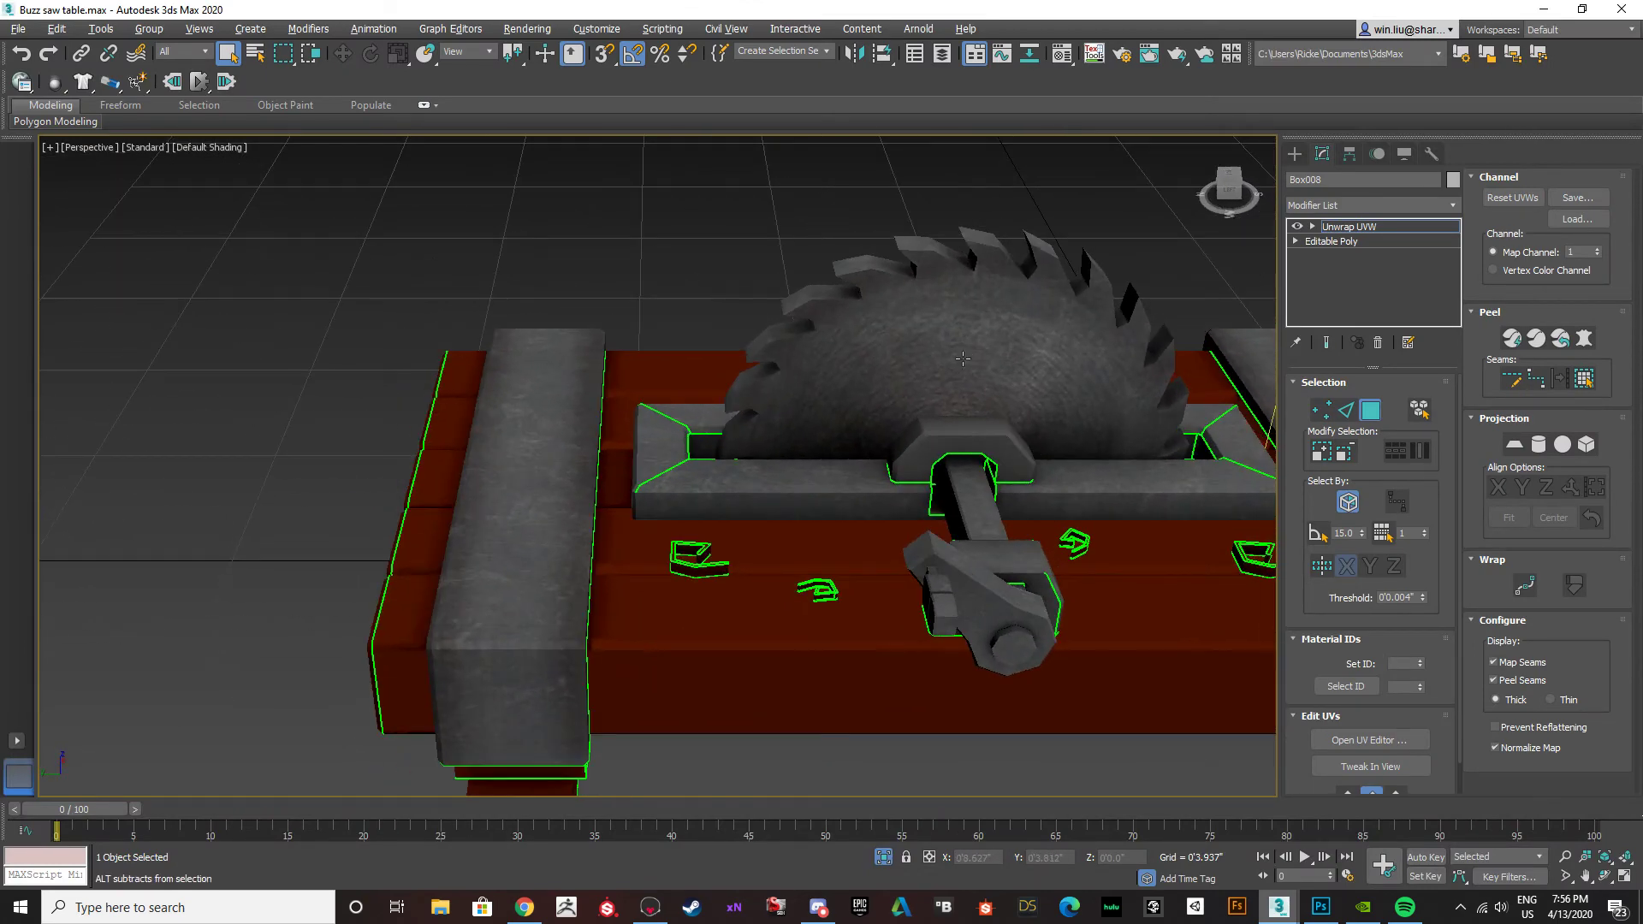
{"action": "scroll", "coordinate": [586, 558], "scroll_direction": "up", "scroll_amount": 5}
{"action": "middle_click_drag", "start_coordinate": [586, 557], "coordinate": [596, 373], "text": "alt"}
{"action": "middle_click_drag", "start_coordinate": [559, 558], "coordinate": [764, 408], "text": "alt"}
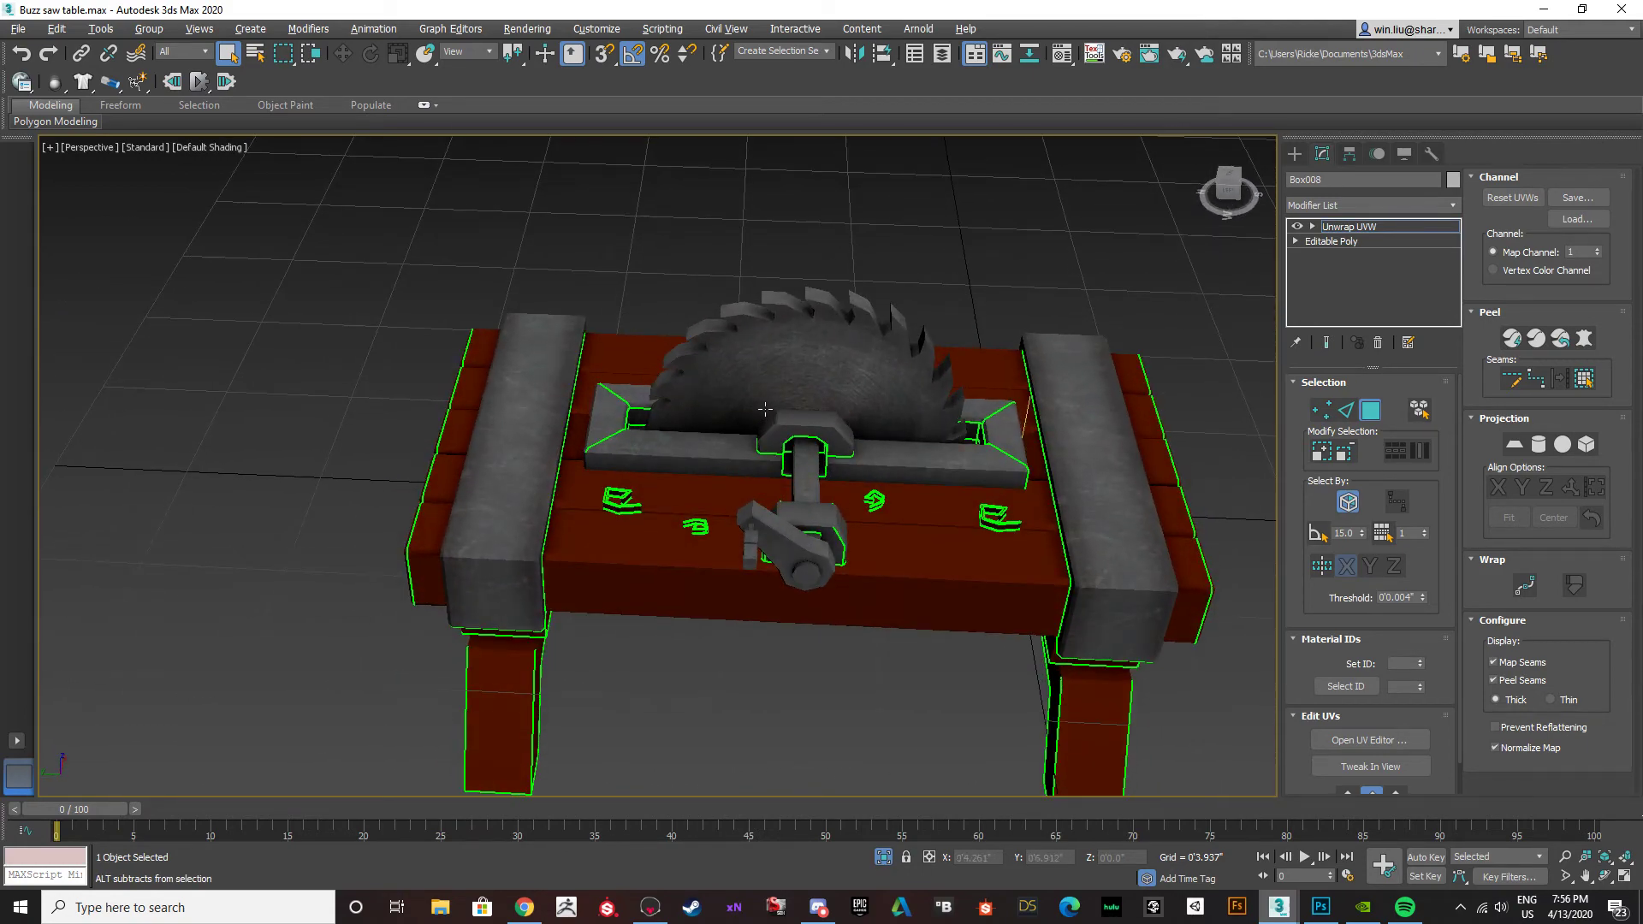
{"action": "scroll", "coordinate": [453, 519], "scroll_direction": "up", "scroll_amount": 5}
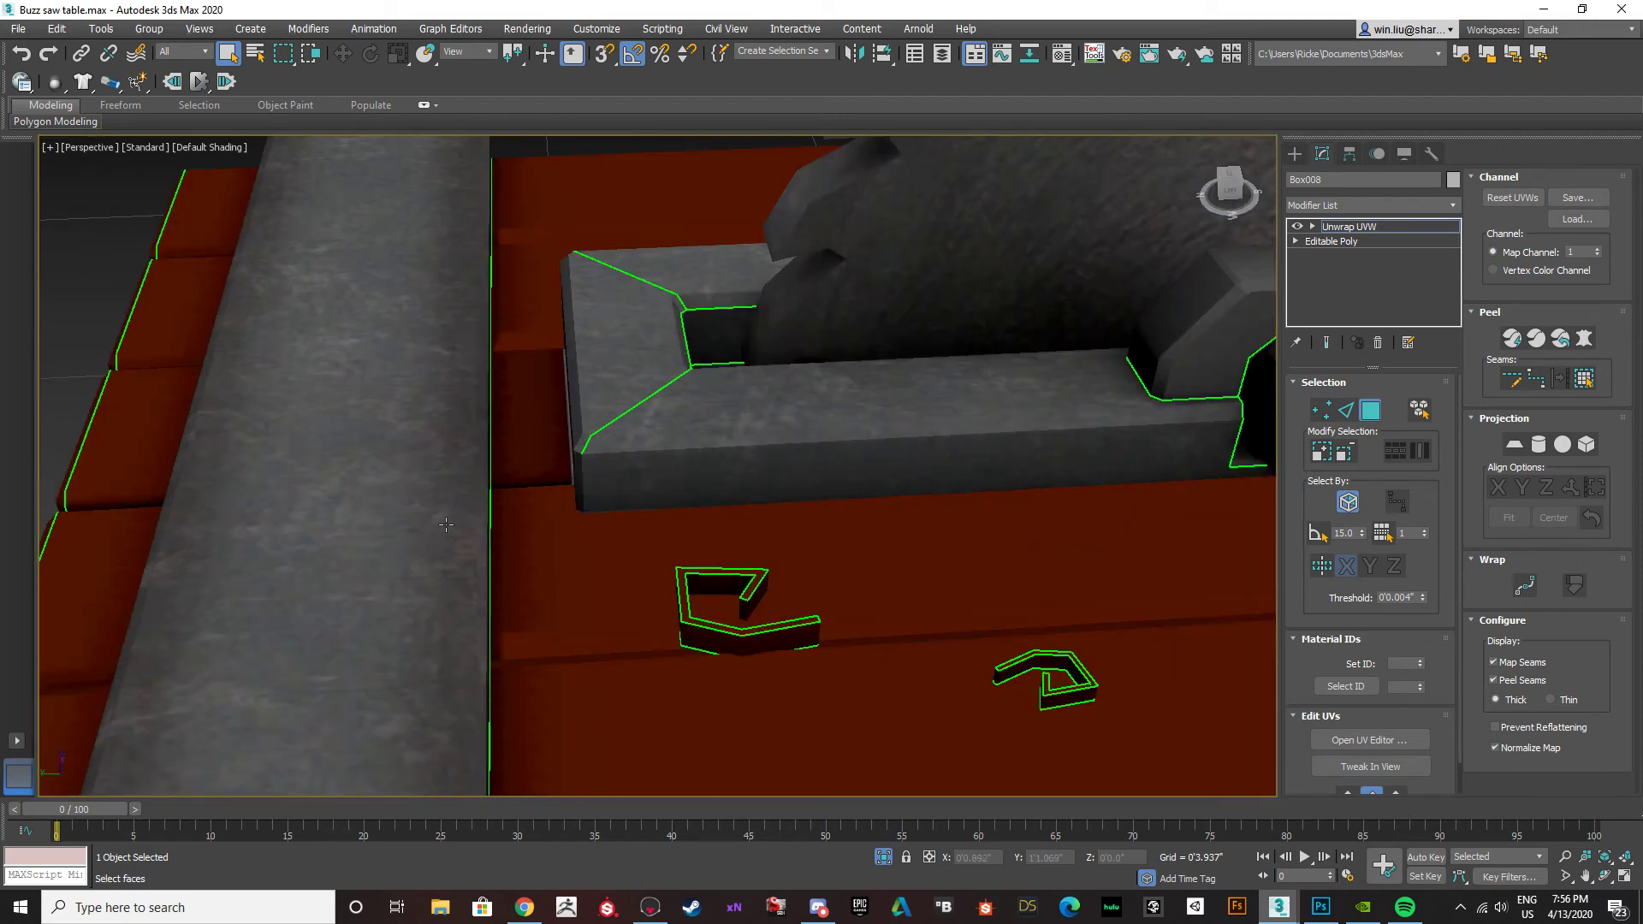
{"action": "middle_click_drag", "start_coordinate": [473, 548], "coordinate": [447, 535], "text": "alt"}
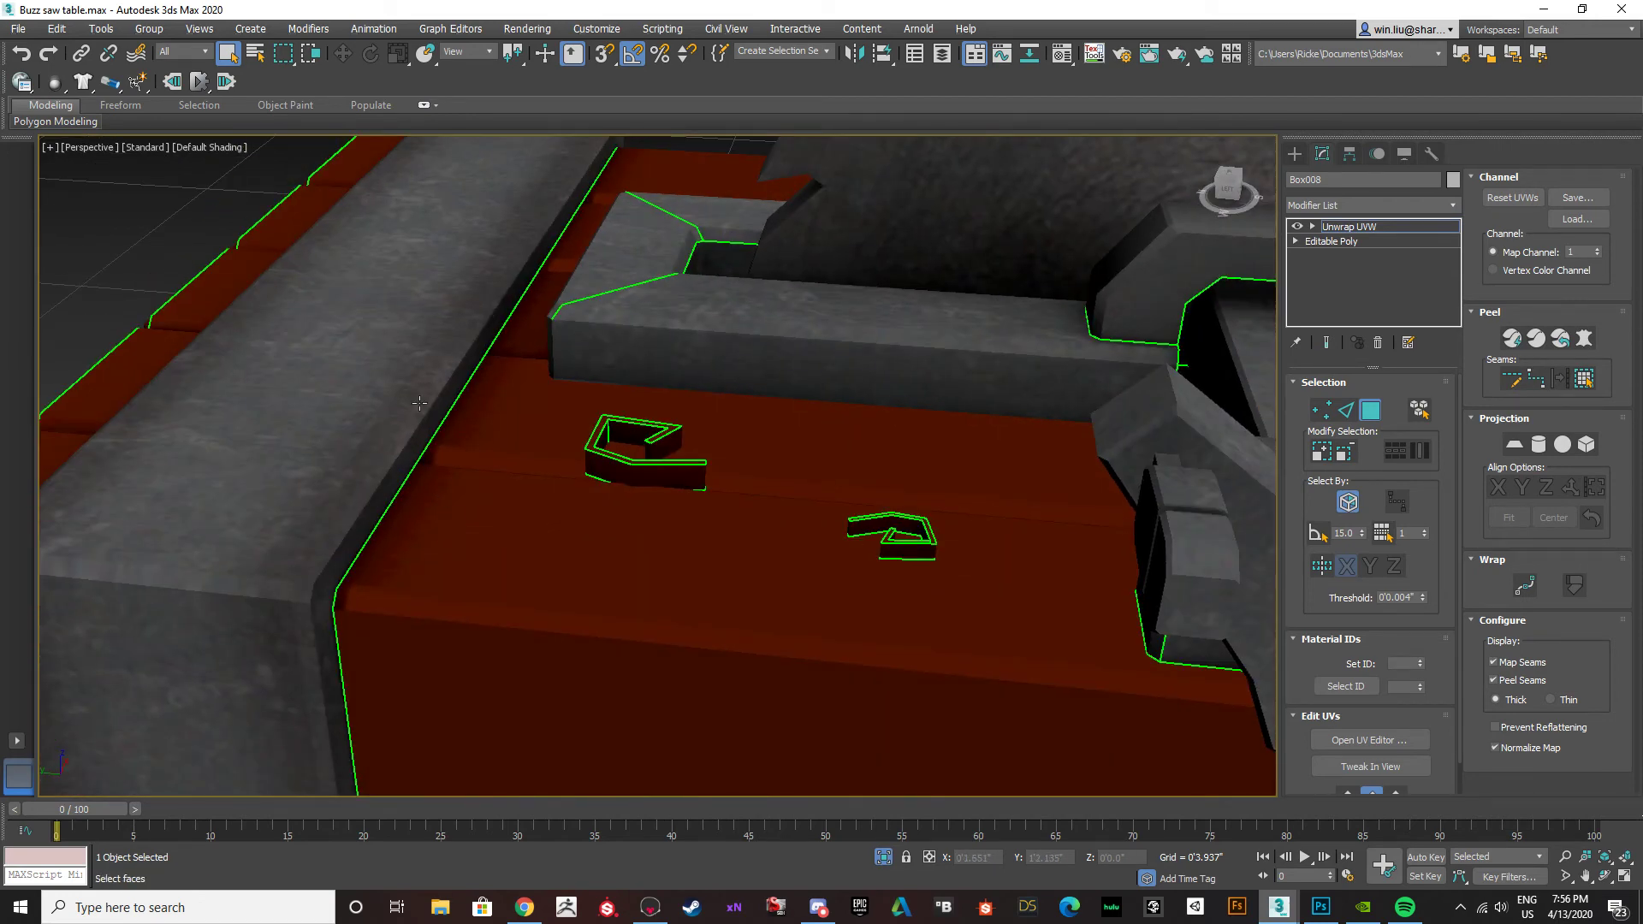
{"action": "scroll", "coordinate": [398, 452], "scroll_direction": "down", "scroll_amount": 2}
{"action": "middle_click_drag", "start_coordinate": [470, 450], "coordinate": [322, 439], "text": "alt"}
{"action": "scroll", "coordinate": [389, 440], "scroll_direction": "down", "scroll_amount": 2}
{"action": "scroll", "coordinate": [501, 436], "scroll_direction": "down", "scroll_amount": 2}
Render a close-up of the saw blade from the far side of the table.
{"action": "middle_click_drag", "start_coordinate": [719, 460], "coordinate": [525, 374], "text": "alt"}
{"action": "scroll", "coordinate": [599, 291], "scroll_direction": "up", "scroll_amount": 8}
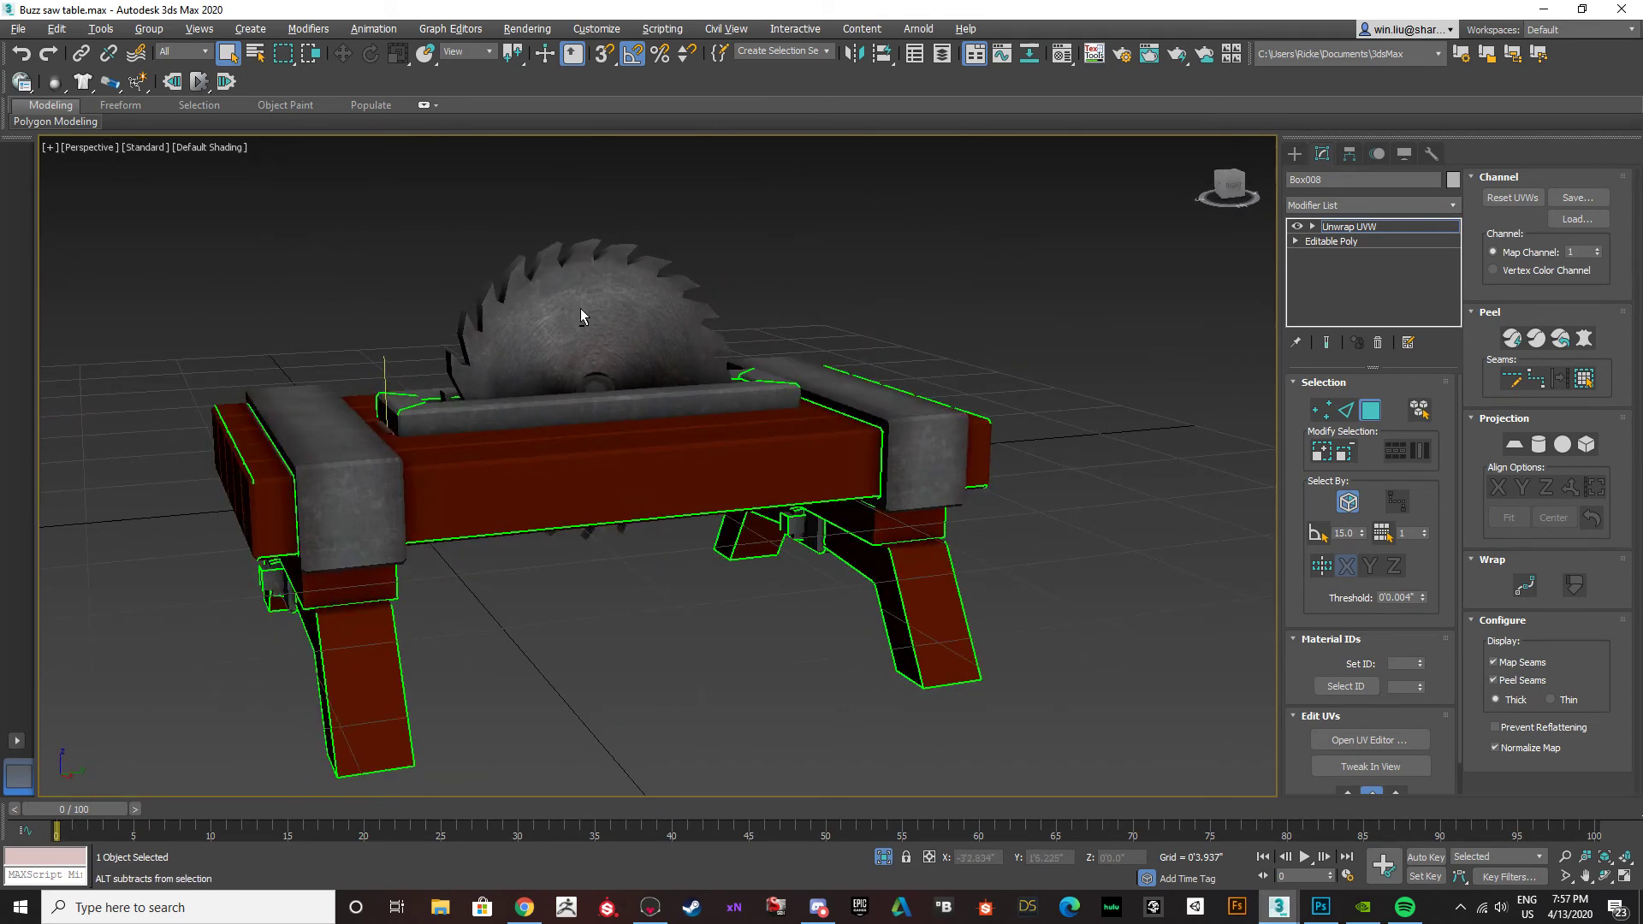
{"action": "key", "text": "shift+q"}
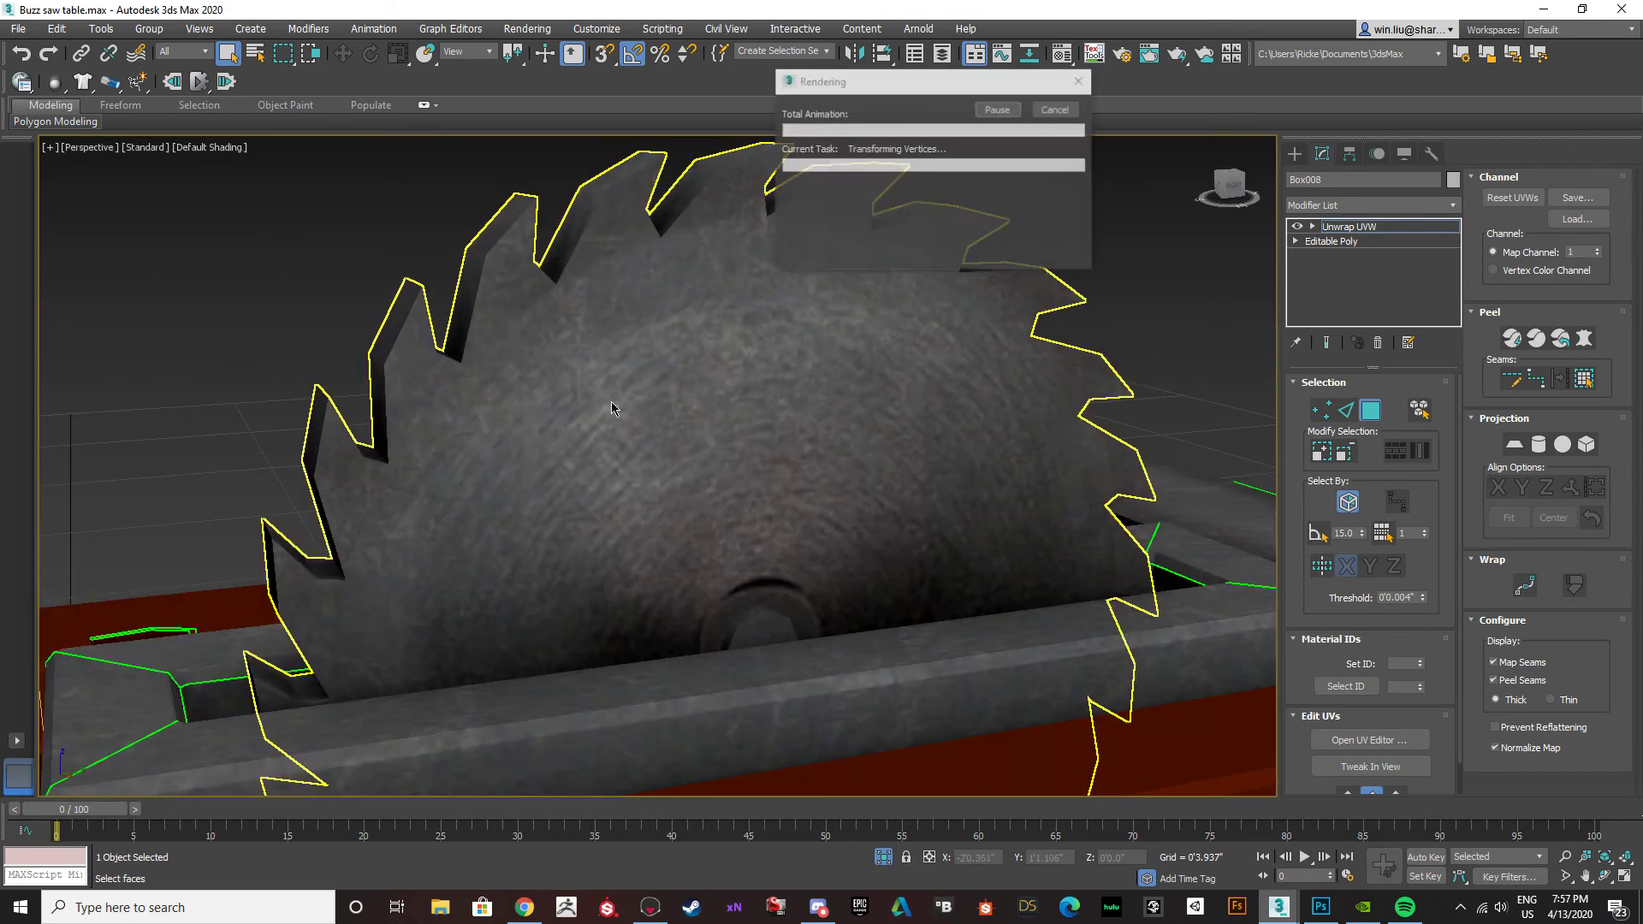
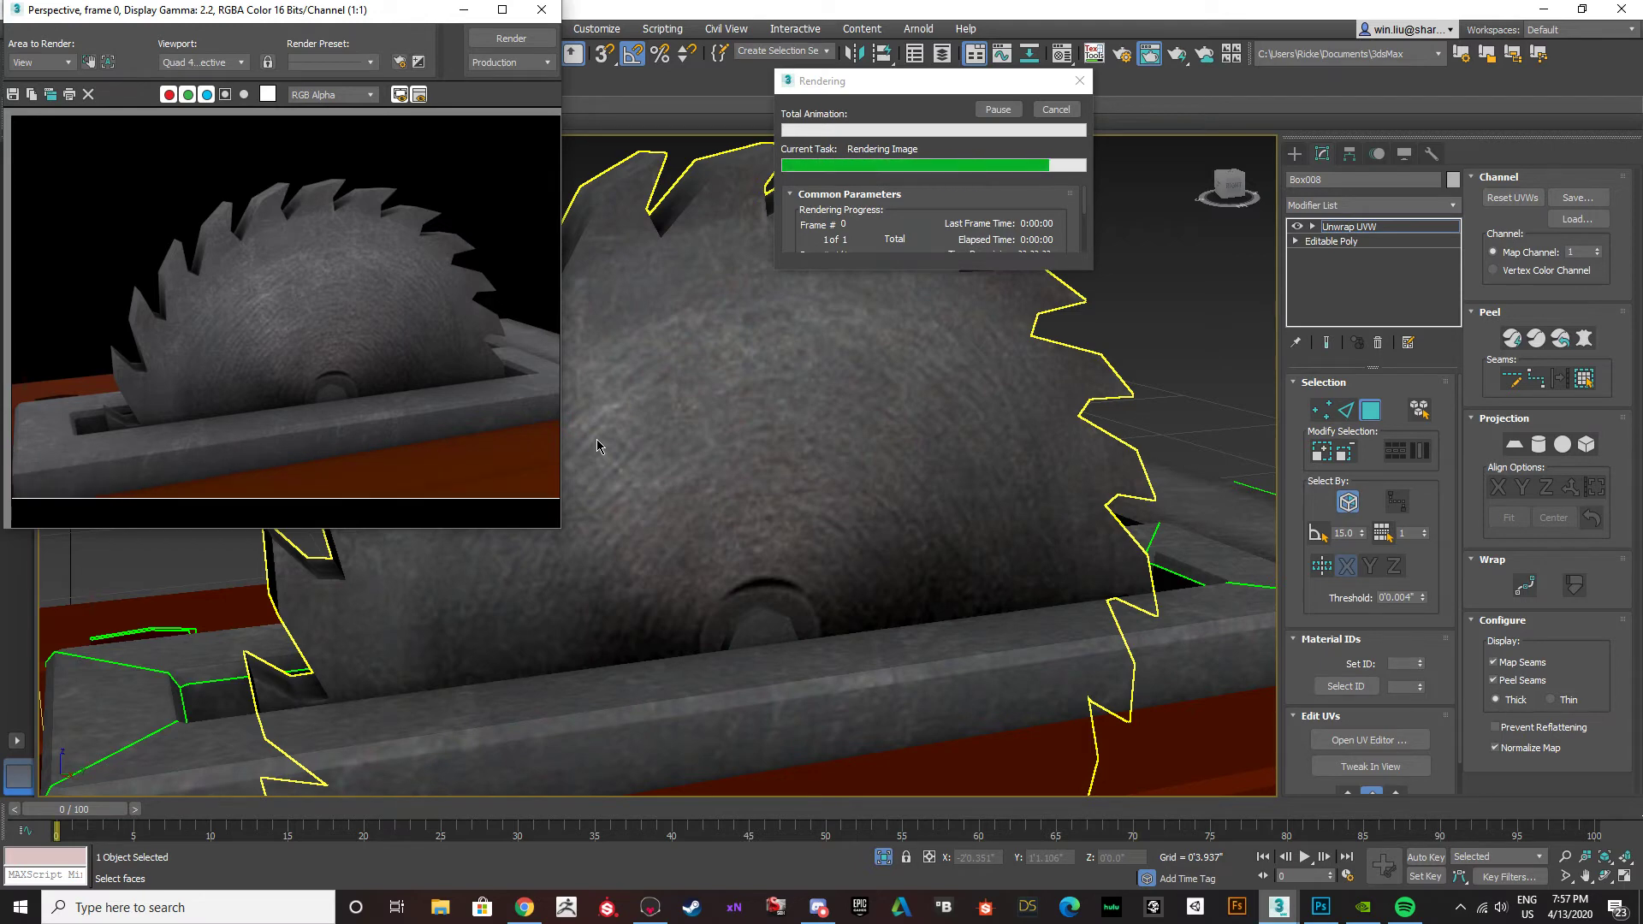
Close the rendered image and check the whole saw table in the perspective viewport.
{"action": "left_click", "coordinate": [542, 9]}
{"action": "scroll", "coordinate": [717, 385], "scroll_direction": "down", "scroll_amount": 5}
{"action": "middle_click_drag", "start_coordinate": [717, 385], "coordinate": [809, 462], "text": "alt"}
{"action": "mouse_move", "coordinate": [520, 905]}
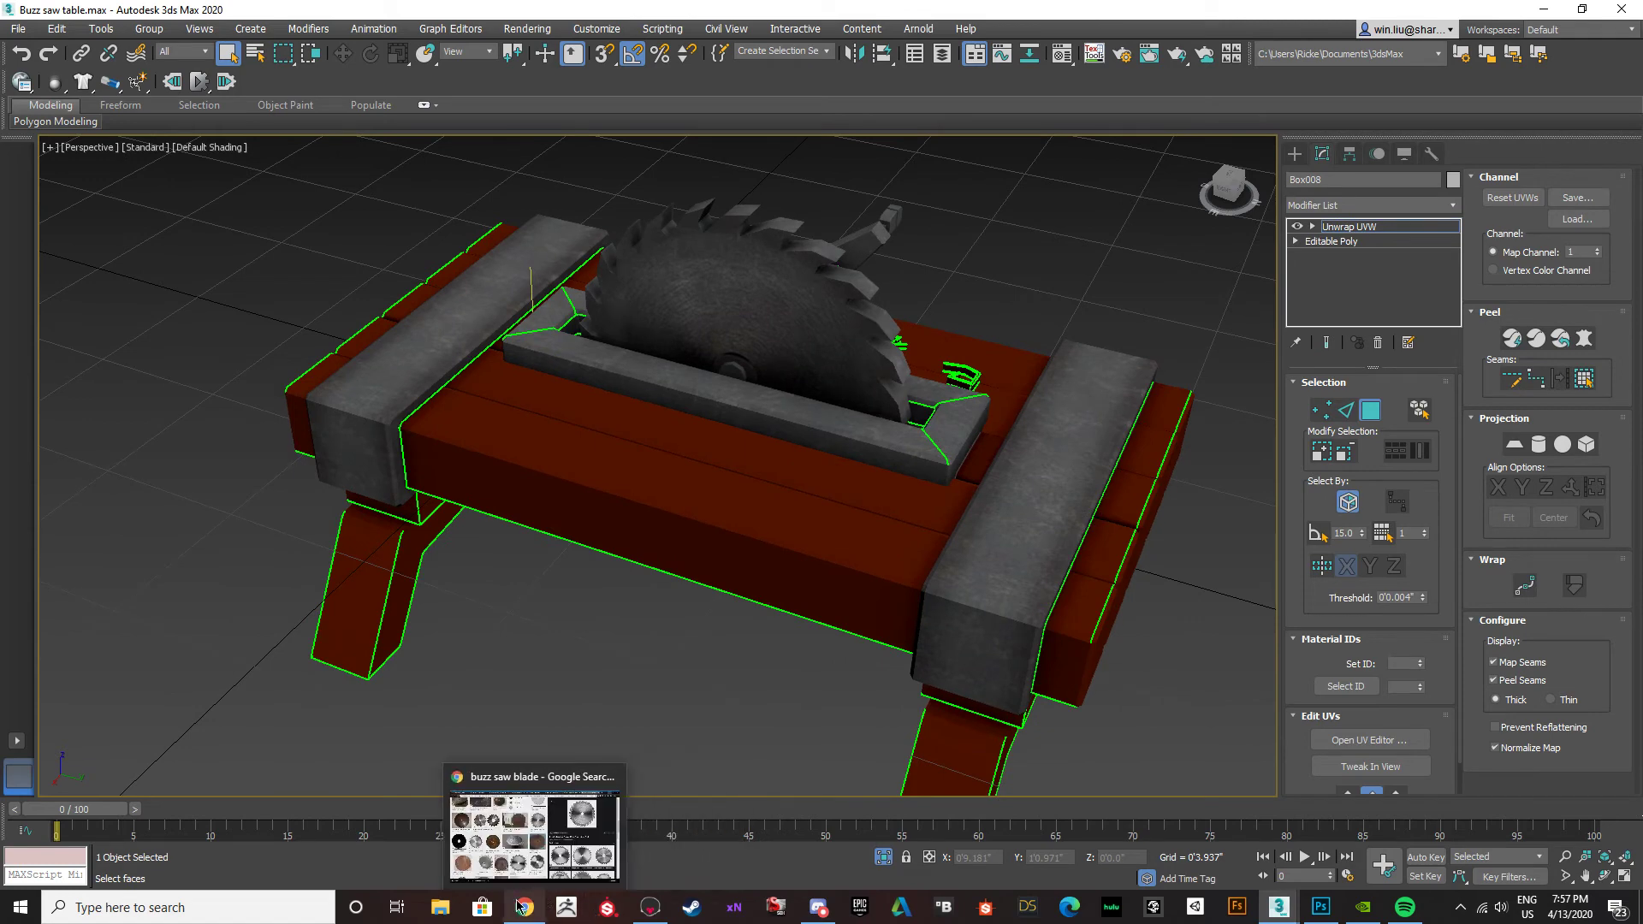
Switch to Photoshop and, on the Base Color layer, Magic Wand select the large red-brown table-top and leg areas.
{"action": "left_click", "coordinate": [1321, 907]}
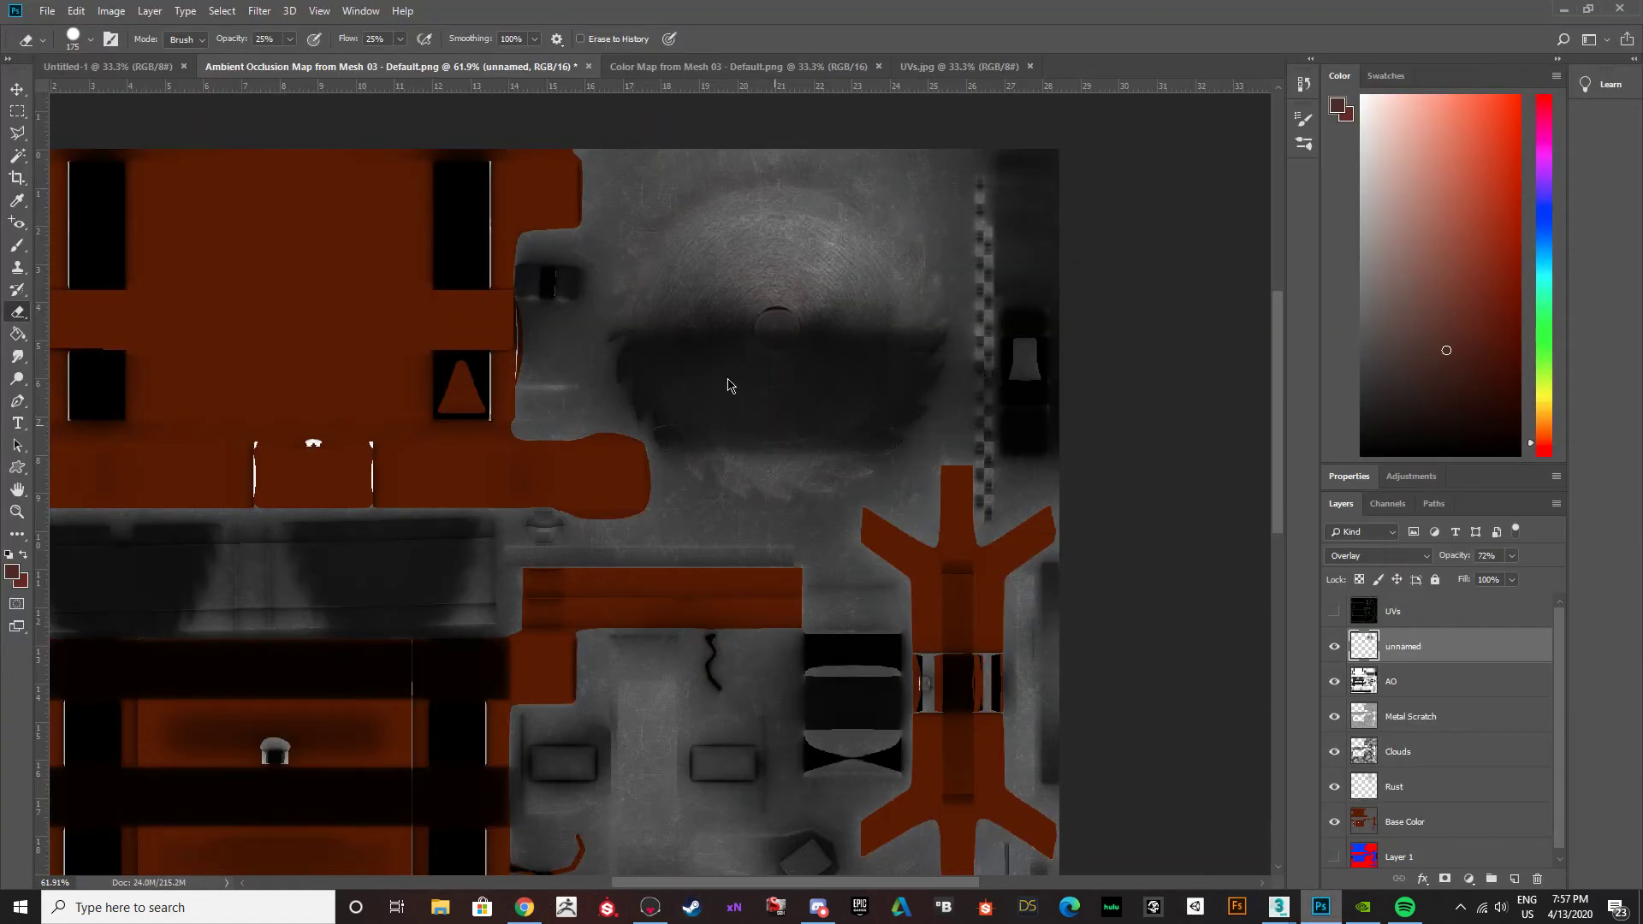
{"action": "left_click", "coordinate": [1369, 825]}
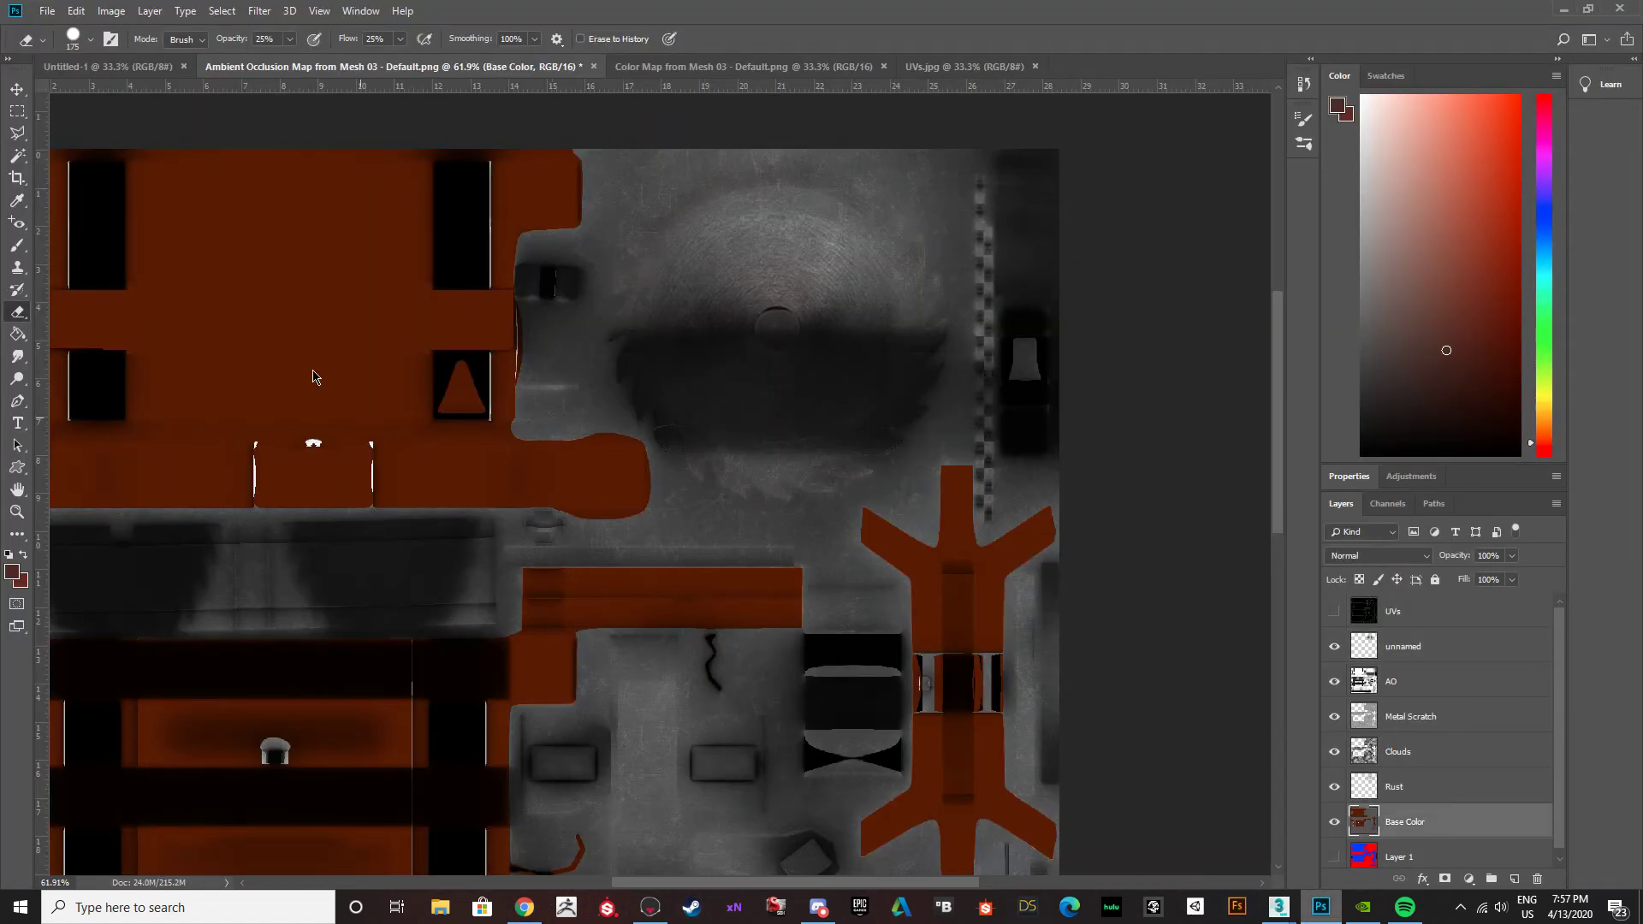
{"action": "key", "text": "w"}
{"action": "left_click", "coordinate": [321, 361]}
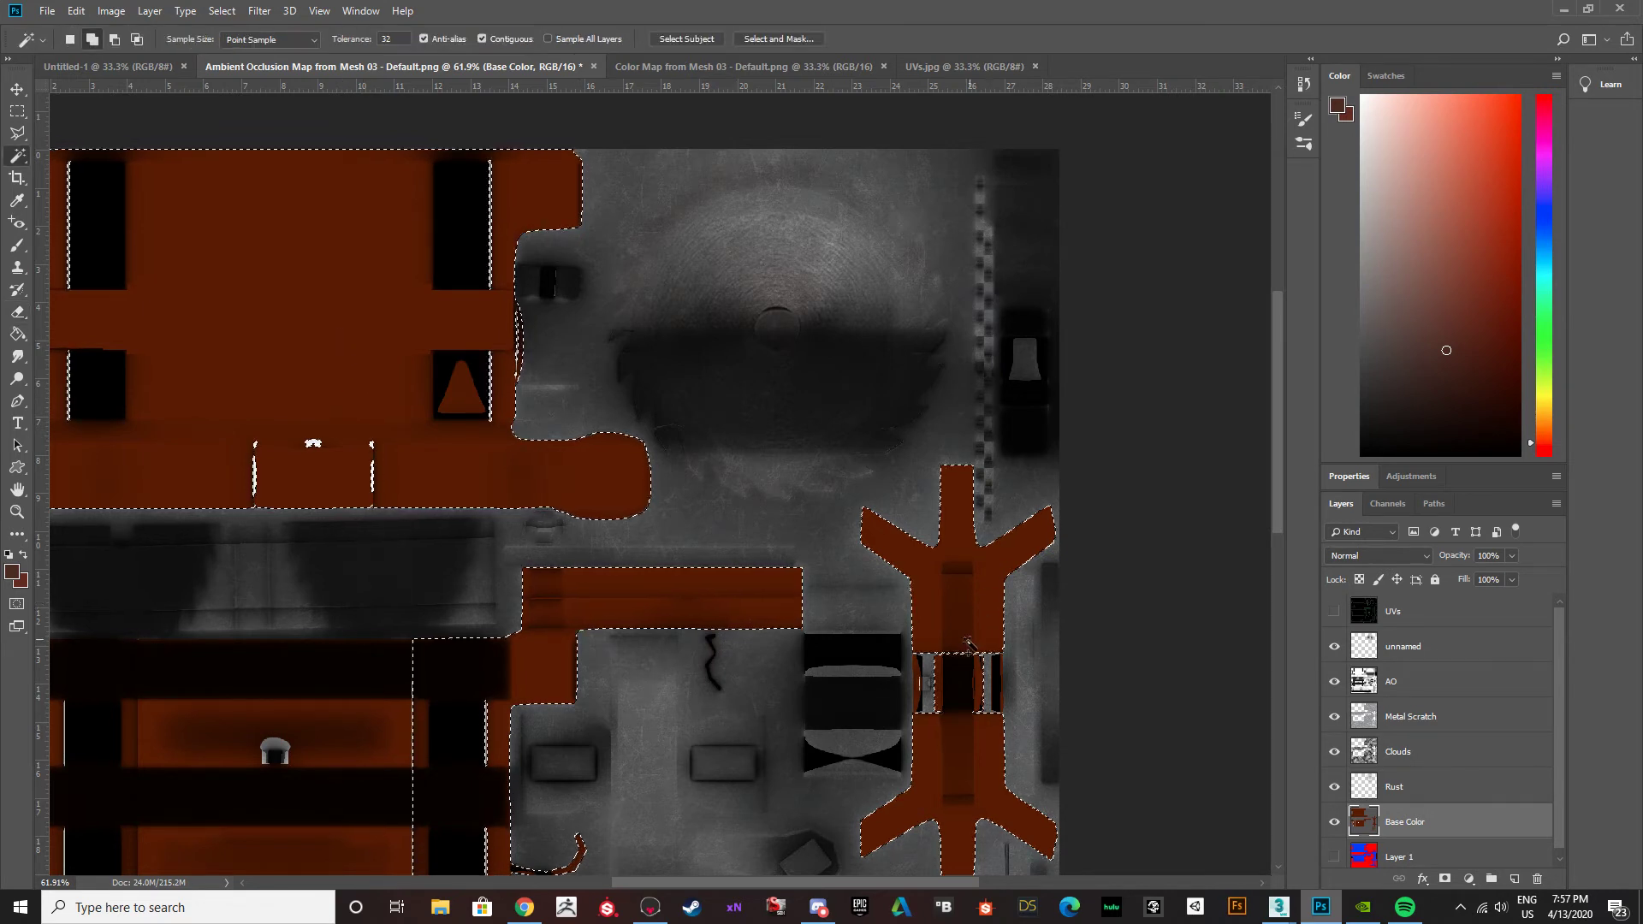
{"action": "left_click", "coordinate": [997, 690]}
{"action": "scroll", "coordinate": [439, 664], "scroll_direction": "down", "scroll_amount": 3, "text": "alt"}
{"action": "left_click", "coordinate": [448, 592]}
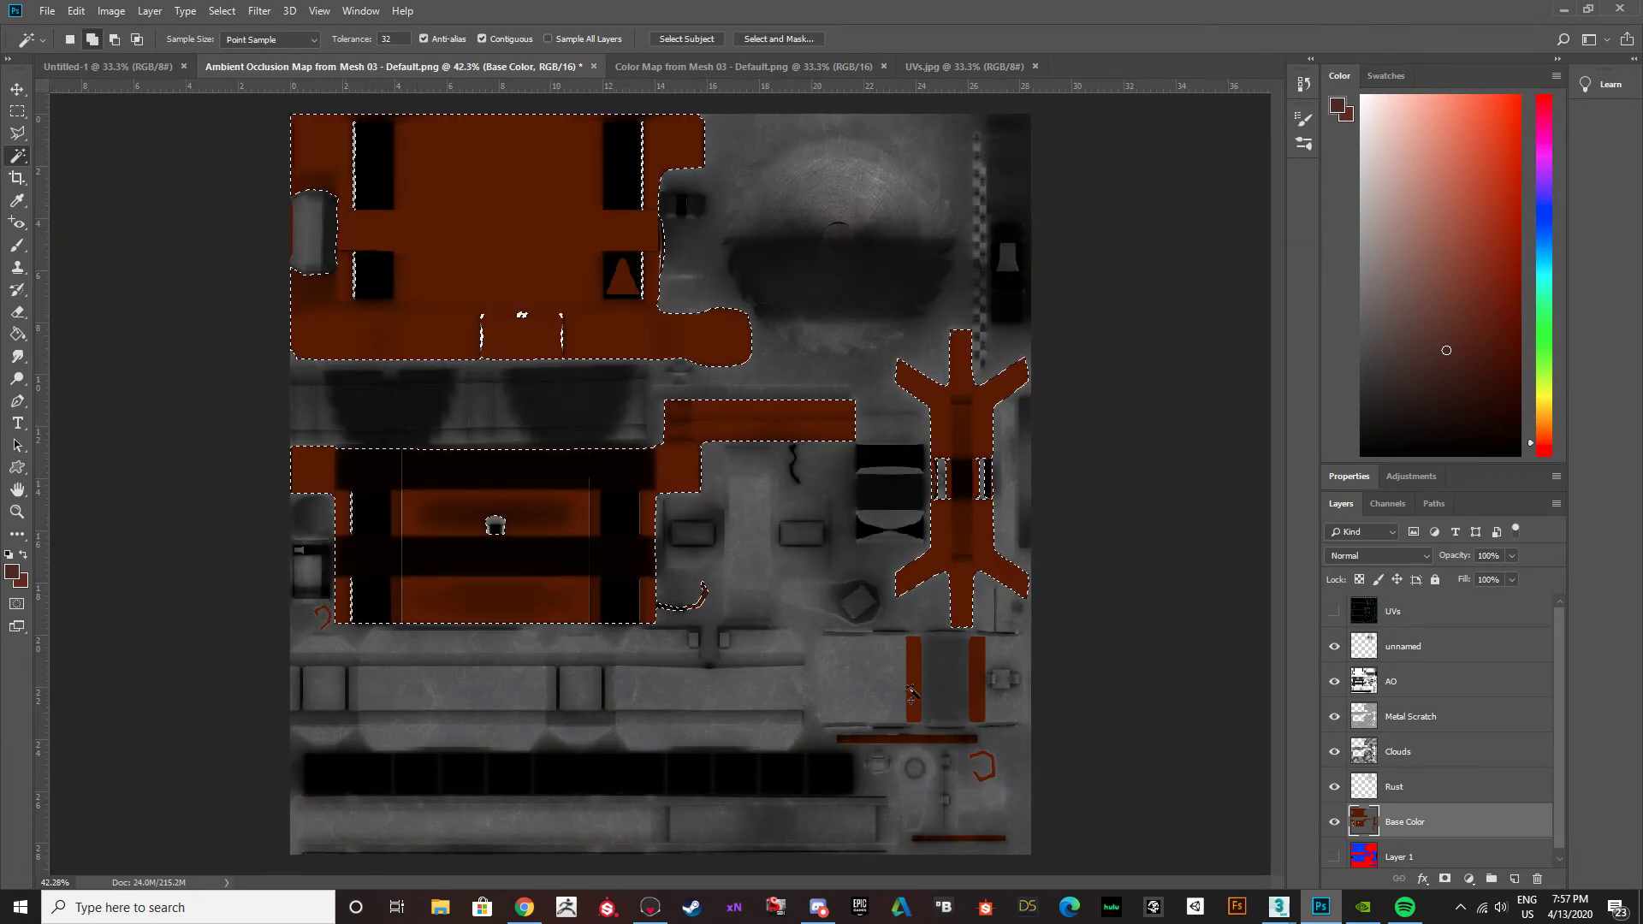
Add the small red-brown strips and the hook-shaped piece near the texture's lower corner to the selection.
{"action": "left_click", "coordinate": [980, 678]}
{"action": "left_click", "coordinate": [942, 738]}
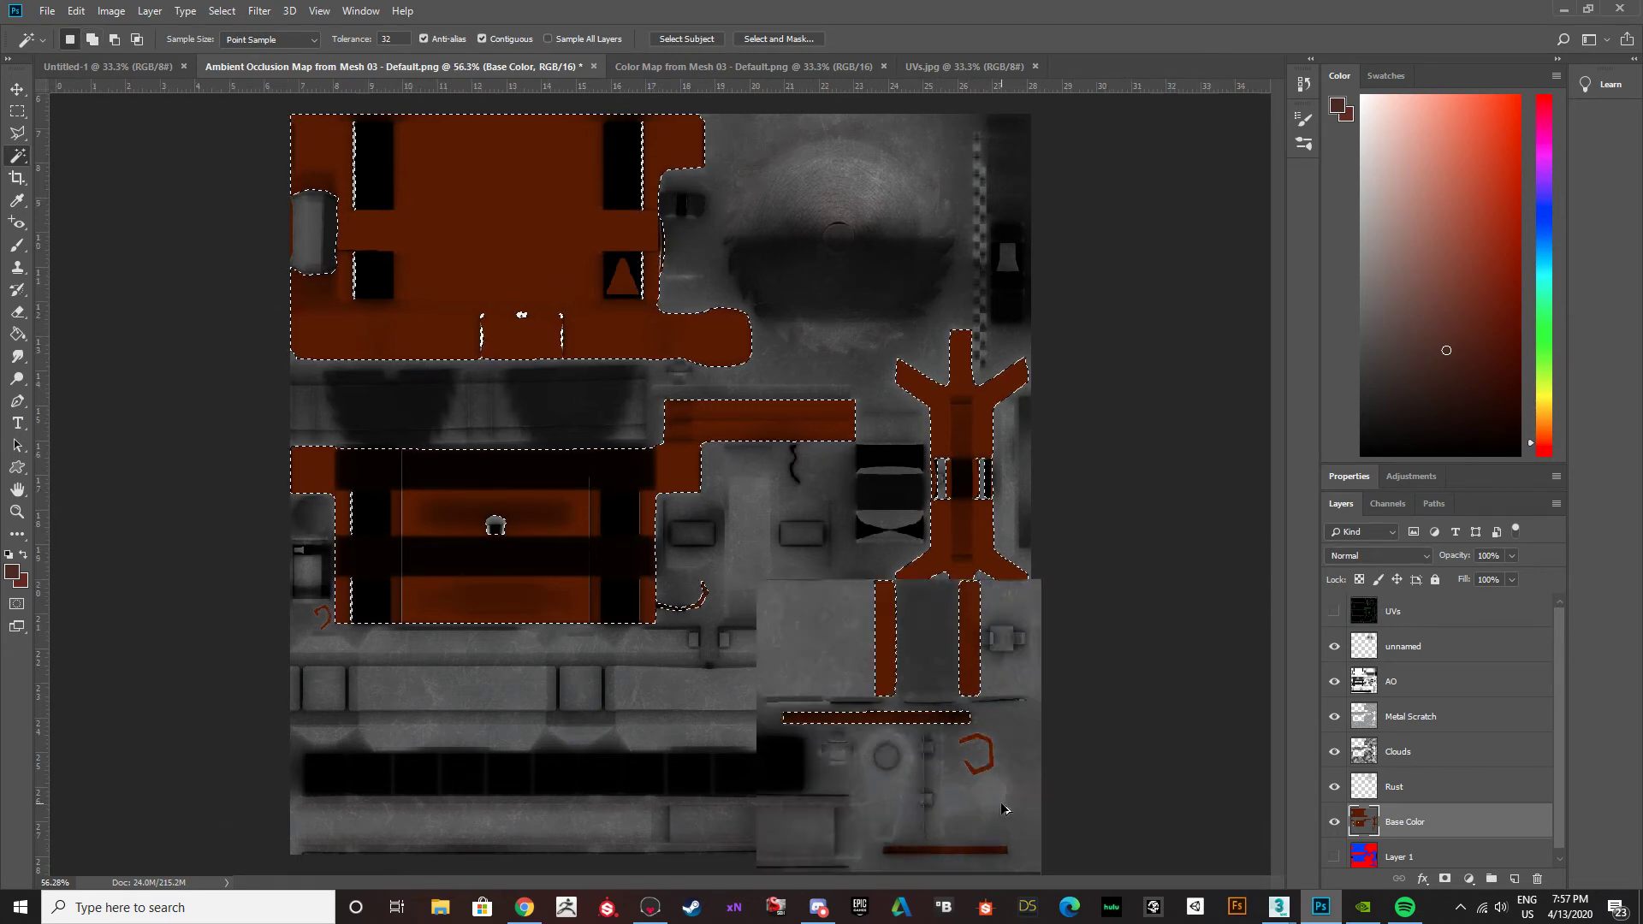
{"action": "scroll", "coordinate": [984, 783], "scroll_direction": "up", "scroll_amount": 6, "text": "alt"}
{"action": "scroll", "coordinate": [965, 748], "scroll_direction": "down", "scroll_amount": 10}
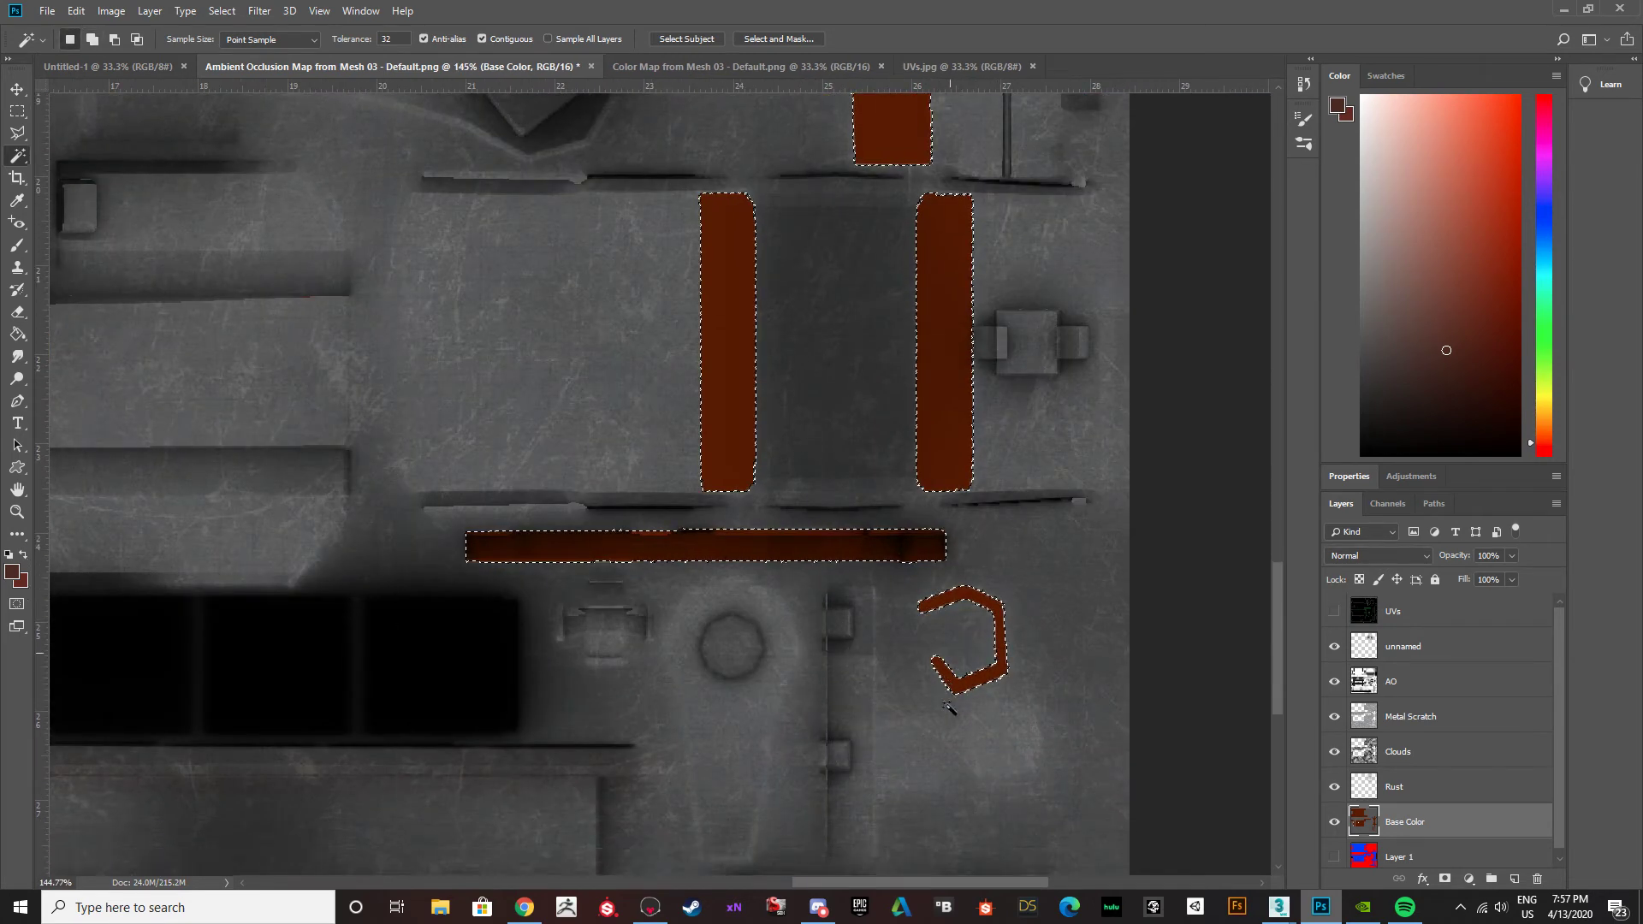
{"action": "scroll", "coordinate": [920, 591], "scroll_direction": "up", "scroll_amount": 2}
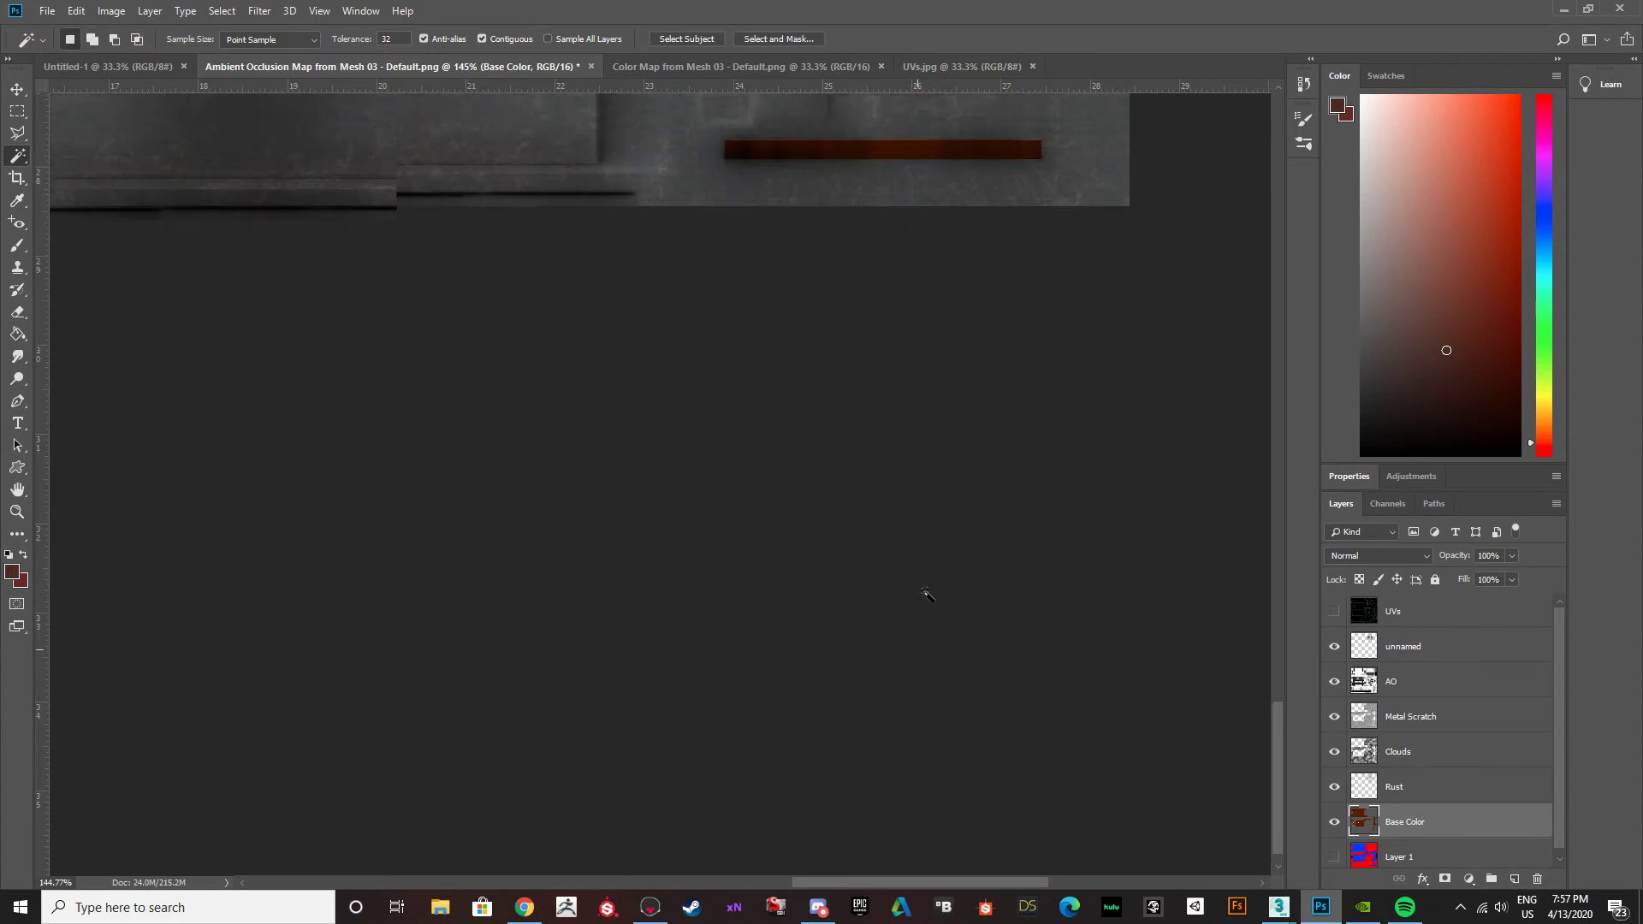
{"action": "scroll", "coordinate": [891, 333], "scroll_direction": "down", "scroll_amount": 5, "text": "alt"}
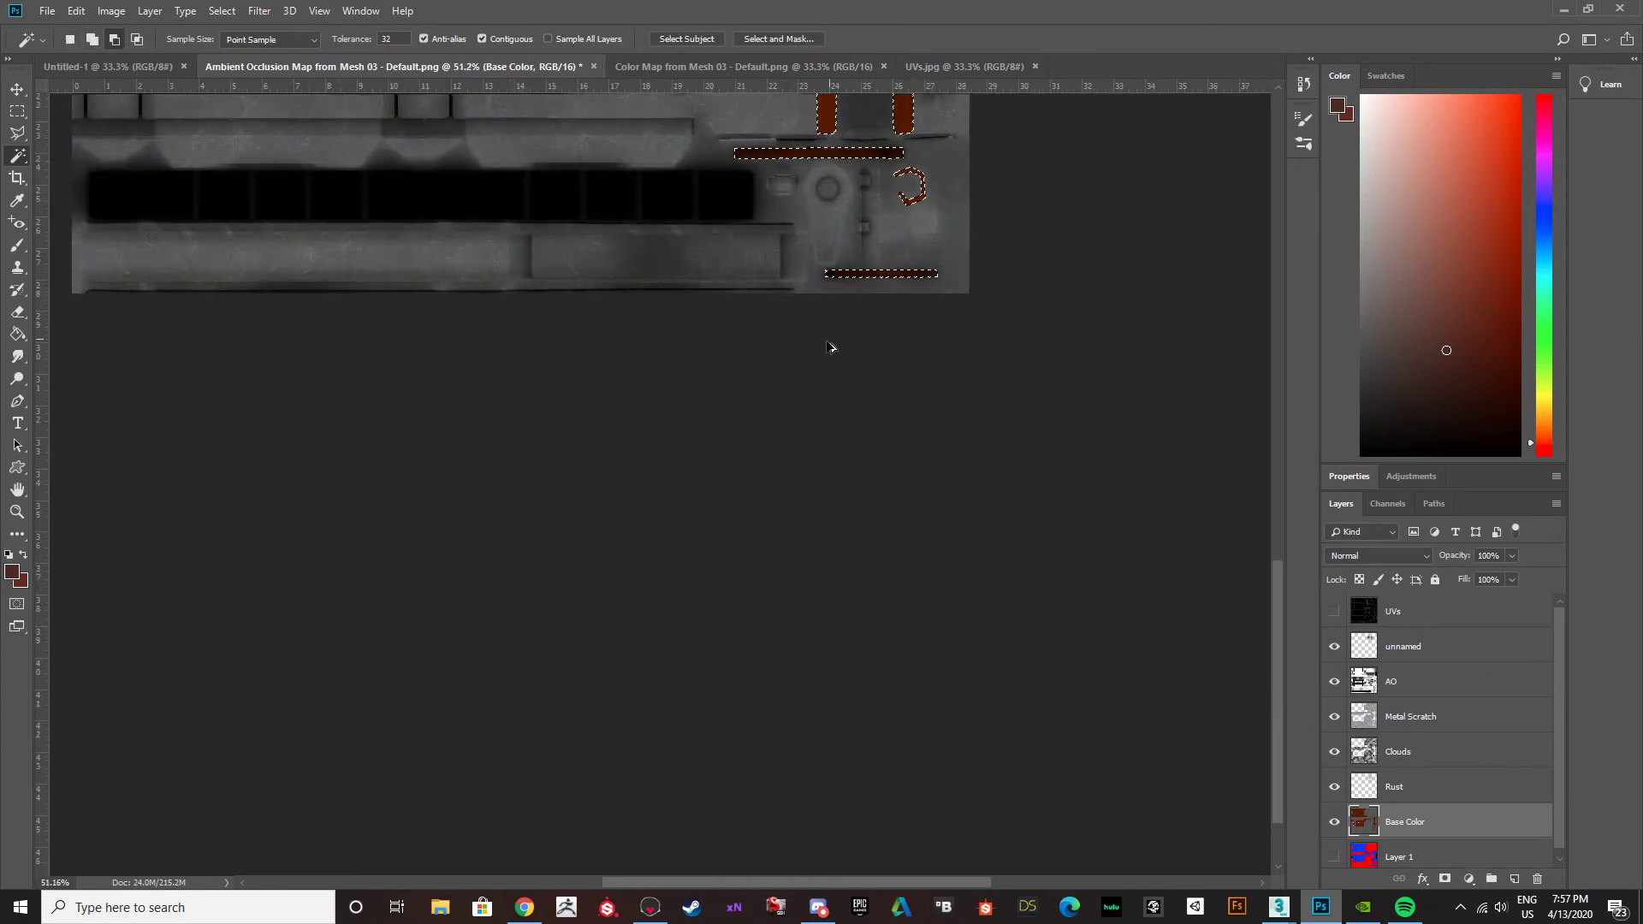
{"action": "scroll", "coordinate": [635, 382], "scroll_direction": "up", "scroll_amount": 10}
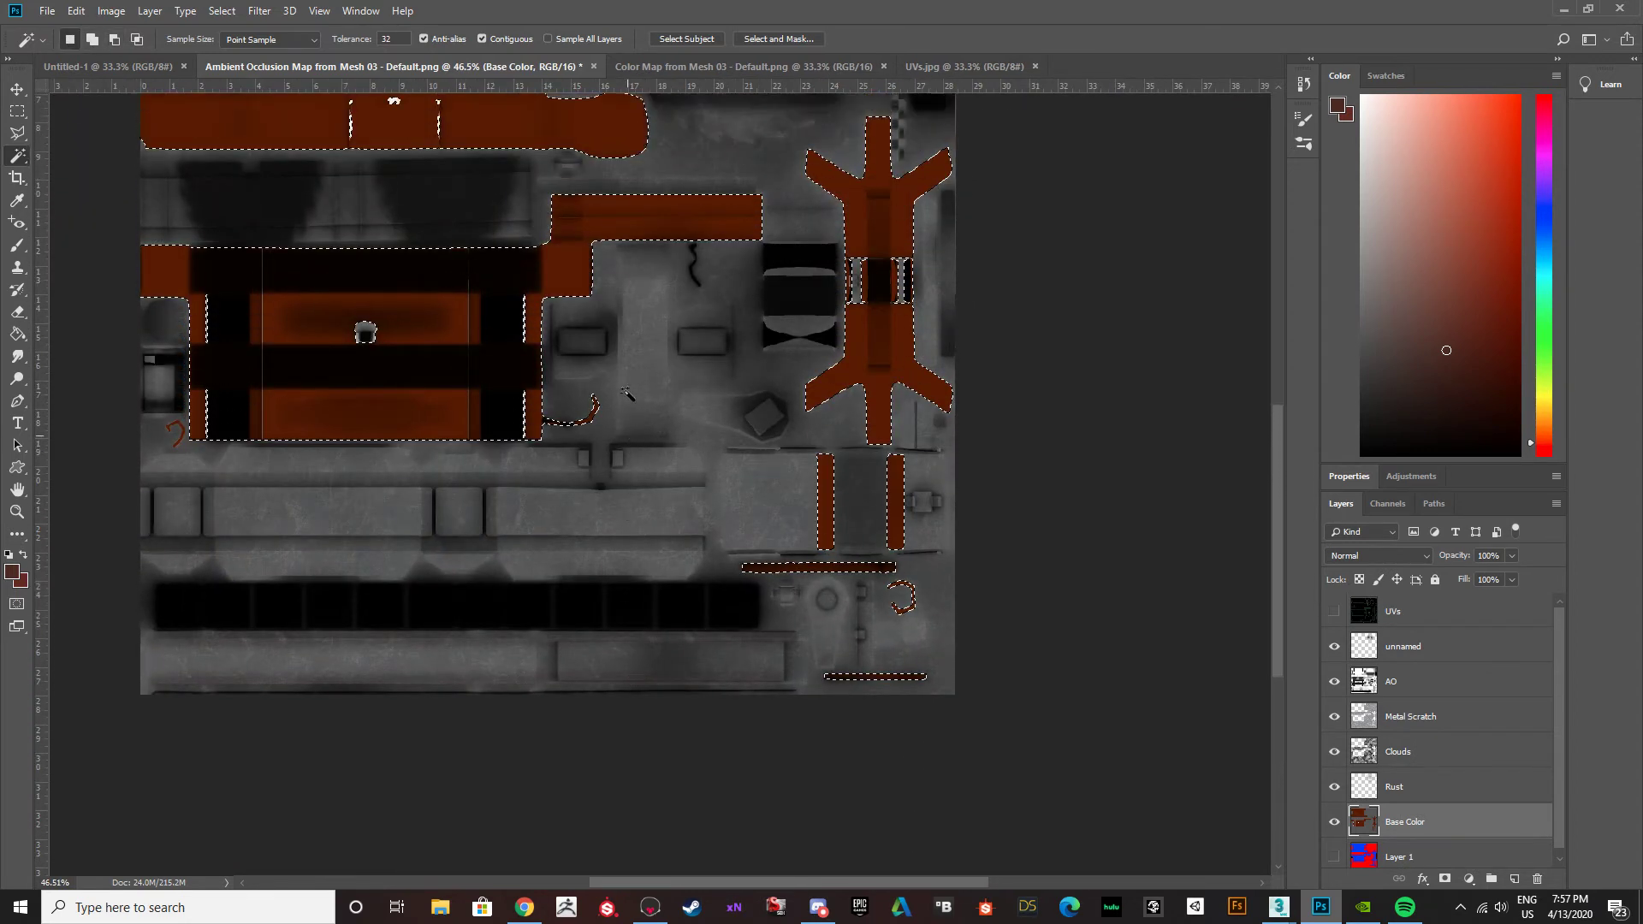
{"action": "scroll", "coordinate": [628, 407], "scroll_direction": "up", "scroll_amount": 3}
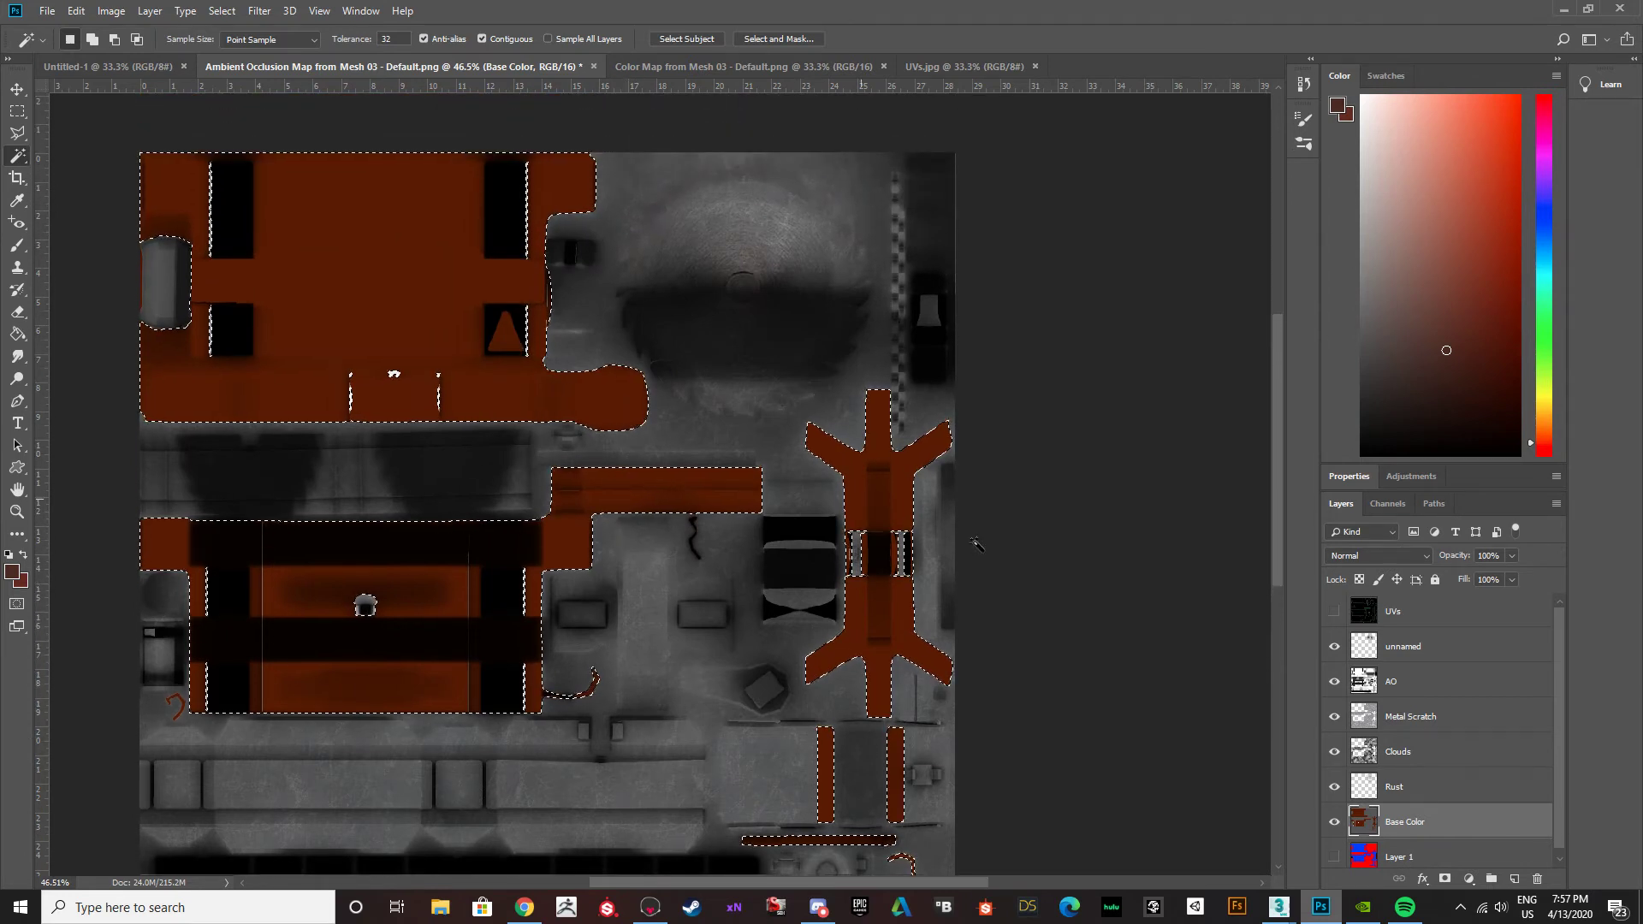
Add a new layer above Base Color and set the foreground to a muted brown with hue 18°.
{"action": "left_click", "coordinate": [1514, 879]}
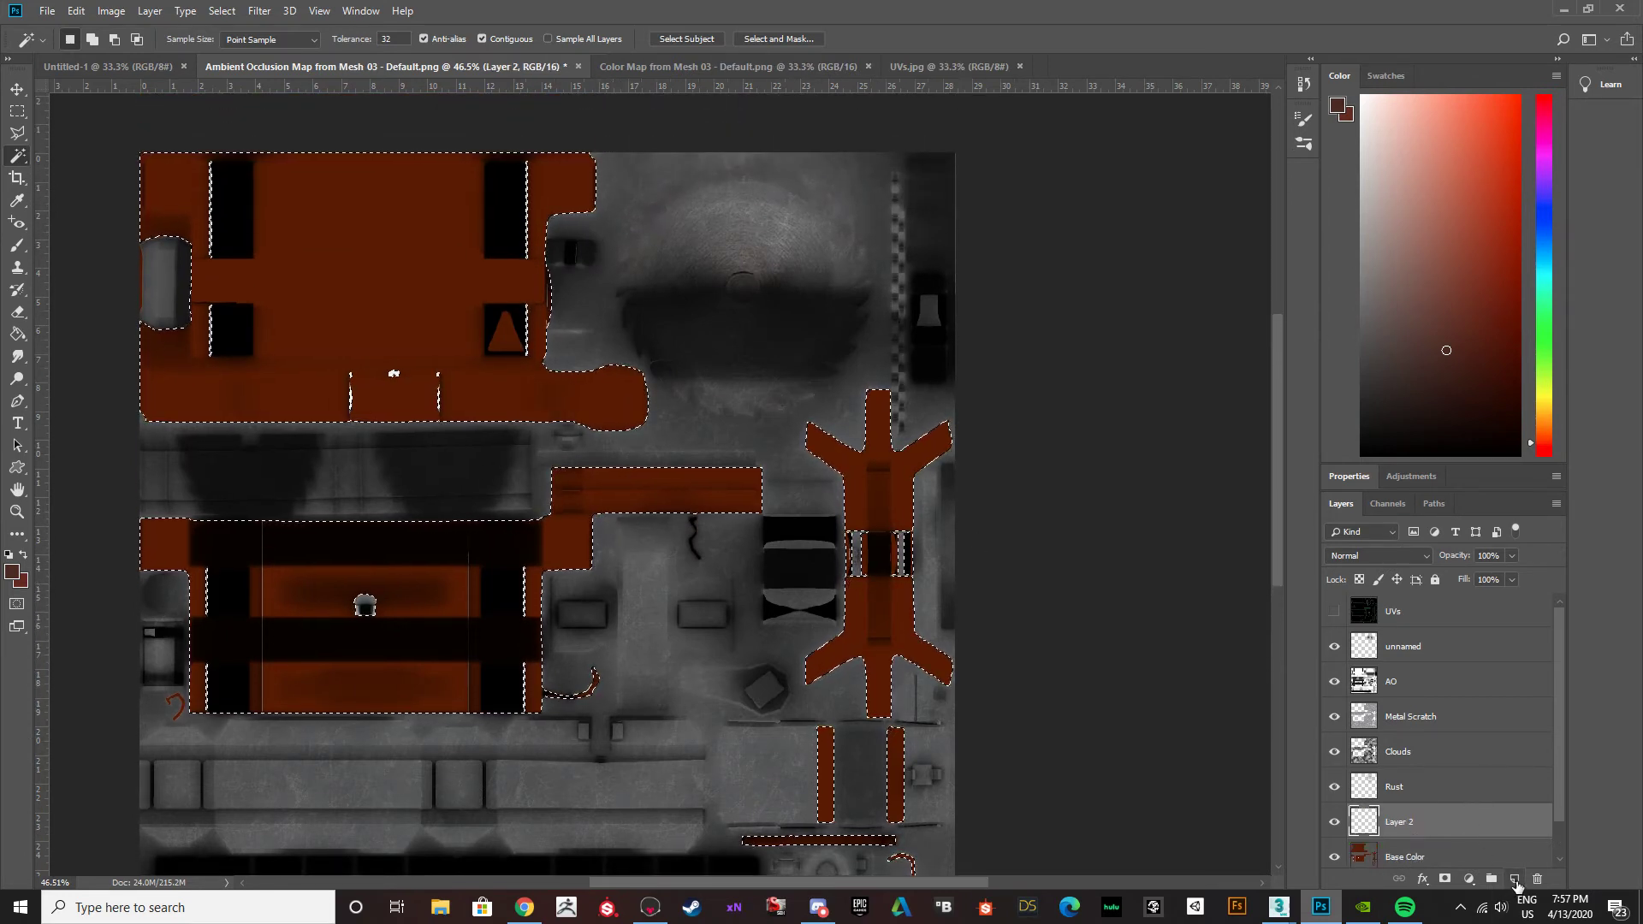
{"action": "left_click", "coordinate": [14, 572]}
{"action": "left_click_drag", "start_coordinate": [1061, 690], "coordinate": [1001, 633]}
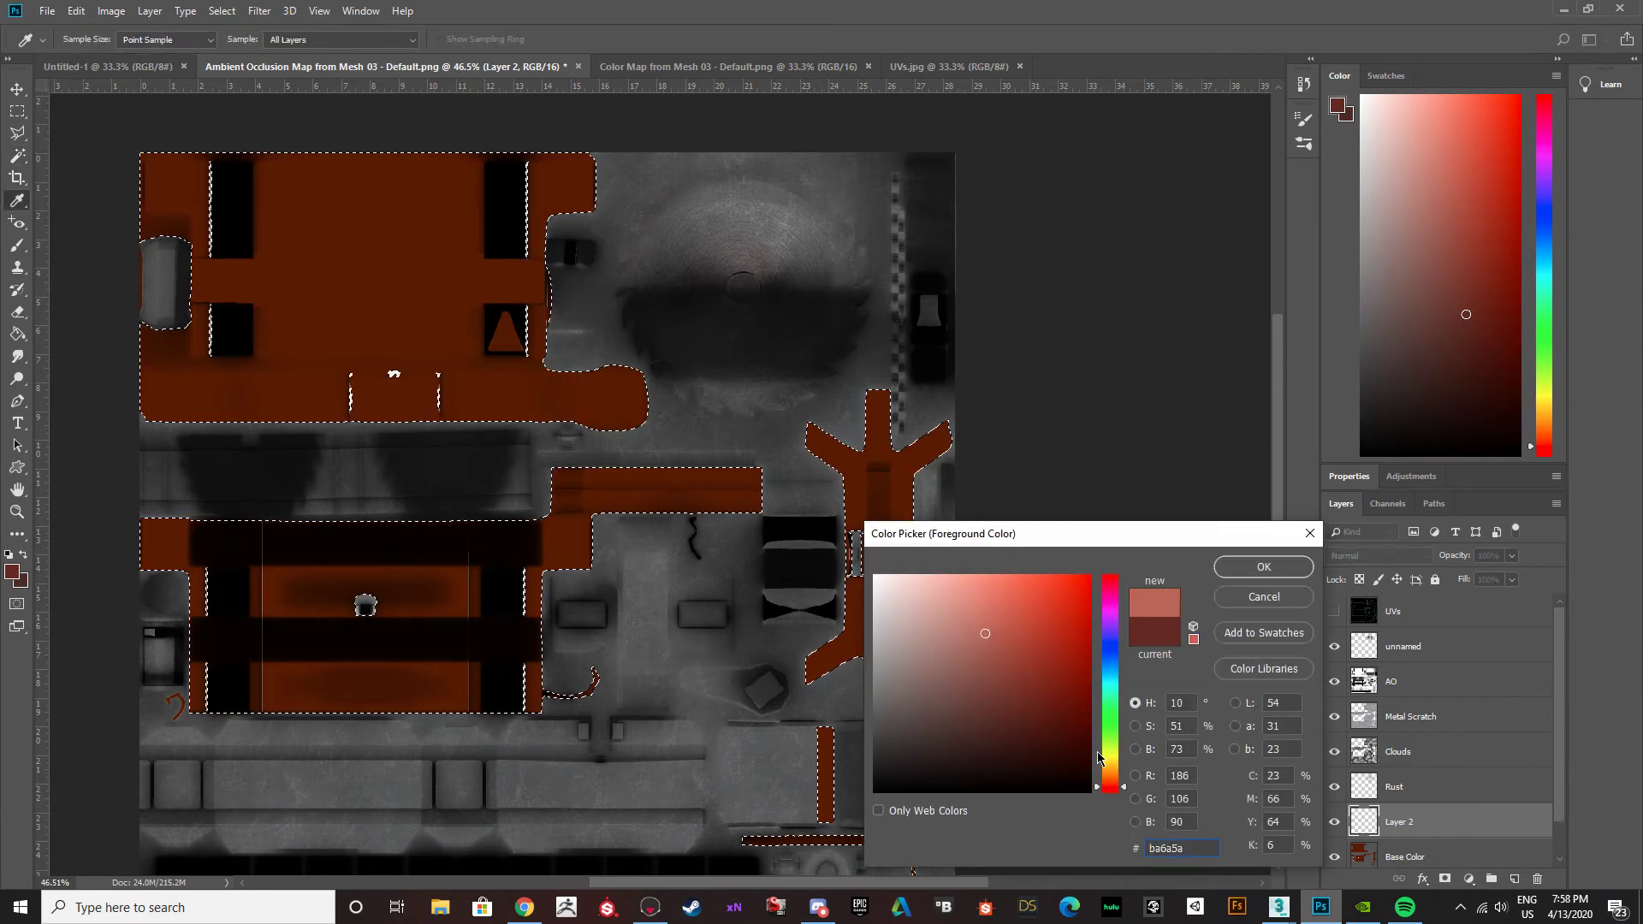
{"action": "left_click_drag", "start_coordinate": [1114, 788], "coordinate": [1114, 783]}
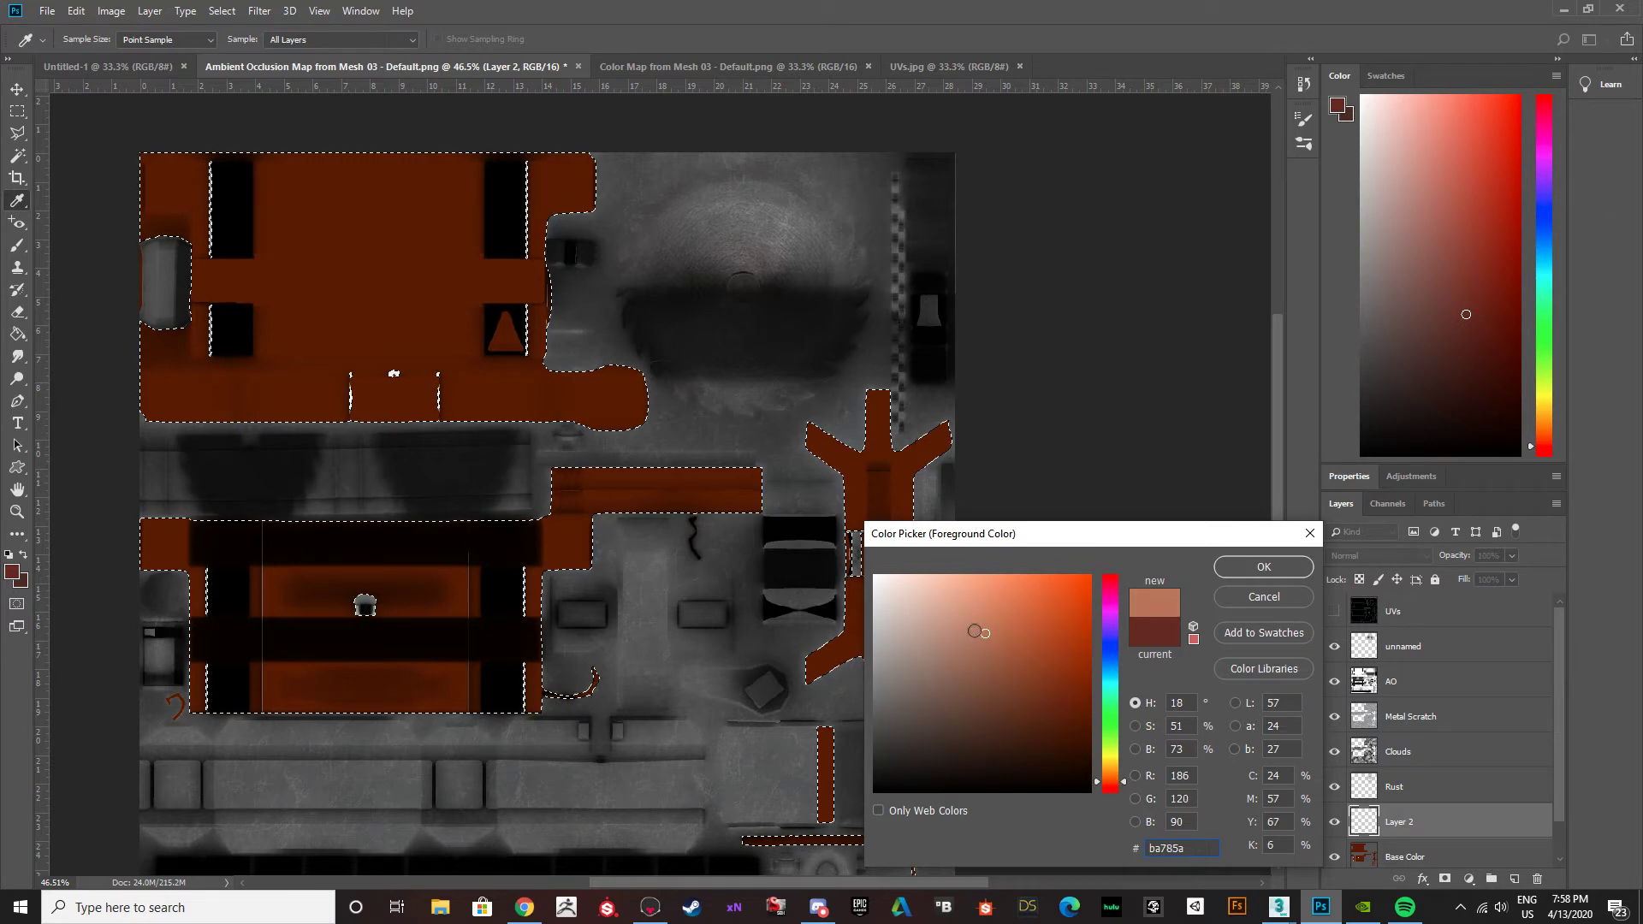
{"action": "mouse_move", "coordinate": [984, 634]}
{"action": "left_mouse_down"}
{"action": "mouse_move", "coordinate": [1023, 712]}
{"action": "mouse_move", "coordinate": [1005, 674]}
{"action": "left_mouse_up"}
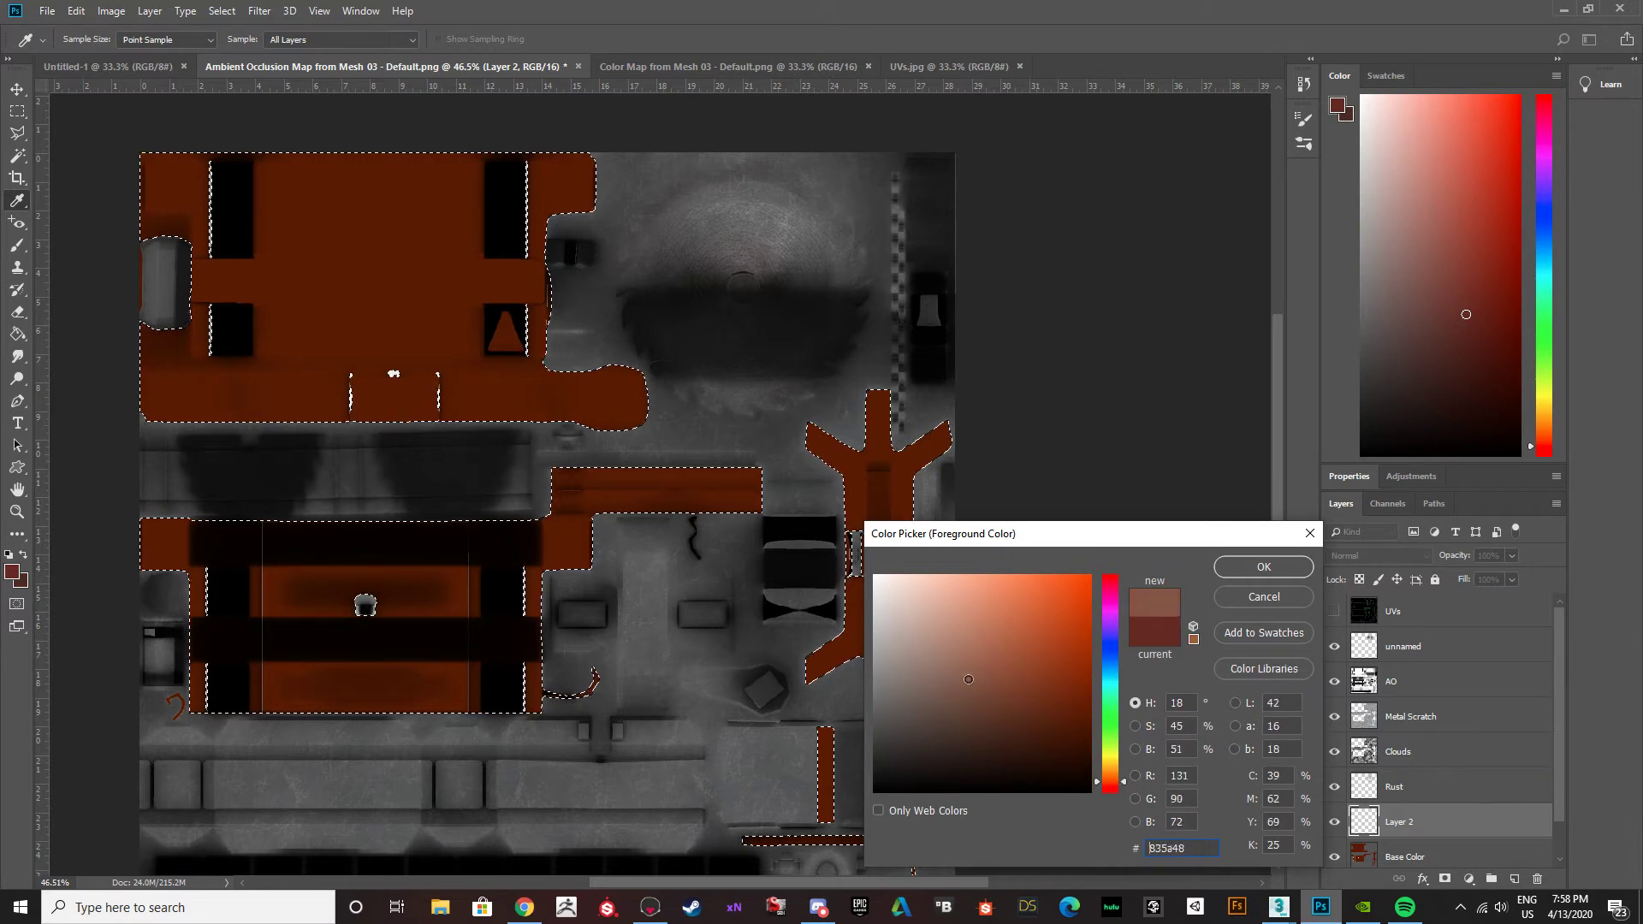
{"action": "left_click", "coordinate": [1264, 566]}
Fill the selected wood areas on the new layer with the brown foreground colour using the Paint Bucket.
{"action": "key", "text": "w"}
{"action": "key", "text": "g"}
{"action": "left_click", "coordinate": [433, 587]}
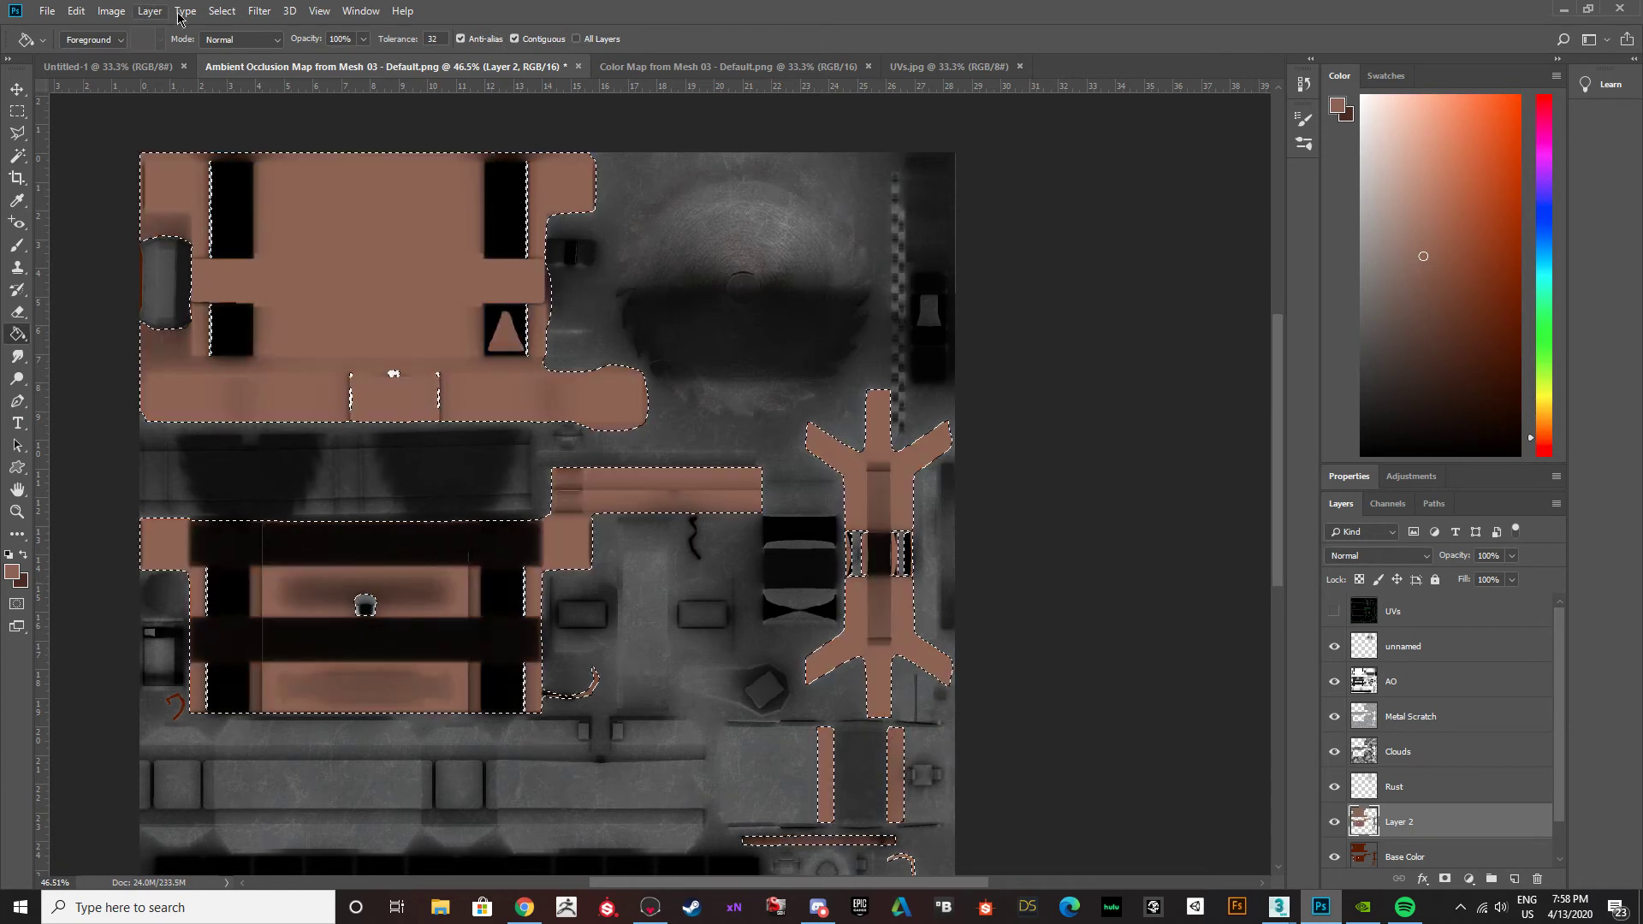
Start the Fibers render filter on the wood layer and inspect its grain preview at zoom levels from 12.5% to 50%.
{"action": "left_click", "coordinate": [259, 10]}
{"action": "mouse_move", "coordinate": [288, 288]}
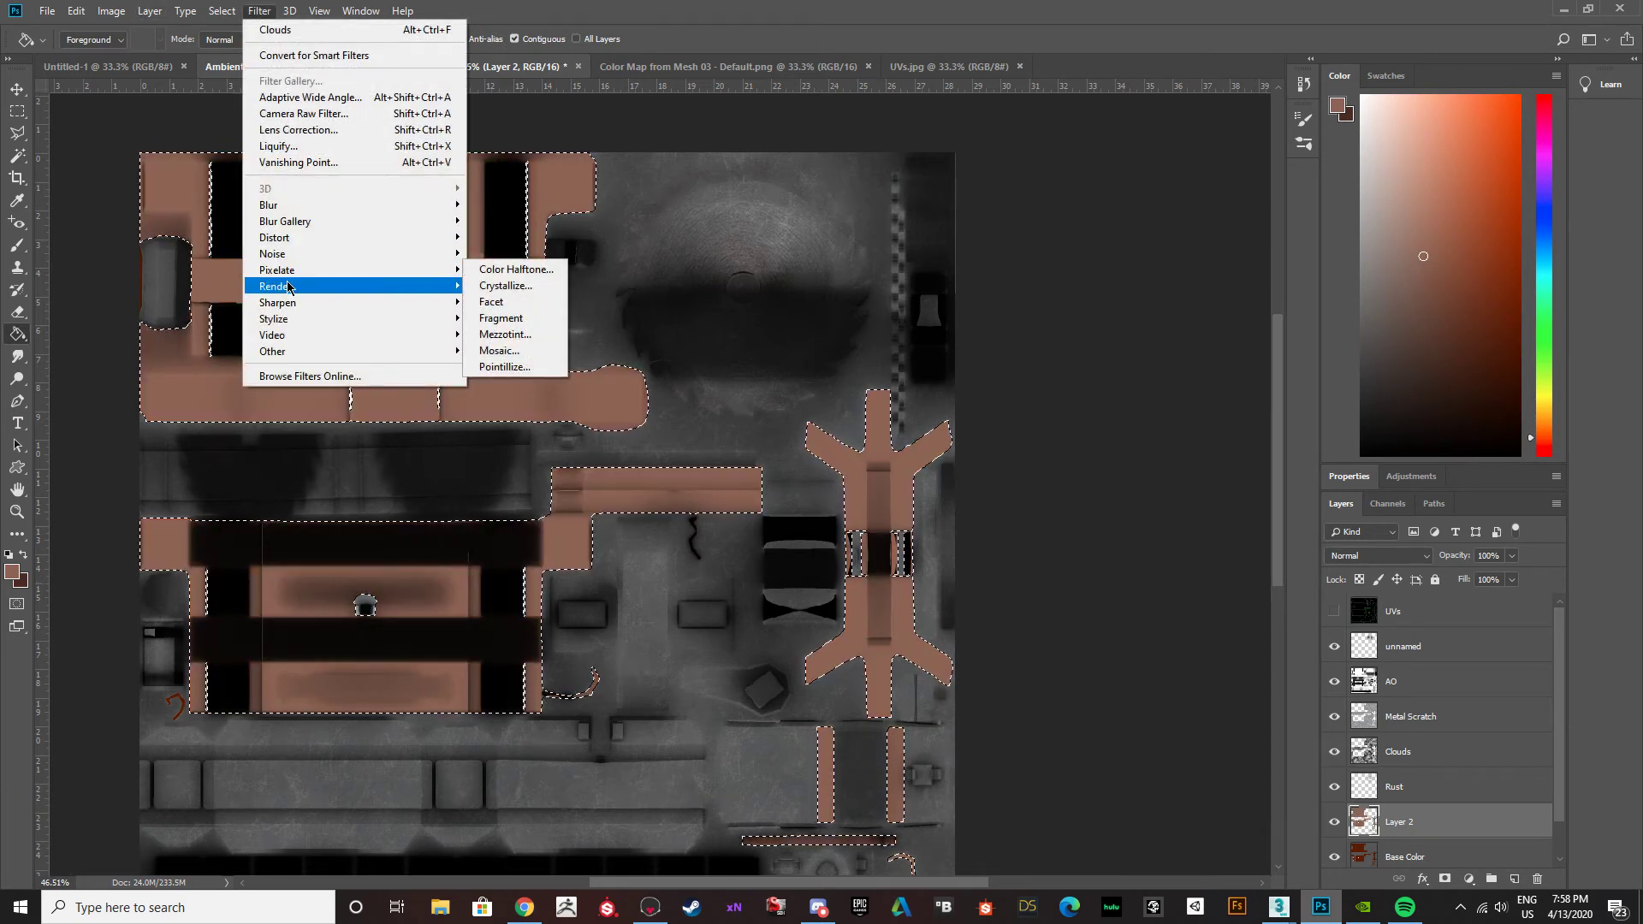
{"action": "left_click", "coordinate": [497, 376]}
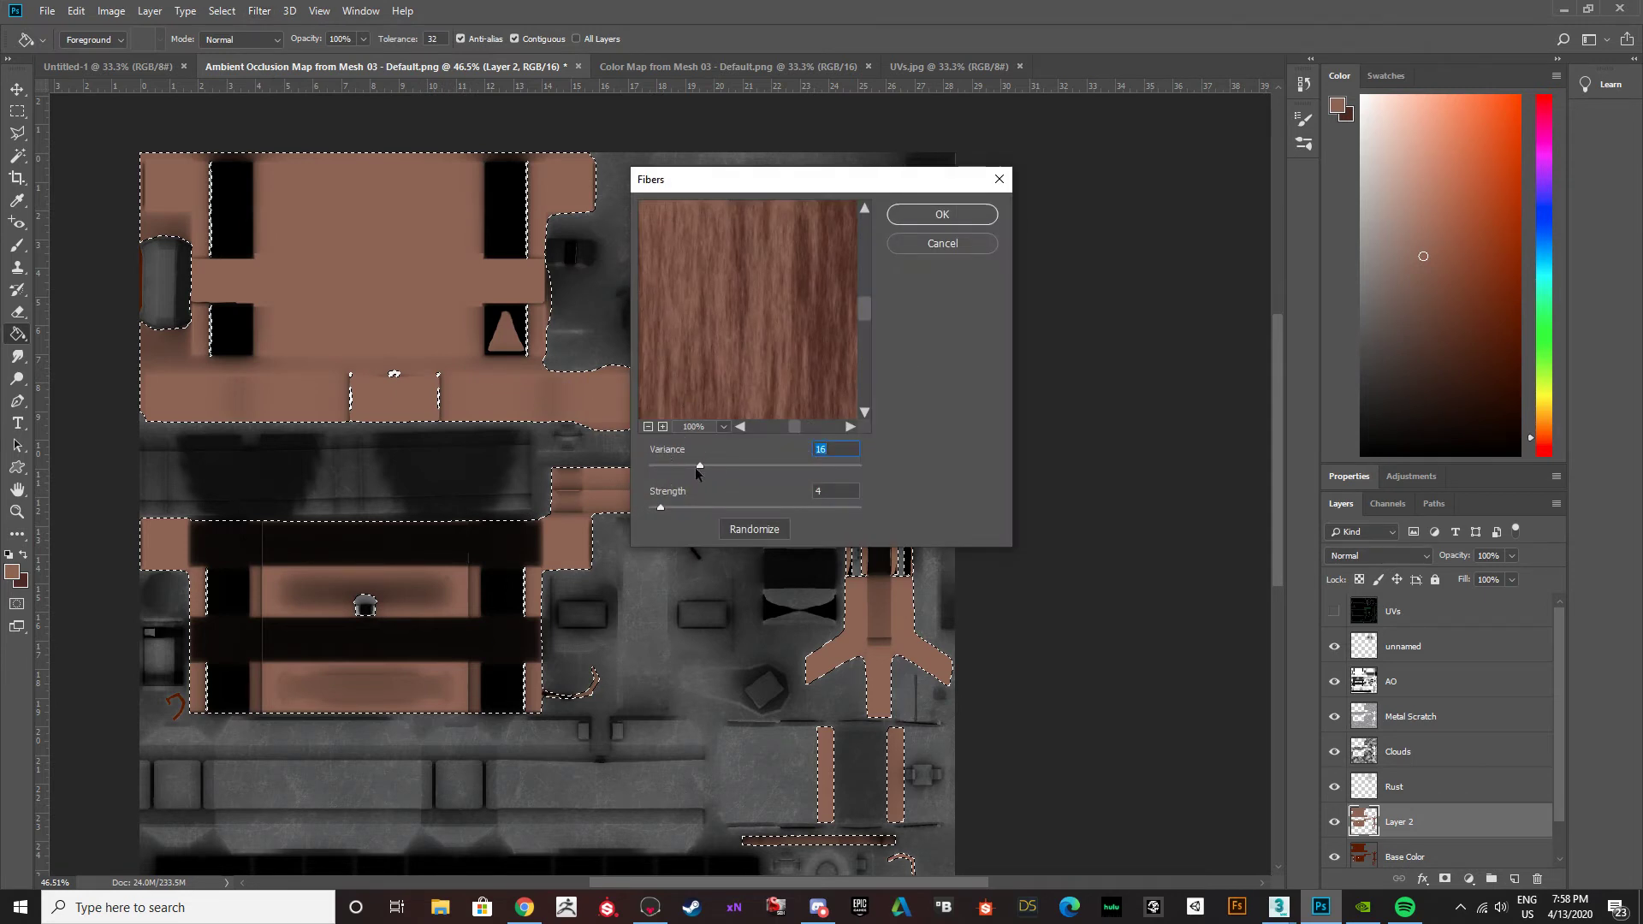
{"action": "left_click", "coordinate": [647, 427]}
{"action": "left_click", "coordinate": [647, 427]}
{"action": "left_click", "coordinate": [662, 427]}
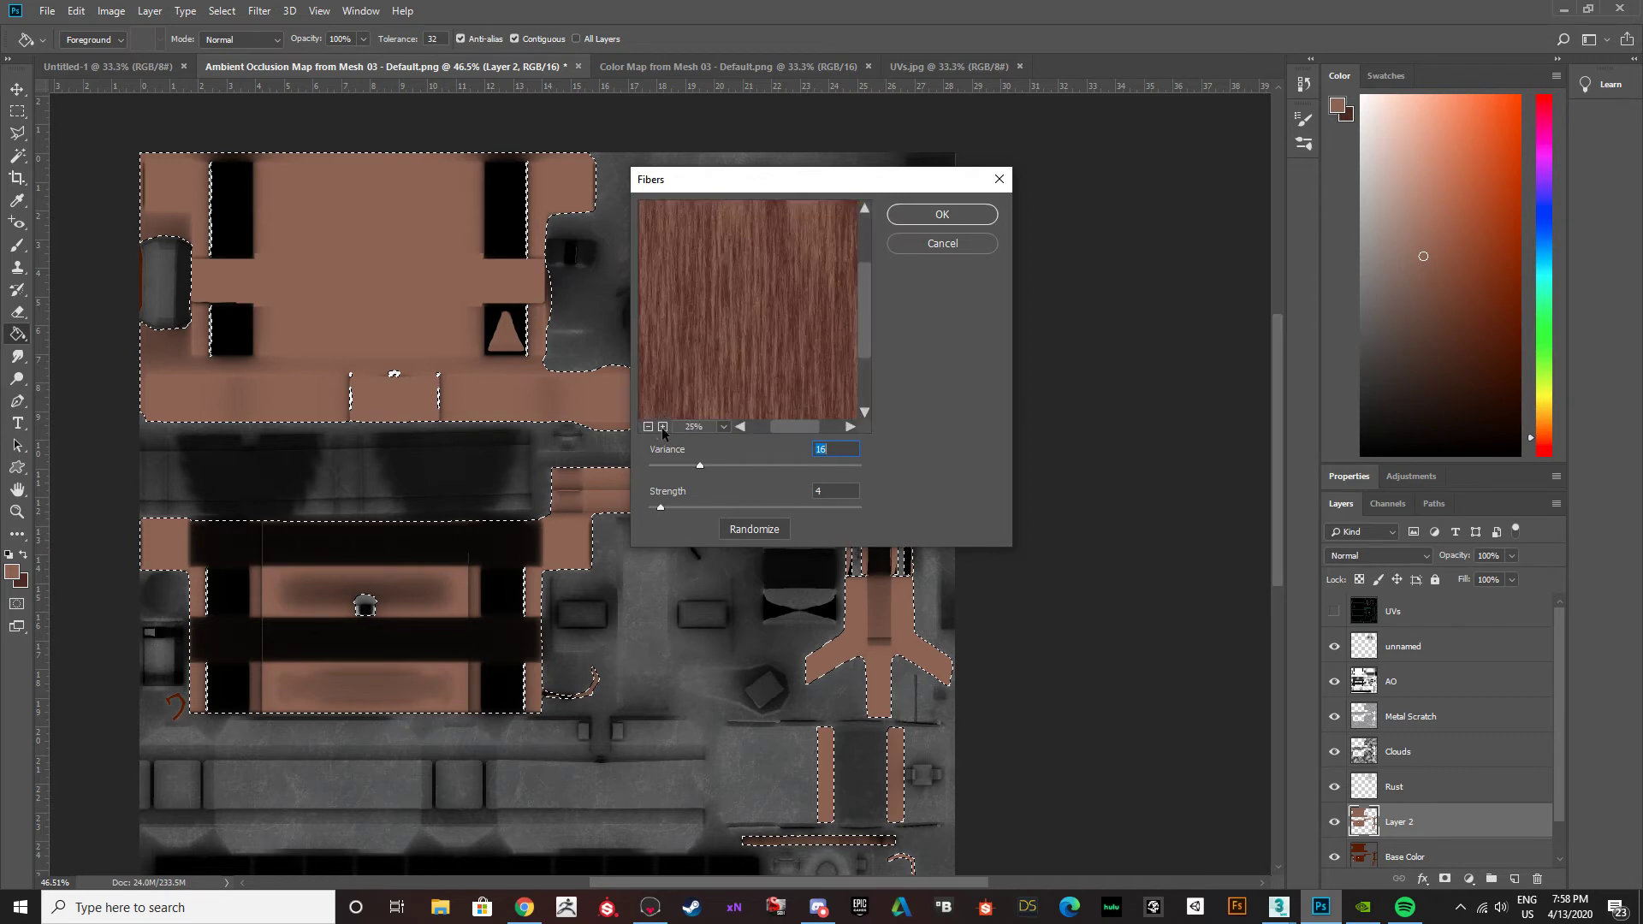
{"action": "left_click", "coordinate": [648, 427]}
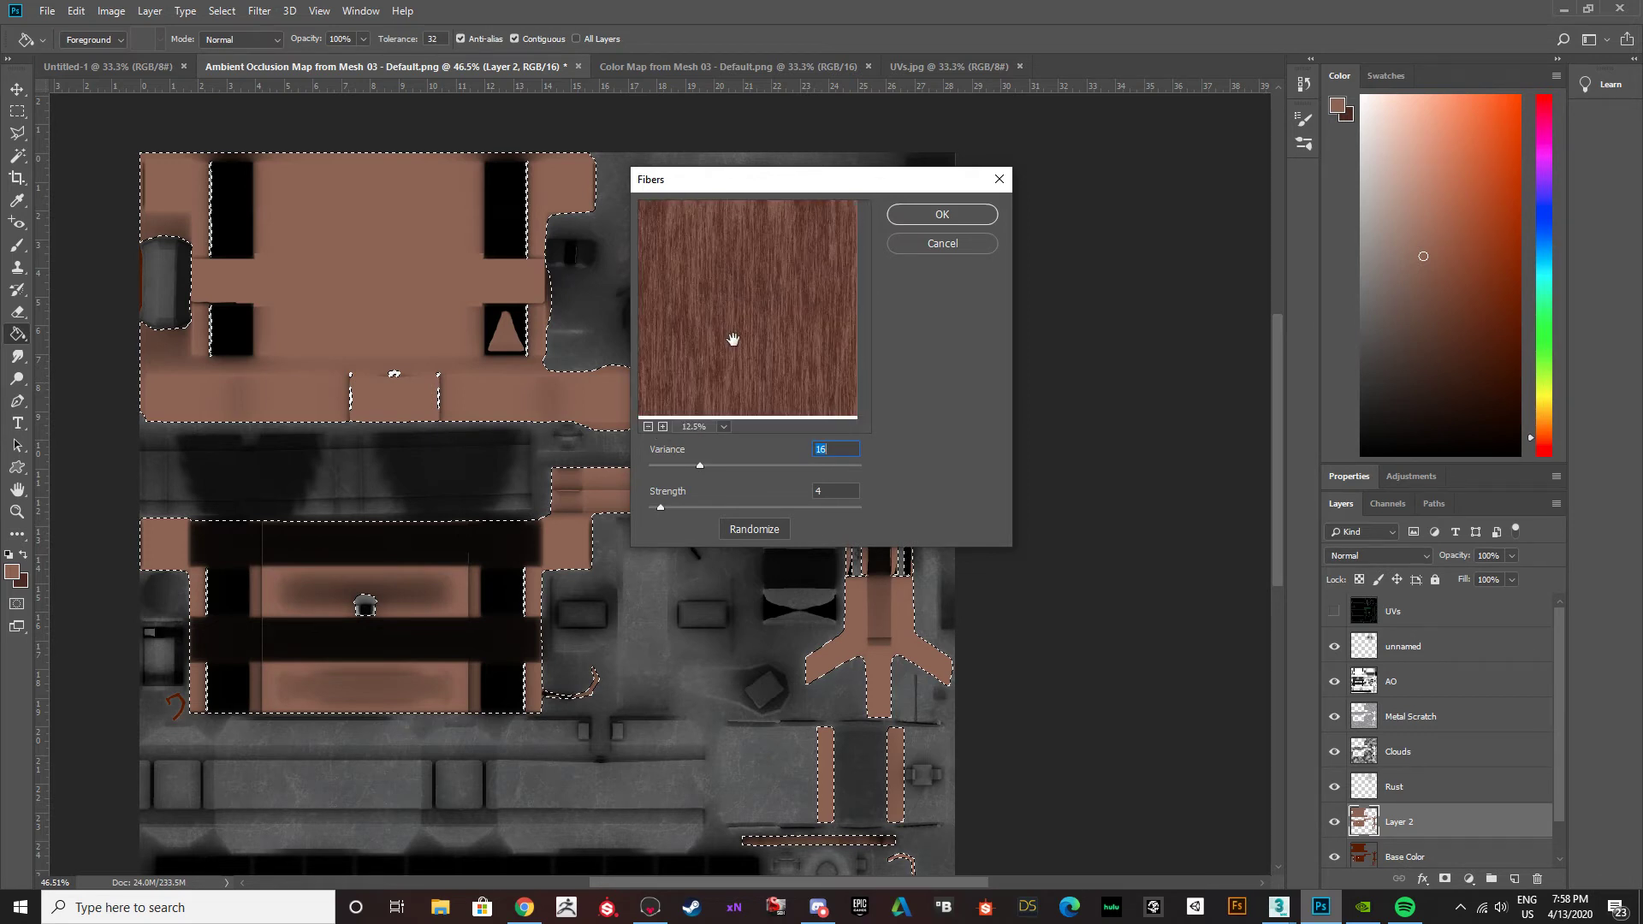
{"action": "left_click", "coordinate": [663, 427]}
{"action": "left_click", "coordinate": [663, 427]}
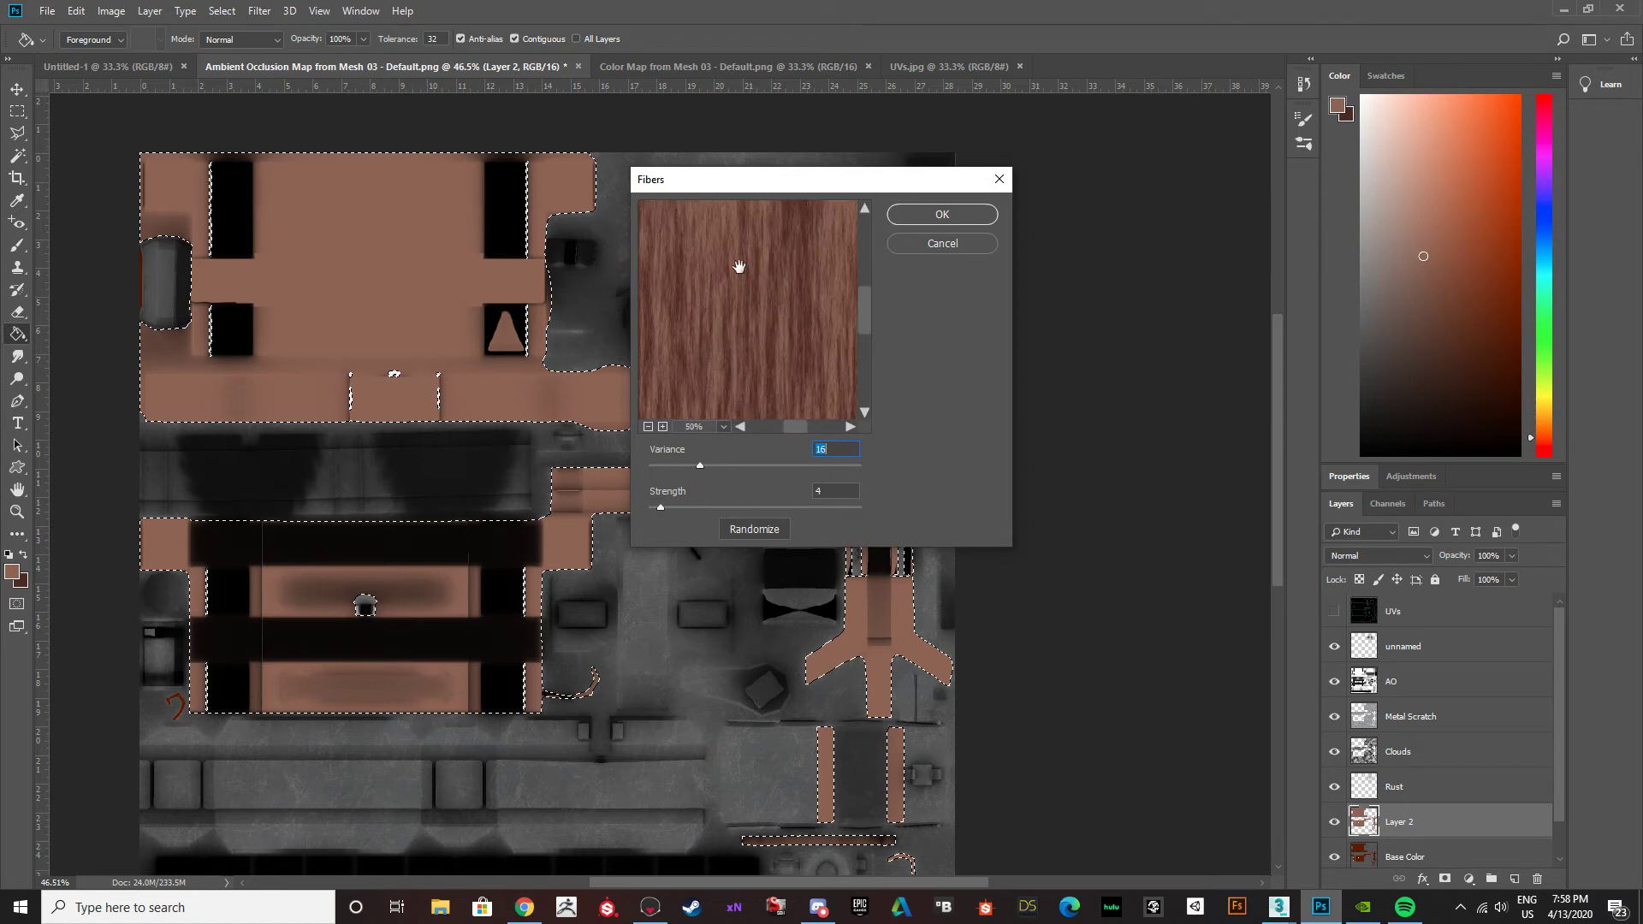
{"action": "left_click", "coordinate": [647, 427]}
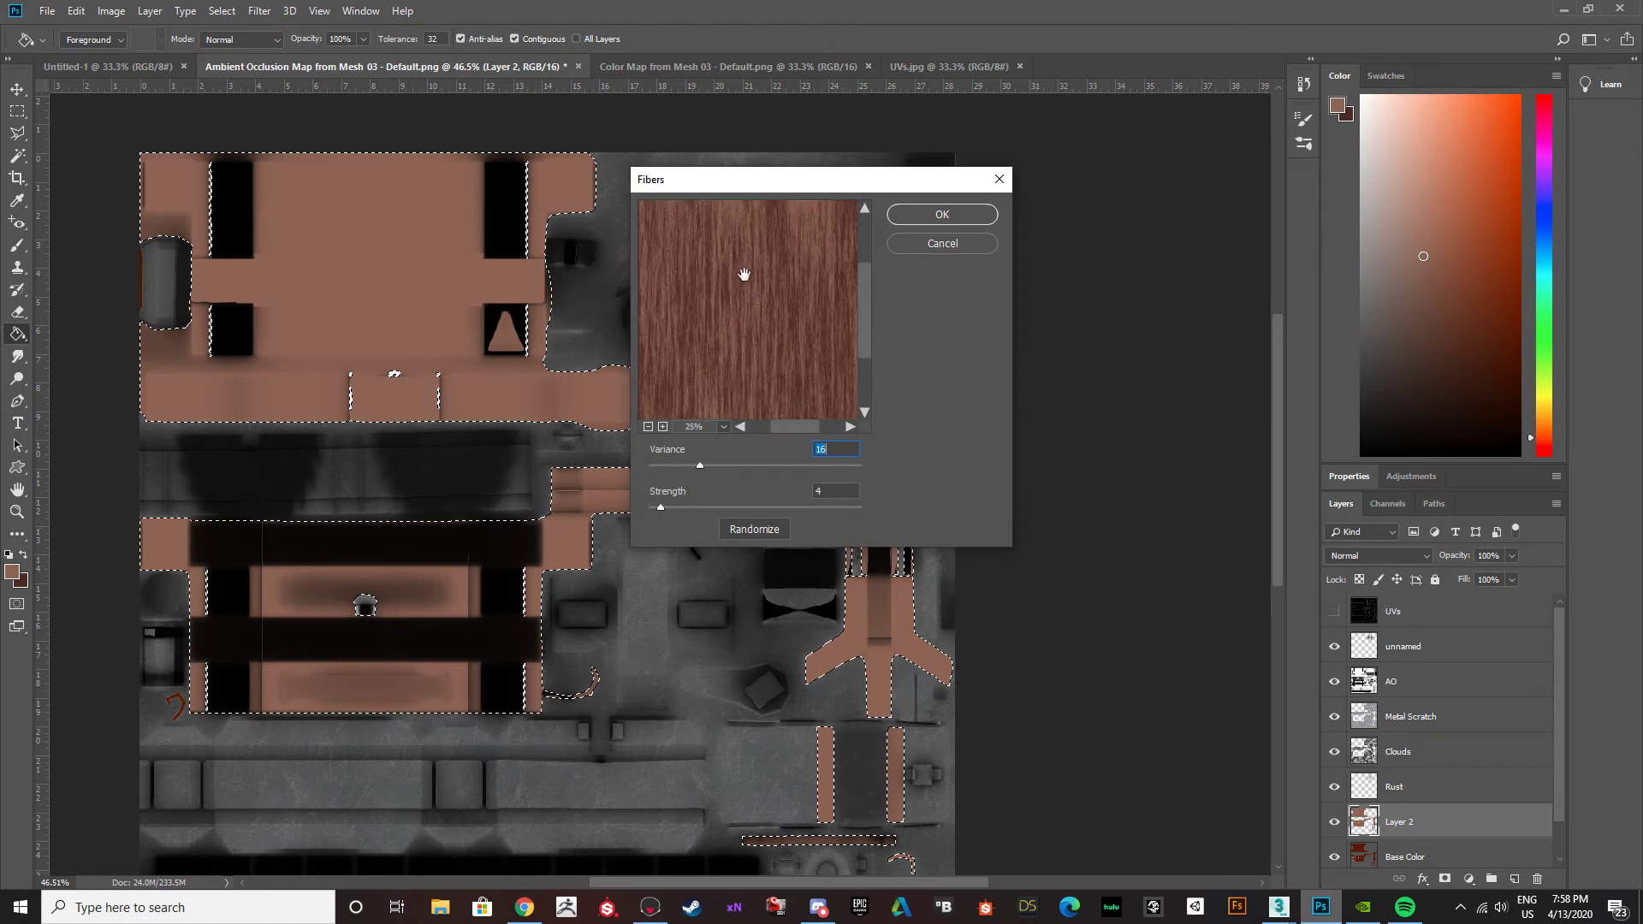
{"action": "left_click", "coordinate": [648, 427]}
{"action": "left_click", "coordinate": [648, 427]}
{"action": "left_click", "coordinate": [663, 427]}
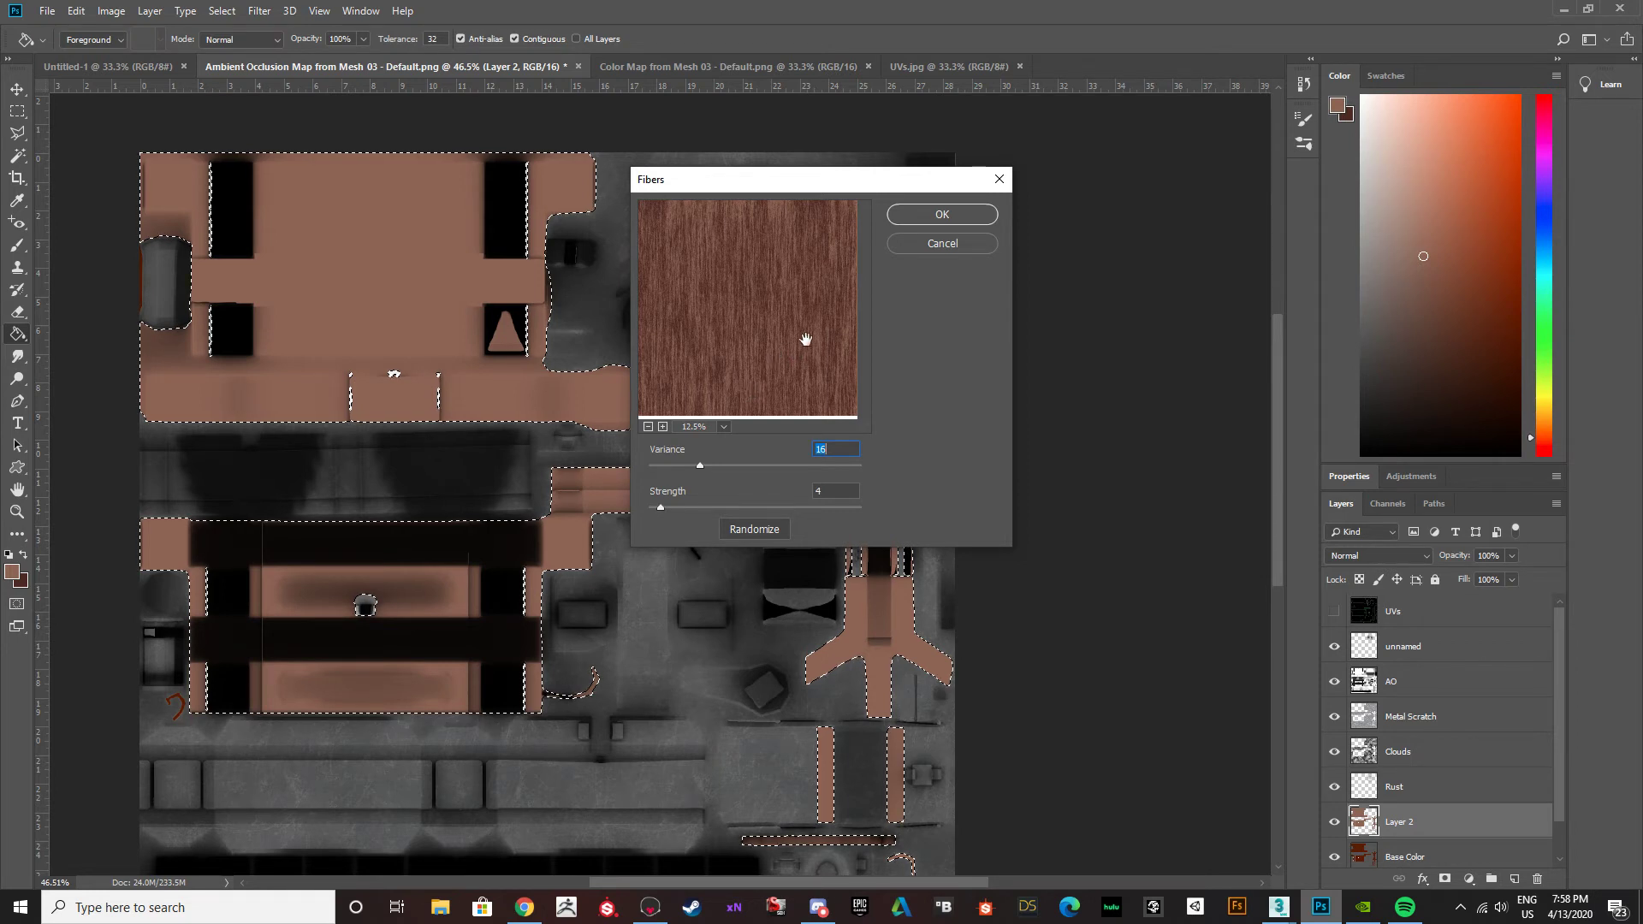
Randomize the fiber pattern, set Variance to 18, raise the Strength and apply the filter to the wood areas.
{"action": "left_click", "coordinate": [755, 529]}
{"action": "left_click", "coordinate": [754, 530]}
{"action": "left_click", "coordinate": [755, 530]}
{"action": "left_click_drag", "start_coordinate": [699, 465], "coordinate": [727, 466]}
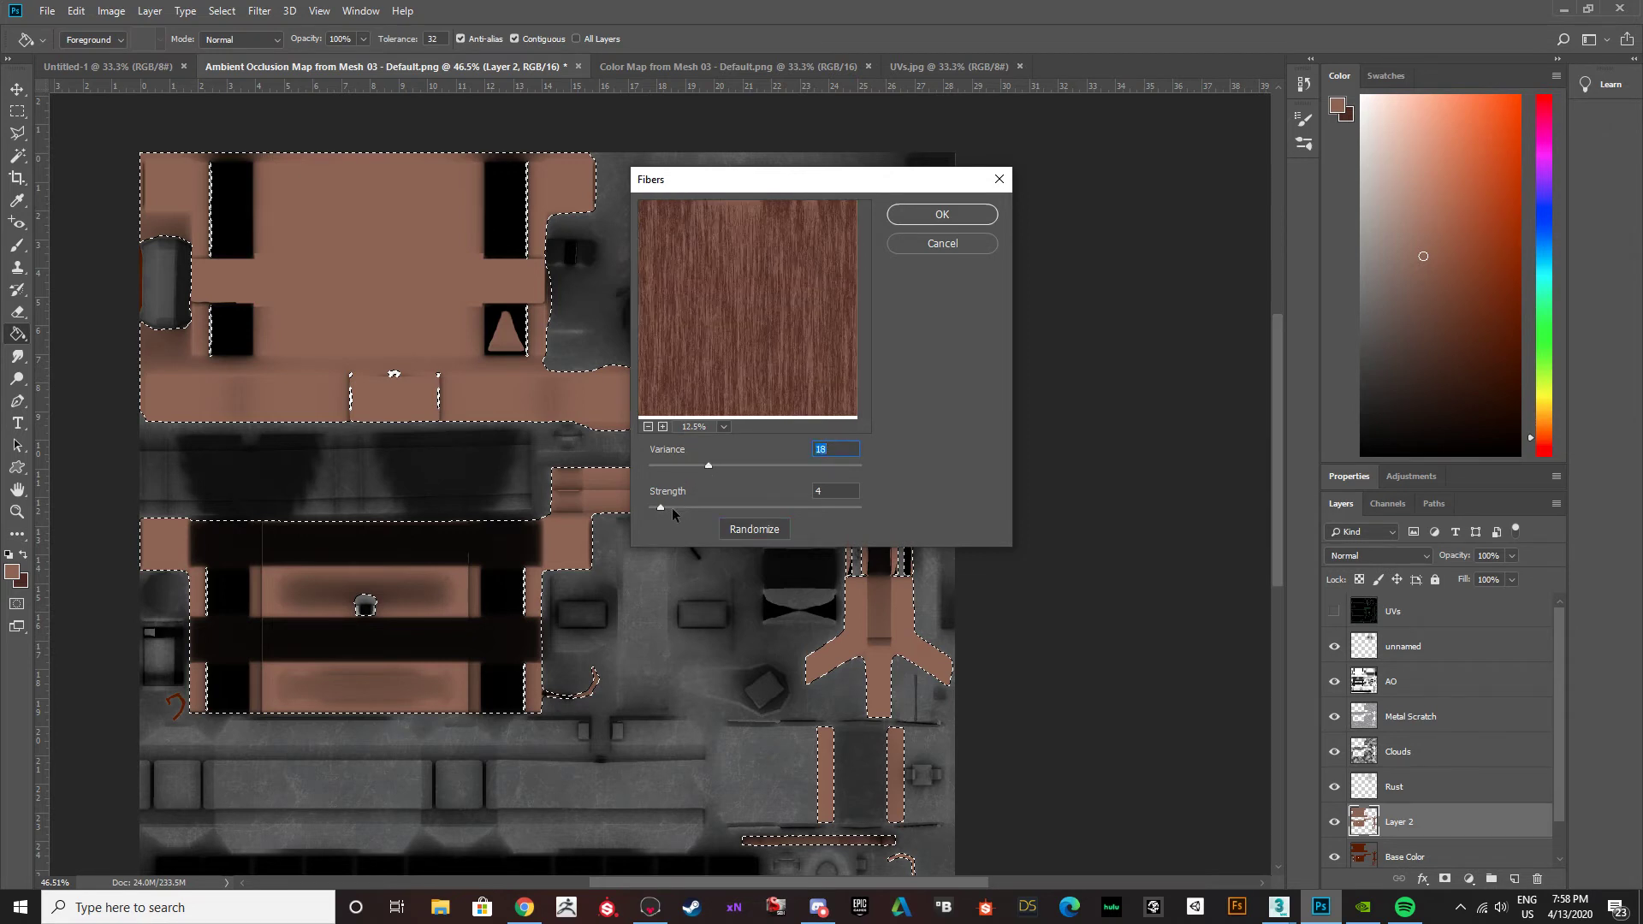
{"action": "left_click_drag", "start_coordinate": [683, 507], "coordinate": [697, 507]}
{"action": "left_click", "coordinate": [934, 215]}
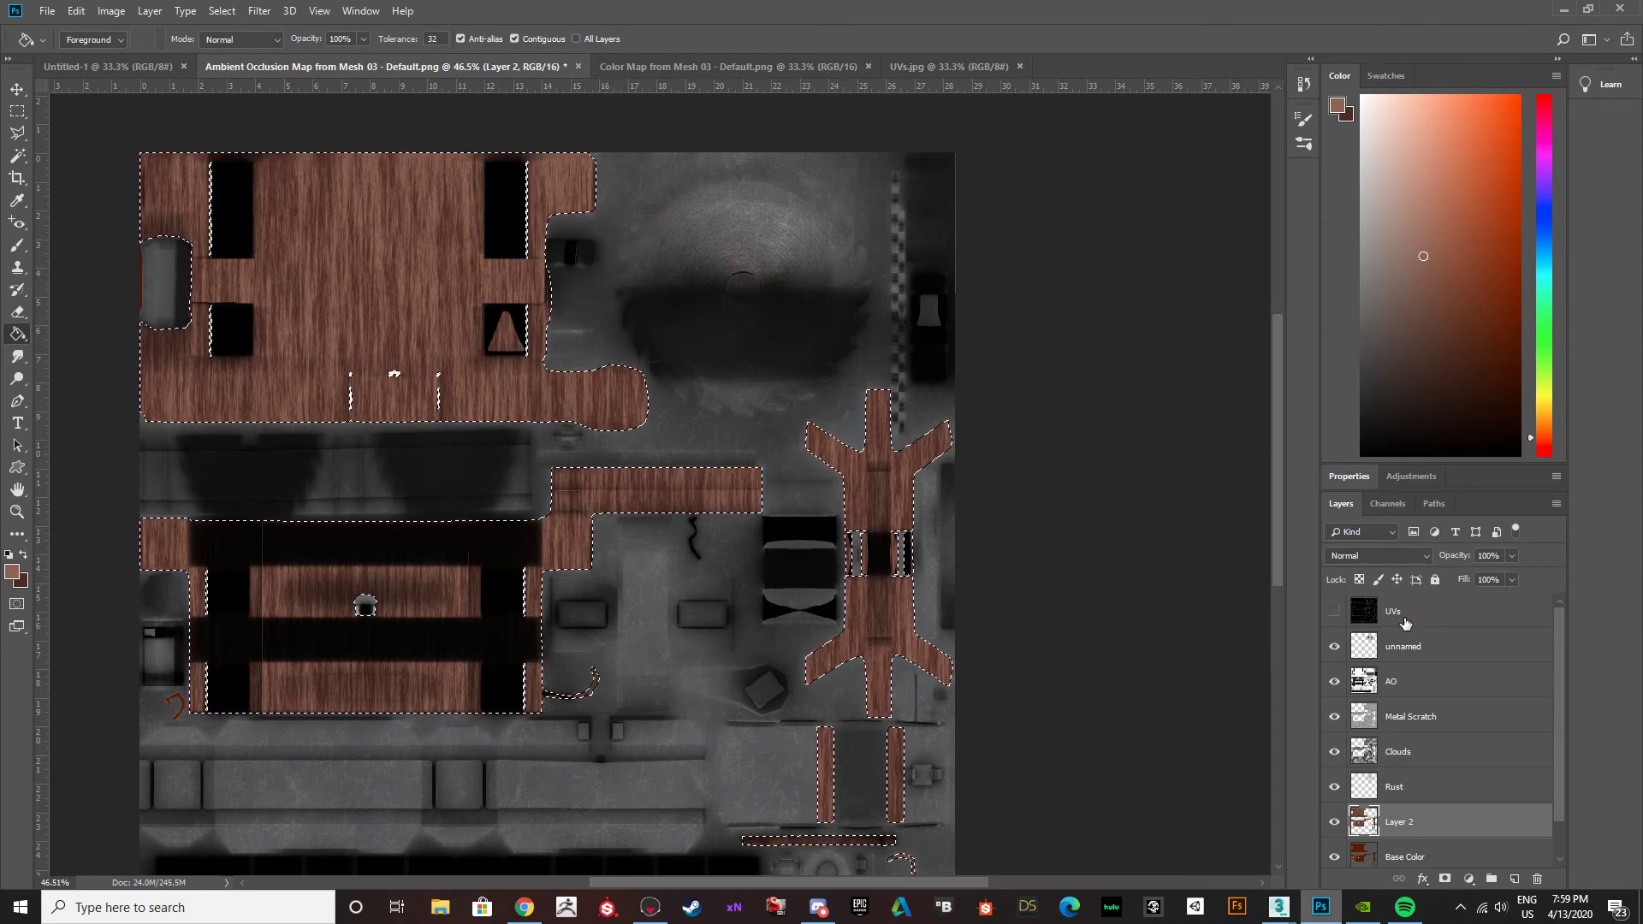
Switch to Chrome, search images for "wood planks" and study the wood grain references before returning to Photoshop.
{"action": "left_click", "coordinate": [525, 909]}
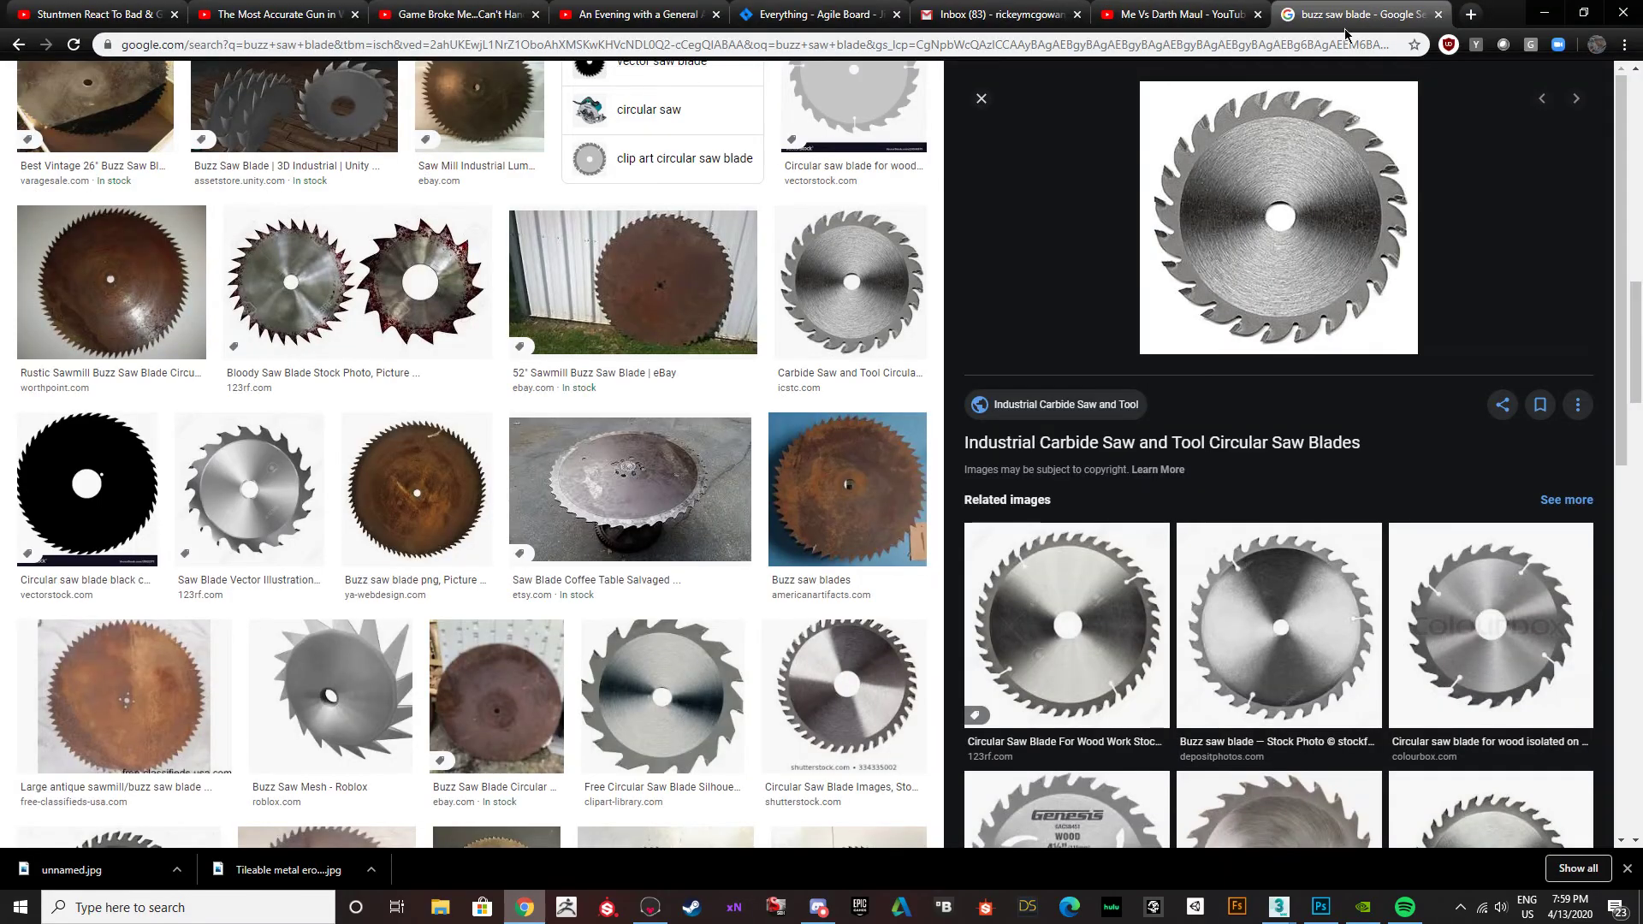
{"action": "left_click", "coordinate": [1316, 43]}
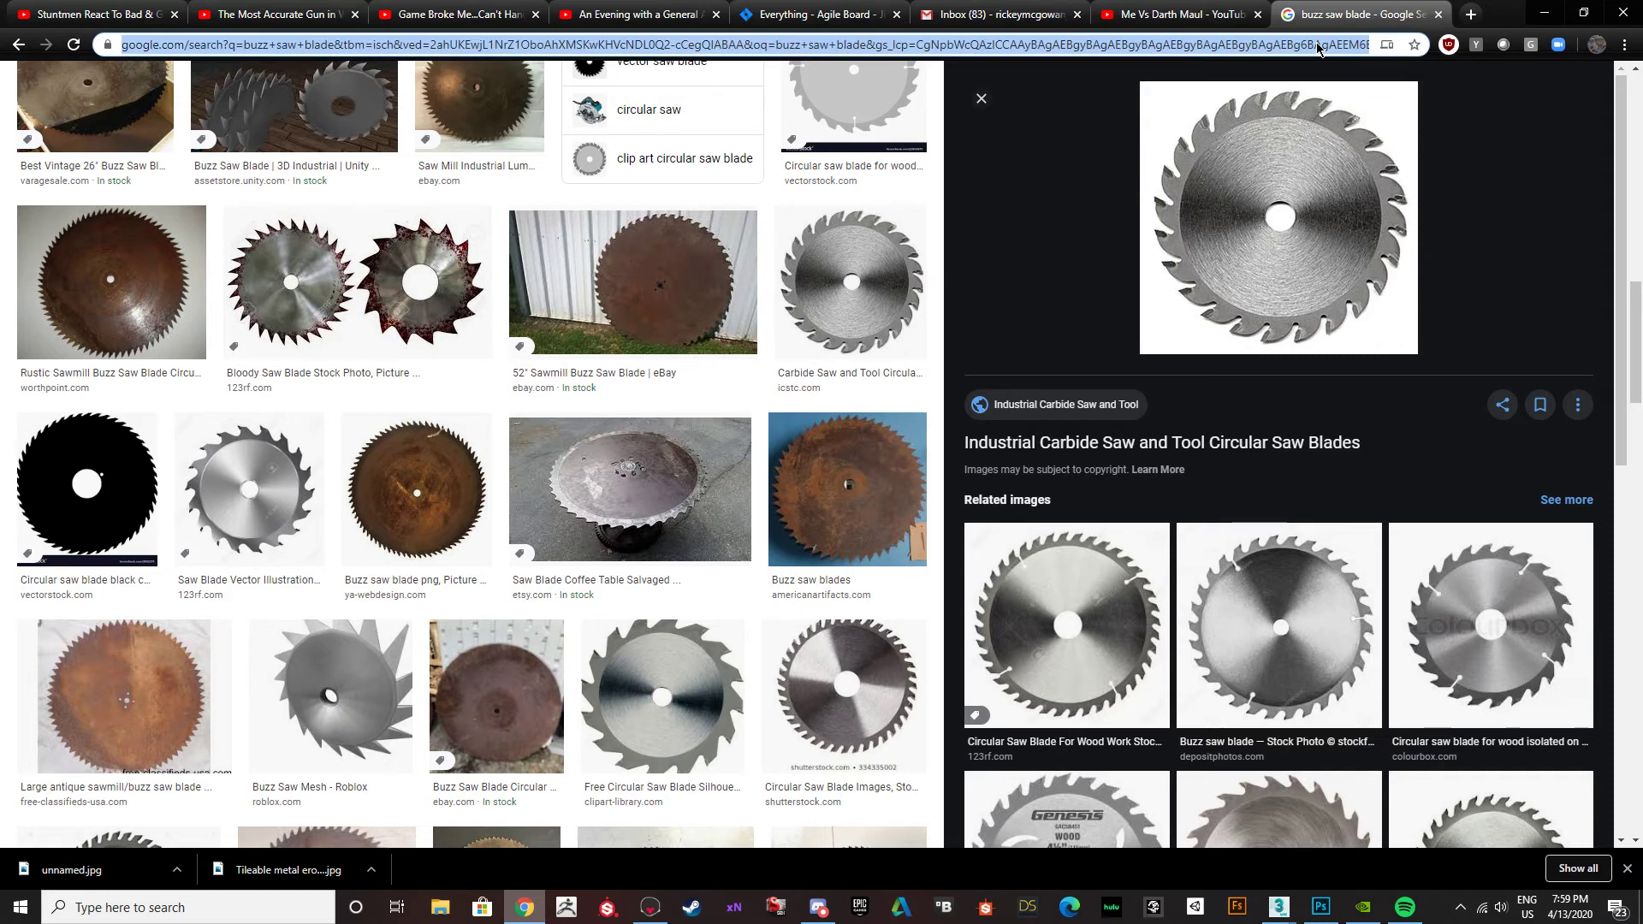
{"action": "type", "text": "wood"}
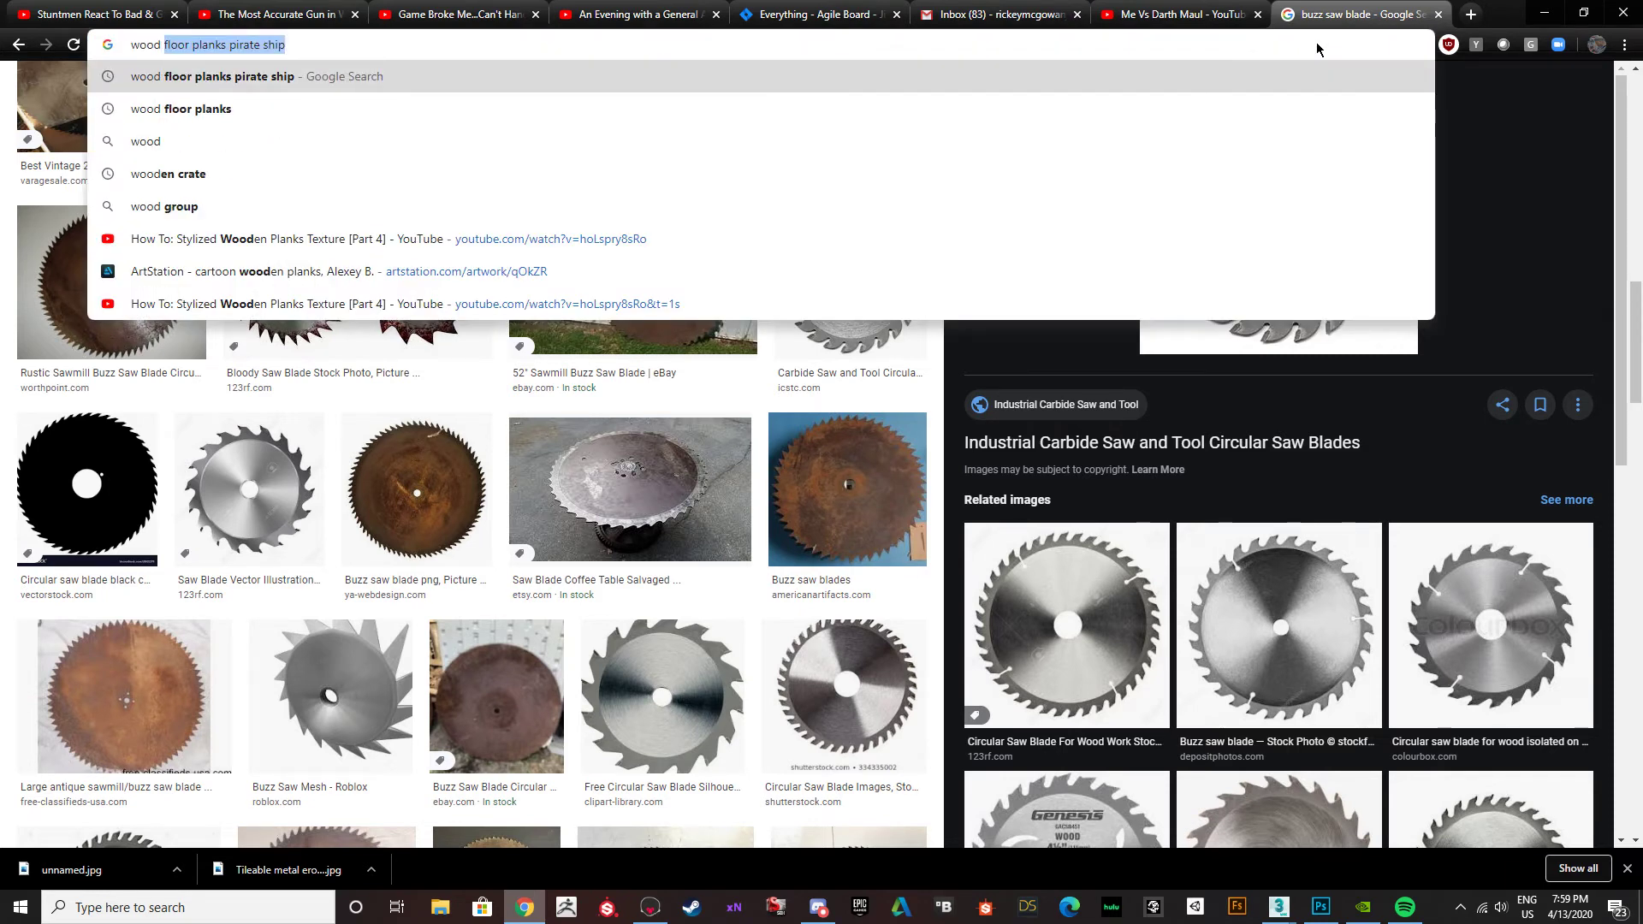
{"action": "type", "text": " planks"}
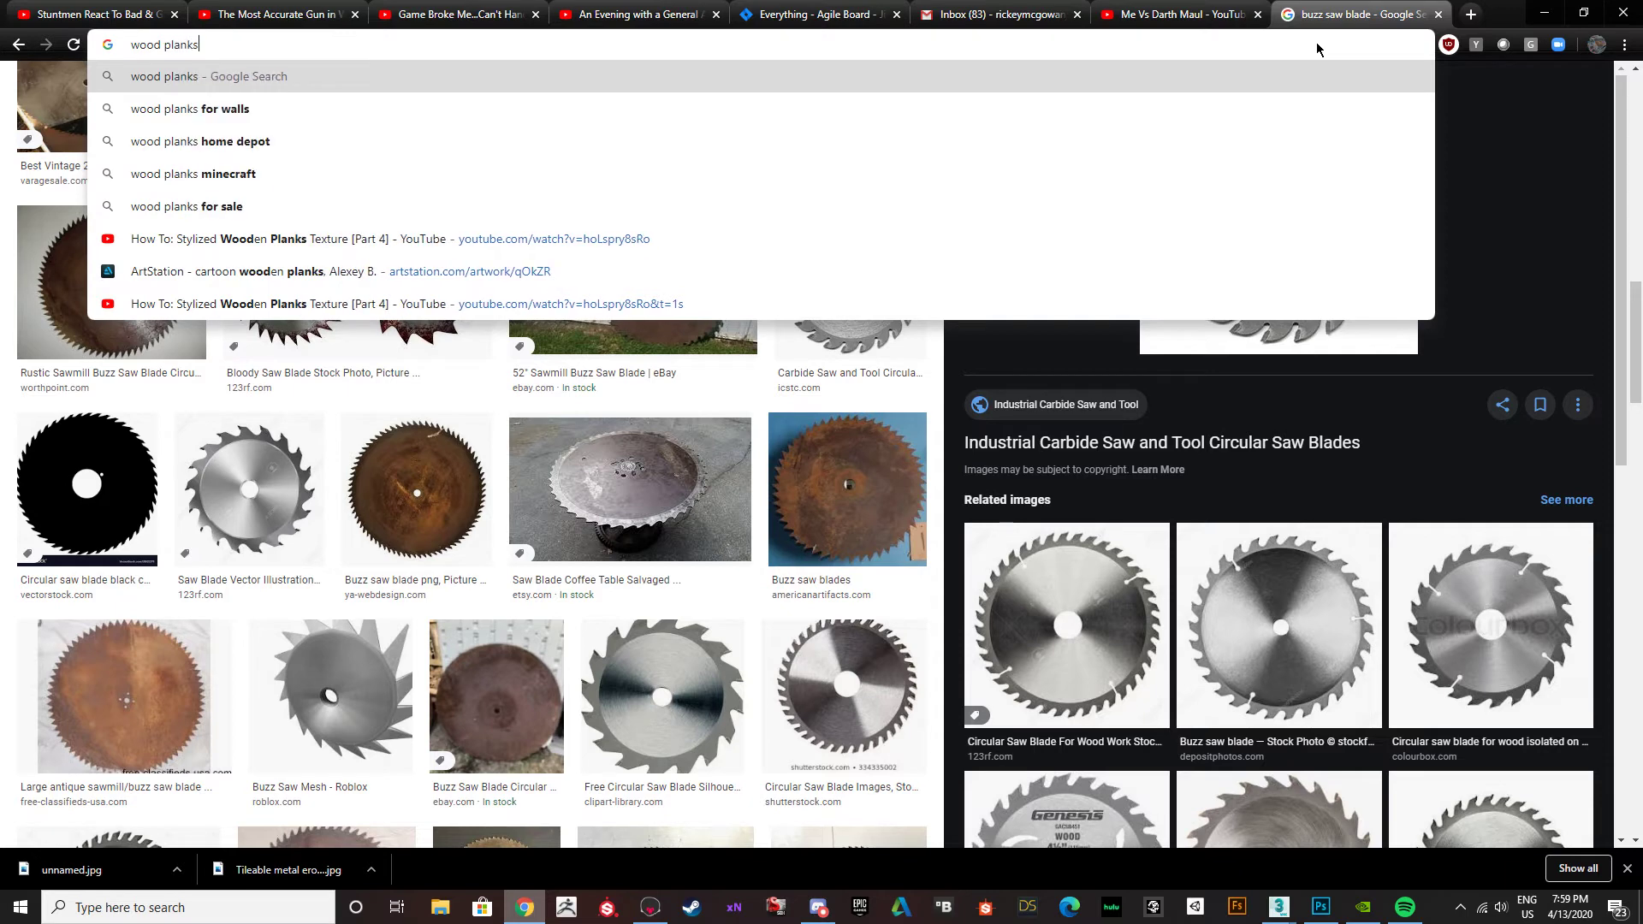
{"action": "key", "text": "Return"}
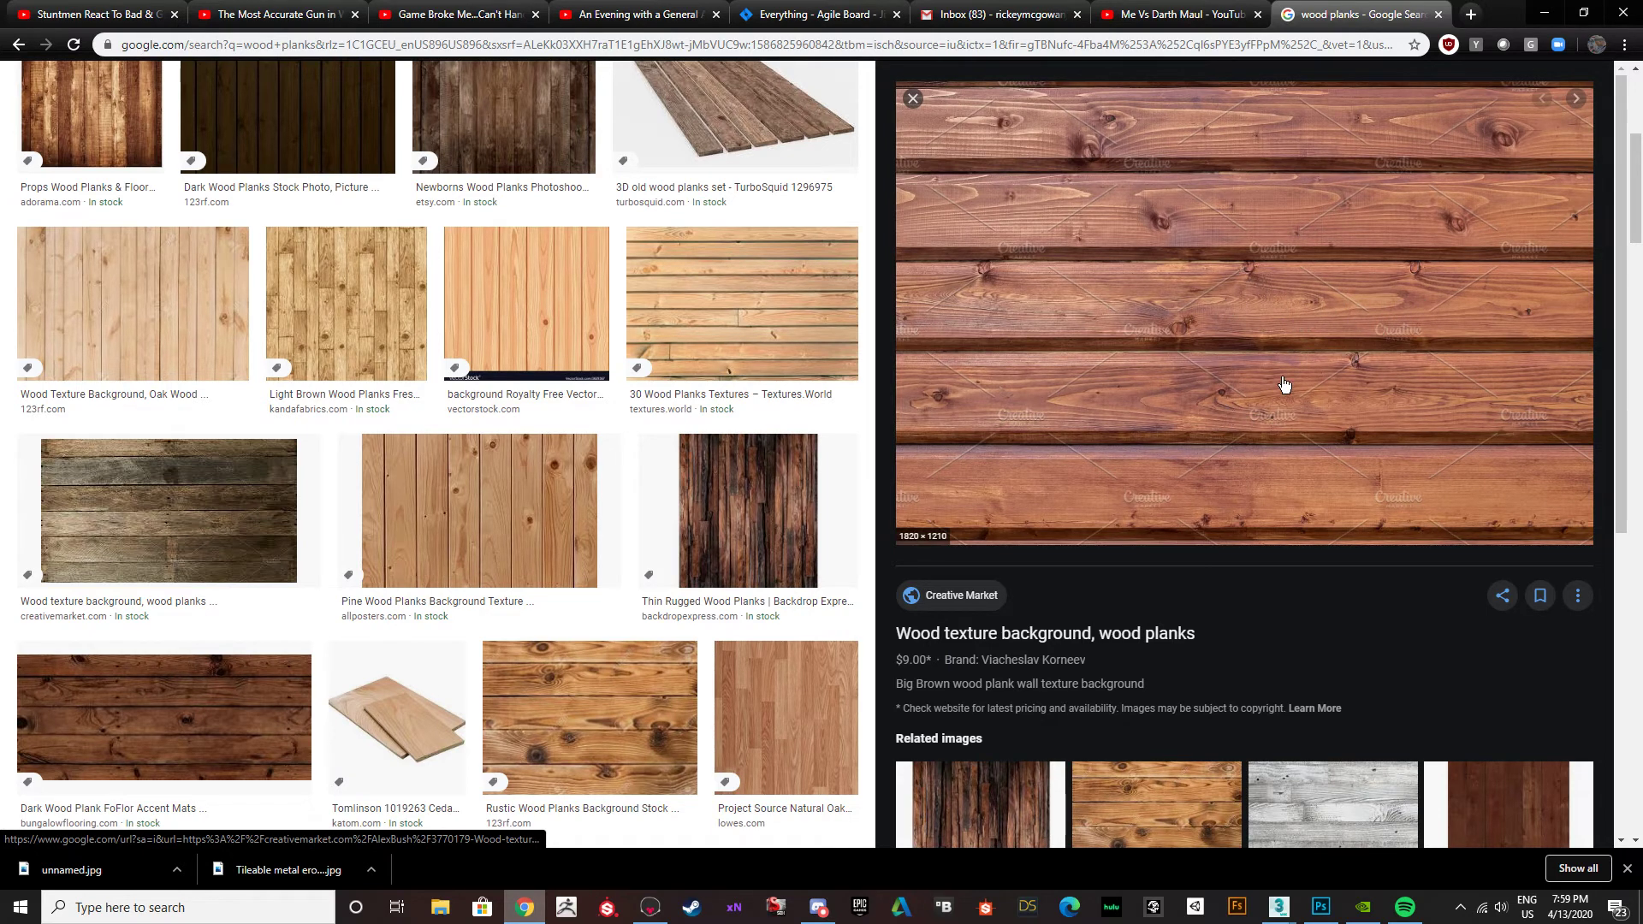
{"action": "left_click", "coordinate": [1545, 13]}
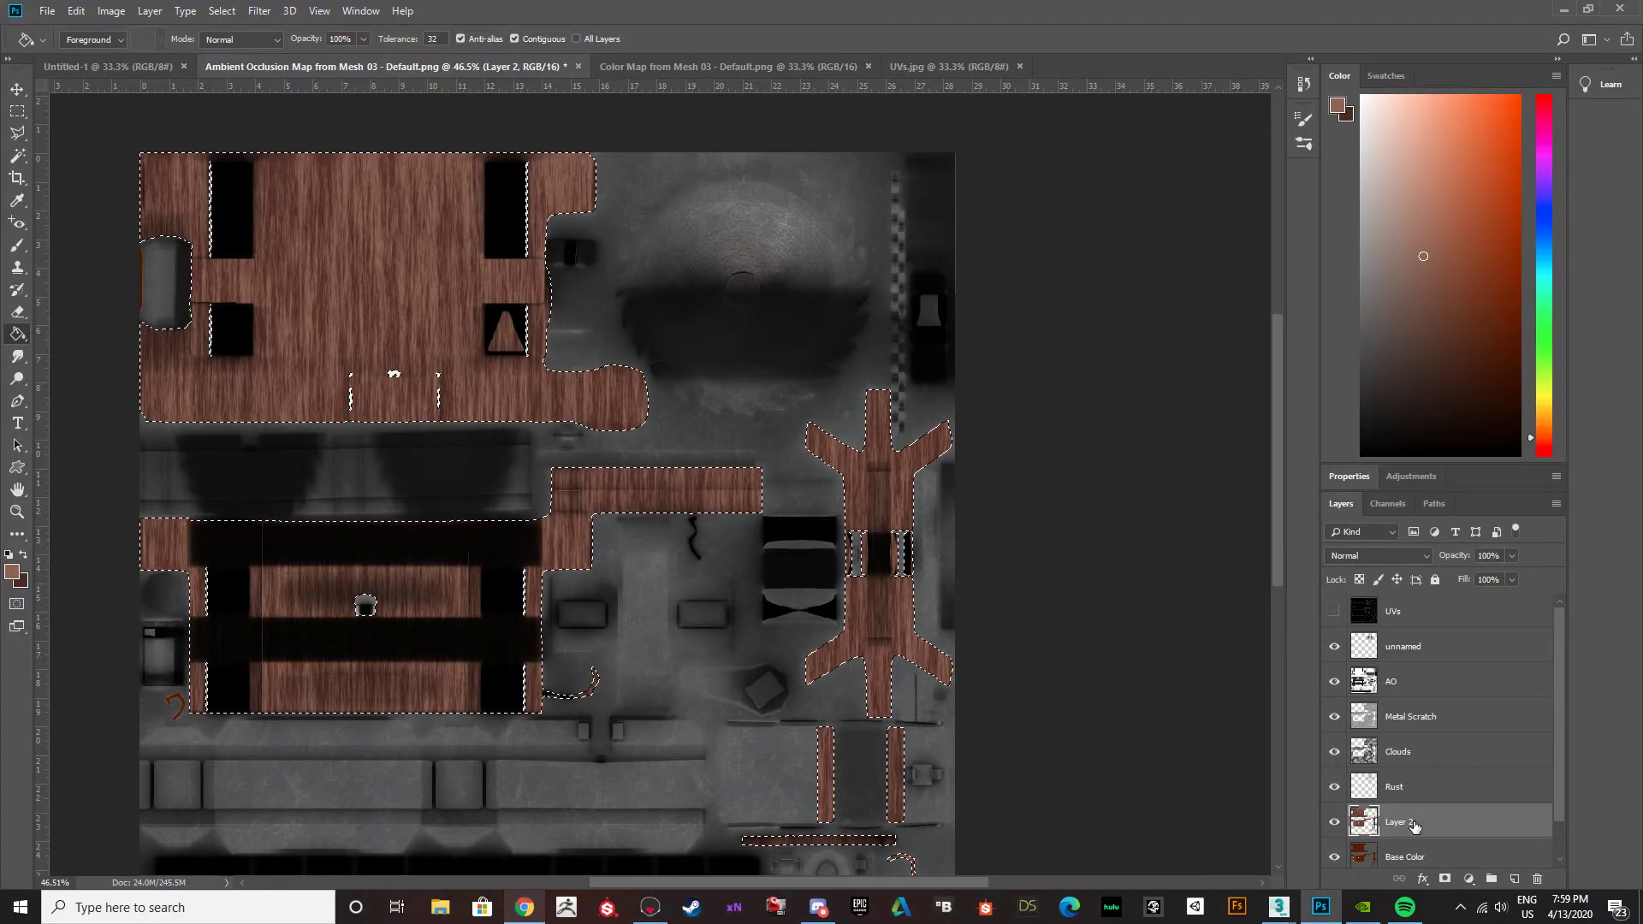
{"action": "left_click", "coordinate": [257, 11]}
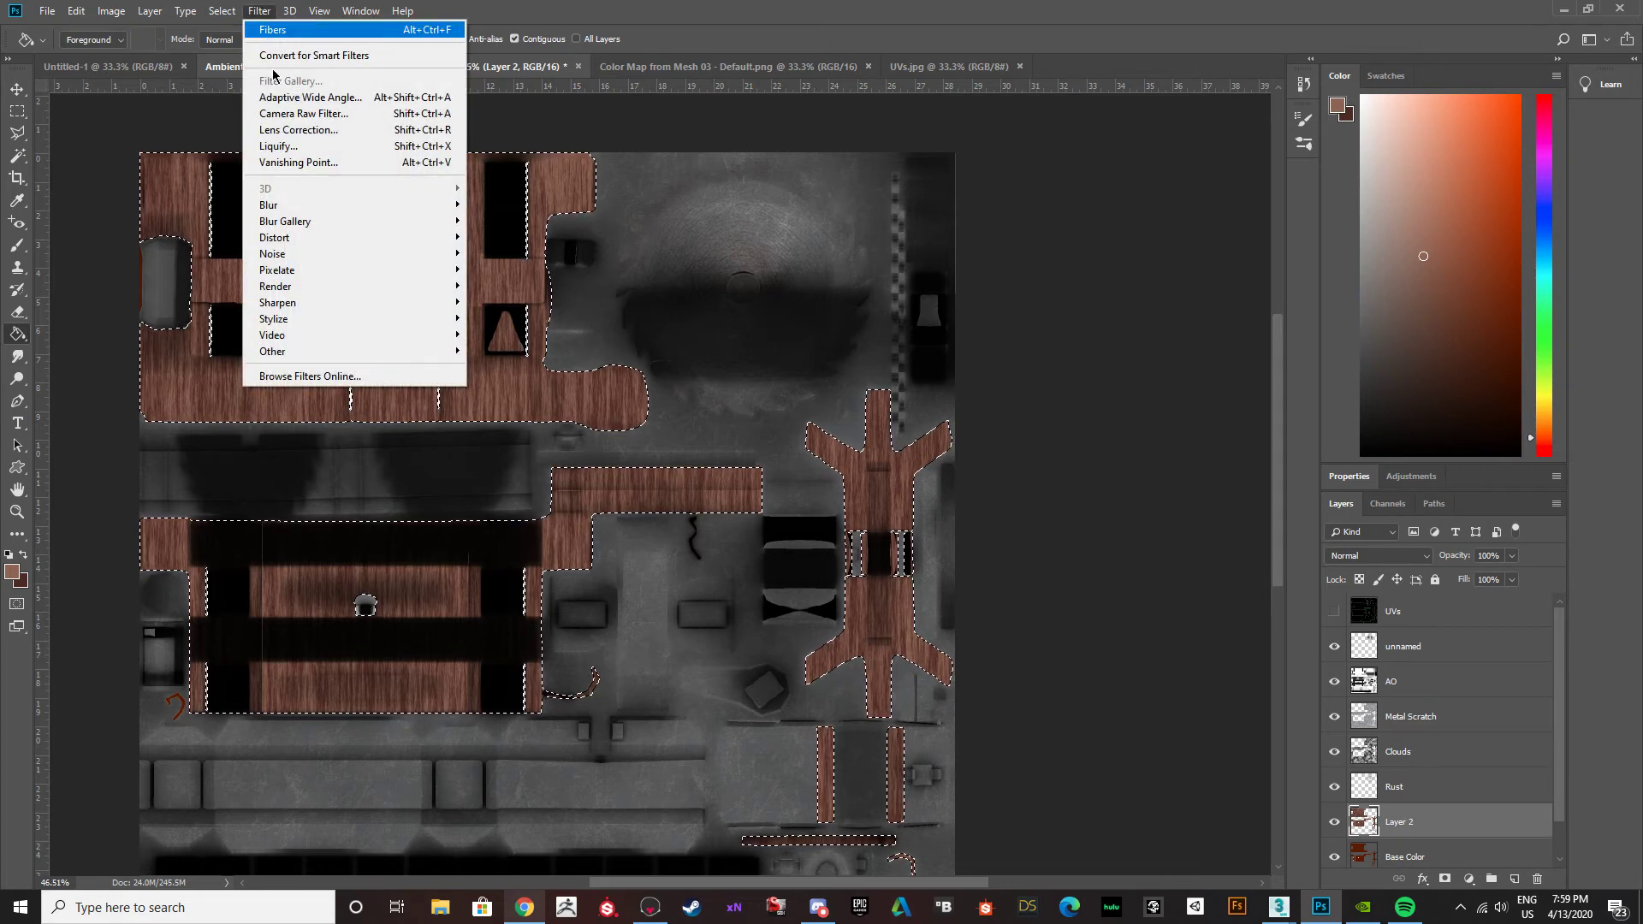
{"action": "mouse_move", "coordinate": [285, 306]}
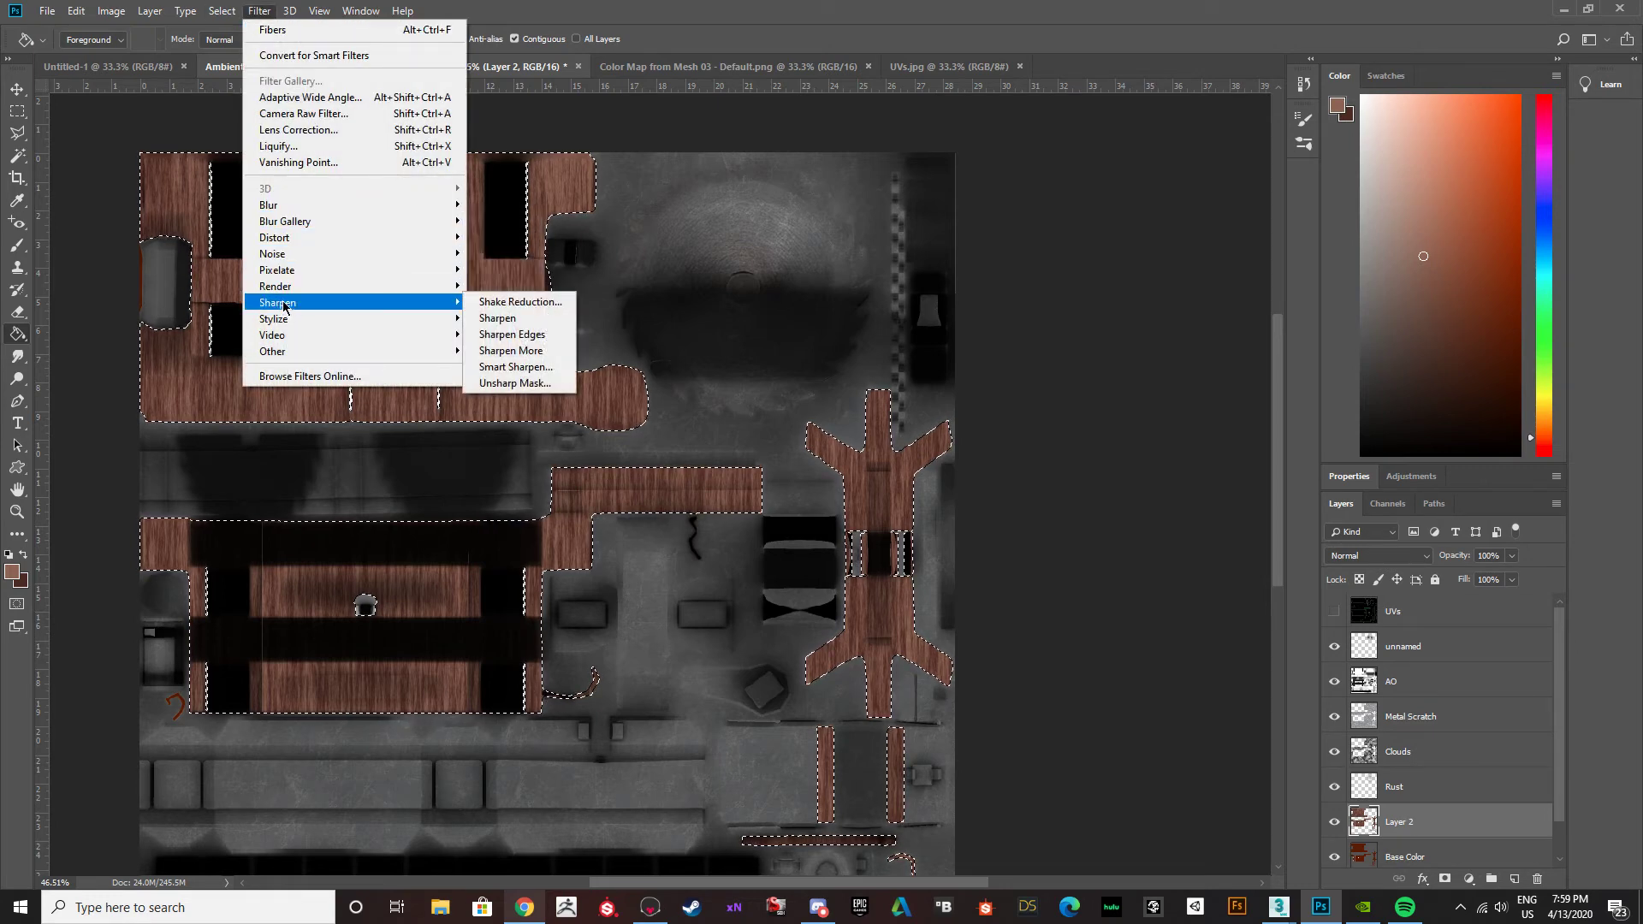
{"action": "mouse_move", "coordinate": [289, 242]}
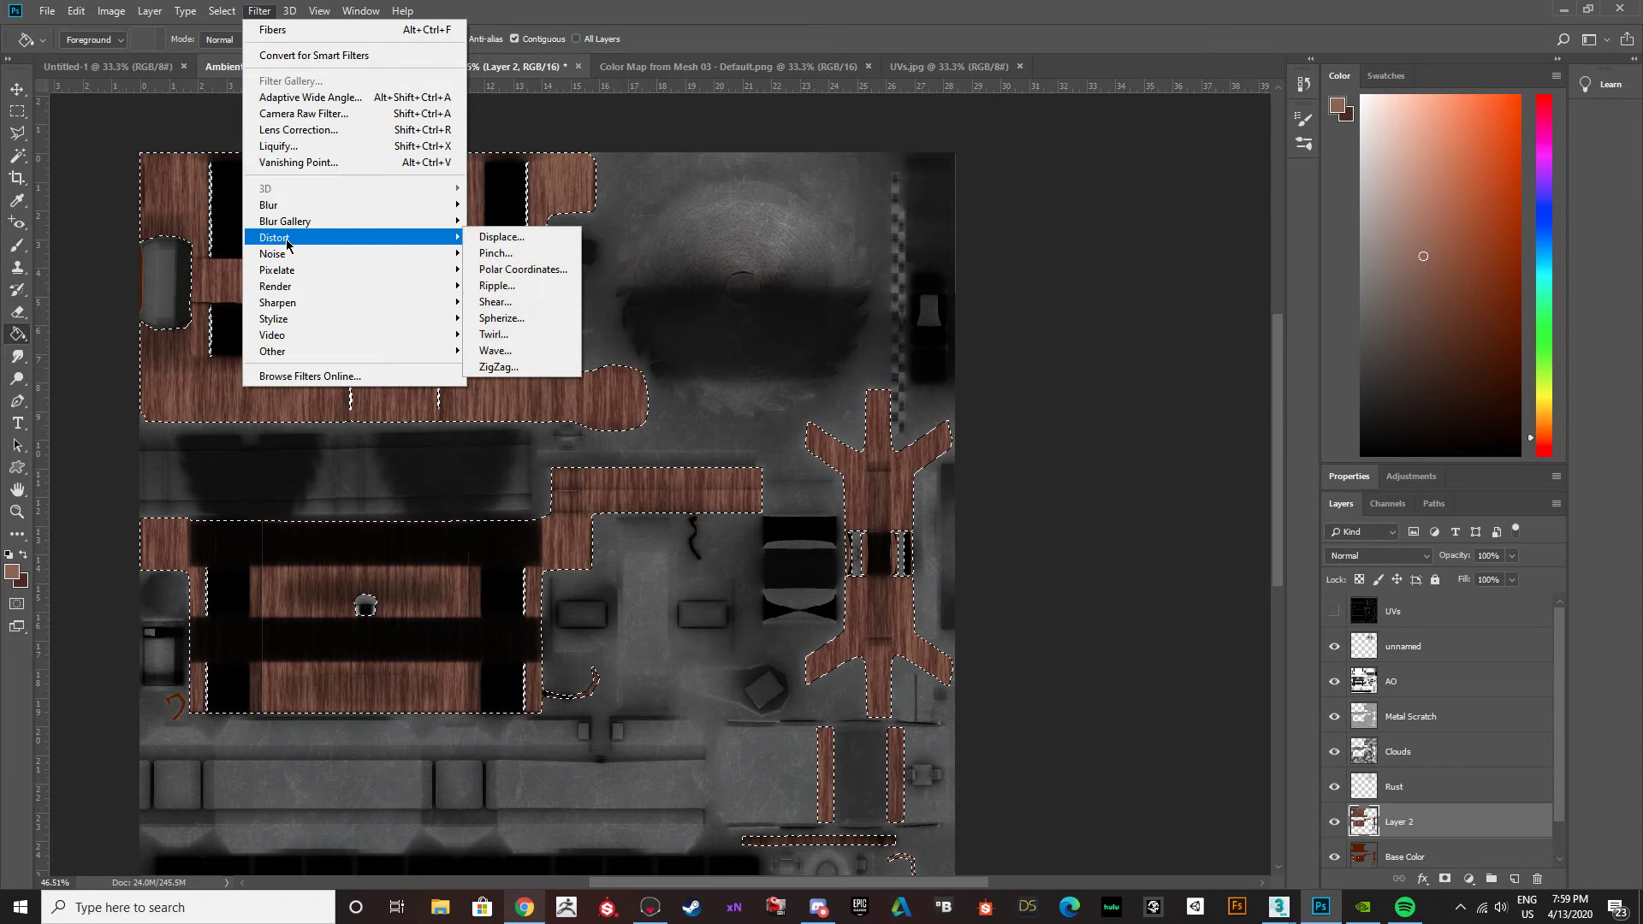
{"action": "left_click", "coordinate": [516, 350]}
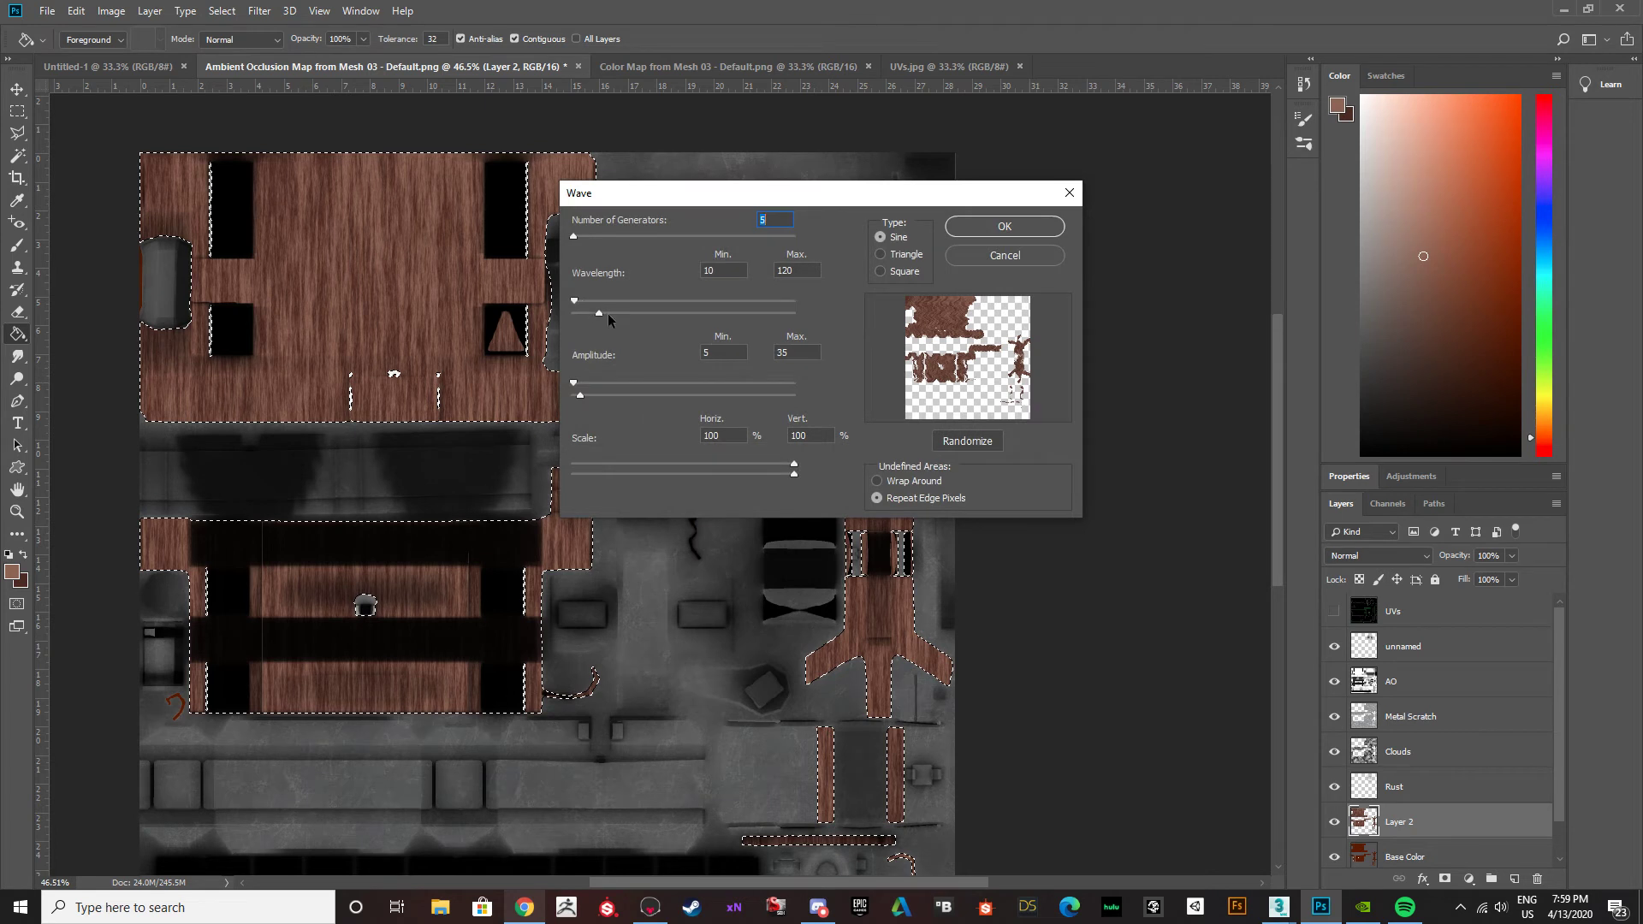
{"action": "left_click_drag", "start_coordinate": [580, 299], "coordinate": [698, 315]}
{"action": "mouse_move", "coordinate": [574, 383]}
{"action": "left_mouse_down"}
{"action": "mouse_move", "coordinate": [613, 395]}
{"action": "mouse_move", "coordinate": [589, 392]}
{"action": "left_mouse_up"}
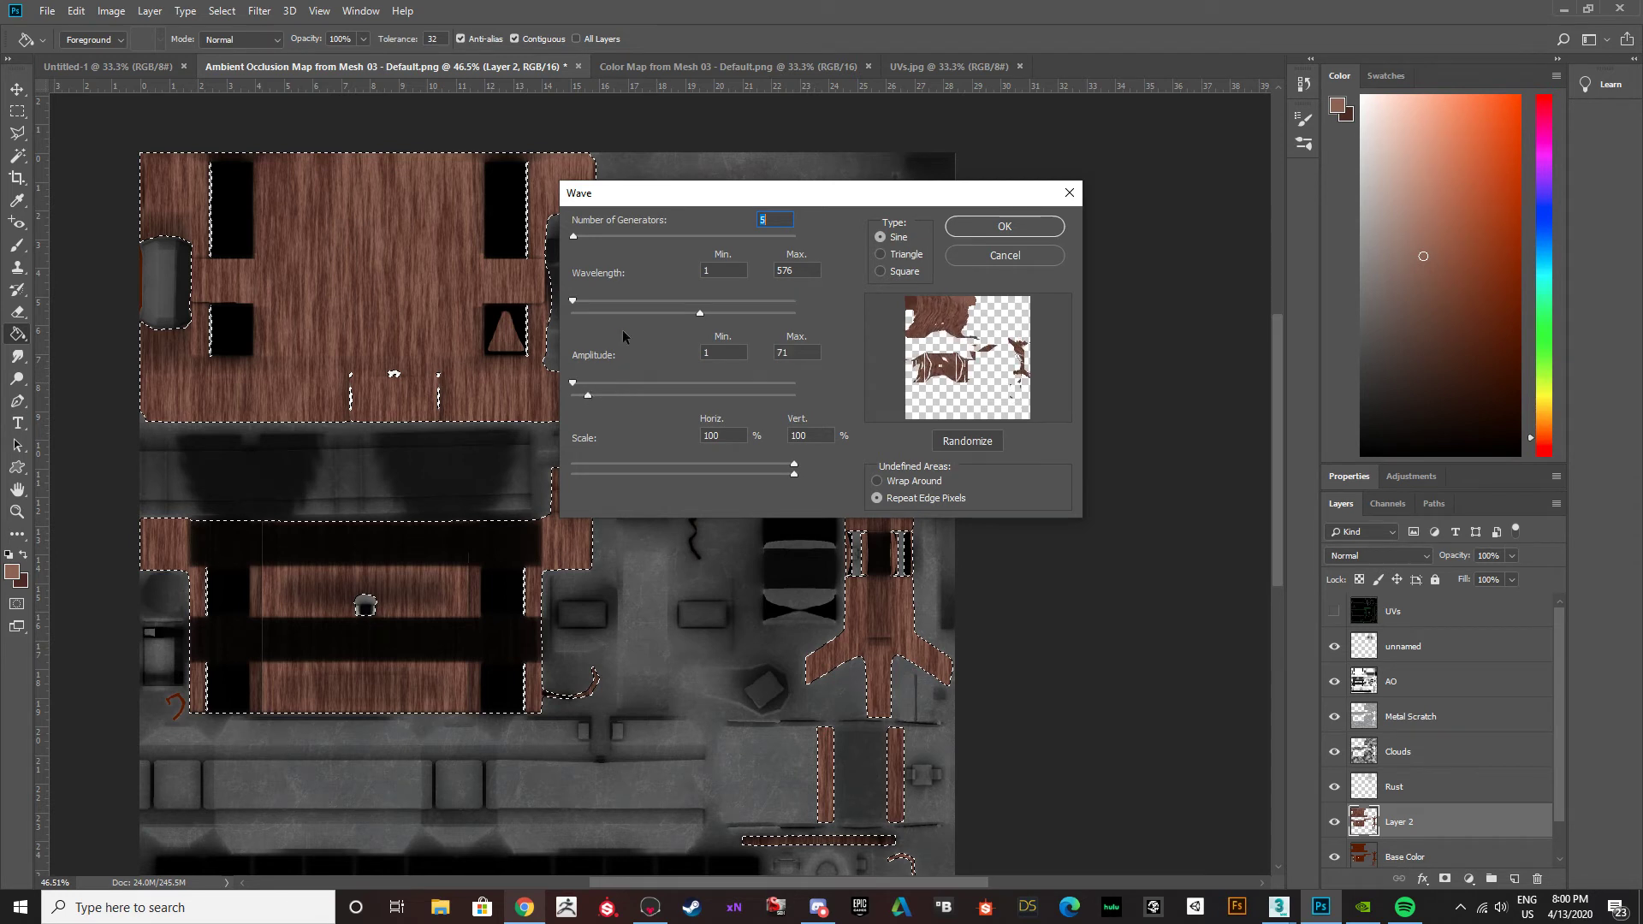
{"action": "left_click", "coordinate": [991, 254]}
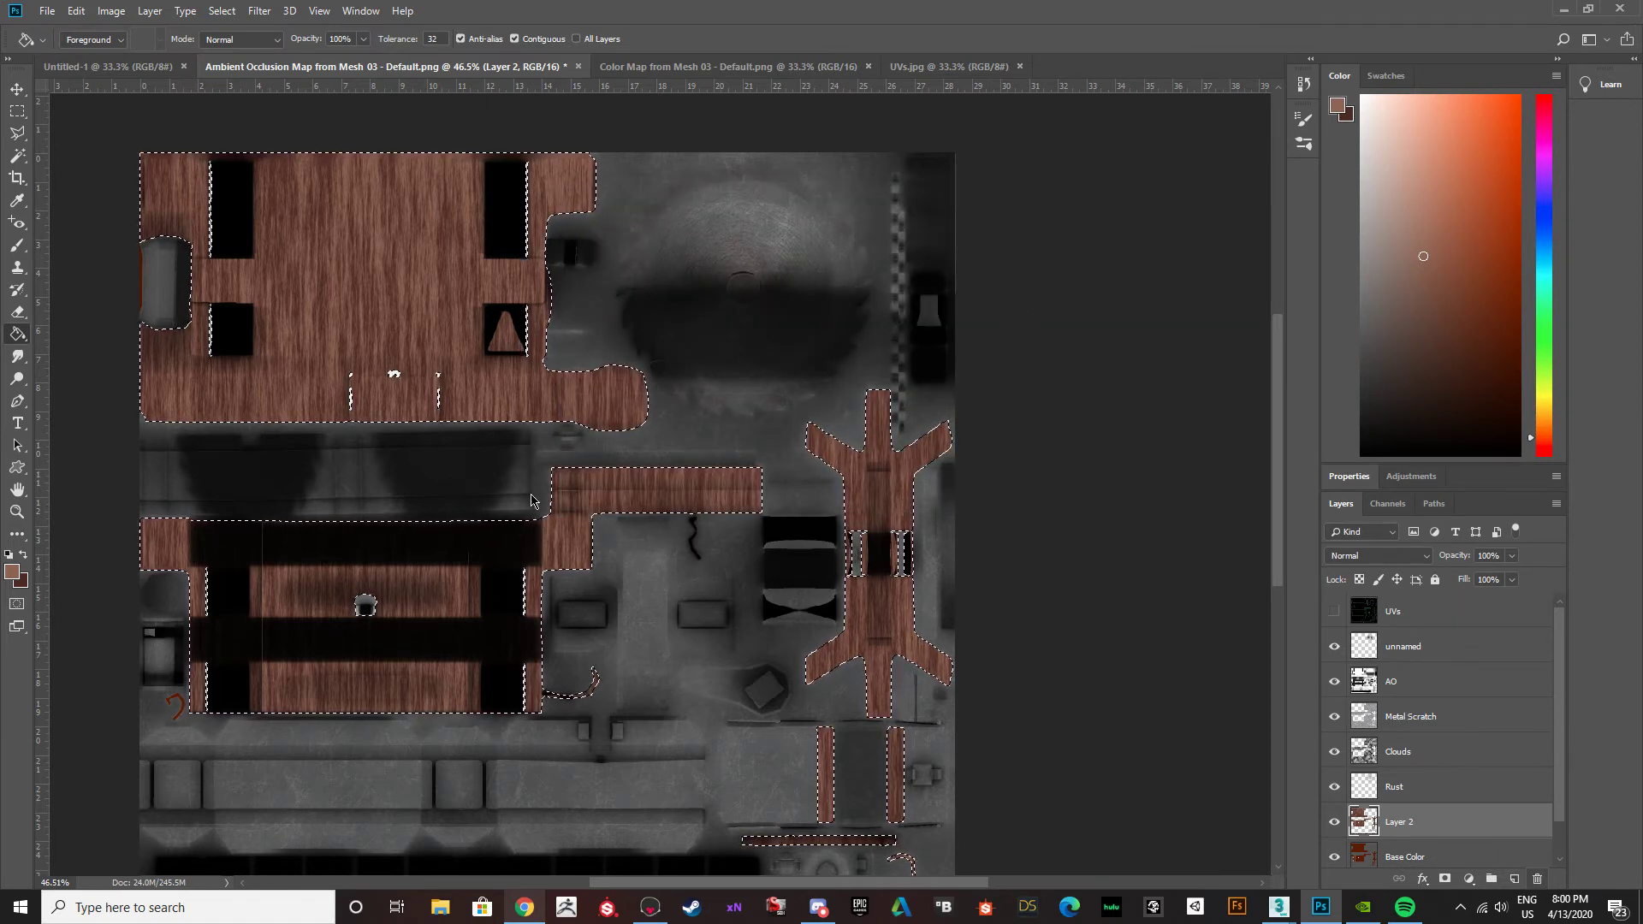
Deselect, delete the wood-grain layer, and fill a new layer above Base Color entirely with the brown foreground colour.
{"action": "key", "text": "ctrl+d"}
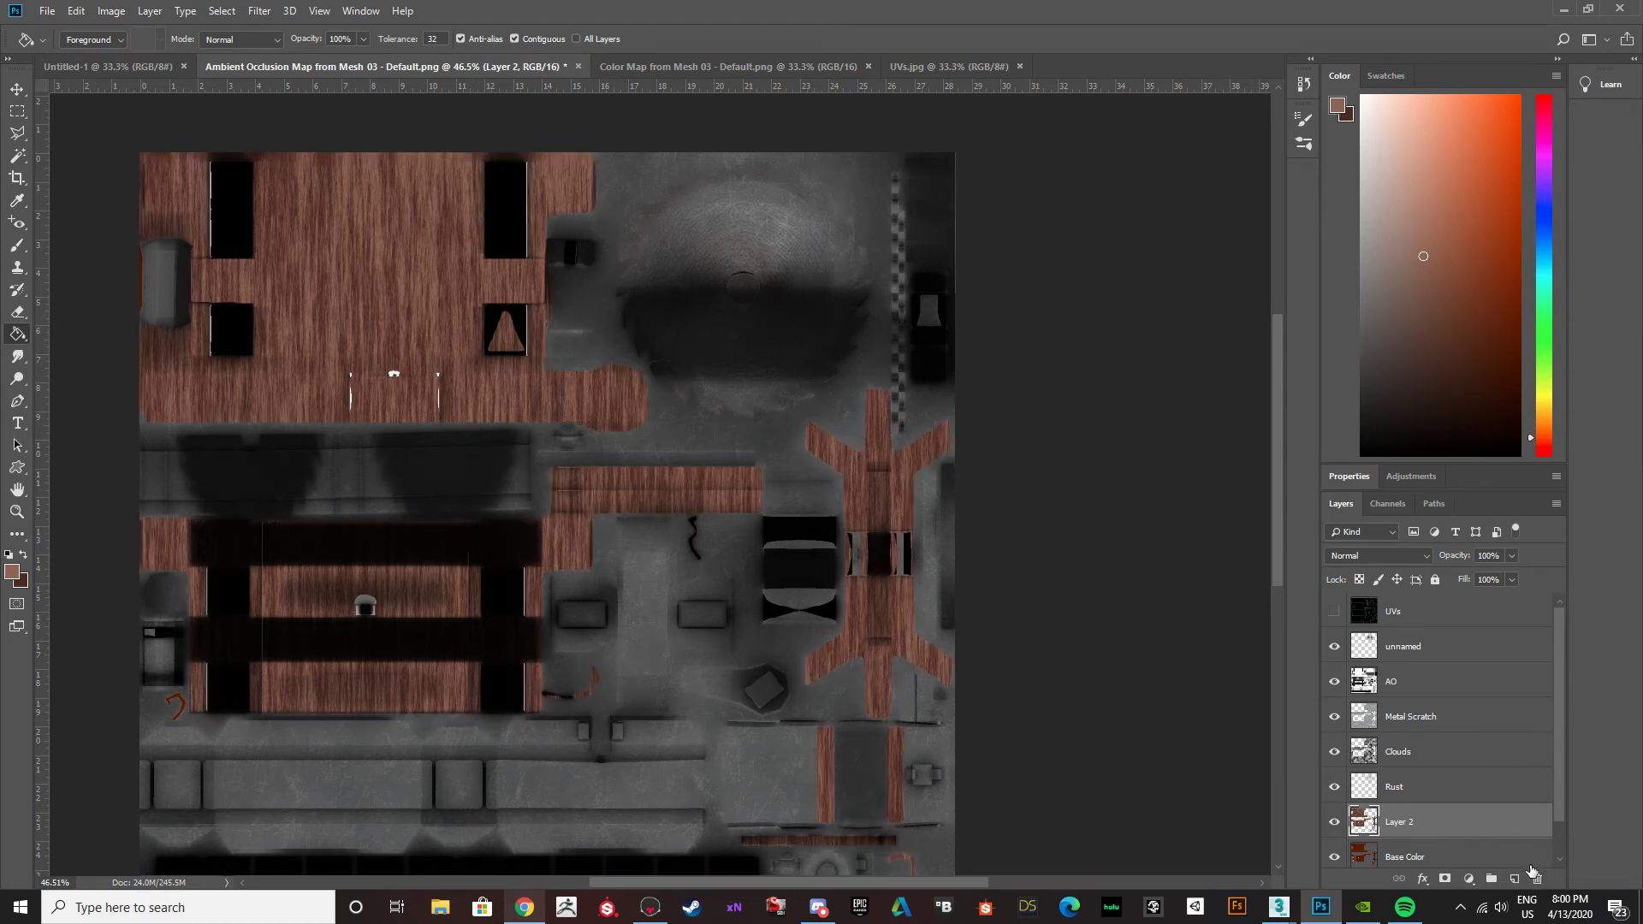
{"action": "key", "text": "Delete"}
{"action": "left_click", "coordinate": [1512, 879]}
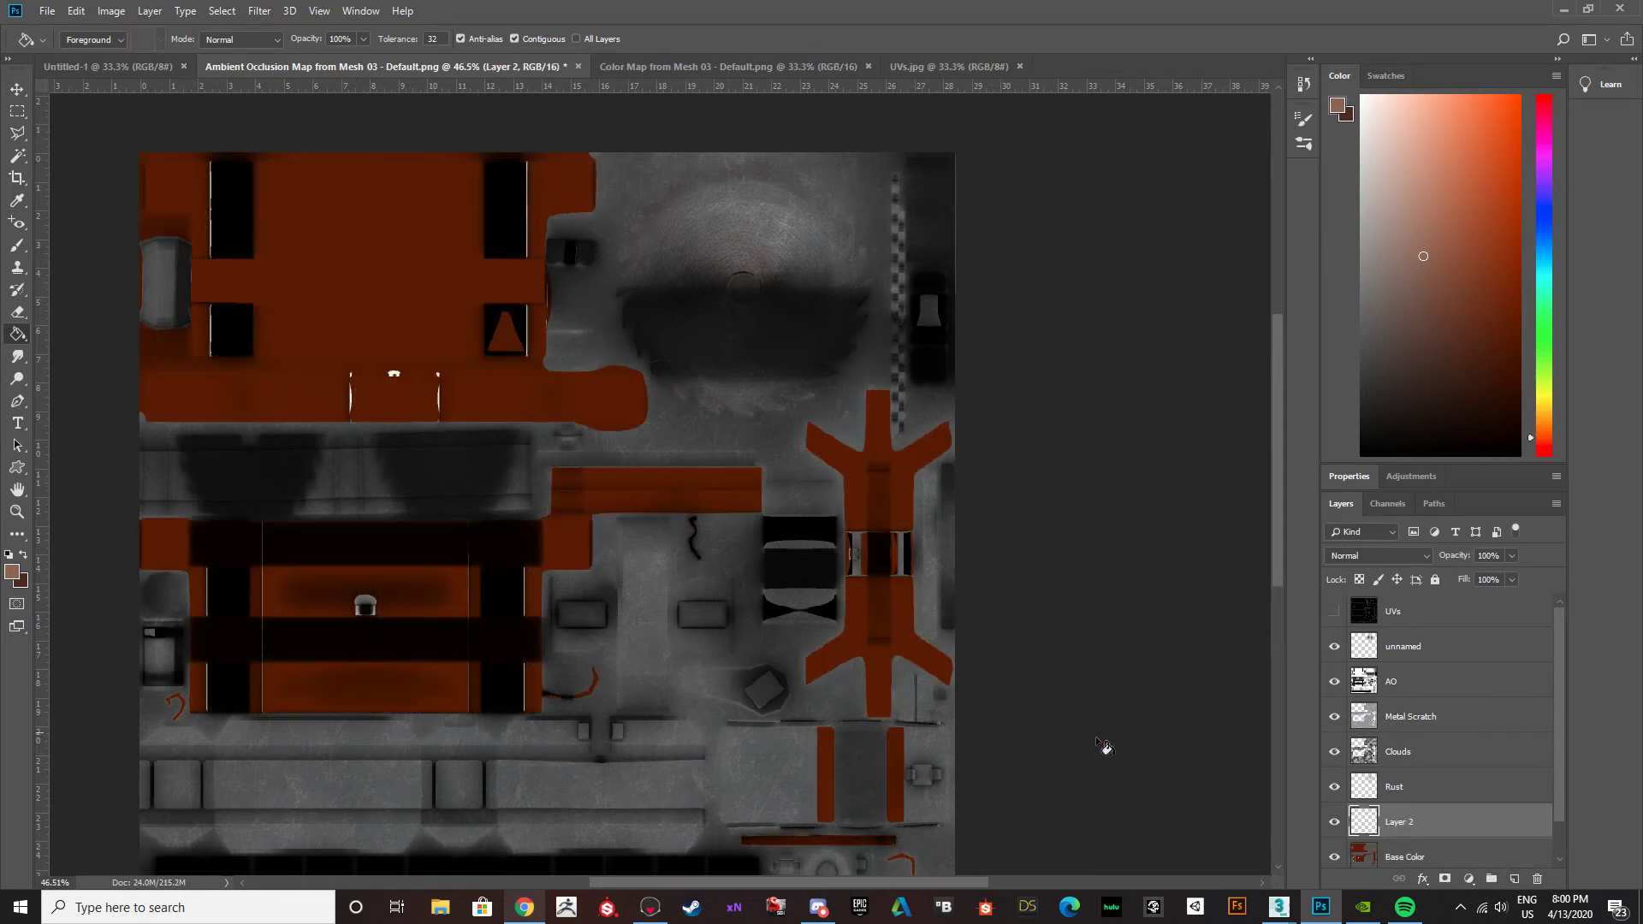
{"action": "left_click", "coordinate": [416, 356]}
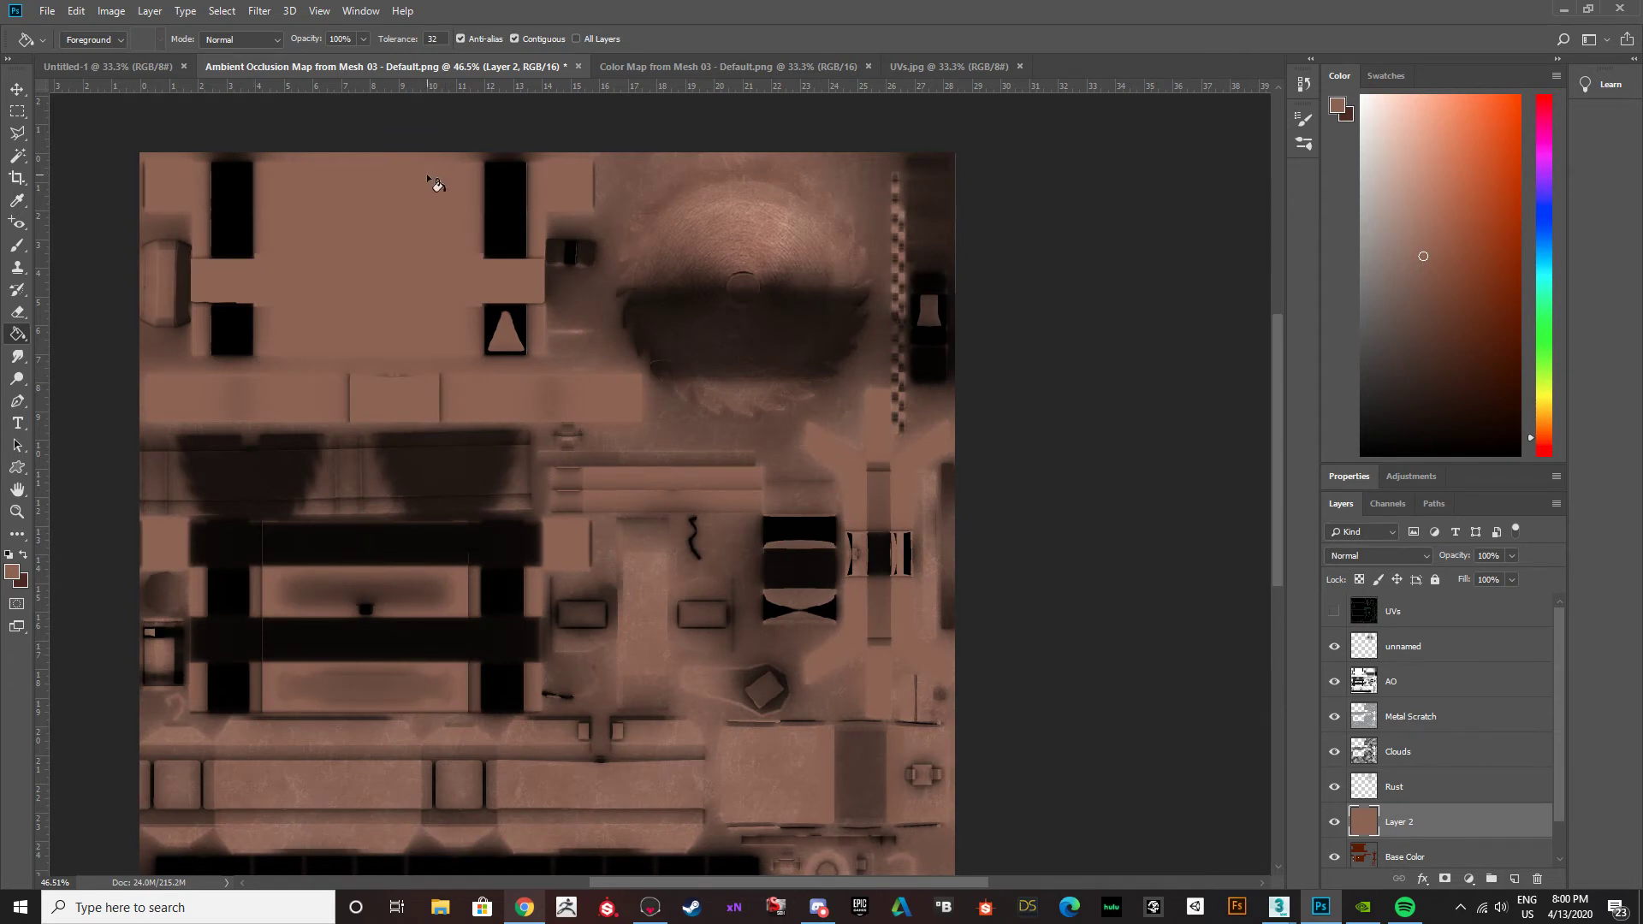
Apply the Fibers render filter to the whole brown layer with Variance 18 and Strength 9.
{"action": "left_click", "coordinate": [253, 15]}
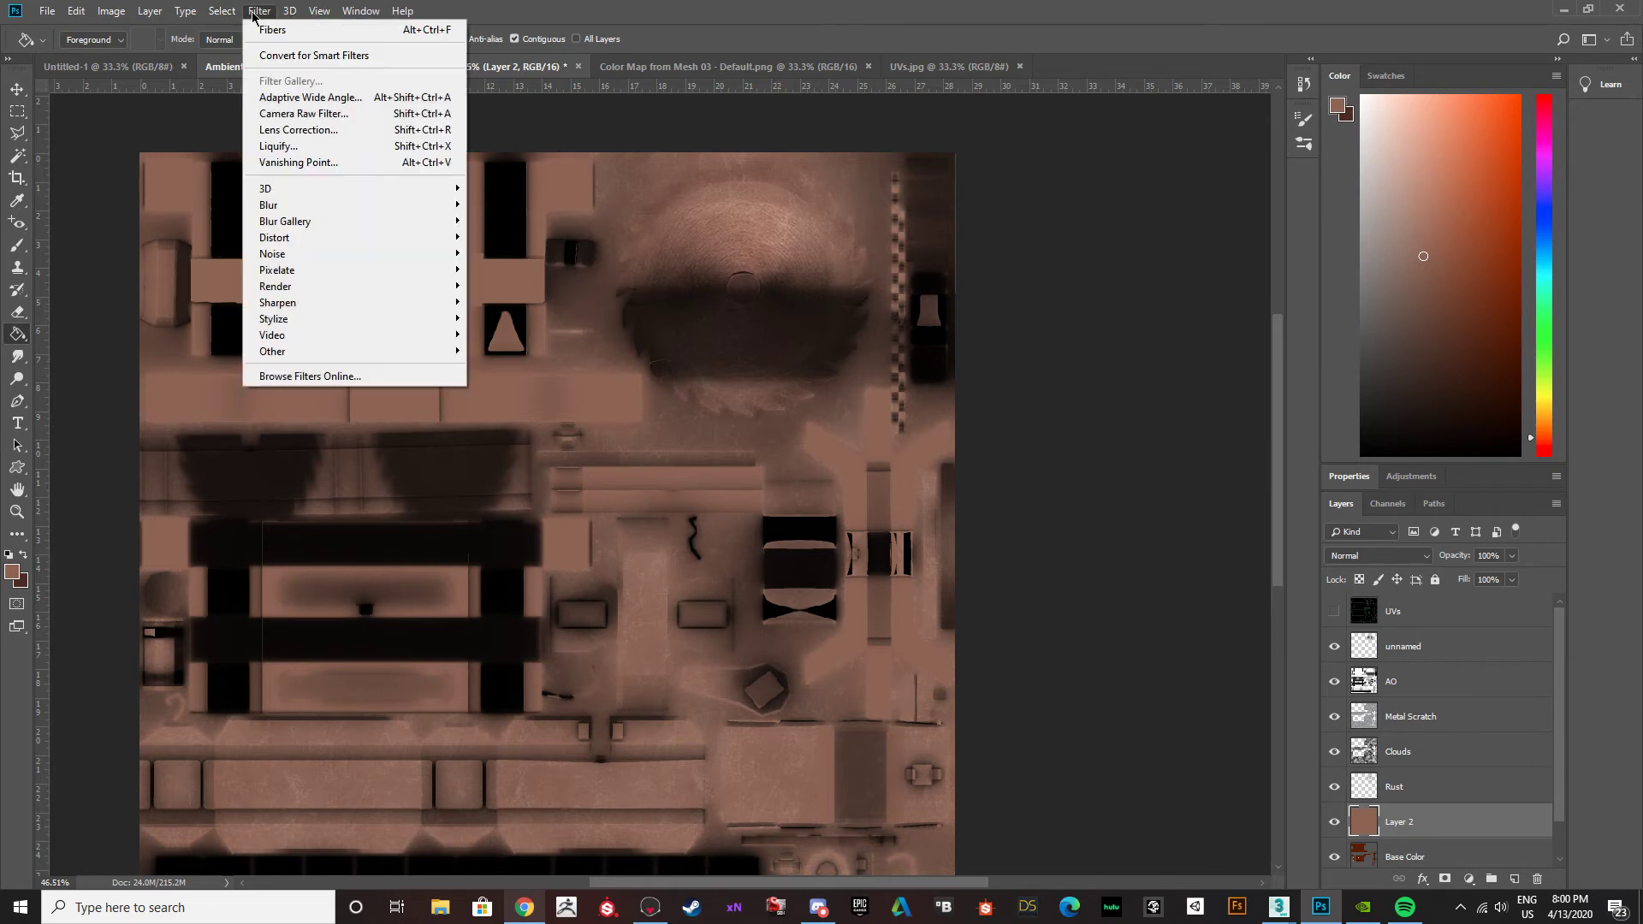
{"action": "mouse_move", "coordinate": [298, 272]}
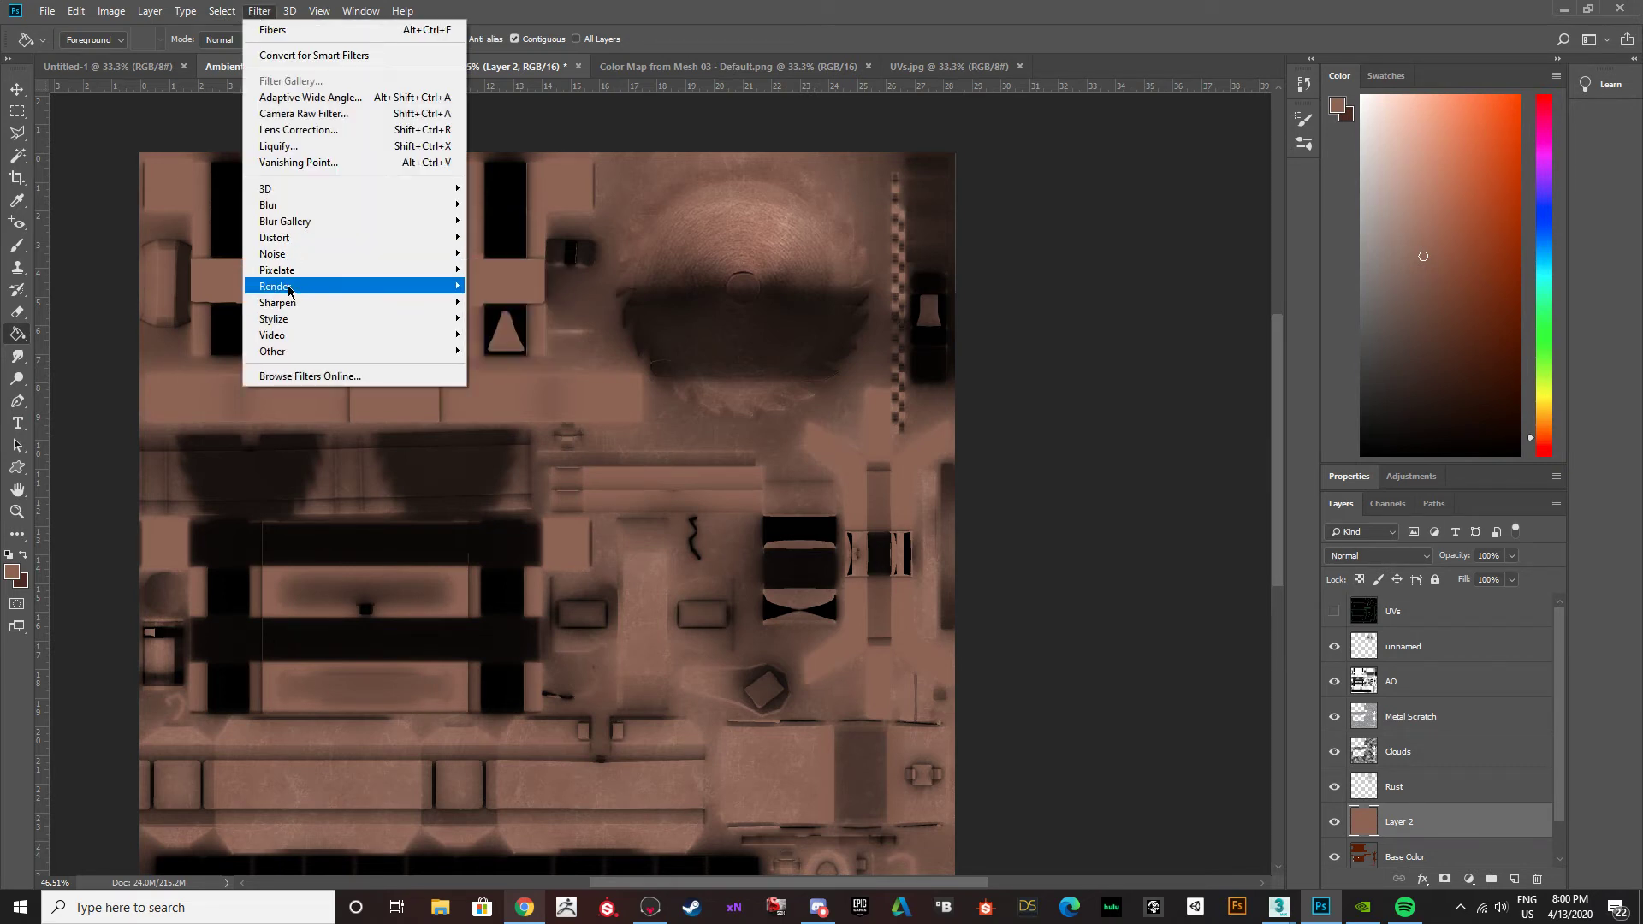
{"action": "mouse_move", "coordinate": [450, 288]}
{"action": "left_click", "coordinate": [511, 377]}
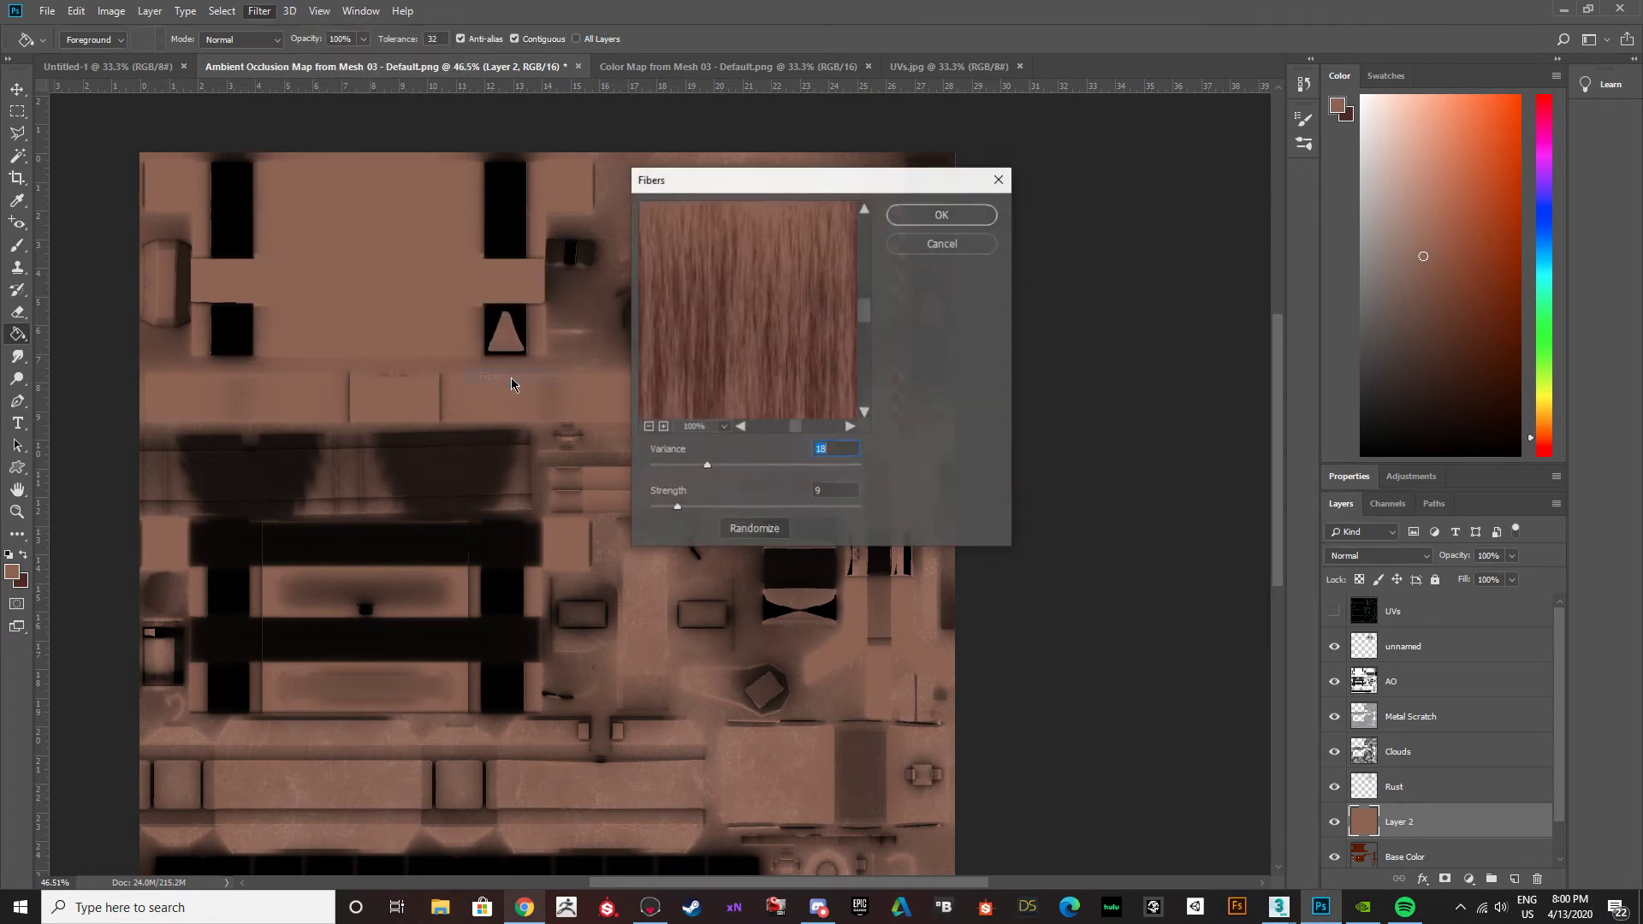
{"action": "left_click", "coordinate": [959, 215]}
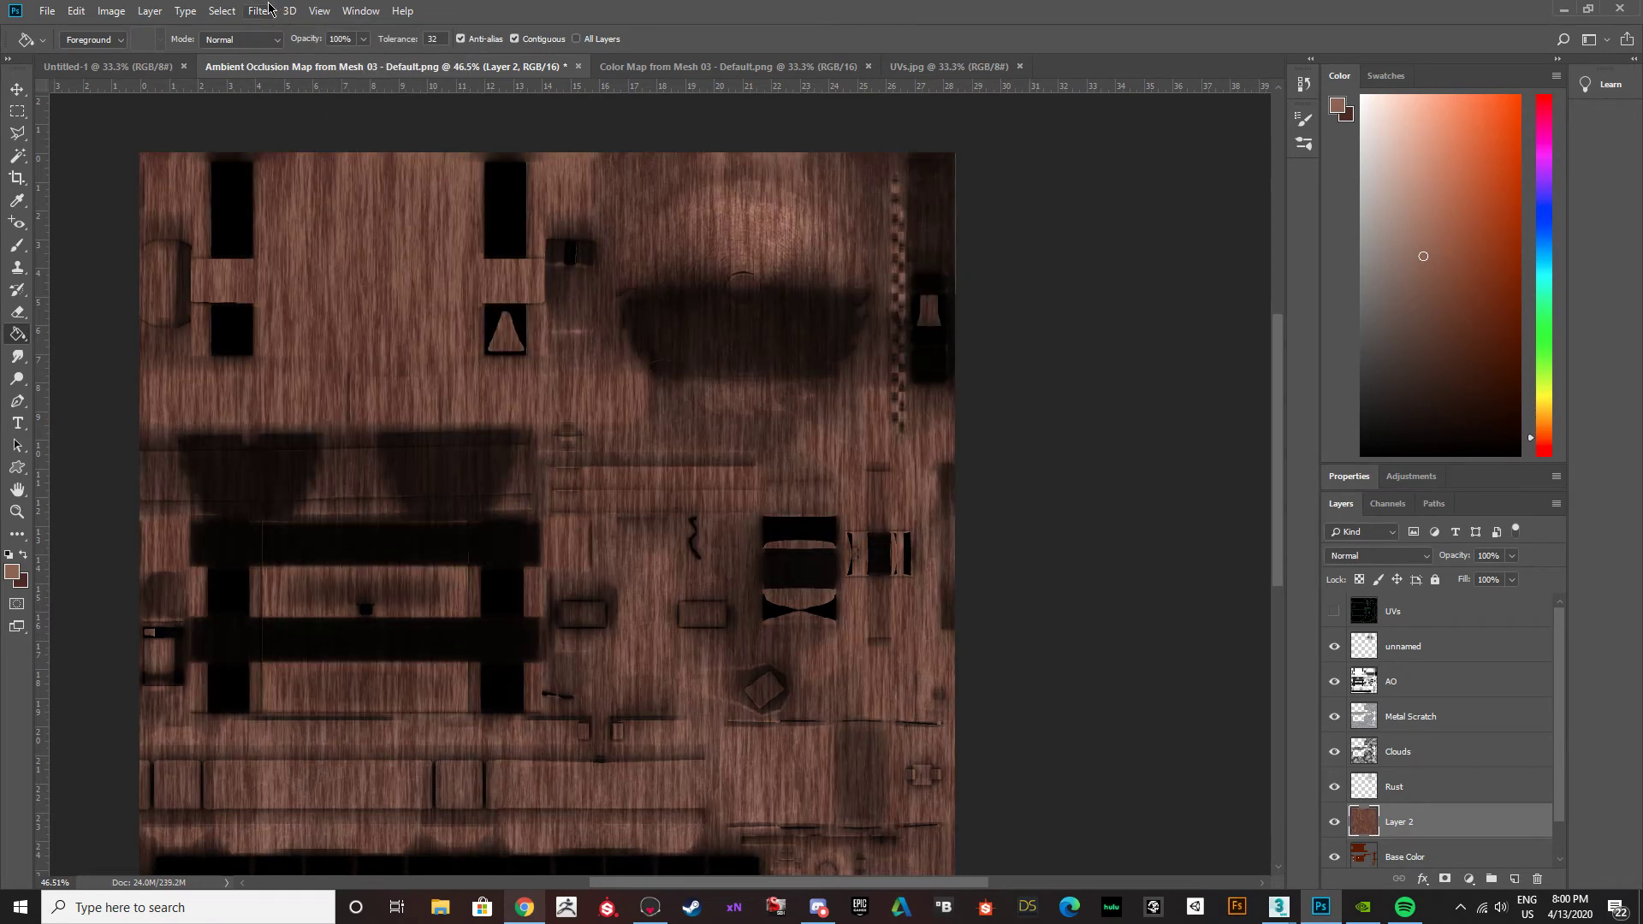
Try a subtle Wave distortion on the wood layer with 1 generator, wavelength 1–120, amplitude 1–29, horizontal scale 23% and vertical scale 43%.
{"action": "left_click", "coordinate": [259, 10]}
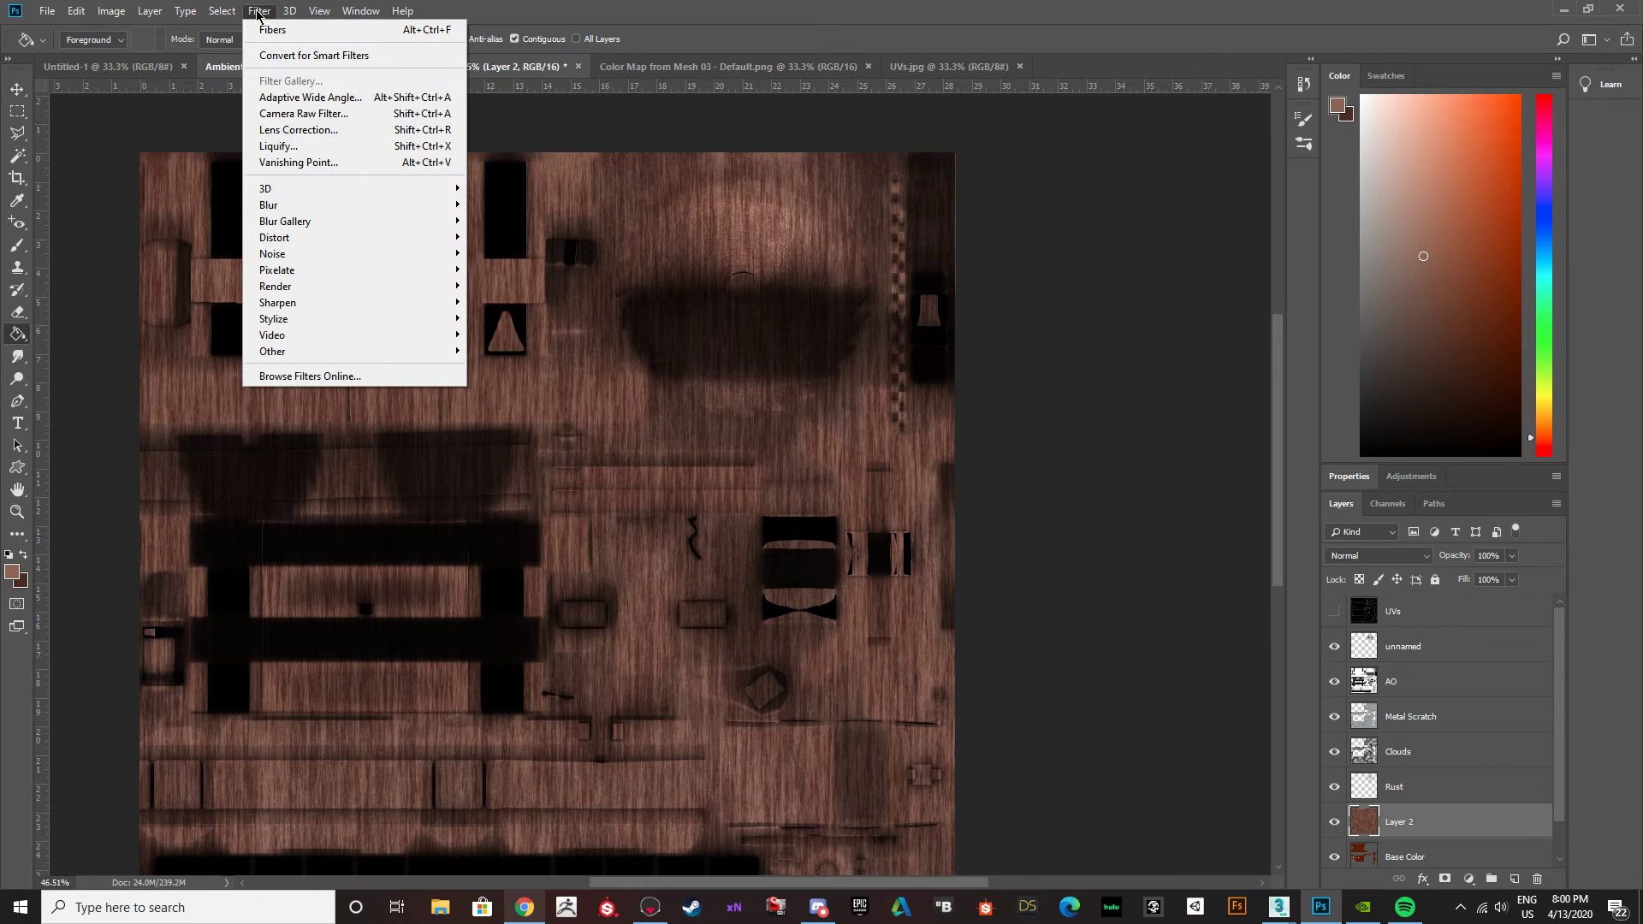
{"action": "mouse_move", "coordinate": [284, 245]}
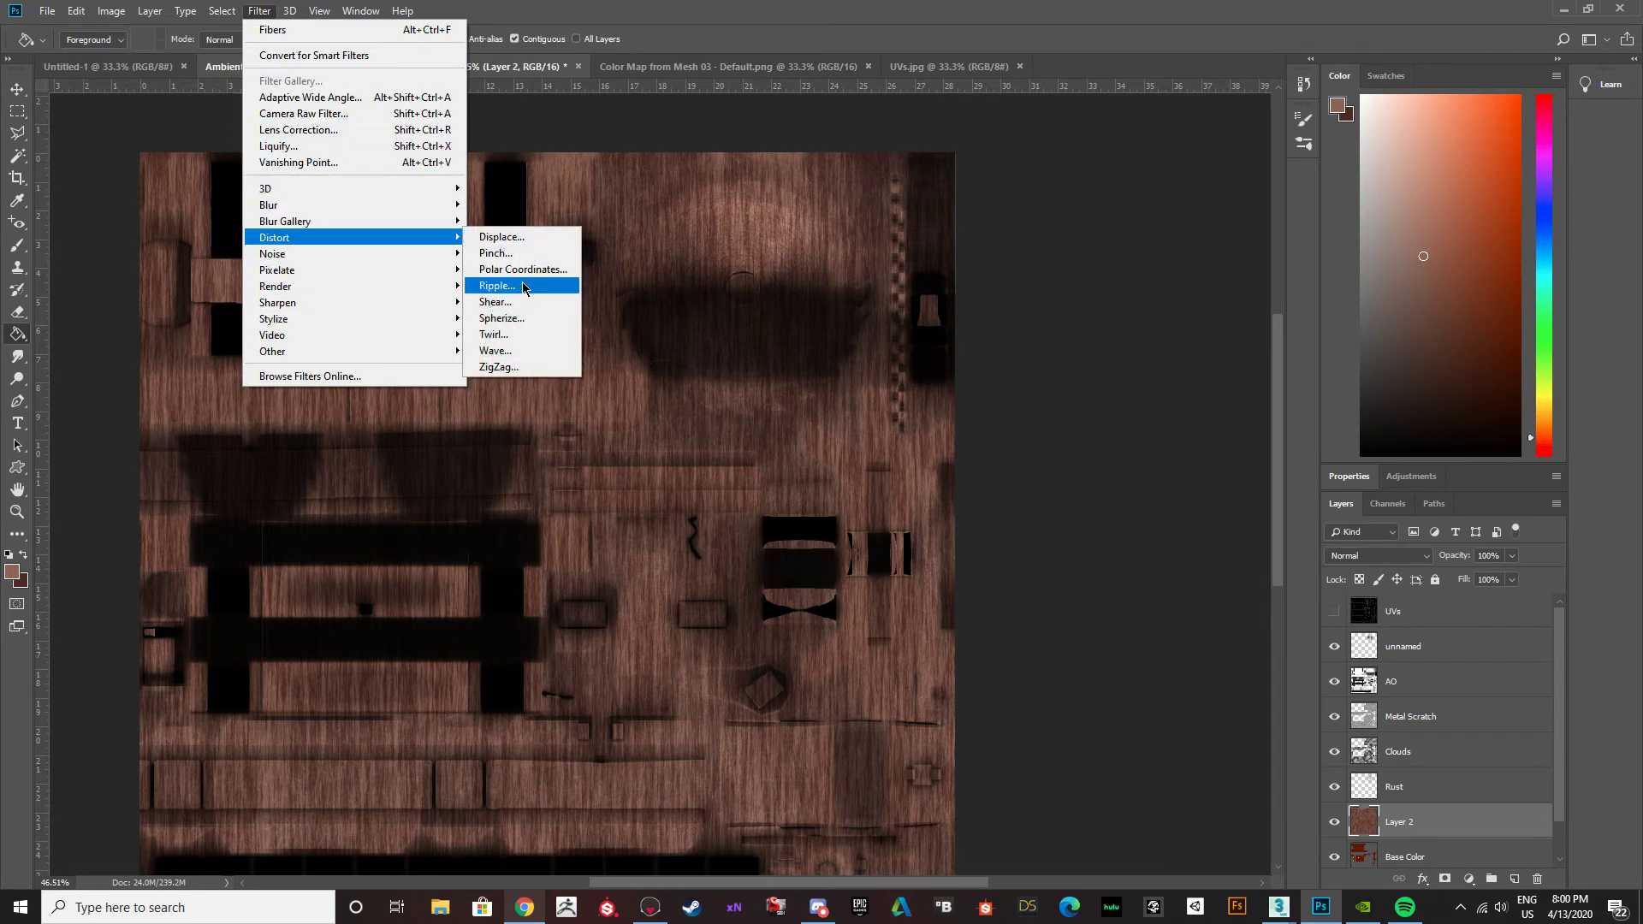
{"action": "left_click", "coordinate": [512, 353]}
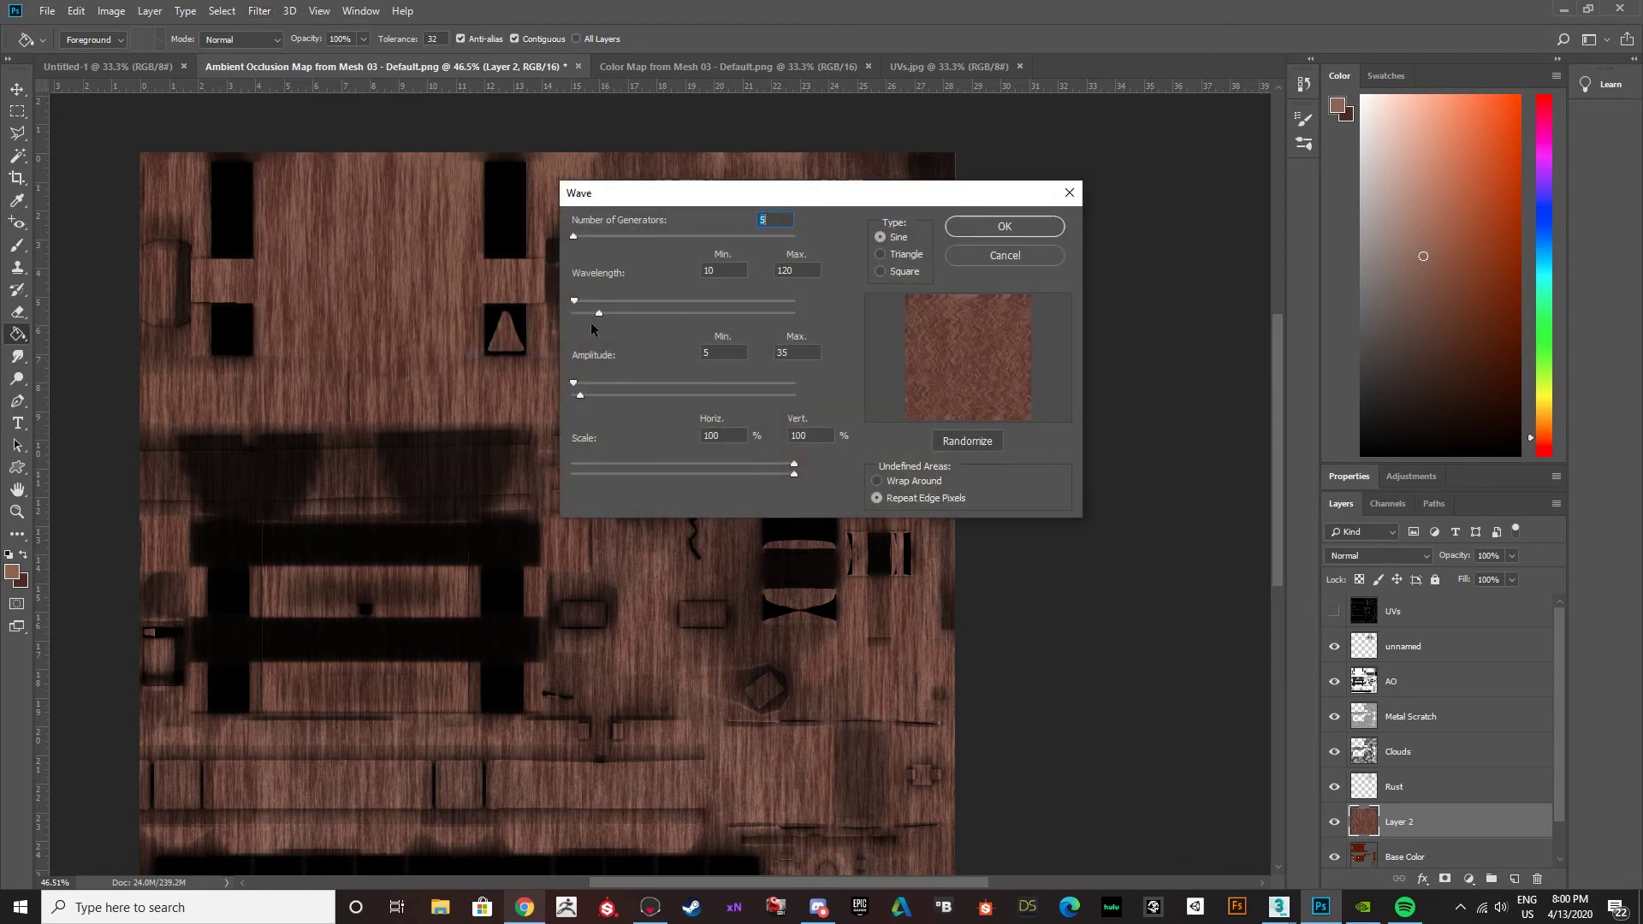
{"action": "mouse_move", "coordinate": [575, 383]}
{"action": "left_mouse_down"}
{"action": "mouse_move", "coordinate": [600, 384]}
{"action": "mouse_move", "coordinate": [562, 387]}
{"action": "left_mouse_up"}
{"action": "mouse_move", "coordinate": [613, 394]}
{"action": "left_mouse_down"}
{"action": "mouse_move", "coordinate": [661, 397]}
{"action": "mouse_move", "coordinate": [558, 396]}
{"action": "mouse_move", "coordinate": [583, 393]}
{"action": "left_mouse_up"}
{"action": "left_click_drag", "start_coordinate": [794, 464], "coordinate": [728, 464]}
{"action": "left_click_drag", "start_coordinate": [583, 453], "coordinate": [664, 460]}
{"action": "mouse_move", "coordinate": [573, 236]}
{"action": "left_mouse_down"}
{"action": "mouse_move", "coordinate": [609, 236]}
{"action": "mouse_move", "coordinate": [561, 238]}
{"action": "left_mouse_up"}
{"action": "left_click_drag", "start_coordinate": [575, 301], "coordinate": [565, 302]}
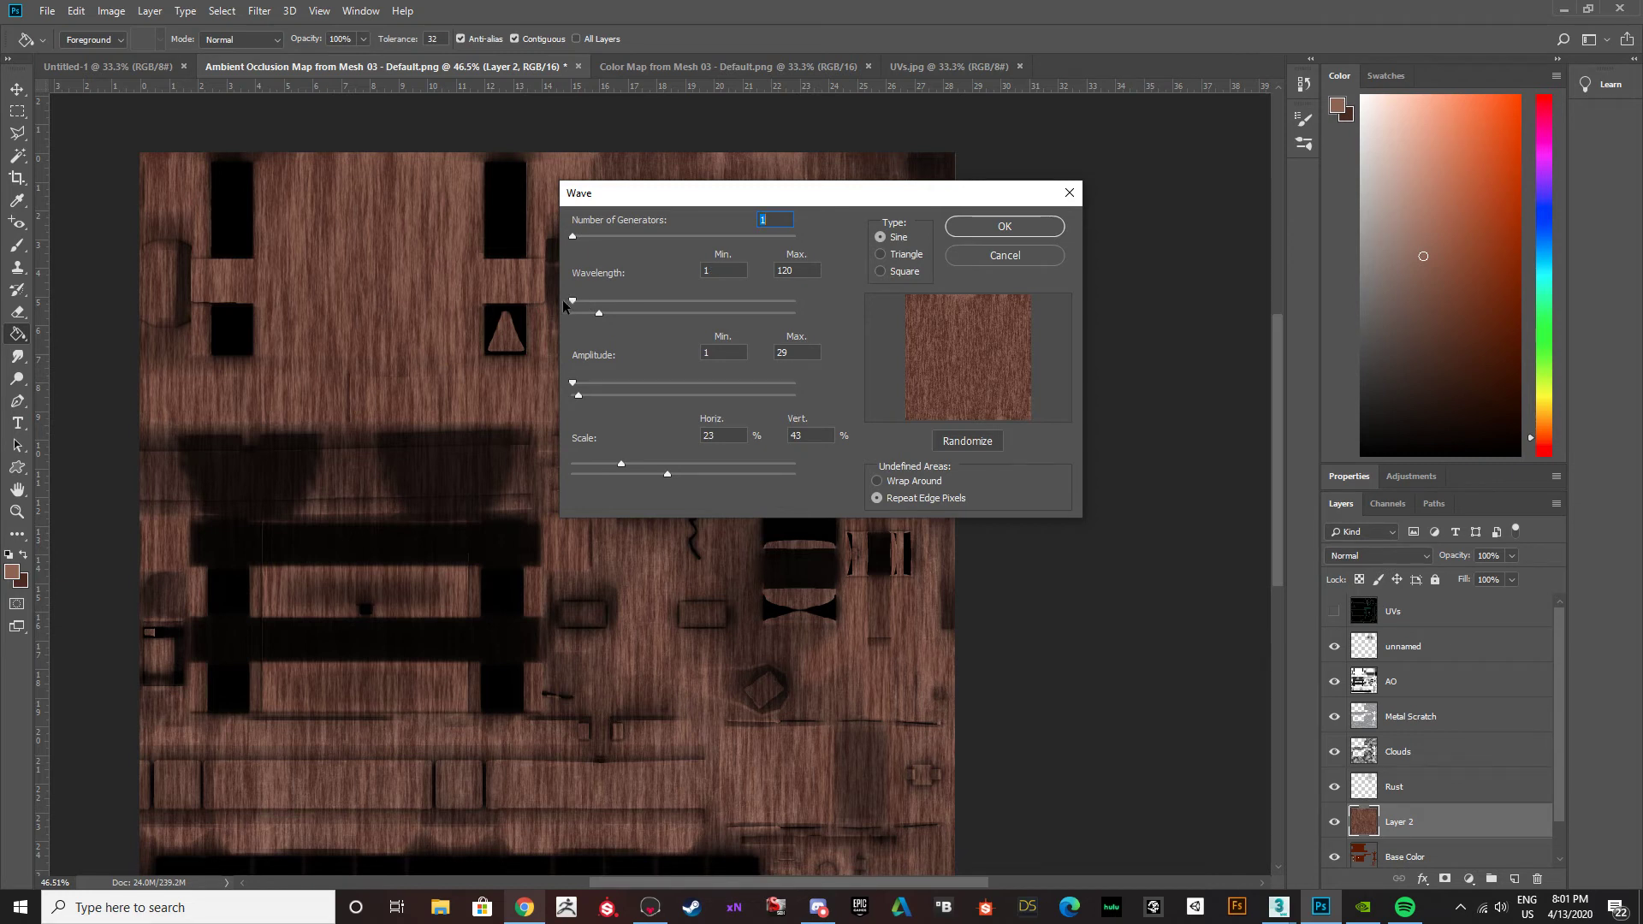
{"action": "left_click", "coordinate": [1004, 226]}
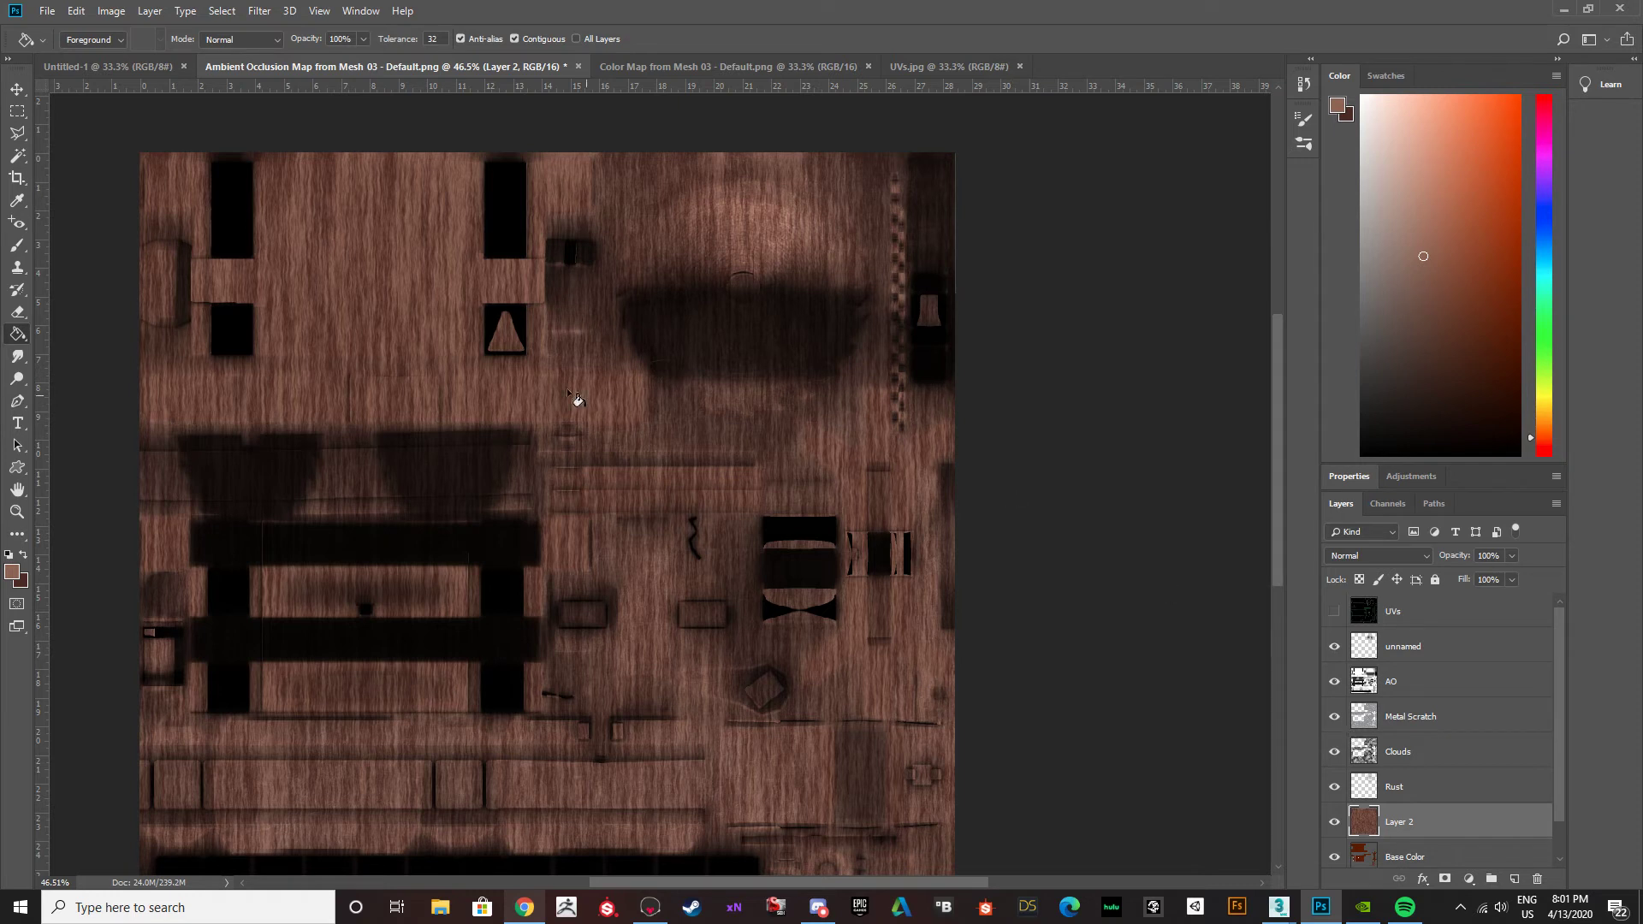
Compare the wood layer's history states with and without the Wave distortion, and revert to the Fibers state.
{"action": "left_click", "coordinate": [1304, 83]}
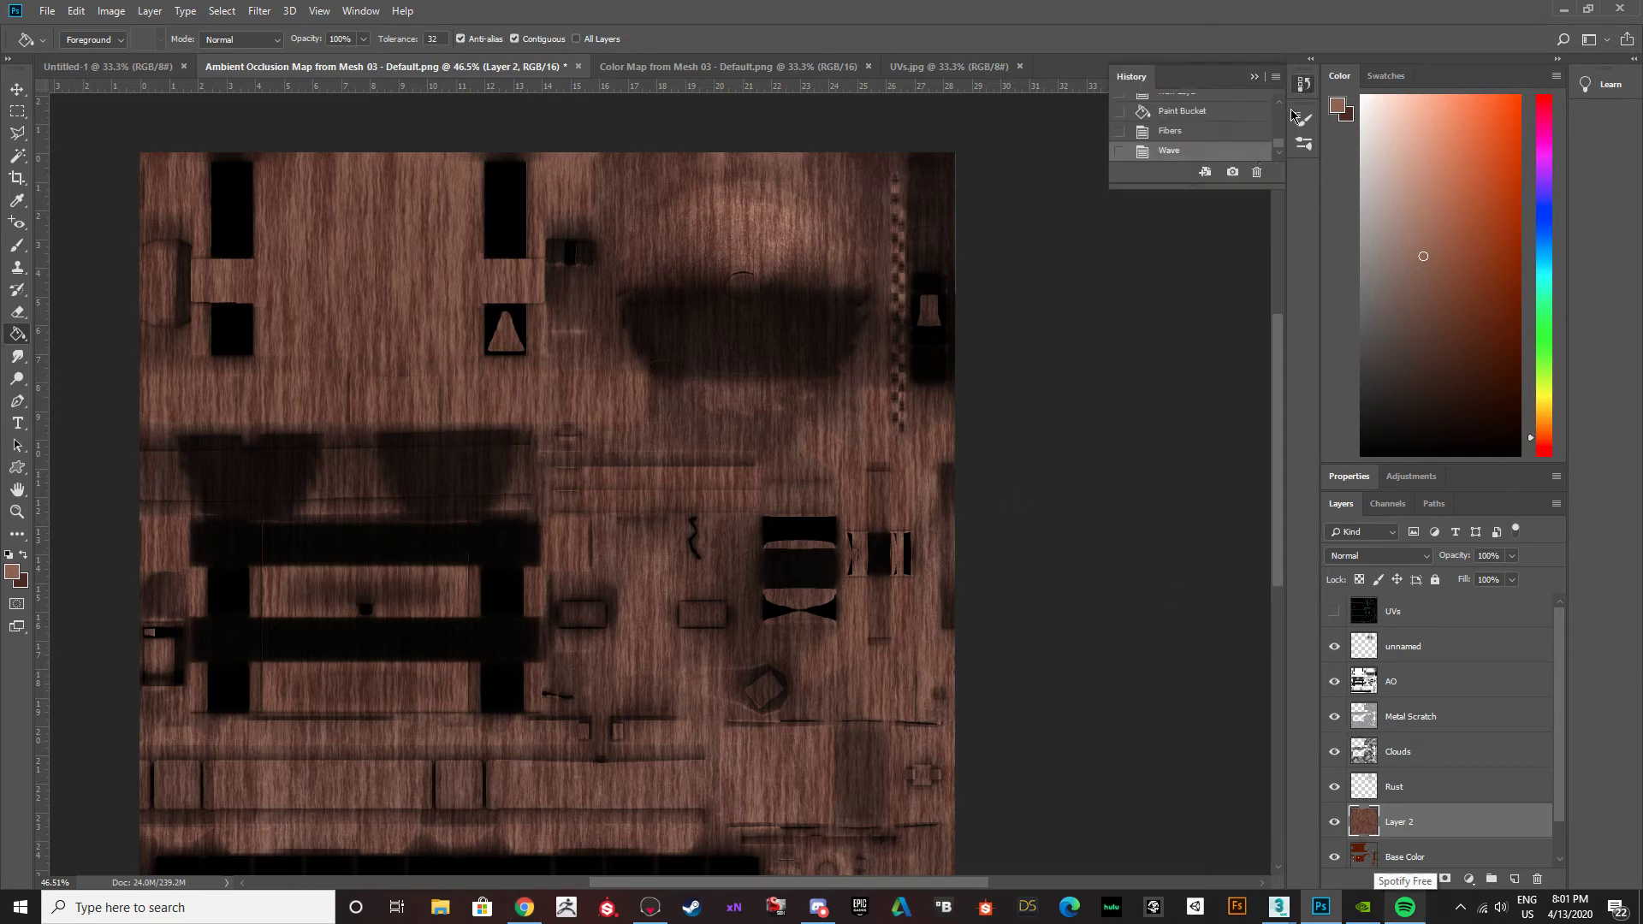
{"action": "left_click", "coordinate": [1178, 117]}
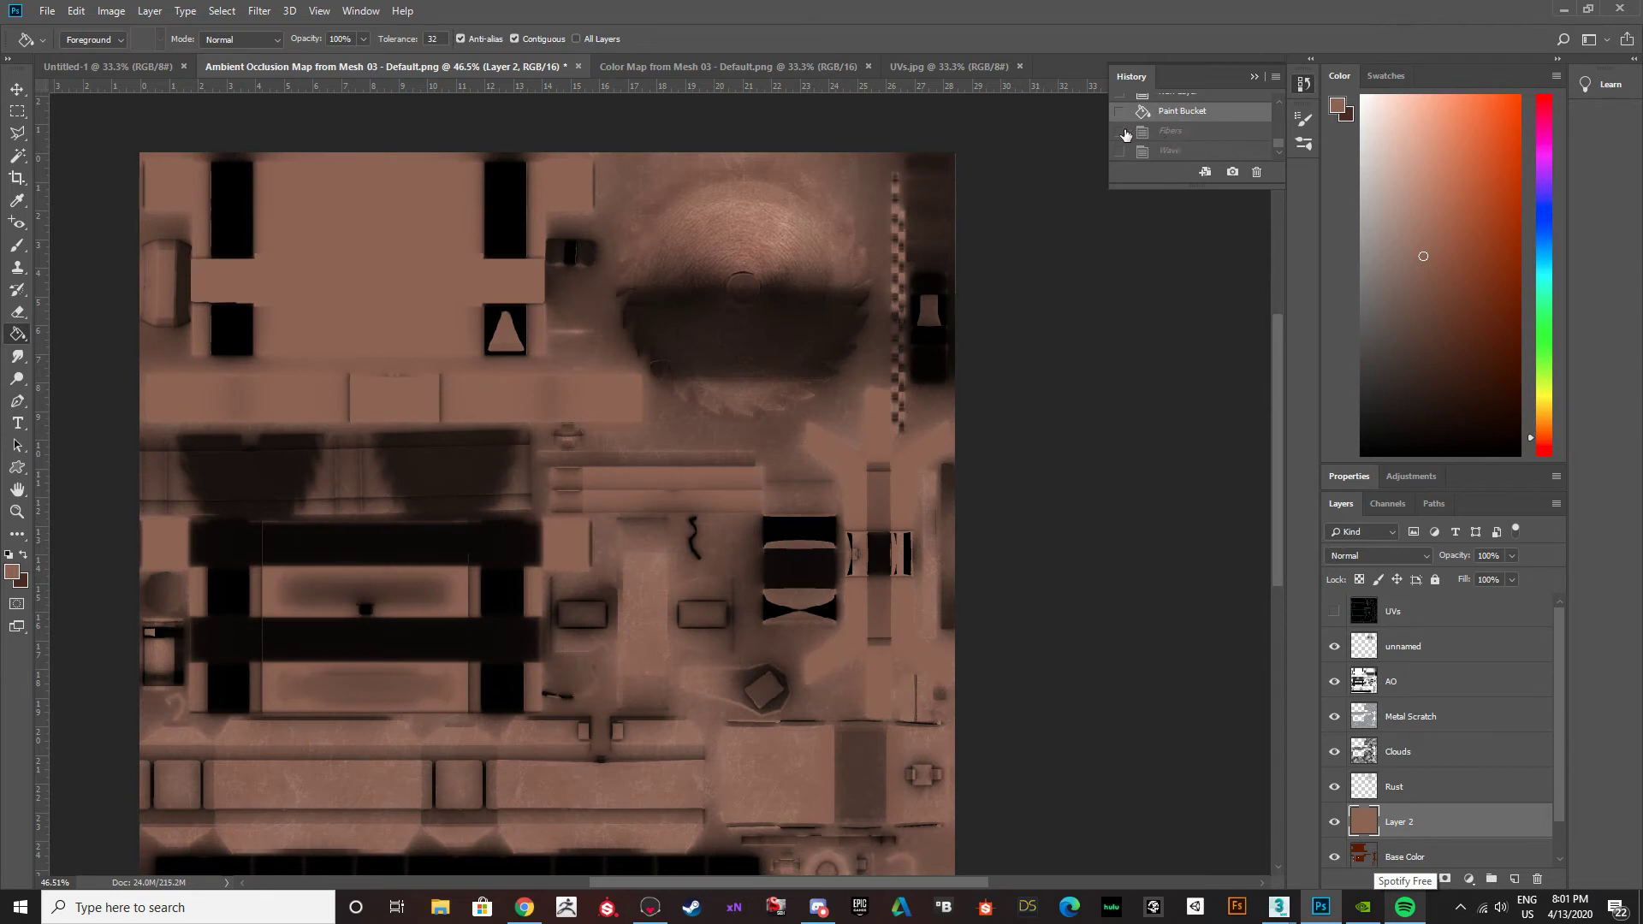
{"action": "left_click", "coordinate": [1119, 112]}
{"action": "left_click", "coordinate": [1146, 150]}
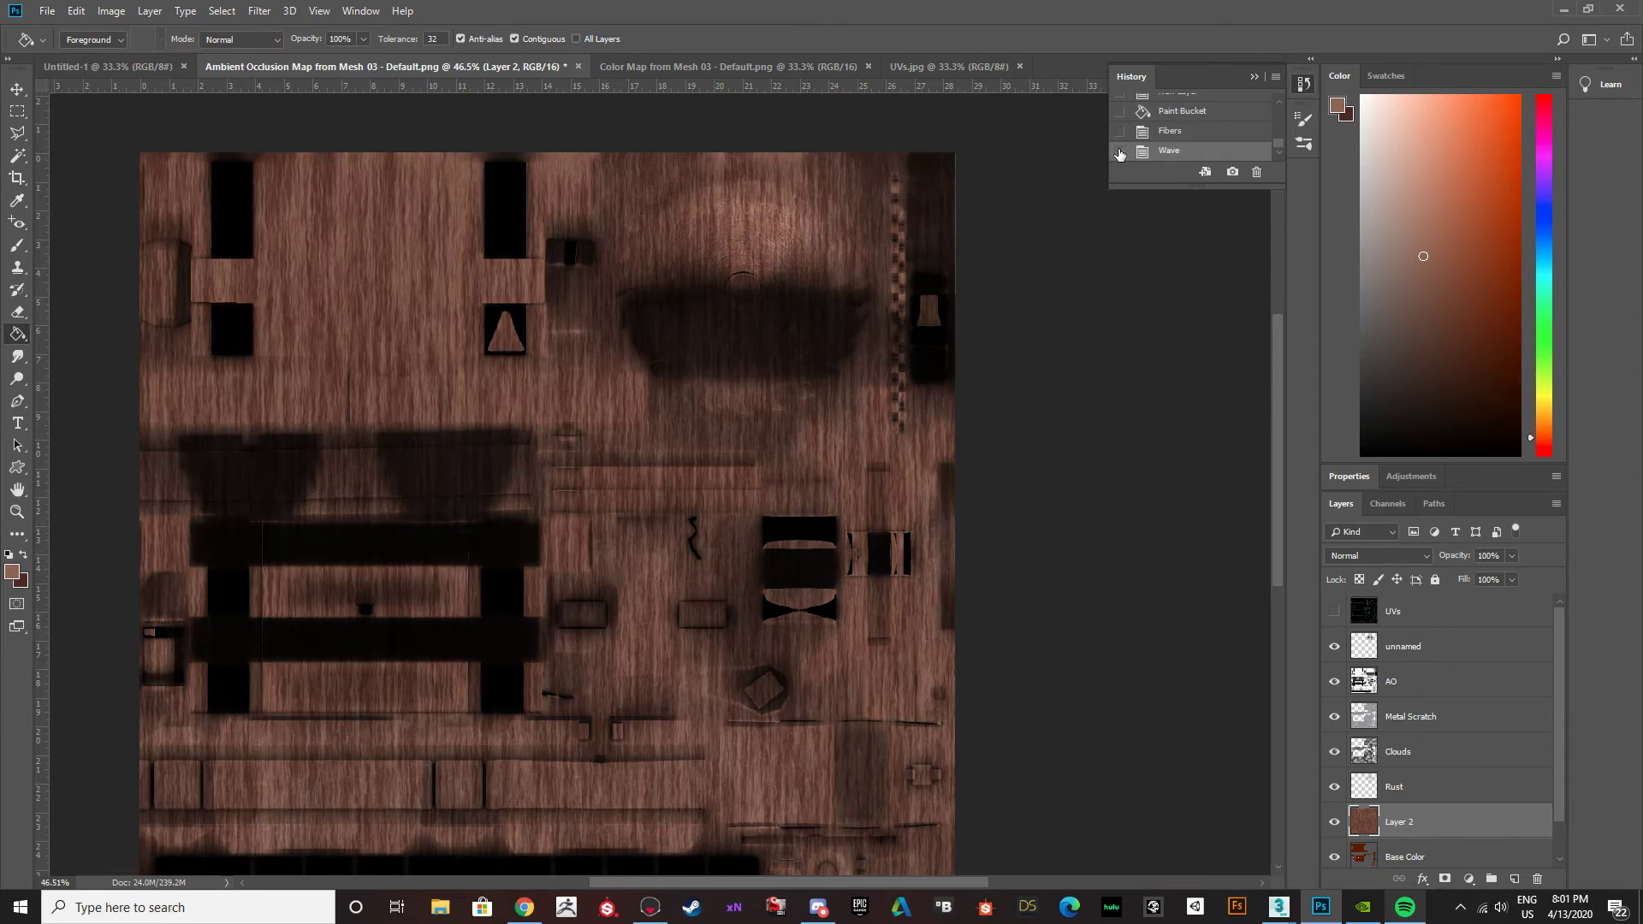
{"action": "left_click", "coordinate": [1119, 151]}
{"action": "left_click", "coordinate": [1173, 137]}
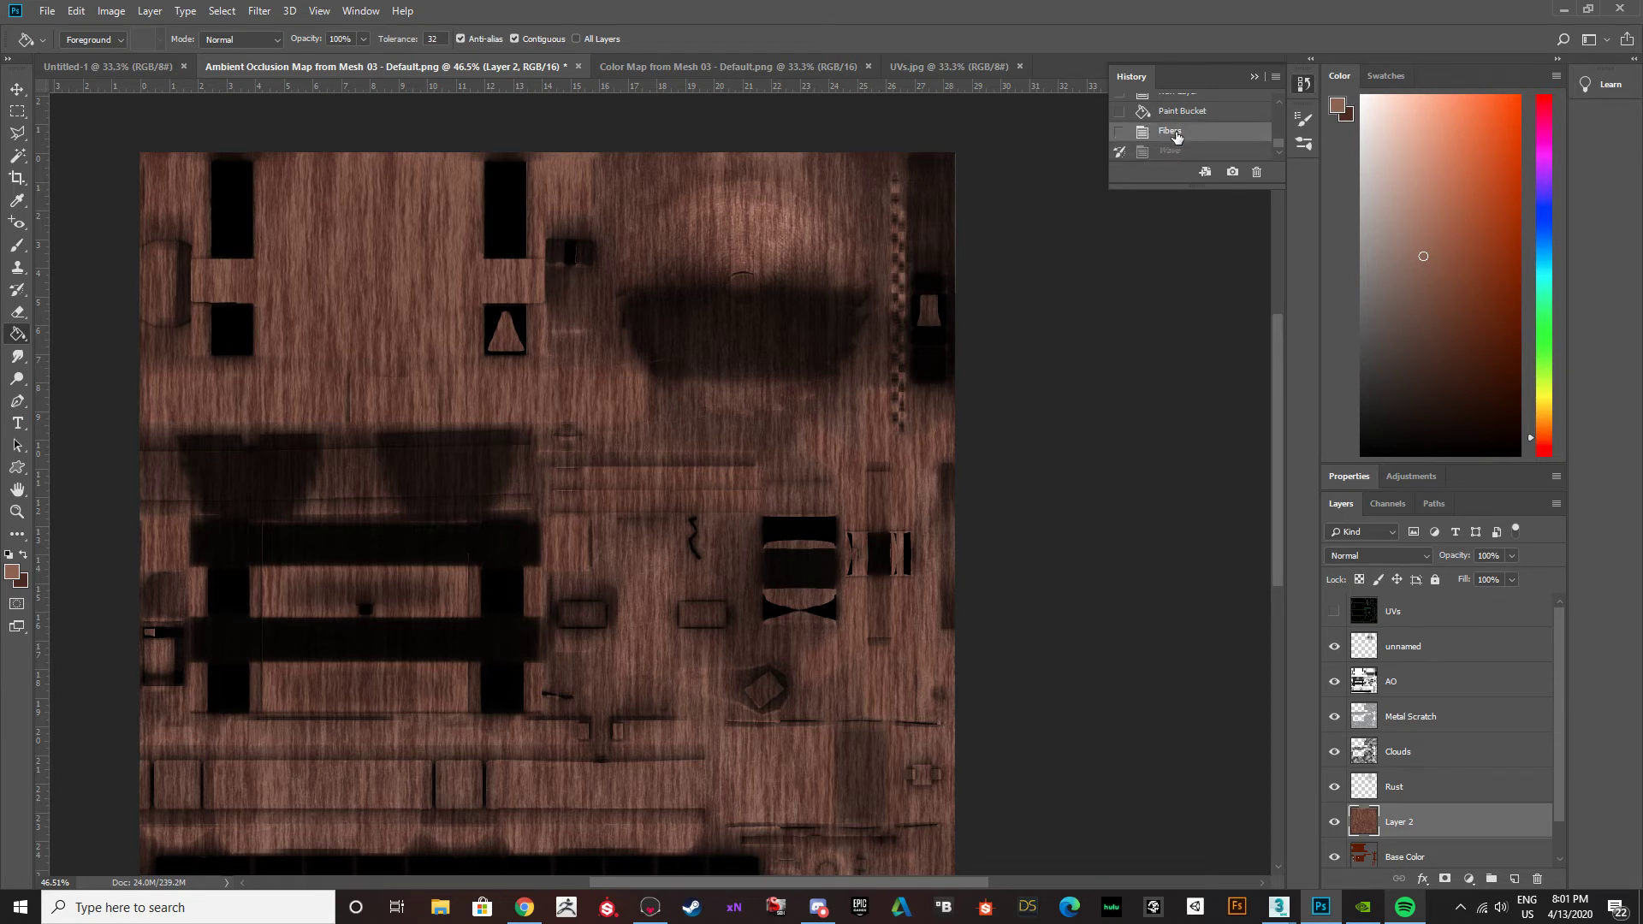
{"action": "left_click", "coordinate": [1175, 151]}
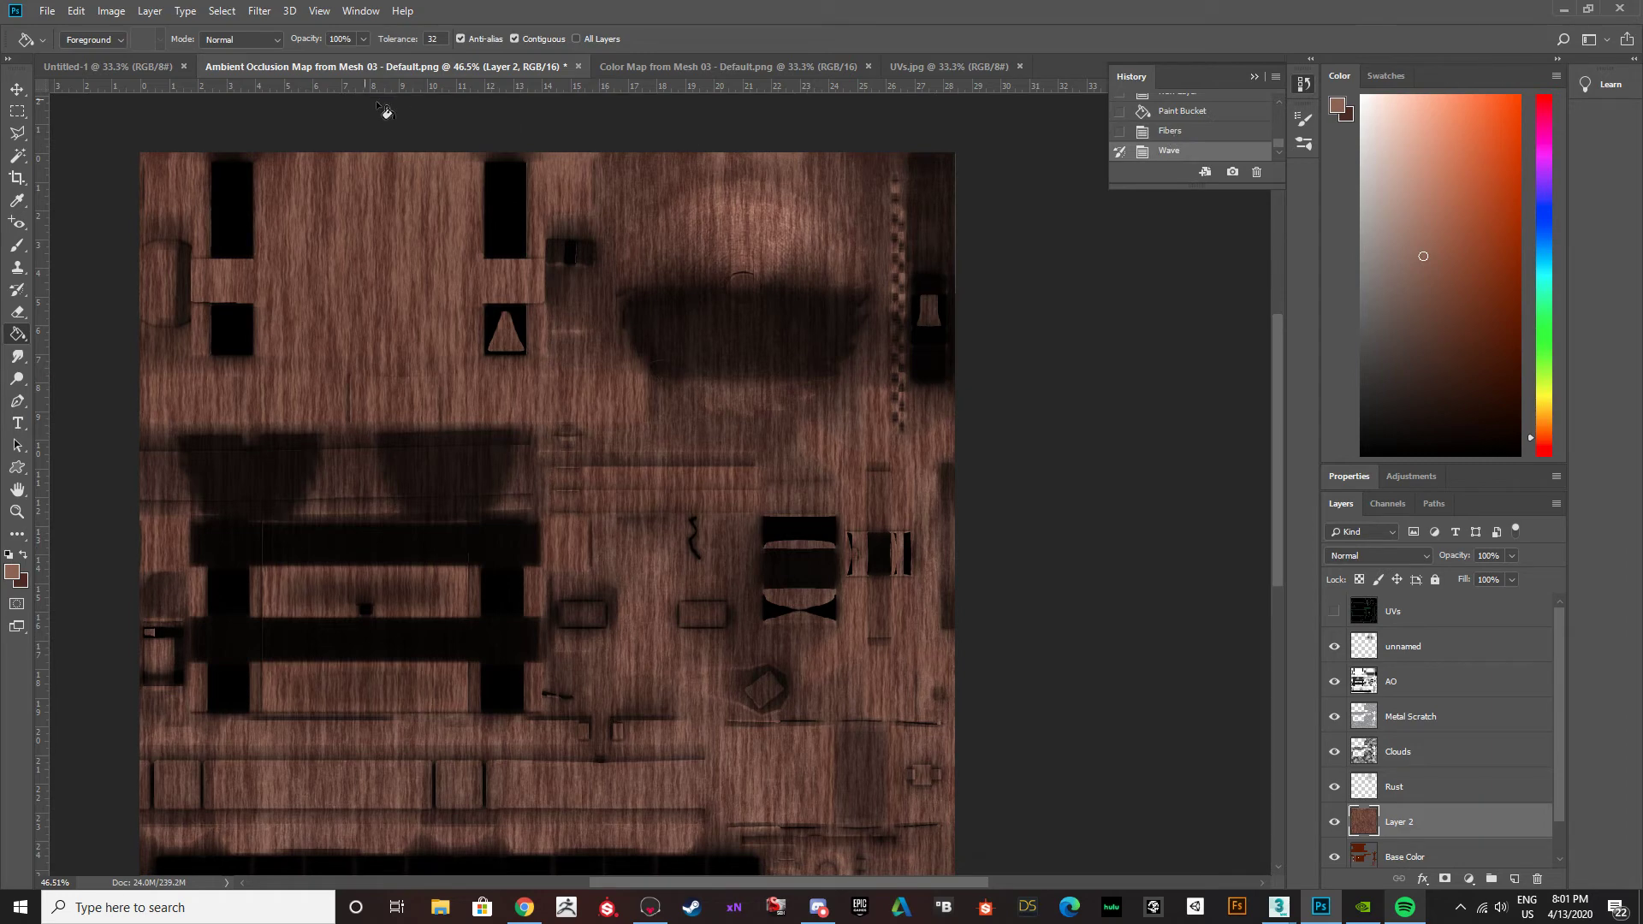
{"action": "left_click", "coordinate": [1176, 132]}
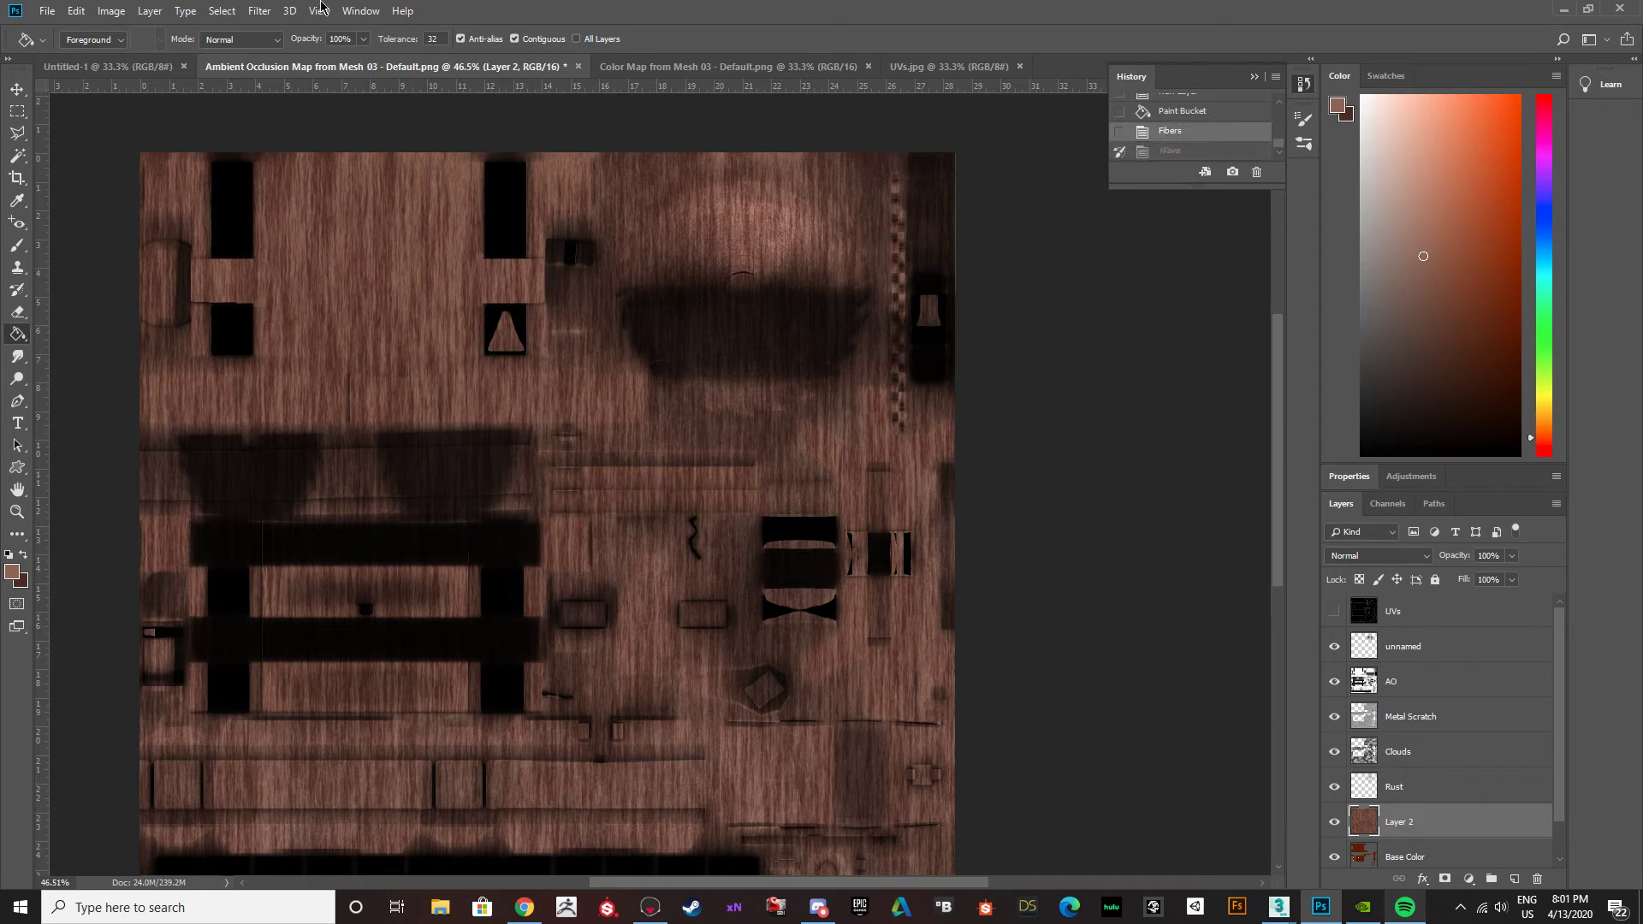
Apply a stronger Sine Wave distortion to the wood layer with 1 generator, higher wavelength and amplitude, and both scales at 100%.
{"action": "left_click", "coordinate": [261, 11]}
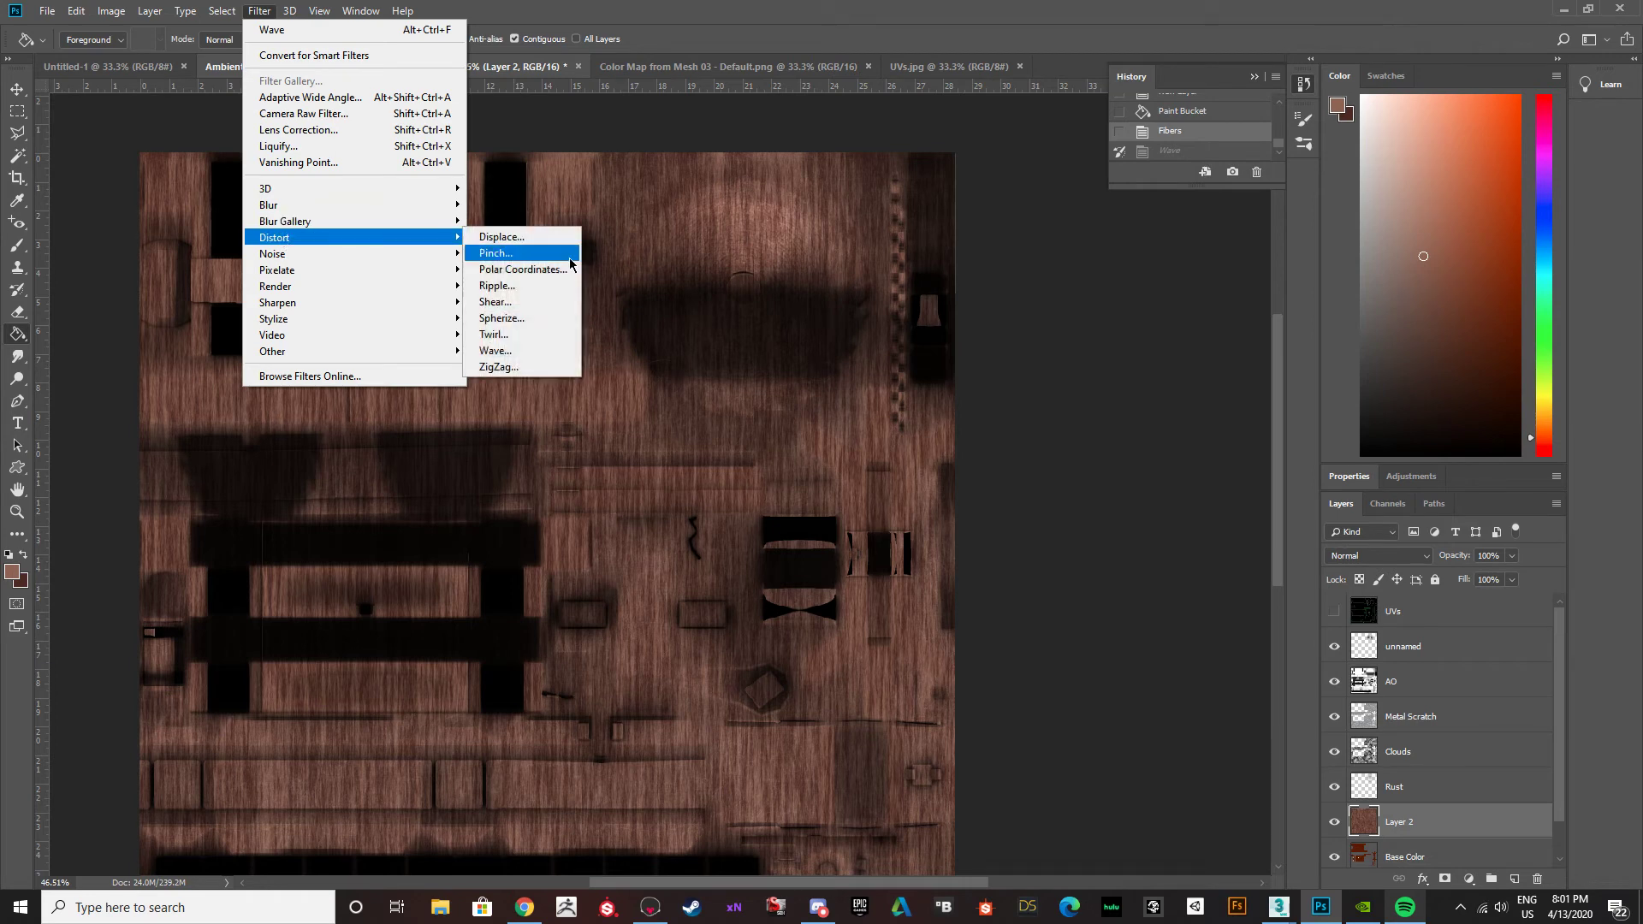
{"action": "left_click", "coordinate": [513, 350]}
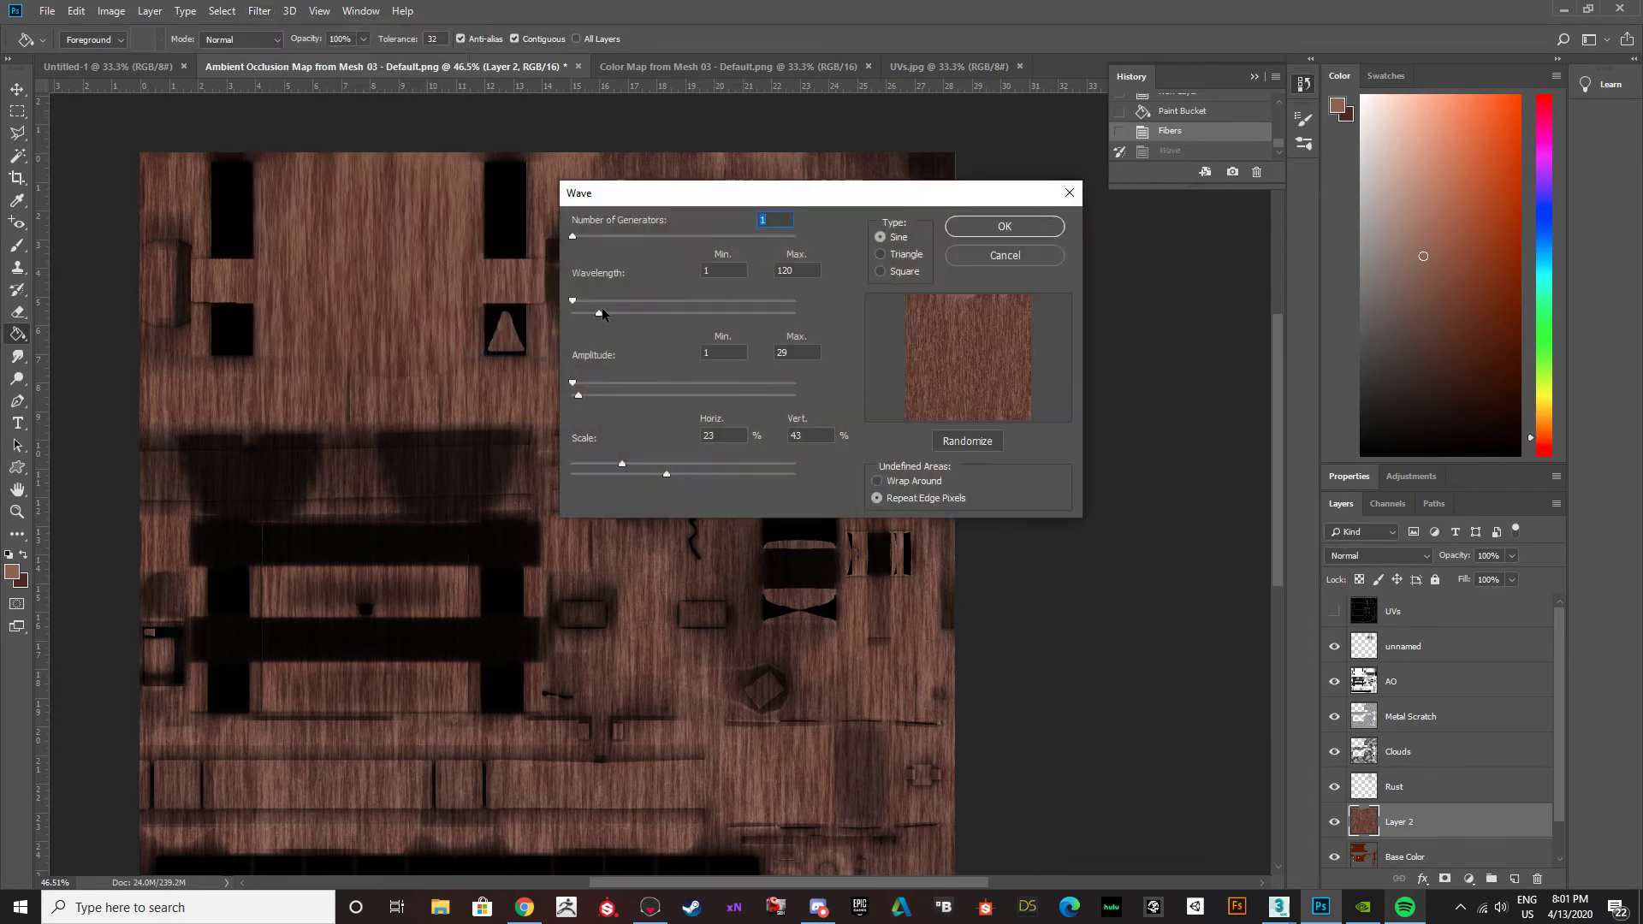
{"action": "left_click_drag", "start_coordinate": [574, 301], "coordinate": [636, 301]}
{"action": "left_click_drag", "start_coordinate": [624, 463], "coordinate": [679, 464]}
{"action": "left_click_drag", "start_coordinate": [734, 463], "coordinate": [883, 468]}
{"action": "mouse_move", "coordinate": [586, 384]}
{"action": "left_mouse_down"}
{"action": "mouse_move", "coordinate": [609, 385]}
{"action": "mouse_move", "coordinate": [591, 384]}
{"action": "left_mouse_up"}
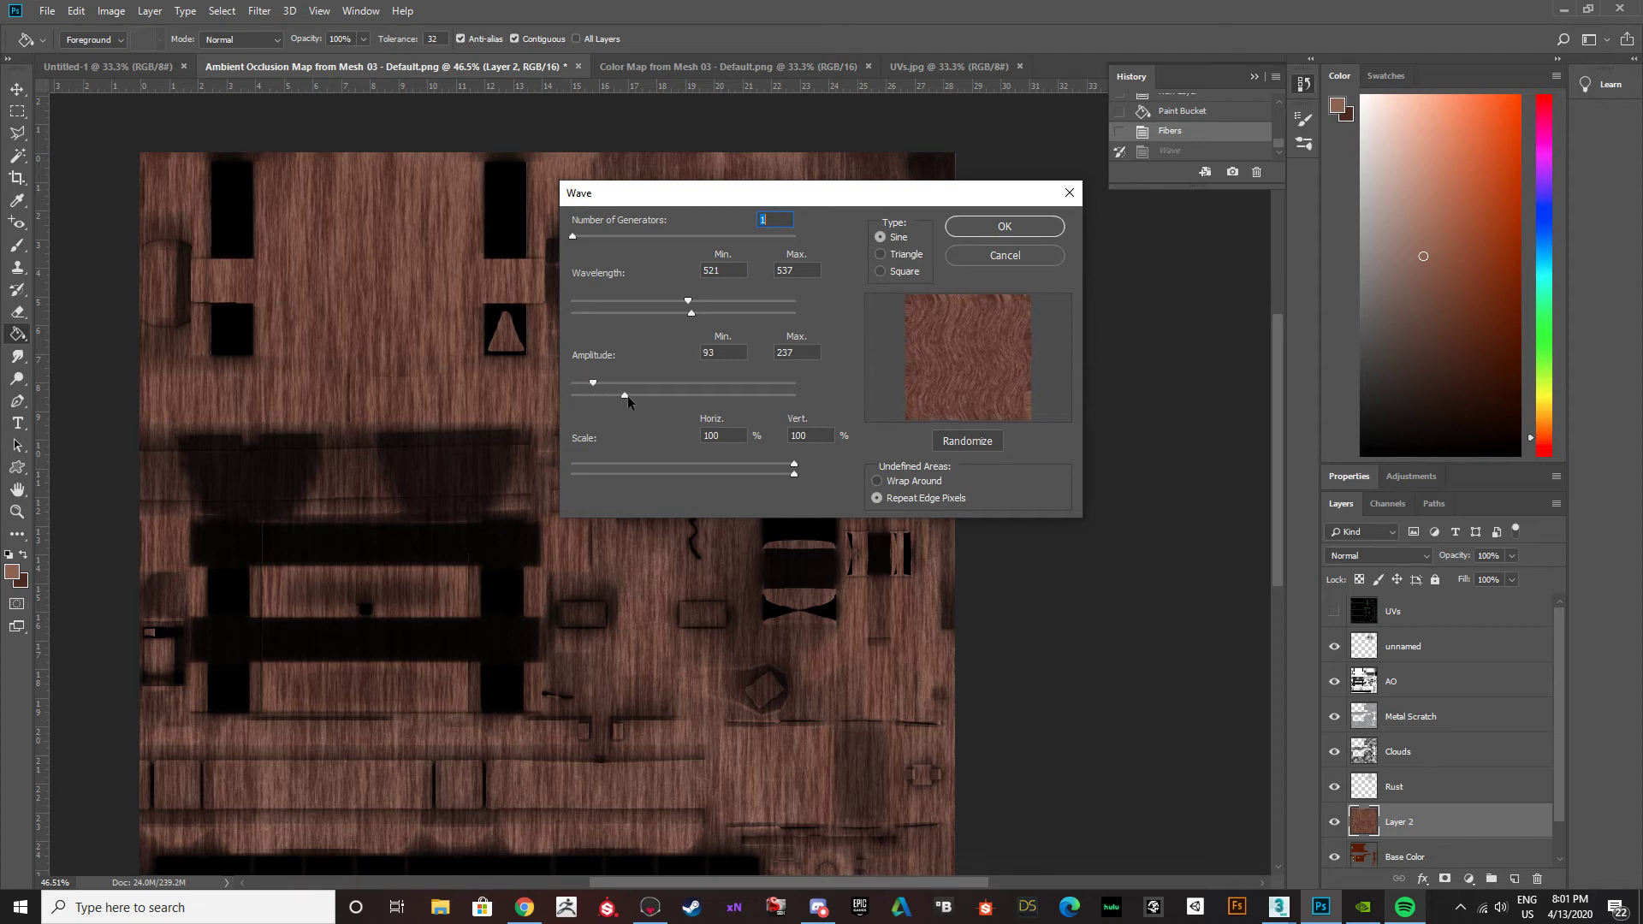
{"action": "mouse_move", "coordinate": [700, 395]}
{"action": "left_mouse_down"}
{"action": "mouse_move", "coordinate": [657, 391]}
{"action": "mouse_move", "coordinate": [680, 394]}
{"action": "left_mouse_up"}
{"action": "left_click_drag", "start_coordinate": [688, 301], "coordinate": [695, 302]}
{"action": "left_click_drag", "start_coordinate": [573, 237], "coordinate": [567, 236]}
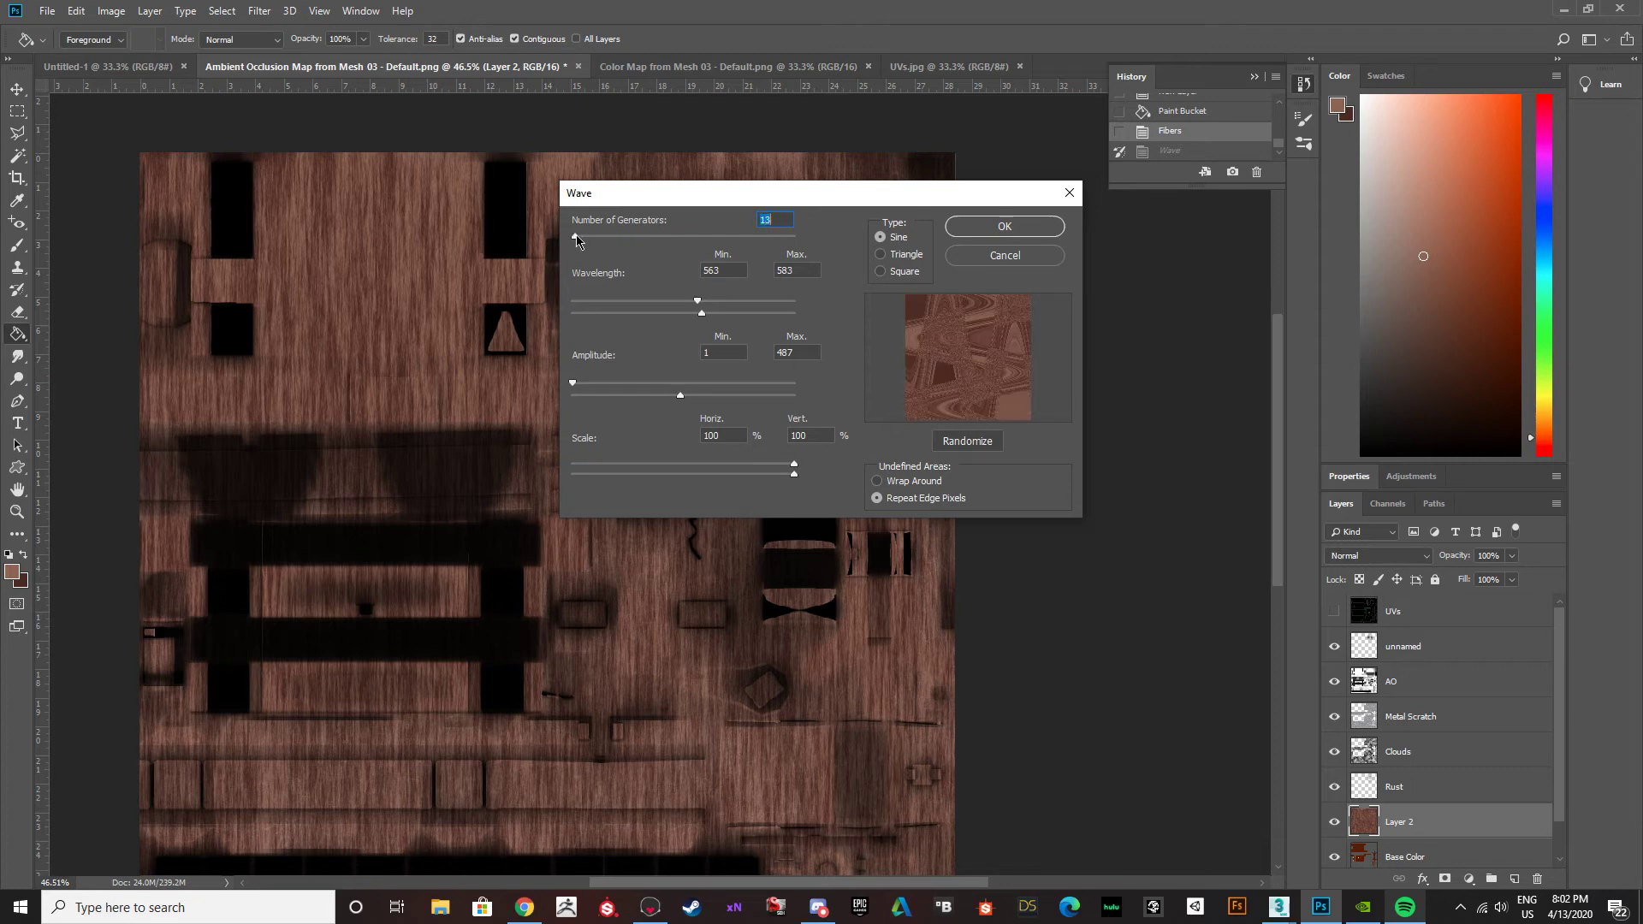
{"action": "left_click", "coordinate": [962, 231]}
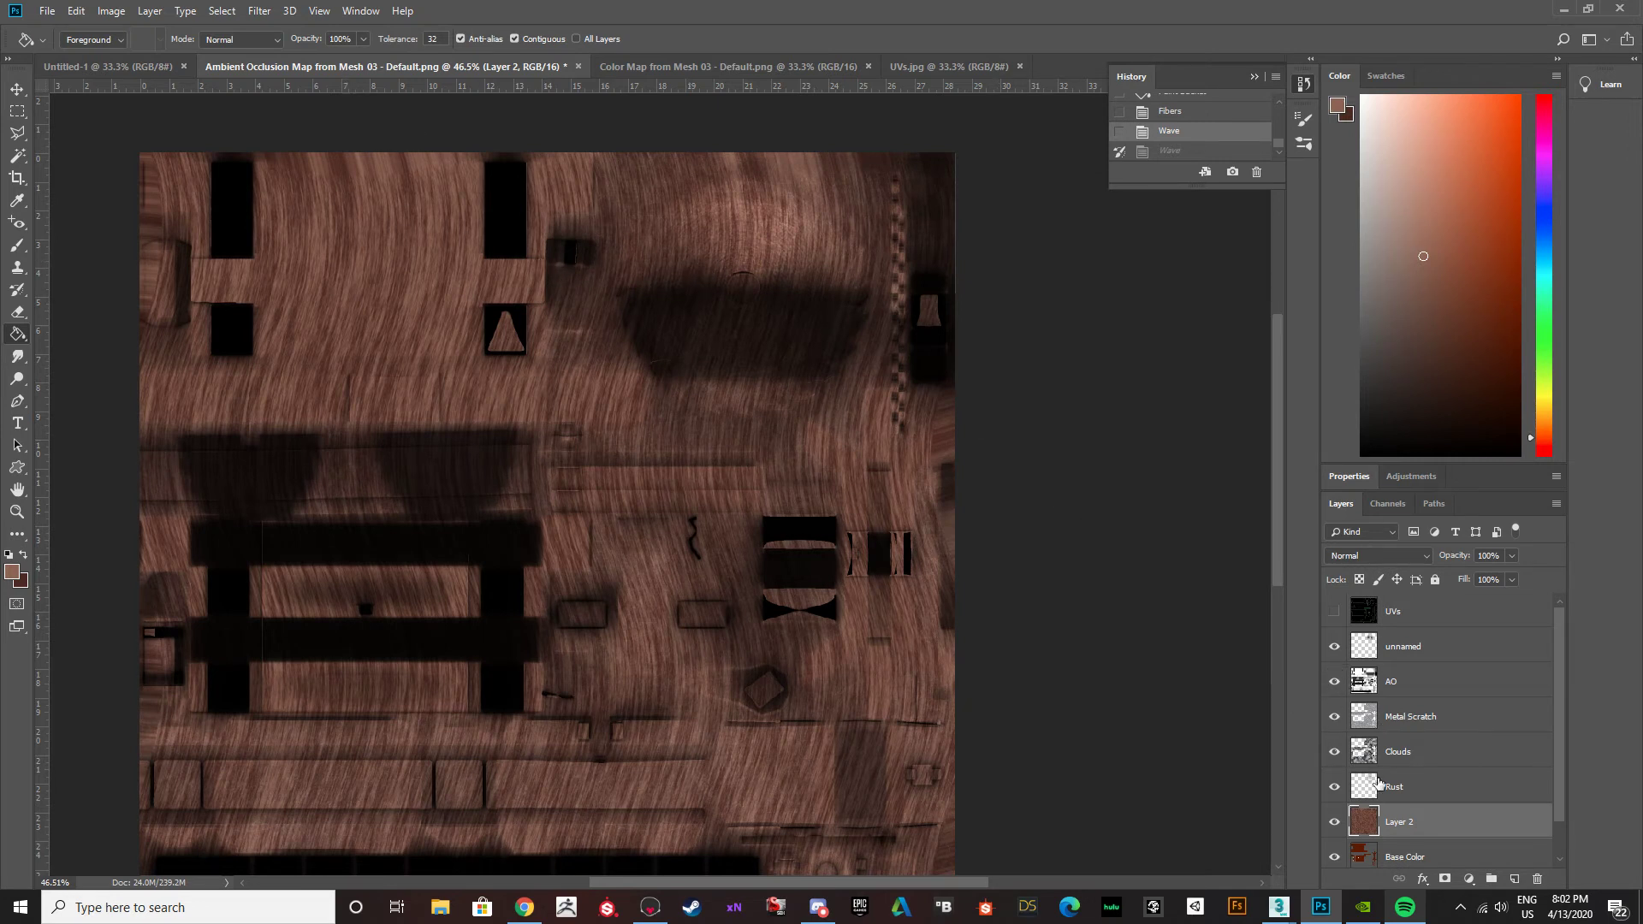
Duplicate the wavy wood-grain layer.
{"action": "left_click_drag", "start_coordinate": [1404, 823], "coordinate": [1516, 878]}
{"action": "key", "text": "ctrl+z"}
{"action": "key", "text": "ctrl+j"}
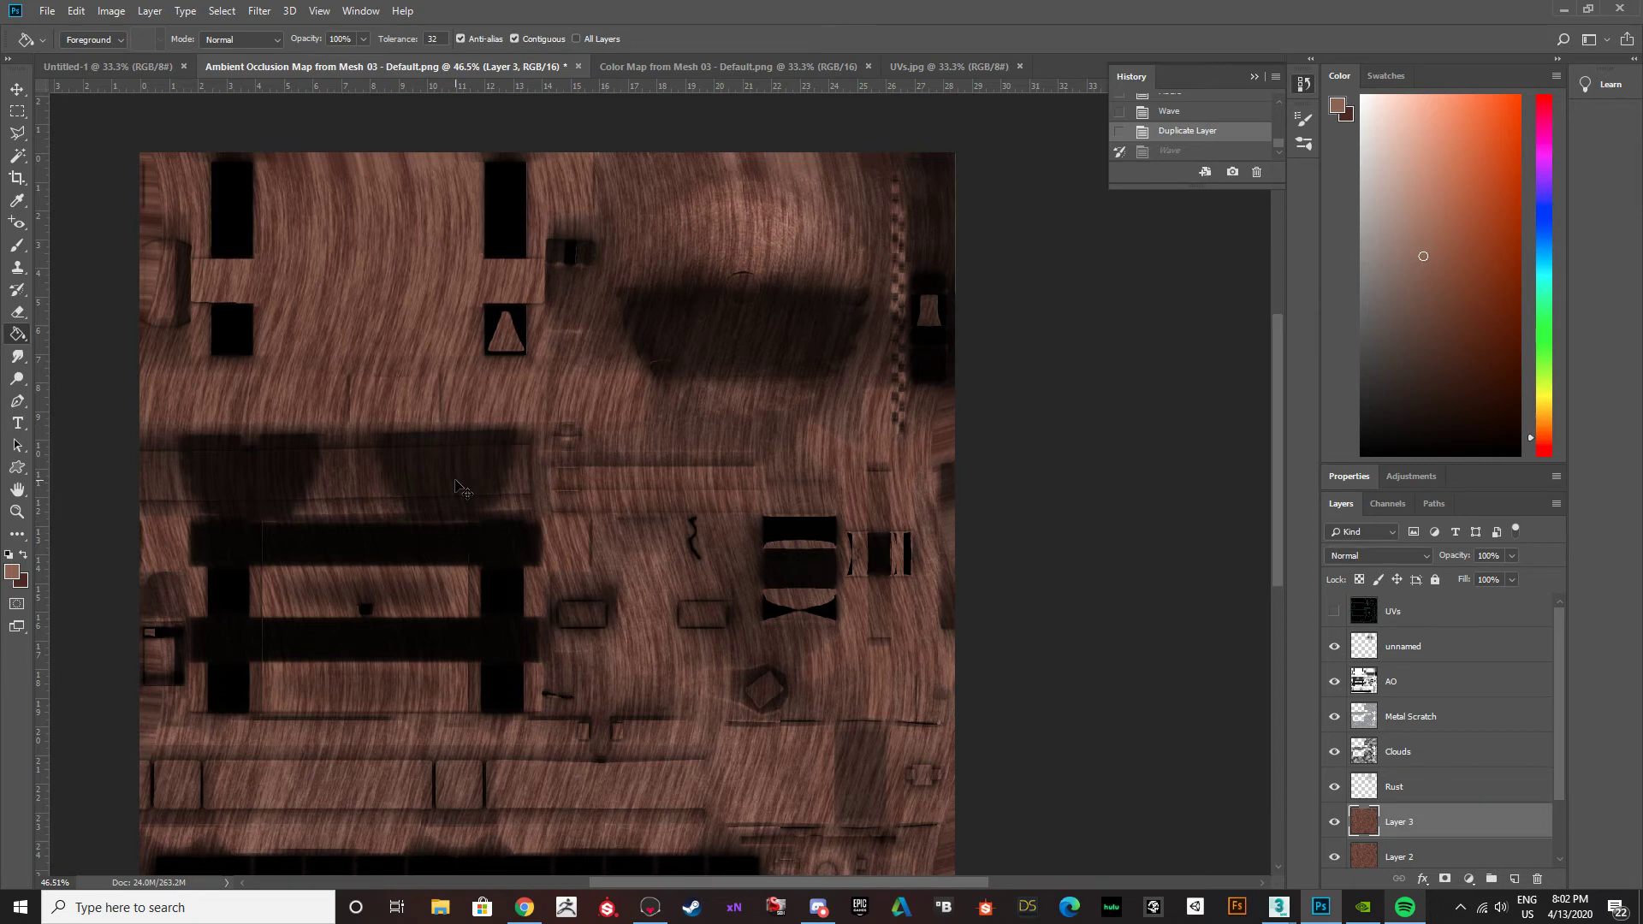
Flip the duplicated wood layer with Free Transform to -100% width and -100% height, and compare it with the layer below.
{"action": "key", "text": "ctrl+t"}
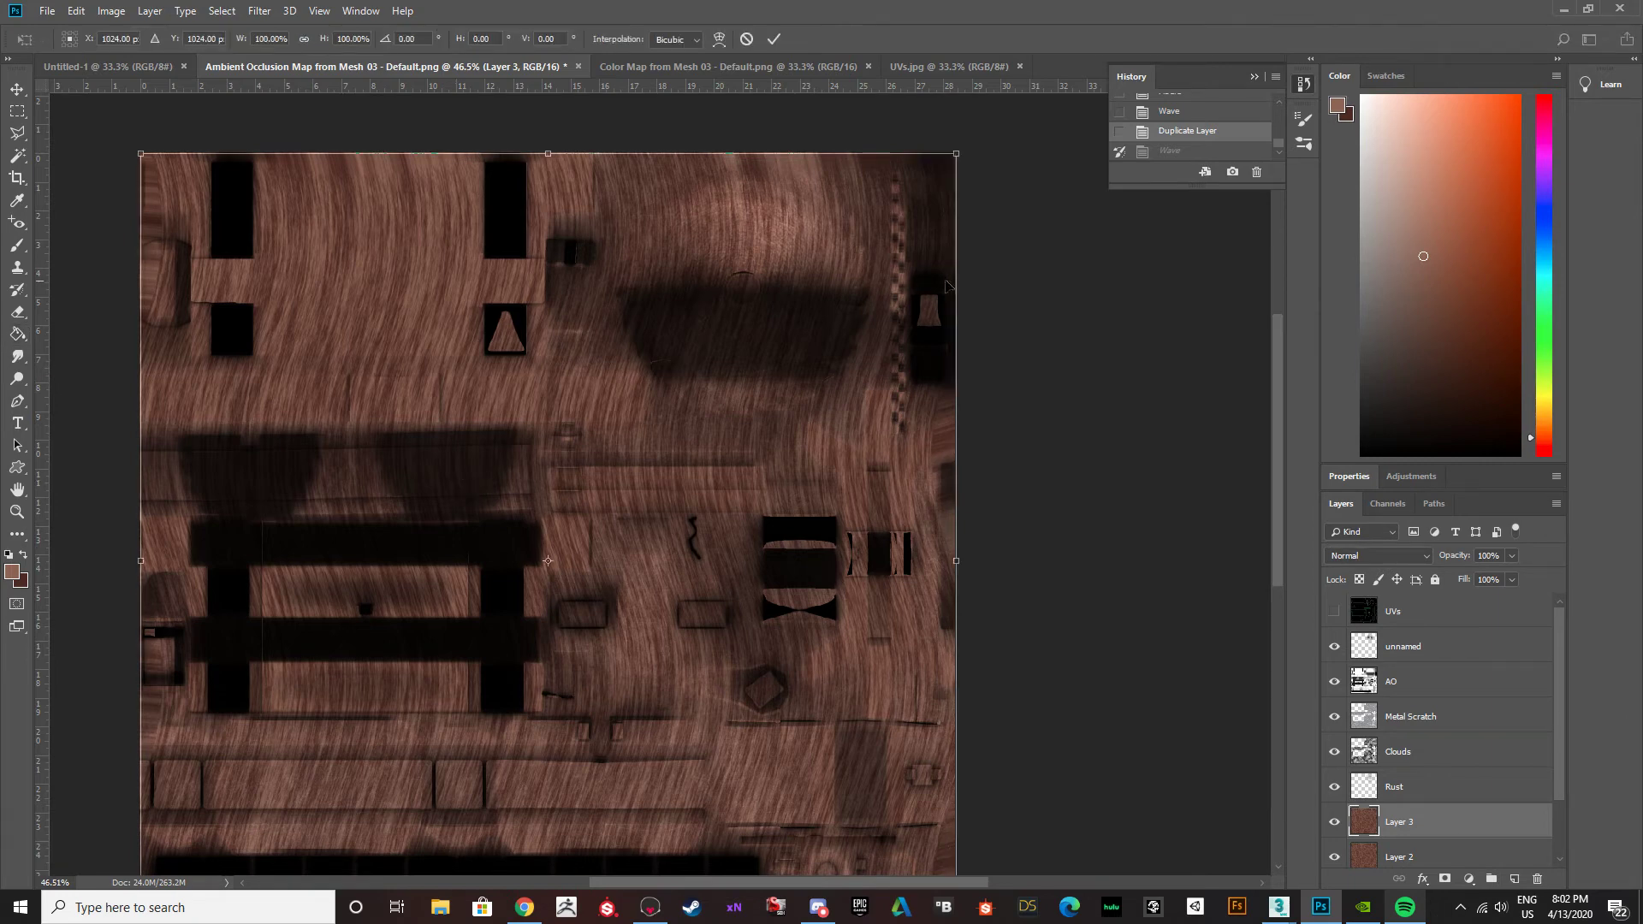
{"action": "key", "text": "ctrl+0"}
{"action": "scroll", "coordinate": [990, 306], "scroll_direction": "down", "scroll_amount": 1, "text": "alt"}
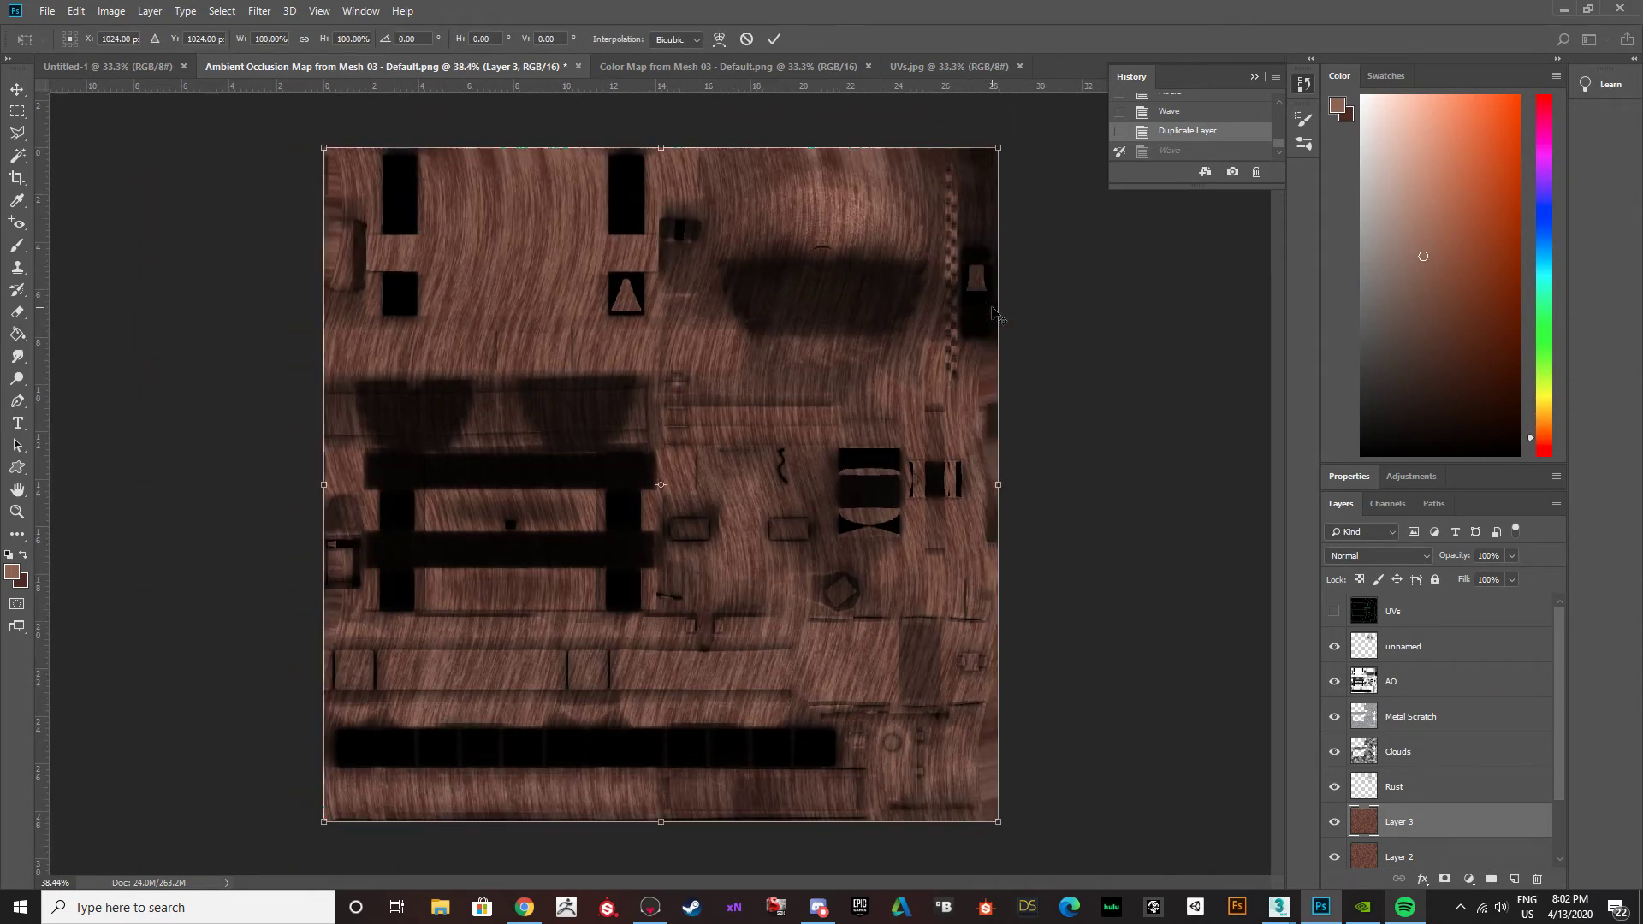
{"action": "left_click_drag", "start_coordinate": [1017, 140], "coordinate": [348, 781]}
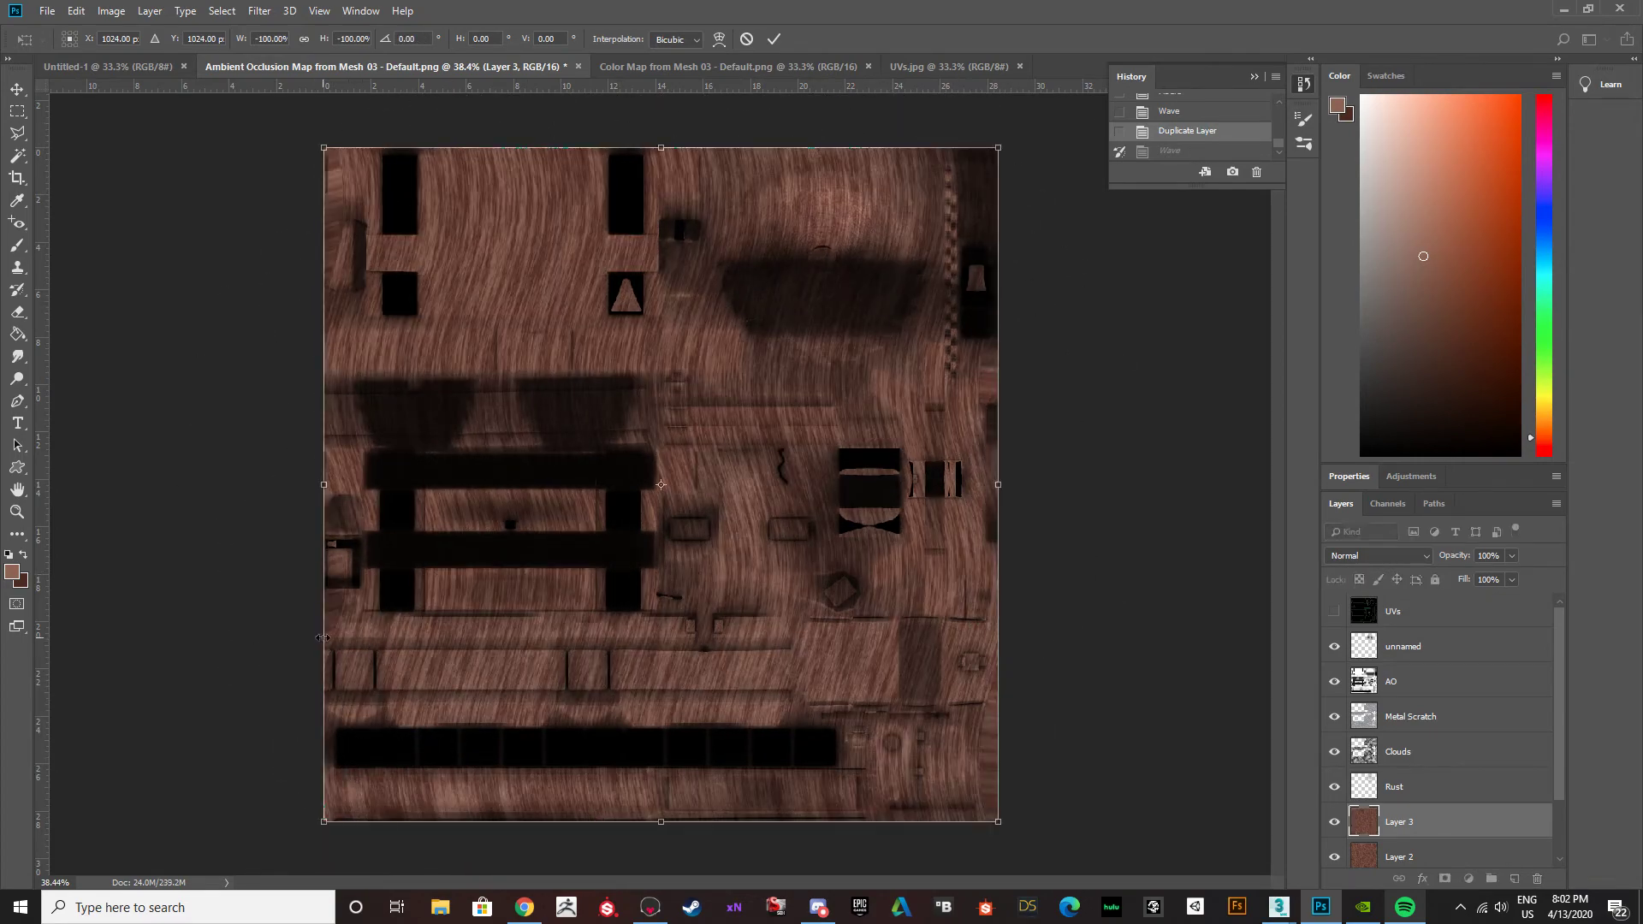
{"action": "left_click_drag", "start_coordinate": [1013, 143], "coordinate": [905, 810]}
{"action": "left_click_drag", "start_coordinate": [630, 684], "coordinate": [835, 291]}
{"action": "left_click", "coordinate": [17, 89]}
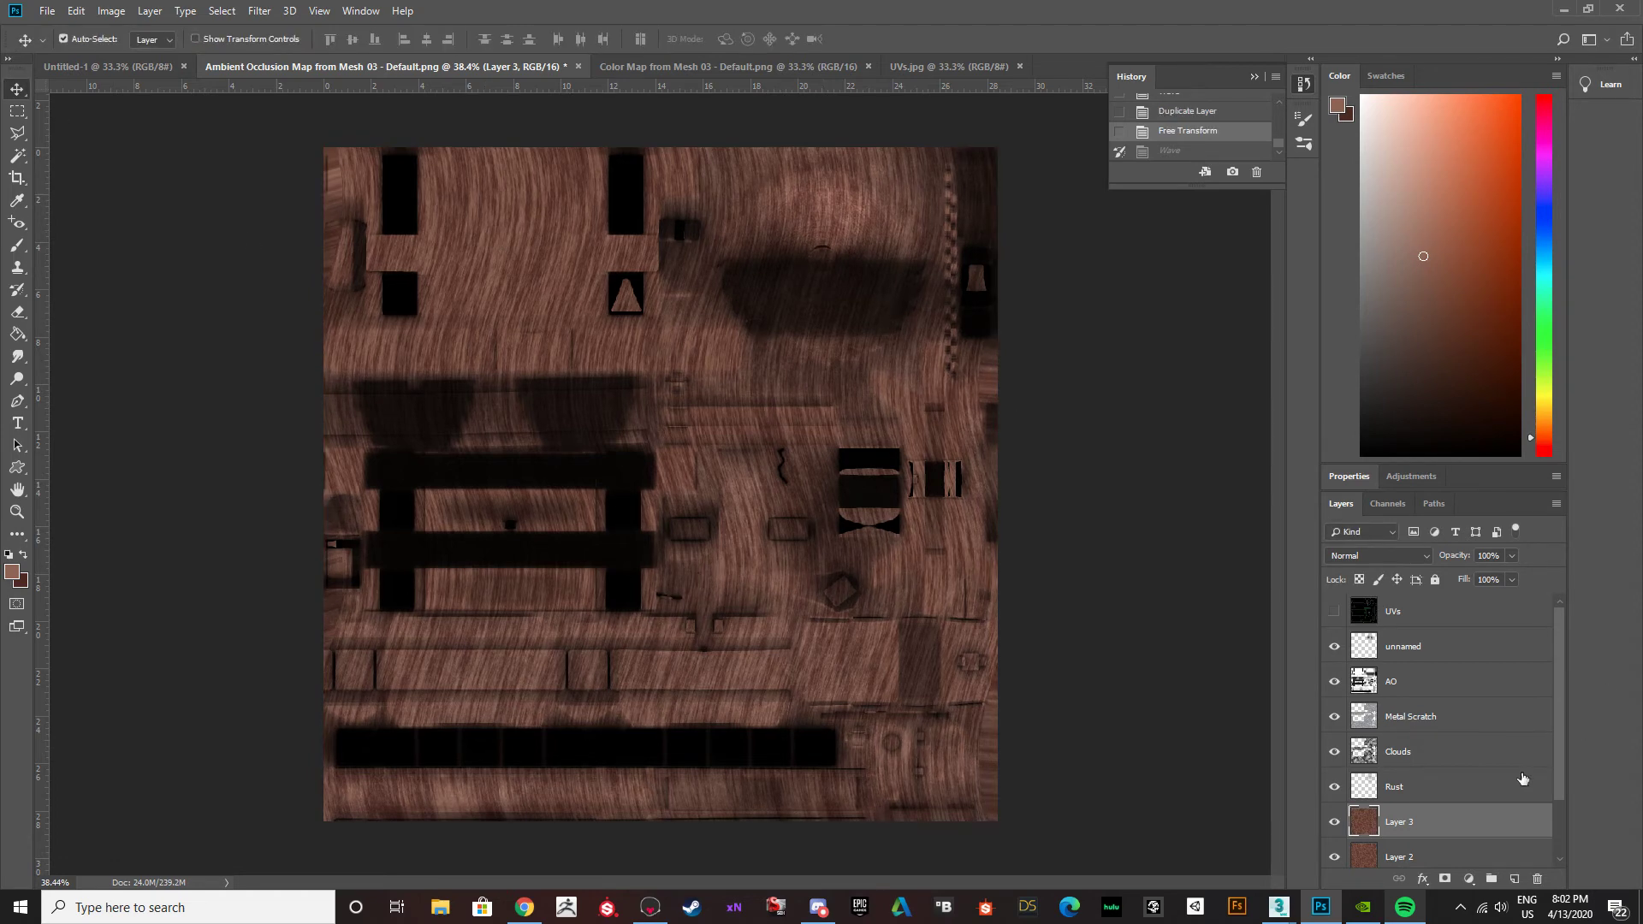
{"action": "left_click", "coordinate": [1336, 824]}
{"action": "left_click", "coordinate": [1336, 824]}
Offset the duplicated wood layer horizontally by -1048 pixels with undefined areas set to Wrap Around.
{"action": "left_click", "coordinate": [258, 11]}
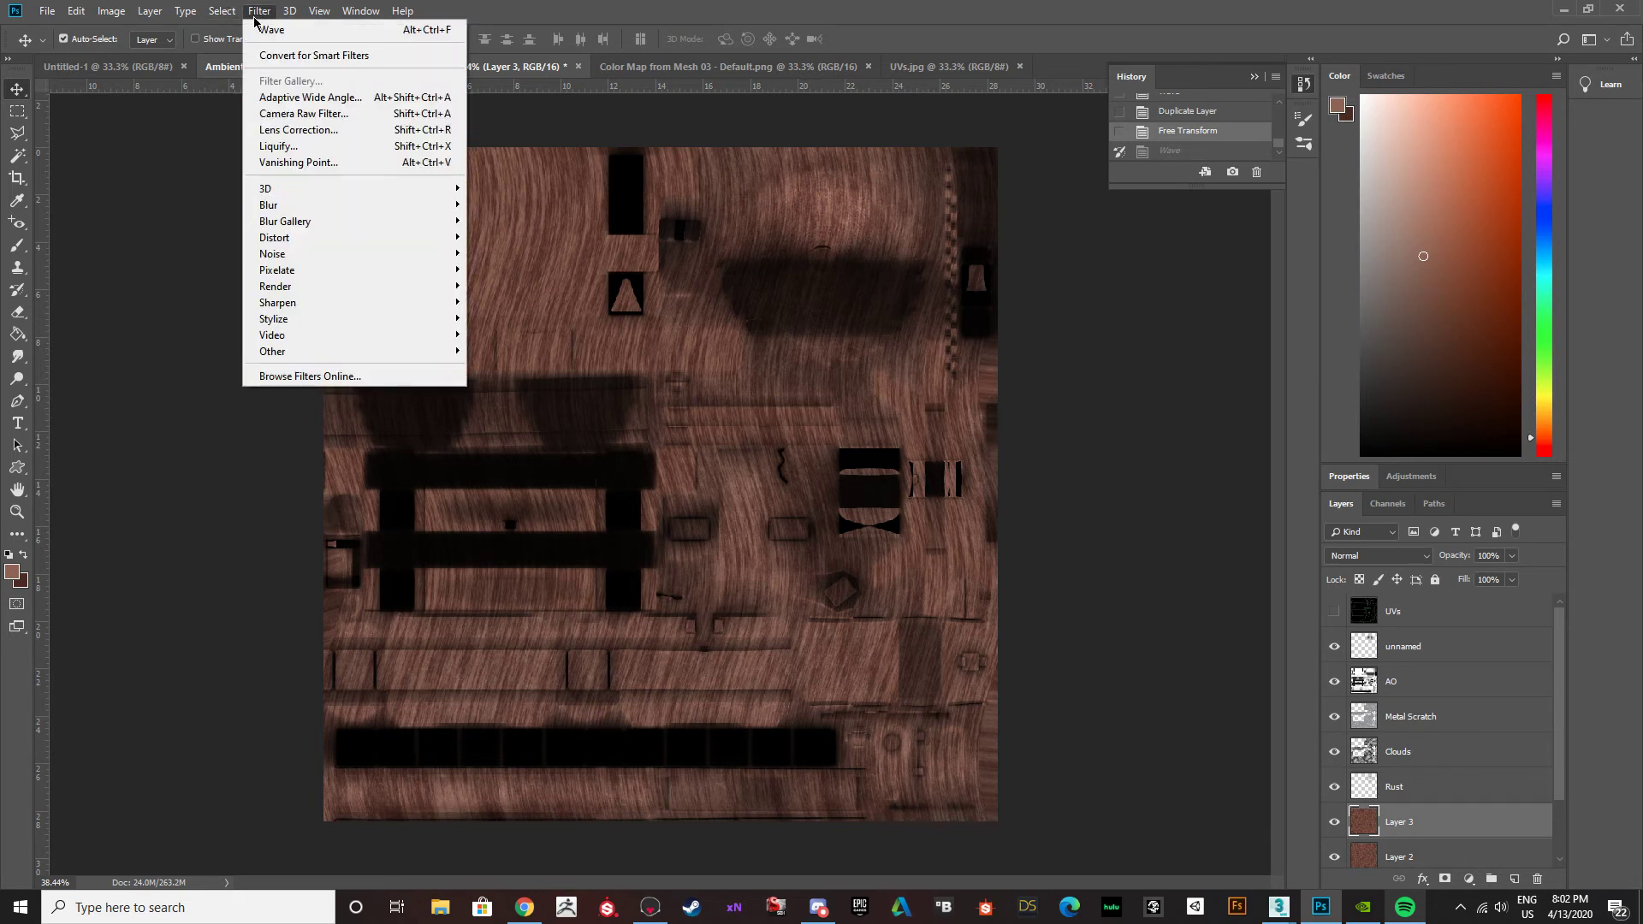
{"action": "mouse_move", "coordinate": [289, 355]}
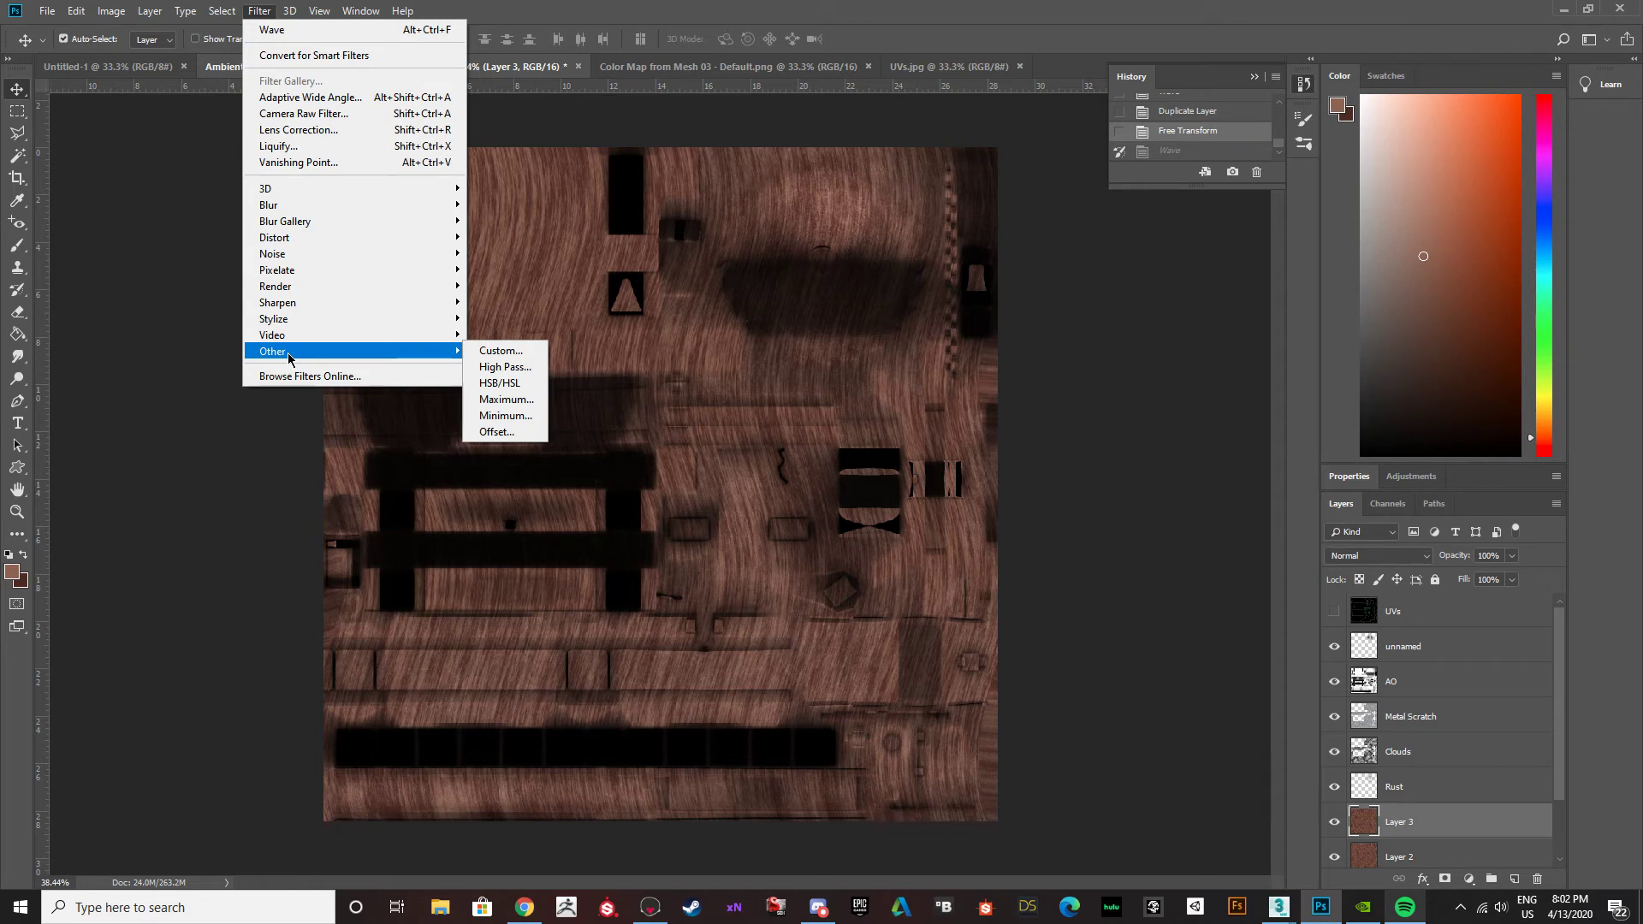
{"action": "left_click", "coordinate": [497, 431]}
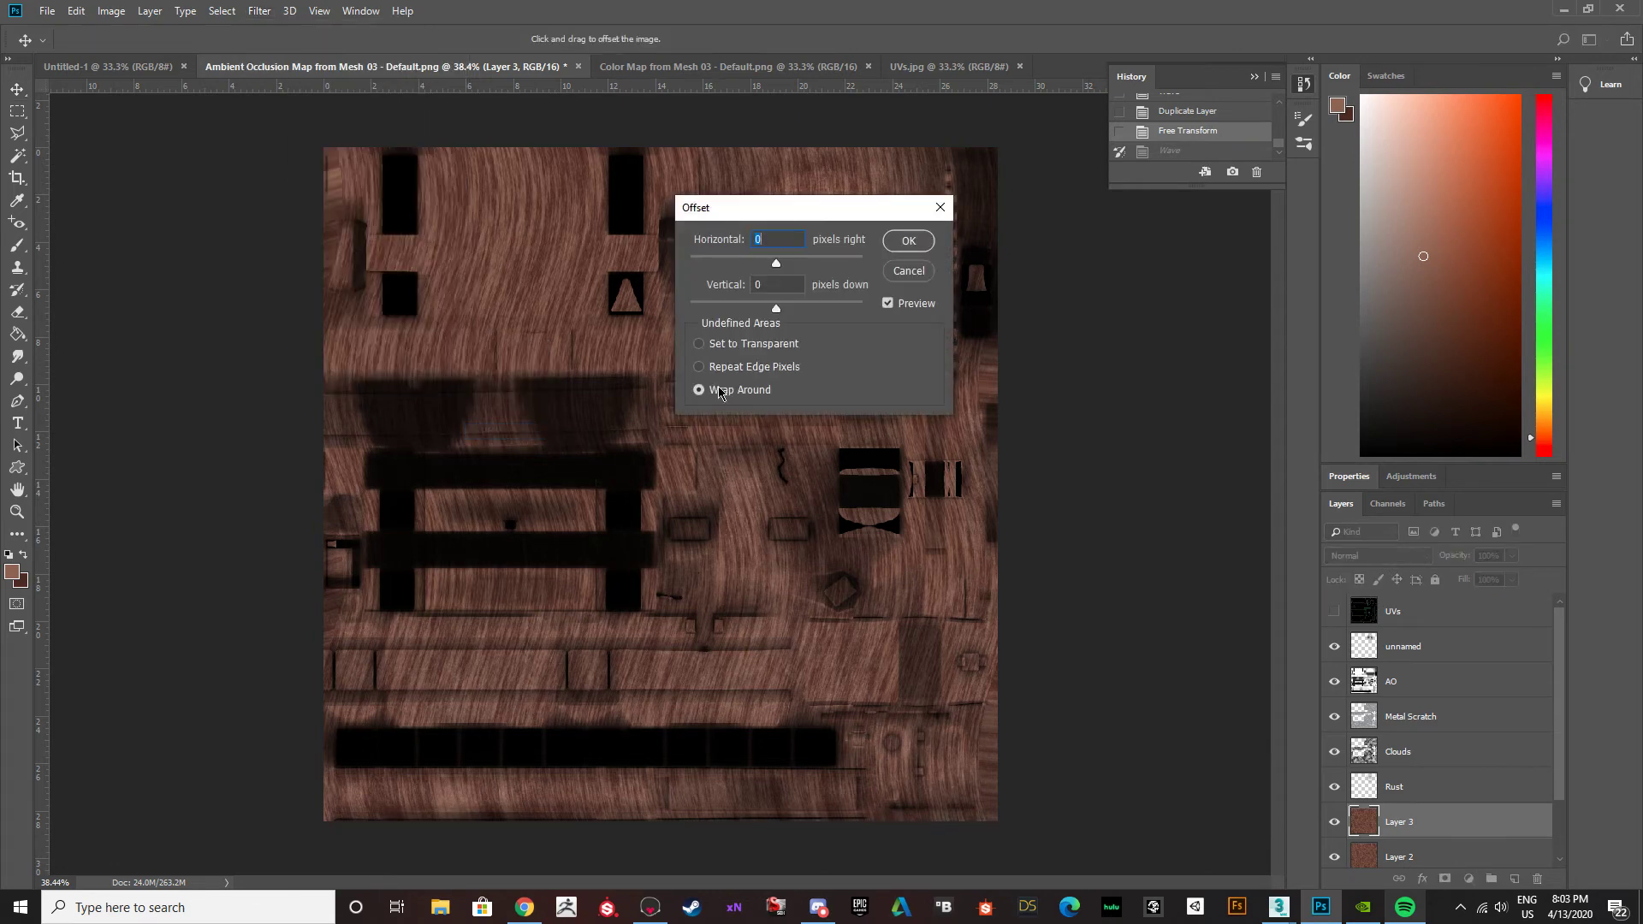
{"action": "left_click_drag", "start_coordinate": [779, 264], "coordinate": [751, 268]}
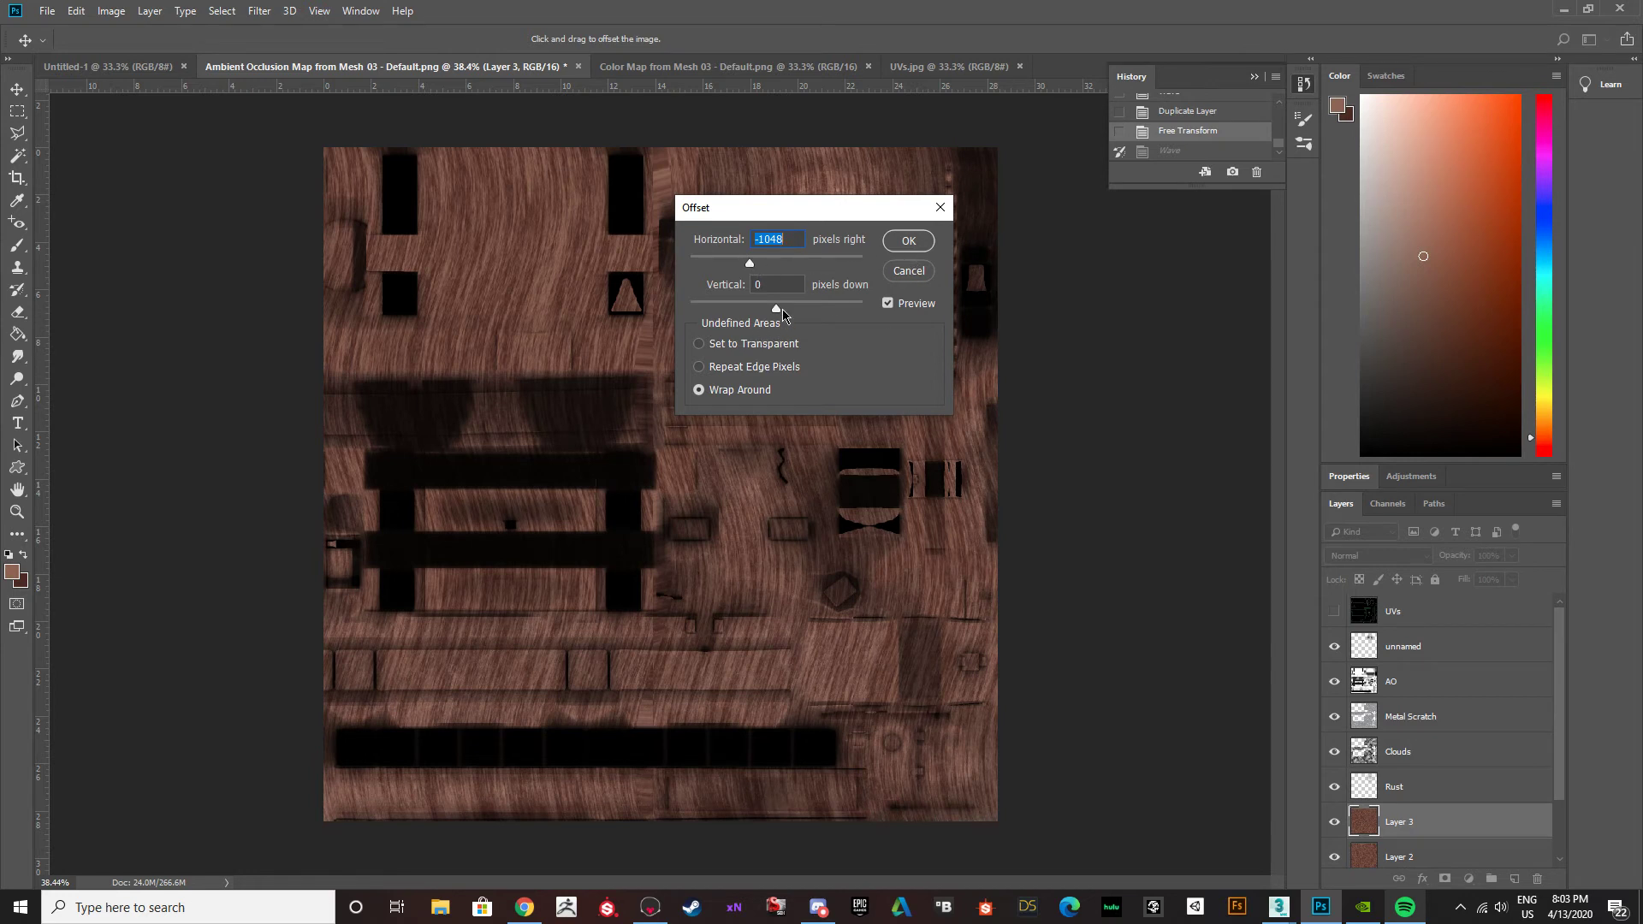
{"action": "left_click", "coordinate": [909, 241]}
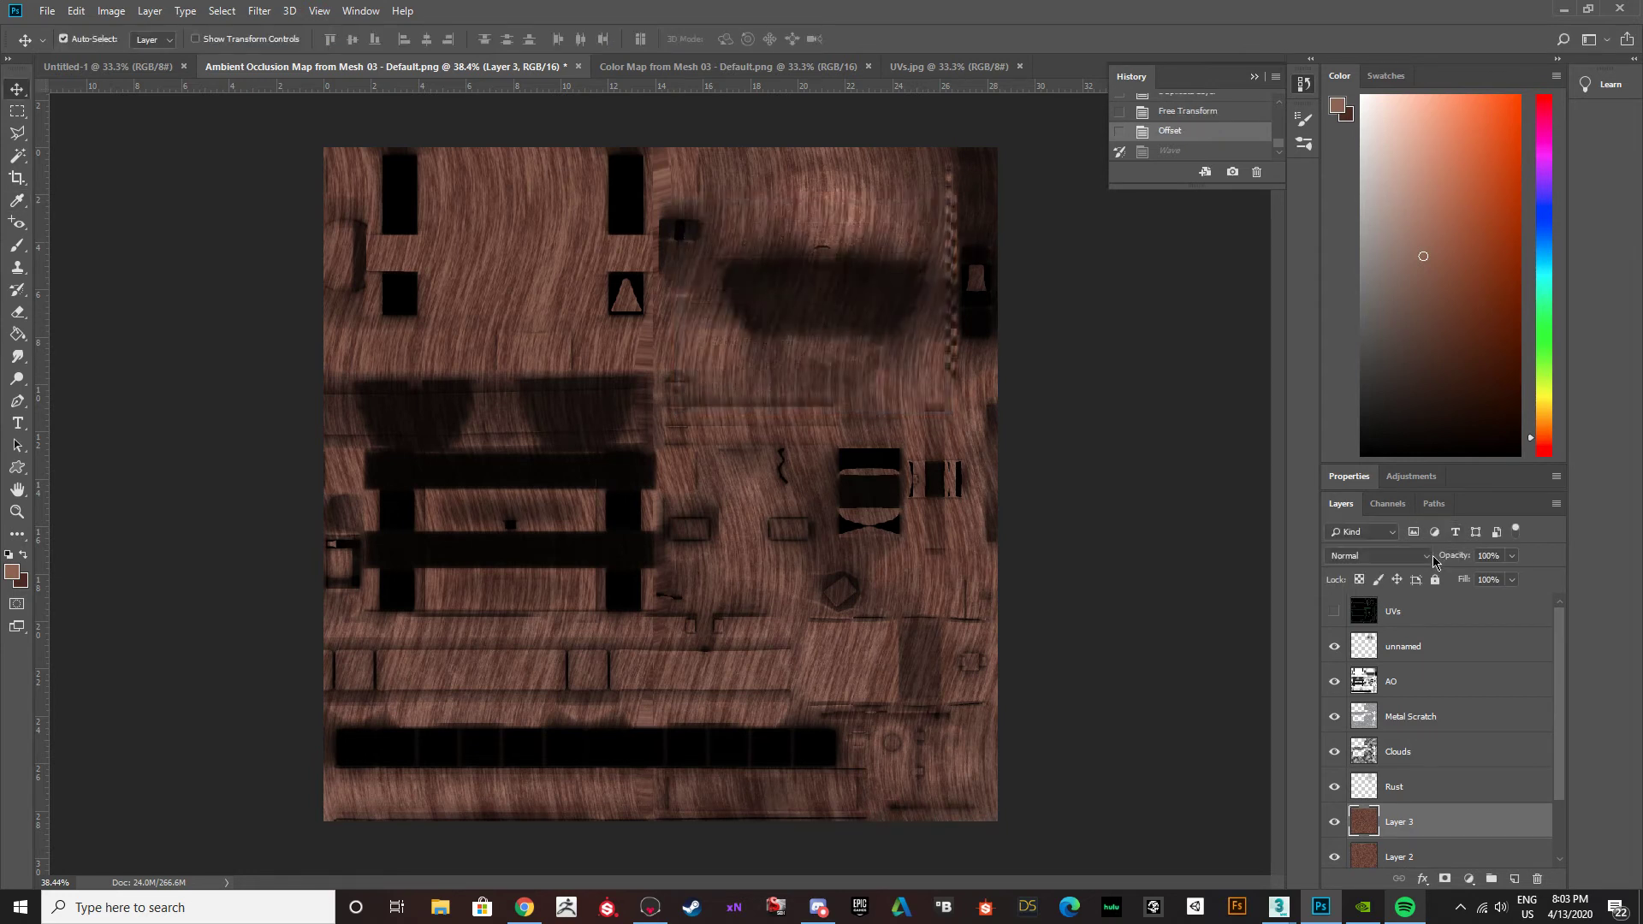
Try Overlay blending at 64% opacity on the duplicated wood layer, and return its blend mode to Normal.
{"action": "left_click", "coordinate": [1422, 556]}
{"action": "left_click", "coordinate": [1366, 334]}
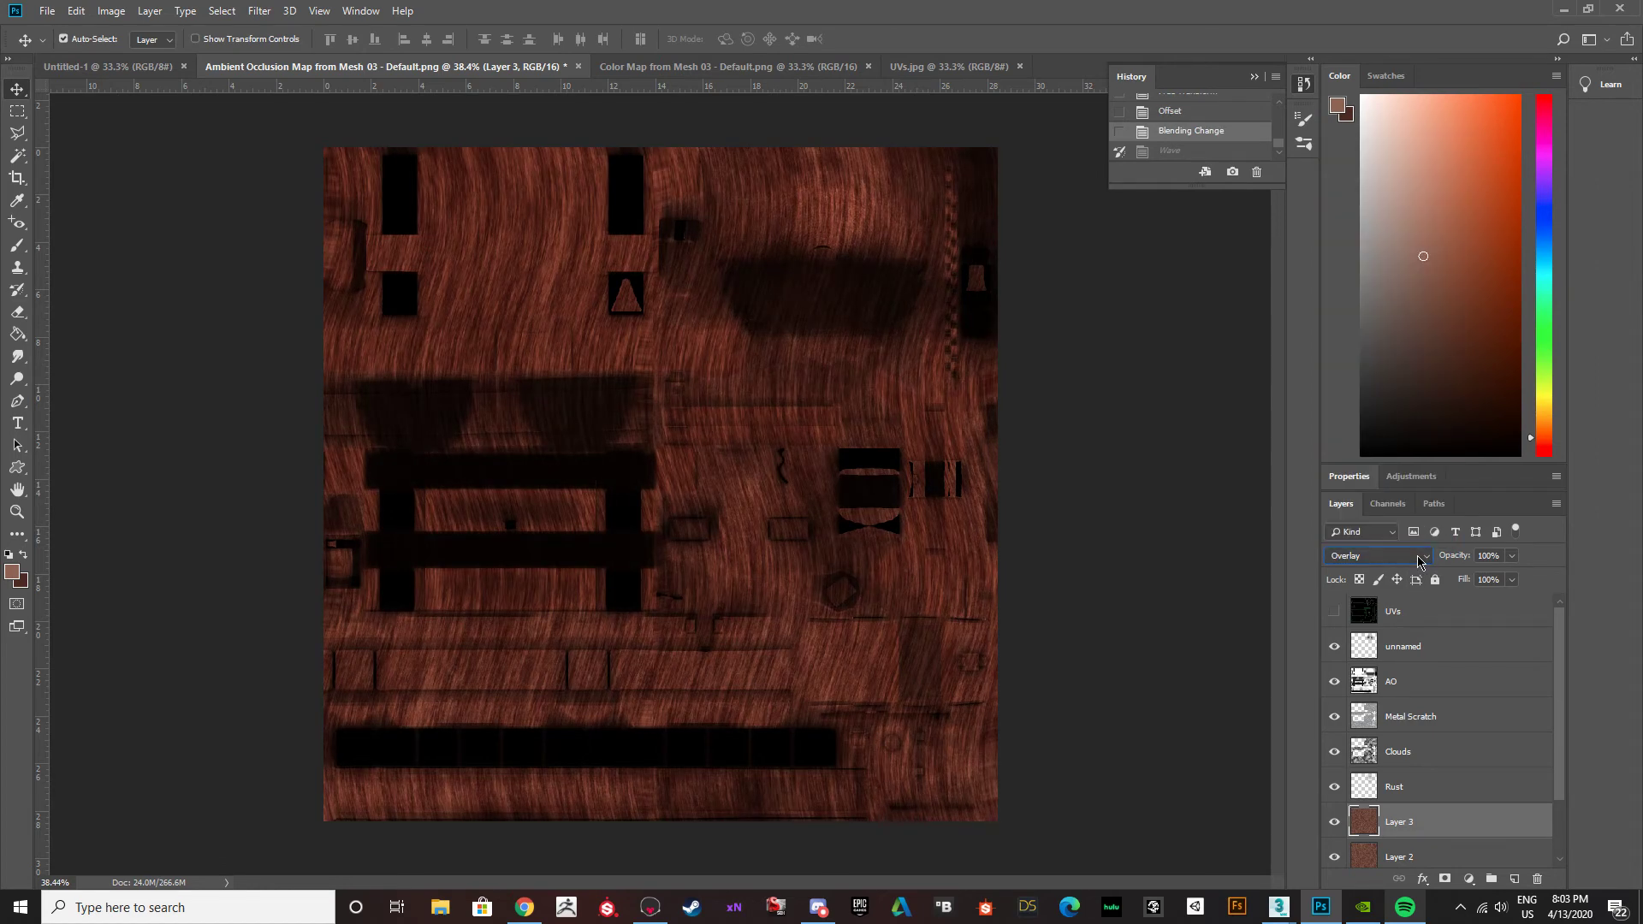
{"action": "left_click_drag", "start_coordinate": [1511, 556], "coordinate": [1482, 582]}
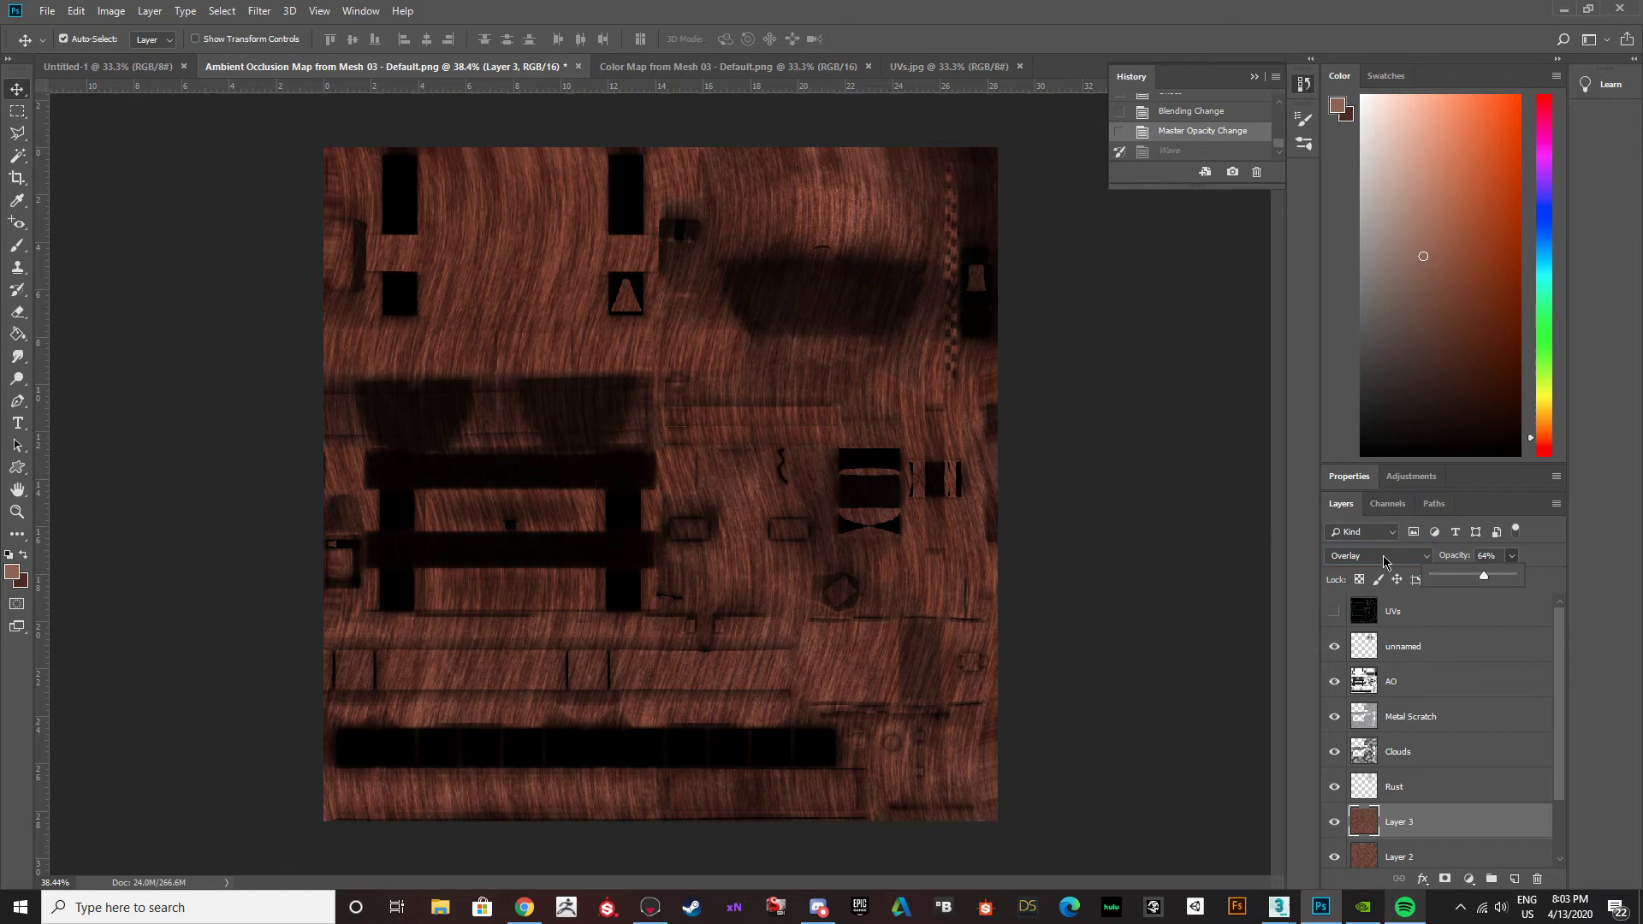
{"action": "left_click", "coordinate": [1386, 556]}
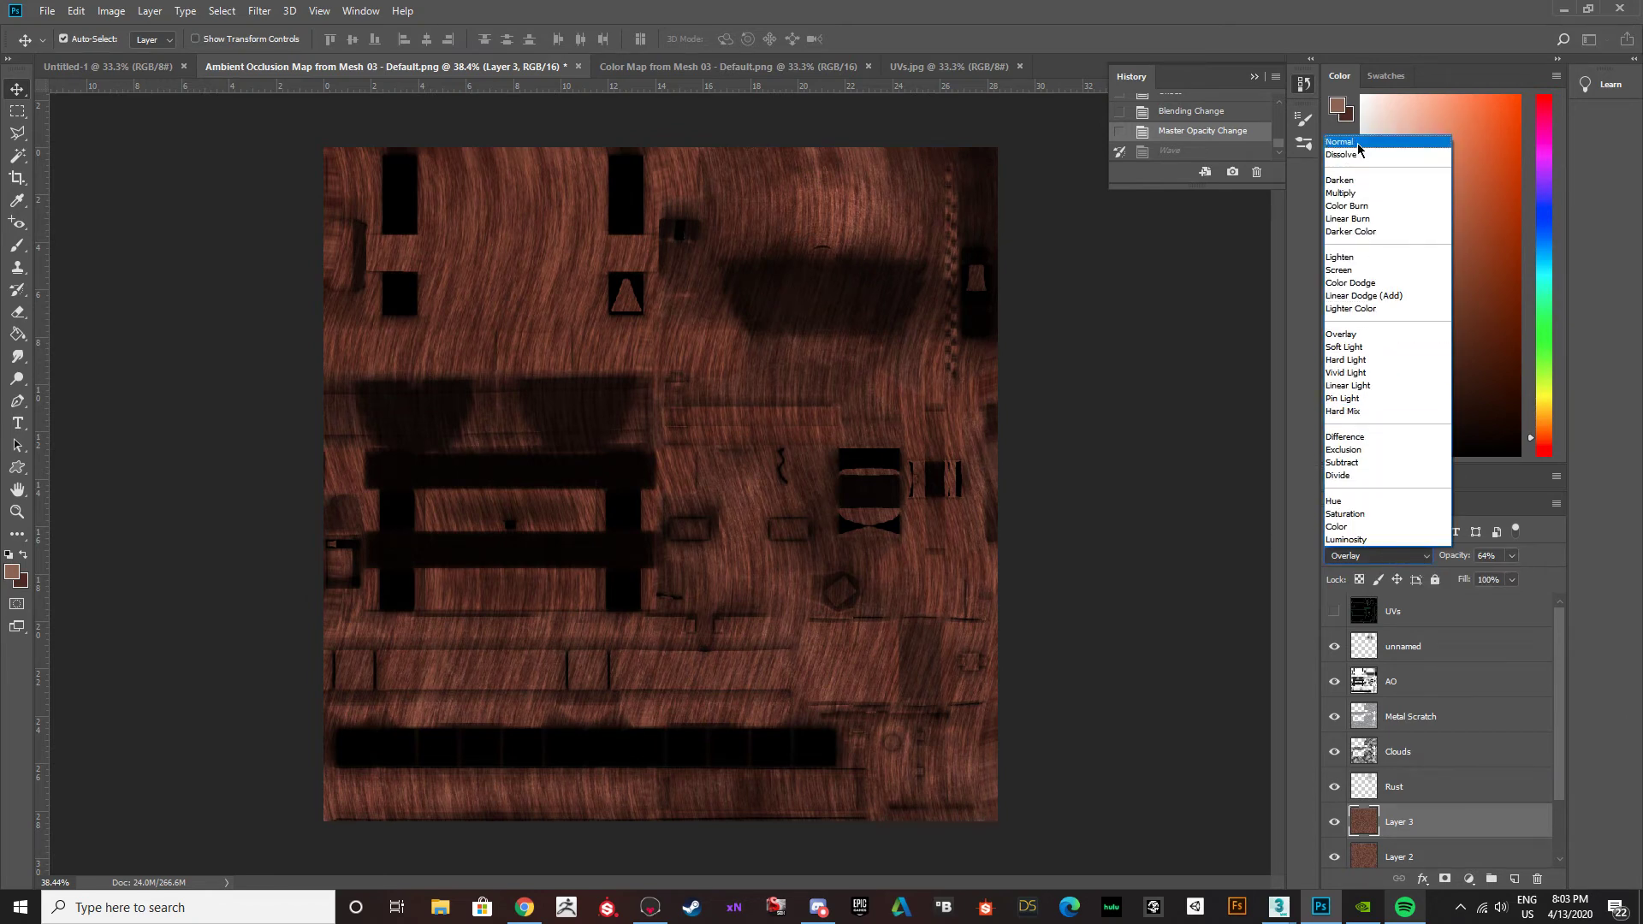
{"action": "left_click", "coordinate": [1359, 142]}
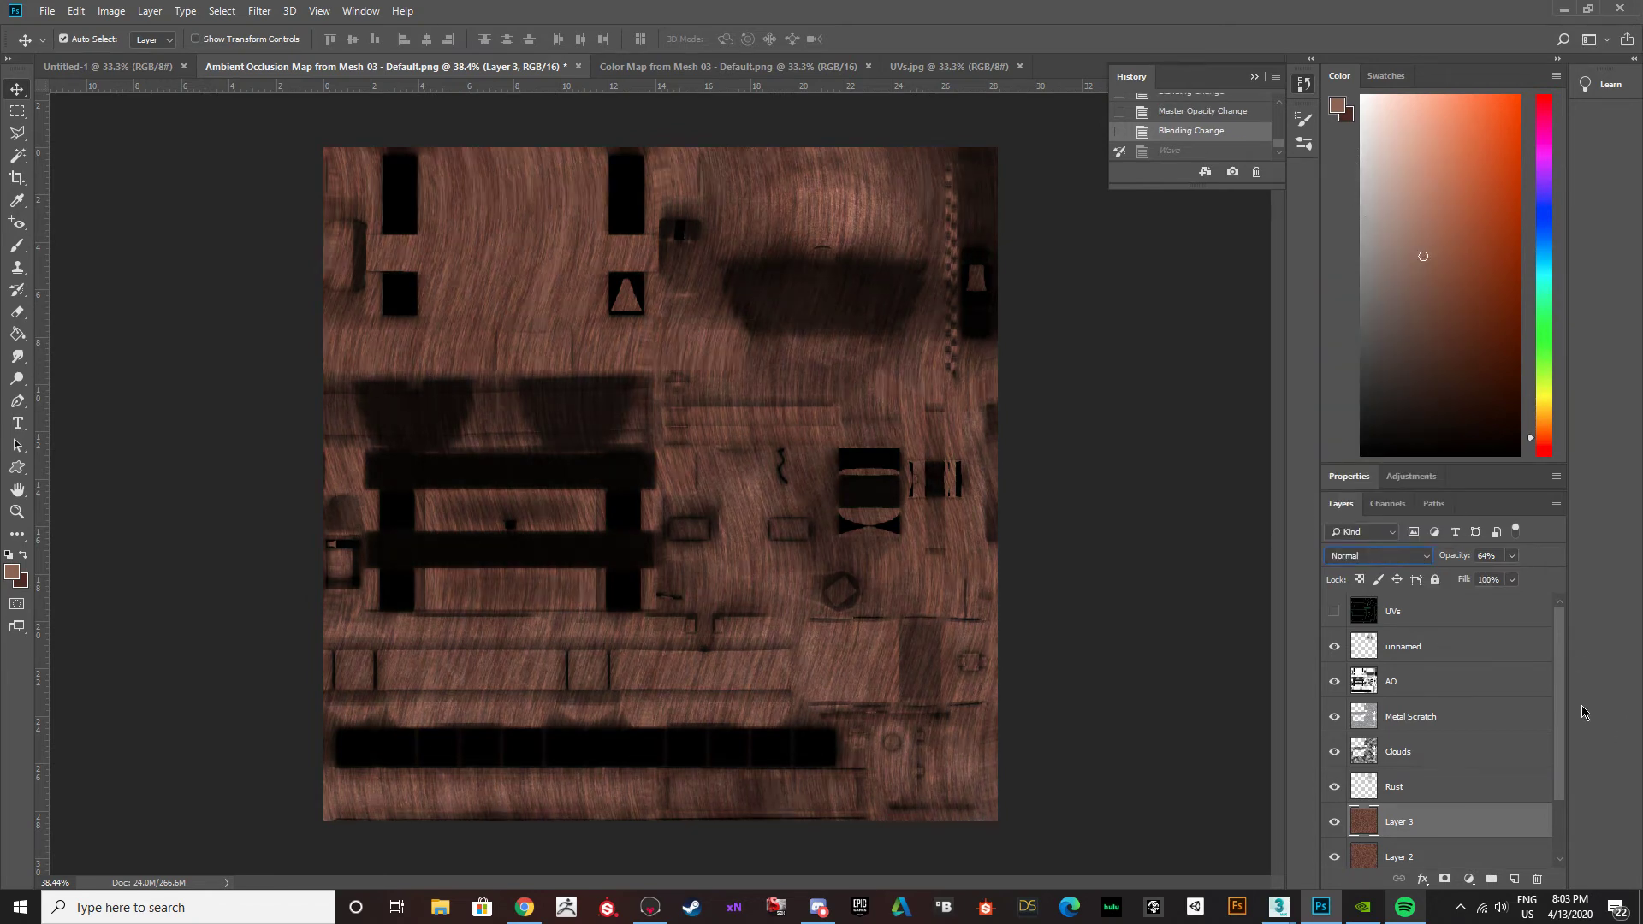
Set the duplicated wood layer to 23% opacity and Overlay blending.
{"action": "left_click_drag", "start_coordinate": [1512, 558], "coordinate": [1477, 578]}
{"action": "left_click", "coordinate": [1377, 556]}
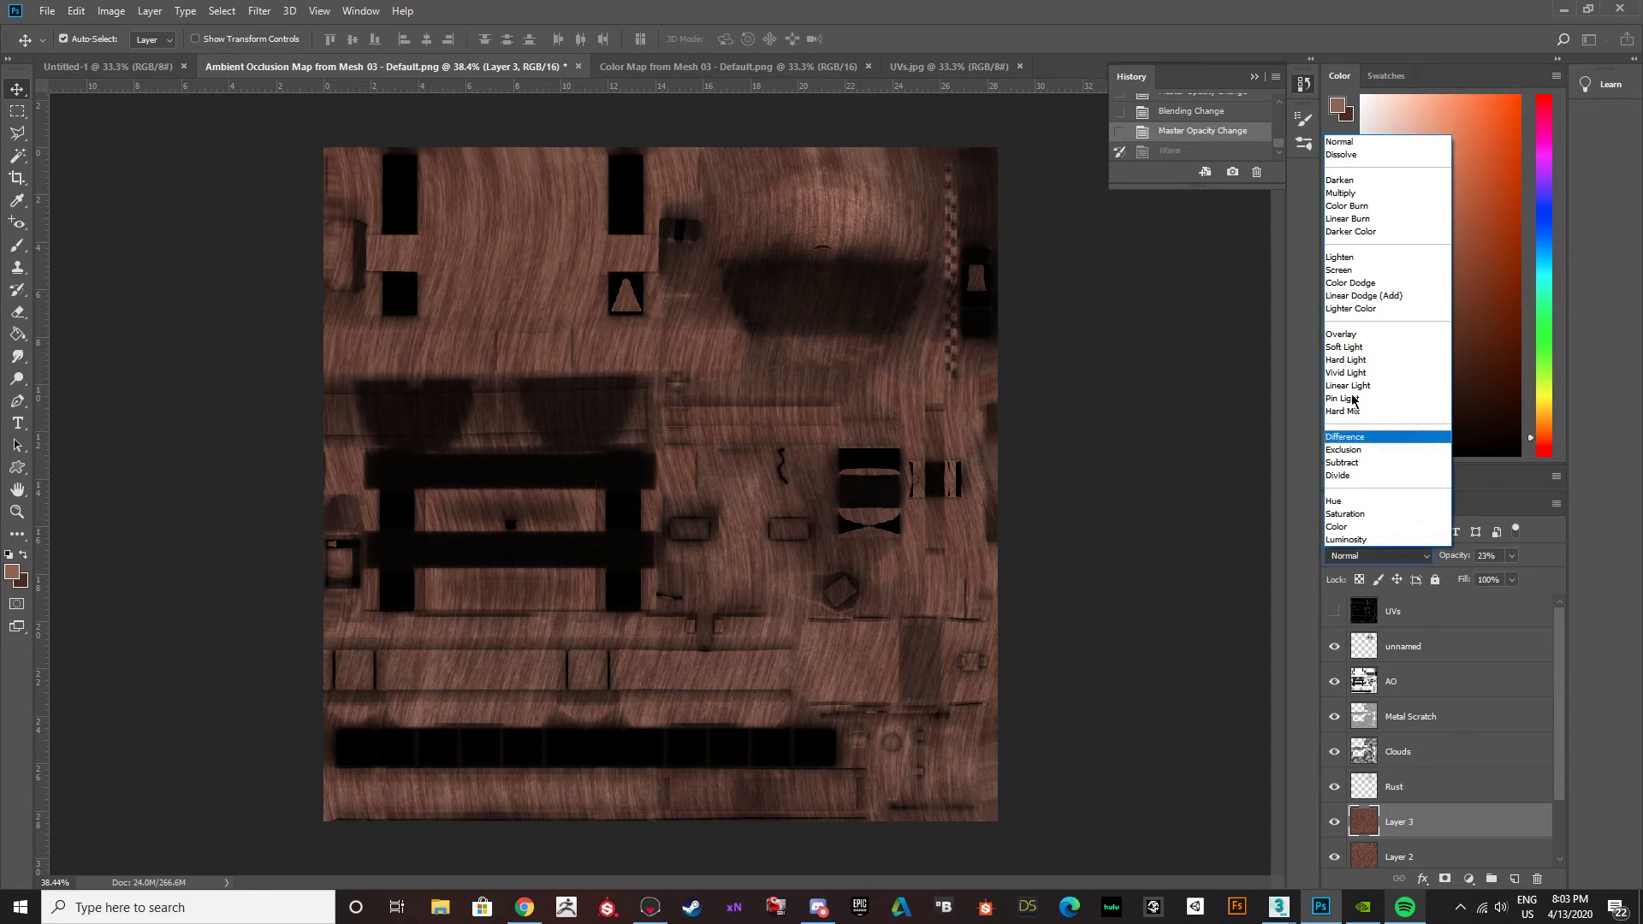
{"action": "left_click", "coordinate": [1350, 335]}
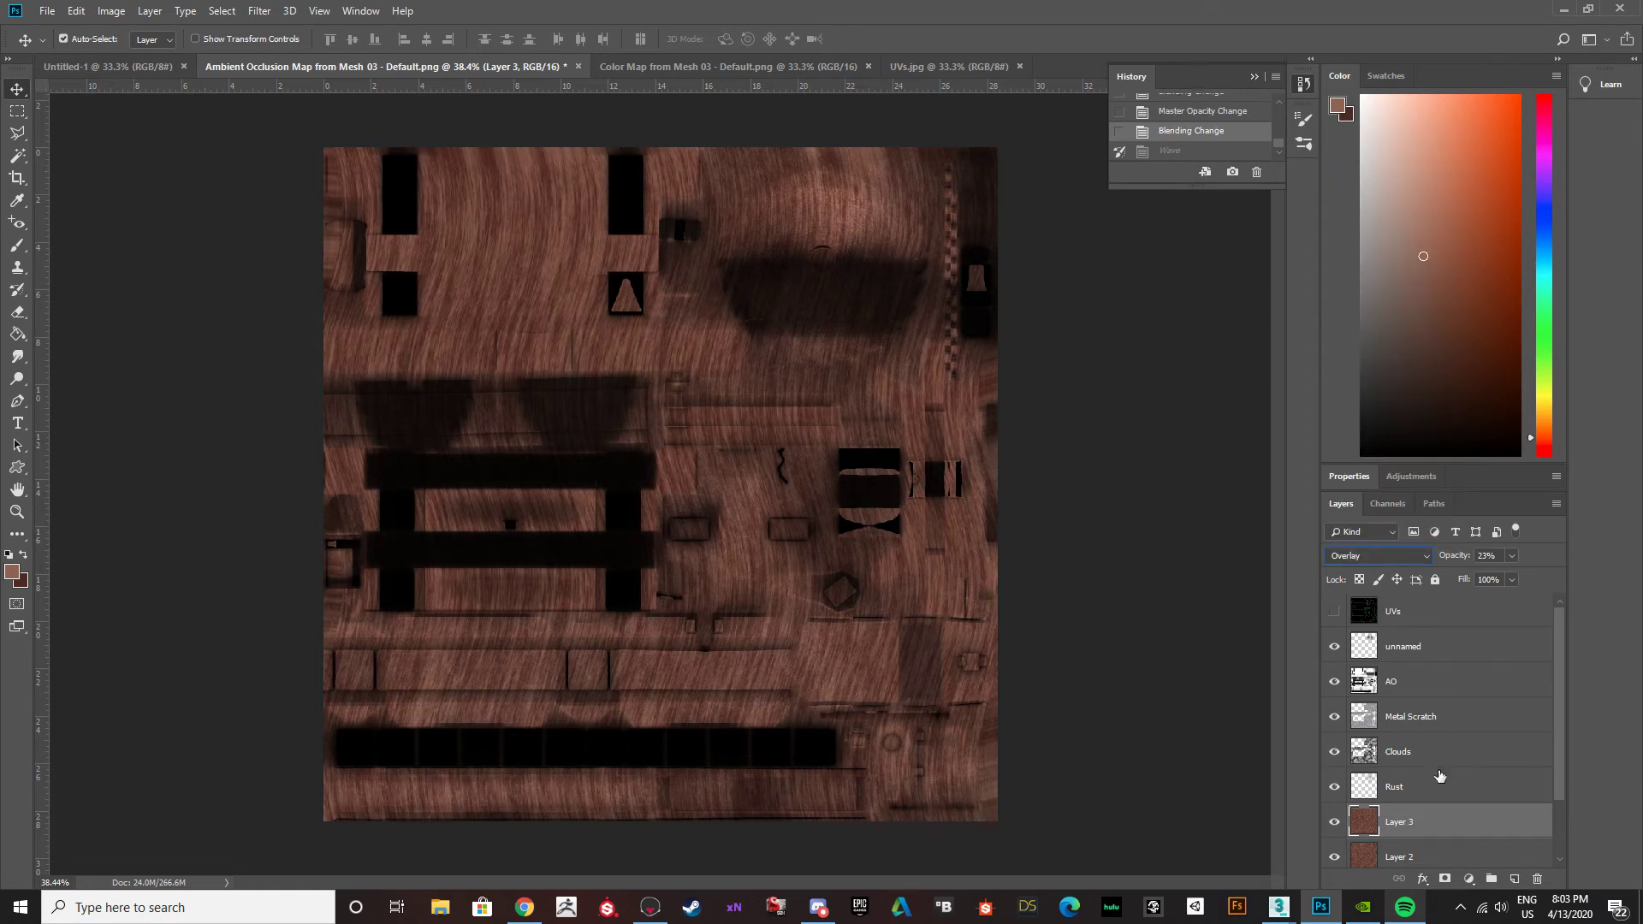
Merge the two wood-grain layers, Layer 3 and Layer 2, into one layer.
{"action": "left_click", "coordinate": [1445, 857], "text": "shift"}
{"action": "scroll", "coordinate": [1424, 758], "scroll_direction": "down", "scroll_amount": 2}
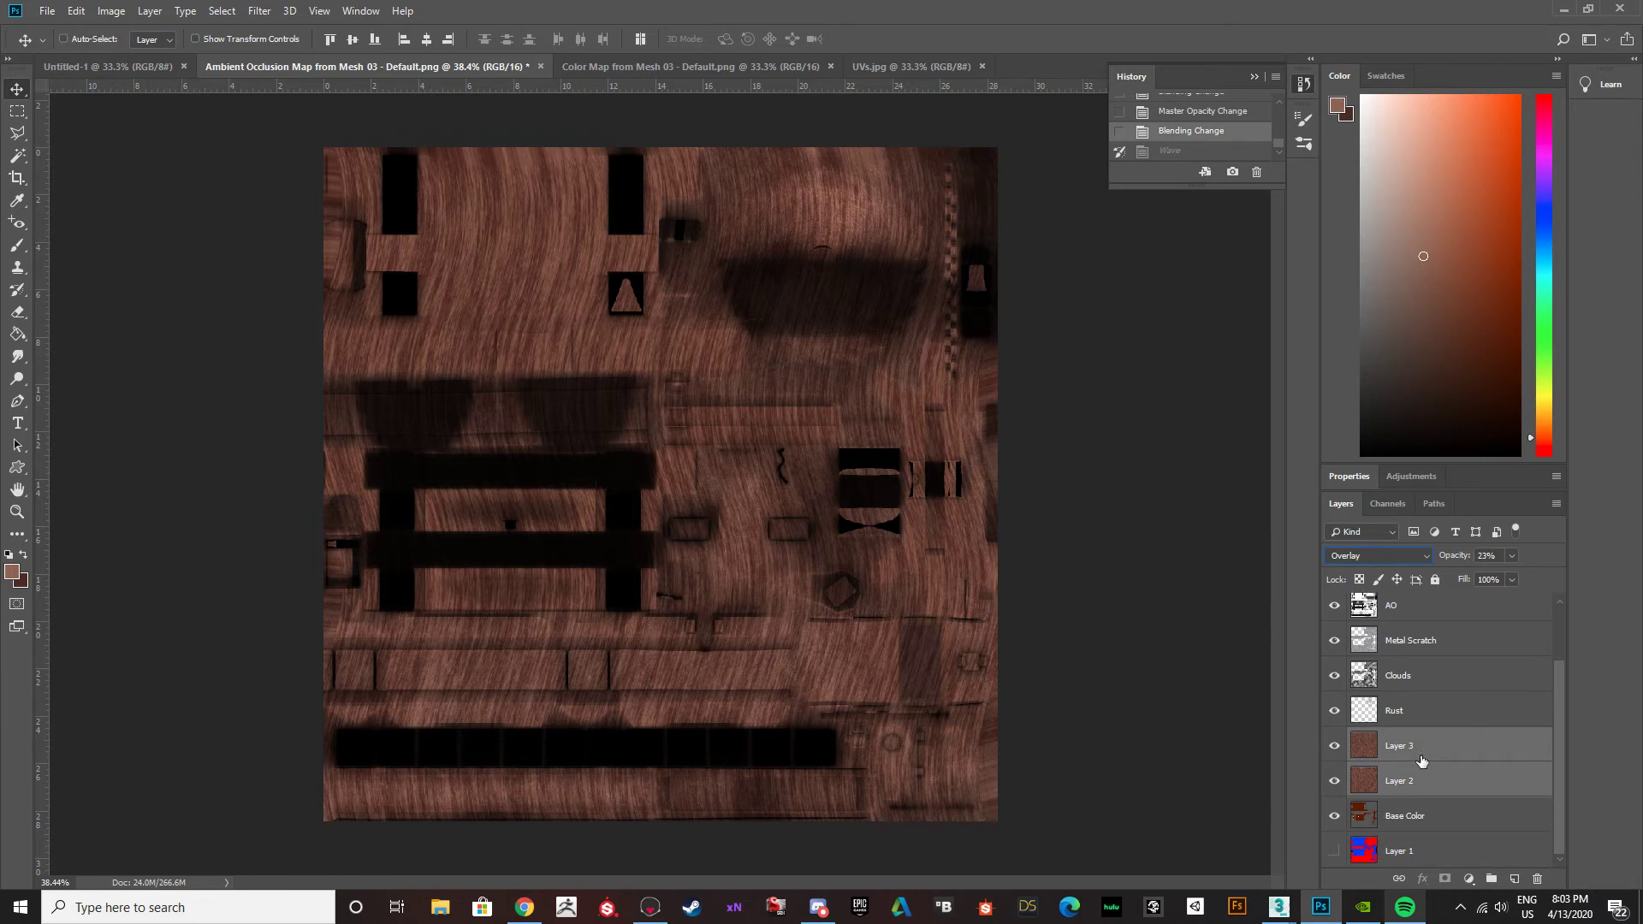
{"action": "key", "text": "ctrl+e"}
Compare the texture with the merged wood layer hidden and shown.
{"action": "left_click", "coordinate": [1334, 781]}
{"action": "left_click", "coordinate": [1335, 781]}
{"action": "left_click", "coordinate": [1333, 782]}
{"action": "left_click", "coordinate": [1333, 782]}
{"action": "left_click", "coordinate": [1333, 782]}
{"action": "left_click", "coordinate": [1333, 782]}
{"action": "left_click", "coordinate": [1333, 782]}
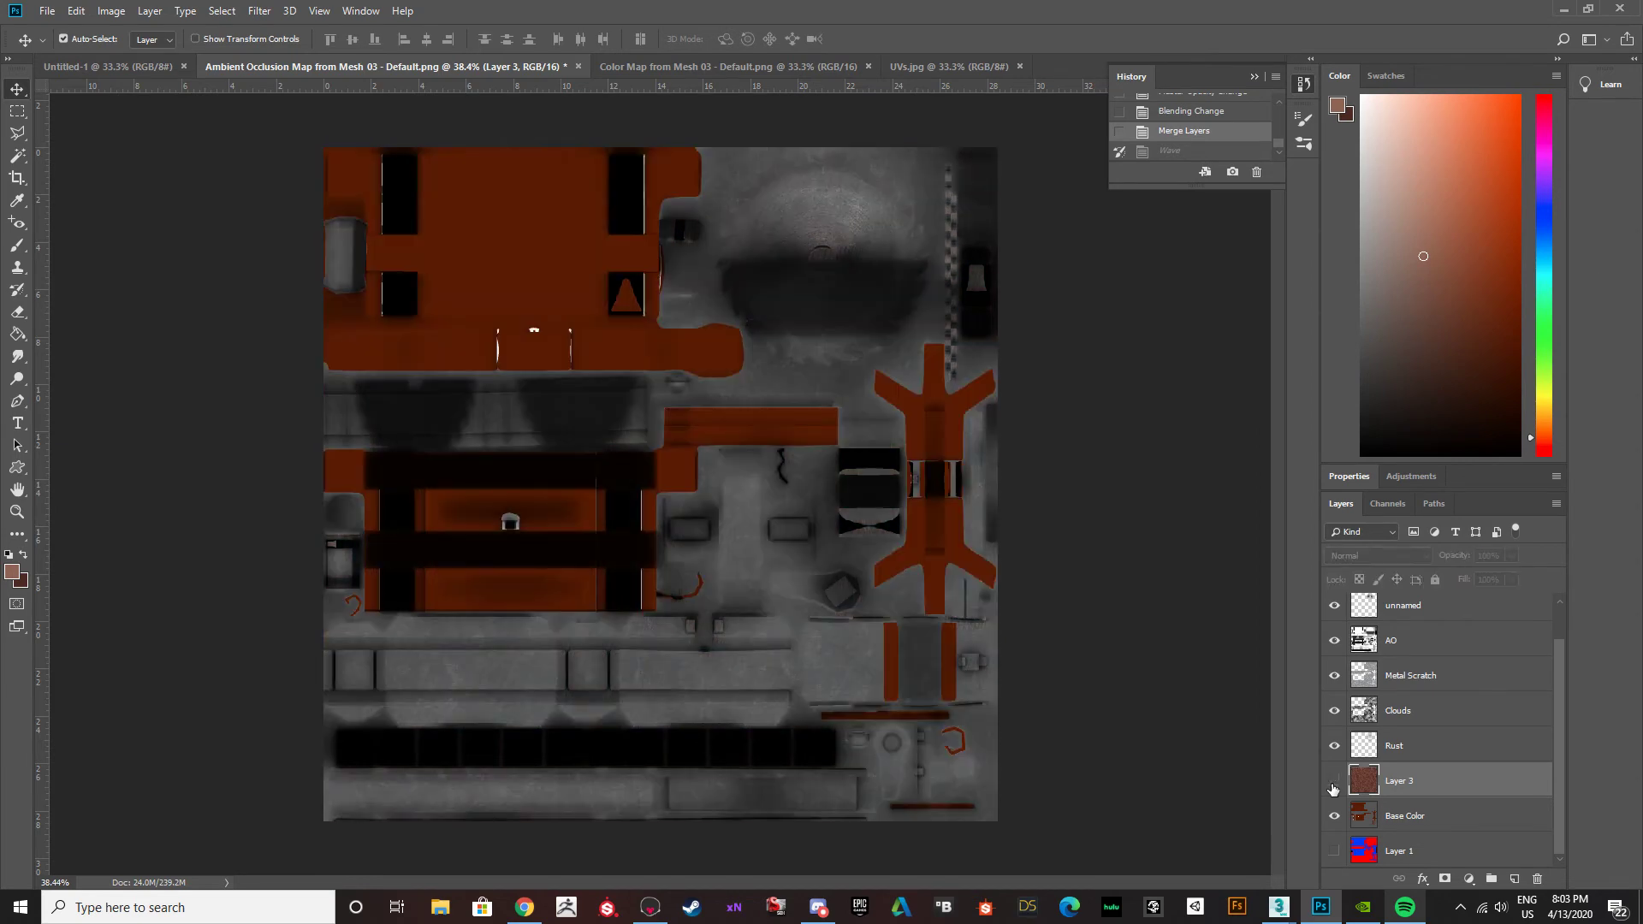
{"action": "left_click", "coordinate": [1333, 782]}
Rotate the merged wood layer by 90° with Free Transform.
{"action": "key", "text": "ctrl+t"}
{"action": "left_click_drag", "start_coordinate": [1050, 118], "coordinate": [978, 723]}
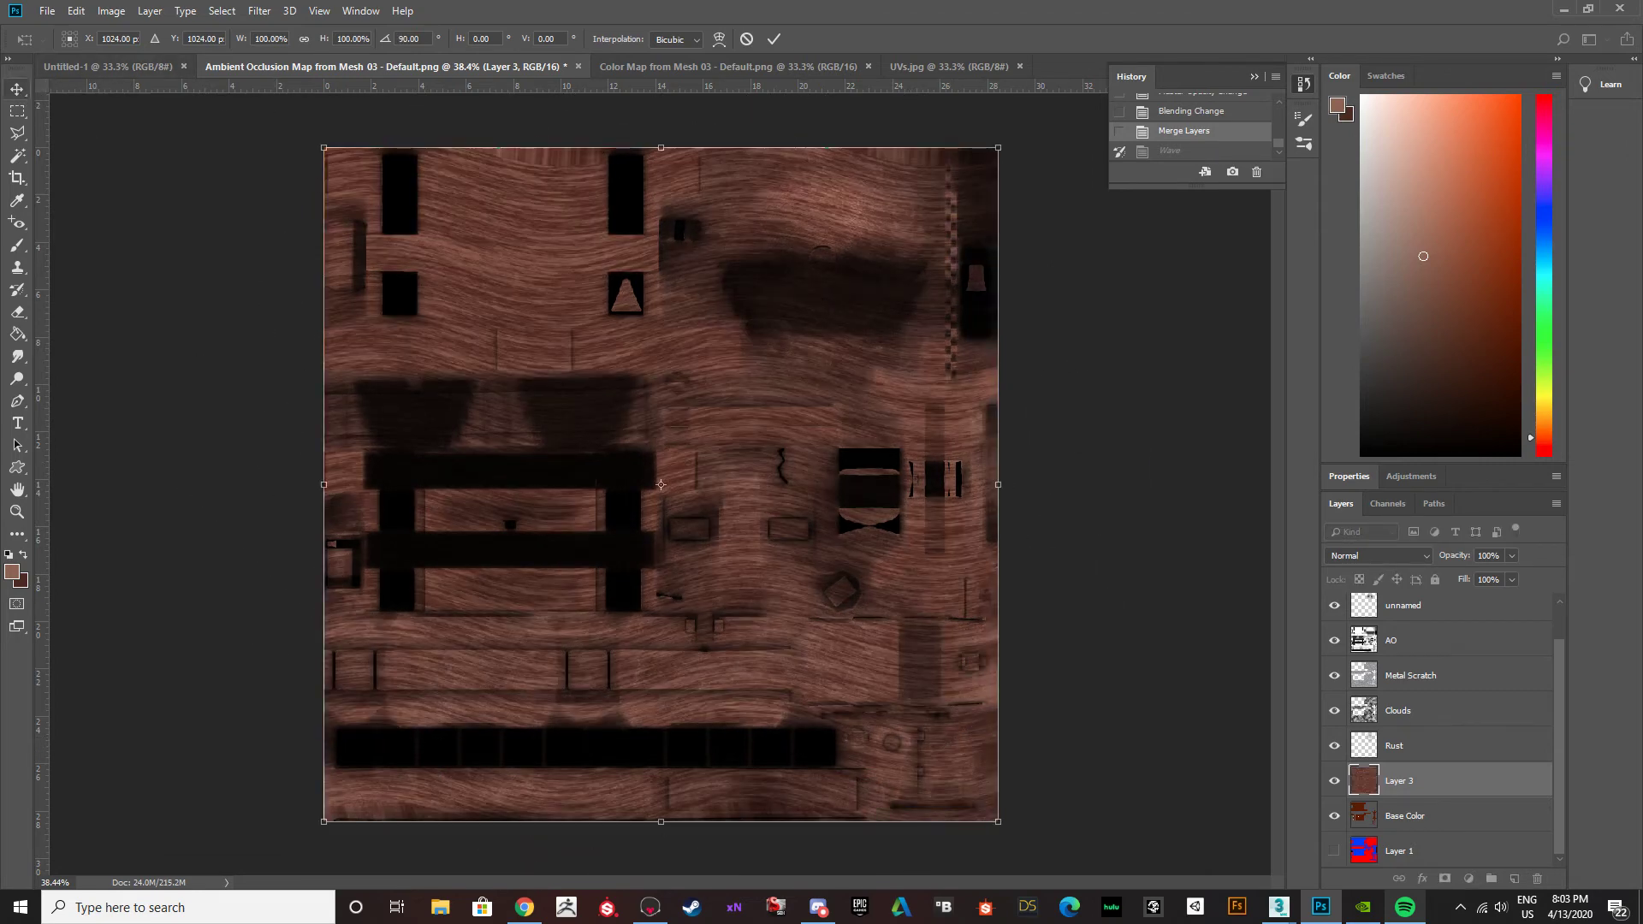
{"action": "left_click", "coordinate": [17, 89]}
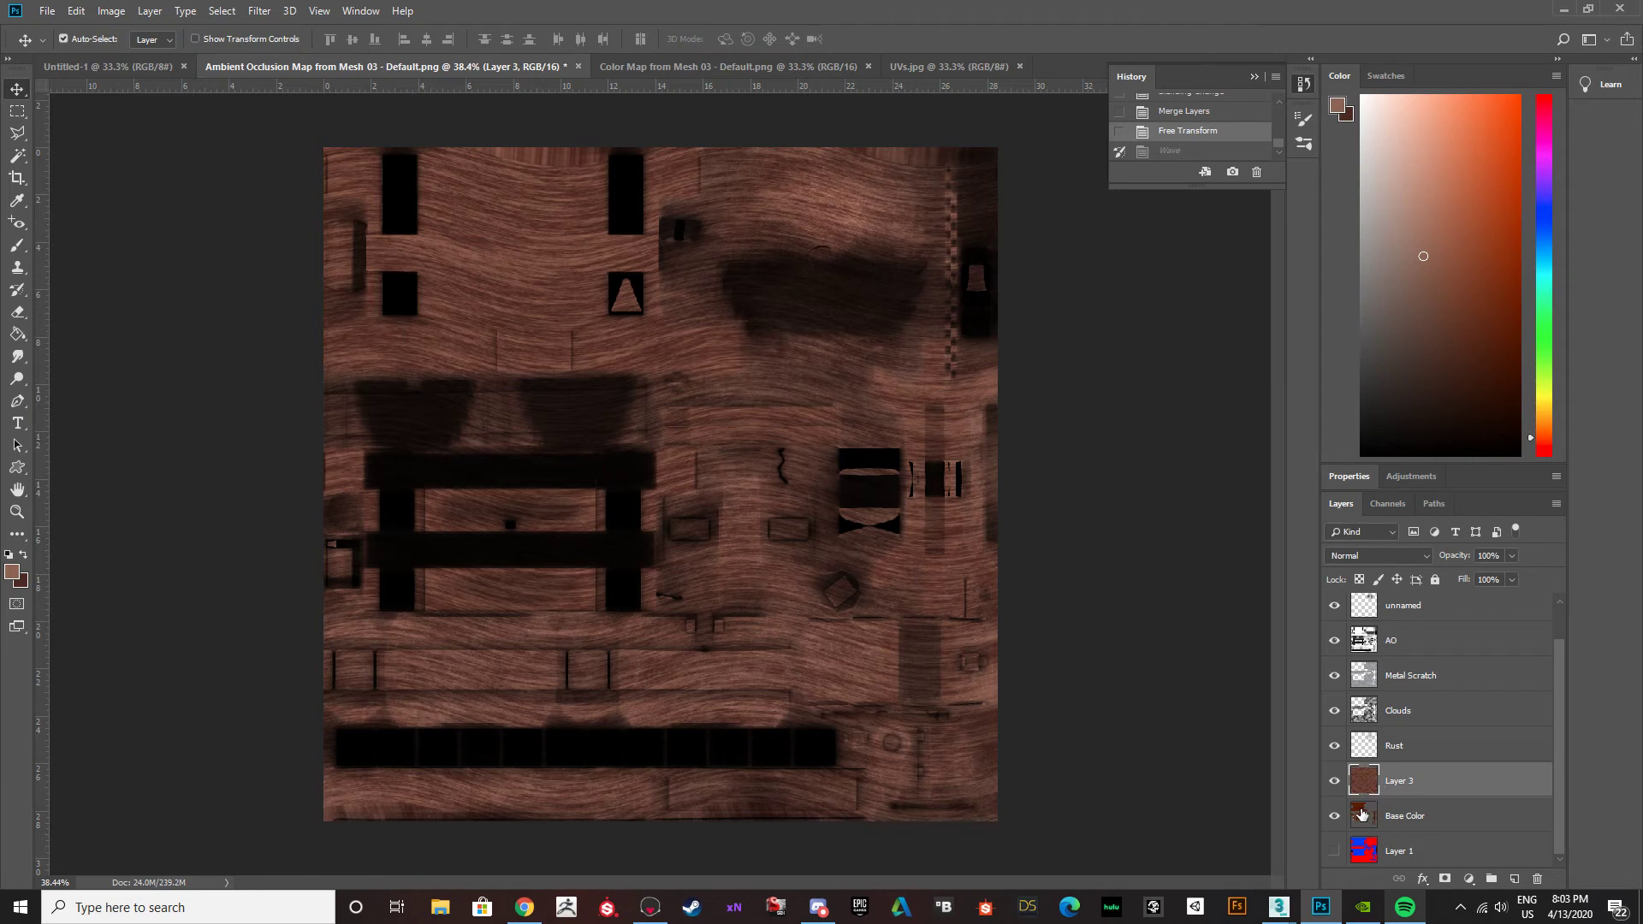
Hide the wood layer and select the large orange regions of the Base Color layer with the Magic Wand.
{"action": "left_click", "coordinate": [1334, 781]}
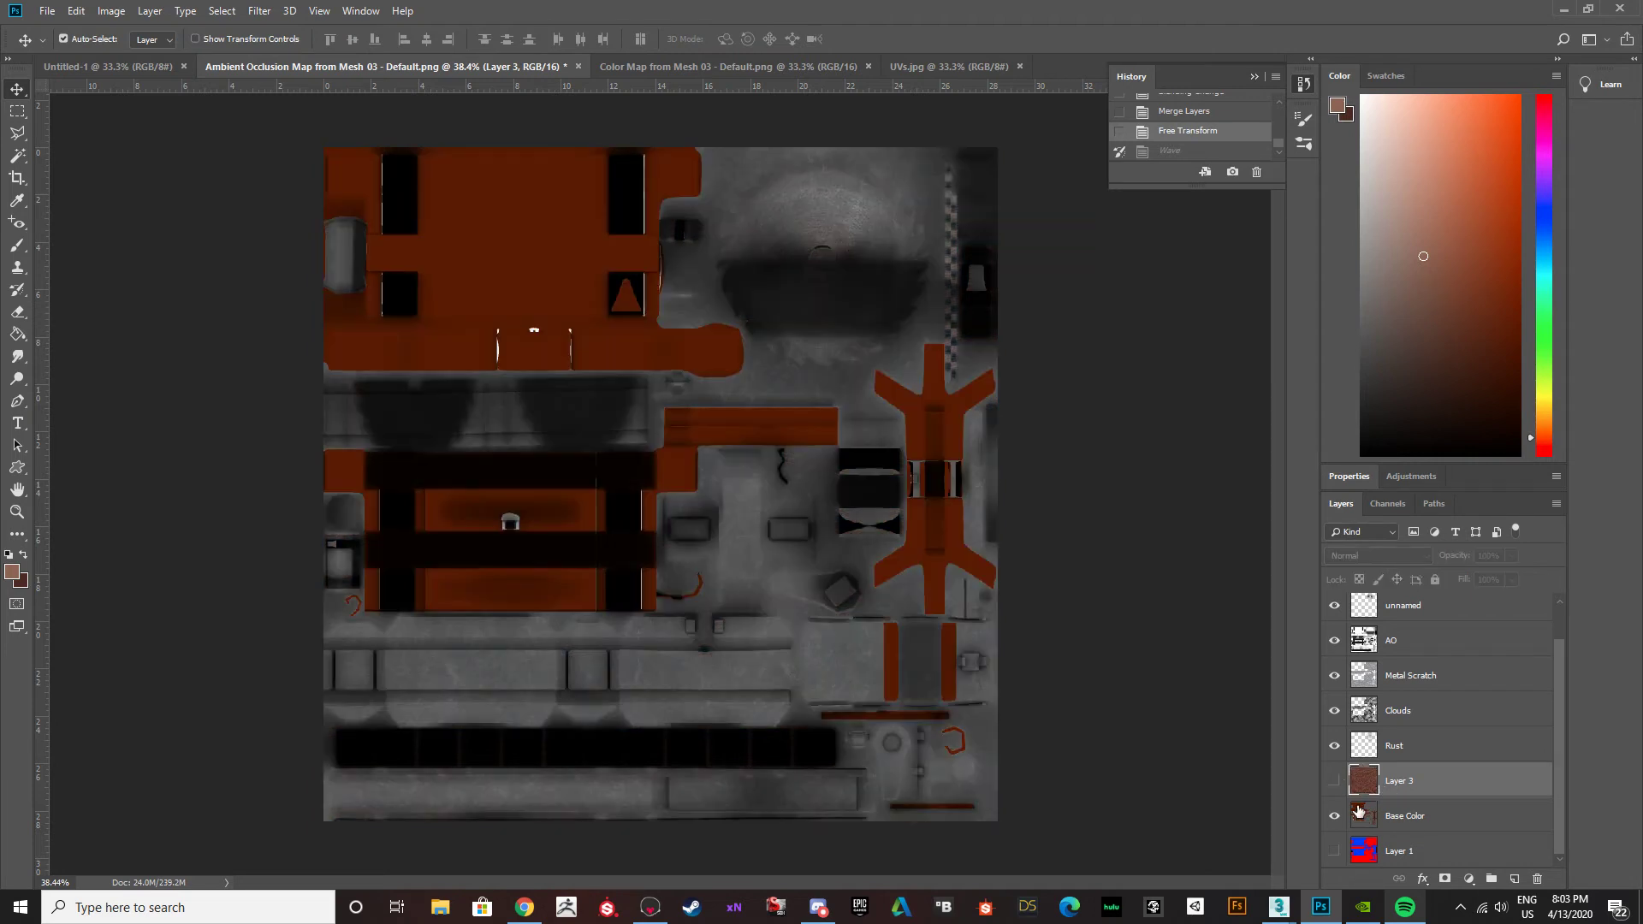
{"action": "left_click", "coordinate": [1408, 815]}
{"action": "key", "text": "w"}
{"action": "left_click", "coordinate": [533, 211]}
{"action": "left_click", "coordinate": [573, 510]}
{"action": "left_click", "coordinate": [348, 472]}
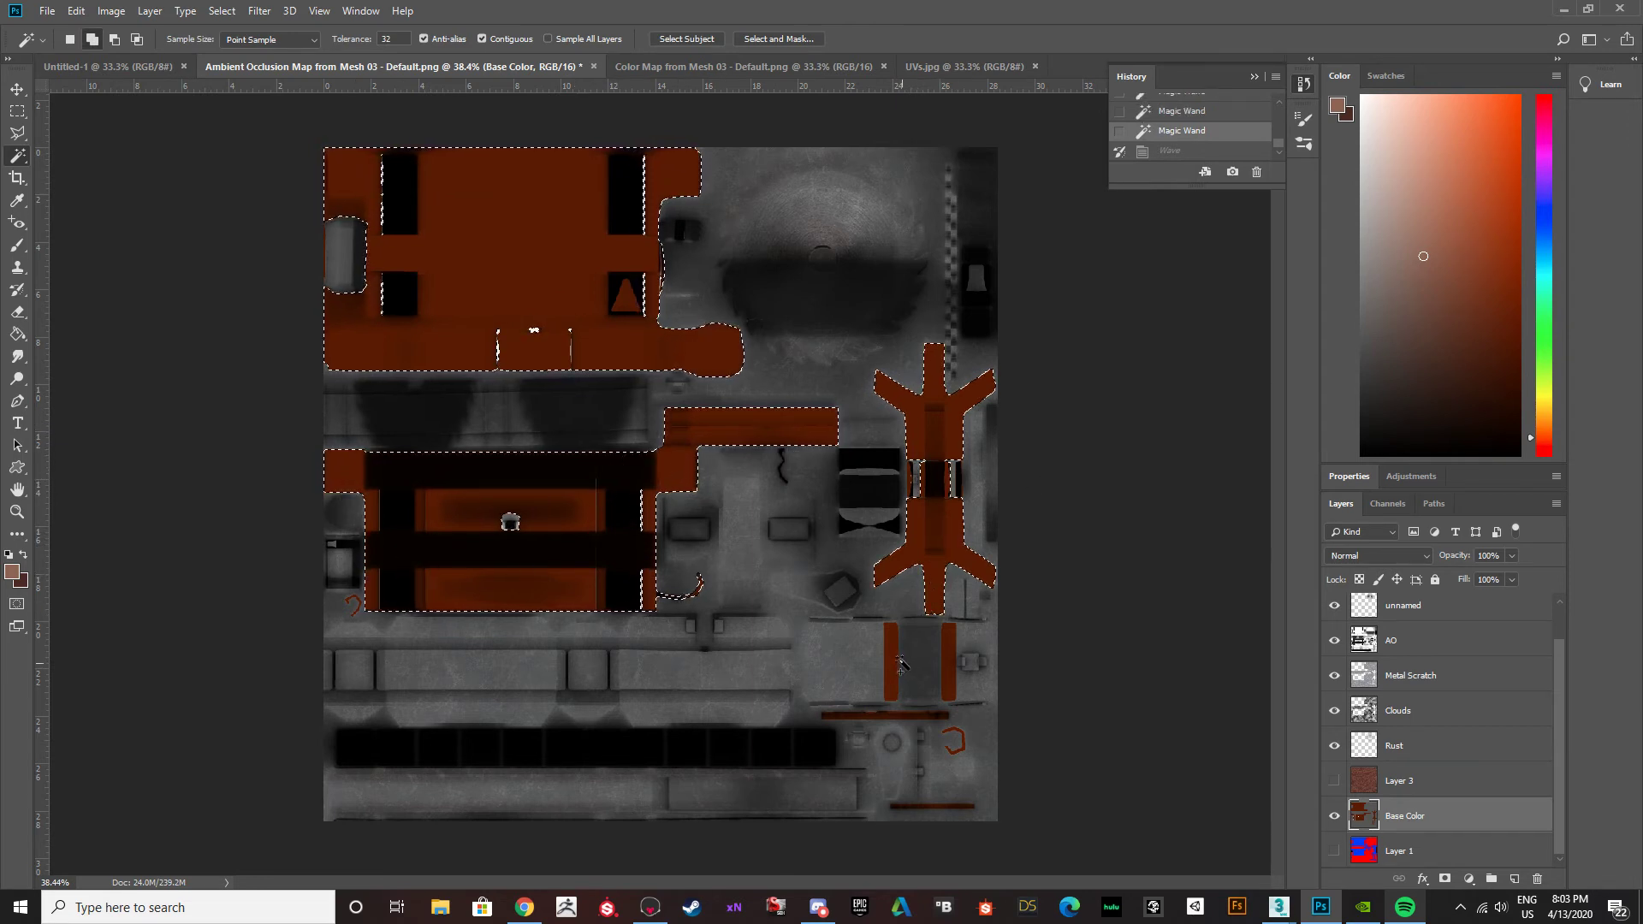
Add the narrow orange strips and small orange pieces on the Base Color layer to the Magic Wand selection.
{"action": "left_click", "coordinate": [895, 657]}
{"action": "left_click", "coordinate": [947, 669]}
{"action": "left_click", "coordinate": [933, 715]}
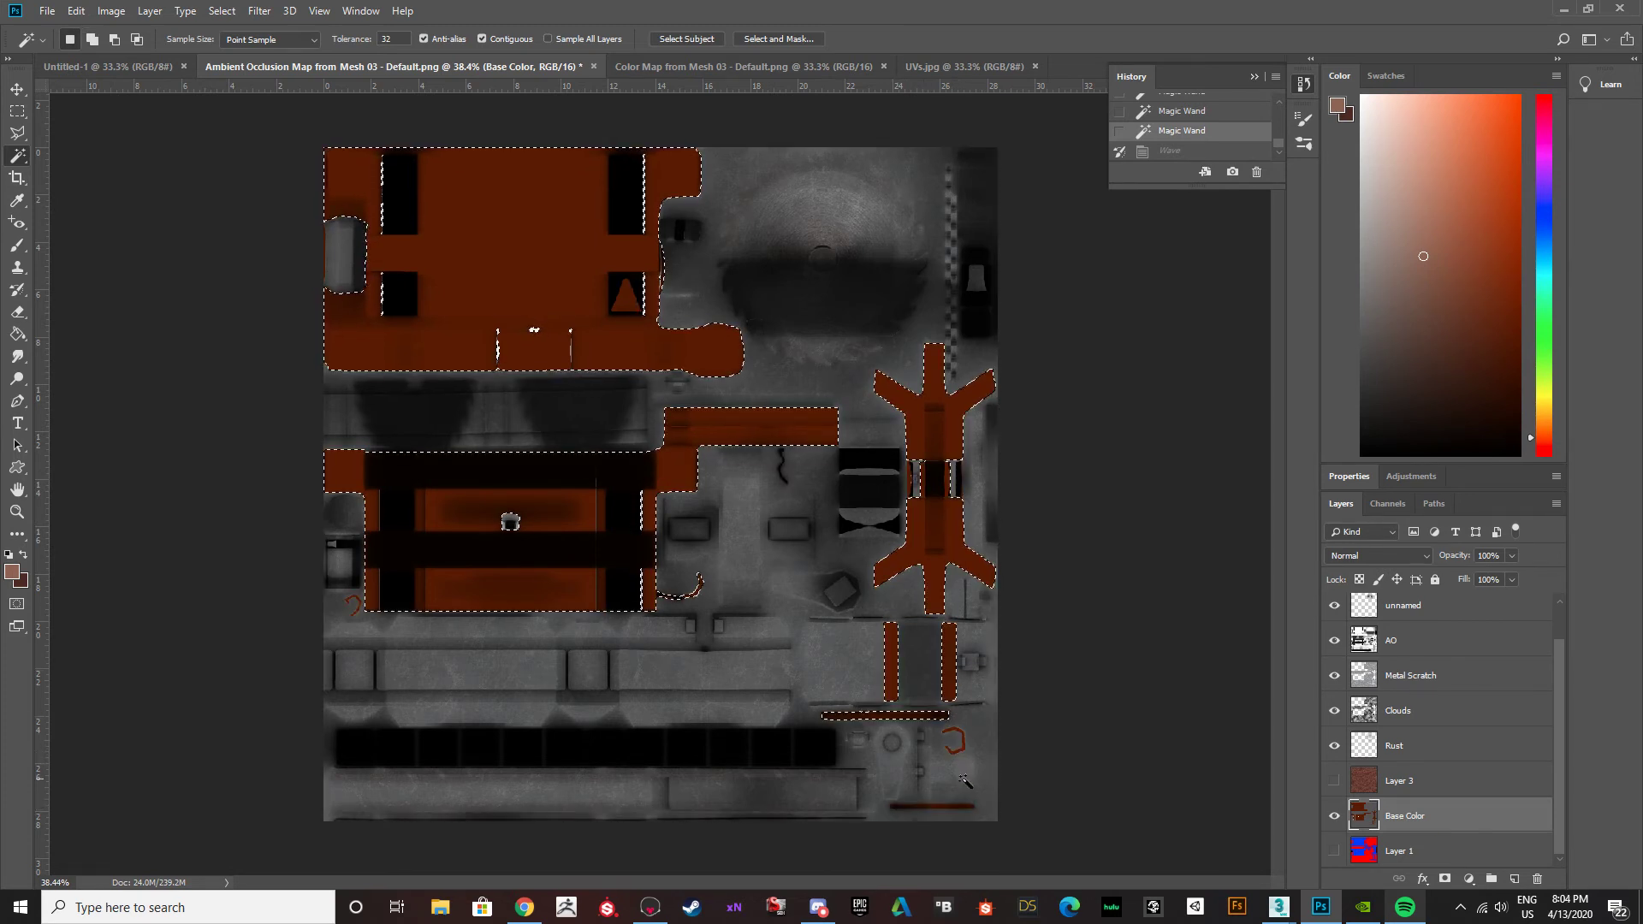
{"action": "scroll", "coordinate": [963, 779], "scroll_direction": "up", "scroll_amount": 3, "text": "alt"}
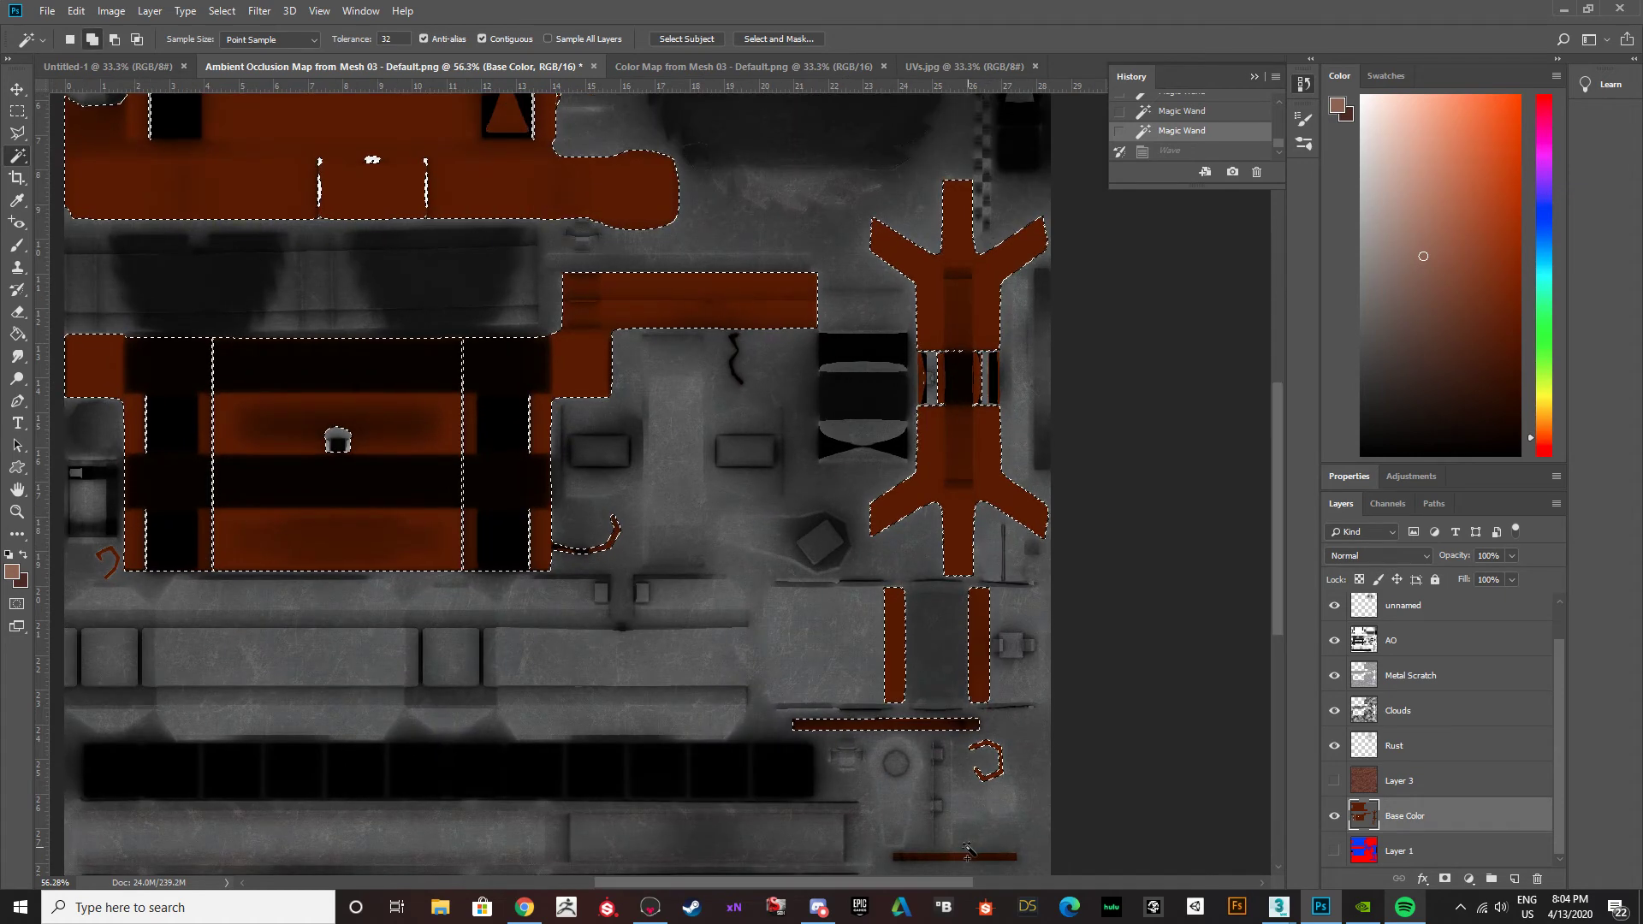
{"action": "scroll", "coordinate": [841, 596], "scroll_direction": "down", "scroll_amount": 3, "text": "alt"}
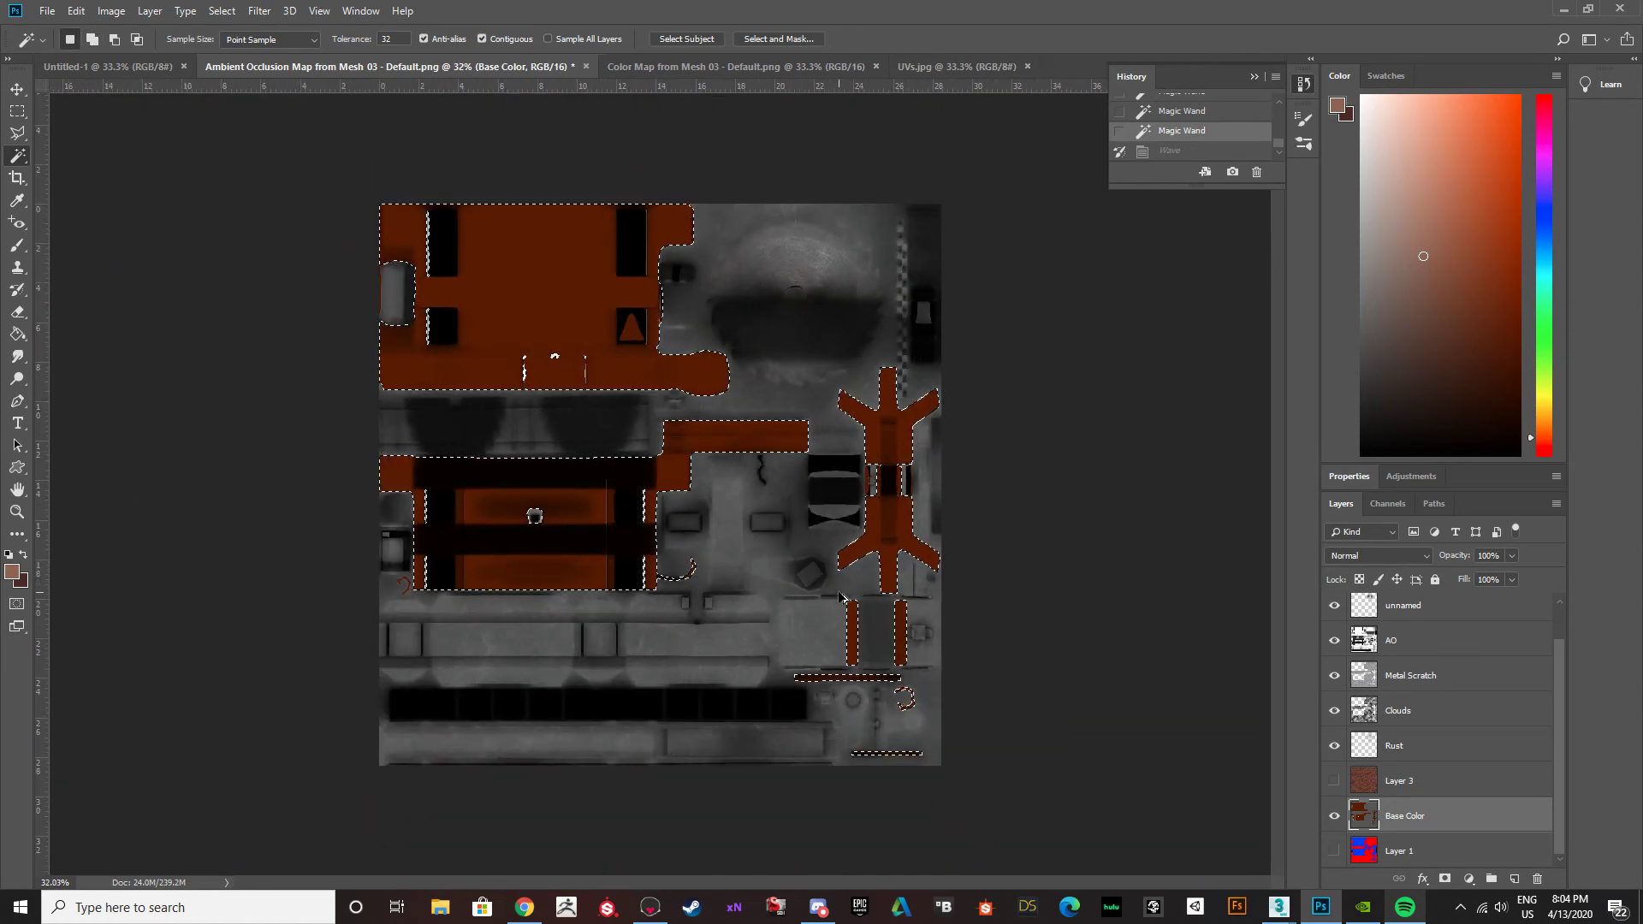
{"action": "scroll", "coordinate": [655, 488], "scroll_direction": "up", "scroll_amount": 1, "text": "alt"}
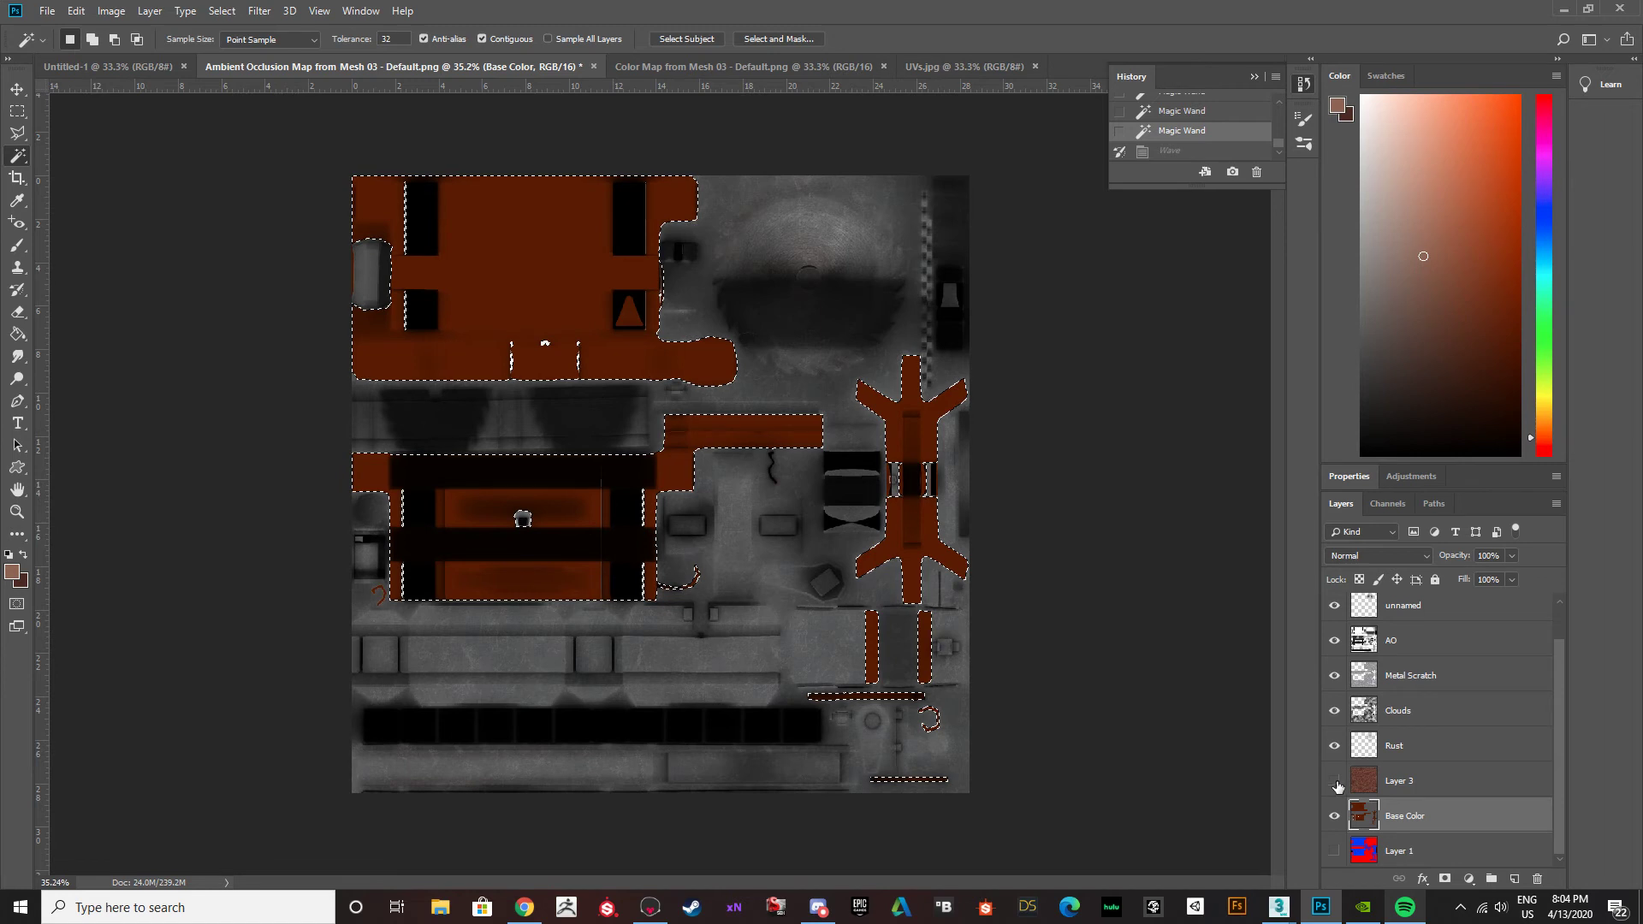
Show the wood layer, delete everything on it outside the selected wooden parts, and deselect.
{"action": "left_click", "coordinate": [1334, 781]}
{"action": "left_click", "coordinate": [1363, 782]}
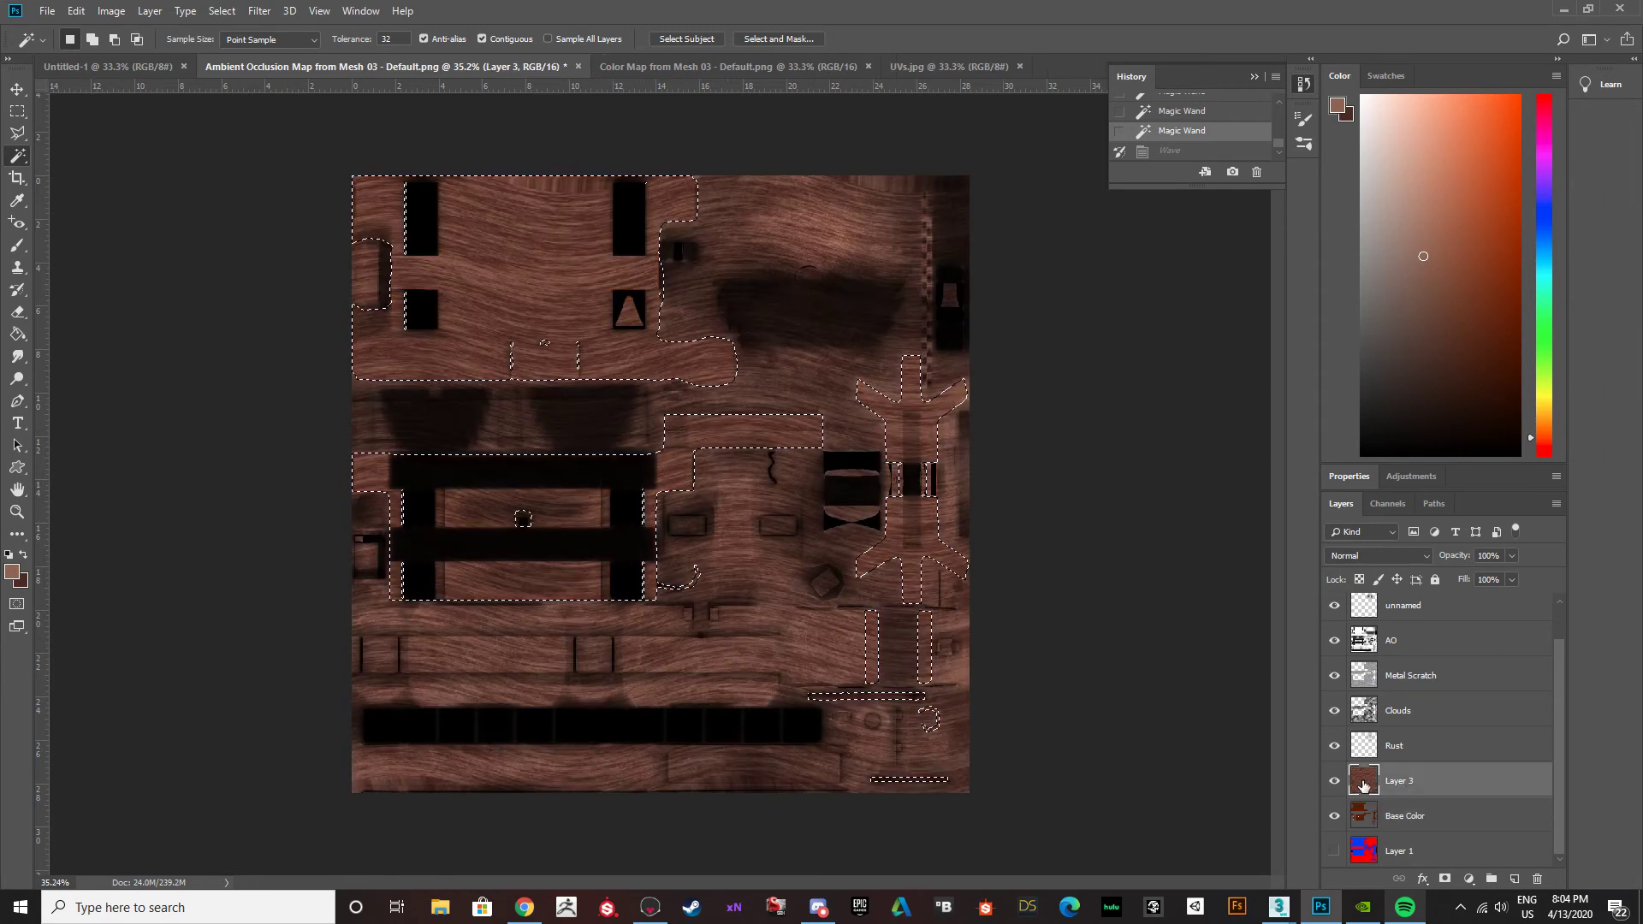
{"action": "left_click", "coordinate": [221, 10]}
{"action": "left_click", "coordinate": [236, 79]}
{"action": "key", "text": "Delete"}
{"action": "key", "text": "ctrl+d"}
{"action": "scroll", "coordinate": [682, 433], "scroll_direction": "up", "scroll_amount": 2, "text": "alt"}
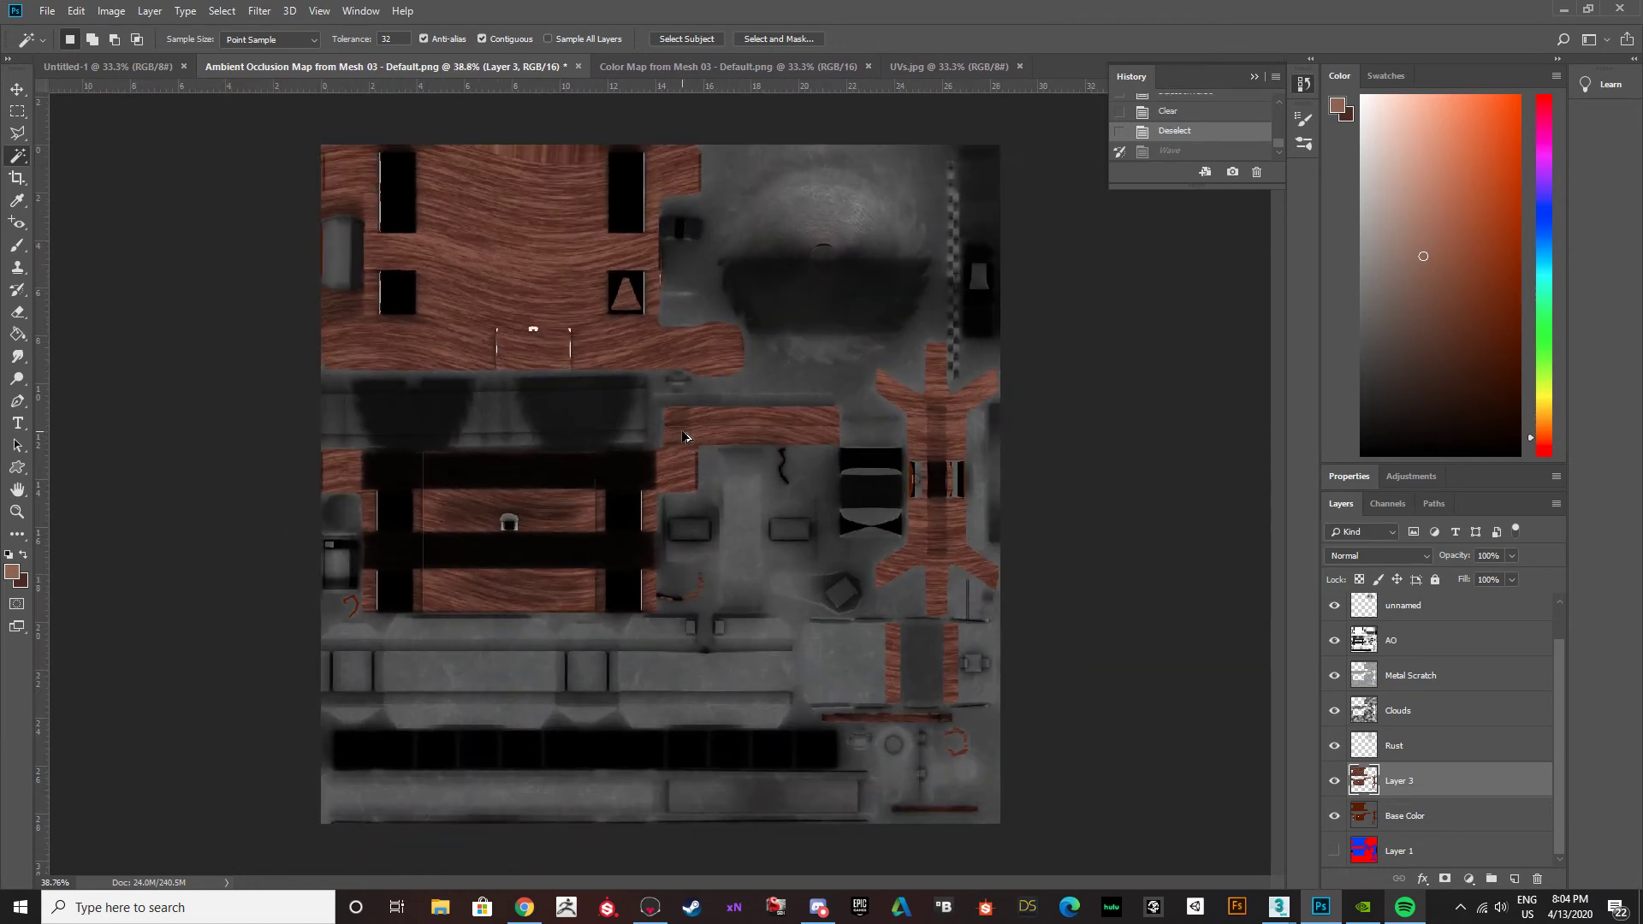
Rename the trimmed wood layer as Wood Swirls.
{"action": "left_click", "coordinate": [47, 11]}
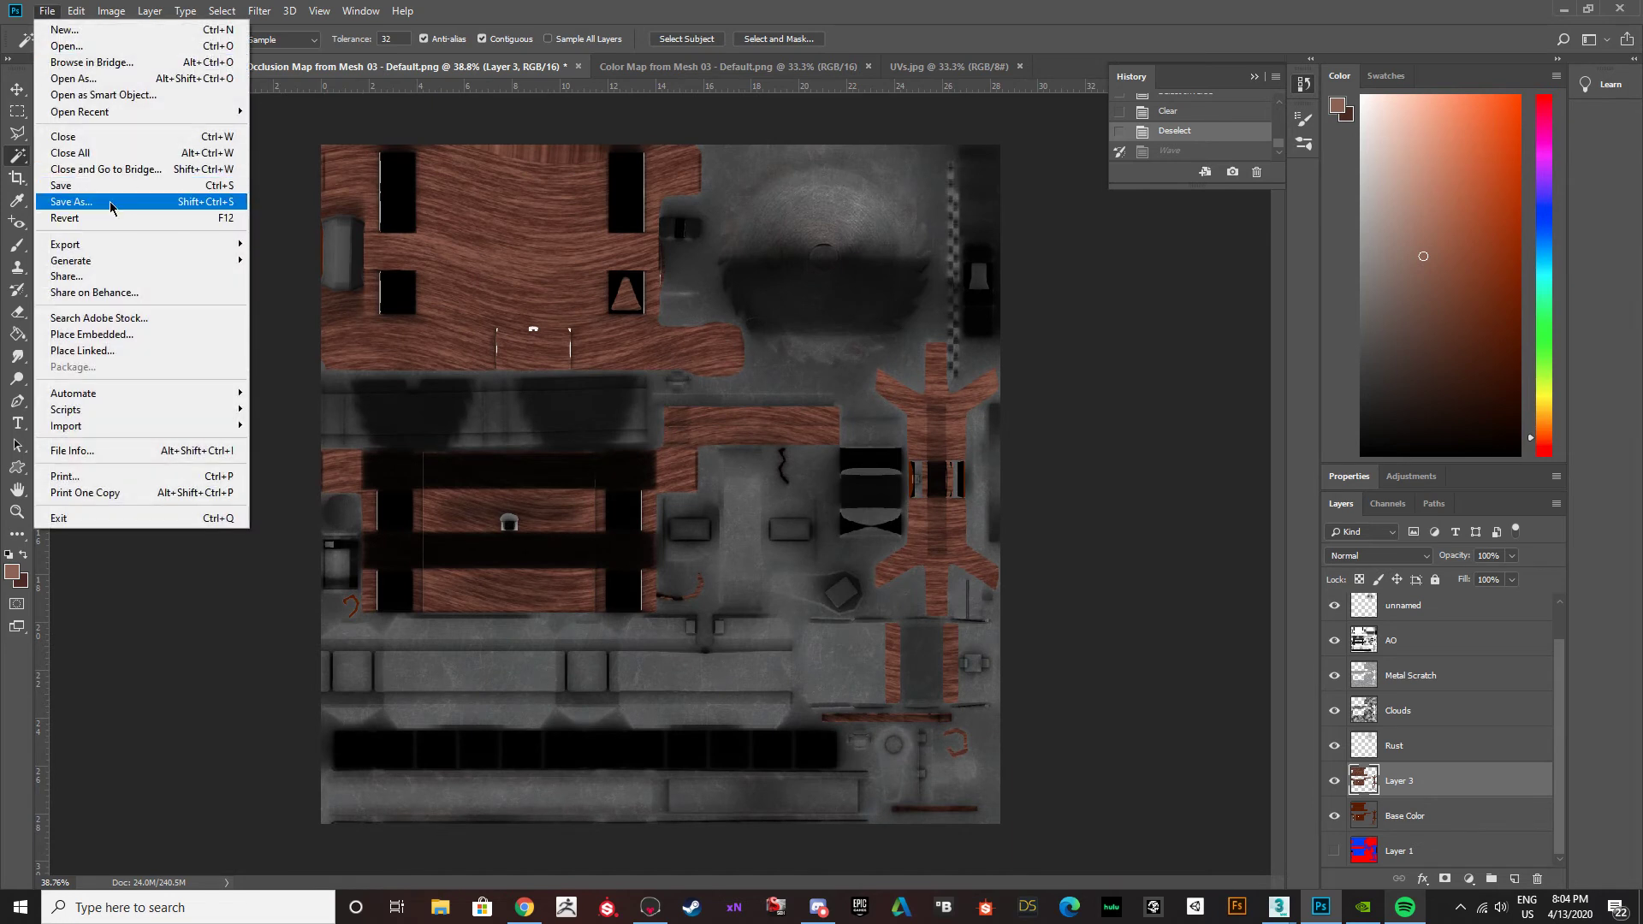
{"action": "left_click", "coordinate": [1116, 486]}
{"action": "scroll", "coordinate": [1396, 786], "scroll_direction": "up", "scroll_amount": 1}
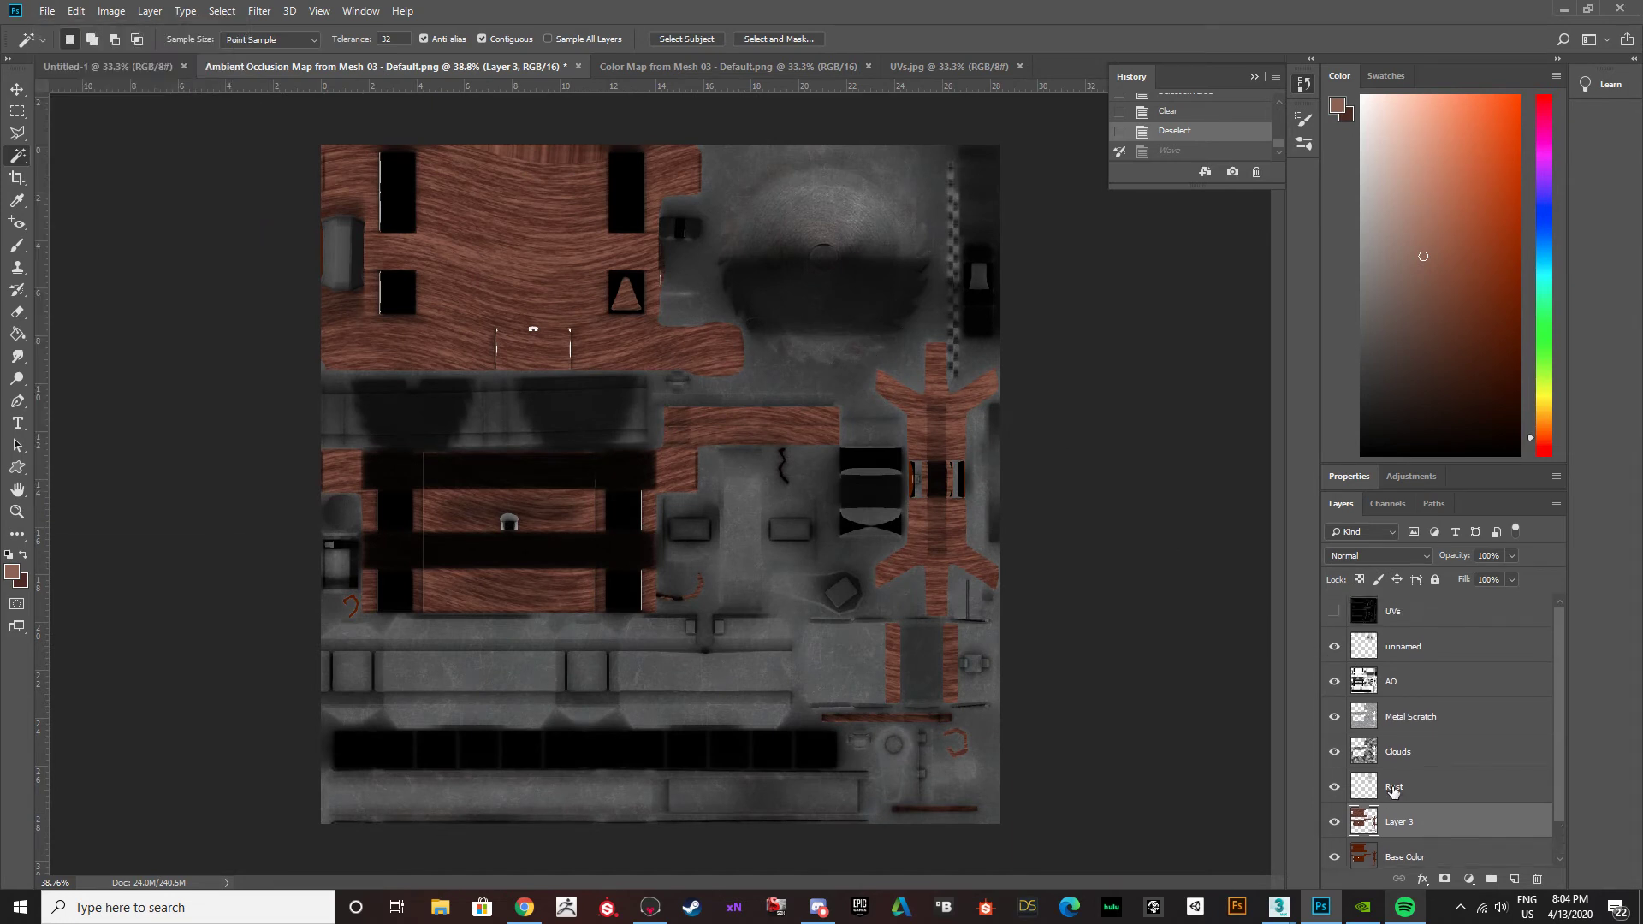
{"action": "double_click", "coordinate": [1404, 822]}
{"action": "type", "text": "Wood"}
{"action": "key", "text": "Return"}
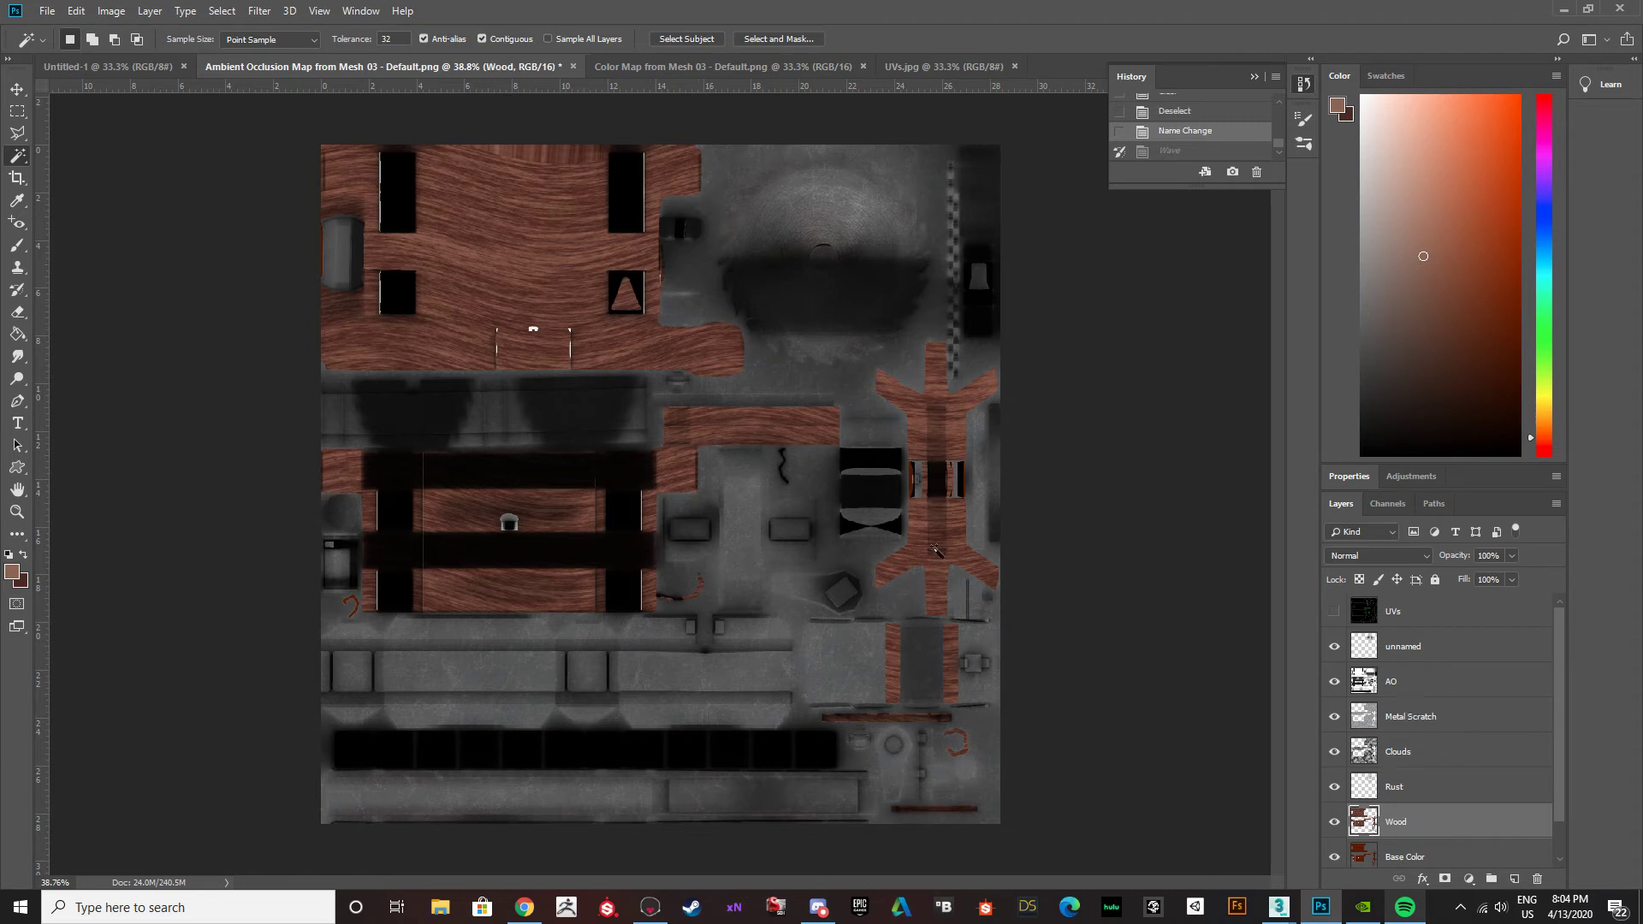
{"action": "double_click", "coordinate": [1395, 825]}
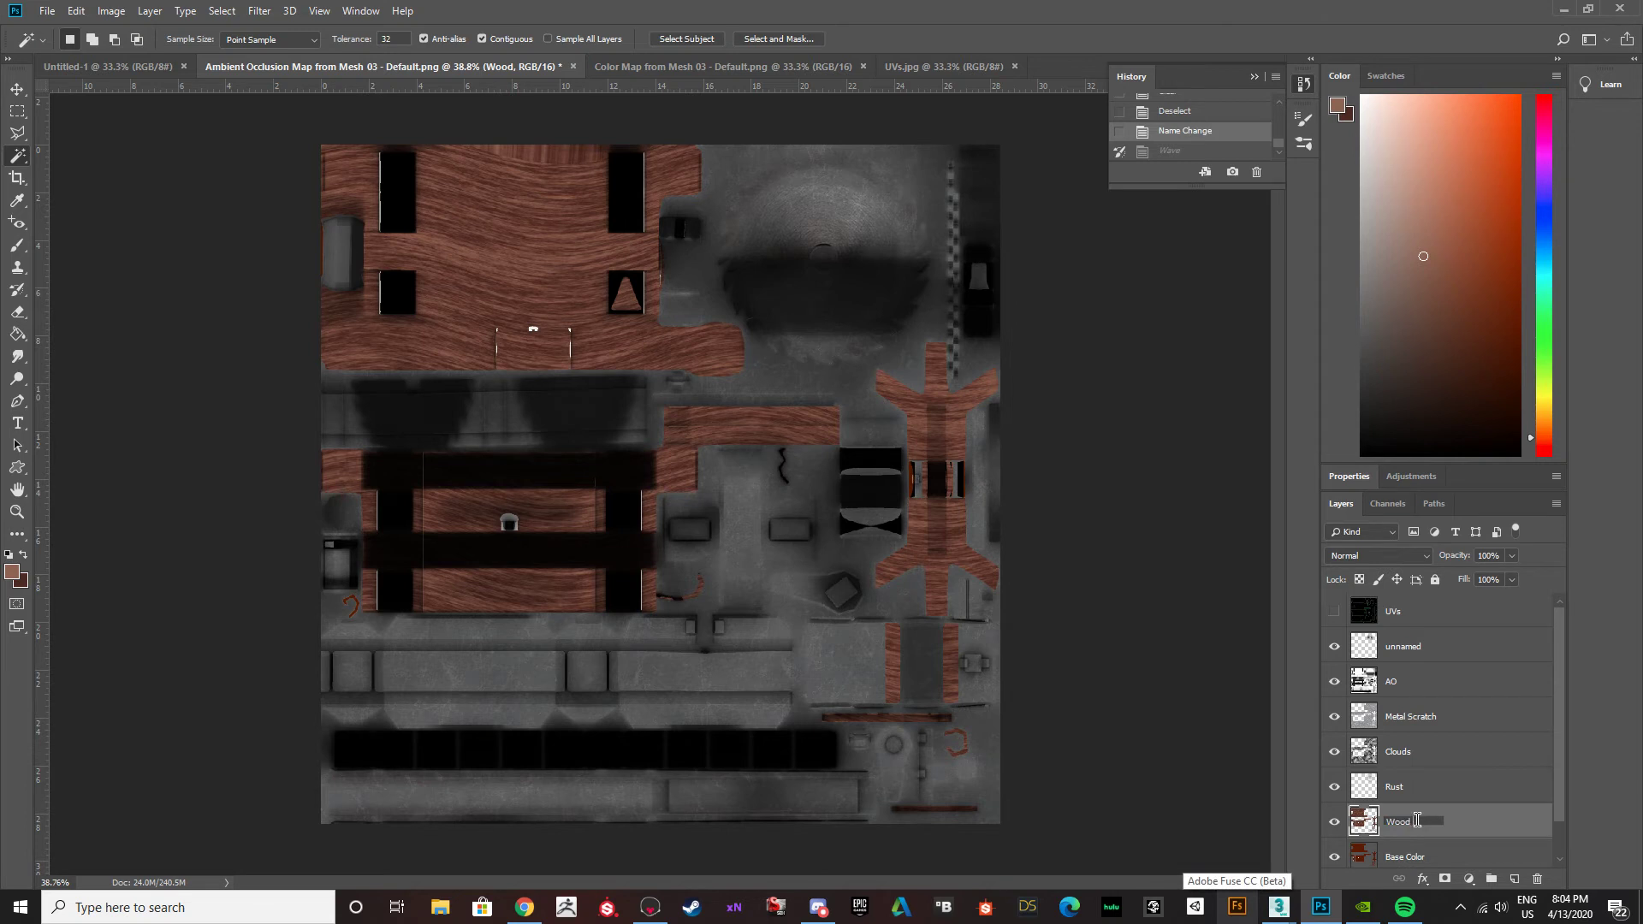
{"action": "key", "text": "Return"}
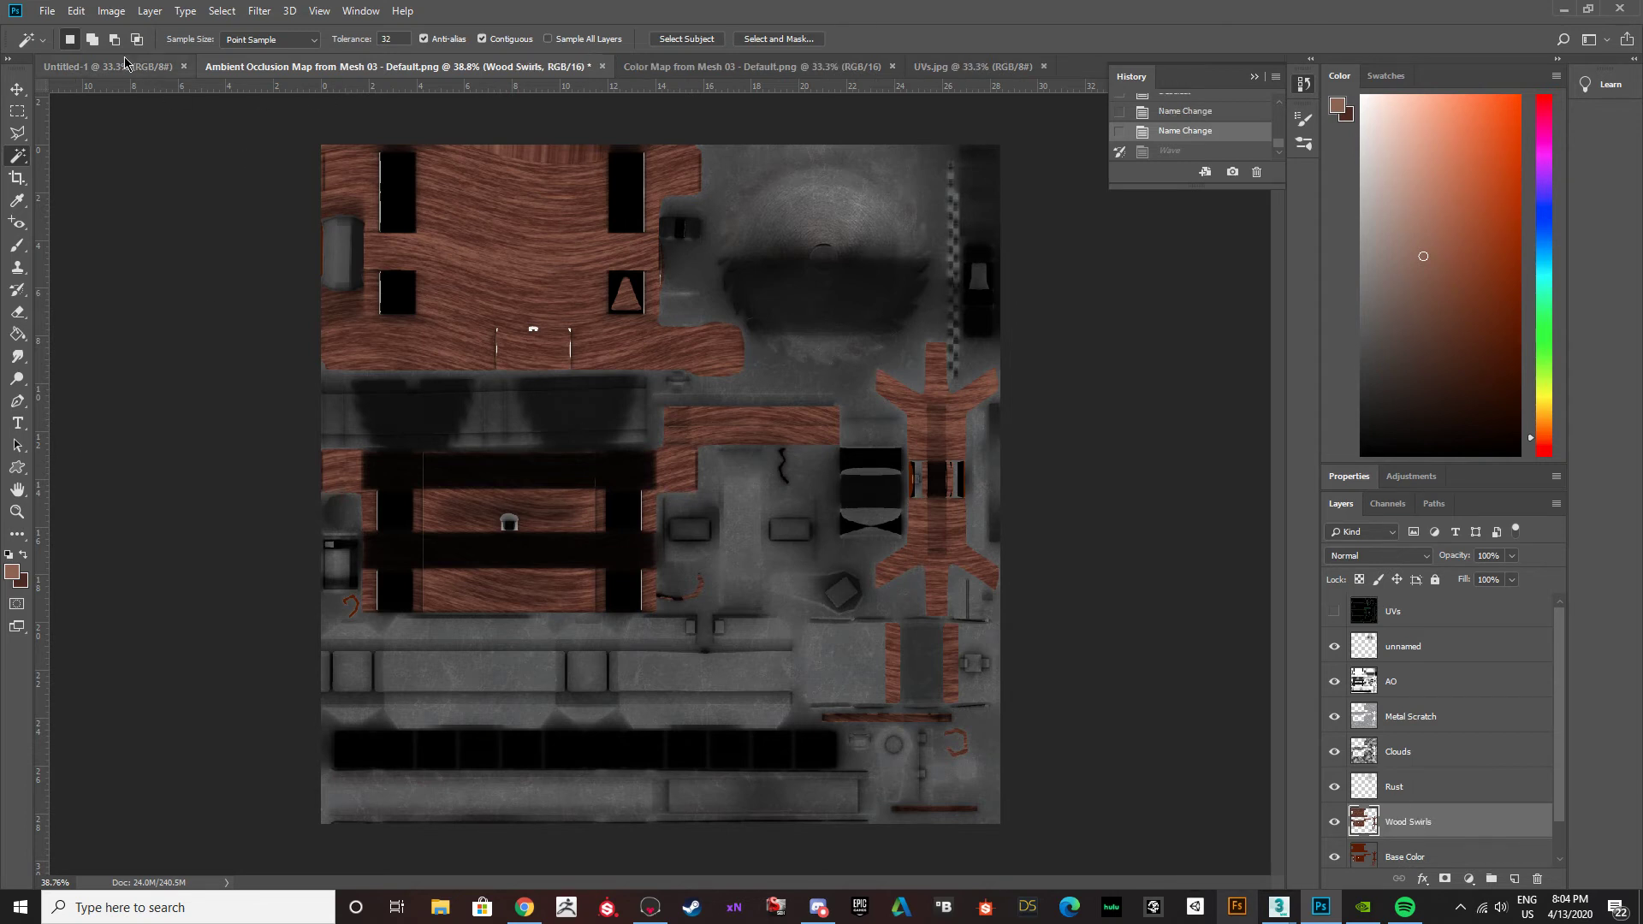
{"action": "left_click", "coordinate": [47, 11]}
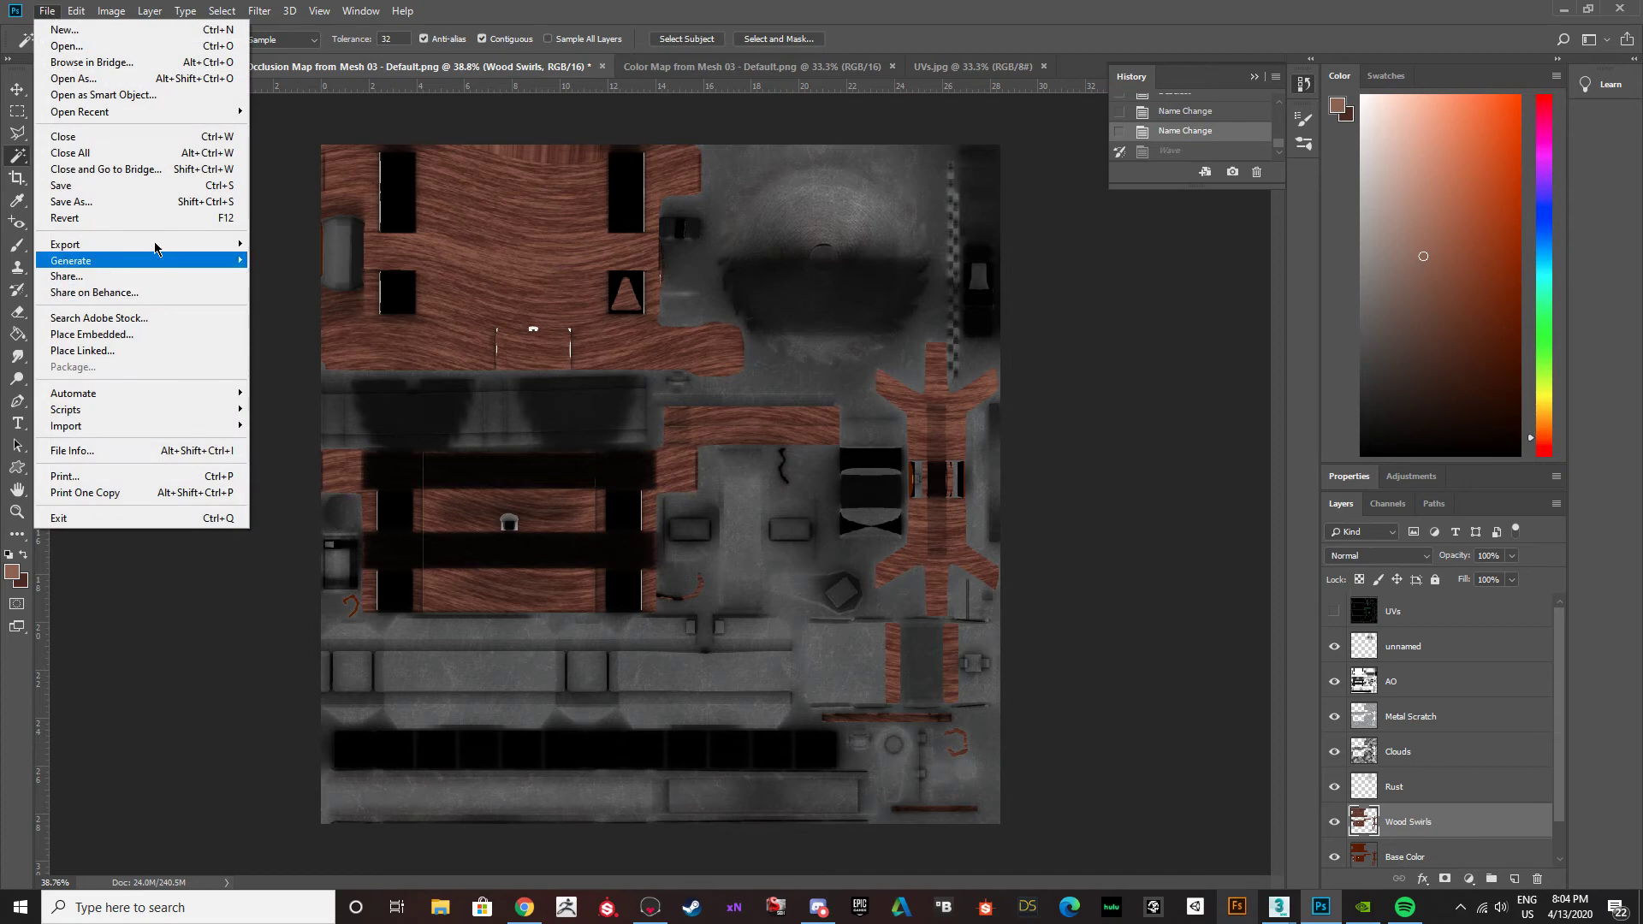
{"action": "left_click", "coordinate": [157, 202]}
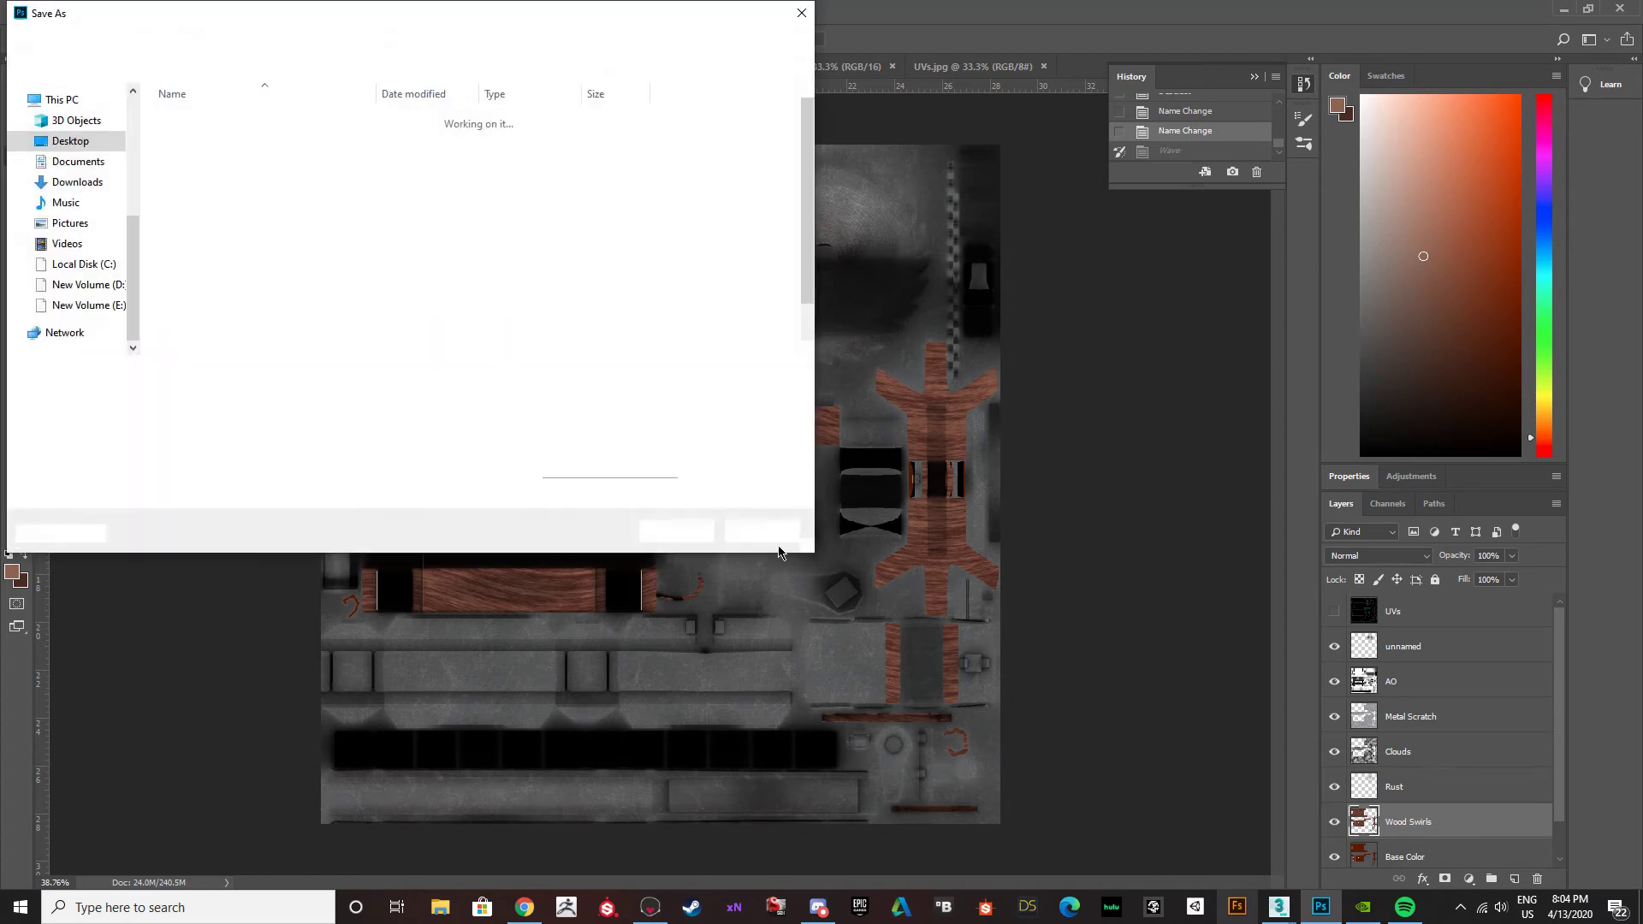
{"action": "left_click", "coordinate": [257, 395]}
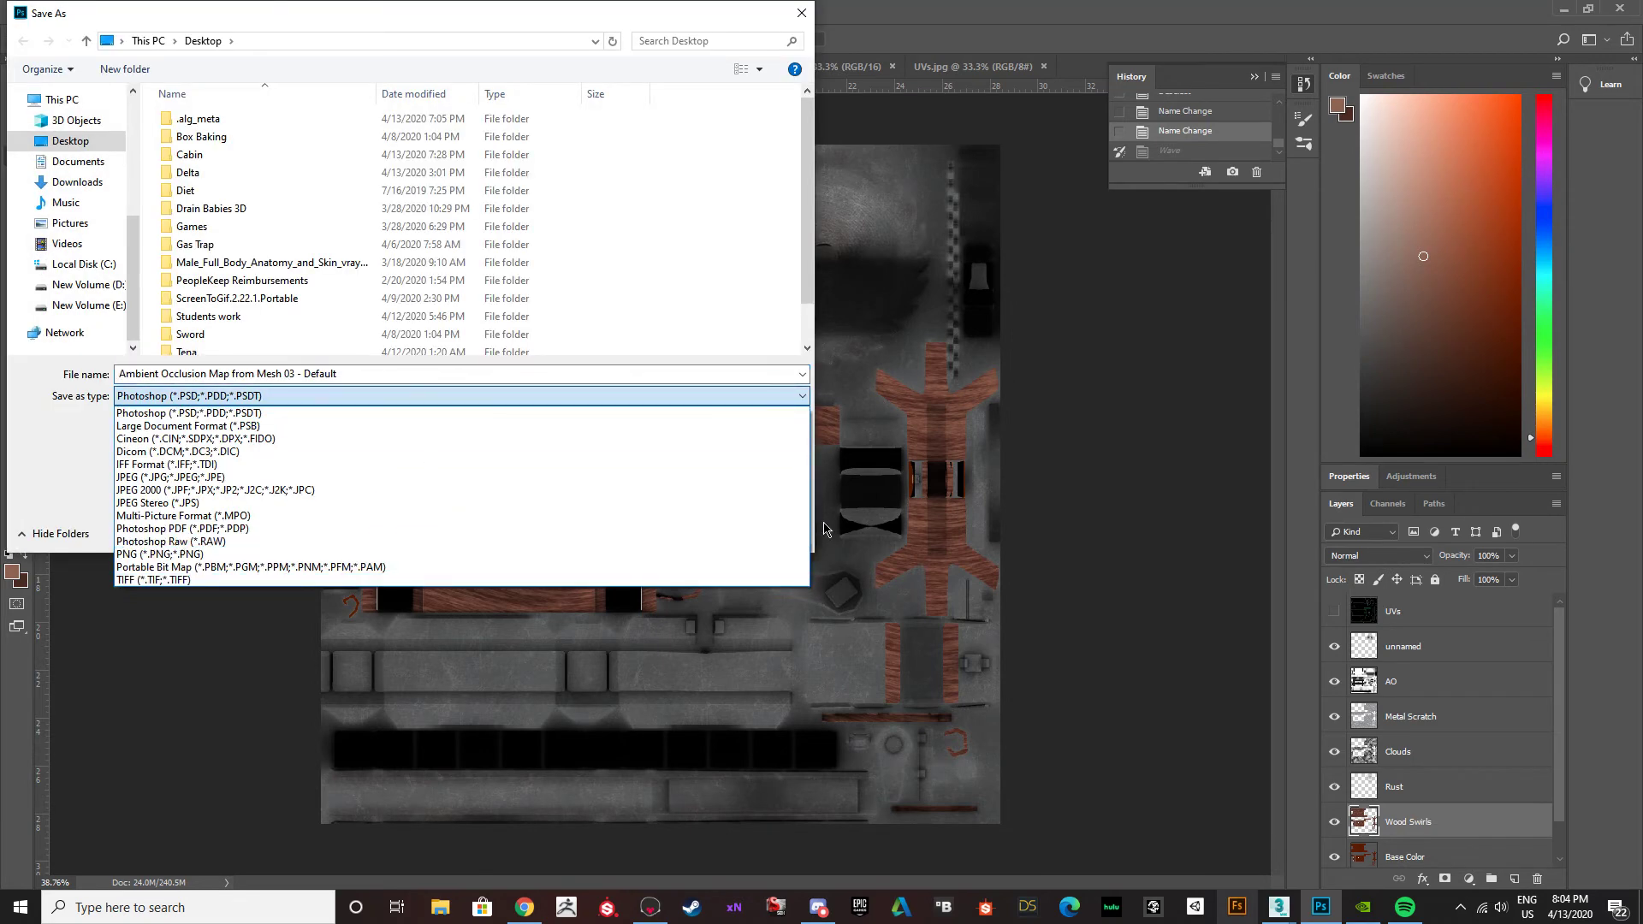
{"action": "left_click", "coordinate": [750, 299]}
{"action": "left_click", "coordinate": [751, 531]}
Export the document as a PNG to the Desktop, replacing the existing BuzzsawTable_Albedo file.
{"action": "left_click", "coordinate": [47, 10]}
{"action": "mouse_move", "coordinate": [72, 245]}
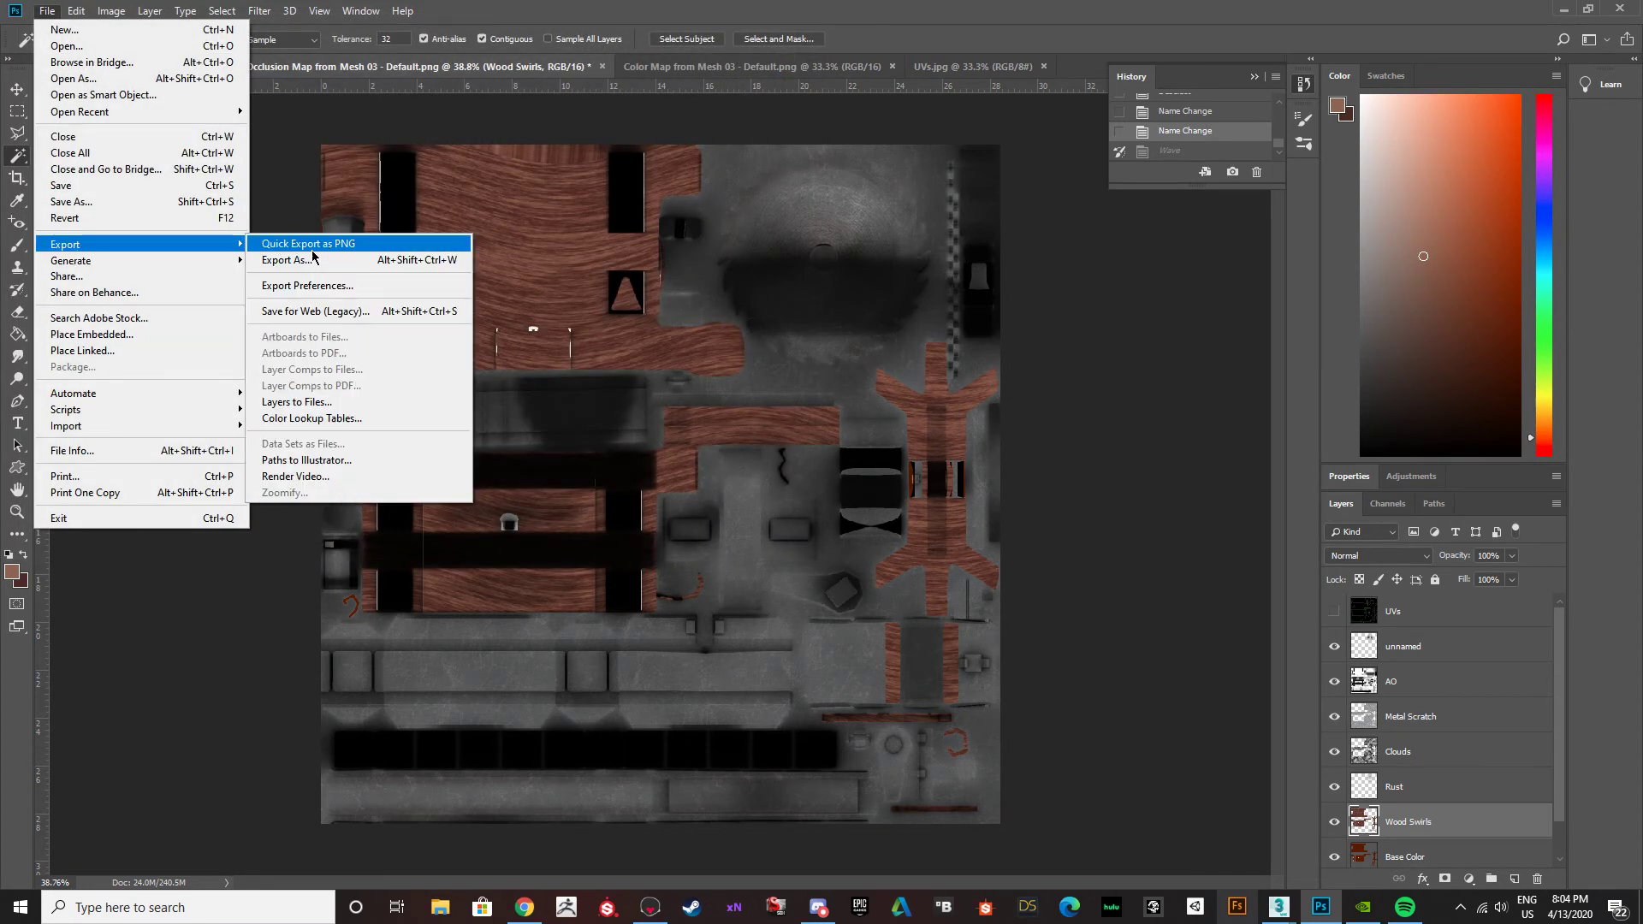
{"action": "left_click", "coordinate": [299, 244]}
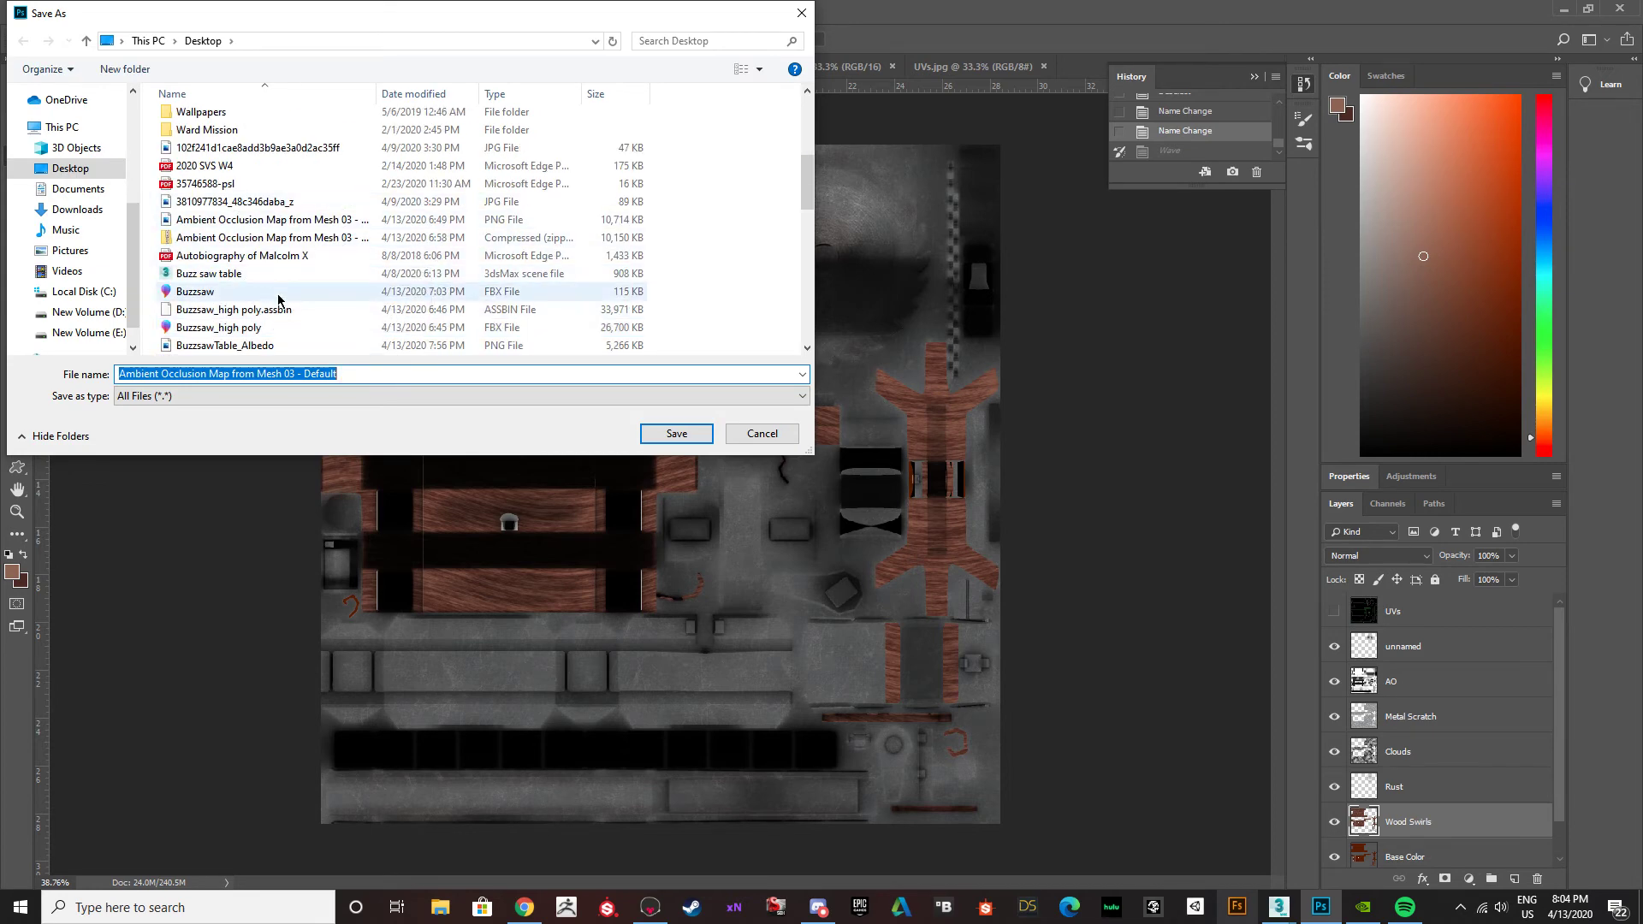
{"action": "scroll", "coordinate": [265, 210], "scroll_direction": "down", "scroll_amount": 3}
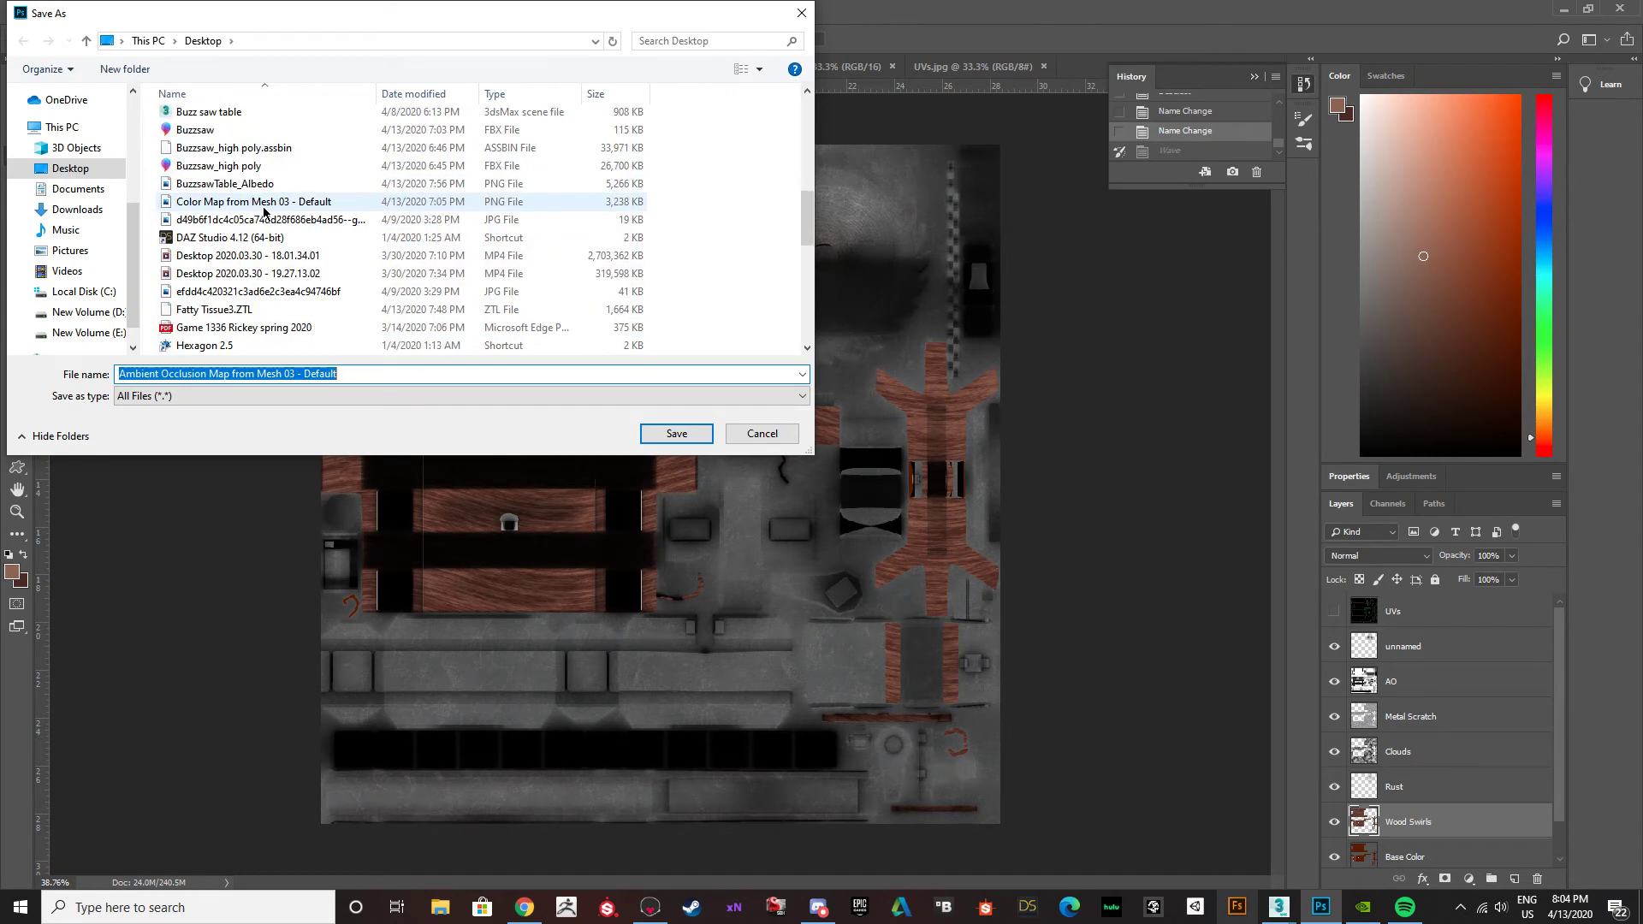
{"action": "left_click", "coordinate": [225, 183]}
{"action": "left_click", "coordinate": [676, 433]}
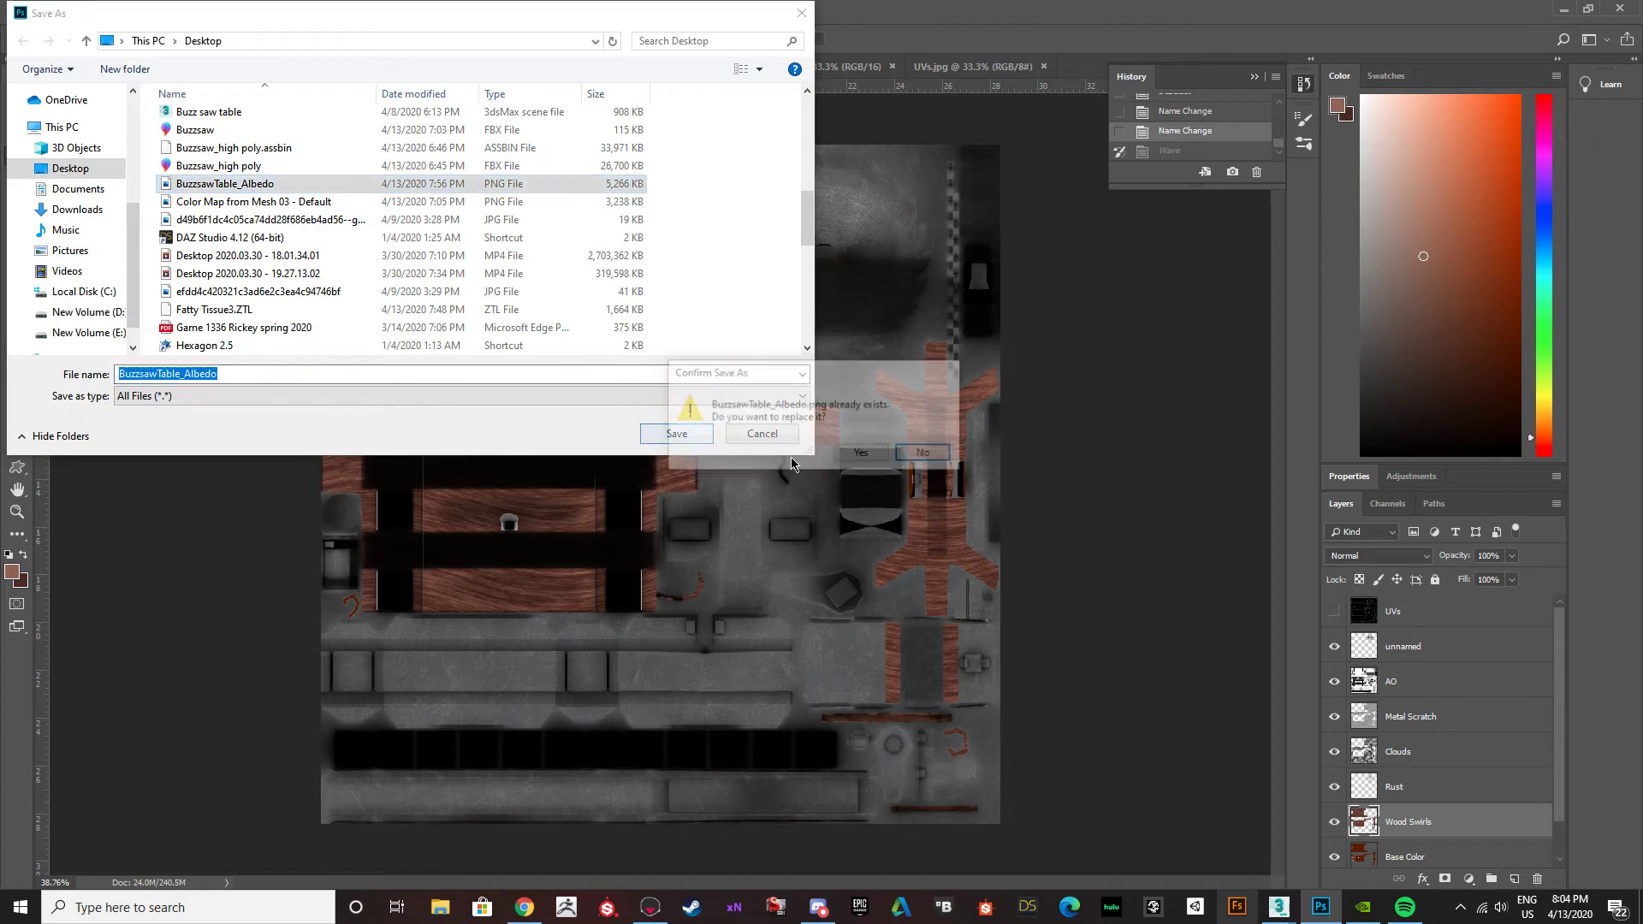
{"action": "left_click", "coordinate": [861, 452]}
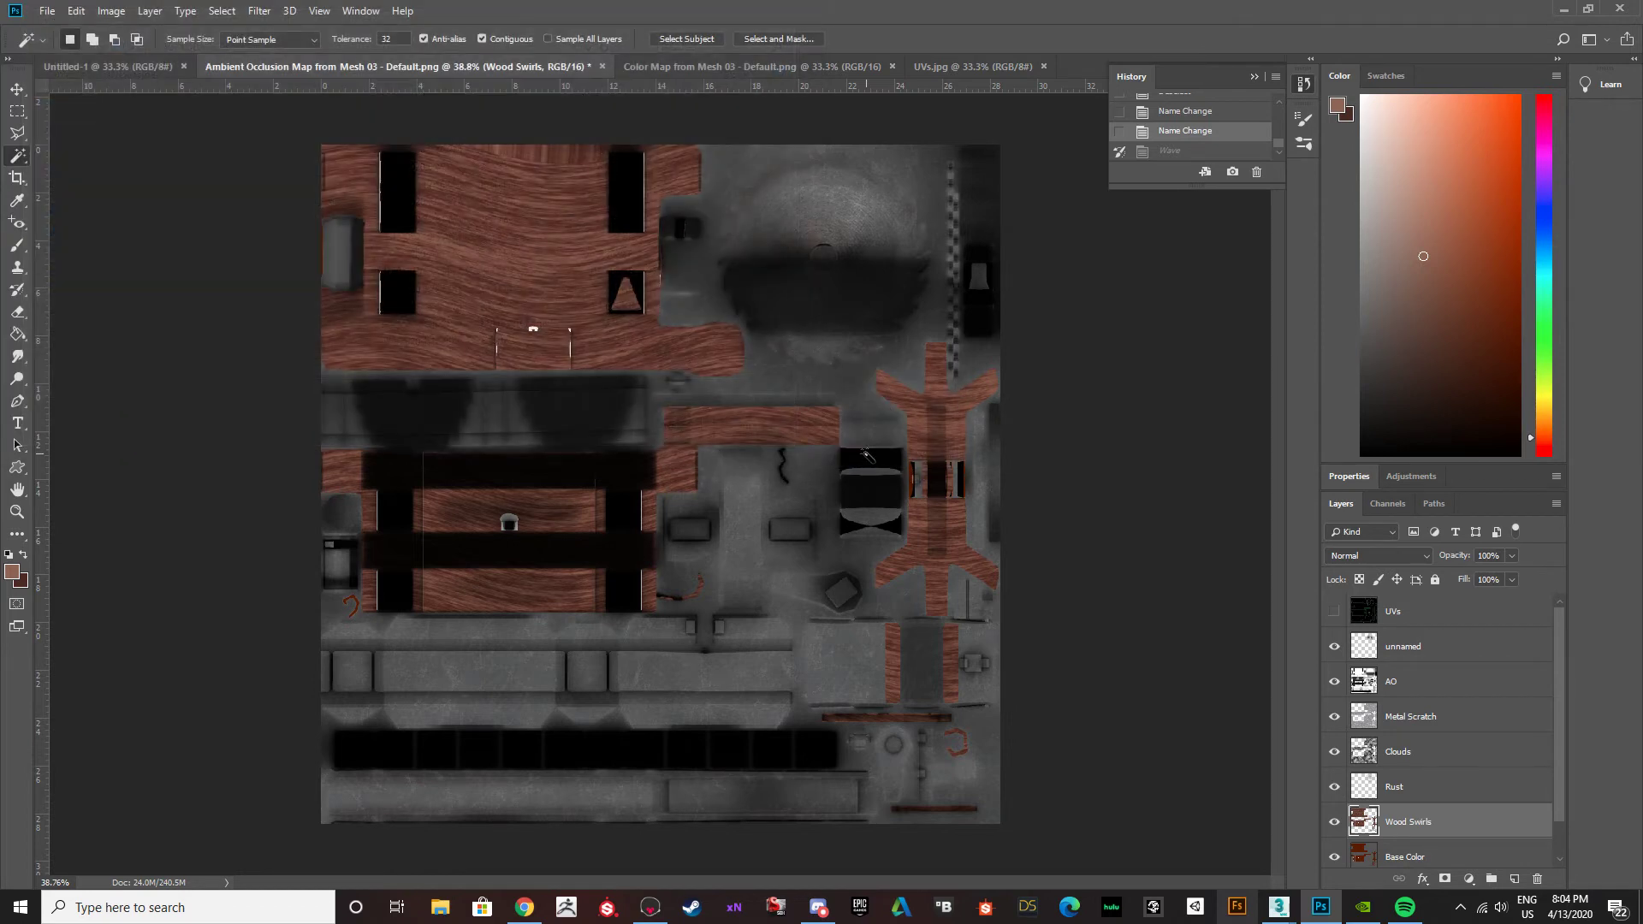
Switch to 3ds Max, examine the updated wood grain on the buzz saw table, and return to Photoshop.
{"action": "left_click", "coordinate": [1320, 907]}
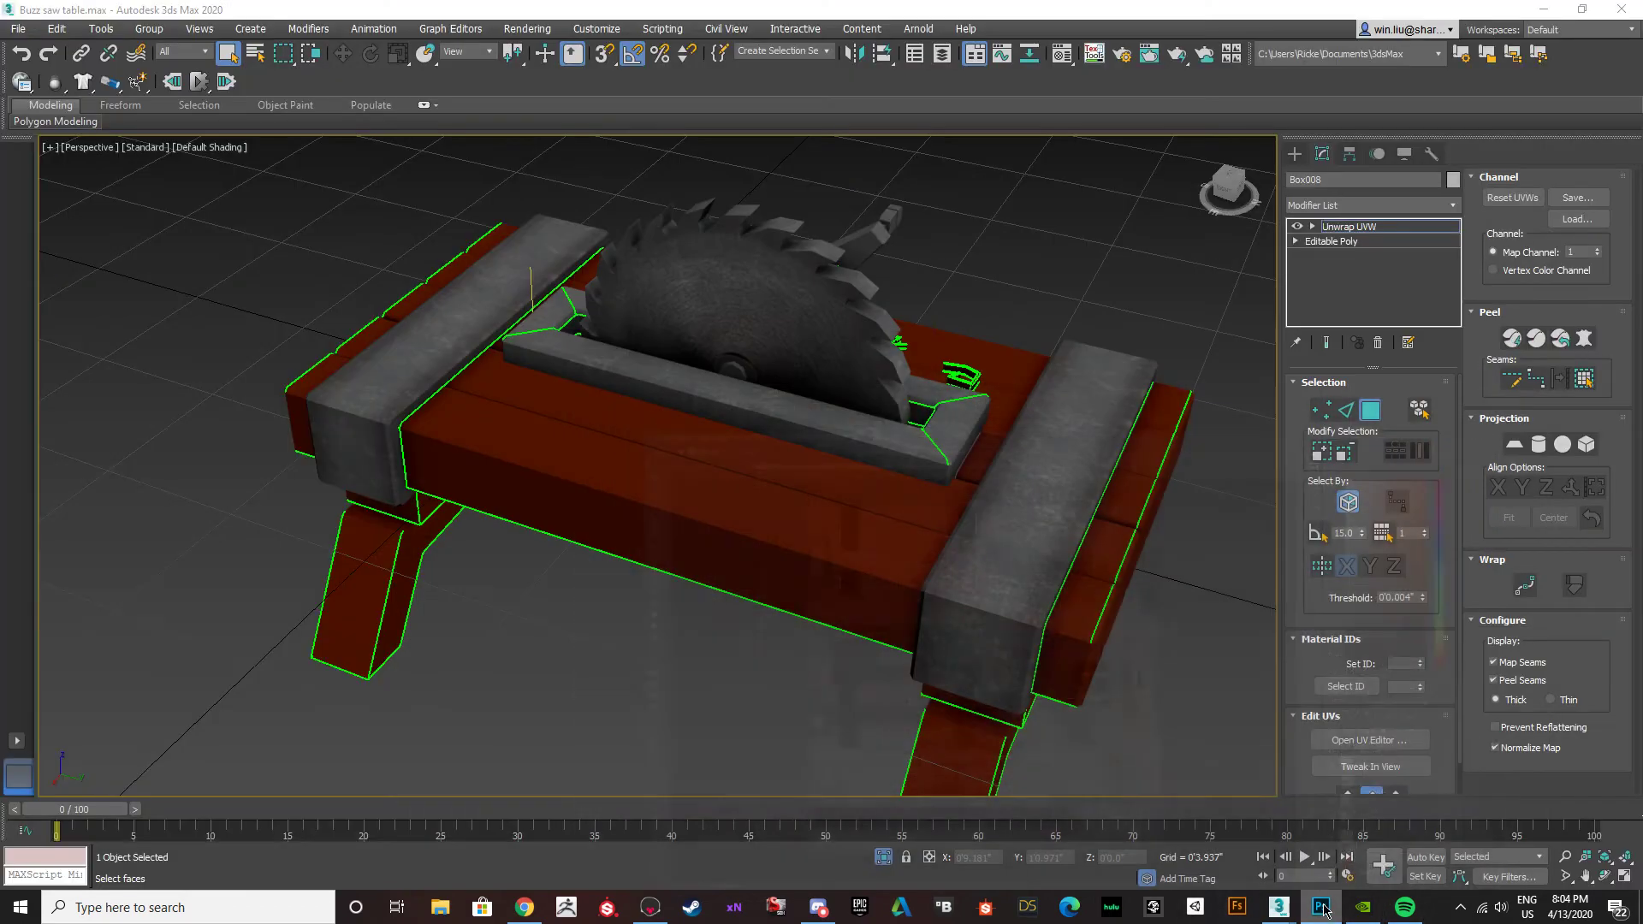
{"action": "scroll", "coordinate": [659, 590], "scroll_direction": "up", "scroll_amount": 2}
{"action": "scroll", "coordinate": [659, 587], "scroll_direction": "down", "scroll_amount": 5}
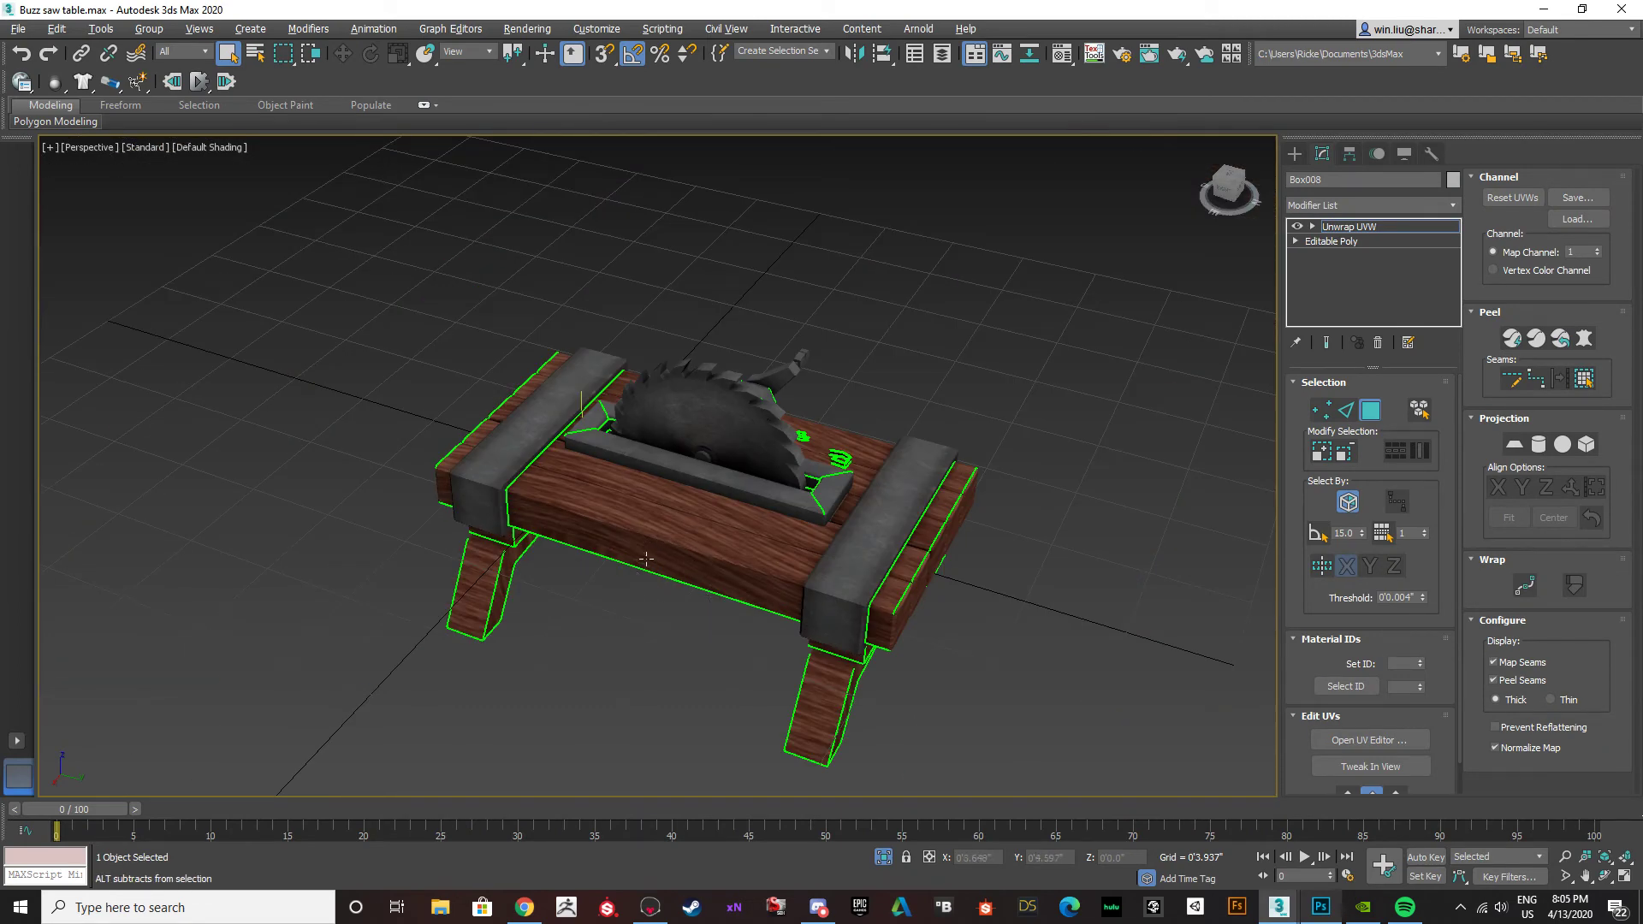
{"action": "middle_click_drag", "start_coordinate": [669, 654], "coordinate": [634, 590], "text": "alt"}
{"action": "left_click", "coordinate": [1320, 907]}
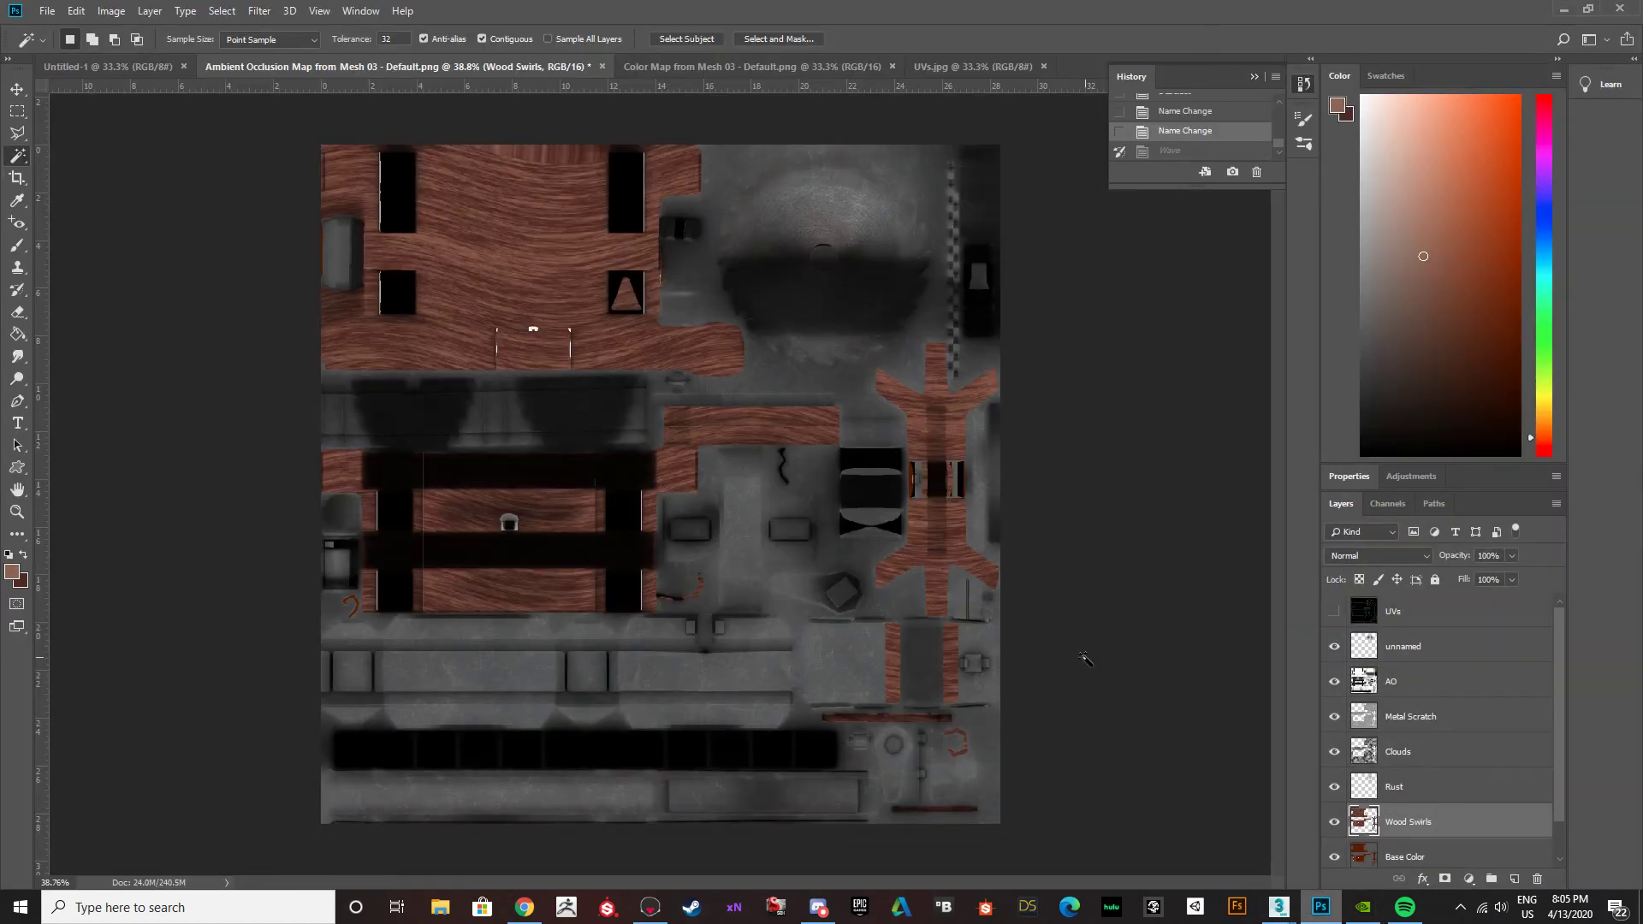
Try the Overlay and Multiply blend modes on the Wood Swirls layer, reducing the opacity to 74% with Multiply.
{"action": "left_click", "coordinate": [1374, 558]}
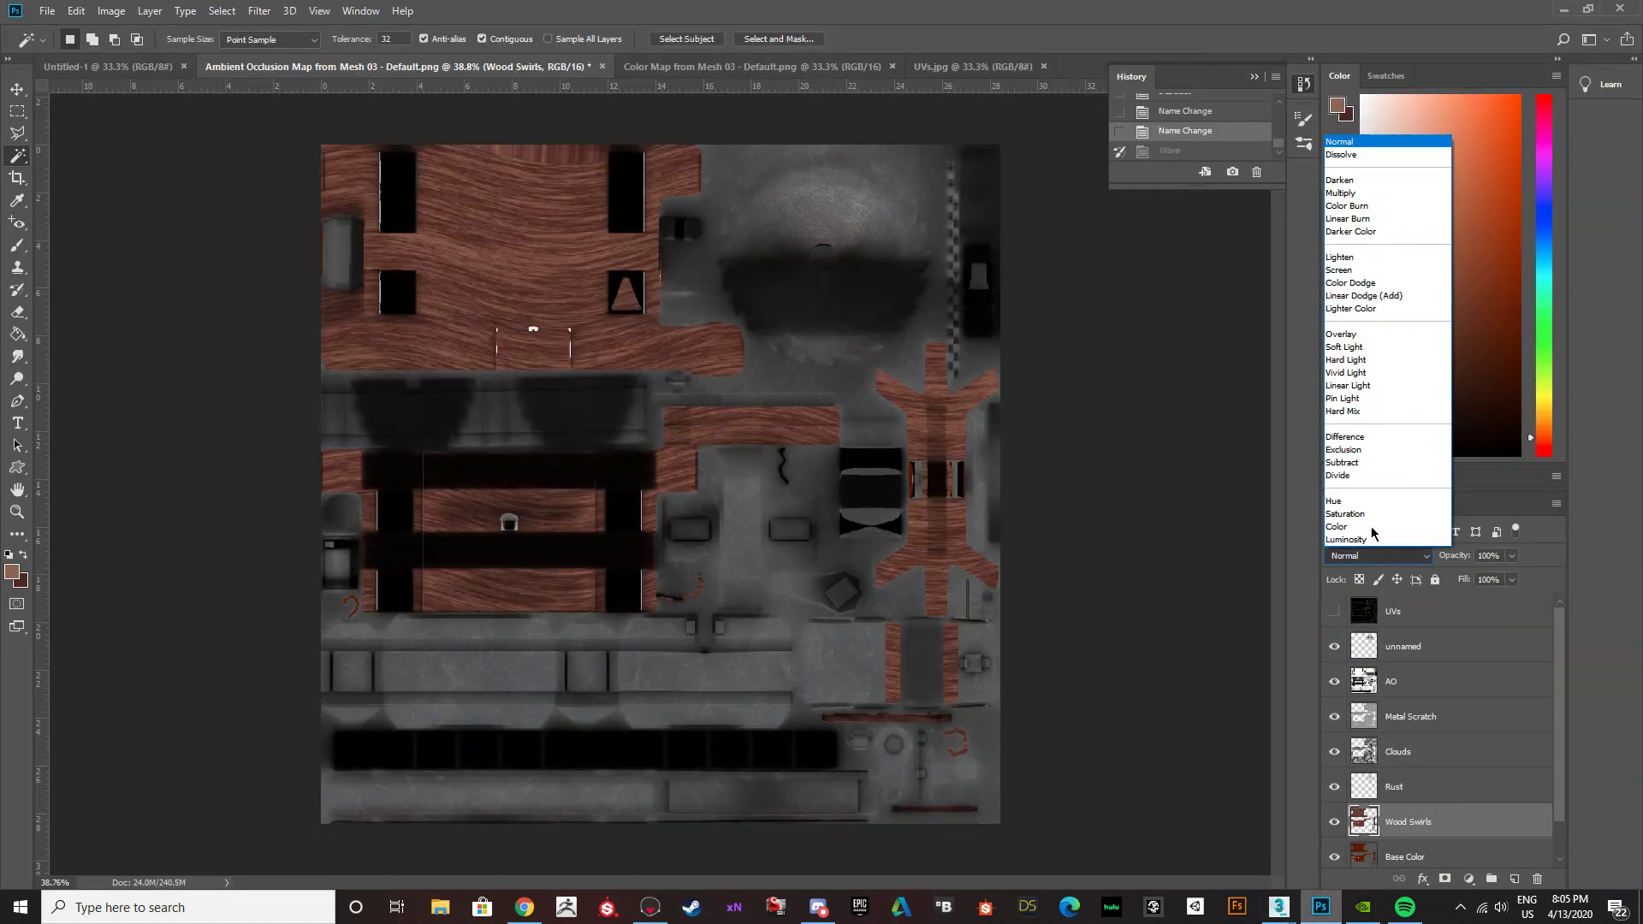
{"action": "left_click", "coordinate": [1339, 338]}
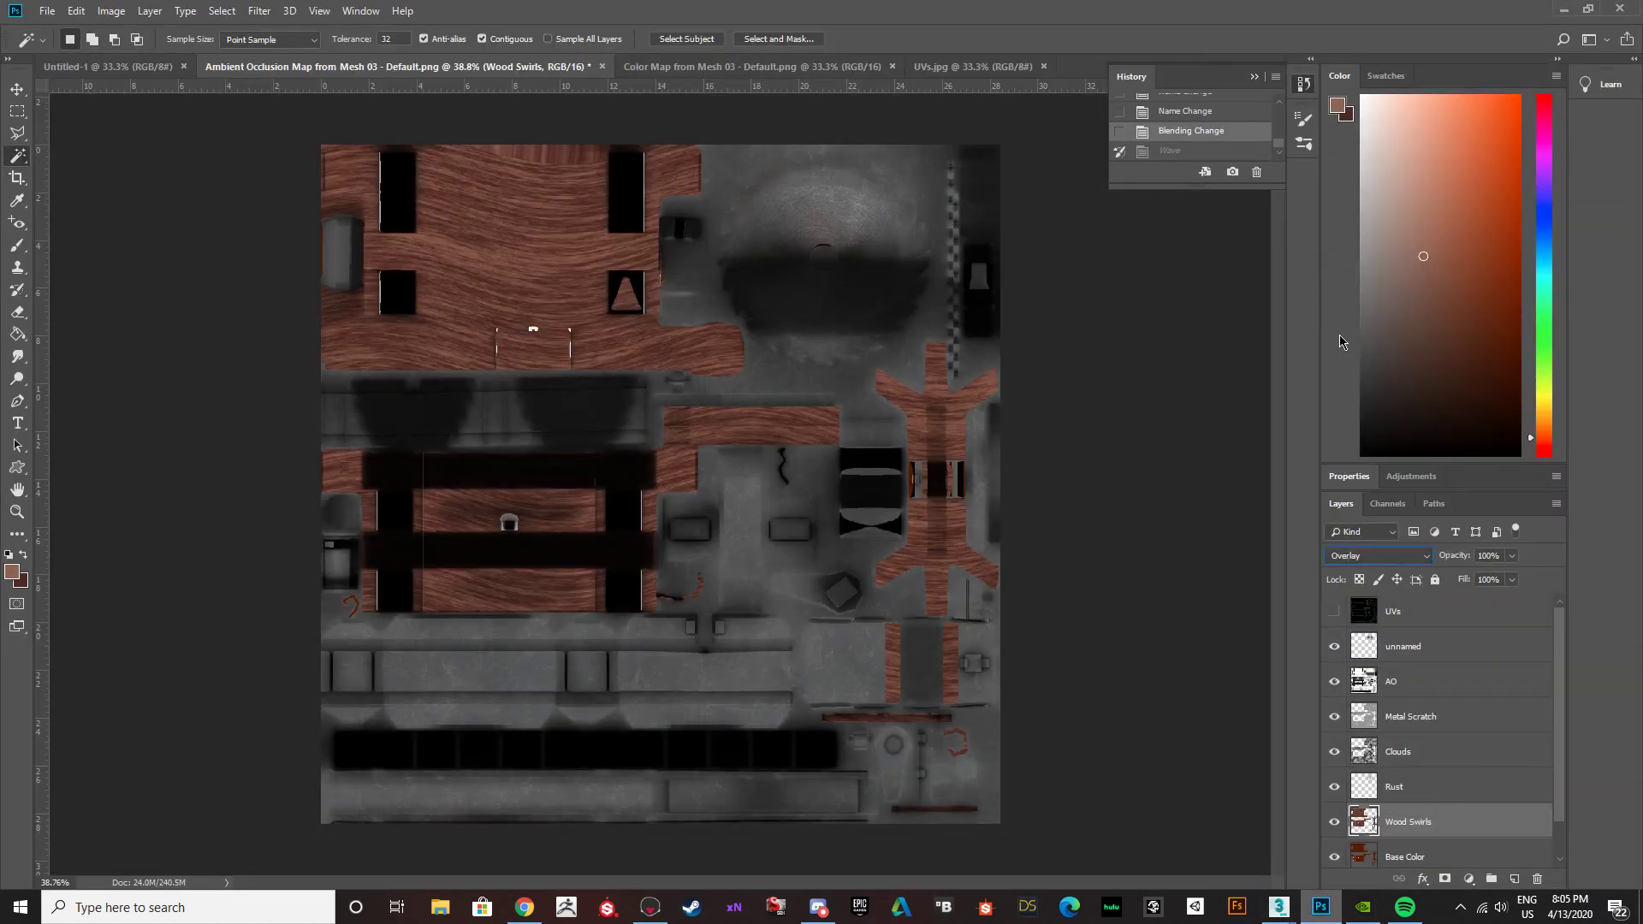
{"action": "left_click", "coordinate": [1395, 555]}
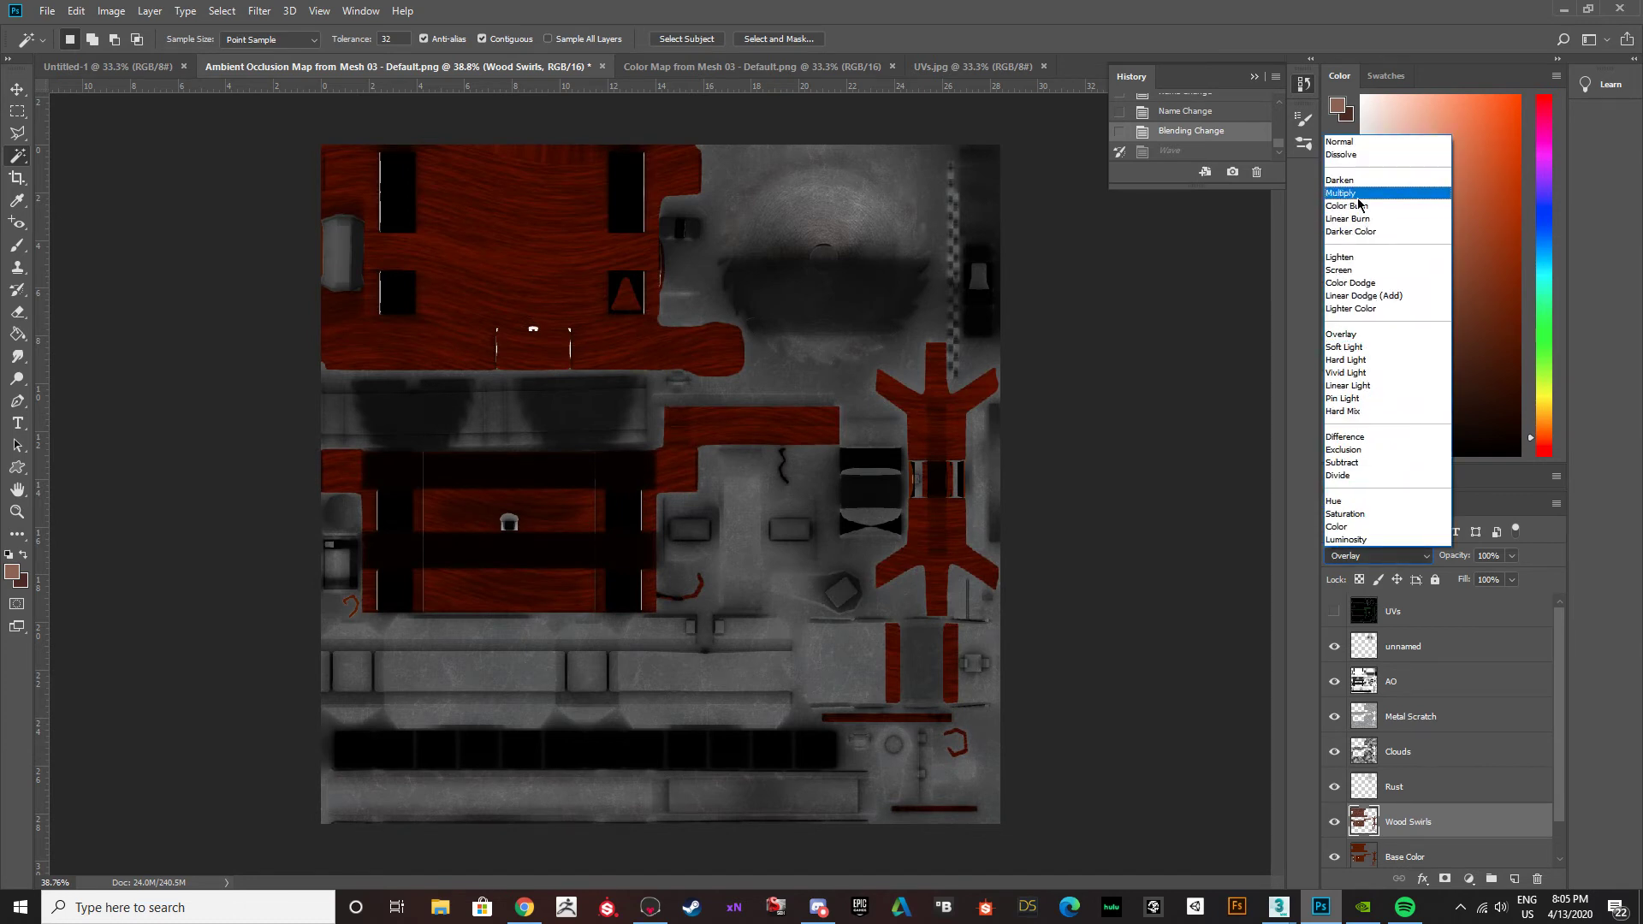
{"action": "left_click", "coordinate": [1357, 193]}
{"action": "left_click", "coordinate": [1512, 556]}
{"action": "left_click_drag", "start_coordinate": [1511, 579], "coordinate": [1477, 579]}
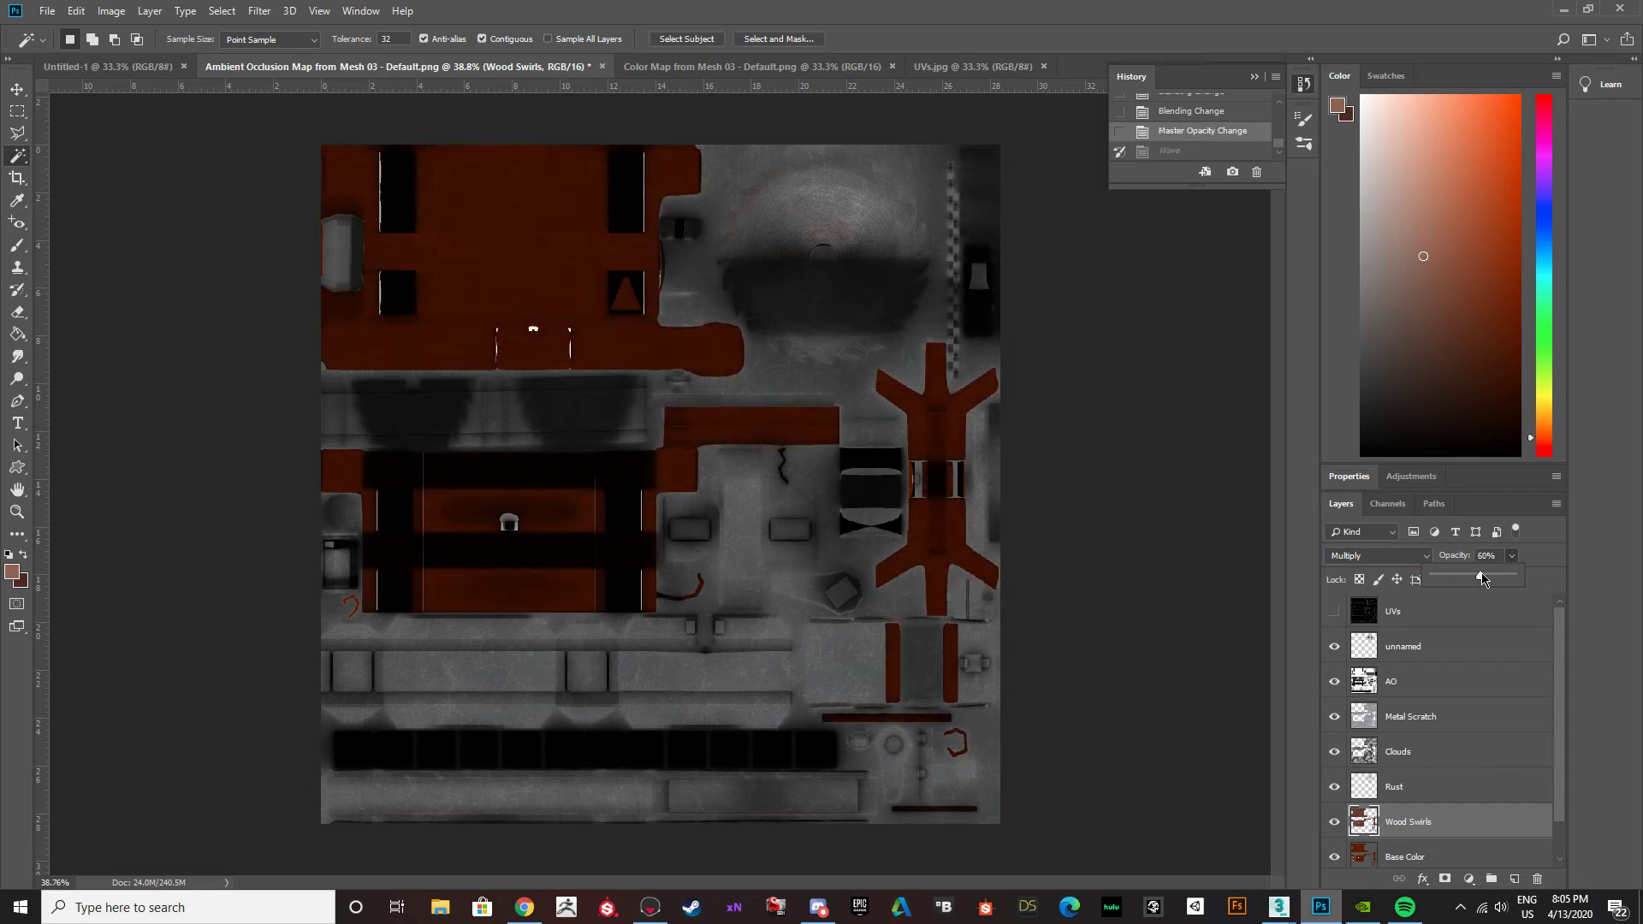
Try the Overlay blend mode on the Wood Swirls layer with the opacity reduced to 57%.
{"action": "left_click", "coordinate": [1424, 555]}
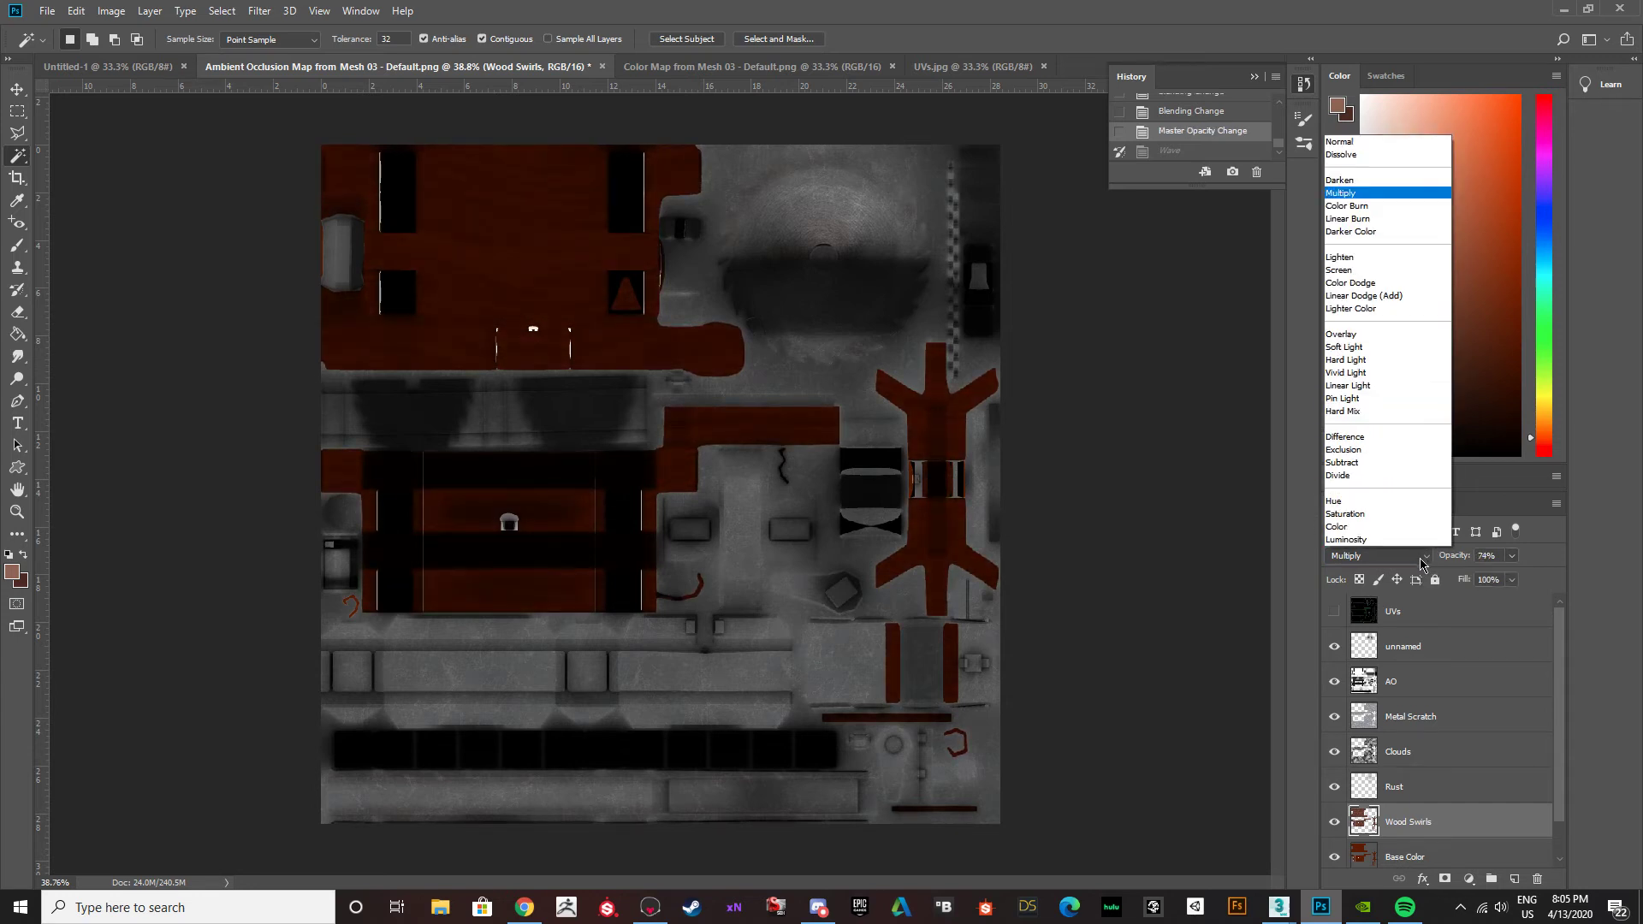
{"action": "left_click", "coordinate": [1379, 348]}
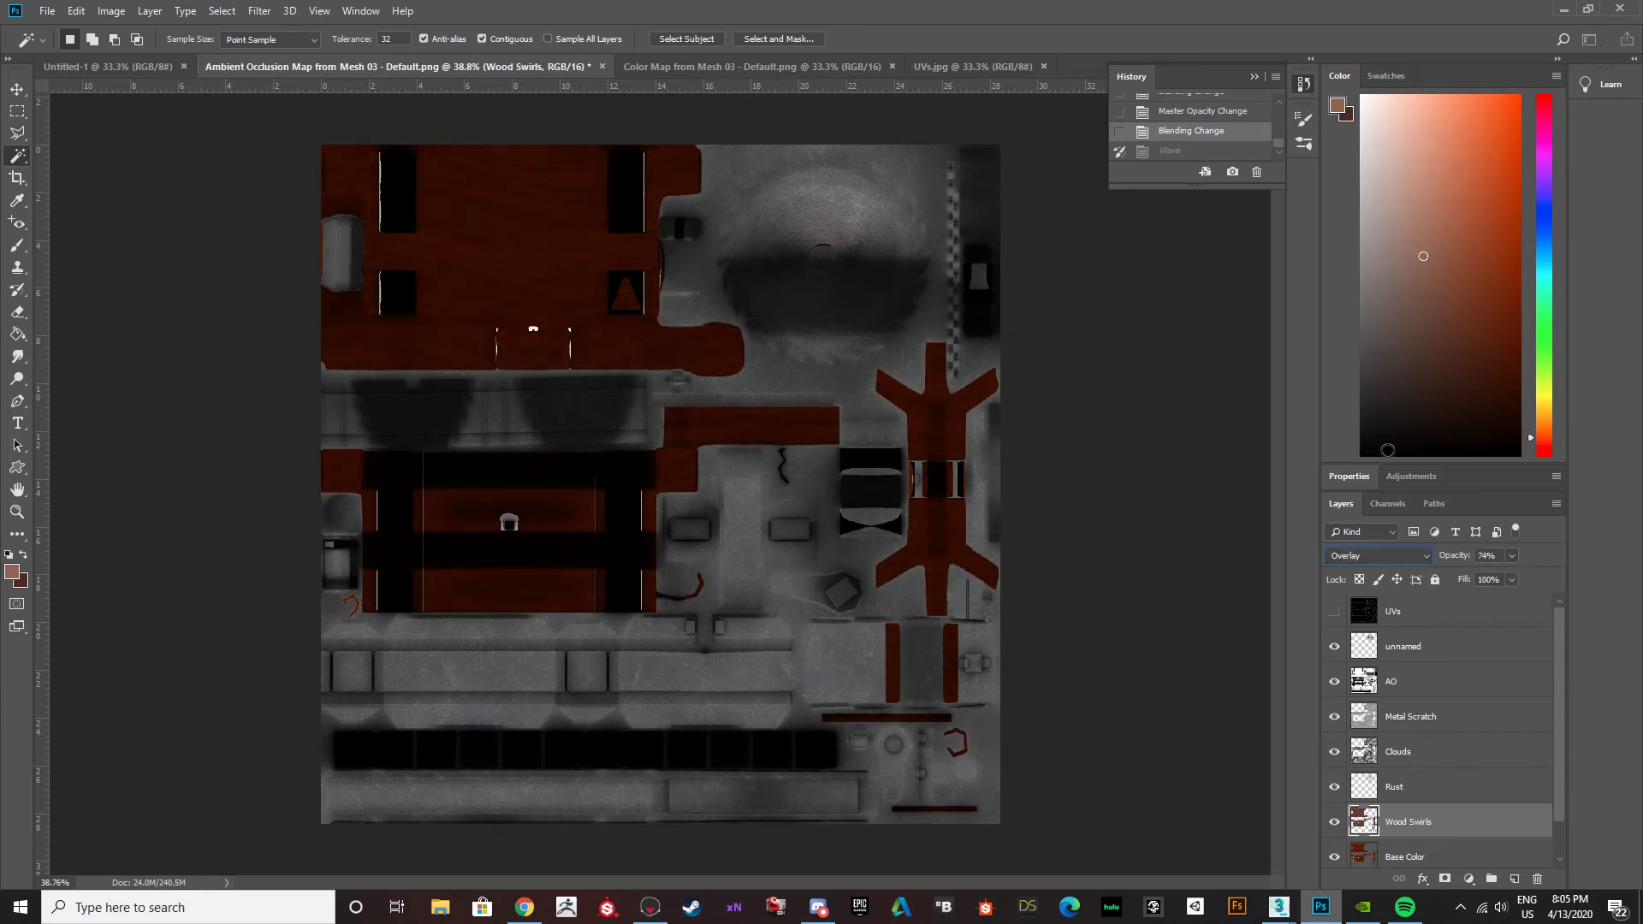
{"action": "left_click", "coordinate": [1512, 556]}
{"action": "left_click_drag", "start_coordinate": [1489, 579], "coordinate": [1494, 580]}
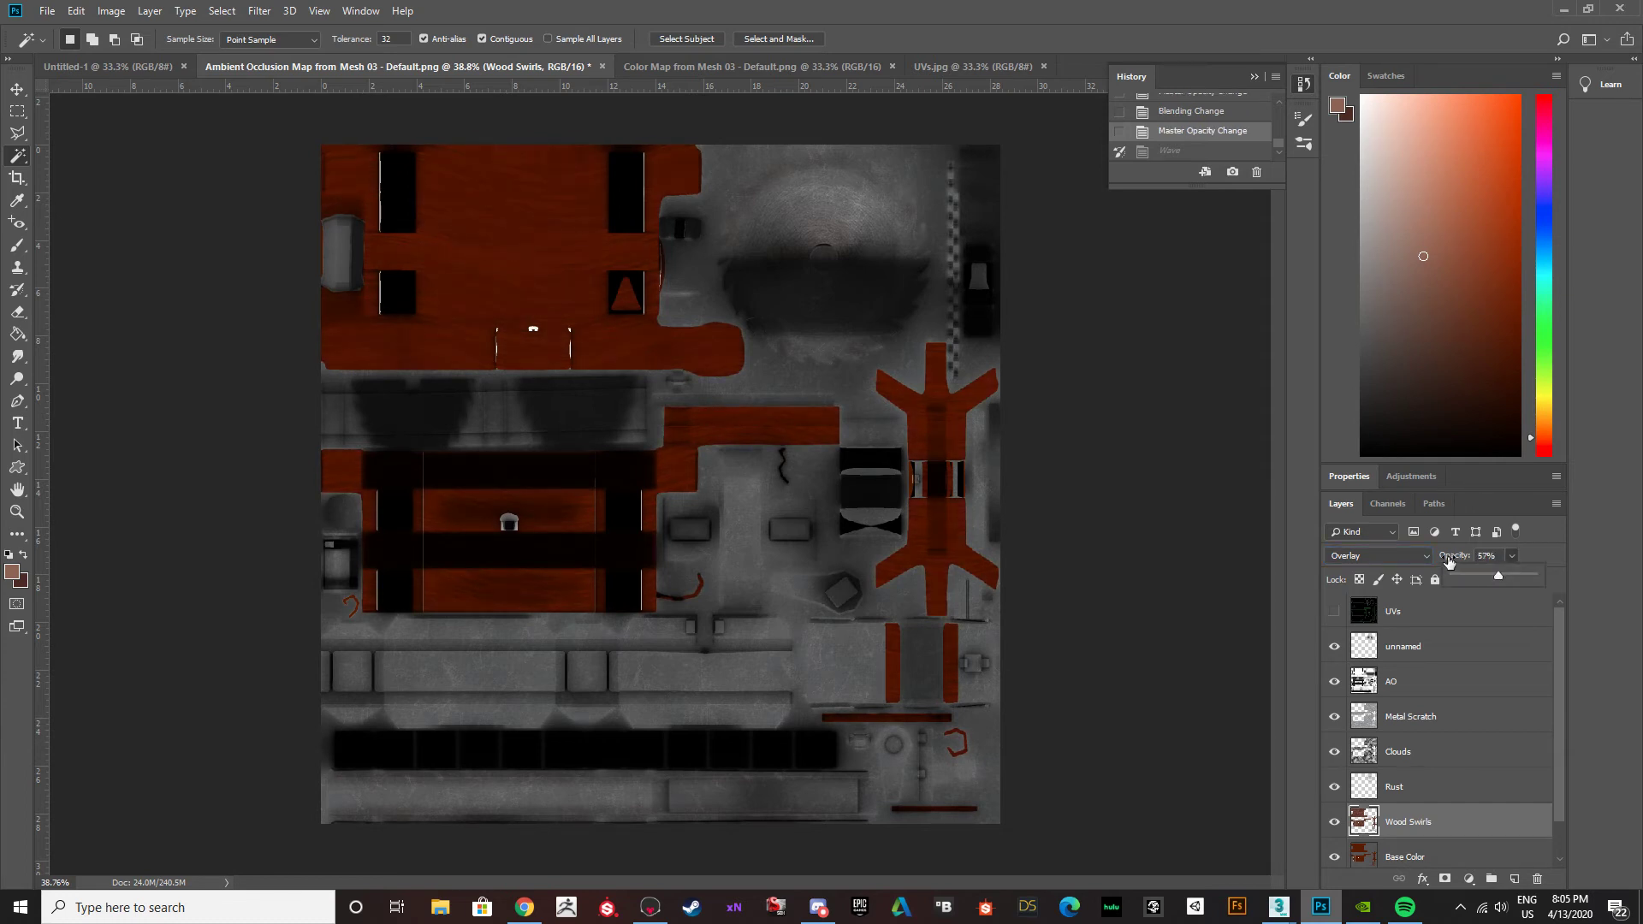
Set the Wood Swirls layer's blend mode to Soft Light and its opacity to 73%.
{"action": "left_click", "coordinate": [1420, 557]}
{"action": "left_click", "coordinate": [1393, 349]}
{"action": "left_click_drag", "start_coordinate": [1503, 579], "coordinate": [1524, 579]}
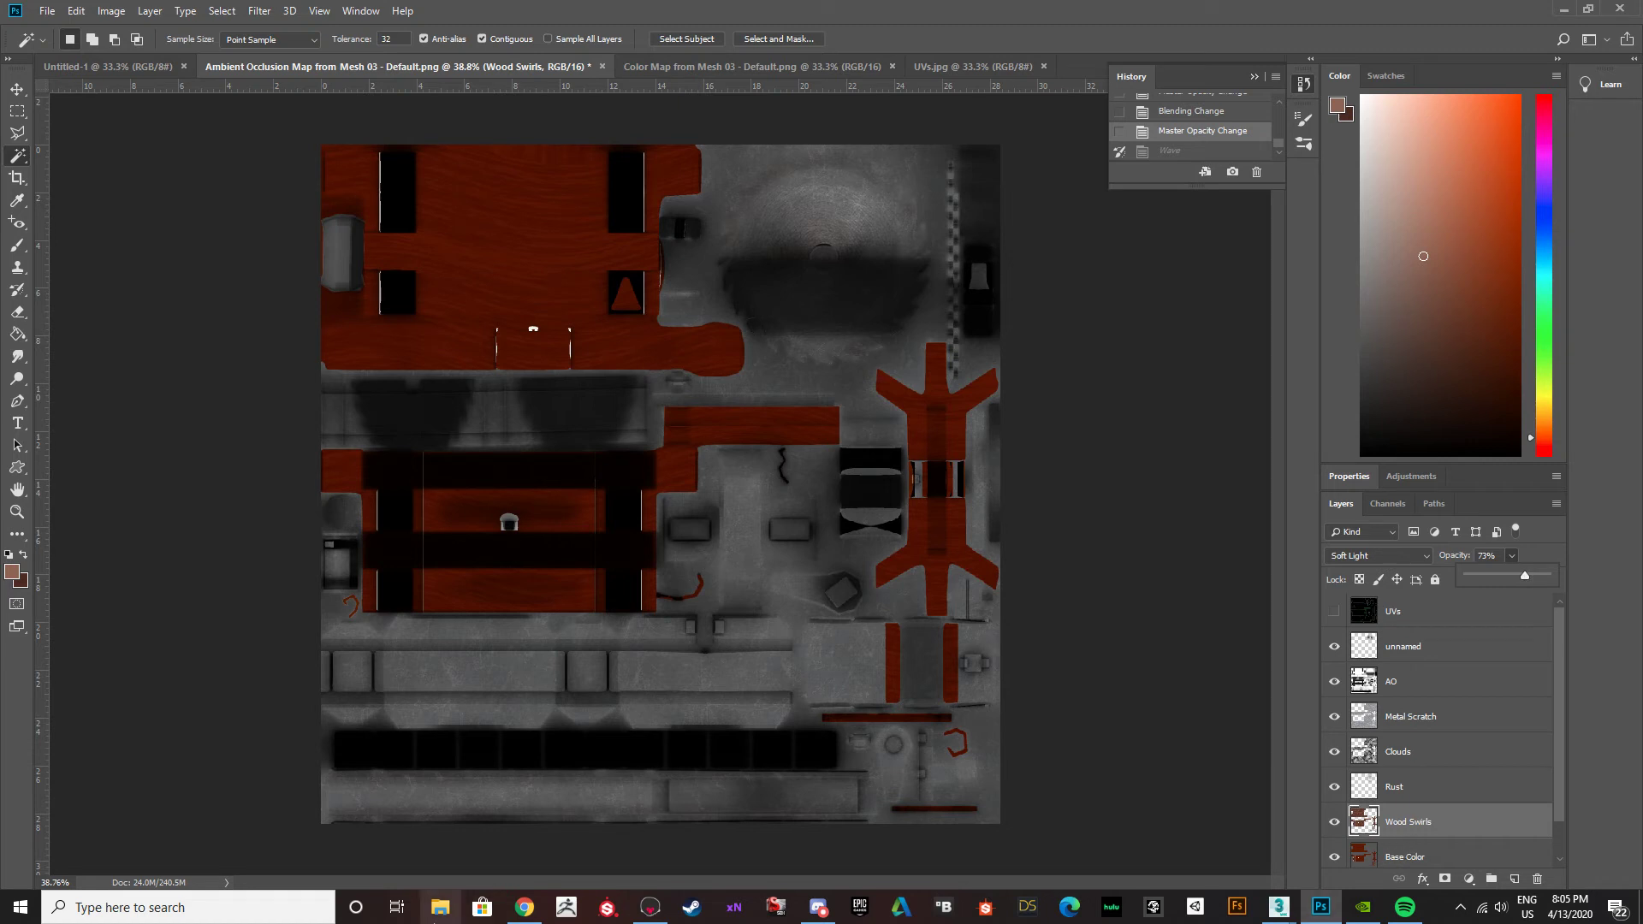
{"action": "left_click", "coordinate": [266, 11]}
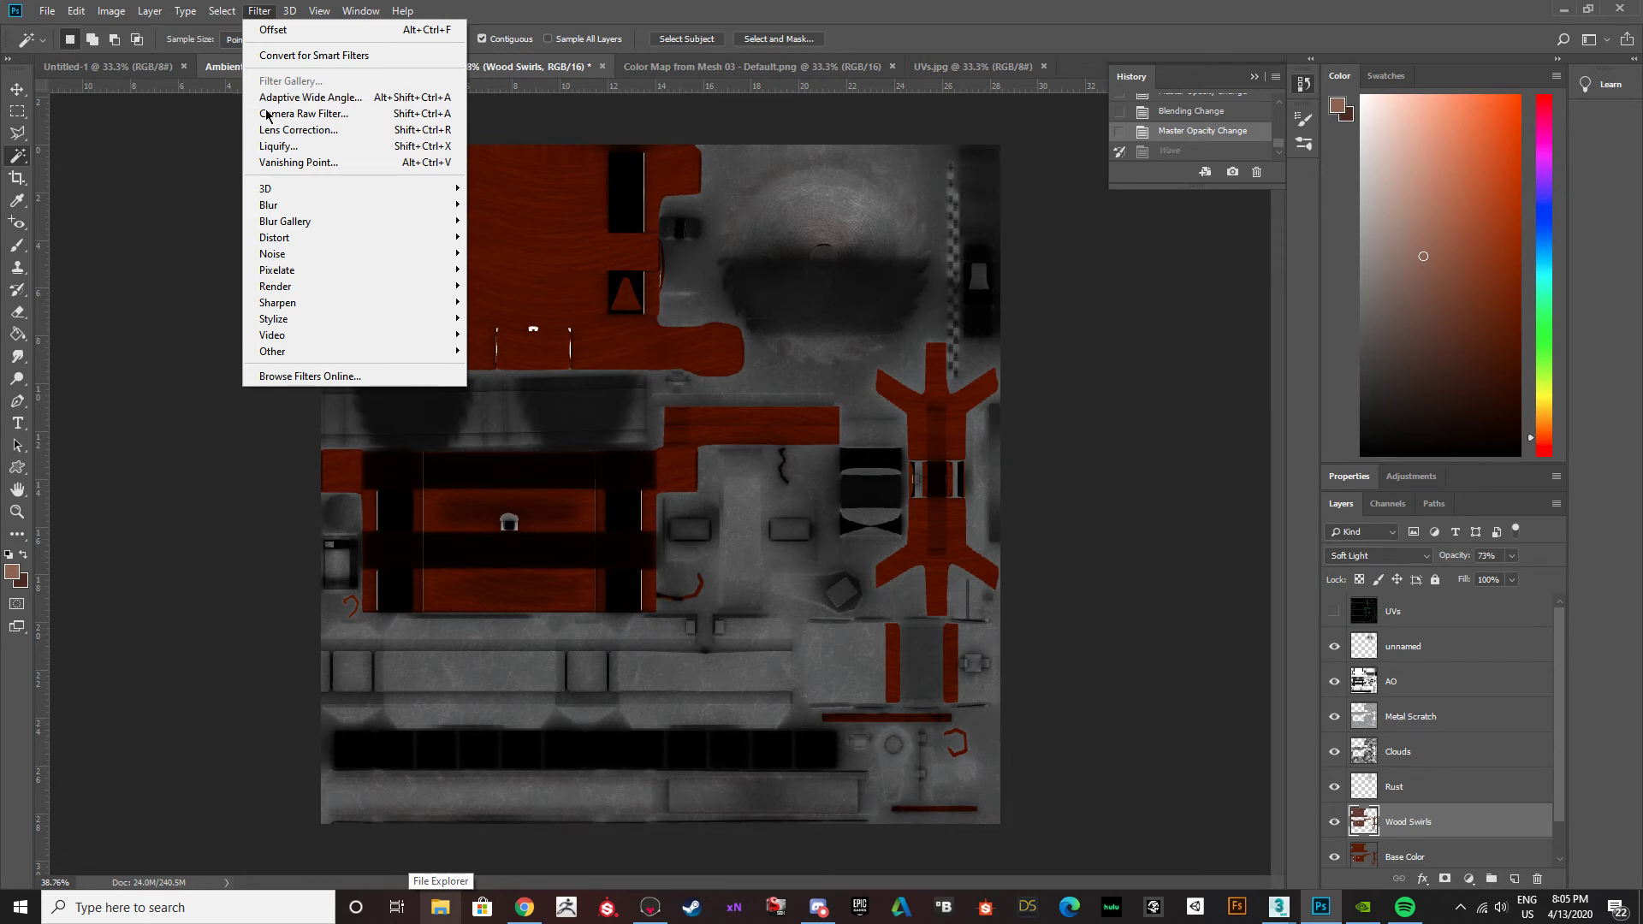
{"action": "left_click", "coordinate": [151, 196]}
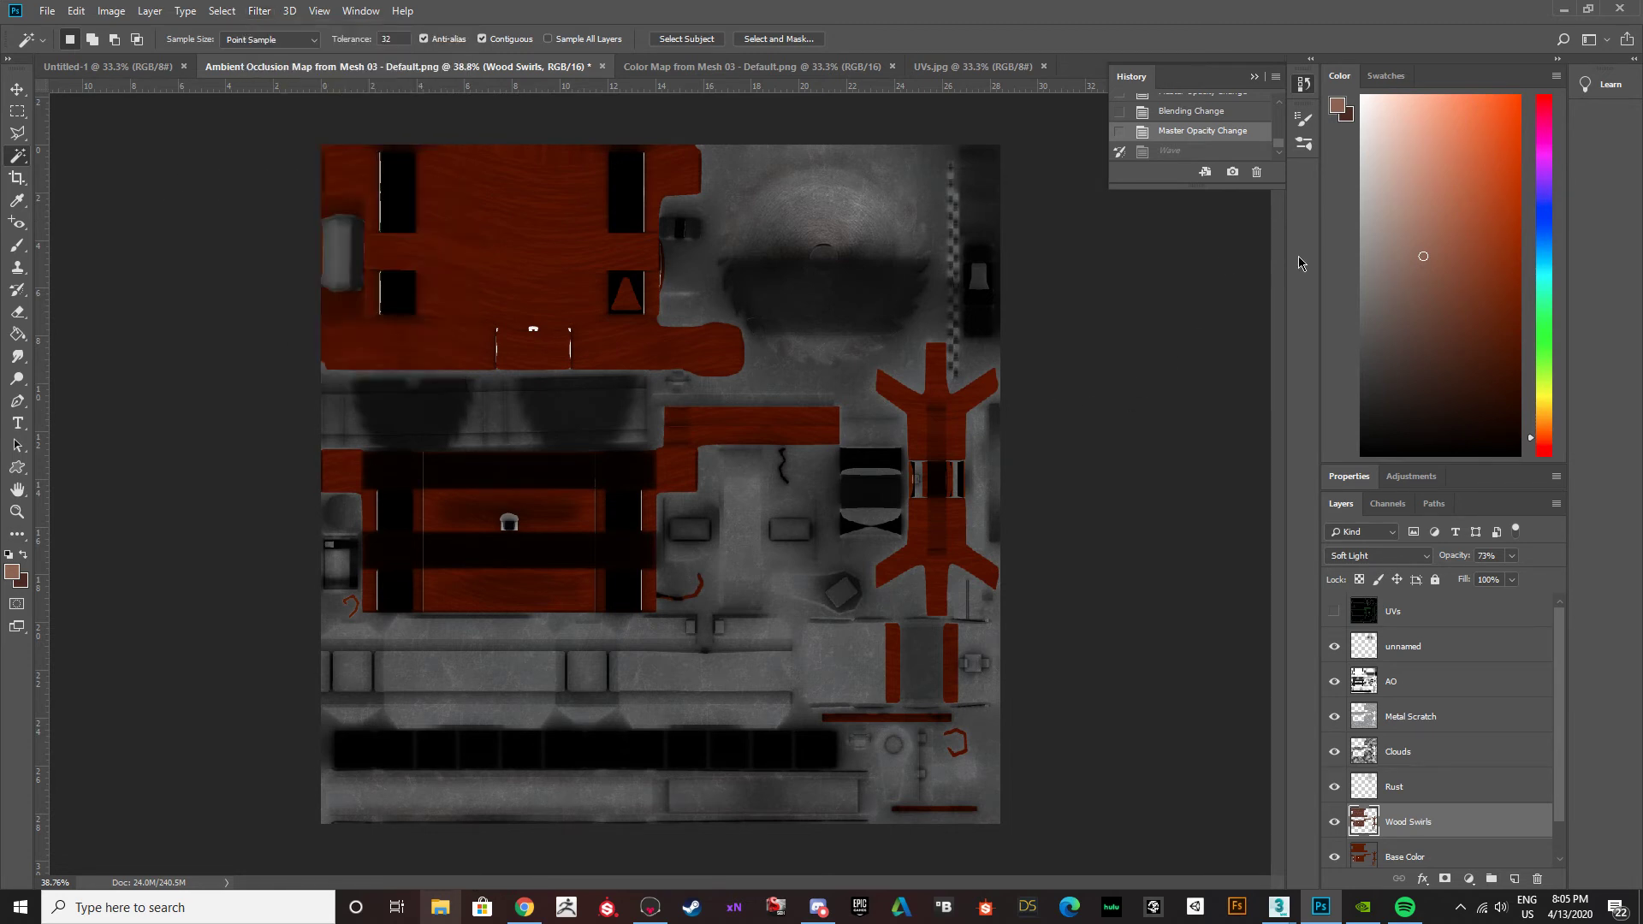
{"action": "left_click", "coordinate": [260, 11]}
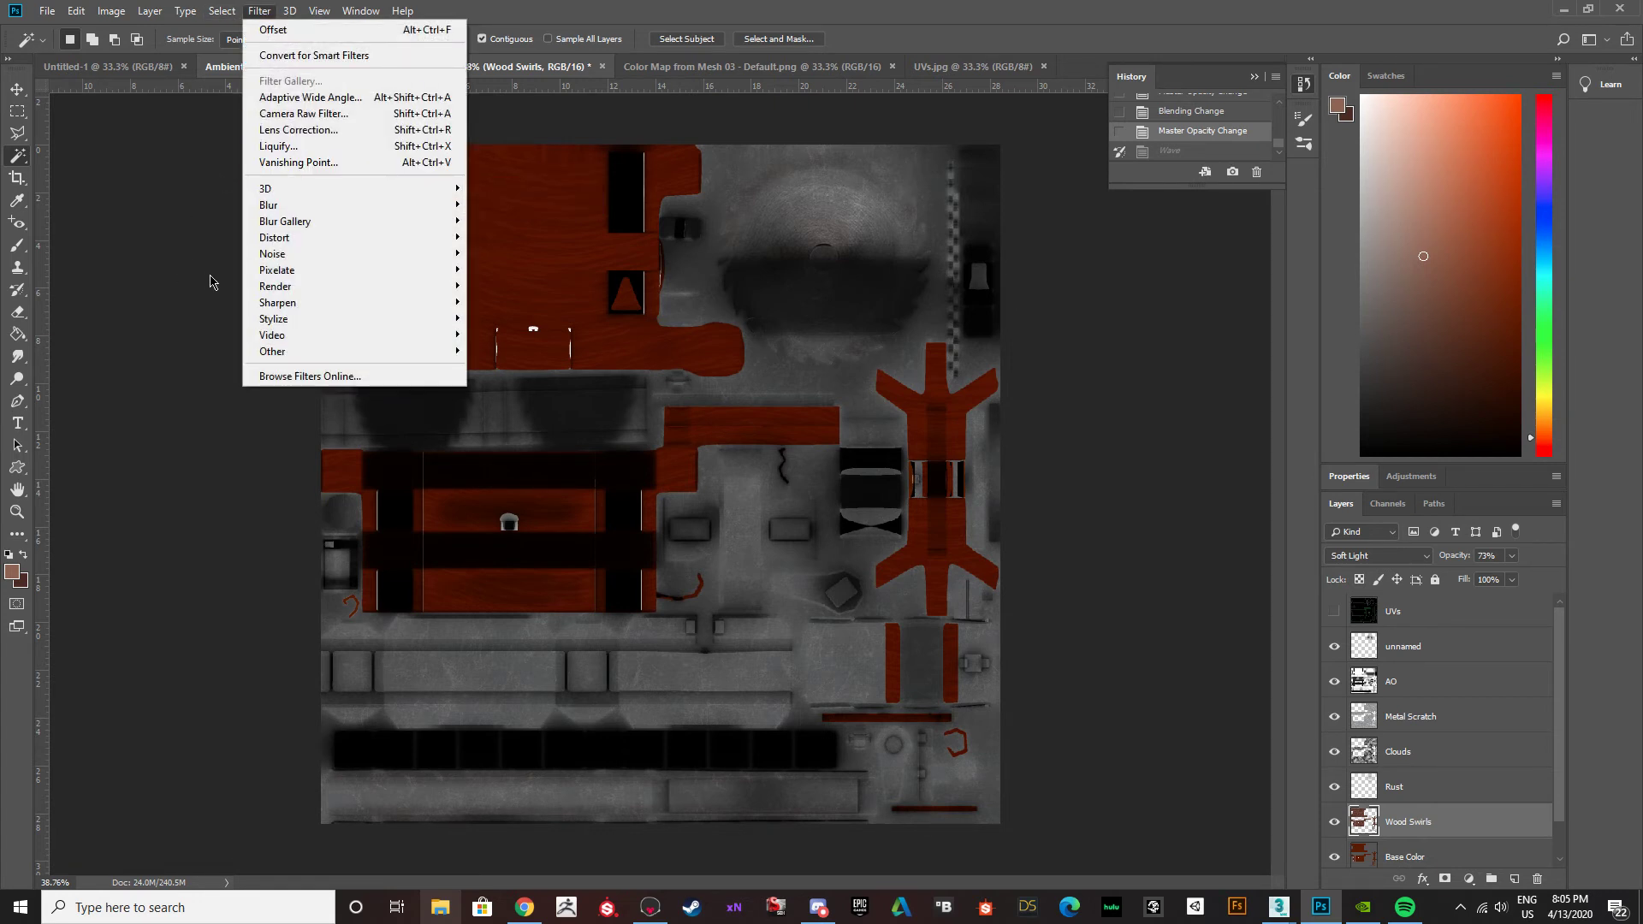
{"action": "mouse_move", "coordinate": [279, 278]}
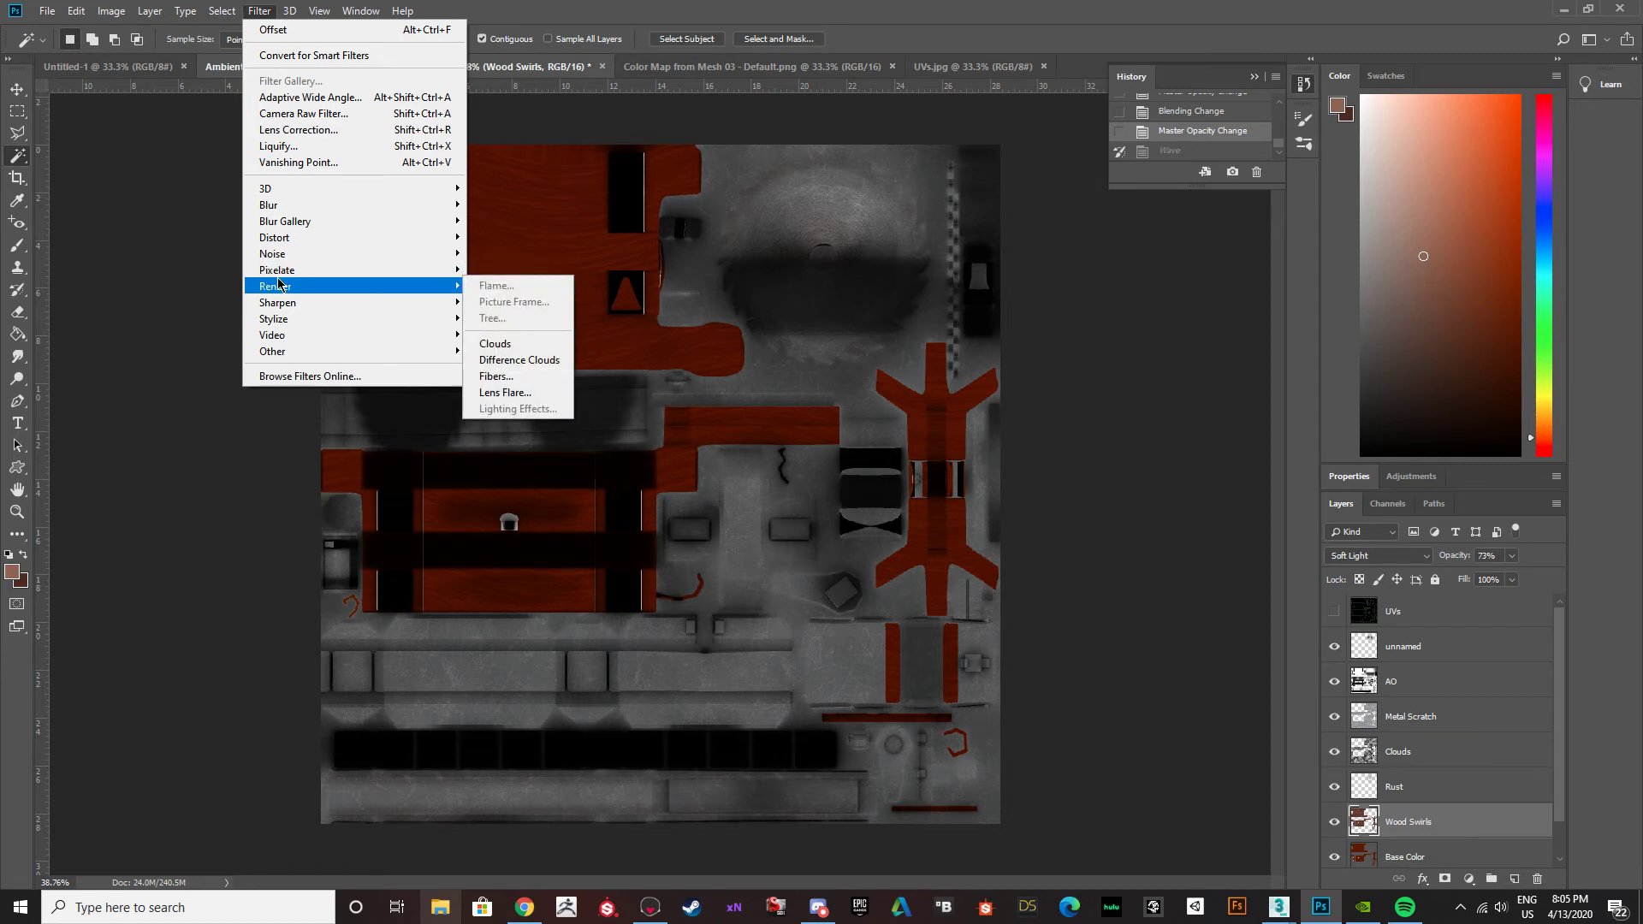
{"action": "left_click", "coordinate": [208, 496]}
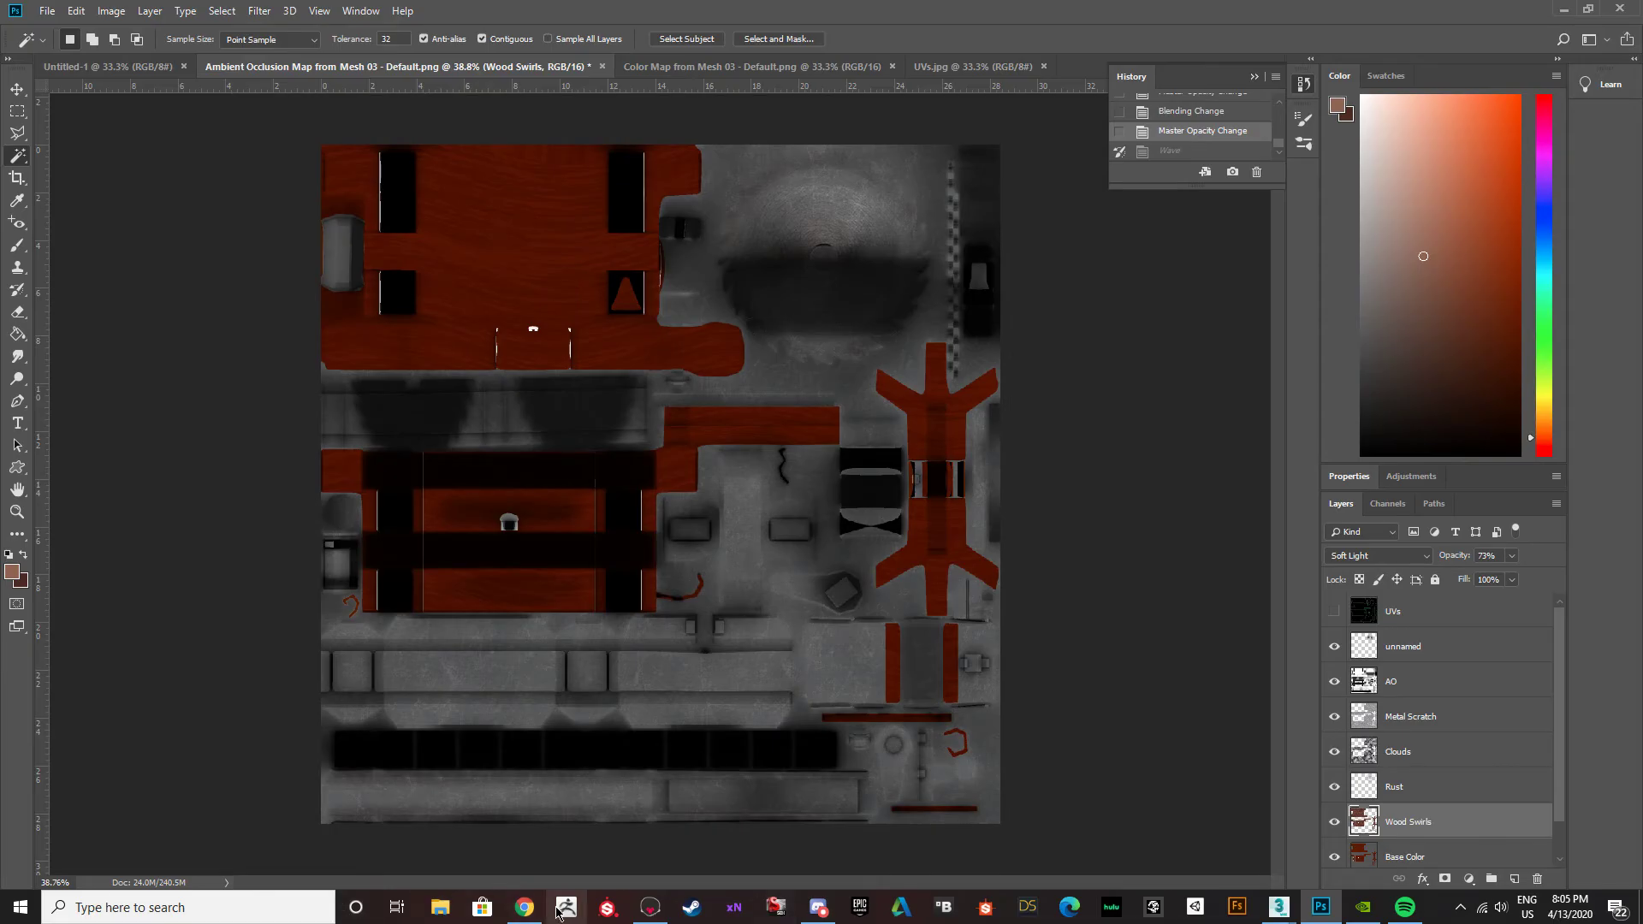
Switch to Chrome and shorten the wood planks image search to "wood".
{"action": "left_click", "coordinate": [525, 908]}
{"action": "scroll", "coordinate": [342, 274], "scroll_direction": "up", "scroll_amount": 4}
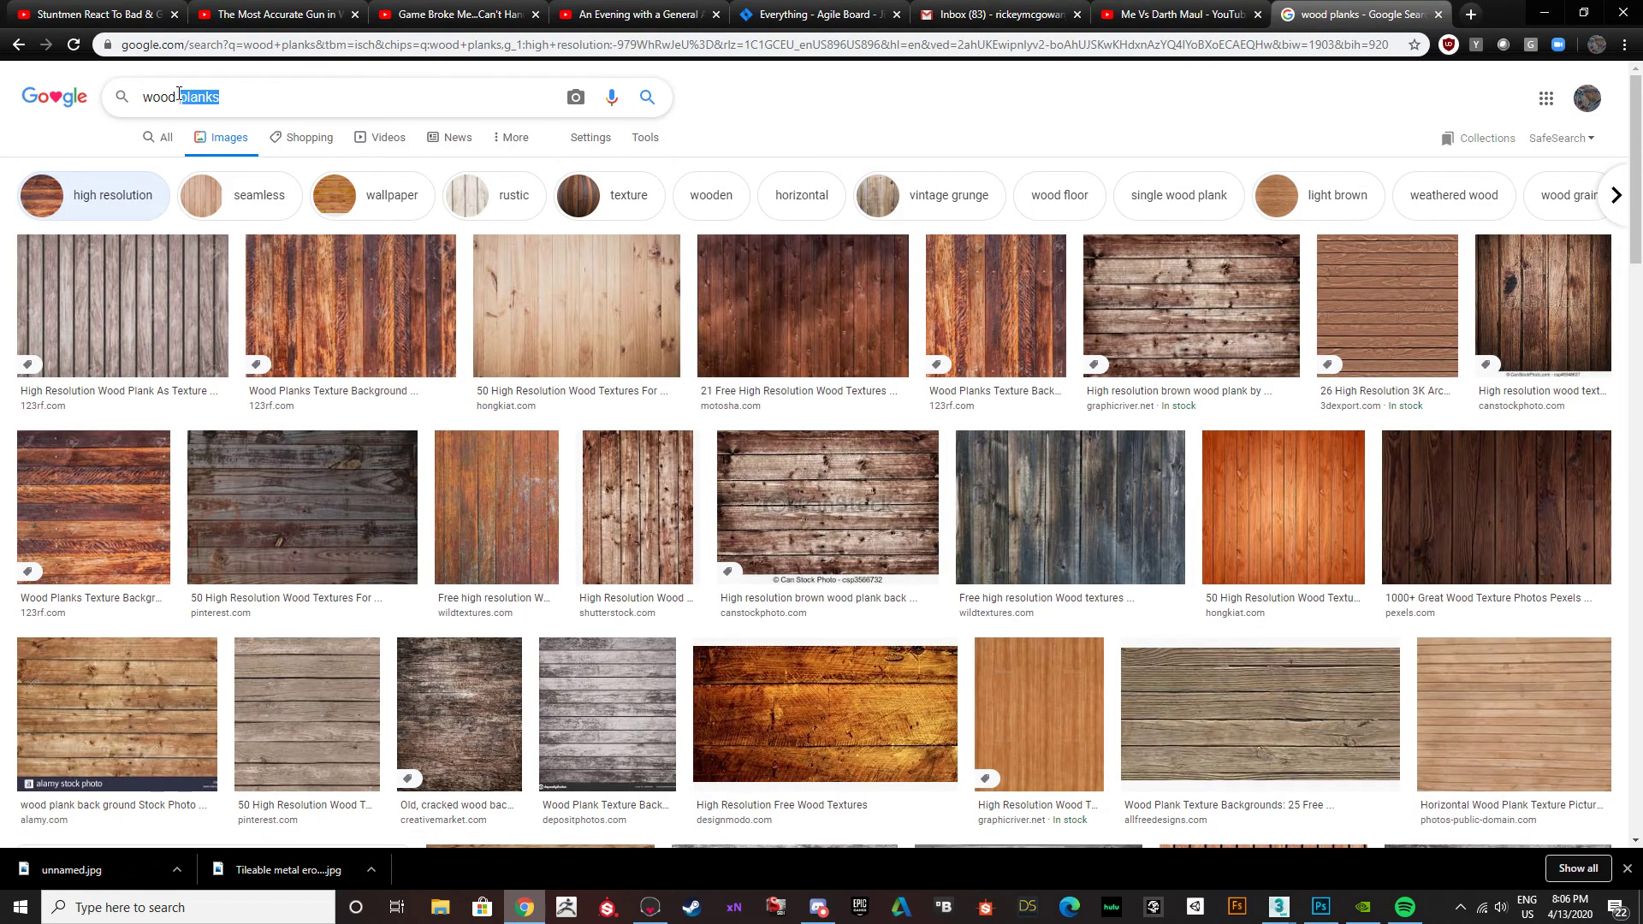
{"action": "key", "text": "BackSpace"}
{"action": "key", "text": "Return"}
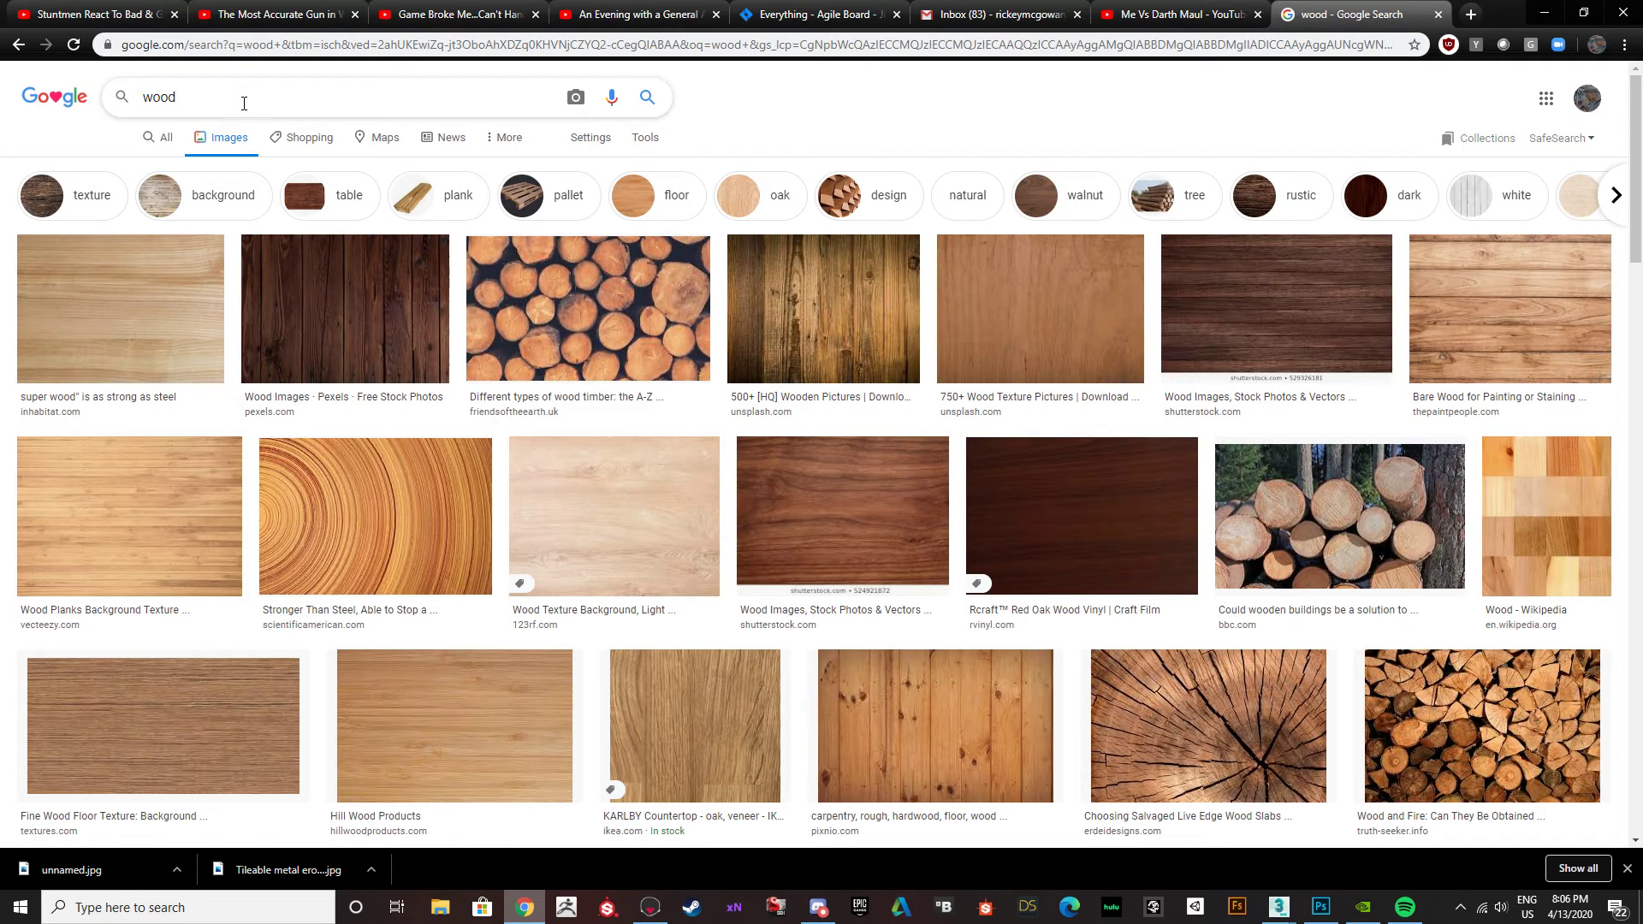
Change the image search to "wood rough texture".
{"action": "key", "text": "BackSpace"}
{"action": "key", "text": "BackSpace"}
{"action": "key", "text": "BackSpace"}
{"action": "key", "text": "BackSpace"}
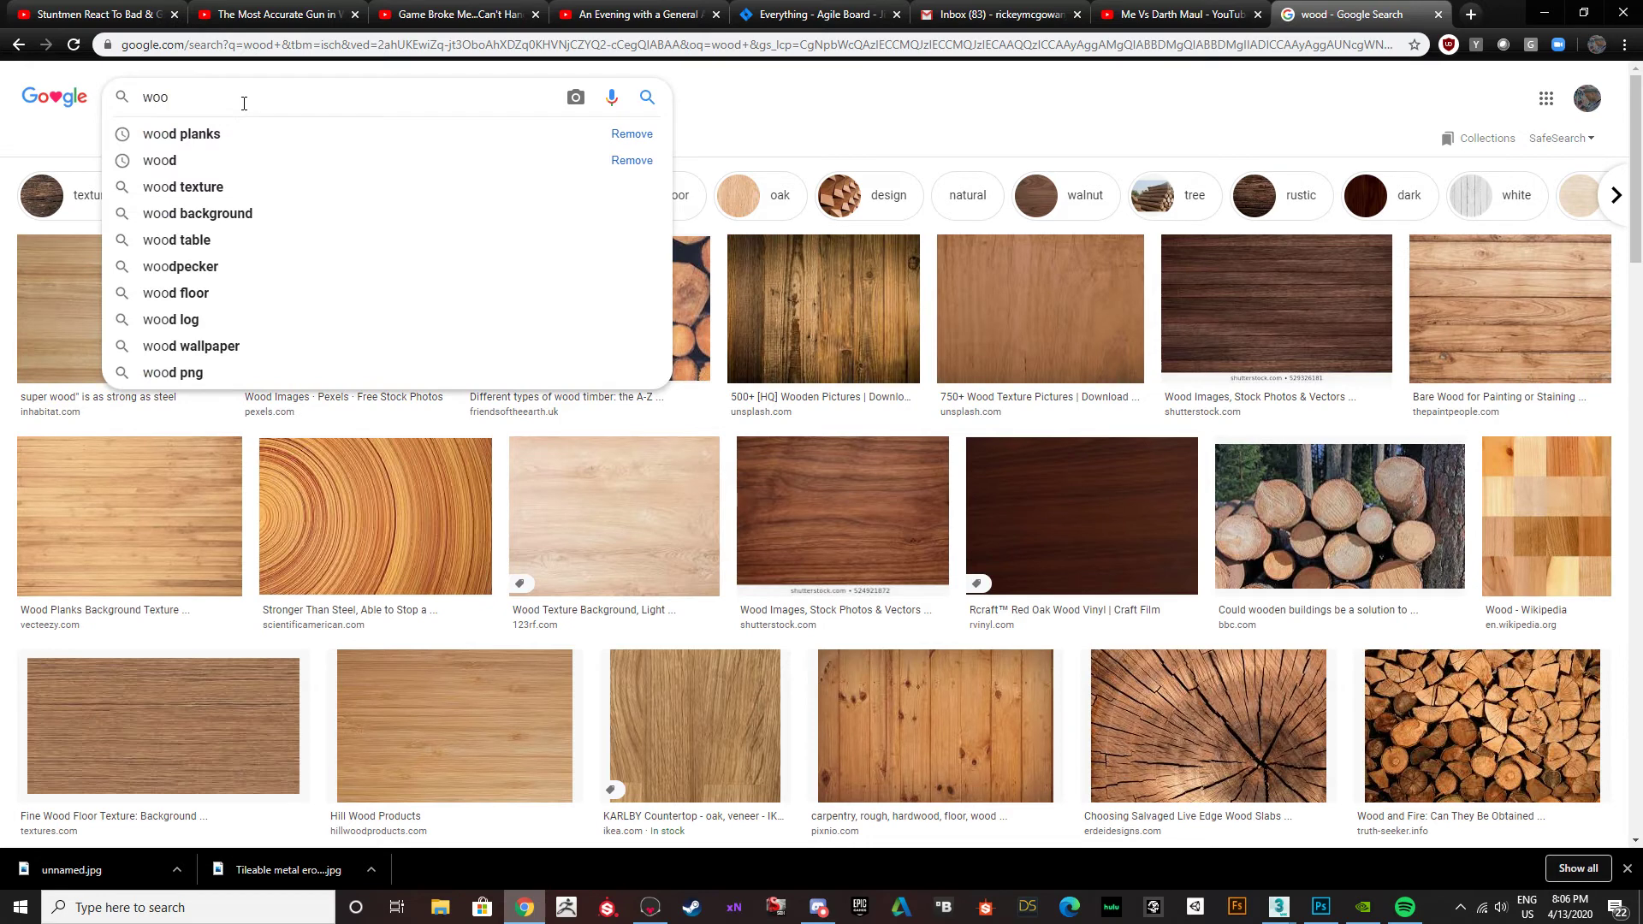
{"action": "type", "text": "Wood rough s"}
{"action": "type", "text": "e"}
{"action": "key", "text": "BackSpace"}
{"action": "key", "text": "BackSpace"}
{"action": "key", "text": "Down"}
{"action": "key", "text": "Return"}
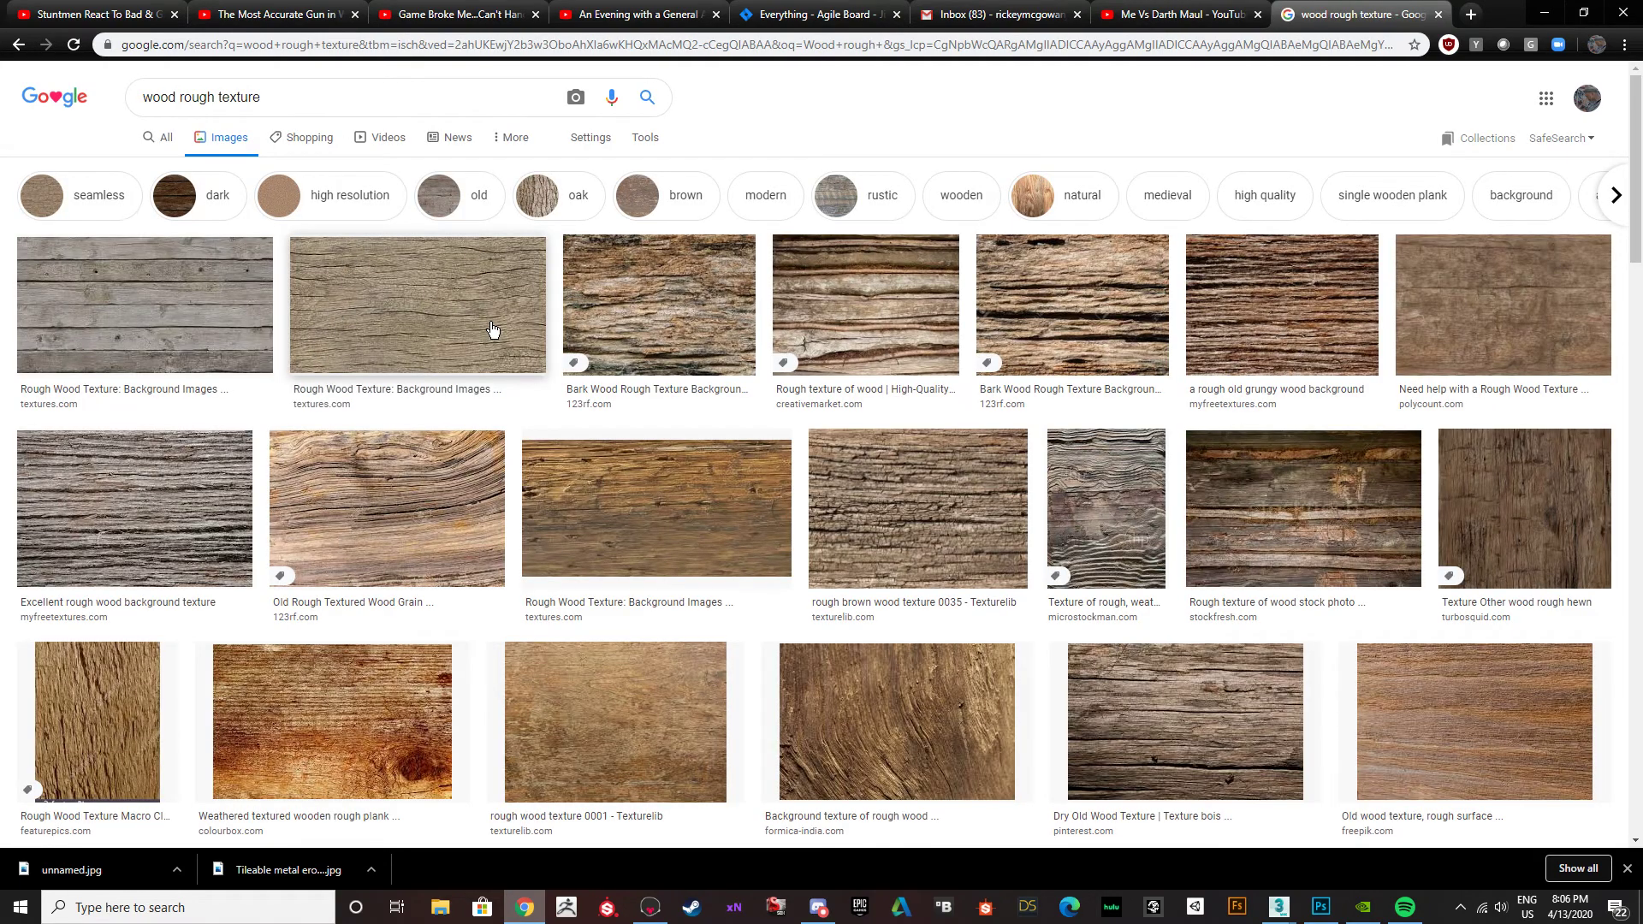
Preview the Texturelib and Polycount rough wood textures and examine their related images for a suitable grain.
{"action": "left_click", "coordinate": [607, 734]}
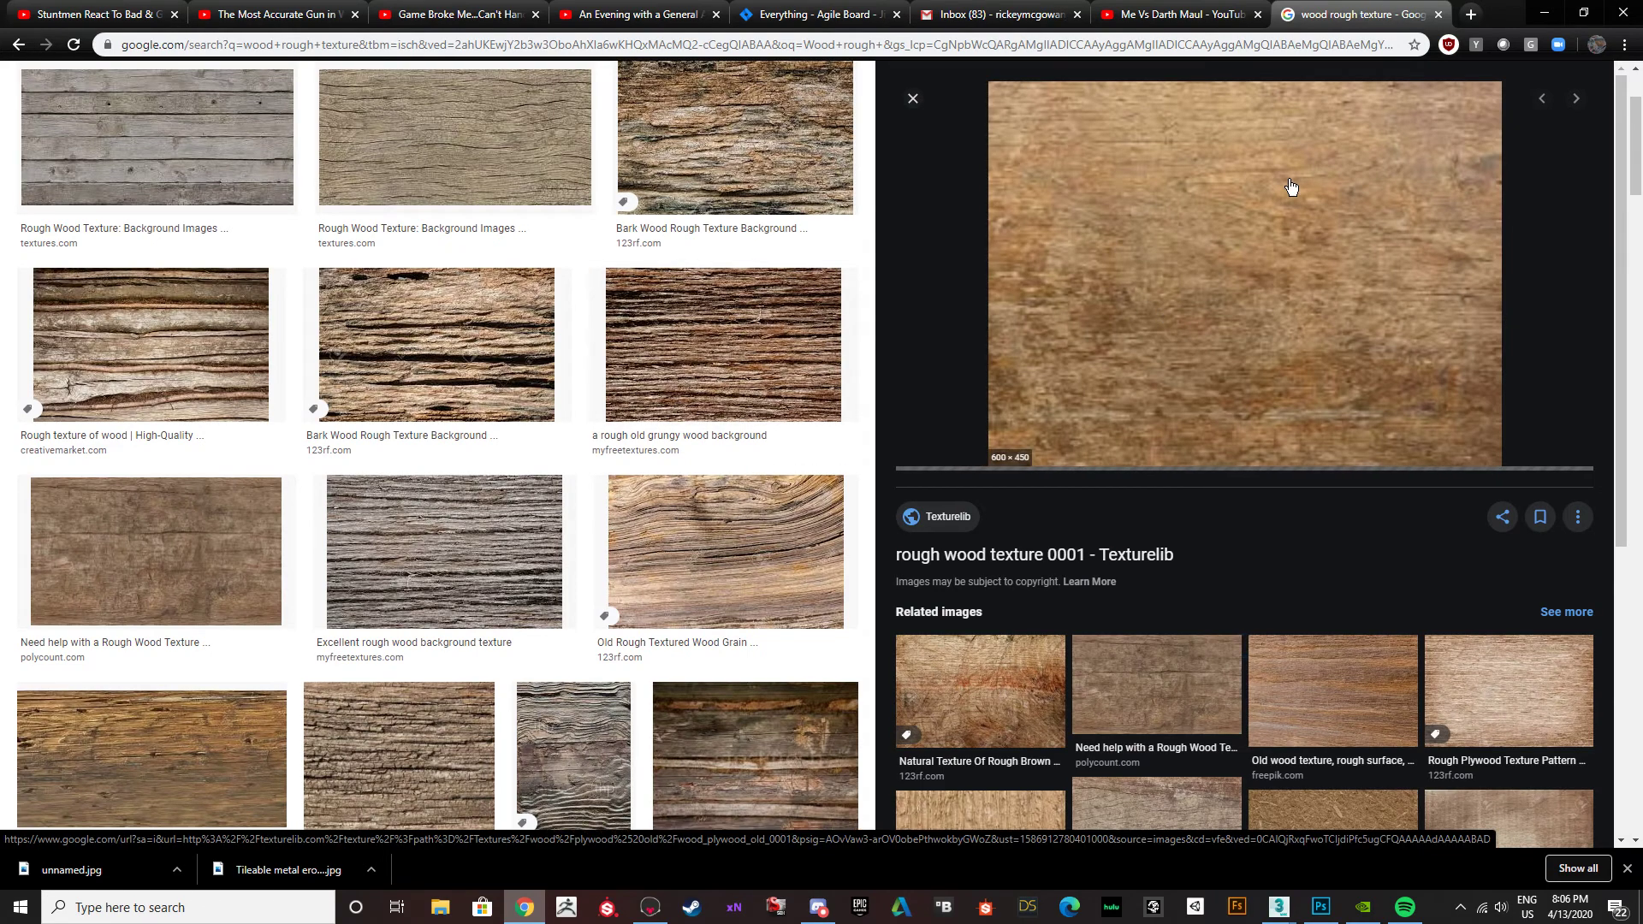
{"action": "left_click", "coordinate": [1147, 697]}
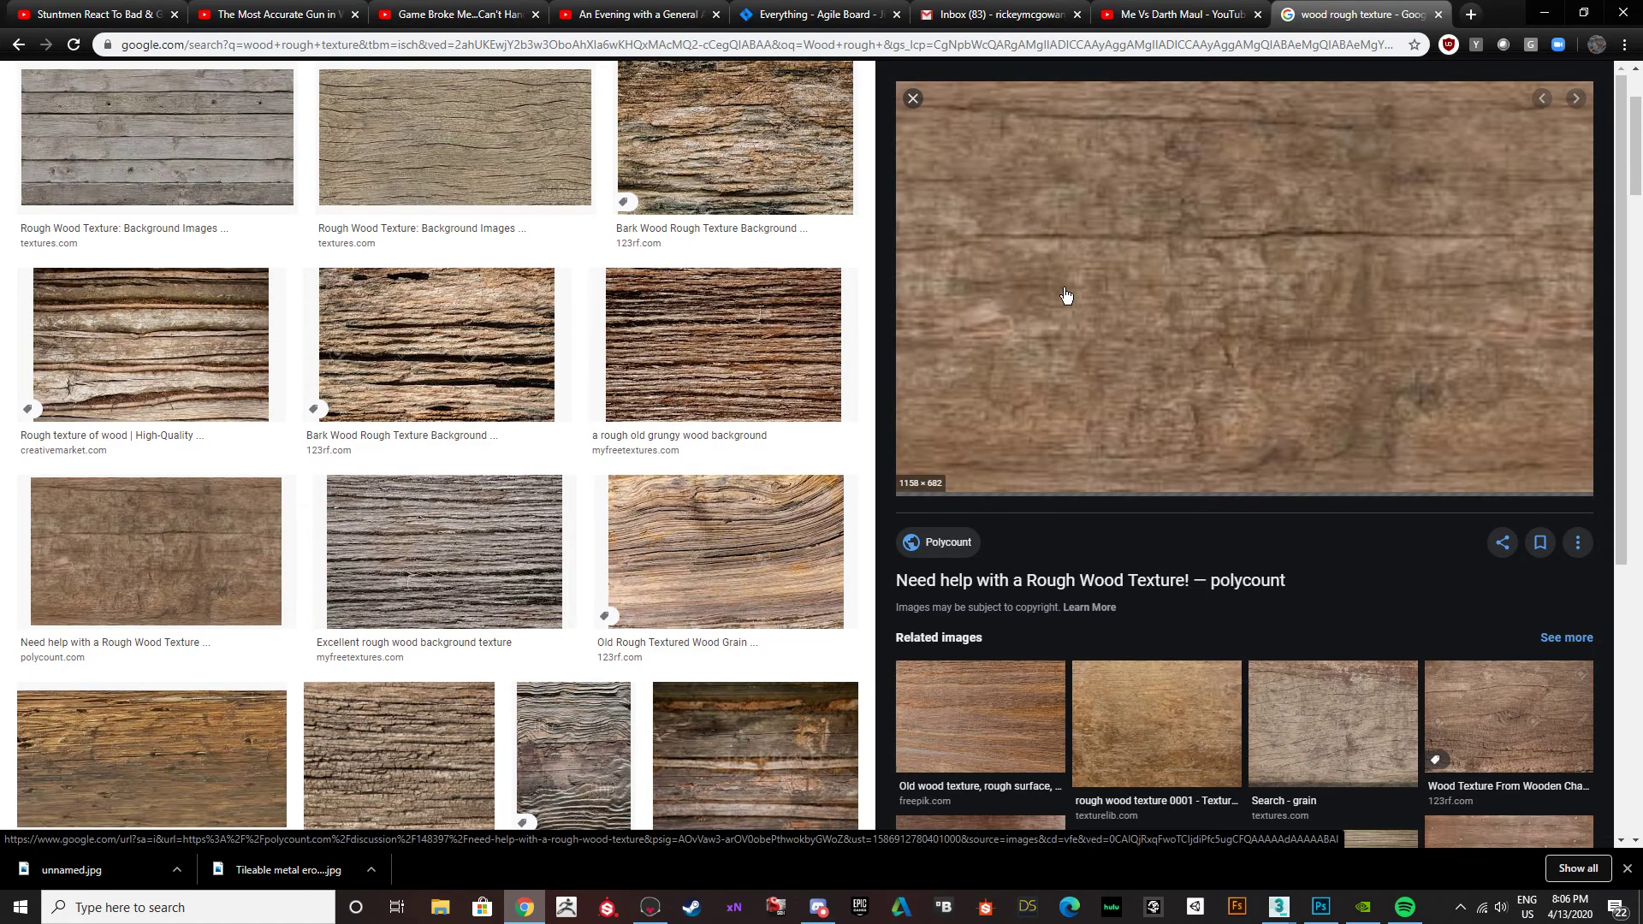
{"action": "left_click", "coordinate": [1138, 733]}
{"action": "scroll", "coordinate": [1253, 603], "scroll_direction": "down", "scroll_amount": 3}
{"action": "scroll", "coordinate": [1225, 584], "scroll_direction": "down", "scroll_amount": 2}
{"action": "scroll", "coordinate": [1182, 441], "scroll_direction": "up", "scroll_amount": 2}
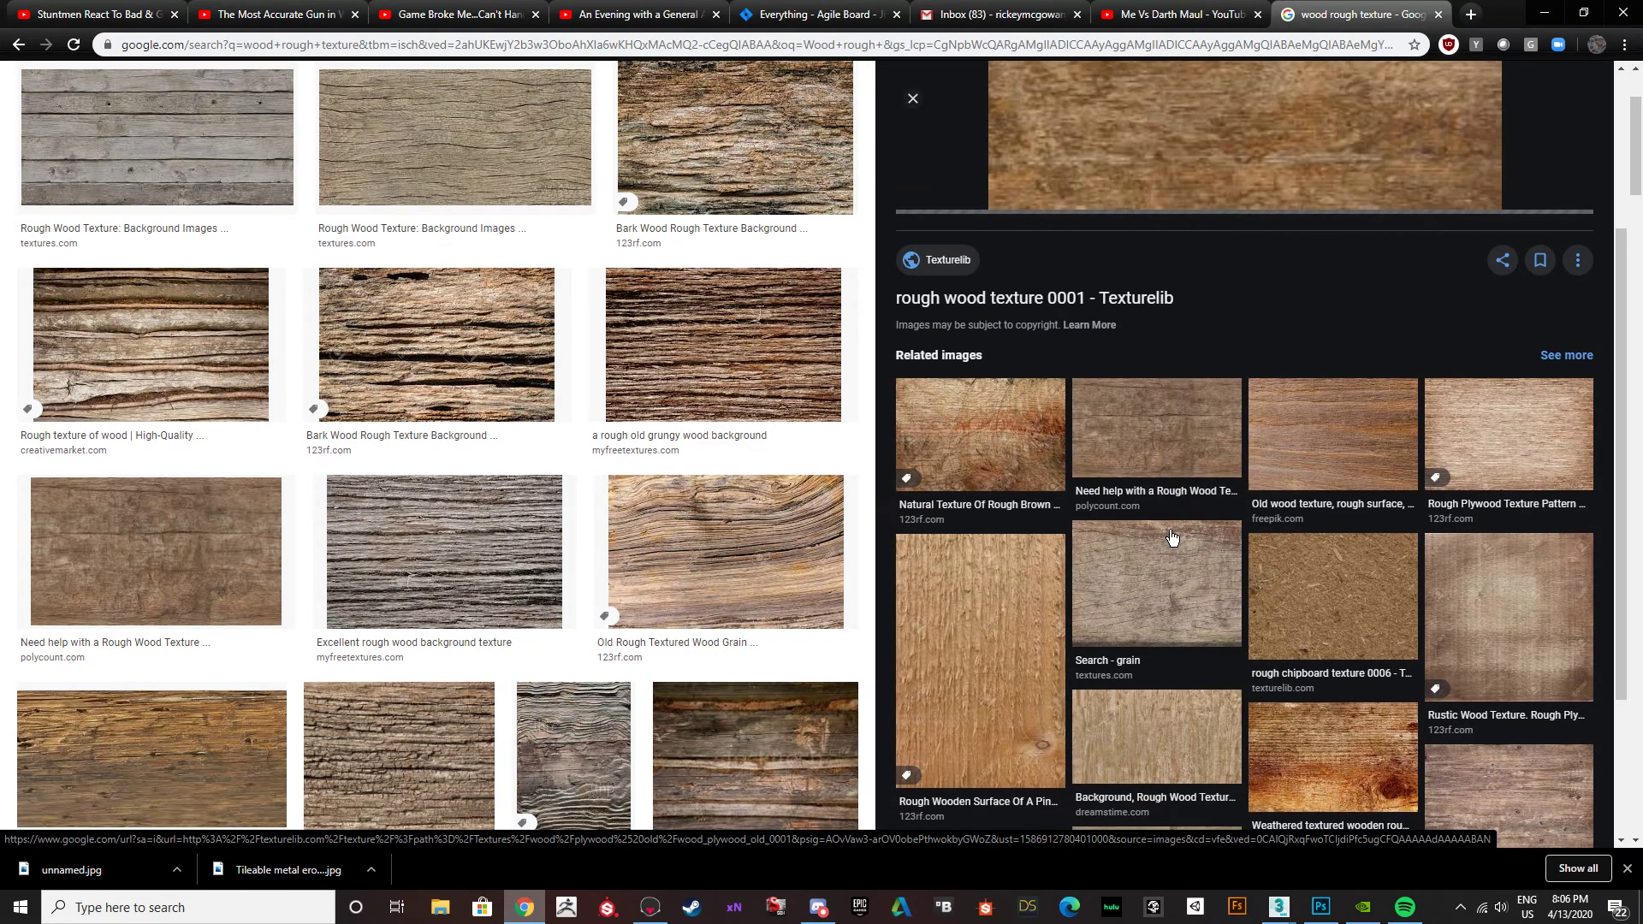
{"action": "scroll", "coordinate": [1165, 534], "scroll_direction": "up", "scroll_amount": 3}
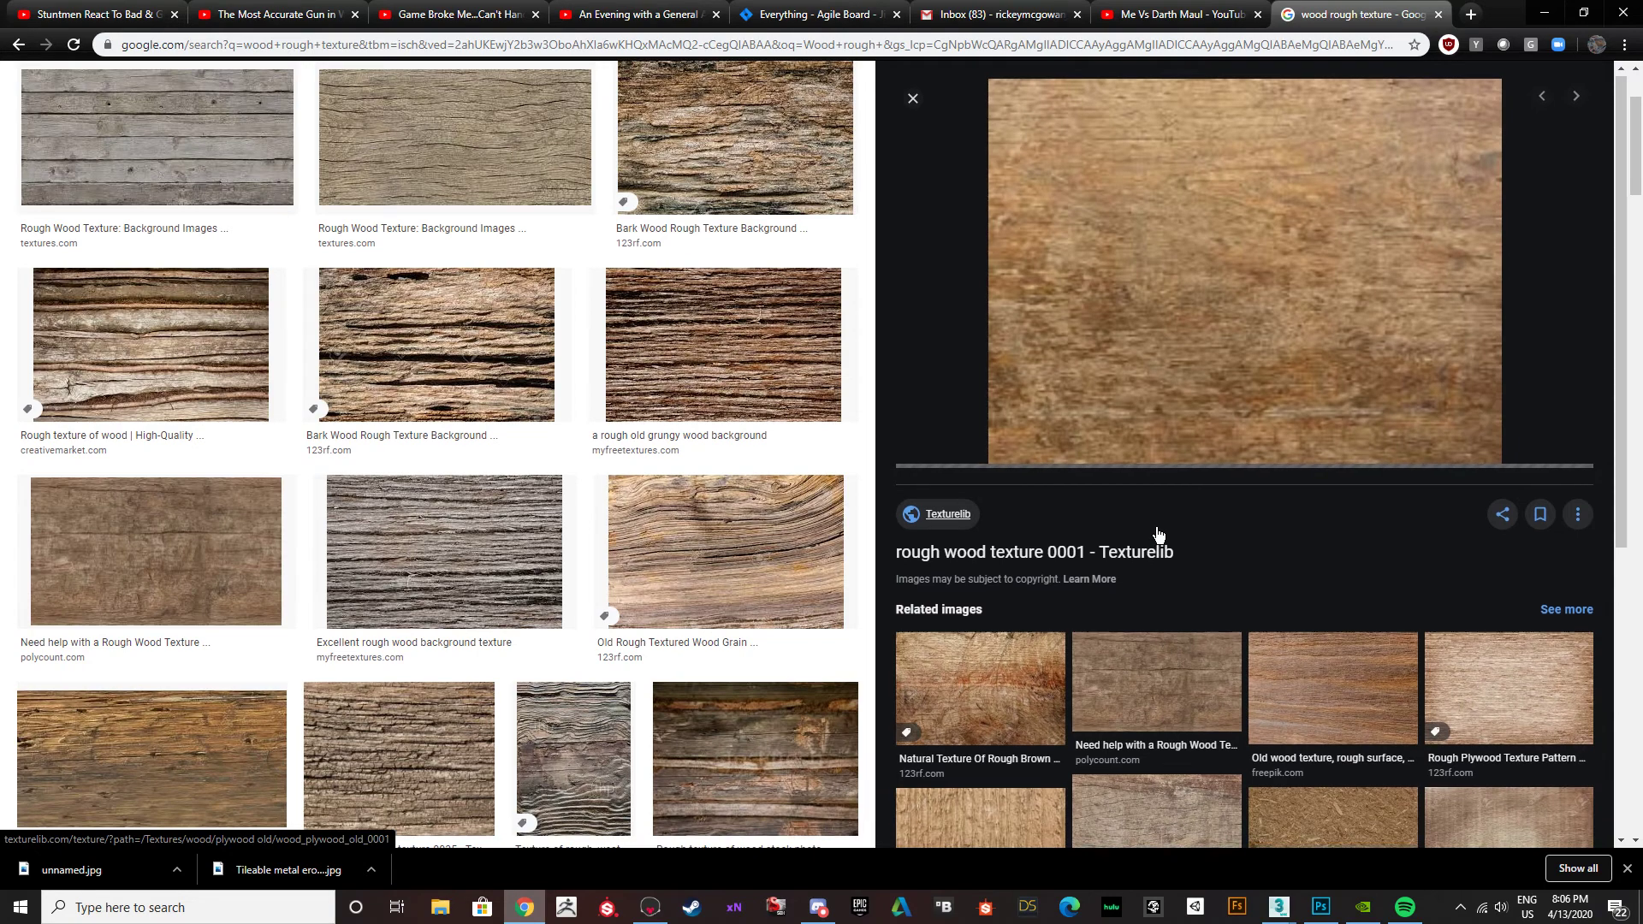
{"action": "scroll", "coordinate": [1158, 534], "scroll_direction": "down", "scroll_amount": 4}
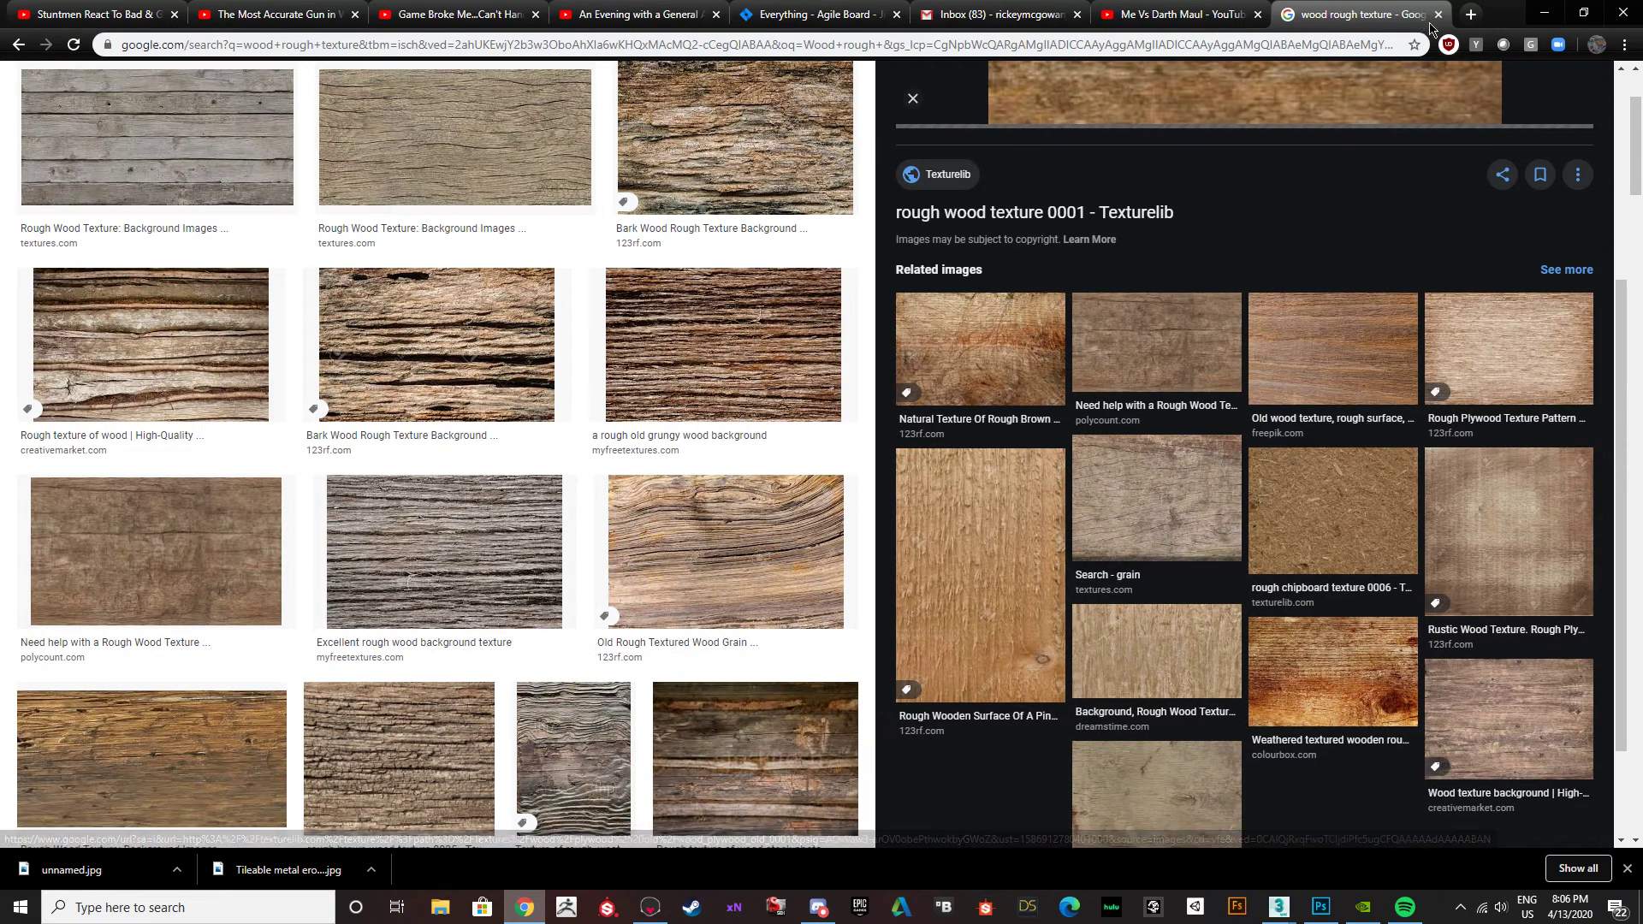
Search for "cg textures" in a new browser tab and open Textures.com at its Photo Textures categories.
{"action": "left_click", "coordinate": [1470, 14]}
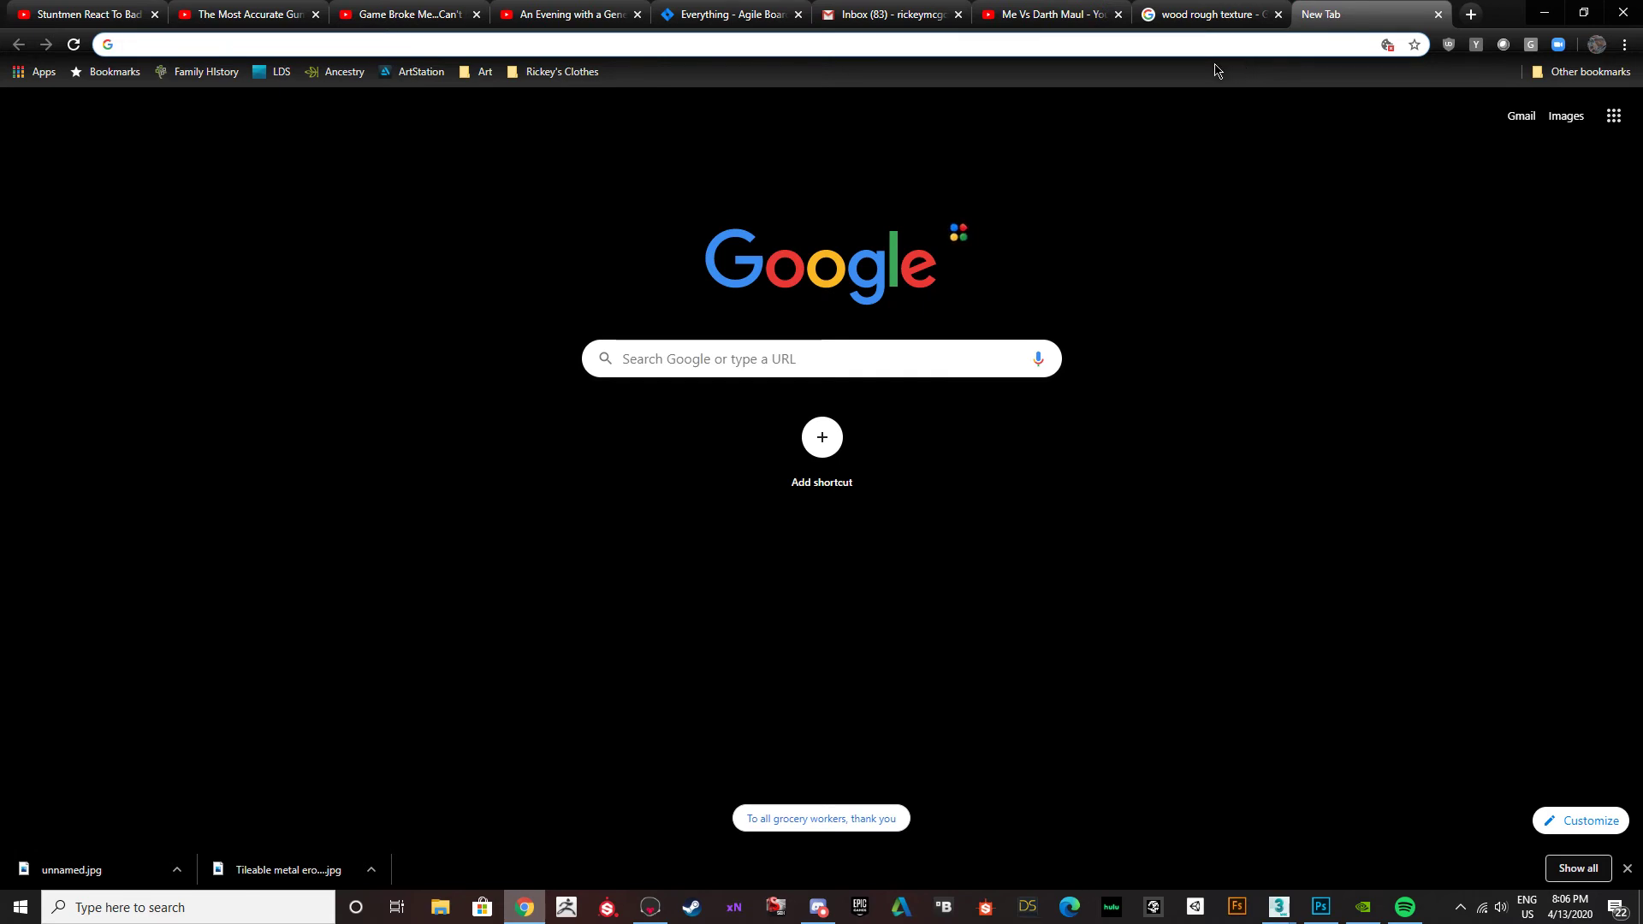
{"action": "type", "text": "cg textures"}
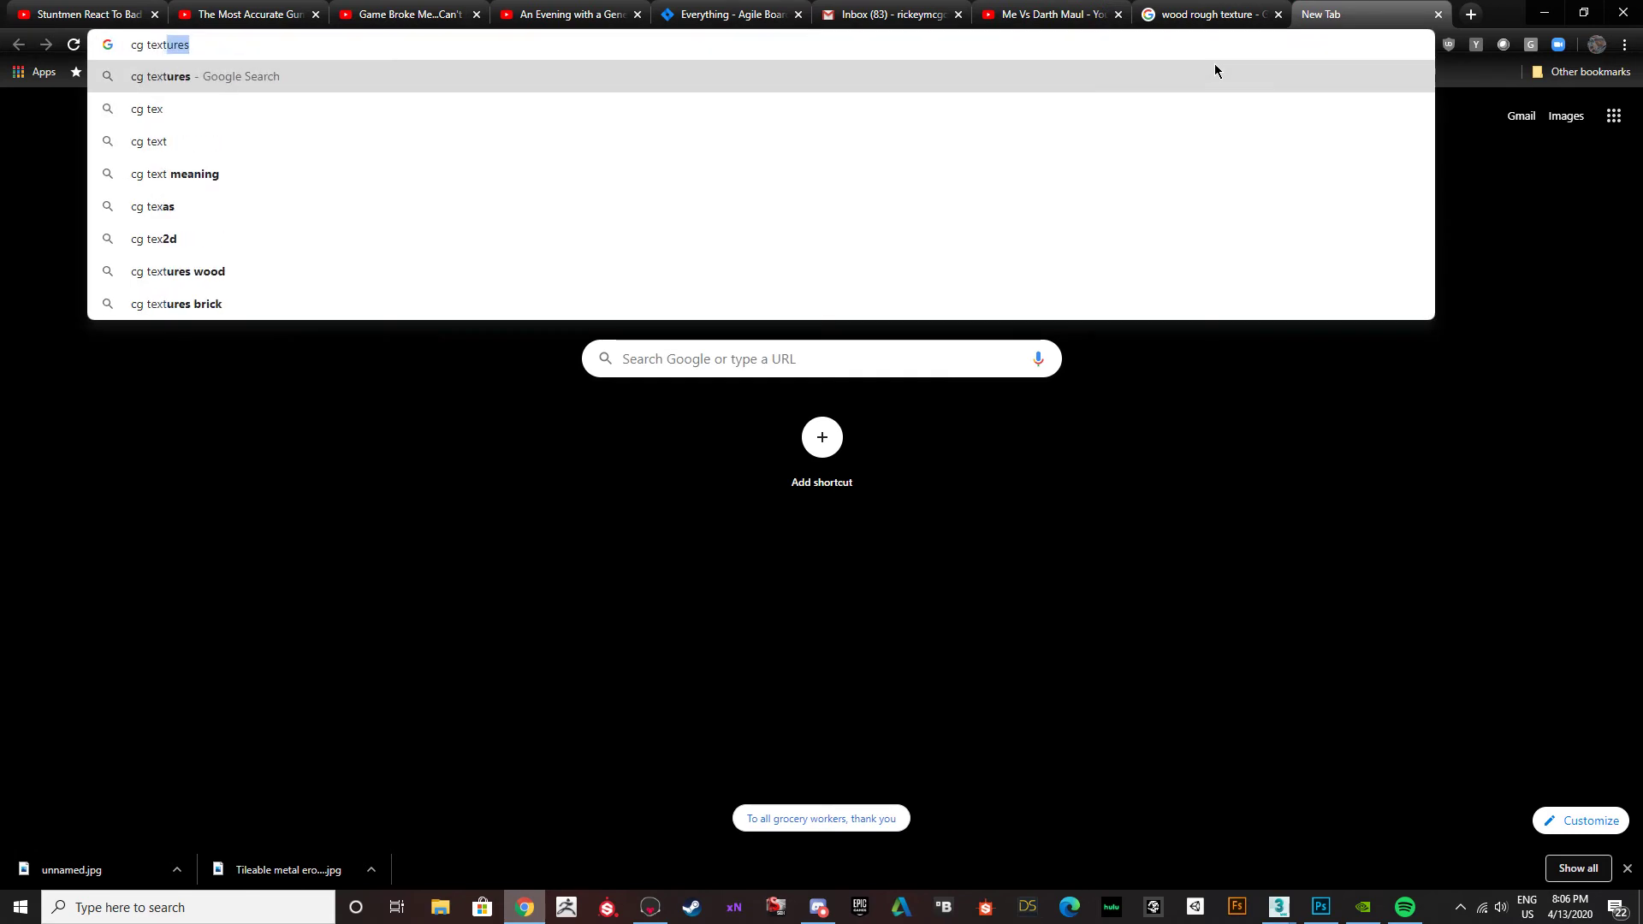
{"action": "key", "text": "Return"}
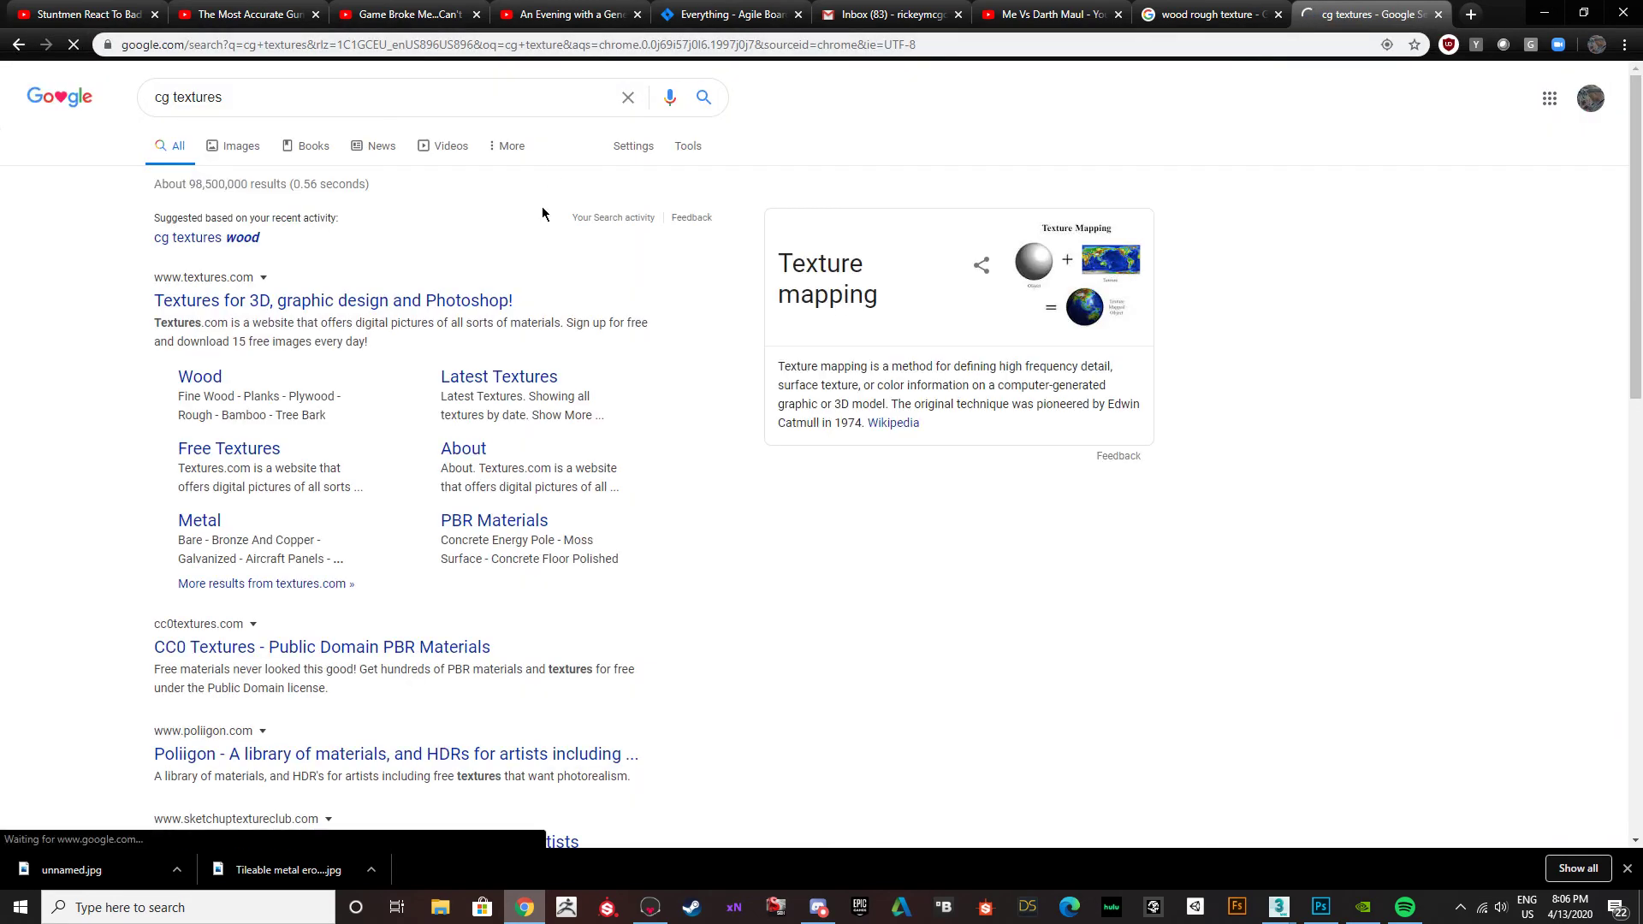
{"action": "left_click", "coordinate": [263, 301]}
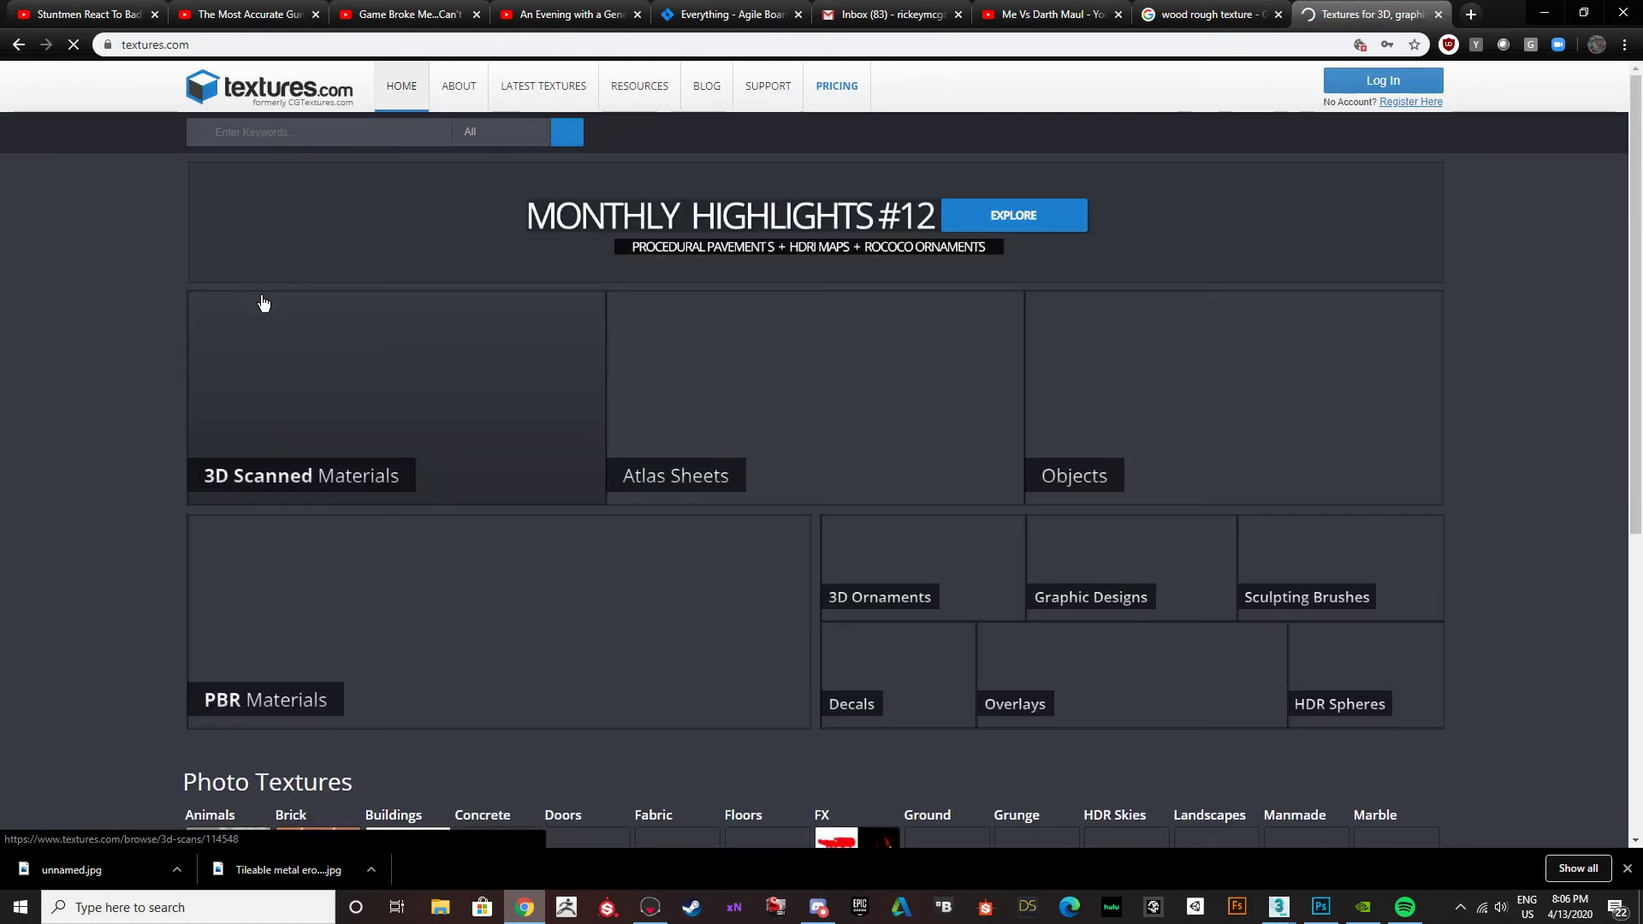
{"action": "scroll", "coordinate": [287, 305], "scroll_direction": "down", "scroll_amount": 6}
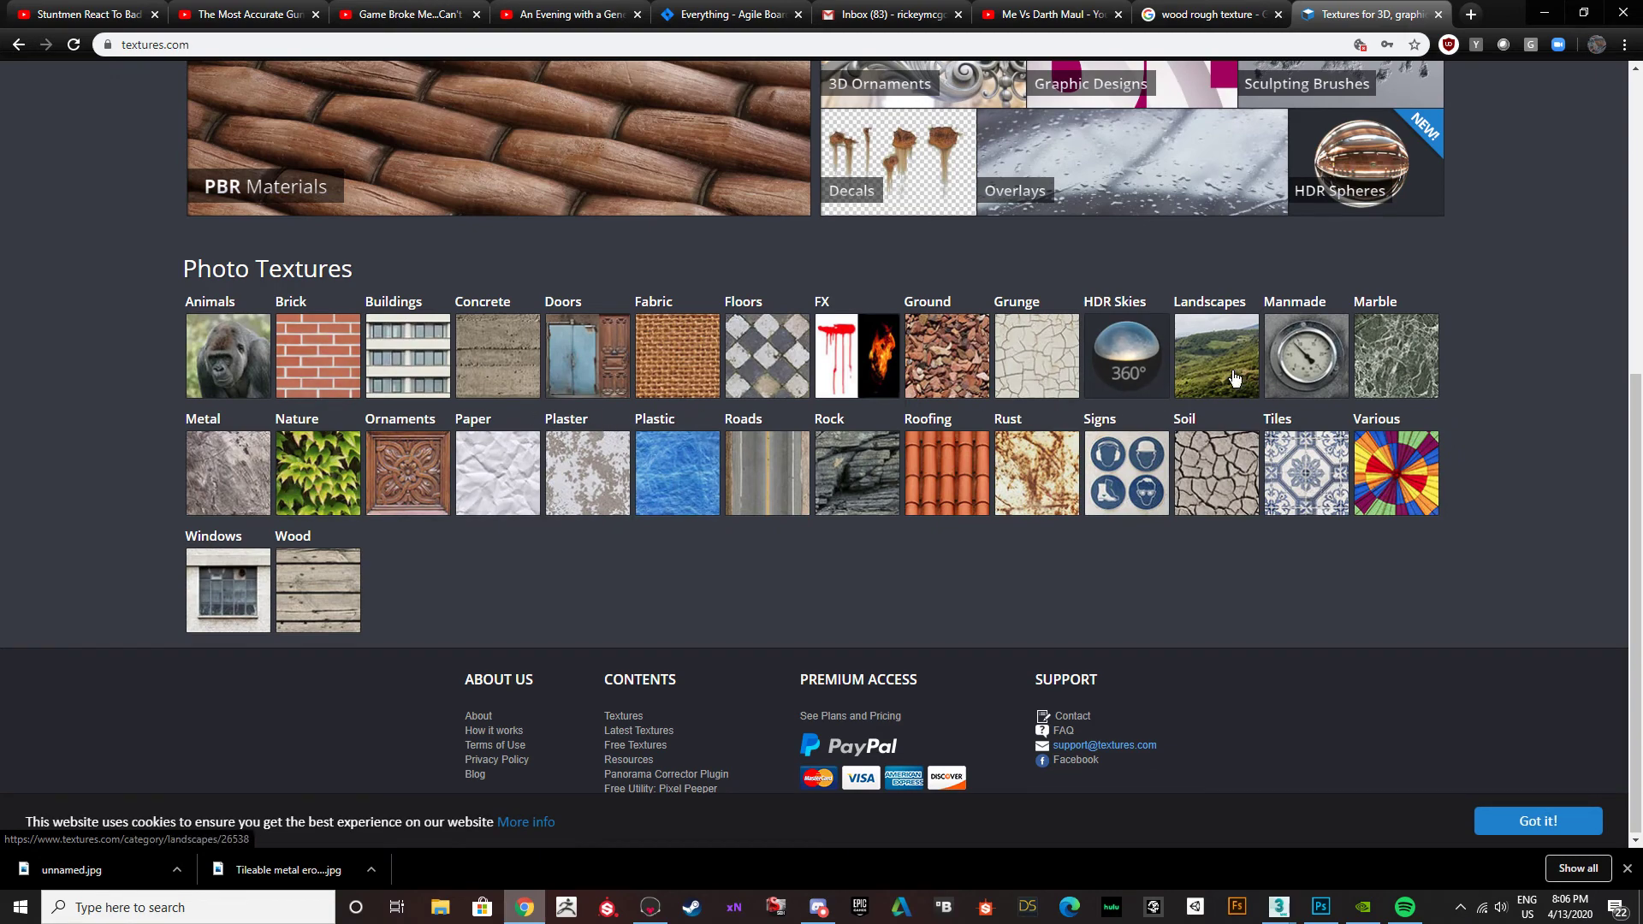
Browse the Rough subcategory of the Wood photo textures and open the WoodRough0089 texture for inspection.
{"action": "scroll", "coordinate": [1112, 425], "scroll_direction": "up", "scroll_amount": 7}
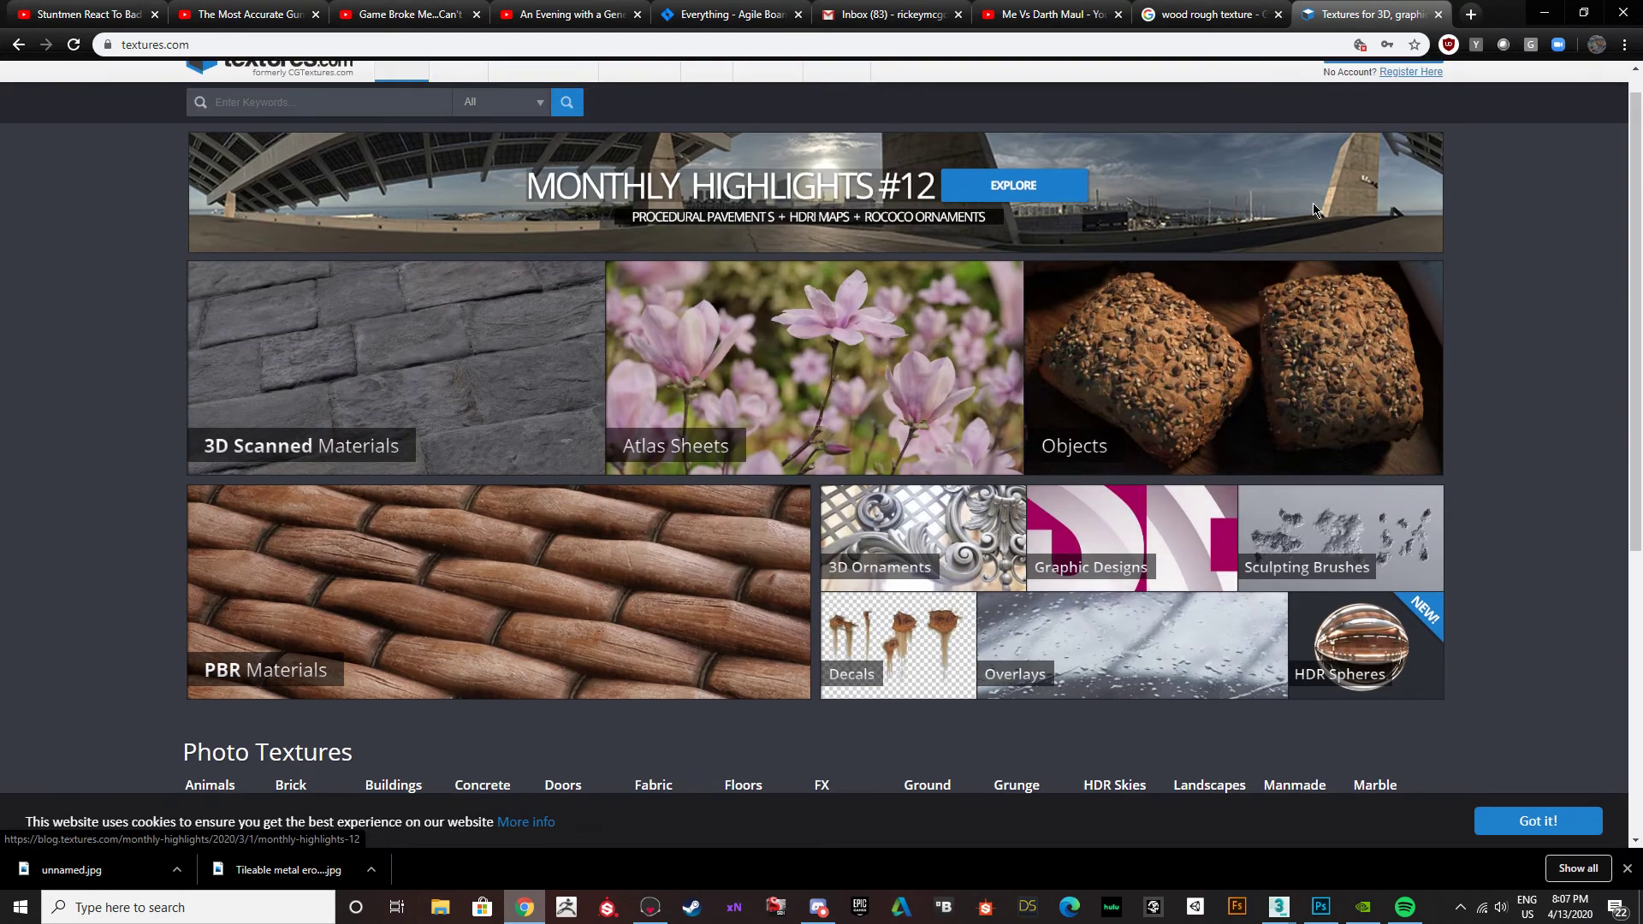
{"action": "scroll", "coordinate": [1306, 222], "scroll_direction": "down", "scroll_amount": 6}
{"action": "scroll", "coordinate": [971, 262], "scroll_direction": "up", "scroll_amount": 6}
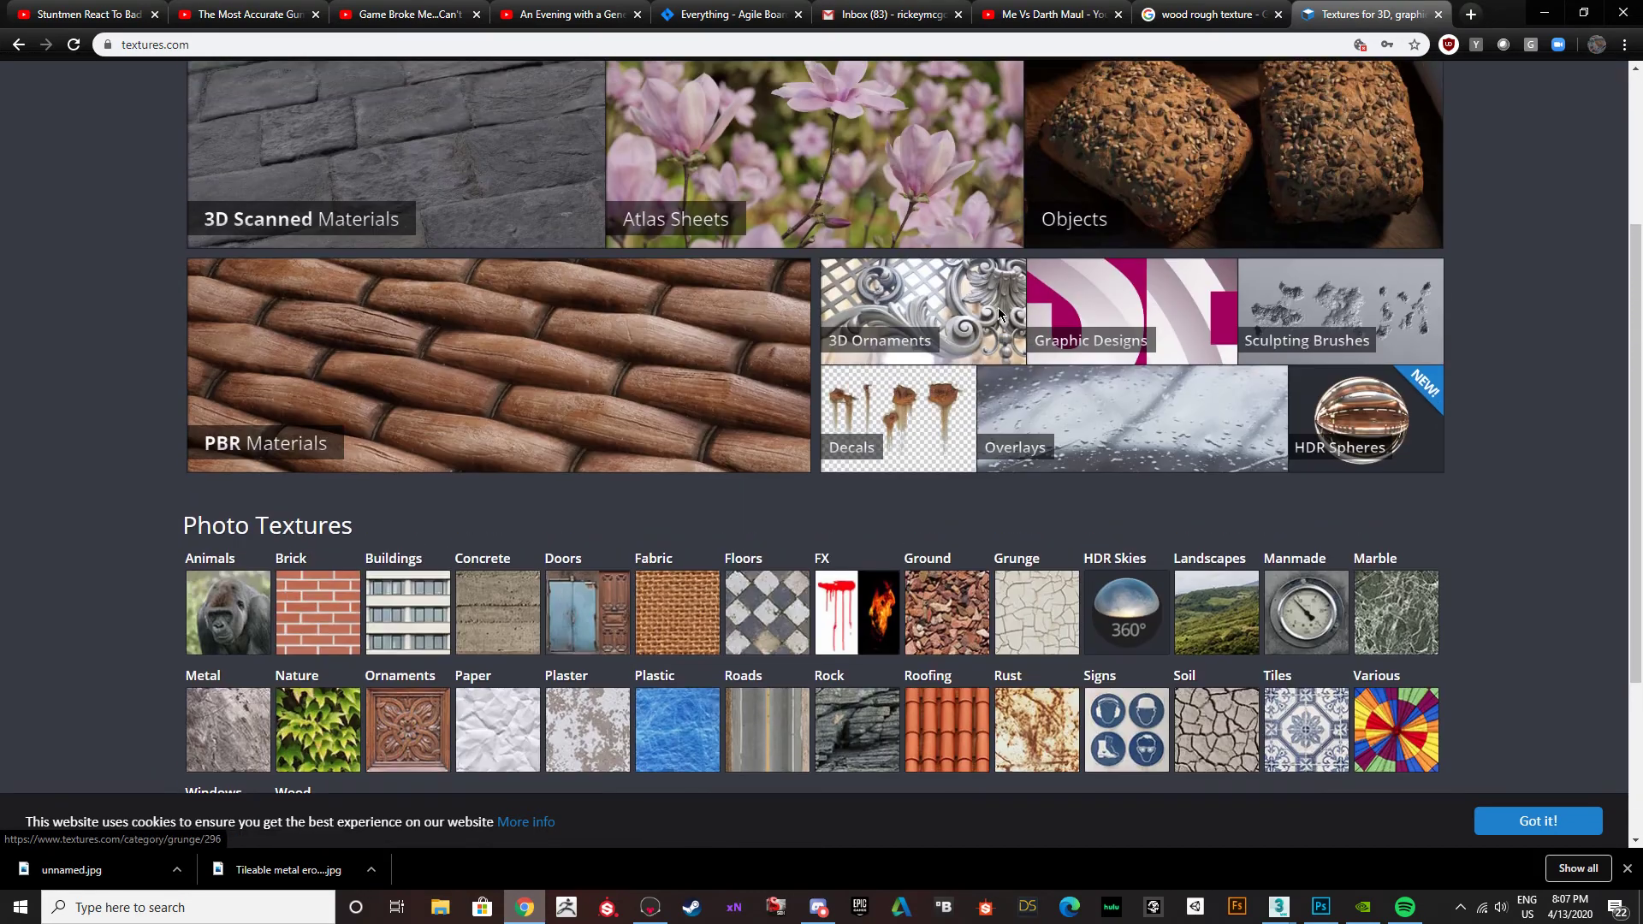
{"action": "scroll", "coordinate": [971, 263], "scroll_direction": "down", "scroll_amount": 6}
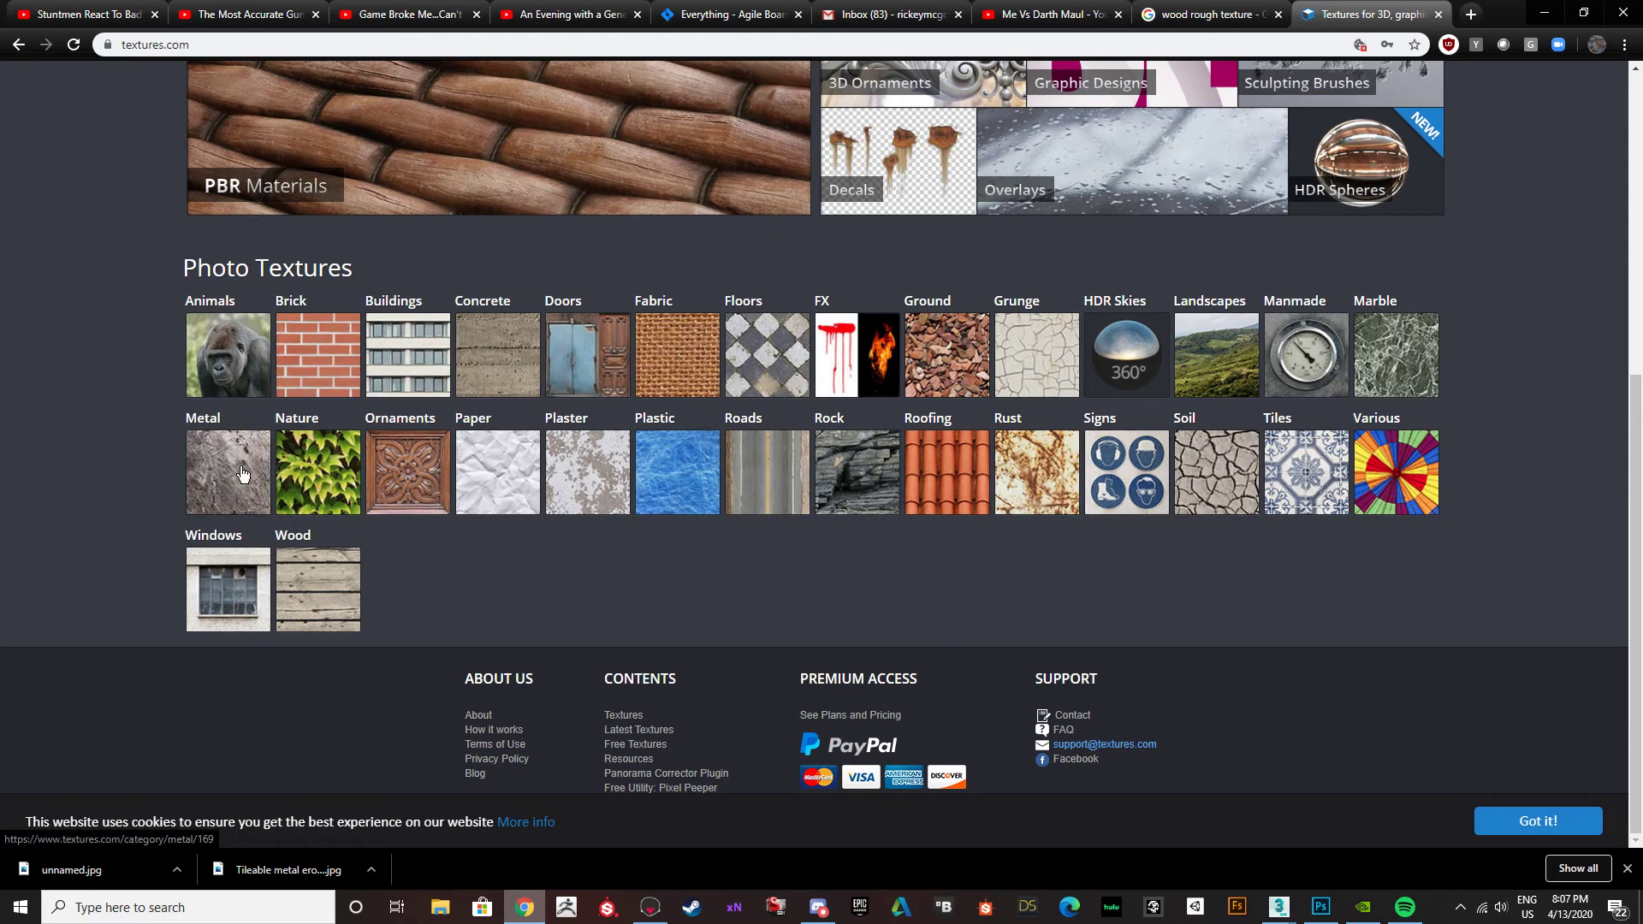
{"action": "left_click", "coordinate": [317, 591]}
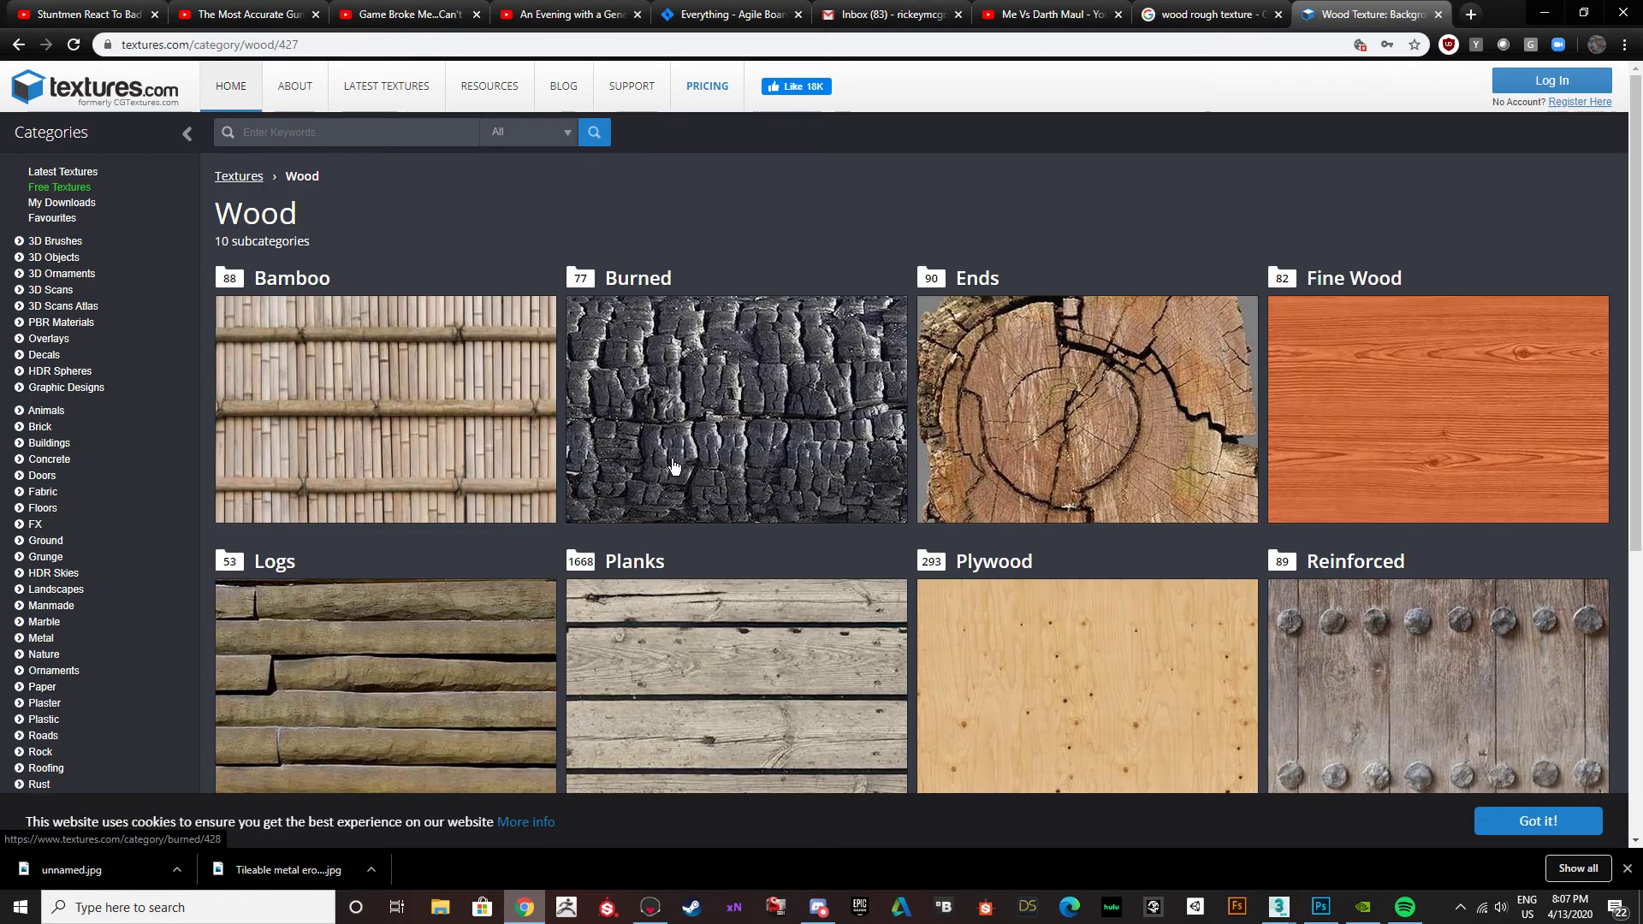
{"action": "scroll", "coordinate": [676, 469], "scroll_direction": "down", "scroll_amount": 5}
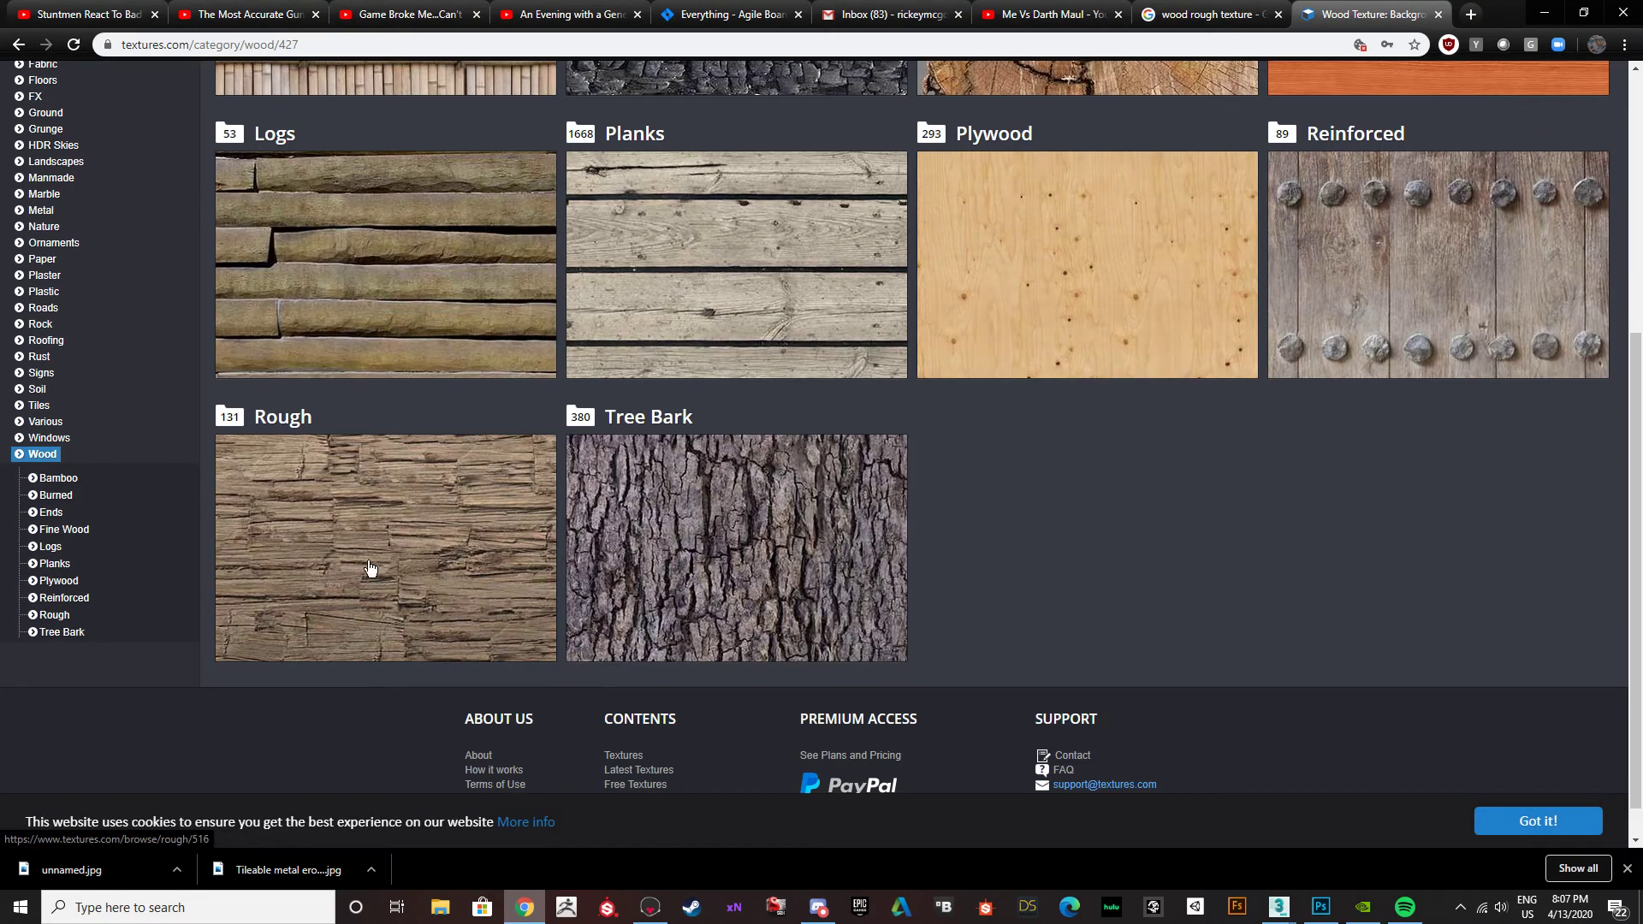
{"action": "left_click", "coordinate": [410, 564]}
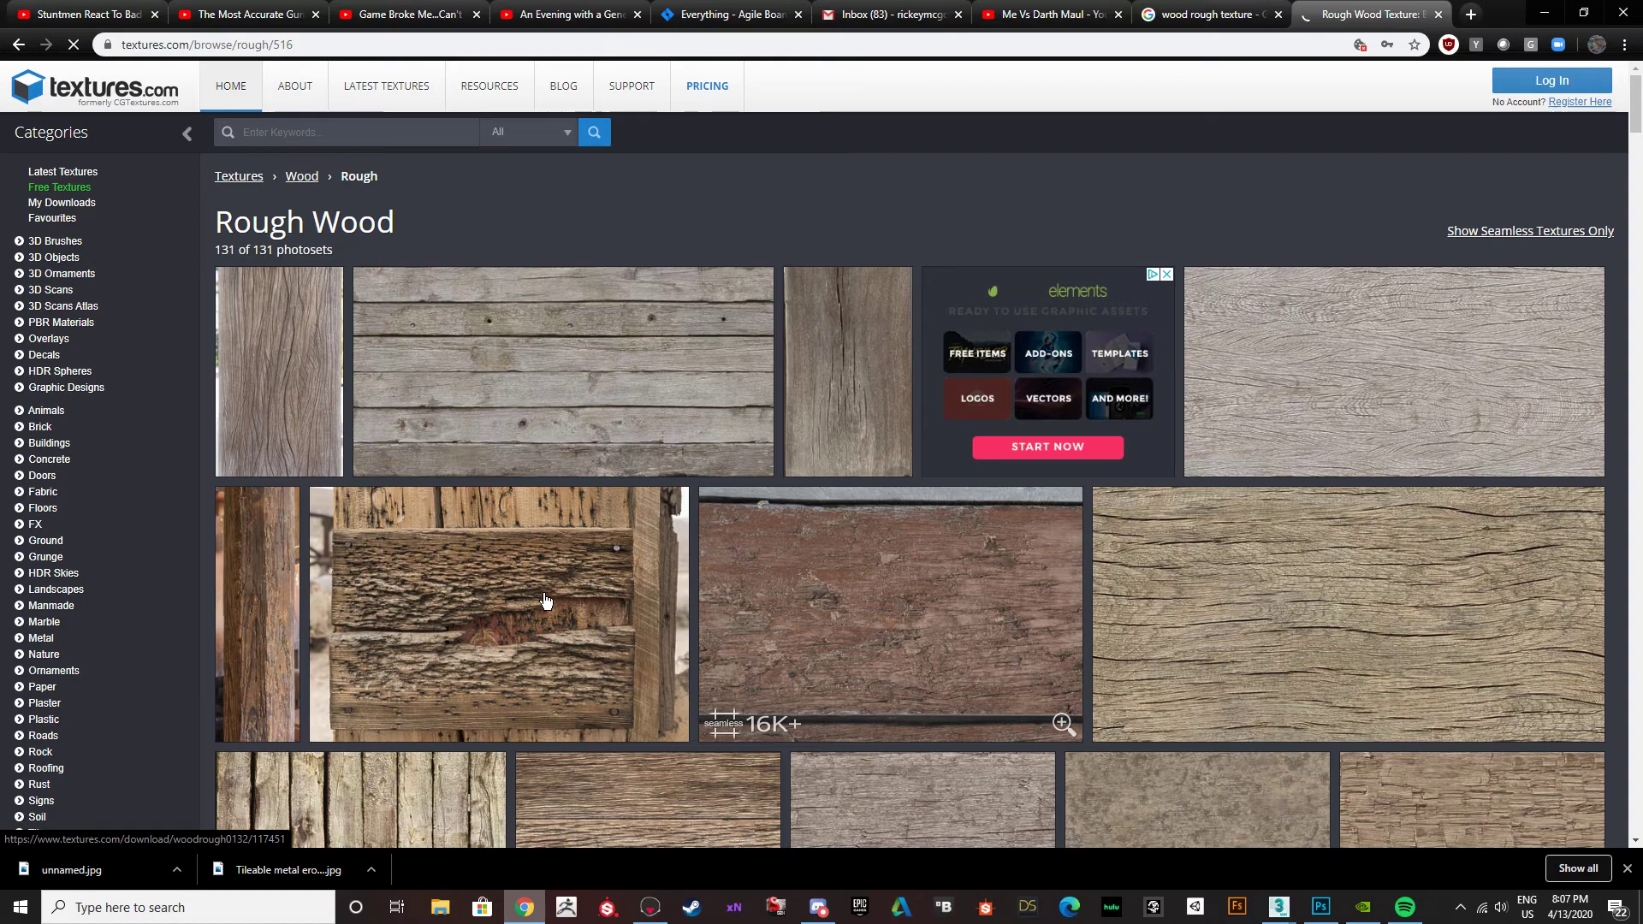
{"action": "scroll", "coordinate": [593, 575], "scroll_direction": "down", "scroll_amount": 4}
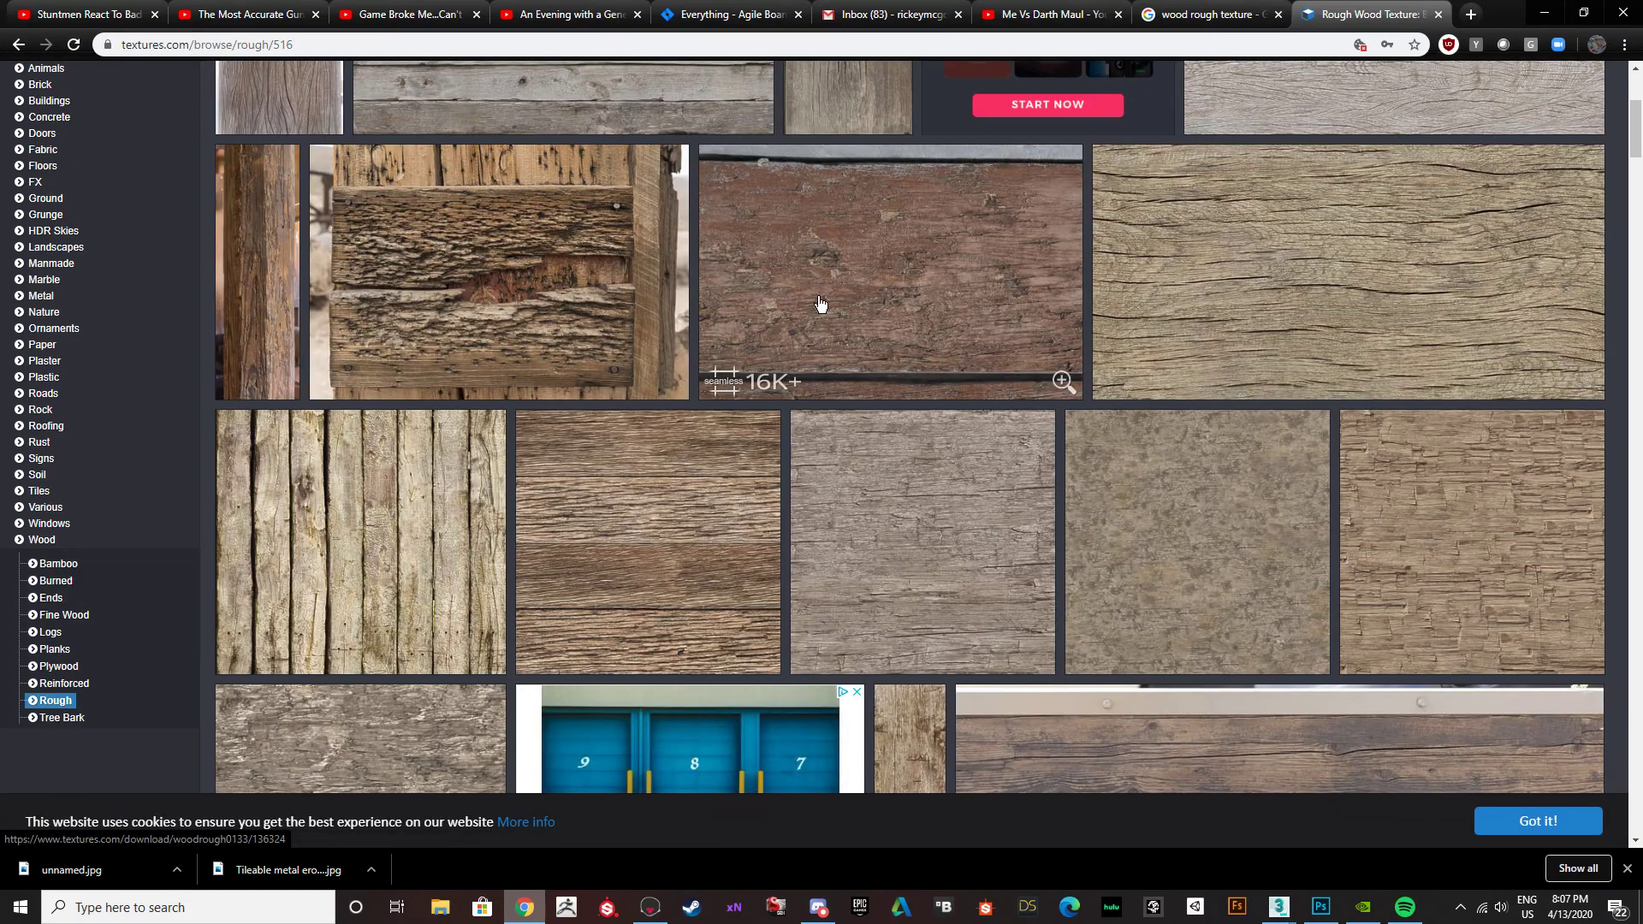
{"action": "left_click", "coordinate": [962, 575]}
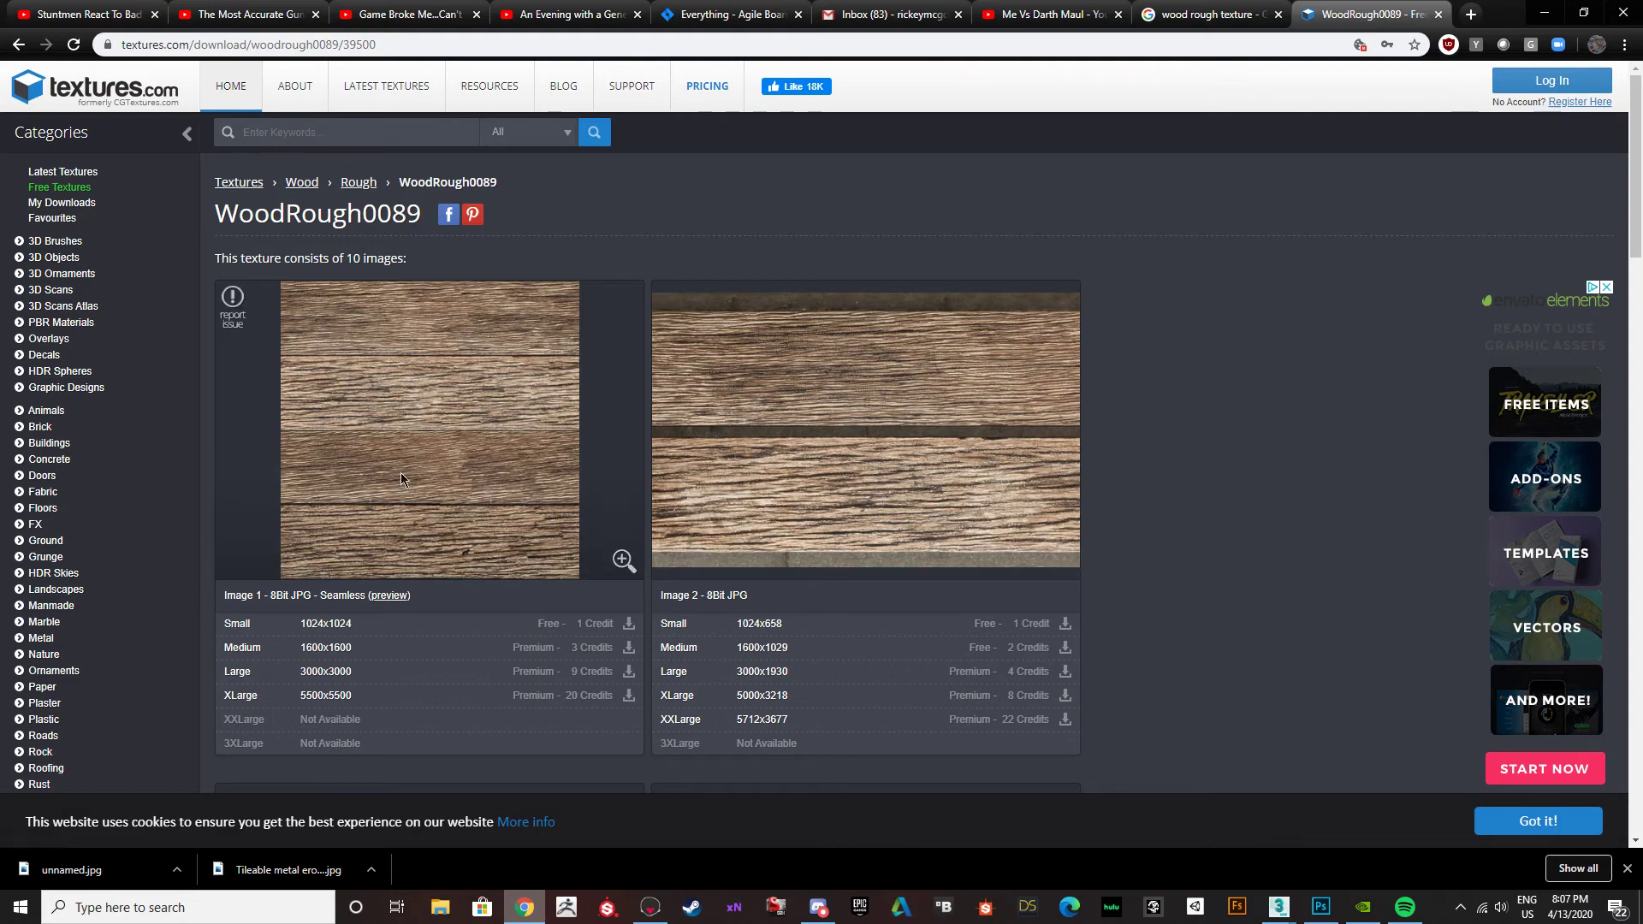
Return to the Google image results and save the Texturelib rough wood image to the Desktop as the JPEG "unnamed (1)".
{"action": "left_click", "coordinate": [1214, 8]}
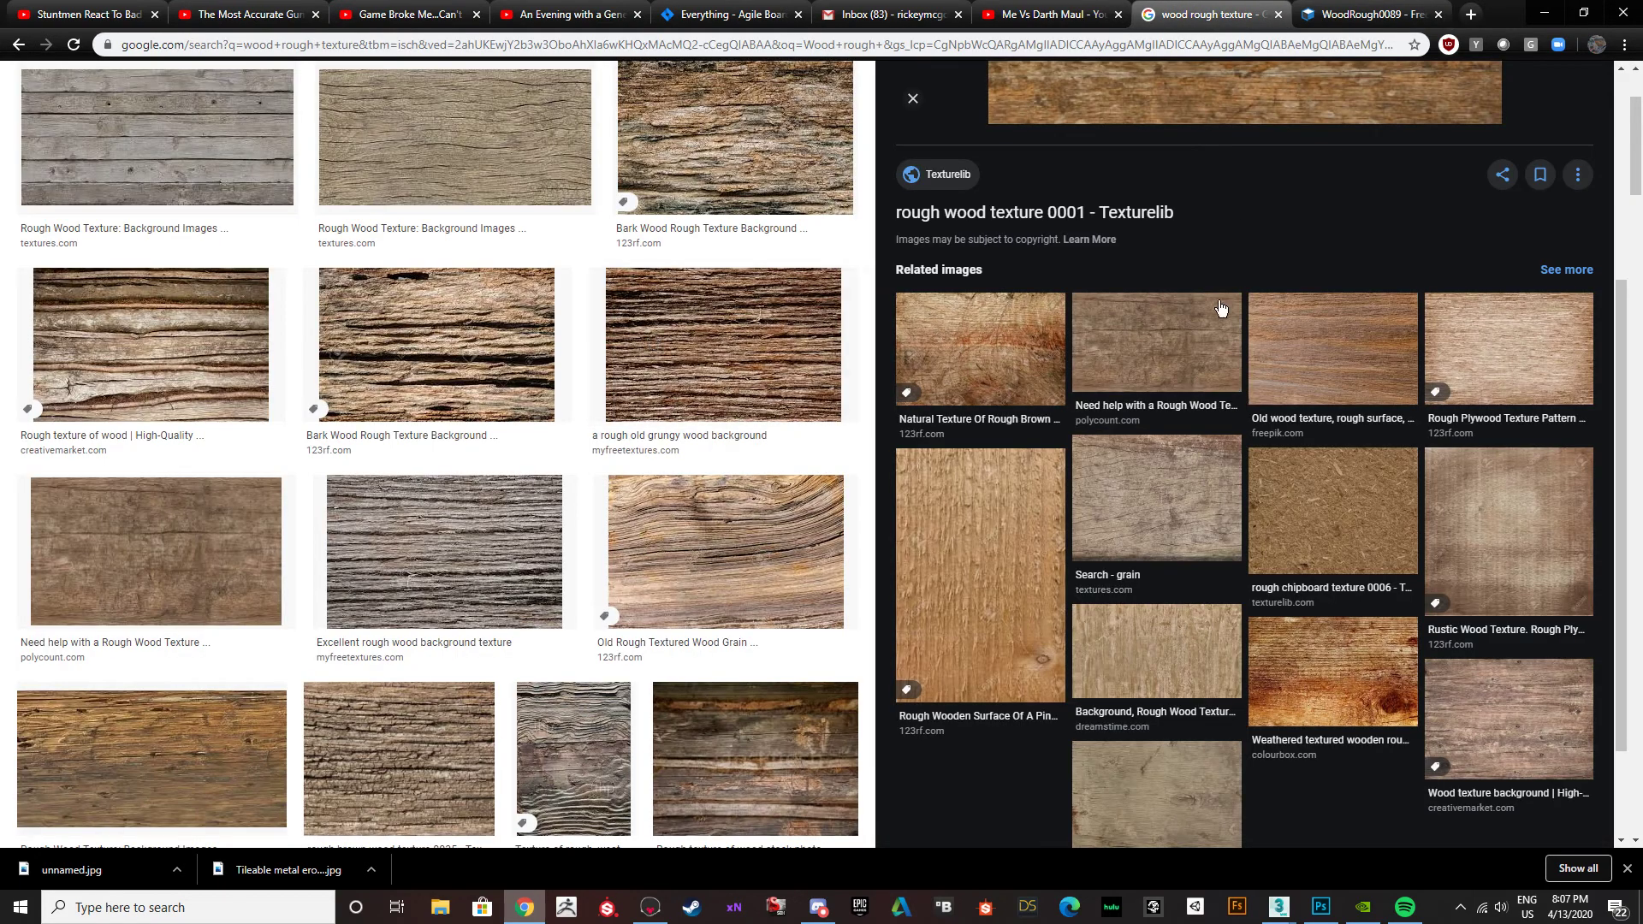
{"action": "scroll", "coordinate": [1222, 291], "scroll_direction": "up", "scroll_amount": 5}
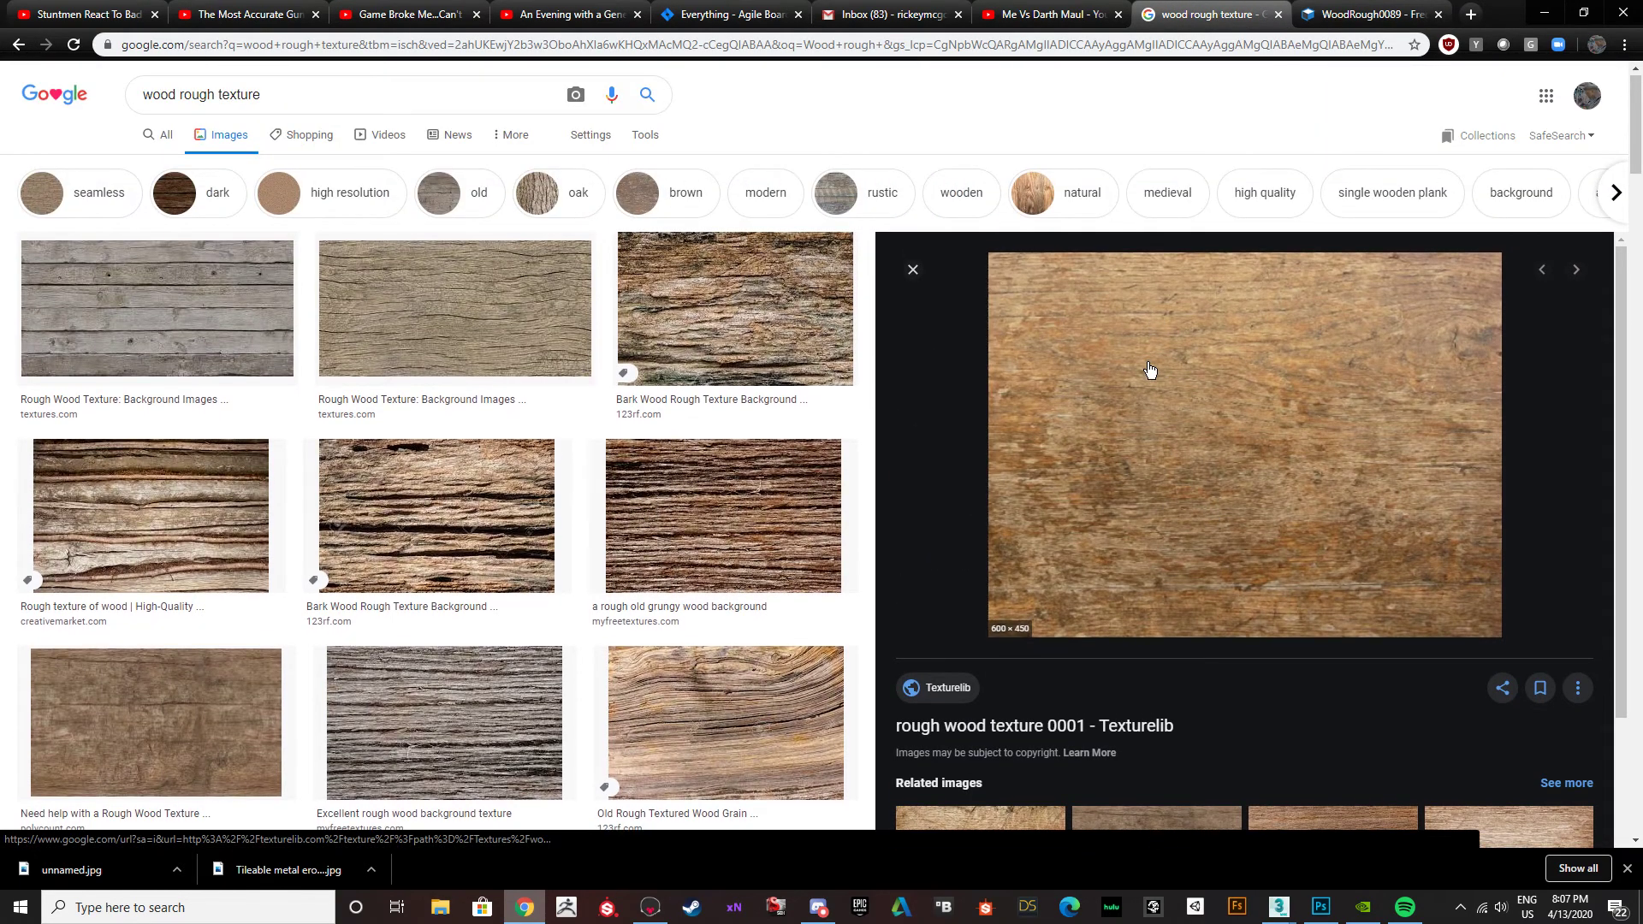
{"action": "right_click", "coordinate": [1148, 363]}
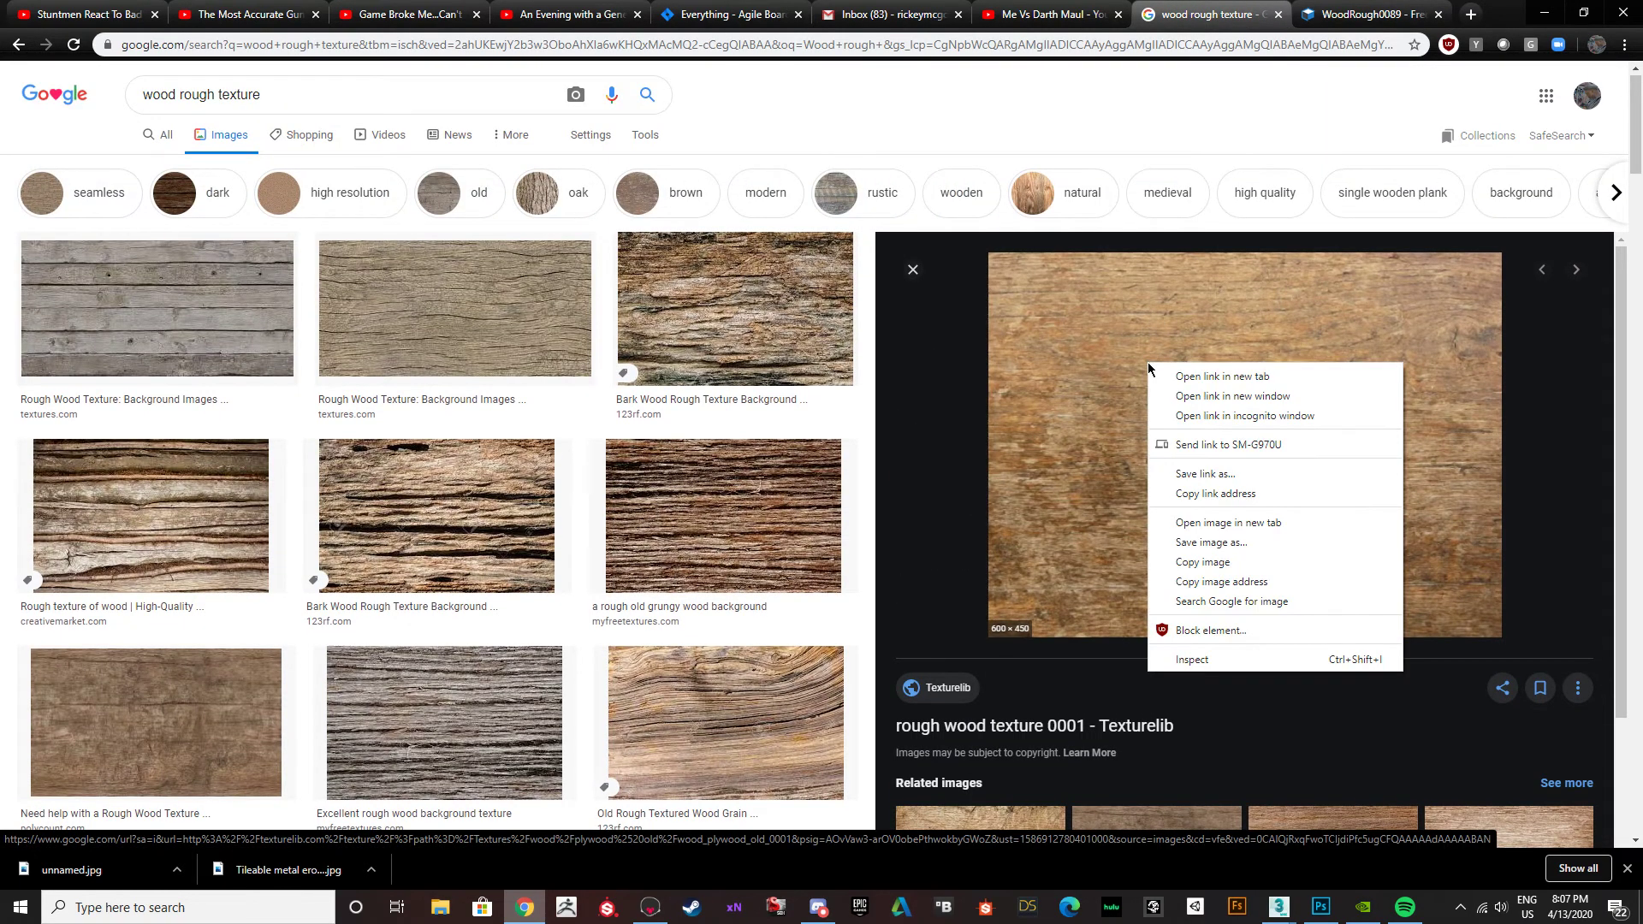
{"action": "left_click", "coordinate": [1200, 545]}
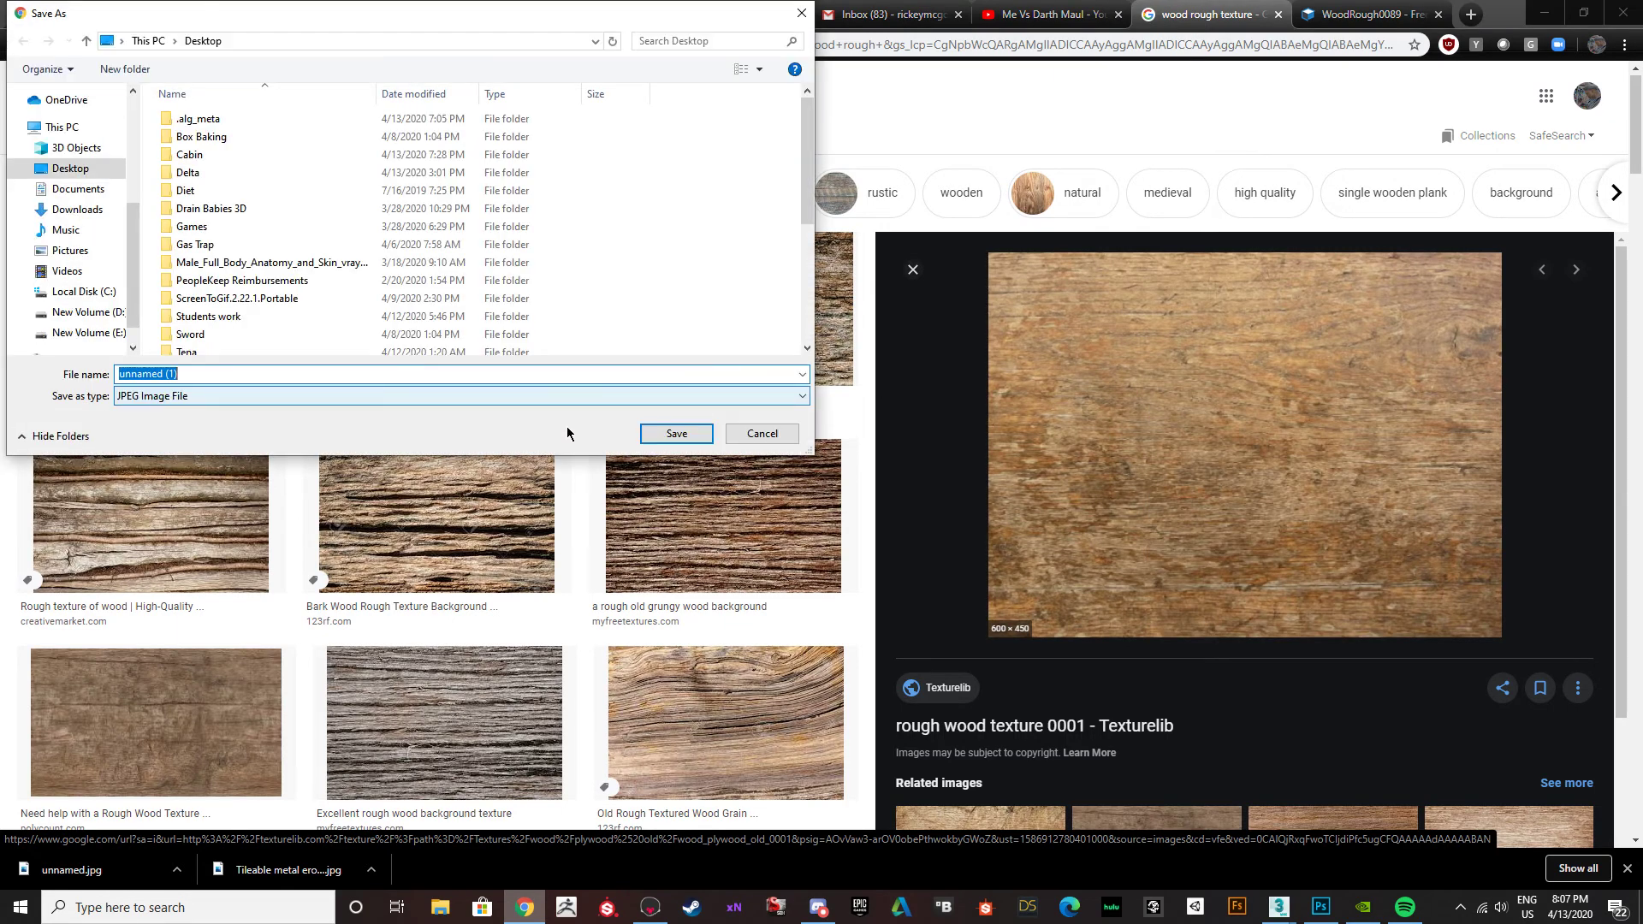
{"action": "left_click", "coordinate": [675, 434]}
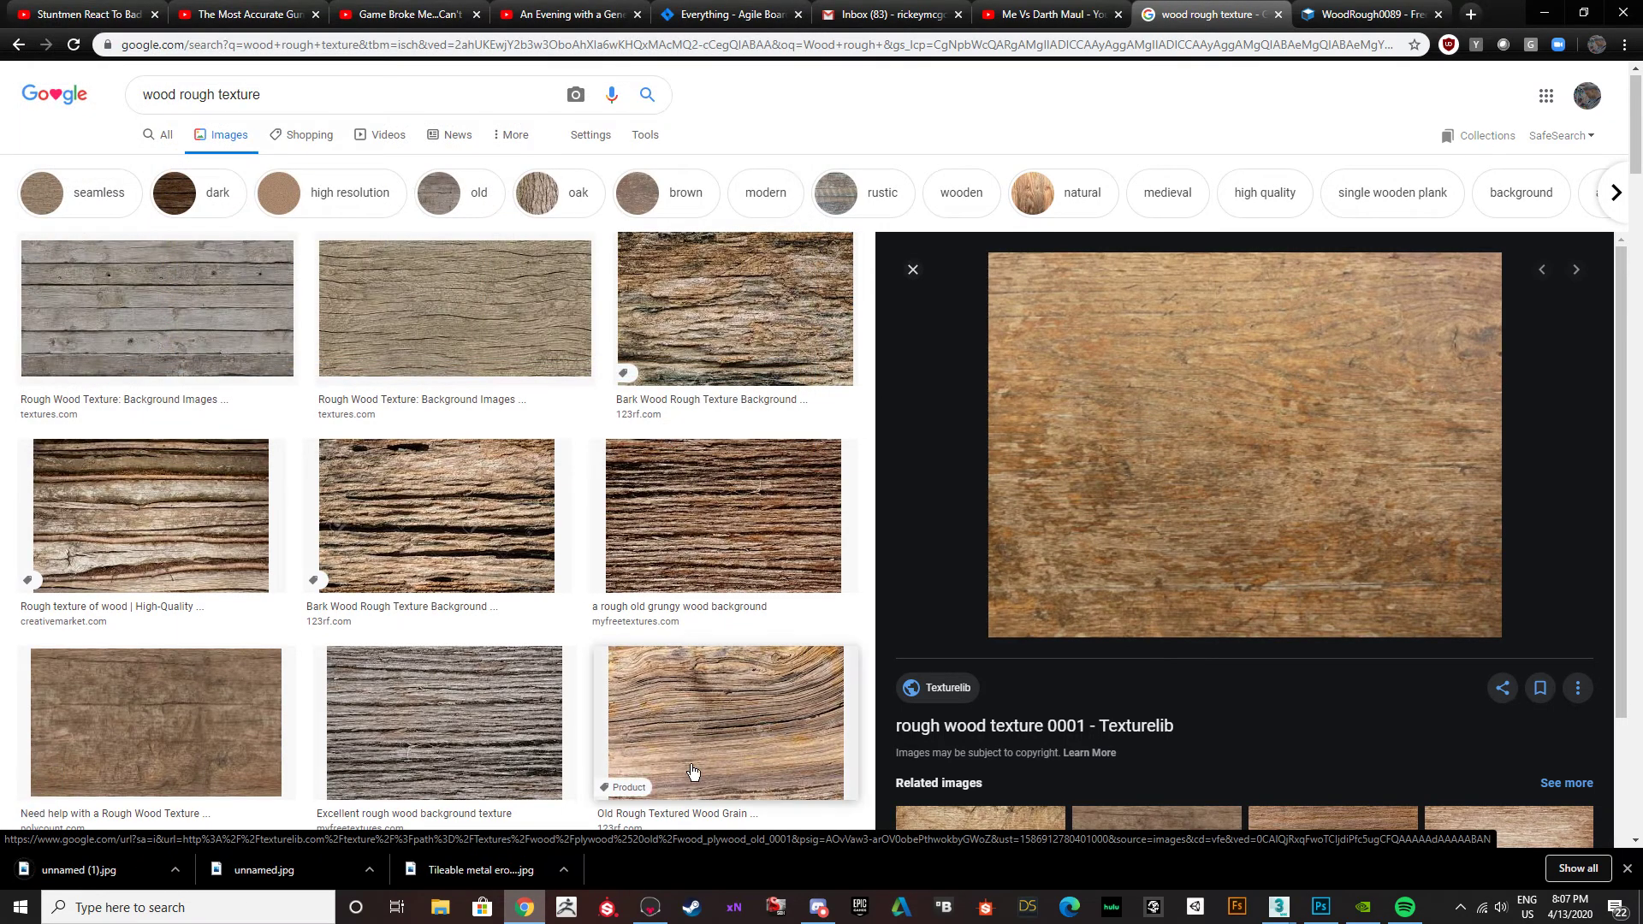
Place the downloaded "unnamed (1)" image into the Photoshop texture document, aligned with the canvas's upper-left corner above Wood Swirls.
{"action": "left_click", "coordinate": [1321, 909]}
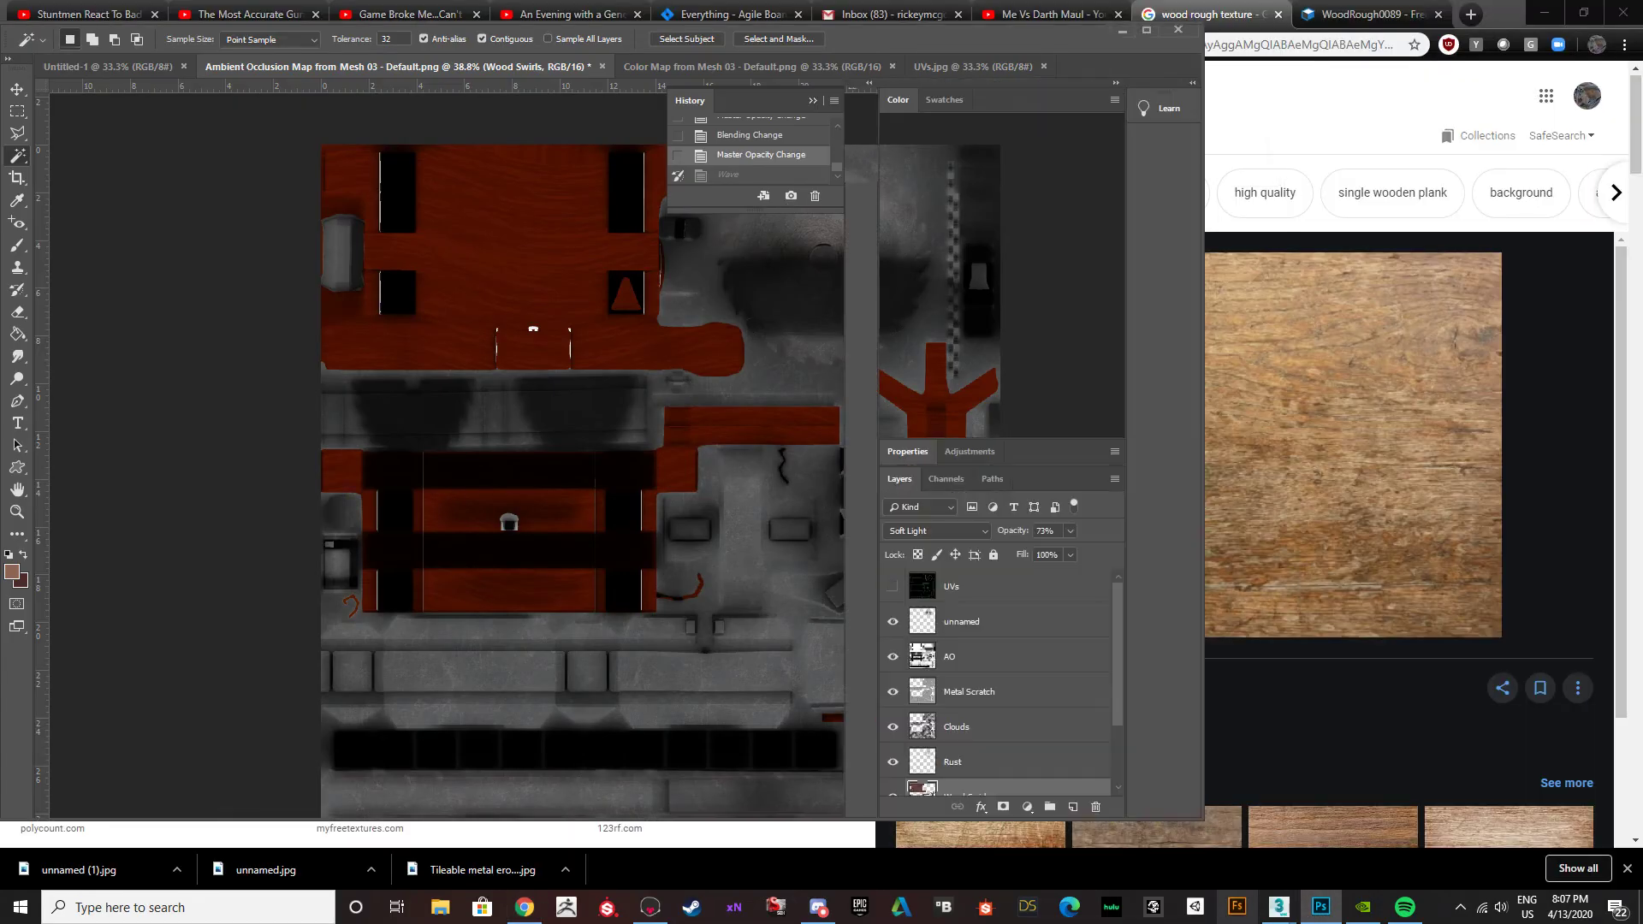
{"action": "left_click_drag", "start_coordinate": [1047, 31], "coordinate": [0, 33]}
{"action": "left_click_drag", "start_coordinate": [126, 884], "coordinate": [0, 855]}
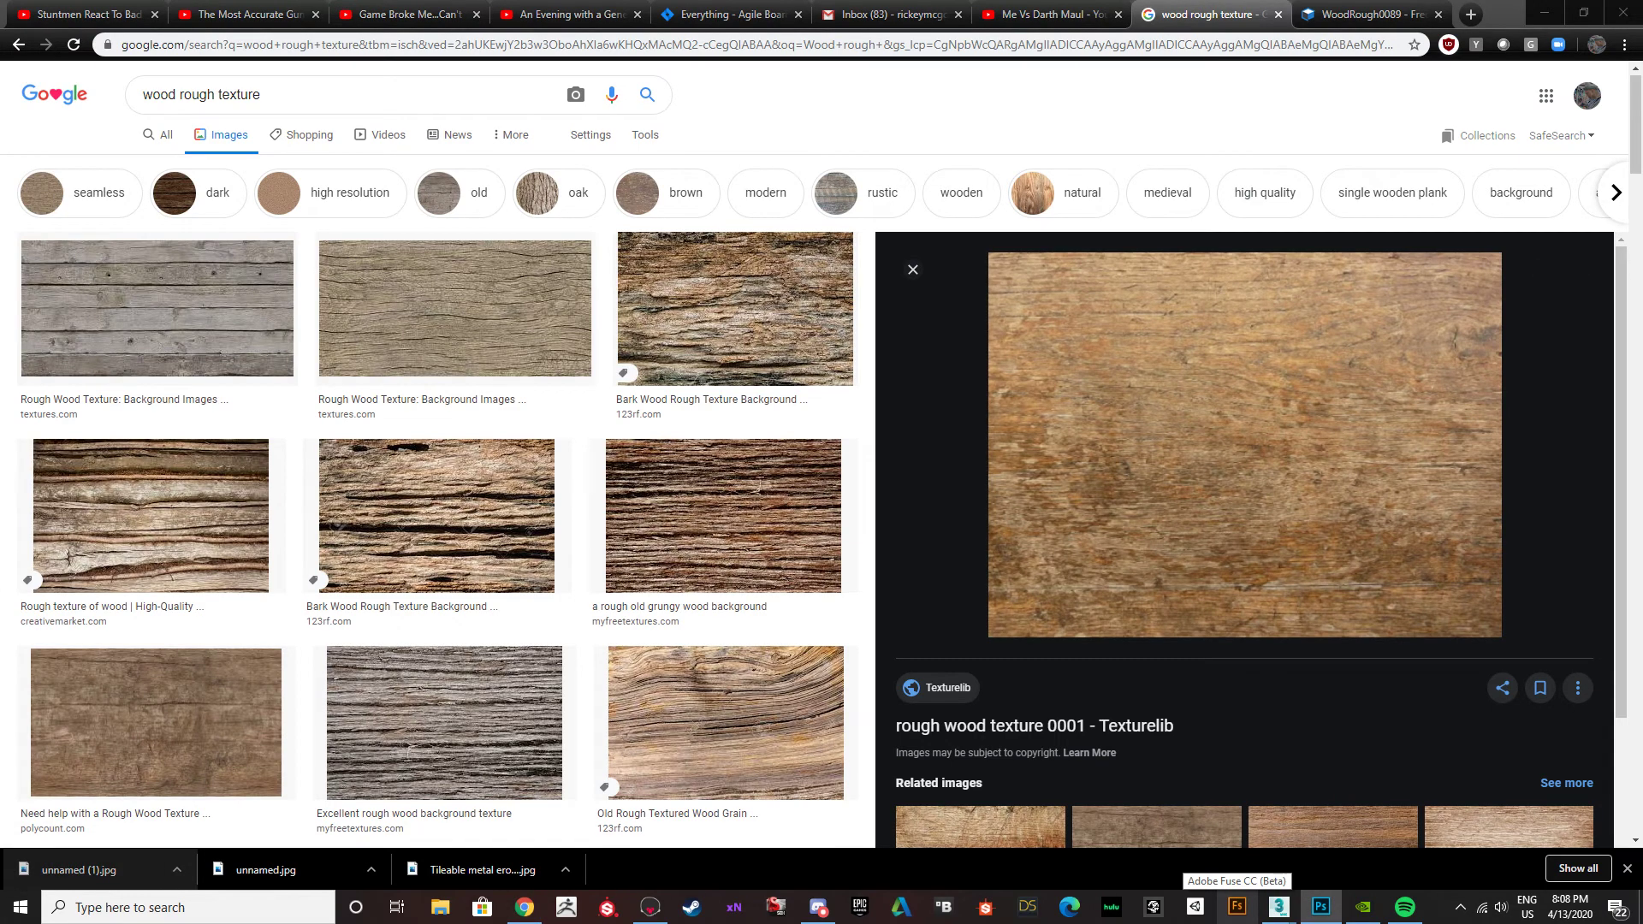
{"action": "left_click_drag", "start_coordinate": [0, 17], "coordinate": [865, 0]}
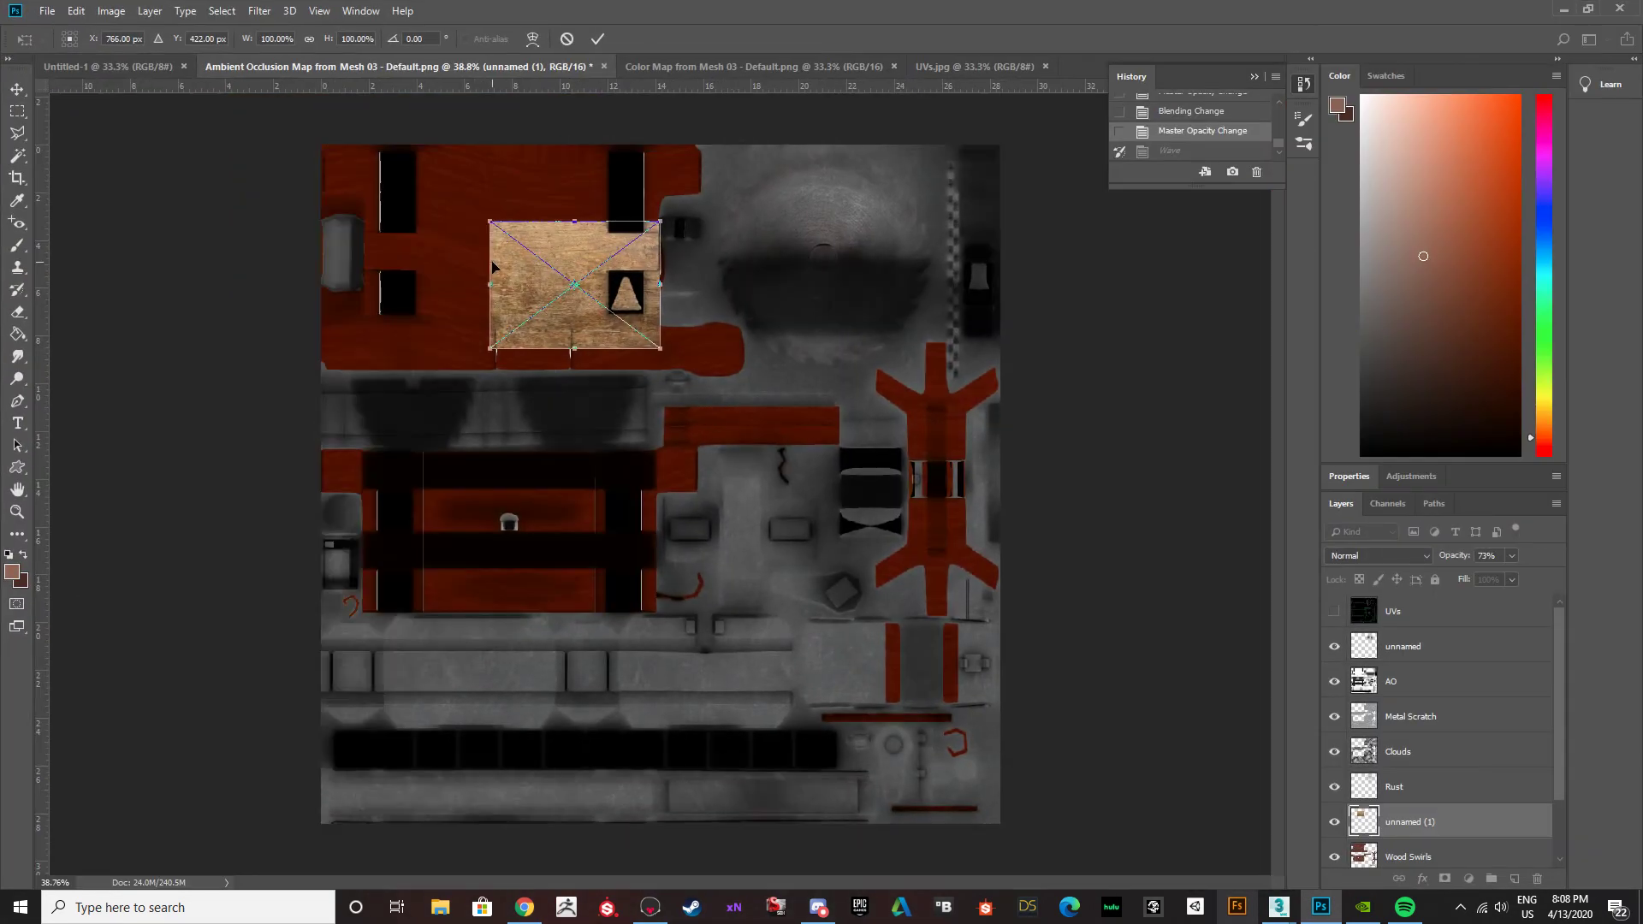
{"action": "left_click_drag", "start_coordinate": [525, 293], "coordinate": [357, 217]}
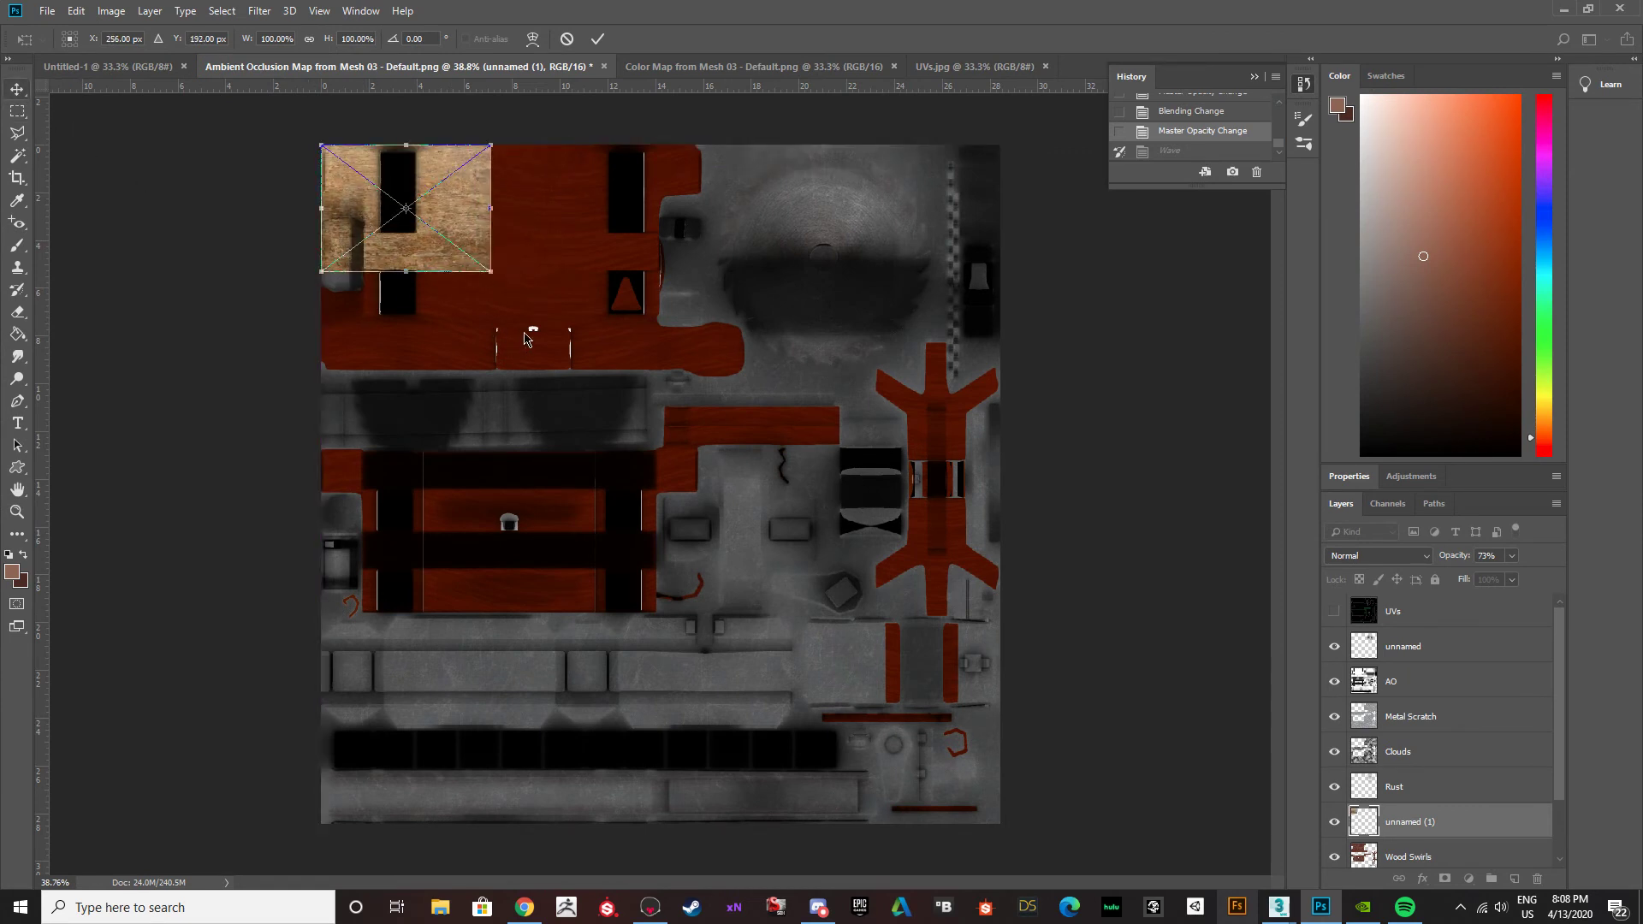
{"action": "key", "text": "Return"}
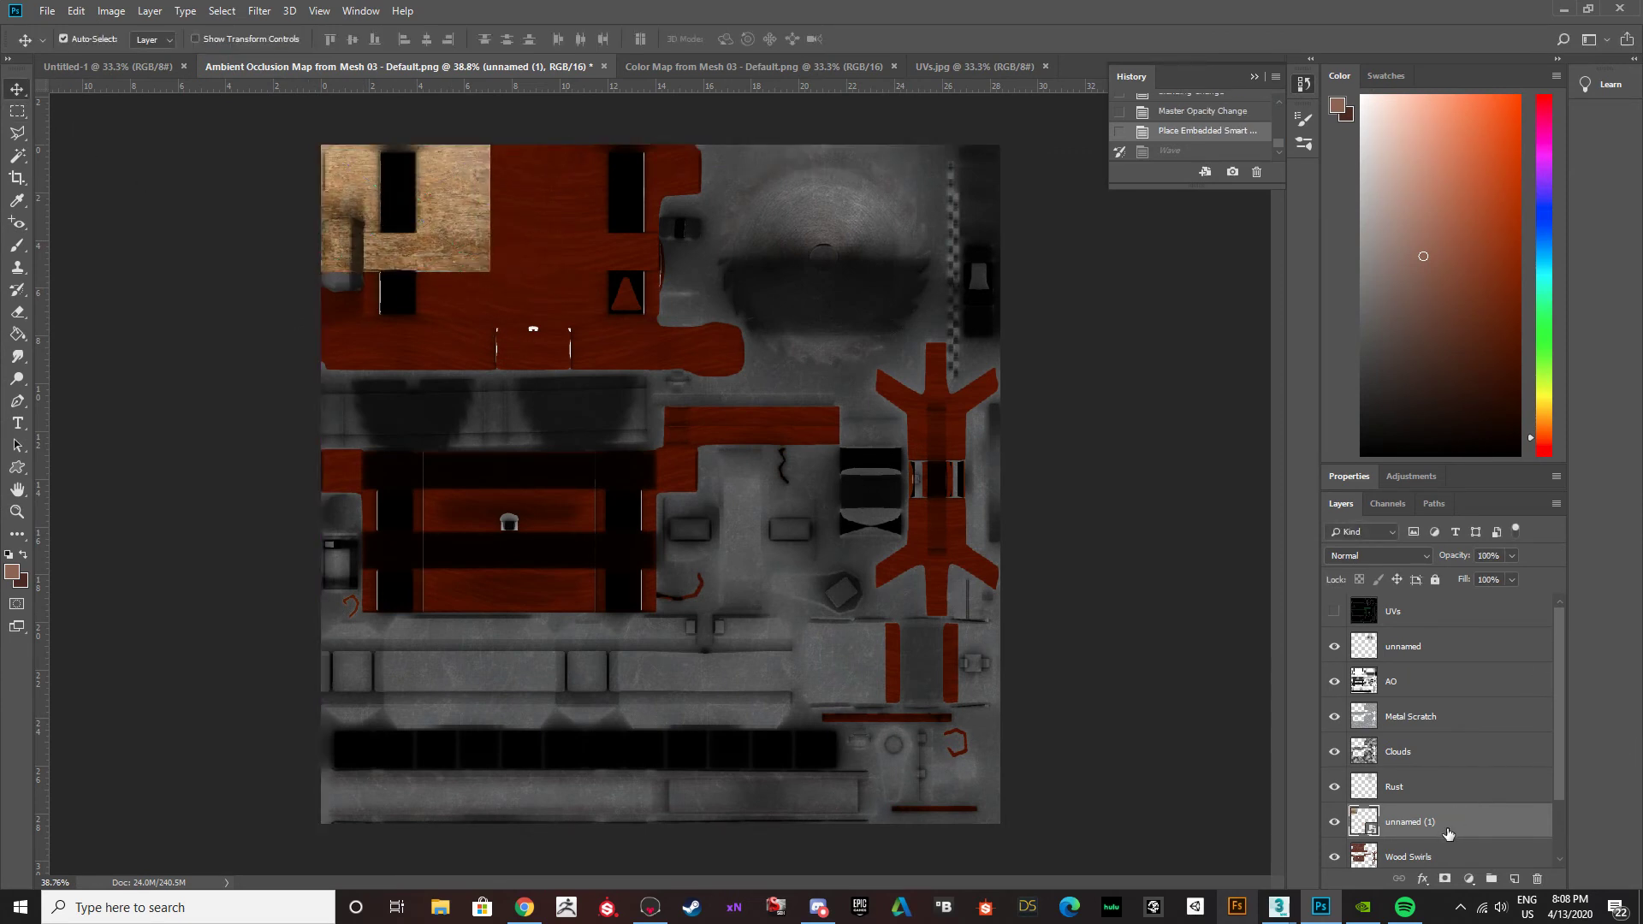
Rasterize the "unnamed (1)" layer, try the Overlay blend mode, and settle on Soft Light.
{"action": "right_click", "coordinate": [1369, 828]}
{"action": "left_click", "coordinate": [1437, 399]}
{"action": "left_click", "coordinate": [1425, 557]}
{"action": "left_click", "coordinate": [1369, 347]}
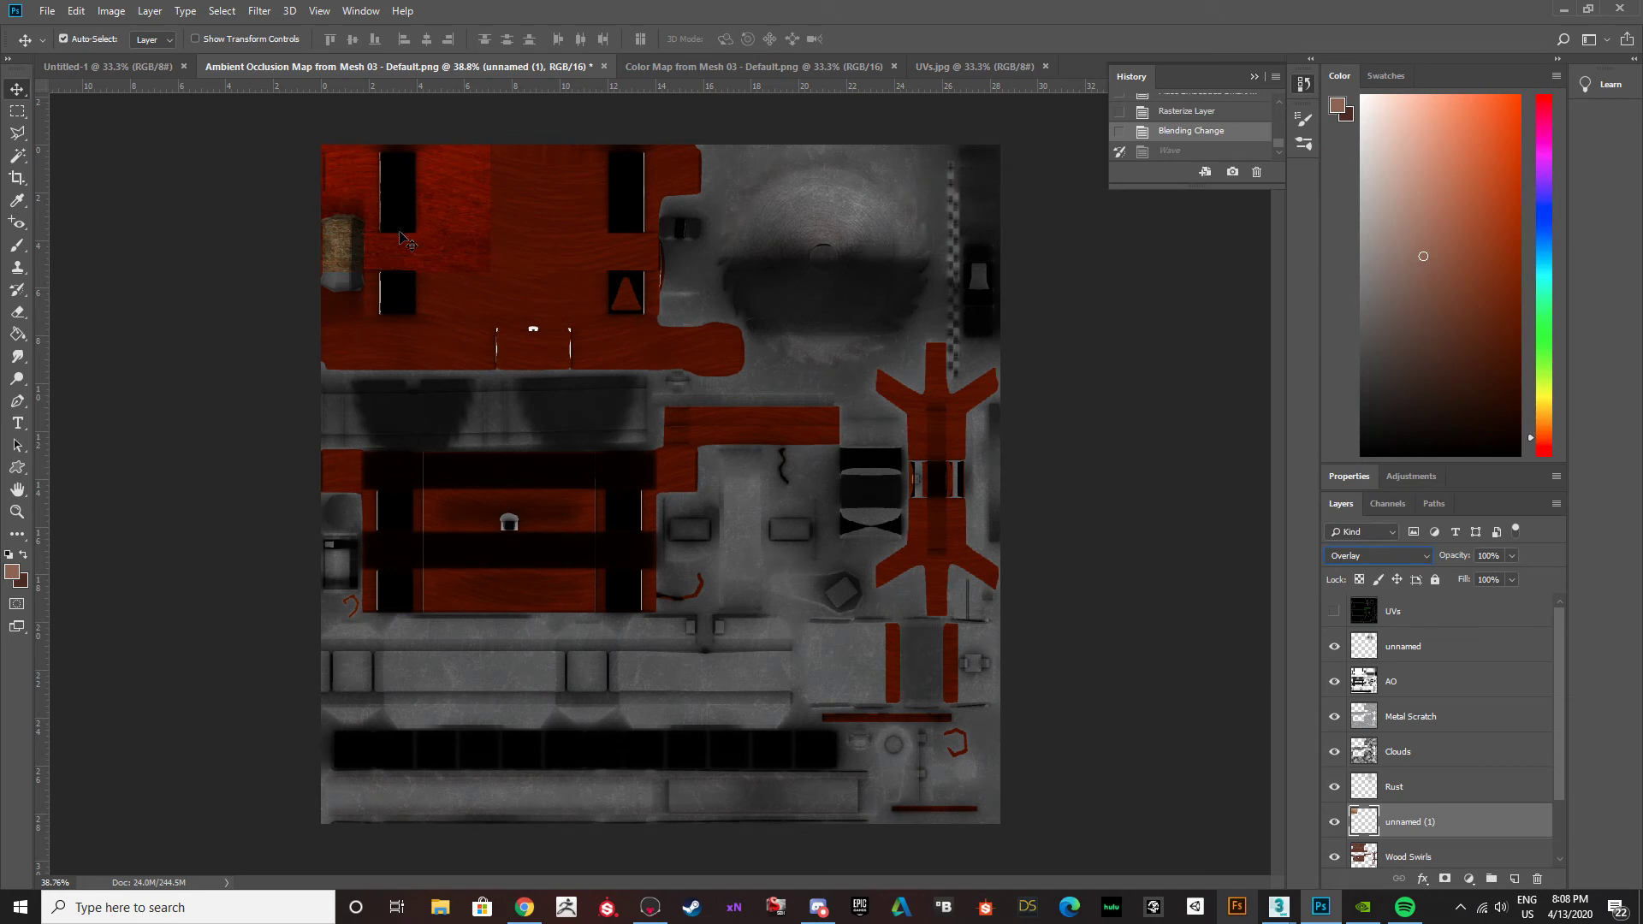
{"action": "left_click", "coordinate": [1410, 558]}
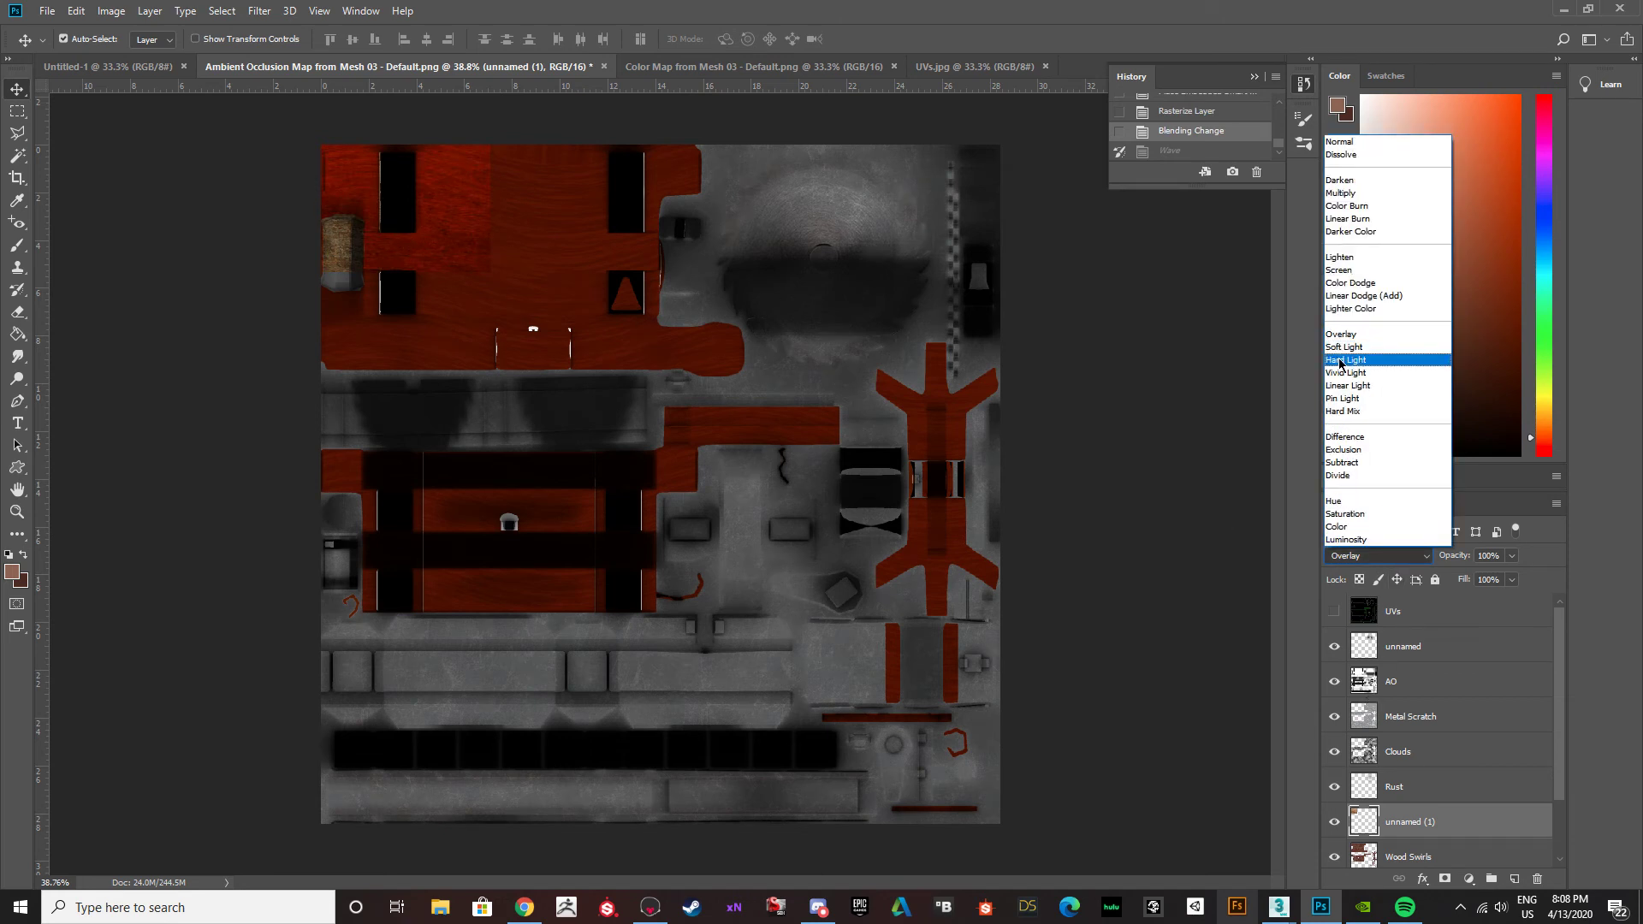
{"action": "left_click", "coordinate": [1369, 364]}
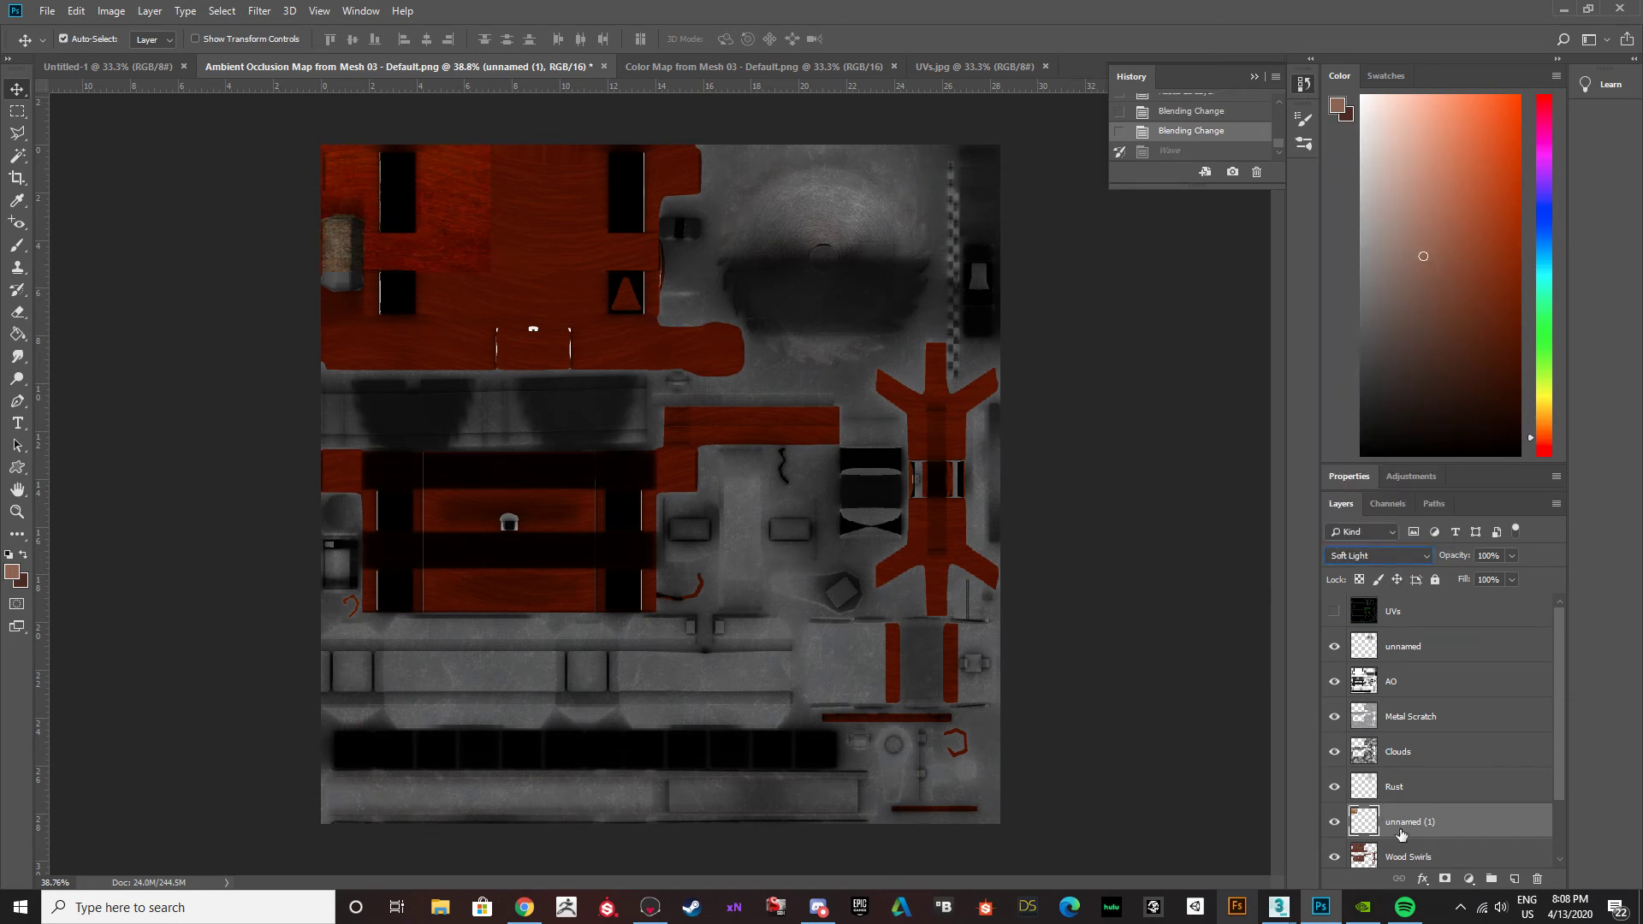
Toggle the visibility of the Wood Swirls and Base Color layers to compare how each affects the wood.
{"action": "left_click", "coordinate": [1407, 856]}
{"action": "left_click", "coordinate": [1334, 852]}
{"action": "left_click", "coordinate": [1334, 851]}
{"action": "left_click", "coordinate": [1334, 851]}
{"action": "left_click", "coordinate": [1334, 851]}
{"action": "scroll", "coordinate": [1408, 842], "scroll_direction": "down", "scroll_amount": 2}
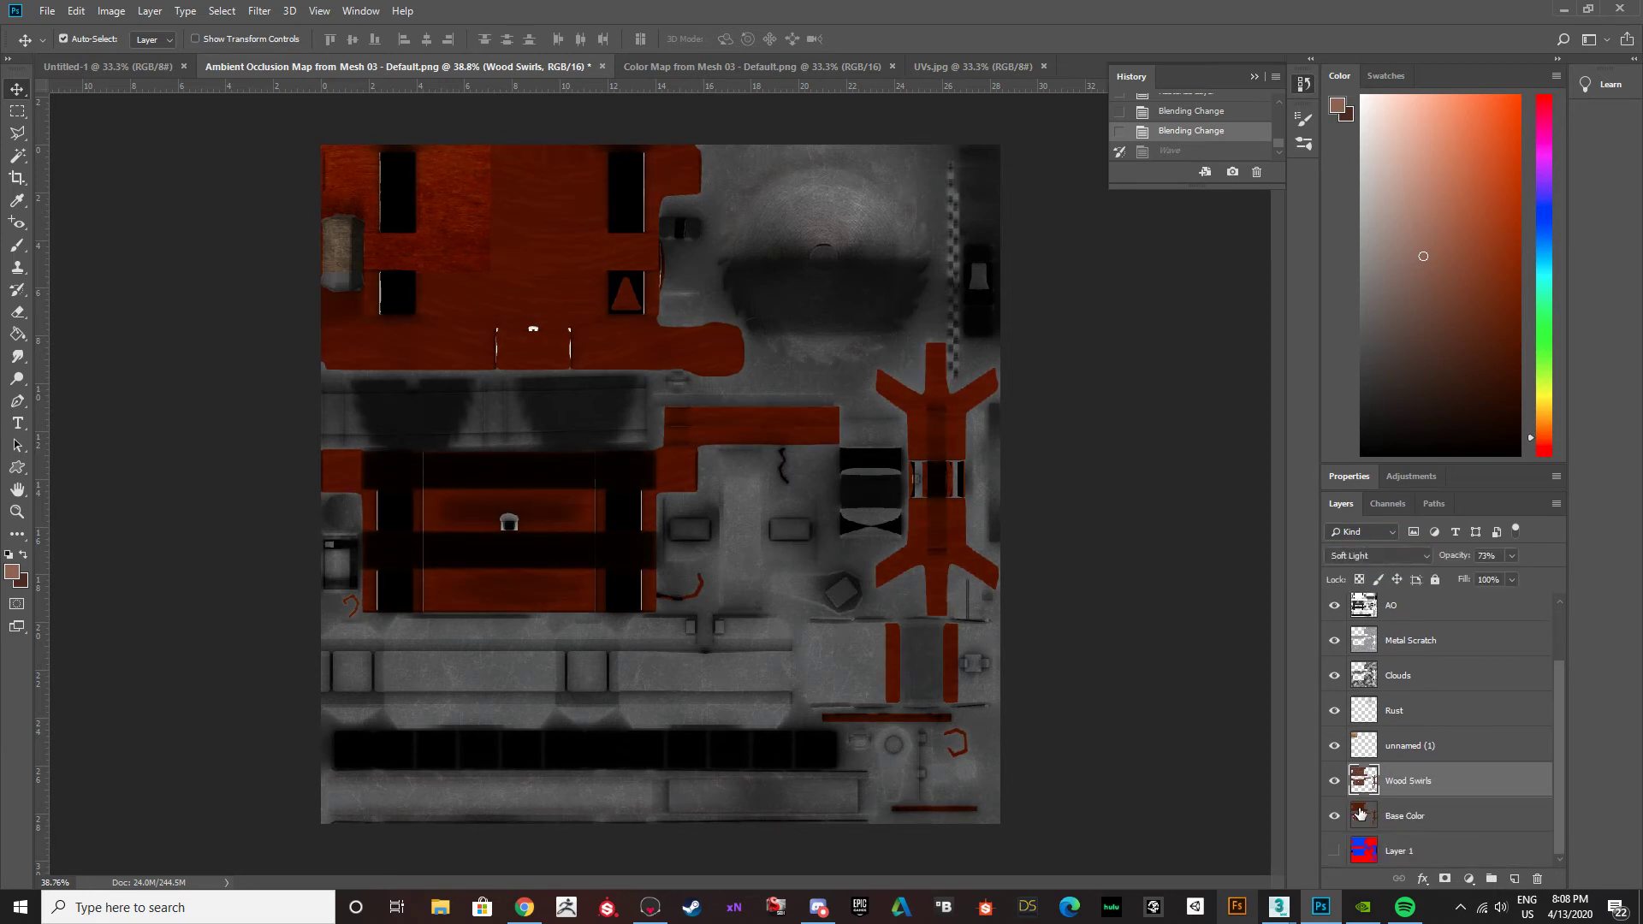
{"action": "left_click", "coordinate": [1359, 814]}
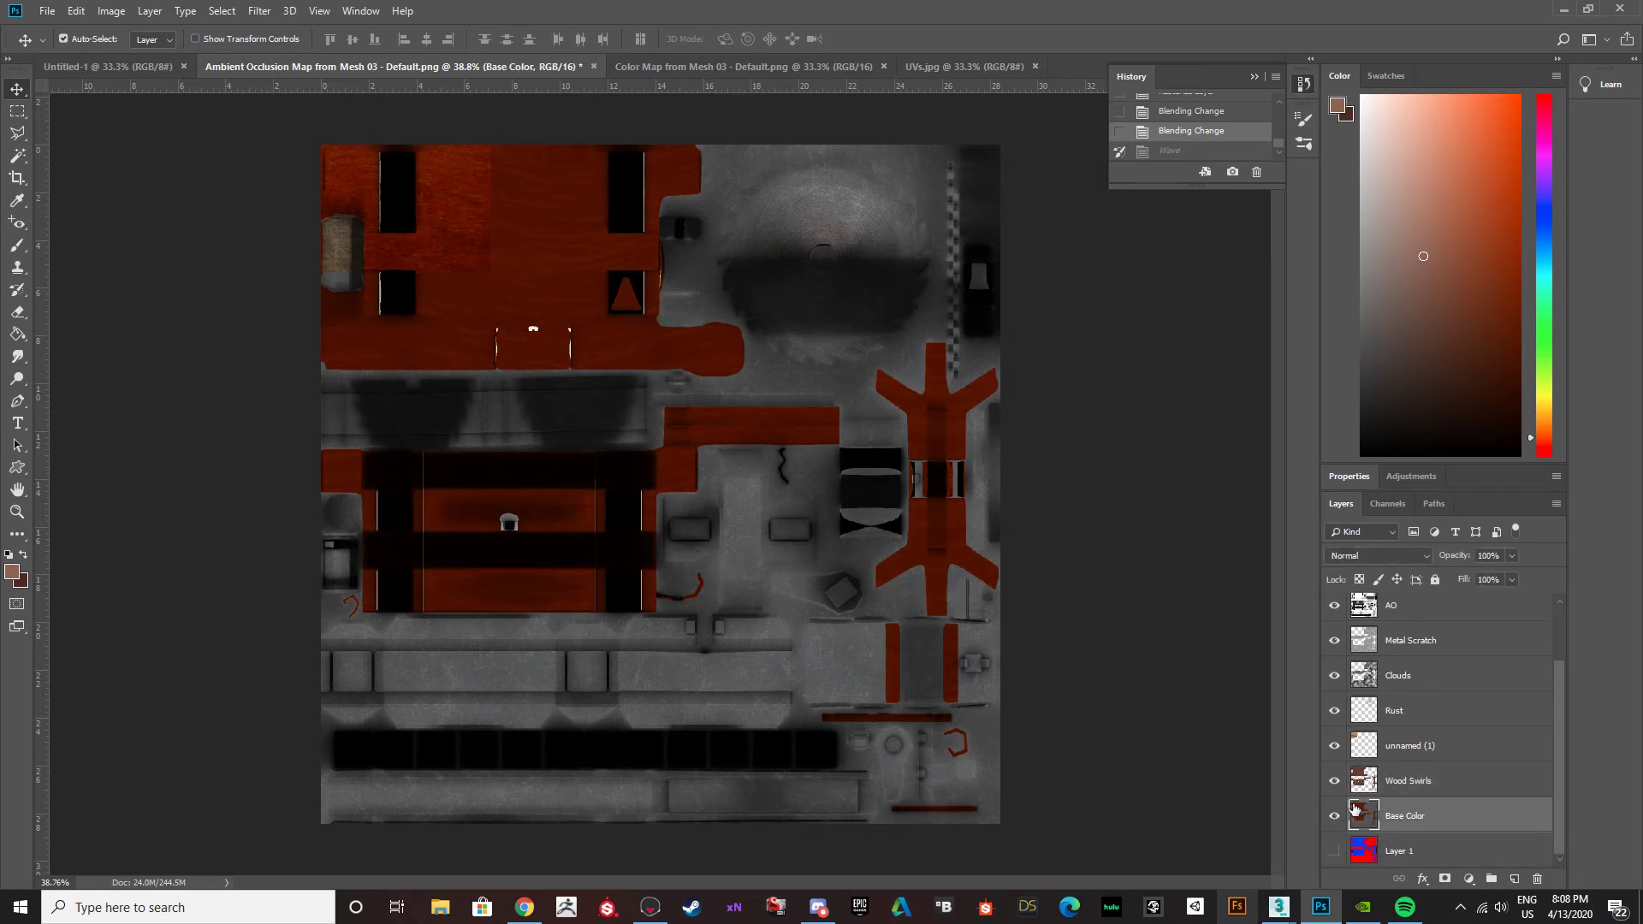
{"action": "left_click", "coordinate": [1334, 818]}
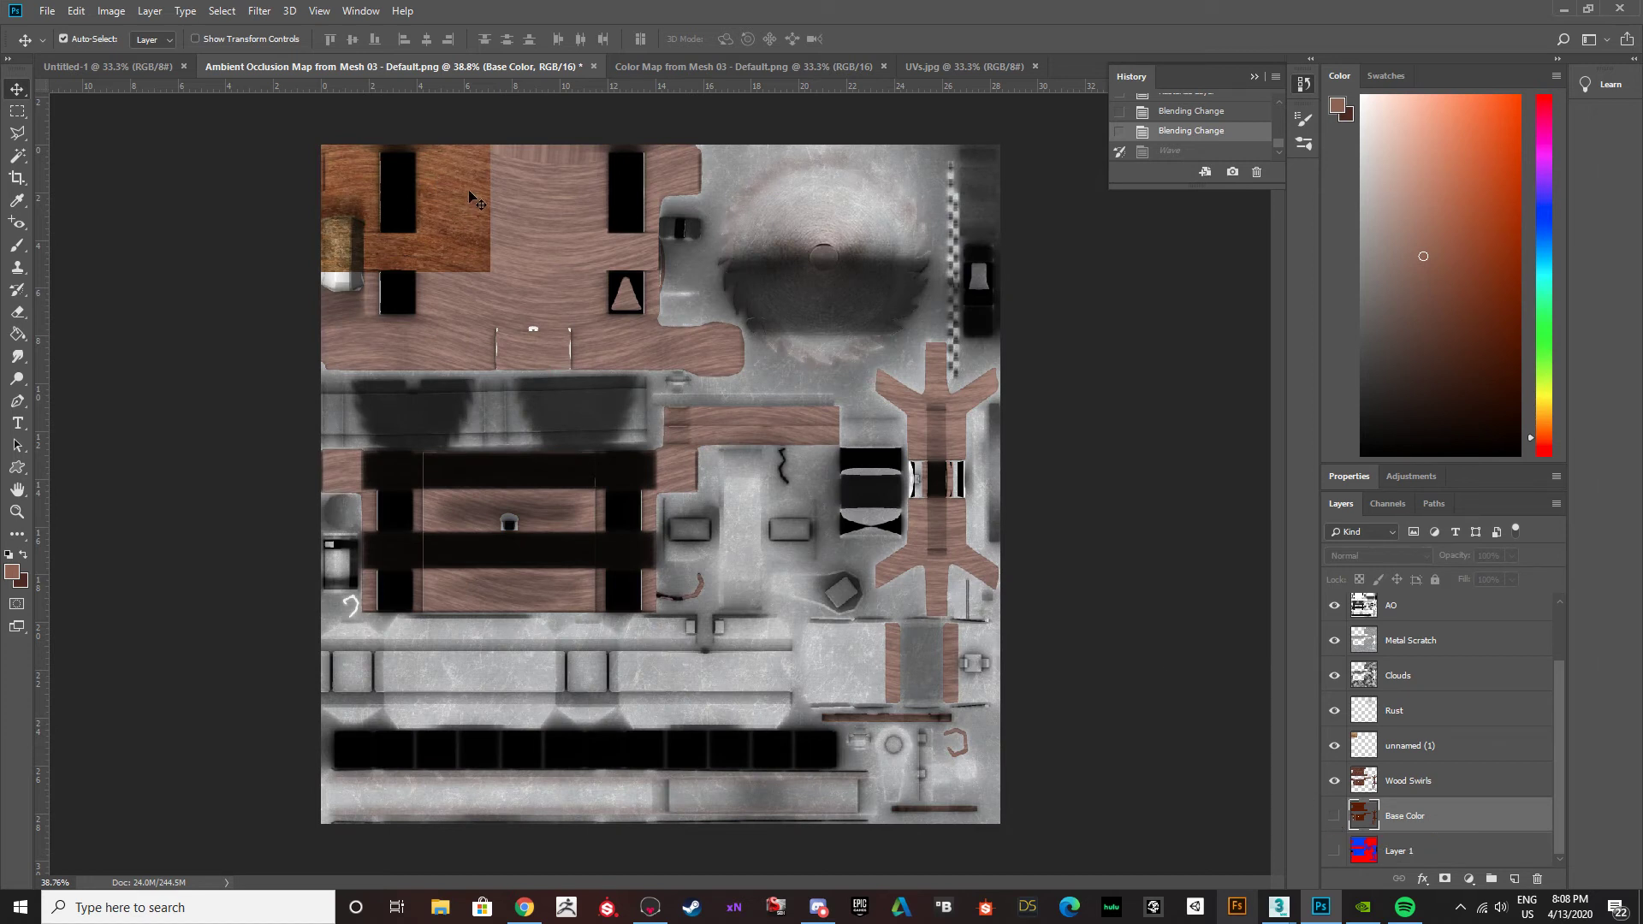
{"action": "left_click", "coordinate": [1335, 817]}
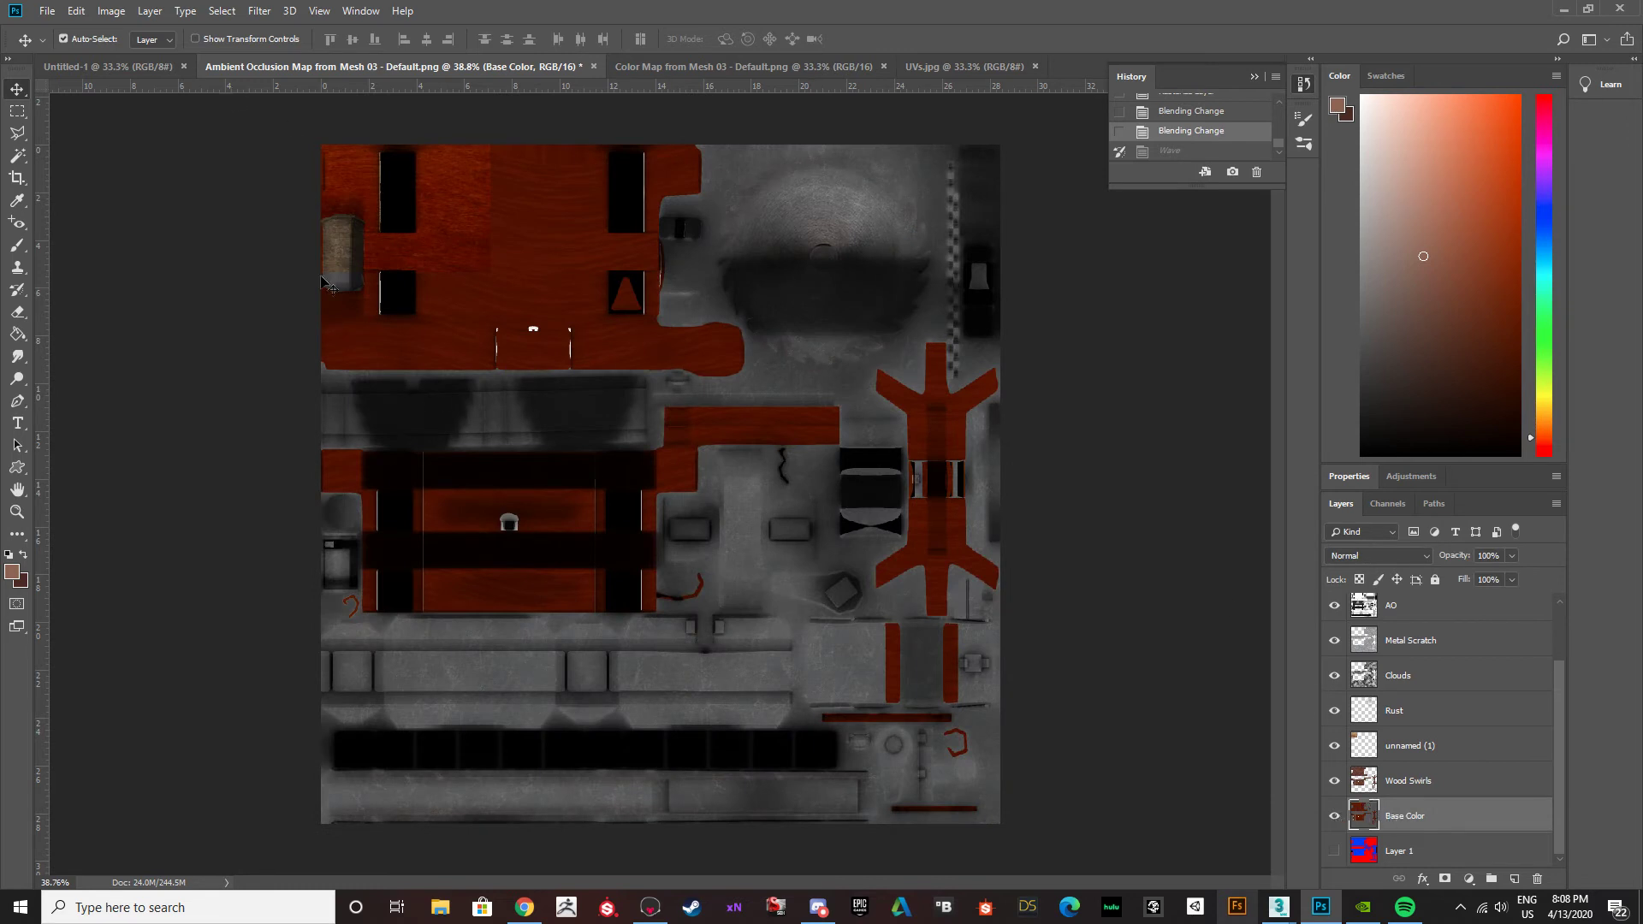
Select the large red wood panel on the Base Color layer with the Magic Wand, adding the narrow plank and lower panel.
{"action": "key", "text": "w"}
{"action": "key", "text": "alt+w"}
{"action": "left_click", "coordinate": [19, 195]}
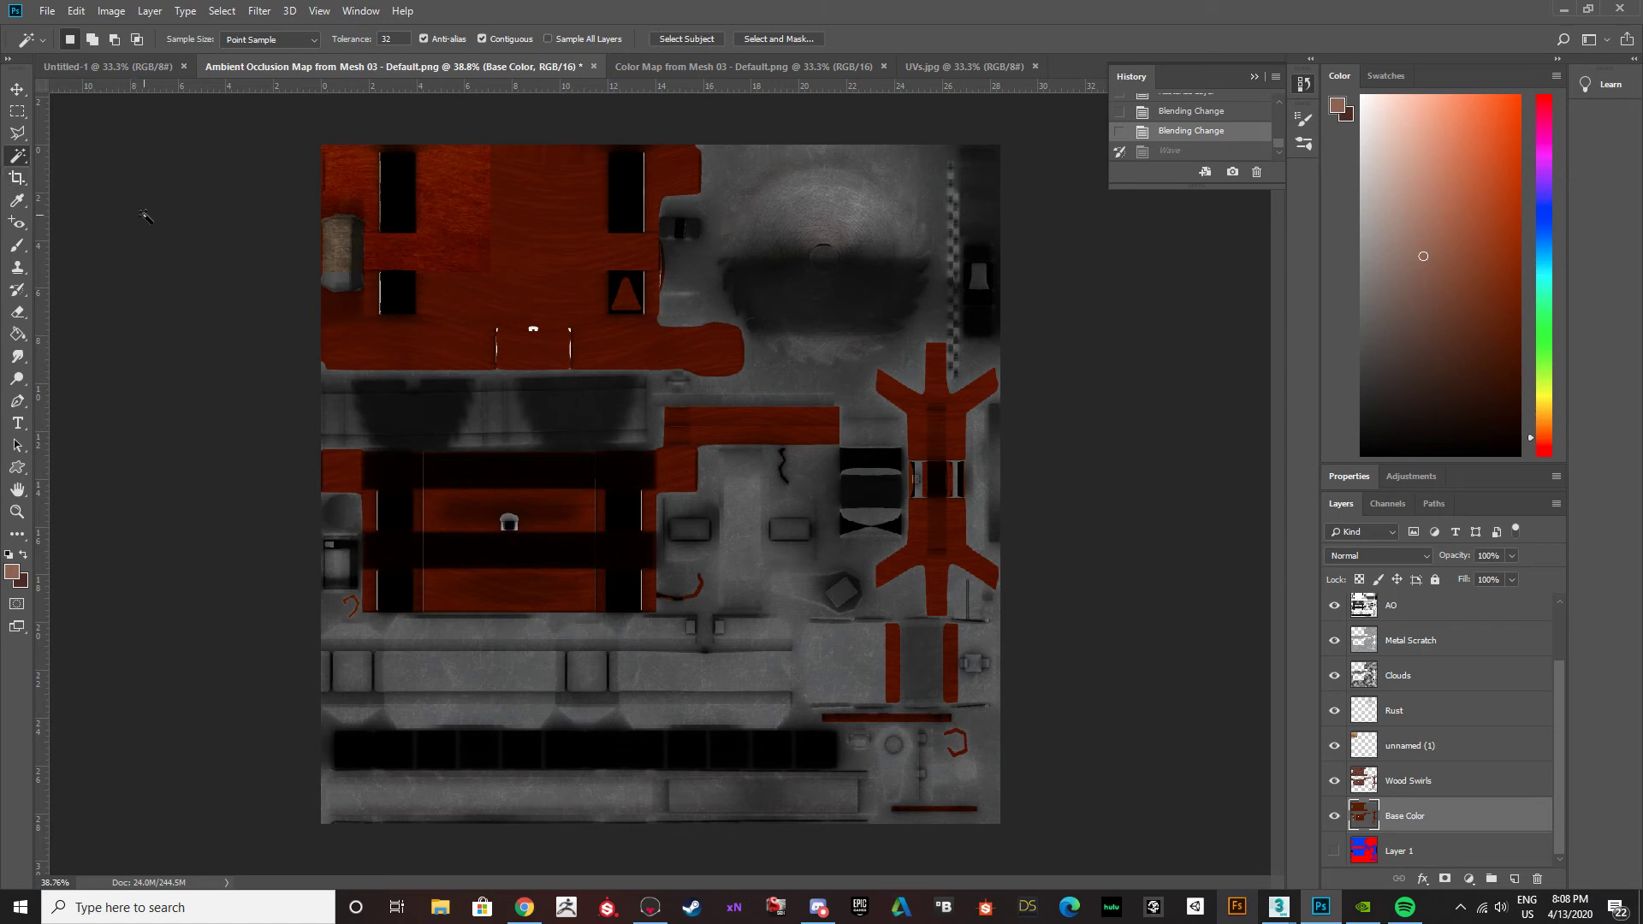
{"action": "key", "text": "alt+w"}
{"action": "key", "text": "Escape"}
{"action": "left_click", "coordinate": [564, 328]}
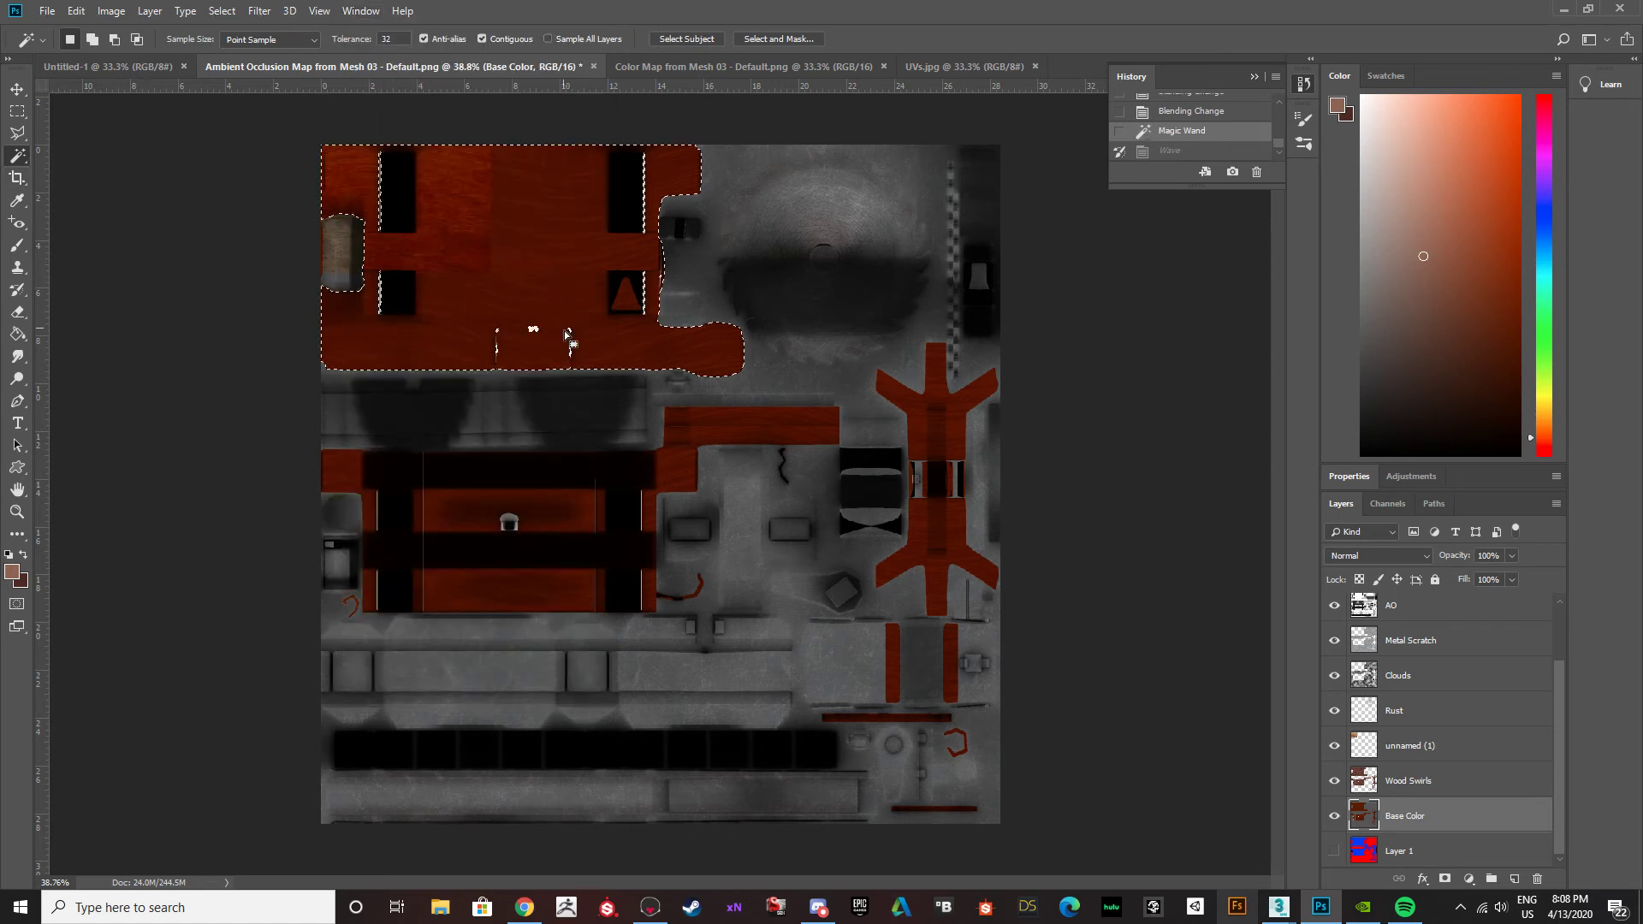
{"action": "left_click", "coordinate": [724, 428], "text": "shift"}
{"action": "left_click", "coordinate": [601, 517], "text": "shift"}
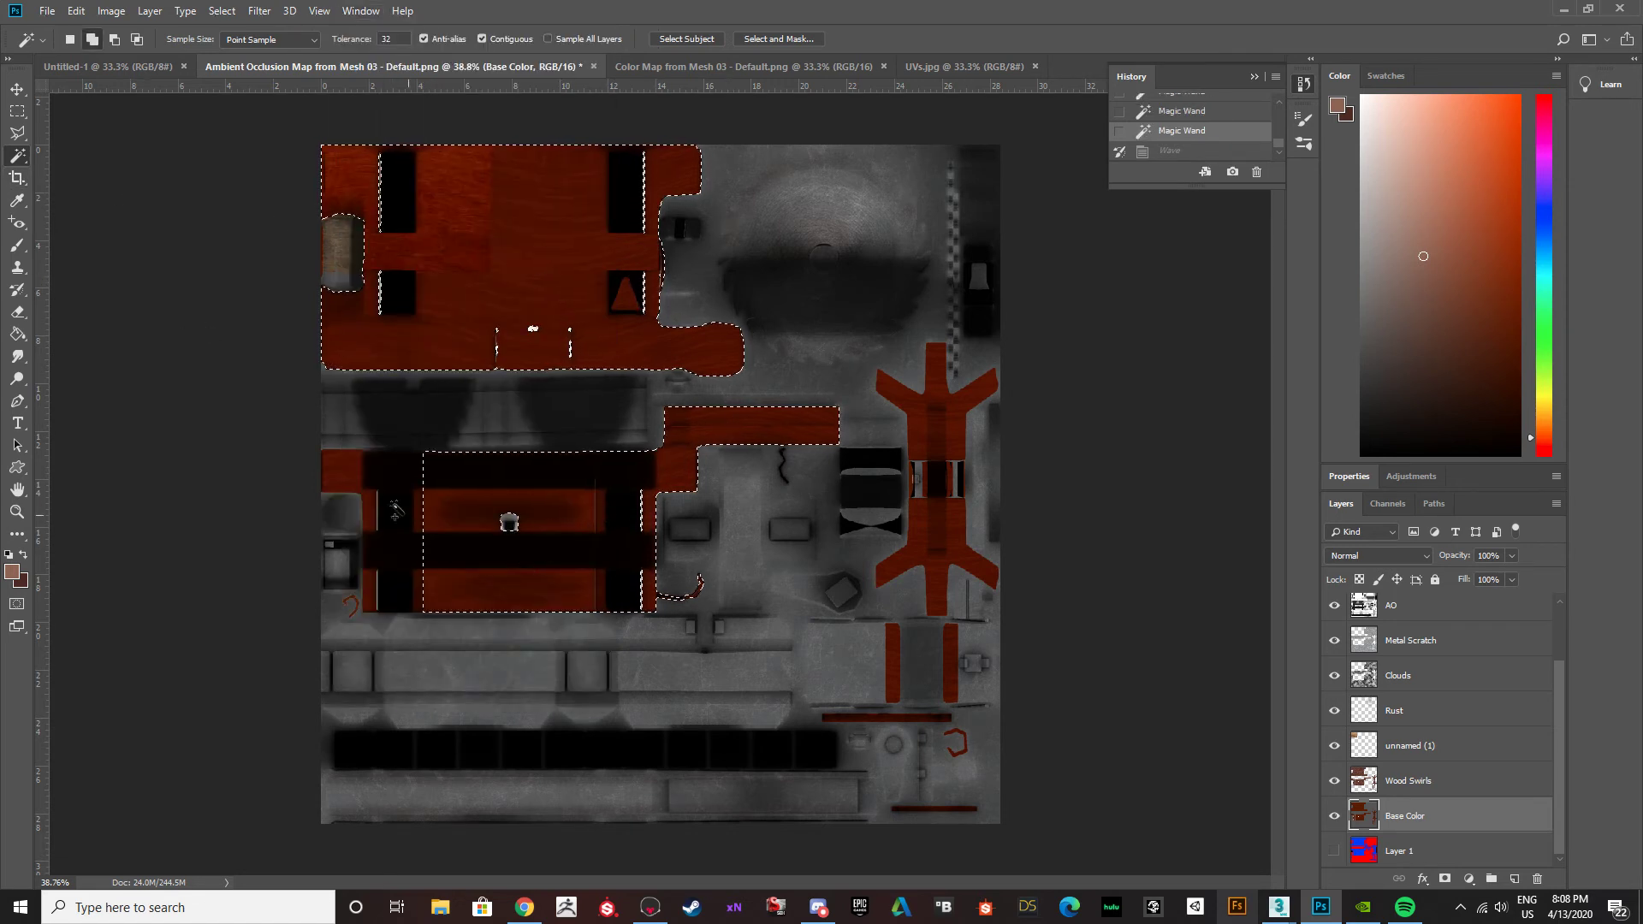
Add the remaining red wood areas to the selection: the lower panel's outer section, branched supports, narrow strips and small hooked piece.
{"action": "left_click", "coordinate": [354, 475], "text": "shift"}
{"action": "left_click", "coordinate": [936, 548], "text": "shift"}
{"action": "left_click", "coordinate": [942, 638], "text": "shift"}
{"action": "left_click", "coordinate": [895, 661], "text": "shift"}
{"action": "left_click", "coordinate": [884, 719], "text": "shift"}
{"action": "left_click", "coordinate": [933, 807], "text": "shift"}
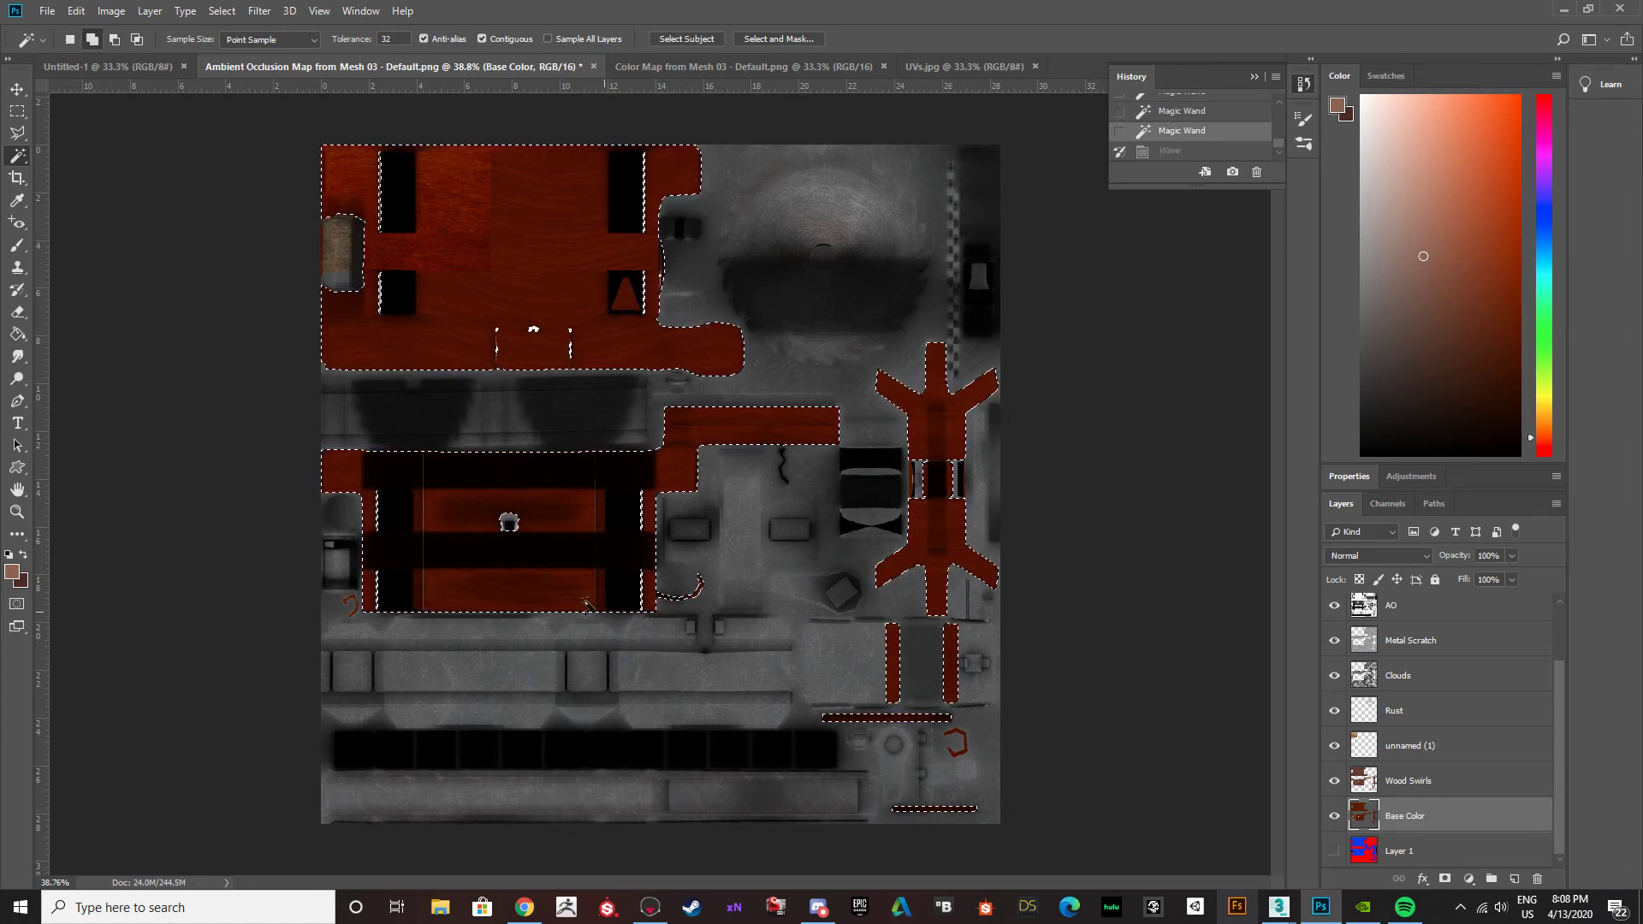
{"action": "scroll", "coordinate": [885, 675], "scroll_direction": "up", "scroll_amount": 2, "text": "alt"}
{"action": "scroll", "coordinate": [960, 770], "scroll_direction": "up", "scroll_amount": 2, "text": "alt"}
{"action": "scroll", "coordinate": [644, 627], "scroll_direction": "down", "scroll_amount": 2, "text": "alt"}
{"action": "scroll", "coordinate": [644, 628], "scroll_direction": "down", "scroll_amount": 2, "text": "alt"}
{"action": "scroll", "coordinate": [69, 530], "scroll_direction": "up", "scroll_amount": 4, "text": "alt"}
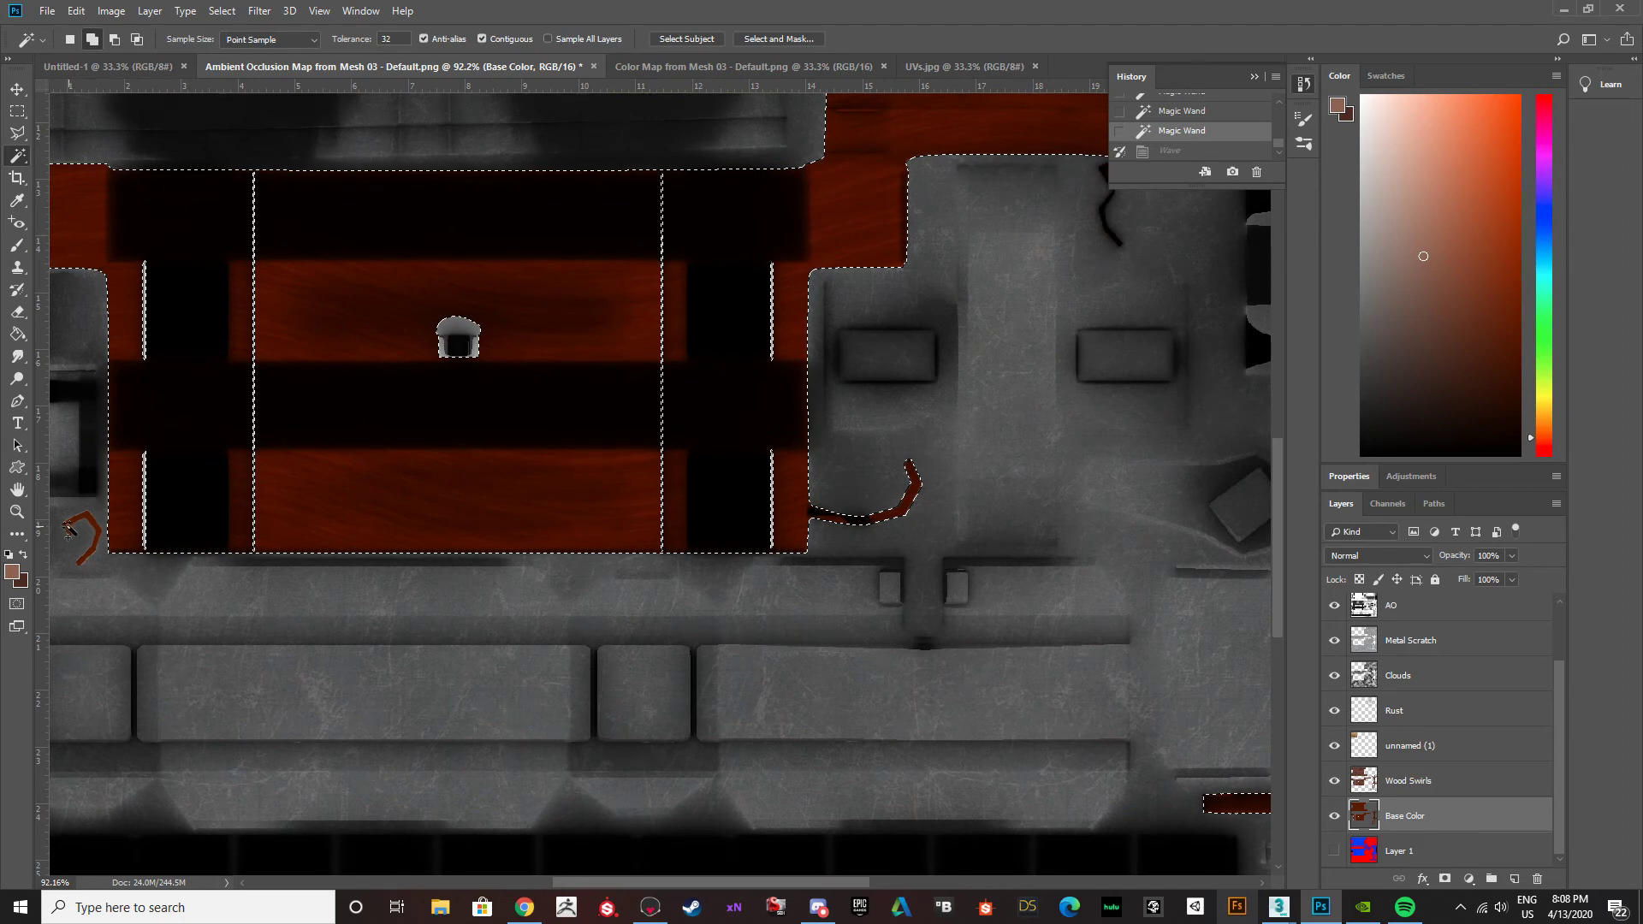
Shift the selected red wood on Base Color to a muted dark brown with Hue/Saturation, and clear the selection.
{"action": "left_click", "coordinate": [100, 16]}
{"action": "mouse_move", "coordinate": [141, 64]}
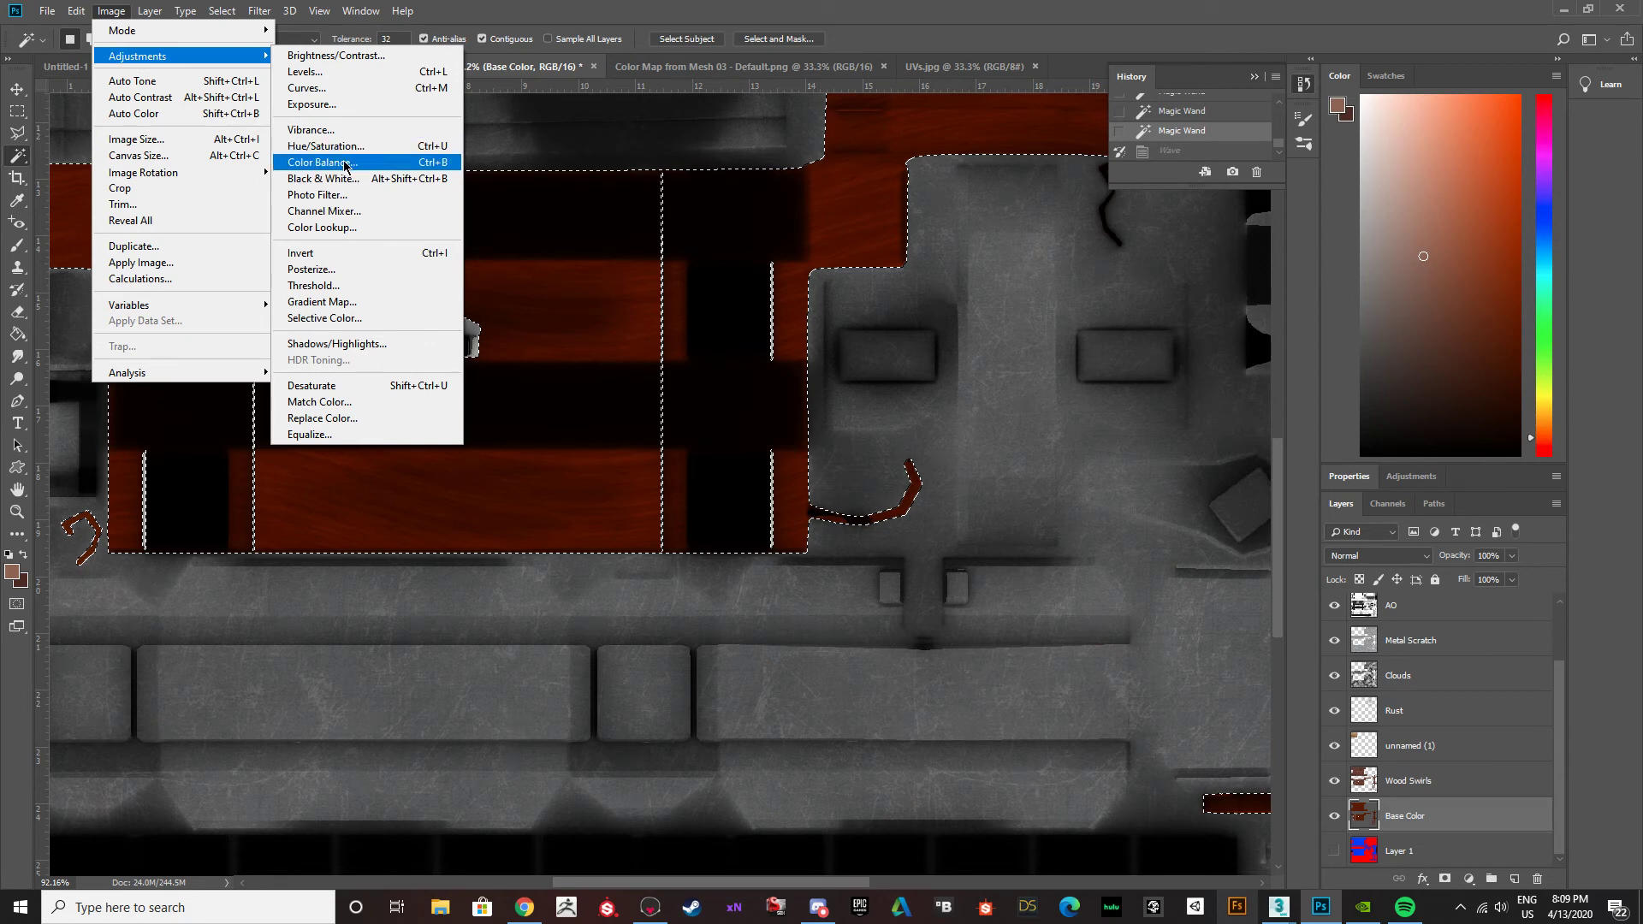
{"action": "key", "text": "Escape"}
{"action": "key", "text": "i"}
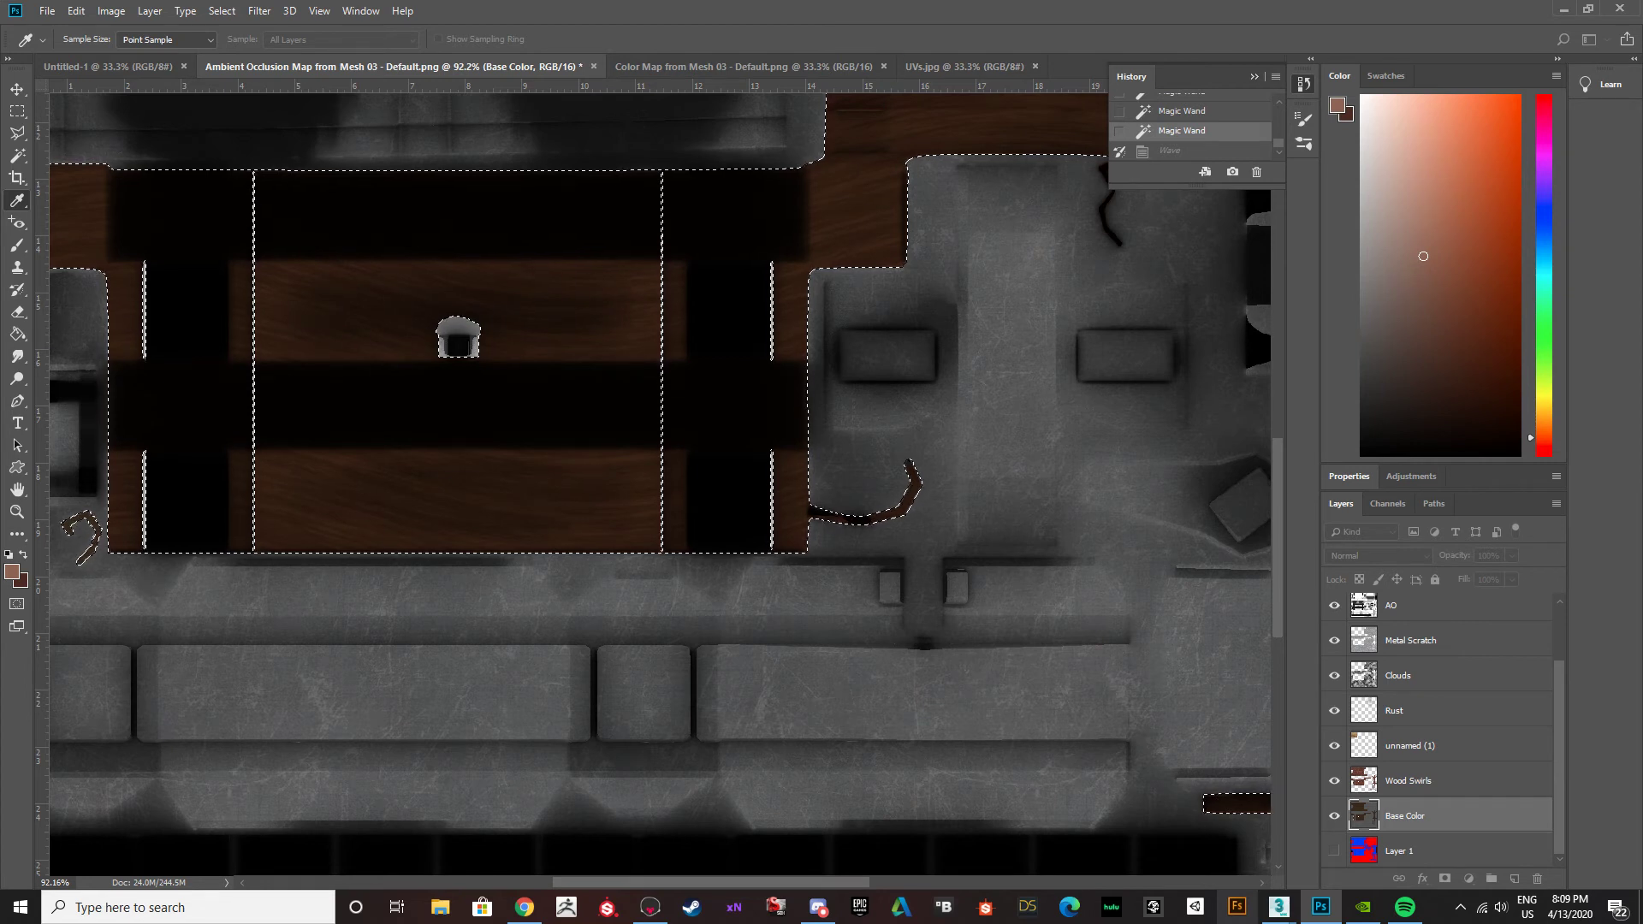
{"action": "left_click", "coordinate": [665, 285]}
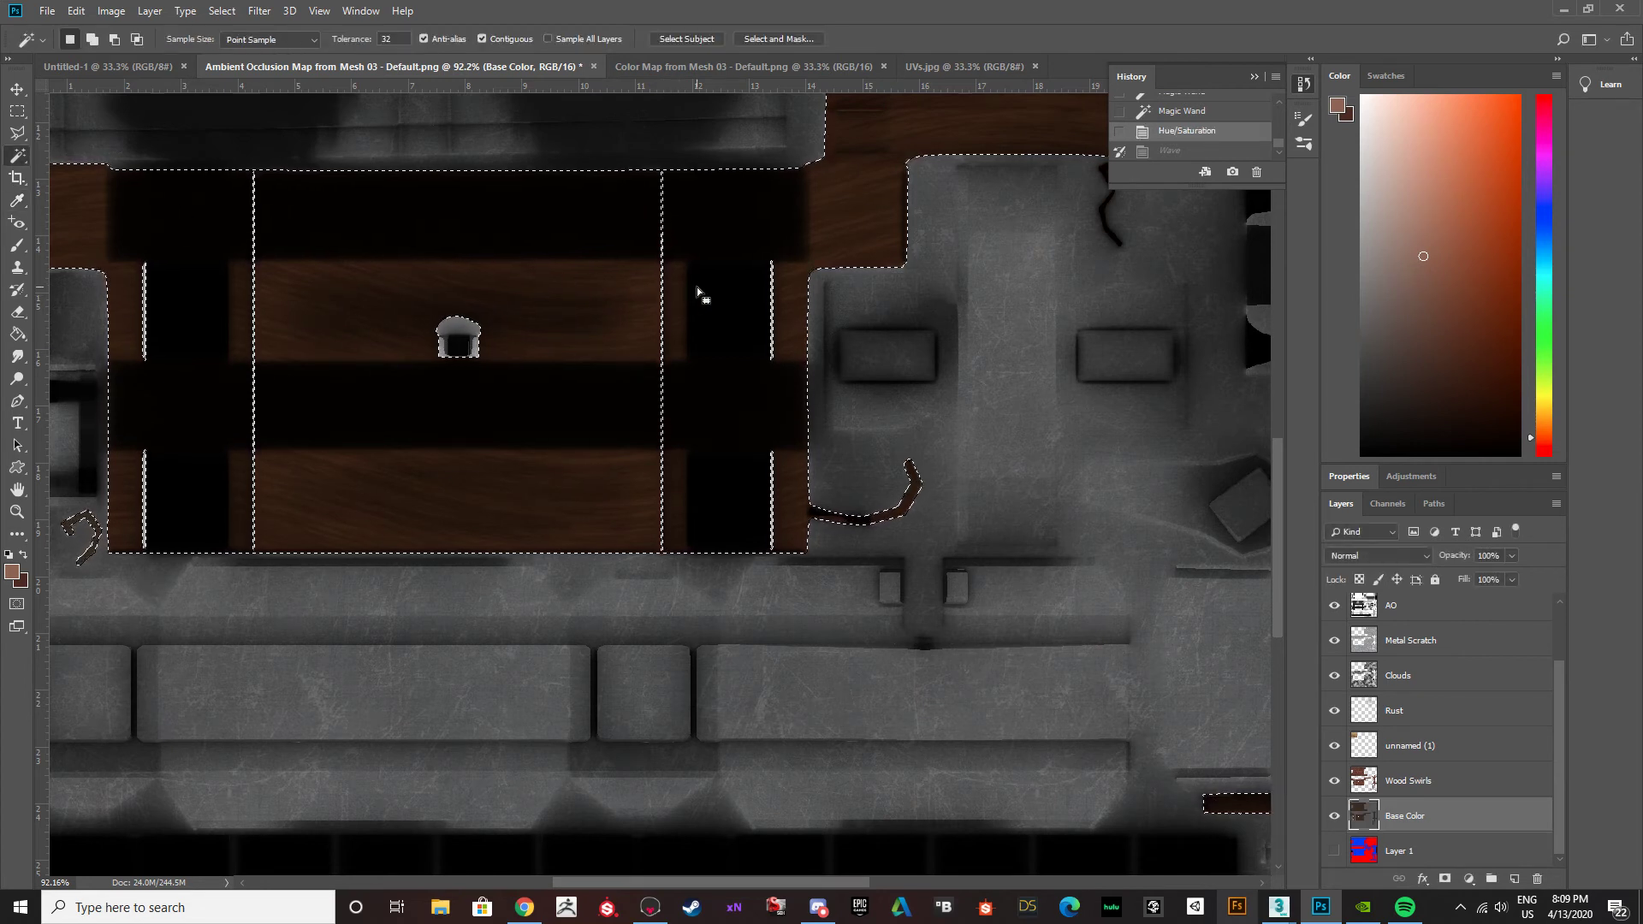
{"action": "key", "text": "ctrl+d"}
{"action": "scroll", "coordinate": [668, 330], "scroll_direction": "down", "scroll_amount": 1, "text": "alt"}
{"action": "scroll", "coordinate": [668, 330], "scroll_direction": "down", "scroll_amount": 8, "text": "alt"}
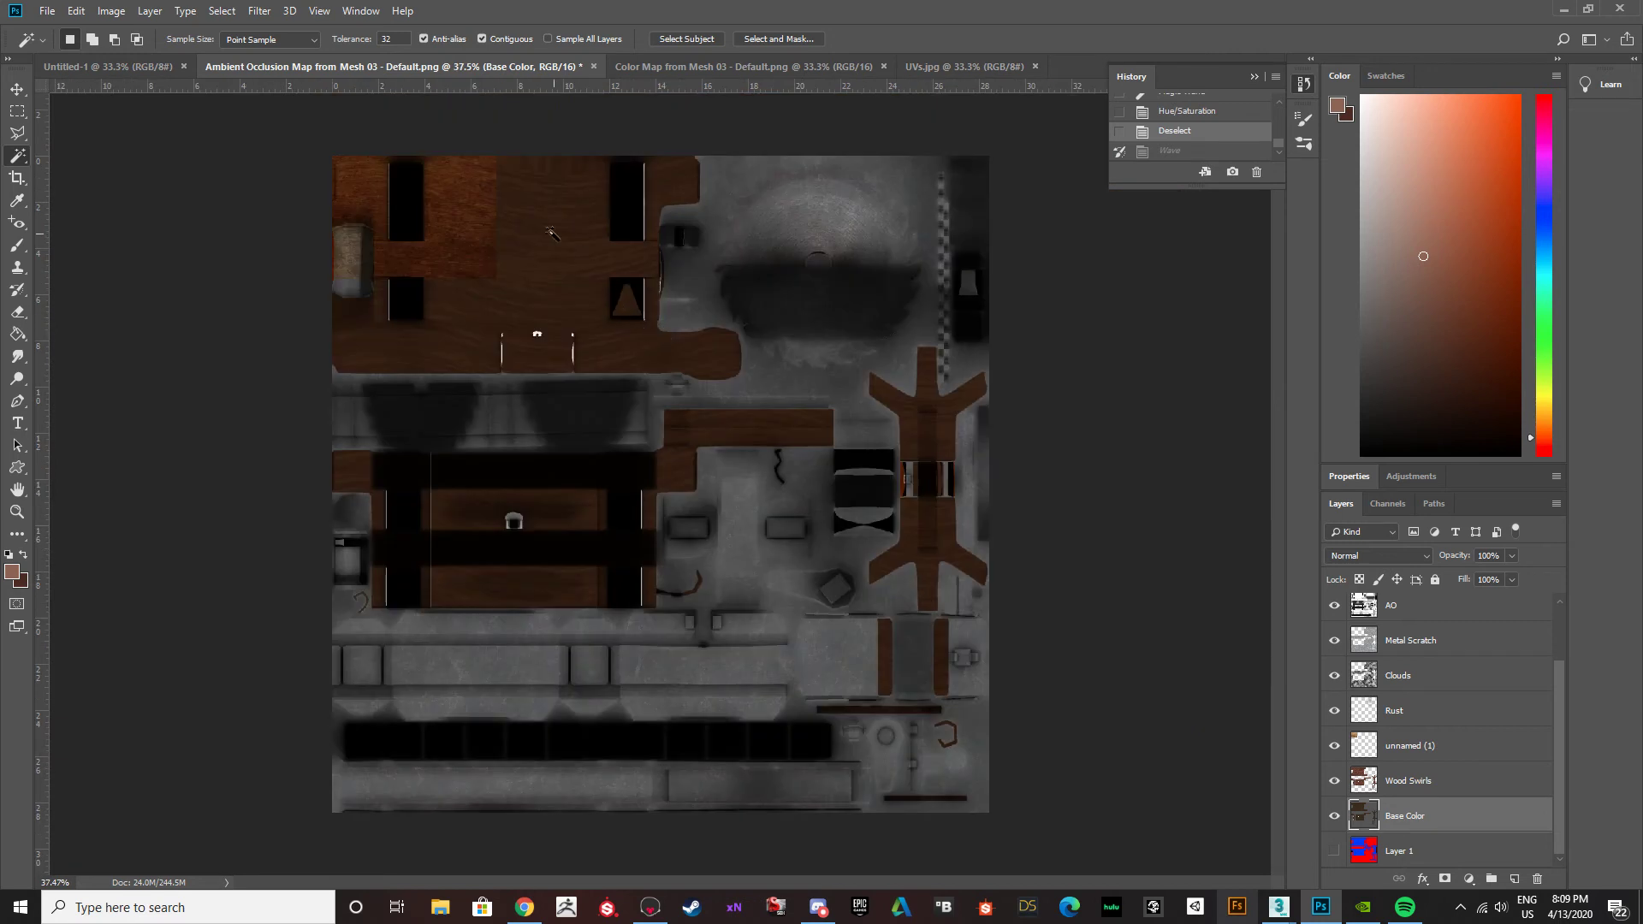
{"action": "left_click", "coordinate": [271, 12]}
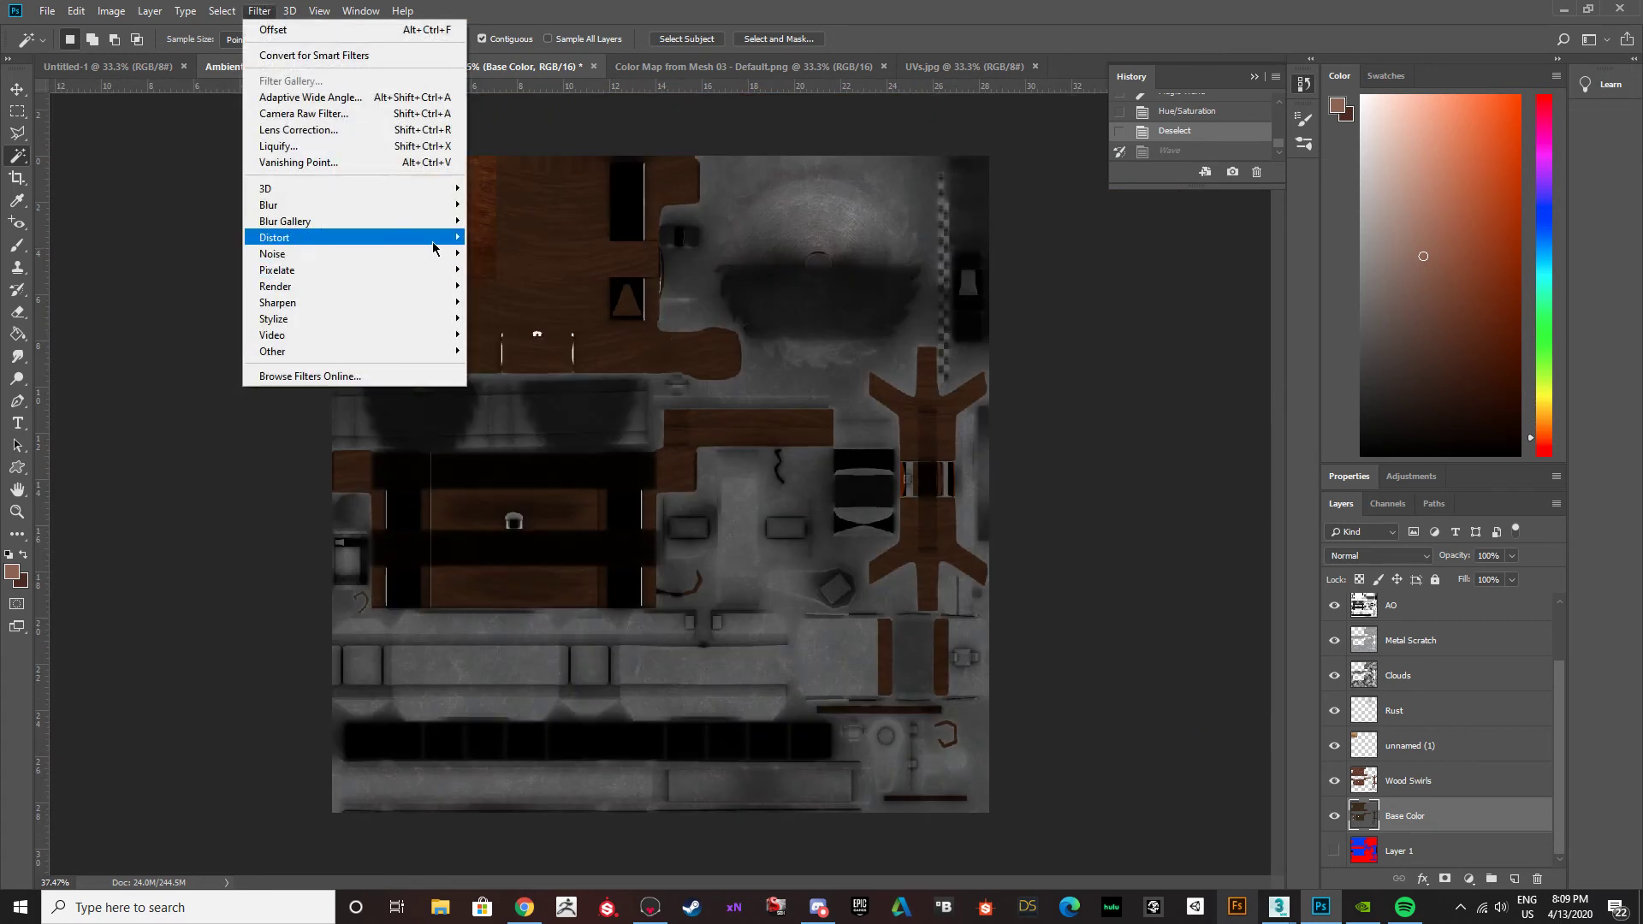
{"action": "mouse_move", "coordinate": [449, 242]}
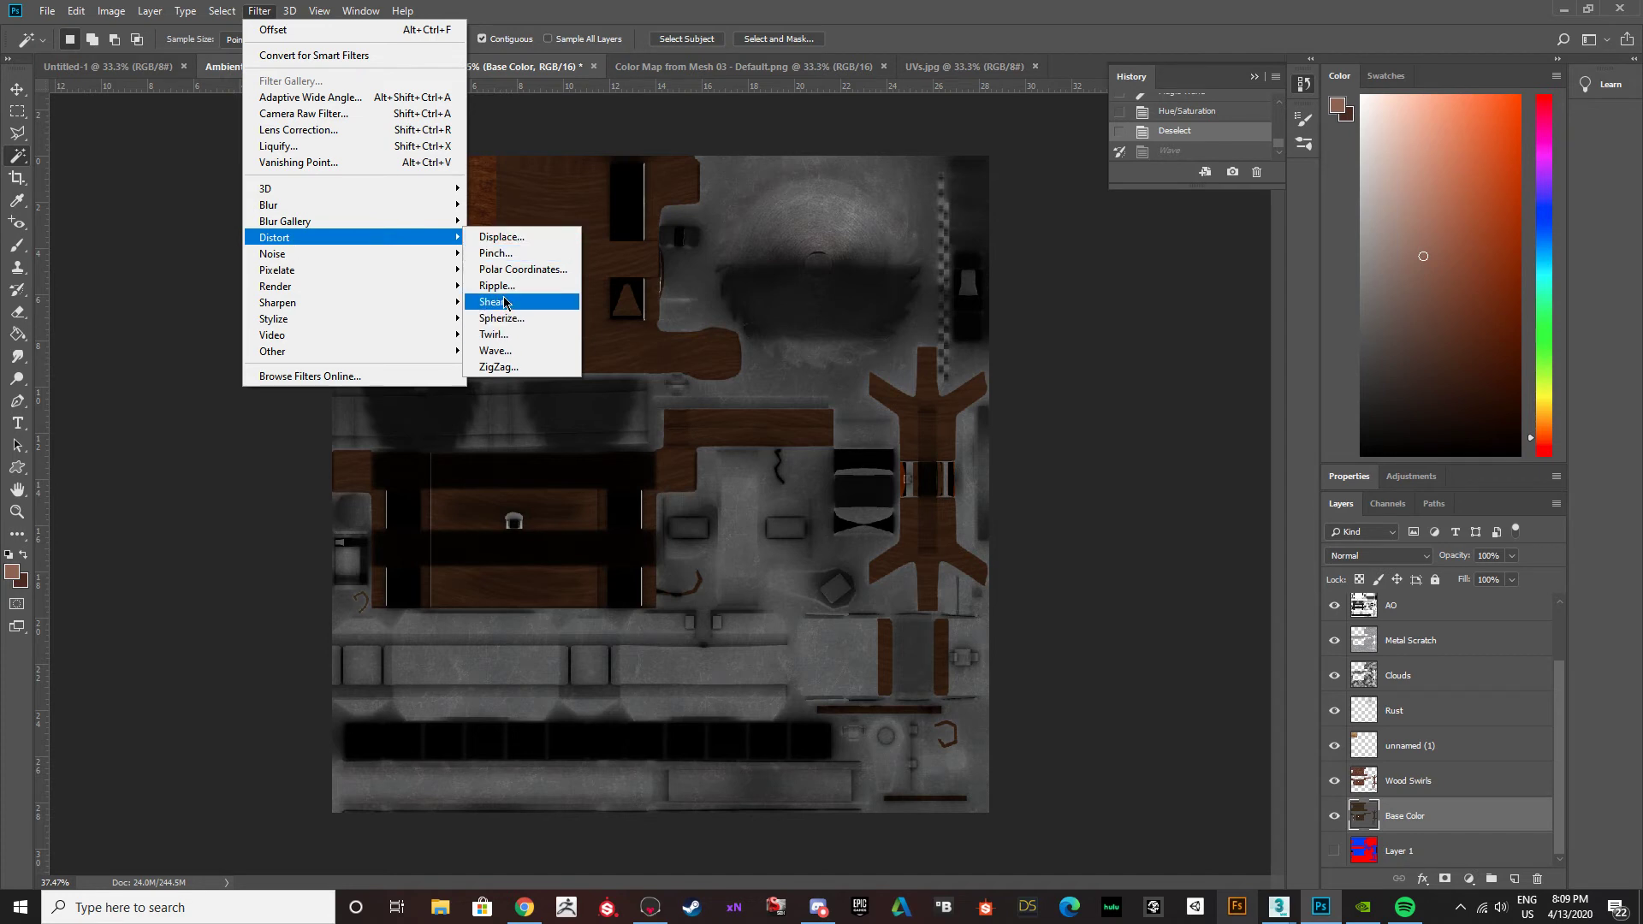
{"action": "left_click", "coordinate": [173, 504]}
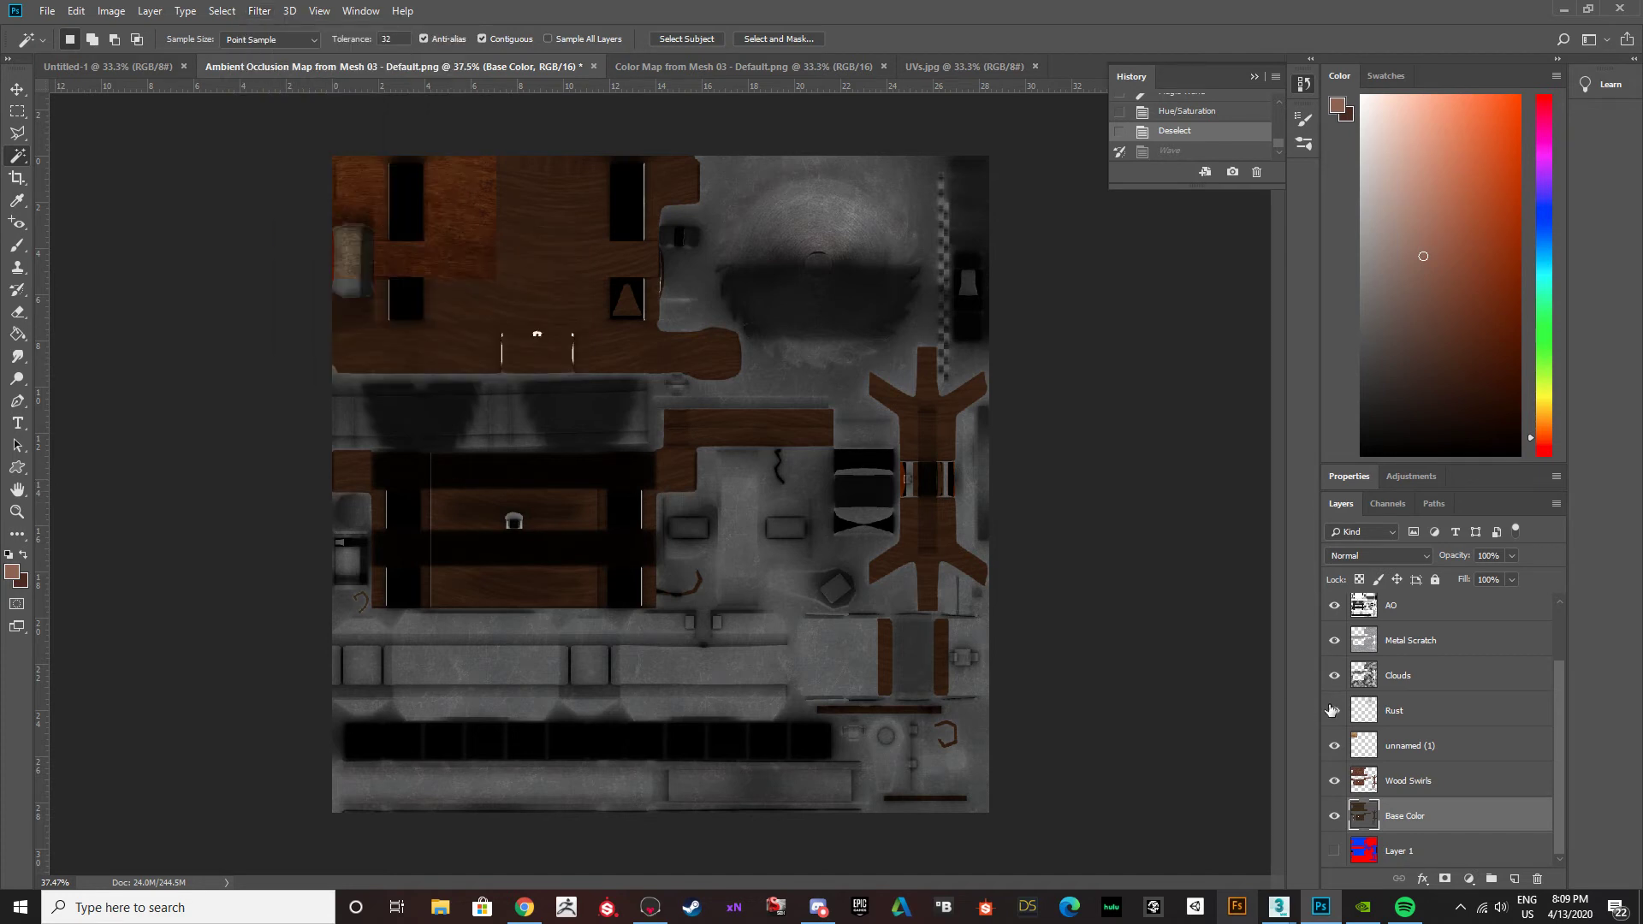
Toggle the visibility of the Wood Swirls and unnamed (1) layers to compare their effect on the wood.
{"action": "left_click", "coordinate": [1335, 782]}
{"action": "left_click", "coordinate": [1335, 782]}
{"action": "left_click", "coordinate": [1335, 782]}
{"action": "left_click", "coordinate": [1335, 782]}
{"action": "left_click", "coordinate": [1403, 748]}
{"action": "left_click", "coordinate": [1335, 750]}
{"action": "left_click", "coordinate": [1334, 750]}
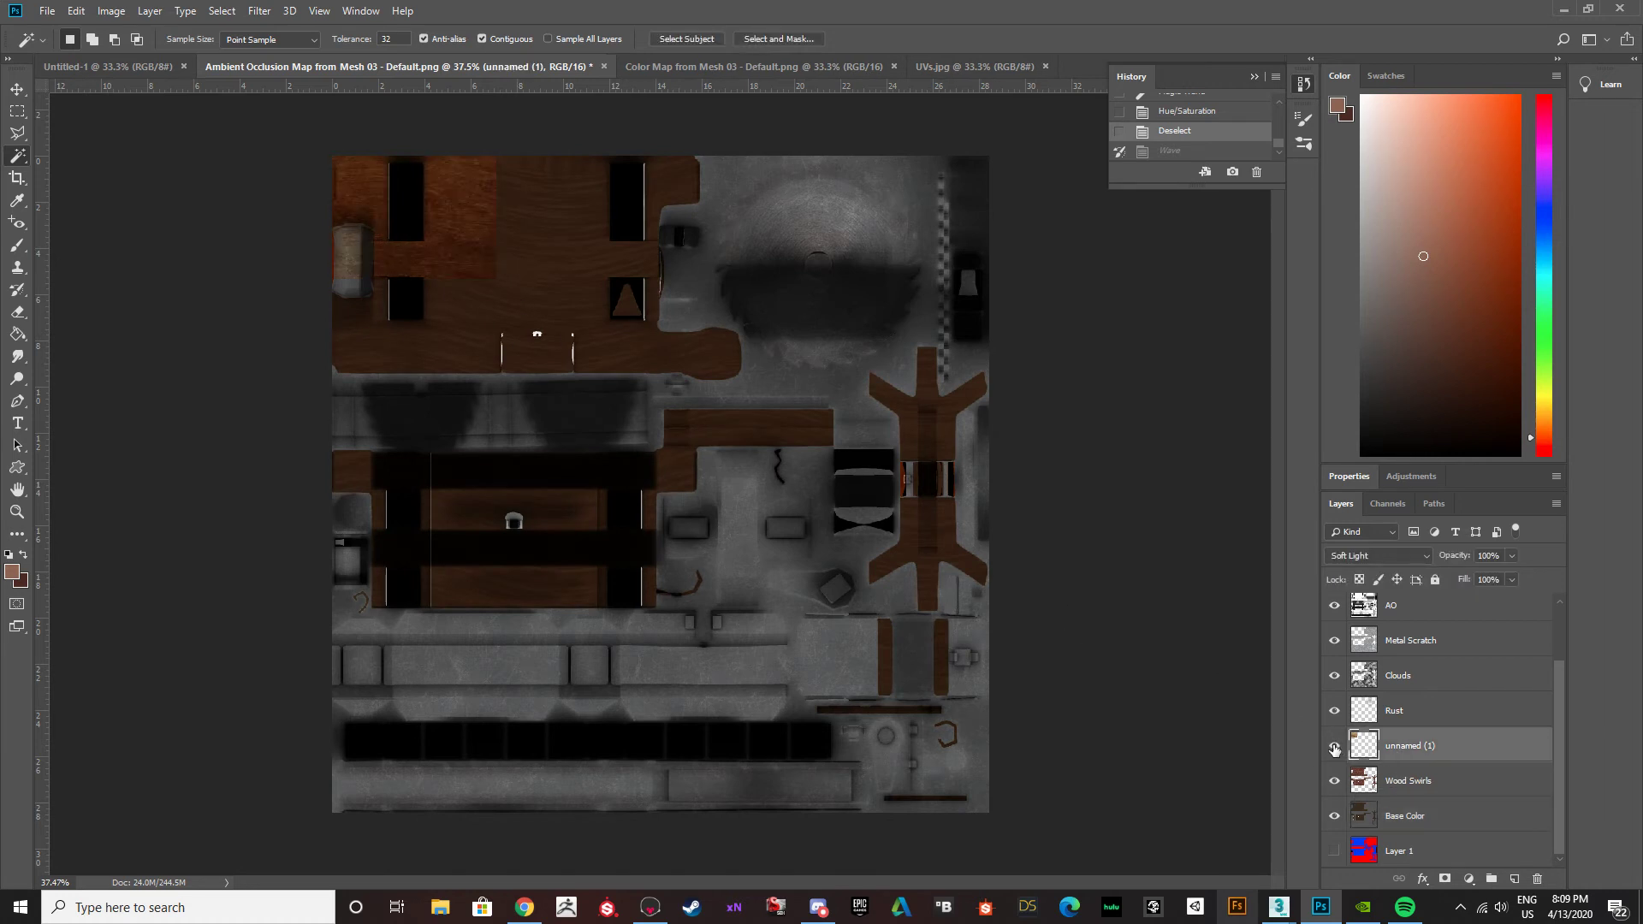
Try to reposition the small wood texture patch over the large table panel while the upper layers are visible, undoing the moves.
{"action": "scroll", "coordinate": [414, 228], "scroll_direction": "up", "scroll_amount": 7, "text": "alt"}
{"action": "scroll", "coordinate": [466, 290], "scroll_direction": "up", "scroll_amount": 3}
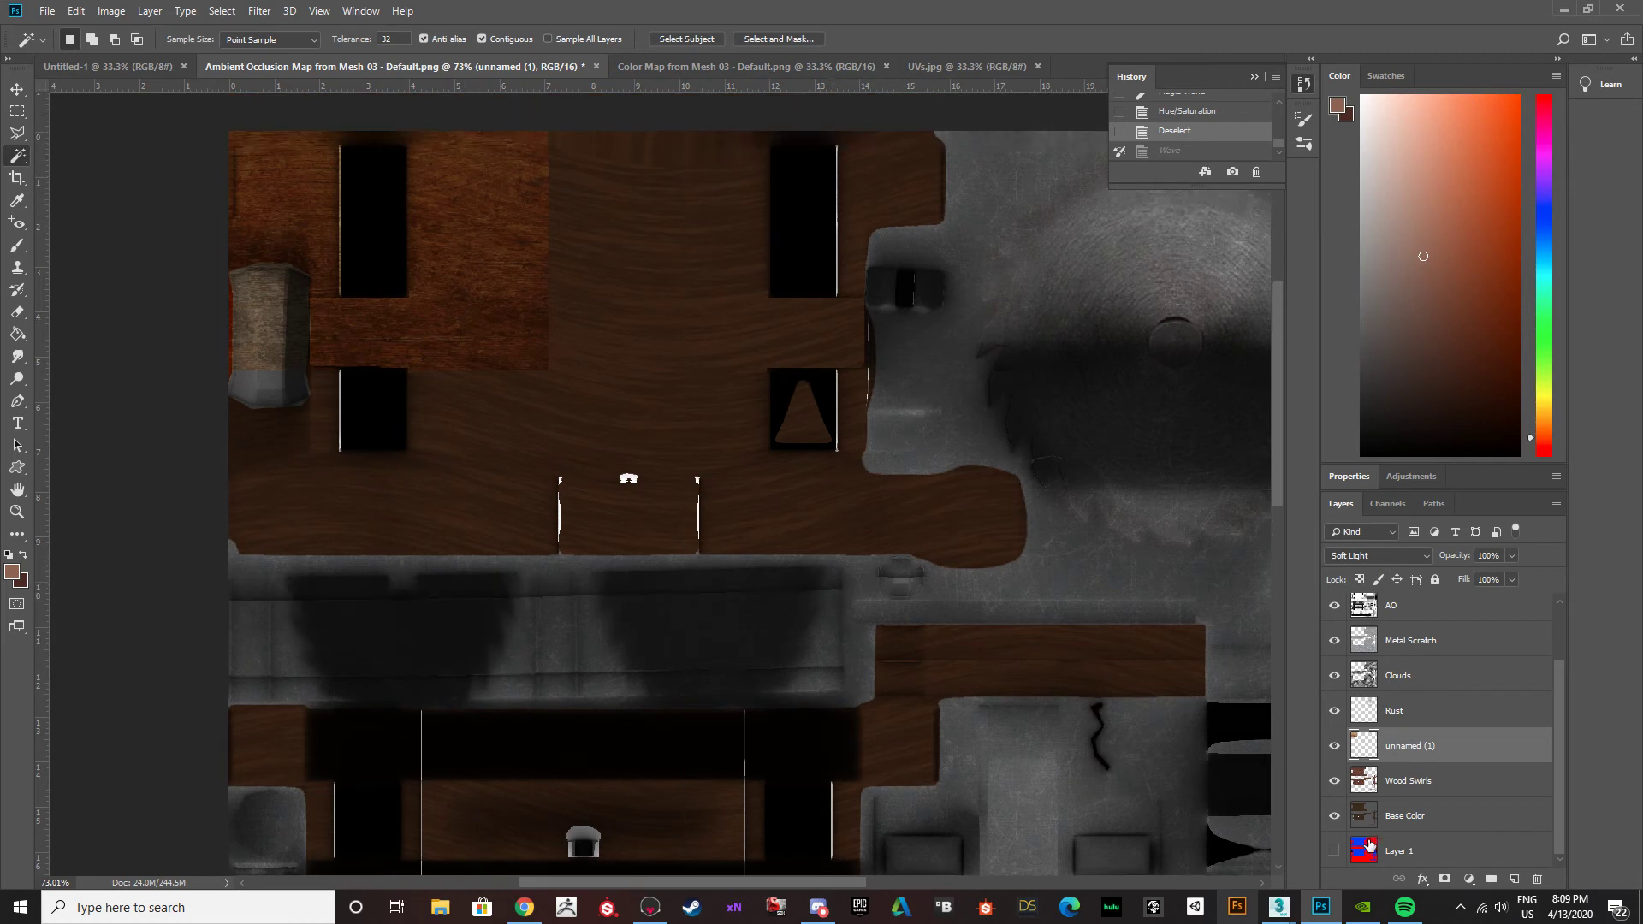
{"action": "left_click", "coordinate": [17, 88]}
{"action": "left_click_drag", "start_coordinate": [496, 279], "coordinate": [665, 288]}
{"action": "key", "text": "ctrl+z"}
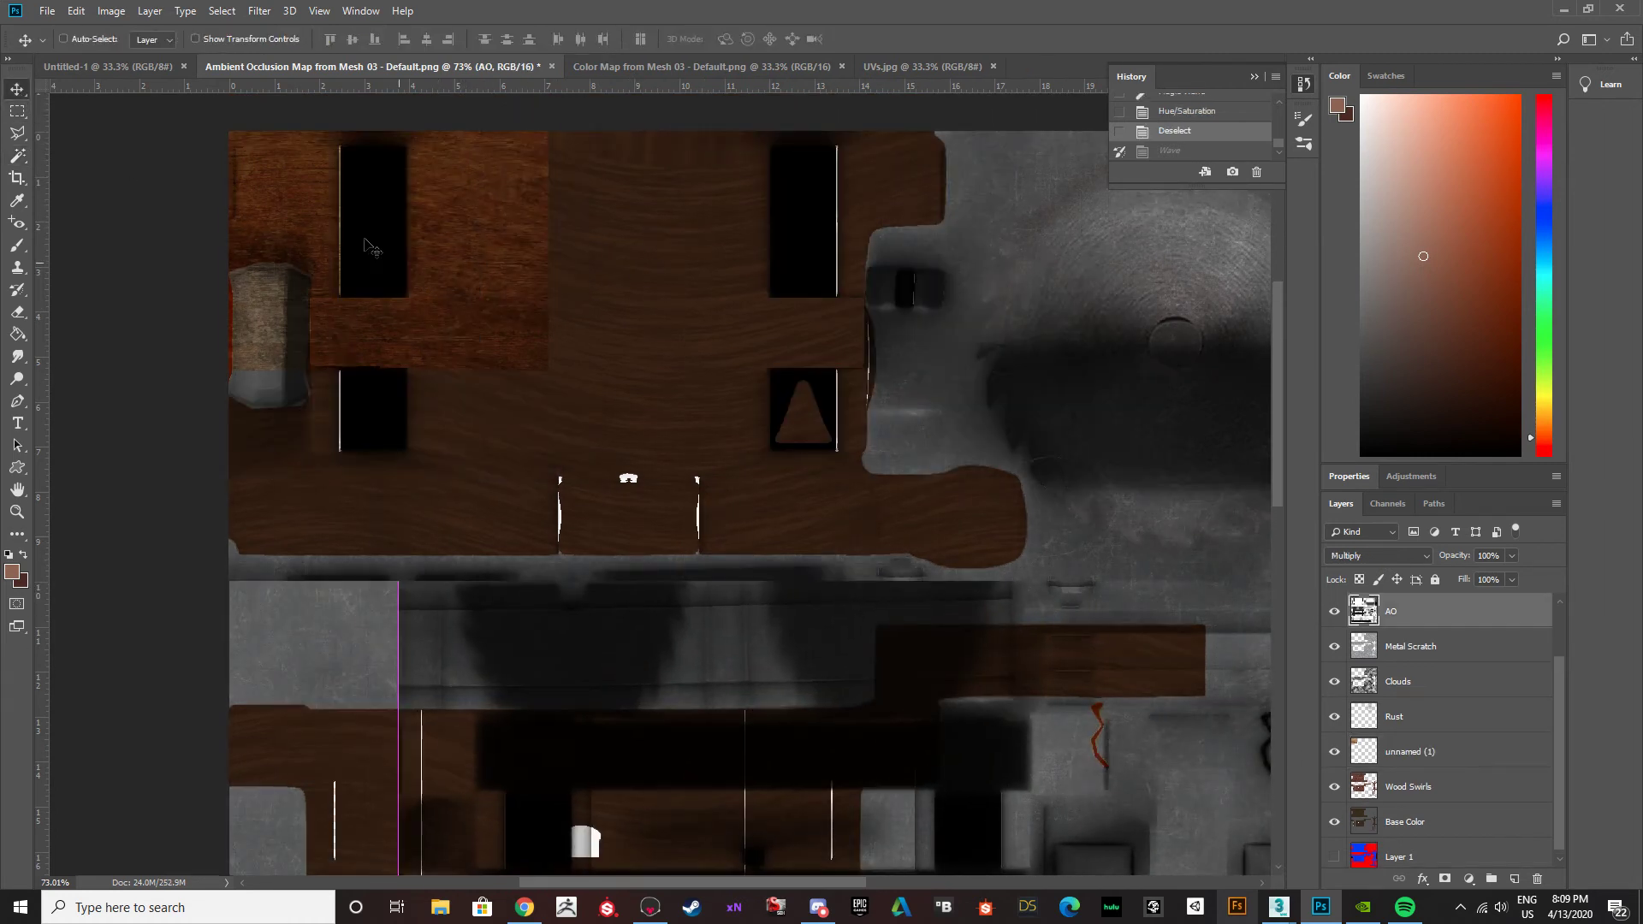
{"action": "left_click", "coordinate": [1415, 760]}
{"action": "left_click_drag", "start_coordinate": [304, 224], "coordinate": [327, 238]}
{"action": "key", "text": "ctrl+z"}
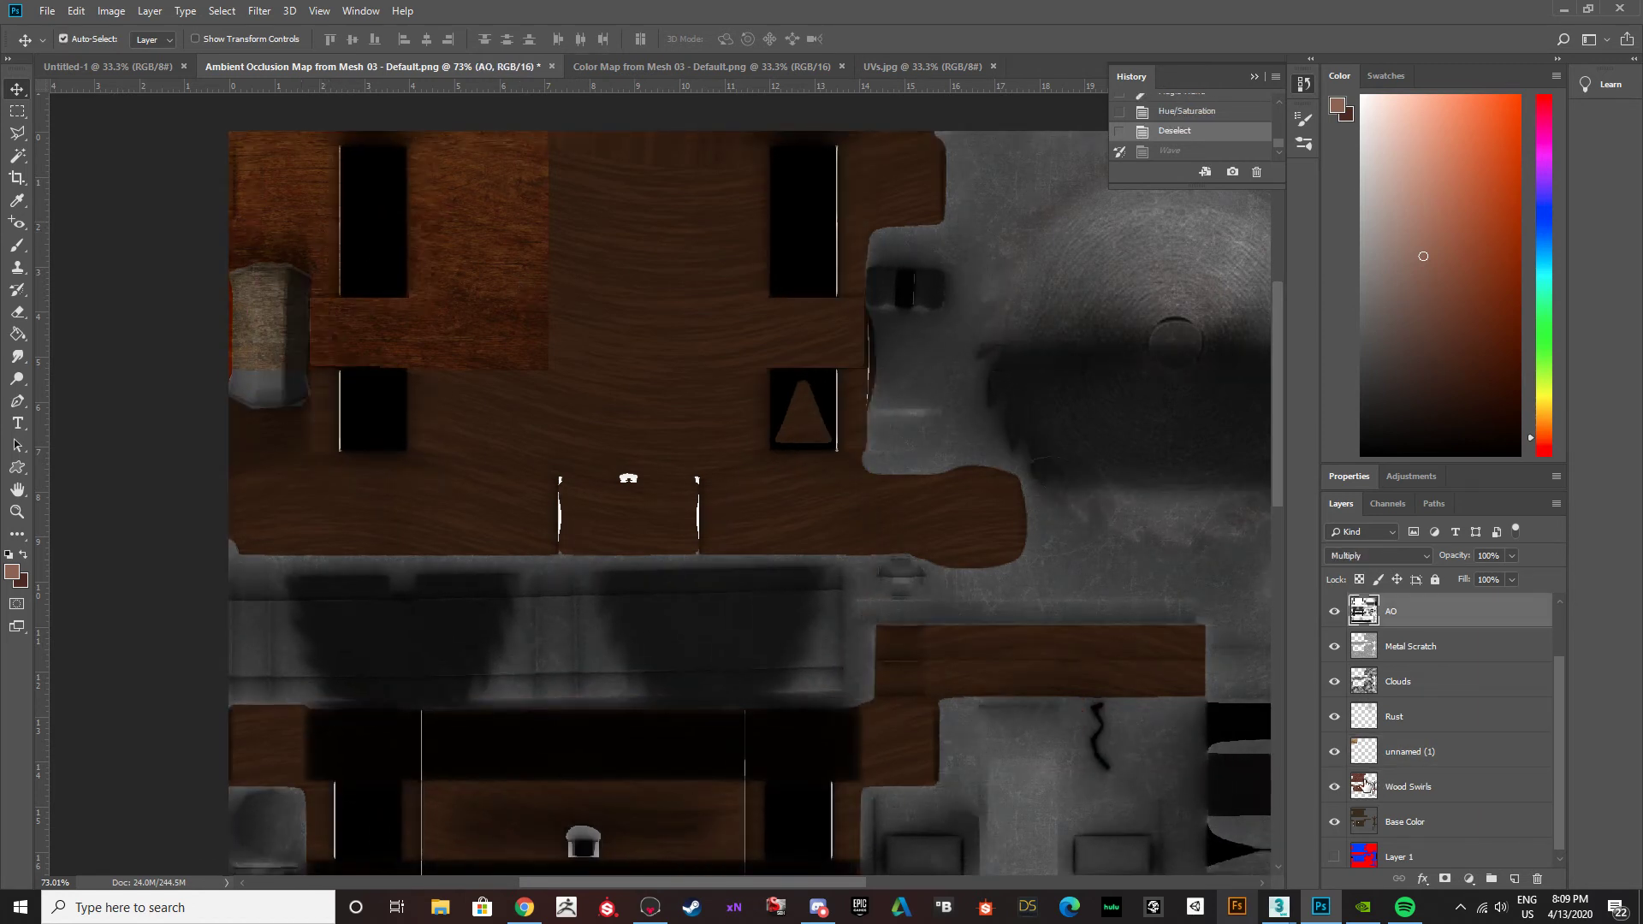
{"action": "left_click", "coordinate": [1390, 764]}
{"action": "left_click_drag", "start_coordinate": [431, 298], "coordinate": [446, 313]}
{"action": "left_click", "coordinate": [1366, 752], "text": "ctrl"}
{"action": "key", "text": "ctrl+d"}
{"action": "left_click", "coordinate": [1406, 558]}
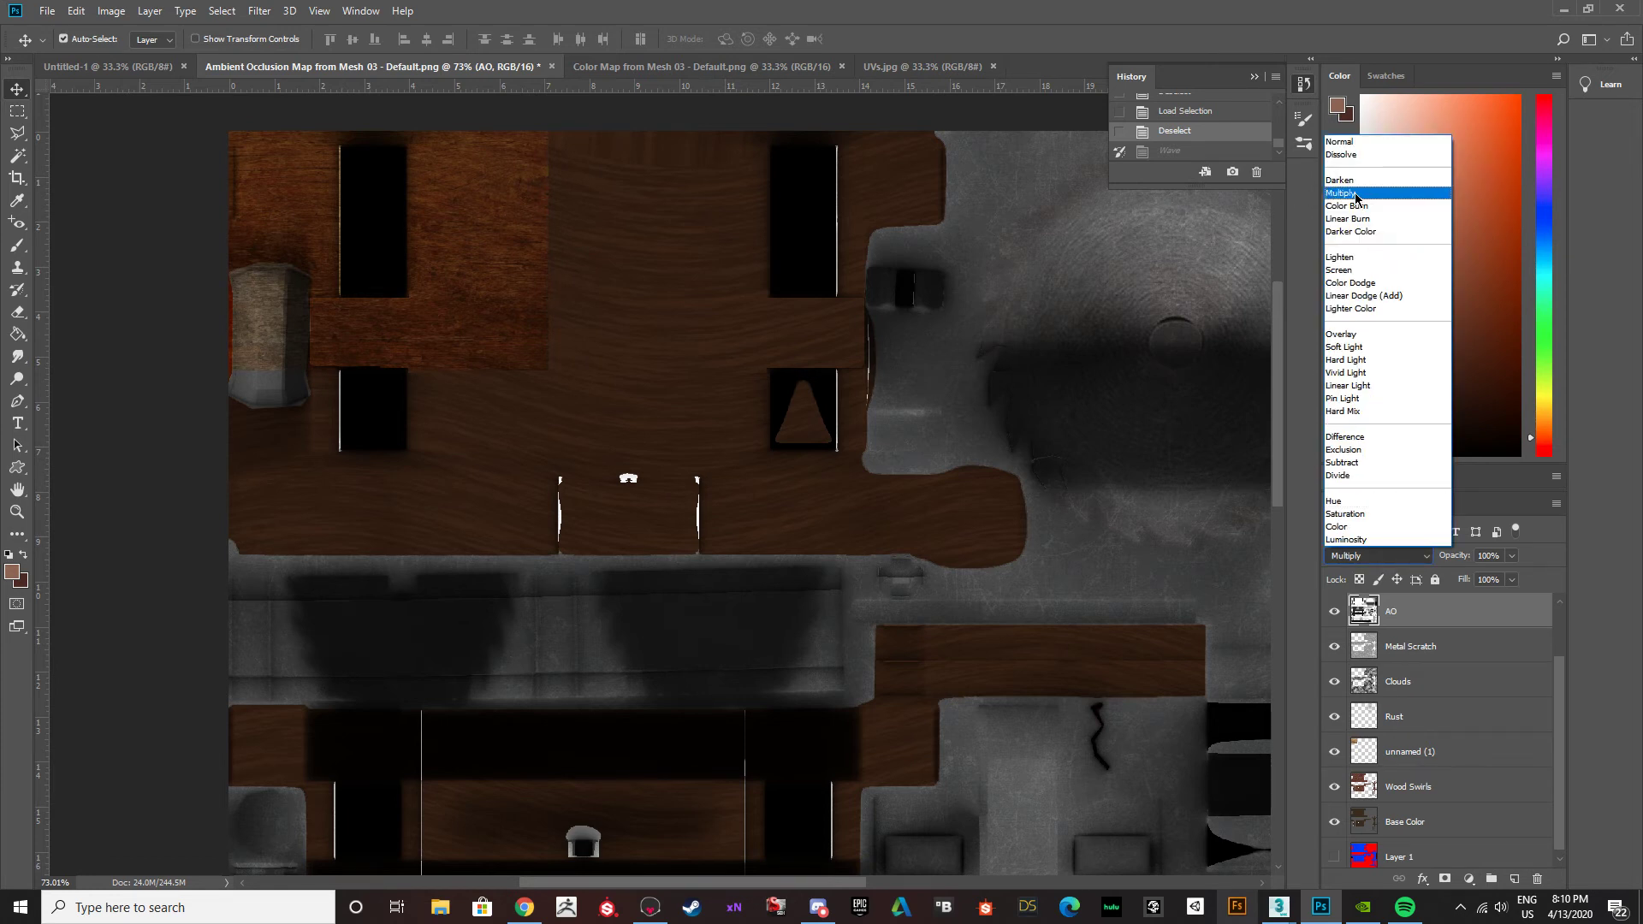
Select the unnamed (1) texture layer and hide the Rust, Clouds, Metal Scratch and AO layers.
{"action": "left_click", "coordinate": [1470, 751]}
{"action": "left_click", "coordinate": [1470, 751]}
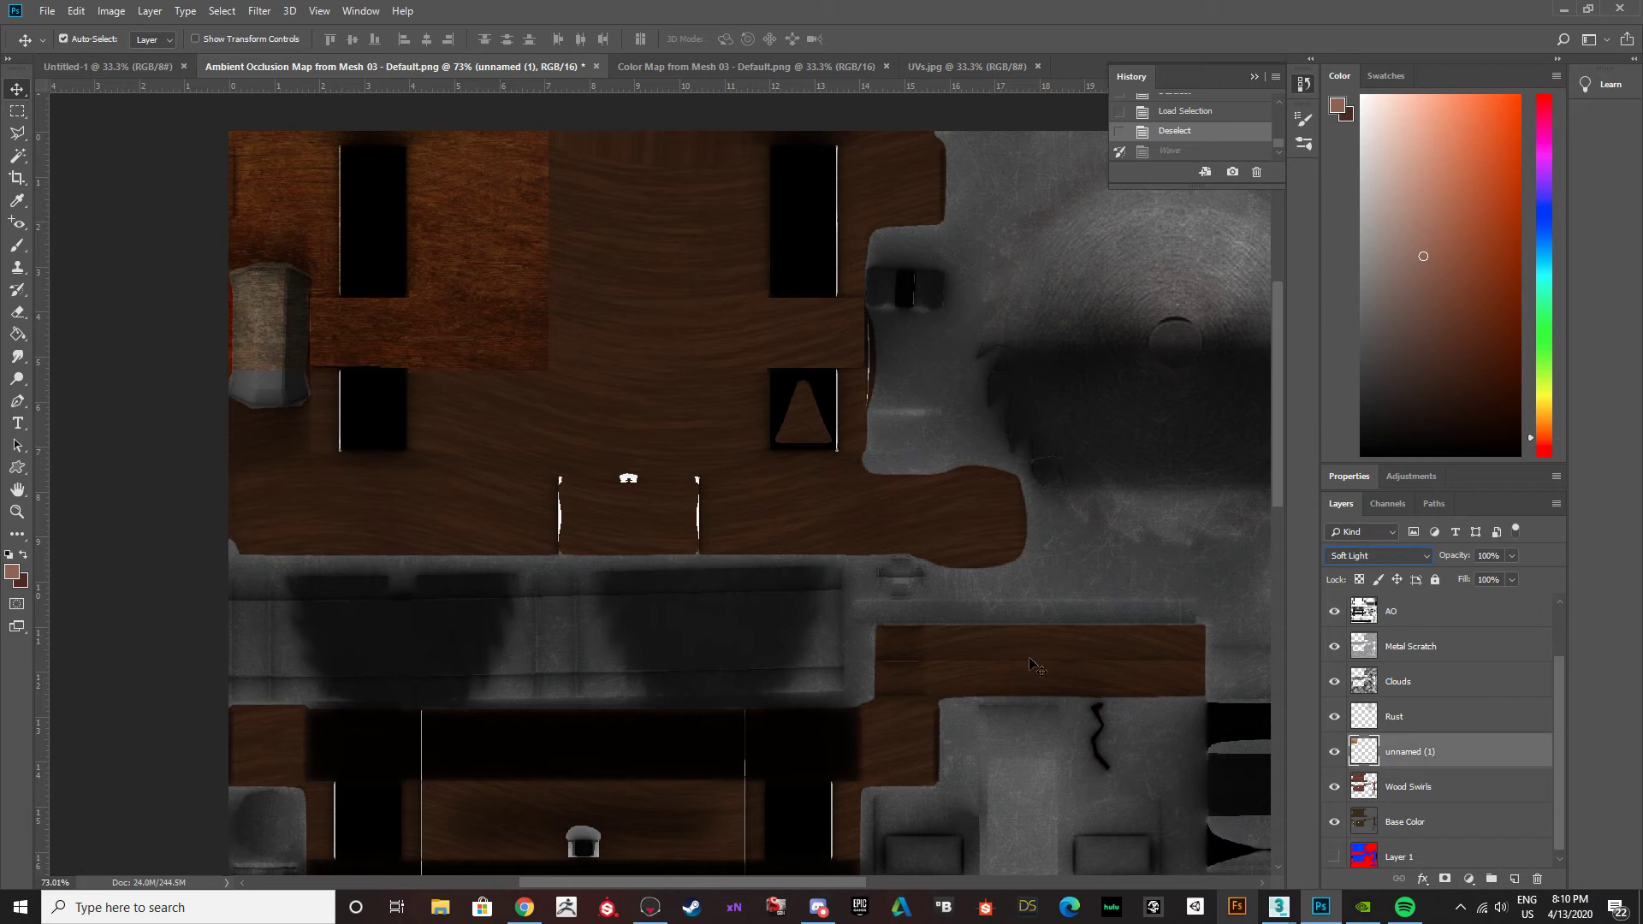
{"action": "left_click_drag", "start_coordinate": [1335, 719], "coordinate": [1329, 599]}
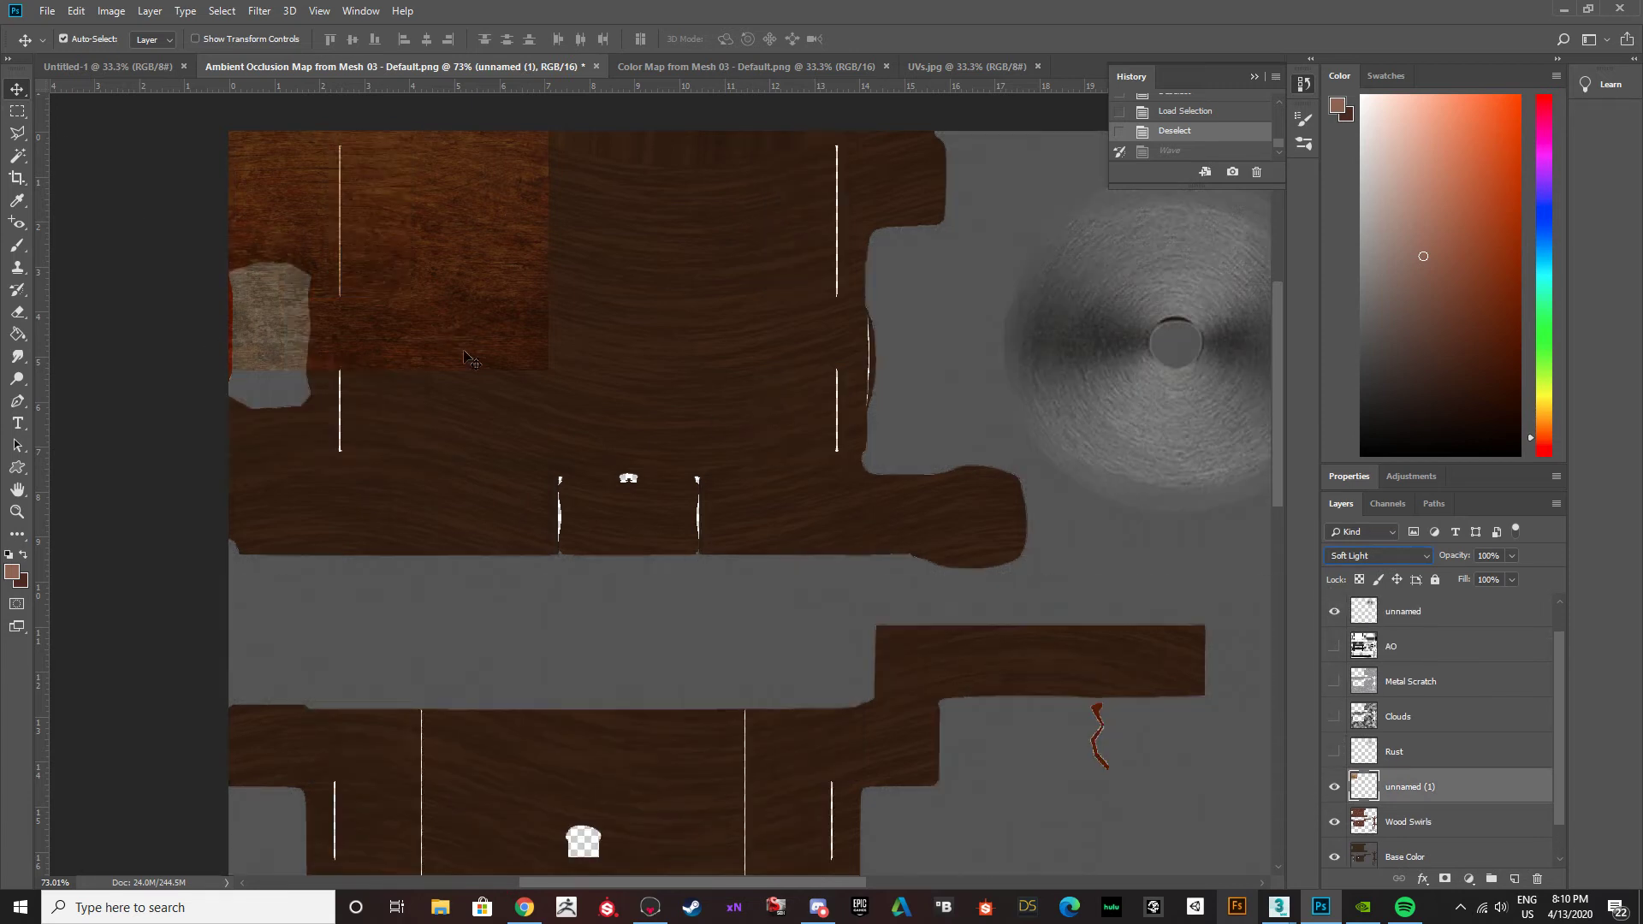
Duplicate the wood texture into a two-by-two grid over the large table panel, with the lower copies flipped to -100% width and height.
{"action": "left_click_drag", "start_coordinate": [454, 335], "coordinate": [383, 567]}
{"action": "key", "text": "ctrl+z"}
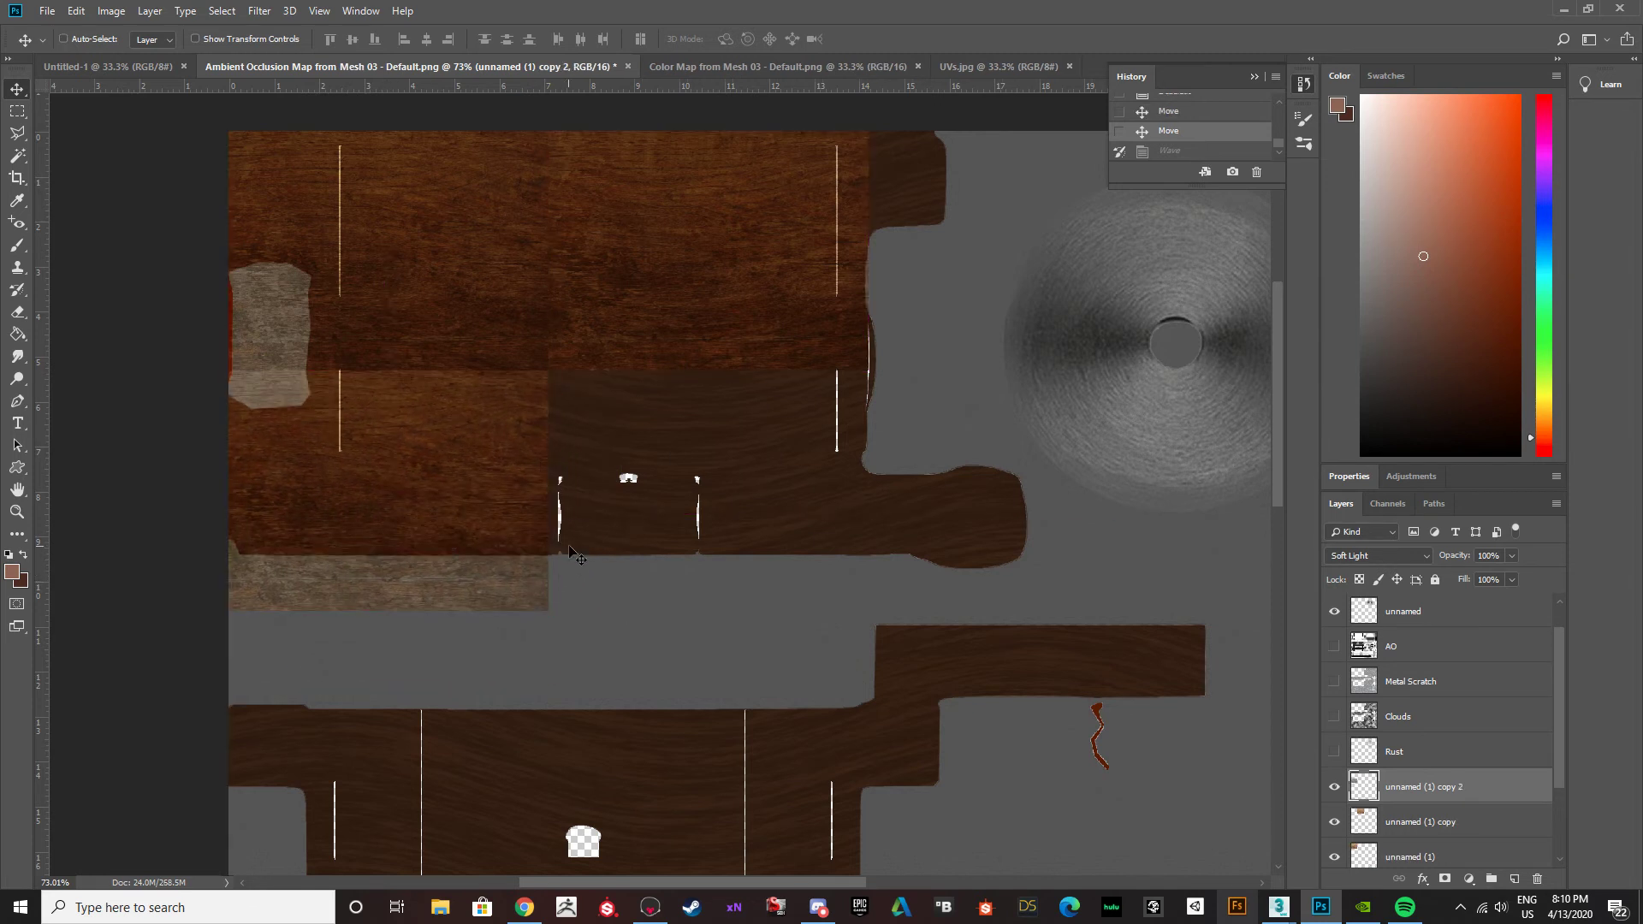
{"action": "key", "text": "ctrl+t"}
{"action": "left_click_drag", "start_coordinate": [596, 394], "coordinate": [325, 554]}
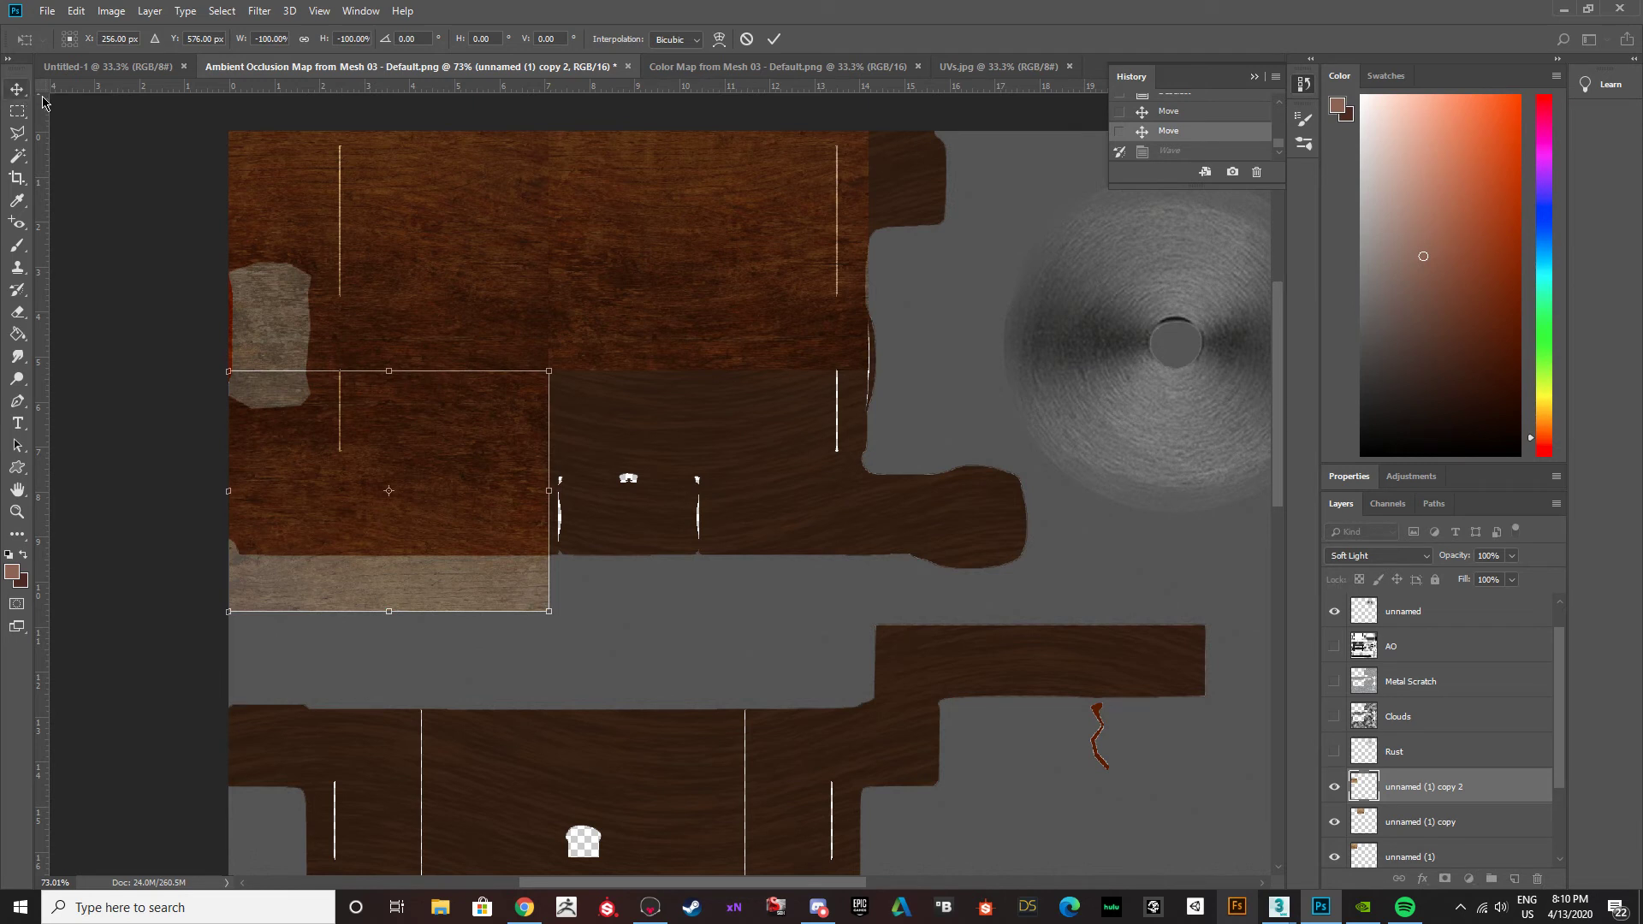
{"action": "key", "text": "Return"}
{"action": "left_click_drag", "start_coordinate": [439, 457], "coordinate": [761, 456], "text": "alt"}
Merge unnamed (1) and its three copies into a single wood texture layer.
{"action": "scroll", "coordinate": [1423, 783], "scroll_direction": "down", "scroll_amount": 1}
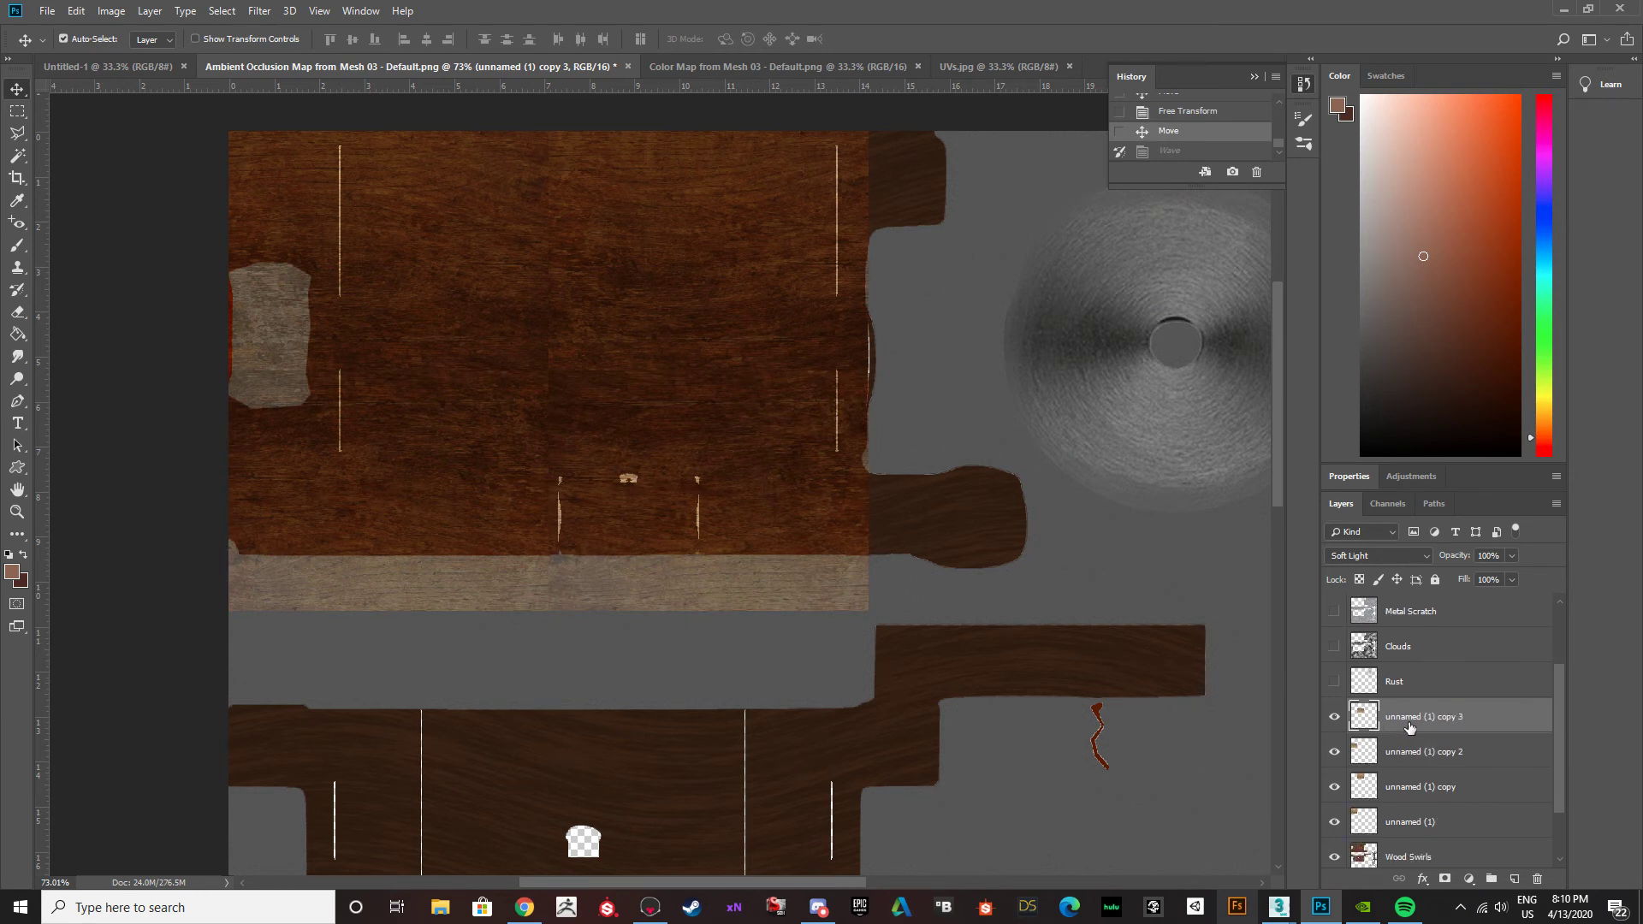
{"action": "left_click", "coordinate": [1427, 824], "text": "shift"}
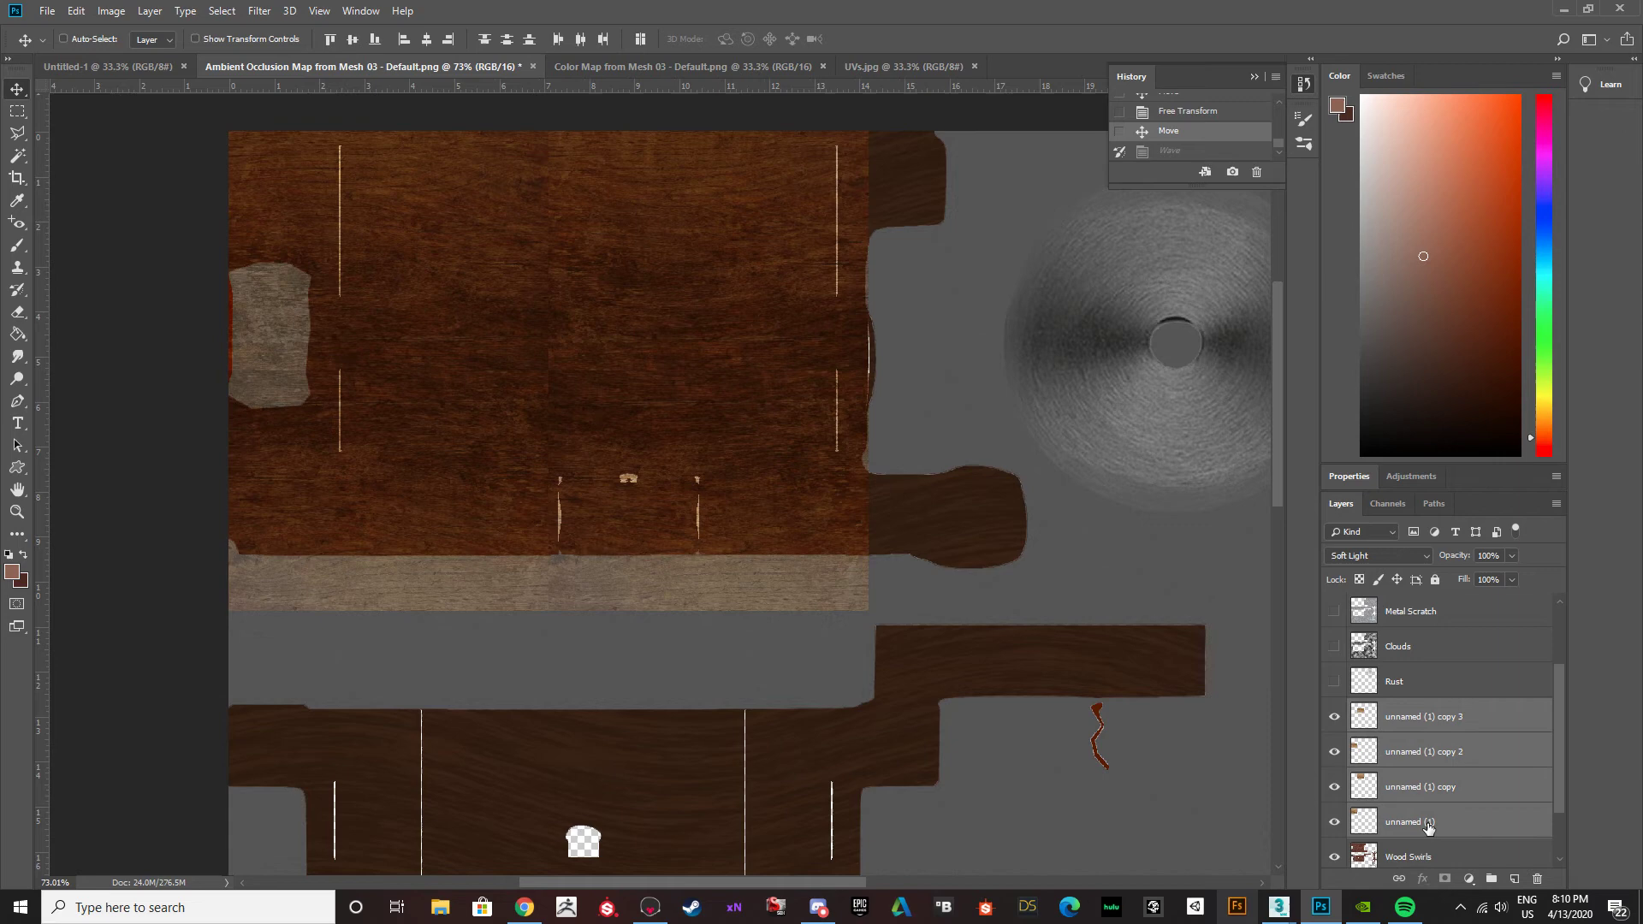
{"action": "key", "text": "ctrl+e"}
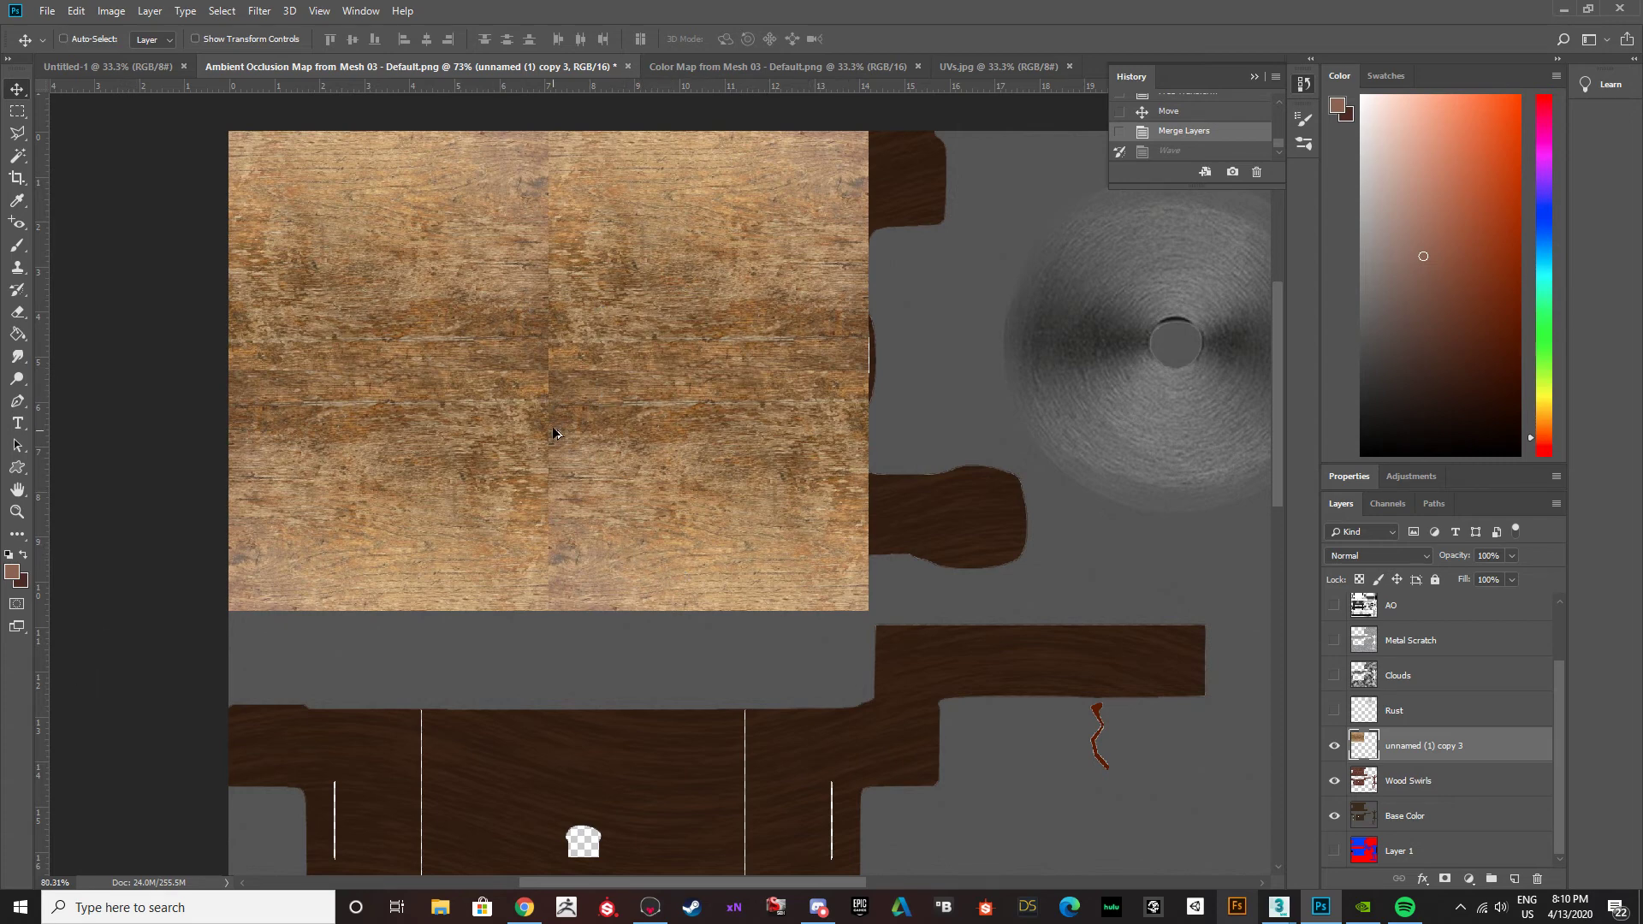
Inspect the seams of the merged wood texture, show the Rust, Clouds, Metal Scratch and AO layers, and set the texture to Overlay.
{"action": "scroll", "coordinate": [544, 406], "scroll_direction": "up", "scroll_amount": 3, "text": "ctrl"}
{"action": "scroll", "coordinate": [529, 396], "scroll_direction": "up", "scroll_amount": 4, "text": "ctrl"}
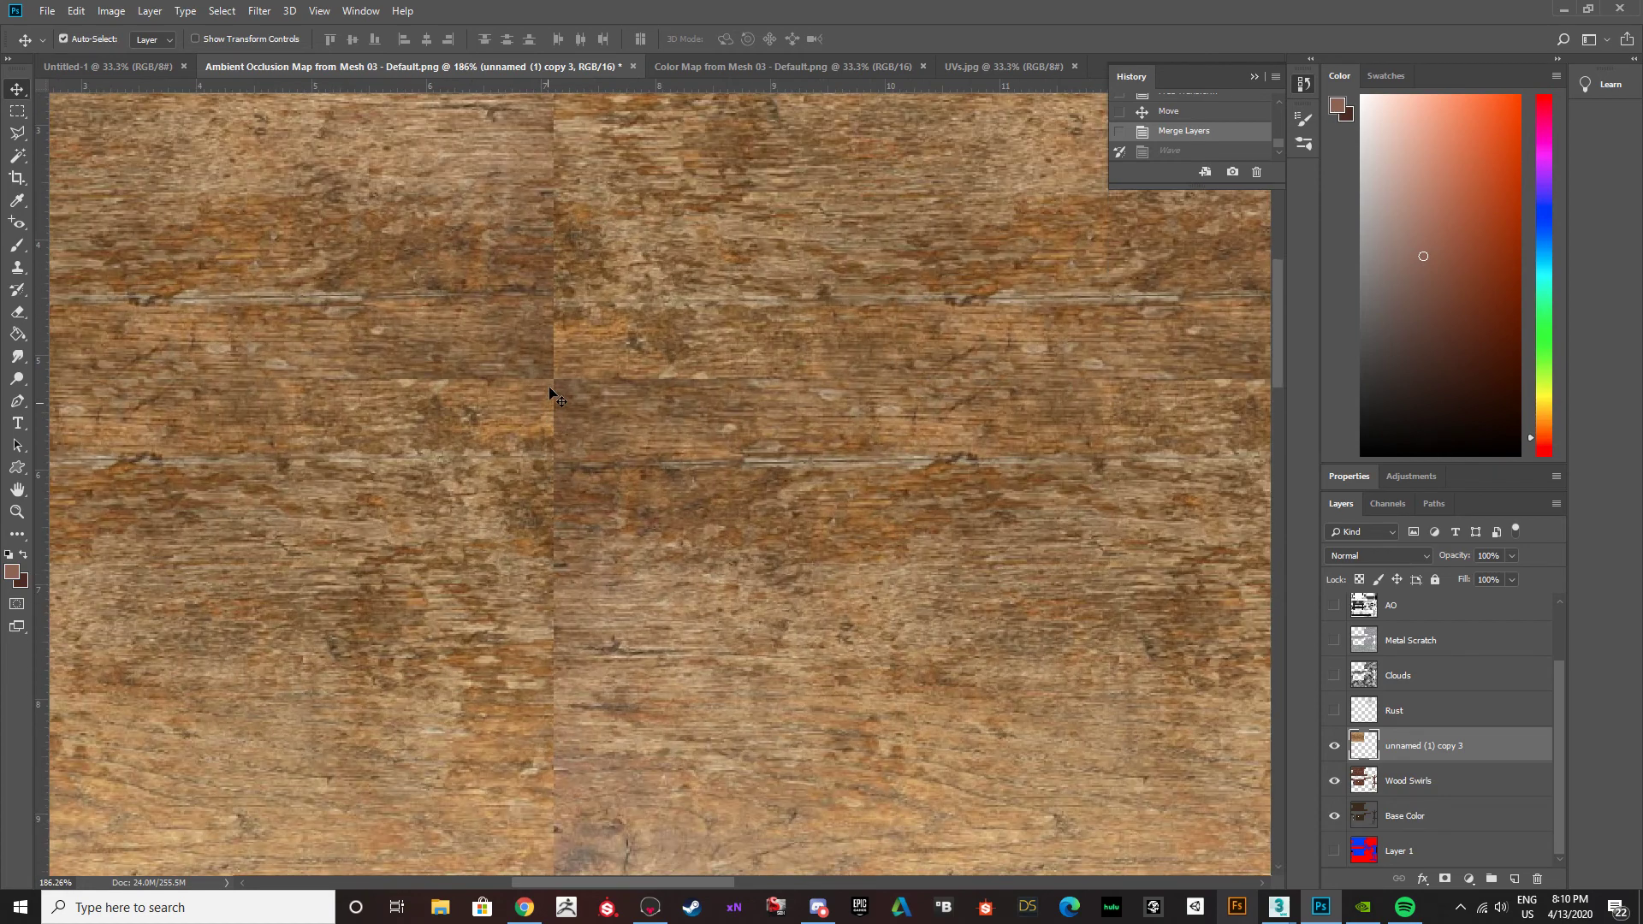
{"action": "scroll", "coordinate": [549, 402], "scroll_direction": "up", "scroll_amount": 3}
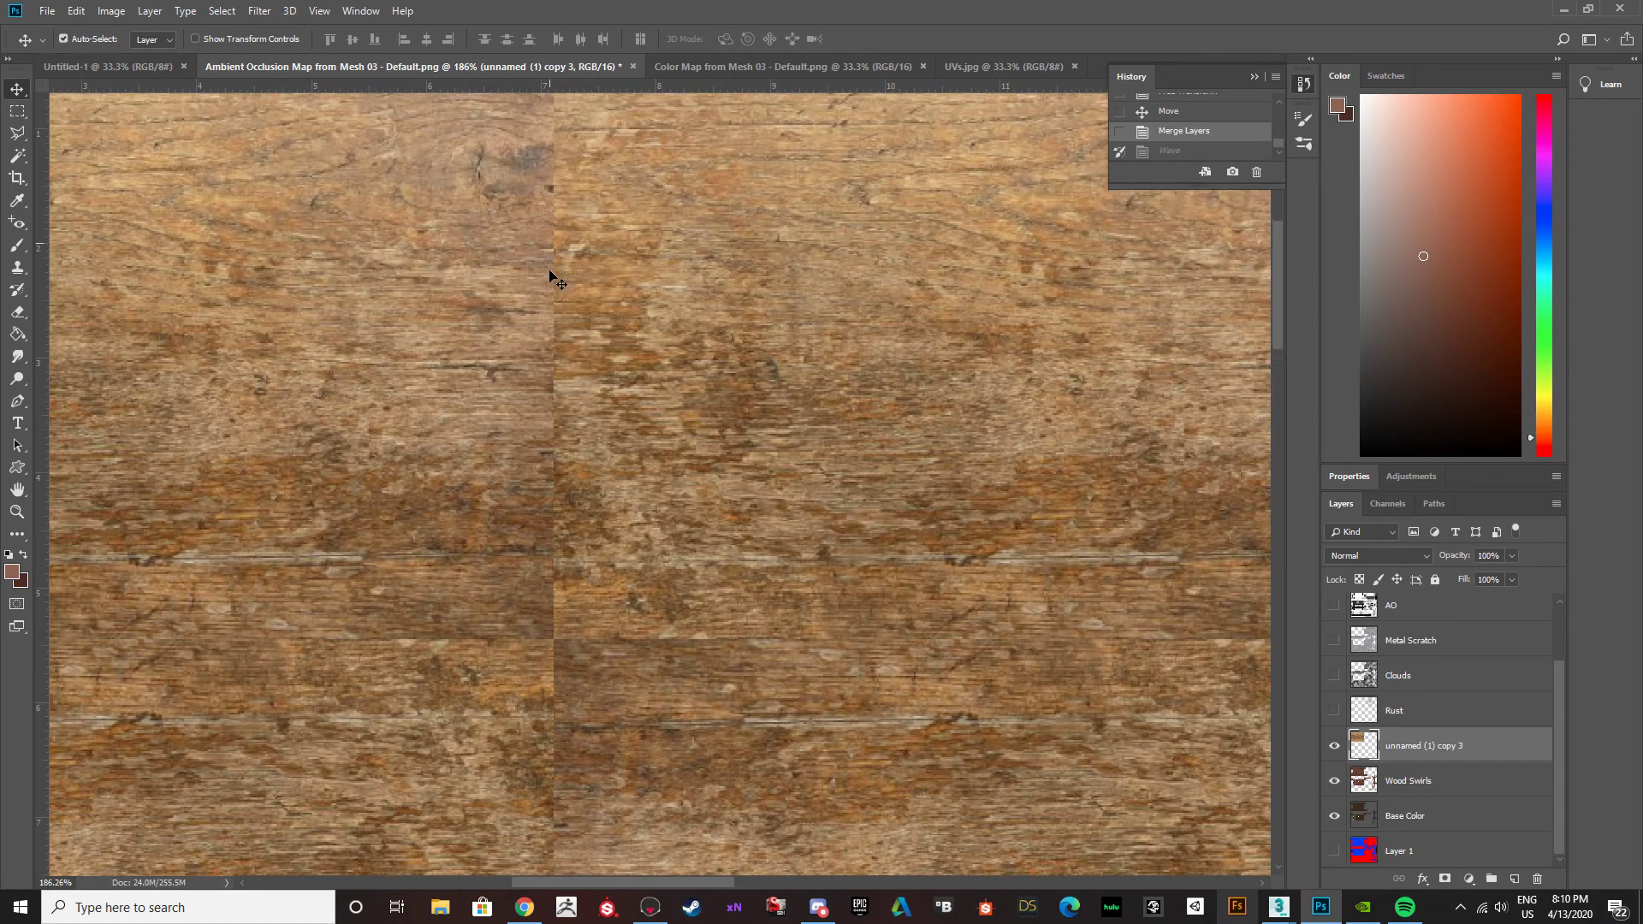
{"action": "scroll", "coordinate": [554, 286], "scroll_direction": "down", "scroll_amount": 3, "text": "ctrl"}
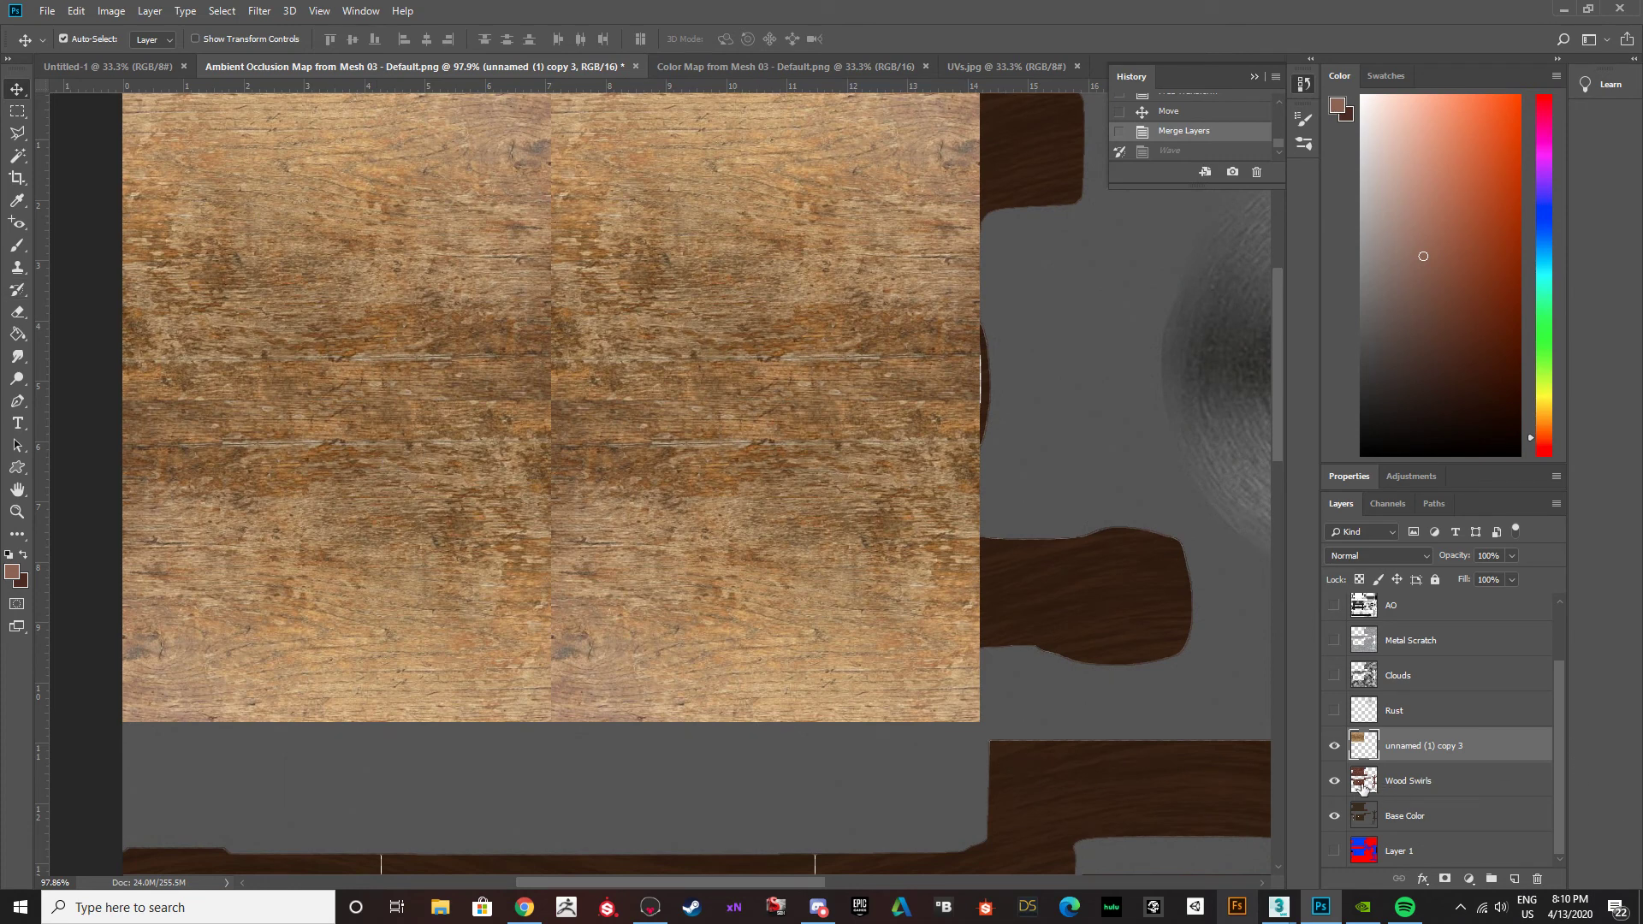
{"action": "left_click_drag", "start_coordinate": [1337, 714], "coordinate": [1336, 609]}
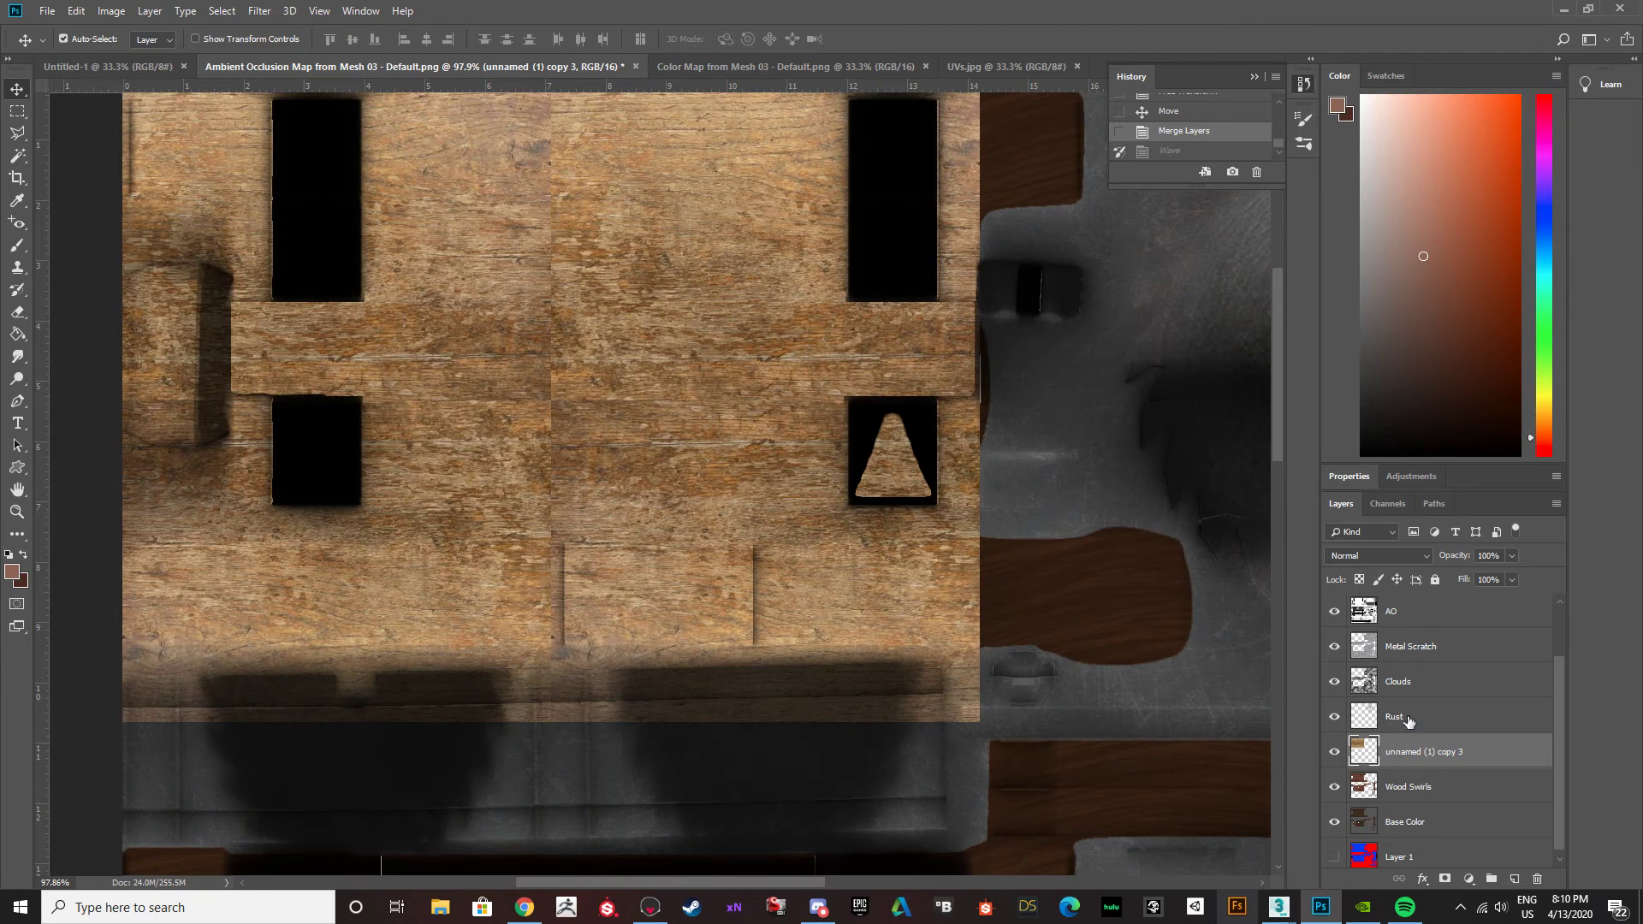
{"action": "left_click", "coordinate": [1410, 558]}
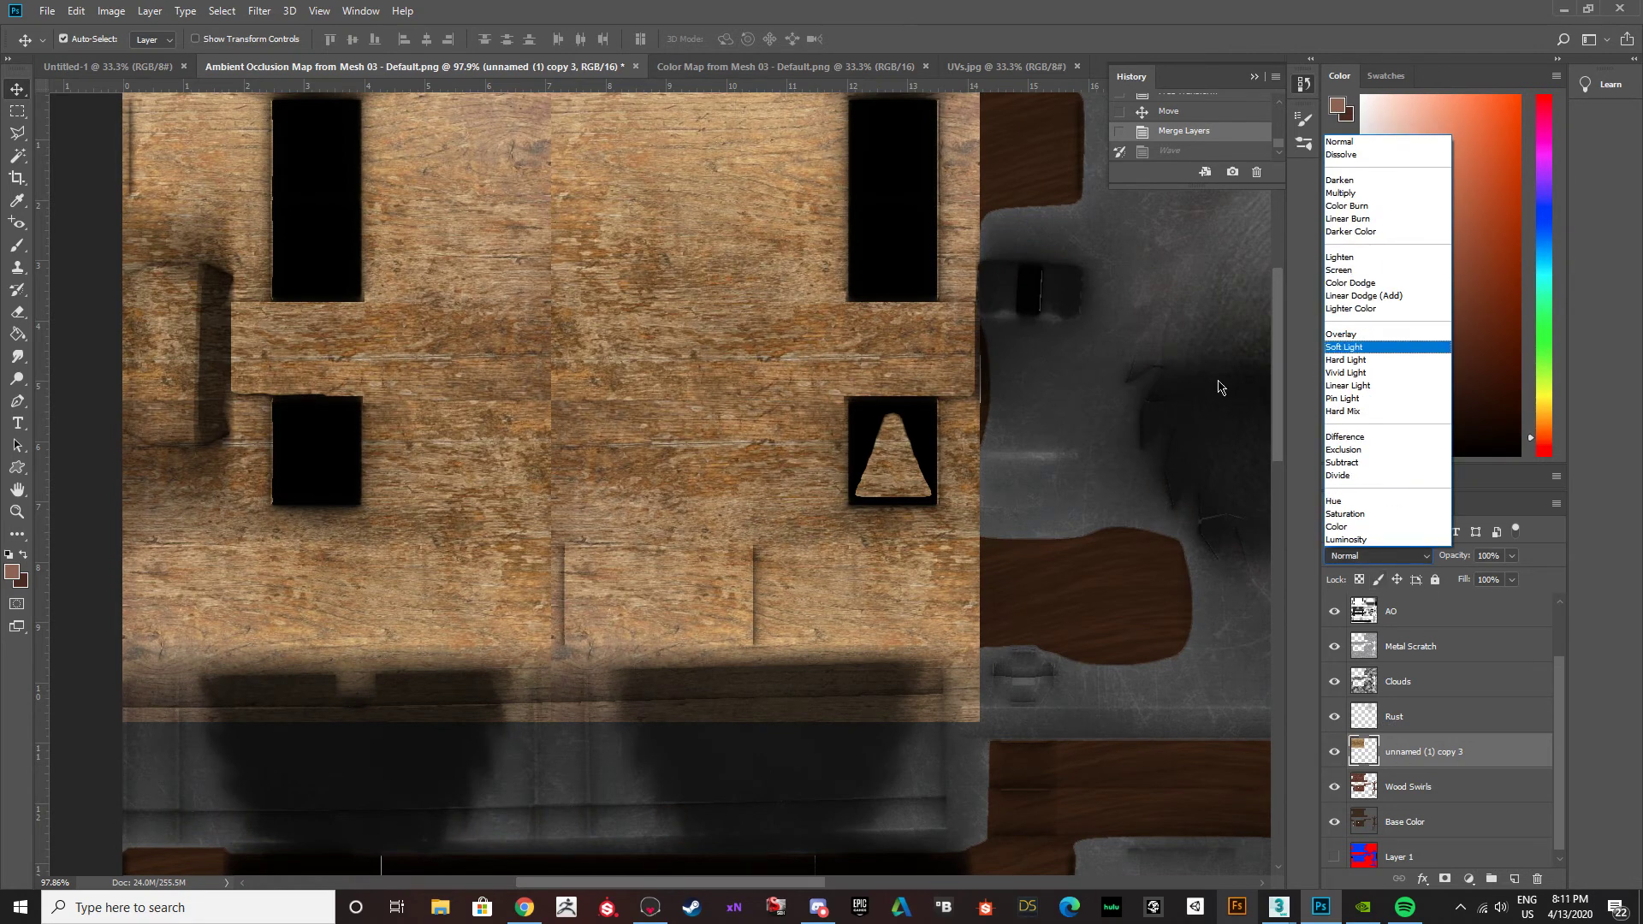
{"action": "left_click", "coordinate": [1363, 334]}
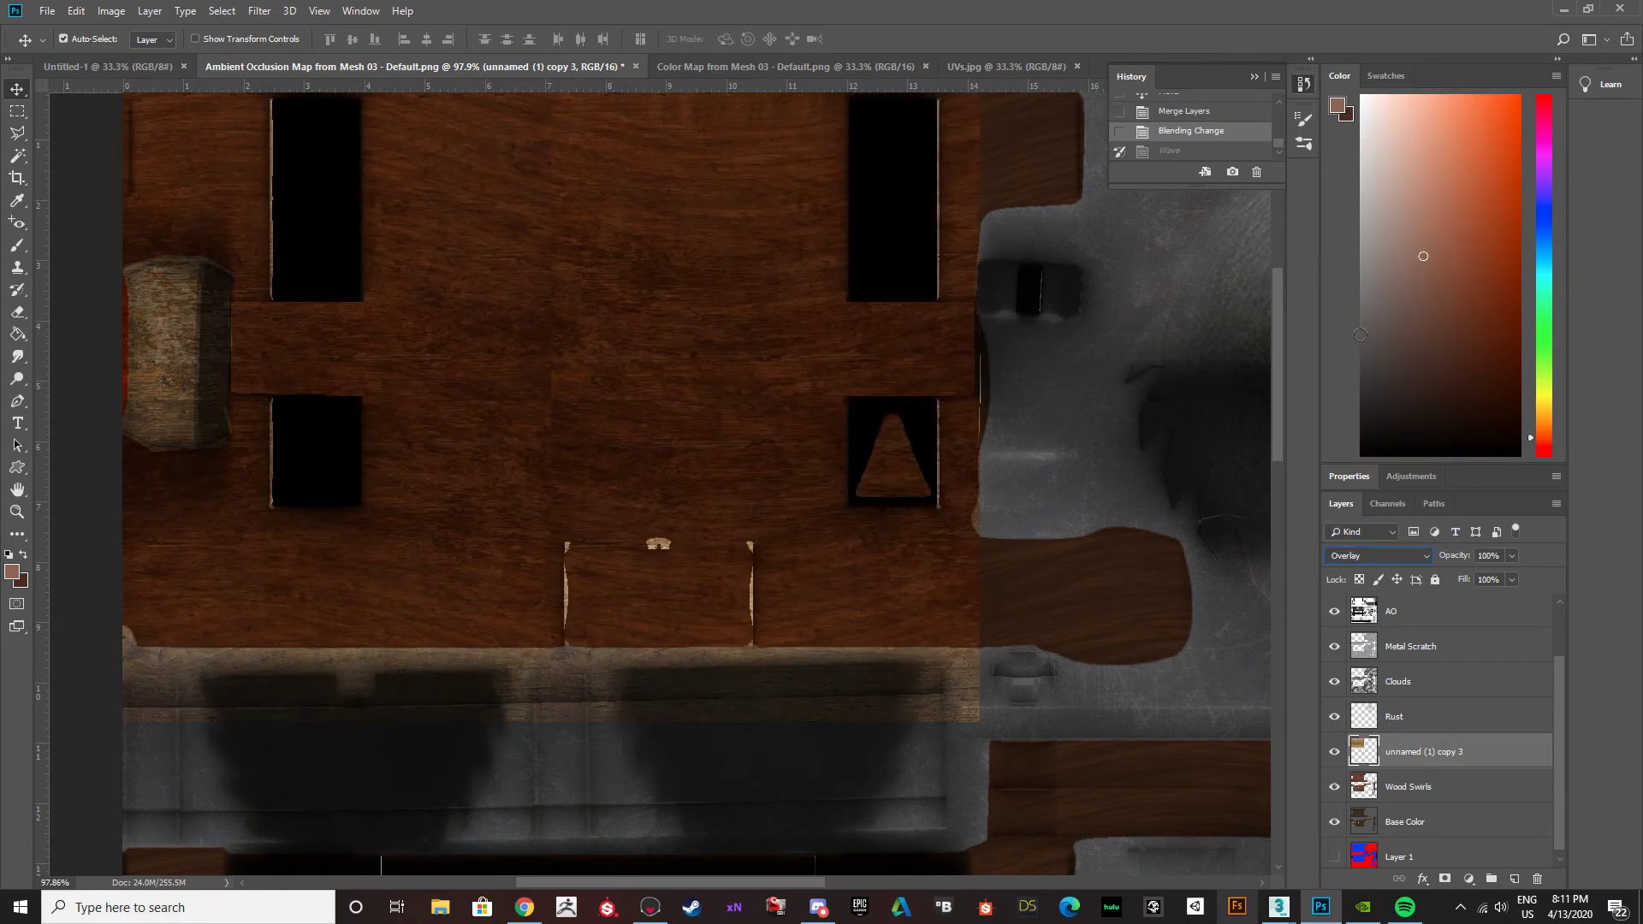
{"action": "left_click", "coordinate": [898, 489], "text": "ctrl"}
{"action": "scroll", "coordinate": [128, 298], "scroll_direction": "down", "scroll_amount": 4, "text": "alt"}
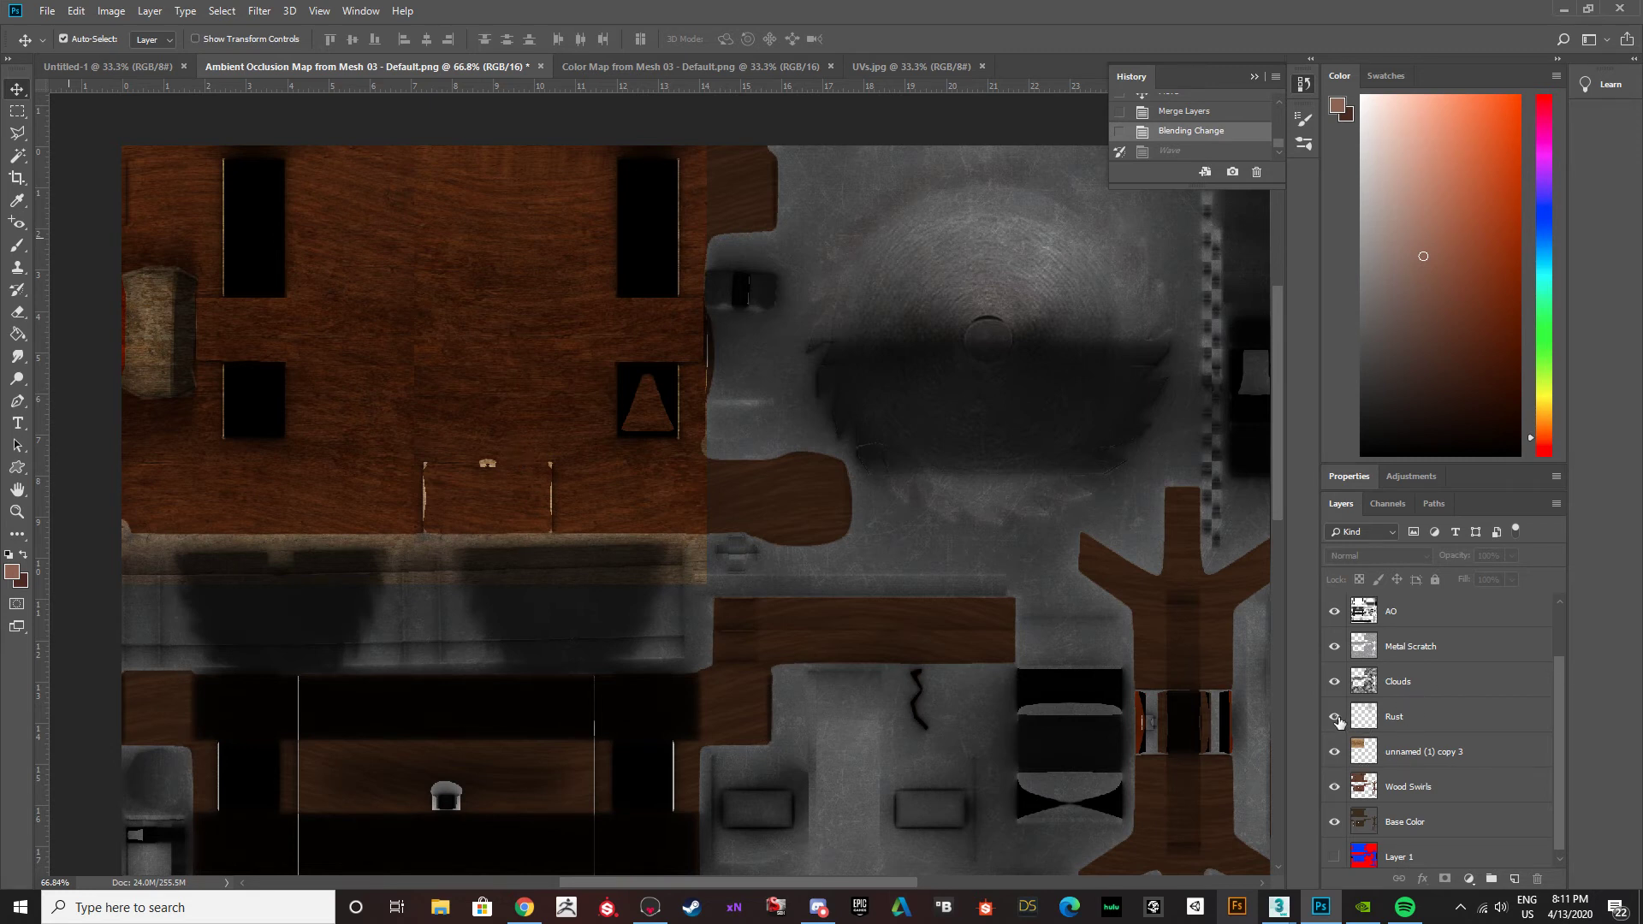
Hide the Rust, Clouds, Metal Scratch and AO layers and set the merged wood texture's blend mode to Normal.
{"action": "left_click_drag", "start_coordinate": [1334, 717], "coordinate": [1337, 586]}
{"action": "left_click", "coordinate": [1404, 791]}
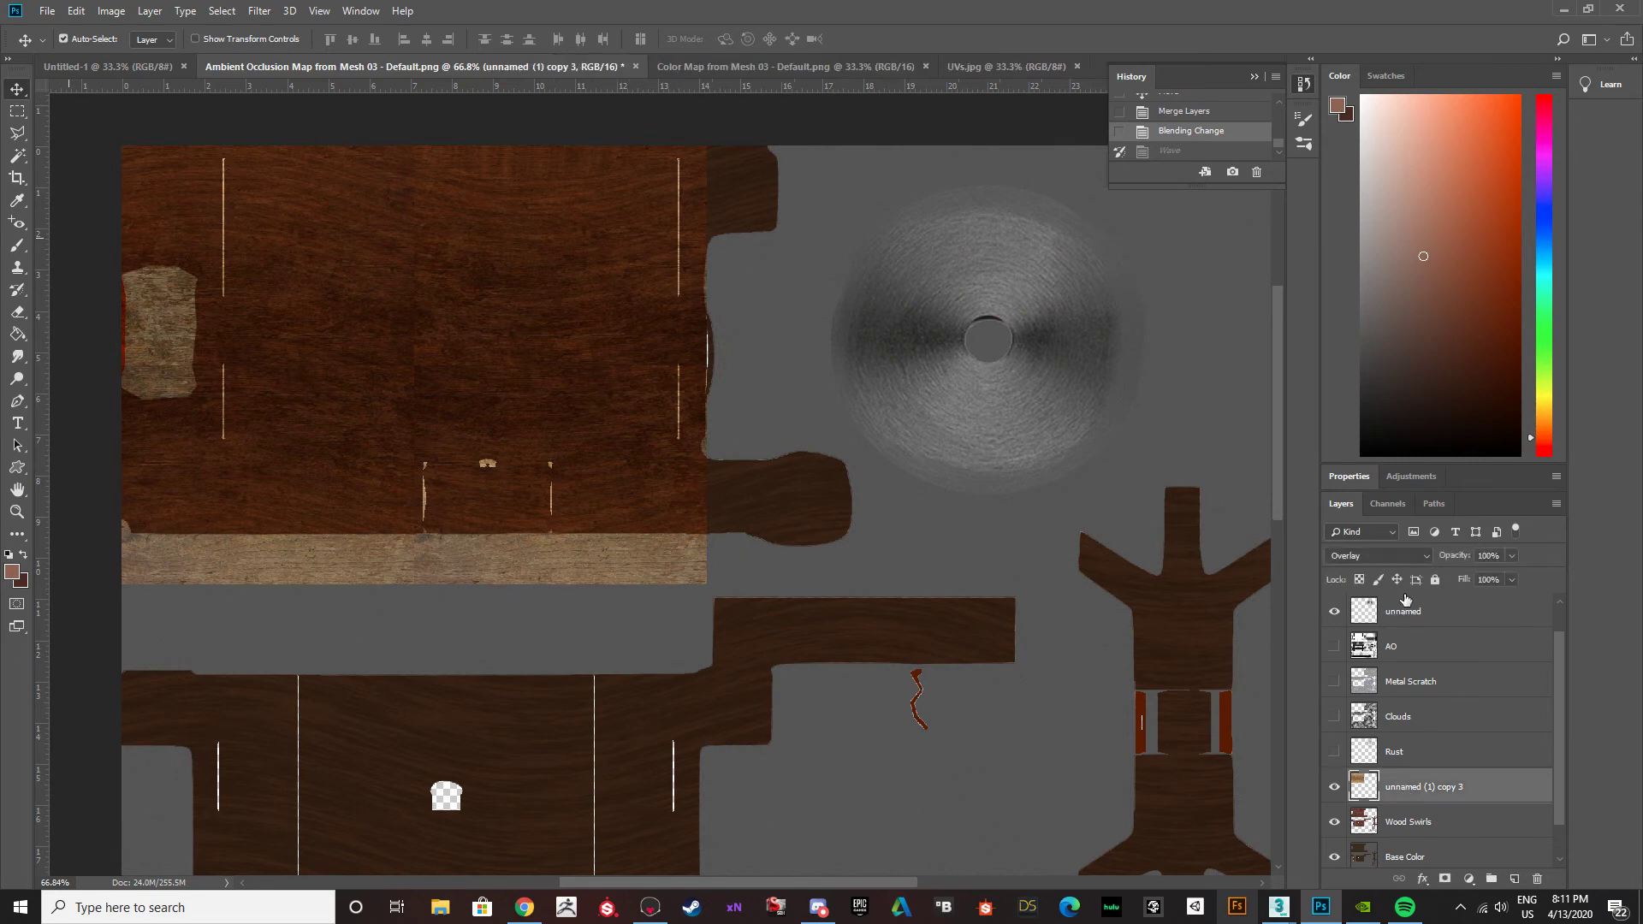
{"action": "left_click", "coordinate": [1412, 557]}
{"action": "left_click", "coordinate": [1361, 144]}
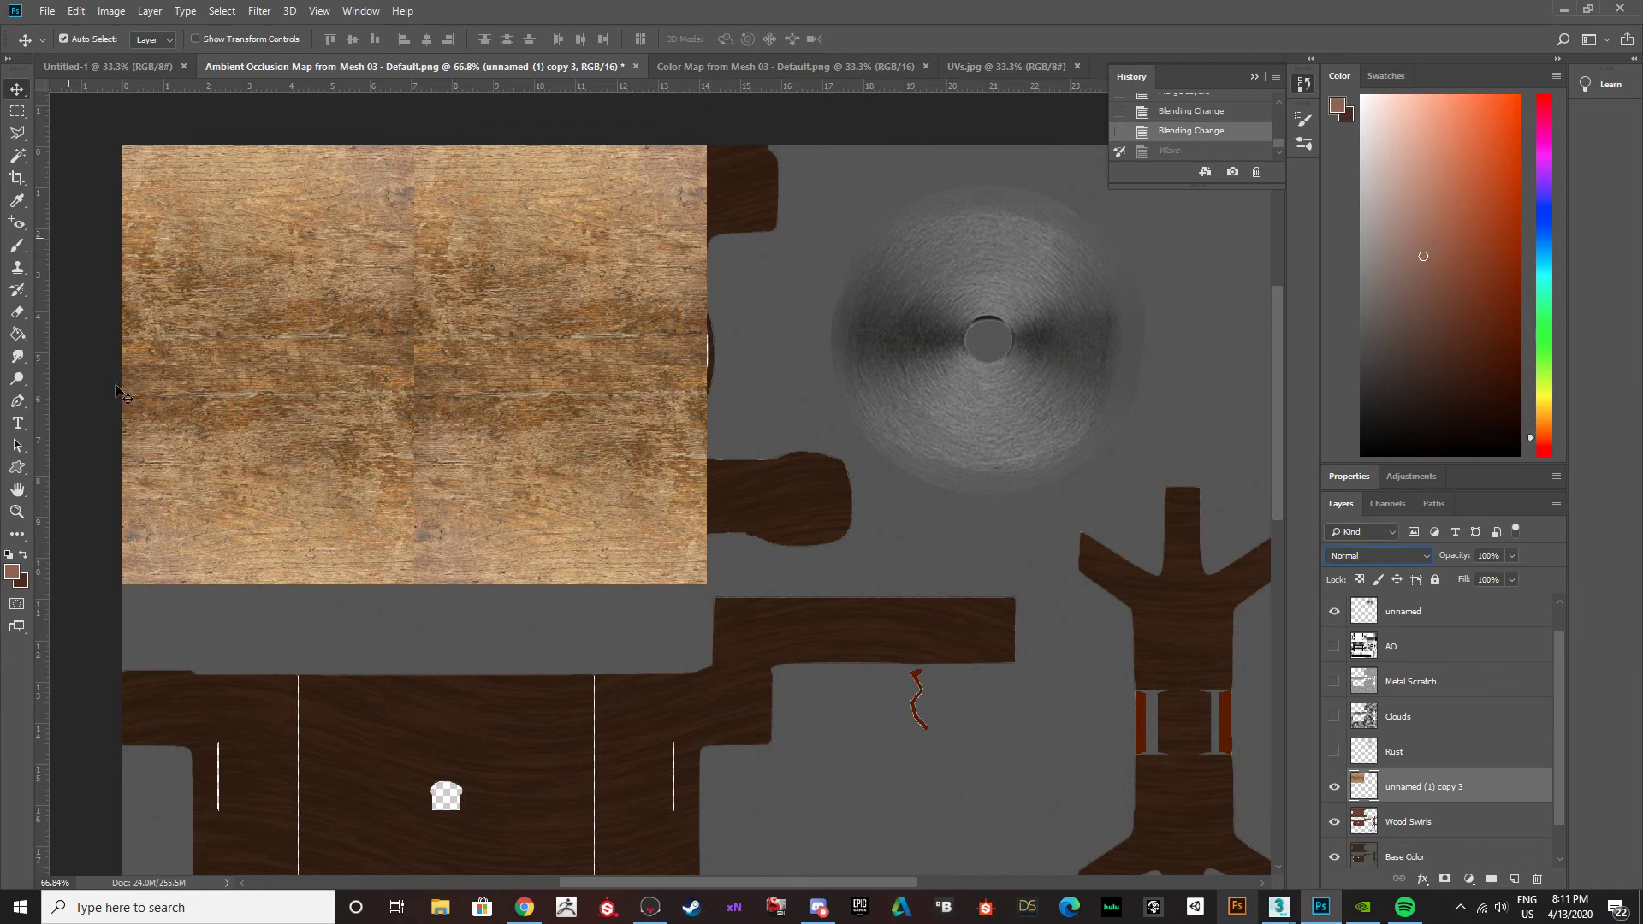
{"action": "left_click_drag", "start_coordinate": [294, 356], "coordinate": [291, 374]}
{"action": "key", "text": "ctrl+z"}
Try to cover the vertical seam in the merged wood texture using Clone Stamp with a 125 px hard round brush.
{"action": "left_click", "coordinate": [18, 267]}
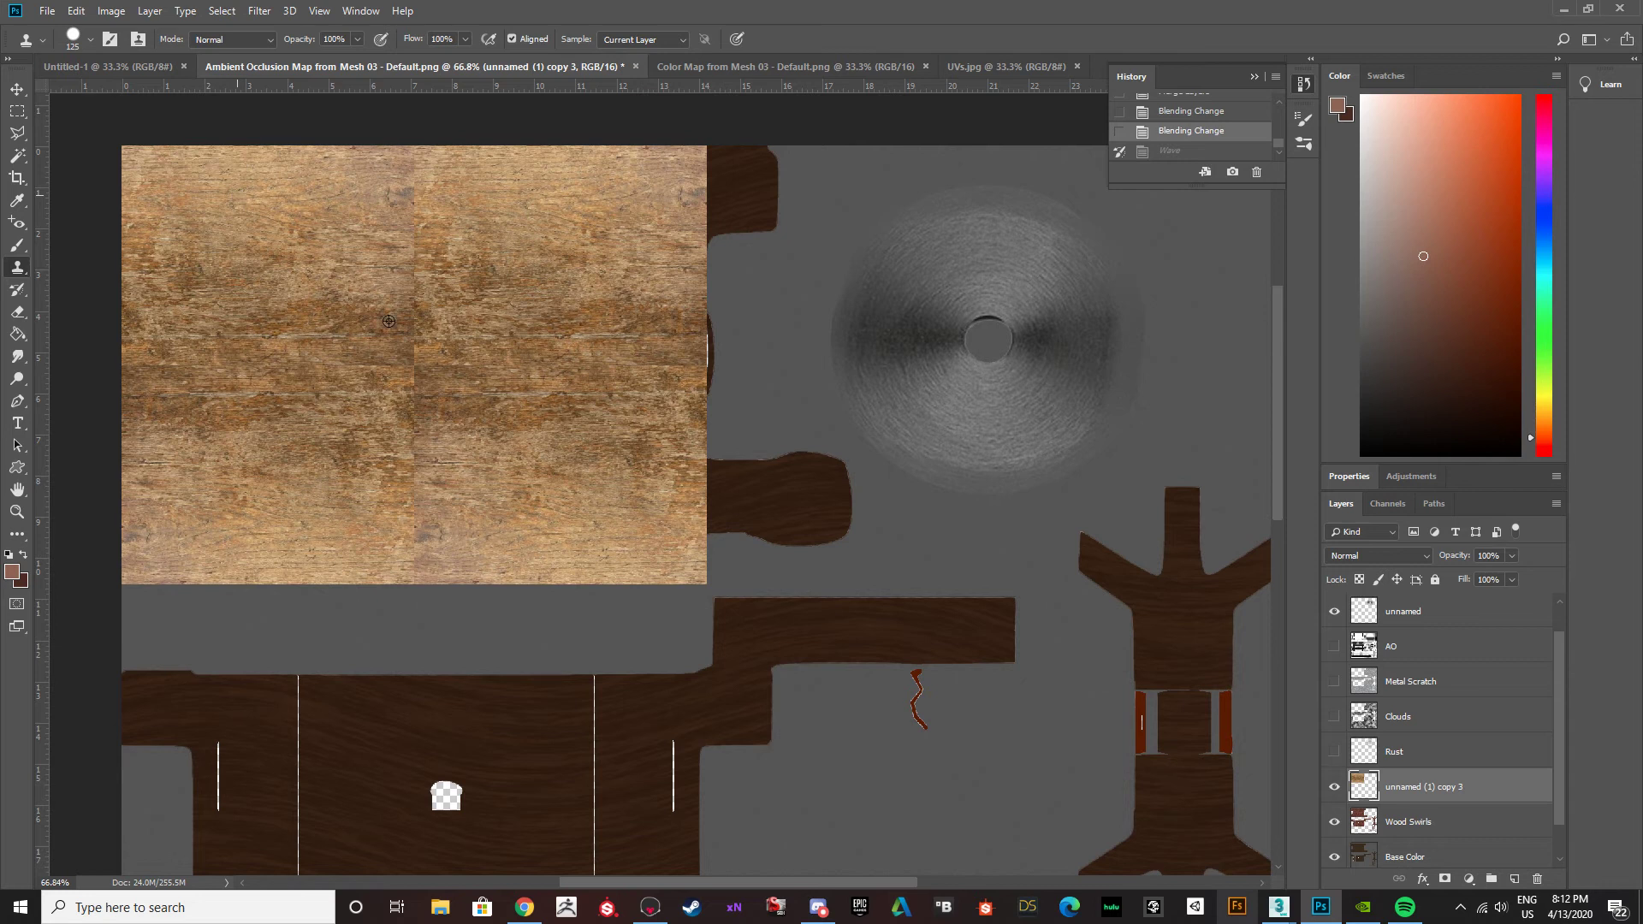
{"action": "mouse_move", "coordinate": [492, 462]}
{"action": "left_mouse_down"}
{"action": "mouse_move", "coordinate": [598, 470]}
{"action": "mouse_move", "coordinate": [587, 480]}
{"action": "left_mouse_up"}
{"action": "key", "text": "ctrl+z"}
{"action": "left_click", "coordinate": [524, 373], "text": "alt"}
{"action": "left_click", "coordinate": [413, 357]}
{"action": "key", "text": "ctrl+z"}
{"action": "left_click", "coordinate": [90, 39]}
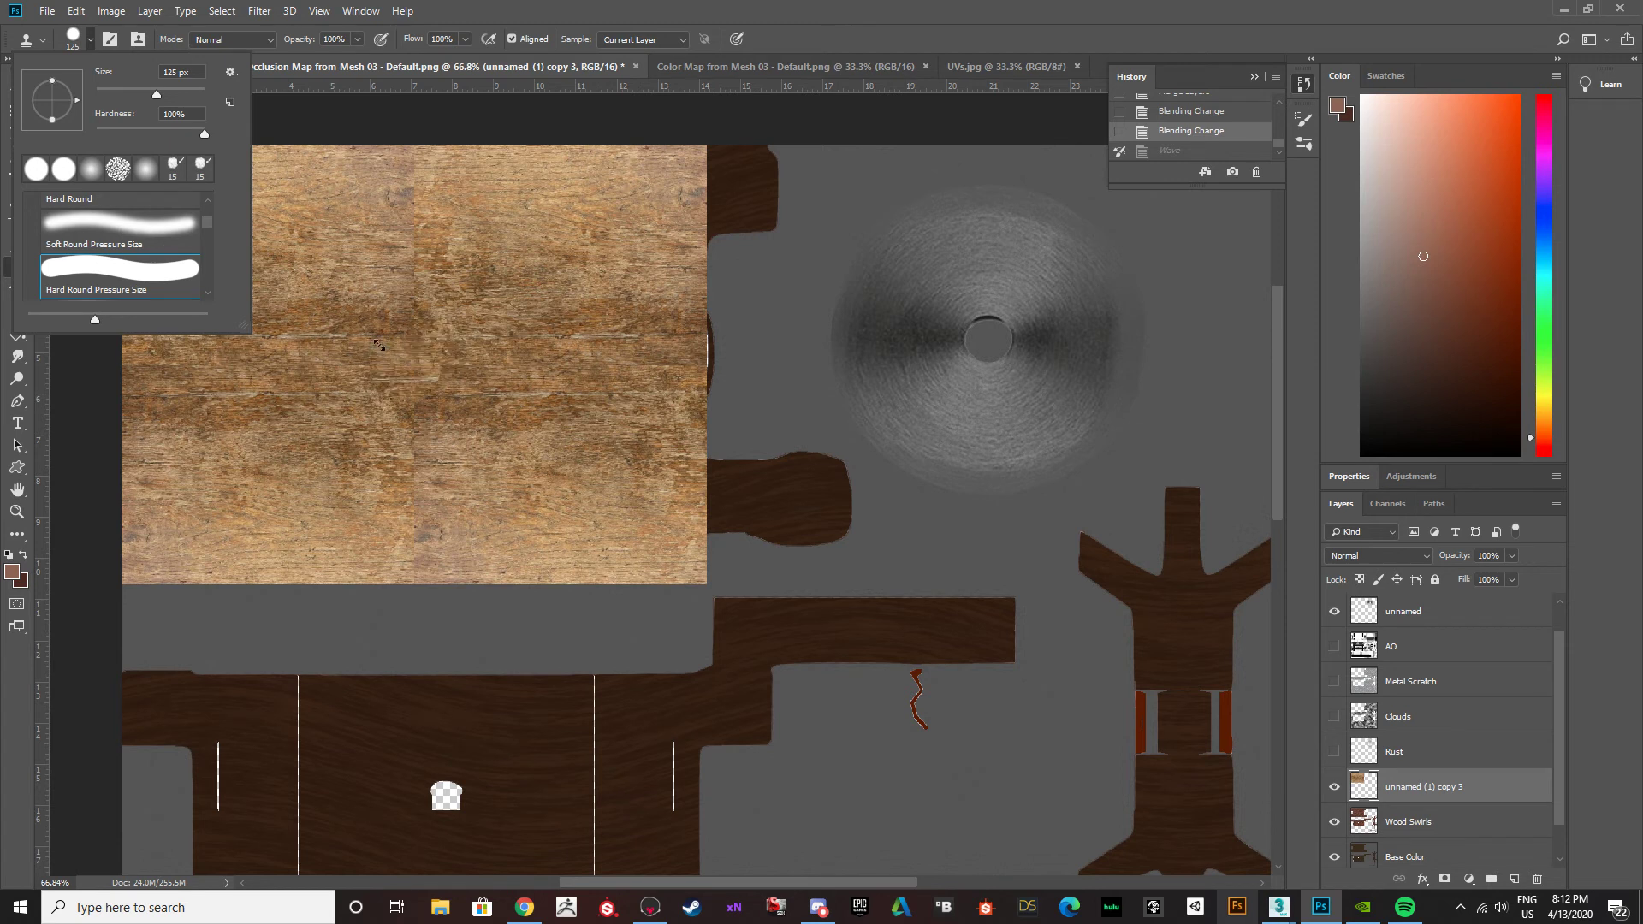
{"action": "left_click", "coordinate": [421, 352]}
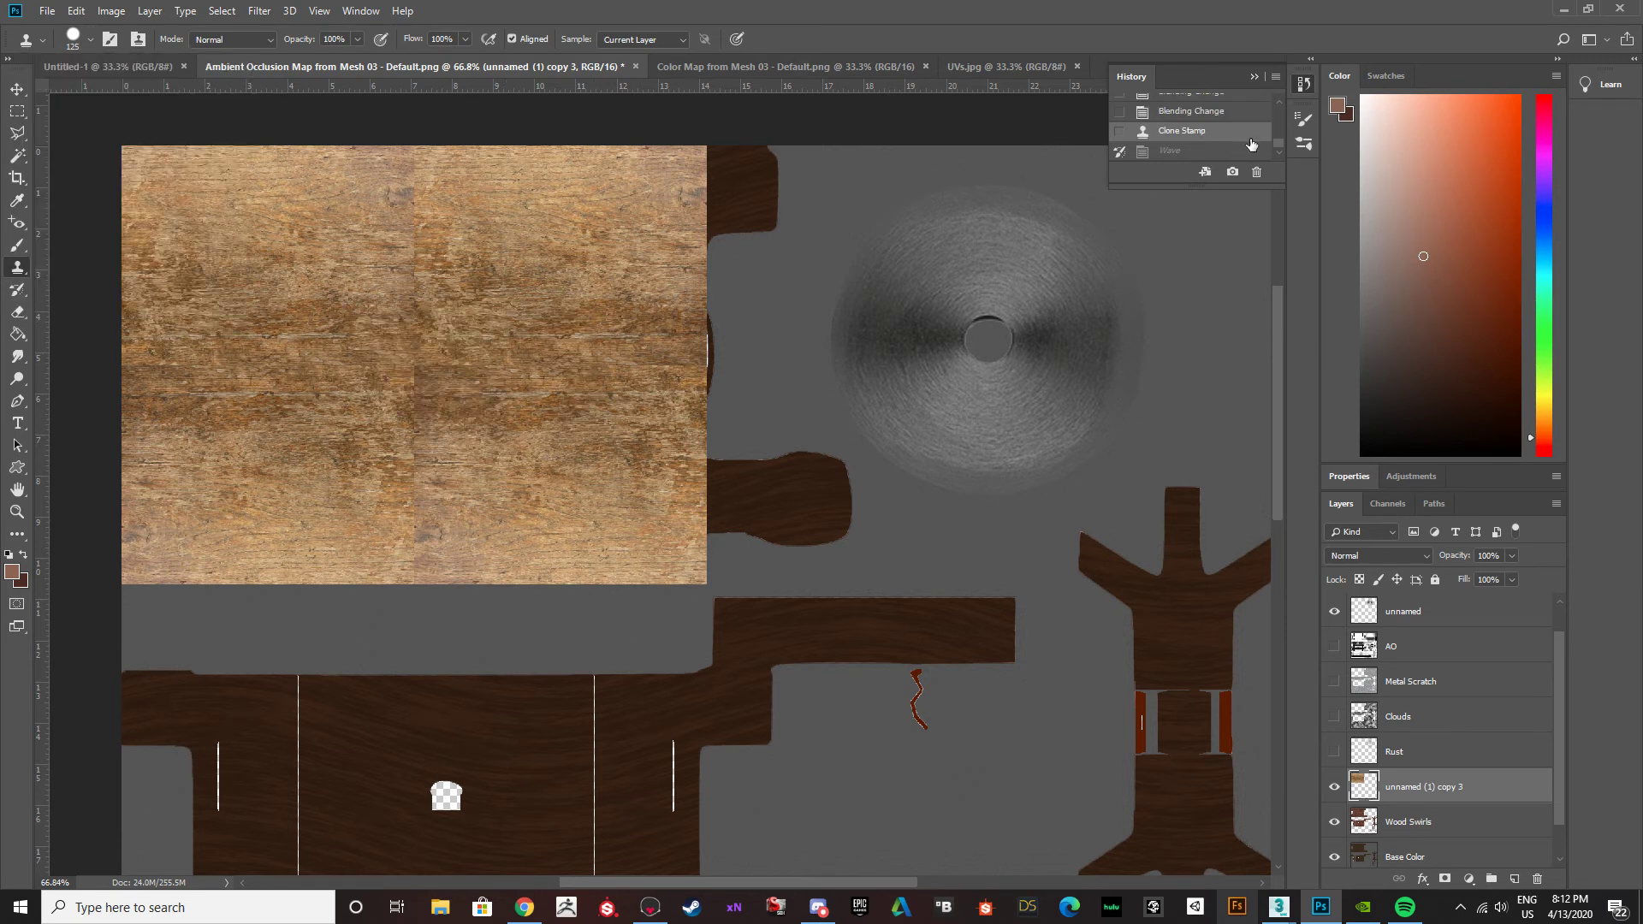
{"action": "left_click", "coordinate": [1191, 111]}
Clone clean wood grain over the vertical seam of the merged texture with the Soft Round Pressure Size brush.
{"action": "left_click", "coordinate": [91, 40]}
{"action": "left_click", "coordinate": [120, 227]}
{"action": "left_click", "coordinate": [454, 364], "text": "alt"}
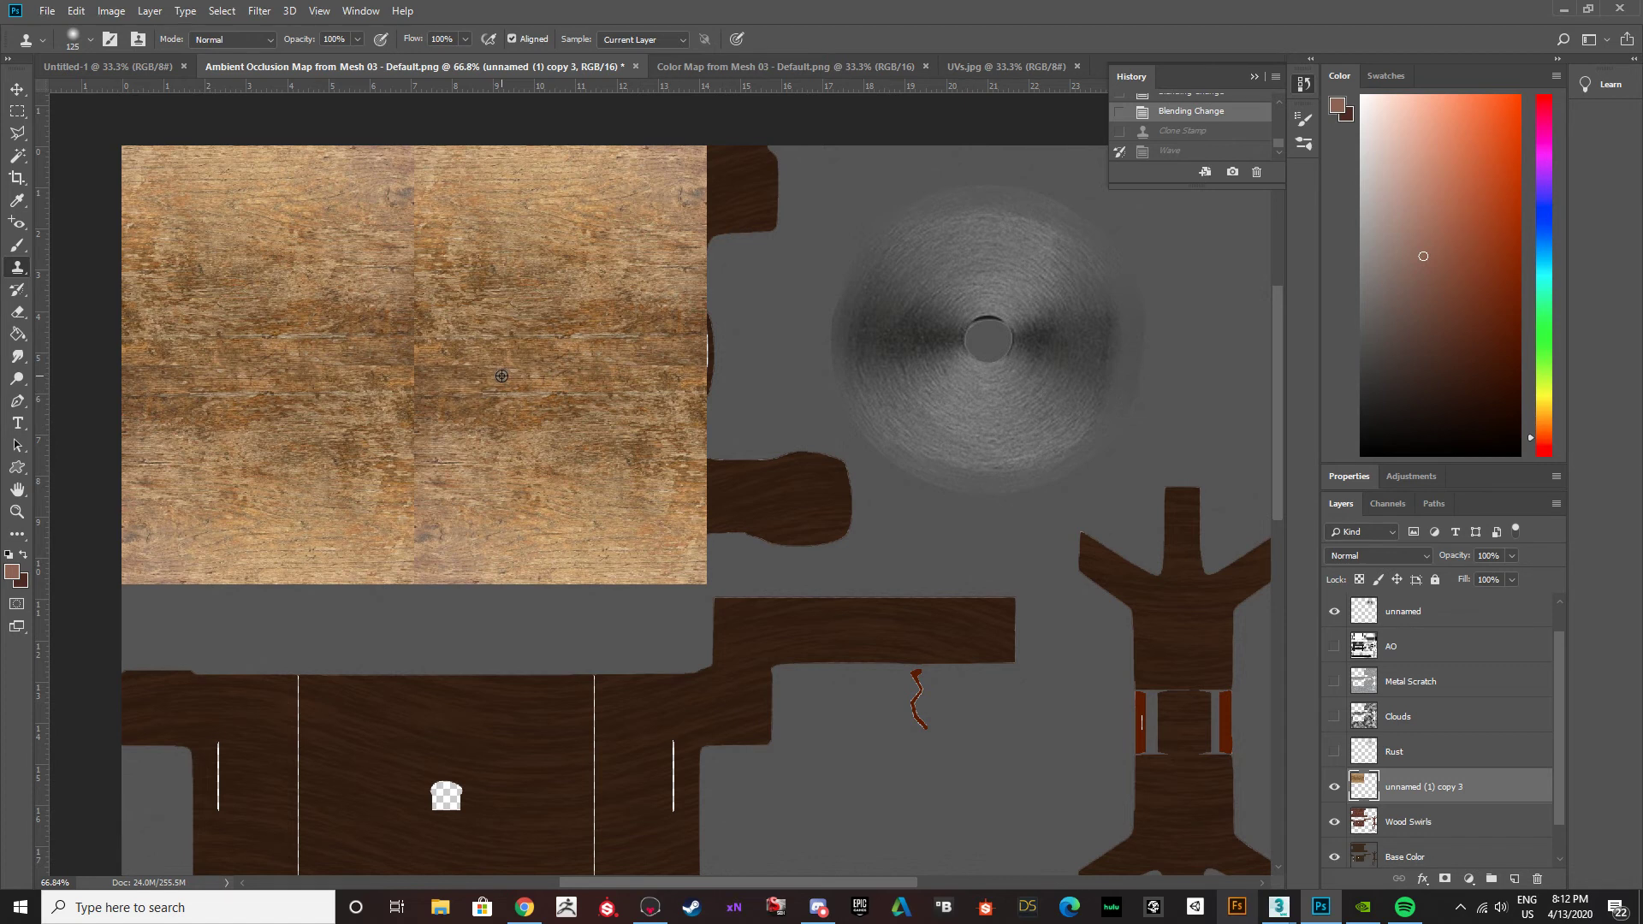
{"action": "key", "text": "ctrl+shift+z"}
{"action": "left_click_drag", "start_coordinate": [349, 334], "coordinate": [324, 336]}
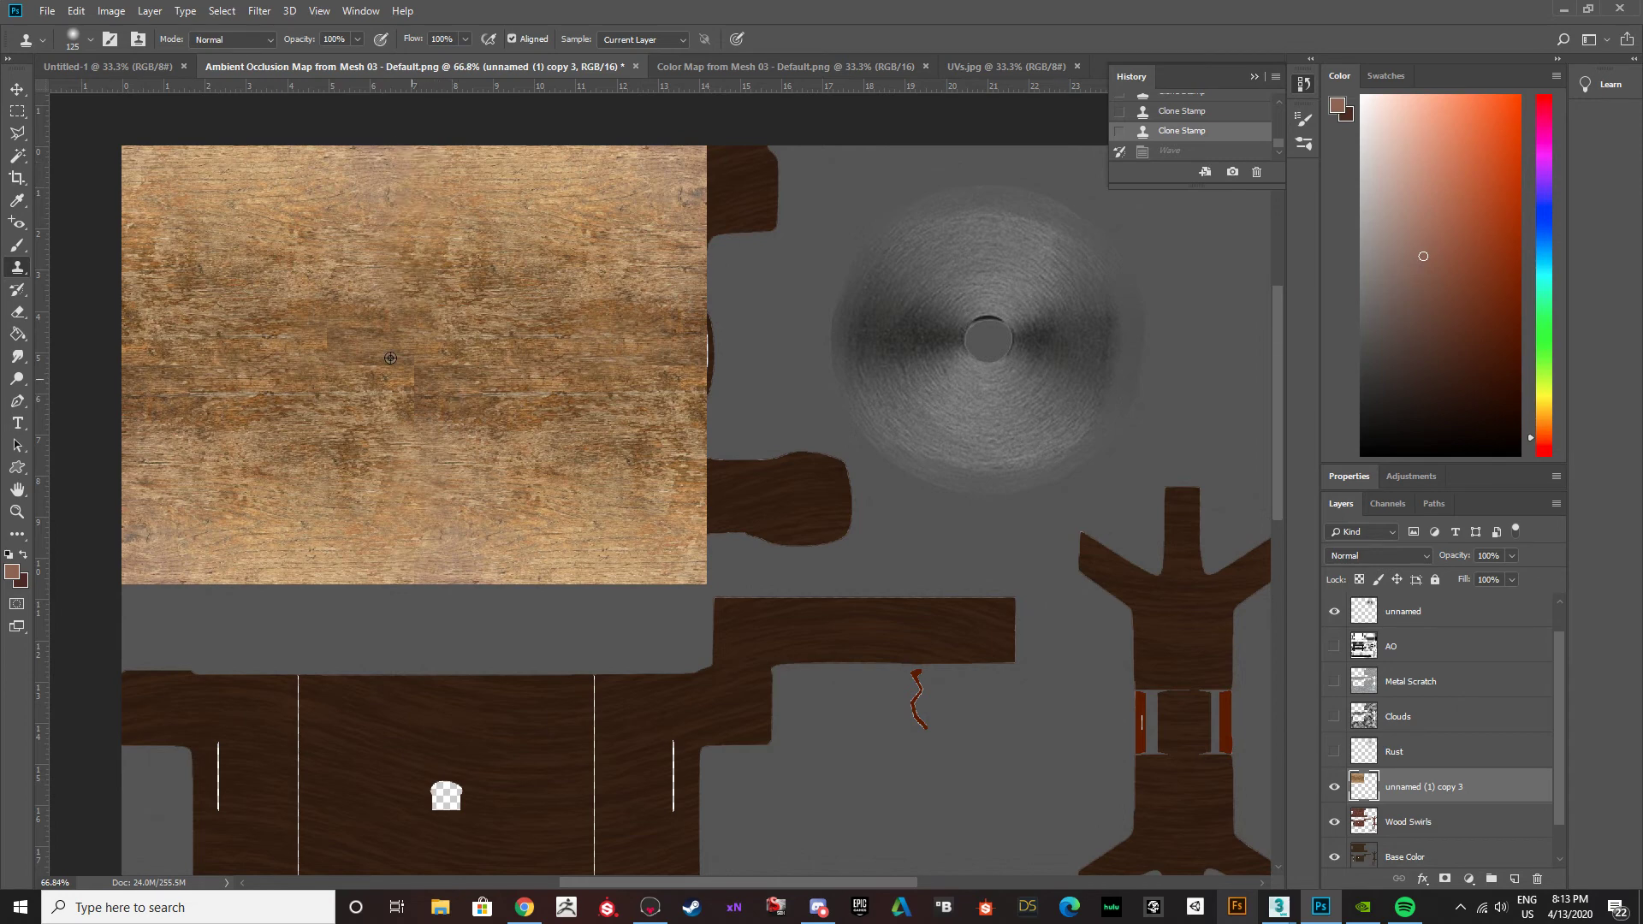
Try to place a duplicate of the retouched wood texture directly below the original, over the lower wood panel.
{"action": "scroll", "coordinate": [483, 478], "scroll_direction": "down", "scroll_amount": 3, "text": "alt"}
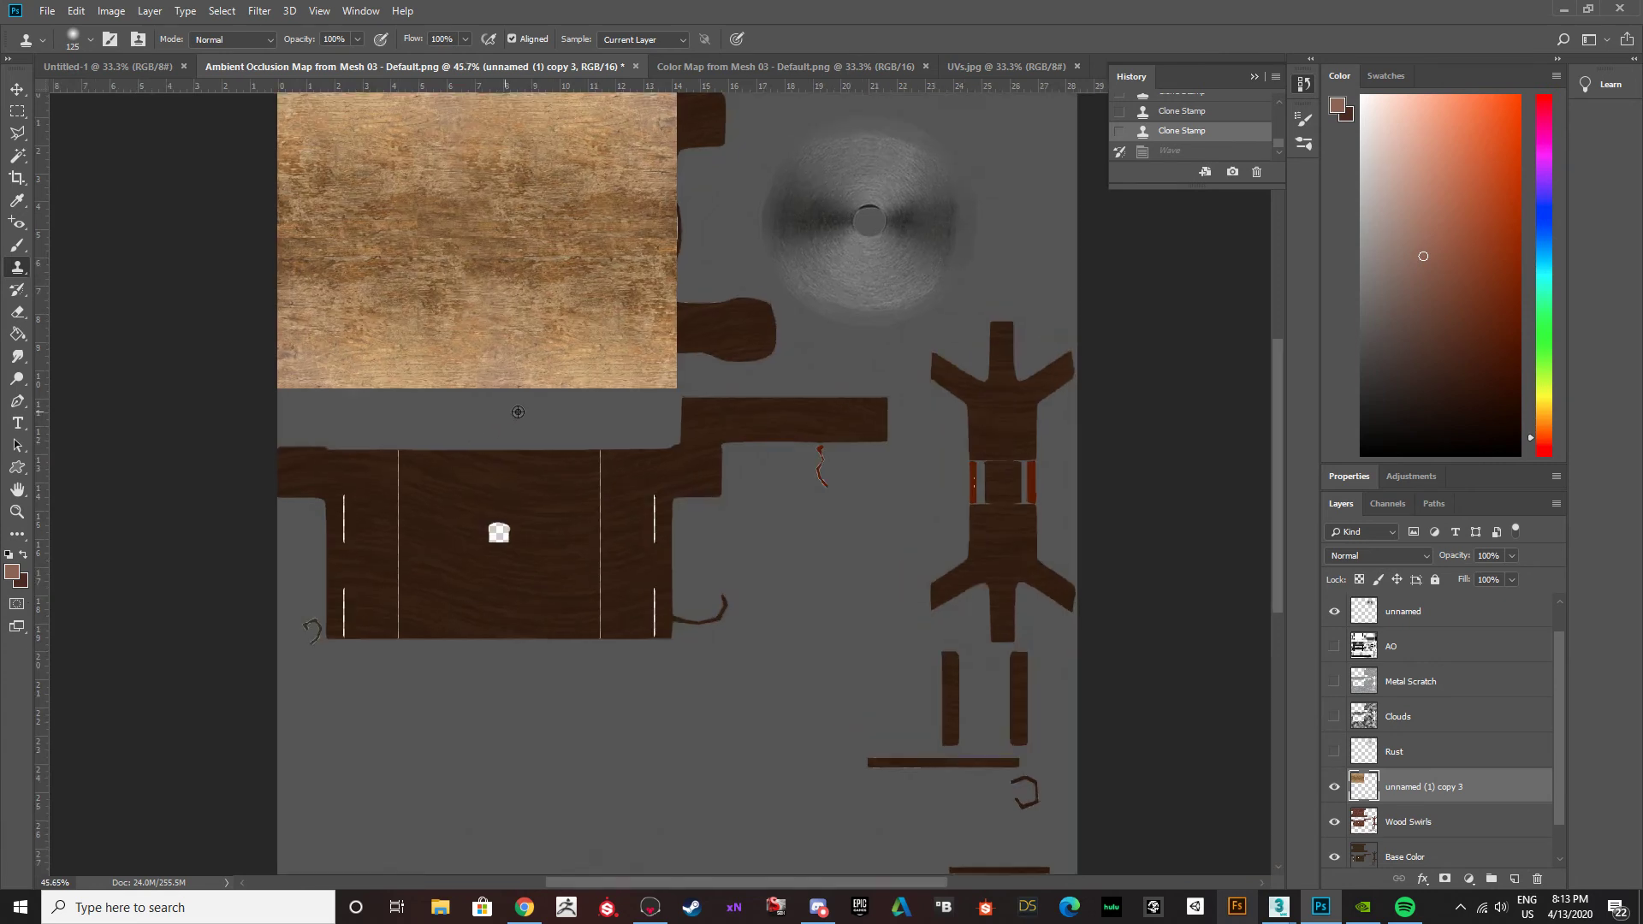
{"action": "scroll", "coordinate": [471, 315], "scroll_direction": "up", "scroll_amount": 2}
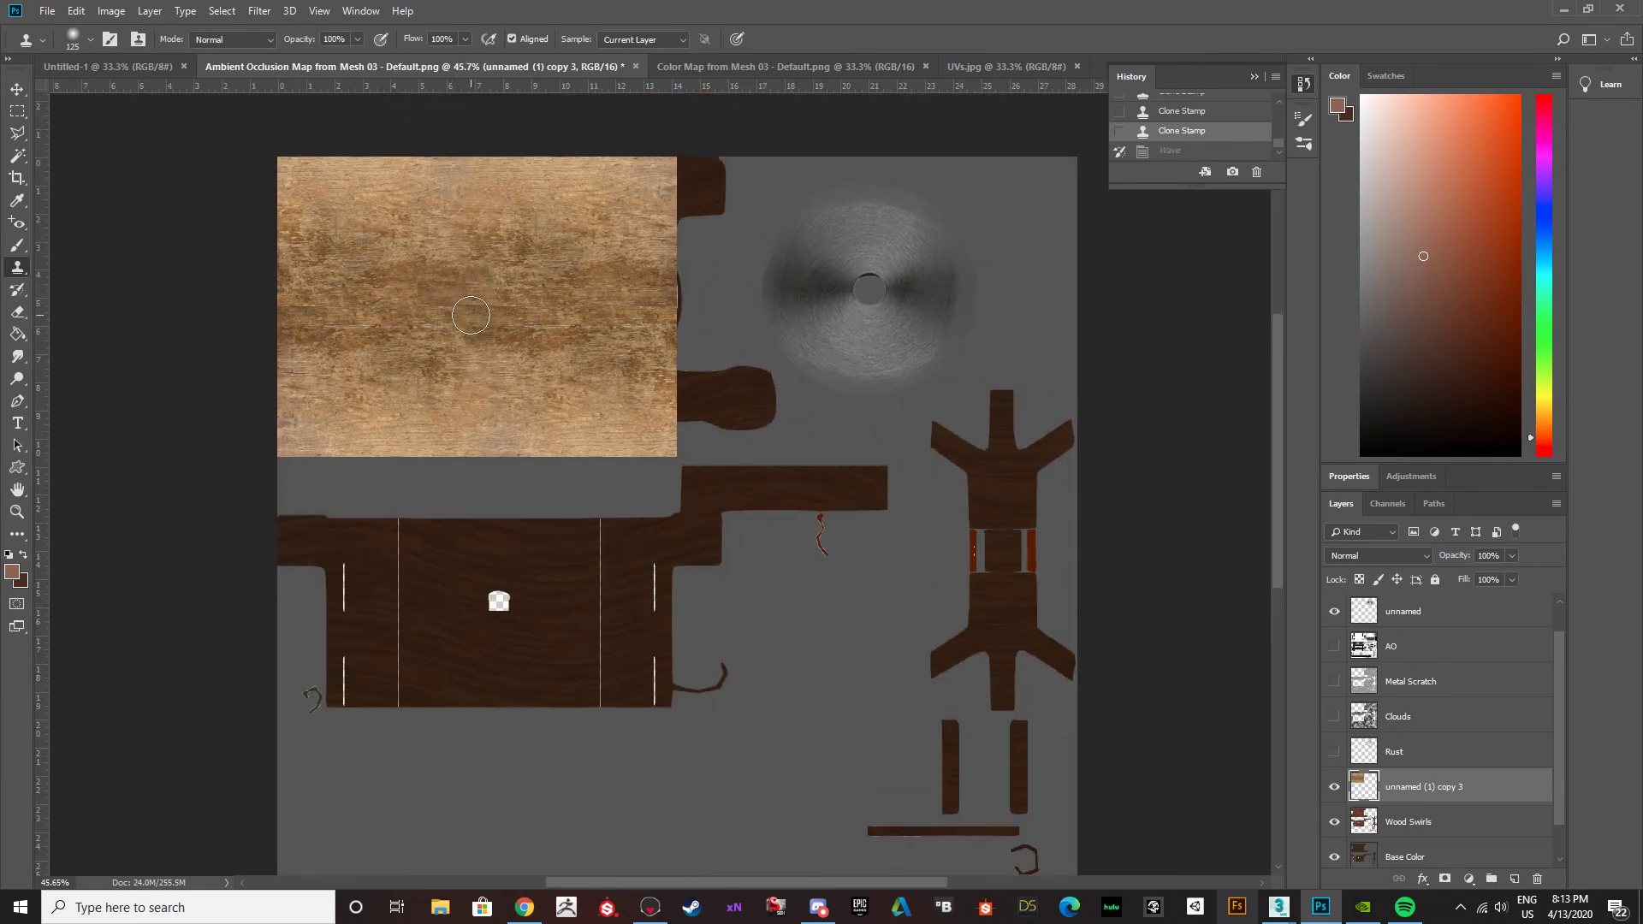
{"action": "key", "text": "c"}
{"action": "key", "text": "v"}
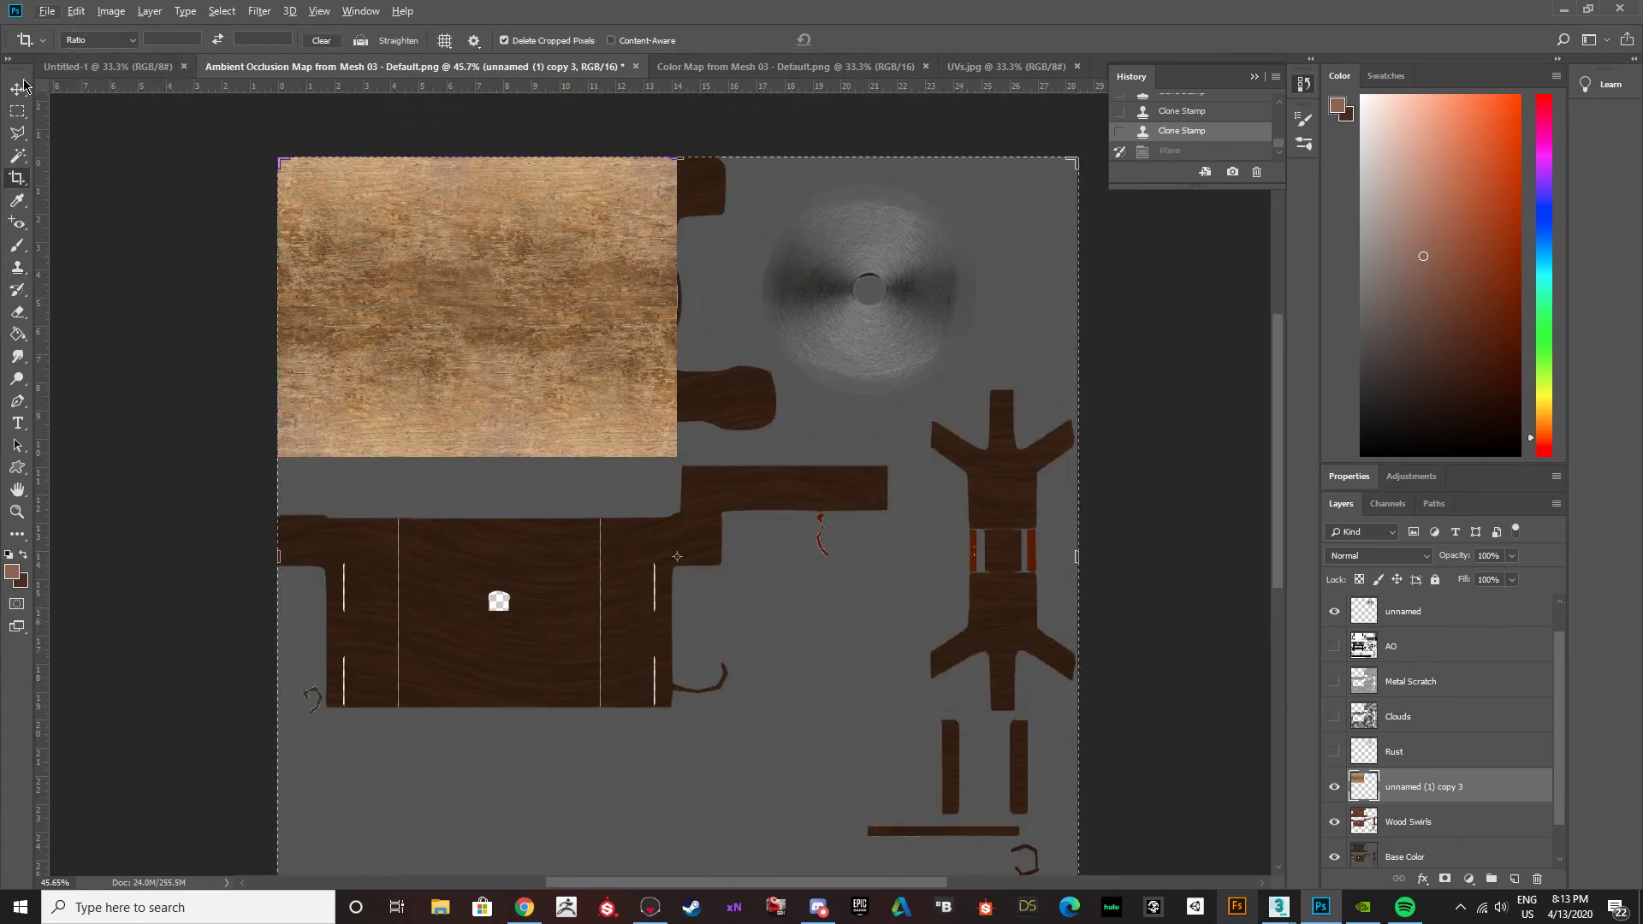
{"action": "left_click_drag", "start_coordinate": [368, 315], "coordinate": [368, 615], "text": "alt"}
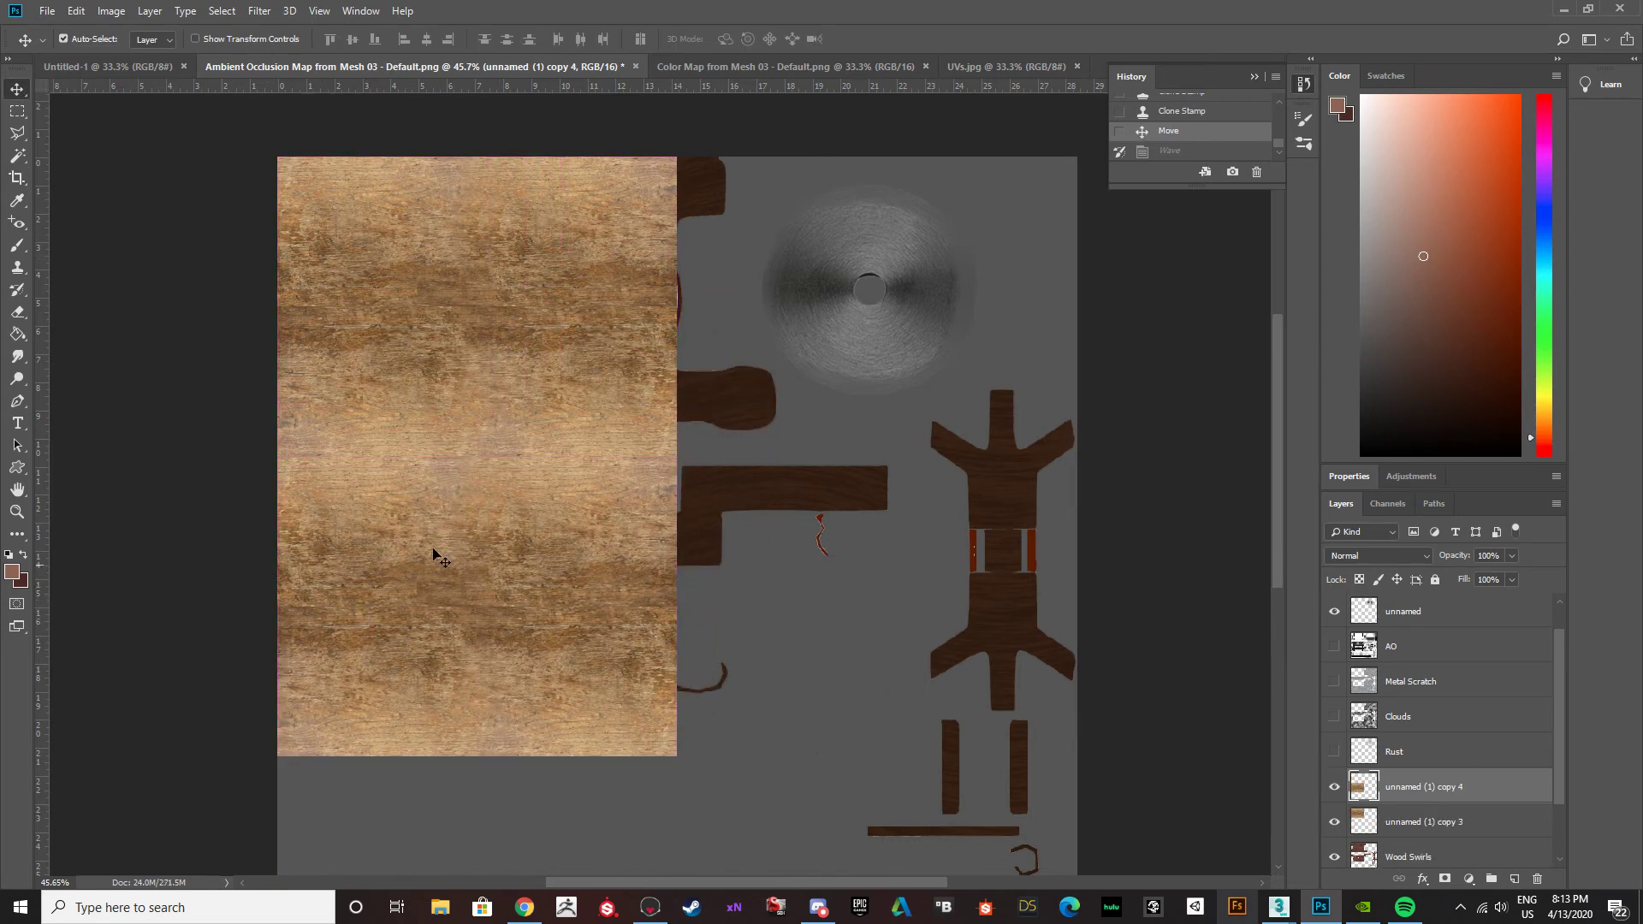
{"action": "key", "text": "ctrl+z"}
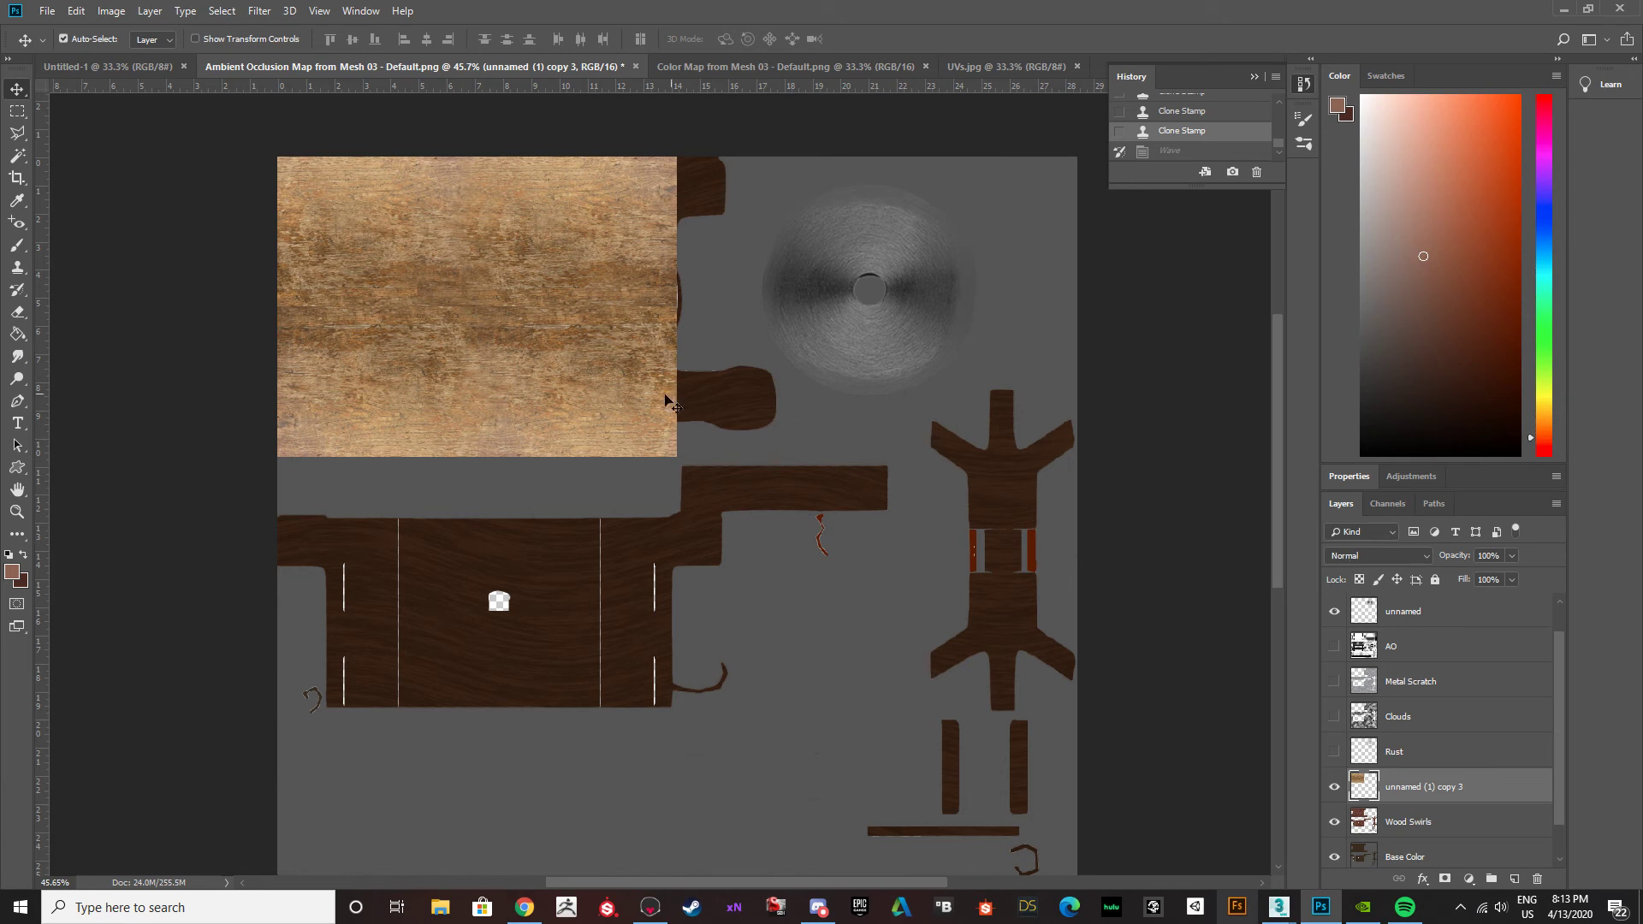
Set the retouched wood texture's blend mode to Overlay and place a duplicate directly to its right, reaching the canvas's right edge.
{"action": "left_click", "coordinate": [1413, 561]}
{"action": "left_click", "coordinate": [1331, 338]}
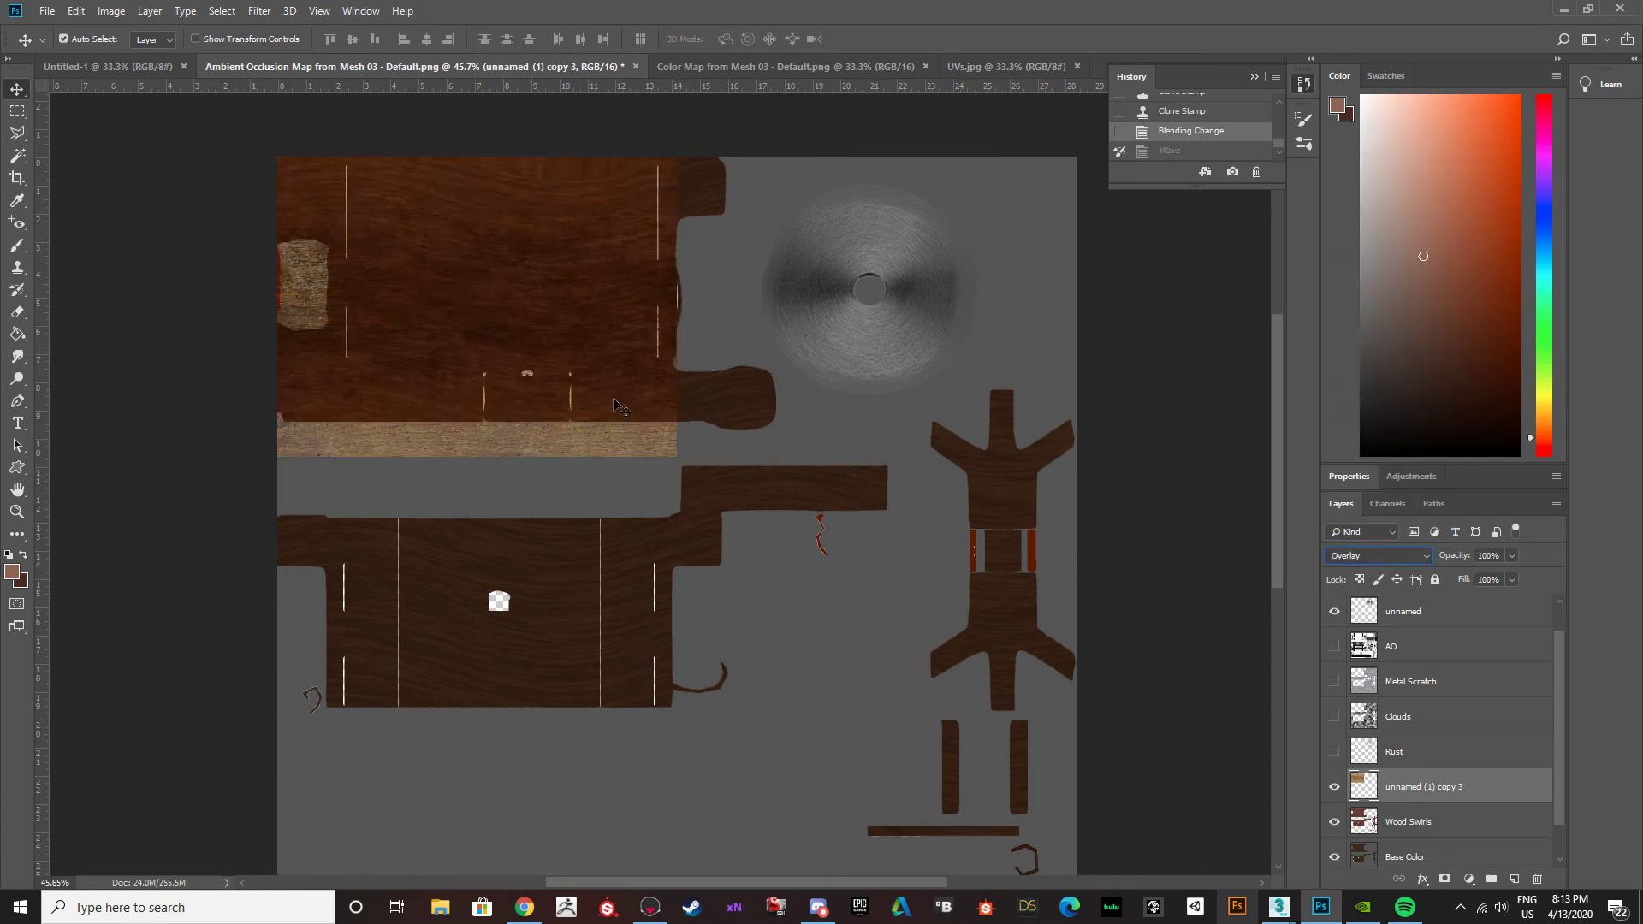
{"action": "left_click_drag", "start_coordinate": [560, 351], "coordinate": [967, 348]}
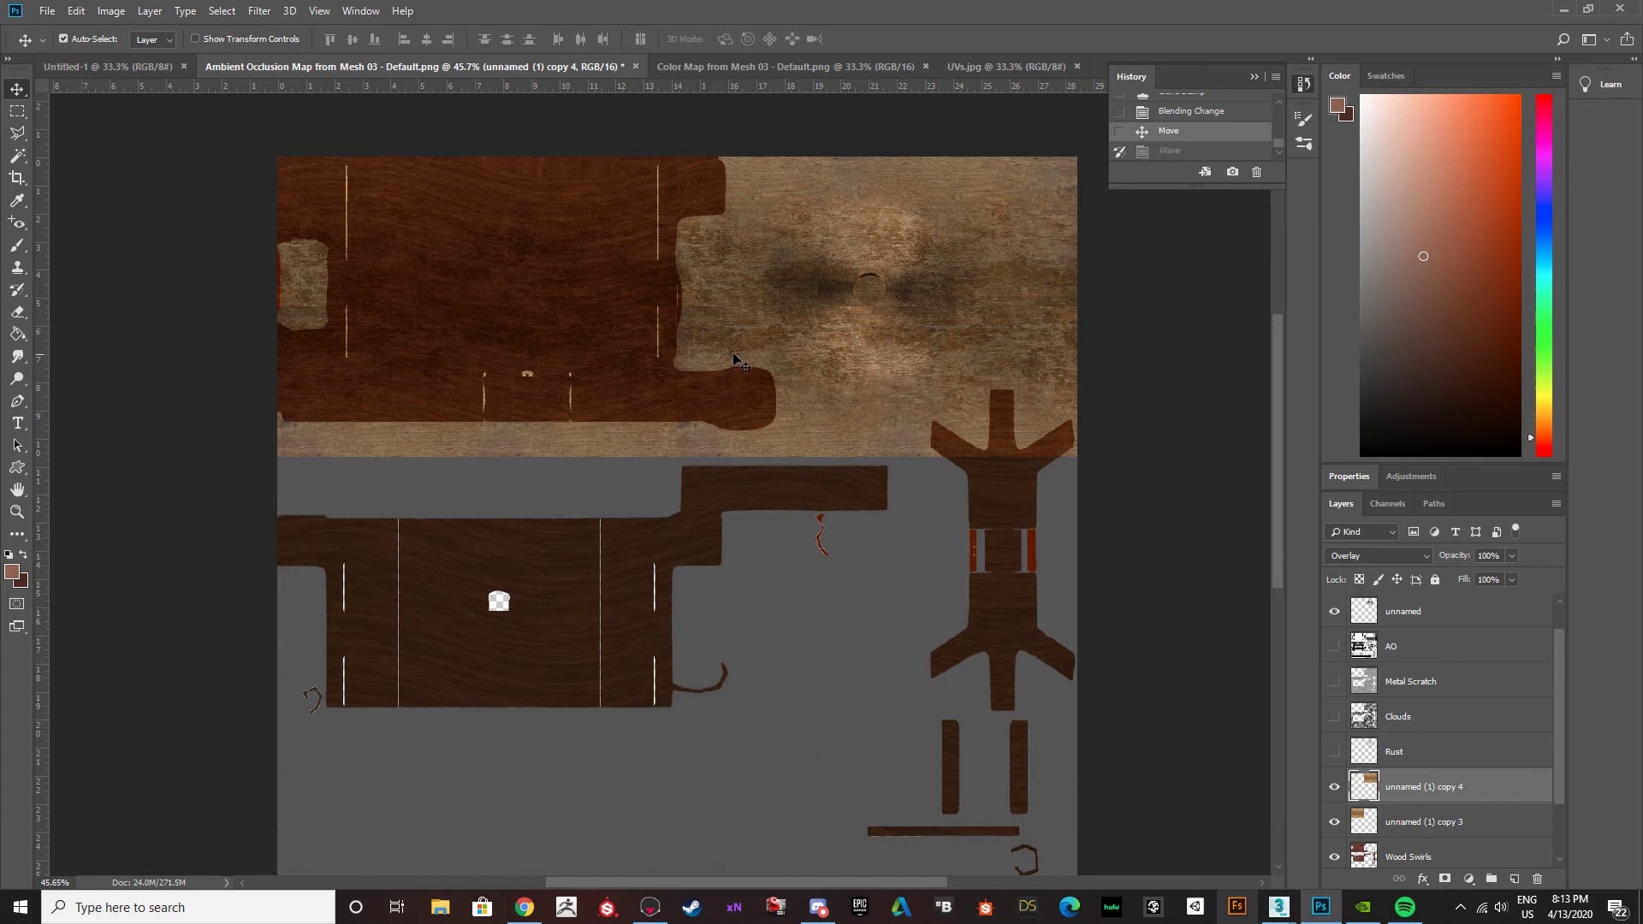
Merge the two side-by-side wood texture layers and set the merged layer's blend mode to Overlay.
{"action": "left_click", "coordinate": [1403, 829], "text": "shift"}
{"action": "key", "text": "ctrl+e"}
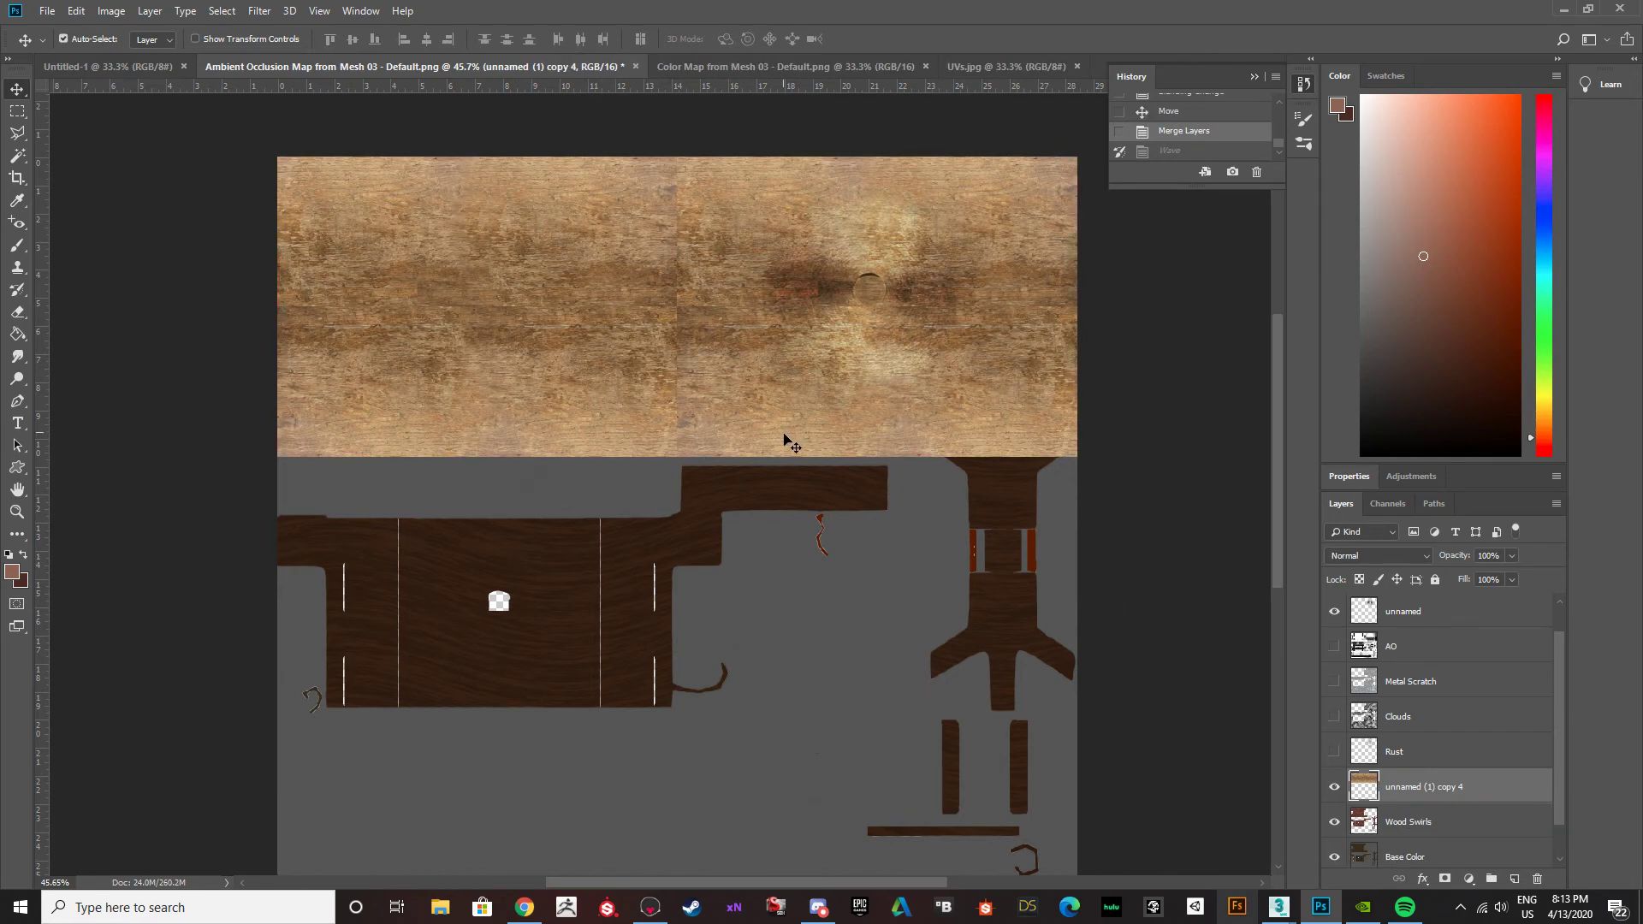
{"action": "left_click", "coordinate": [1419, 558]}
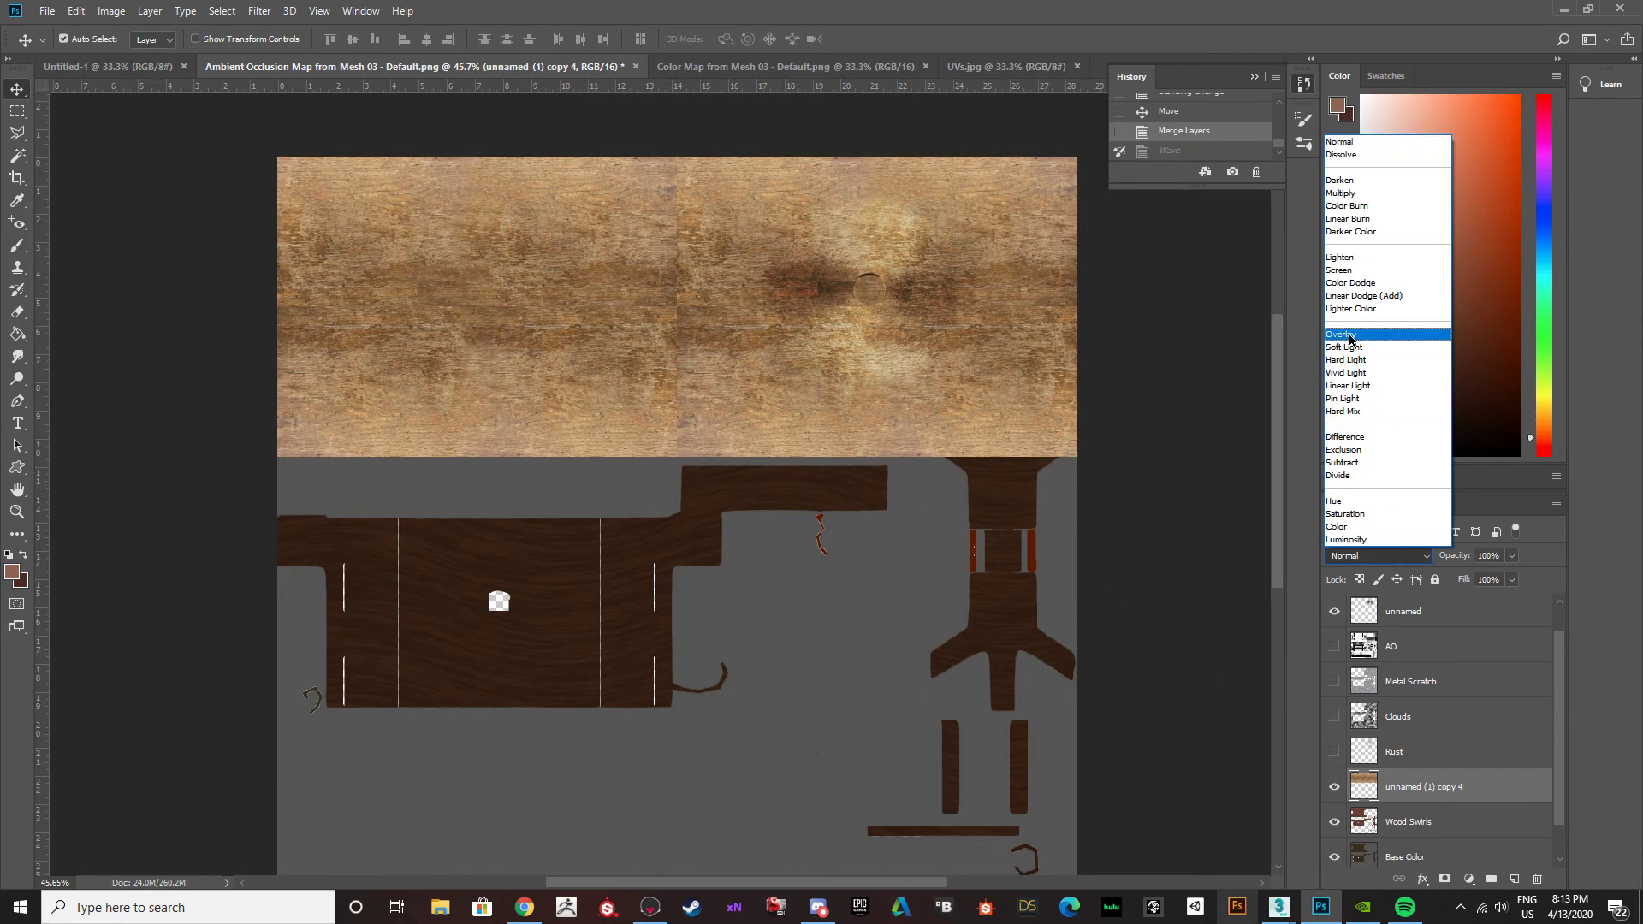
{"action": "left_click", "coordinate": [1351, 338]}
Select the large upper wood panel's brown area on the Base Color layer with the Magic Wand at tolerance 32.
{"action": "scroll", "coordinate": [1381, 797], "scroll_direction": "down", "scroll_amount": 1}
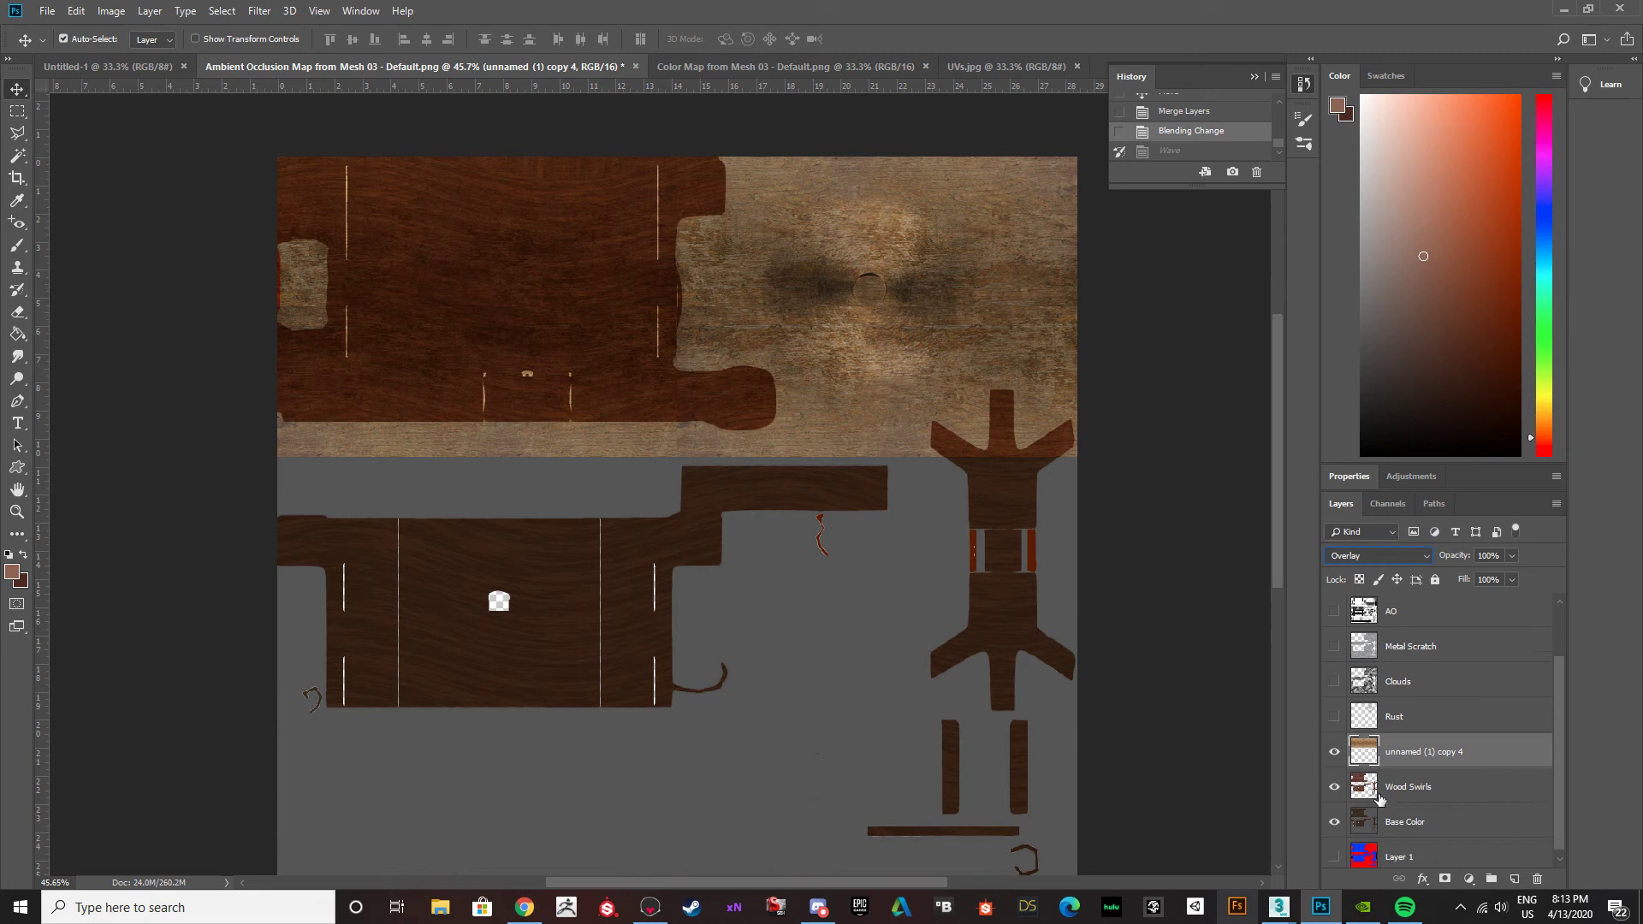
{"action": "left_click", "coordinate": [1369, 787]}
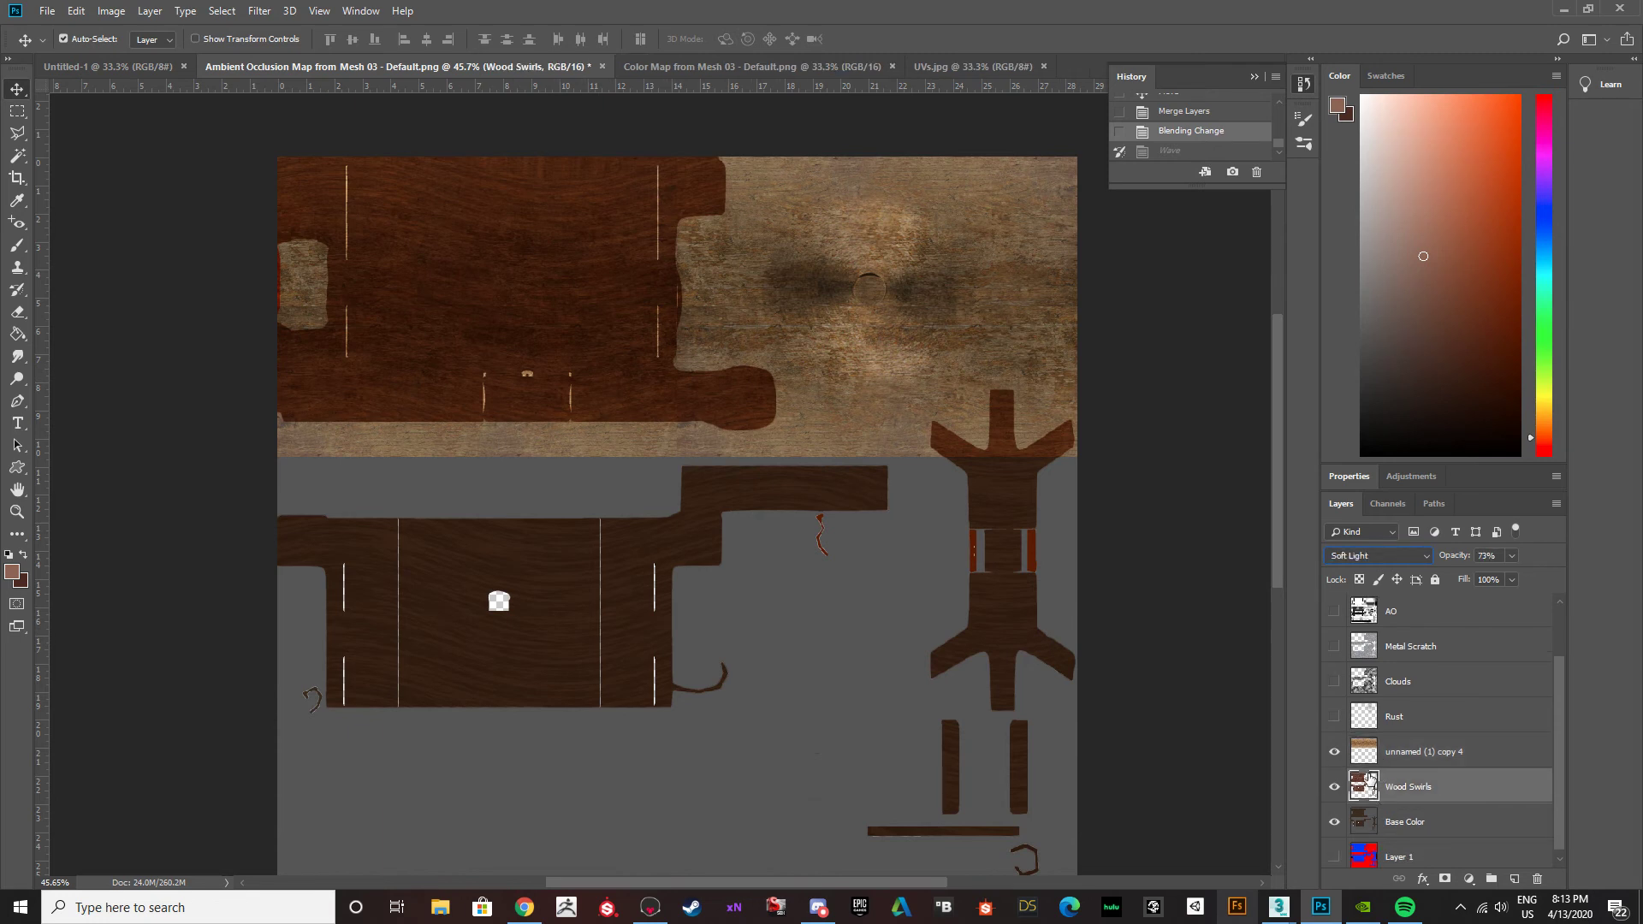
{"action": "left_click", "coordinate": [1398, 824]}
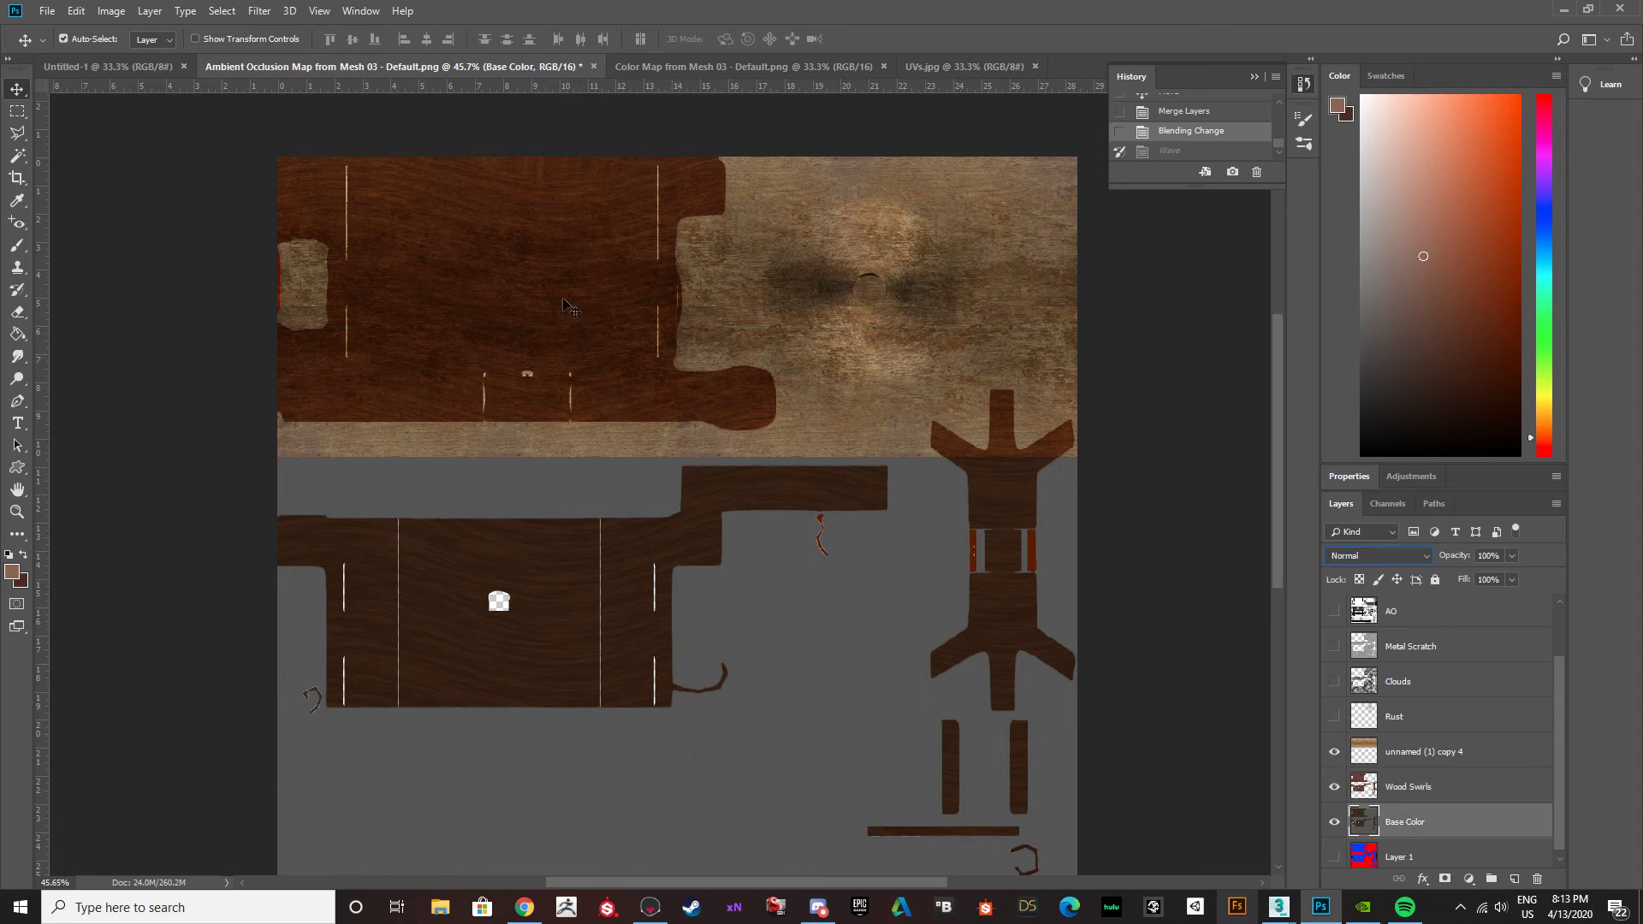
{"action": "left_click", "coordinate": [18, 155]}
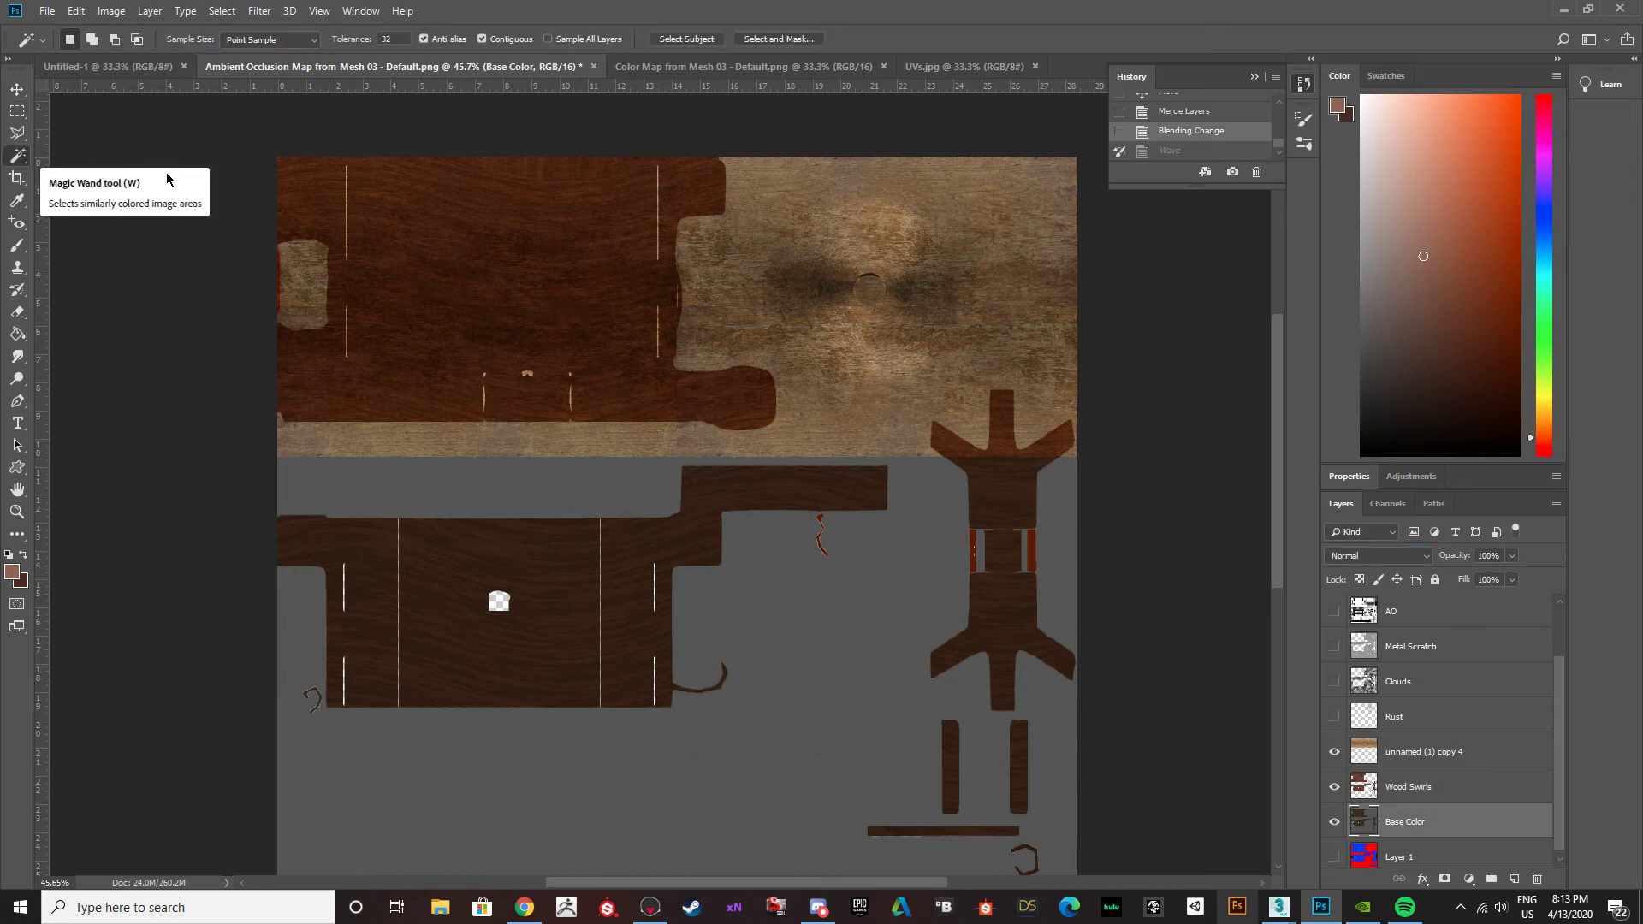
{"action": "left_click", "coordinate": [466, 214]}
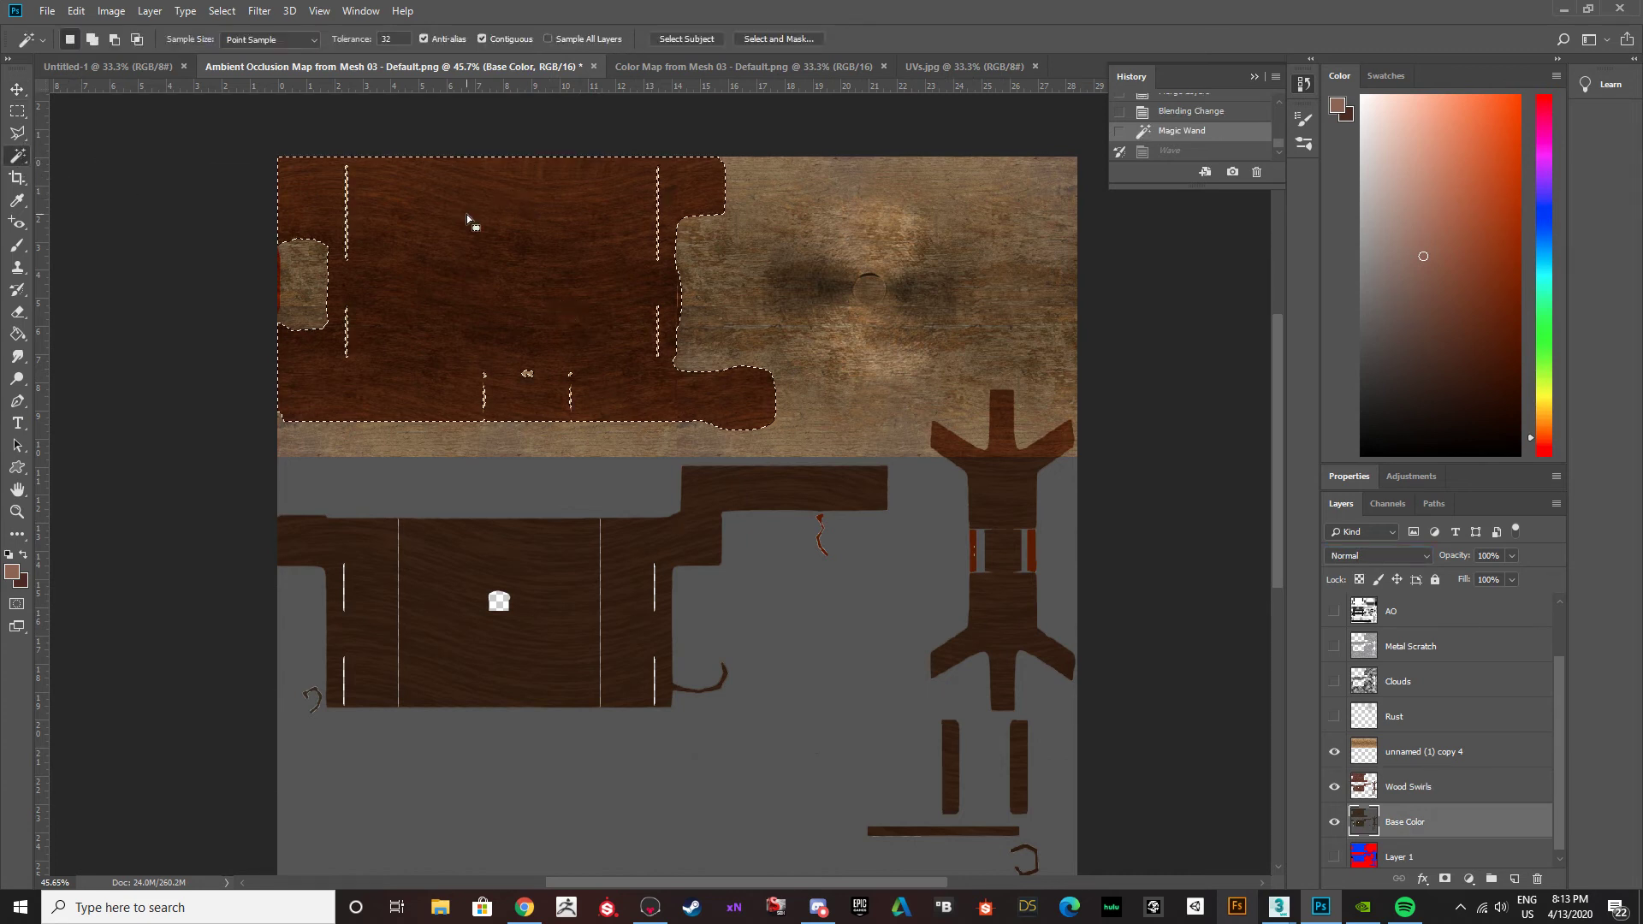
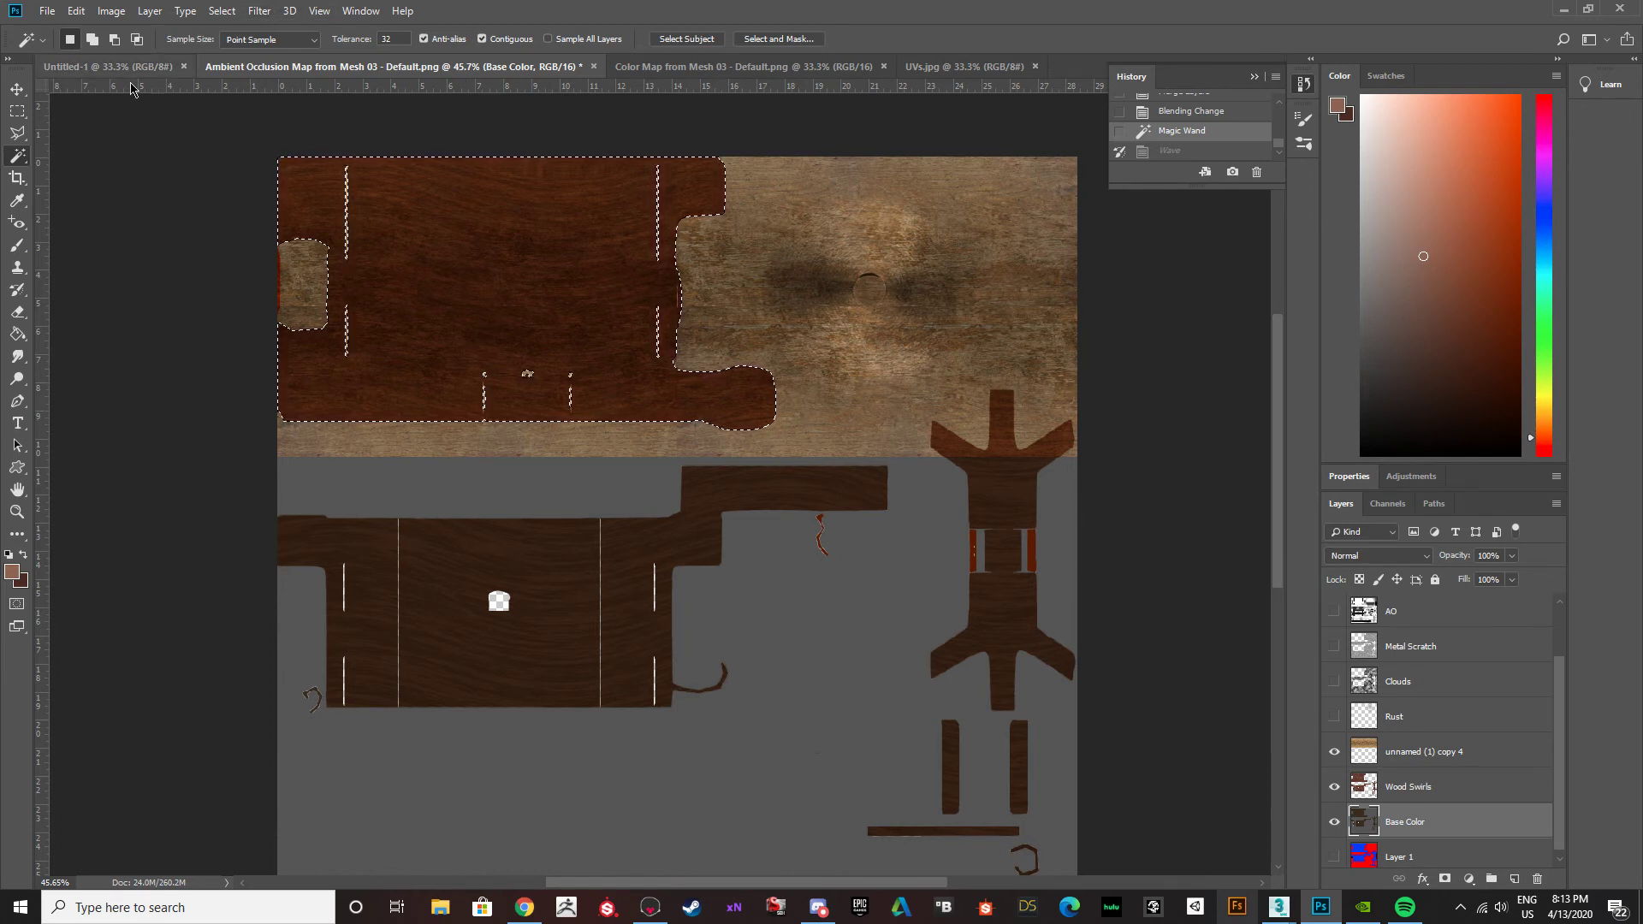
Clear the selection and duplicate the unnamed (1) copy 4 wood texture layer twice downward to cover the canvas.
{"action": "key", "text": "v"}
{"action": "key", "text": "ctrl+d"}
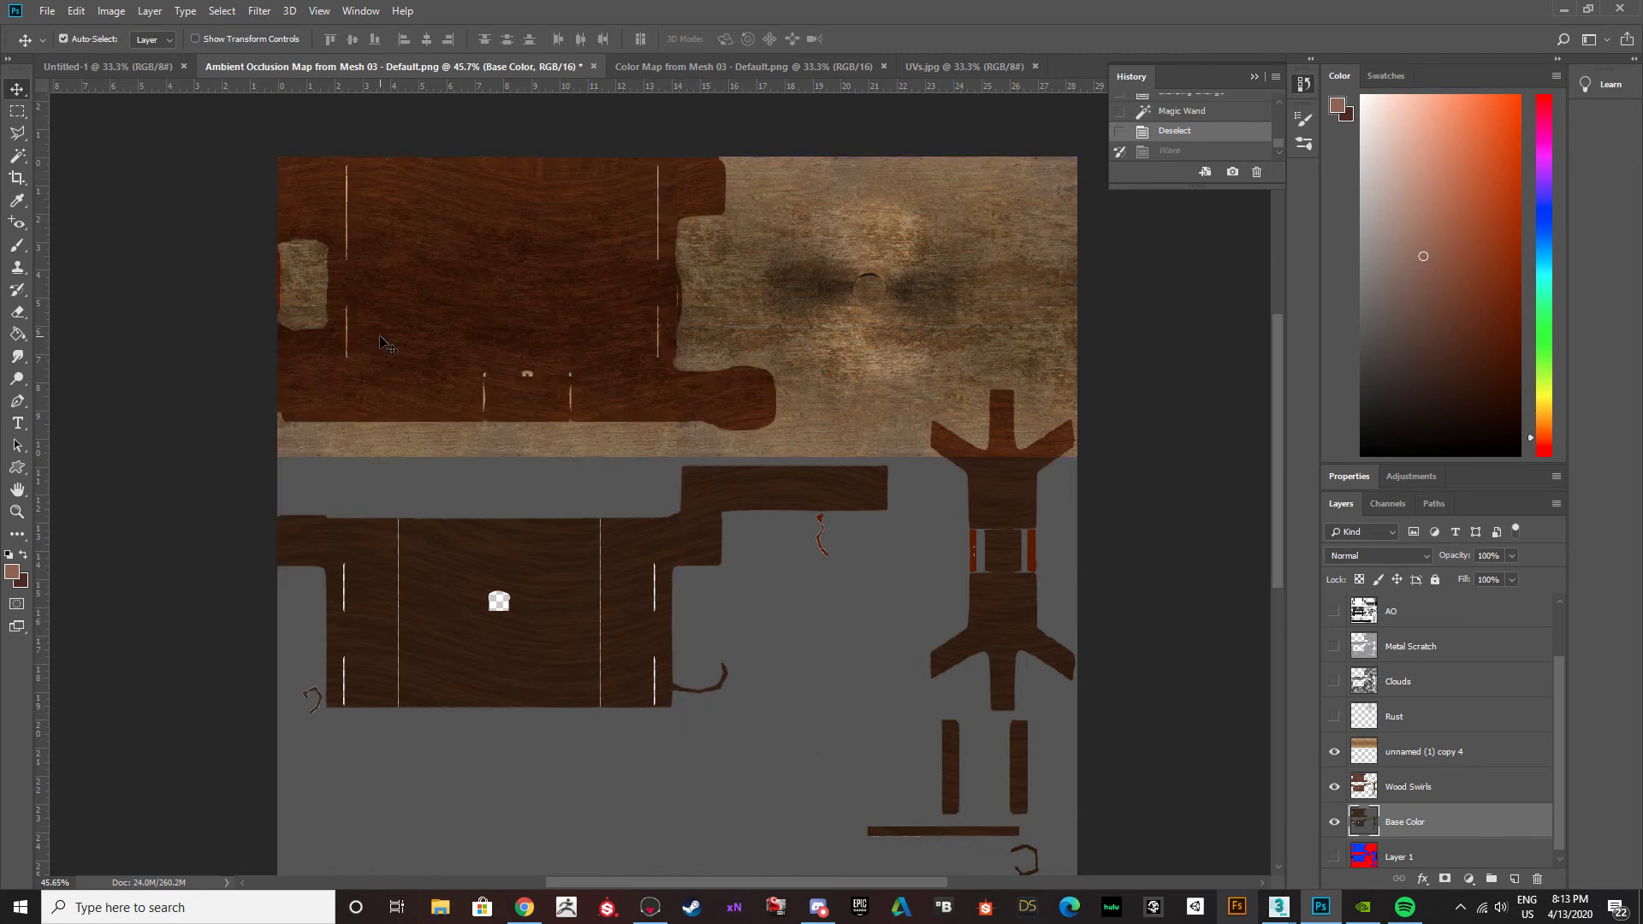
{"action": "left_click", "coordinate": [1480, 745]}
{"action": "left_click_drag", "start_coordinate": [812, 354], "coordinate": [778, 590], "text": "ctrl"}
{"action": "key", "text": "ctrl+z"}
{"action": "left_click", "coordinate": [1402, 791]}
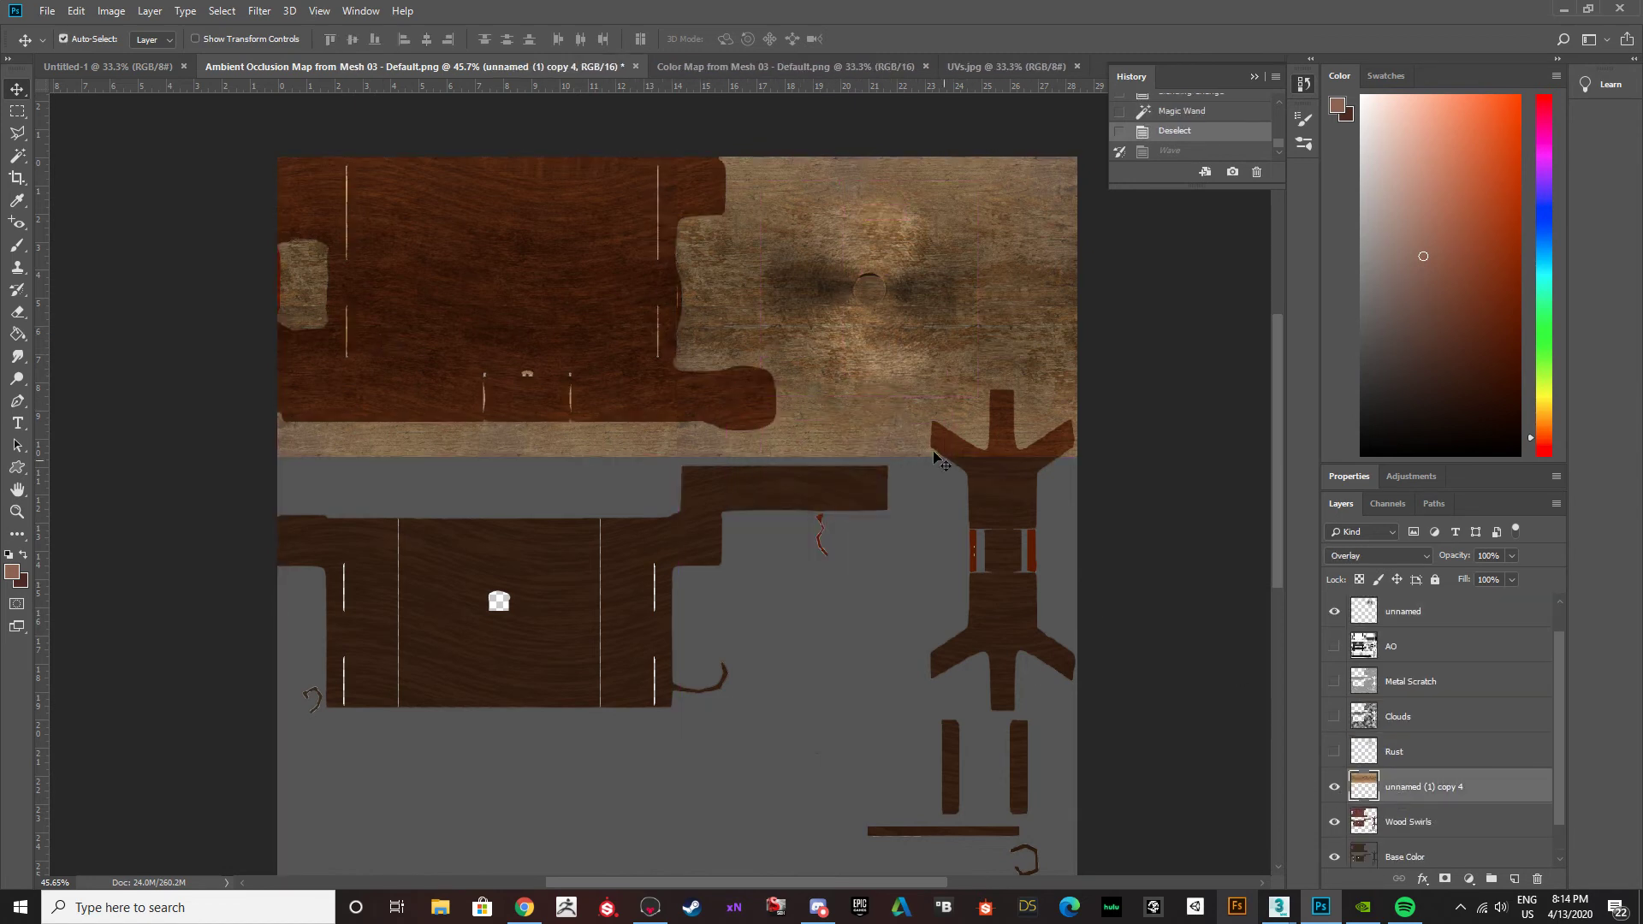
{"action": "left_click_drag", "start_coordinate": [753, 465], "coordinate": [755, 753]}
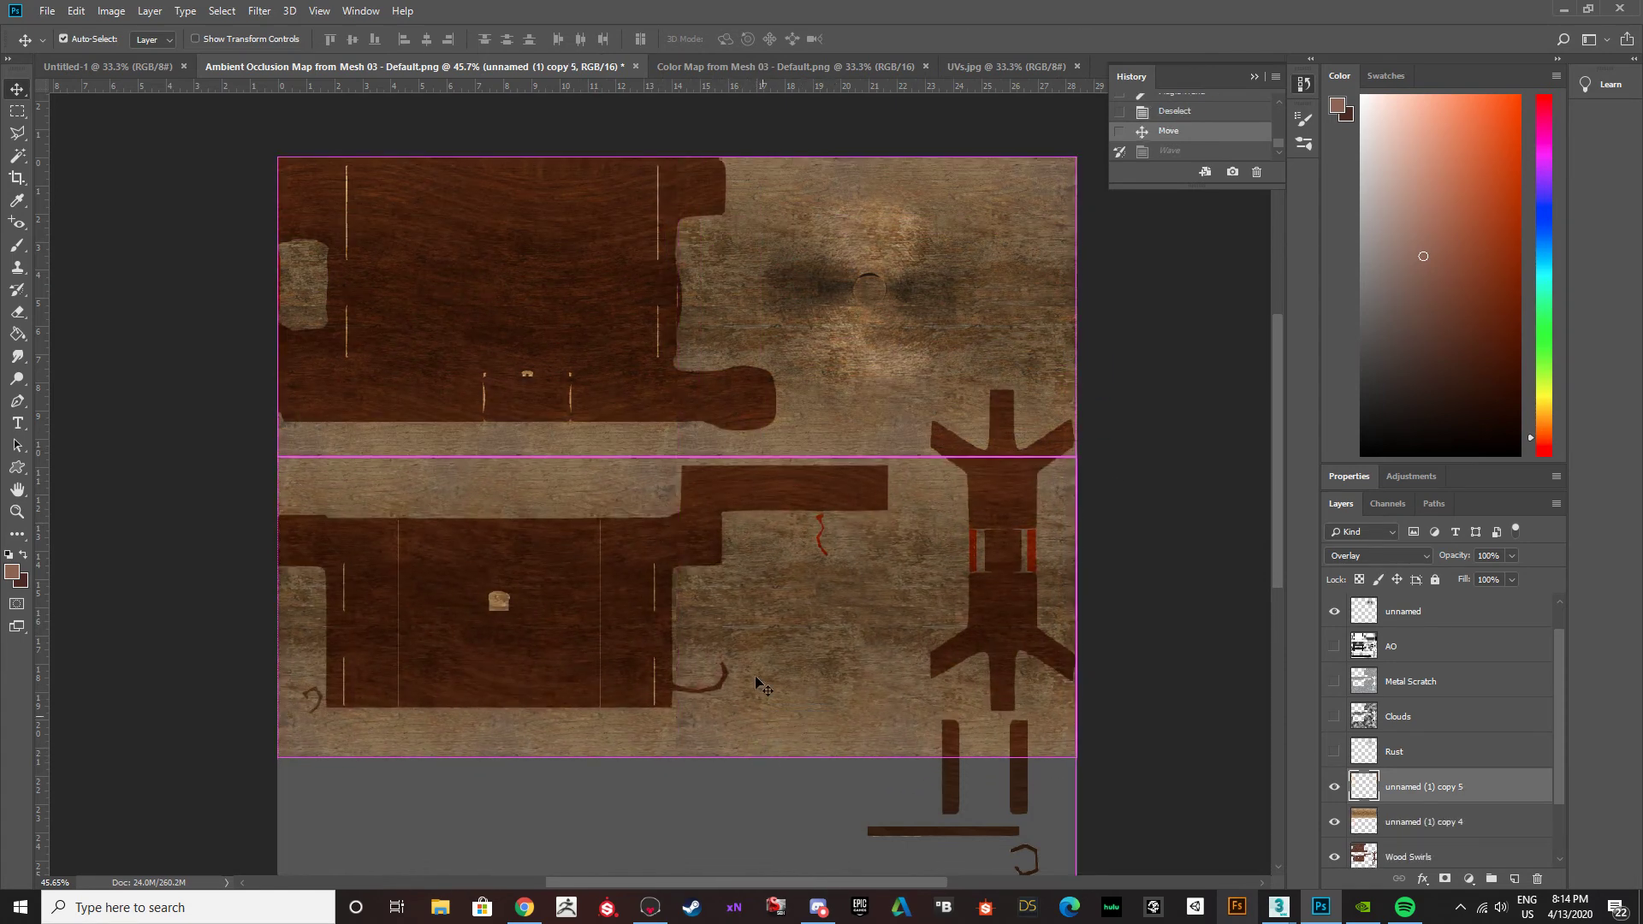
{"action": "scroll", "coordinate": [762, 641], "scroll_direction": "down", "scroll_amount": 5}
{"action": "left_click_drag", "start_coordinate": [628, 478], "coordinate": [625, 763], "text": "alt"}
{"action": "scroll", "coordinate": [1419, 804], "scroll_direction": "down", "scroll_amount": 2}
Merge the three wood texture layers into one and set its blending mode to Overlay.
{"action": "left_click", "coordinate": [1417, 787], "text": "shift"}
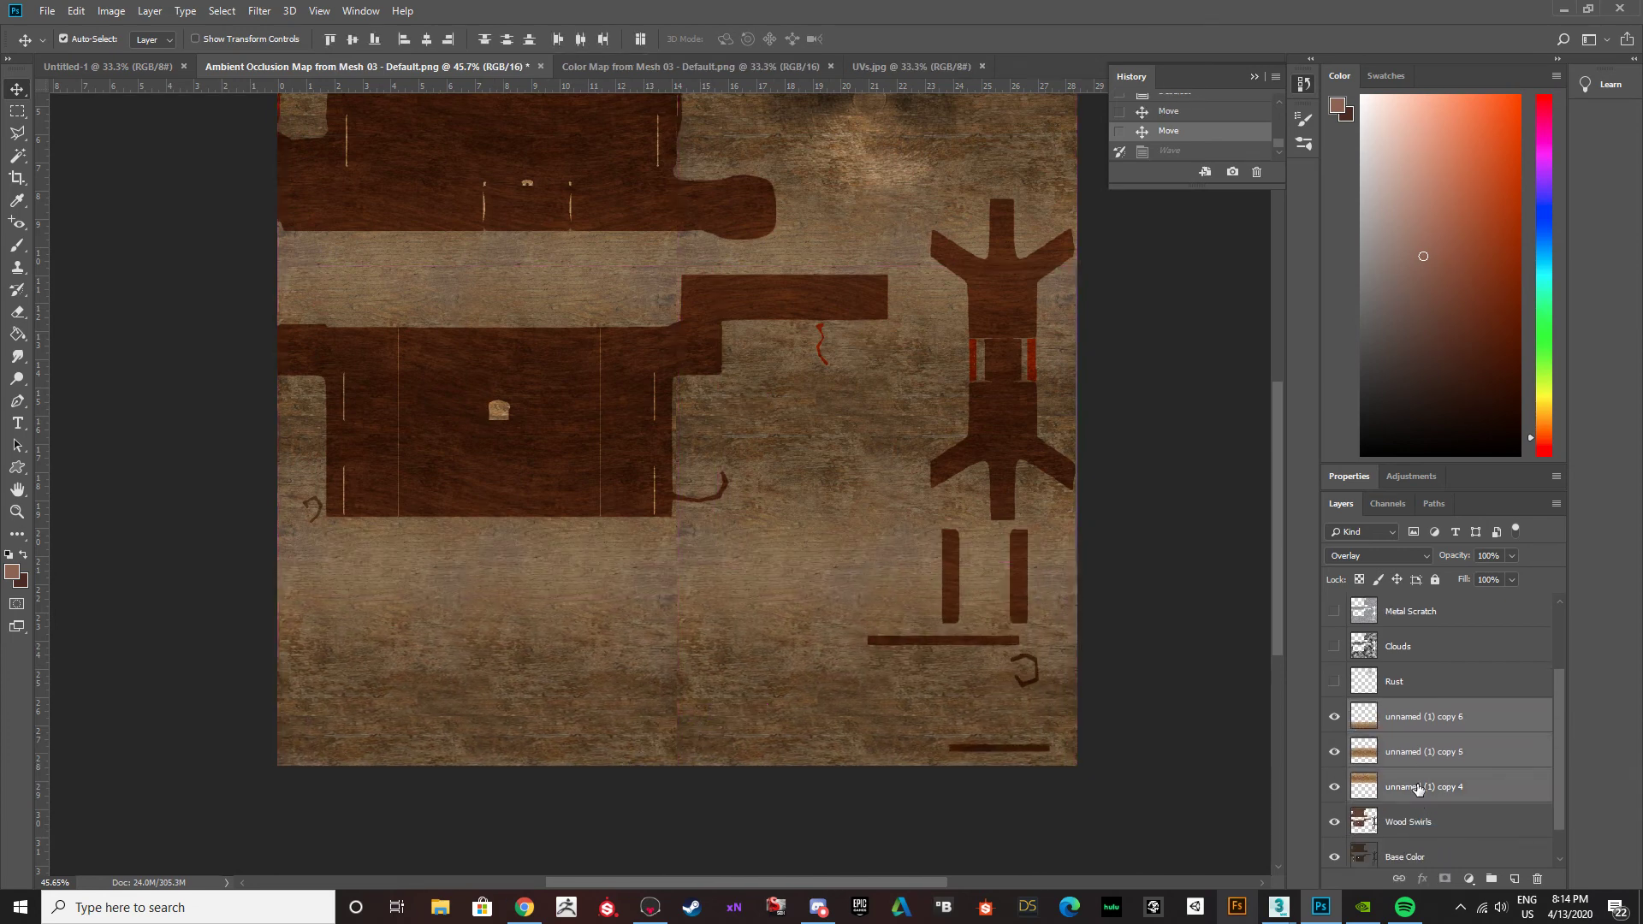
{"action": "key", "text": "ctrl+e"}
{"action": "scroll", "coordinate": [800, 458], "scroll_direction": "down", "scroll_amount": 3, "text": "alt"}
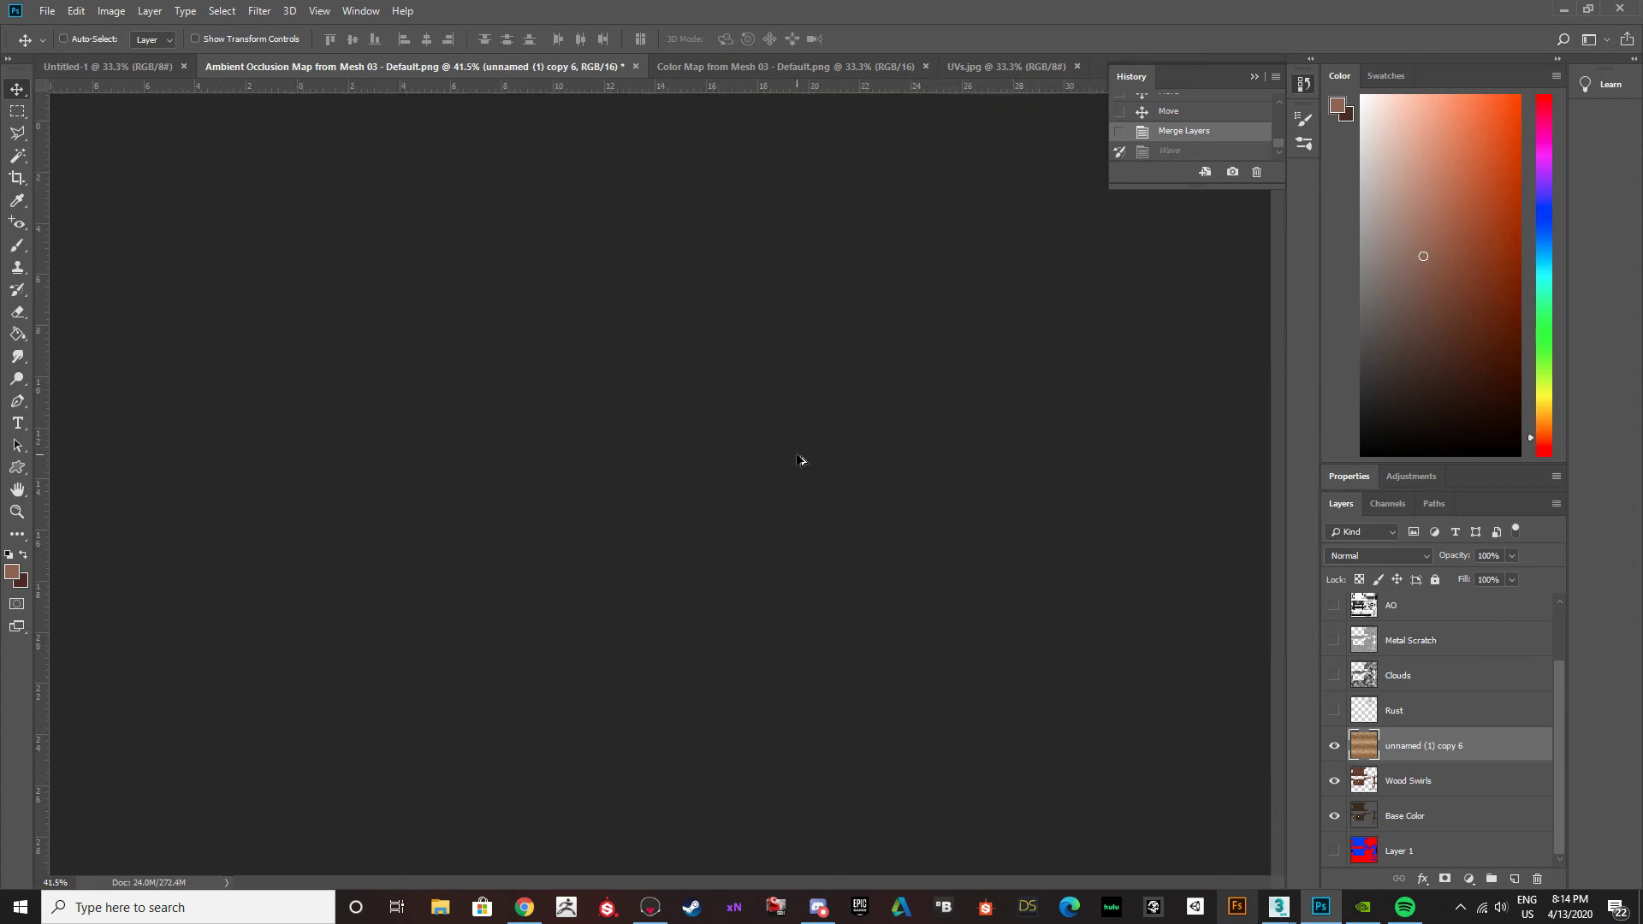
{"action": "scroll", "coordinate": [796, 455], "scroll_direction": "up", "scroll_amount": 2, "text": "alt"}
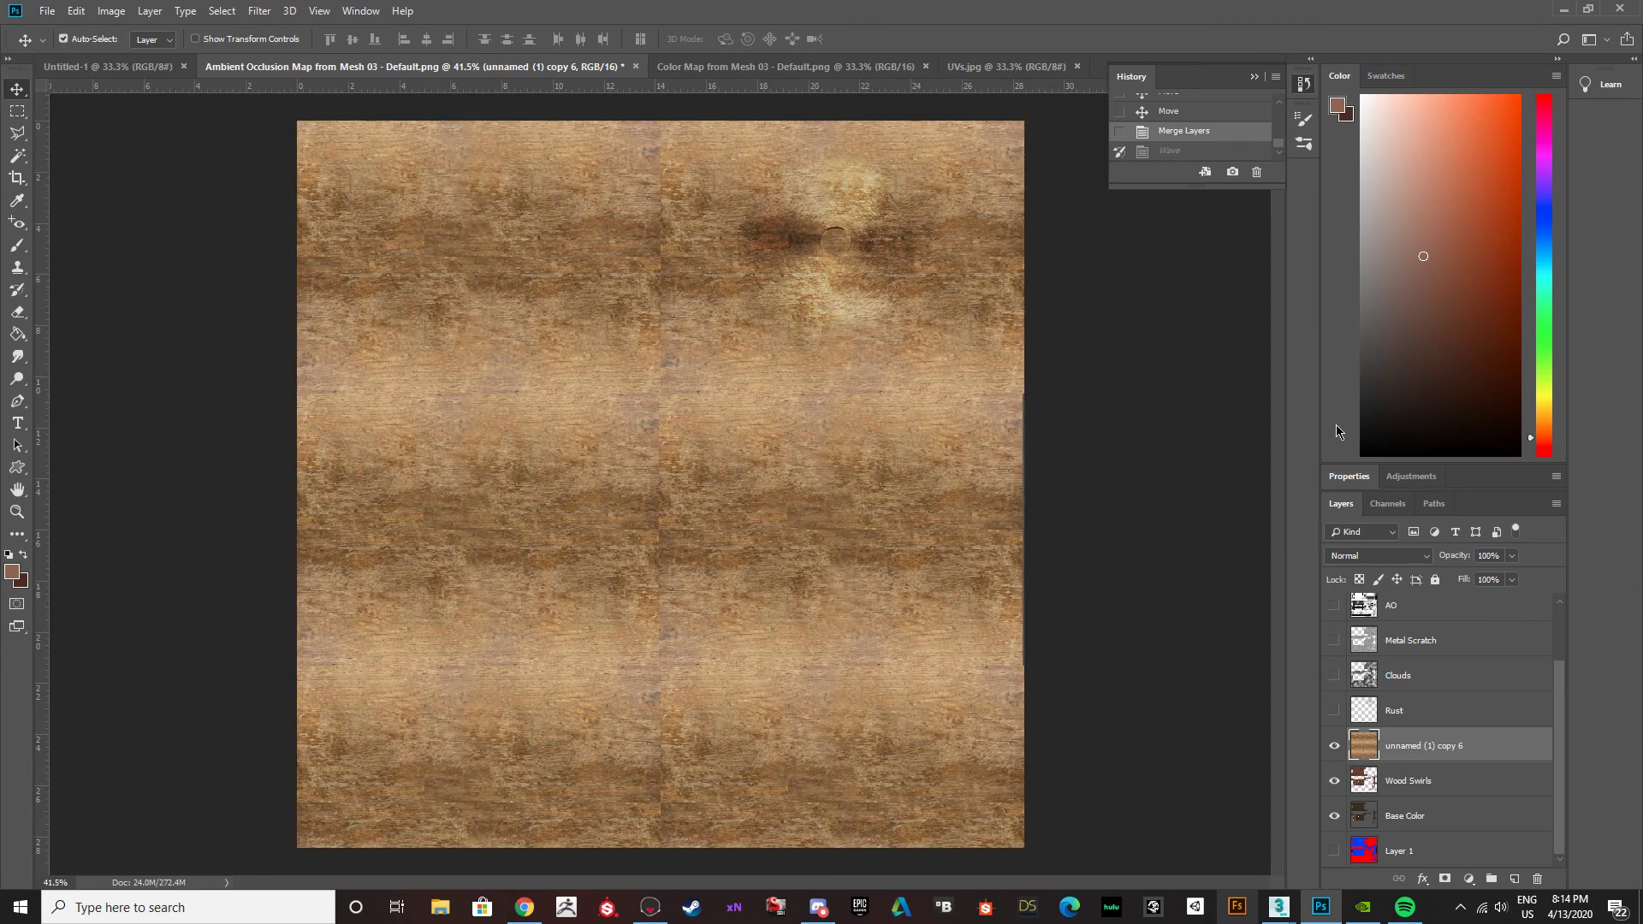
{"action": "left_click", "coordinate": [1378, 556]}
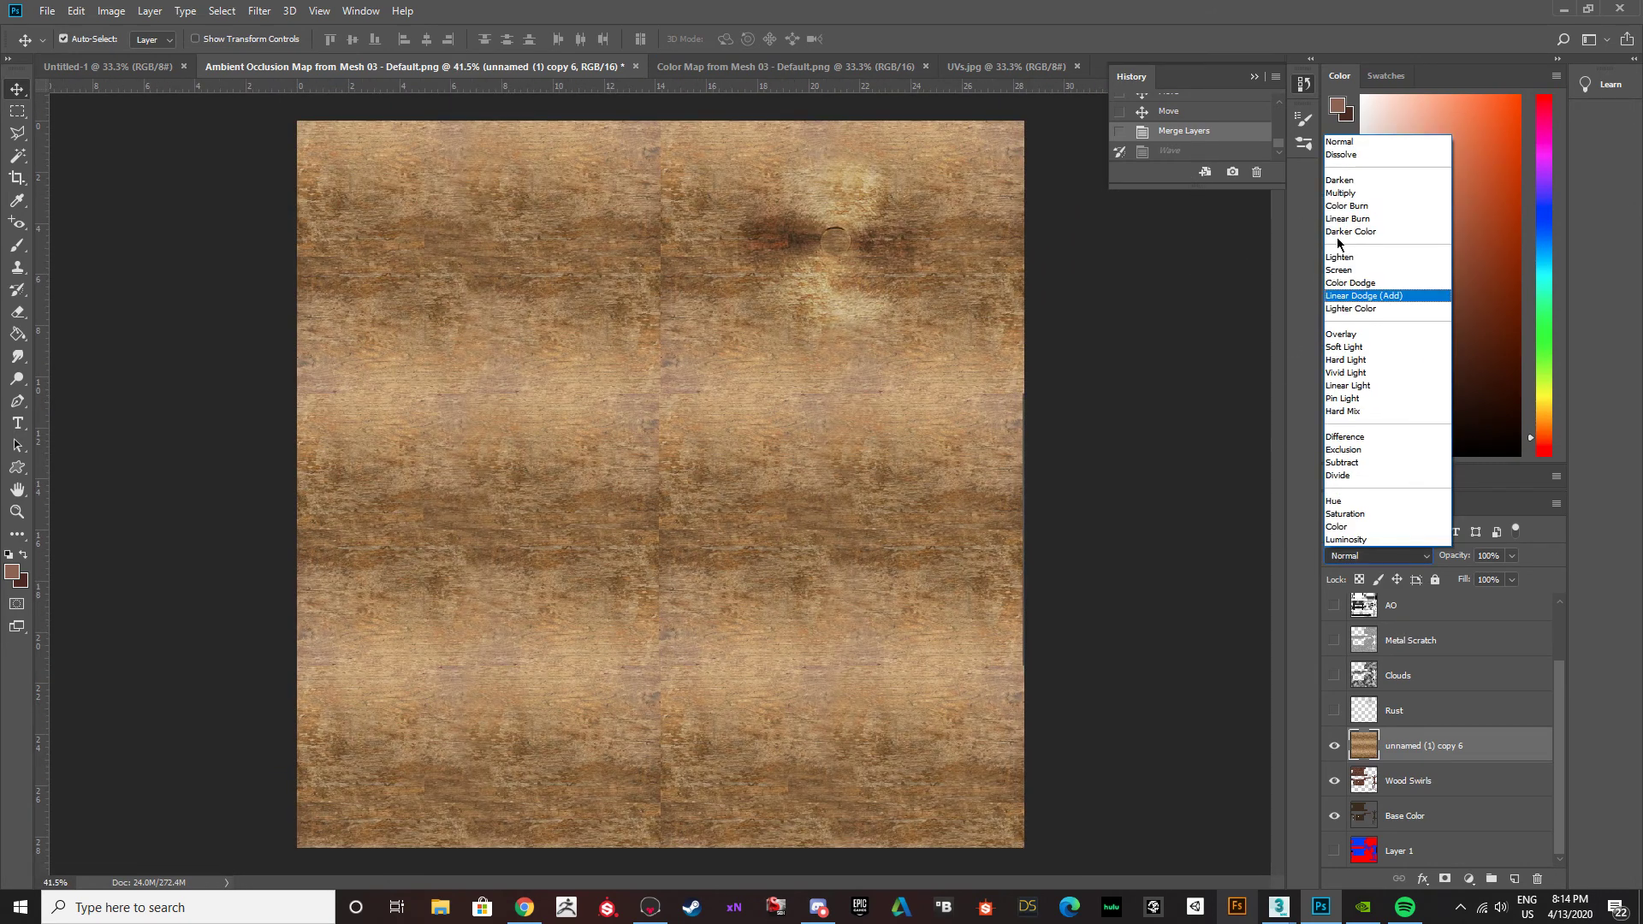
{"action": "left_click", "coordinate": [1352, 347]}
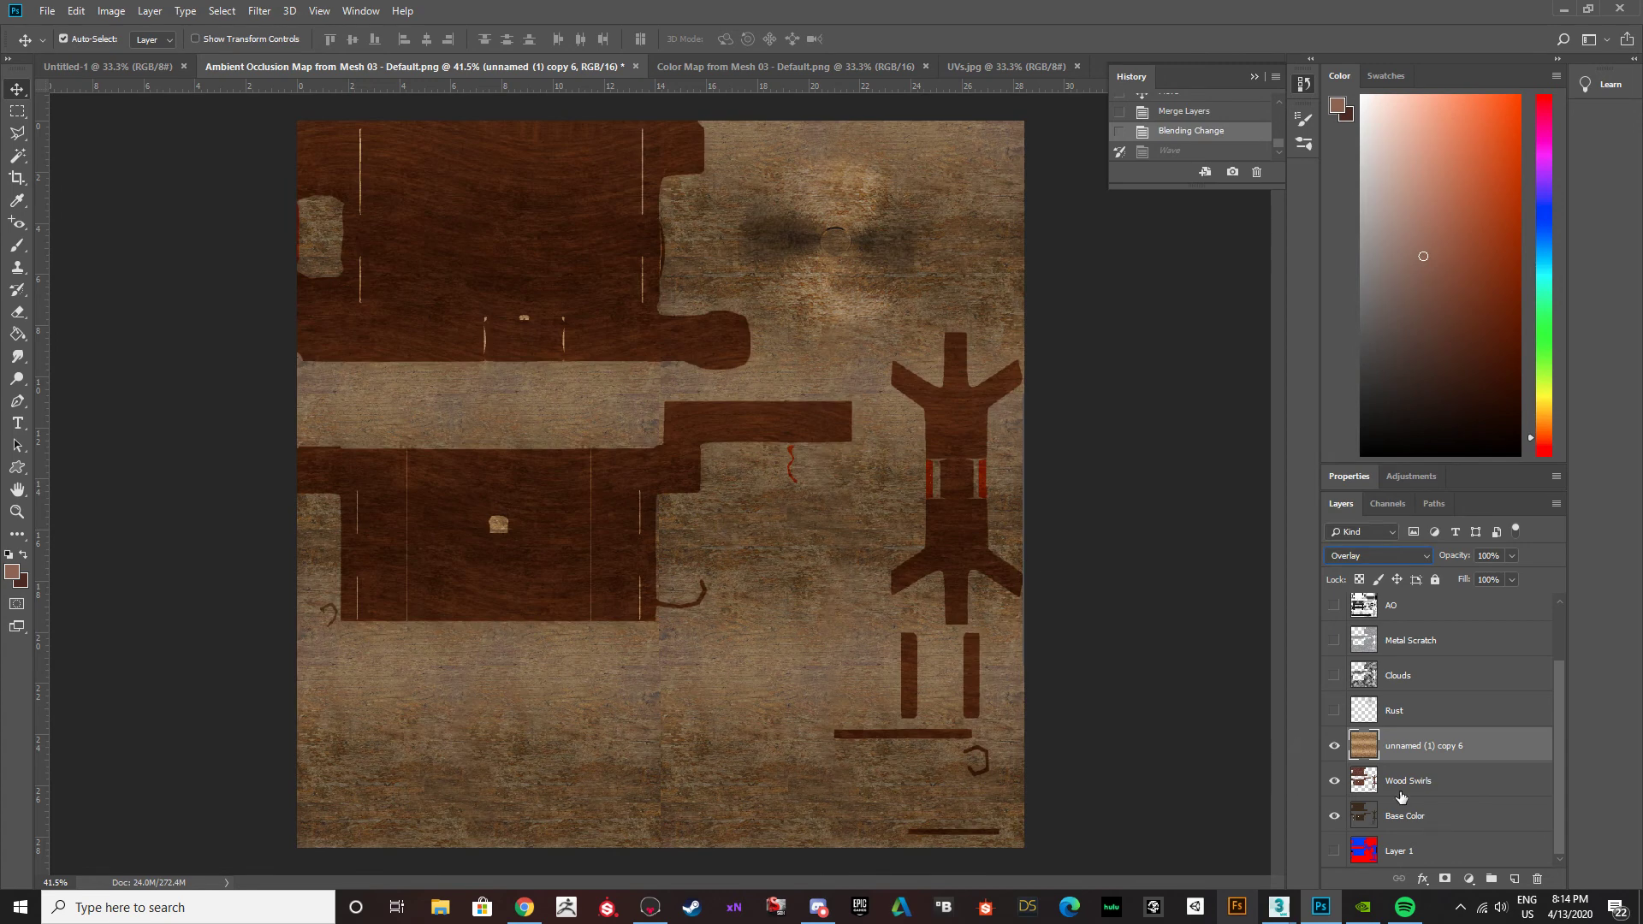
On the Base Color layer, select the large wooden panels, the branched piece and the narrow strips with the Magic Wand.
{"action": "left_click", "coordinate": [1367, 817]}
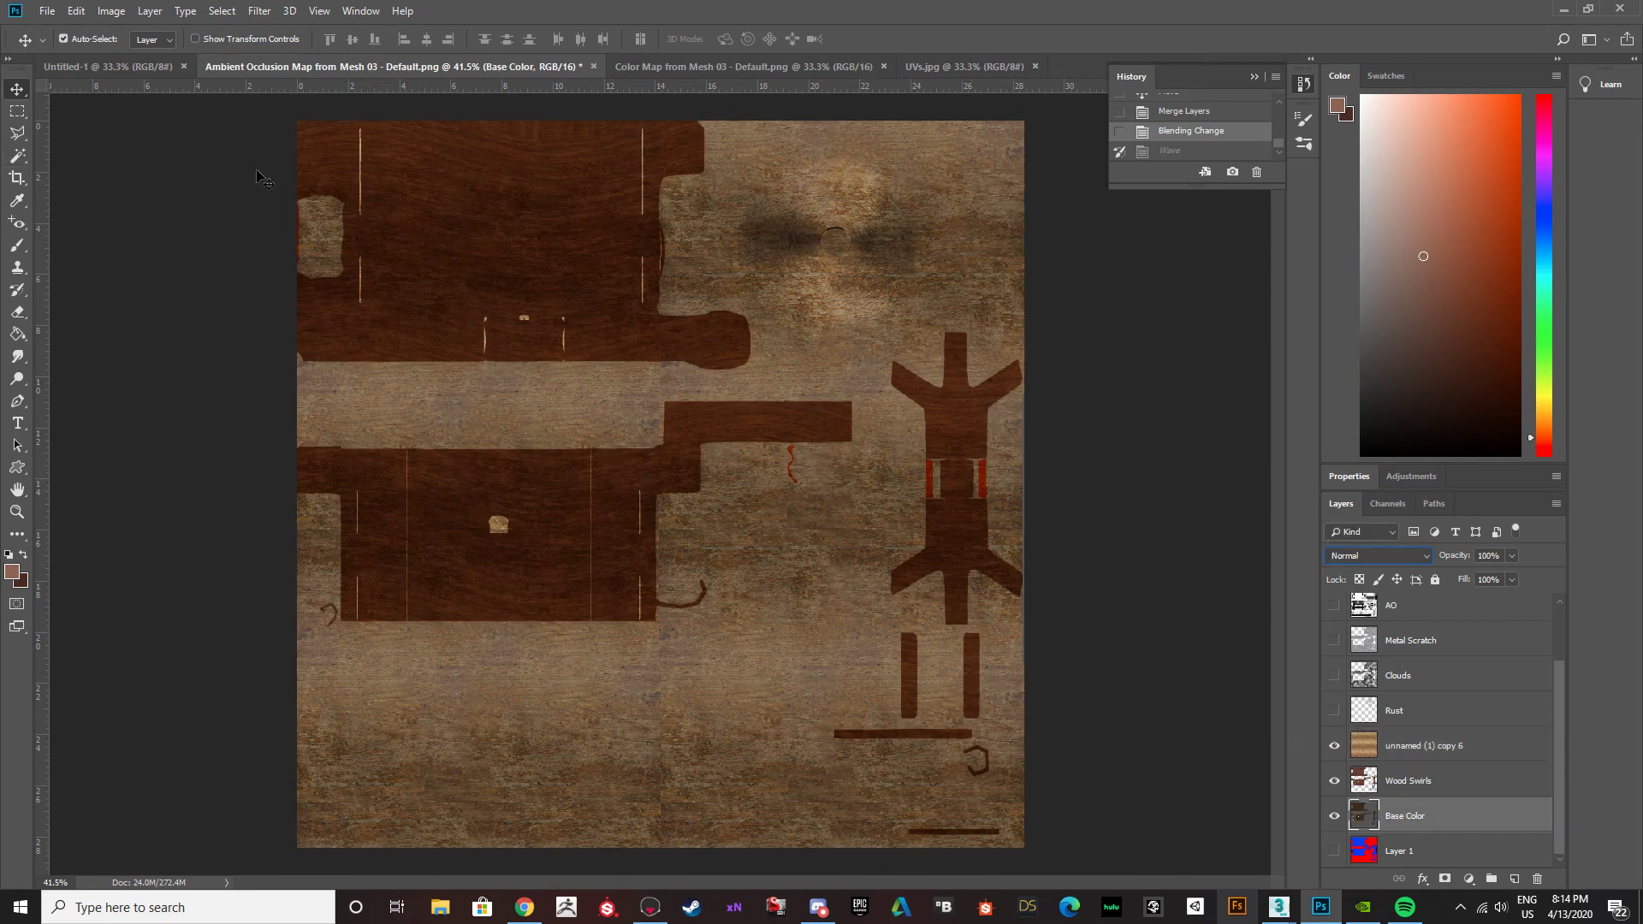
{"action": "left_click", "coordinate": [18, 156]}
{"action": "left_click", "coordinate": [421, 230]}
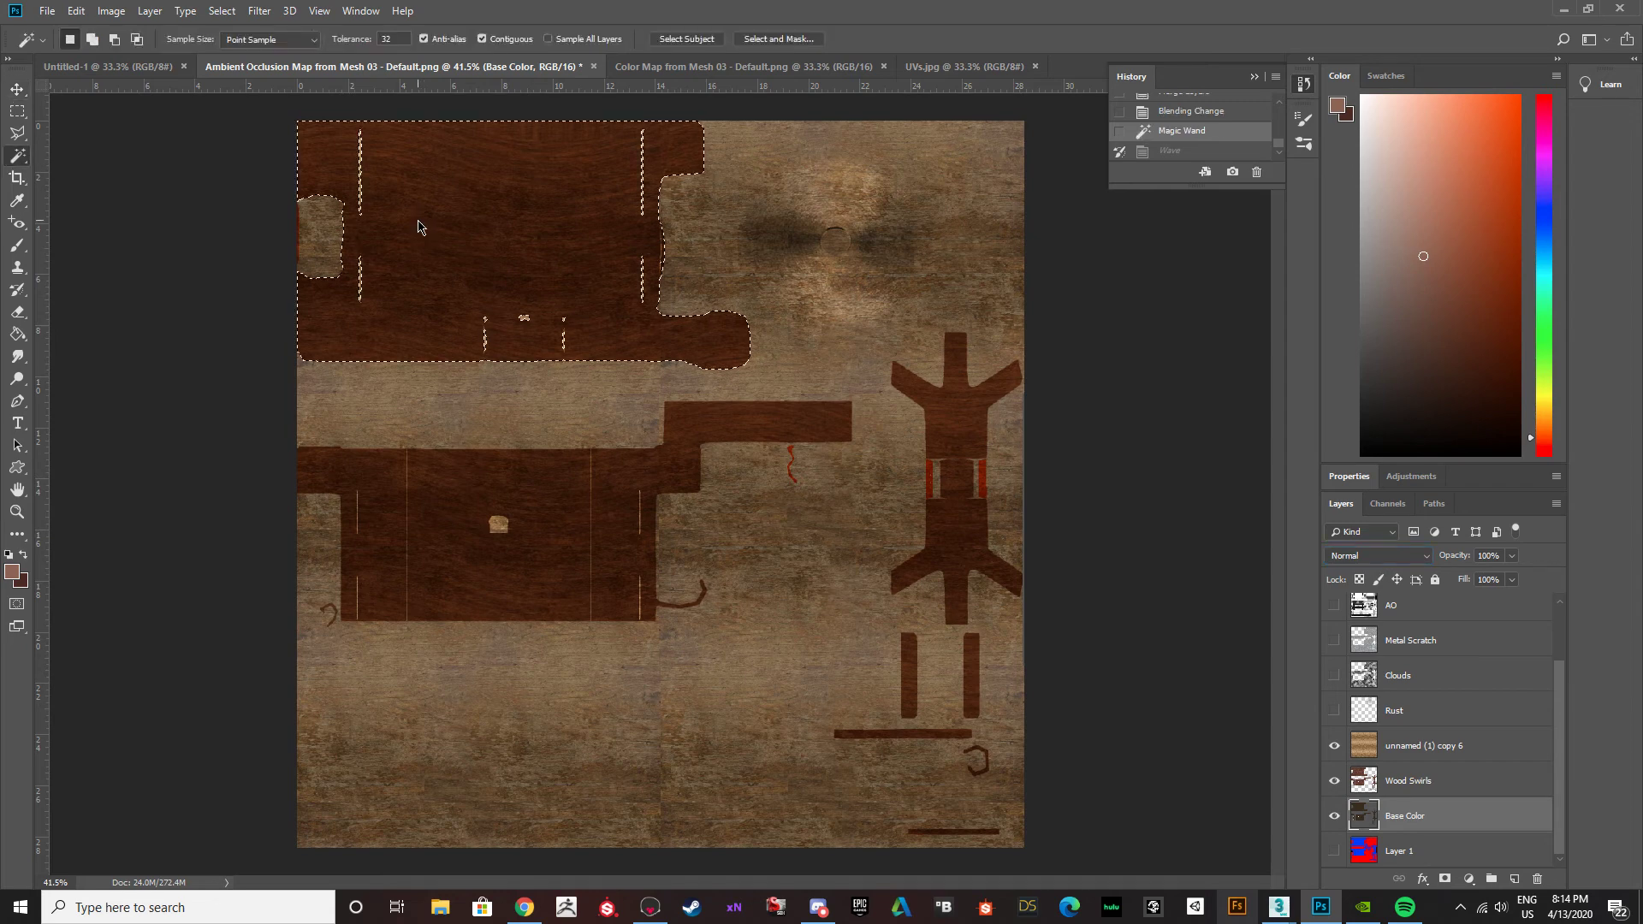
{"action": "left_click", "coordinate": [443, 490], "text": "shift"}
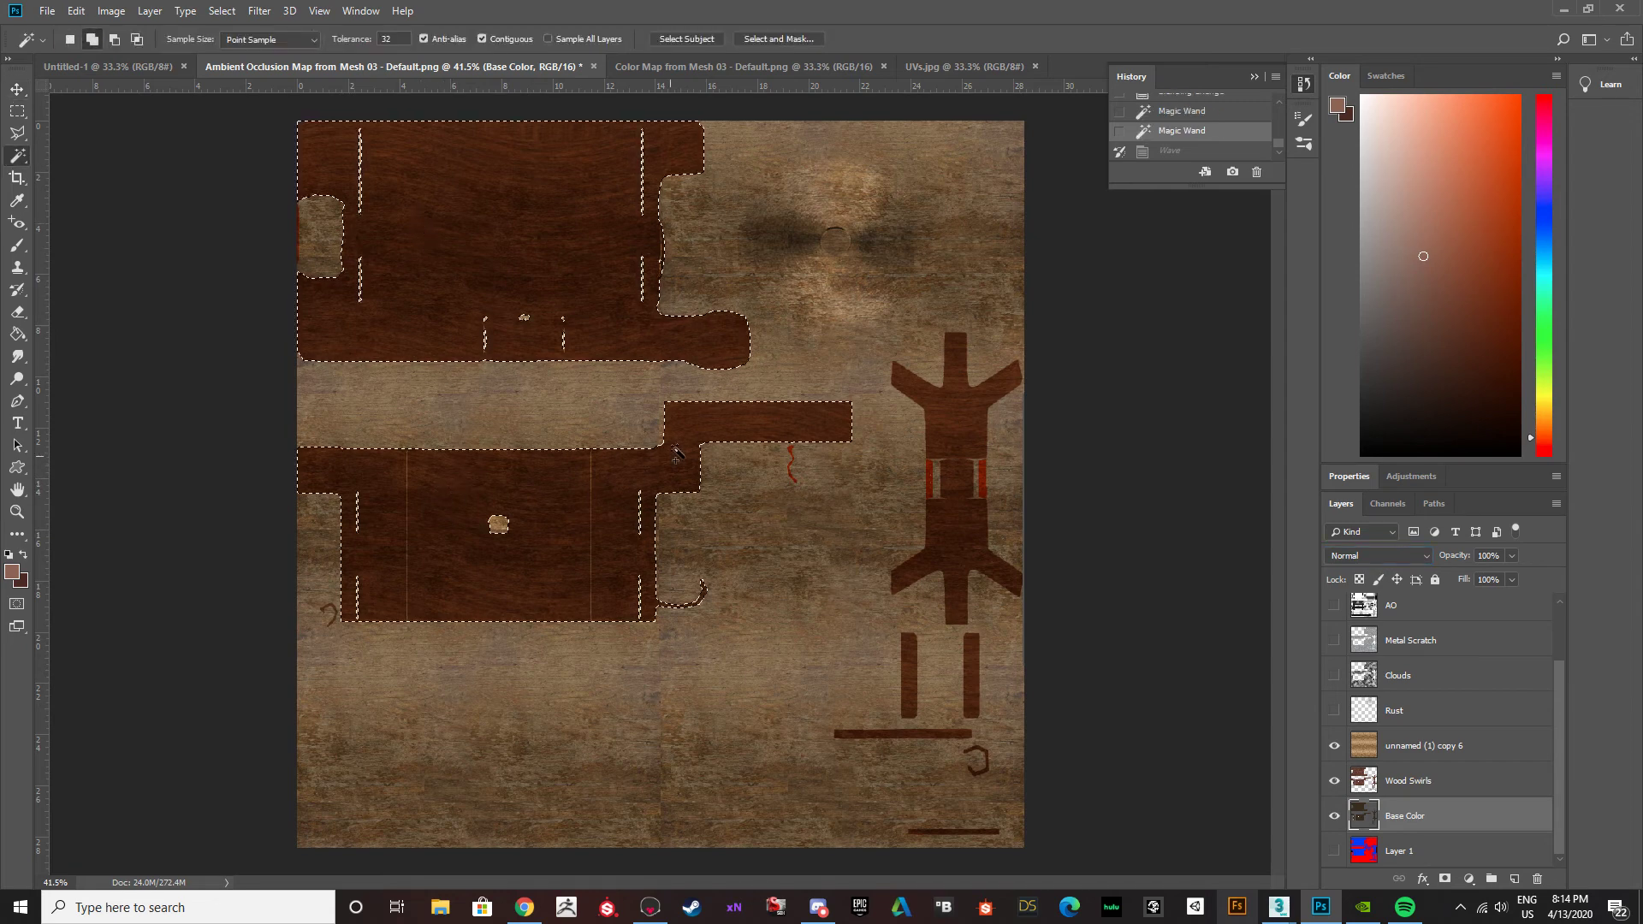
{"action": "left_click", "coordinate": [984, 556], "text": "shift"}
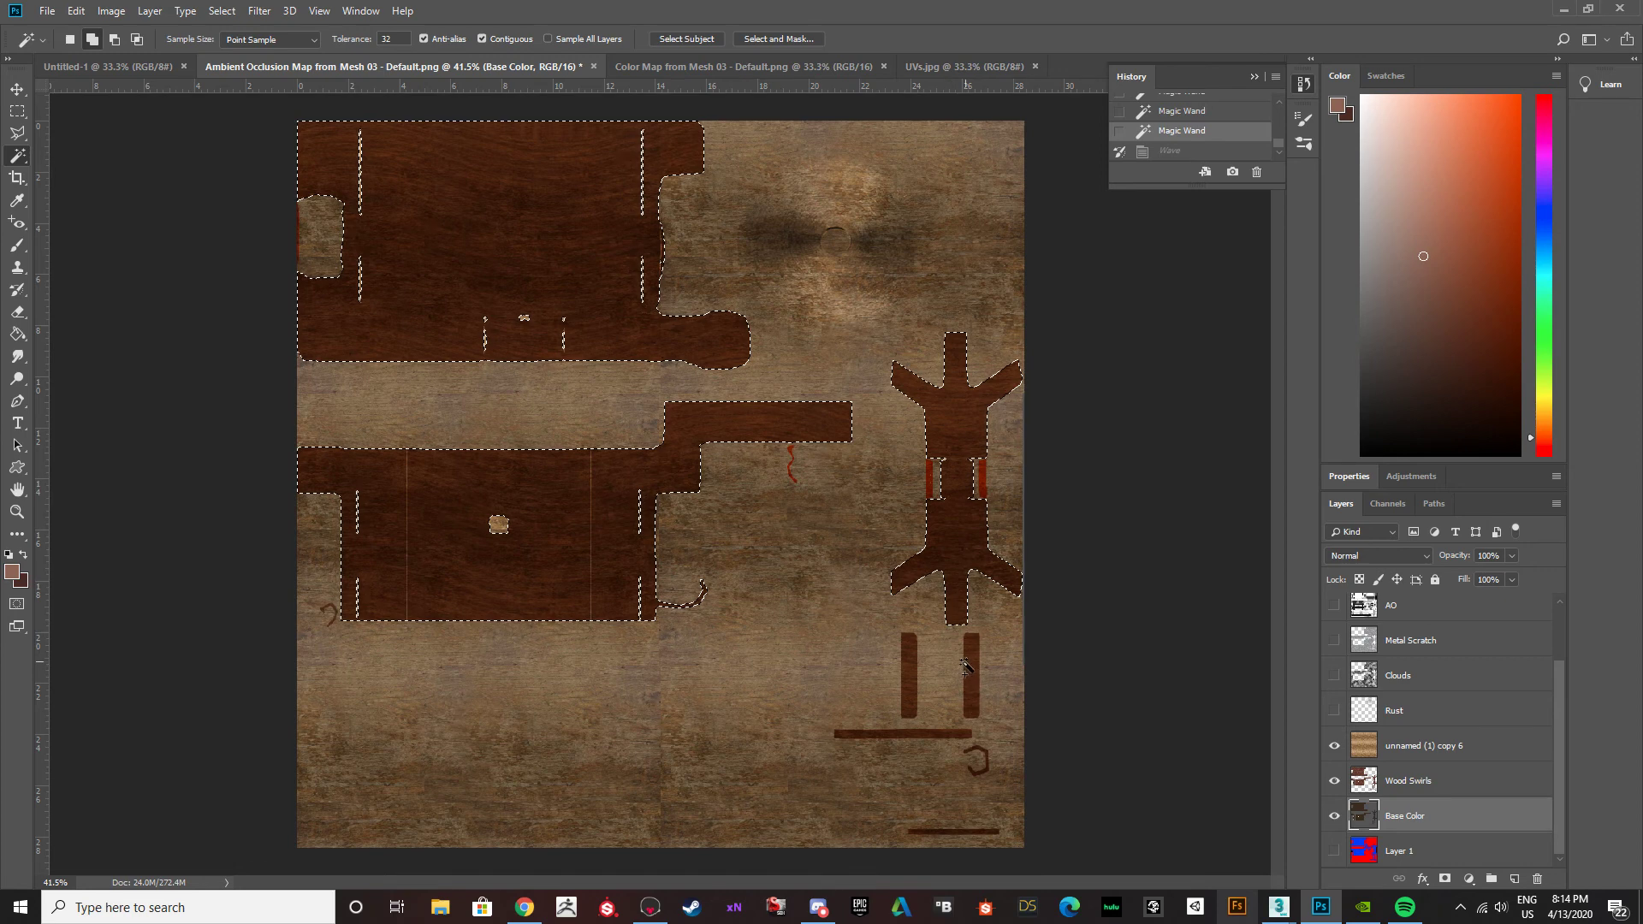
{"action": "left_click", "coordinate": [969, 665]}
{"action": "left_click", "coordinate": [909, 677]}
{"action": "left_click", "coordinate": [943, 734]}
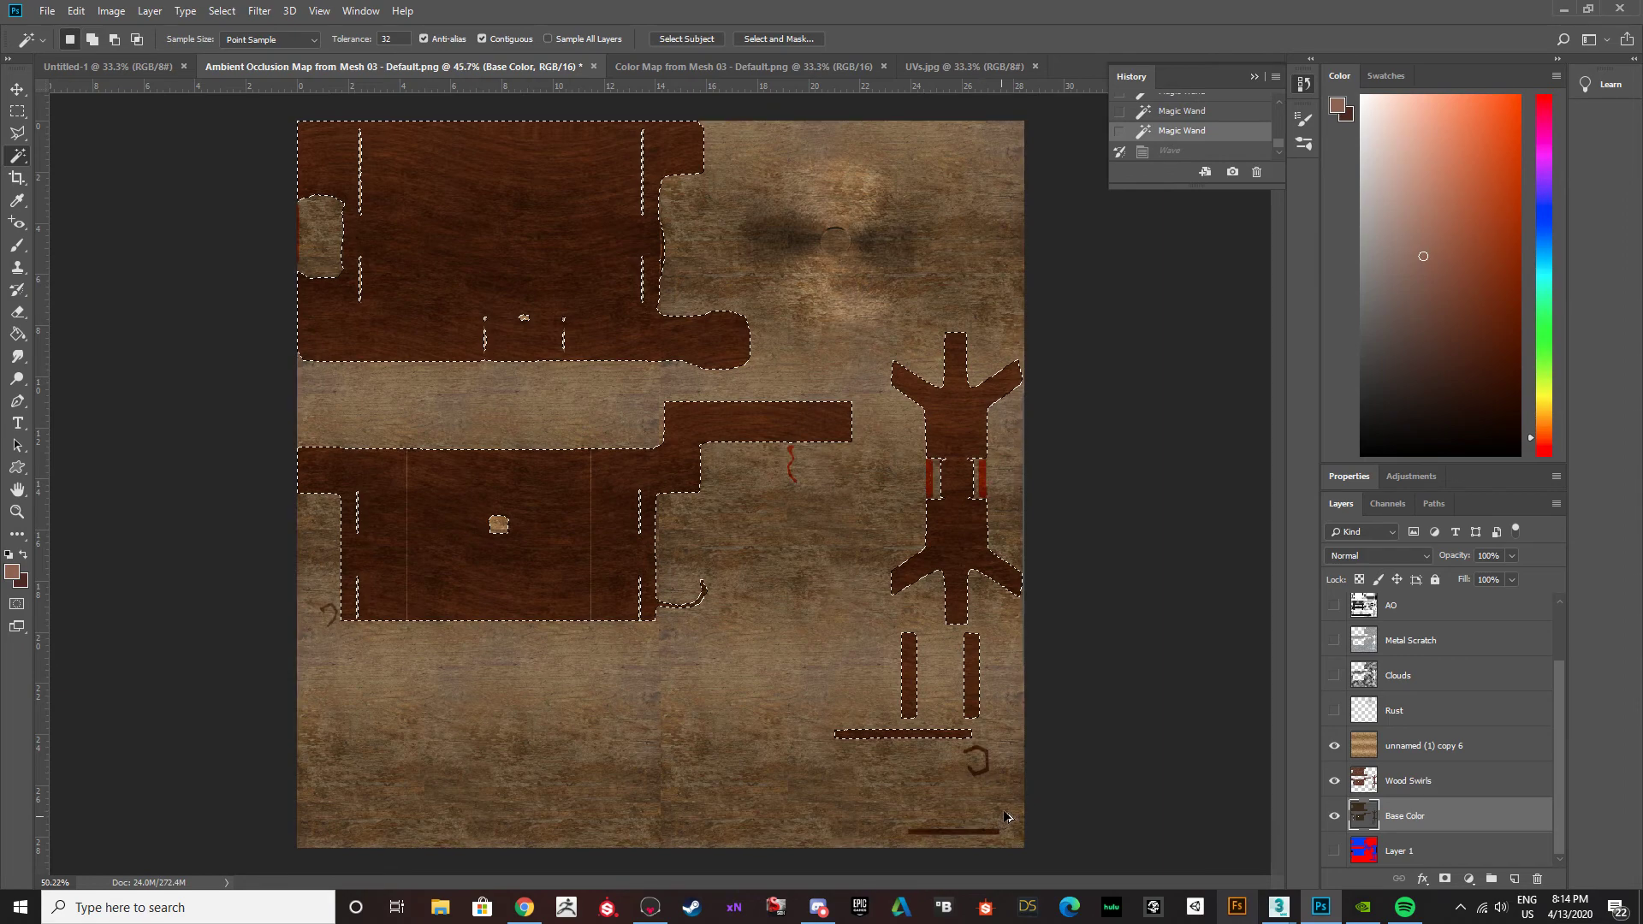
Add the remaining small wooden parts, including the lowest strip, hooks, squiggle and red strips, to the Magic Wand selection.
{"action": "scroll", "coordinate": [963, 764], "scroll_direction": "up", "scroll_amount": 2, "text": "alt"}
{"action": "left_click", "coordinate": [973, 731], "text": "shift"}
{"action": "left_click", "coordinate": [954, 842], "text": "shift"}
{"action": "scroll", "coordinate": [587, 590], "scroll_direction": "down", "scroll_amount": 2, "text": "alt"}
{"action": "scroll", "coordinate": [770, 513], "scroll_direction": "up", "scroll_amount": 2, "text": "alt"}
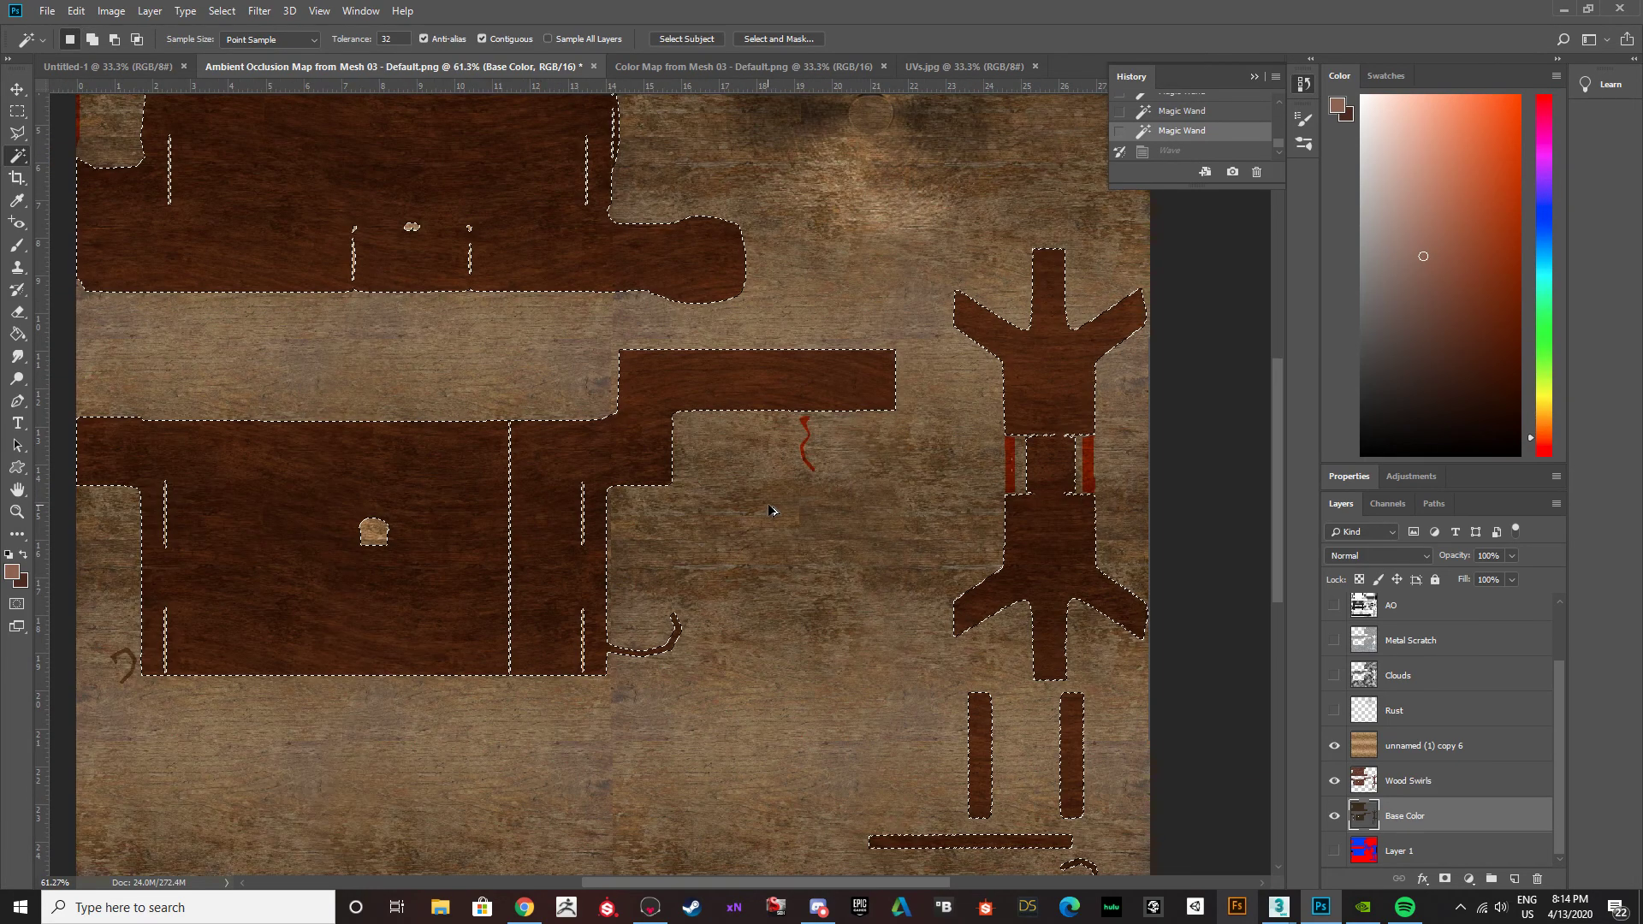
{"action": "scroll", "coordinate": [1031, 489], "scroll_direction": "up", "scroll_amount": 1, "text": "alt"}
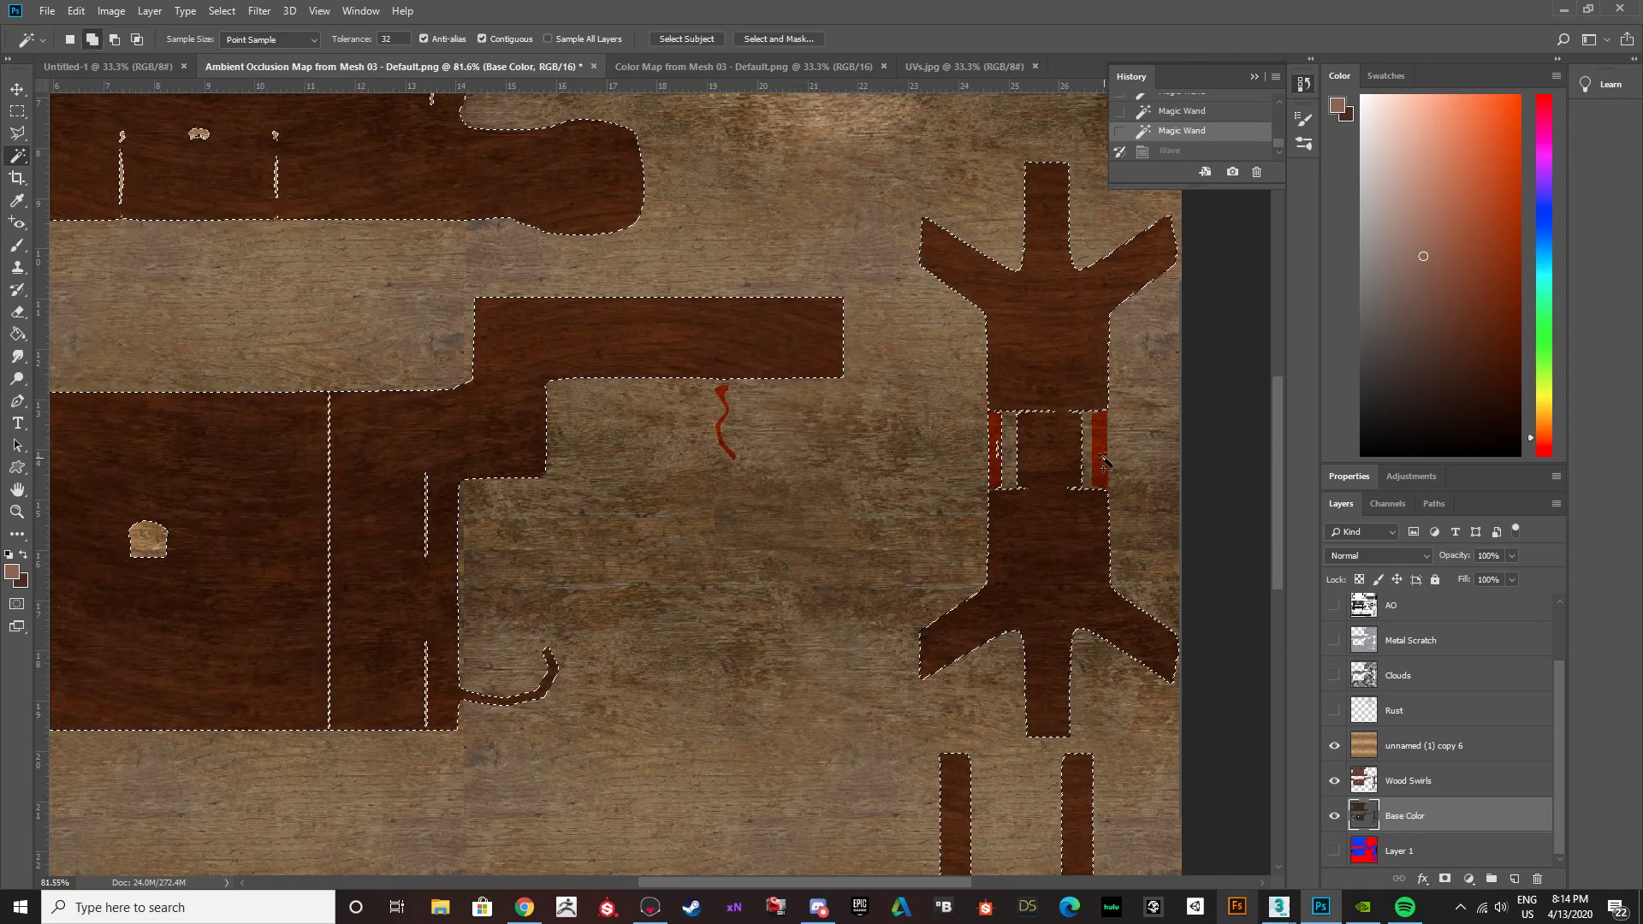
{"action": "scroll", "coordinate": [723, 492], "scroll_direction": "down", "scroll_amount": 5, "text": "alt"}
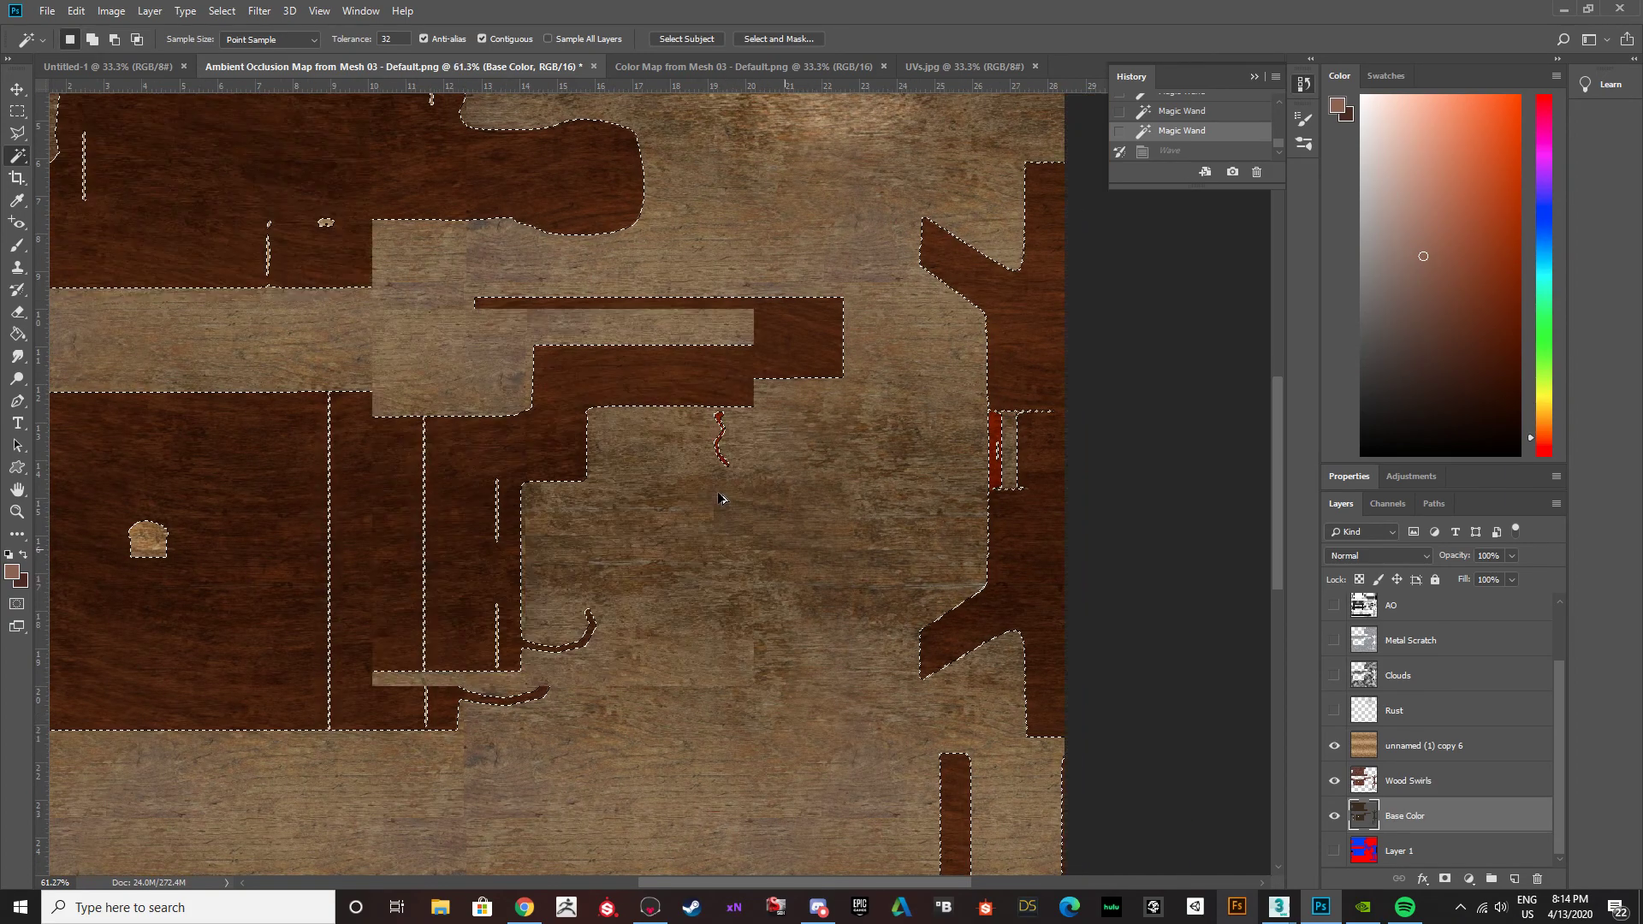
{"action": "scroll", "coordinate": [328, 562], "scroll_direction": "up", "scroll_amount": 6, "text": "alt"}
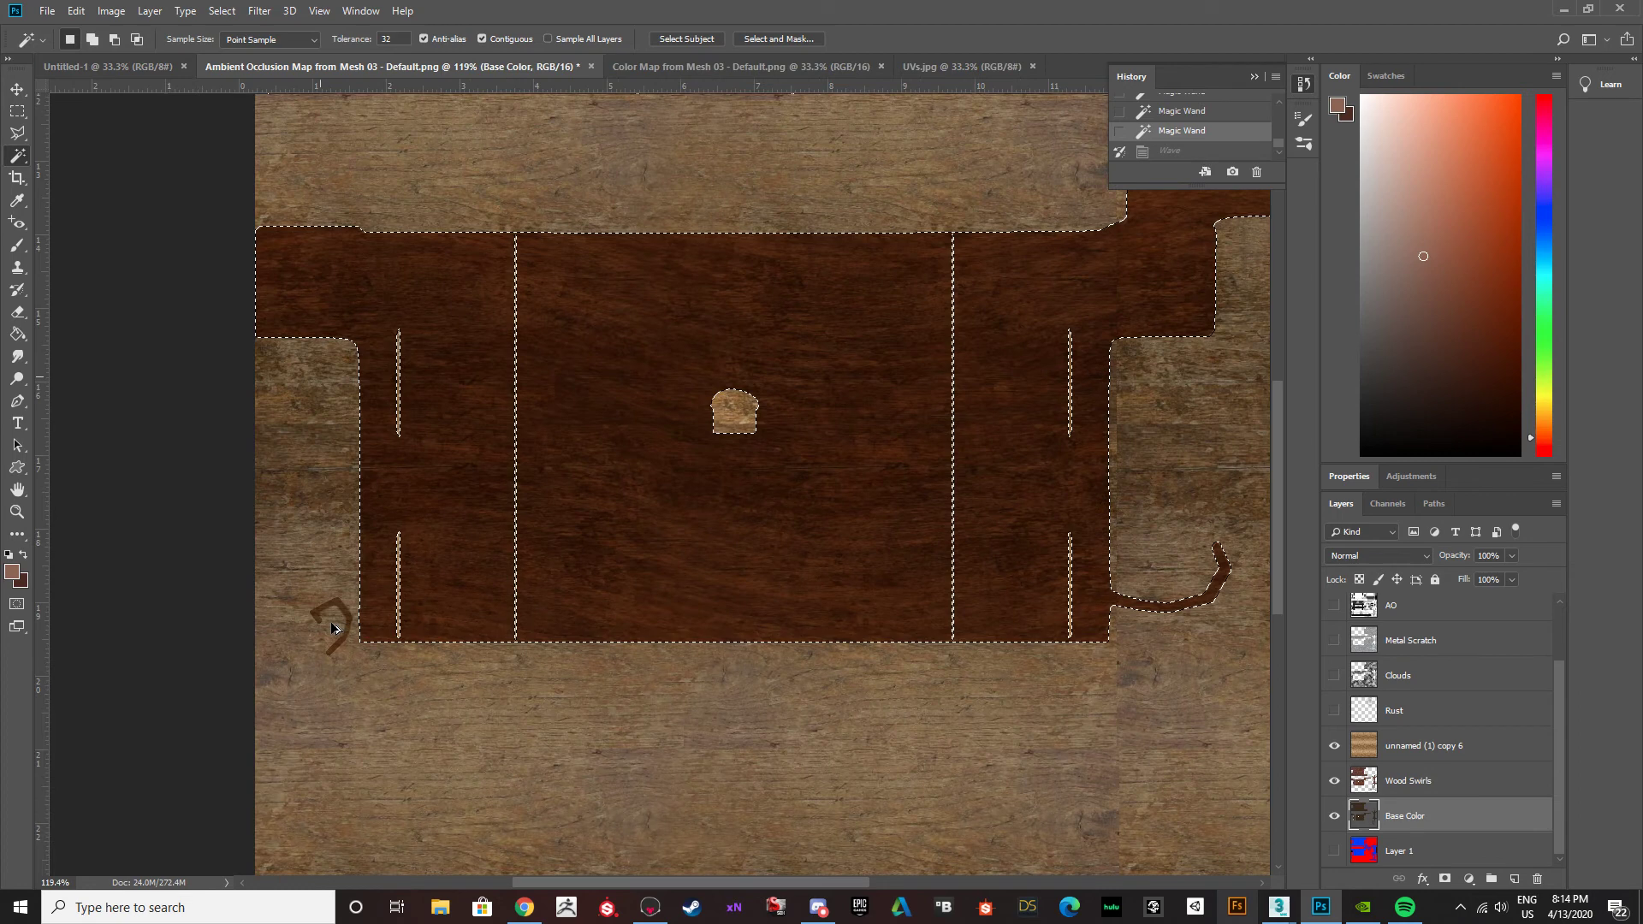
{"action": "scroll", "coordinate": [410, 610], "scroll_direction": "down", "scroll_amount": 4, "text": "alt"}
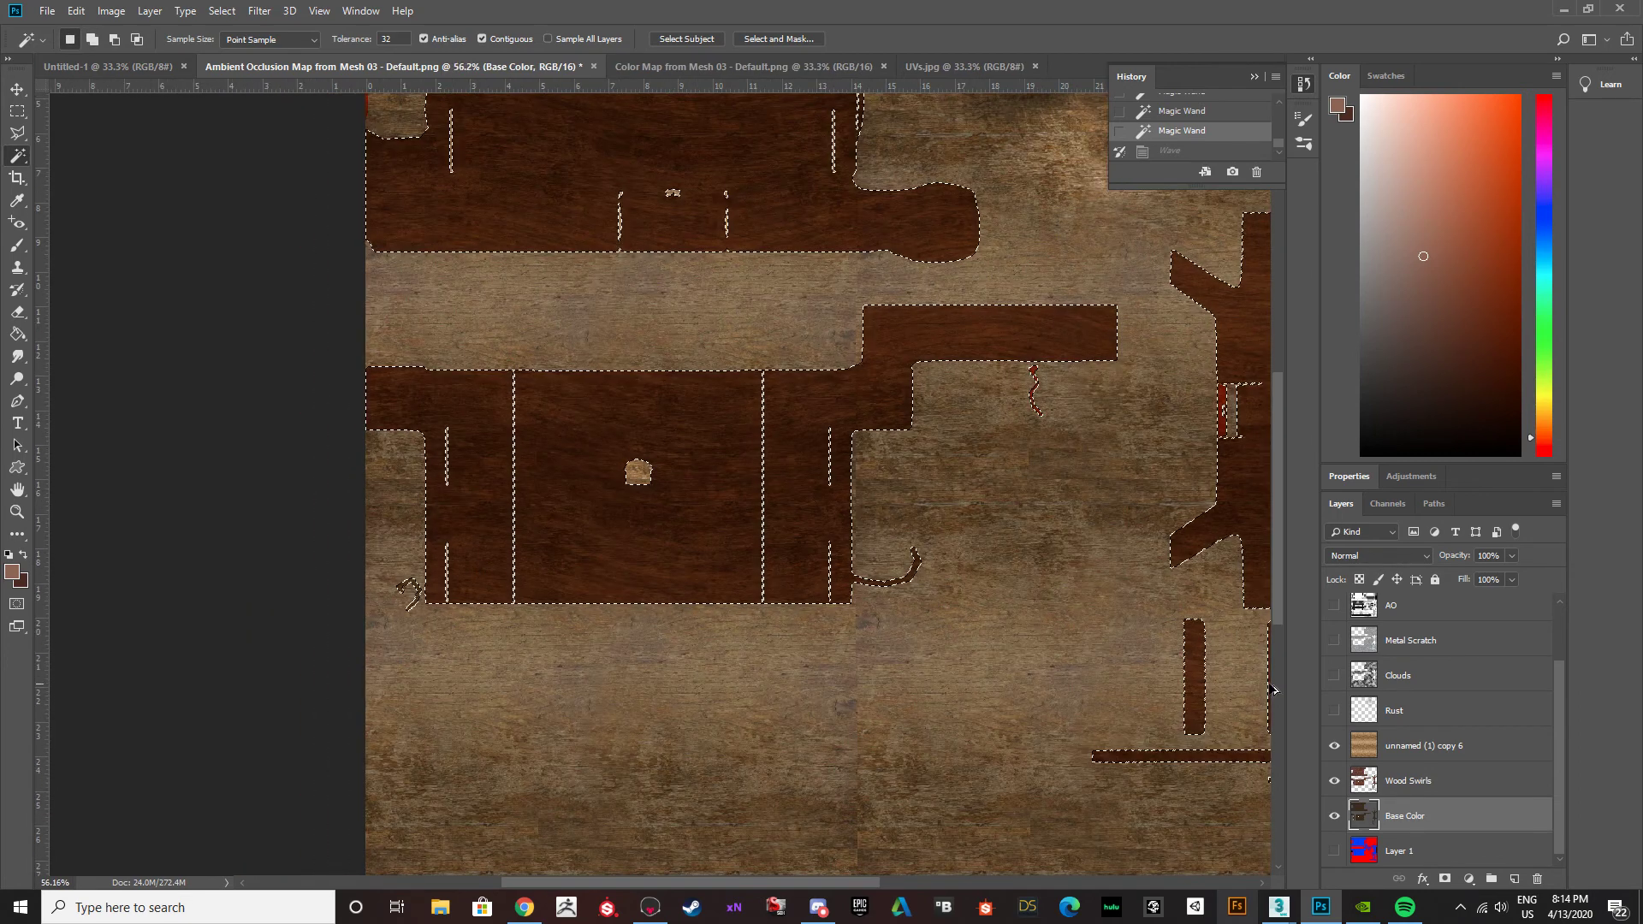
Invert the selection, delete the texture outside the wooden parts on the unnamed (1) copy 6 layer, and deselect.
{"action": "left_click", "coordinate": [225, 12]}
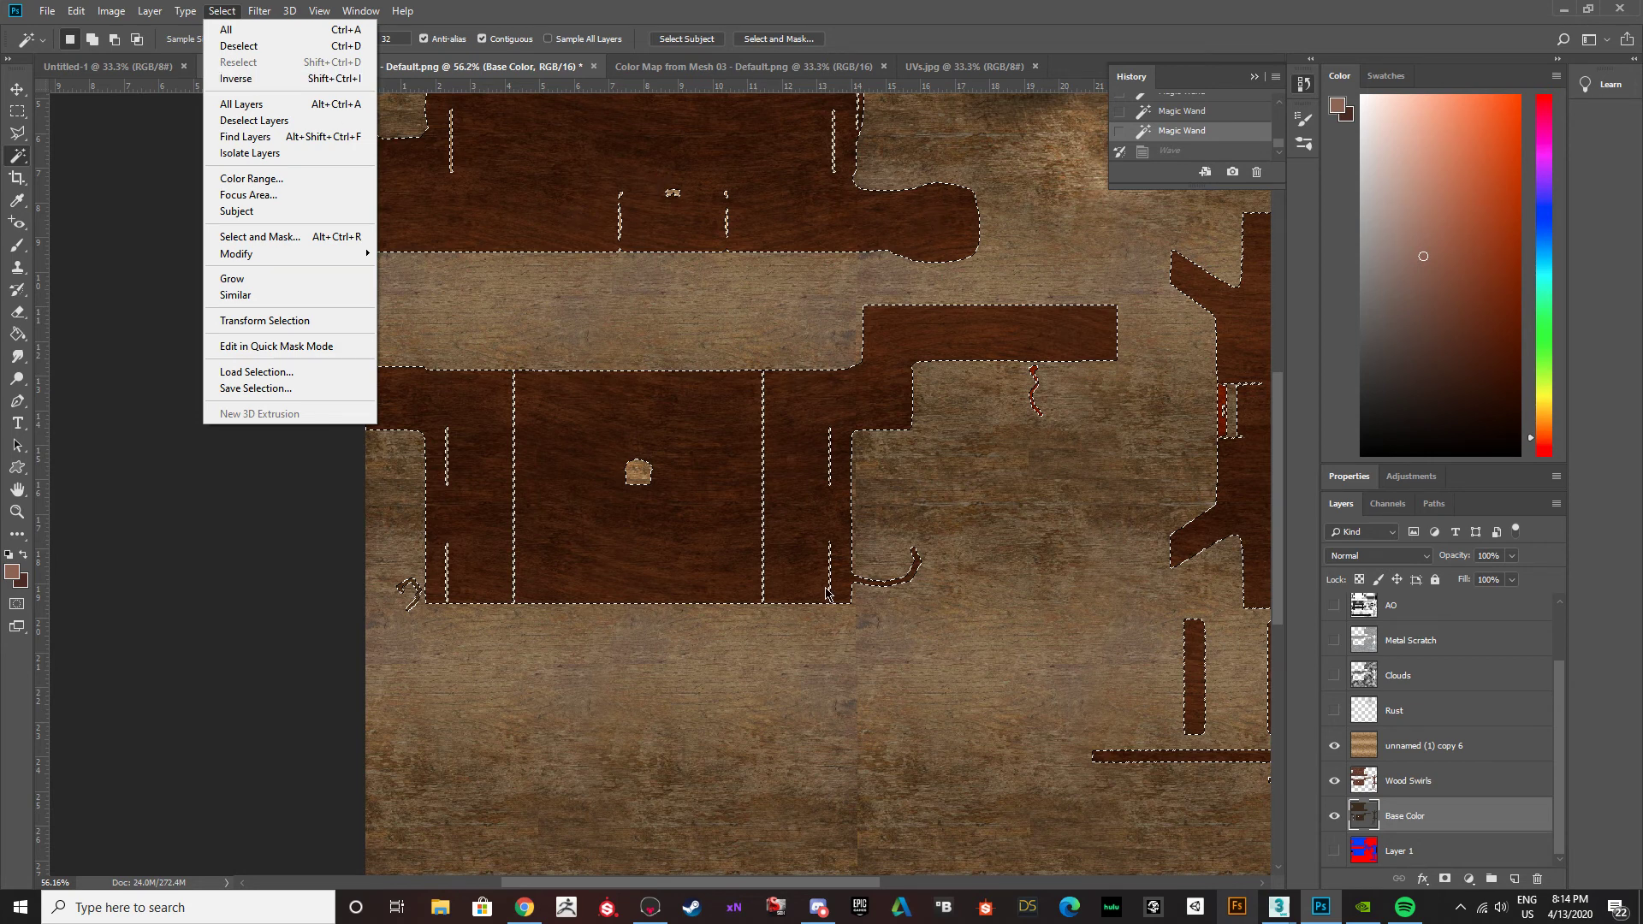
{"action": "left_click", "coordinate": [277, 78]}
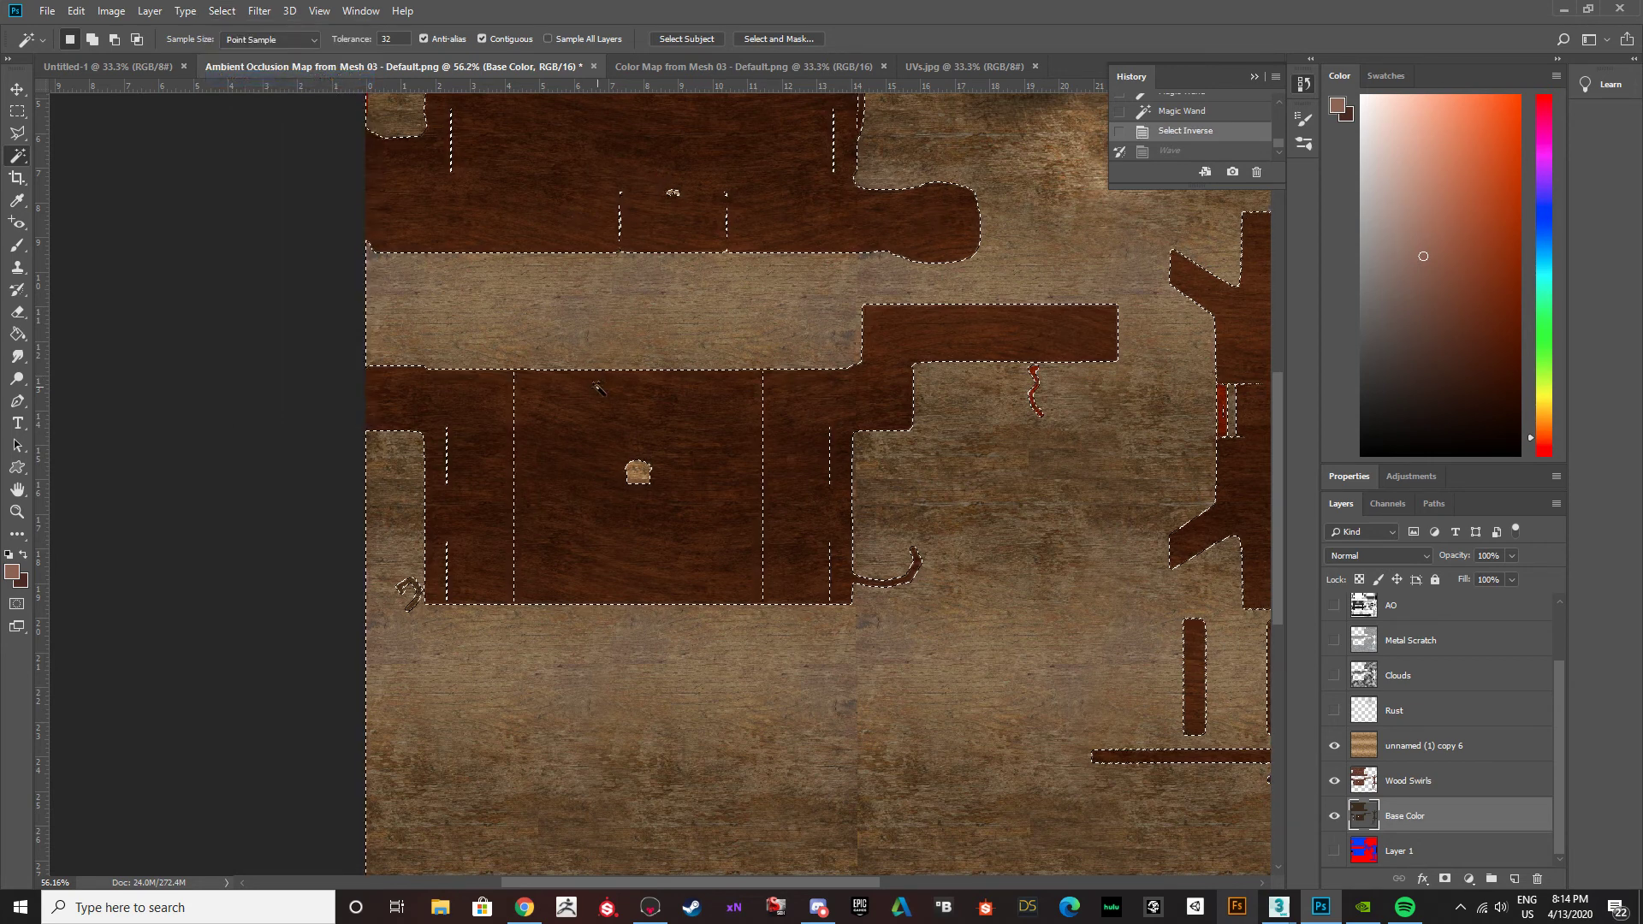
{"action": "scroll", "coordinate": [603, 391], "scroll_direction": "down", "scroll_amount": 3, "text": "alt"}
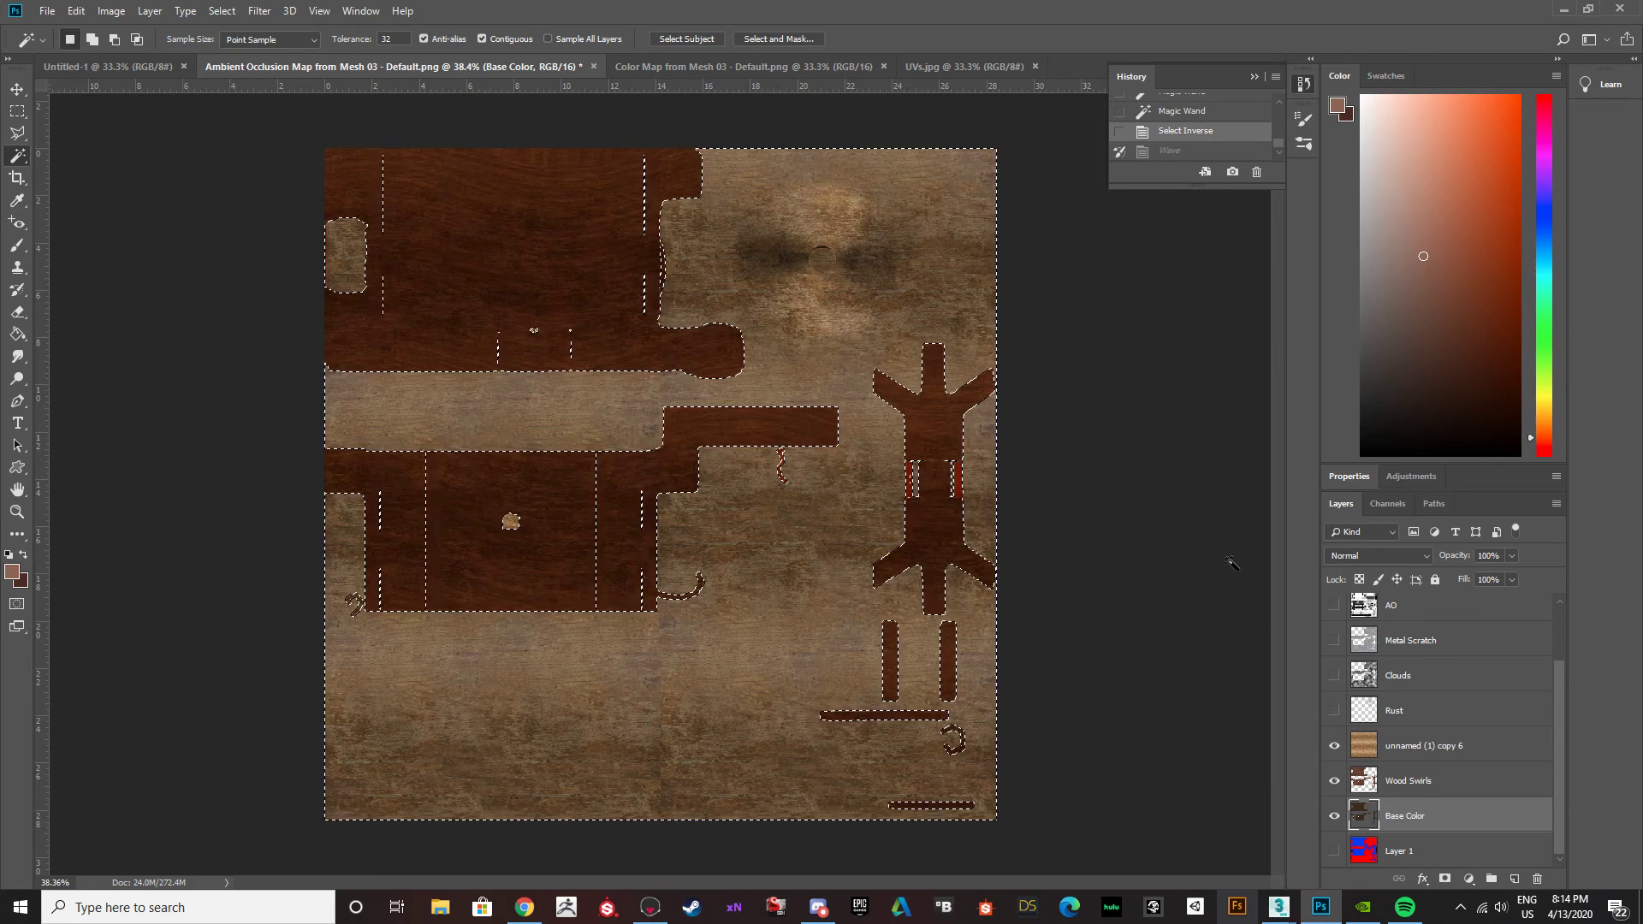
{"action": "left_click", "coordinate": [1443, 753]}
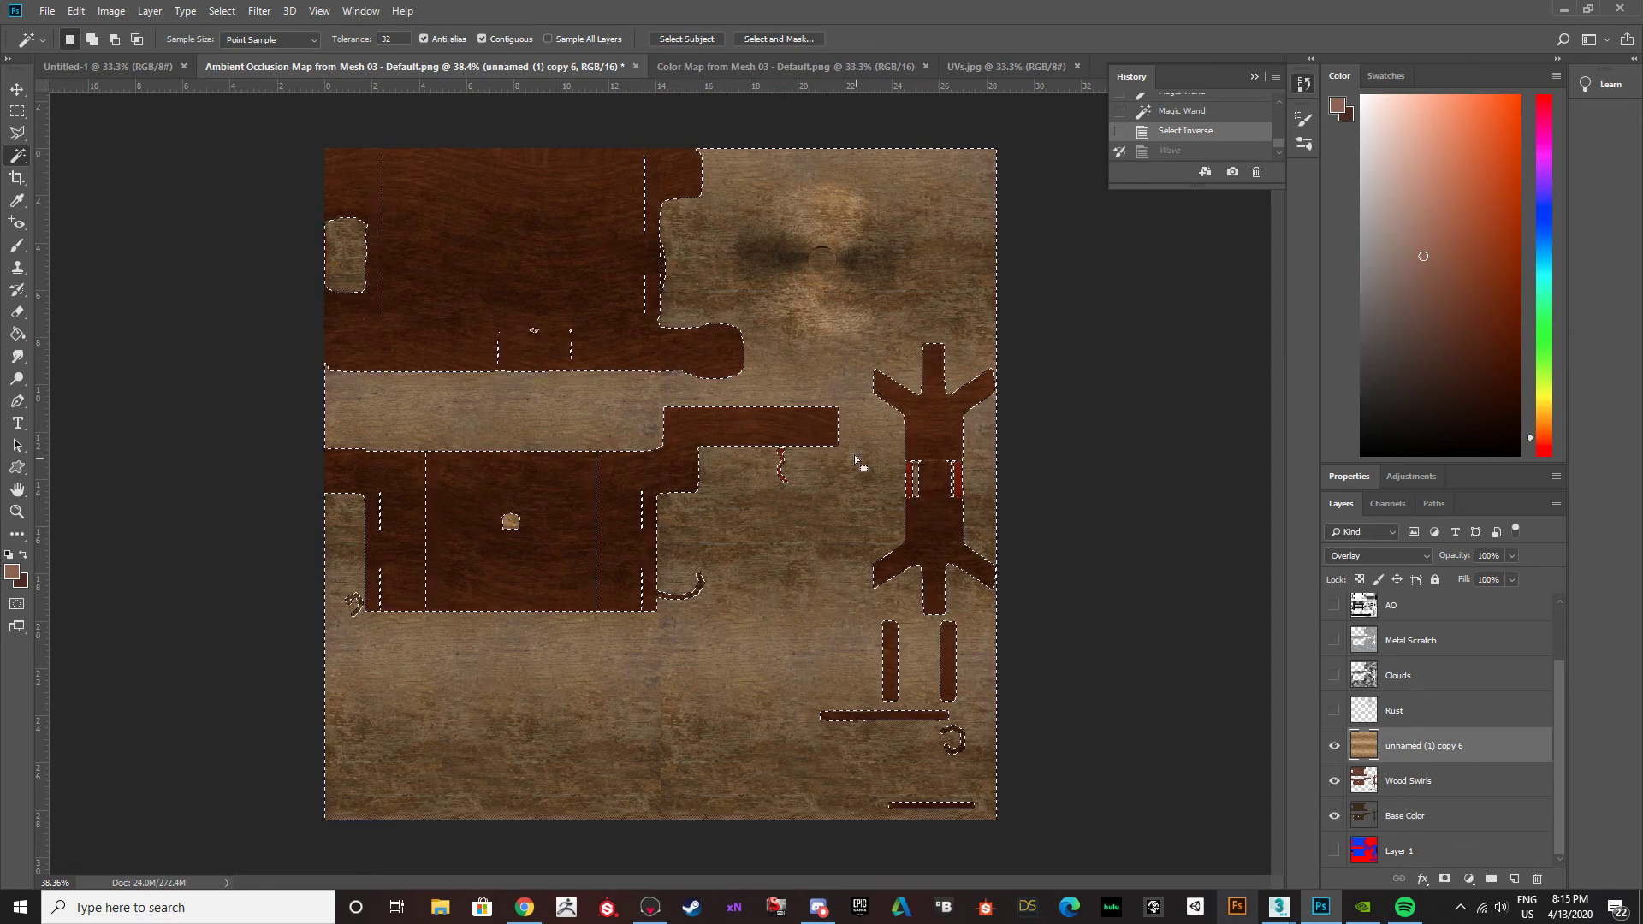
{"action": "key", "text": "Delete"}
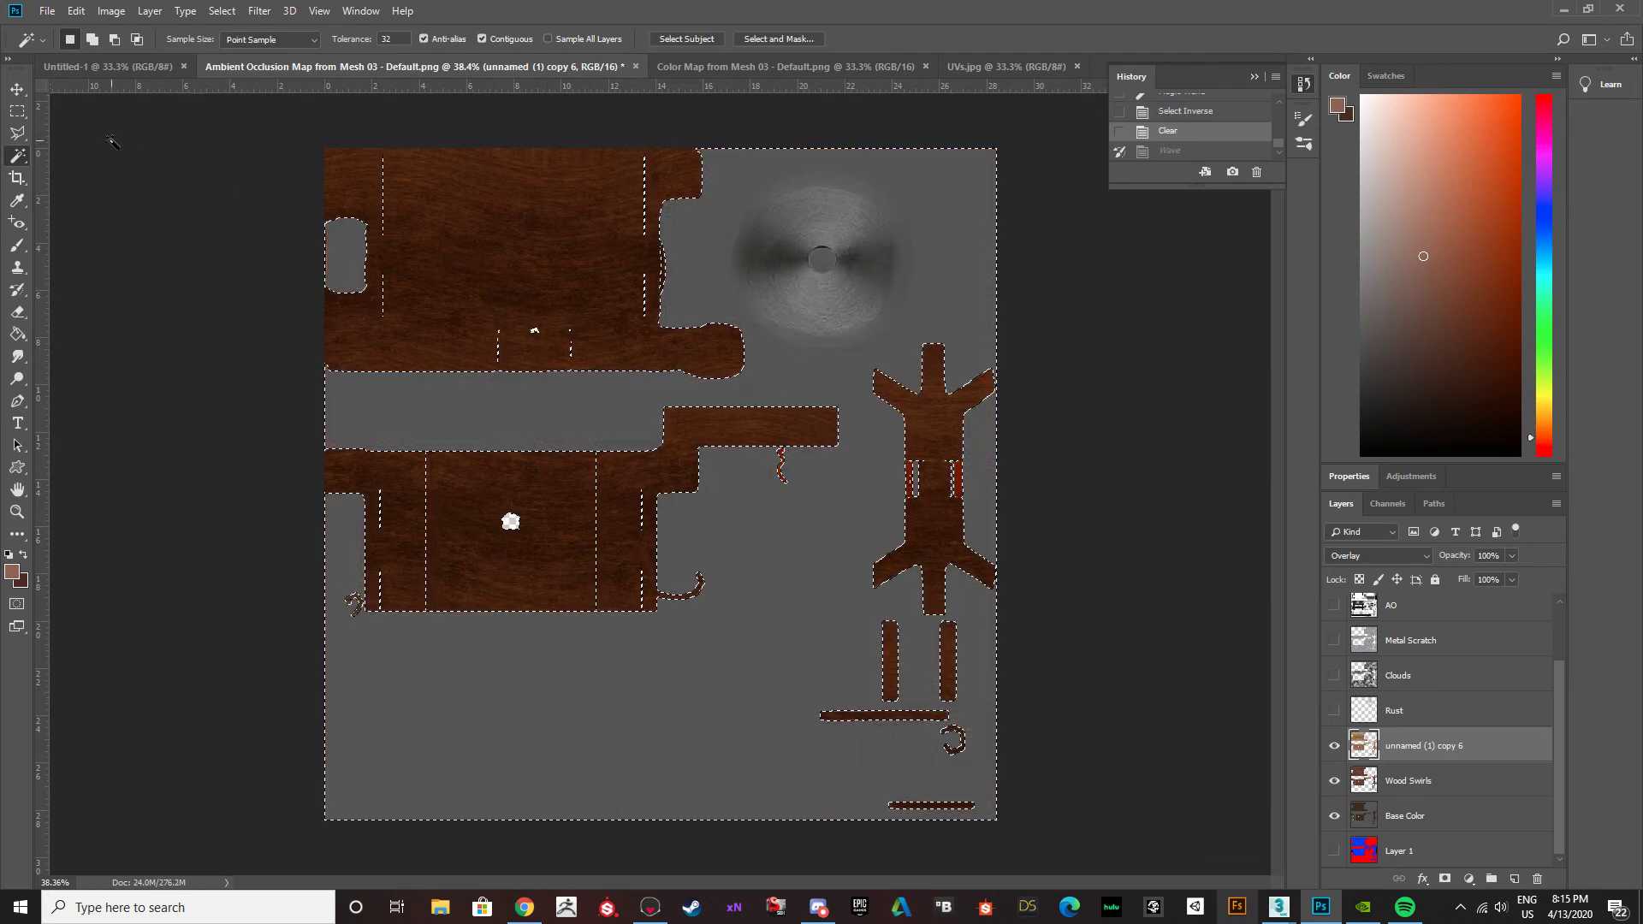
{"action": "key", "text": "v"}
{"action": "key", "text": "ctrl+d"}
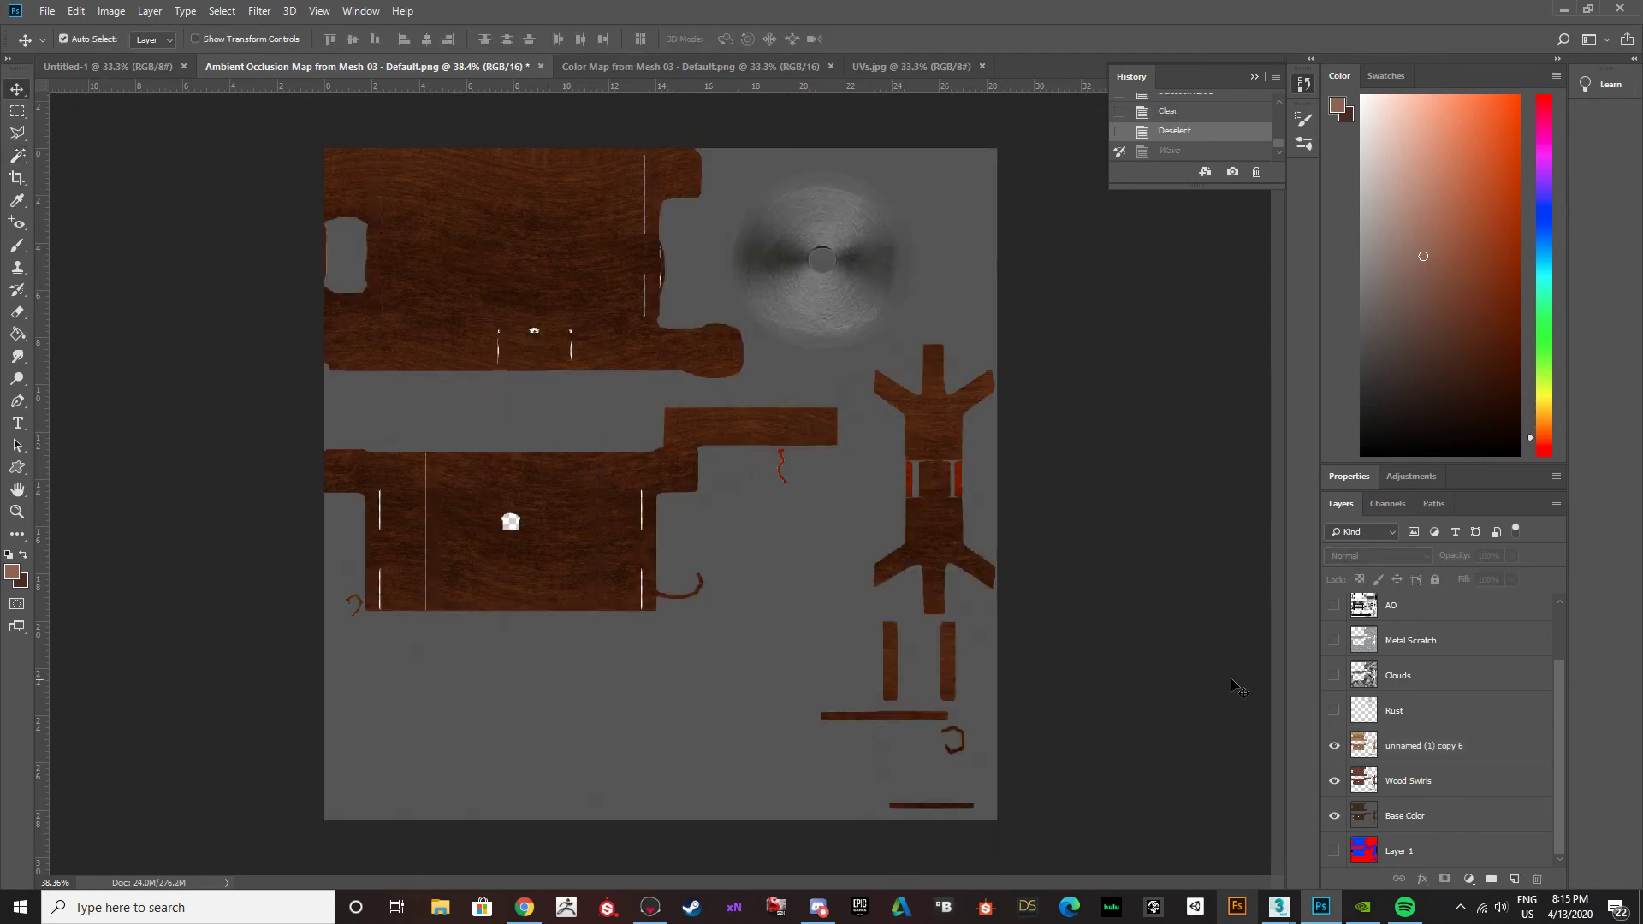
Make the Rust, Clouds, Metal Scratch and AO layers visible again.
{"action": "left_click", "coordinate": [1334, 711]}
{"action": "left_click", "coordinate": [1334, 640]}
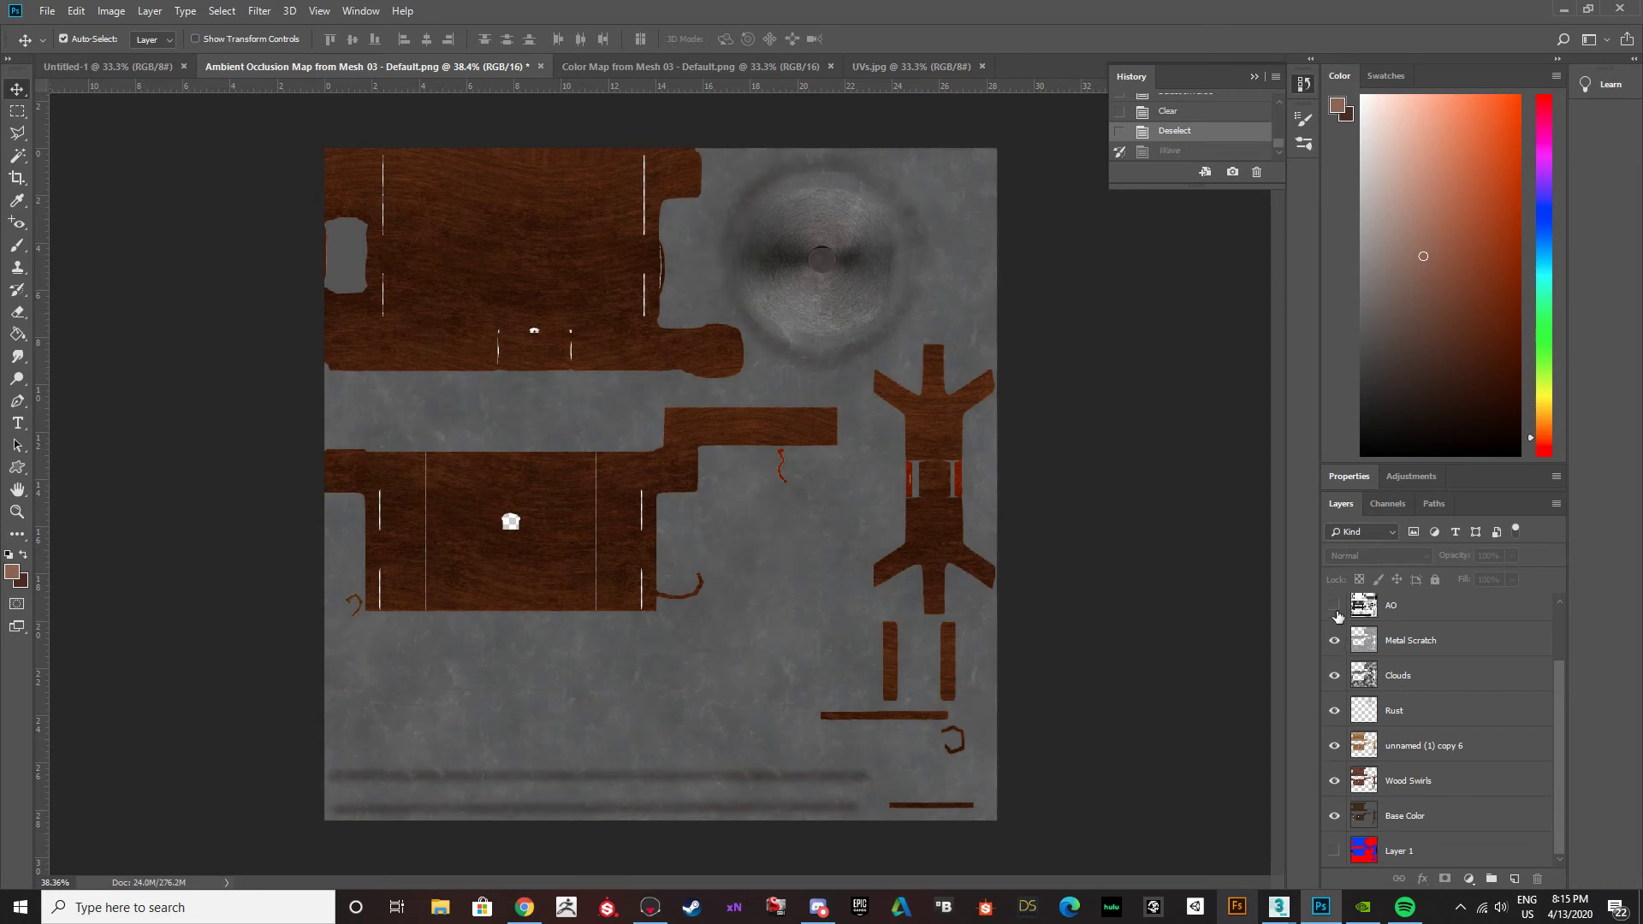
{"action": "left_click", "coordinate": [1334, 605]}
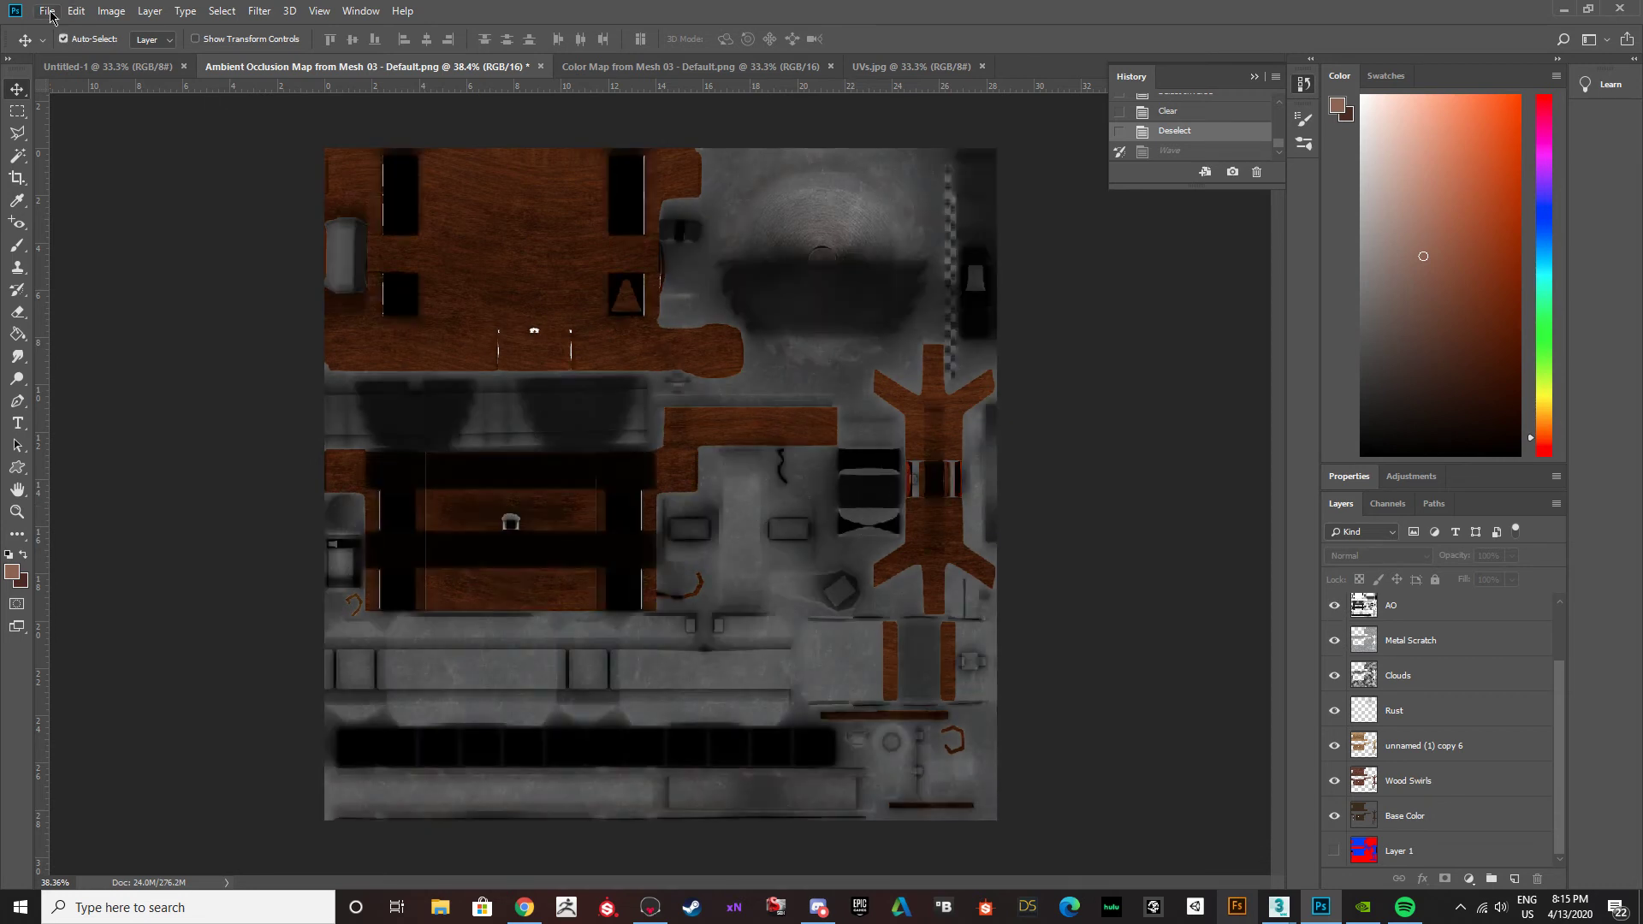
Compare the Wood Swirls layer on and off, and set its opacity to 47%.
{"action": "left_click", "coordinate": [1410, 746]}
{"action": "left_click", "coordinate": [1406, 793]}
{"action": "left_click", "coordinate": [1337, 781]}
{"action": "left_click", "coordinate": [1337, 781]}
{"action": "left_click", "coordinate": [1337, 781]}
{"action": "left_click", "coordinate": [1338, 782]}
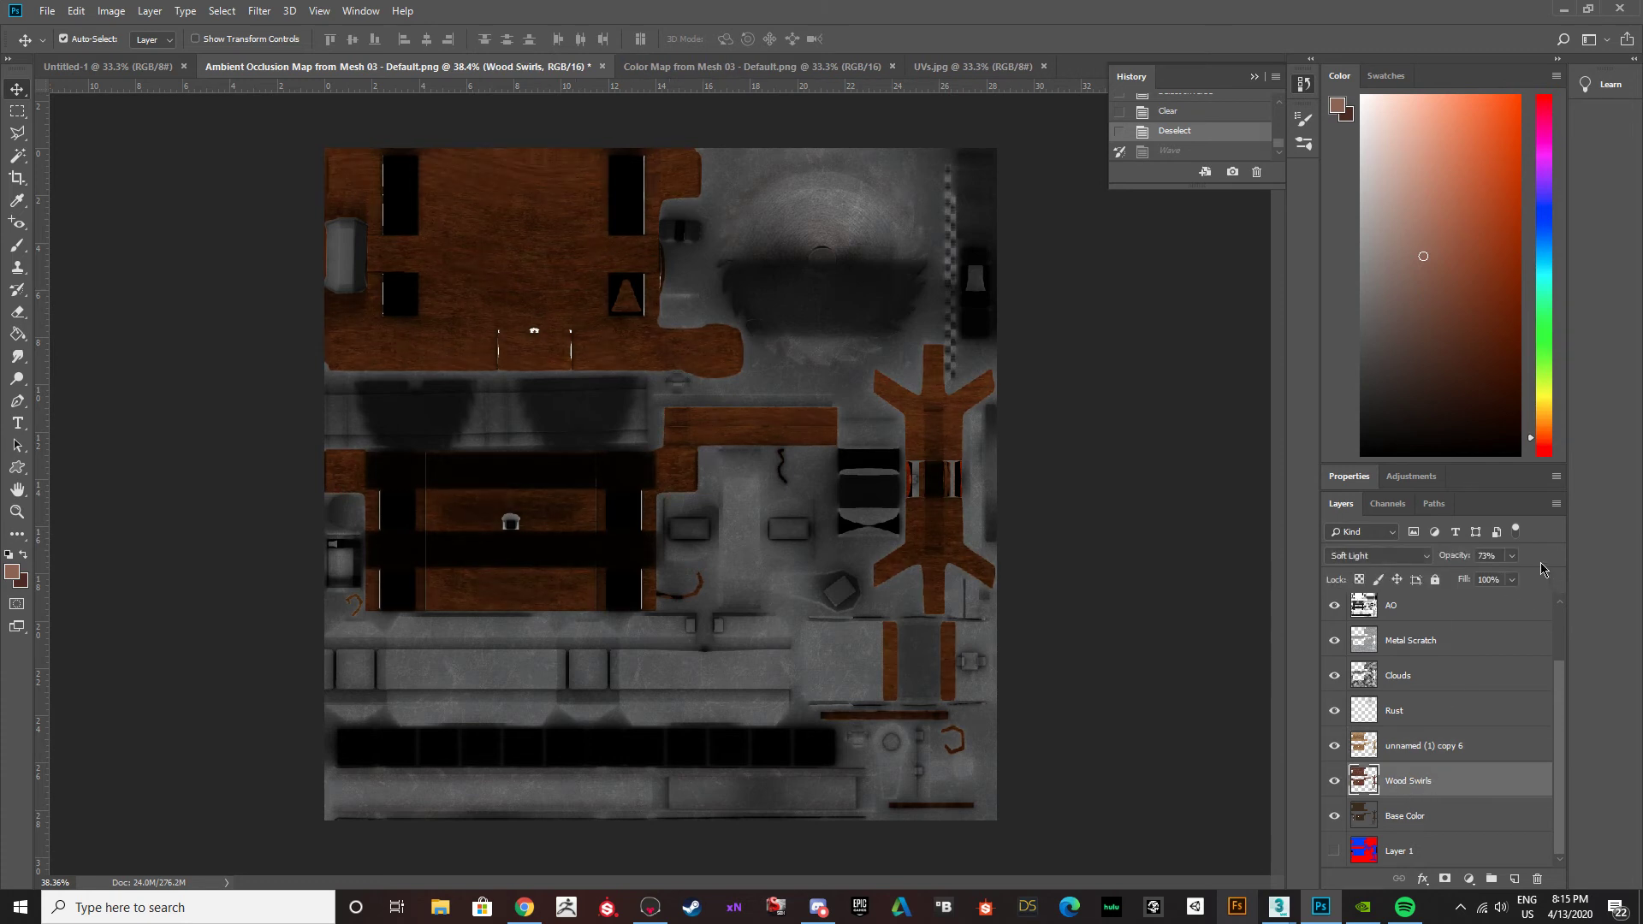
{"action": "left_click", "coordinate": [1513, 556]}
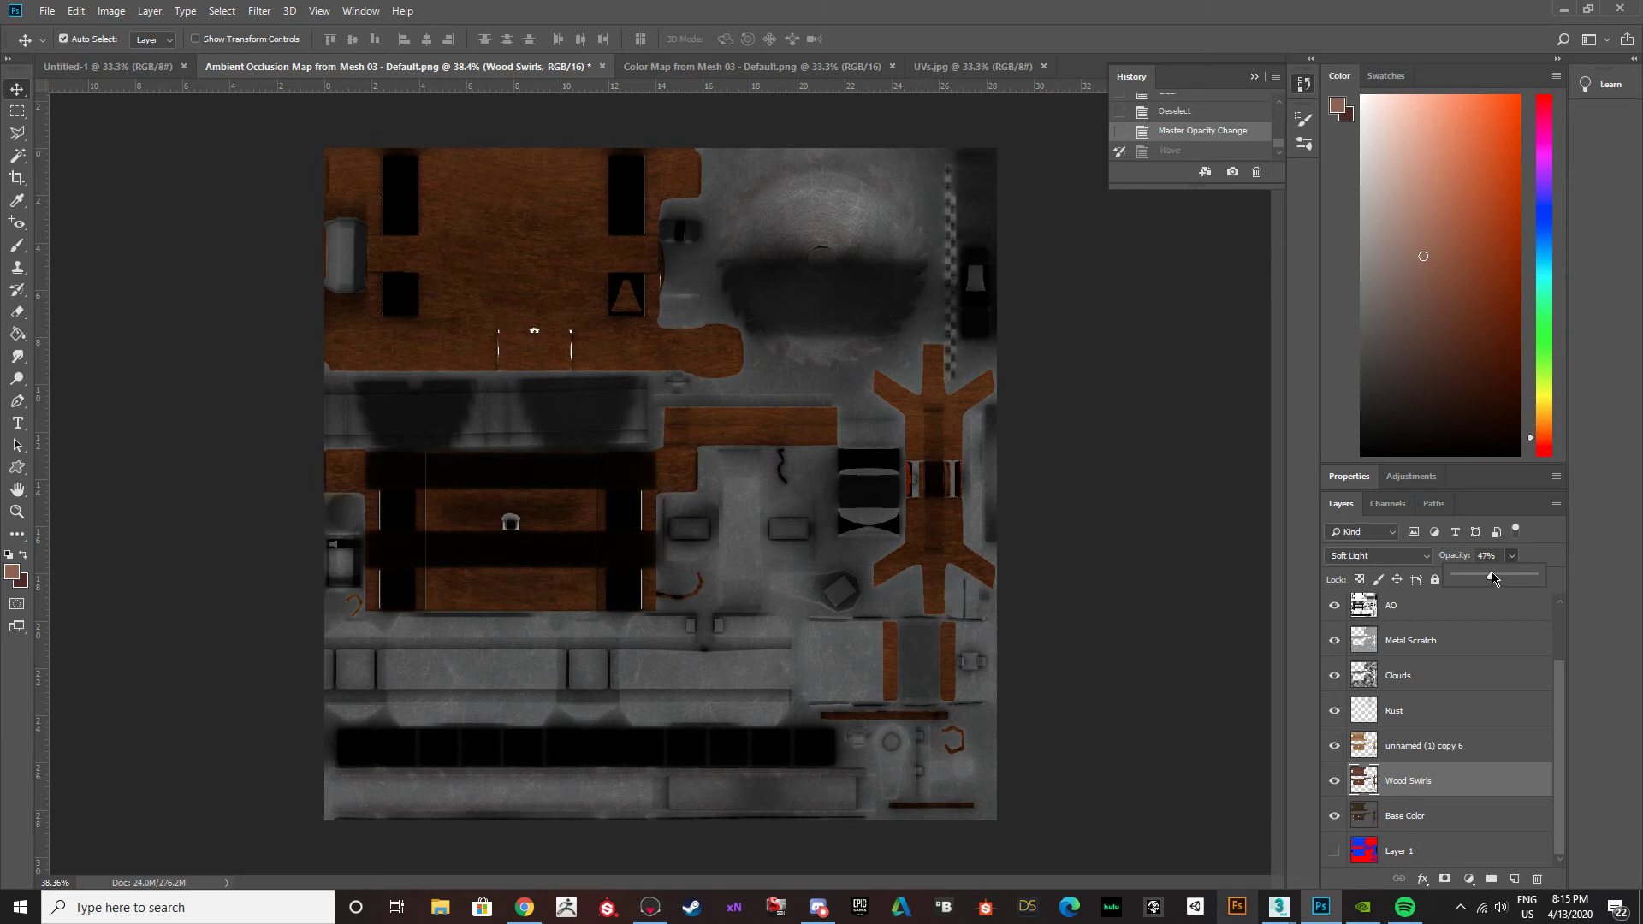
Export the texture as a PNG to the Desktop, overwriting the existing BuzzsawTable_Albedo file.
{"action": "left_click", "coordinate": [46, 11]}
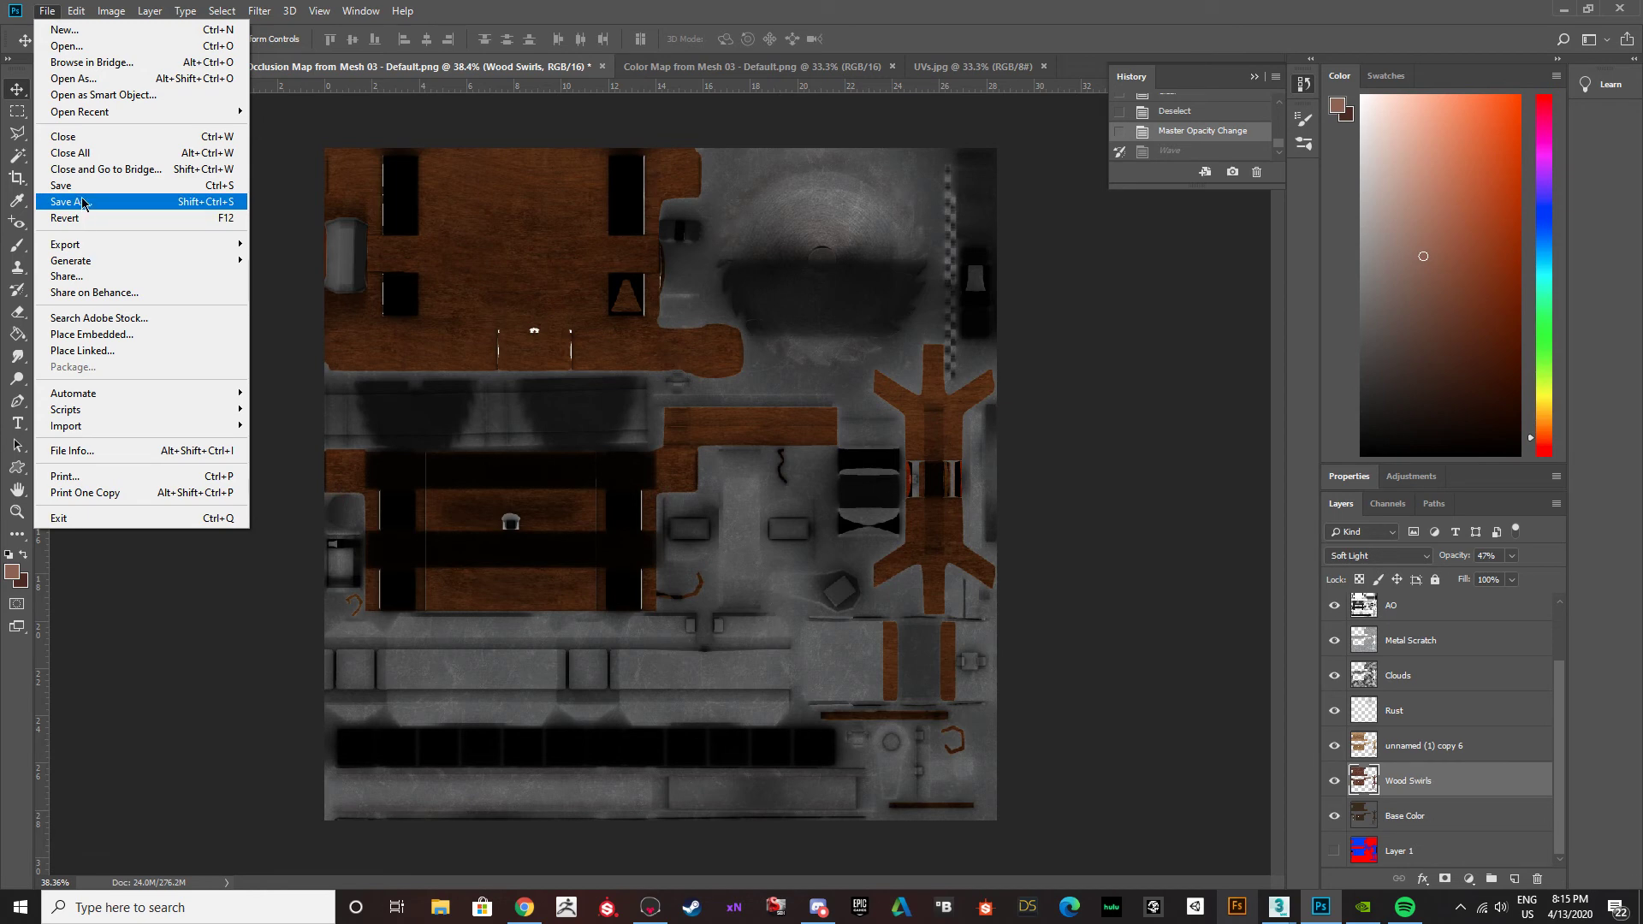
{"action": "mouse_move", "coordinate": [86, 245]}
{"action": "left_click", "coordinate": [273, 244]}
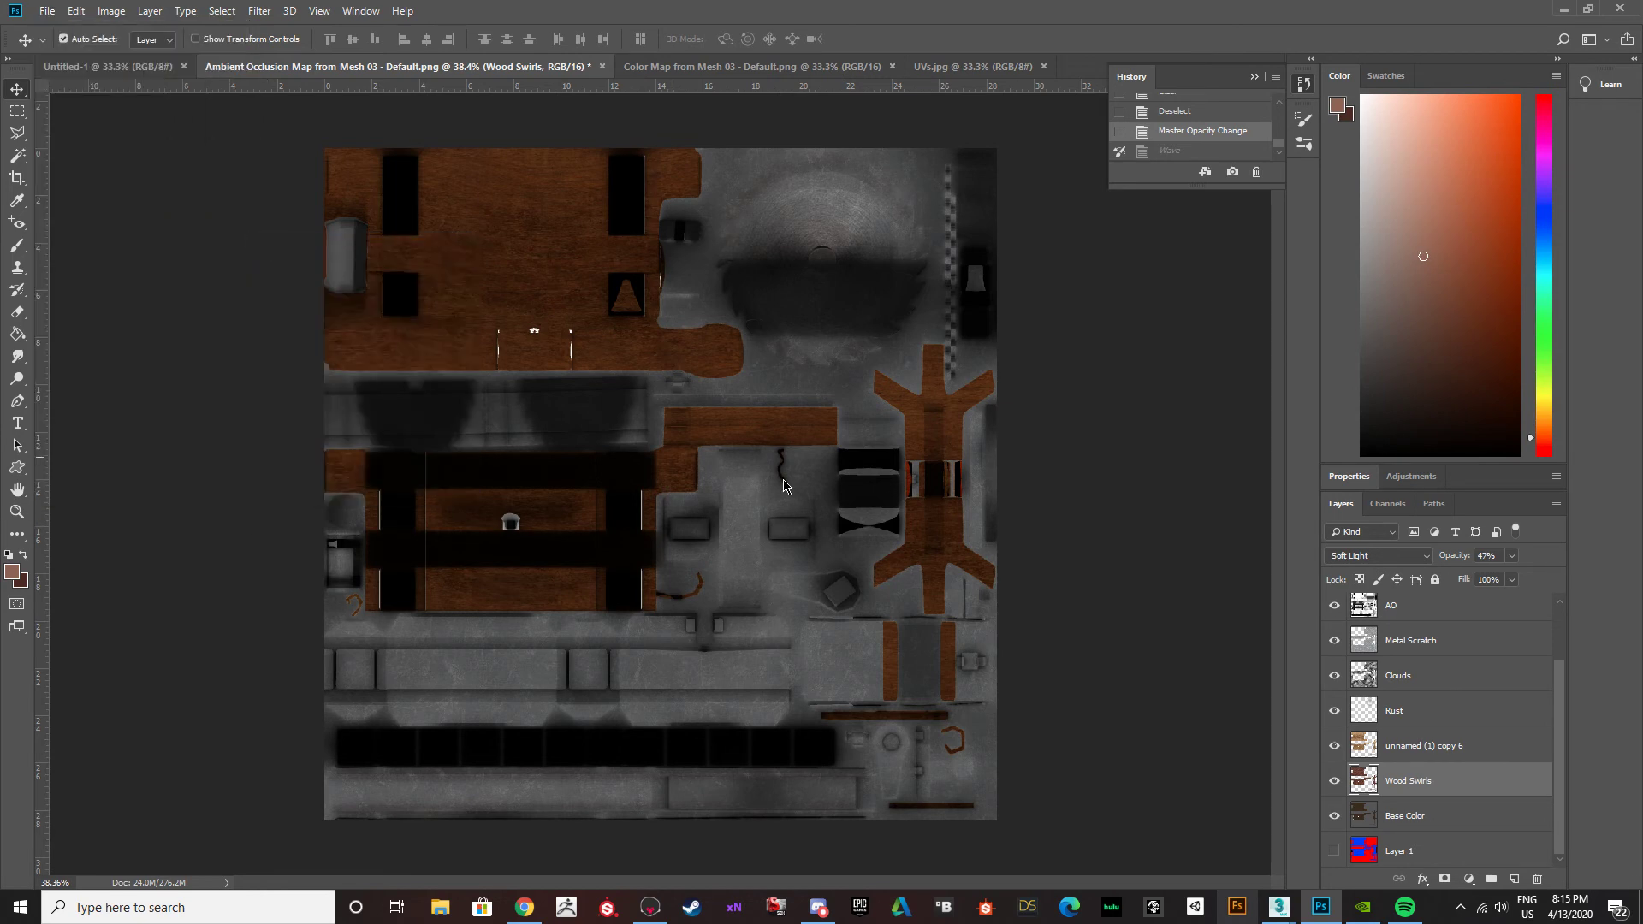
{"action": "scroll", "coordinate": [217, 313], "scroll_direction": "down", "scroll_amount": 6}
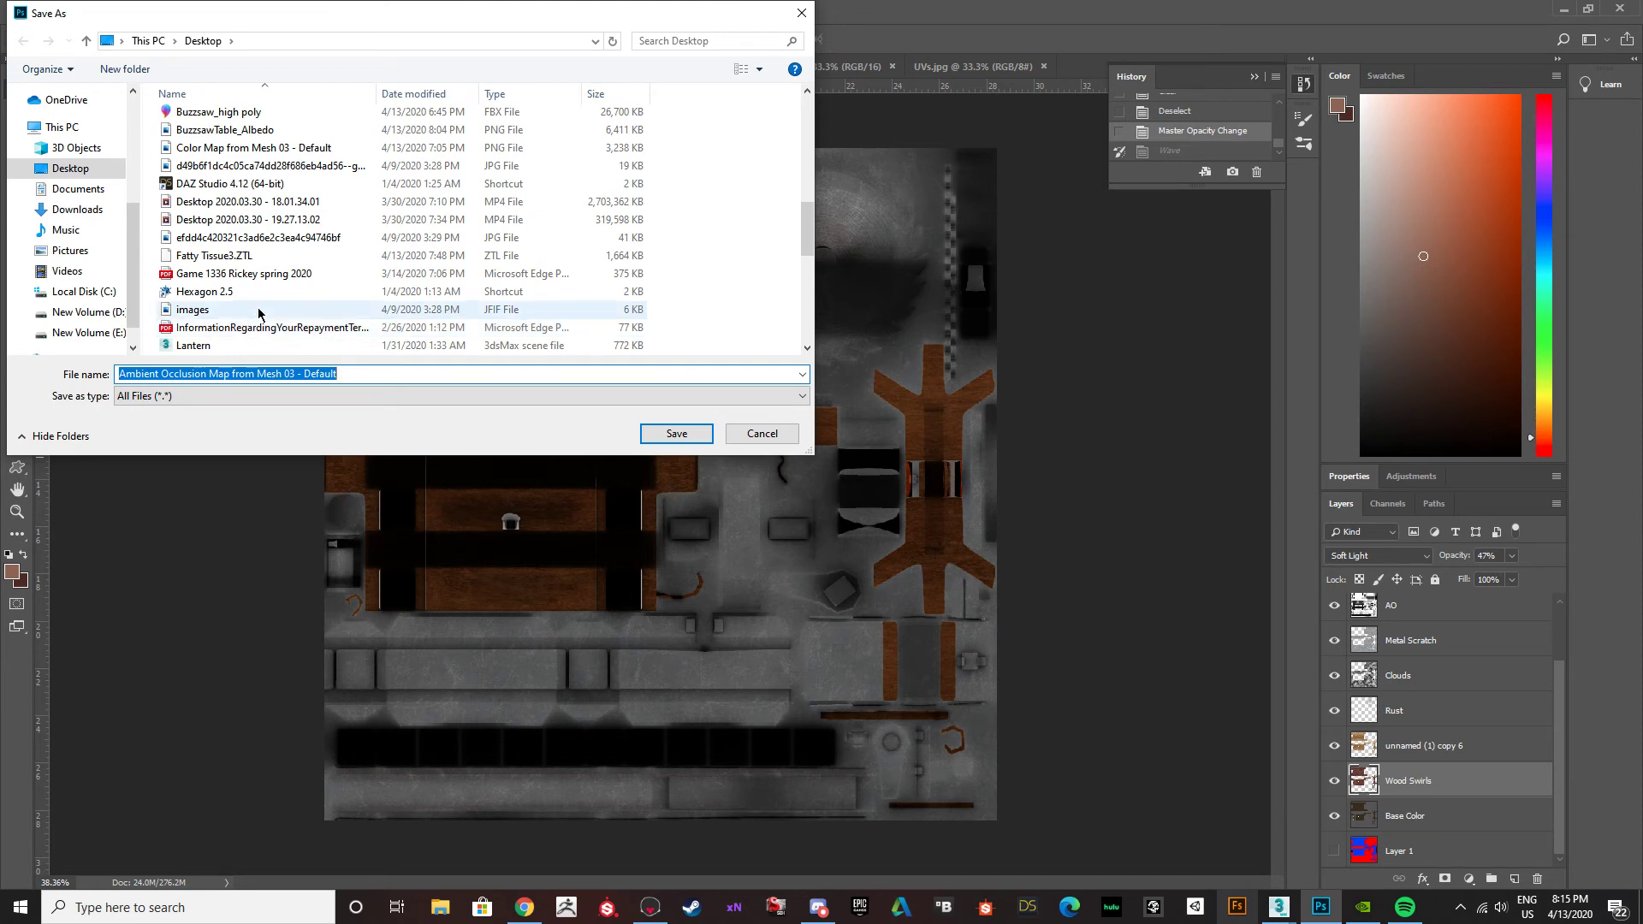
{"action": "scroll", "coordinate": [259, 313], "scroll_direction": "down", "scroll_amount": 10}
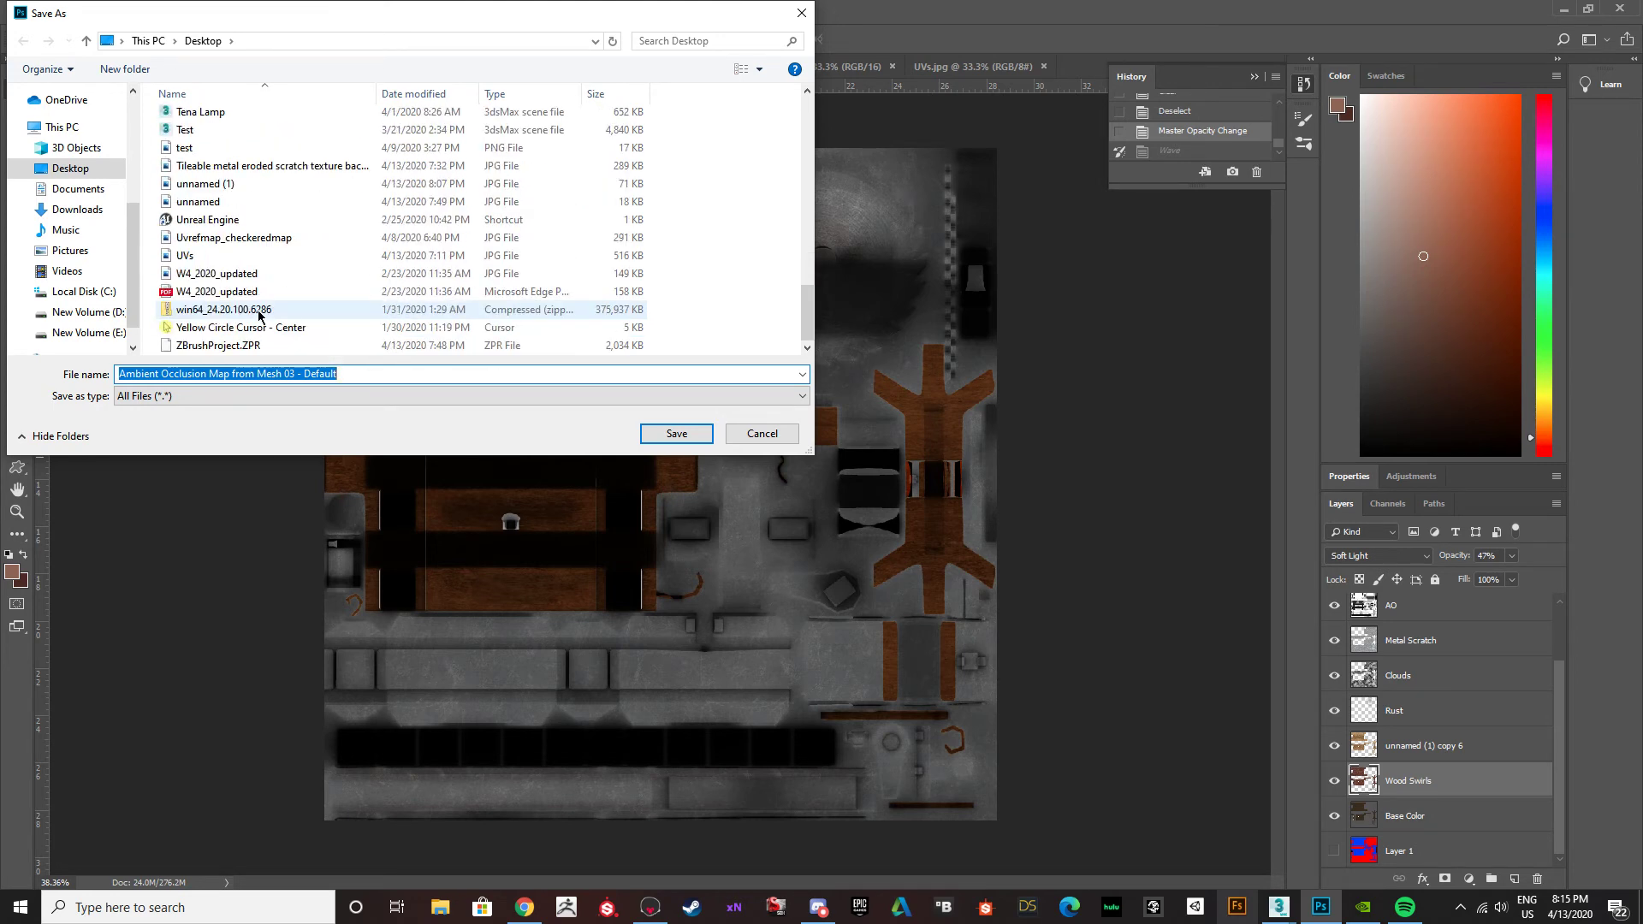
{"action": "scroll", "coordinate": [264, 314], "scroll_direction": "up", "scroll_amount": 15}
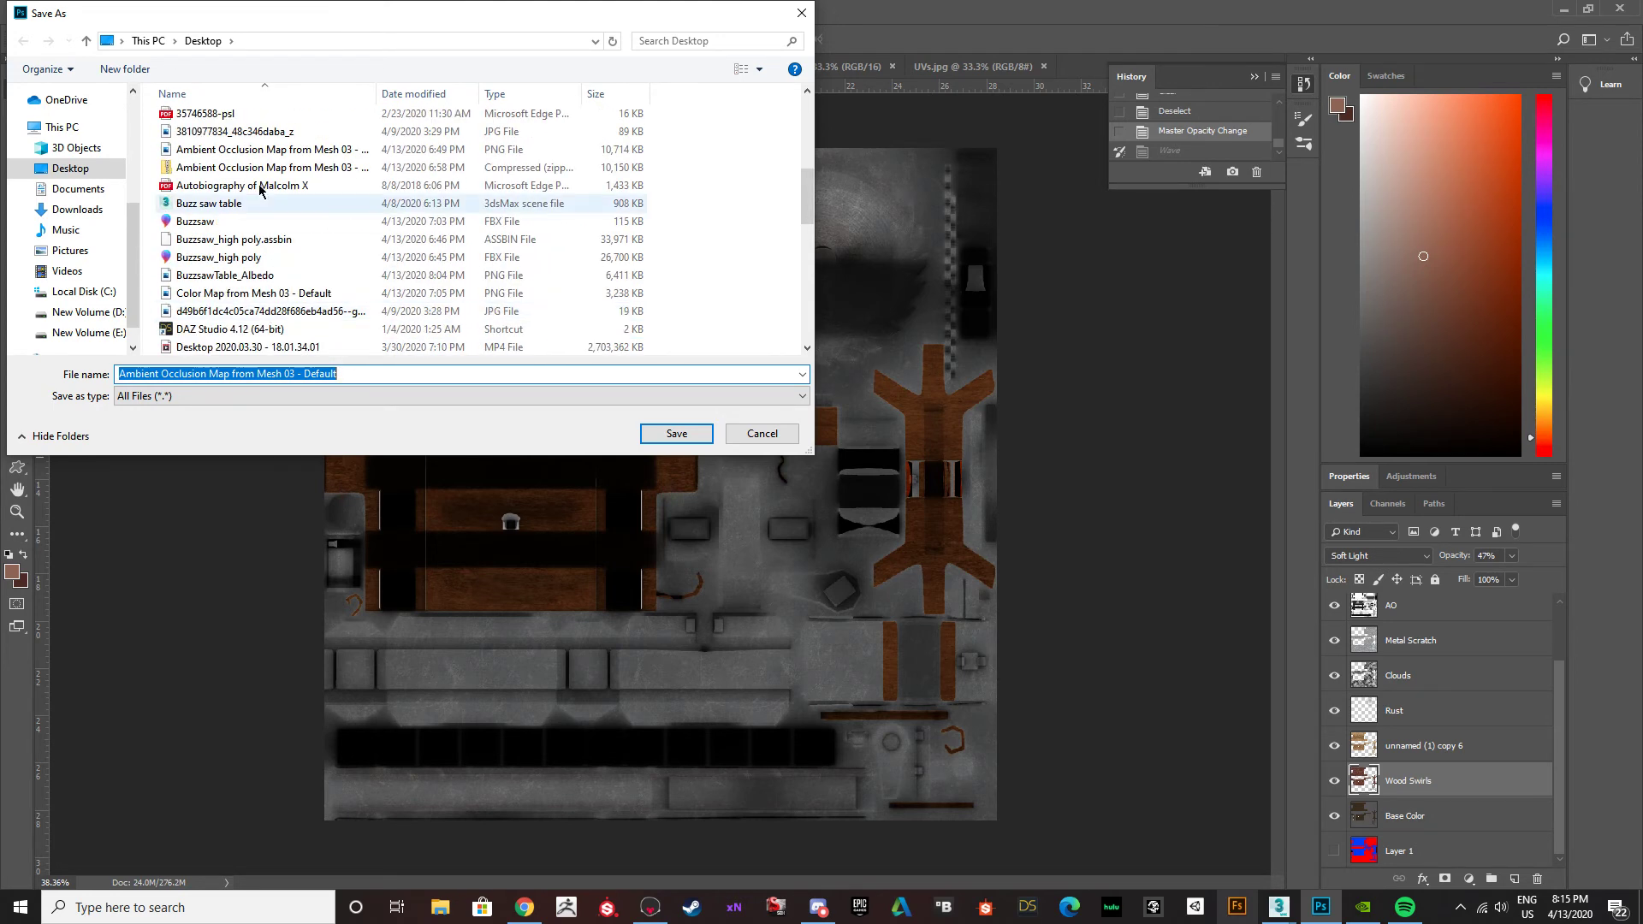
{"action": "scroll", "coordinate": [283, 257], "scroll_direction": "up", "scroll_amount": 3}
{"action": "scroll", "coordinate": [260, 267], "scroll_direction": "down", "scroll_amount": 2}
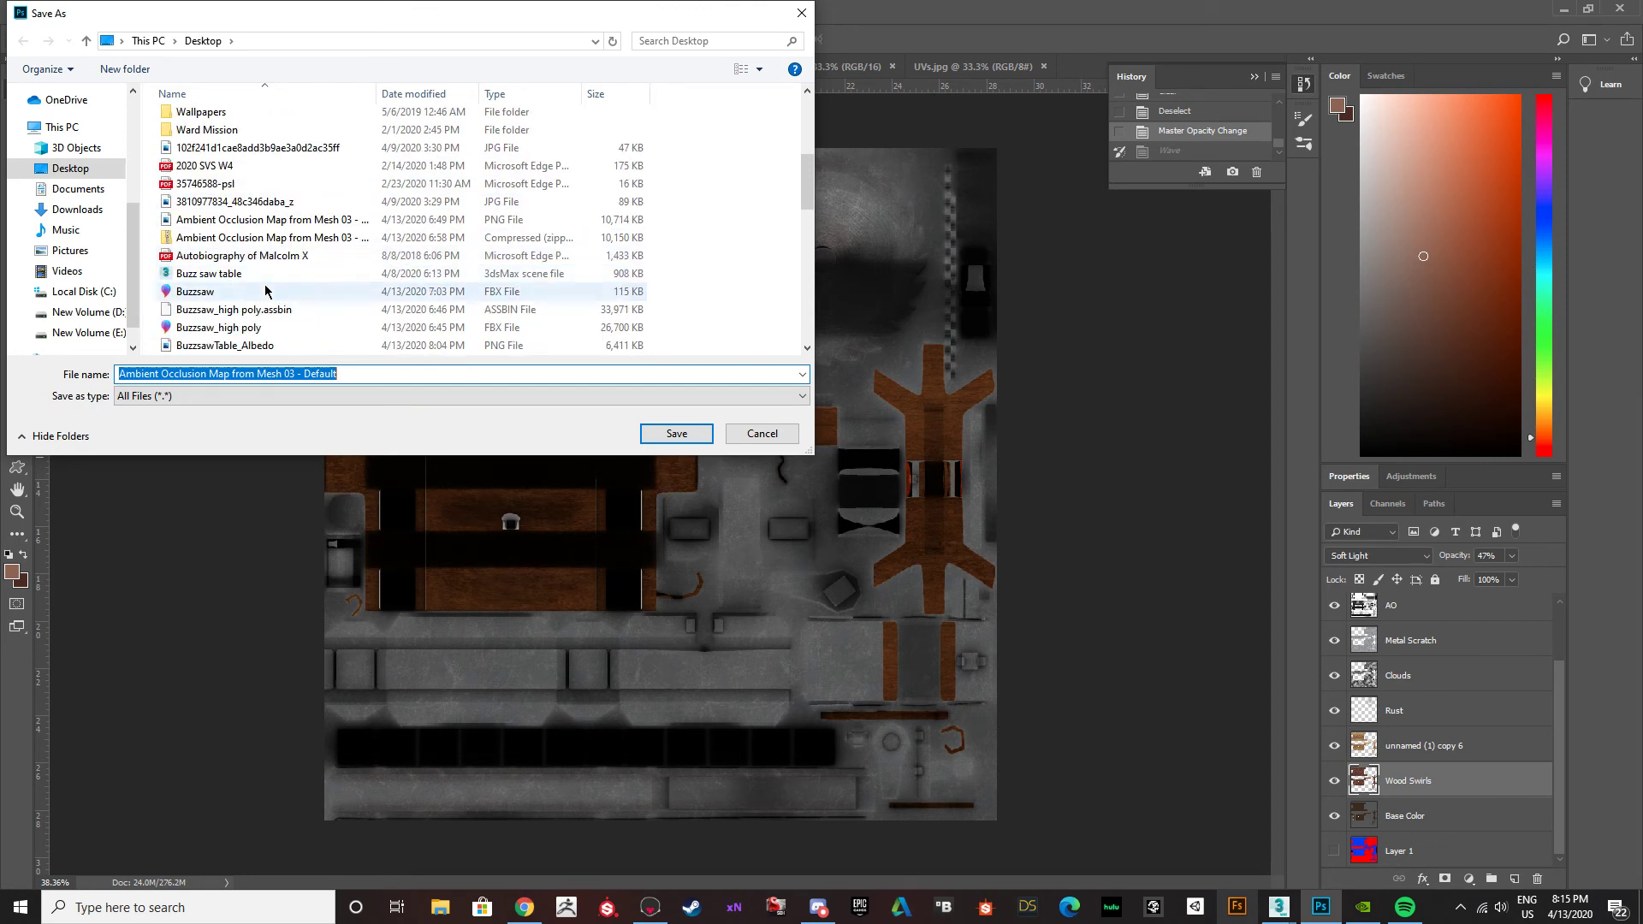
{"action": "scroll", "coordinate": [266, 291], "scroll_direction": "down", "scroll_amount": 3}
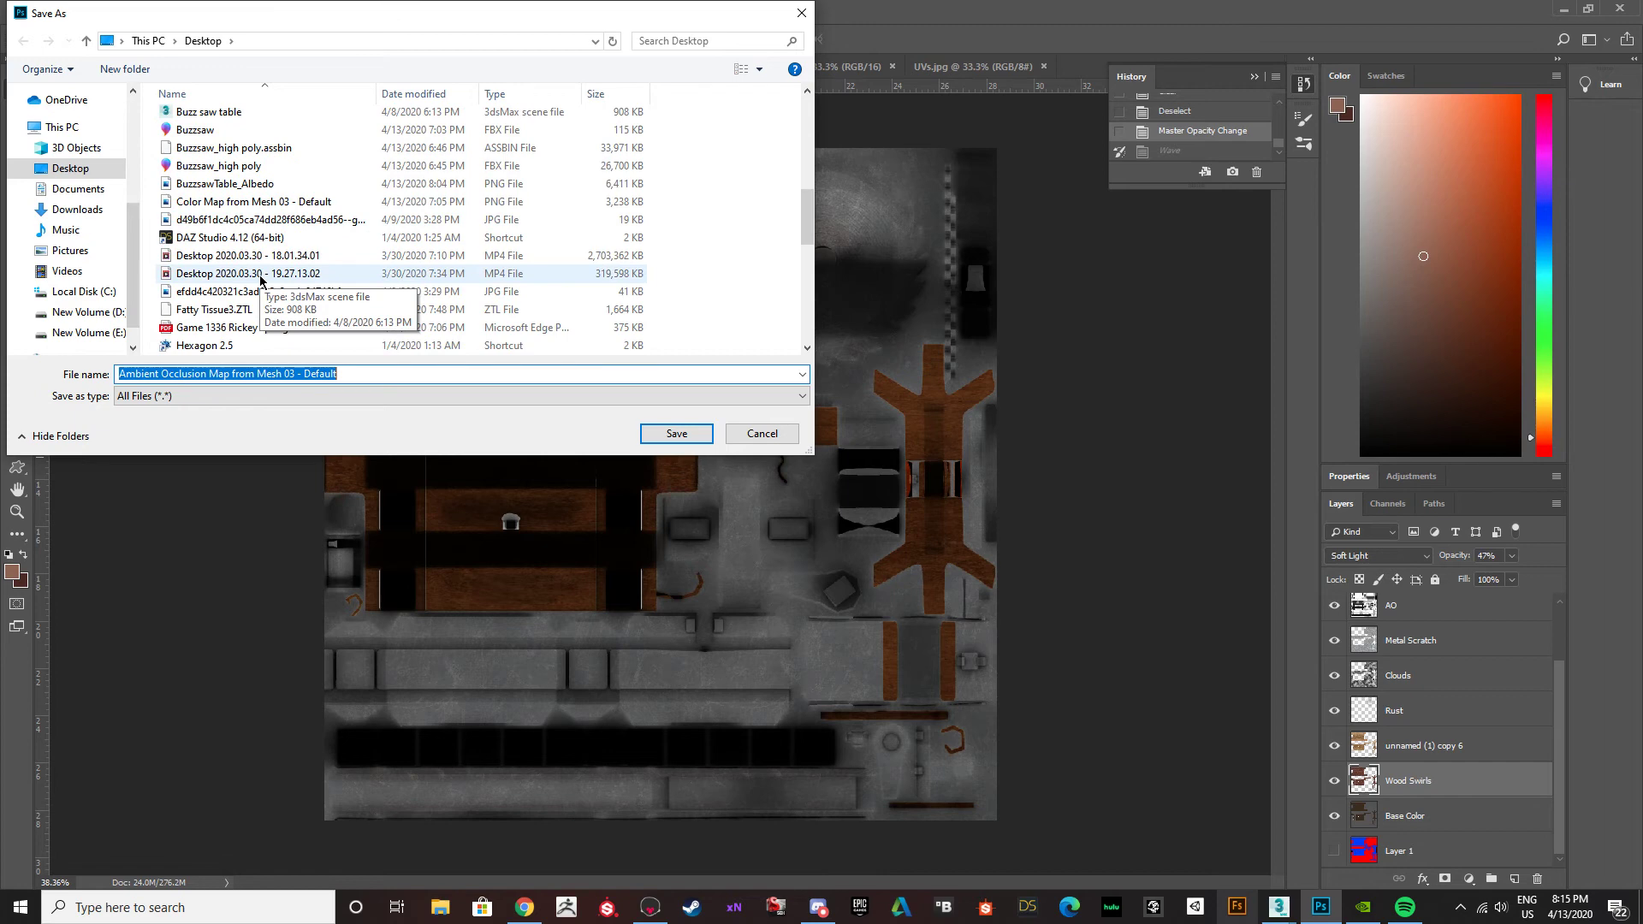
{"action": "scroll", "coordinate": [261, 280], "scroll_direction": "up", "scroll_amount": 6}
{"action": "scroll", "coordinate": [262, 282], "scroll_direction": "down", "scroll_amount": 4}
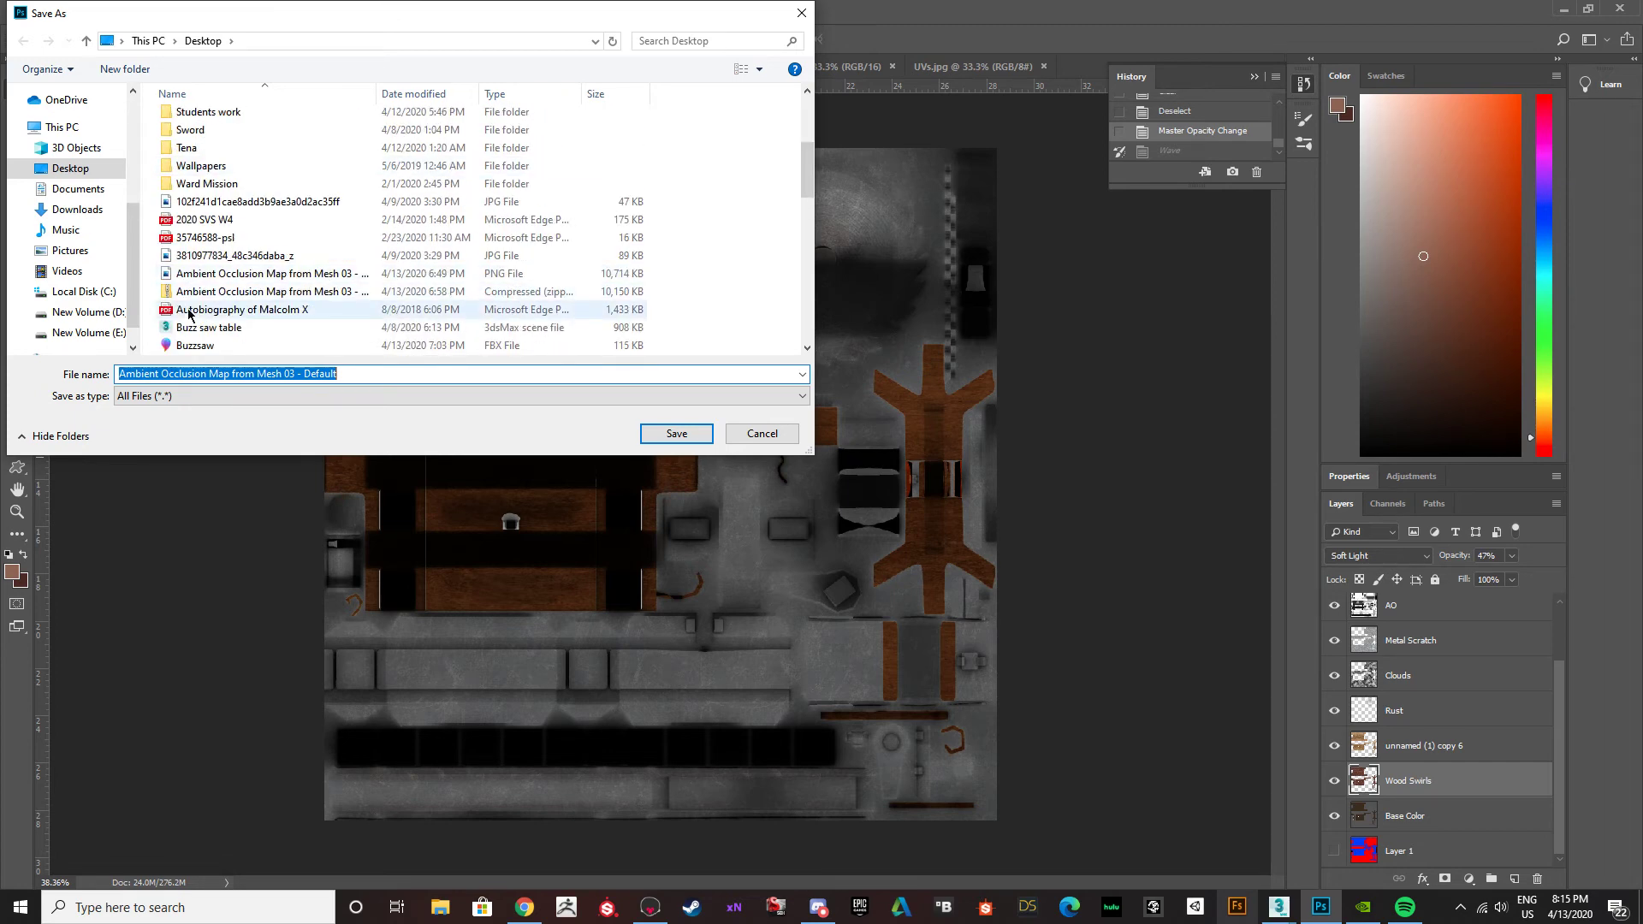
{"action": "scroll", "coordinate": [308, 303], "scroll_direction": "down", "scroll_amount": 1}
{"action": "left_click", "coordinate": [256, 345]}
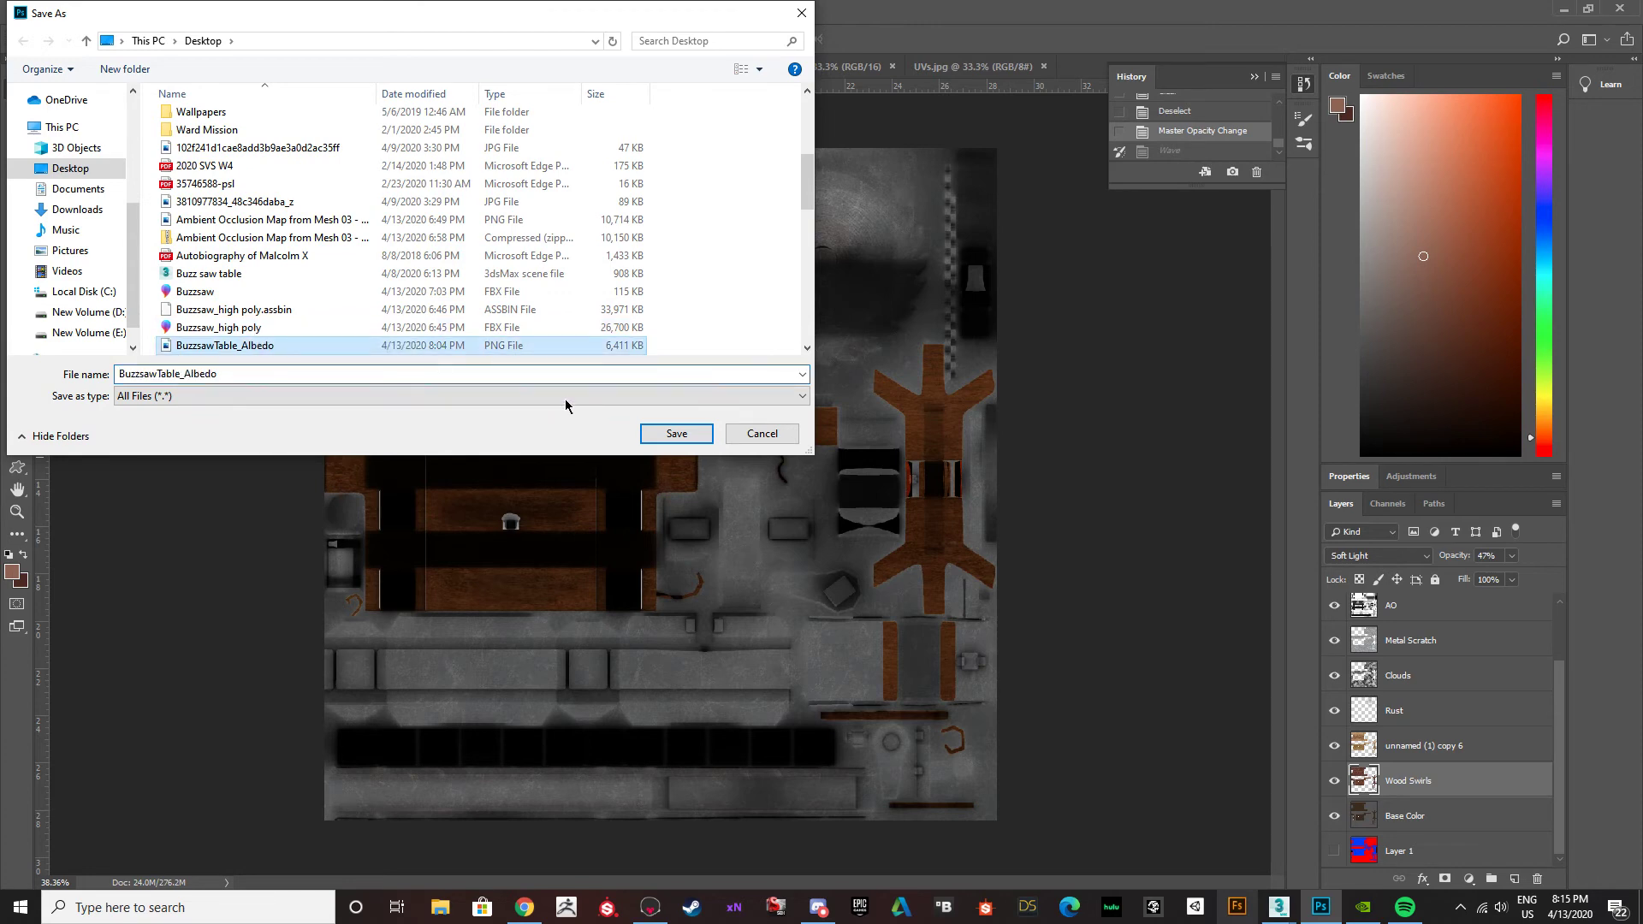
{"action": "left_click", "coordinate": [666, 435]}
{"action": "left_click", "coordinate": [860, 455]}
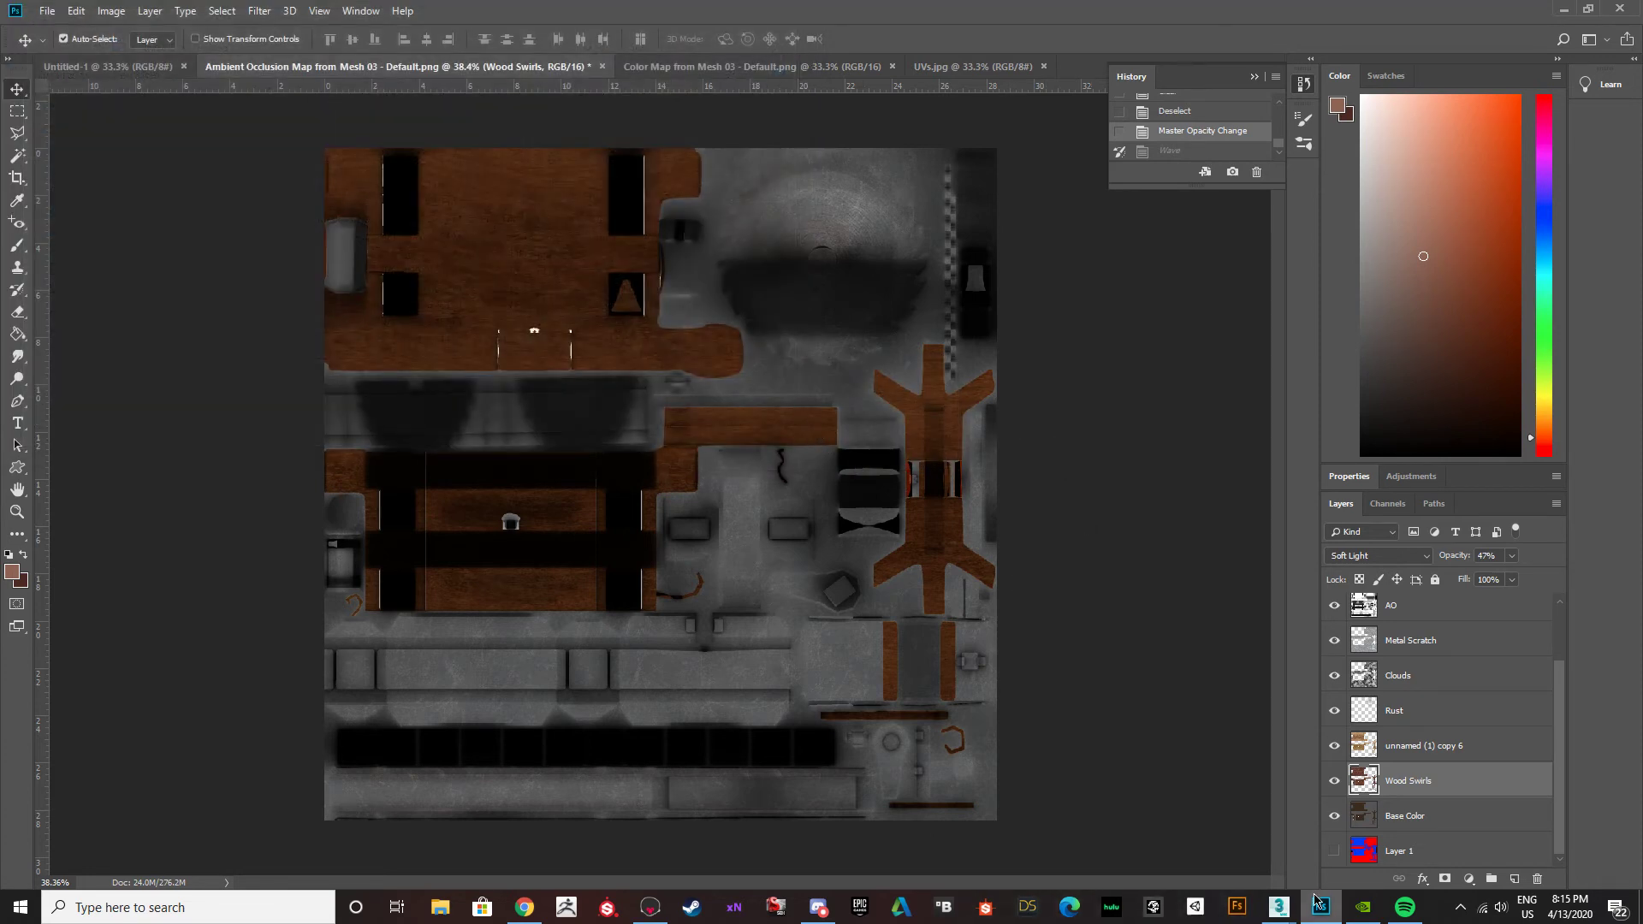
Switch to the Buzz saw table.max scene in 3ds Max and examine the updated wood and metal textures on the model.
{"action": "mouse_move", "coordinate": [1281, 912]}
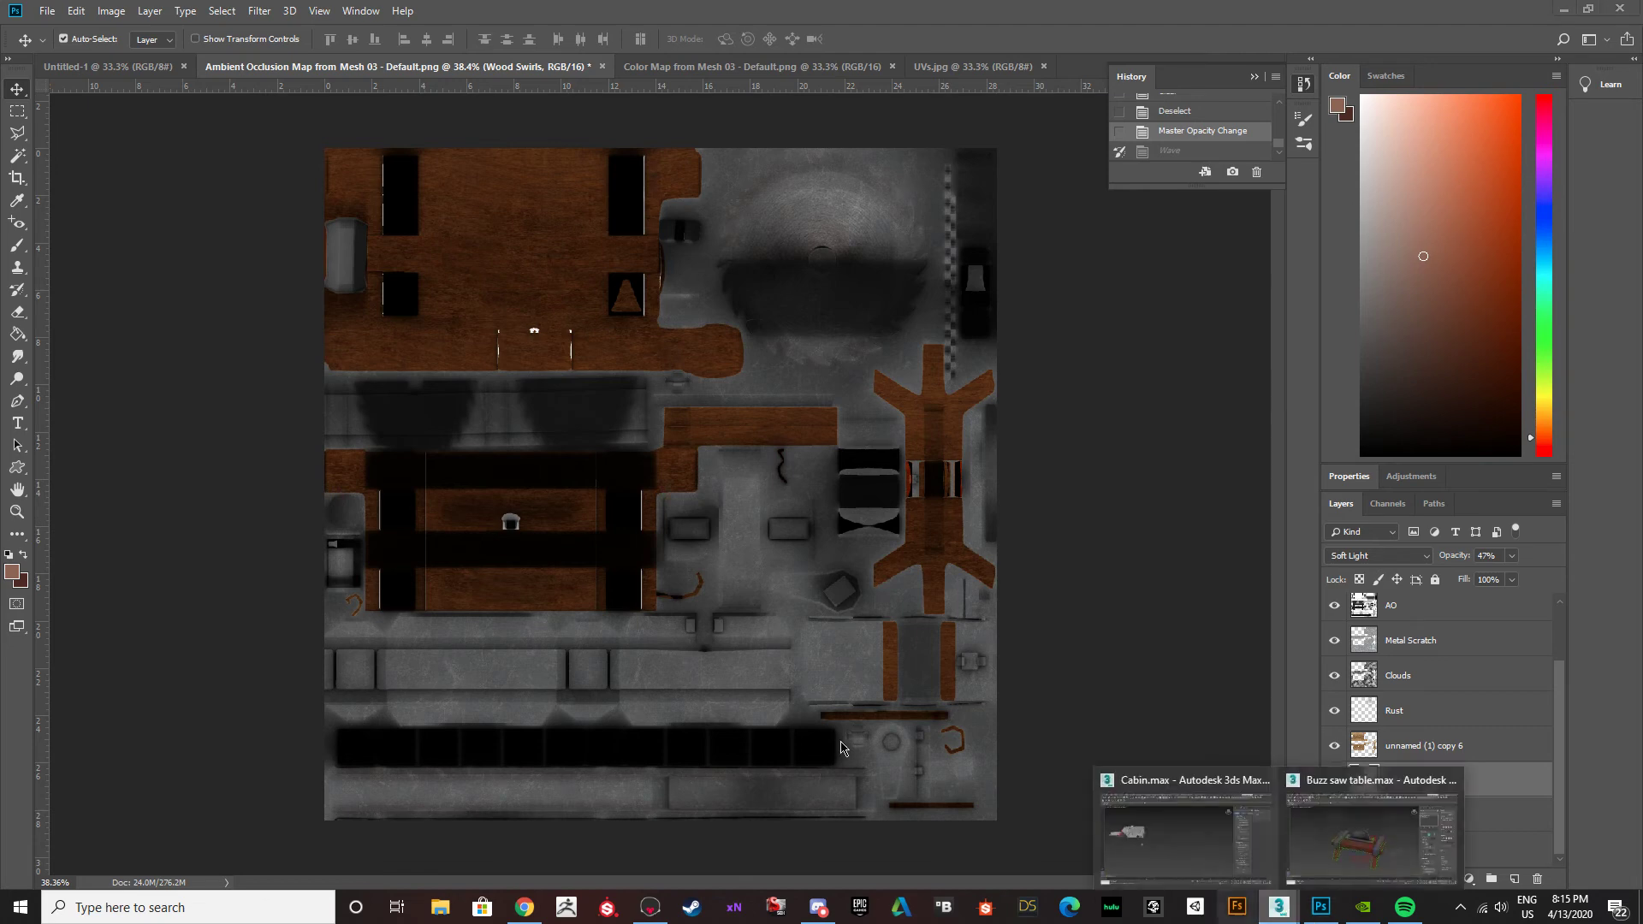
{"action": "left_click", "coordinate": [1386, 855]}
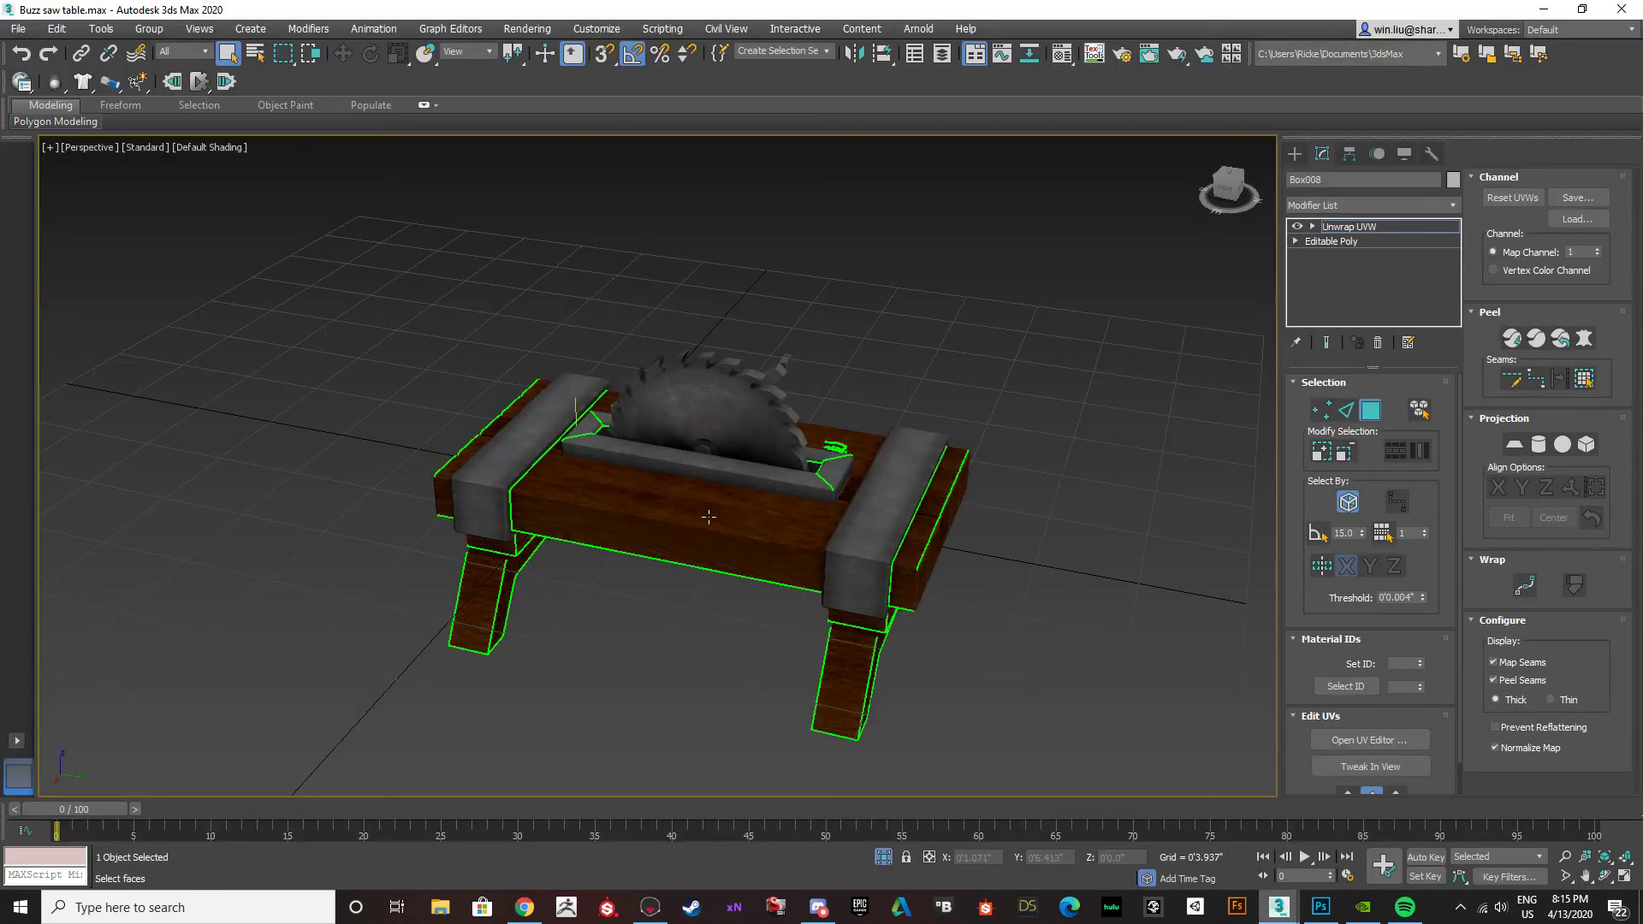
{"action": "scroll", "coordinate": [717, 513], "scroll_direction": "up", "scroll_amount": 5}
{"action": "scroll", "coordinate": [719, 513], "scroll_direction": "down", "scroll_amount": 3}
{"action": "middle_click_drag", "start_coordinate": [760, 488], "coordinate": [698, 648], "text": "alt"}
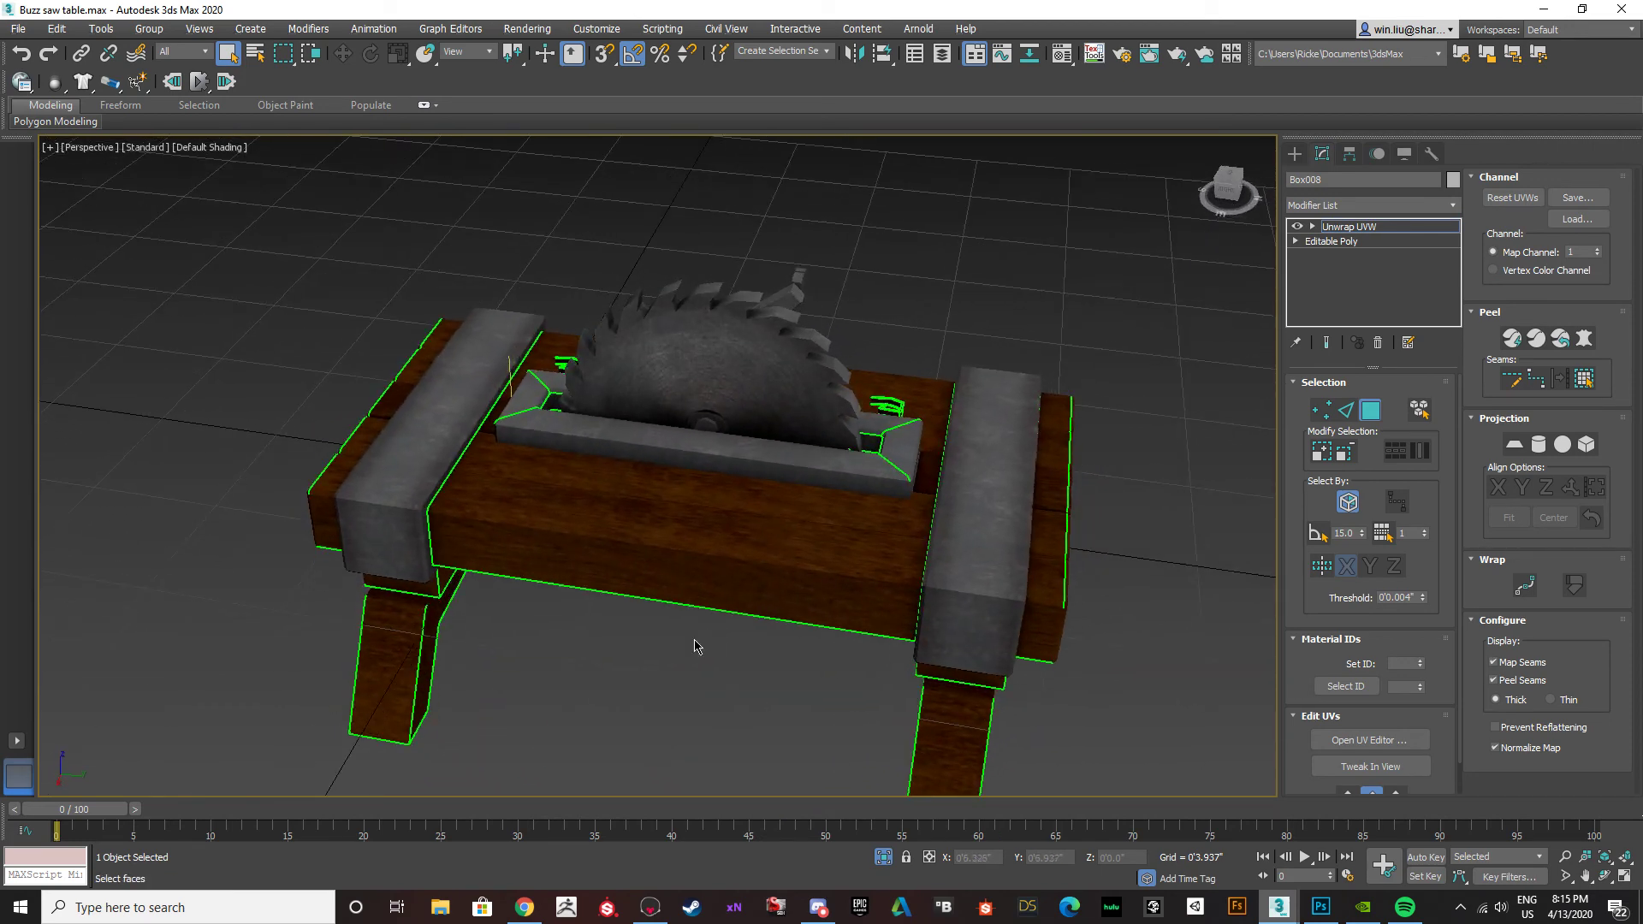
{"action": "scroll", "coordinate": [608, 604], "scroll_direction": "down", "scroll_amount": 4}
{"action": "middle_click_drag", "start_coordinate": [608, 599], "coordinate": [714, 561], "text": "alt"}
Leave the Unwrap UVW sub-object level, deselect the table, and inspect its texture around the crank, blade and legs.
{"action": "left_click", "coordinate": [1371, 227]}
{"action": "left_click", "coordinate": [936, 366]}
{"action": "middle_click_drag", "start_coordinate": [936, 365], "coordinate": [644, 494], "text": "alt"}
{"action": "scroll", "coordinate": [647, 430], "scroll_direction": "up", "scroll_amount": 5}
{"action": "scroll", "coordinate": [647, 431], "scroll_direction": "down", "scroll_amount": 5}
{"action": "middle_click_drag", "start_coordinate": [667, 521], "coordinate": [565, 502], "text": "alt"}
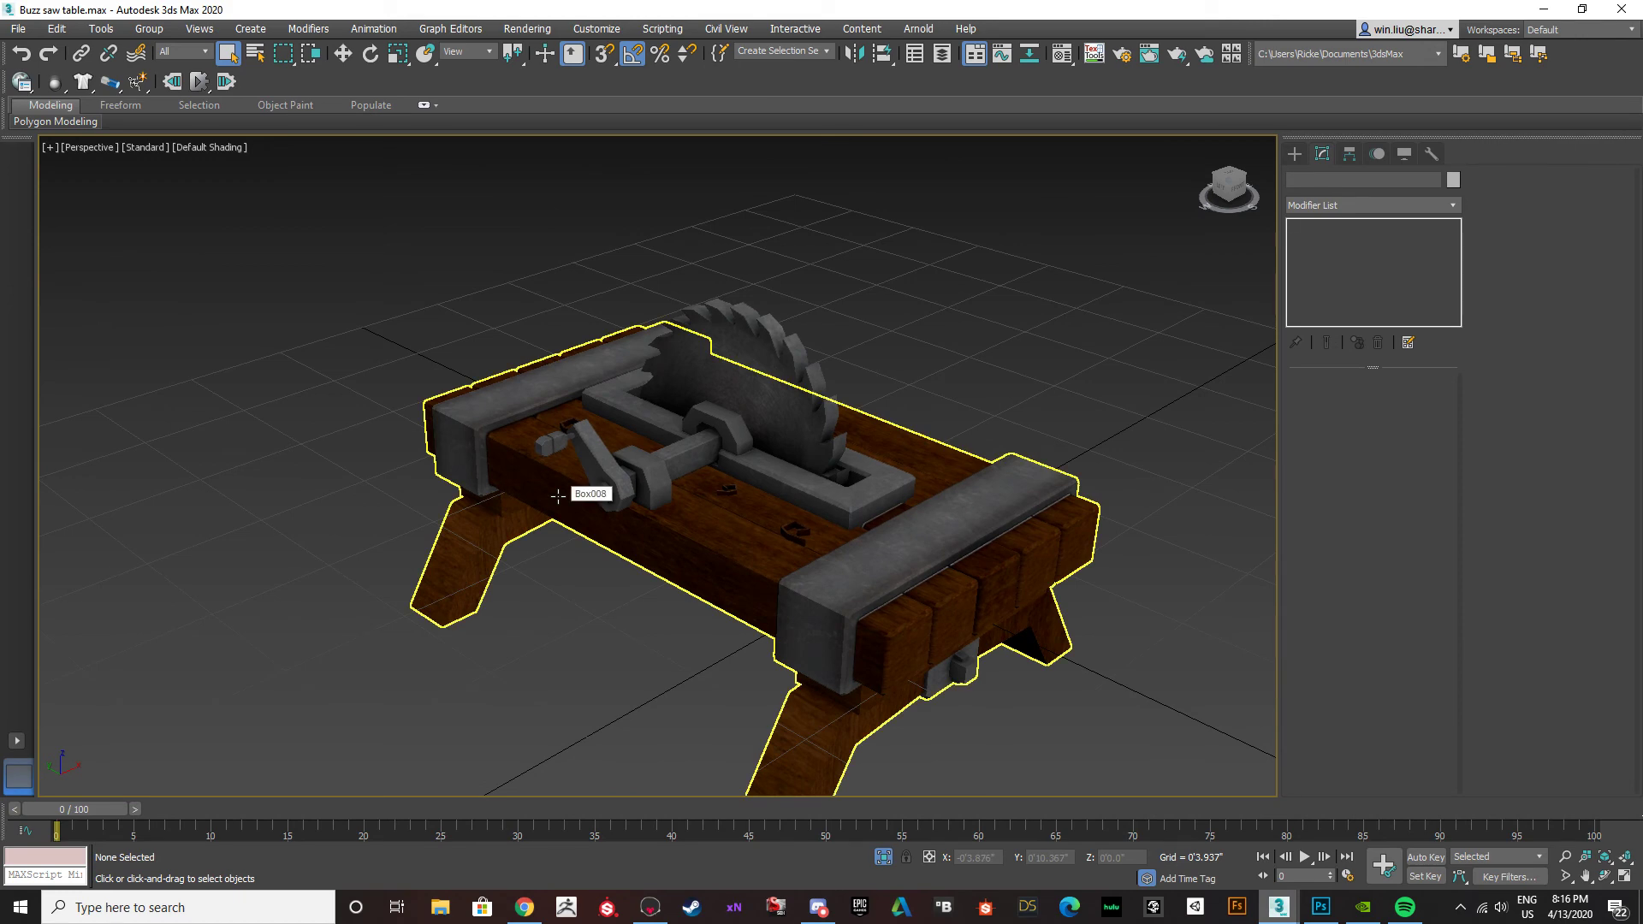
{"action": "scroll", "coordinate": [620, 484], "scroll_direction": "up", "scroll_amount": 5}
{"action": "middle_click_drag", "start_coordinate": [620, 484], "coordinate": [720, 492], "text": "alt"}
{"action": "scroll", "coordinate": [721, 492], "scroll_direction": "down", "scroll_amount": 10}
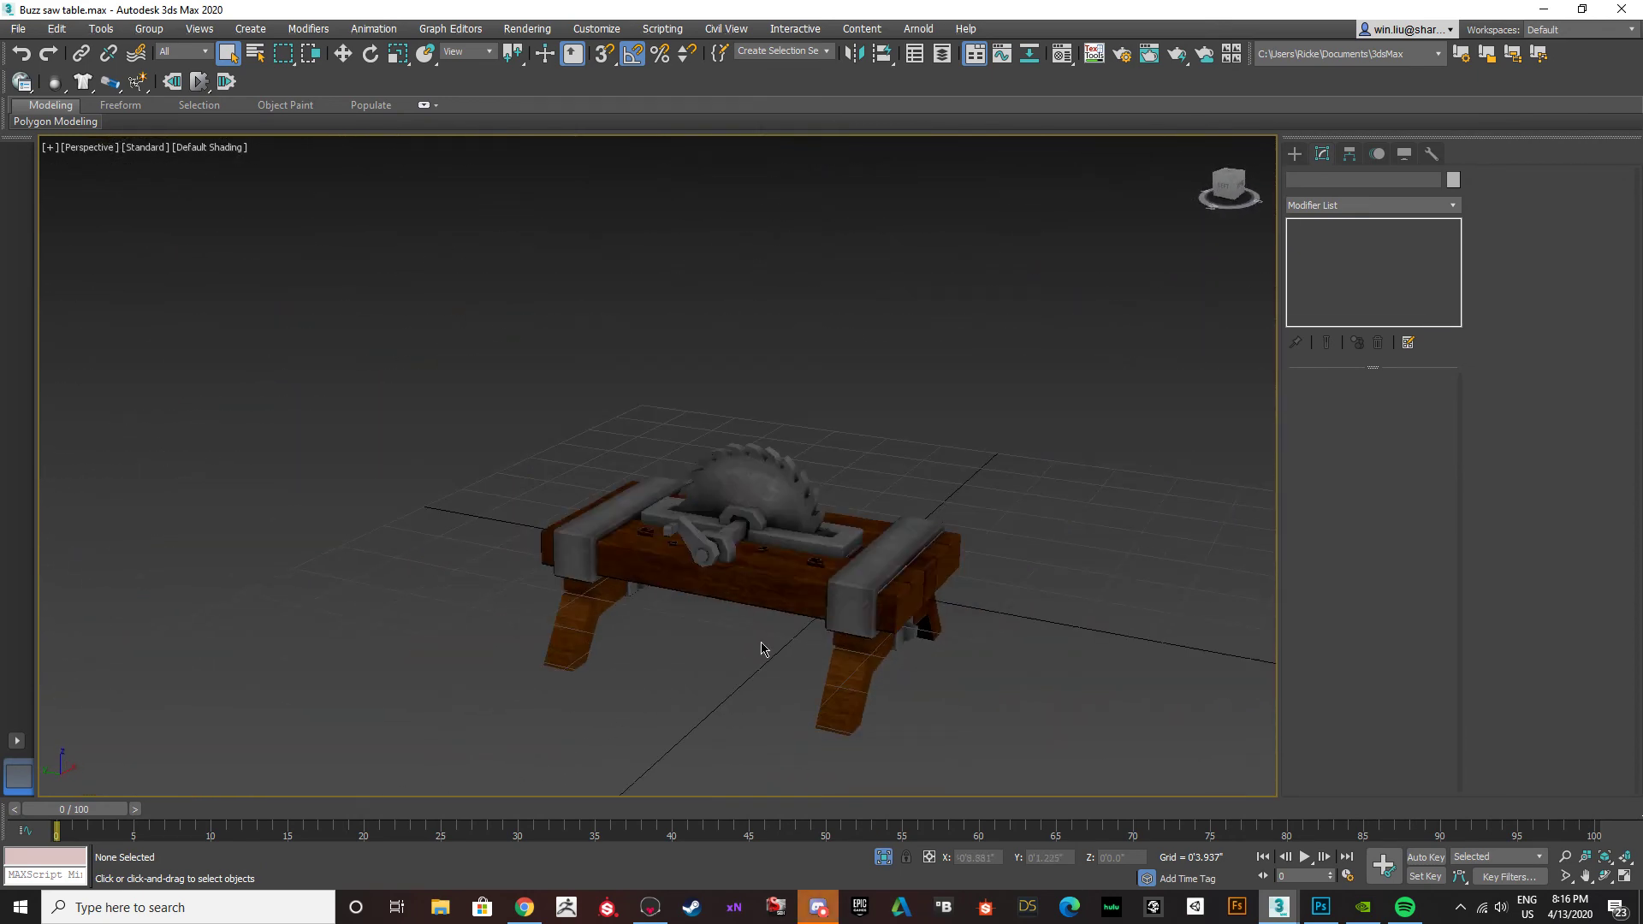
Switch to Discord, read the newest messages in the ask-and-share channel, and return to the 3ds Max scene.
{"action": "mouse_move", "coordinate": [800, 906]}
{"action": "left_click", "coordinate": [779, 855]}
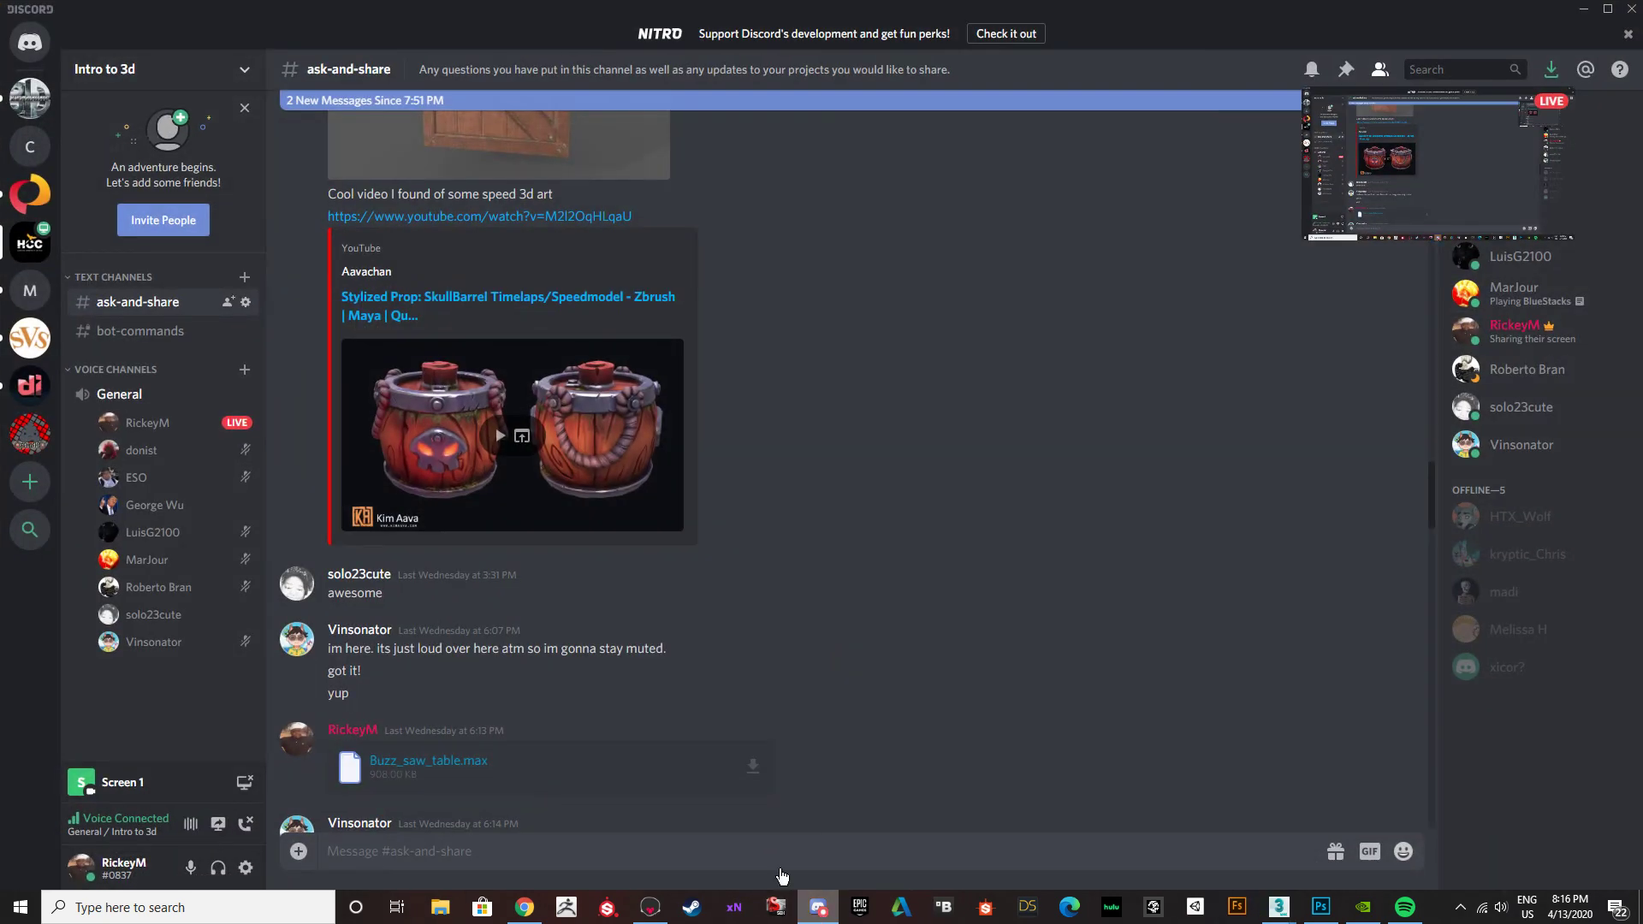
{"action": "scroll", "coordinate": [614, 720], "scroll_direction": "down", "scroll_amount": 20}
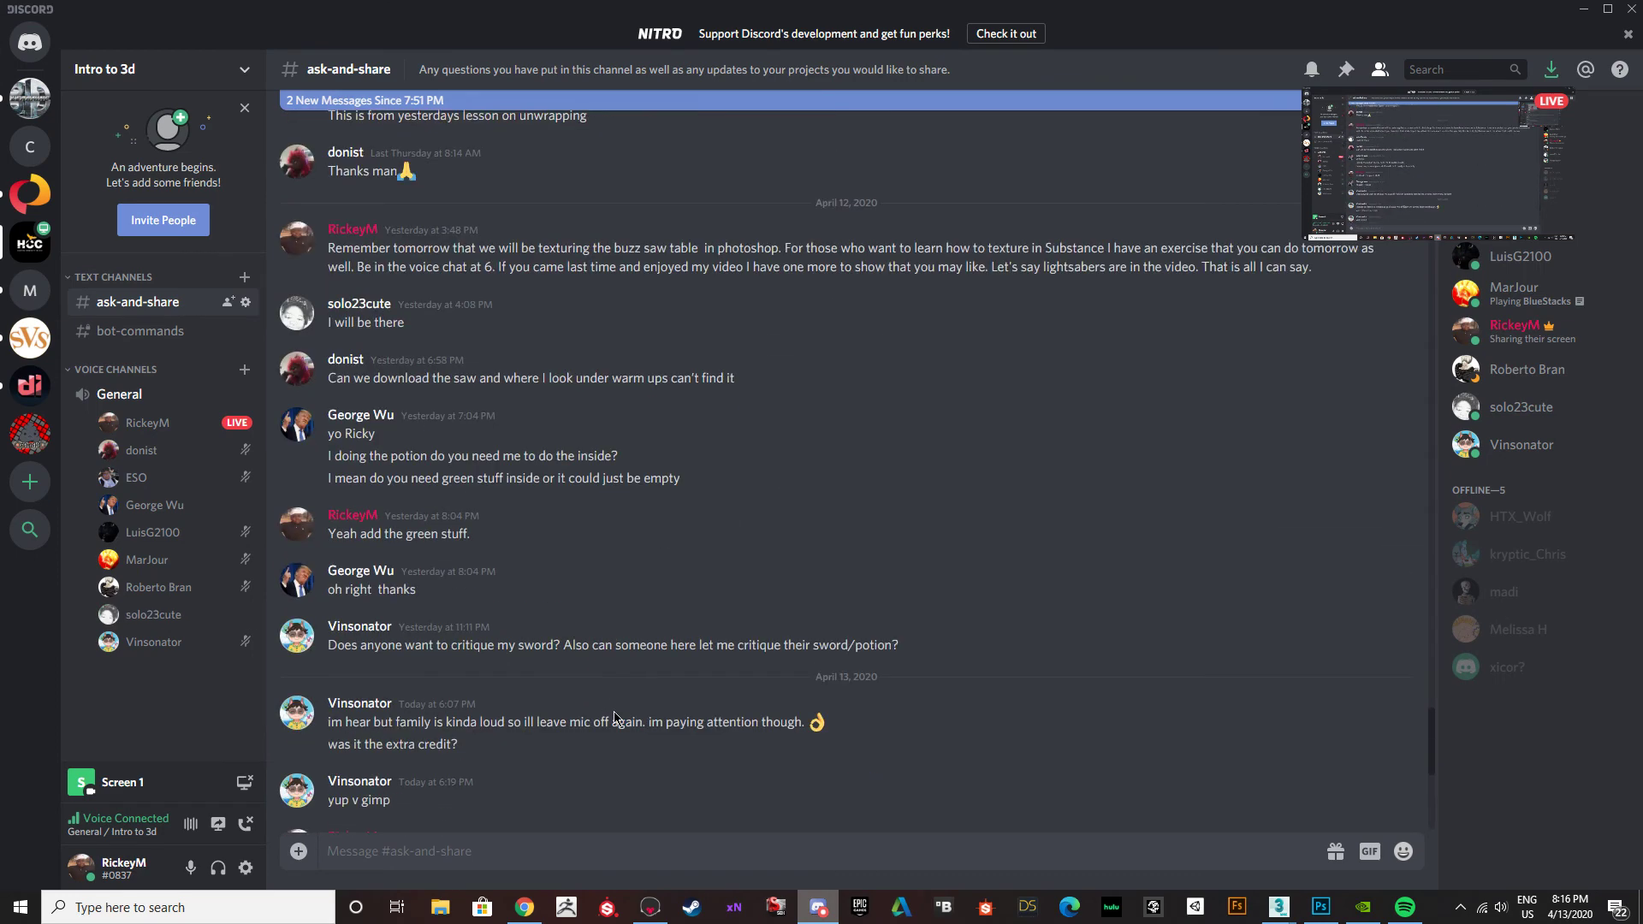
{"action": "left_click", "coordinate": [1584, 9]}
Examine the white edge between the end of the blade's metal frame and the wooden boards.
{"action": "scroll", "coordinate": [813, 440], "scroll_direction": "up", "scroll_amount": 6}
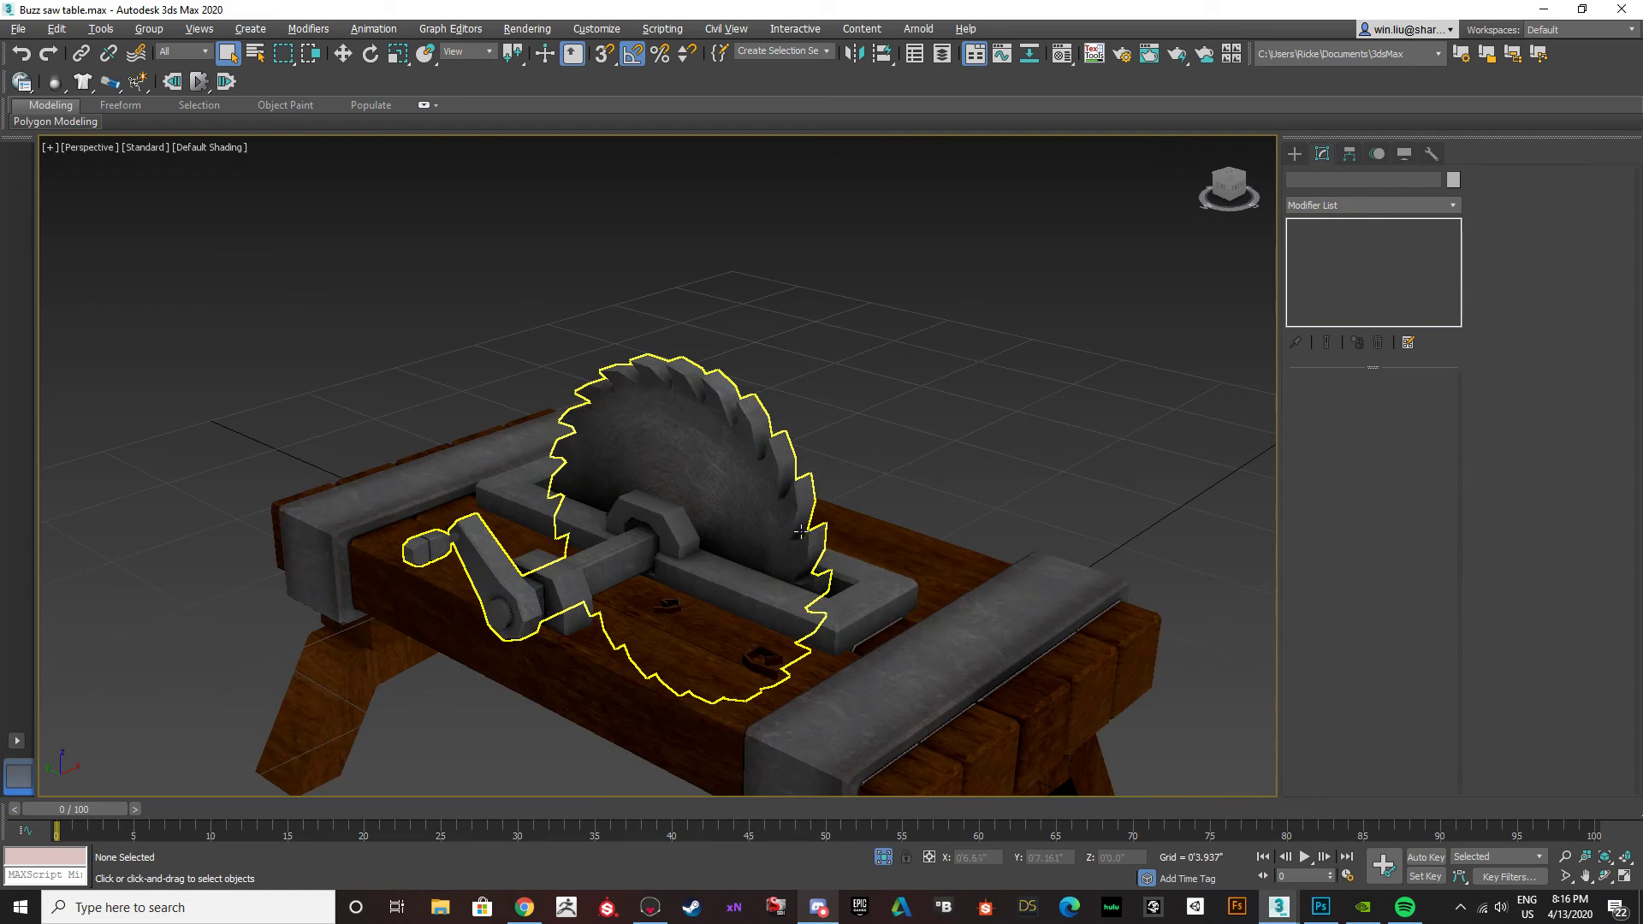
{"action": "middle_click_drag", "start_coordinate": [766, 504], "coordinate": [918, 582], "text": "alt"}
{"action": "scroll", "coordinate": [918, 583], "scroll_direction": "up", "scroll_amount": 8}
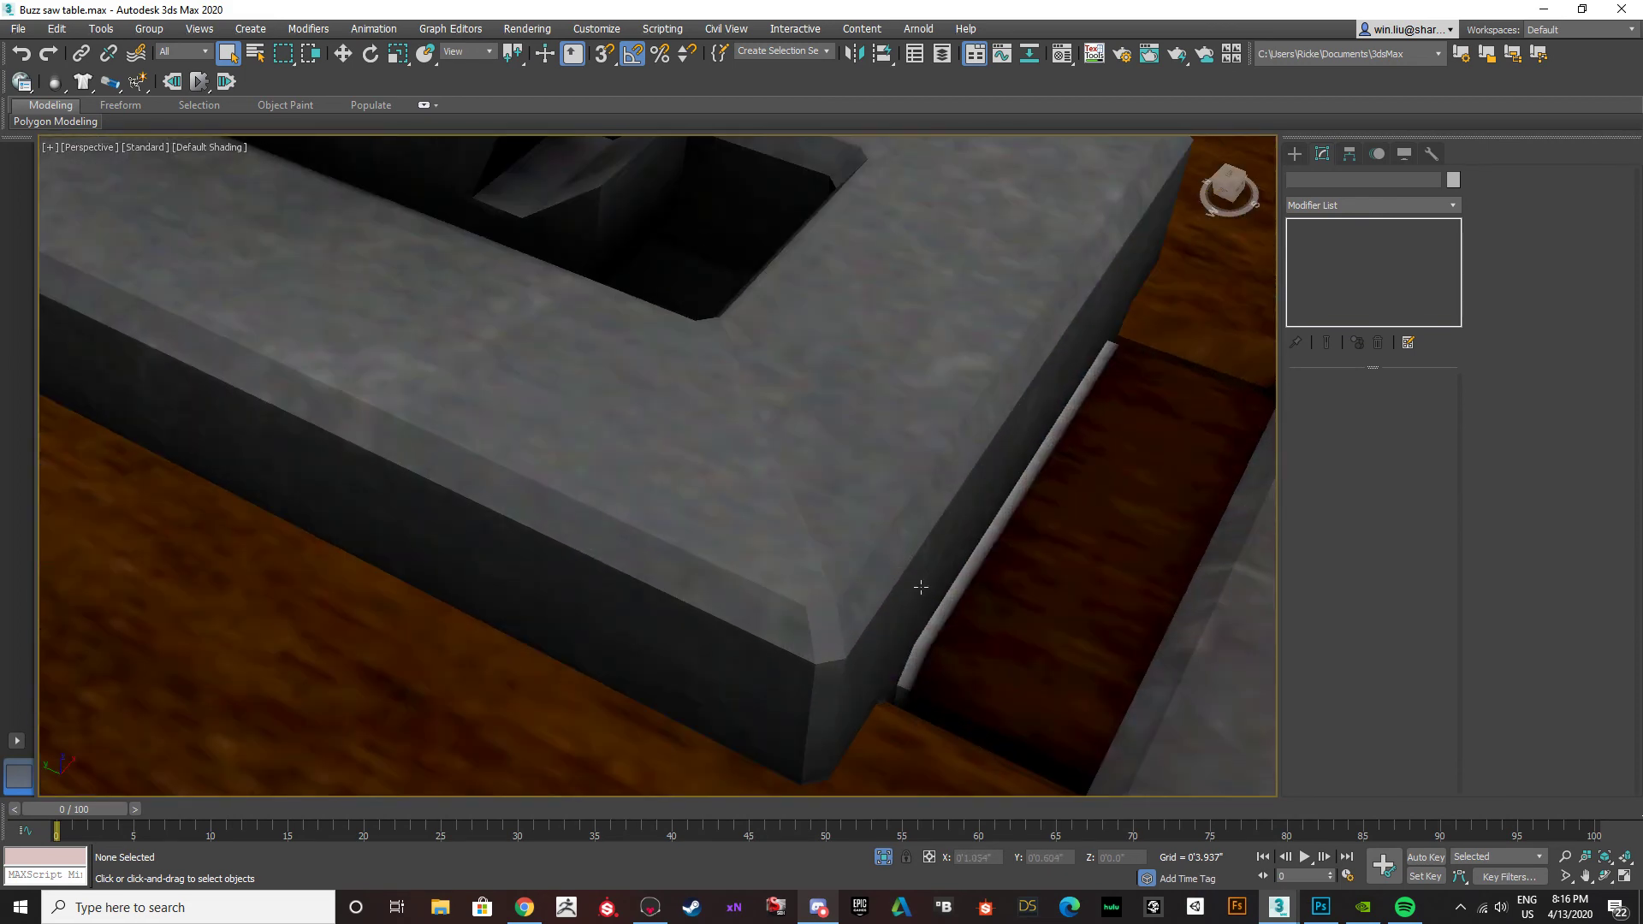
{"action": "scroll", "coordinate": [942, 624], "scroll_direction": "down", "scroll_amount": 10}
{"action": "scroll", "coordinate": [941, 628], "scroll_direction": "up", "scroll_amount": 8}
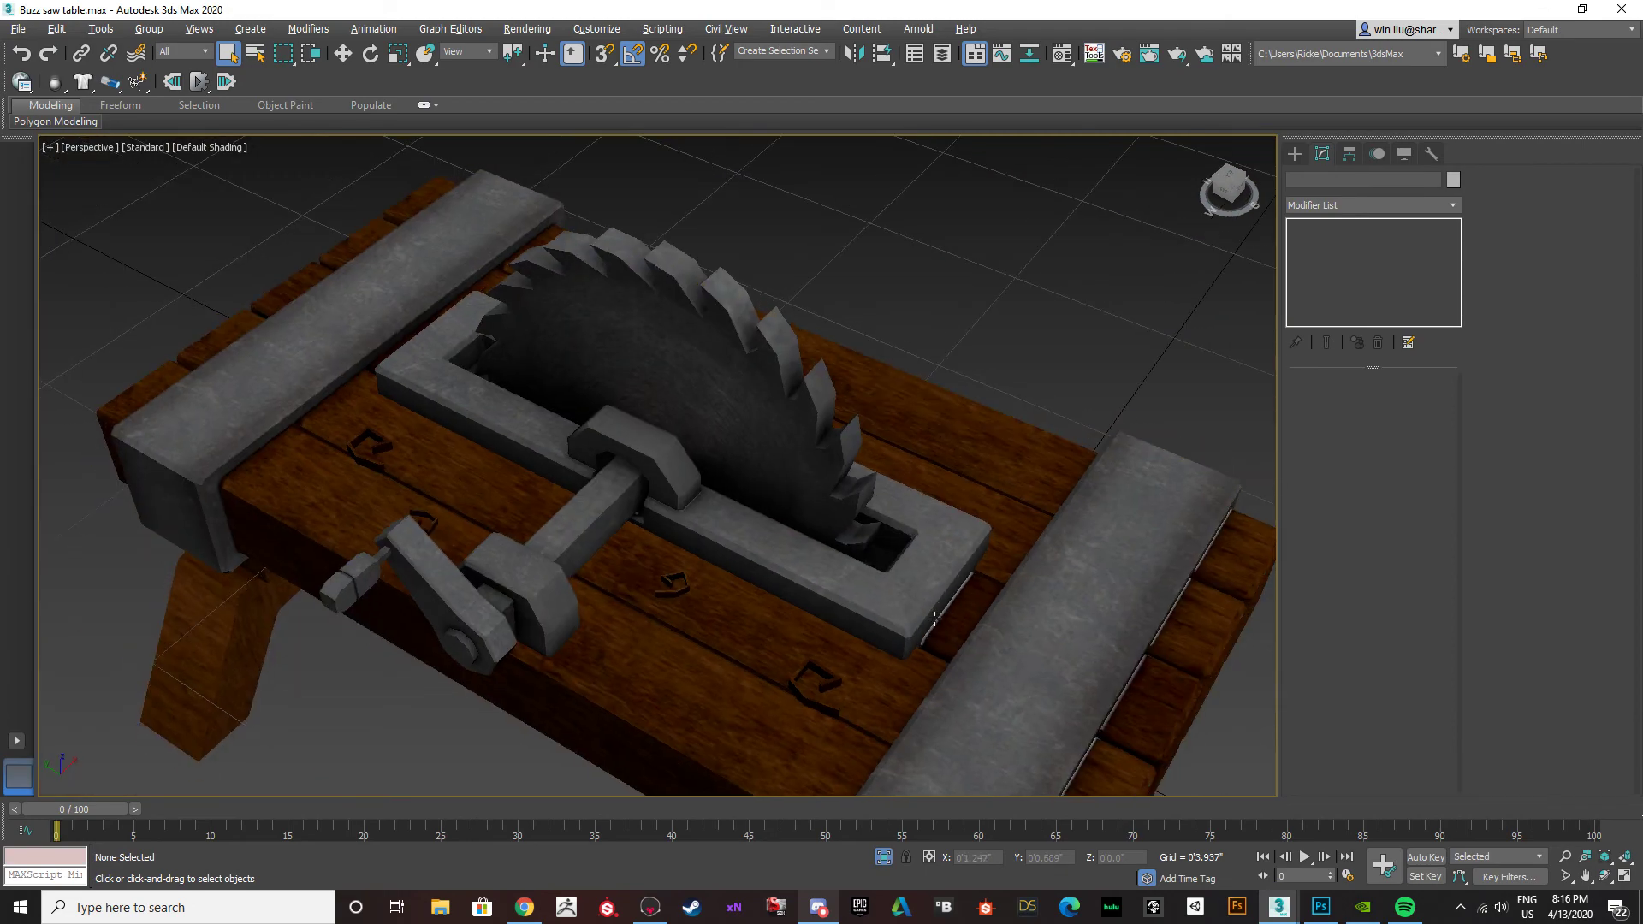
{"action": "scroll", "coordinate": [941, 630], "scroll_direction": "up", "scroll_amount": 3}
Select the table, check the white strip beside the blade frame with edged faces, and return to plain shading.
{"action": "left_click", "coordinate": [916, 598]}
{"action": "scroll", "coordinate": [917, 598], "scroll_direction": "up", "scroll_amount": 6}
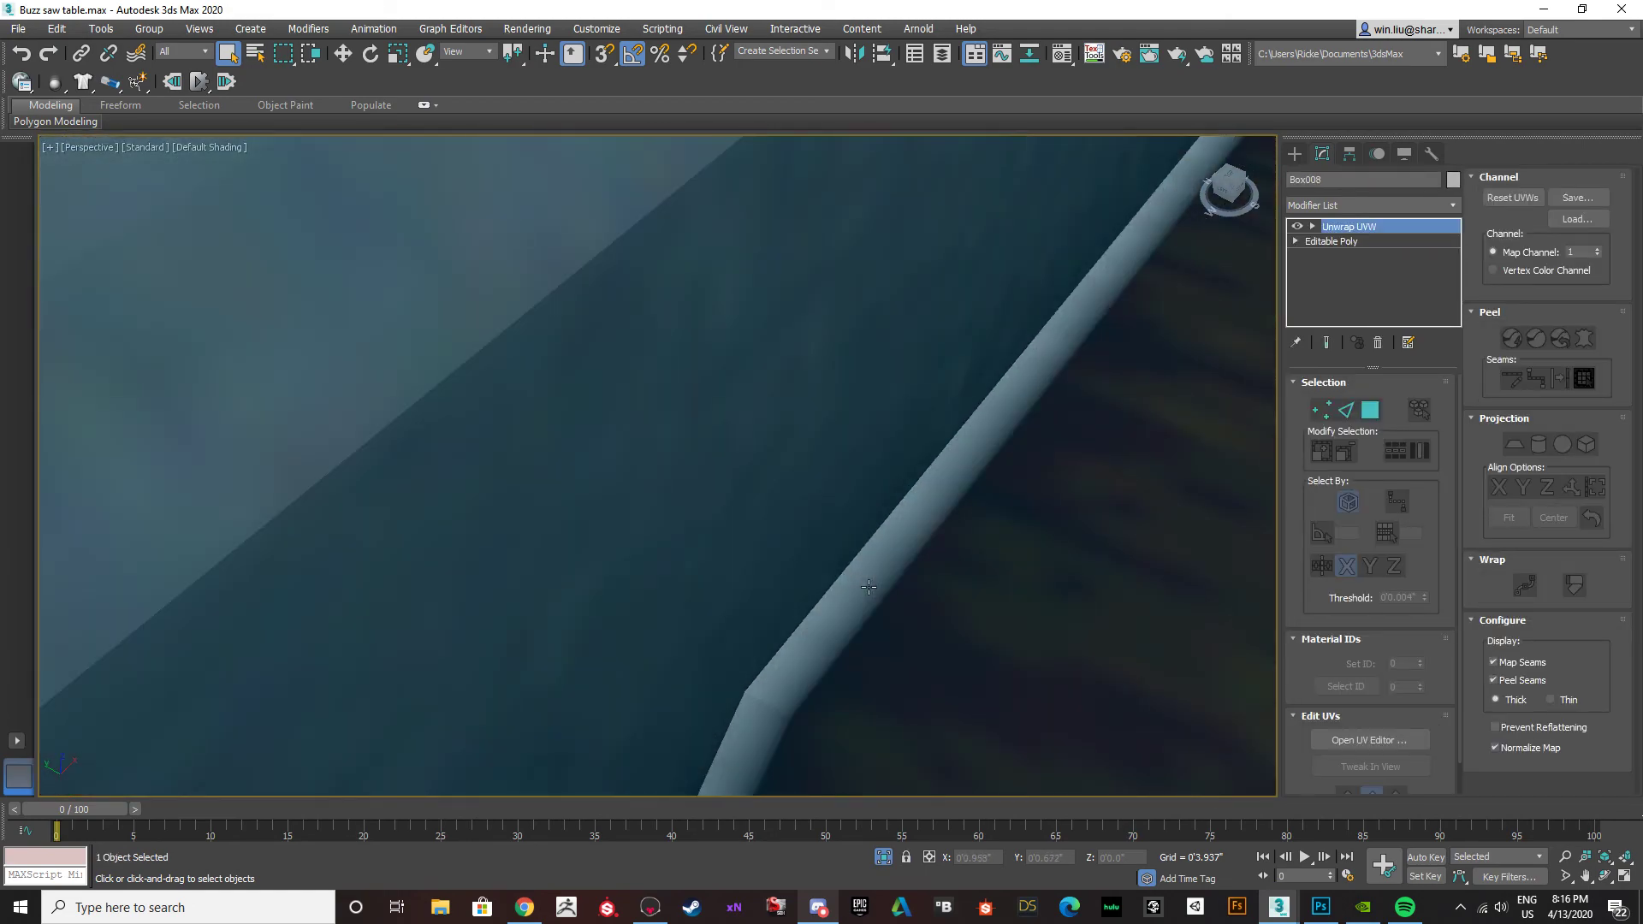
{"action": "scroll", "coordinate": [868, 587], "scroll_direction": "down", "scroll_amount": 12}
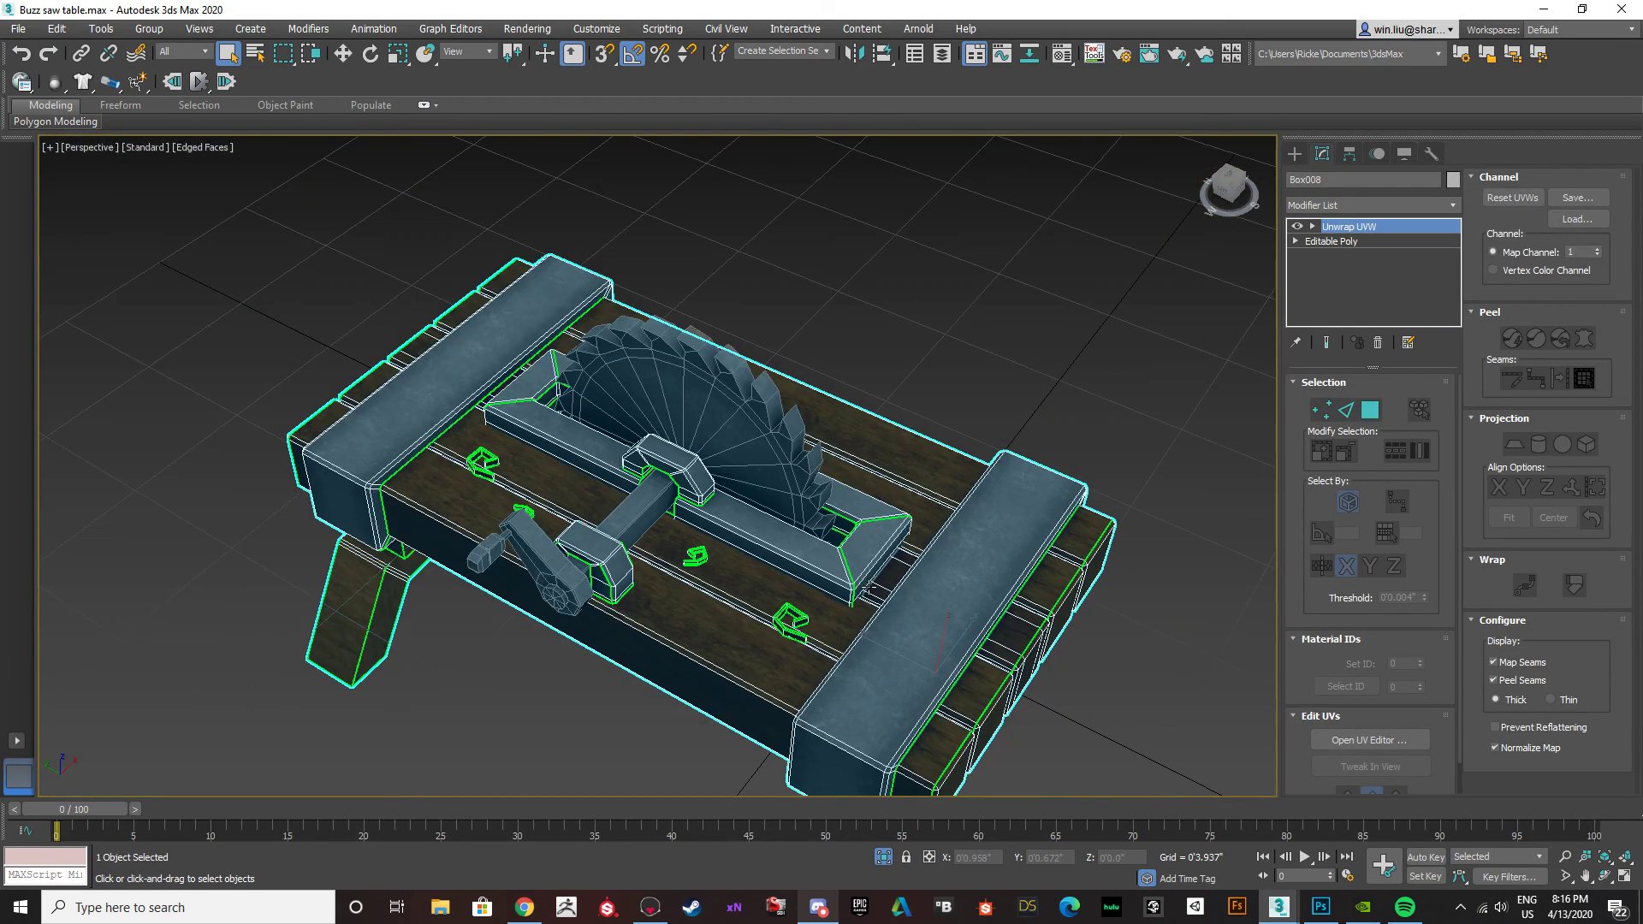
{"action": "key", "text": "F4"}
{"action": "middle_click_drag", "start_coordinate": [633, 560], "coordinate": [617, 496], "text": "alt"}
{"action": "left_click", "coordinate": [601, 643]}
{"action": "mouse_move", "coordinate": [583, 653]}
{"action": "middle_mouse_down", "text": "alt"}
{"action": "mouse_move", "coordinate": [575, 596]}
{"action": "mouse_move", "coordinate": [608, 656]}
{"action": "middle_mouse_up", "text": "alt"}
{"action": "scroll", "coordinate": [845, 513], "scroll_direction": "up", "scroll_amount": 6}
{"action": "left_click", "coordinate": [847, 515]}
{"action": "left_click", "coordinate": [1369, 739]}
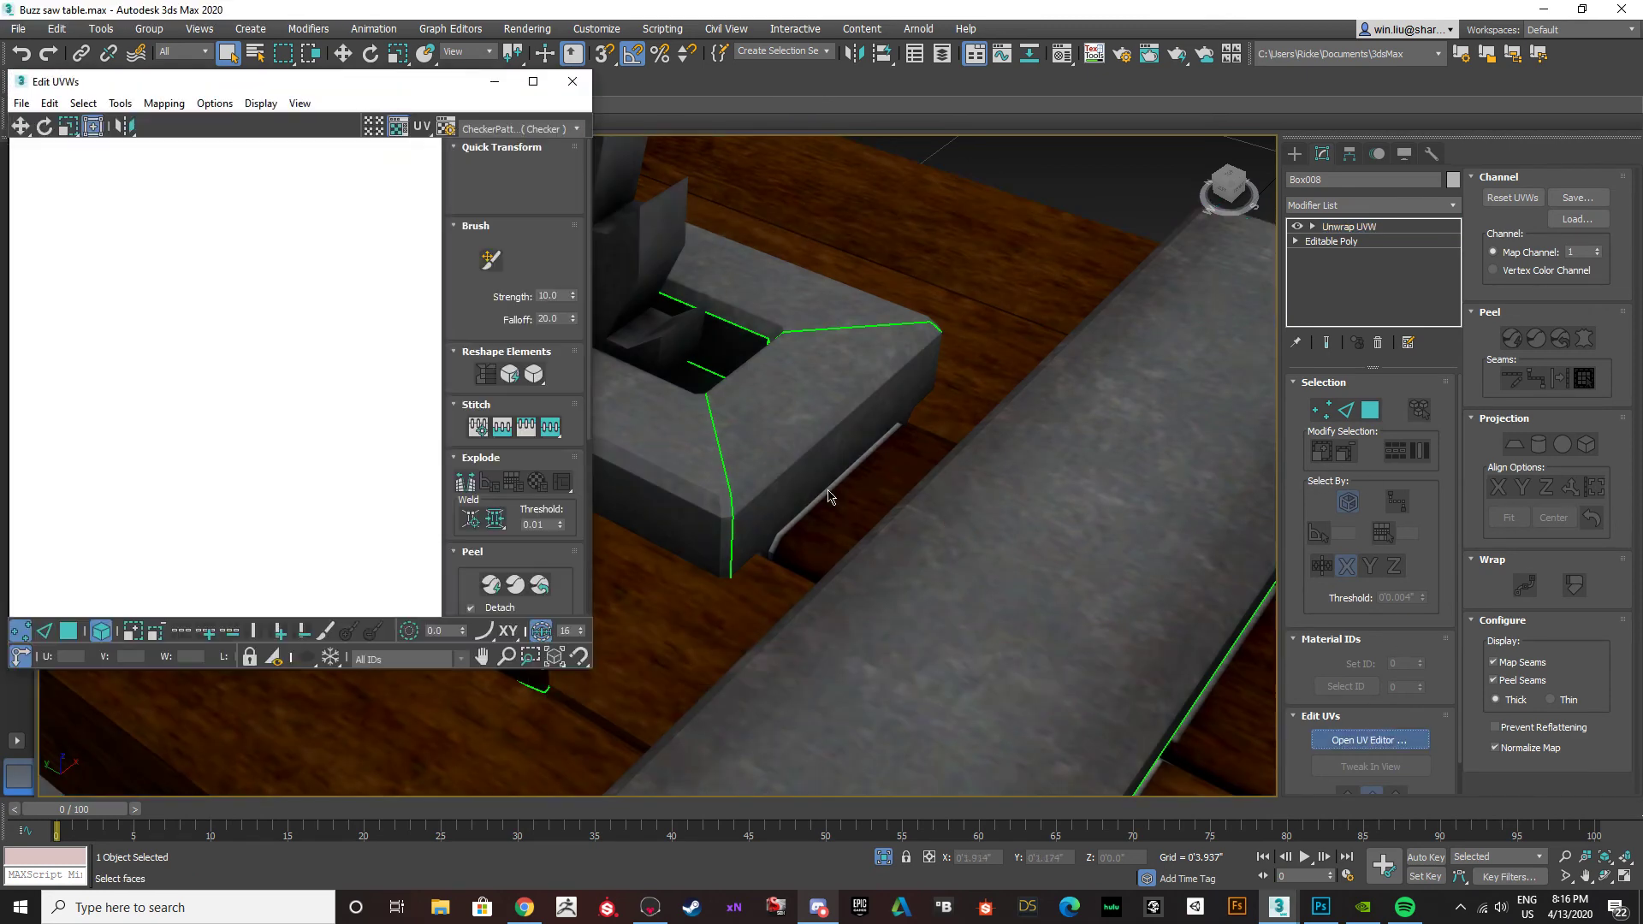
{"action": "left_click", "coordinate": [573, 81]}
{"action": "scroll", "coordinate": [1148, 309], "scroll_direction": "down", "scroll_amount": 8}
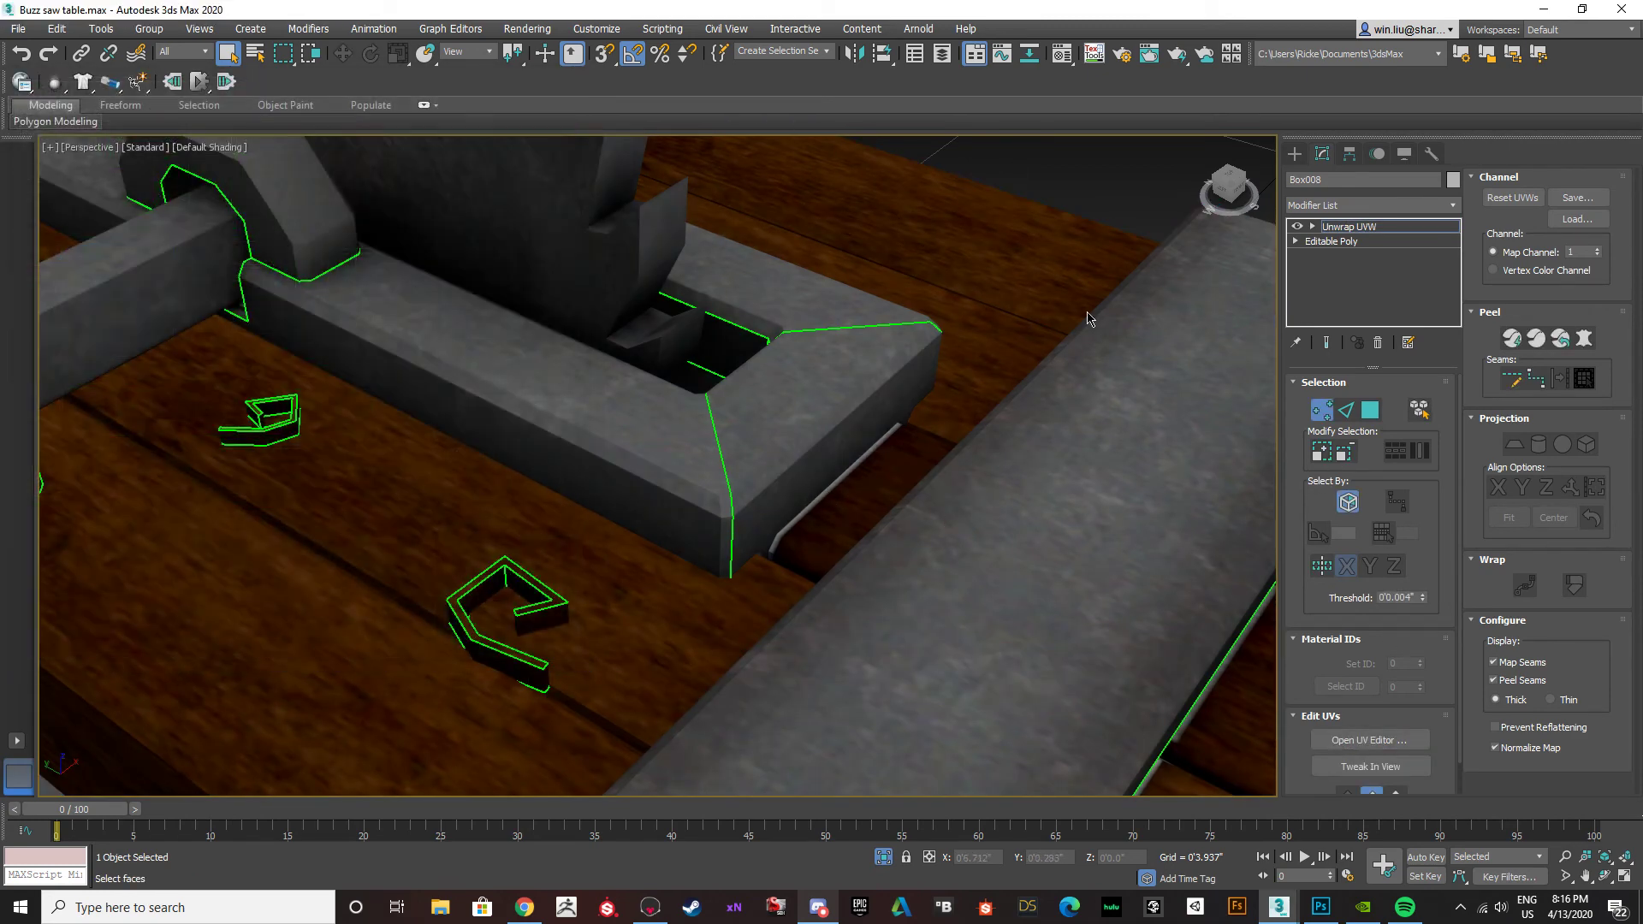
{"action": "middle_click_drag", "start_coordinate": [1080, 449], "coordinate": [938, 506], "text": "alt"}
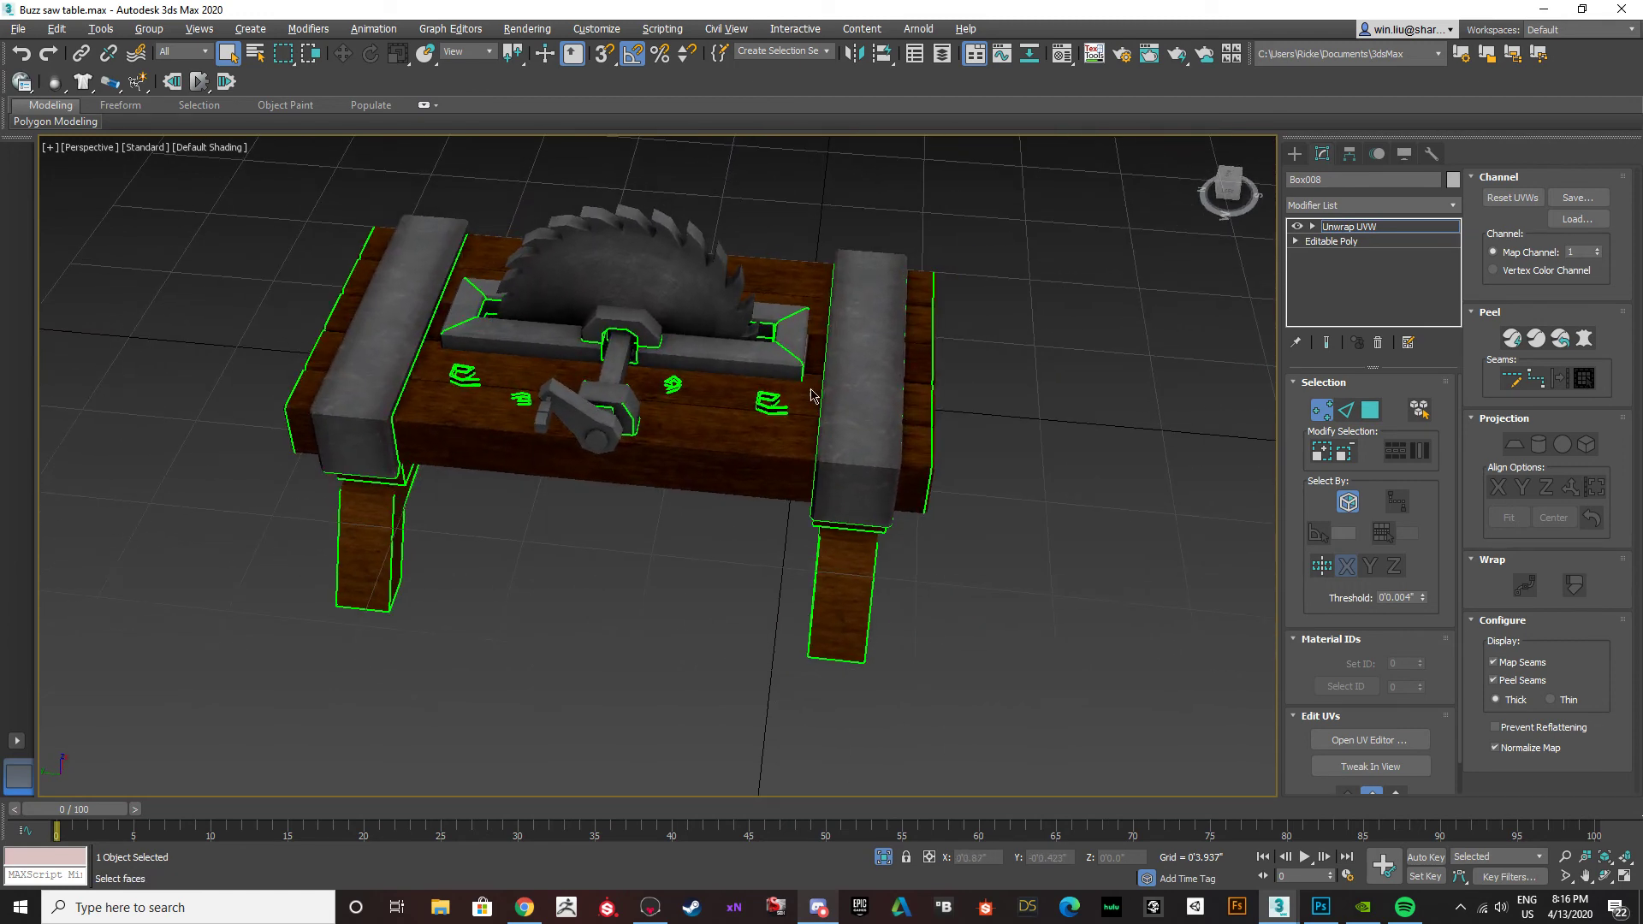
Open the table's UV layout in the UV editor and check its available background textures.
{"action": "scroll", "coordinate": [809, 401], "scroll_direction": "up", "scroll_amount": 5}
{"action": "left_click", "coordinate": [1322, 740]}
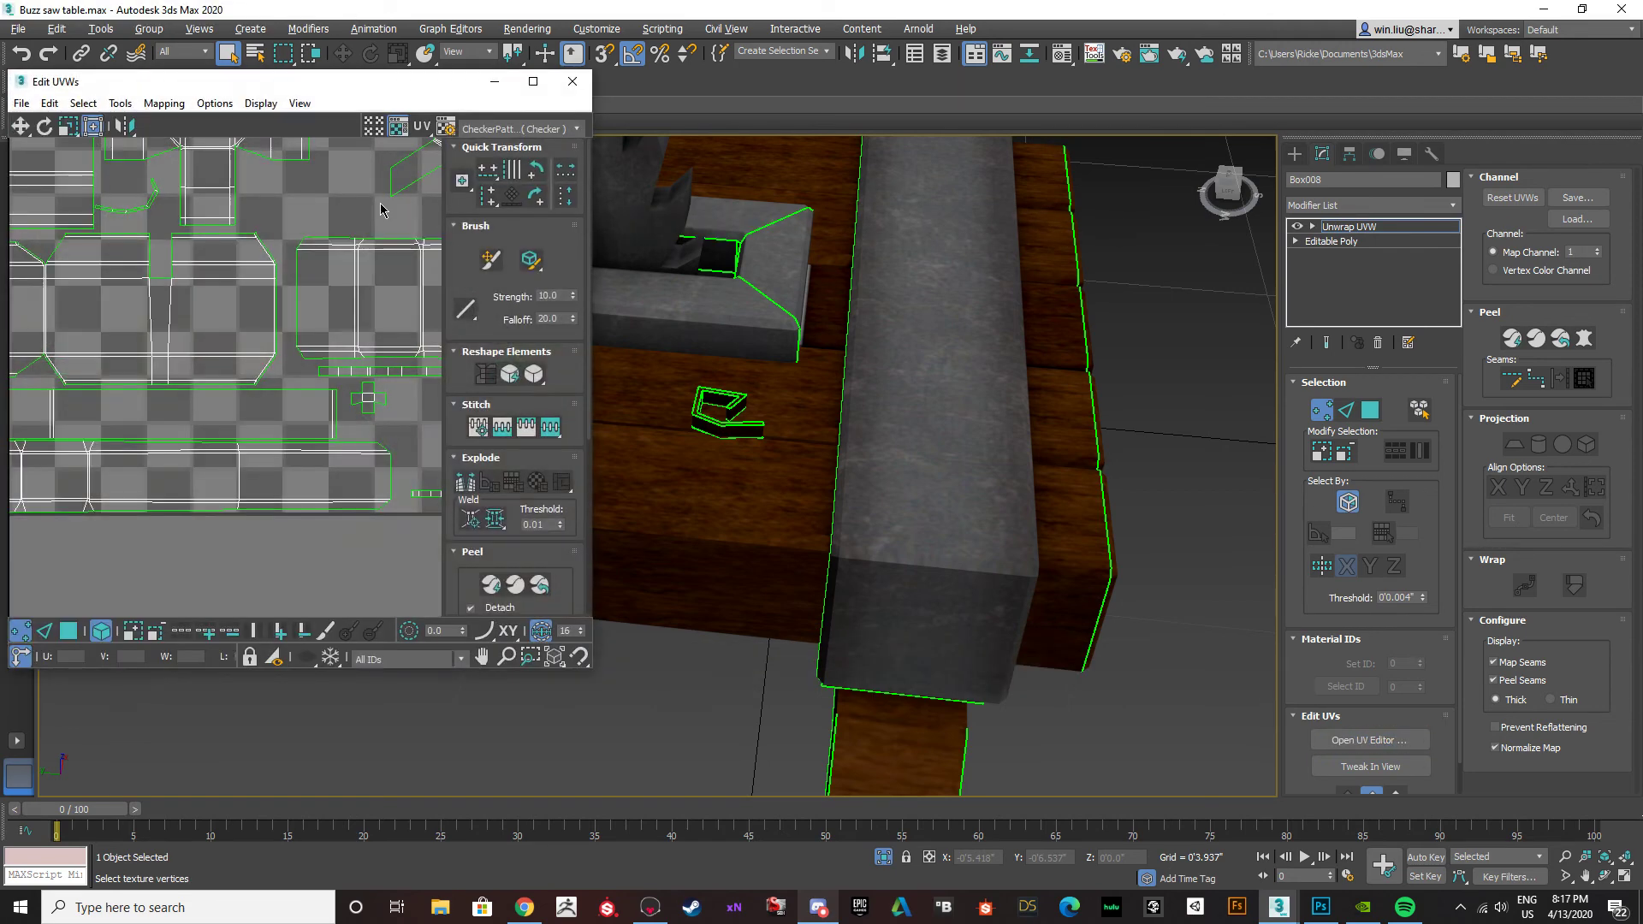
{"action": "scroll", "coordinate": [401, 241], "scroll_direction": "down", "scroll_amount": 3}
{"action": "scroll", "coordinate": [333, 257], "scroll_direction": "down", "scroll_amount": 2}
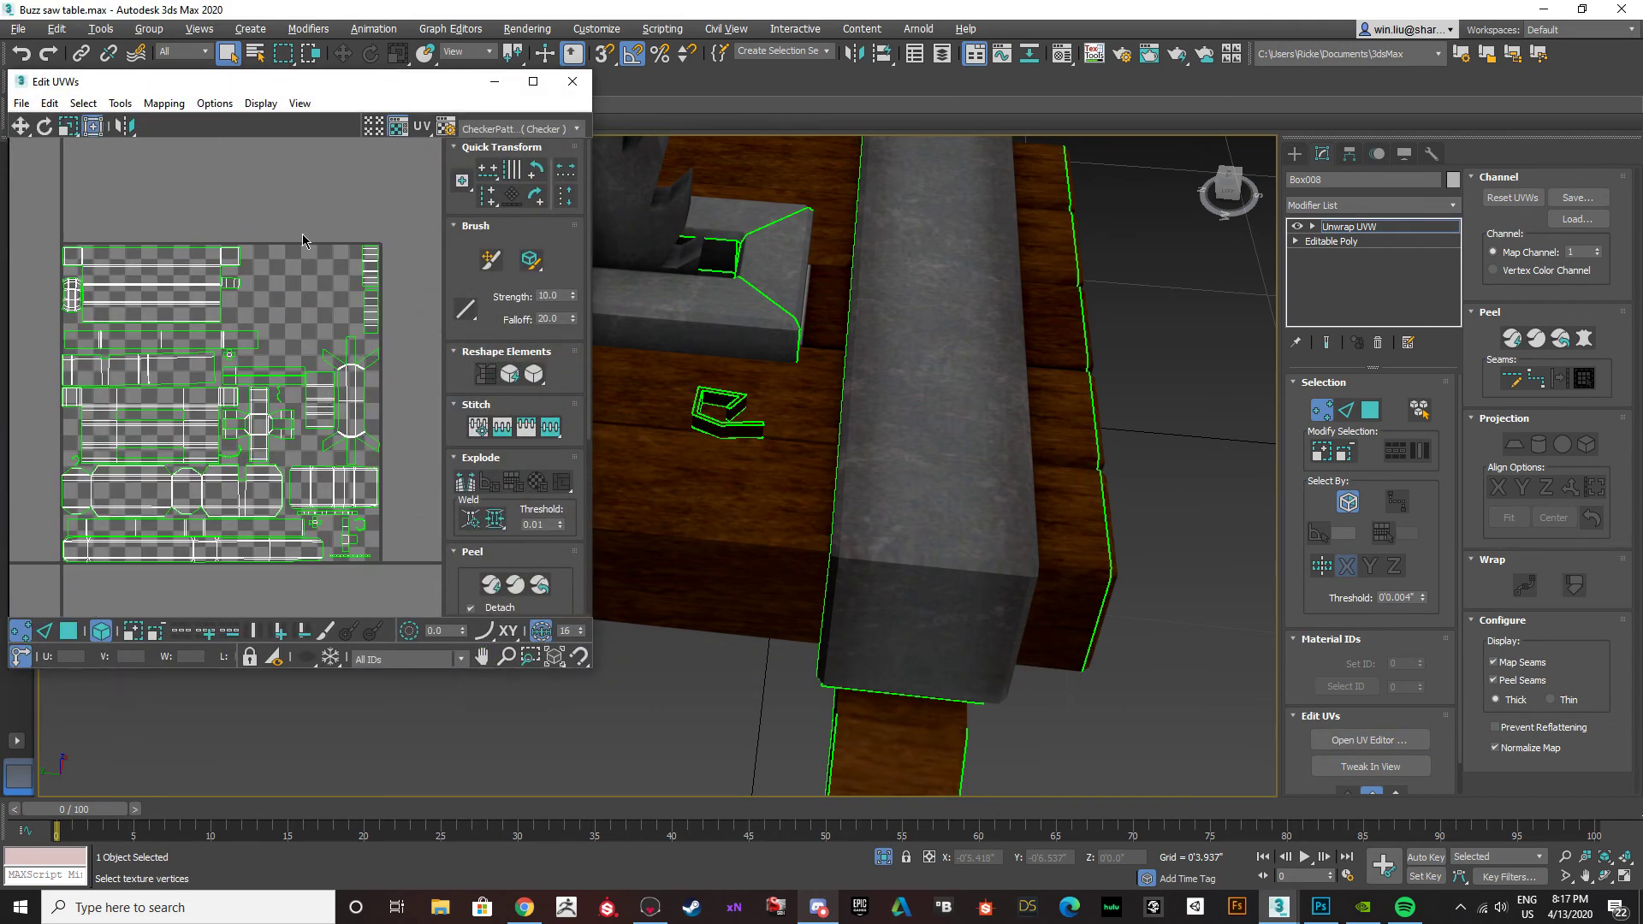
{"action": "left_click", "coordinate": [518, 130]}
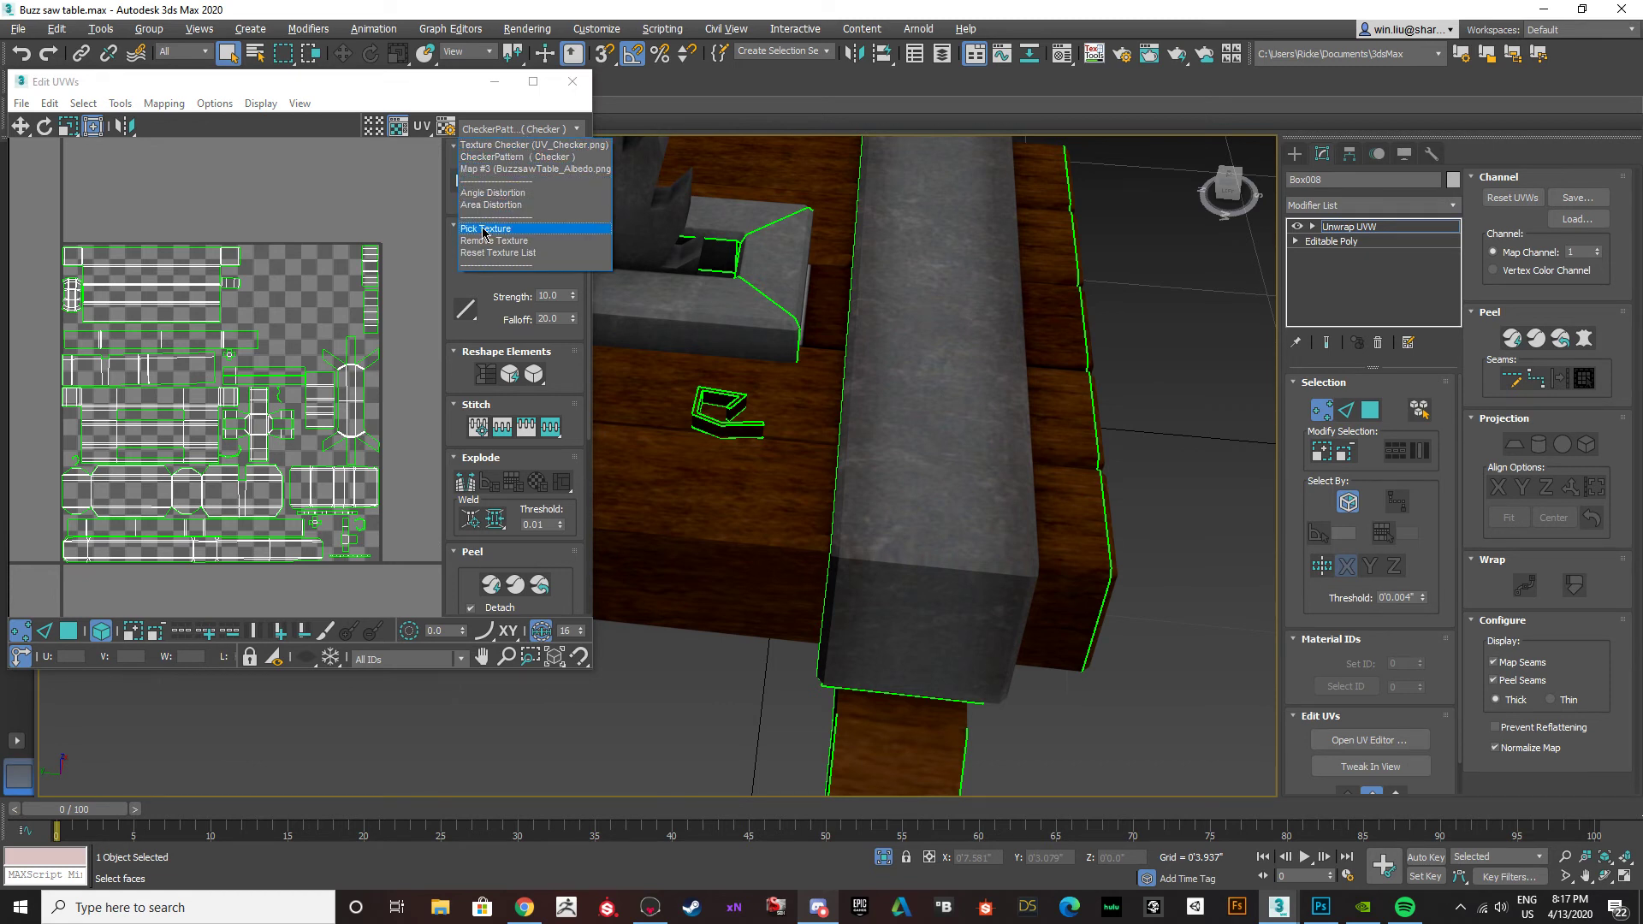
{"action": "left_click", "coordinate": [398, 219]}
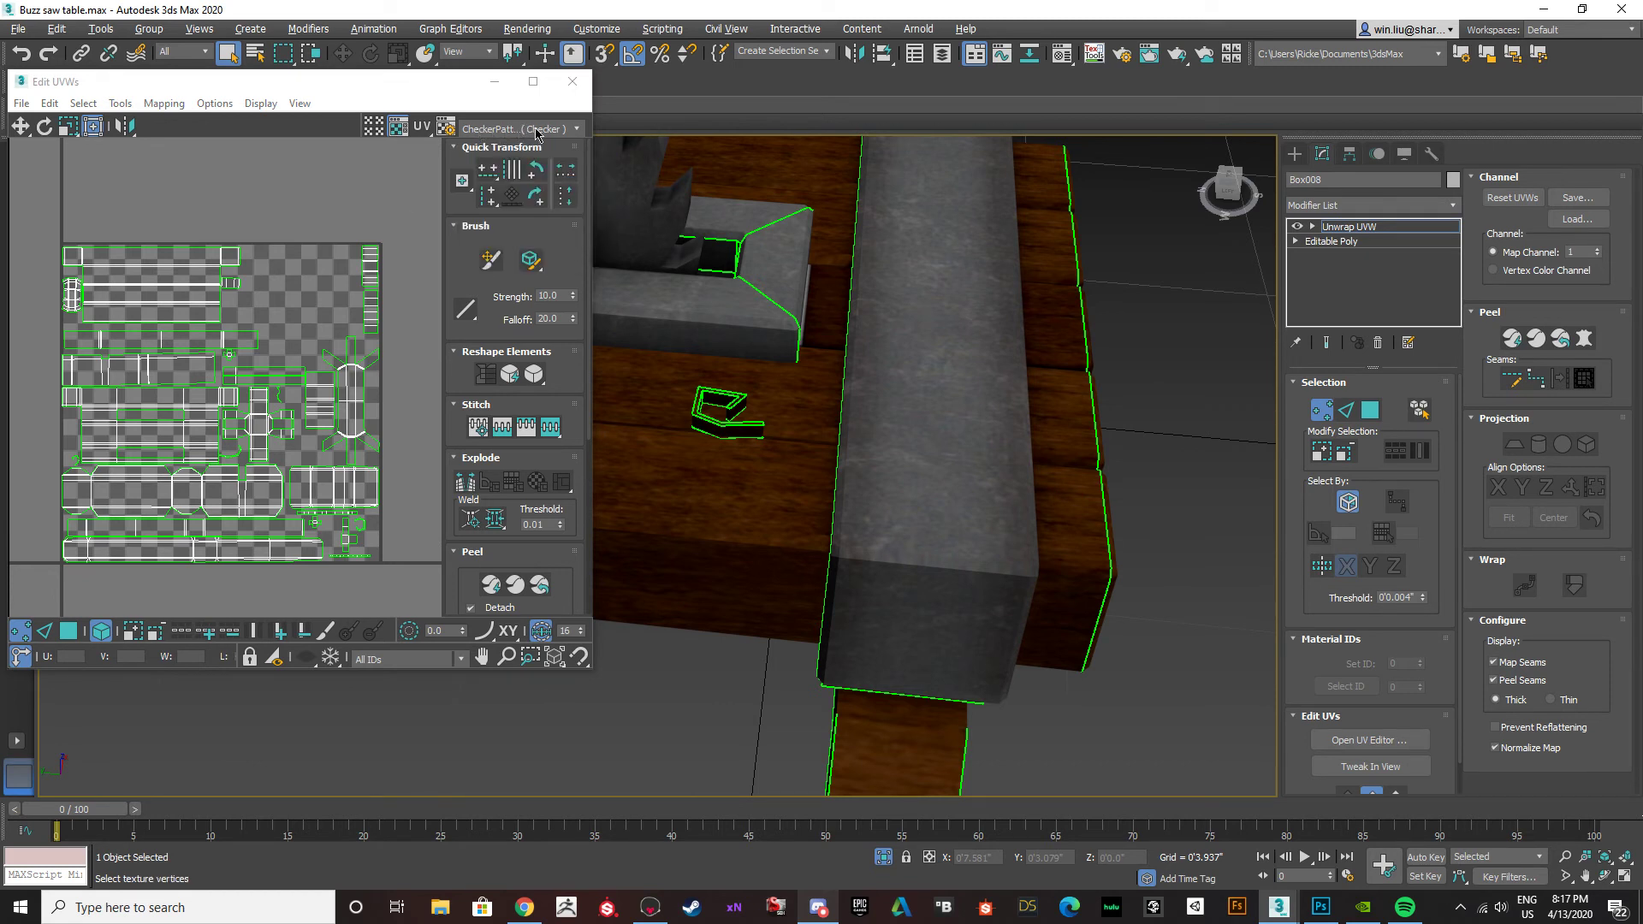
Load the BuzzsawTable_Albedo image from the Desktop as a bitmap background in the UV editor.
{"action": "left_click", "coordinate": [532, 130]}
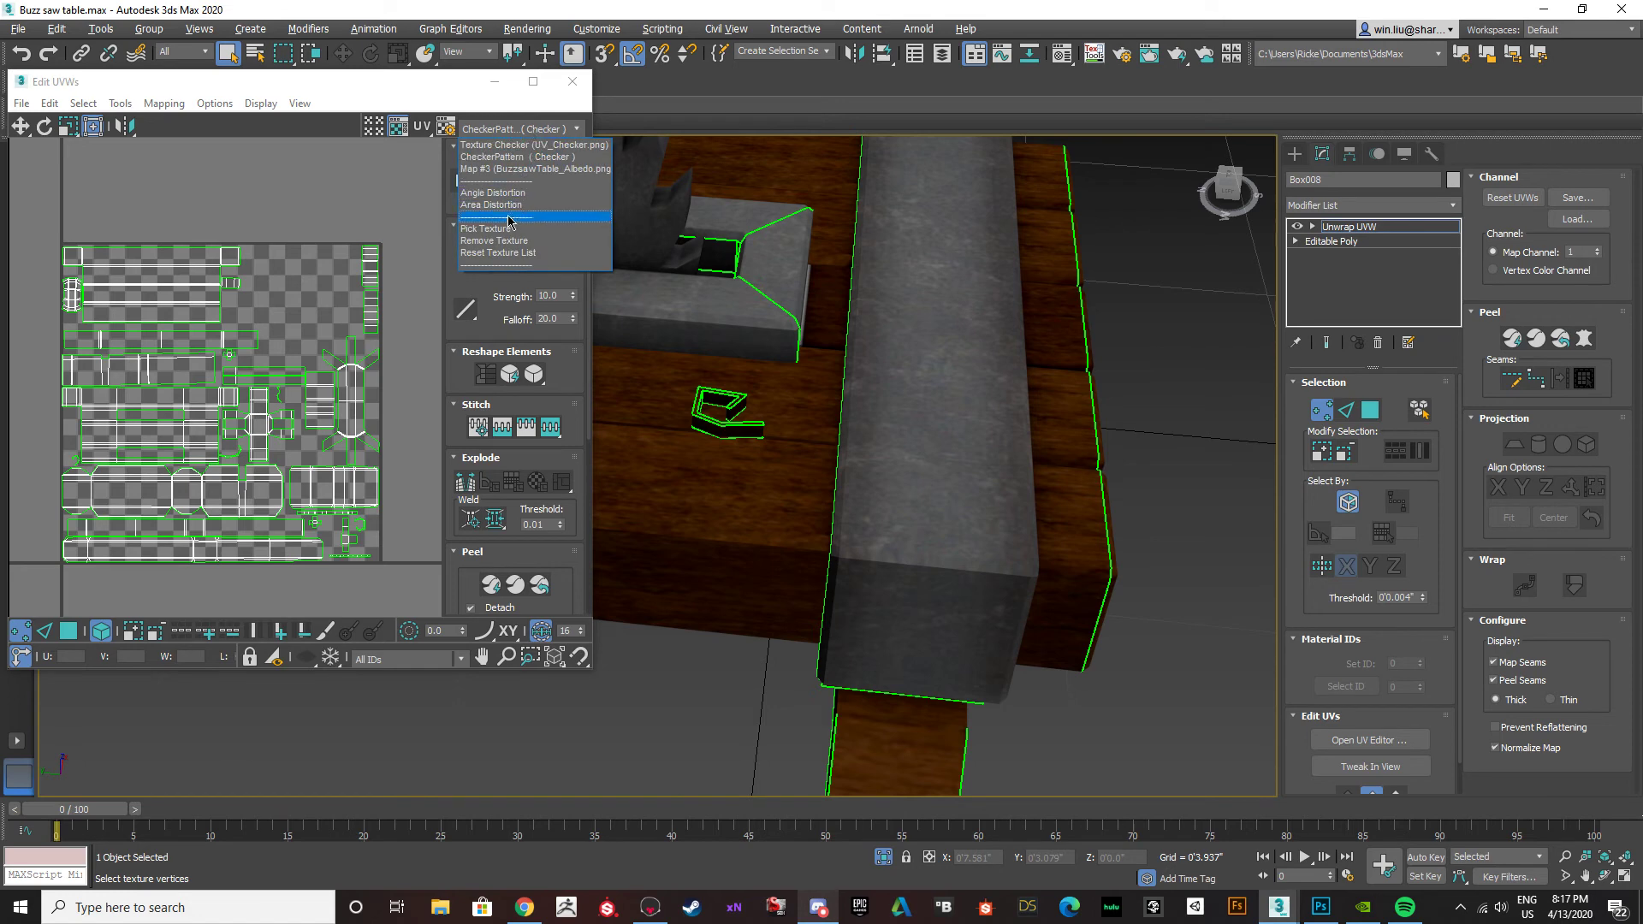
{"action": "left_click", "coordinate": [506, 230]}
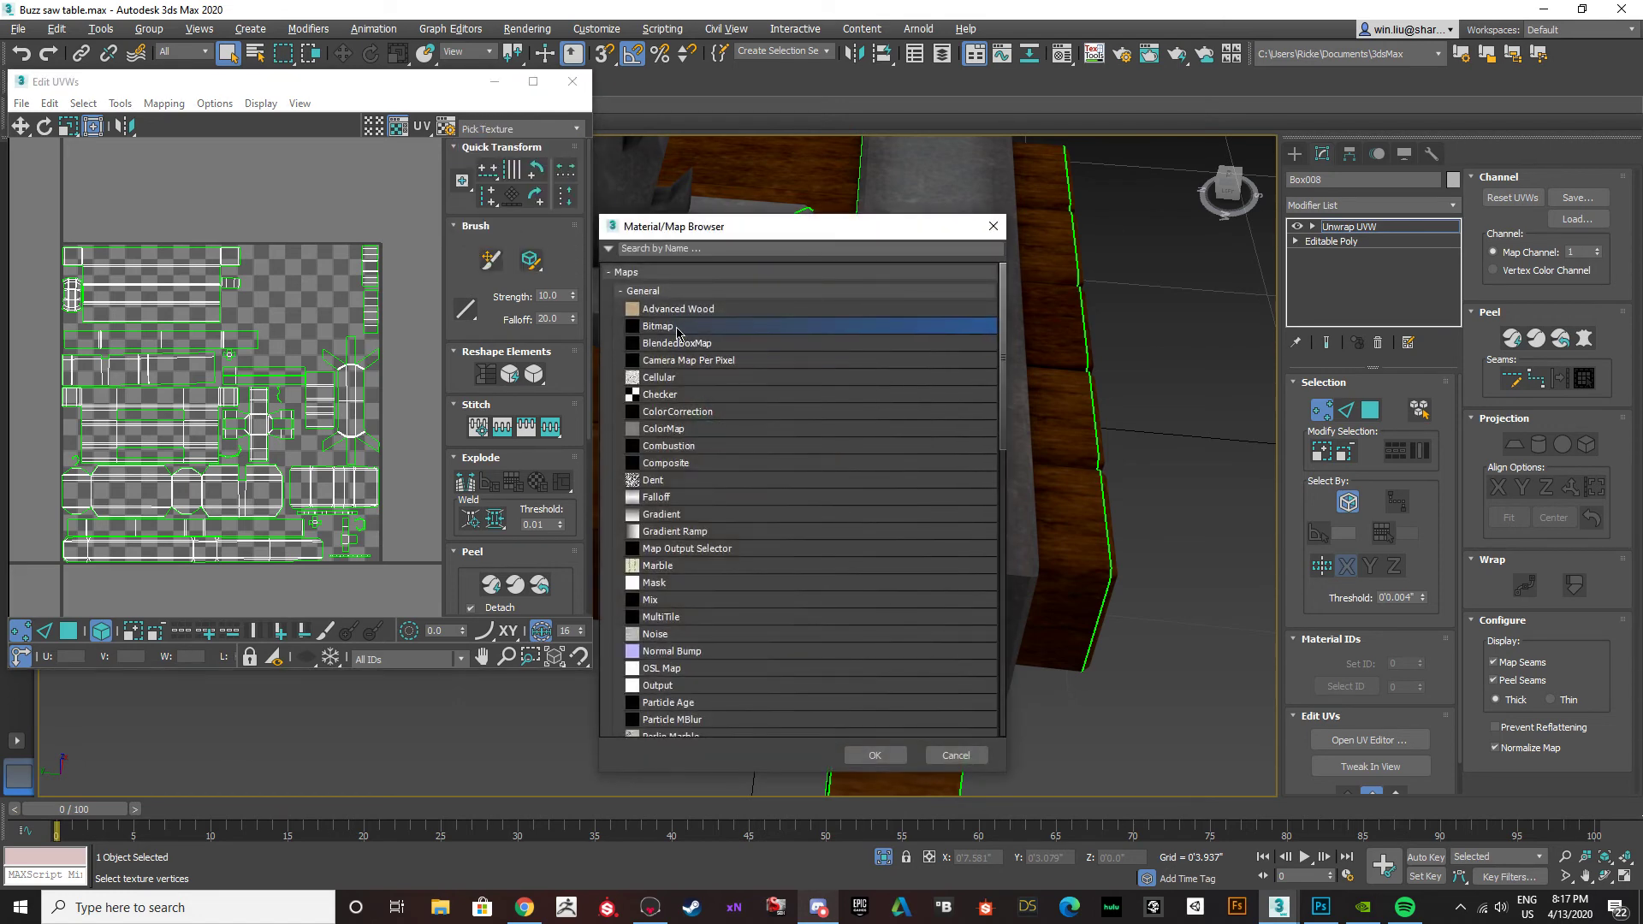
{"action": "left_click", "coordinate": [874, 754]}
{"action": "scroll", "coordinate": [186, 249], "scroll_direction": "down", "scroll_amount": 10}
{"action": "scroll", "coordinate": [186, 249], "scroll_direction": "up", "scroll_amount": 4}
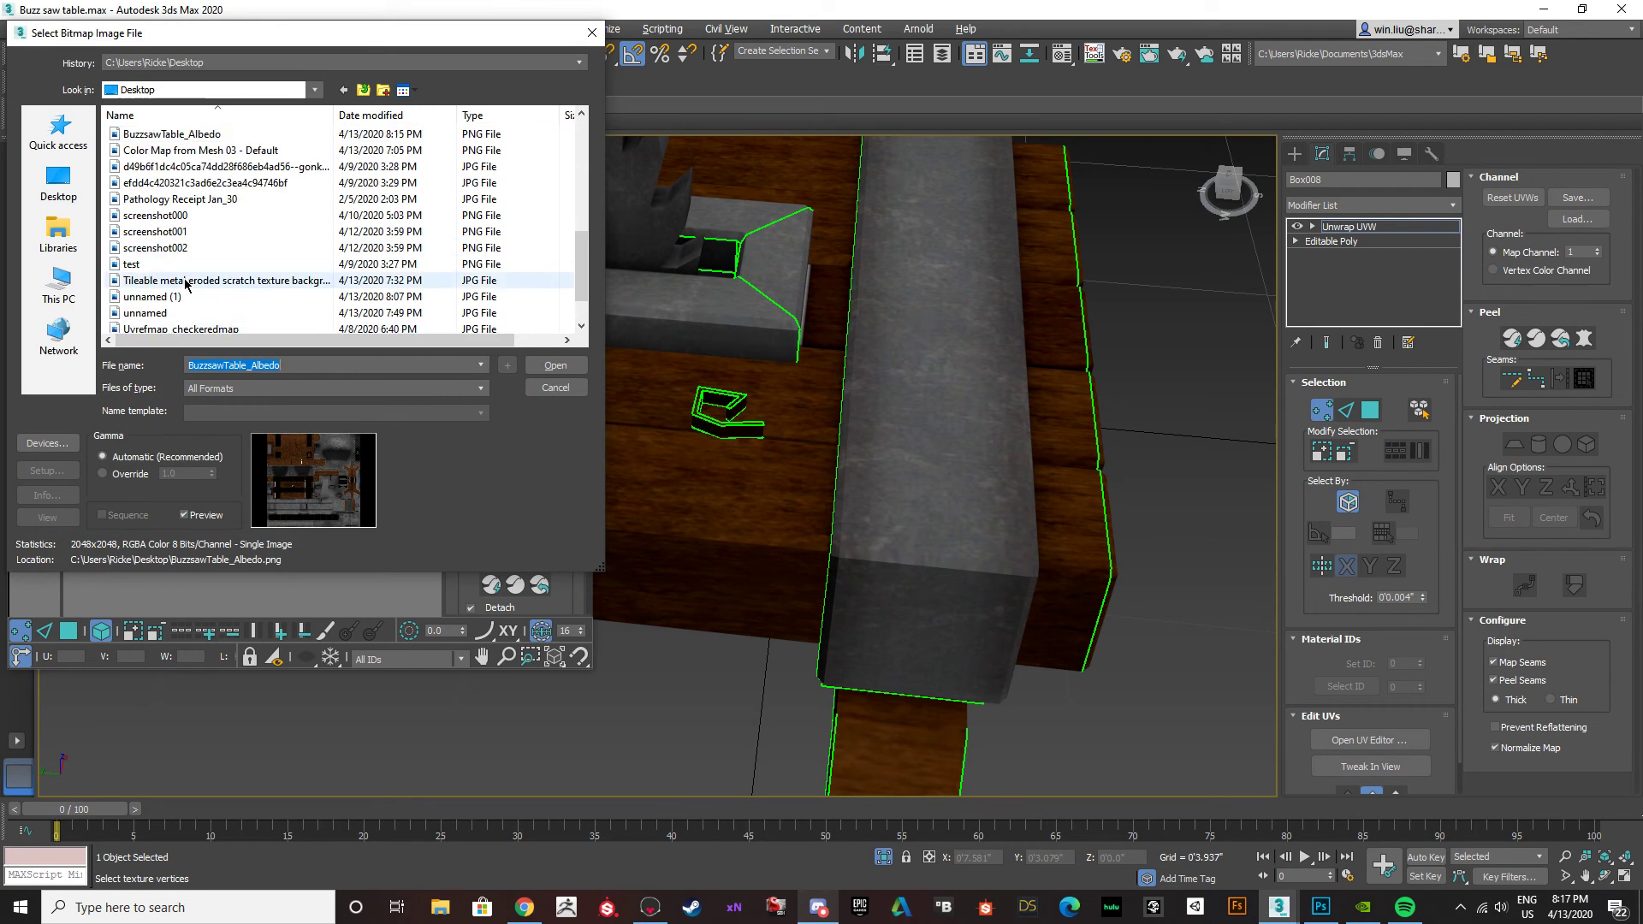
{"action": "scroll", "coordinate": [249, 276], "scroll_direction": "down", "scroll_amount": 4}
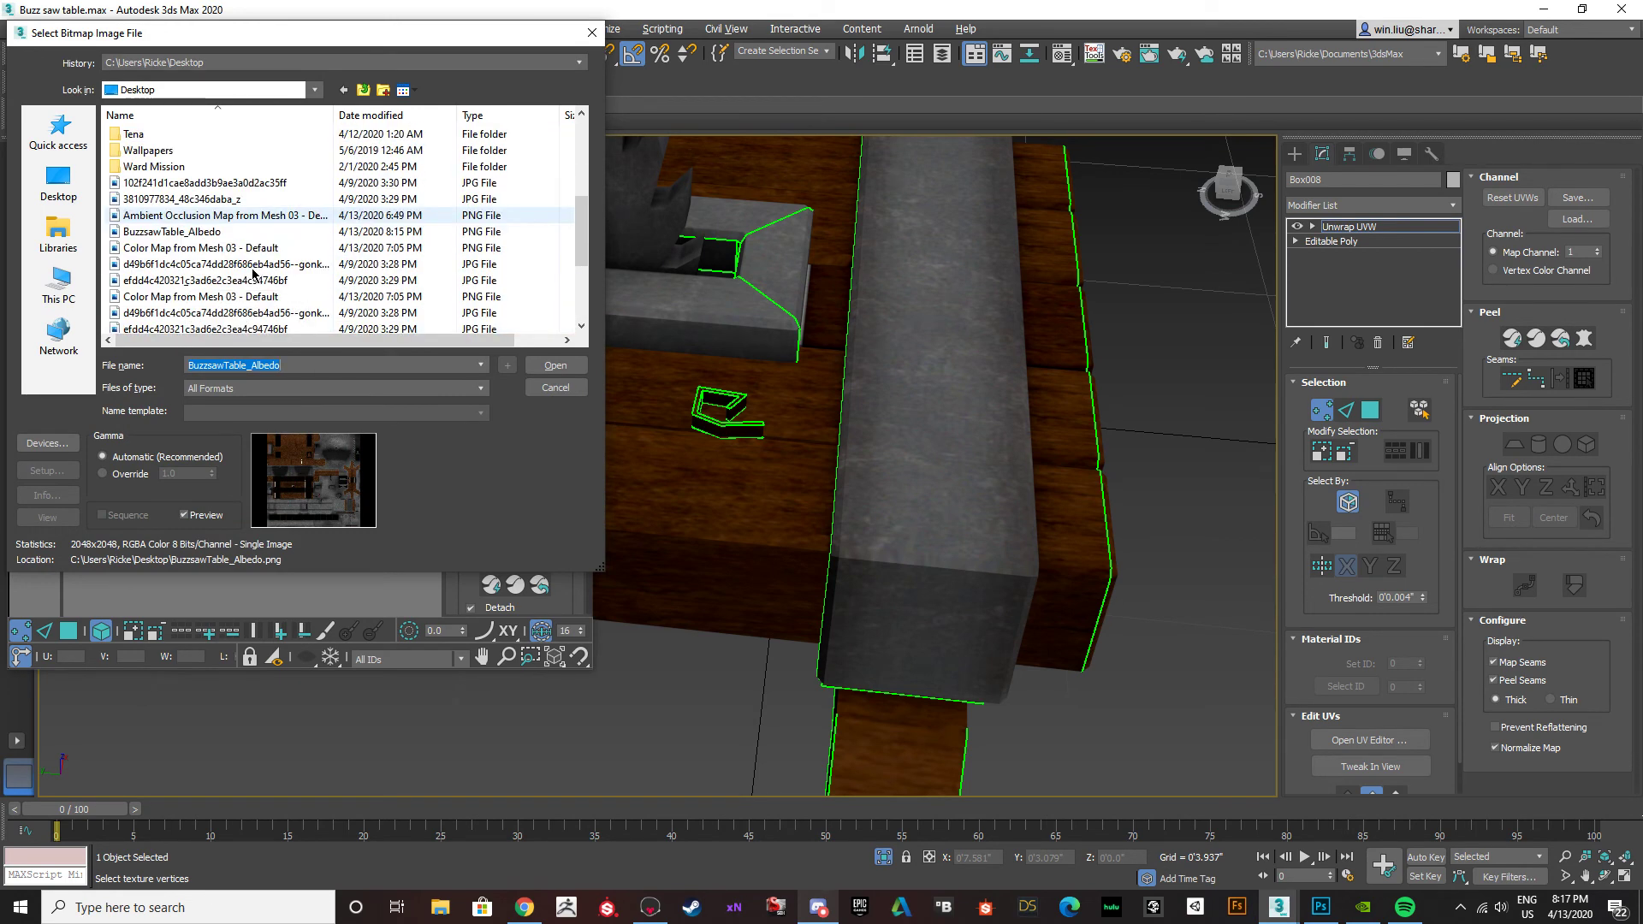
{"action": "scroll", "coordinate": [253, 275], "scroll_direction": "up", "scroll_amount": 5}
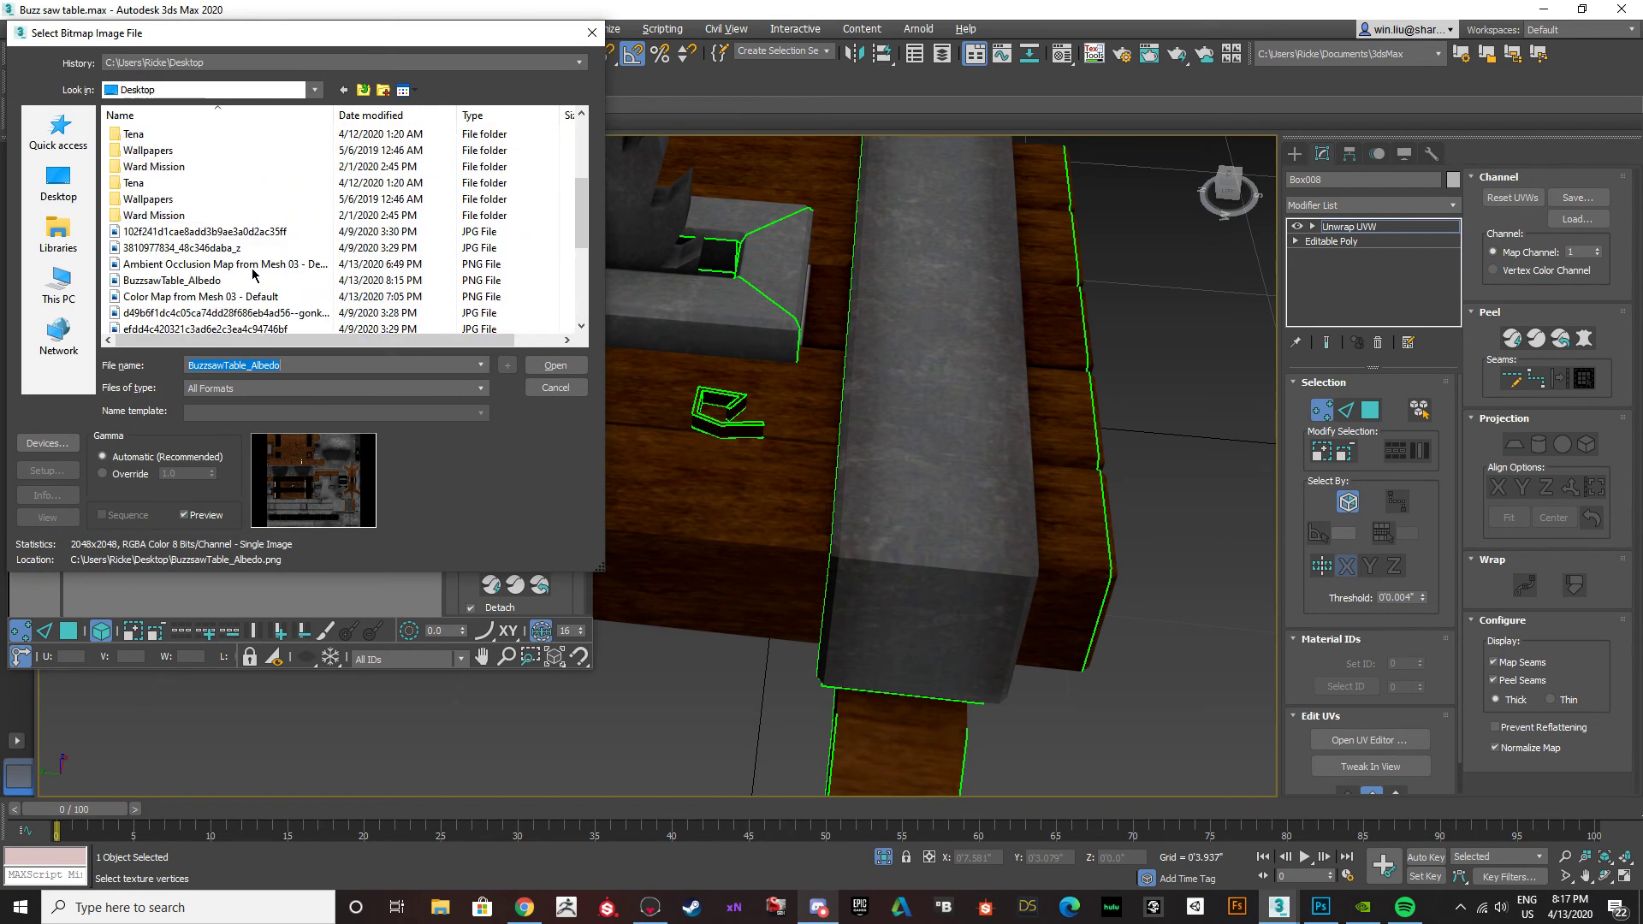
{"action": "scroll", "coordinate": [253, 275], "scroll_direction": "down", "scroll_amount": 3}
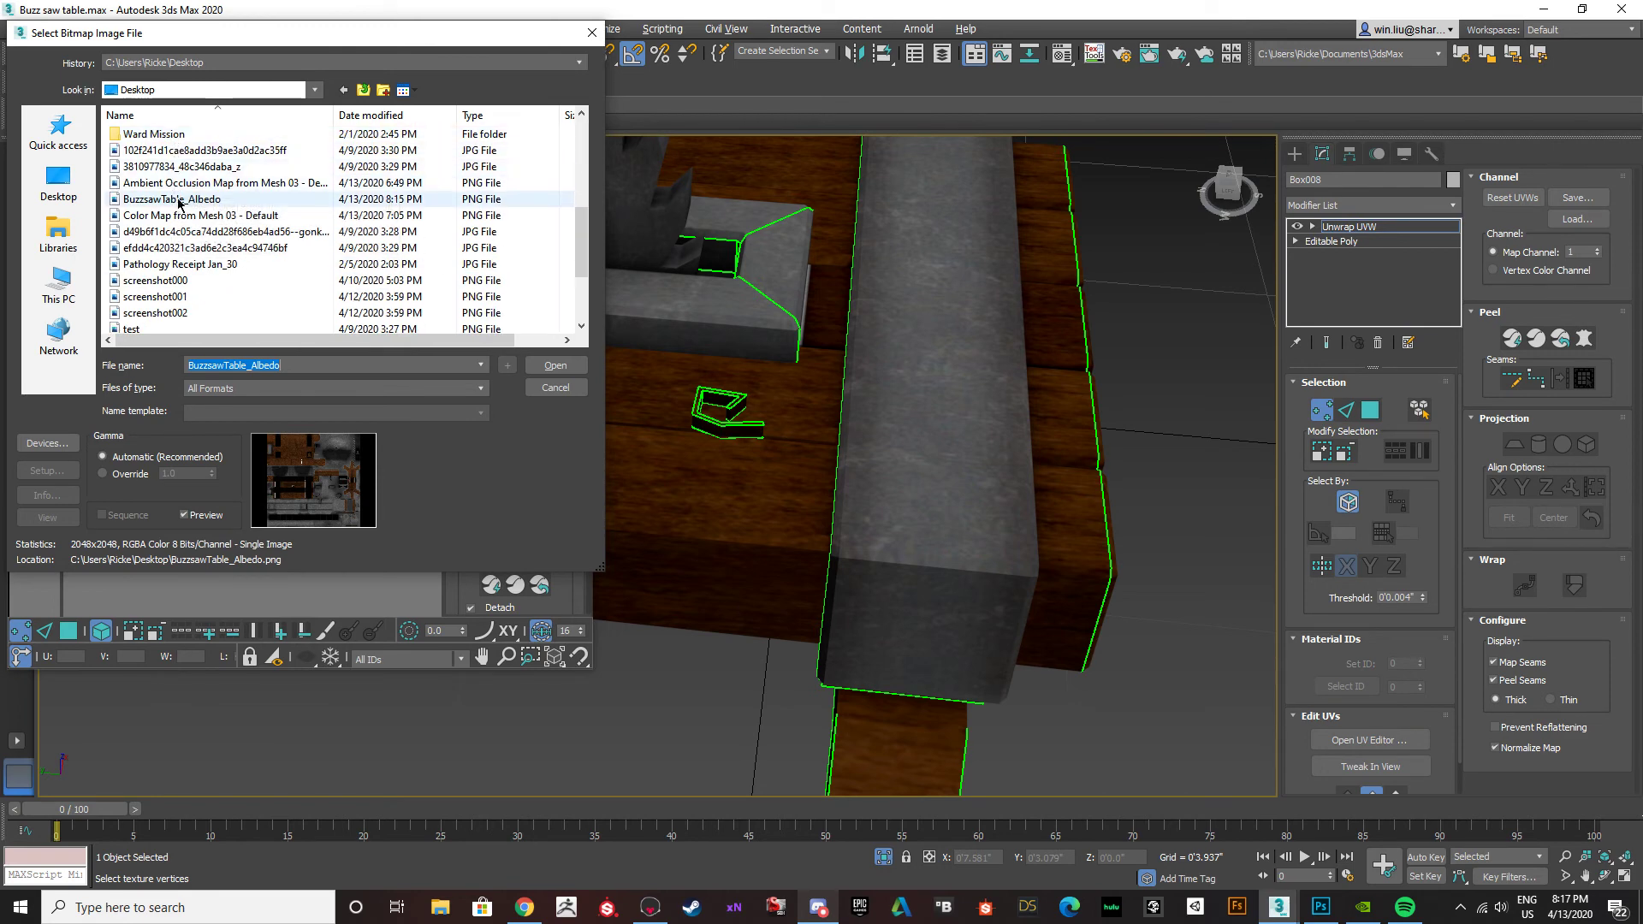
{"action": "left_click", "coordinate": [570, 366]}
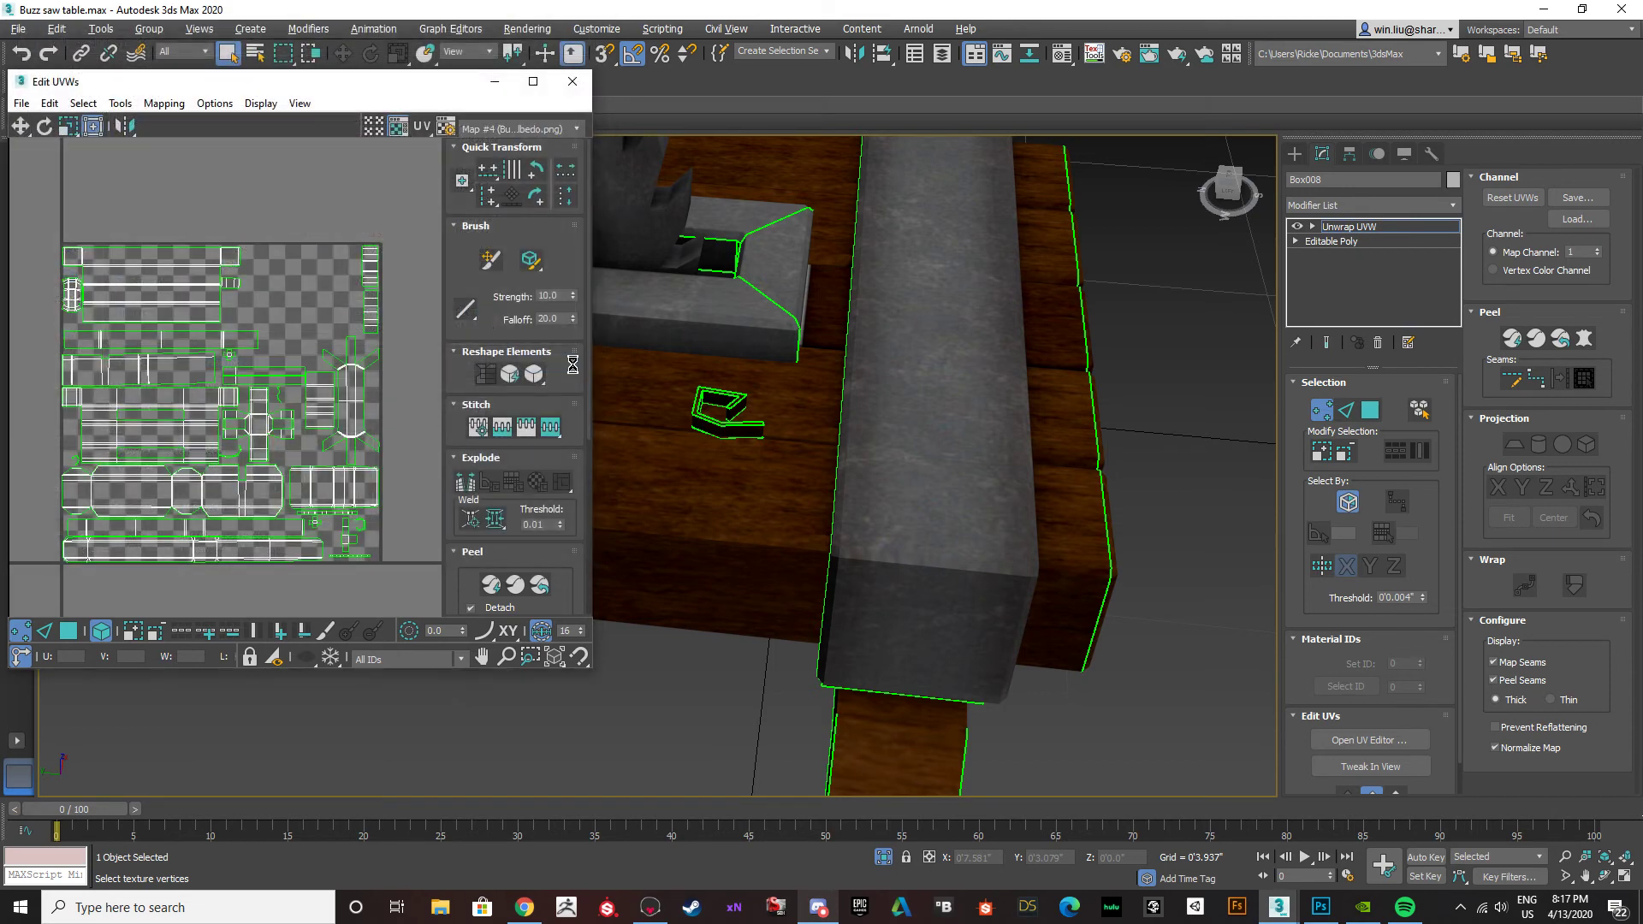
Select the dark wooden board face beside the white strip and examine where it lies on the albedo in the UV layout.
{"action": "scroll", "coordinate": [368, 307], "scroll_direction": "up", "scroll_amount": 6}
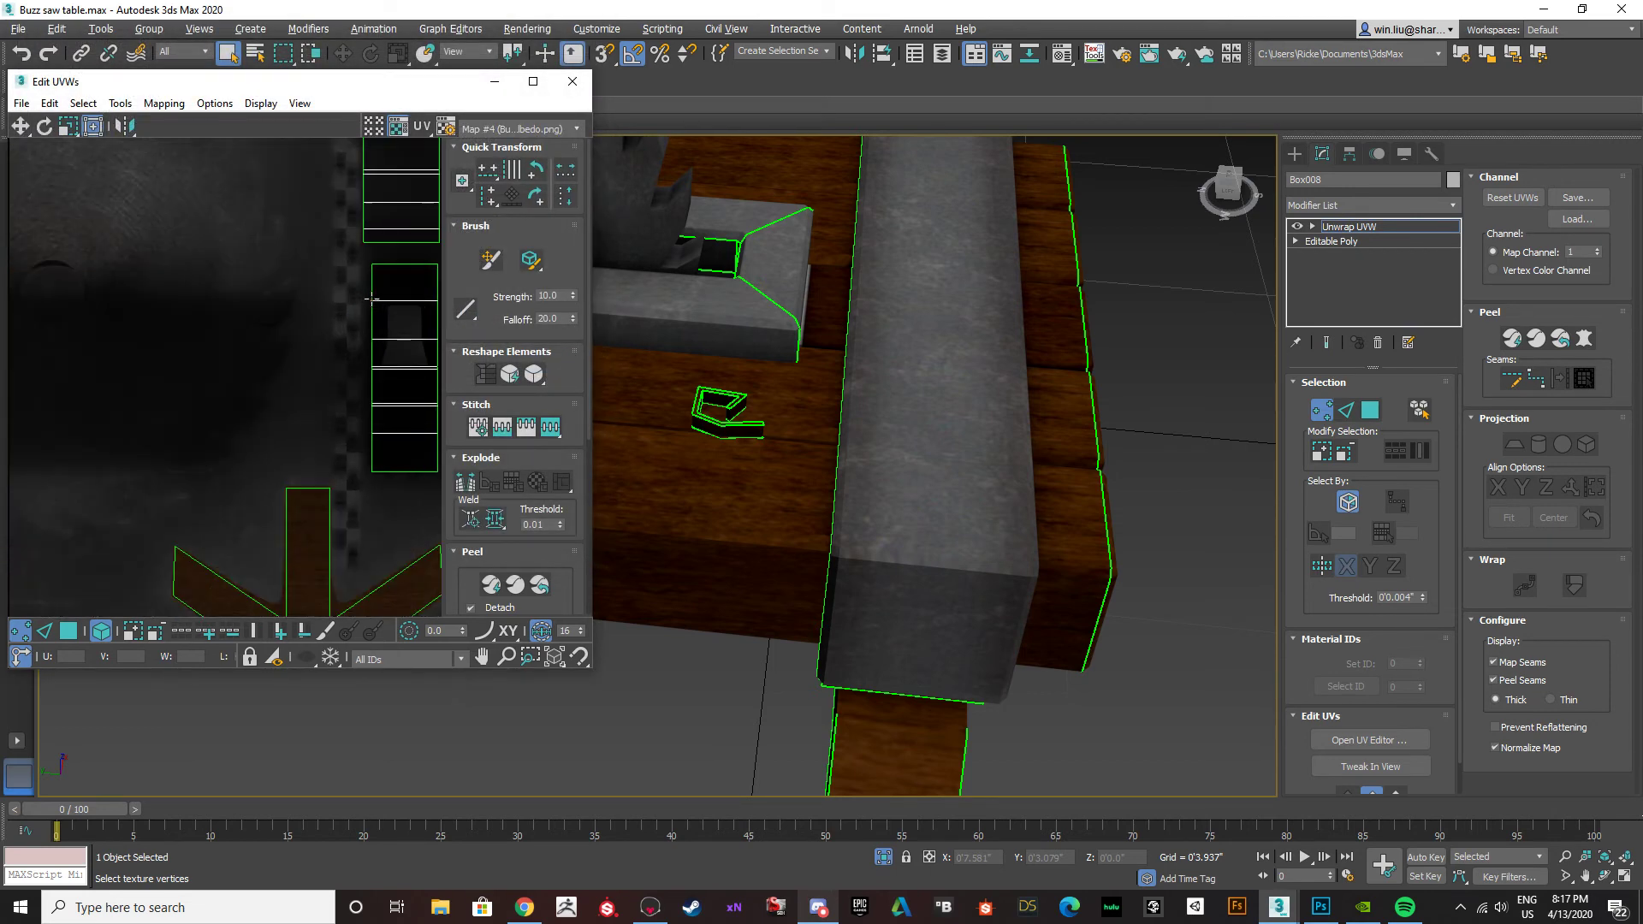
{"action": "scroll", "coordinate": [368, 308], "scroll_direction": "down", "scroll_amount": 4}
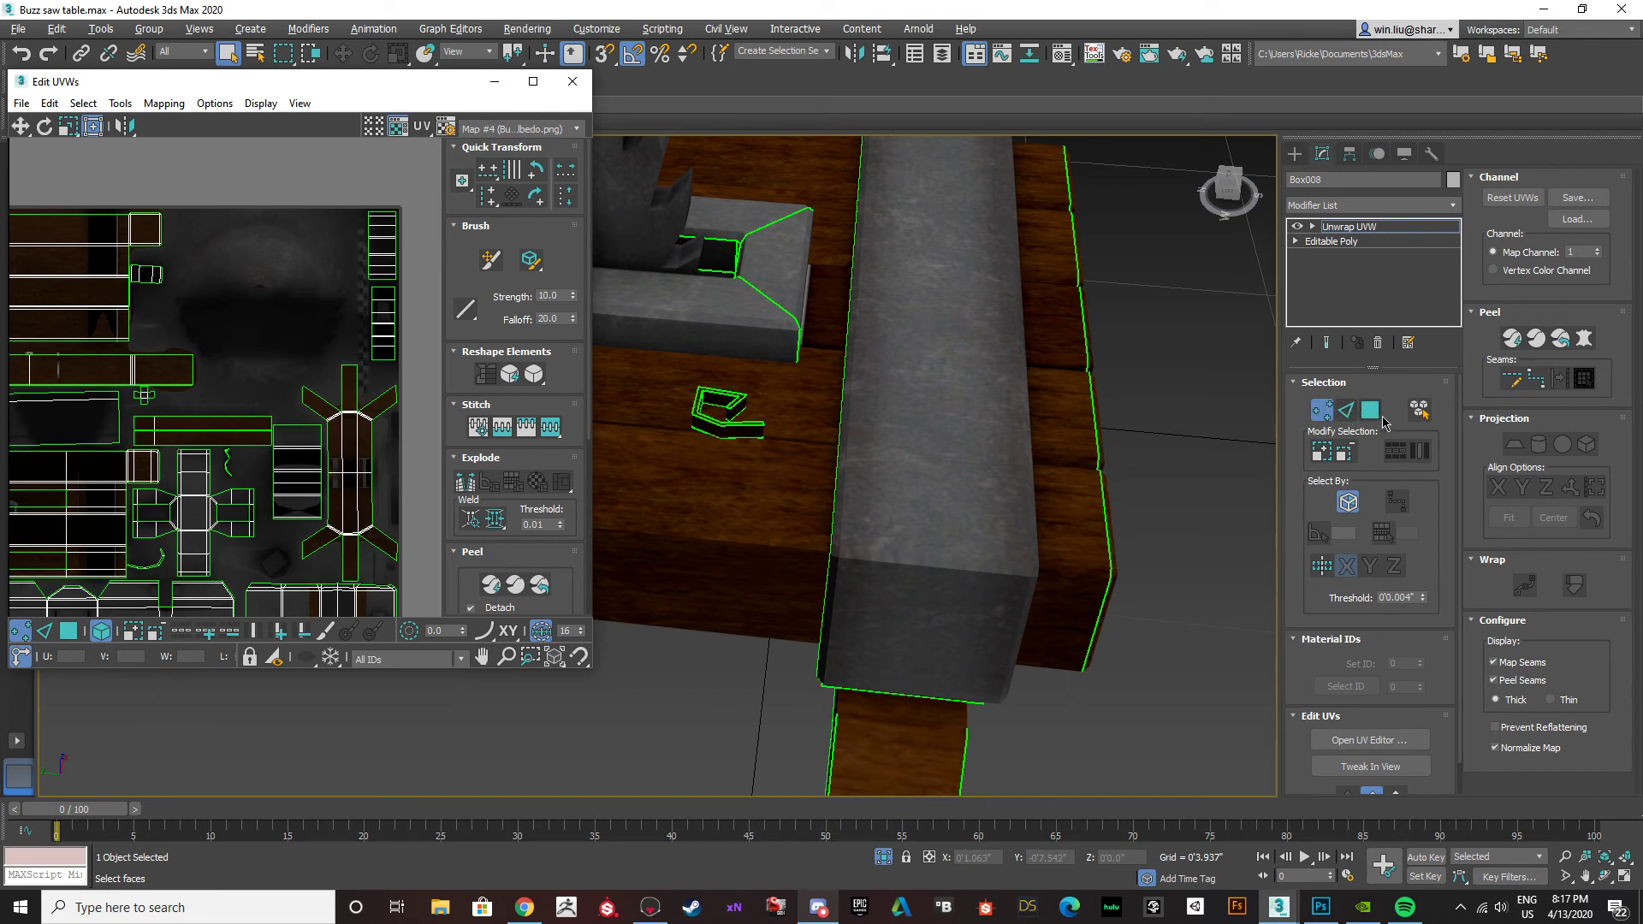
{"action": "left_click", "coordinate": [1369, 412]}
{"action": "left_click", "coordinate": [815, 303]}
{"action": "scroll", "coordinate": [815, 303], "scroll_direction": "up", "scroll_amount": 8}
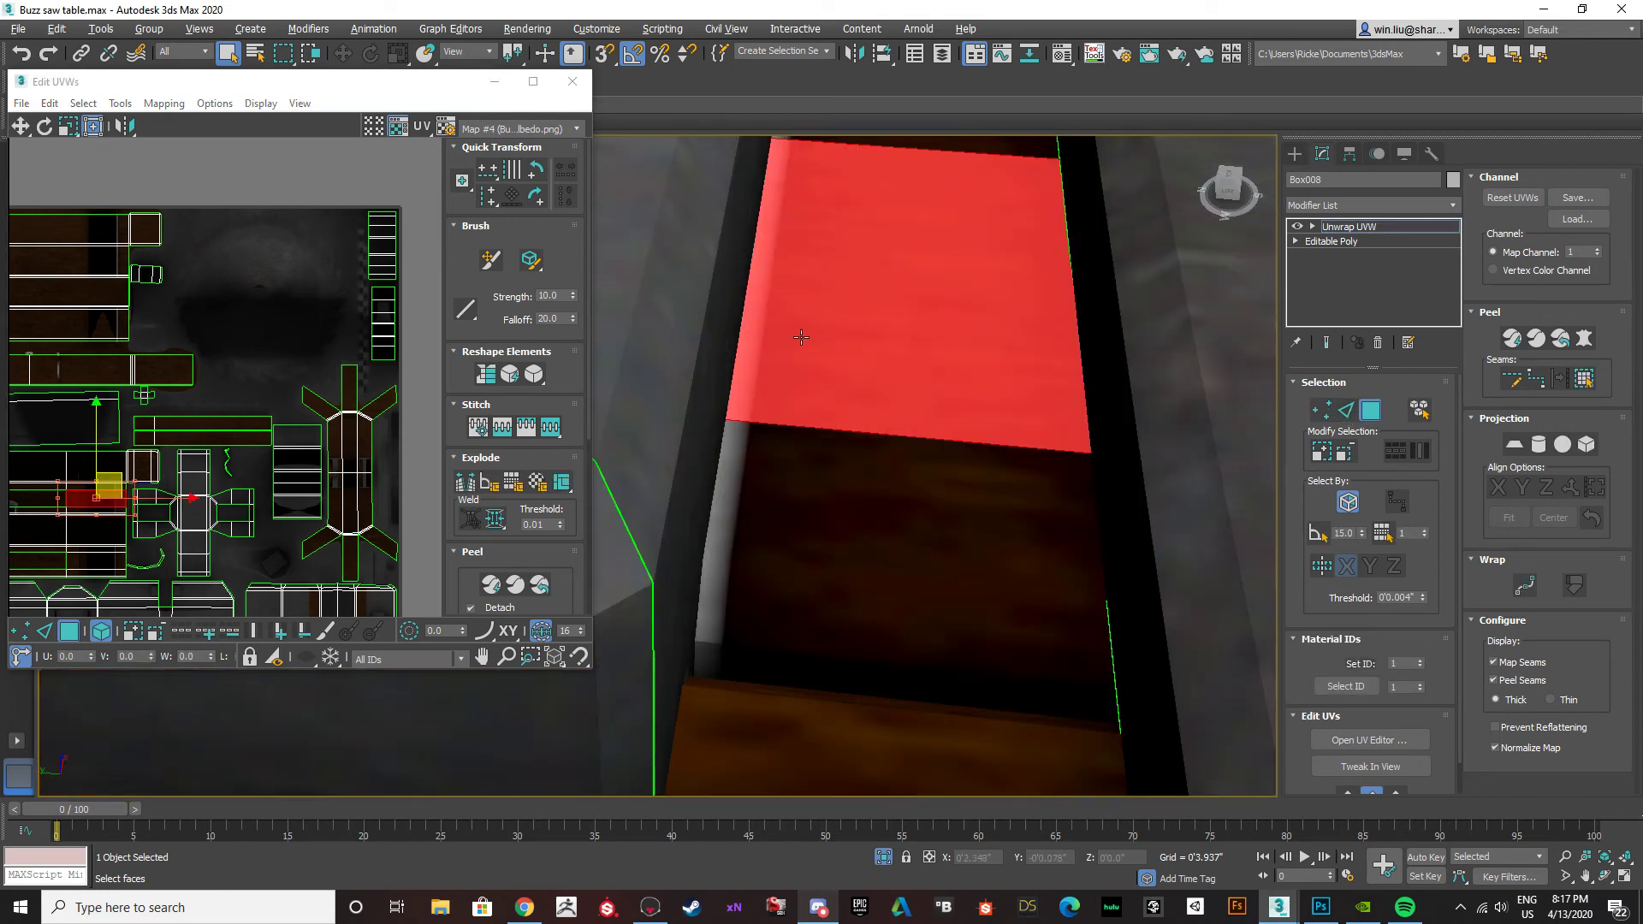
{"action": "scroll", "coordinate": [91, 492], "scroll_direction": "up", "scroll_amount": 10}
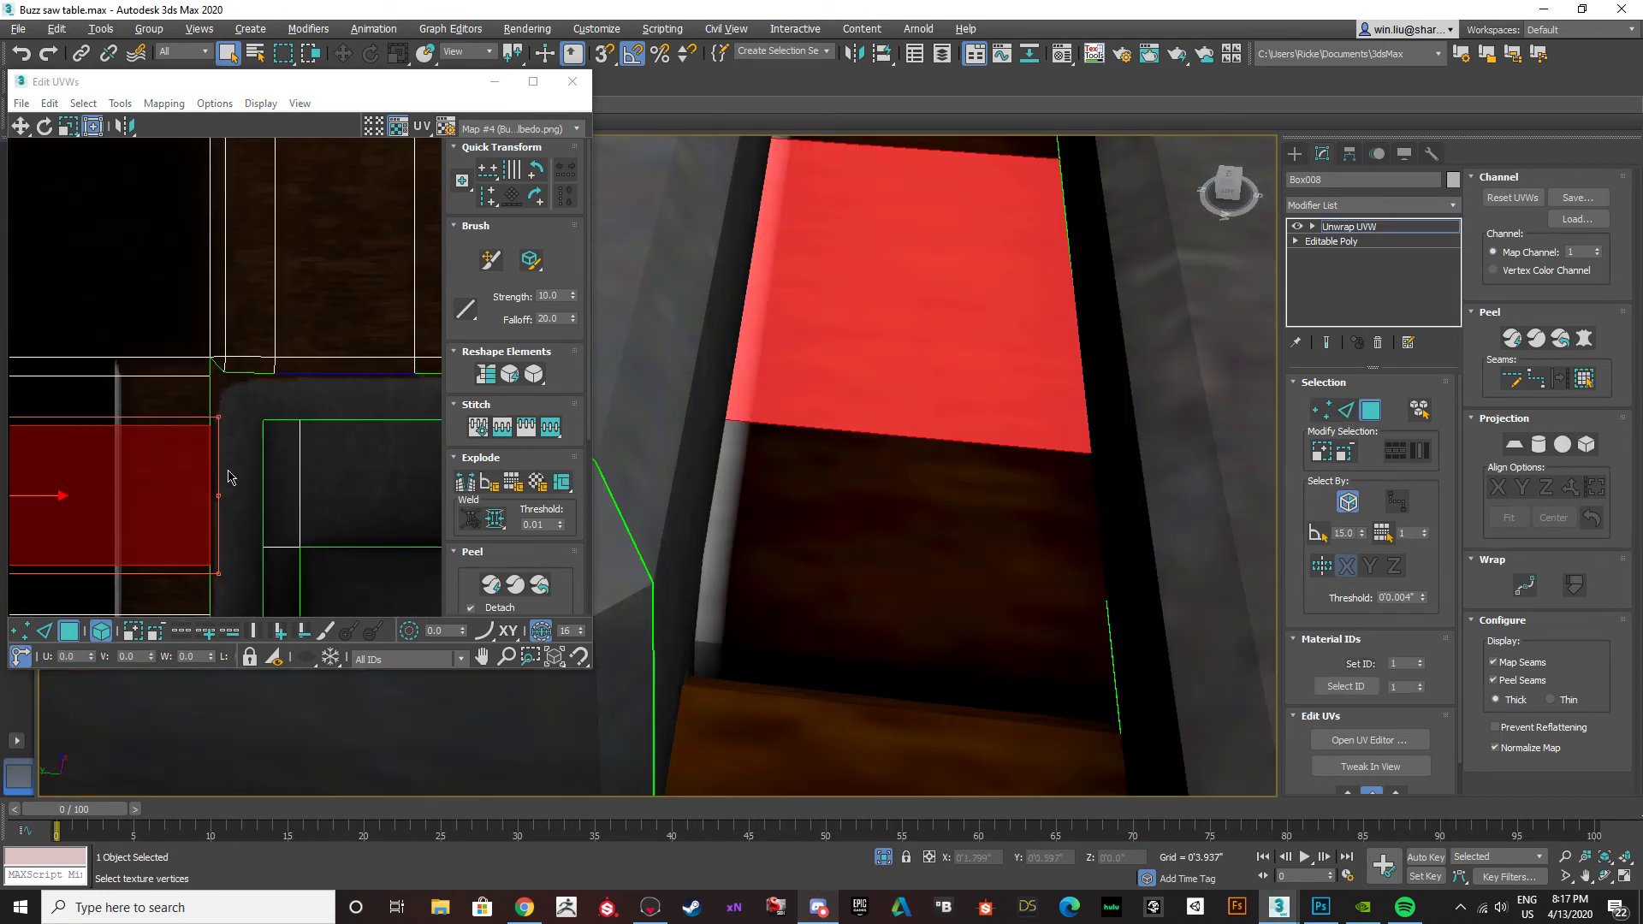
{"action": "left_click", "coordinate": [200, 468]}
{"action": "middle_click_drag", "start_coordinate": [271, 393], "coordinate": [492, 306]}
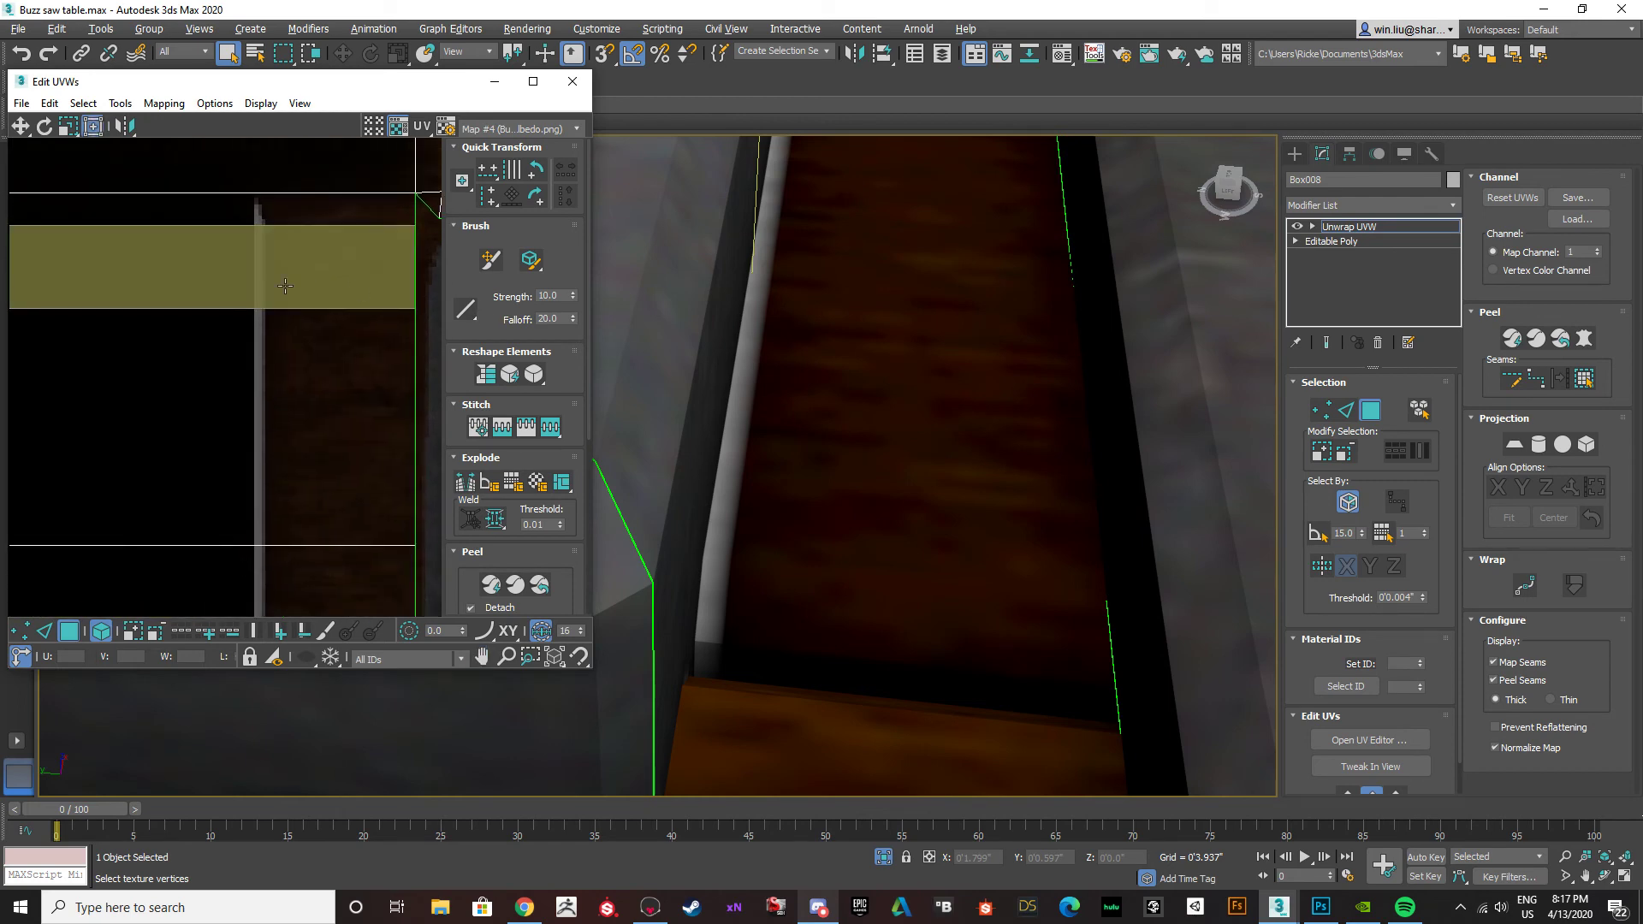
{"action": "scroll", "coordinate": [343, 390], "scroll_direction": "down", "scroll_amount": 5}
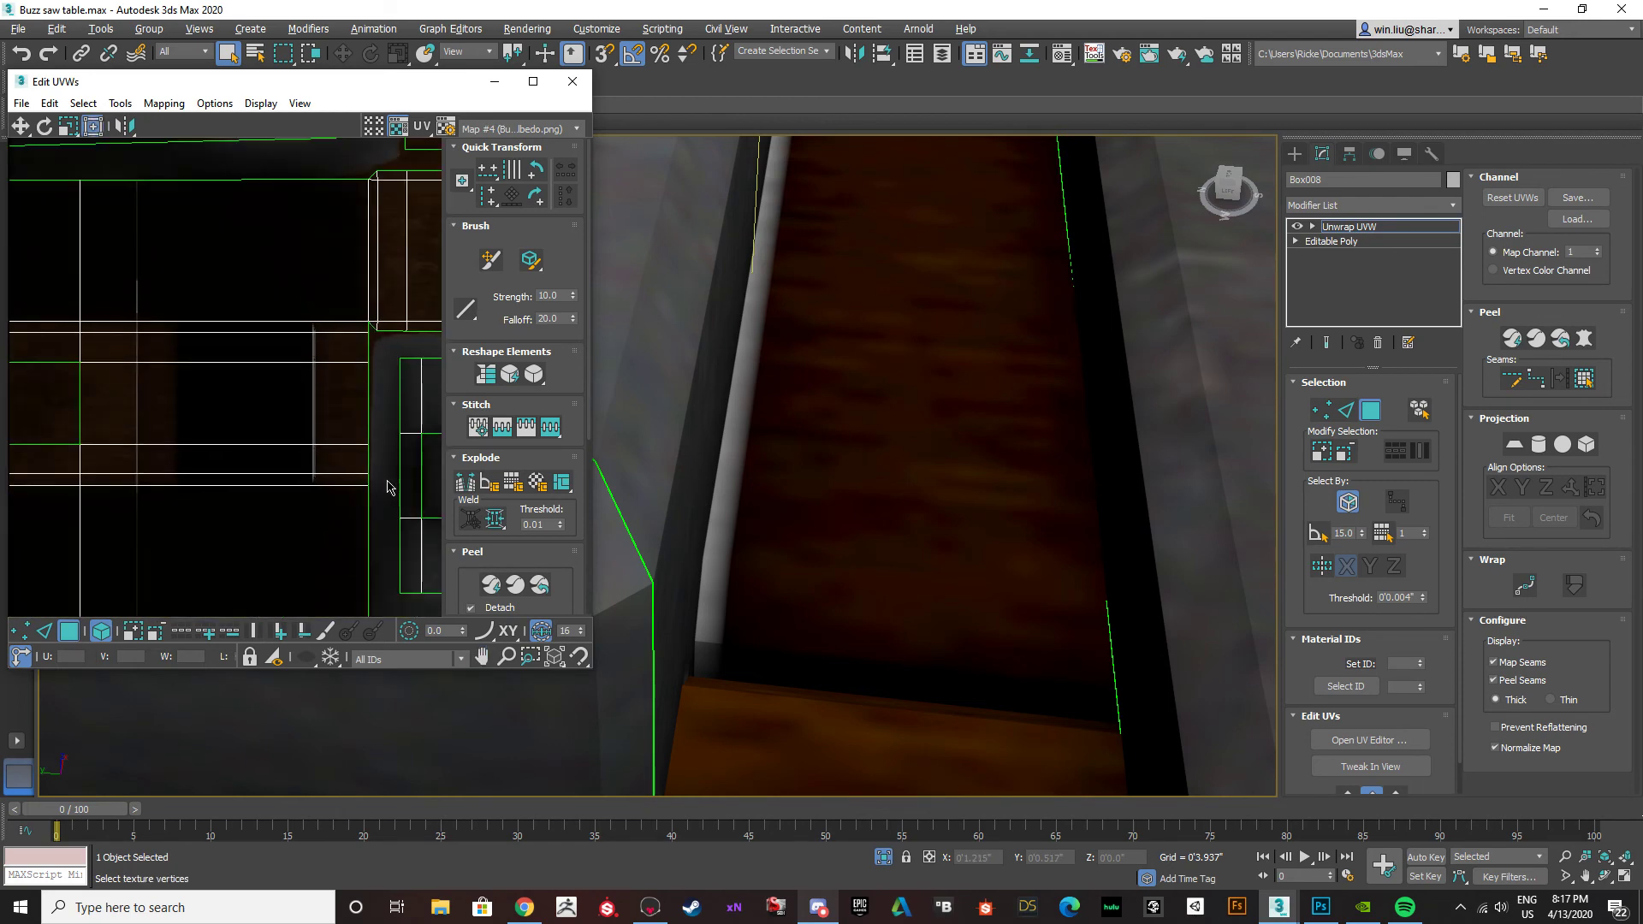
Switch to Photoshop, find the white strip on the lower wooden island, and activate the Brush on the Base Color layer.
{"action": "left_click", "coordinate": [1320, 907]}
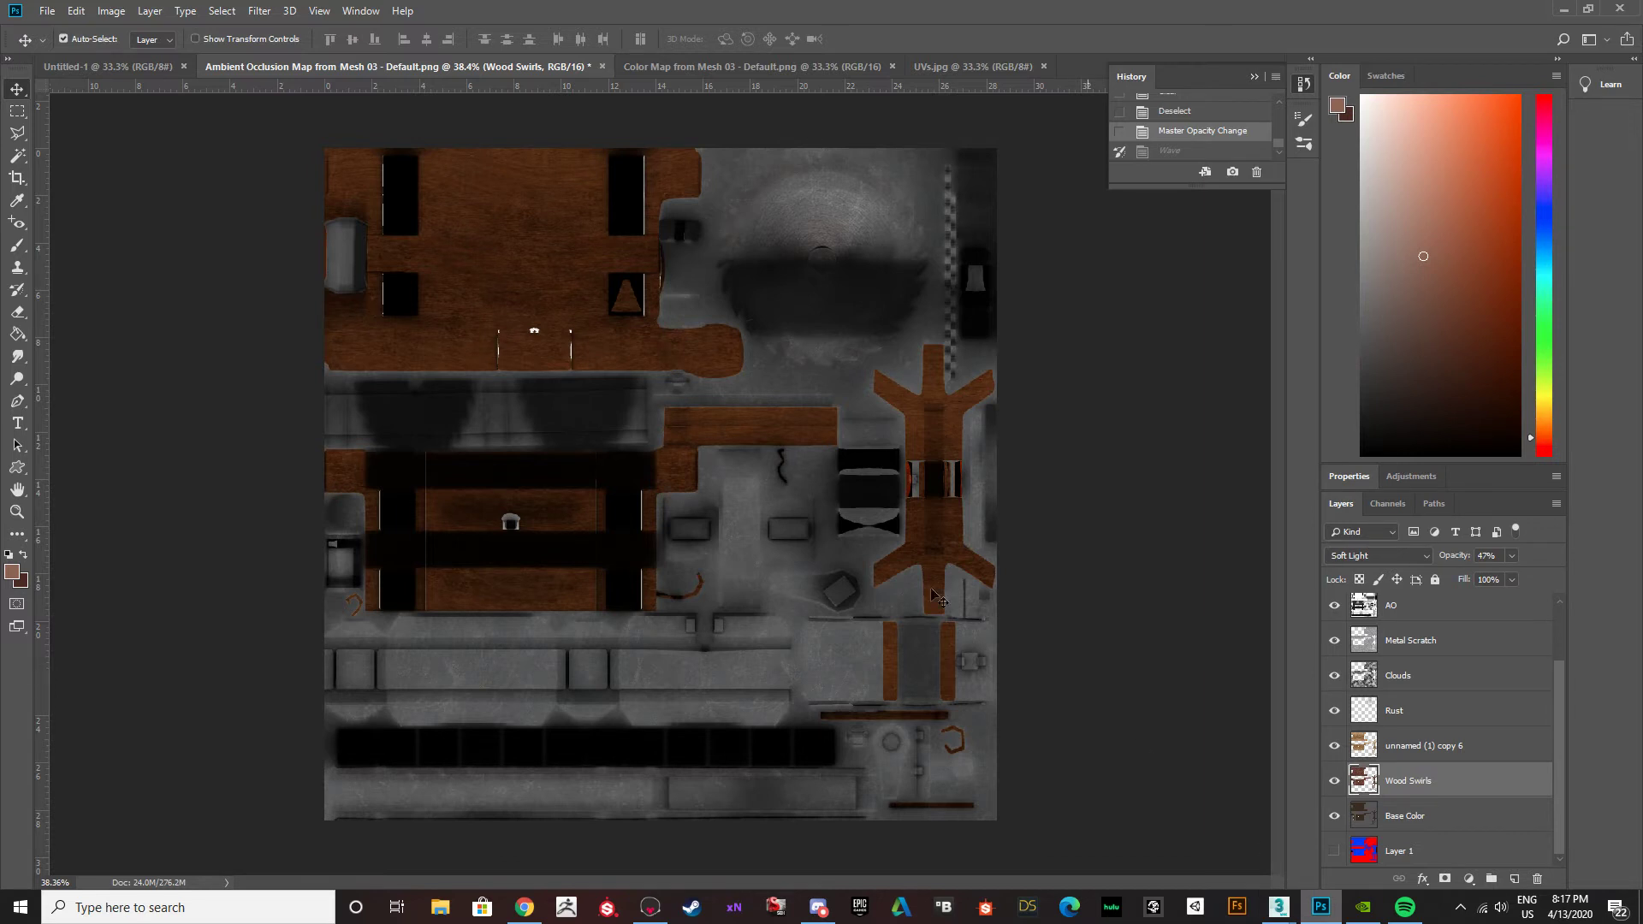
{"action": "scroll", "coordinate": [661, 533], "scroll_direction": "up", "scroll_amount": 10, "text": "alt"}
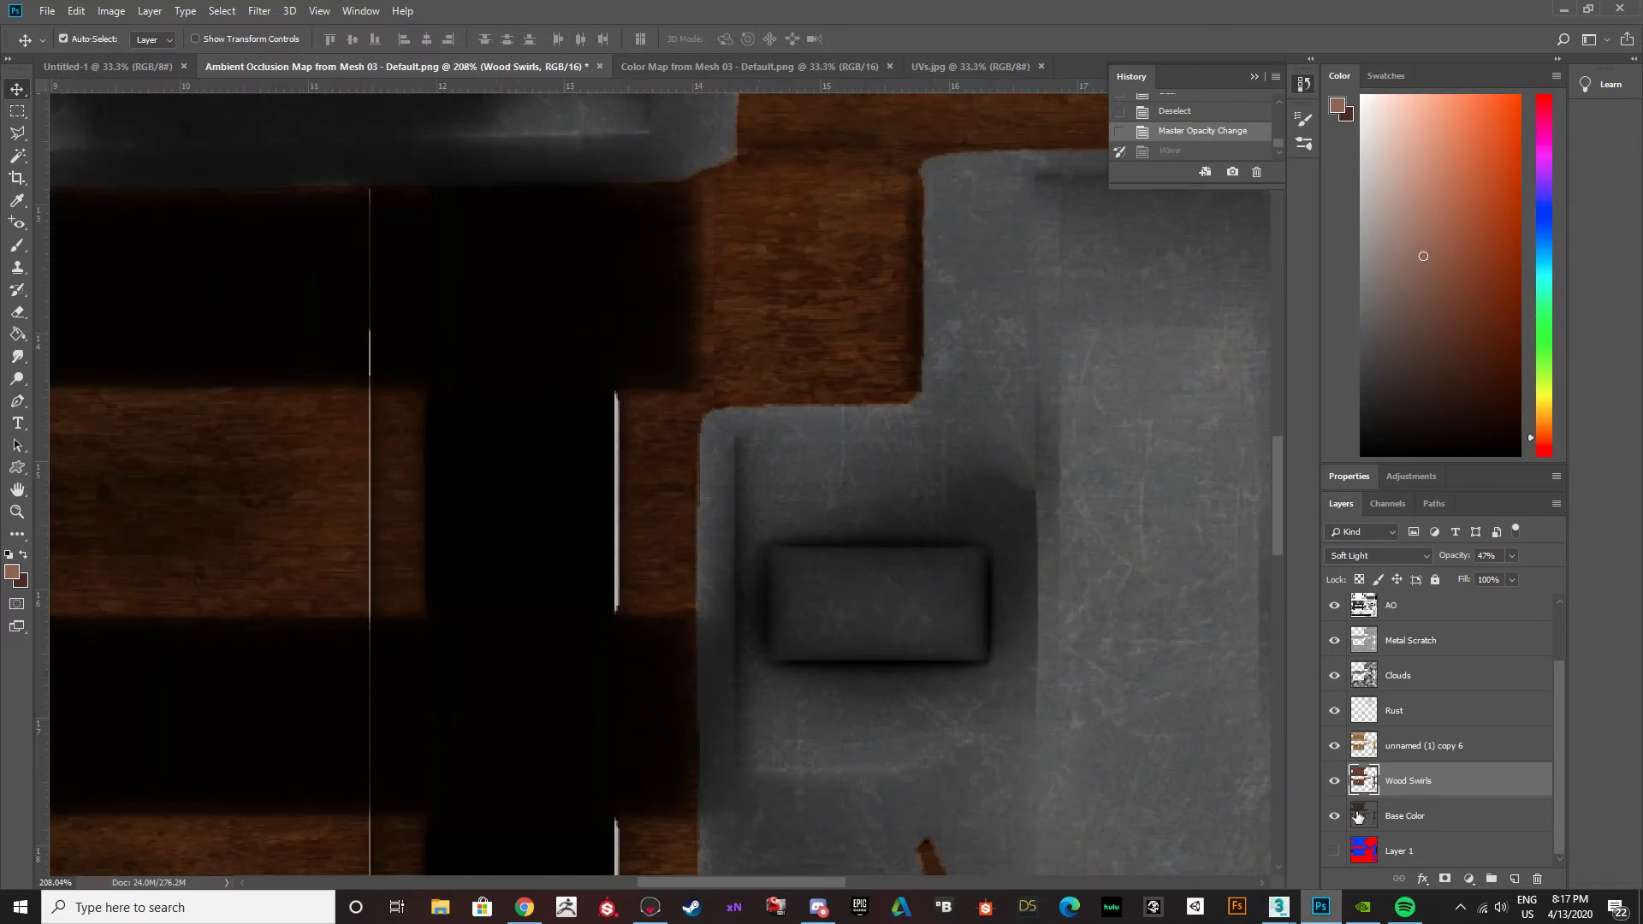
{"action": "left_click", "coordinate": [1405, 815]}
{"action": "key", "text": "b"}
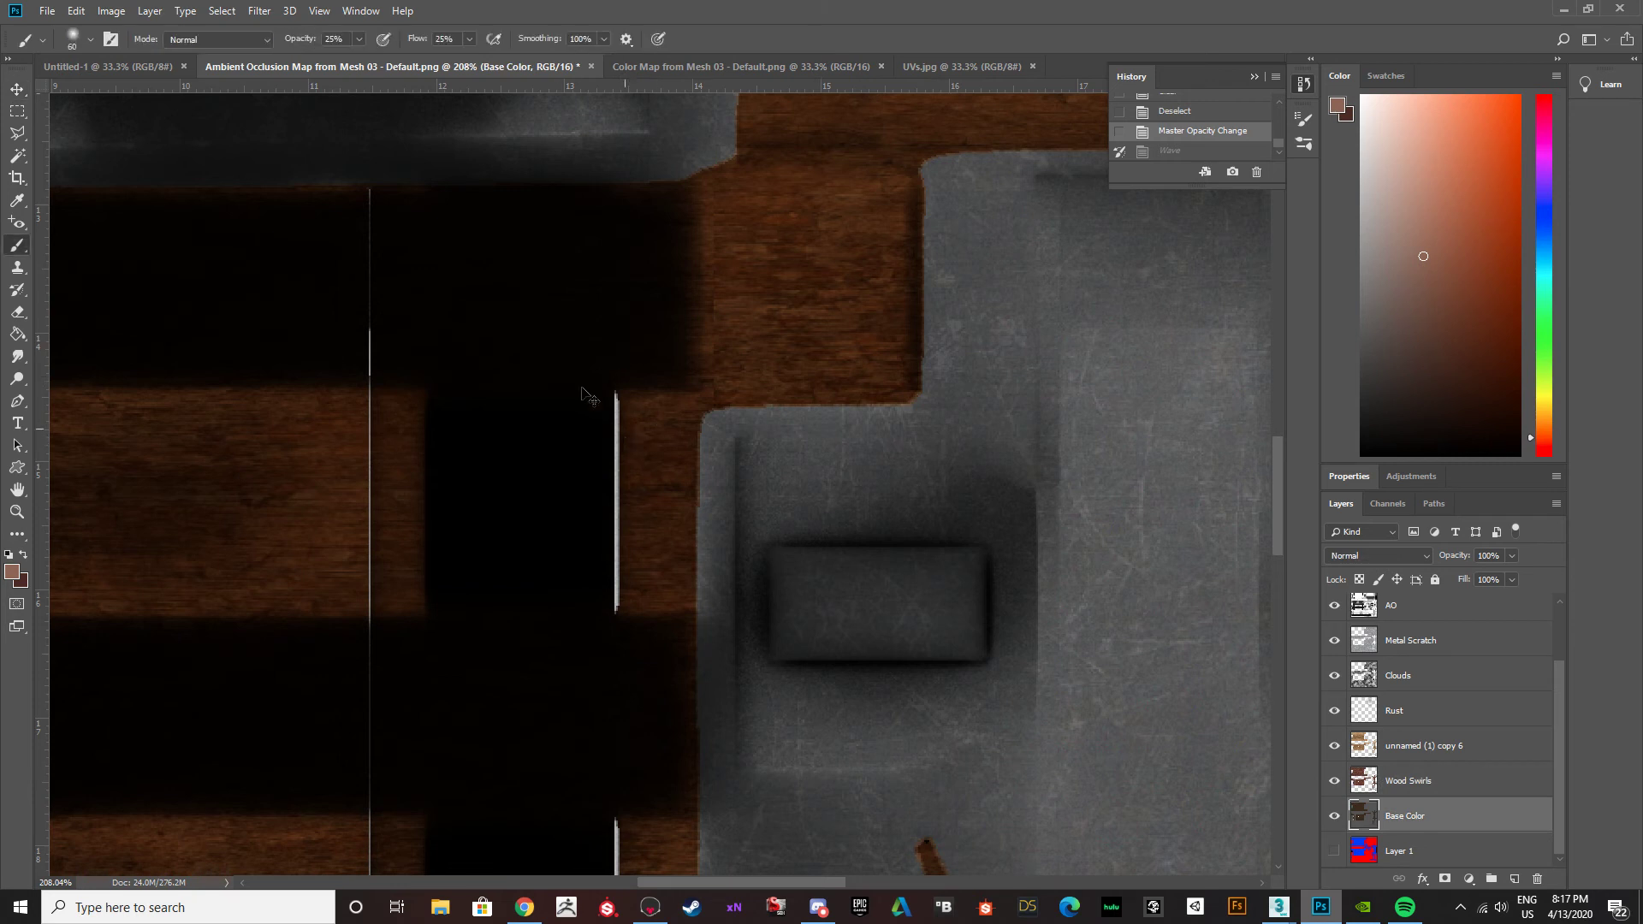
Try to paint beside the white strip on the Base Color layer with the swapped foreground colour, and undo the stroke.
{"action": "key", "text": "x"}
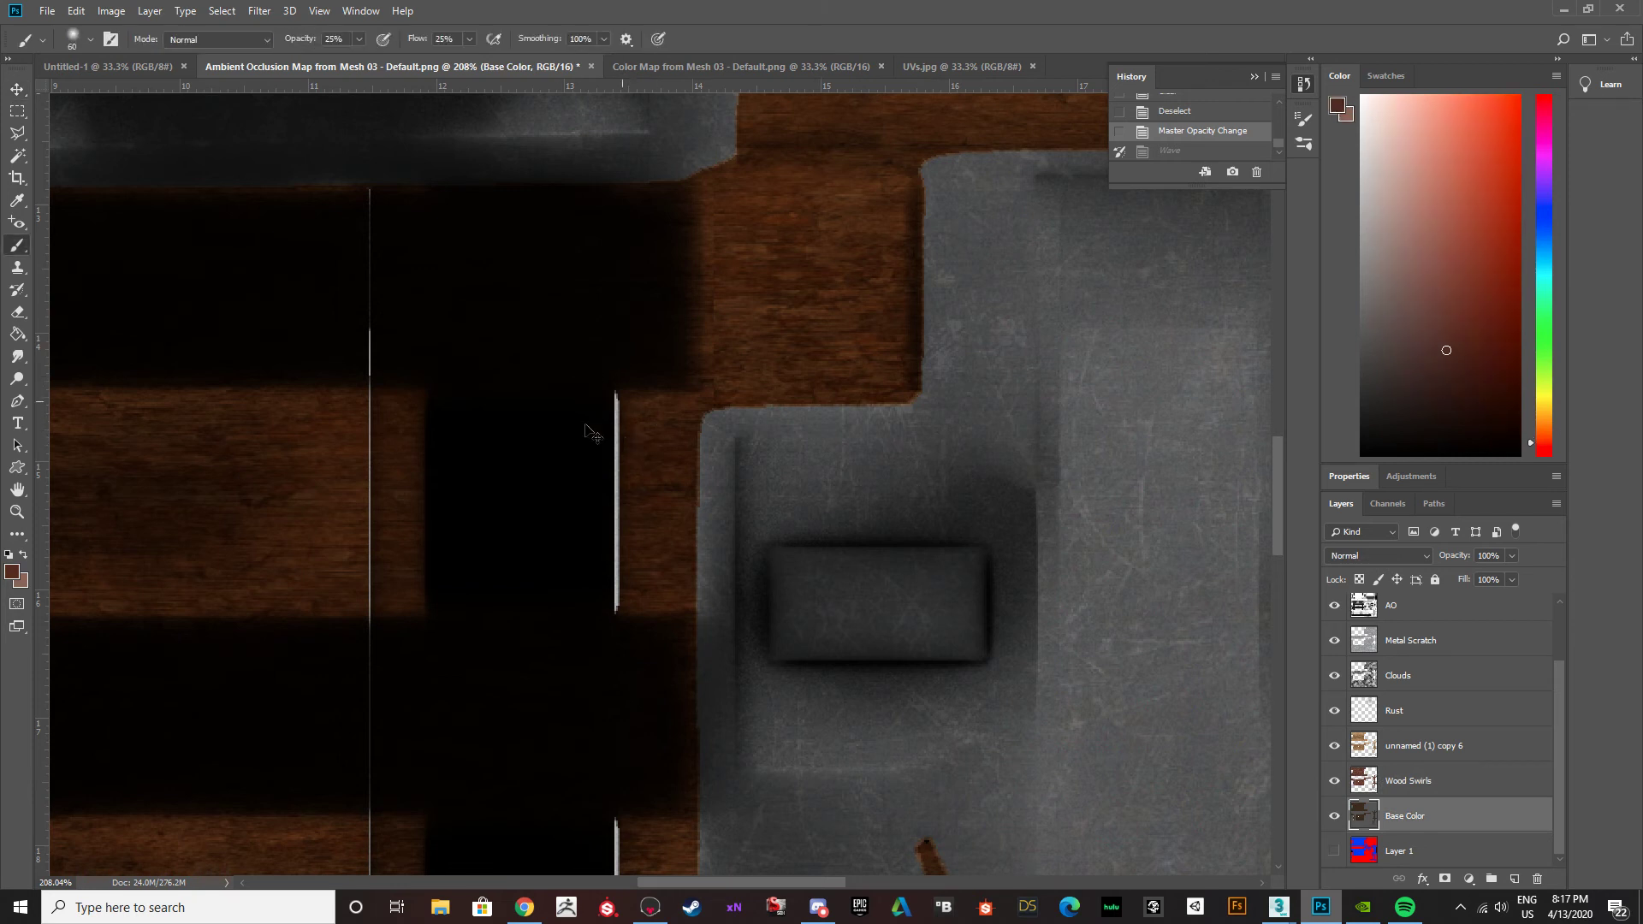
{"action": "scroll", "coordinate": [1395, 682], "scroll_direction": "up", "scroll_amount": 3}
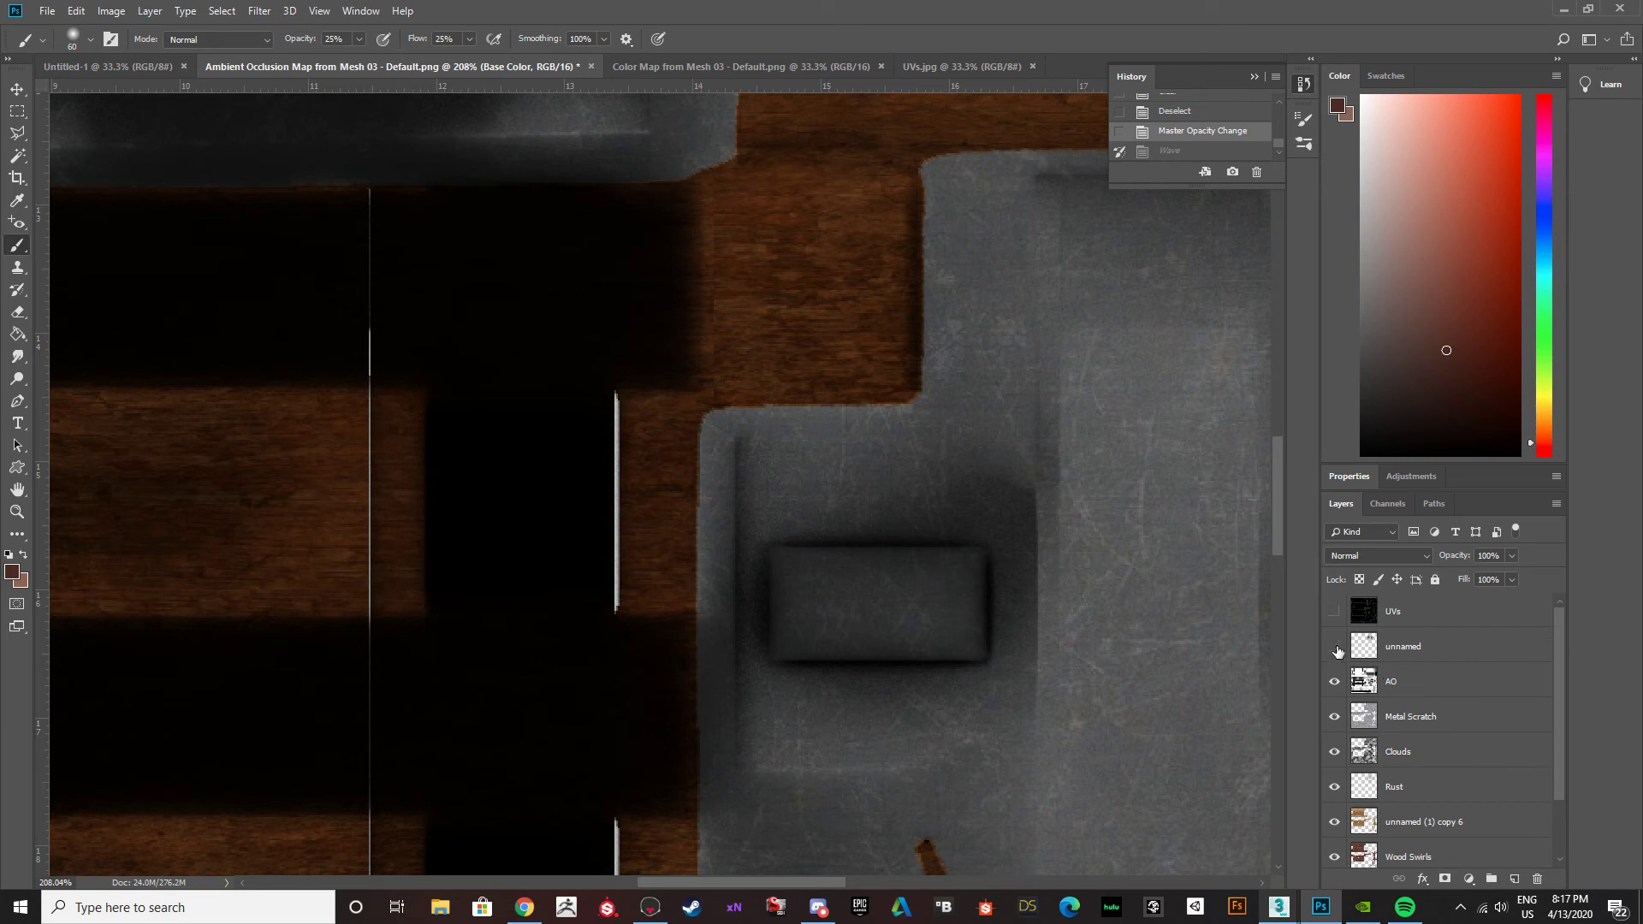
{"action": "scroll", "coordinate": [1420, 874], "scroll_direction": "down", "scroll_amount": 1}
{"action": "scroll", "coordinate": [1414, 845], "scroll_direction": "down", "scroll_amount": 2}
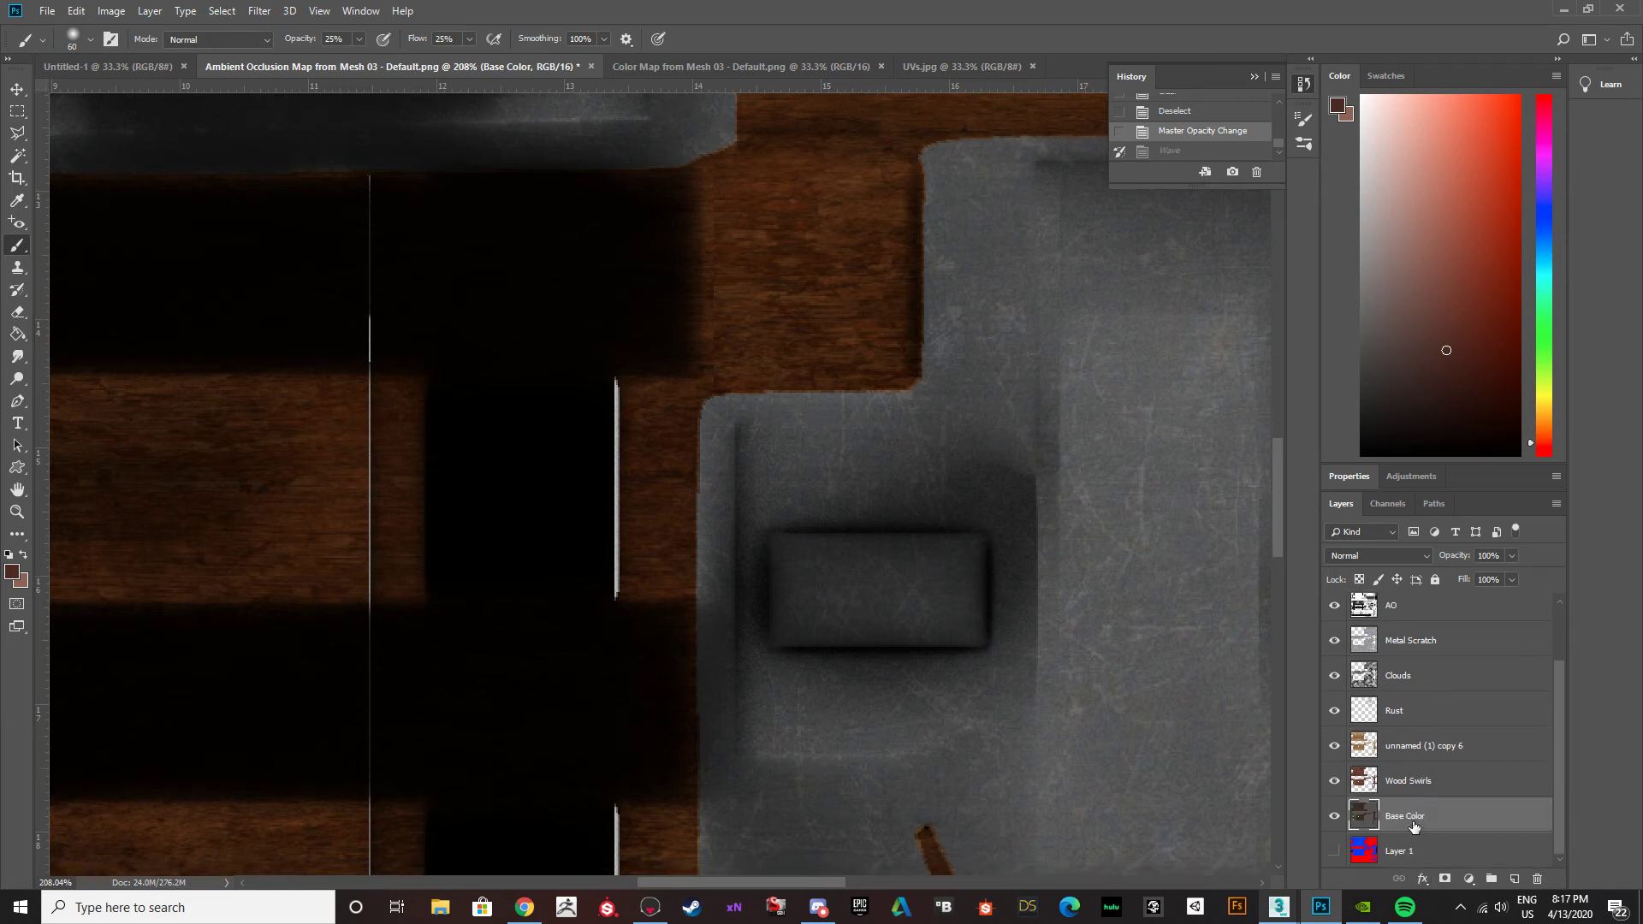
{"action": "left_click", "coordinate": [577, 530]}
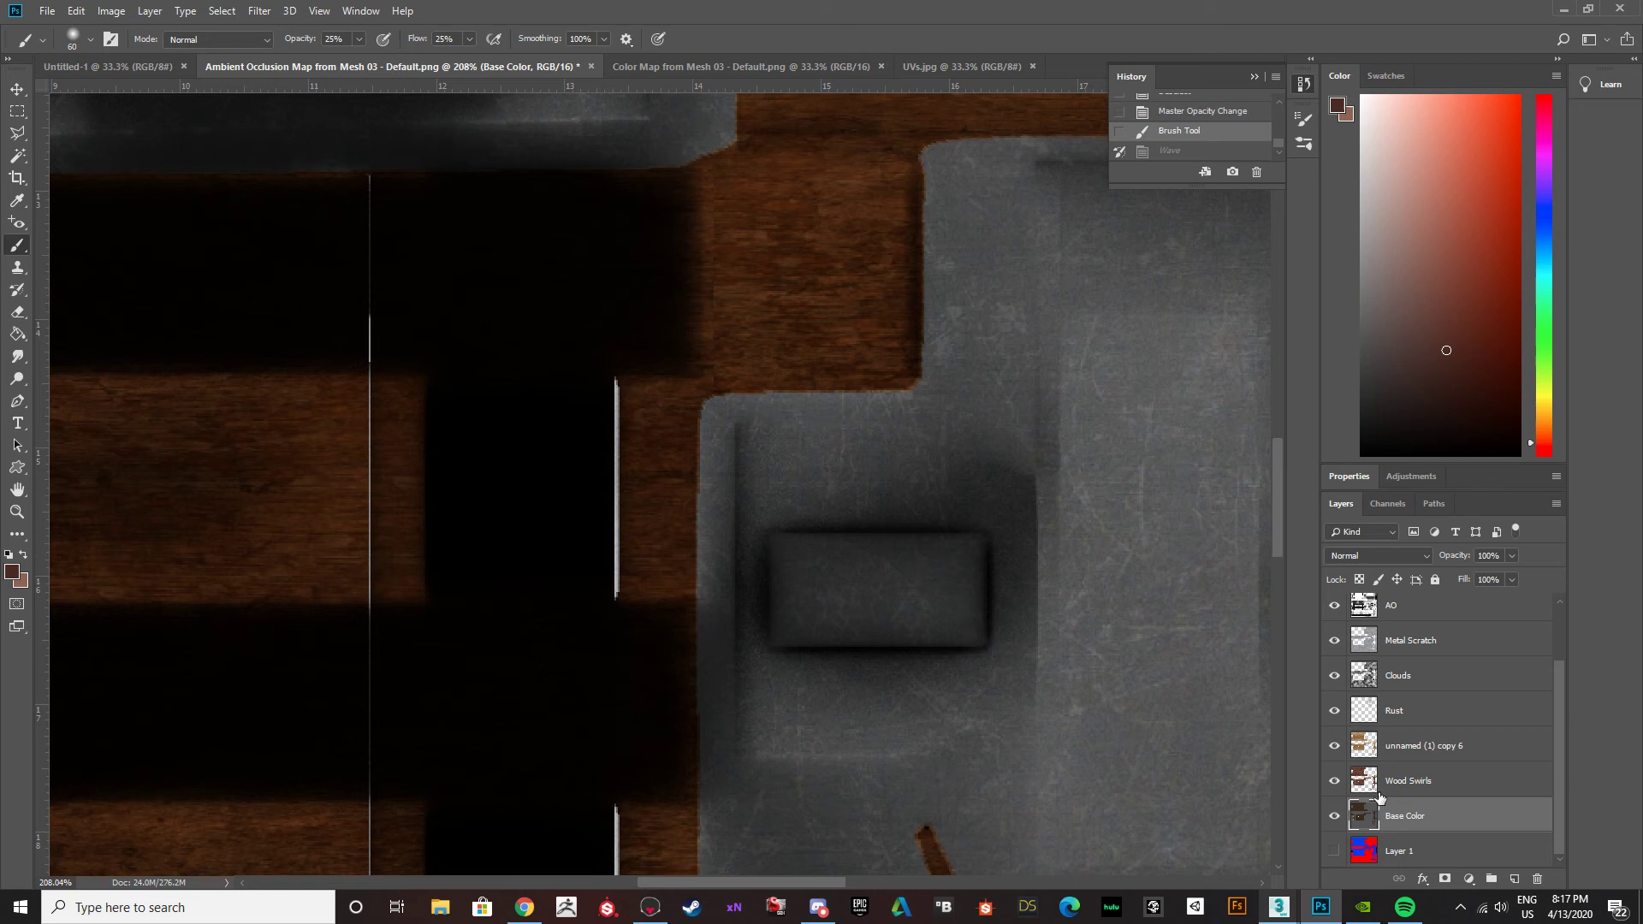
{"action": "key", "text": "ctrl+z"}
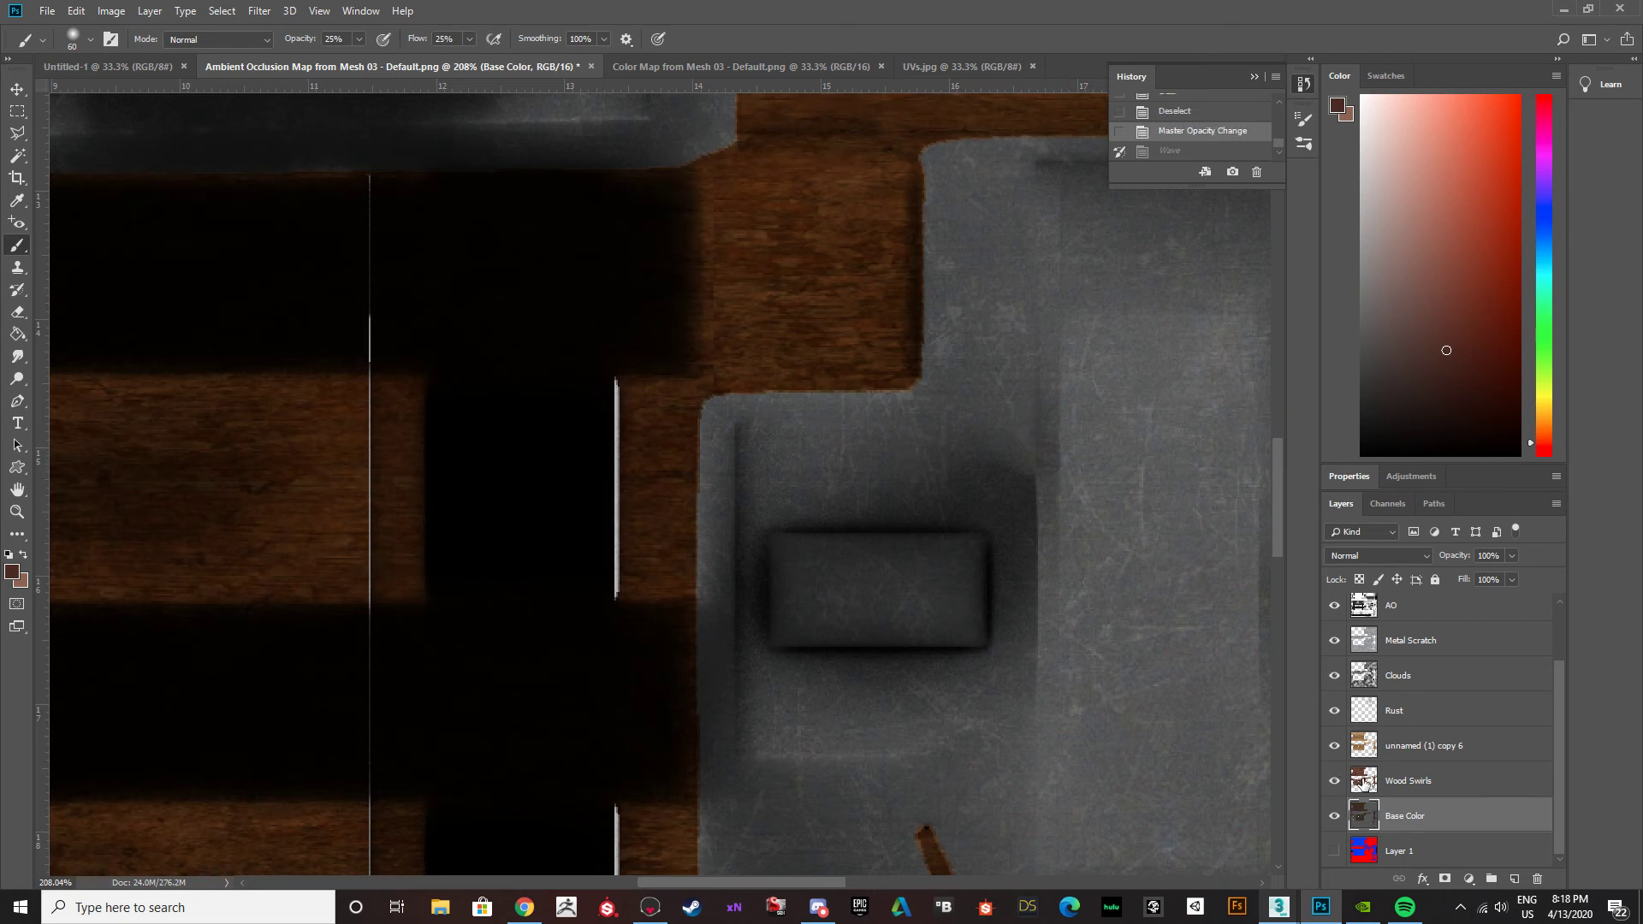
Check the UVs overlay, and hide every layer above Base Color so only the base colours show.
{"action": "scroll", "coordinate": [1355, 702], "scroll_direction": "up", "scroll_amount": 2}
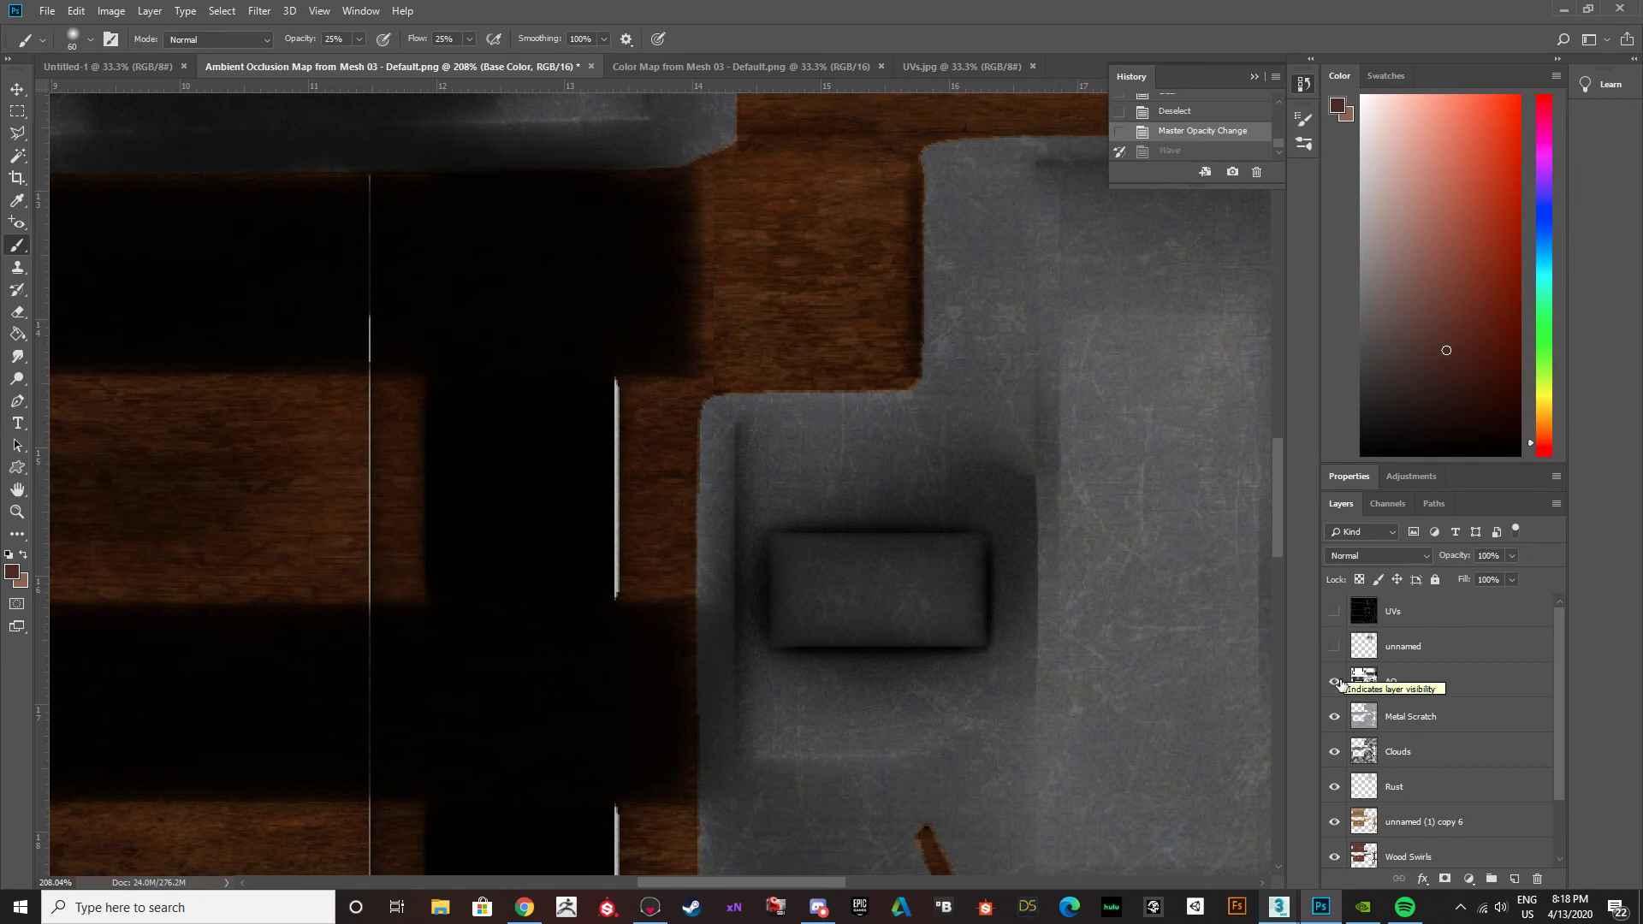
{"action": "left_click", "coordinate": [1334, 611]}
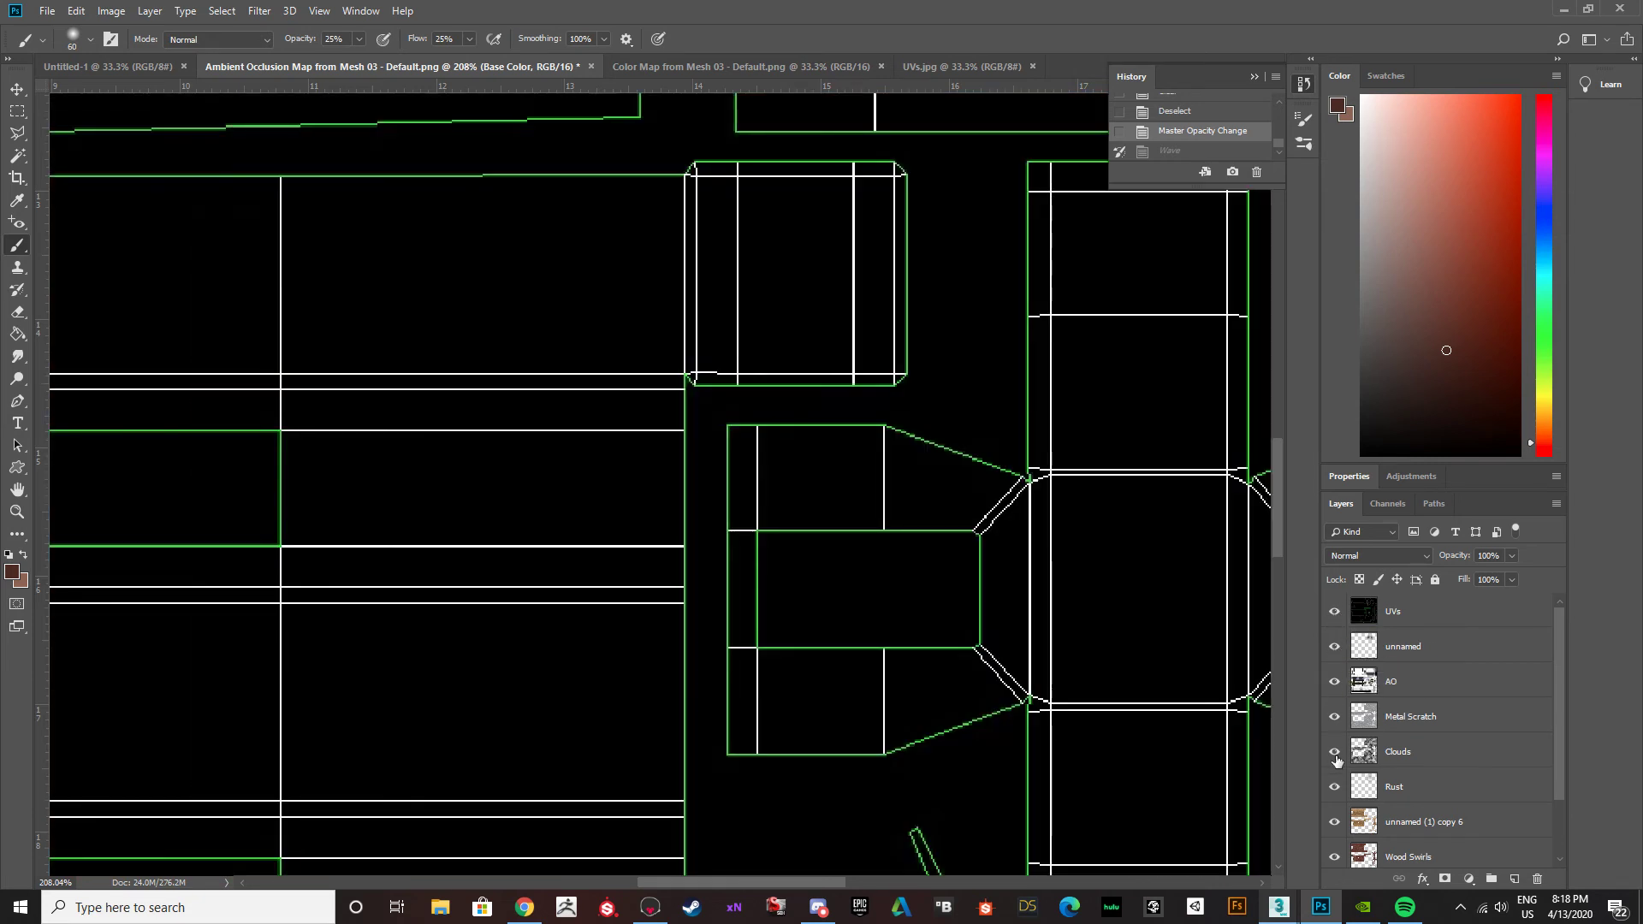
{"action": "scroll", "coordinate": [1339, 758], "scroll_direction": "down", "scroll_amount": 2}
{"action": "left_click", "coordinate": [1333, 710]}
{"action": "scroll", "coordinate": [1334, 651], "scroll_direction": "up", "scroll_amount": 2}
{"action": "left_click", "coordinate": [1334, 611]}
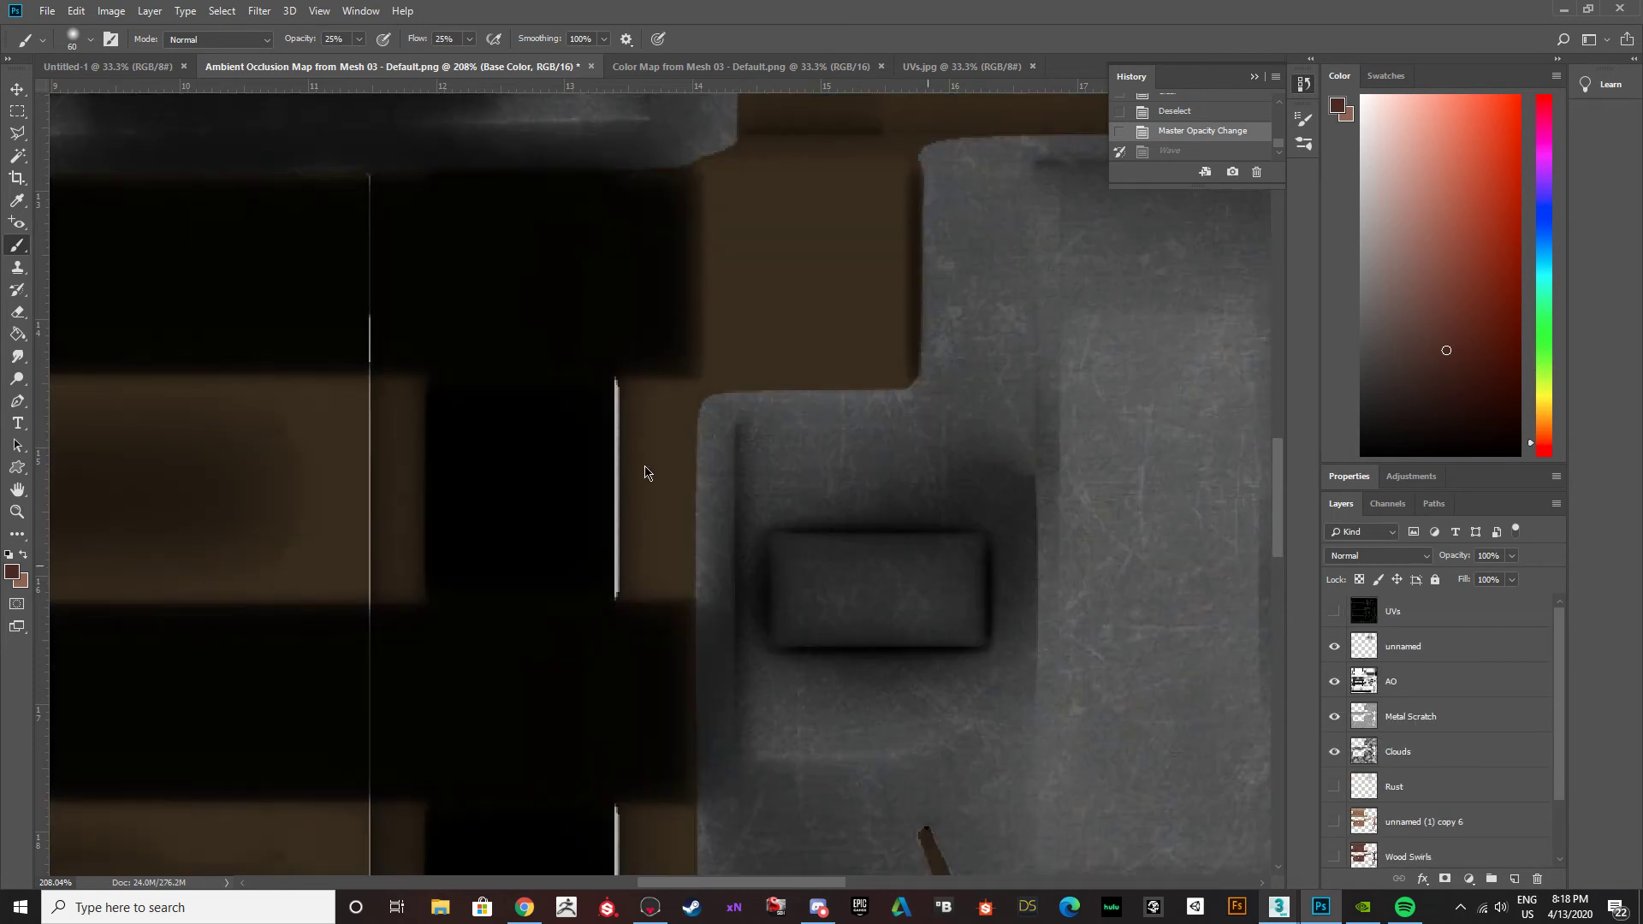
{"action": "left_click", "coordinate": [1362, 851]}
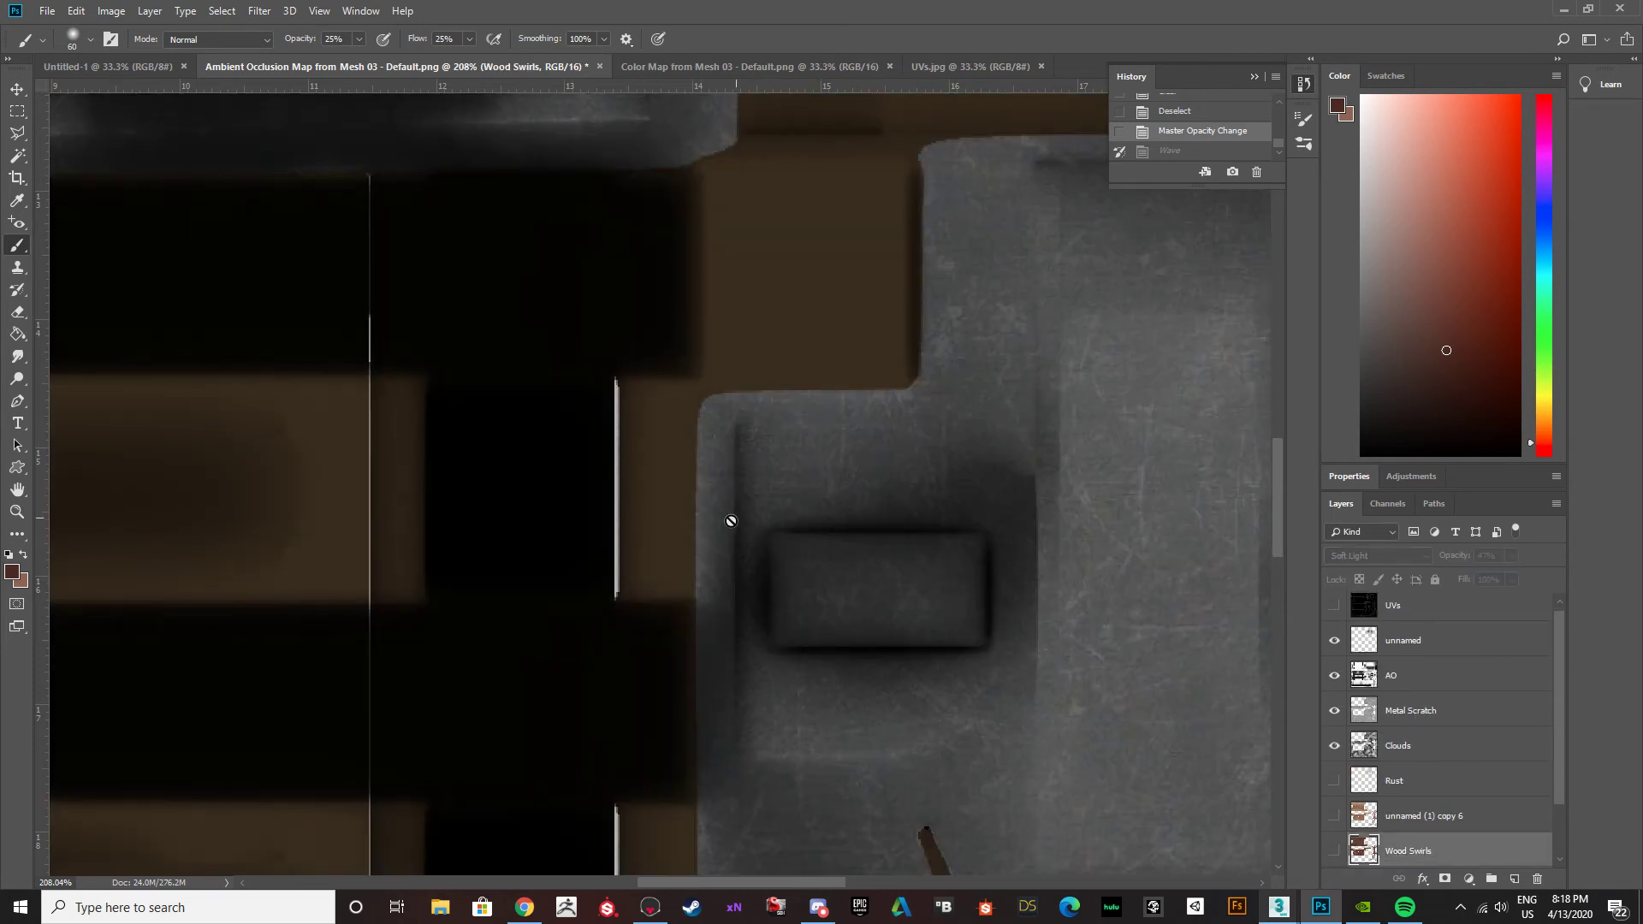
{"action": "left_click_drag", "start_coordinate": [1337, 713], "coordinate": [1330, 641]}
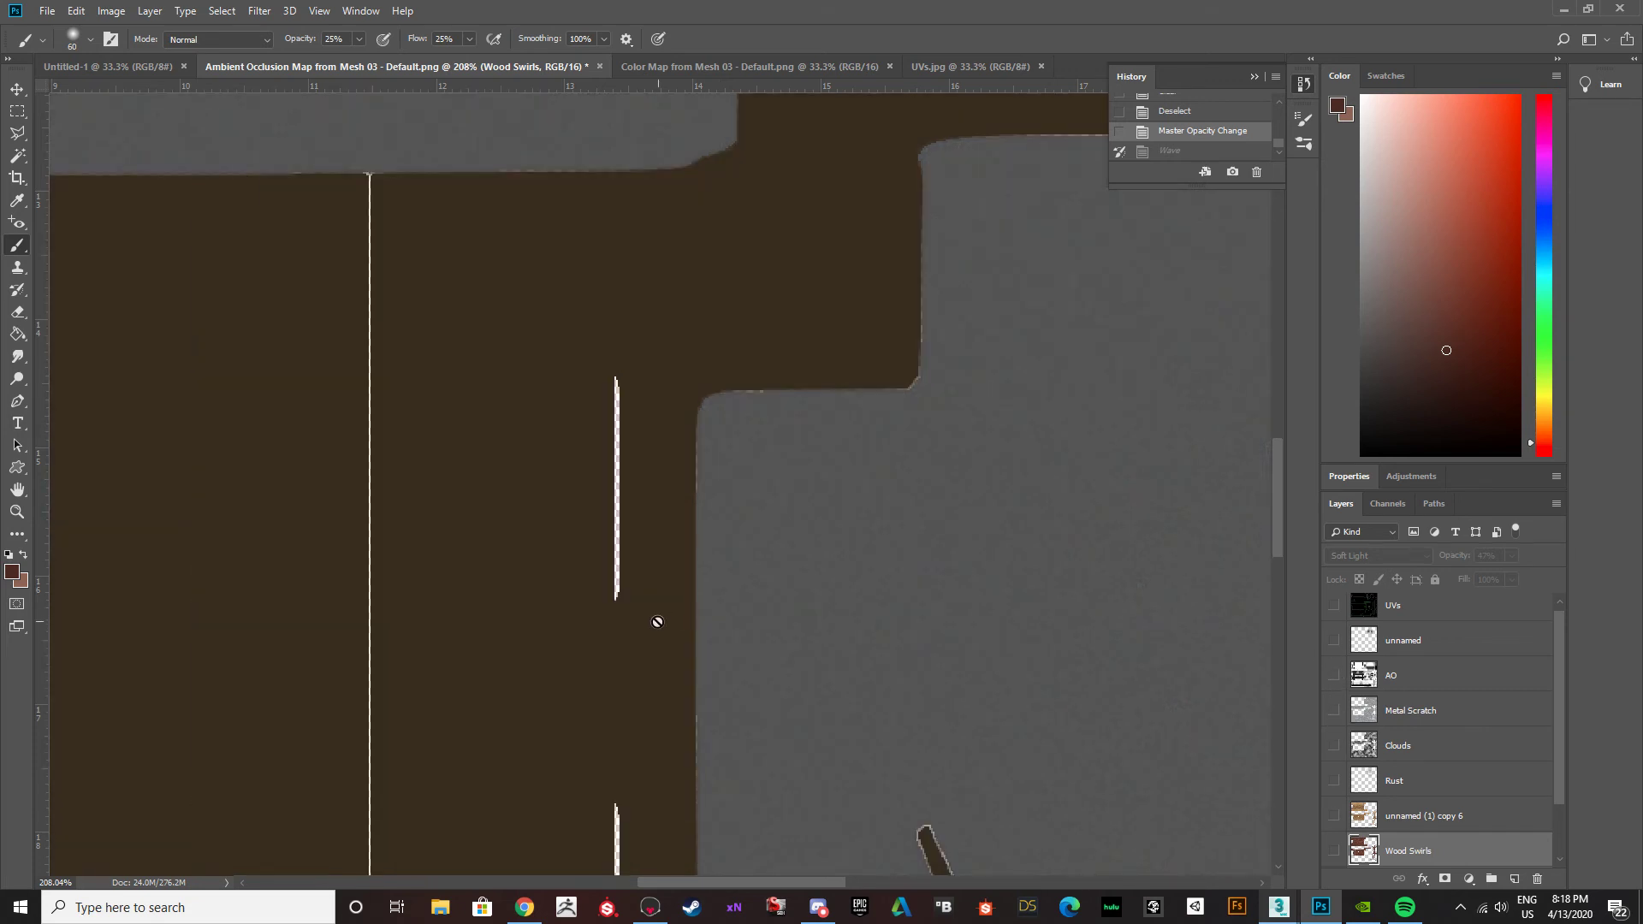
Sample the wood's dark brown on the Base Color layer and brush lightly over the white strip.
{"action": "scroll", "coordinate": [1393, 850], "scroll_direction": "down", "scroll_amount": 2}
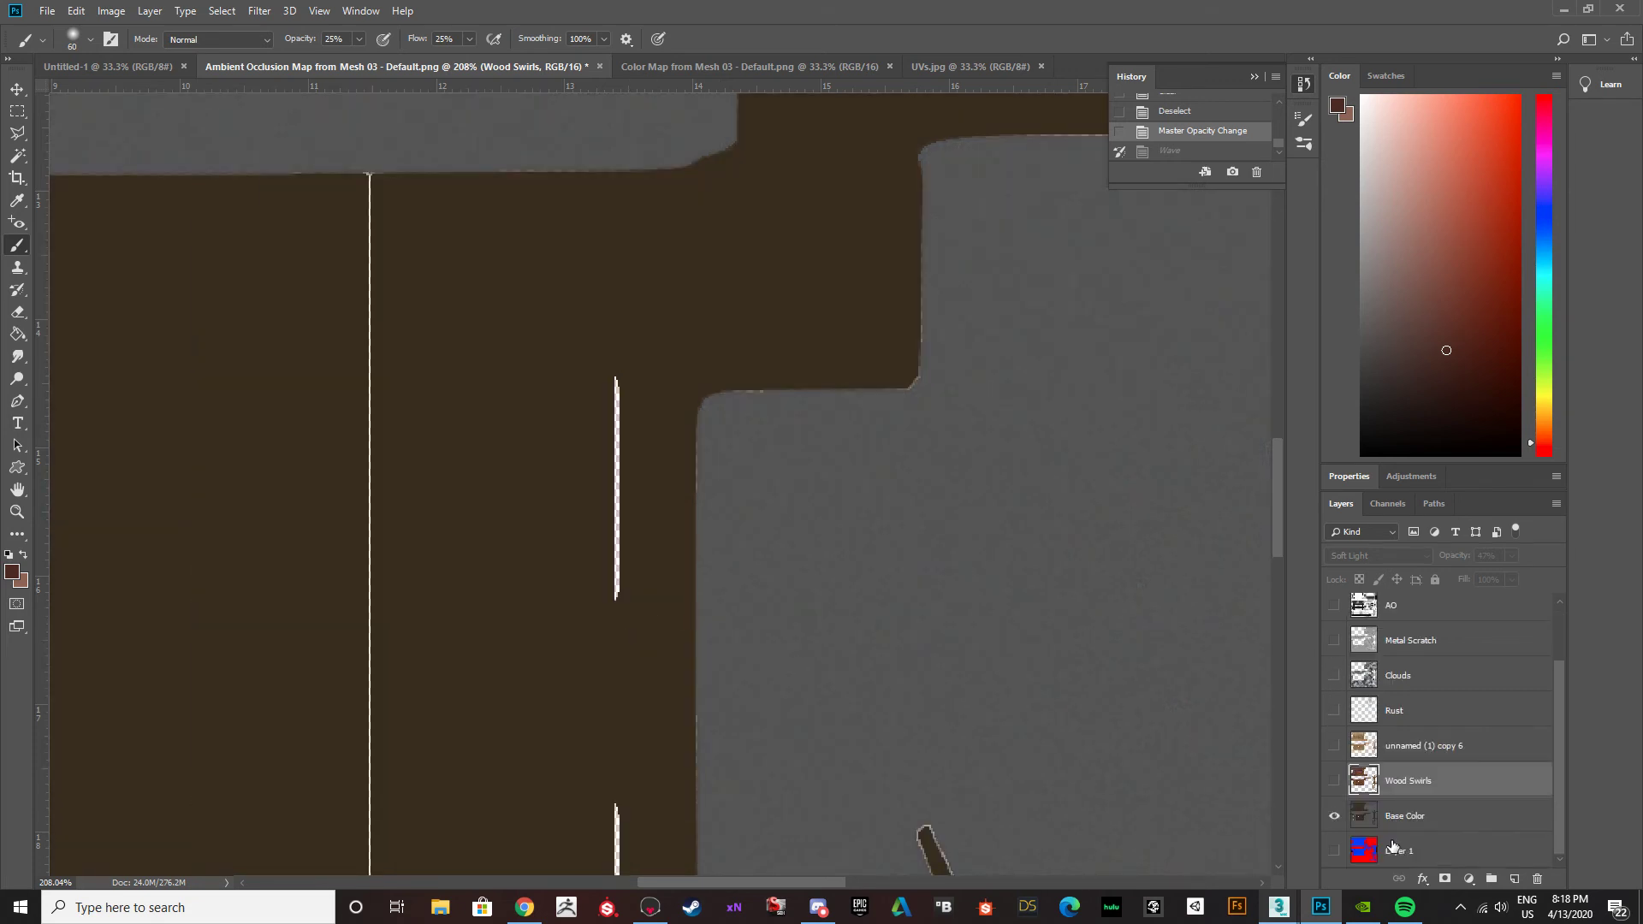
{"action": "left_click", "coordinate": [1382, 817]}
{"action": "left_click", "coordinate": [541, 583], "text": "alt"}
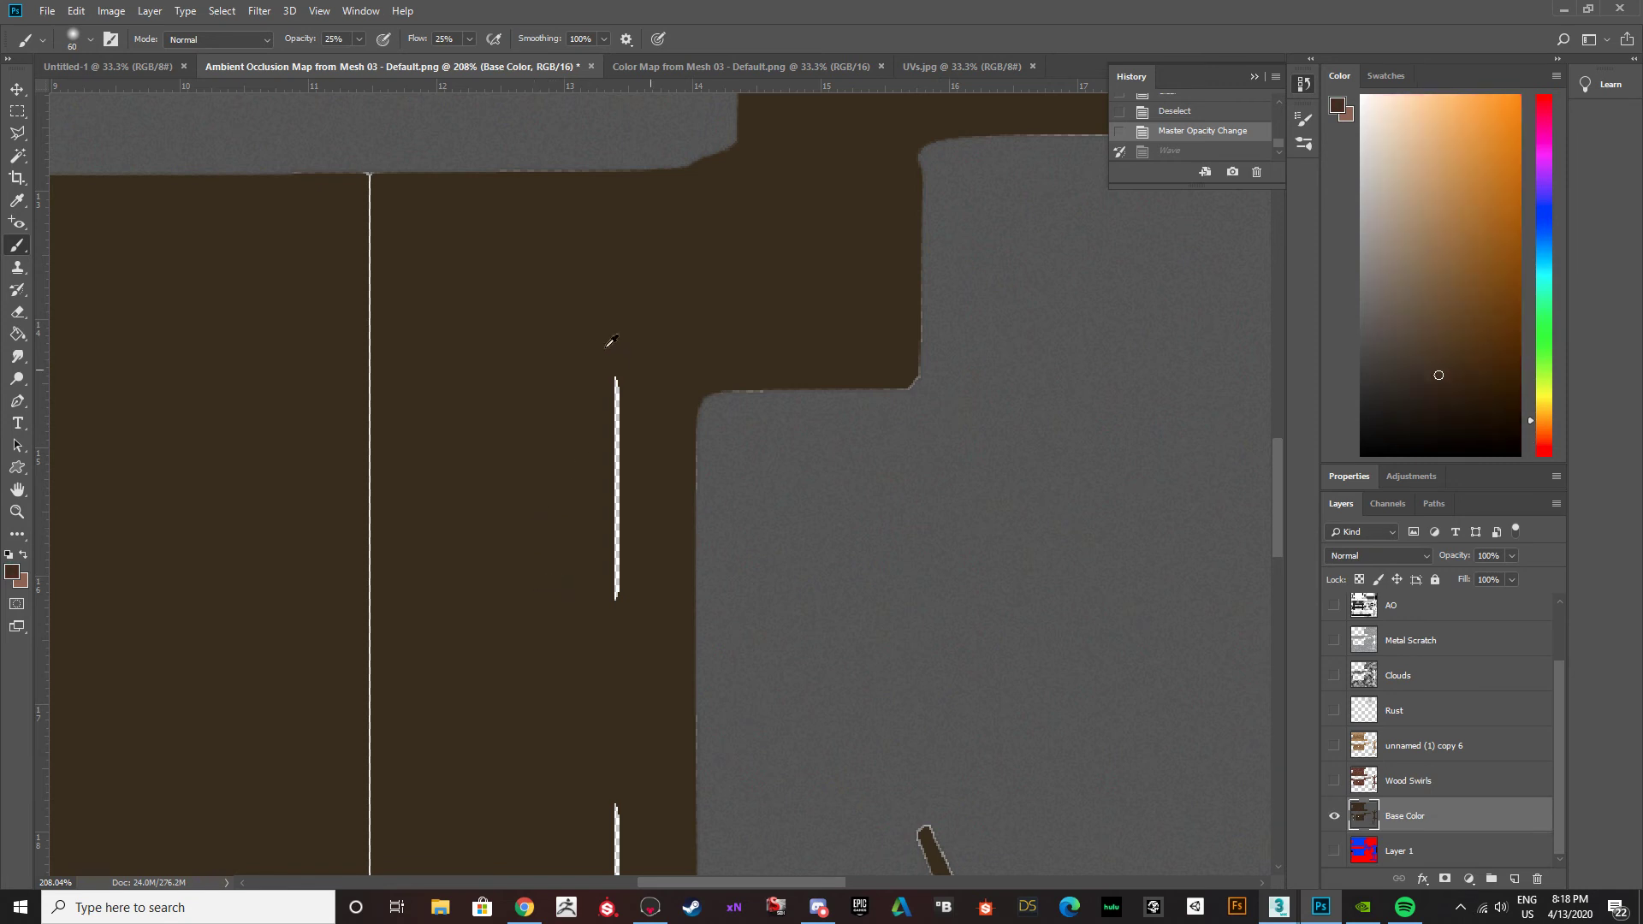
{"action": "left_click_drag", "start_coordinate": [562, 543], "coordinate": [599, 584]}
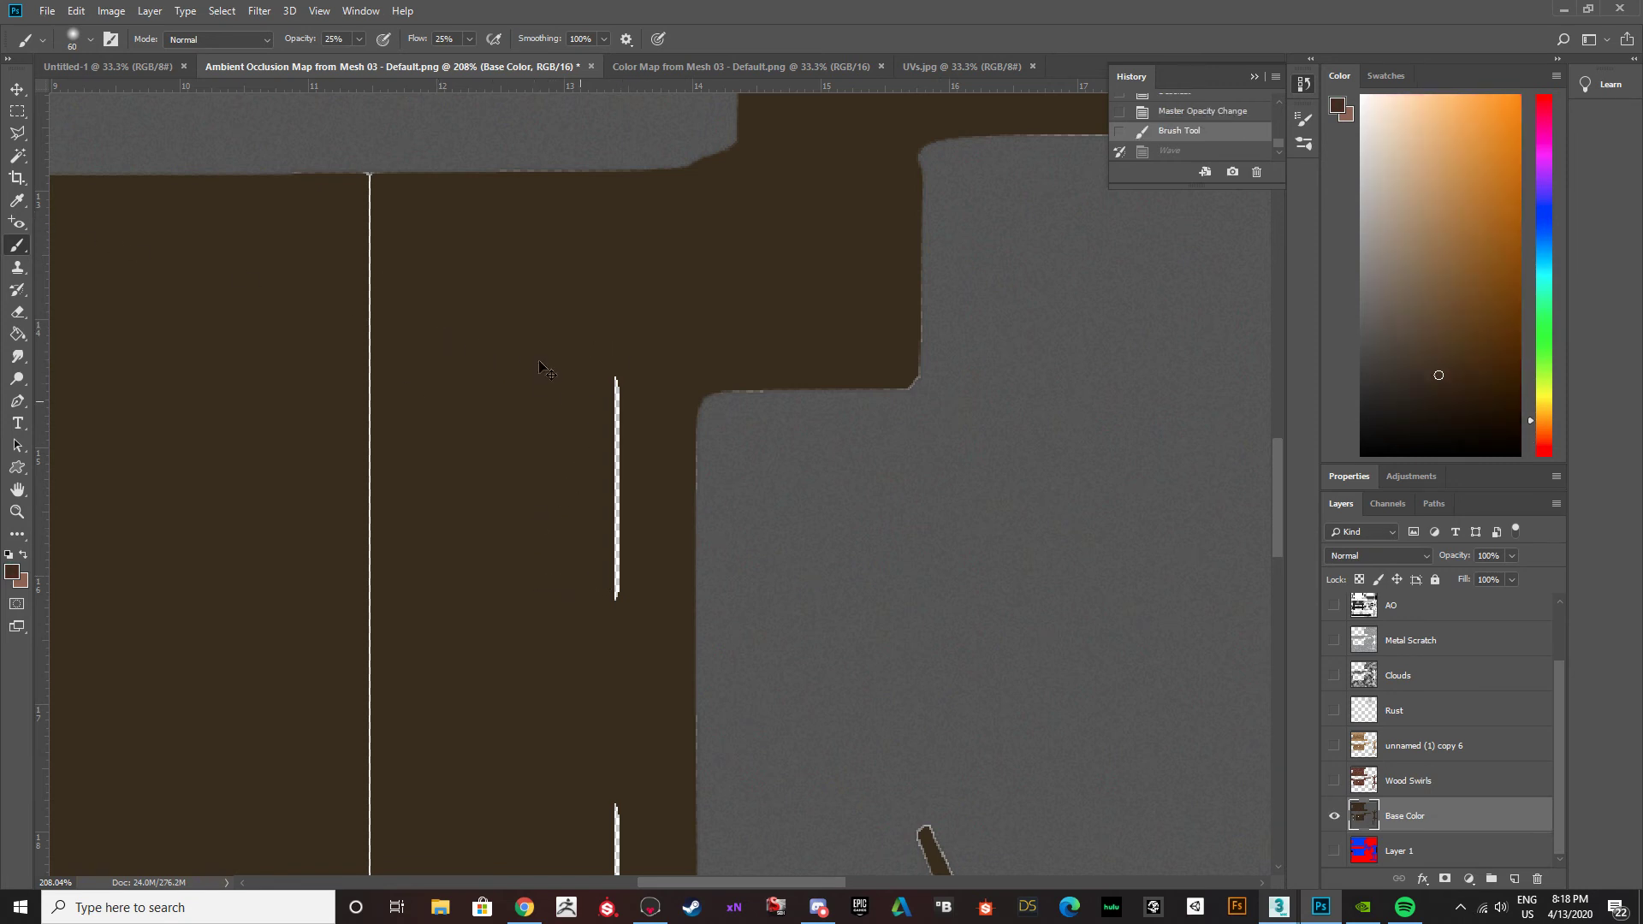
{"action": "scroll", "coordinate": [591, 419], "scroll_direction": "down", "scroll_amount": 3, "text": "alt"}
{"action": "left_click", "coordinate": [607, 445]}
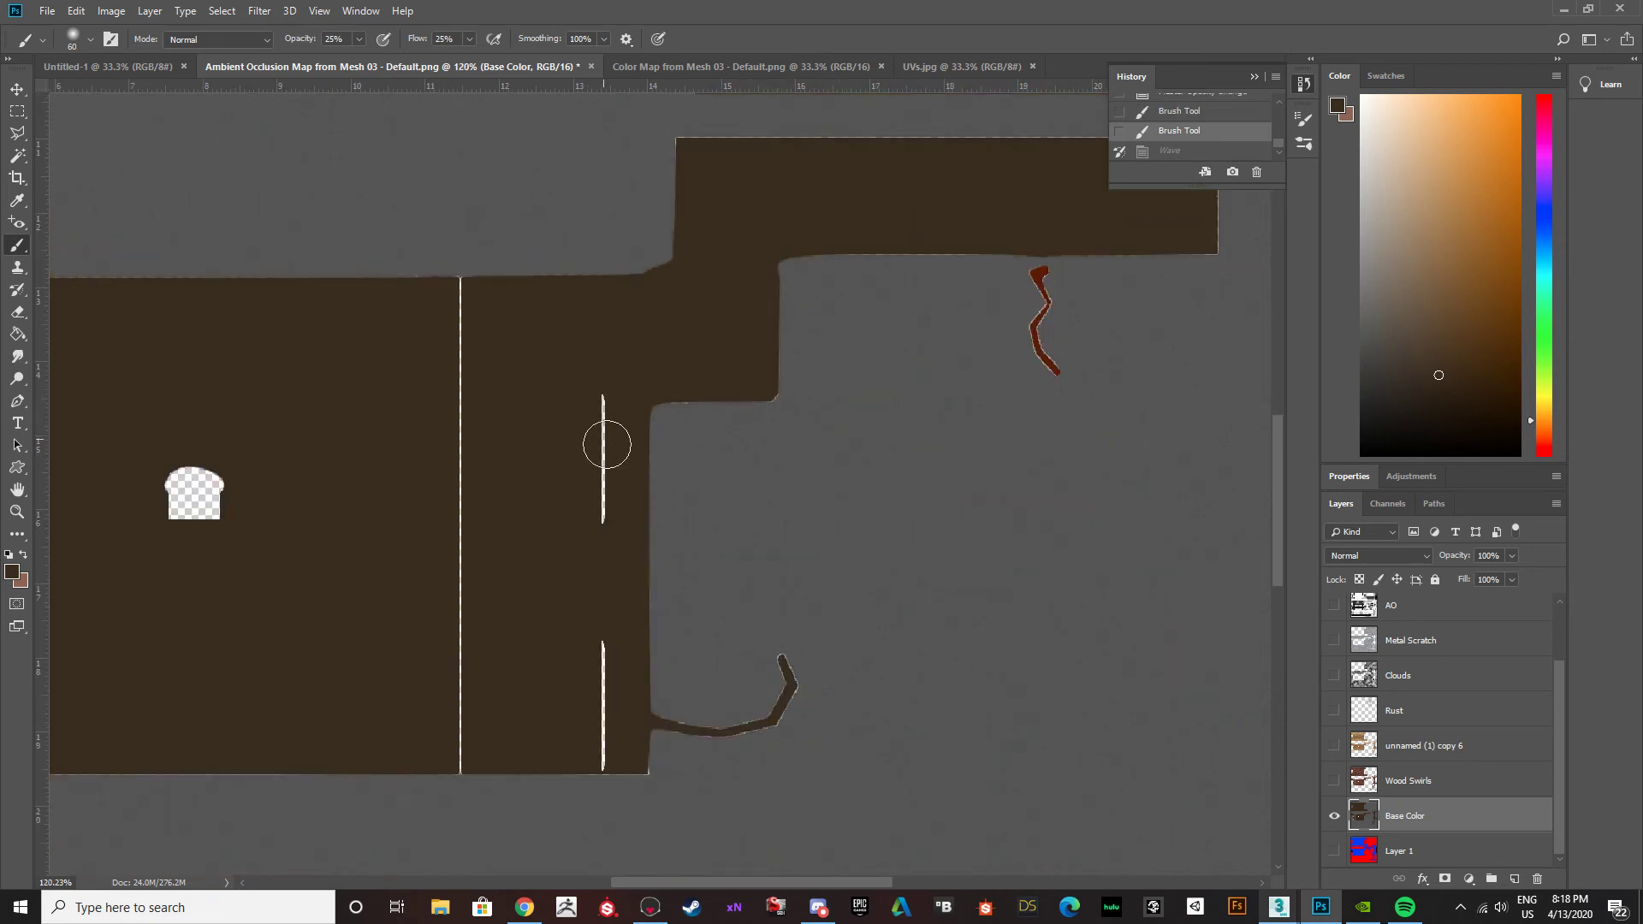
{"action": "scroll", "coordinate": [607, 445], "scroll_direction": "down", "scroll_amount": 5, "text": "alt"}
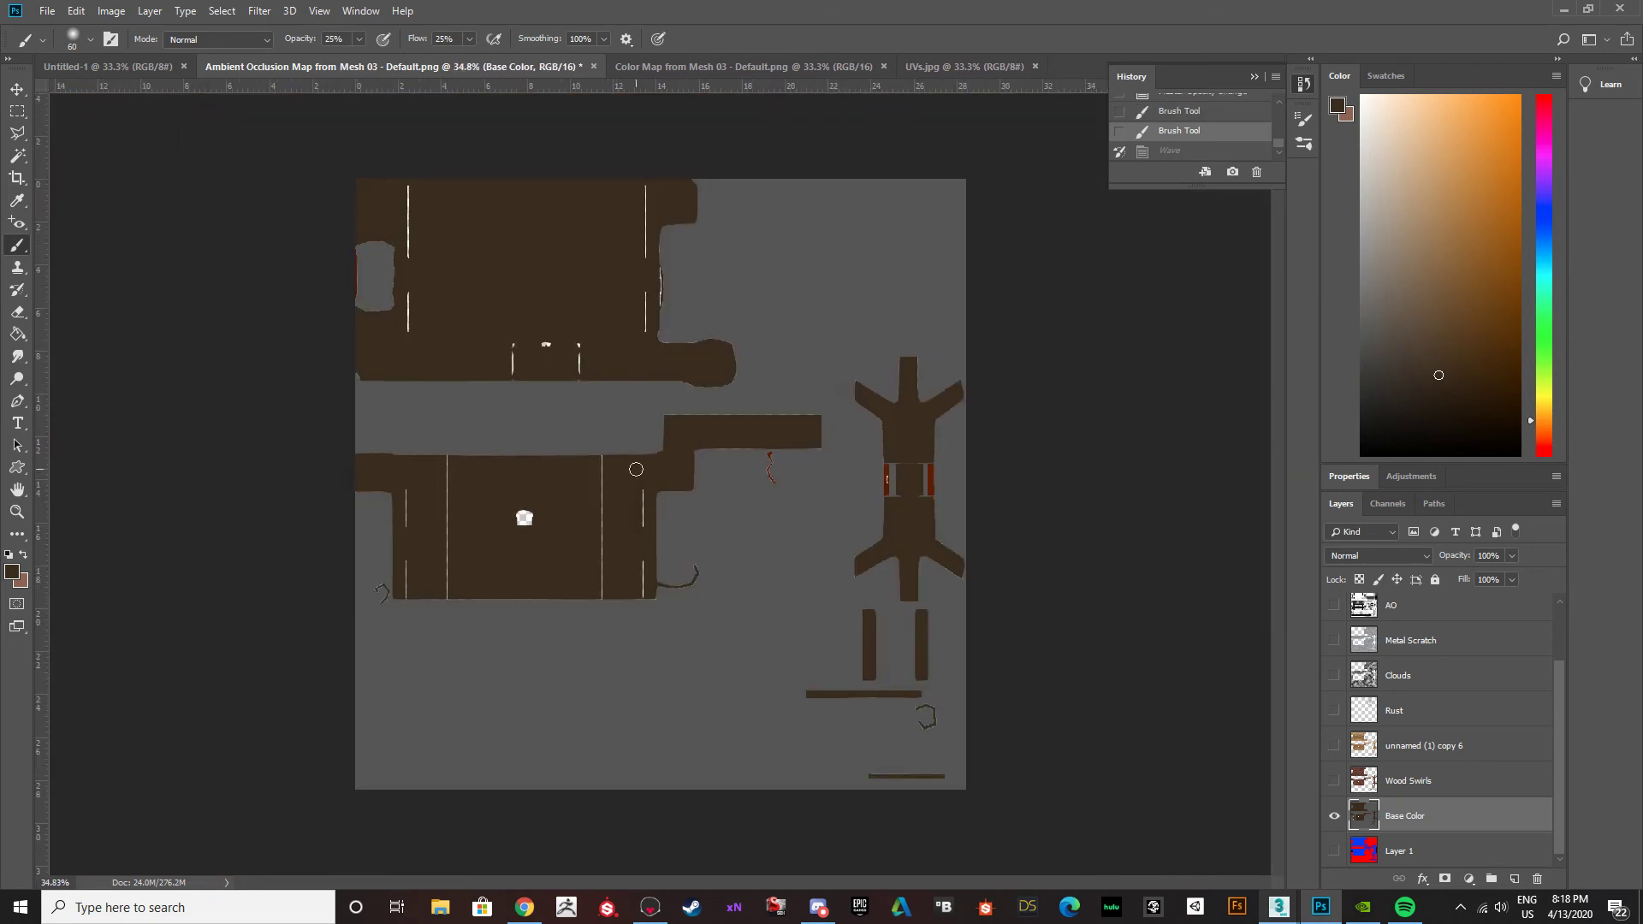
{"action": "scroll", "coordinate": [644, 486], "scroll_direction": "up", "scroll_amount": 3, "text": "alt"}
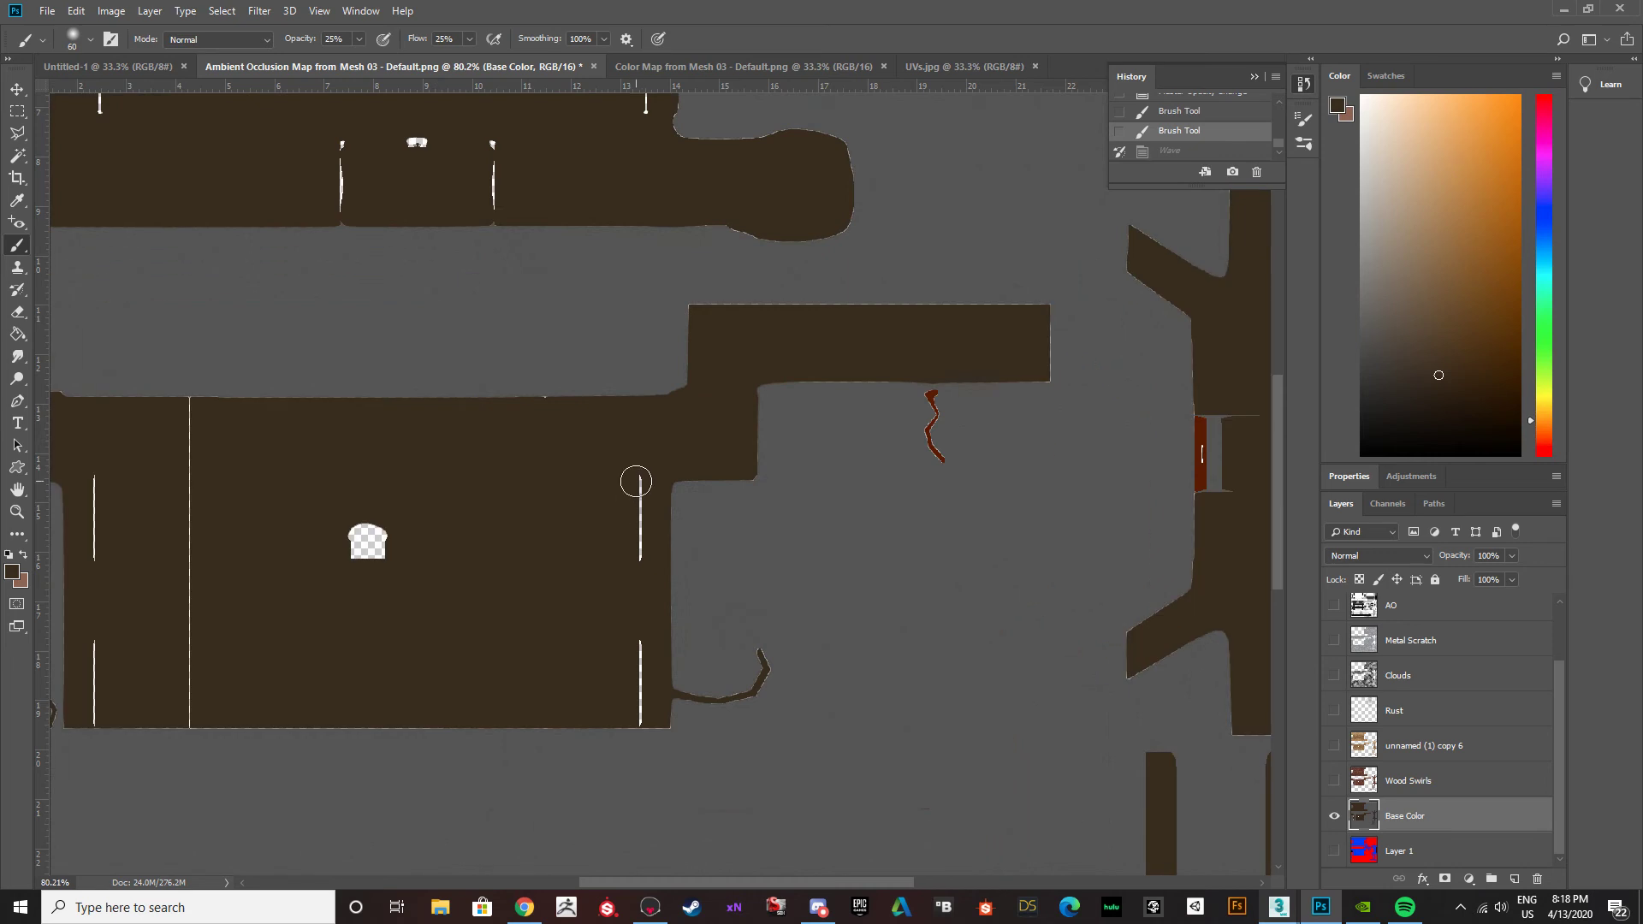
Set the brush's opacity and flow to 100% and choose a hard-edged round tip.
{"action": "left_click", "coordinate": [359, 38]}
{"action": "left_click", "coordinate": [469, 38]}
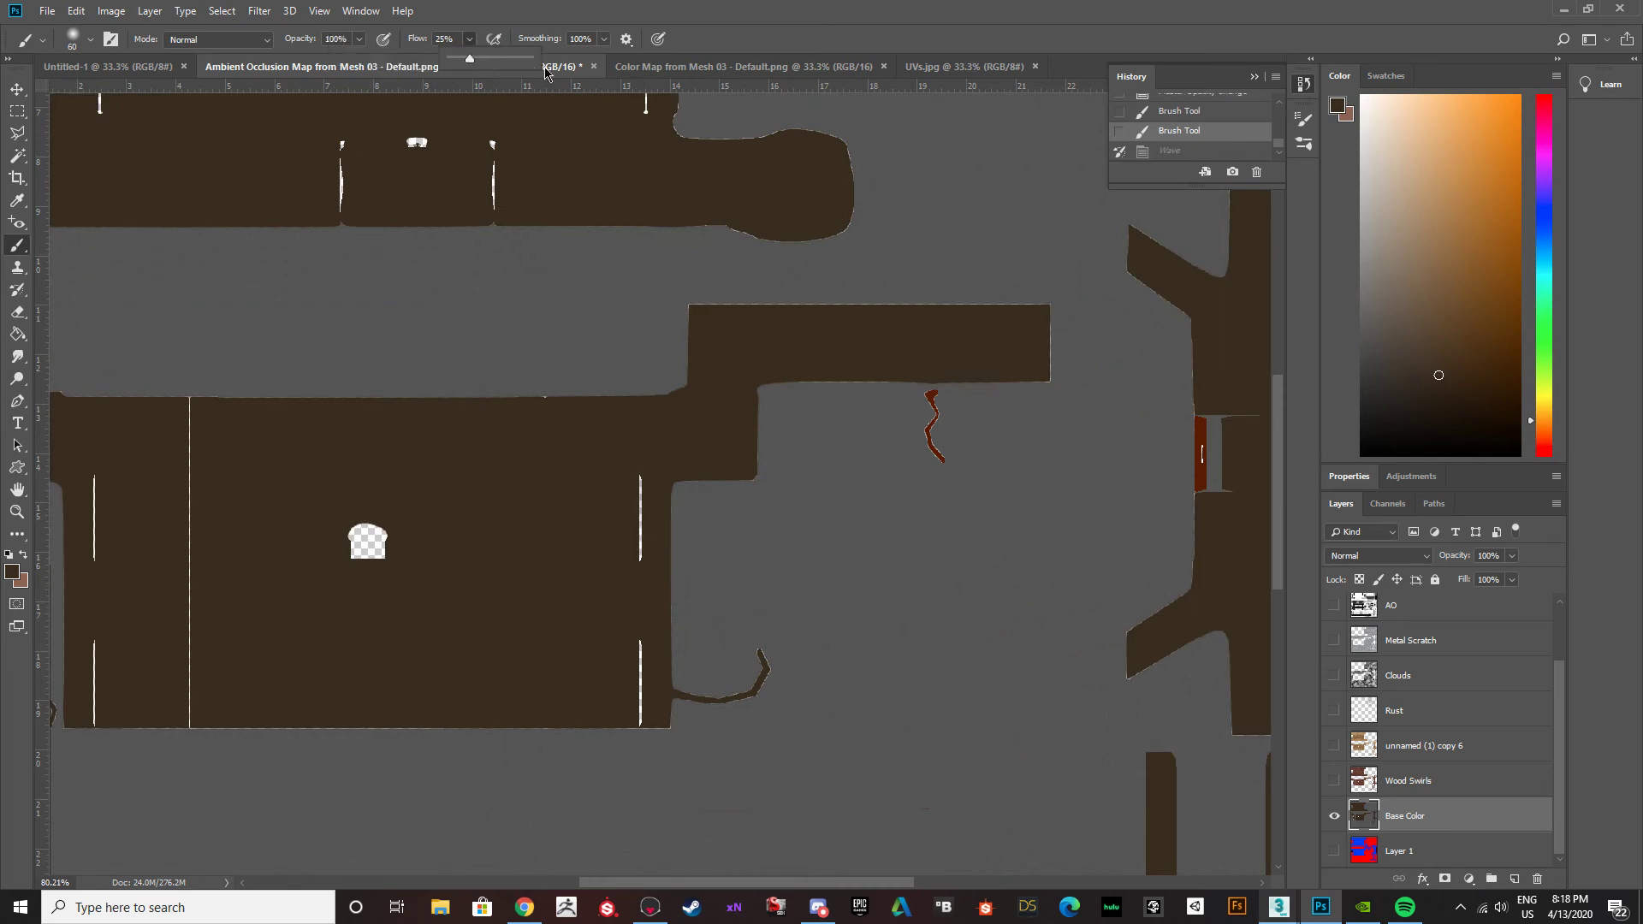
{"action": "left_click_drag", "start_coordinate": [531, 69], "coordinate": [541, 71]}
{"action": "left_click", "coordinate": [618, 470]}
{"action": "left_click_drag", "start_coordinate": [635, 513], "coordinate": [635, 533]}
{"action": "left_click", "coordinate": [92, 40]}
{"action": "left_click", "coordinate": [102, 255]}
{"action": "scroll", "coordinate": [627, 529], "scroll_direction": "up", "scroll_amount": 2}
Paint dark brown over the white strips near the lower wooden island's right edge and over its long vertical gap on the left.
{"action": "mouse_move", "coordinate": [634, 502]}
{"action": "left_mouse_down"}
{"action": "mouse_move", "coordinate": [635, 766]}
{"action": "mouse_move", "coordinate": [636, 748]}
{"action": "left_mouse_up"}
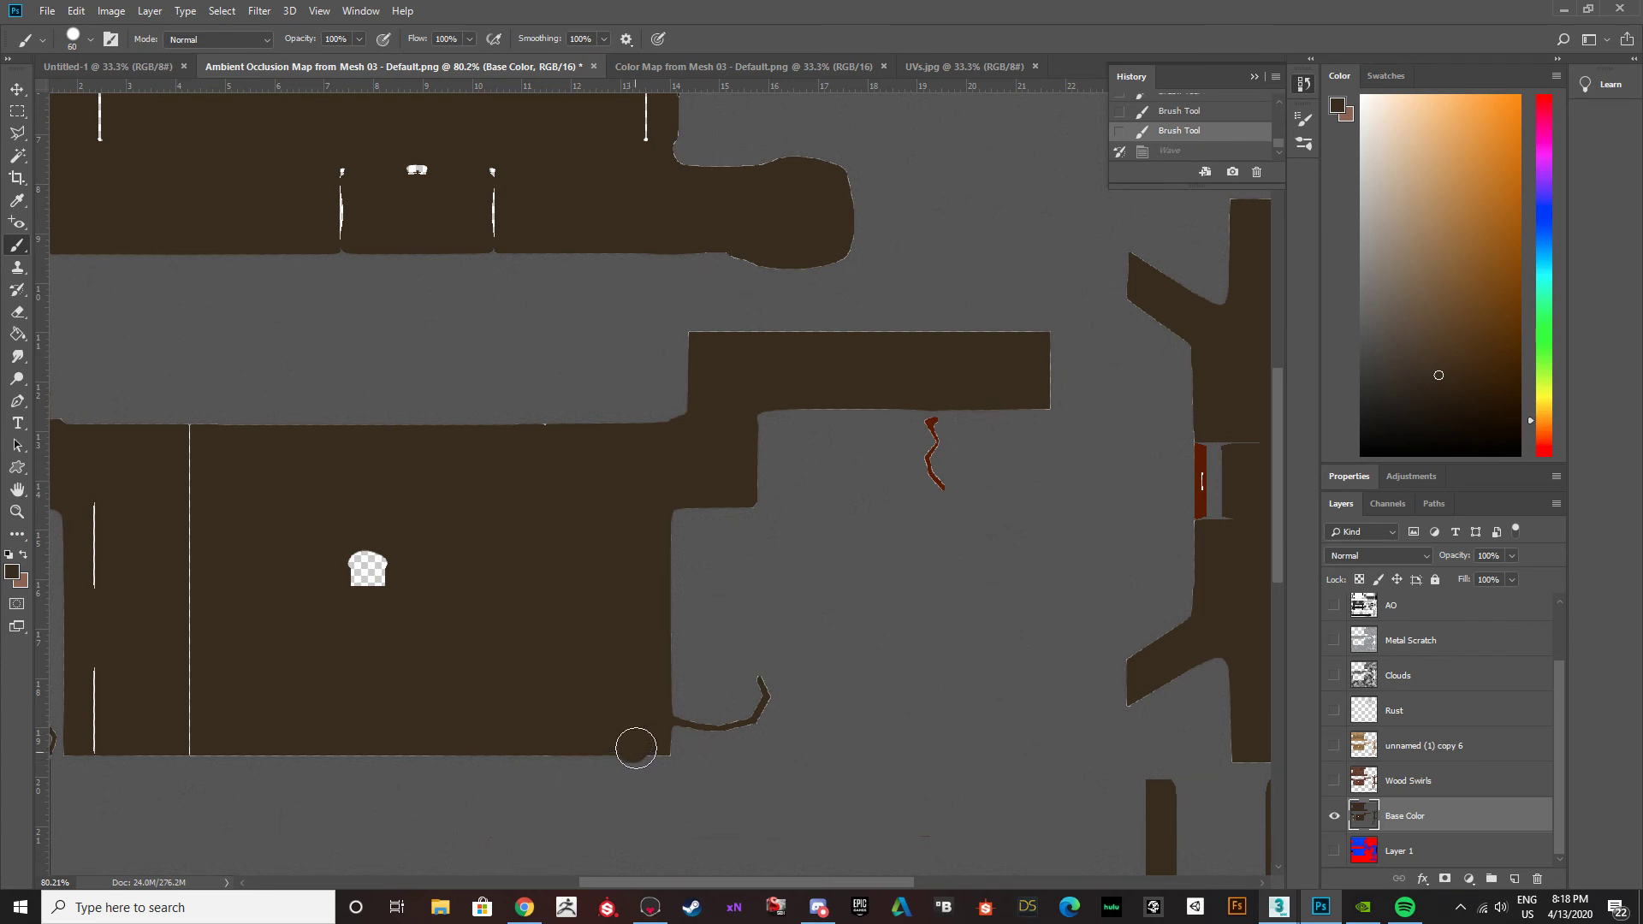
{"action": "key", "text": "ctrl+z"}
{"action": "left_click_drag", "start_coordinate": [637, 581], "coordinate": [643, 738]}
{"action": "left_click", "coordinate": [188, 444]}
{"action": "left_click", "coordinate": [188, 734], "text": "shift"}
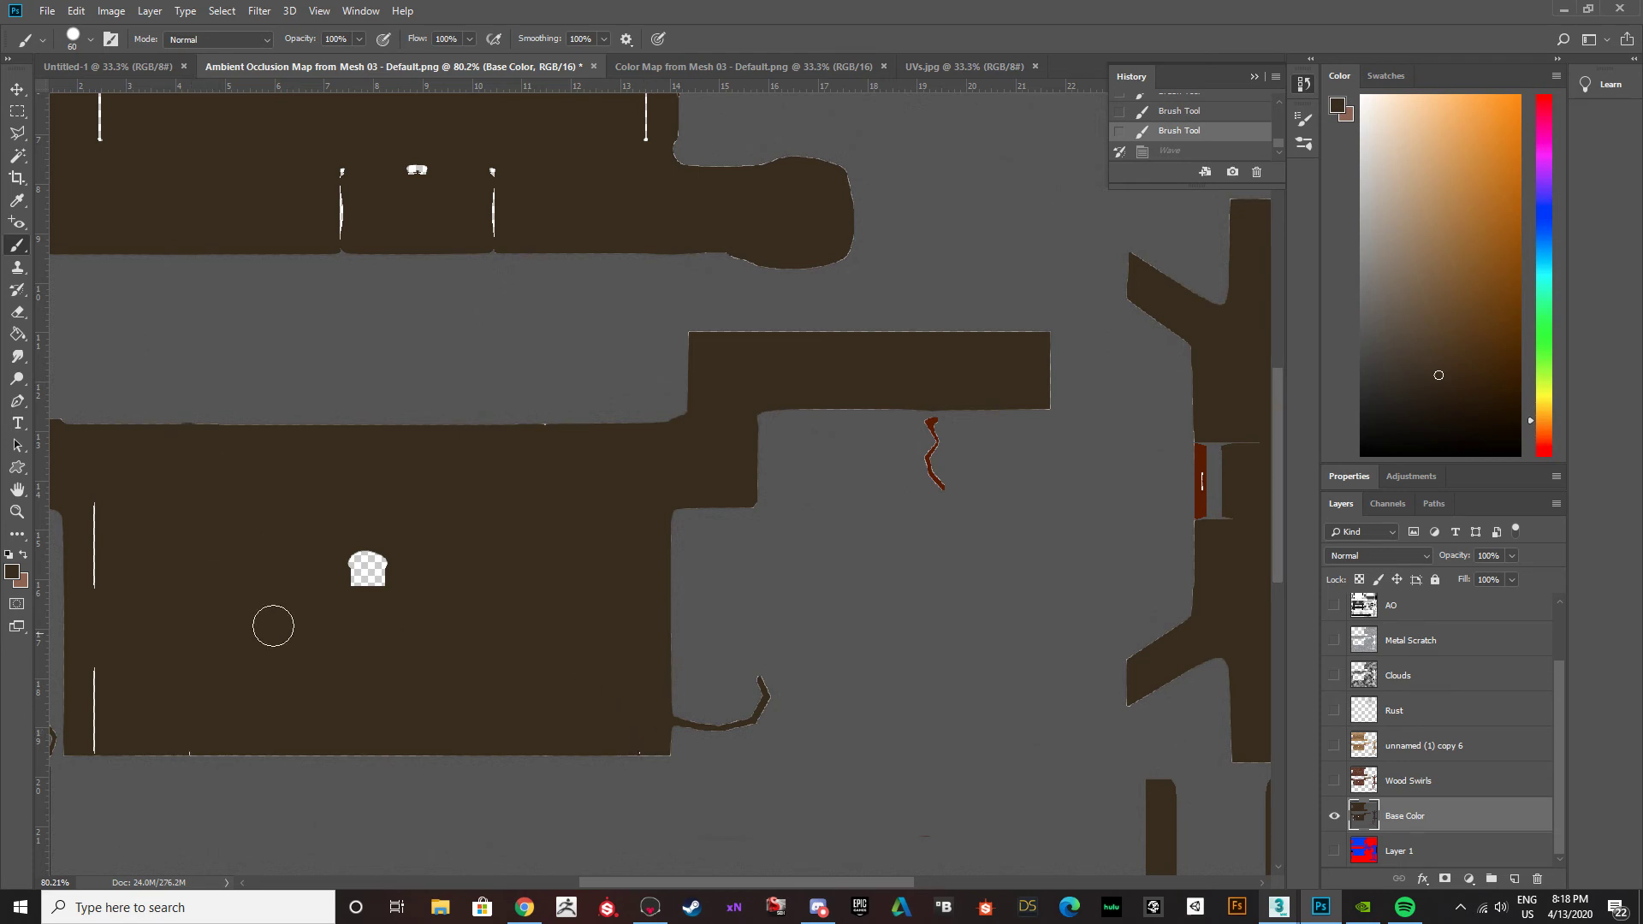
Paint dark brown over the transparent patch and the remaining white vertical strips on the lower wooden island.
{"action": "left_click_drag", "start_coordinate": [367, 562], "coordinate": [382, 553]}
{"action": "left_click", "coordinate": [95, 480]}
{"action": "left_click", "coordinate": [91, 612], "text": "shift"}
{"action": "left_click", "coordinate": [91, 672]}
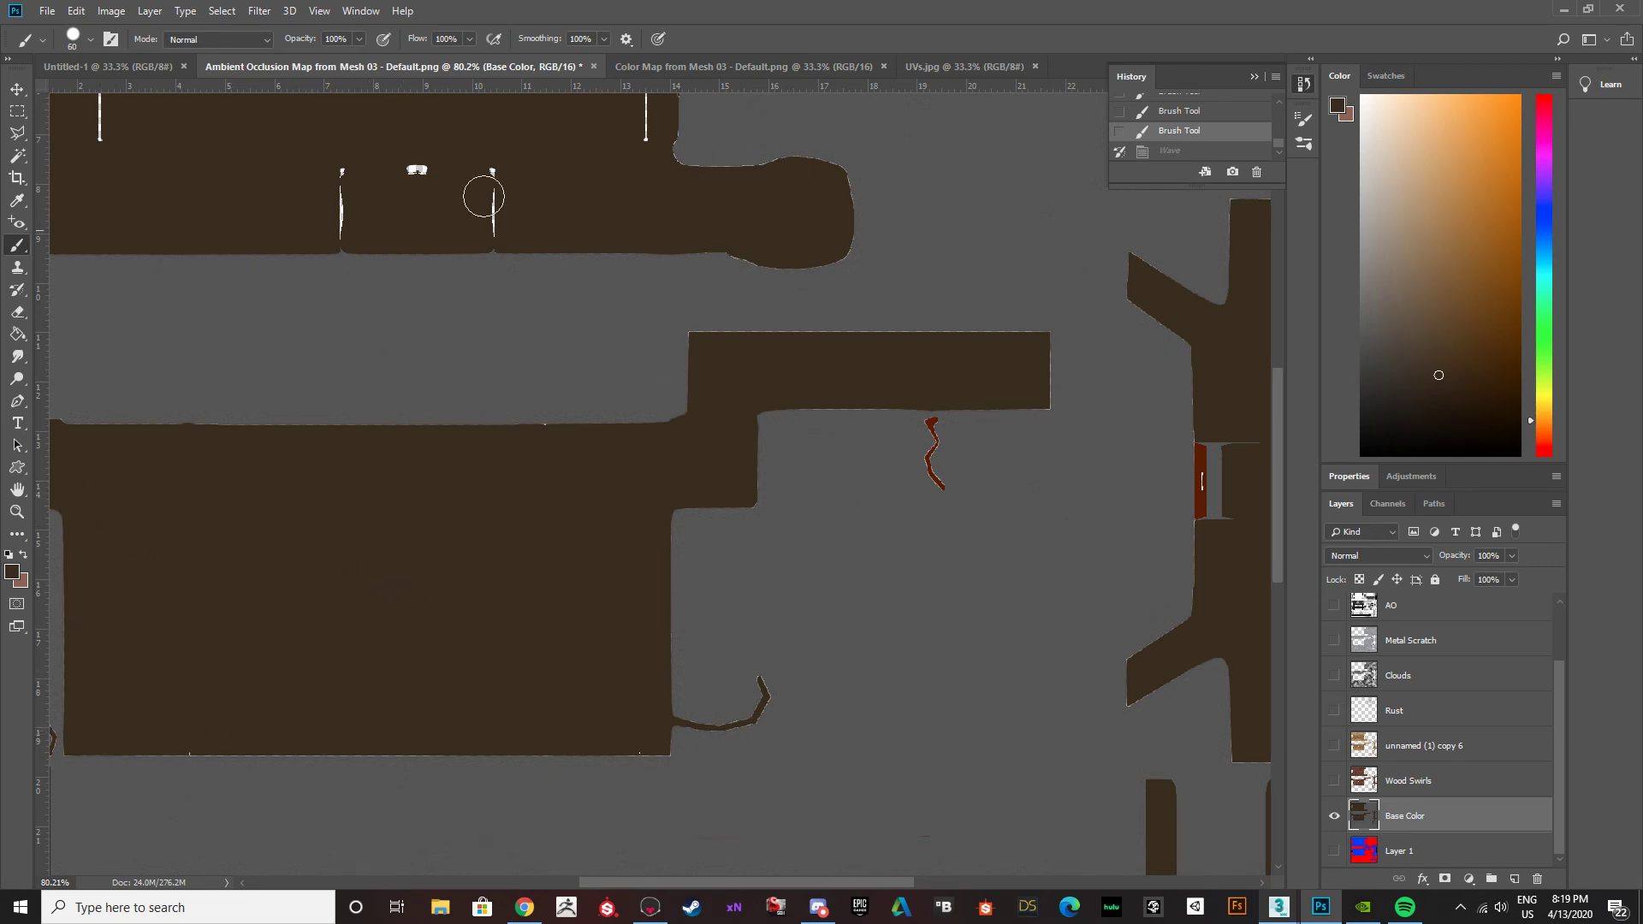
{"action": "scroll", "coordinate": [525, 256], "scroll_direction": "up", "scroll_amount": 2}
{"action": "scroll", "coordinate": [658, 434], "scroll_direction": "down", "scroll_amount": 4, "text": "alt"}
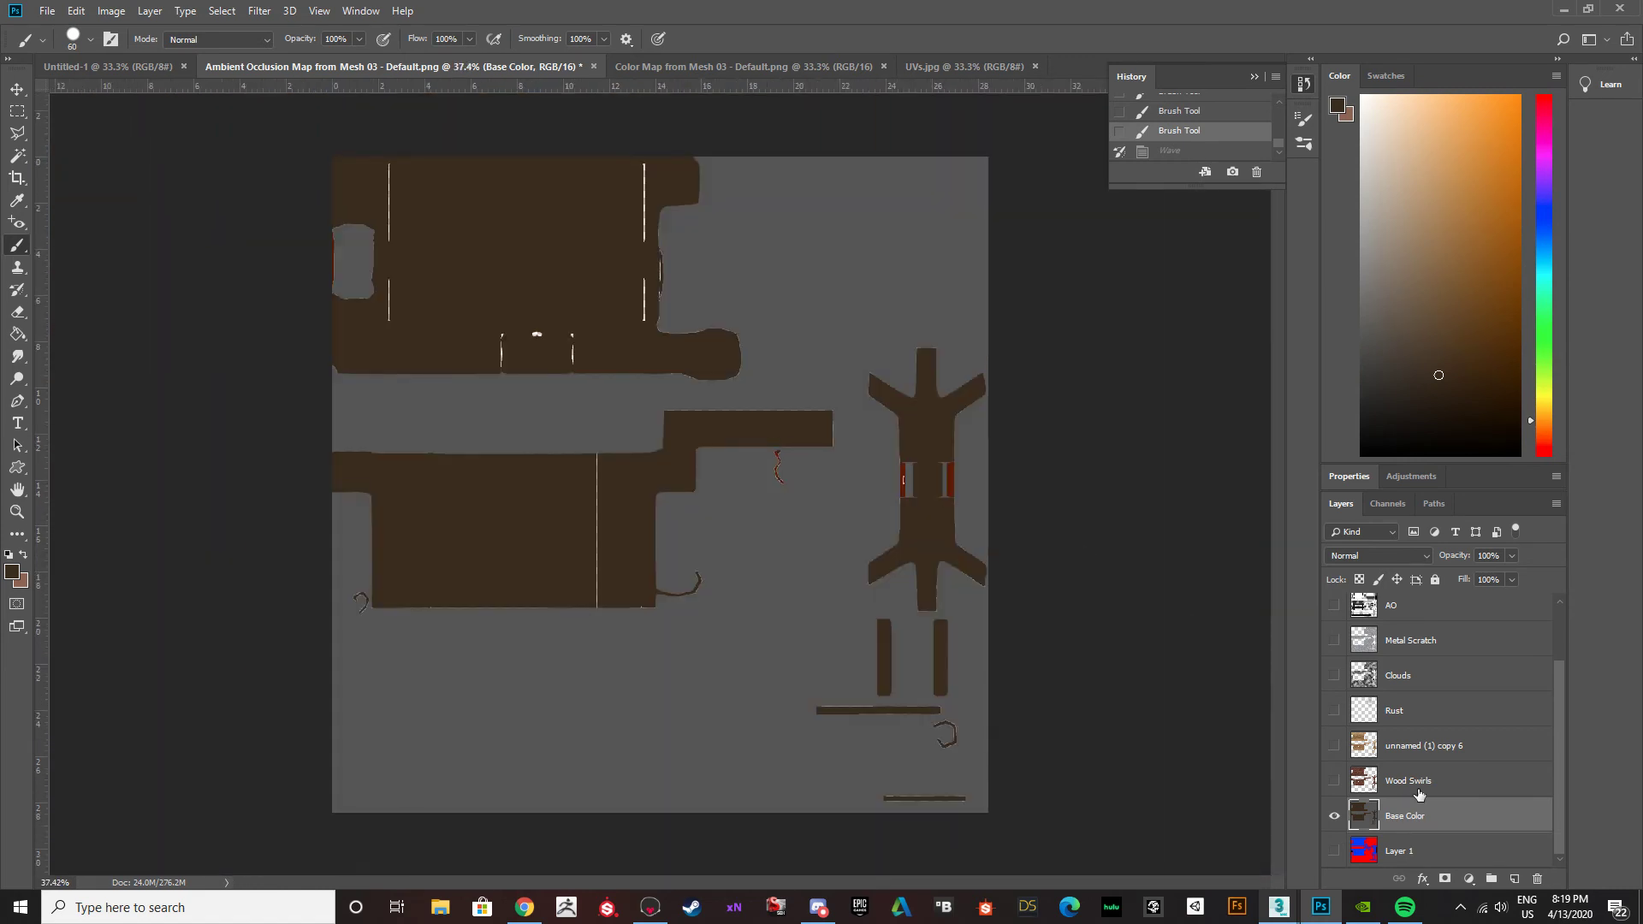
Select the dark brown wooden islands with the Magic Wand and add a new layer above Base Color.
{"action": "key", "text": "v"}
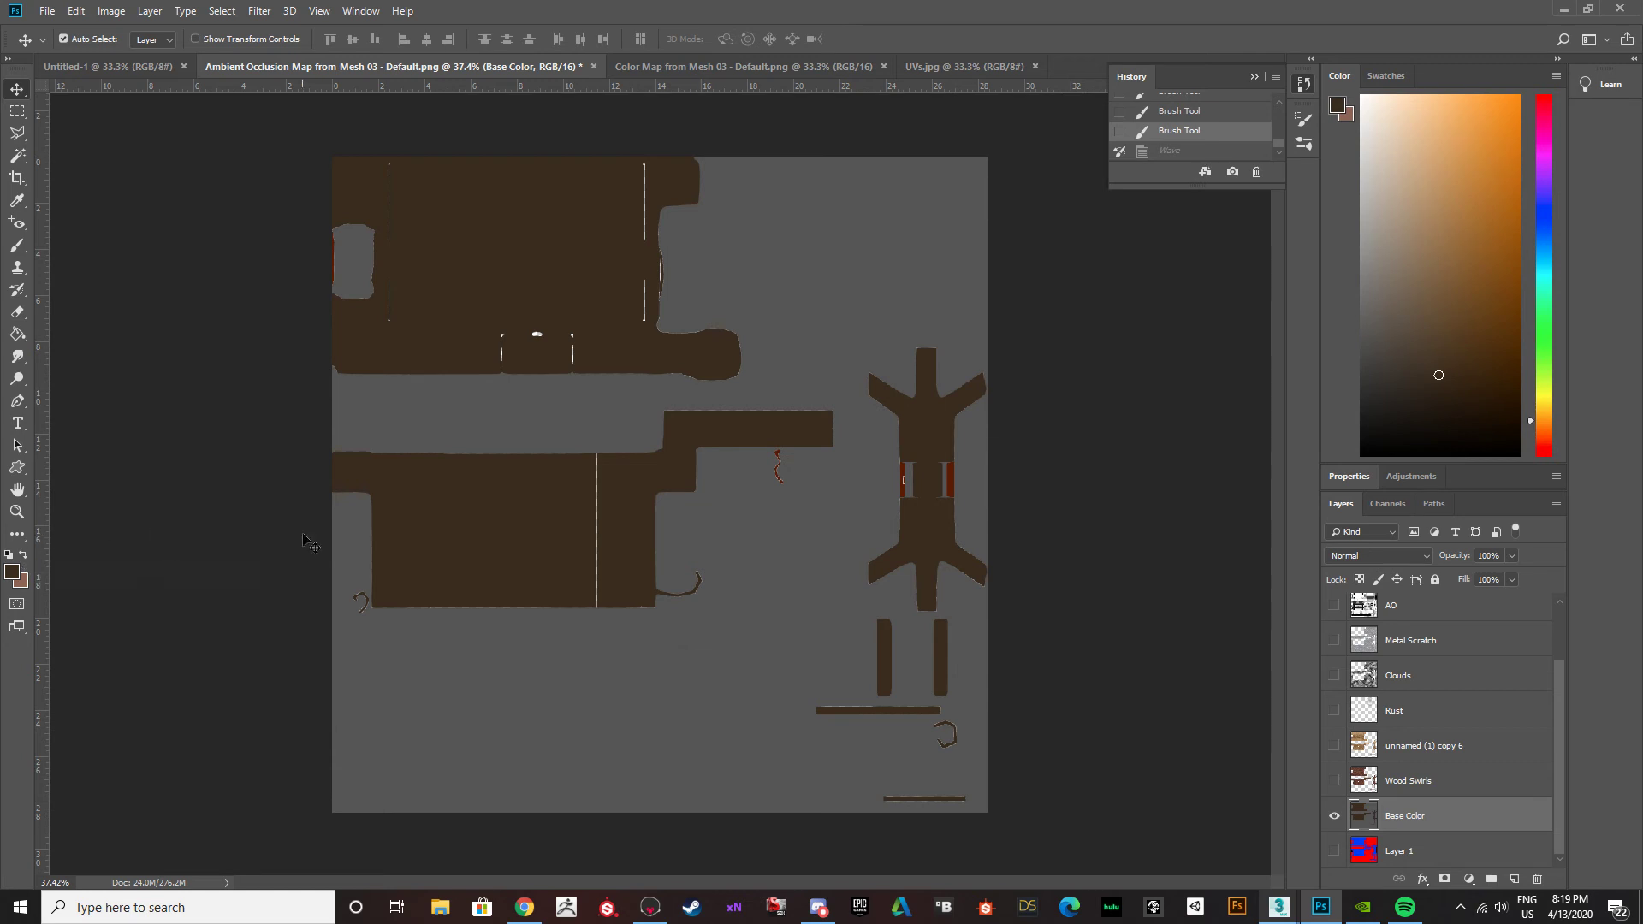
{"action": "key", "text": "w"}
{"action": "left_click", "coordinate": [471, 515]}
{"action": "left_click", "coordinate": [456, 349], "text": "shift"}
{"action": "left_click", "coordinate": [924, 451], "text": "shift"}
{"action": "left_click", "coordinate": [941, 655], "text": "shift"}
{"action": "left_click", "coordinate": [881, 712], "text": "shift"}
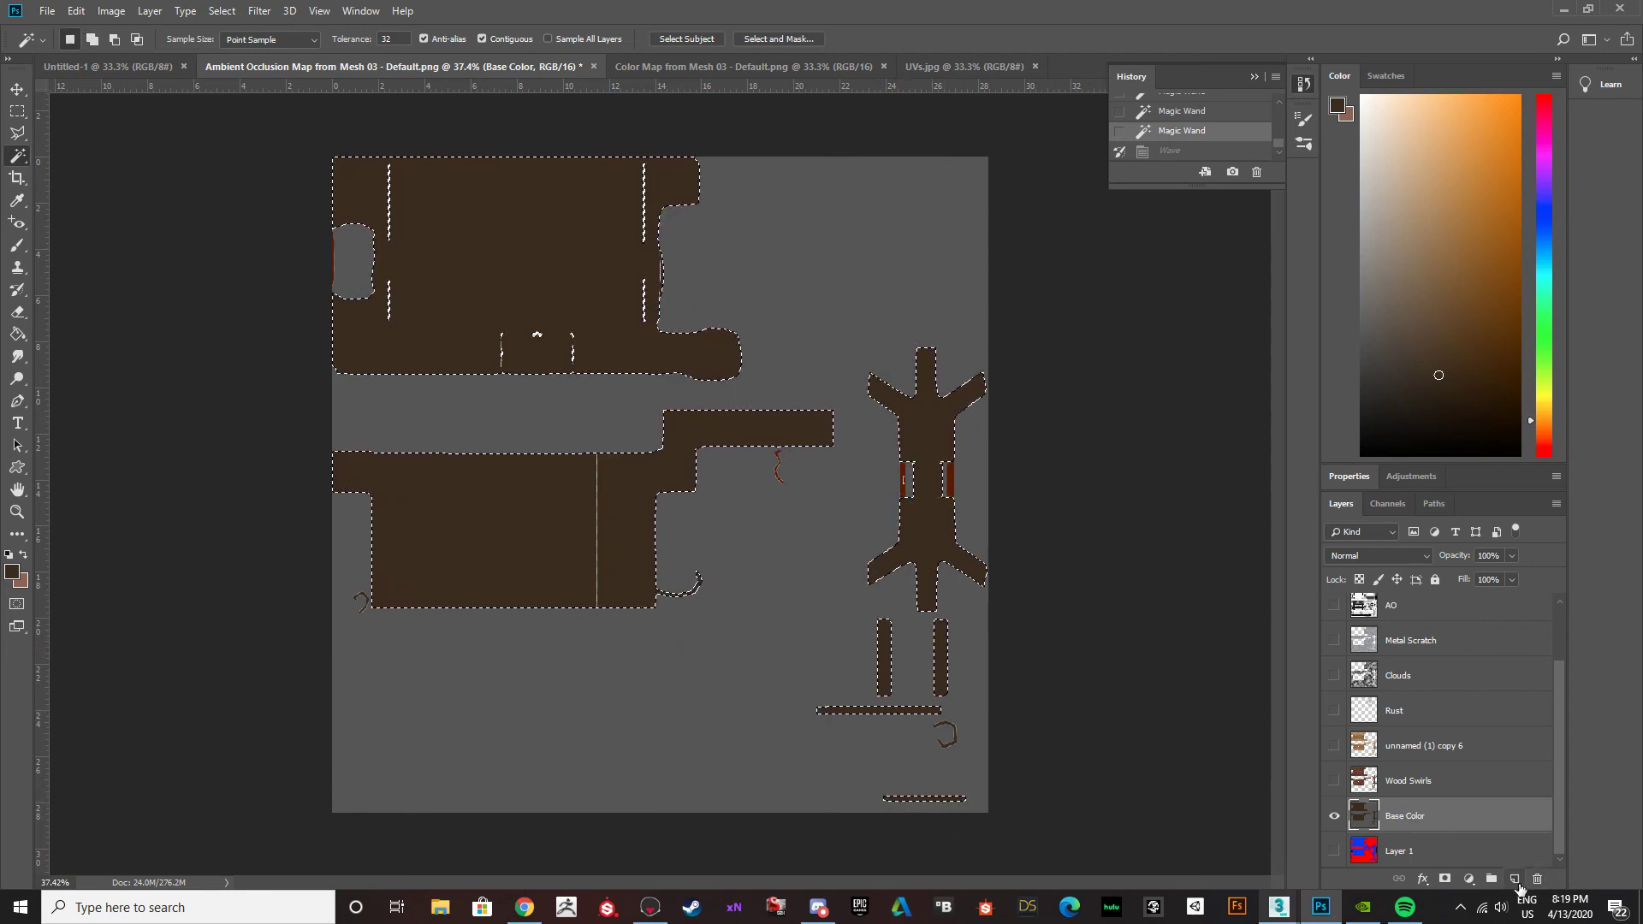
{"action": "left_click", "coordinate": [1515, 879]}
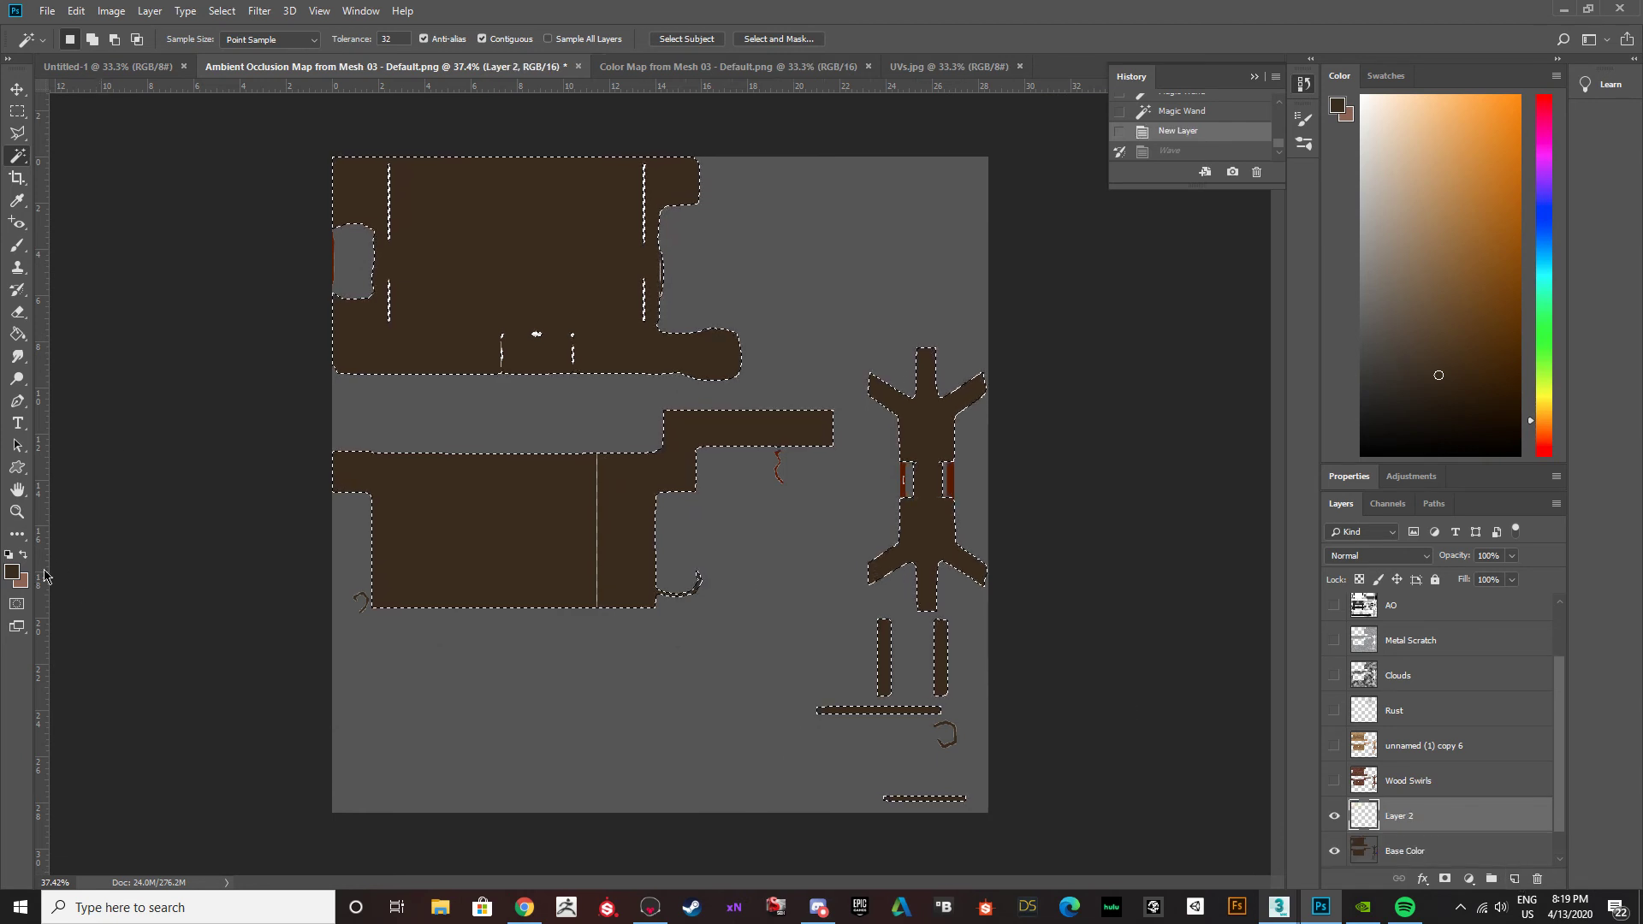
Set the background colour to dark brown #452901 and the foreground colour to dark red #632002.
{"action": "left_click", "coordinate": [13, 572]}
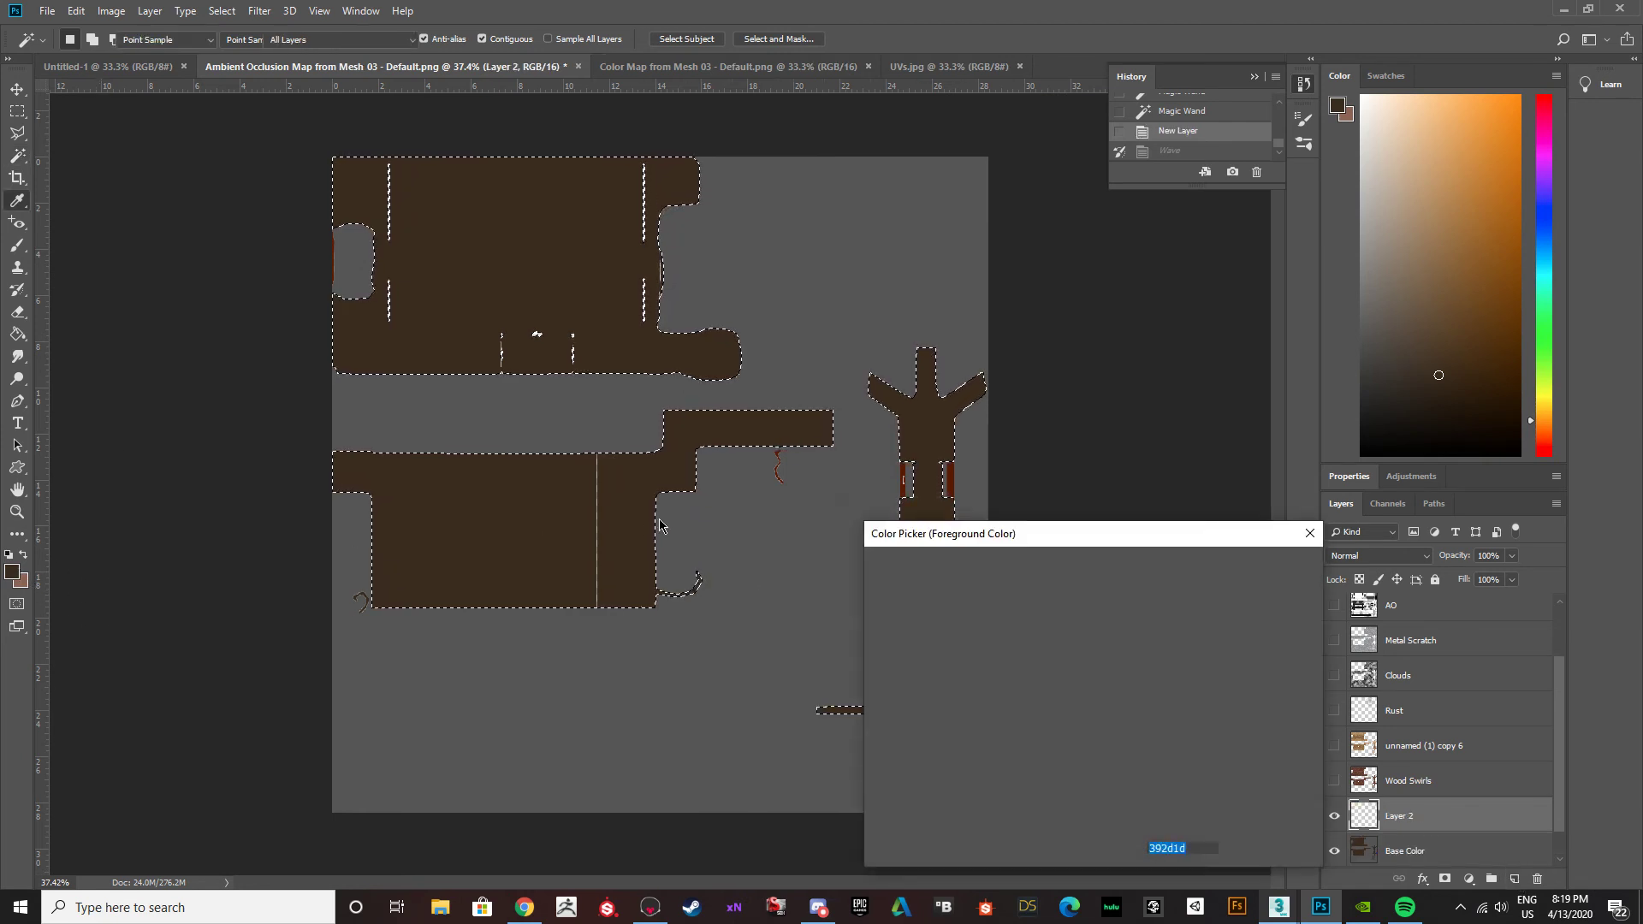
{"action": "left_click", "coordinate": [695, 578]}
{"action": "left_click_drag", "start_coordinate": [1085, 743], "coordinate": [1087, 734]}
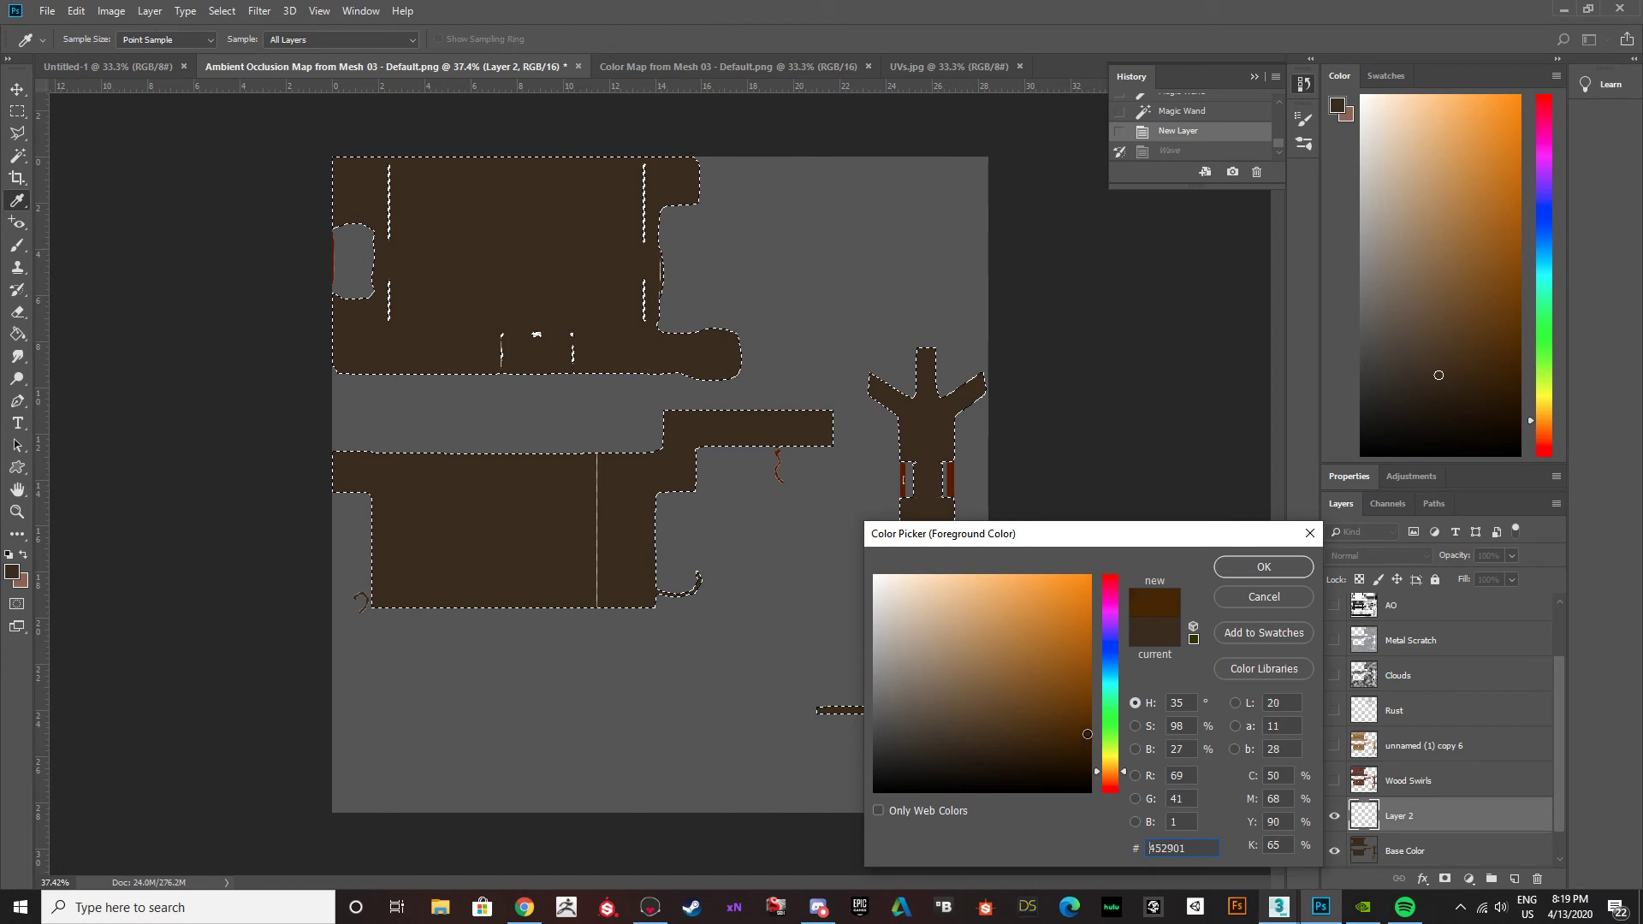
{"action": "left_click", "coordinate": [1263, 567]}
{"action": "key", "text": "w"}
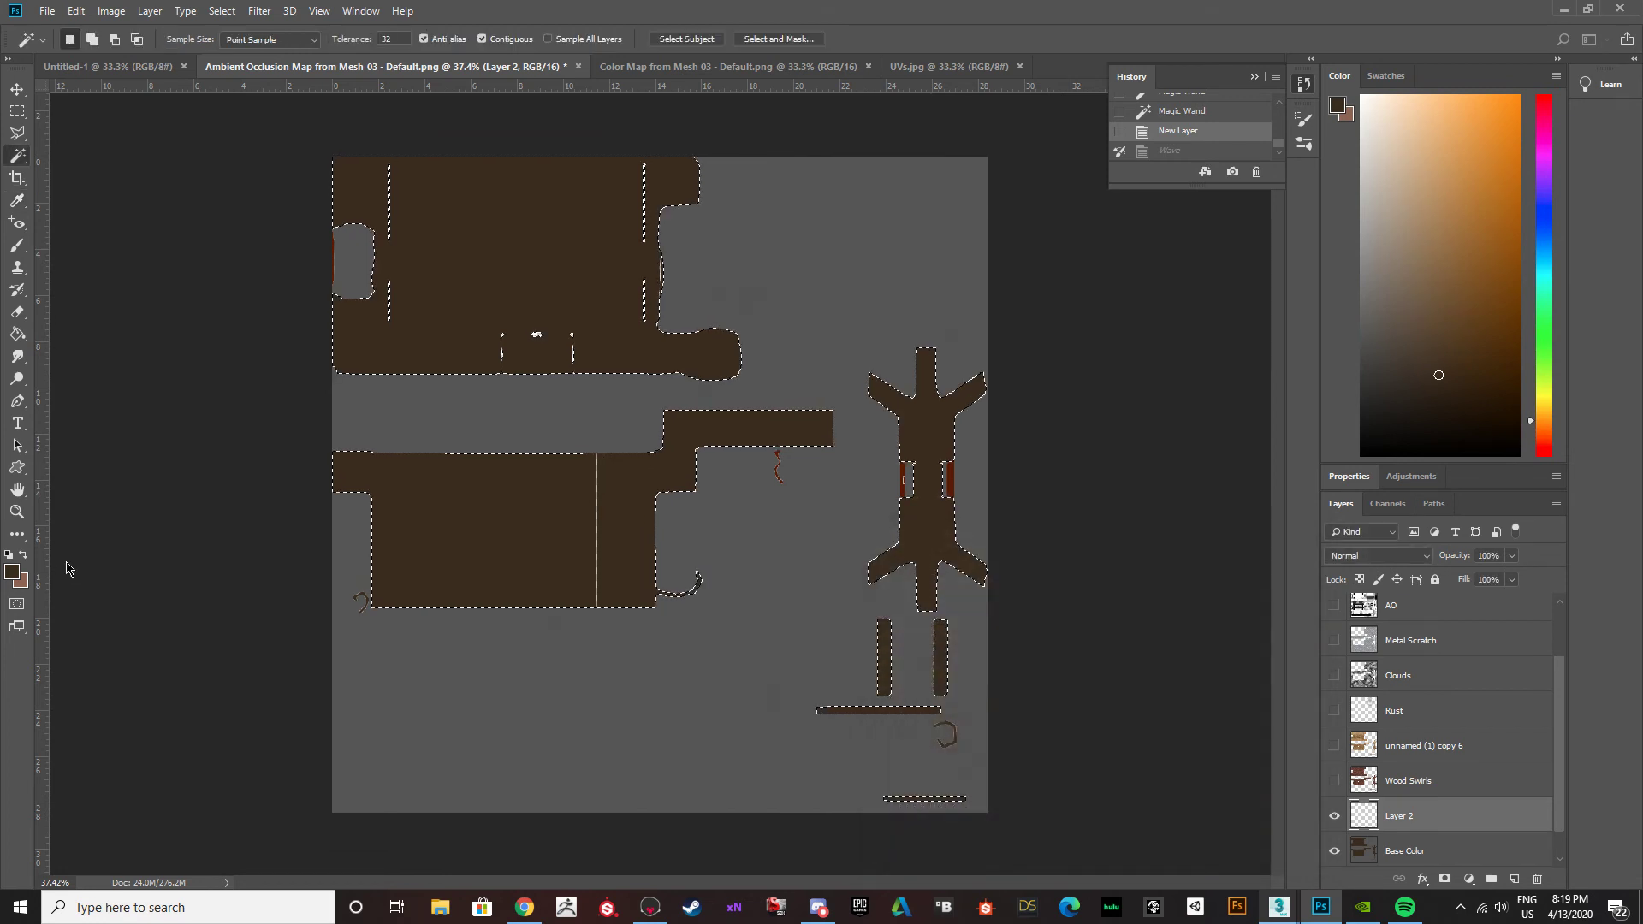
{"action": "key", "text": "x"}
{"action": "left_click", "coordinate": [13, 572]}
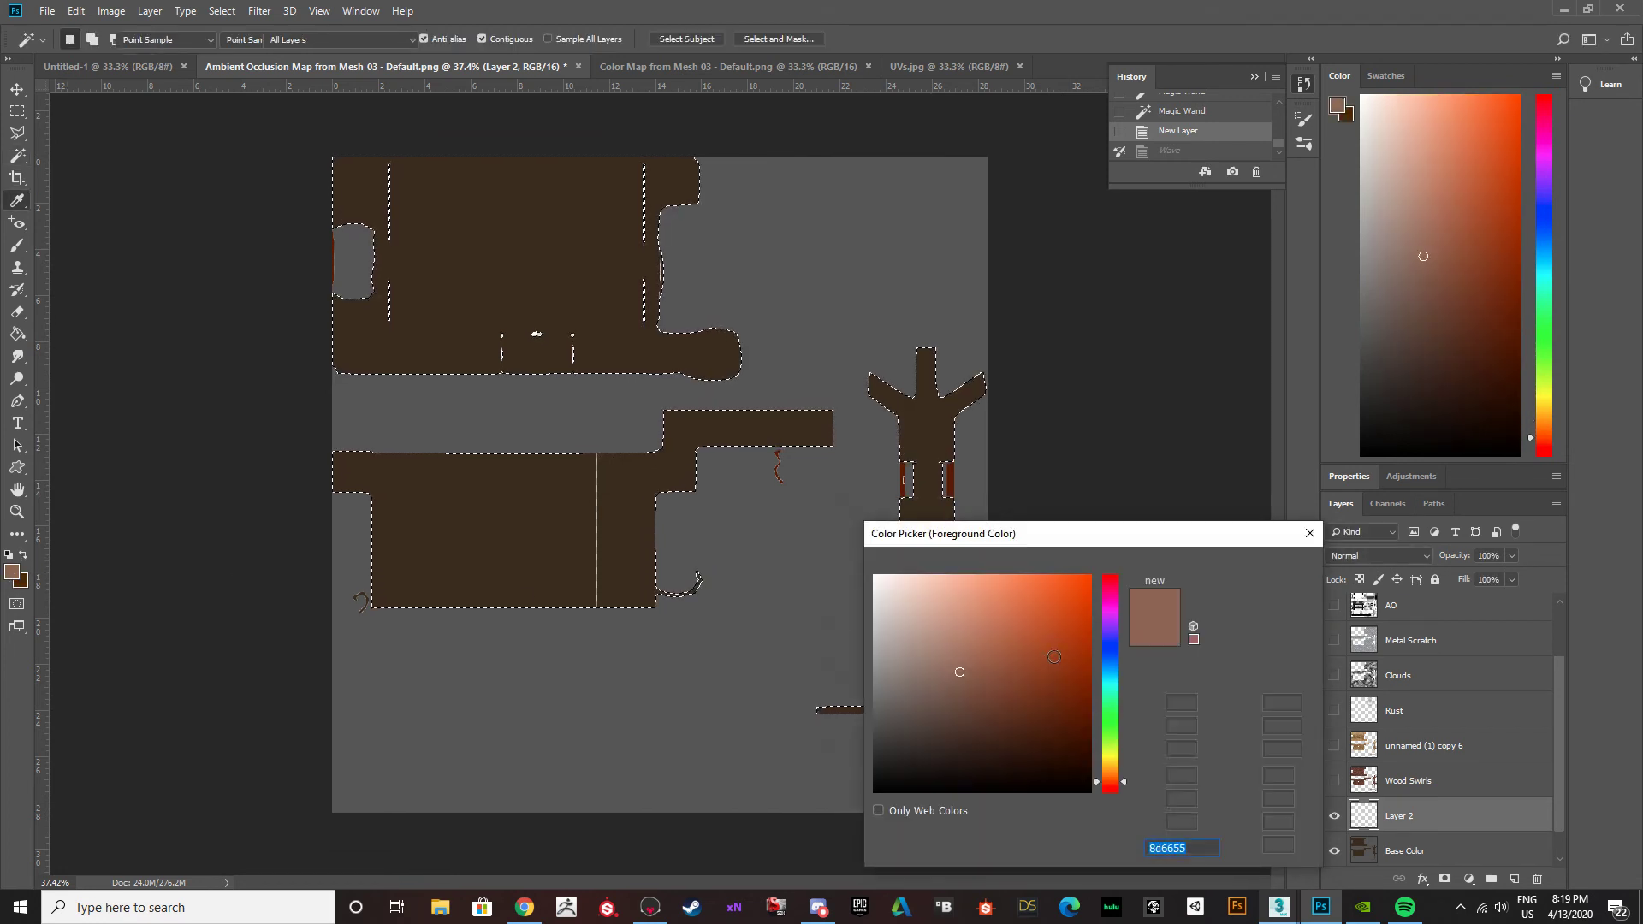
{"action": "left_click_drag", "start_coordinate": [1089, 742], "coordinate": [1087, 699]}
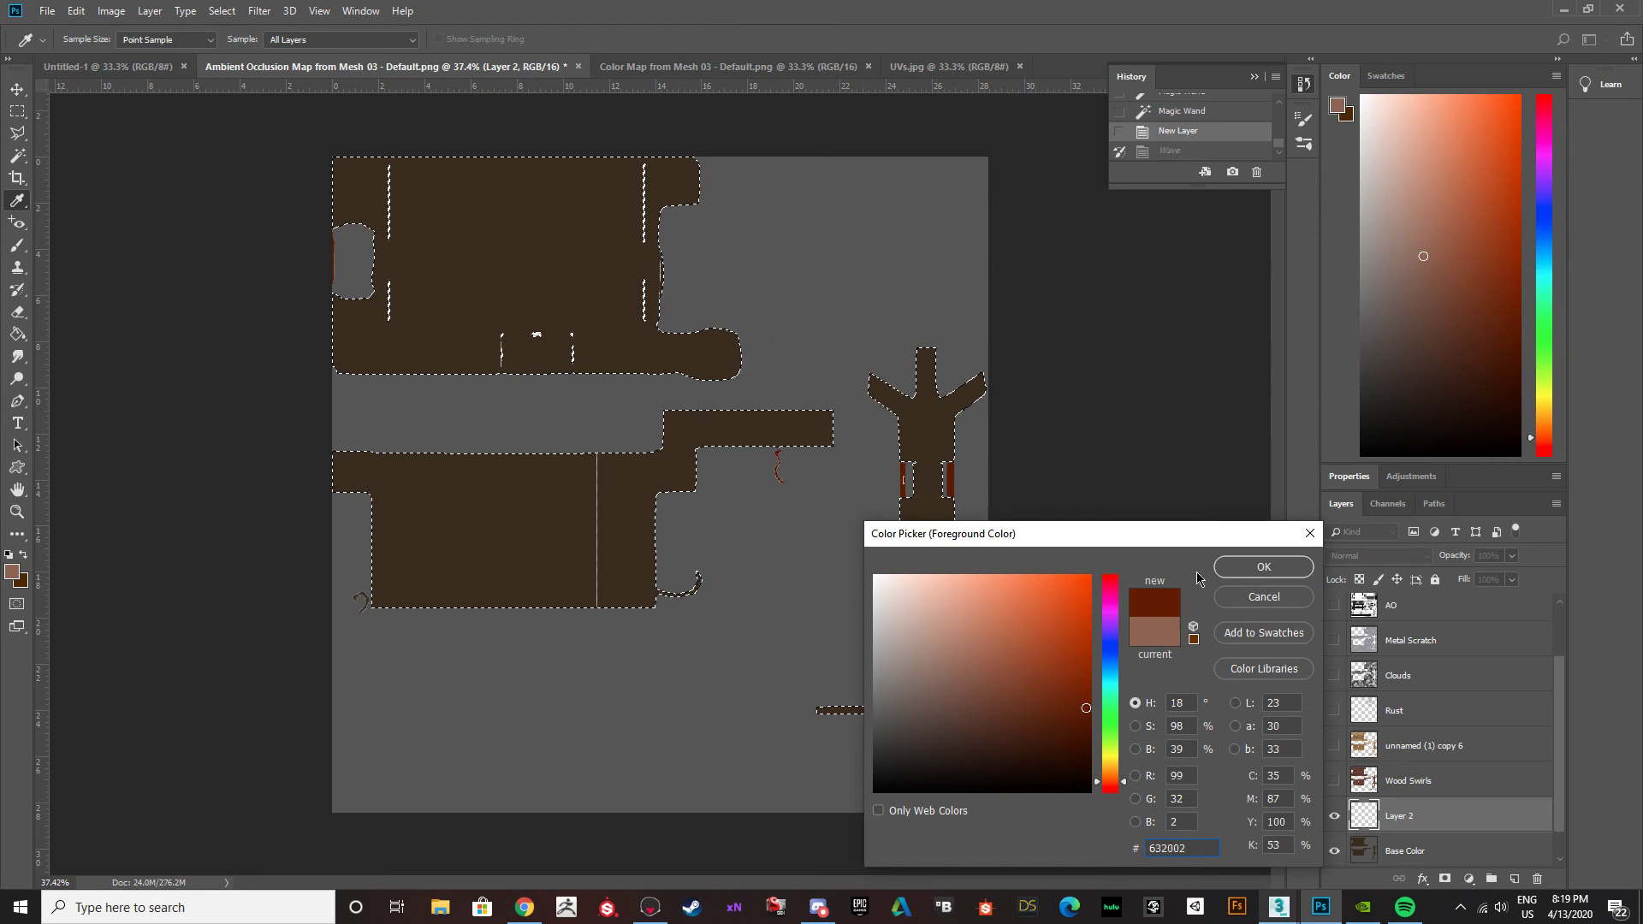
{"action": "left_click", "coordinate": [1263, 566]}
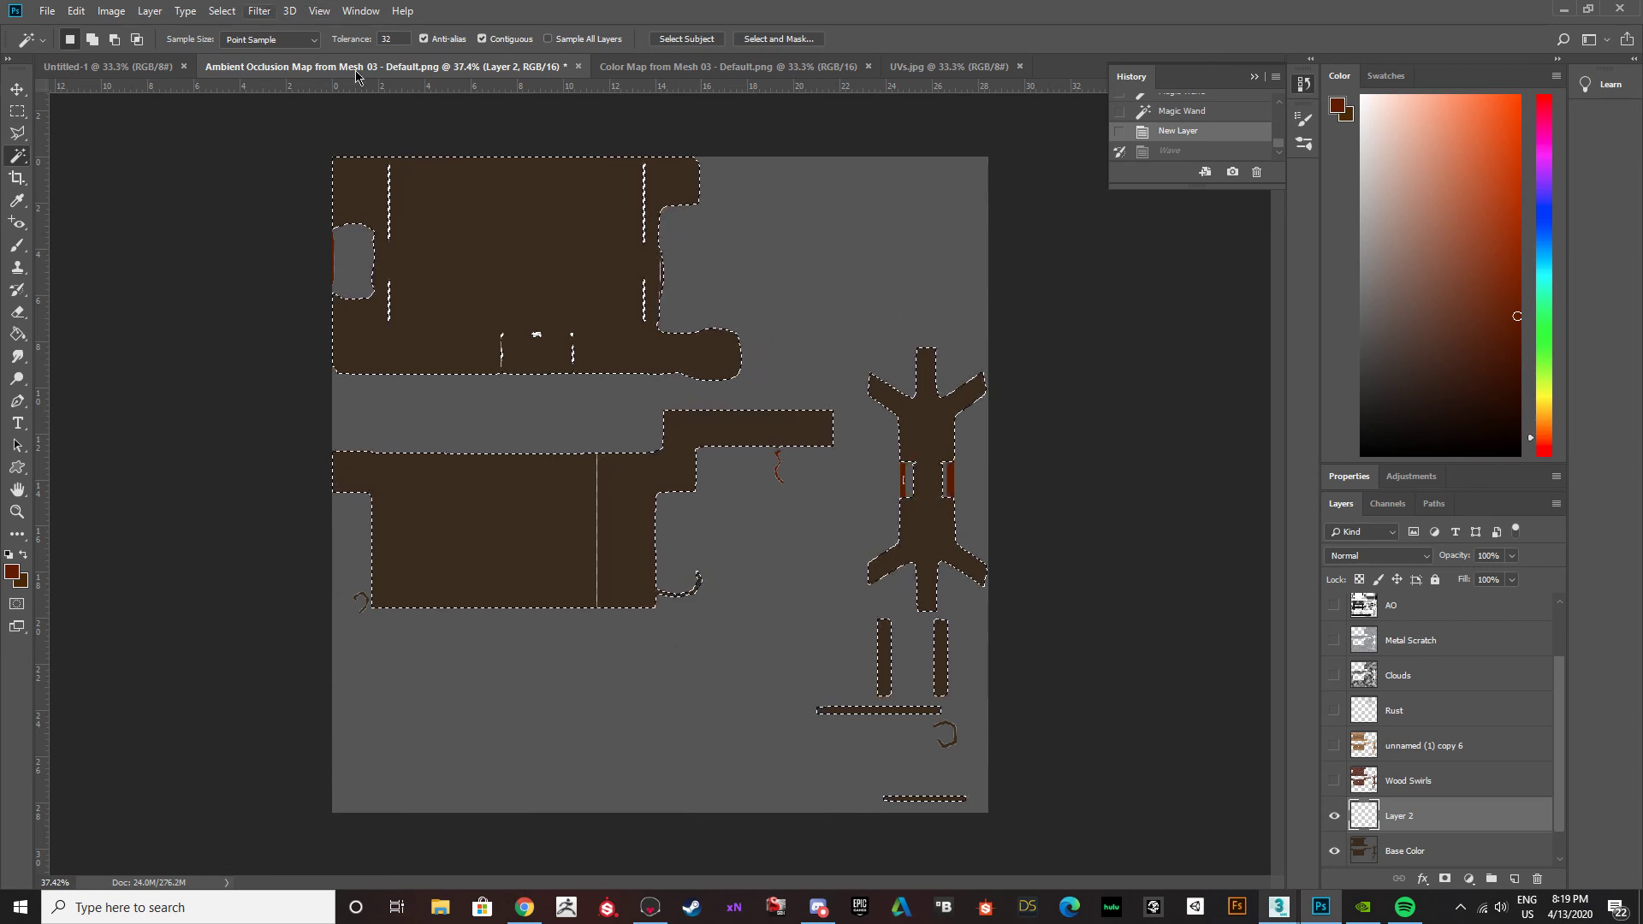
Try the Clouds filter on the empty new layer, undo it, and try Difference Clouds instead.
{"action": "left_click", "coordinate": [259, 10]}
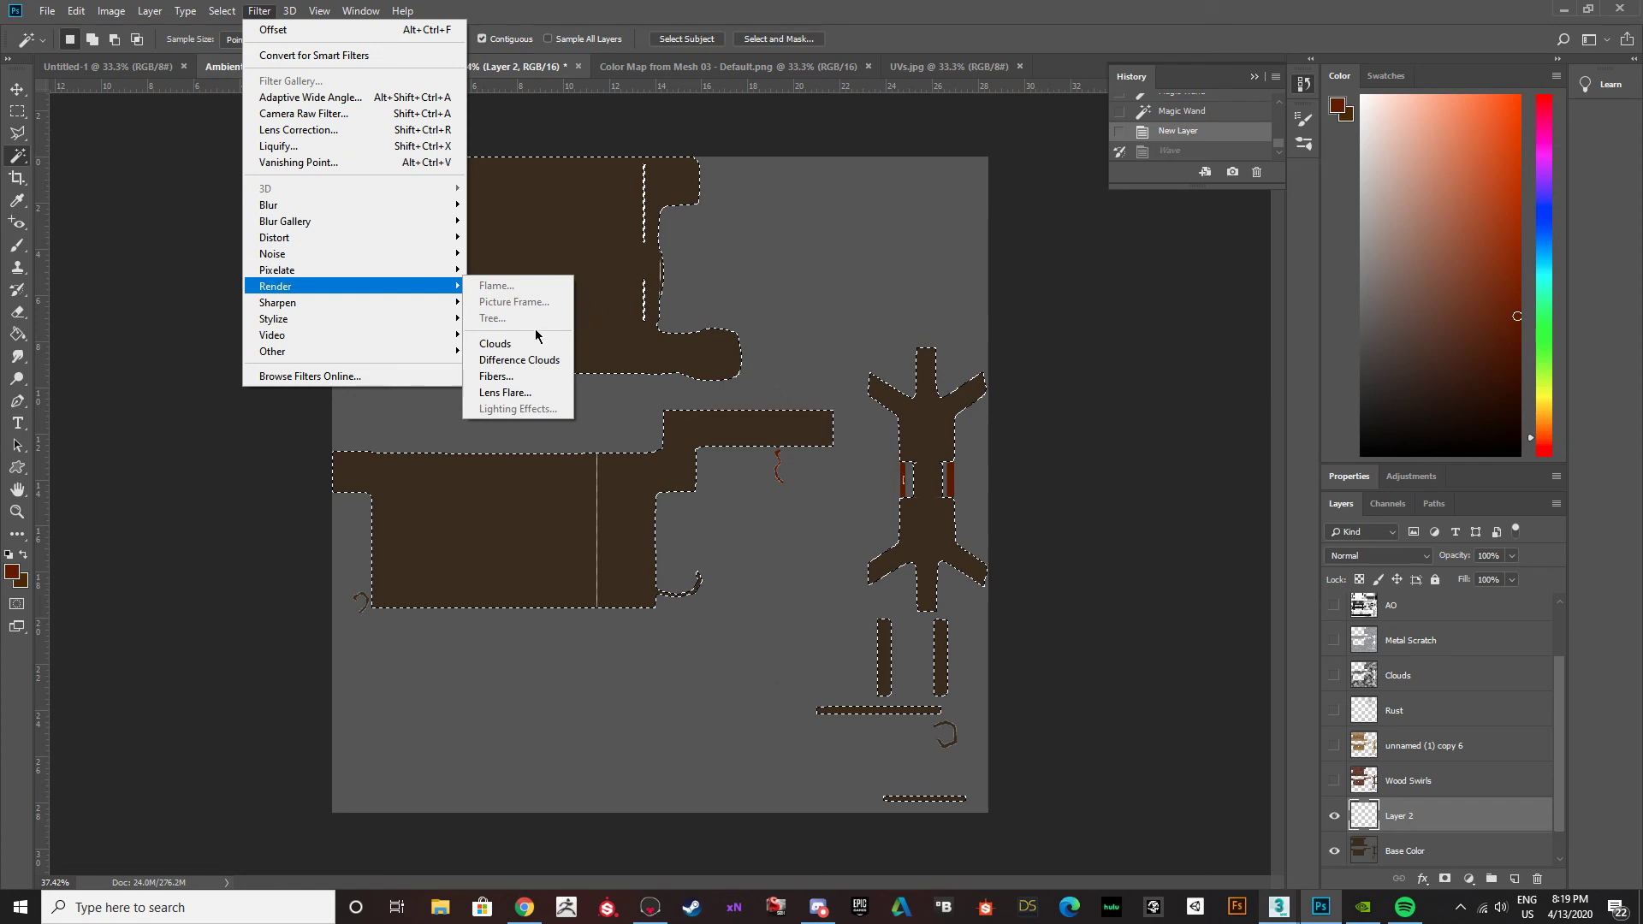
{"action": "left_click", "coordinate": [511, 344]}
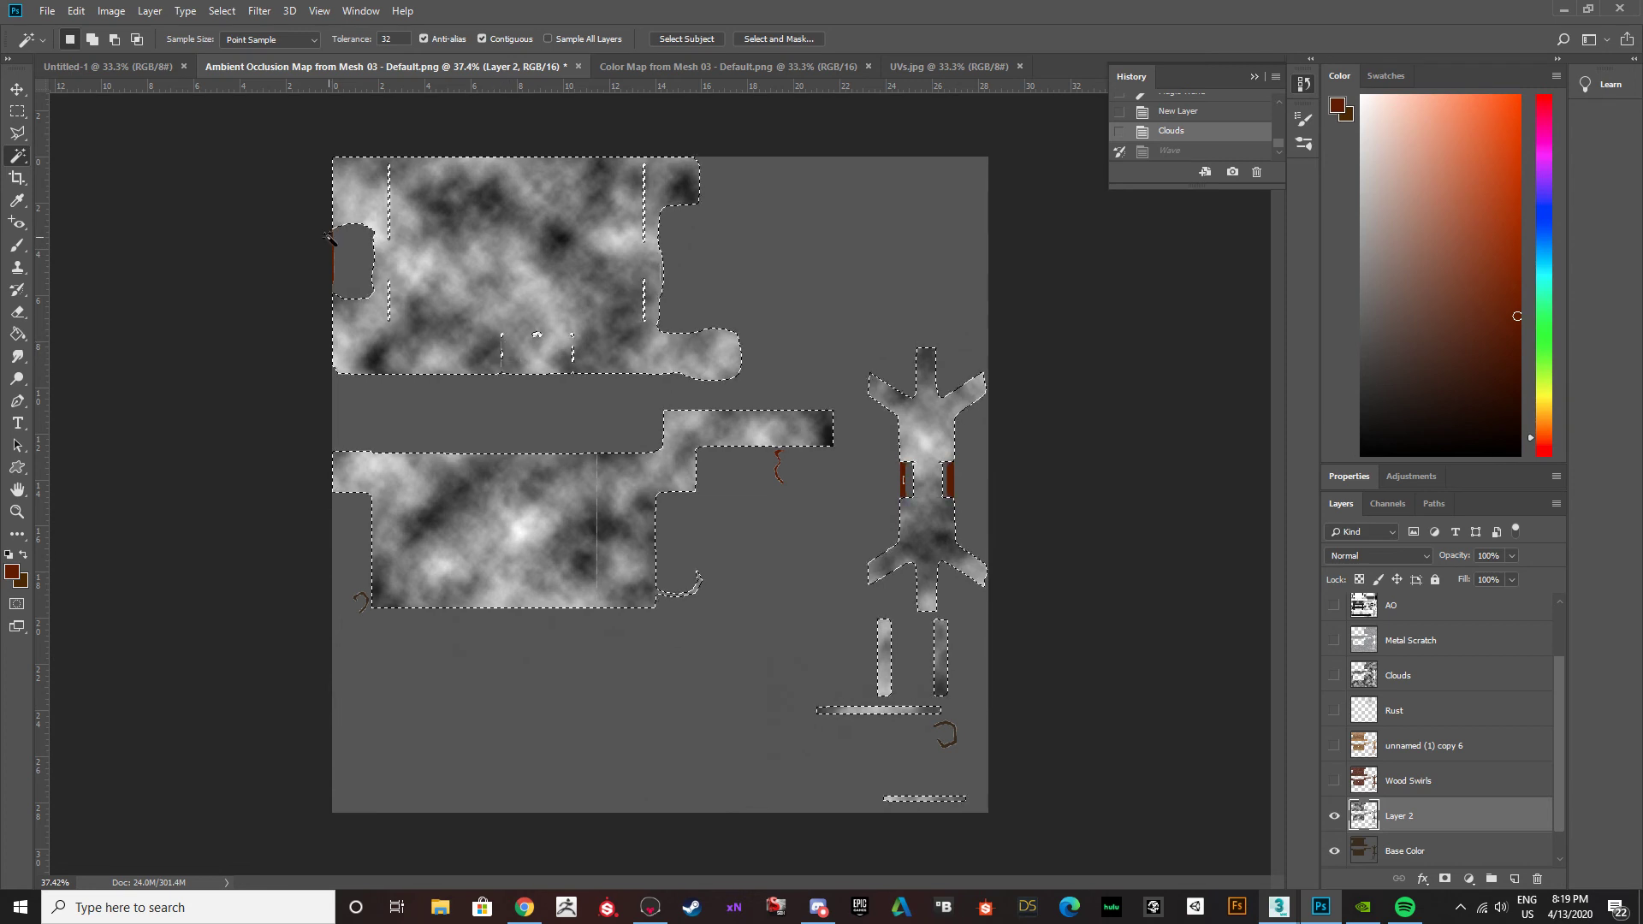
{"action": "key", "text": "ctrl+z"}
{"action": "left_click", "coordinate": [261, 11]}
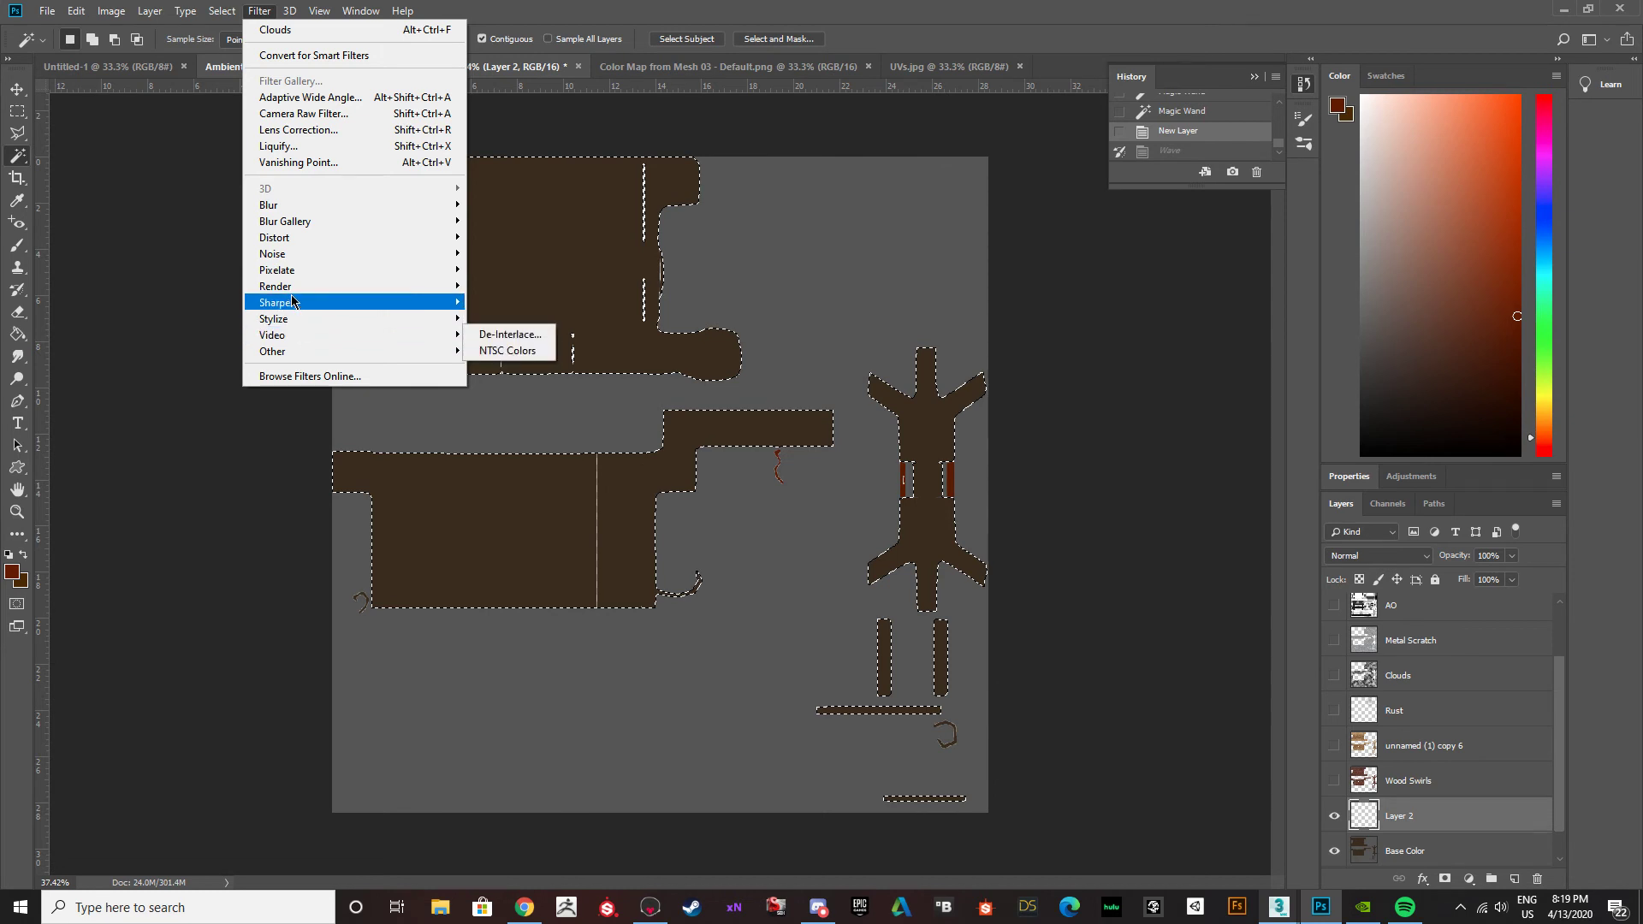
{"action": "left_click", "coordinate": [519, 361]}
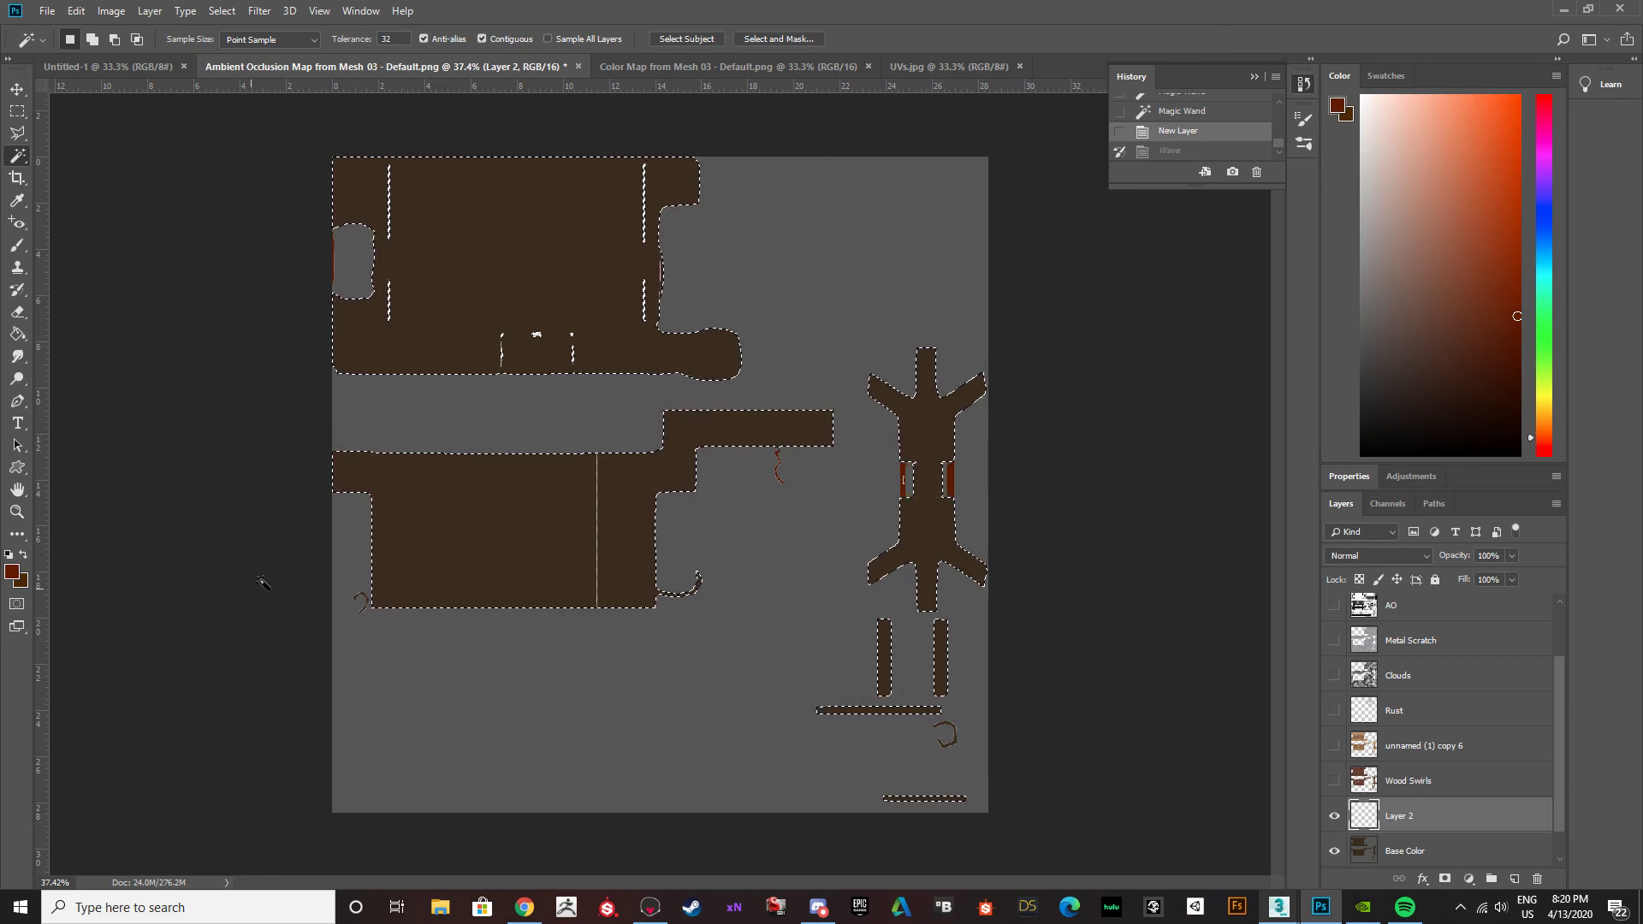
{"action": "scroll", "coordinate": [1398, 825], "scroll_direction": "down", "scroll_amount": 1}
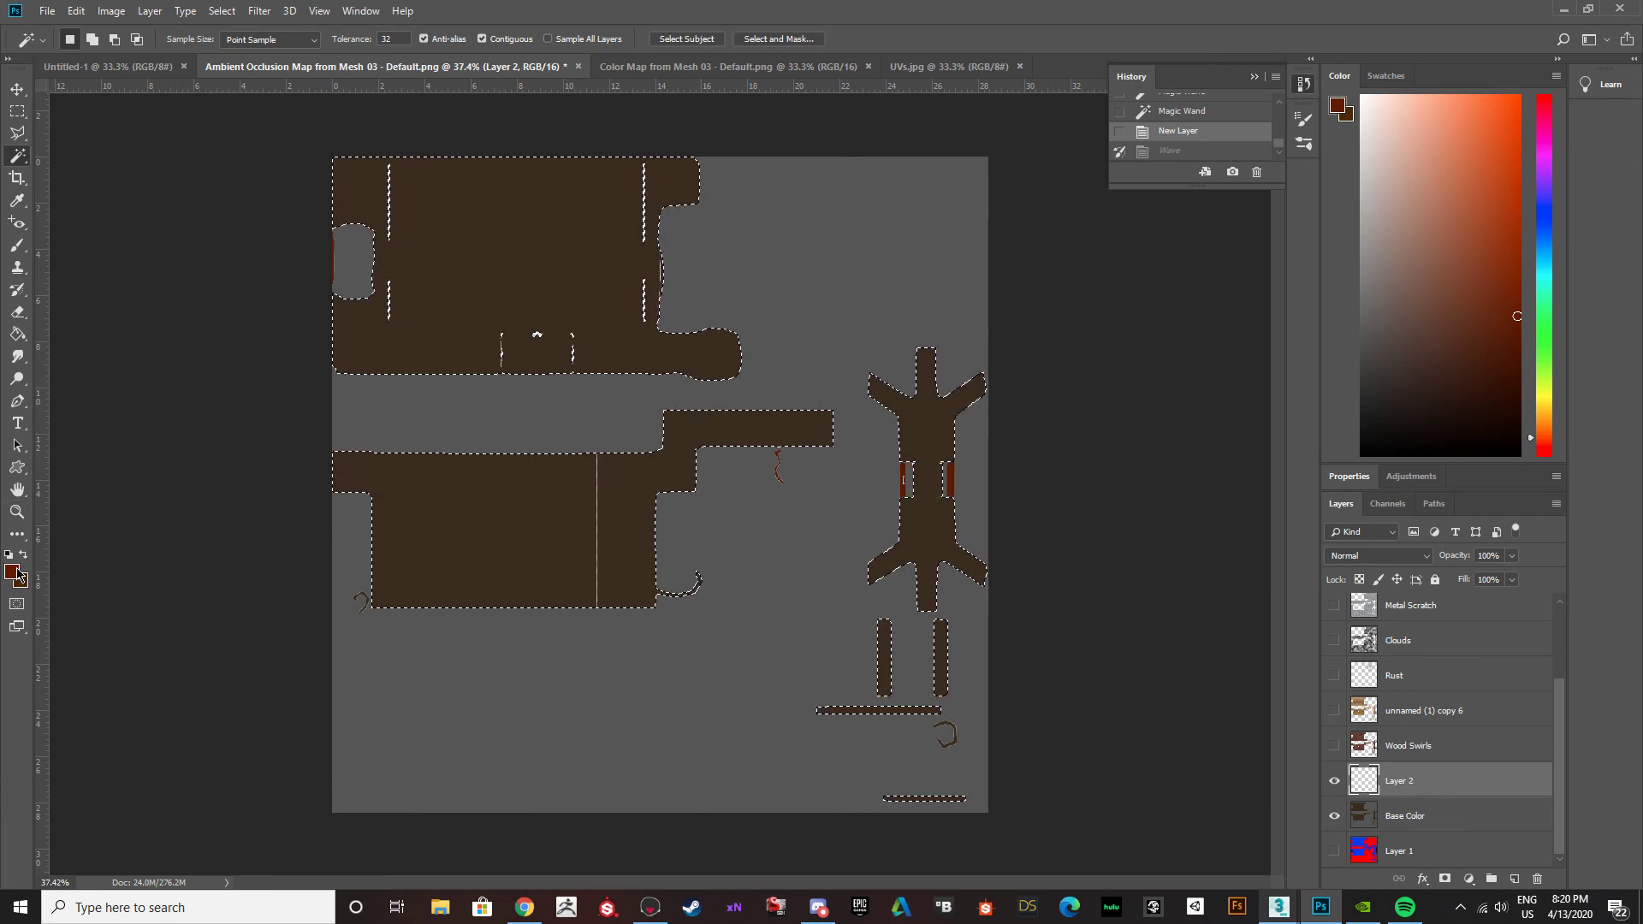
Fill the selected islands with dark red and try Difference Clouds and Clouds over the fill, undoing each filter.
{"action": "key", "text": "g"}
{"action": "left_click", "coordinate": [535, 325]}
{"action": "left_click", "coordinate": [265, 10]}
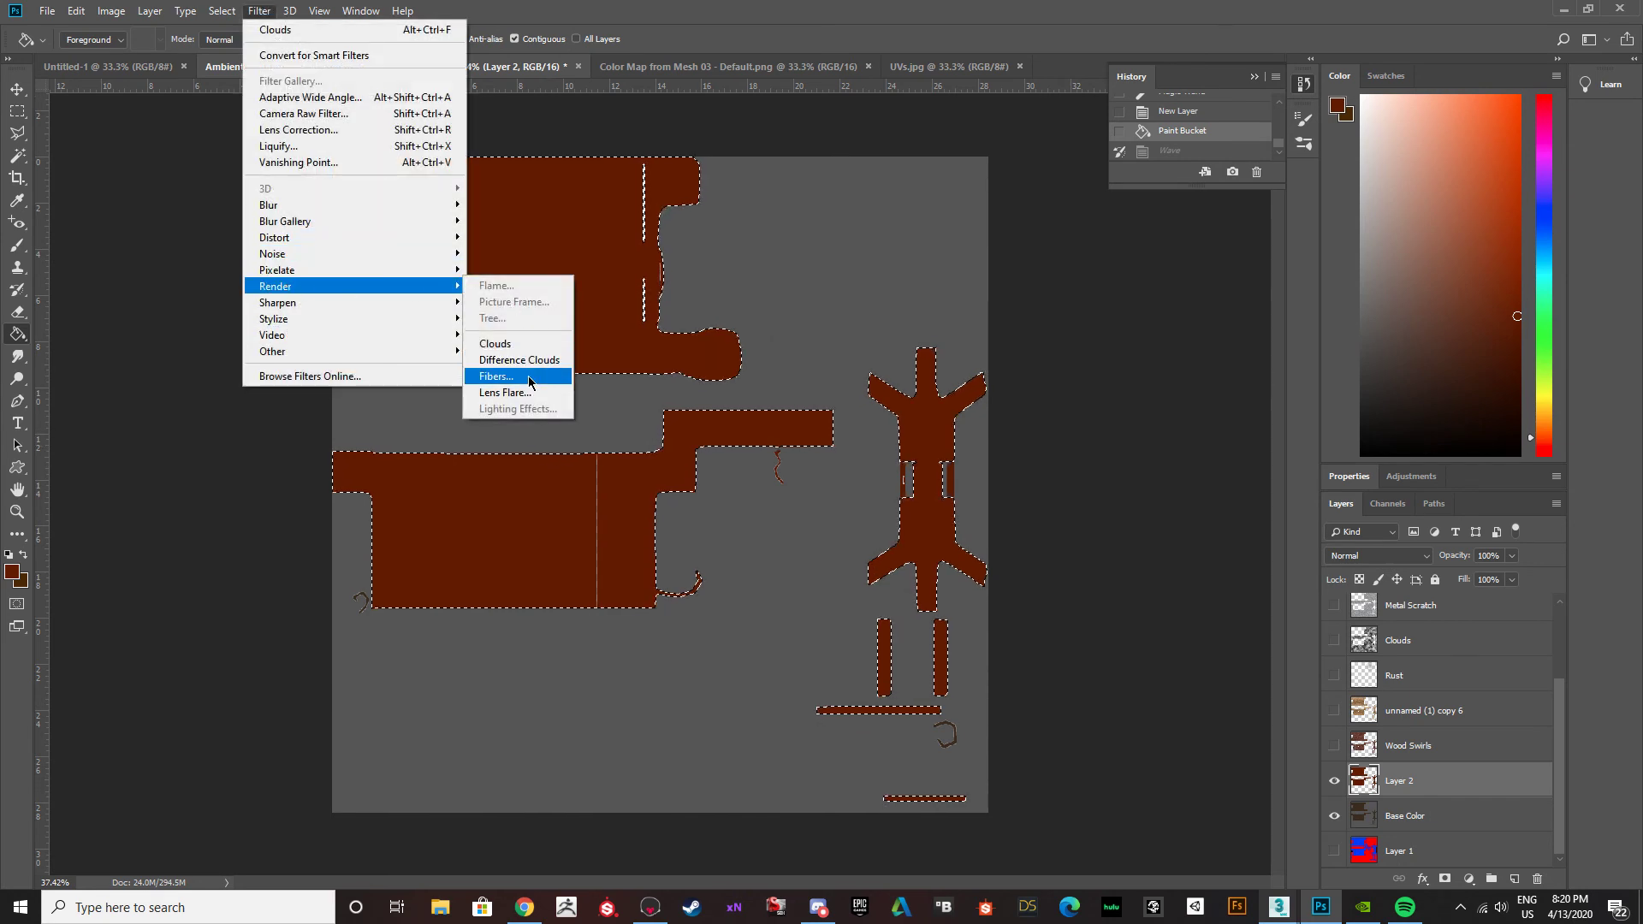
{"action": "left_click", "coordinate": [529, 361]}
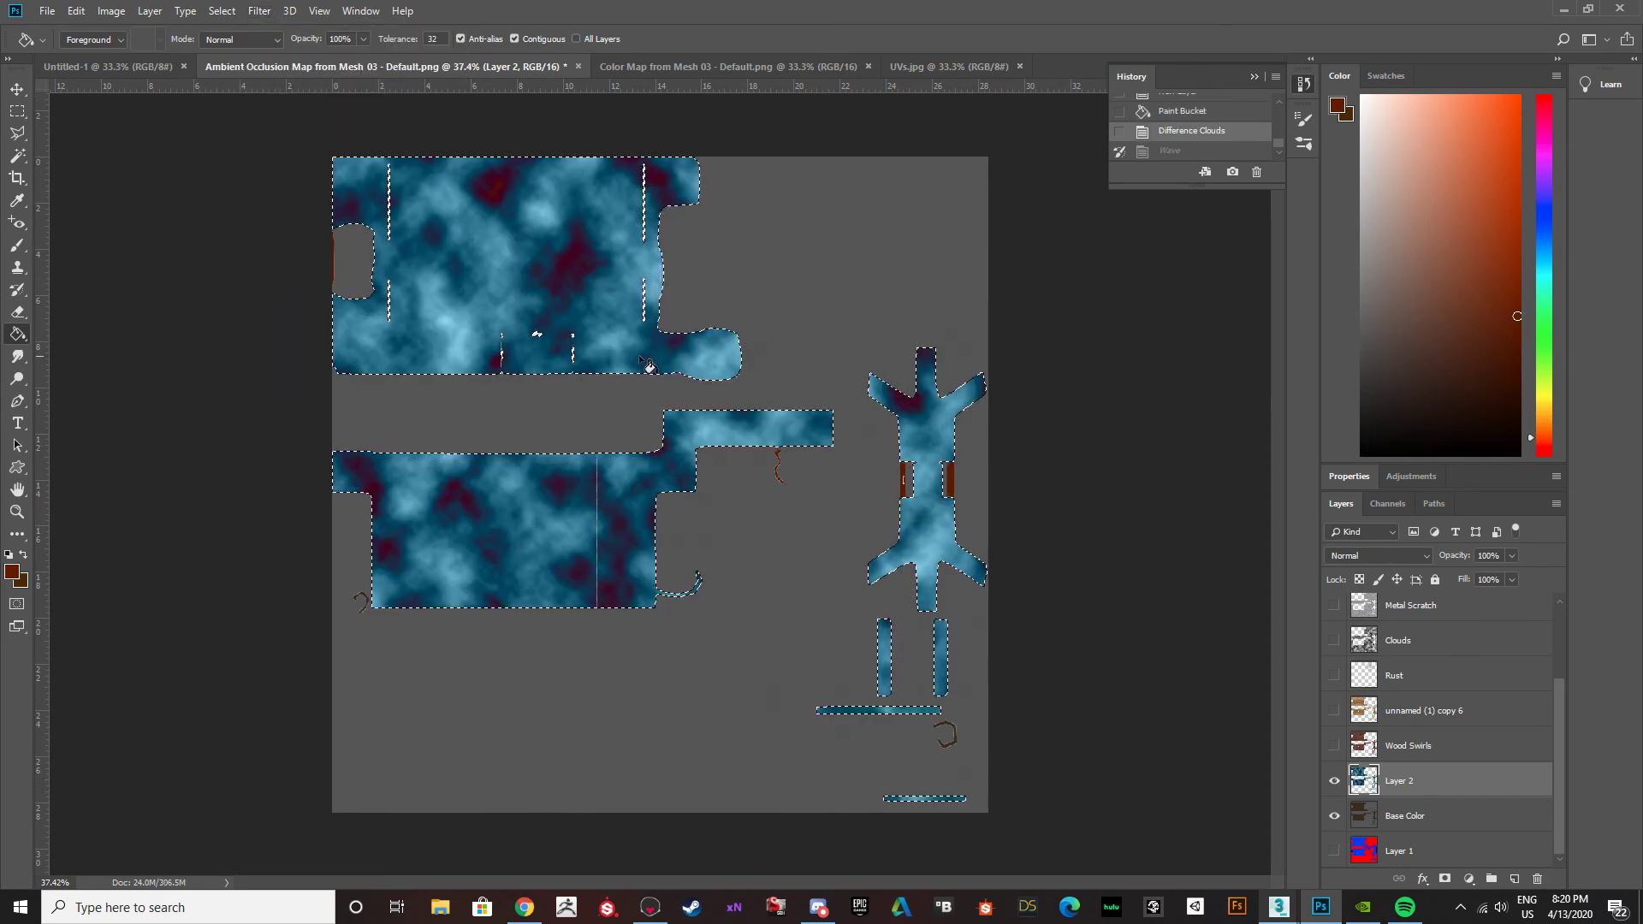
{"action": "key", "text": "ctrl+z"}
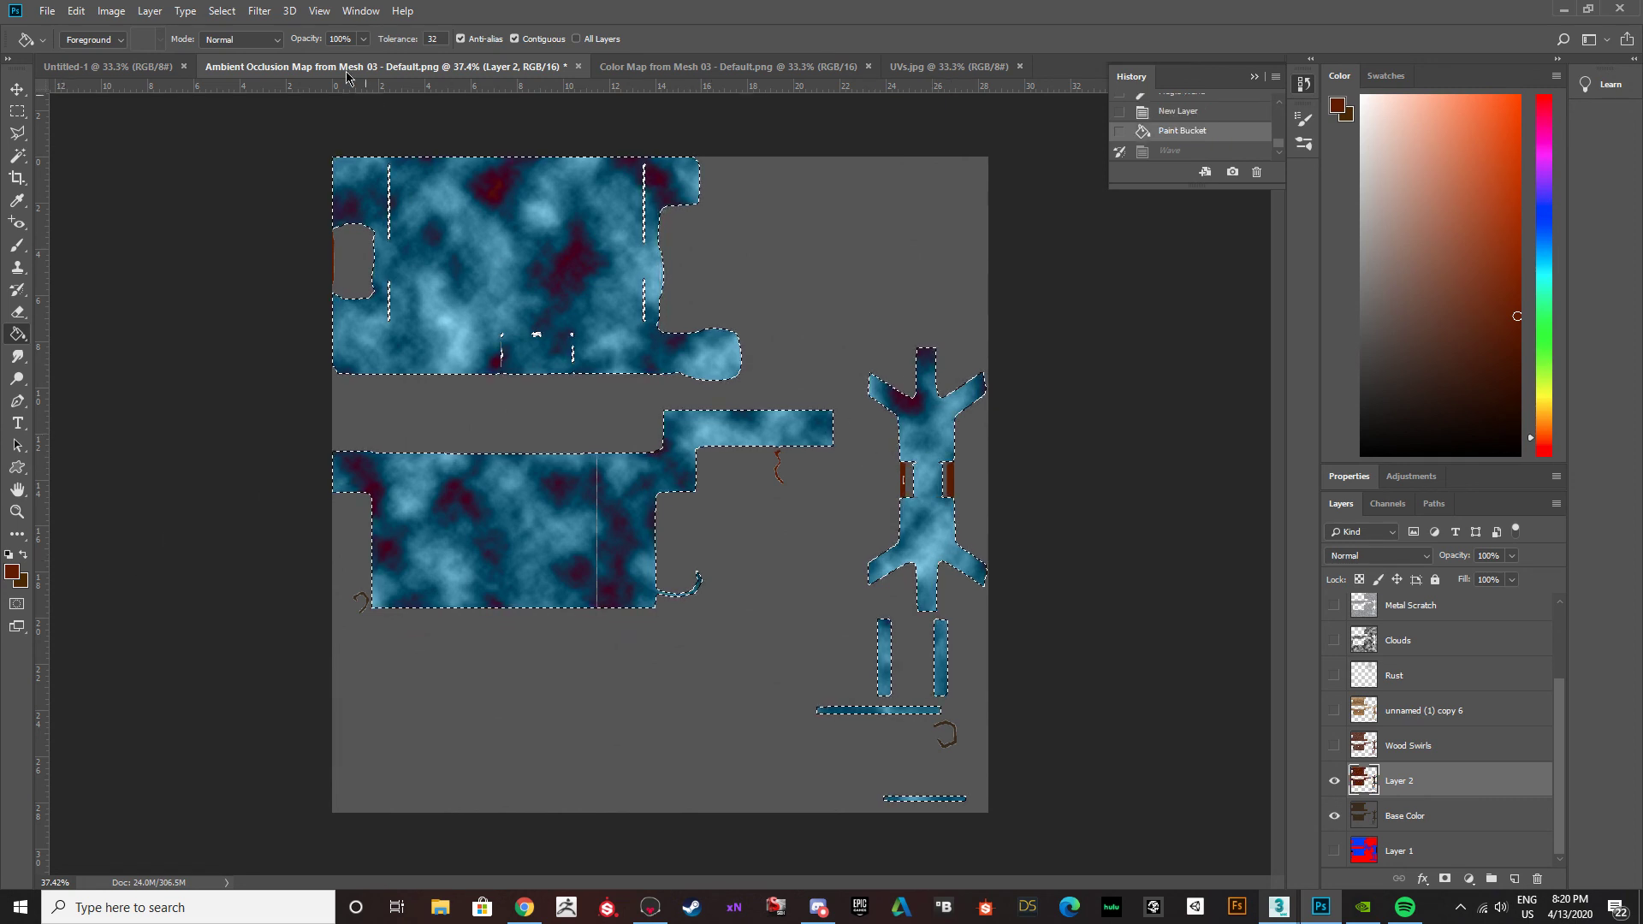
{"action": "left_click", "coordinate": [255, 12]}
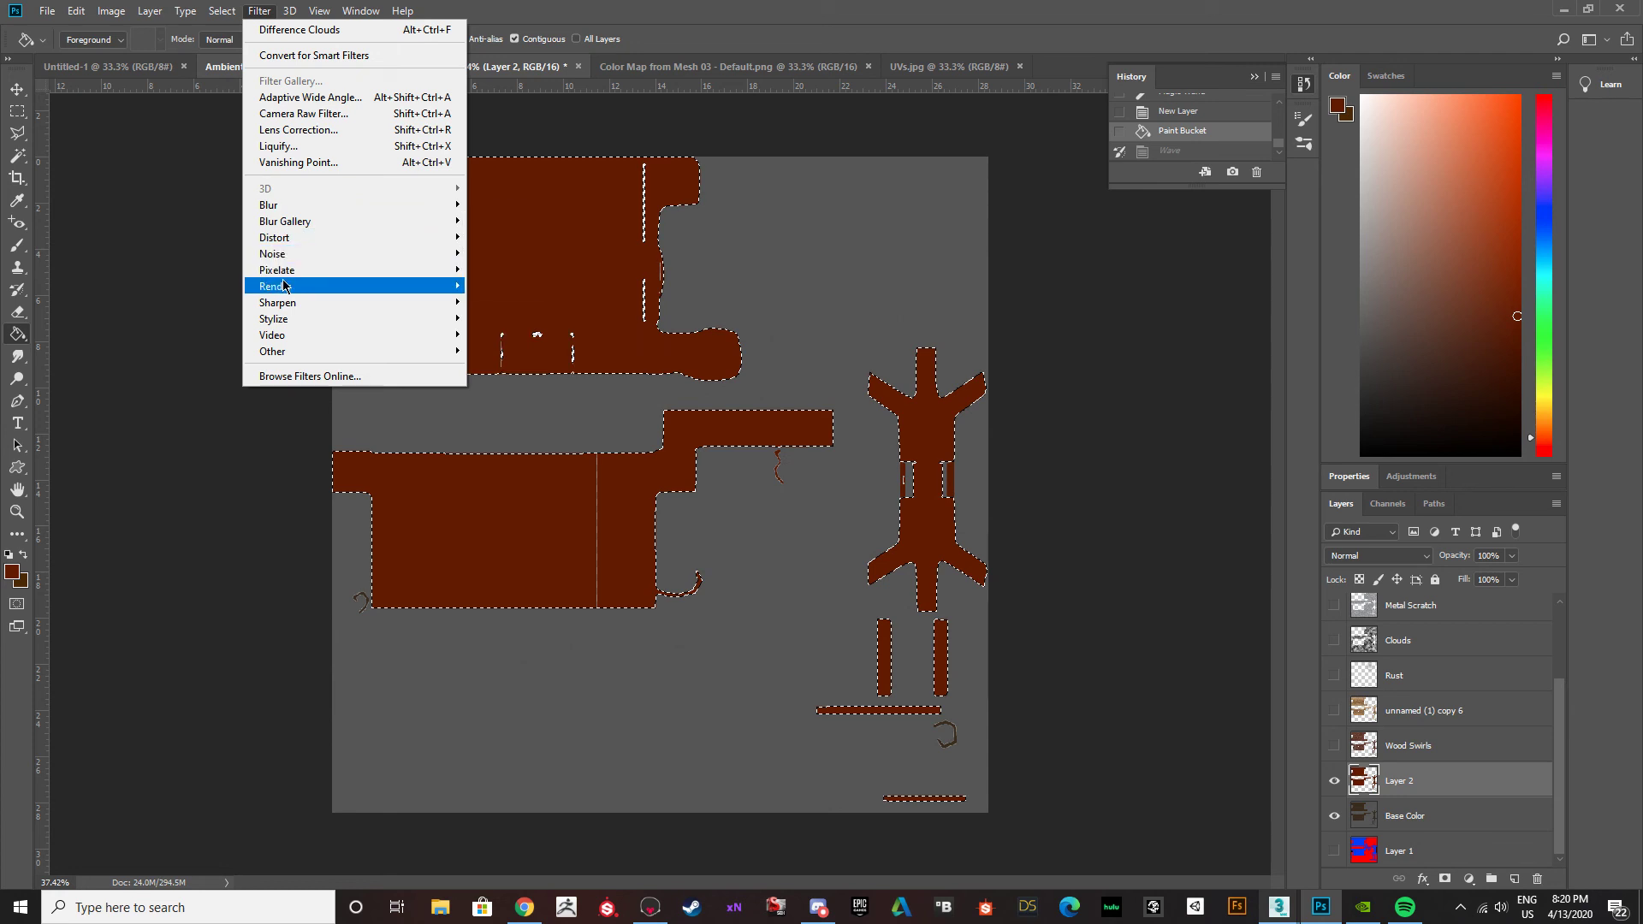
{"action": "left_click", "coordinate": [500, 344]}
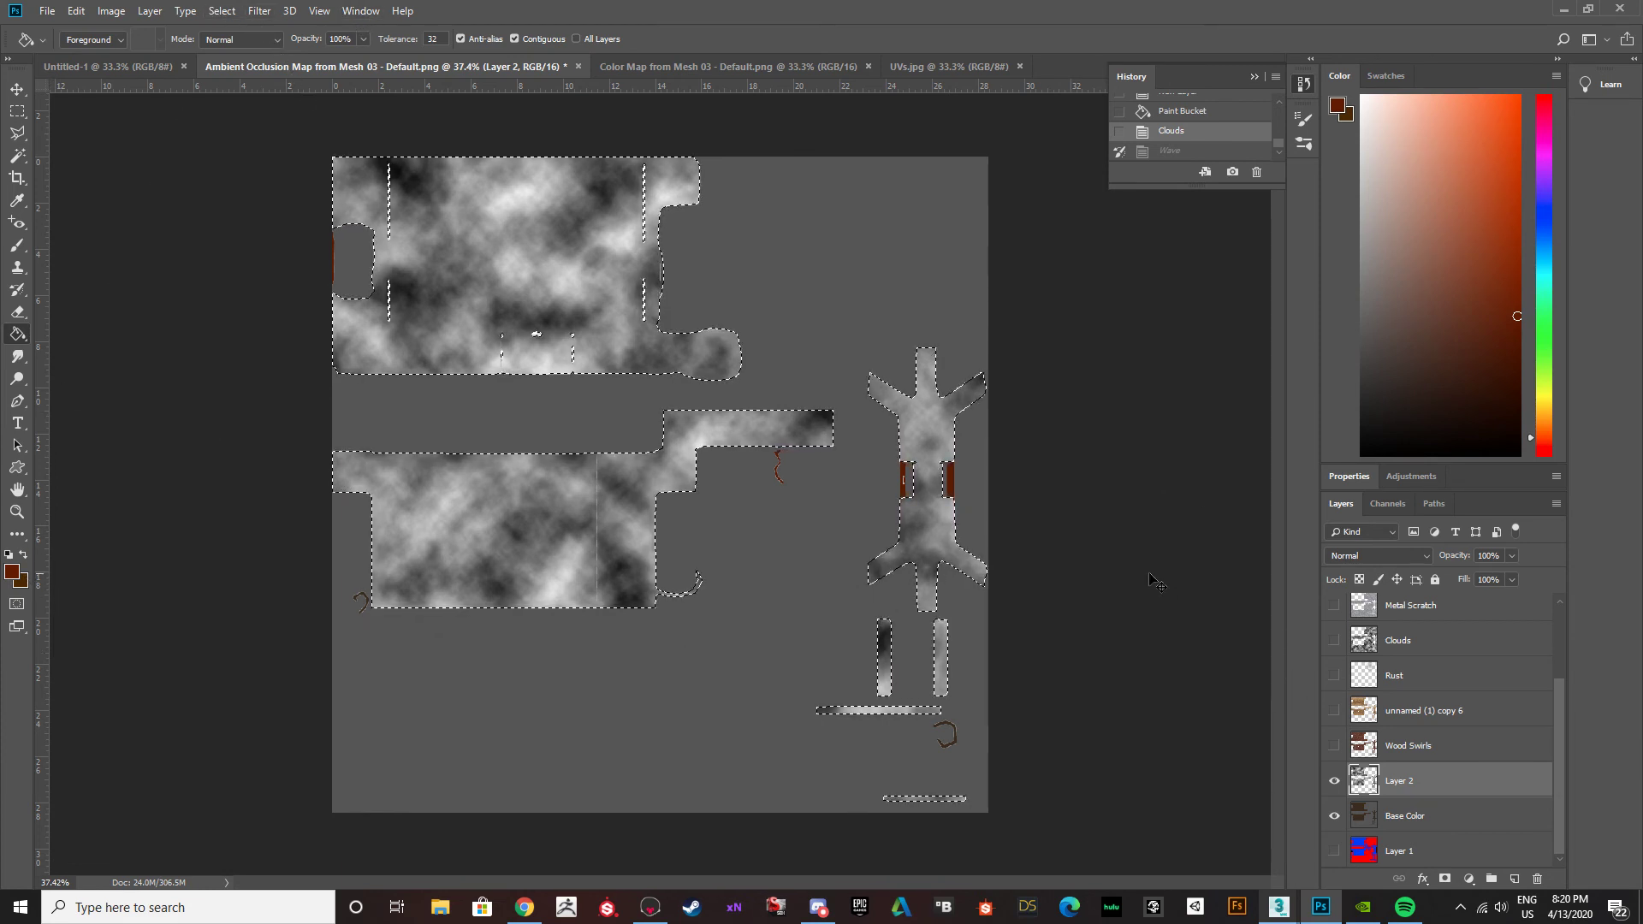
{"action": "key", "text": "ctrl+z"}
Render Clouds over the selected islands on Layer 2, deselect, and set the layer's blend mode to Soft Light.
{"action": "left_click", "coordinate": [259, 11]}
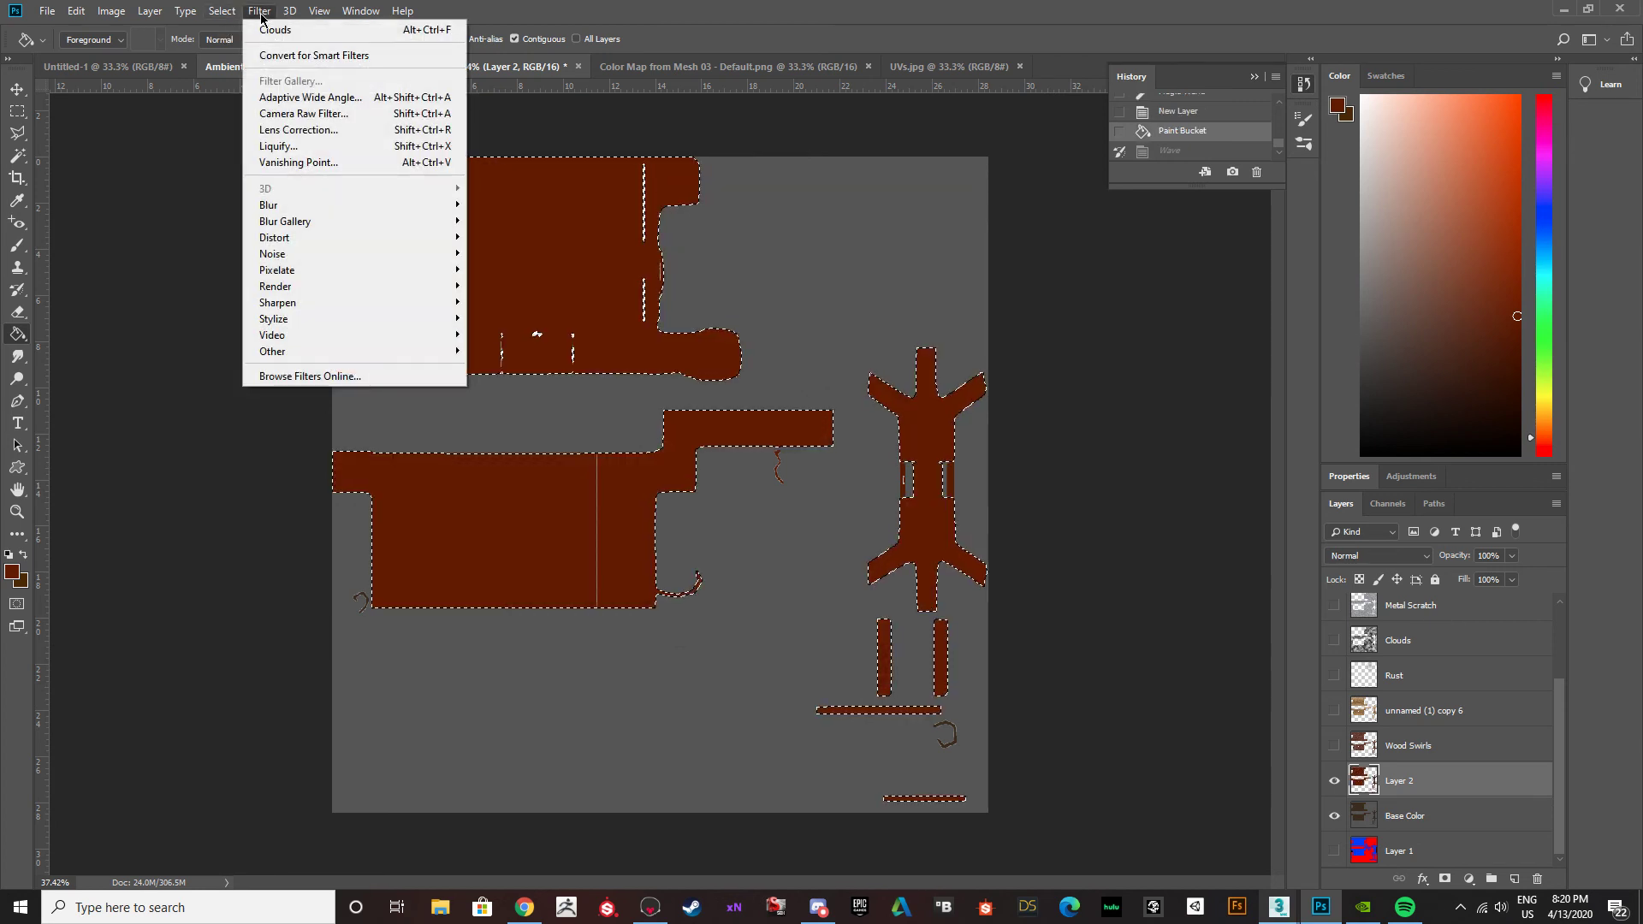
{"action": "mouse_move", "coordinate": [360, 285]}
{"action": "mouse_move", "coordinate": [306, 206]}
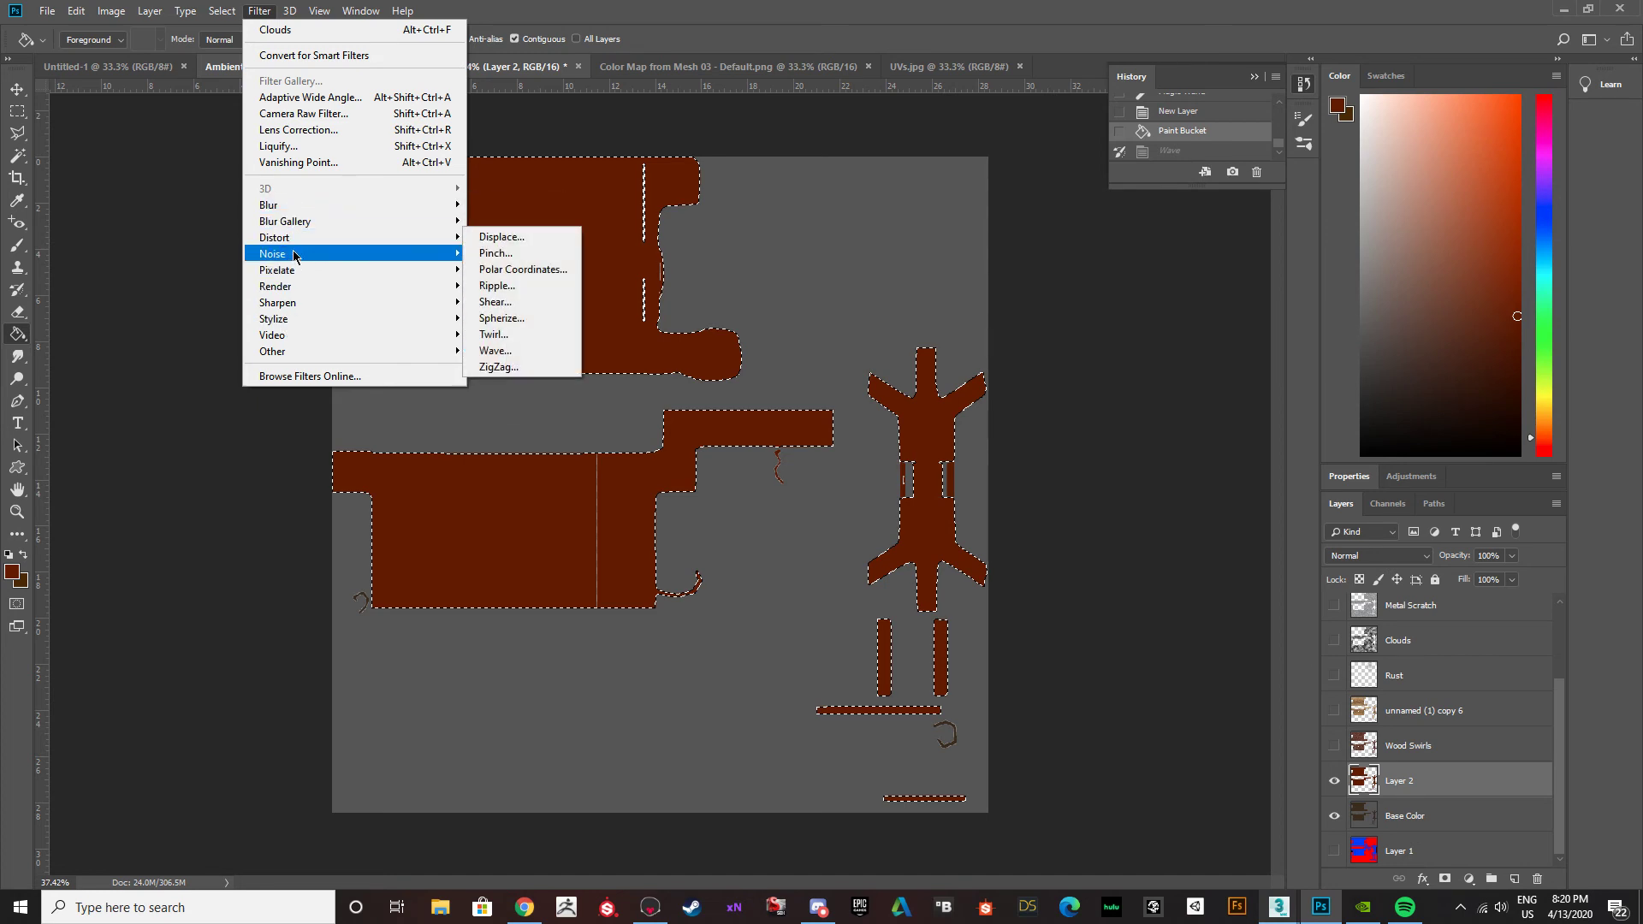
{"action": "mouse_move", "coordinate": [293, 256]}
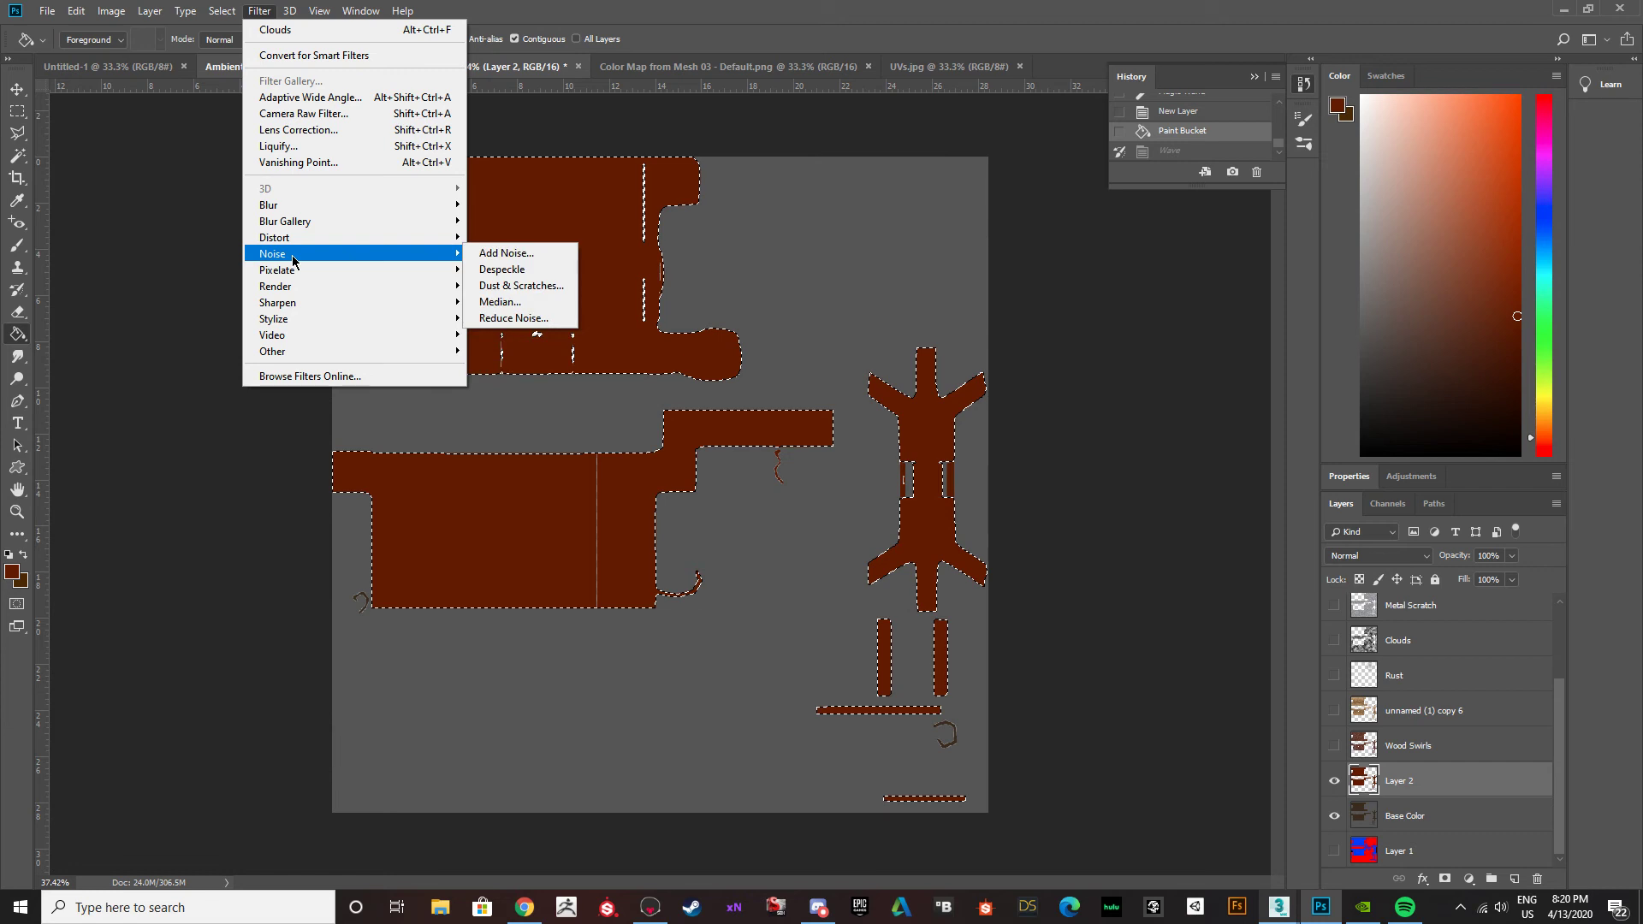
{"action": "mouse_move", "coordinate": [296, 287]}
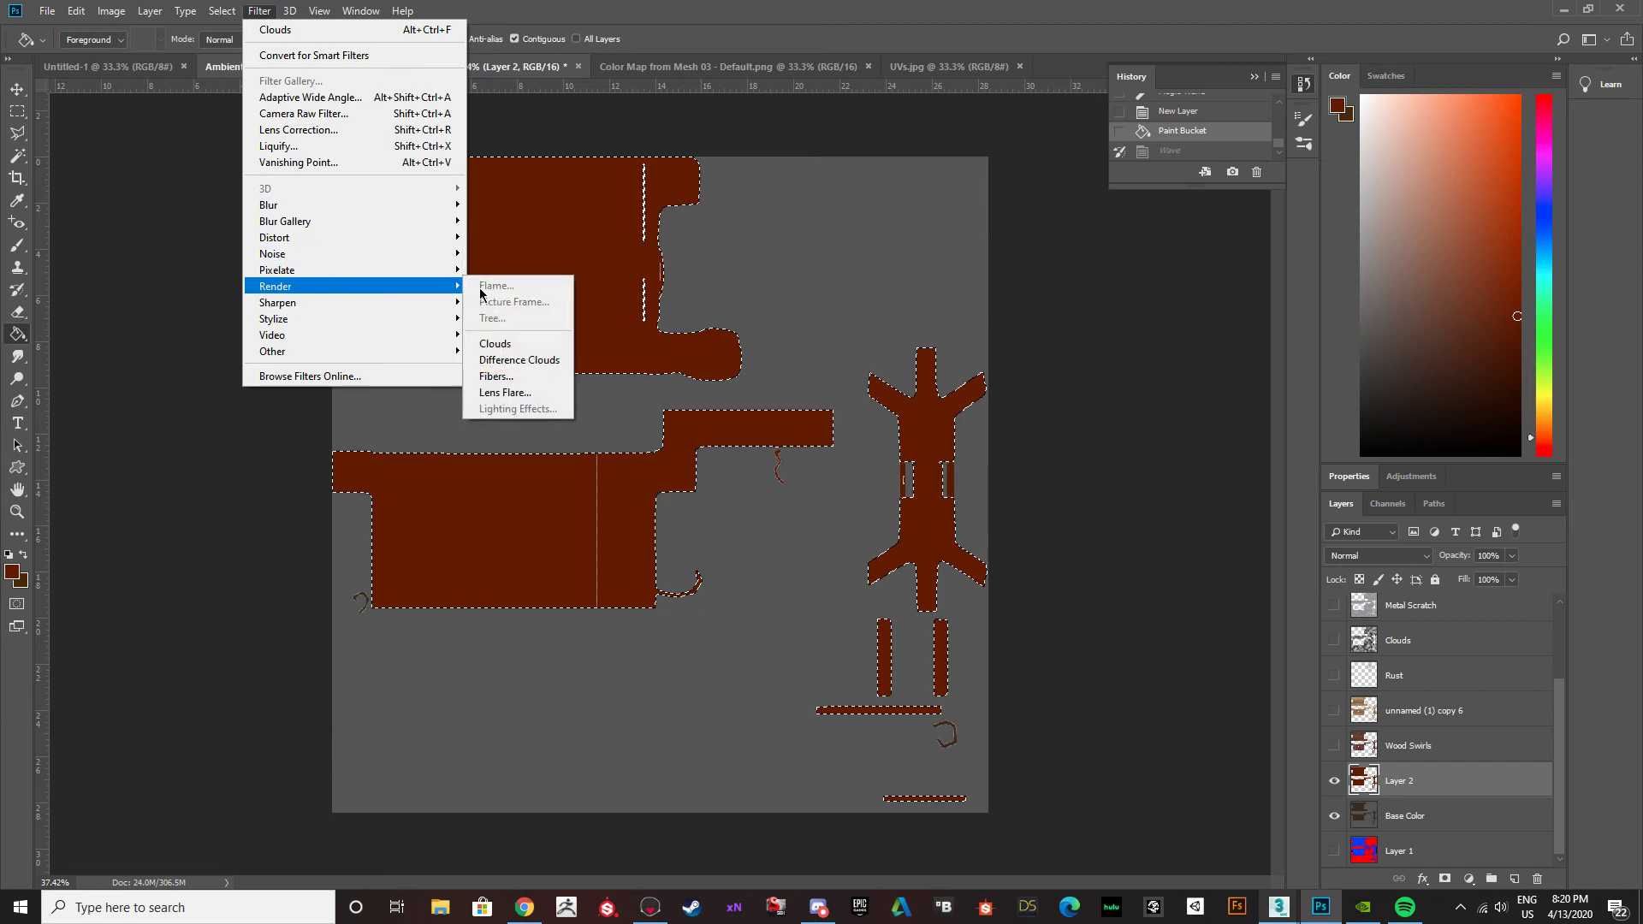
{"action": "left_click", "coordinate": [511, 343]}
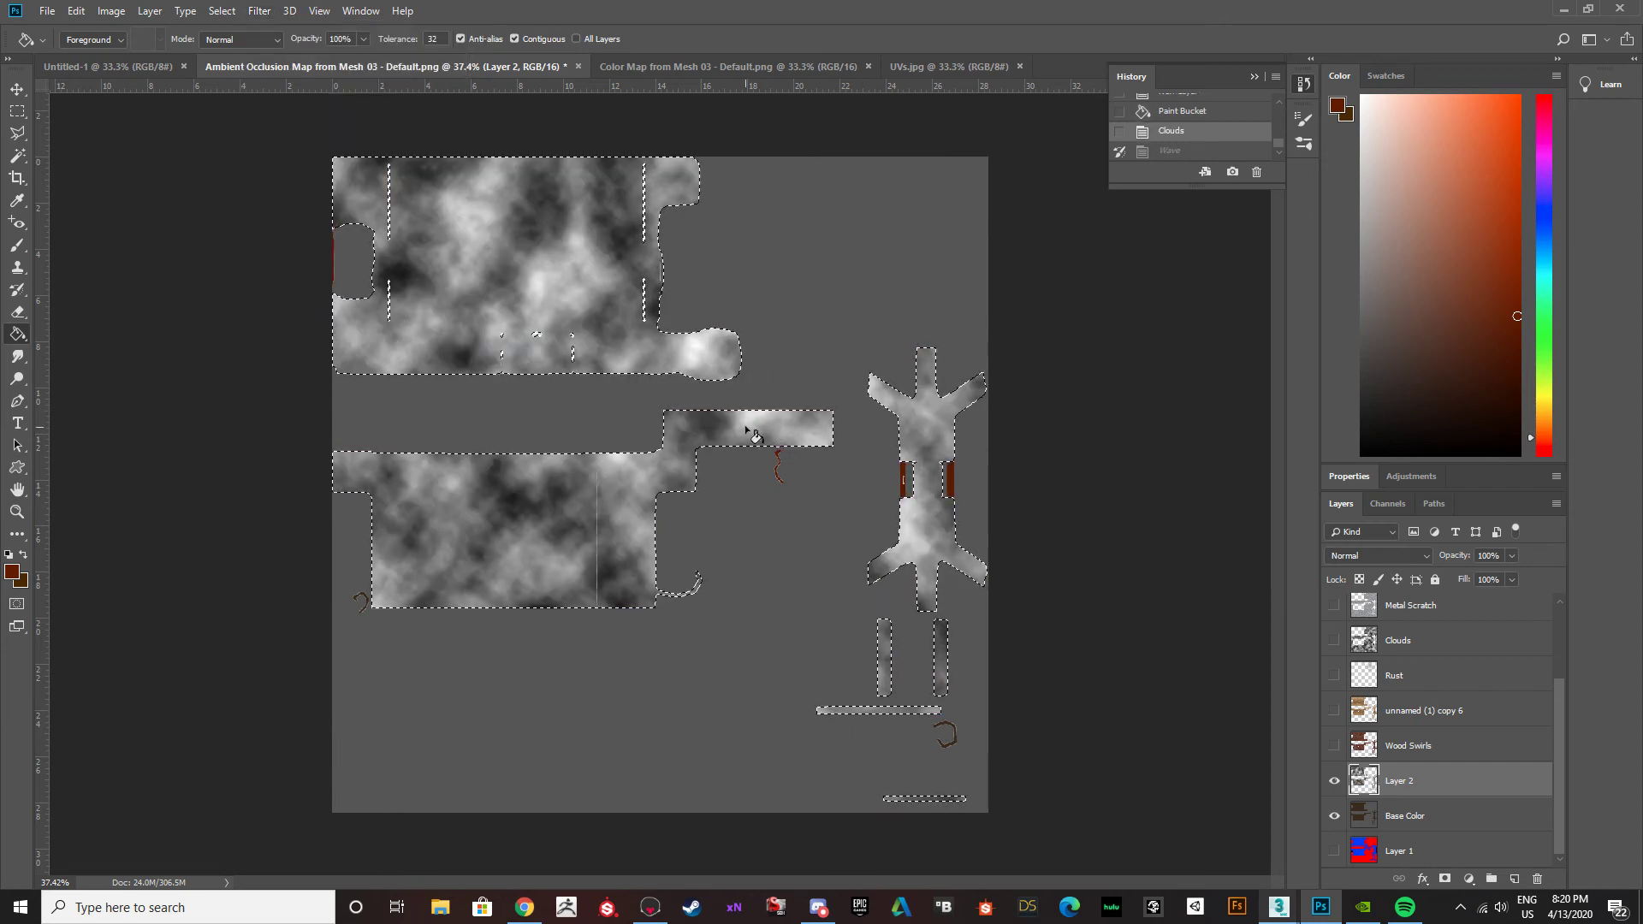
{"action": "key", "text": "ctrl+d"}
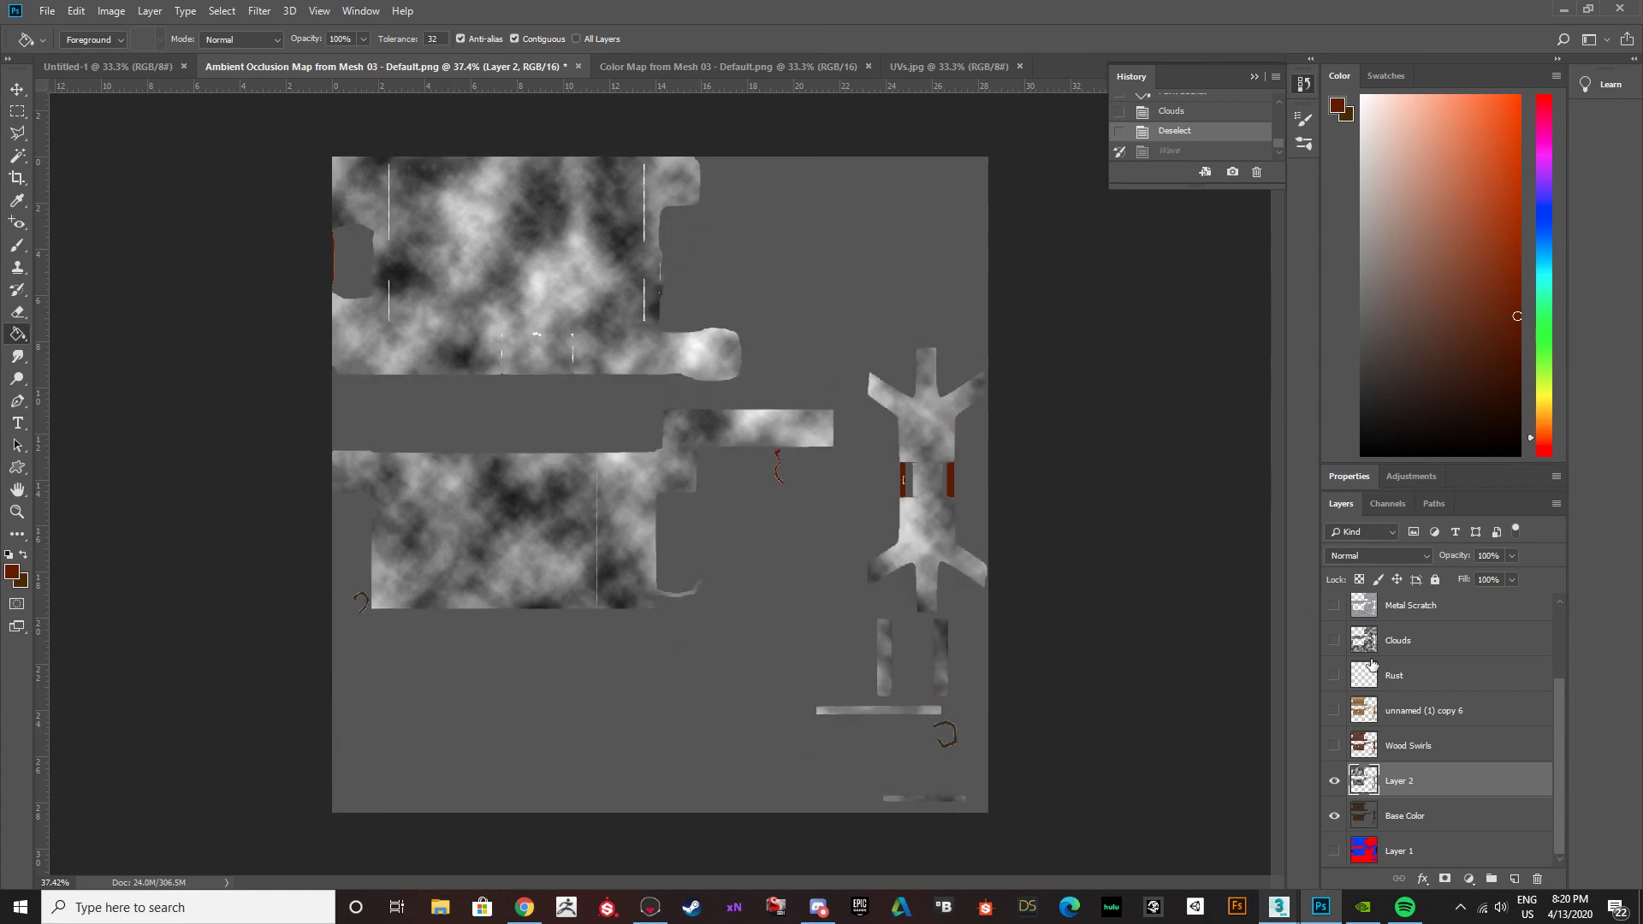
{"action": "left_click", "coordinate": [1426, 559]}
{"action": "left_click", "coordinate": [1346, 347]}
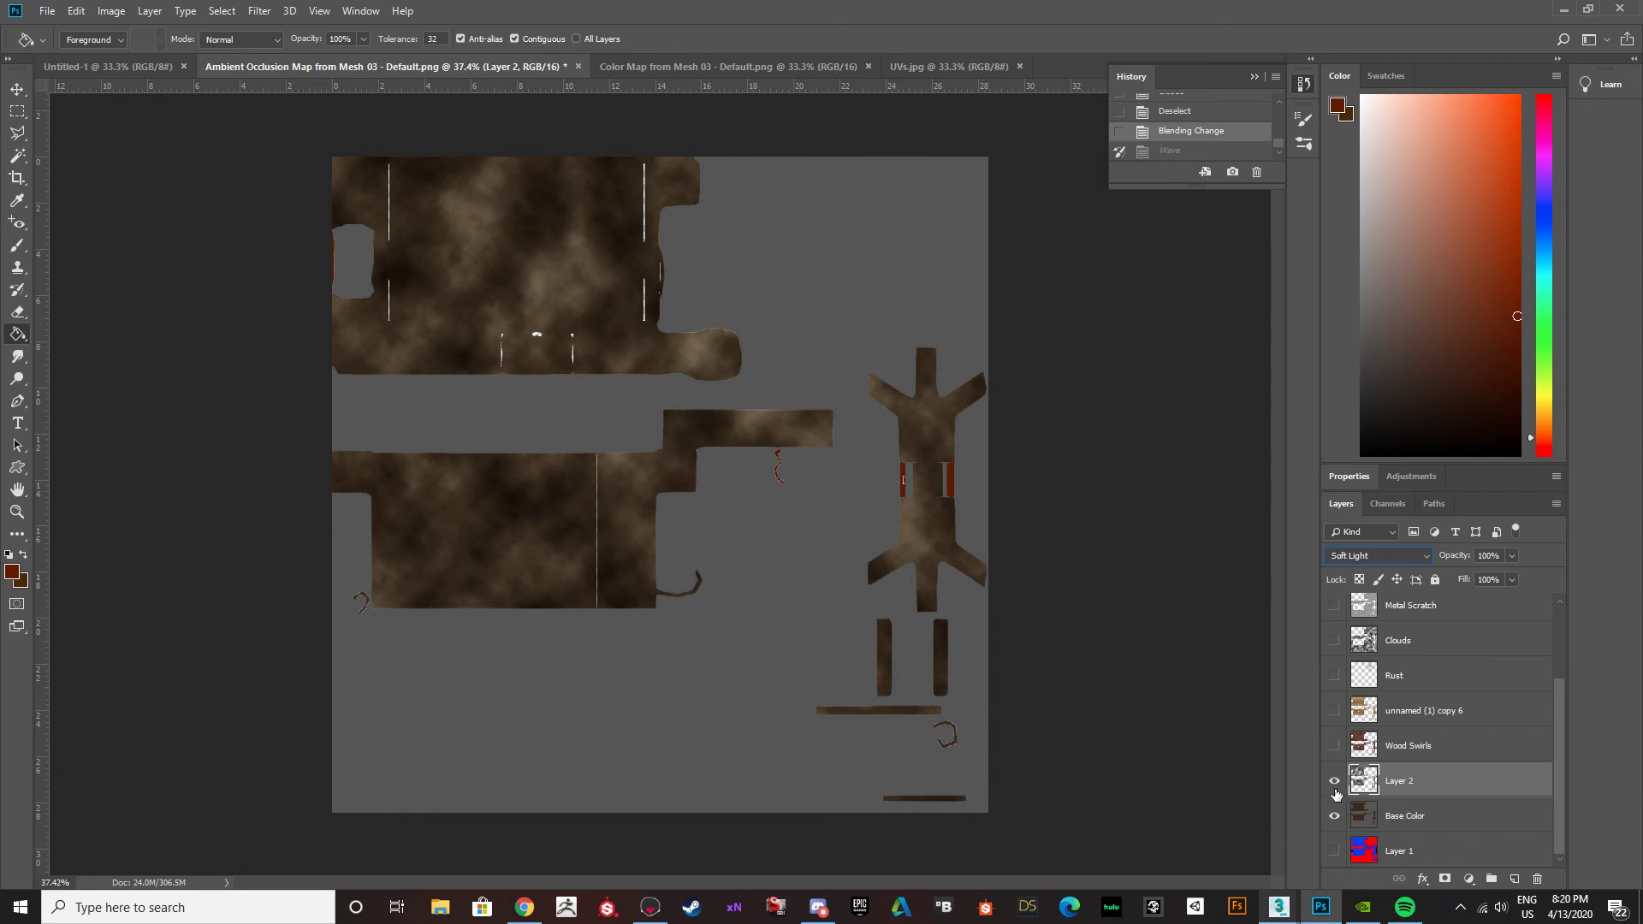
Show all the layers above Layer 2 again, leaving only the UVs overlay hidden among them.
{"action": "left_click_drag", "start_coordinate": [1335, 707], "coordinate": [1334, 590]}
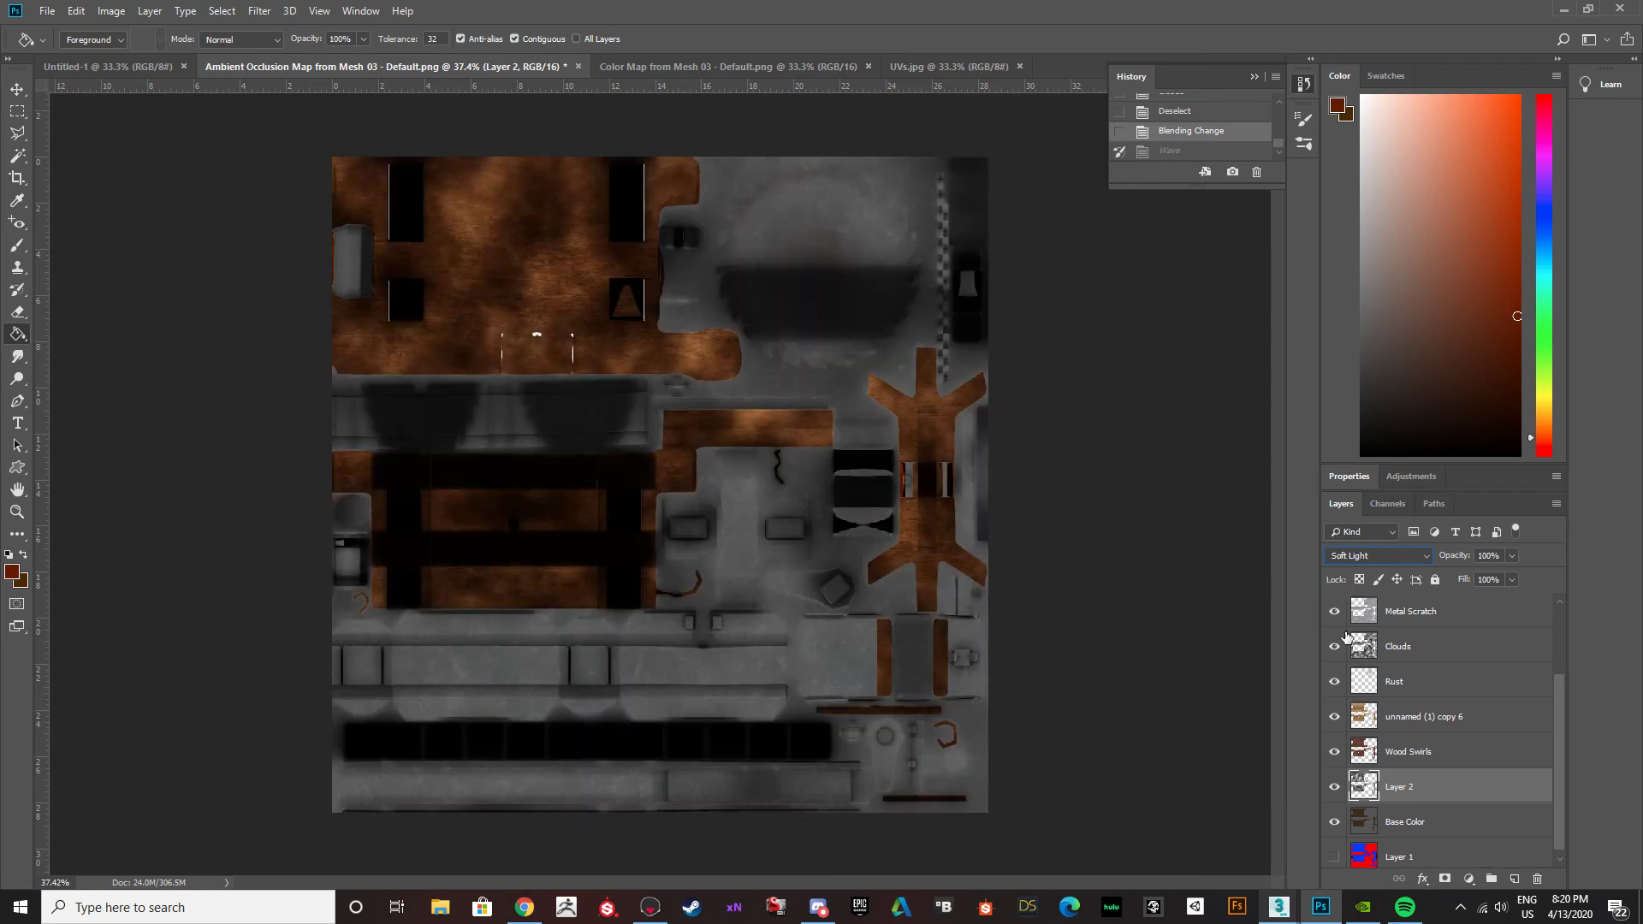
{"action": "scroll", "coordinate": [1348, 640], "scroll_direction": "up", "scroll_amount": 3}
{"action": "left_click_drag", "start_coordinate": [1339, 659], "coordinate": [1340, 597]}
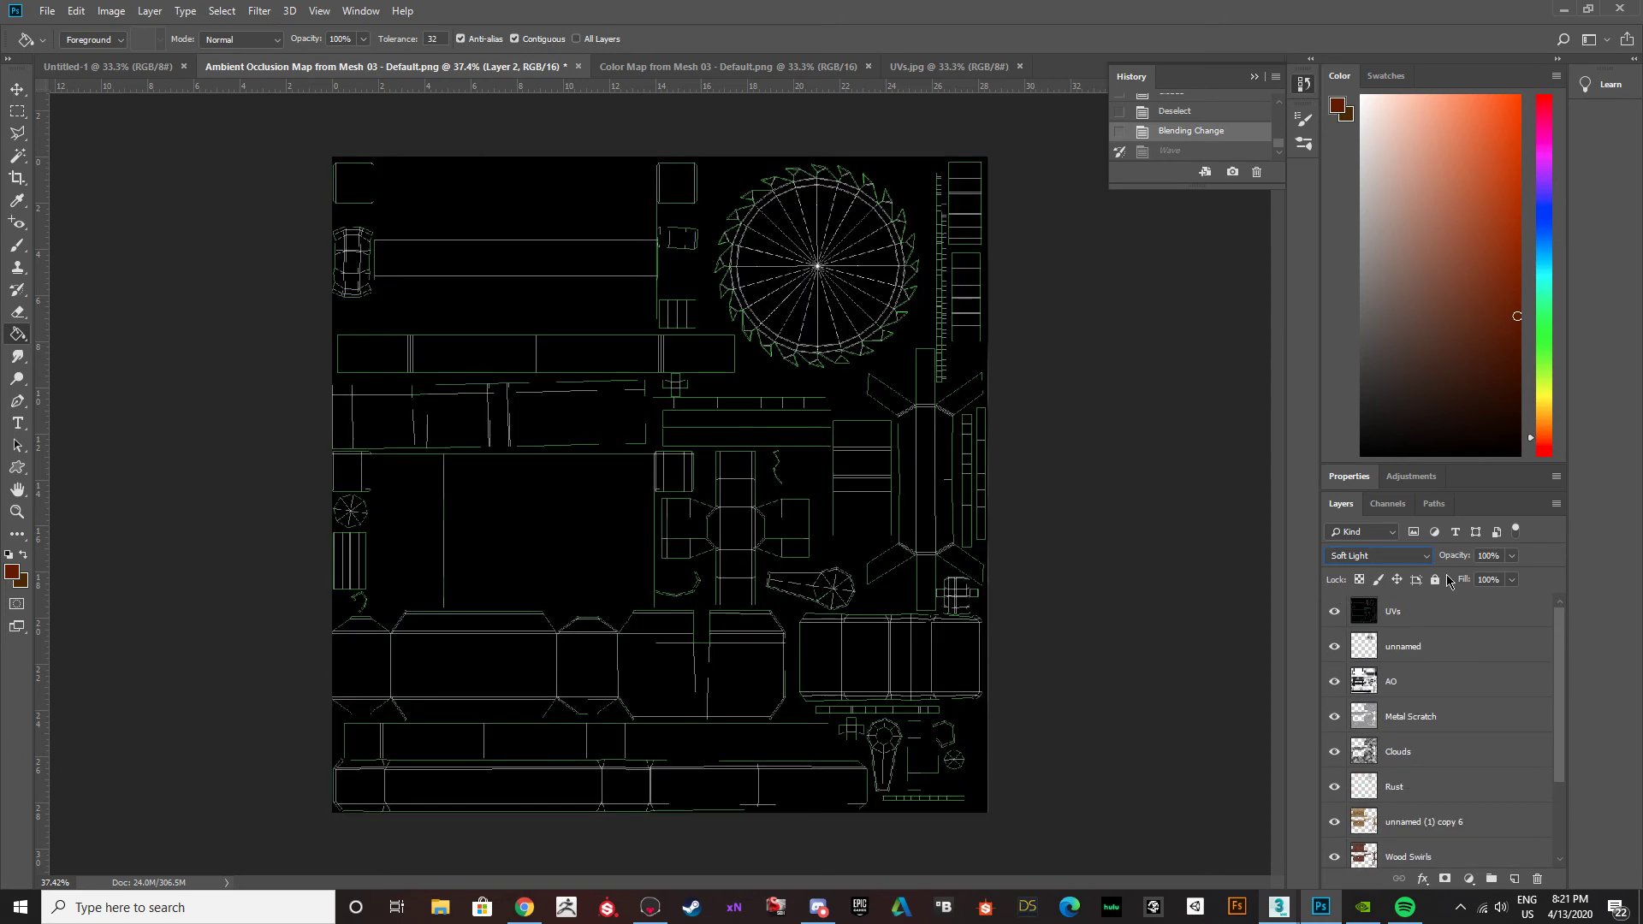
{"action": "left_click", "coordinate": [1335, 610]}
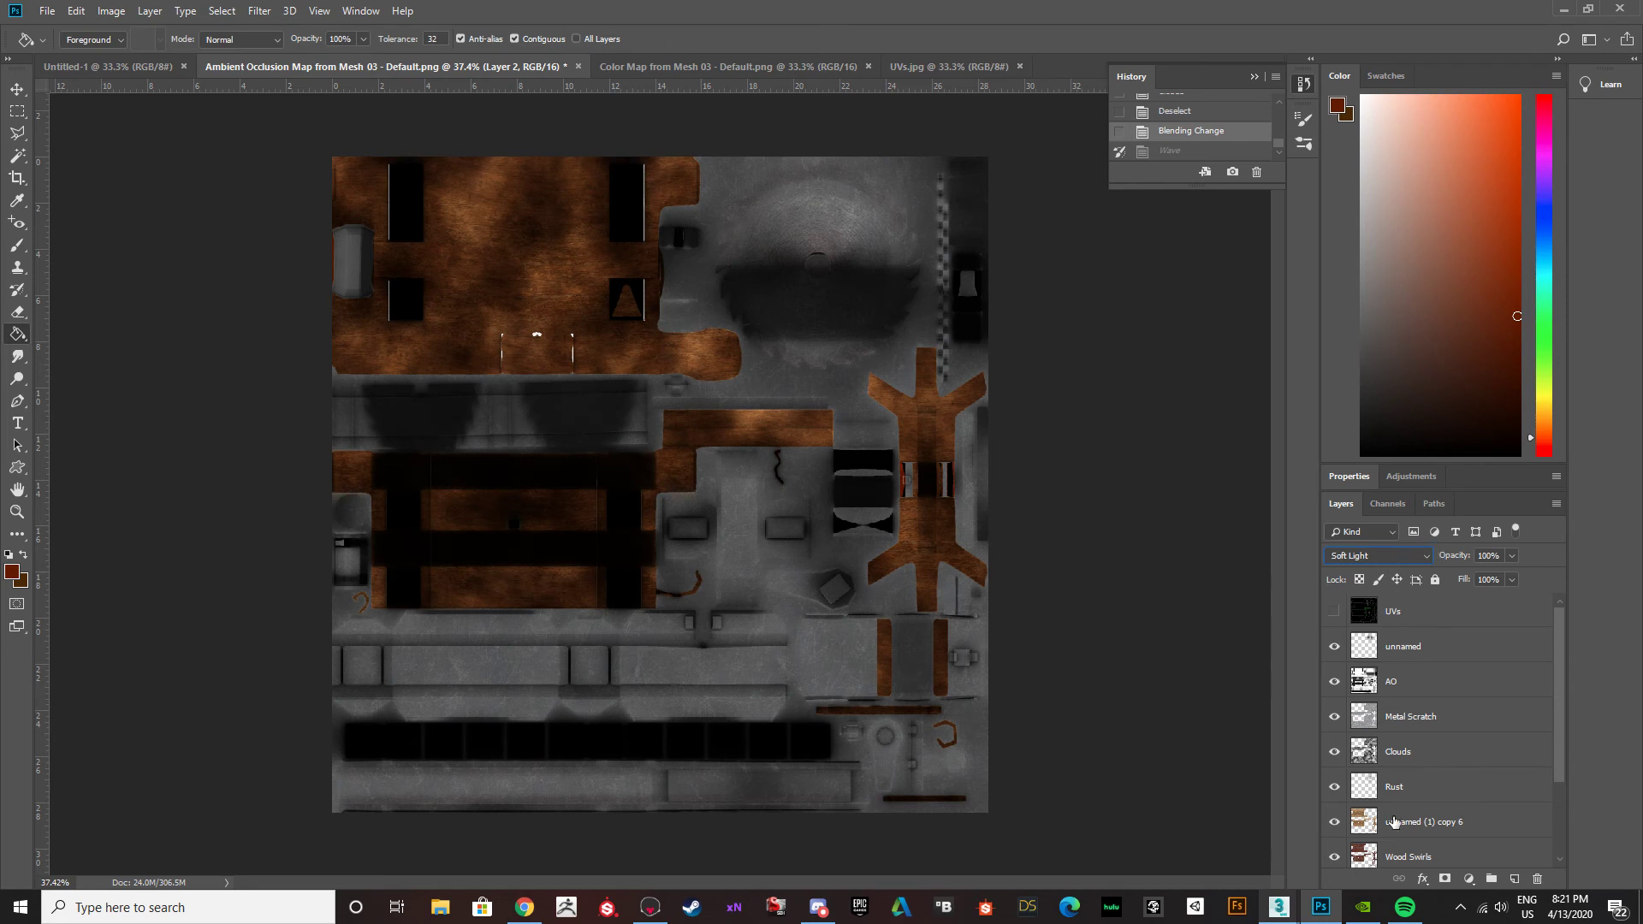
Lower Layer 2's opacity to 46% and toggle its visibility to compare the wood with and without the clouds.
{"action": "scroll", "coordinate": [1394, 822], "scroll_direction": "down", "scroll_amount": 3}
{"action": "left_click", "coordinate": [1511, 556]}
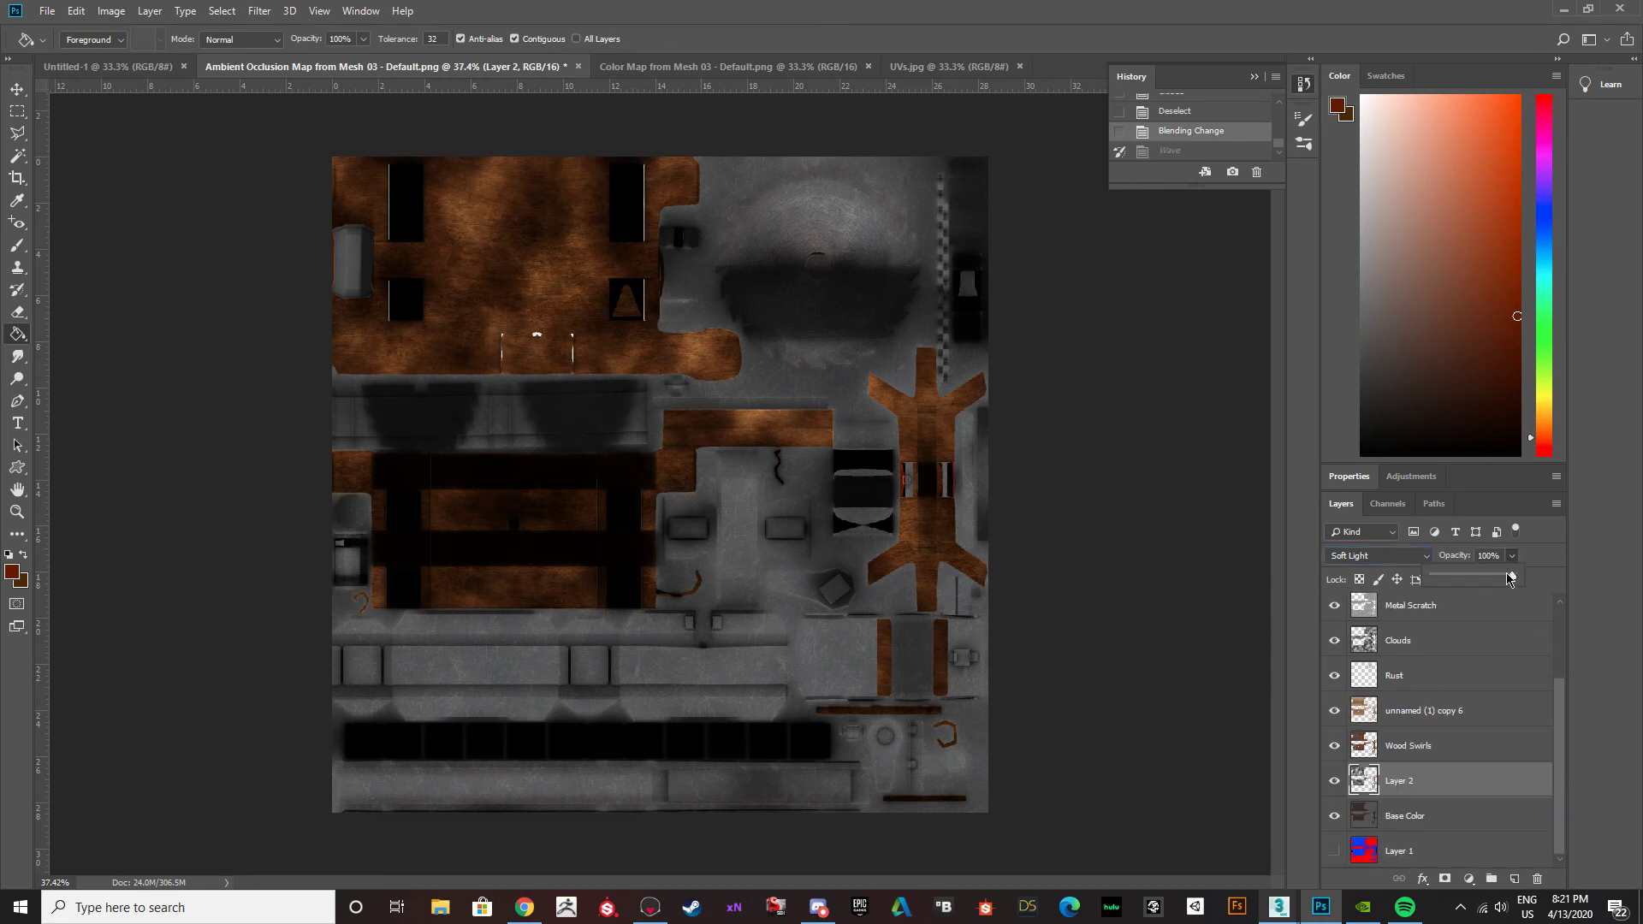
{"action": "left_click_drag", "start_coordinate": [1475, 579], "coordinate": [1469, 579]}
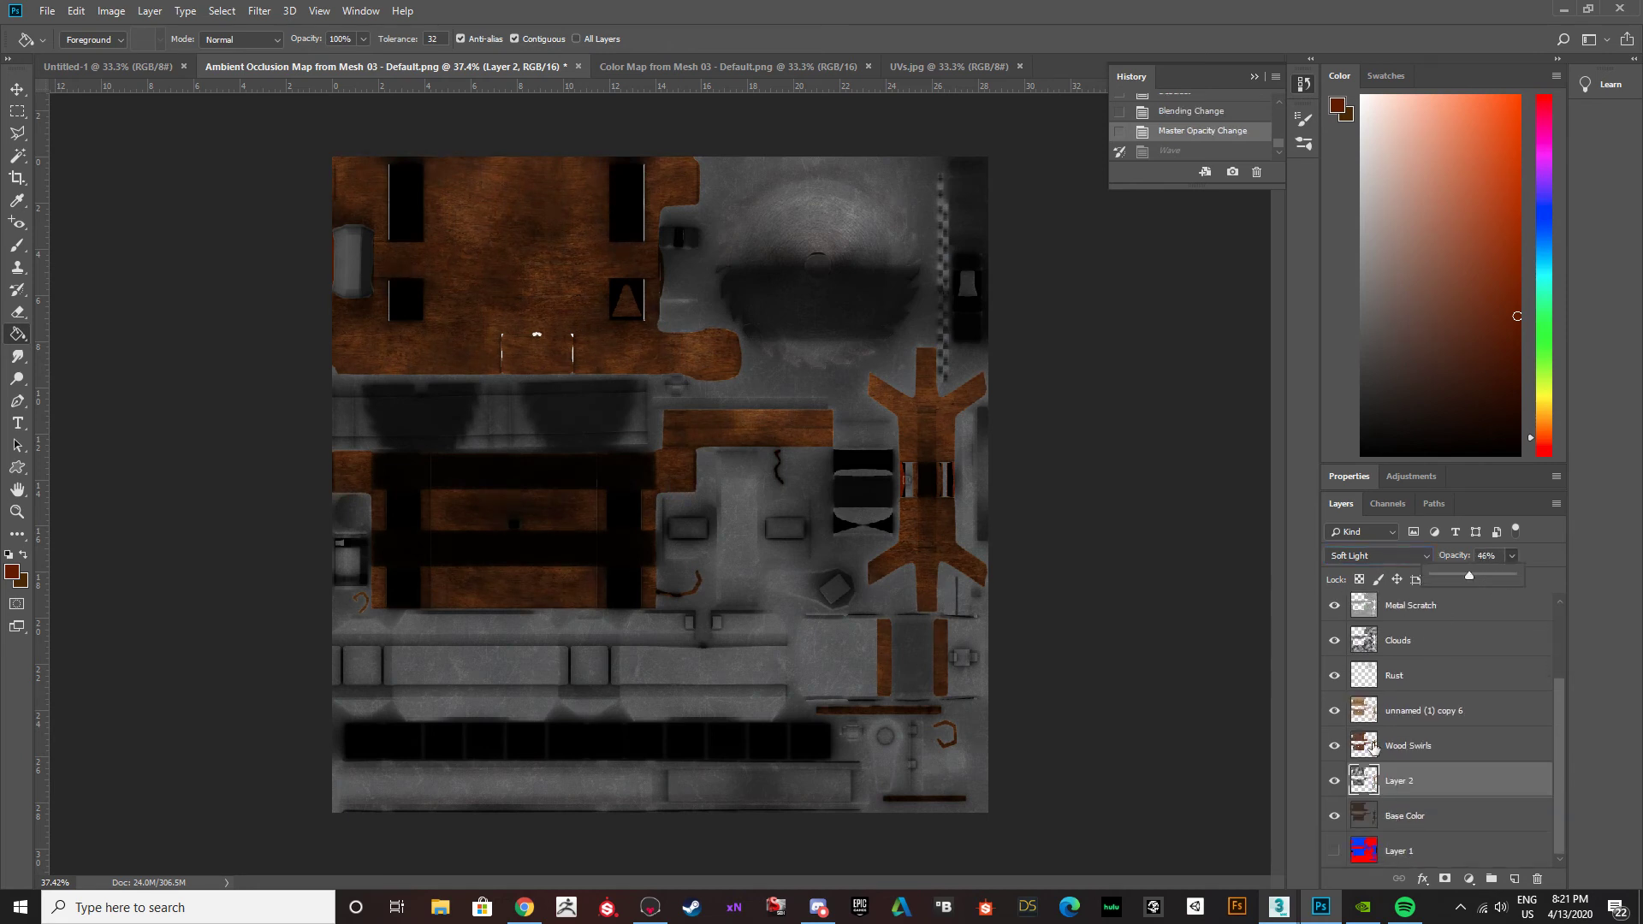
{"action": "left_click", "coordinate": [1336, 781]}
{"action": "left_click", "coordinate": [1336, 781]}
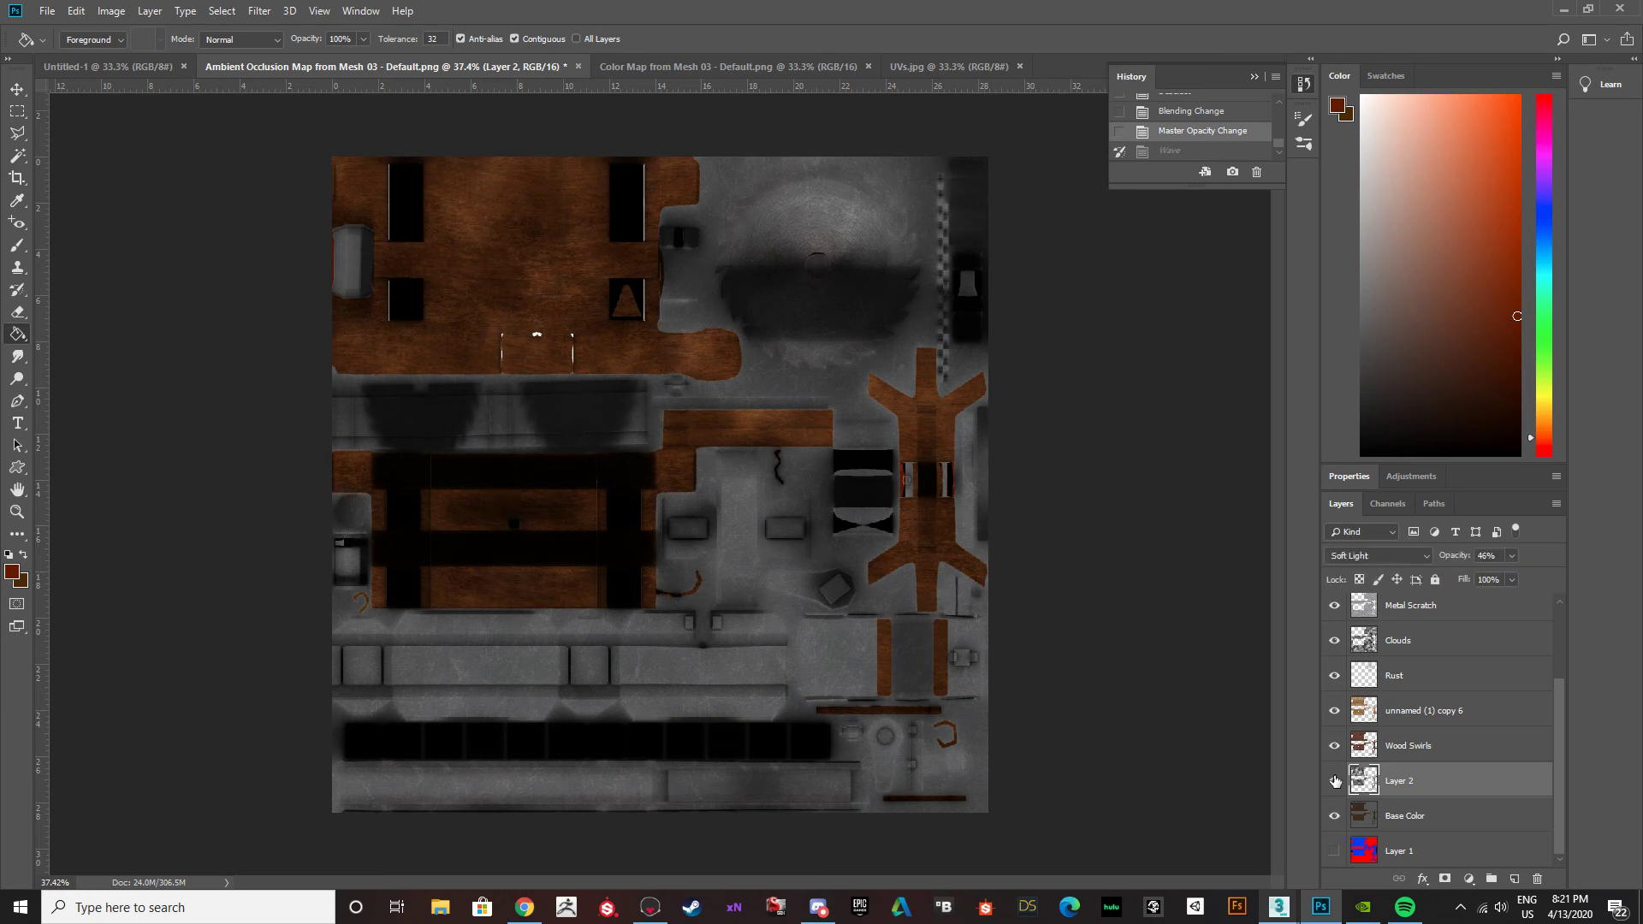
Apply a Gaussian Blur with an 81.2-pixel radius to Layer 2's clouds.
{"action": "left_click", "coordinate": [261, 11]}
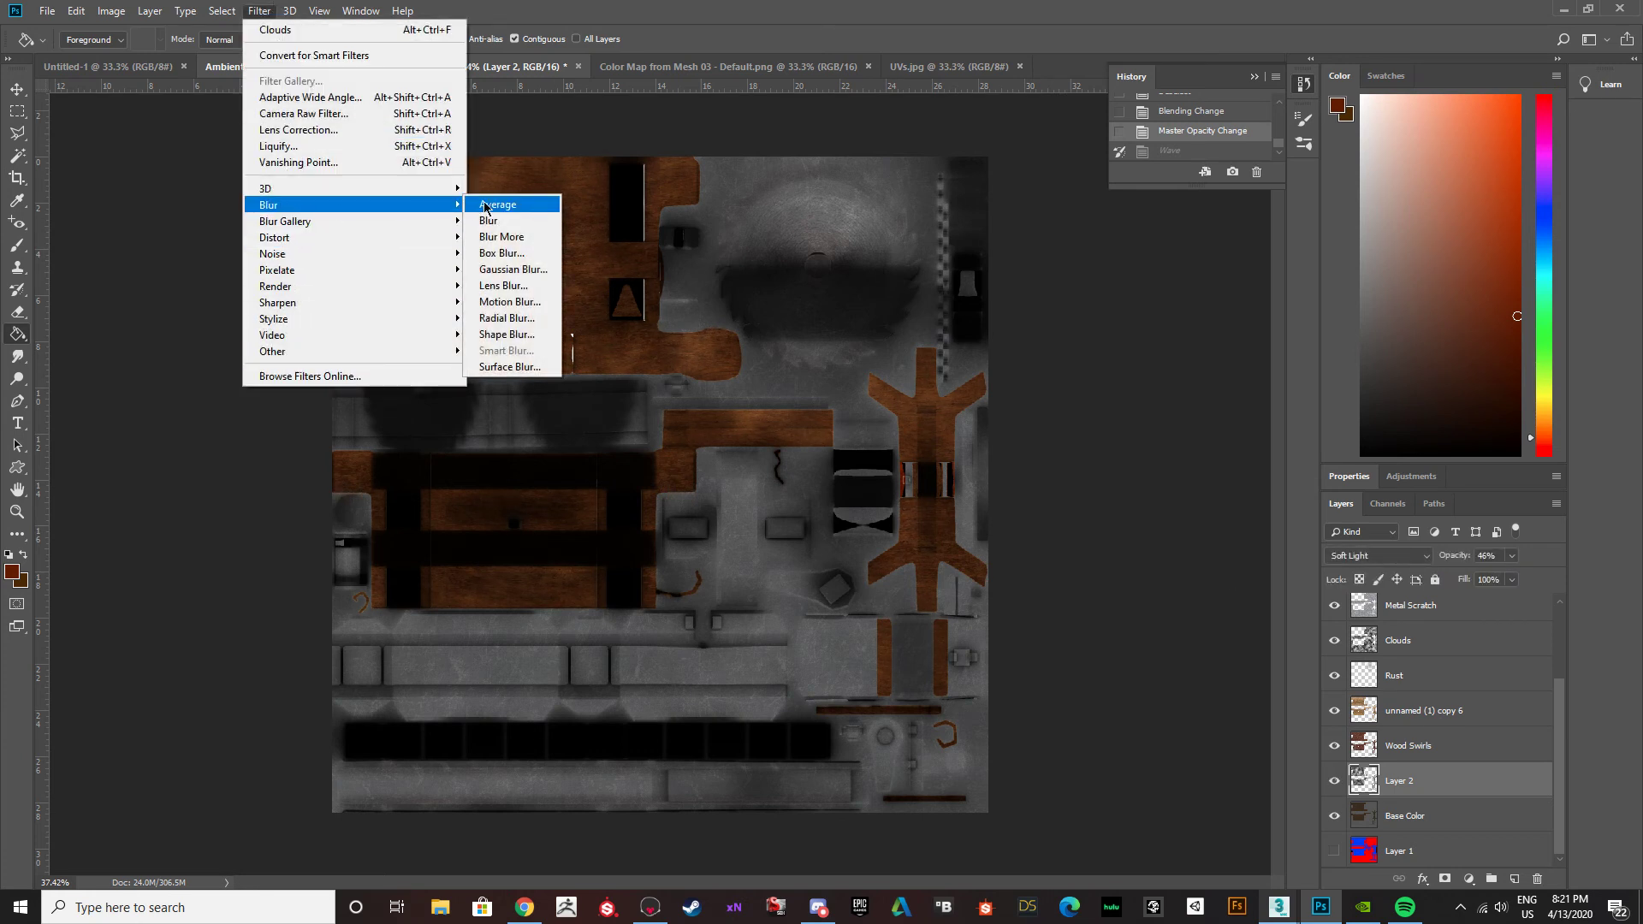
{"action": "left_click", "coordinate": [514, 270]}
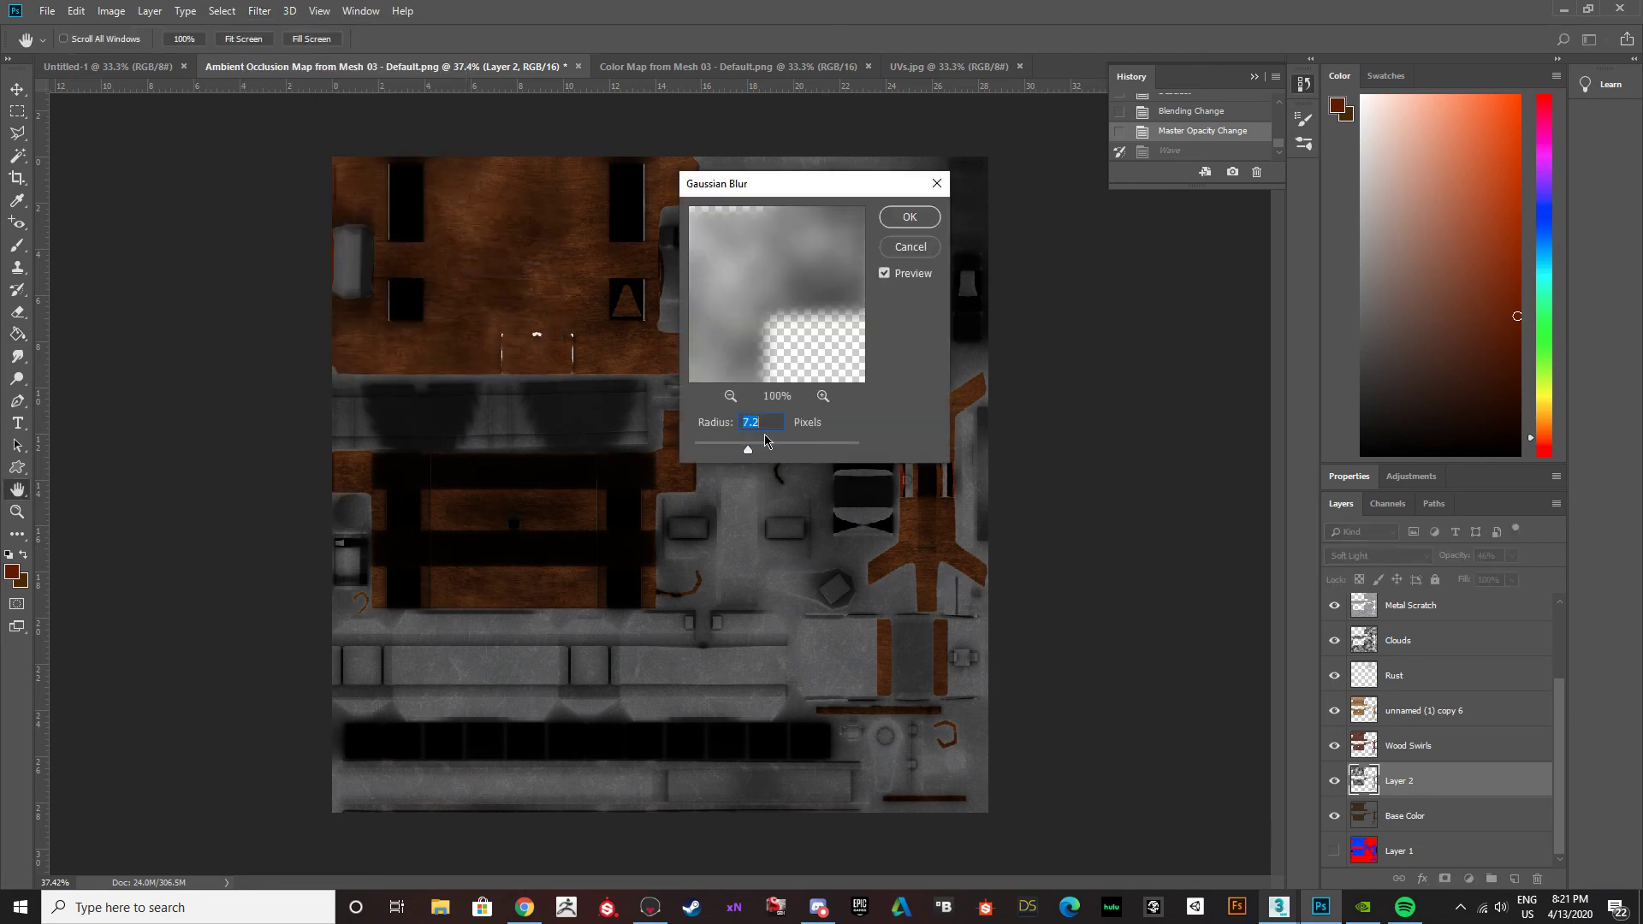
{"action": "left_click_drag", "start_coordinate": [749, 450], "coordinate": [780, 447]}
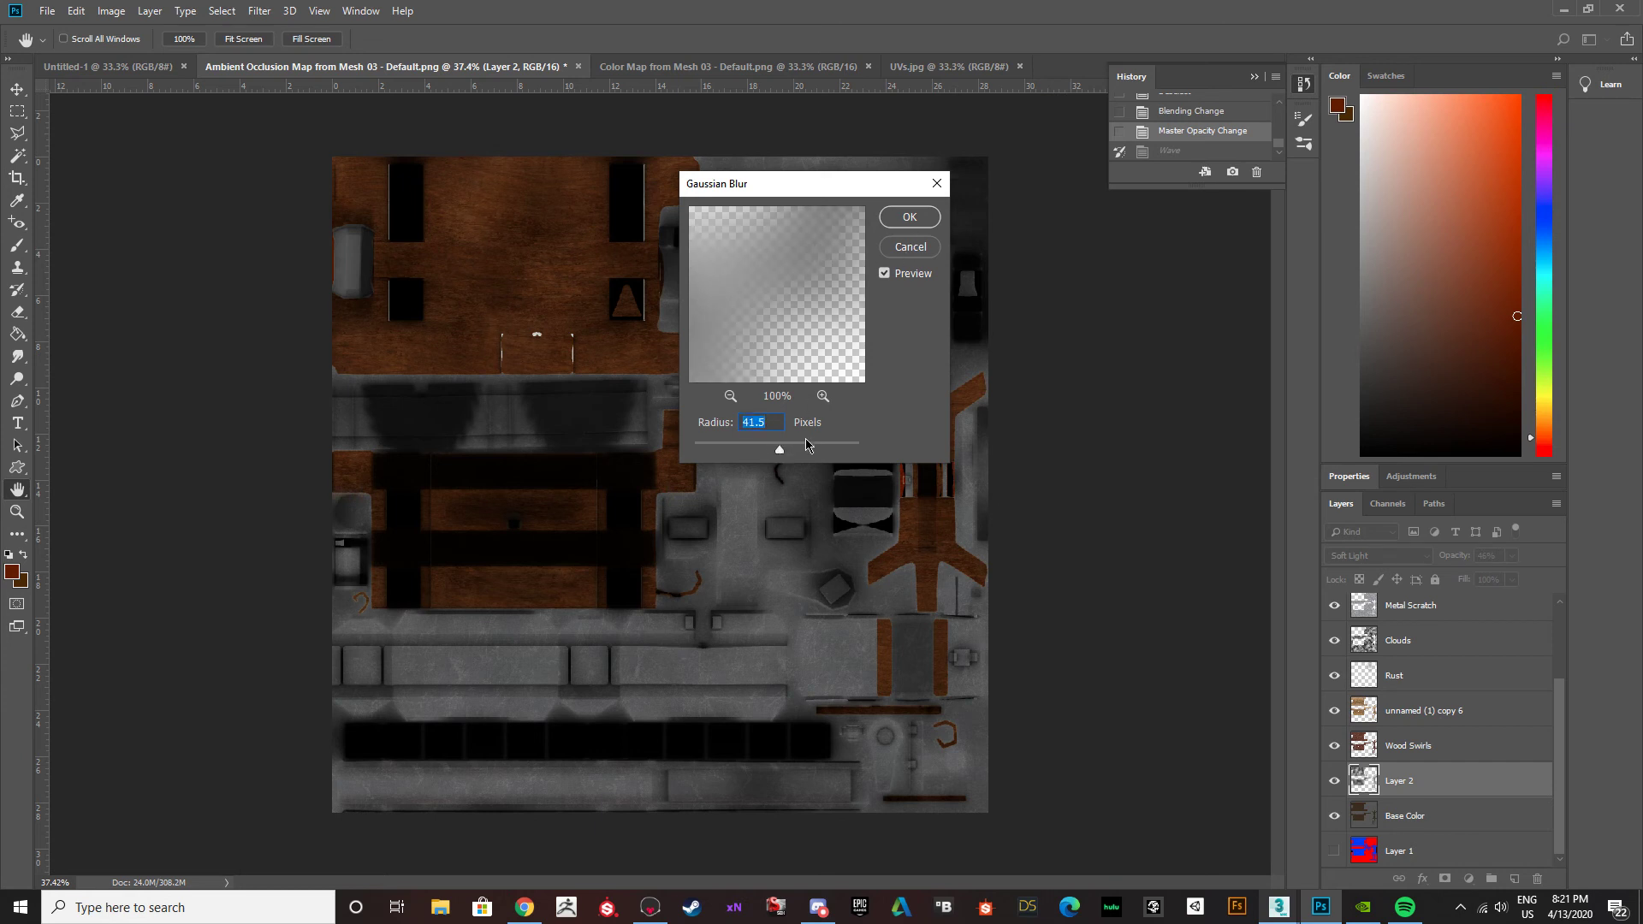
{"action": "left_click", "coordinate": [731, 398]}
{"action": "left_click", "coordinate": [731, 398]}
{"action": "left_click", "coordinate": [731, 398]}
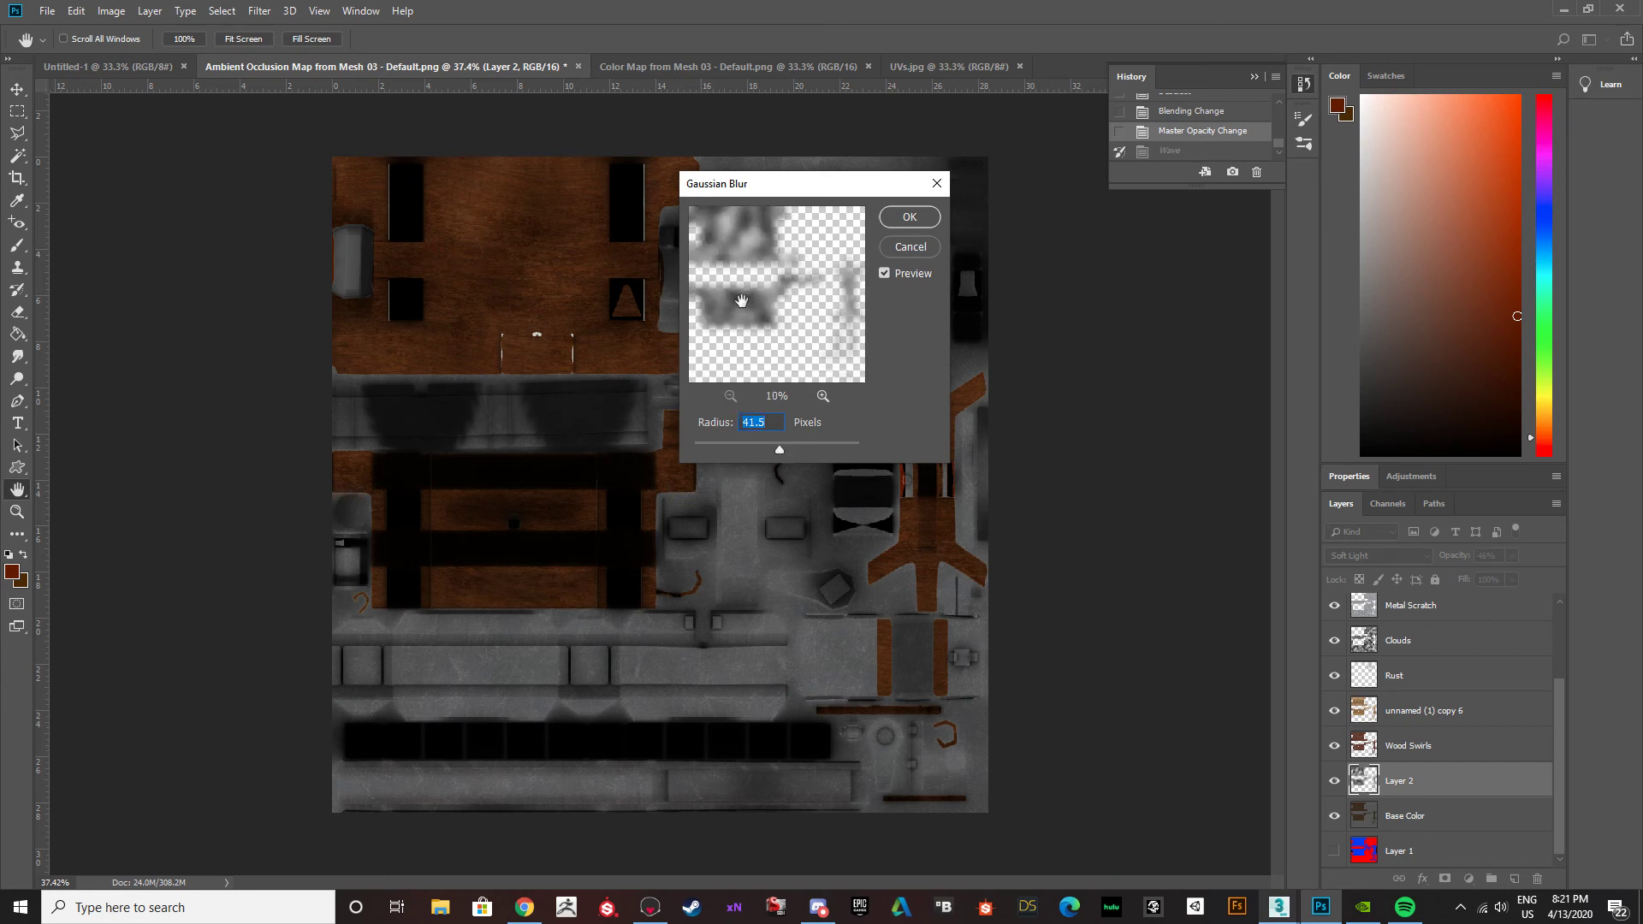
{"action": "mouse_move", "coordinate": [780, 450]}
{"action": "left_mouse_down"}
{"action": "mouse_move", "coordinate": [676, 452]}
{"action": "mouse_move", "coordinate": [811, 448]}
{"action": "mouse_move", "coordinate": [796, 450]}
{"action": "left_mouse_up"}
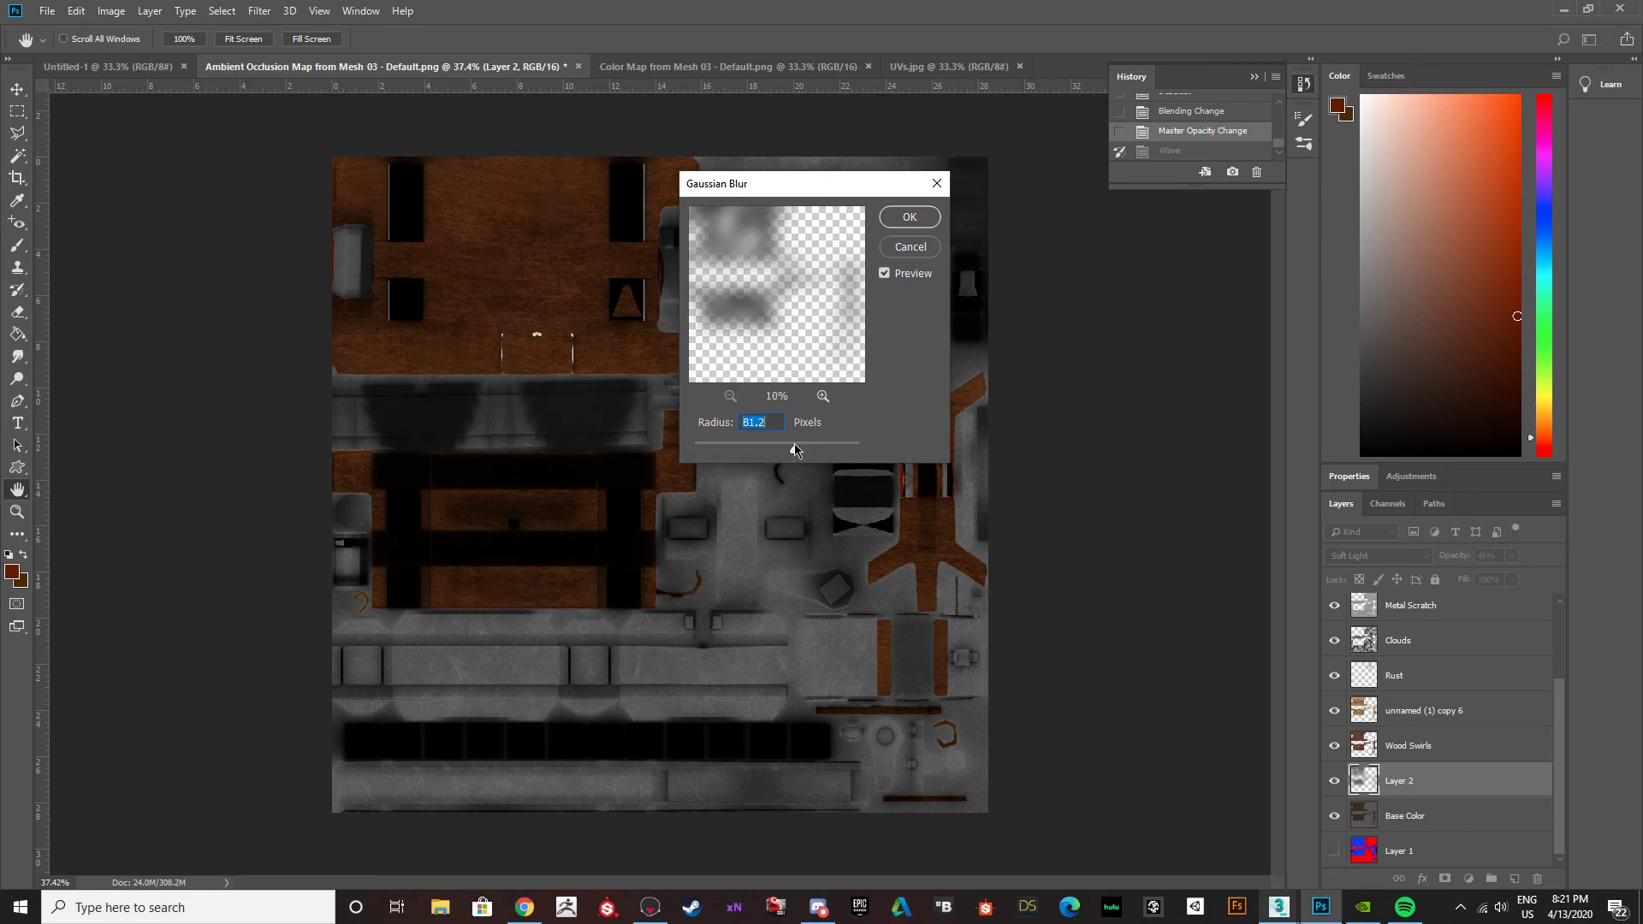
{"action": "left_click", "coordinate": [909, 216]}
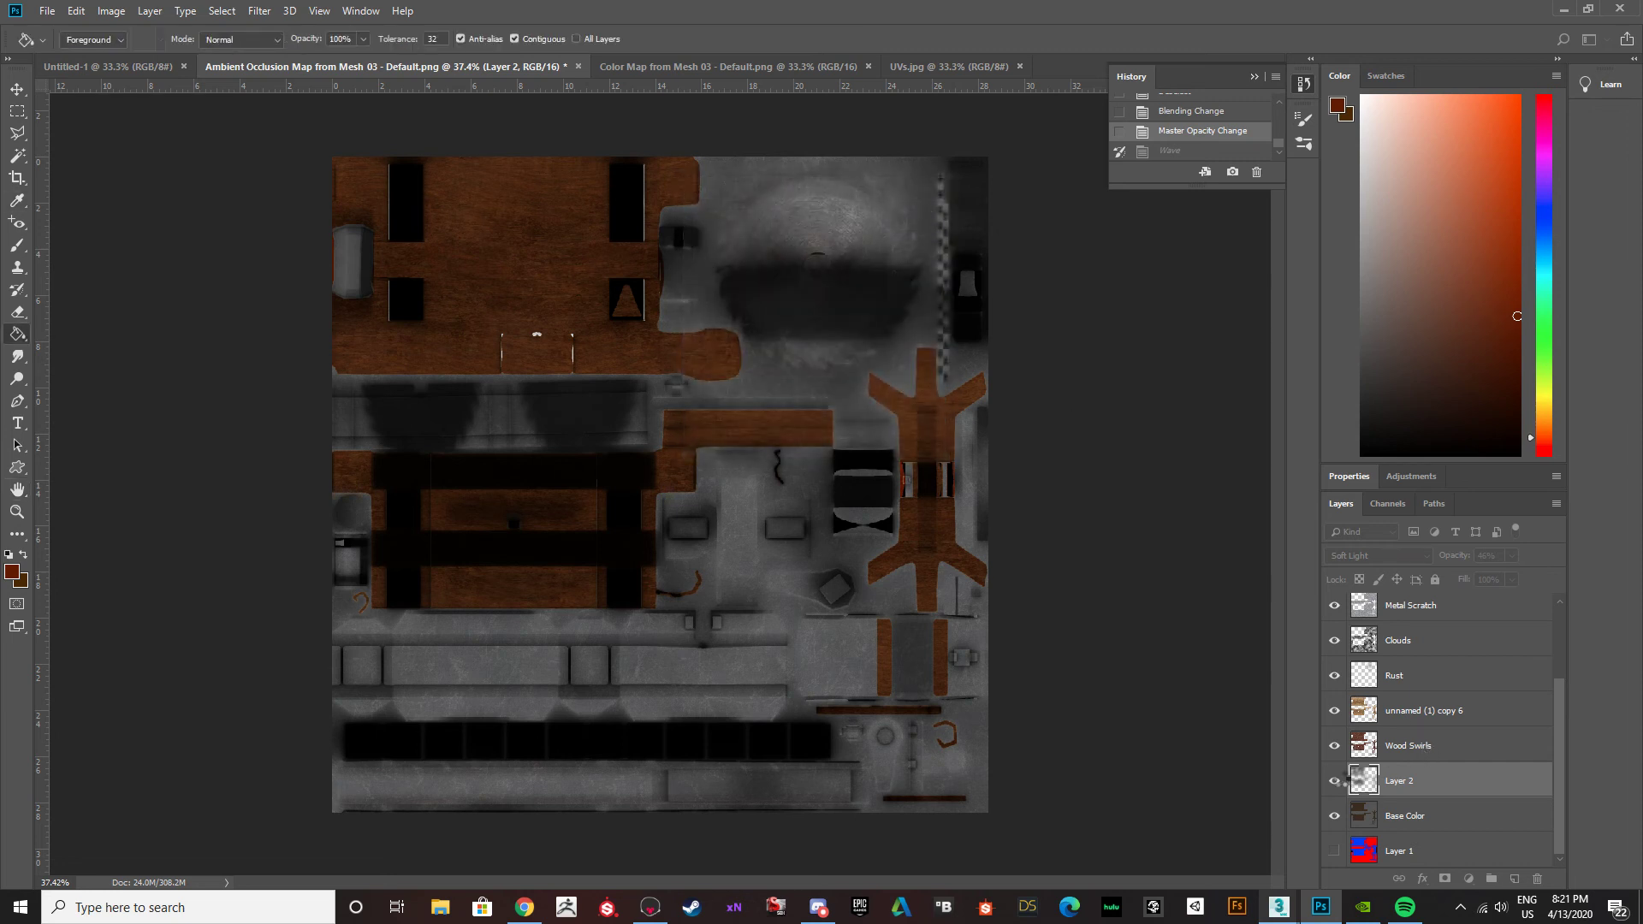
Toggle Layer 2's visibility to compare the wood with and without the blurred clouds, leaving the layer shown.
{"action": "left_click", "coordinate": [1336, 784]}
{"action": "left_click", "coordinate": [1336, 784]}
{"action": "left_click", "coordinate": [1337, 784]}
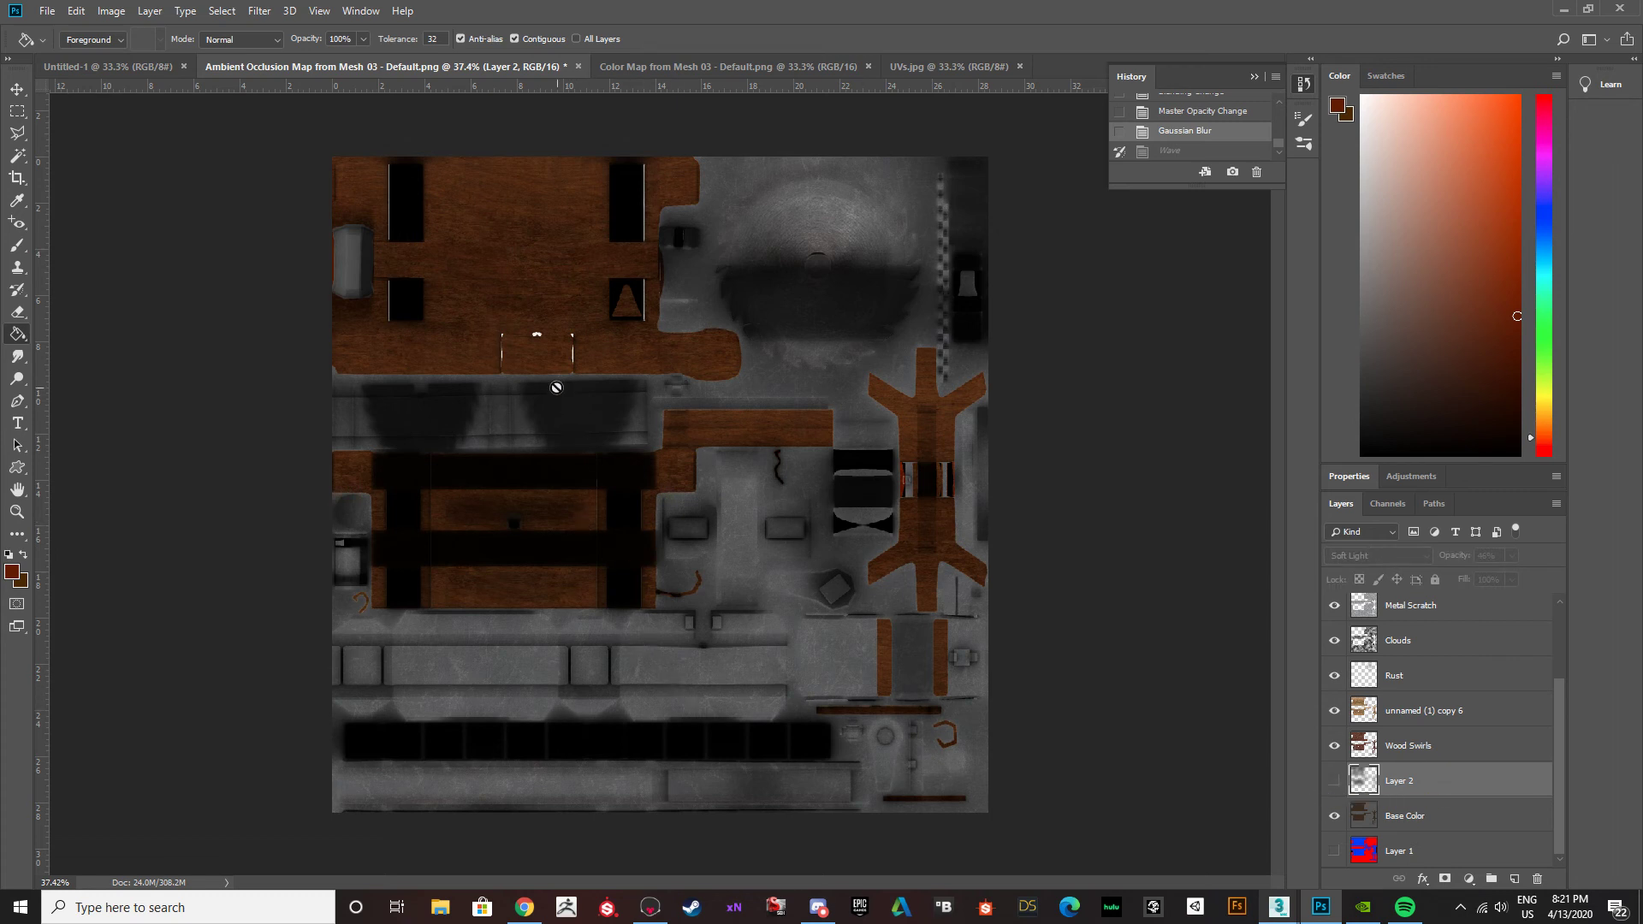
{"action": "key", "text": "b"}
{"action": "left_click", "coordinate": [1332, 782]}
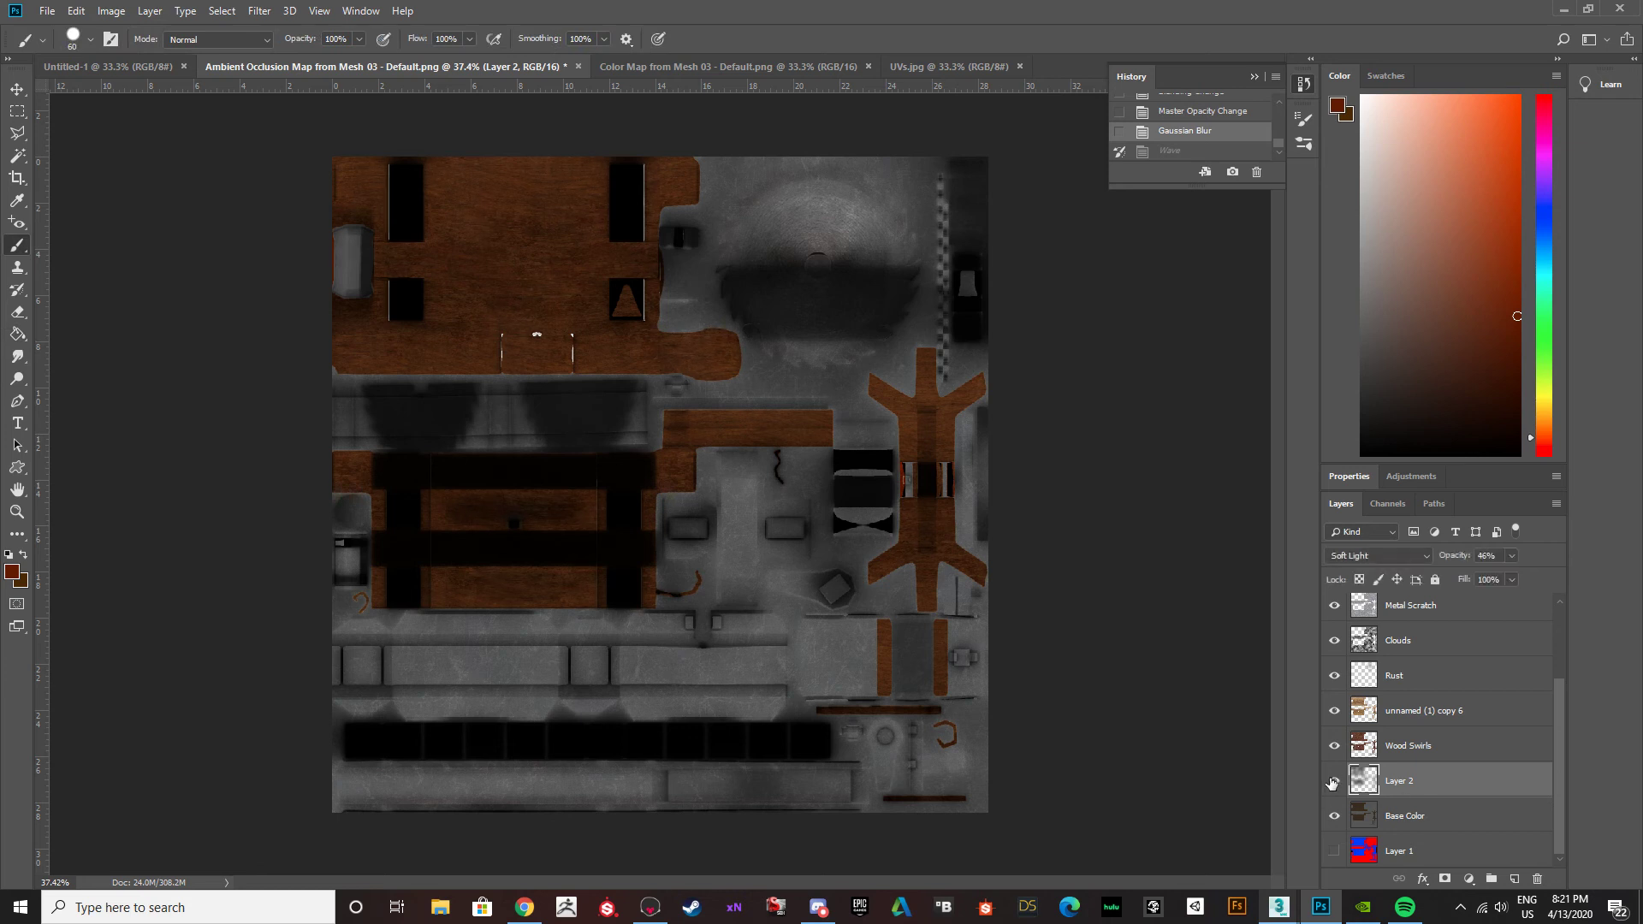
Add a new layer above Layer 2 and set up a 200 px Soft Round brush with 52% opacity and 25% flow.
{"action": "left_click", "coordinate": [1505, 873]}
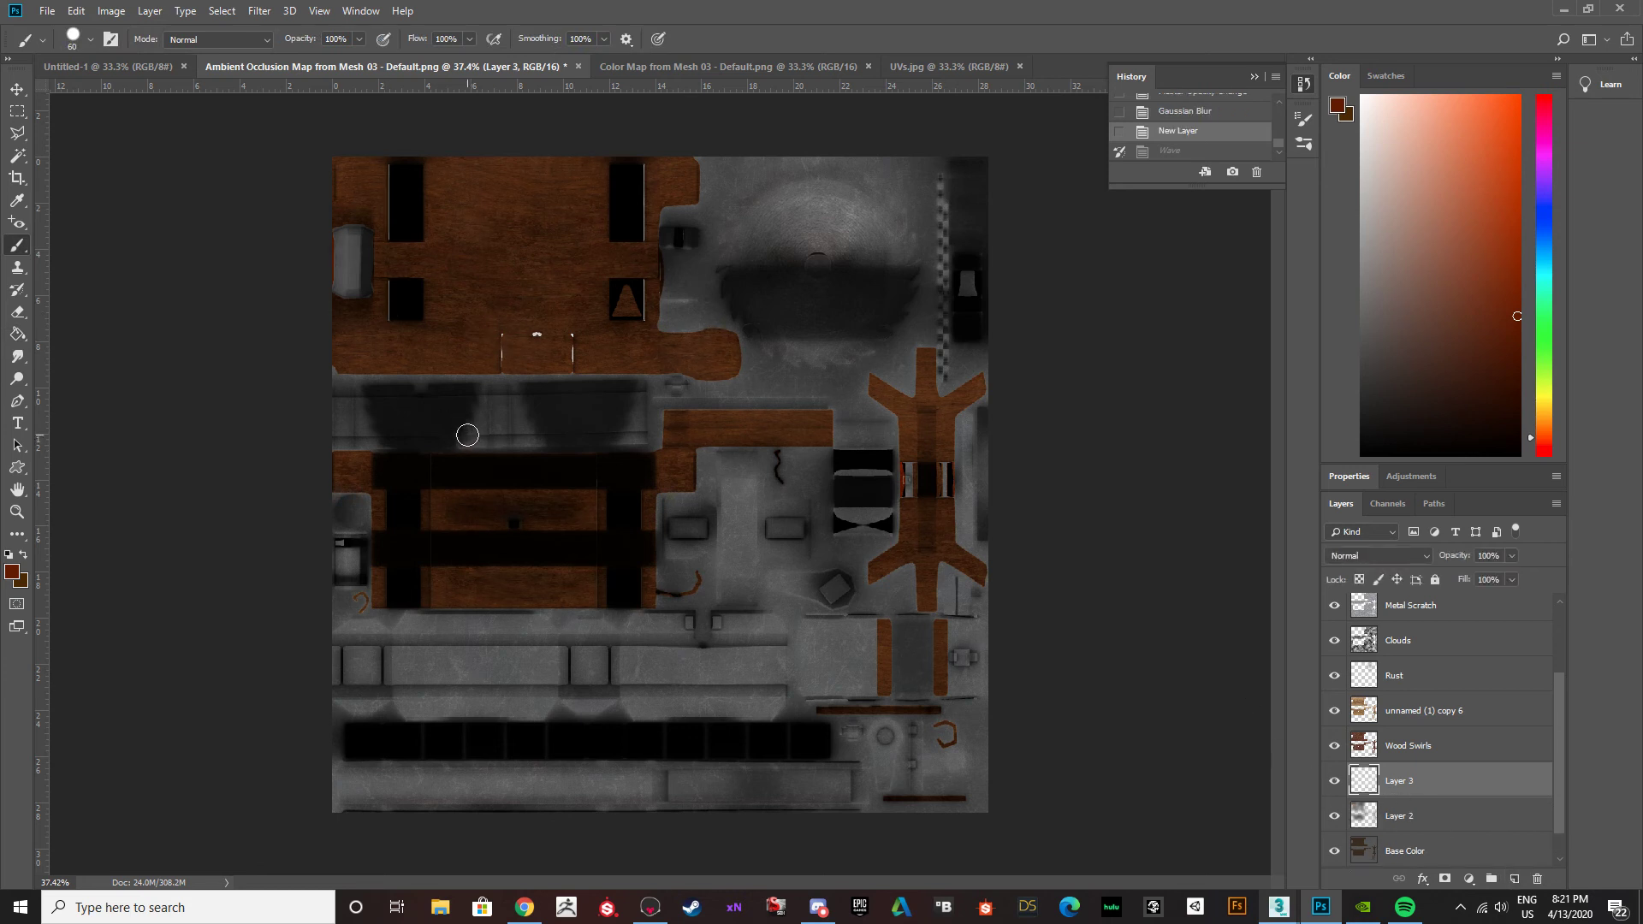
{"action": "key", "text": "bracketright"}
{"action": "key", "text": "bracketright"}
{"action": "key", "text": "bracketright"}
{"action": "key", "text": "bracketright"}
{"action": "key", "text": "bracketright"}
{"action": "key", "text": "bracketright"}
{"action": "key", "text": "bracketright"}
{"action": "key", "text": "bracketright"}
{"action": "key", "text": "bracketright"}
{"action": "key", "text": "bracketright"}
{"action": "key", "text": "bracketleft"}
{"action": "key", "text": "bracketleft"}
{"action": "key", "text": "ctrl+z"}
{"action": "left_click", "coordinate": [91, 40]}
{"action": "left_click", "coordinate": [91, 216]}
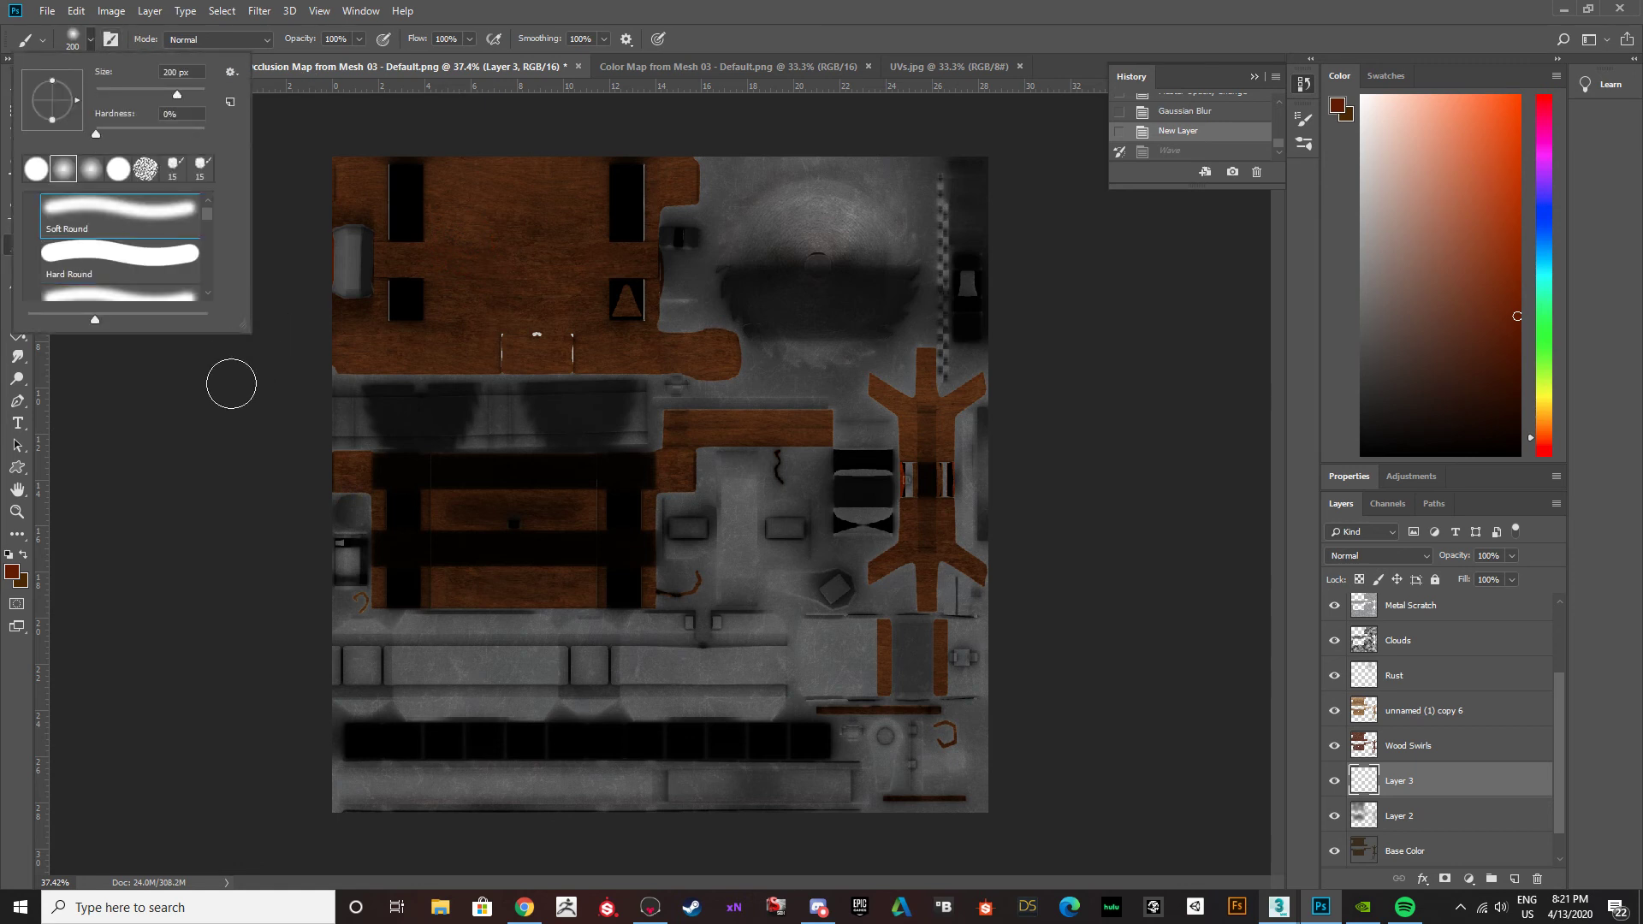
{"action": "left_click", "coordinate": [240, 359]}
{"action": "left_click", "coordinate": [346, 38]}
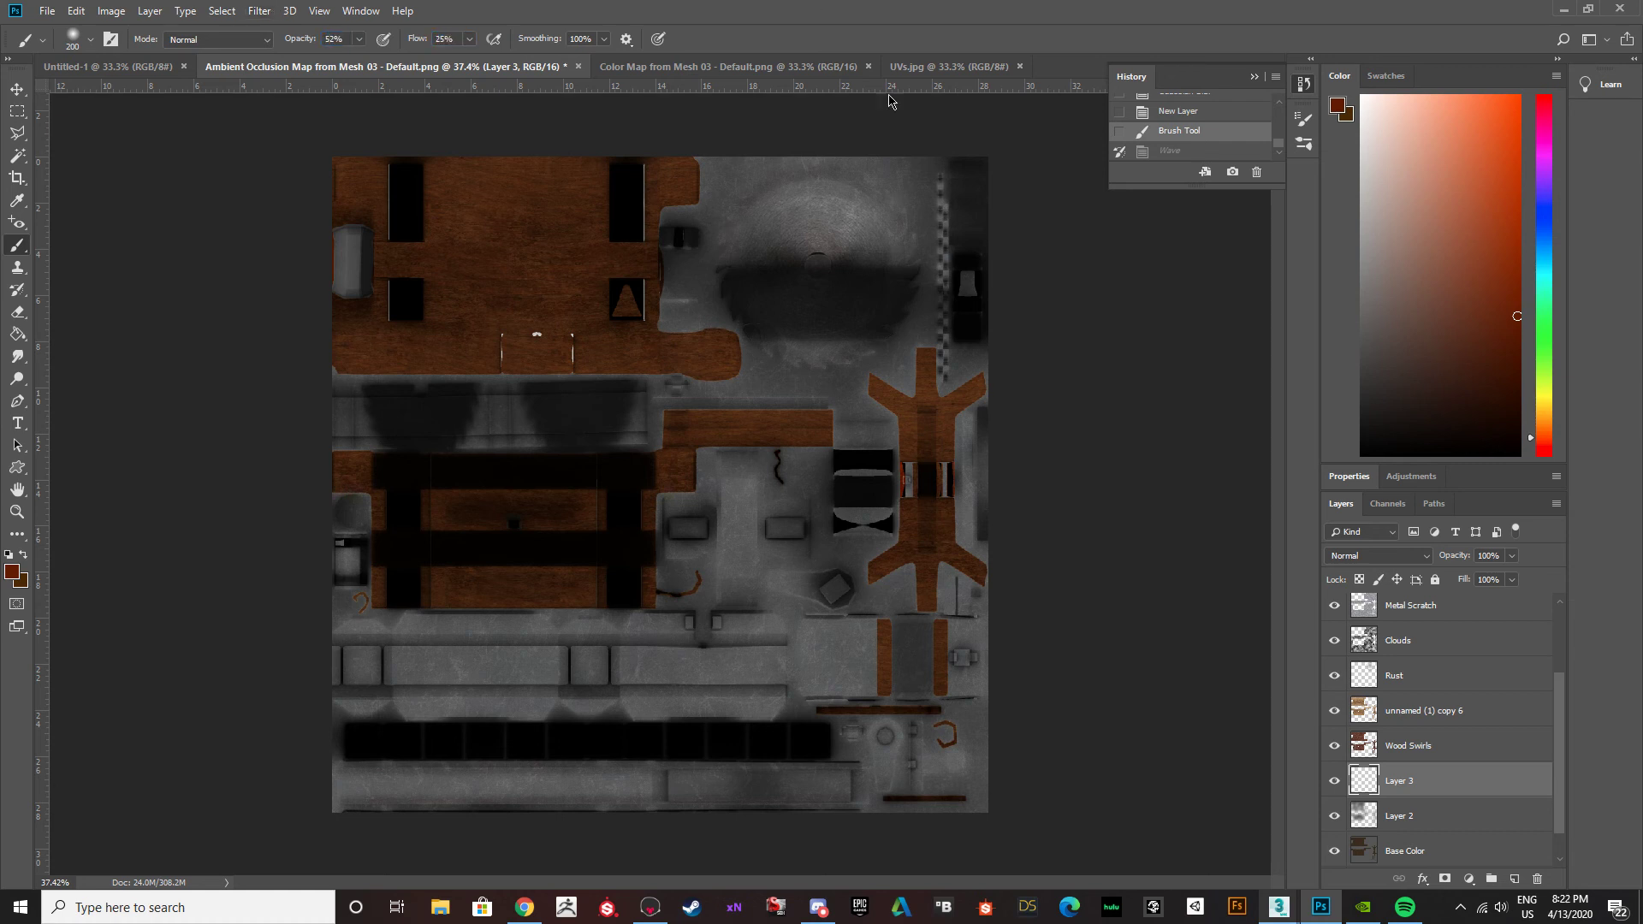
Paint soft dark red patches over the tabletop, underside, plank and leg islands on Layer 3.
{"action": "mouse_move", "coordinate": [456, 249]}
{"action": "left_mouse_down"}
{"action": "mouse_move", "coordinate": [408, 224]}
{"action": "mouse_move", "coordinate": [521, 213]}
{"action": "mouse_move", "coordinate": [438, 267]}
{"action": "mouse_move", "coordinate": [502, 257]}
{"action": "mouse_move", "coordinate": [506, 234]}
{"action": "left_mouse_up"}
{"action": "mouse_move", "coordinate": [621, 360]}
{"action": "left_mouse_down"}
{"action": "mouse_move", "coordinate": [681, 356]}
{"action": "mouse_move", "coordinate": [557, 345]}
{"action": "mouse_move", "coordinate": [539, 323]}
{"action": "left_mouse_up"}
{"action": "mouse_move", "coordinate": [475, 488]}
{"action": "left_mouse_down"}
{"action": "mouse_move", "coordinate": [446, 510]}
{"action": "mouse_move", "coordinate": [559, 495]}
{"action": "mouse_move", "coordinate": [472, 506]}
{"action": "left_mouse_up"}
{"action": "mouse_move", "coordinate": [451, 563]}
{"action": "left_mouse_down"}
{"action": "mouse_move", "coordinate": [527, 572]}
{"action": "mouse_move", "coordinate": [451, 573]}
{"action": "mouse_move", "coordinate": [415, 518]}
{"action": "mouse_move", "coordinate": [349, 475]}
{"action": "left_mouse_up"}
{"action": "mouse_move", "coordinate": [657, 476]}
{"action": "left_mouse_down"}
{"action": "mouse_move", "coordinate": [745, 431]}
{"action": "mouse_move", "coordinate": [791, 431]}
{"action": "left_mouse_up"}
{"action": "mouse_move", "coordinate": [917, 525]}
{"action": "left_mouse_down"}
{"action": "mouse_move", "coordinate": [925, 587]}
{"action": "mouse_move", "coordinate": [925, 376]}
{"action": "mouse_move", "coordinate": [936, 548]}
{"action": "mouse_move", "coordinate": [923, 586]}
{"action": "left_mouse_up"}
{"action": "mouse_move", "coordinate": [548, 589]}
{"action": "left_mouse_down"}
{"action": "mouse_move", "coordinate": [576, 590]}
{"action": "mouse_move", "coordinate": [396, 587]}
{"action": "mouse_move", "coordinate": [395, 544]}
{"action": "left_mouse_up"}
Try Overlay on Layer 3, settle on the Soft Light blend mode, and keep the layer's opacity at 100%.
{"action": "left_click", "coordinate": [1420, 557]}
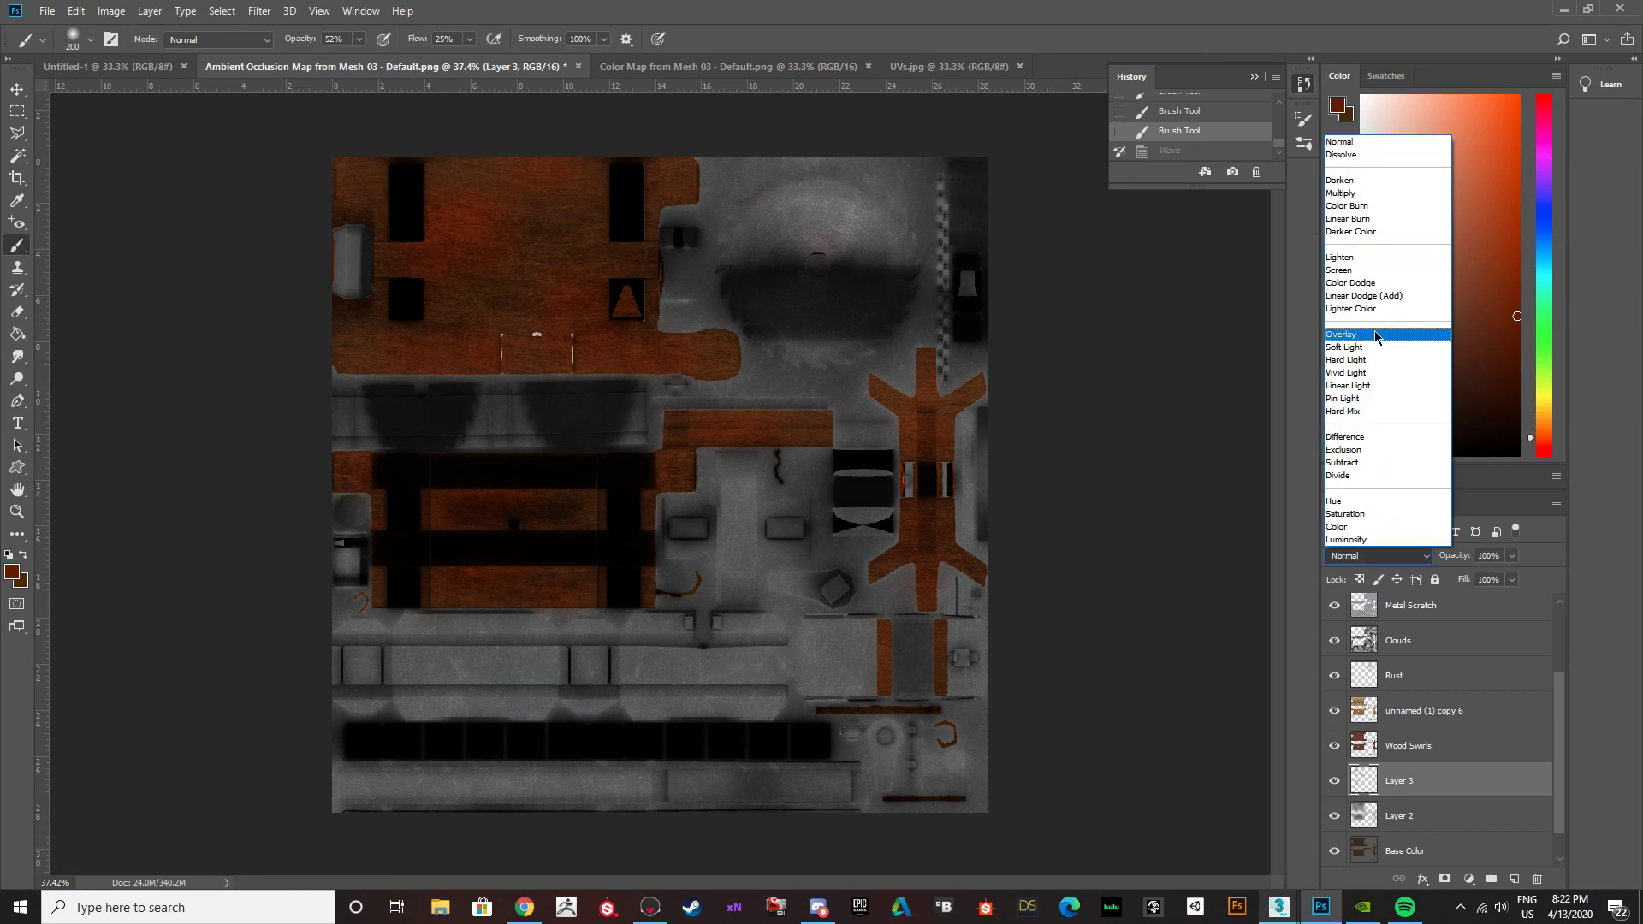
{"action": "left_click", "coordinate": [1375, 332]}
{"action": "left_click", "coordinate": [1377, 556]}
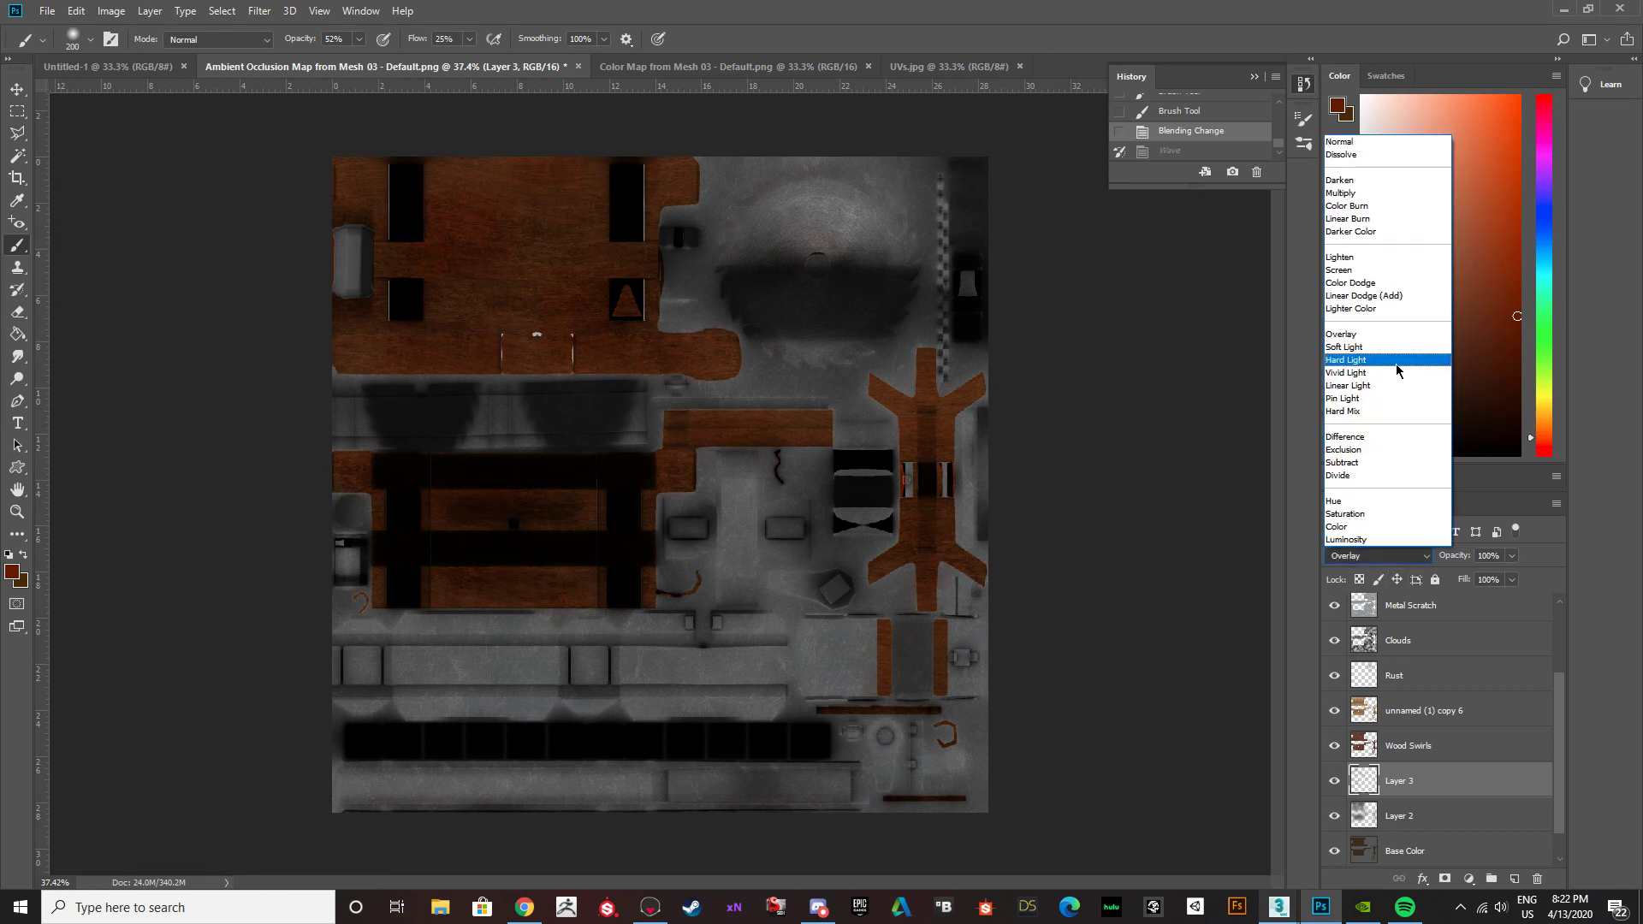
{"action": "left_click", "coordinate": [1388, 335]}
{"action": "left_click", "coordinate": [1420, 556]}
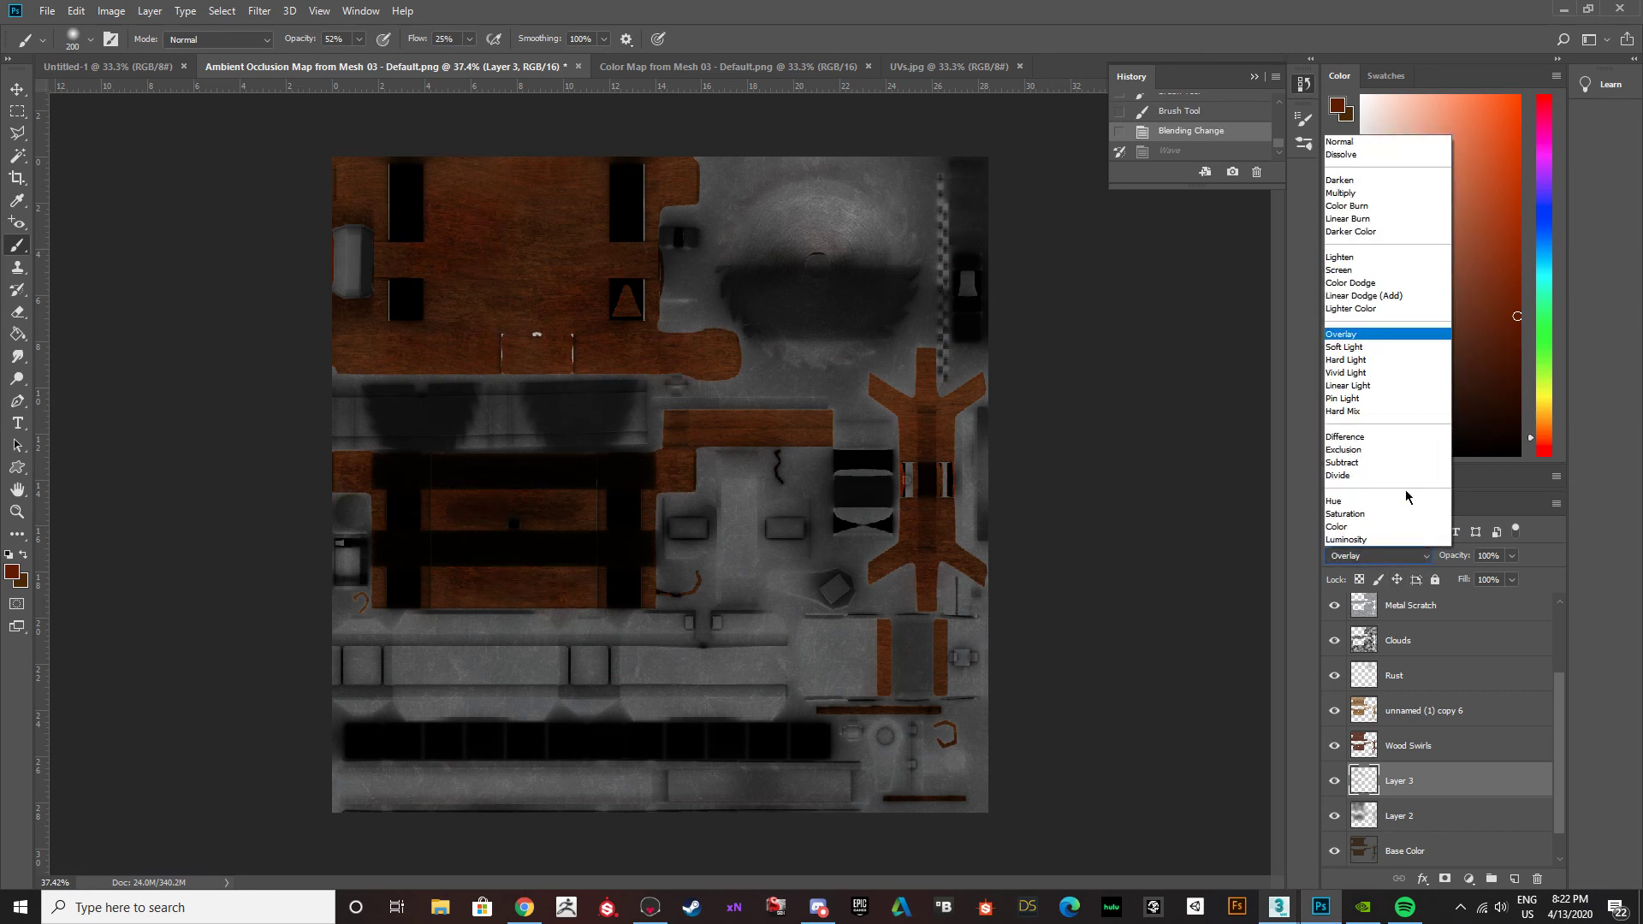
{"action": "left_click", "coordinate": [1395, 351]}
{"action": "left_click_drag", "start_coordinate": [1513, 557], "coordinate": [1485, 582]}
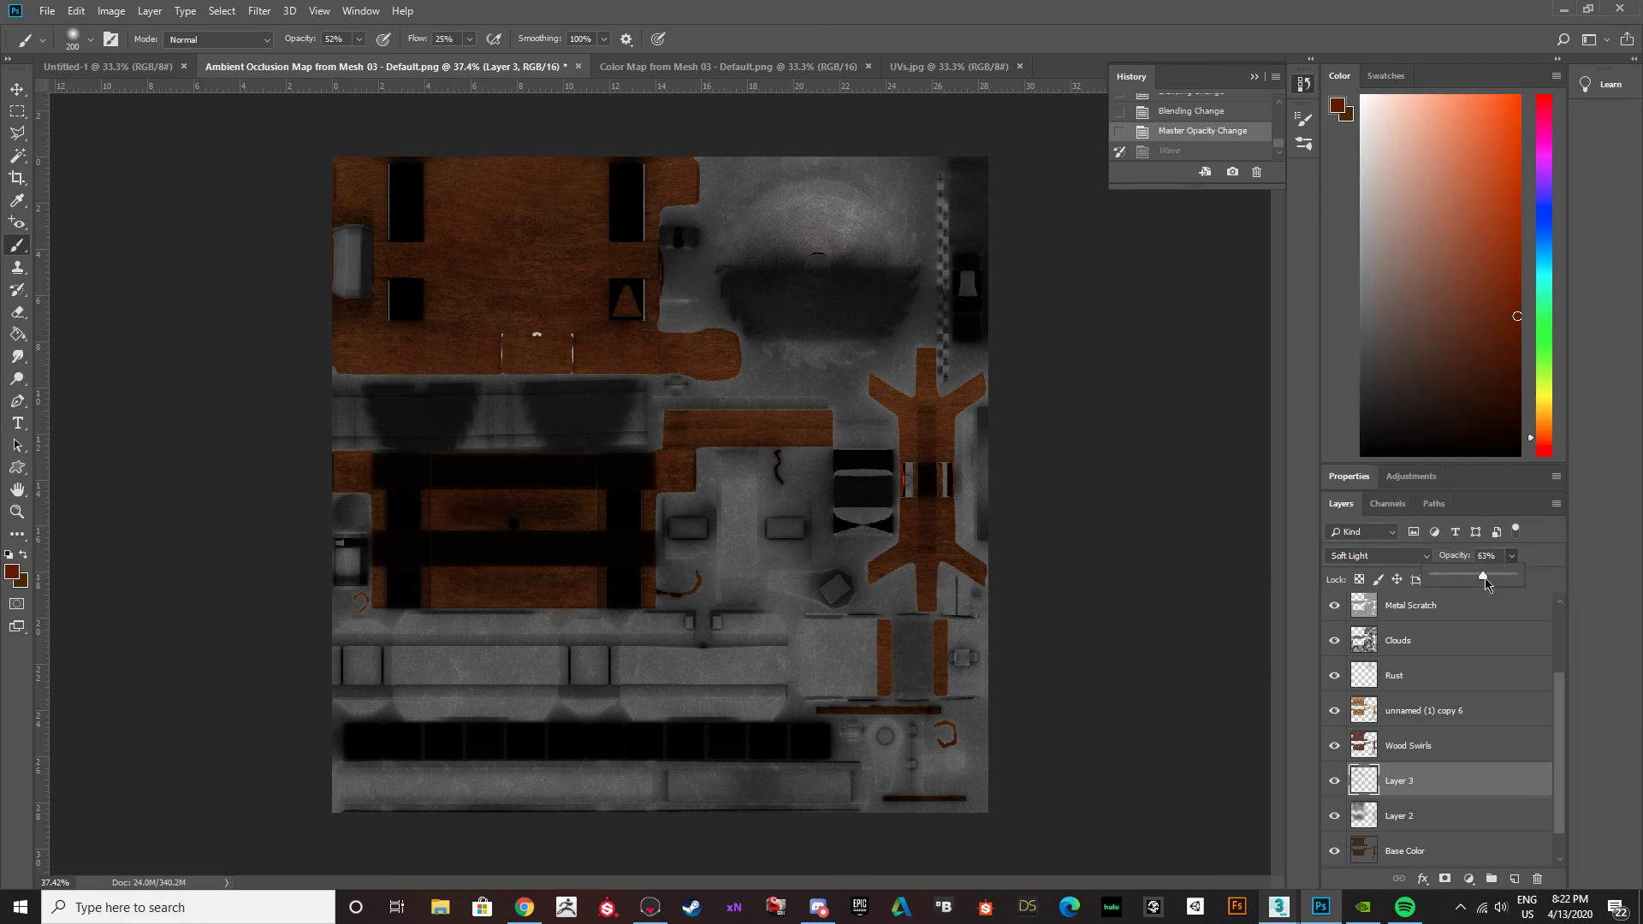
{"action": "left_click_drag", "start_coordinate": [1493, 578], "coordinate": [1551, 574]}
Apply a Gaussian Blur with a 115.8-pixel radius to the red patches on Layer 3.
{"action": "left_click", "coordinate": [222, 10]}
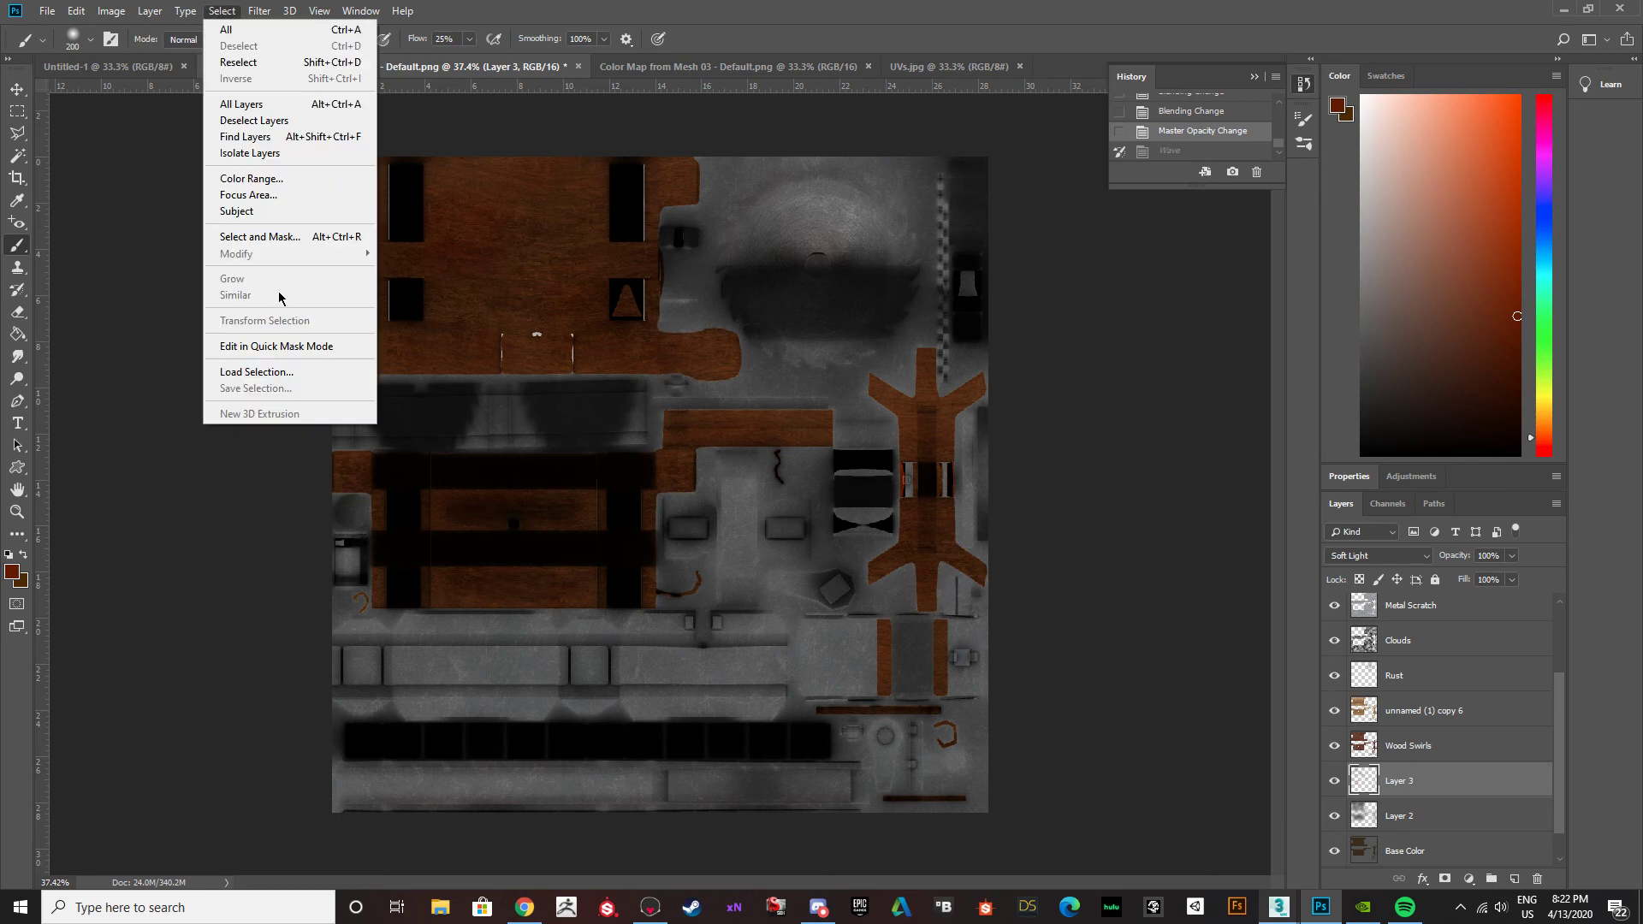
{"action": "mouse_move", "coordinate": [260, 11]}
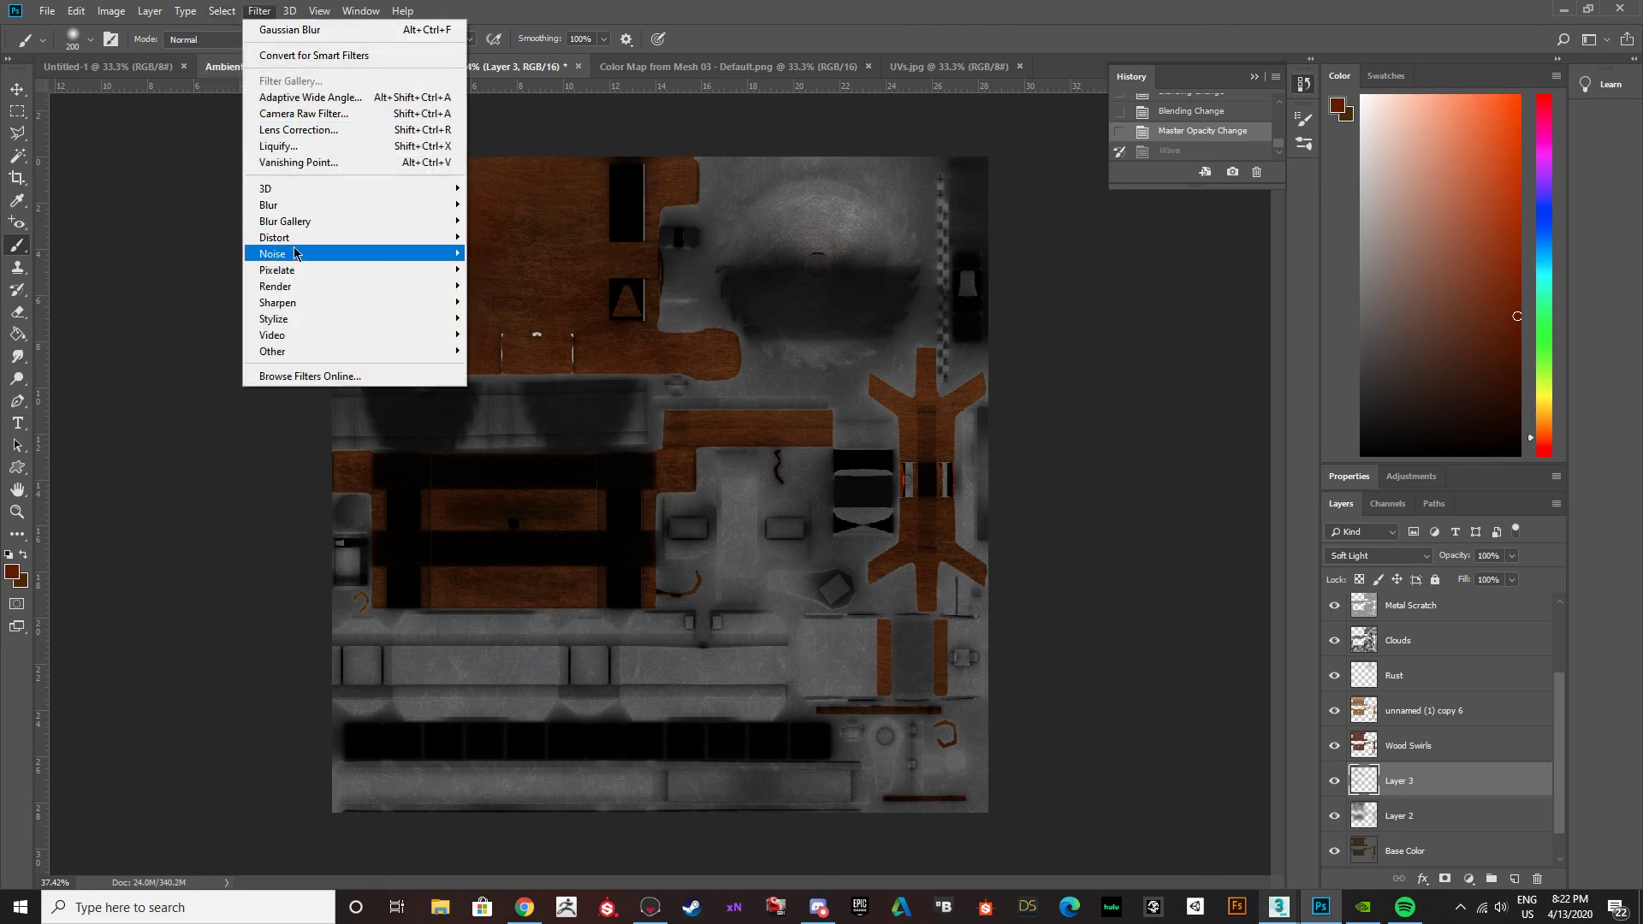
{"action": "mouse_move", "coordinate": [283, 205]}
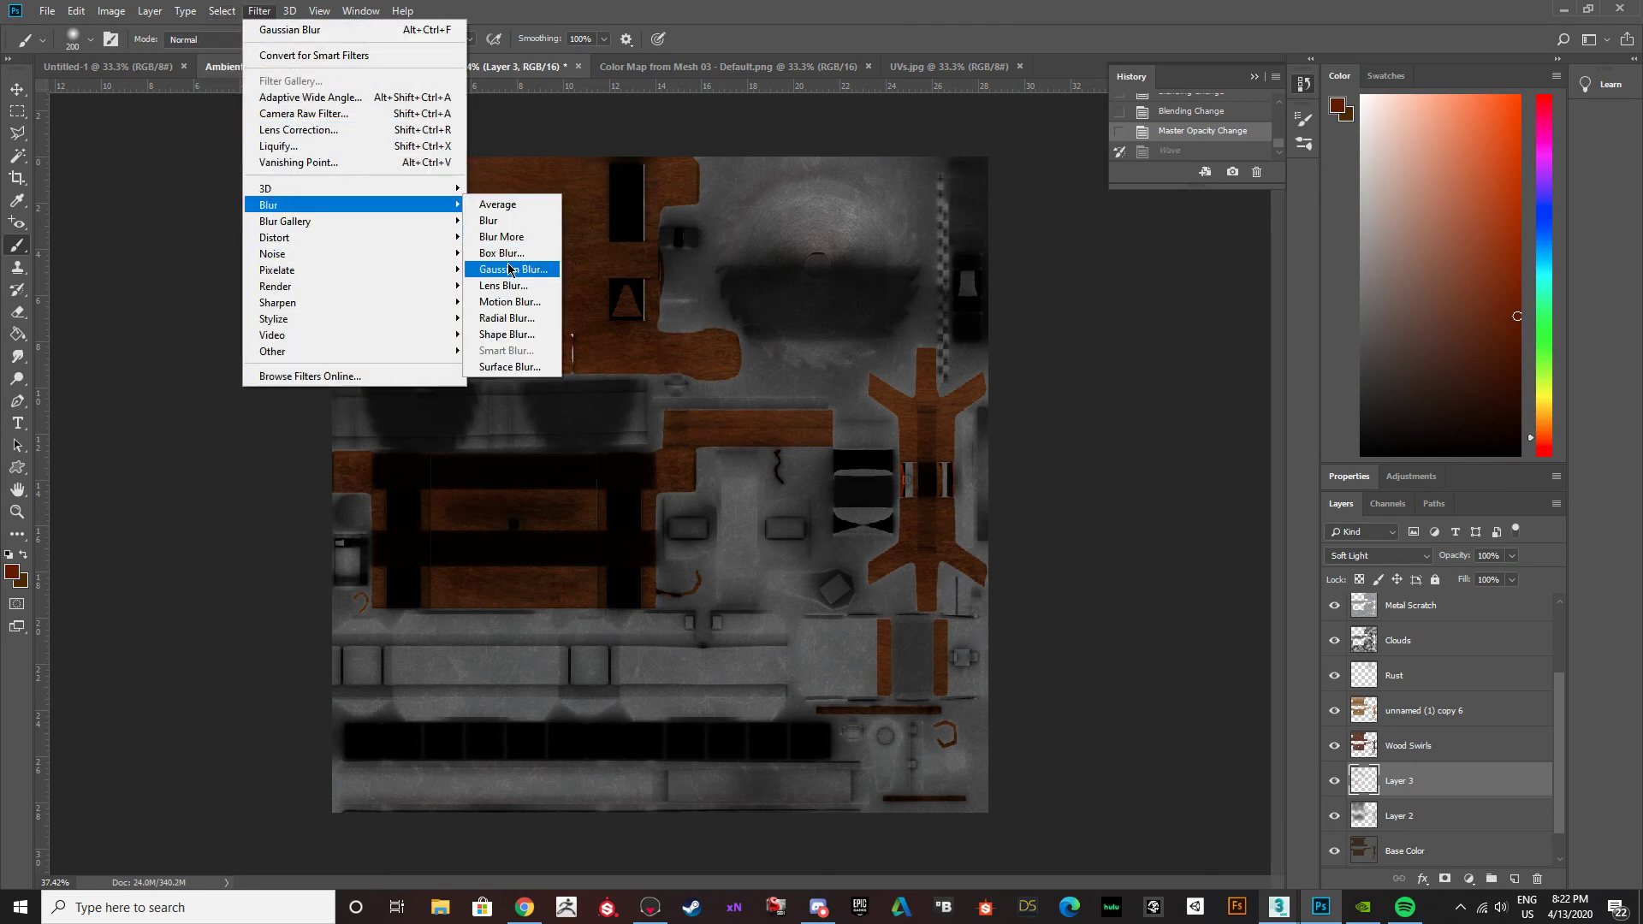
{"action": "left_click", "coordinate": [512, 267]}
{"action": "left_click_drag", "start_coordinate": [767, 451], "coordinate": [804, 454]}
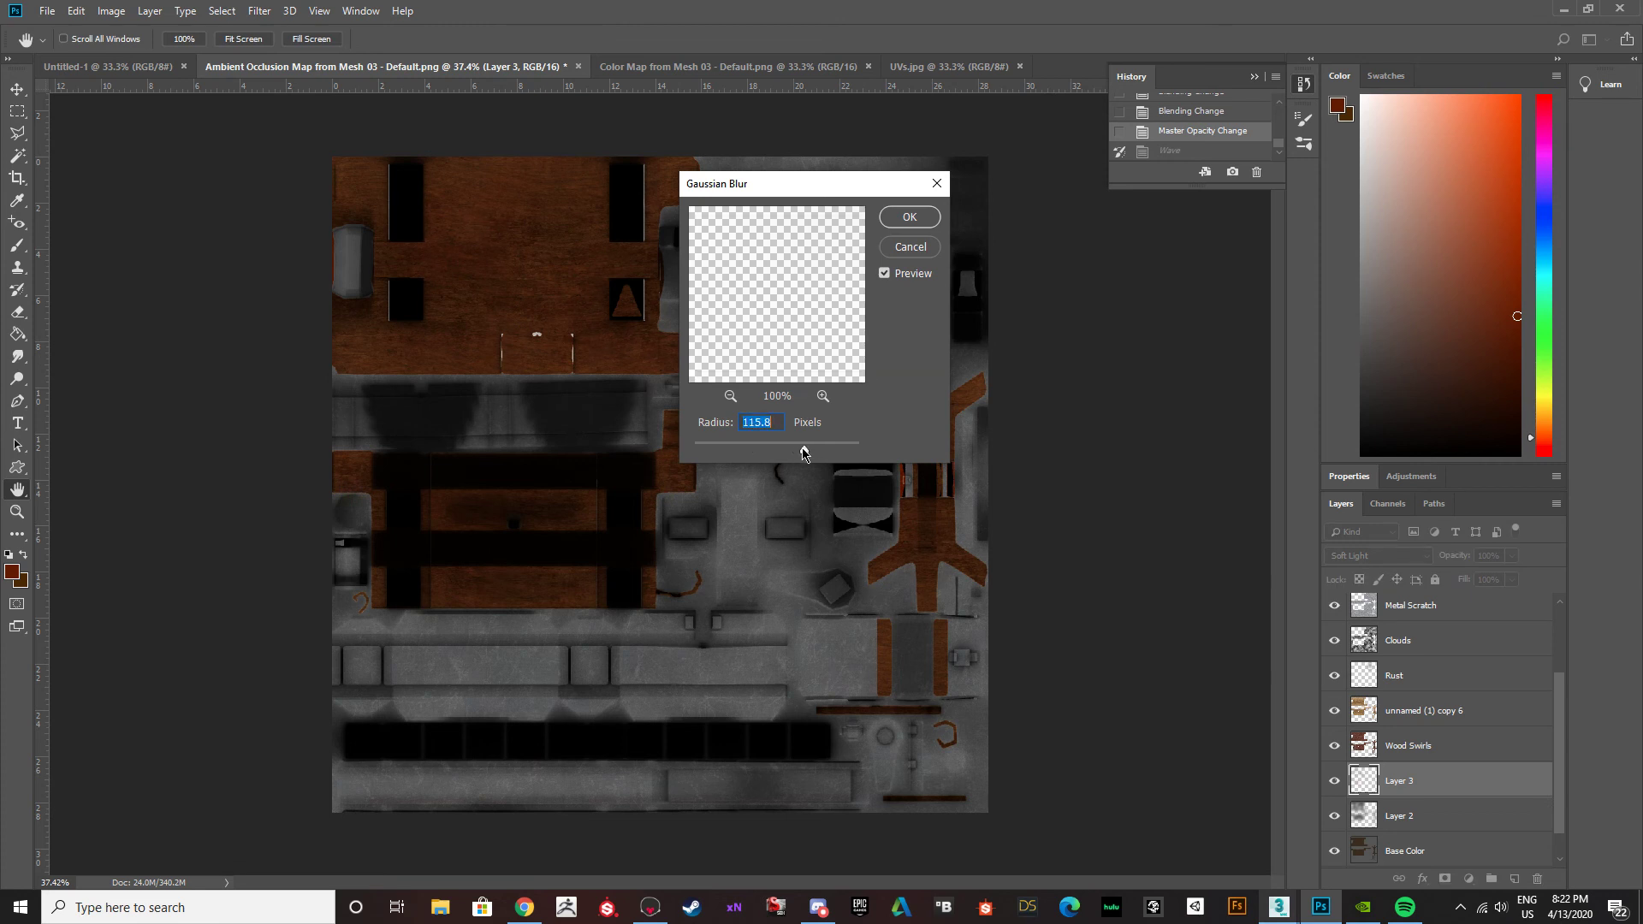
{"action": "left_click", "coordinate": [904, 218]}
{"action": "key", "text": "b"}
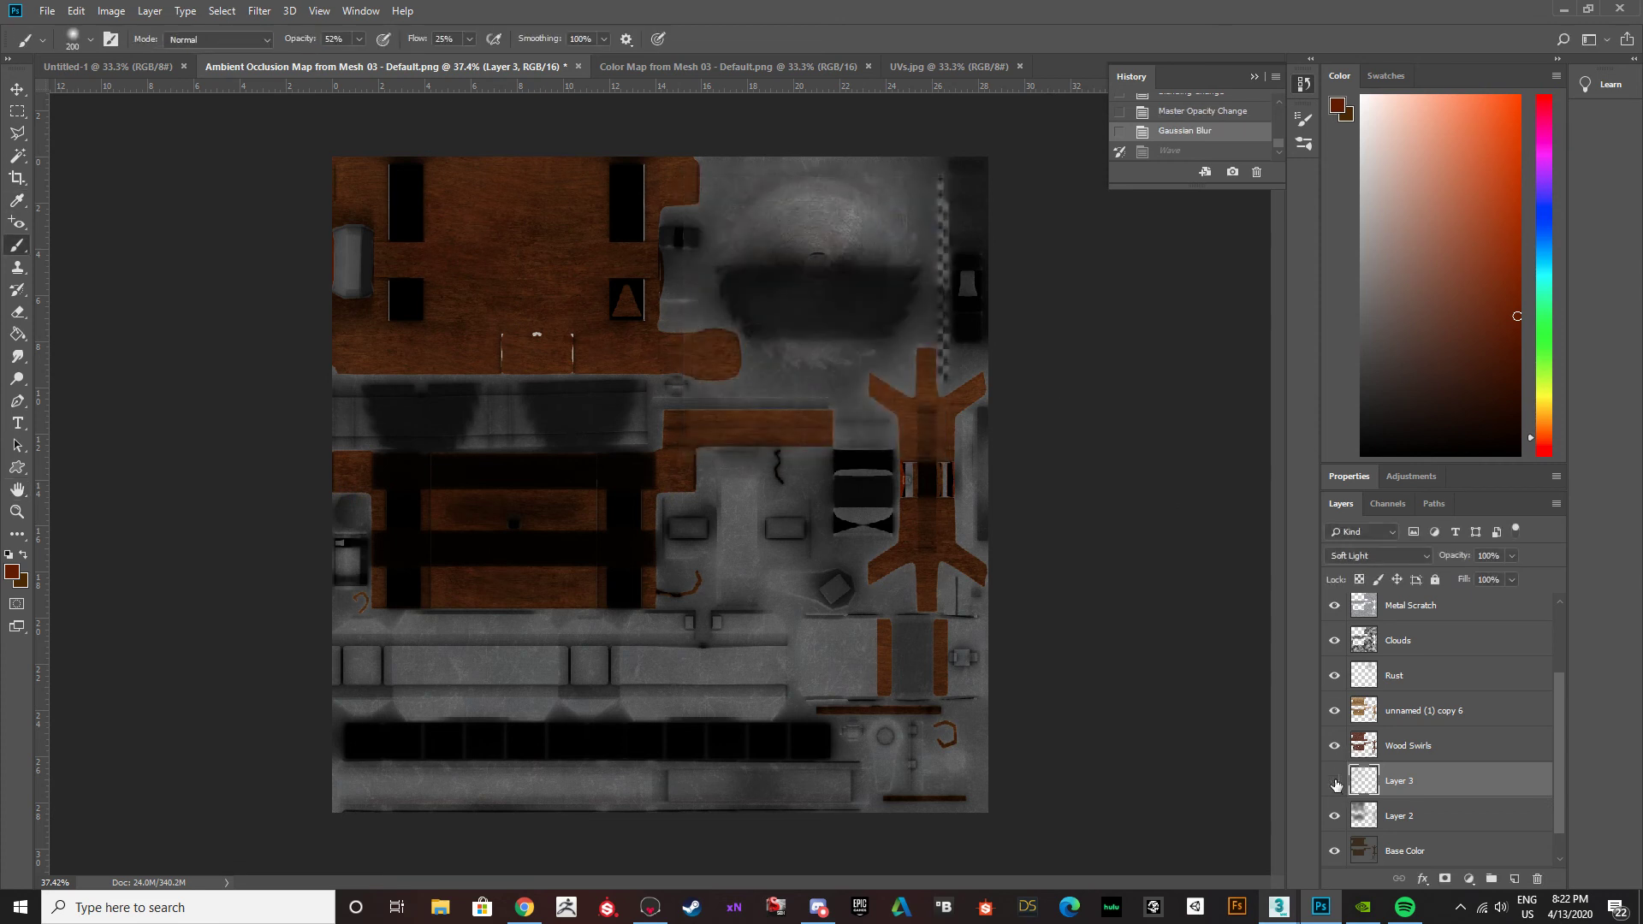
{"action": "scroll", "coordinate": [499, 368], "scroll_direction": "down", "scroll_amount": 2, "text": "alt"}
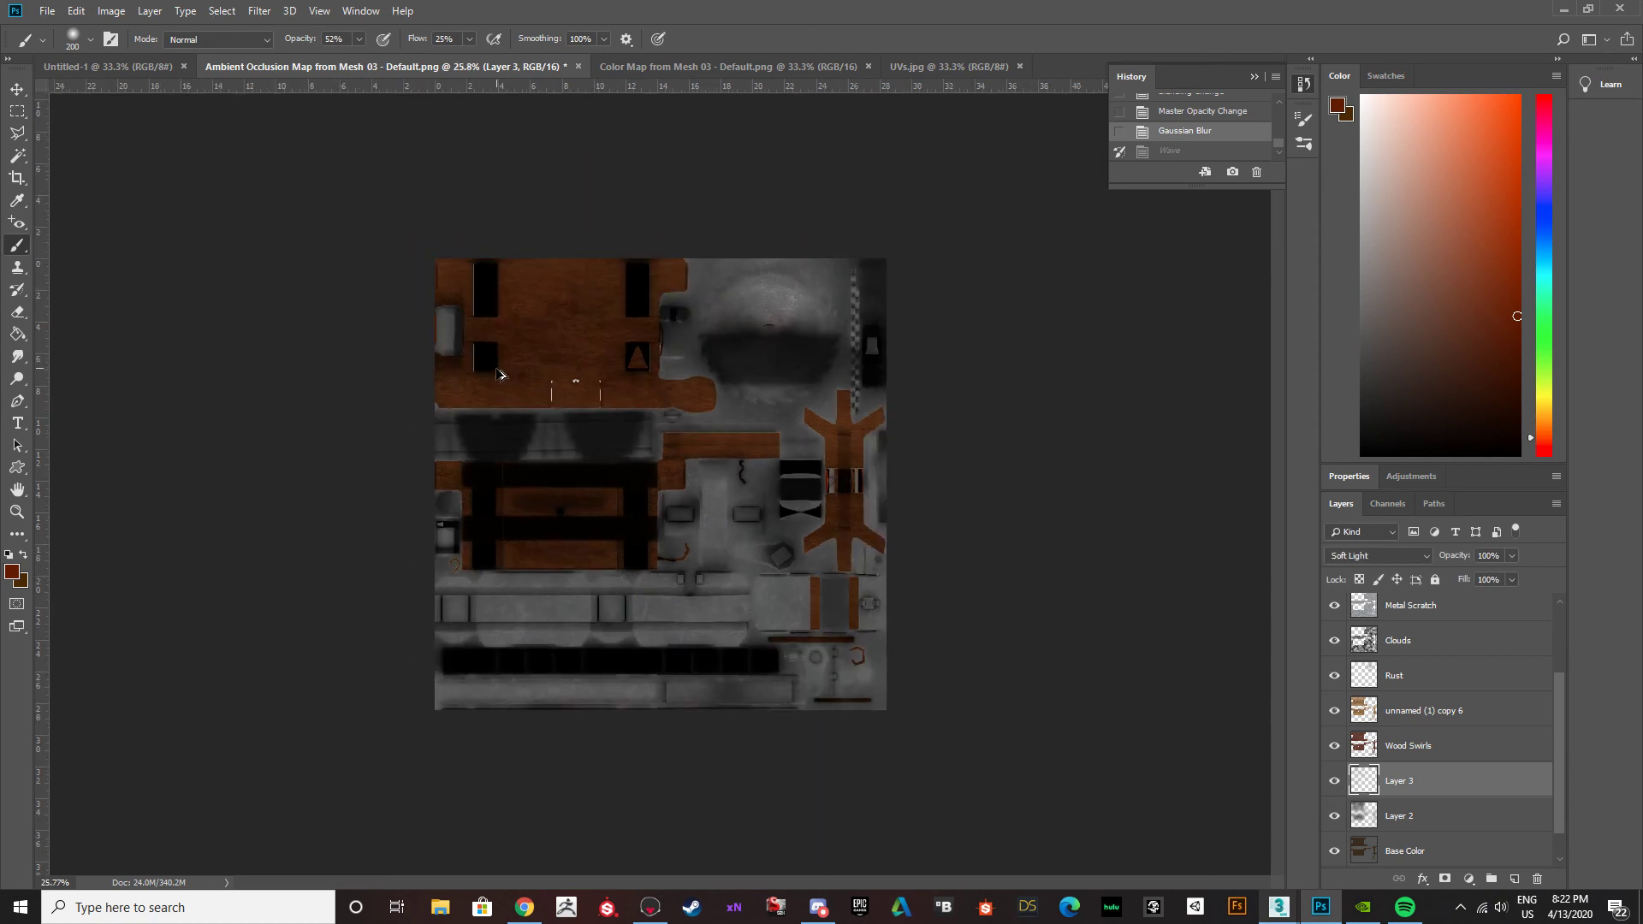
{"action": "key", "text": "alt"}
Quick-export the texture as a PNG to the Desktop, overwriting BuzzsawTable_Albedo.
{"action": "left_click", "coordinate": [47, 12]}
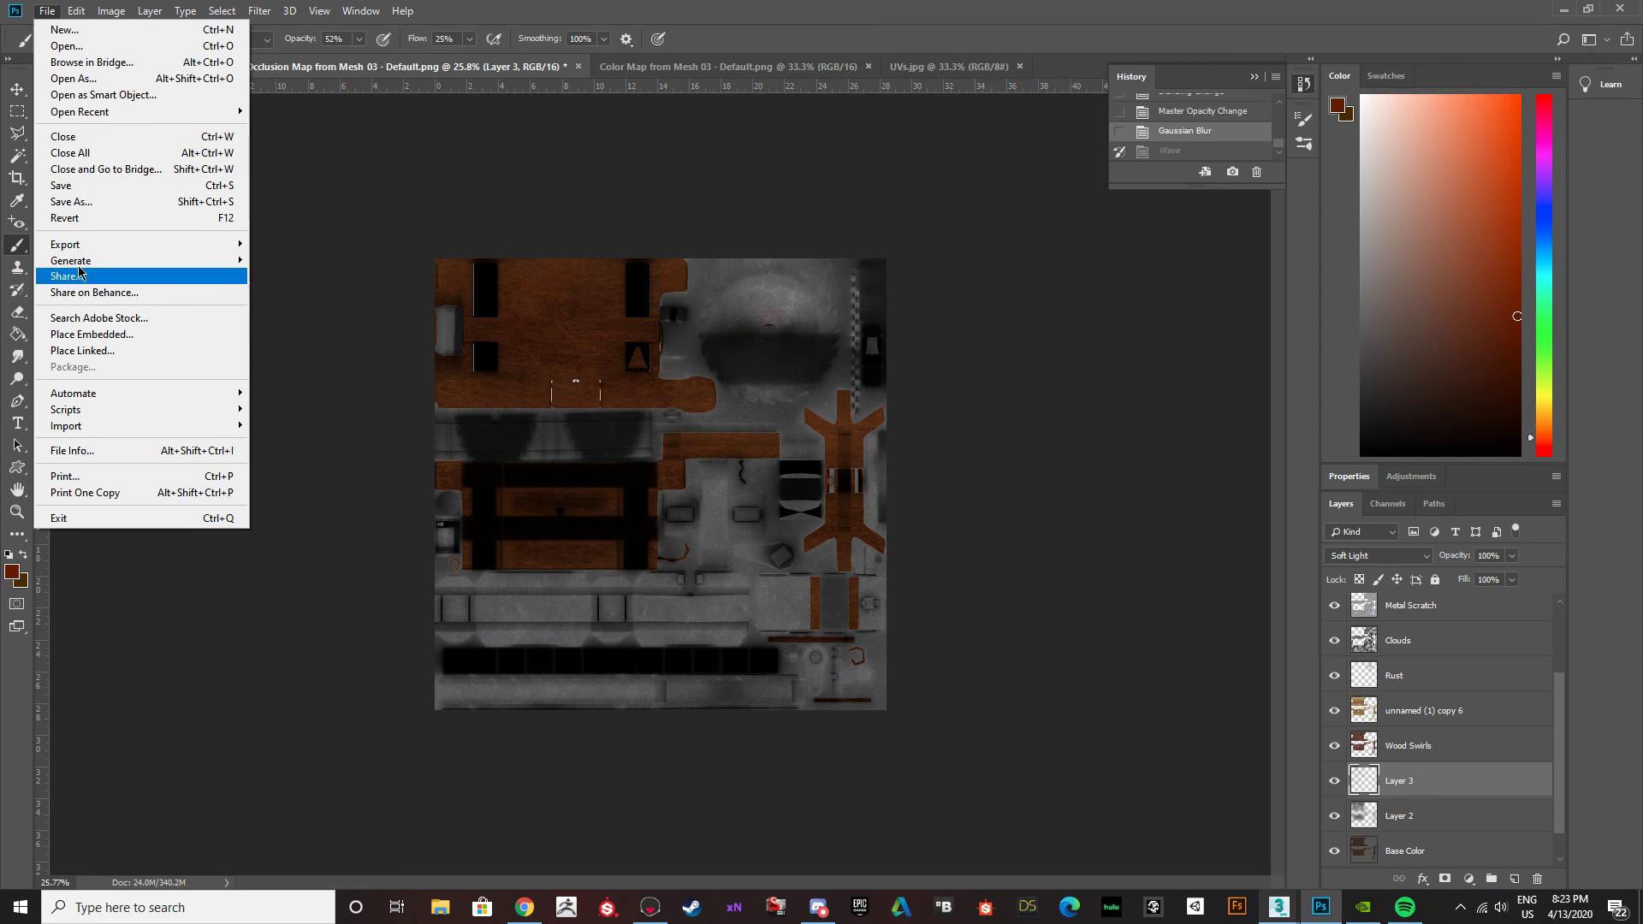
{"action": "mouse_move", "coordinate": [86, 248]}
{"action": "left_click", "coordinate": [296, 244]}
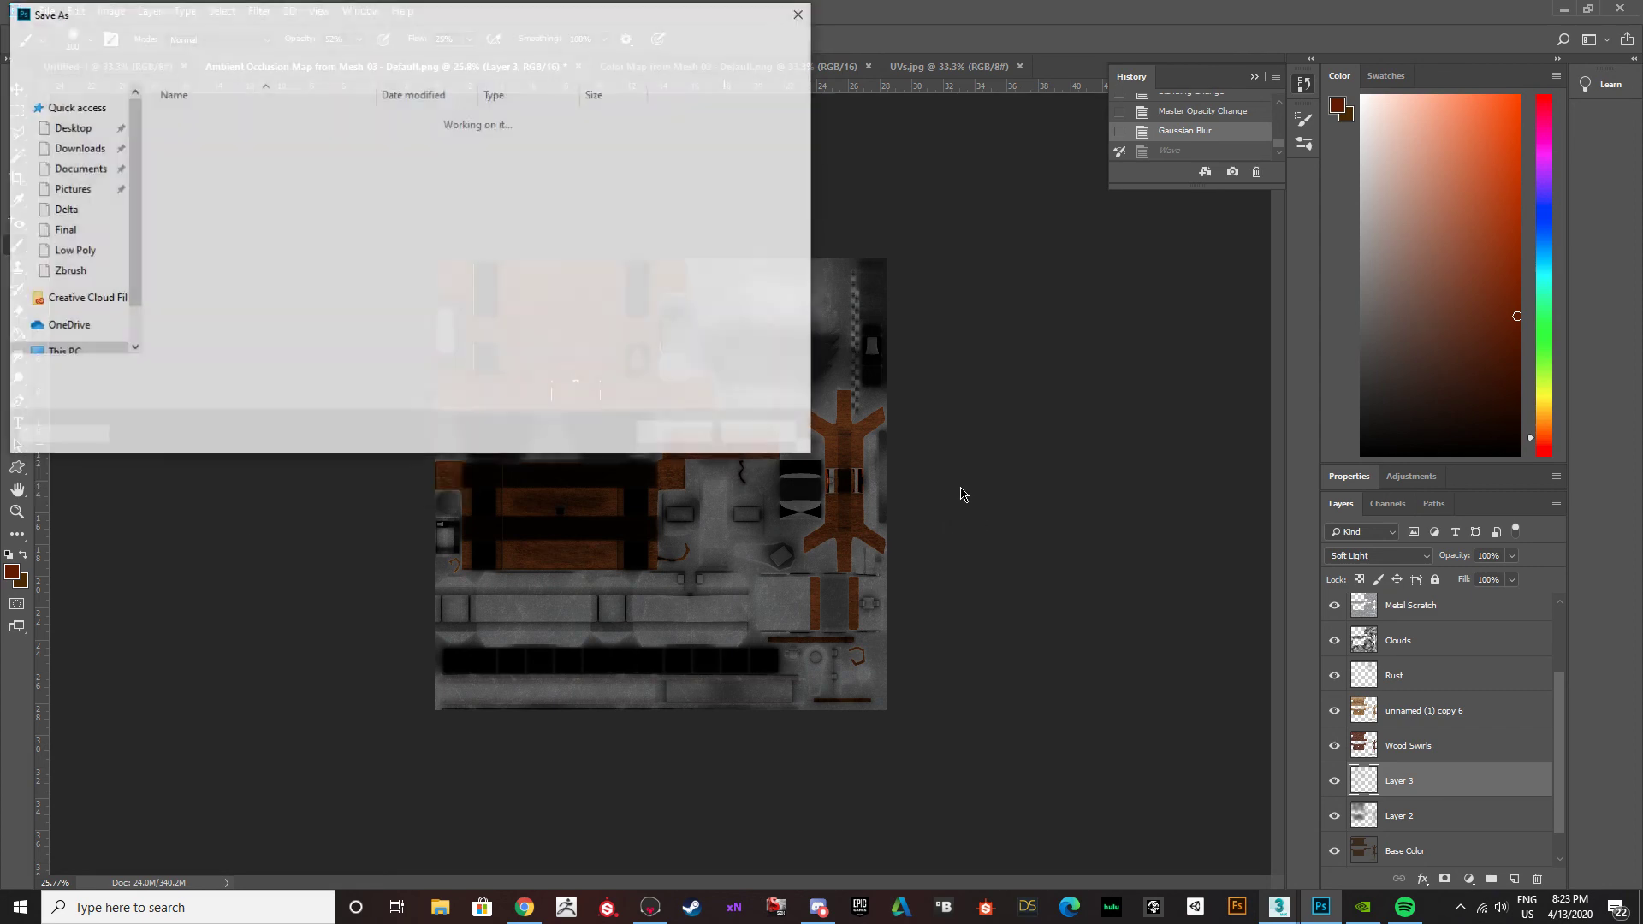
{"action": "scroll", "coordinate": [258, 337], "scroll_direction": "down", "scroll_amount": 5}
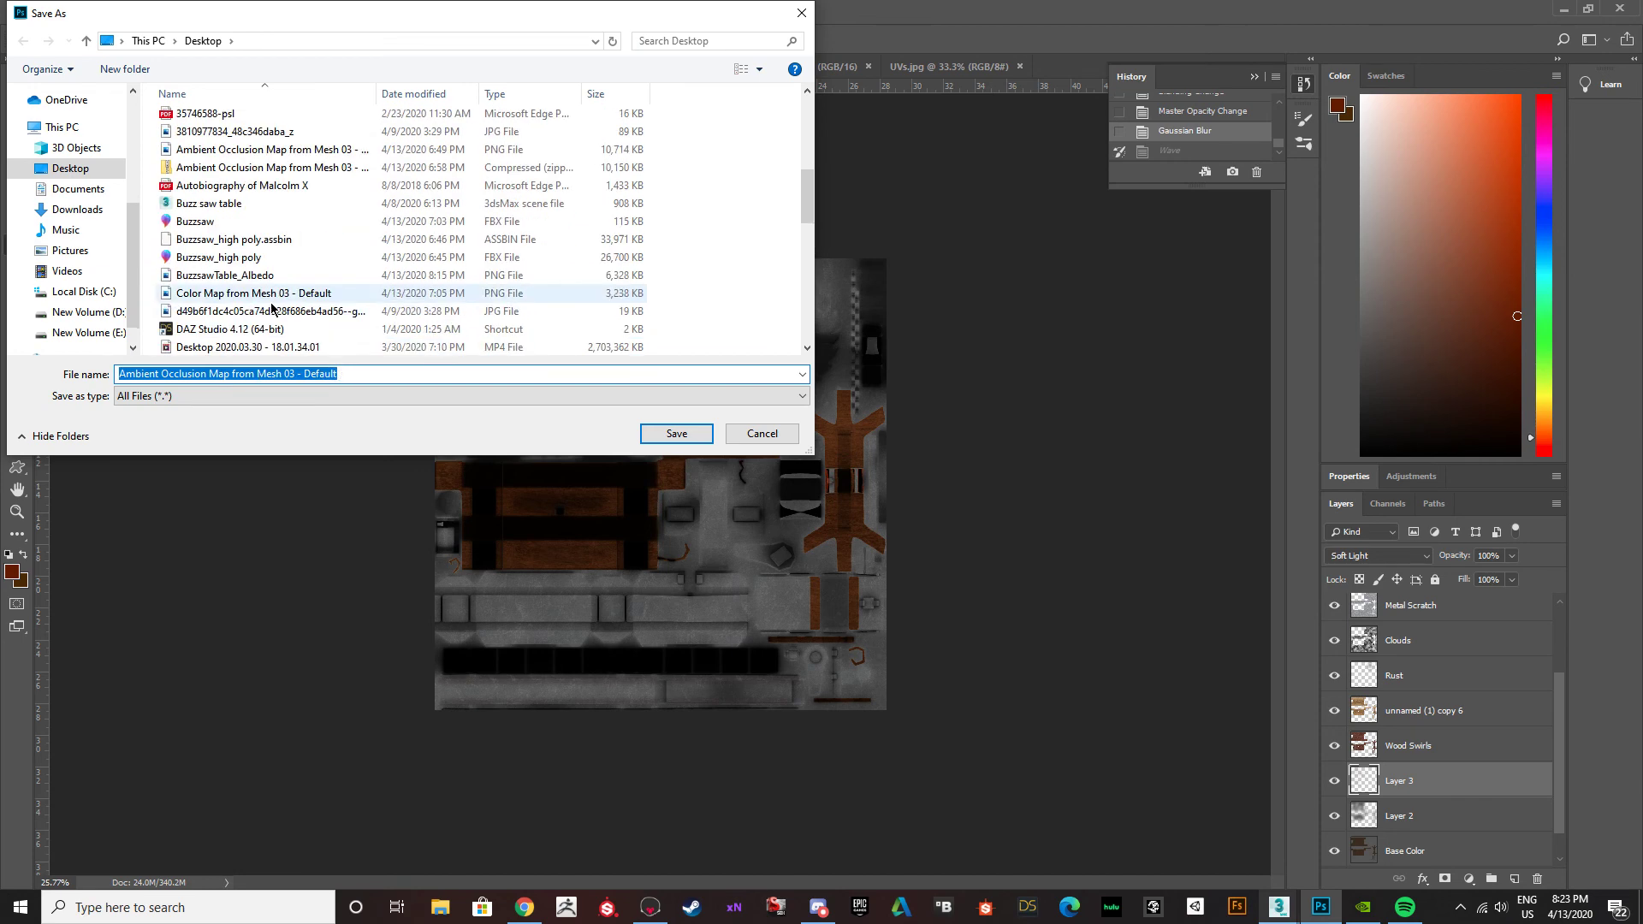
{"action": "left_click", "coordinate": [275, 278]}
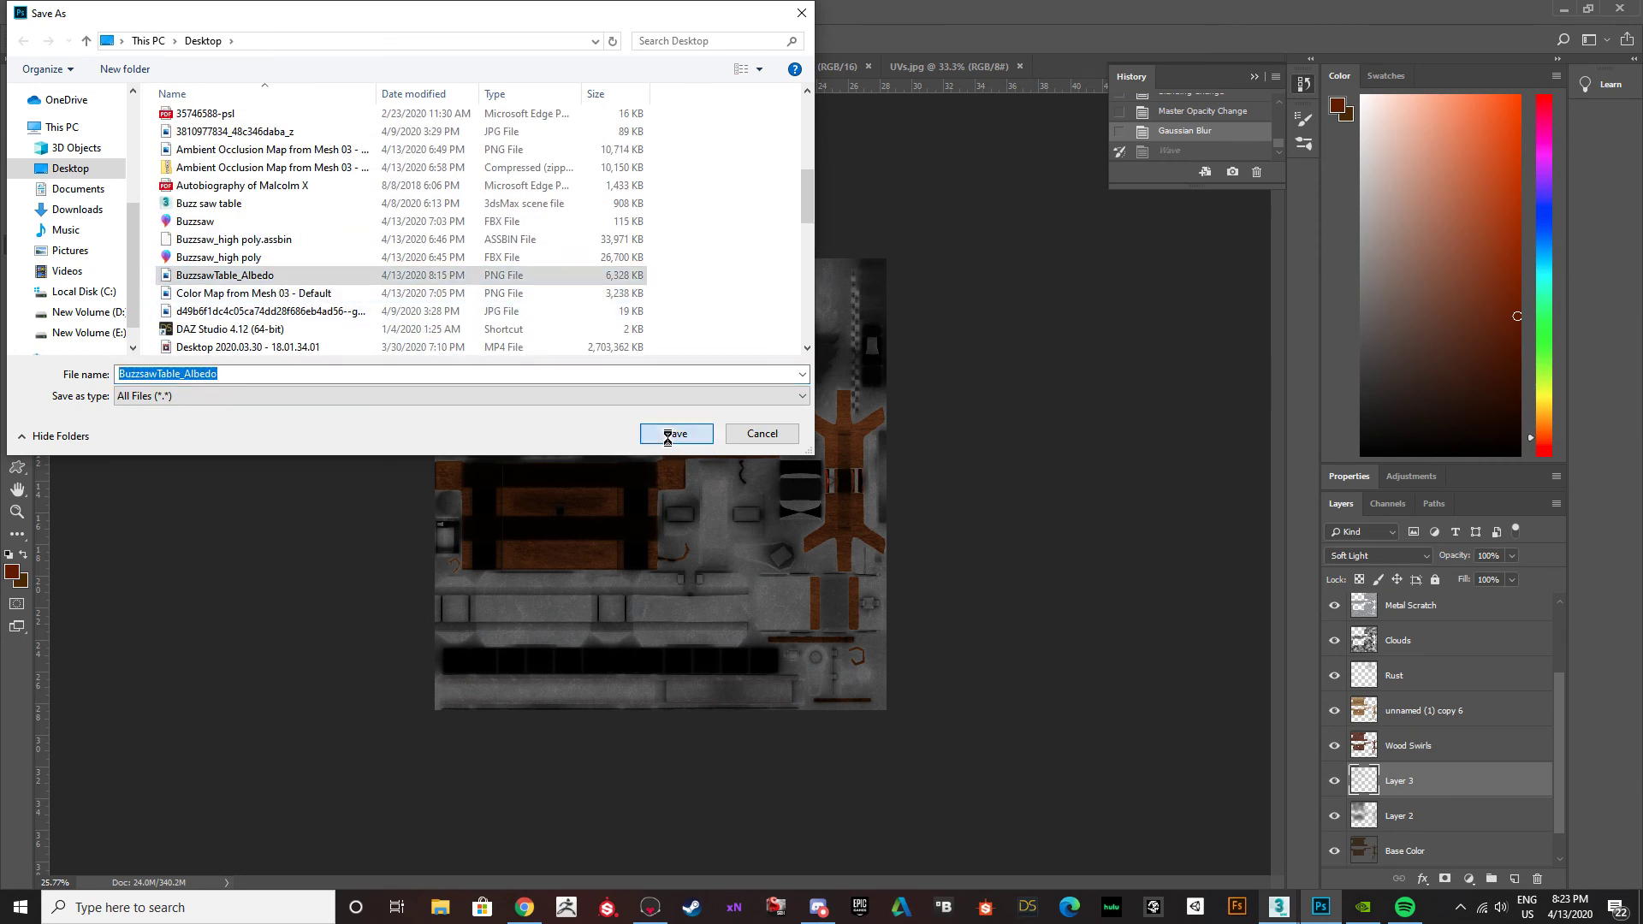
{"action": "left_click", "coordinate": [676, 433]}
{"action": "left_click", "coordinate": [862, 454]}
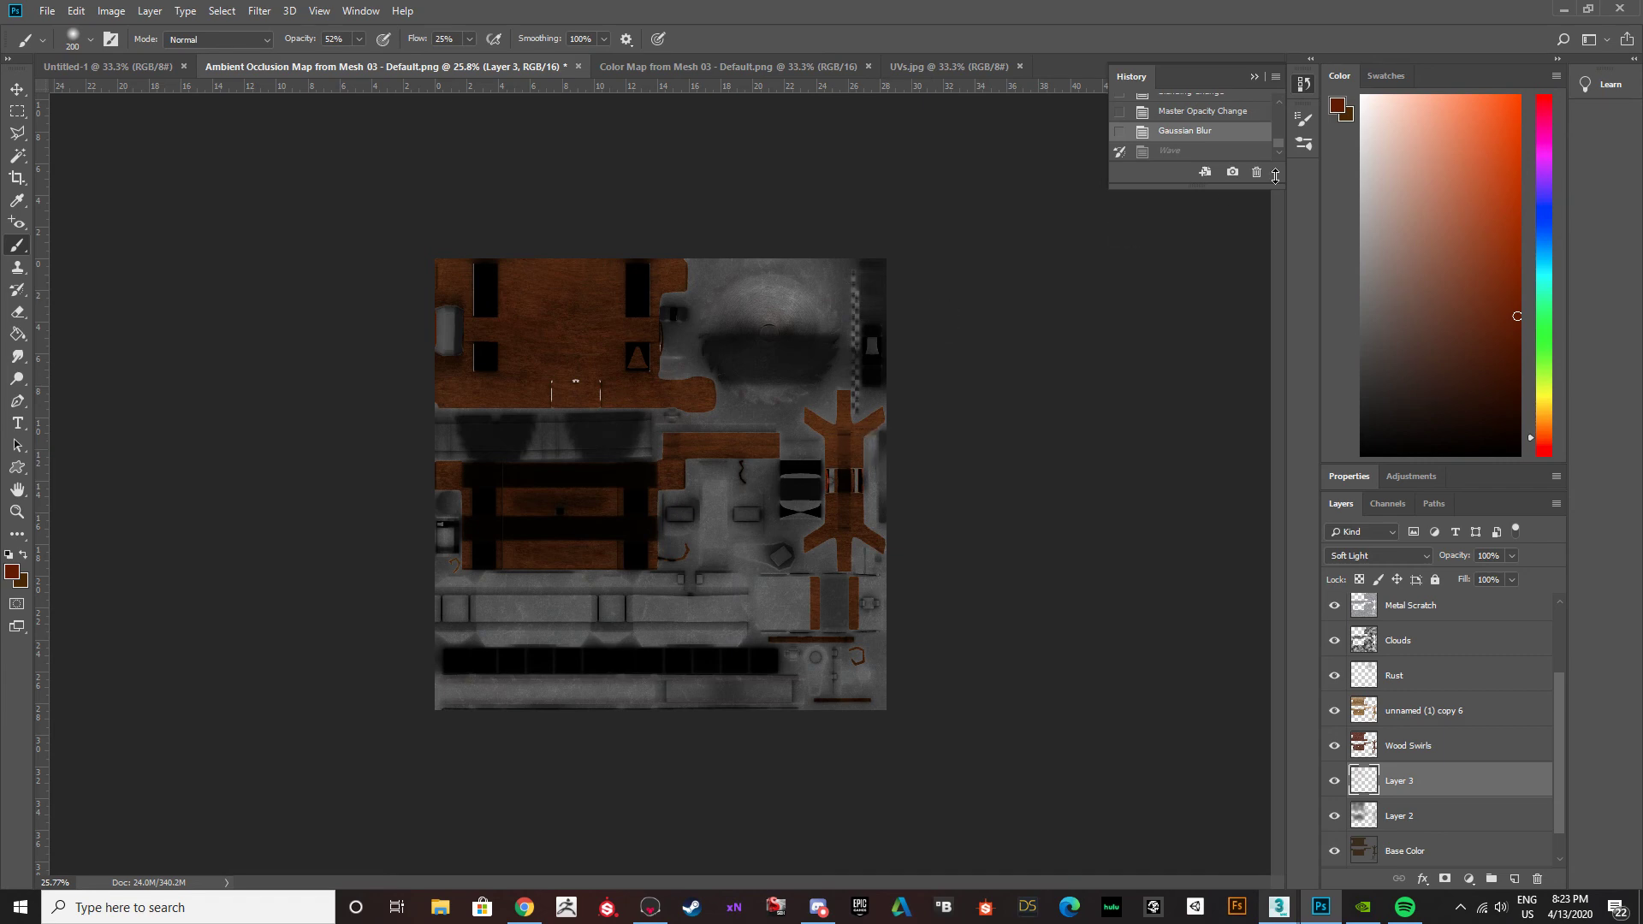
Switch to Buzz saw table.max in 3ds Max, close the UV editor, and deselect the table to show it without seam lines.
{"action": "mouse_move", "coordinate": [1278, 907]}
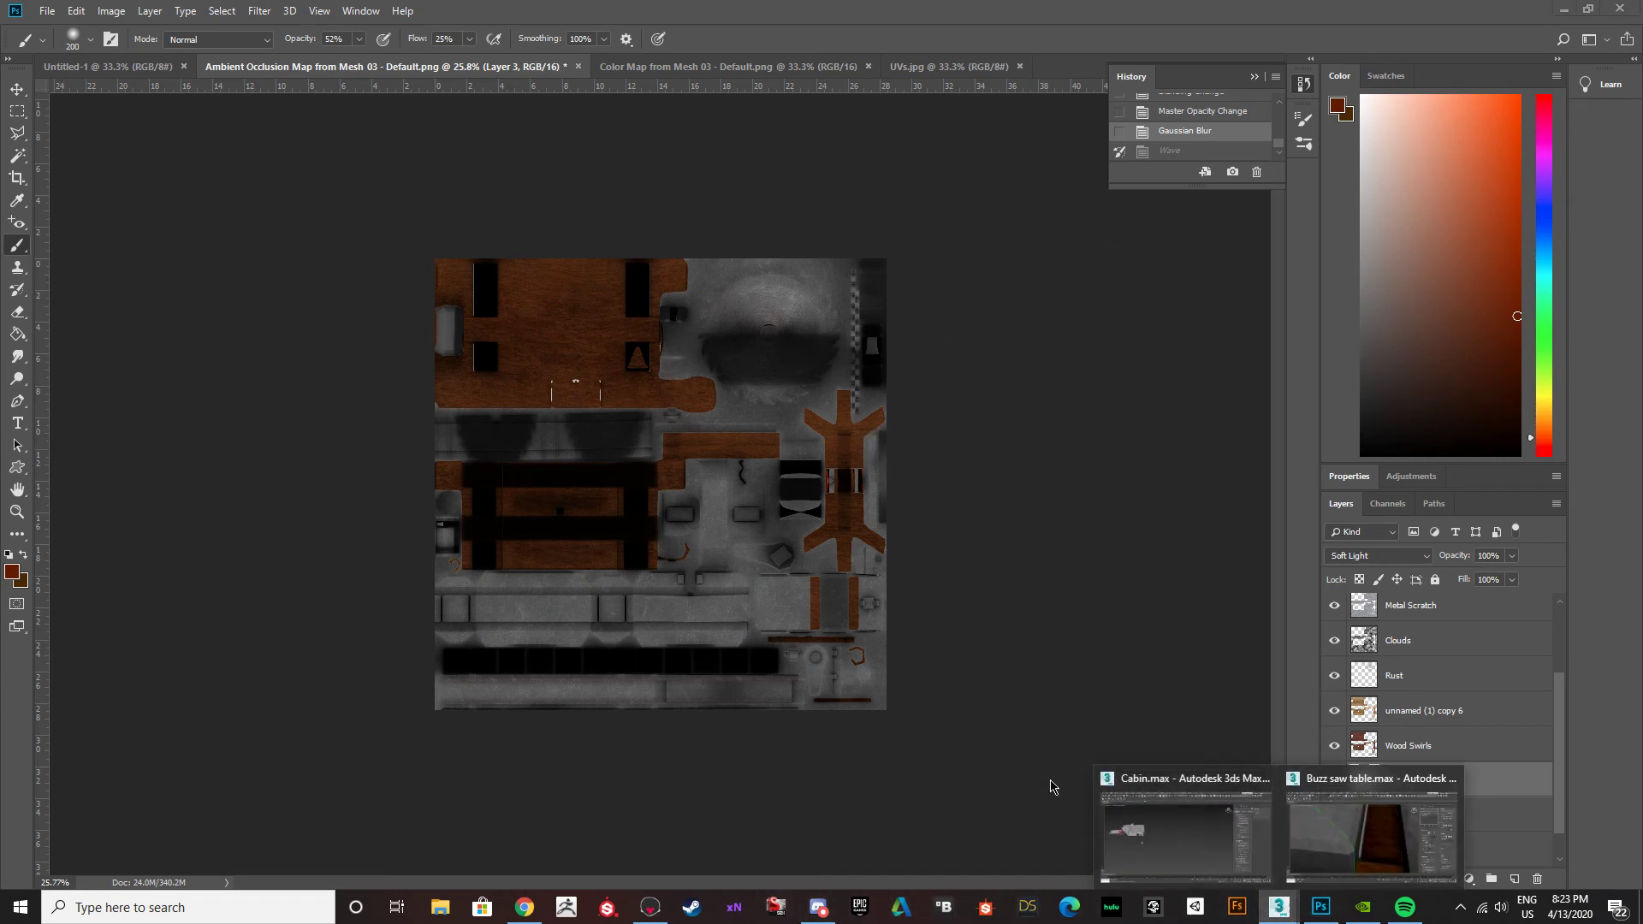
{"action": "left_click", "coordinate": [1369, 847]}
{"action": "scroll", "coordinate": [701, 462], "scroll_direction": "down", "scroll_amount": 10}
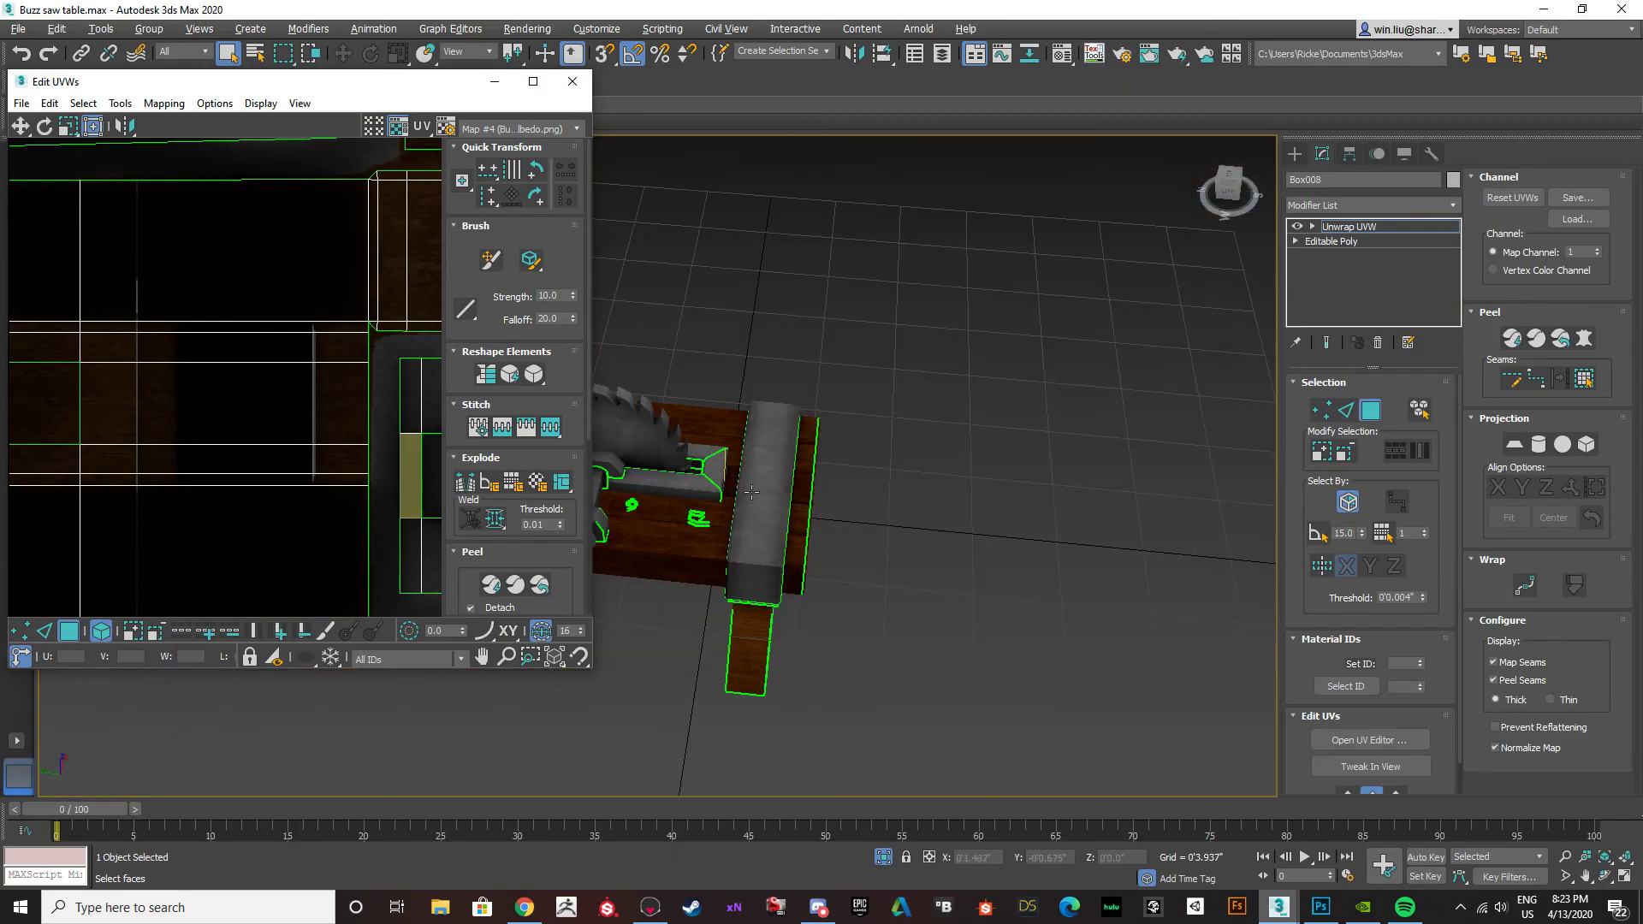
{"action": "left_click", "coordinate": [571, 83]}
{"action": "scroll", "coordinate": [947, 492], "scroll_direction": "up", "scroll_amount": 5}
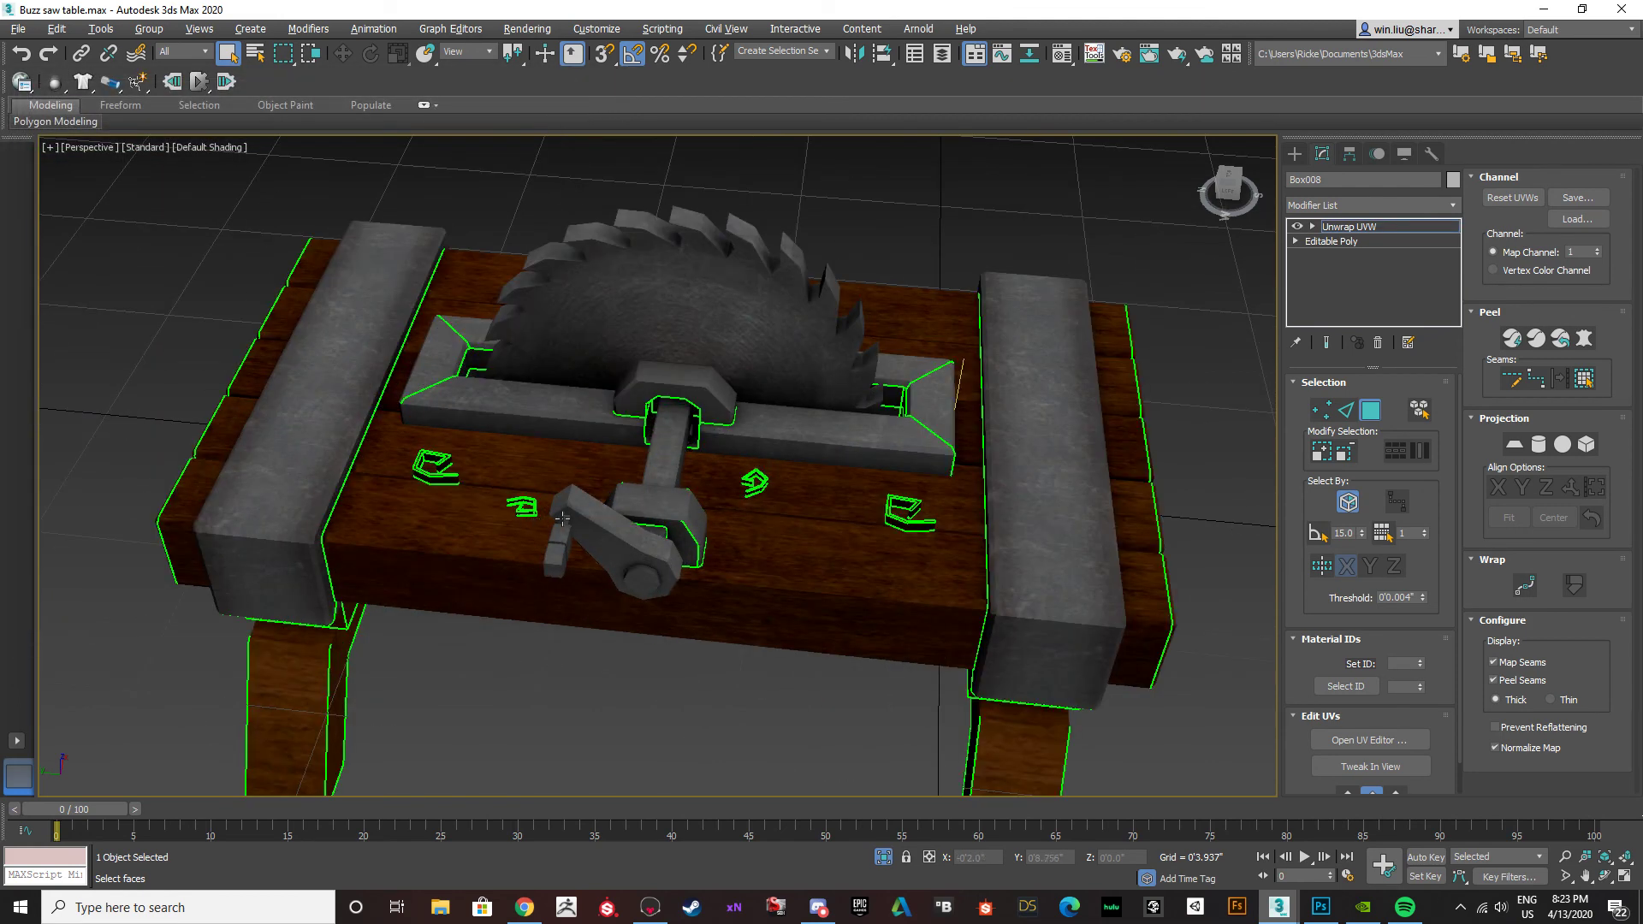
{"action": "left_click", "coordinate": [1323, 229]}
{"action": "left_click", "coordinate": [680, 667]}
{"action": "scroll", "coordinate": [591, 551], "scroll_direction": "down", "scroll_amount": 3}
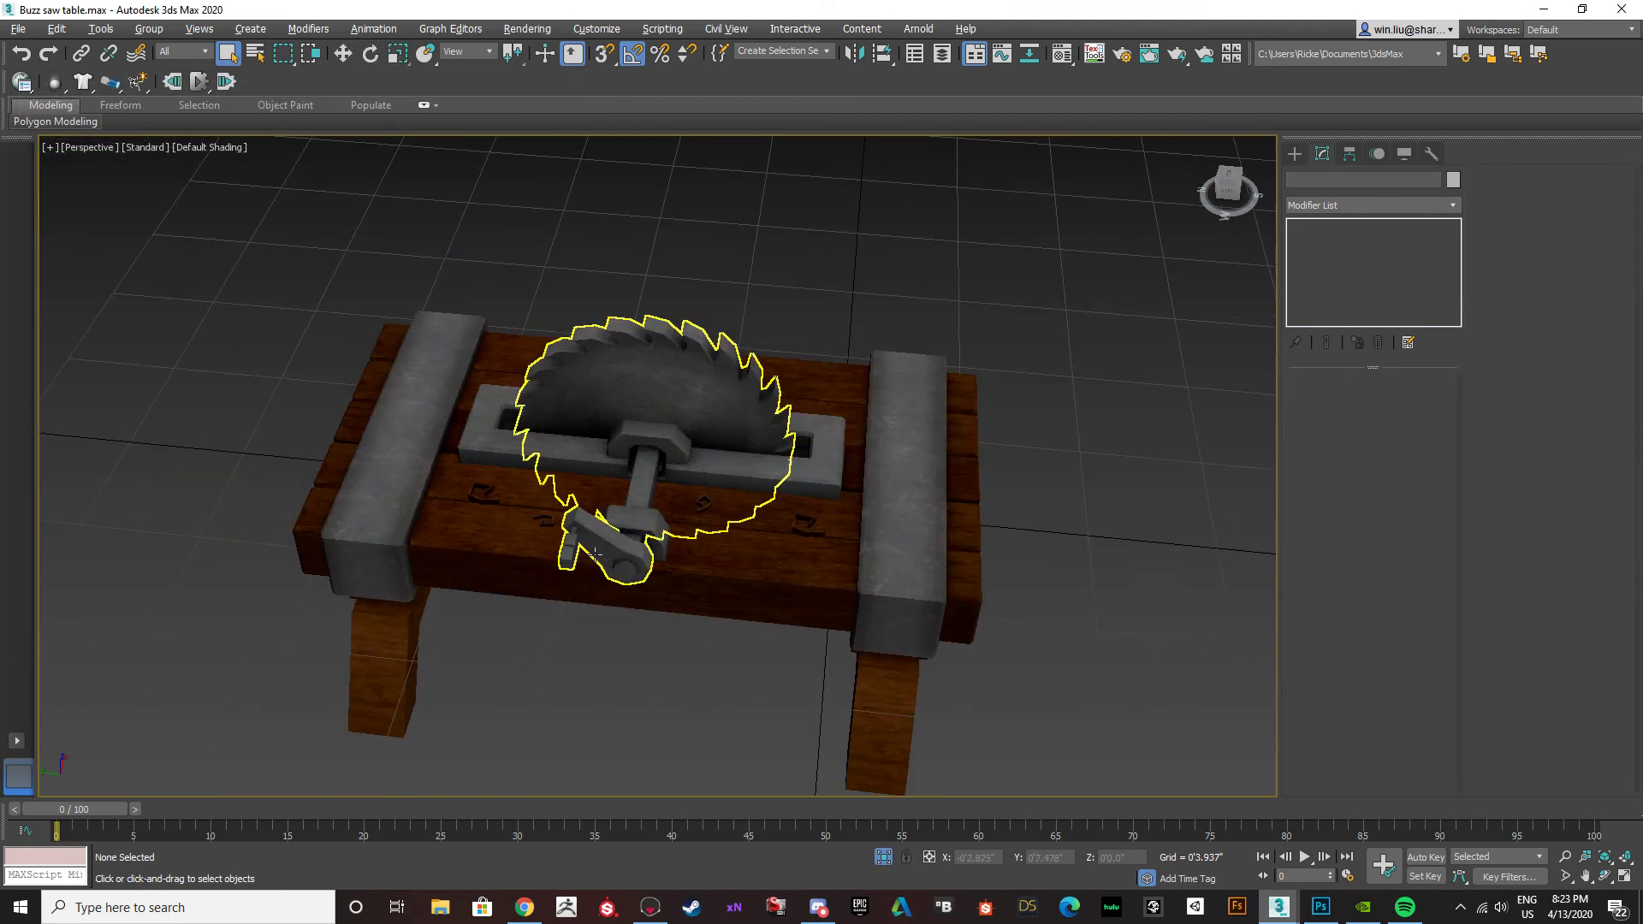
Examine the updated wood texture on the buzzsaw table from several angles and up close around the carved marks.
{"action": "middle_click_drag", "start_coordinate": [624, 557], "coordinate": [975, 624], "text": "alt"}
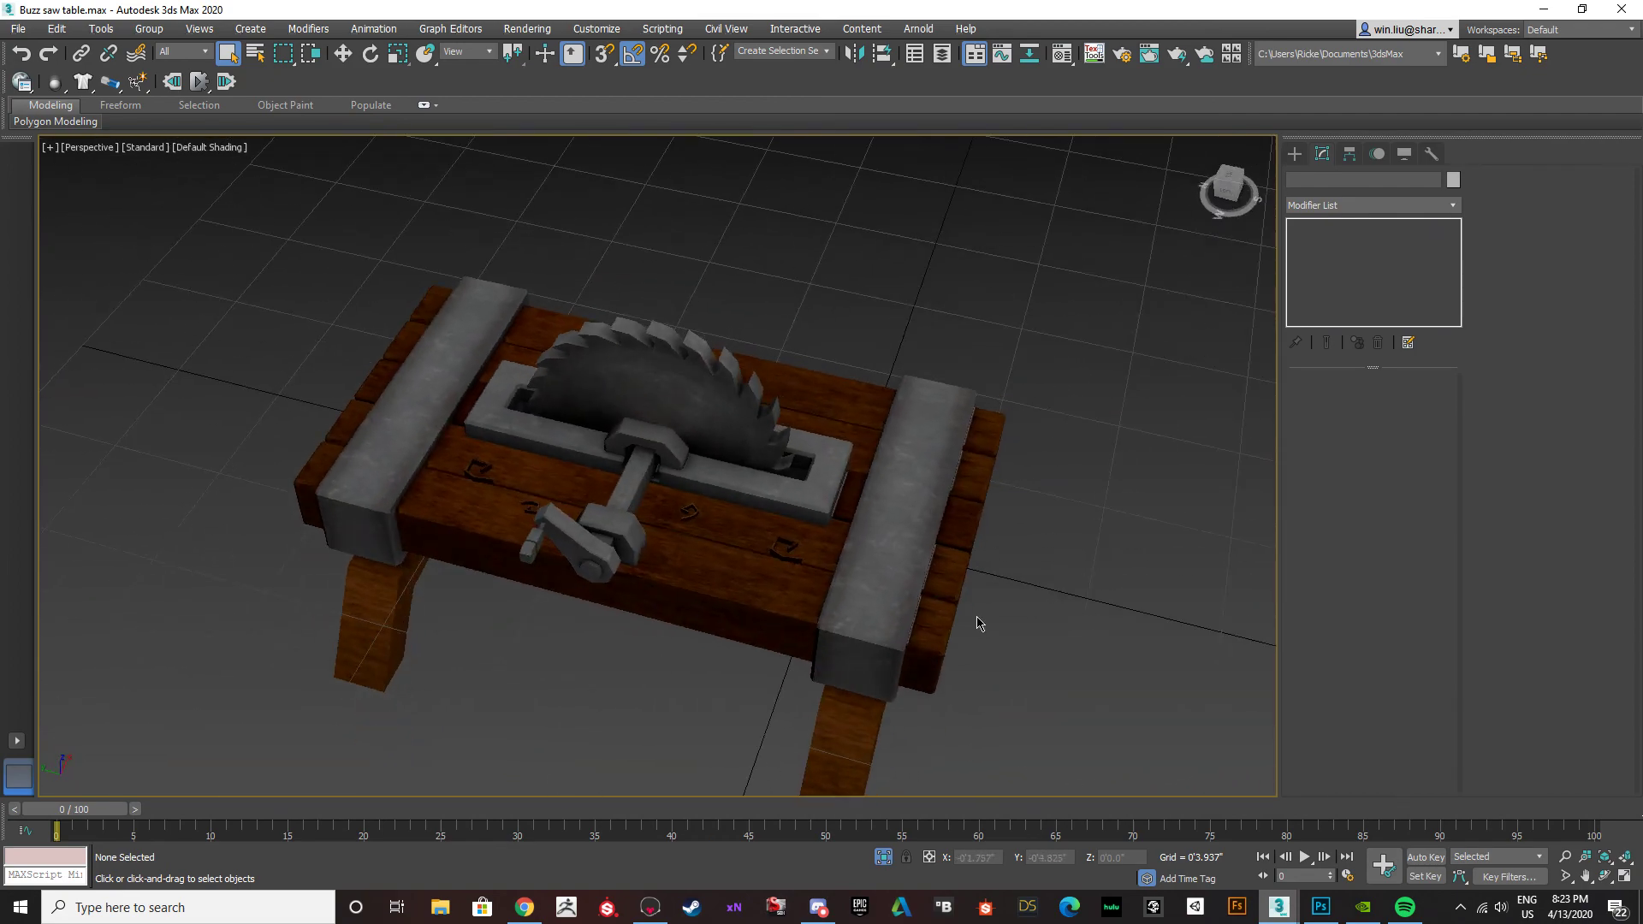
{"action": "scroll", "coordinate": [976, 624], "scroll_direction": "up", "scroll_amount": 5}
{"action": "scroll", "coordinate": [881, 604], "scroll_direction": "down", "scroll_amount": 5}
{"action": "middle_click_drag", "start_coordinate": [880, 604], "coordinate": [600, 566], "text": "alt"}
{"action": "scroll", "coordinate": [600, 566], "scroll_direction": "up", "scroll_amount": 5}
{"action": "scroll", "coordinate": [617, 548], "scroll_direction": "down", "scroll_amount": 5}
{"action": "scroll", "coordinate": [642, 513], "scroll_direction": "up", "scroll_amount": 10}
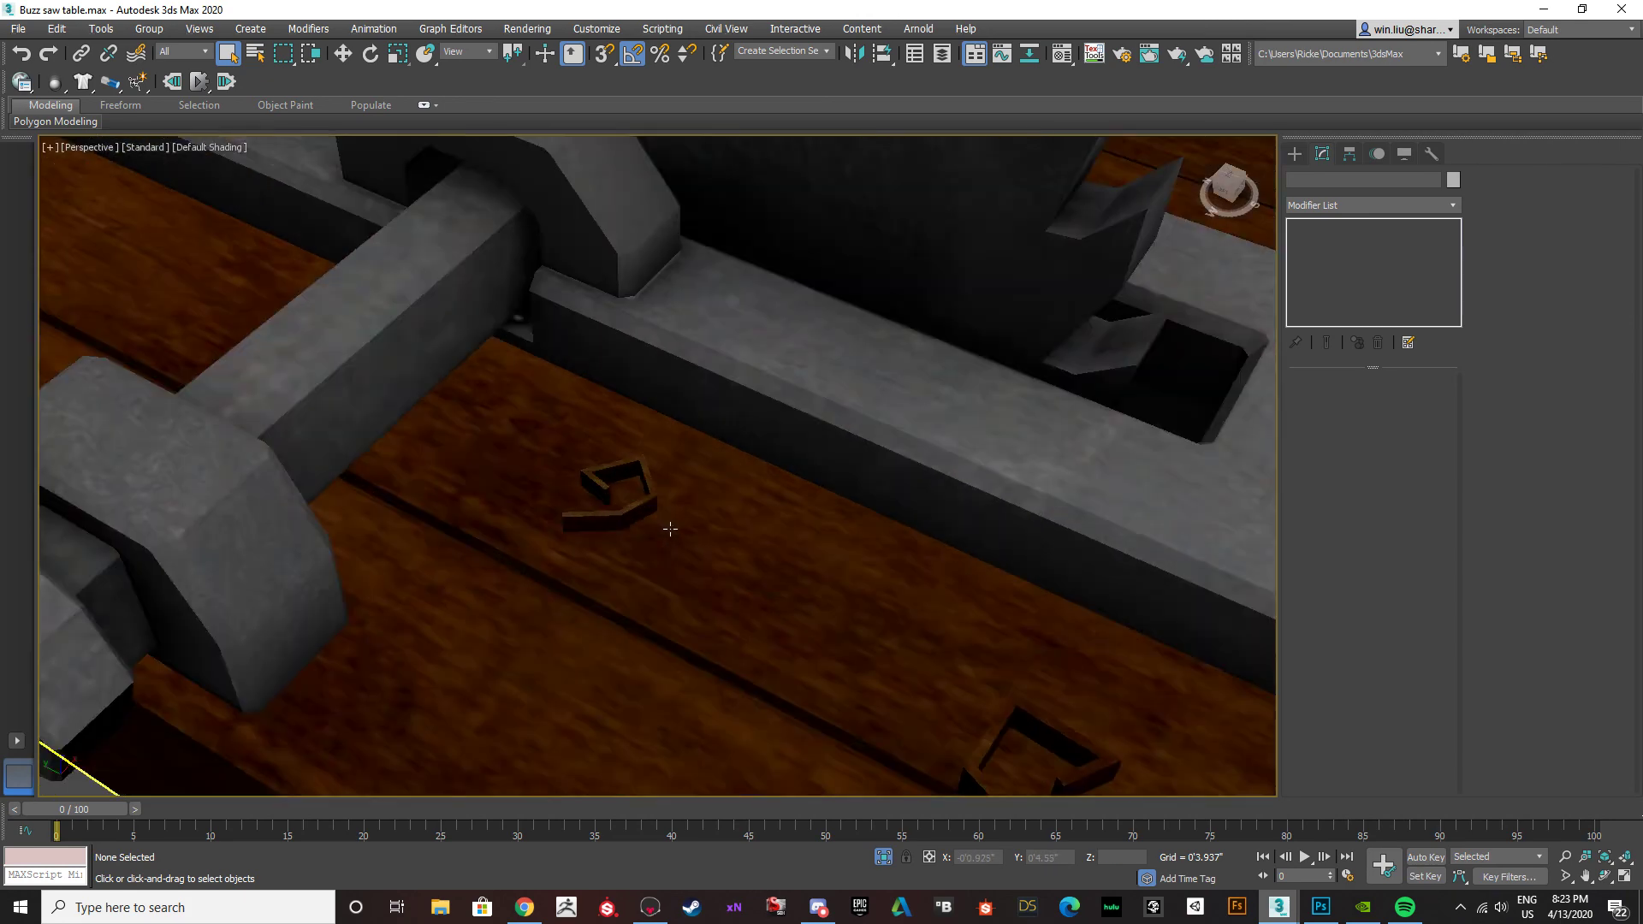
{"action": "scroll", "coordinate": [646, 511], "scroll_direction": "down", "scroll_amount": 10}
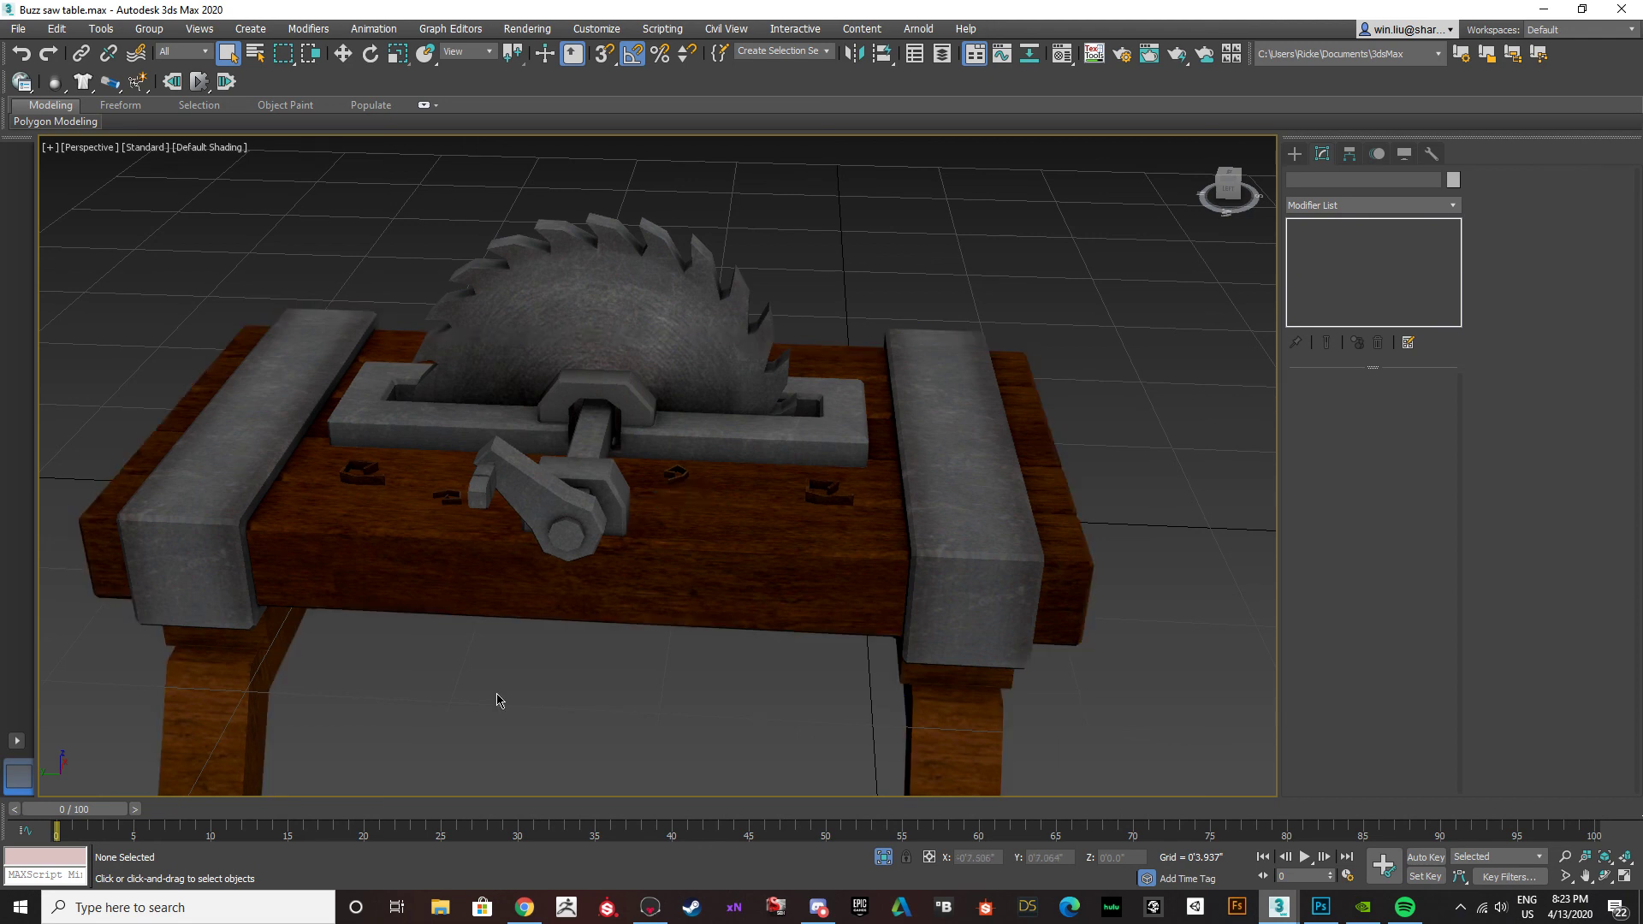
Switch back to Photoshop and toggle the unnamed, AO and Metal Scratch layers to compare their effect on the texture.
{"action": "mouse_move", "coordinate": [520, 914]}
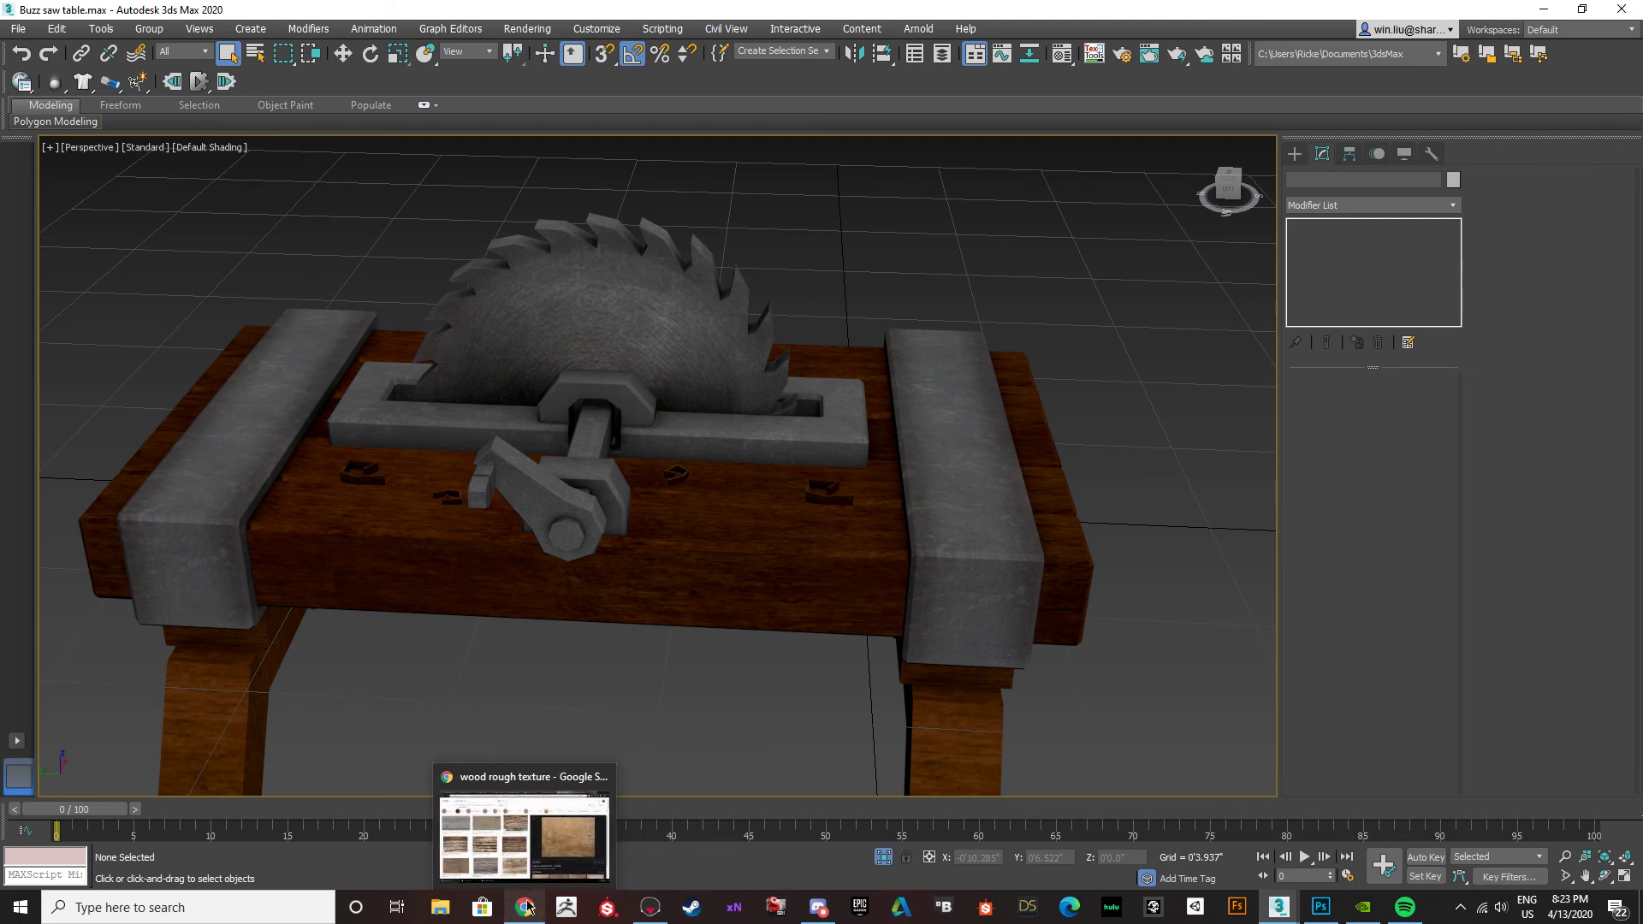
{"action": "left_click", "coordinate": [1320, 907]}
{"action": "scroll", "coordinate": [1401, 641], "scroll_direction": "up", "scroll_amount": 3}
{"action": "scroll", "coordinate": [1402, 647], "scroll_direction": "down", "scroll_amount": 3}
{"action": "scroll", "coordinate": [1407, 817], "scroll_direction": "up", "scroll_amount": 3}
{"action": "left_click", "coordinate": [1336, 648]}
{"action": "left_click", "coordinate": [1336, 648]}
{"action": "left_click", "coordinate": [1336, 684]}
{"action": "left_click", "coordinate": [1336, 684]}
{"action": "left_click", "coordinate": [1337, 686]}
{"action": "left_click", "coordinate": [1338, 686]}
{"action": "left_click", "coordinate": [1336, 718]}
Toggle the unnamed (1) copy 6 layer to compare its effect on the wood.
{"action": "left_click", "coordinate": [1420, 558]}
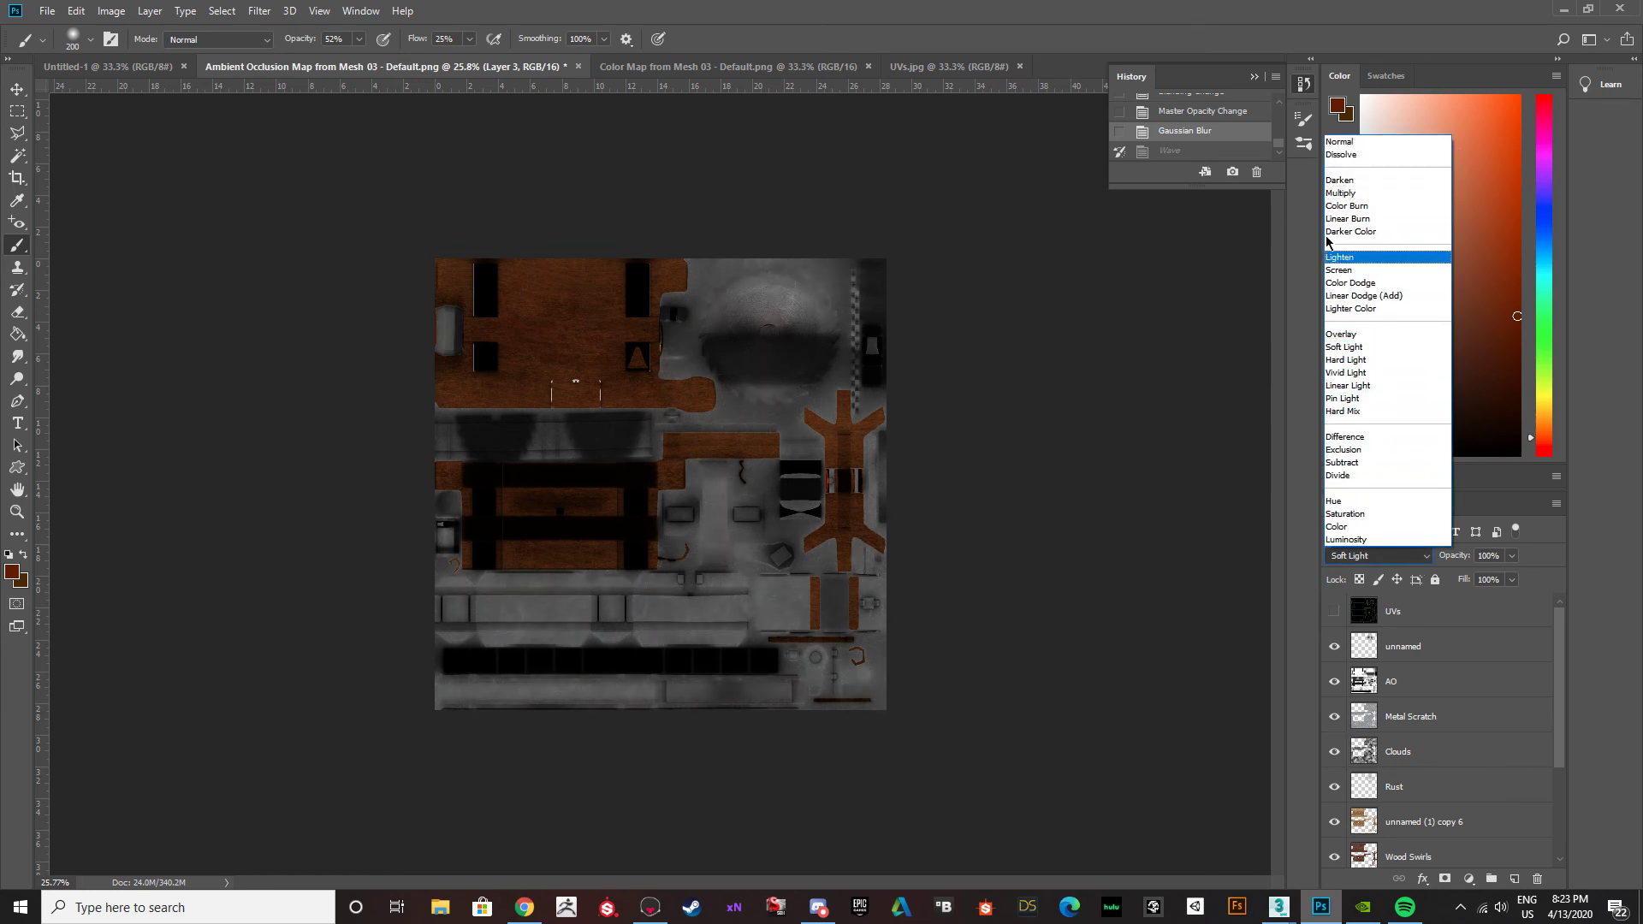
{"action": "left_click", "coordinate": [1321, 522]}
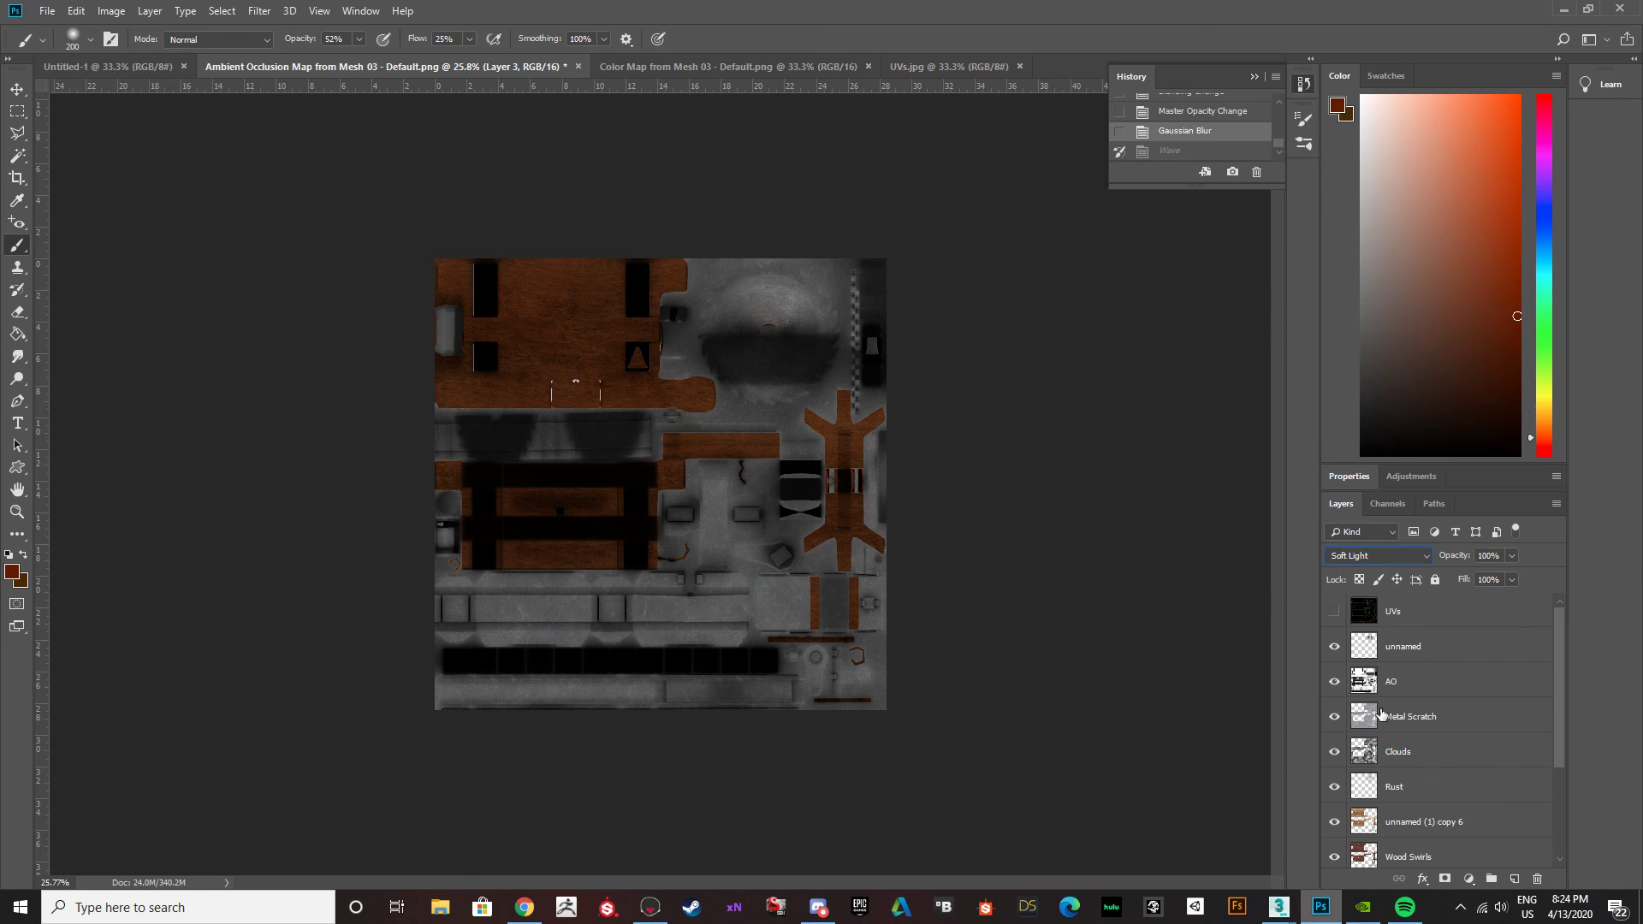
{"action": "scroll", "coordinate": [1385, 721], "scroll_direction": "down", "scroll_amount": 4}
{"action": "left_click", "coordinate": [1335, 676]}
{"action": "left_click", "coordinate": [1335, 677]}
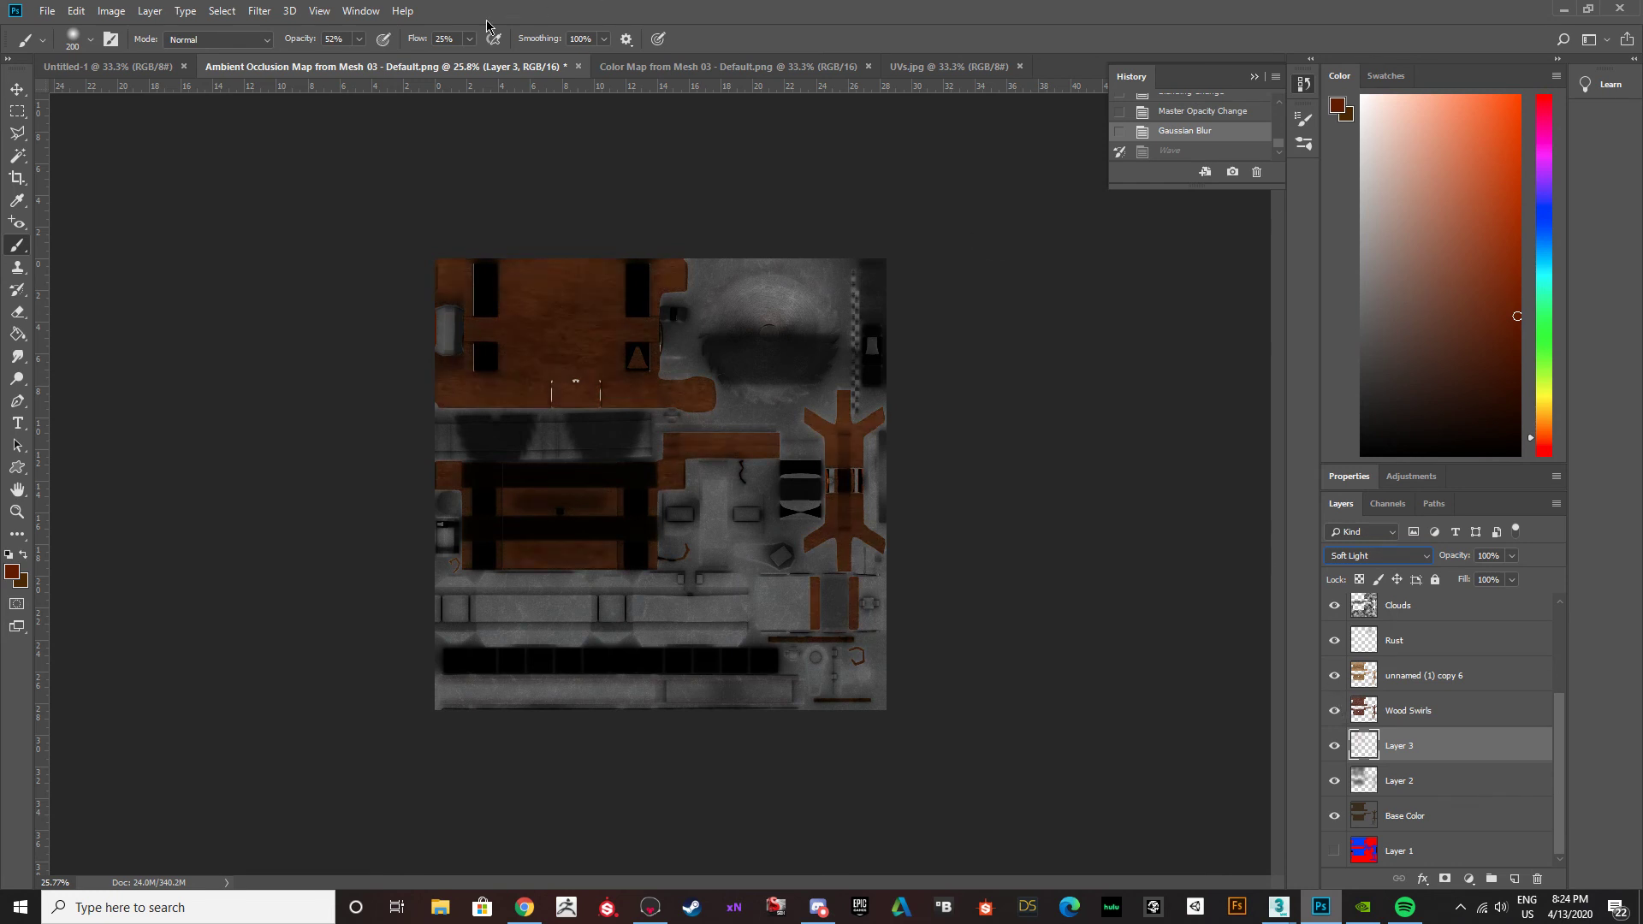
{"action": "left_click", "coordinate": [254, 12]}
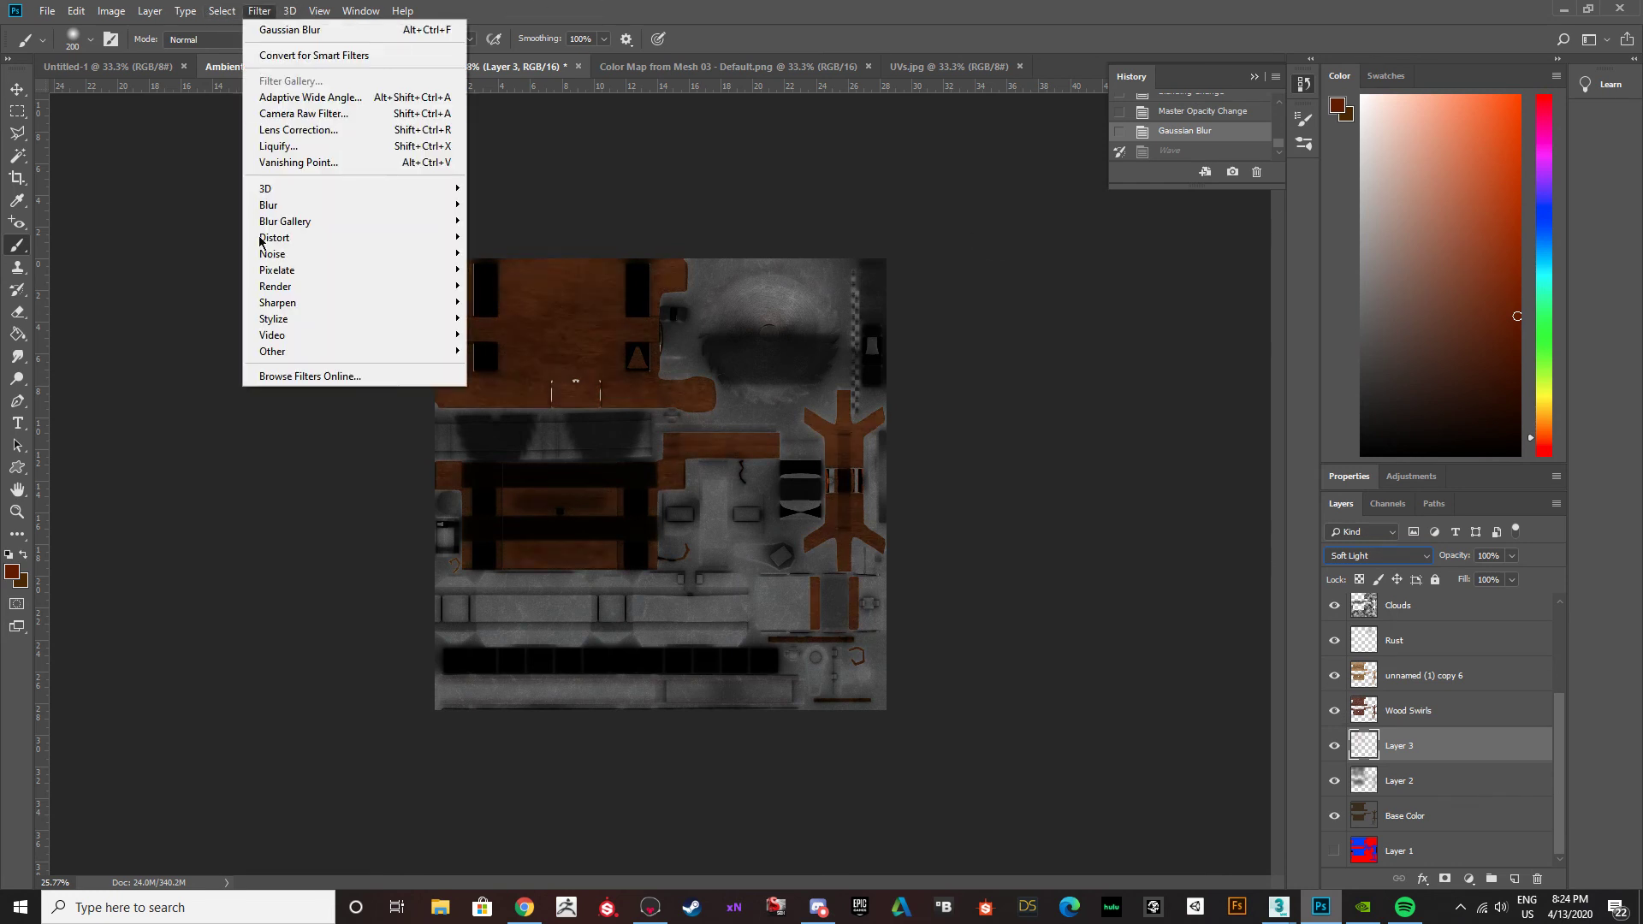
{"action": "left_click", "coordinate": [1039, 433]}
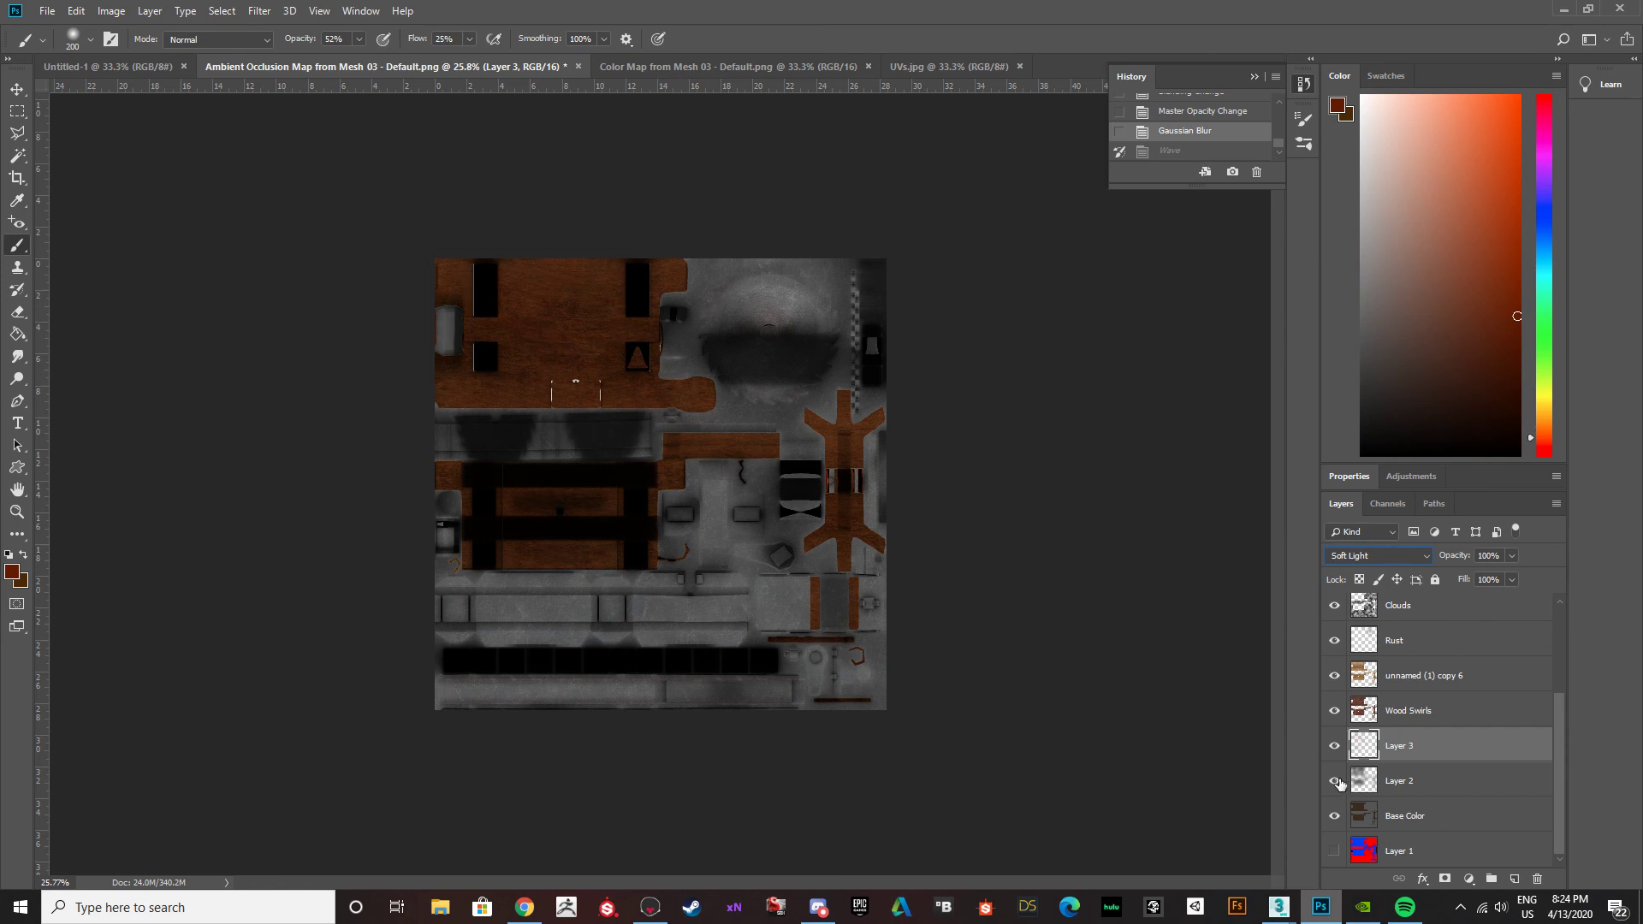
Toggle the AO and Wood Swirls layers to compare their effect on the texture.
{"action": "scroll", "coordinate": [1352, 762], "scroll_direction": "up", "scroll_amount": 4}
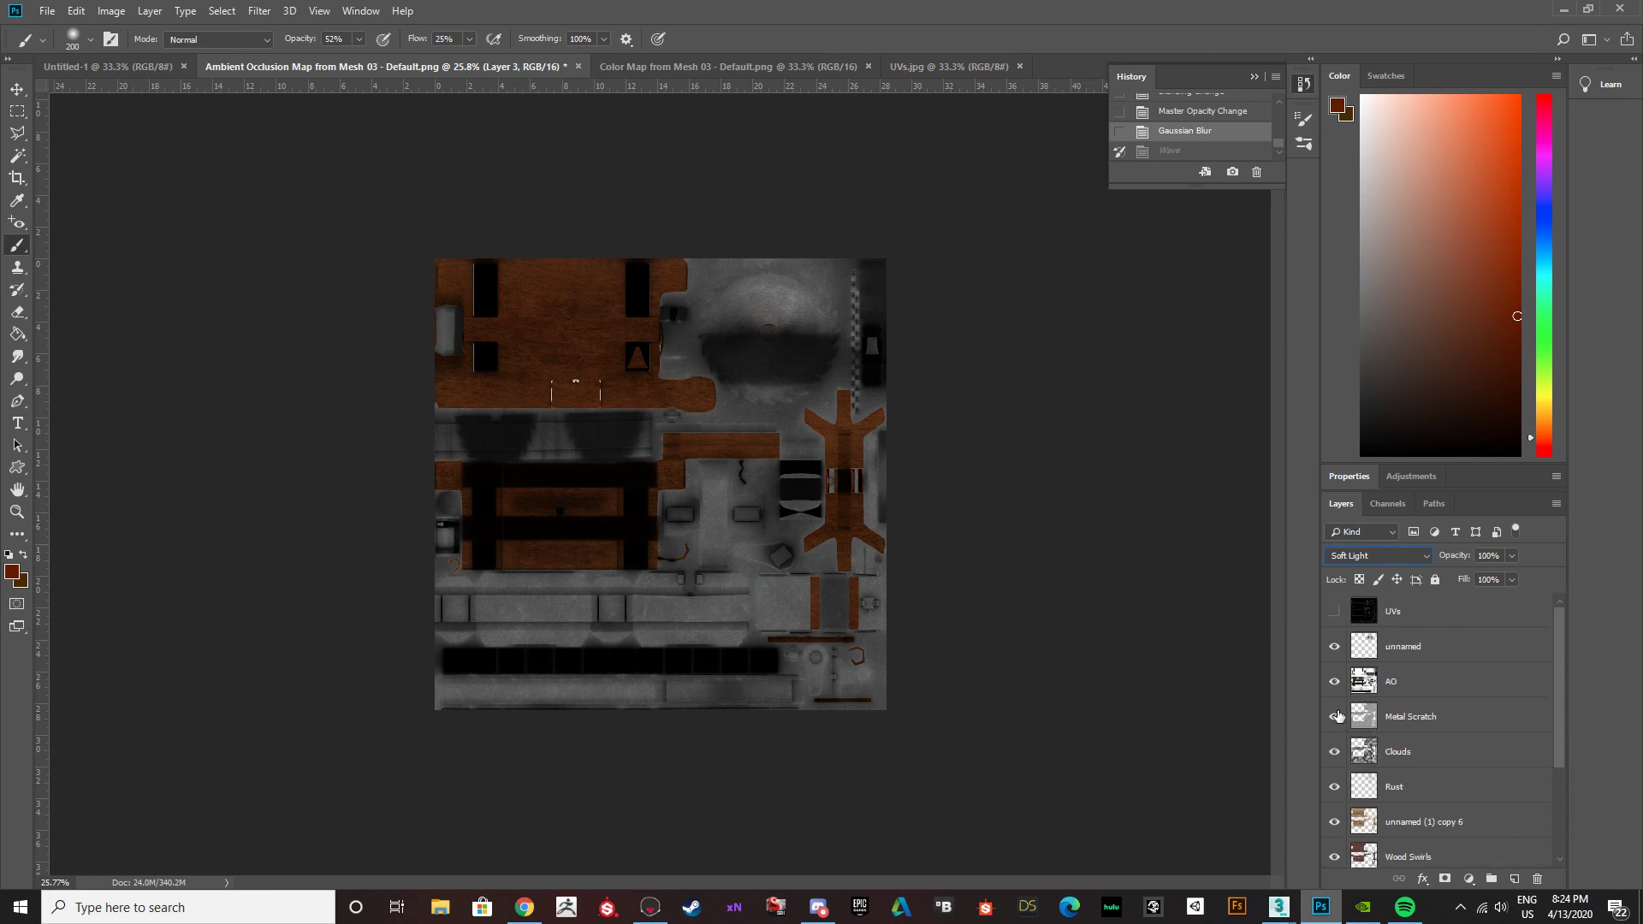
{"action": "left_click", "coordinate": [1335, 682]}
{"action": "left_click", "coordinate": [1334, 682]}
{"action": "left_click", "coordinate": [1335, 681]}
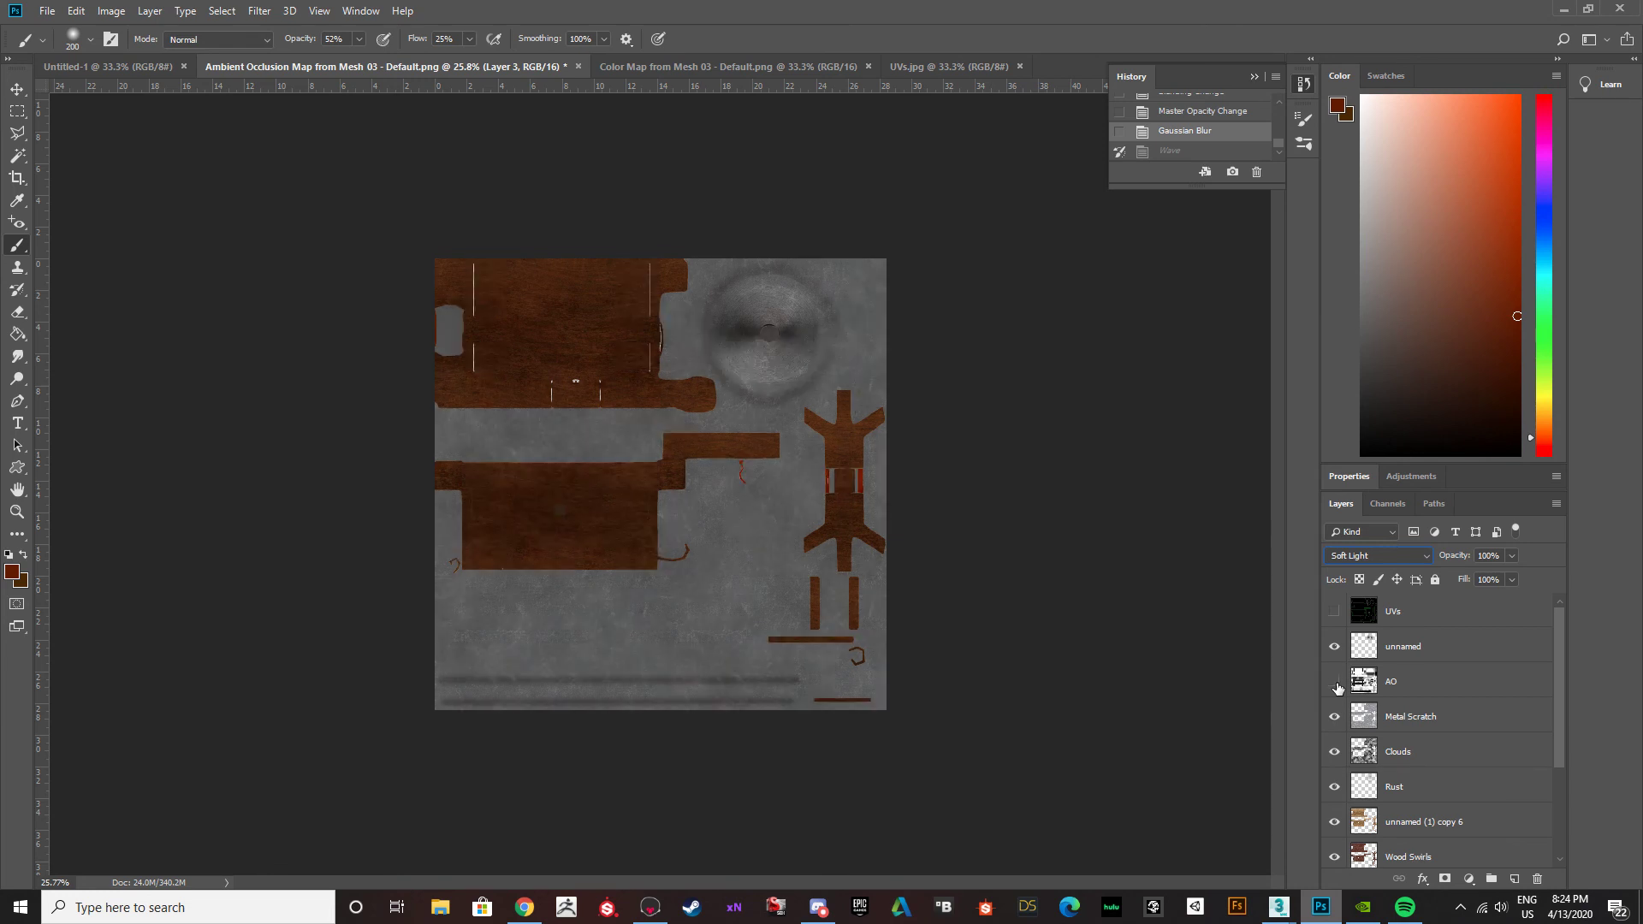
{"action": "left_click", "coordinate": [1335, 682]}
{"action": "scroll", "coordinate": [1352, 749], "scroll_direction": "down", "scroll_amount": 3}
{"action": "left_click", "coordinate": [1334, 717]}
{"action": "left_click", "coordinate": [1335, 717]}
{"action": "scroll", "coordinate": [1339, 719], "scroll_direction": "up", "scroll_amount": 3}
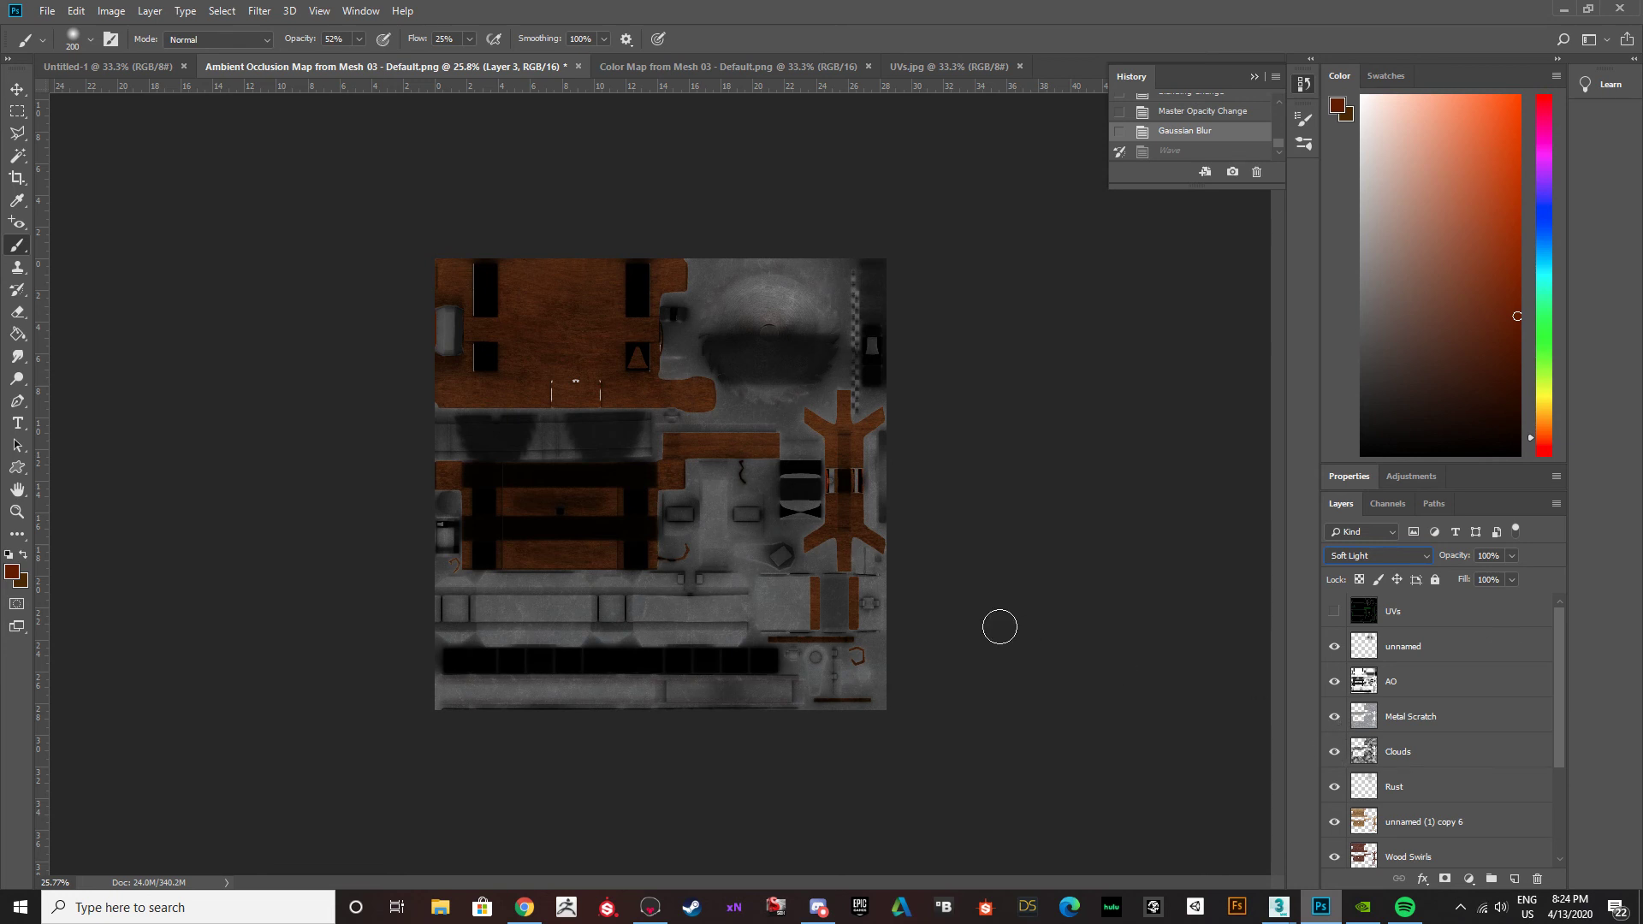
{"action": "scroll", "coordinate": [1446, 736], "scroll_direction": "down", "scroll_amount": 4}
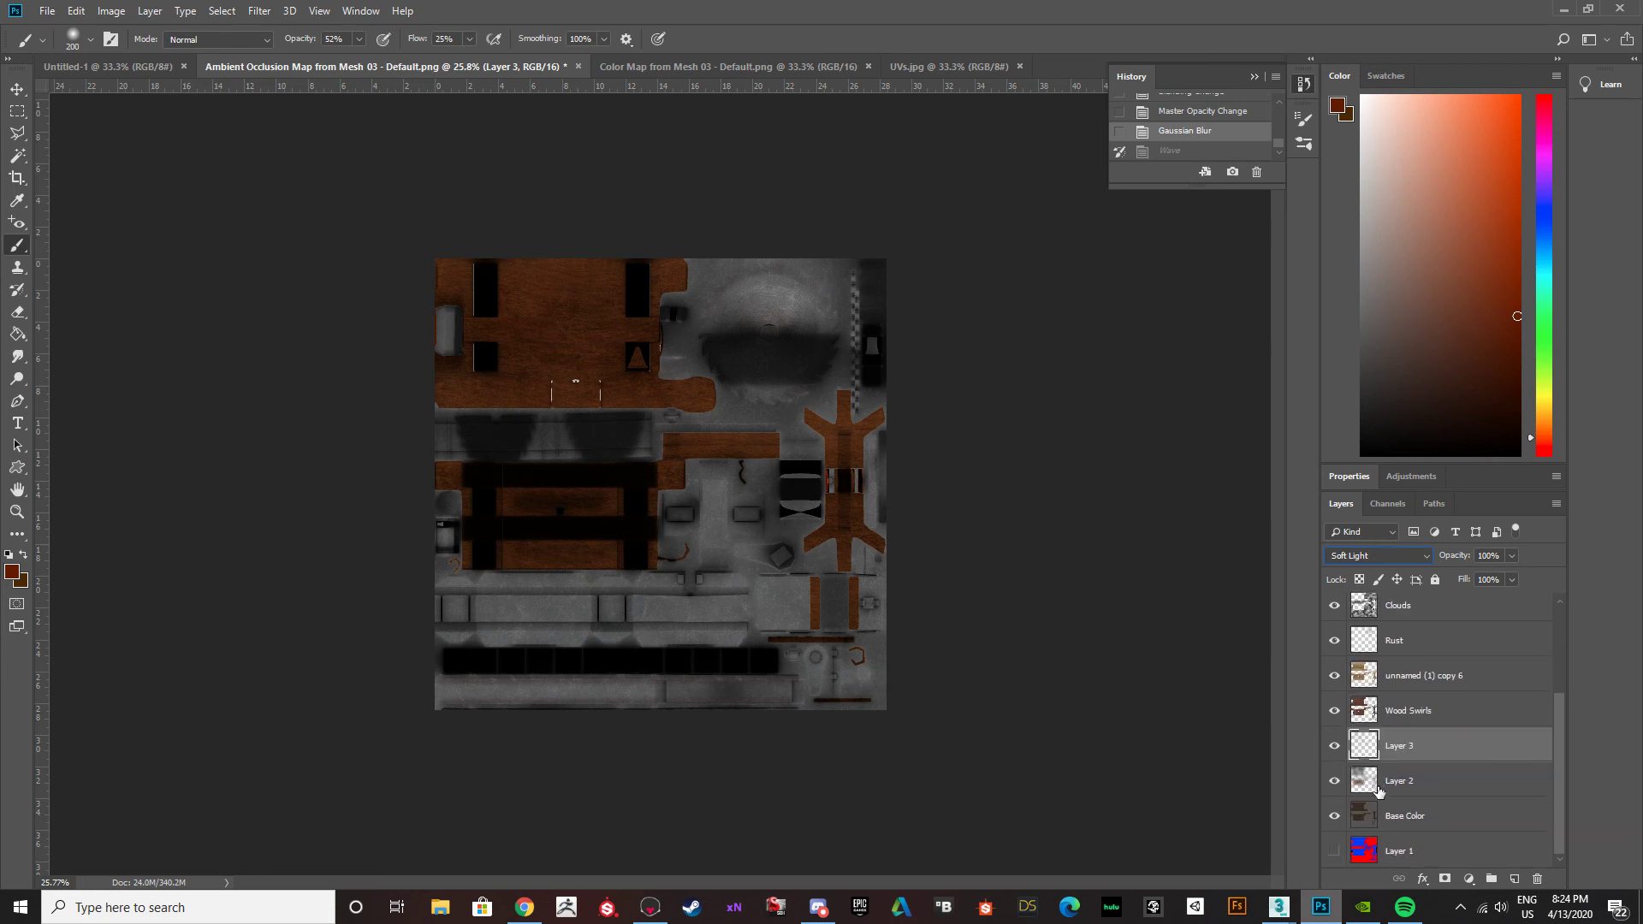
Switch to 3ds Max and view the whole buzzsaw table from a more angled, wider viewpoint.
{"action": "left_click", "coordinate": [1569, 9]}
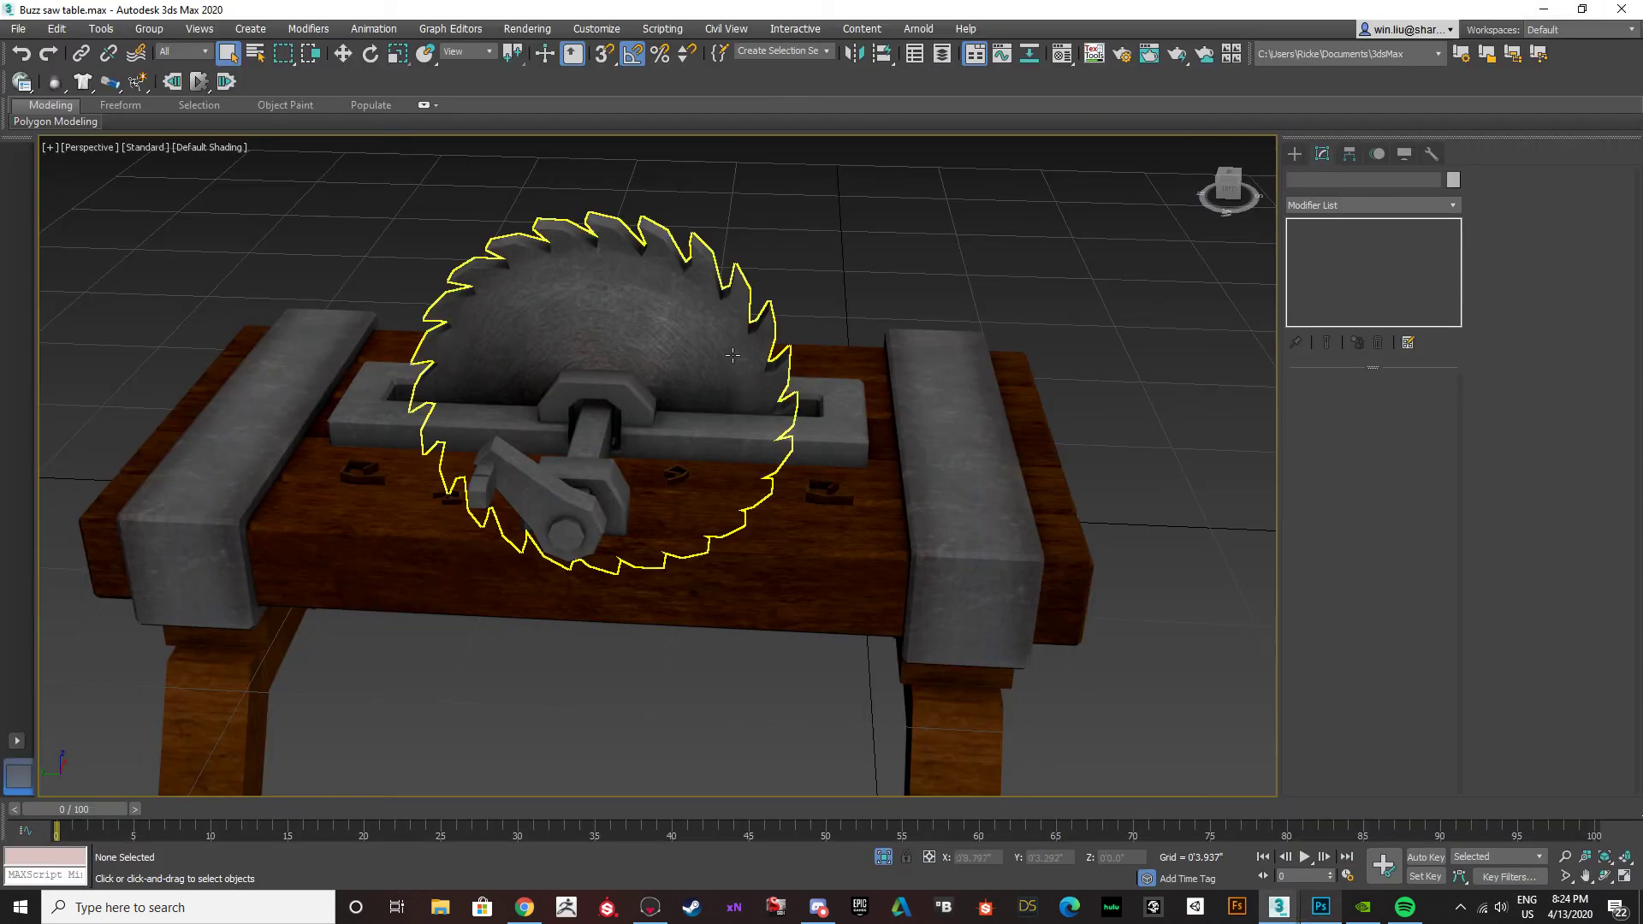
{"action": "mouse_move", "coordinate": [956, 293]}
{"action": "middle_mouse_down", "text": "alt"}
{"action": "mouse_move", "coordinate": [961, 305]}
{"action": "mouse_move", "coordinate": [654, 296]}
{"action": "mouse_move", "coordinate": [800, 316]}
{"action": "mouse_move", "coordinate": [946, 311]}
{"action": "middle_mouse_up", "text": "alt"}
{"action": "scroll", "coordinate": [654, 296], "scroll_direction": "down", "scroll_amount": 4}
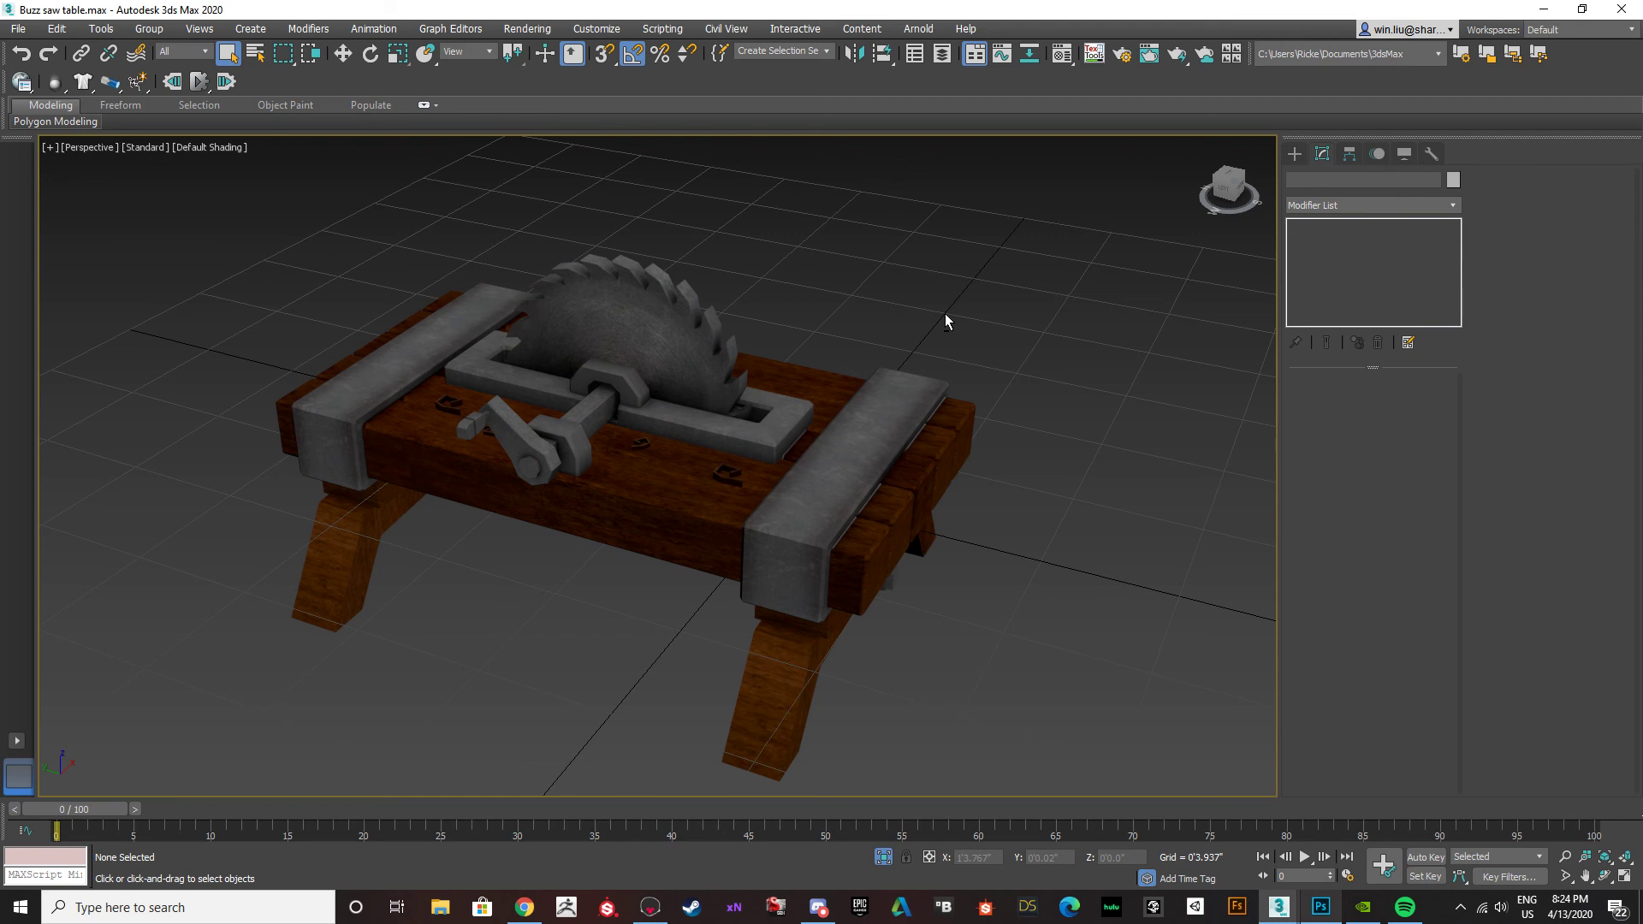
Switch back to Photoshop, hide all the texture layers, and show only the UVs layer.
{"action": "left_click", "coordinate": [1321, 907]}
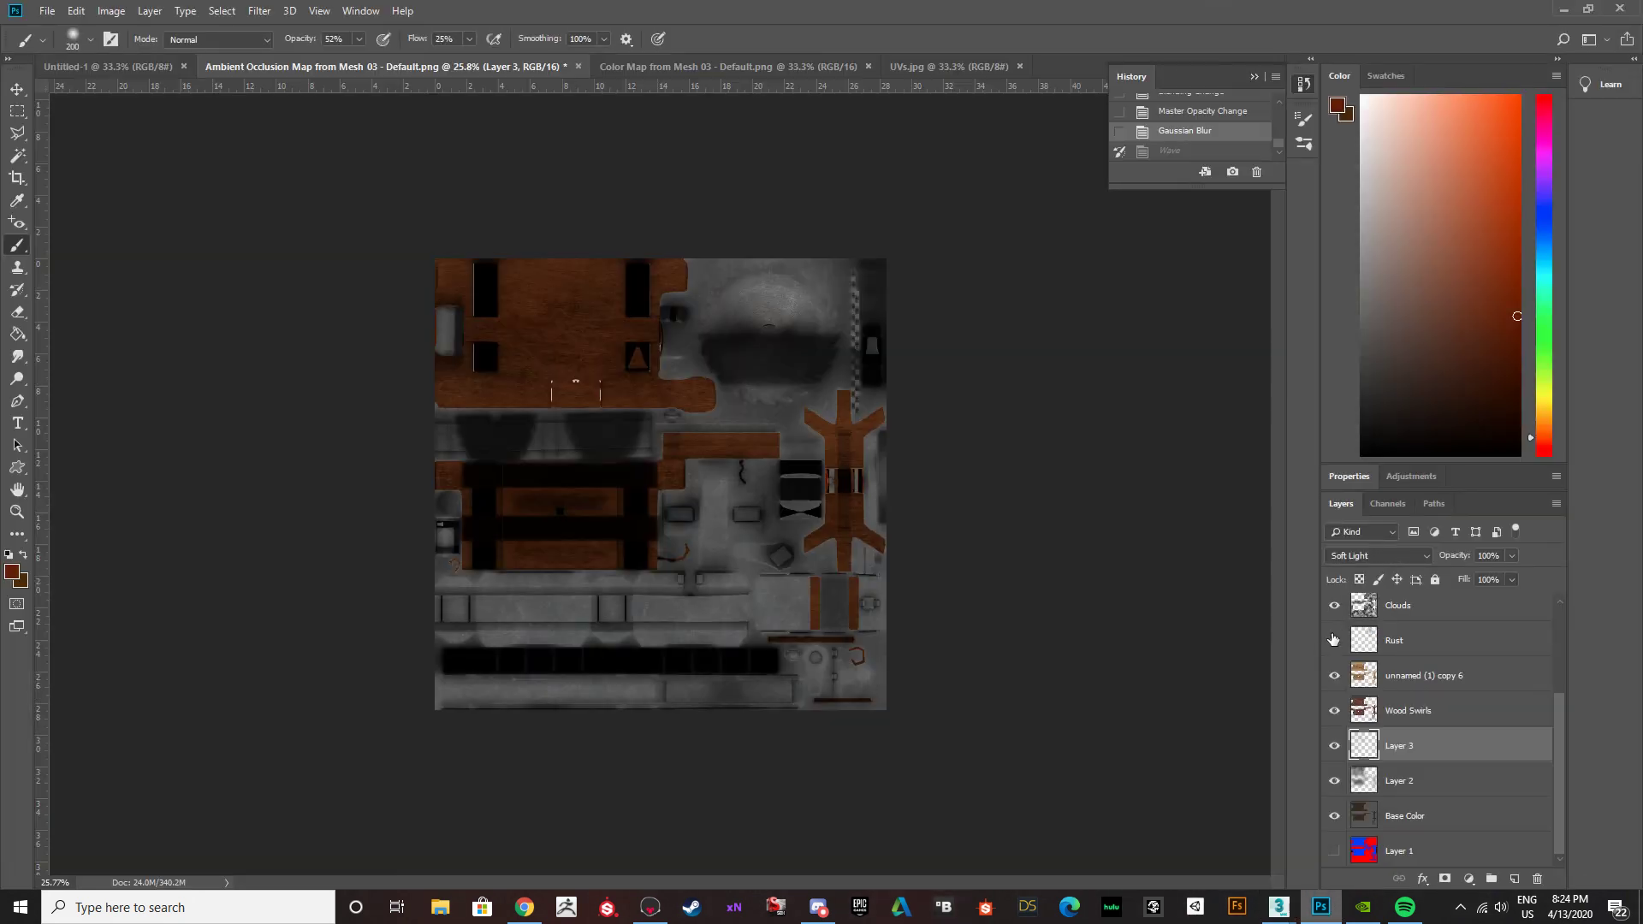
{"action": "scroll", "coordinate": [1332, 640], "scroll_direction": "up", "scroll_amount": 3}
{"action": "left_click_drag", "start_coordinate": [1335, 680], "coordinate": [1327, 873]}
{"action": "left_click", "coordinate": [1335, 857]}
{"action": "scroll", "coordinate": [1342, 787], "scroll_direction": "down", "scroll_amount": 3}
{"action": "scroll", "coordinate": [1338, 685], "scroll_direction": "up", "scroll_amount": 3}
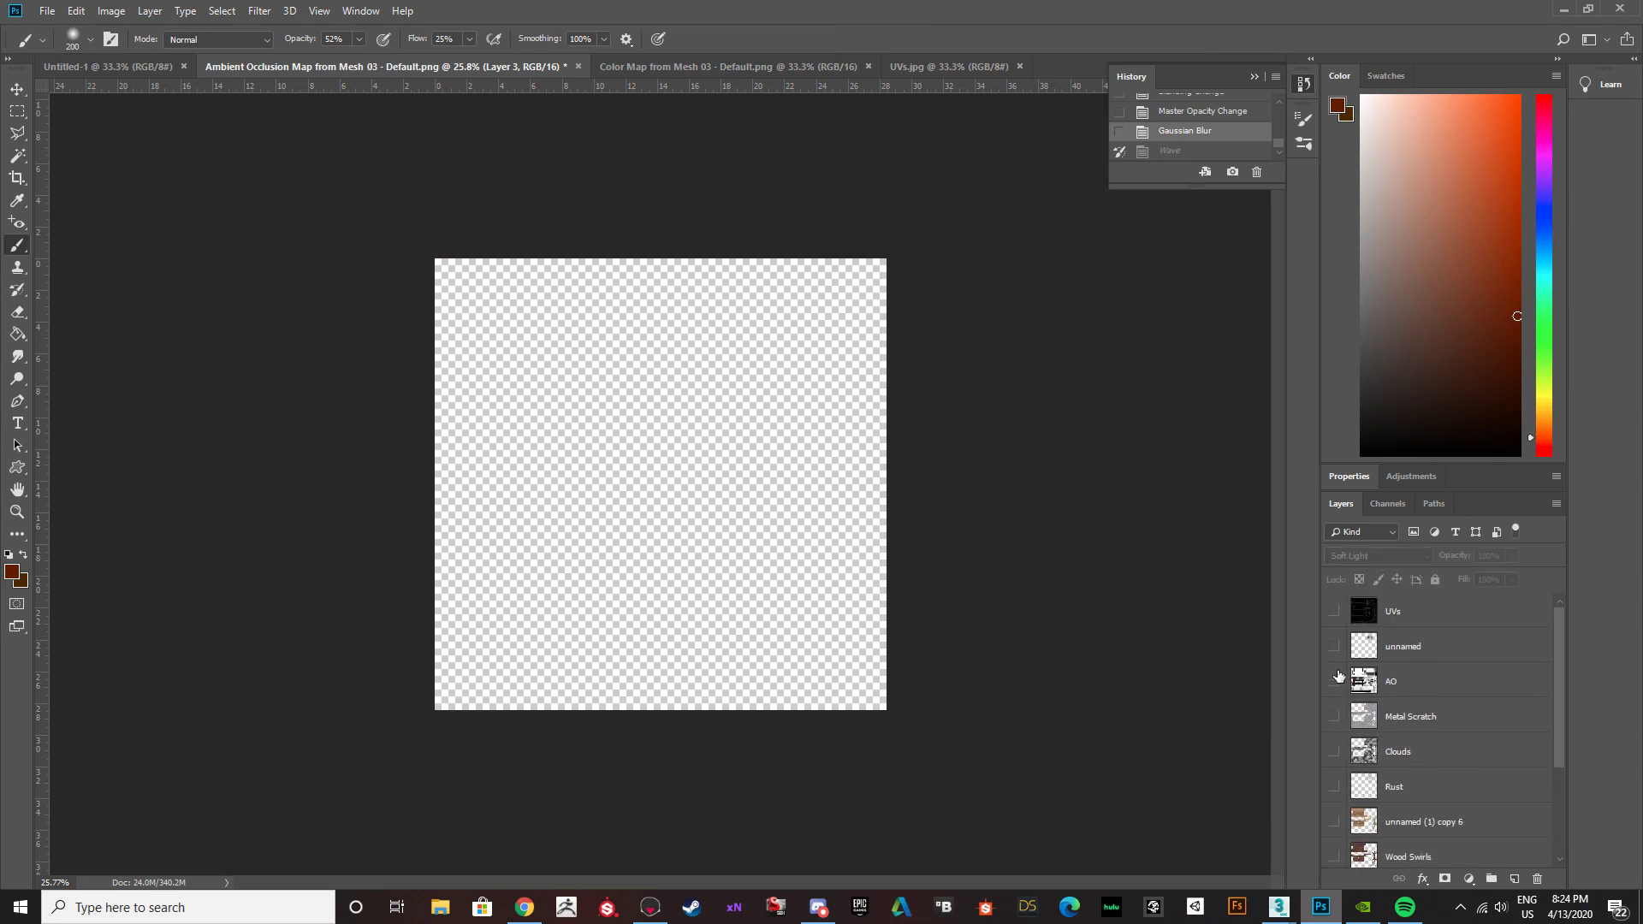
{"action": "left_click", "coordinate": [1335, 611]}
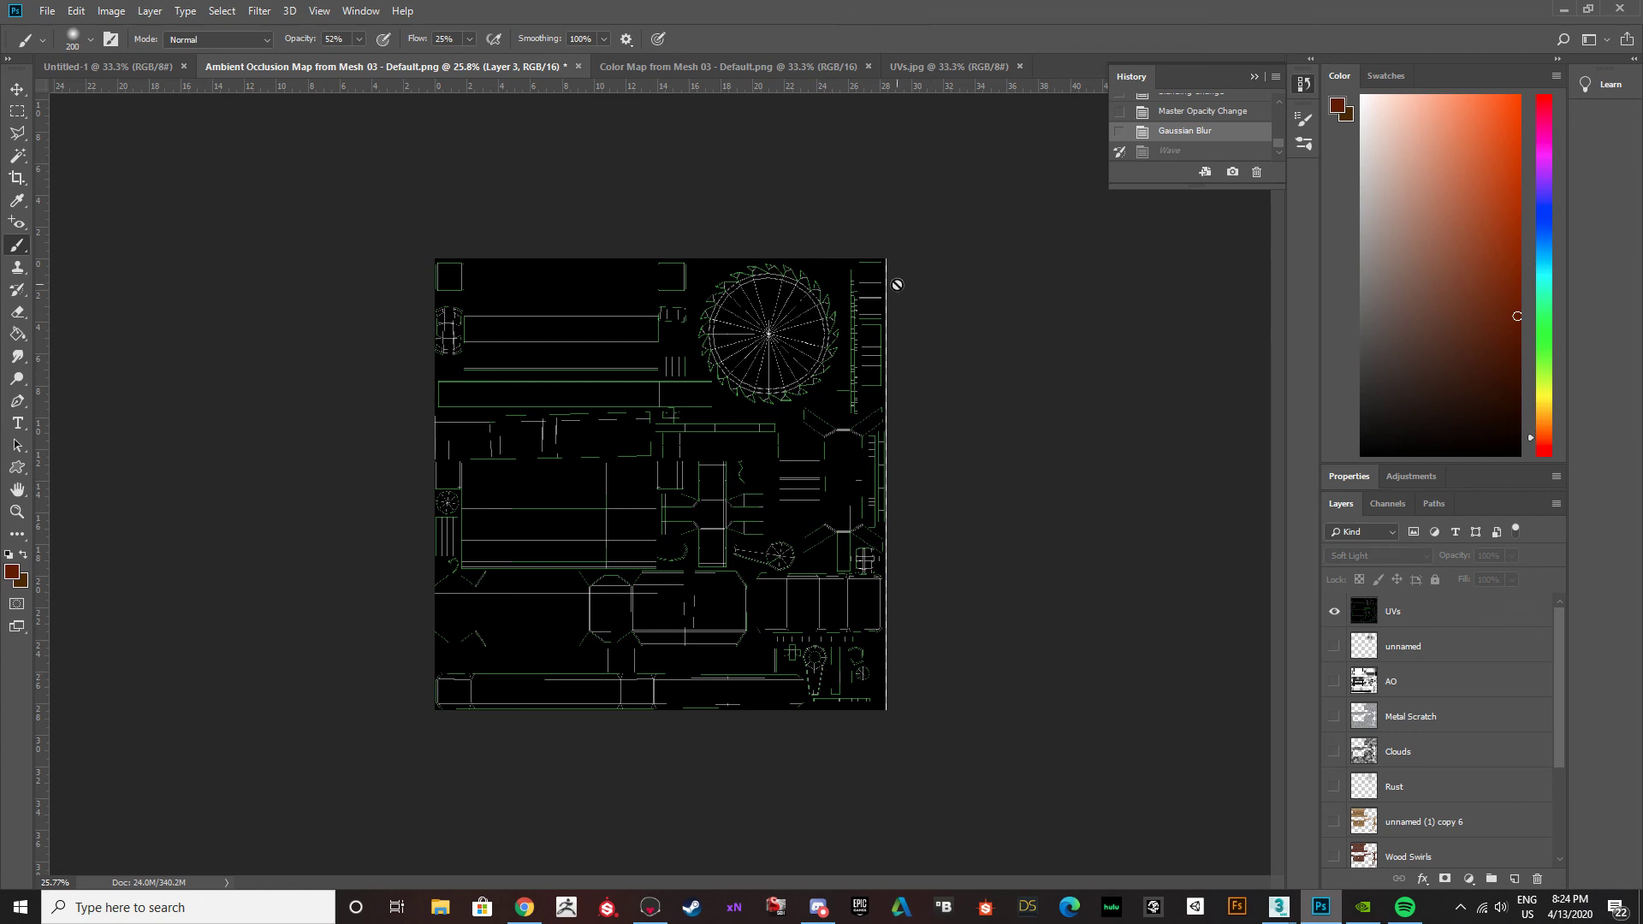
Nudge the UVs layer slightly to the right with the Move tool.
{"action": "scroll", "coordinate": [898, 316], "scroll_direction": "up", "scroll_amount": 5, "text": "alt"}
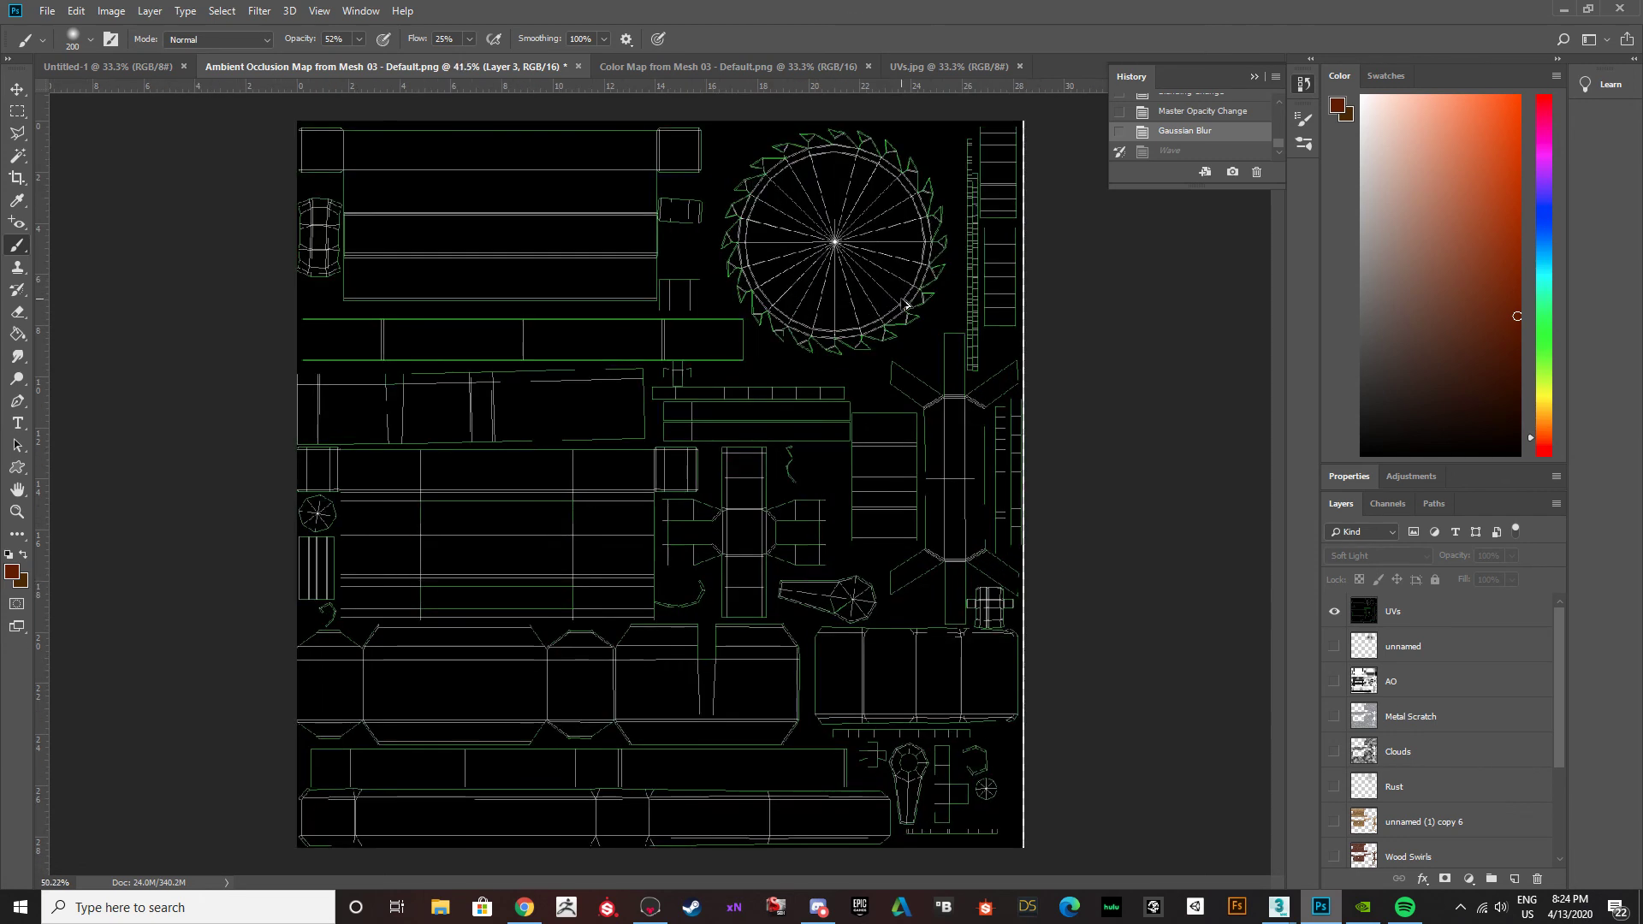
{"action": "left_click", "coordinate": [17, 89]}
{"action": "left_click_drag", "start_coordinate": [644, 327], "coordinate": [646, 327]}
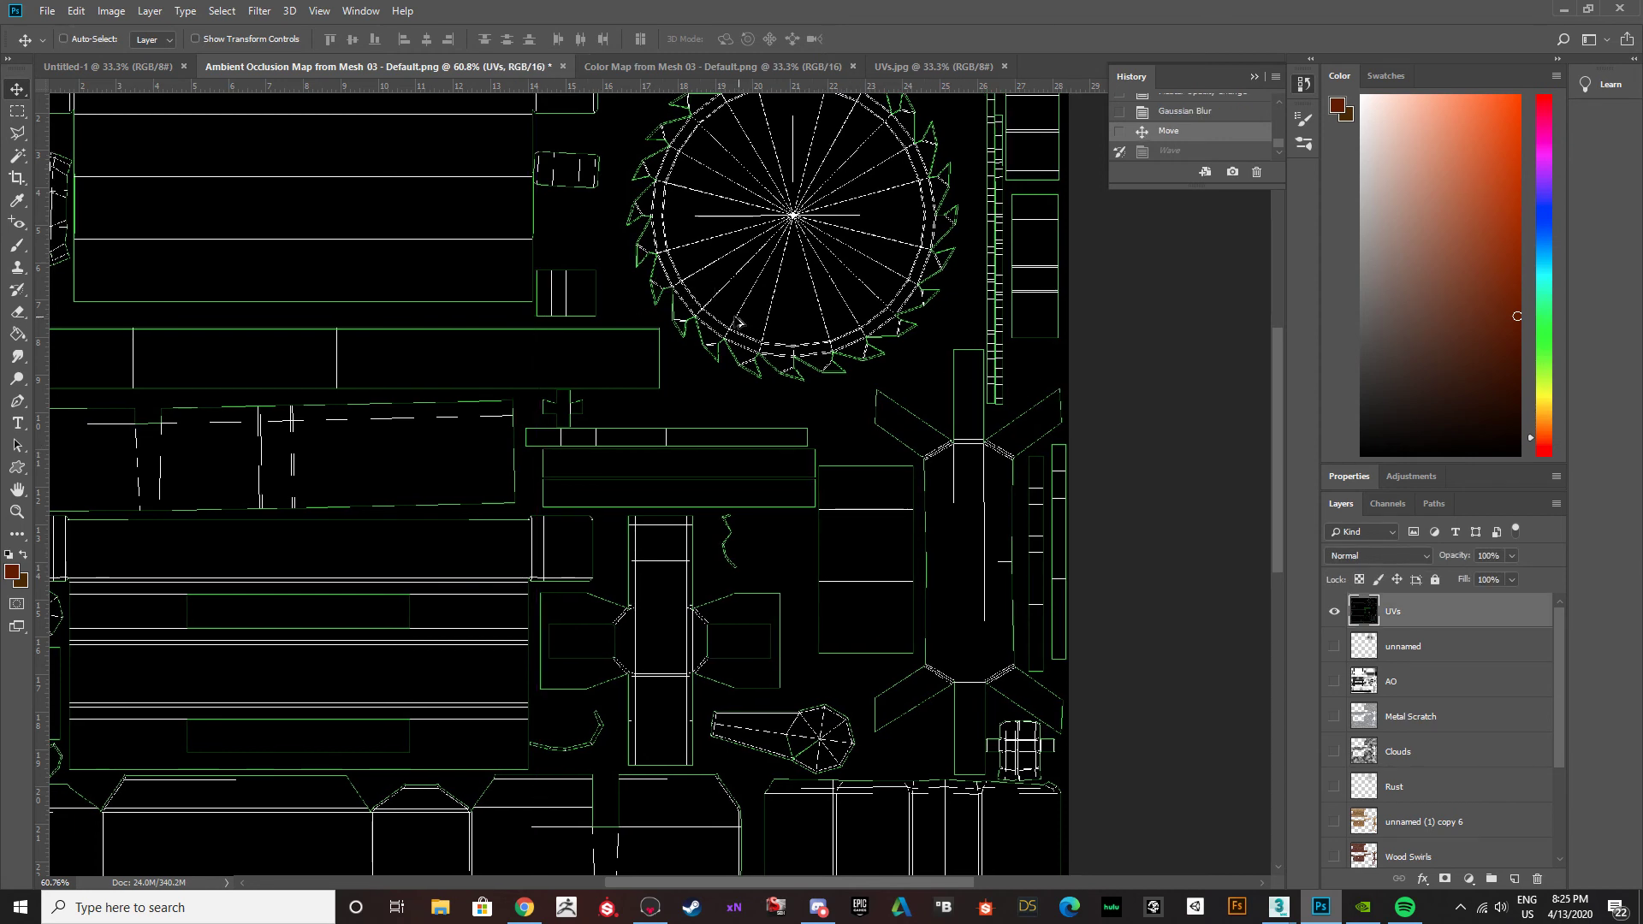
Examine the UV layout around the saw blade and the neighbouring shells, up close and from further out.
{"action": "scroll", "coordinate": [729, 322], "scroll_direction": "down", "scroll_amount": 3, "text": "alt"}
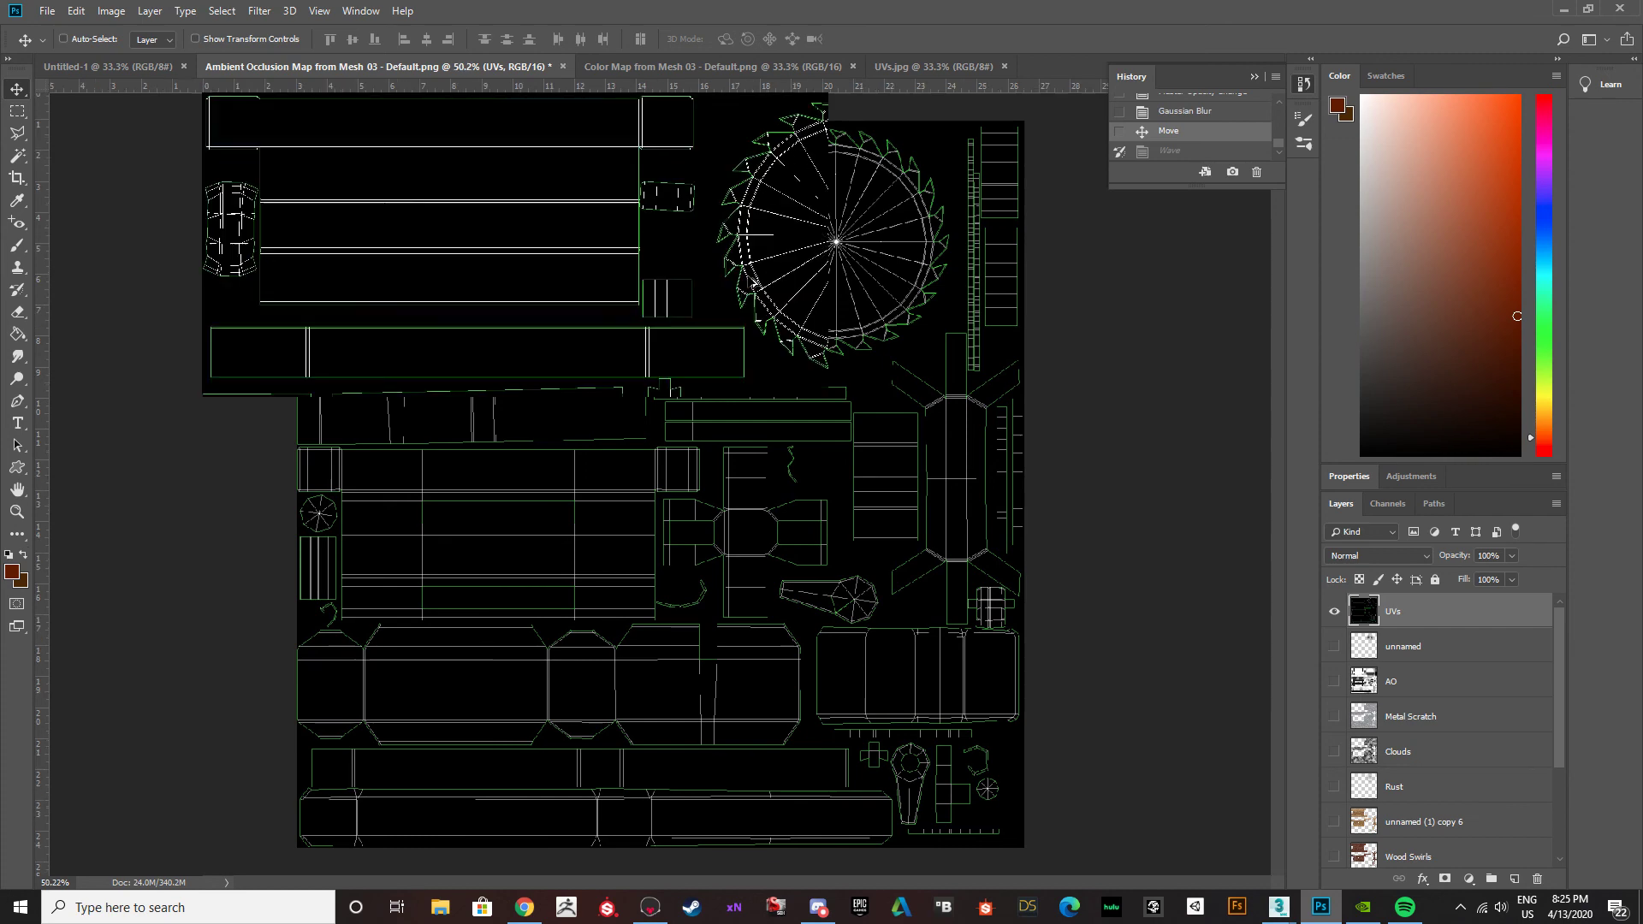
{"action": "scroll", "coordinate": [767, 300], "scroll_direction": "up", "scroll_amount": 5, "text": "alt"}
{"action": "scroll", "coordinate": [767, 298], "scroll_direction": "up", "scroll_amount": 1}
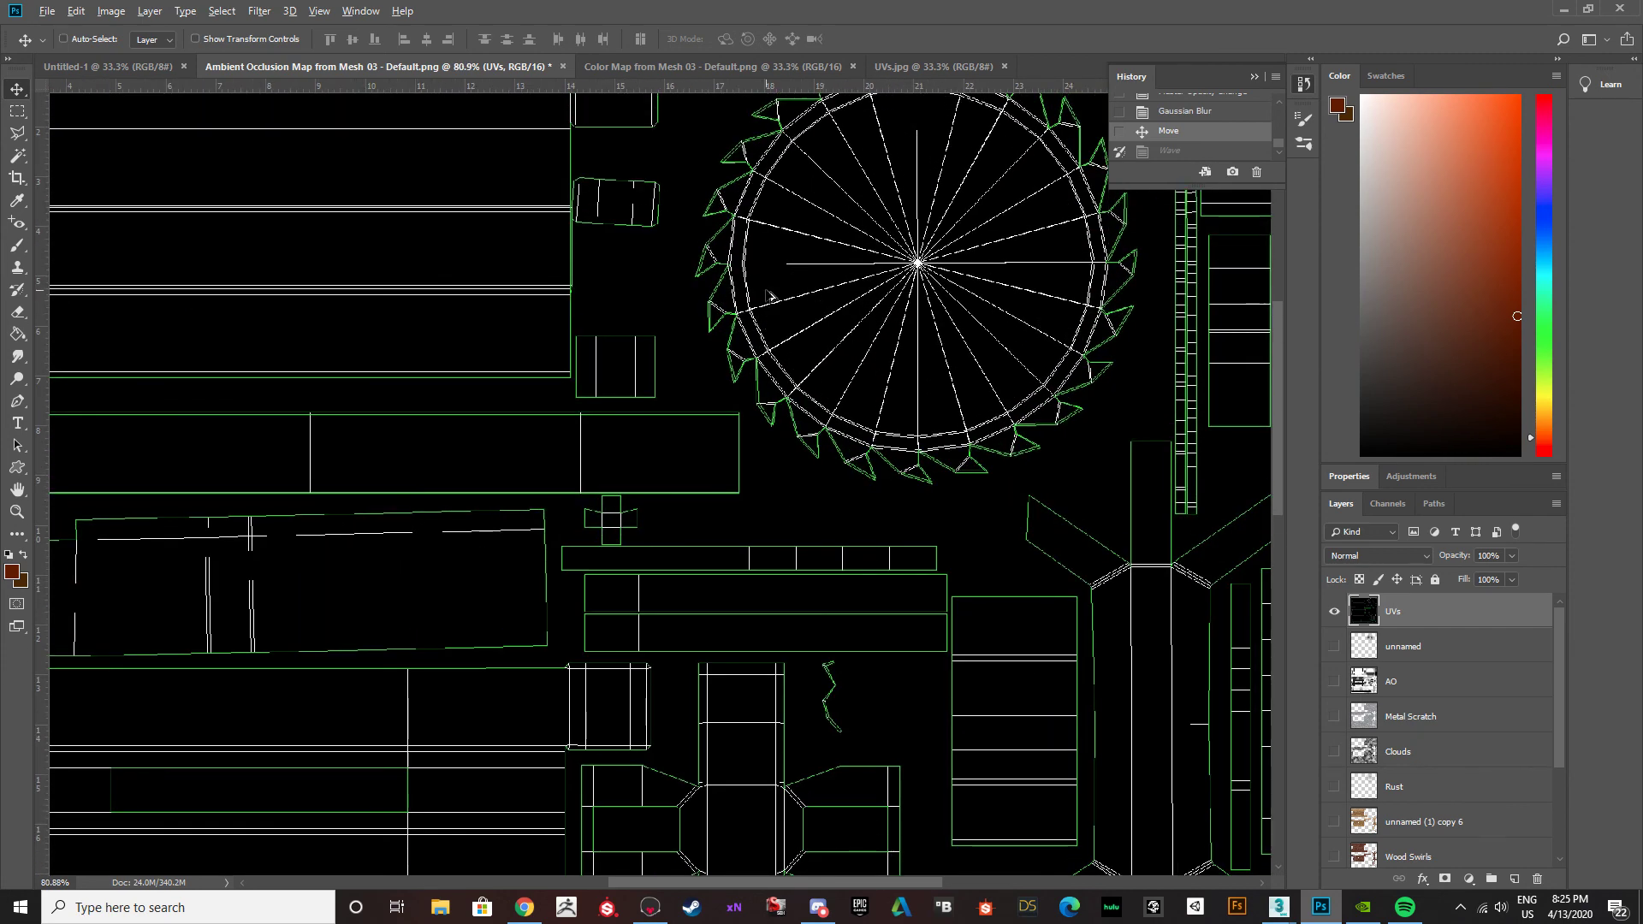
{"action": "scroll", "coordinate": [766, 295], "scroll_direction": "down", "scroll_amount": 4, "text": "alt"}
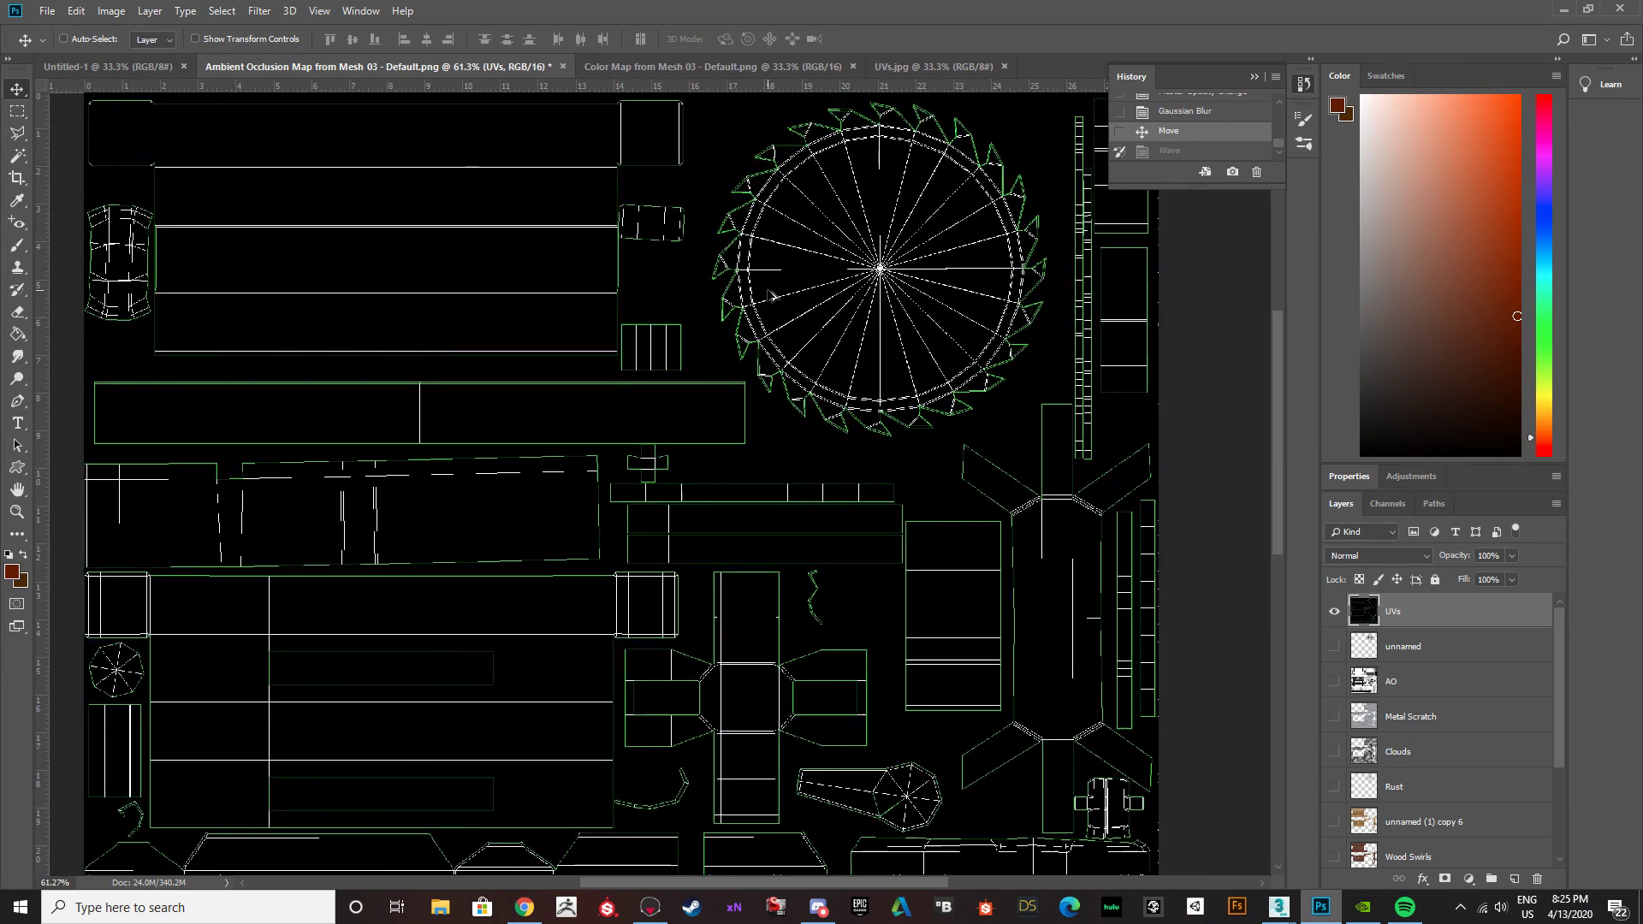
{"action": "scroll", "coordinate": [771, 295], "scroll_direction": "down", "scroll_amount": 1, "text": "alt"}
{"action": "scroll", "coordinate": [978, 198], "scroll_direction": "up", "scroll_amount": 4, "text": "alt"}
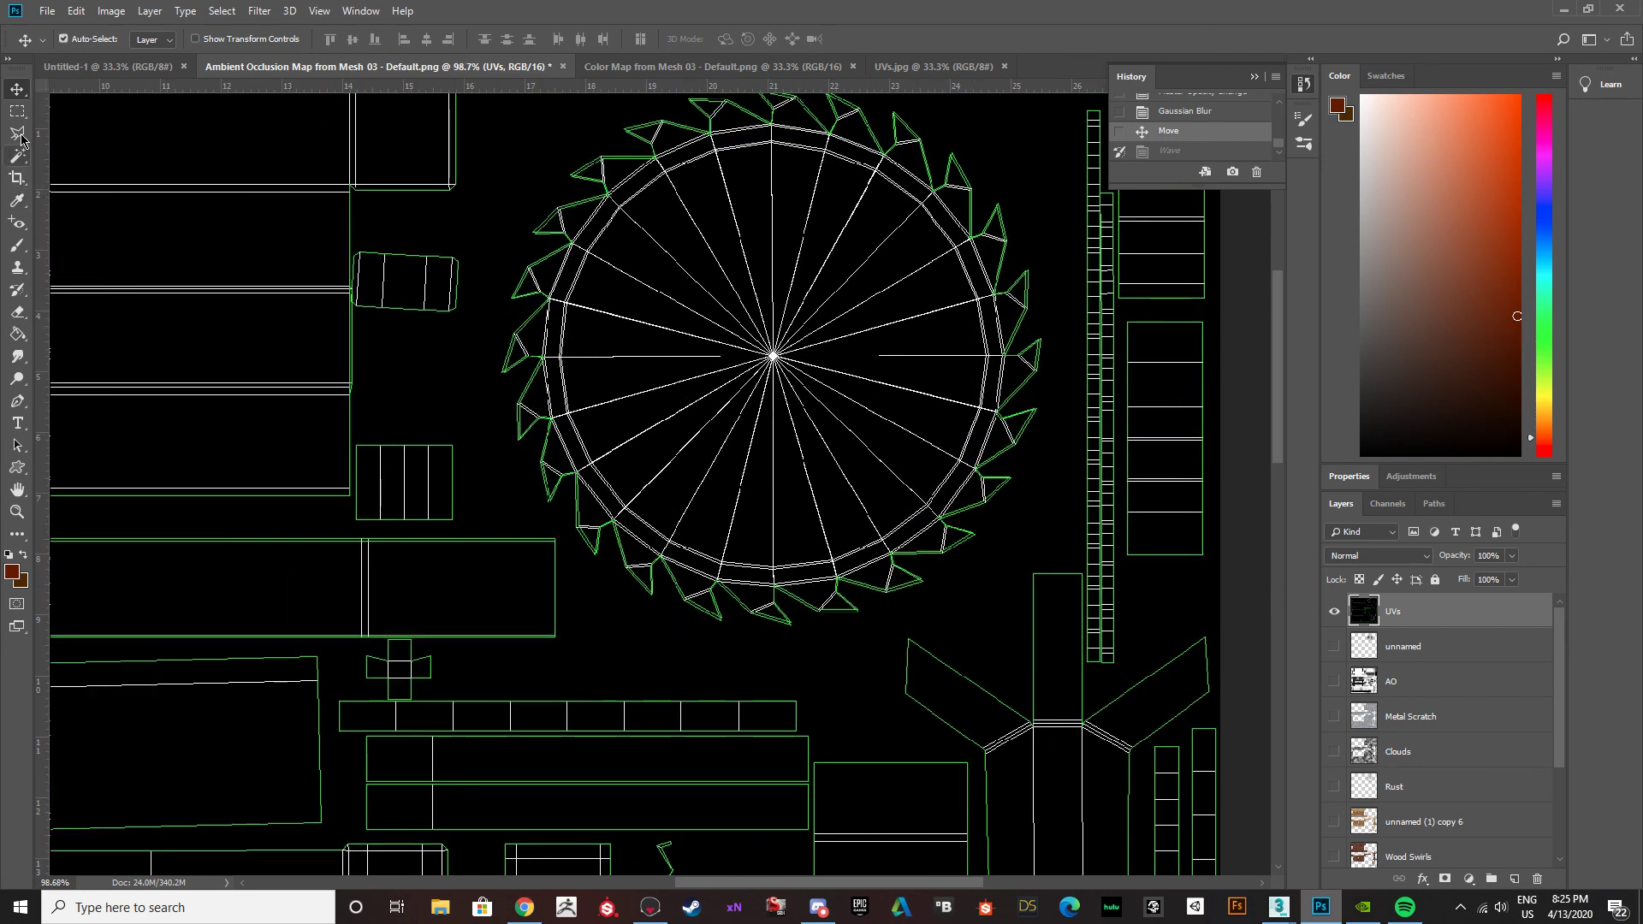
{"action": "scroll", "coordinate": [984, 257], "scroll_direction": "up", "scroll_amount": 3}
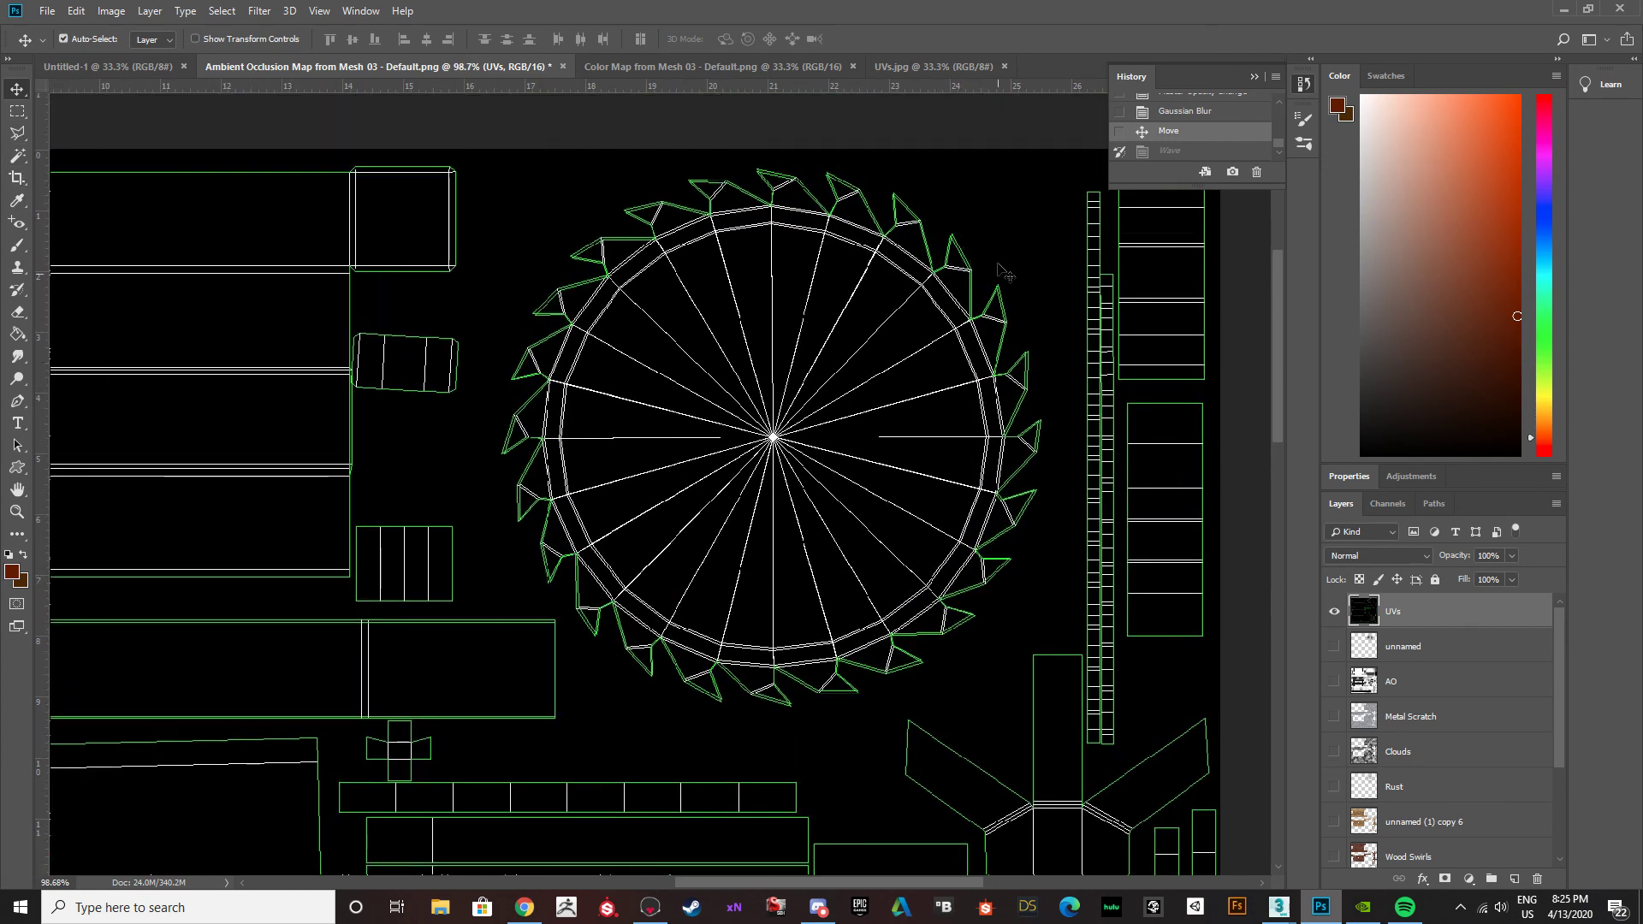
{"action": "scroll", "coordinate": [939, 634], "scroll_direction": "down", "scroll_amount": 2, "text": "alt"}
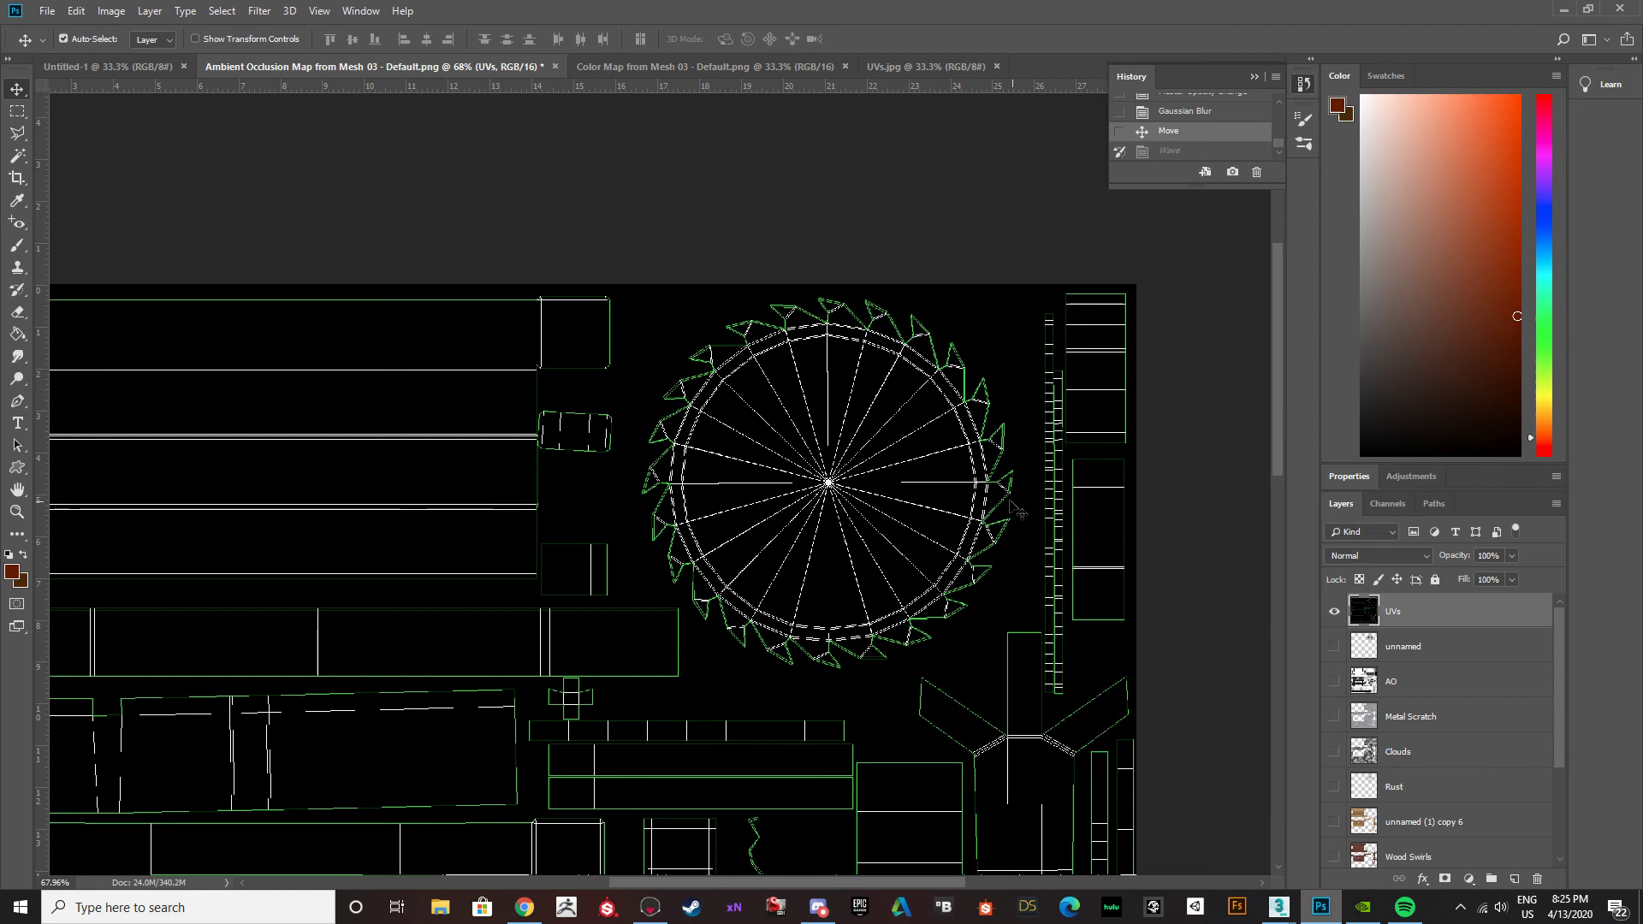
{"action": "scroll", "coordinate": [1008, 602], "scroll_direction": "down", "scroll_amount": 1, "text": "alt"}
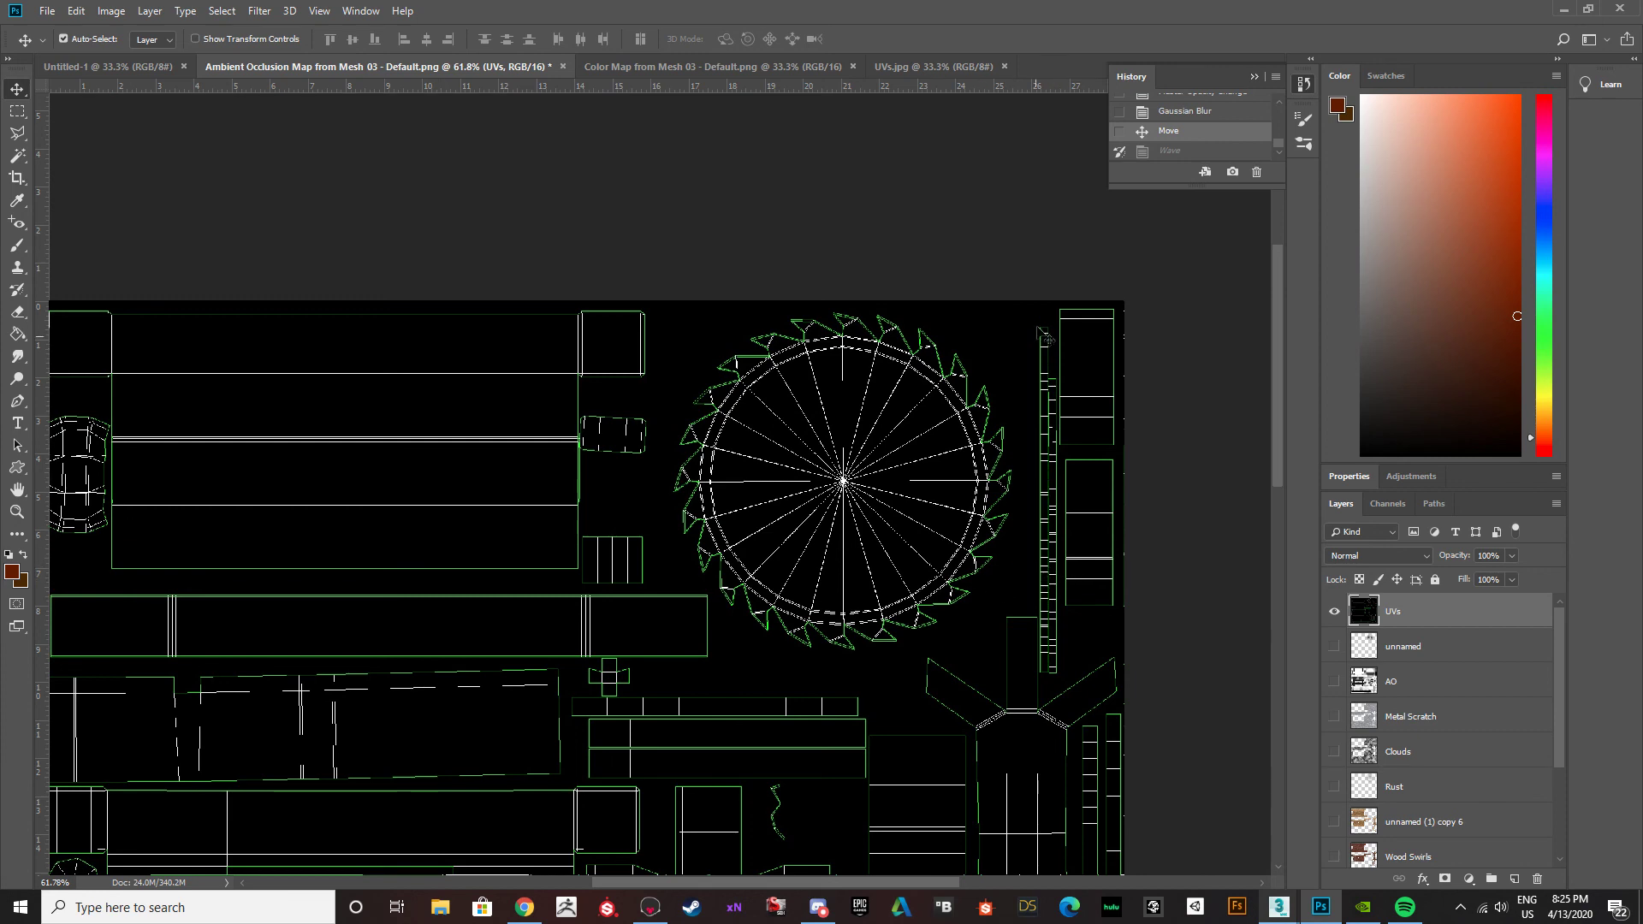
{"action": "scroll", "coordinate": [898, 552], "scroll_direction": "down", "scroll_amount": 2, "text": "alt"}
{"action": "scroll", "coordinate": [911, 552], "scroll_direction": "up", "scroll_amount": 2, "text": "alt"}
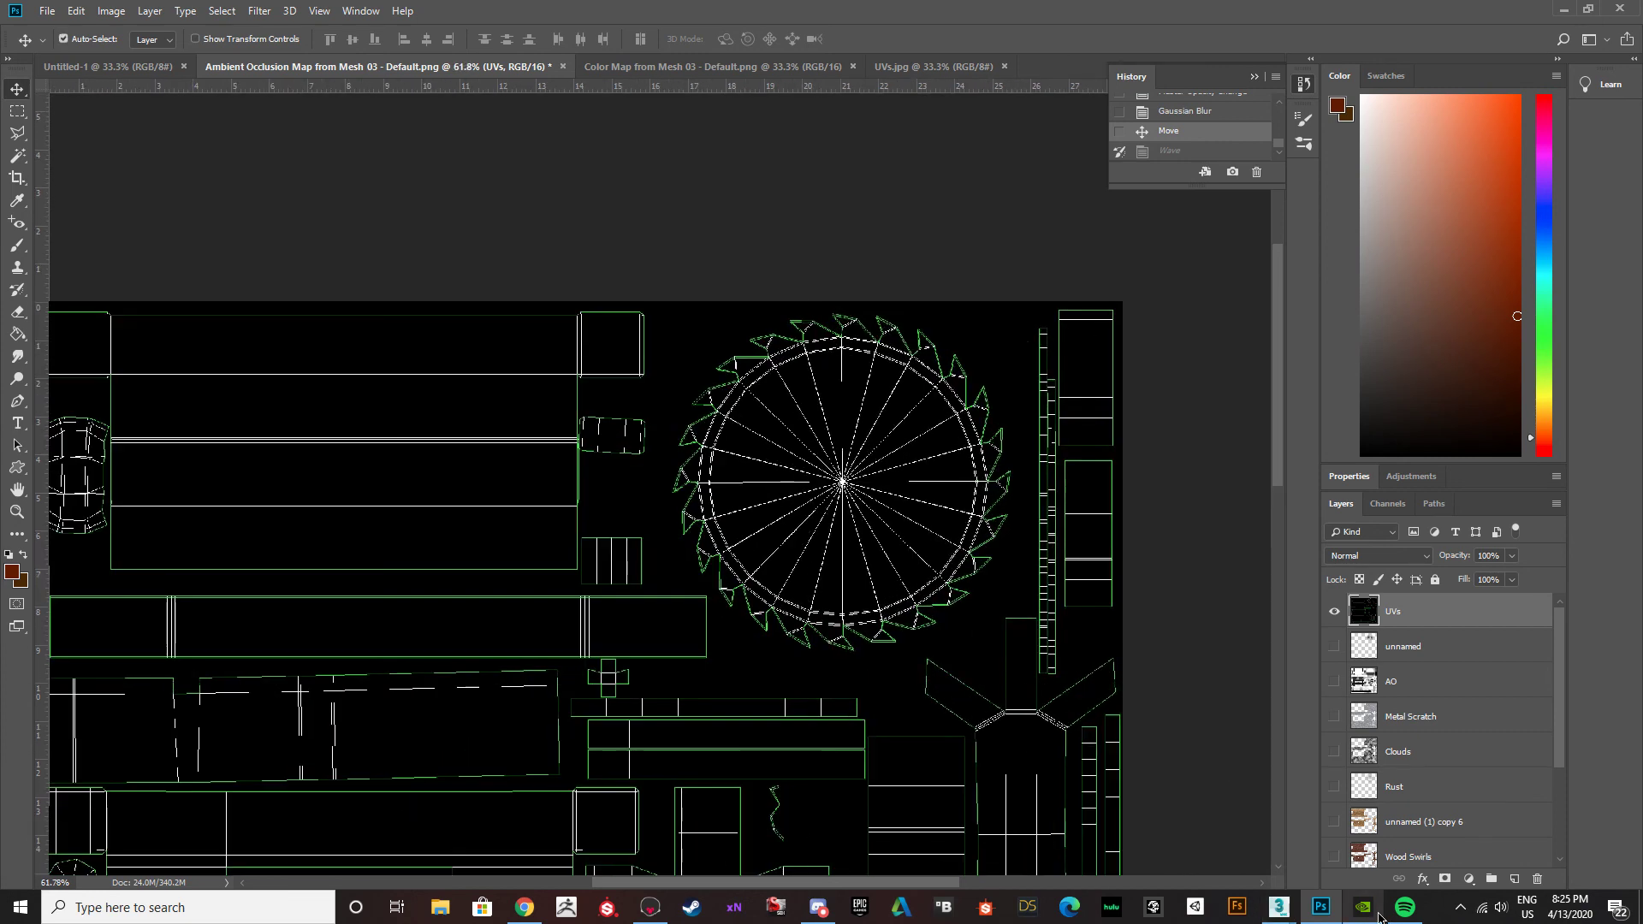
Switch to Buzz saw table.max in 3ds Max, select the table, and display its edged faces.
{"action": "mouse_move", "coordinate": [1281, 908]}
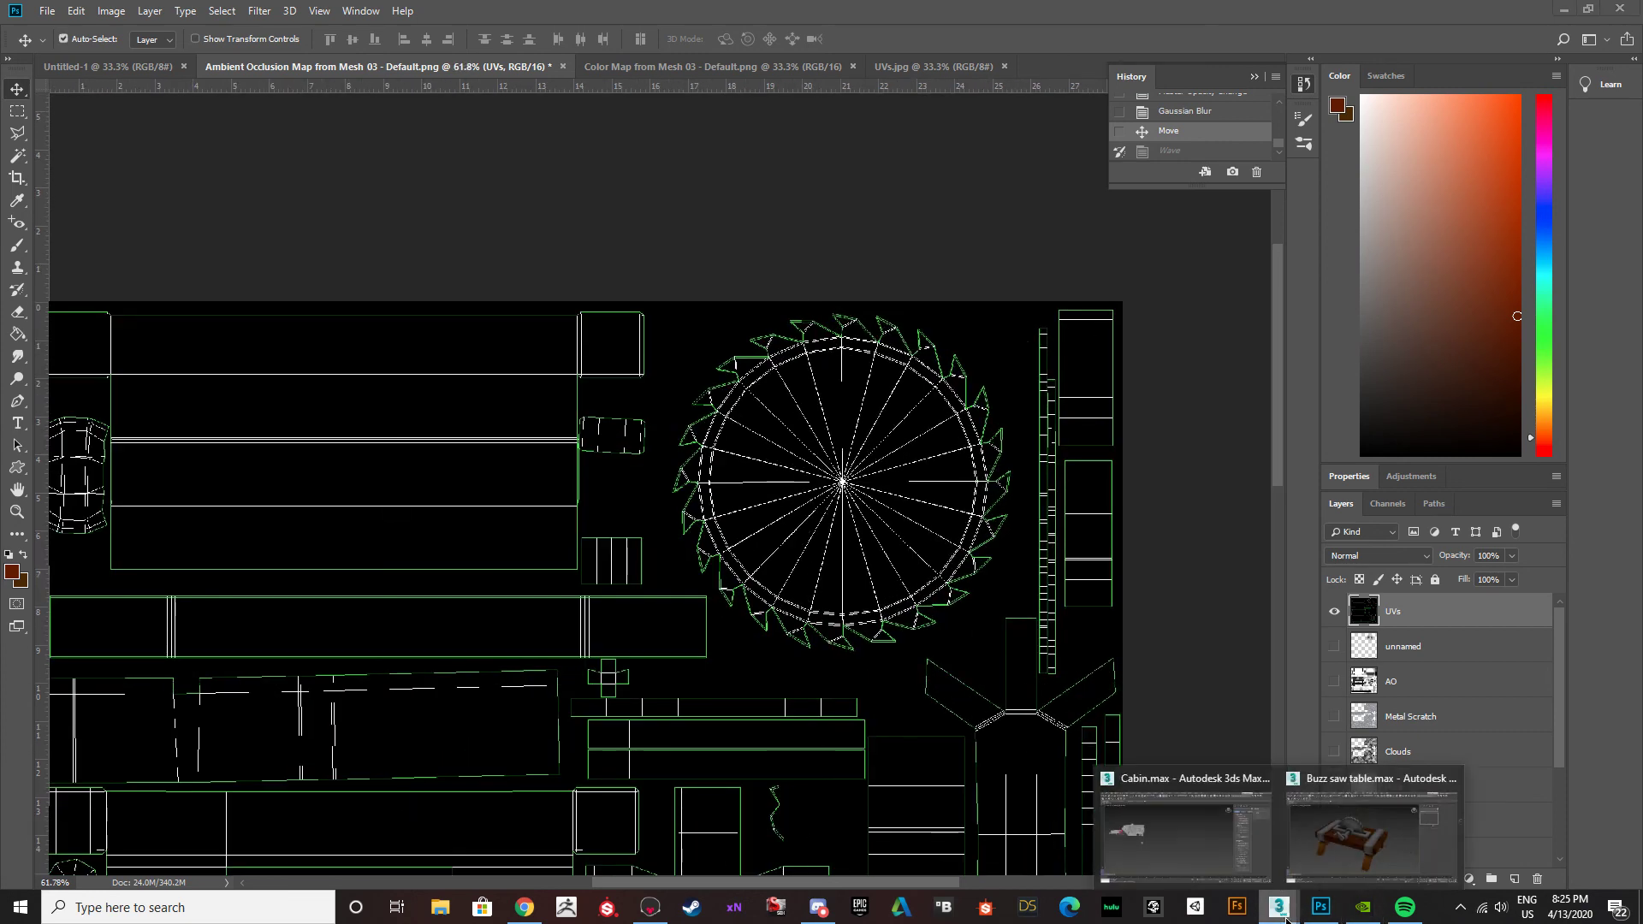
{"action": "left_click", "coordinate": [1330, 856]}
{"action": "left_click", "coordinate": [859, 499]}
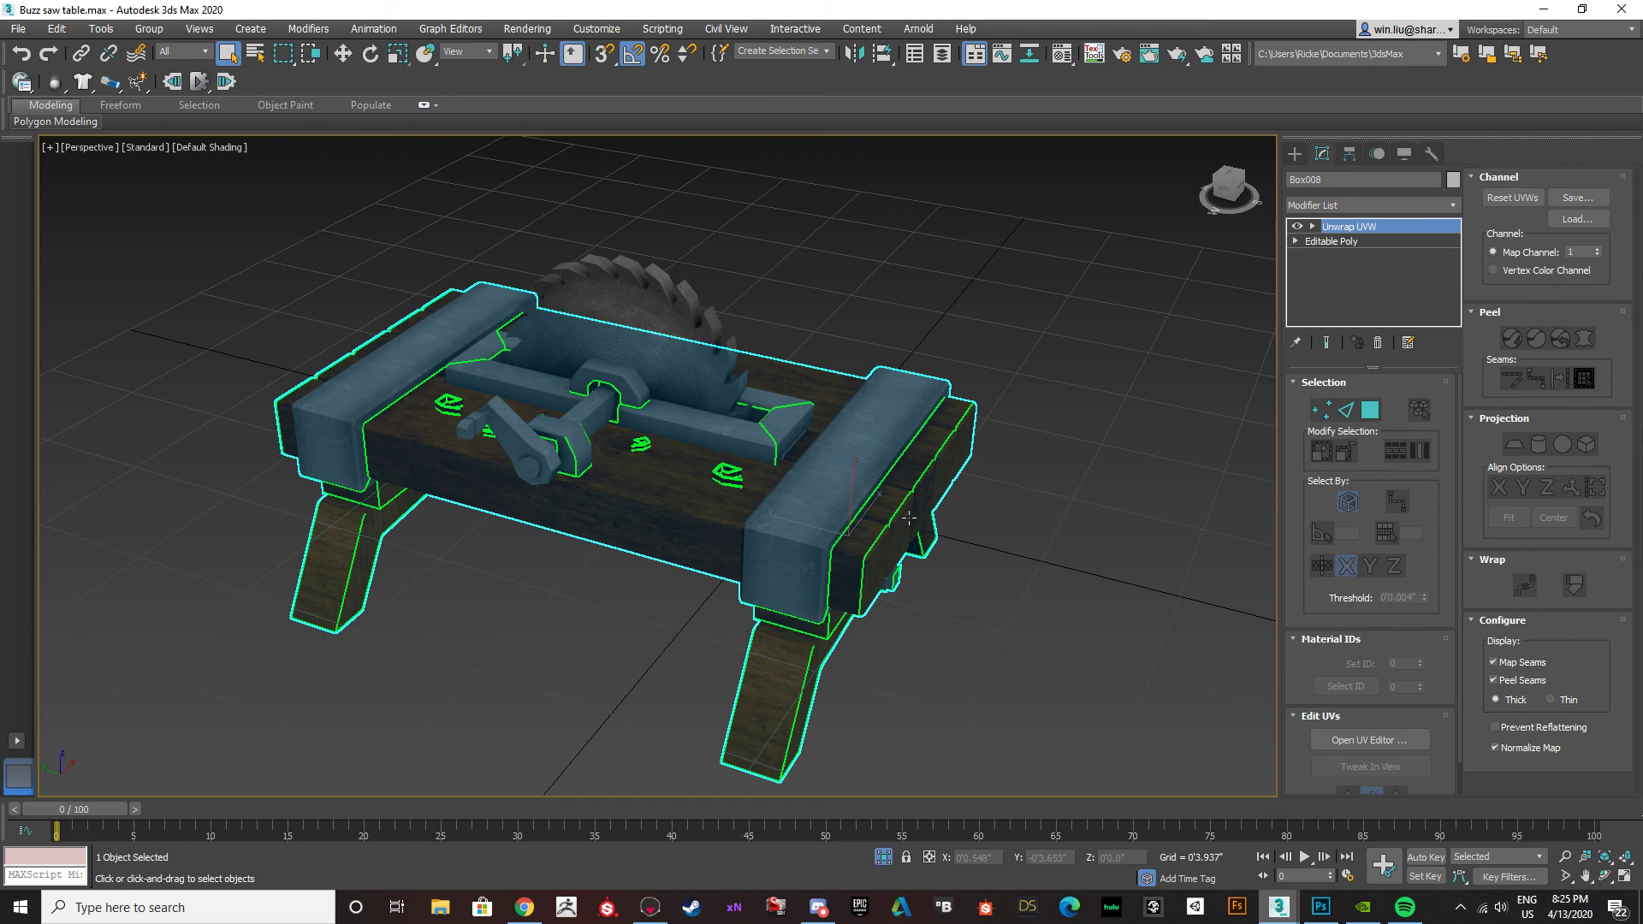
{"action": "key", "text": "F4"}
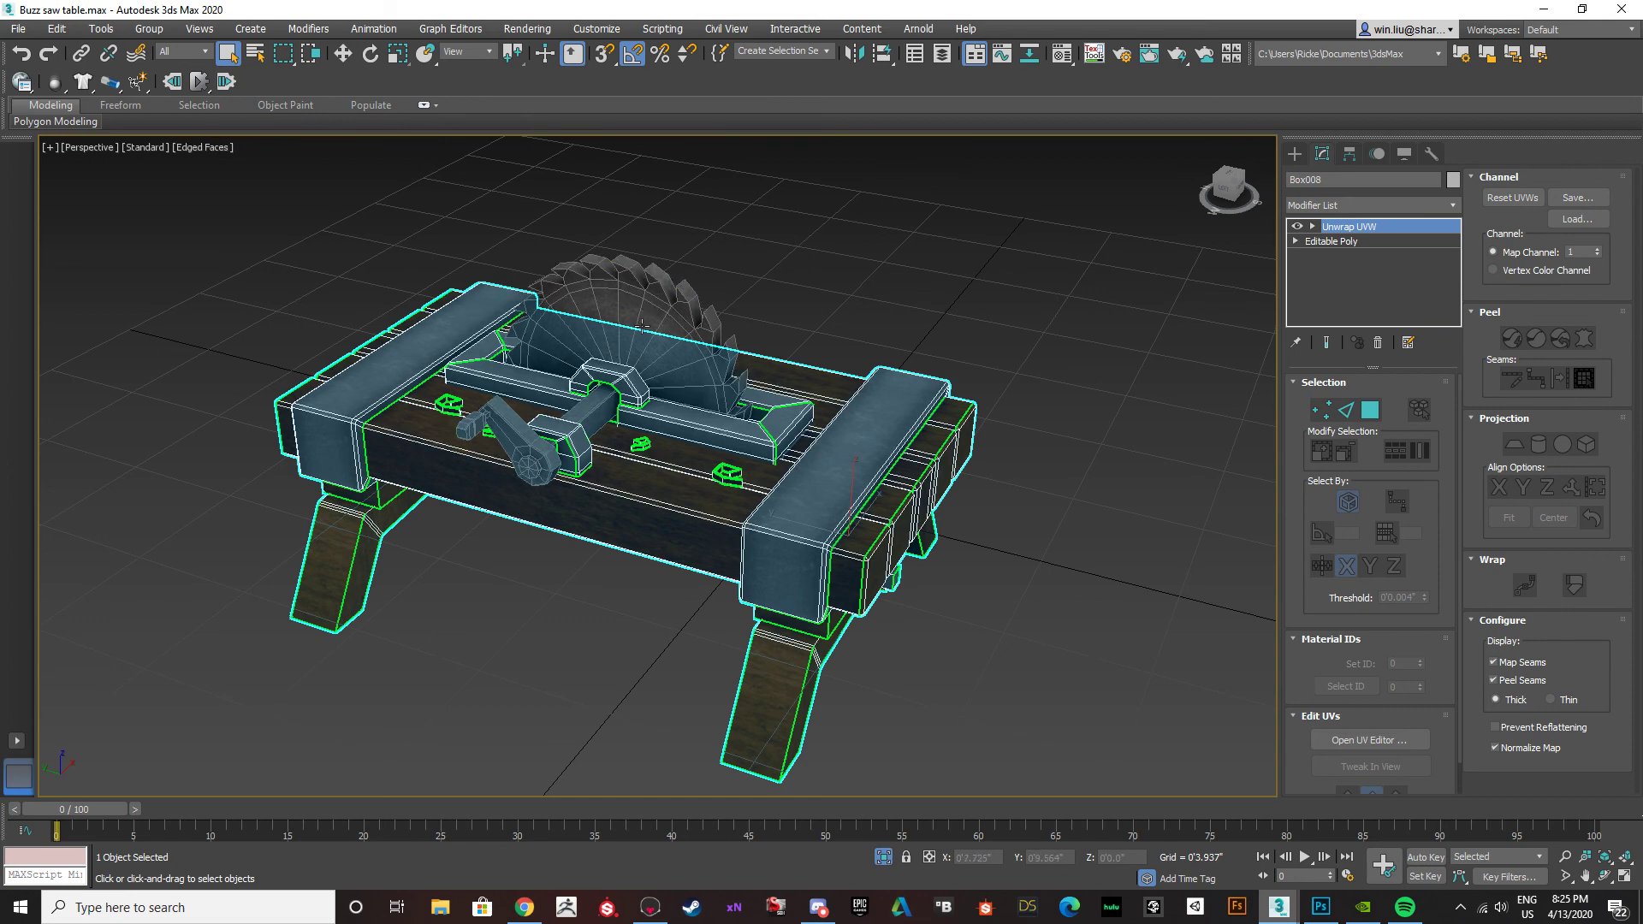
{"action": "middle_click_drag", "start_coordinate": [869, 507], "coordinate": [743, 501], "text": "alt"}
{"action": "key", "text": "m"}
{"action": "scroll", "coordinate": [691, 501], "scroll_direction": "down", "scroll_amount": 2}
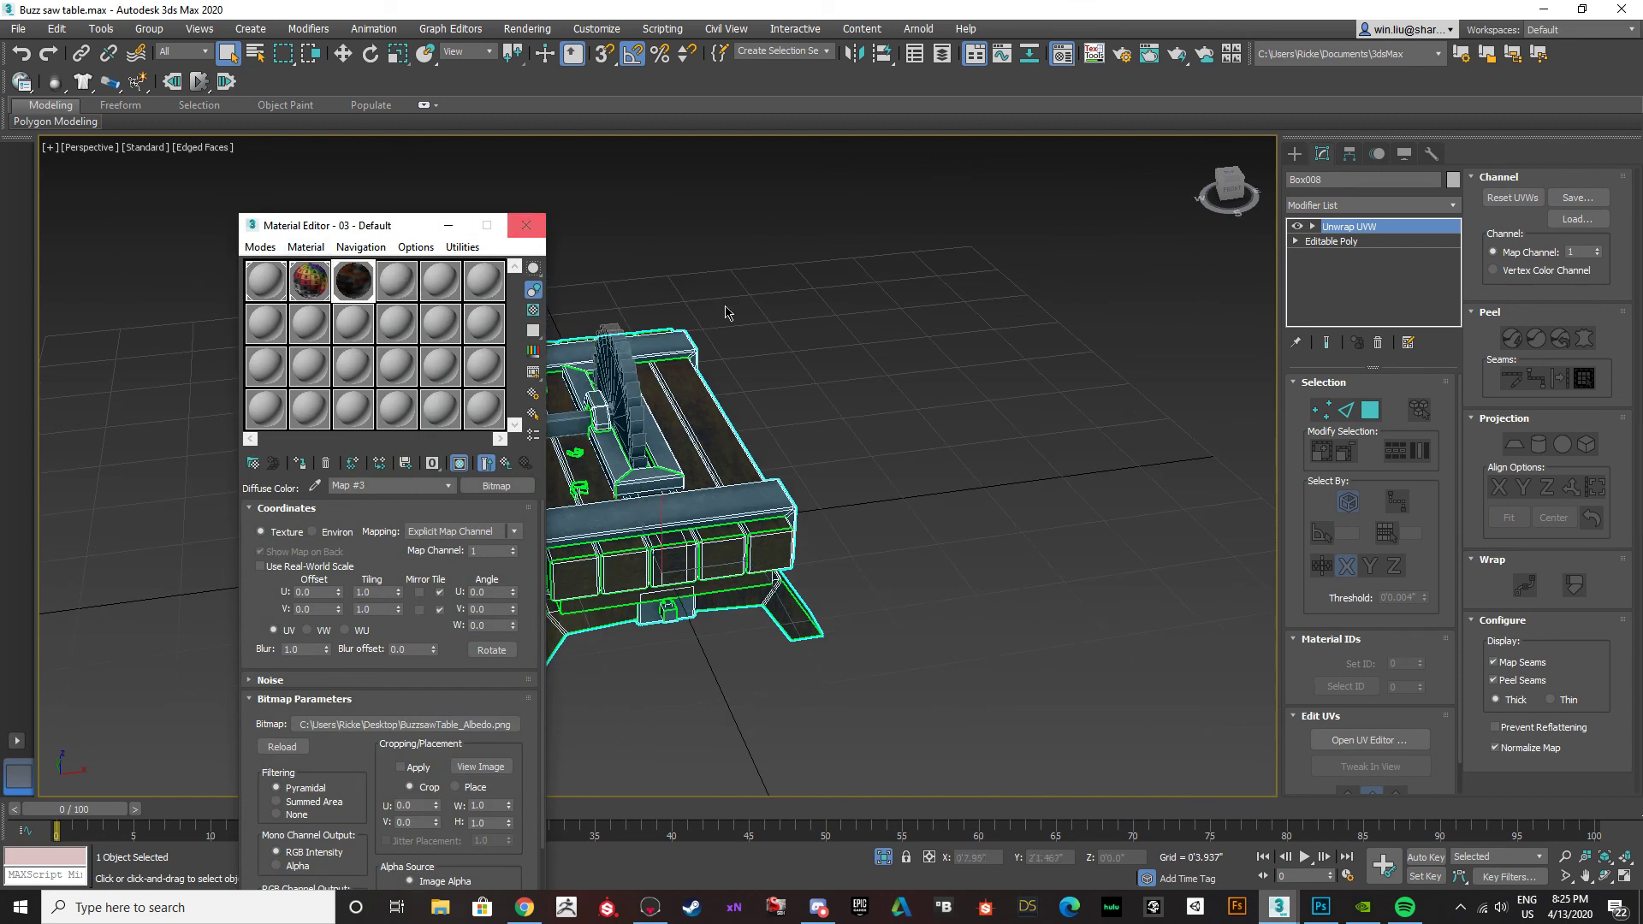
{"action": "left_click", "coordinate": [526, 225]}
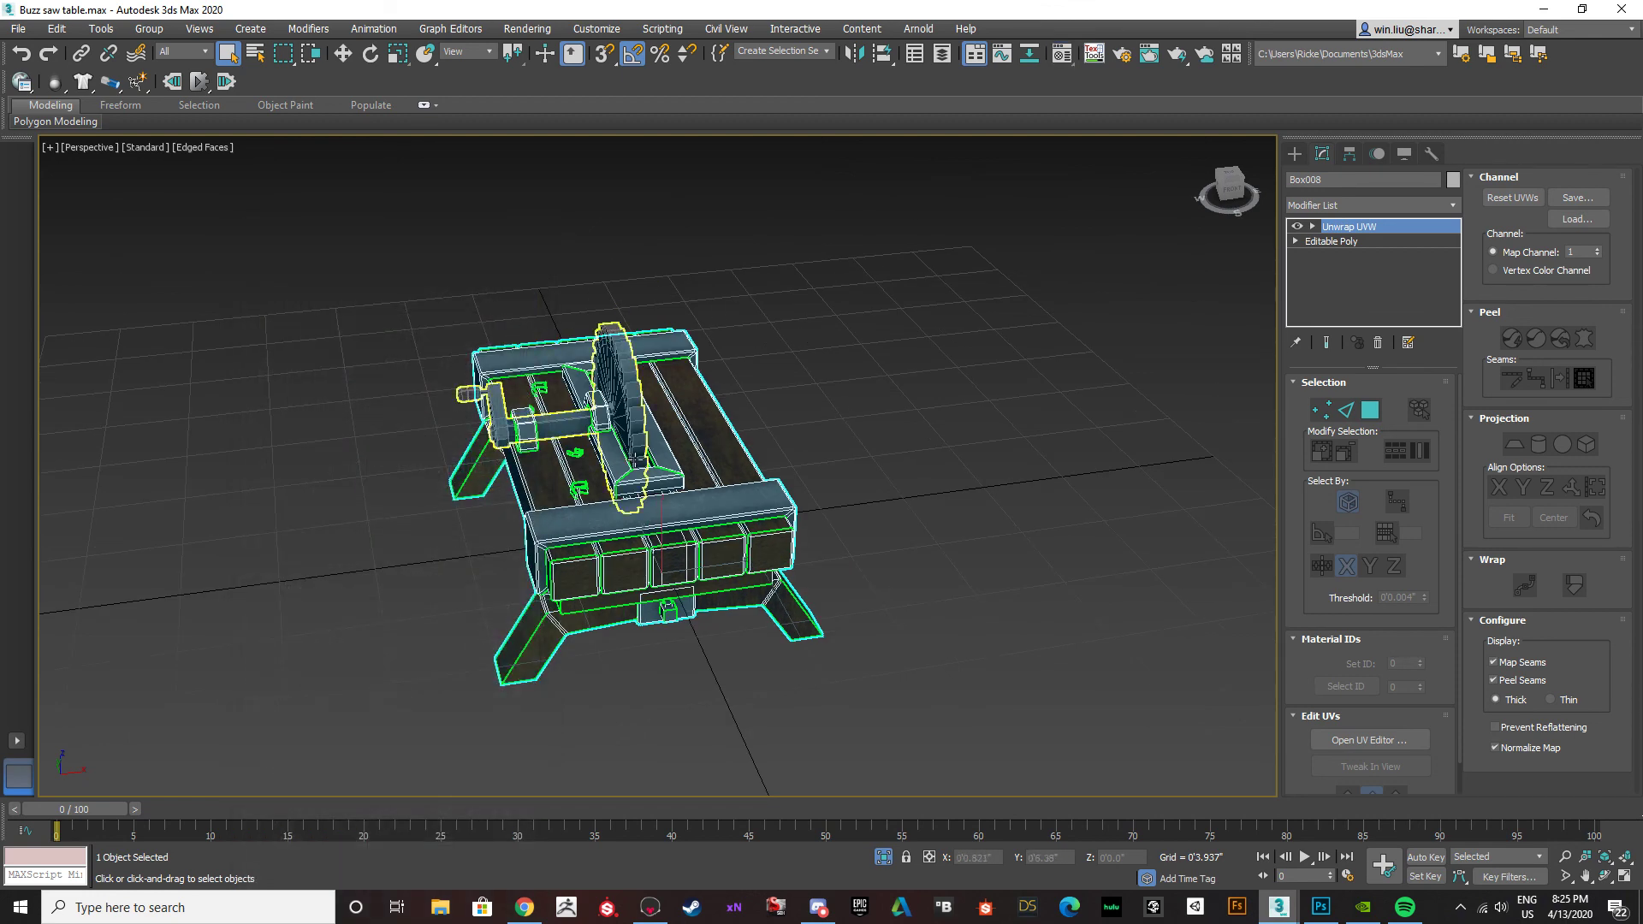
Collapse the table's Unwrap UVW modifier into the Editable Poly.
{"action": "right_click", "coordinate": [1310, 245]}
{"action": "left_click", "coordinate": [1365, 403]}
{"action": "left_click", "coordinate": [903, 506]}
{"action": "left_click", "coordinate": [917, 522]}
{"action": "left_click", "coordinate": [738, 497]}
{"action": "middle_click_drag", "start_coordinate": [728, 485], "coordinate": [691, 471]}
{"action": "key", "text": "w"}
{"action": "mouse_move", "coordinate": [642, 483]}
{"action": "left_mouse_down", "text": "shift"}
{"action": "mouse_move", "coordinate": [666, 548]}
{"action": "mouse_move", "coordinate": [1027, 484]}
{"action": "mouse_move", "coordinate": [1003, 488]}
{"action": "left_mouse_up", "text": "shift"}
{"action": "left_click", "coordinate": [822, 522]}
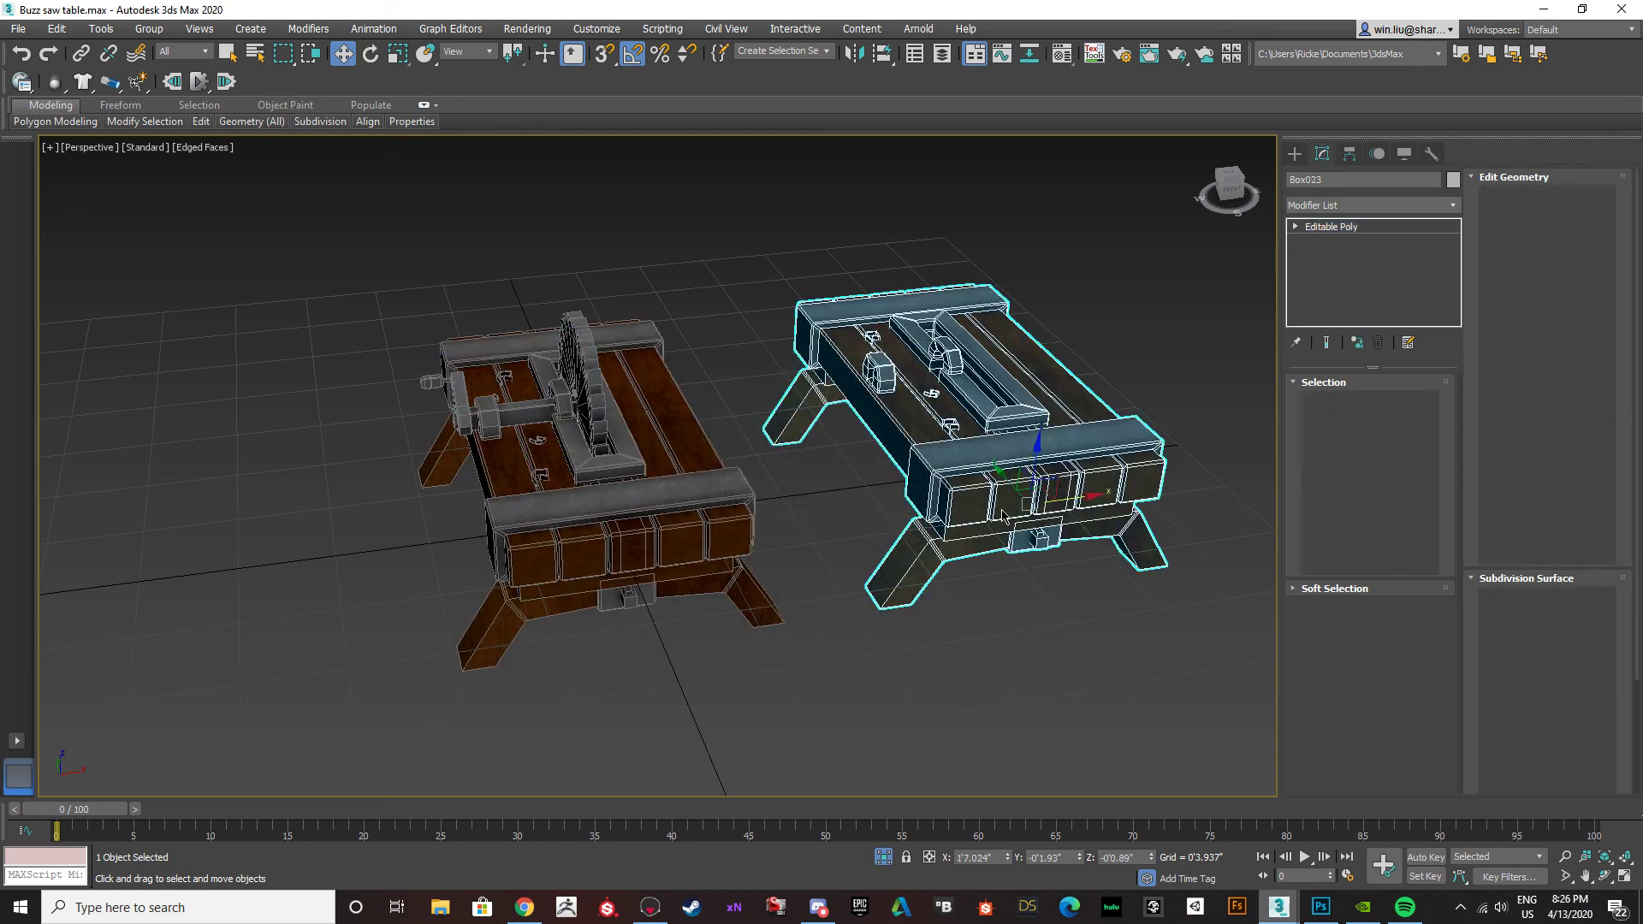
{"action": "key", "text": "ctrl+z"}
Add the saw to the table selection and clone both along X as one copy beside the original.
{"action": "left_click", "coordinate": [593, 401], "text": "ctrl"}
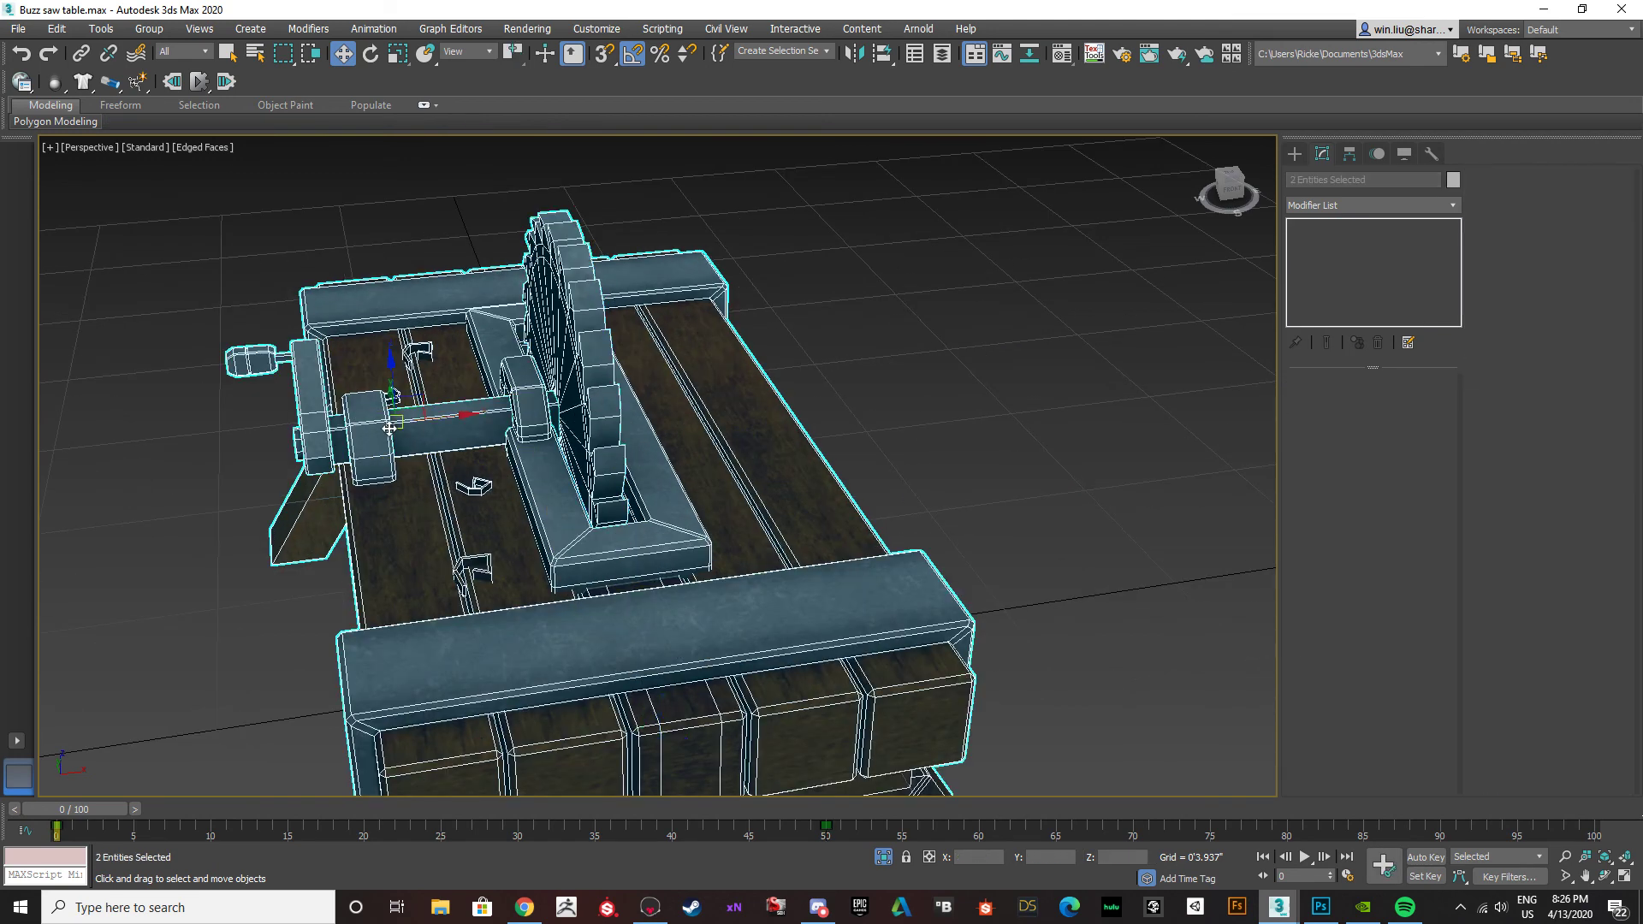
{"action": "scroll", "coordinate": [438, 425], "scroll_direction": "down", "scroll_amount": 4}
{"action": "mouse_move", "coordinate": [454, 417]}
{"action": "left_mouse_down", "text": "shift"}
{"action": "mouse_move", "coordinate": [823, 389]}
{"action": "mouse_move", "coordinate": [869, 369]}
{"action": "left_mouse_up", "text": "shift"}
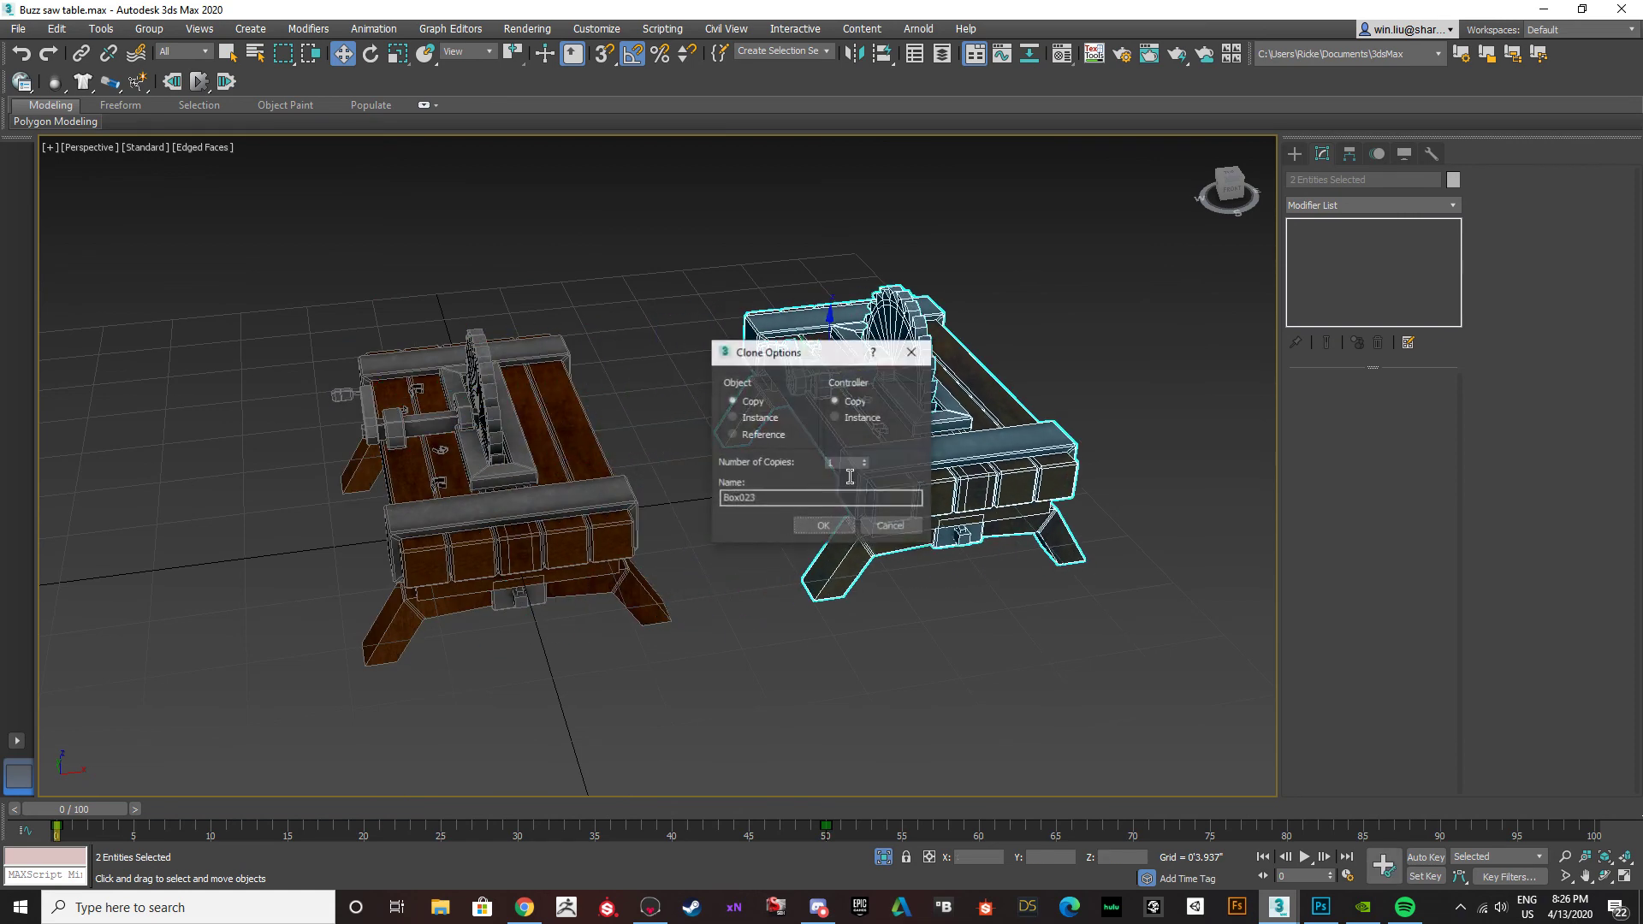
{"action": "left_click", "coordinate": [829, 523]}
{"action": "left_click", "coordinate": [957, 643]}
{"action": "middle_click_drag", "start_coordinate": [879, 579], "coordinate": [829, 553]}
Turn off edged faces in the viewport and select the duplicate table.
{"action": "key", "text": "F3"}
{"action": "key", "text": "F3"}
{"action": "left_click", "coordinate": [832, 471]}
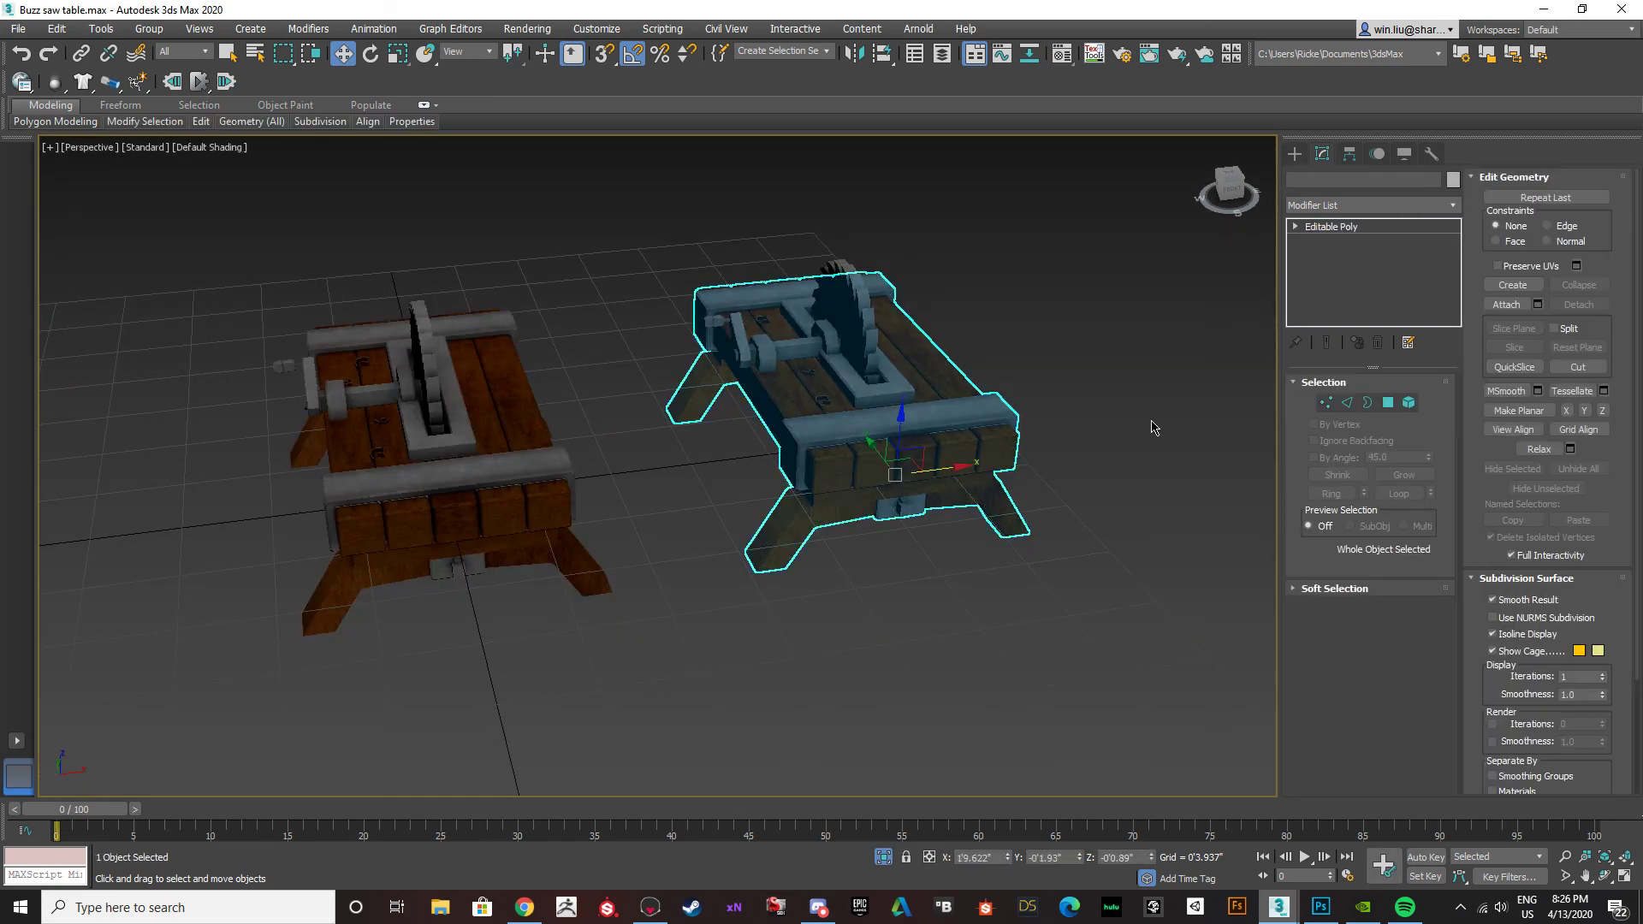
Give the unused 04 - Default material a pure red diffuse colour.
{"action": "key", "text": "m"}
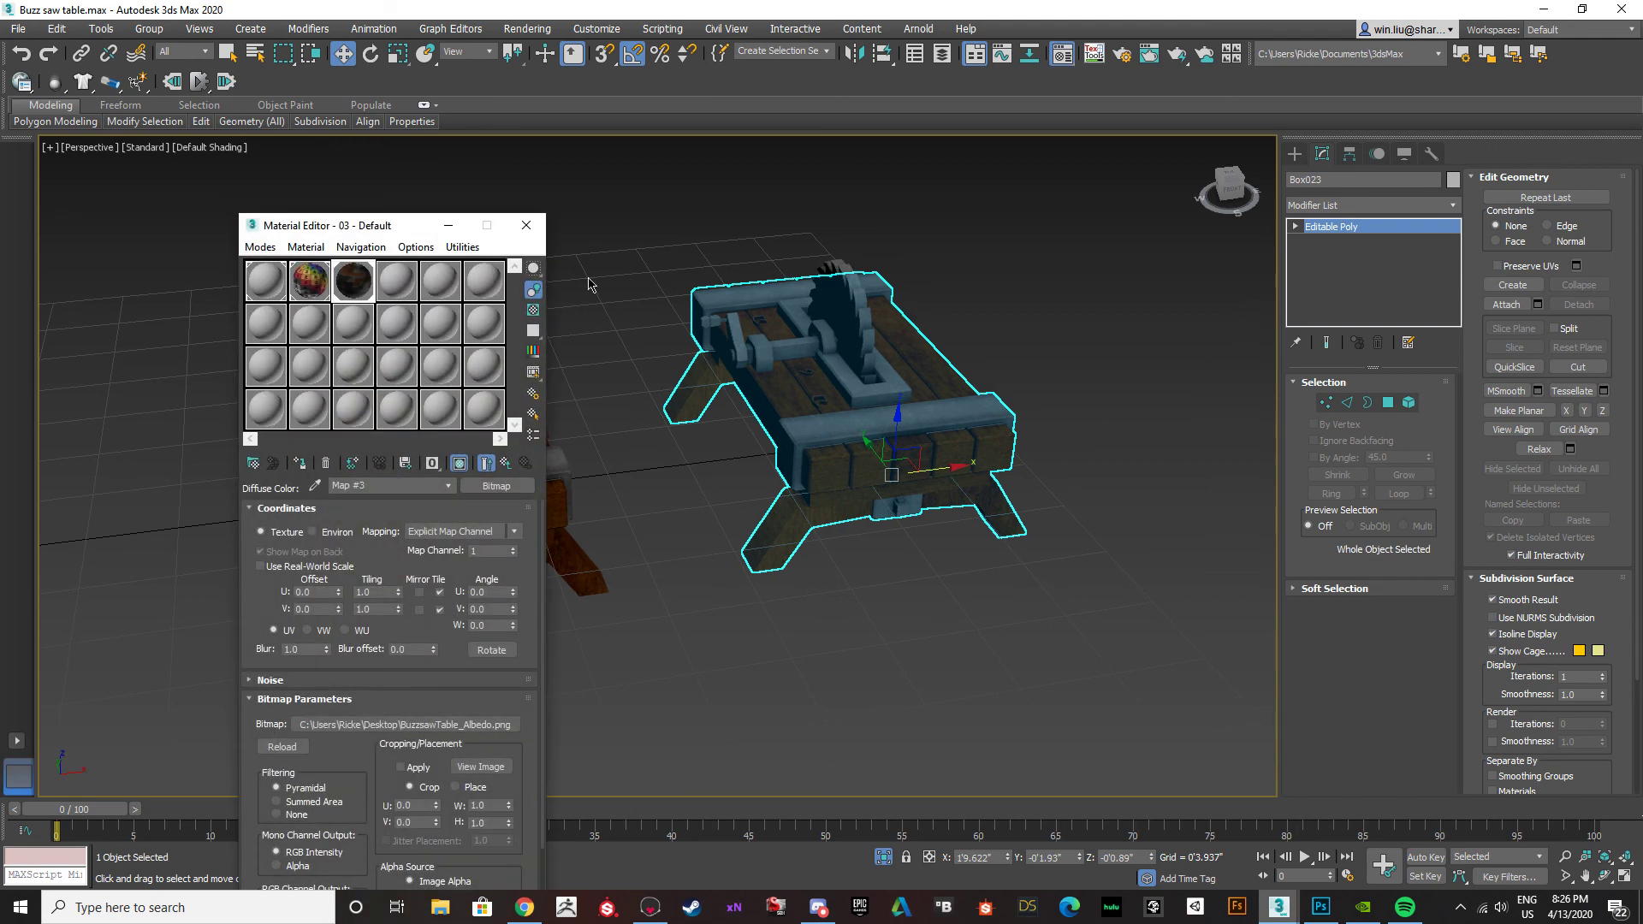
{"action": "left_click", "coordinate": [405, 285]}
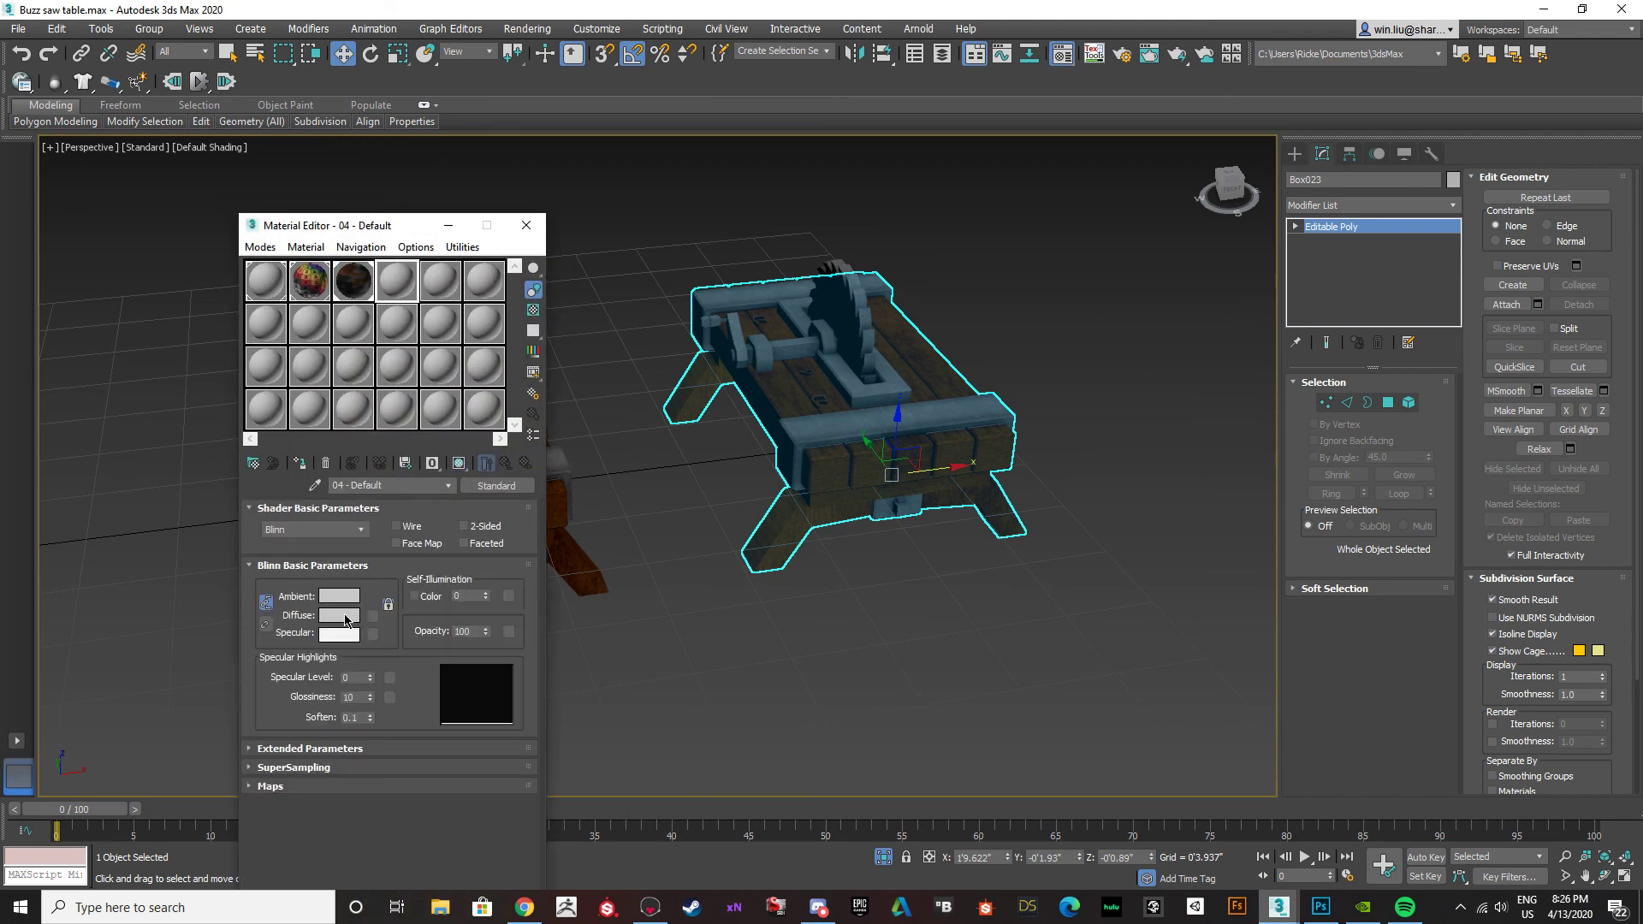
{"action": "left_click", "coordinate": [342, 616]}
{"action": "left_click_drag", "start_coordinate": [362, 123], "coordinate": [347, 110]}
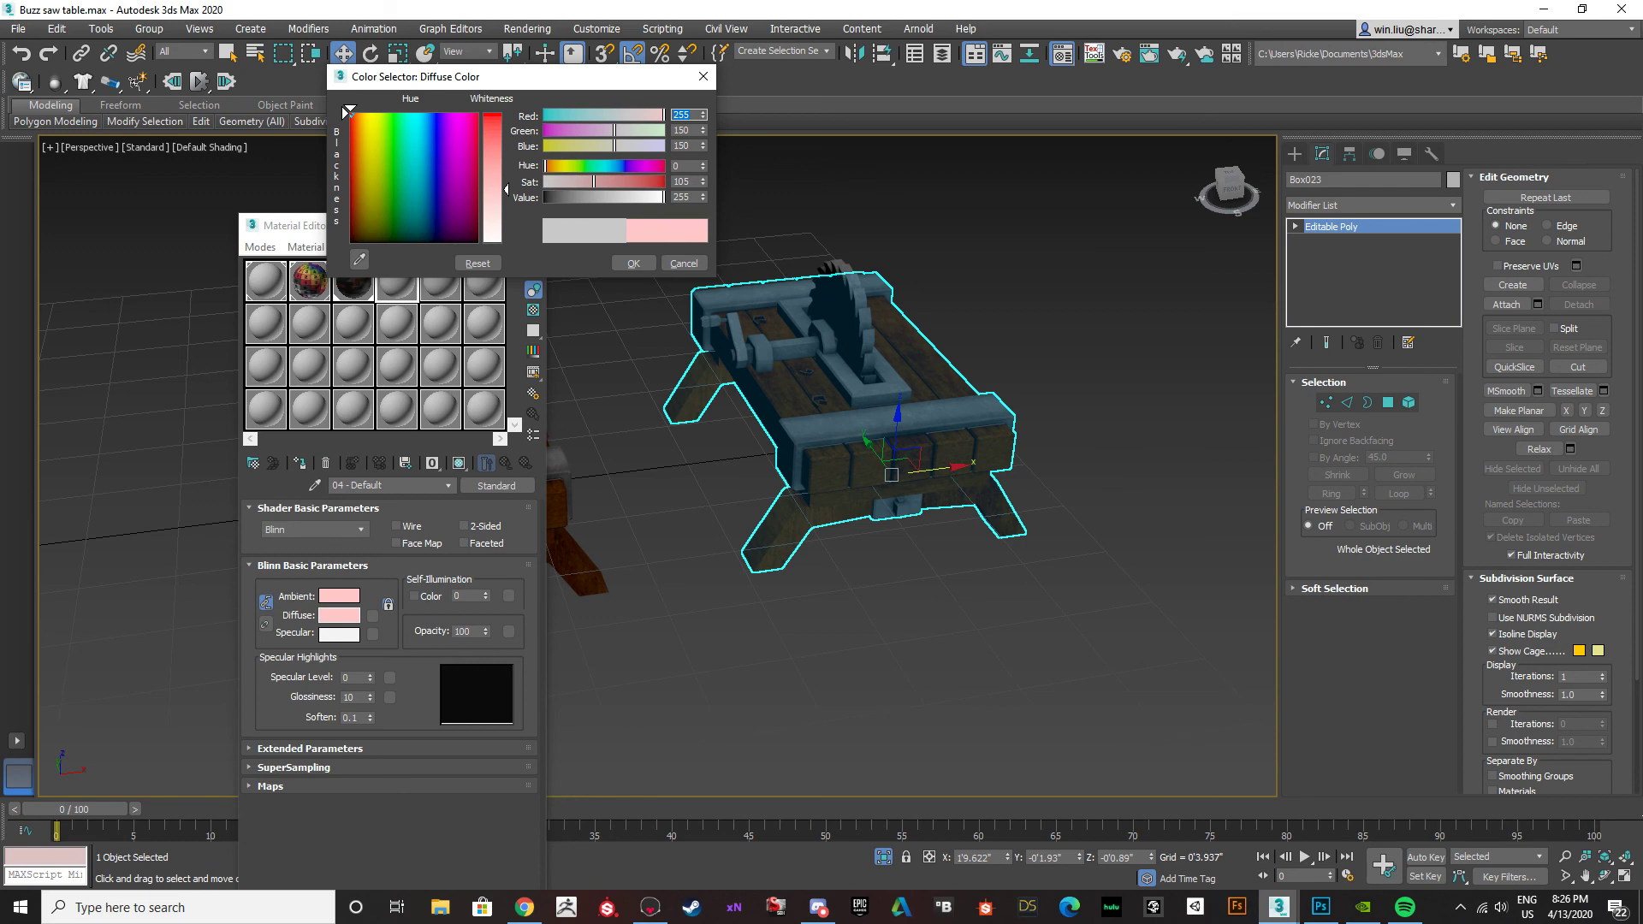
{"action": "left_click_drag", "start_coordinate": [485, 118], "coordinate": [485, 108]}
{"action": "left_click", "coordinate": [630, 262]}
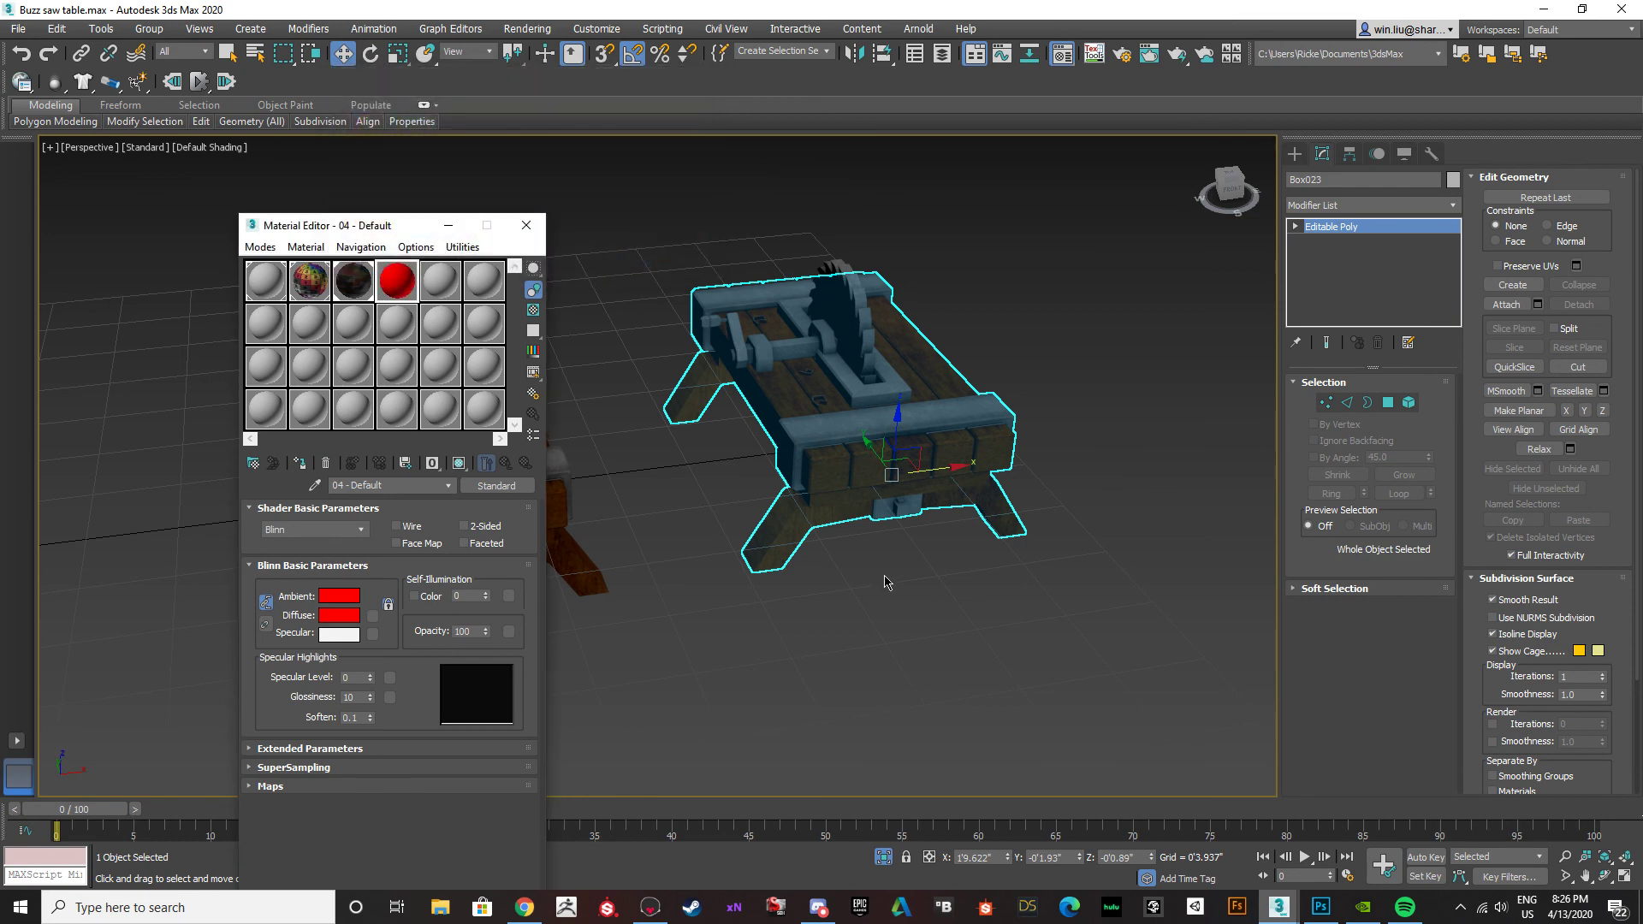
Select the wooden top planks and the legs of the duplicate table as elements.
{"action": "left_click", "coordinate": [1408, 403]}
{"action": "left_click", "coordinate": [942, 437]}
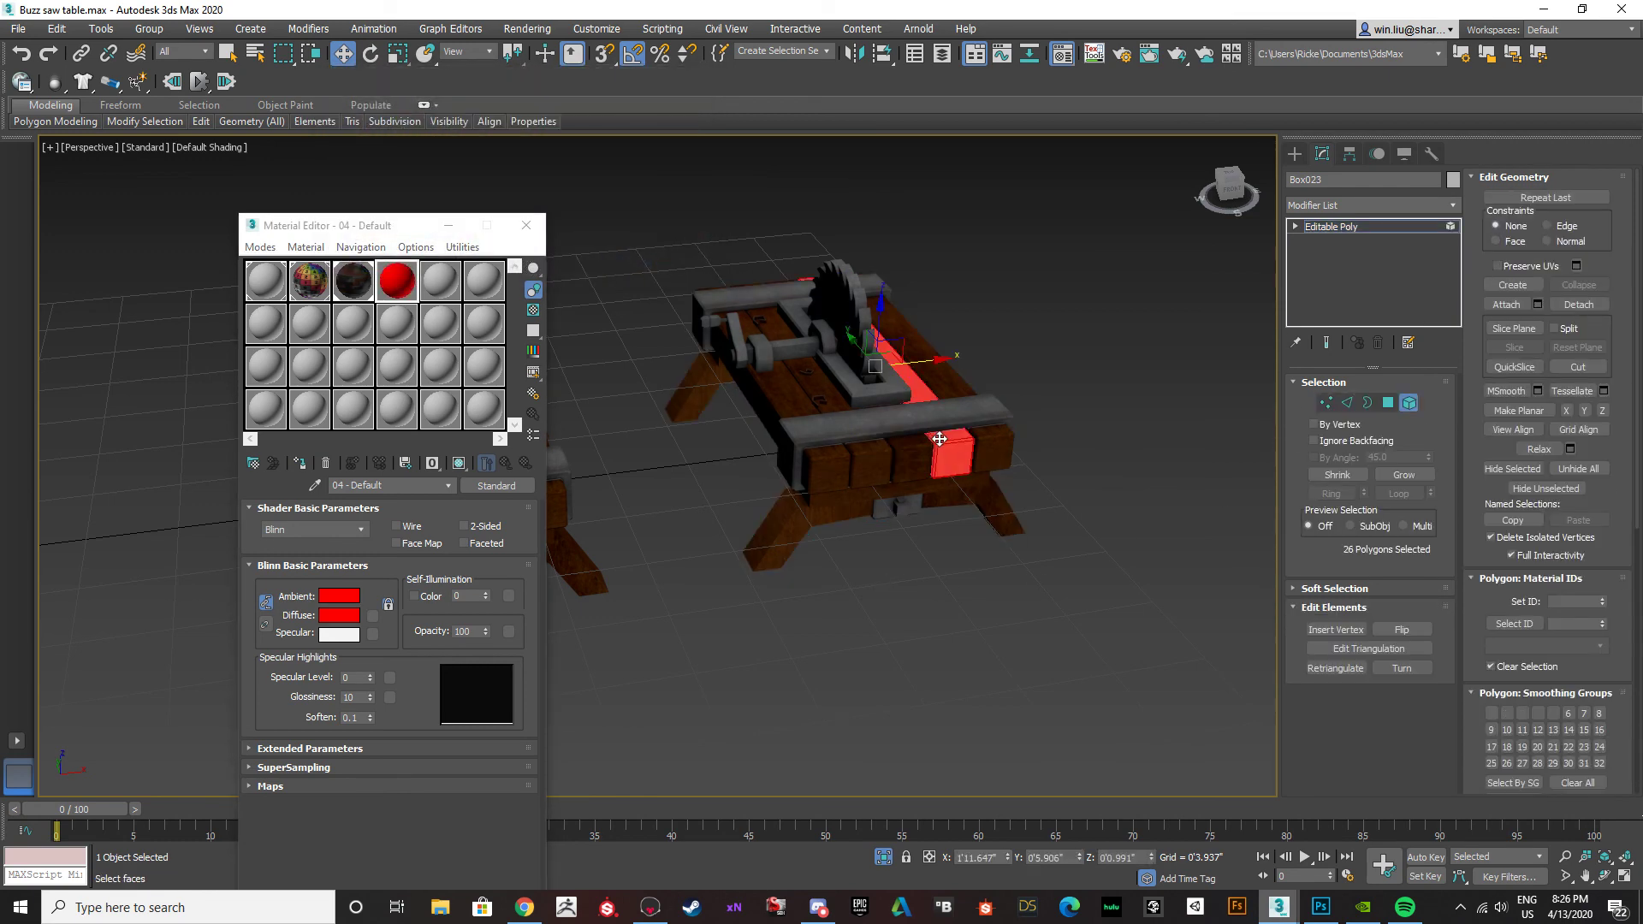
{"action": "scroll", "coordinate": [939, 438], "scroll_direction": "up", "scroll_amount": 2}
{"action": "left_click", "coordinate": [1007, 436], "text": "ctrl"}
{"action": "left_click", "coordinate": [886, 445], "text": "ctrl"}
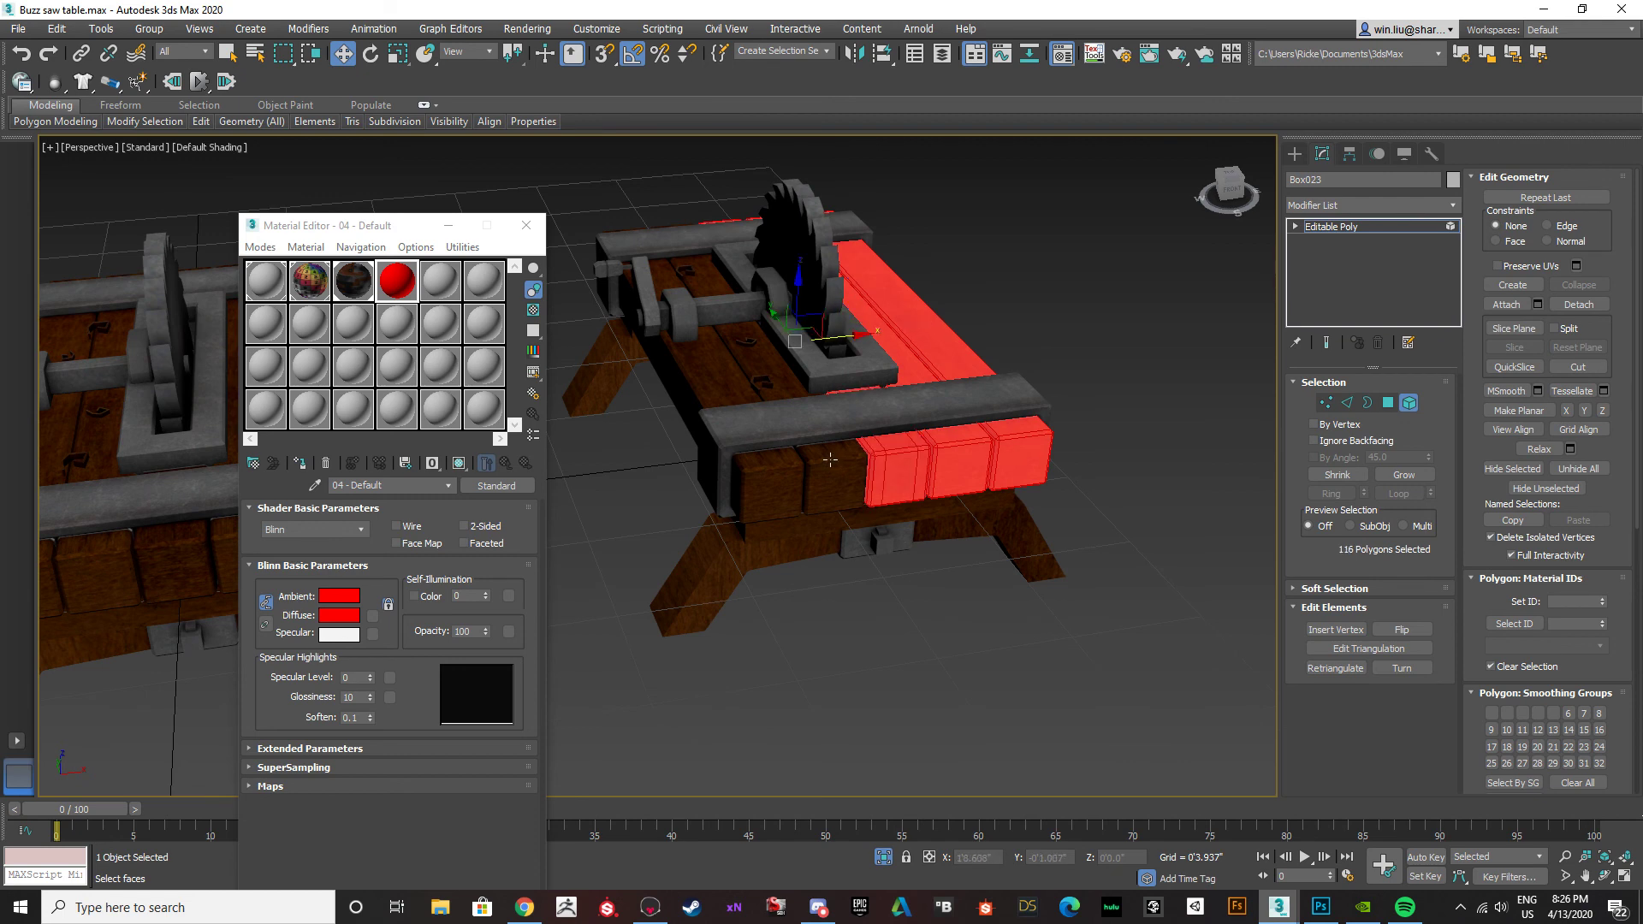
{"action": "left_click", "coordinate": [826, 462], "text": "ctrl"}
{"action": "left_click", "coordinate": [770, 474], "text": "ctrl"}
{"action": "left_click", "coordinate": [800, 548], "text": "ctrl"}
{"action": "left_click", "coordinate": [856, 523], "text": "ctrl"}
{"action": "middle_click_drag", "start_coordinate": [853, 522], "coordinate": [757, 567], "text": "alt"}
{"action": "left_click", "coordinate": [756, 566], "text": "ctrl"}
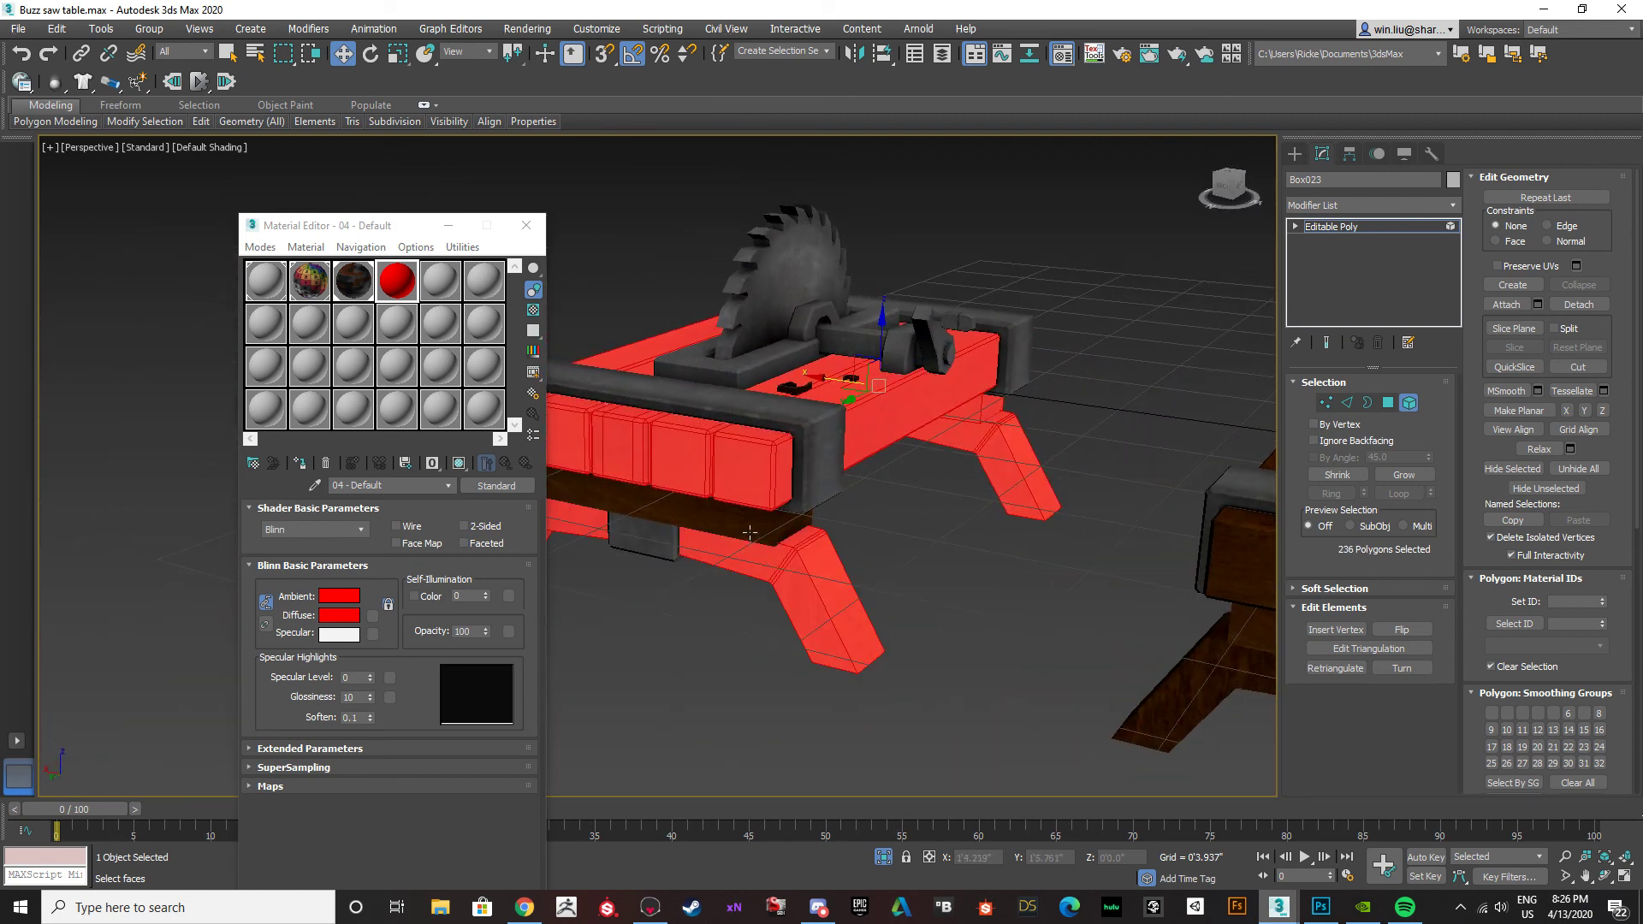
Add the lower beam and the small plank details to the selection and assign the red 04 - Default material to it.
{"action": "middle_click_drag", "start_coordinate": [890, 501], "coordinate": [623, 542], "text": "alt"}
{"action": "left_click", "coordinate": [623, 542], "text": "ctrl"}
{"action": "scroll", "coordinate": [689, 432], "scroll_direction": "up", "scroll_amount": 3}
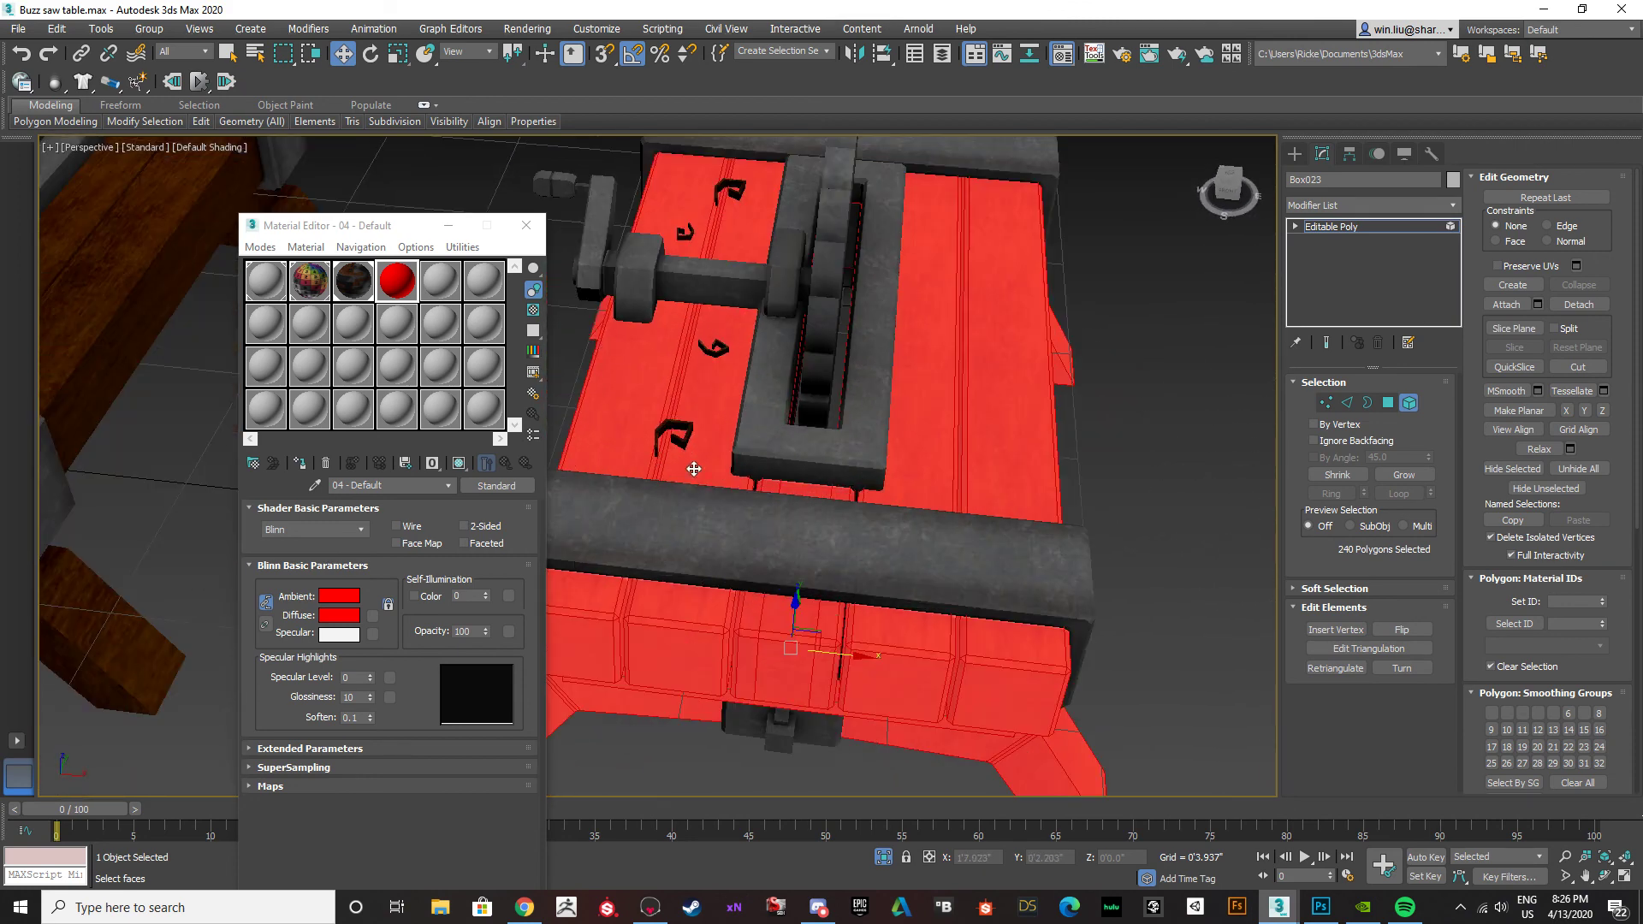
{"action": "left_click", "coordinate": [715, 351], "text": "ctrl"}
{"action": "left_click", "coordinate": [687, 233], "text": "ctrl"}
{"action": "left_click", "coordinate": [734, 193], "text": "ctrl"}
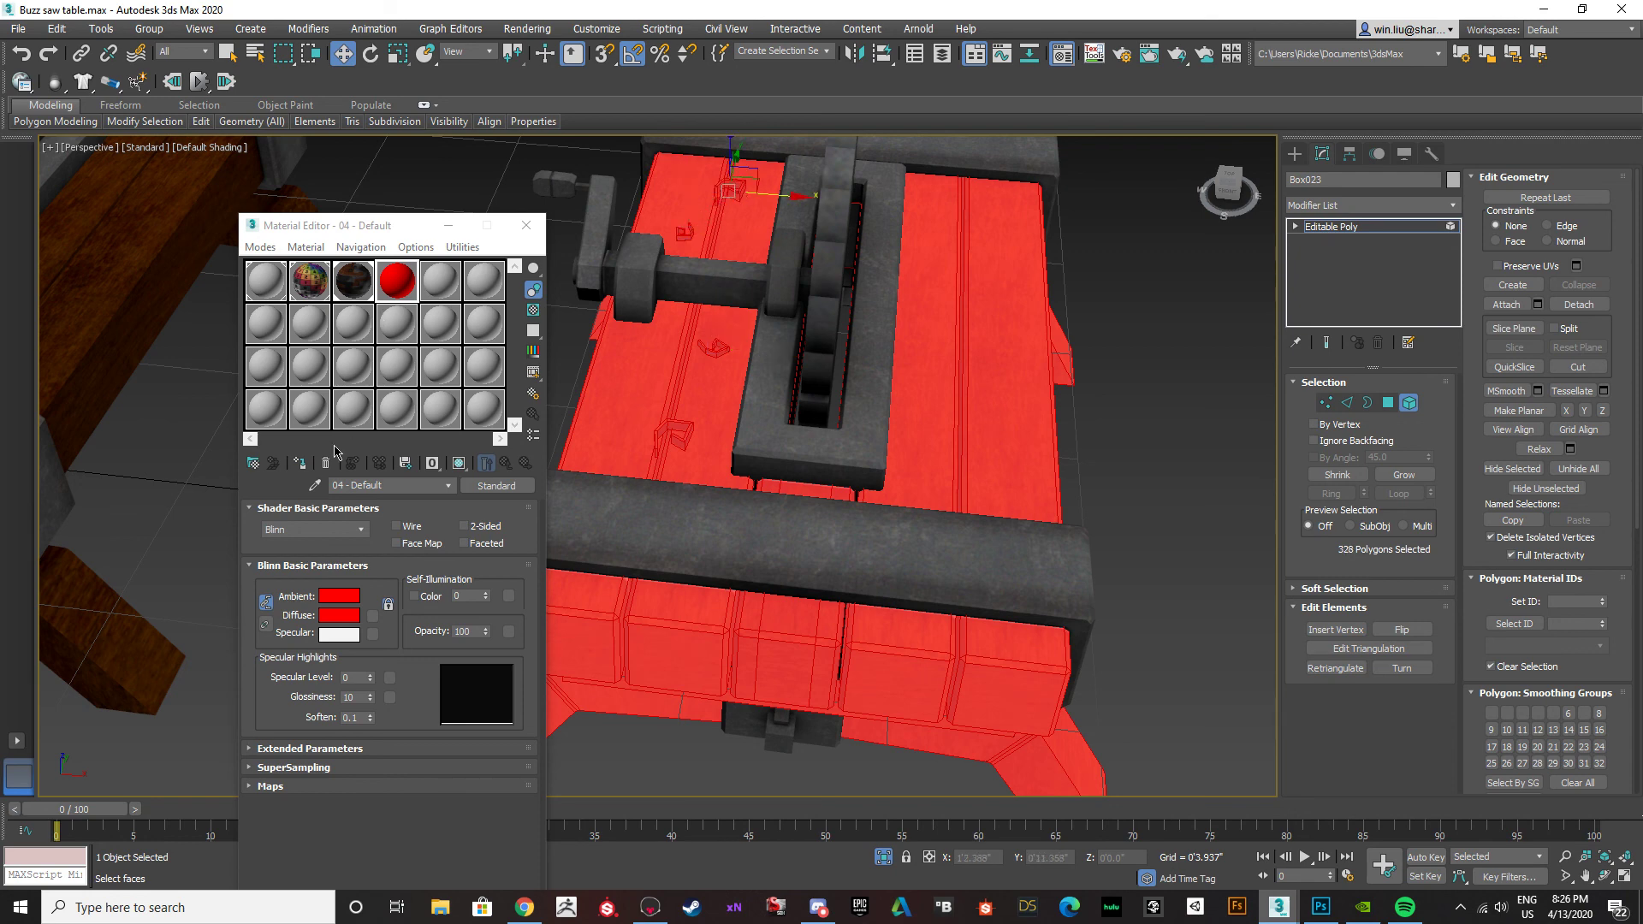
{"action": "left_click", "coordinate": [305, 462]}
Select the duplicate table's metal elements instead of the wooden ones, including the end bands, front bracket, blade frame and axle supports.
{"action": "scroll", "coordinate": [606, 432], "scroll_direction": "down", "scroll_amount": 5}
{"action": "middle_click_drag", "start_coordinate": [607, 433], "coordinate": [823, 467], "text": "alt"}
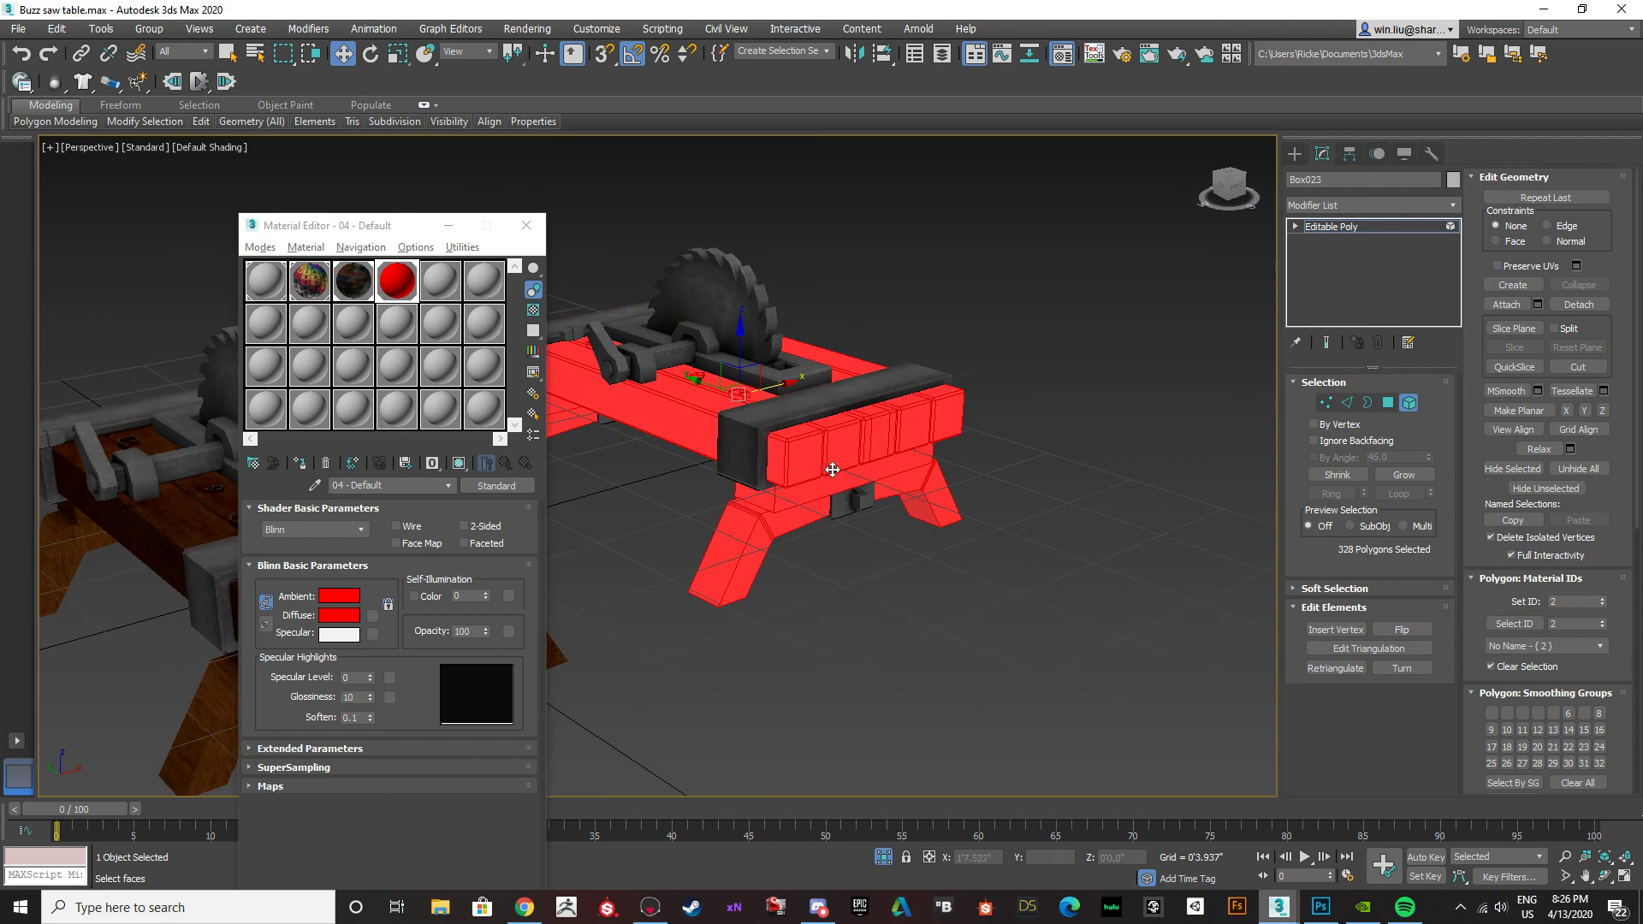
{"action": "left_click", "coordinate": [834, 502]}
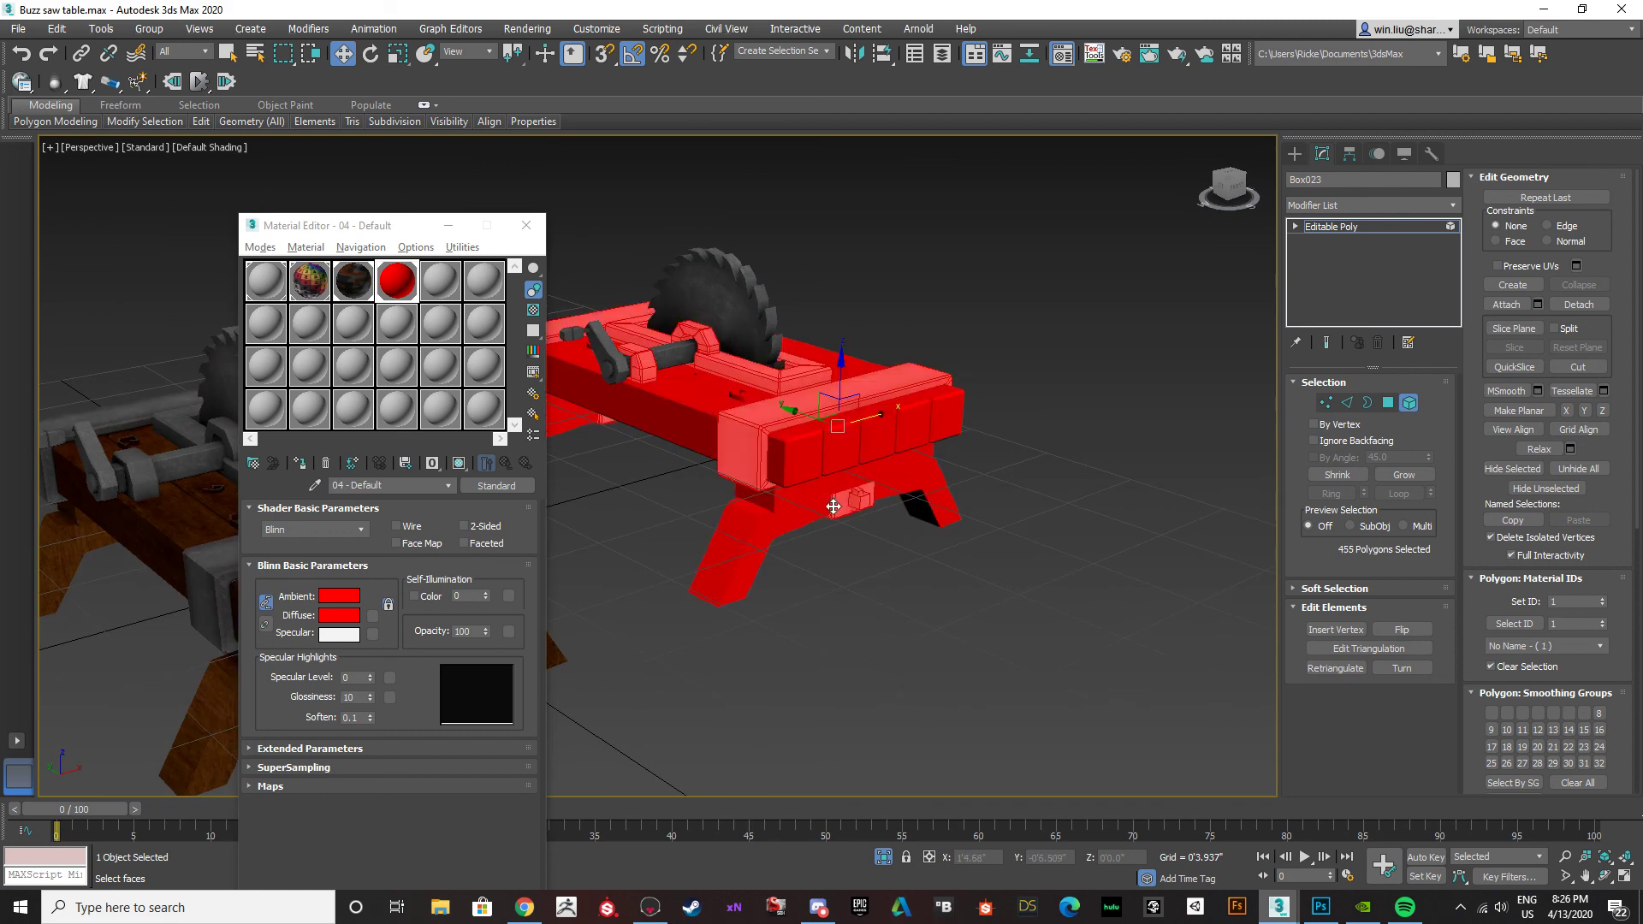
{"action": "left_click", "coordinate": [349, 616]}
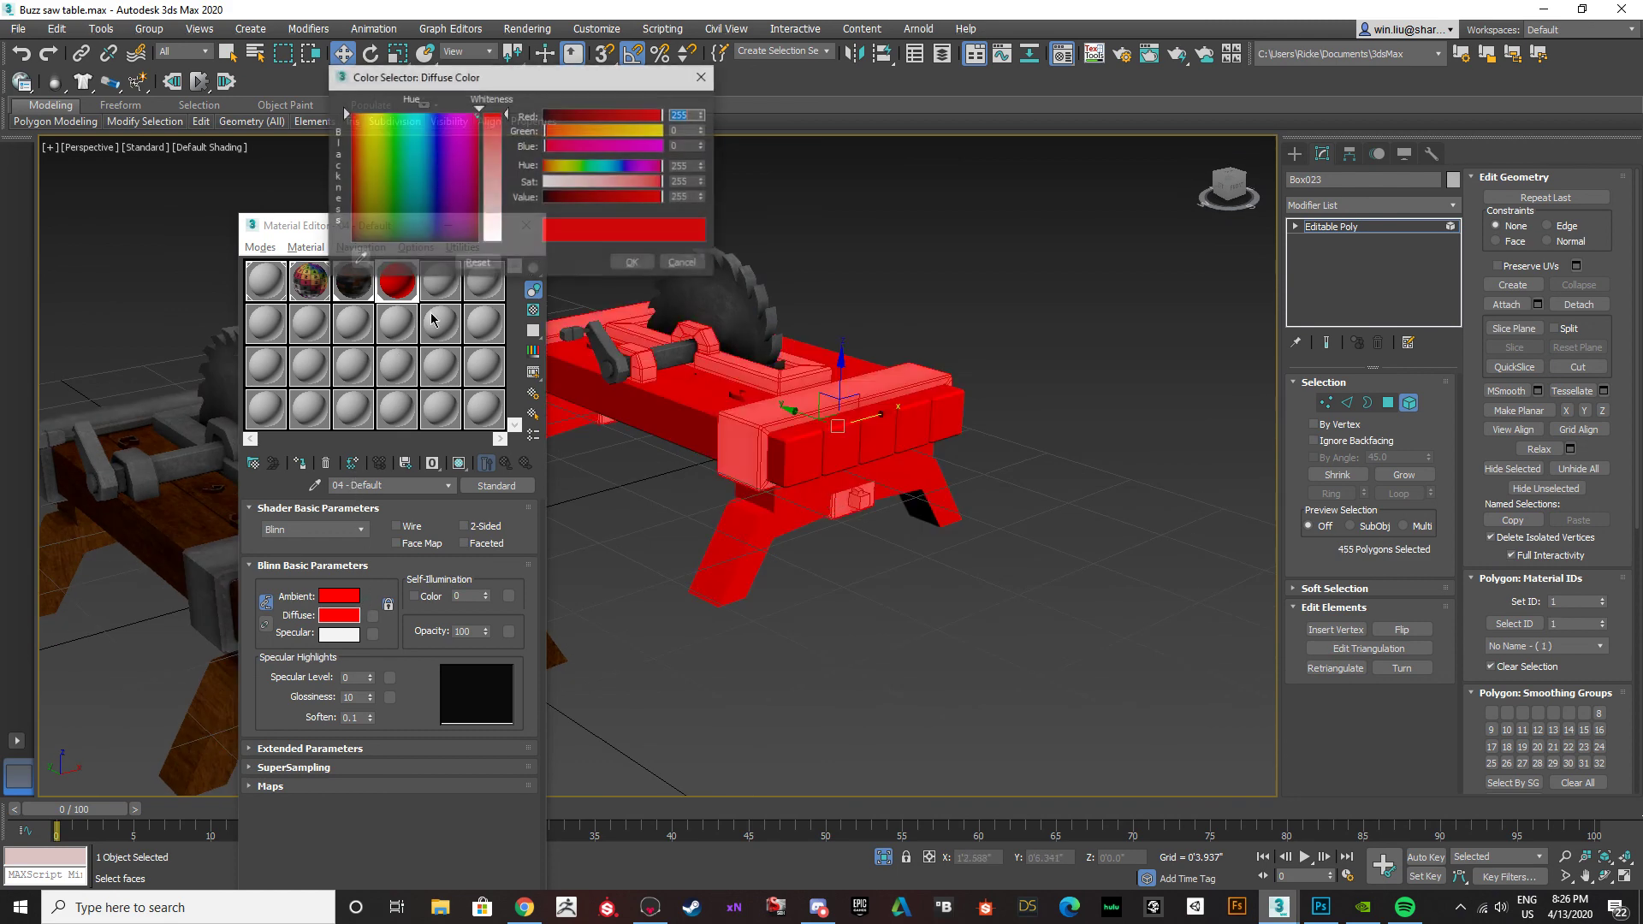
{"action": "left_click", "coordinate": [437, 116]}
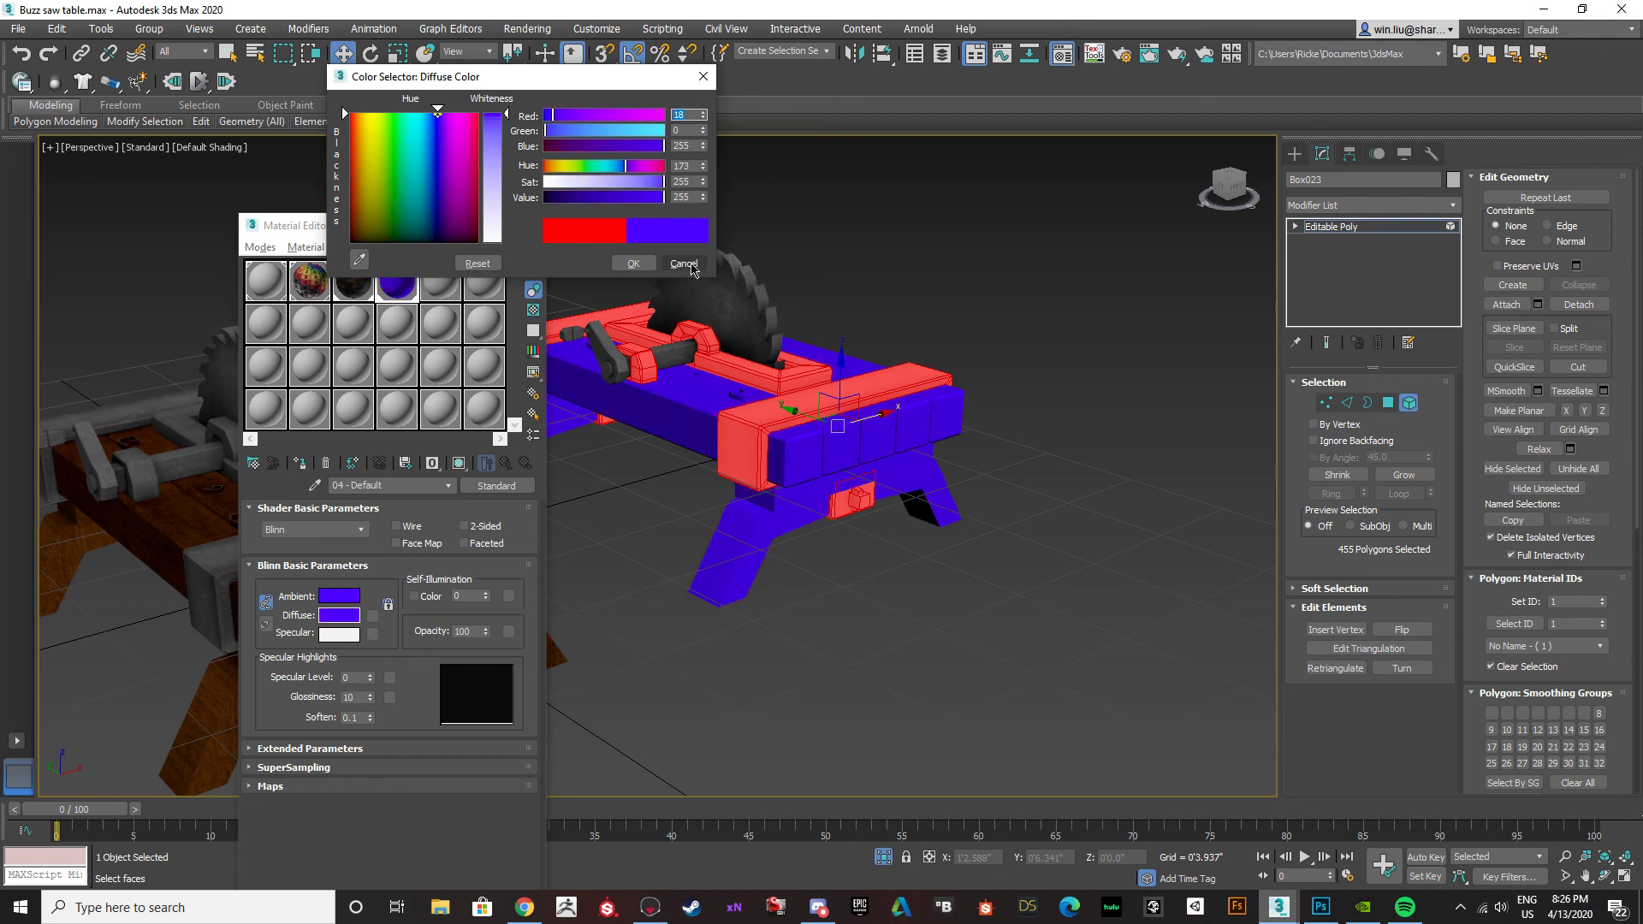
{"action": "left_click", "coordinate": [689, 266]}
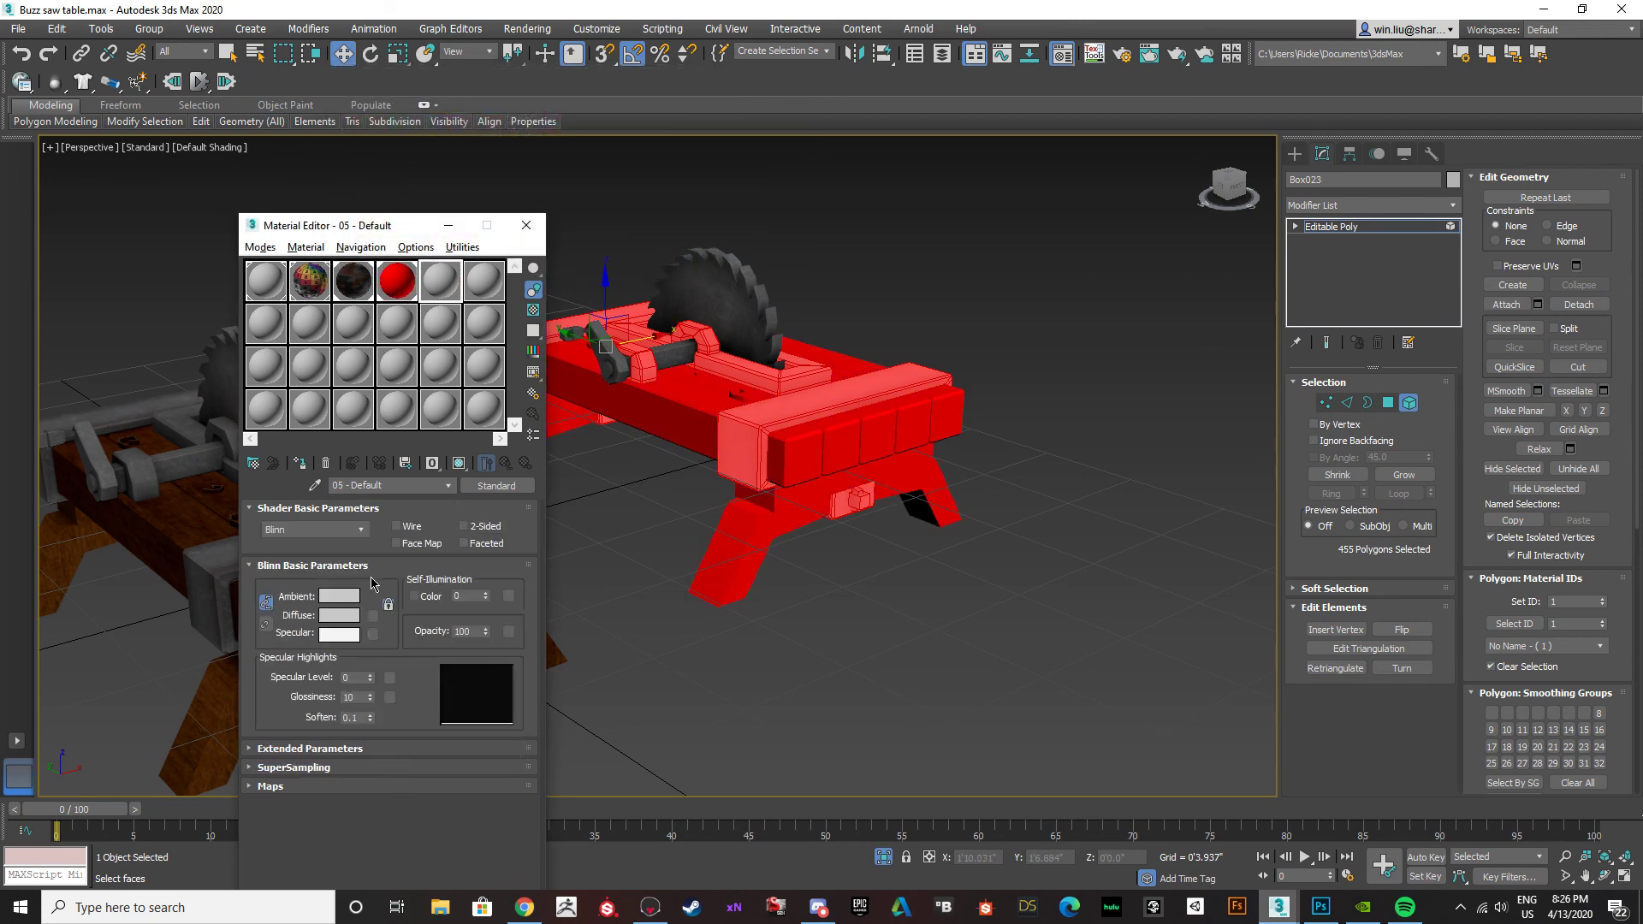
Set the 05 - Default material's diffuse colour to blue with hue 173 and assign it to the selected metal elements.
{"action": "left_click", "coordinate": [345, 617]}
{"action": "left_click", "coordinate": [437, 114]}
{"action": "left_click_drag", "start_coordinate": [500, 127], "coordinate": [499, 111]}
{"action": "left_click", "coordinate": [638, 269]}
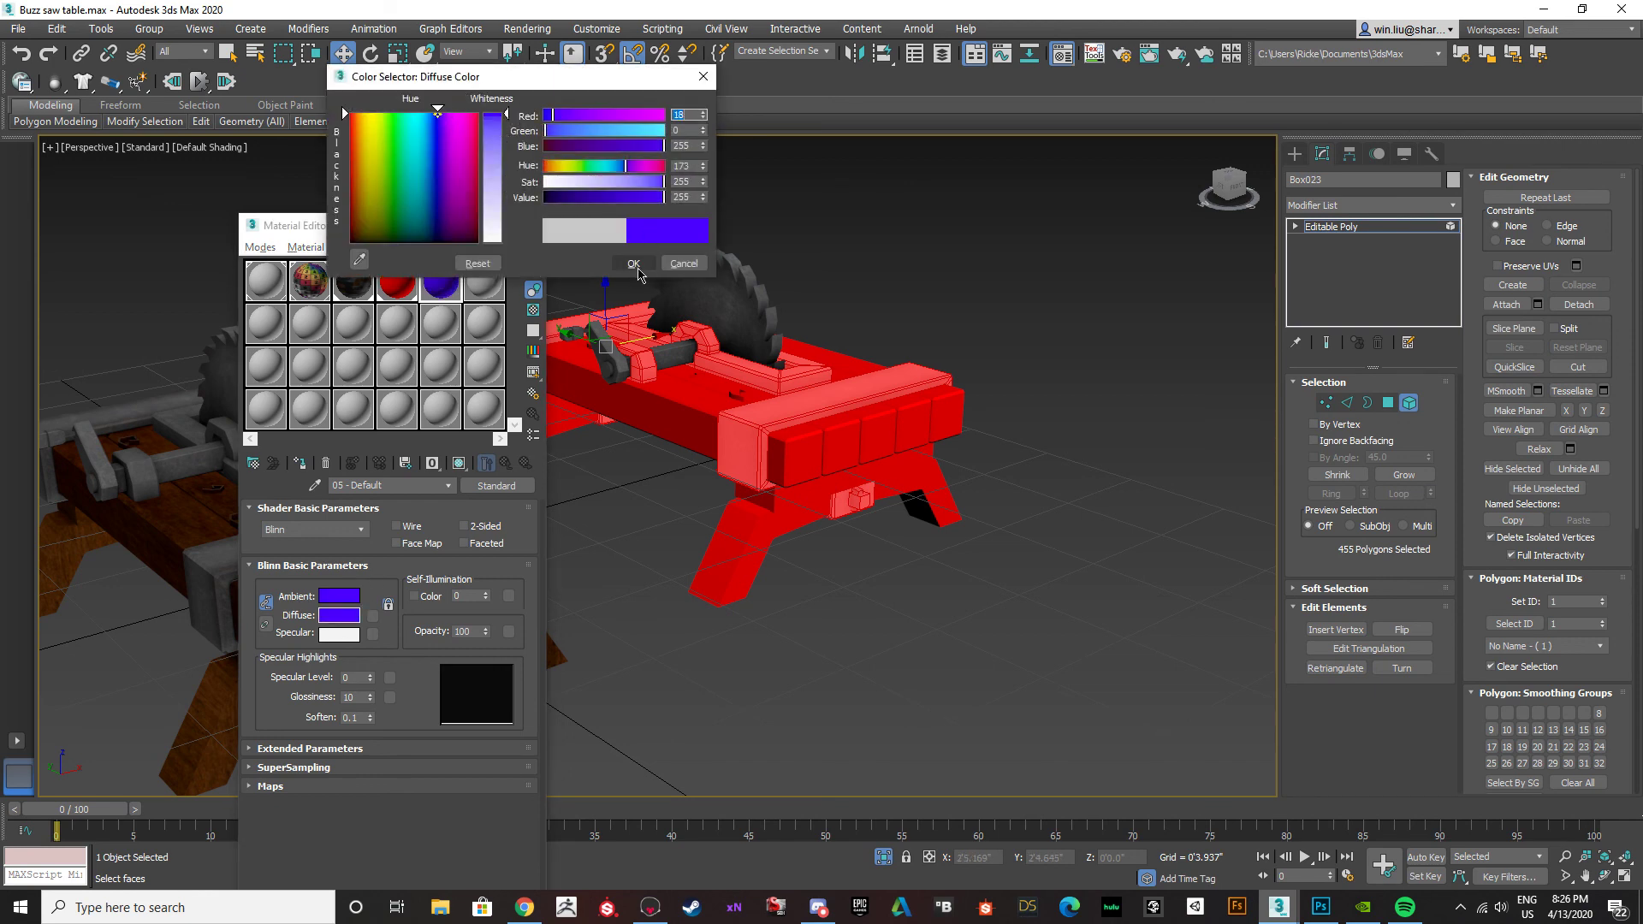
{"action": "left_click", "coordinate": [300, 463]}
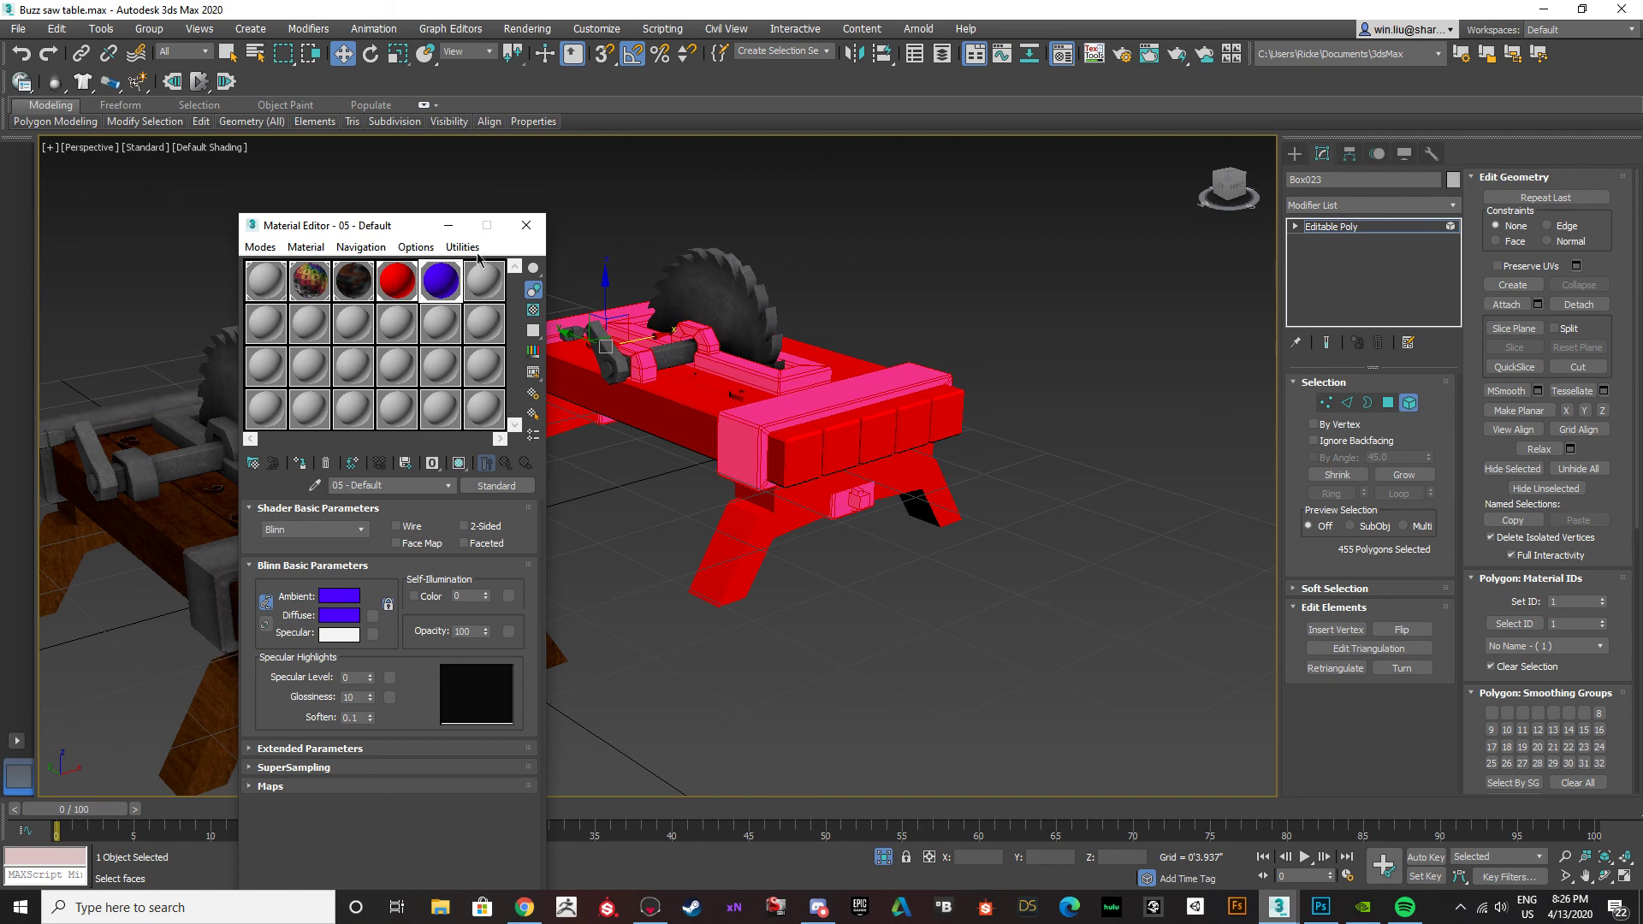
Leave the table's element level and assign the blue 05 - Default material to the duplicate's saw and crank group.
{"action": "left_click", "coordinate": [526, 225]}
{"action": "scroll", "coordinate": [689, 368], "scroll_direction": "up", "scroll_amount": 5}
{"action": "left_click", "coordinate": [690, 367]}
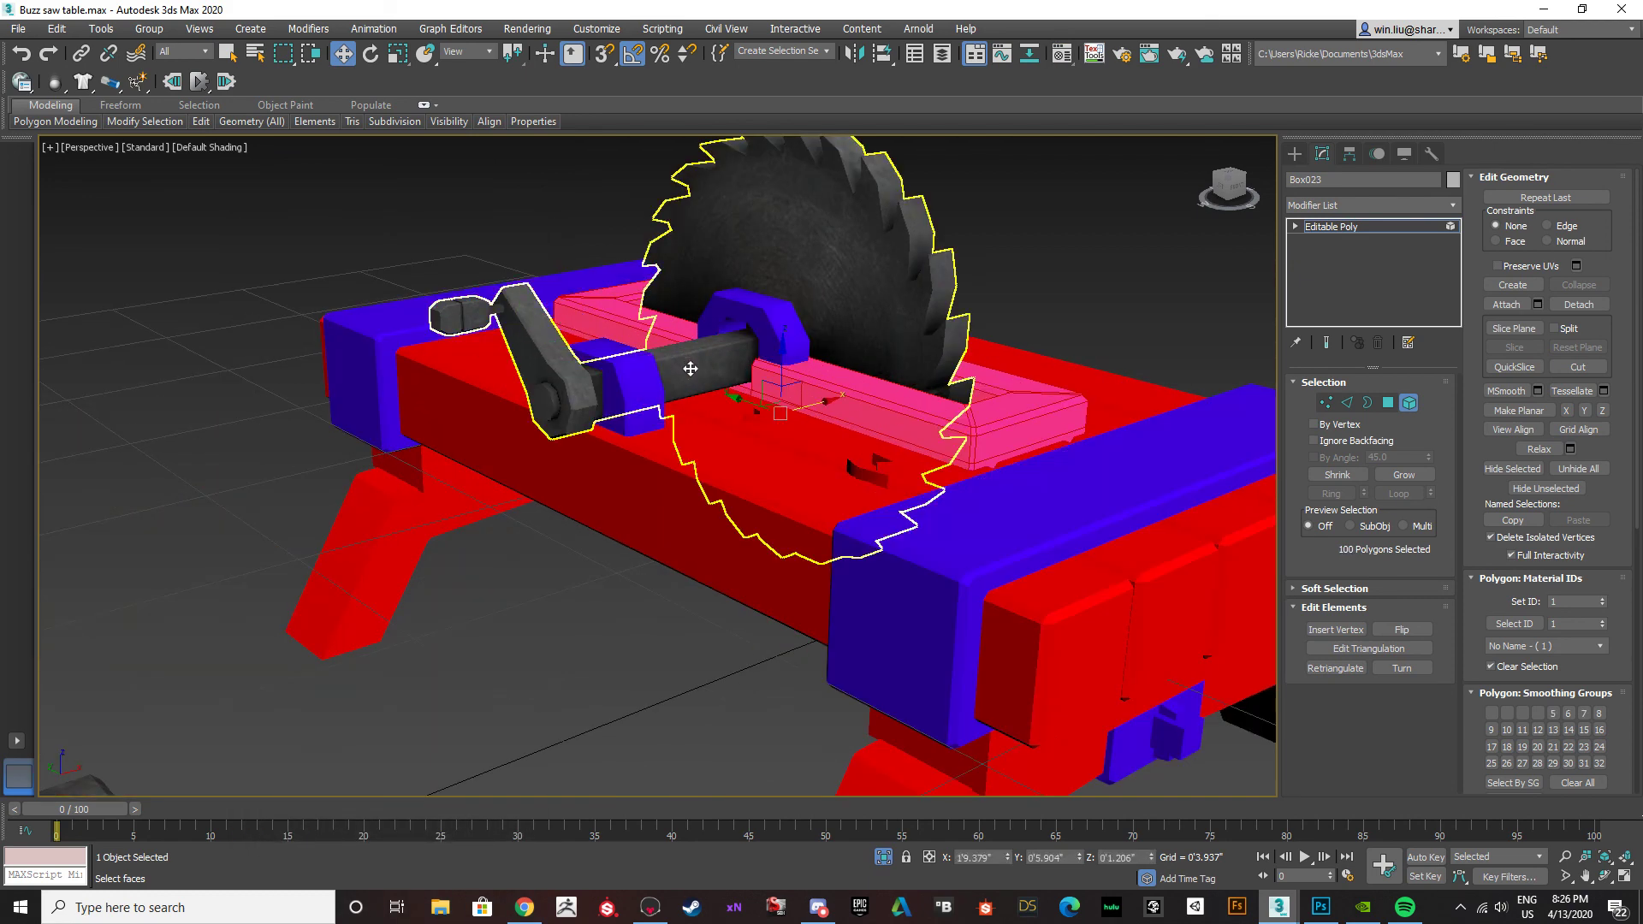
{"action": "left_click", "coordinate": [1410, 404]}
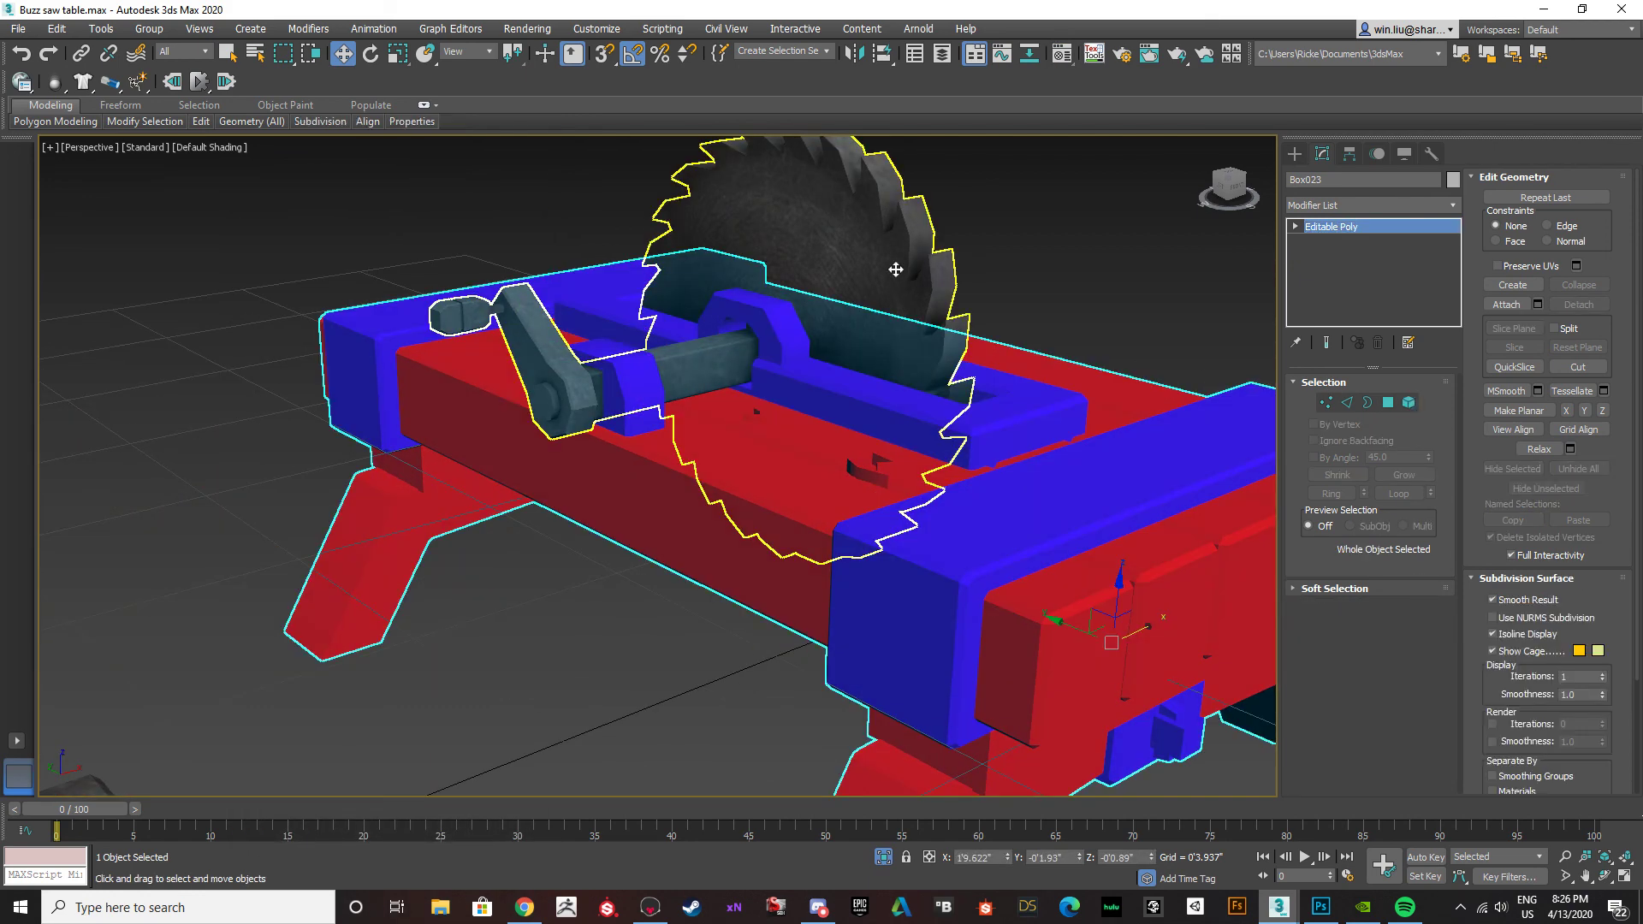
{"action": "left_click", "coordinate": [892, 270]}
{"action": "key", "text": "m"}
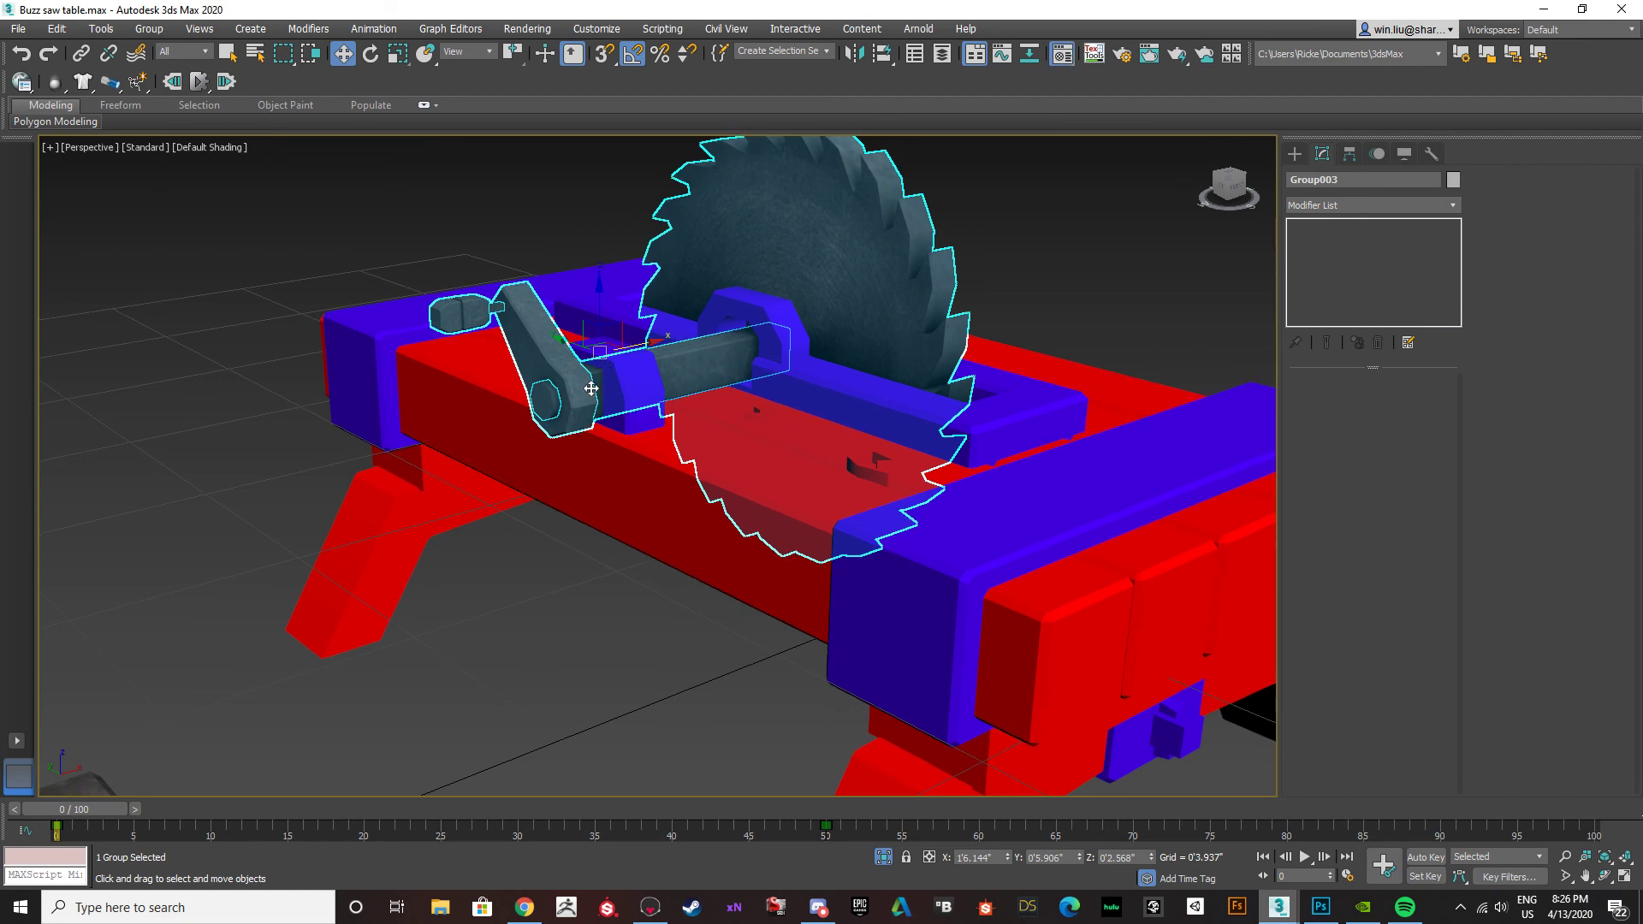
{"action": "left_click", "coordinate": [300, 463]}
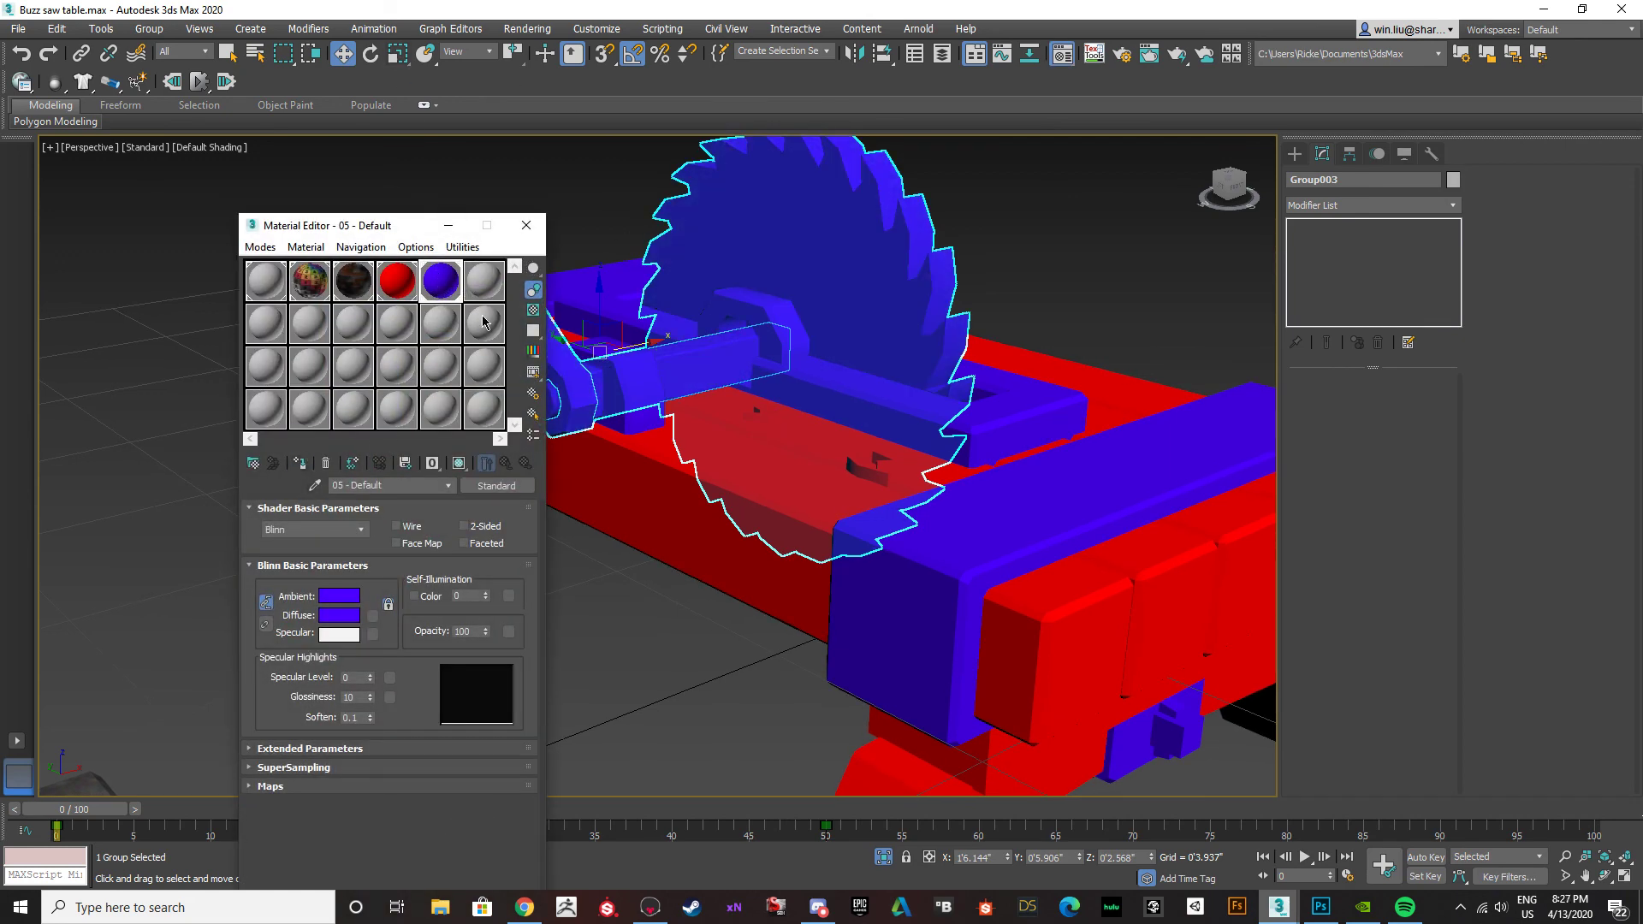
{"action": "left_click", "coordinate": [526, 225]}
In the Top view, select the duplicate table together with its saw and combine them into one group.
{"action": "left_click", "coordinate": [657, 592]}
{"action": "scroll", "coordinate": [770, 484], "scroll_direction": "down", "scroll_amount": 4}
{"action": "middle_click_drag", "start_coordinate": [770, 484], "coordinate": [687, 509], "text": "alt"}
{"action": "key", "text": "t"}
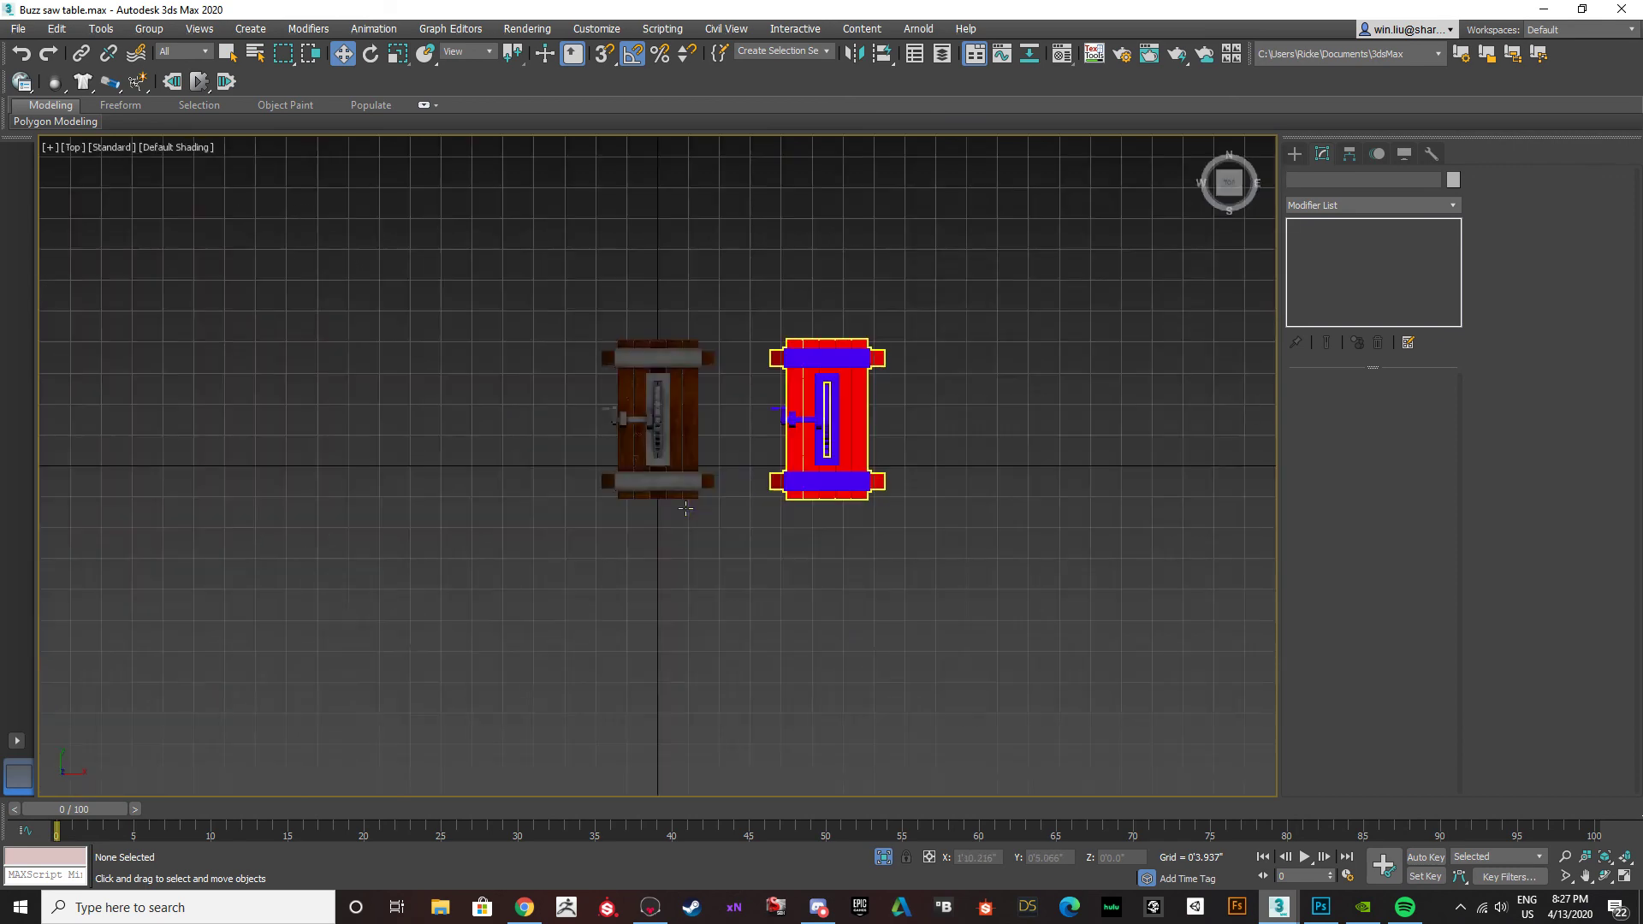
{"action": "key", "text": "z"}
{"action": "middle_click_drag", "start_coordinate": [770, 476], "coordinate": [644, 472]}
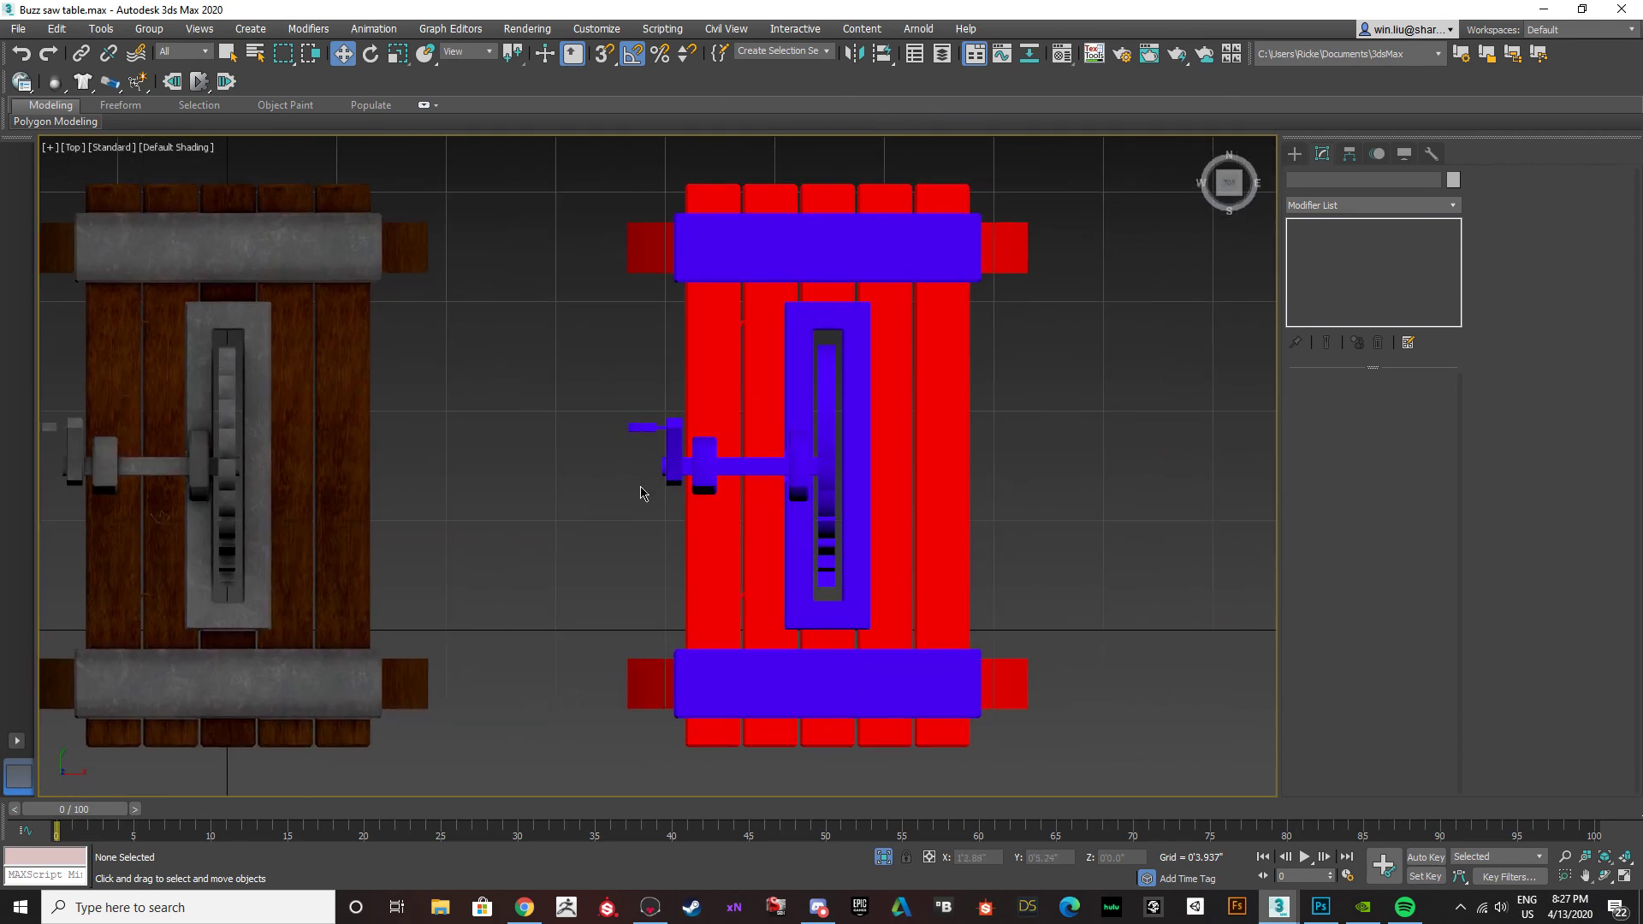
{"action": "scroll", "coordinate": [770, 471], "scroll_direction": "down", "scroll_amount": 3}
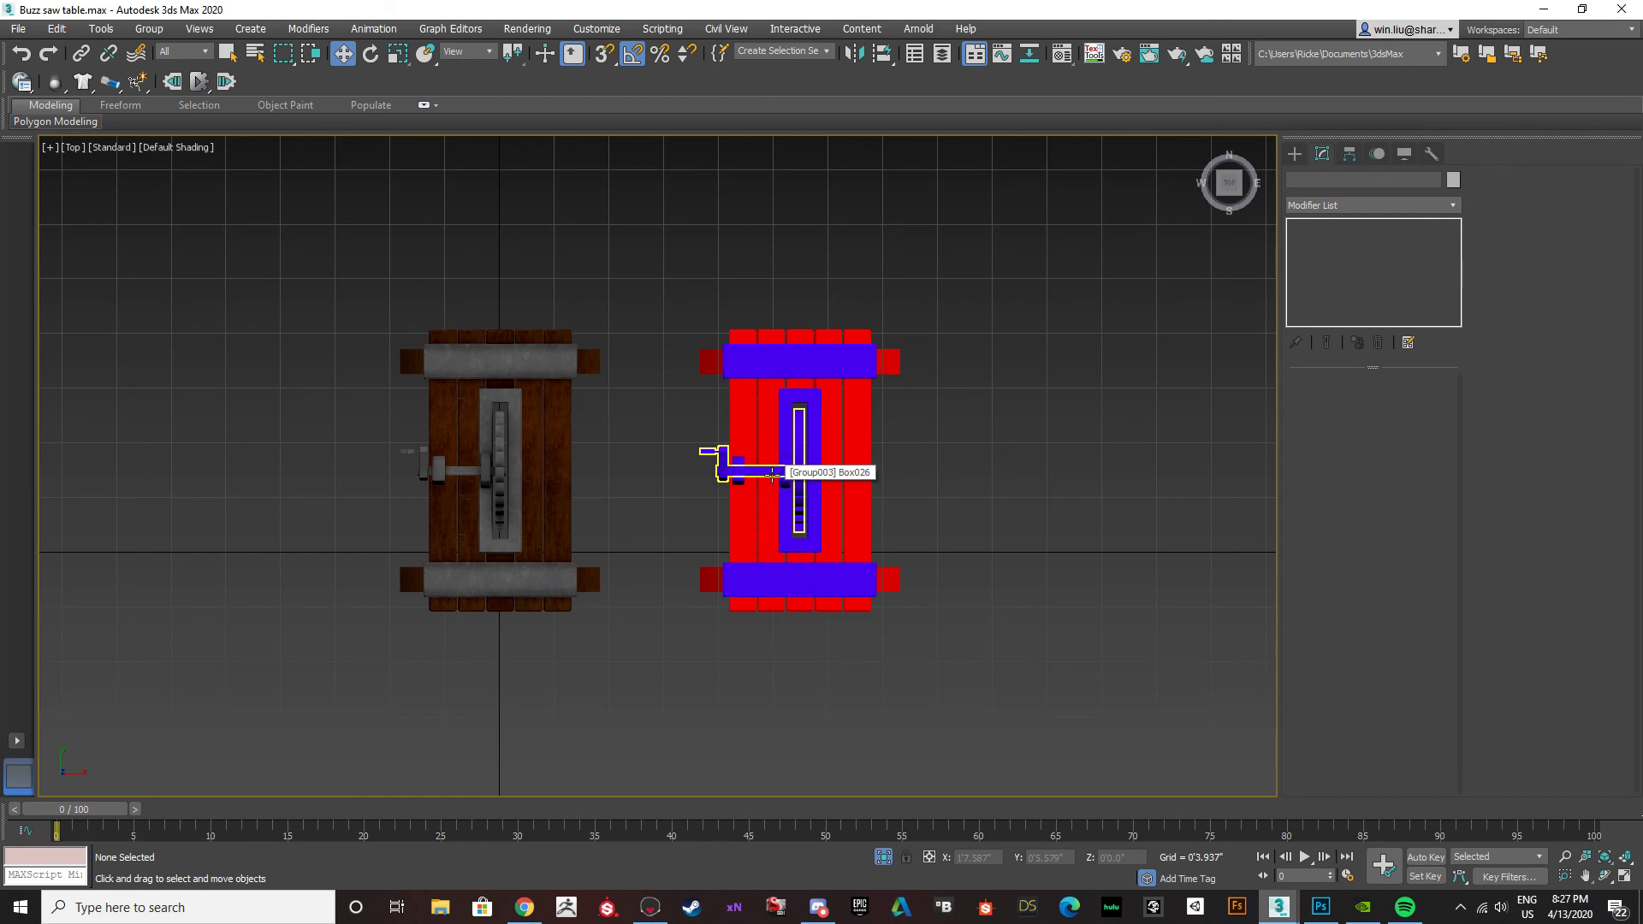
{"action": "left_click_drag", "start_coordinate": [960, 660], "coordinate": [697, 267]}
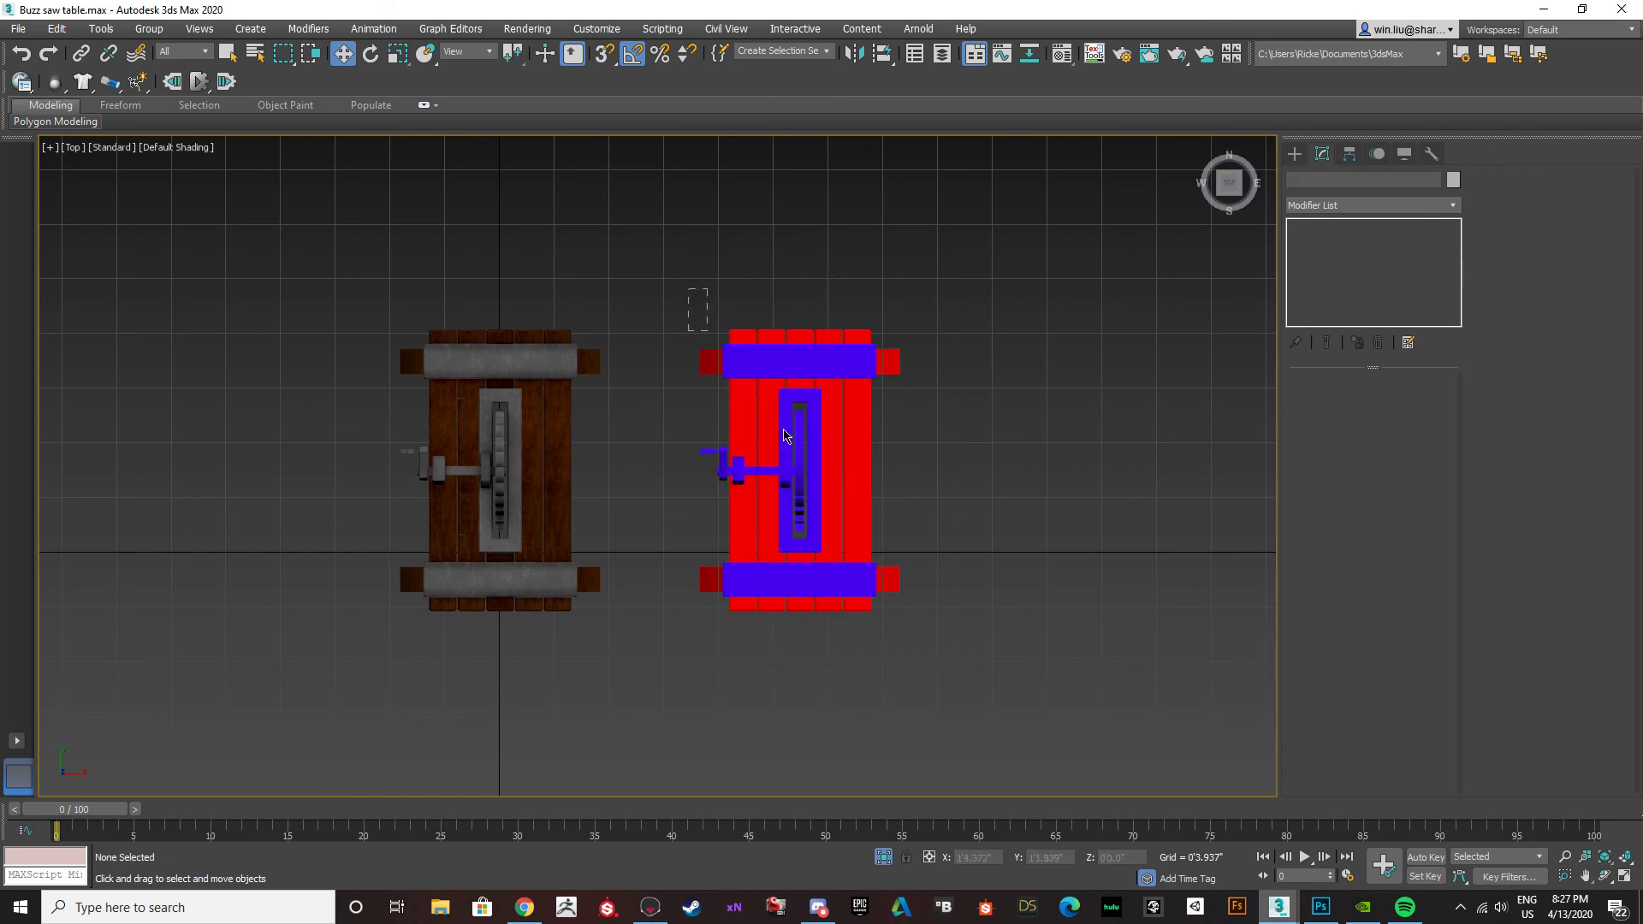
{"action": "left_click", "coordinate": [149, 29]}
{"action": "left_click", "coordinate": [162, 60]}
{"action": "left_click", "coordinate": [836, 480]}
{"action": "left_click", "coordinate": [800, 462]}
{"action": "left_click", "coordinate": [800, 462]}
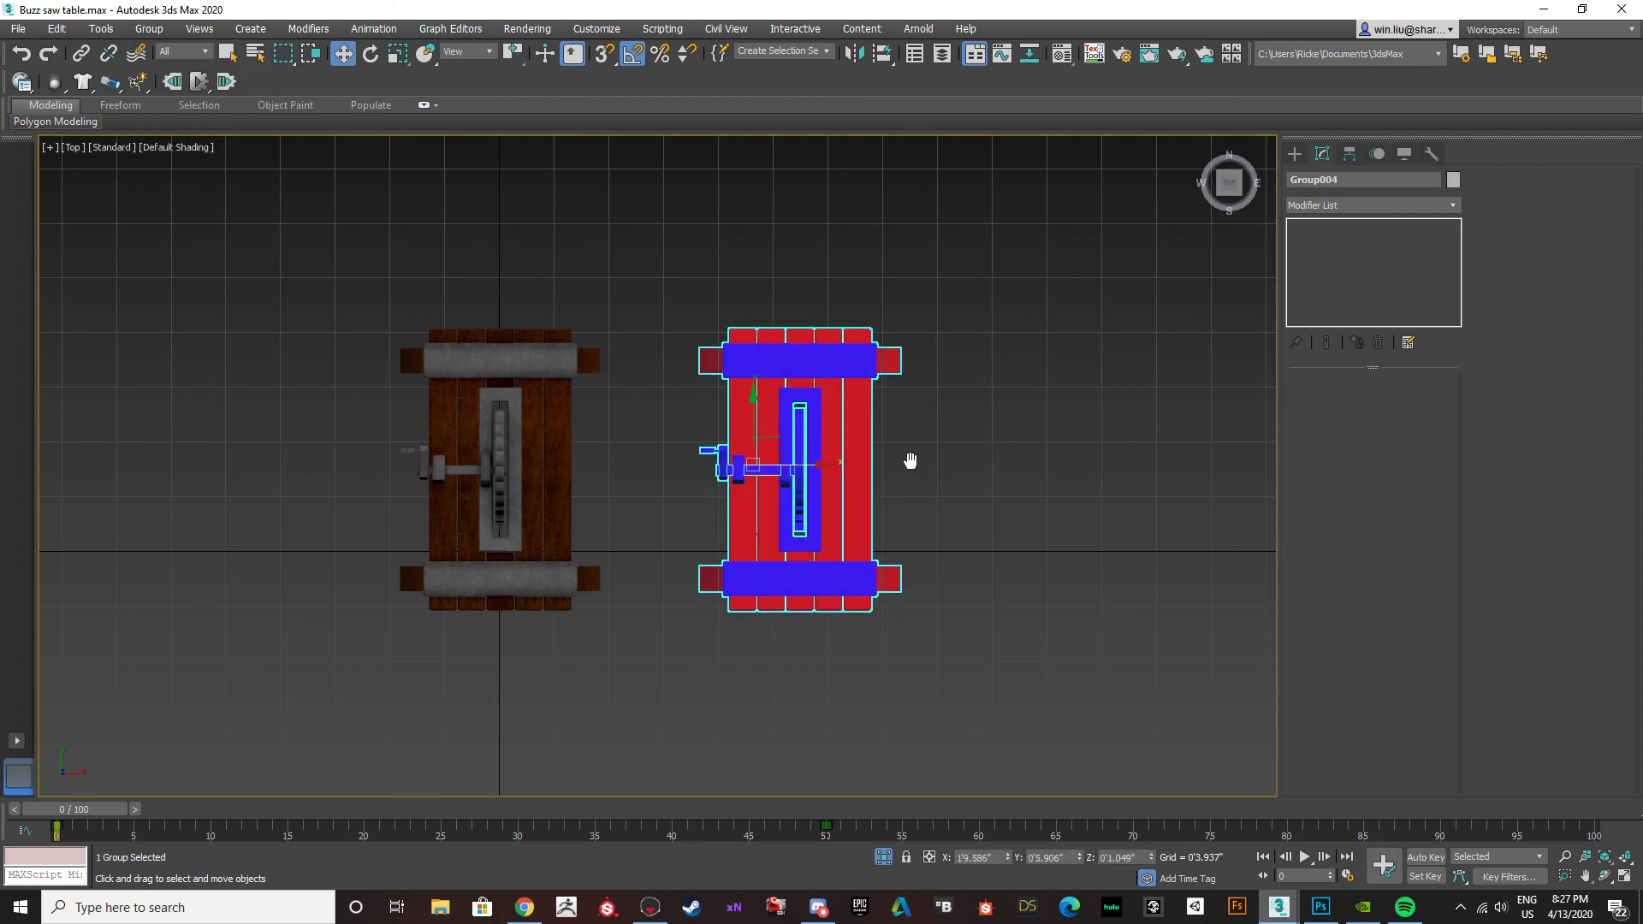
Check the Render To Texture settings and the available projection targets for the grouped duplicate.
{"action": "right_click", "coordinate": [909, 463]}
{"action": "left_click", "coordinate": [949, 478]}
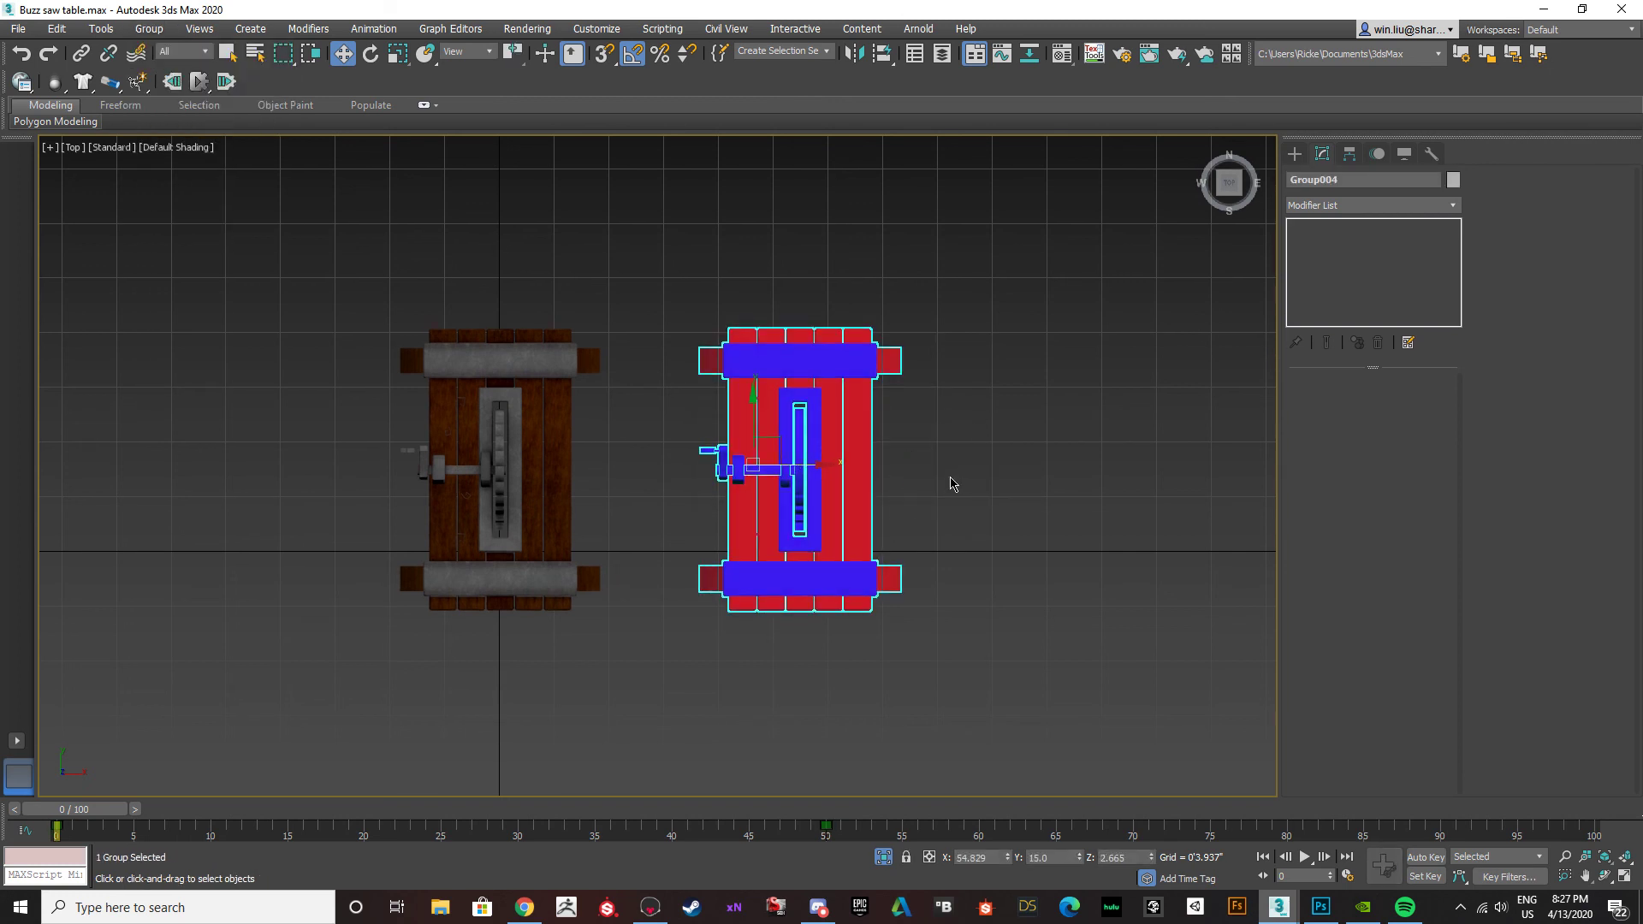
{"action": "key", "text": "q"}
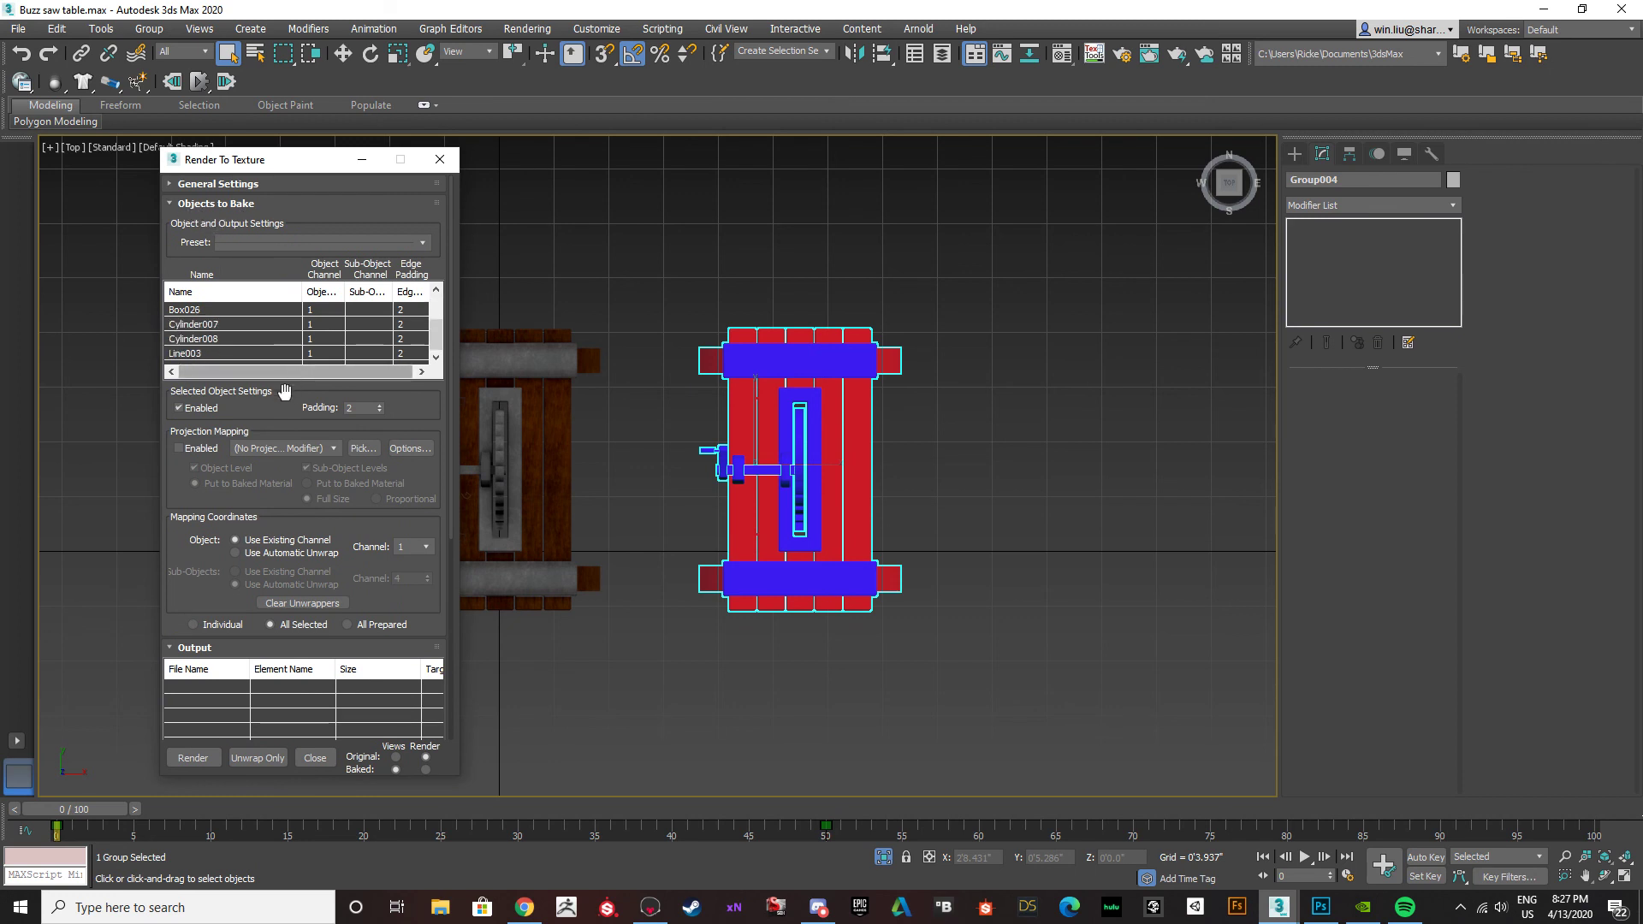
{"action": "scroll", "coordinate": [245, 358], "scroll_direction": "down", "scroll_amount": 1}
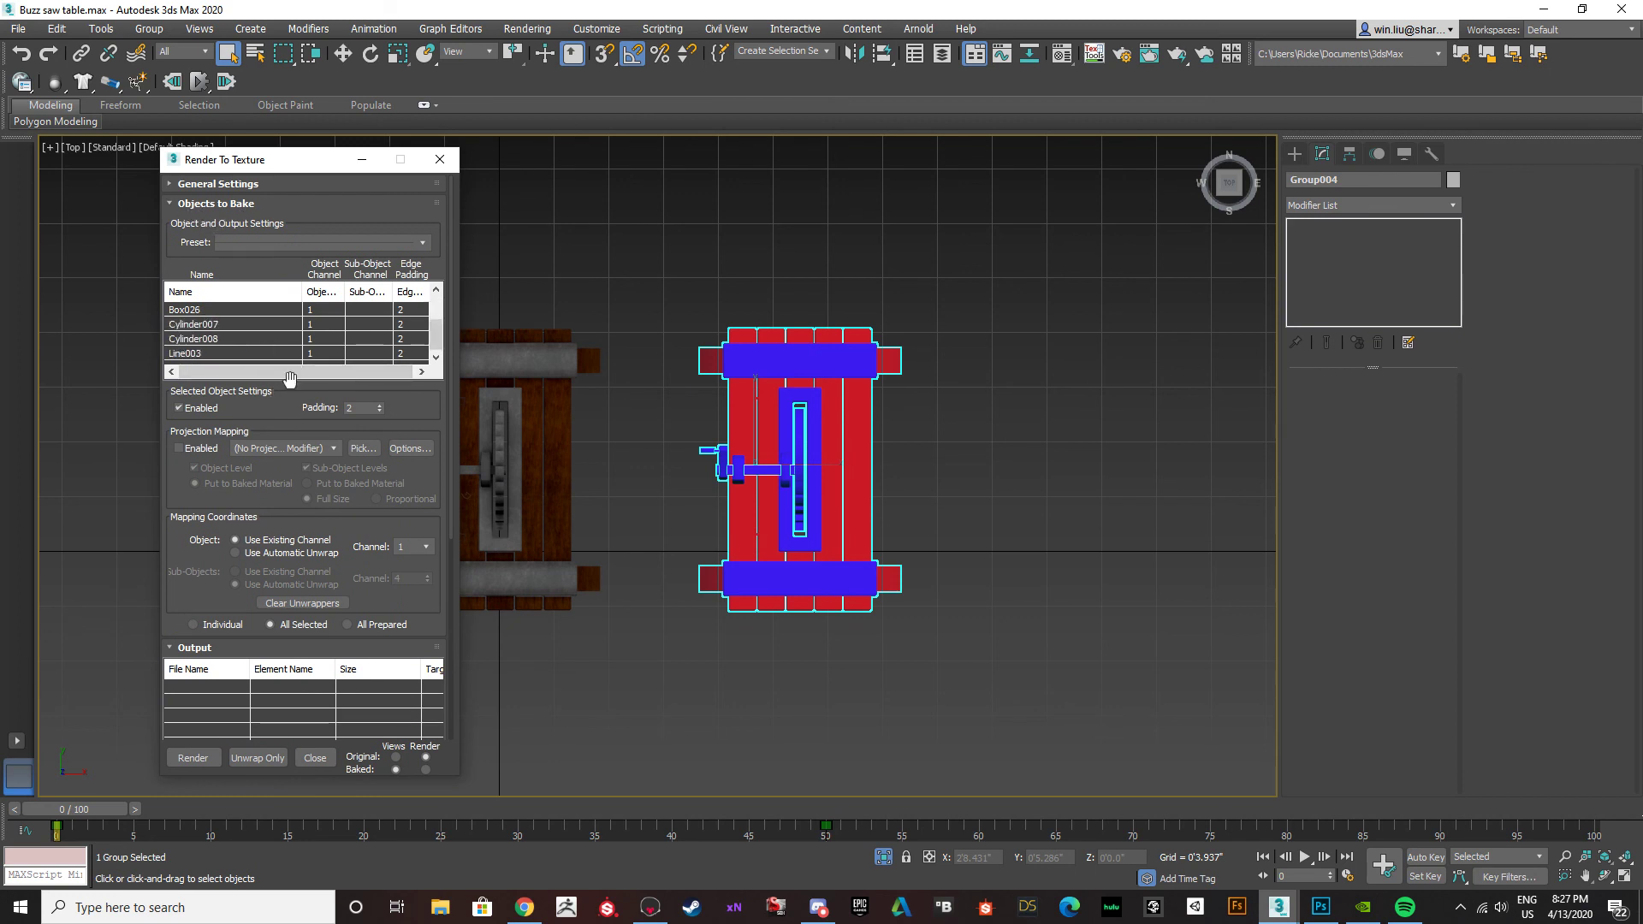
{"action": "left_click", "coordinate": [362, 448]}
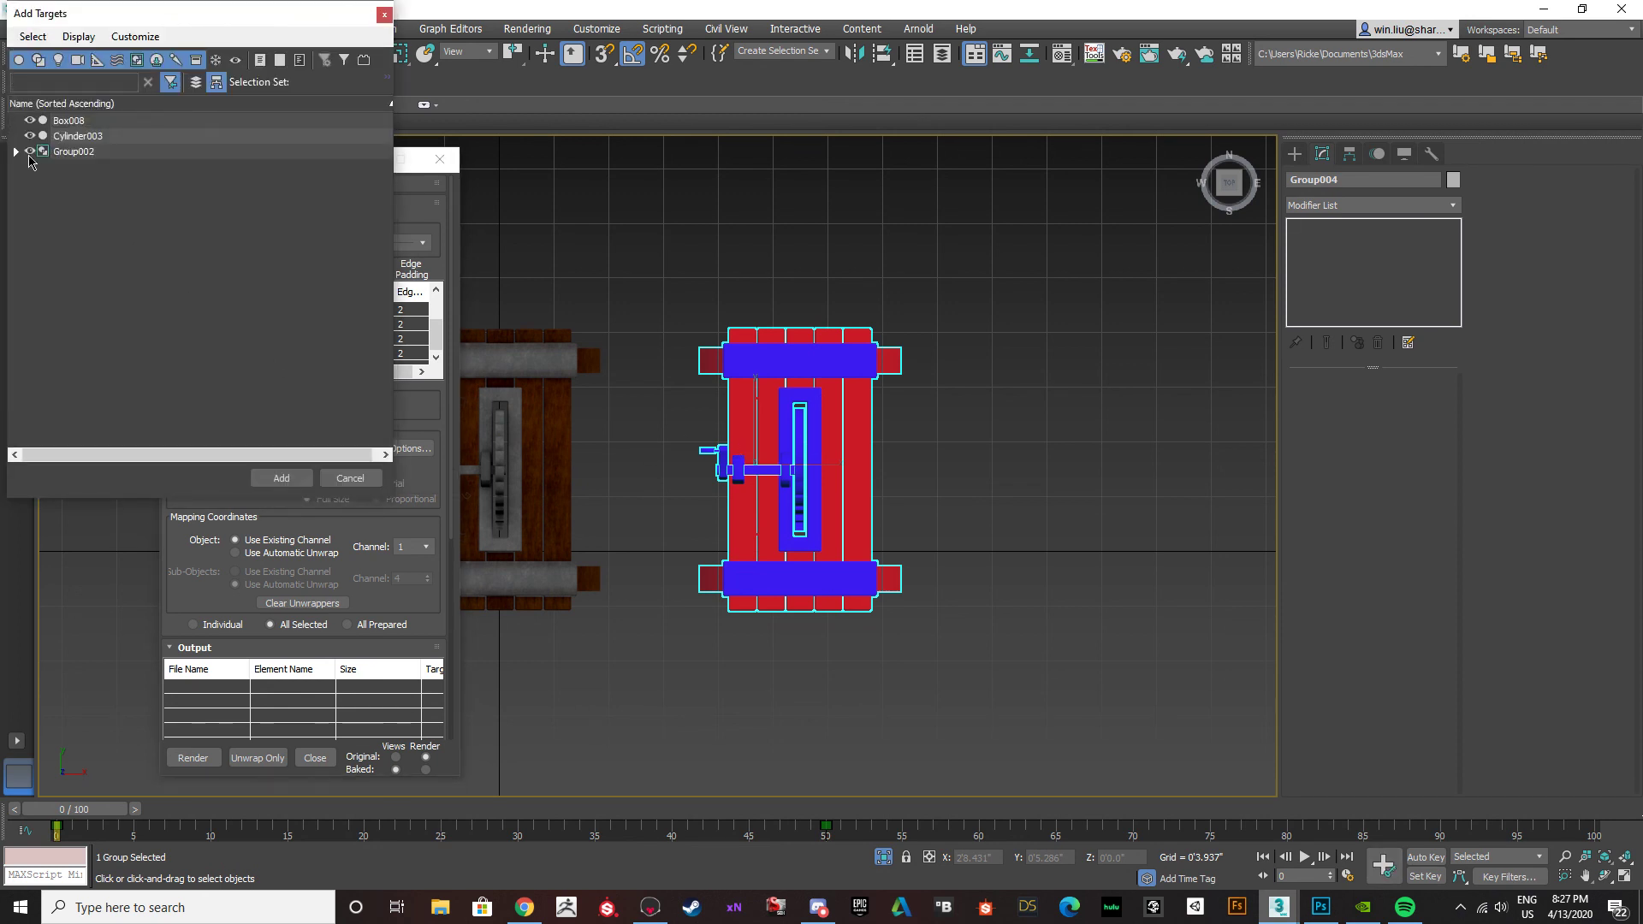
{"action": "left_click", "coordinate": [350, 478]}
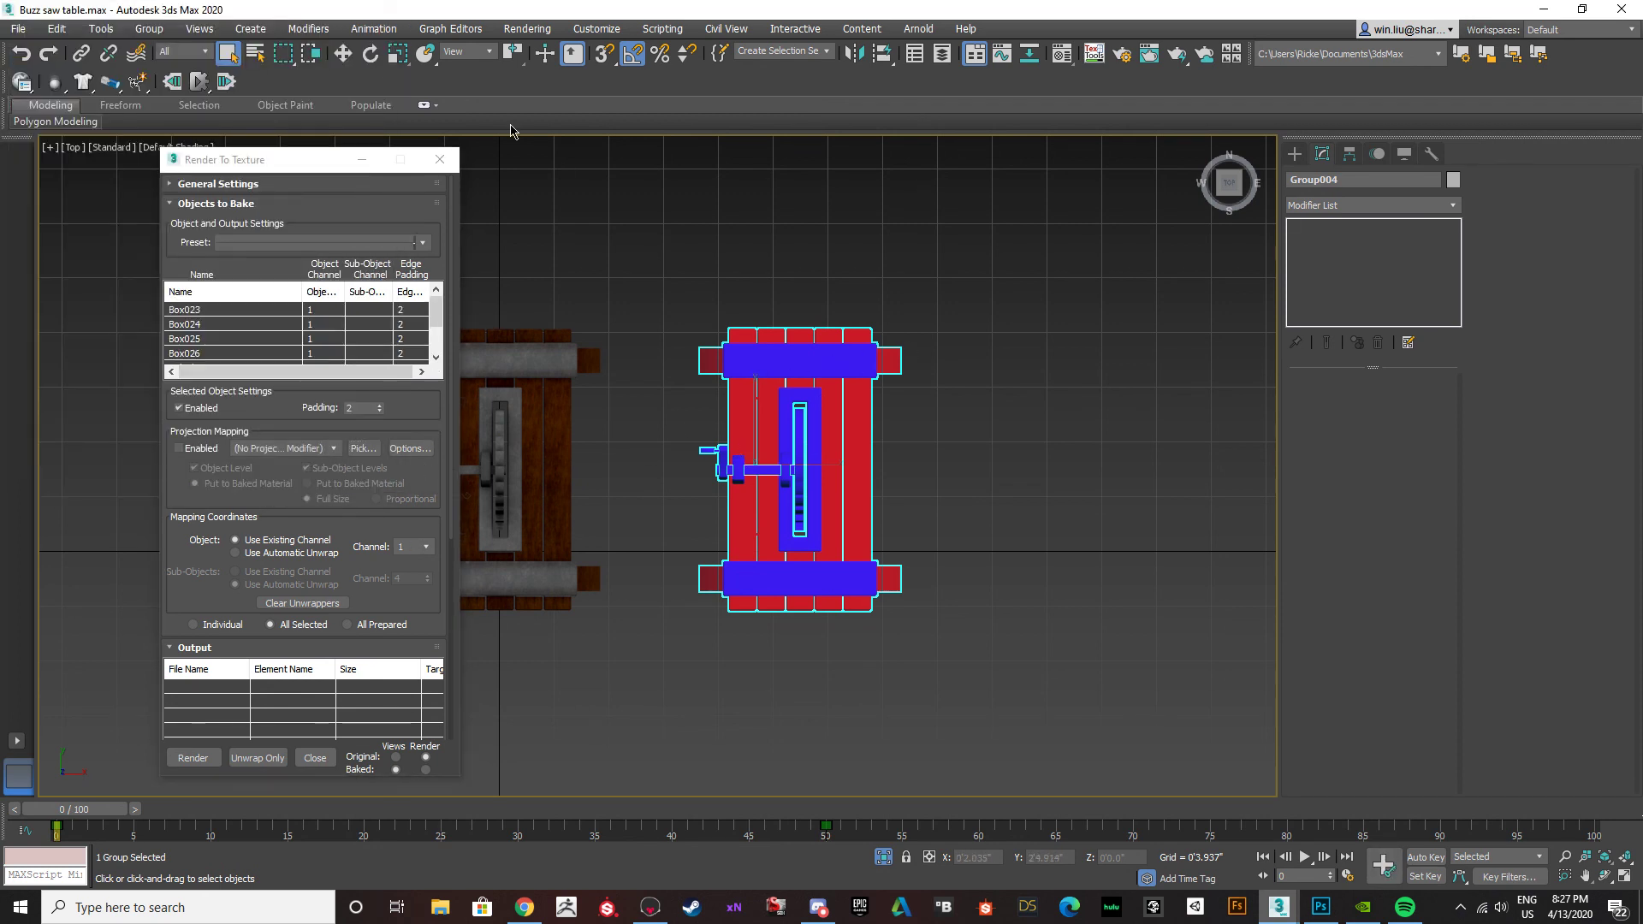
{"action": "left_click", "coordinate": [440, 160]}
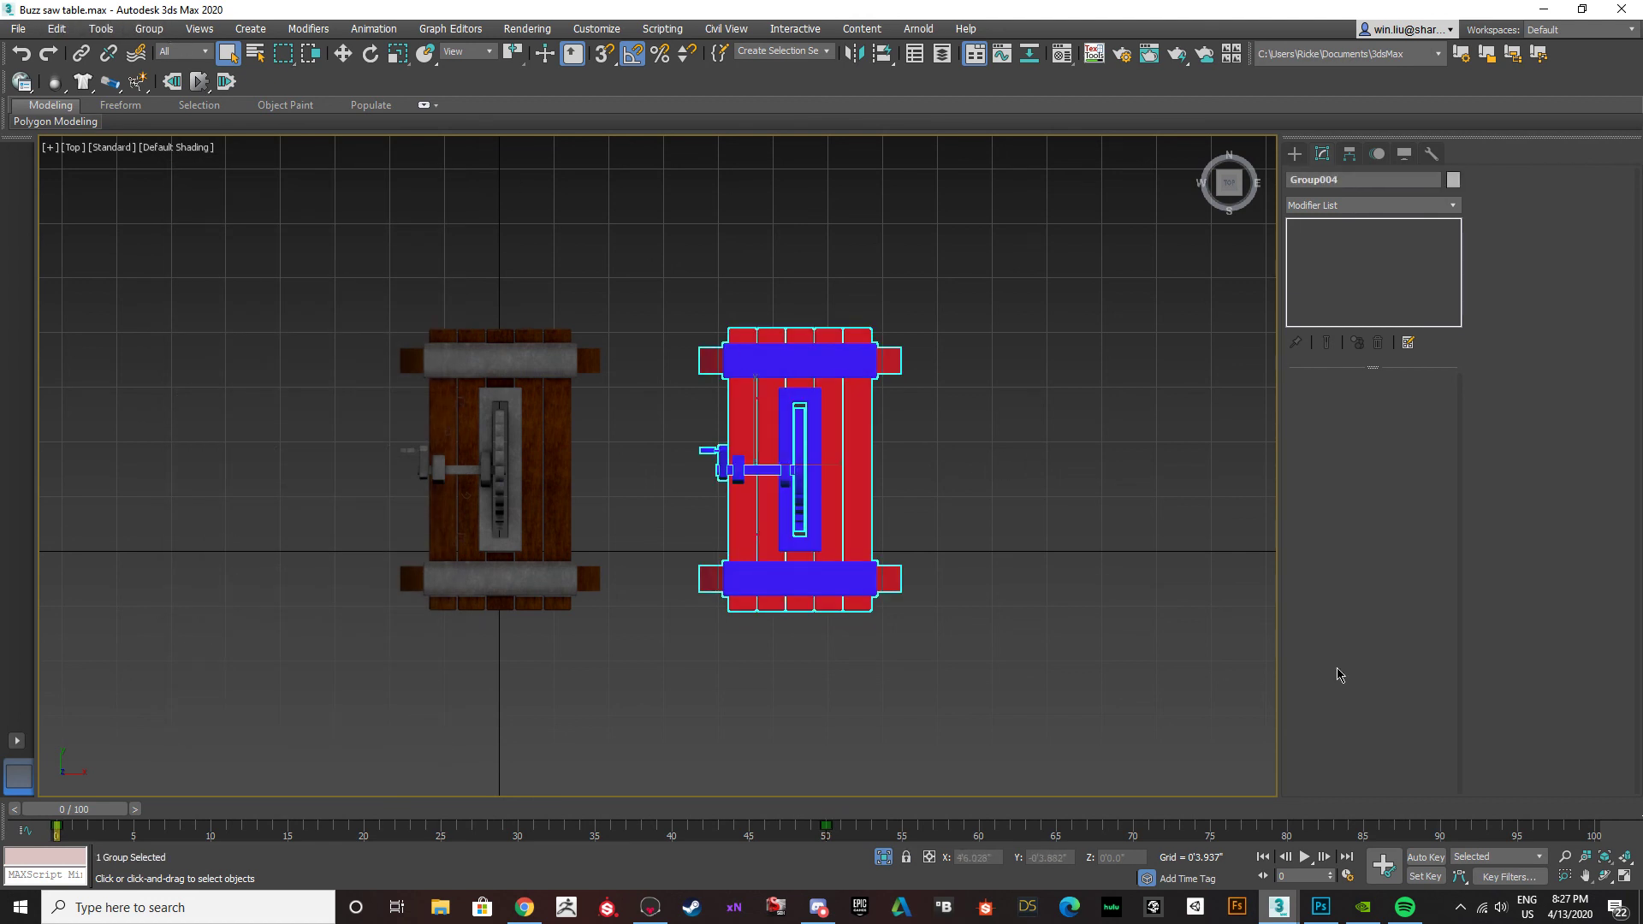
Switch to Photoshop and hide every layer above Layer 1 so only the red and blue colour map is displayed.
{"action": "mouse_move", "coordinate": [1408, 917]}
{"action": "left_click", "coordinate": [1321, 907]}
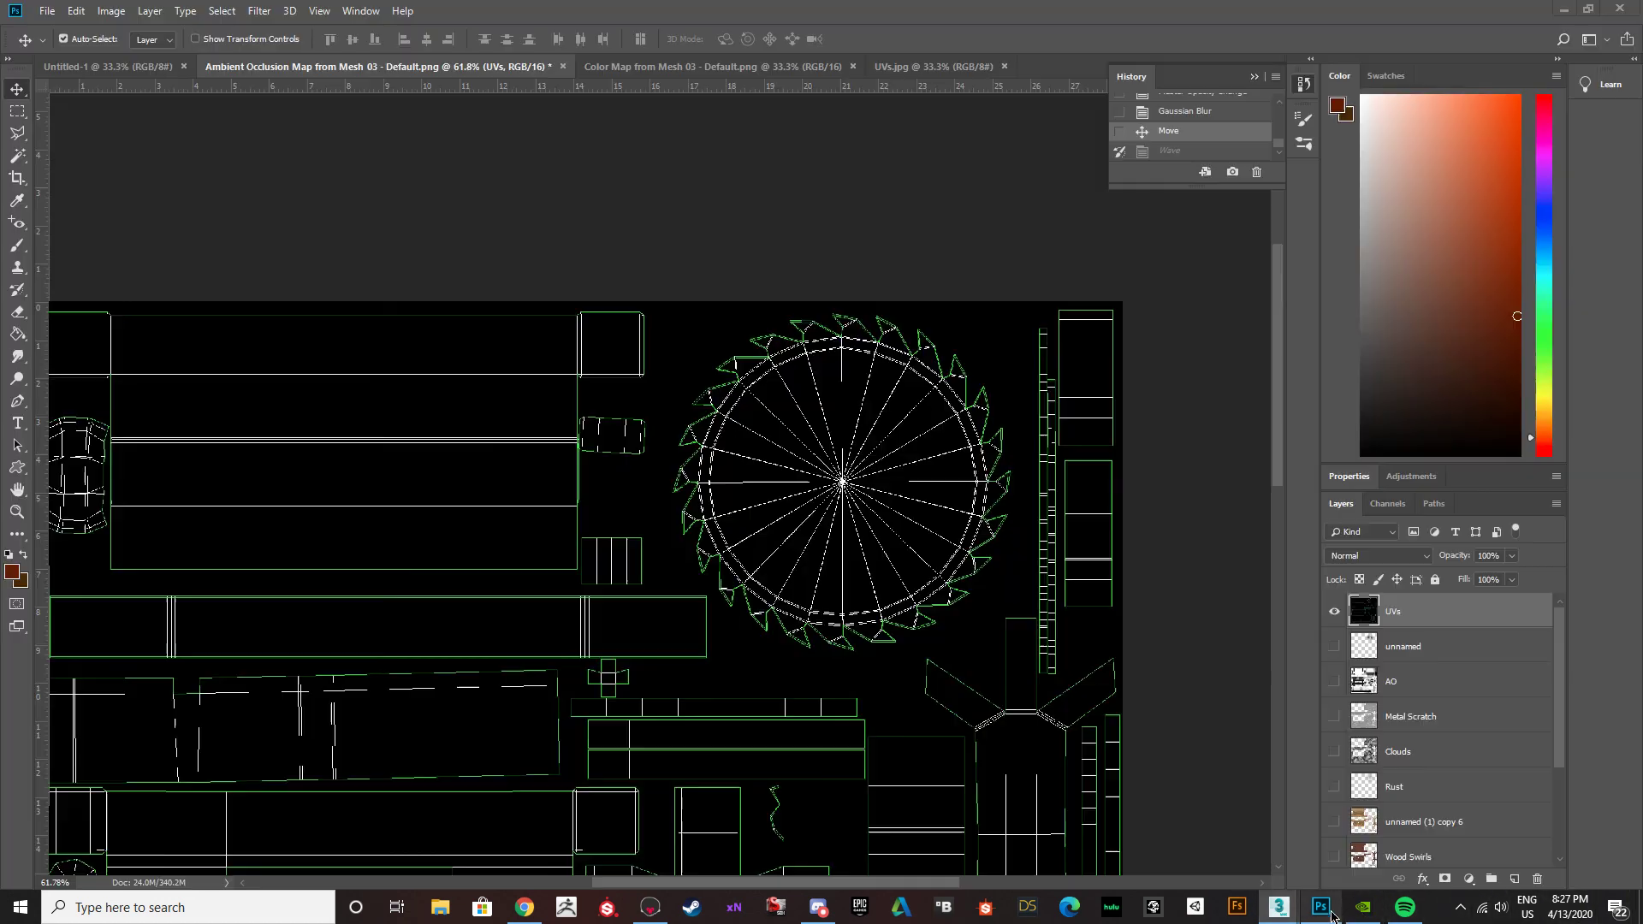
{"action": "left_click", "coordinate": [1333, 612]}
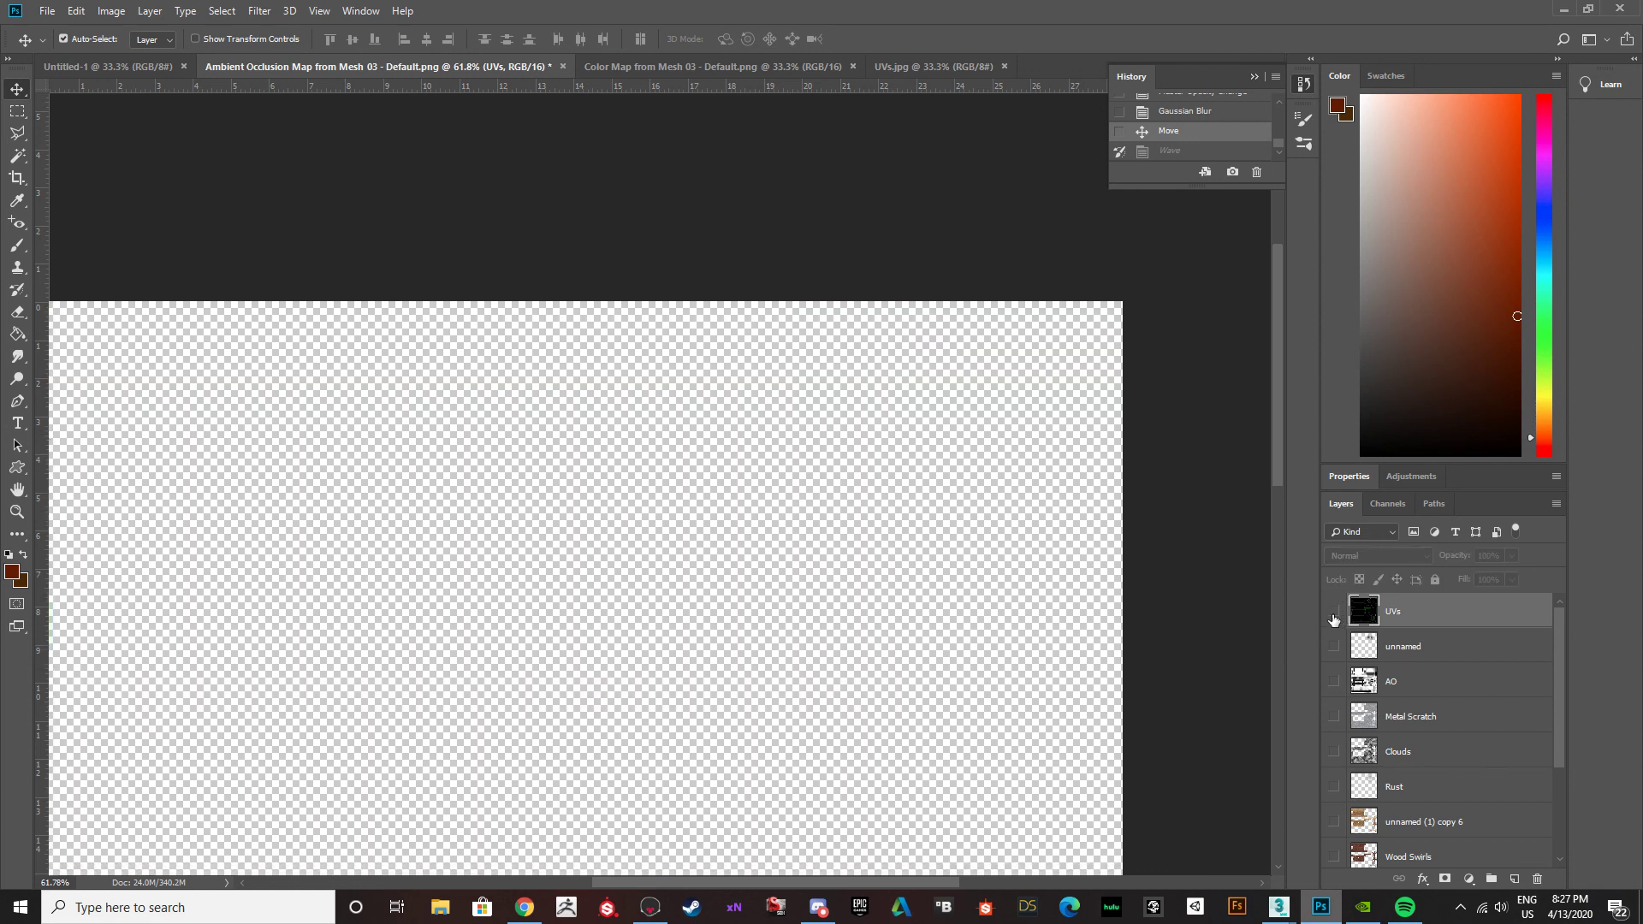
{"action": "left_click", "coordinate": [1334, 613]}
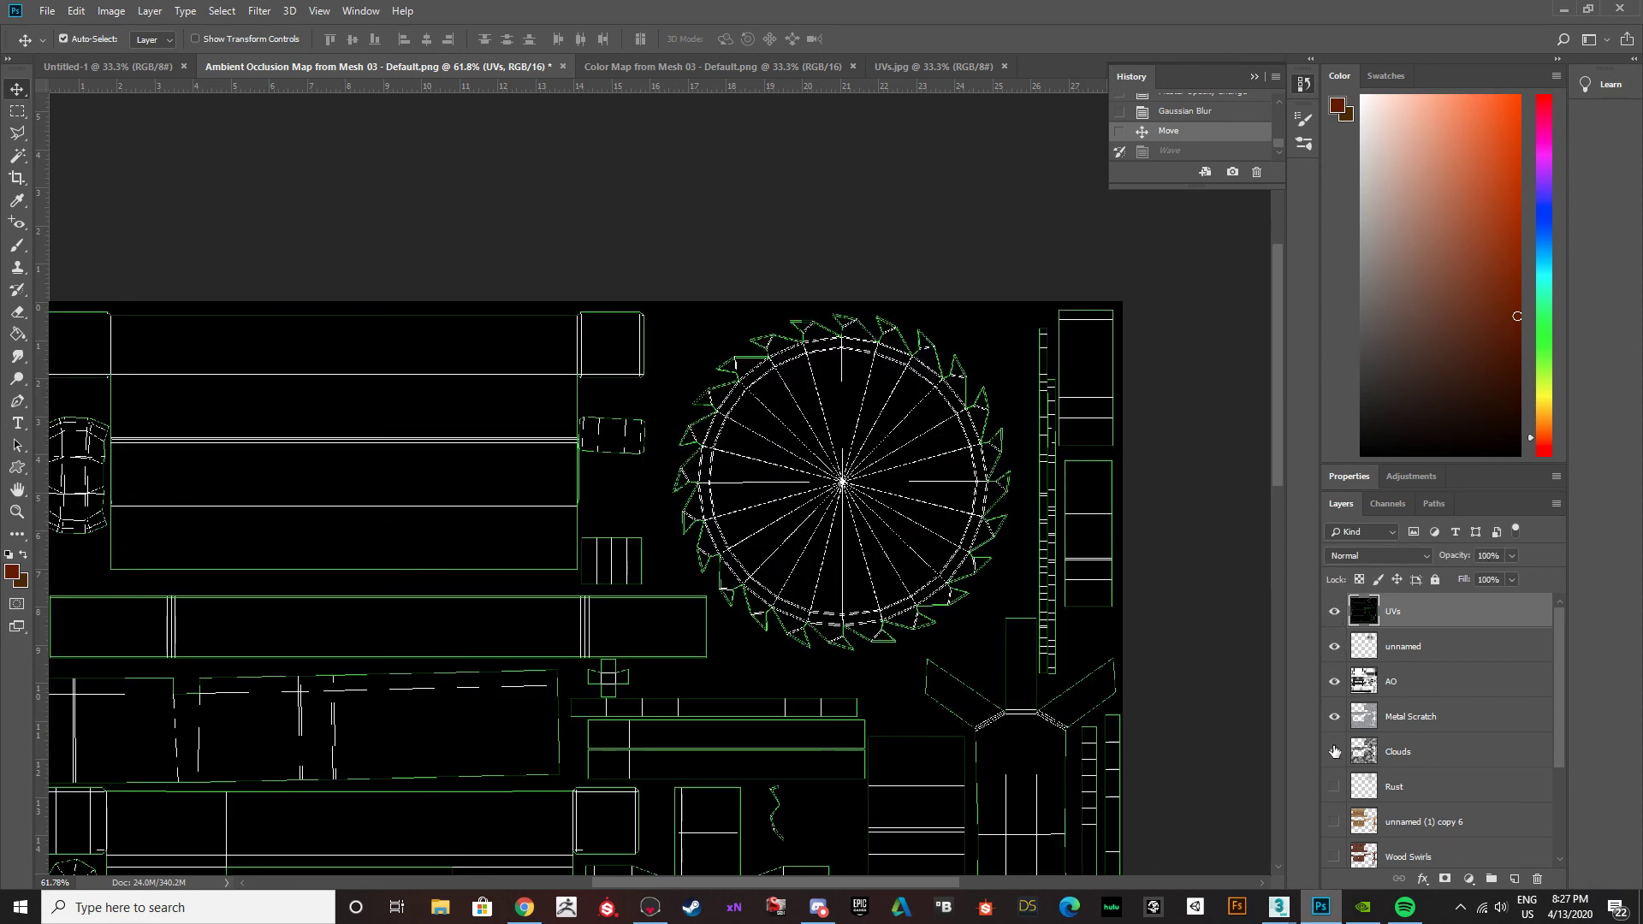
{"action": "left_click_drag", "start_coordinate": [1334, 751], "coordinate": [1339, 875]}
{"action": "scroll", "coordinate": [1335, 781], "scroll_direction": "down", "scroll_amount": 2}
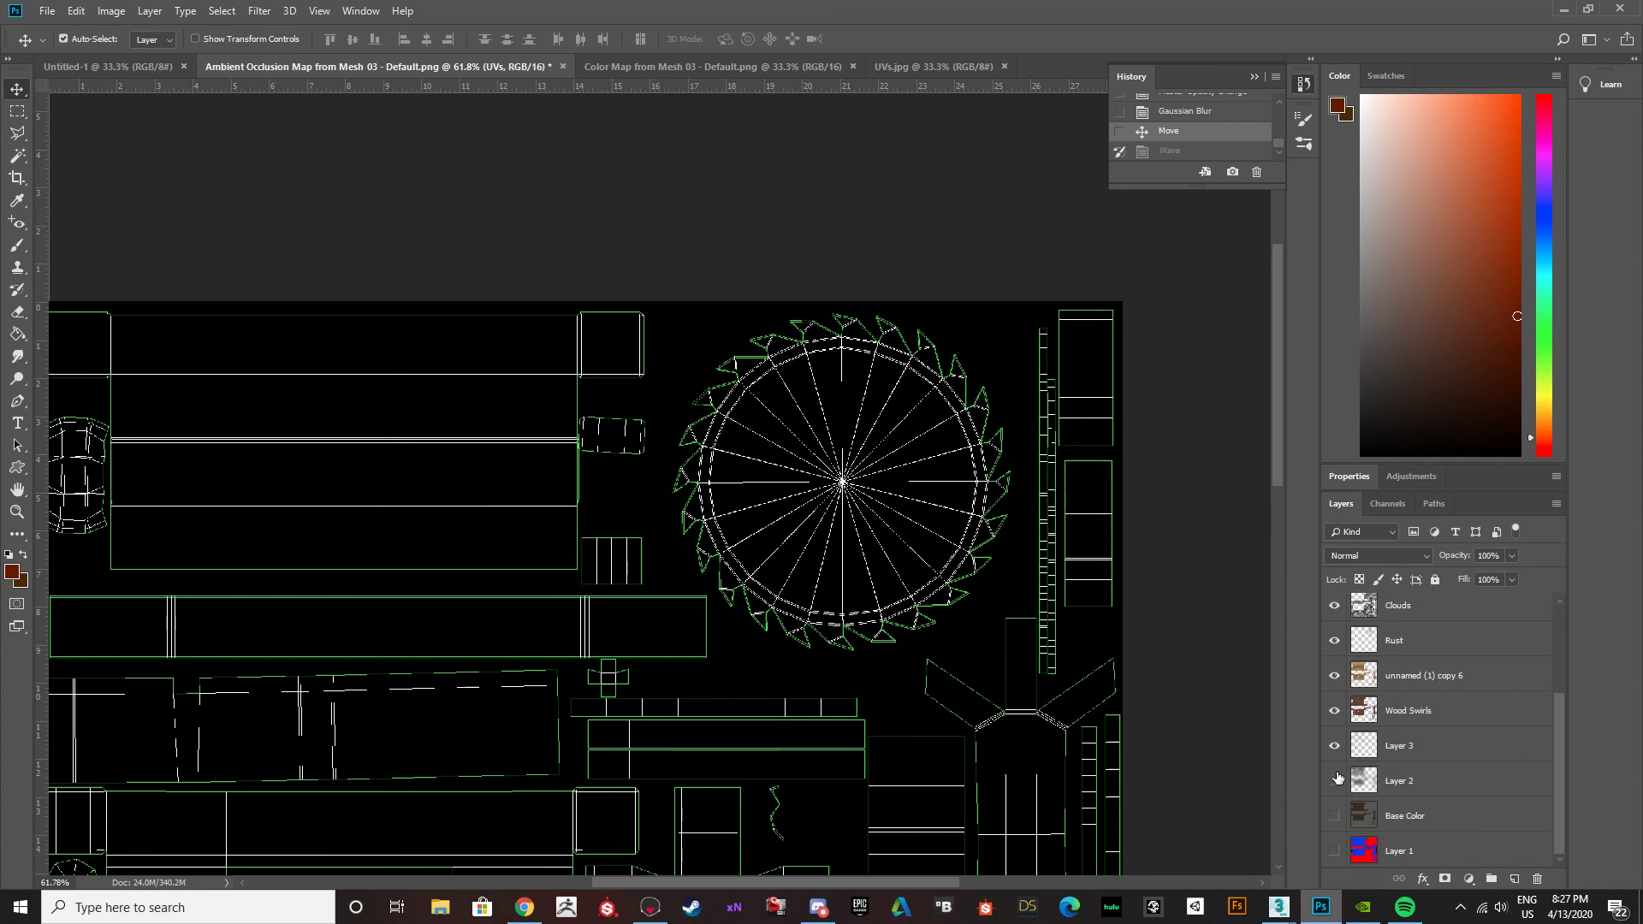
{"action": "scroll", "coordinate": [1336, 663], "scroll_direction": "up", "scroll_amount": 2}
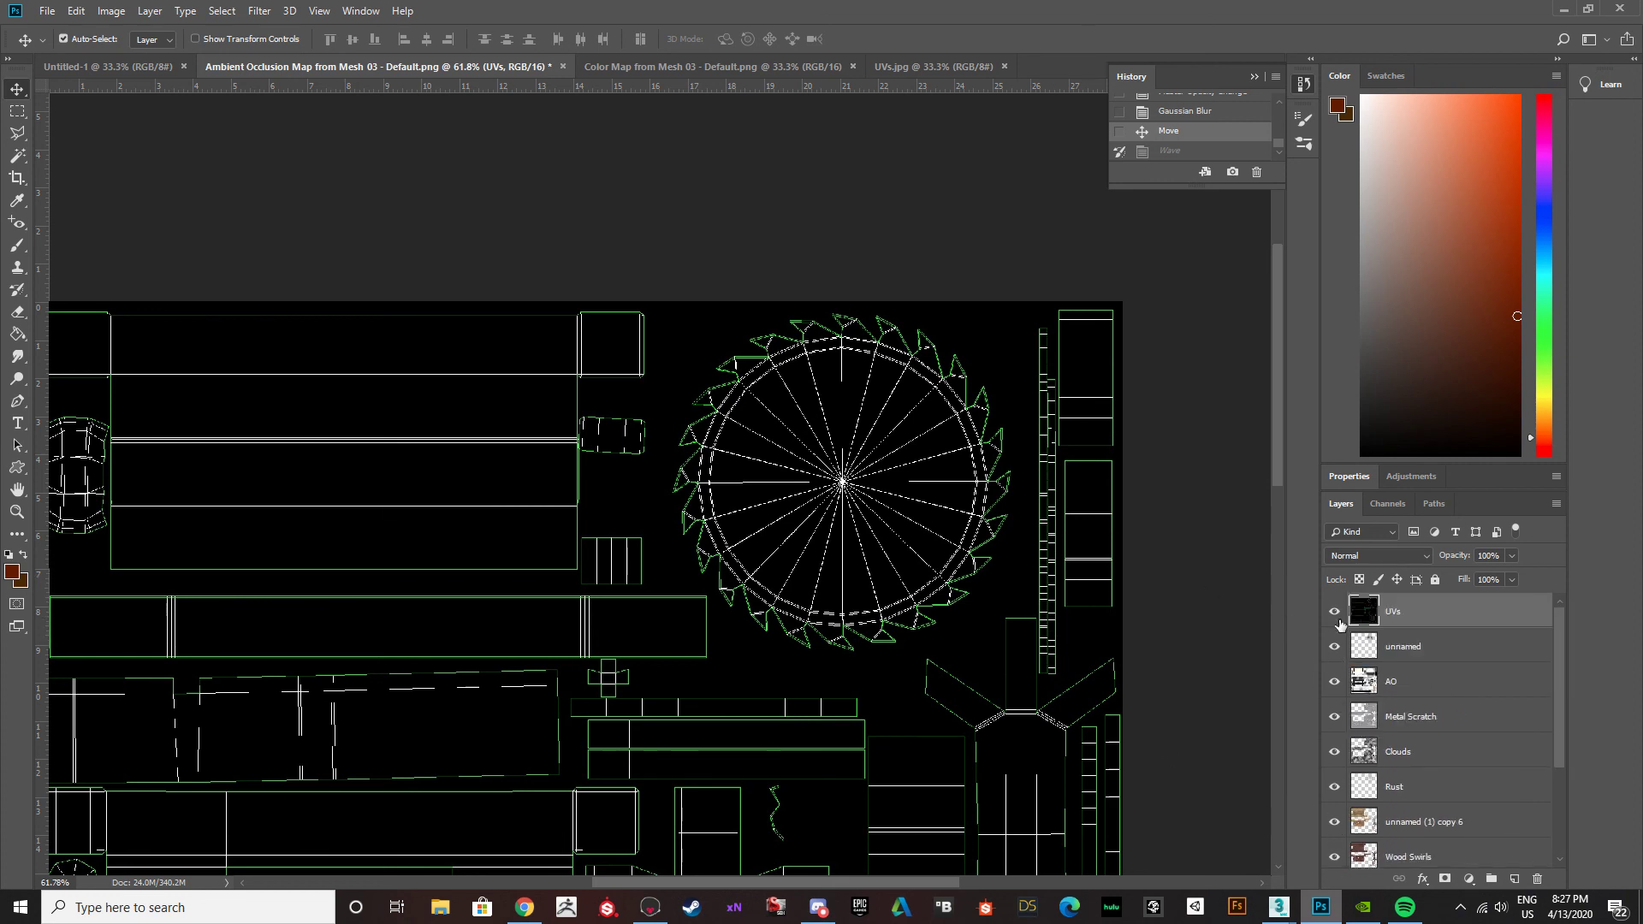
{"action": "left_click", "coordinate": [1334, 611]}
{"action": "scroll", "coordinate": [1404, 795], "scroll_direction": "down", "scroll_amount": 2}
{"action": "left_click_drag", "start_coordinate": [1335, 816], "coordinate": [1332, 585]}
{"action": "scroll", "coordinate": [1339, 663], "scroll_direction": "up", "scroll_amount": 2}
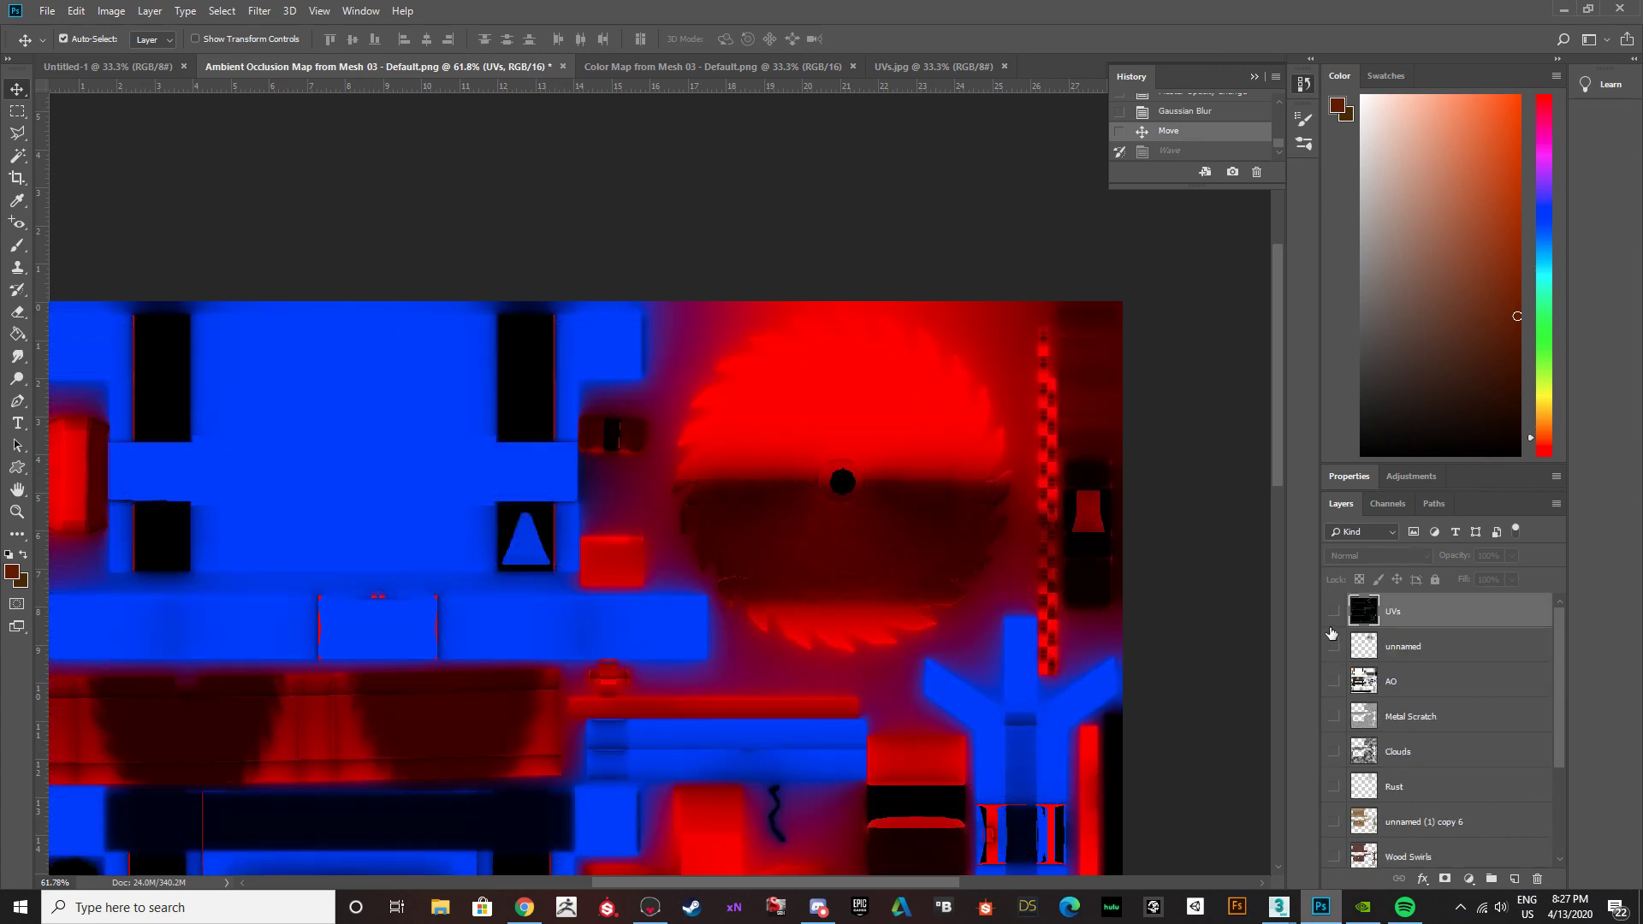
{"action": "scroll", "coordinate": [908, 634], "scroll_direction": "down", "scroll_amount": 2}
{"action": "scroll", "coordinate": [909, 607], "scroll_direction": "down", "scroll_amount": 2, "text": "alt"}
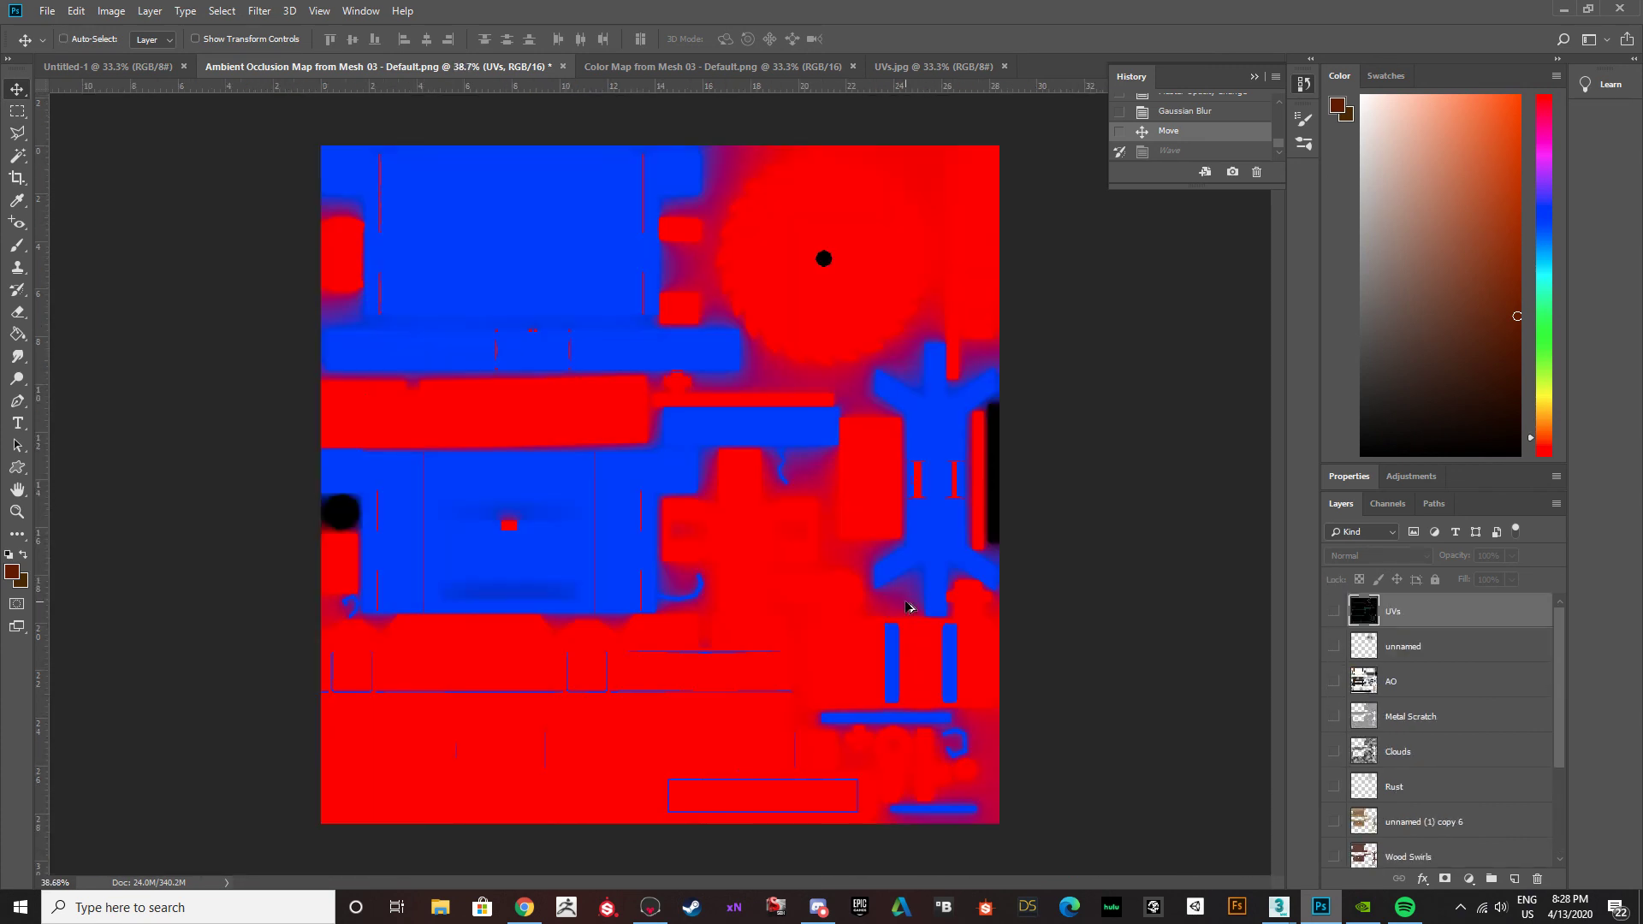
Try selecting the blue wood and red metal regions of Layer 1 with the Magic Wand, and clear the selection.
{"action": "key", "text": "w"}
{"action": "left_click", "coordinate": [550, 495]}
{"action": "left_click", "coordinate": [550, 252]}
{"action": "left_click", "coordinate": [642, 383]}
{"action": "scroll", "coordinate": [1403, 821], "scroll_direction": "down", "scroll_amount": 4}
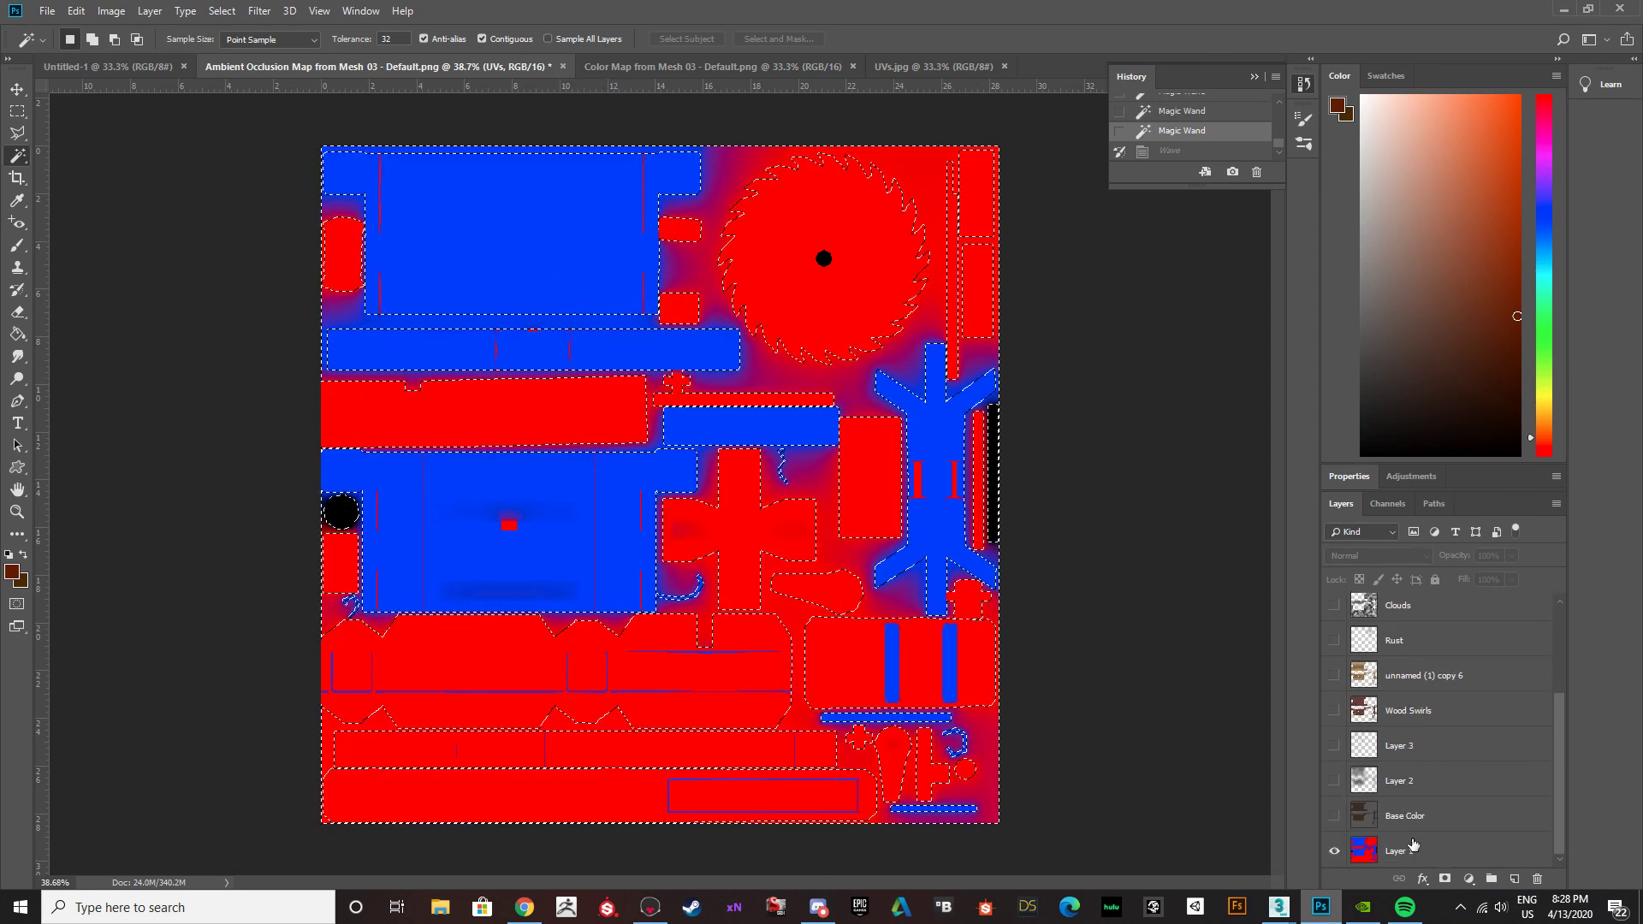
{"action": "left_click", "coordinate": [1420, 847]}
{"action": "left_click", "coordinate": [571, 315]}
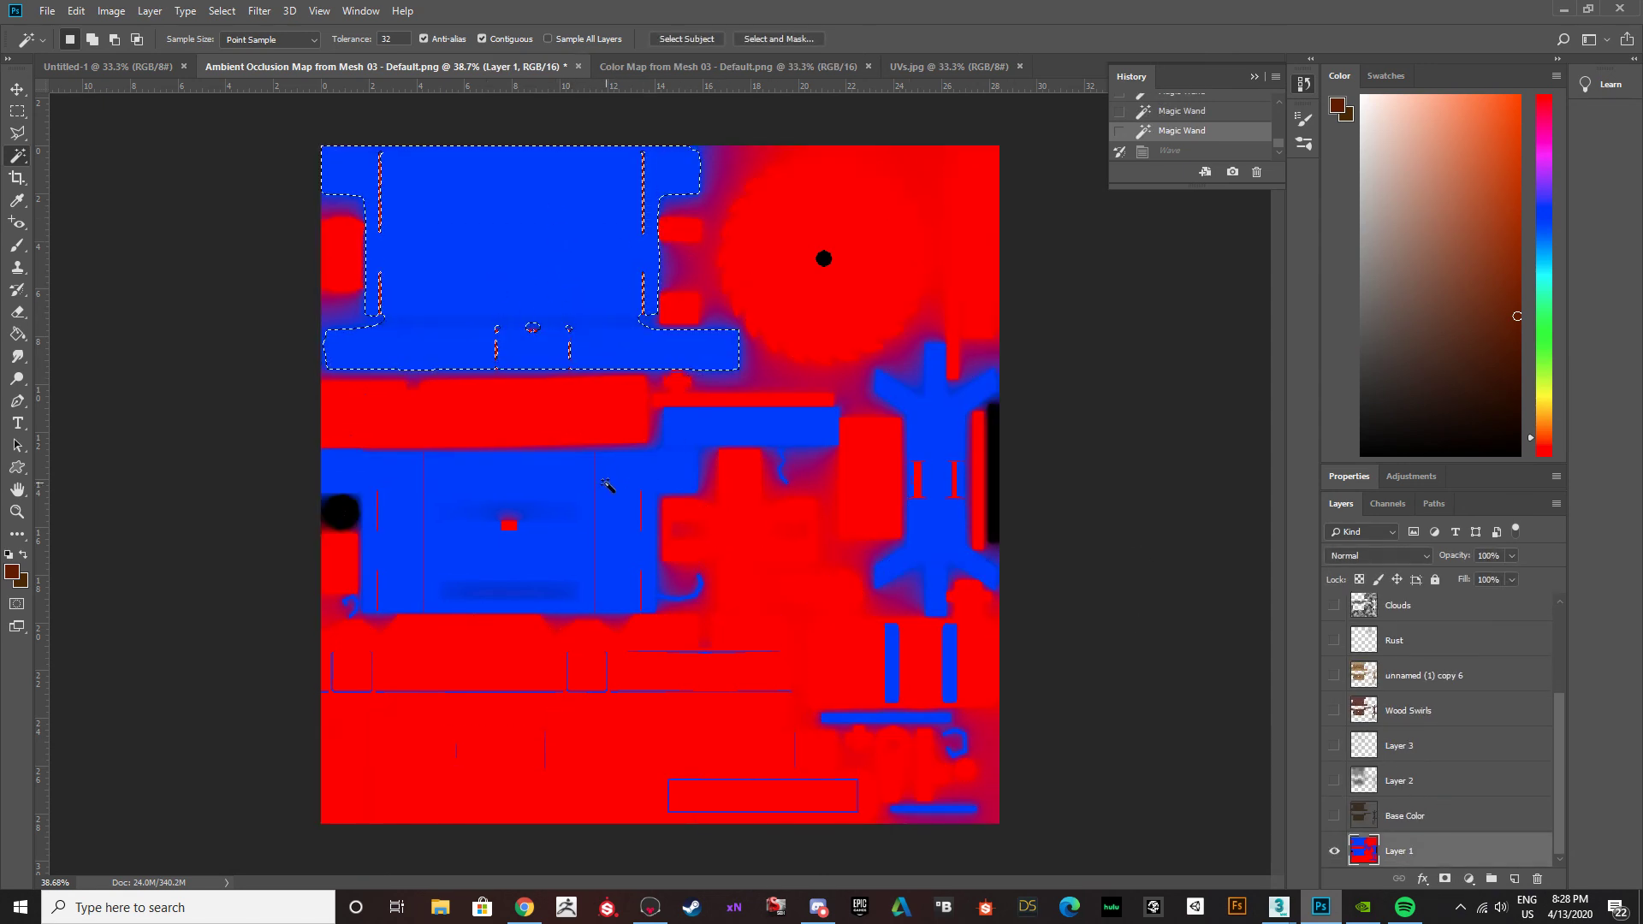
{"action": "left_click", "coordinate": [609, 481], "text": "shift"}
{"action": "left_click", "coordinate": [825, 308]}
{"action": "left_click", "coordinate": [835, 537]}
{"action": "key", "text": "ctrl+d"}
{"action": "left_click", "coordinate": [17, 89]}
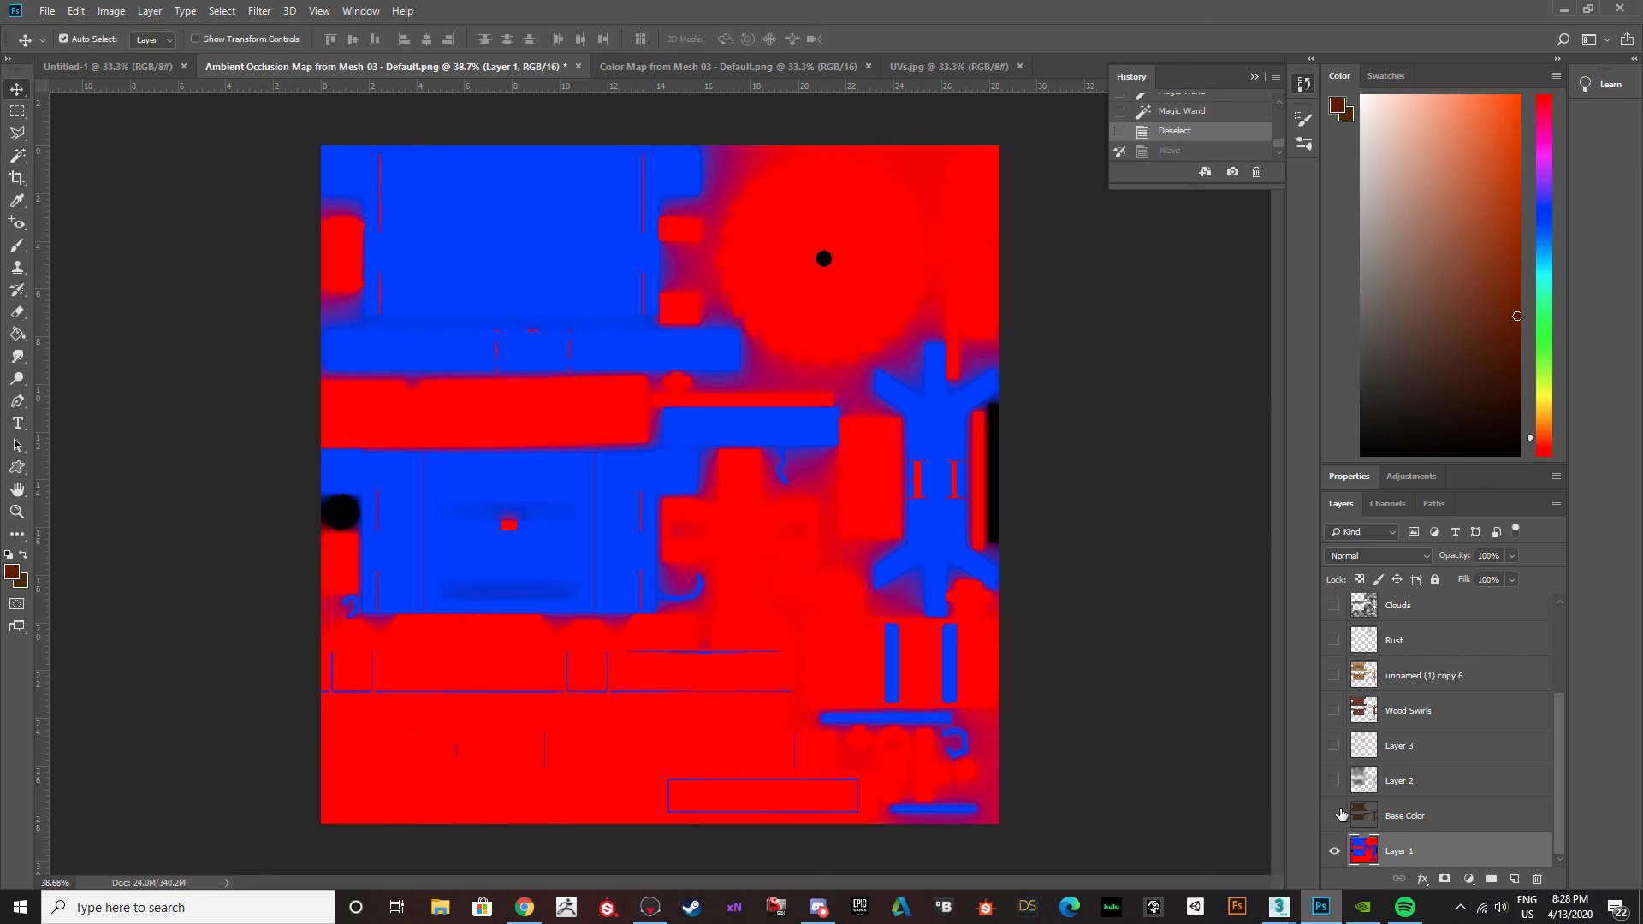
Show all texture layers except UVs and Layer 1, and inspect the combined wood and metal texture.
{"action": "left_click_drag", "start_coordinate": [1334, 799], "coordinate": [1331, 596]}
{"action": "scroll", "coordinate": [1349, 660], "scroll_direction": "up", "scroll_amount": 4}
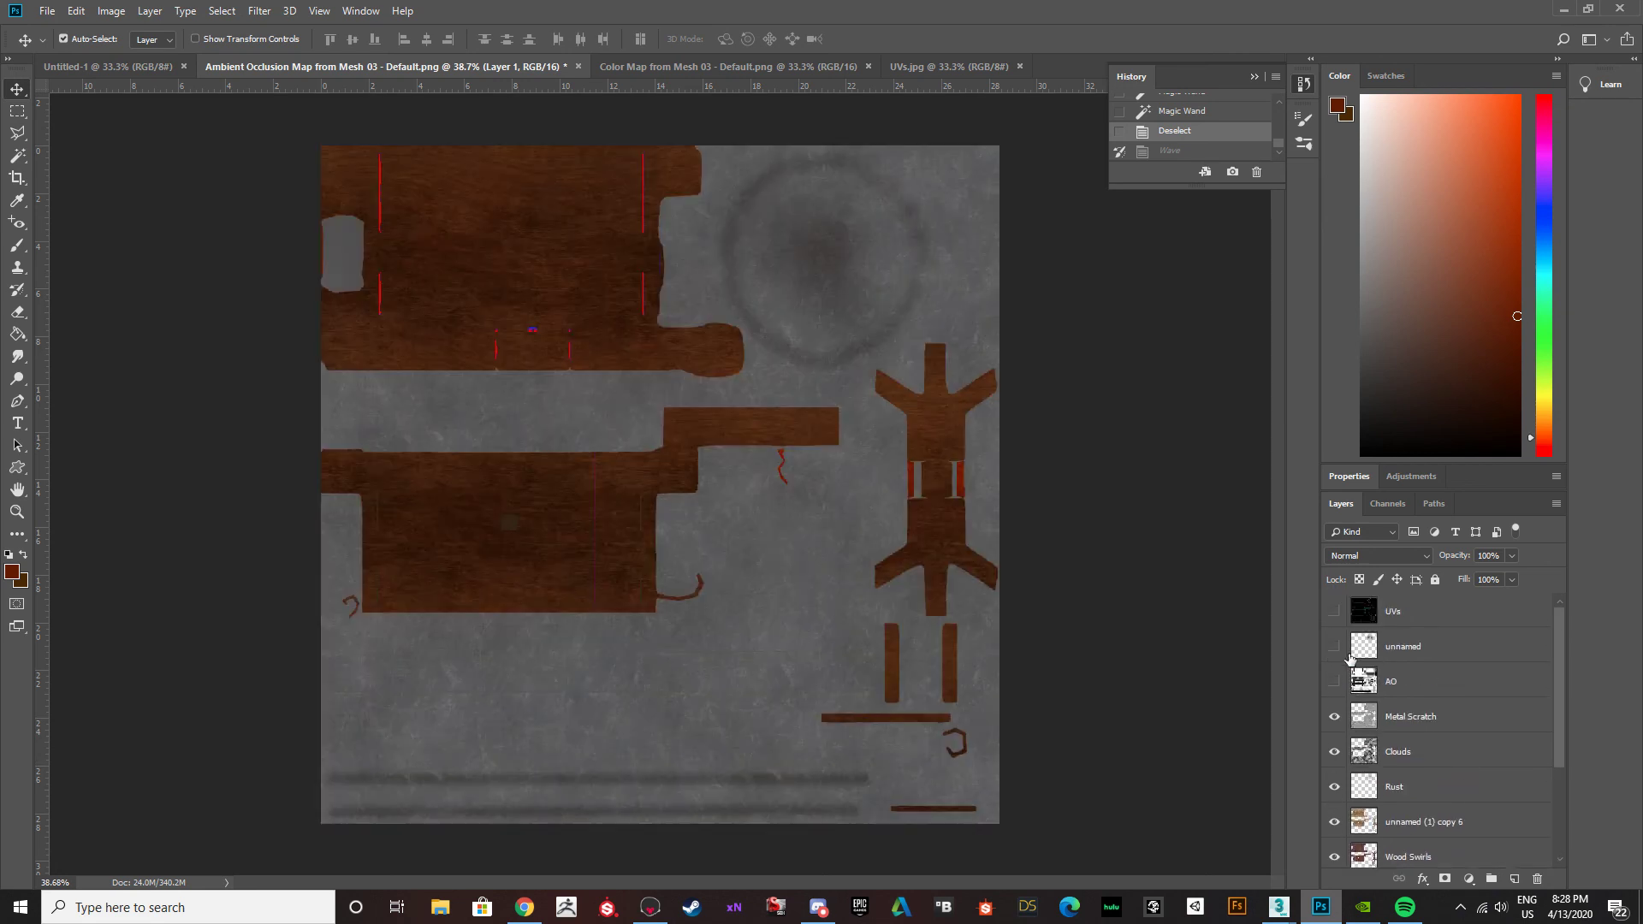
{"action": "left_click_drag", "start_coordinate": [1332, 723], "coordinate": [1334, 602]}
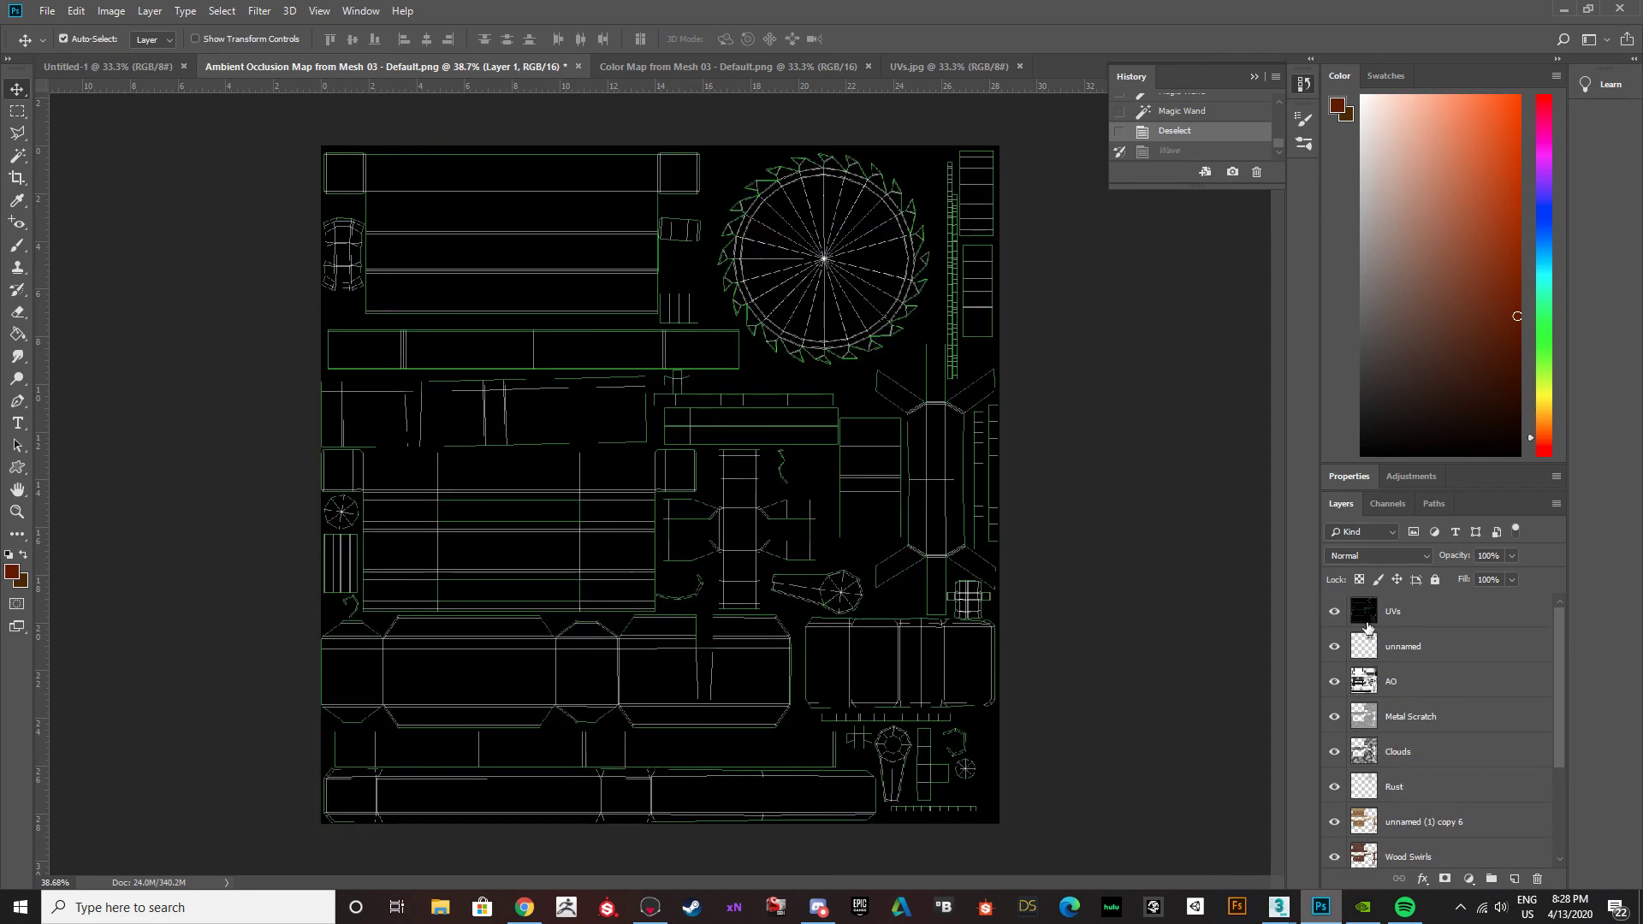
{"action": "left_click", "coordinate": [1334, 613]}
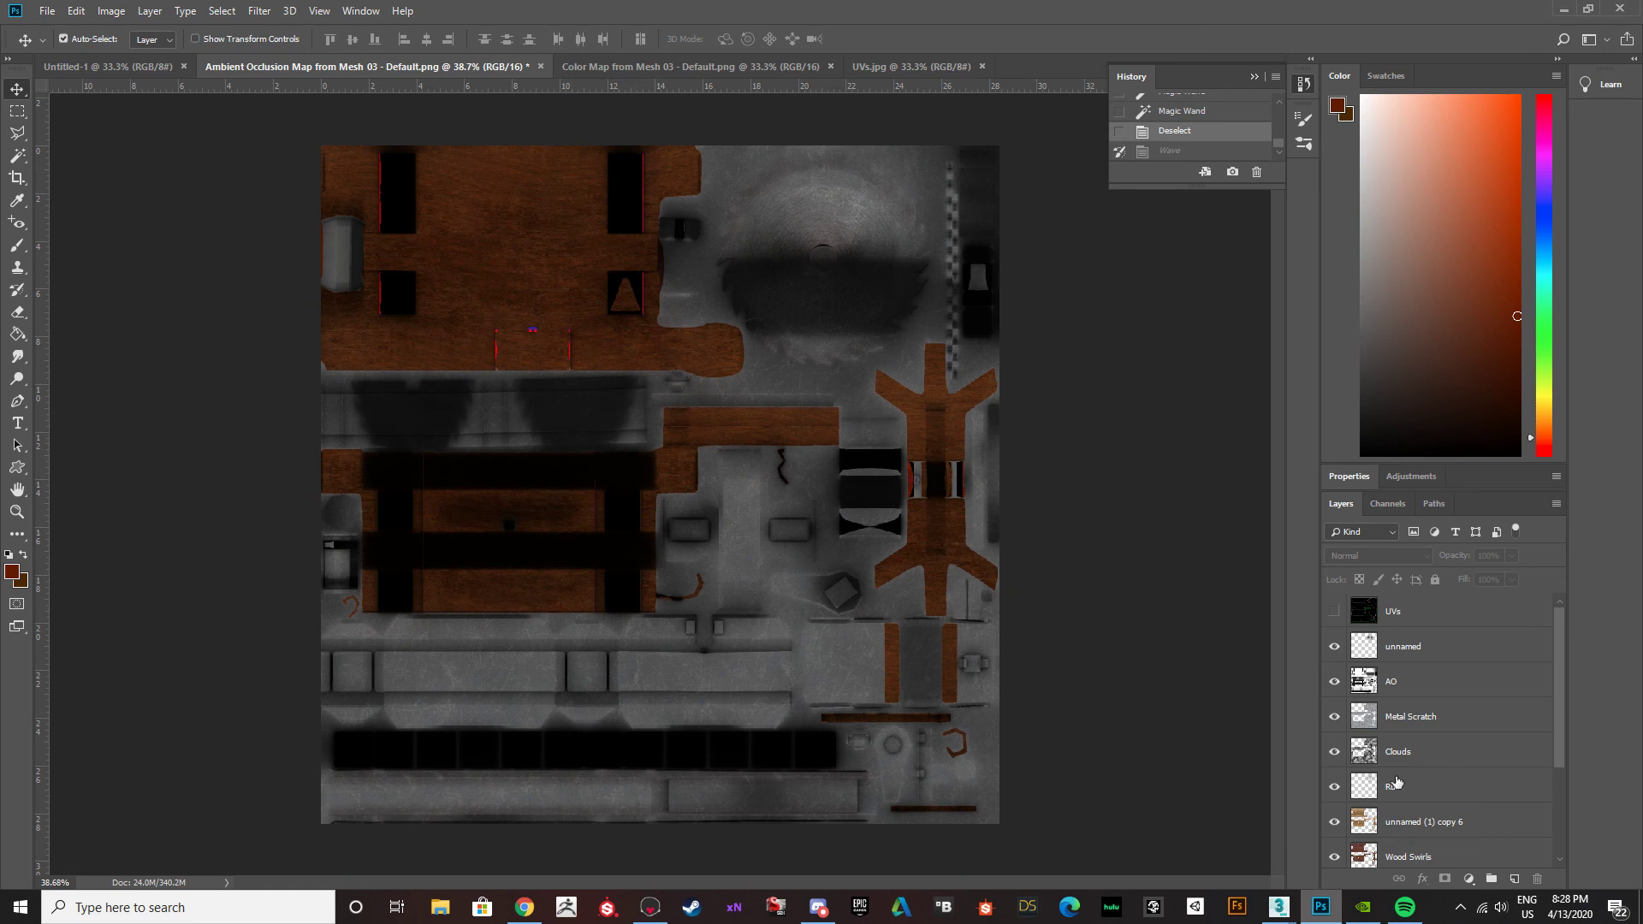
{"action": "scroll", "coordinate": [1397, 782], "scroll_direction": "down", "scroll_amount": 4}
{"action": "left_click", "coordinate": [1333, 851]}
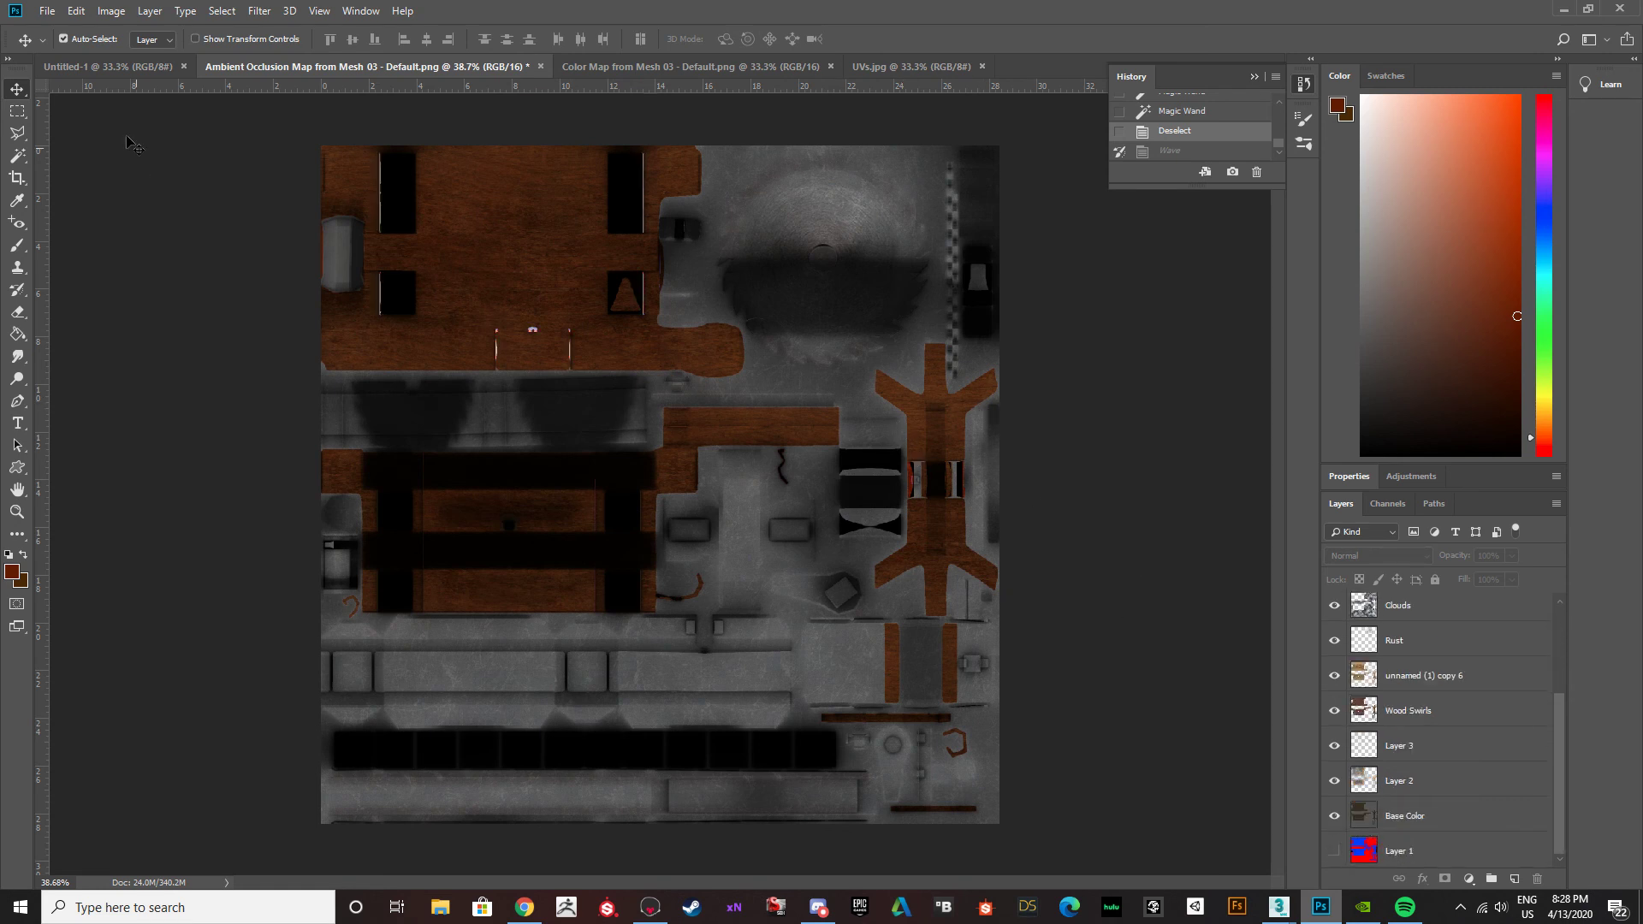
{"action": "scroll", "coordinate": [540, 376], "scroll_direction": "down", "scroll_amount": 5, "text": "alt"}
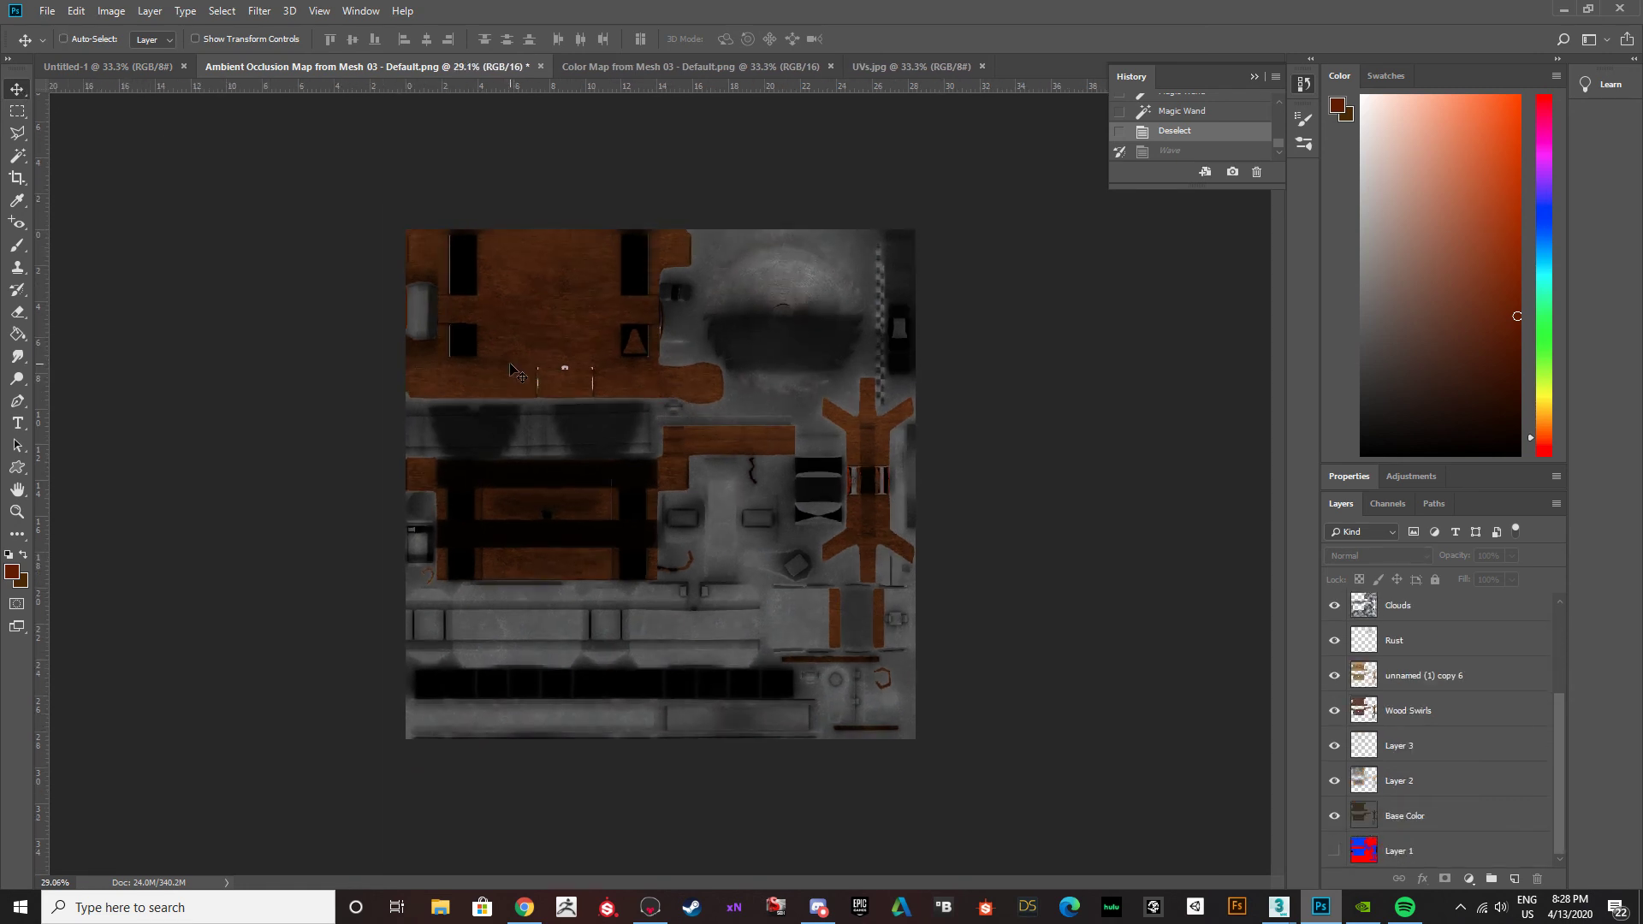
{"action": "scroll", "coordinate": [685, 409], "scroll_direction": "up", "scroll_amount": 5, "text": "alt"}
{"action": "scroll", "coordinate": [725, 417], "scroll_direction": "up", "scroll_amount": 3, "text": "alt"}
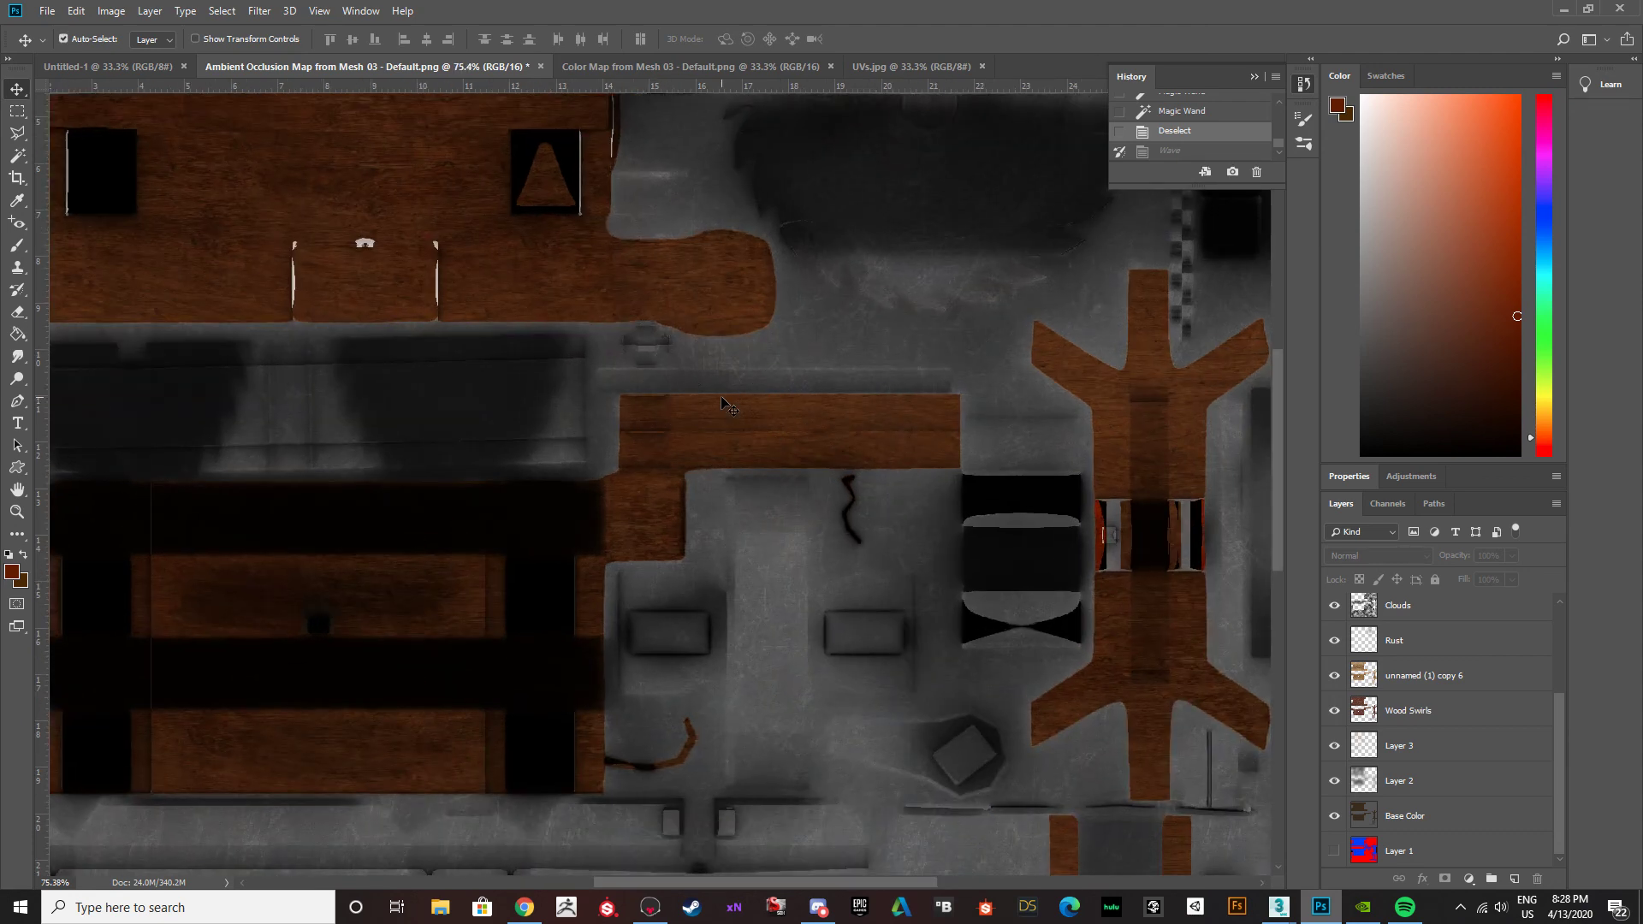
{"action": "scroll", "coordinate": [736, 405], "scroll_direction": "down", "scroll_amount": 3, "text": "alt"}
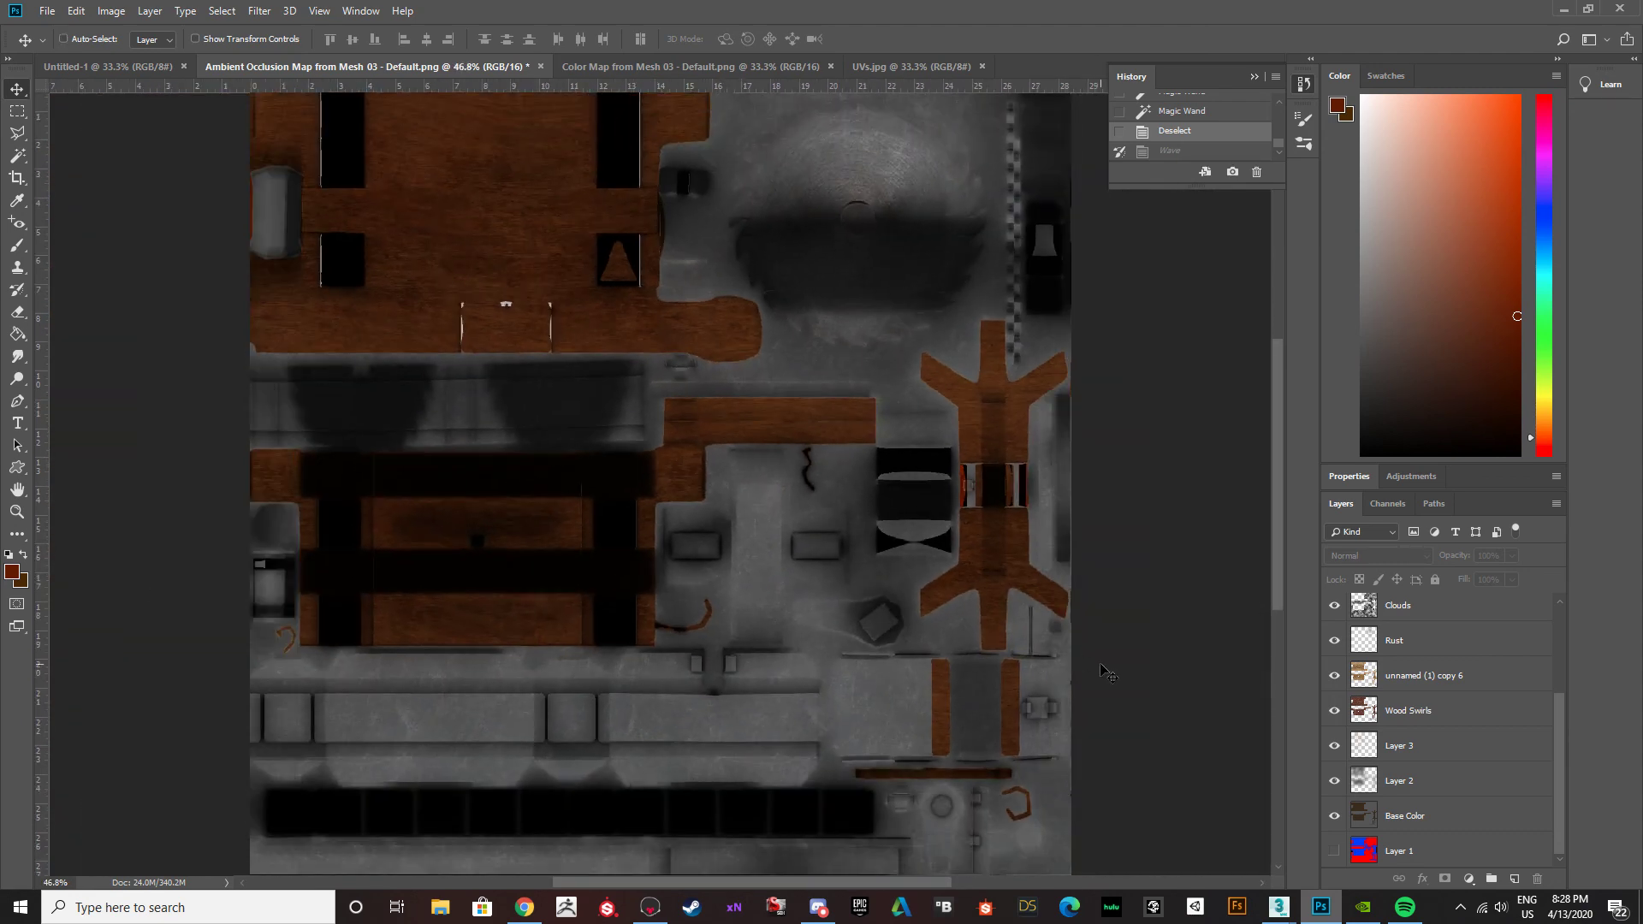
{"action": "scroll", "coordinate": [1384, 712], "scroll_direction": "up", "scroll_amount": 4}
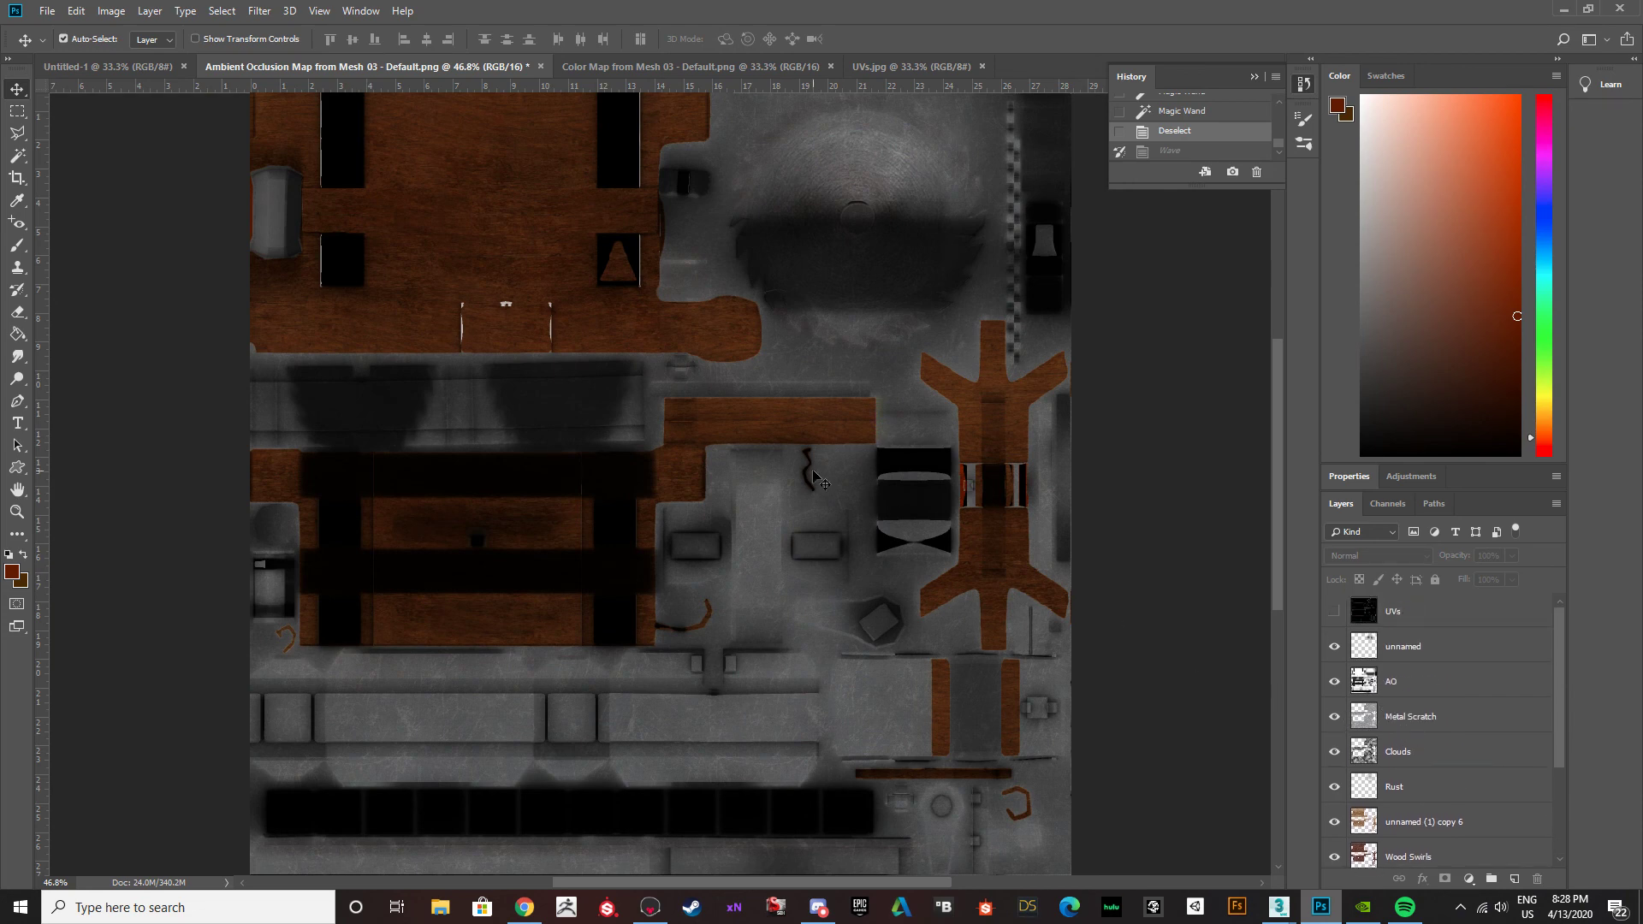
{"action": "scroll", "coordinate": [815, 475], "scroll_direction": "down", "scroll_amount": 1, "text": "alt"}
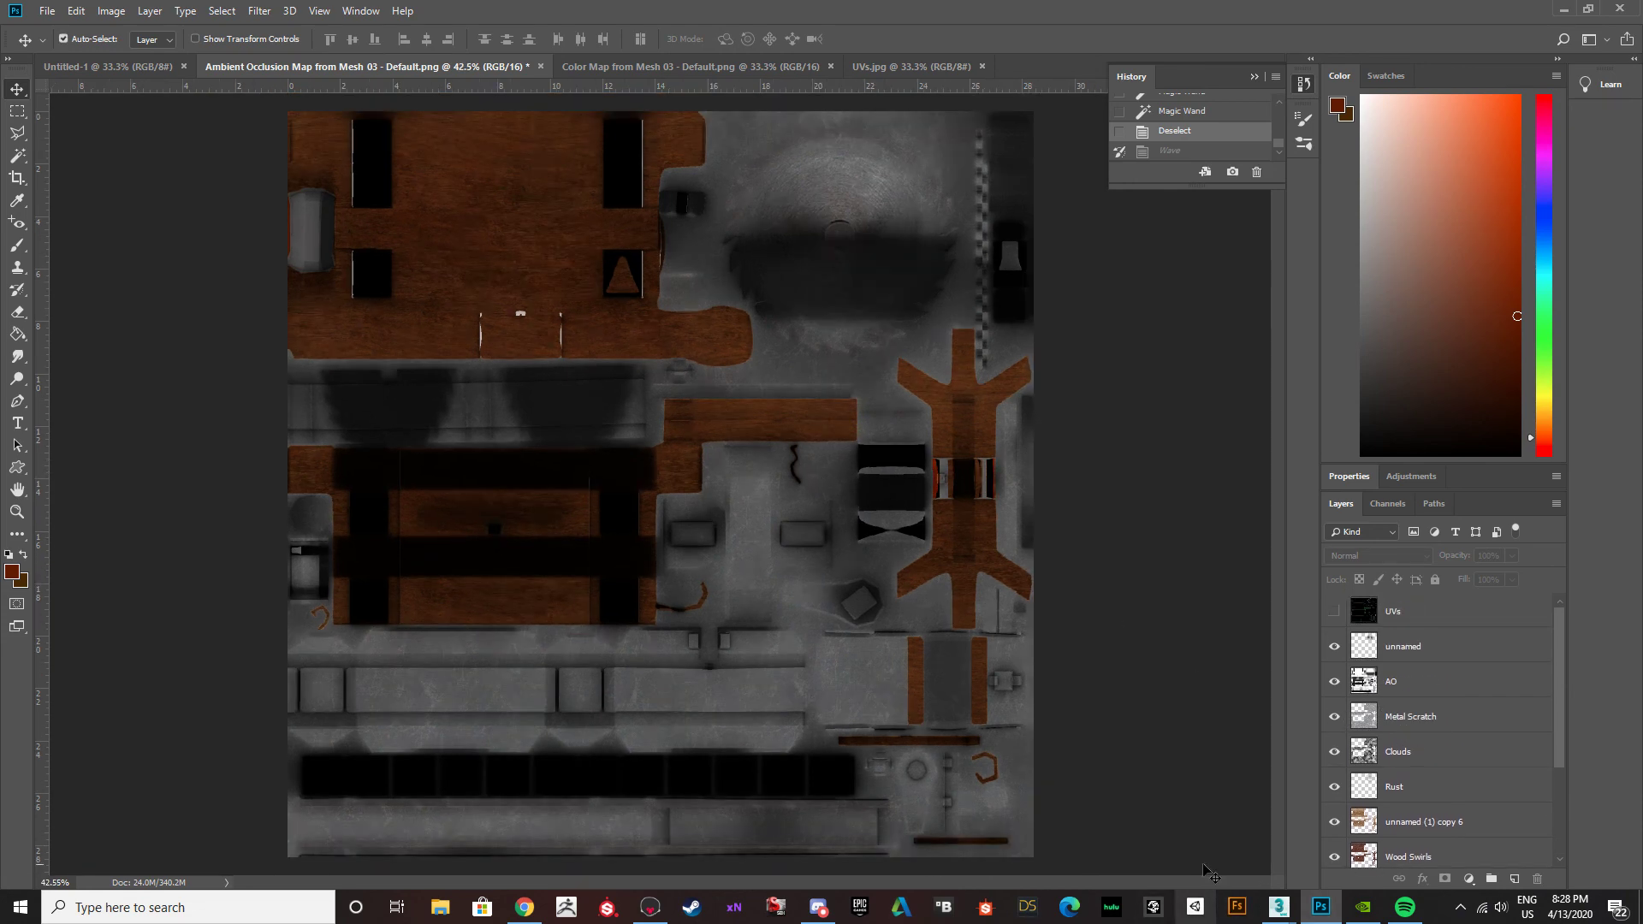
Switch to Discord and look through the ask-and-share channel's earlier posts, shared files and tutorial links.
{"action": "left_click", "coordinate": [820, 910]}
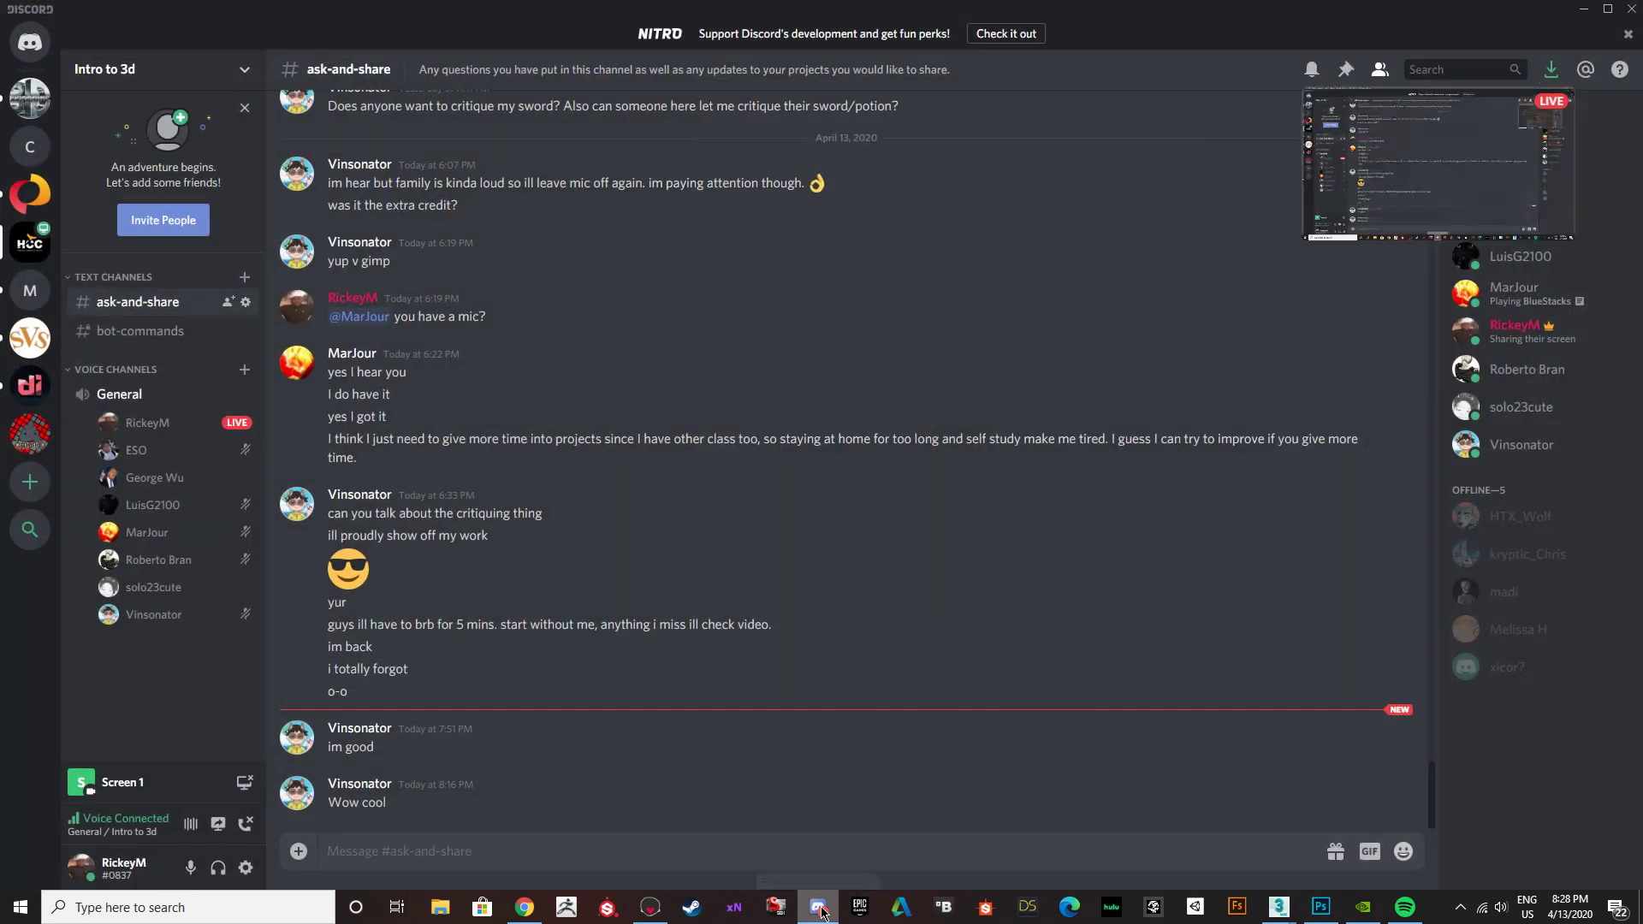
{"action": "scroll", "coordinate": [513, 479], "scroll_direction": "up", "scroll_amount": 6}
{"action": "scroll", "coordinate": [513, 475], "scroll_direction": "up", "scroll_amount": 20}
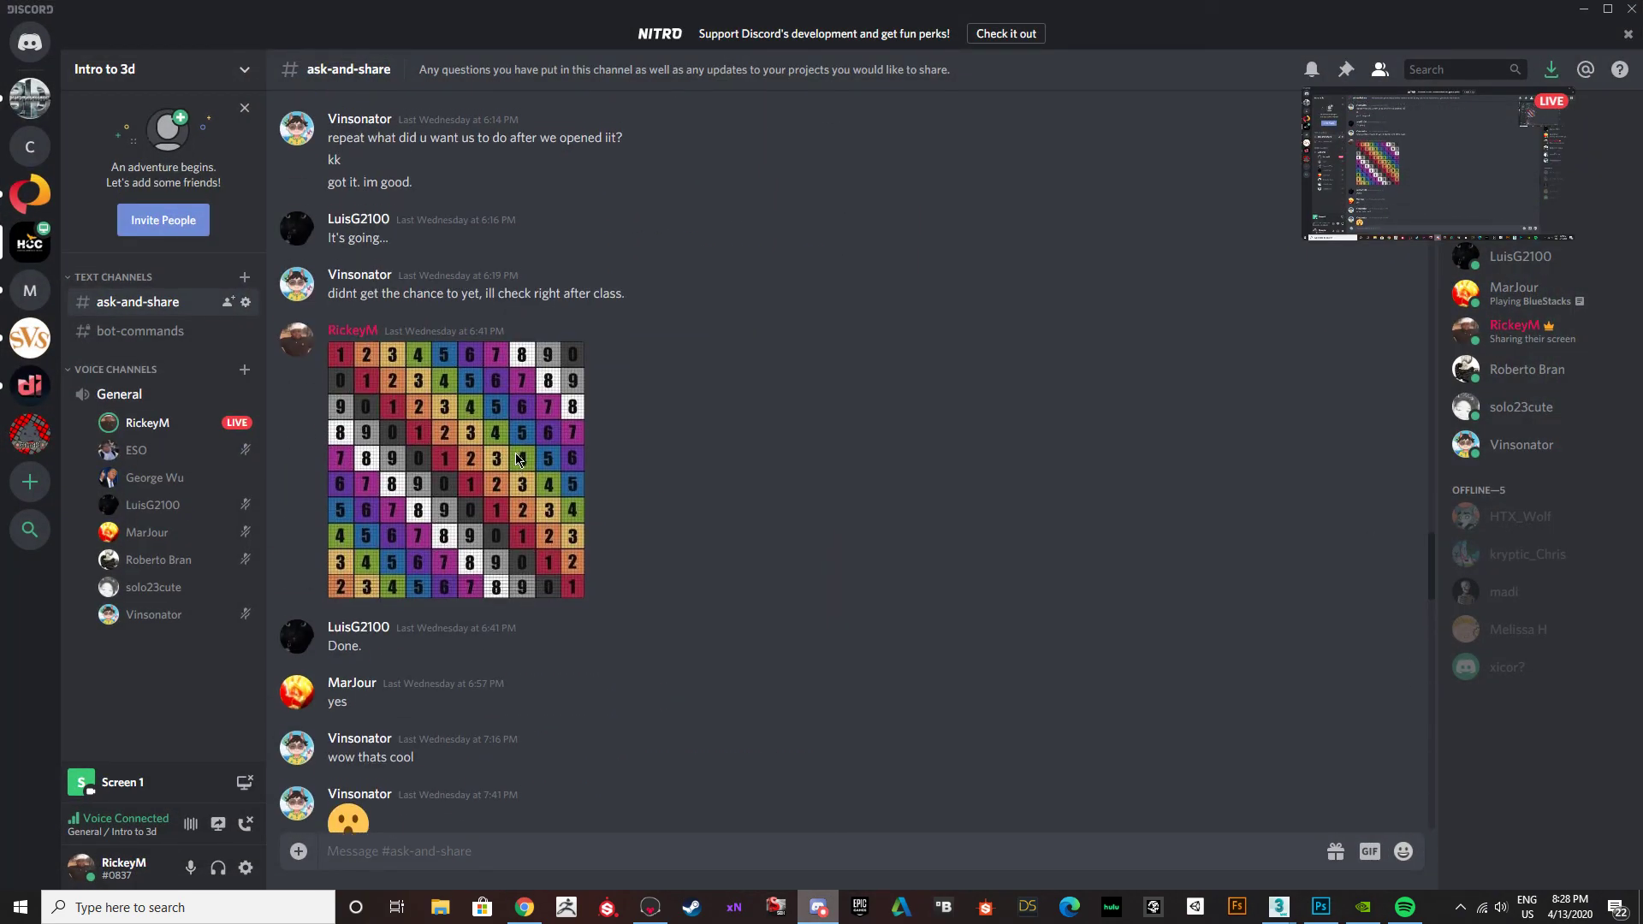
{"action": "scroll", "coordinate": [533, 485], "scroll_direction": "up", "scroll_amount": 12}
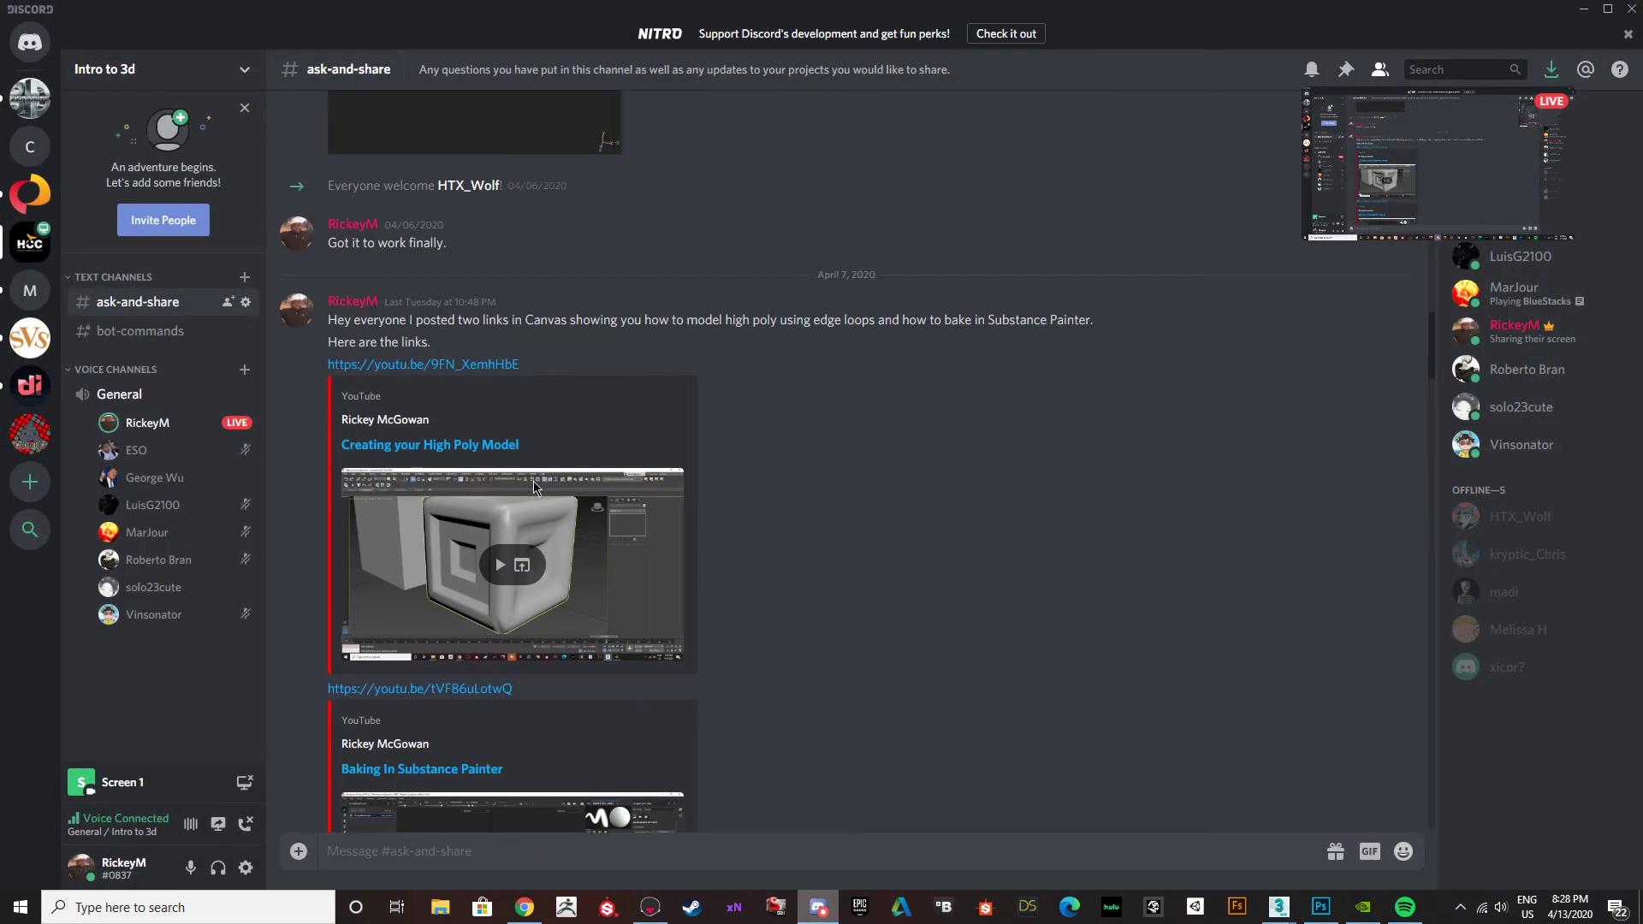
{"action": "scroll", "coordinate": [537, 489], "scroll_direction": "down", "scroll_amount": 12}
{"action": "scroll", "coordinate": [537, 488], "scroll_direction": "down", "scroll_amount": 15}
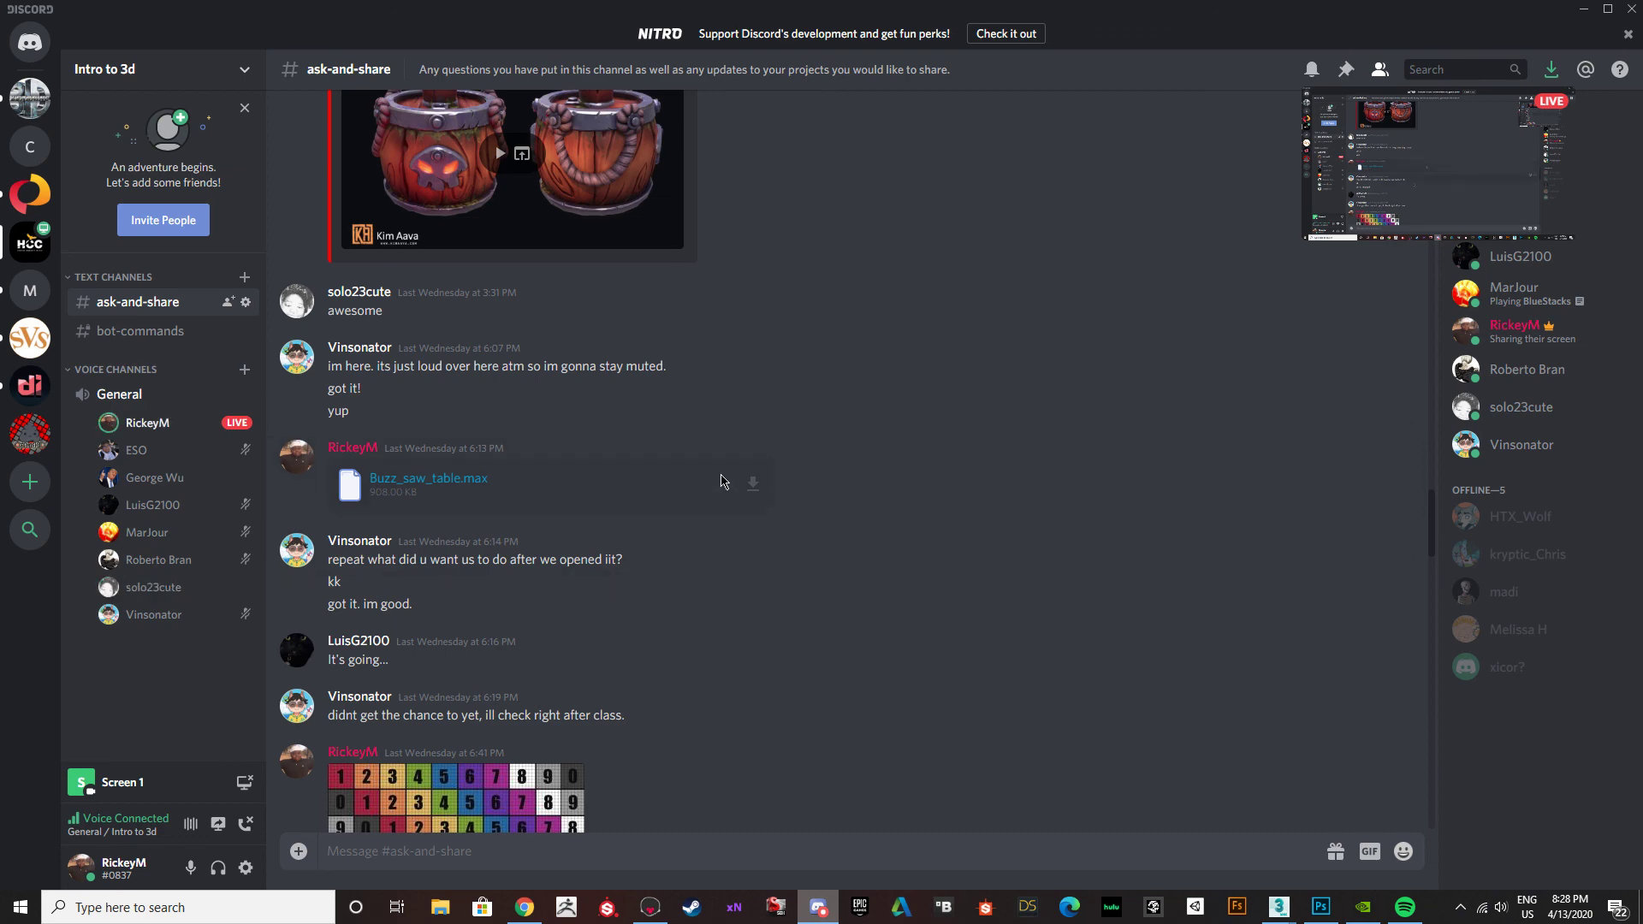
{"action": "scroll", "coordinate": [740, 508], "scroll_direction": "down", "scroll_amount": 10}
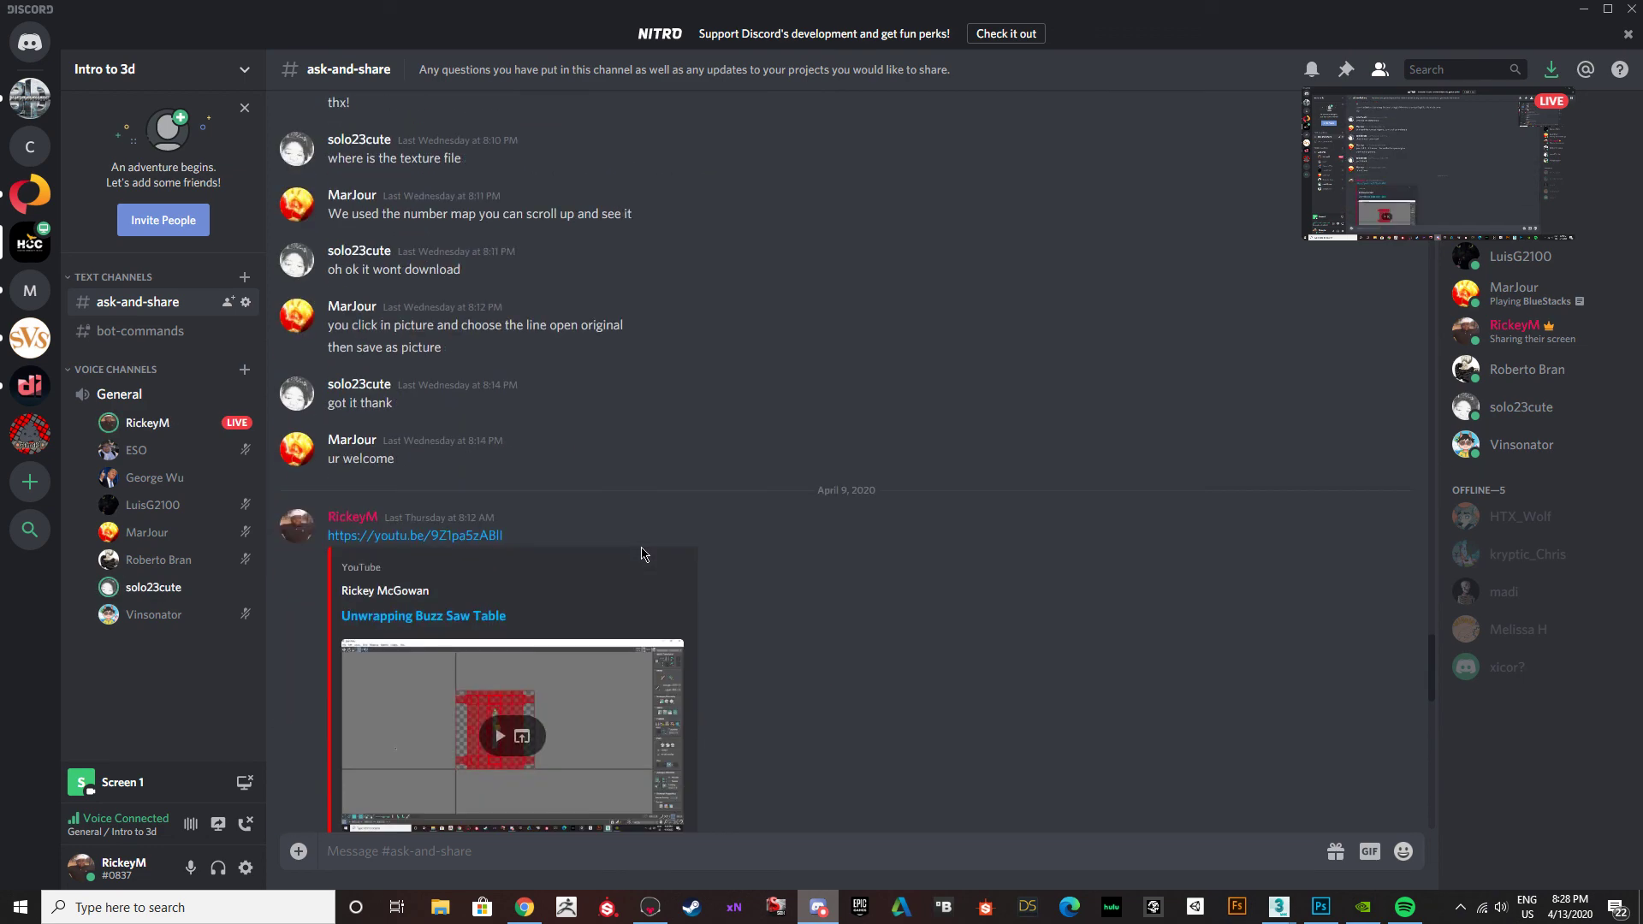
{"action": "scroll", "coordinate": [643, 554], "scroll_direction": "down", "scroll_amount": 4}
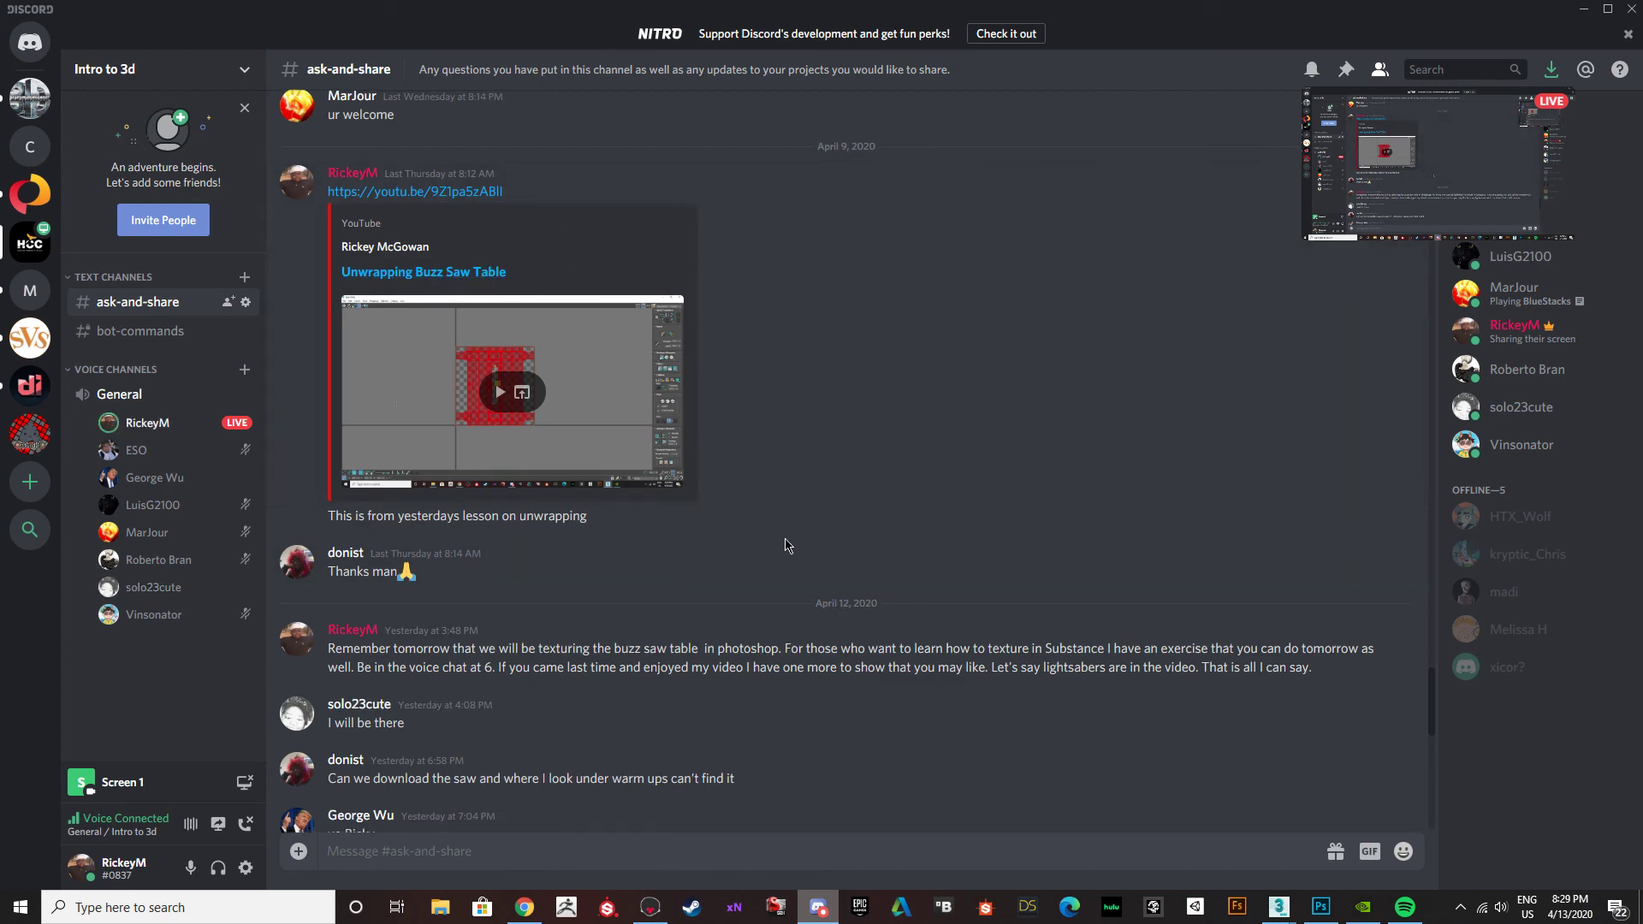
{"action": "scroll", "coordinate": [778, 543], "scroll_direction": "down", "scroll_amount": 15}
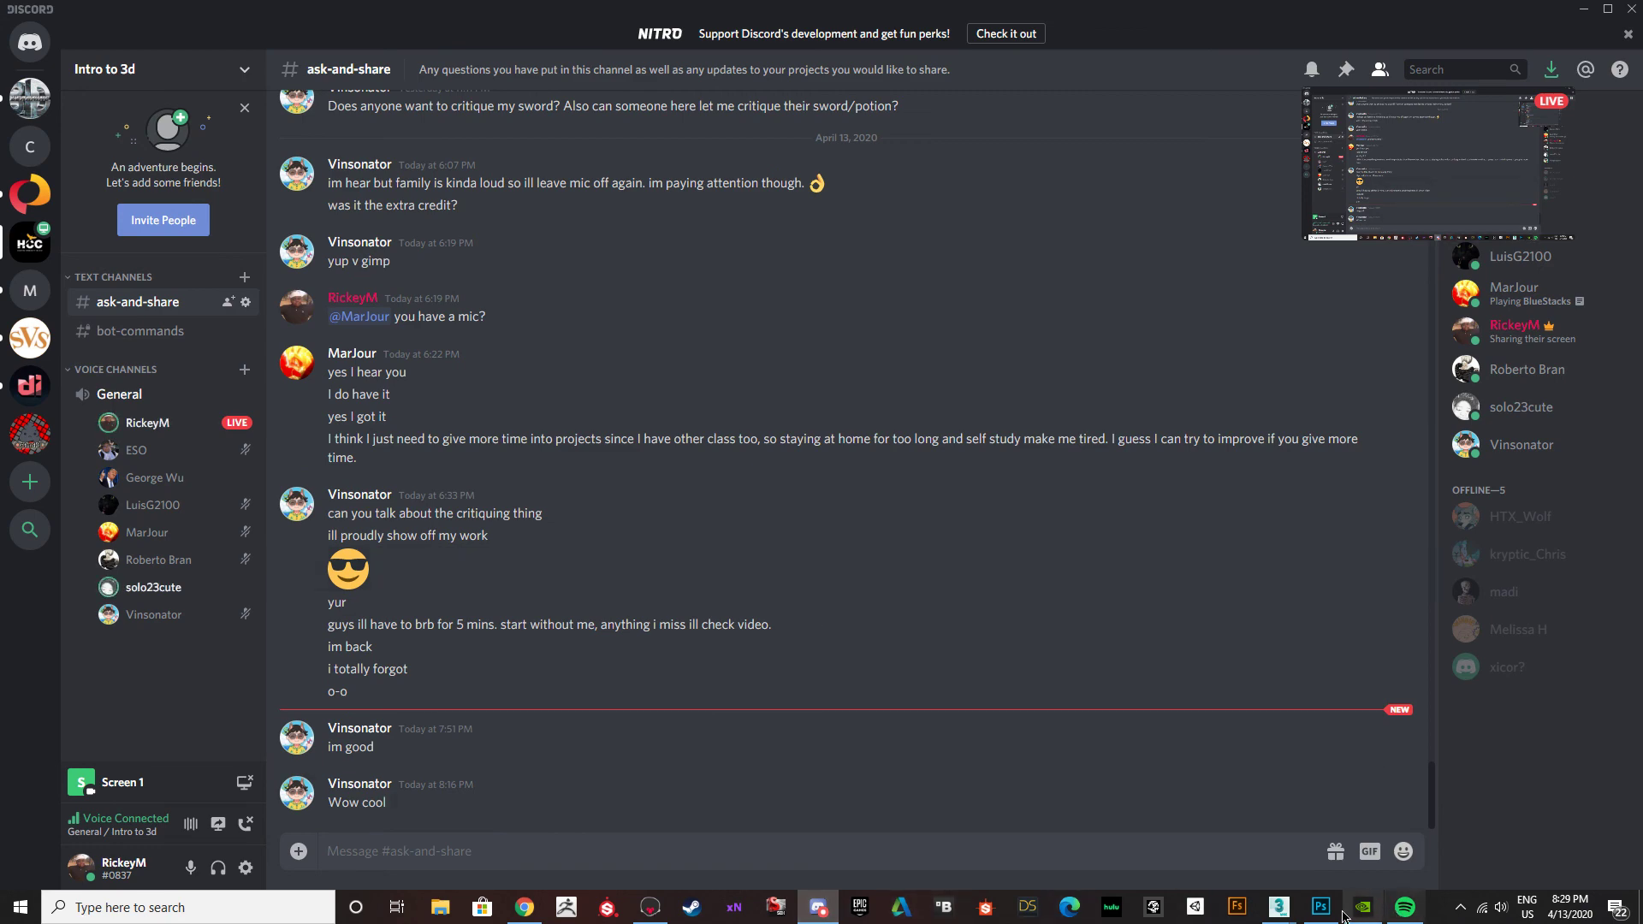
Return to 3ds Max and change the Top view to a Perspective view of the textured buzzsaw table.
{"action": "left_click", "coordinate": [1279, 907]}
{"action": "left_click", "coordinate": [1362, 860]}
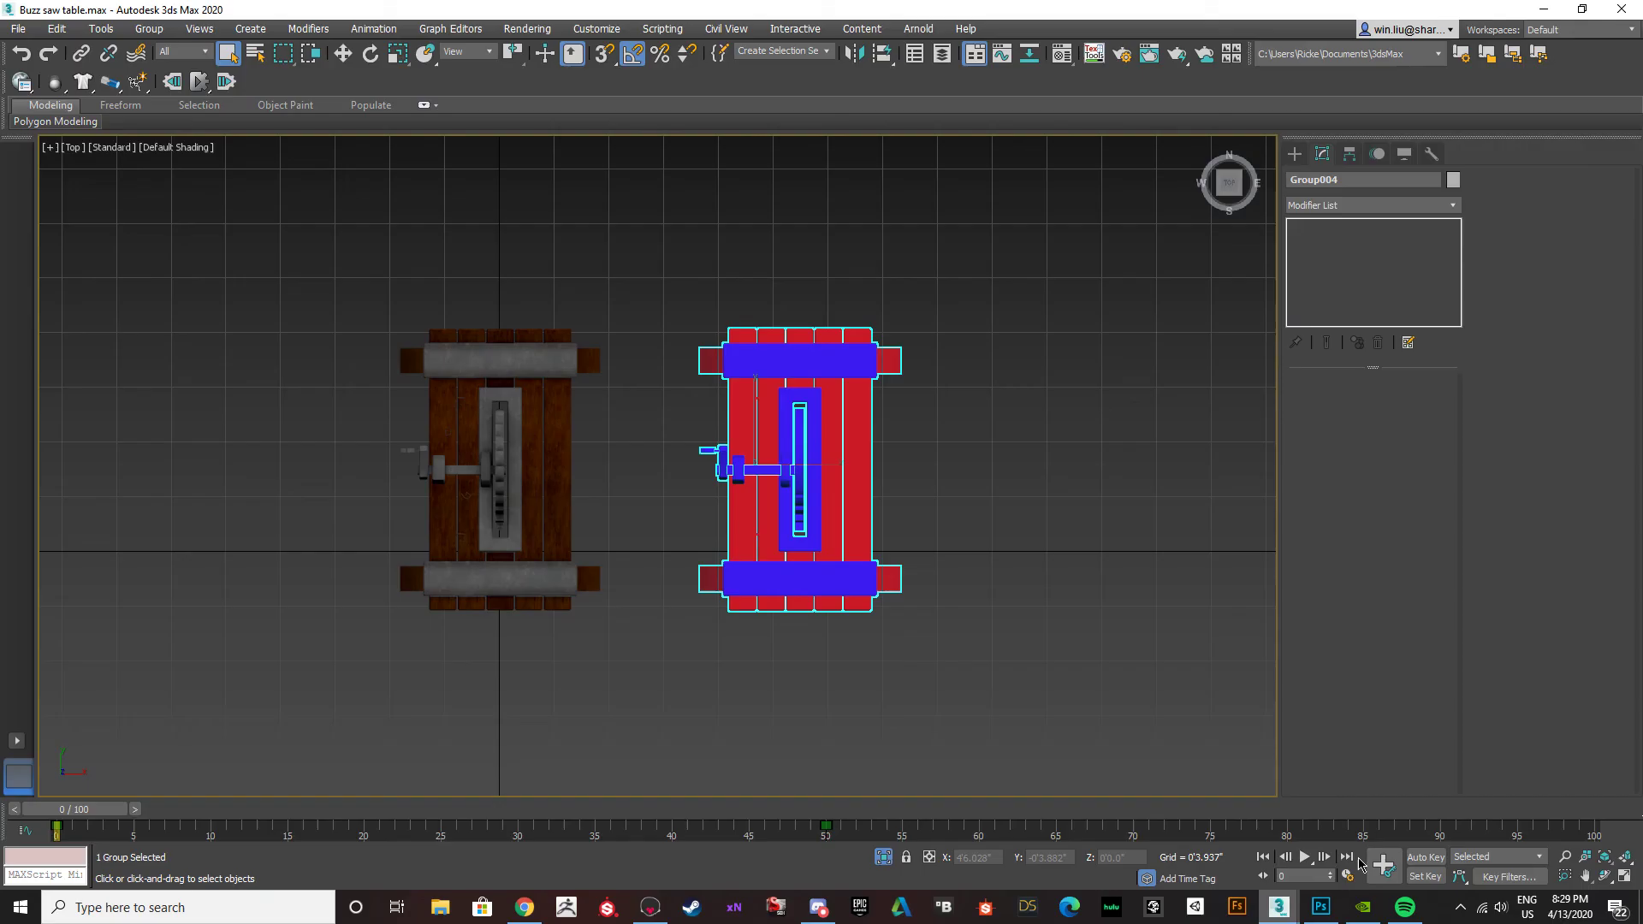
{"action": "scroll", "coordinate": [597, 512], "scroll_direction": "up", "scroll_amount": 5}
{"action": "left_click", "coordinate": [447, 481]}
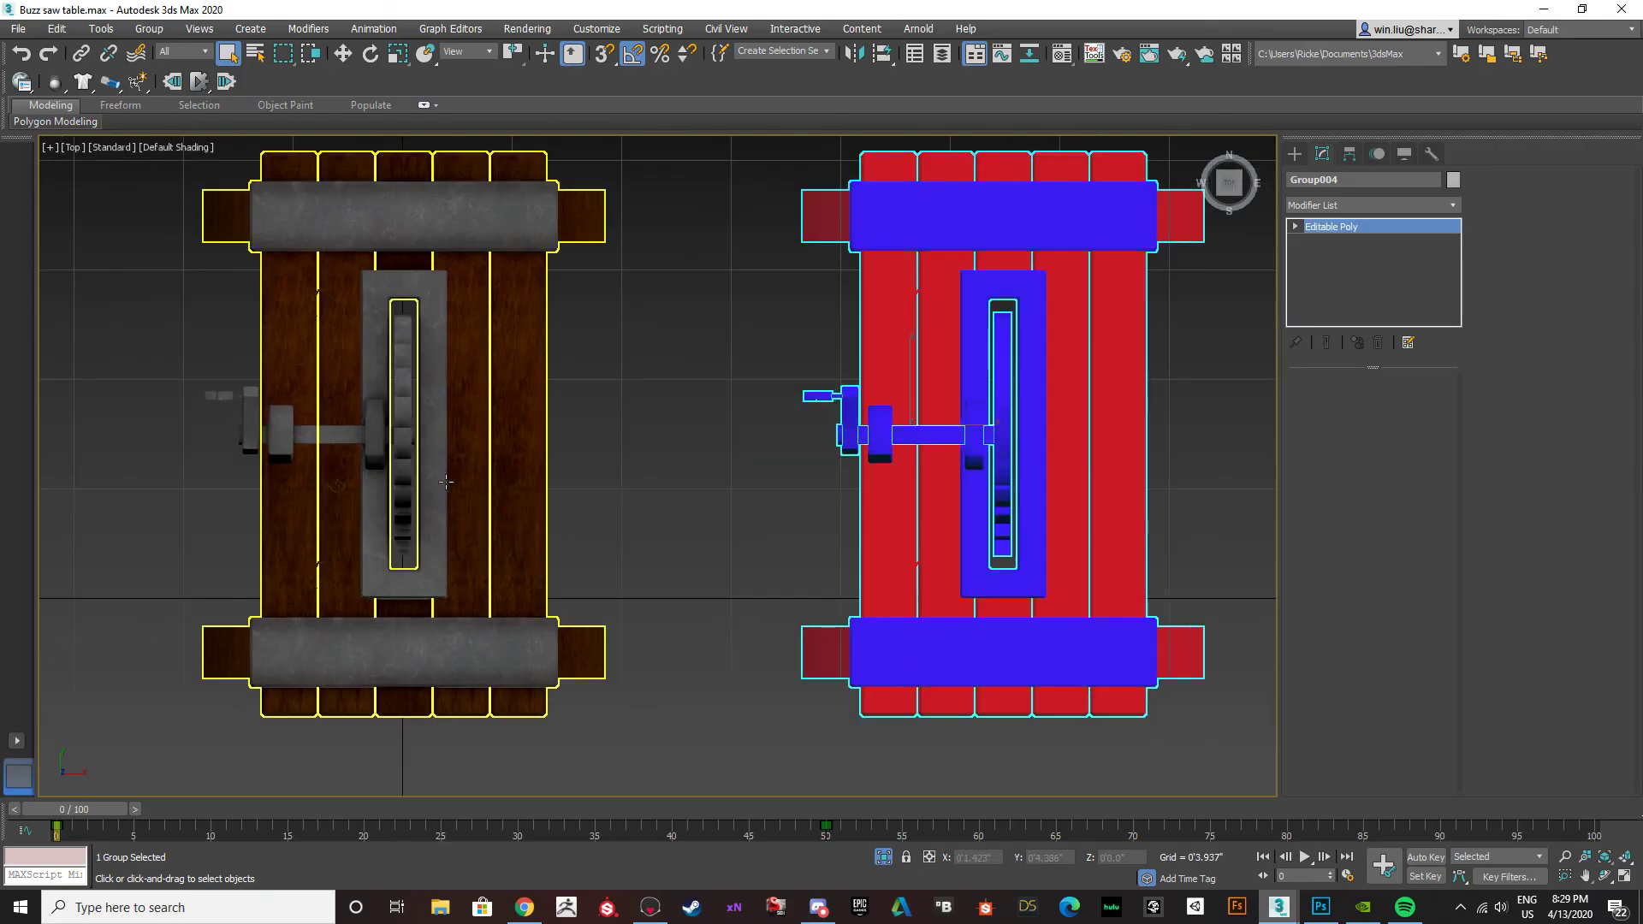
{"action": "scroll", "coordinate": [346, 482], "scroll_direction": "up", "scroll_amount": 12}
{"action": "scroll", "coordinate": [346, 482], "scroll_direction": "down", "scroll_amount": 3}
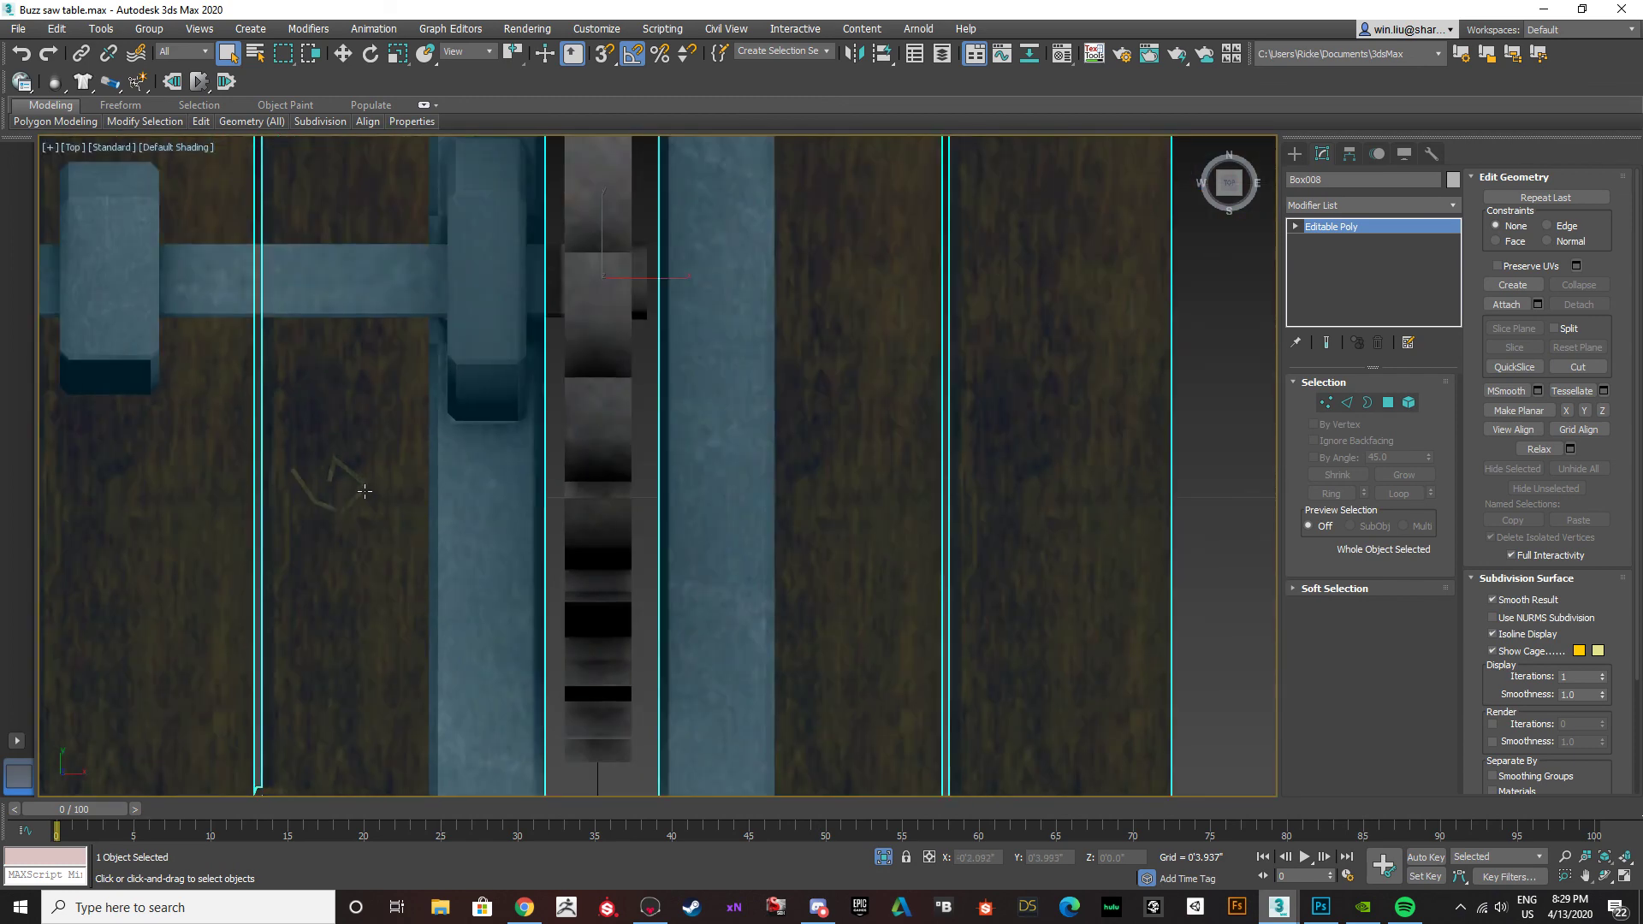
{"action": "middle_click_drag", "start_coordinate": [510, 578], "coordinate": [624, 502], "text": "alt"}
{"action": "left_click", "coordinate": [580, 563]}
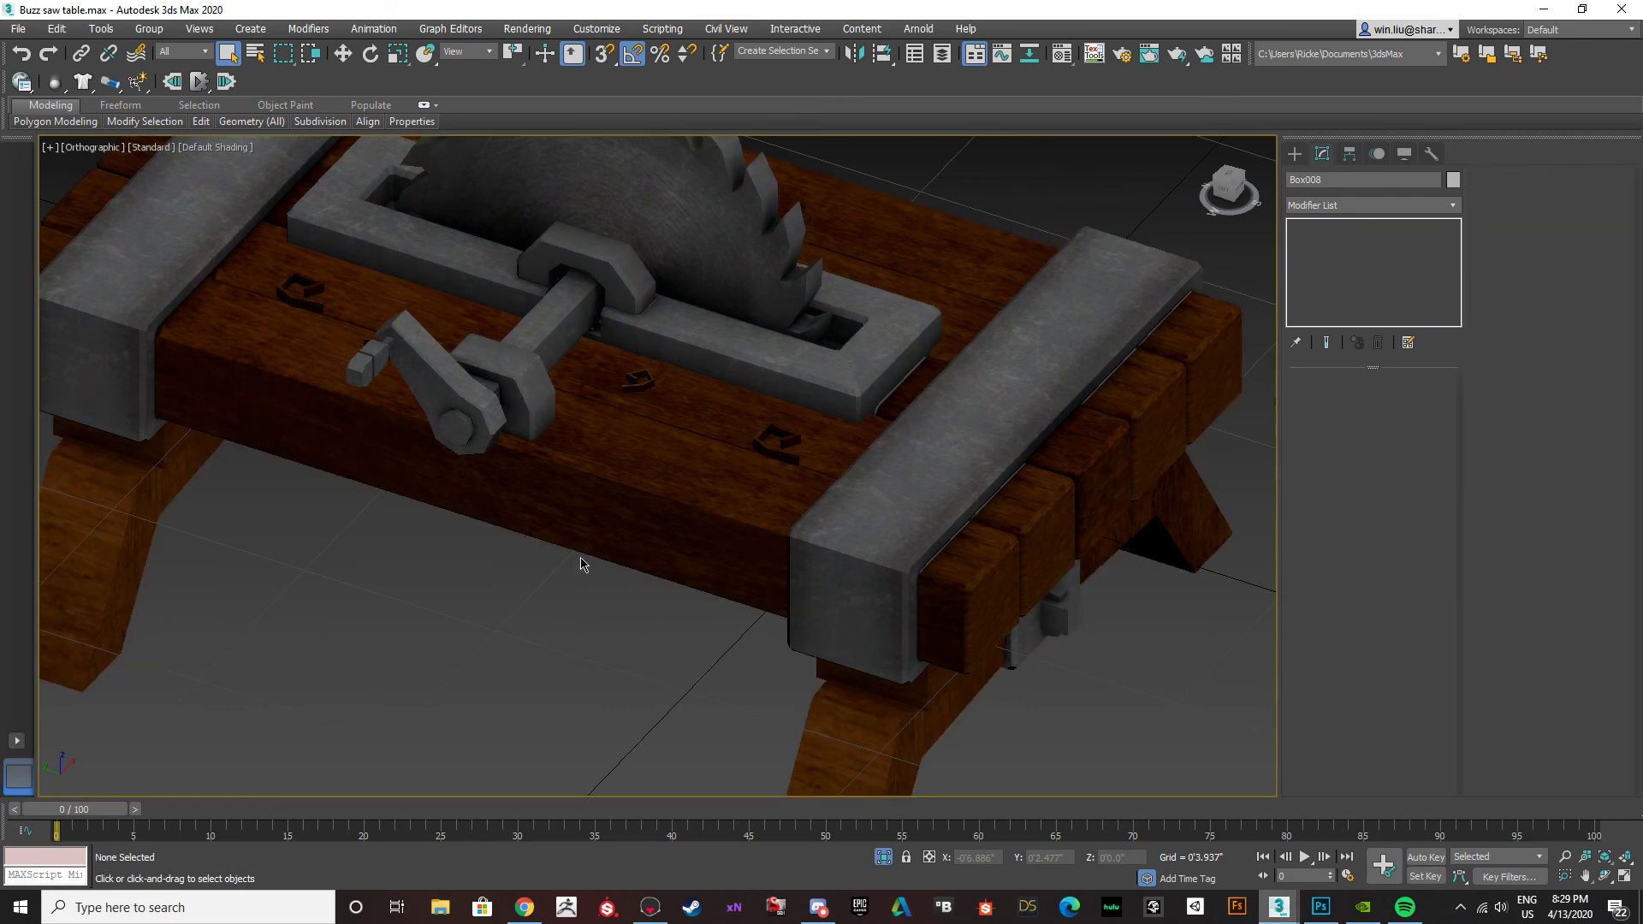
{"action": "middle_click_drag", "start_coordinate": [580, 559], "coordinate": [558, 575]}
{"action": "key", "text": "p"}
{"action": "scroll", "coordinate": [559, 576], "scroll_direction": "down", "scroll_amount": 6}
{"action": "key", "text": "F4"}
{"action": "key", "text": "F4"}
Select the original table together with its saw and crank, and hide the red and blue duplicate.
{"action": "left_click", "coordinate": [603, 606]}
{"action": "middle_click_drag", "start_coordinate": [602, 606], "coordinate": [587, 501], "text": "alt"}
{"action": "right_click", "coordinate": [586, 499]}
{"action": "left_click", "coordinate": [640, 356]}
{"action": "middle_click_drag", "start_coordinate": [637, 345], "coordinate": [635, 590], "text": "alt"}
{"action": "key", "text": "ctrl+z"}
{"action": "left_click", "coordinate": [609, 406], "text": "ctrl"}
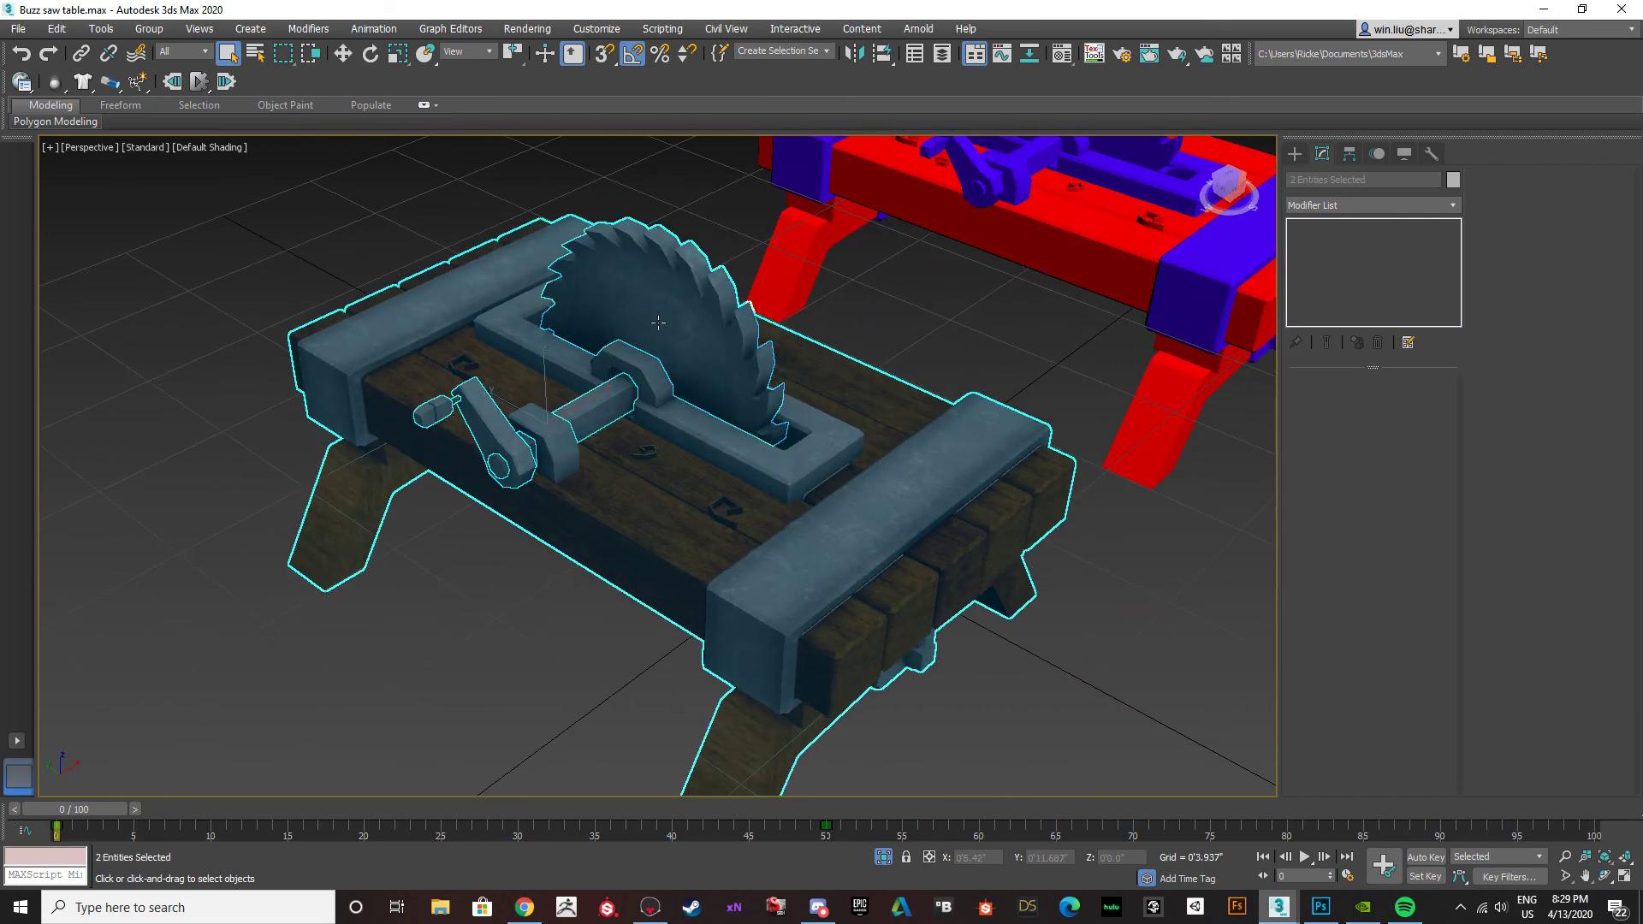
{"action": "right_click", "coordinate": [628, 493]}
{"action": "left_click", "coordinate": [346, 294]}
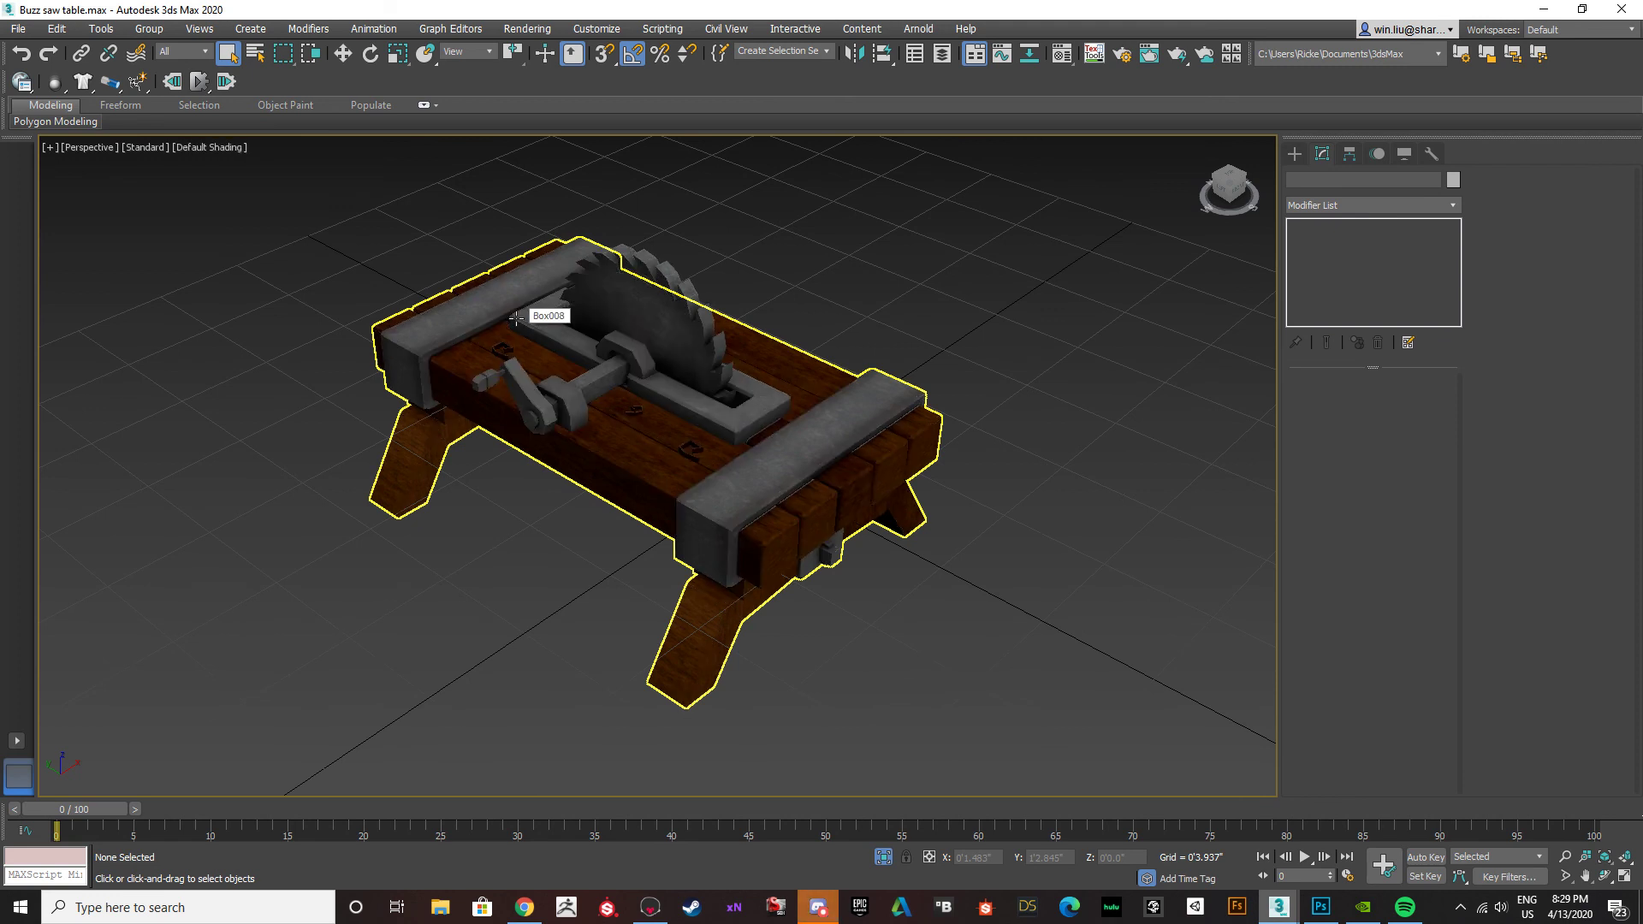
Check the latest question in Discord's ask-and-share channel, and select the original table body in 3ds Max.
{"action": "left_click", "coordinate": [818, 906]}
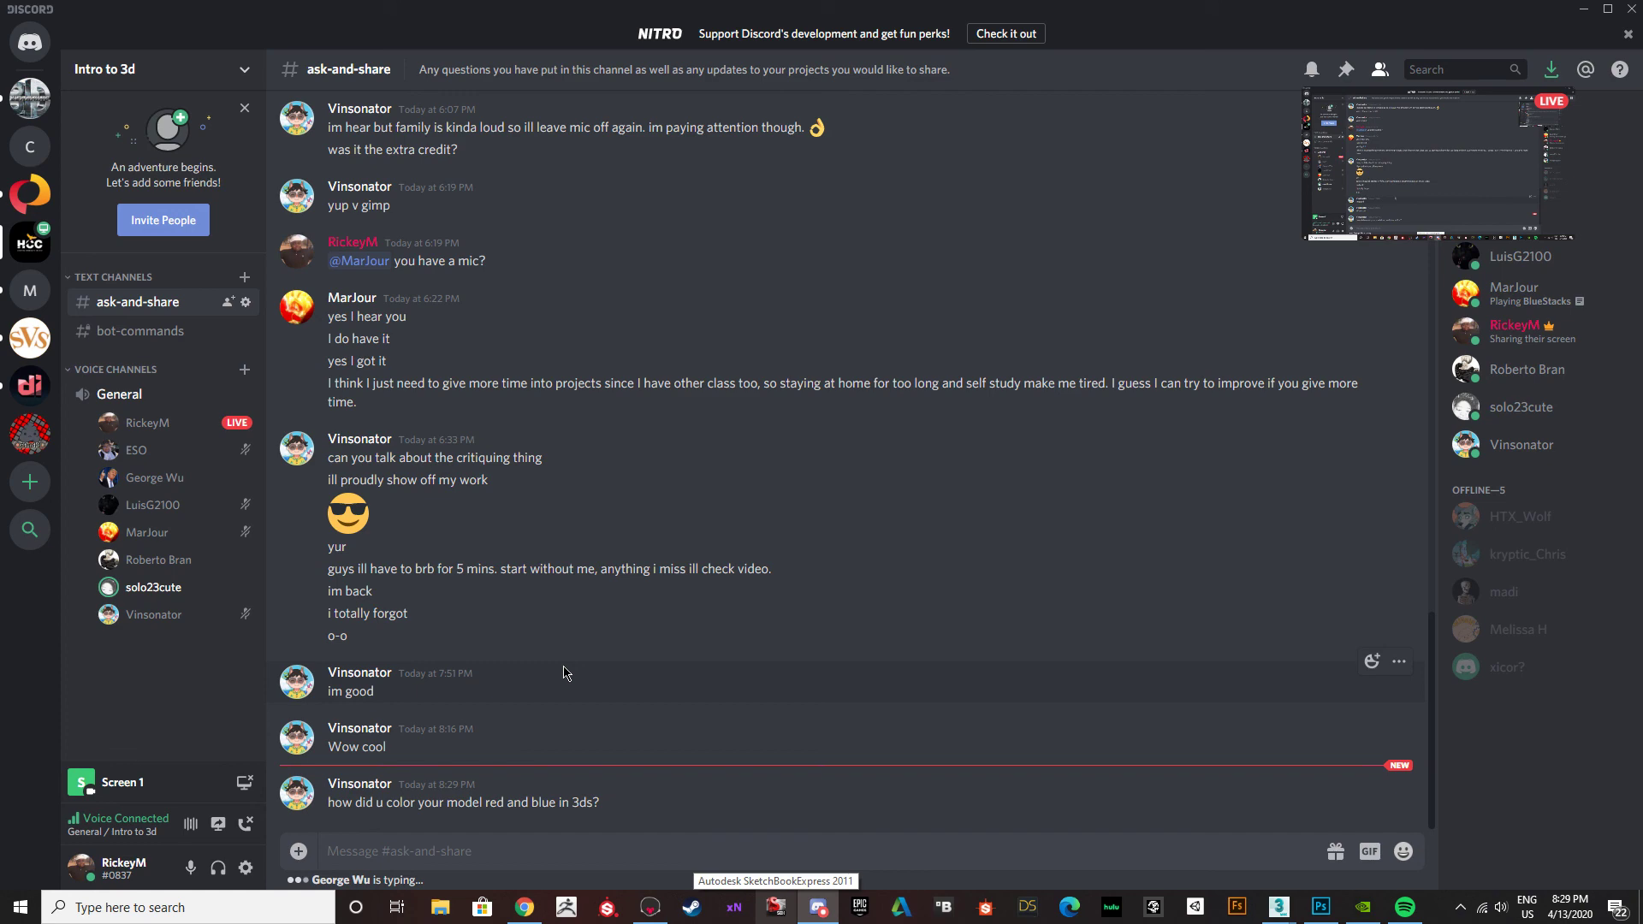
{"action": "left_click", "coordinate": [1585, 12]}
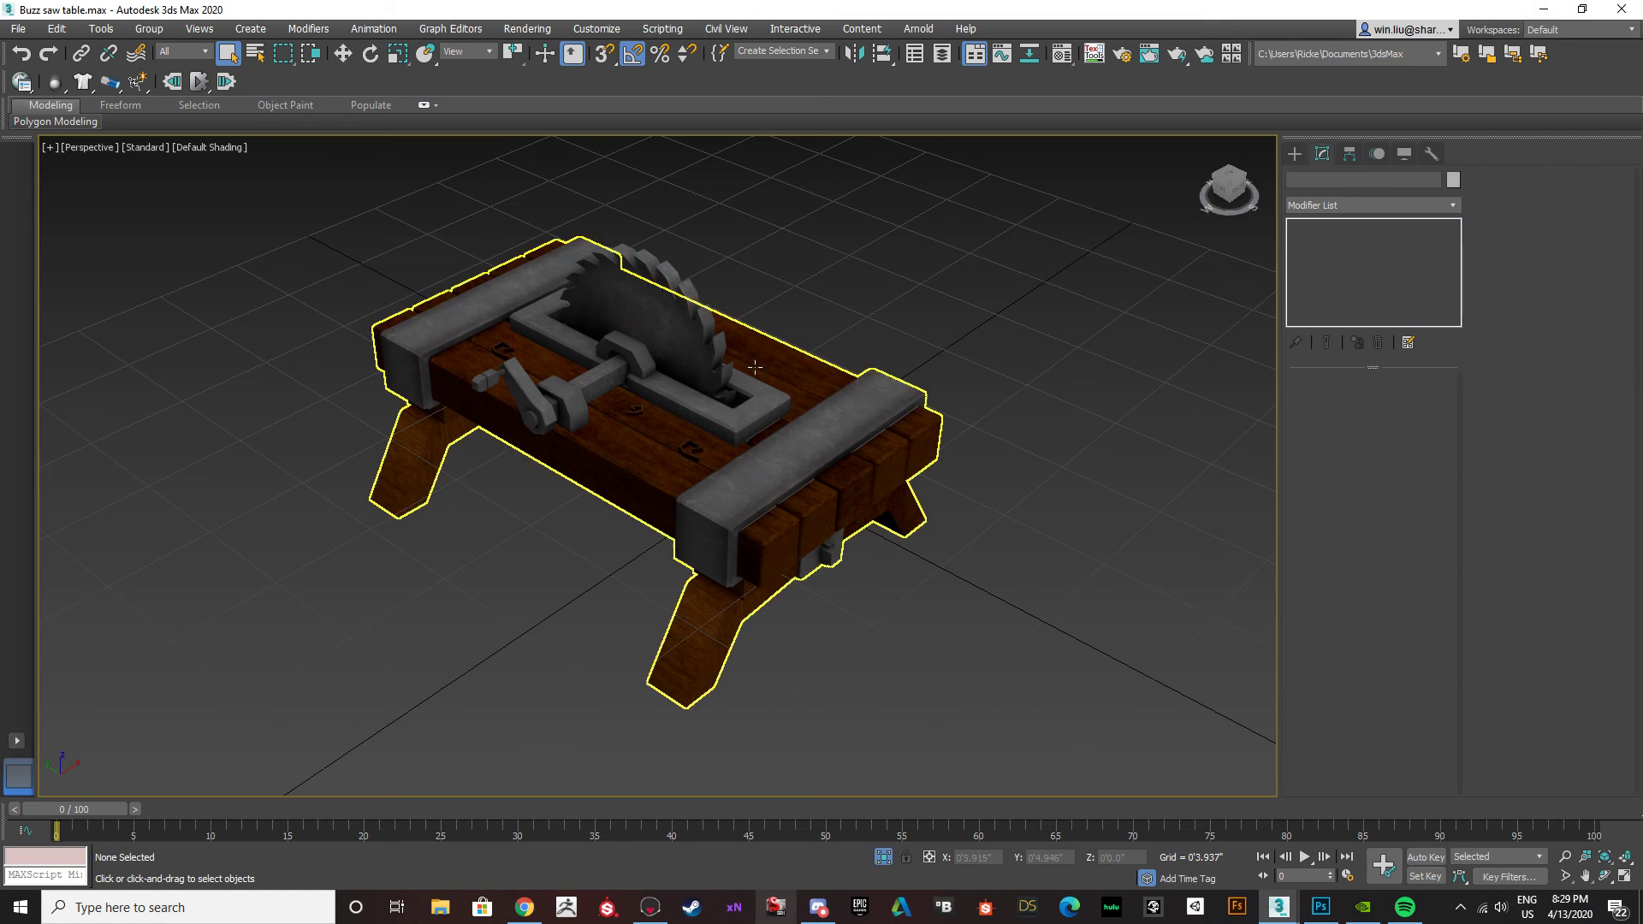
{"action": "left_click", "coordinate": [803, 472]}
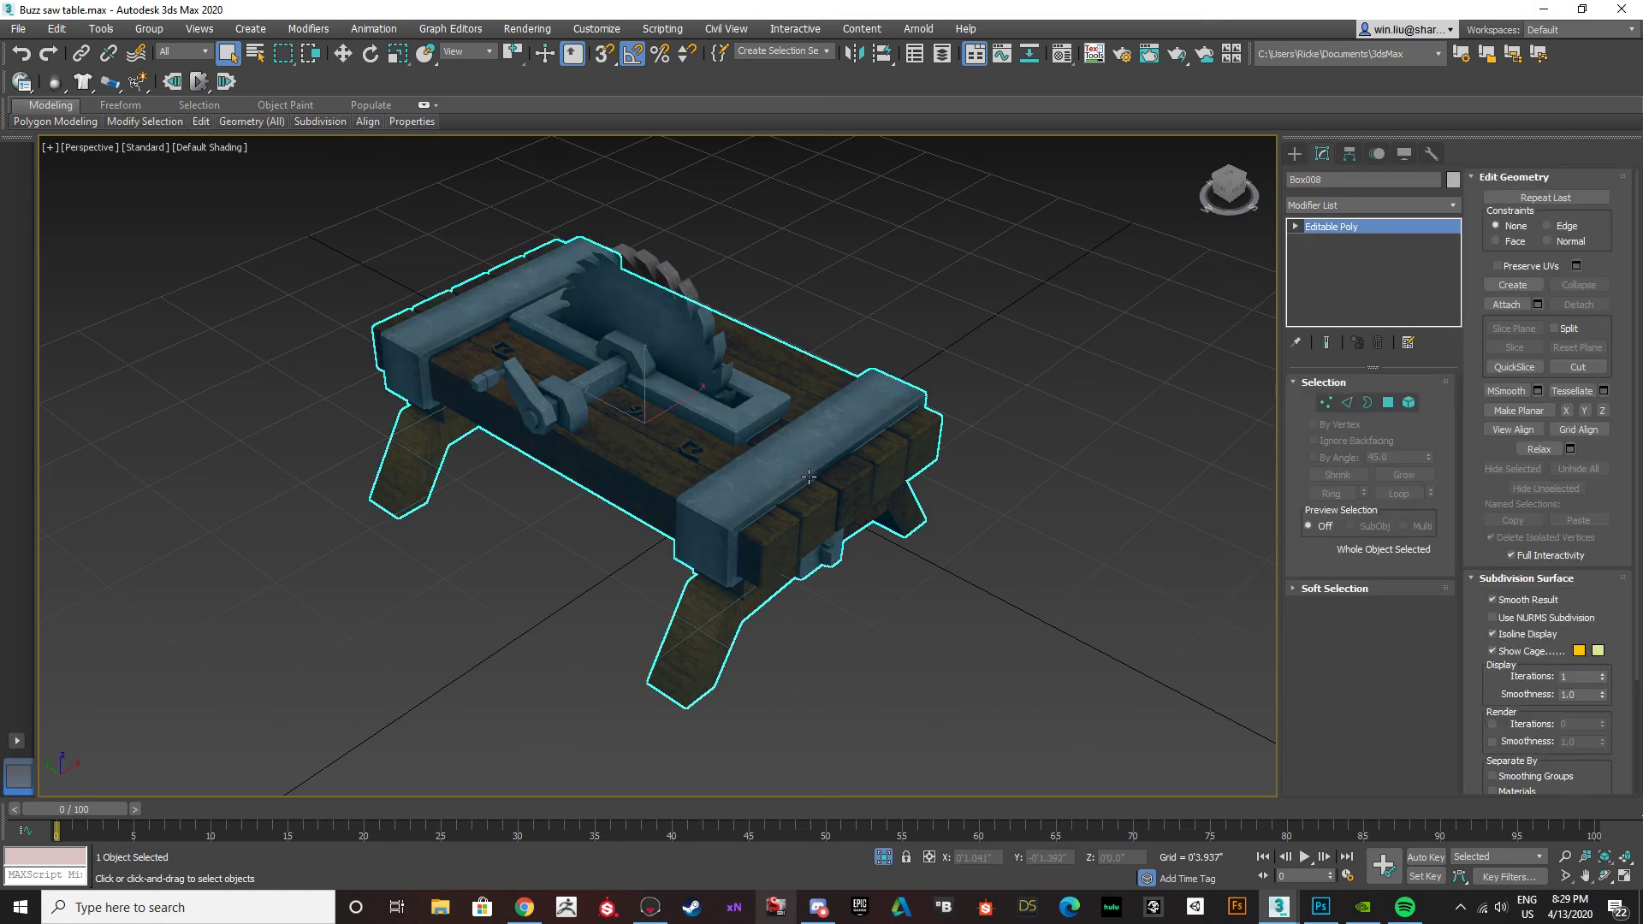
Group the original table body with the saw and crank, keeping the suggested group name.
{"action": "left_click", "coordinate": [1006, 632]}
{"action": "left_click", "coordinate": [808, 475]}
{"action": "left_click", "coordinate": [676, 334], "text": "ctrl"}
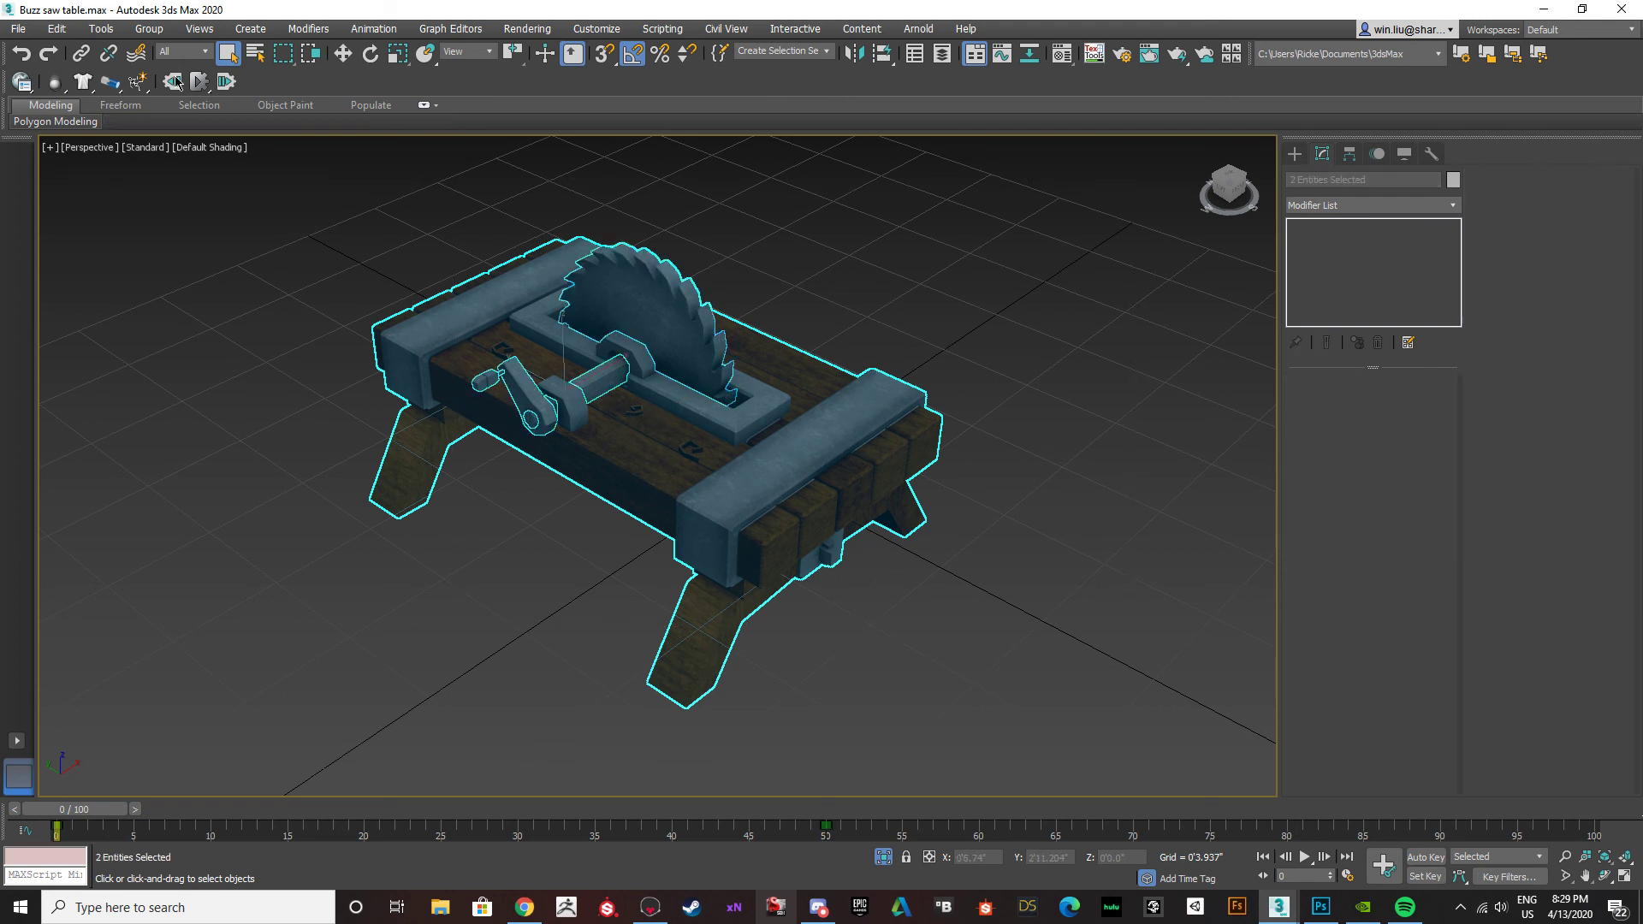
{"action": "left_click", "coordinate": [148, 28]}
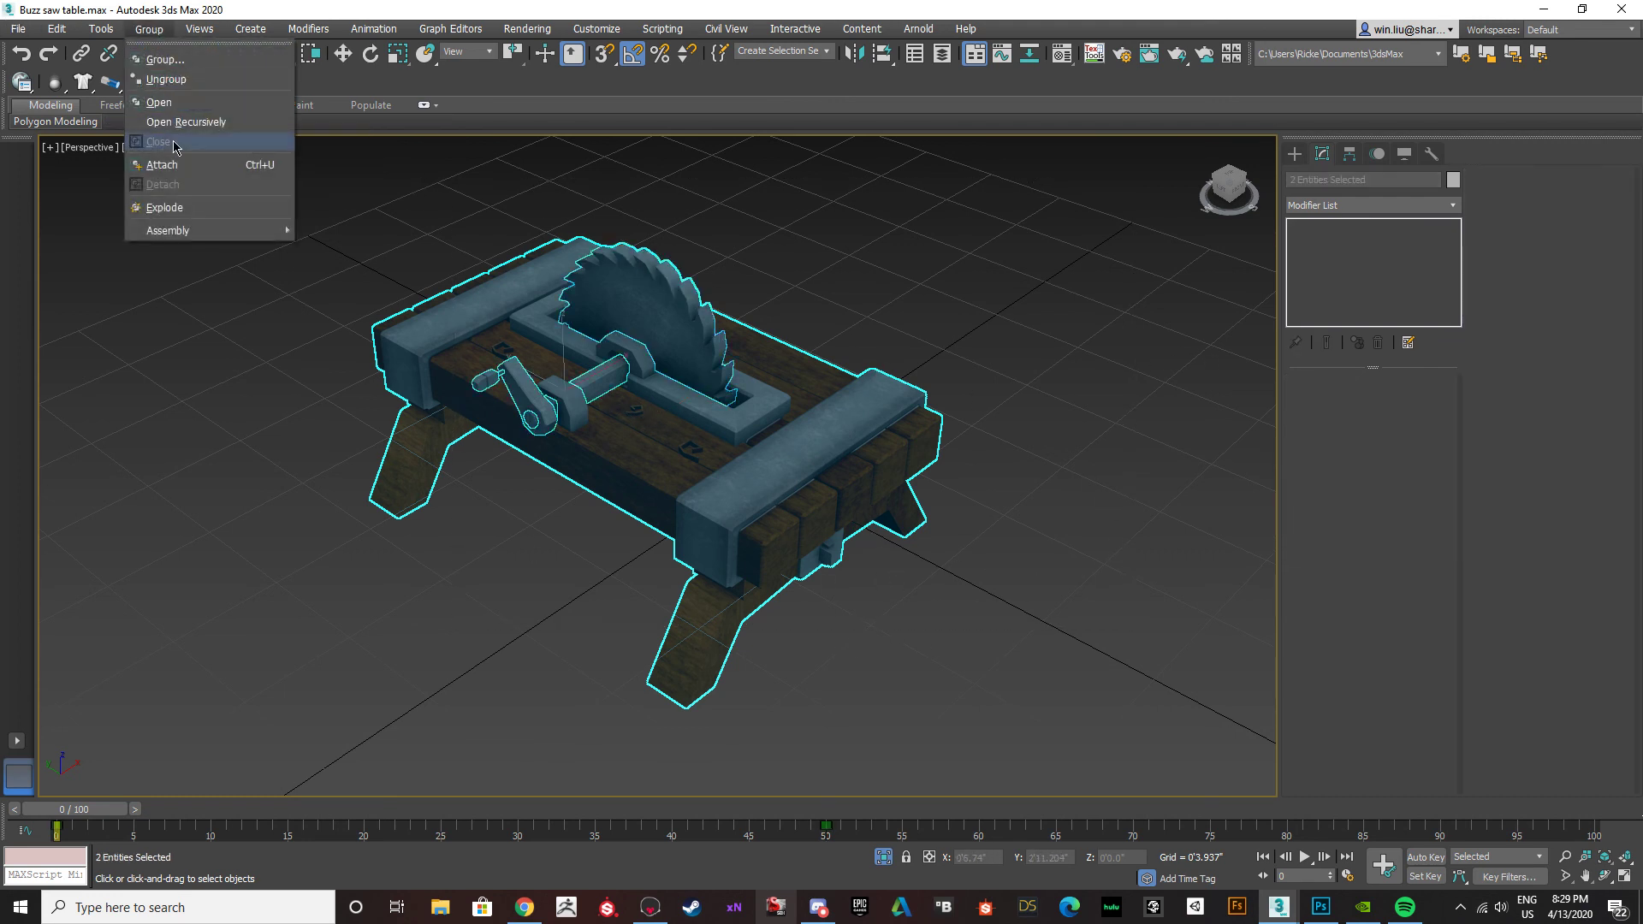
{"action": "left_click", "coordinate": [165, 59]}
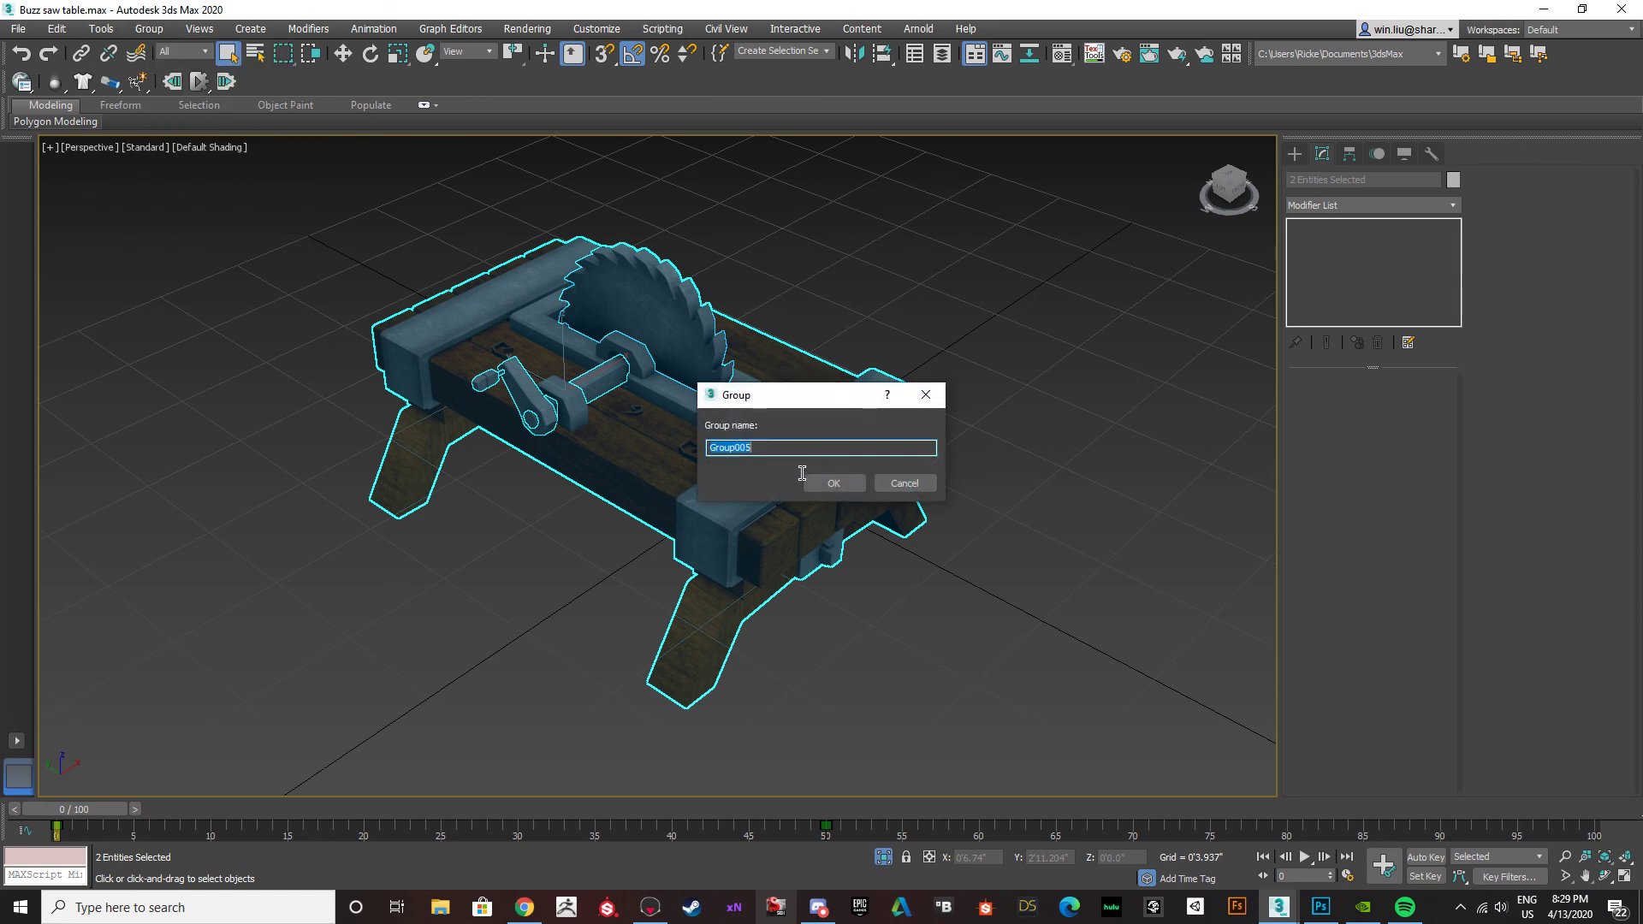
{"action": "left_click", "coordinate": [832, 482]}
Add a VertexPaint modifier to the whole buzzsaw table group.
{"action": "left_click", "coordinate": [1444, 205]}
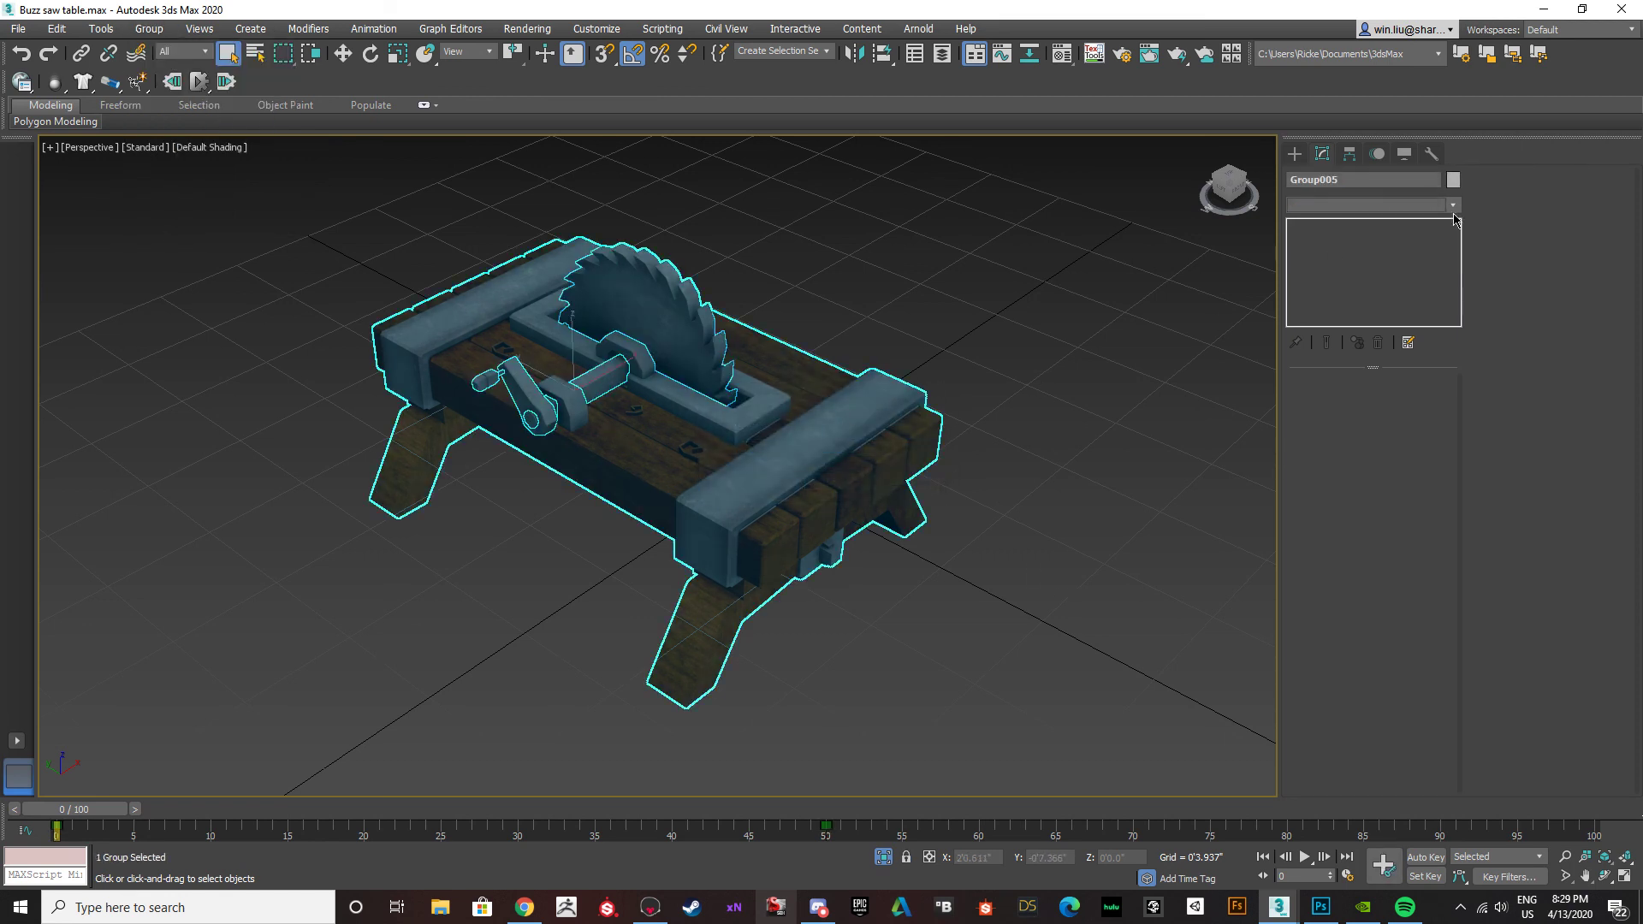
{"action": "key", "text": "v"}
{"action": "key", "text": "v"}
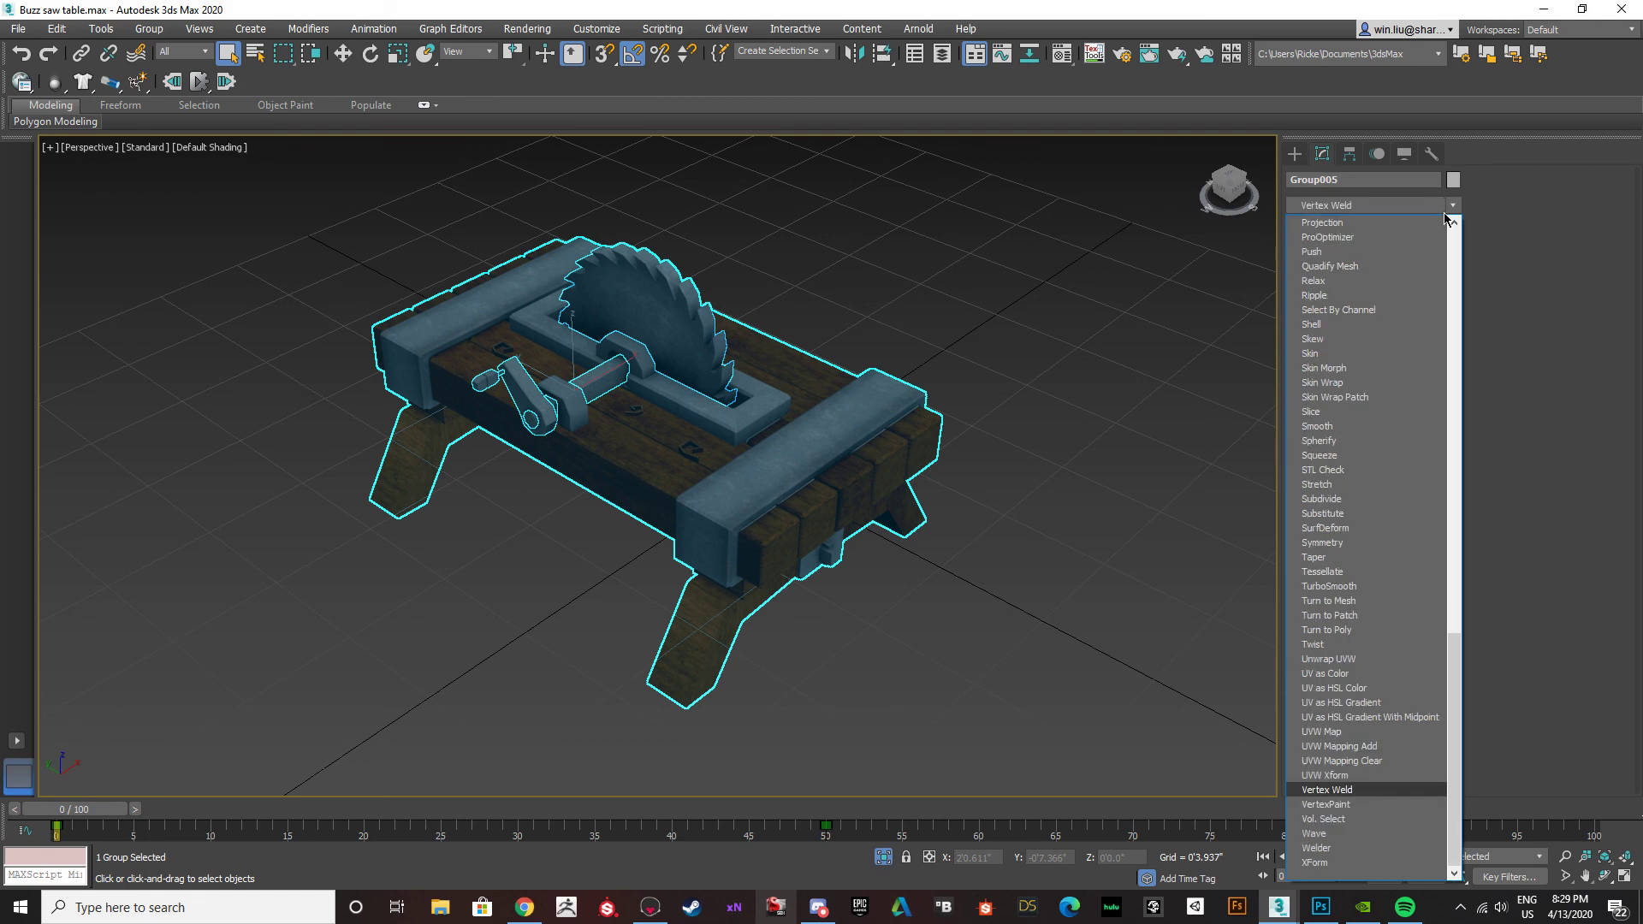
{"action": "left_click", "coordinate": [1327, 804]}
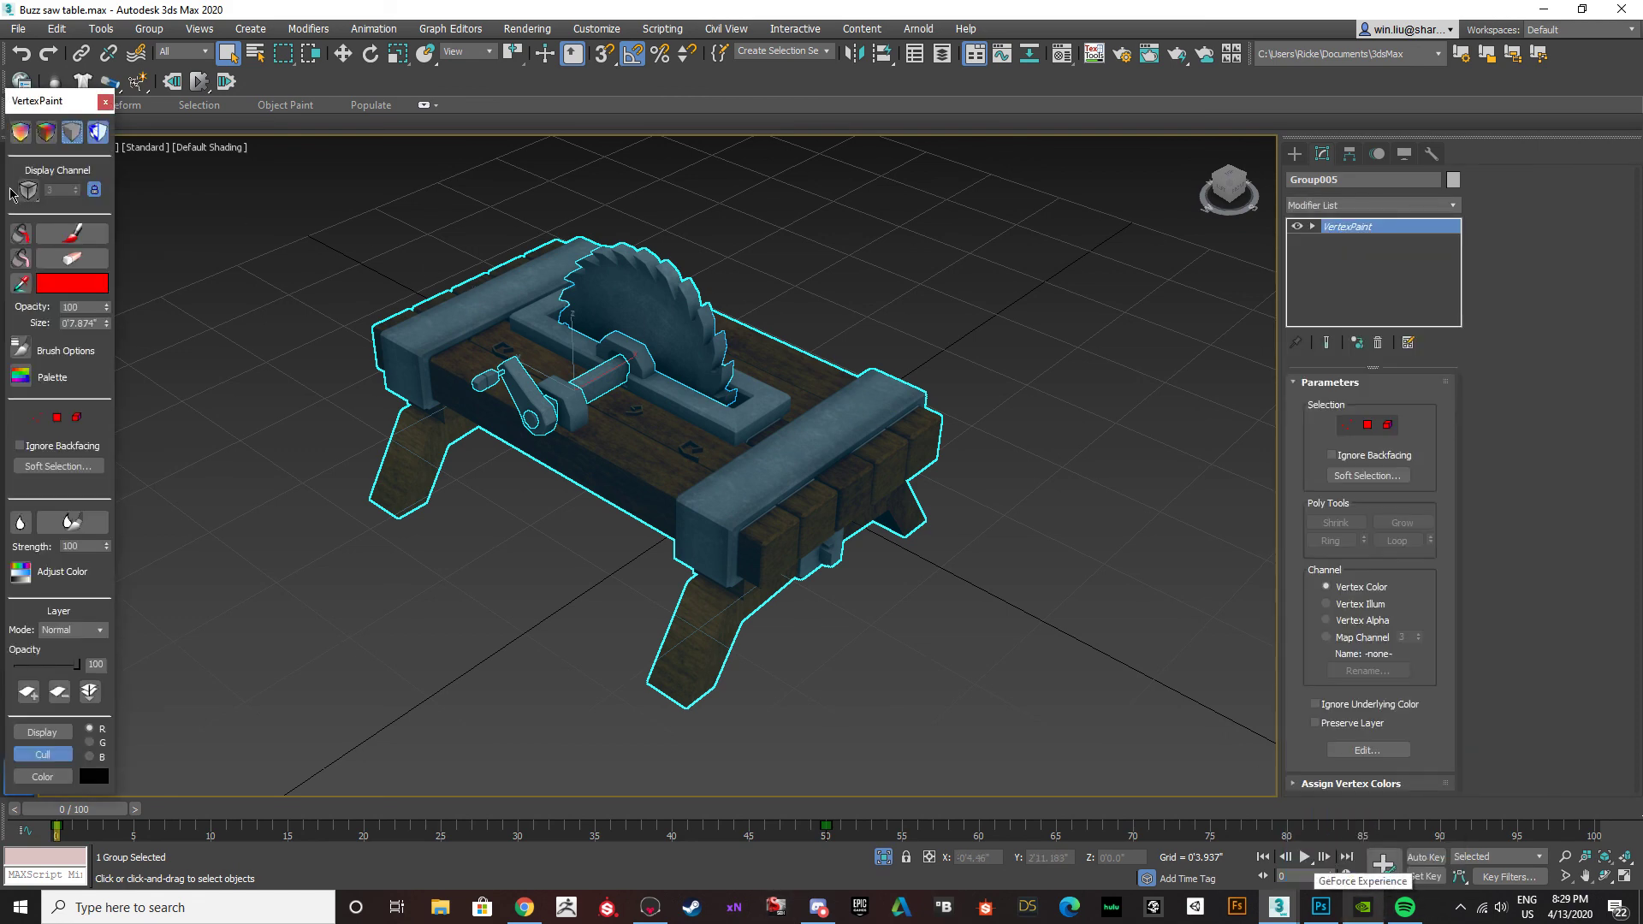
Display the group's vertex colours unshaded and examine the saw, crank and tabletop up close and from further away.
{"action": "left_click", "coordinate": [21, 135]}
{"action": "middle_click_drag", "start_coordinate": [365, 396], "coordinate": [201, 398], "text": "alt"}
{"action": "left_click", "coordinate": [367, 510]}
{"action": "middle_click_drag", "start_coordinate": [367, 510], "coordinate": [610, 448], "text": "alt"}
{"action": "left_click", "coordinate": [521, 464]}
{"action": "scroll", "coordinate": [516, 446], "scroll_direction": "up", "scroll_amount": 5}
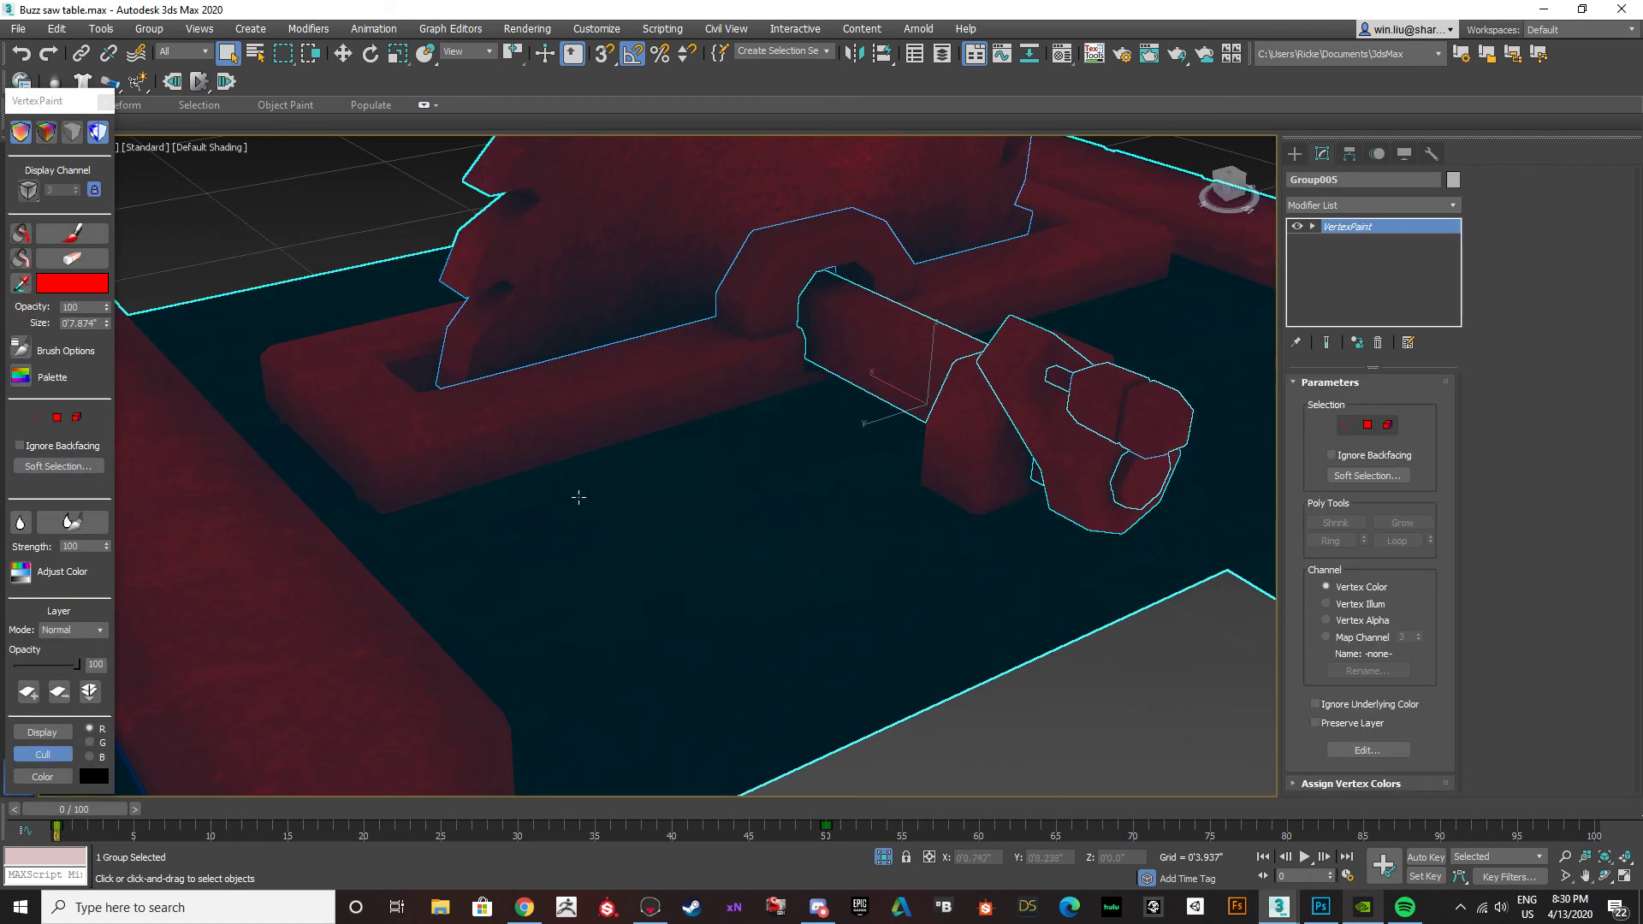
{"action": "scroll", "coordinate": [573, 486], "scroll_direction": "down", "scroll_amount": 2}
{"action": "key", "text": "F4"}
{"action": "key", "text": "F4"}
{"action": "scroll", "coordinate": [577, 351], "scroll_direction": "down", "scroll_amount": 5}
{"action": "scroll", "coordinate": [577, 351], "scroll_direction": "down", "scroll_amount": 3}
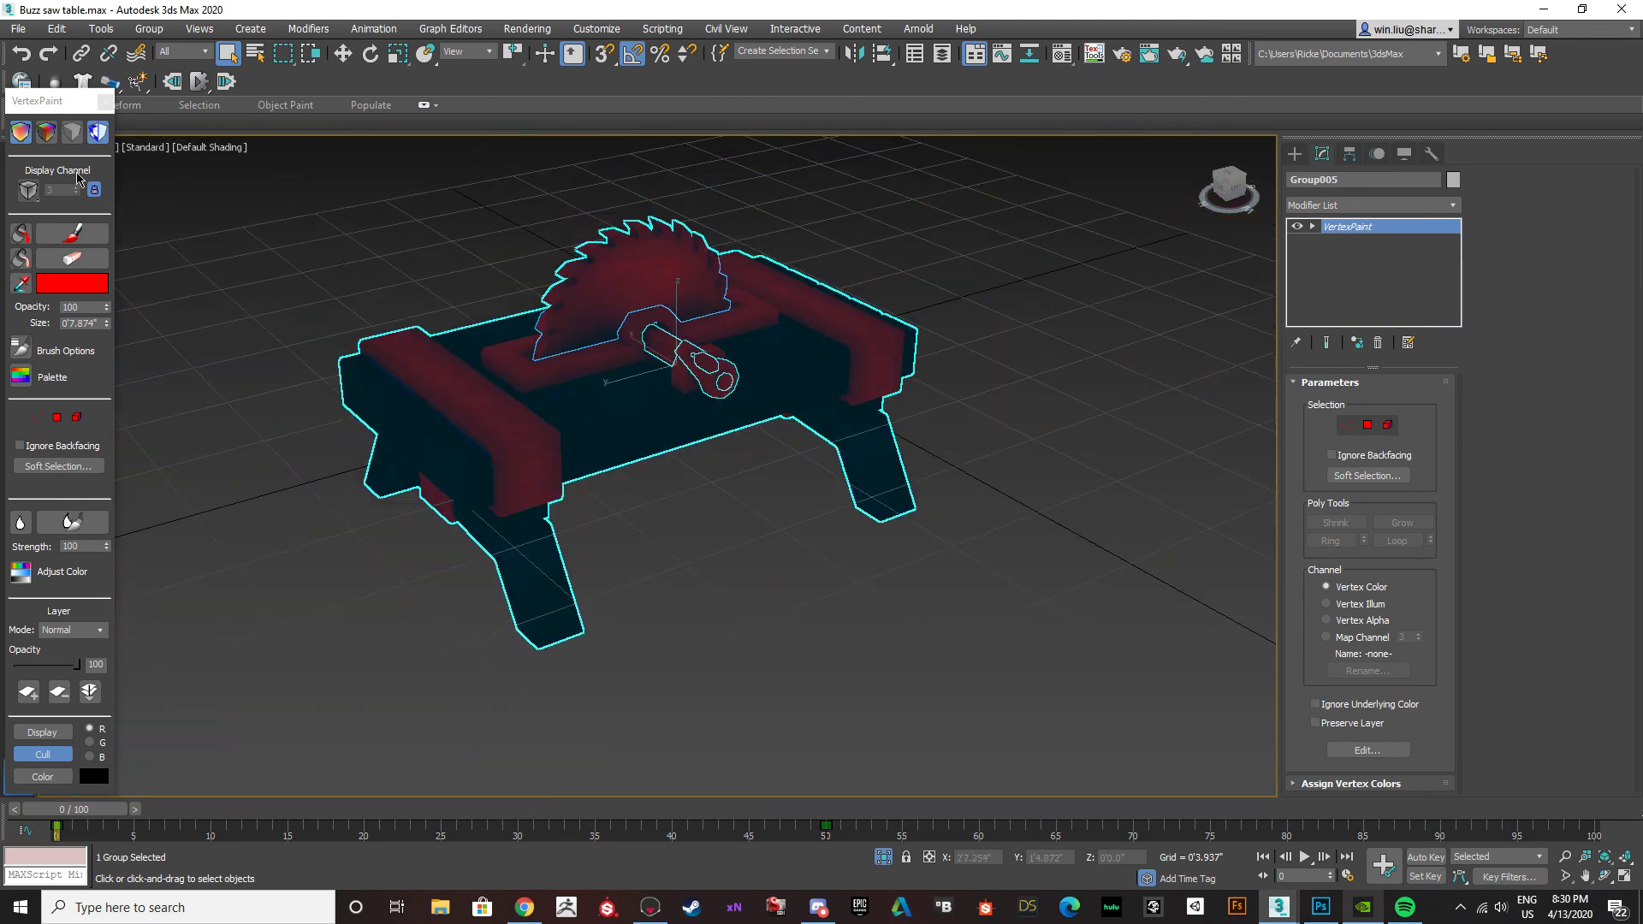
Compare the vertex colour display modes, turn off the texture display, and show the deselected table in shaded vertex colours.
{"action": "left_click", "coordinate": [72, 131]}
{"action": "left_click", "coordinate": [46, 133]}
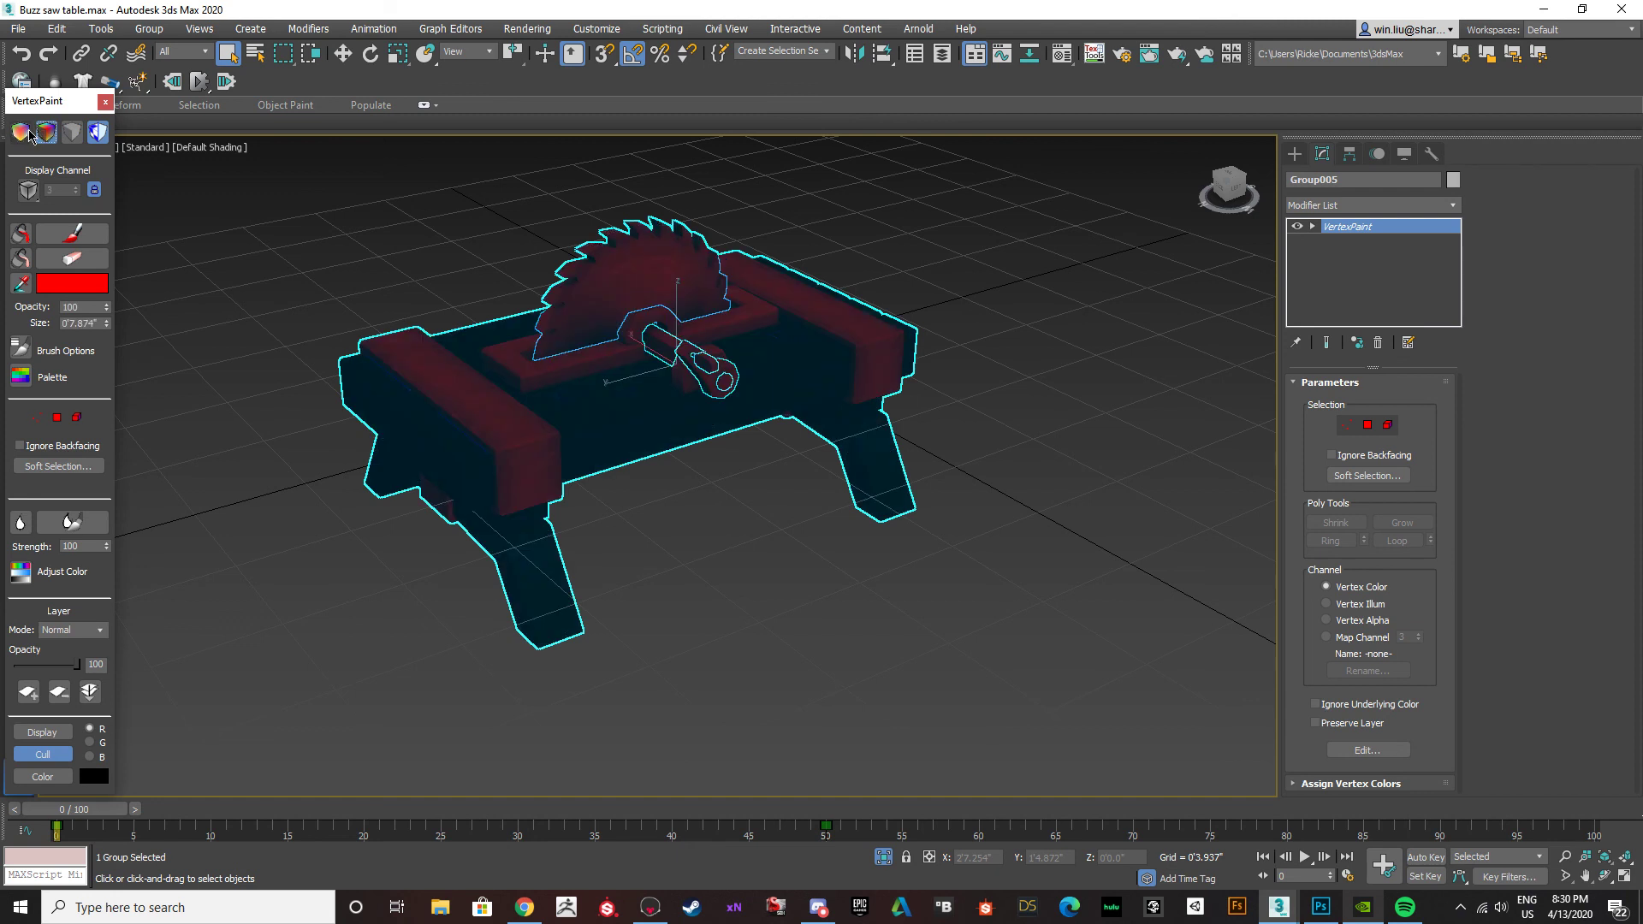
{"action": "left_click", "coordinate": [72, 133]}
{"action": "left_click", "coordinate": [98, 132]}
{"action": "left_click", "coordinate": [97, 133]}
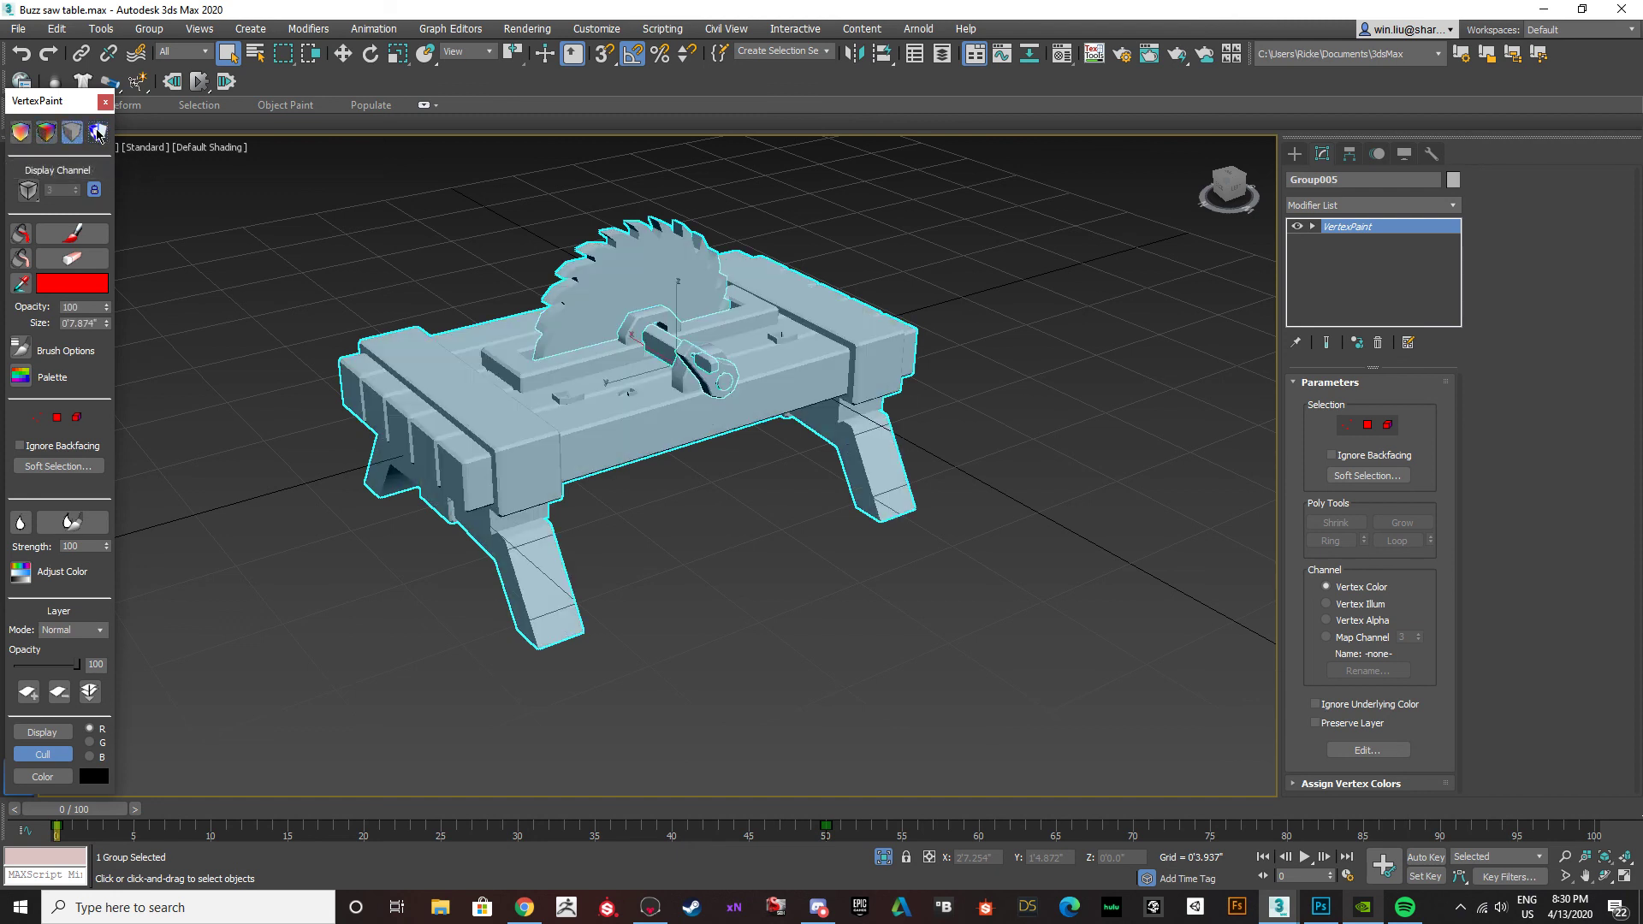
{"action": "left_click", "coordinate": [47, 133]}
{"action": "left_click", "coordinate": [643, 524]}
{"action": "middle_click_drag", "start_coordinate": [644, 525], "coordinate": [550, 550], "text": "alt"}
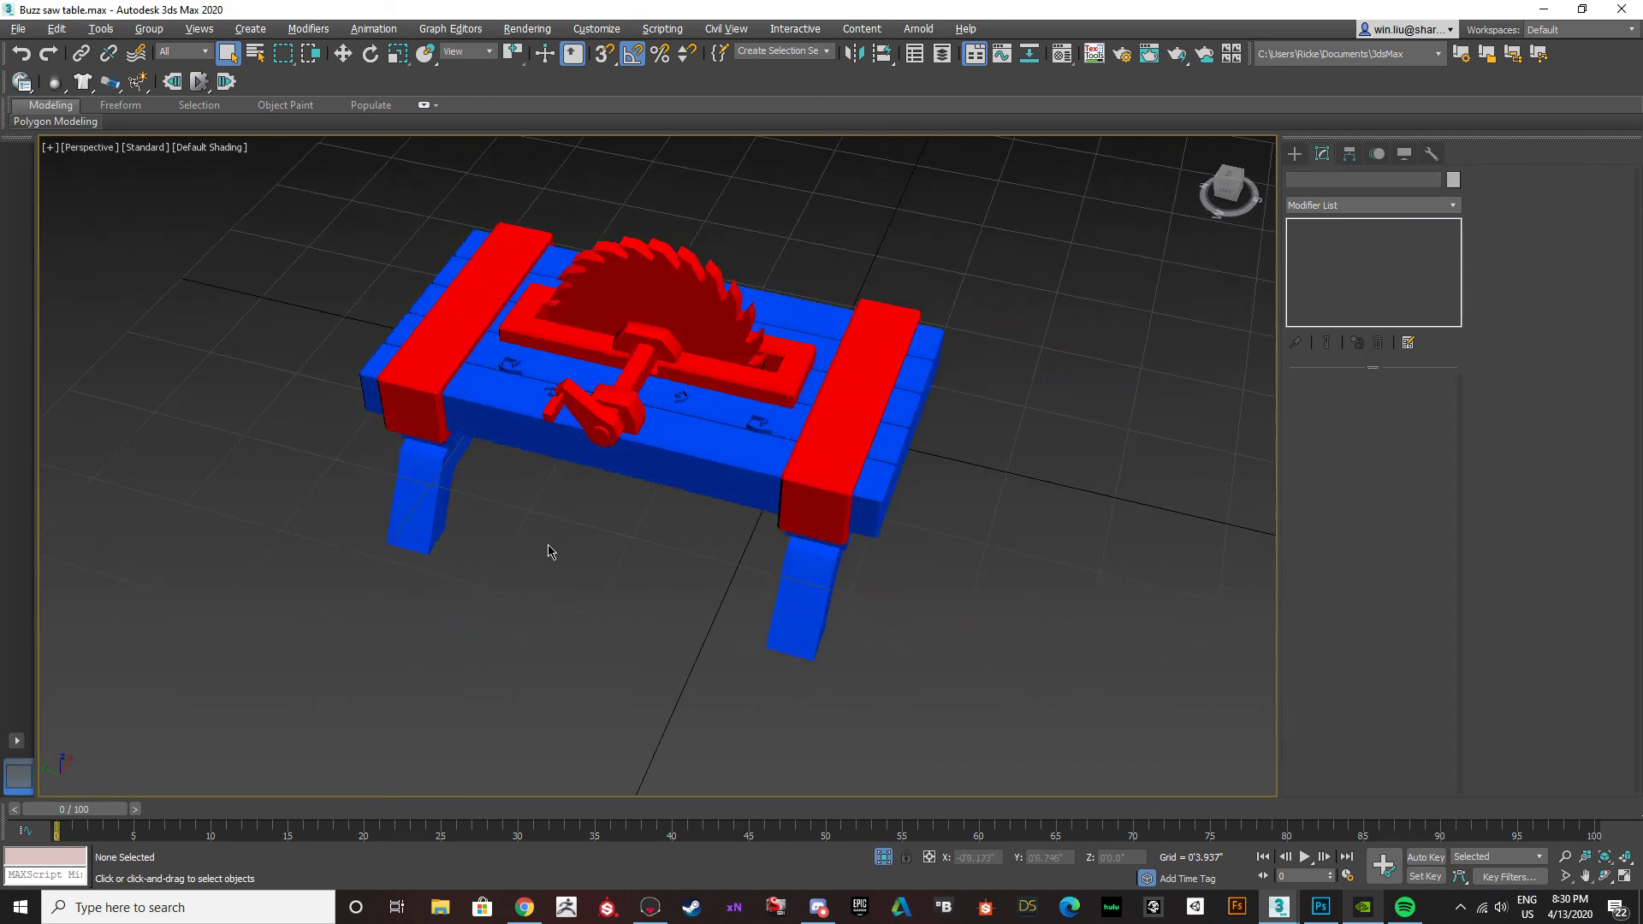
Examine the red metal and blue wood parts of the table up close, and reselect the whole group.
{"action": "scroll", "coordinate": [600, 323], "scroll_direction": "up", "scroll_amount": 5}
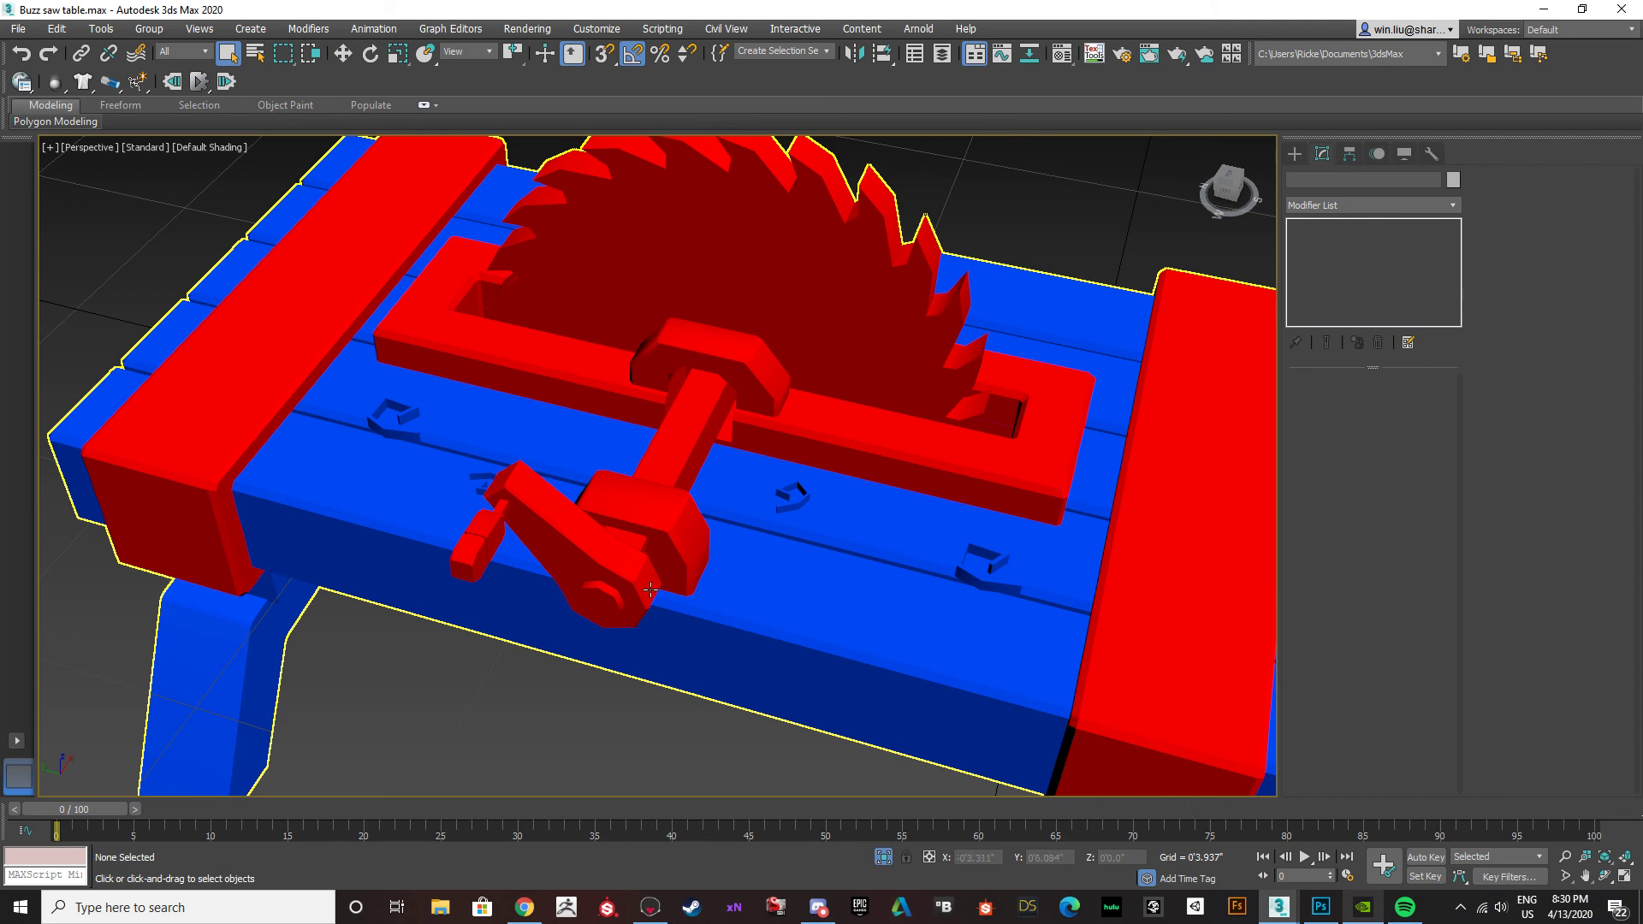
{"action": "scroll", "coordinate": [657, 586], "scroll_direction": "down", "scroll_amount": 3}
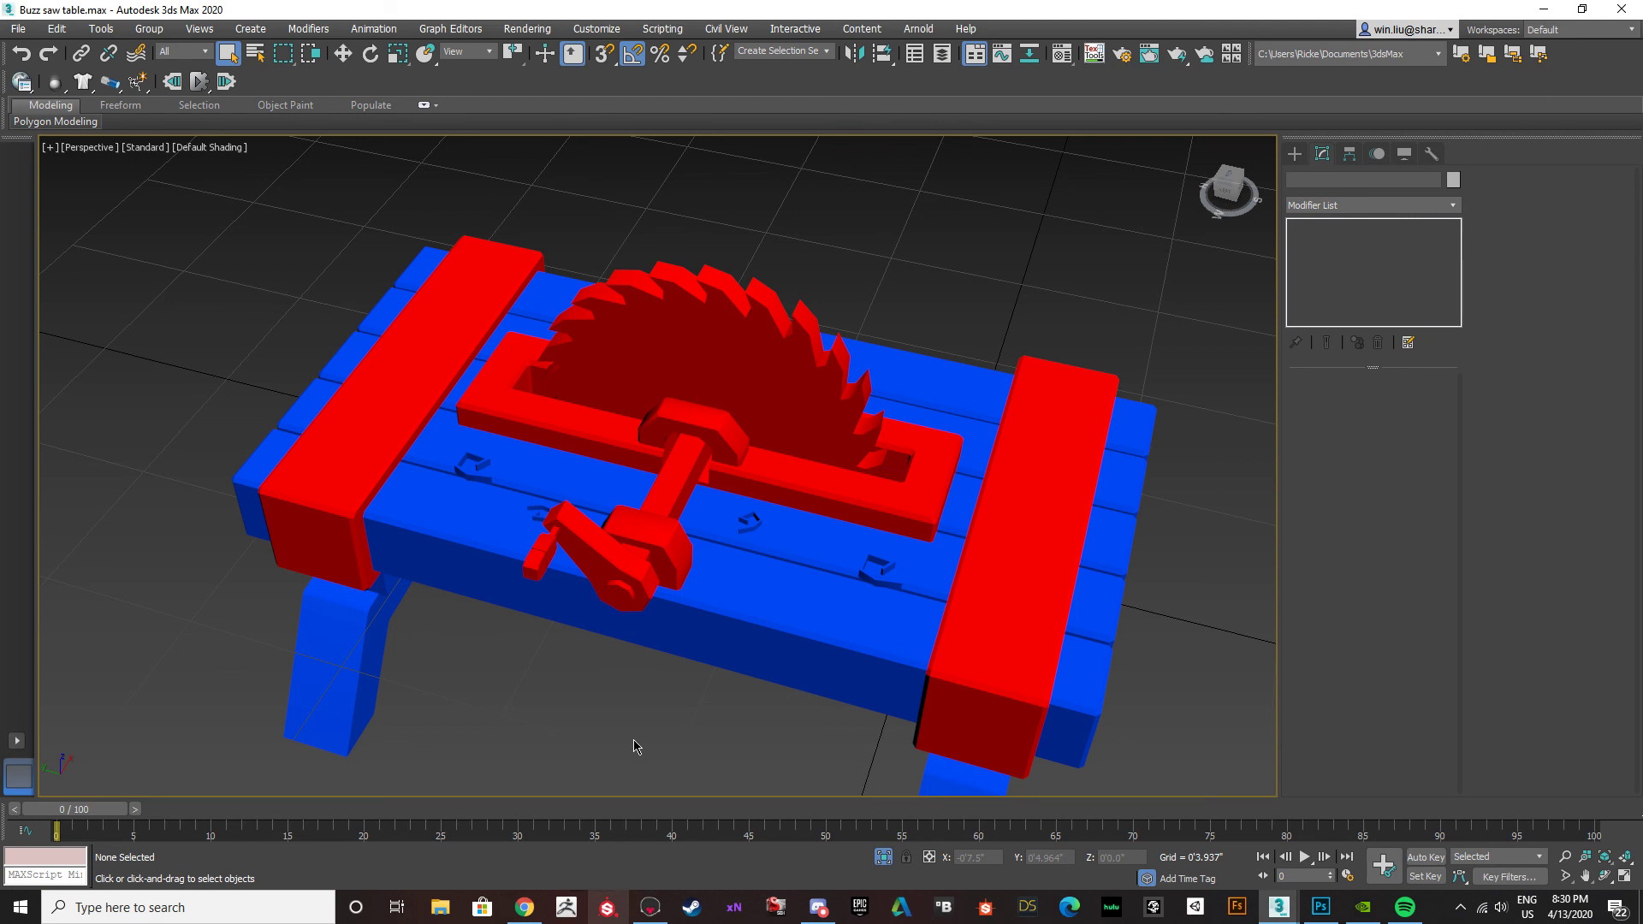
{"action": "scroll", "coordinate": [767, 439], "scroll_direction": "down", "scroll_amount": 4}
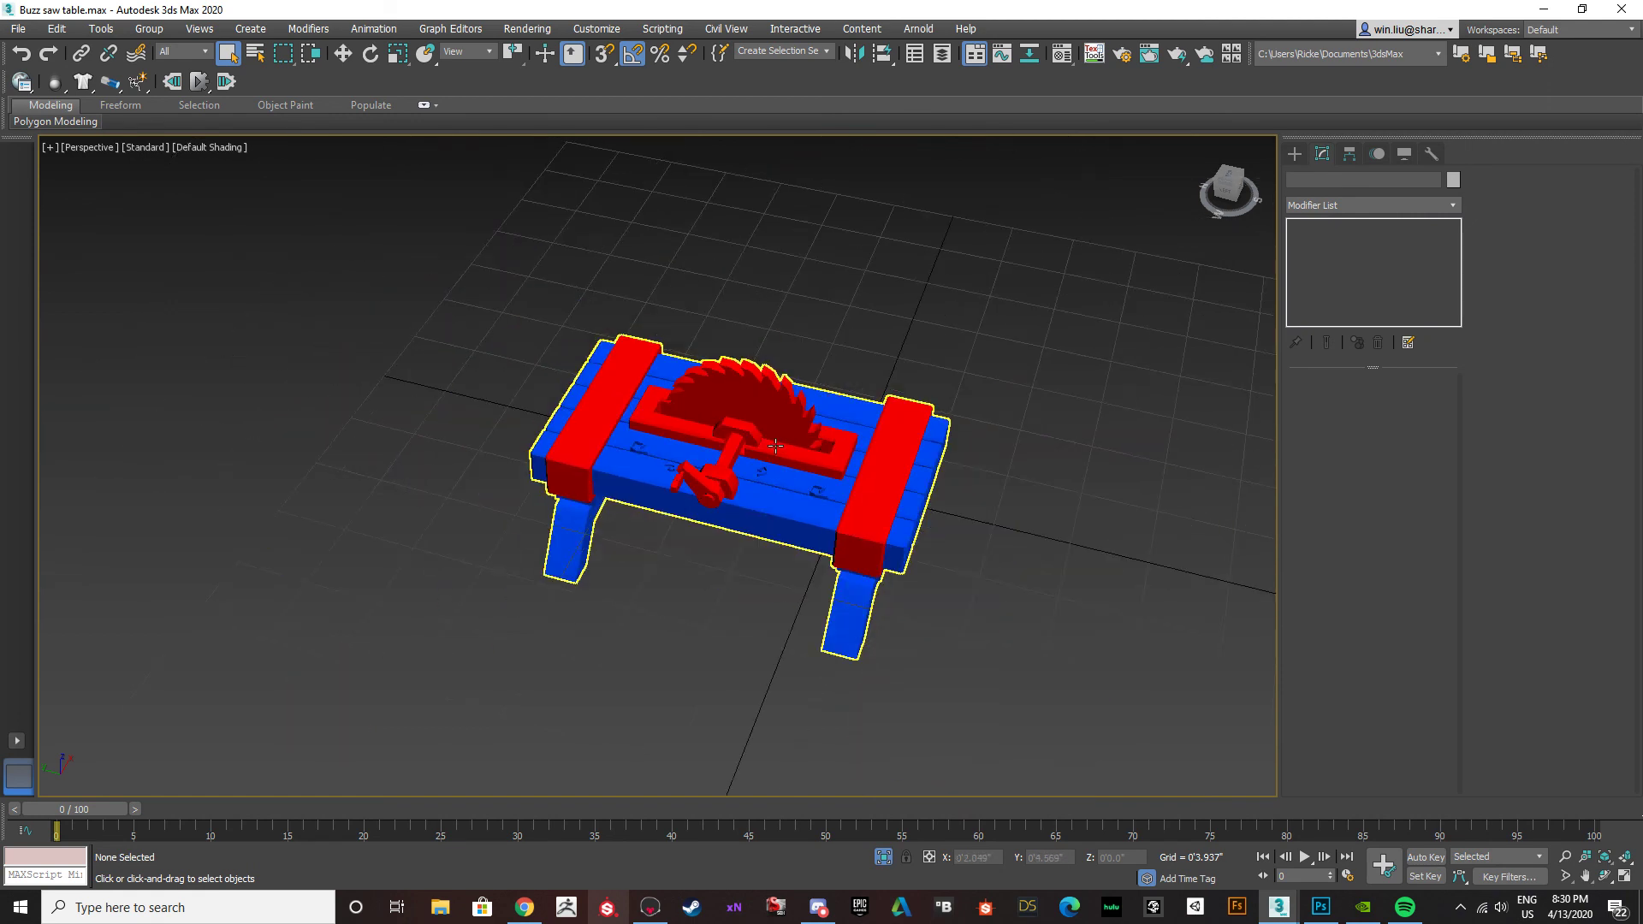
{"action": "left_click_drag", "start_coordinate": [933, 698], "coordinate": [390, 167]}
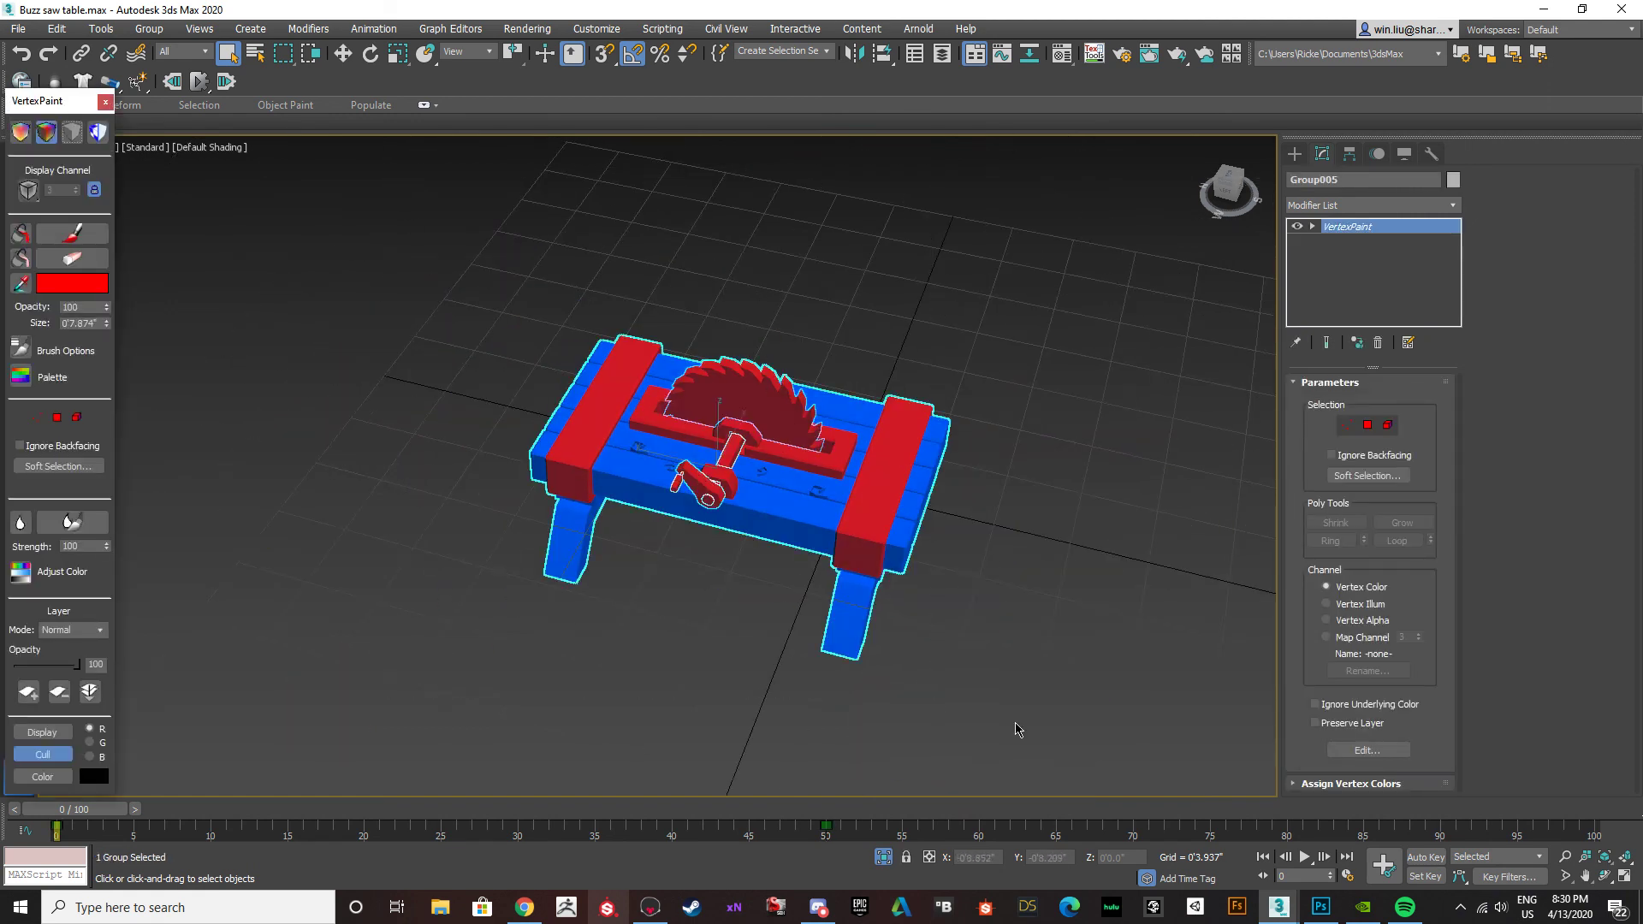
Switch to Photoshop to view the table's texture document, and open the GeForce Experience overlay.
{"action": "left_click", "coordinate": [1319, 915]}
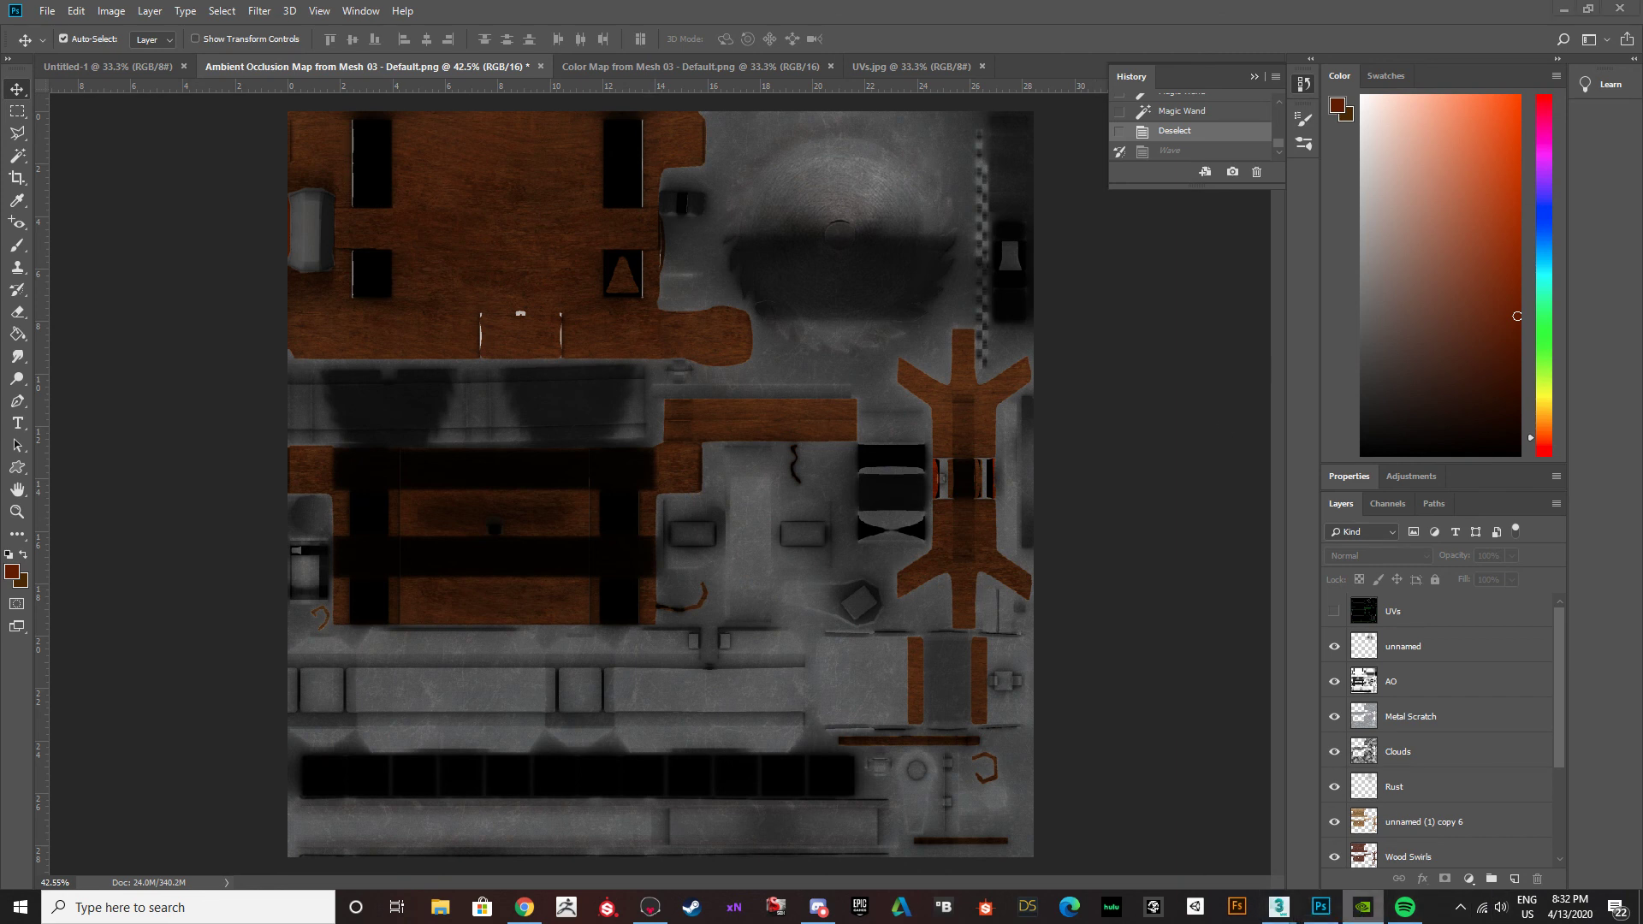
{"action": "key", "text": "alt+z"}
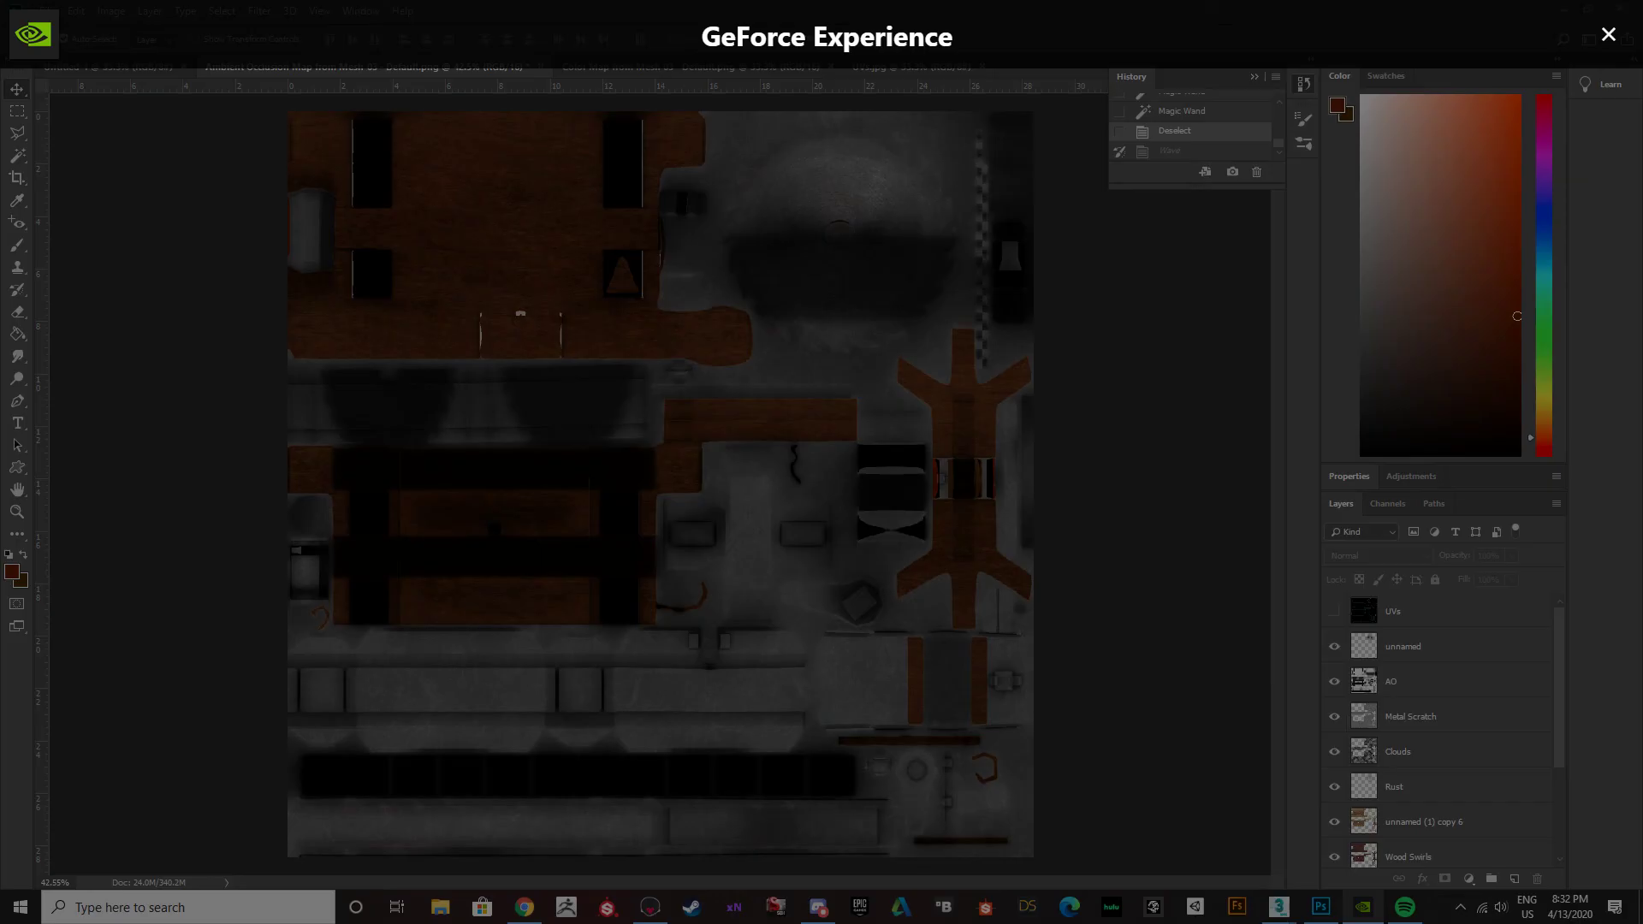